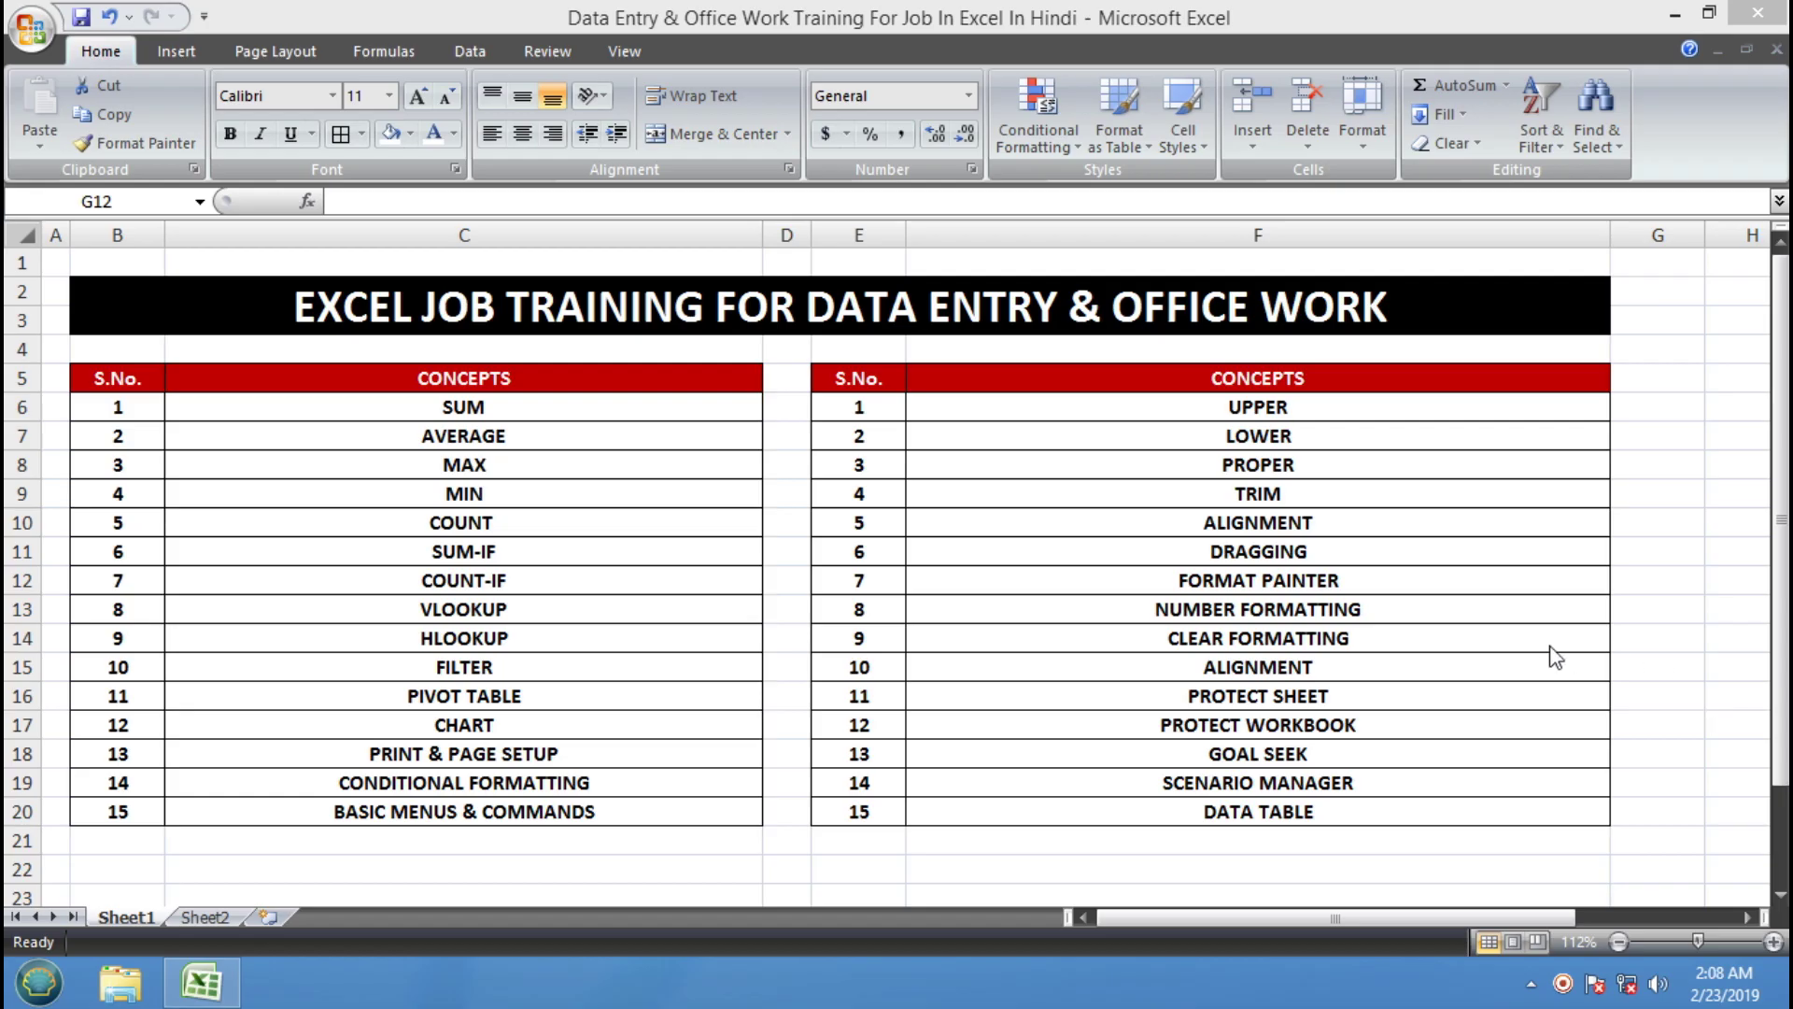
Walk through the first concepts list from SUM down to BASIC MENUS & COMMANDS
left_click(496, 410)
left_click(511, 437)
left_click(520, 467)
left_click(521, 488)
left_click(524, 519)
left_click(529, 557)
left_click(532, 580)
left_click(529, 607)
left_click(524, 642)
left_click(524, 666)
left_click(527, 694)
left_click(533, 723)
left_click(546, 755)
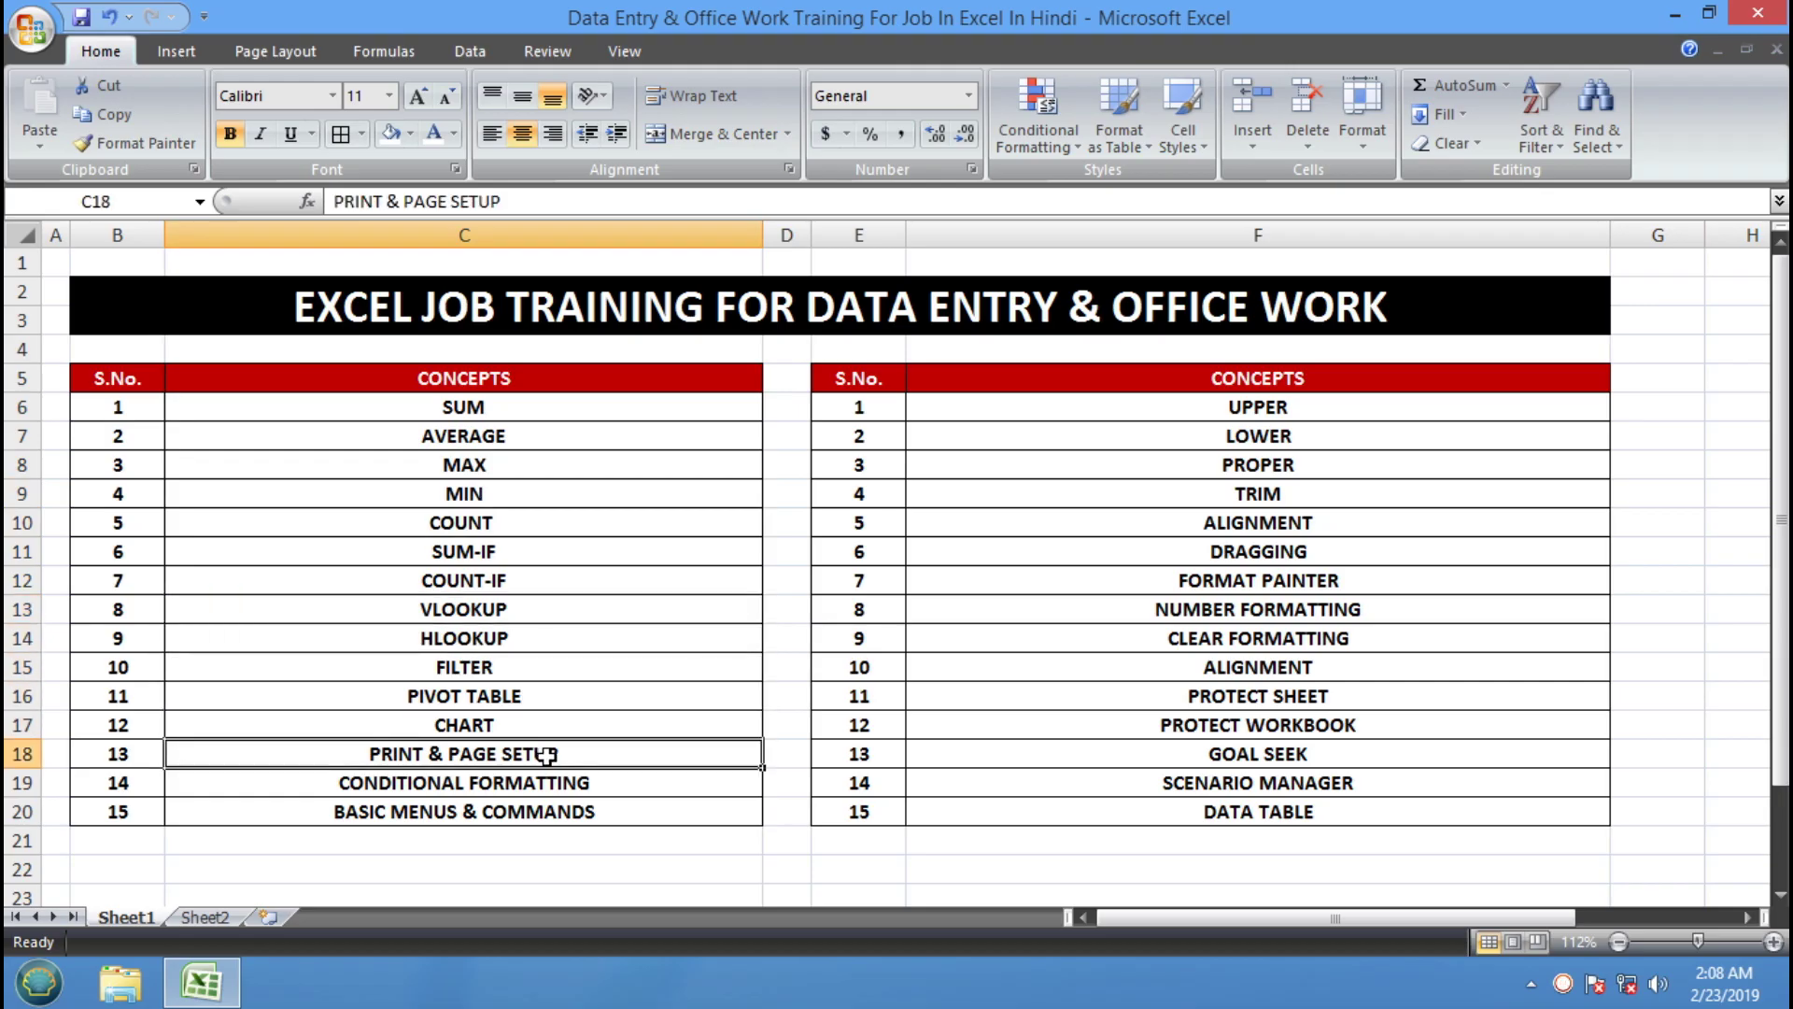
left_click(608, 786)
left_click(606, 810)
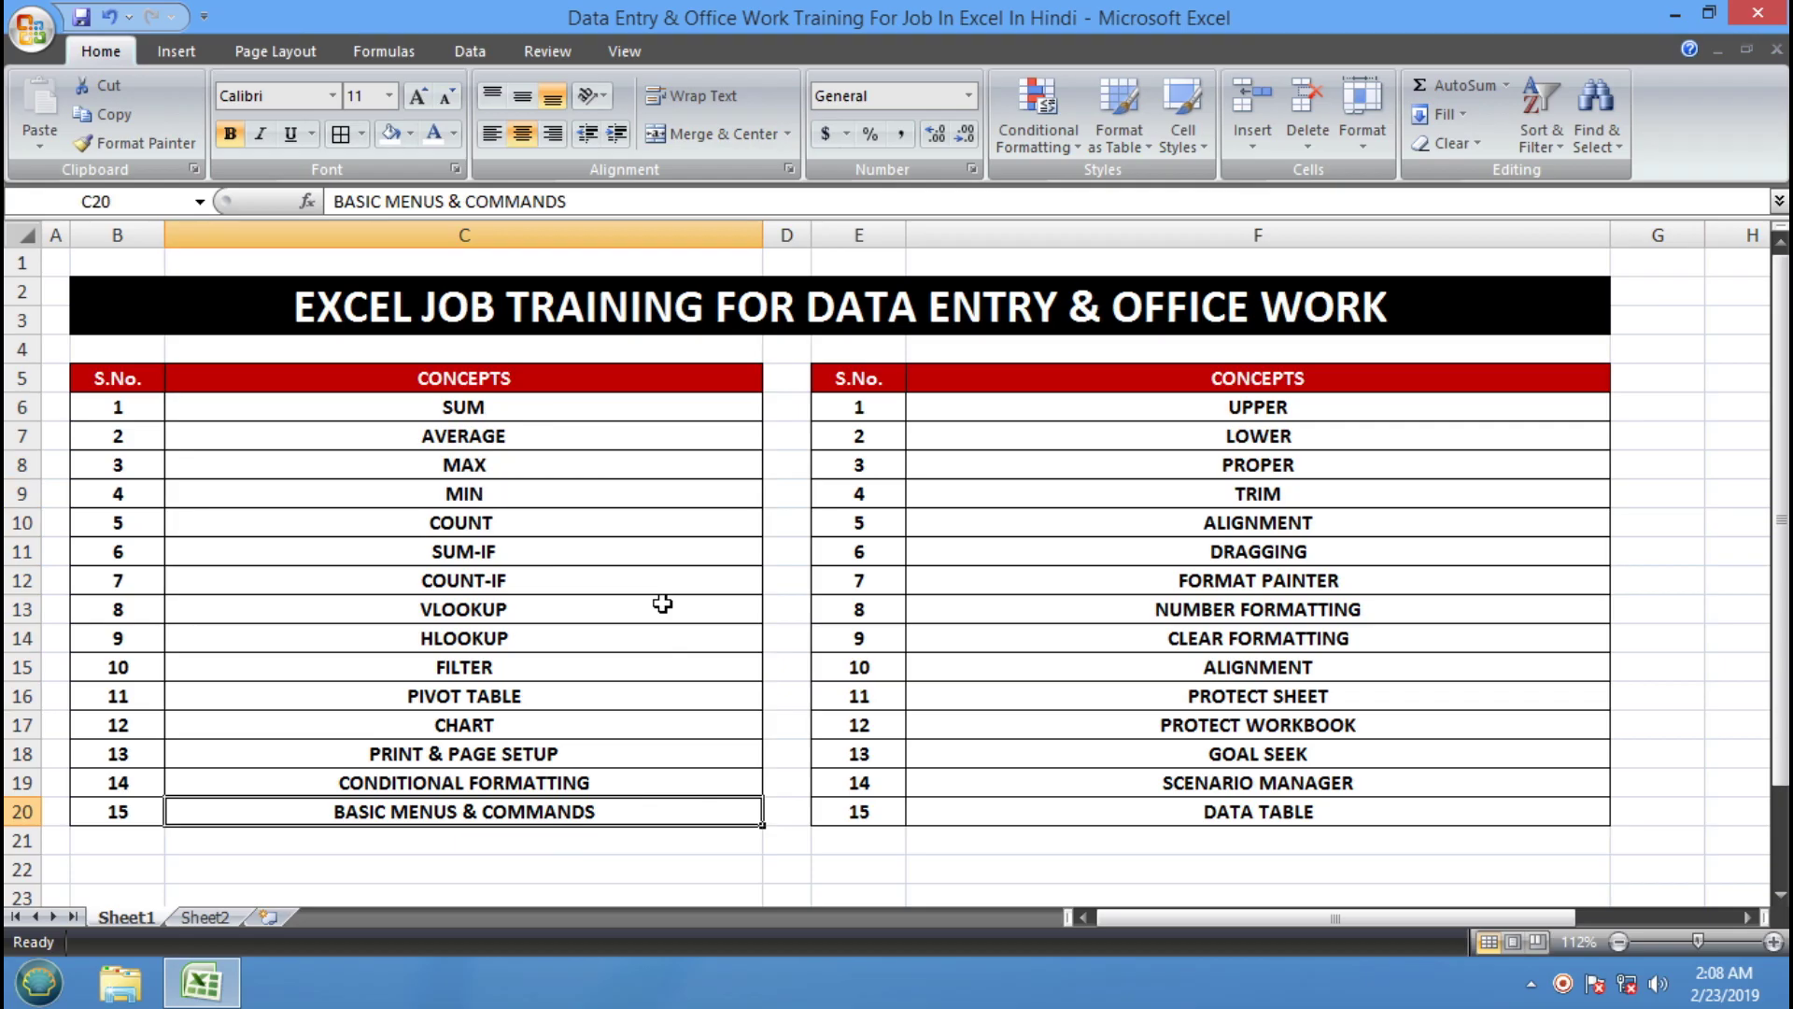
left_click(627, 405)
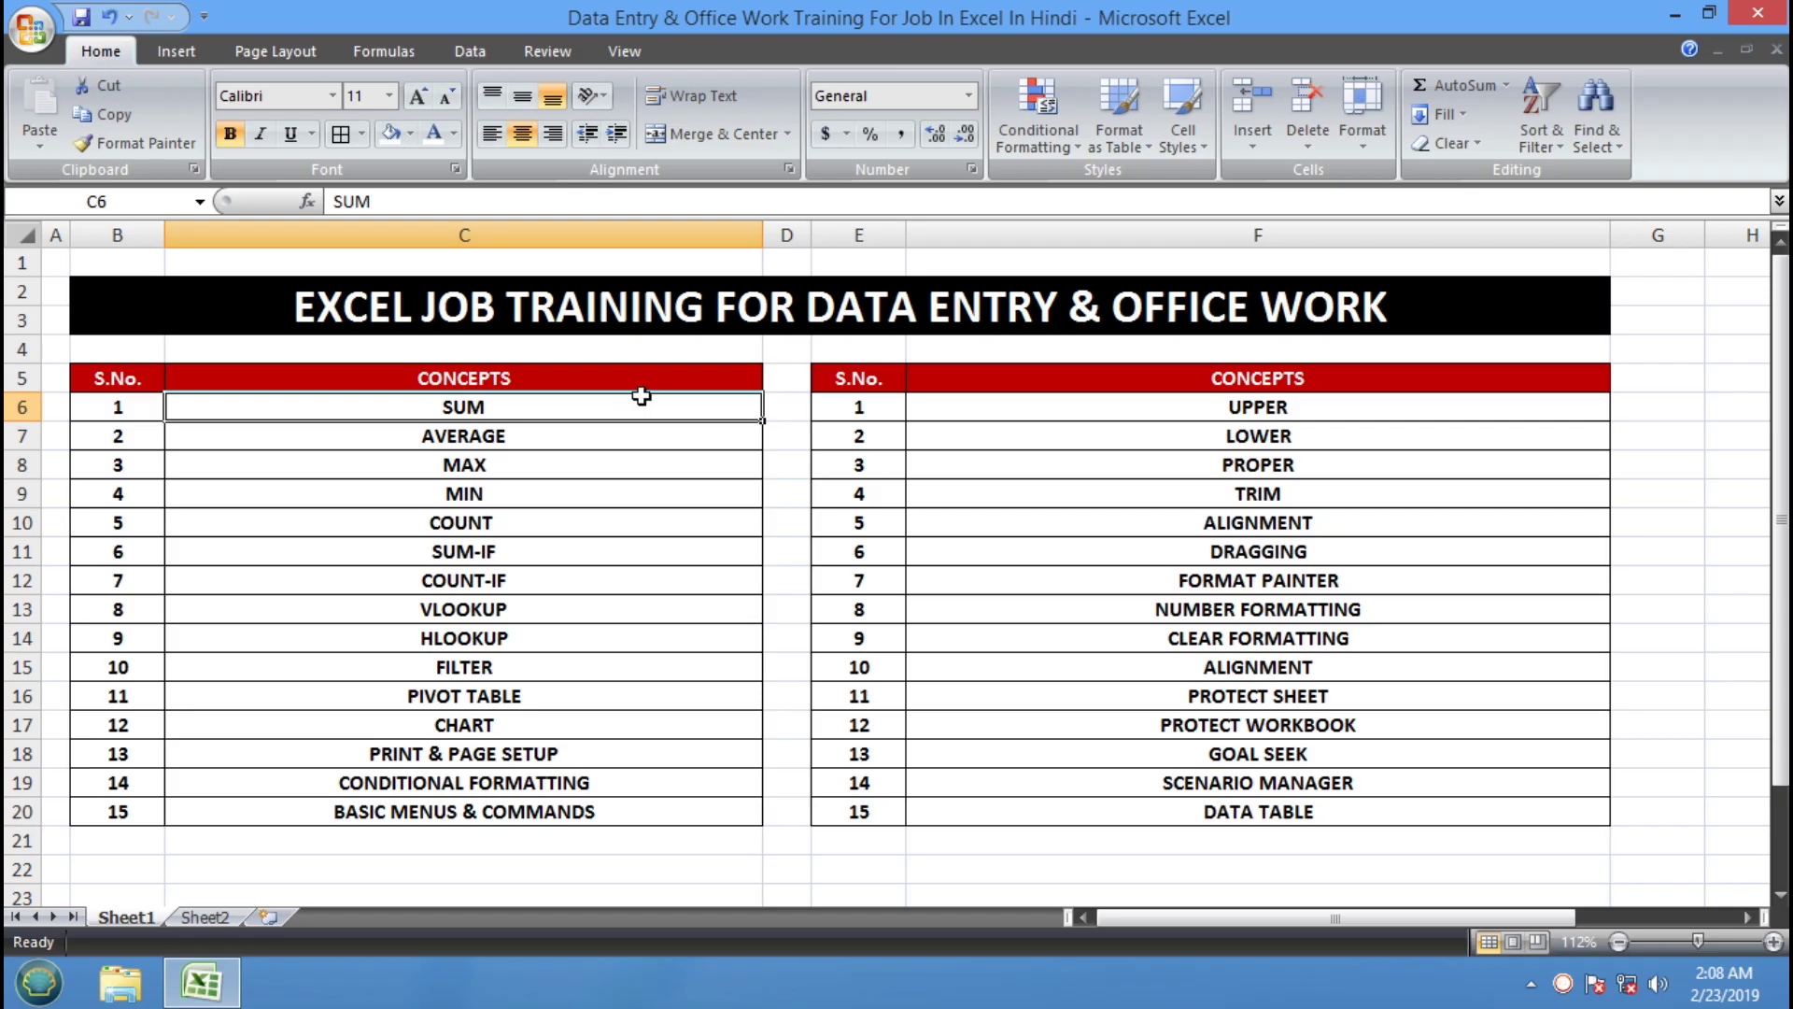
Select the second concepts list in column F and point out UPPER, LOWER, ALIGNMENT and PROPER
left_click_drag(1133, 407, 1148, 812)
left_click(1330, 416)
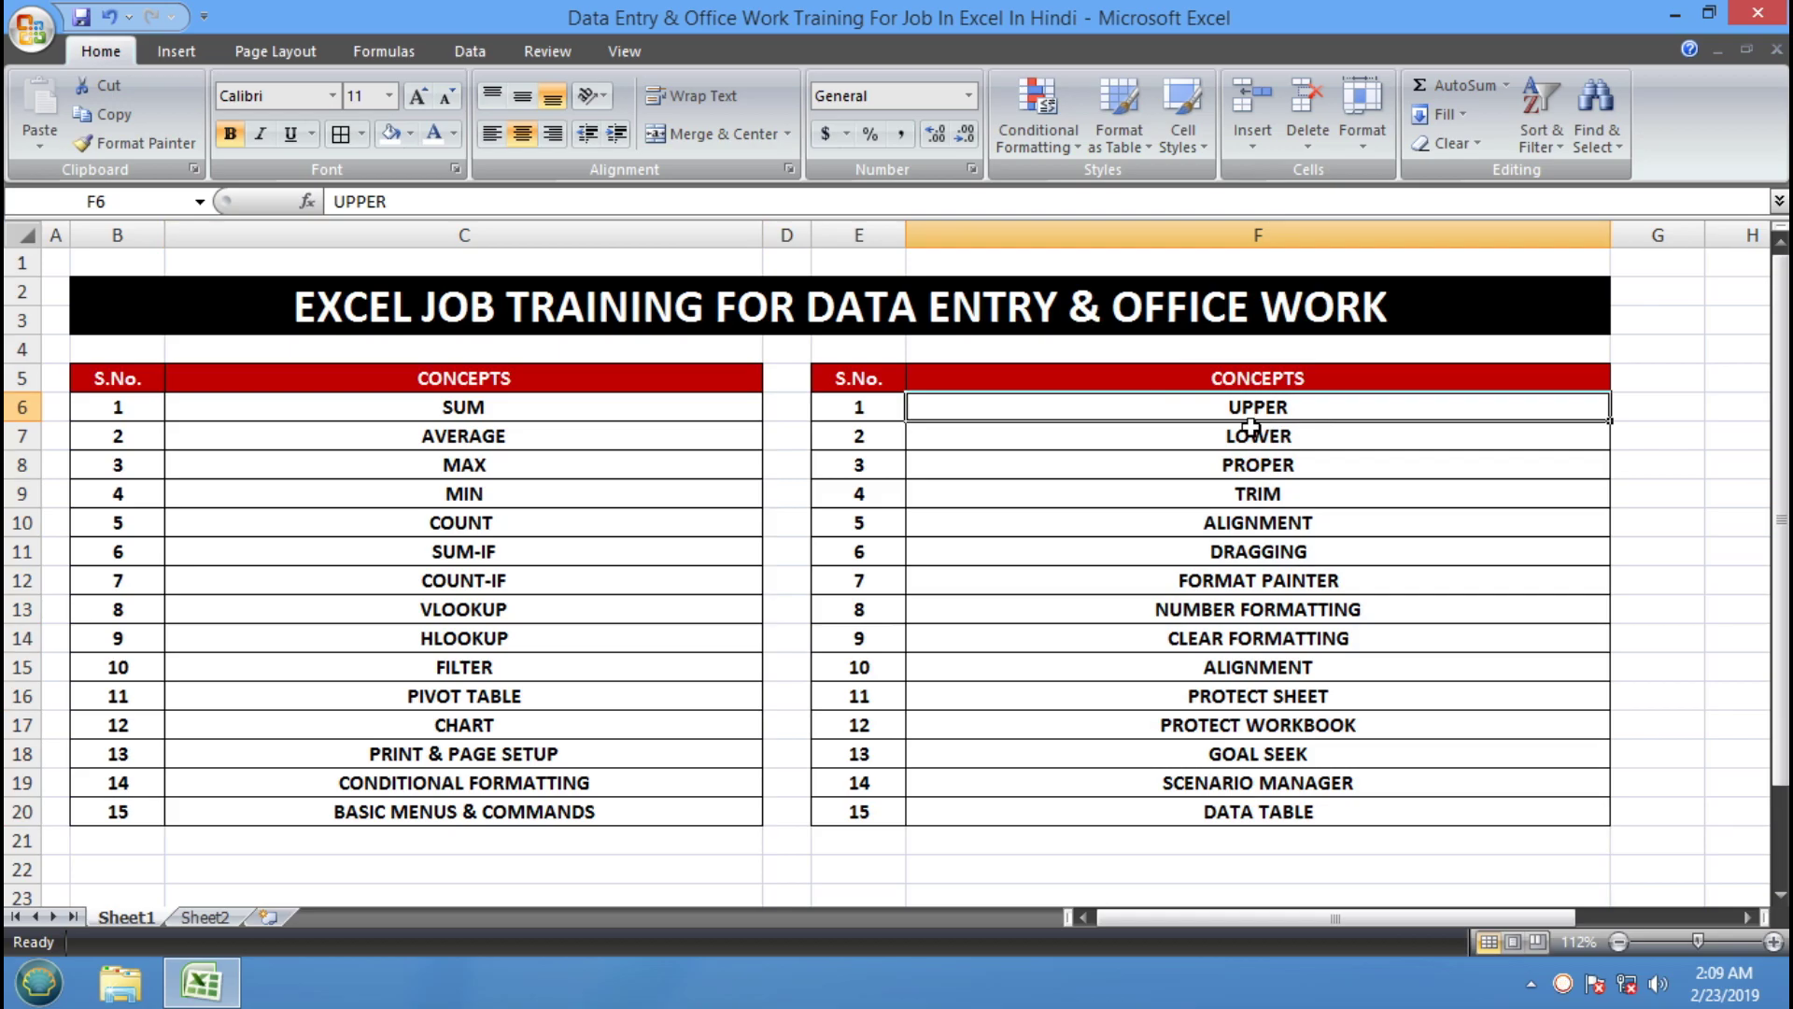
left_click(1390, 430)
left_click(1365, 407)
left_click(1362, 437)
left_click(1362, 483)
left_click(1366, 530)
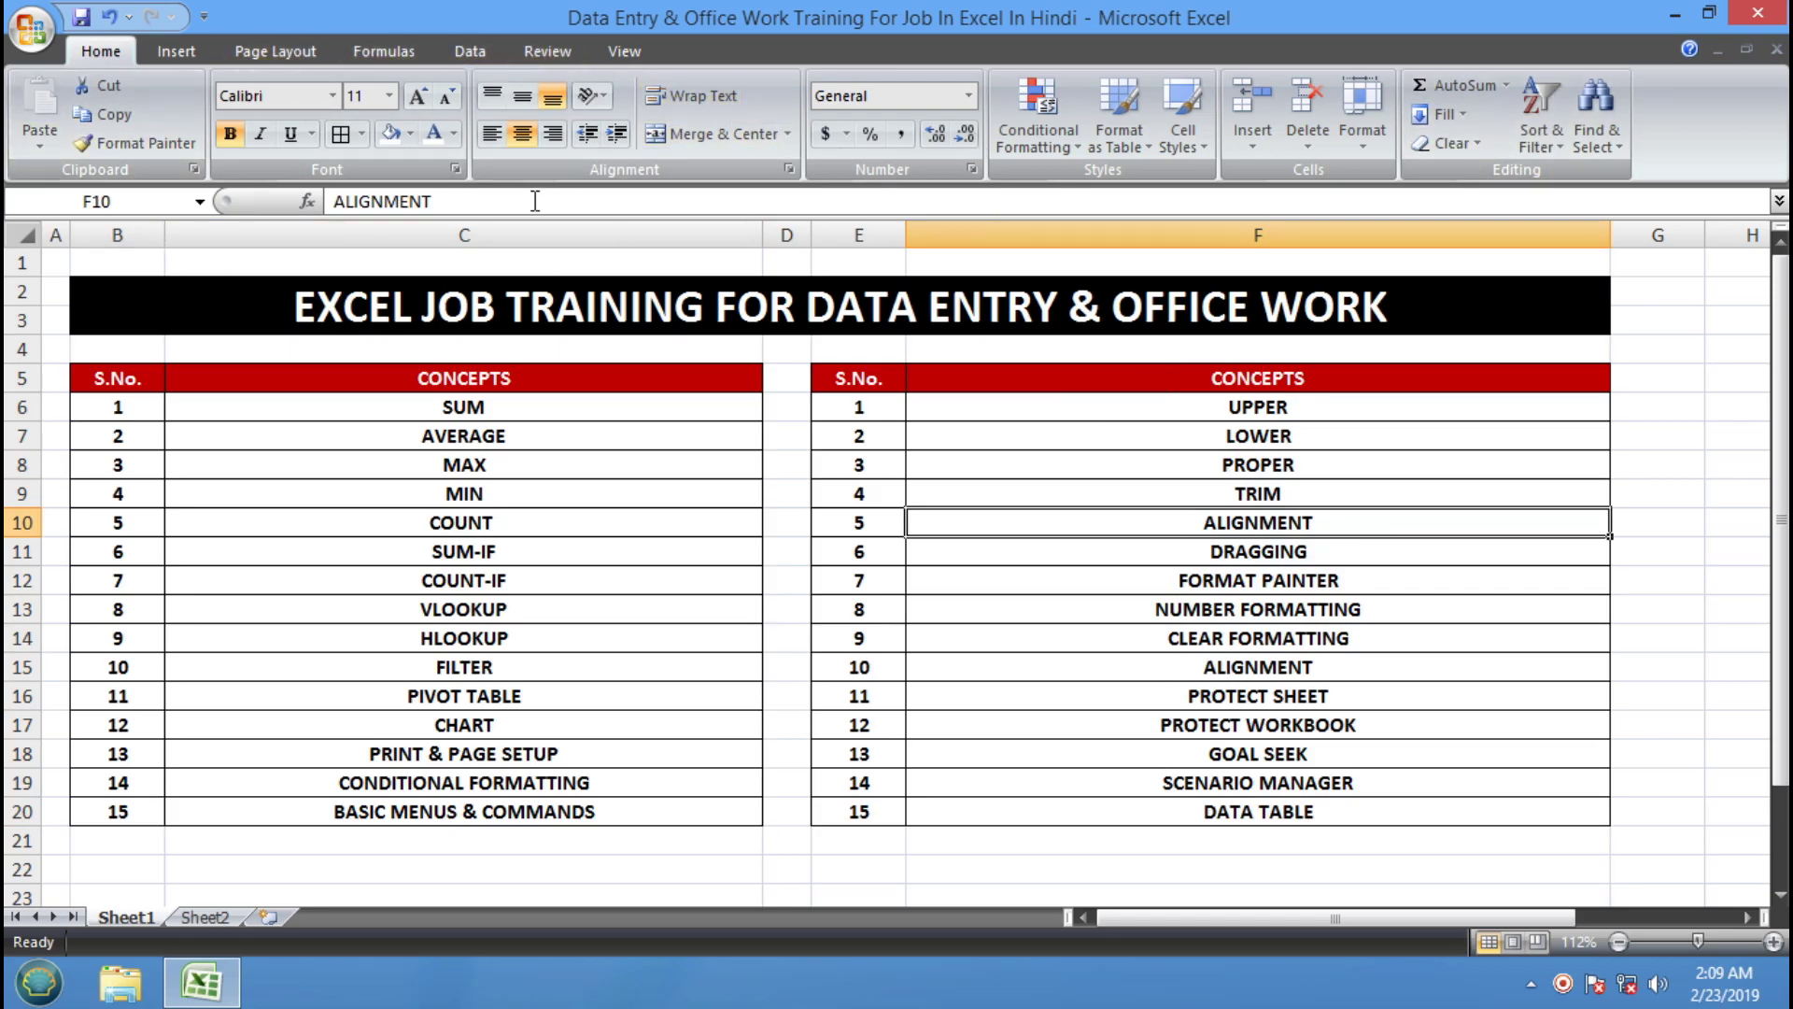
left_click(992, 471)
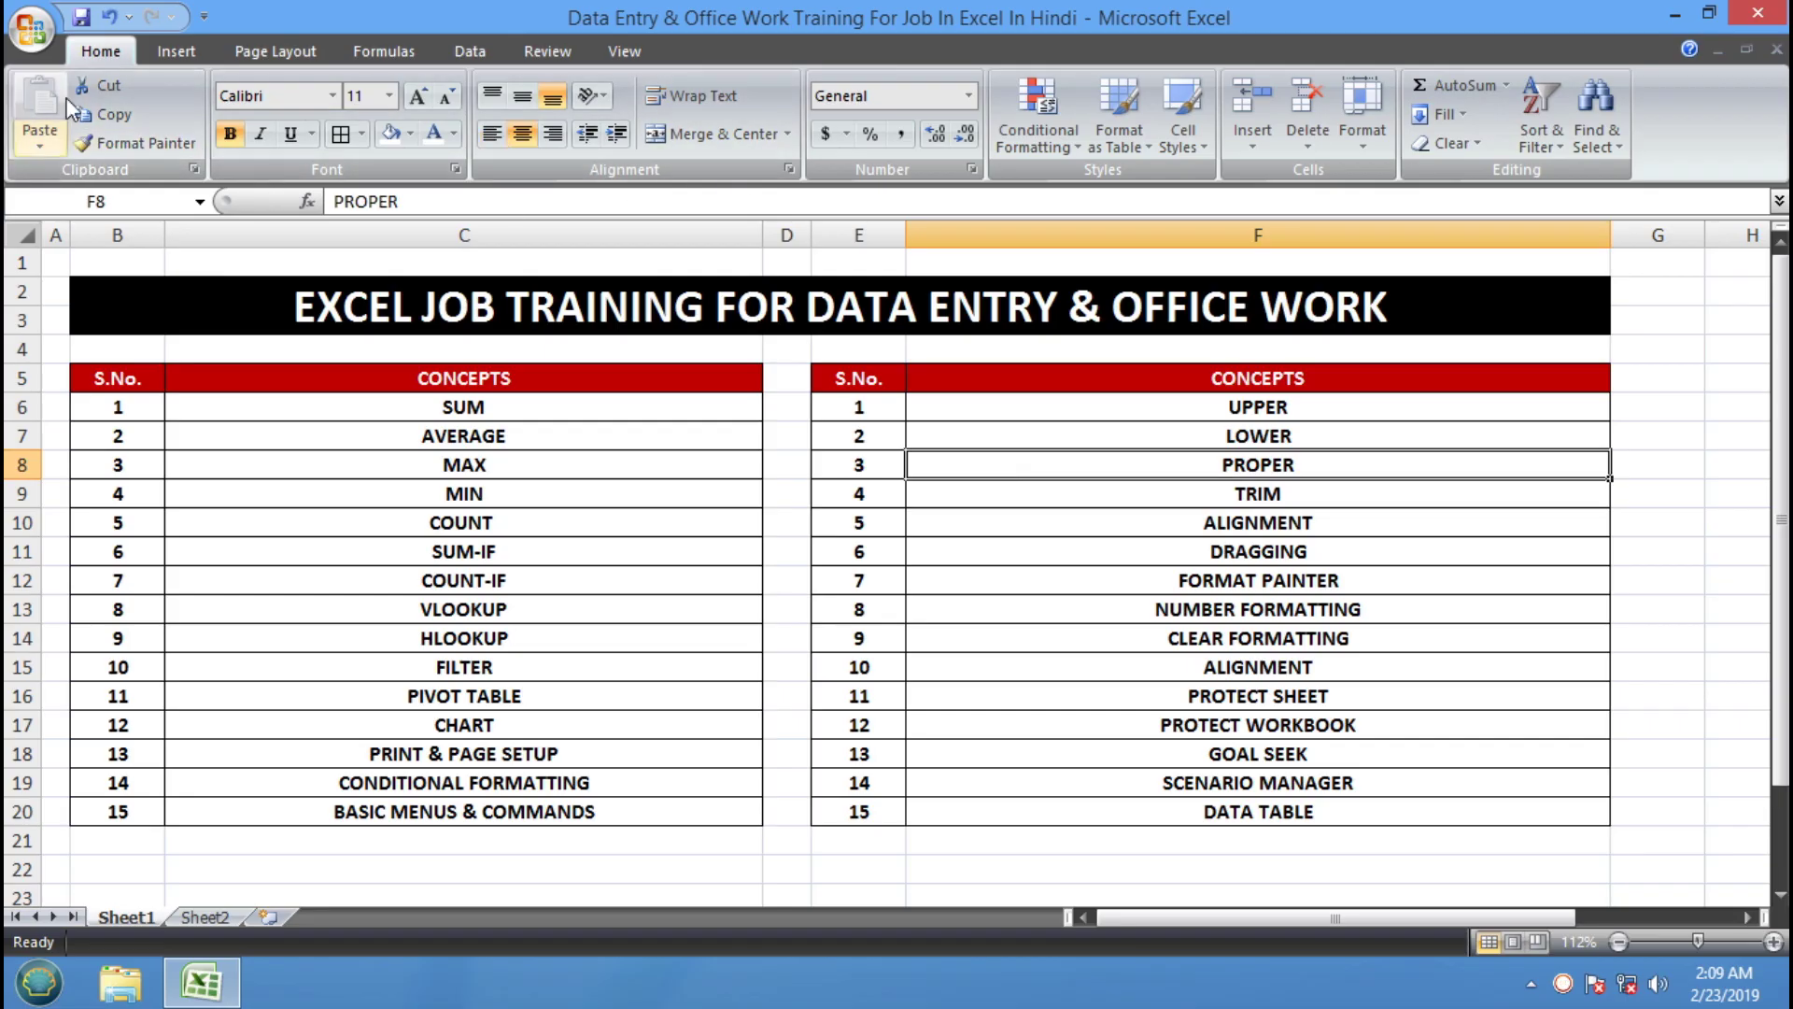
left_click(1117, 478)
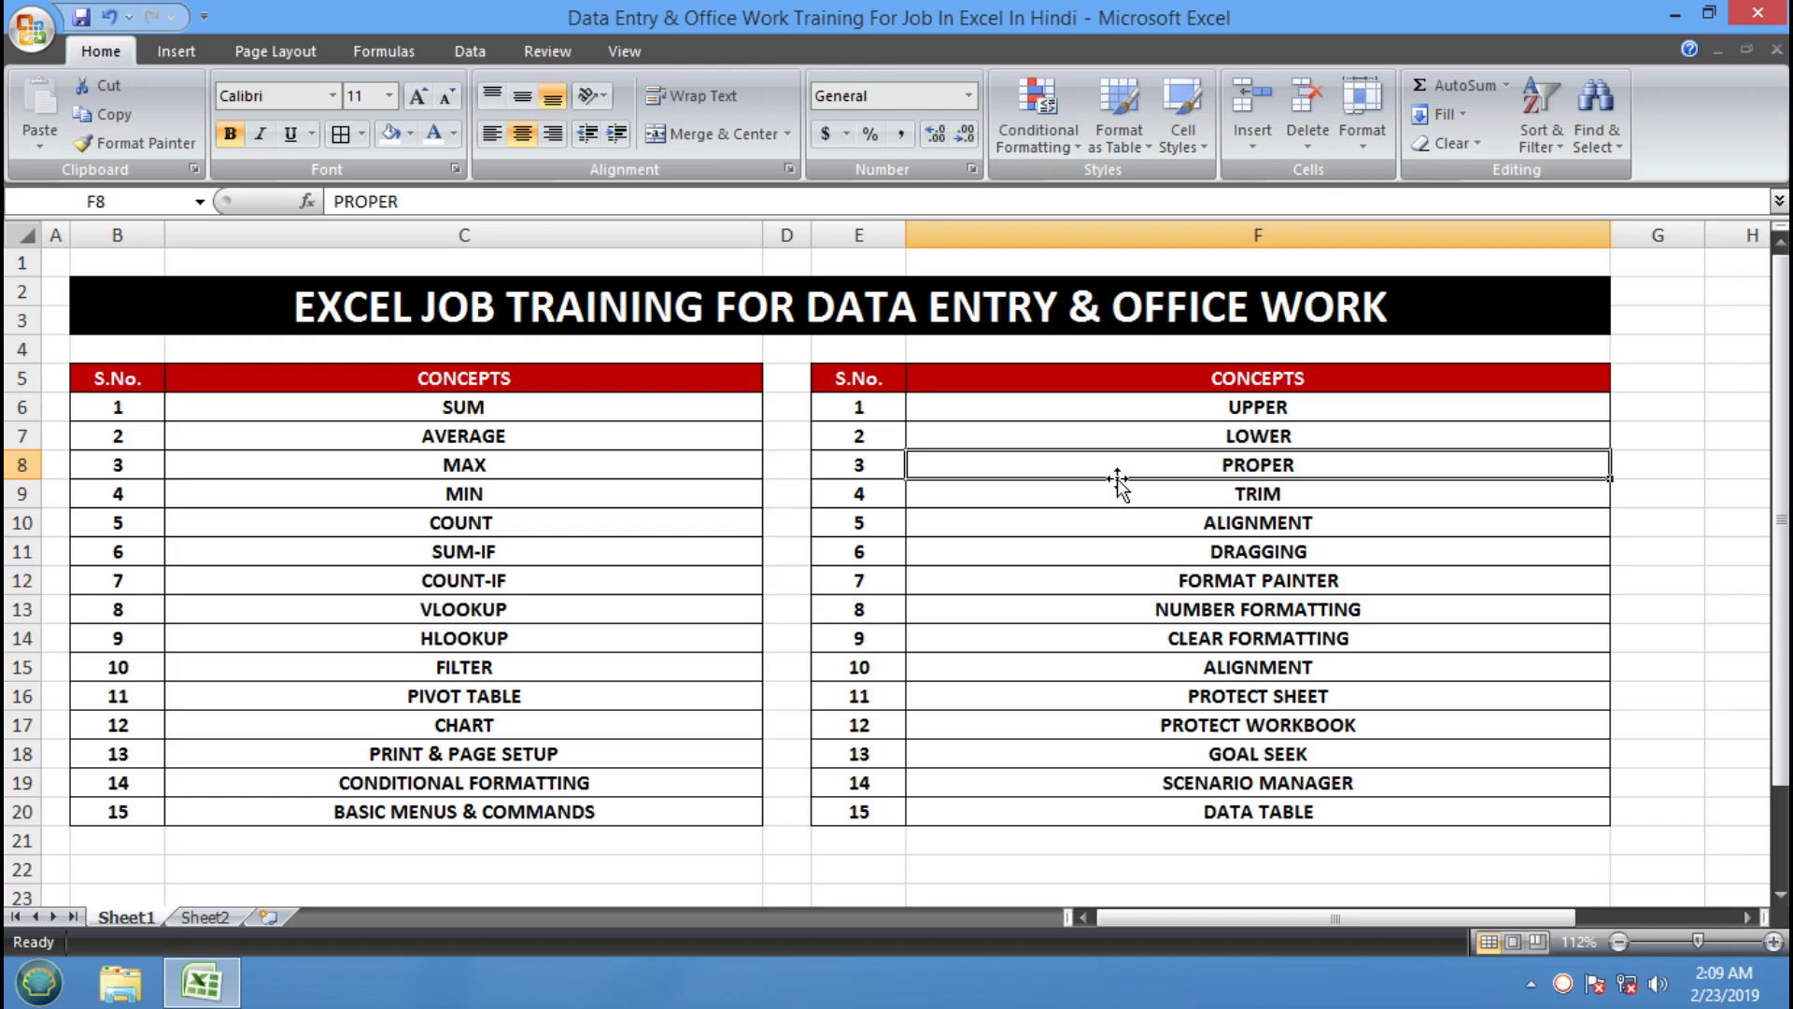
Step through the concepts from LOWER to ALIGNMENT again, then open the Office button menu
left_click(1130, 437)
left_click(1262, 377)
left_click(1254, 407)
left_click(1266, 436)
left_click(1268, 465)
left_click(1267, 494)
left_click(1269, 521)
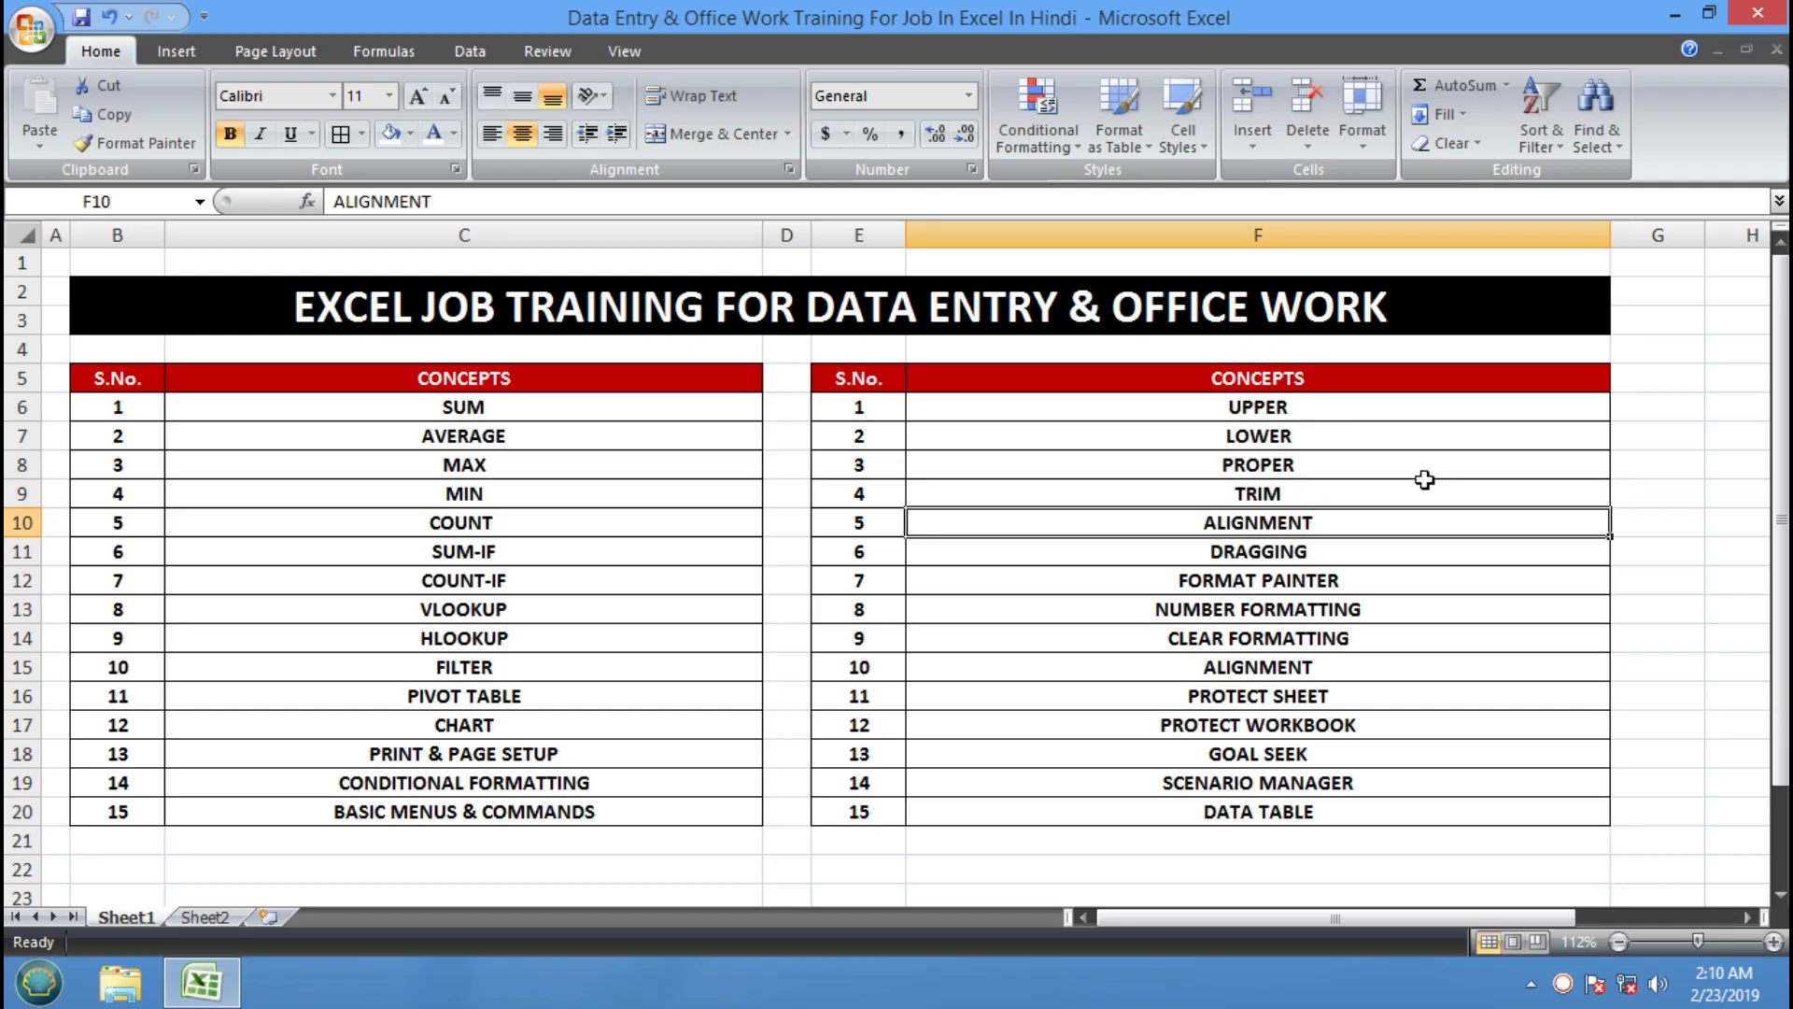
left_click(1398, 415)
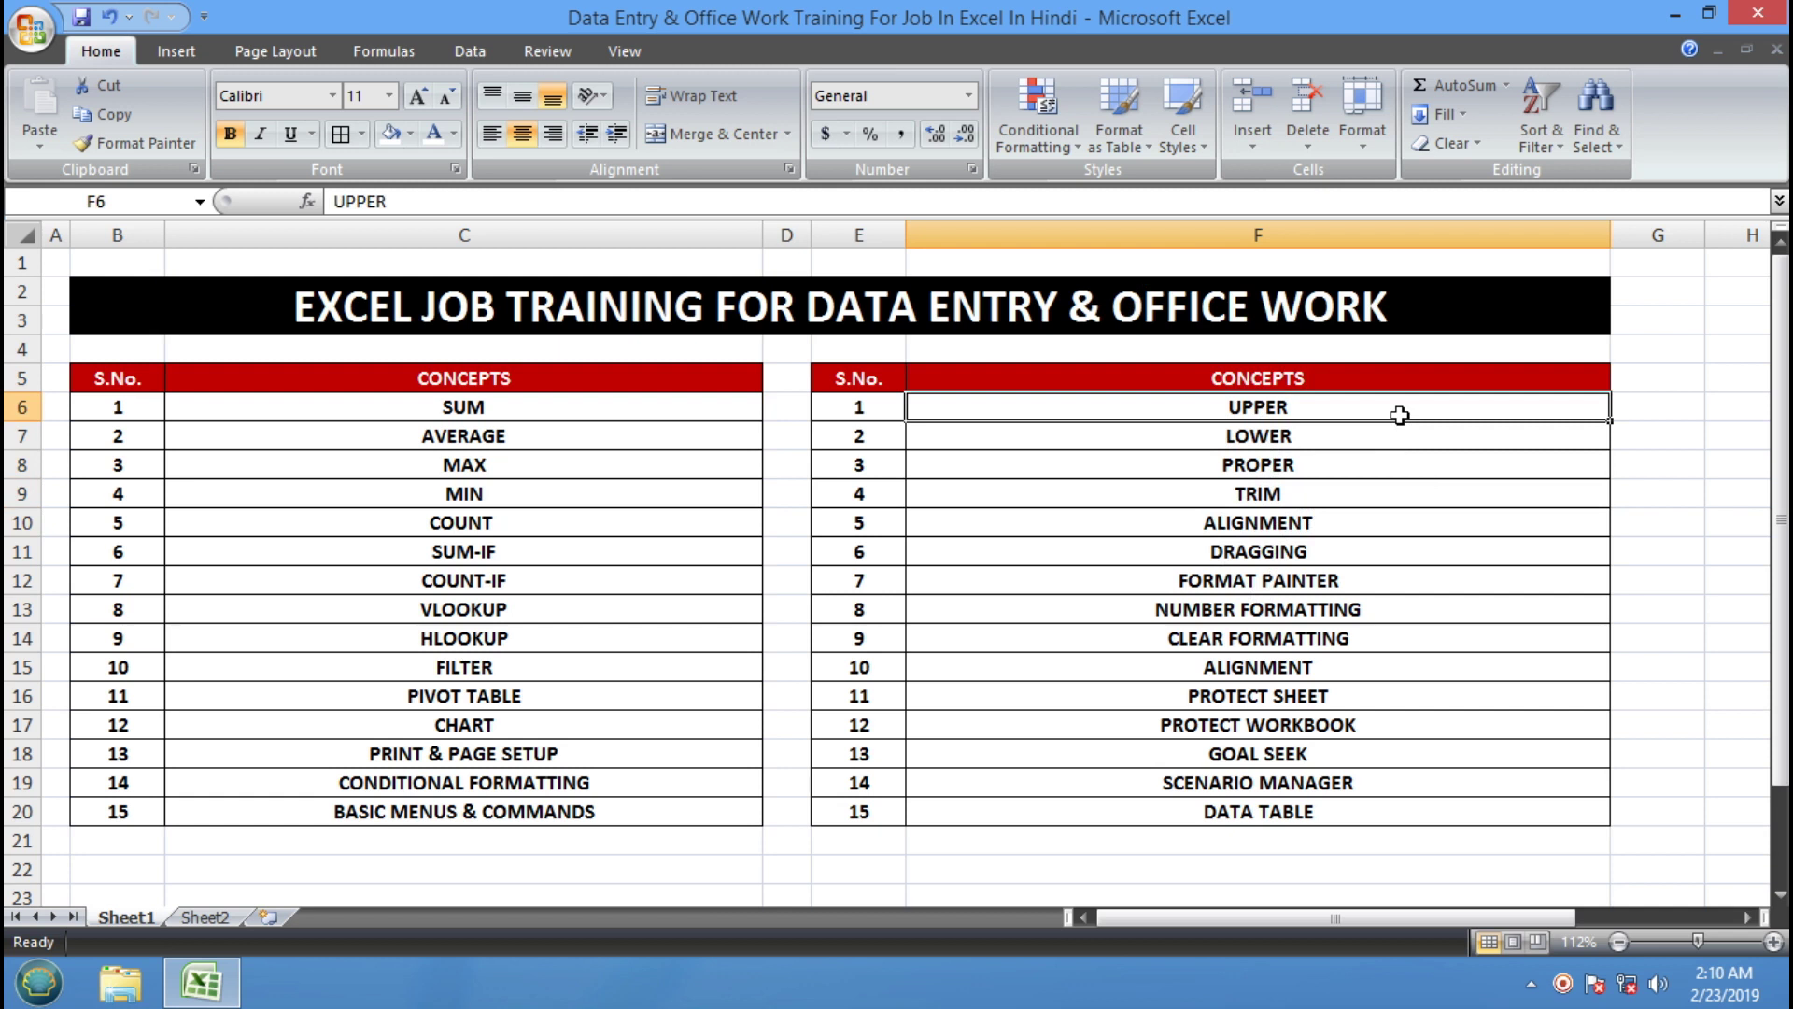
left_click(11, 15)
Create a new blank workbook from the New dialog
left_click(60, 94)
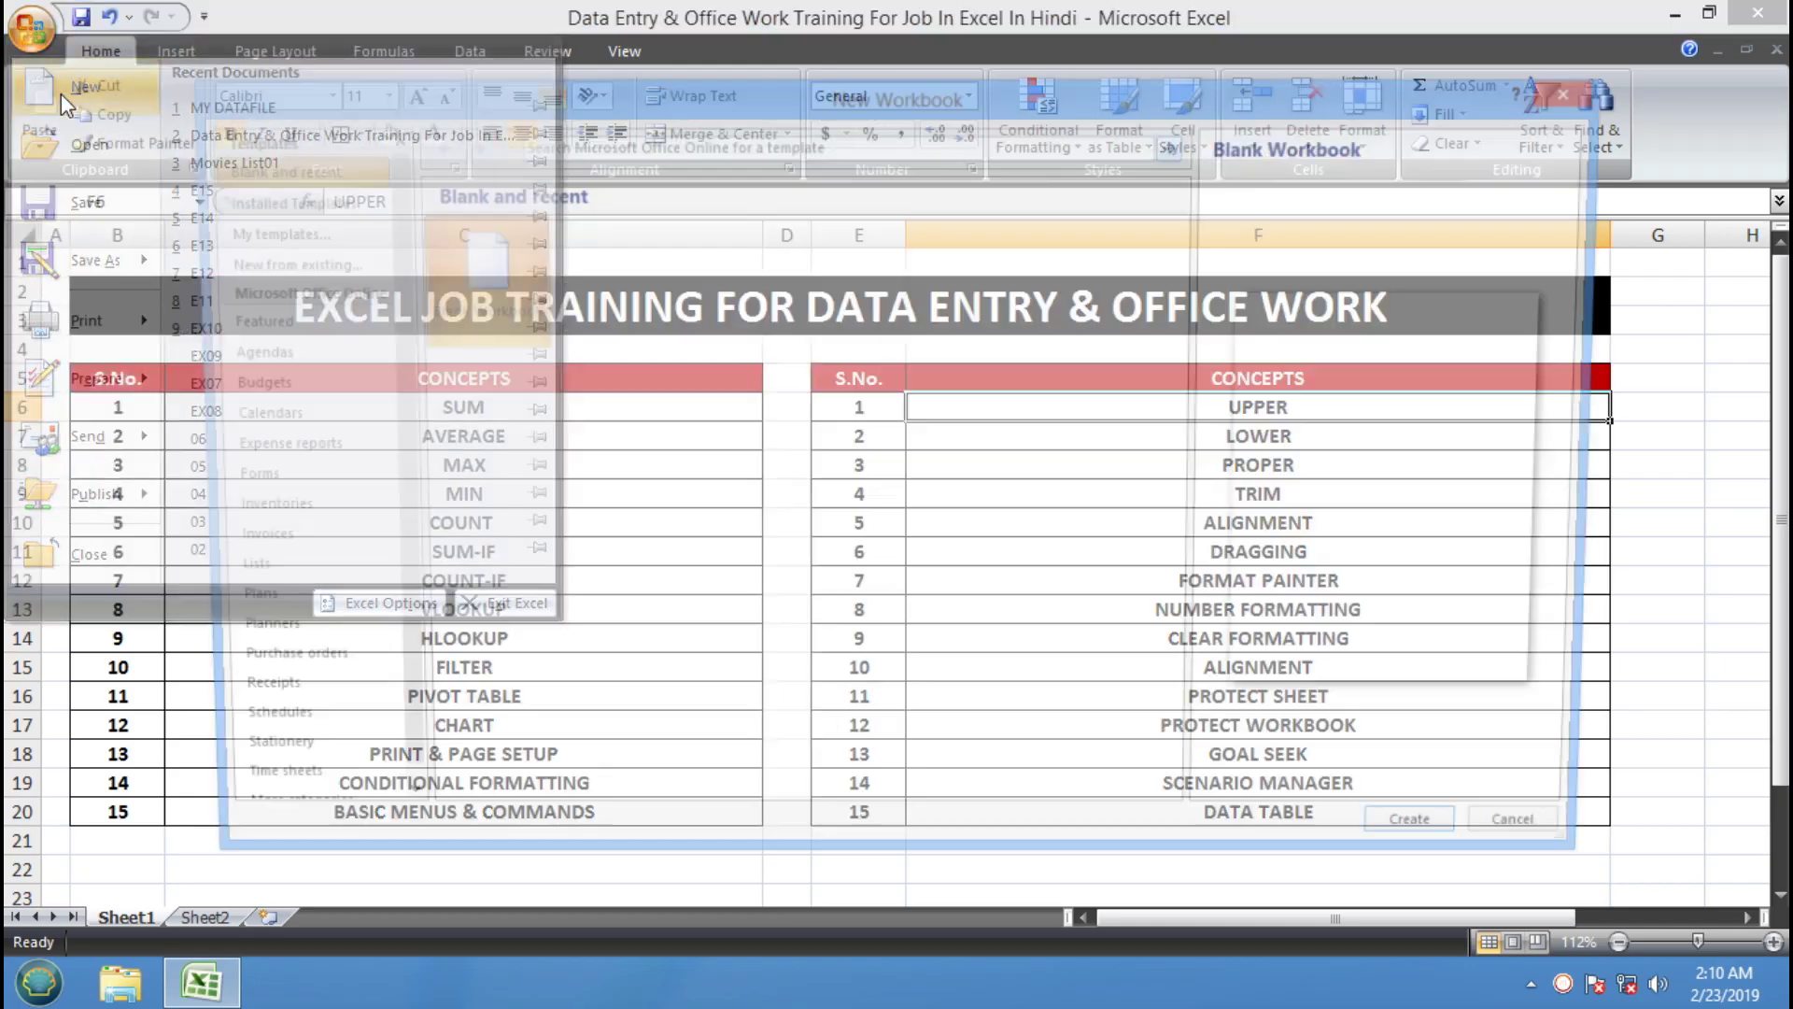
left_click(1439, 850)
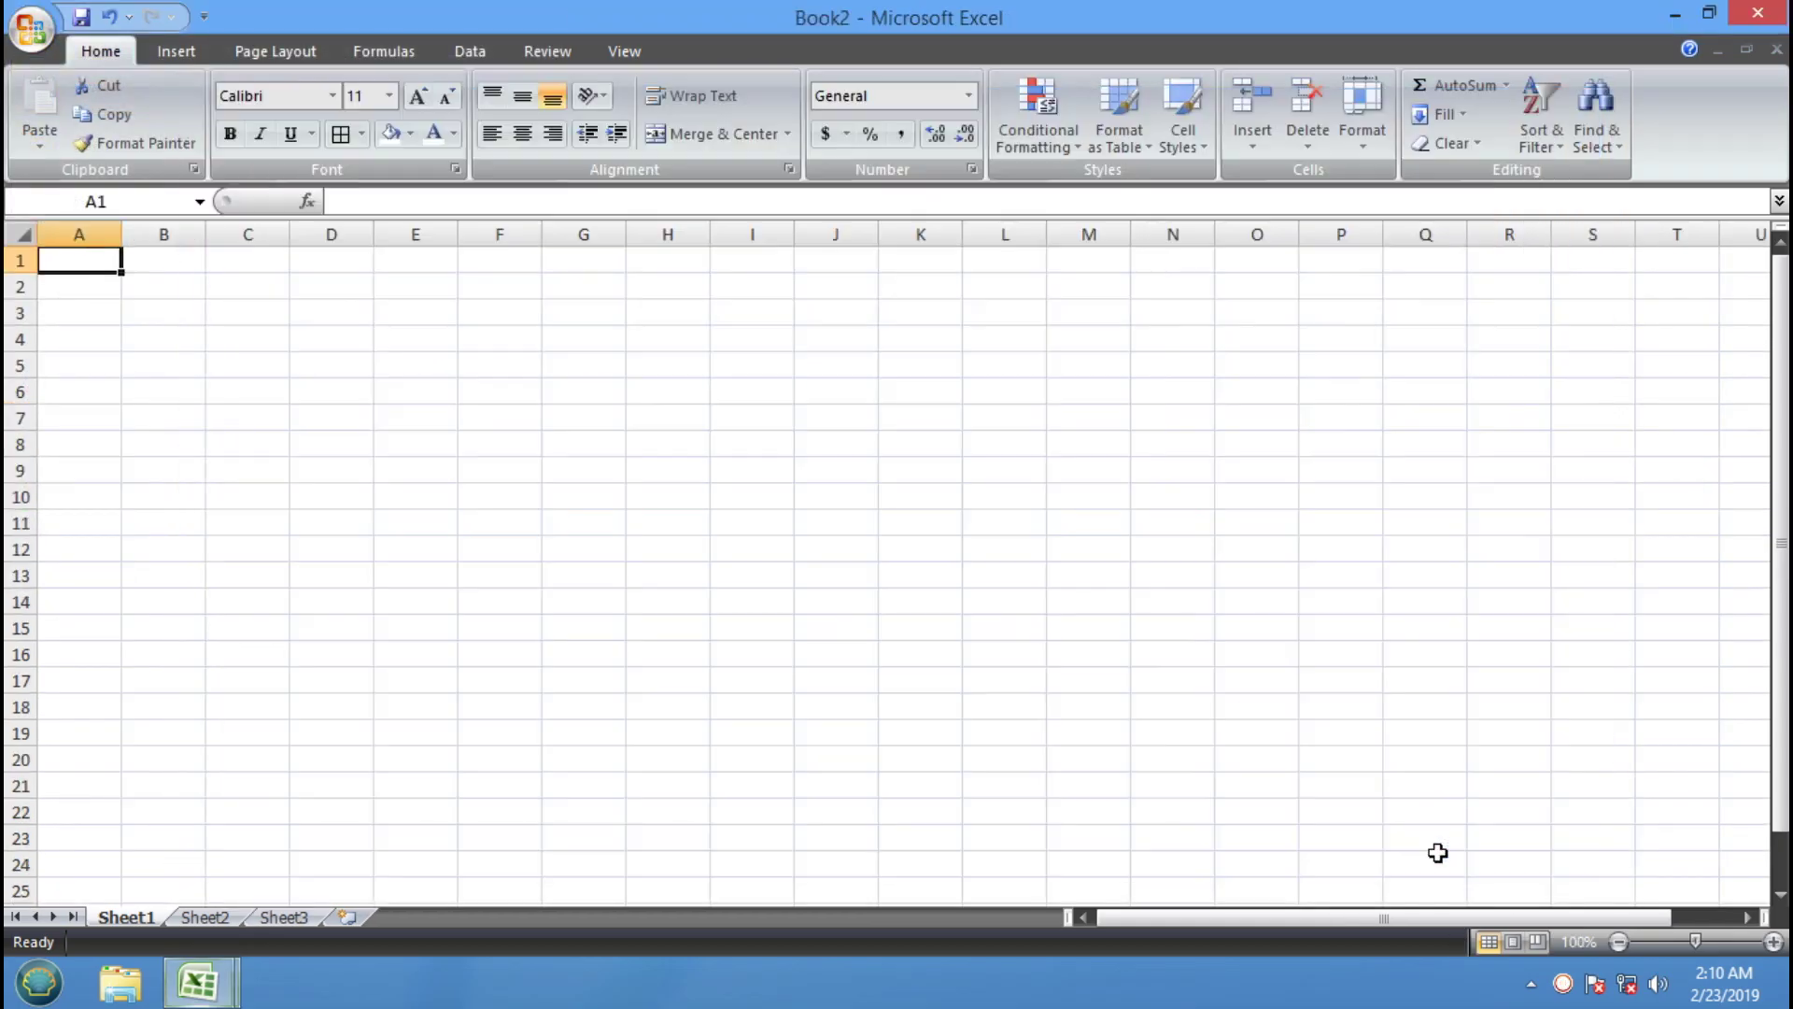
left_click(755, 521)
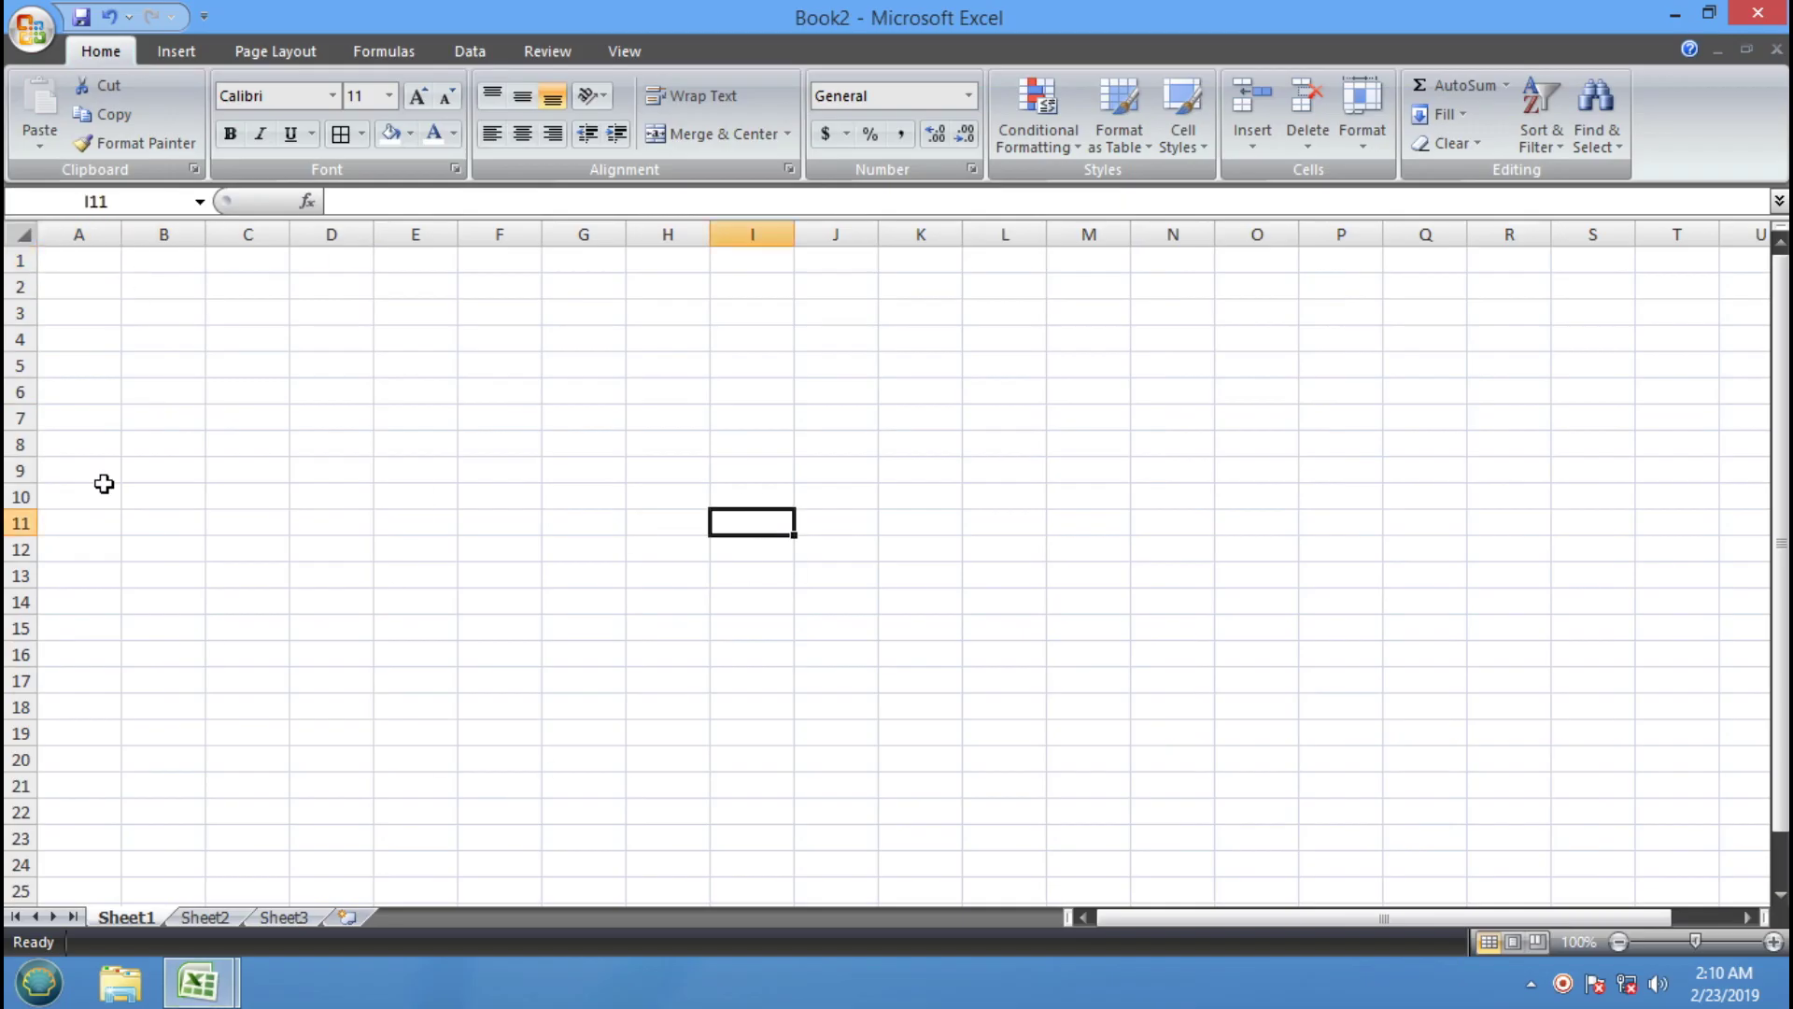
left_click(572, 468)
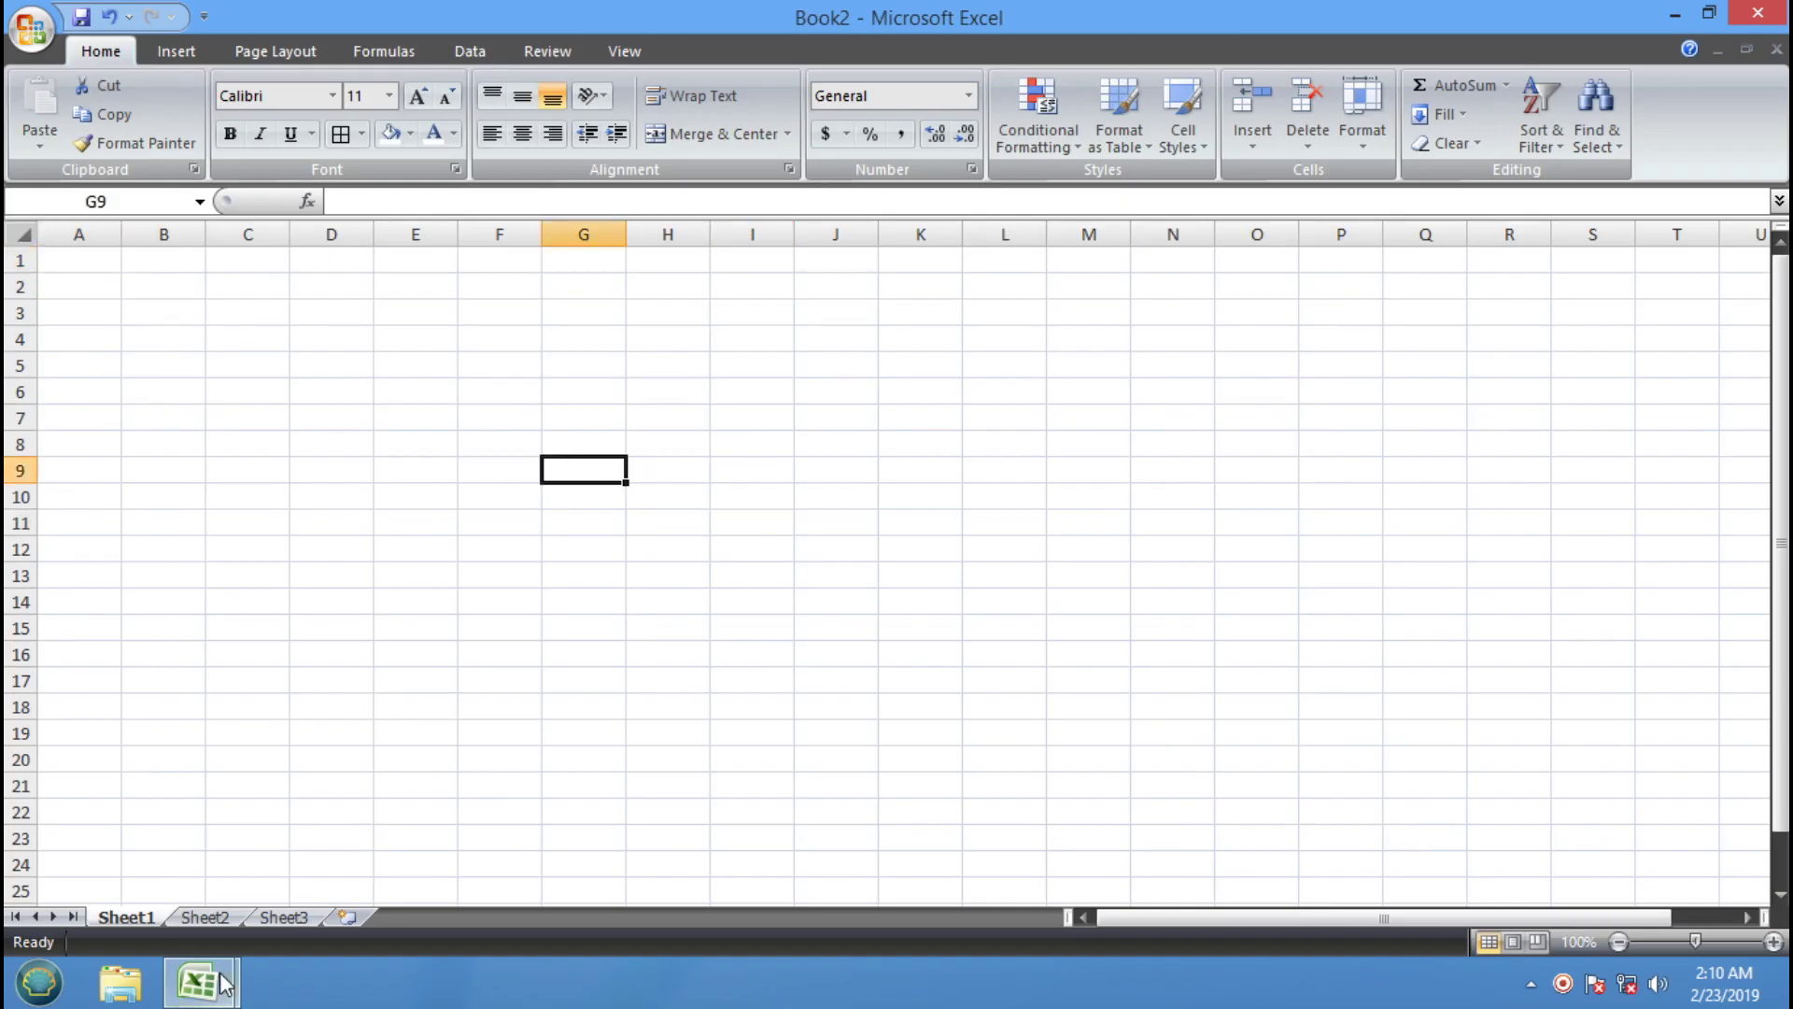
Switch to the training workbook via the taskbar, then back to Book2
mouse_move(197, 982)
left_click(220, 888)
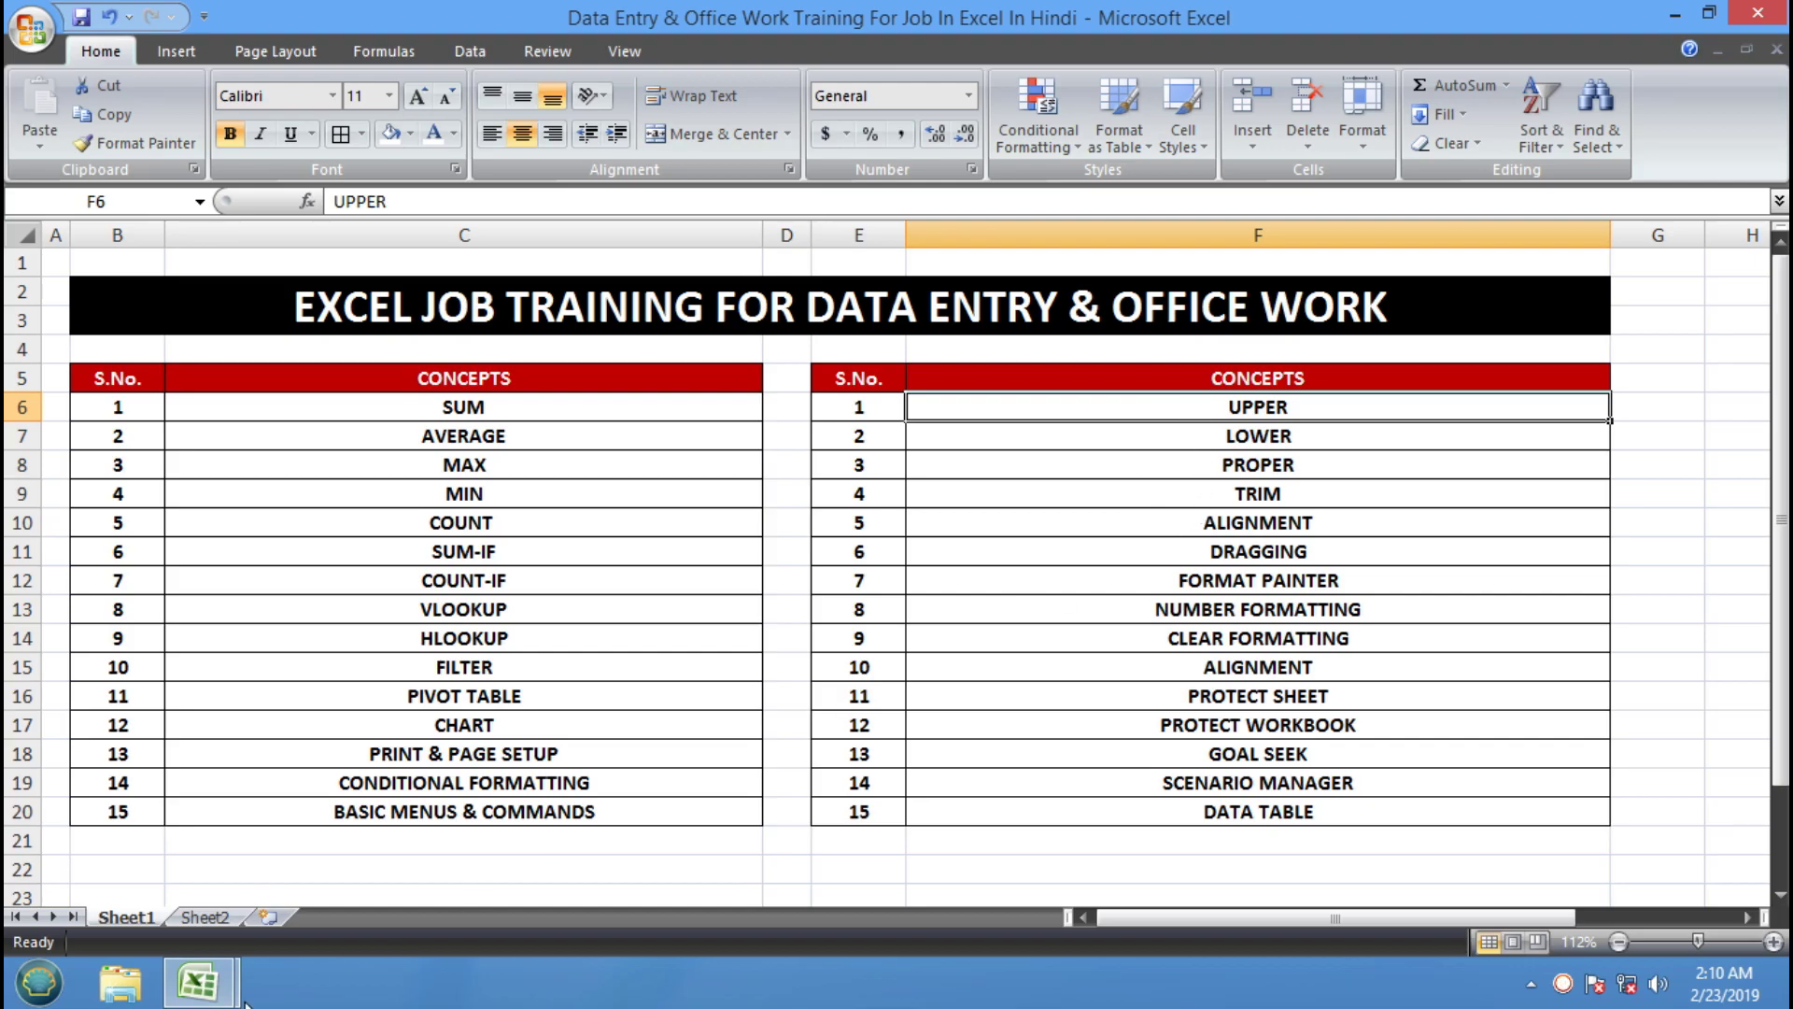
mouse_move(197, 990)
left_click(521, 874)
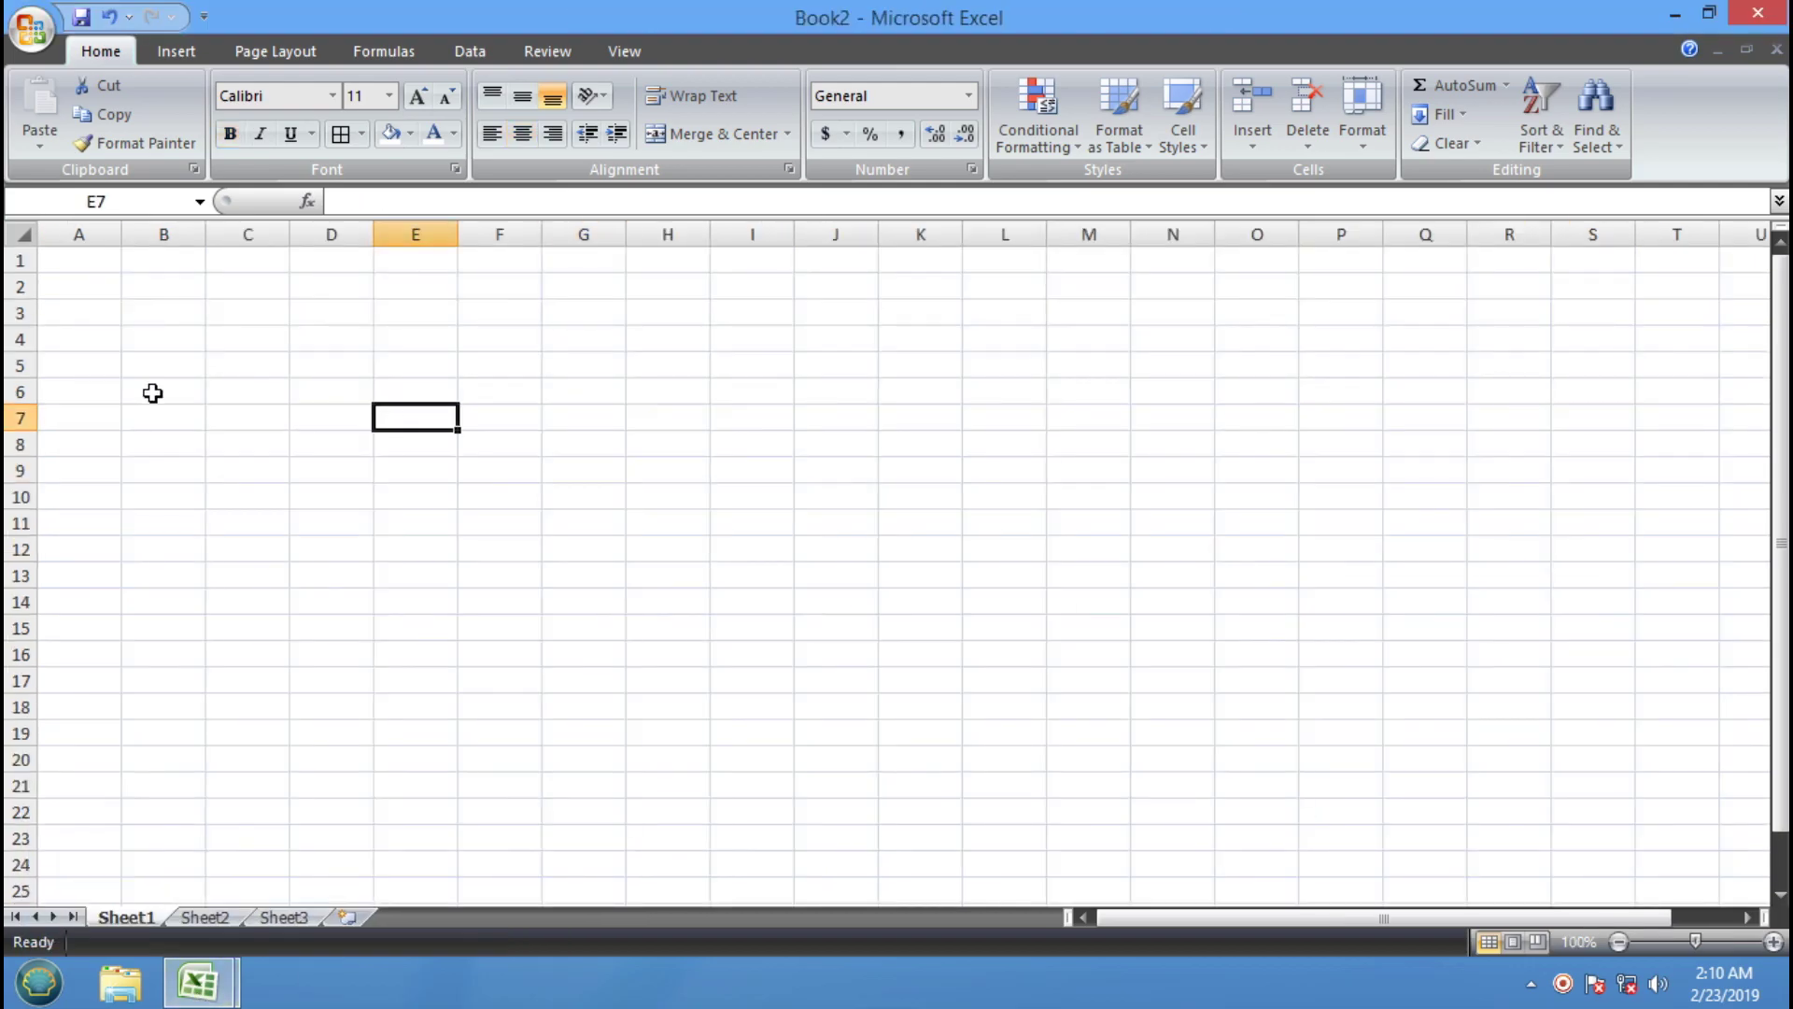
Zoom Book2 in to 180% and select cell A1
left_click(84, 257)
left_click(1772, 942)
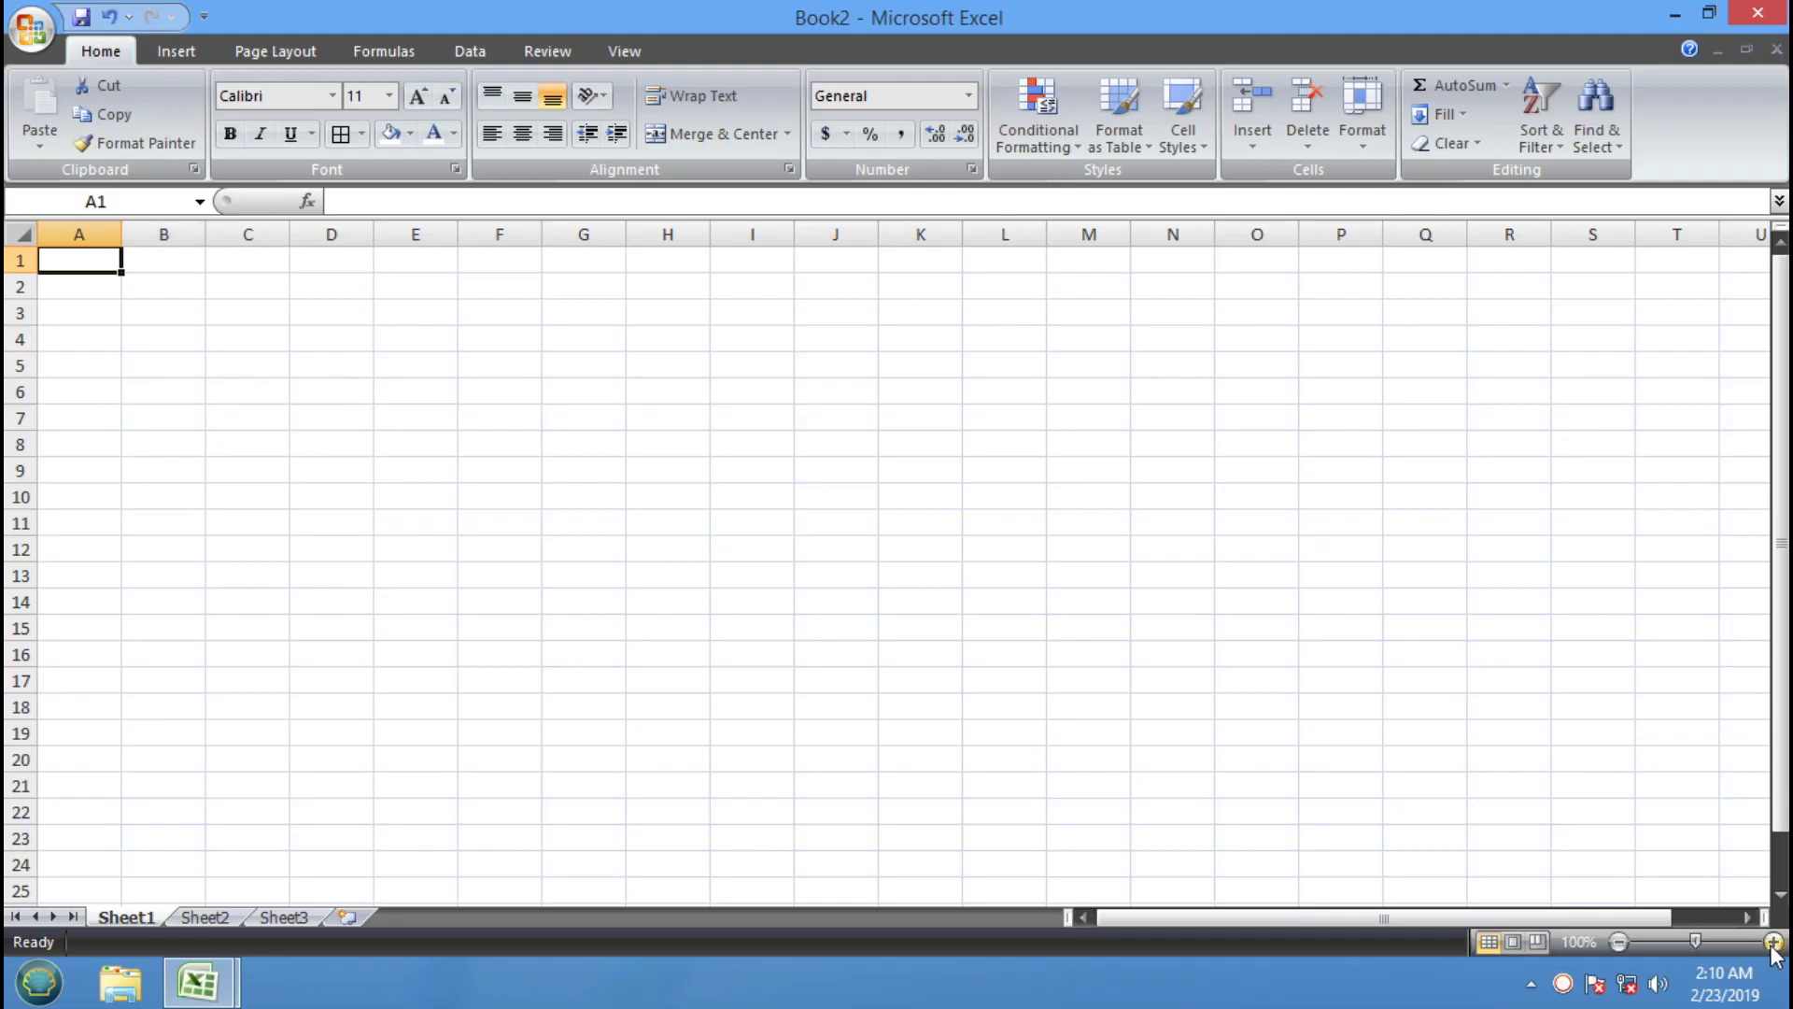
left_click(1773, 941)
left_click(1772, 941)
left_click(1773, 941)
left_click(1773, 941)
left_click(1773, 942)
left_click(1772, 941)
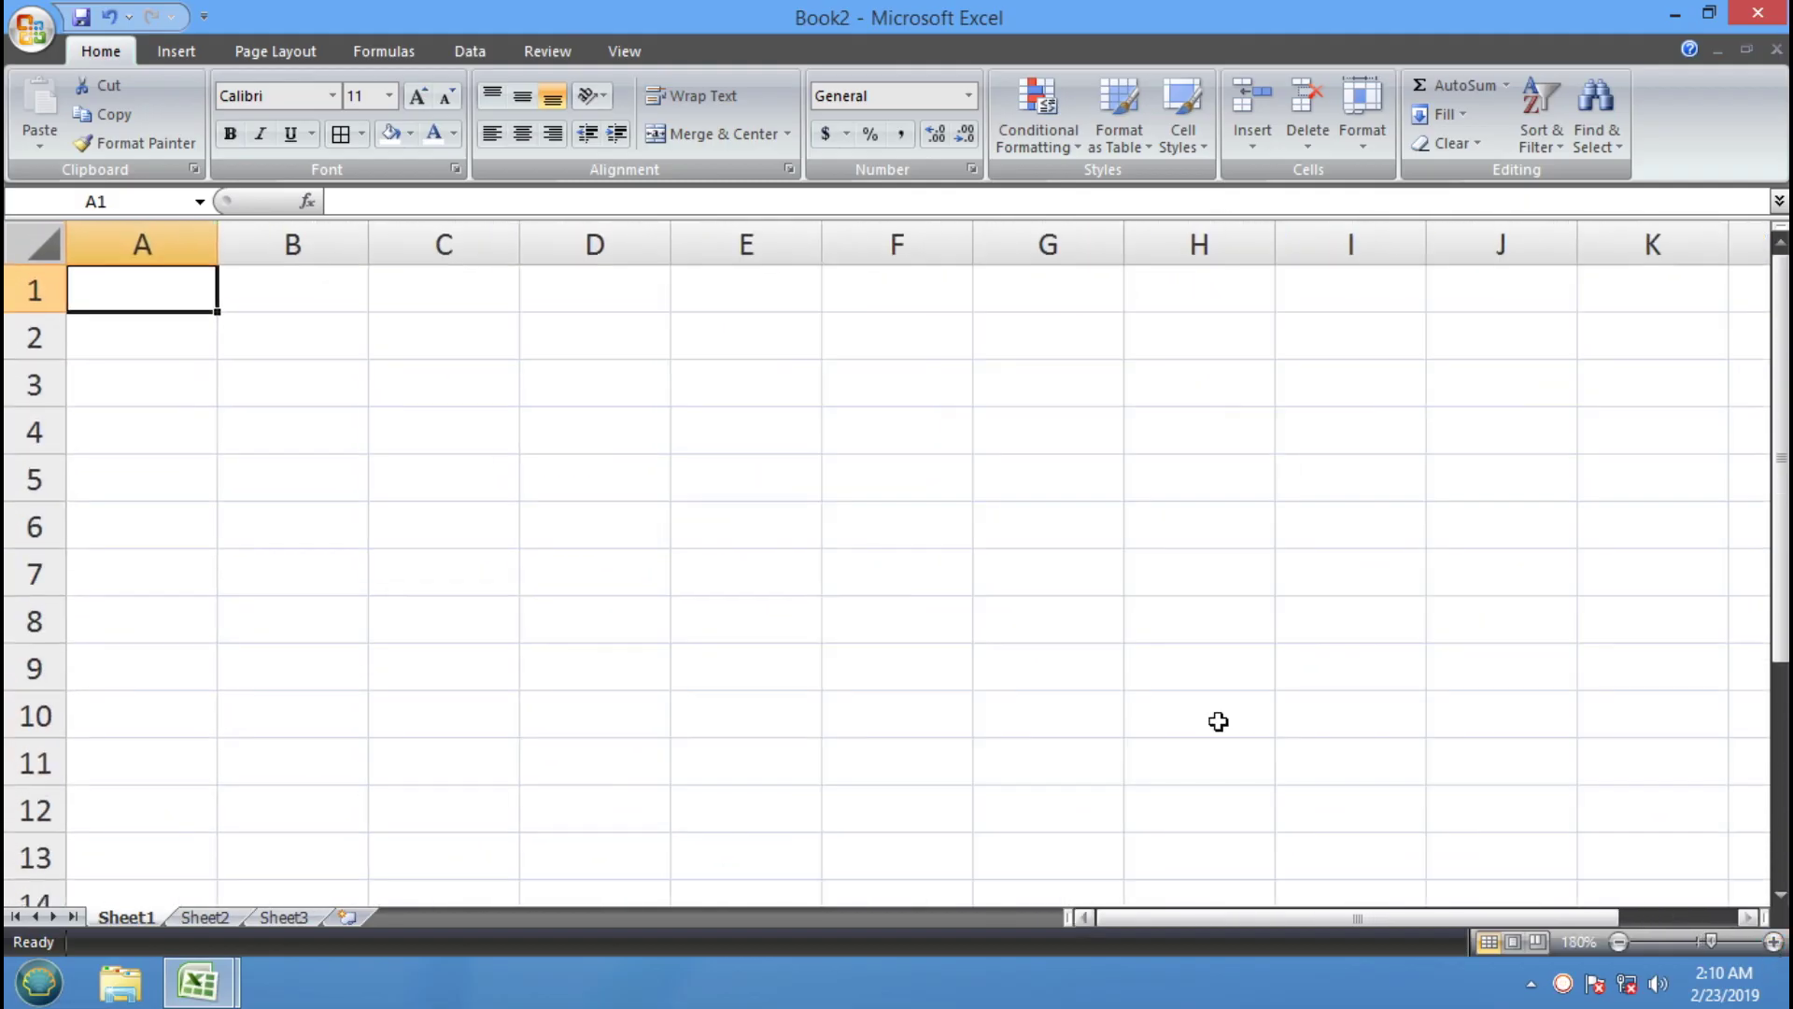
left_click(702, 442)
left_click(187, 283)
Enter TEXT in A1 and the B1 heading, typed as UUPER FORMULA
type("TEXT")
key("Tab")
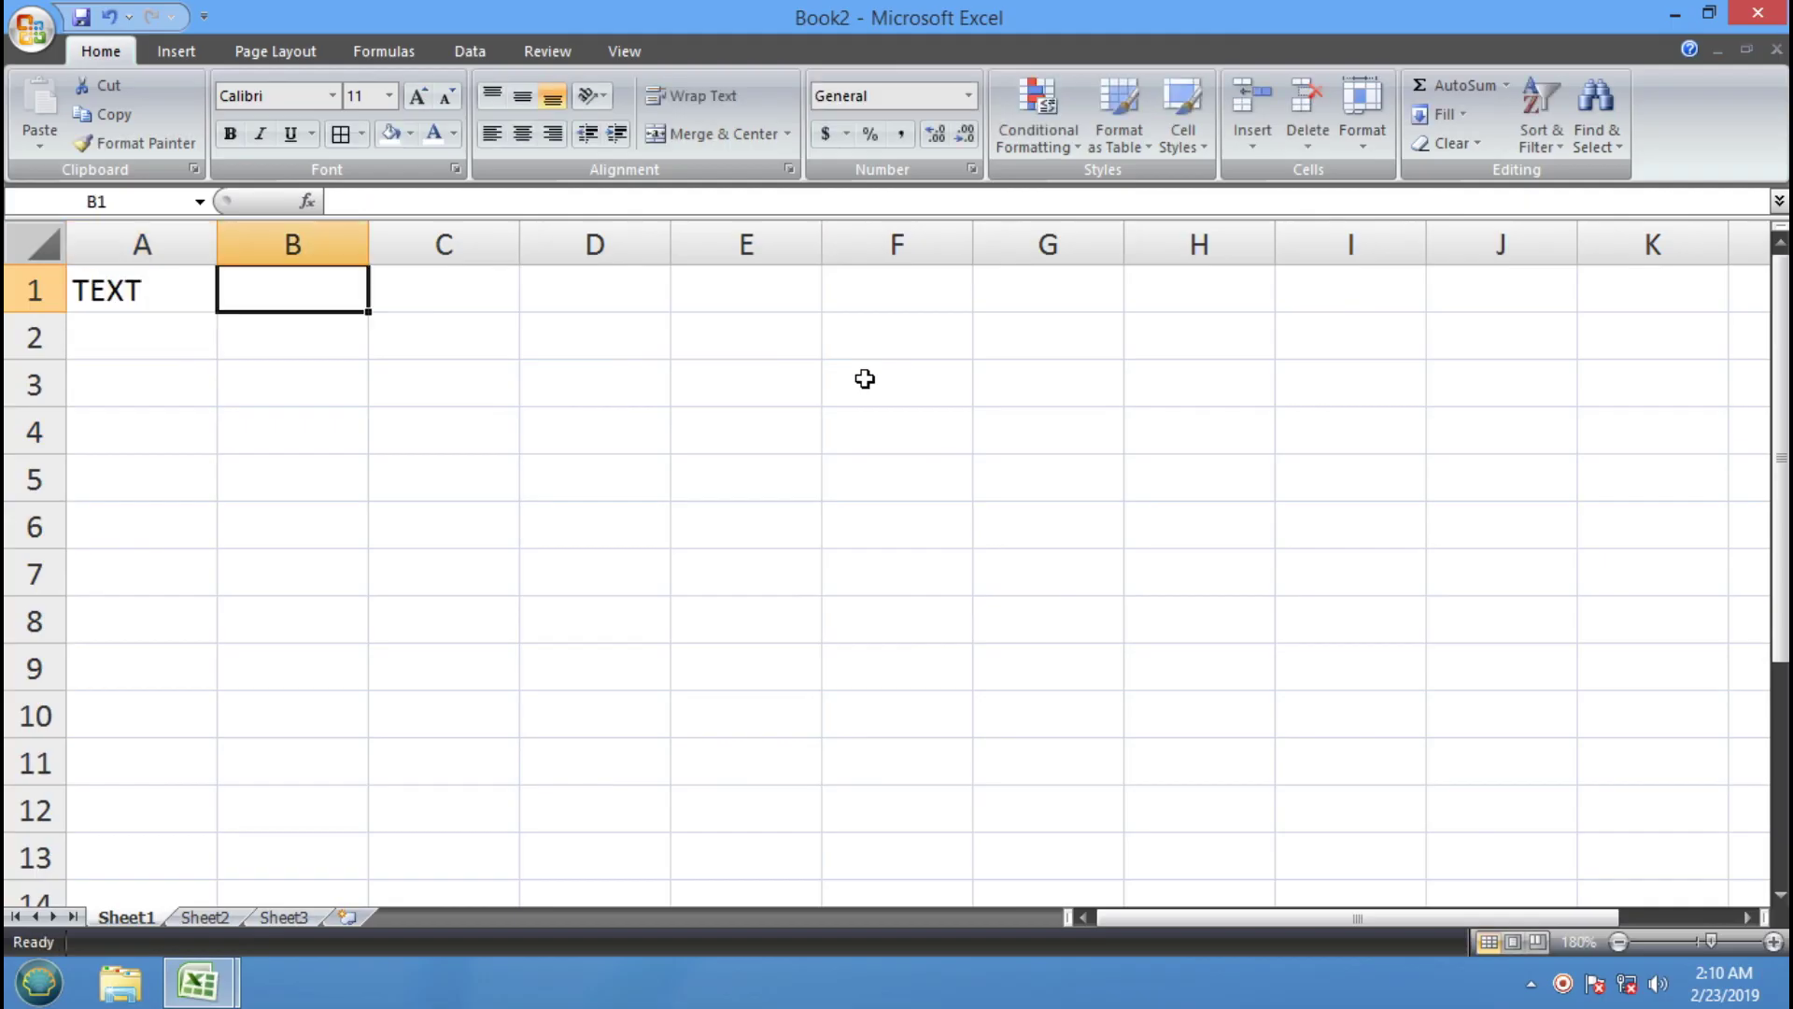
type("UUPER")
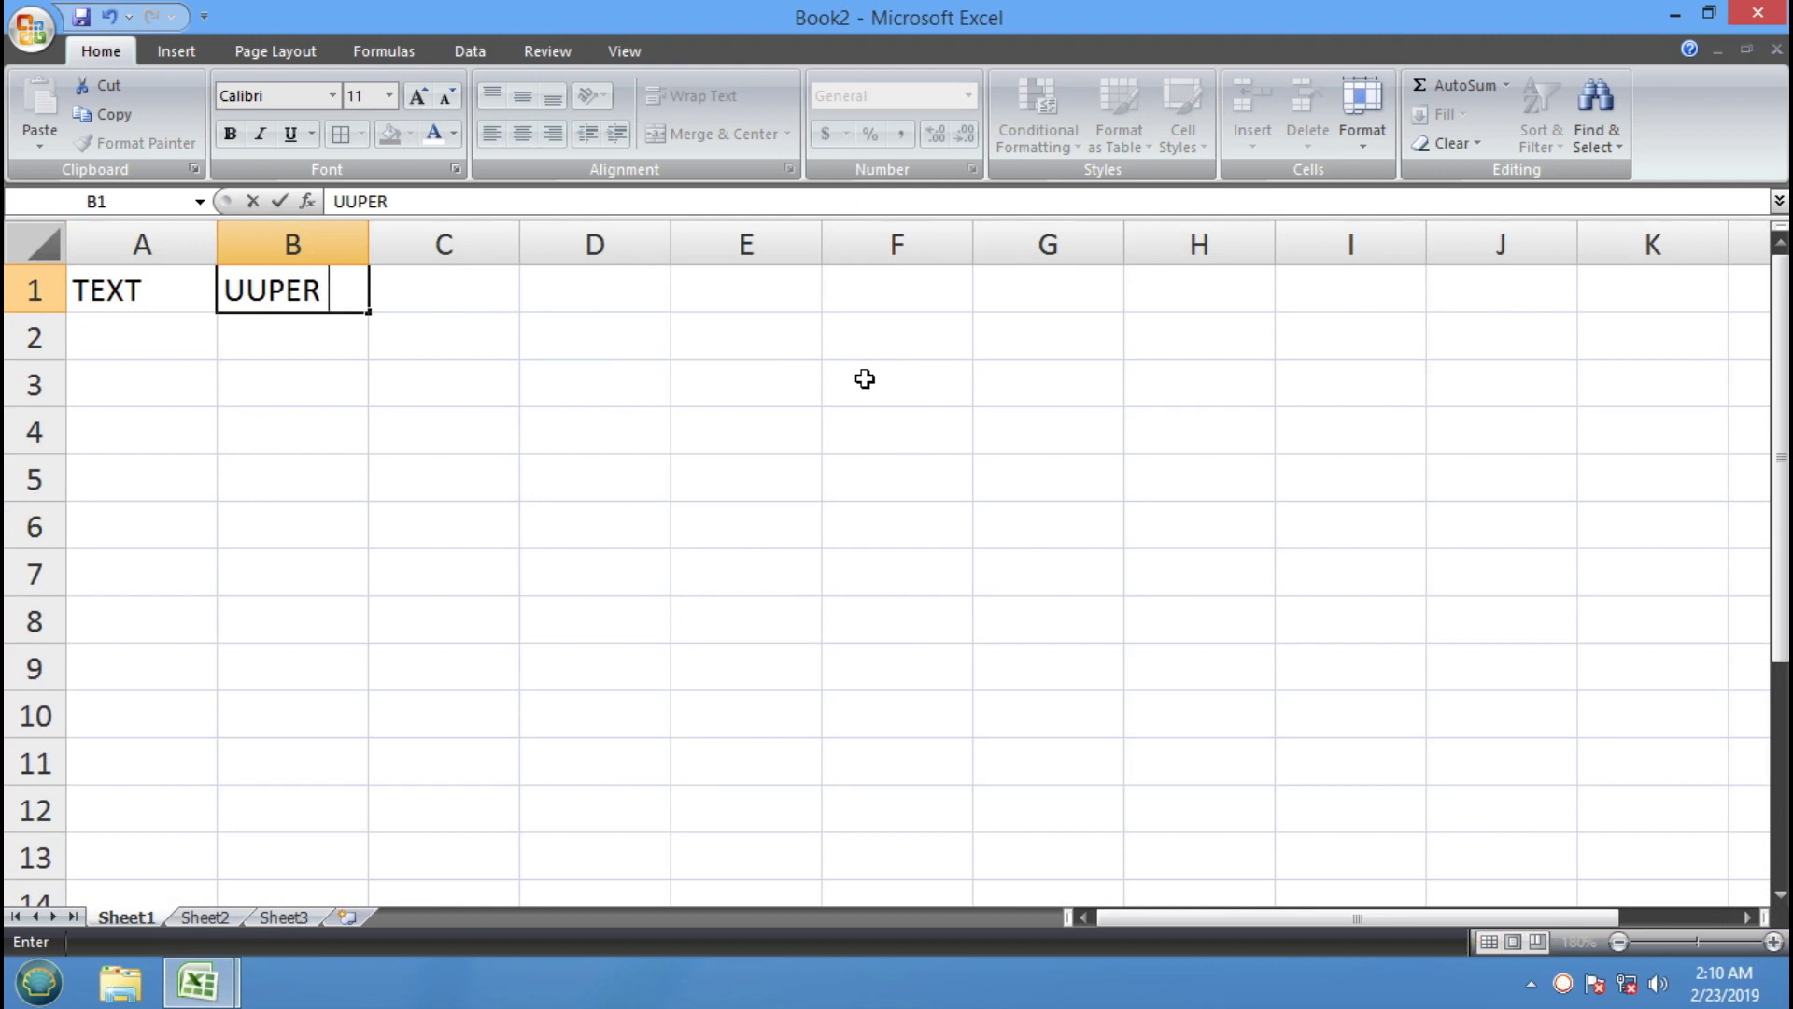
type(" FORMULA")
key("Return")
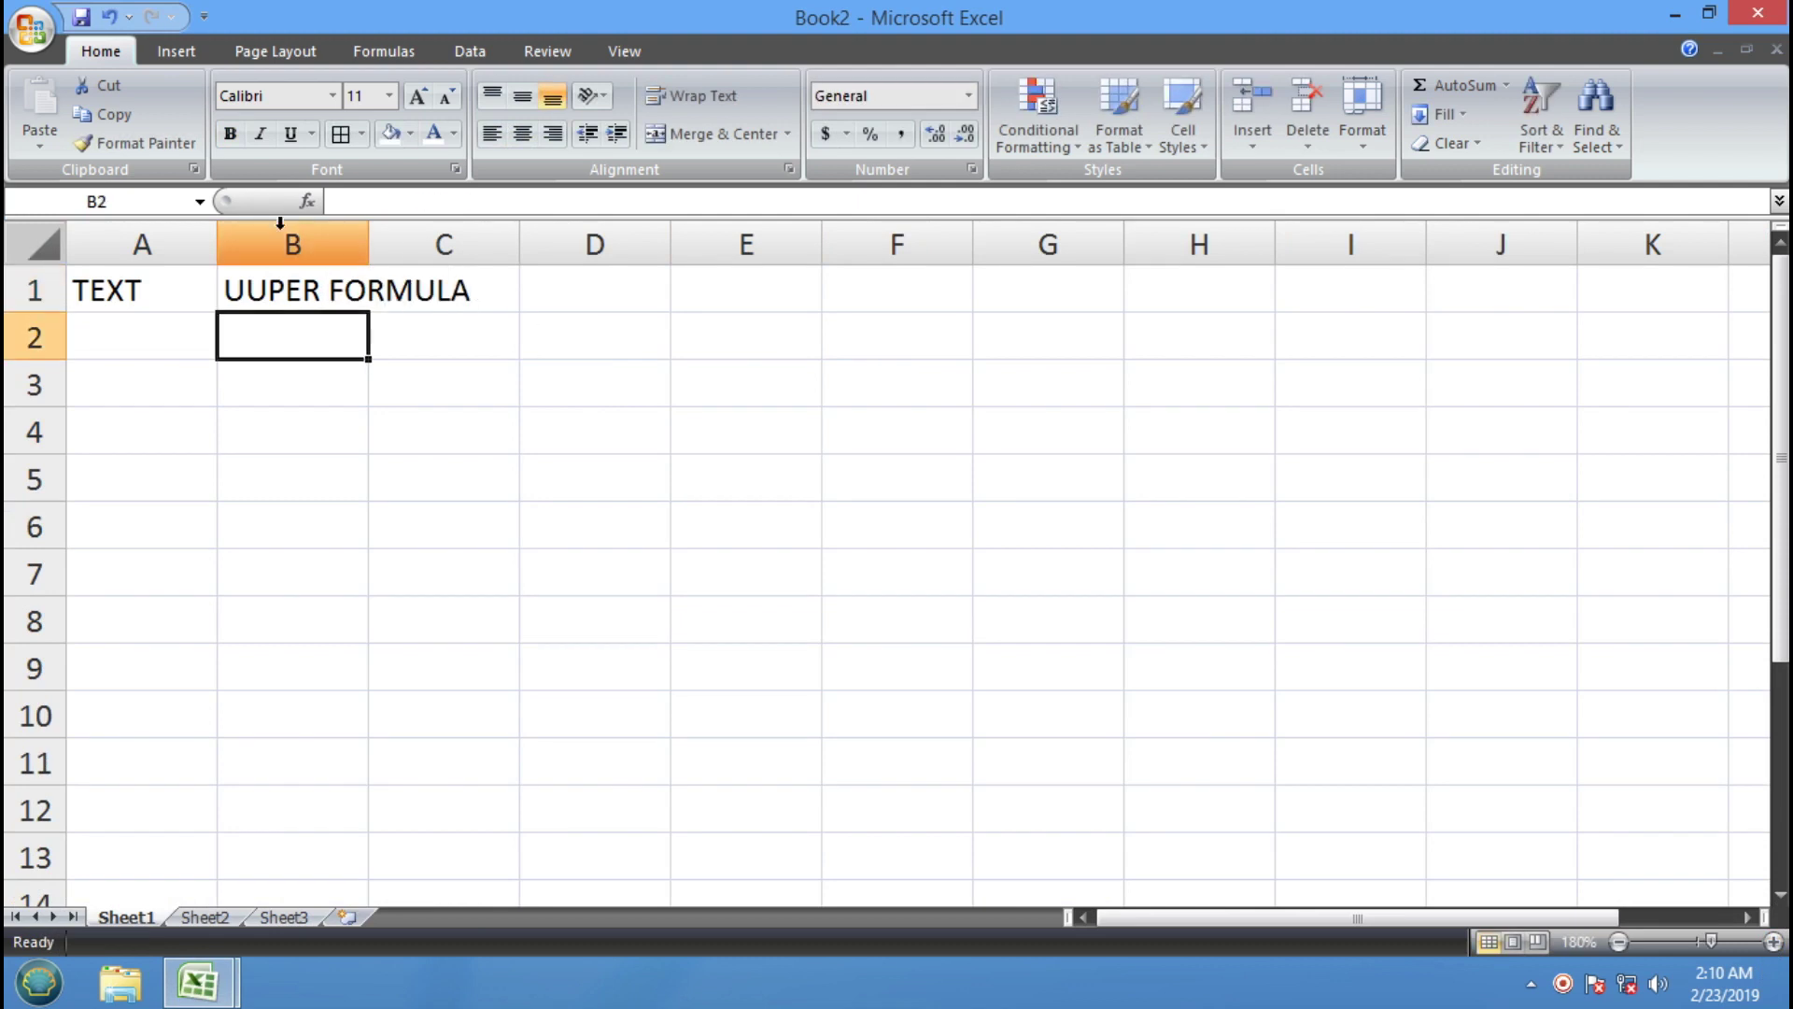
Widen columns B and A to fit their headings
left_click_drag(372, 250, 525, 249)
left_click(391, 469)
left_click_drag(219, 243, 349, 246)
left_click(332, 466)
Correct B1 to read UPPER FORMULA and select the headers A1:B1
double_click(397, 289)
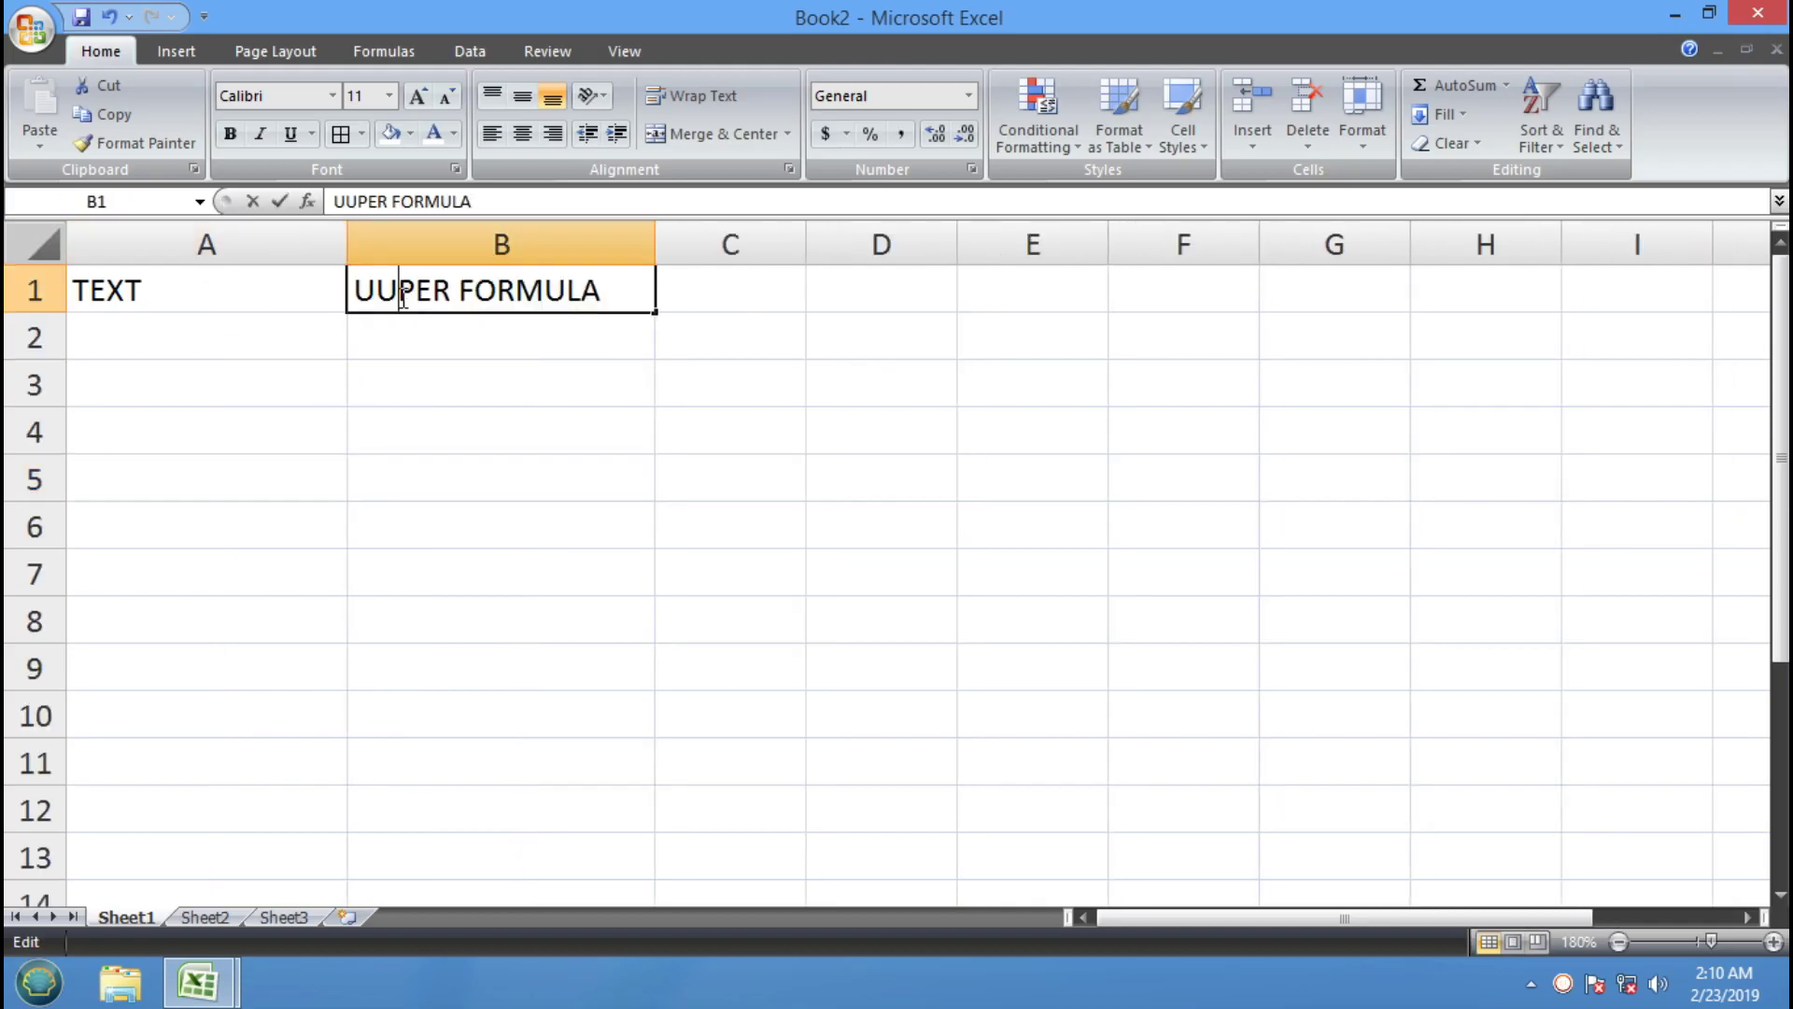
key("BackSpace")
type("P")
key("Return")
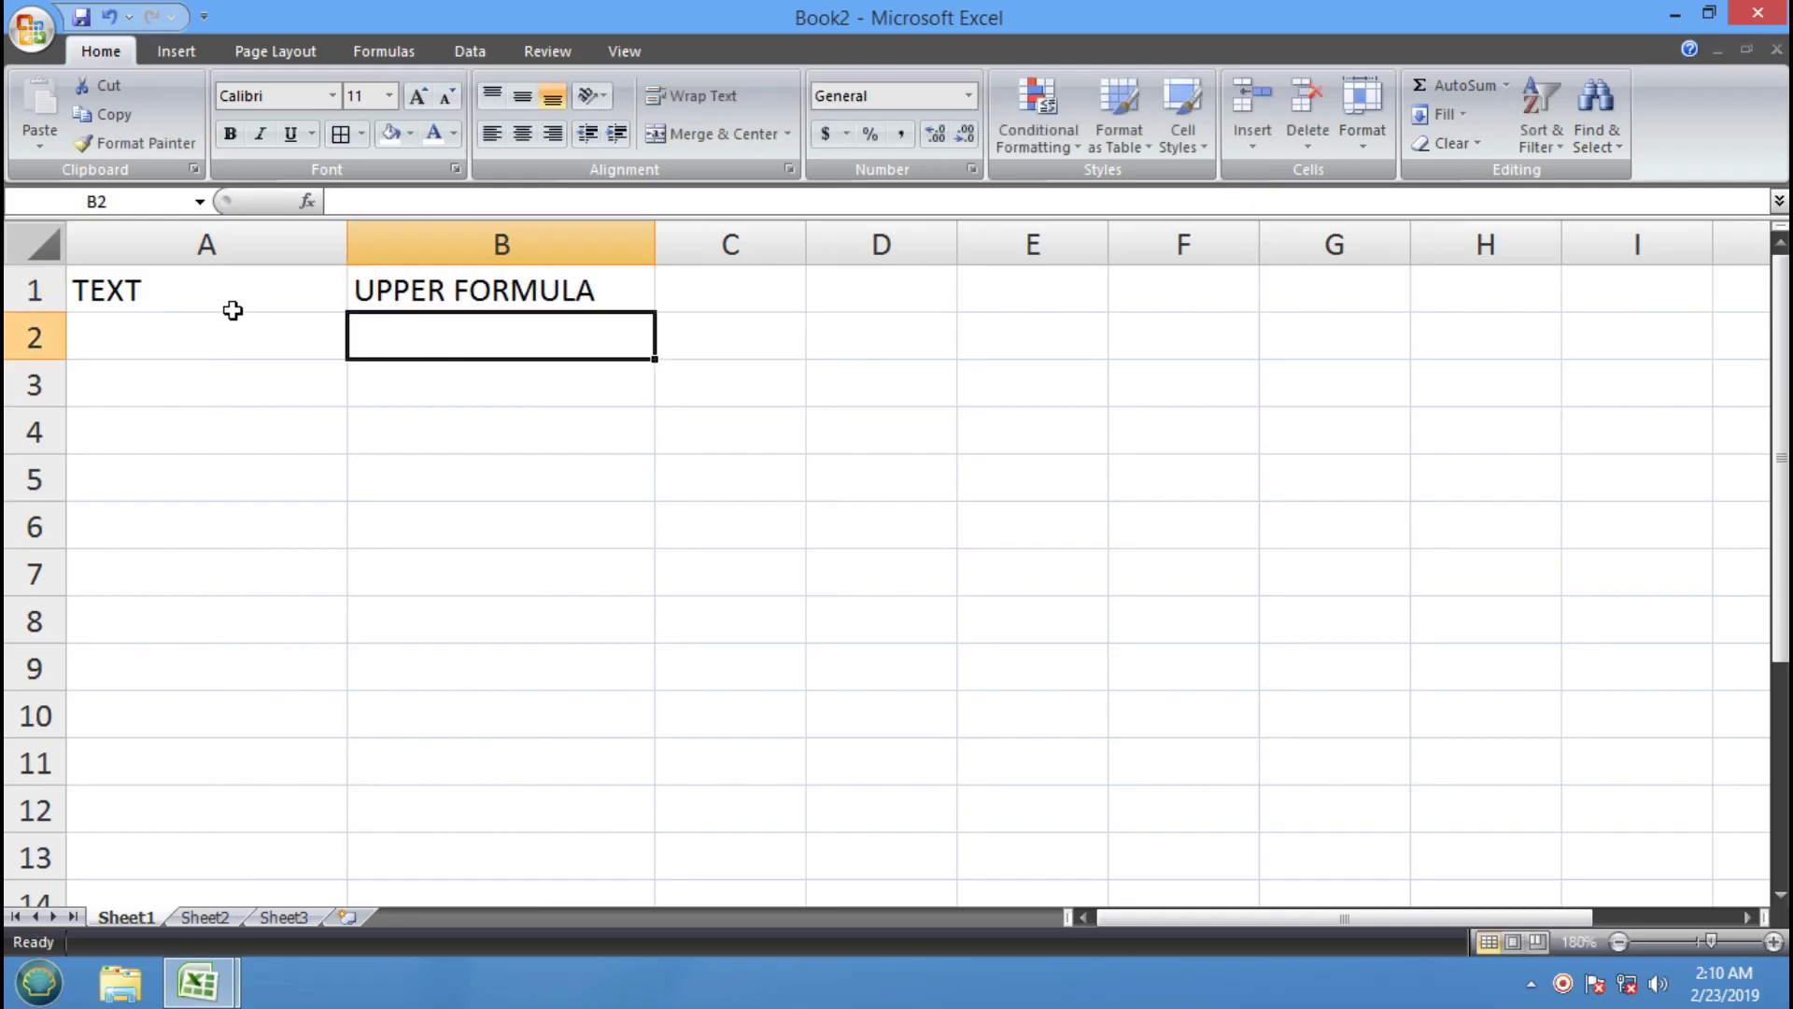
left_click_drag(233, 310, 481, 297)
left_click(410, 134)
Give headers A1:B1 a black fill with bold white text
left_click(418, 186)
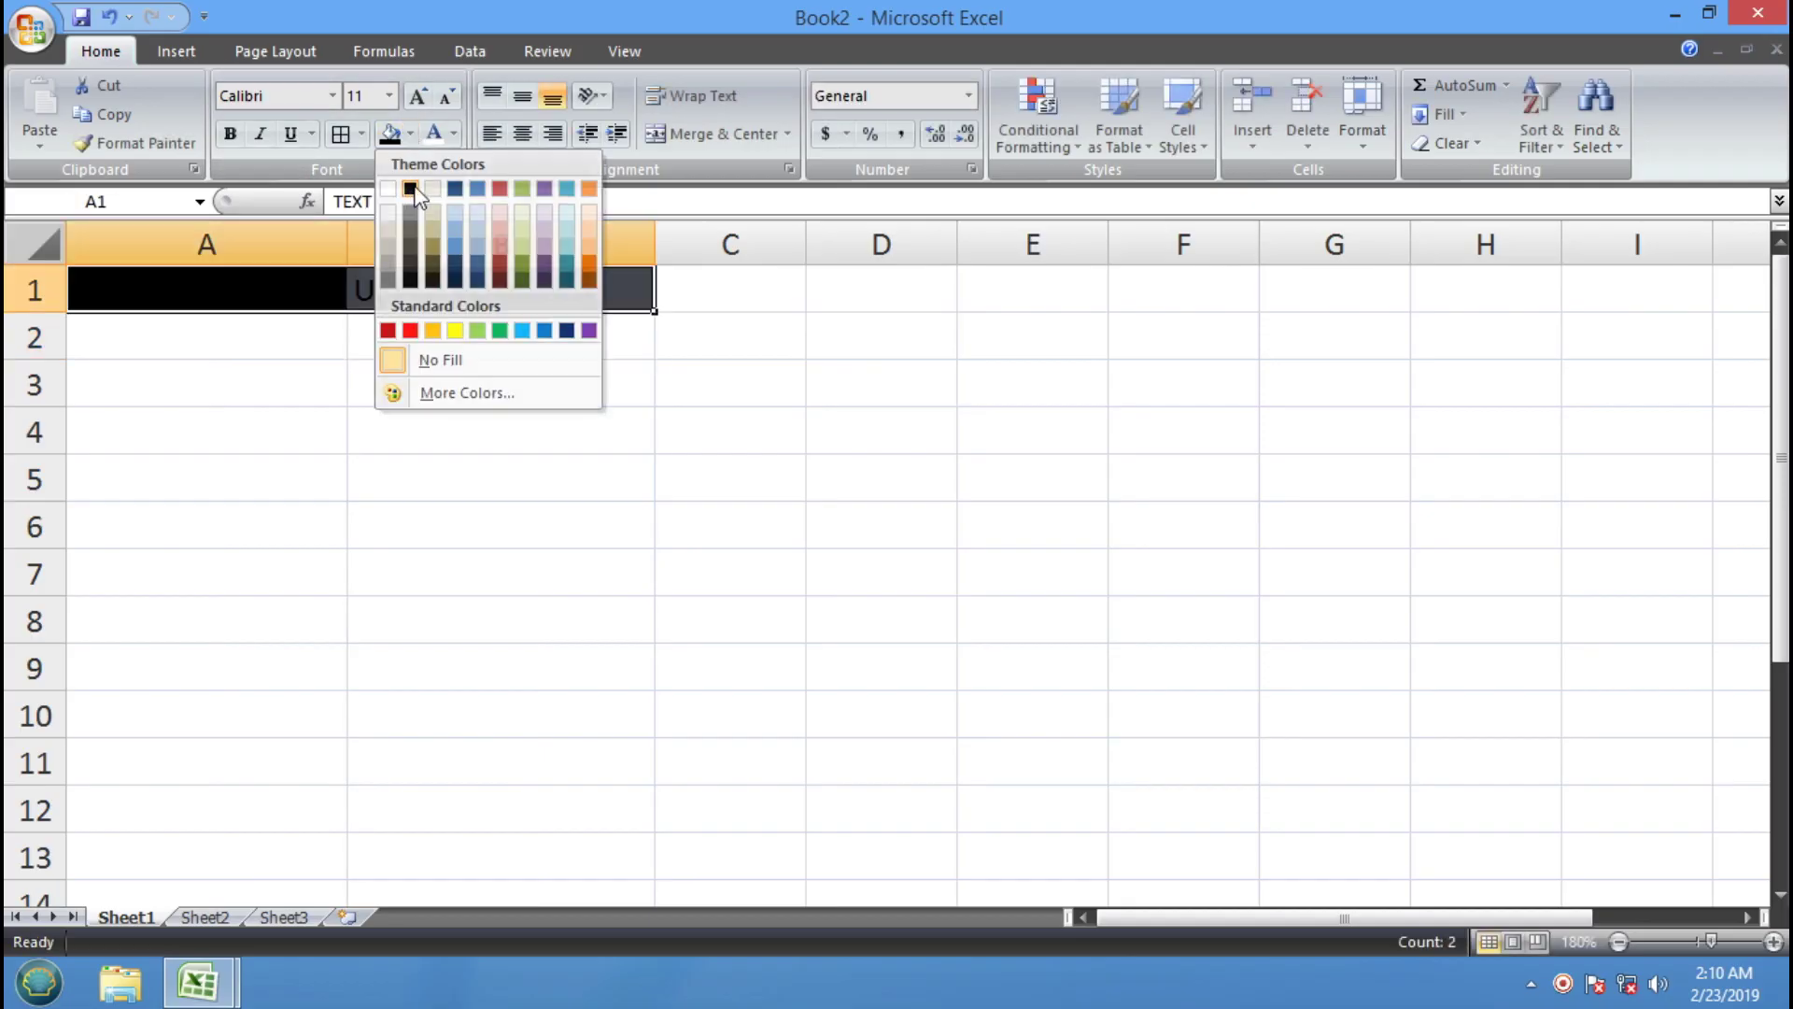
left_click(435, 133)
left_click(229, 134)
Apply All Borders to the table body A2:B11
left_click_drag(160, 291, 496, 651)
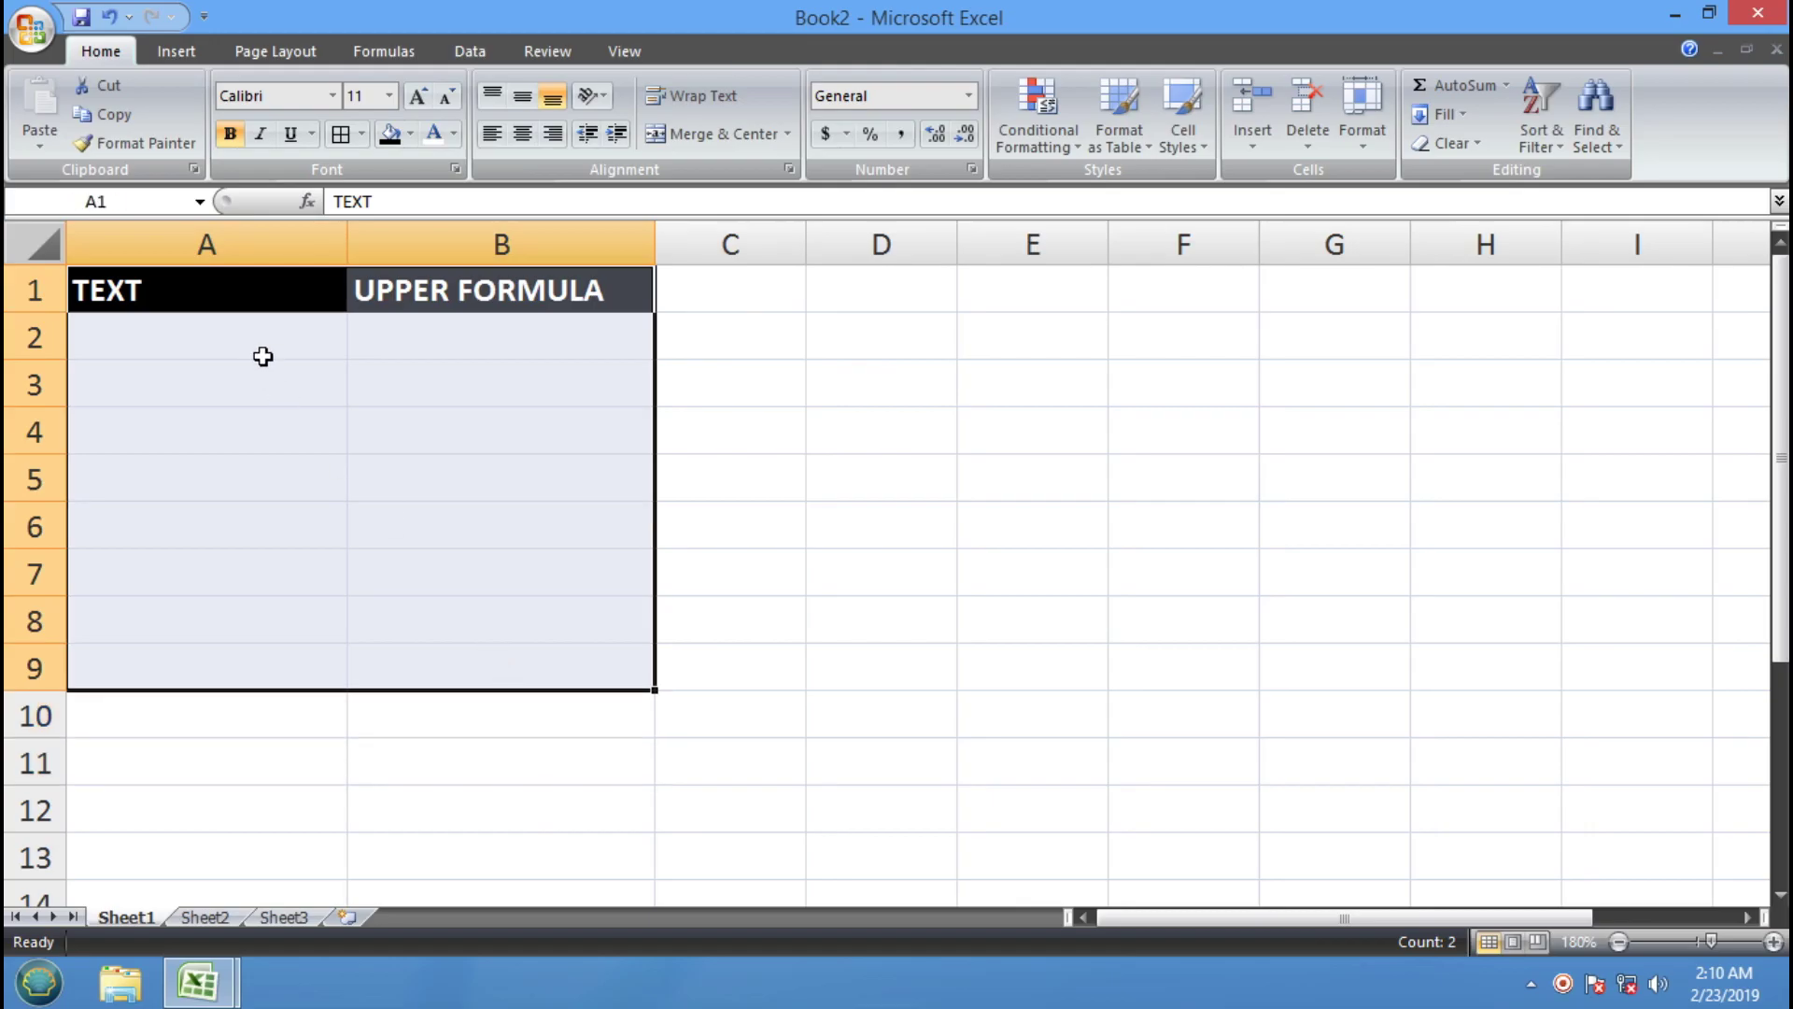
left_click(263, 356)
key("Down")
key("Down")
key("Down")
key("Down")
key("Down")
key("Down")
key("Down")
key("Down")
key("Down")
left_click(109, 333)
left_click_drag(109, 333, 564, 755)
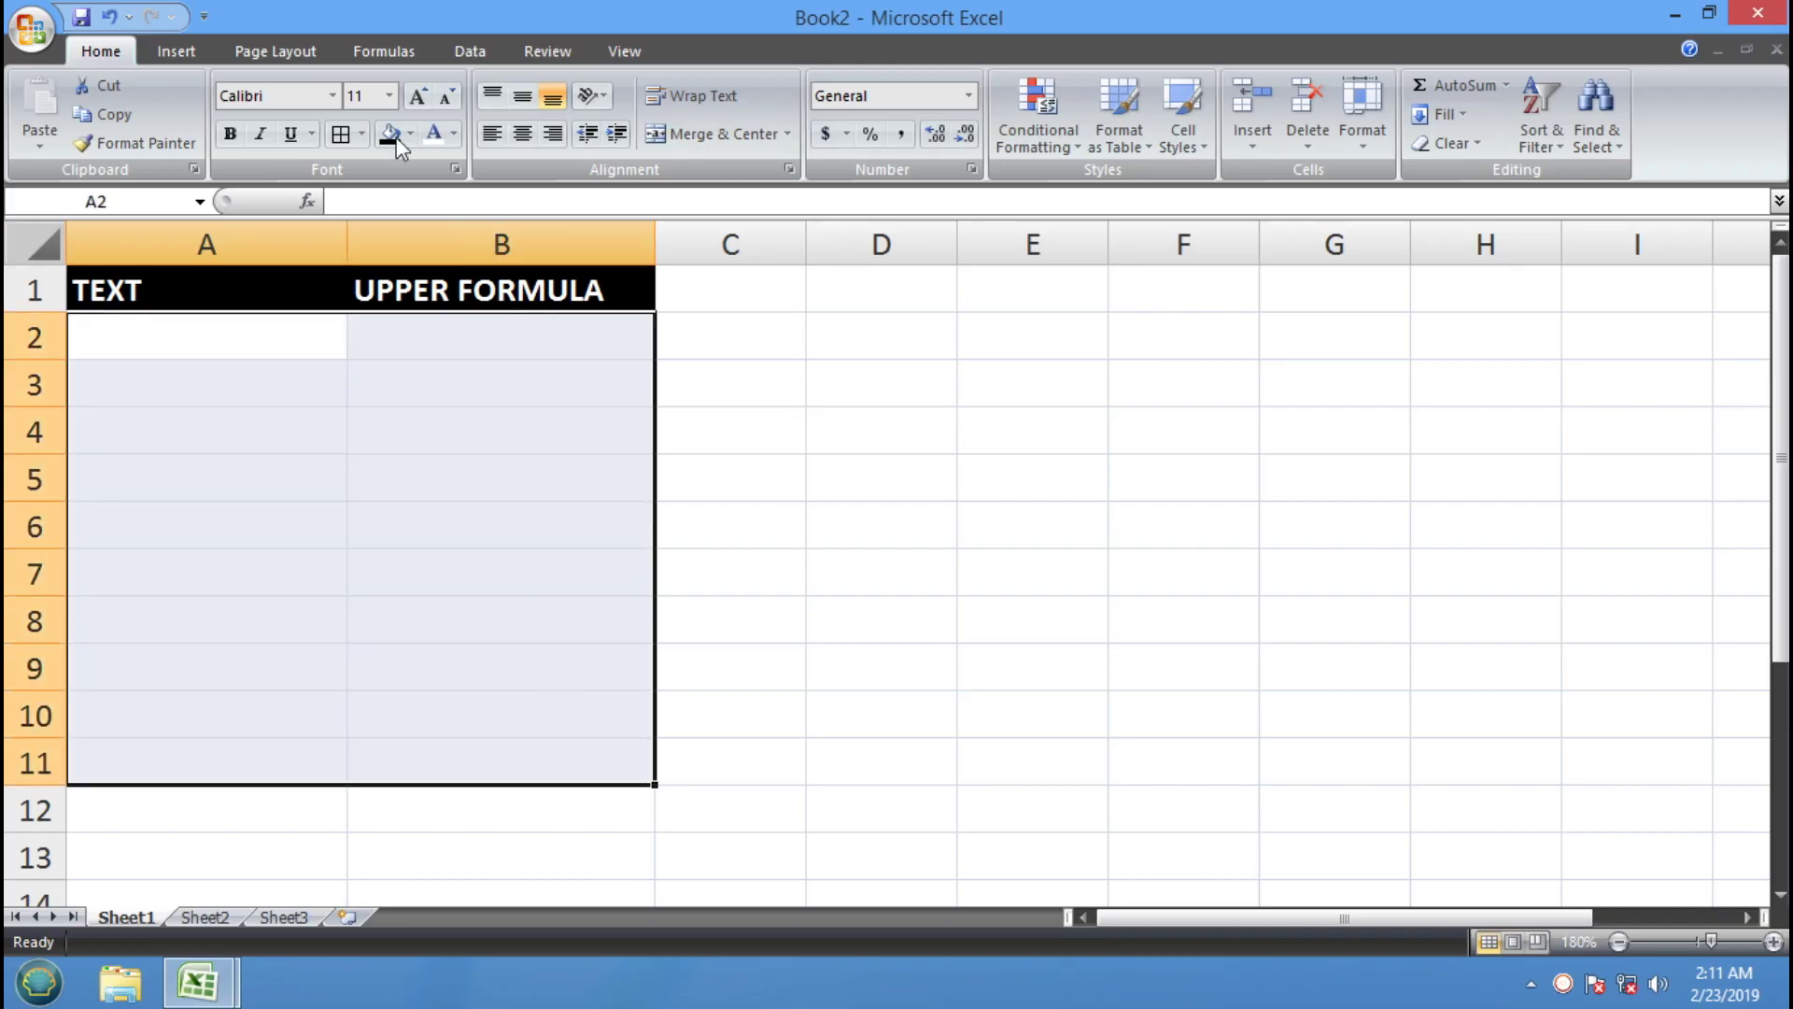
left_click(341, 138)
left_click(193, 330)
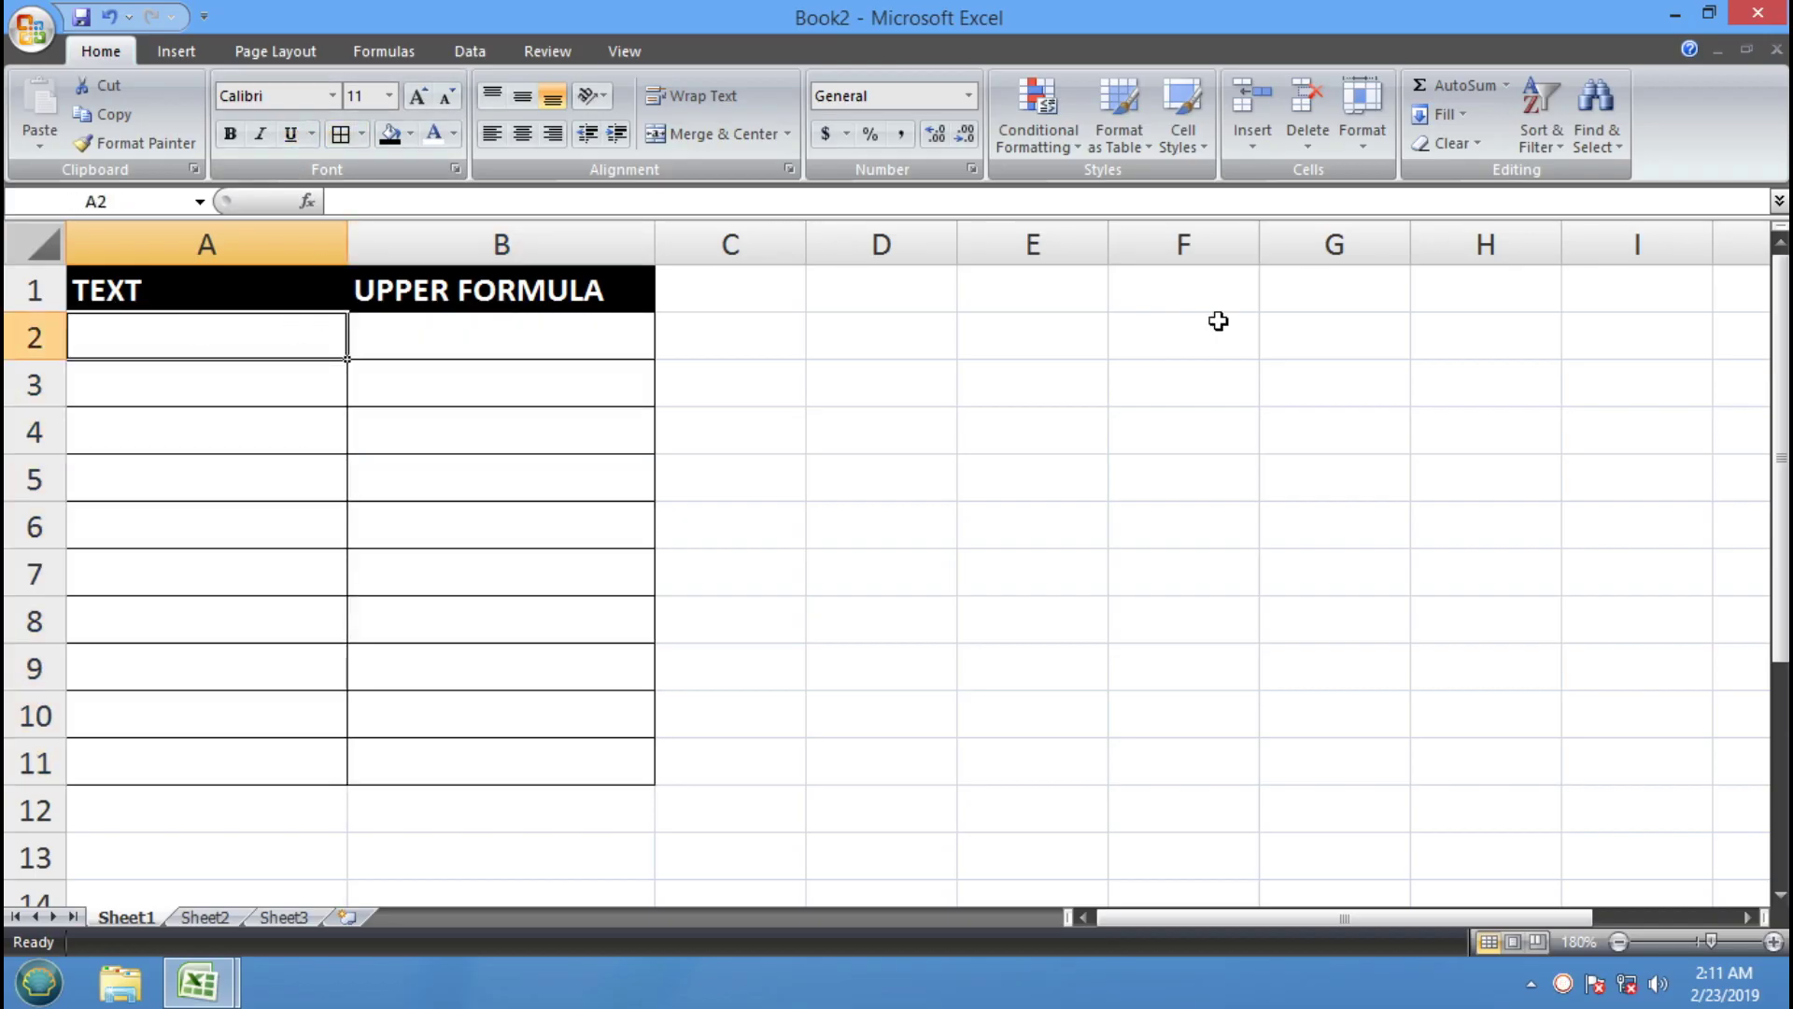
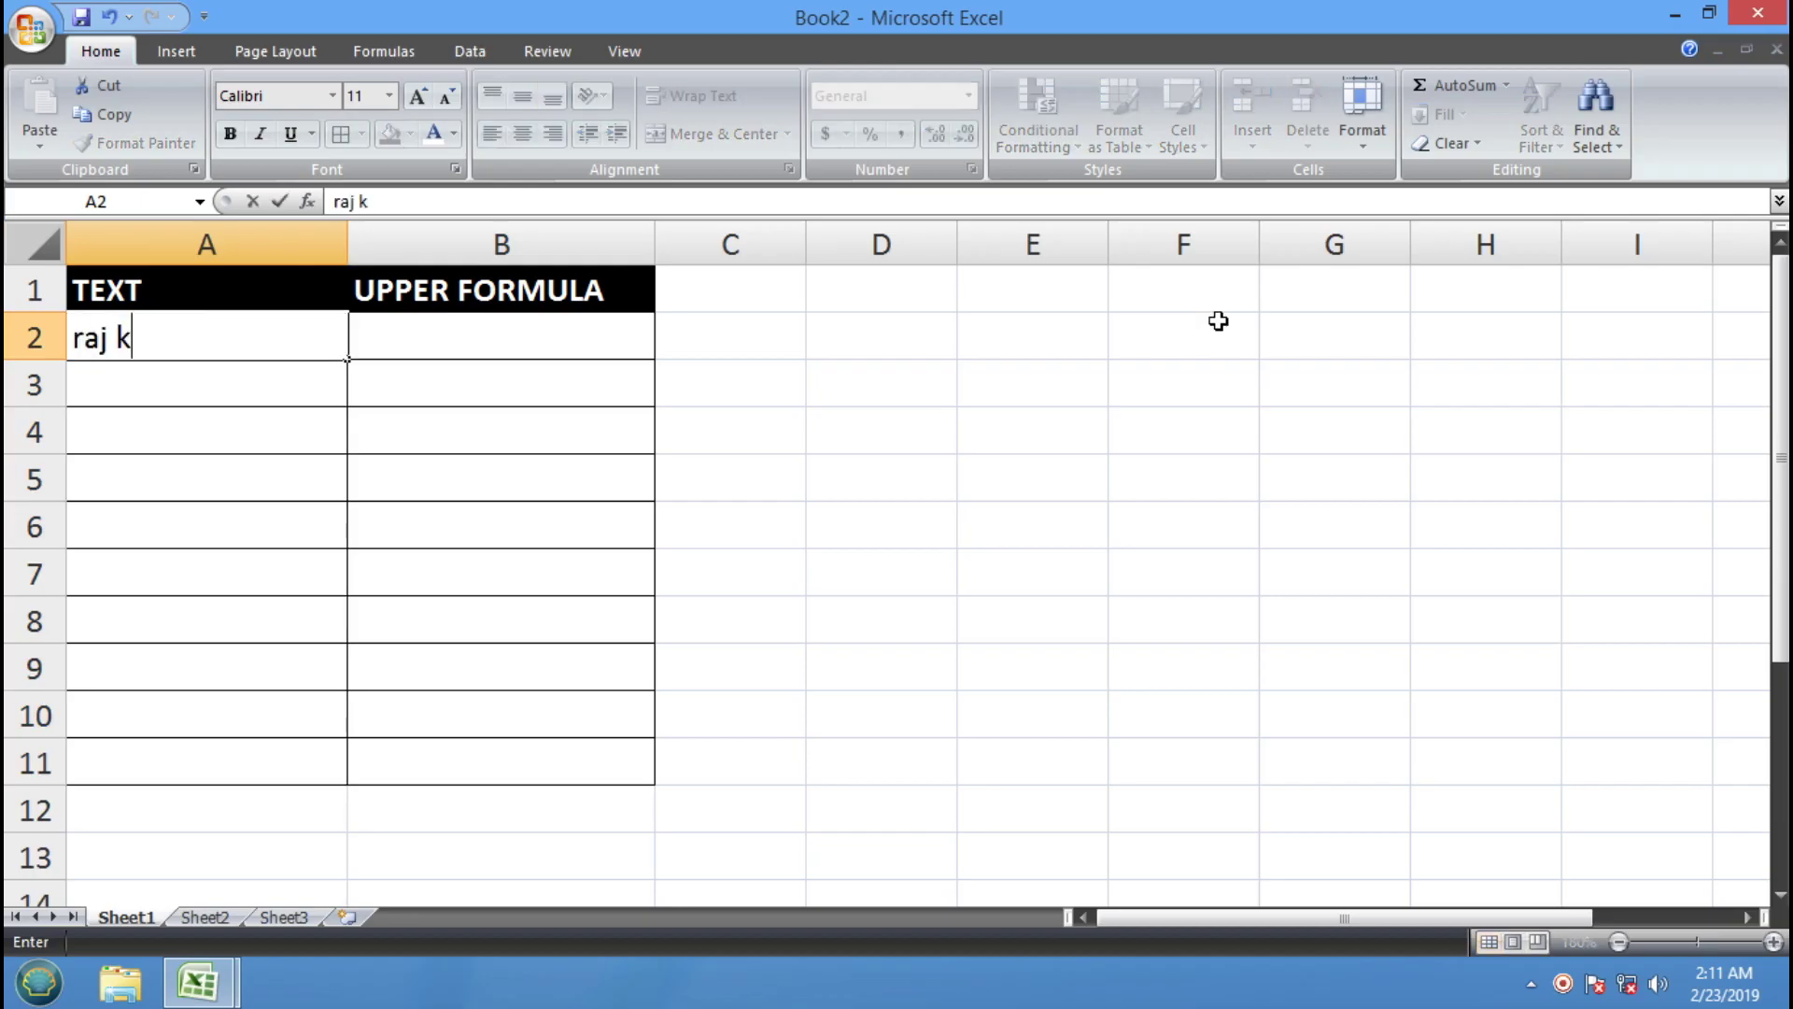
Type four mixed-case sample names into A2:A5
key("Return")
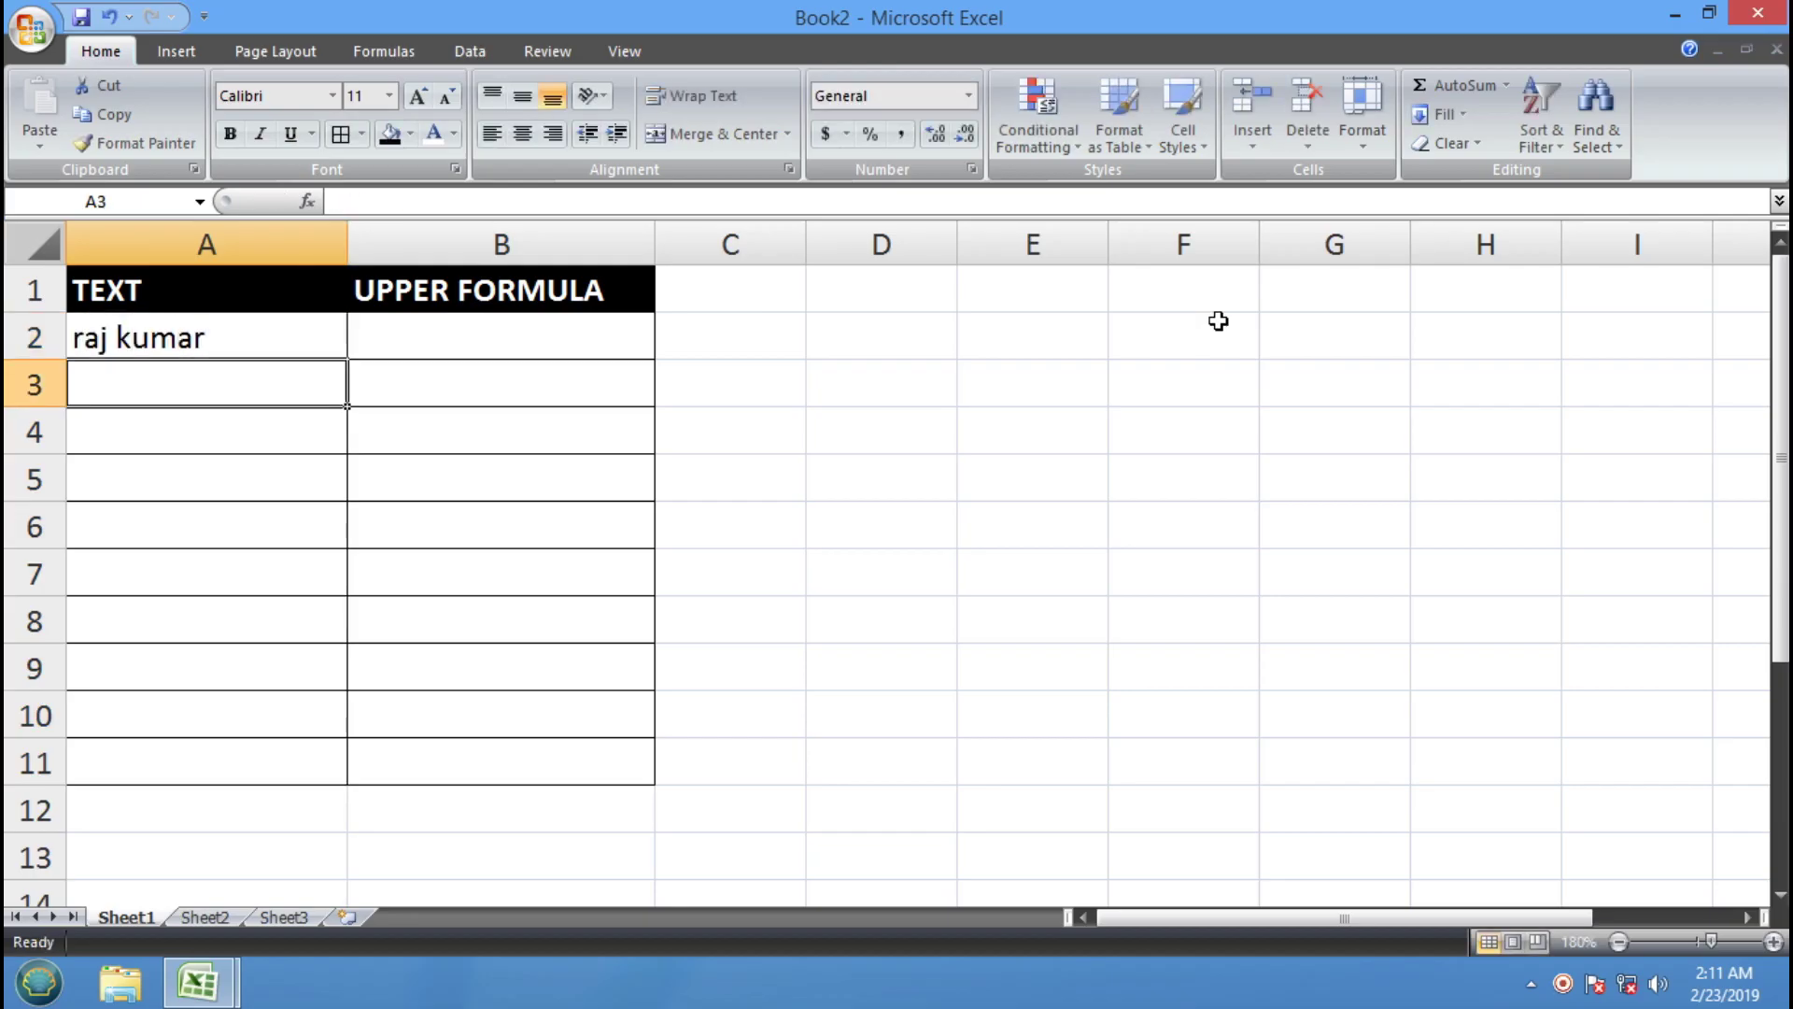
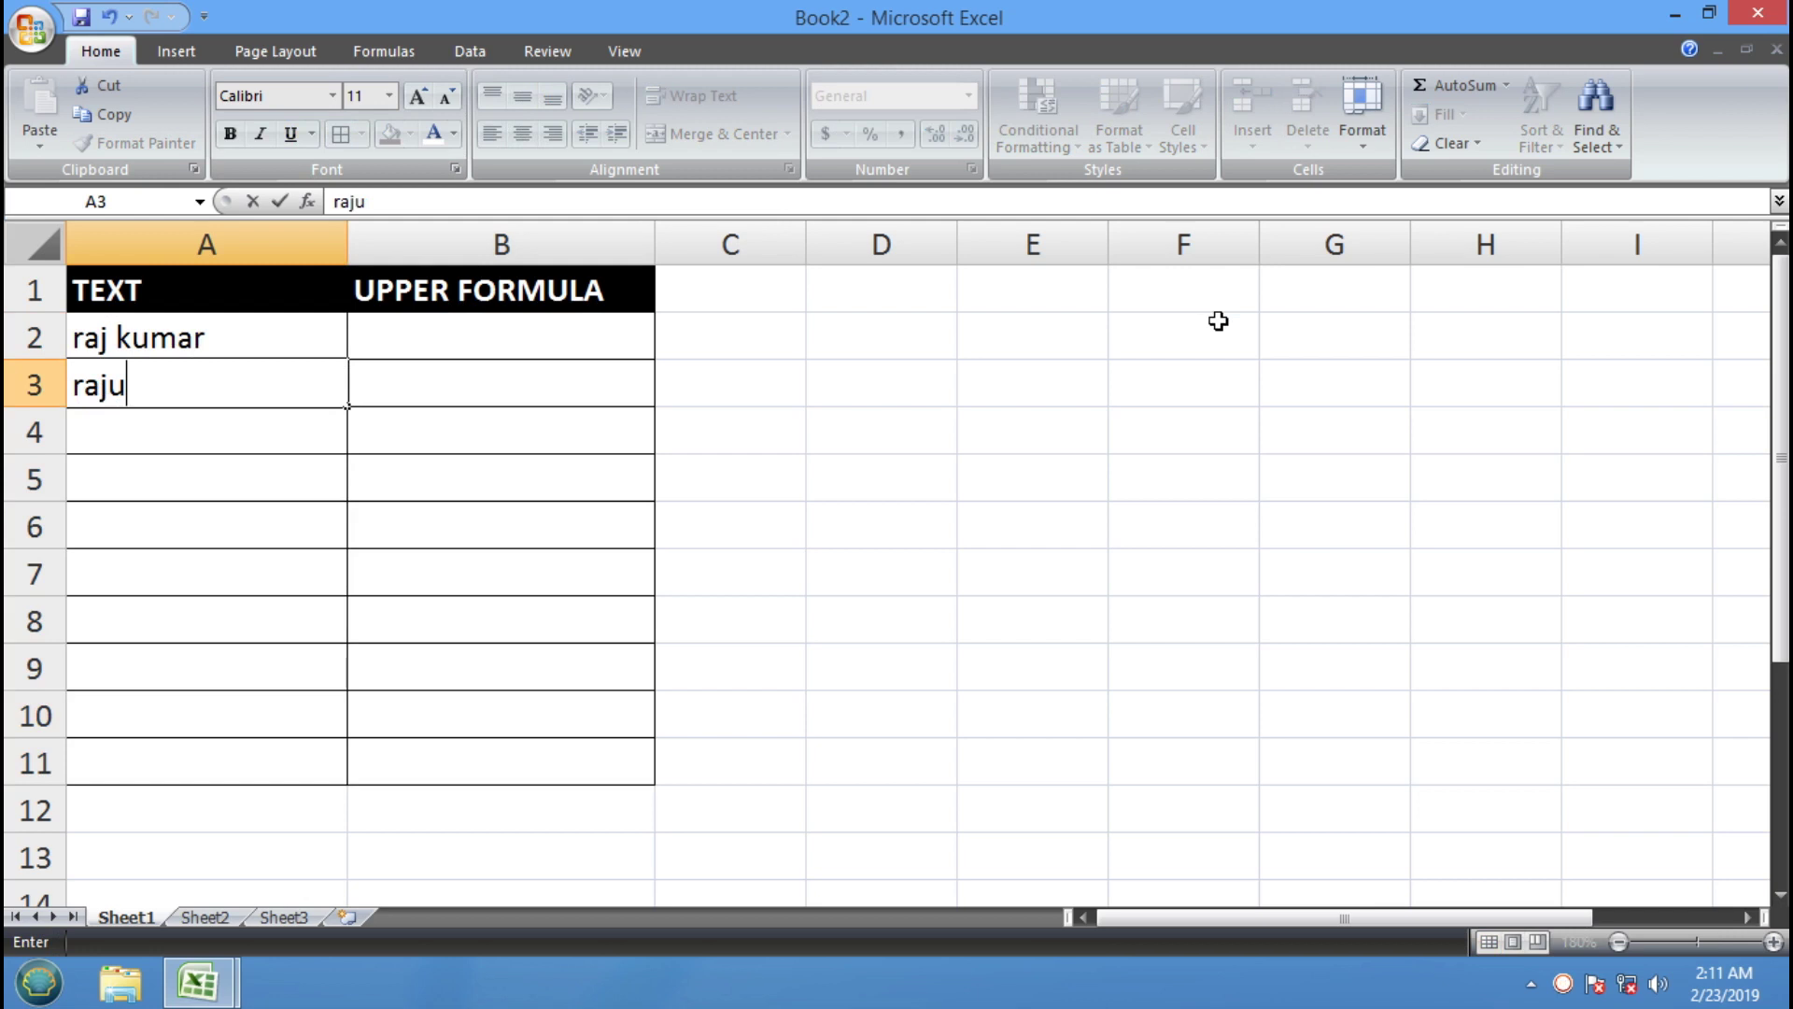
key("Return")
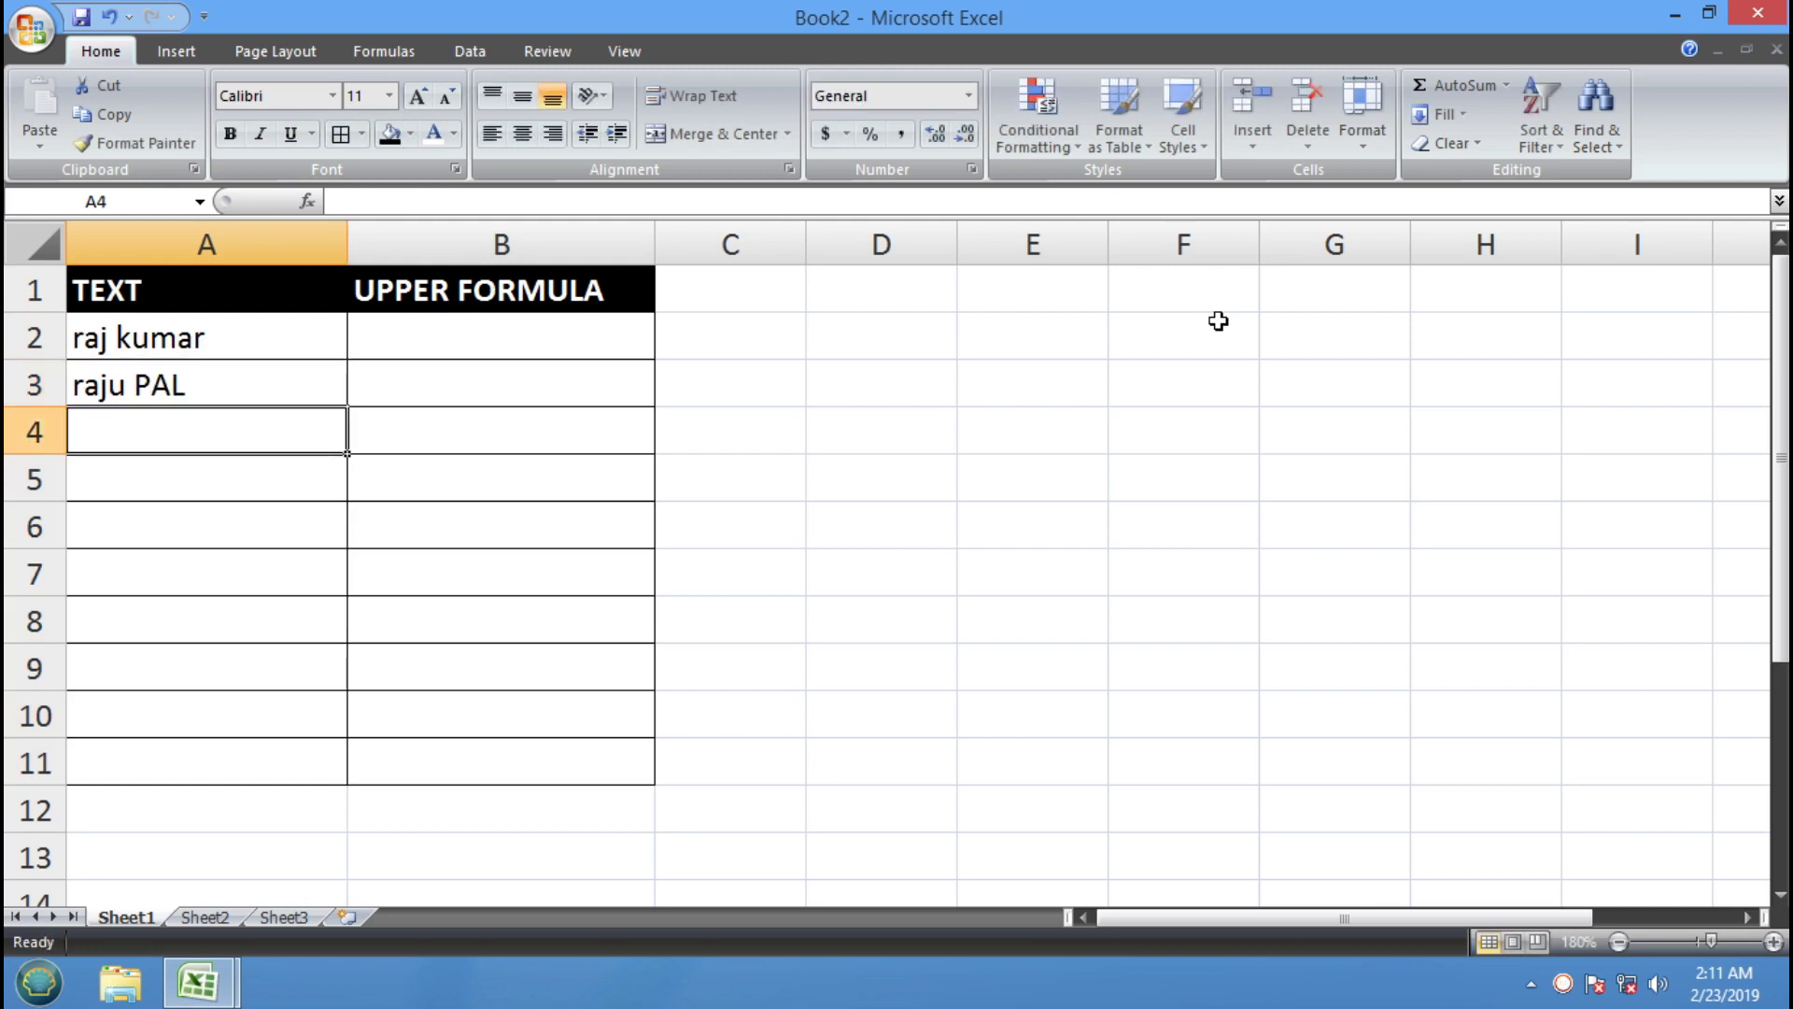
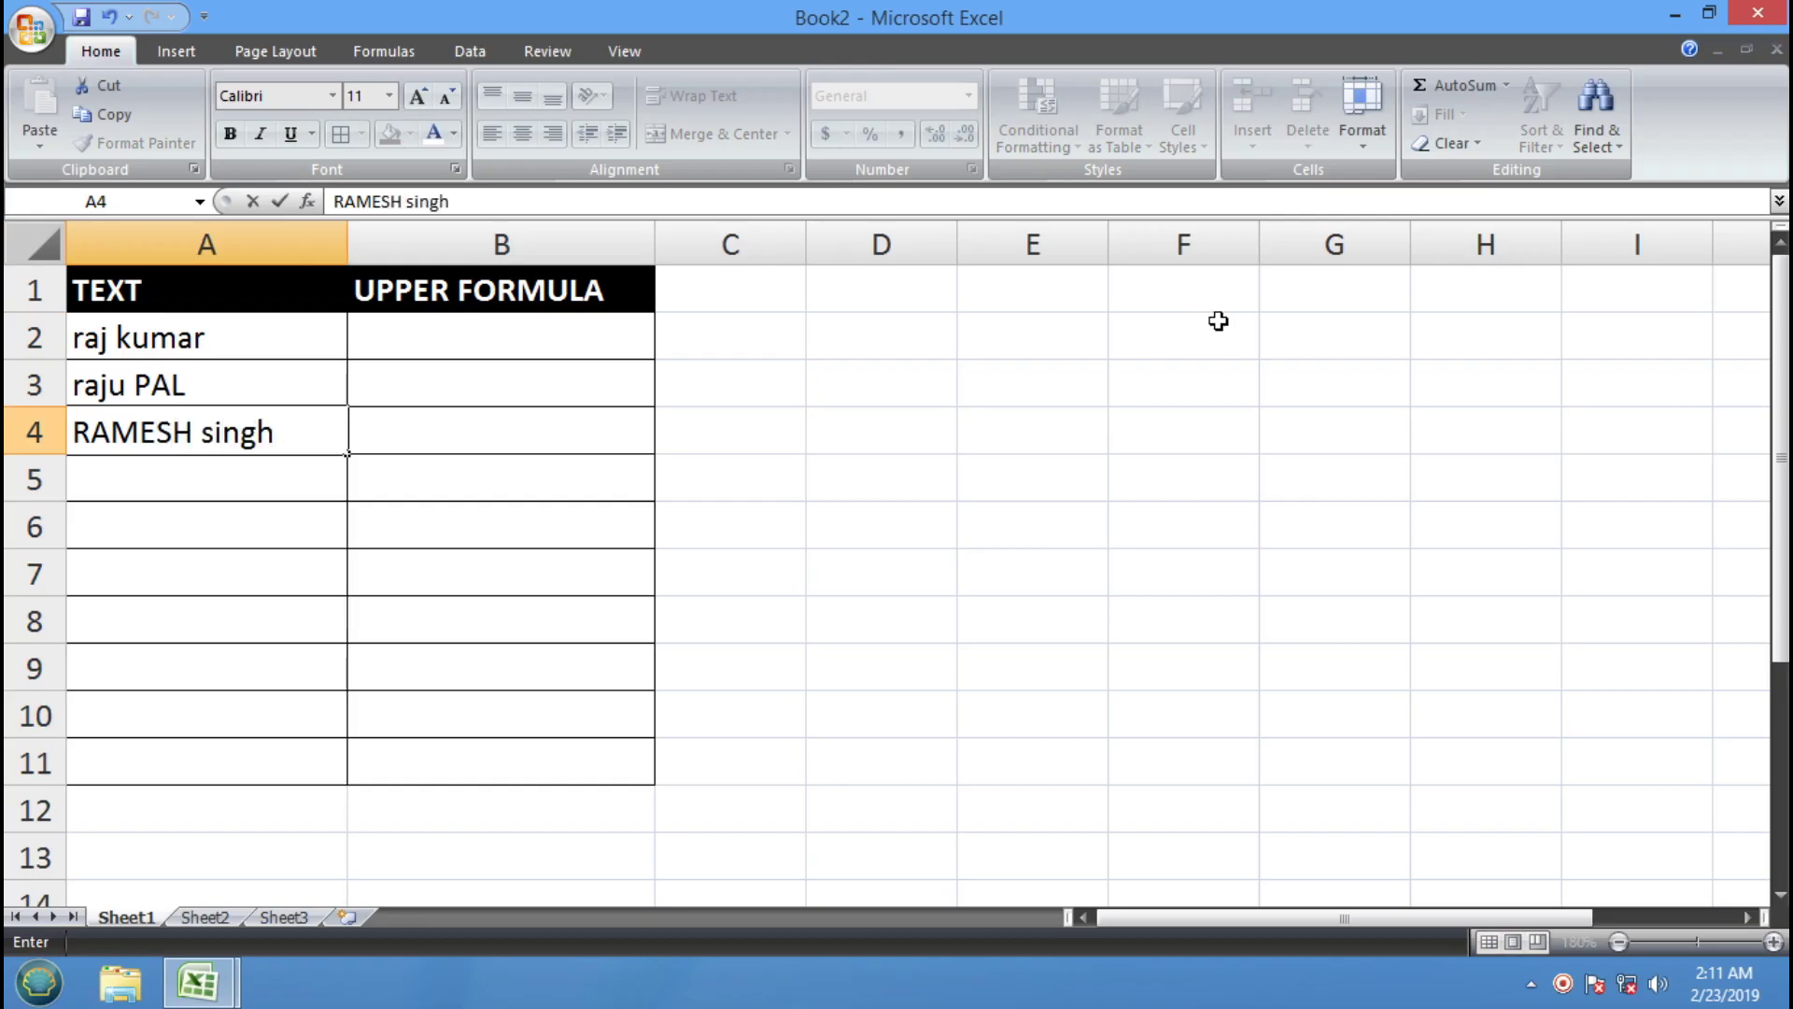
key("Return")
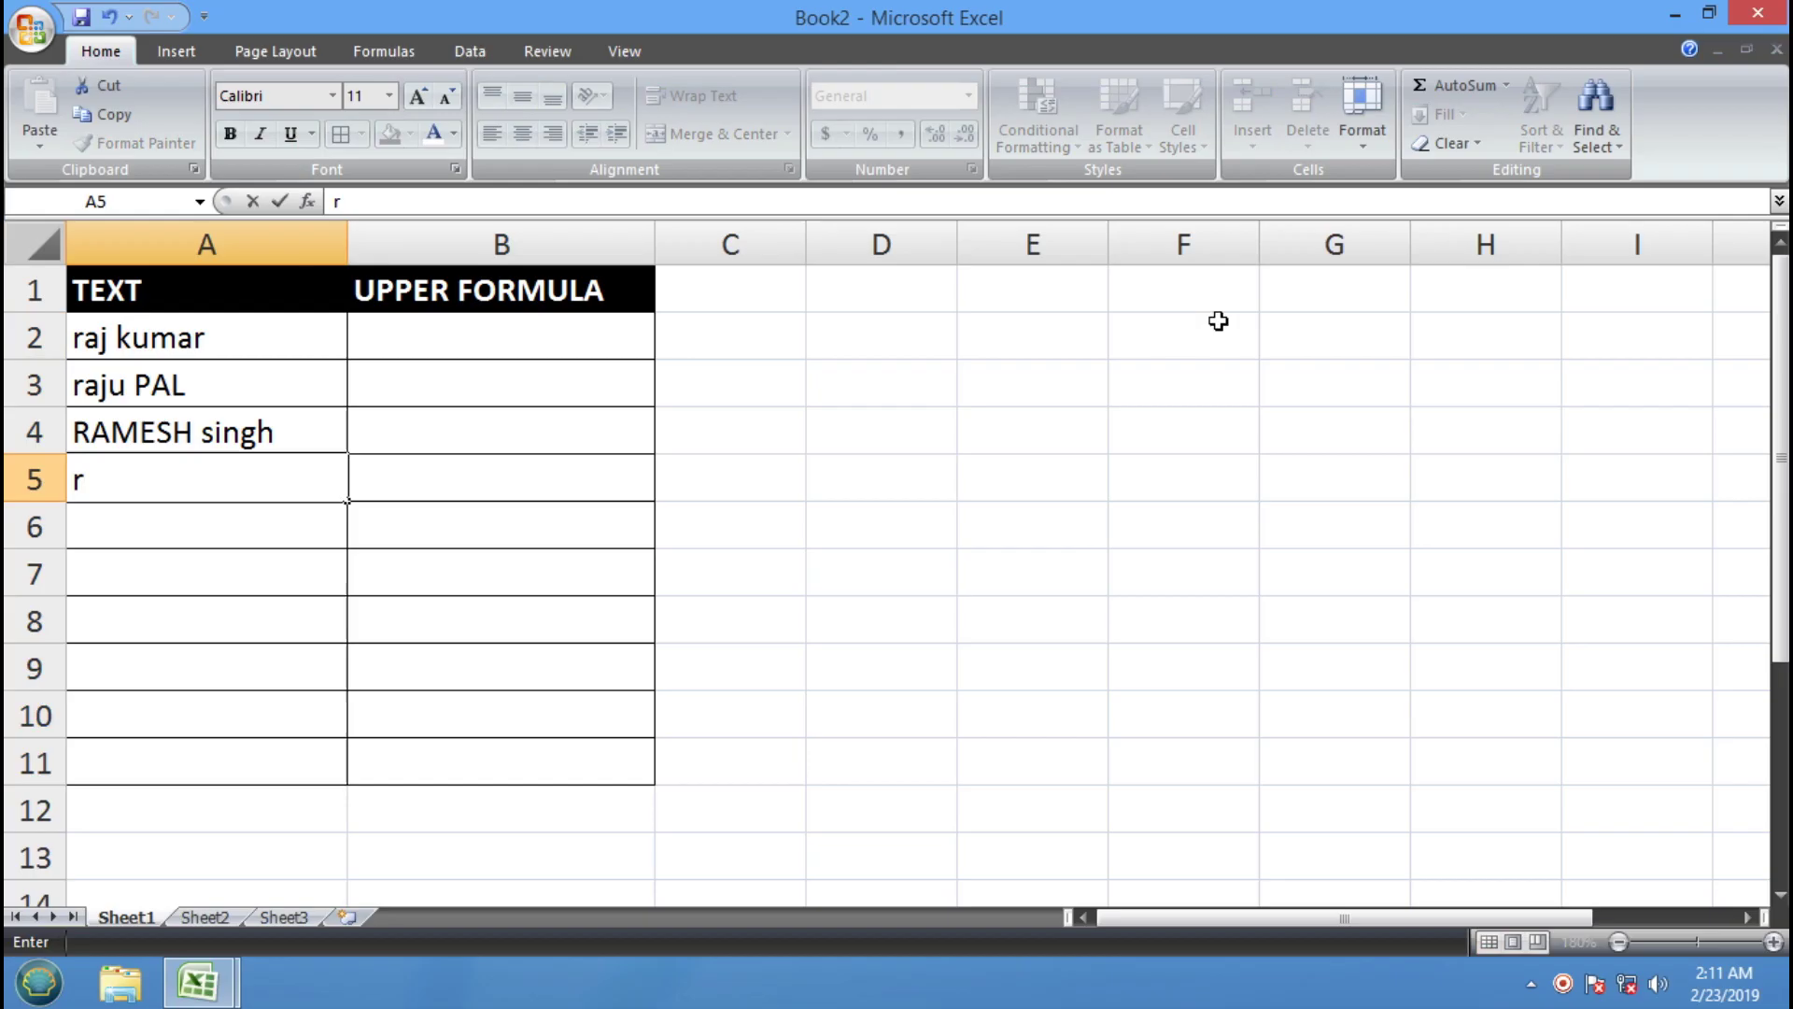
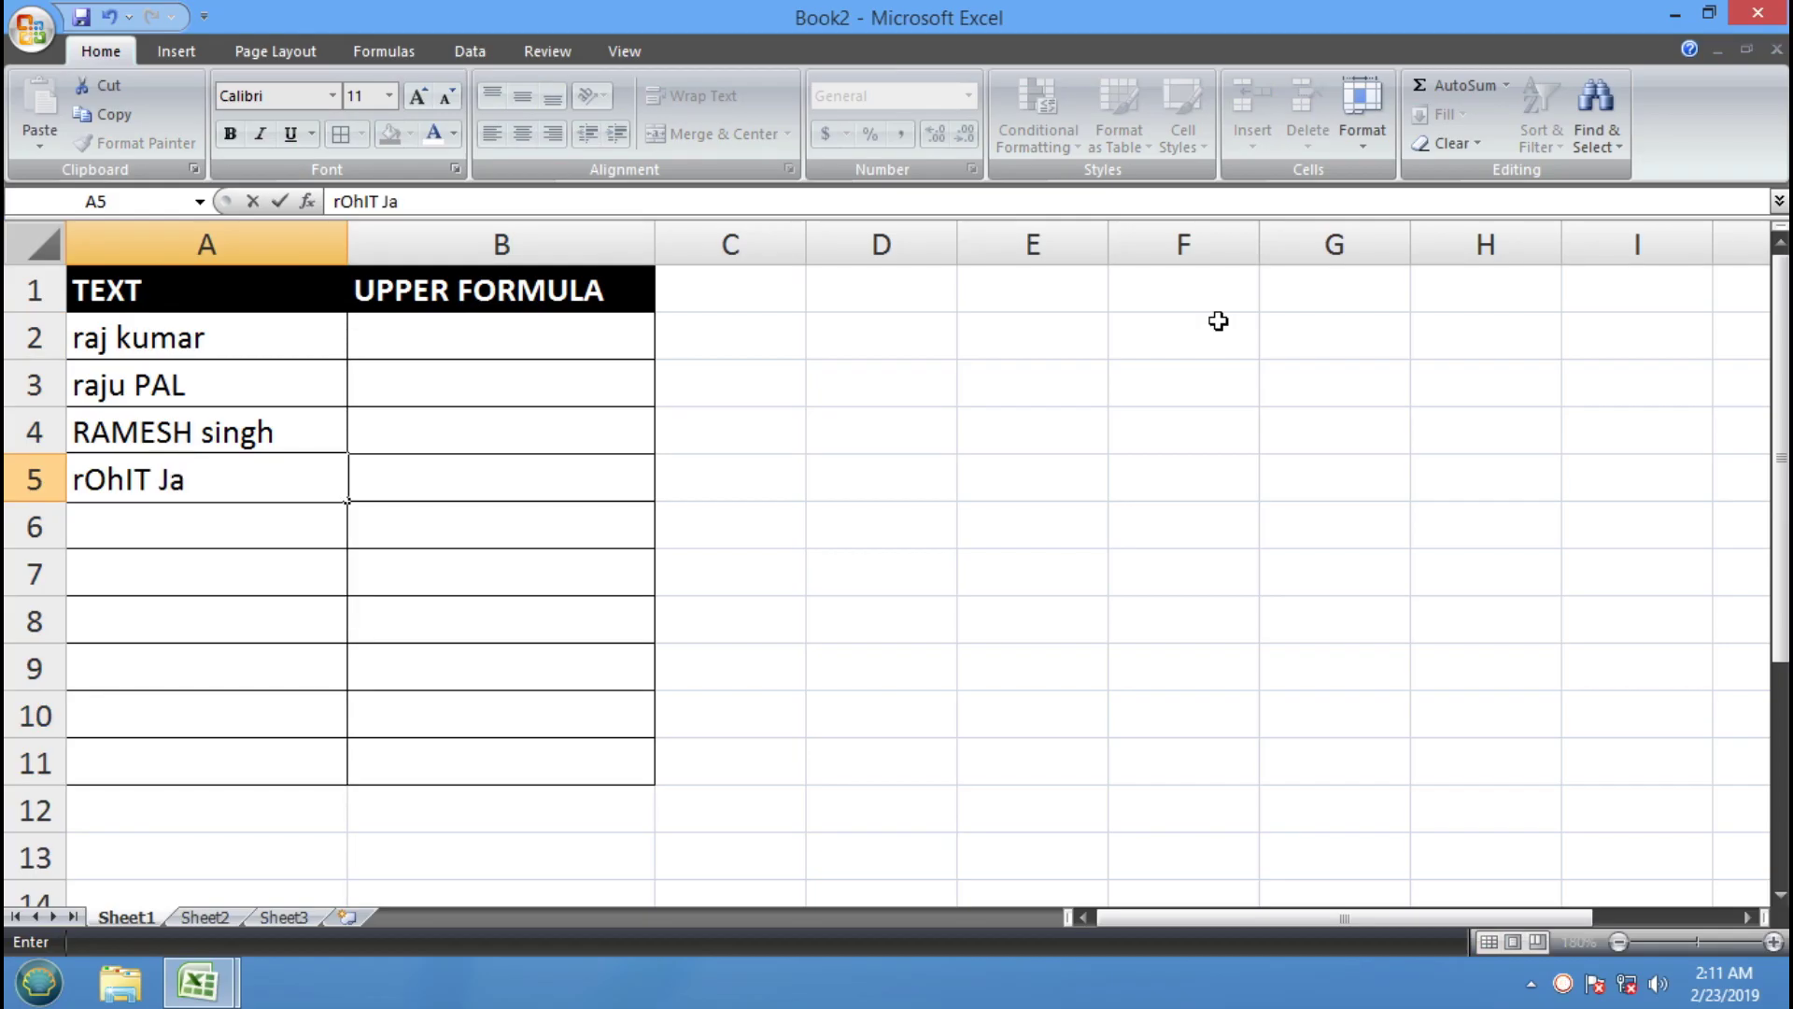
key("Return")
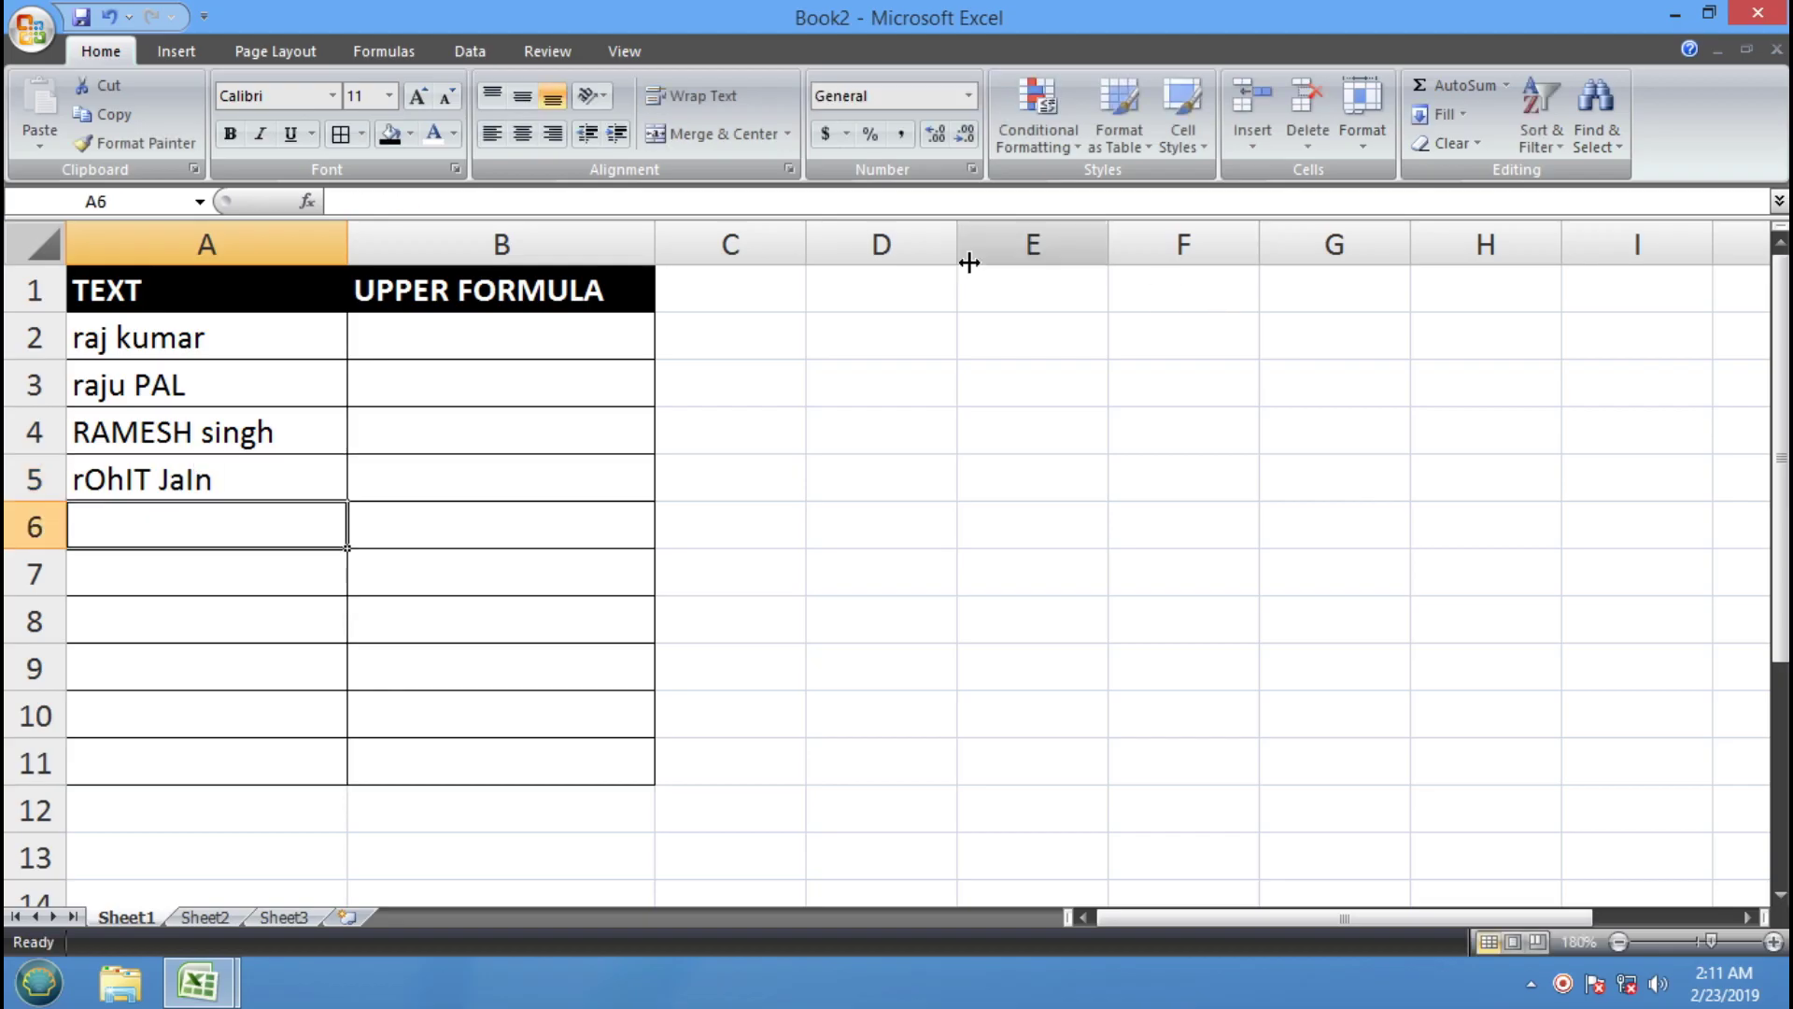
Copy the names in A2:A5 and paste them into A6:A9
left_click_drag(149, 332, 153, 484)
left_click(104, 114)
left_click(135, 518)
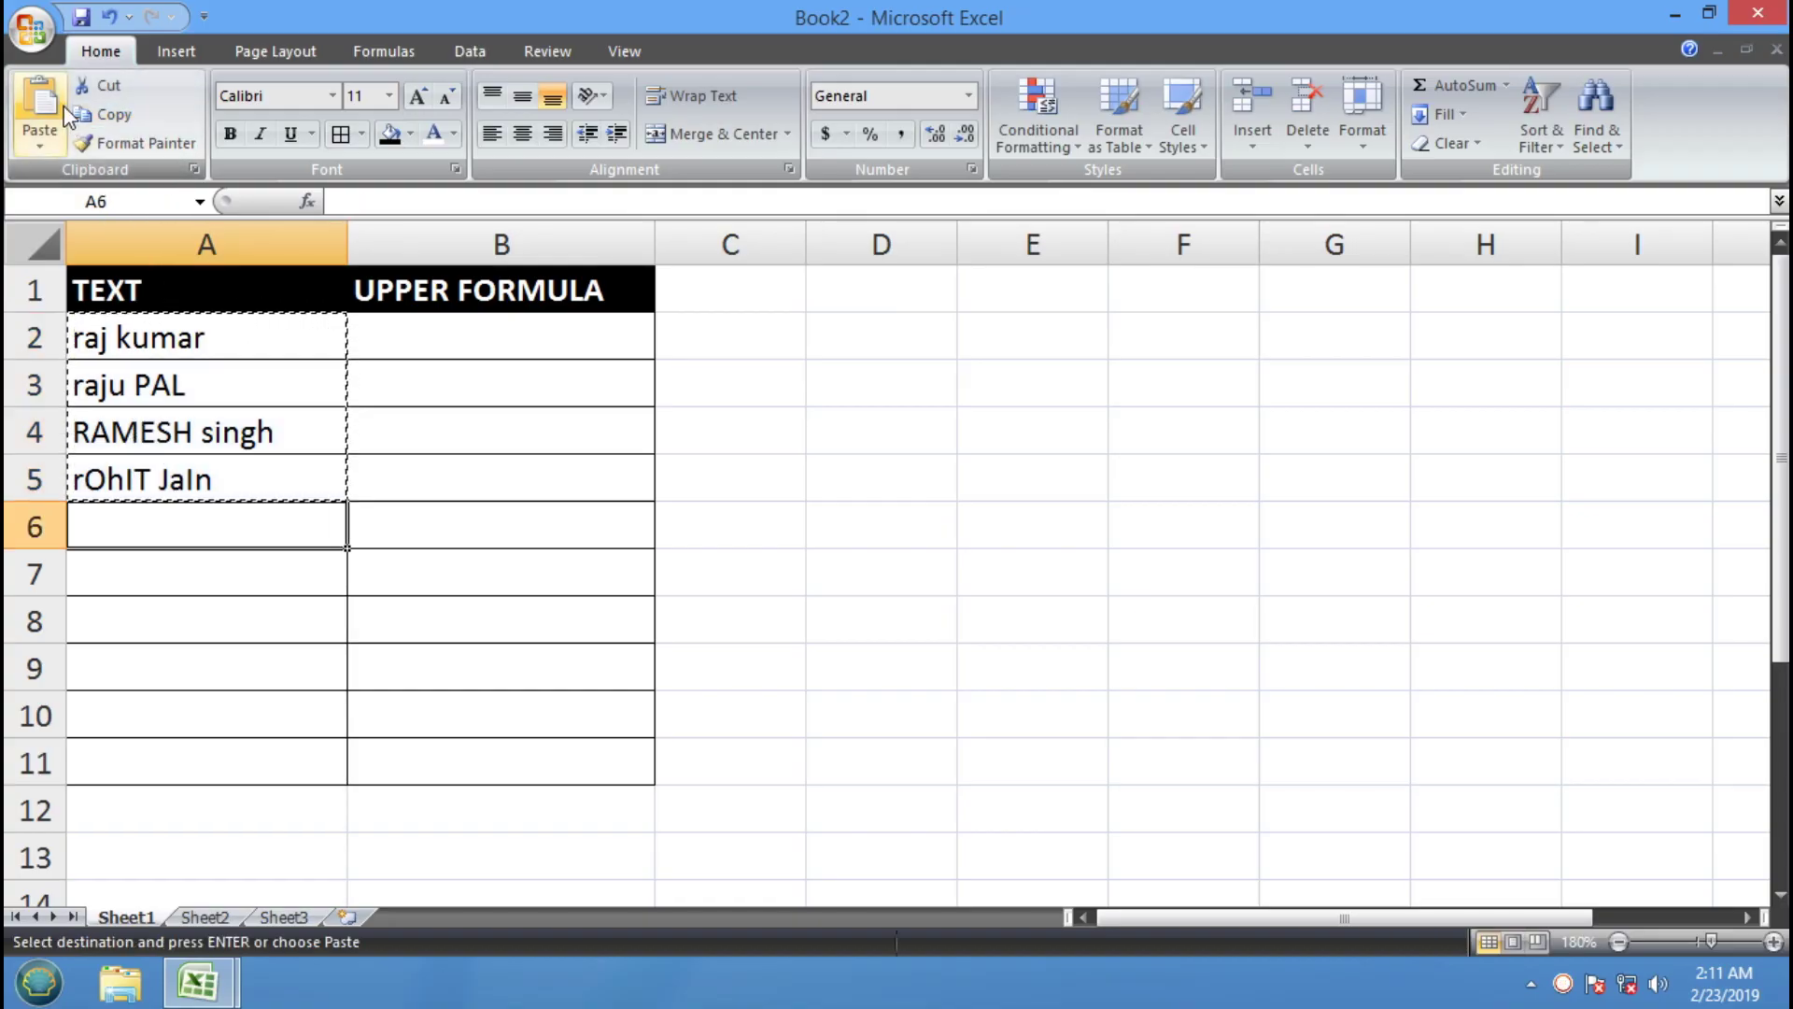
left_click(39, 103)
Type two more mixed-case names into A10 and A11
left_click(154, 710)
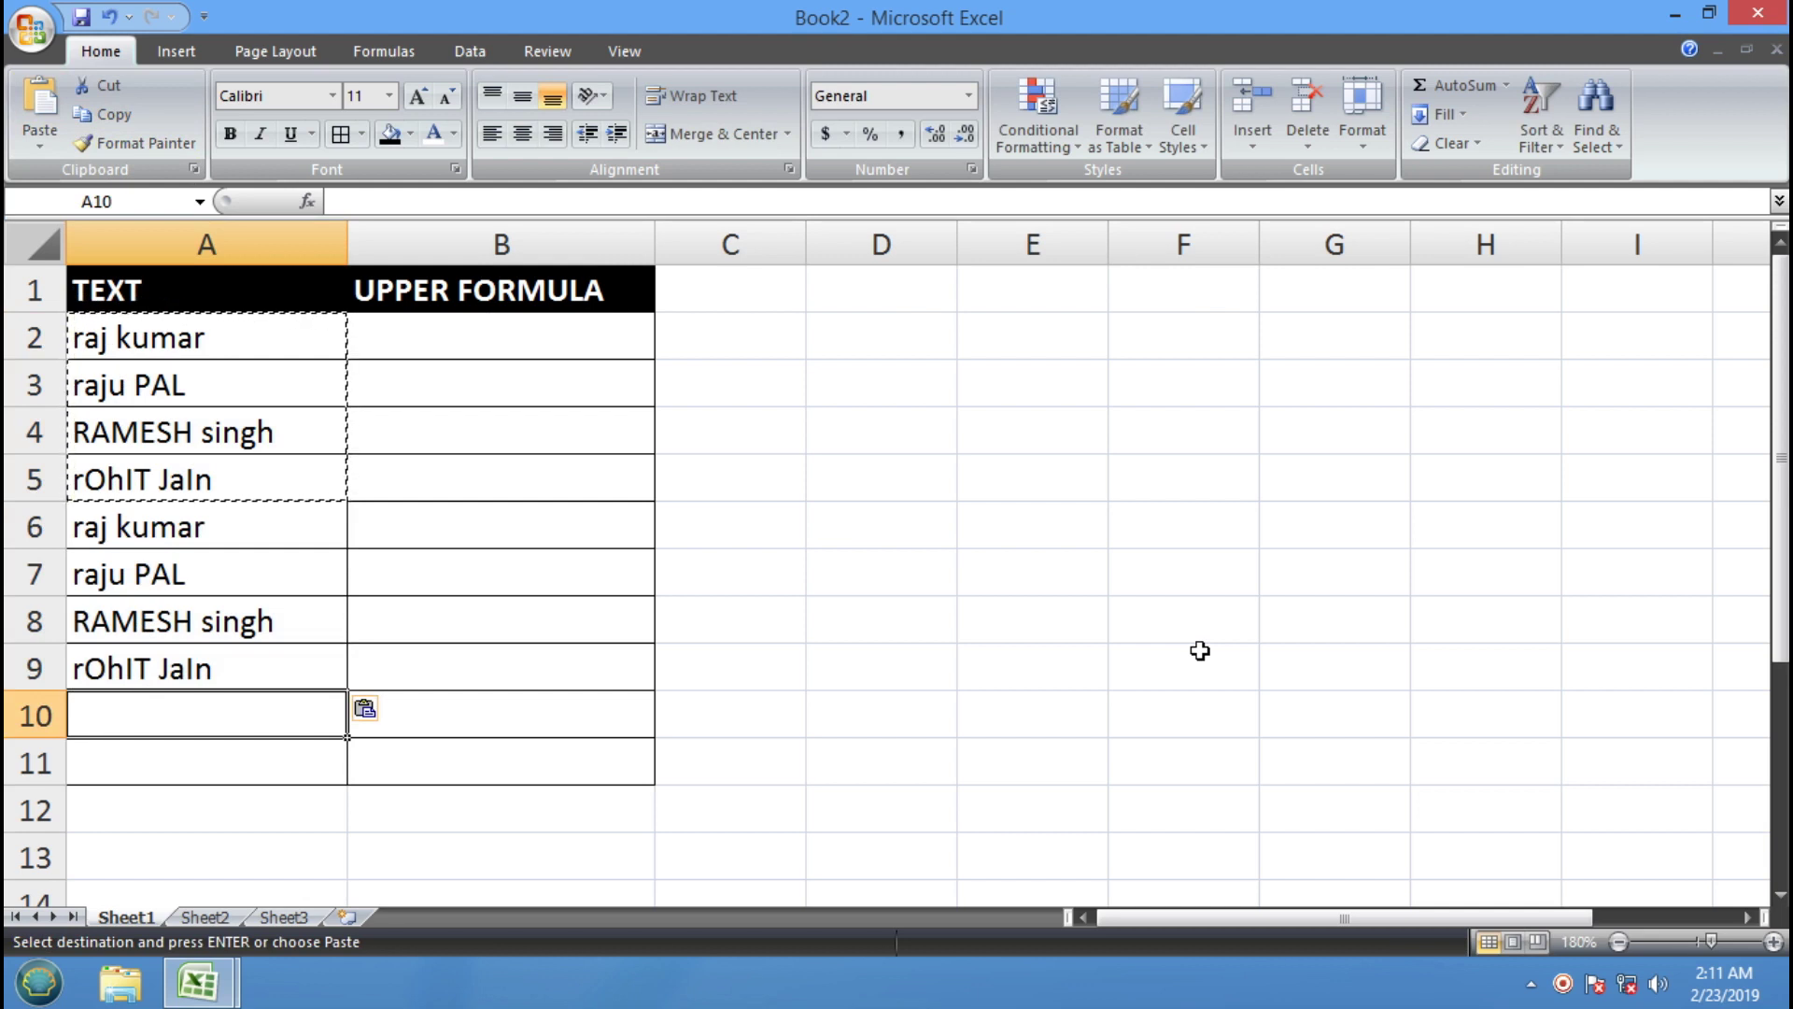
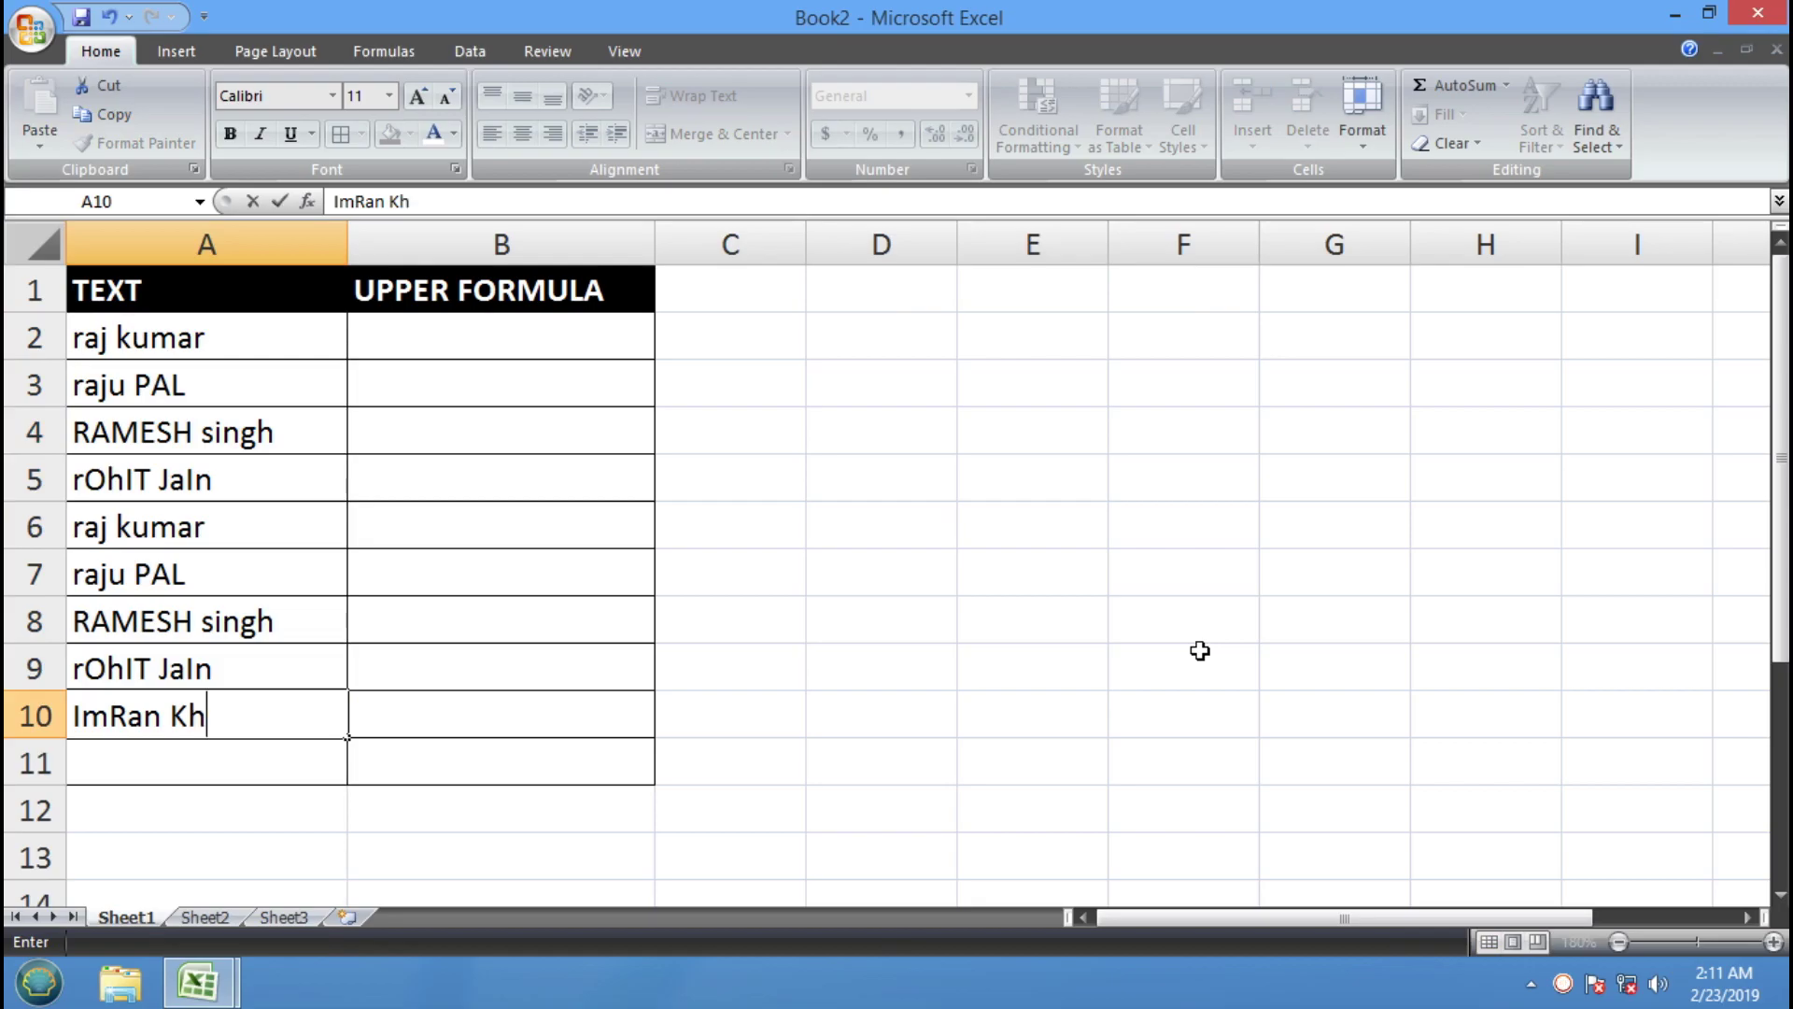
key("Return")
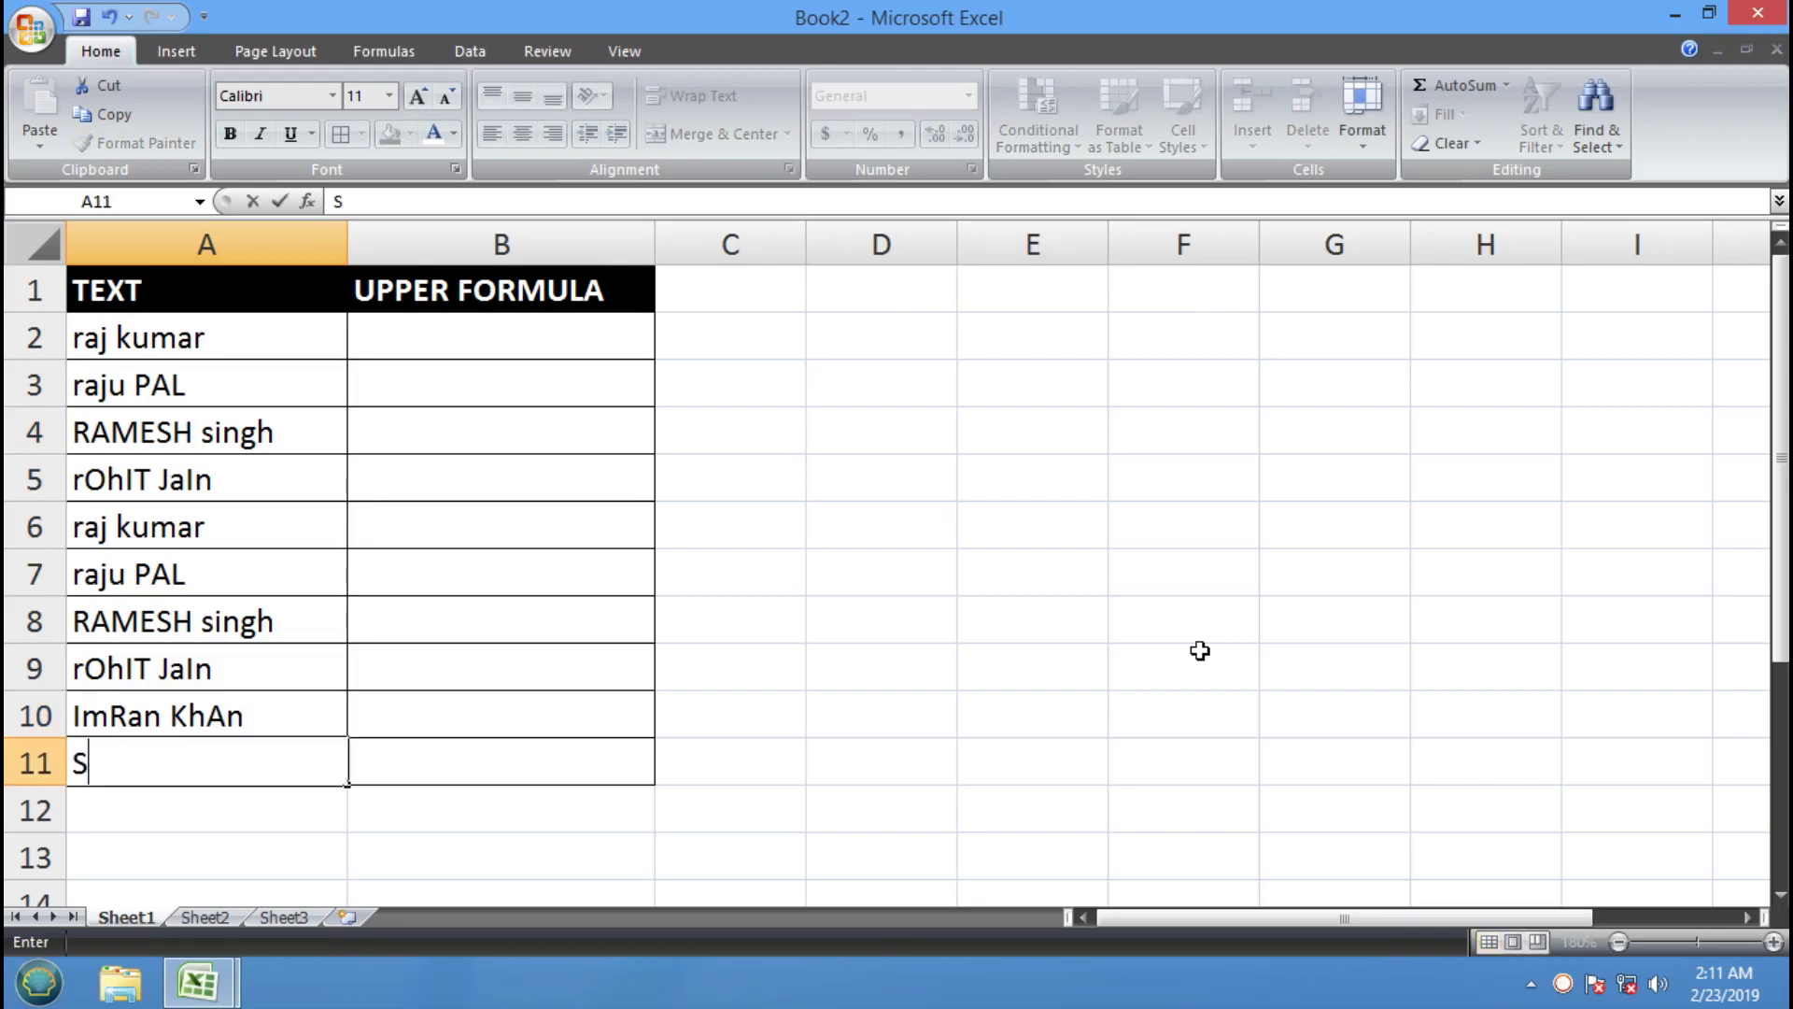
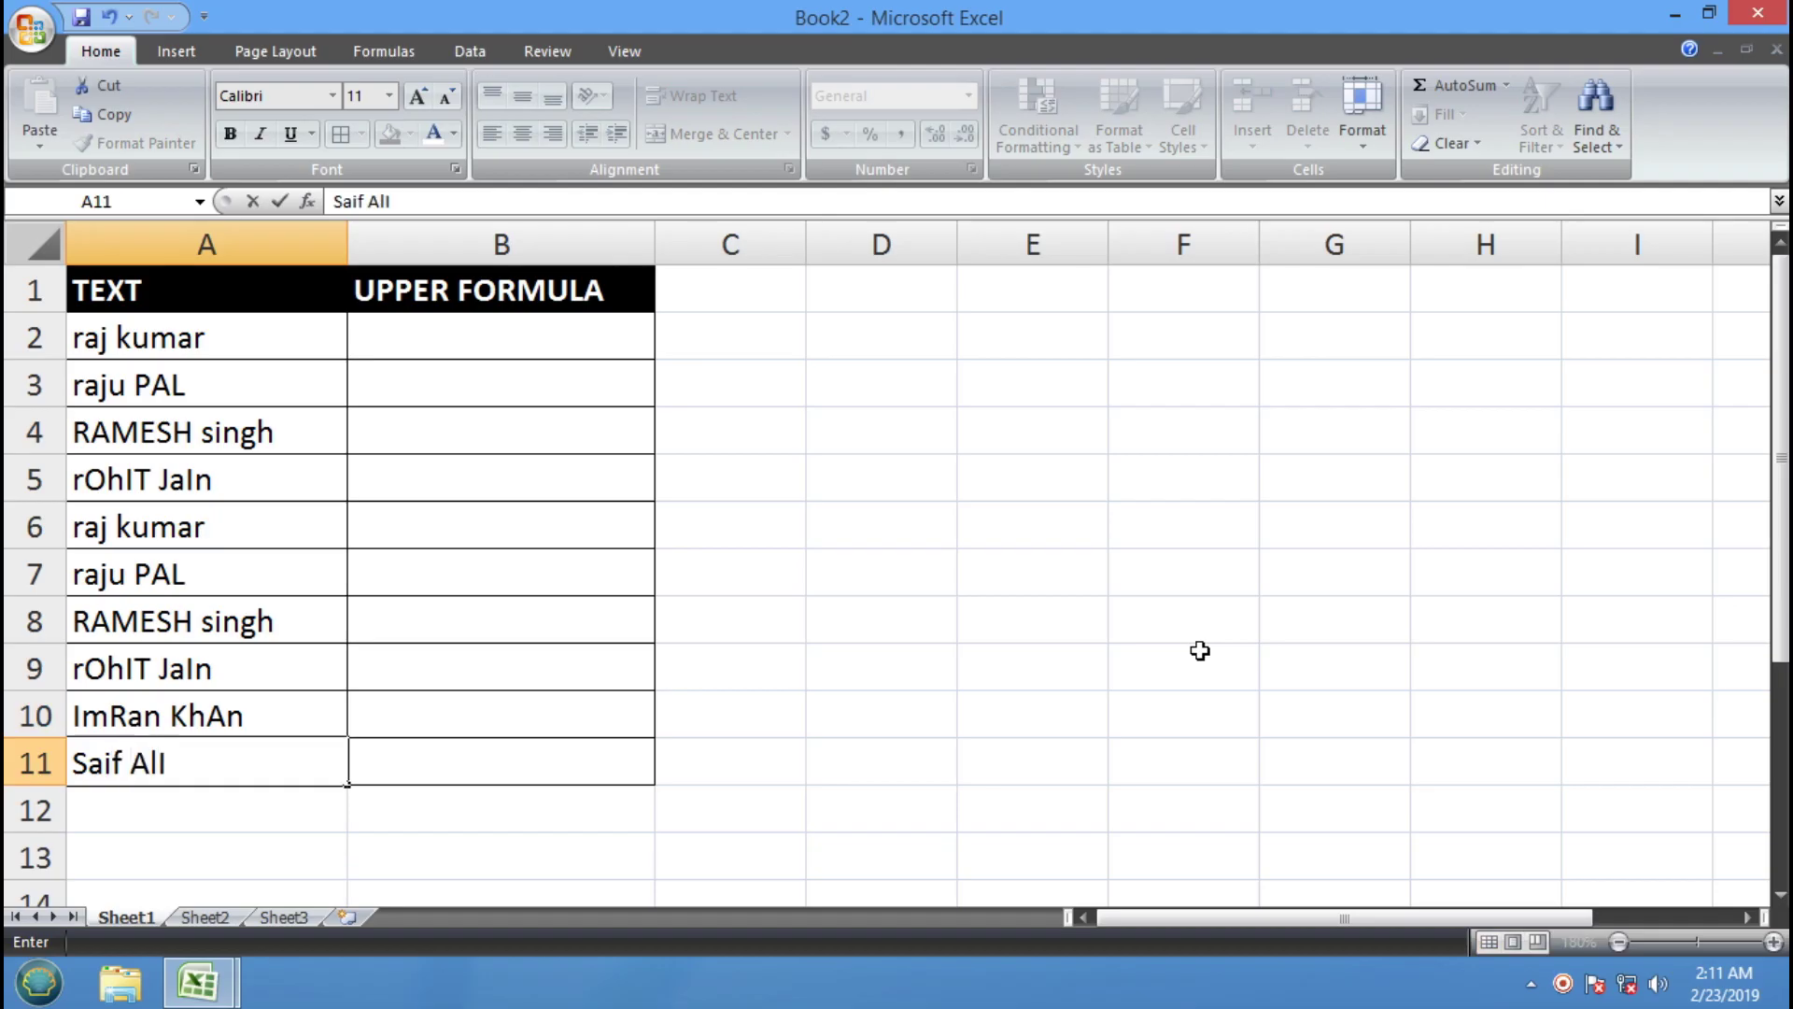
key("Return")
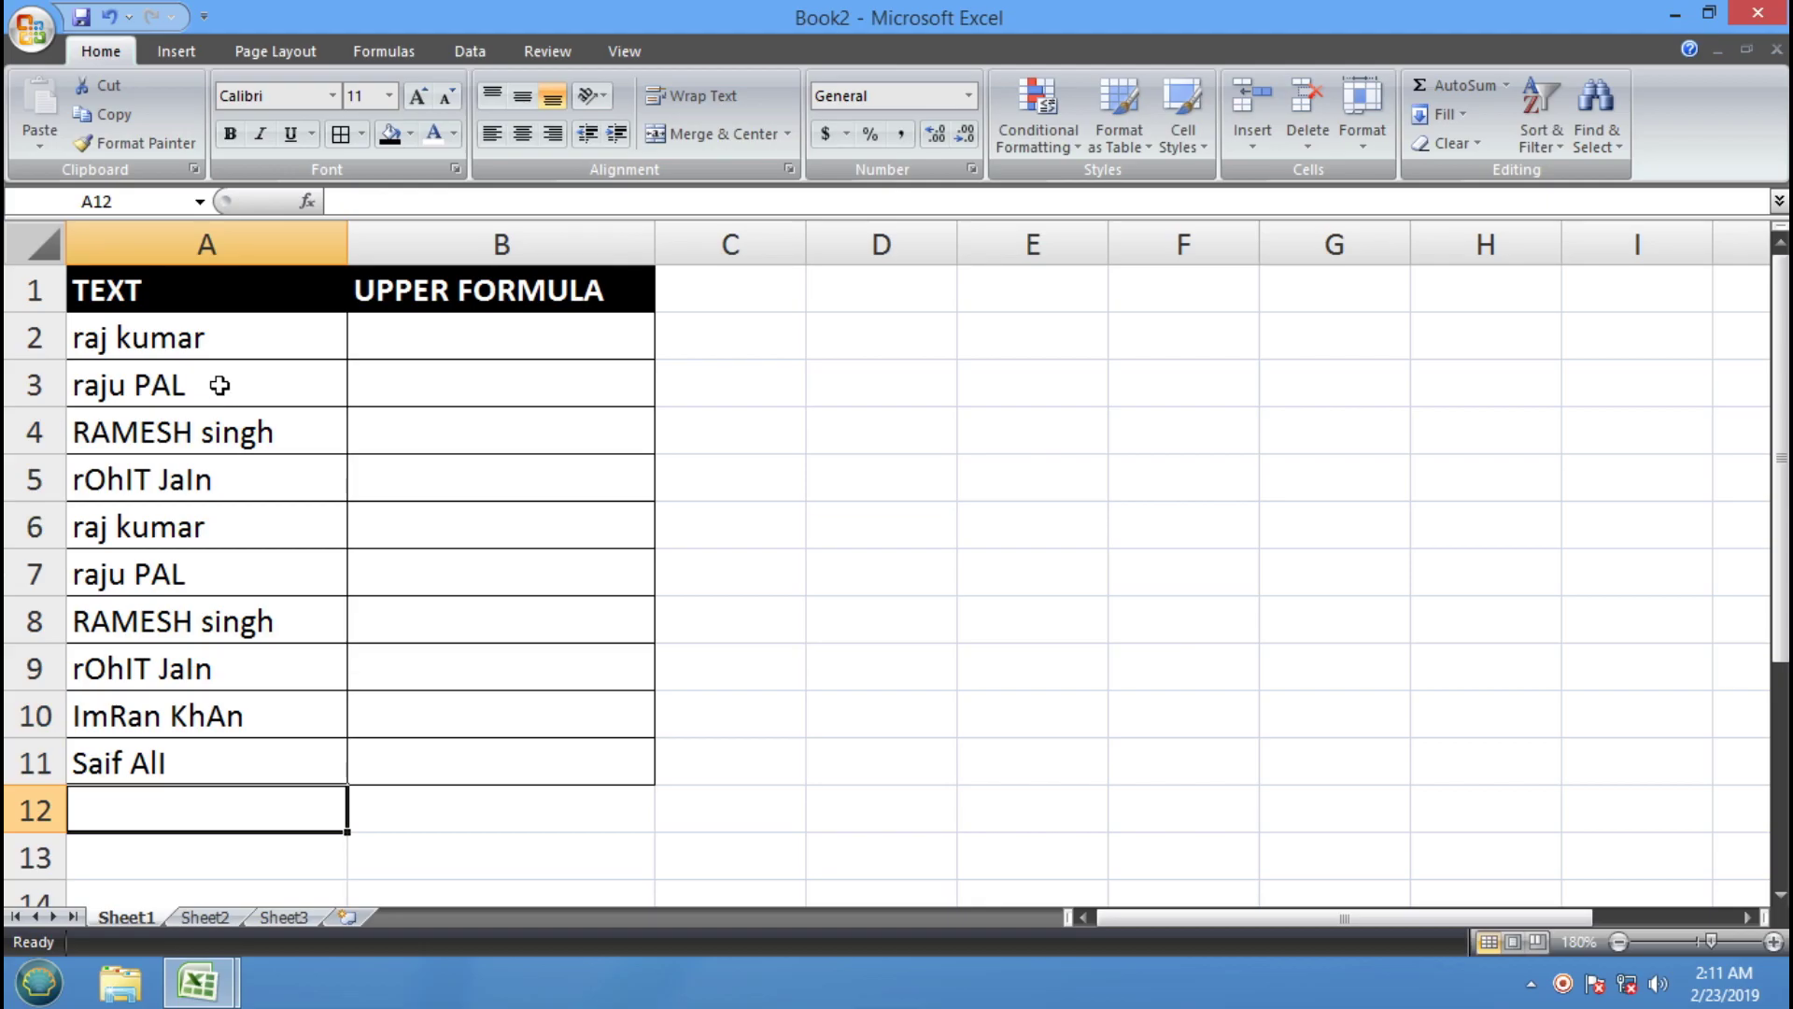
Inspect the names in A2 to A6, highlight the list A2:A11, and select B2
left_click(86, 342)
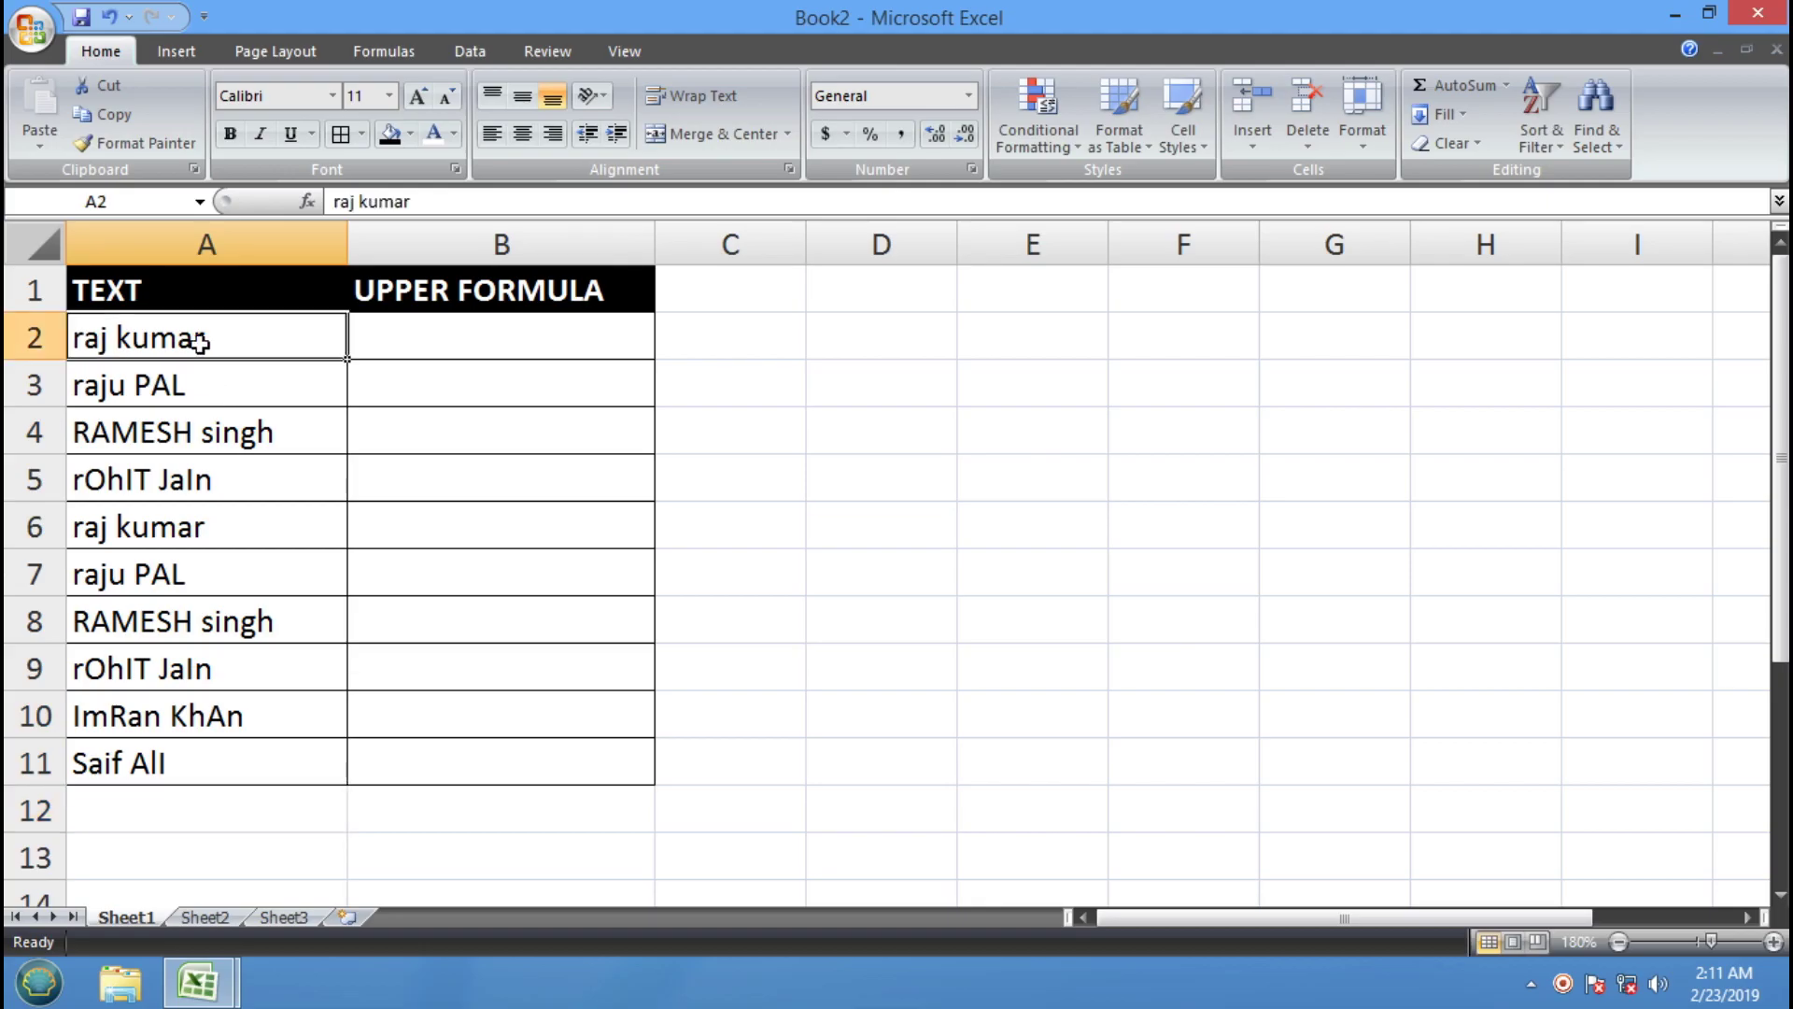
left_click(85, 402)
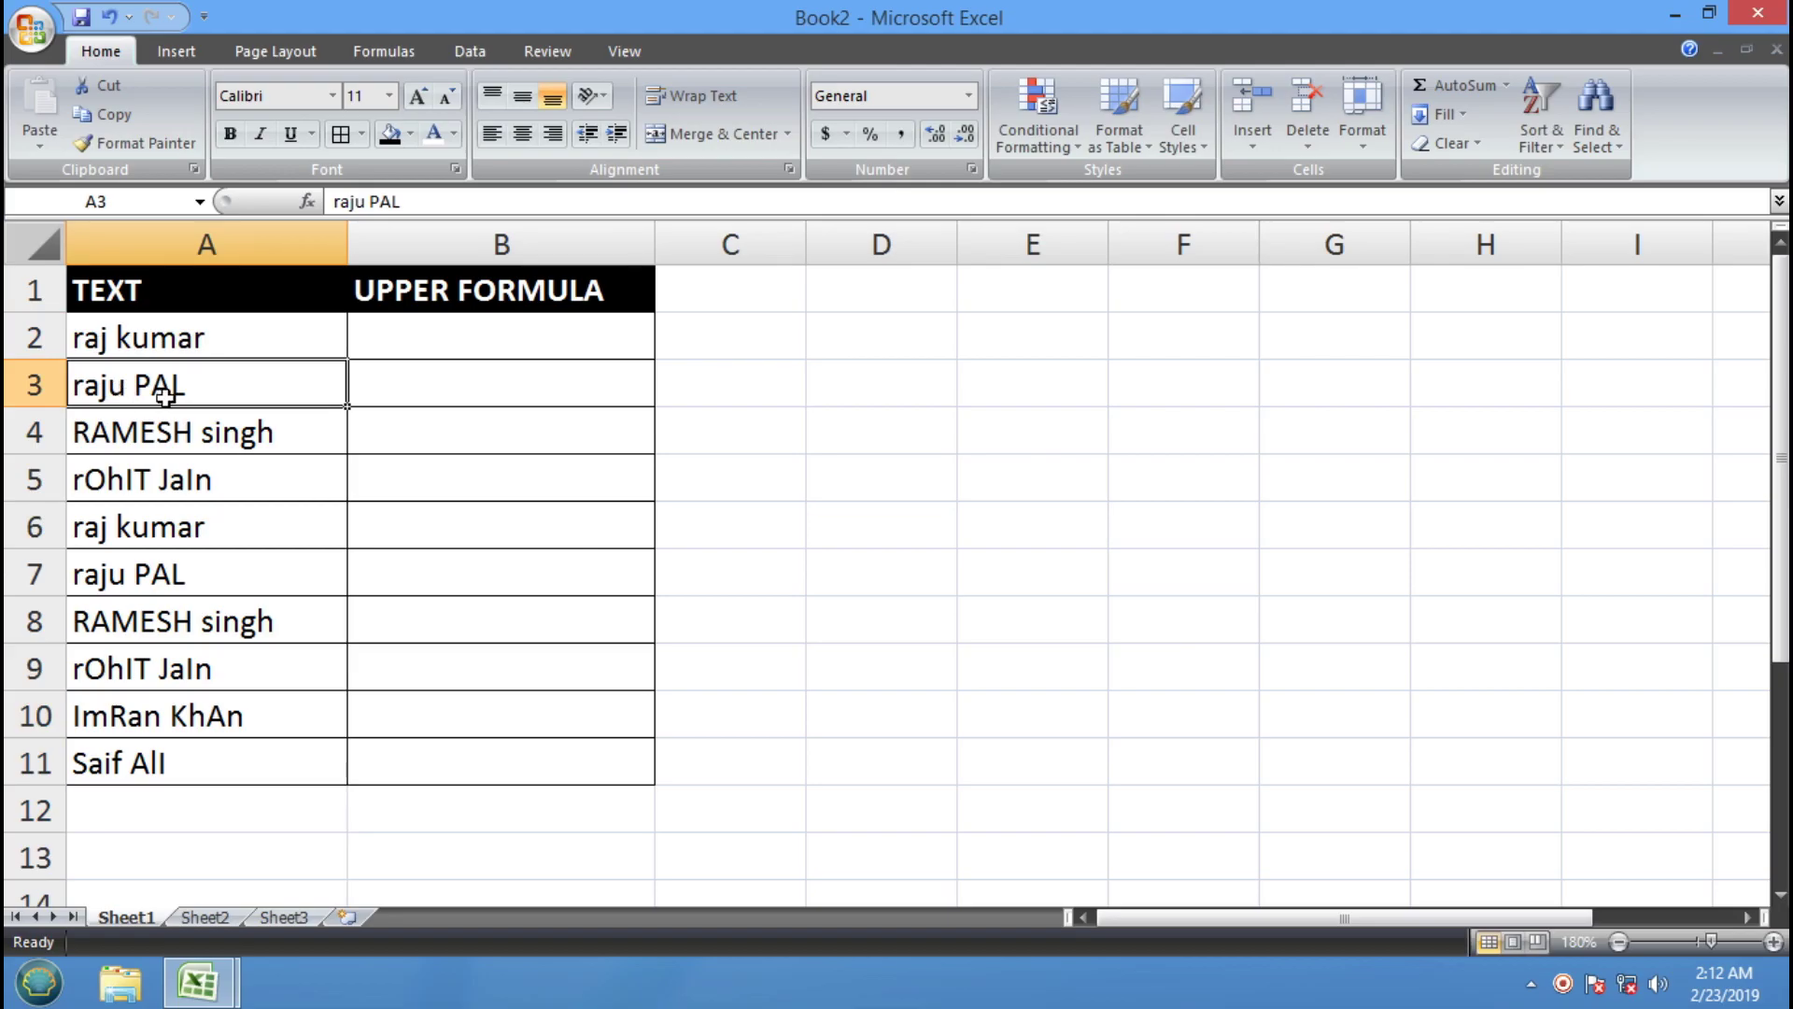
left_click(138, 436)
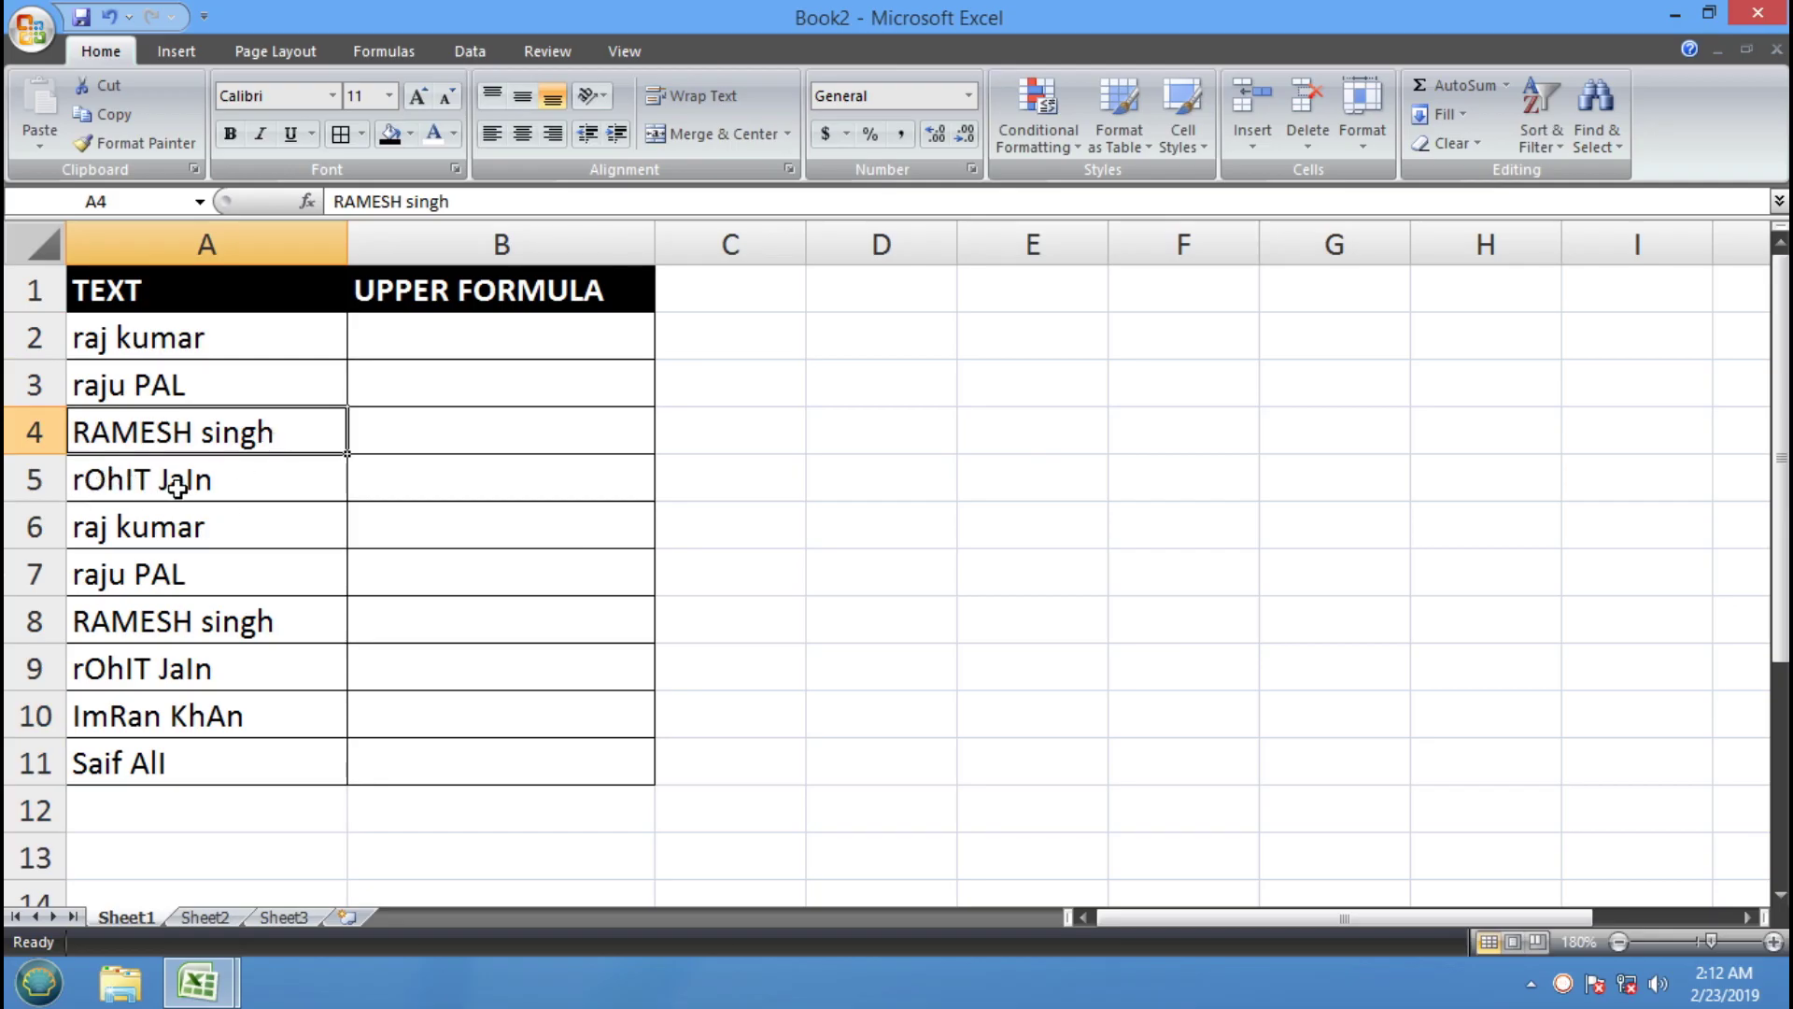
left_click(166, 521)
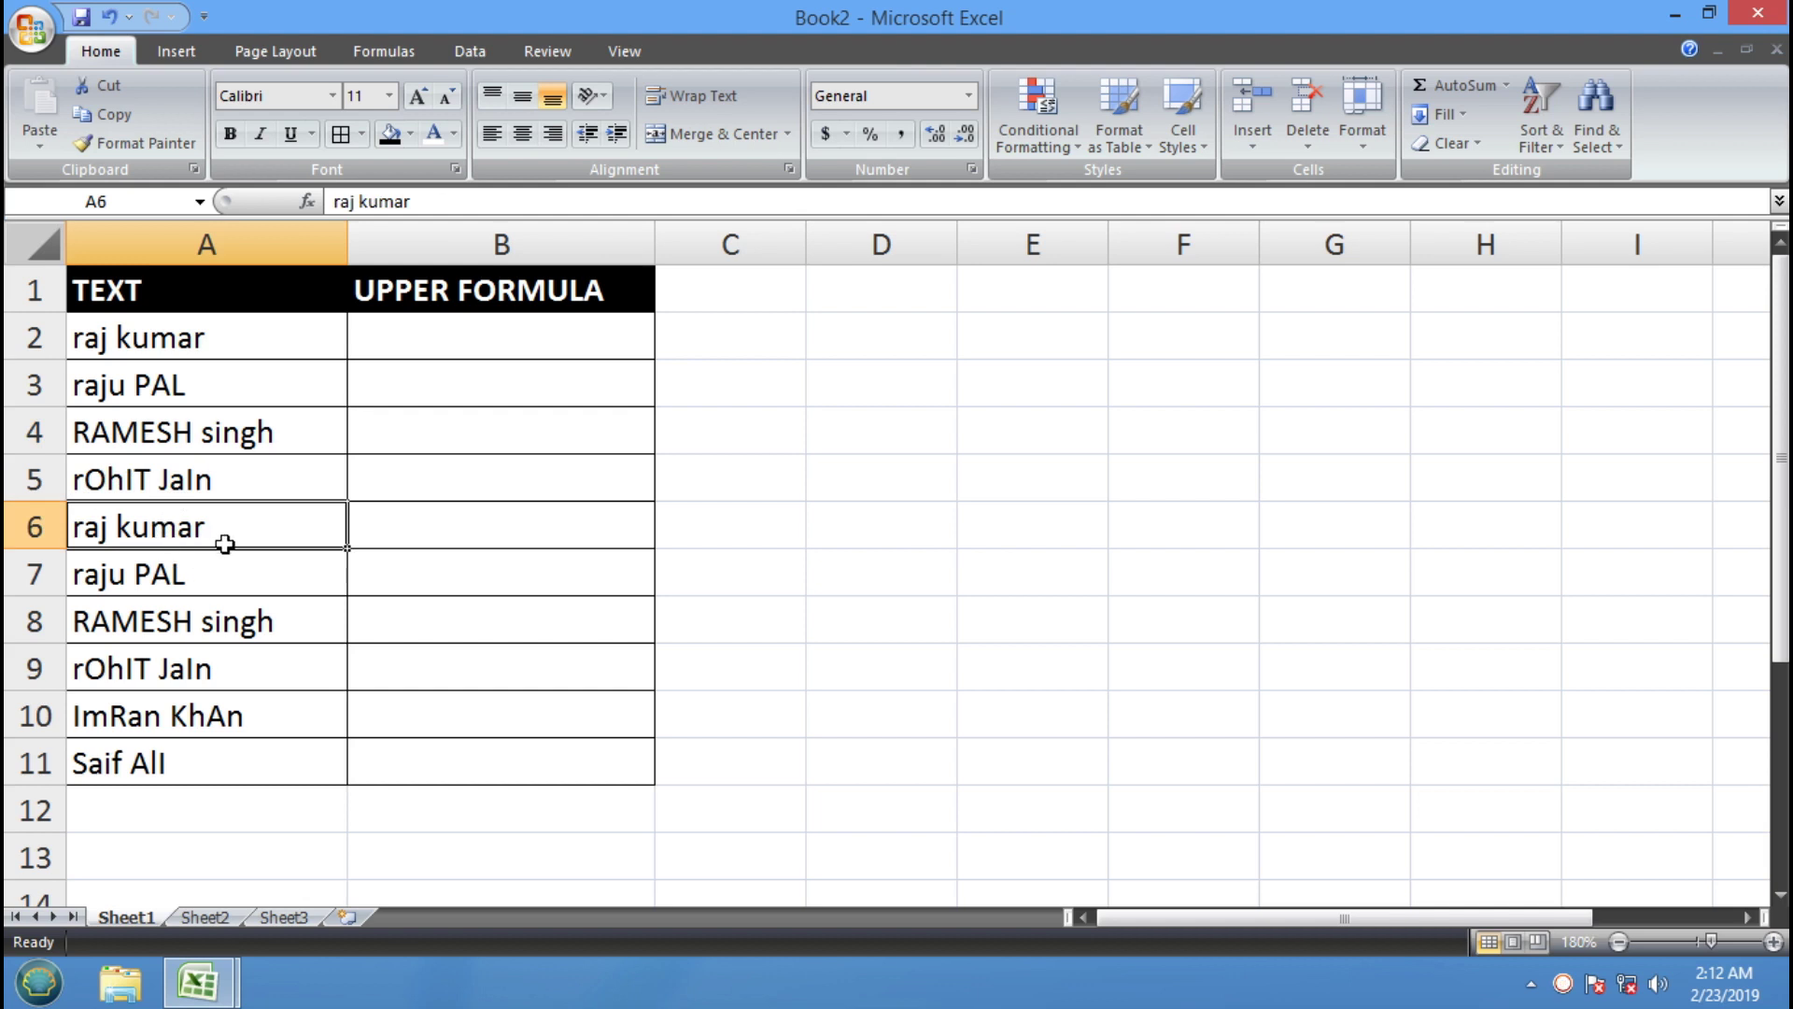
left_click_drag(189, 339, 213, 762)
left_click(480, 573)
left_click(455, 337)
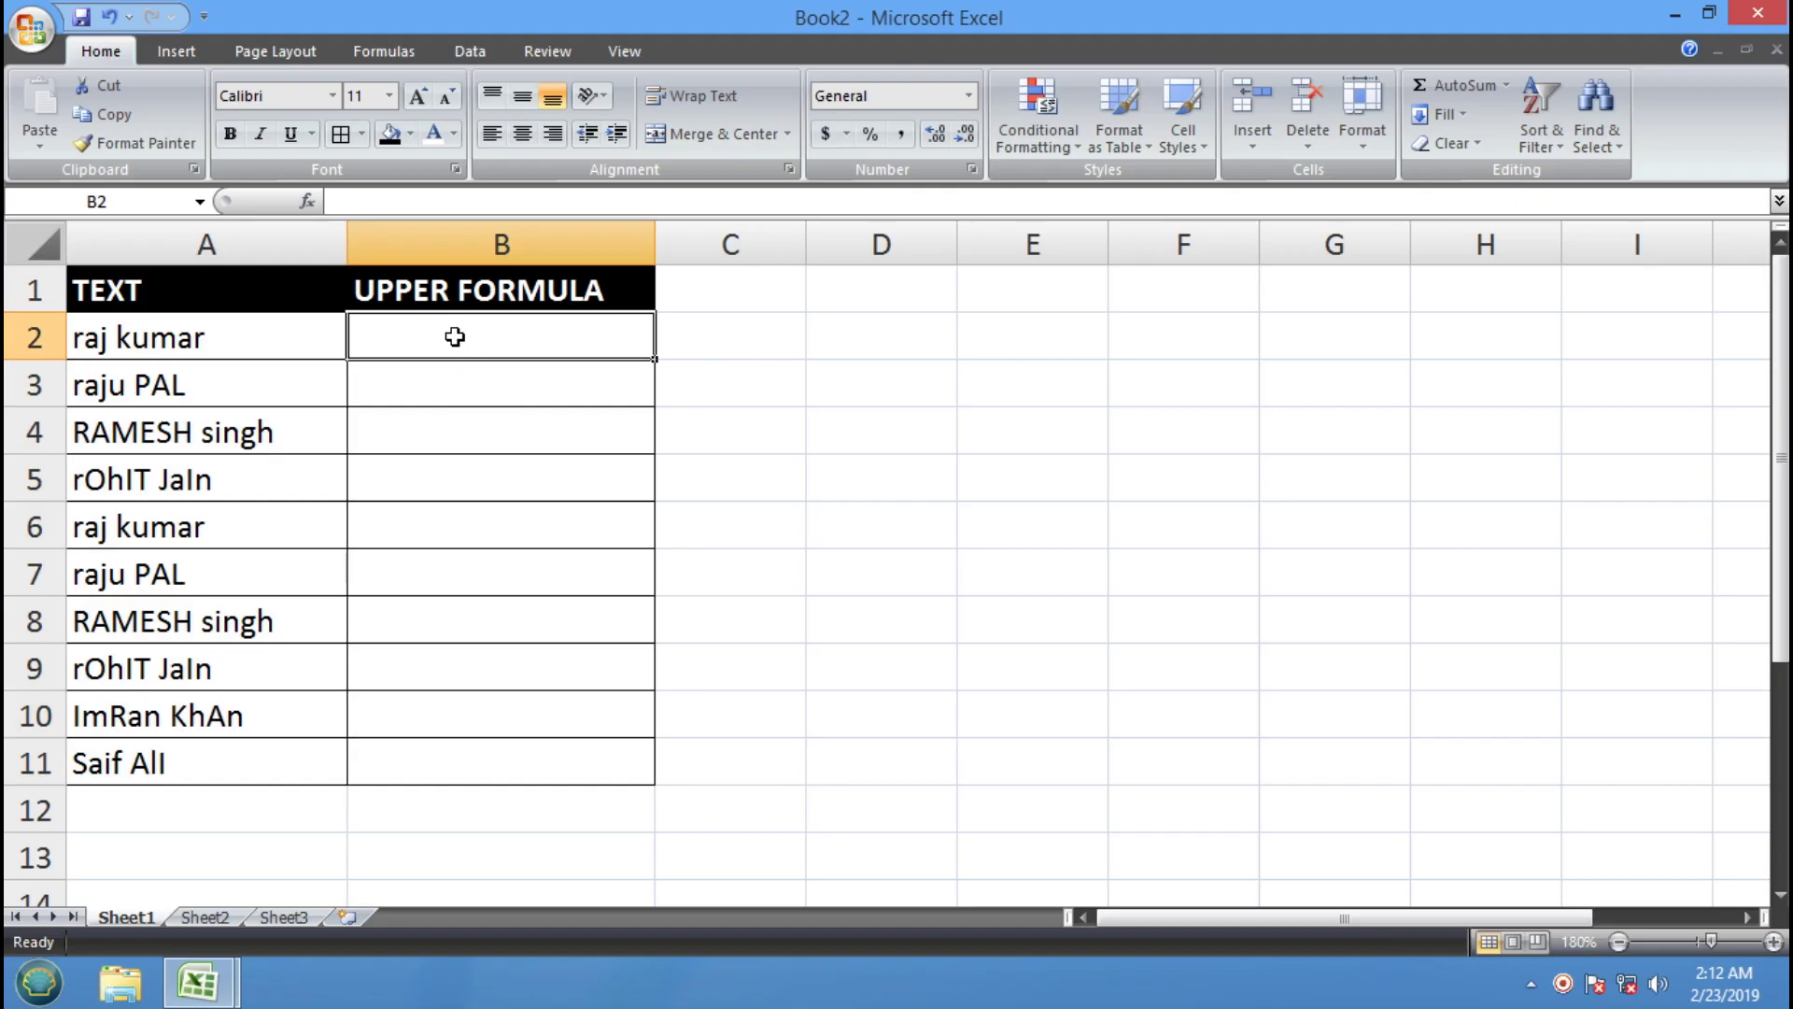
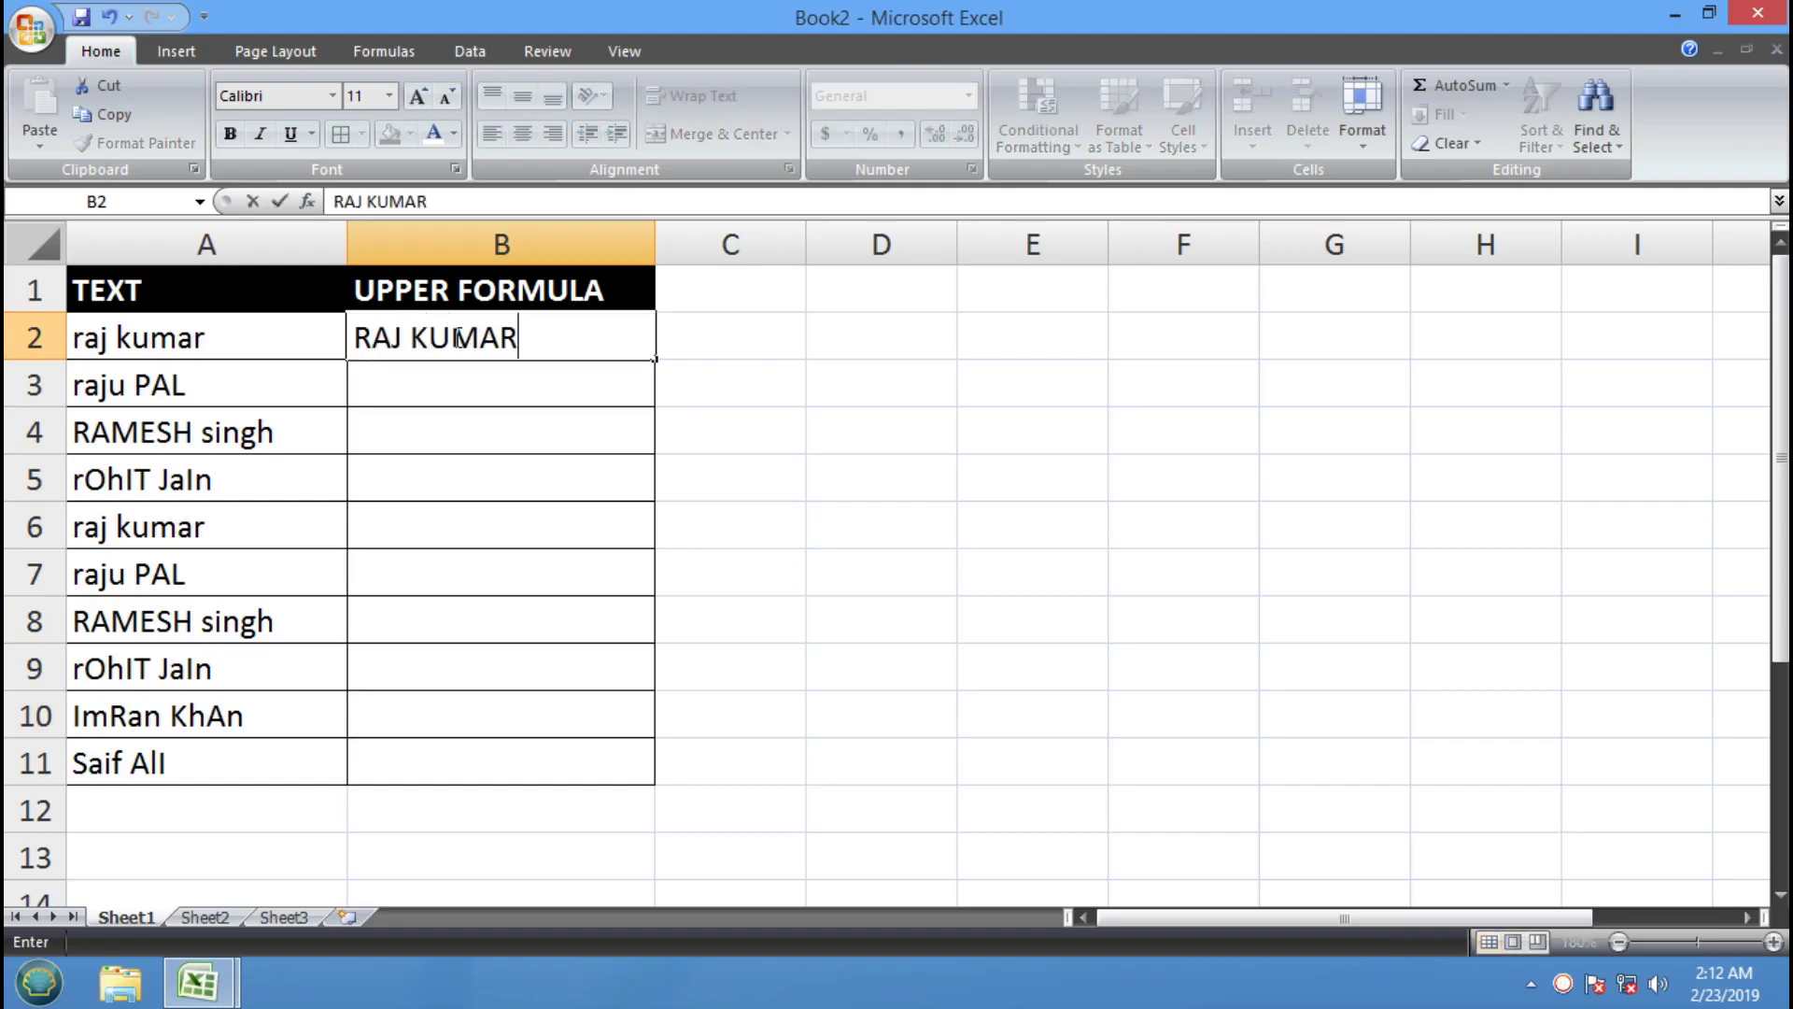
Type the first name in capitals into B2, then delete it to leave B2 empty
key("Return")
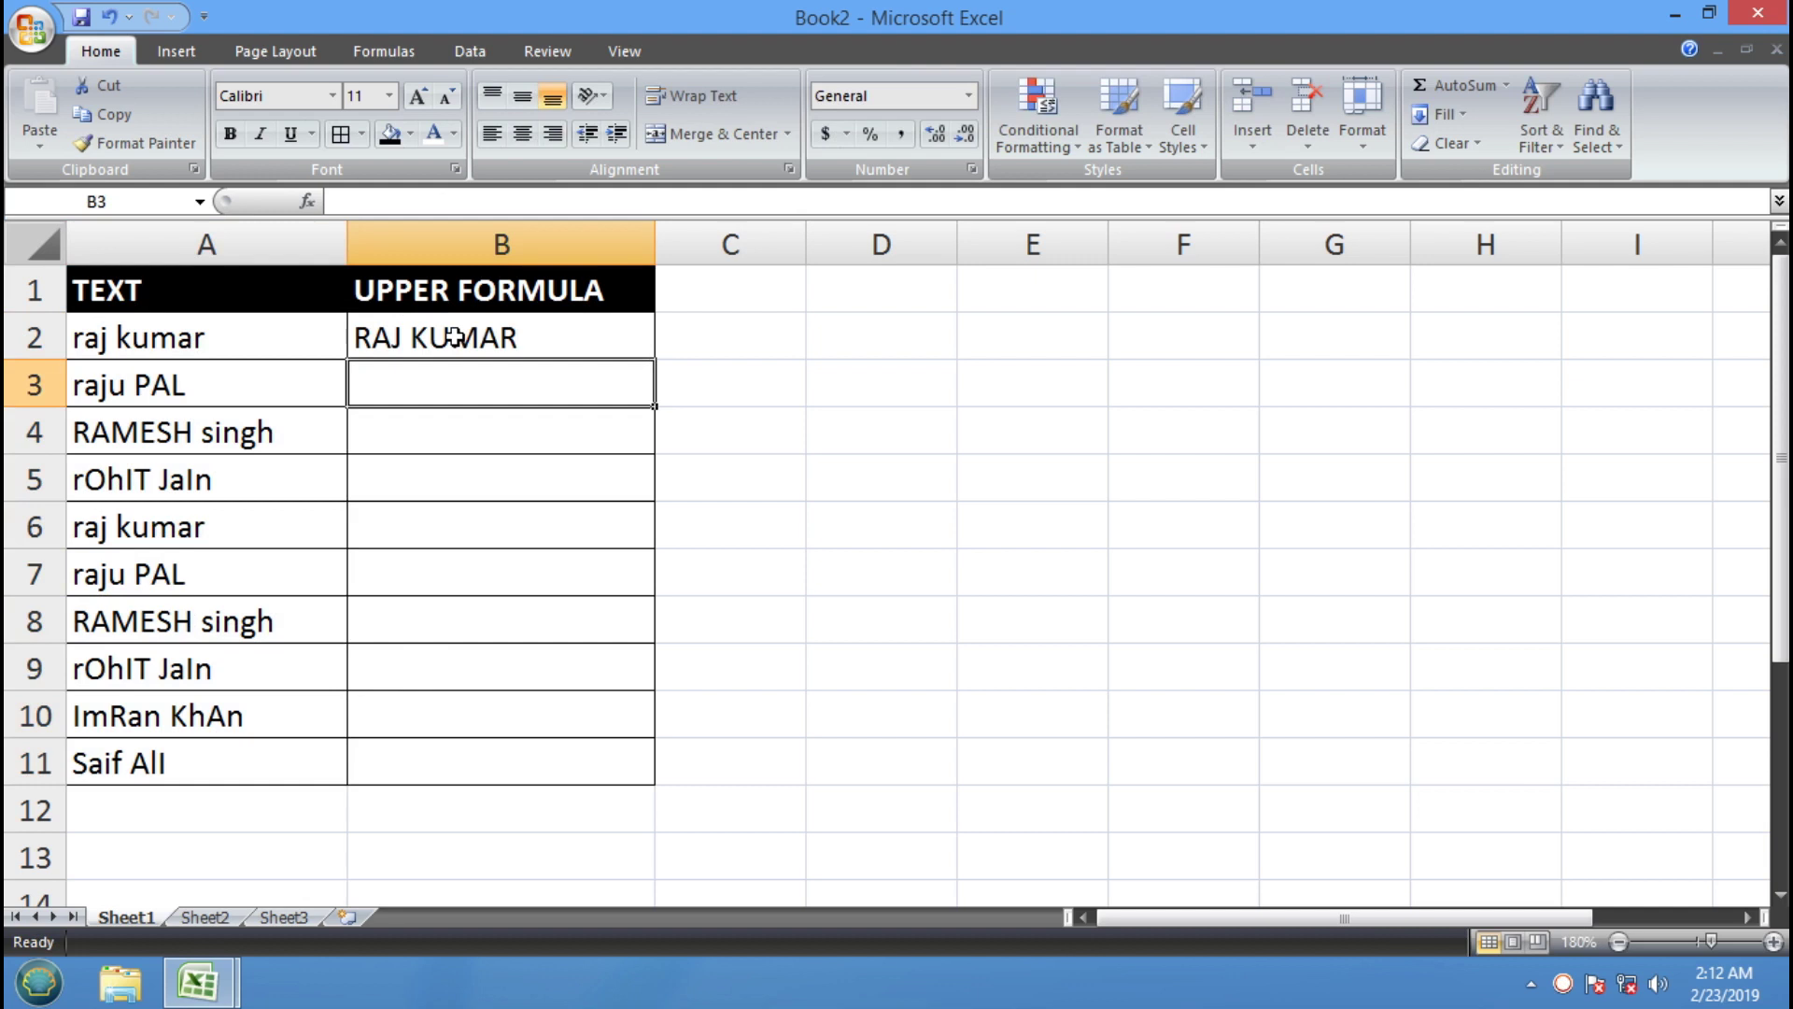
left_click(454, 336)
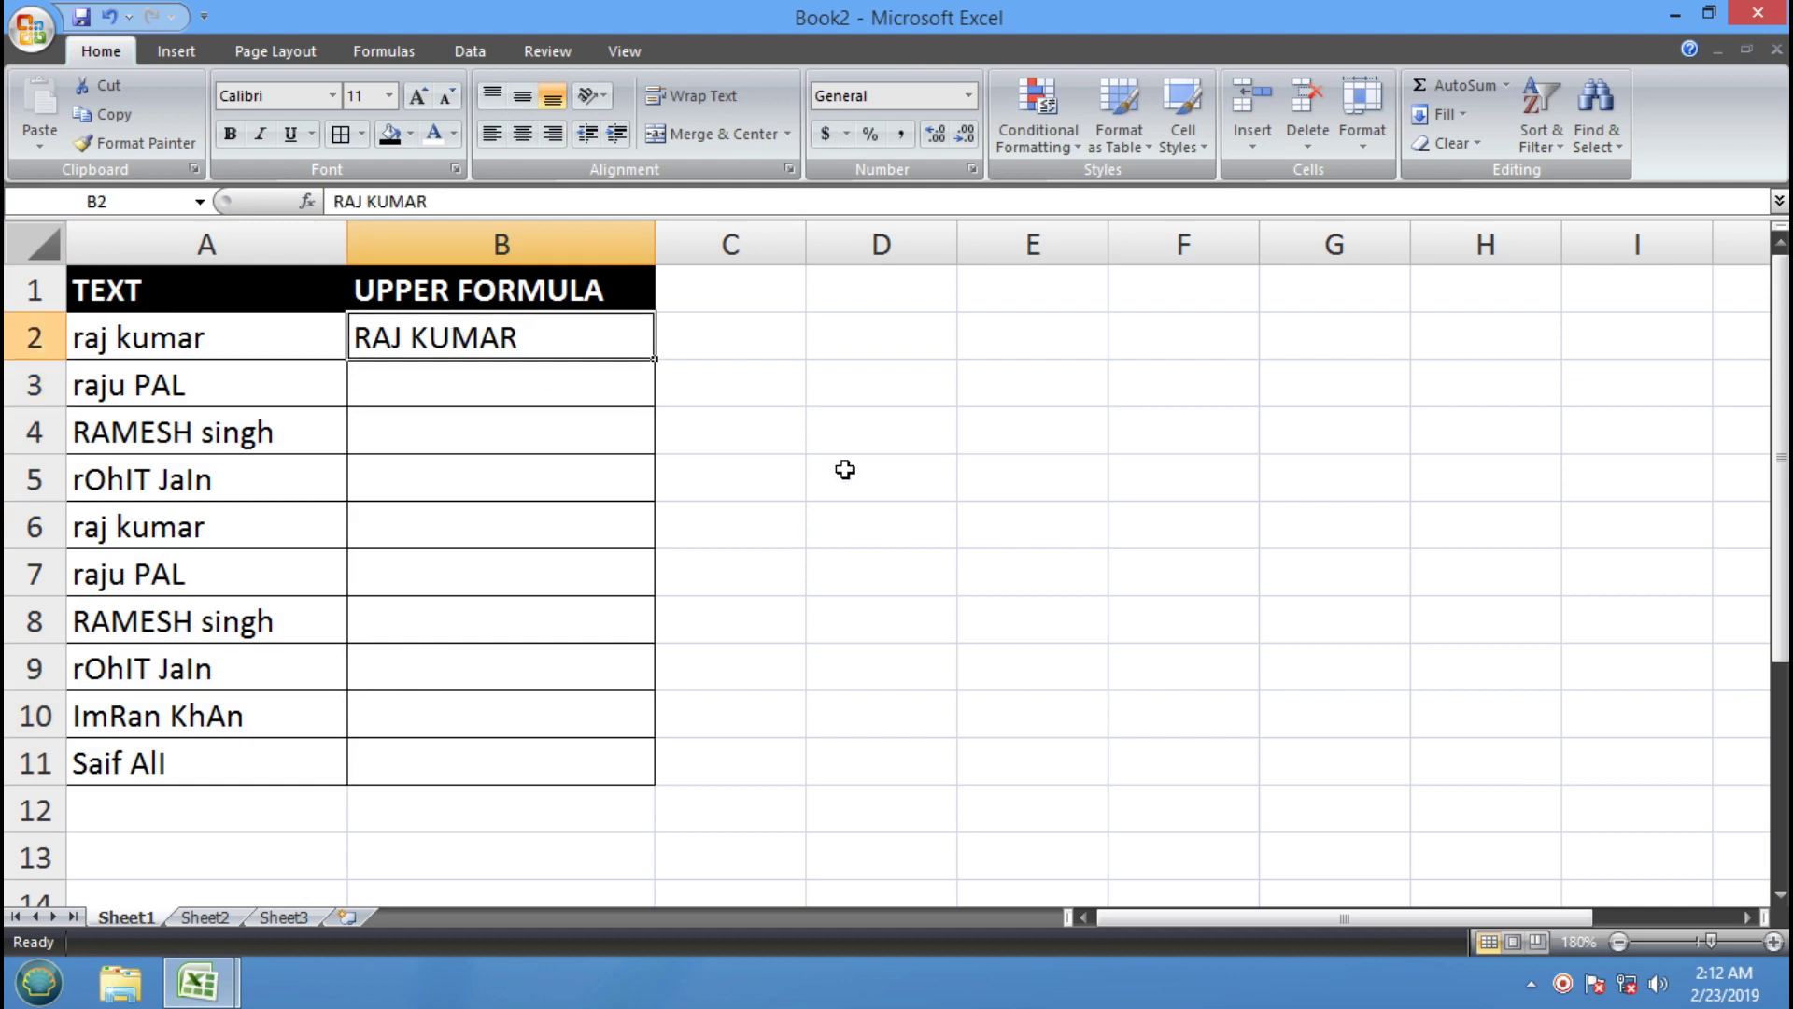
key("Delete")
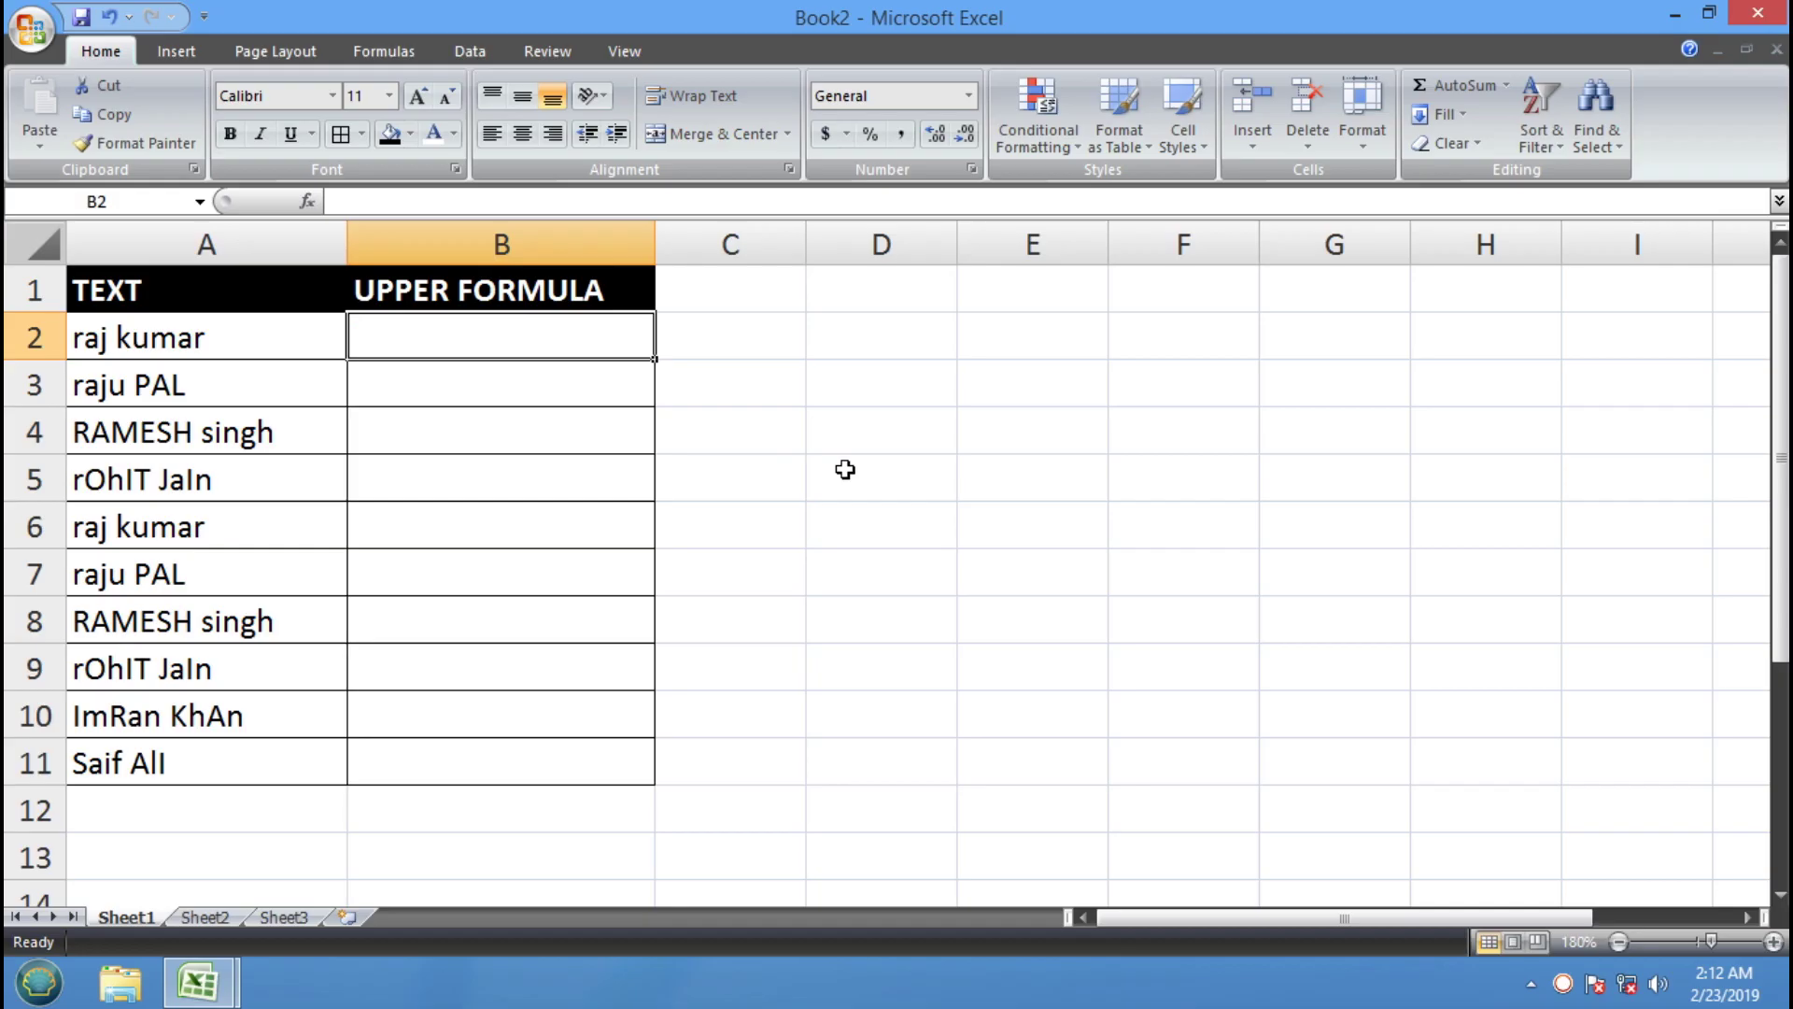
Enter =UPPER(A2) in B2, then clear it to redo the formula
type("=")
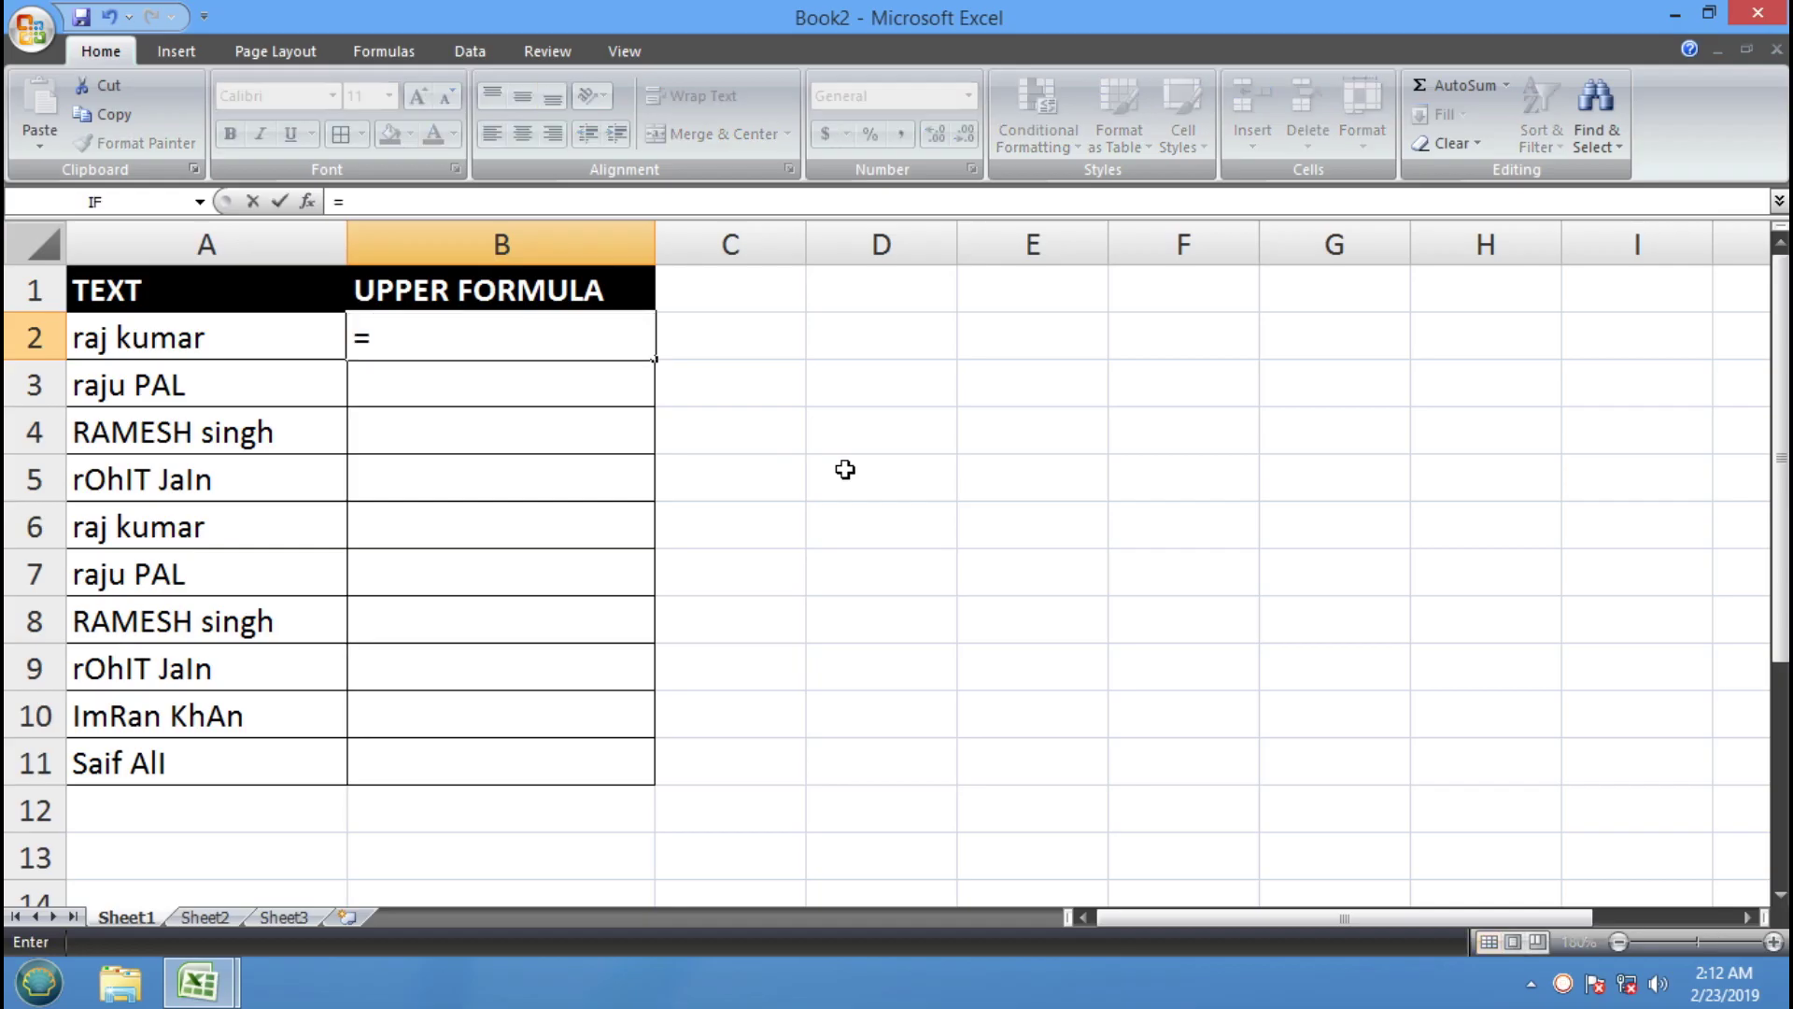
type("UPPER")
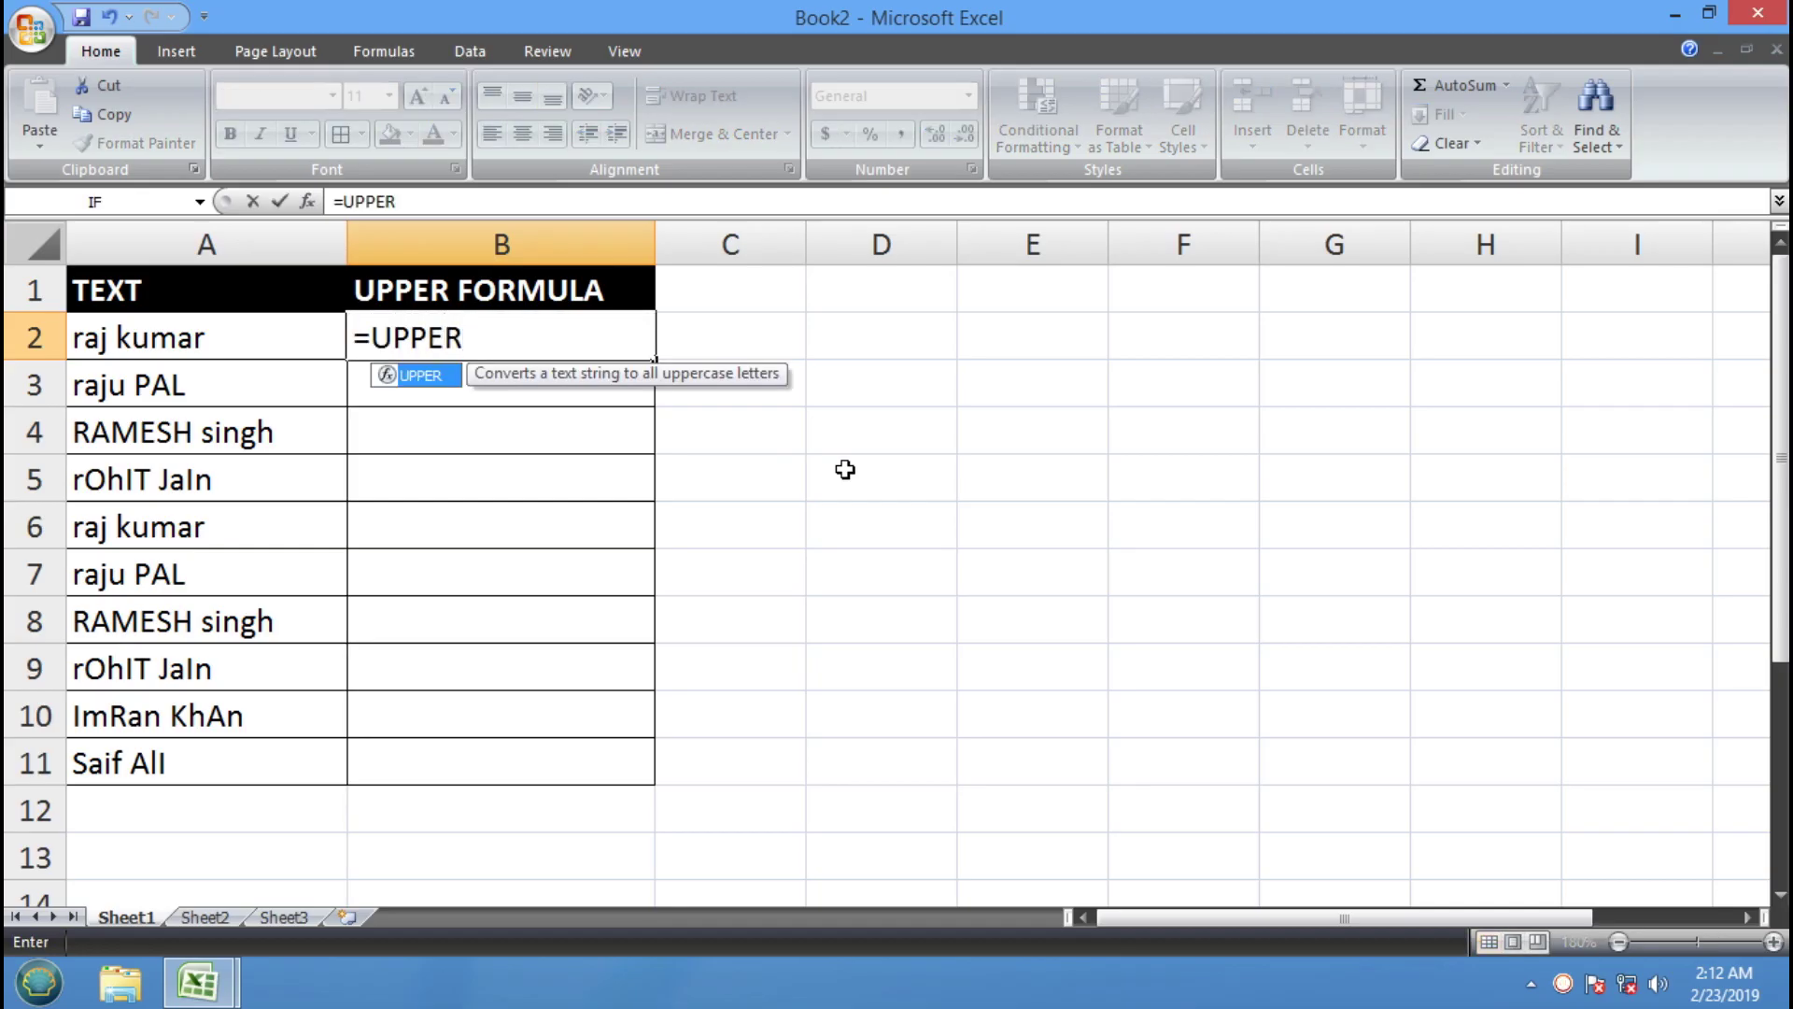
type("(")
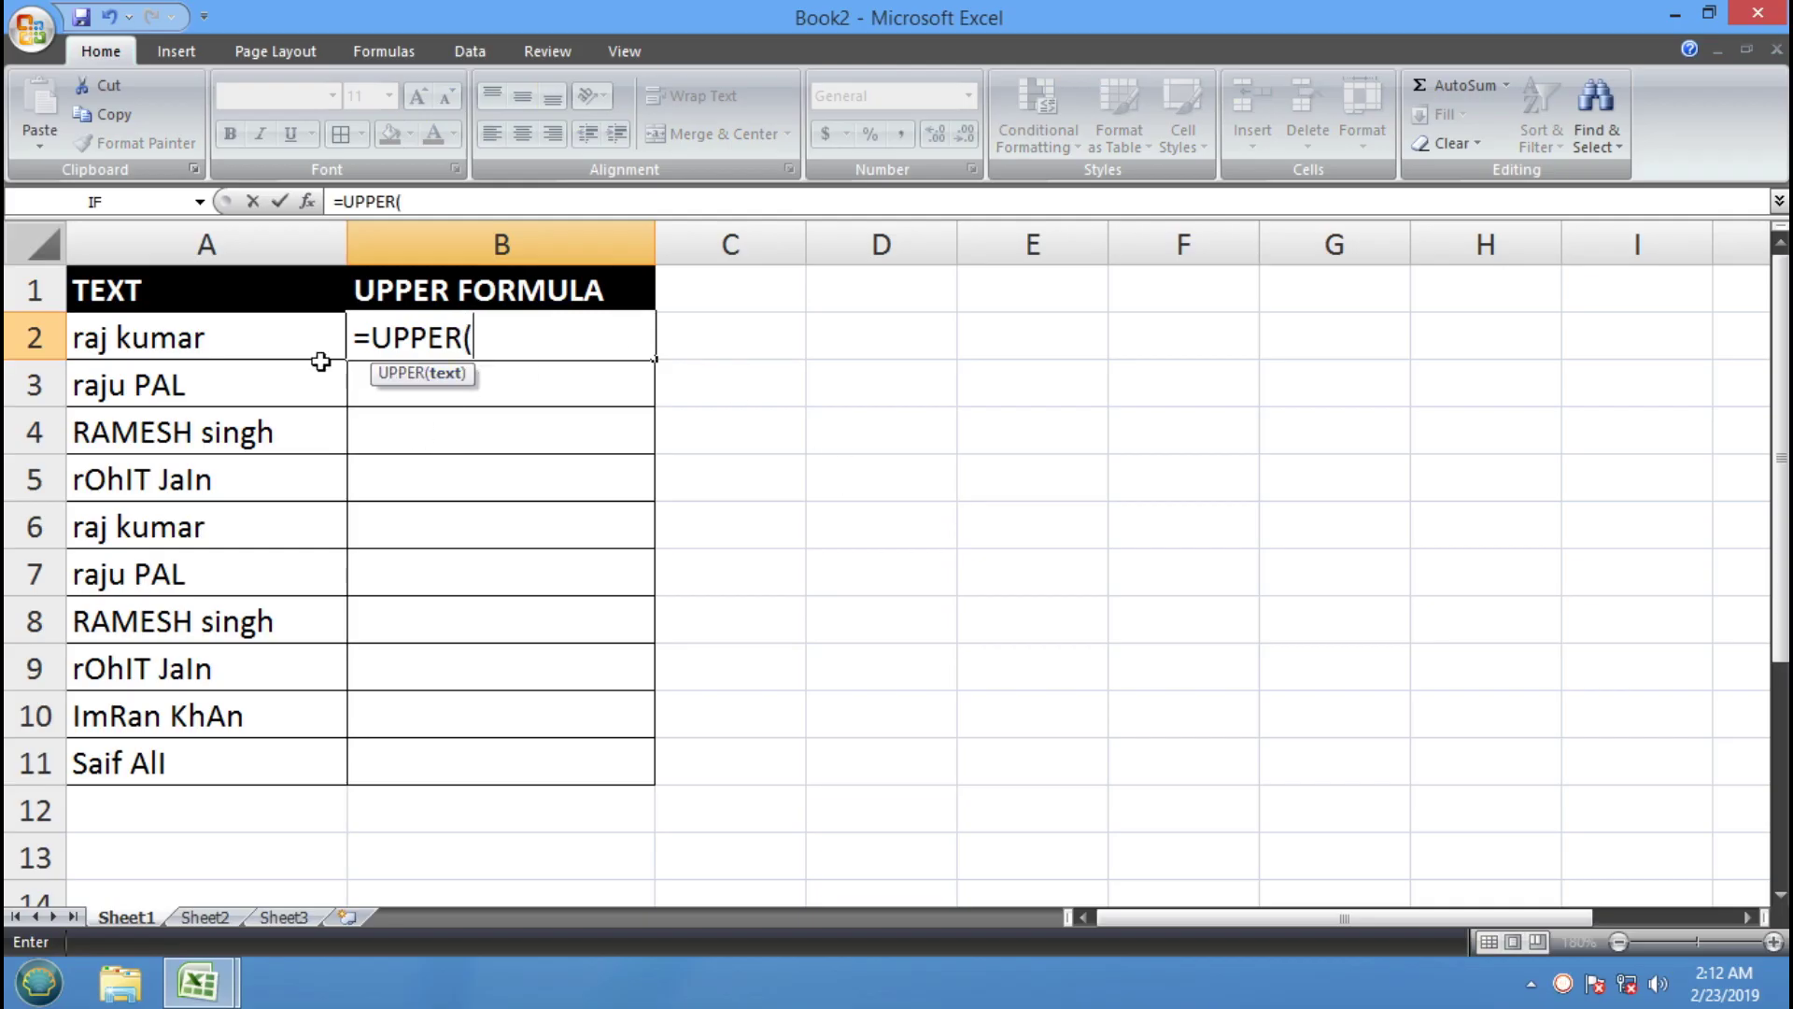
left_click(179, 341)
type(")")
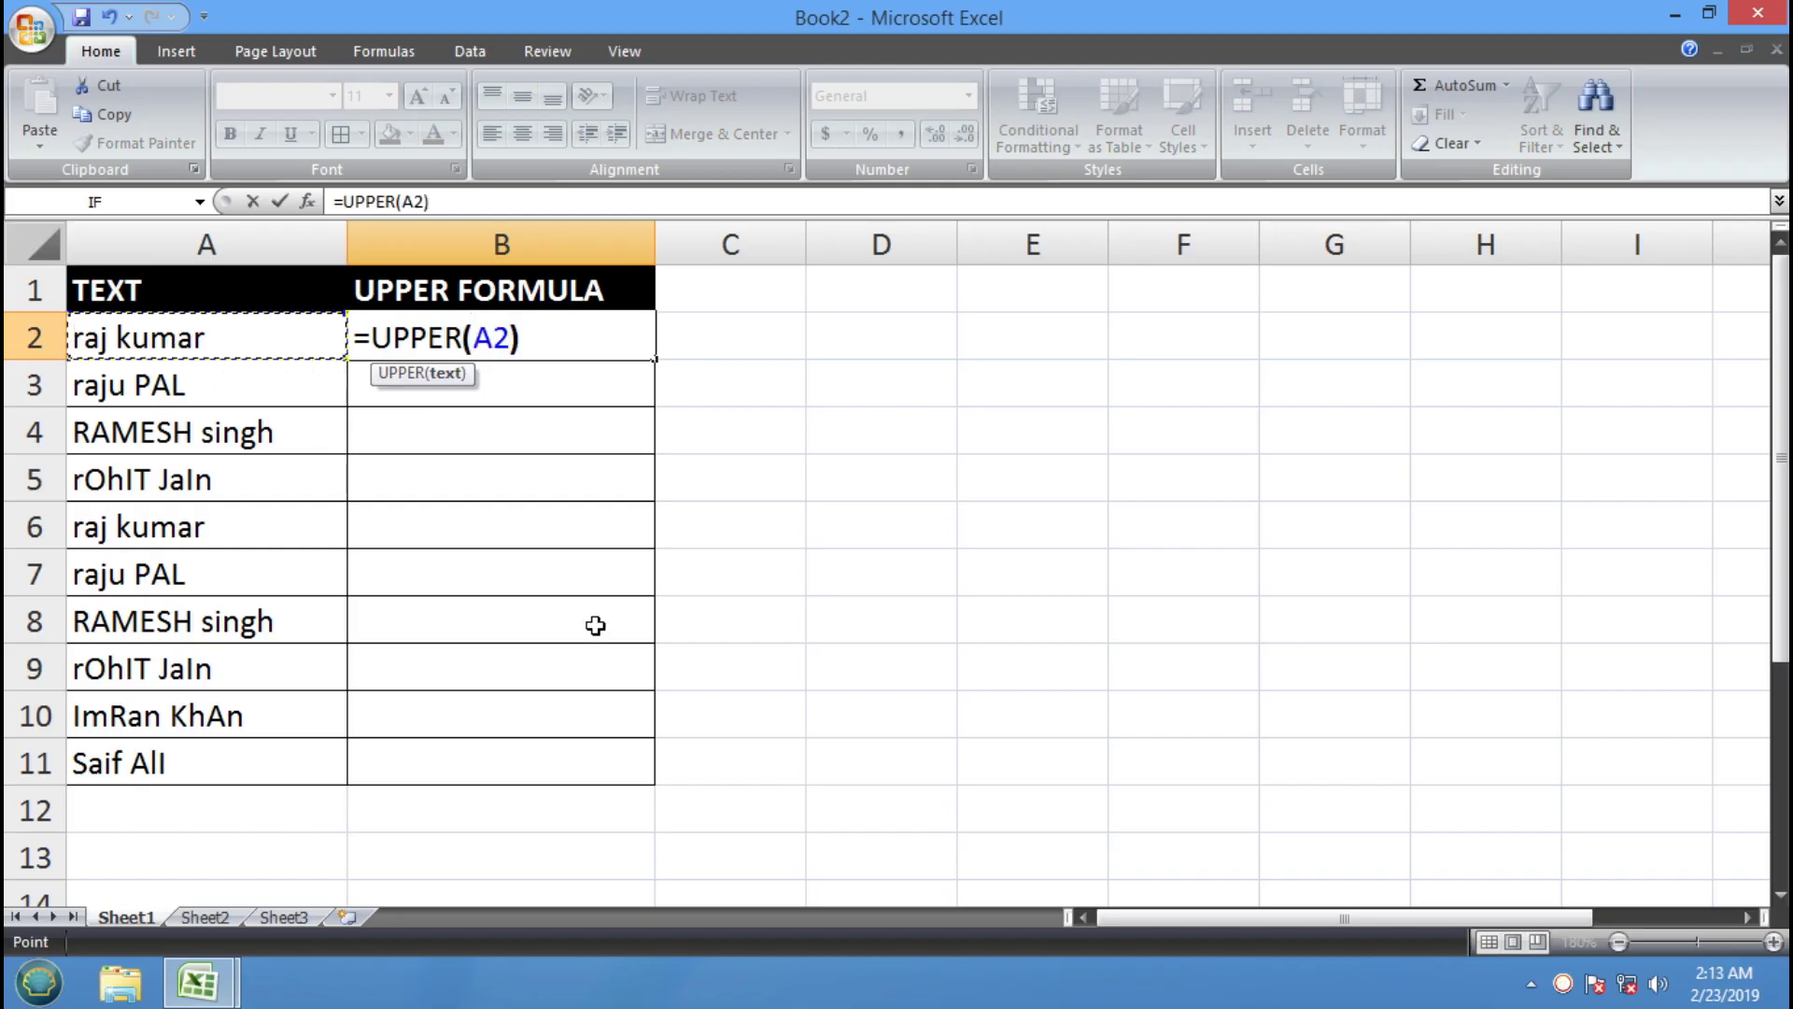
key("Return")
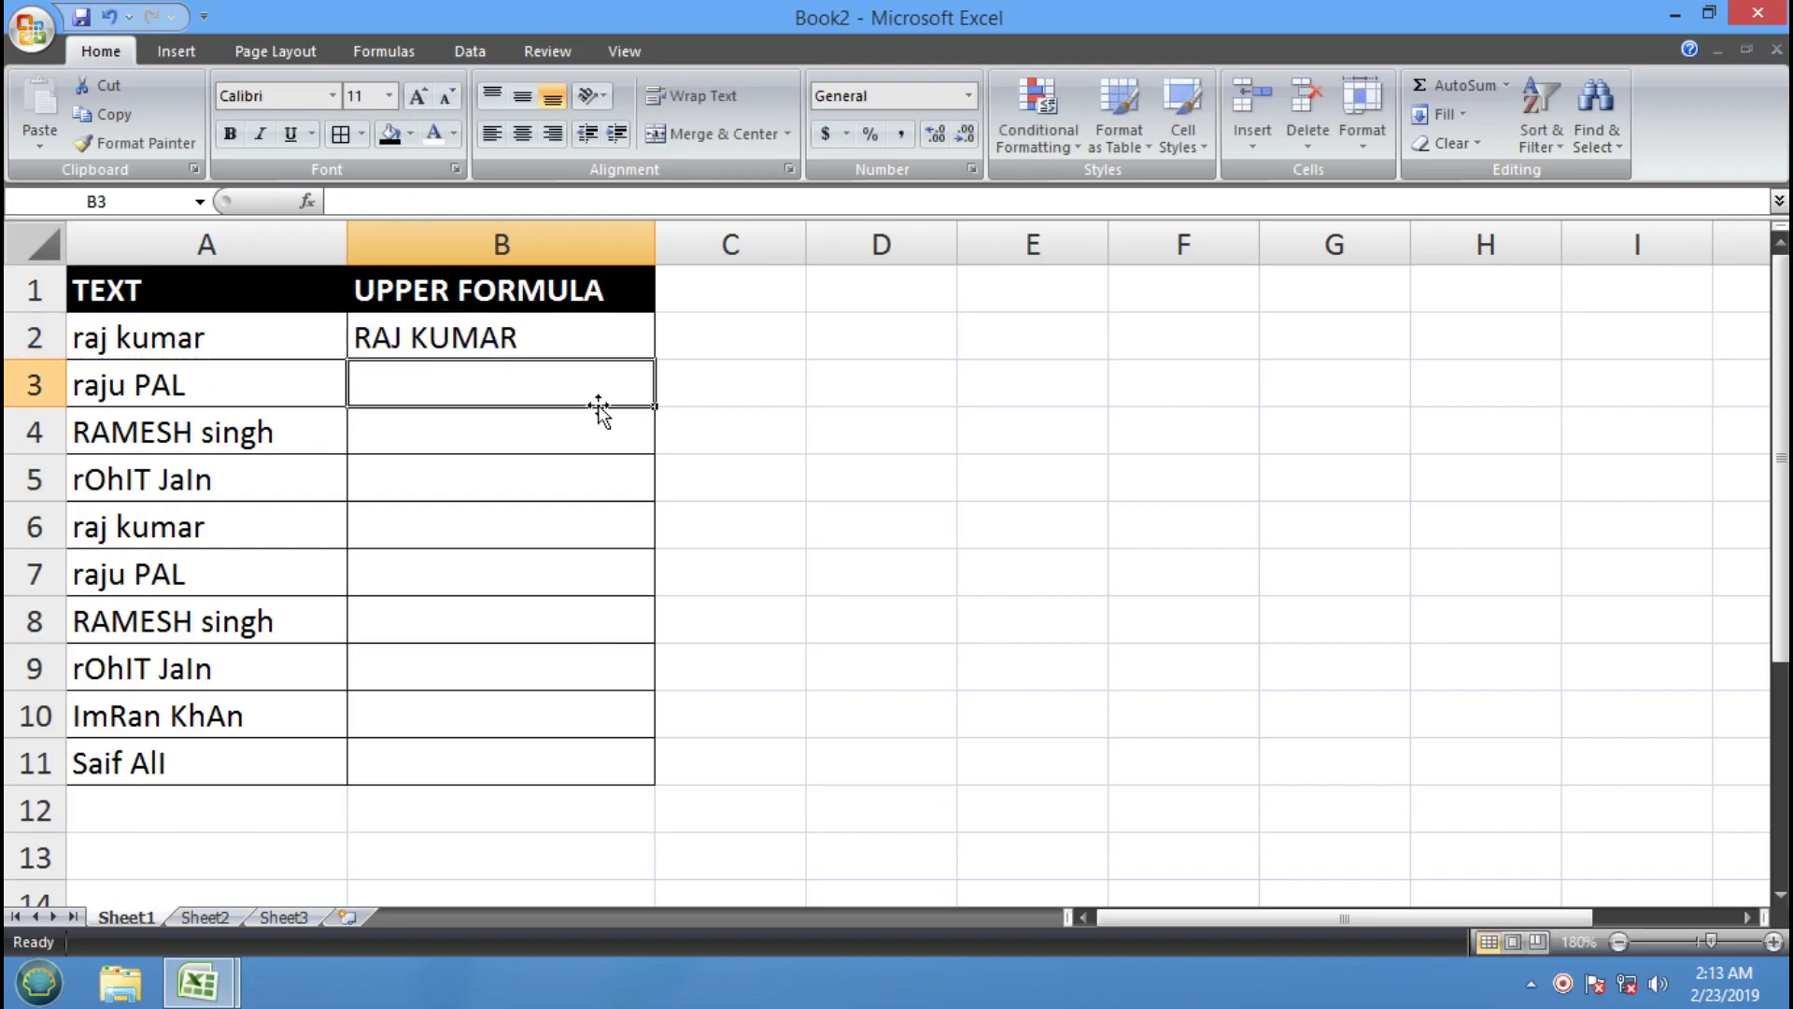
left_click(480, 340)
key("Delete")
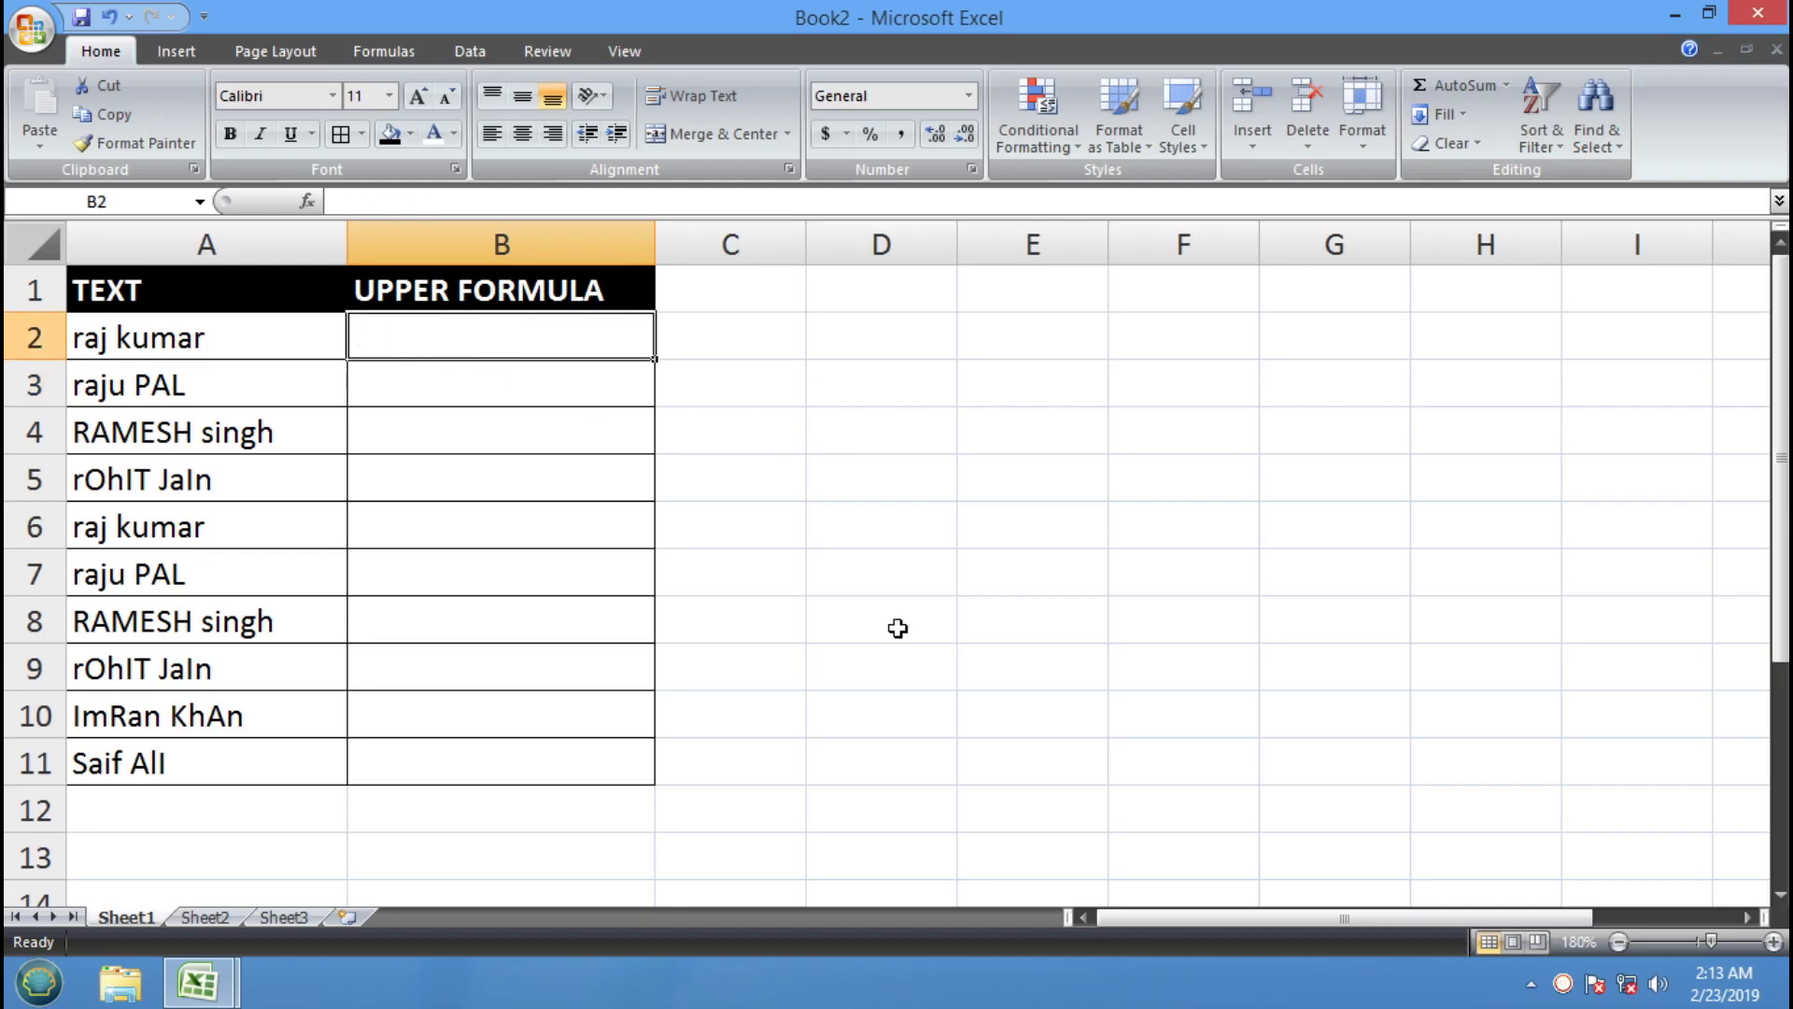
Re-enter =UPPER(A2) in B2 and fill it down to B11
type("=UPPER")
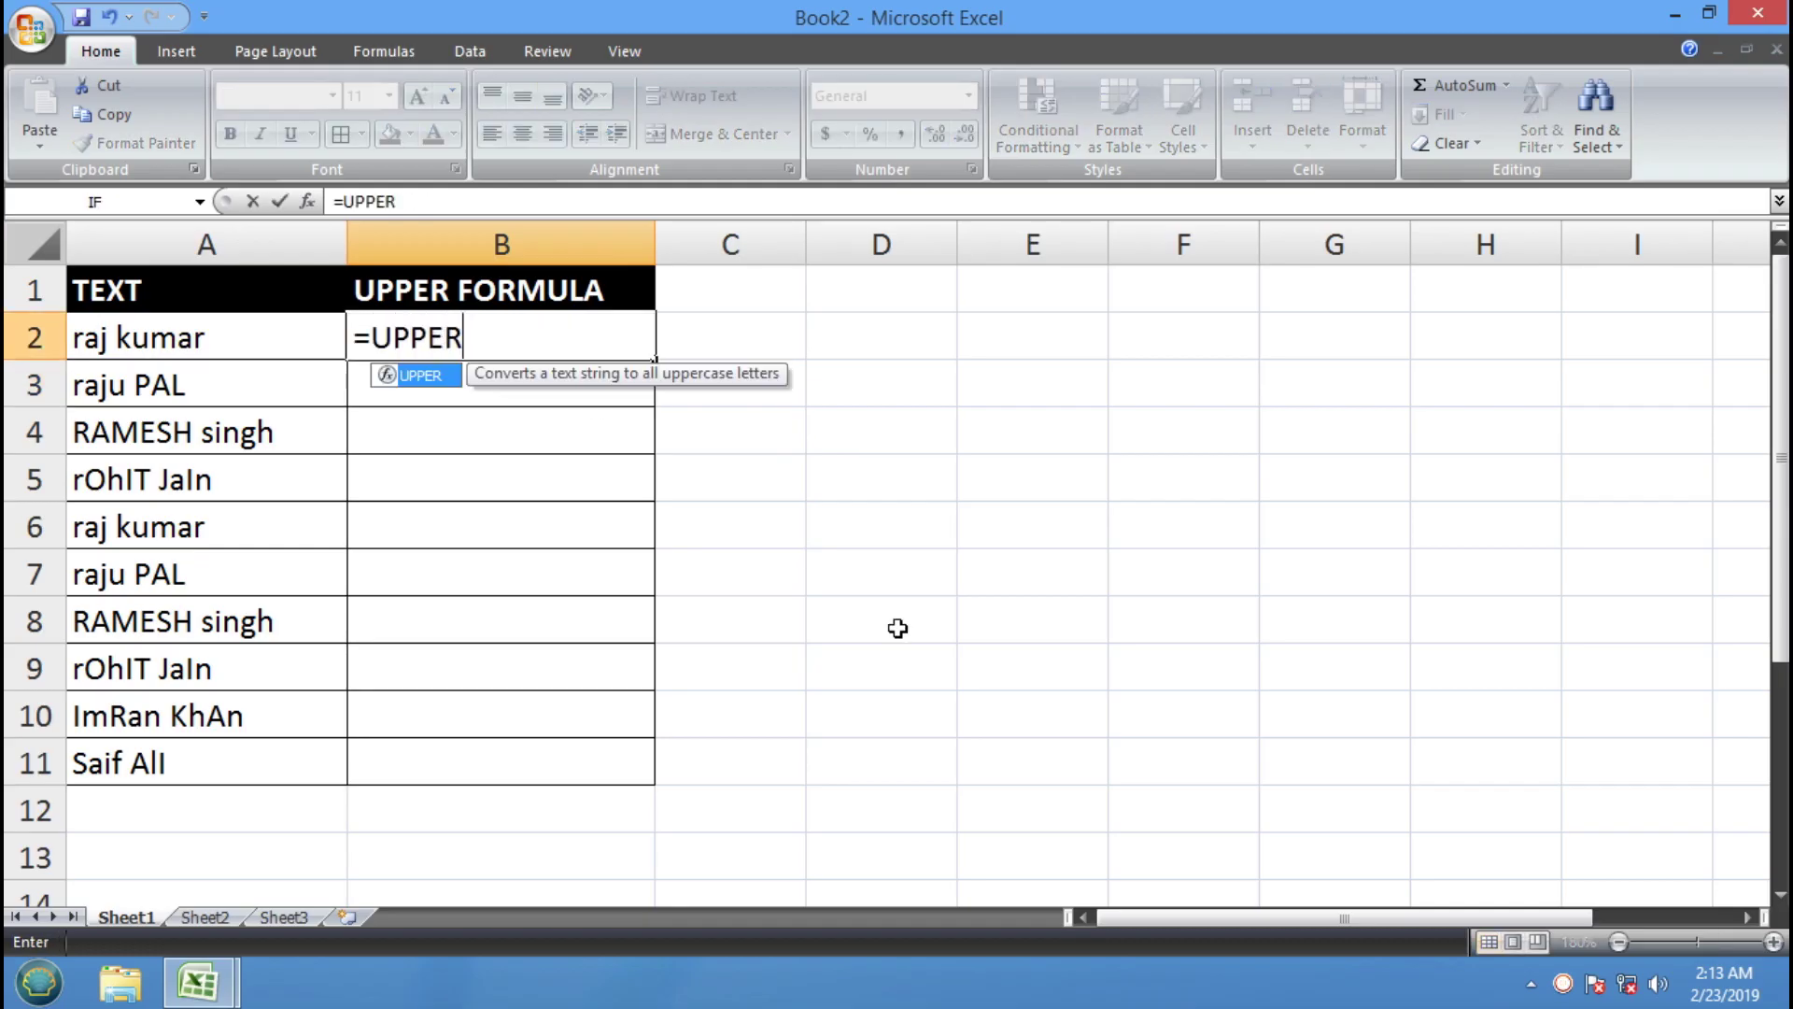
type("*")
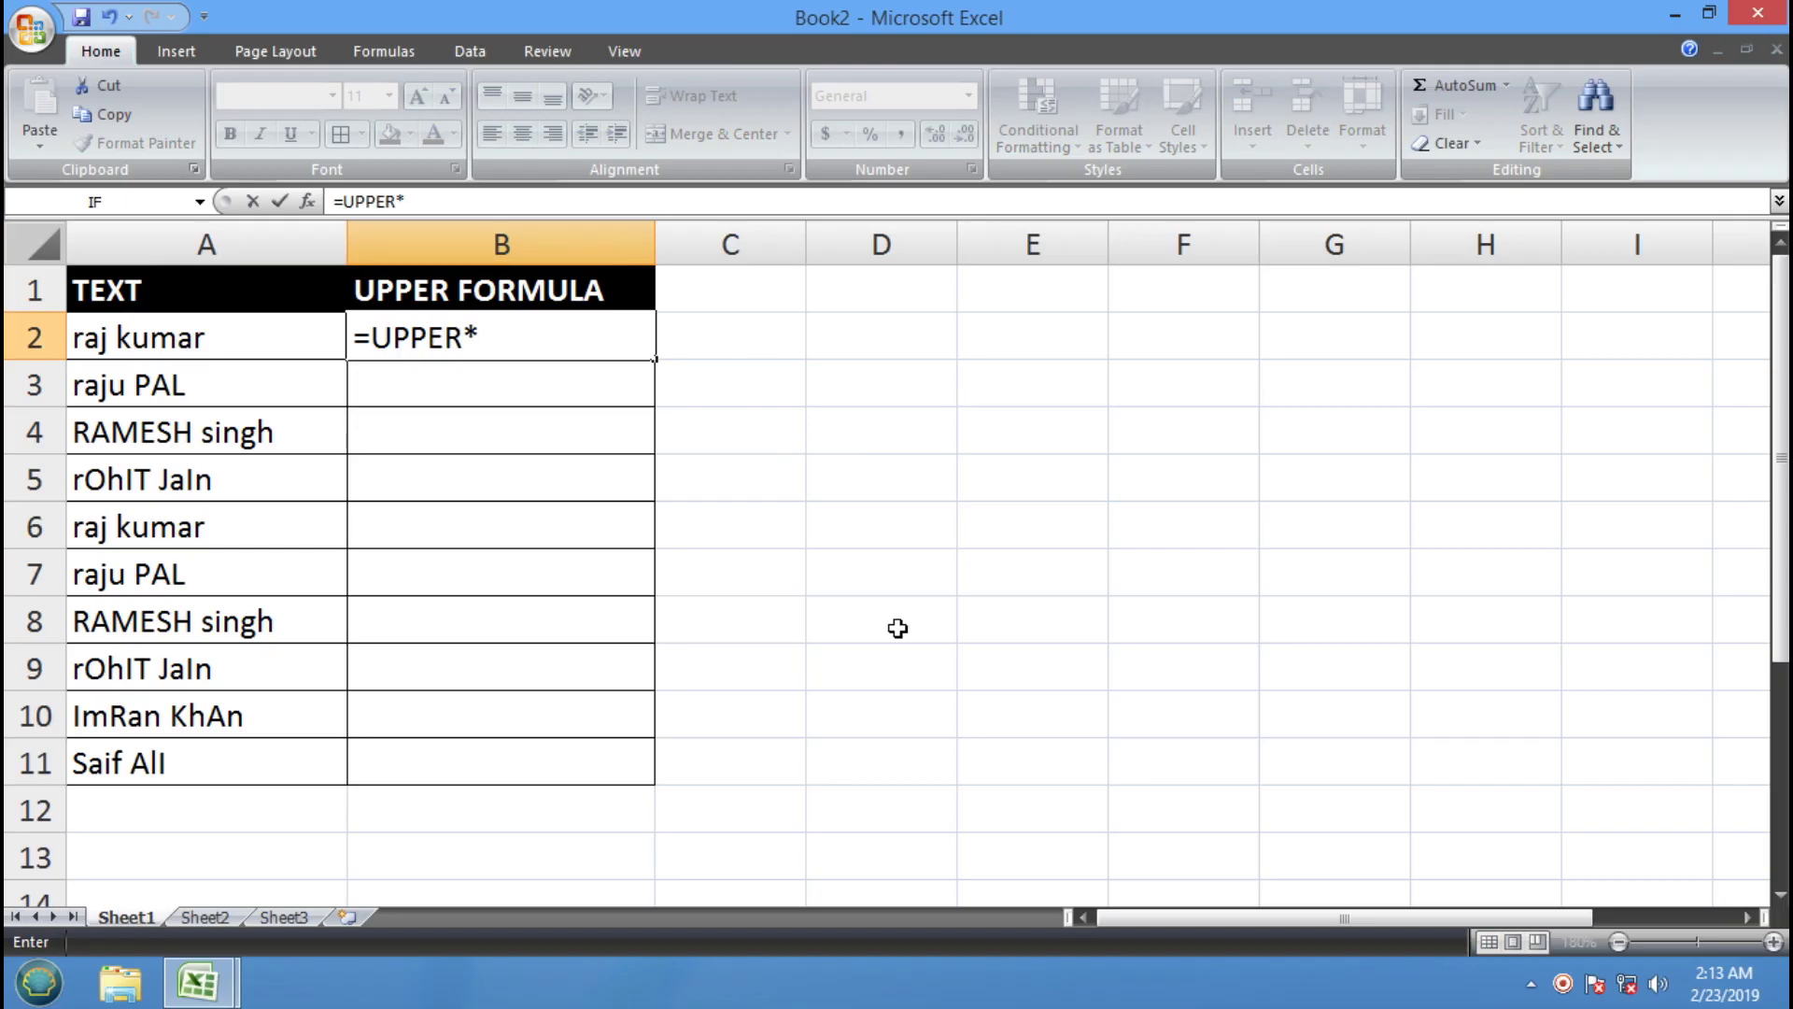
key("BackSpace")
type("(")
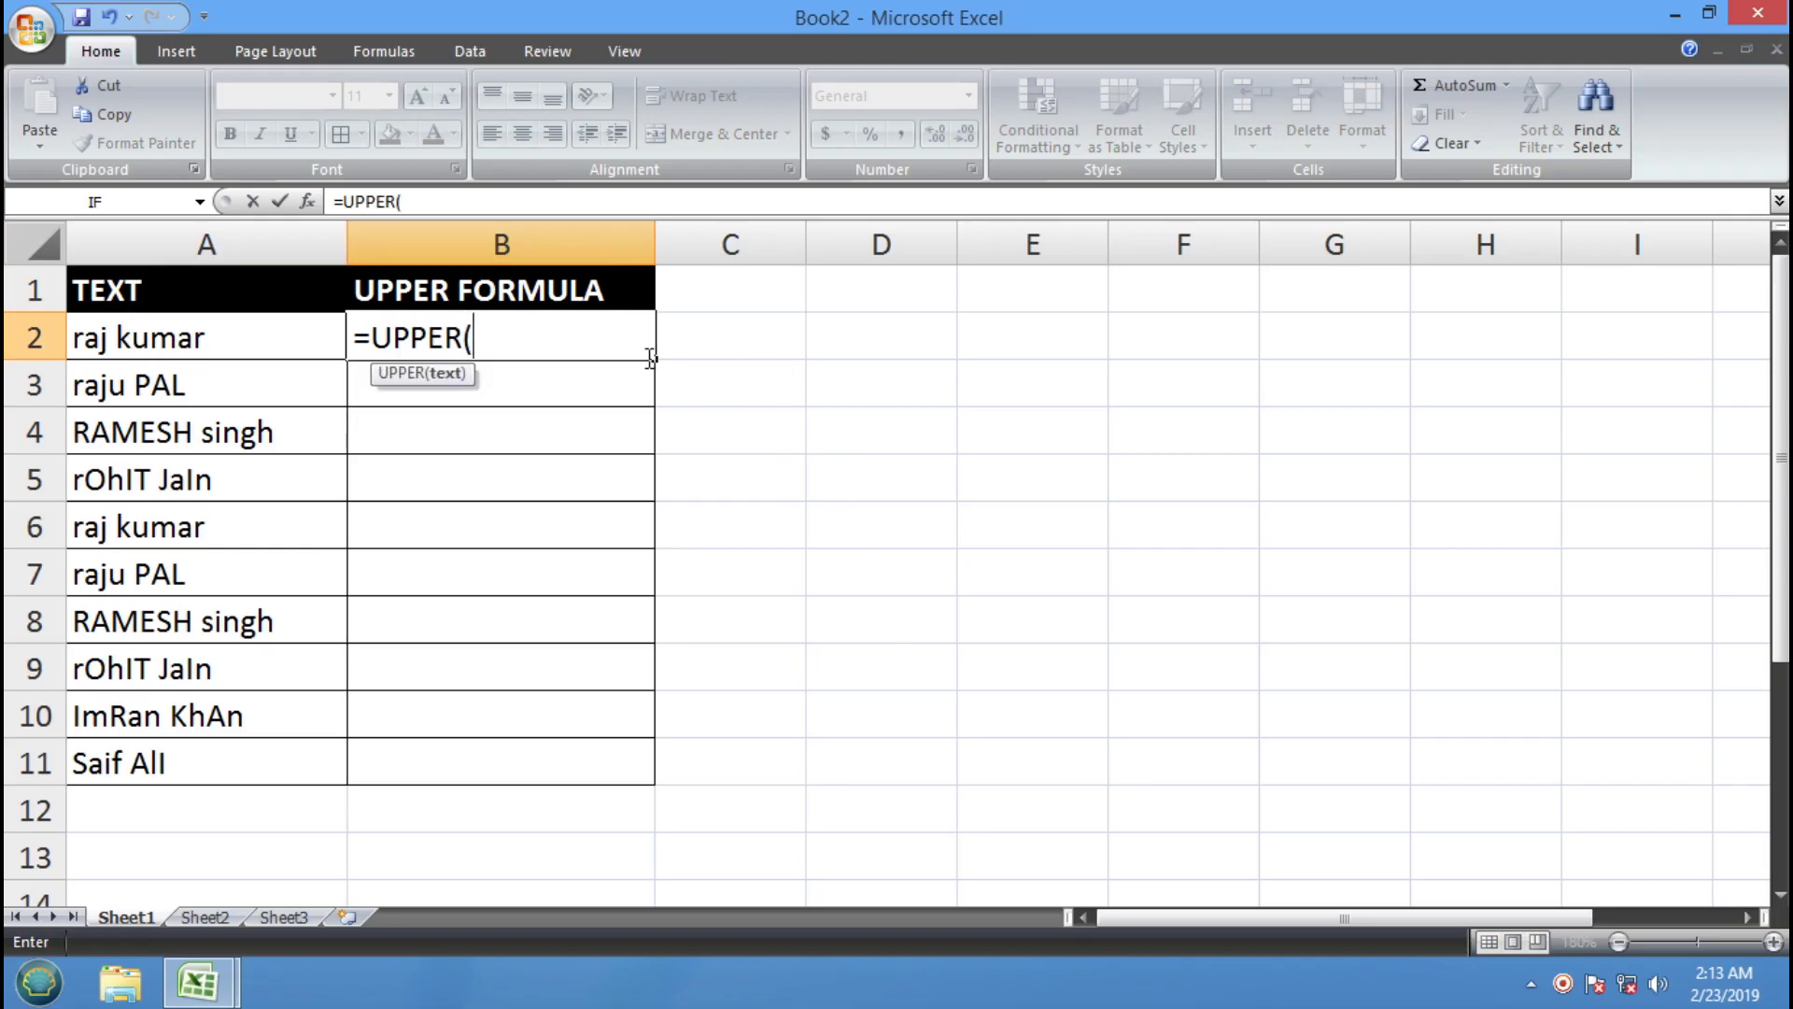
left_click(199, 339)
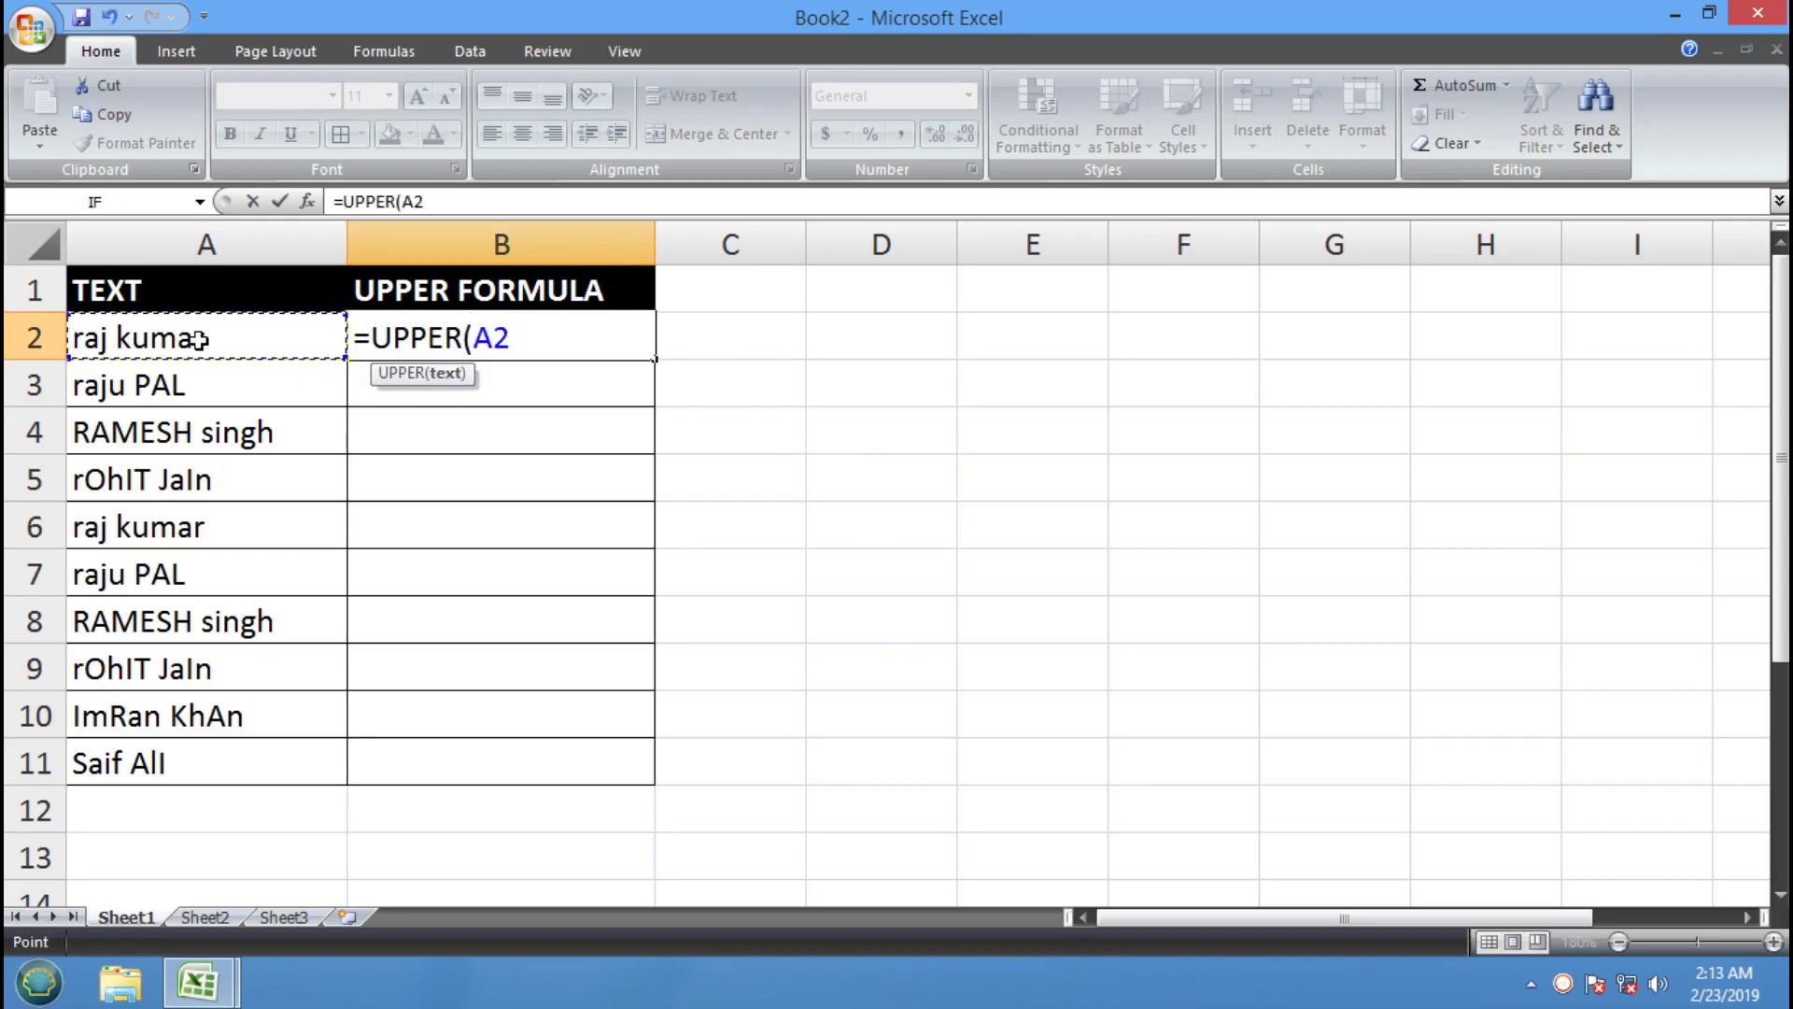
type(")")
key("Return")
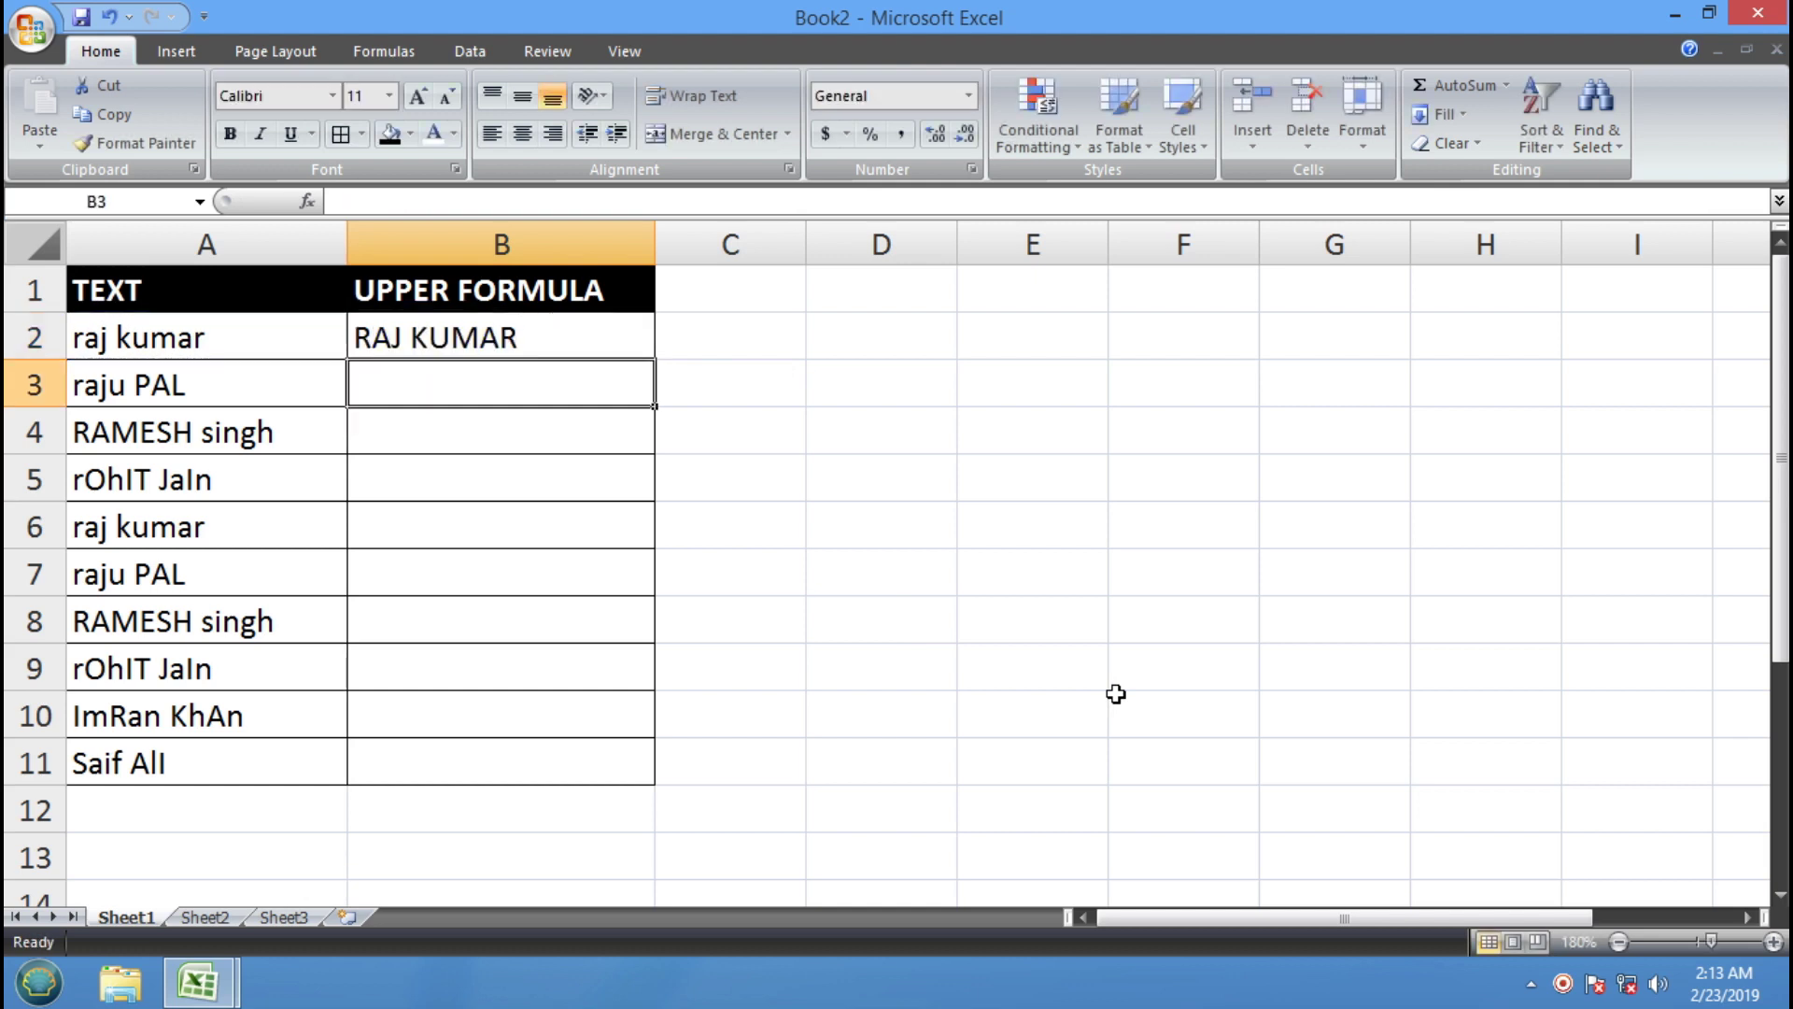
left_click(524, 338)
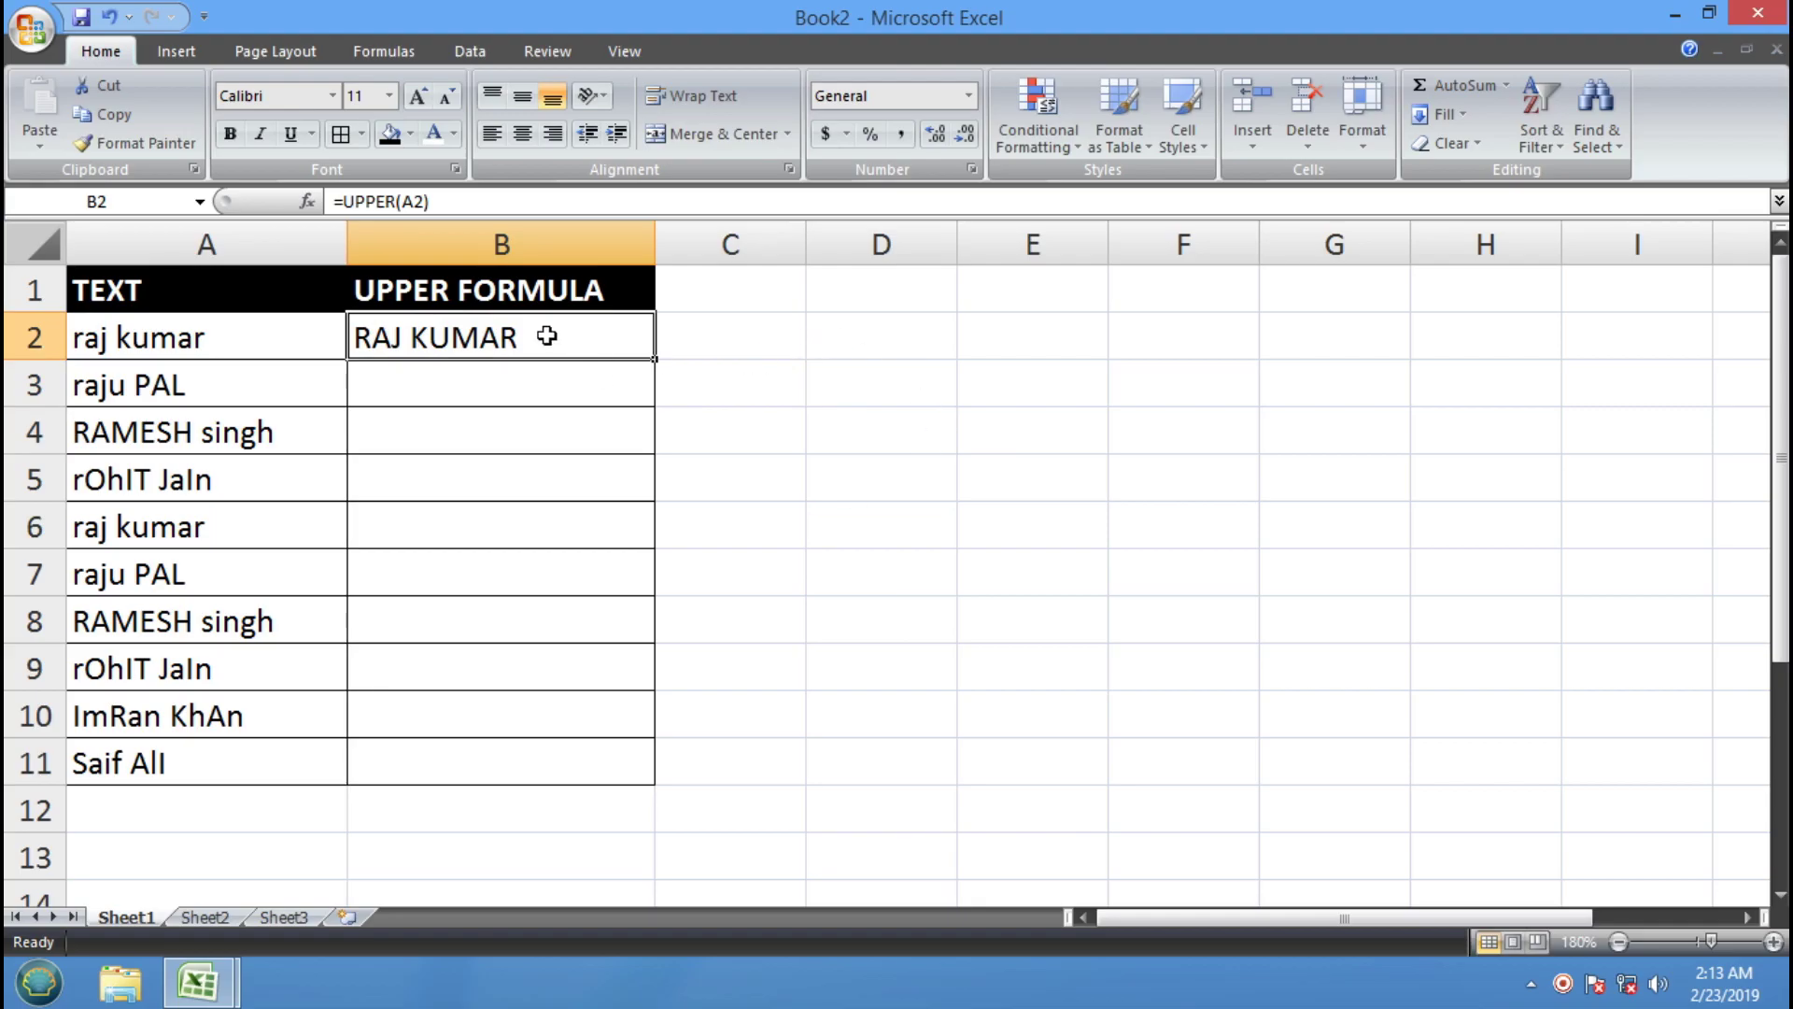
left_click_drag(658, 363, 657, 363)
left_click_drag(657, 362, 657, 784)
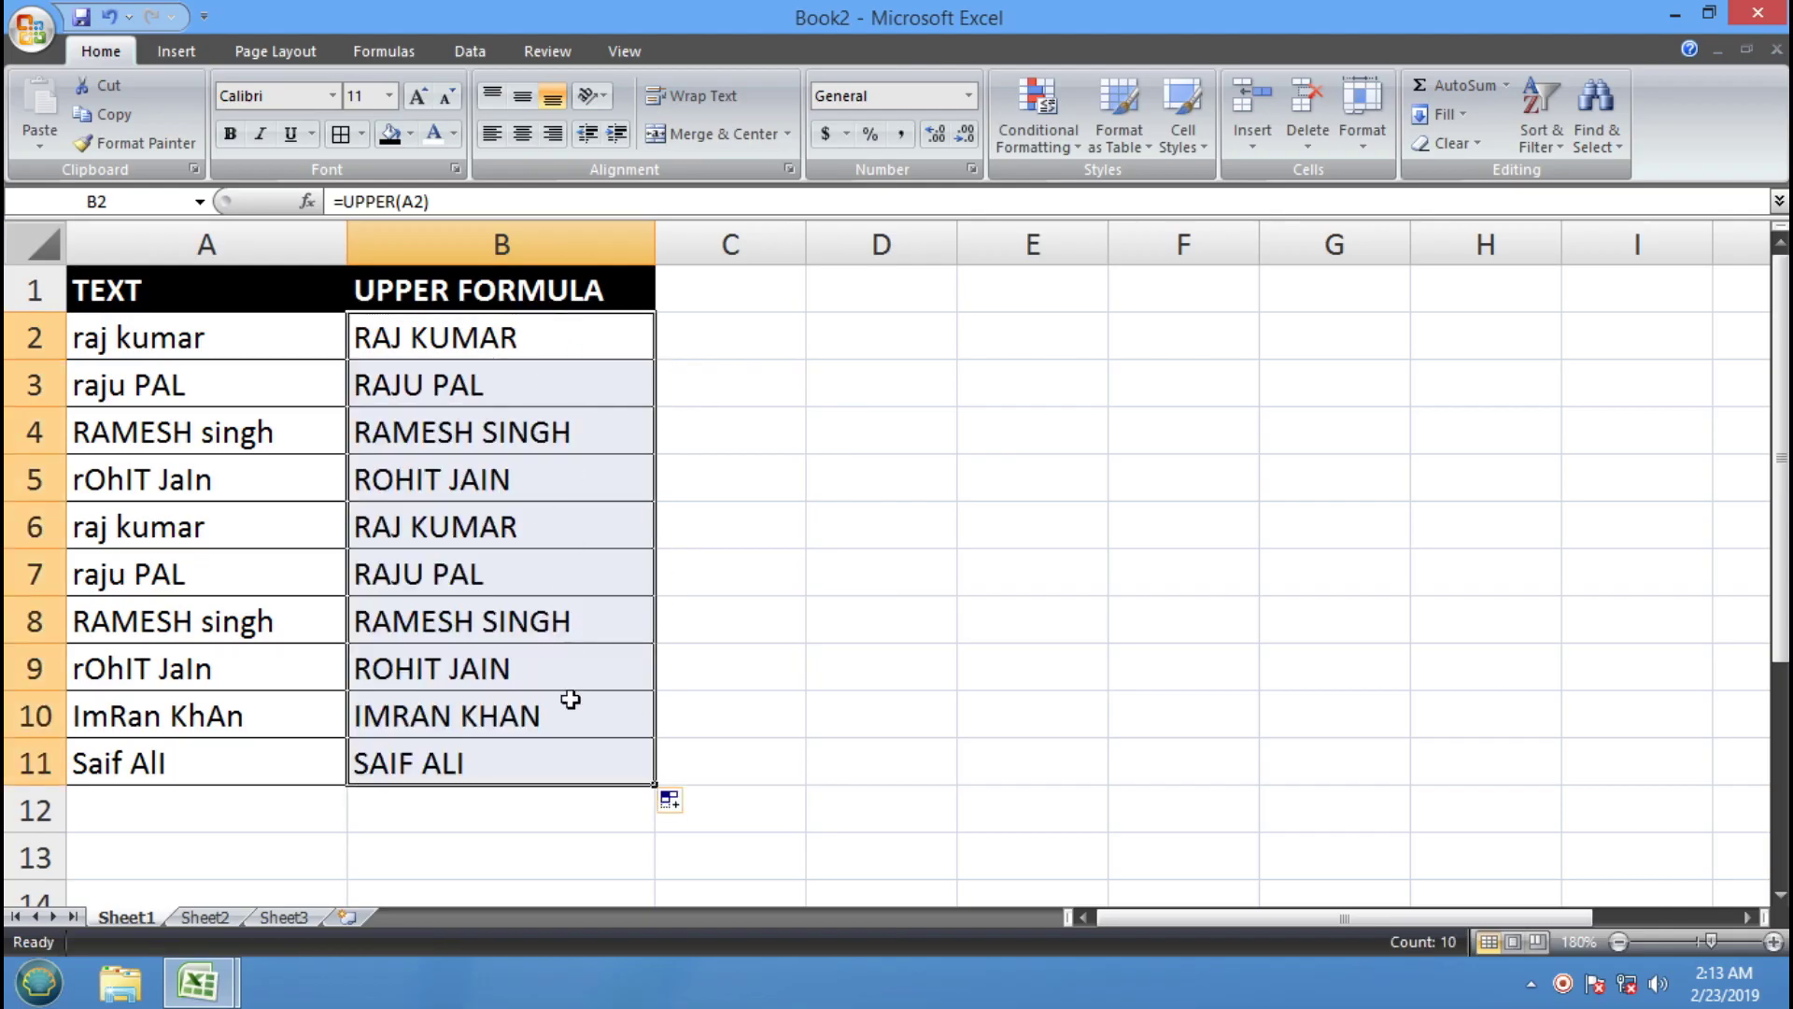
Copy the table A1:B11 to D1 and auto-fit columns D and E
left_click(883, 607)
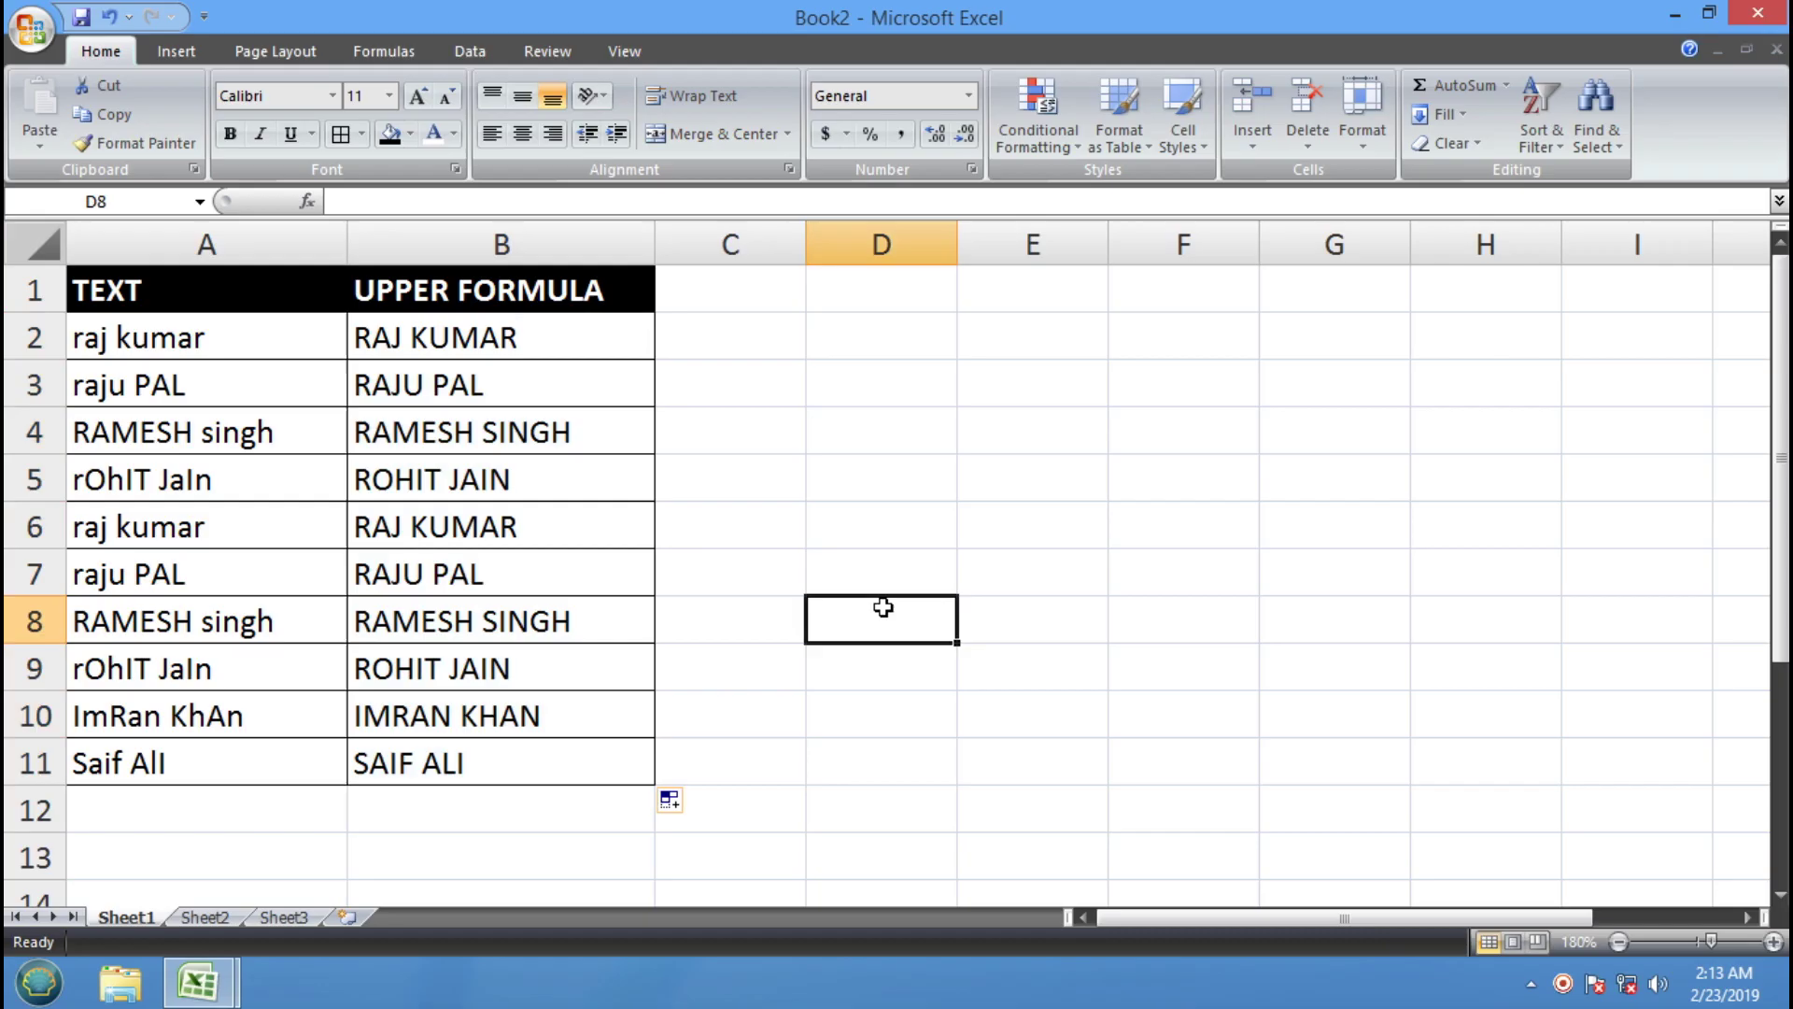
left_click_drag(186, 280, 507, 763)
left_click(89, 117)
left_click(848, 277)
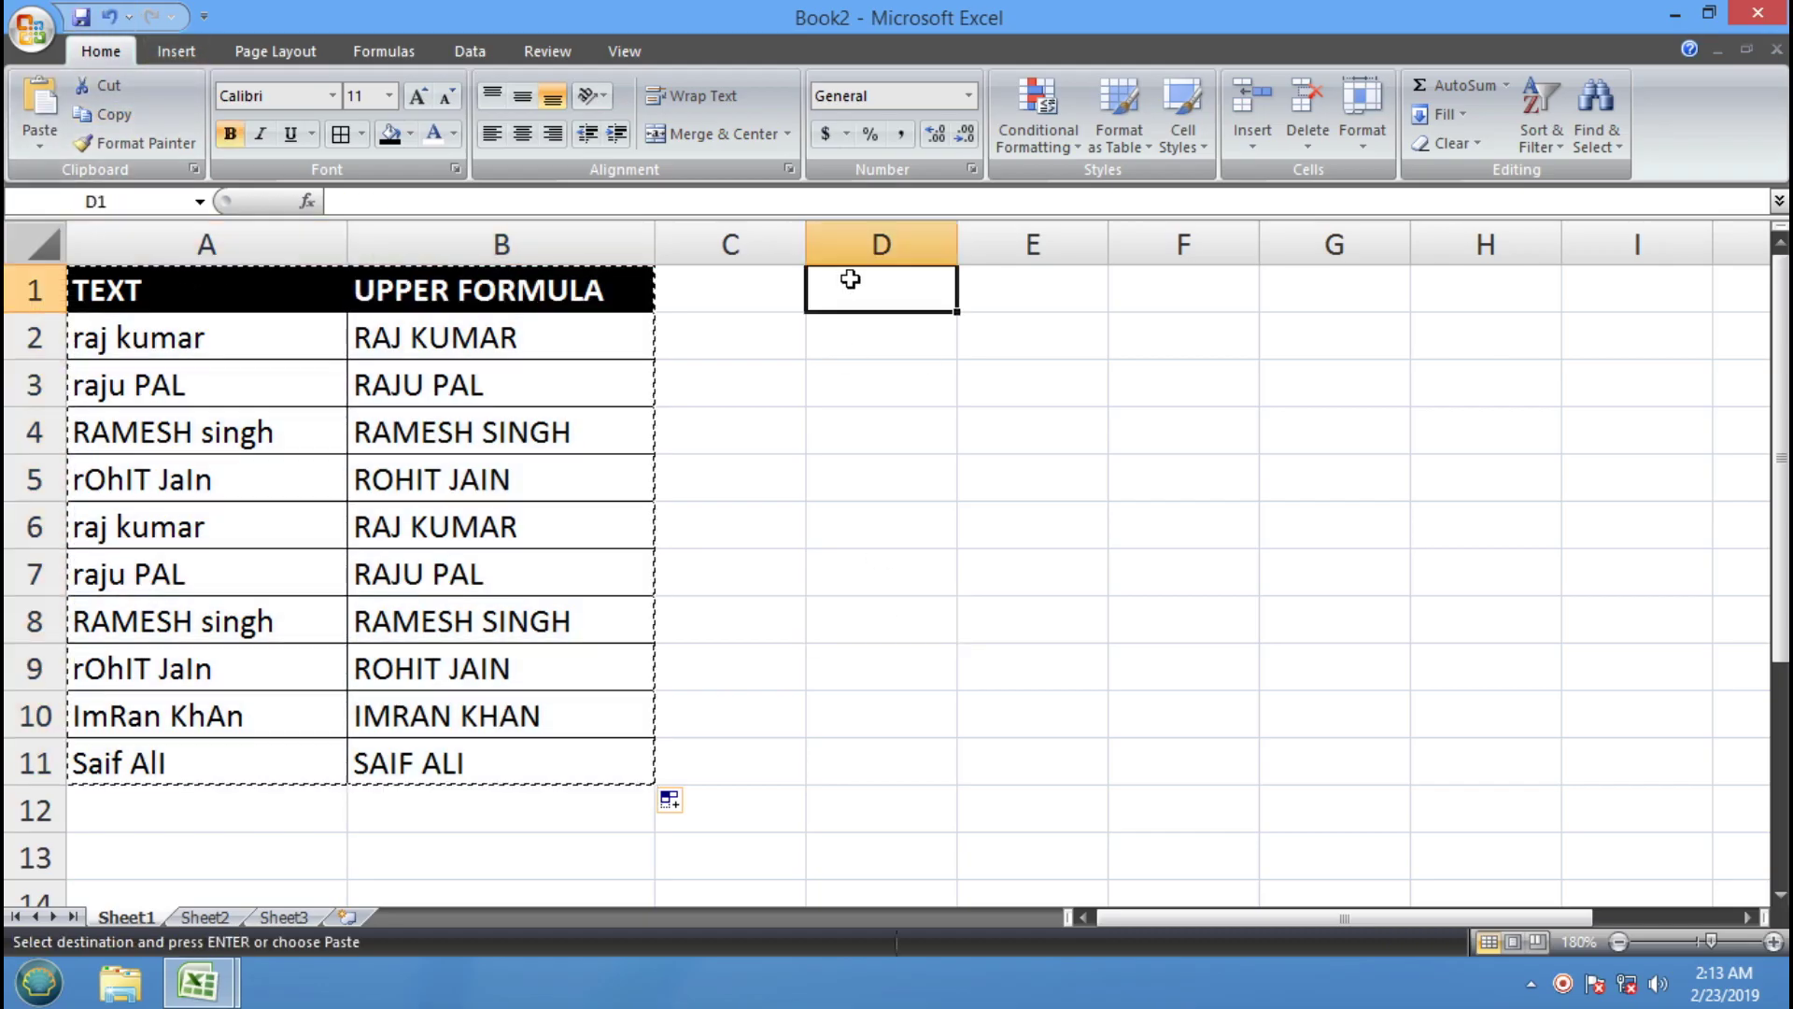
left_click(39, 103)
left_click(1198, 478)
left_click_drag(957, 243, 971, 243)
double_click(968, 241)
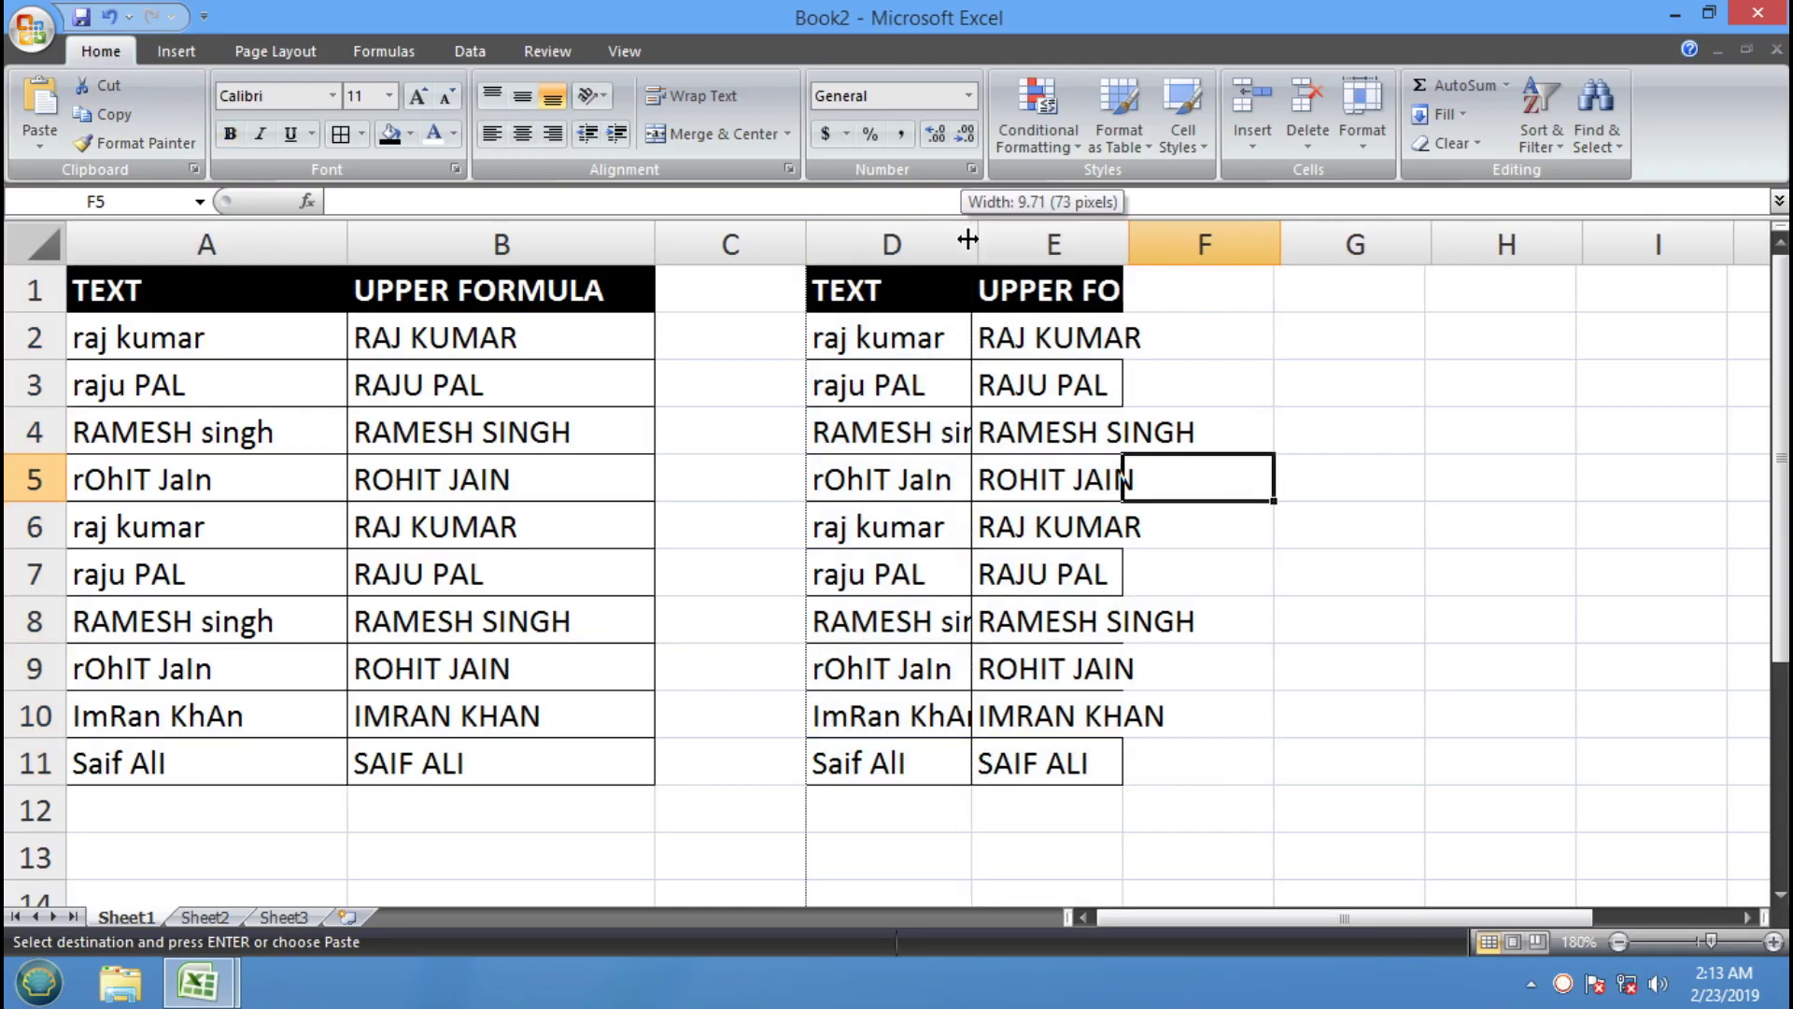
double_click(1193, 245)
Clear E2:E11 and change the E1 header to LOWER FORMULA
left_click_drag(1273, 322, 1129, 756)
key("Delete")
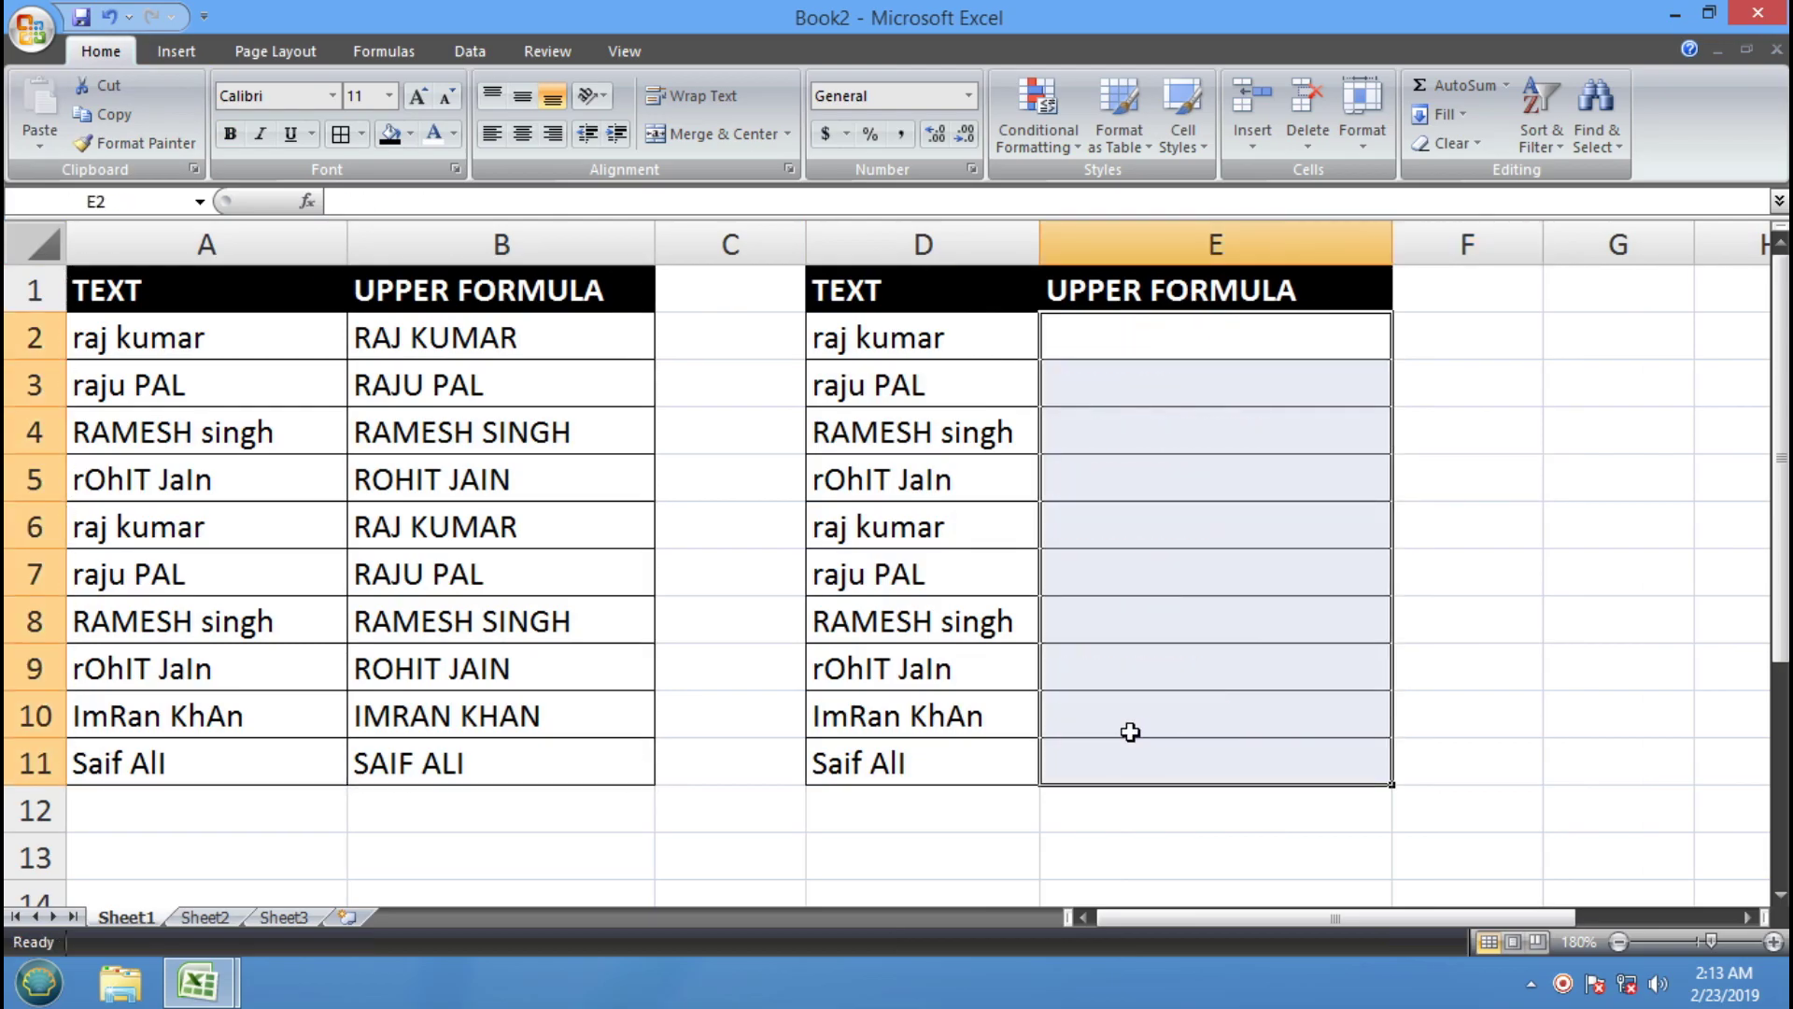
left_click(1138, 291)
double_click(1137, 290)
left_click_drag(1137, 291, 997, 291)
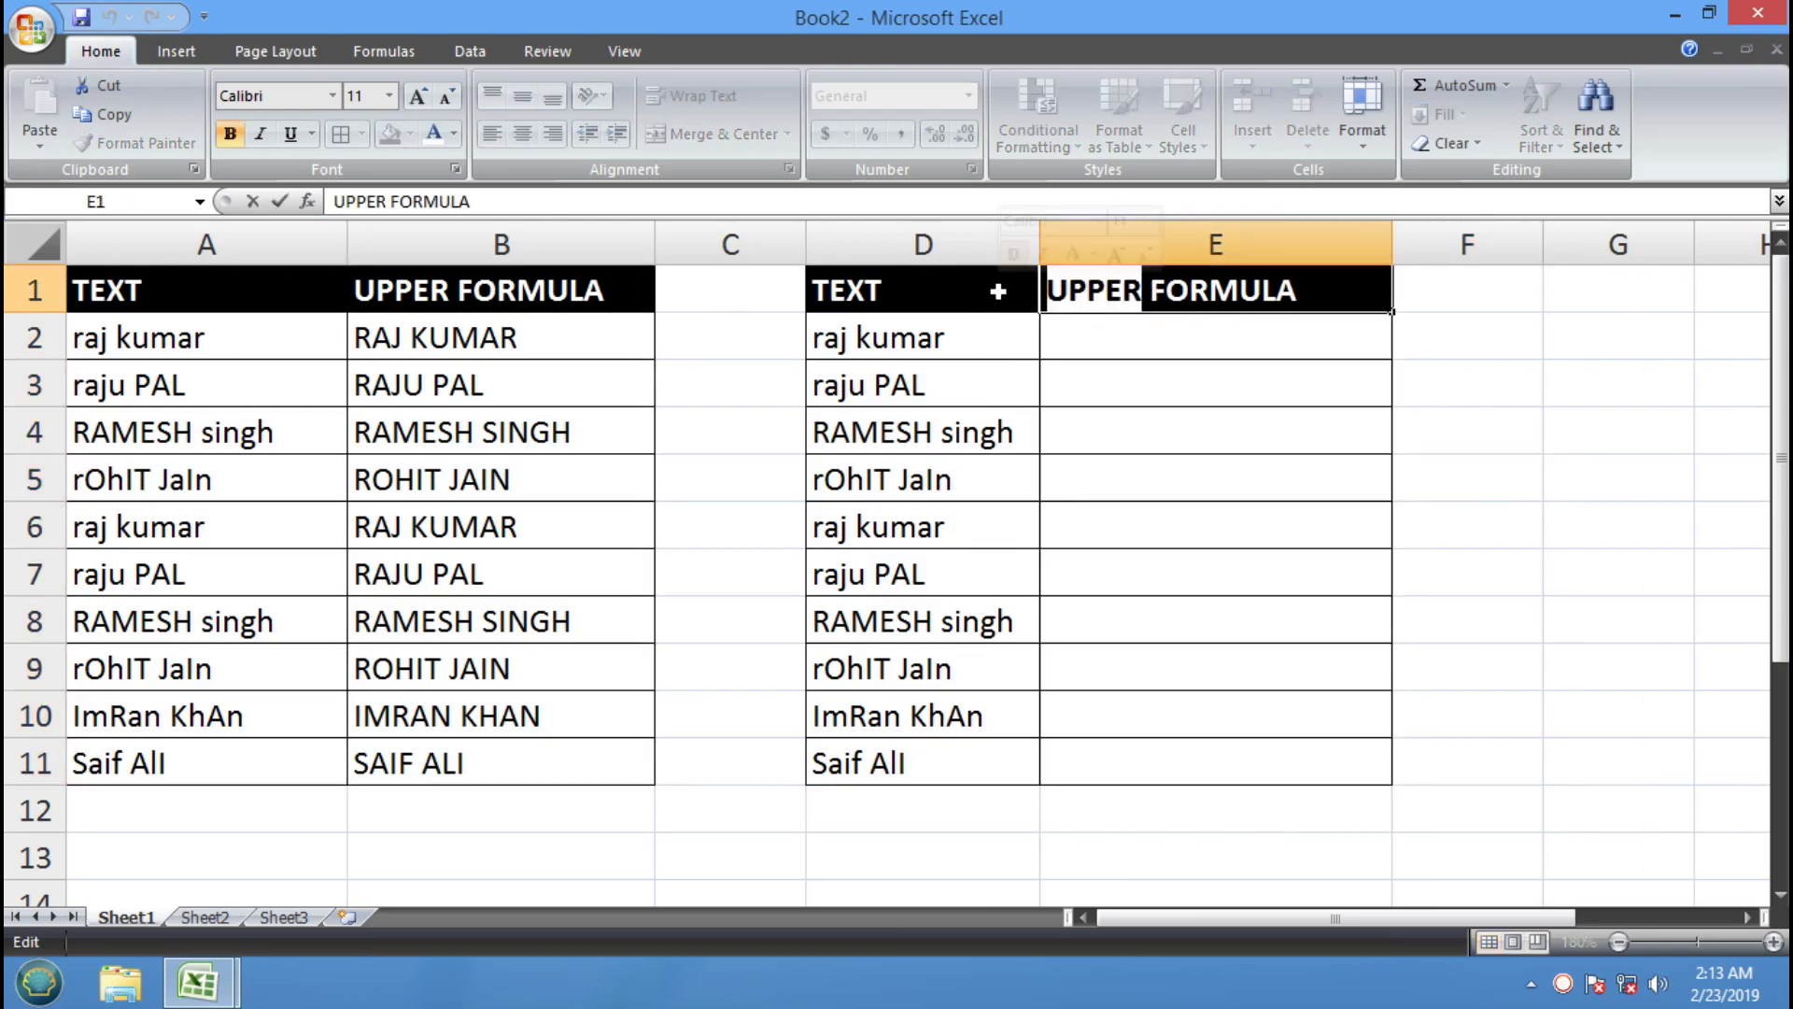
type("LOWER")
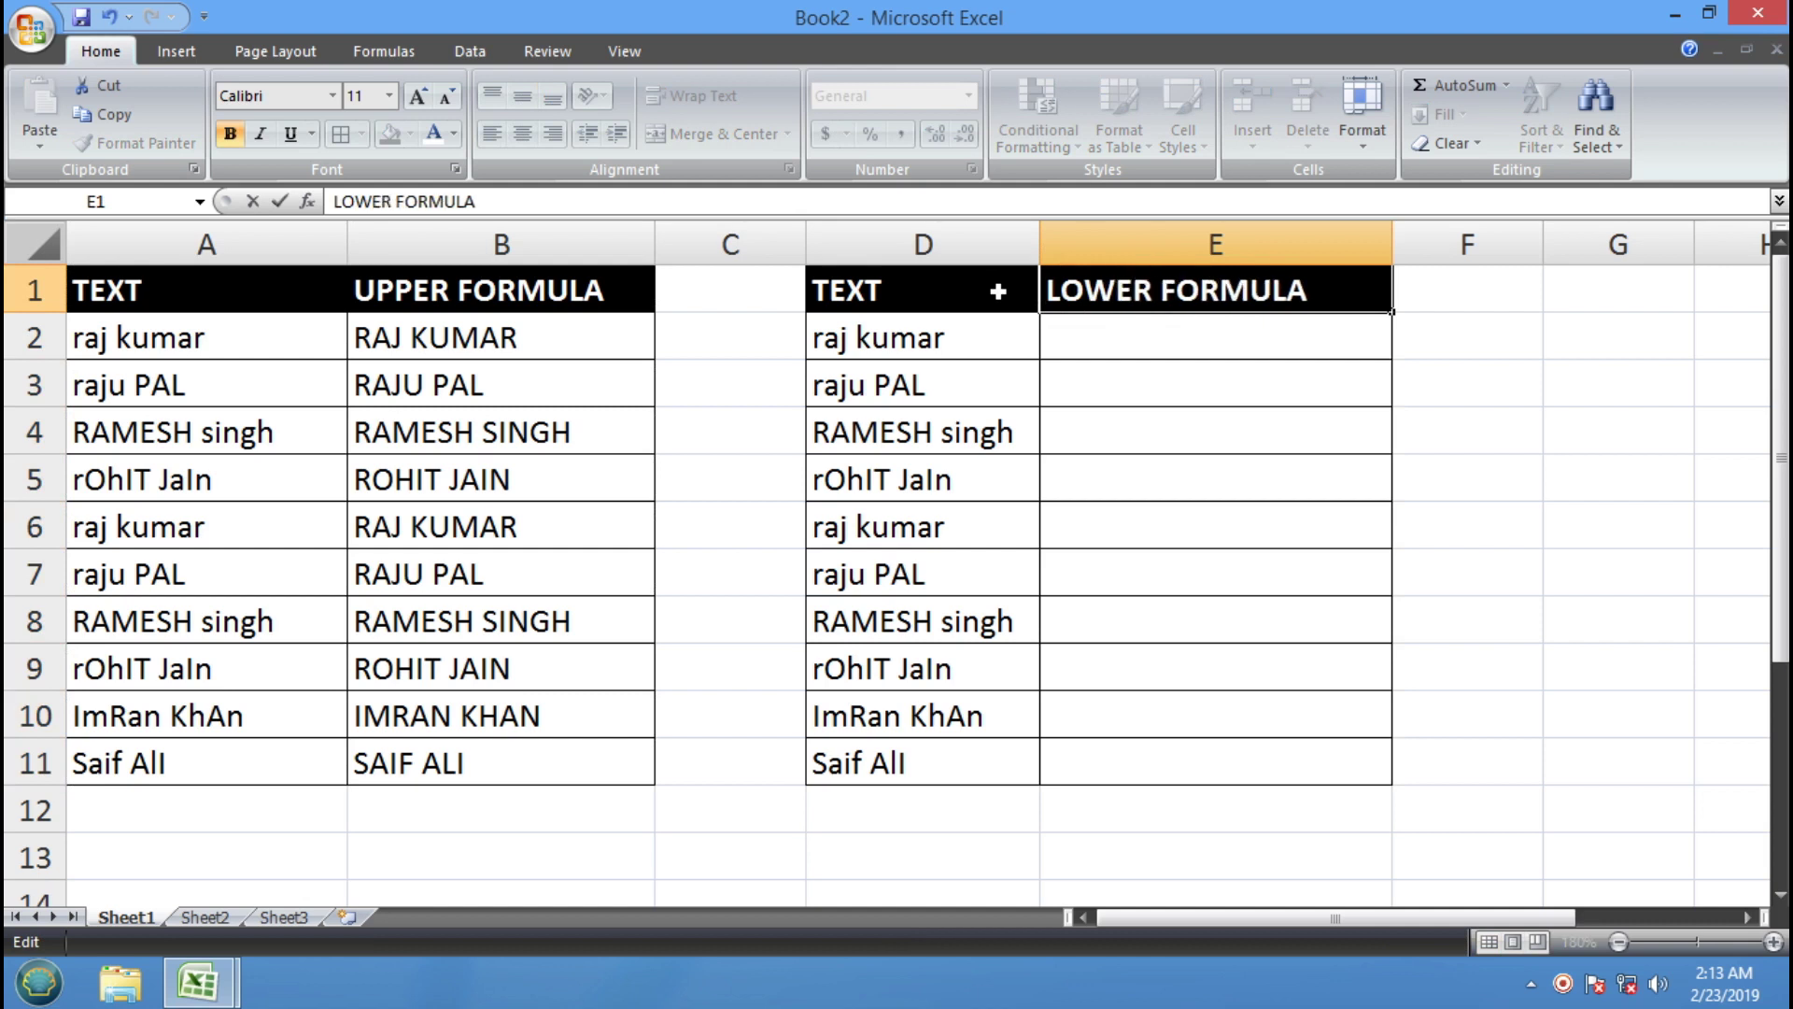
key("Return")
left_click(1114, 549)
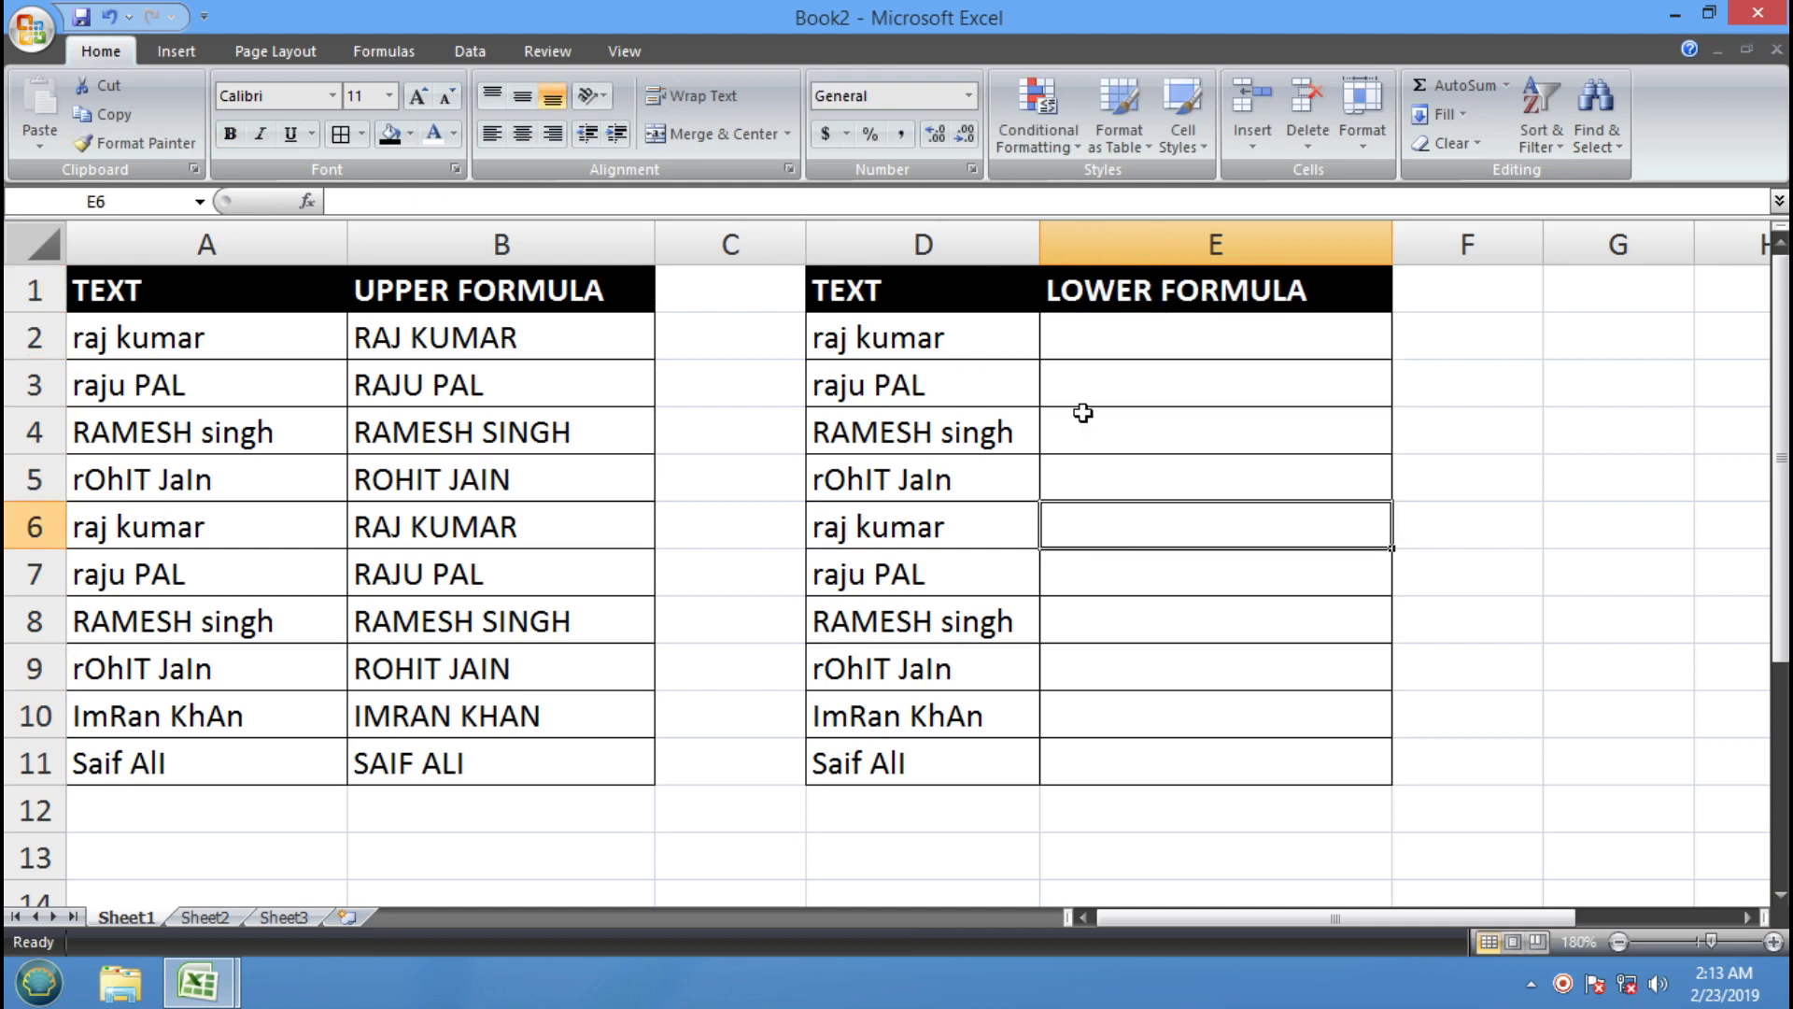
left_click(1096, 349)
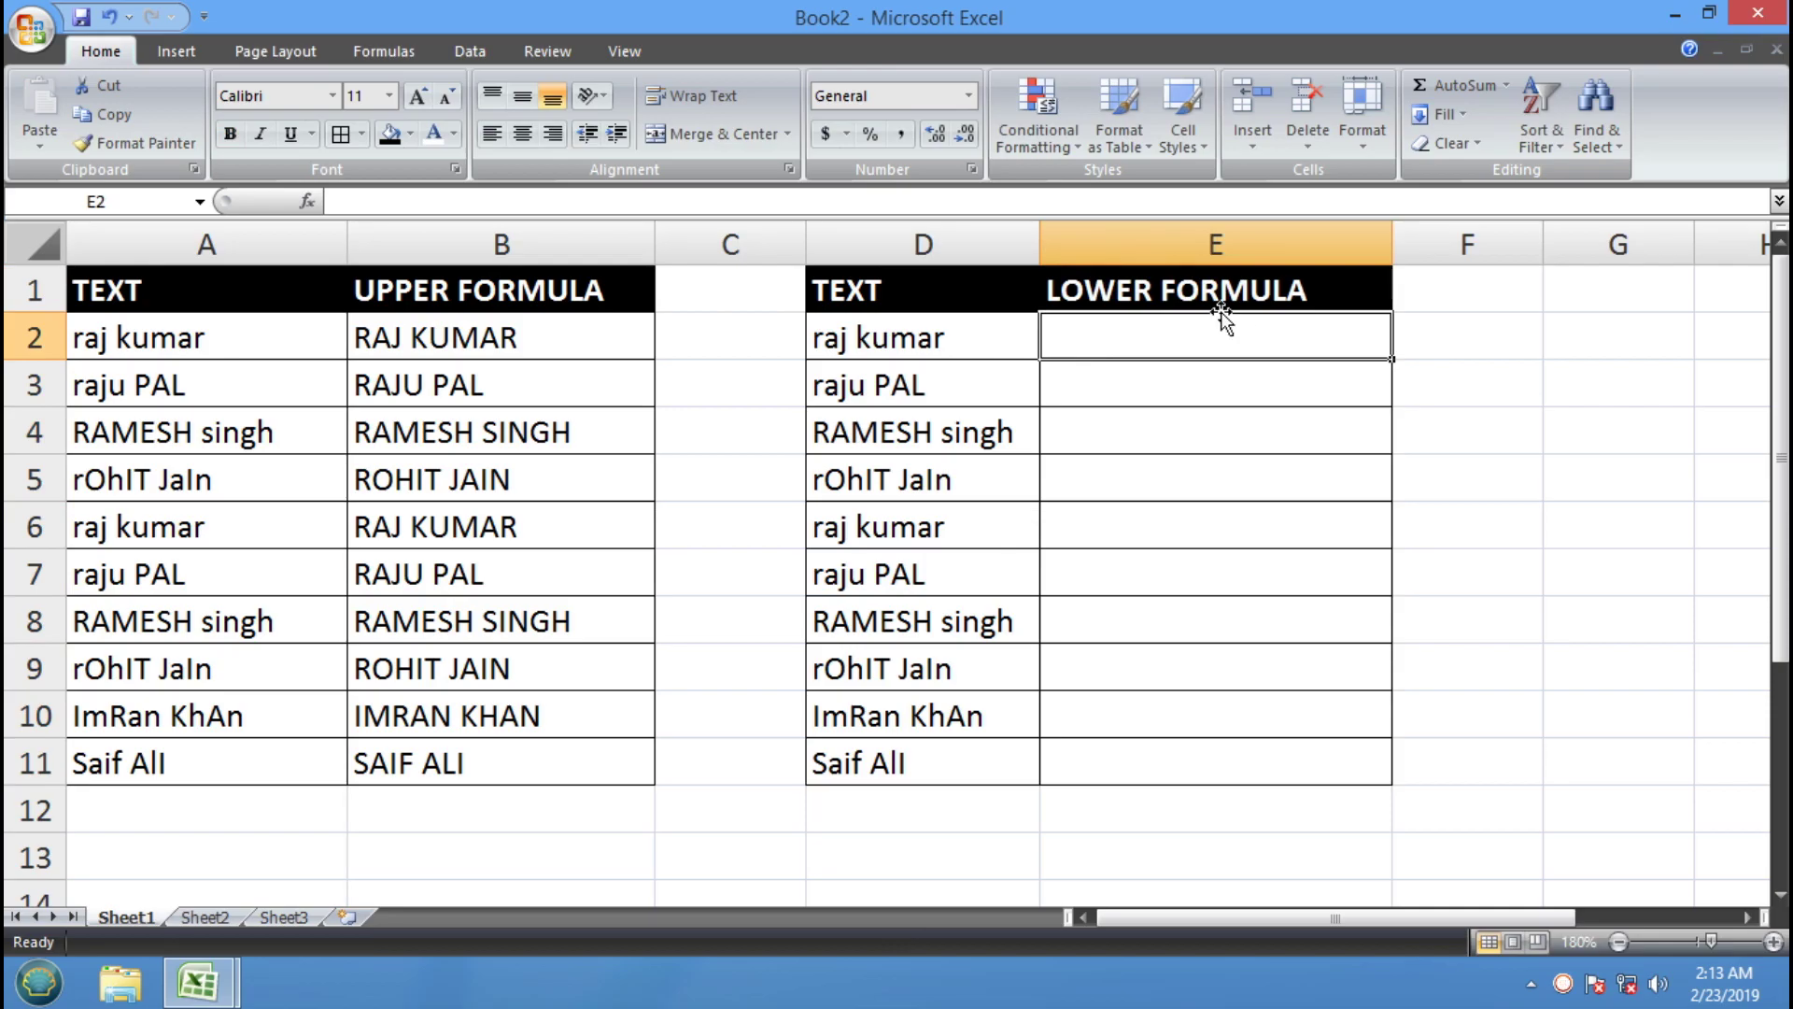
Enter =LOWER(D2) in E2, fill it down to E11, and select the D1:E11 table
type("=L")
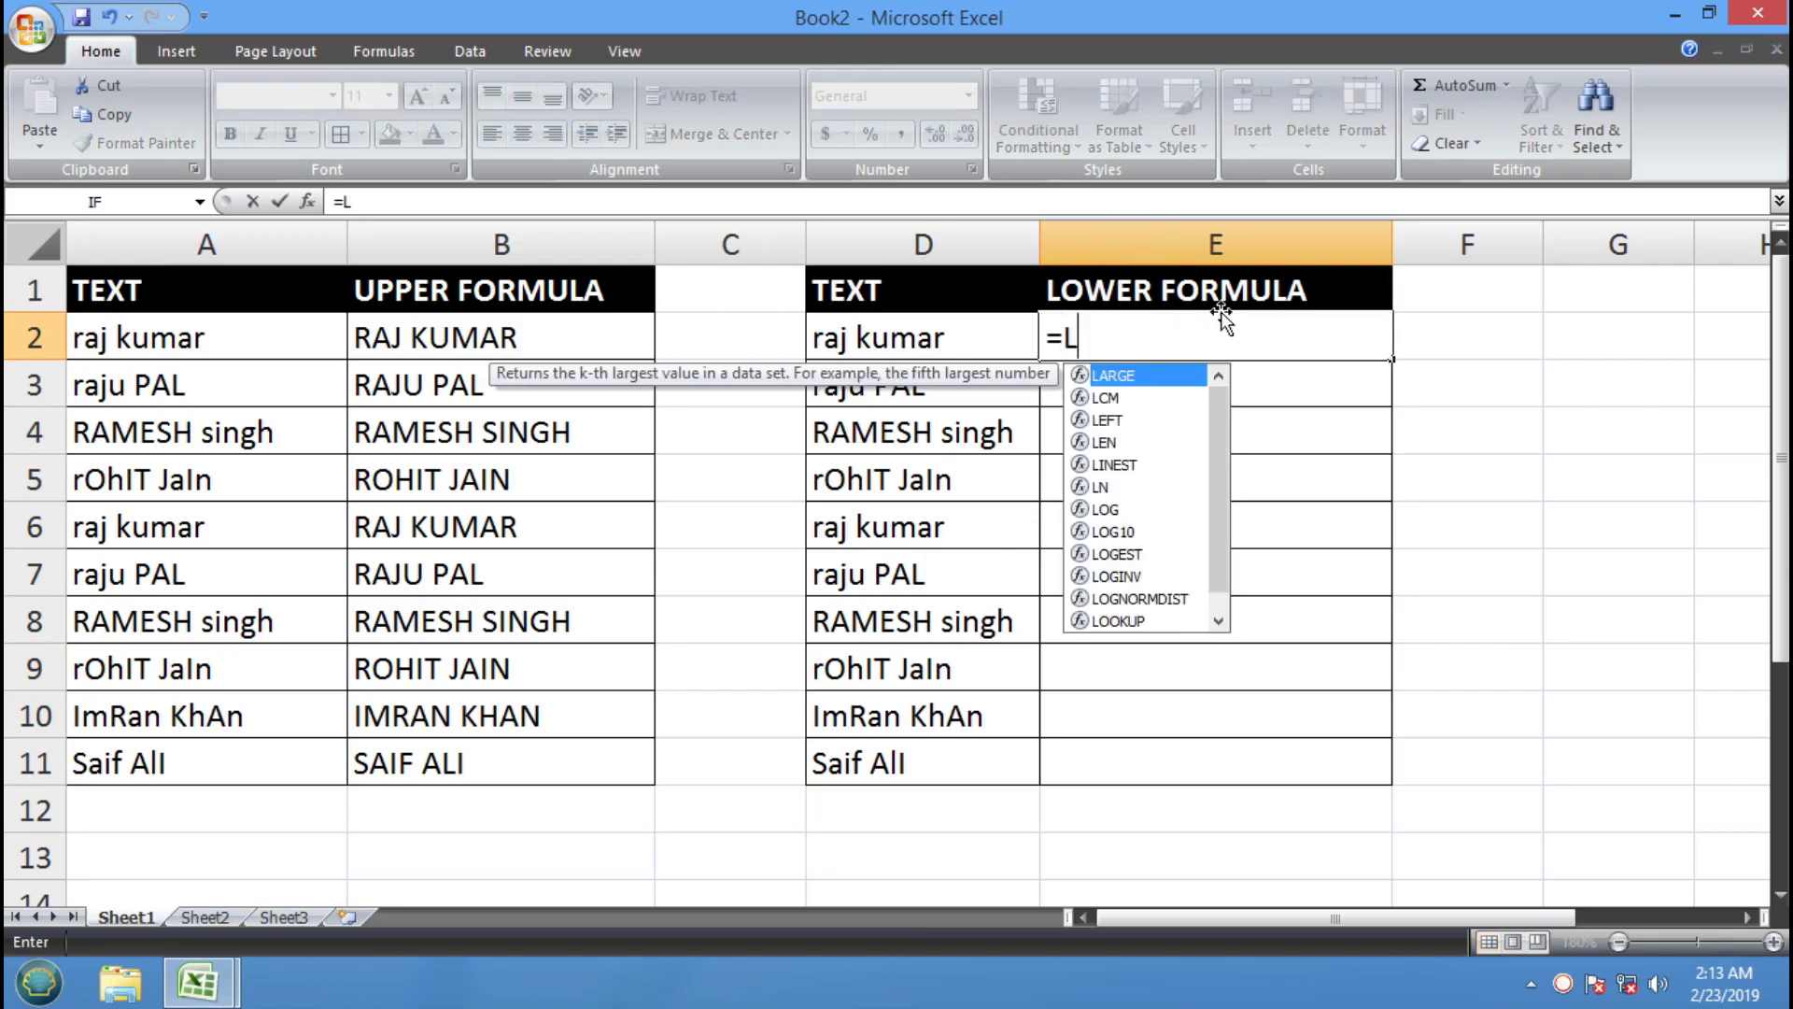
type("OWER(")
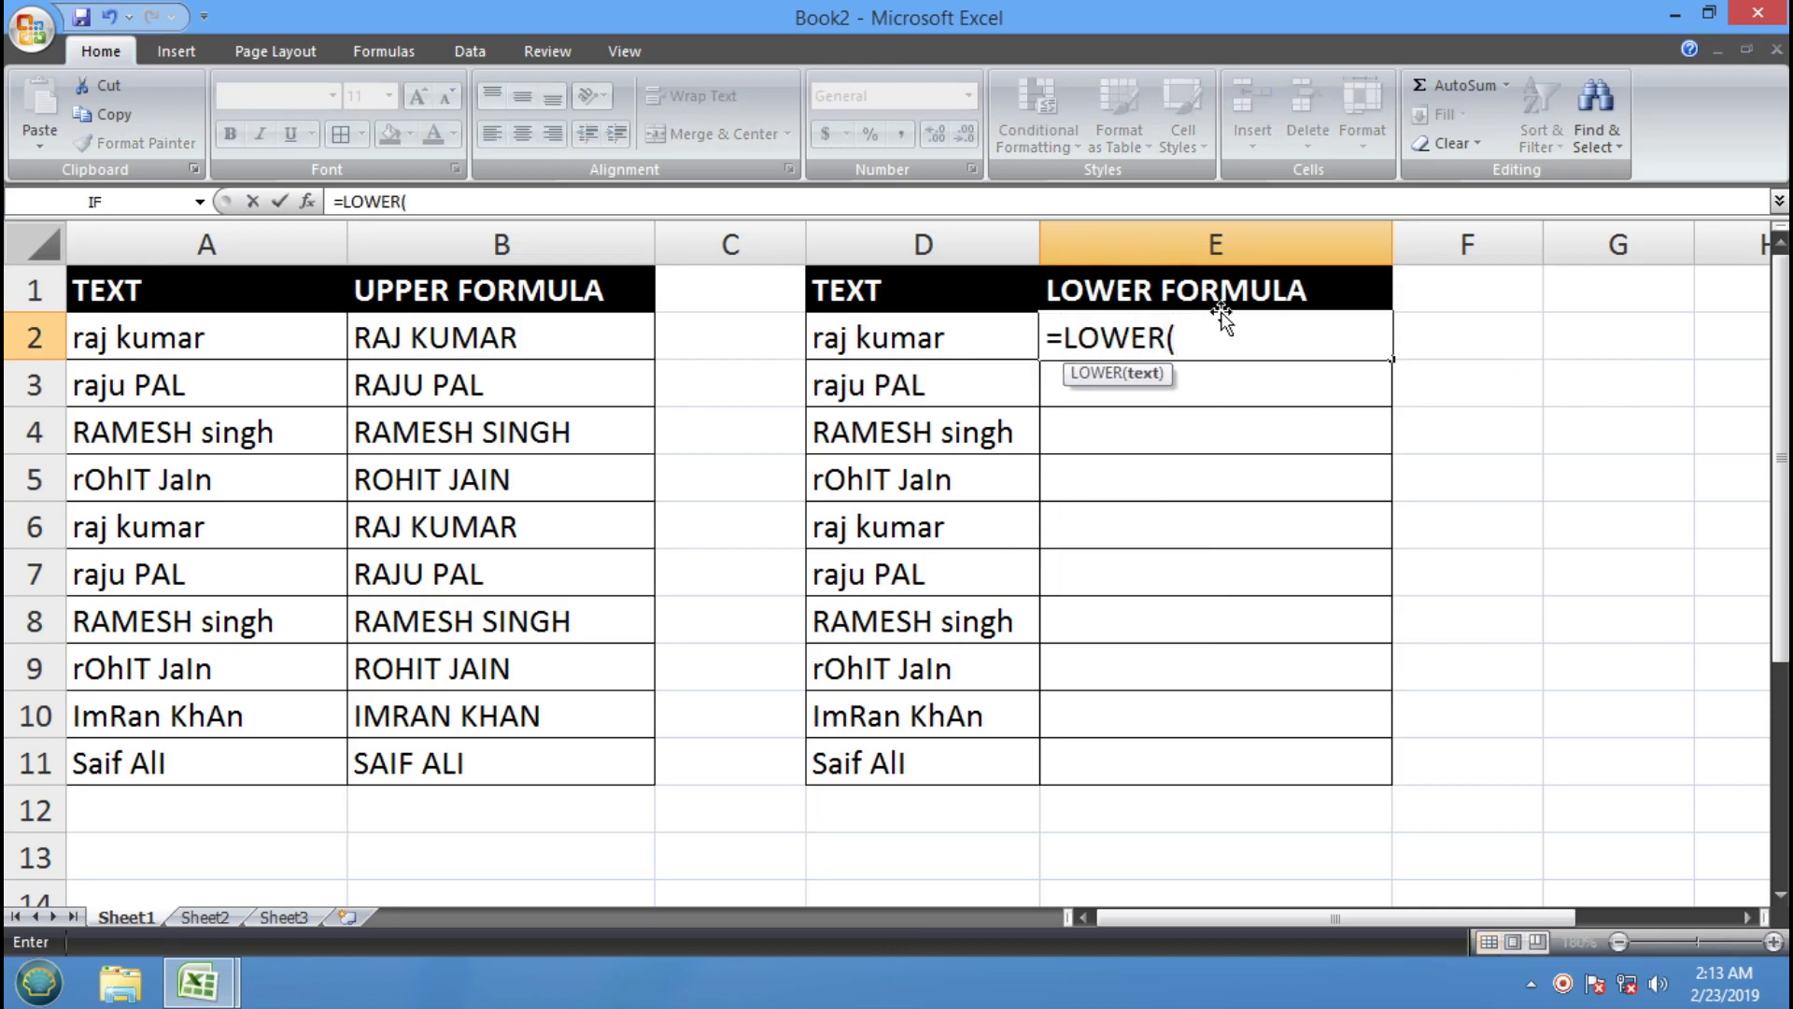
left_click(918, 336)
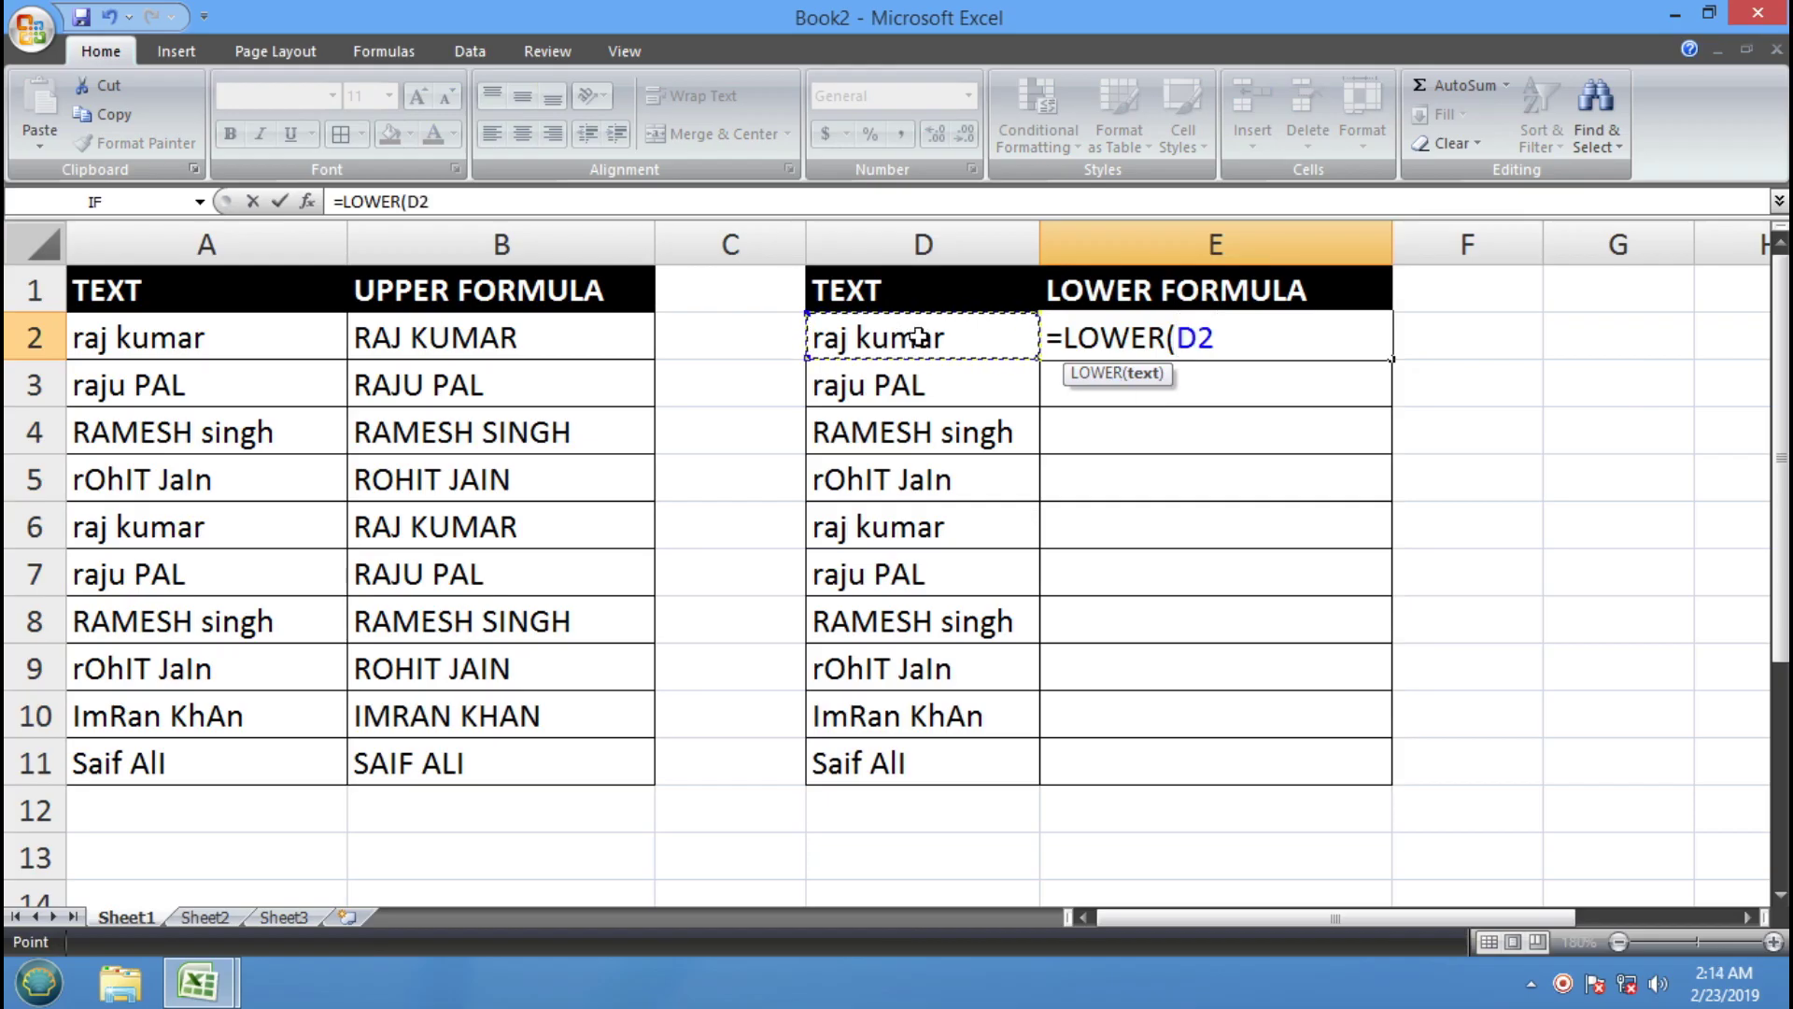
type(")")
key("Return")
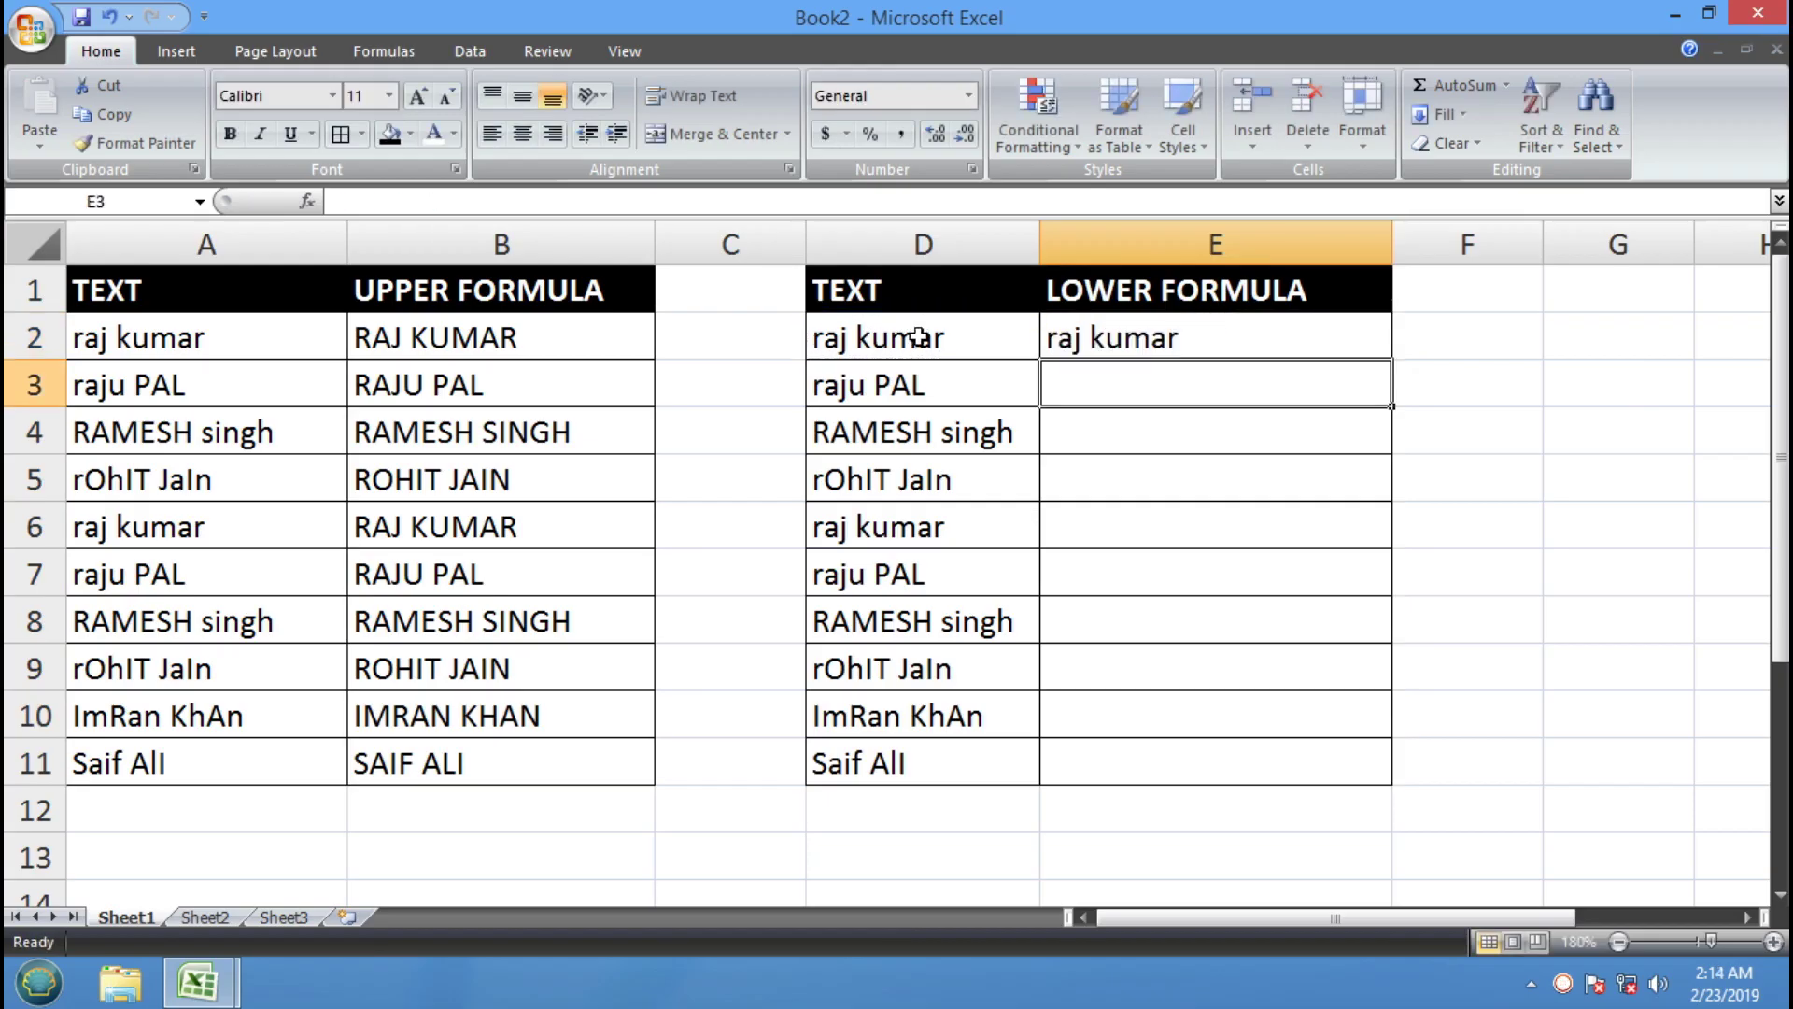
left_click(1136, 331)
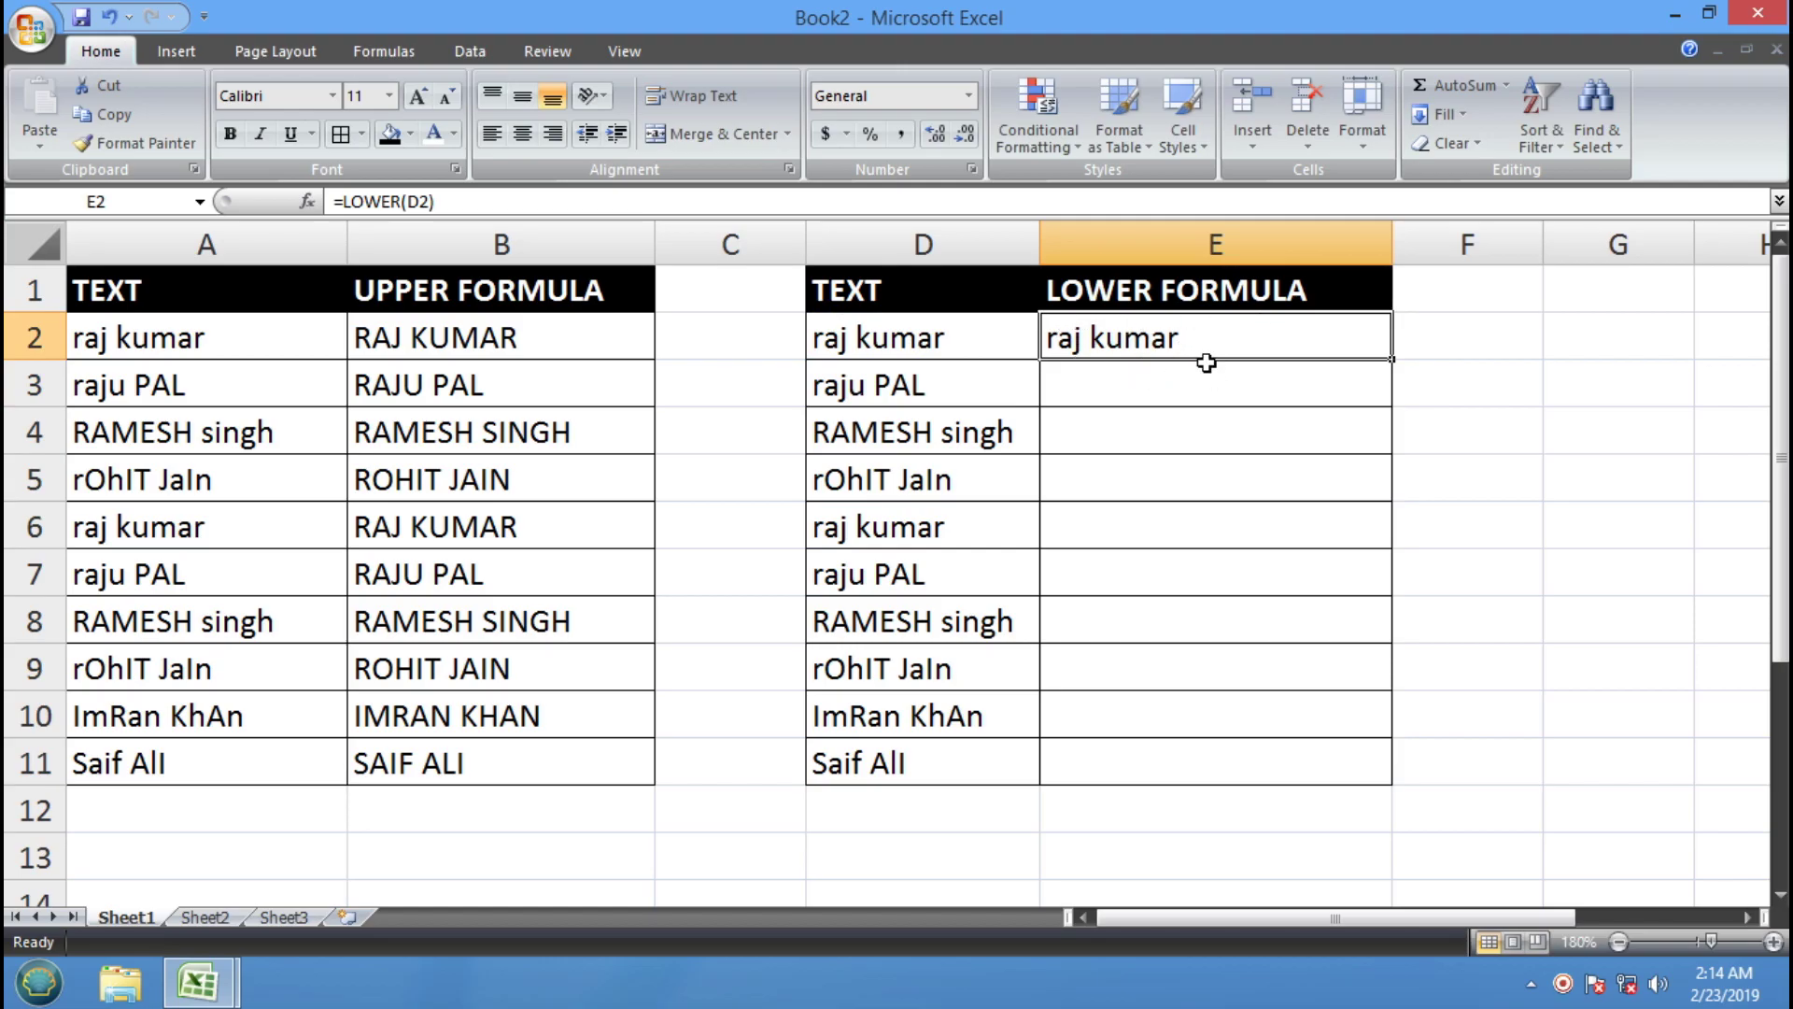
left_click_drag(1396, 359, 1396, 784)
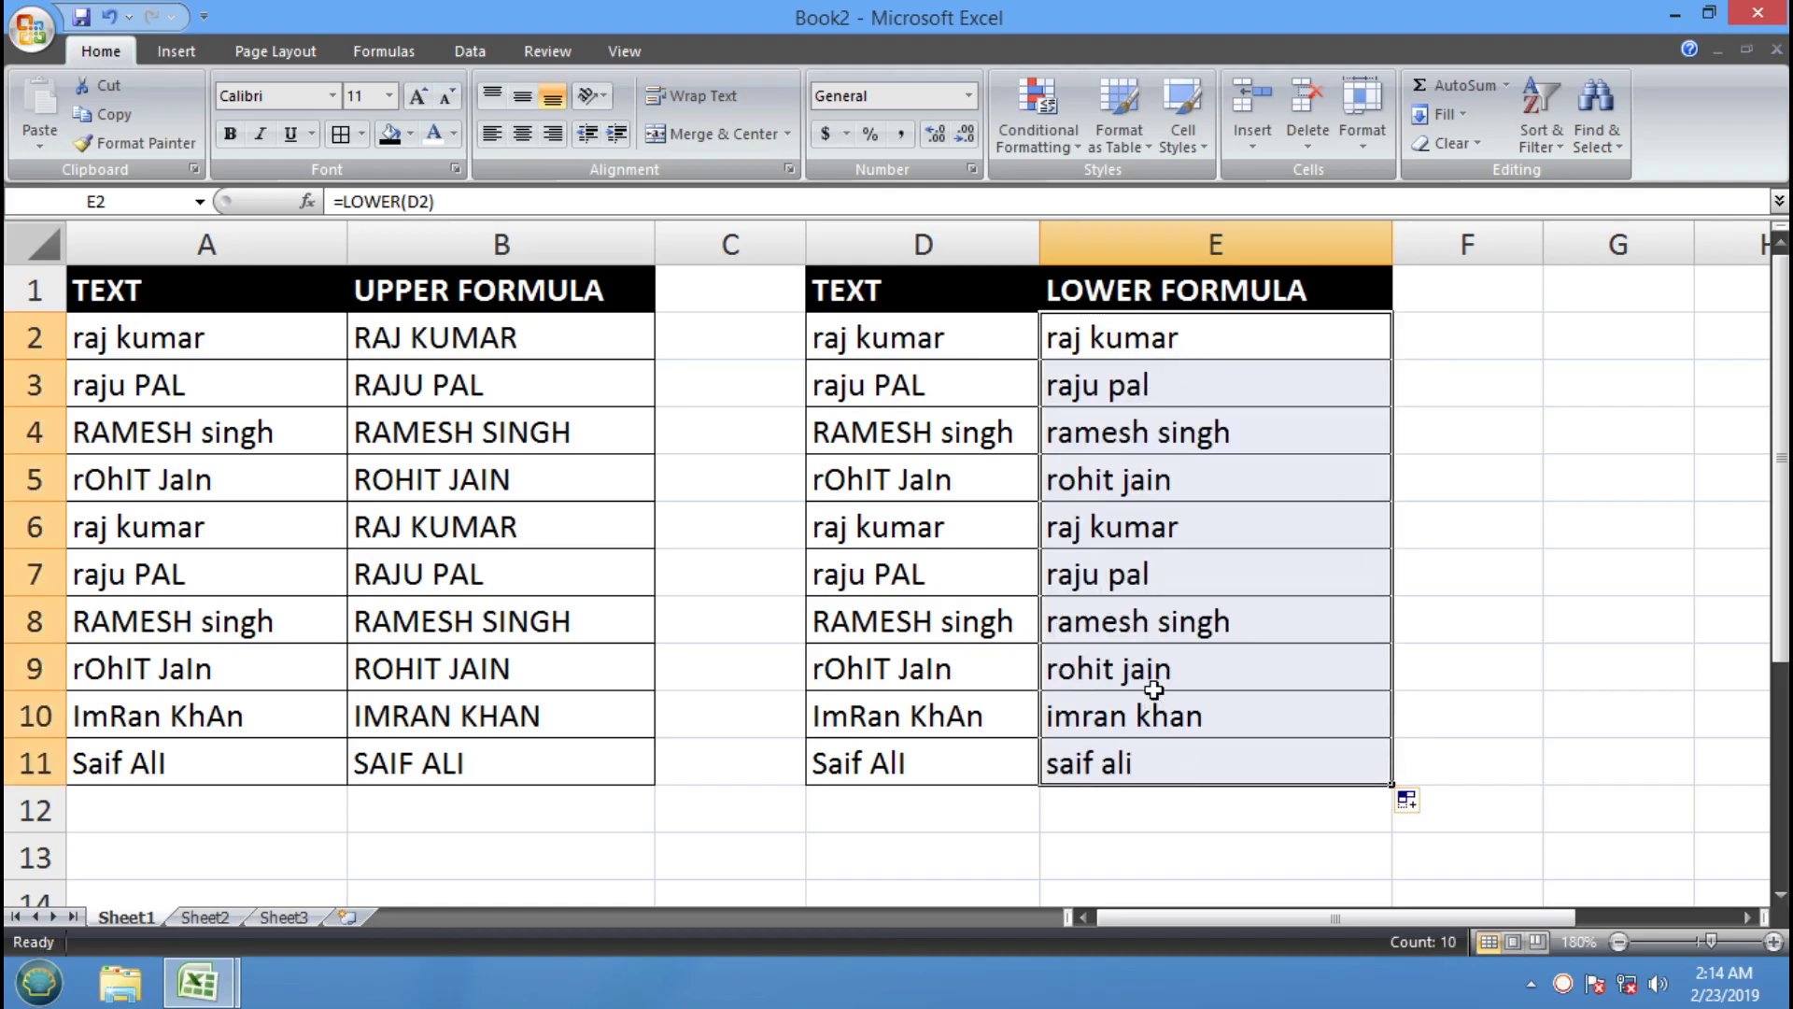
left_click_drag(913, 296, 1248, 753)
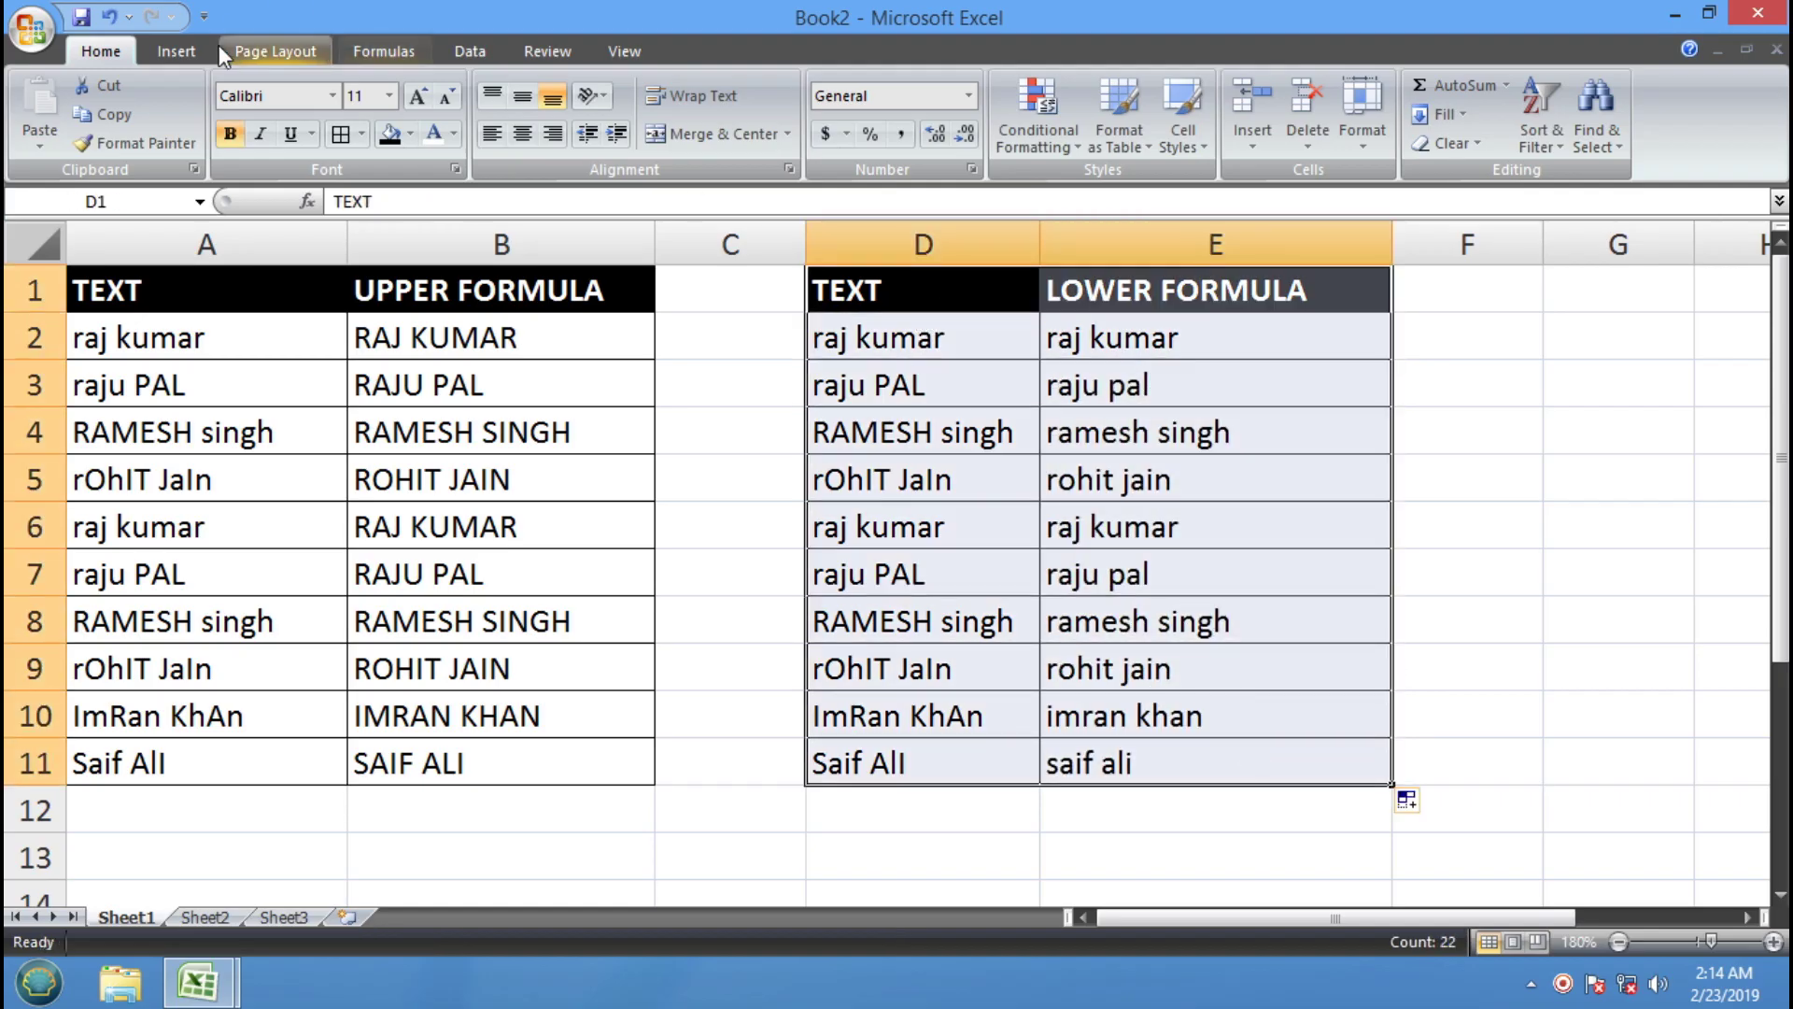
Paste a copy of the D1:E11 table at G1 and widen columns G and H
left_click(137, 119)
left_click(1550, 292)
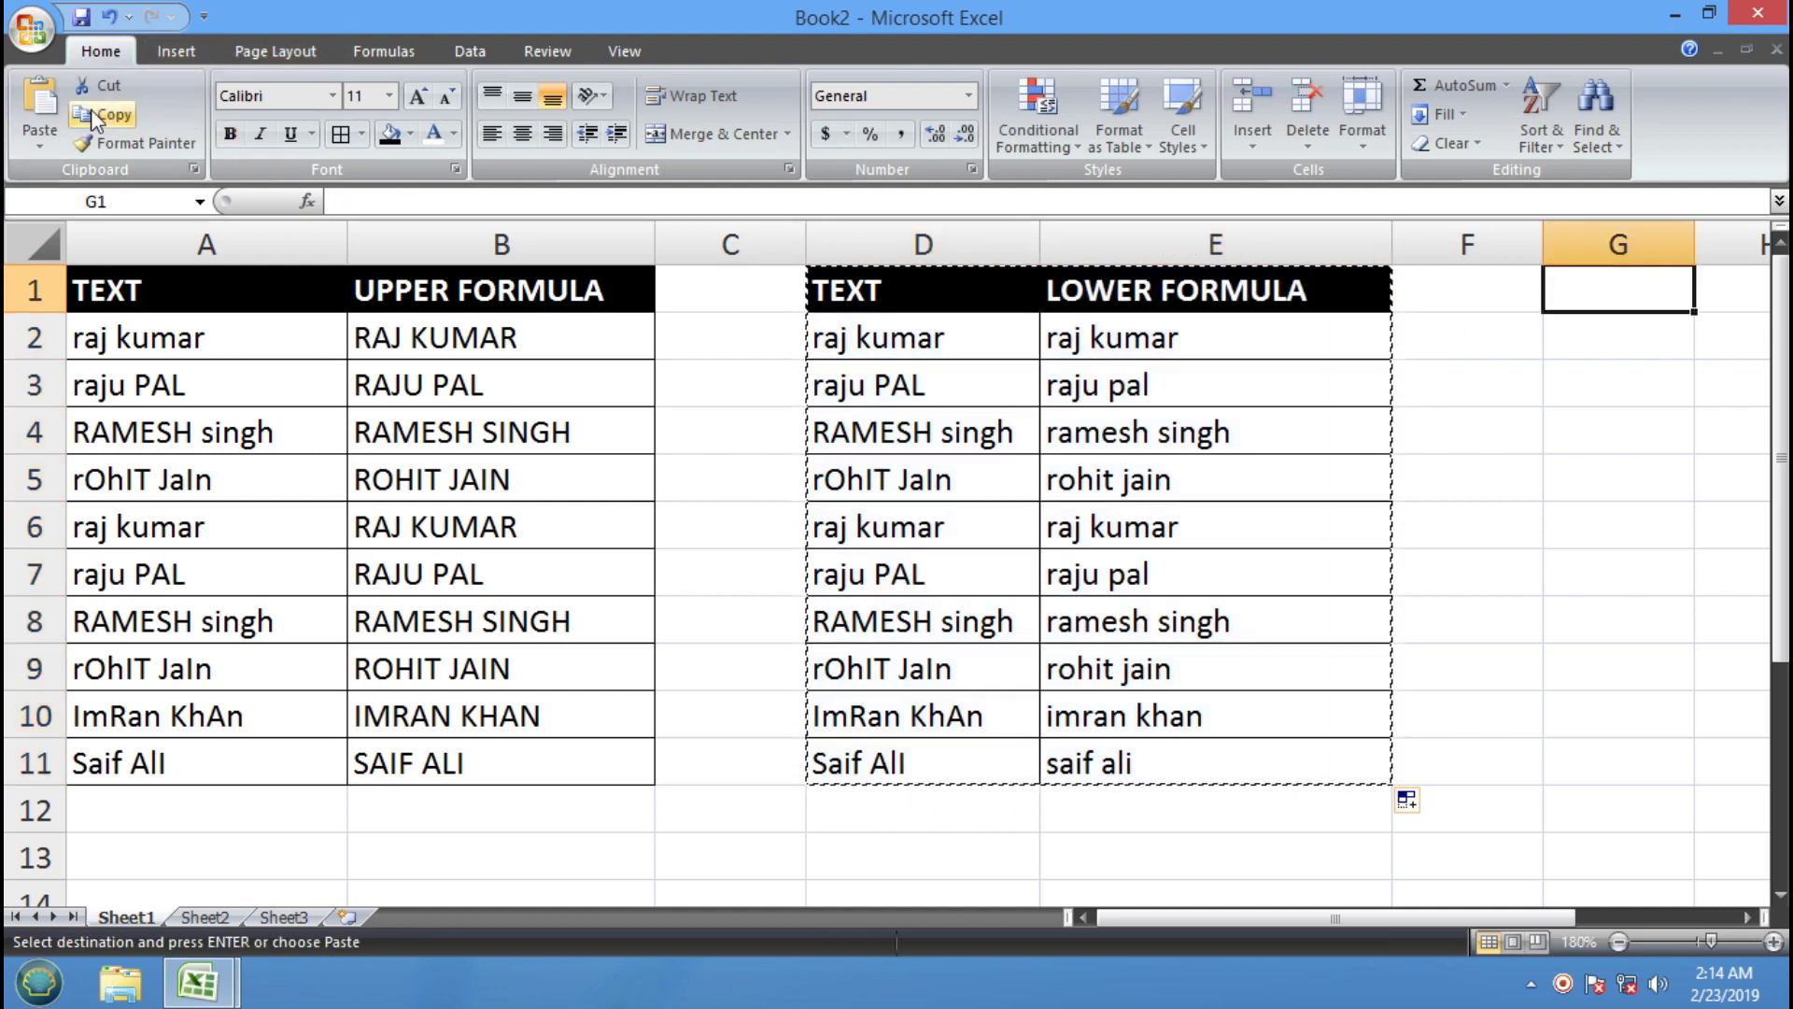
left_click(51, 110)
left_click_drag(1301, 915, 1418, 915)
left_click_drag(1109, 225, 1197, 229)
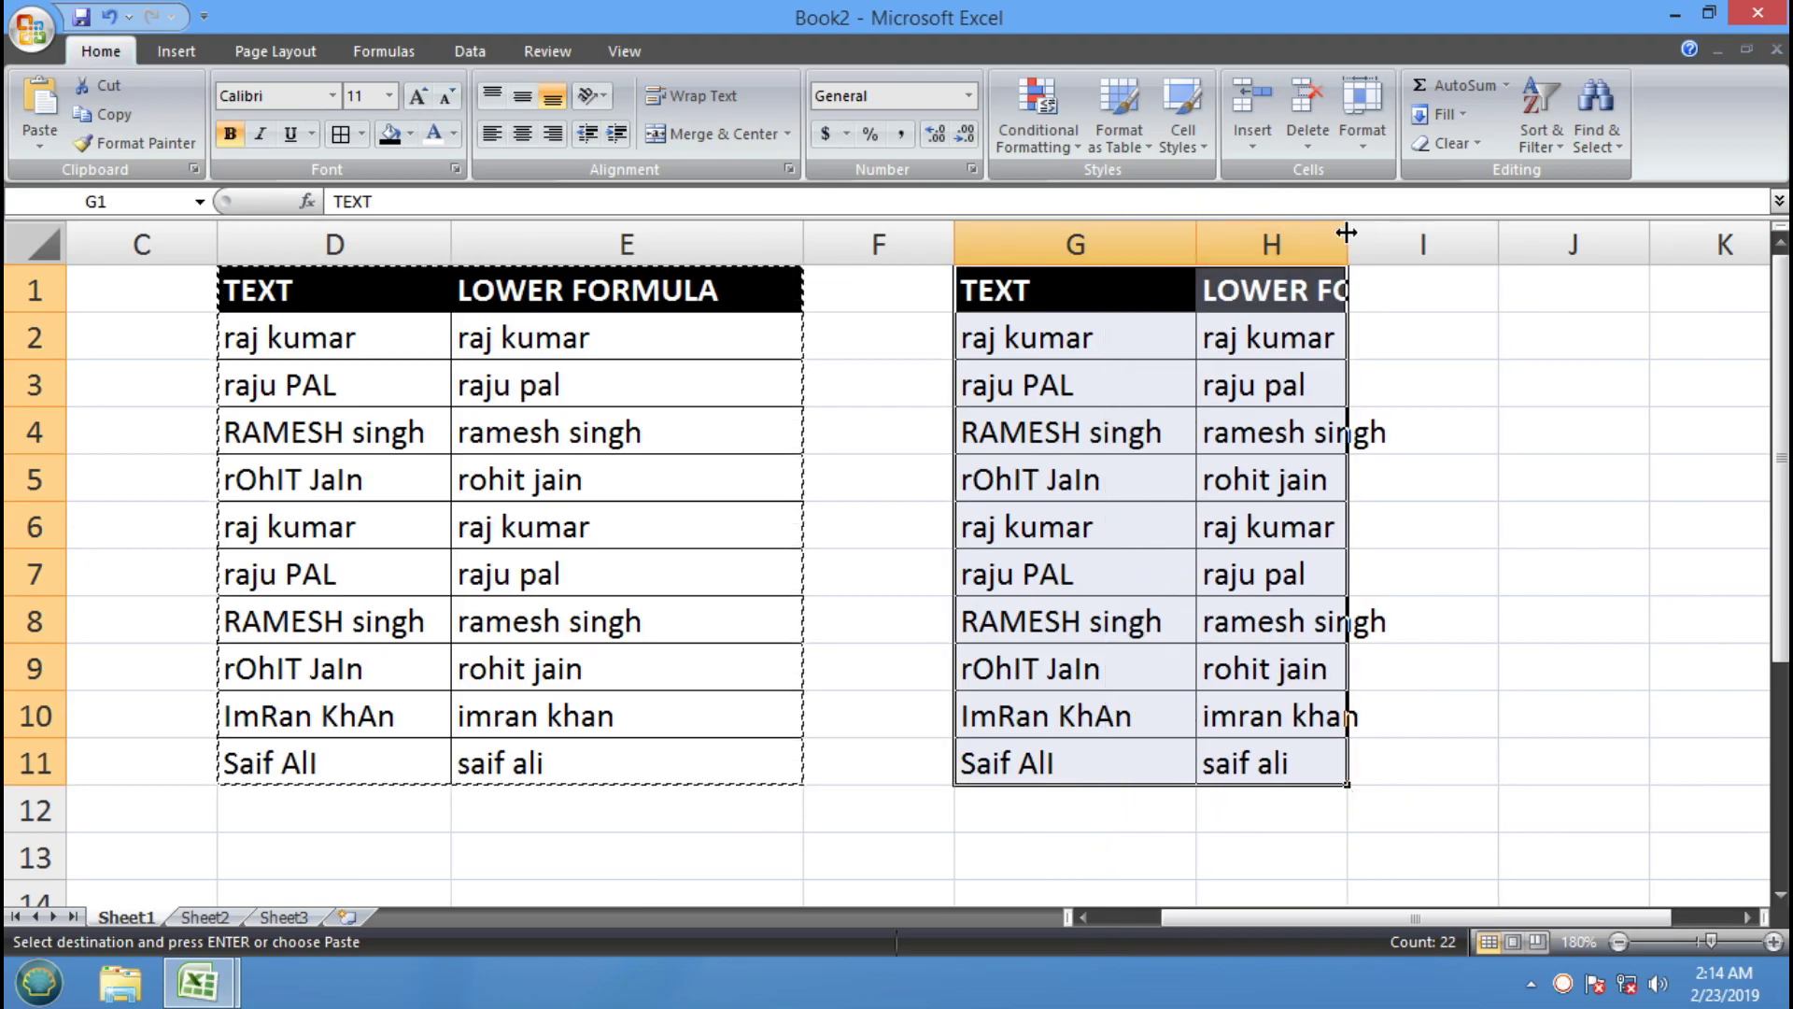
left_click_drag(1346, 243, 1579, 245)
Clear H2:H11 and change the H1 header from LOWER to PROPER FORMULA
left_click_drag(1353, 340, 1360, 773)
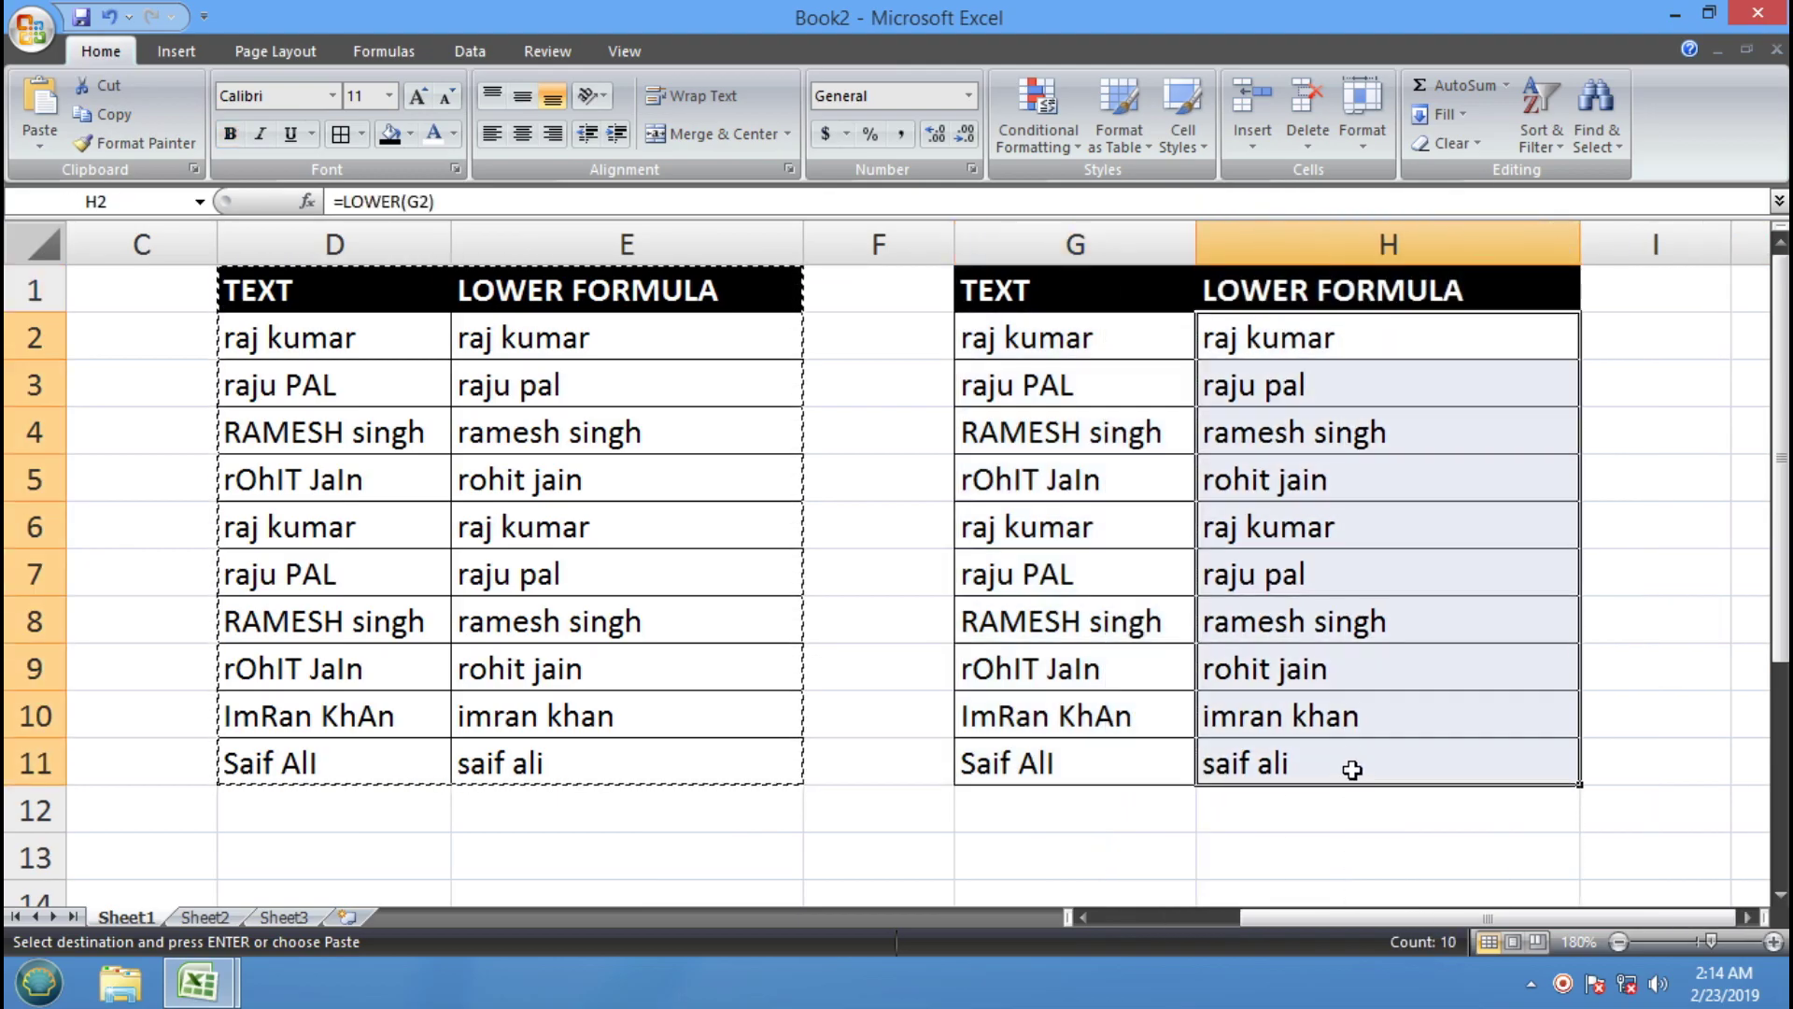
key("Delete")
left_click(1088, 339)
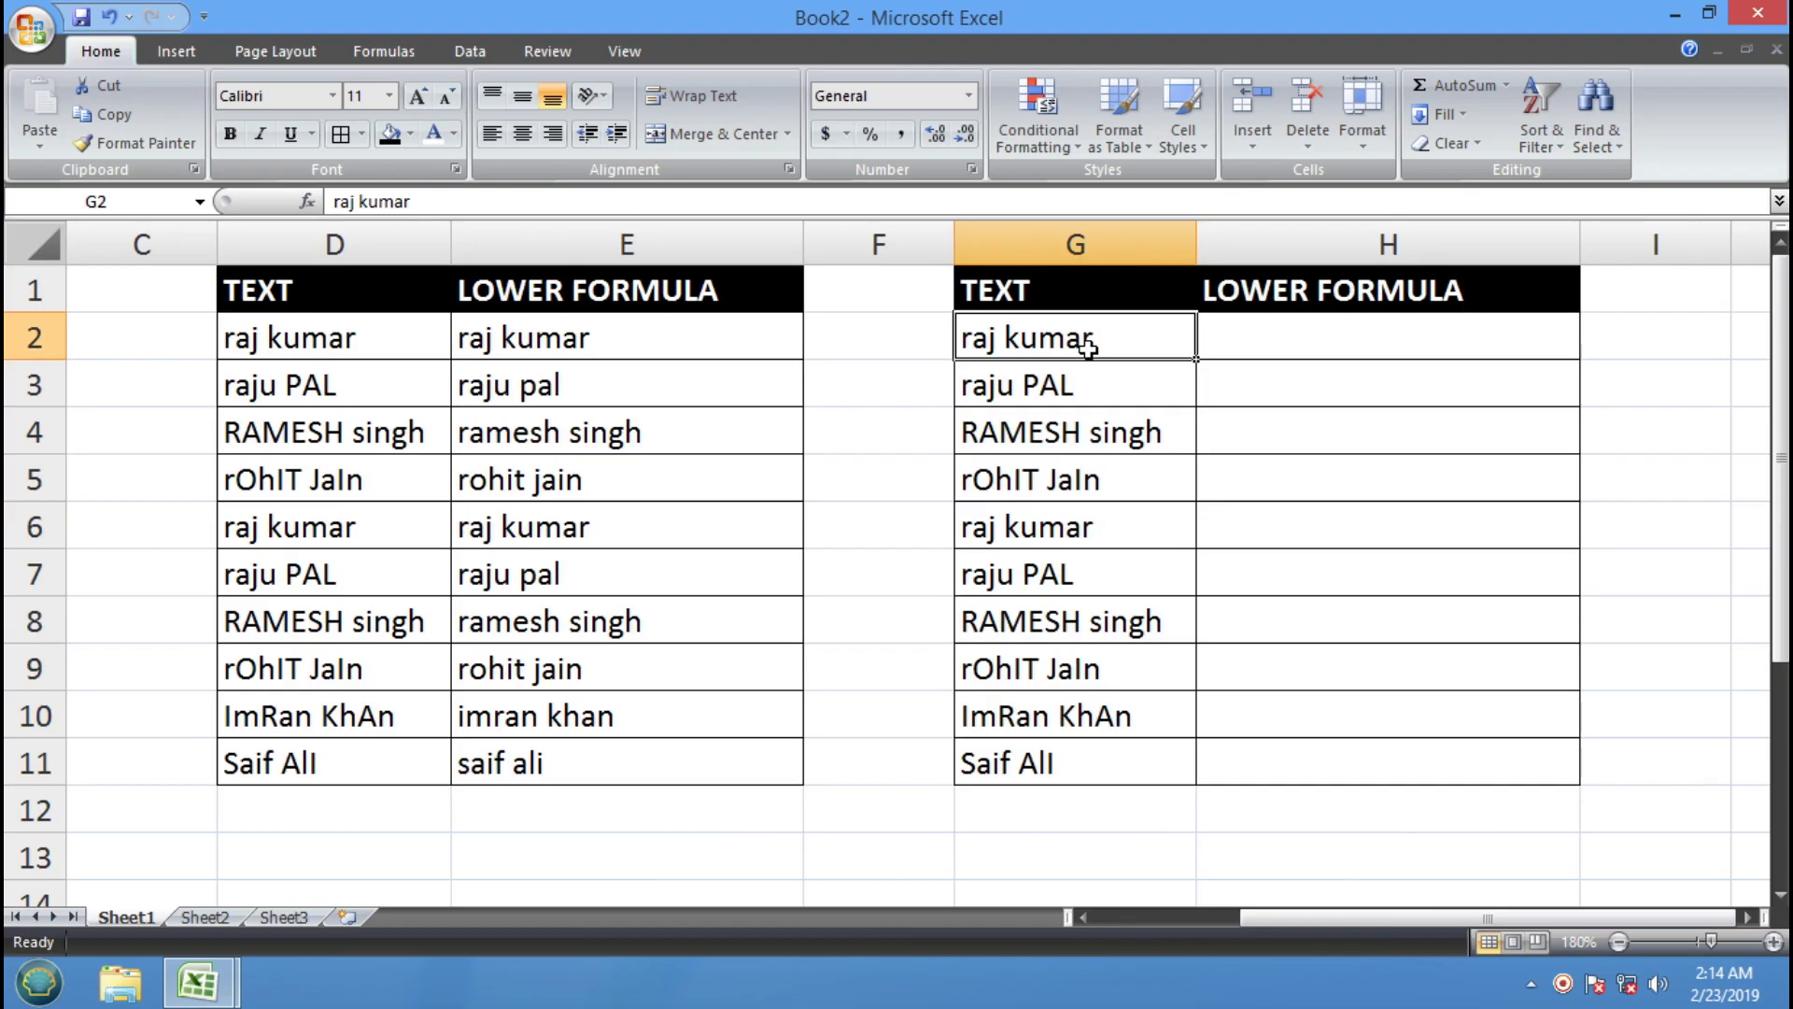
double_click(1293, 288)
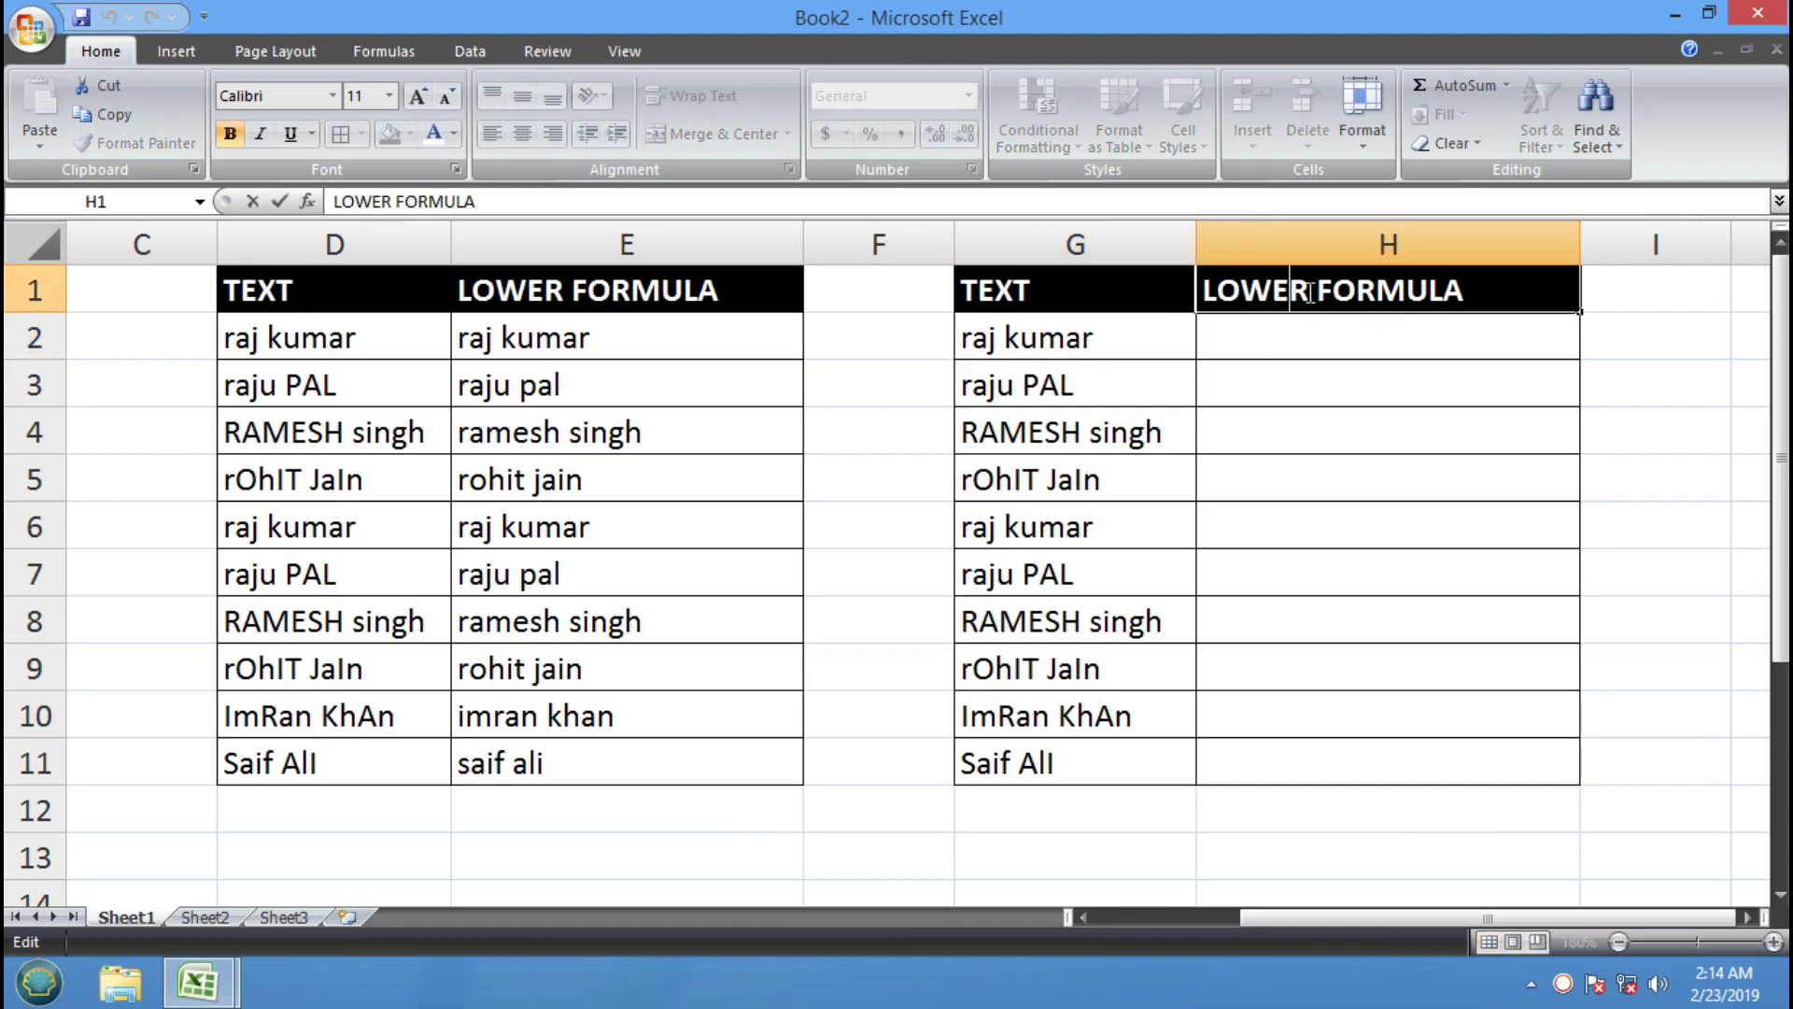
left_click_drag(1310, 292, 1022, 291)
type("PROPER")
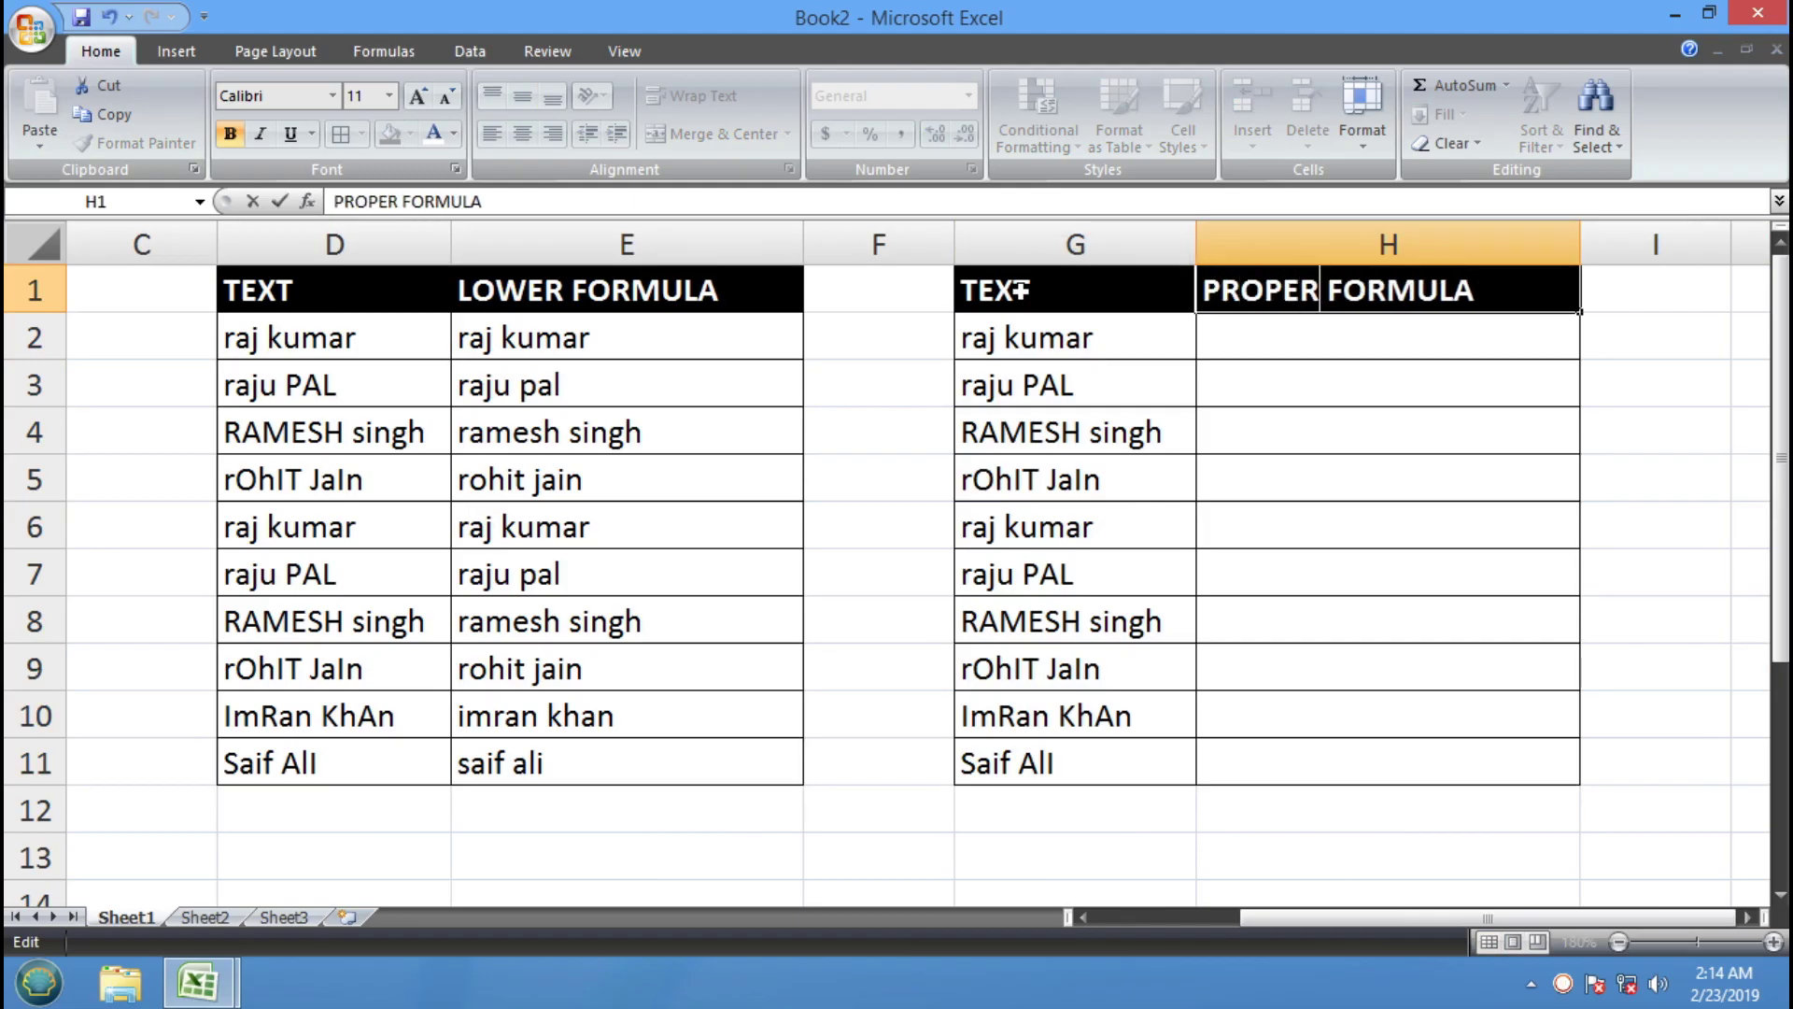
key("Return")
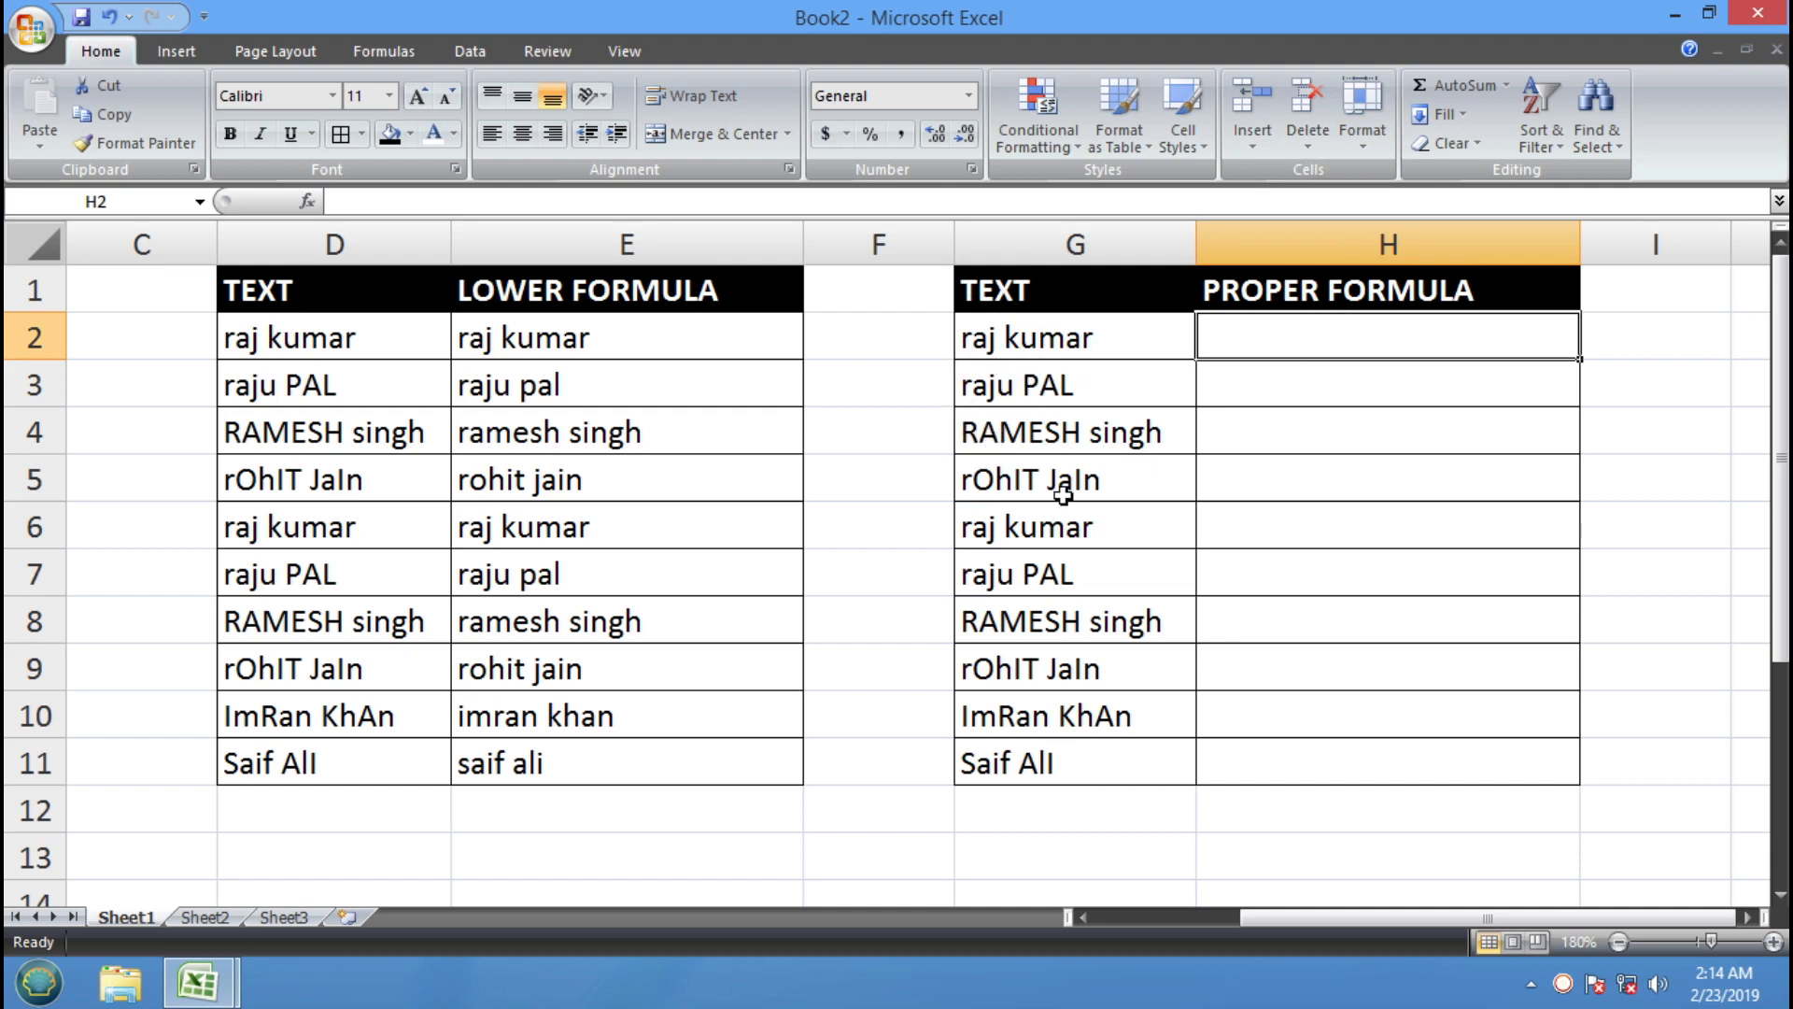
Enter =PROPER(G2) in H2 and fill it down through H11
type("=P")
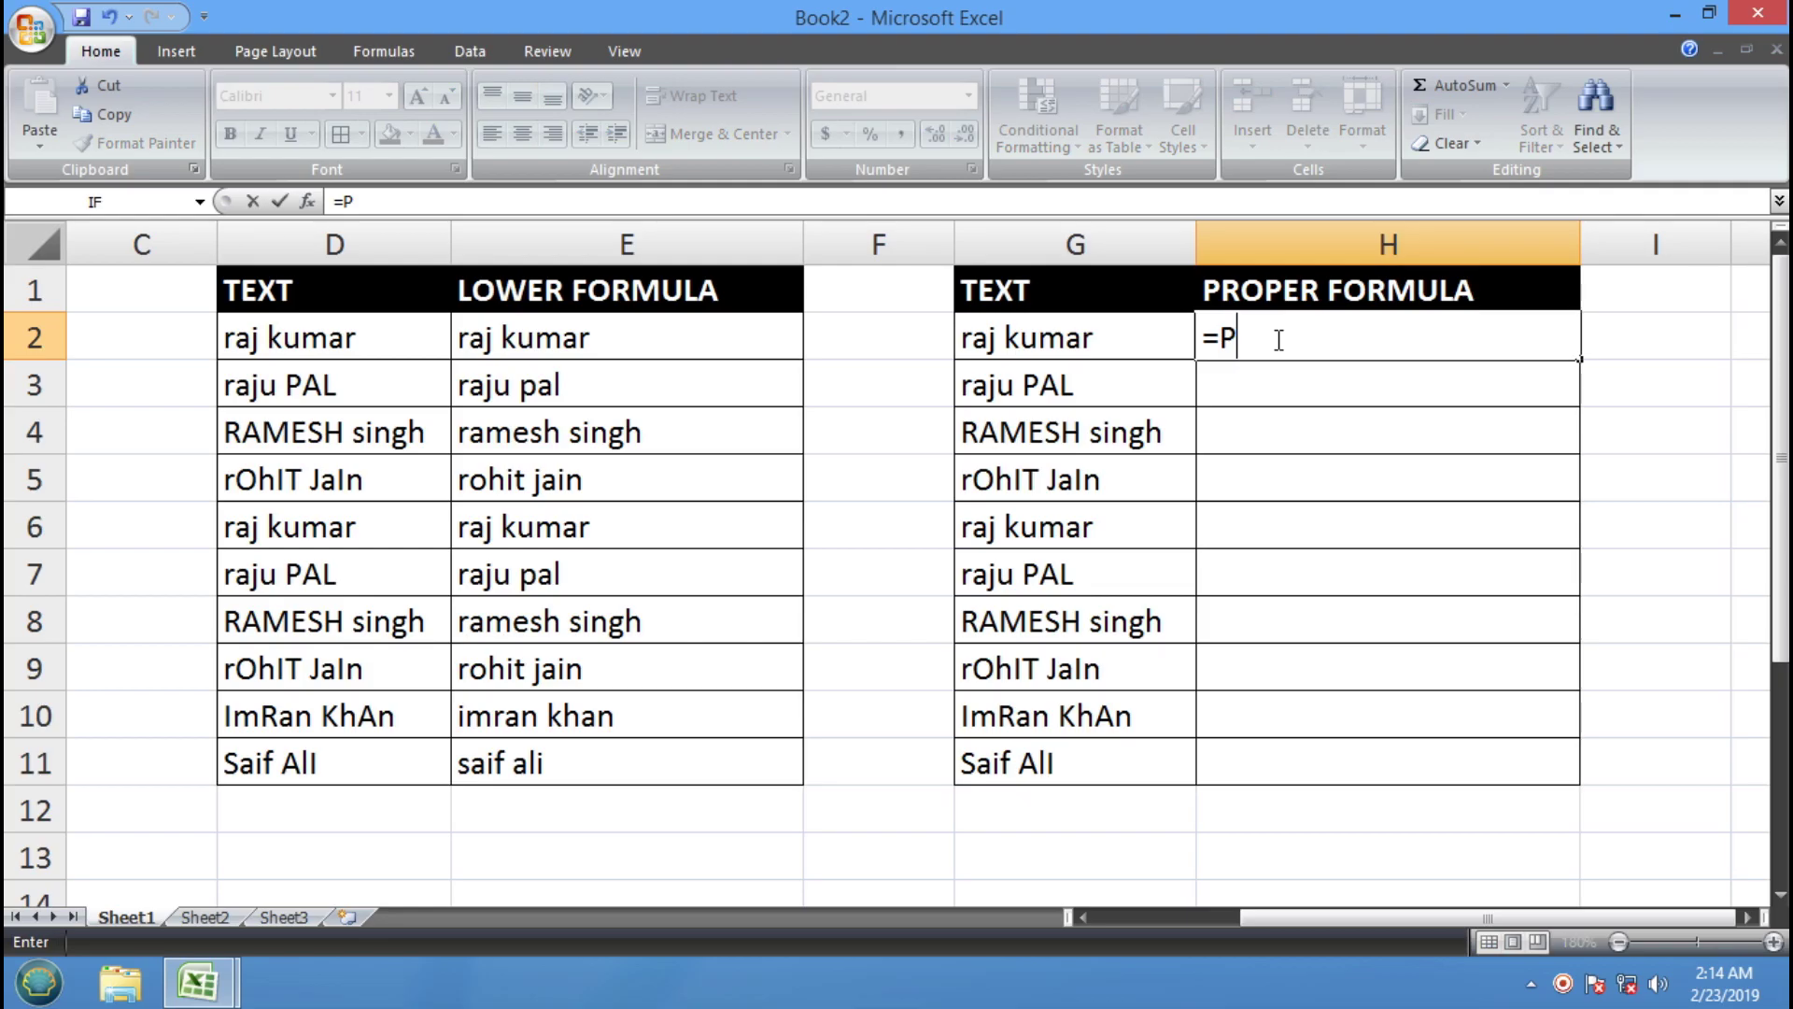
type("ROPER(")
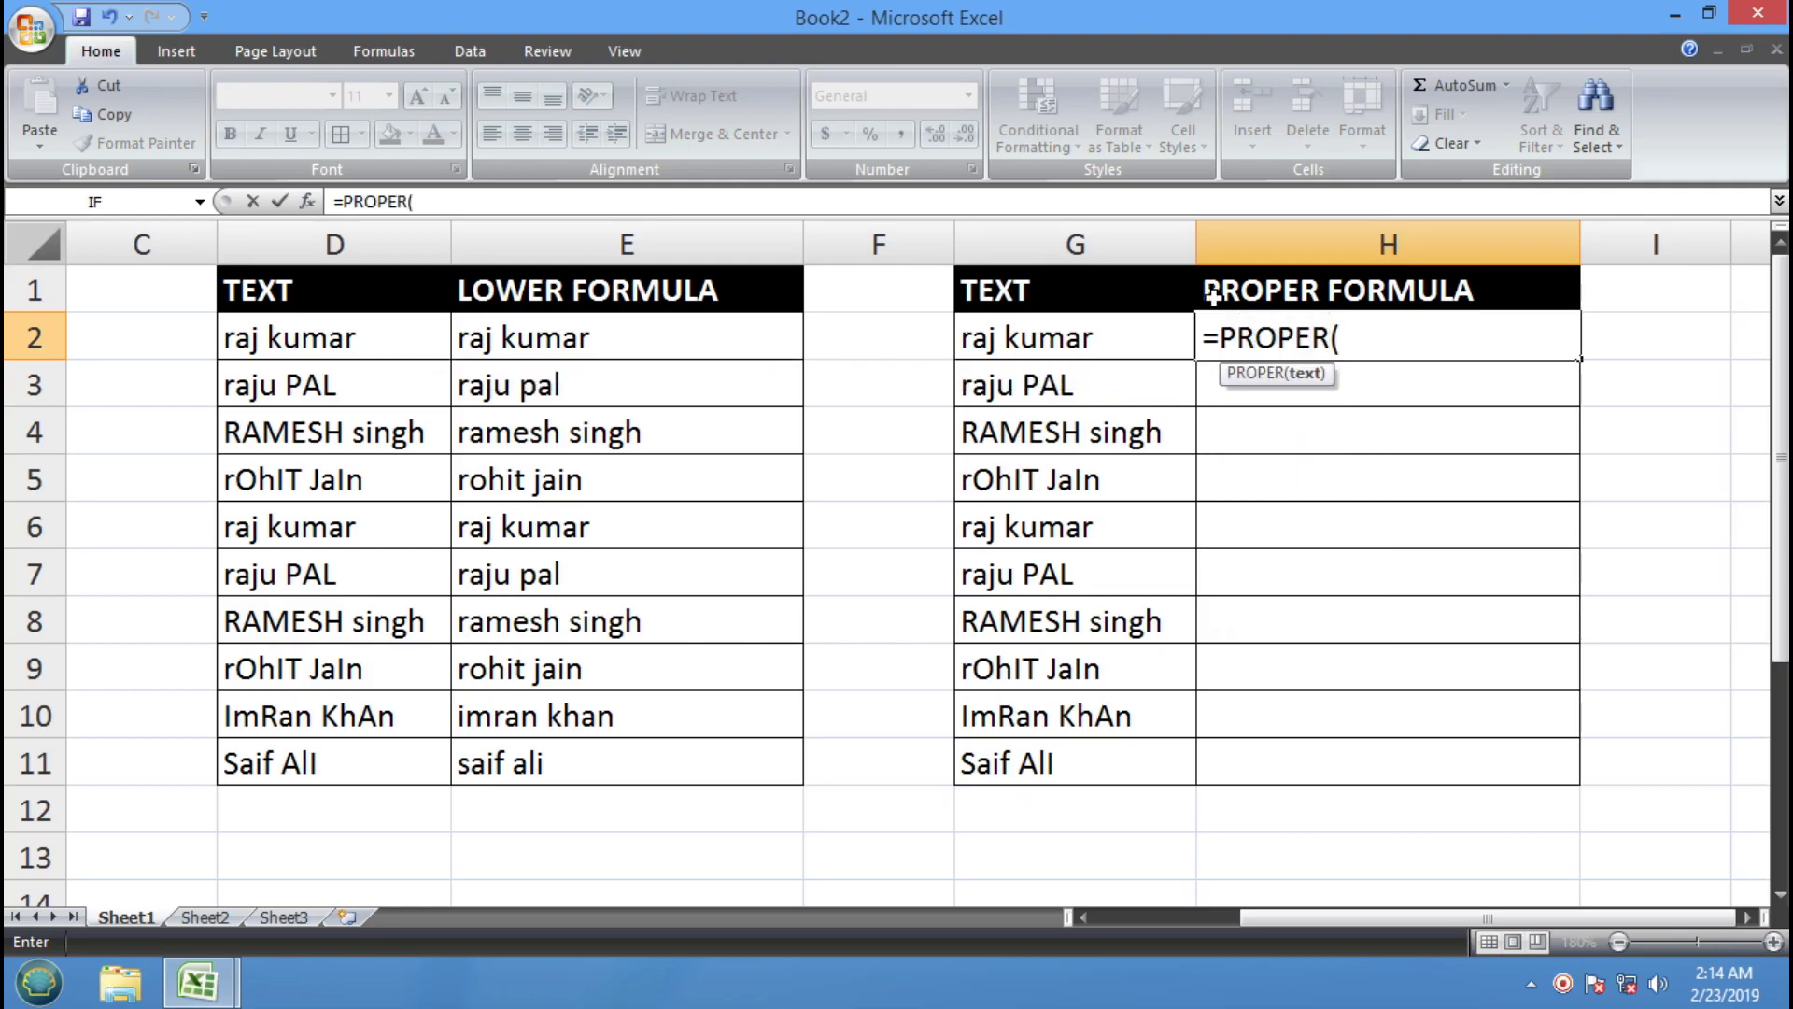
left_click(1083, 341)
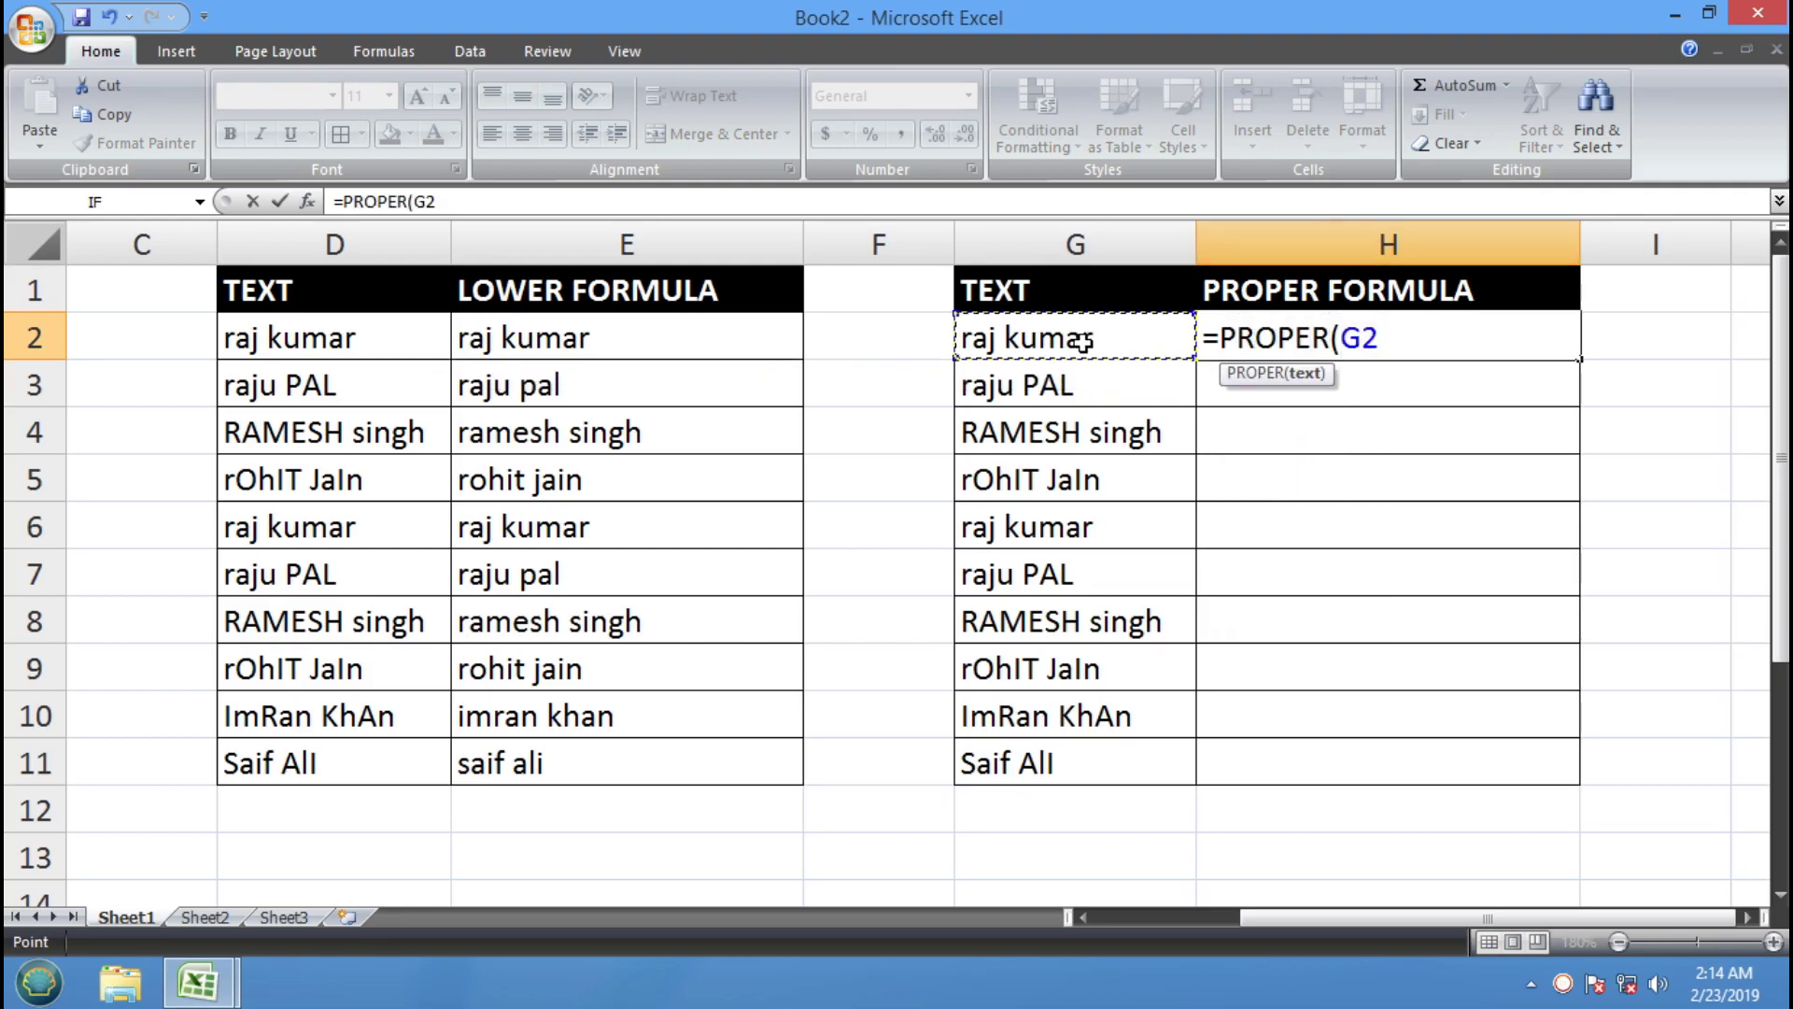
type(")")
key("Return")
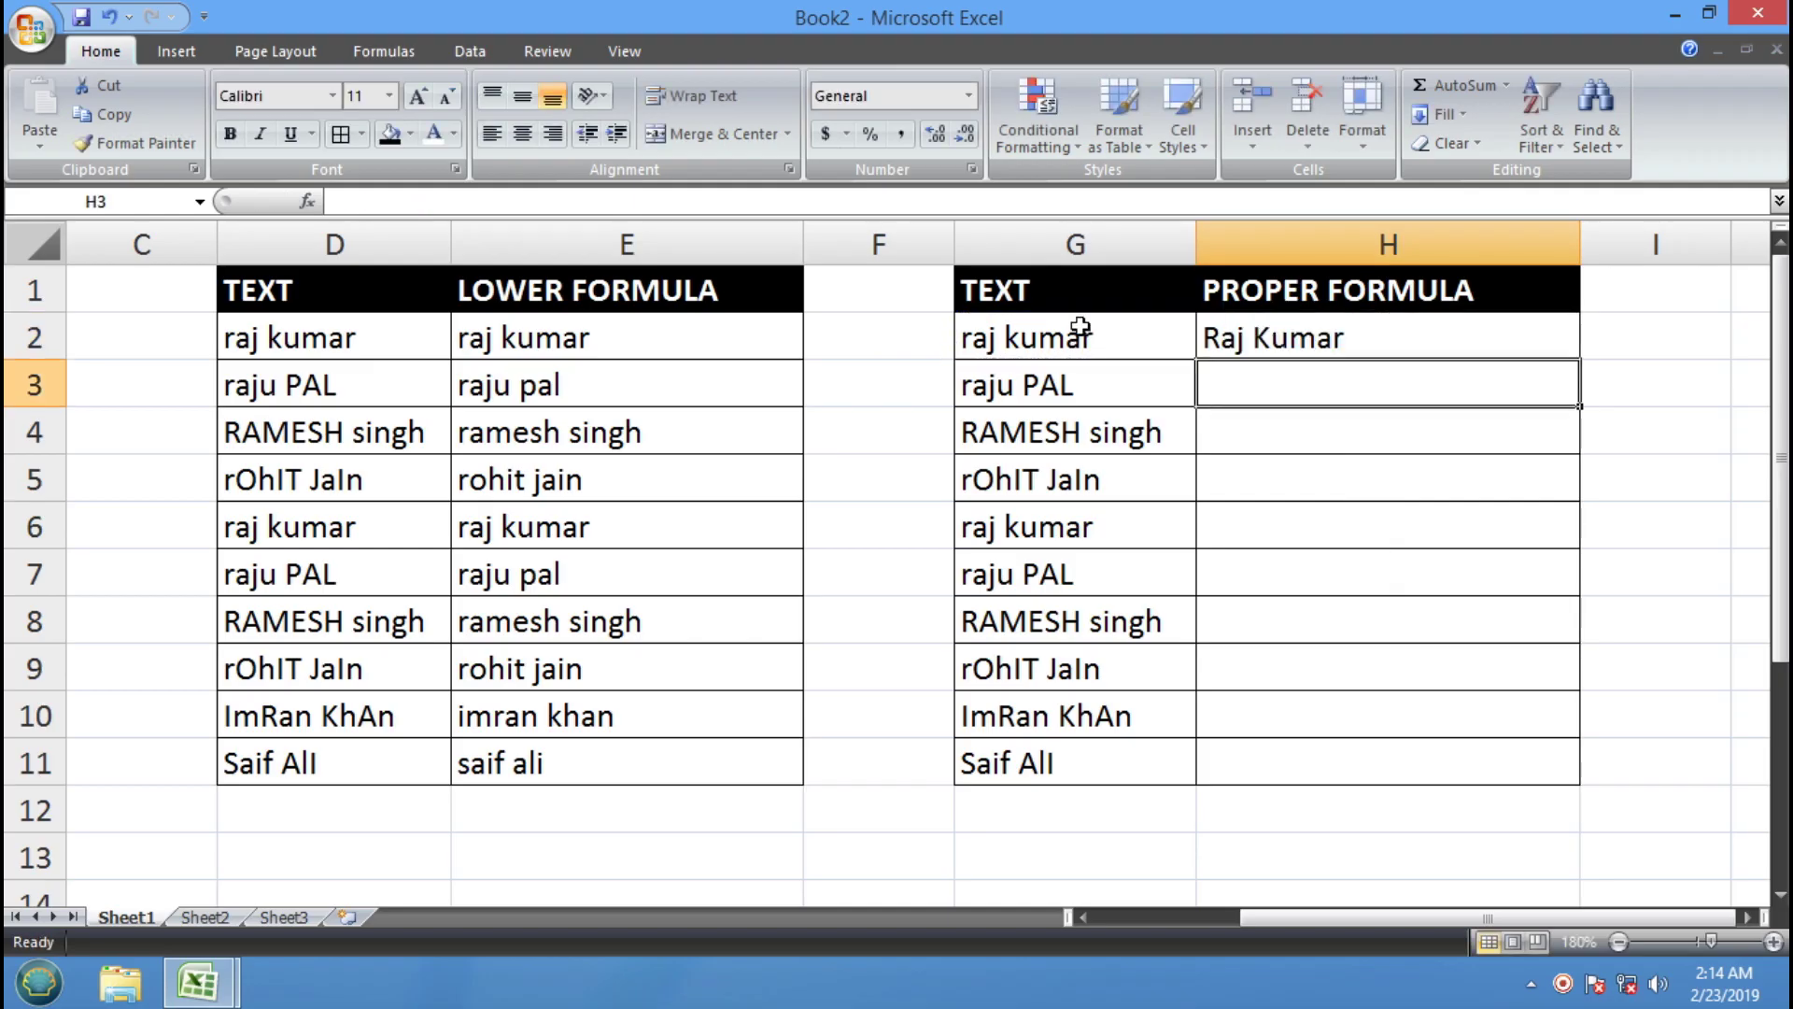
left_click(1264, 328)
left_click_drag(1585, 362, 1564, 777)
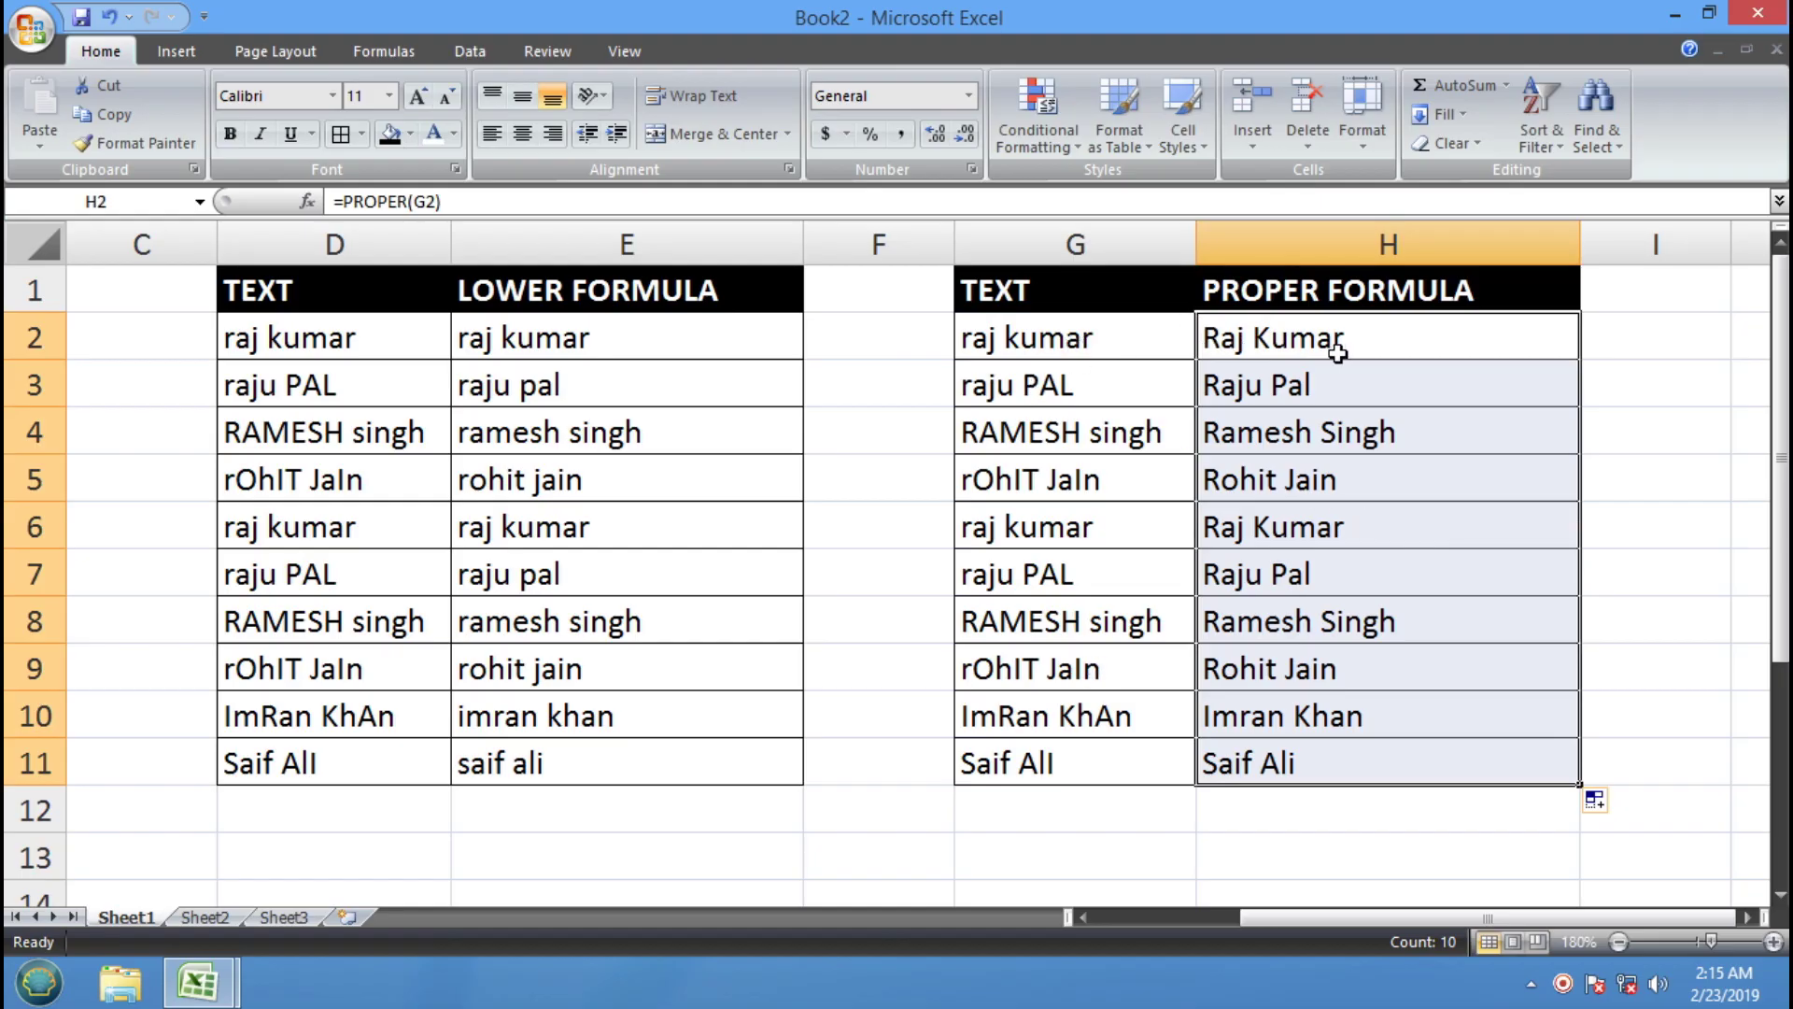
left_click(612, 534)
Review the UPPER, LOWER and PROPER result columns, then switch to the training workbook
key("Left")
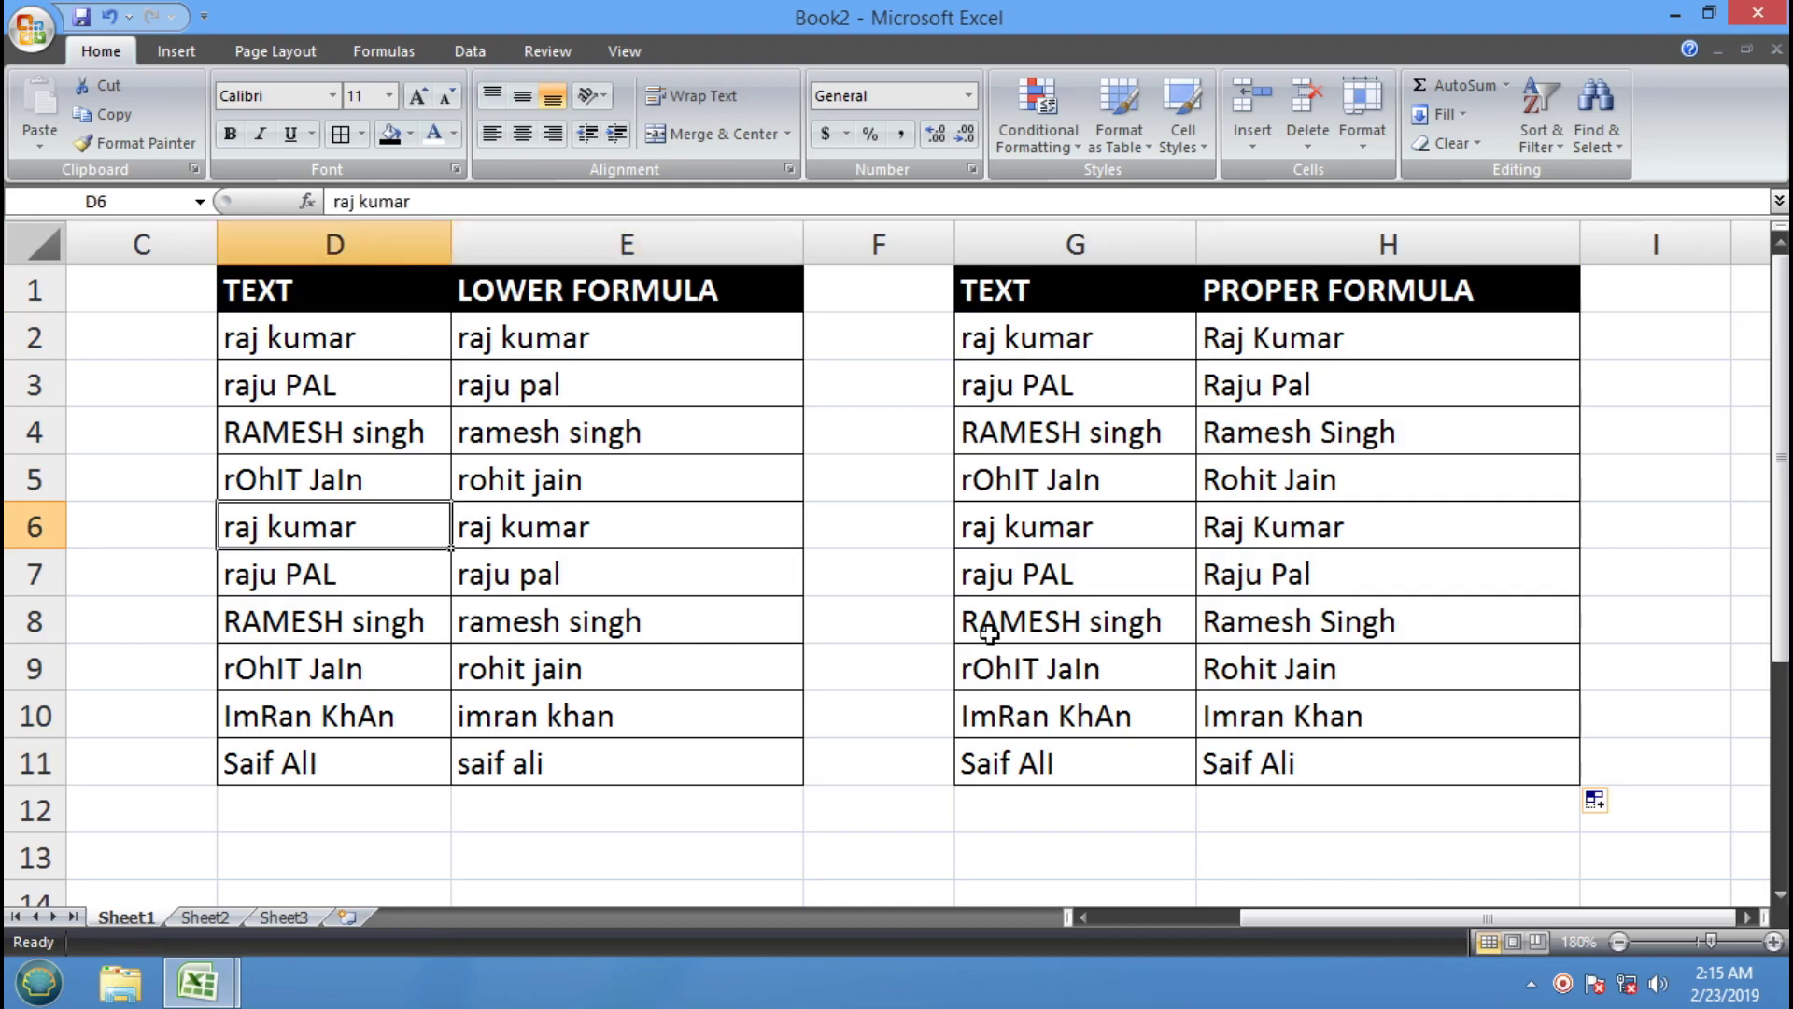
key("Left")
key("Left")
key("Left")
left_click_drag(419, 341, 436, 759)
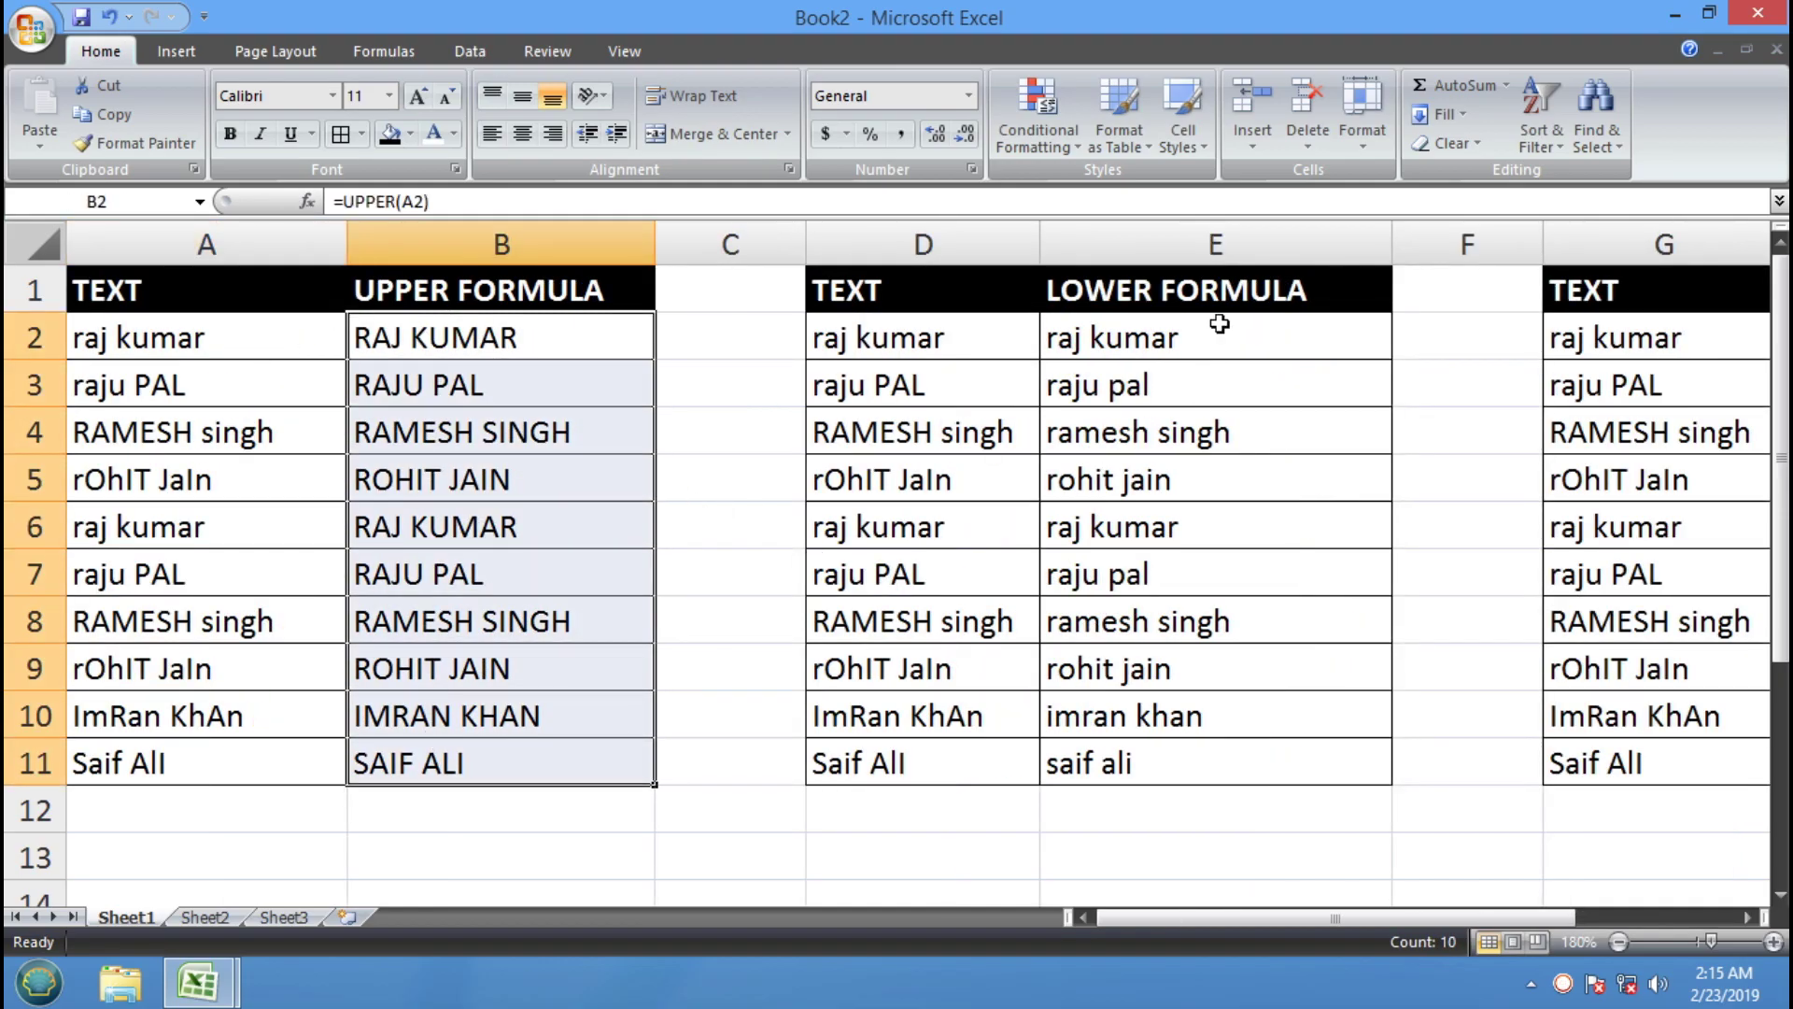
left_click_drag(1207, 322, 1195, 785)
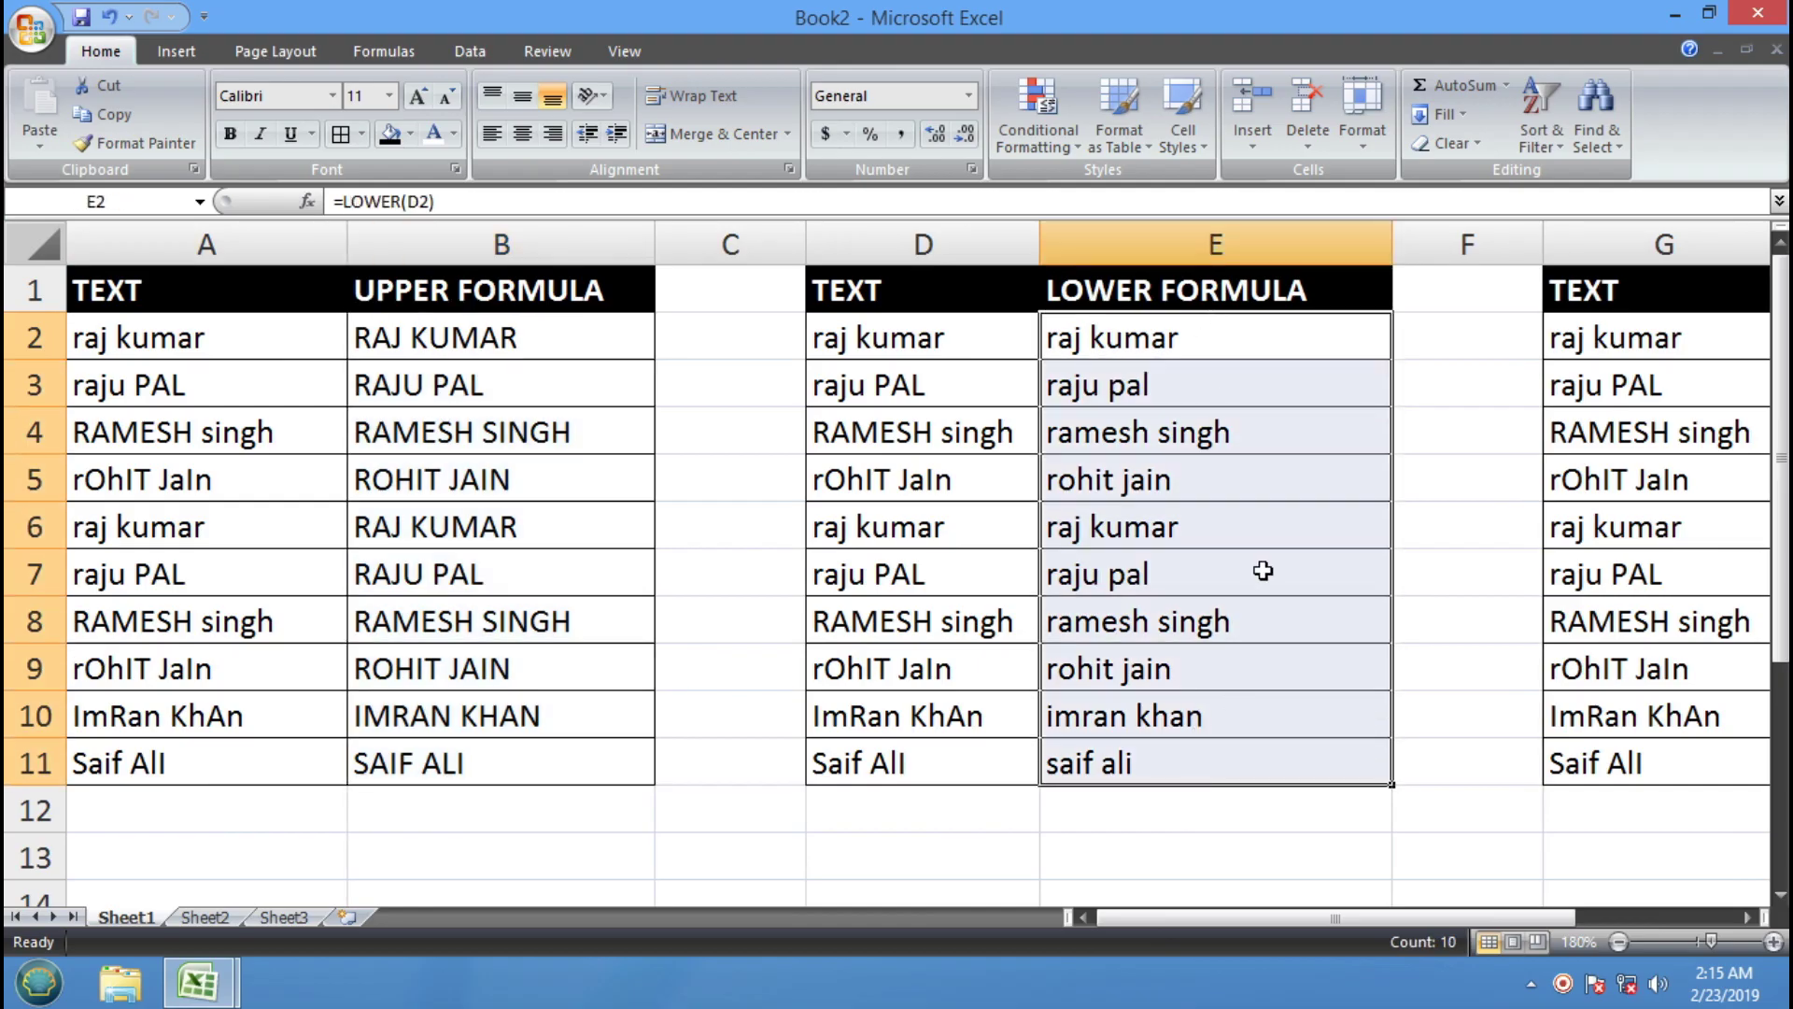
key("Right")
key("Right")
key("Right")
key("Right")
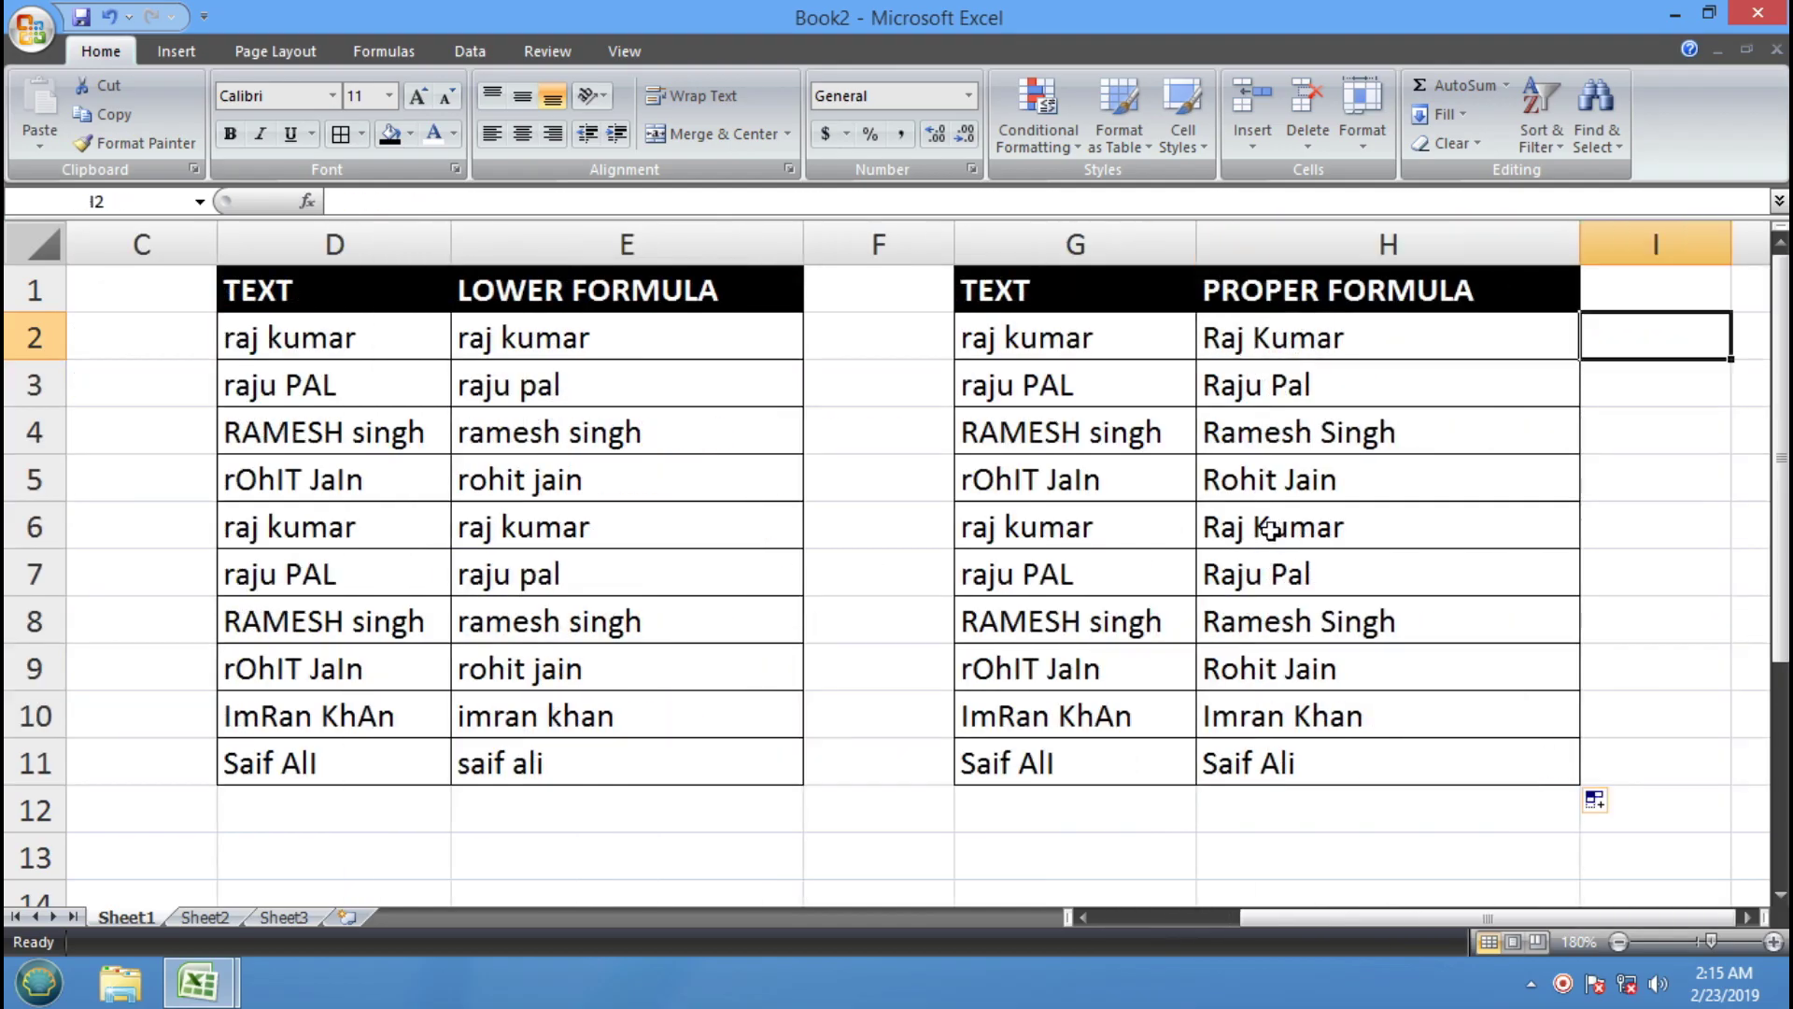
left_click_drag(1351, 350, 1341, 768)
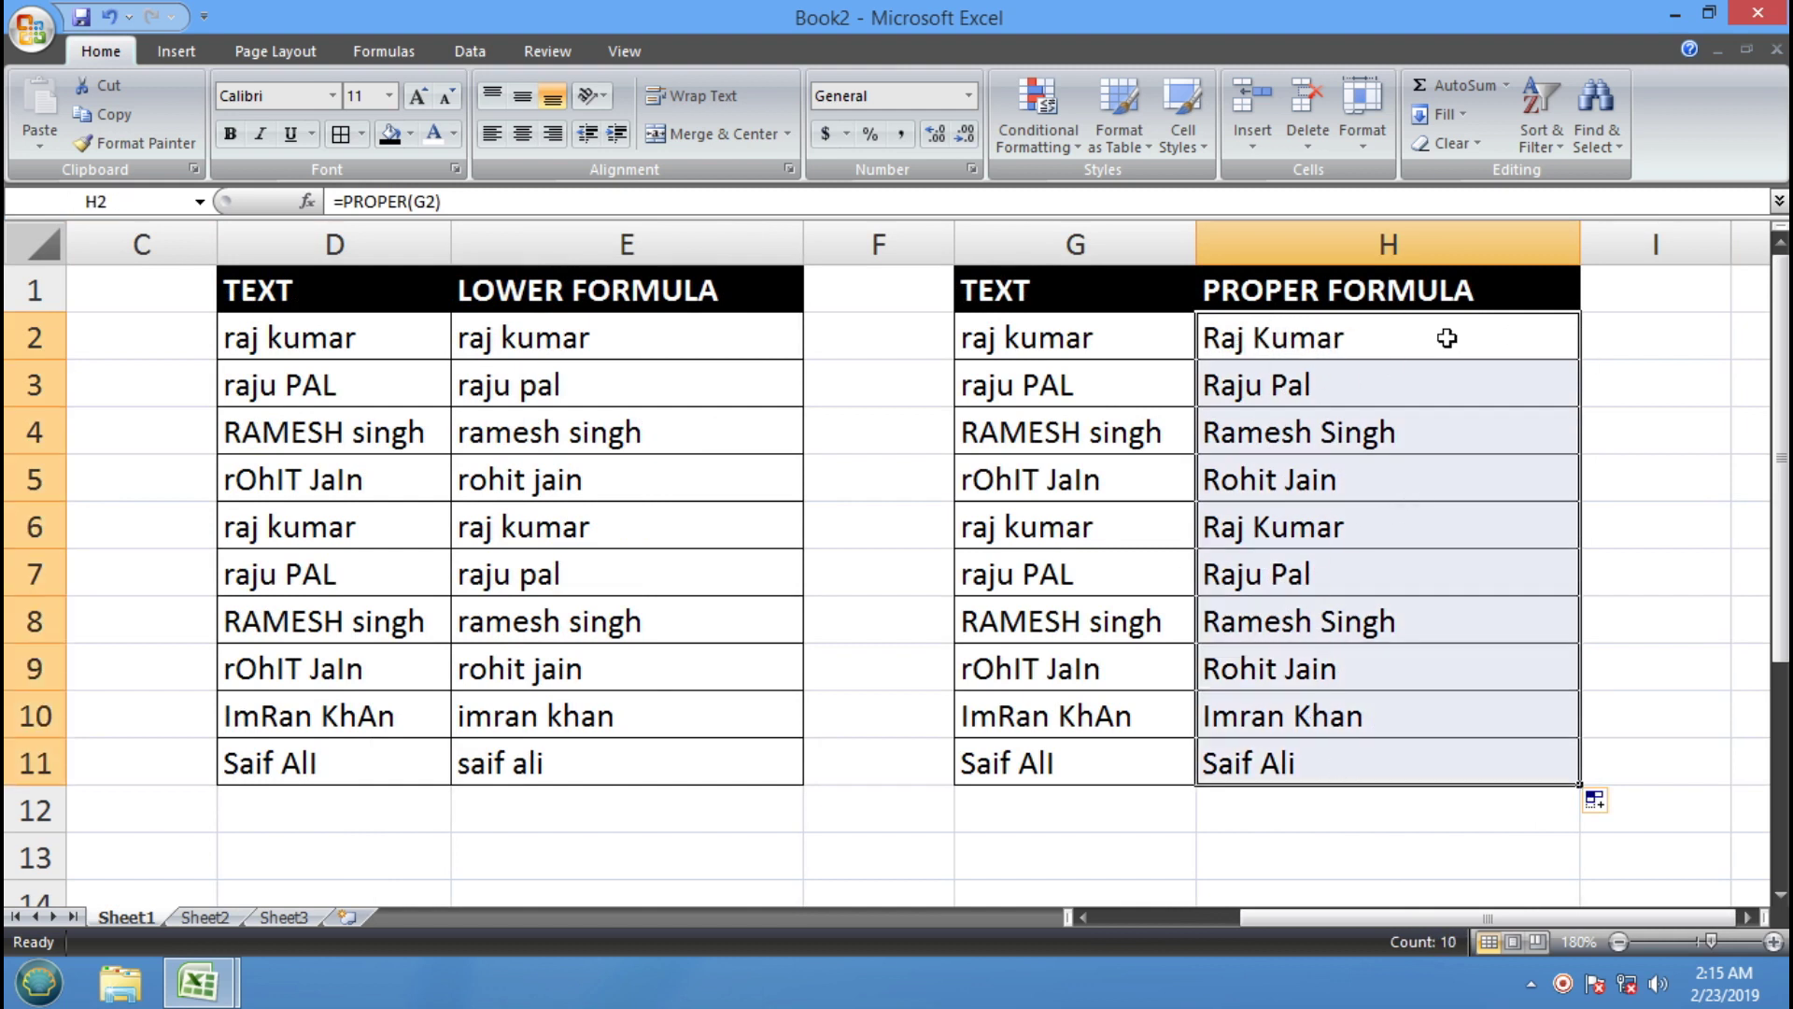
key("Right")
key("Right")
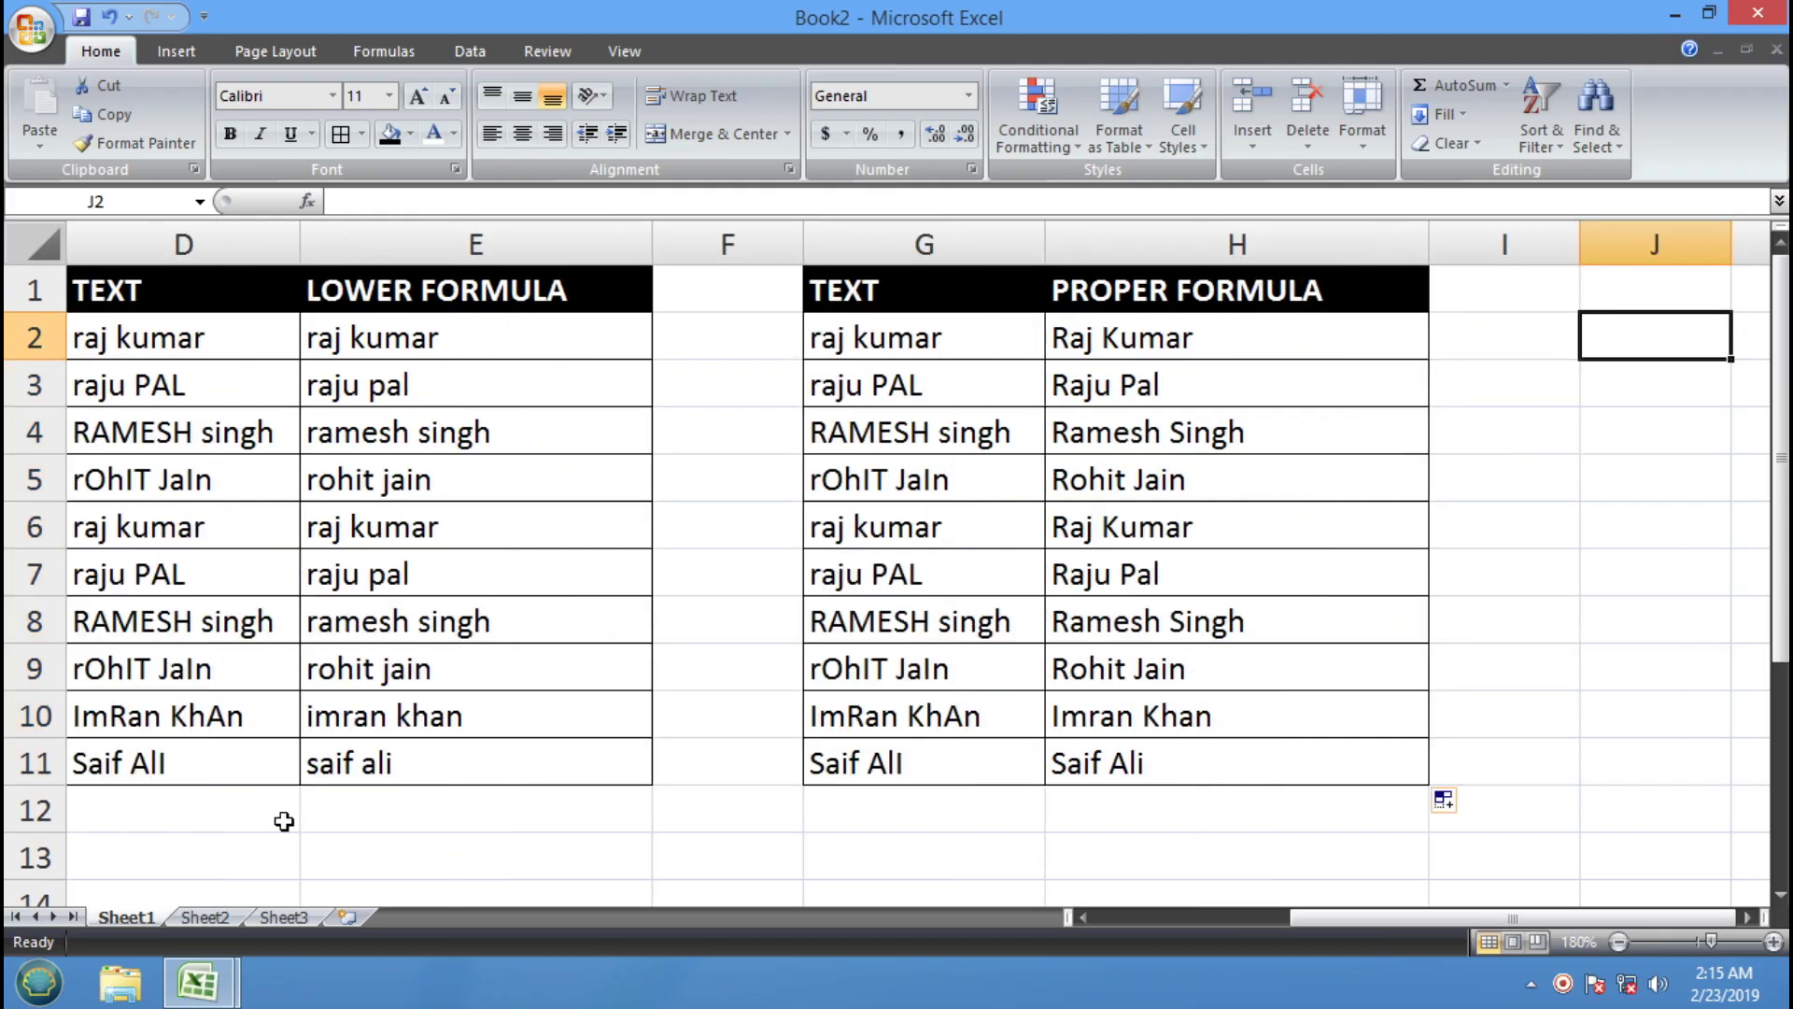
left_click(225, 983)
left_click(235, 868)
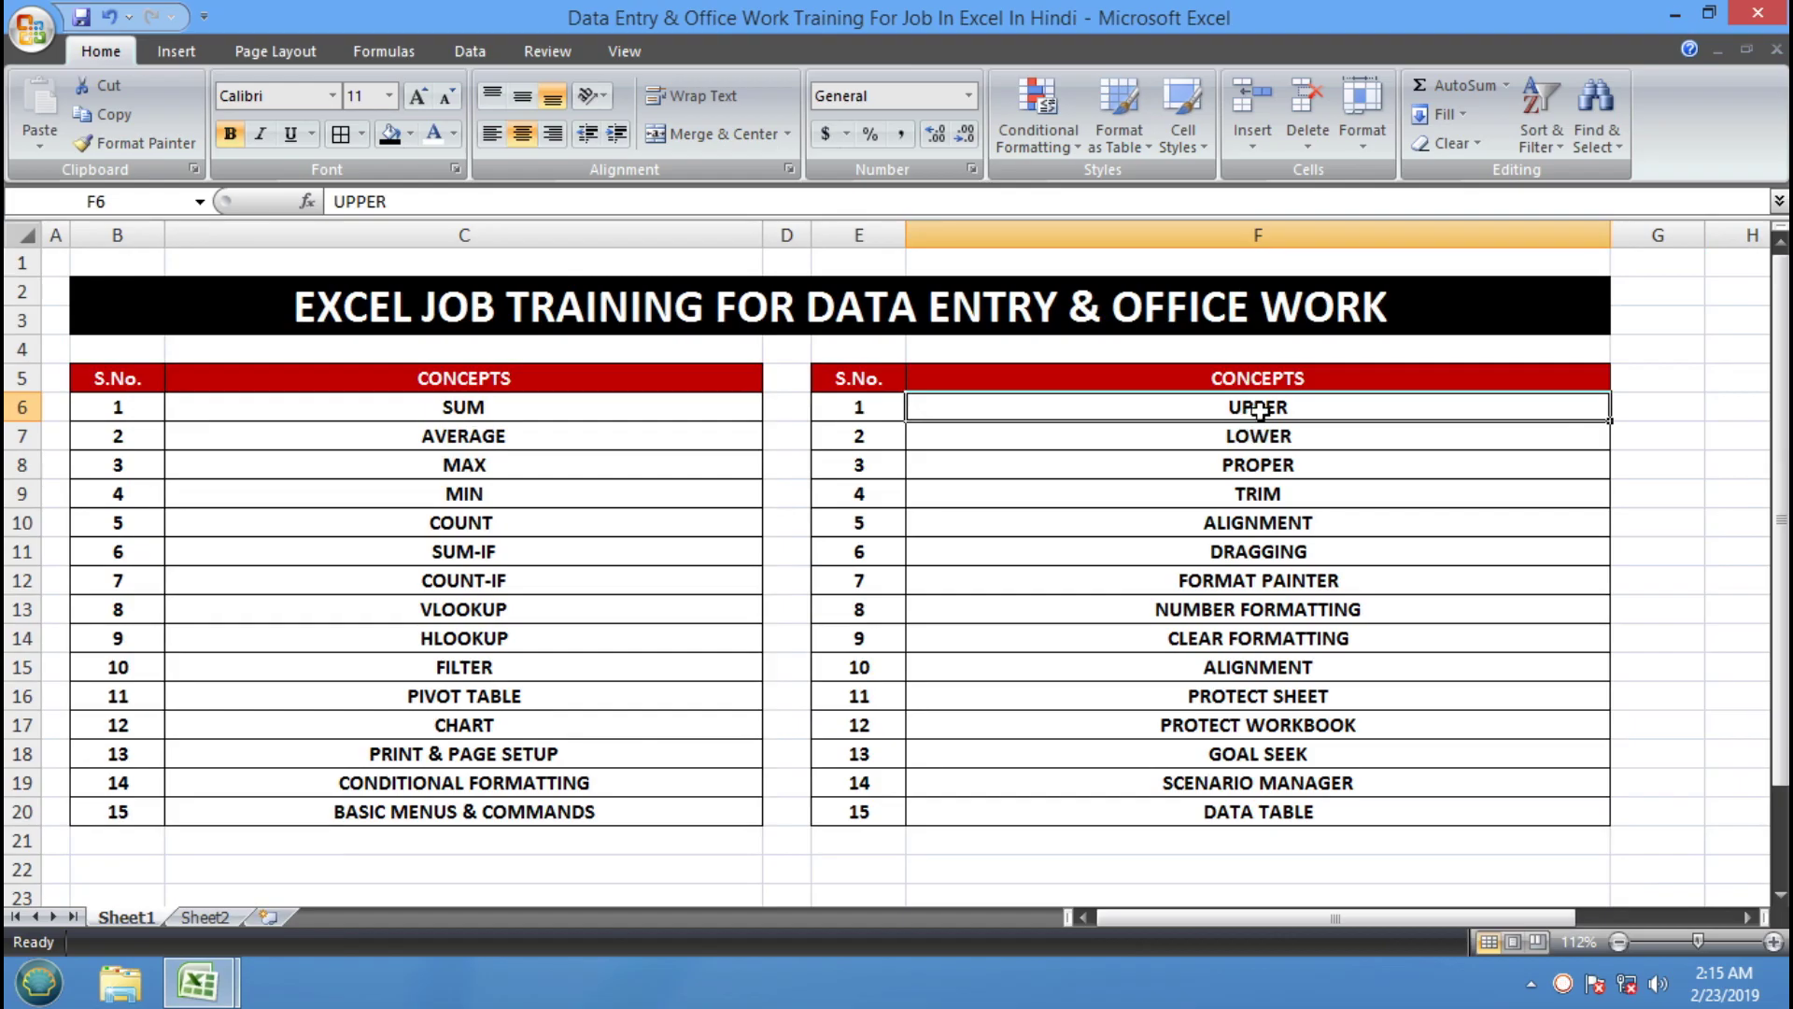
Fill the UPPER, LOWER, PROPER and TRIM concept cells yellow
left_click_drag(1256, 408, 1260, 462)
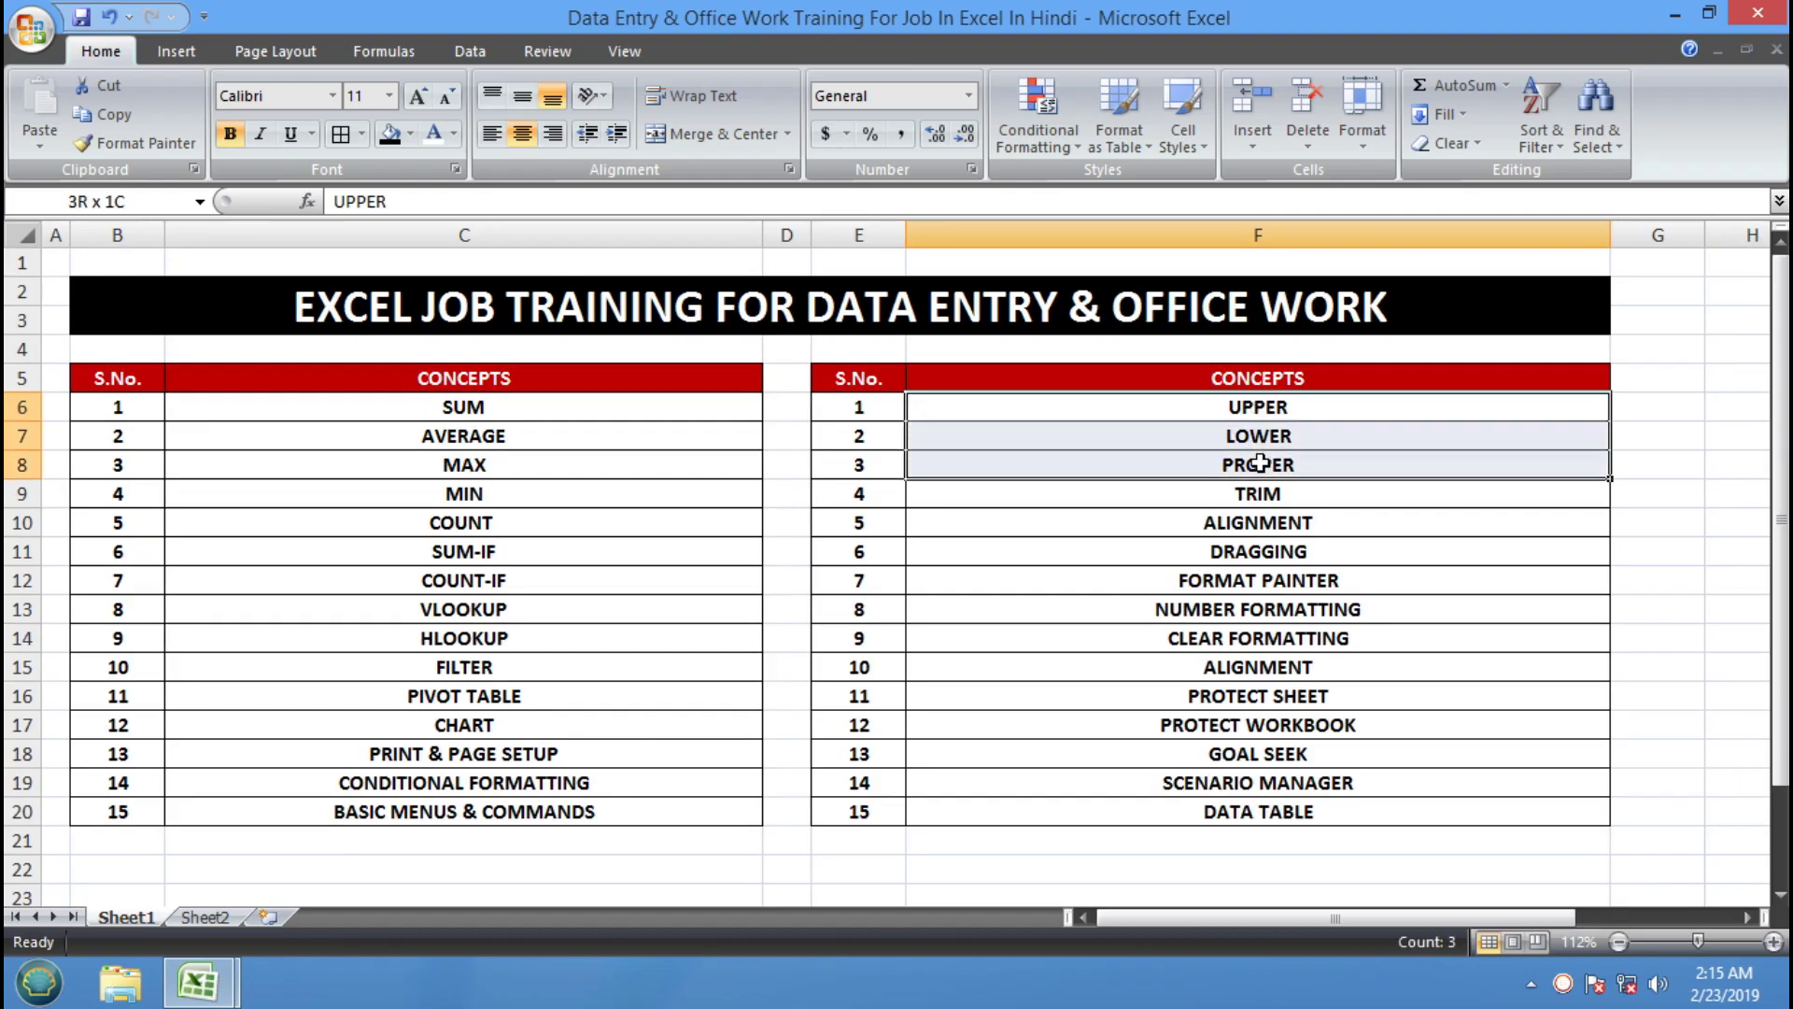
left_click(410, 134)
left_click(455, 330)
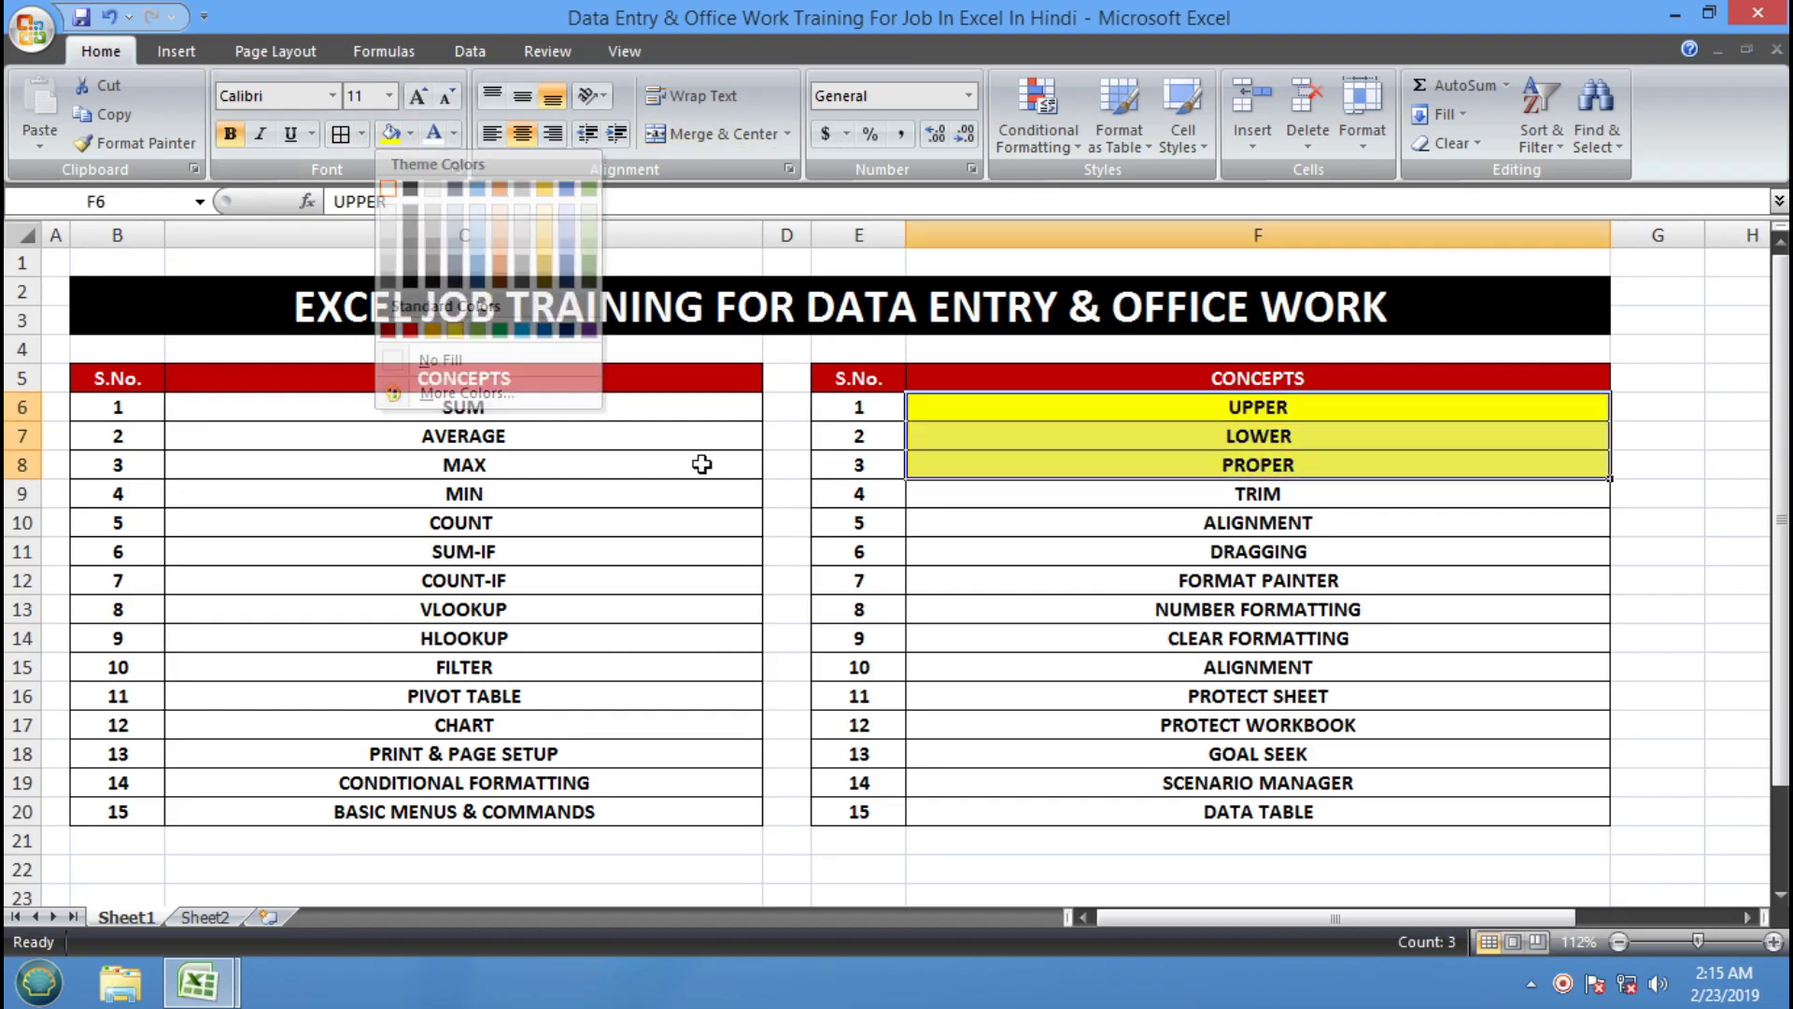
left_click(1270, 498)
left_click(385, 134)
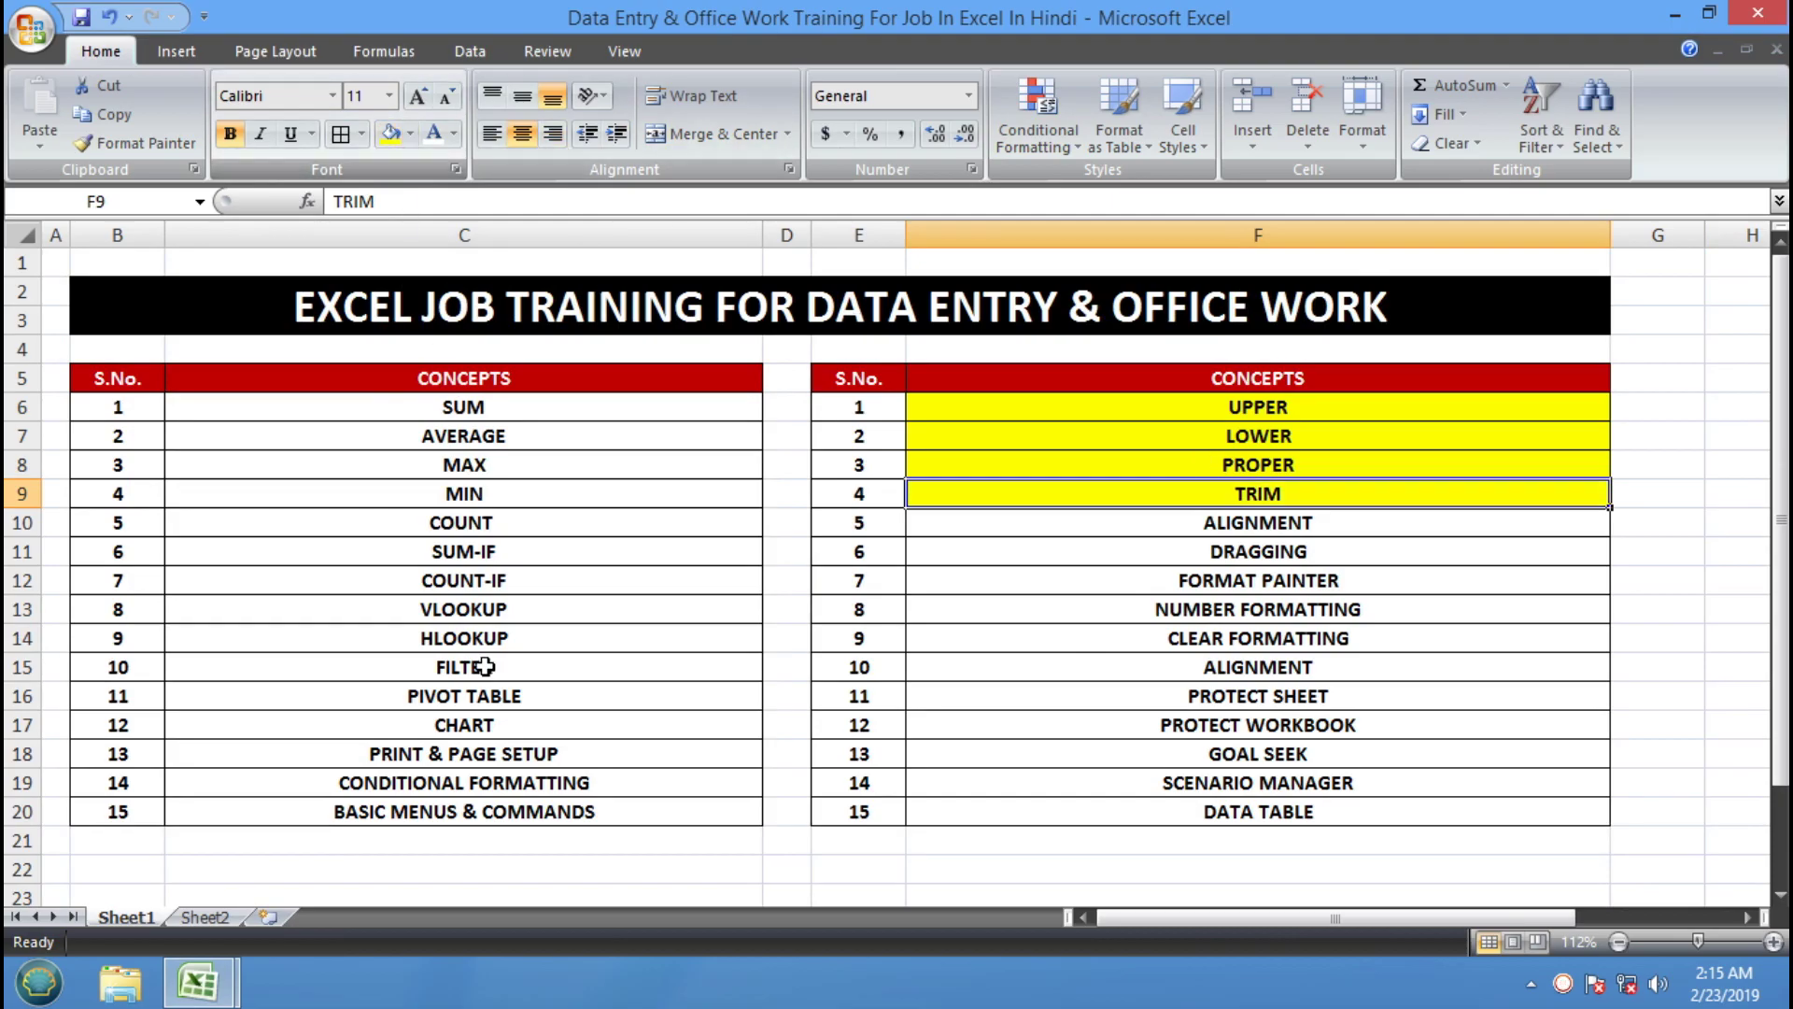
Return to the Book2 workbook
left_click(217, 979)
left_click(504, 845)
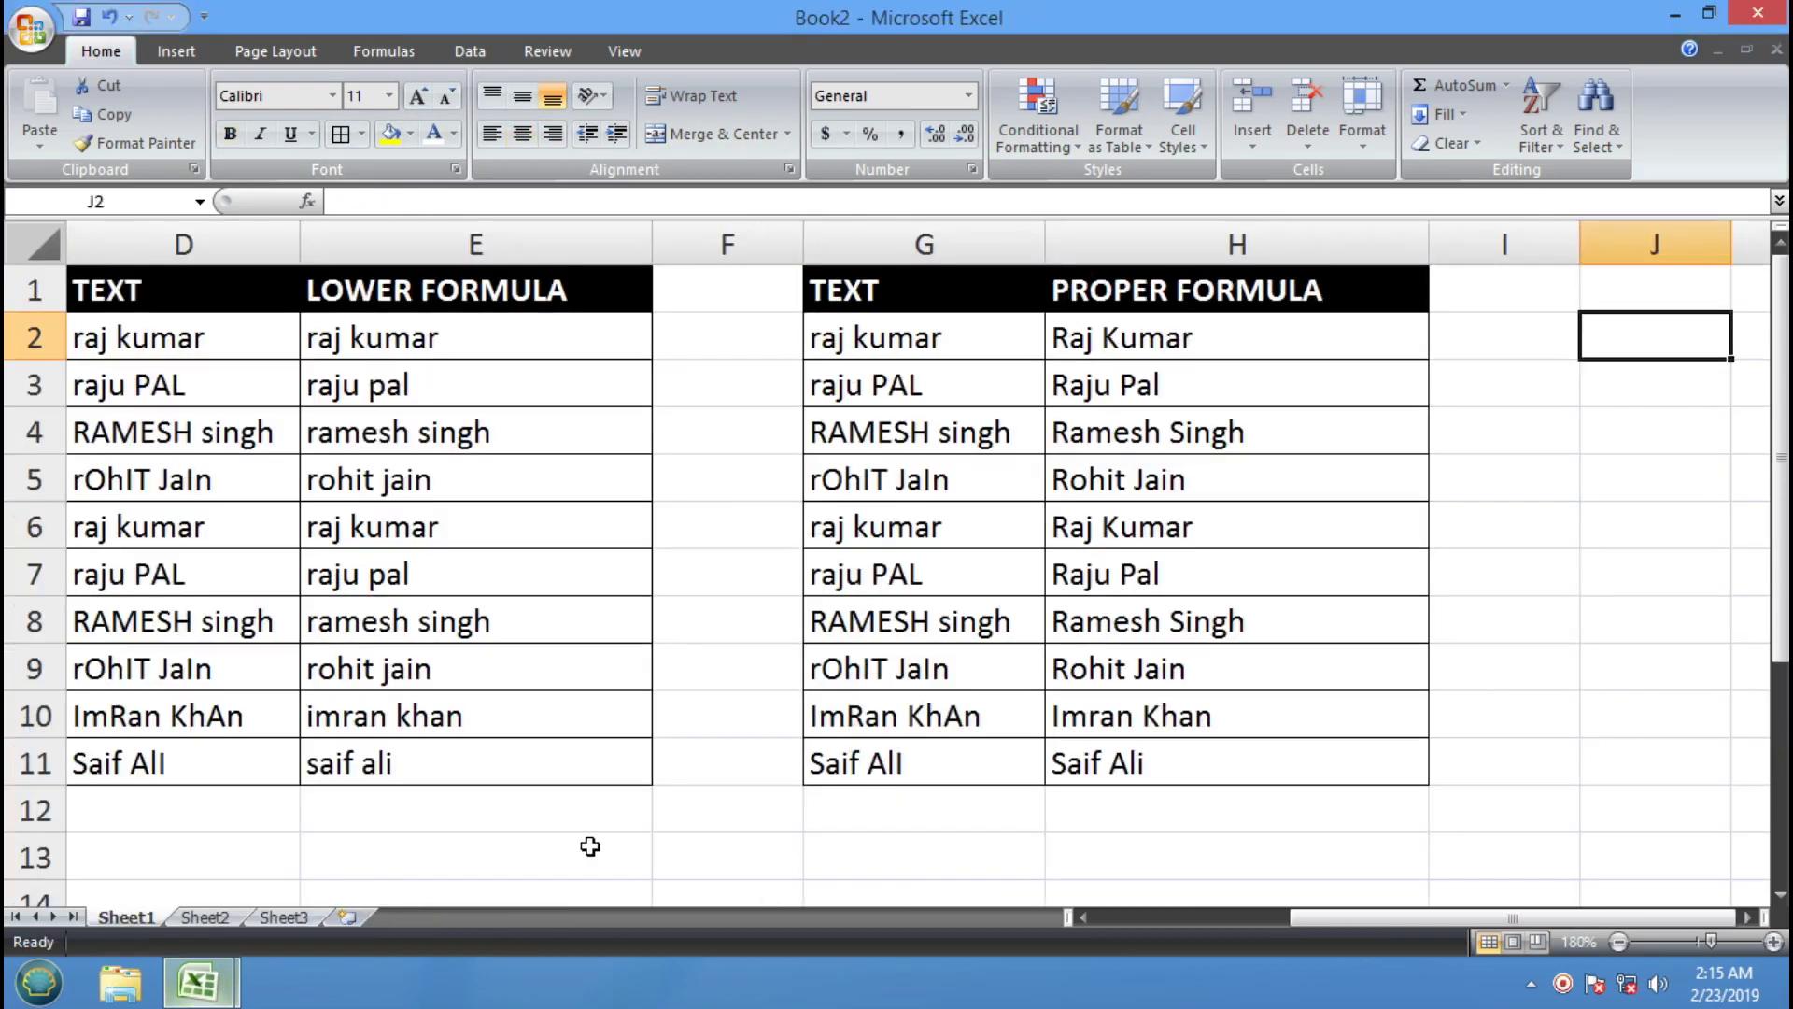
left_click(1413, 465)
Paste a copy of the G1:H11 table at J1 and widen columns J and K
left_click_drag(928, 281, 1214, 747)
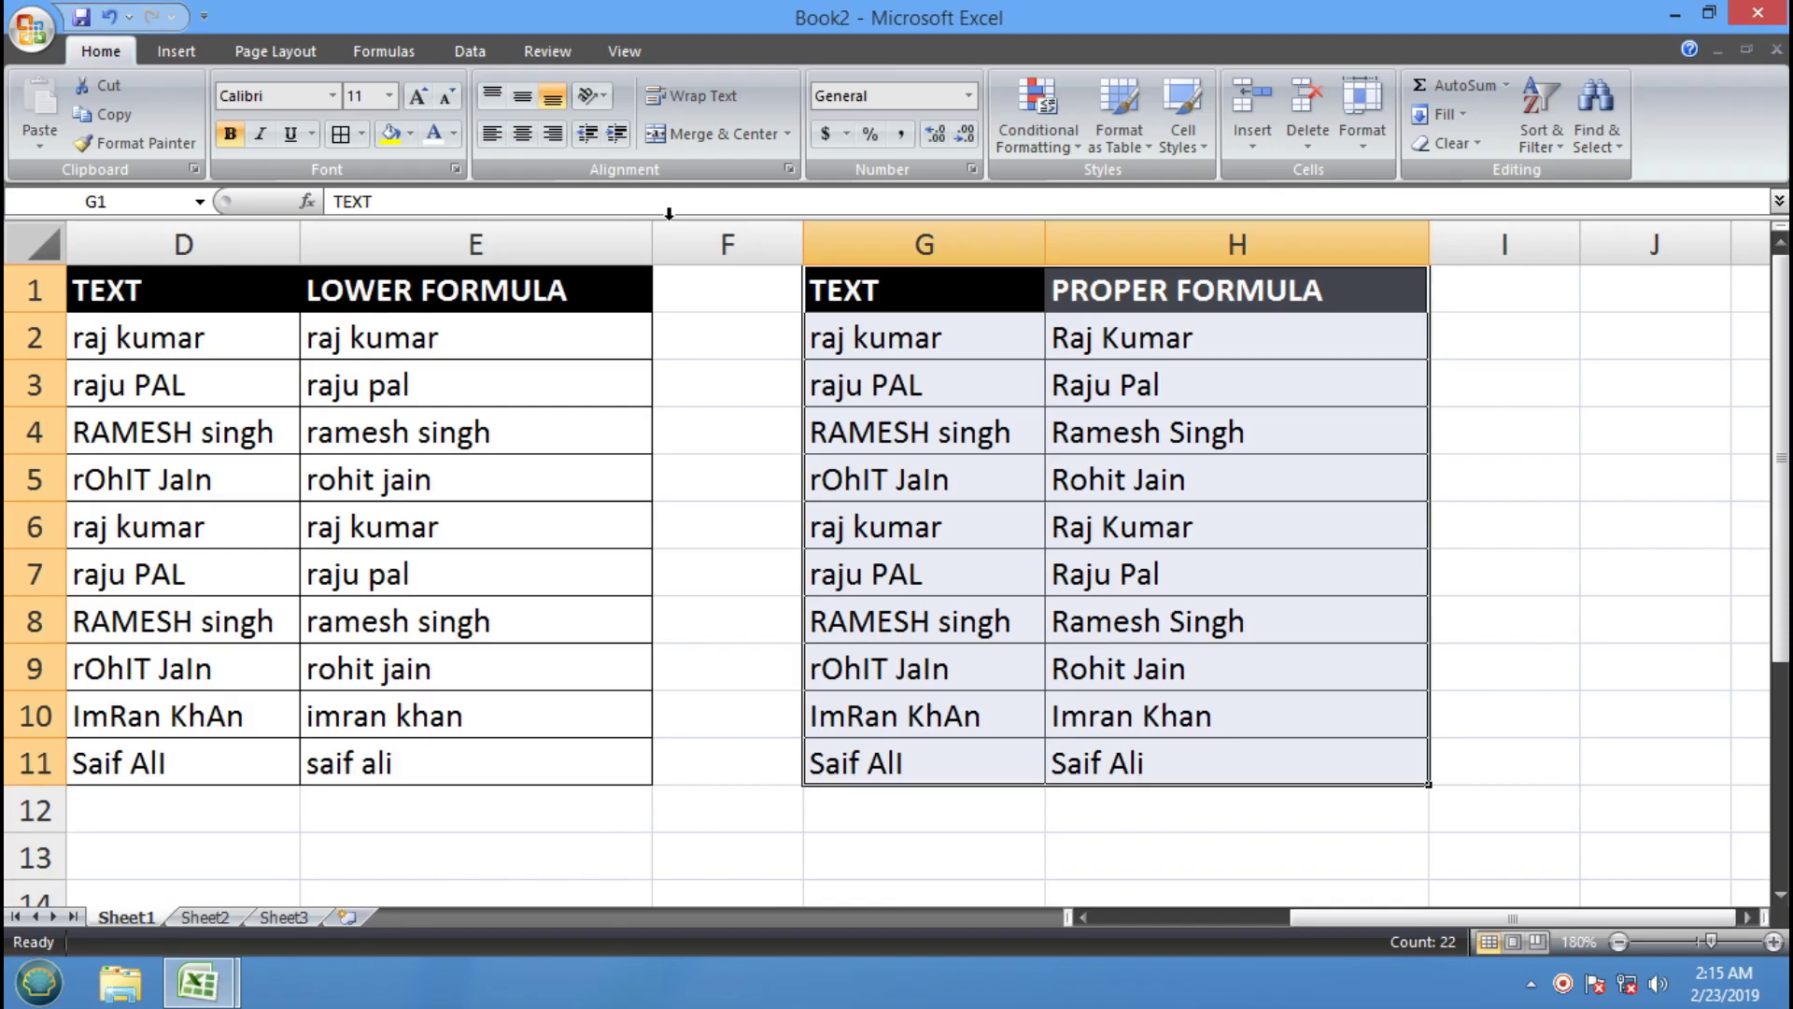
left_click(112, 114)
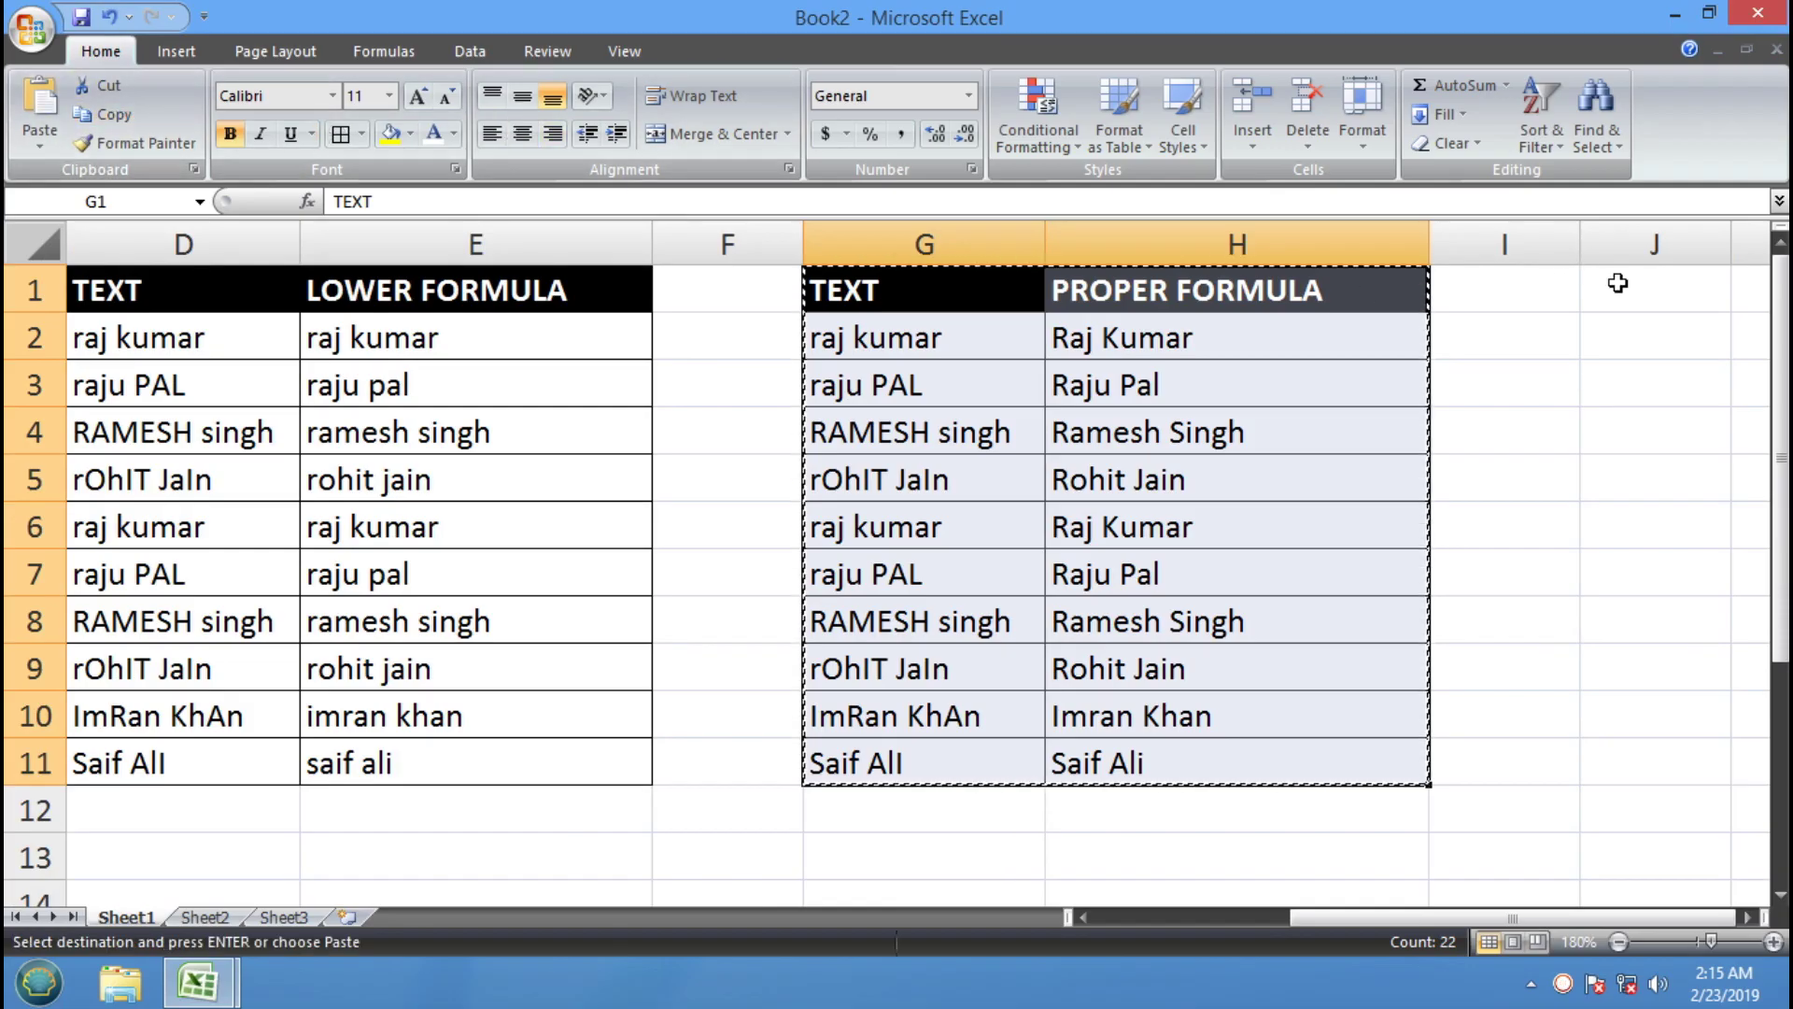
left_click(1613, 283)
left_click(45, 105)
left_click_drag(1322, 919, 1545, 939)
left_click_drag(1497, 244, 1606, 243)
left_click_drag(1747, 918, 1751, 920)
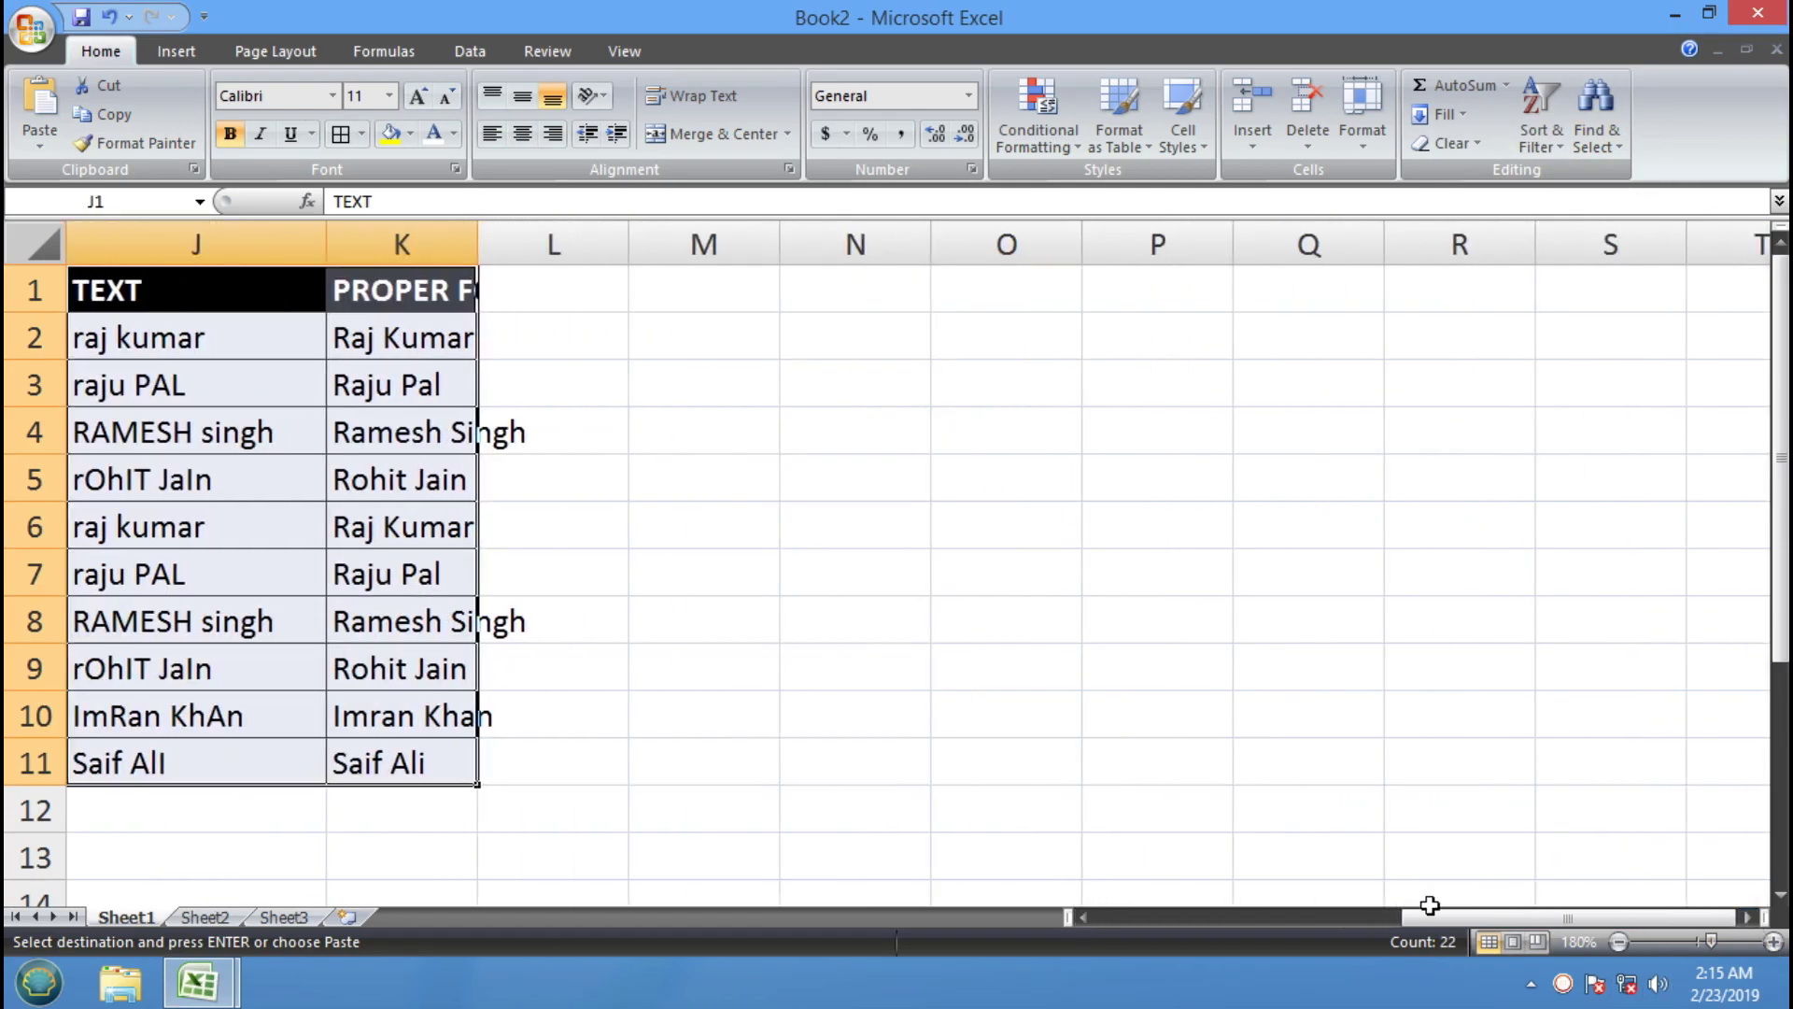
left_click(1083, 918)
left_click(1083, 917)
left_click(1111, 374)
left_click_drag(1011, 240, 1309, 260)
left_click(1037, 475)
Rename the K1 header to TRIM FORMULA
left_click(975, 286)
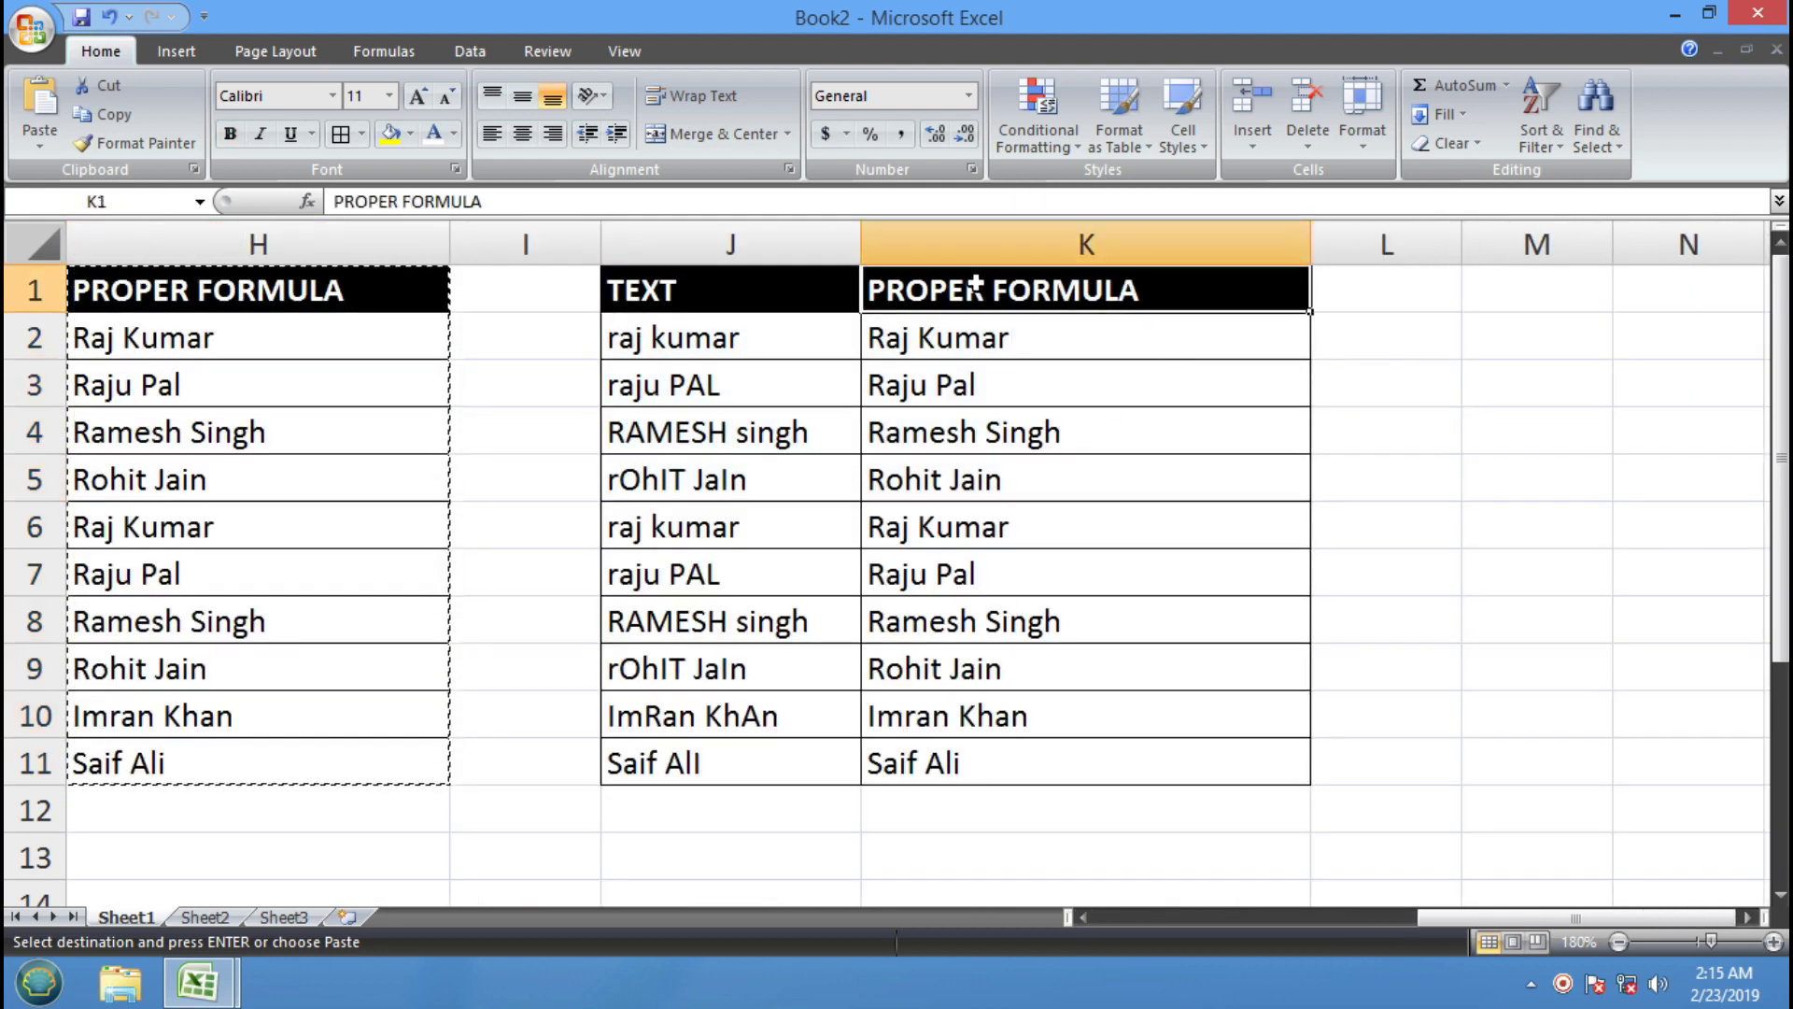
double_click(975, 286)
type("TRIM")
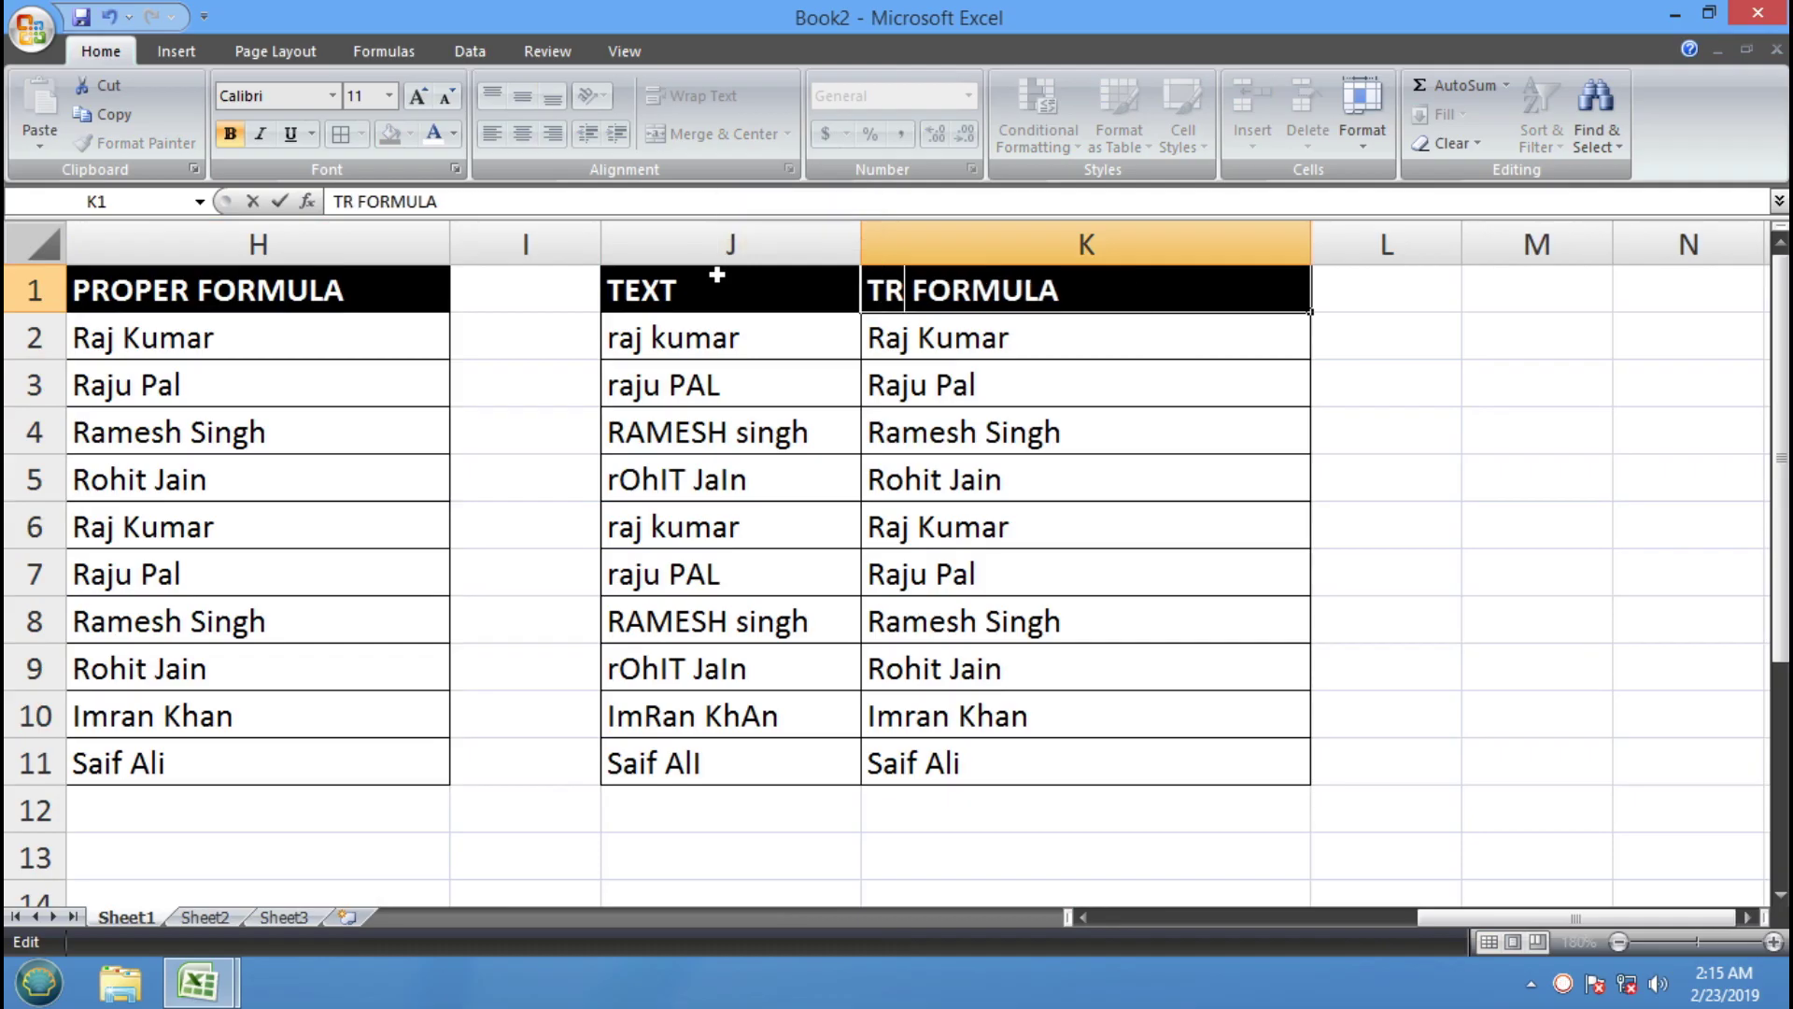
key("Return")
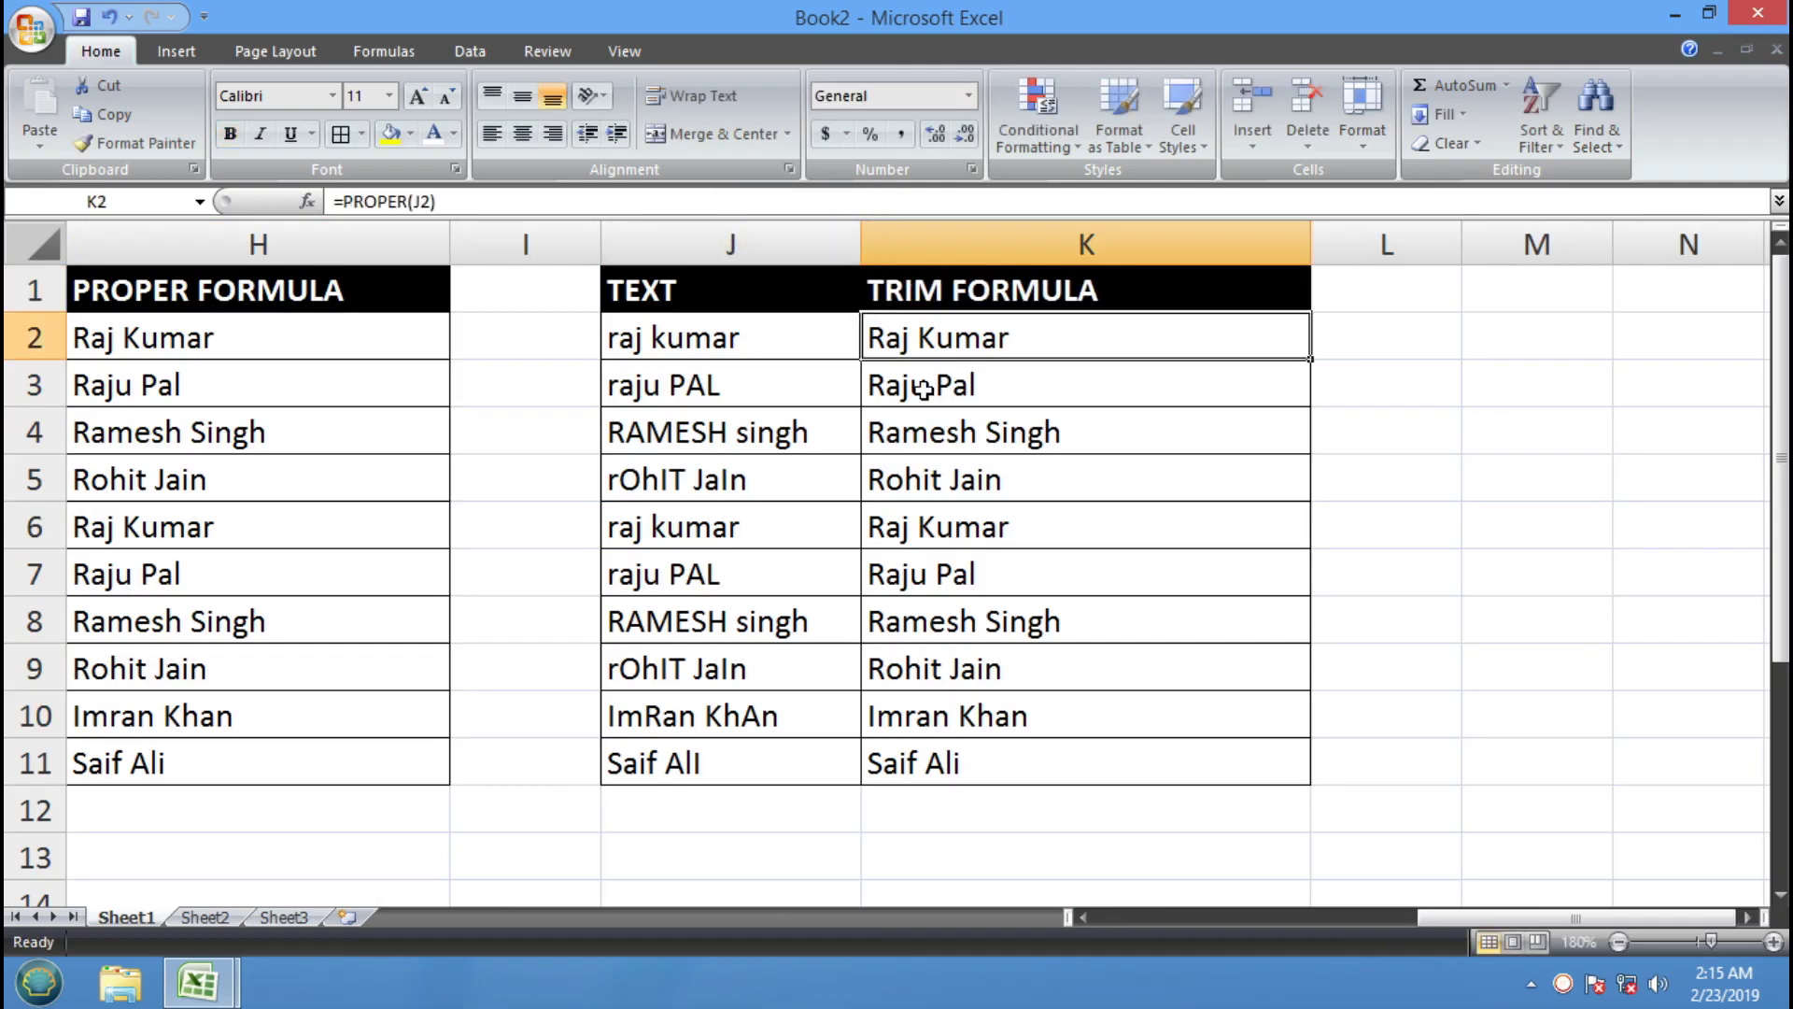
left_click_drag(964, 344, 926, 756)
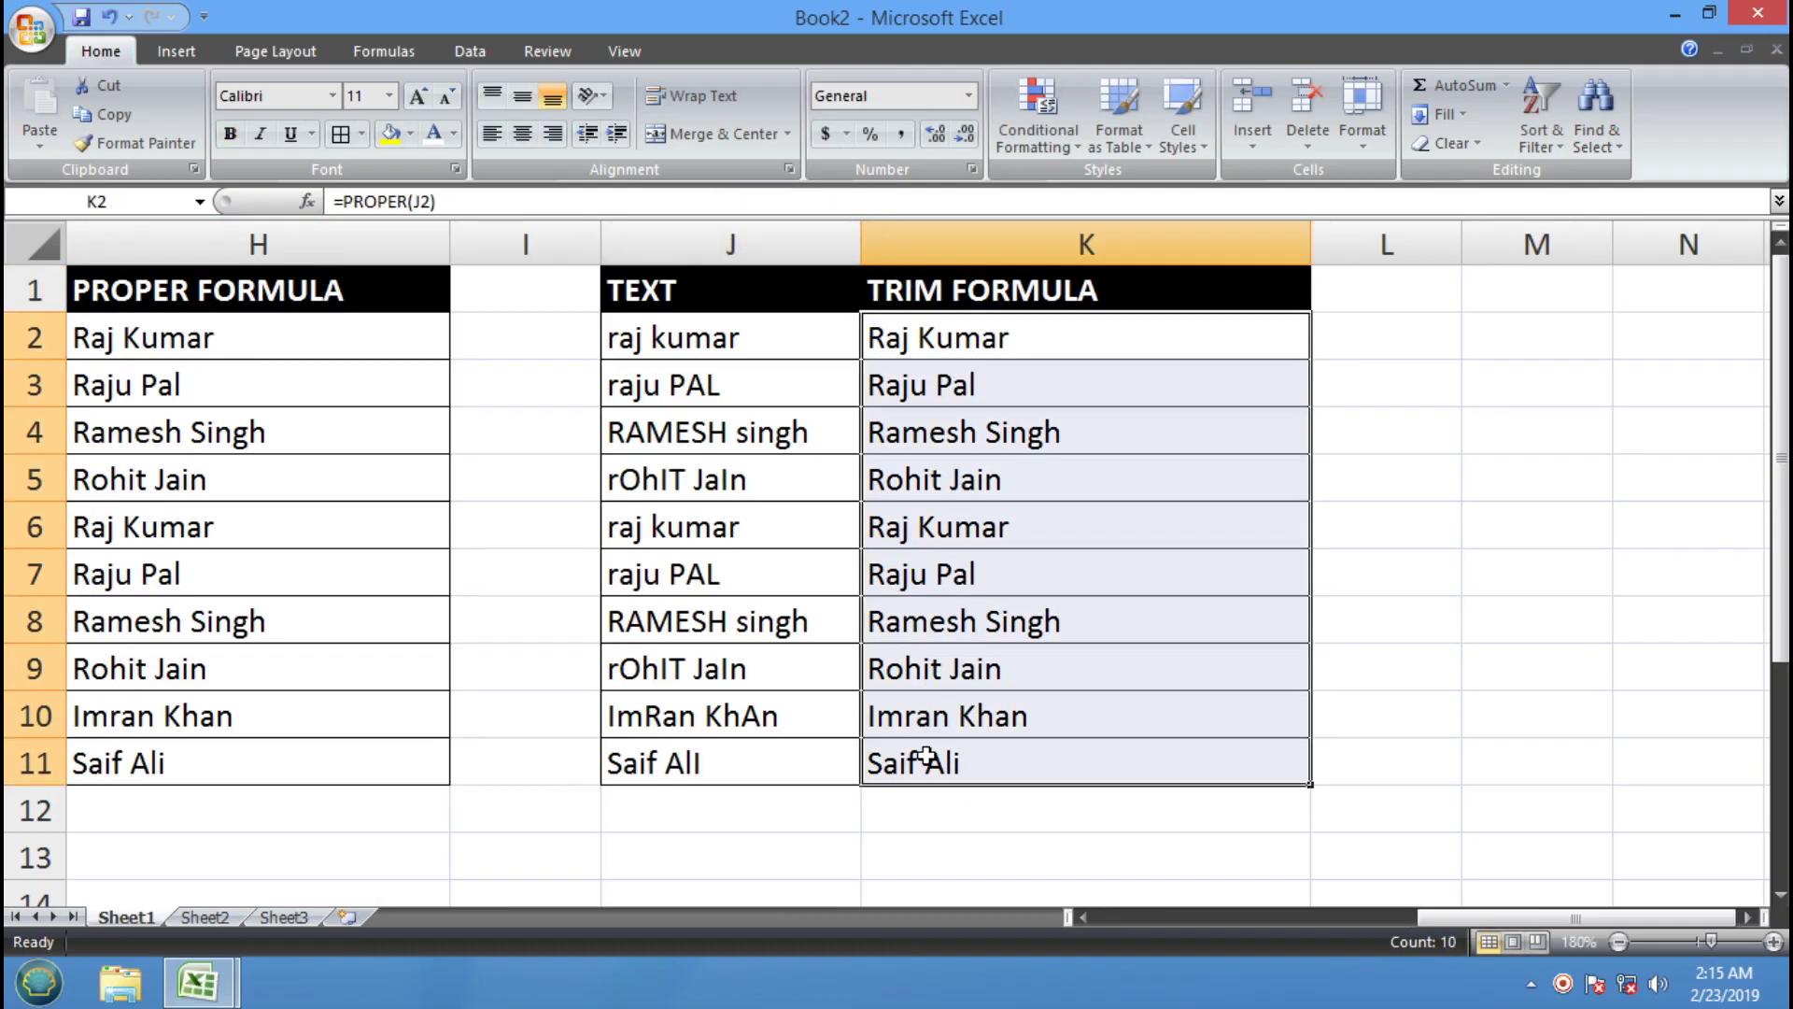
key("Delete")
left_click_drag(932, 492, 941, 513)
left_click(696, 336)
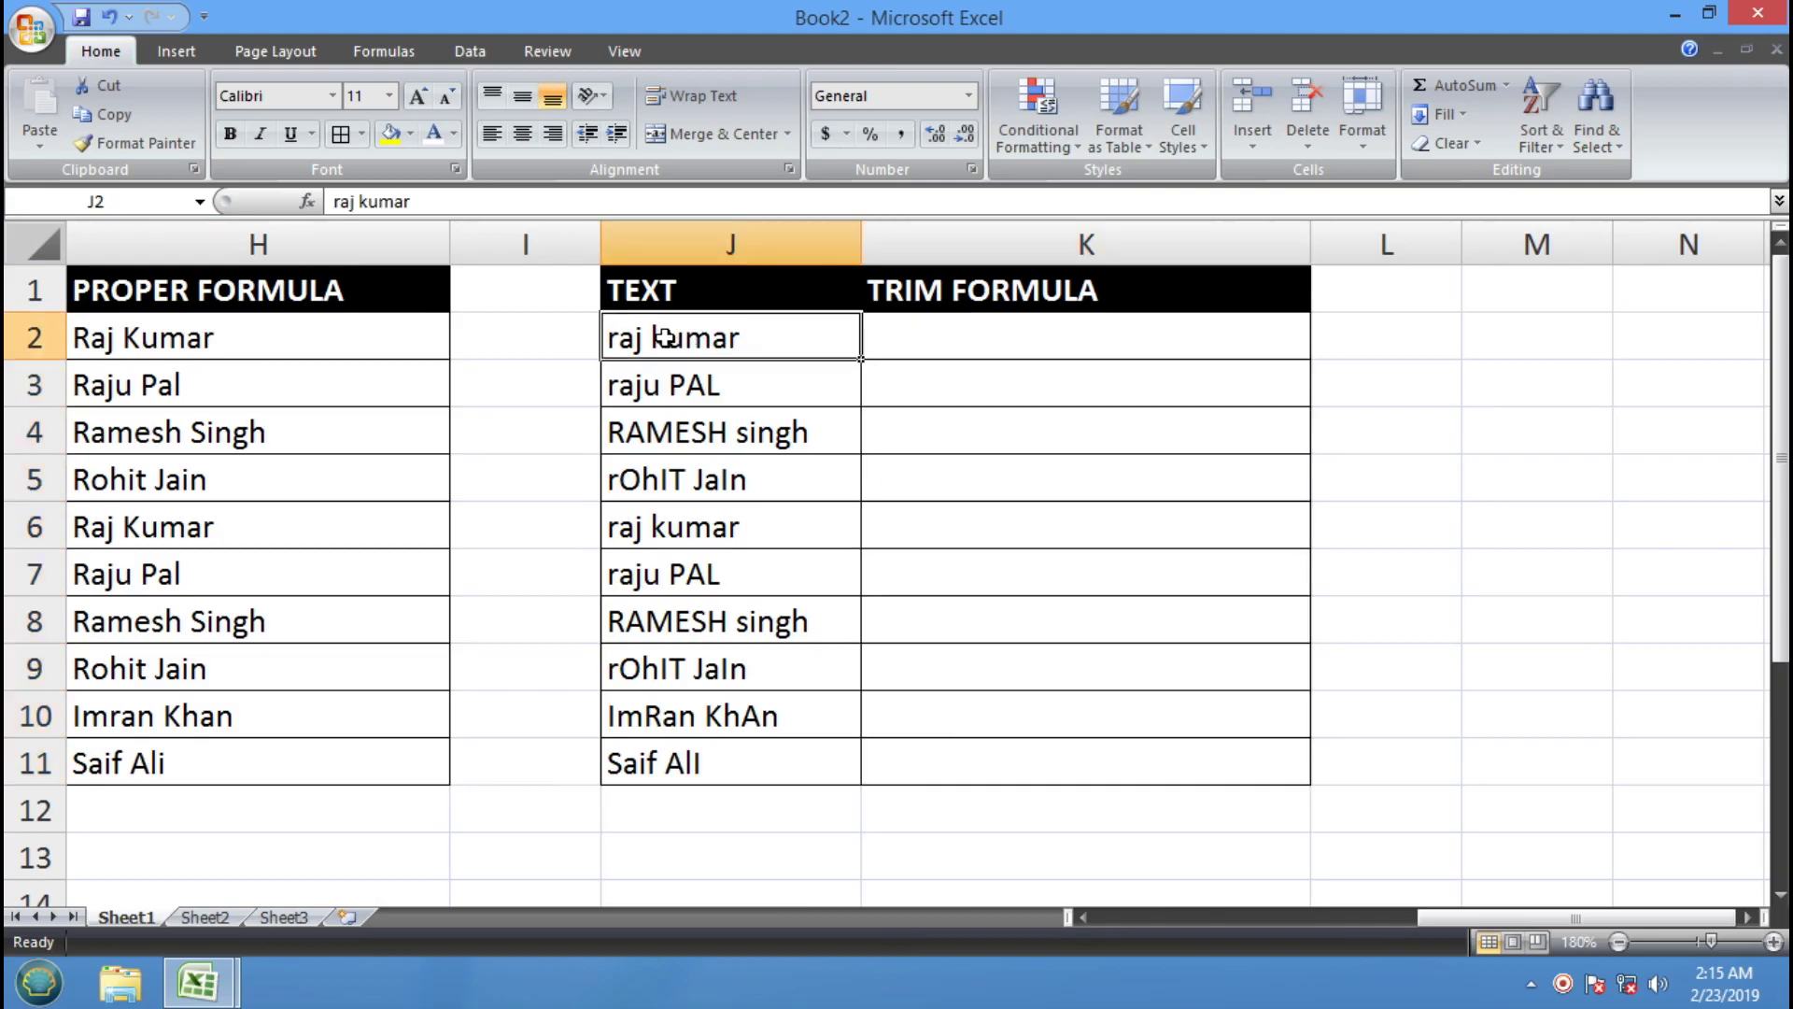
double_click(669, 338)
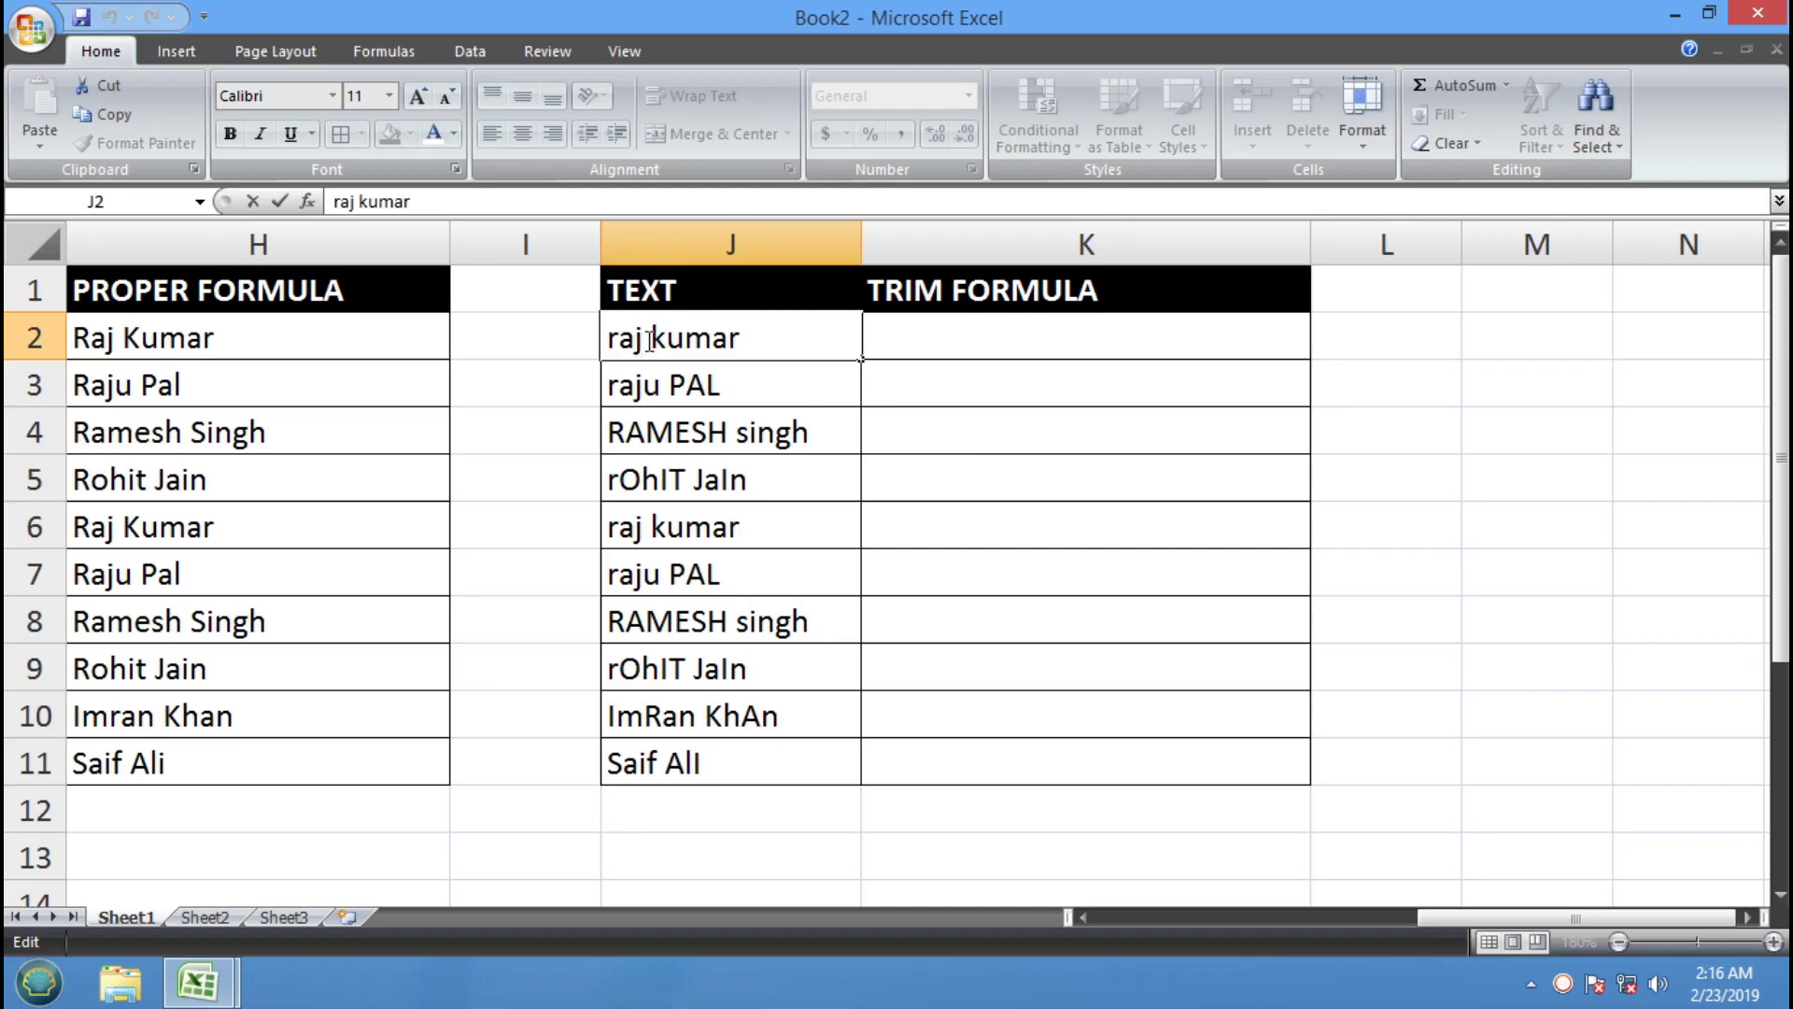
Insert extra spaces between first and last names in J2:J11 and widen column J
key("Return")
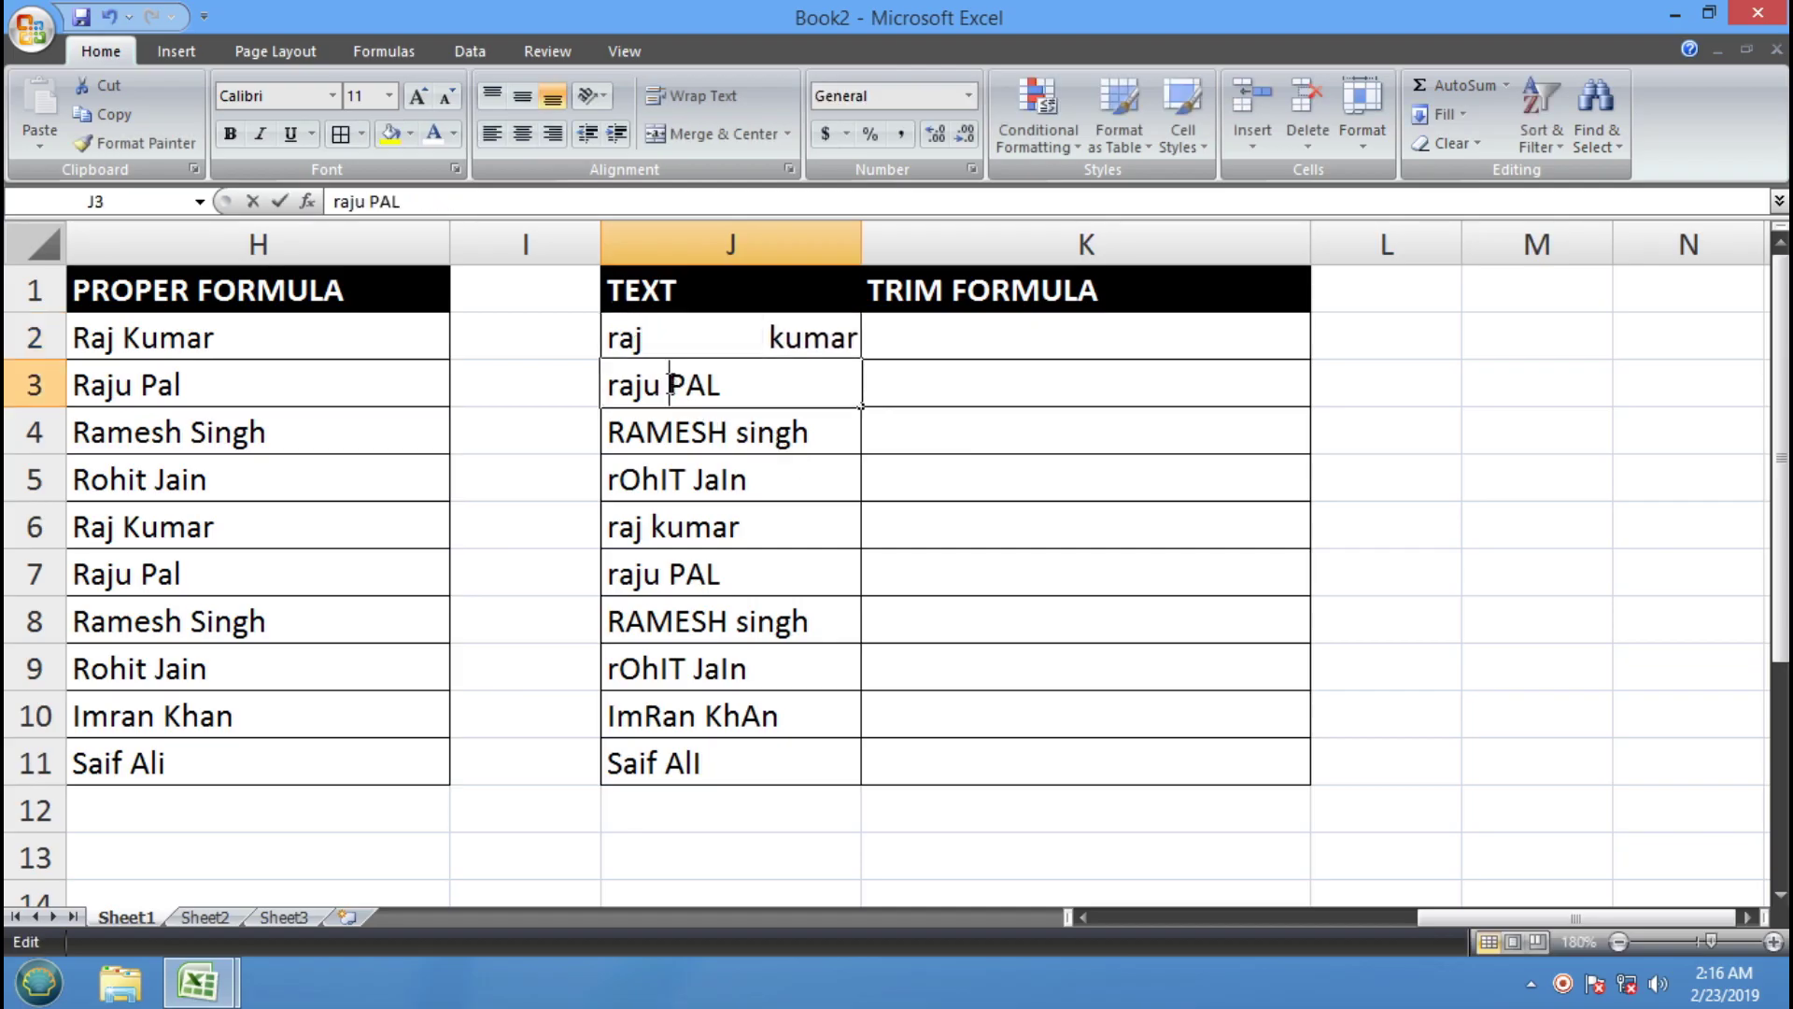
double_click(738, 433)
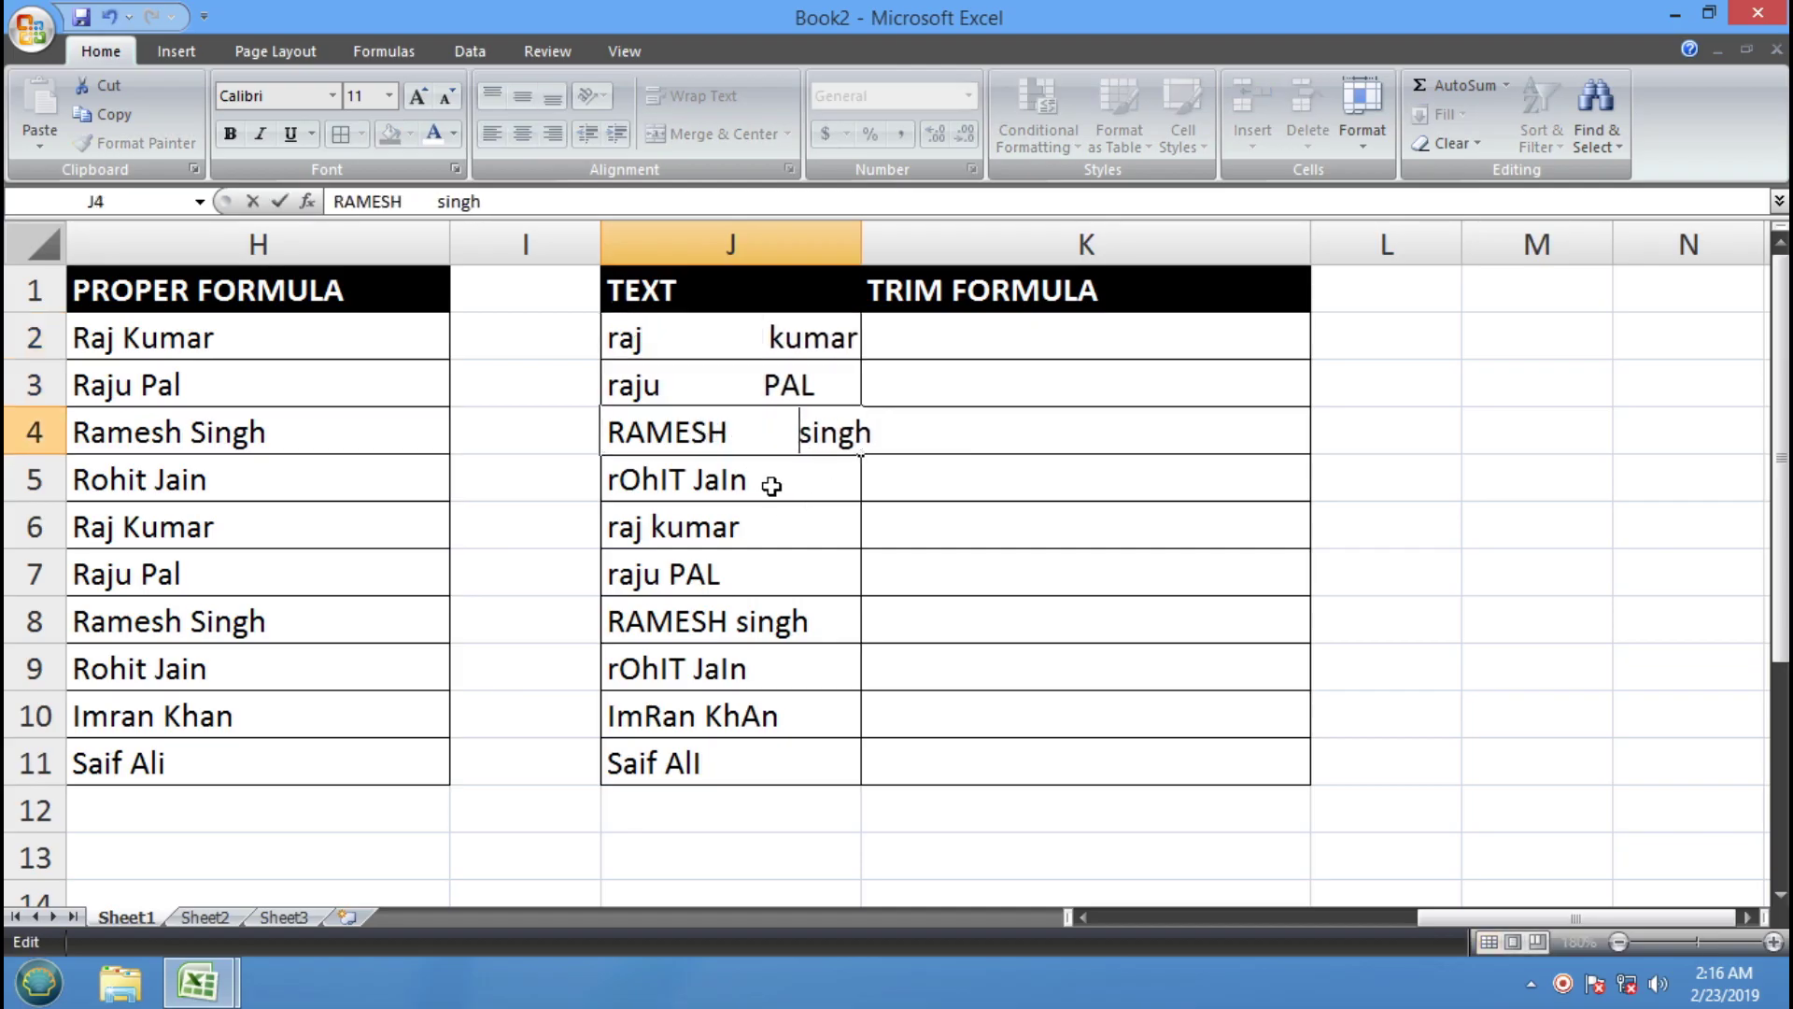
double_click(693, 474)
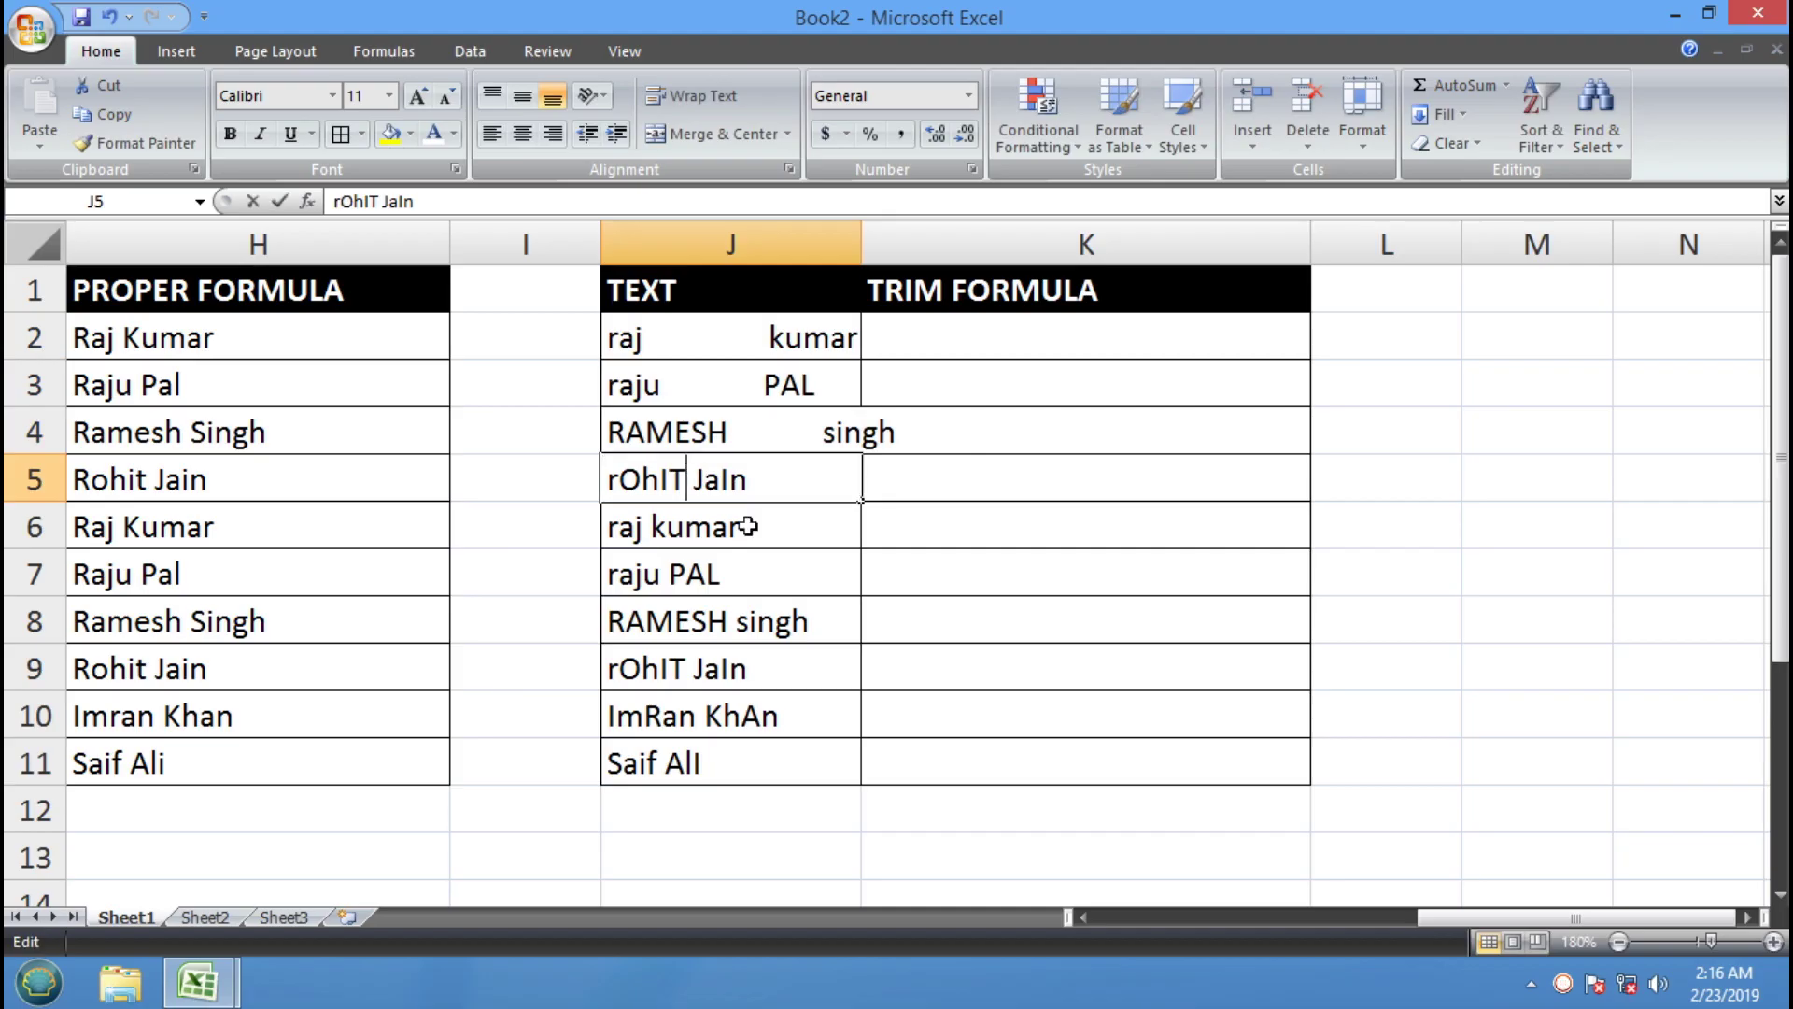
double_click(663, 528)
double_click(660, 573)
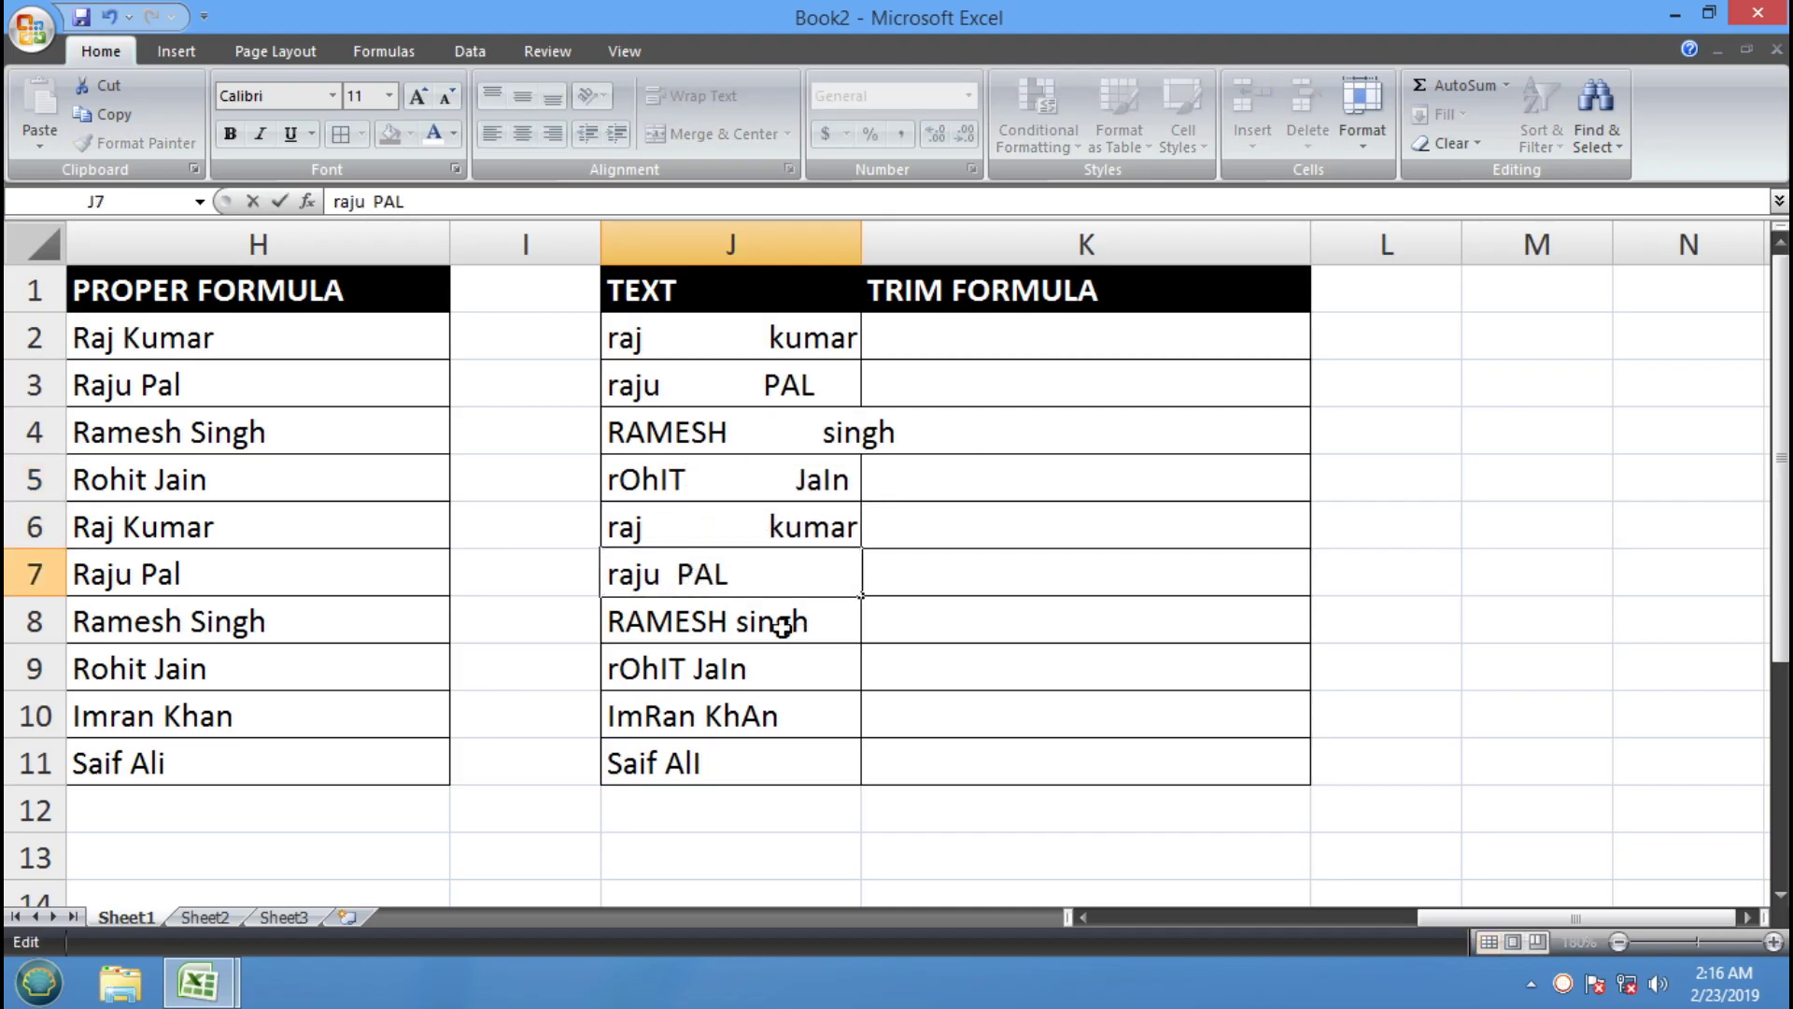
double_click(732, 621)
left_click(693, 666)
double_click(693, 666)
double_click(725, 716)
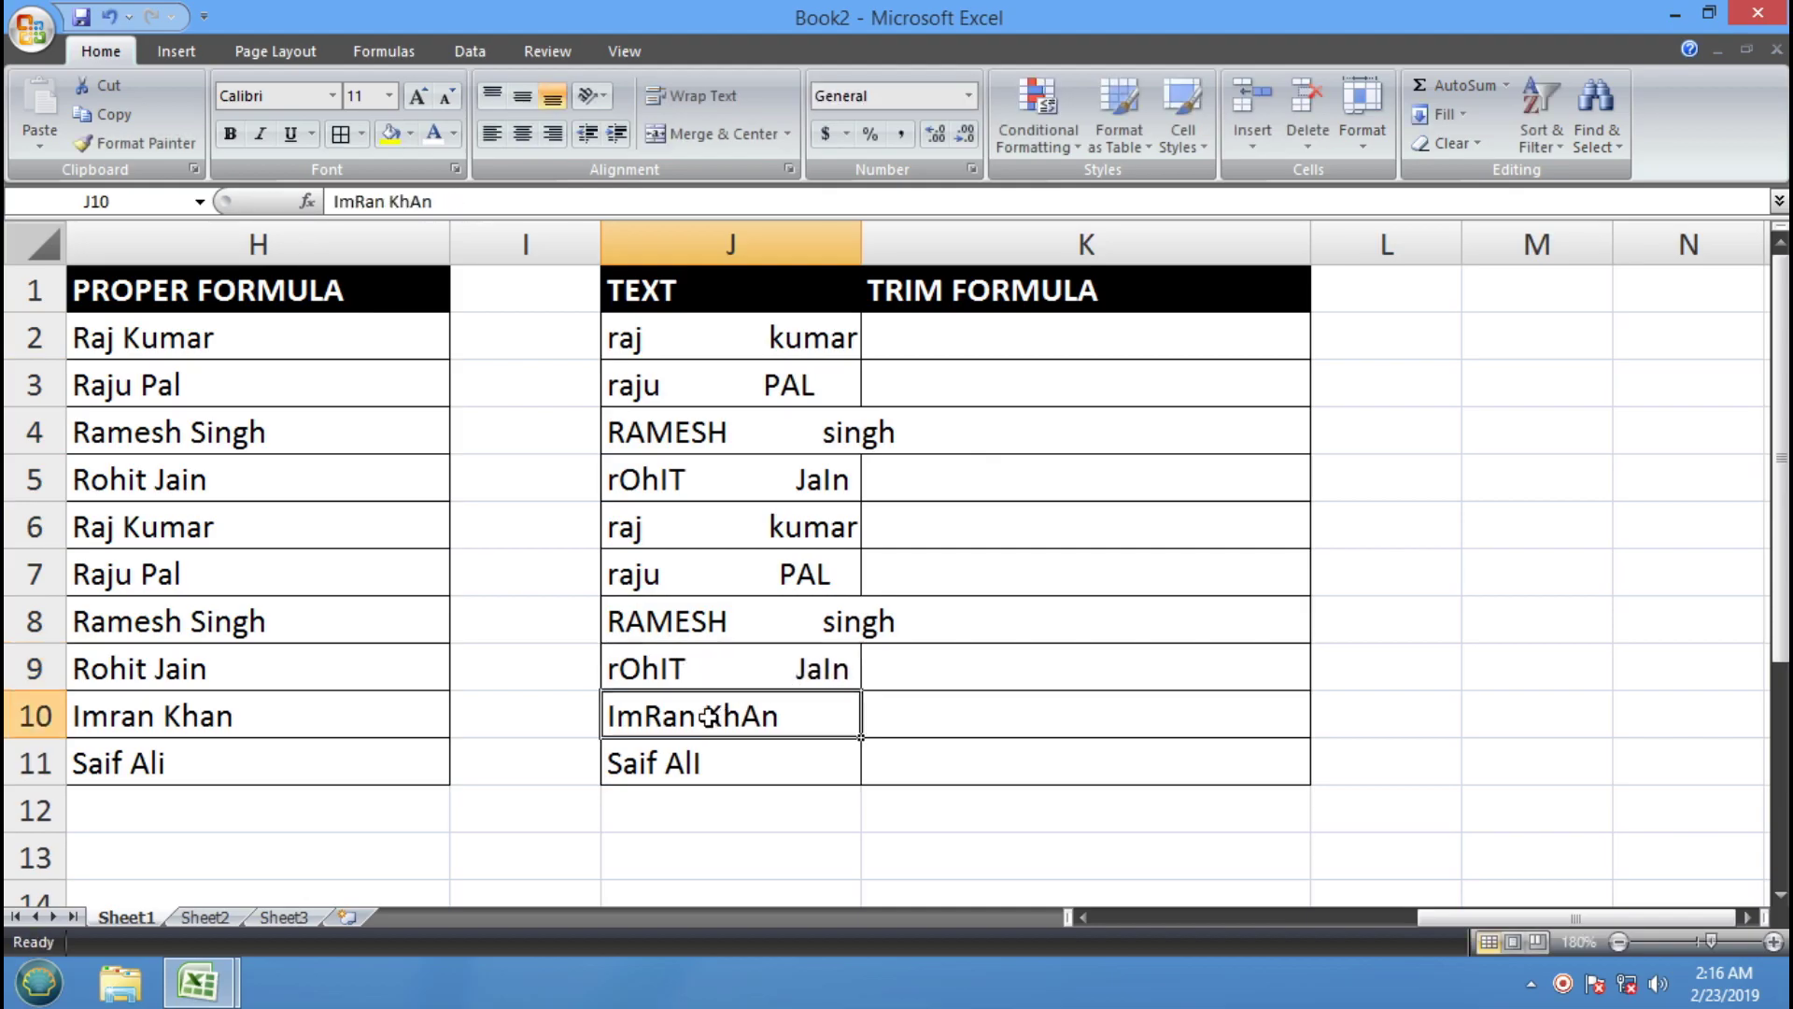
double_click(671, 761)
left_click(1081, 625)
left_click_drag(865, 236, 964, 236)
left_click(967, 504)
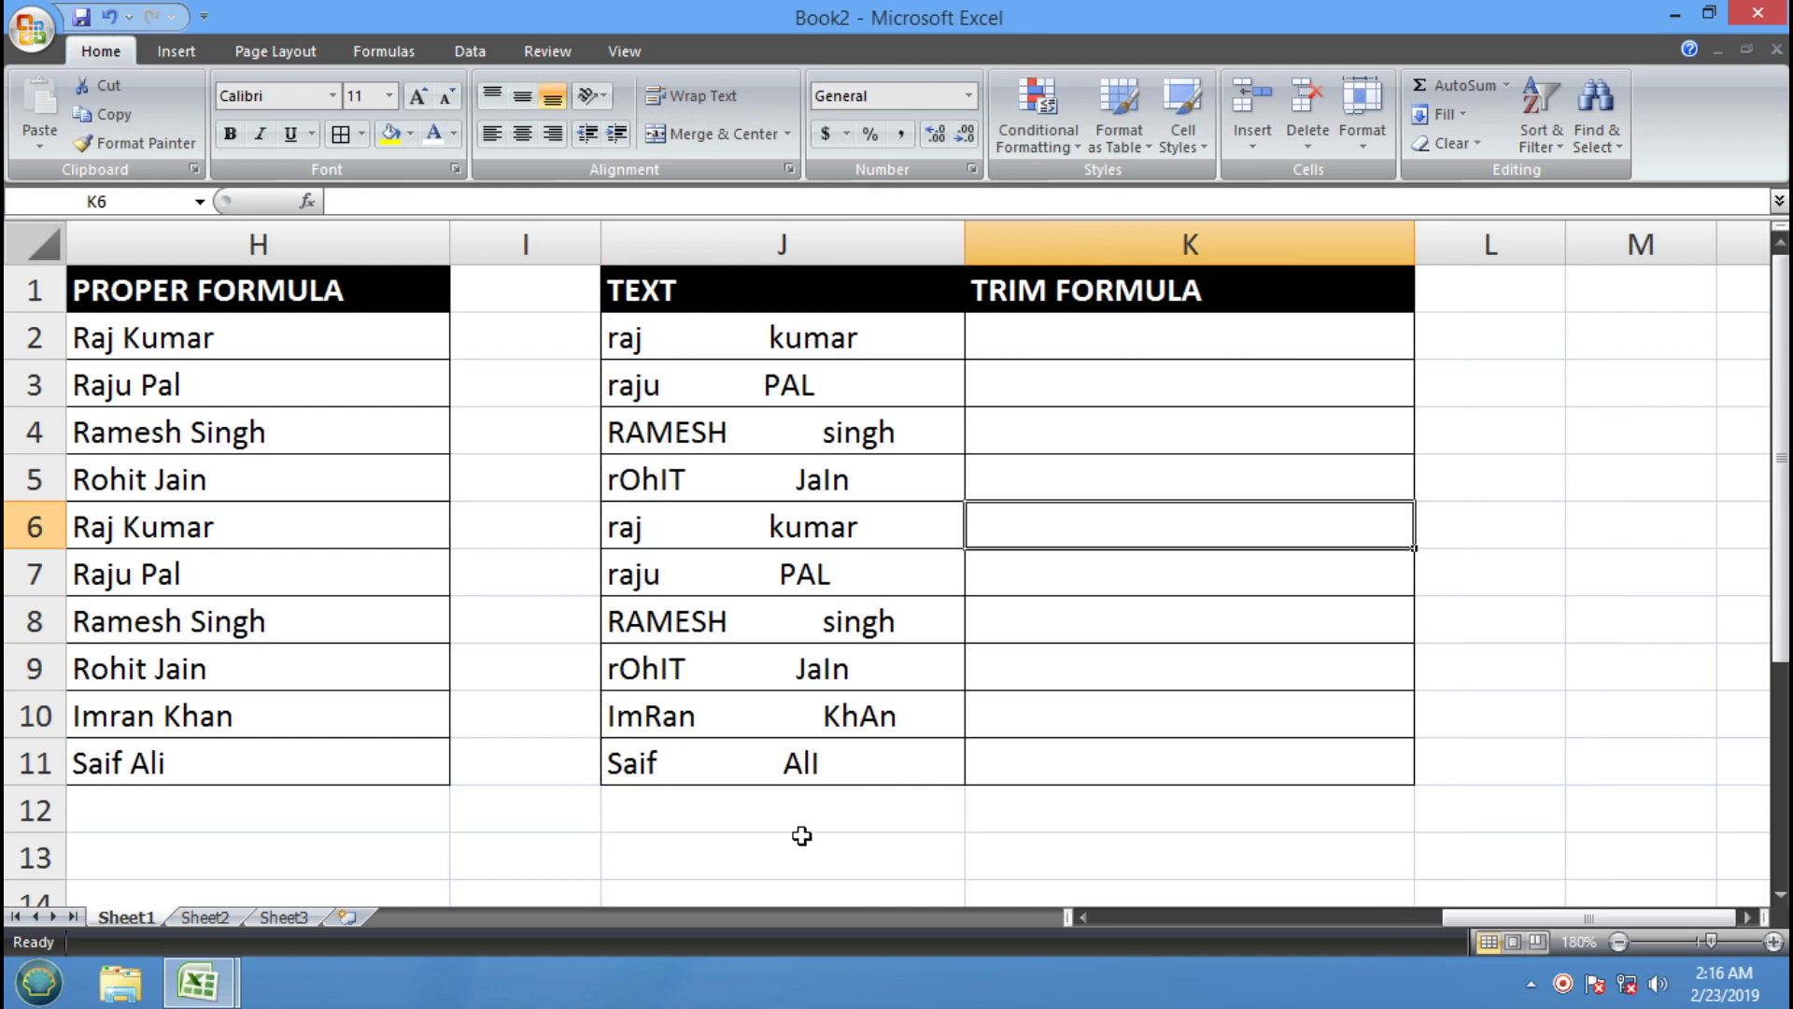
Check the spaced-out names in column J, ending on cell K2
left_click(698, 322)
left_click(731, 364)
left_click(748, 450)
left_click(748, 493)
left_click(743, 568)
left_click(740, 665)
left_click(734, 724)
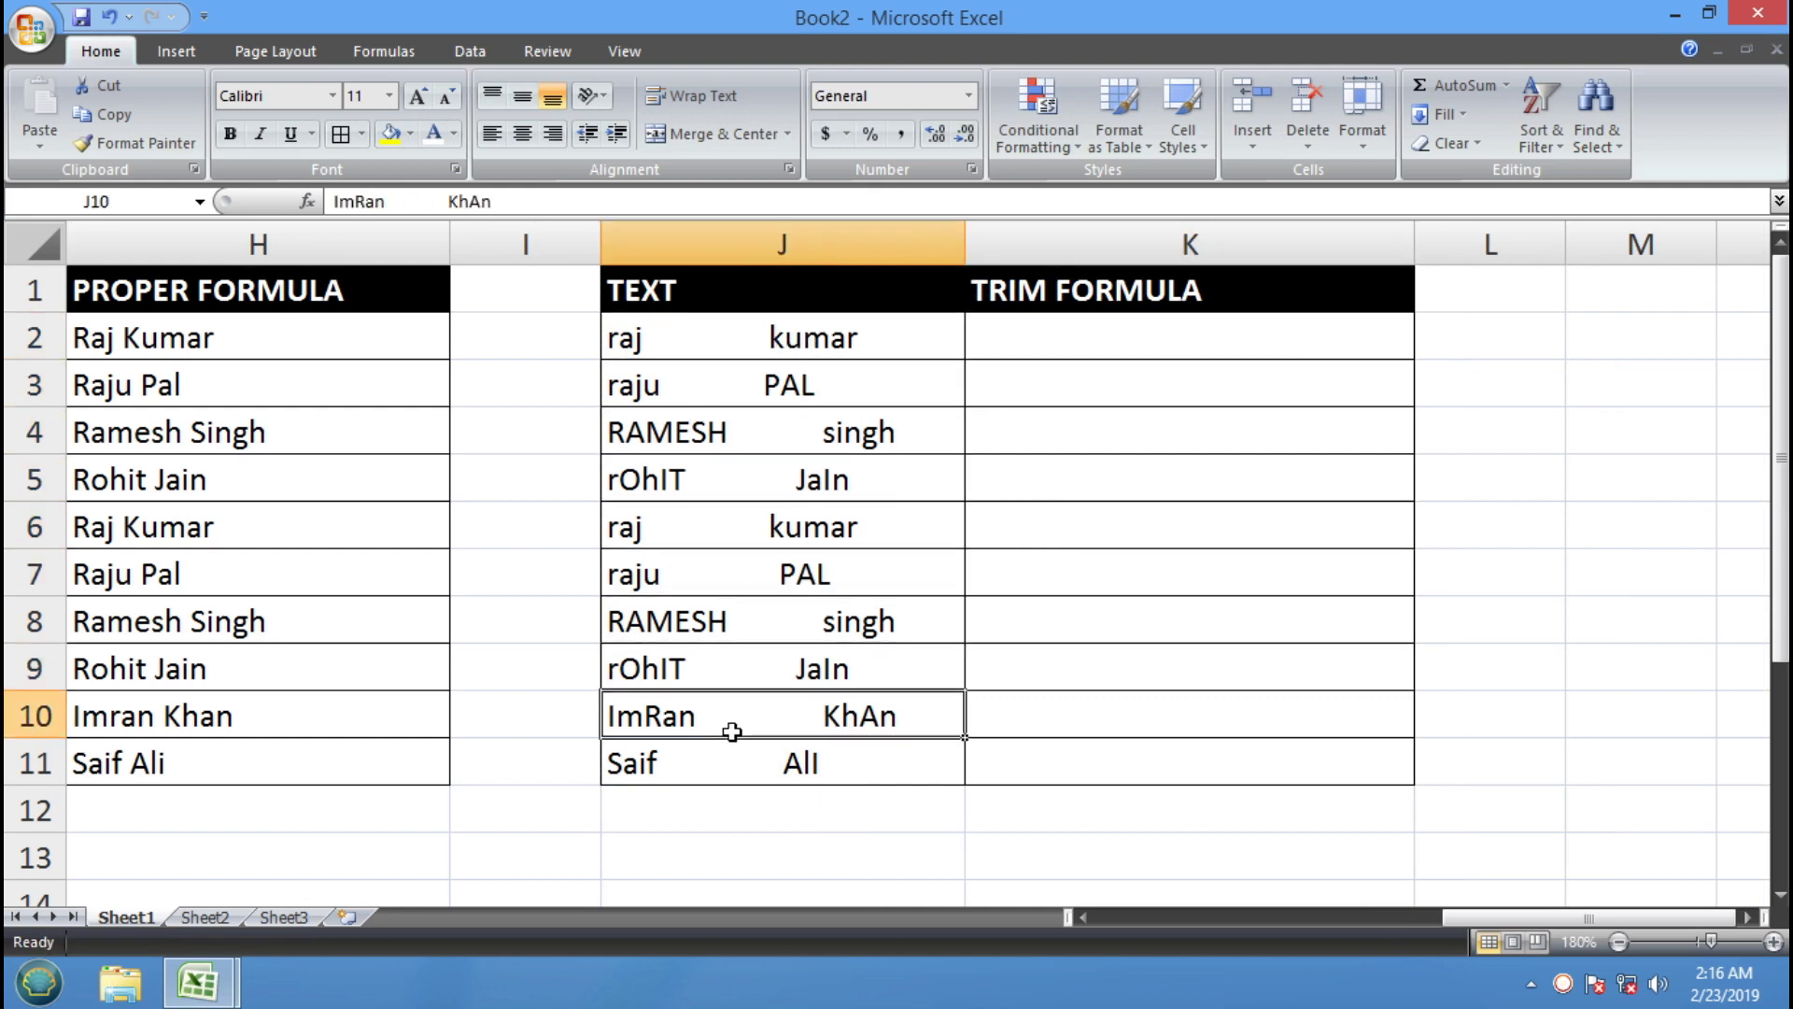
left_click(775, 628)
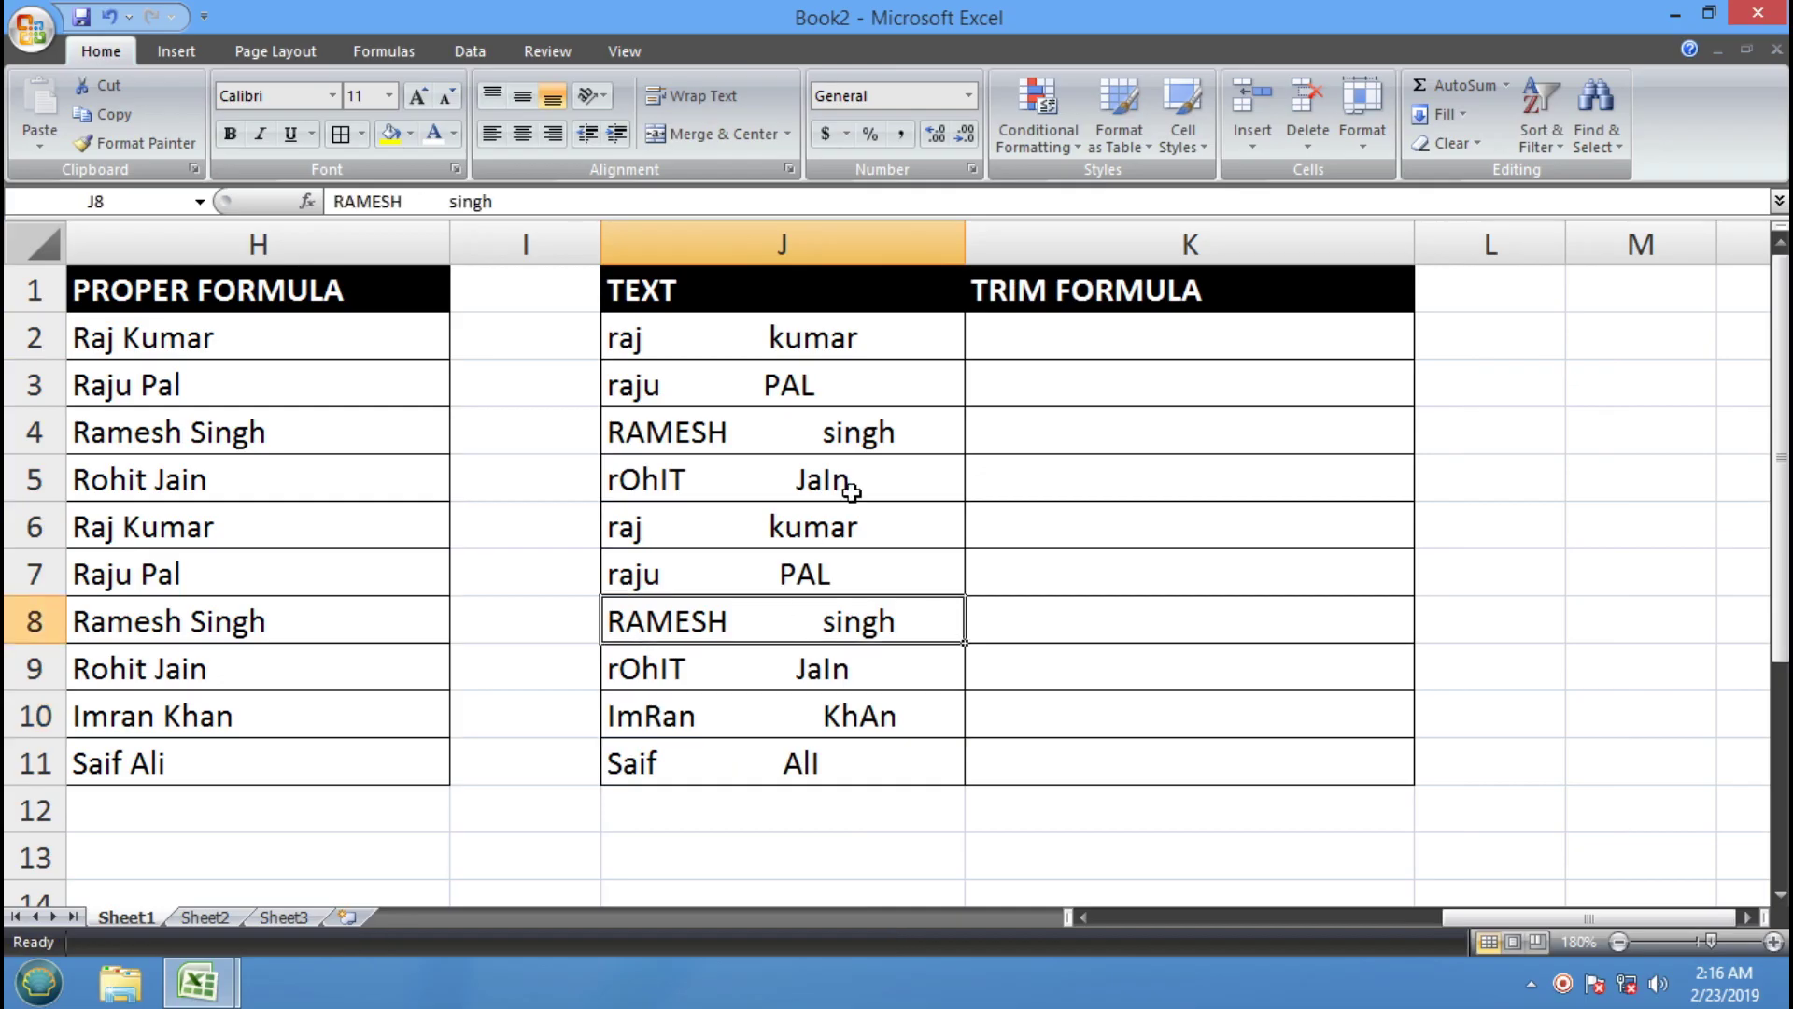
left_click(1030, 347)
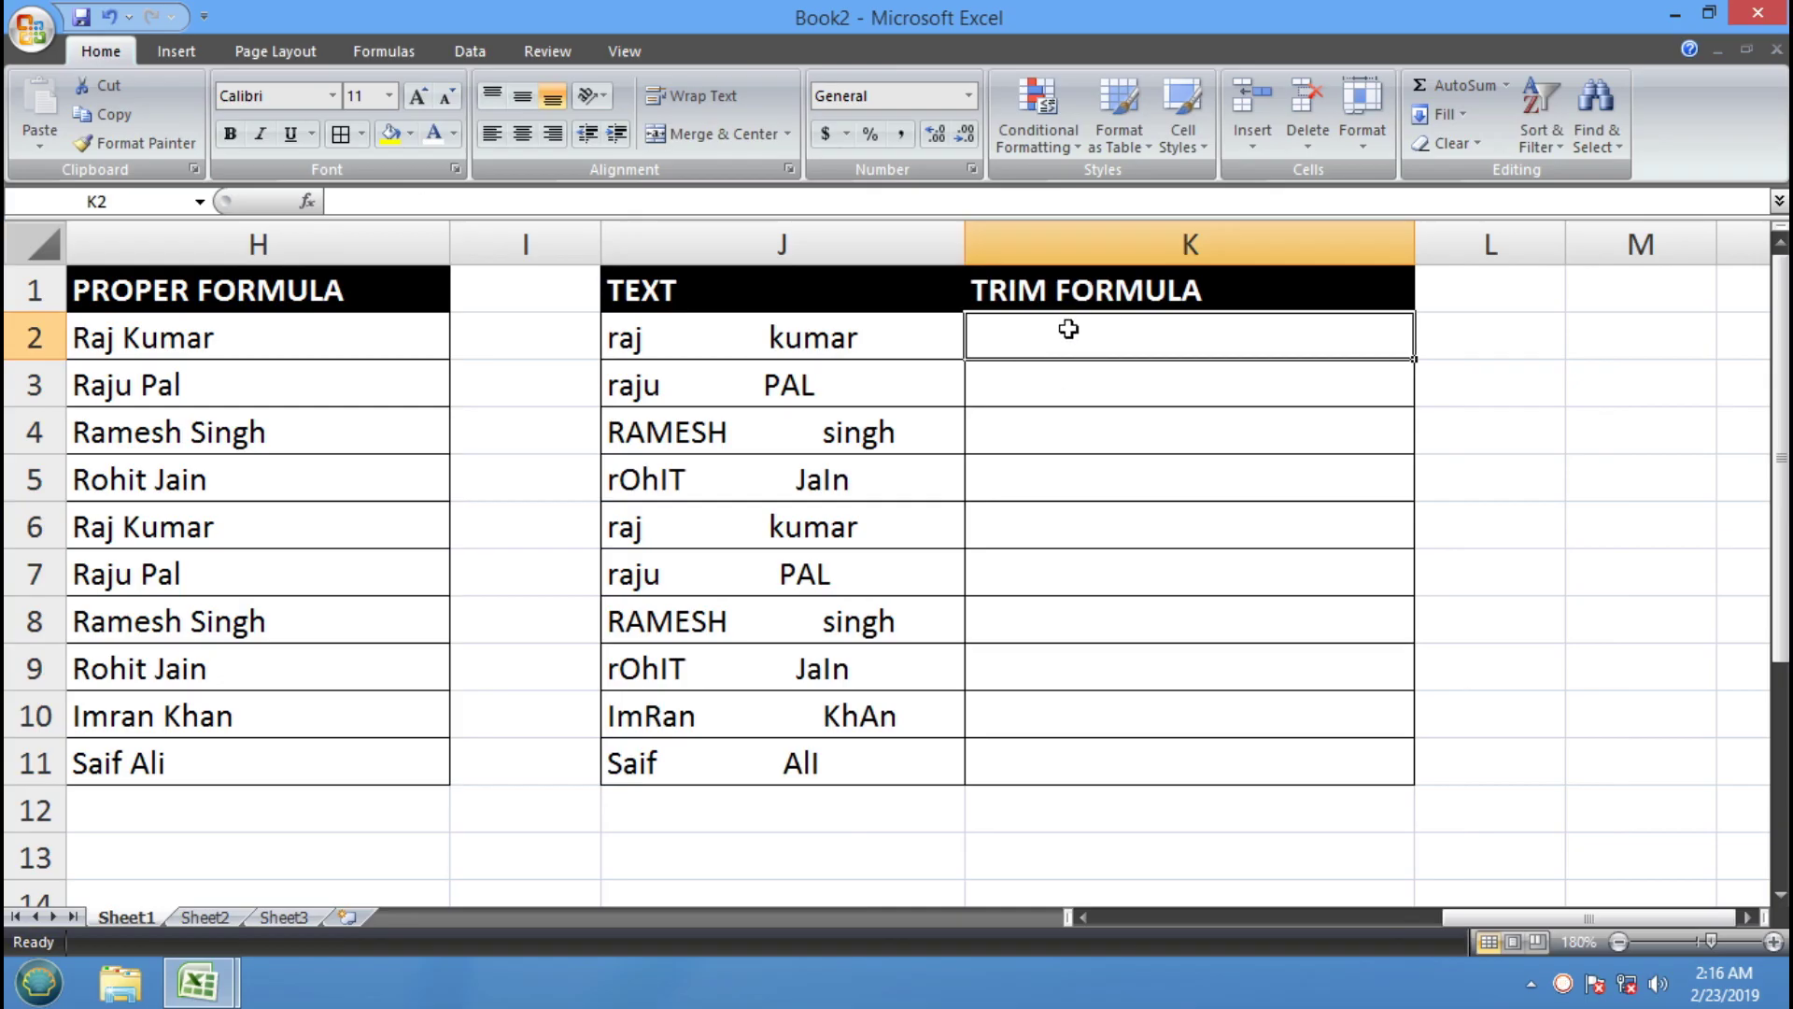
Enter =TRIM(J2) in K2, fill it down to K11, then switch to the training workbook
type("=TR")
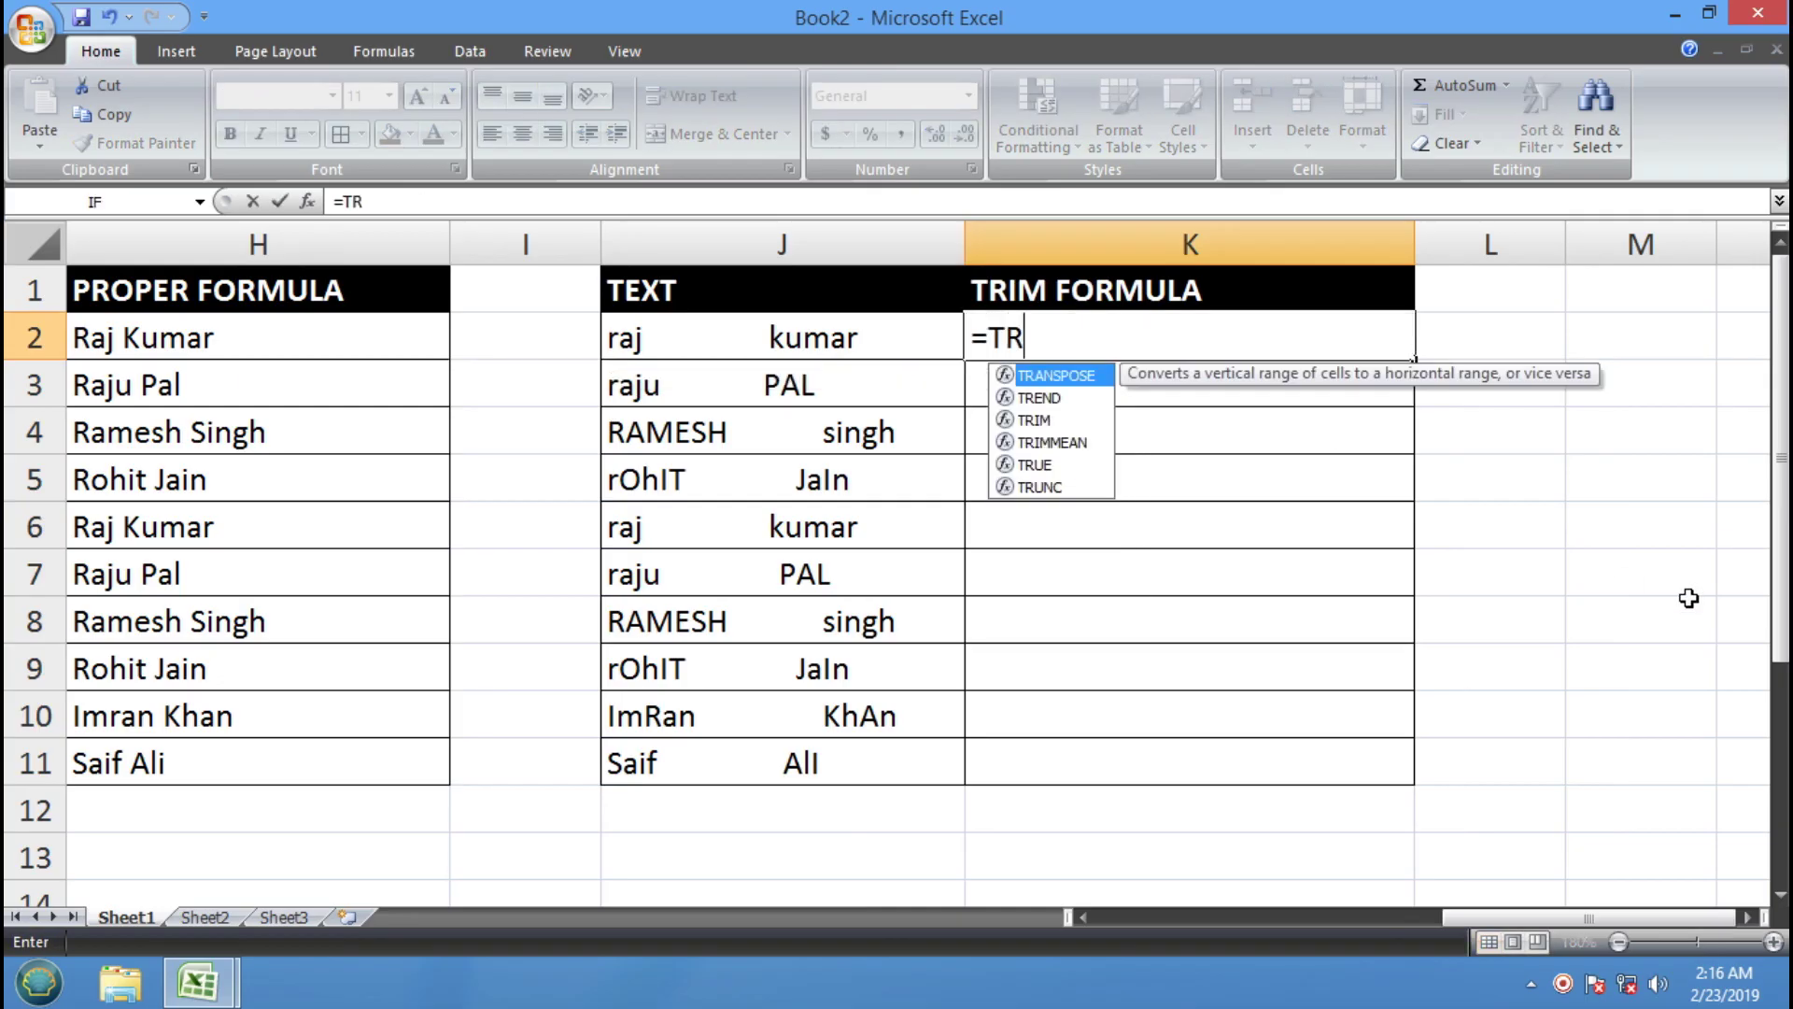
type("IM(")
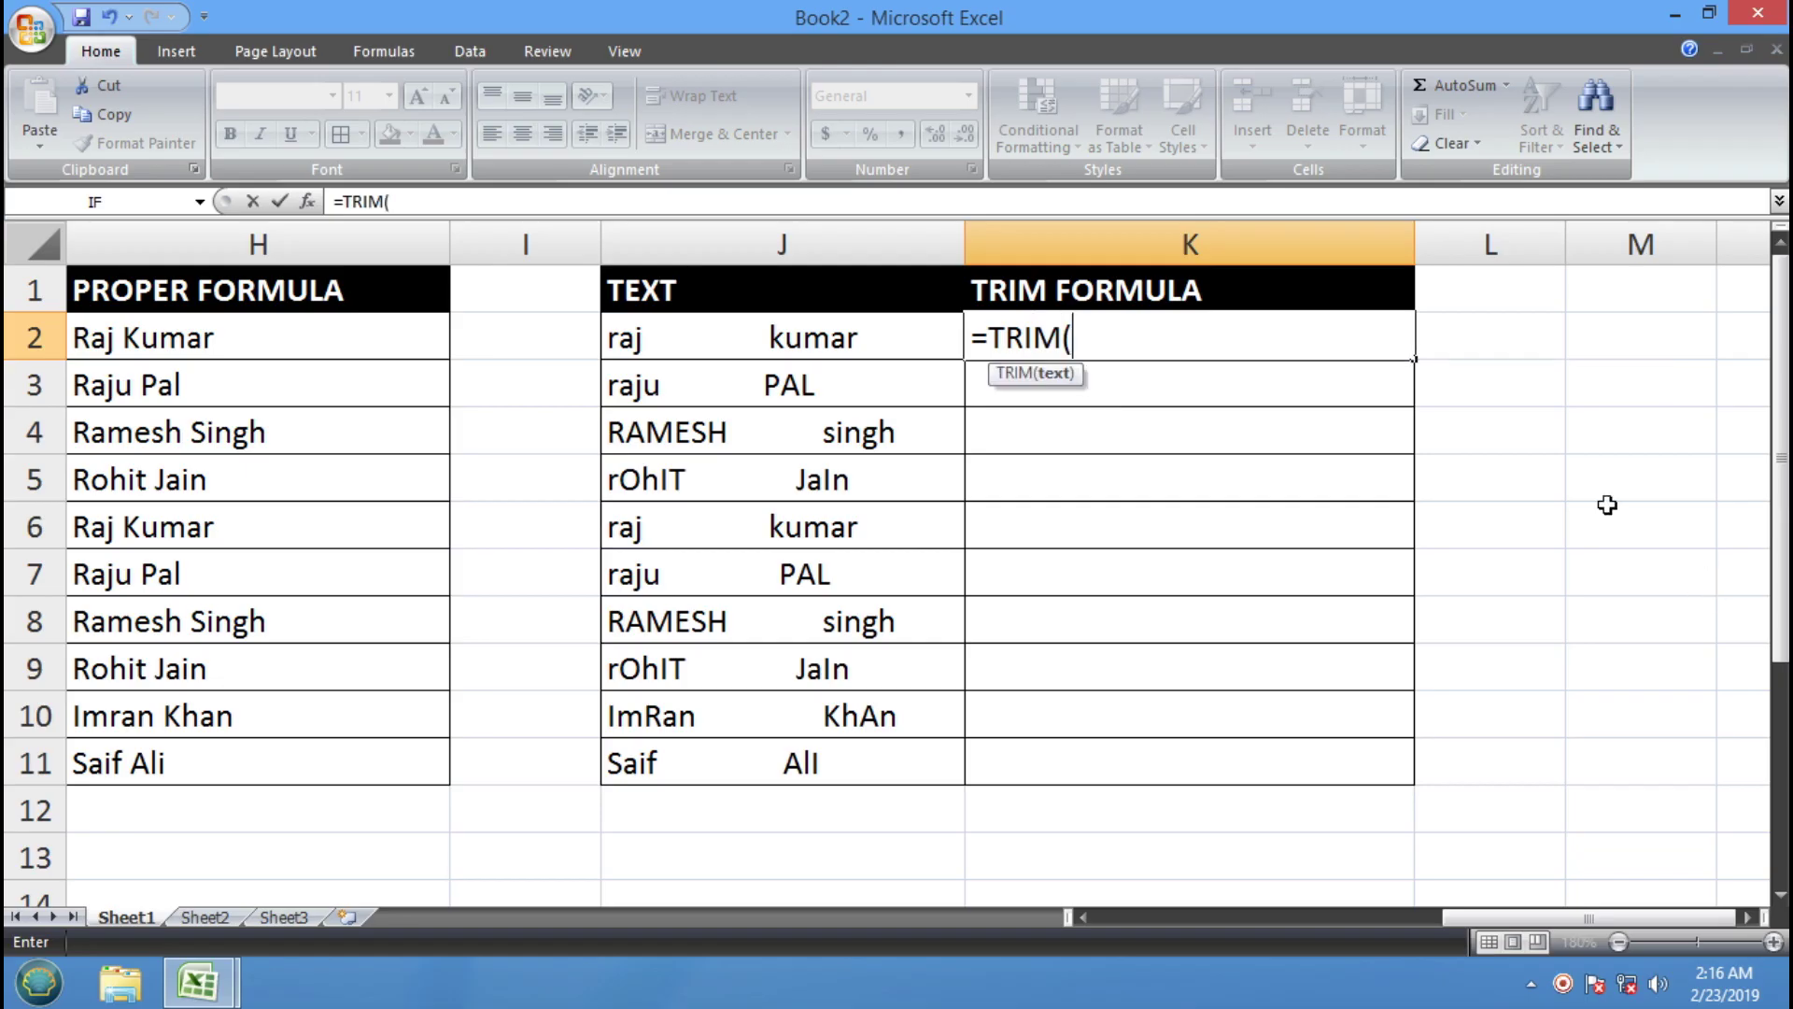
left_click(792, 332)
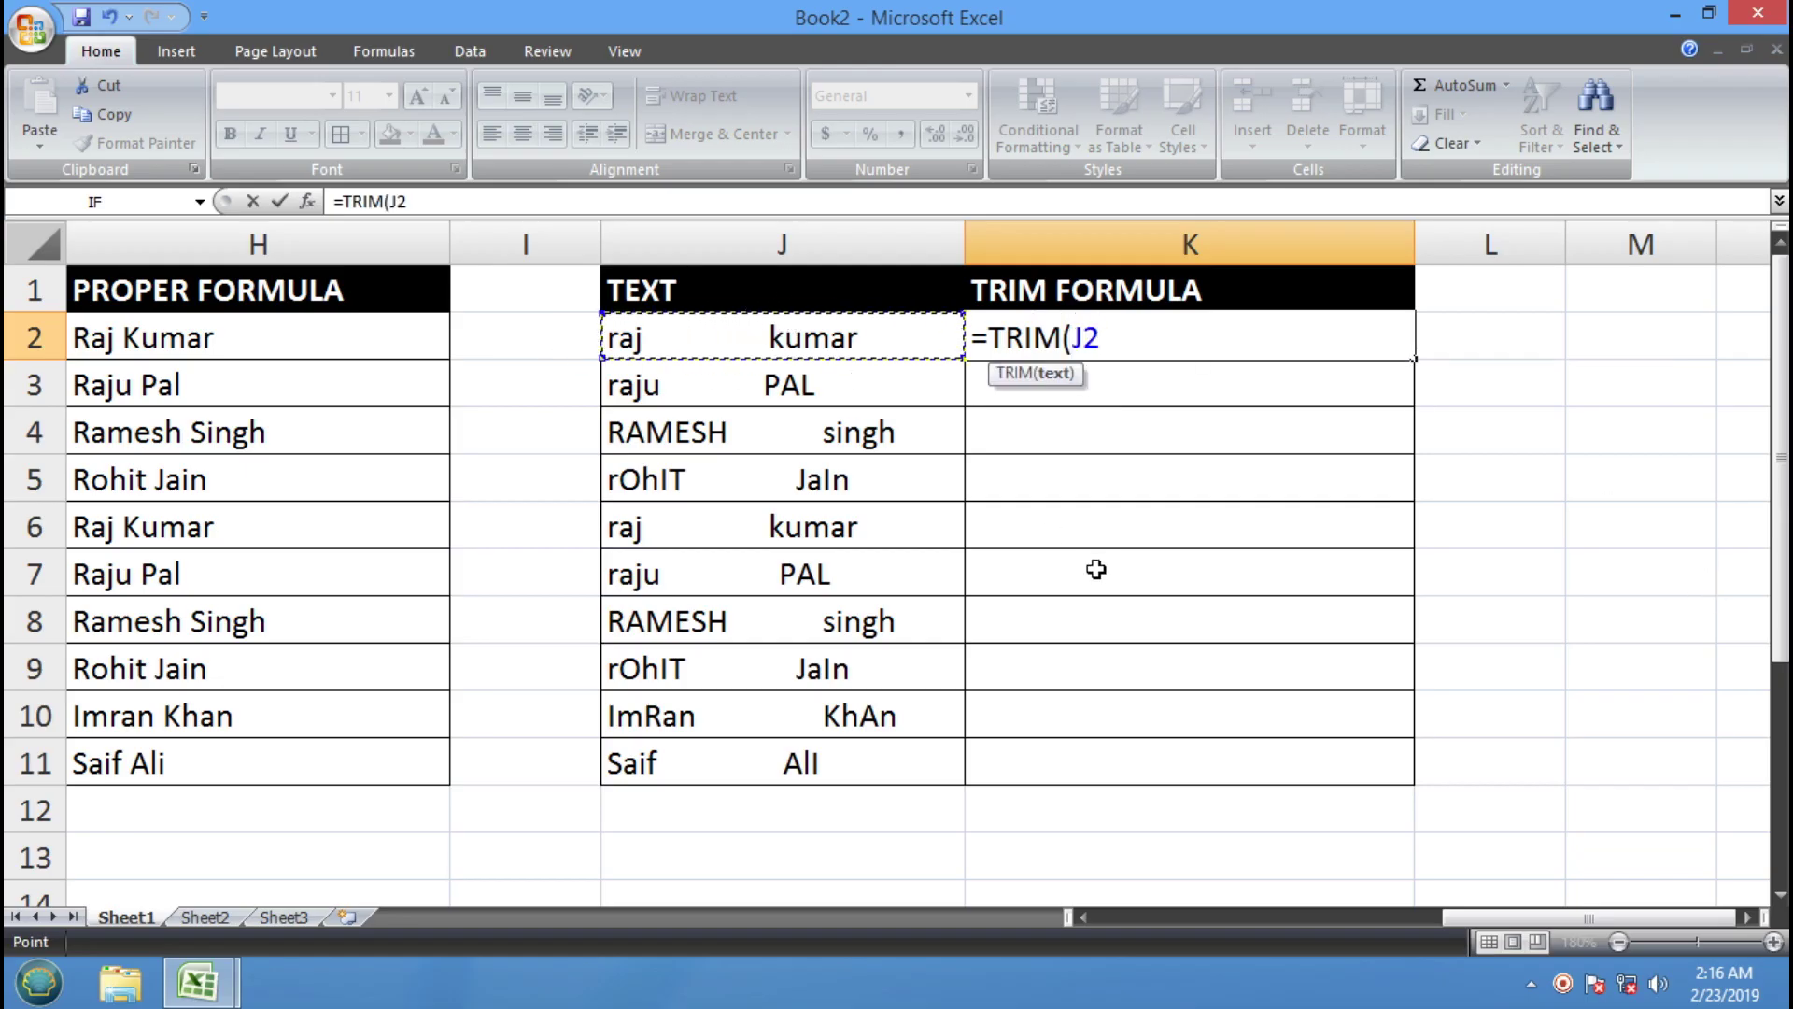
type(")")
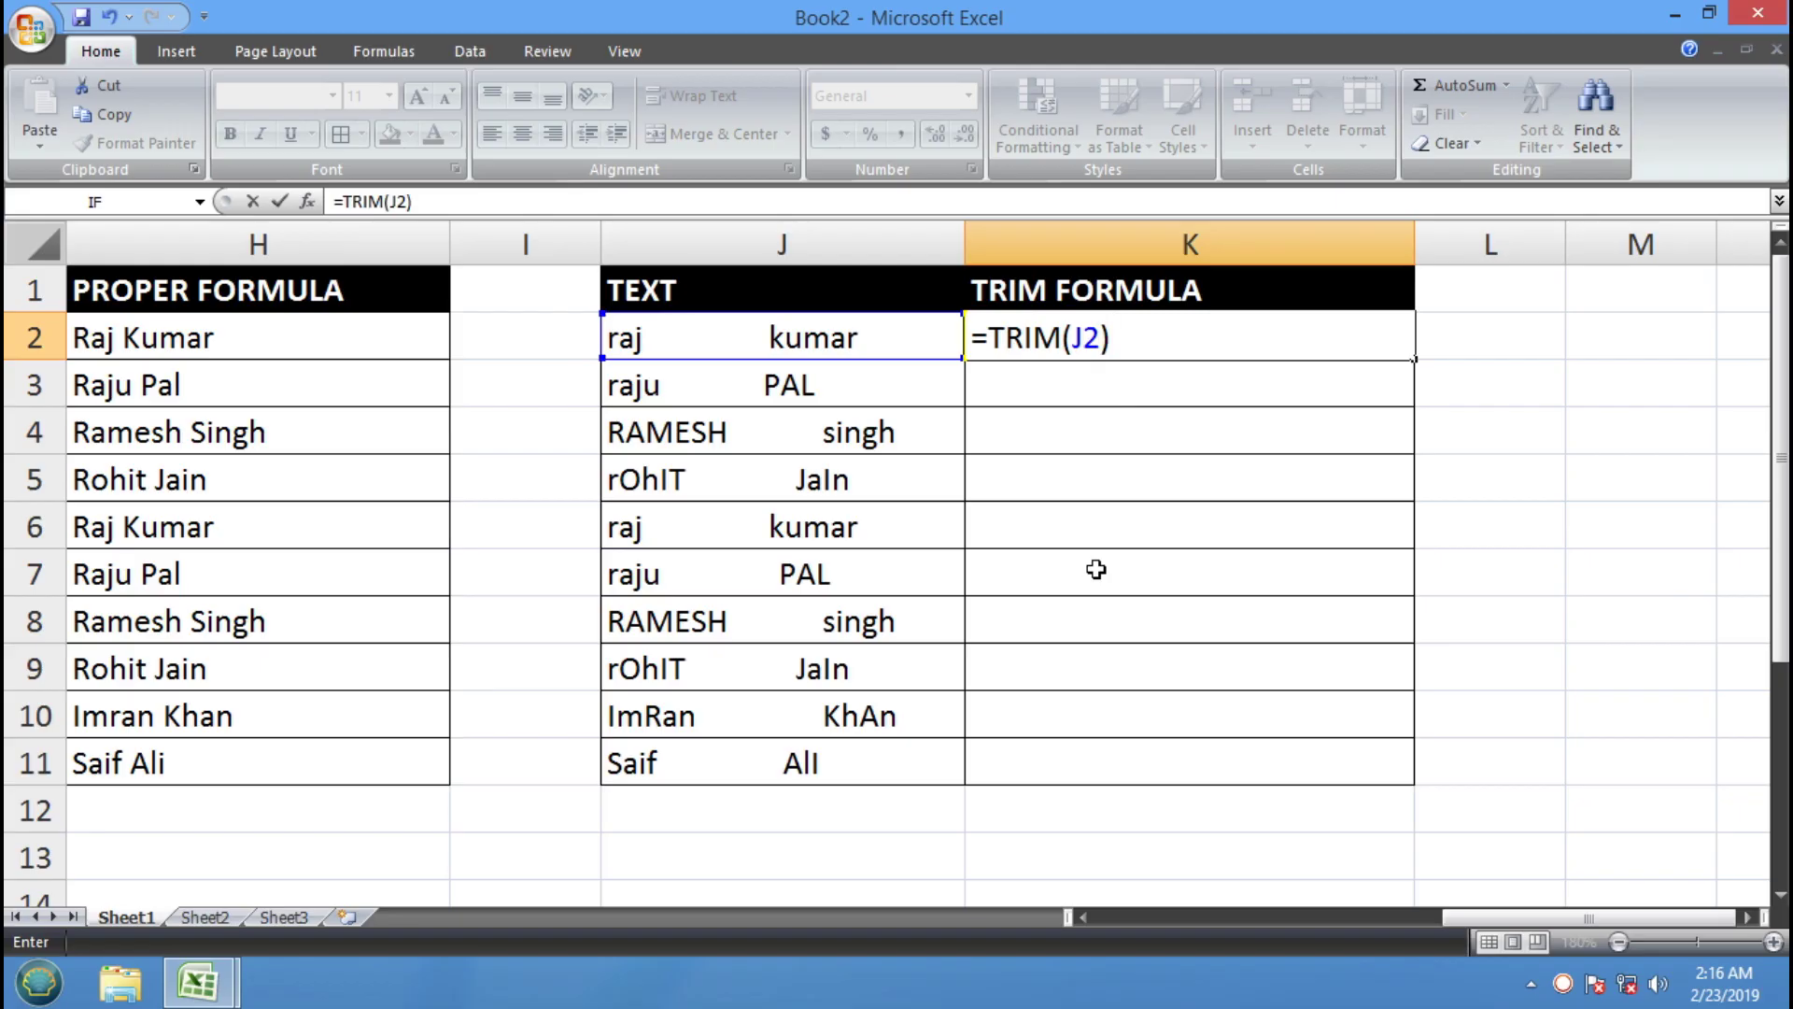
key("Return")
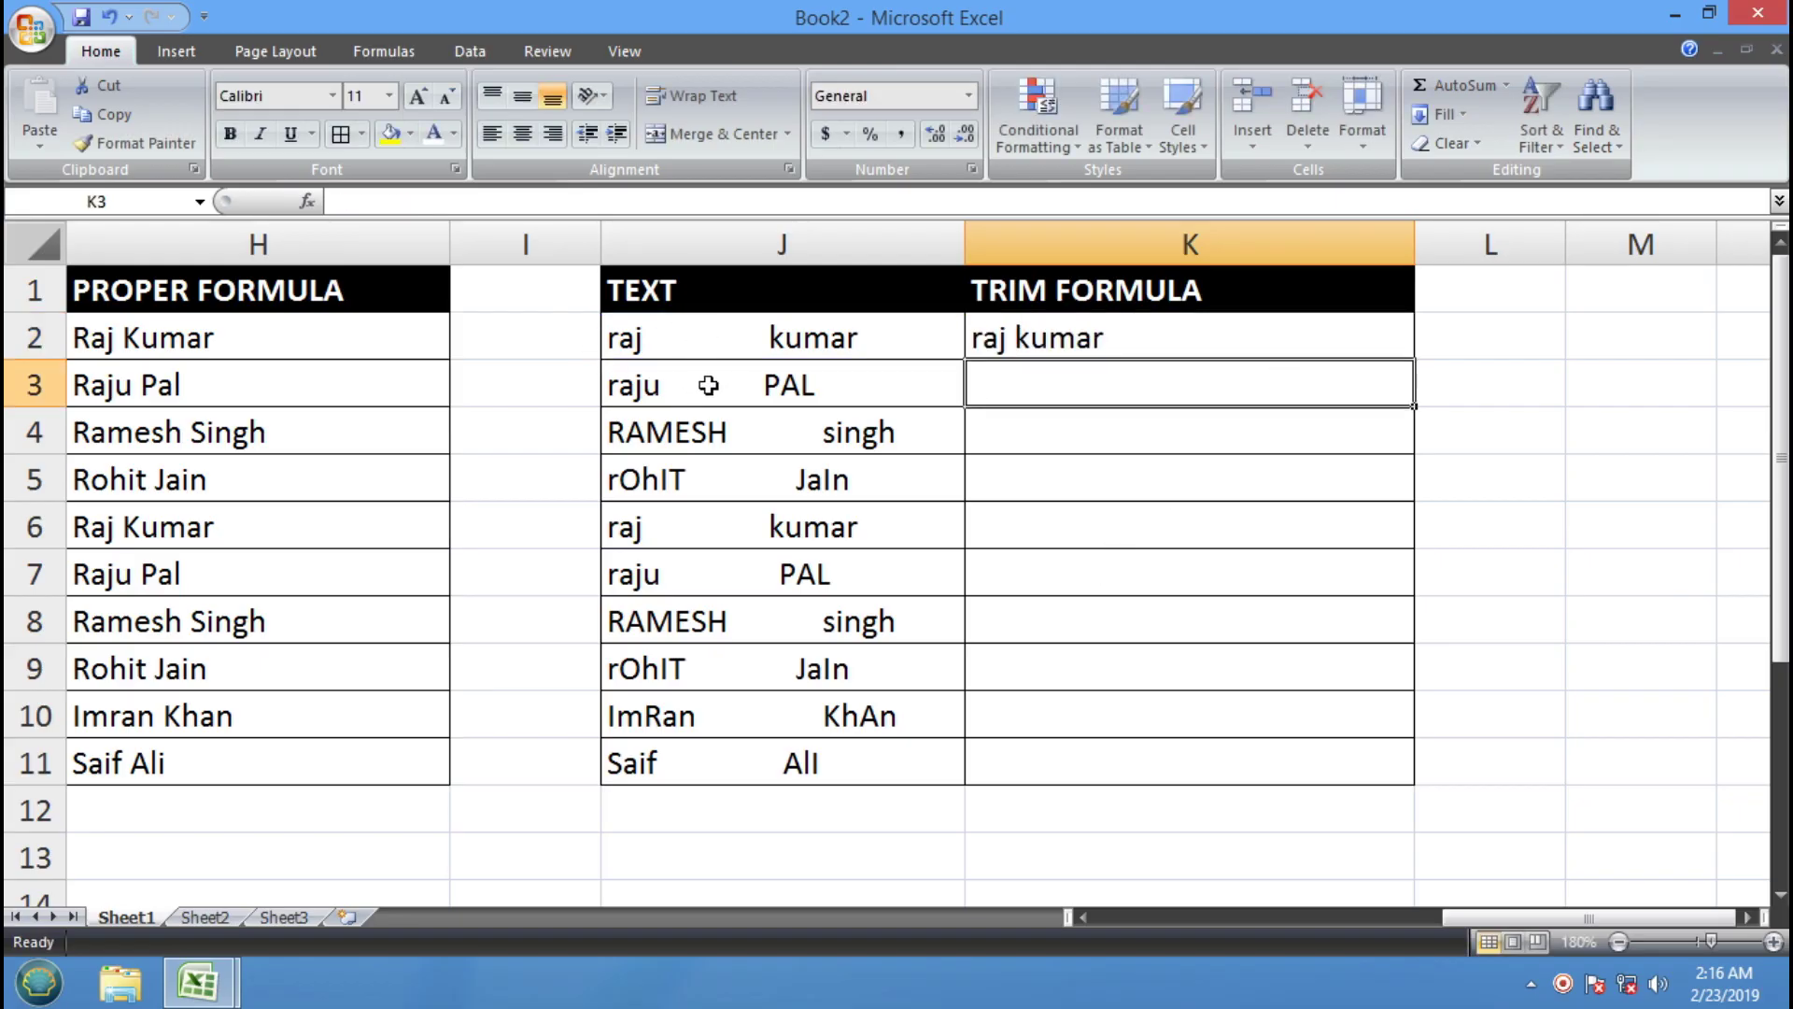
left_click(1182, 343)
left_click_drag(1415, 361, 1416, 723)
left_click_drag(1416, 787, 1416, 786)
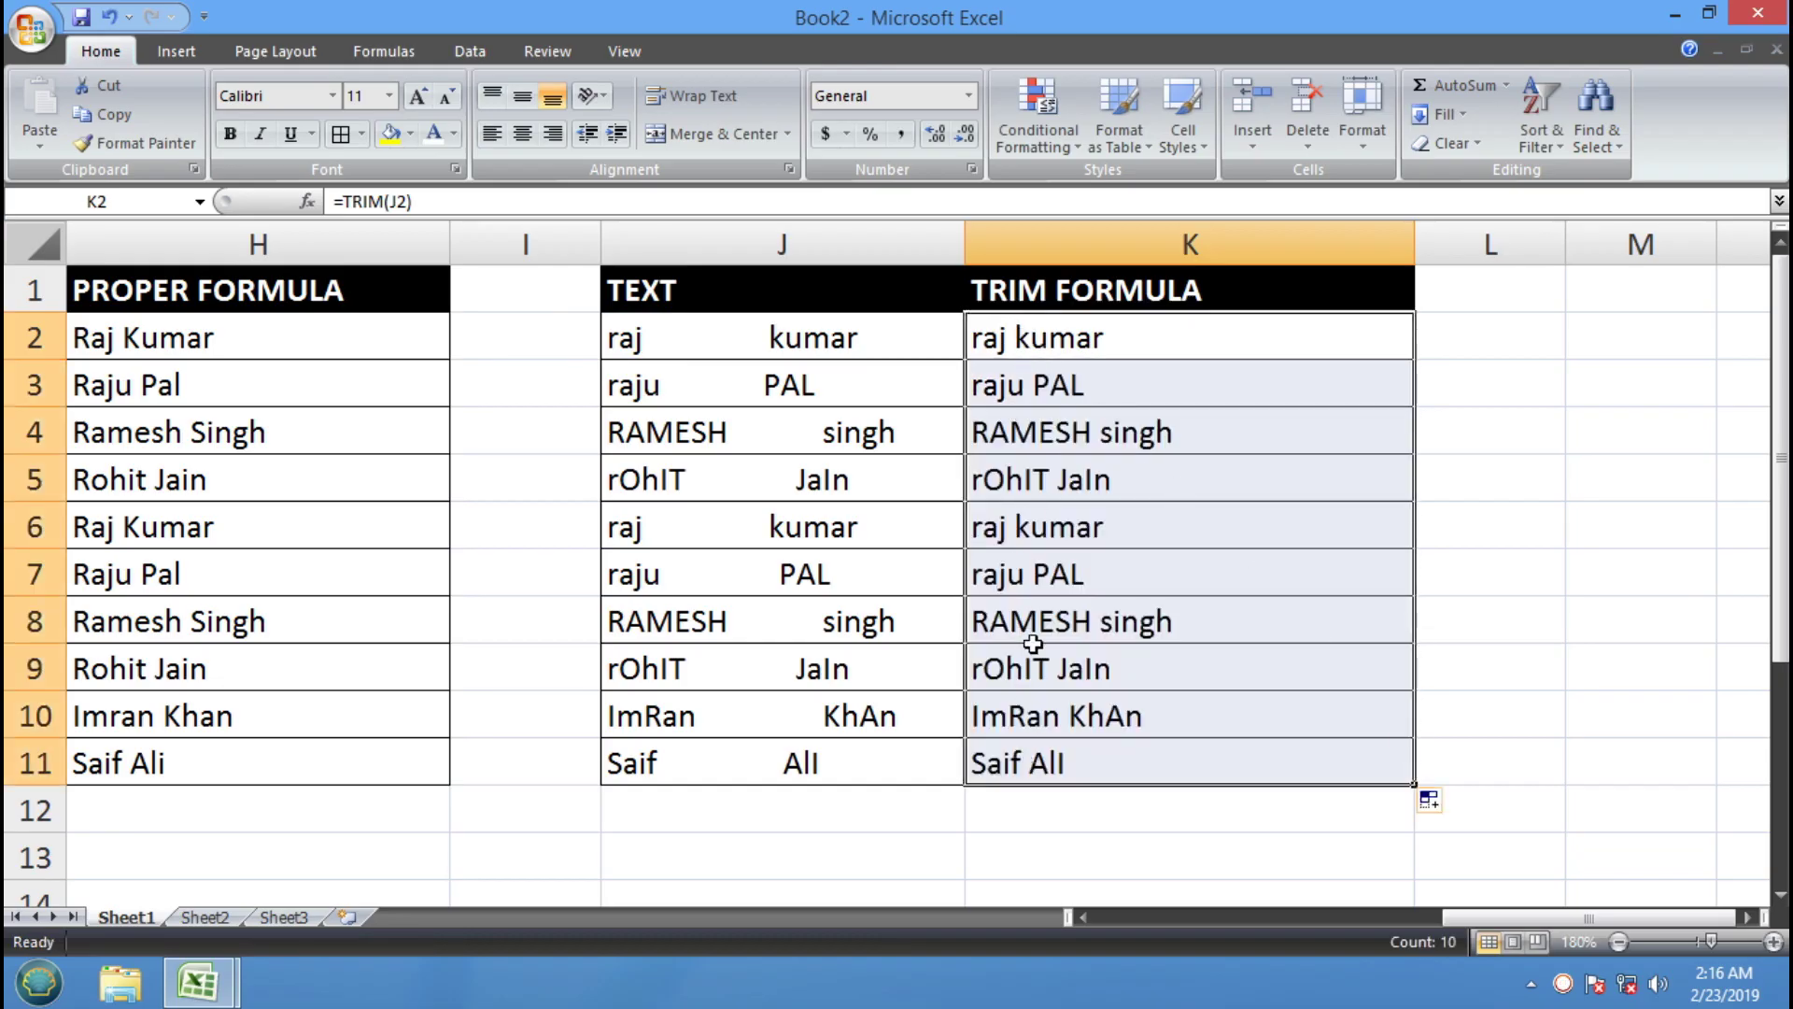
left_click(1032, 438)
mouse_move(222, 996)
left_click(228, 888)
Fill the ALIGNMENT concept yellow, then return to Book2 and open Sheet2
left_click(1260, 529)
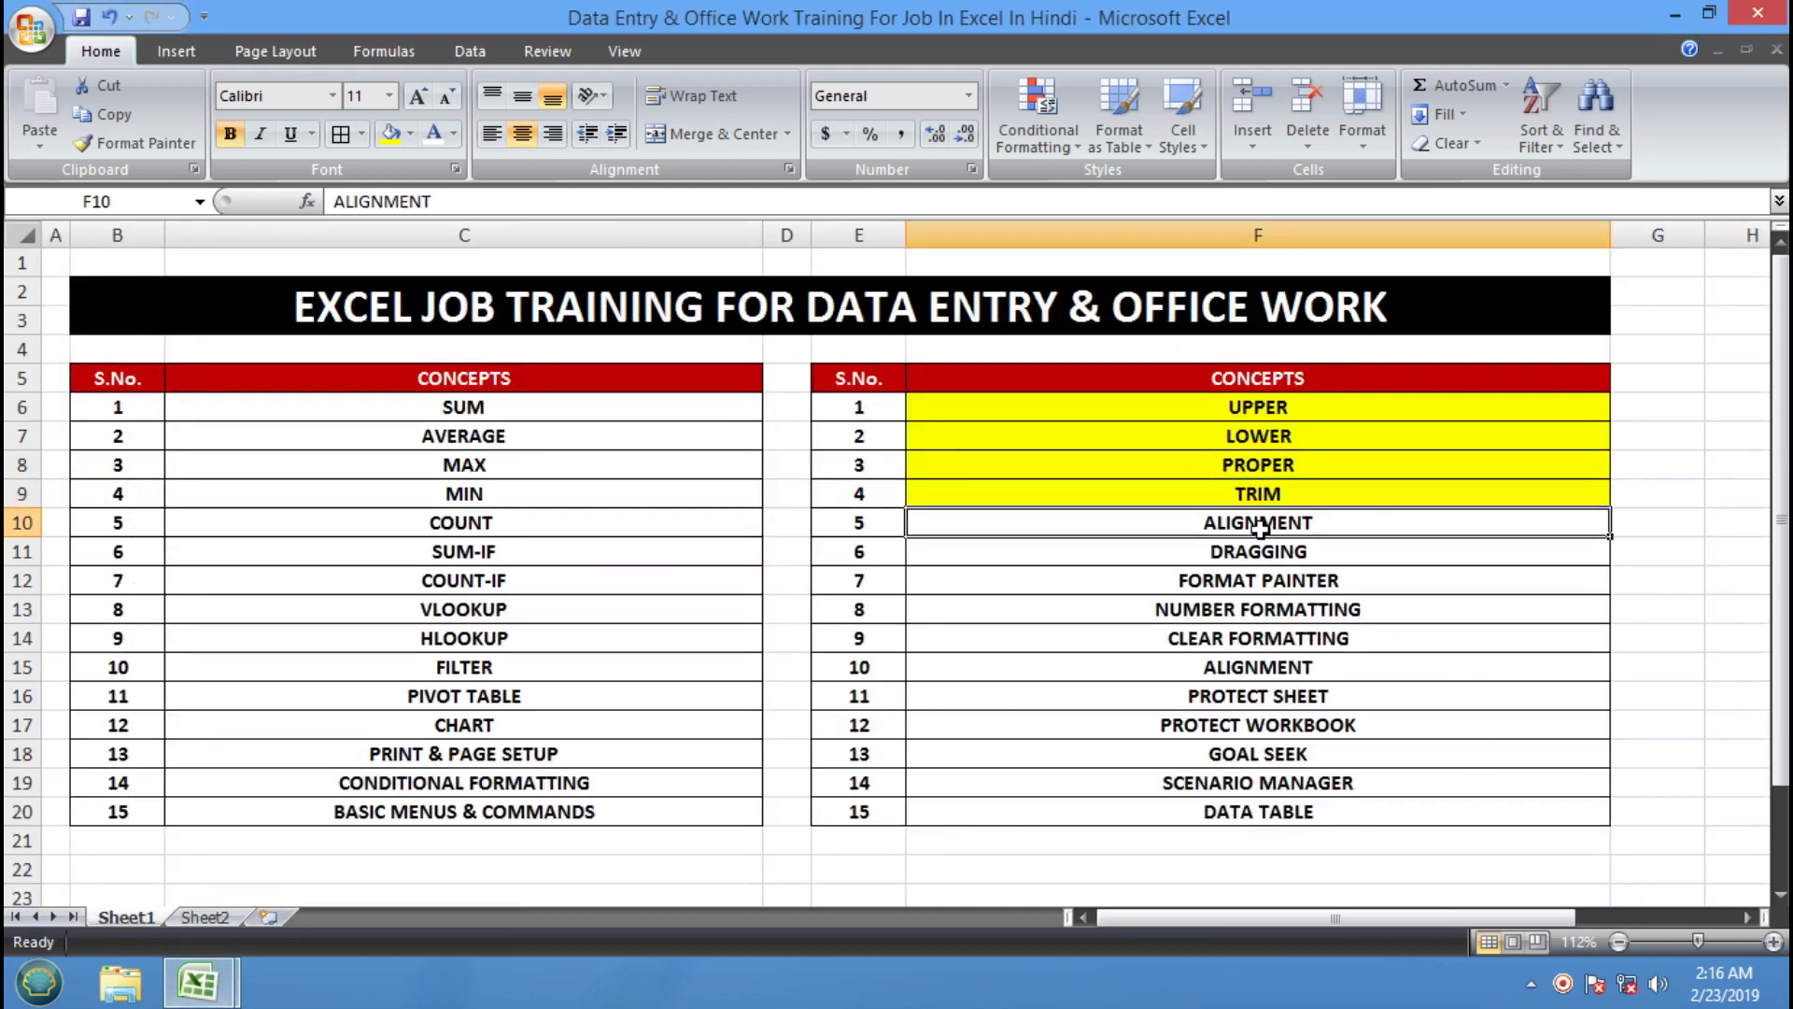
left_click(390, 134)
mouse_move(217, 988)
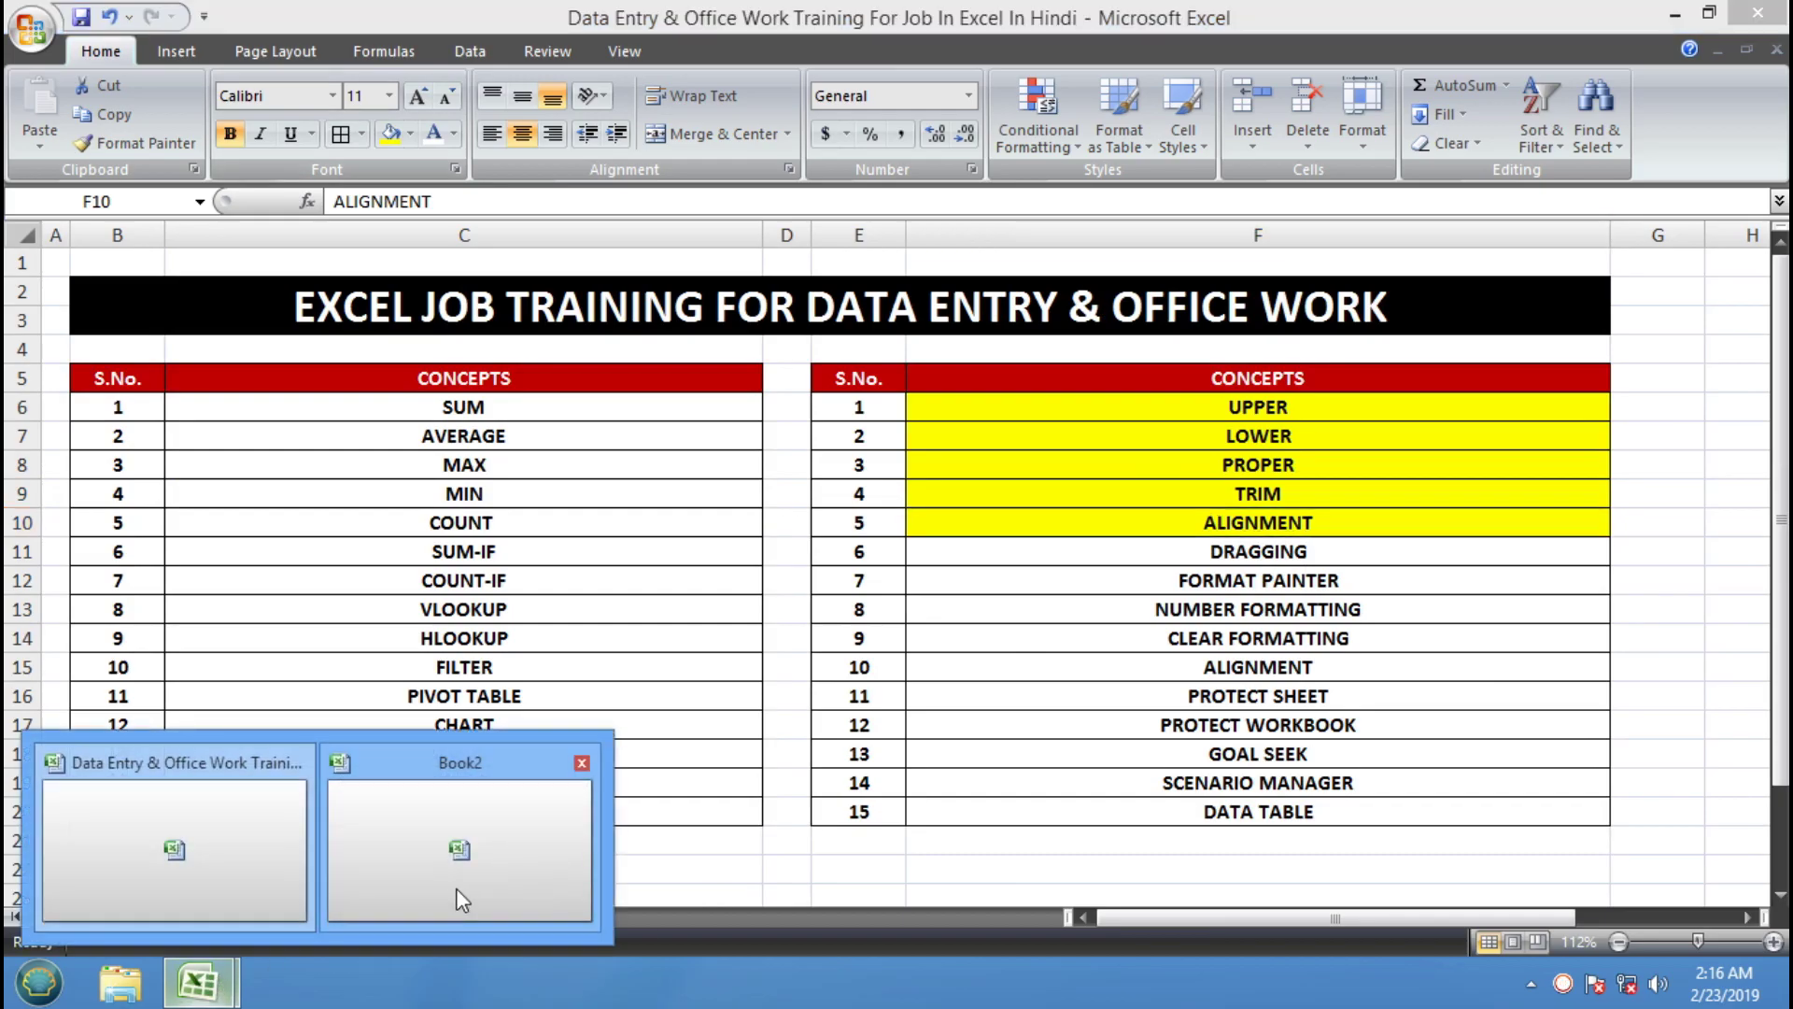
left_click(461, 888)
left_click_drag(1575, 922, 1228, 924)
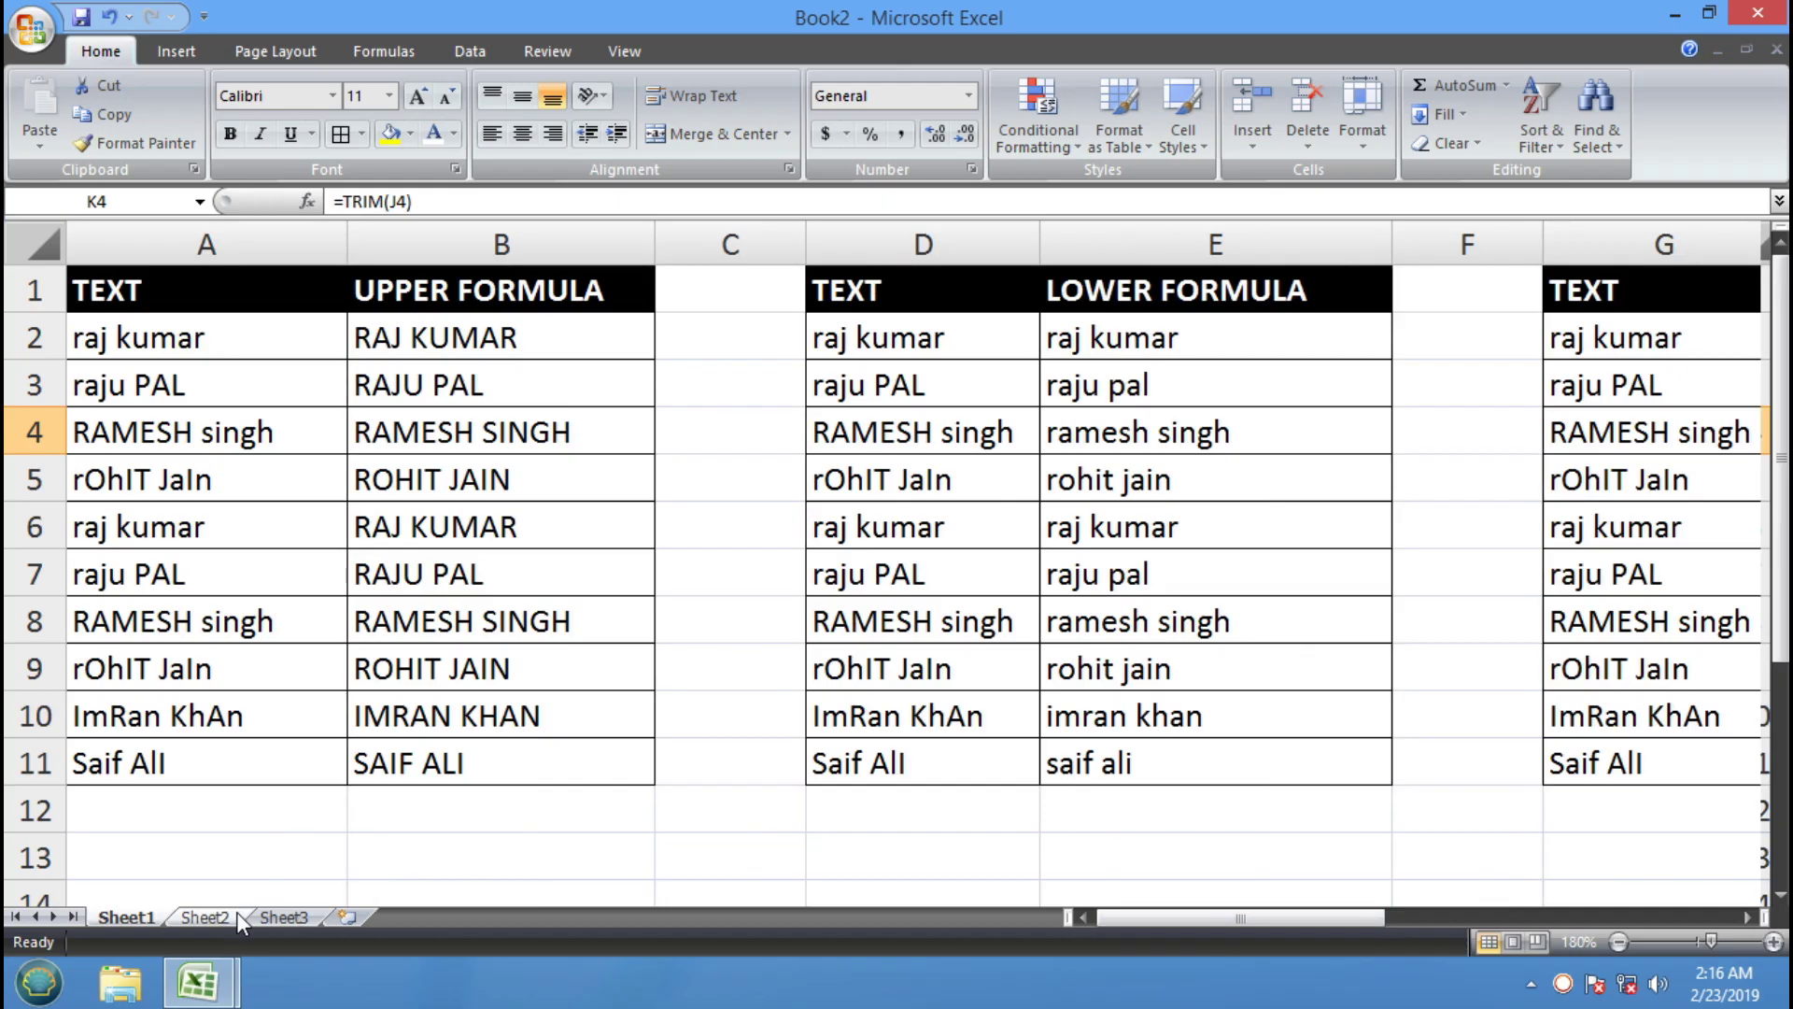
left_click(236, 914)
left_click(94, 257)
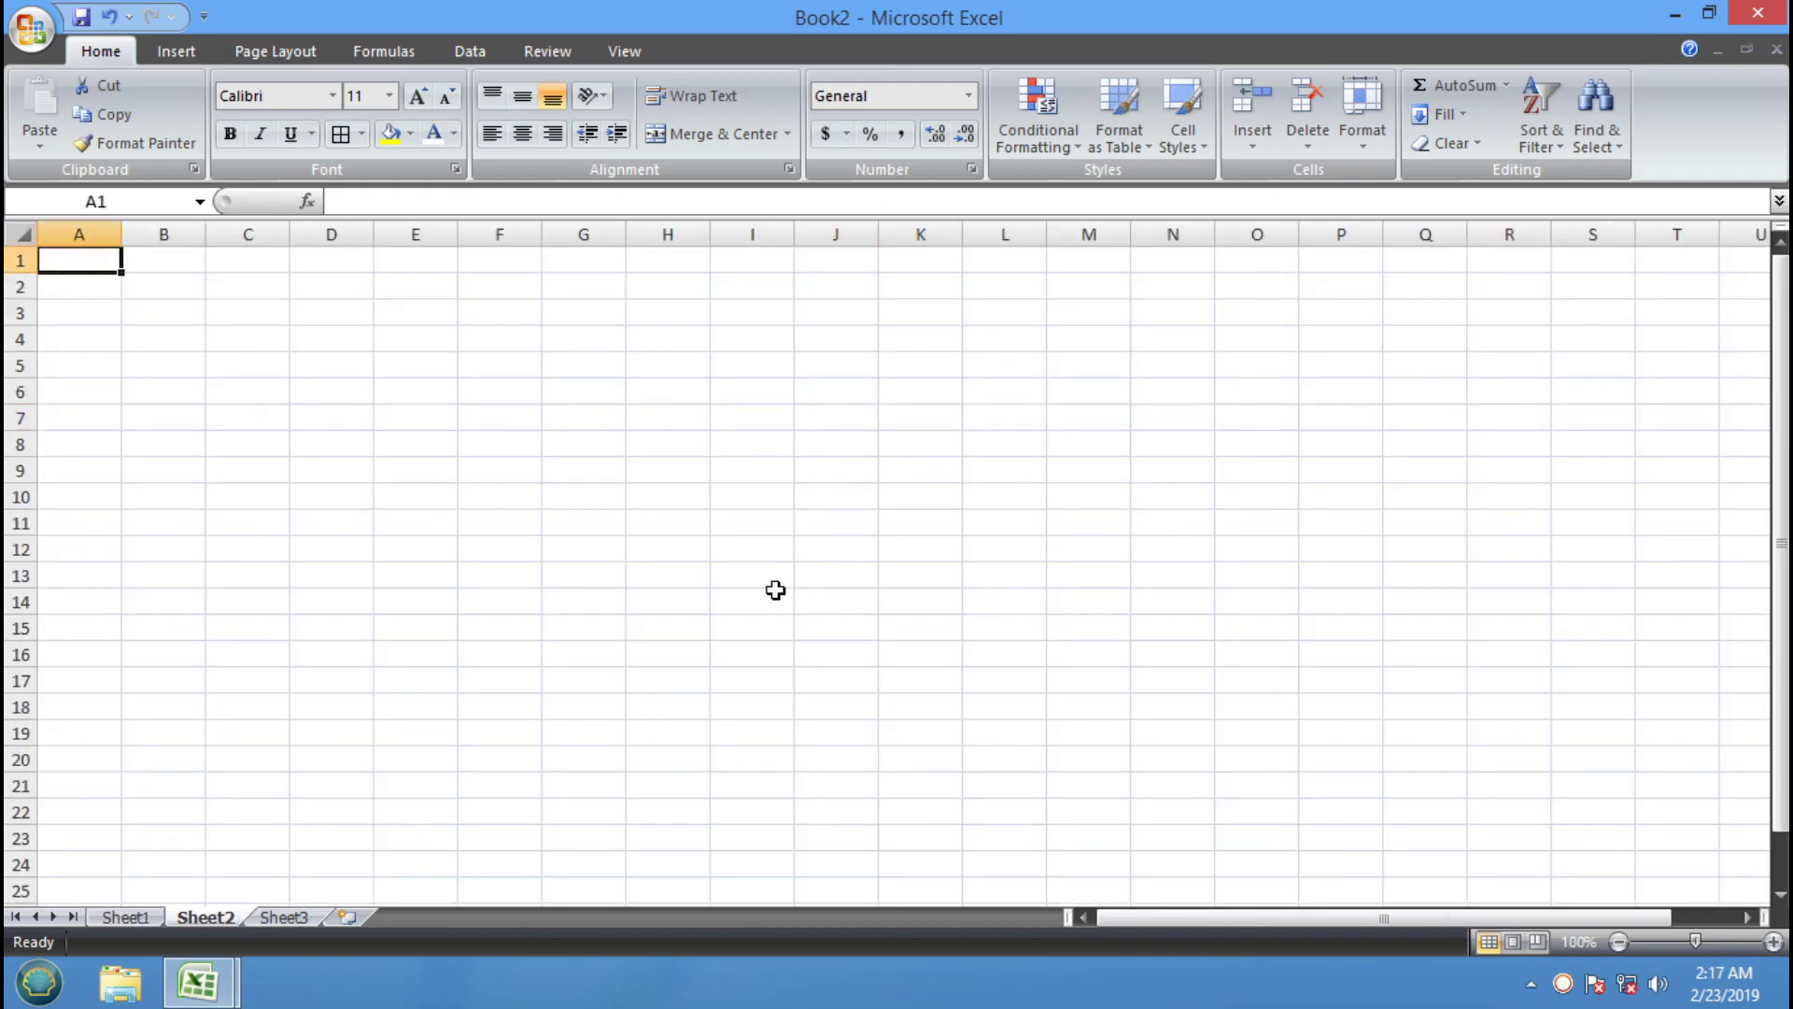
left_click(834, 496)
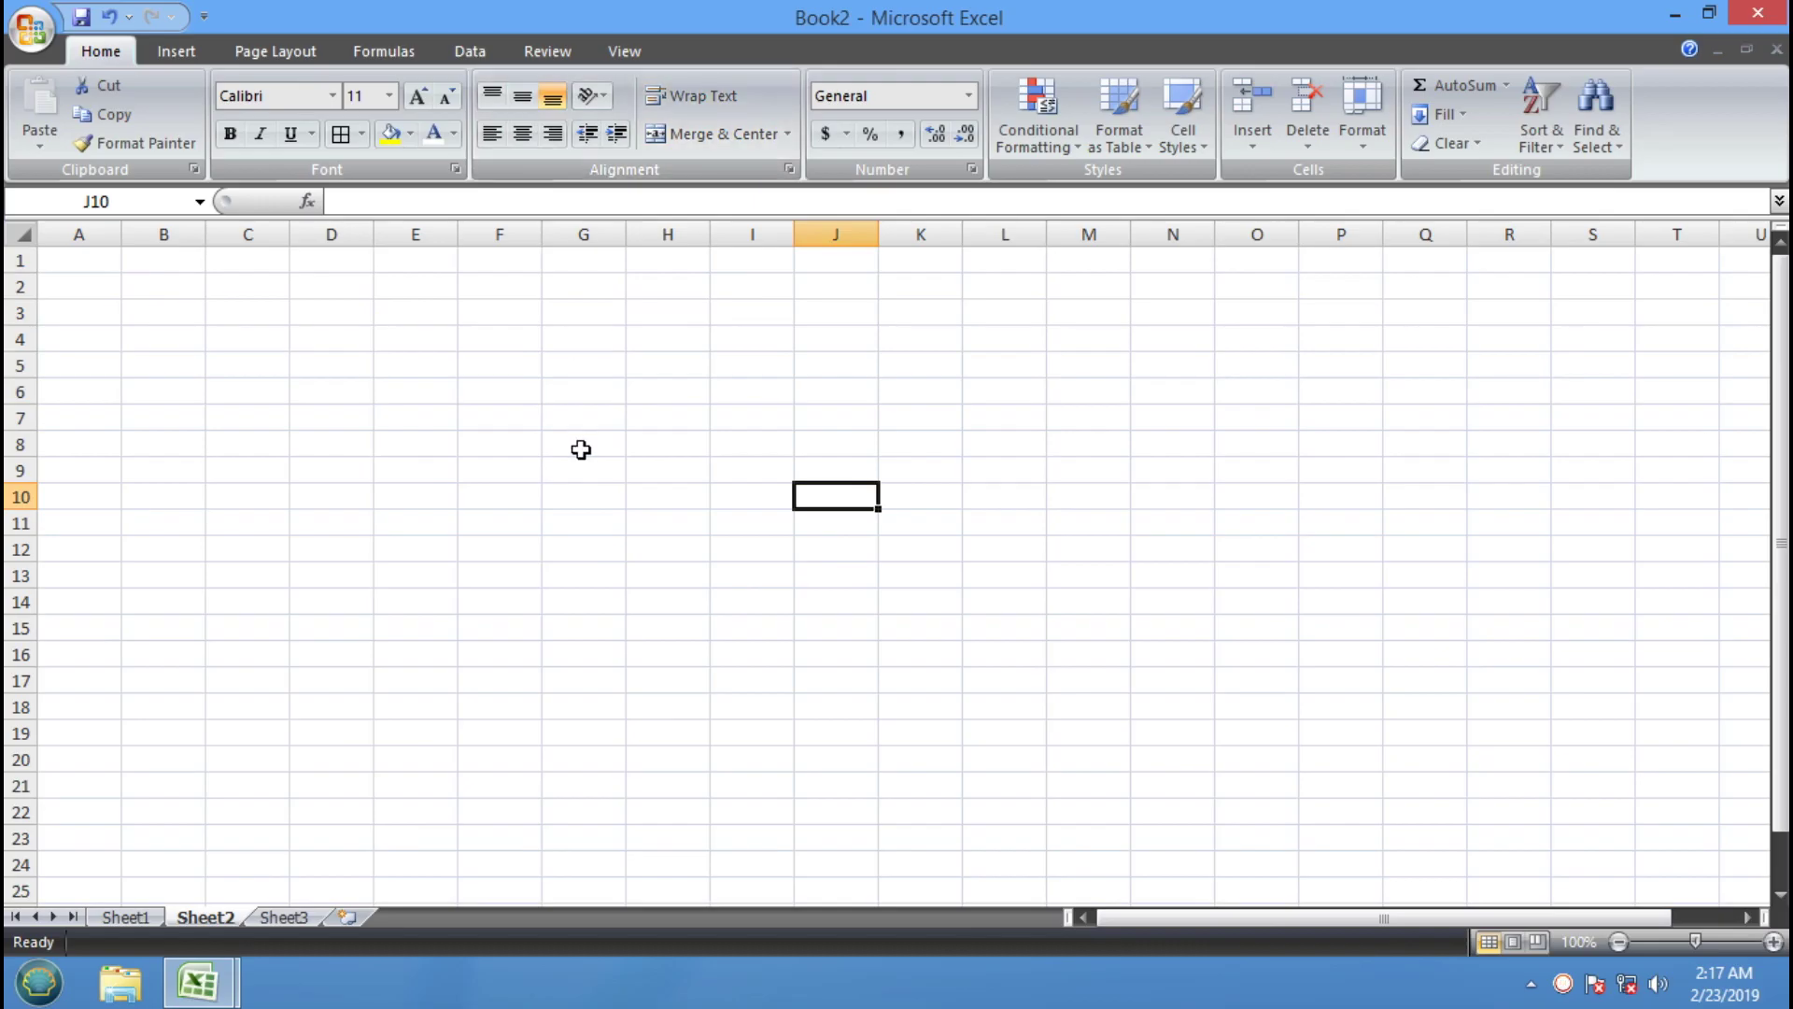
left_click(555, 412)
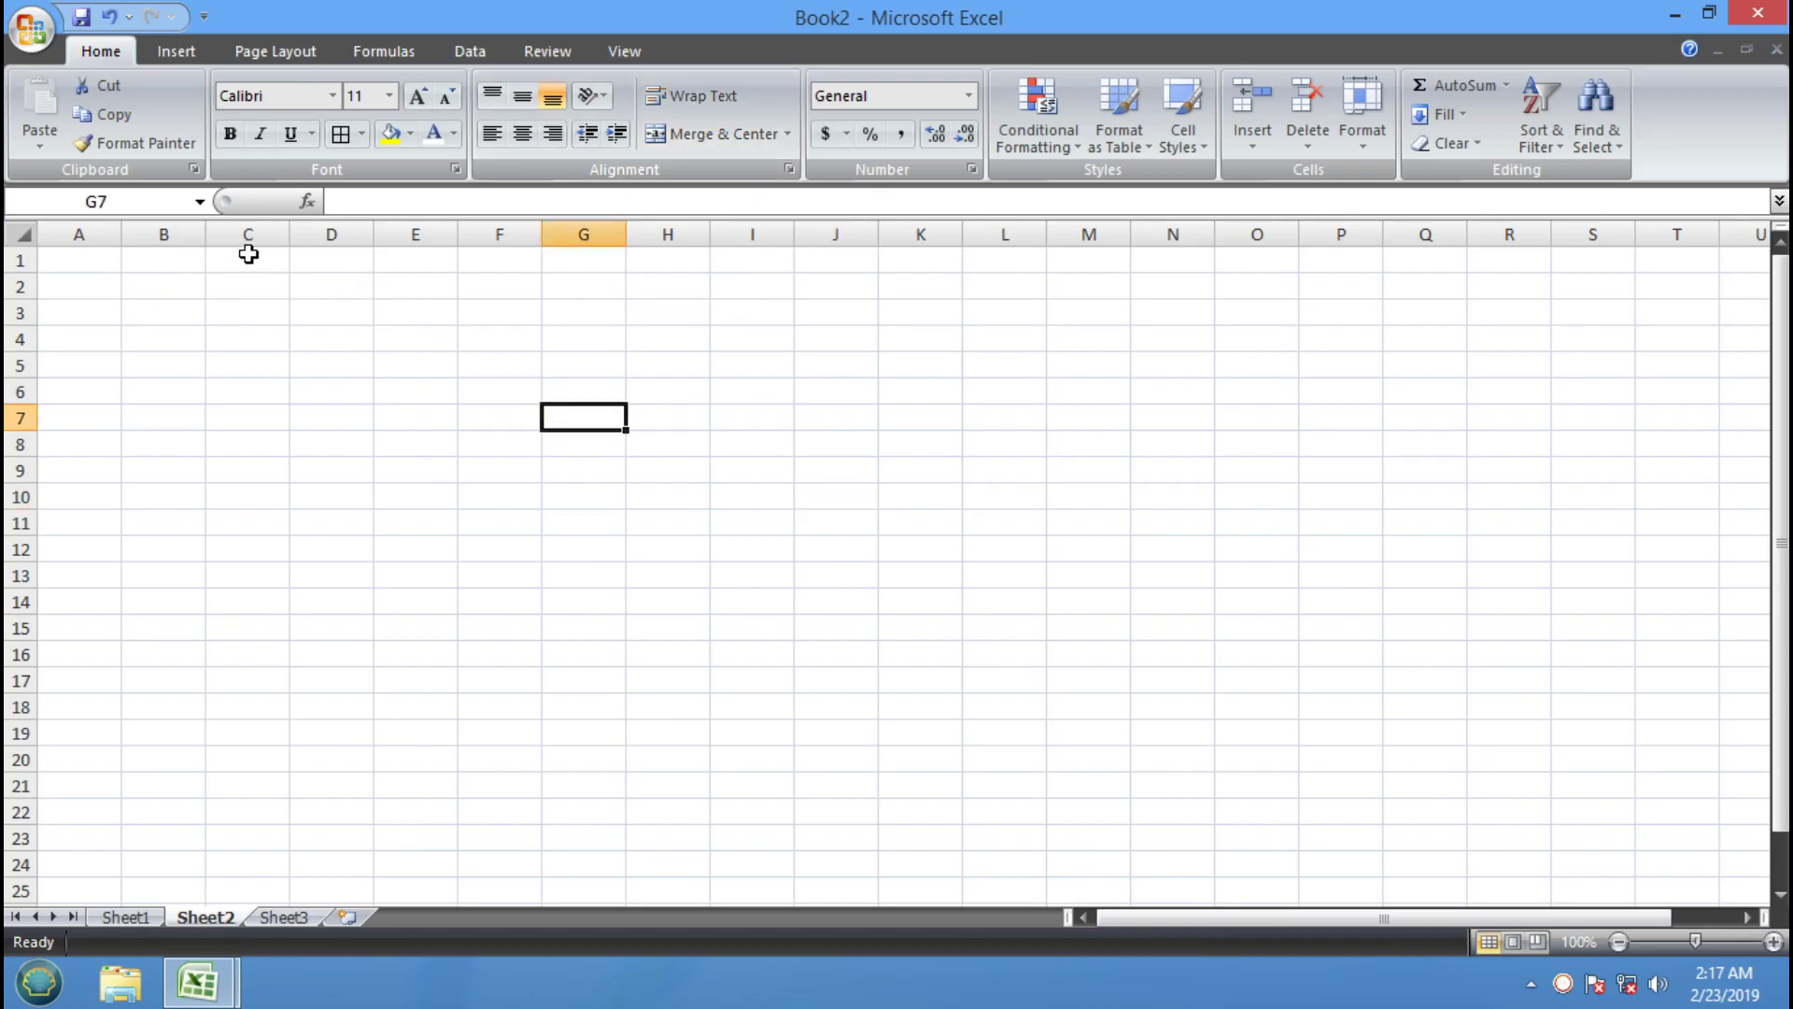
mouse_move(373, 230)
left_mouse_down()
mouse_move(806, 272)
mouse_move(373, 236)
left_mouse_up()
left_click(510, 467)
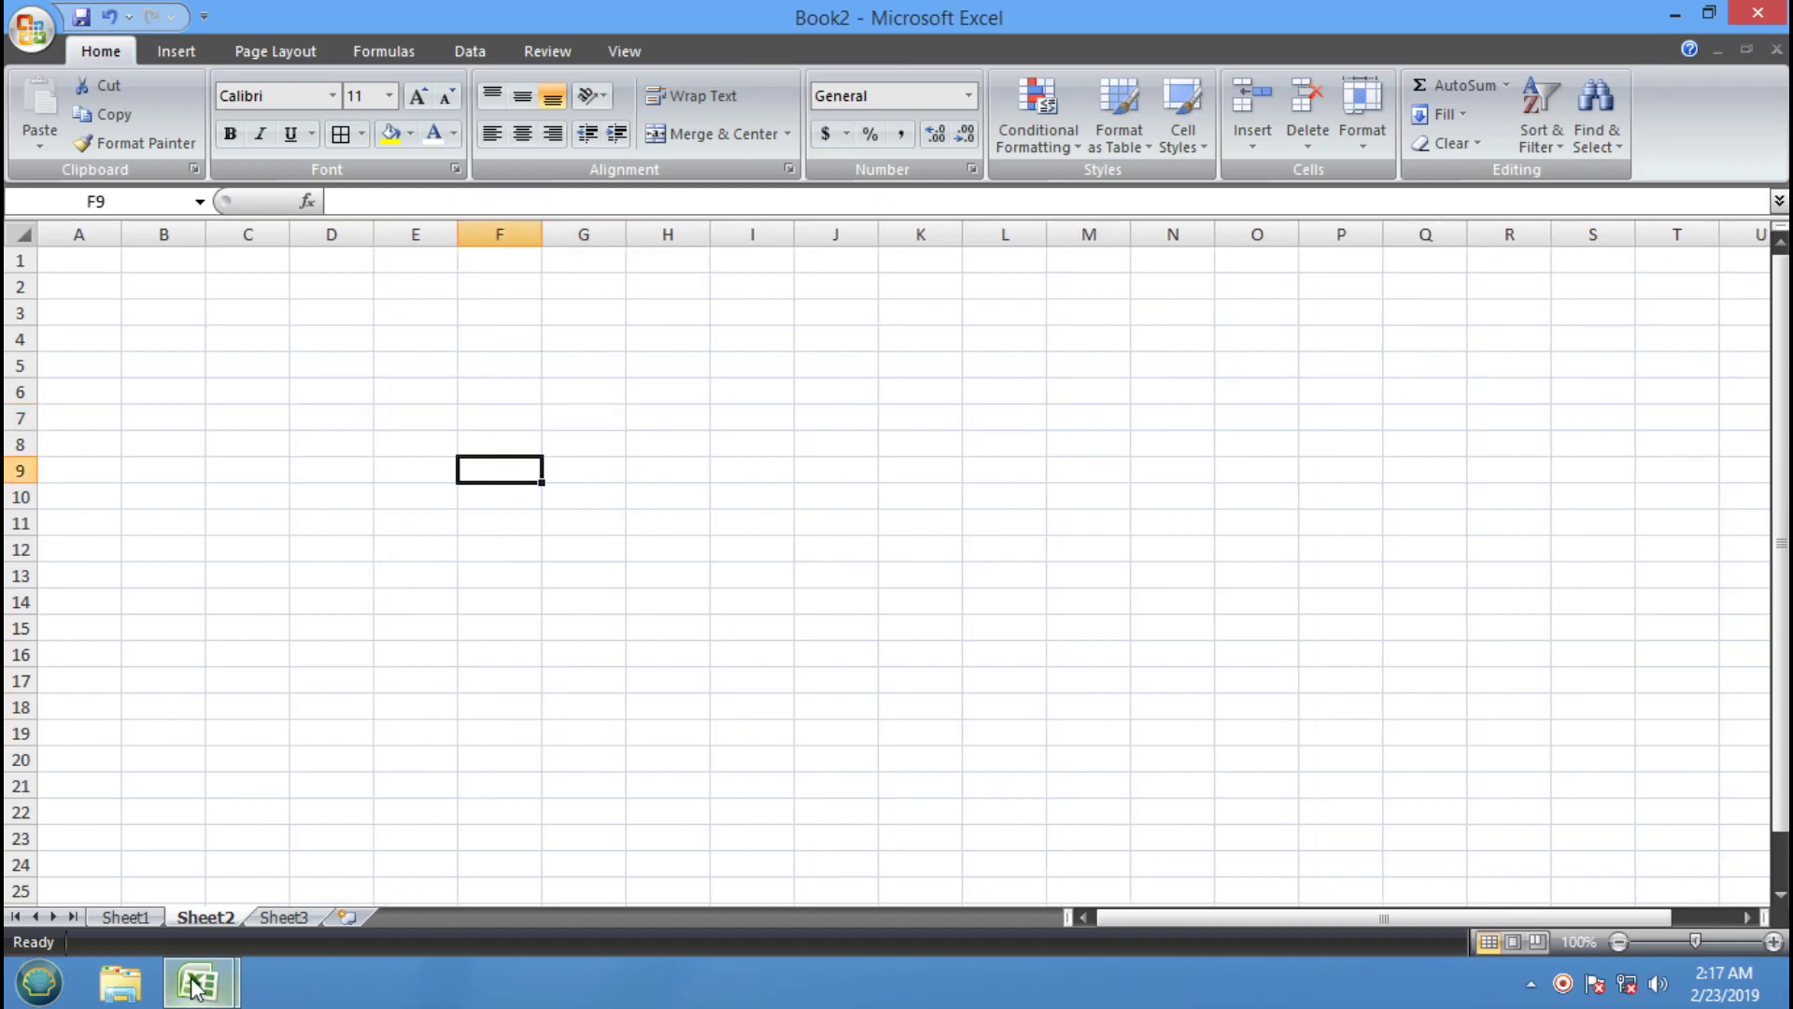
Fill the DRAGGING and FORMAT PAINTER concepts yellow, then return to Book2's Sheet2
mouse_move(197, 981)
left_click(256, 849)
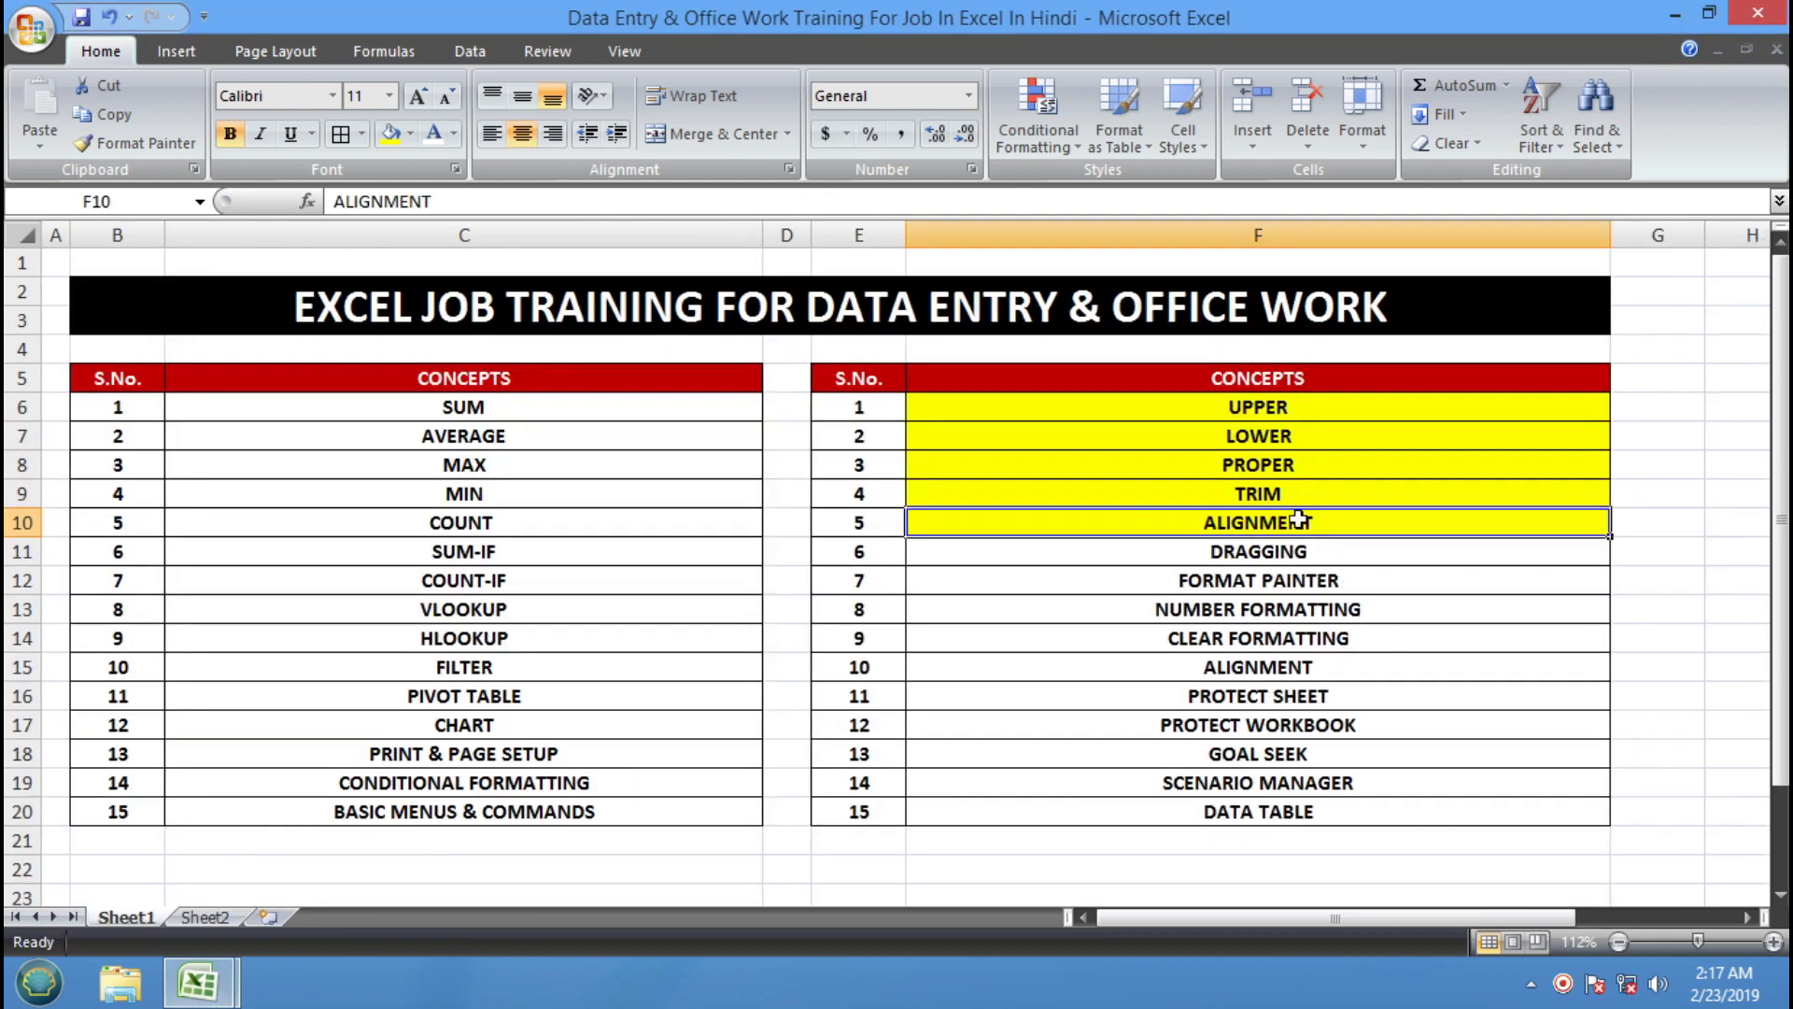
left_click(1235, 555)
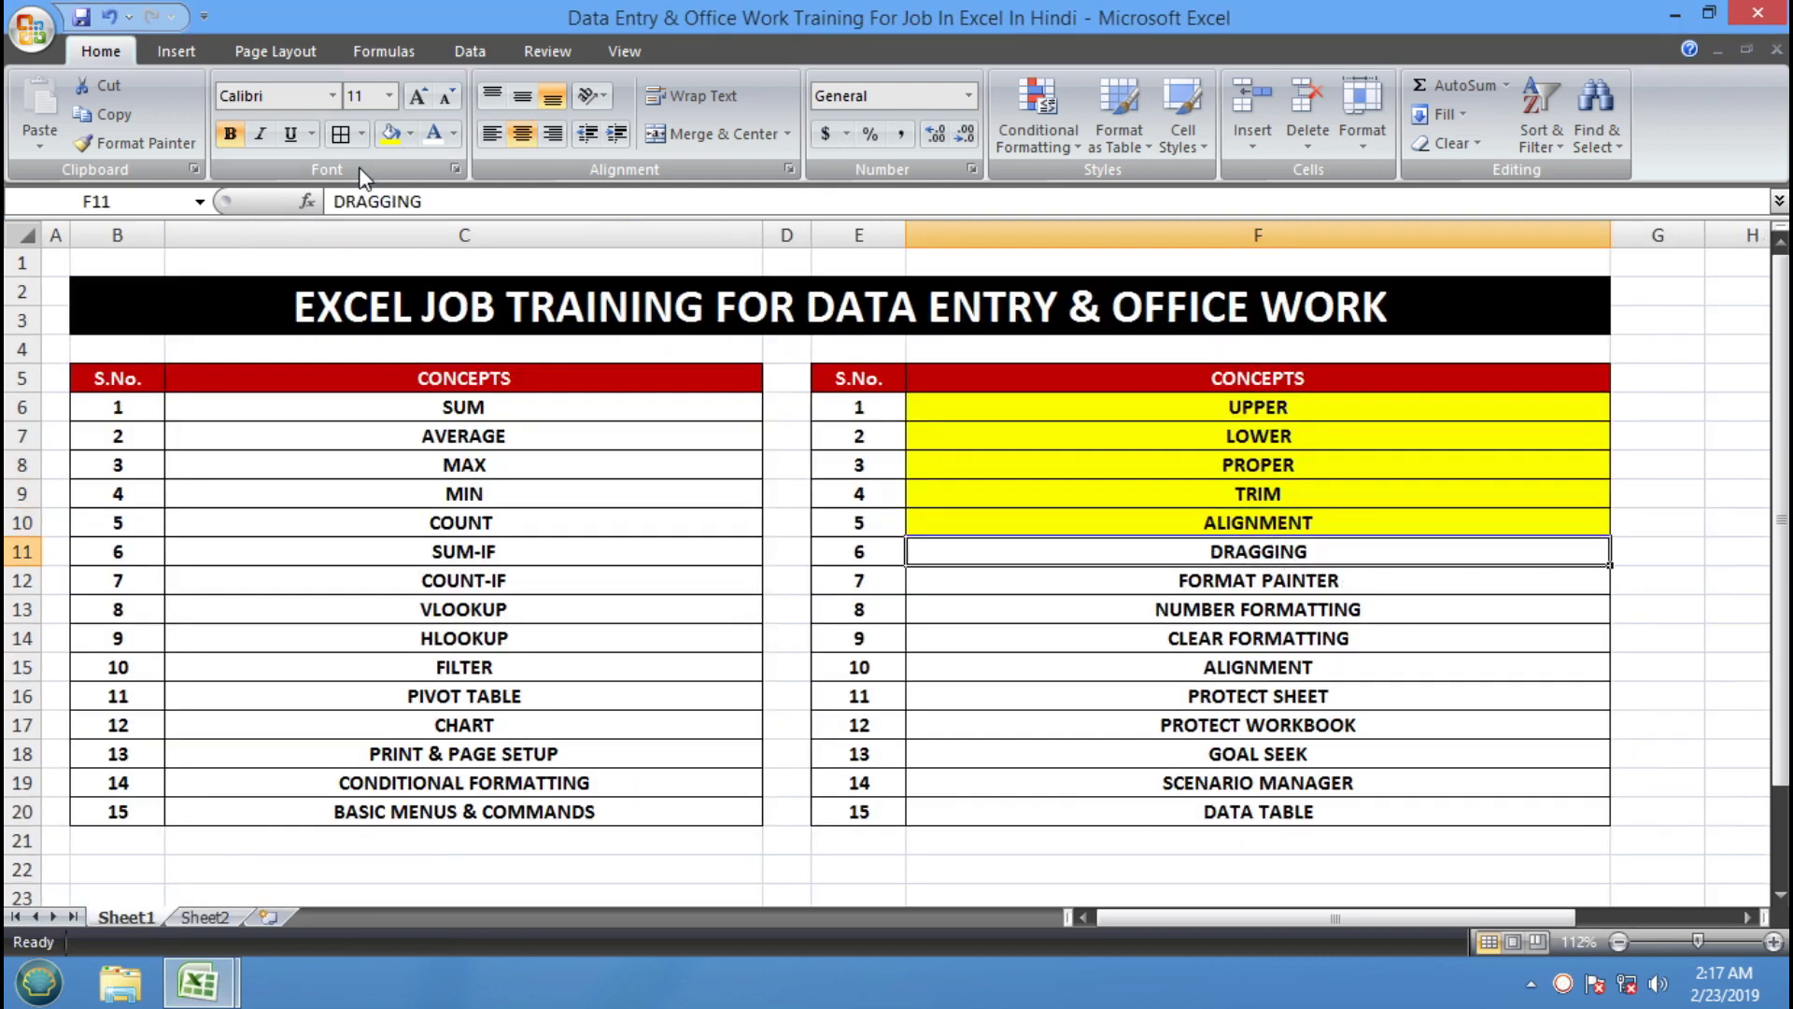
left_click(390, 132)
left_click(1181, 581)
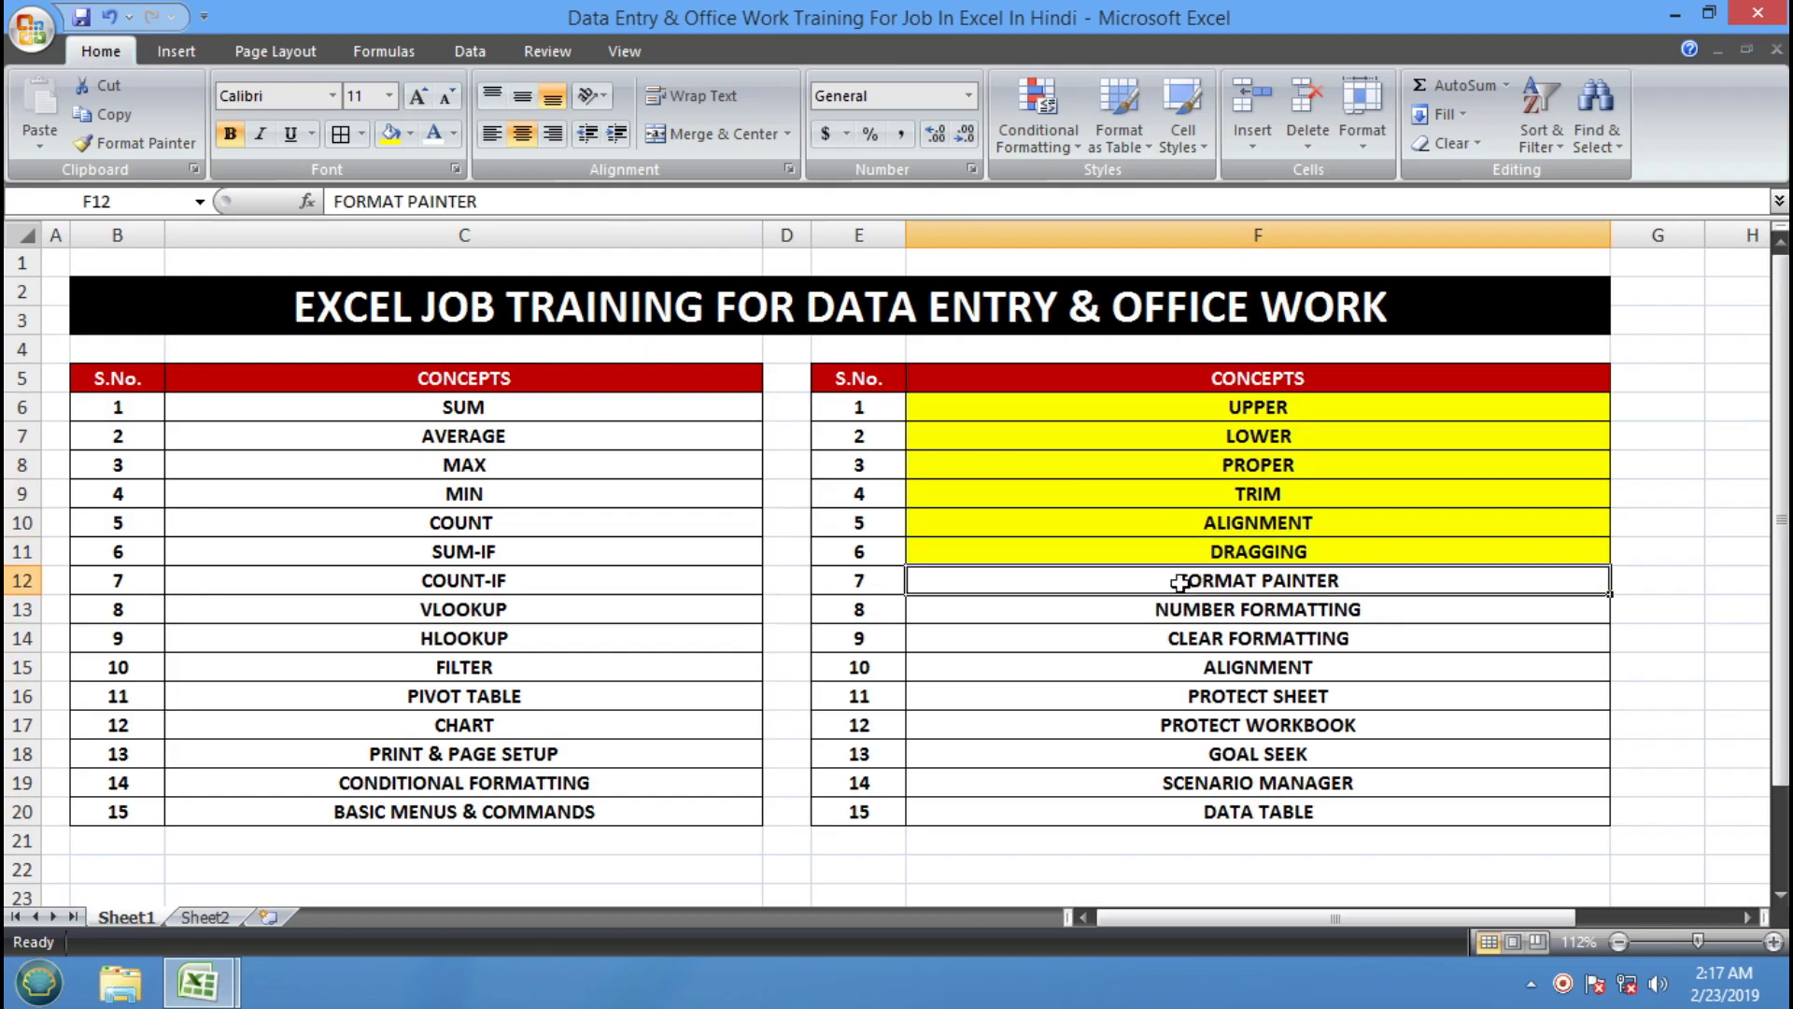
left_click(410, 132)
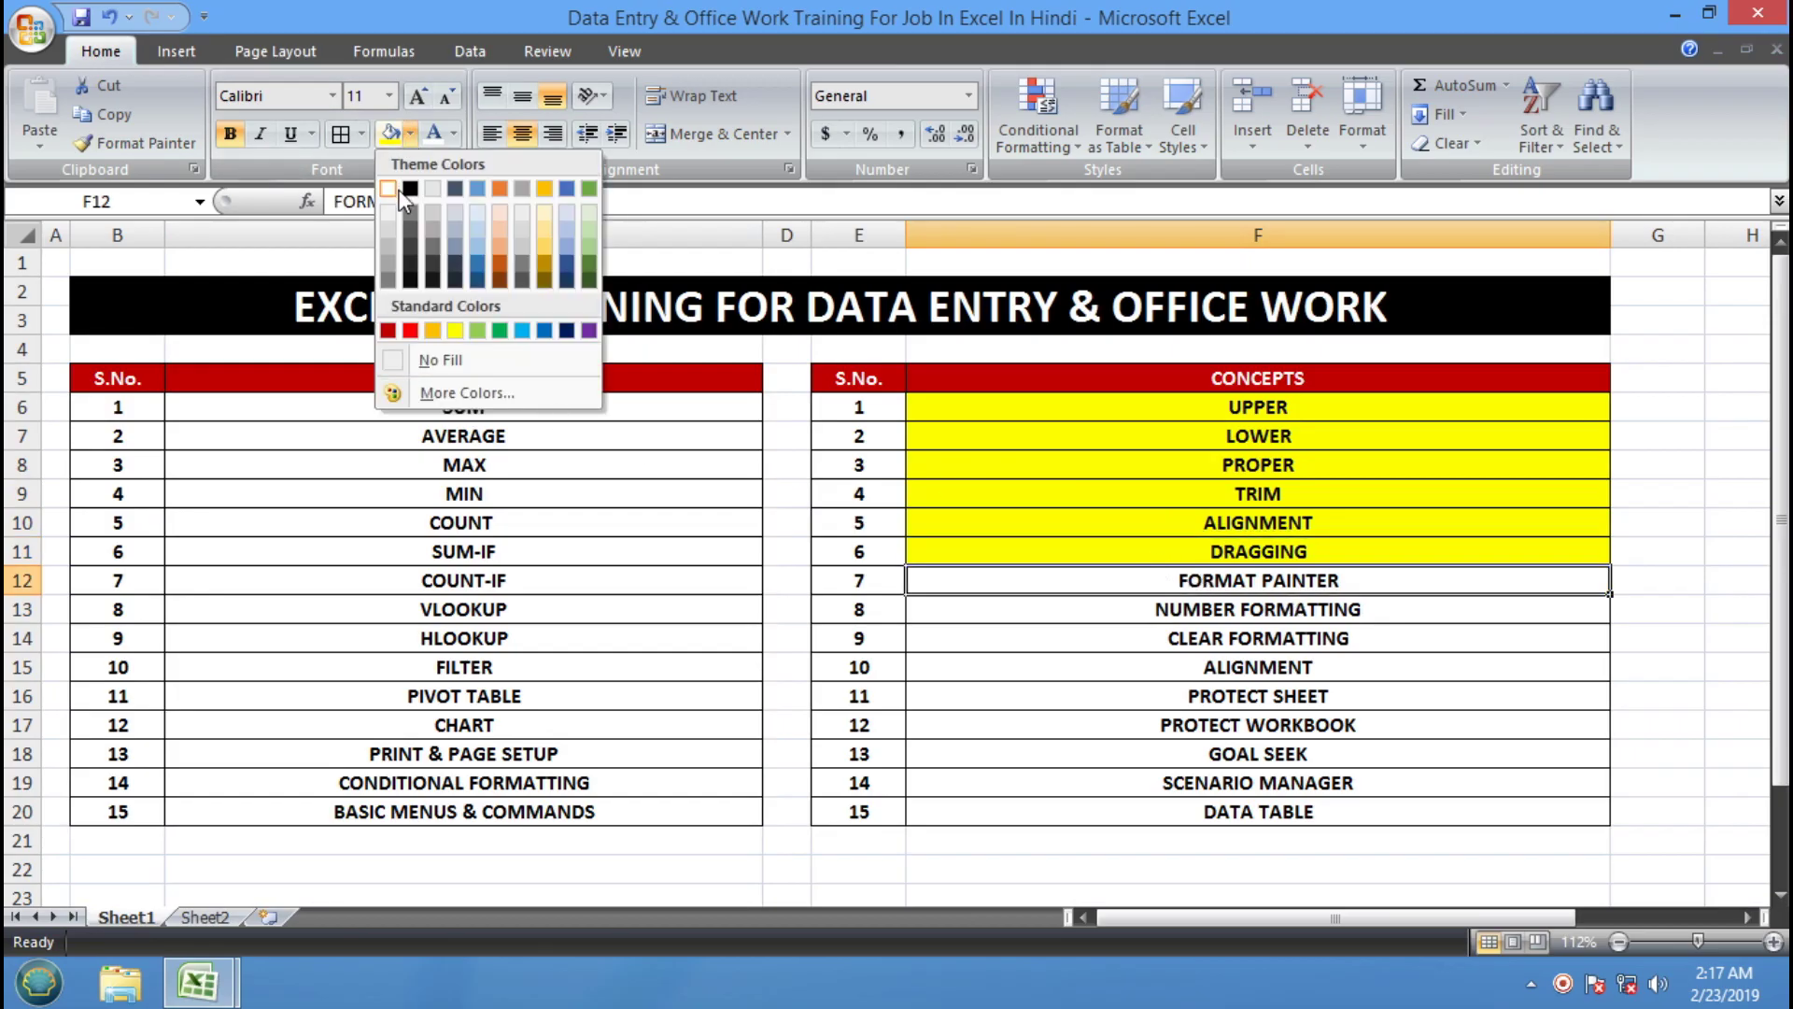
left_click(455, 330)
left_click(1110, 780)
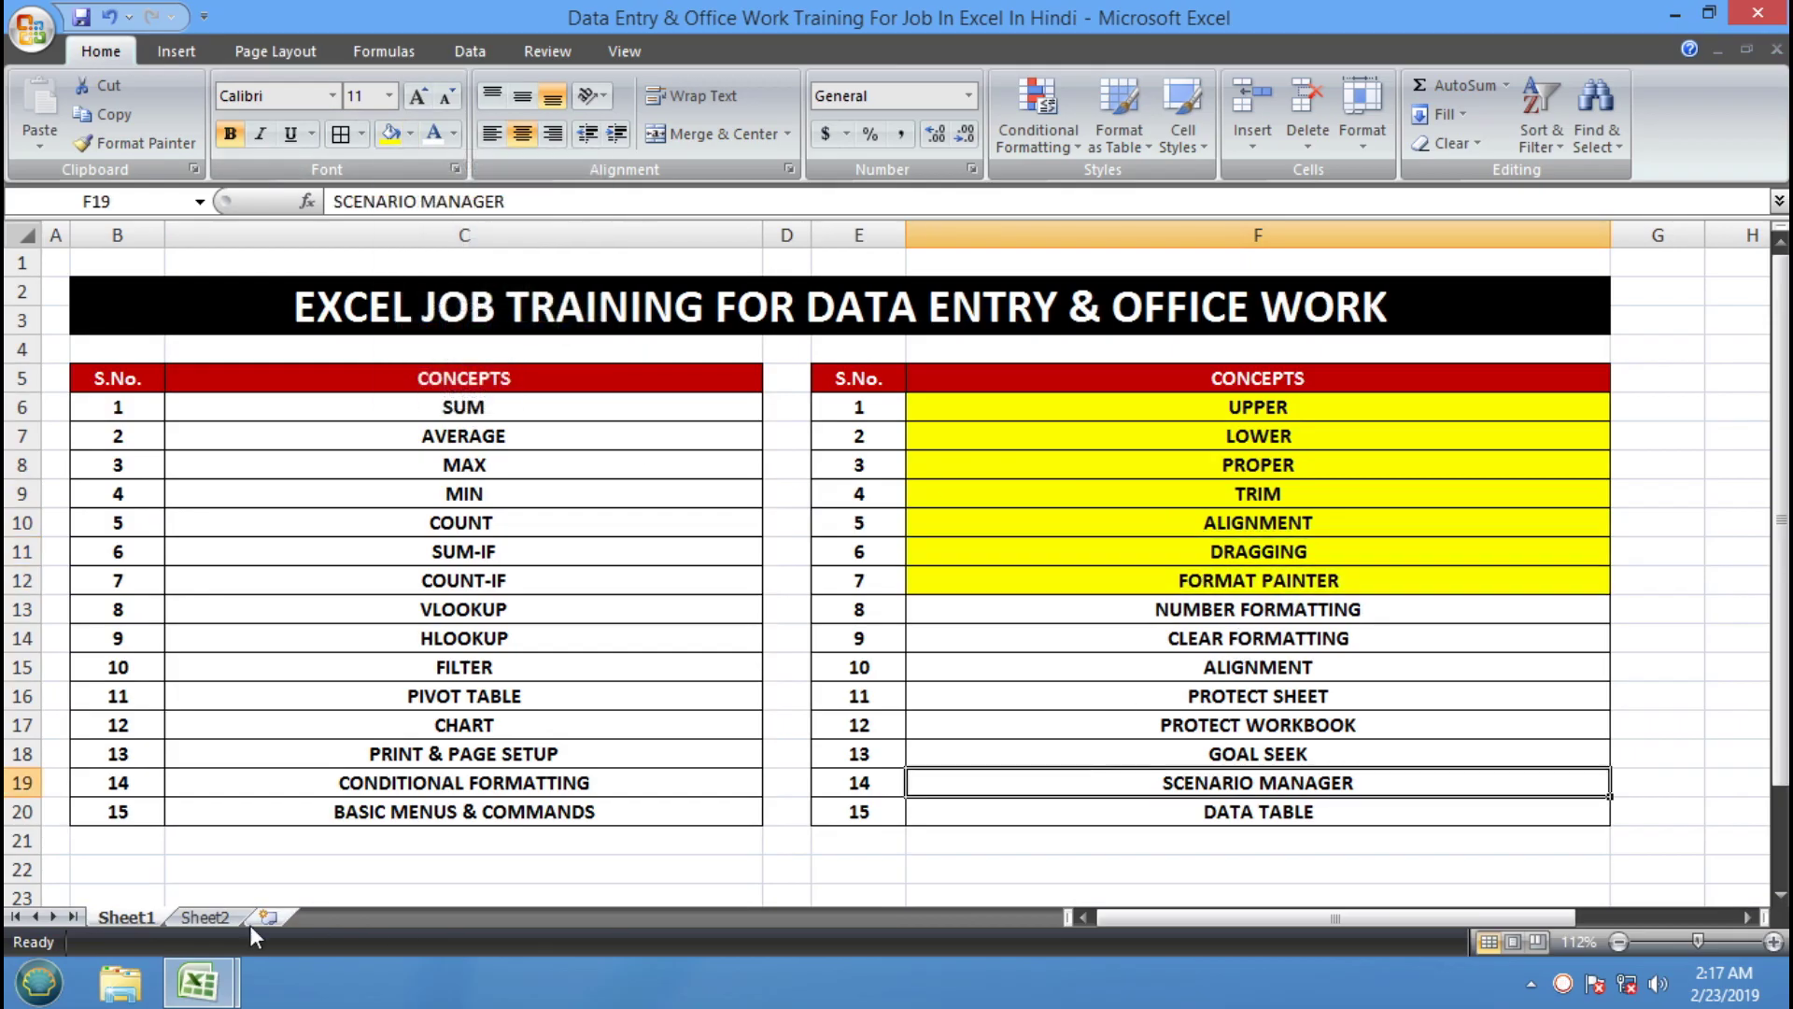
mouse_move(196, 981)
left_click(460, 845)
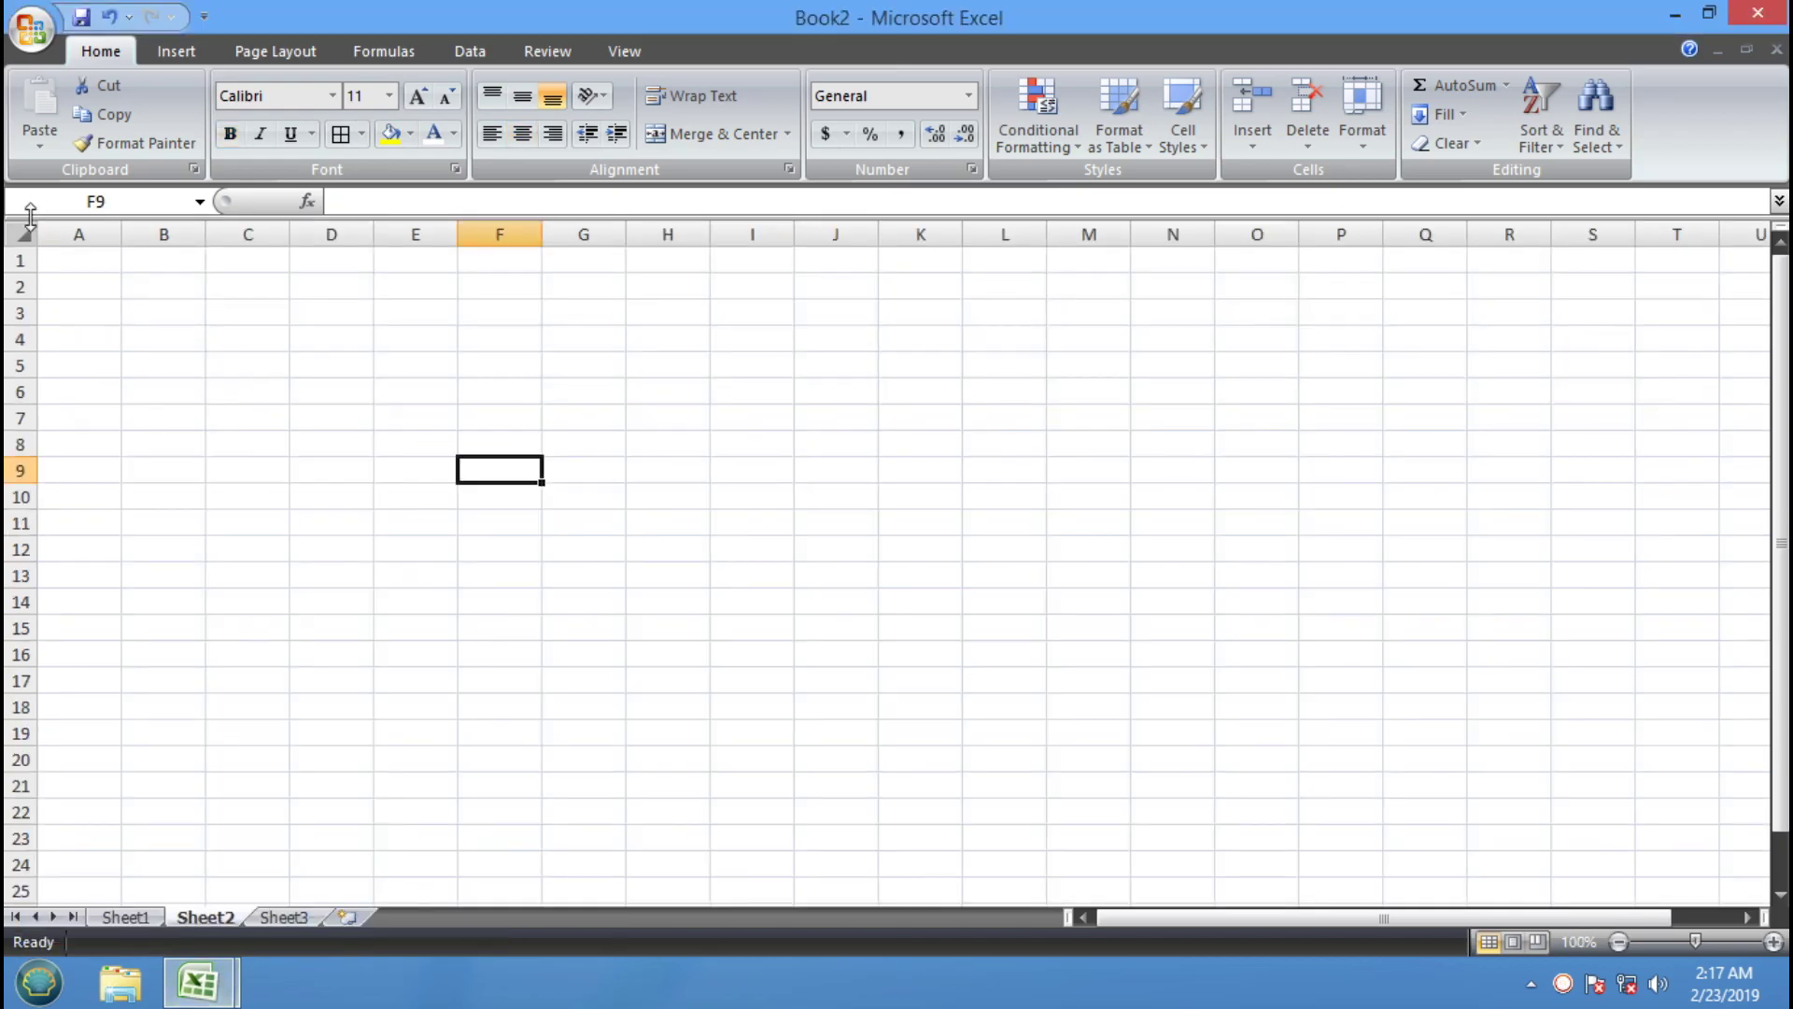
Zoom in and fill A1:A14 with 1s
left_click(80, 260)
left_click(1772, 941)
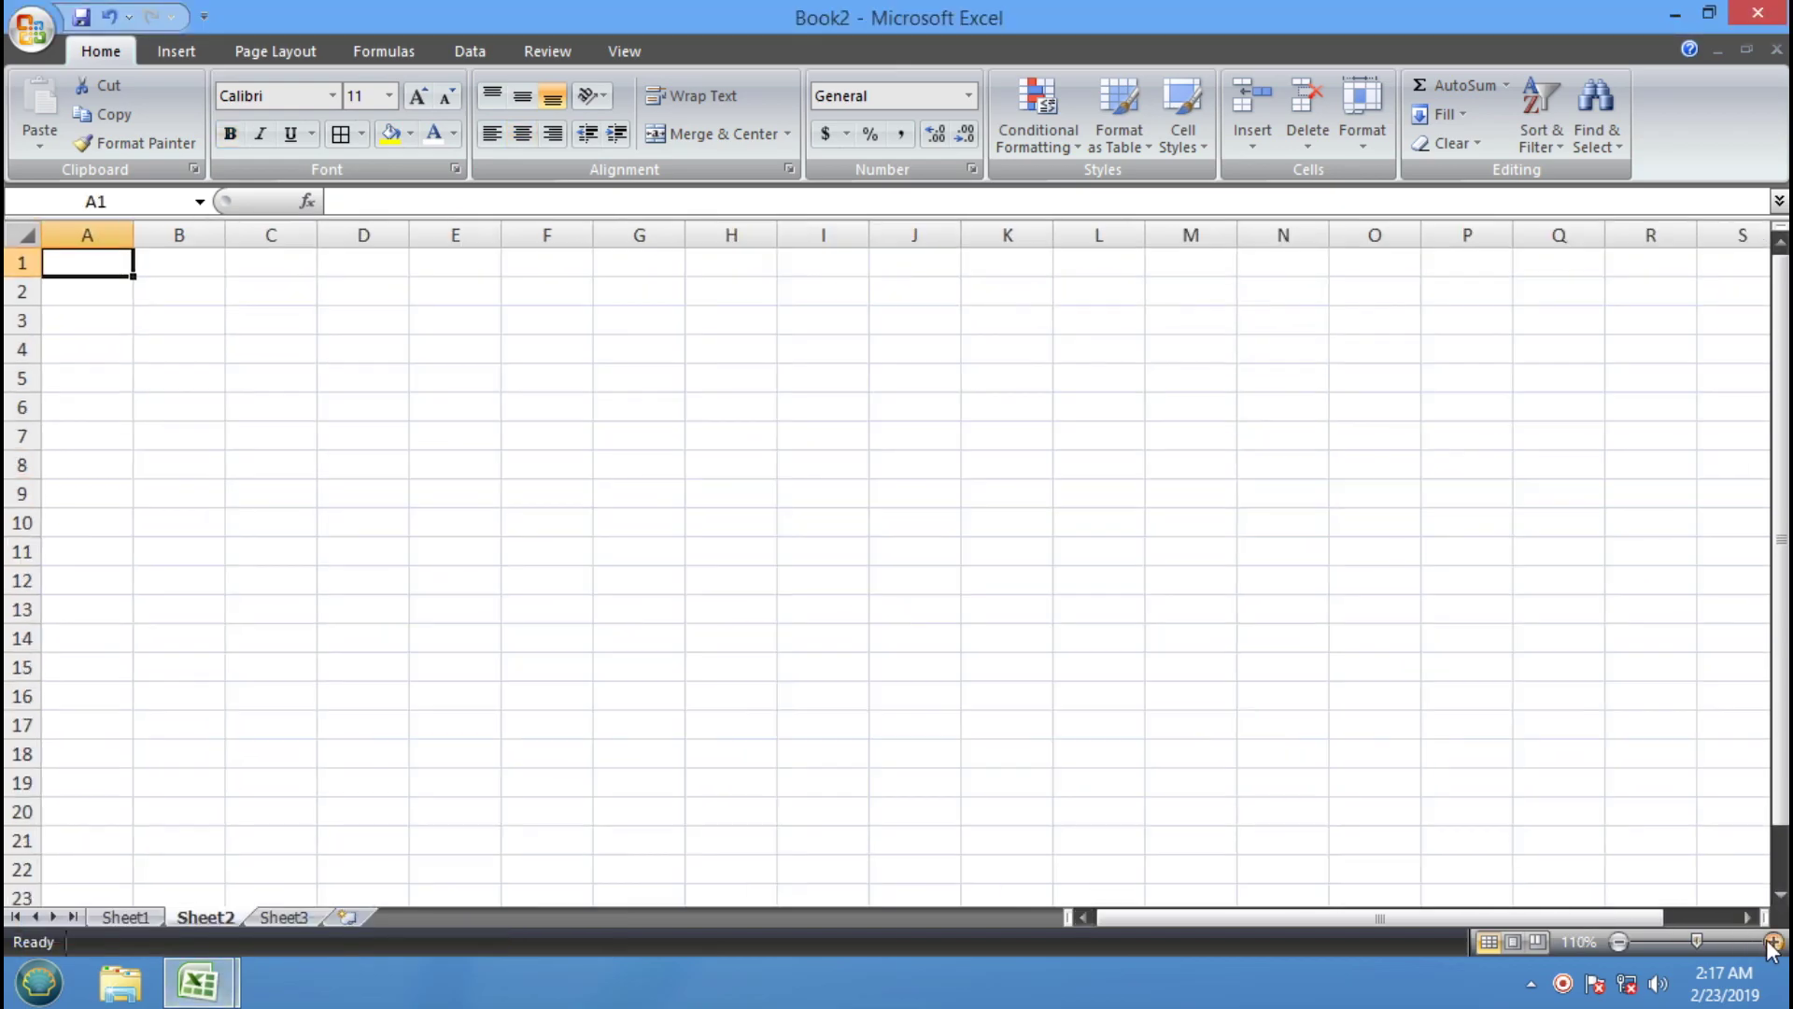
left_click(1773, 943)
left_click(1772, 943)
left_click(1773, 944)
left_click(1772, 943)
left_click(420, 482)
left_click(160, 286)
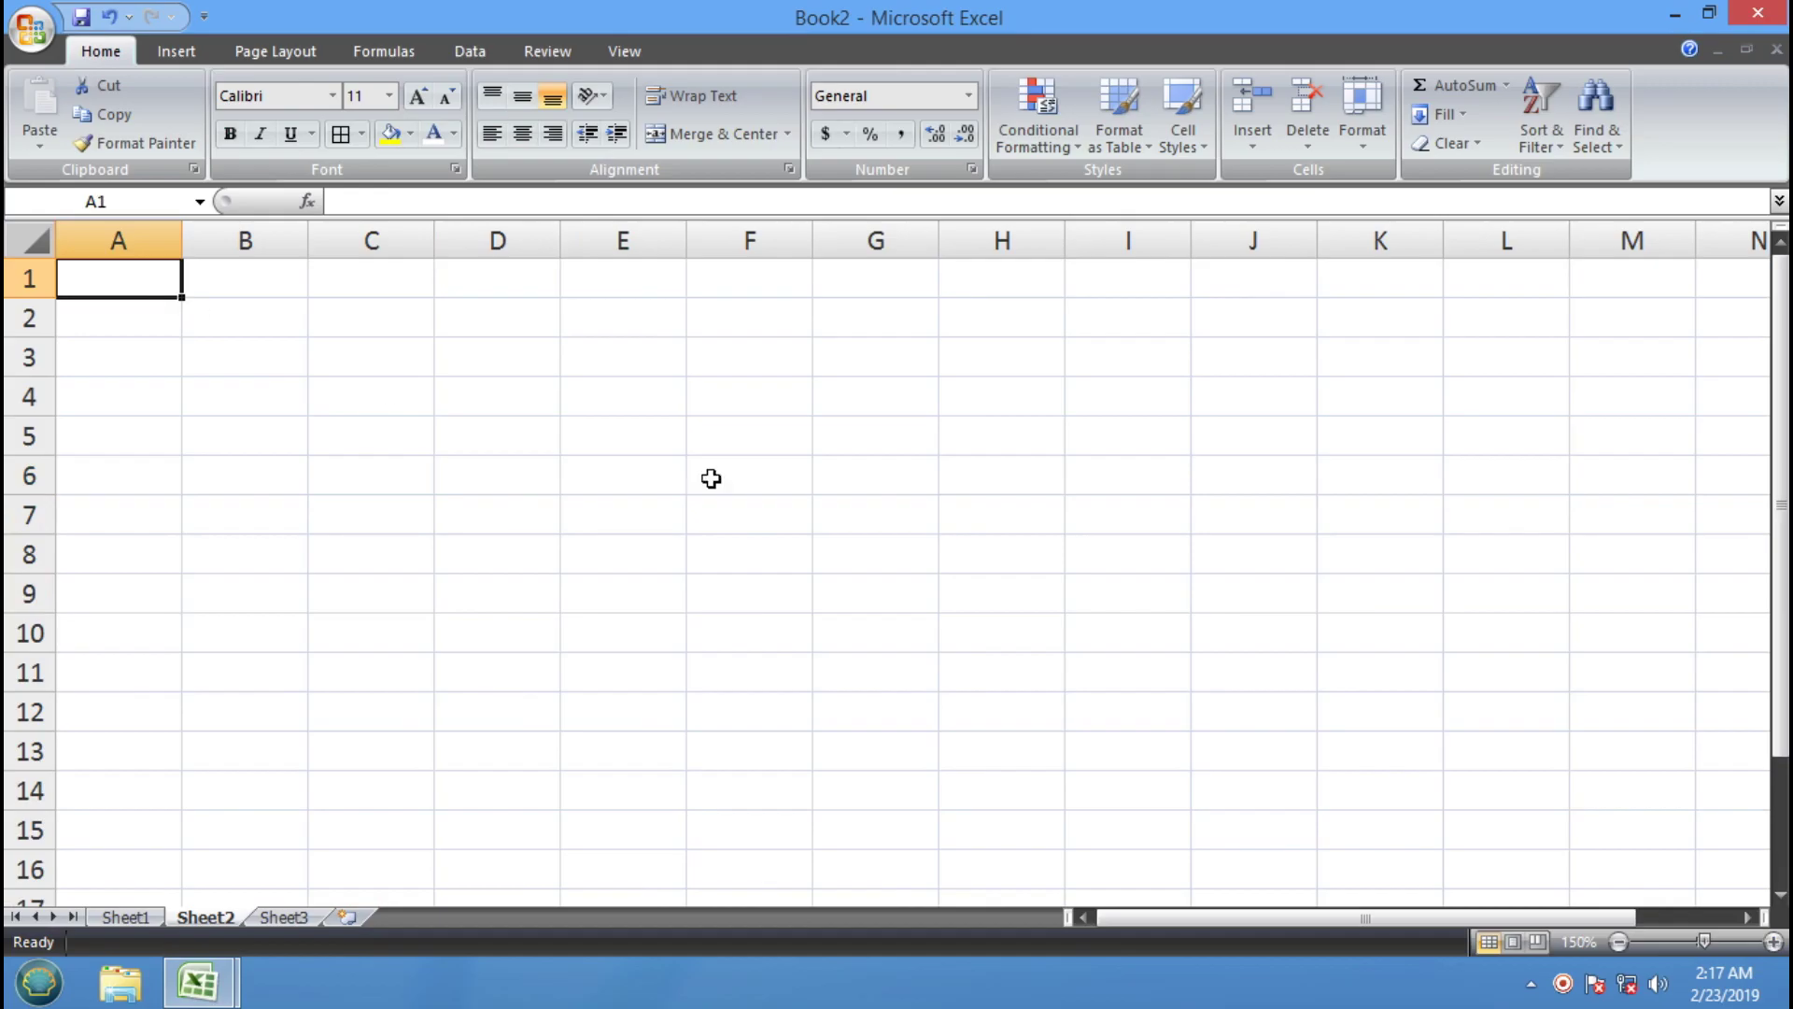
type("1")
key("Return")
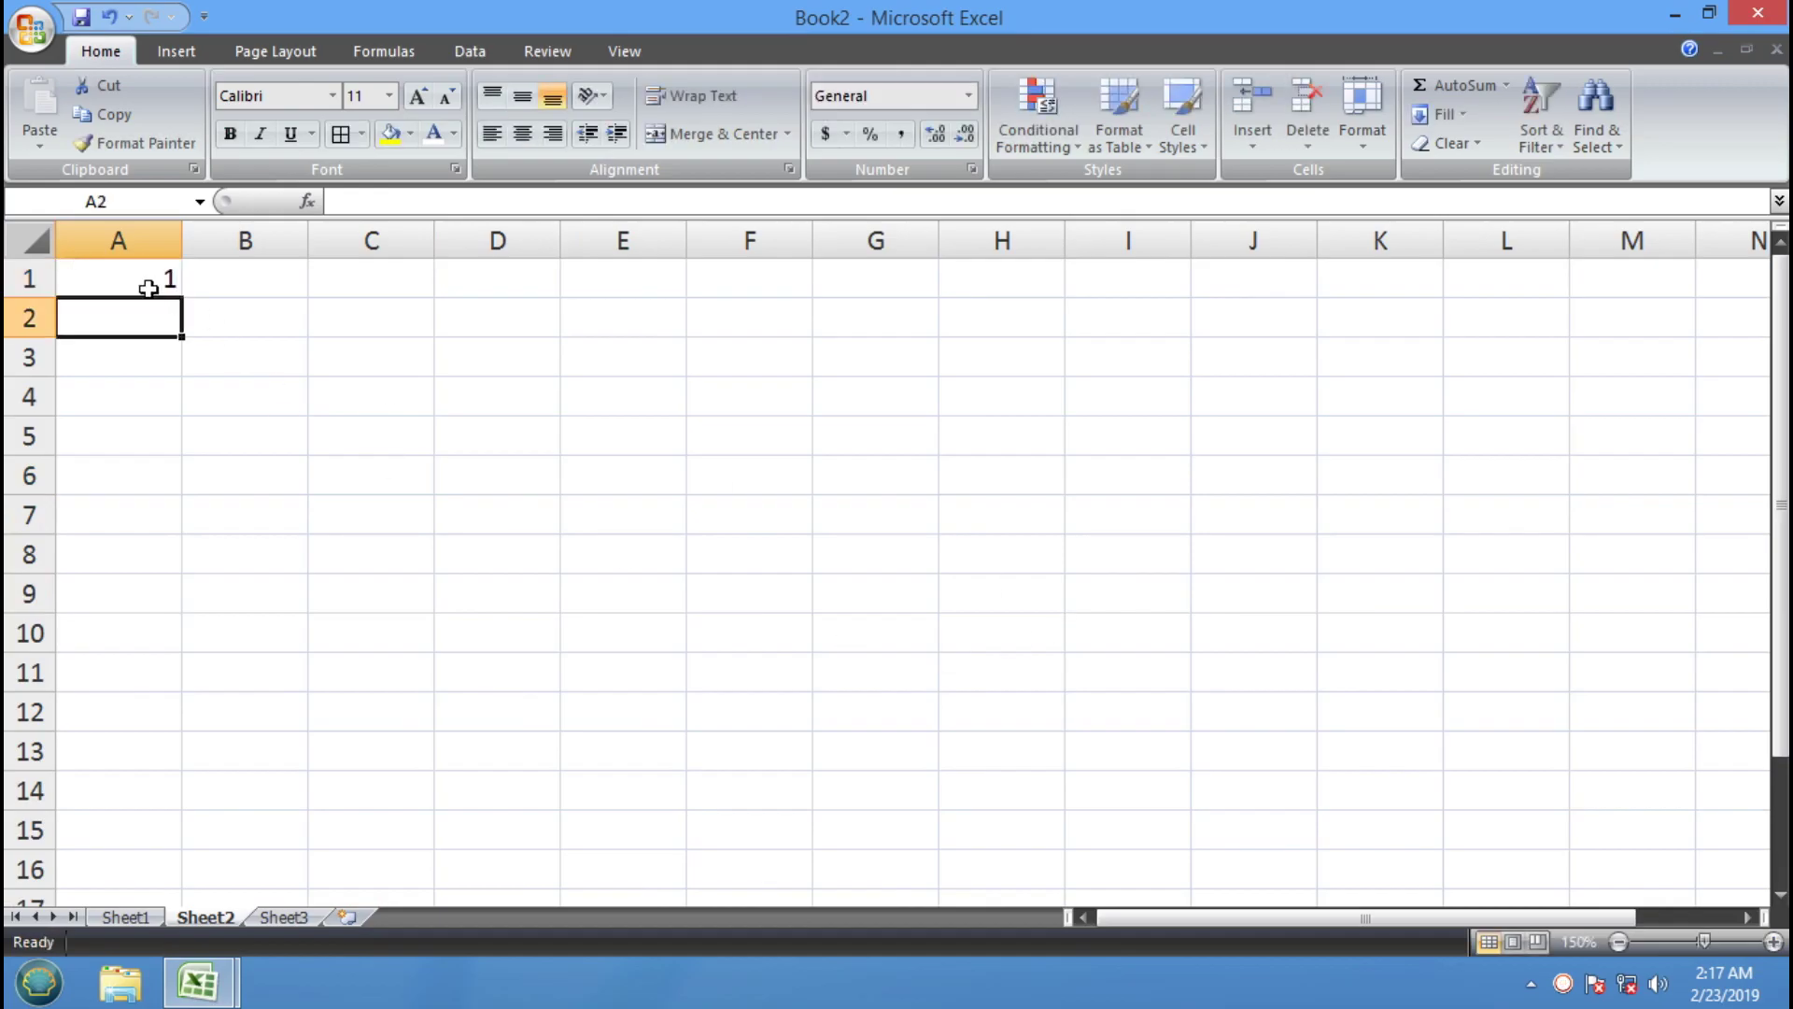
left_click(139, 282)
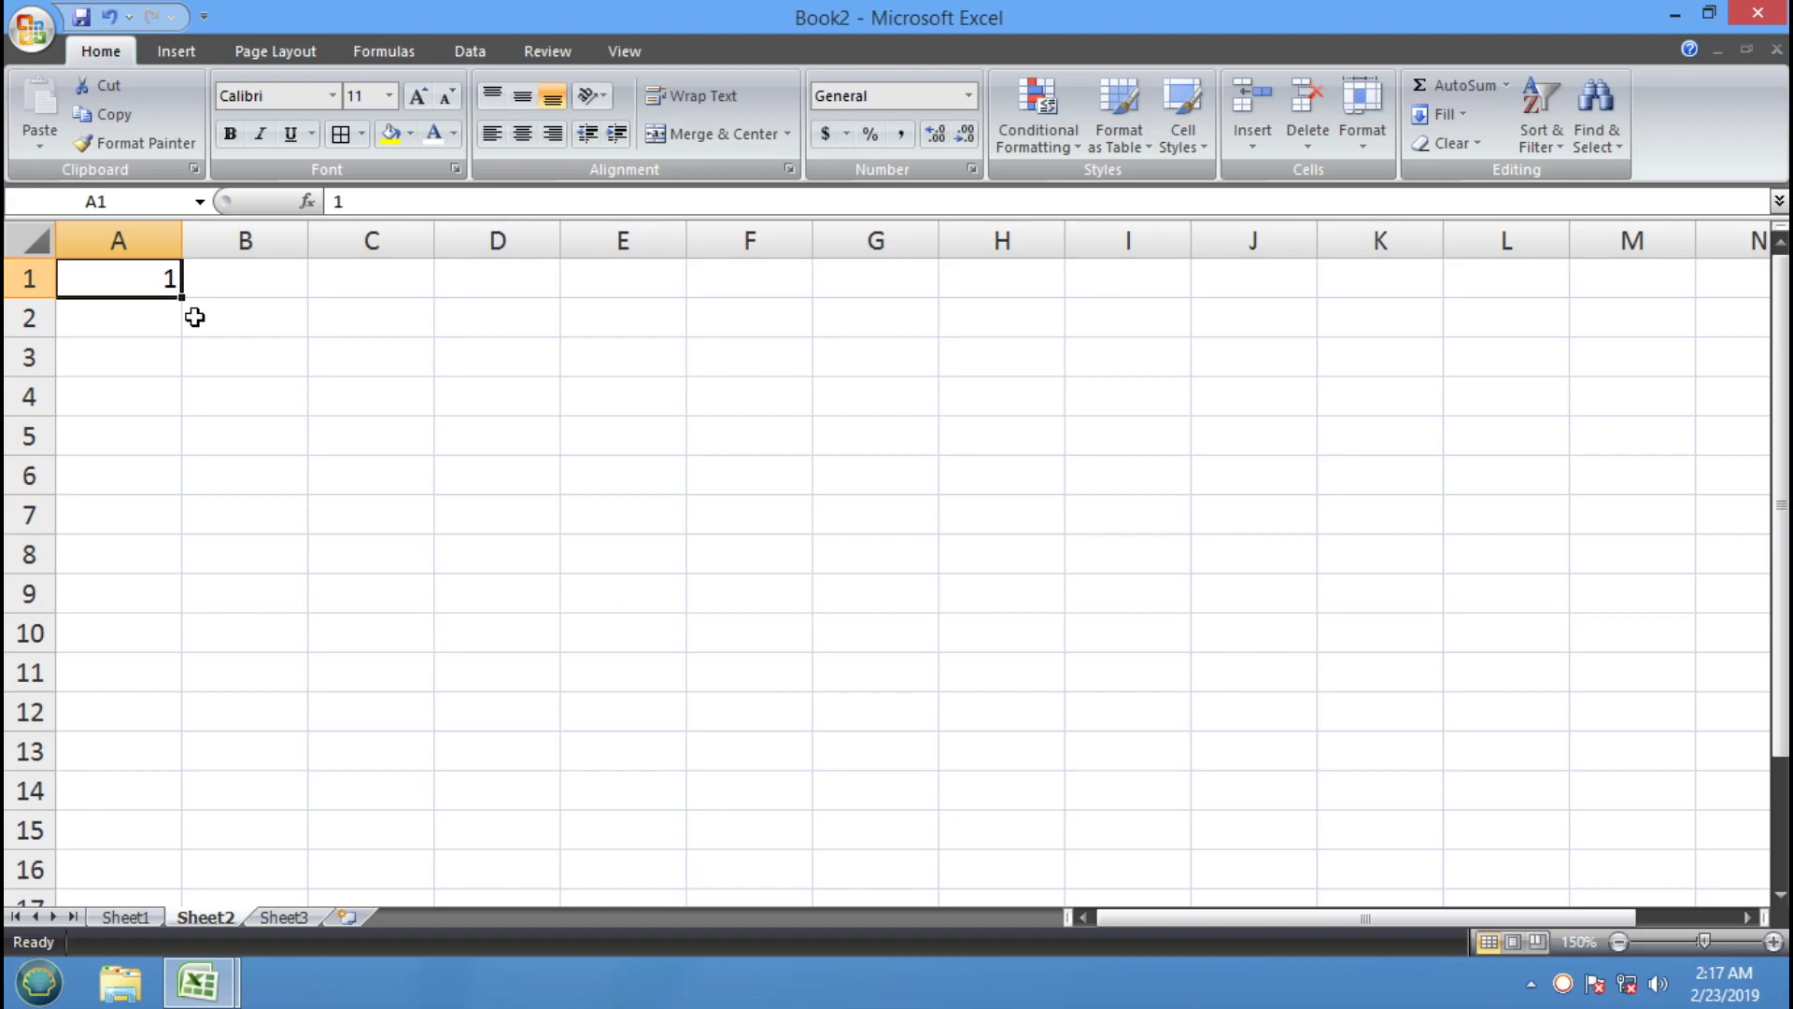
left_click_drag(184, 297, 166, 817)
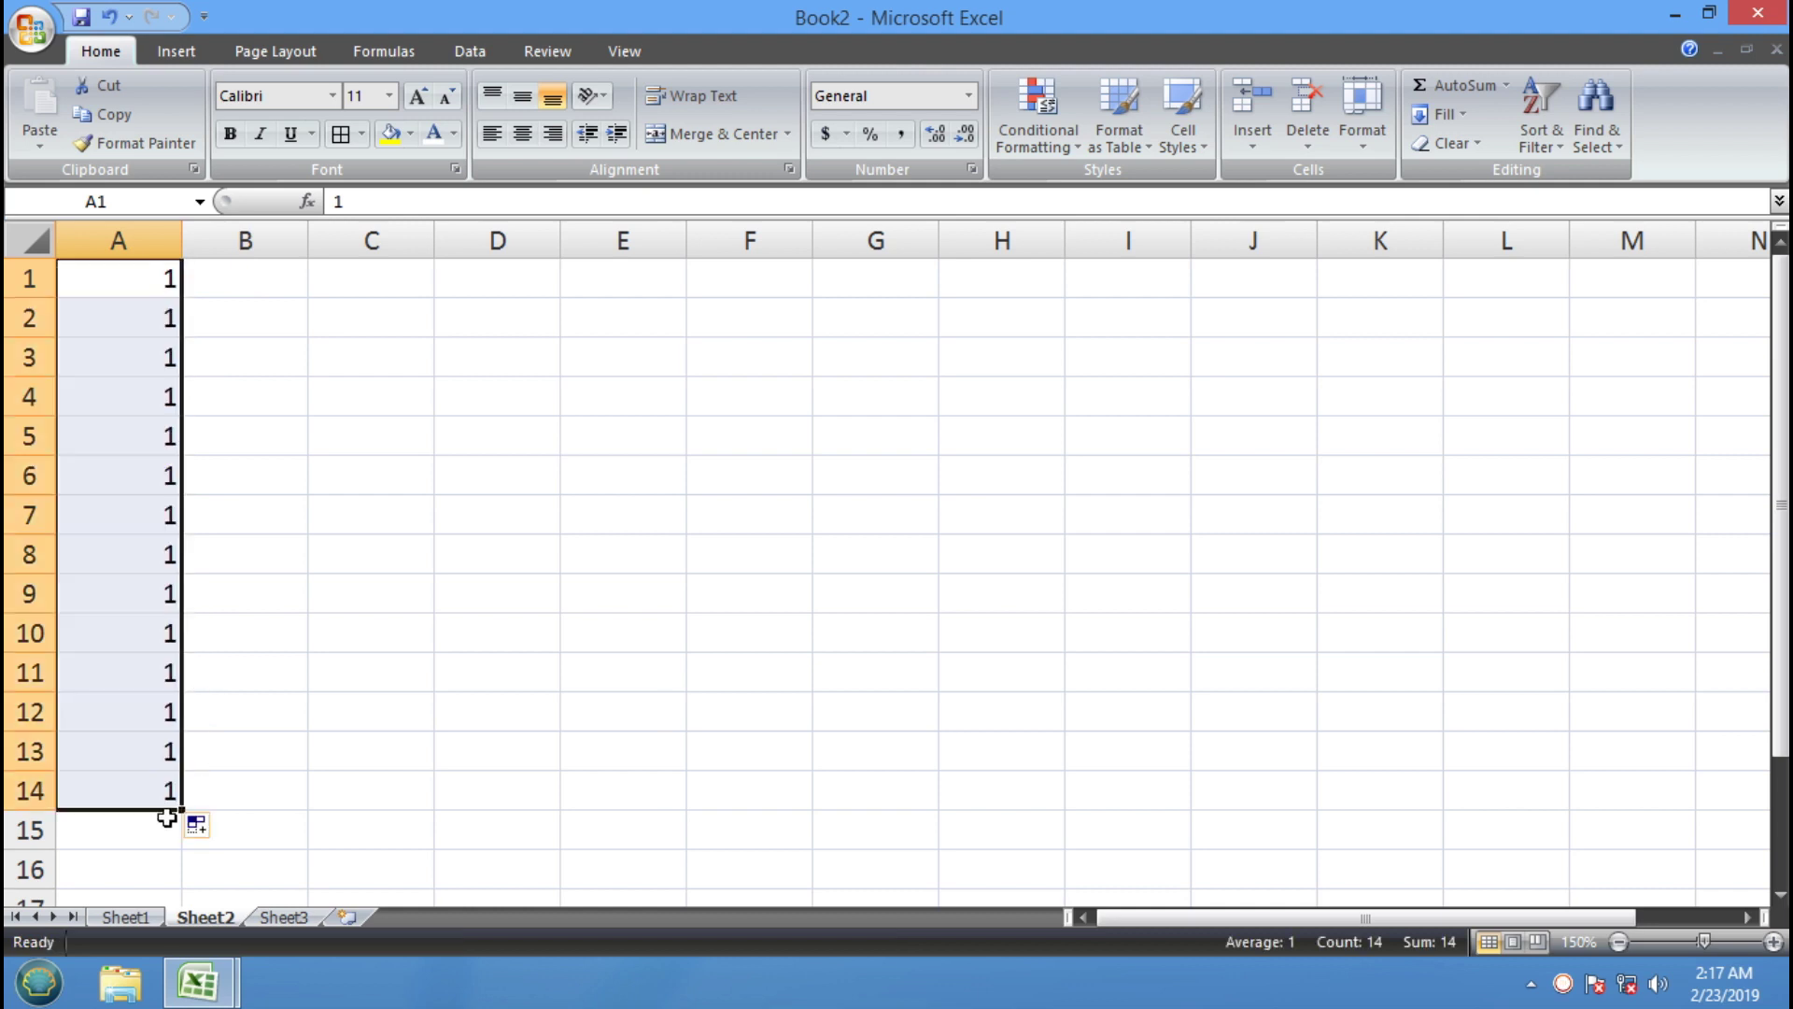
Enter 1 in B1 and B2 and extend the 1s down column B
left_click(258, 276)
type("1")
key("Return")
type("1")
key("Return")
left_click_drag(292, 279, 311, 807)
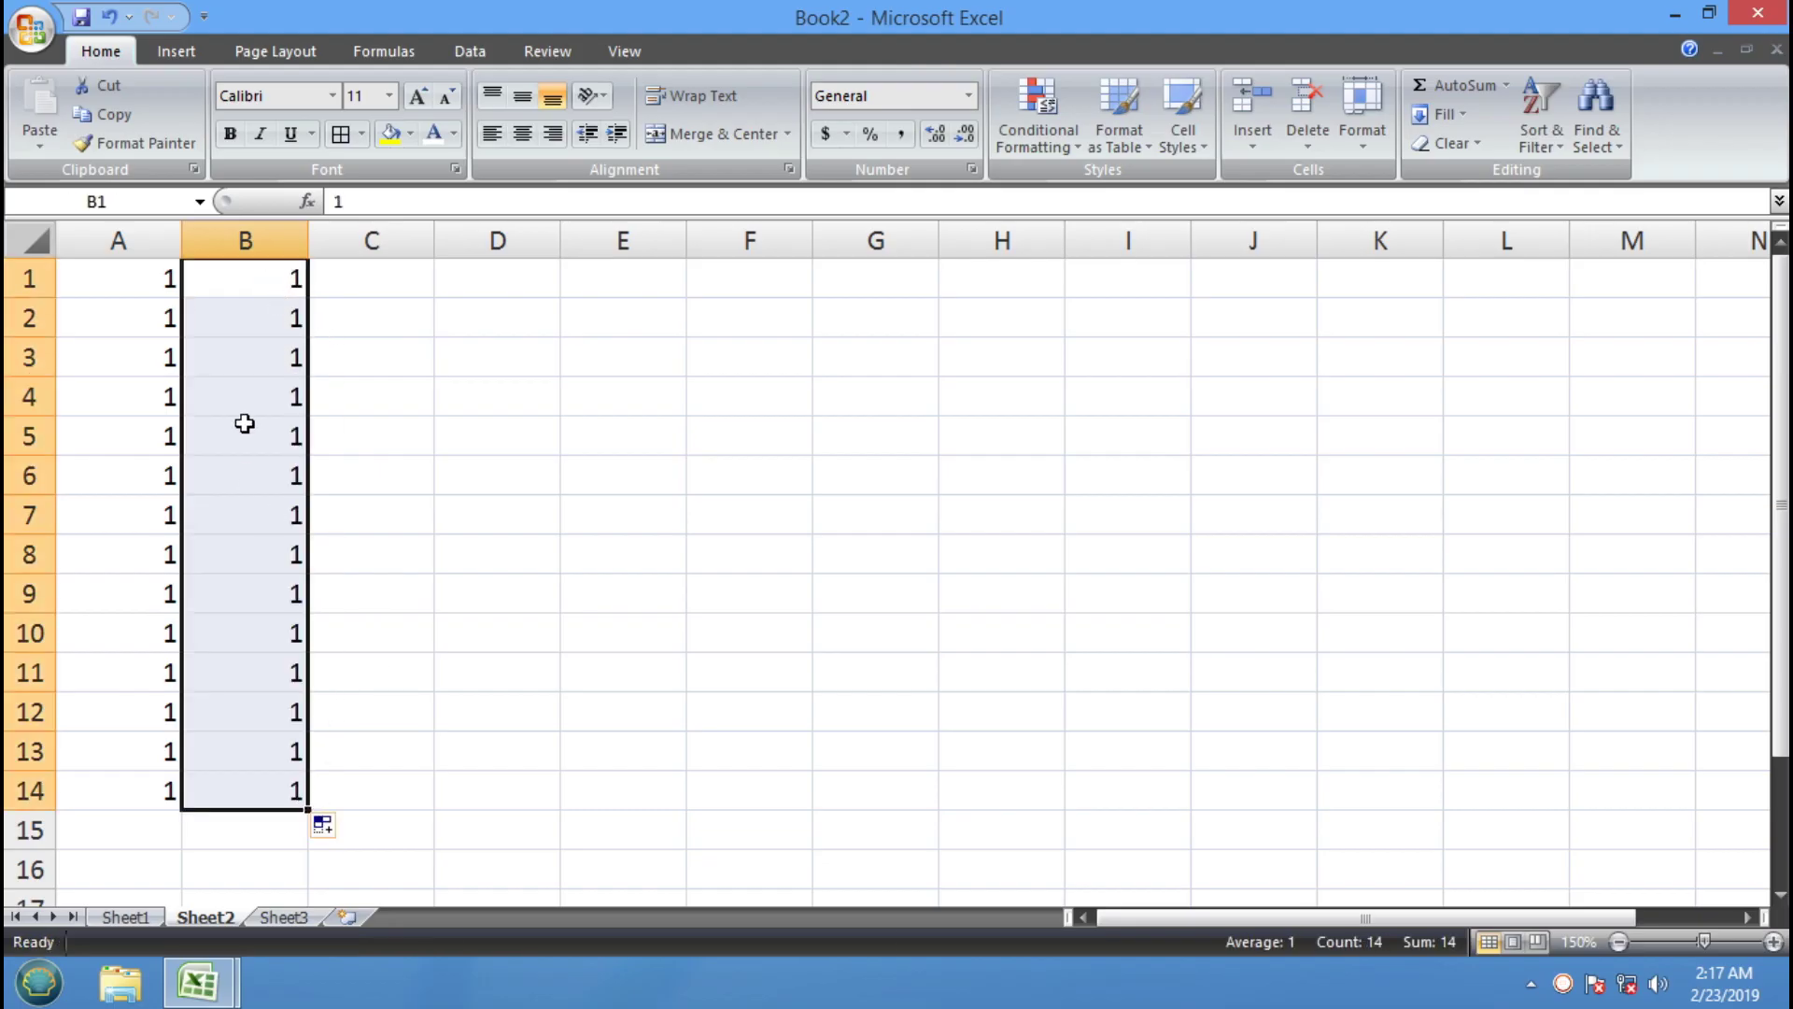
Fill C1:C14 with odd numbers from 1 to 27, seeded by 1 and 3
left_click(384, 284)
type("1")
key("Return")
type("3")
key("Return")
left_click_drag(382, 282, 379, 306)
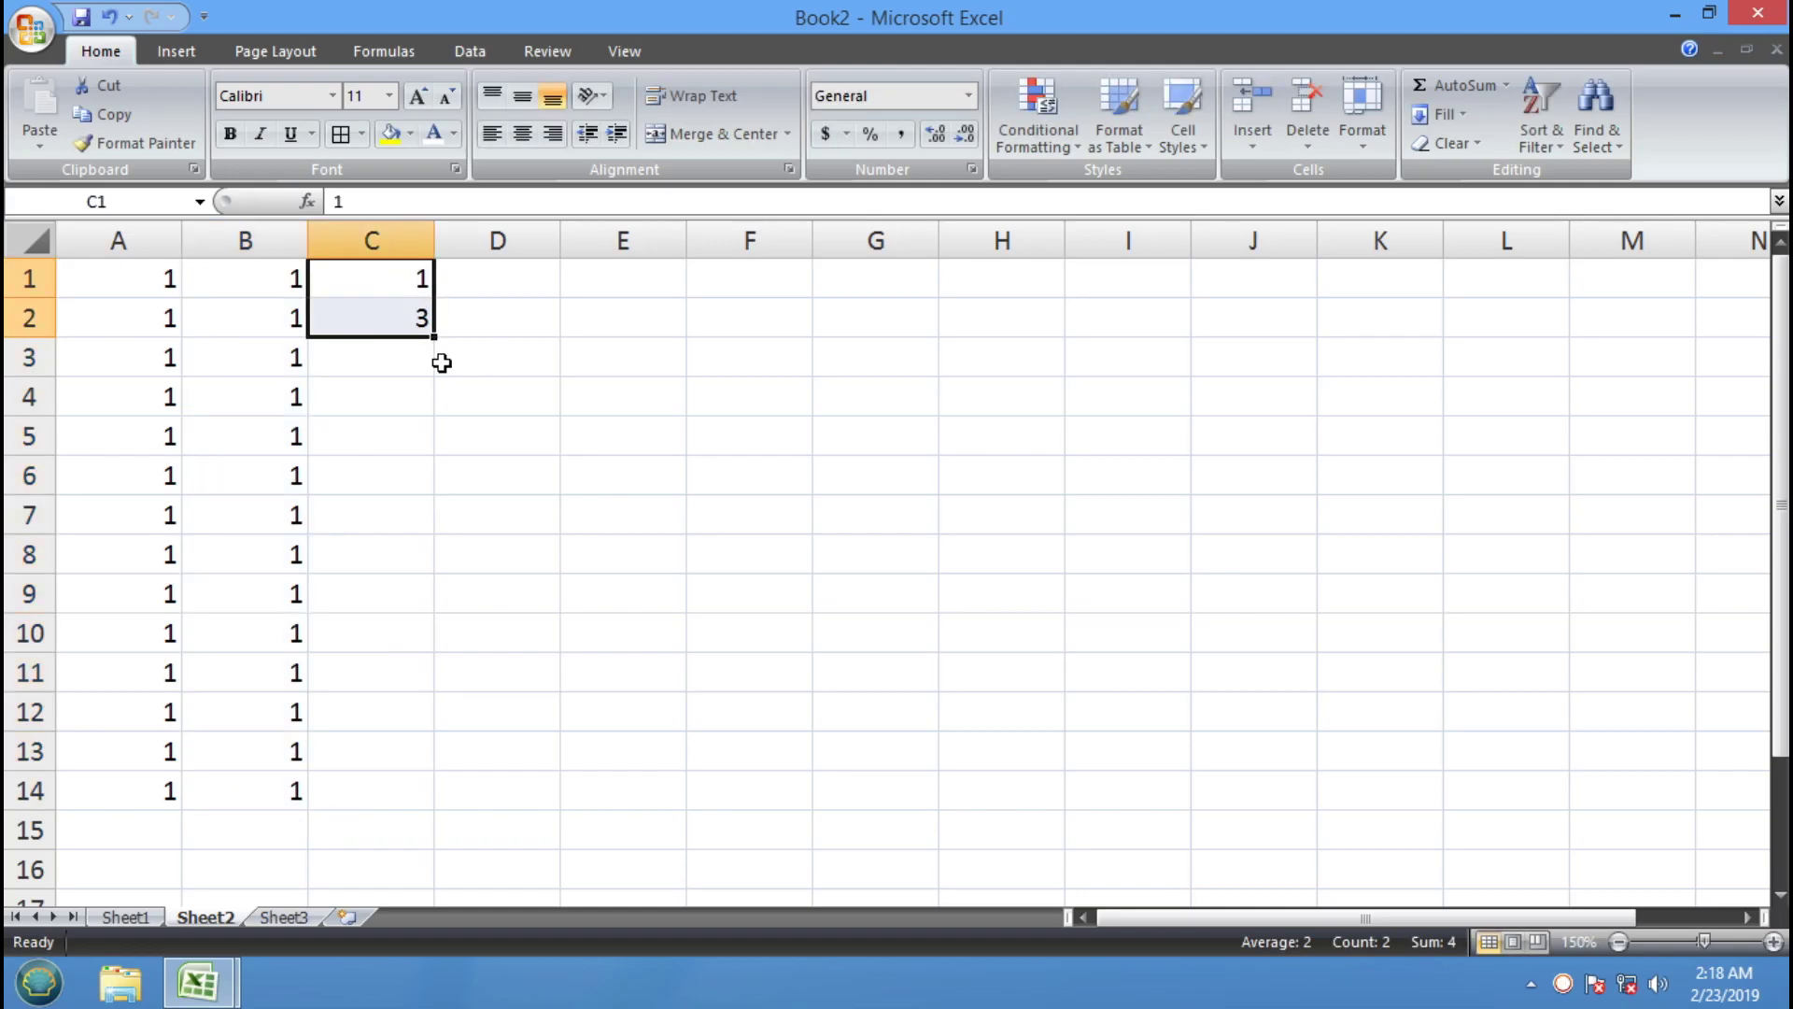
left_click_drag(440, 342, 380, 804)
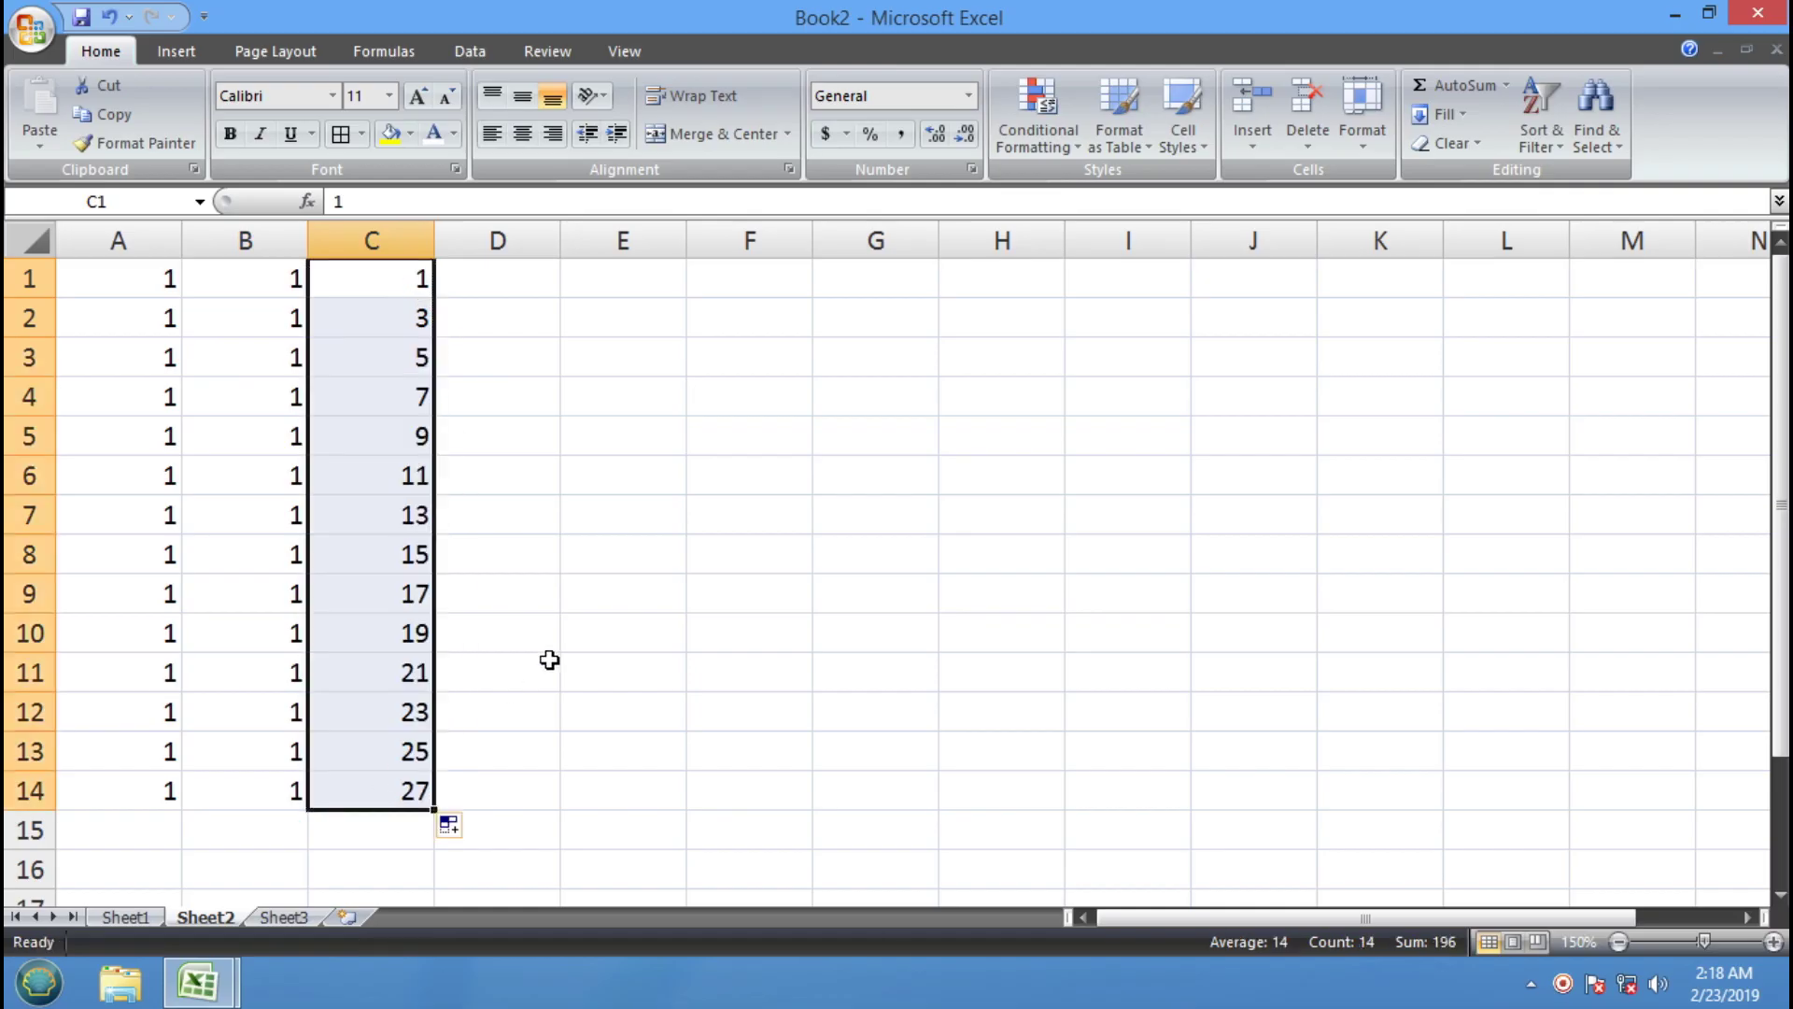
Seed column D with 2 and 4 for an even-number series to 28
left_click(521, 281)
type("2")
key("Return")
type("4")
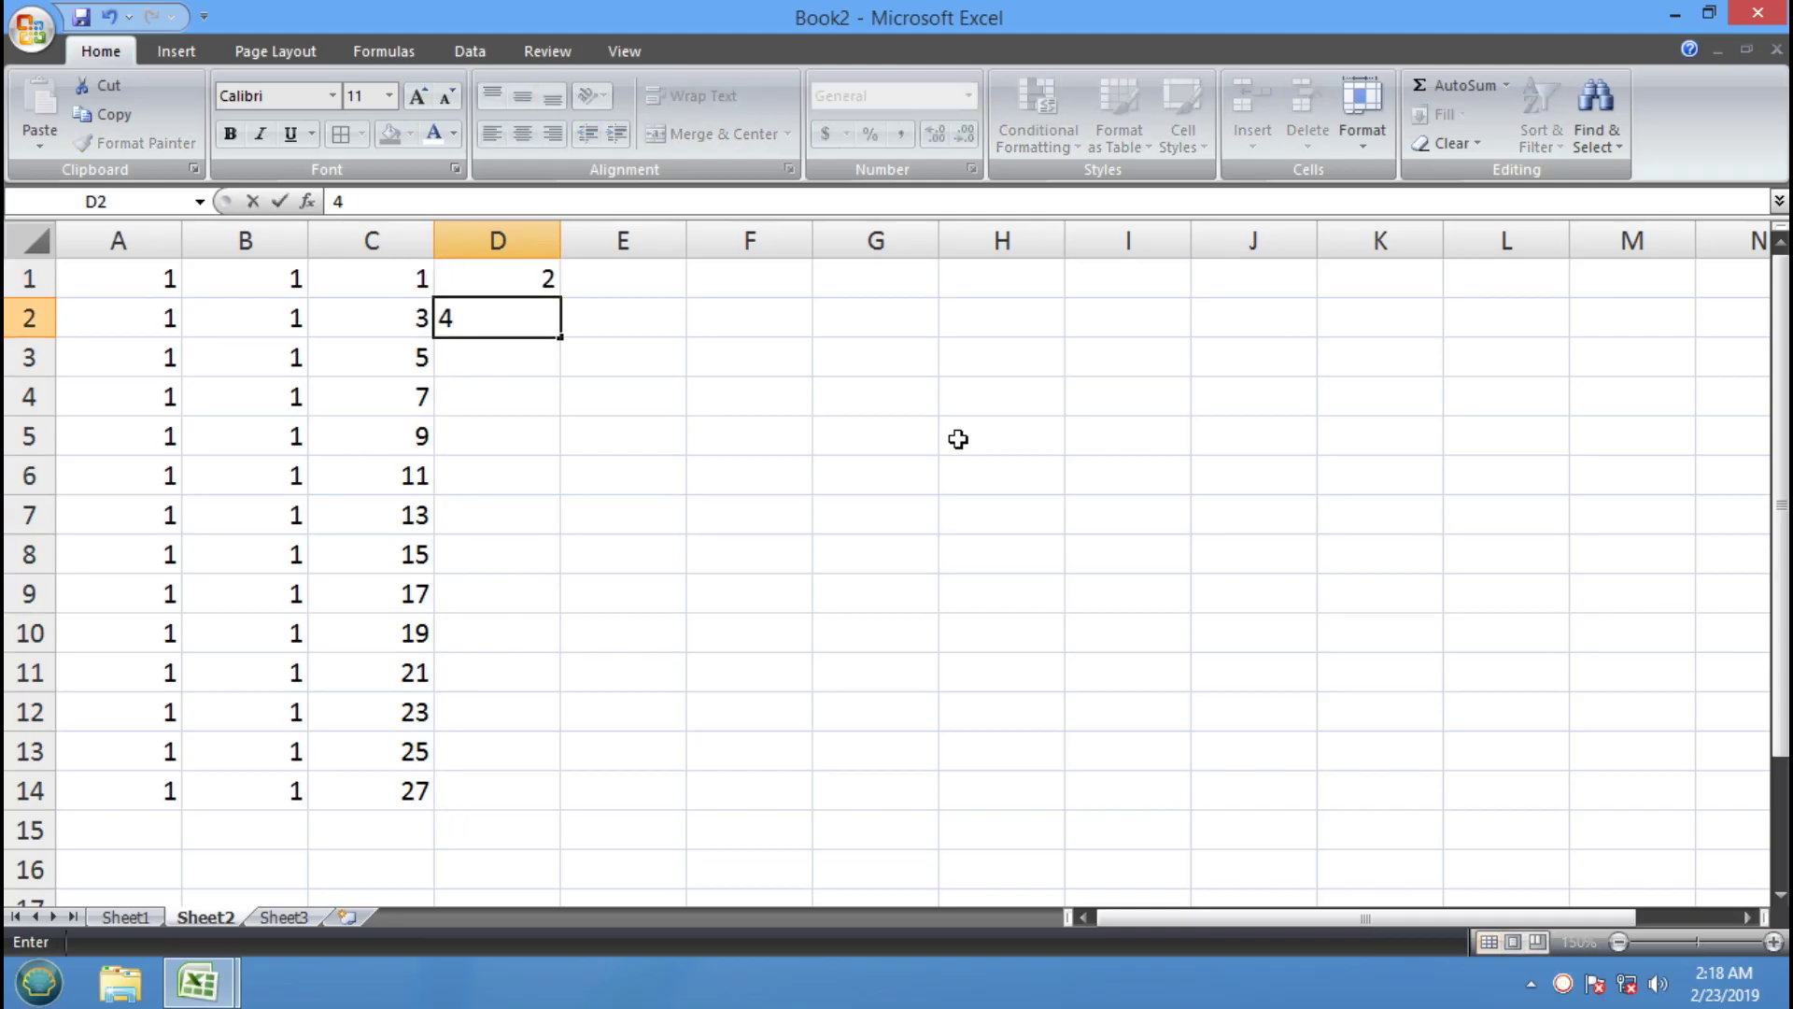
key("Return")
left_click_drag(544, 276, 548, 809)
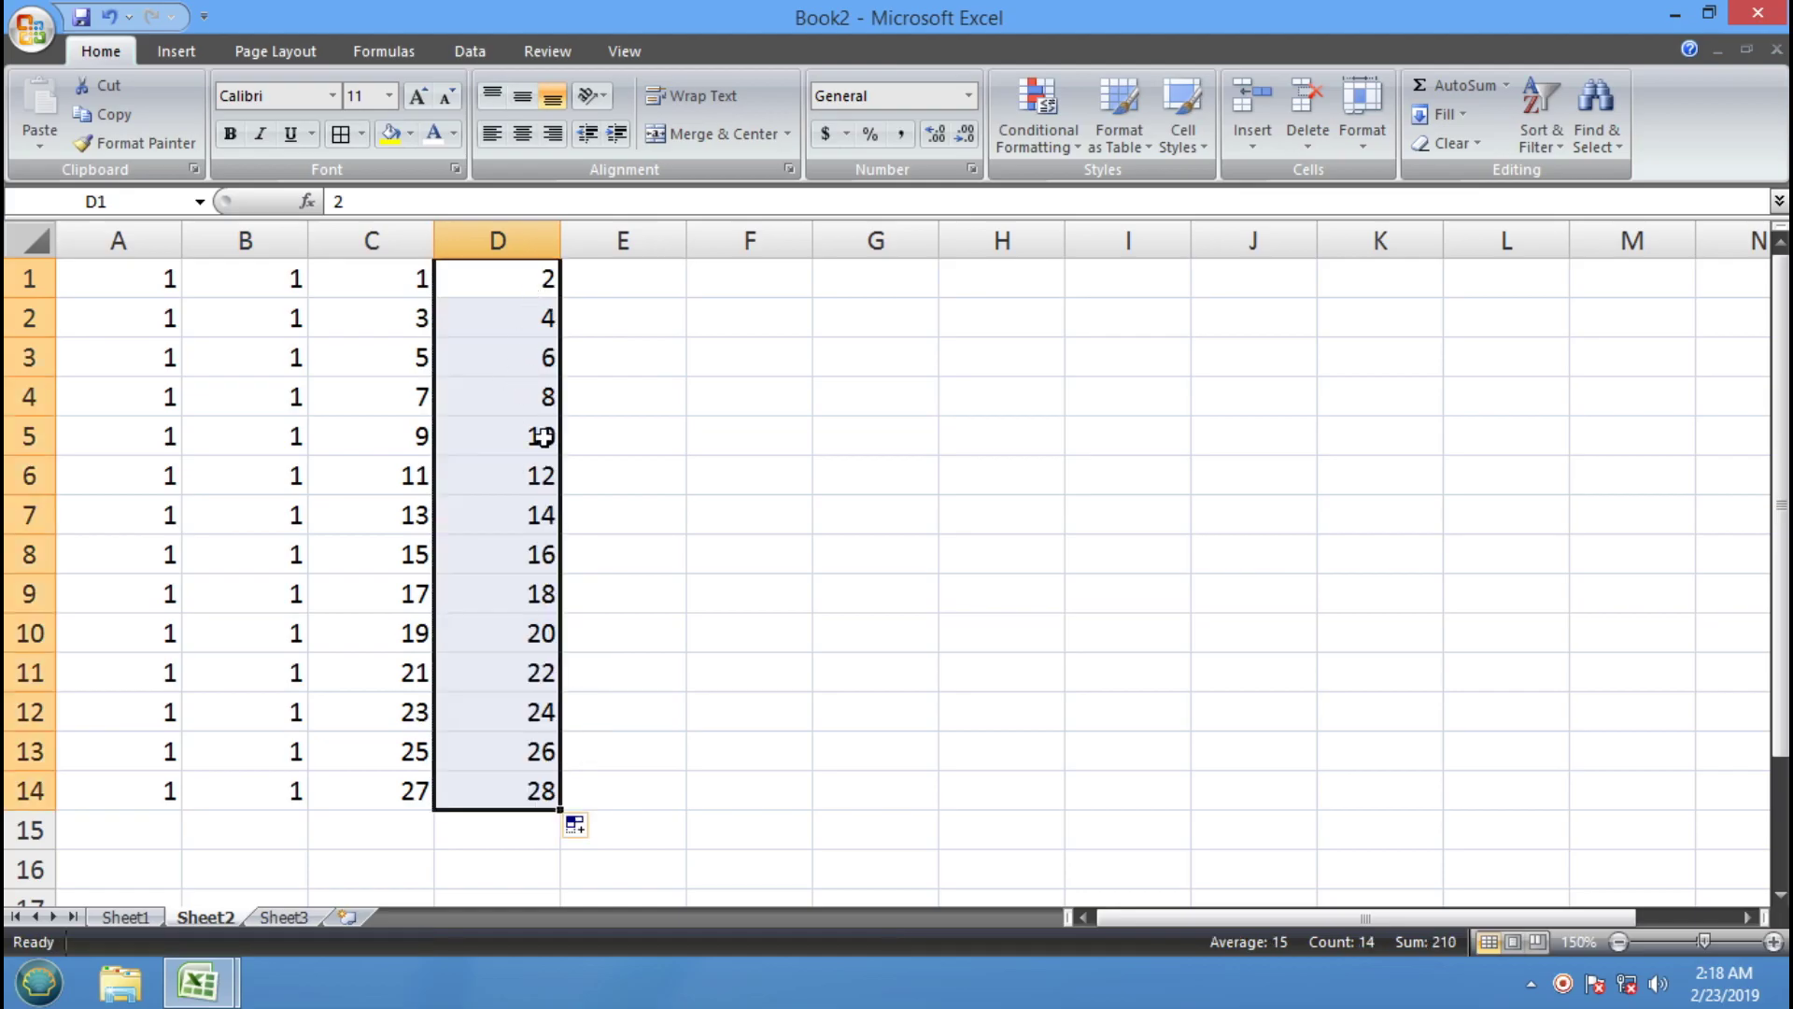
Seed E1:E2 with 1 and 2 to count to 14, and start SUN in F1
left_click(653, 266)
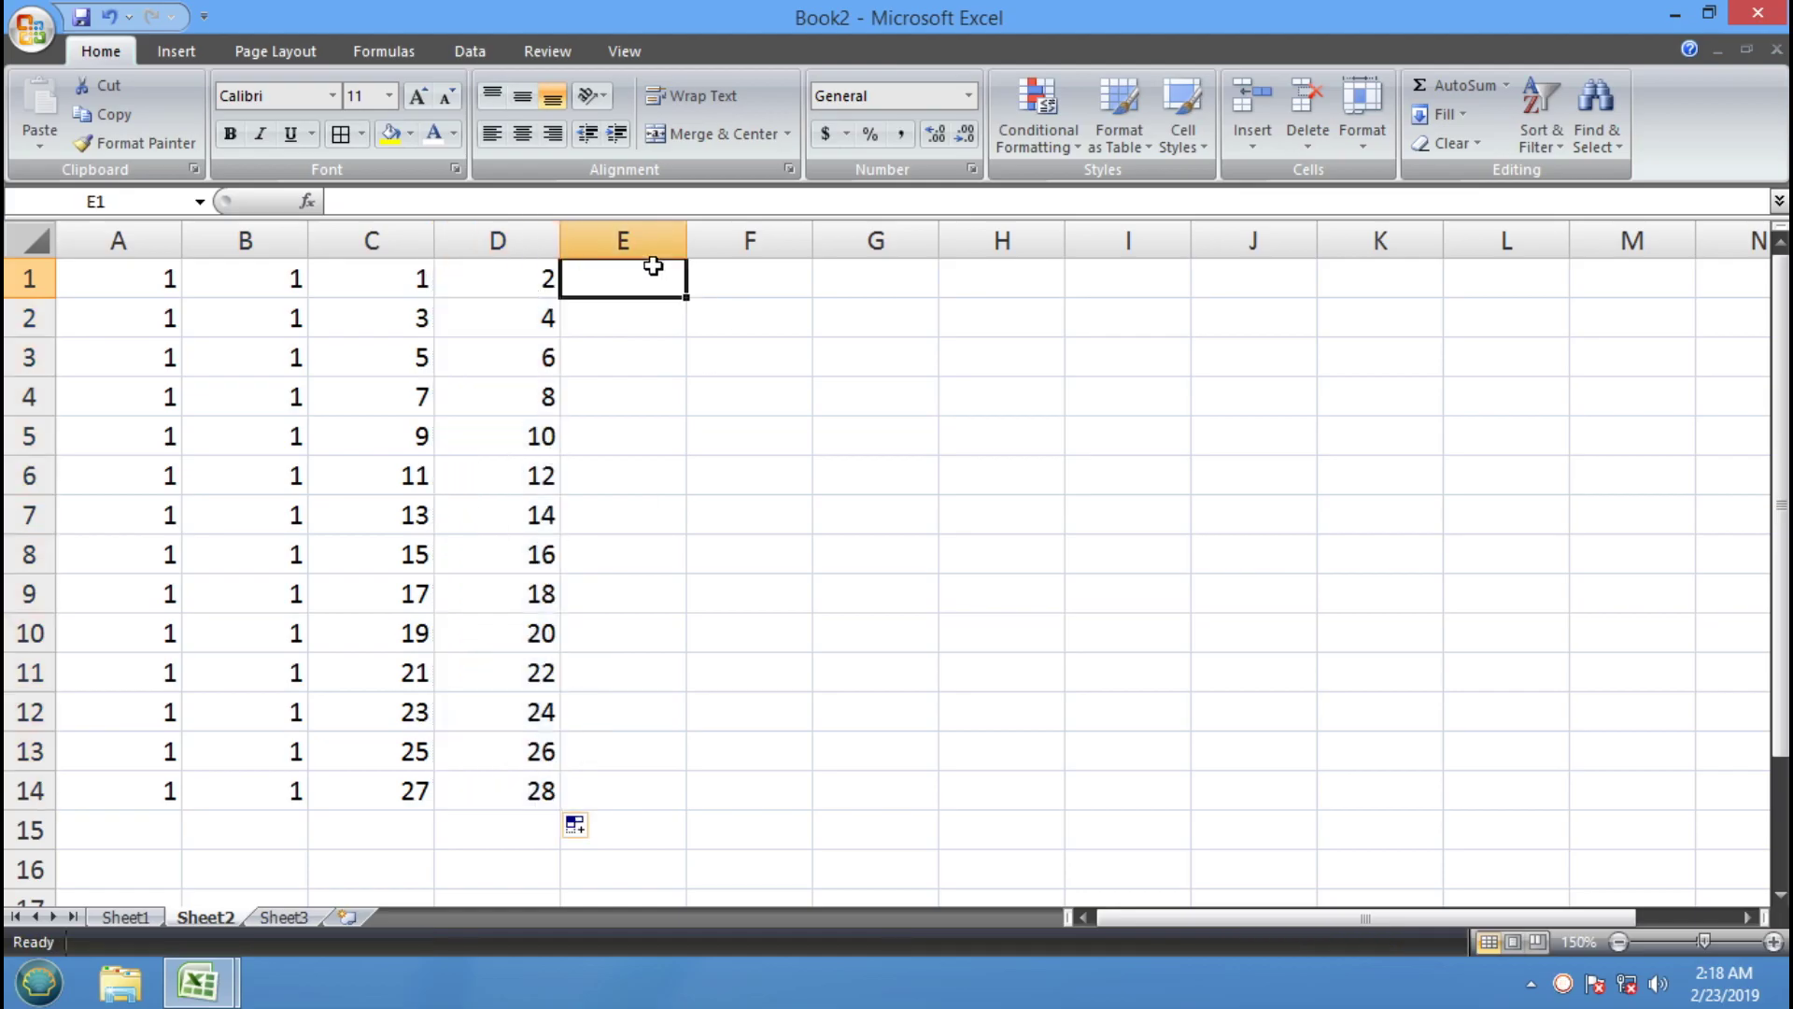
type("1")
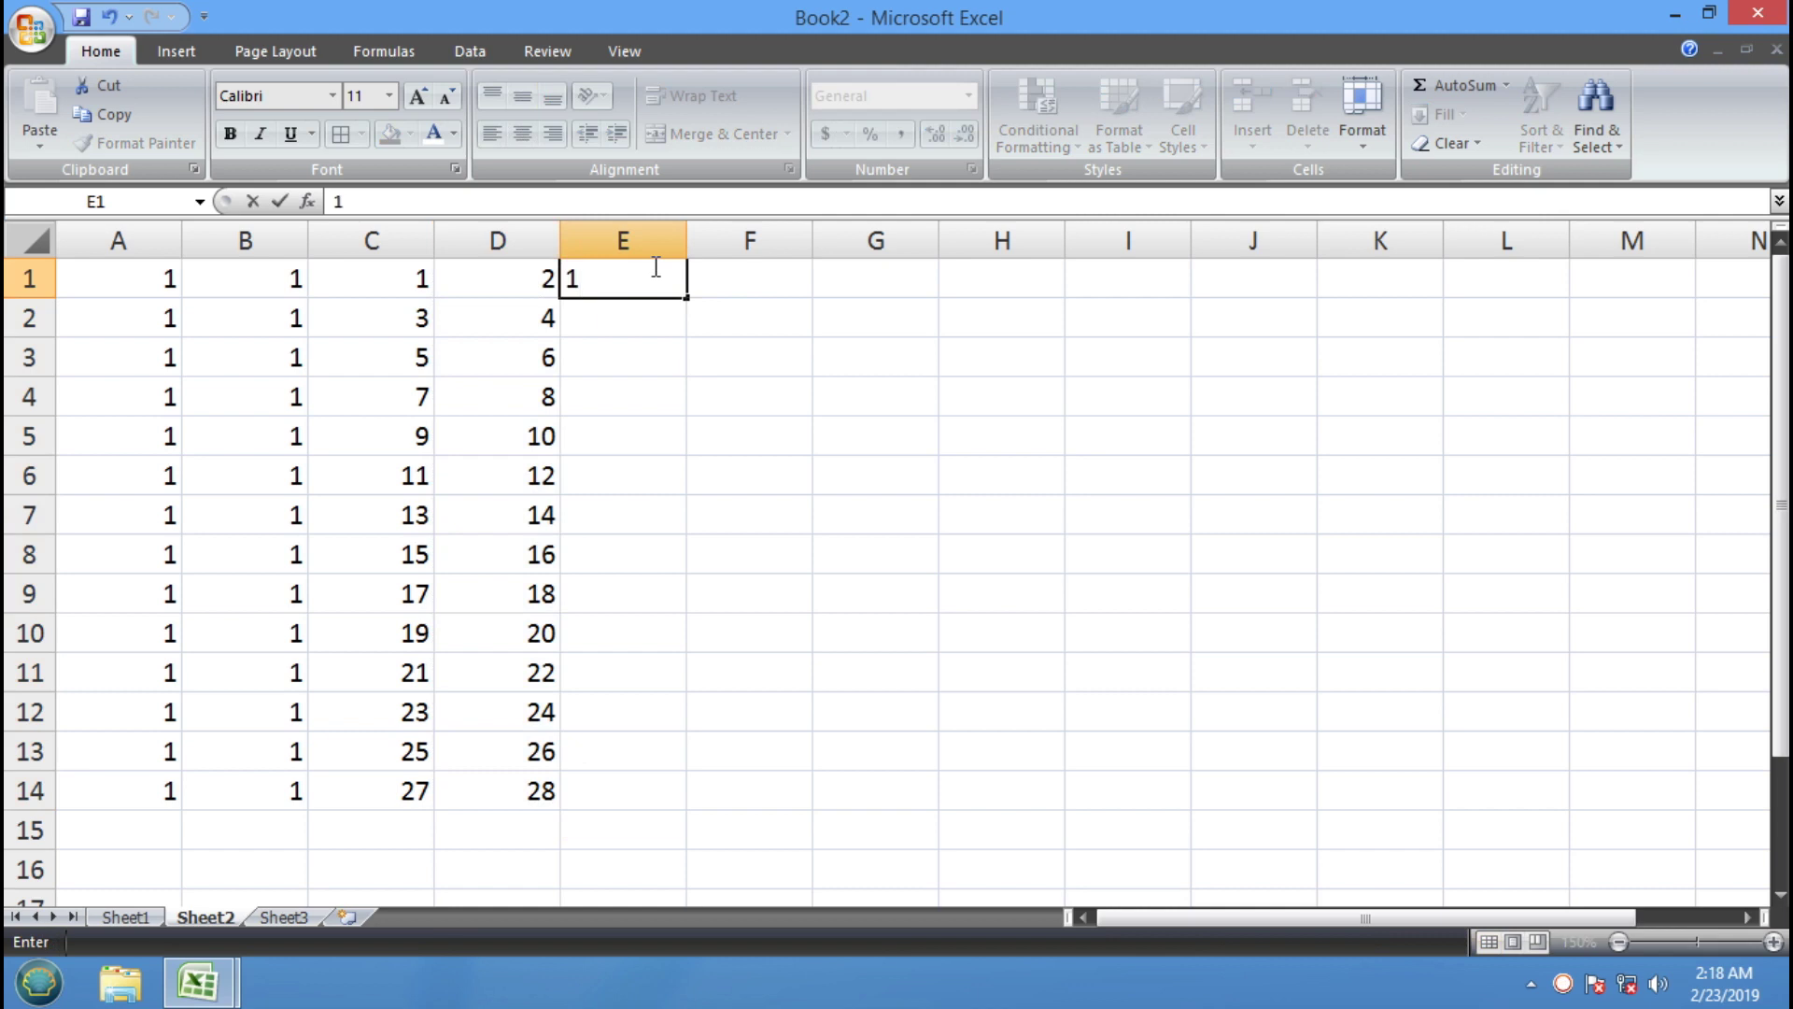
key("Return")
type("2")
key("Return")
left_click_drag(653, 266, 700, 820)
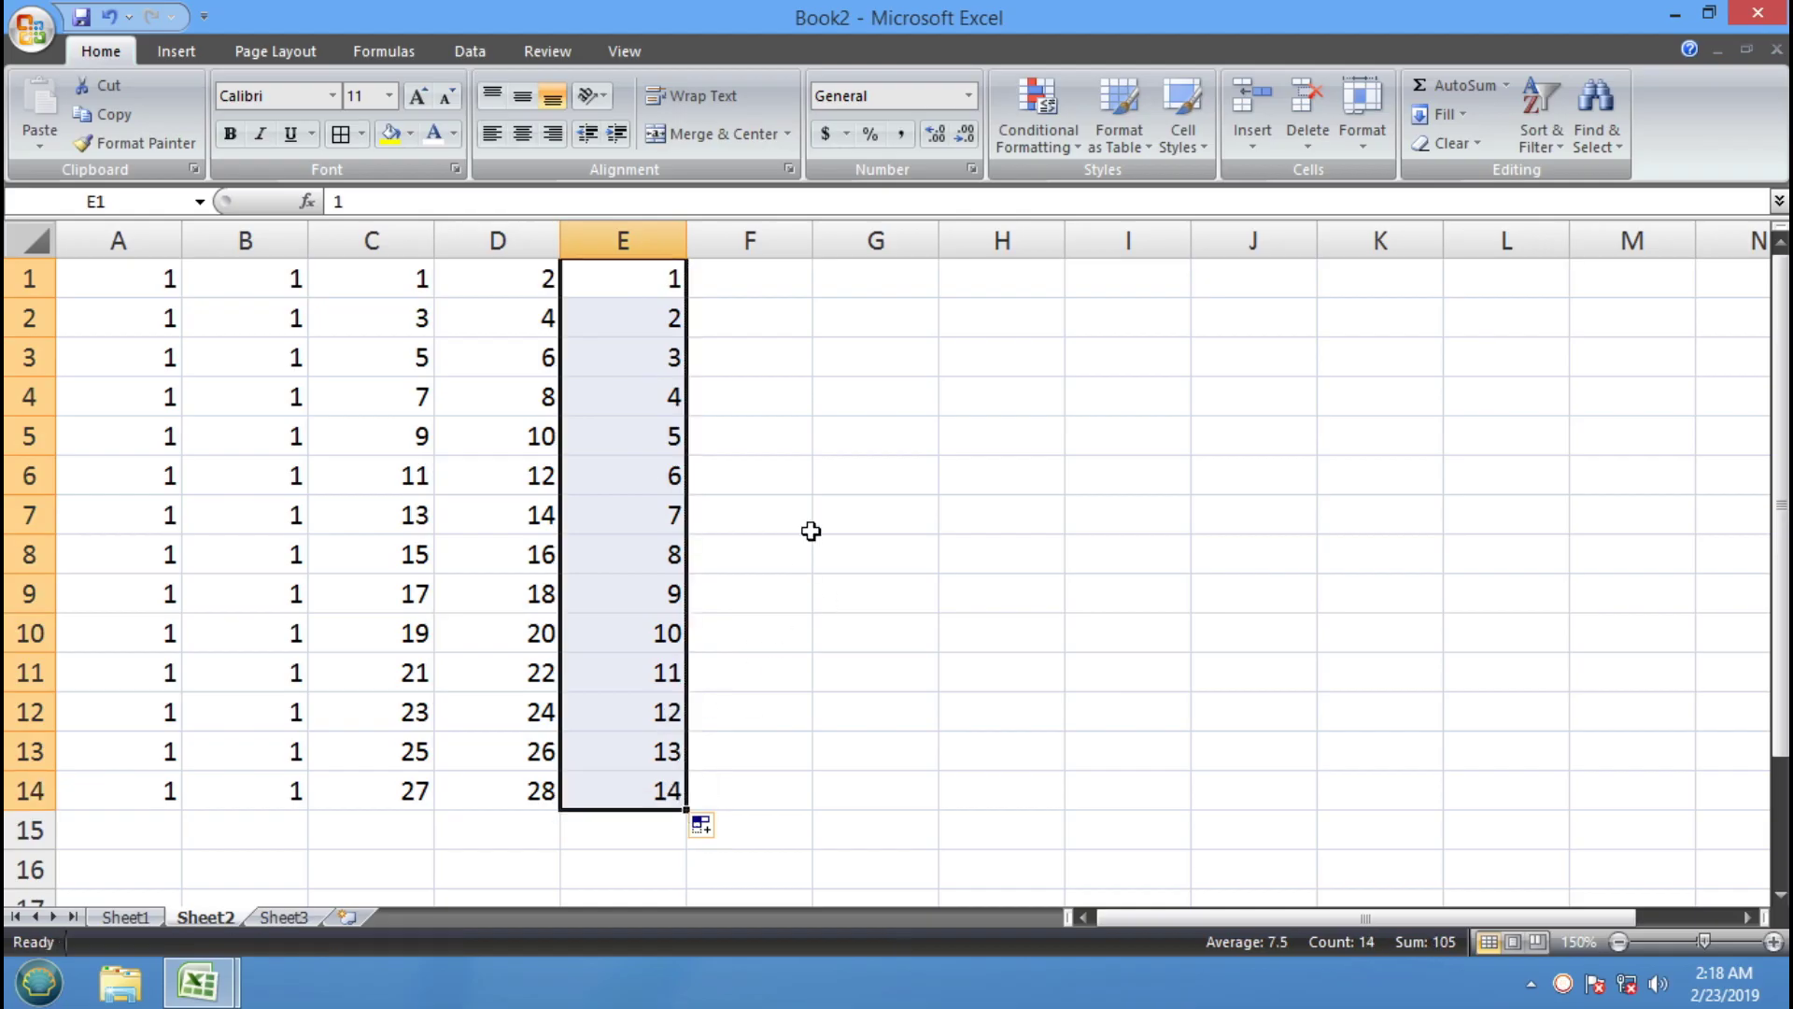
left_click(779, 292)
type("SUN")
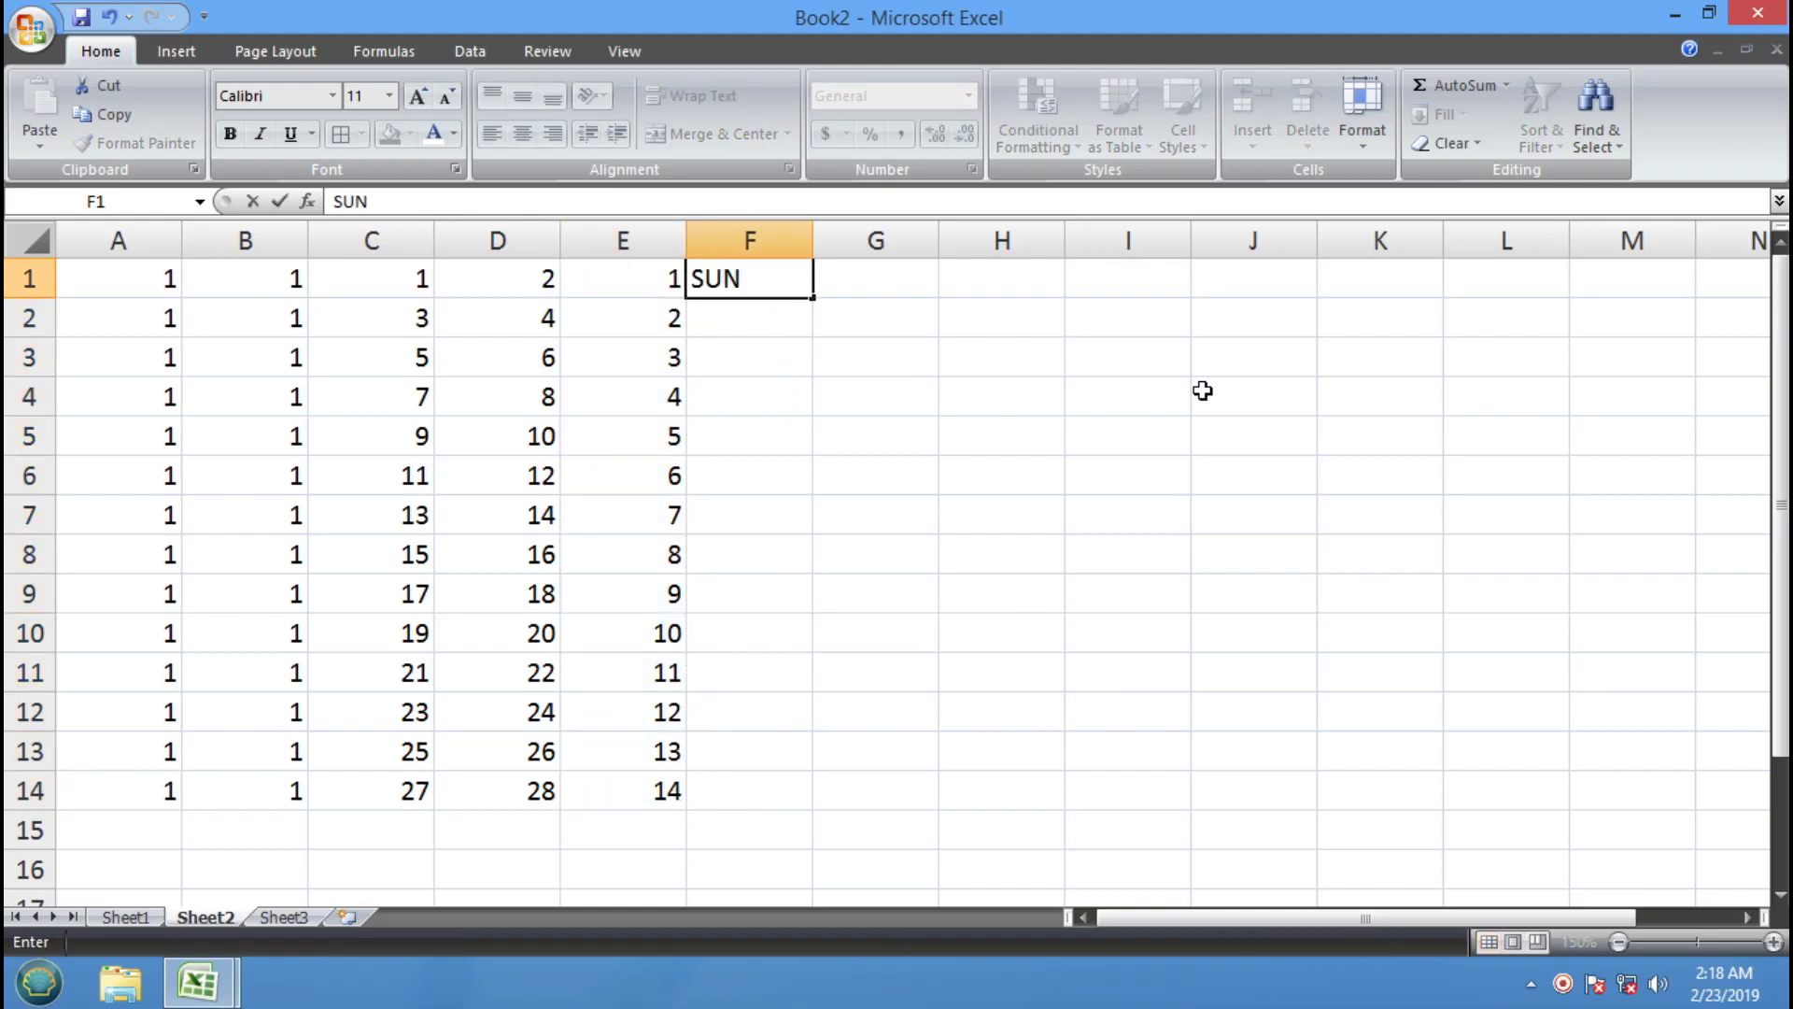
Fill F1:F14 with SUN–SAT and G1:G14 with SUNDAY–SATURDAY, autofitting column G
left_click_drag(820, 300, 793, 800)
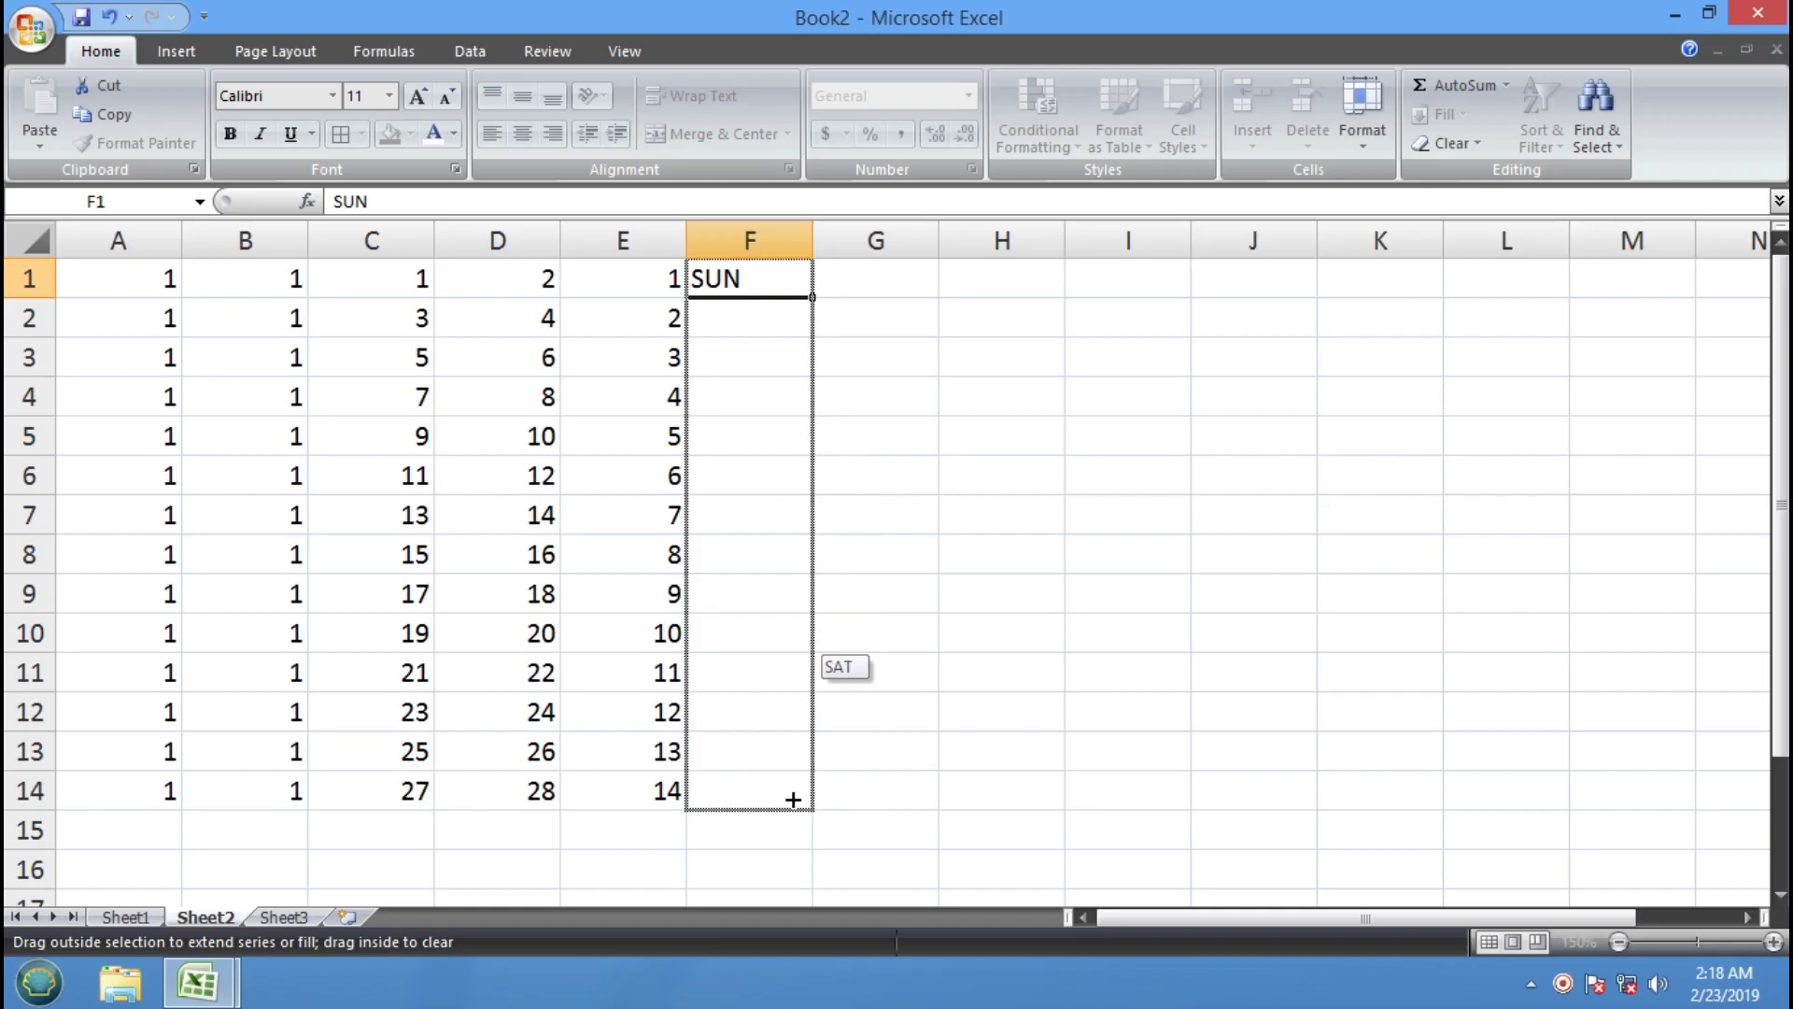
left_click_drag(793, 800, 791, 796)
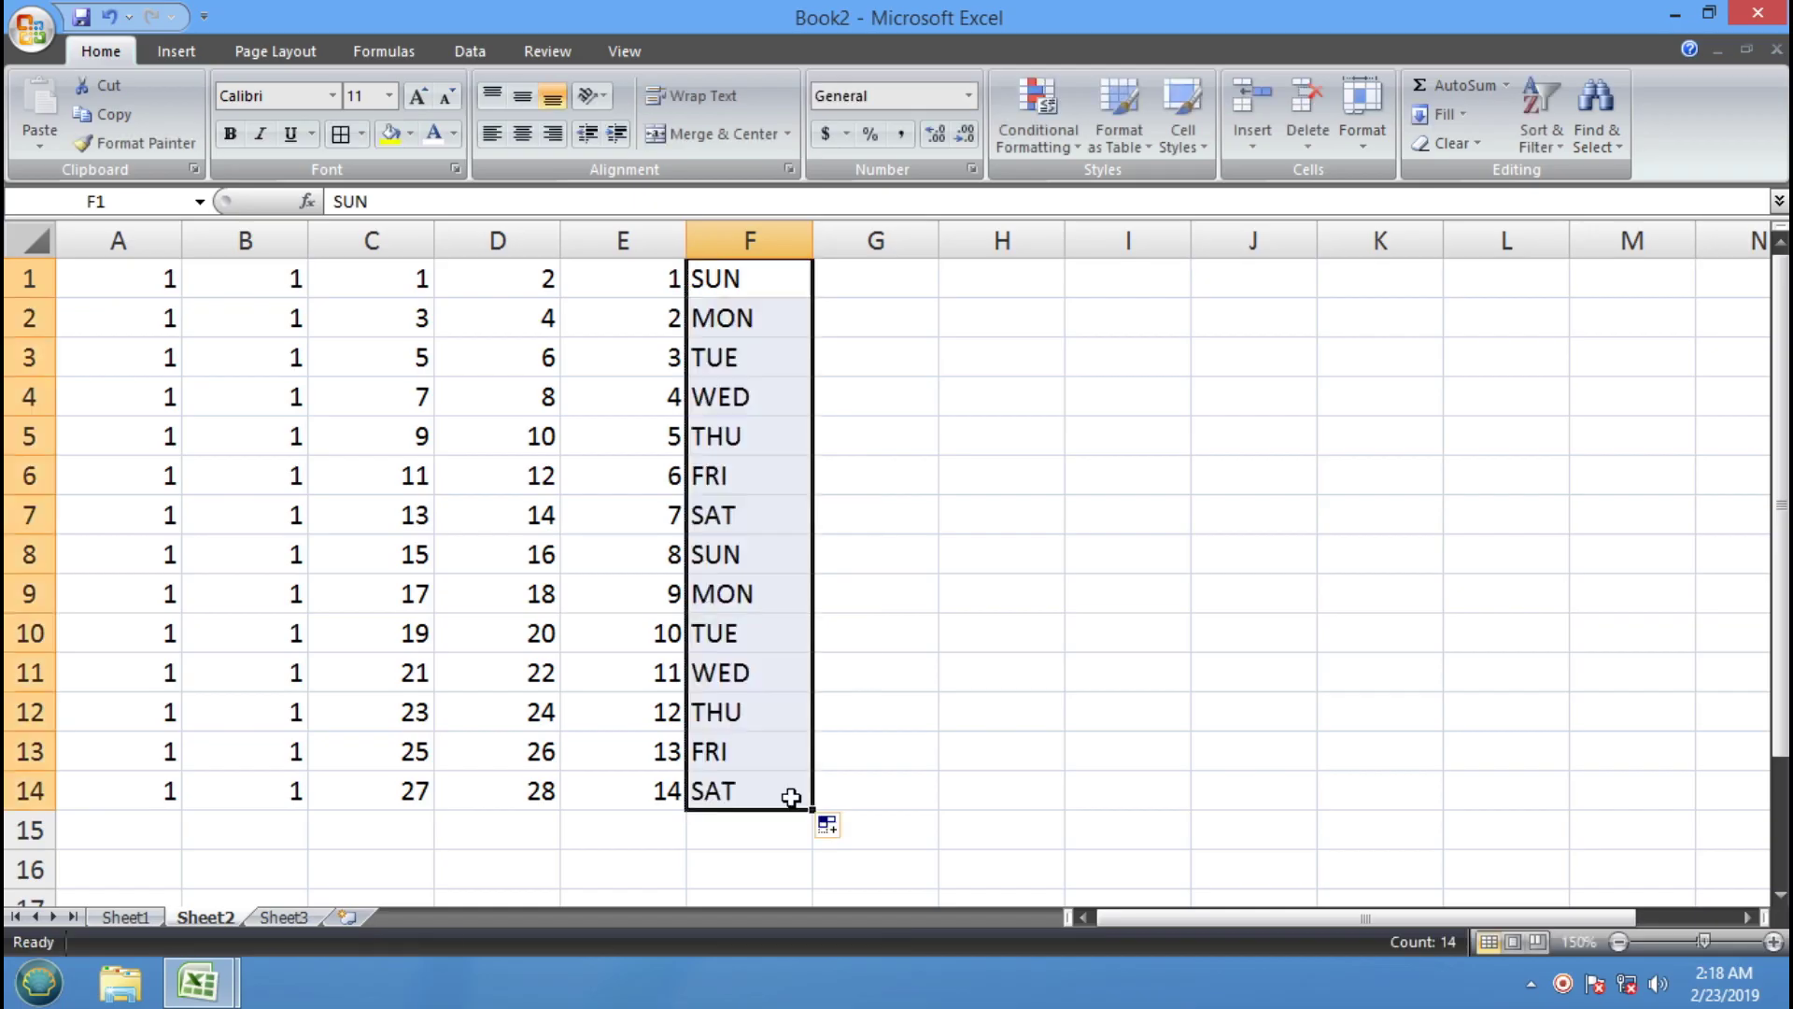
left_click(915, 271)
type("SUNDAY")
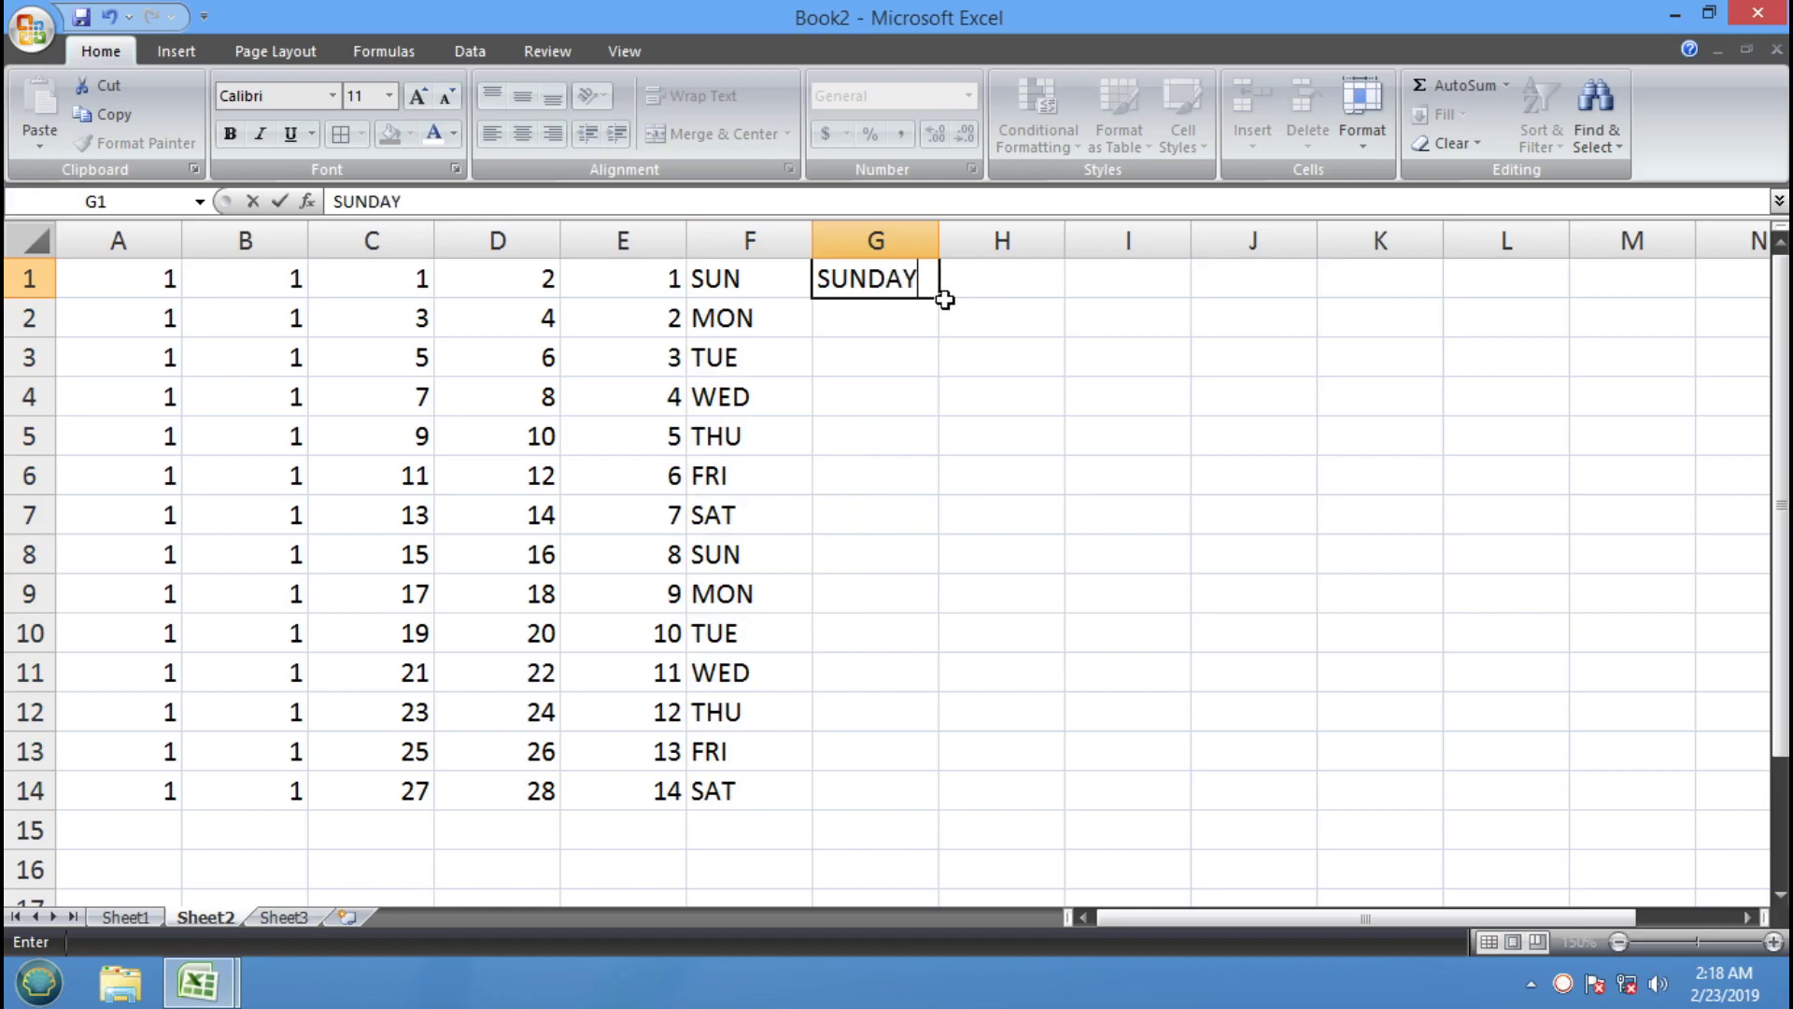
left_click_drag(939, 296, 893, 804)
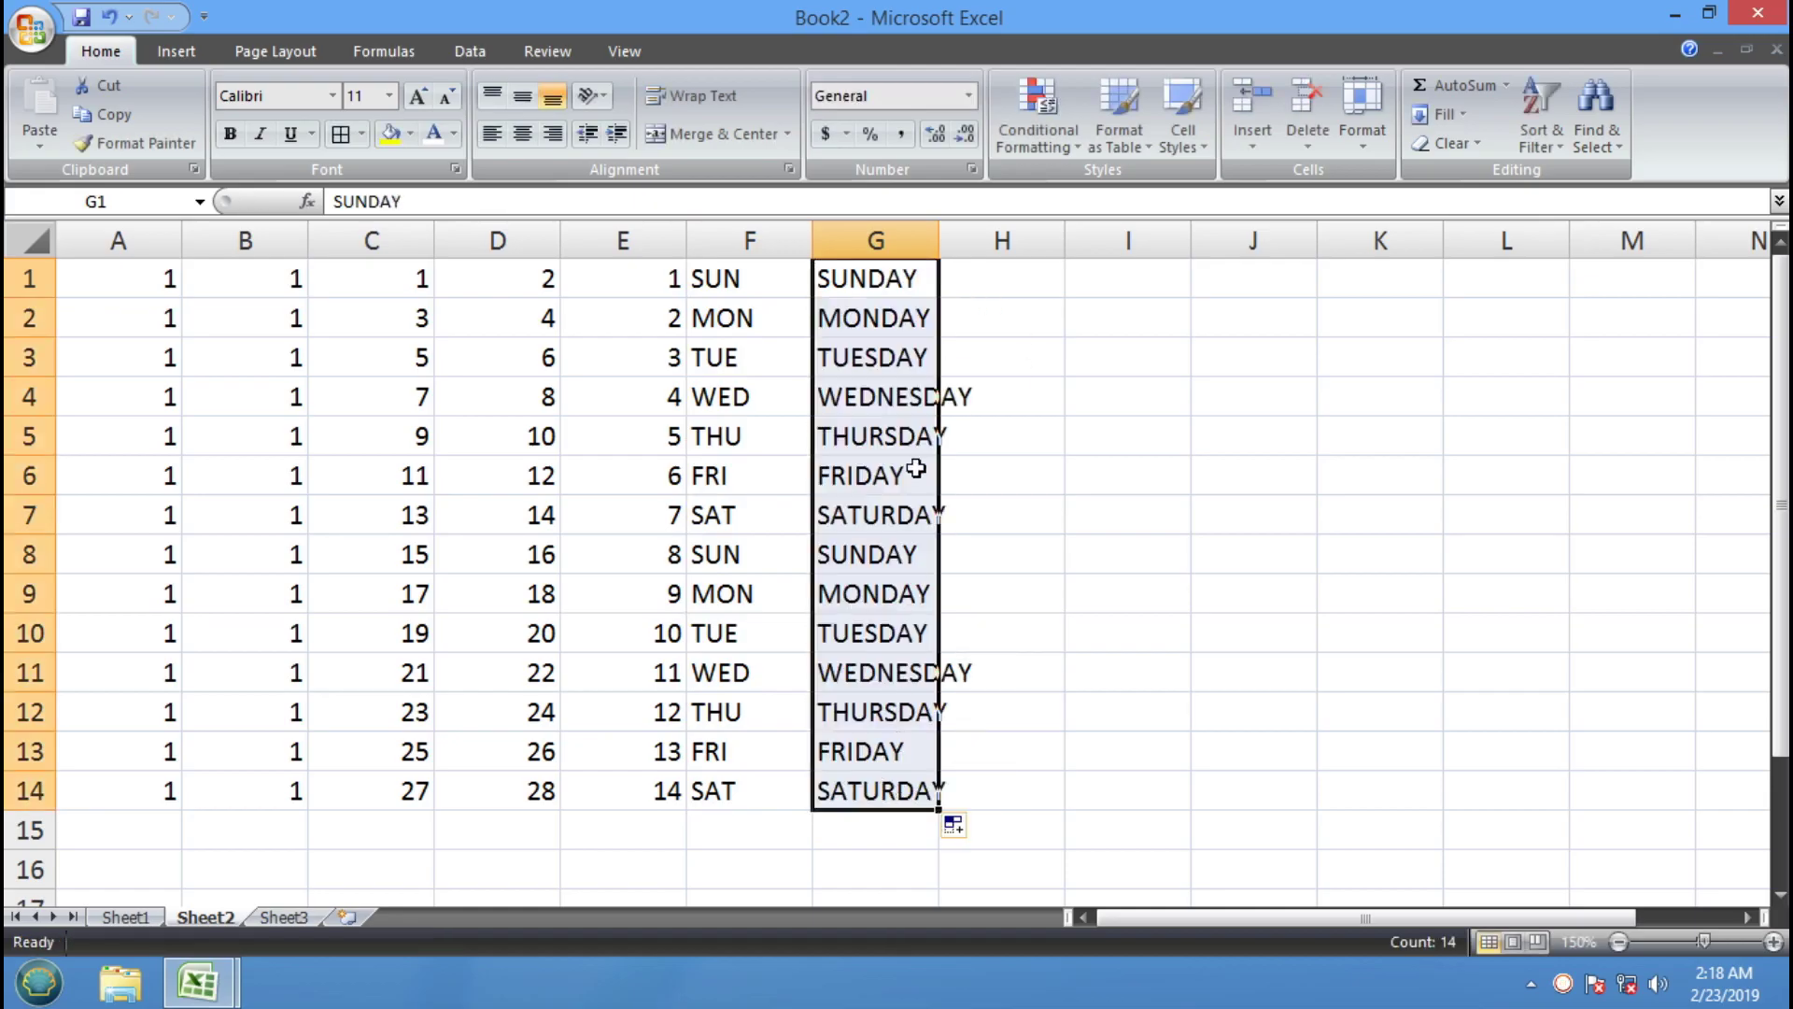
double_click(940, 224)
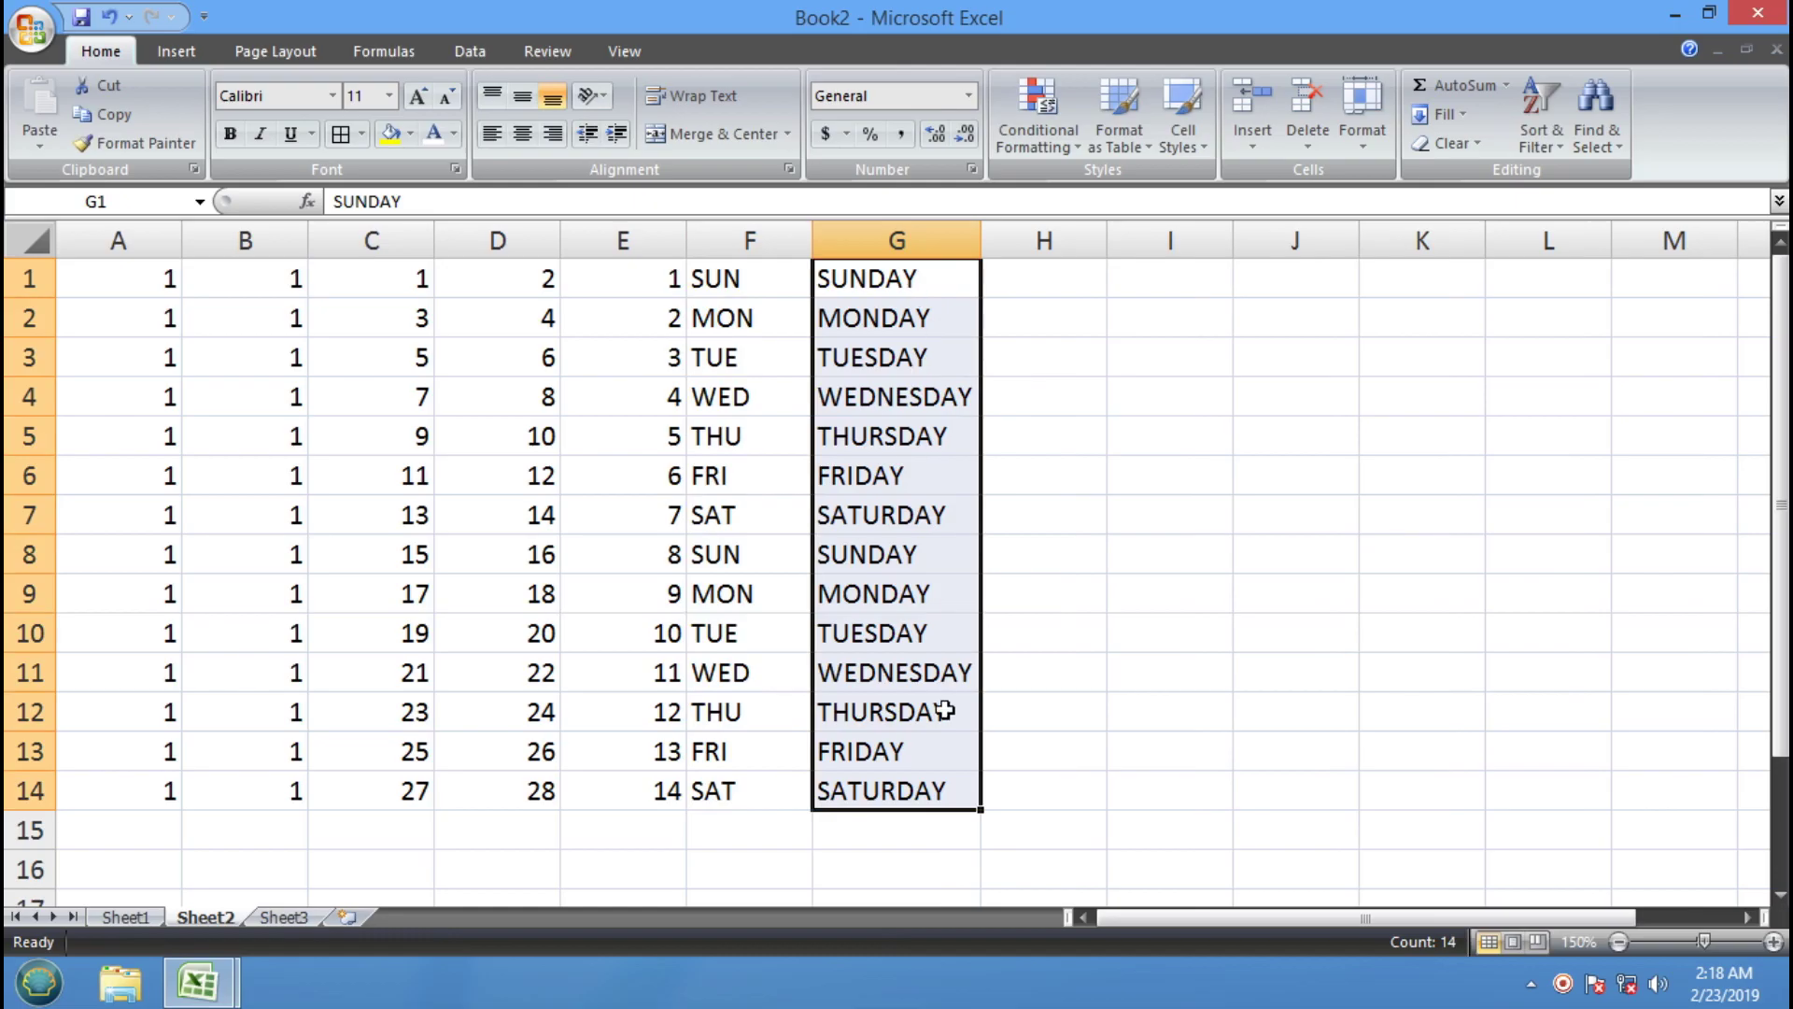
Fill H1:H14 from JAN and I1:I14 from JANUARY, autofitting column I
left_click(1081, 284)
type("JAN")
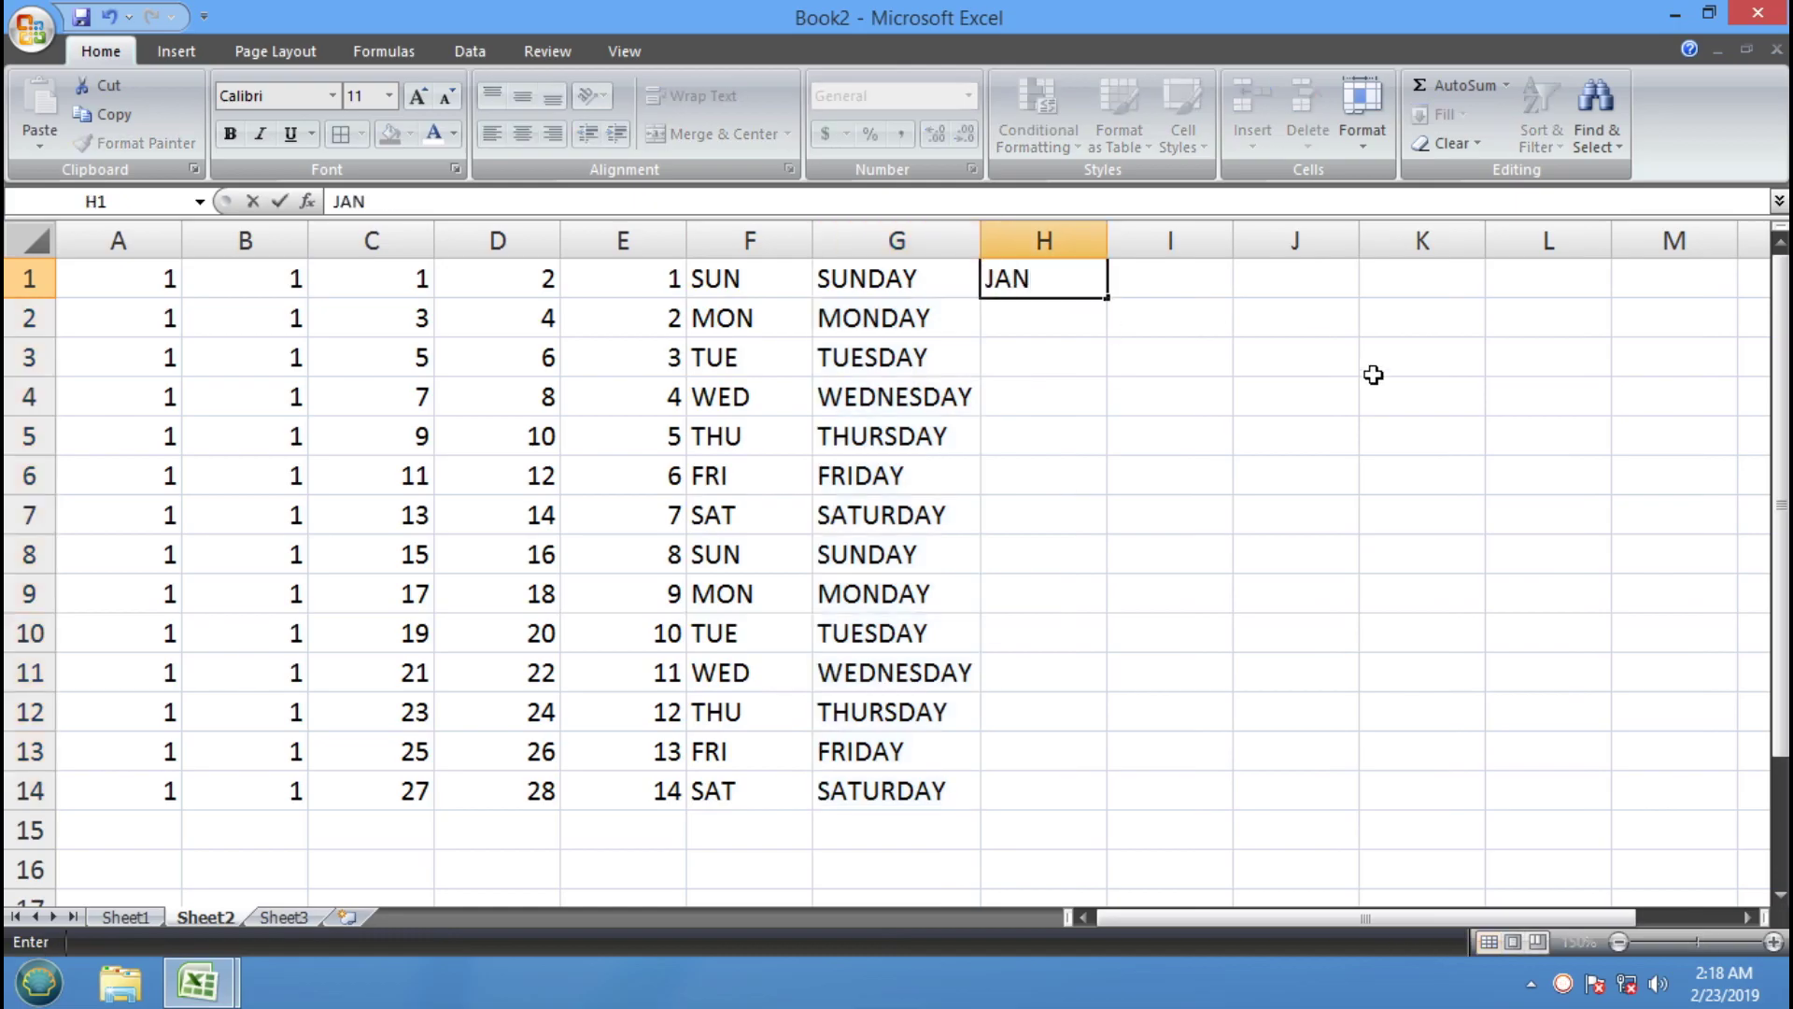
left_click_drag(1110, 305, 1093, 793)
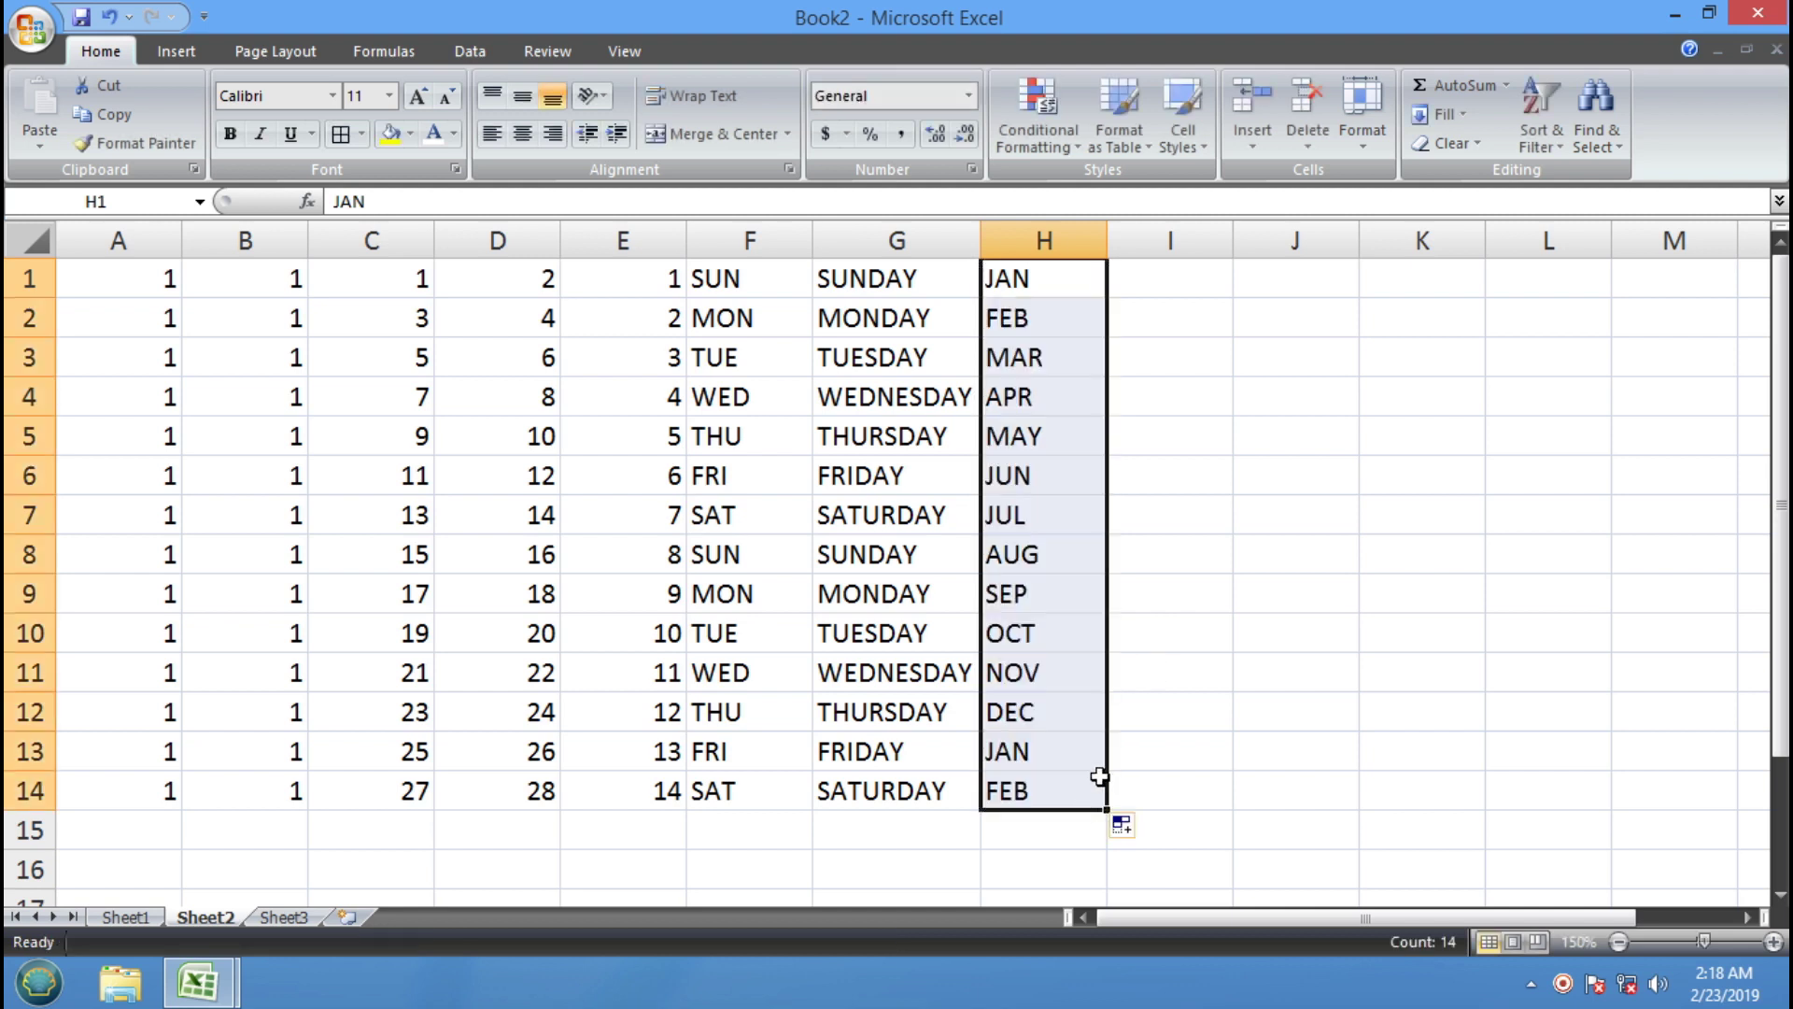
left_click(1198, 264)
type("JANUAR")
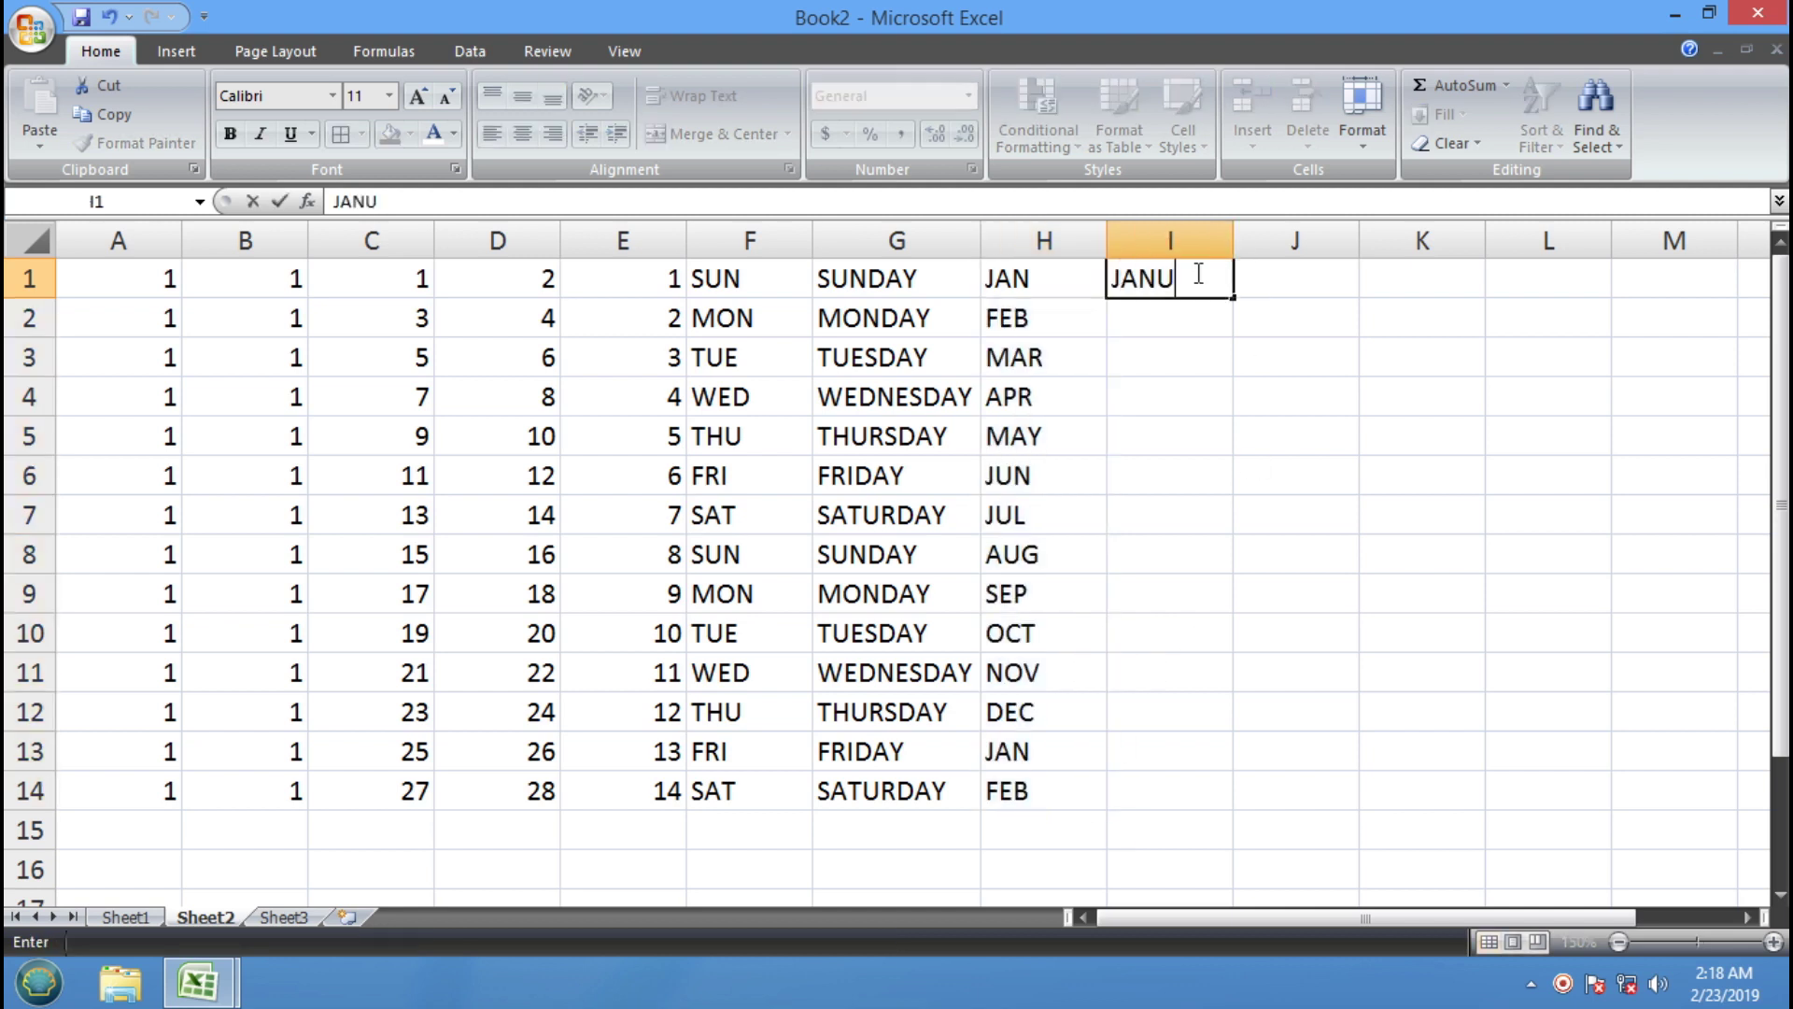
key("Return")
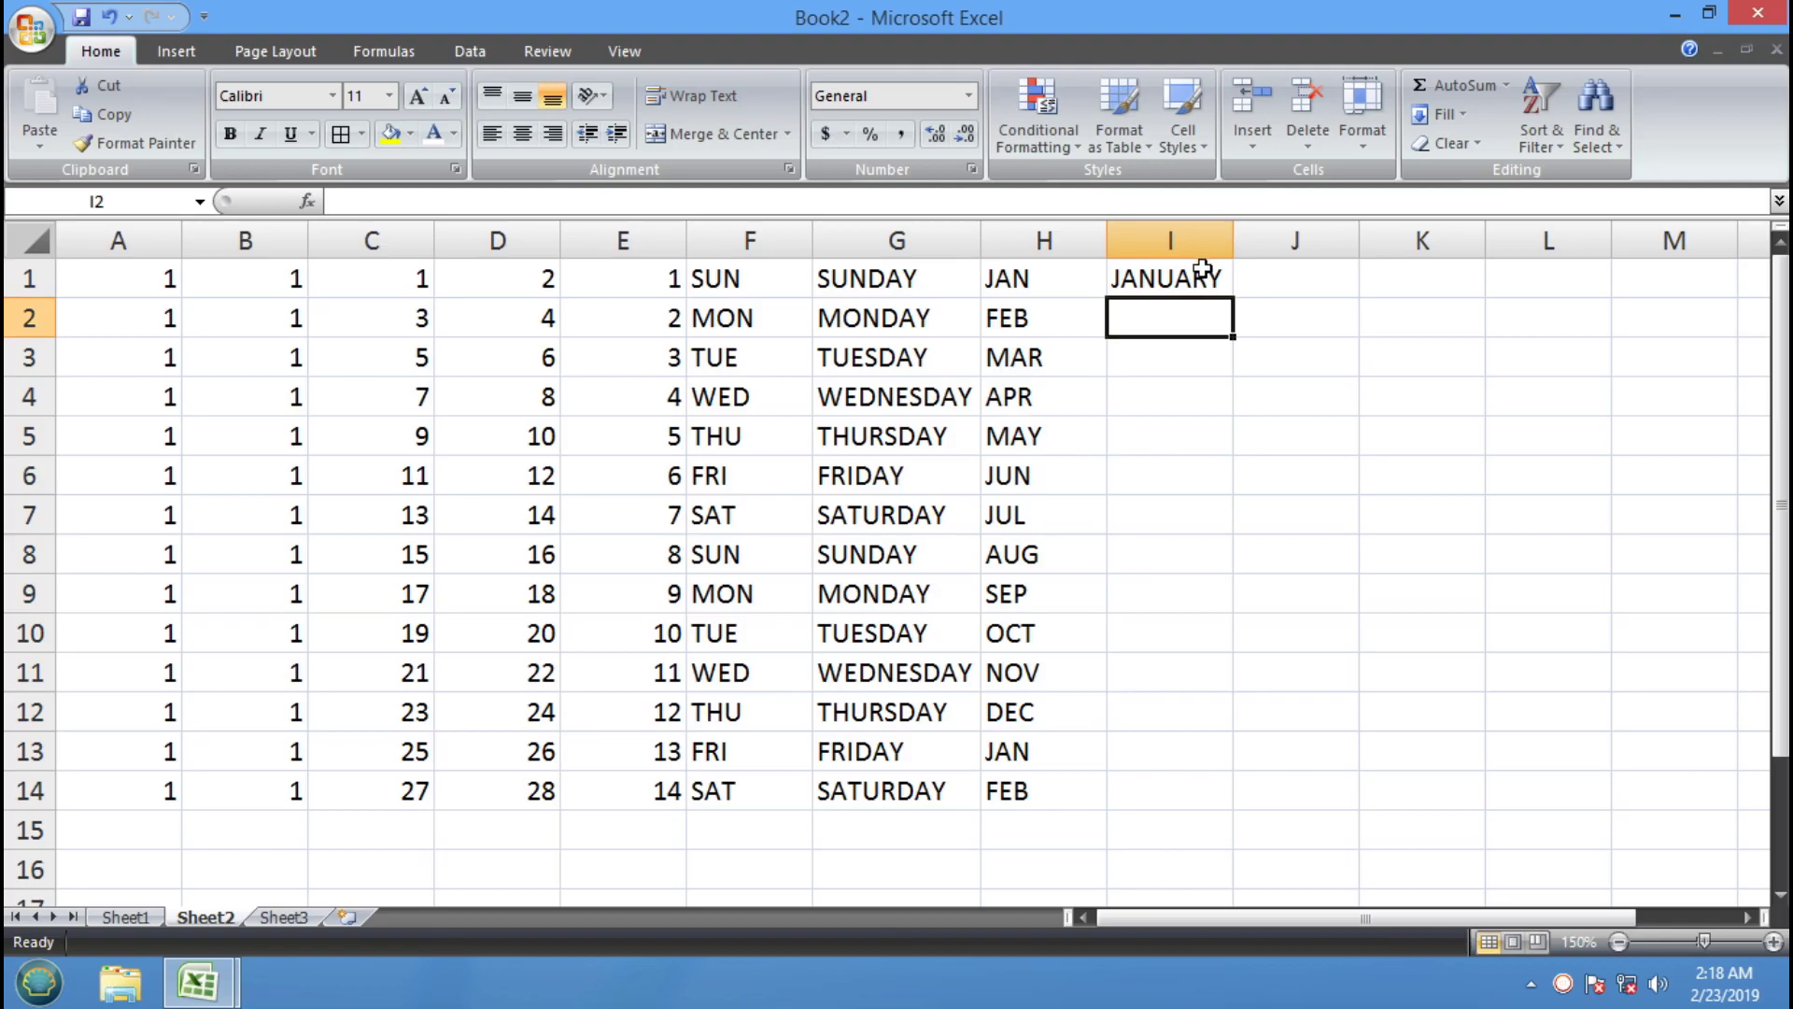
left_click(1202, 270)
left_click_drag(1235, 297, 1228, 812)
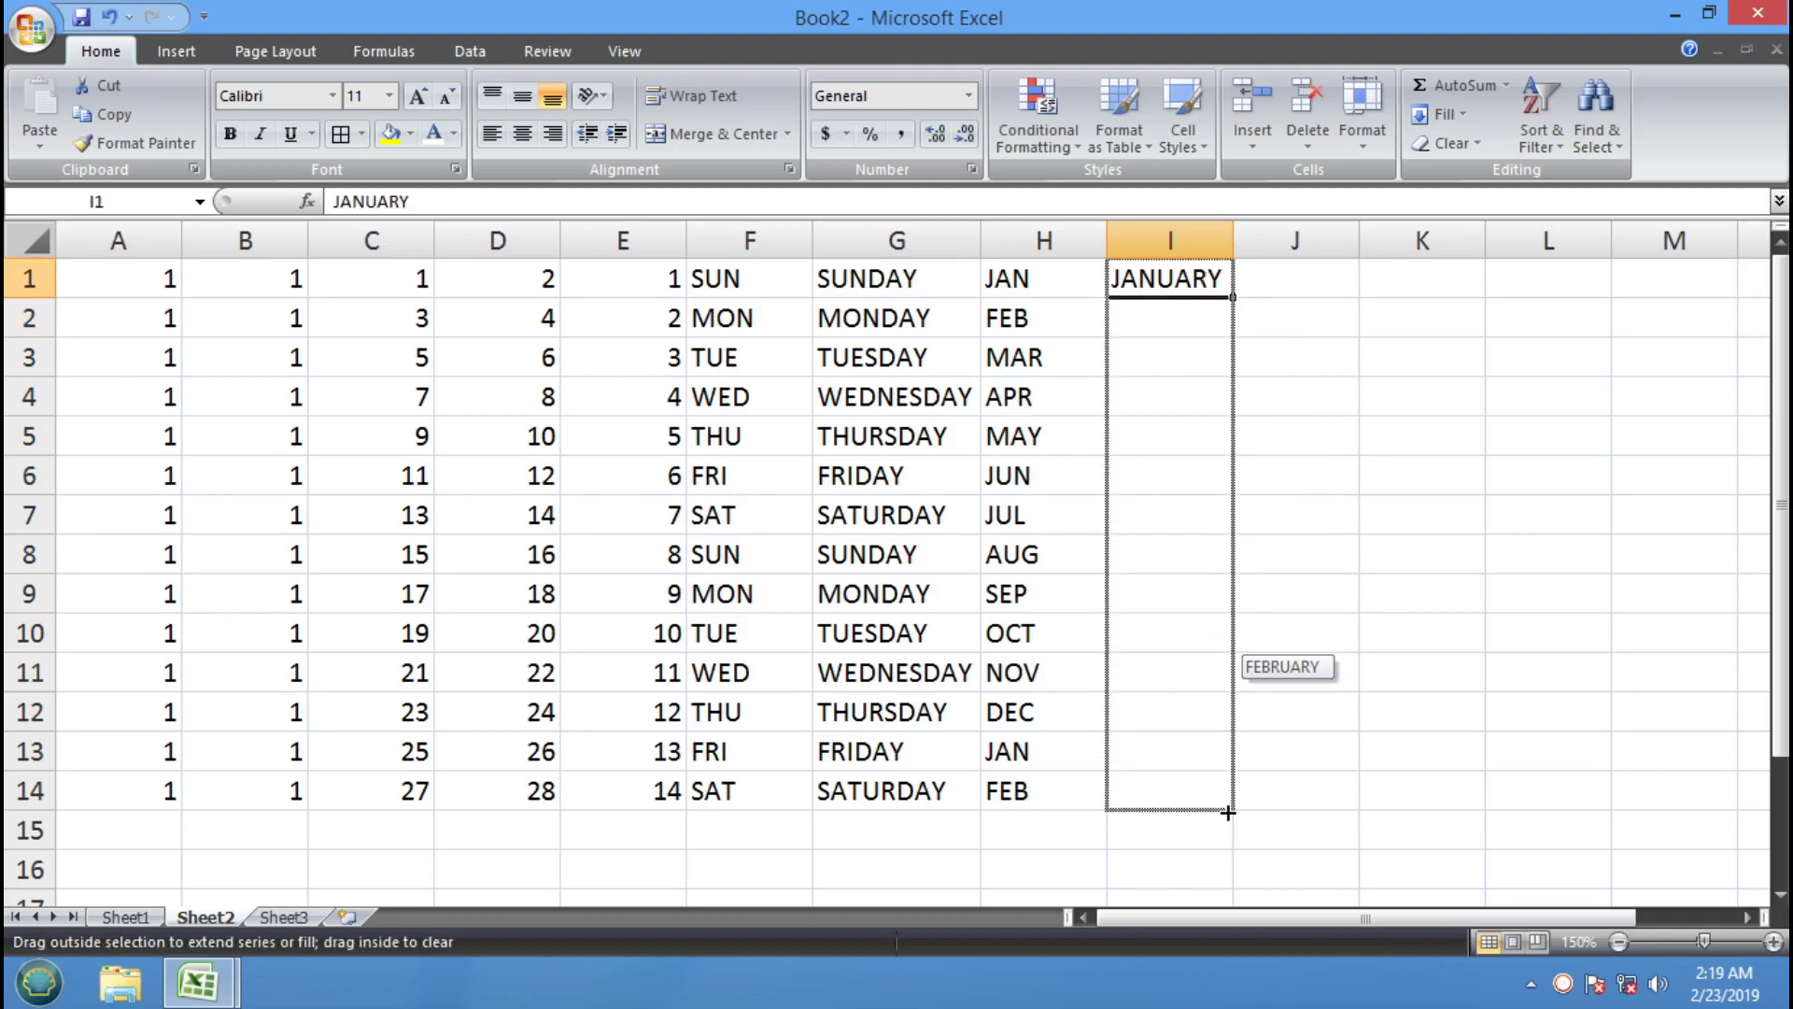
left_click_drag(1228, 813, 1228, 812)
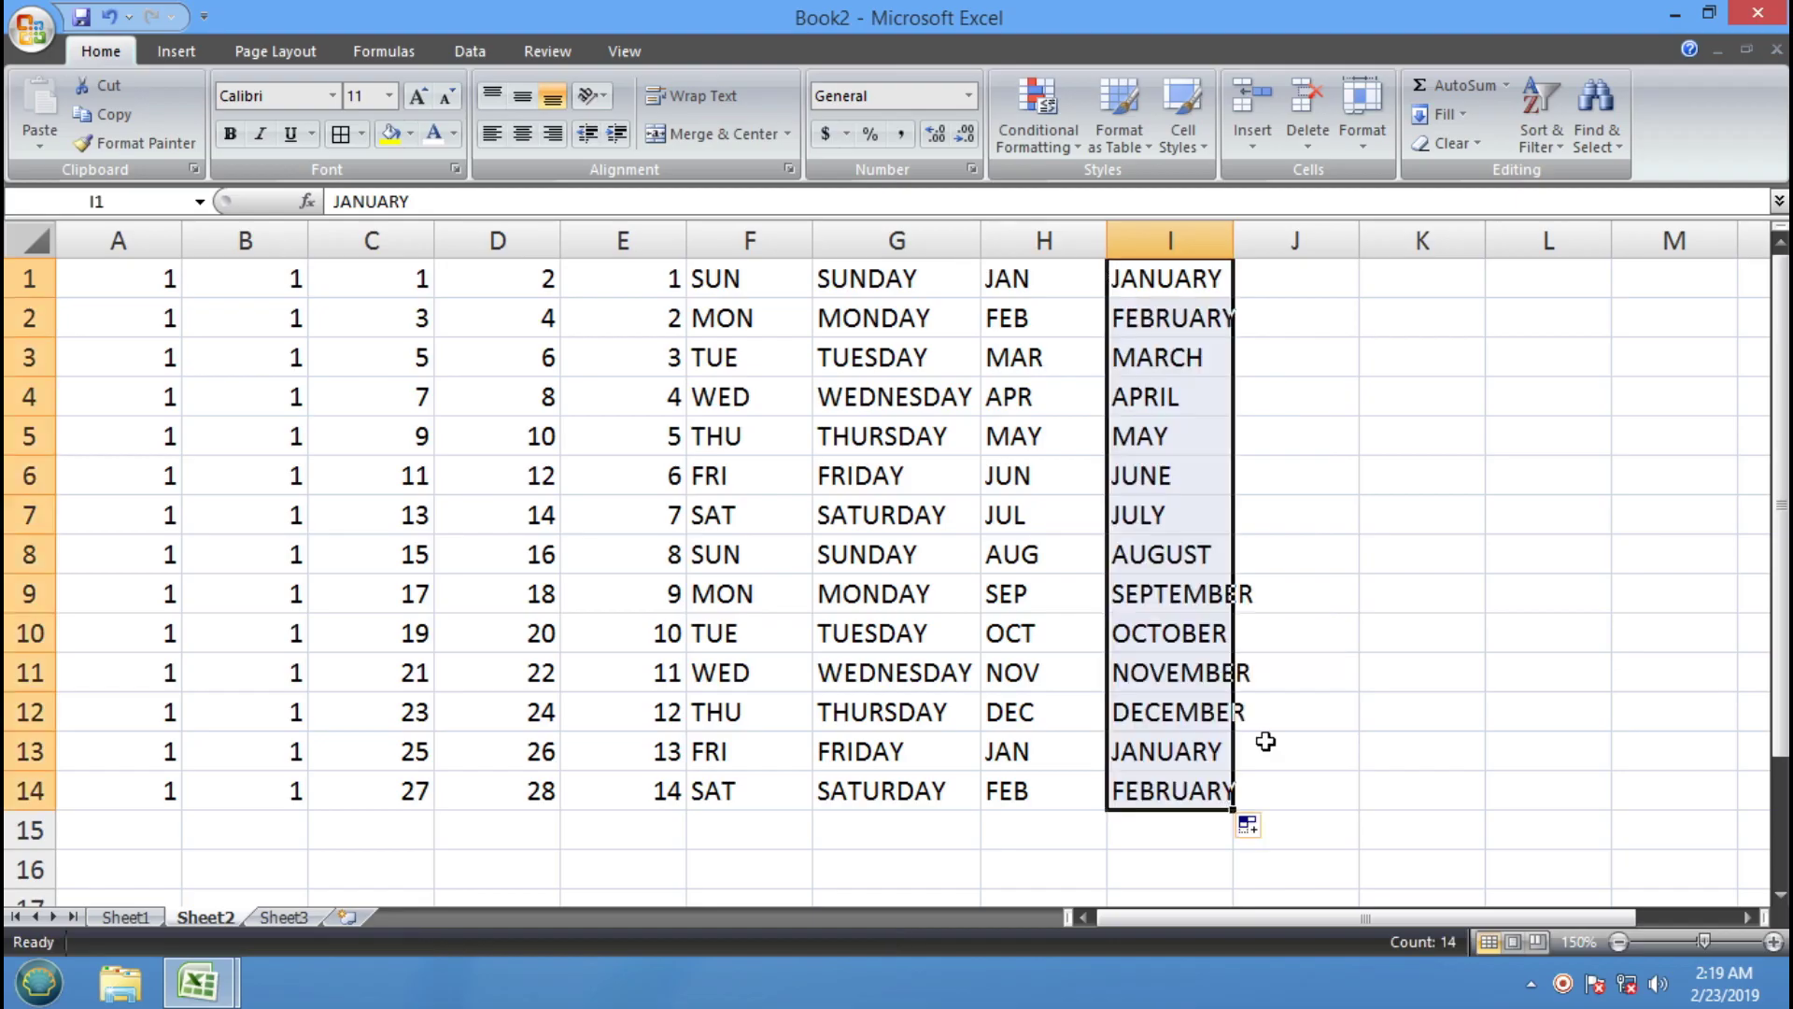
double_click(1233, 240)
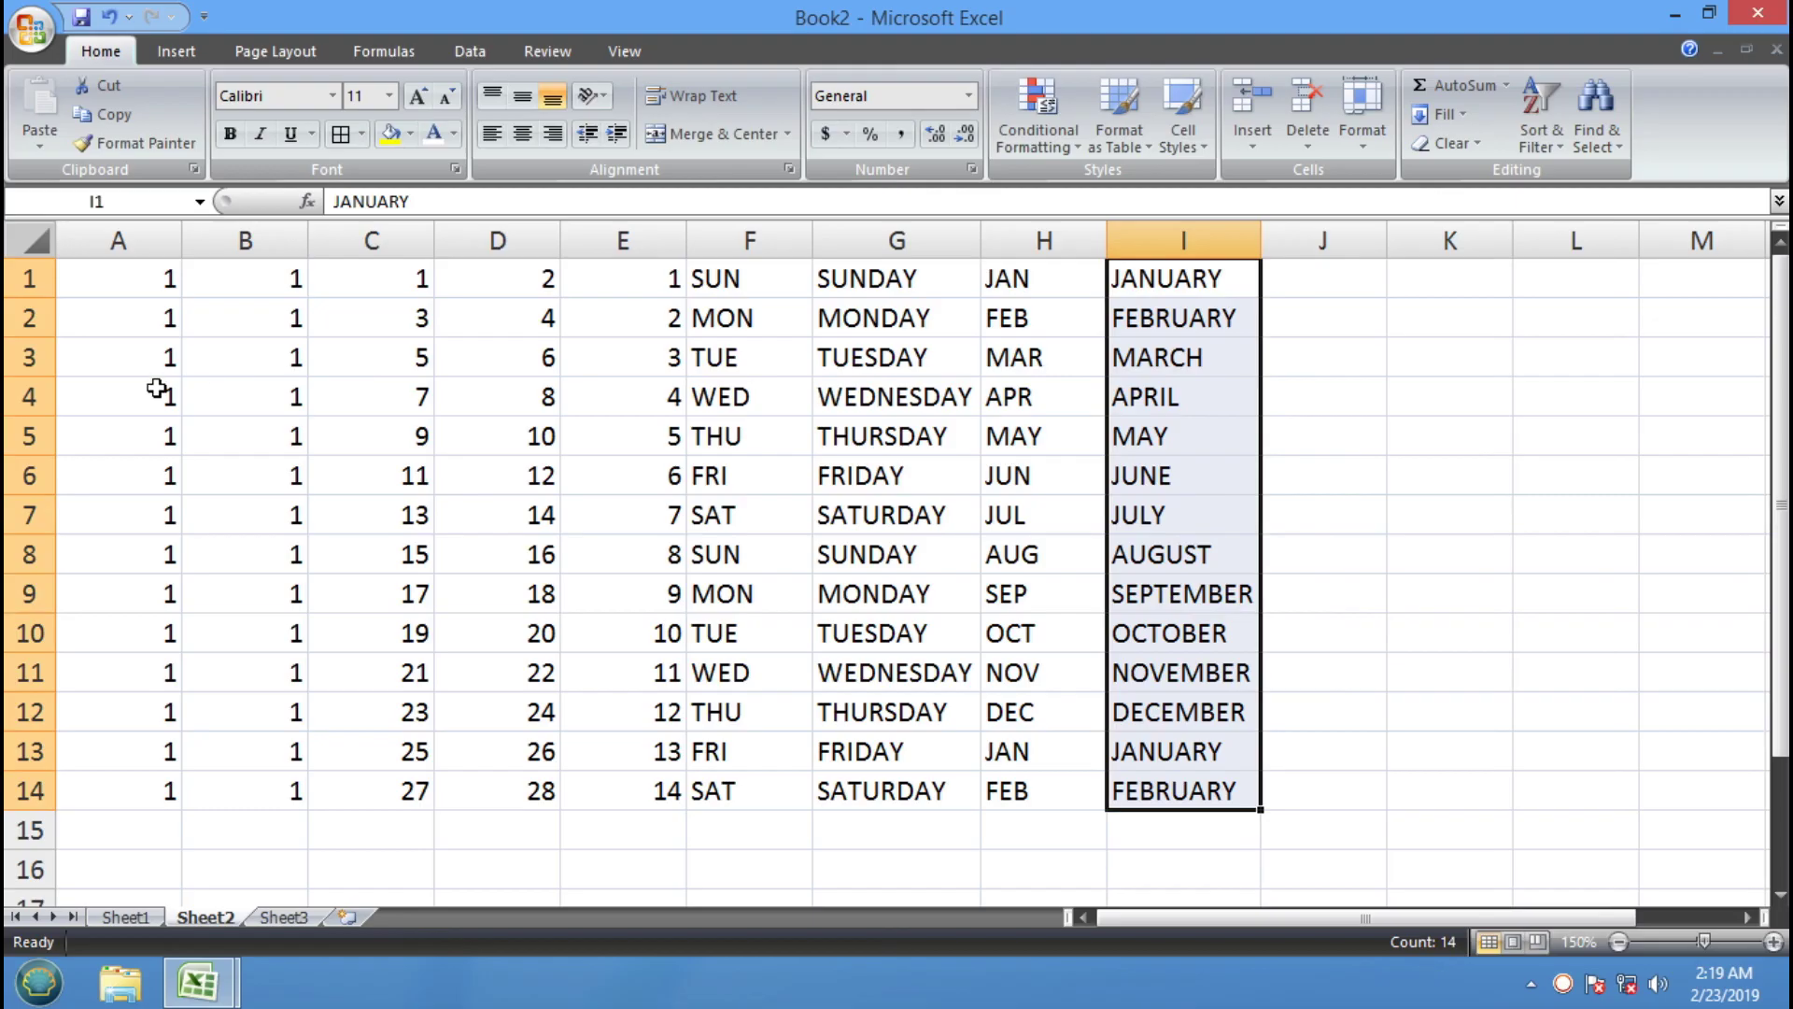
left_click_drag(164, 279, 137, 775)
Fill A1:A14 dark red and B1:B14 dark blue, both with bold numbers
left_click(410, 133)
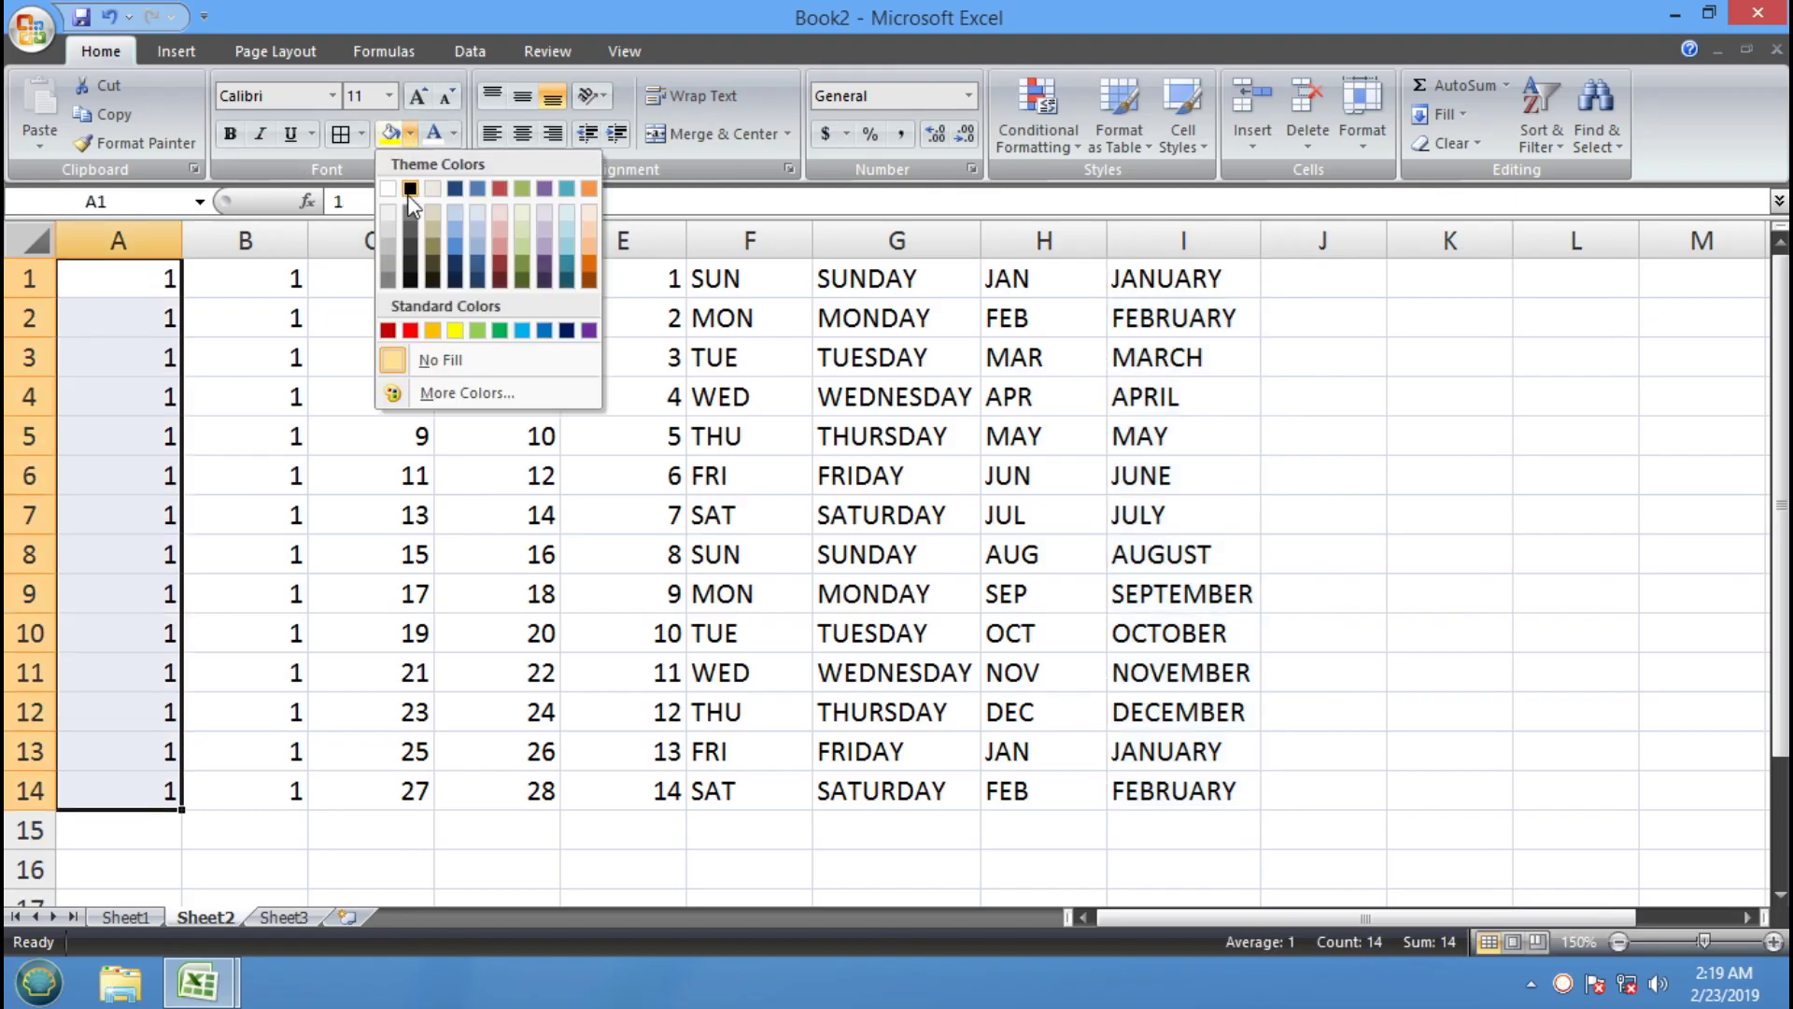
left_click(388, 331)
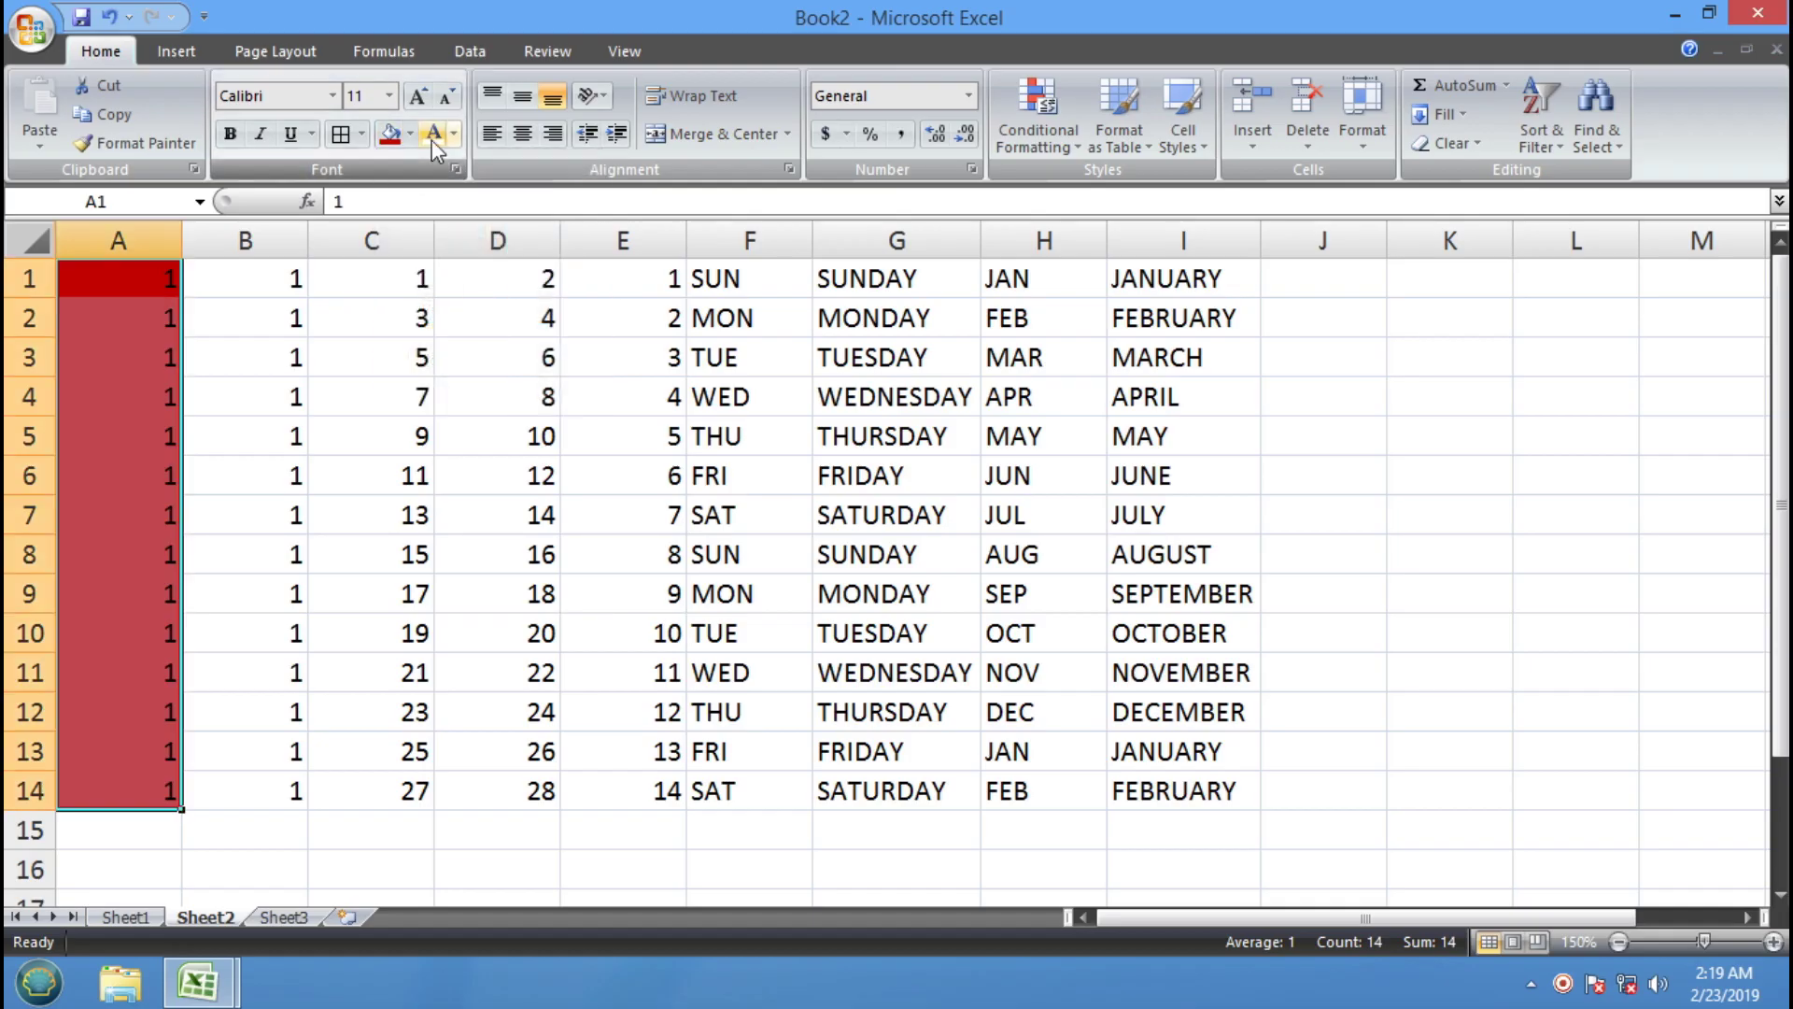
left_click(227, 136)
left_click_drag(245, 278, 233, 788)
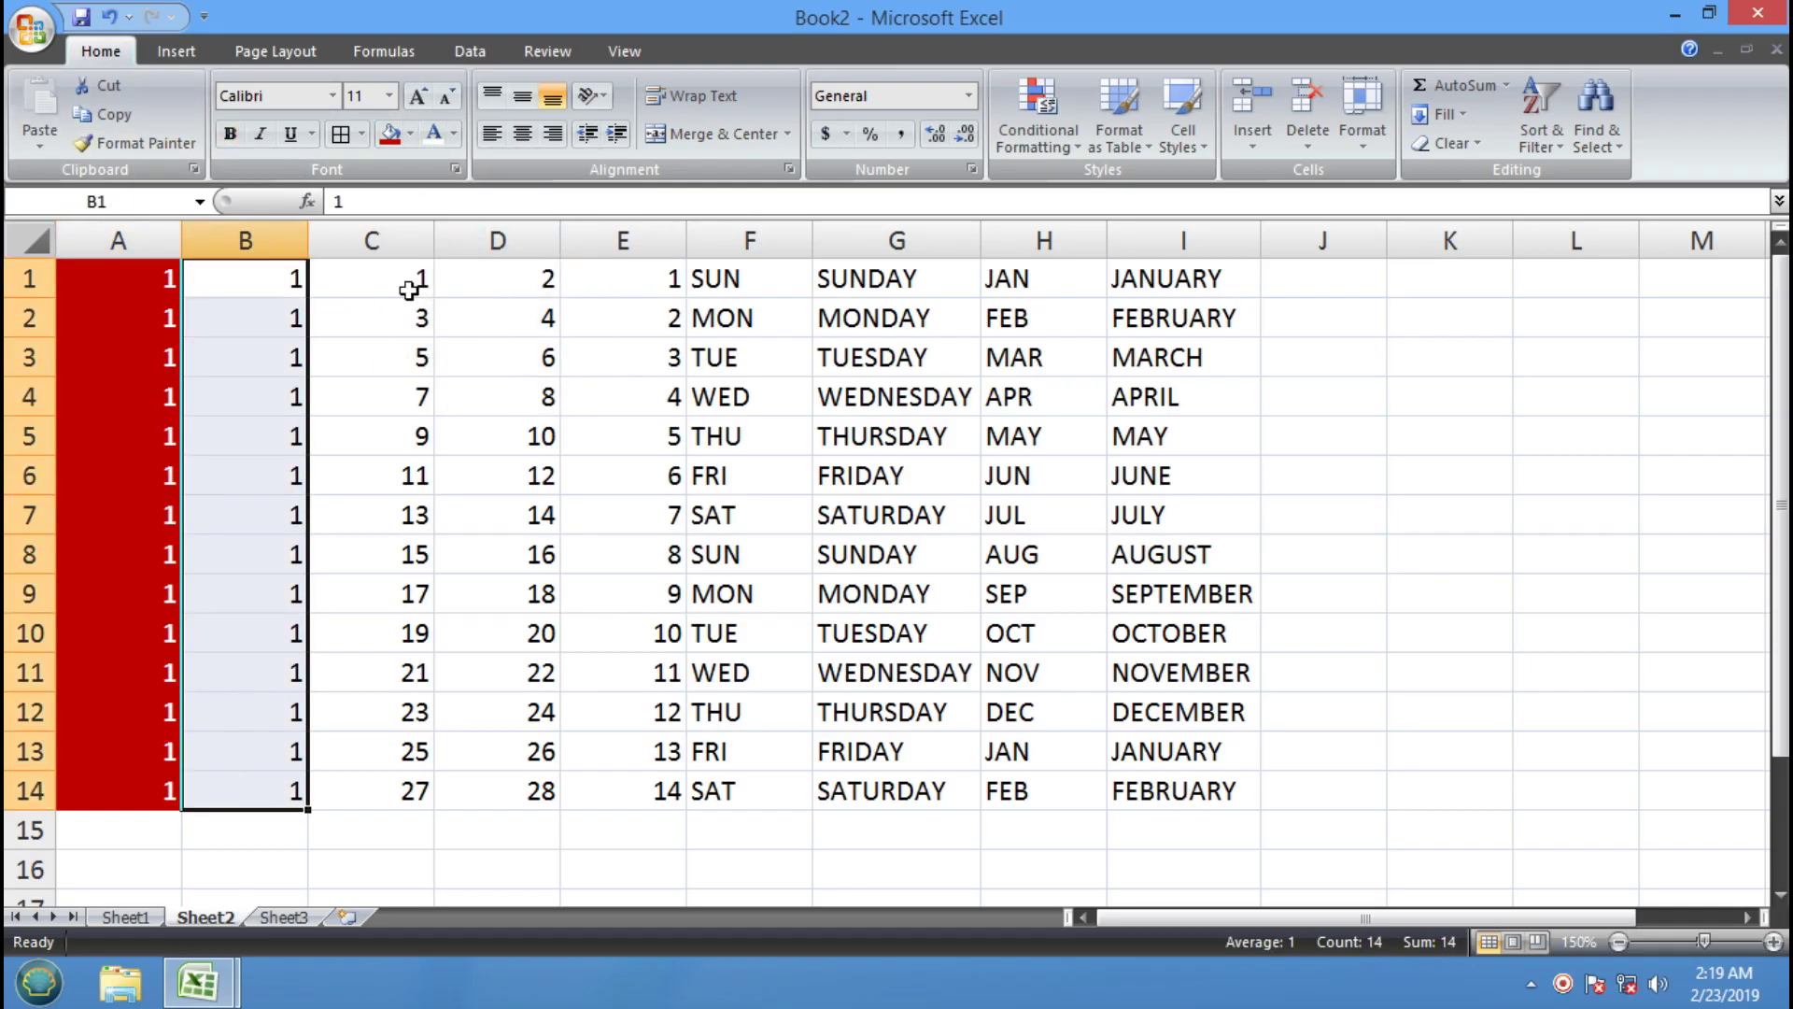
left_click(410, 133)
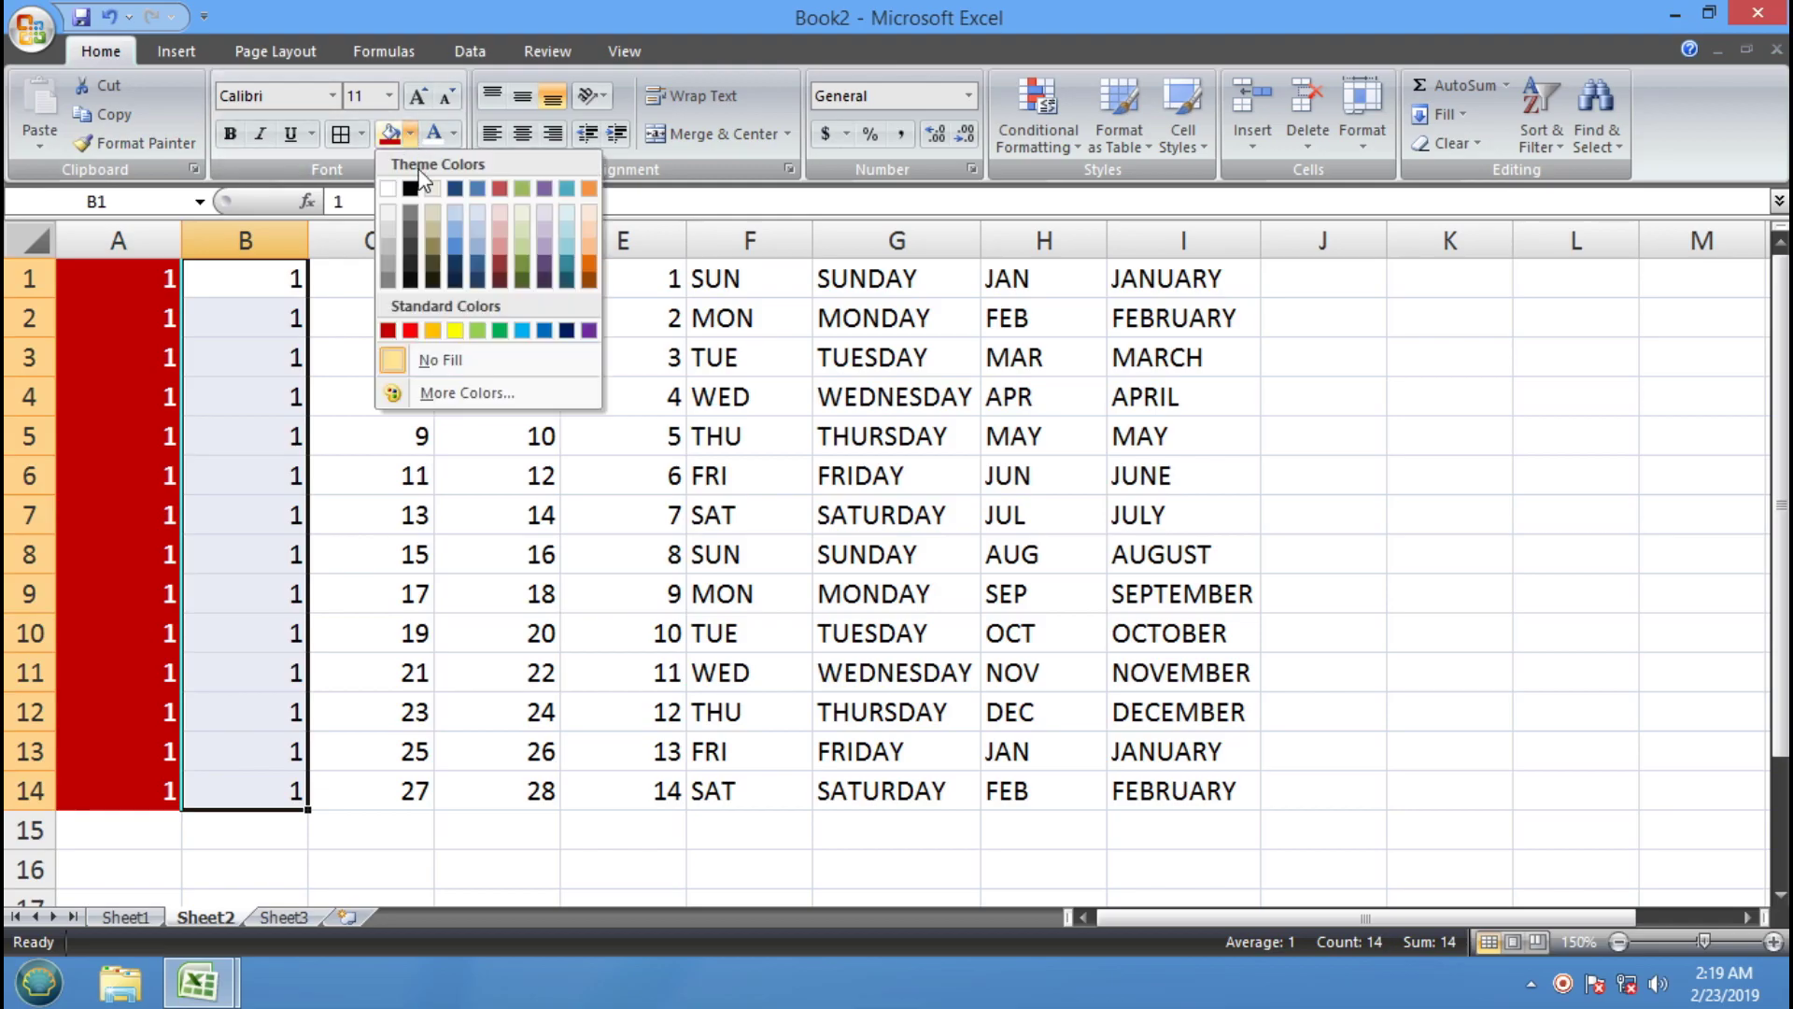
left_click(566, 330)
left_click(231, 138)
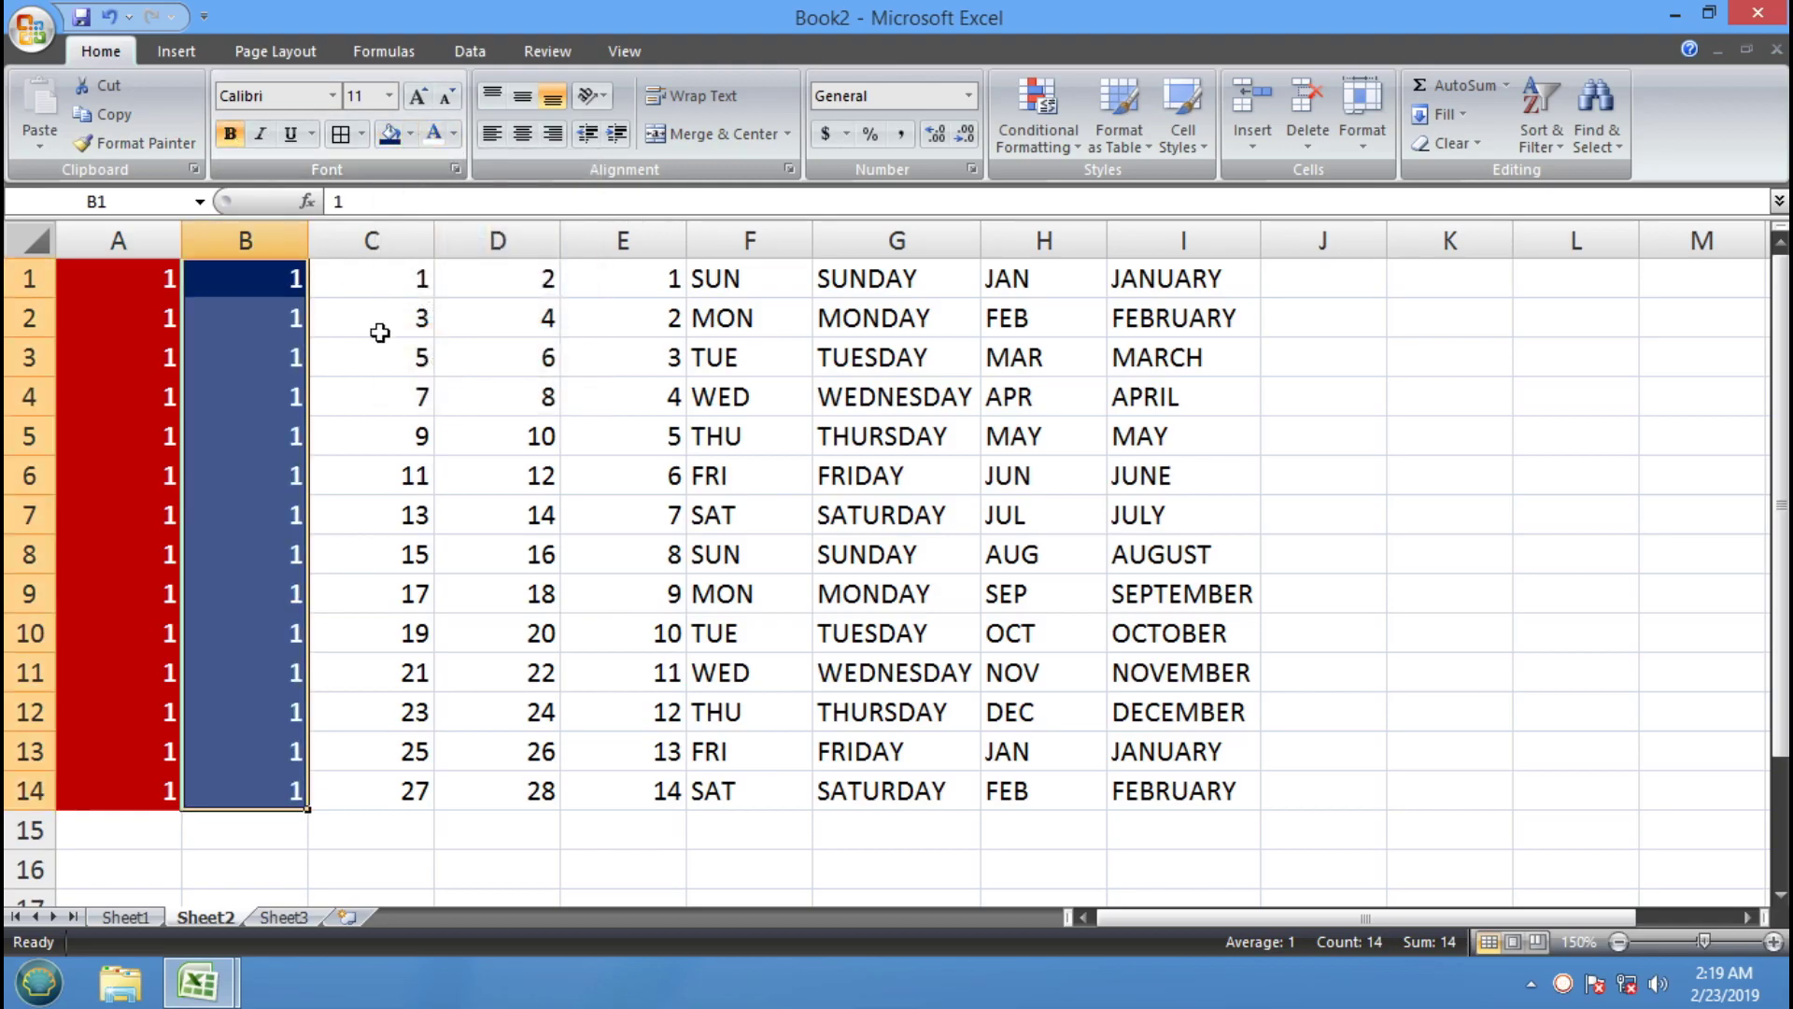
Fill C1:C14 dark olive green
left_click_drag(377, 277, 378, 790)
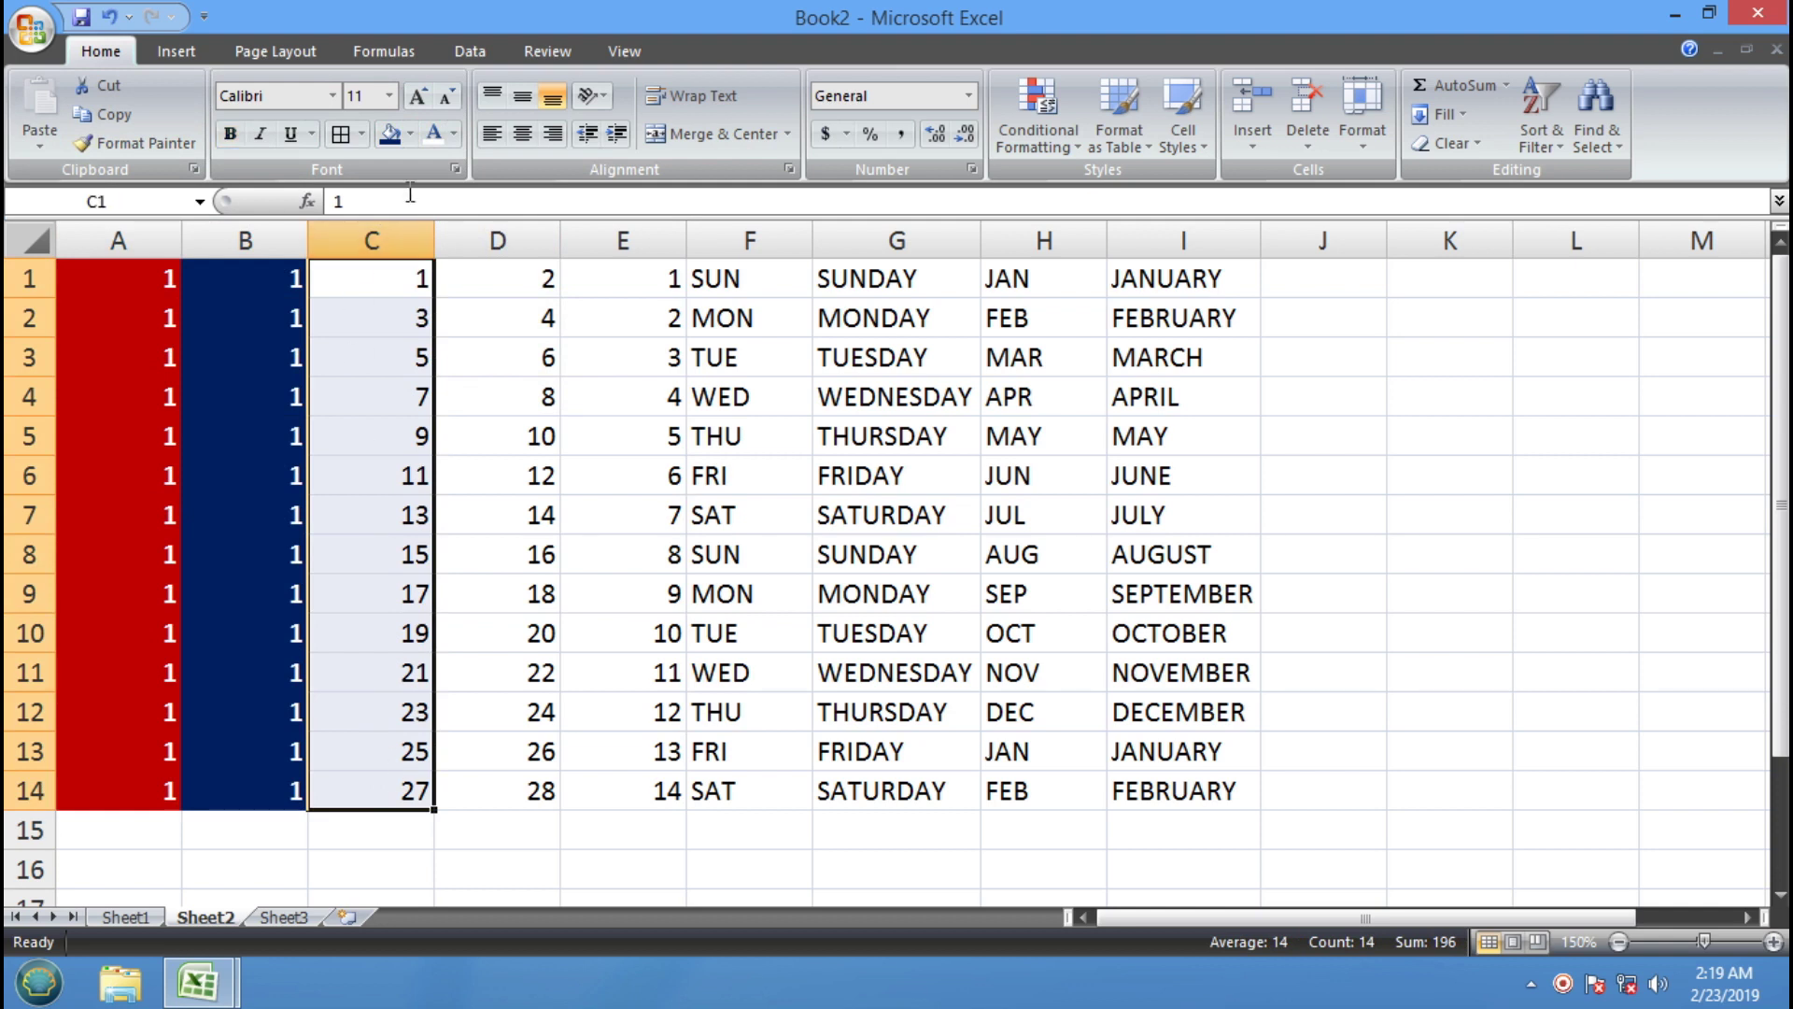
left_click(410, 133)
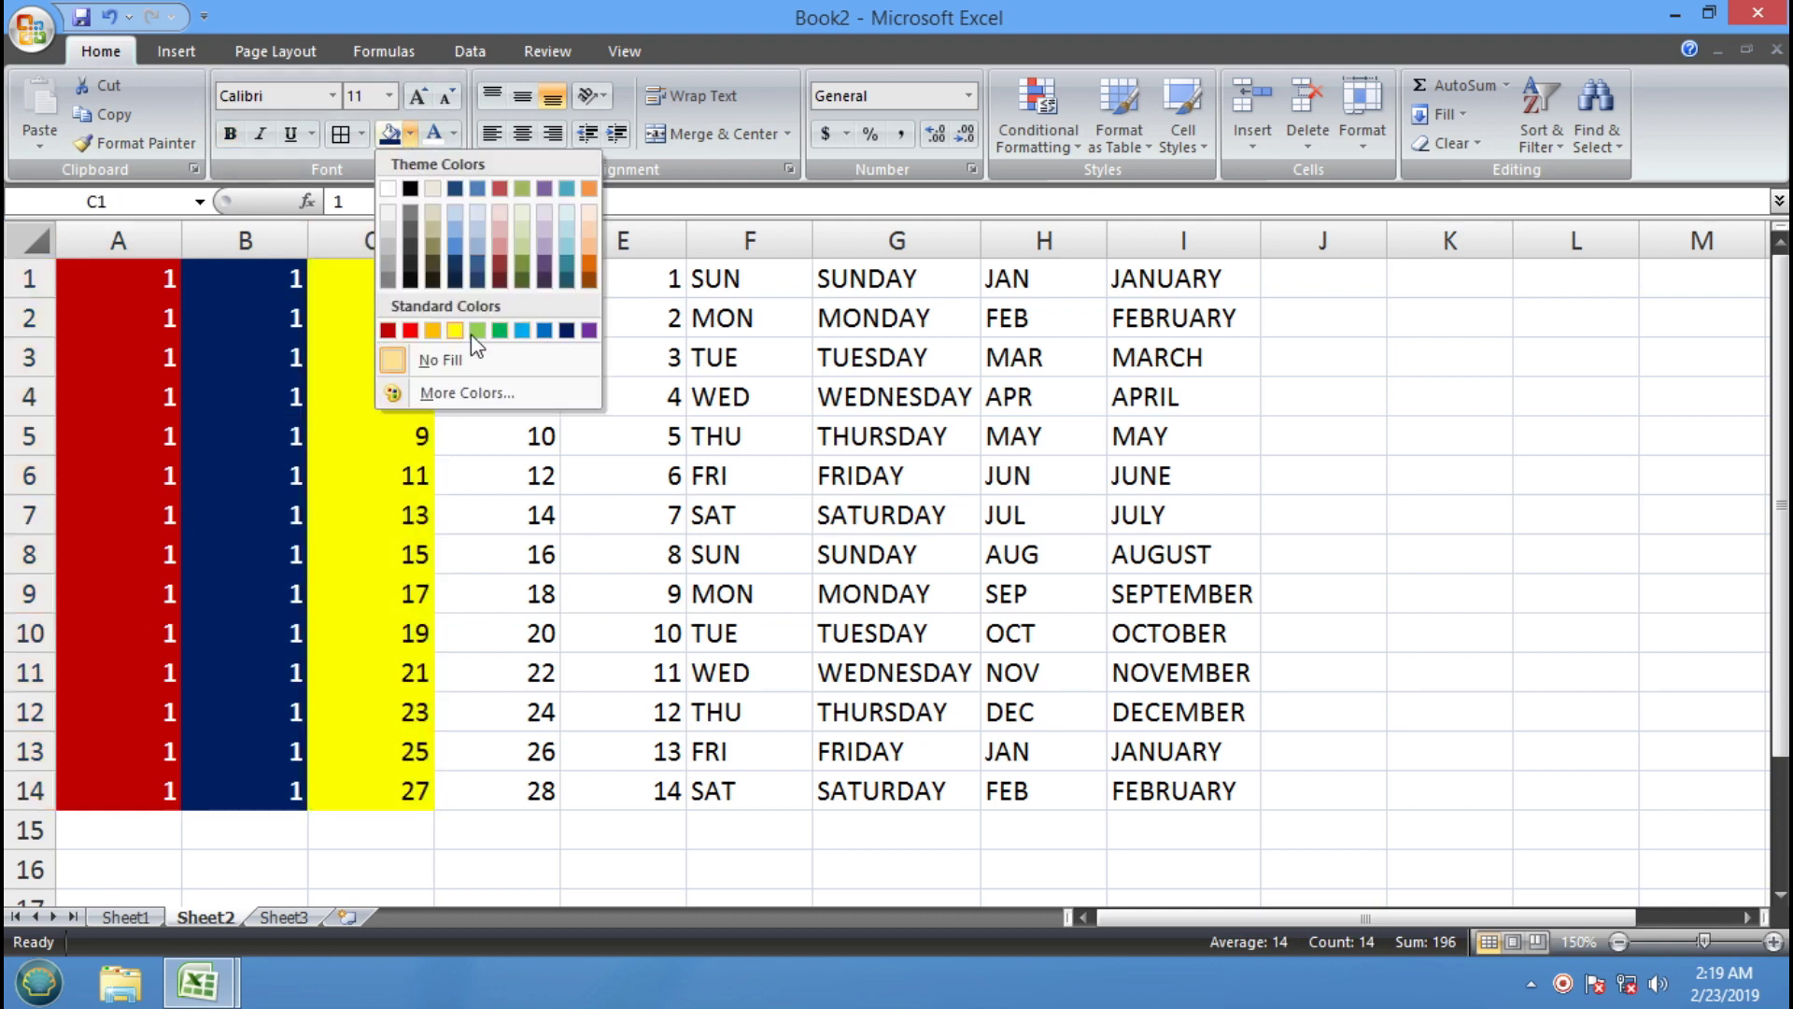
left_click(500, 330)
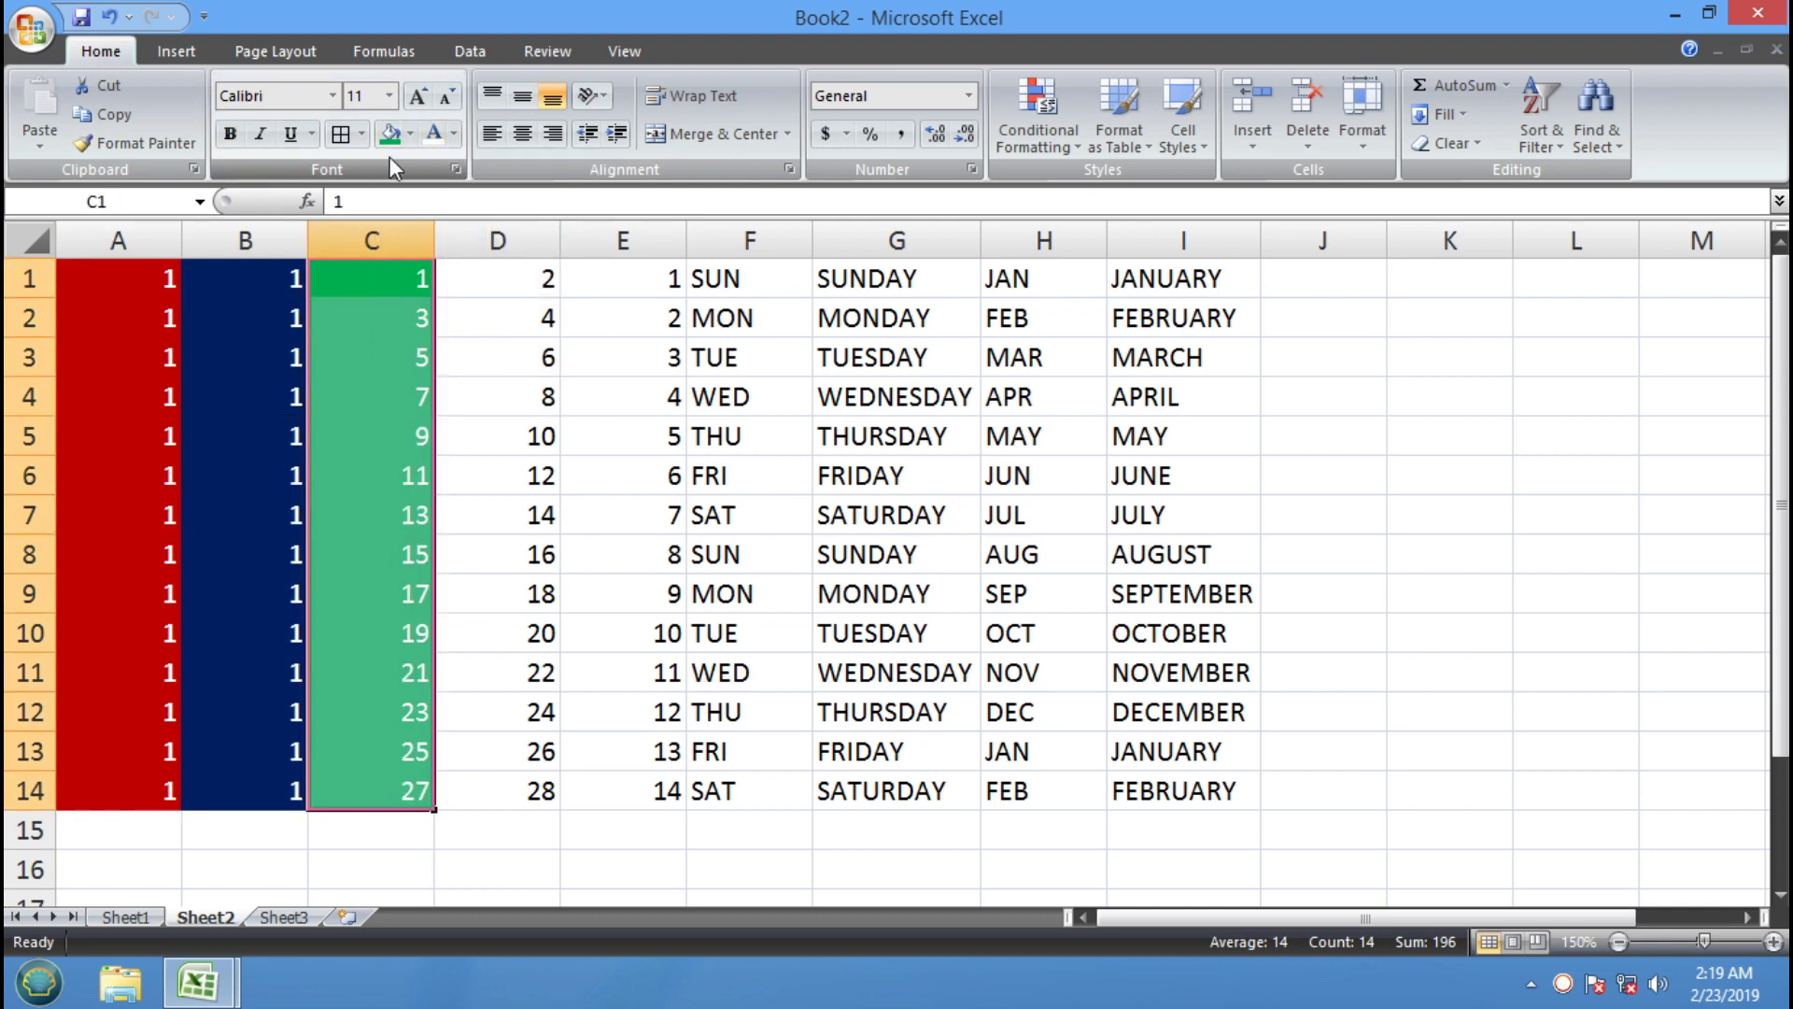
left_click(616, 473)
left_click_drag(386, 275, 398, 781)
left_click(410, 134)
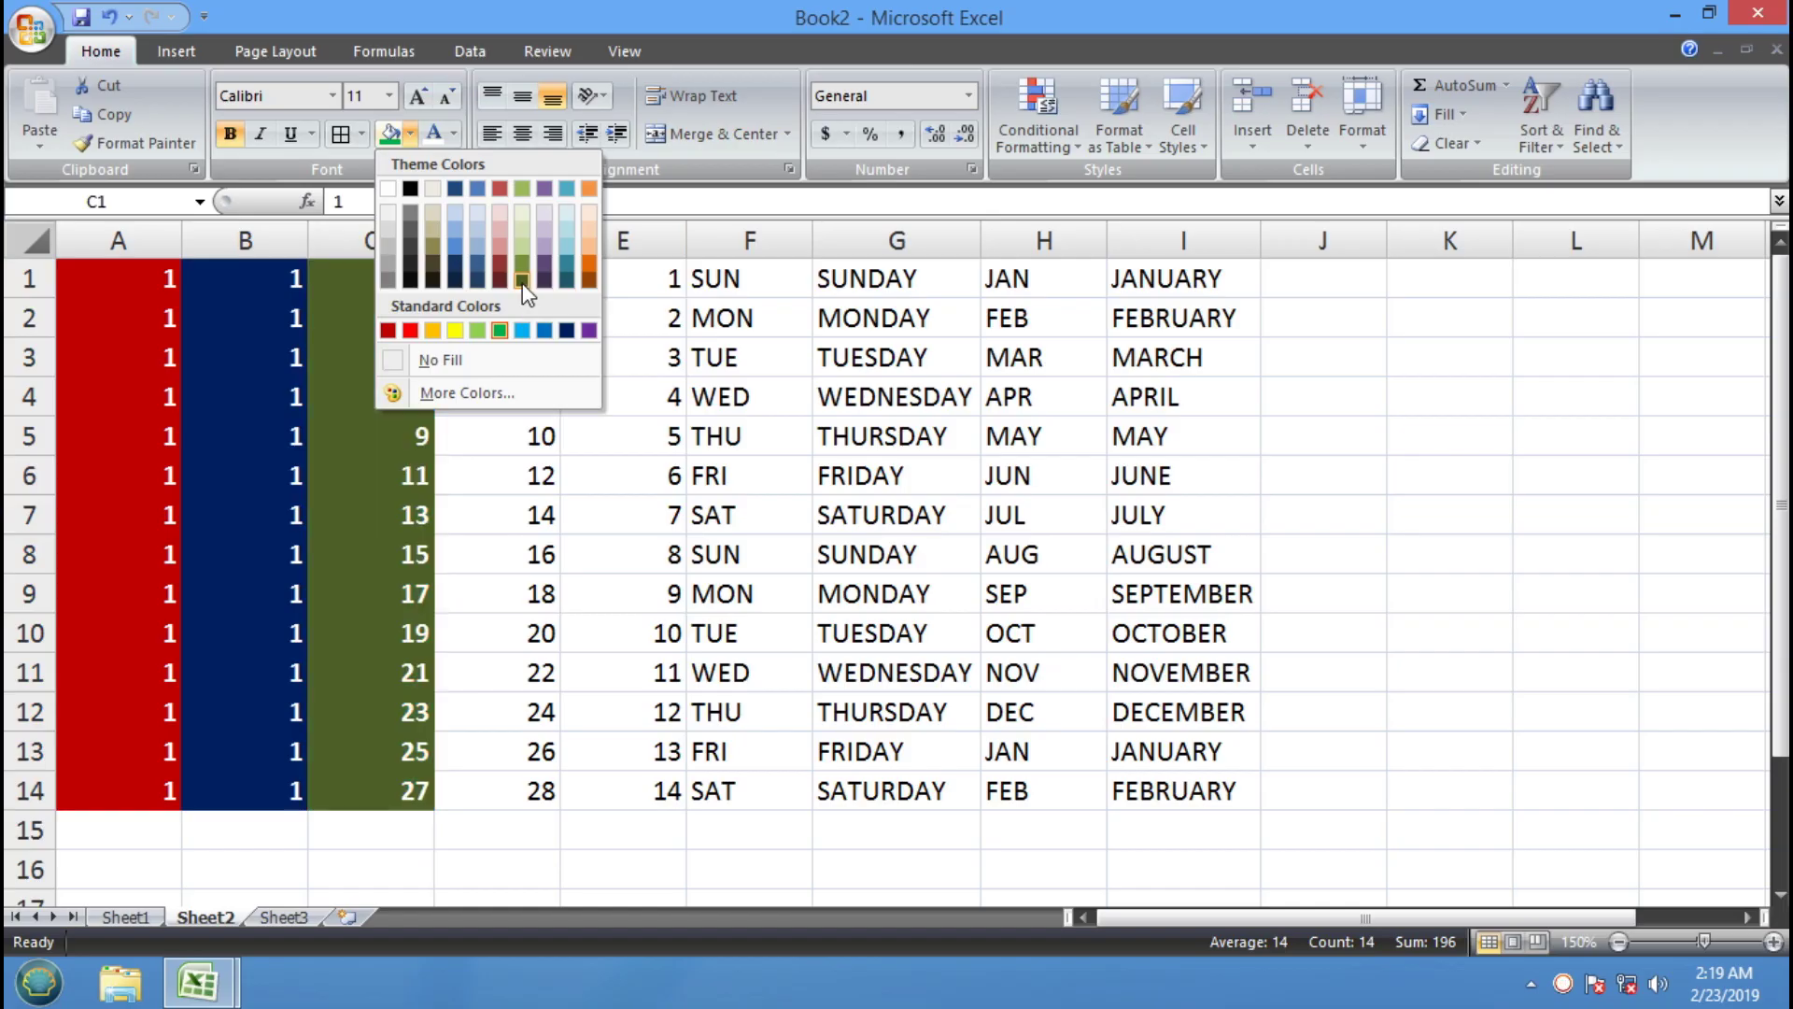
left_click(522, 280)
left_click(521, 469)
Select A1:C14 and pick up its formatting with Format Painter
left_click_drag(140, 272, 384, 784)
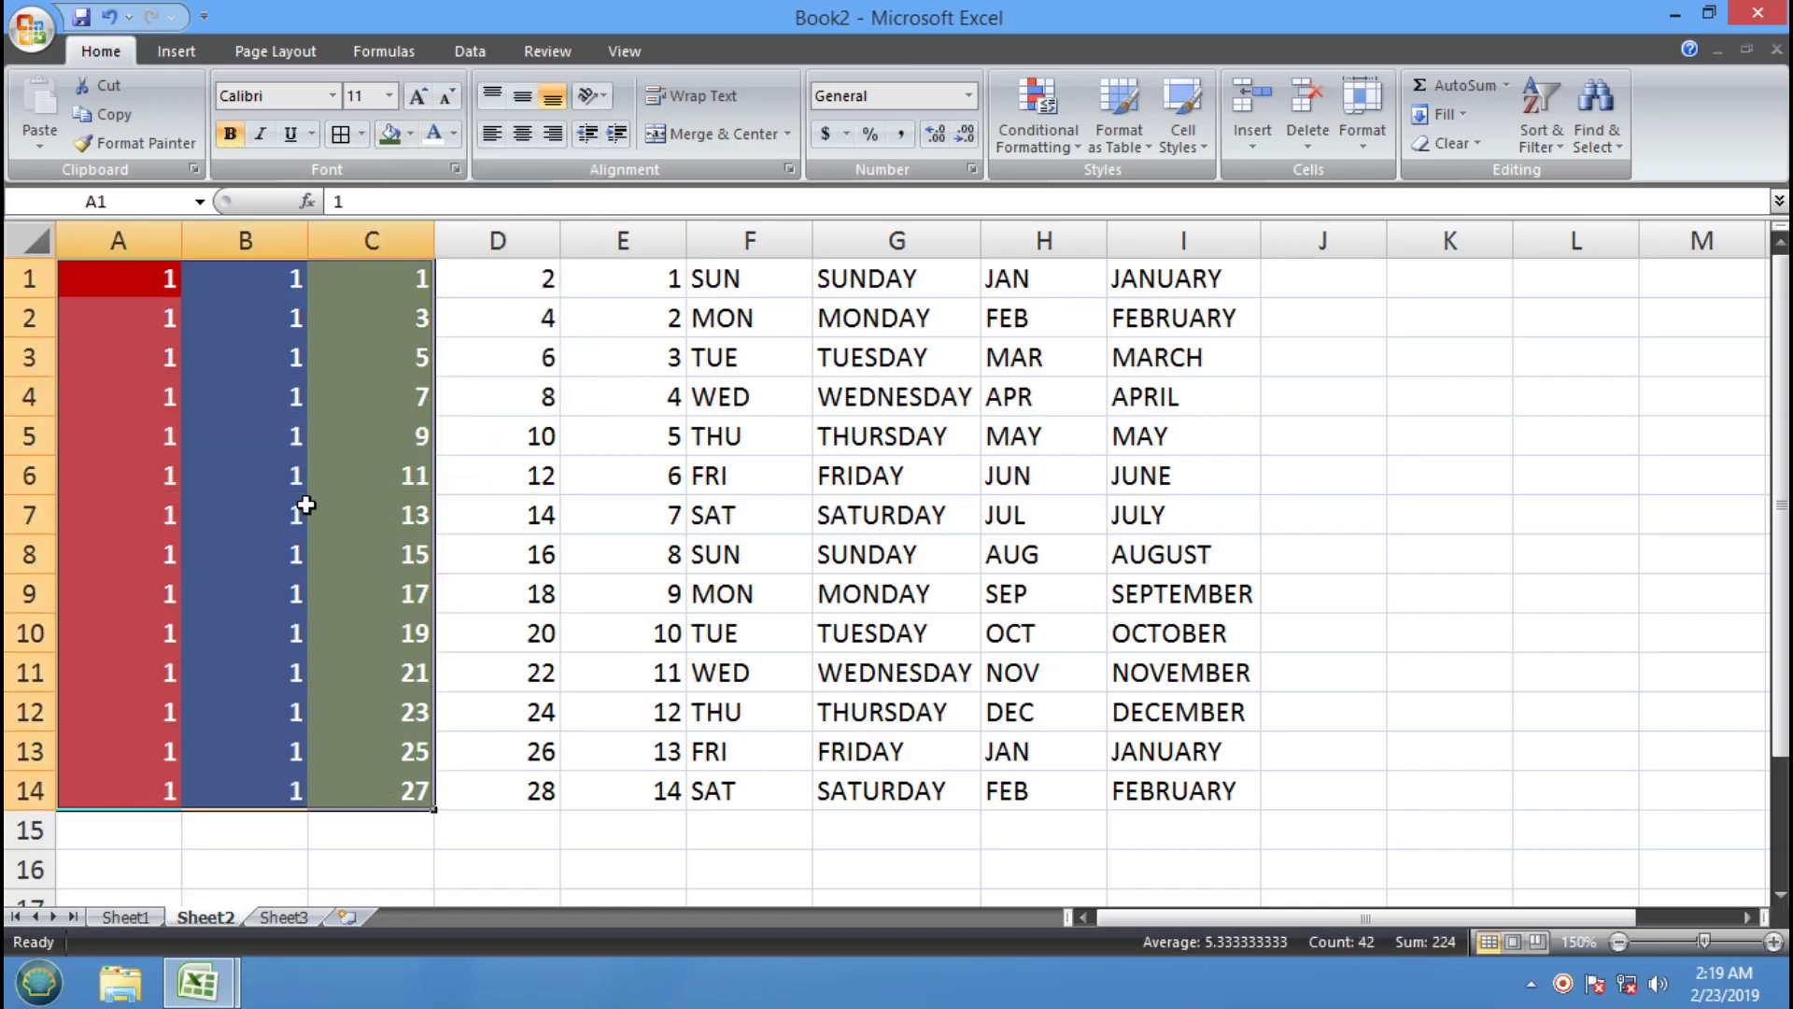
left_click(541, 471)
left_click(120, 279)
left_click_drag(121, 279, 363, 776)
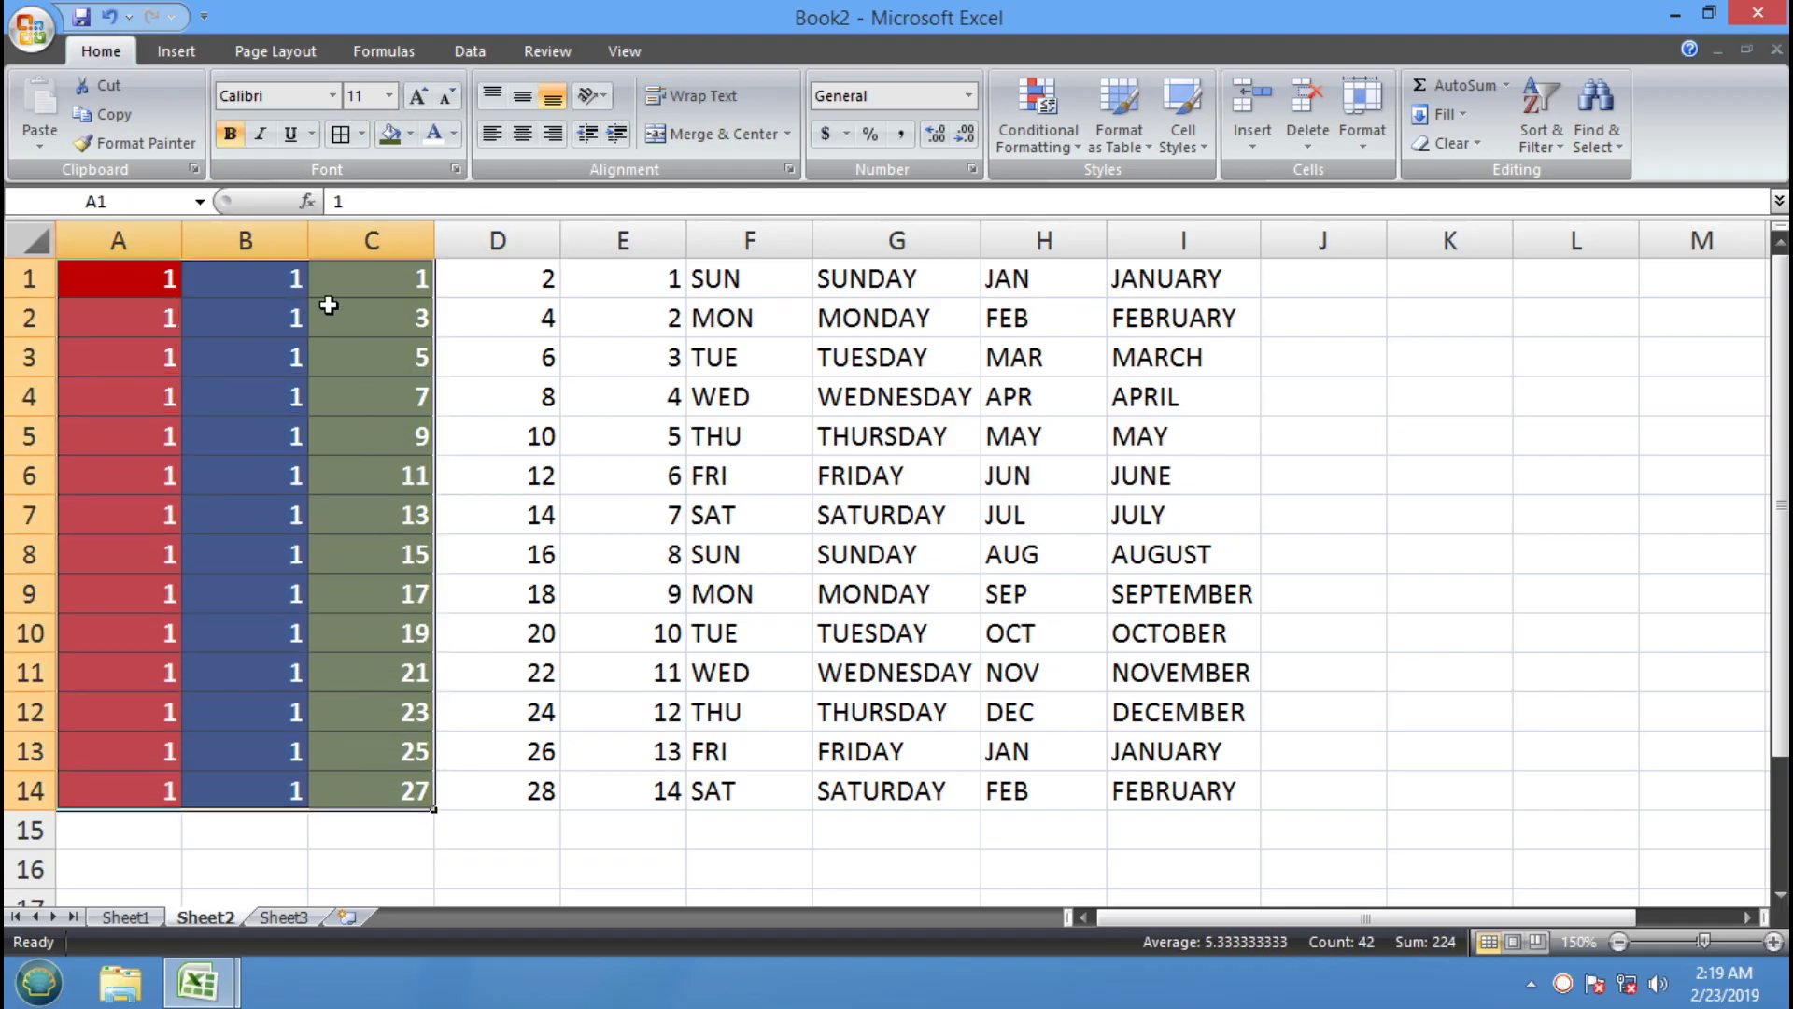
left_click(150, 146)
Try painting the A–C colours onto columns D–F and undo the mistaken pastes
left_click_drag(493, 278, 1131, 791)
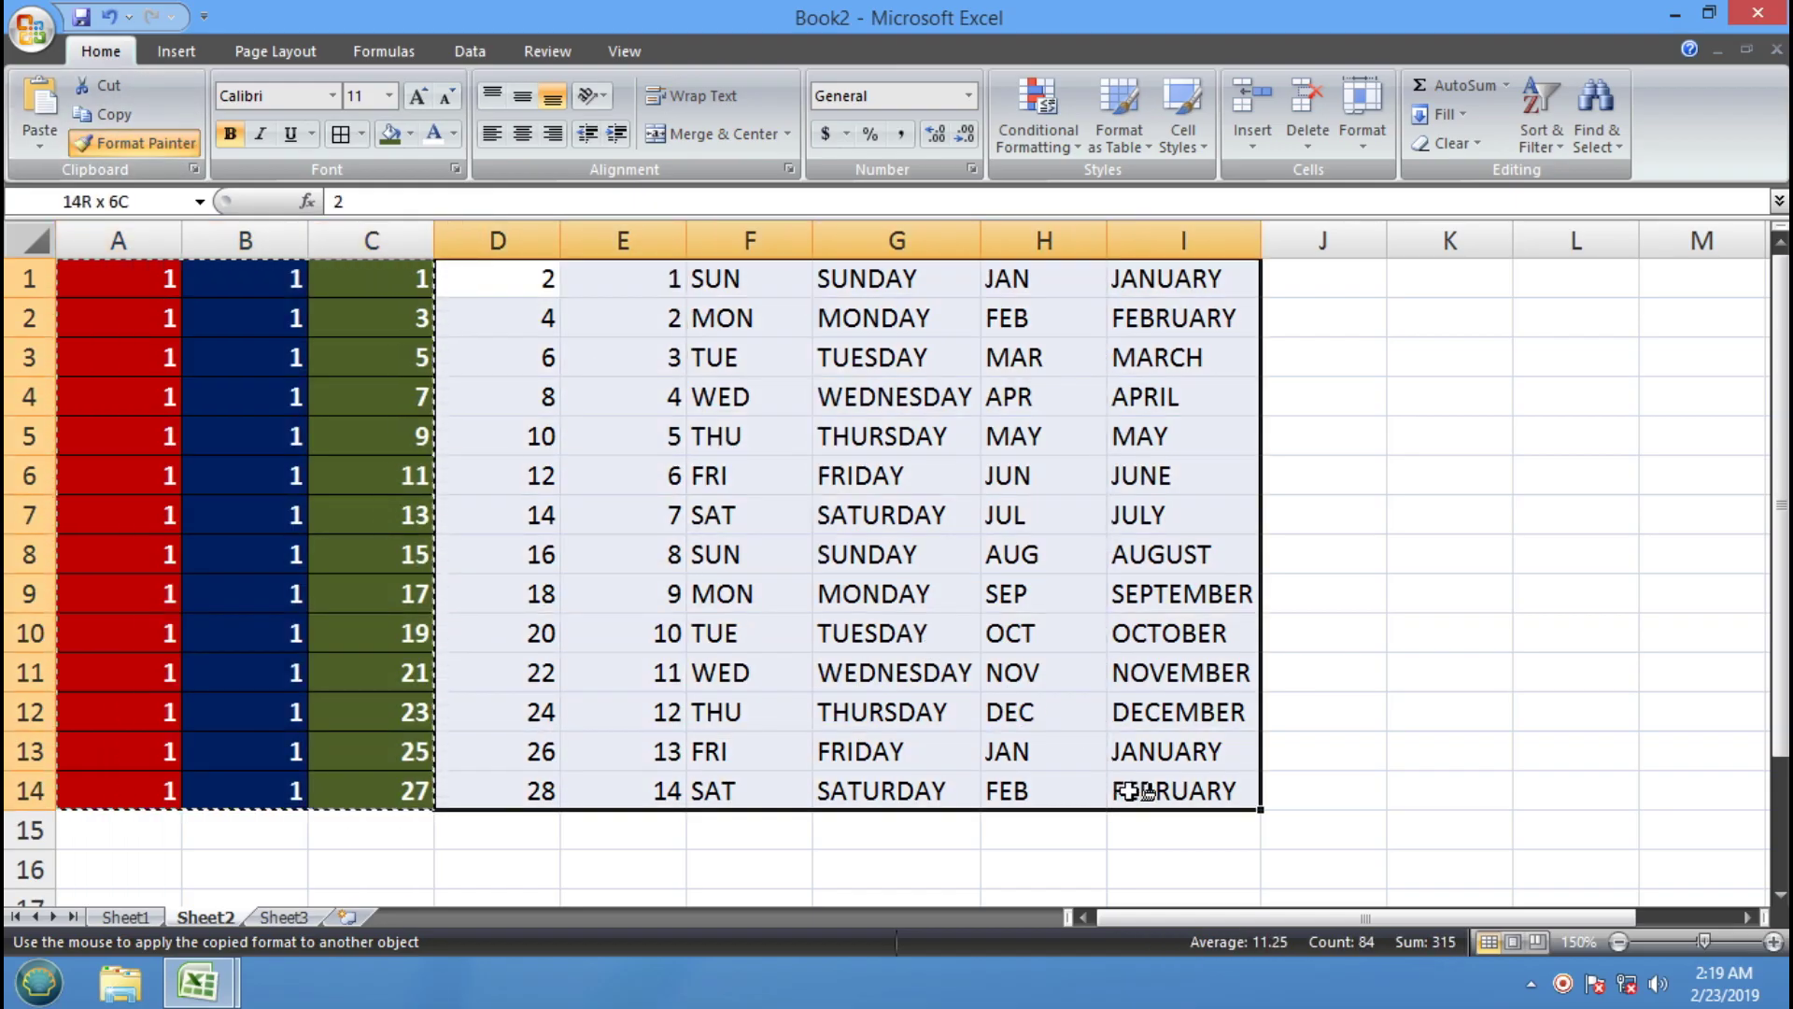
left_click_drag(1130, 791, 489, 281)
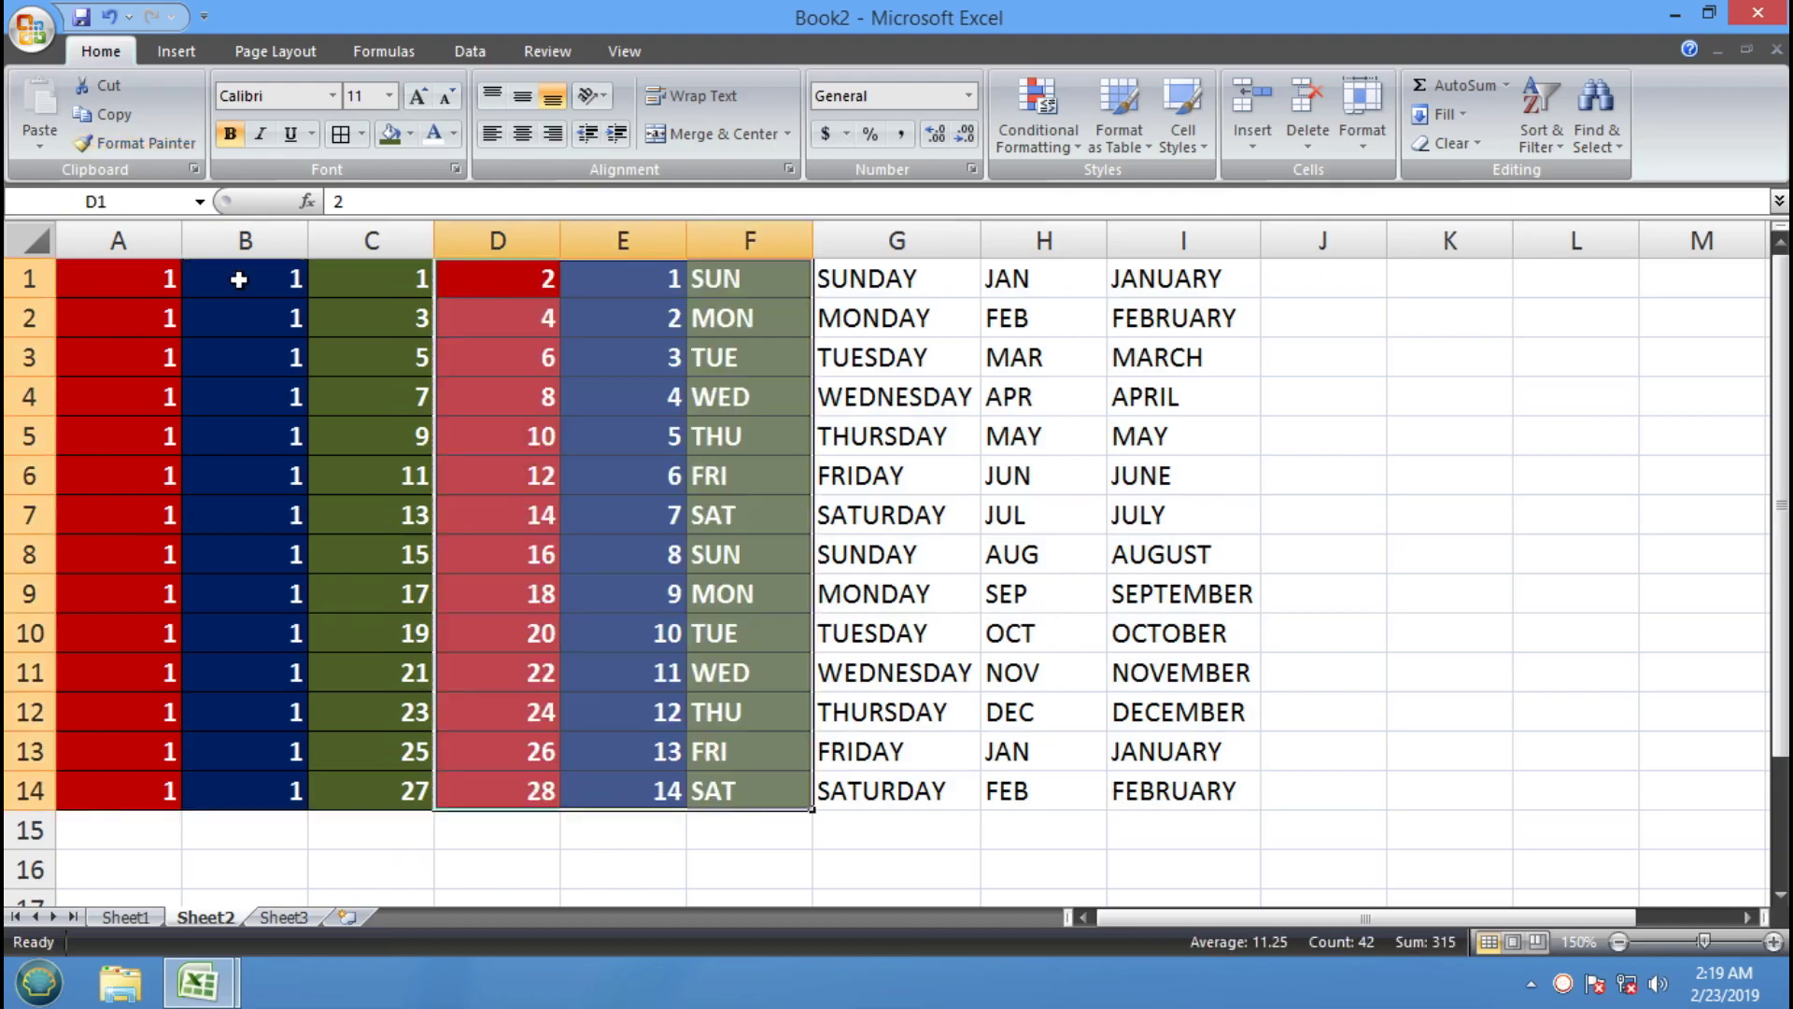
left_click(127, 274)
left_click_drag(137, 283, 392, 705)
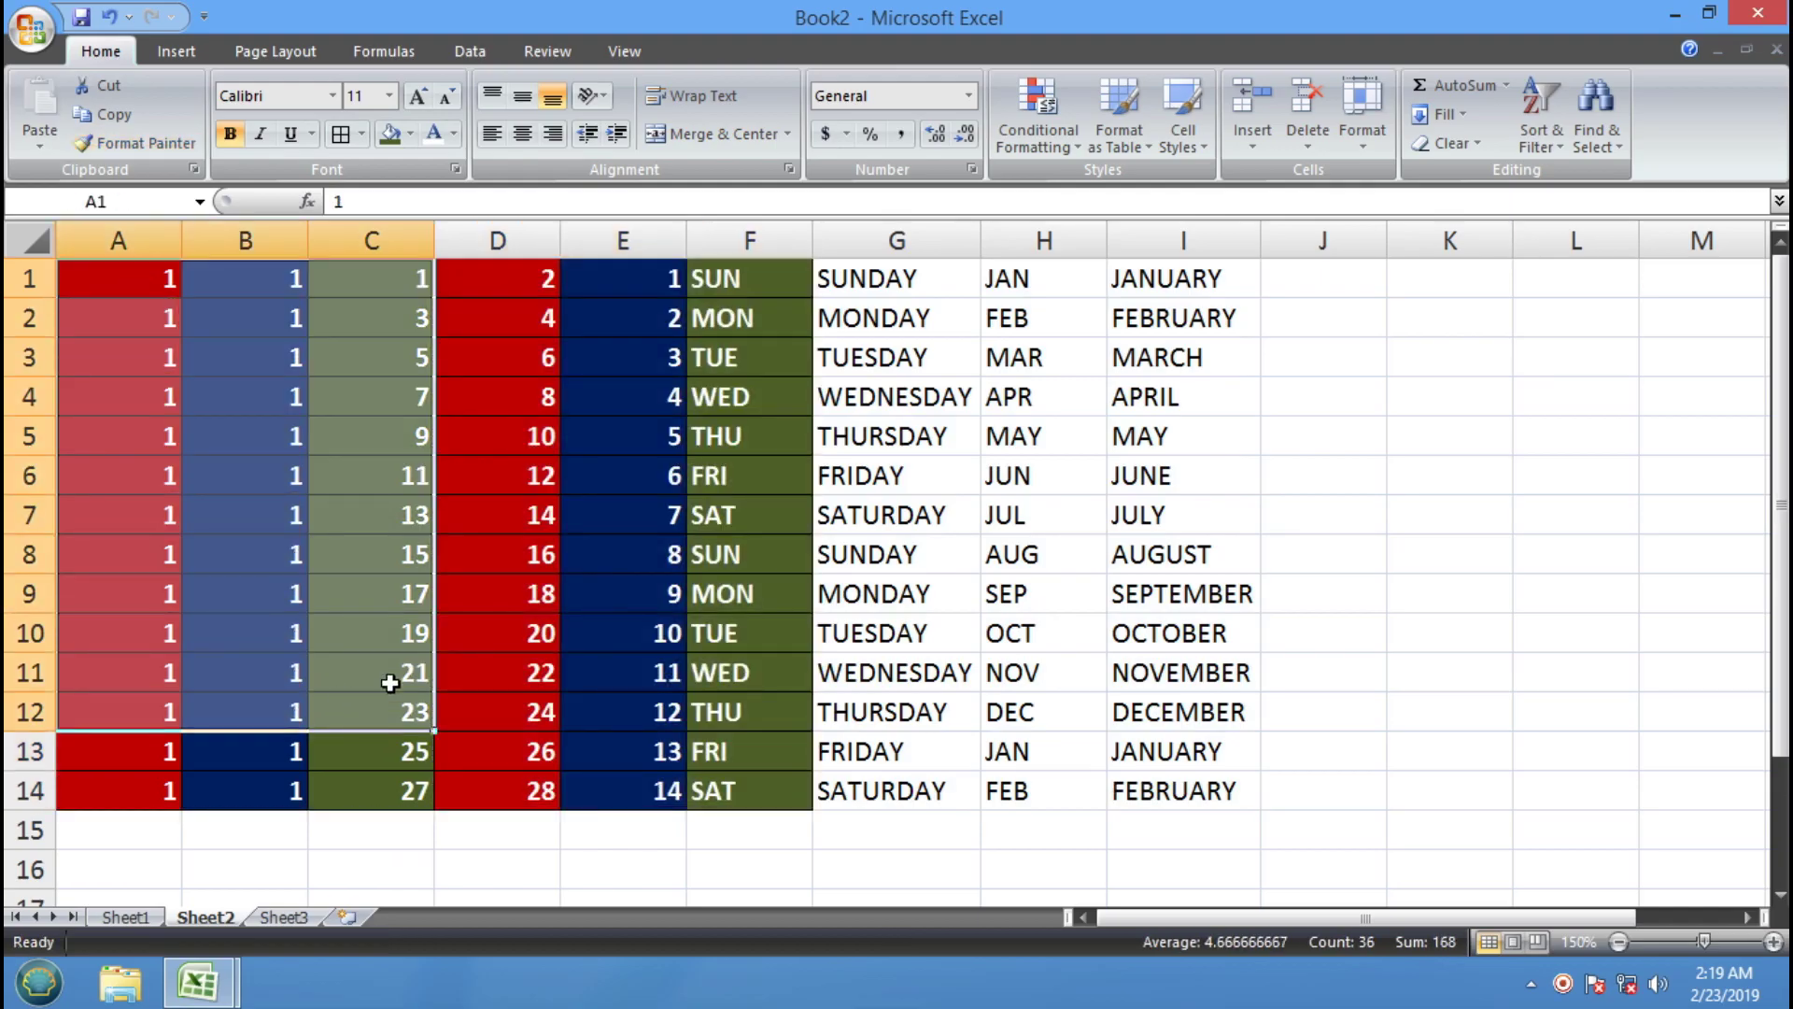
left_click(101, 15)
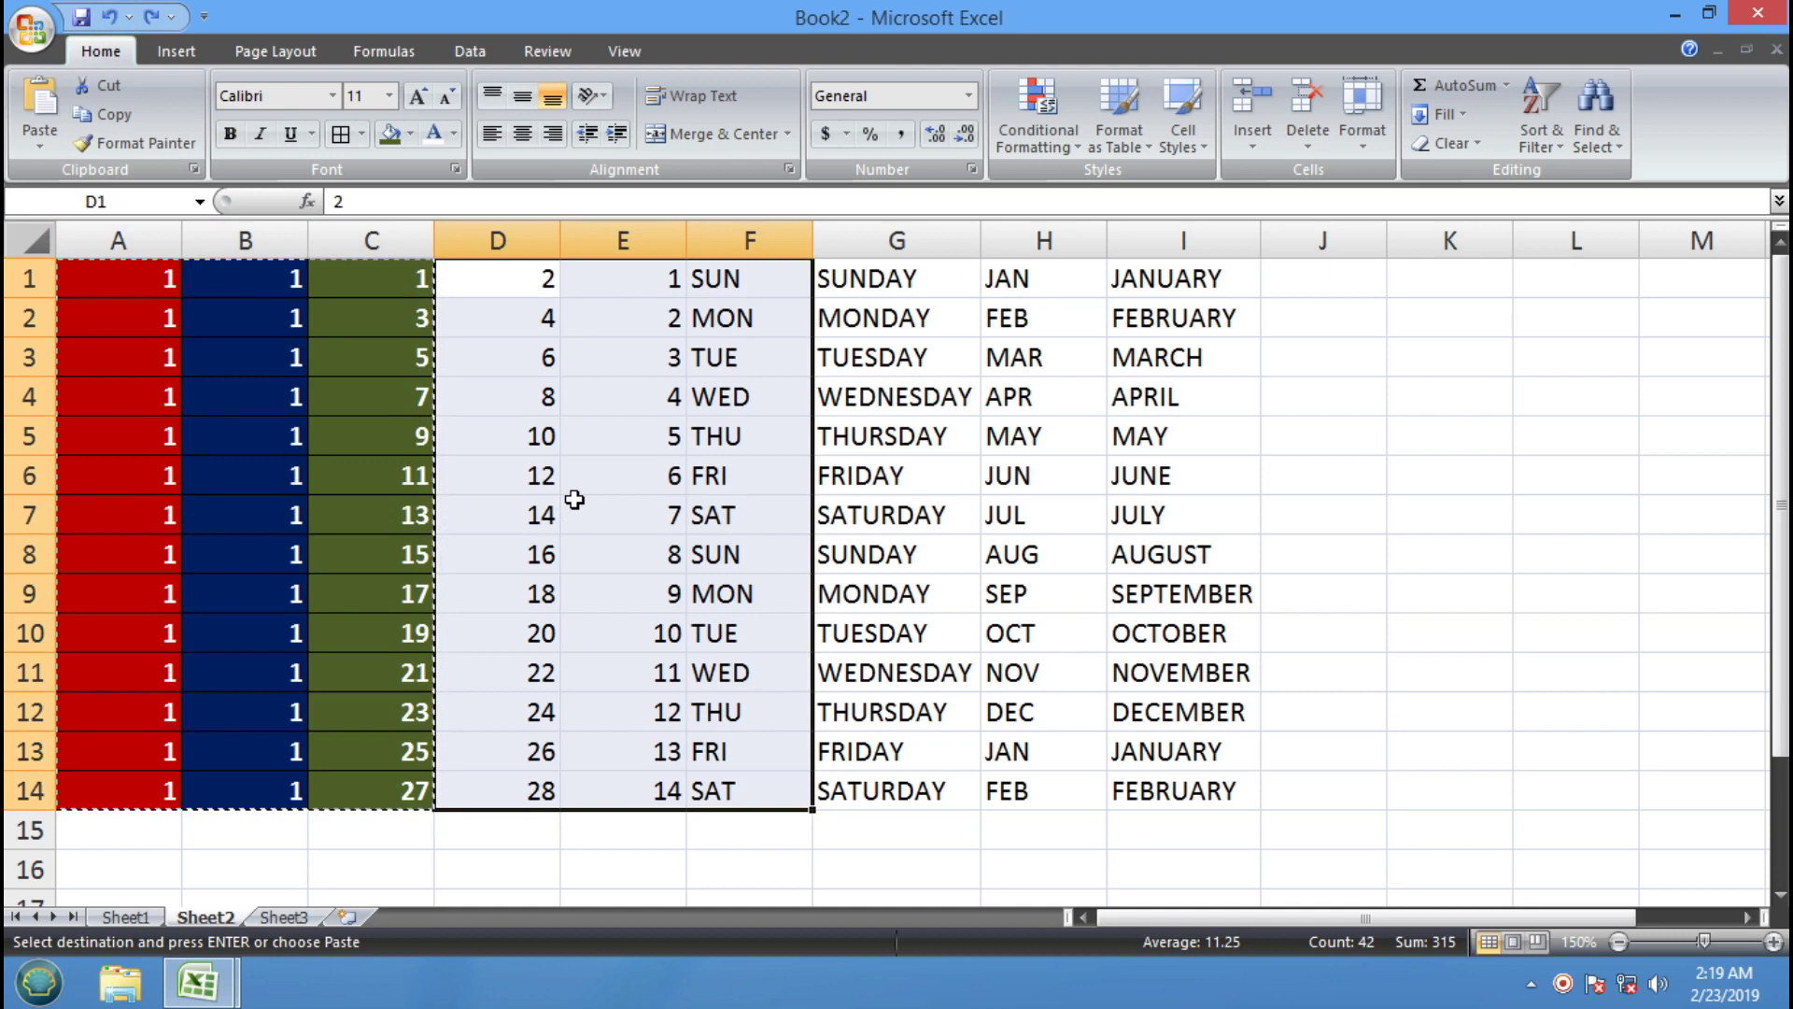
left_click(653, 514)
left_click_drag(416, 791, 86, 266)
left_click(164, 145)
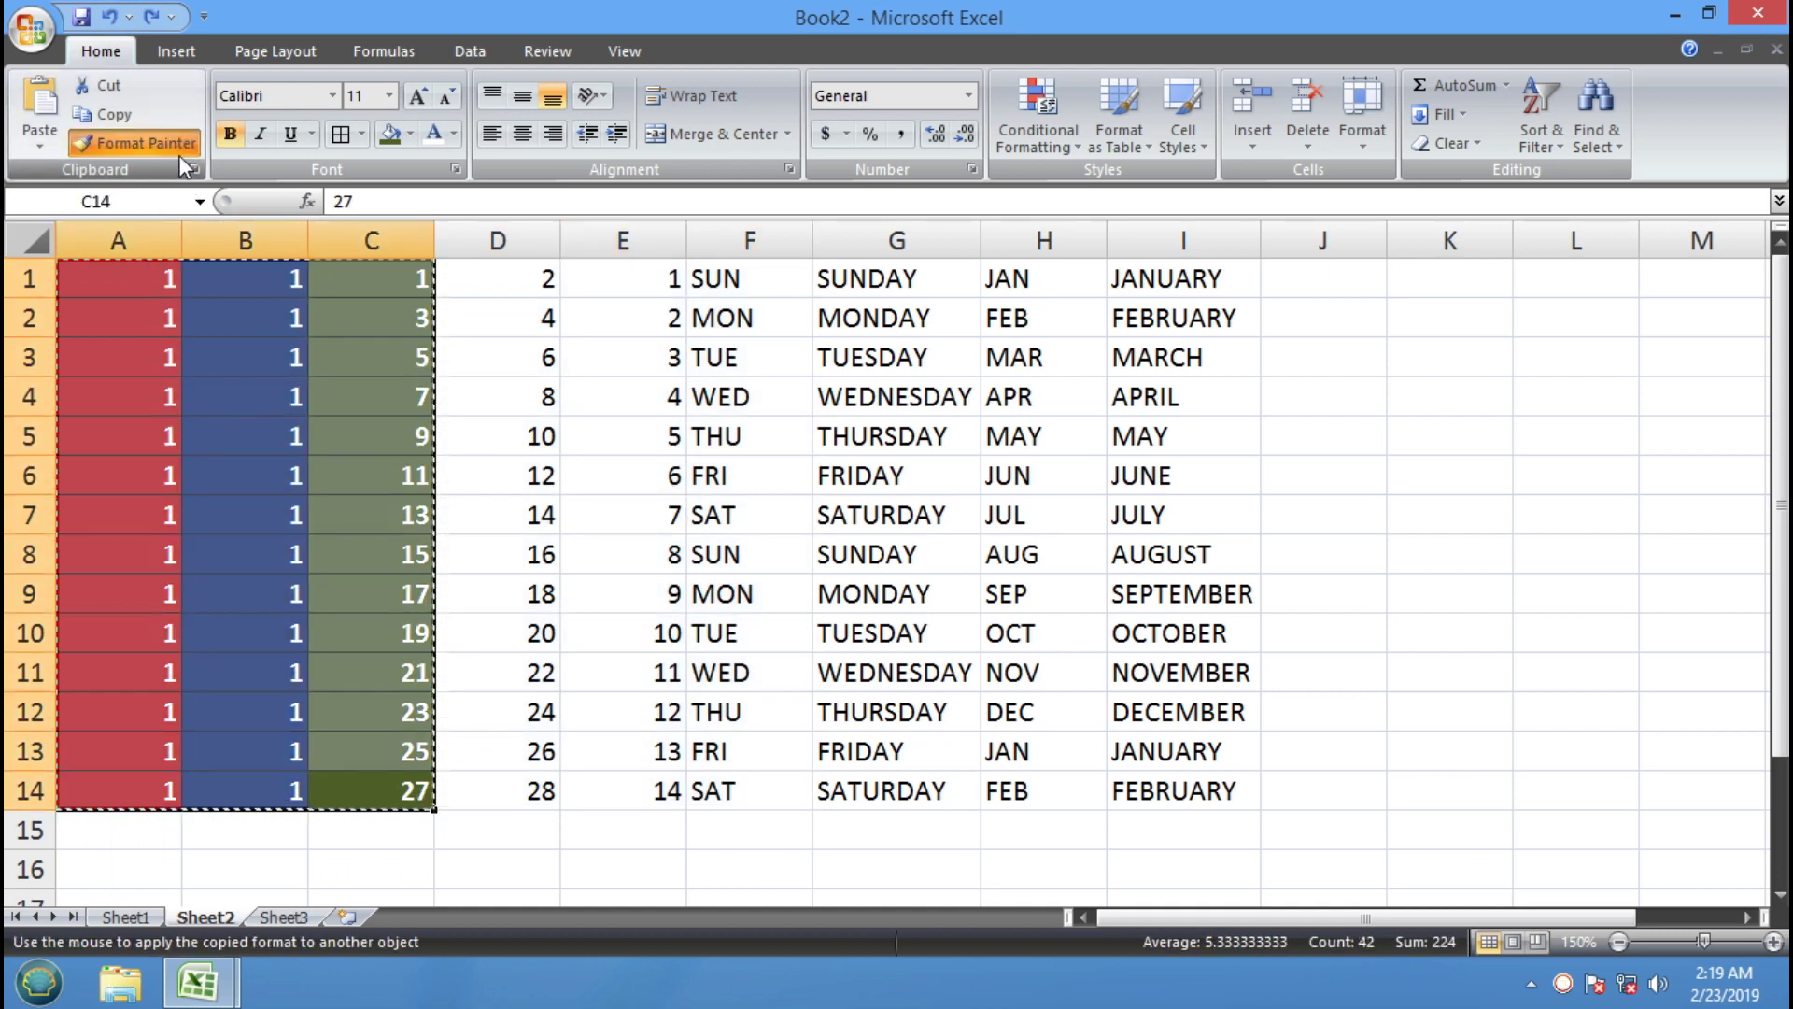
left_click(478, 254)
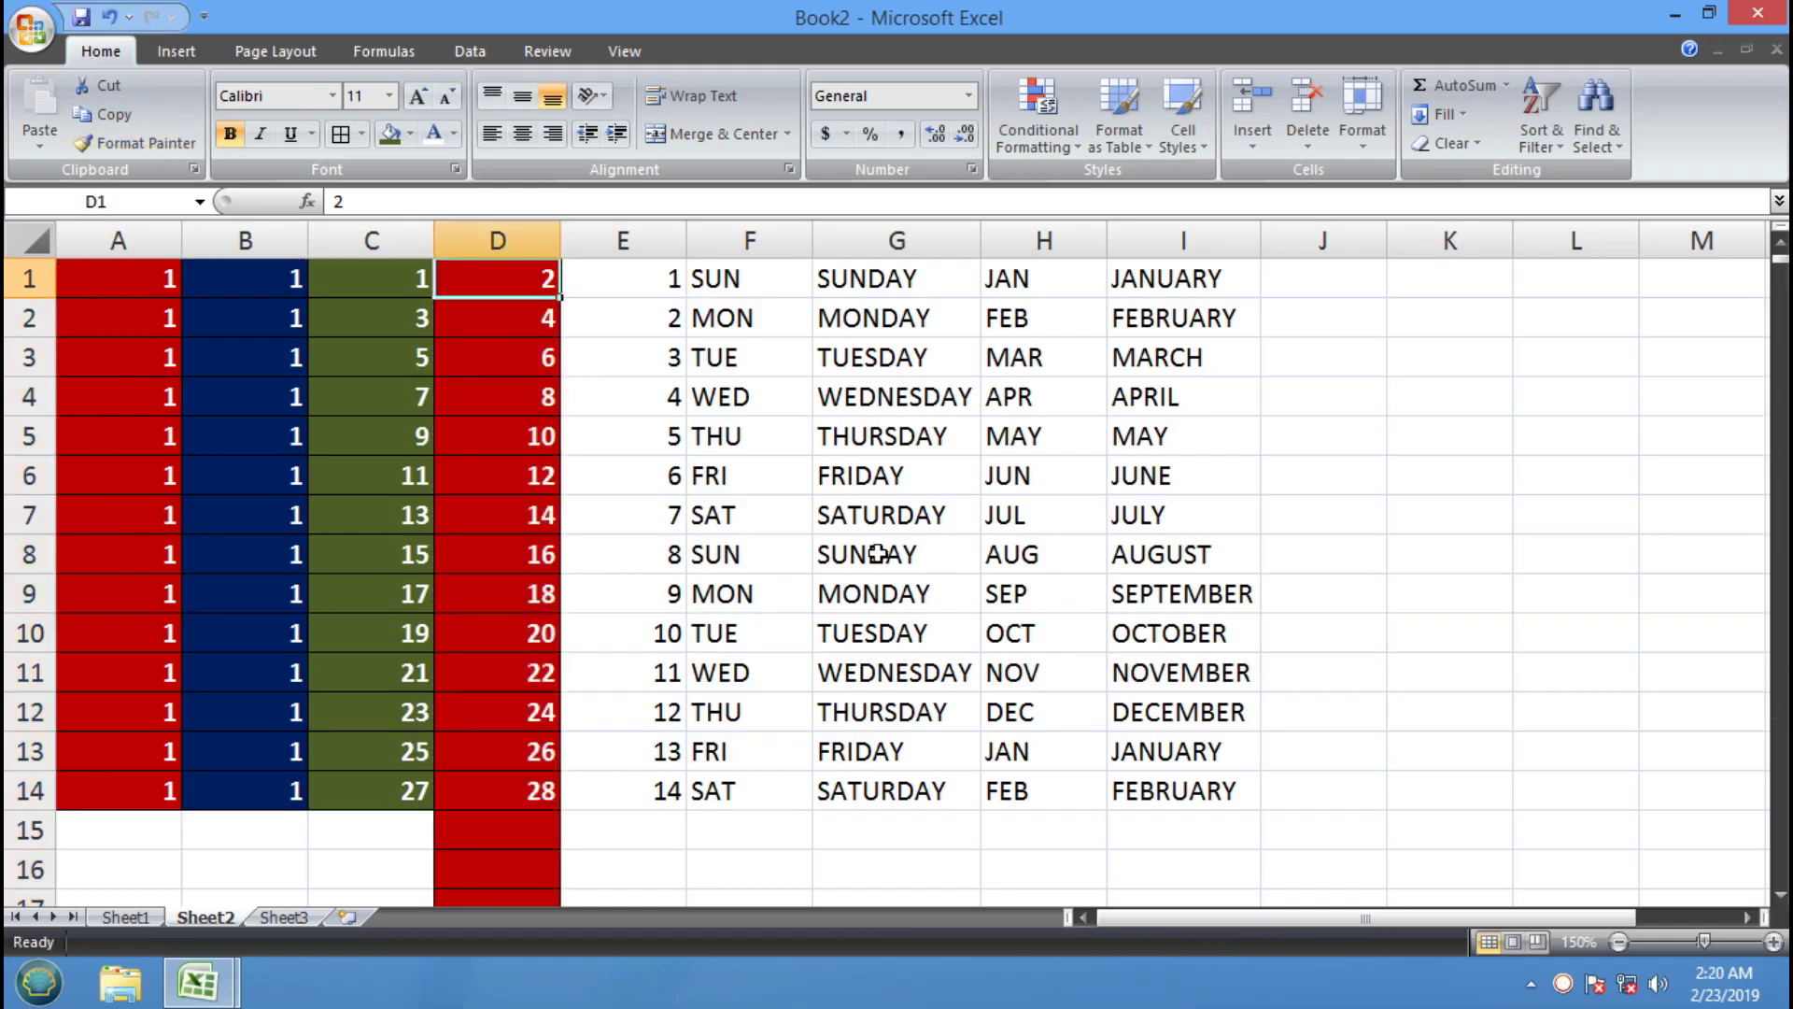
key("ctrl+z")
Format-paint the A1:C14 stripes across D1:I14
left_click(393, 793)
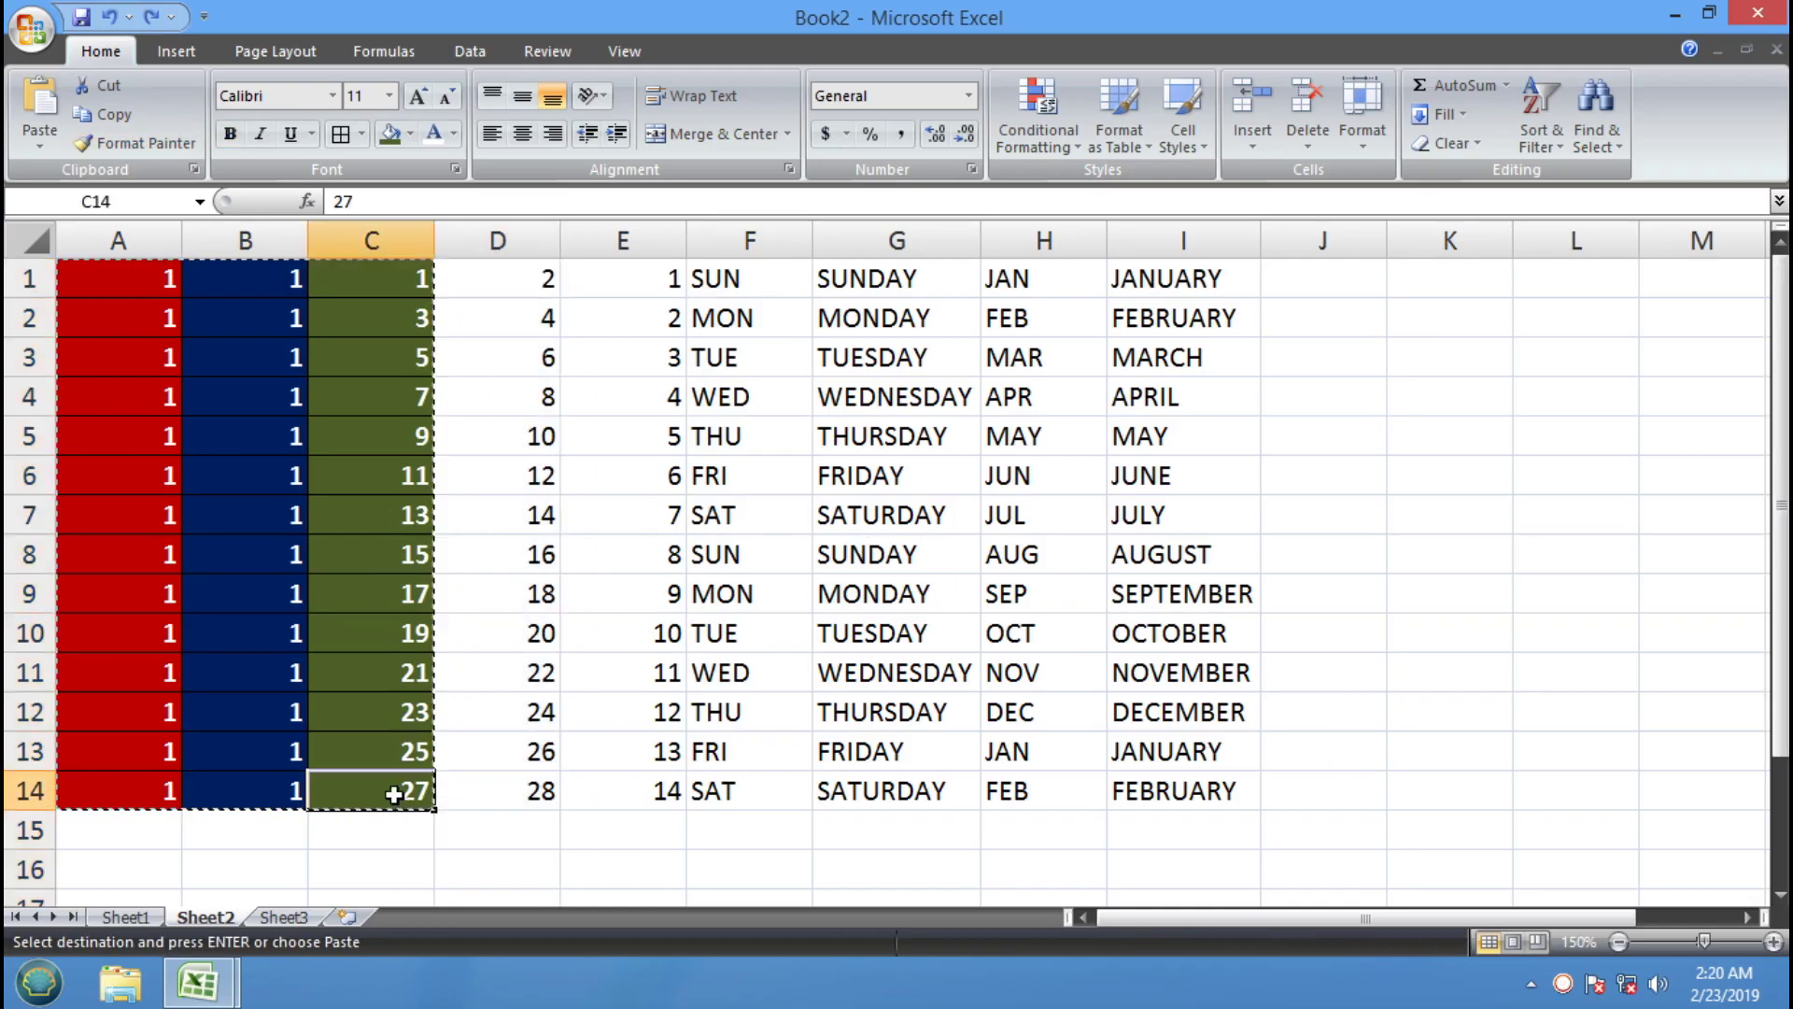
left_click_drag(394, 792, 88, 286)
left_click(154, 149)
mouse_move(548, 276)
left_mouse_down()
mouse_move(887, 546)
mouse_move(1144, 806)
mouse_move(1140, 784)
left_mouse_up()
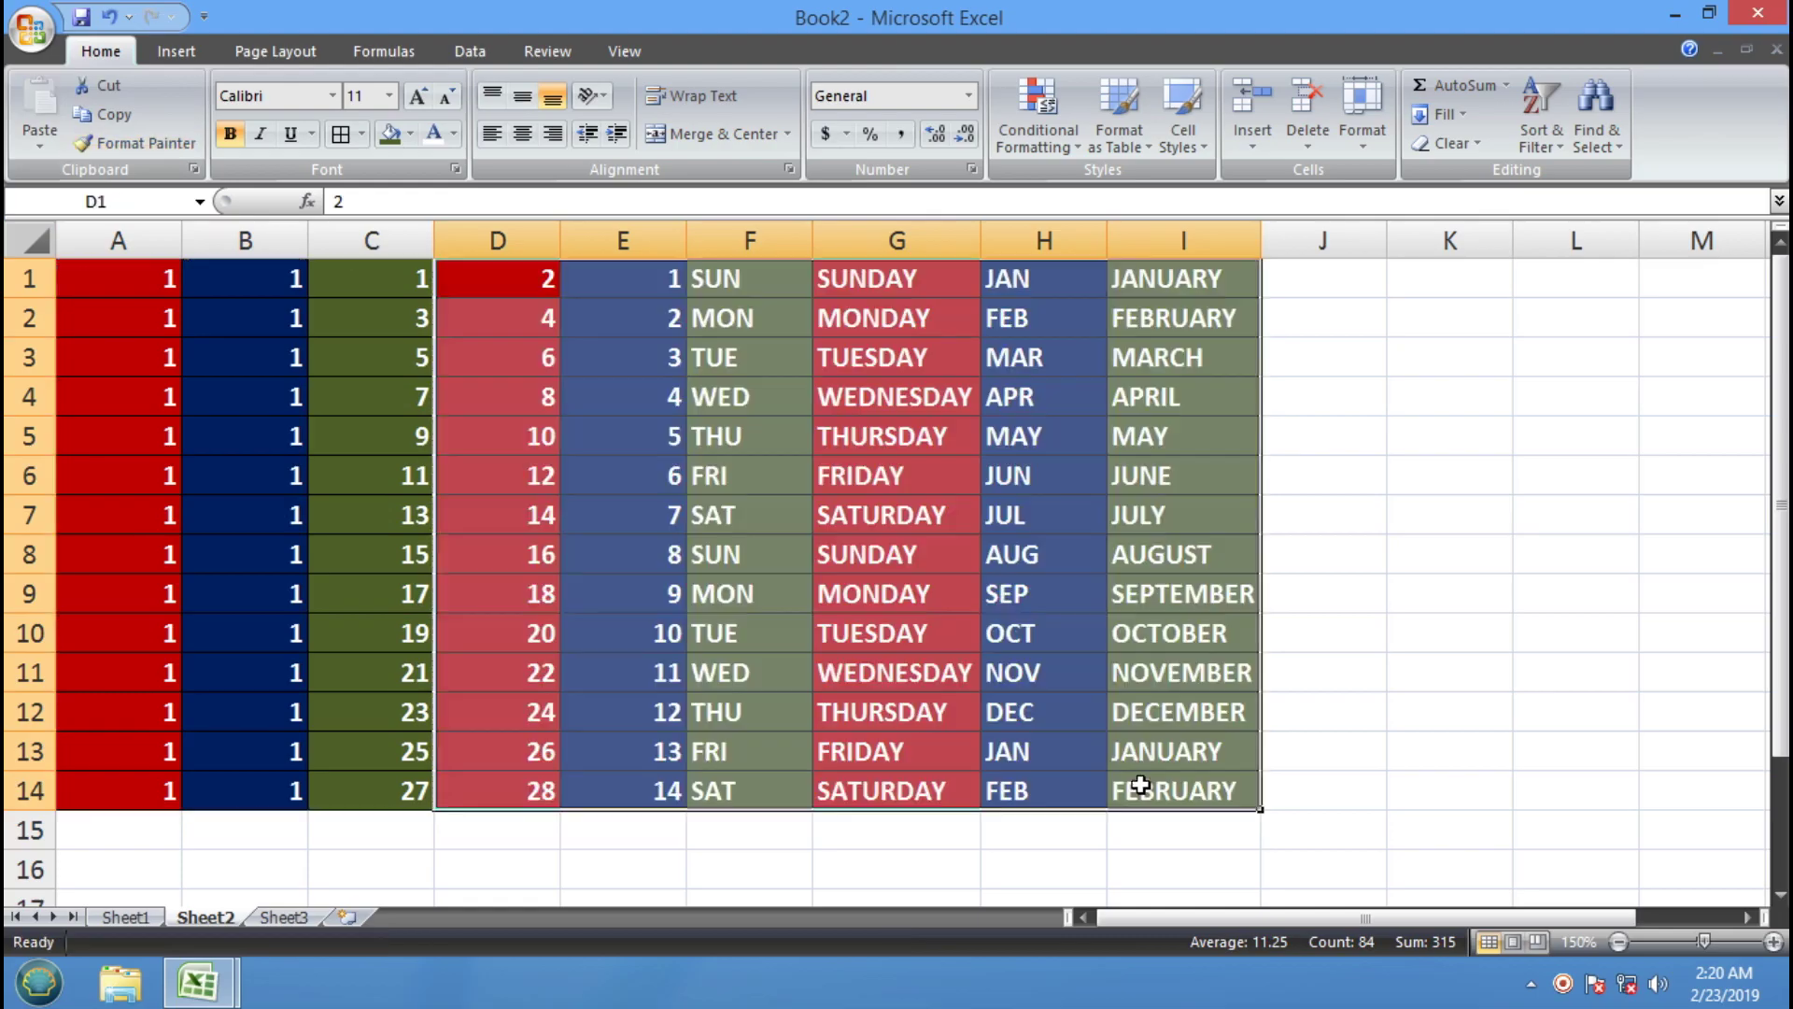
left_click(305, 465)
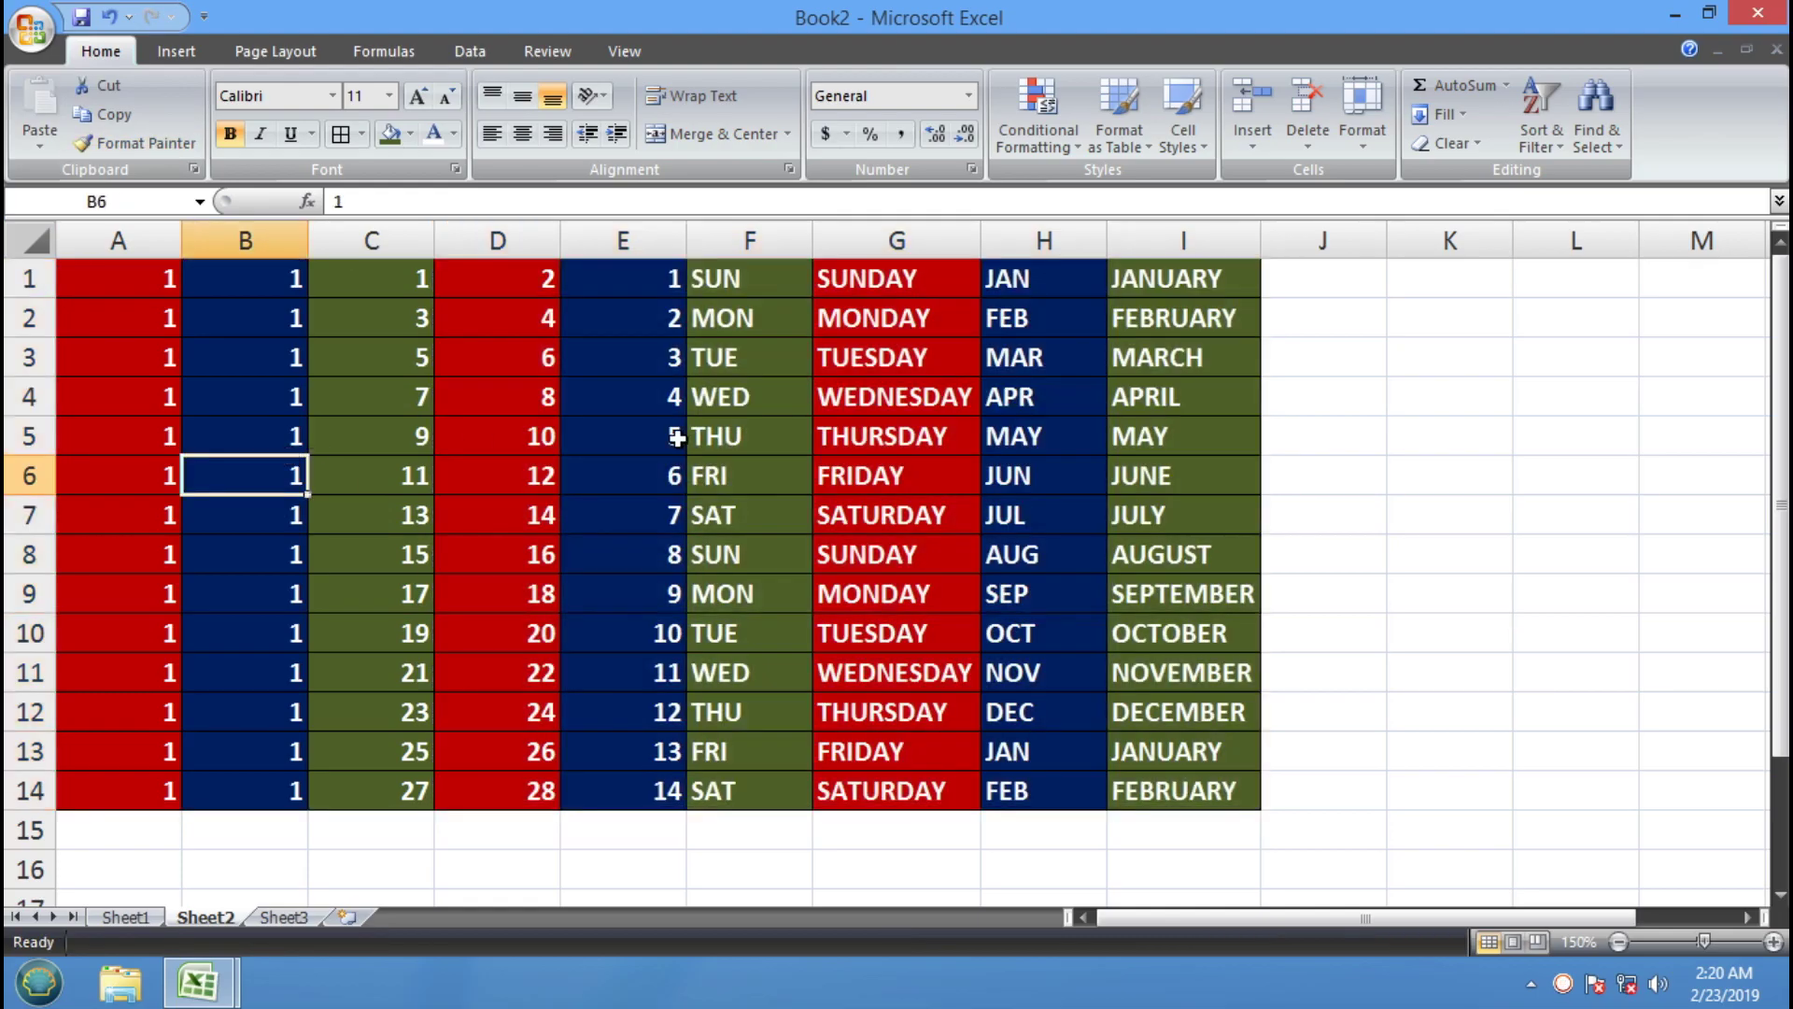
left_click_drag(270, 275, 265, 792)
Fill column B purple and paint the A–C pattern across D to I
left_click(411, 133)
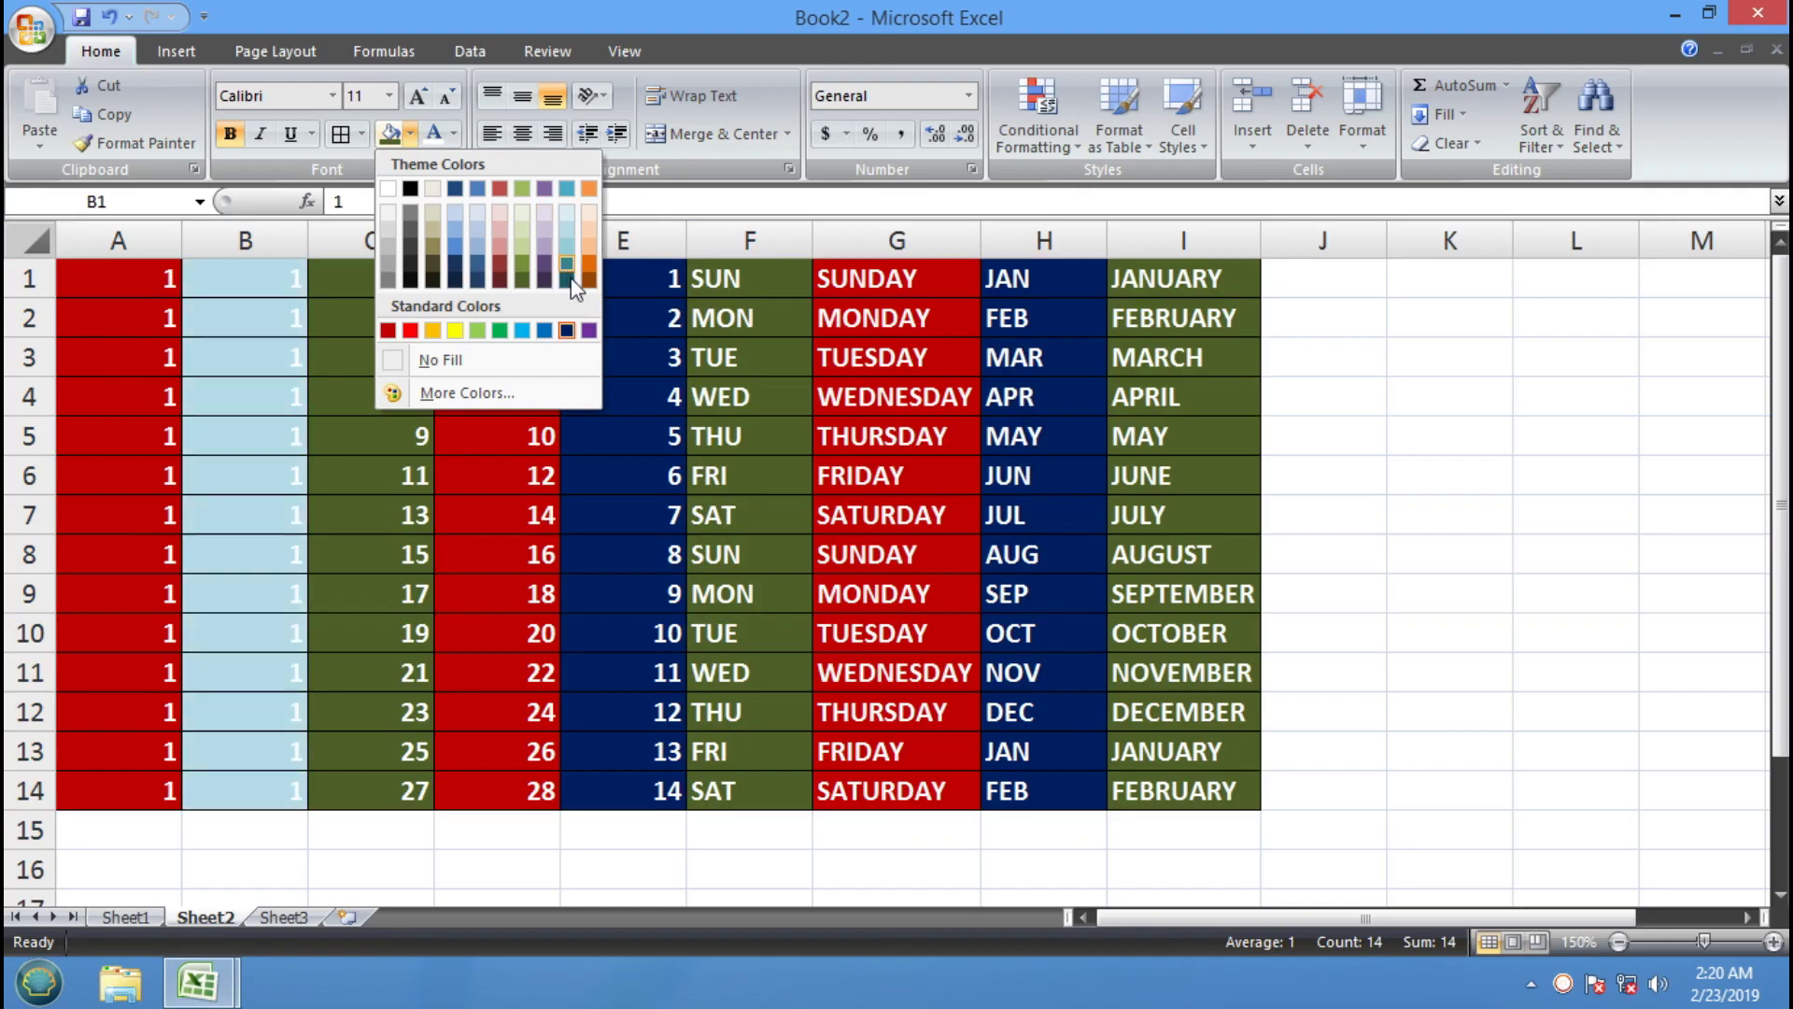
left_click(589, 332)
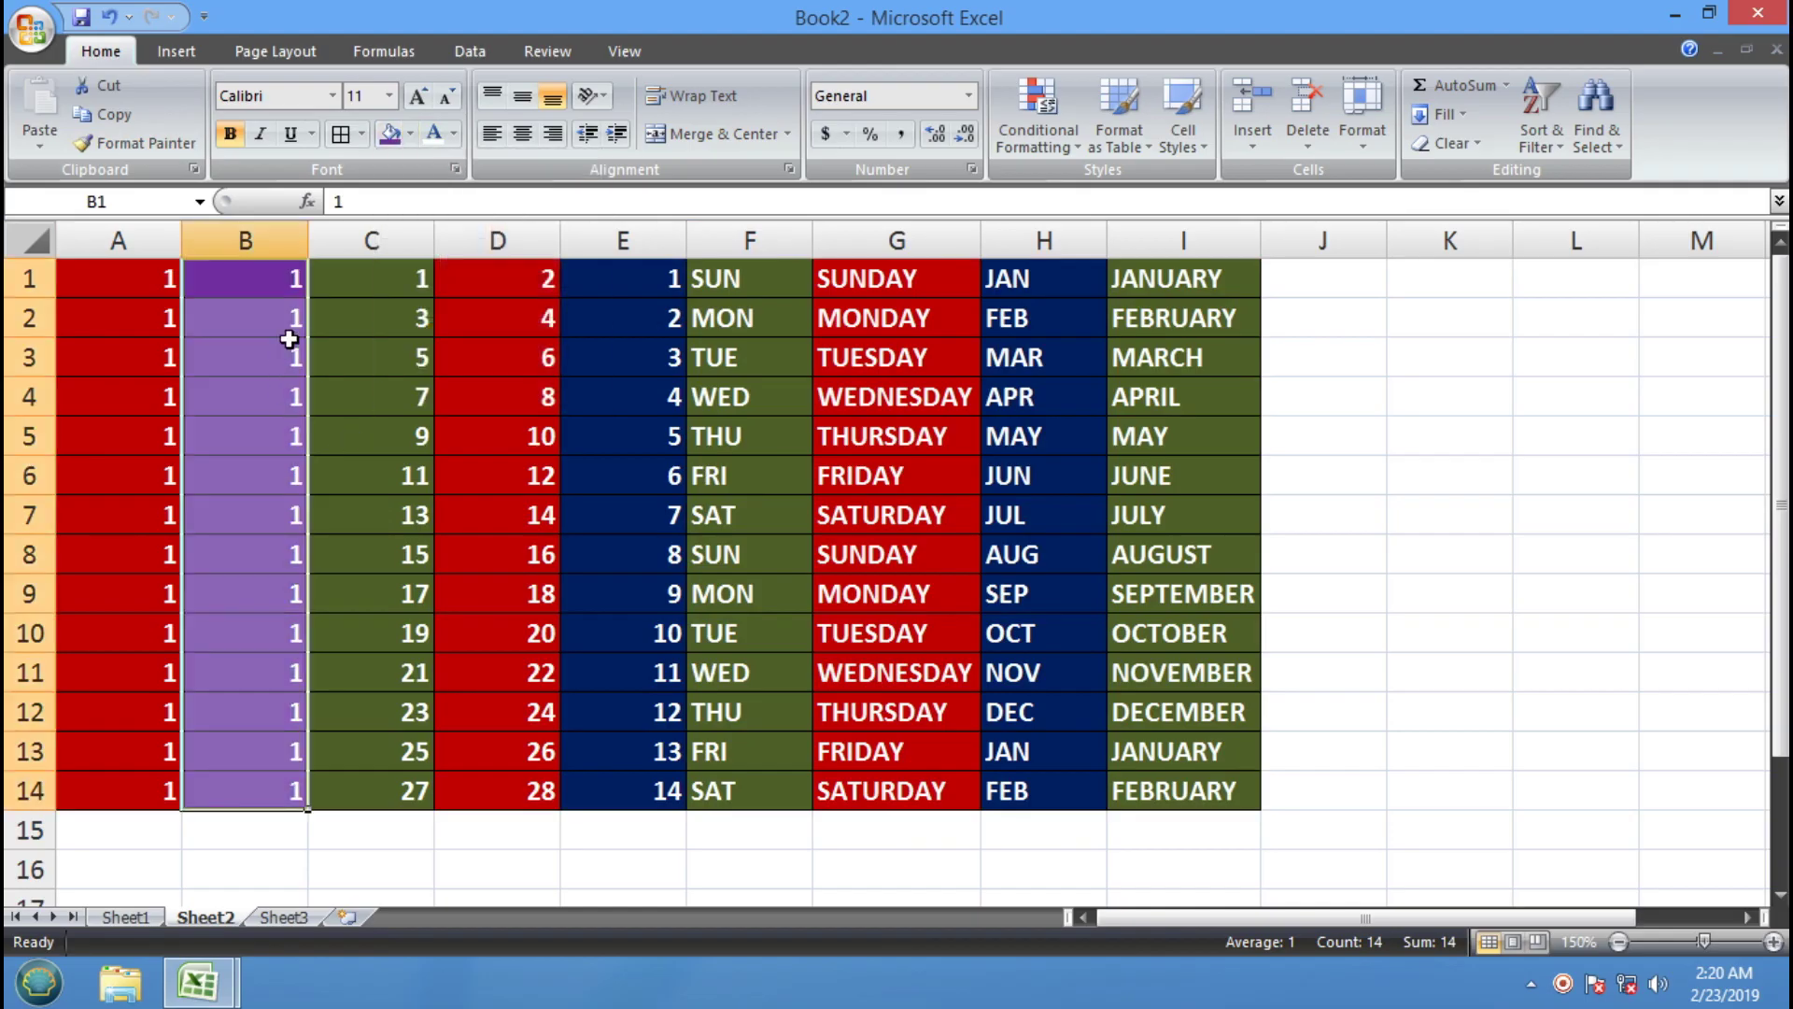
left_click_drag(91, 277, 355, 792)
left_click(166, 144)
mouse_move(520, 285)
left_mouse_down()
mouse_move(724, 470)
mouse_move(1149, 793)
left_mouse_up()
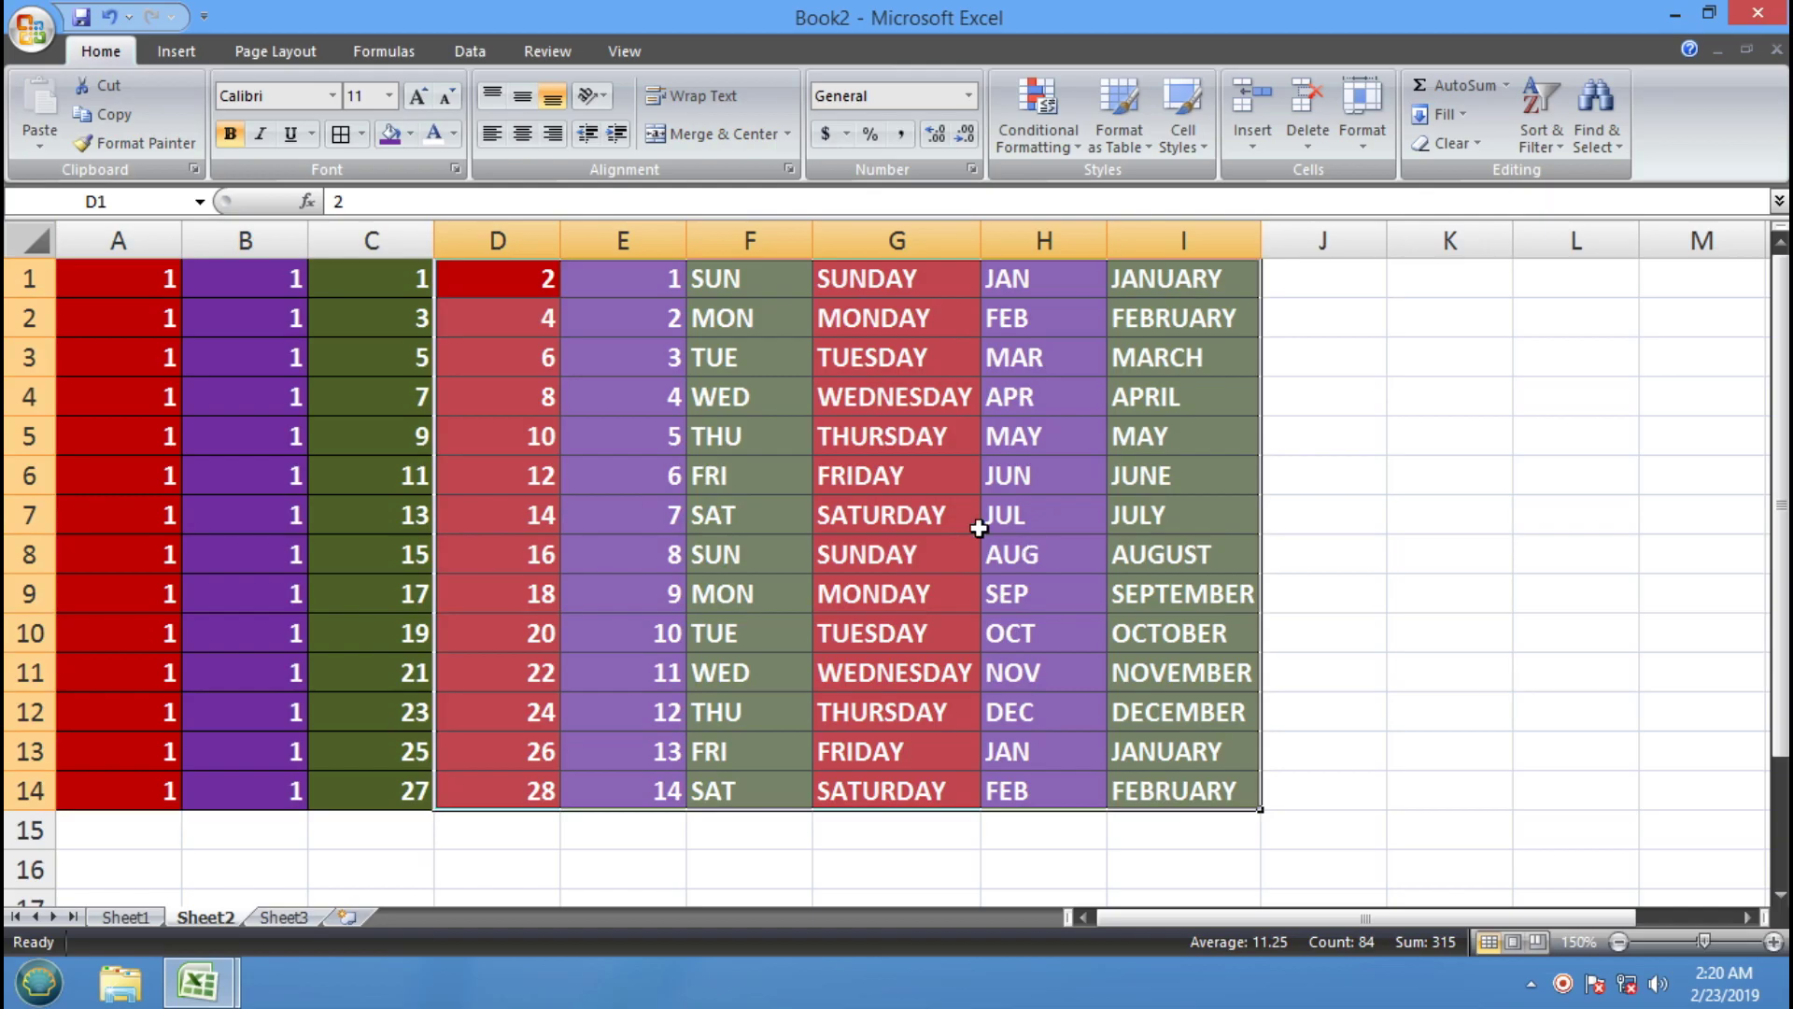
left_click(498, 436)
Clear column A's fill and text colour, then paint that plain format over B1:I14
left_click_drag(64, 268, 157, 788)
left_click(411, 135)
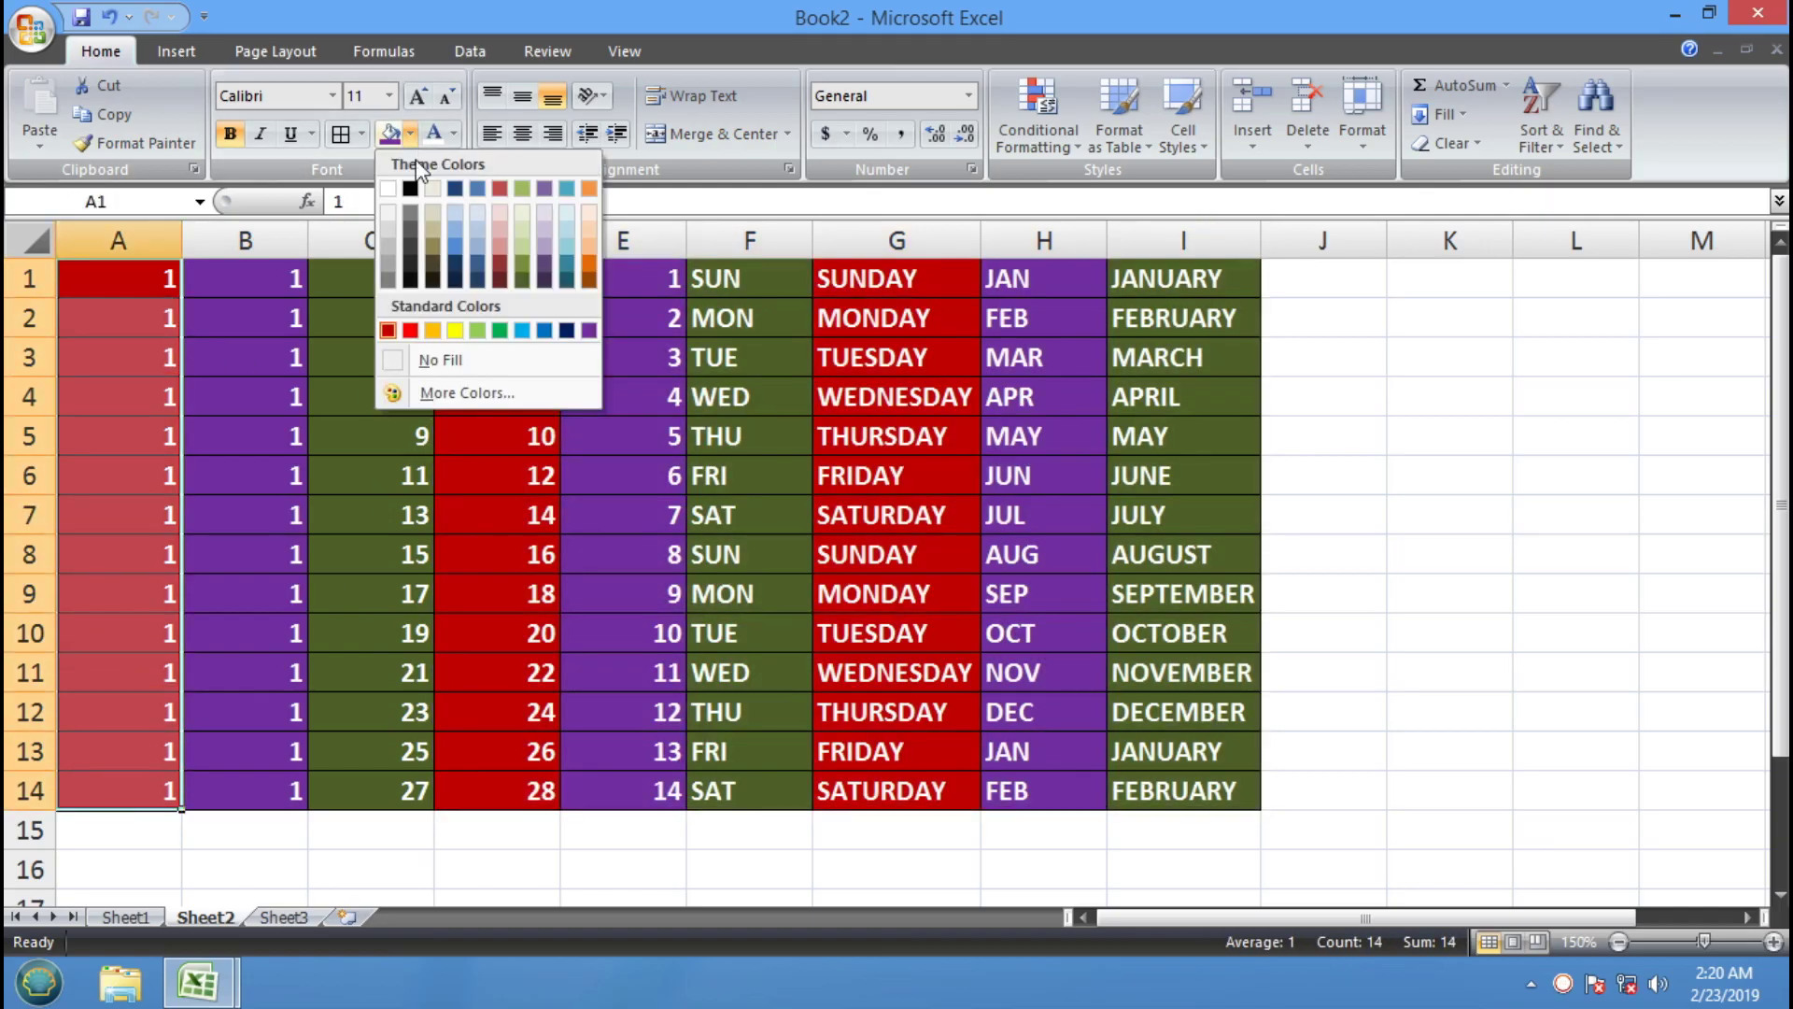
left_click(440, 363)
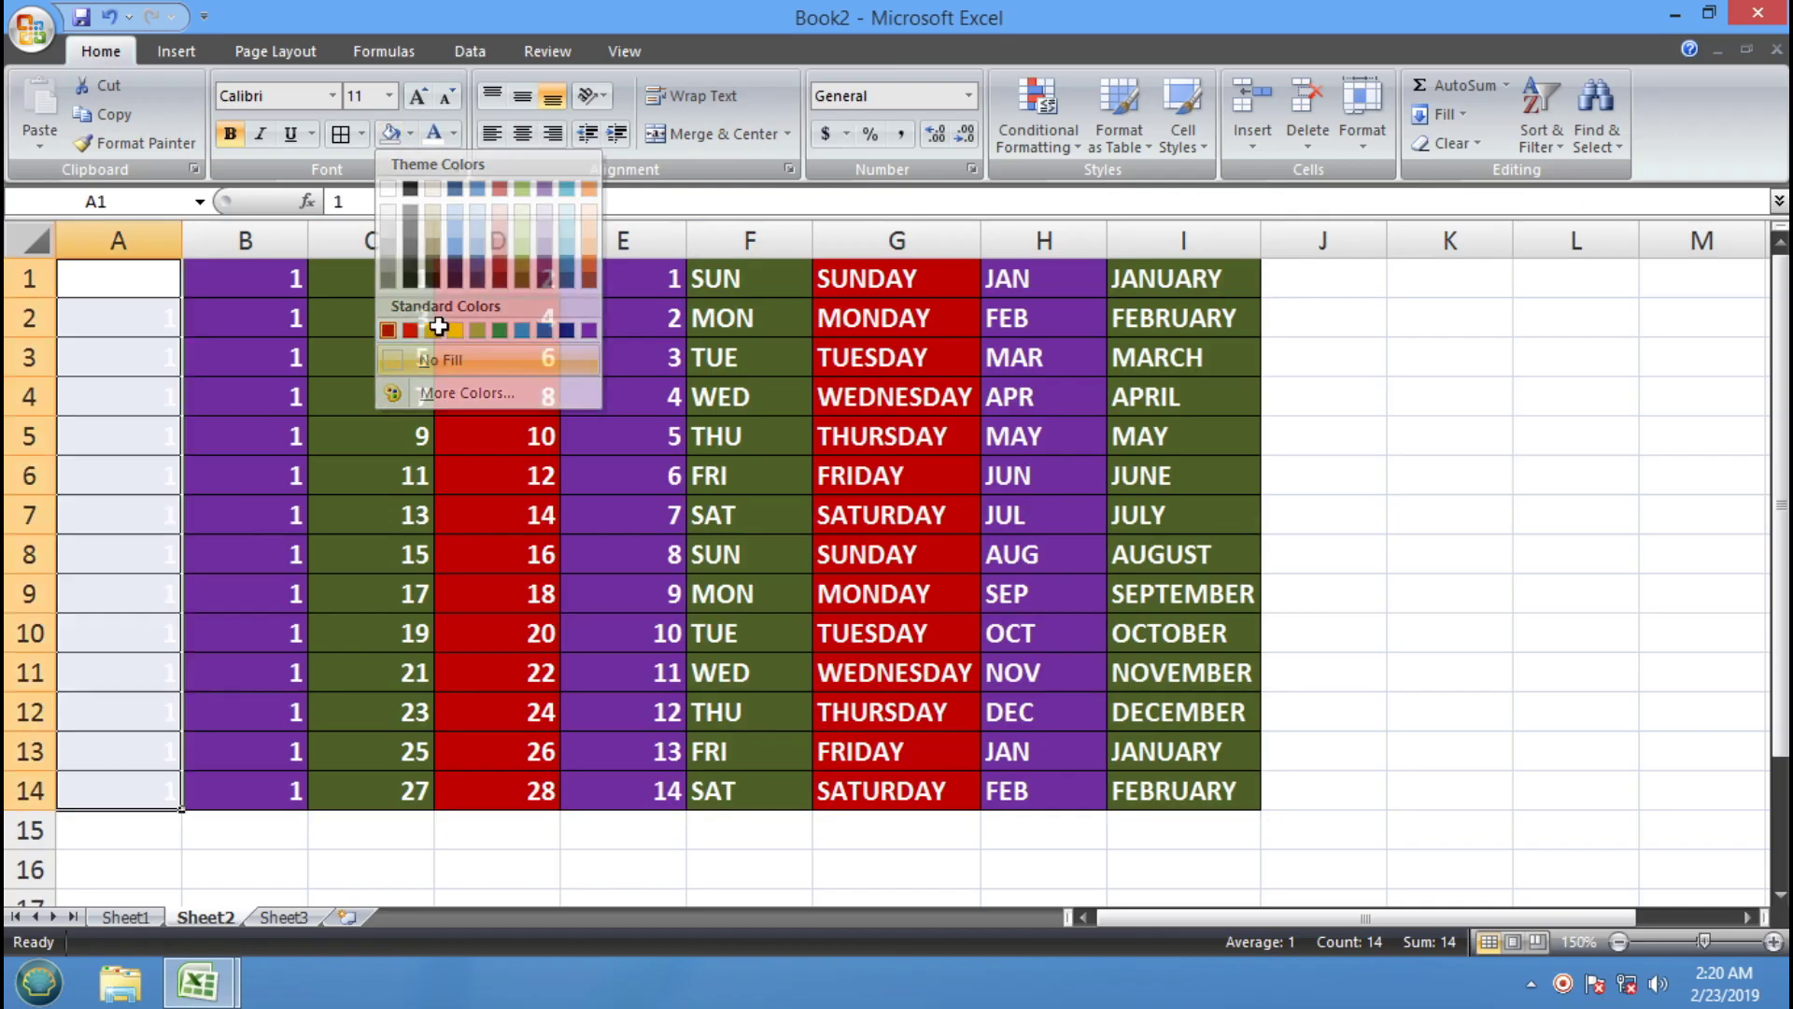
left_click(455, 135)
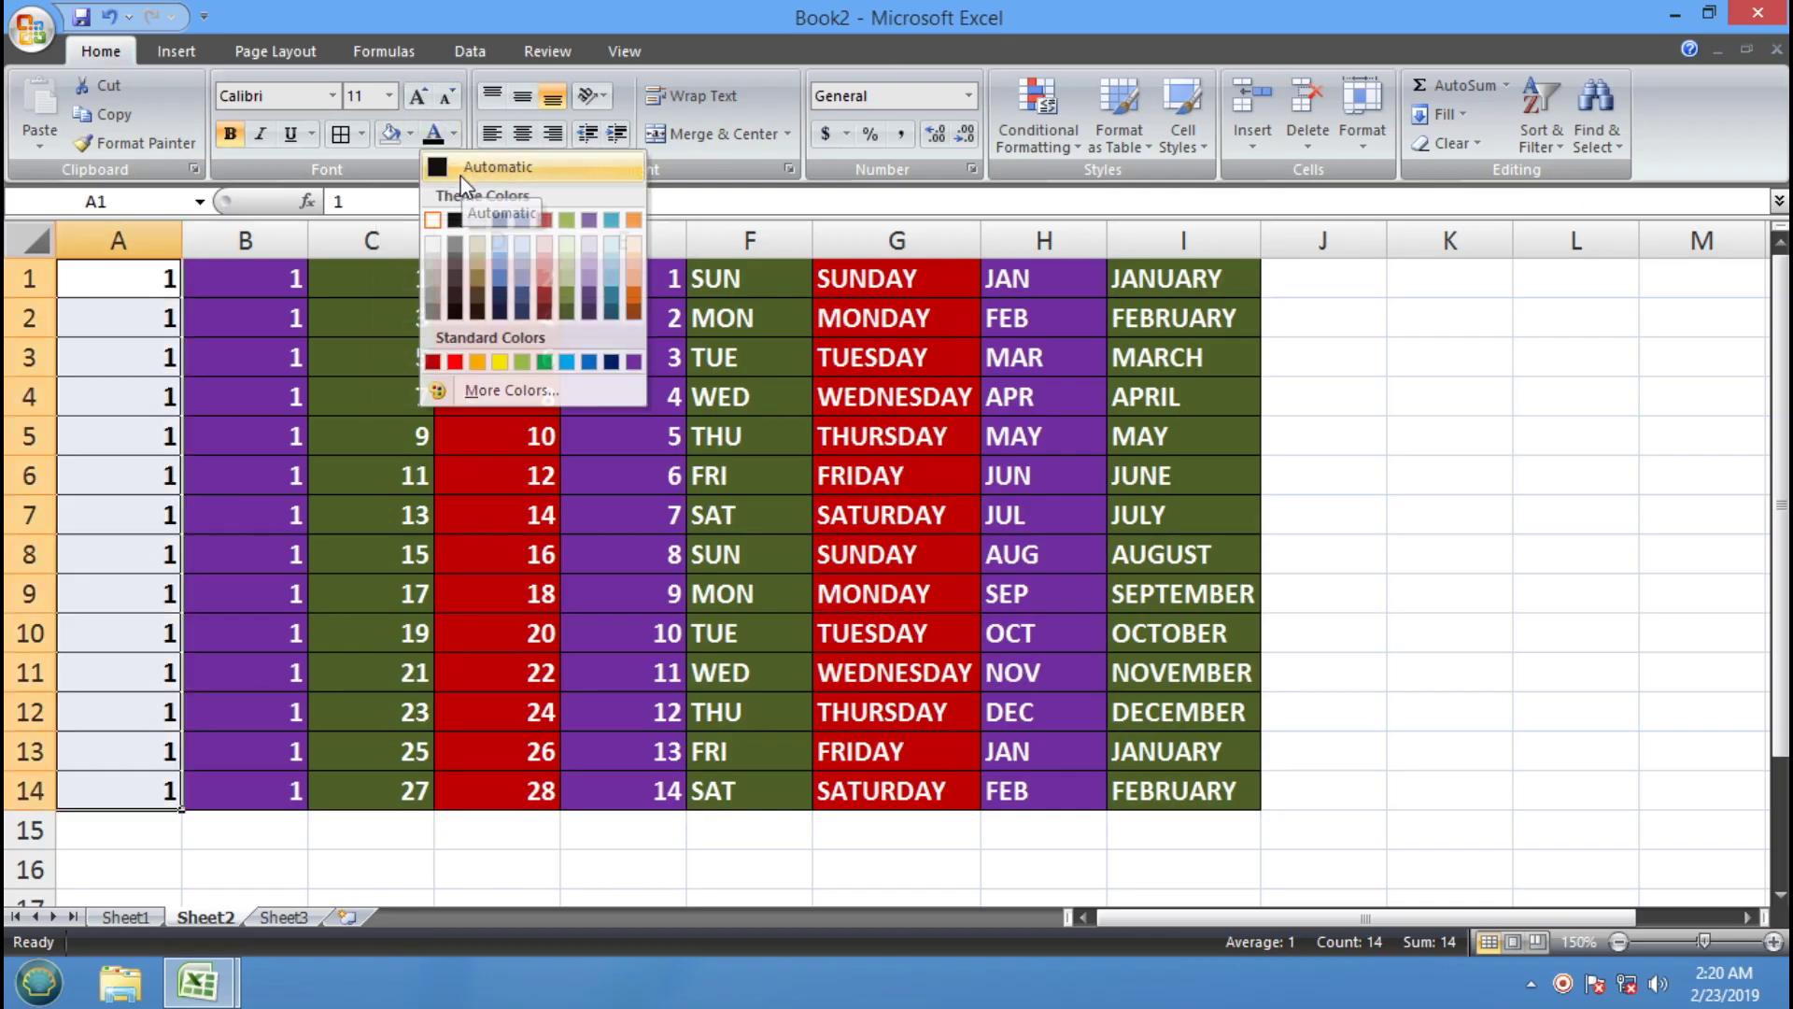
left_click(462, 171)
left_click(159, 147)
mouse_move(205, 271)
left_mouse_down()
mouse_move(913, 657)
mouse_move(1121, 792)
left_mouse_up()
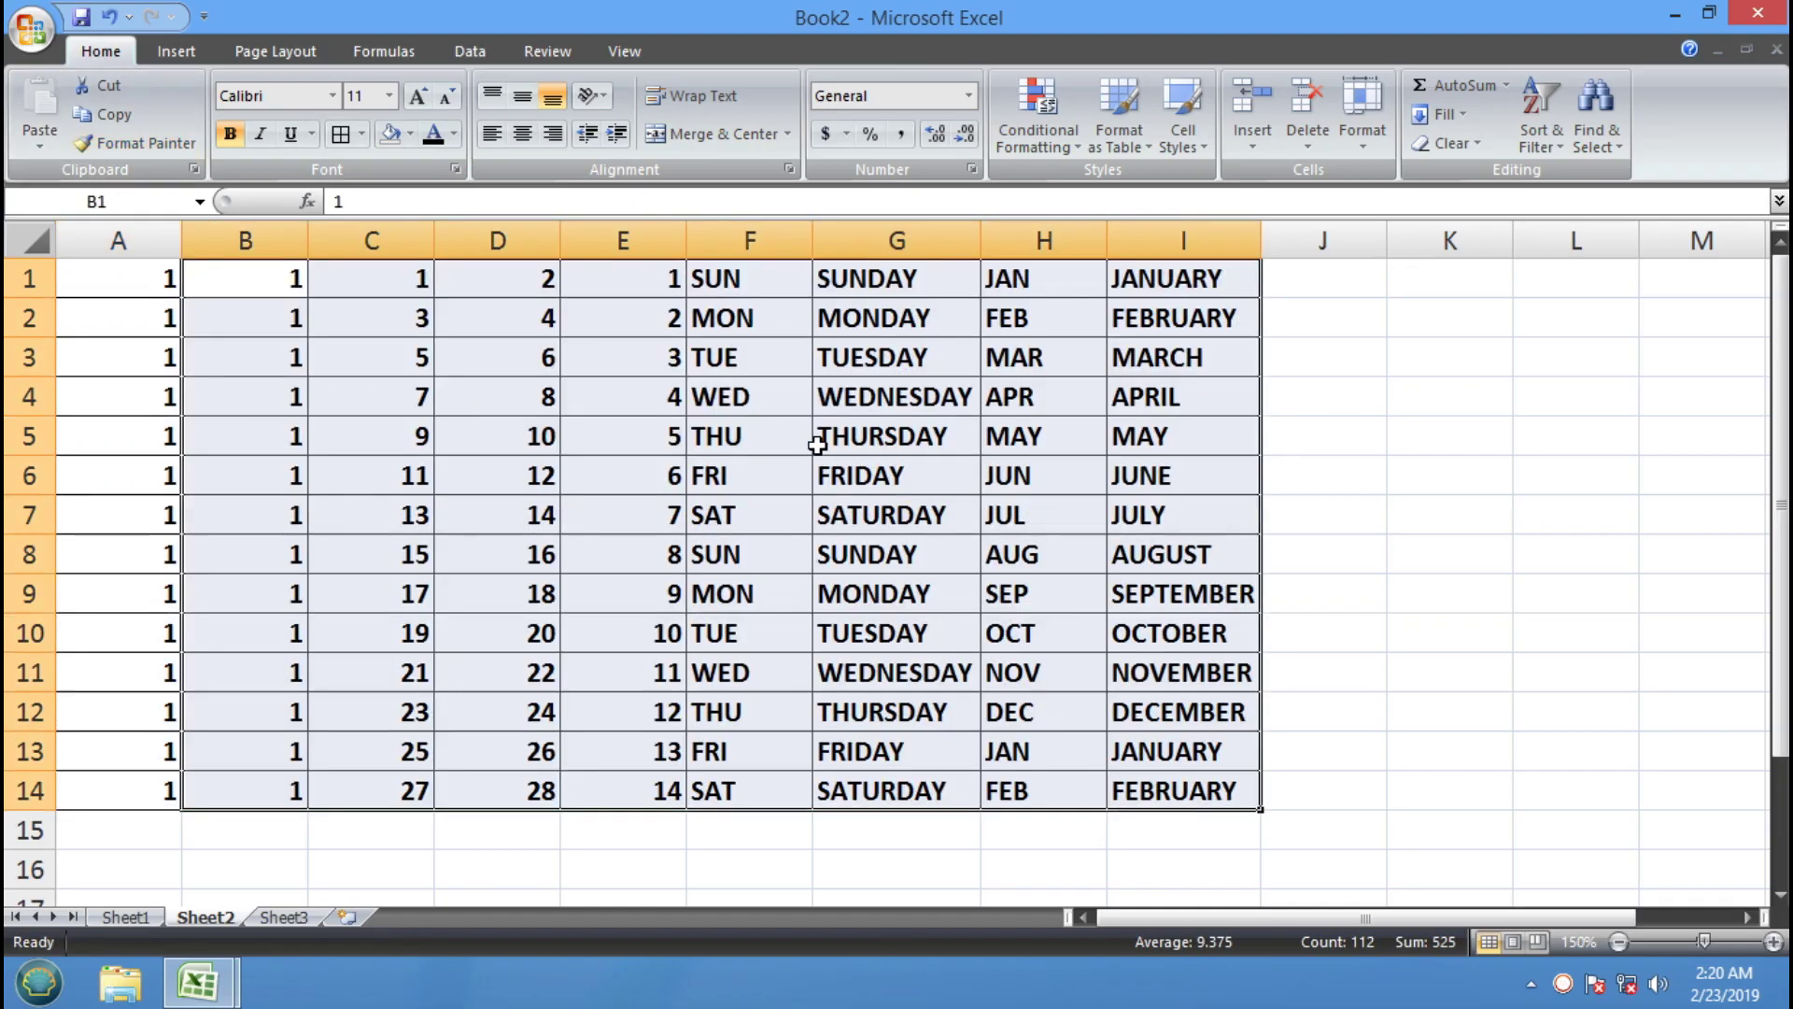
Fill A1:A14 blue with white text, B1:B14 red and C1:C14 olive green
left_click_drag(142, 296, 154, 796)
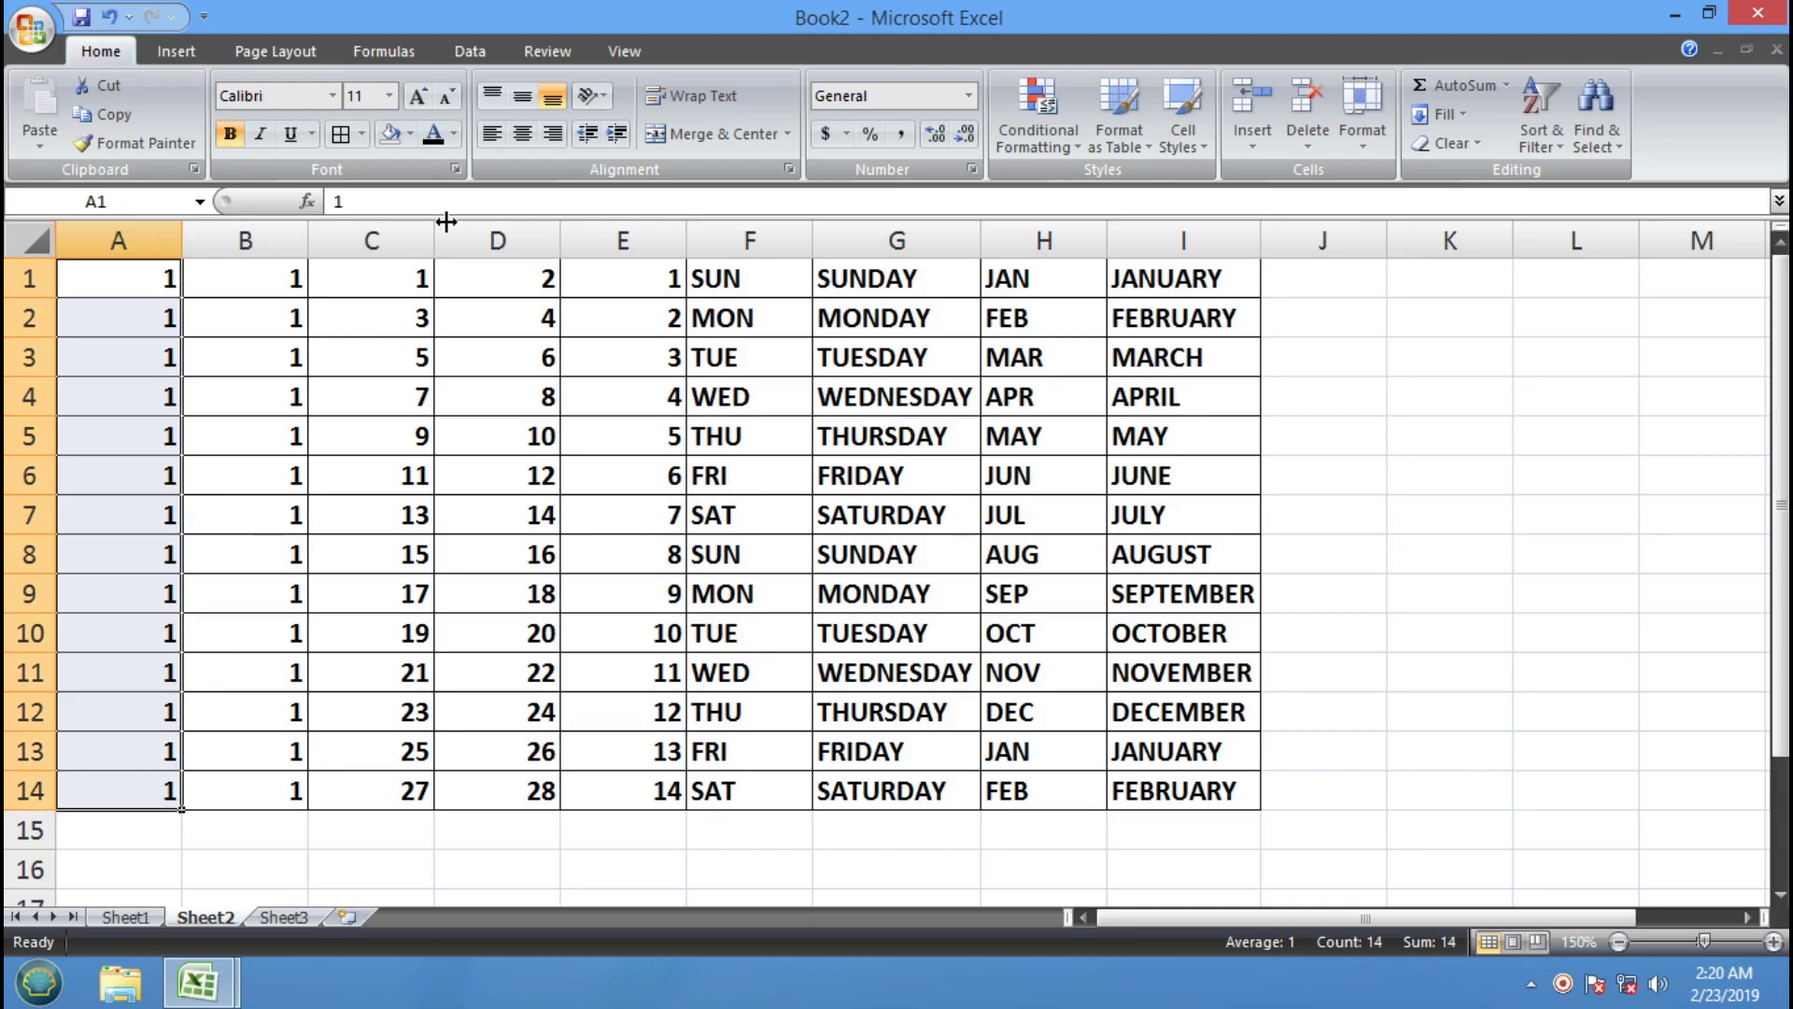
left_click(411, 139)
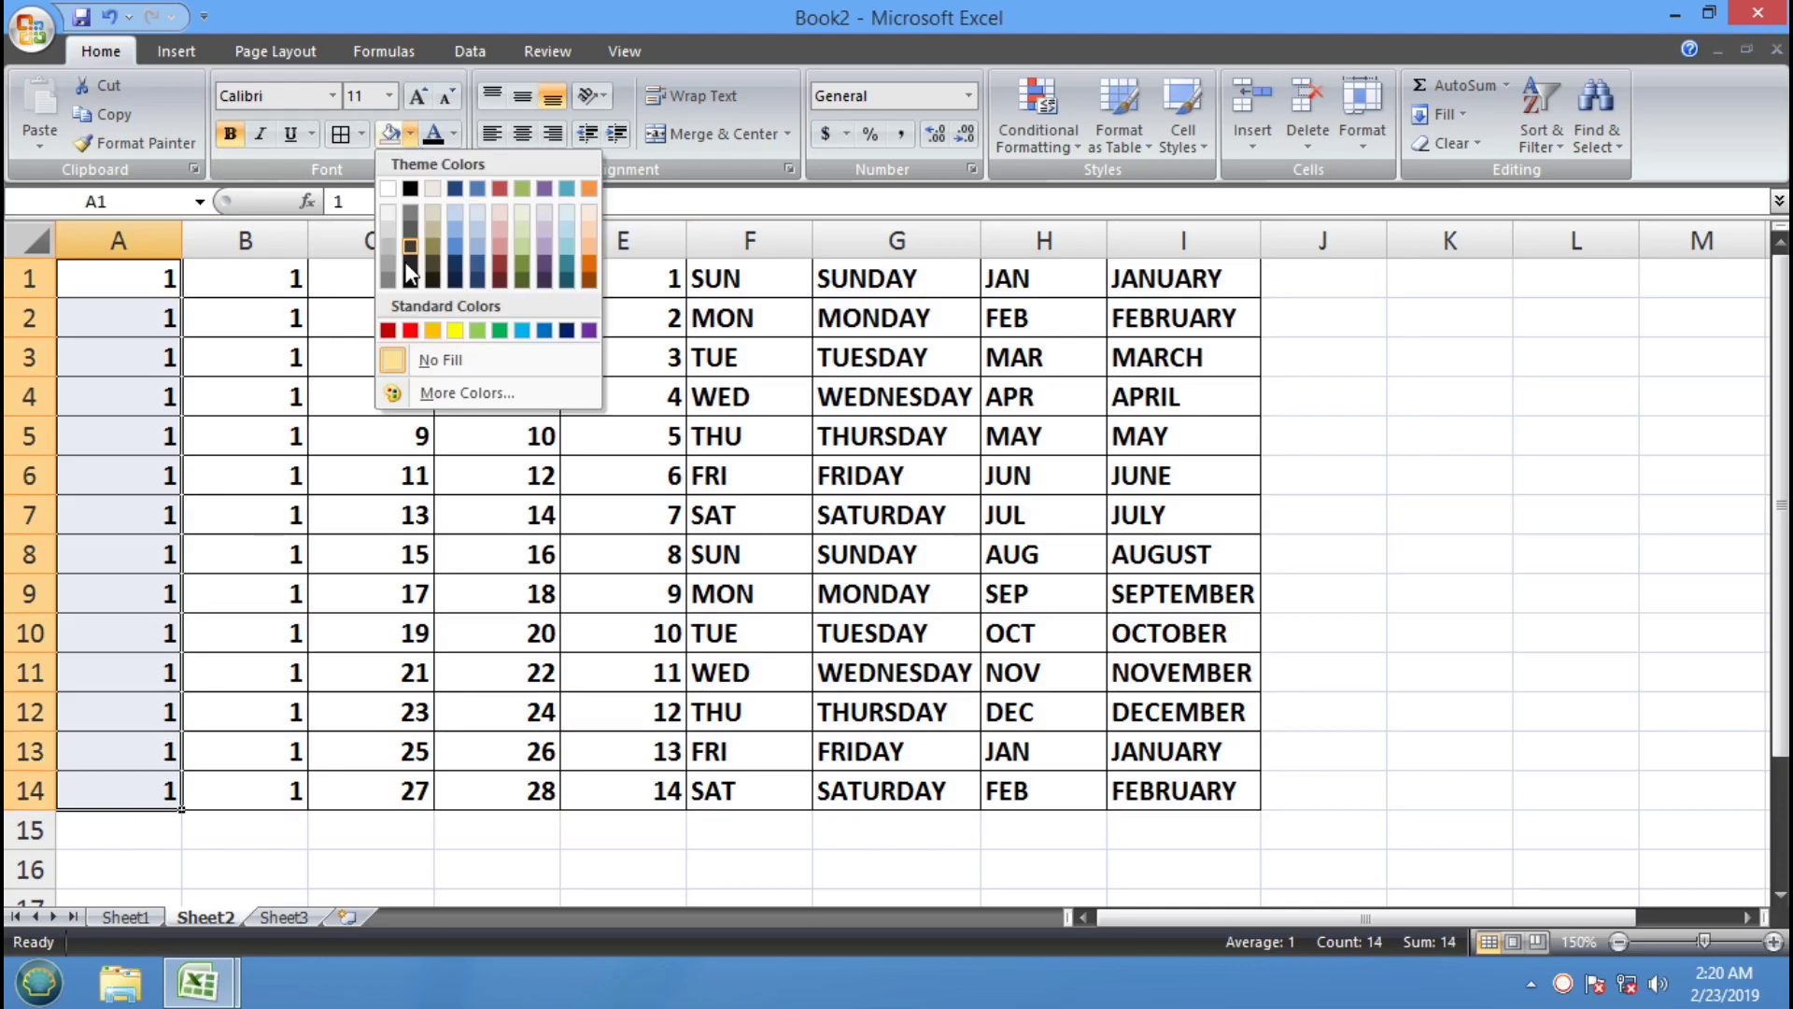
left_click(543, 330)
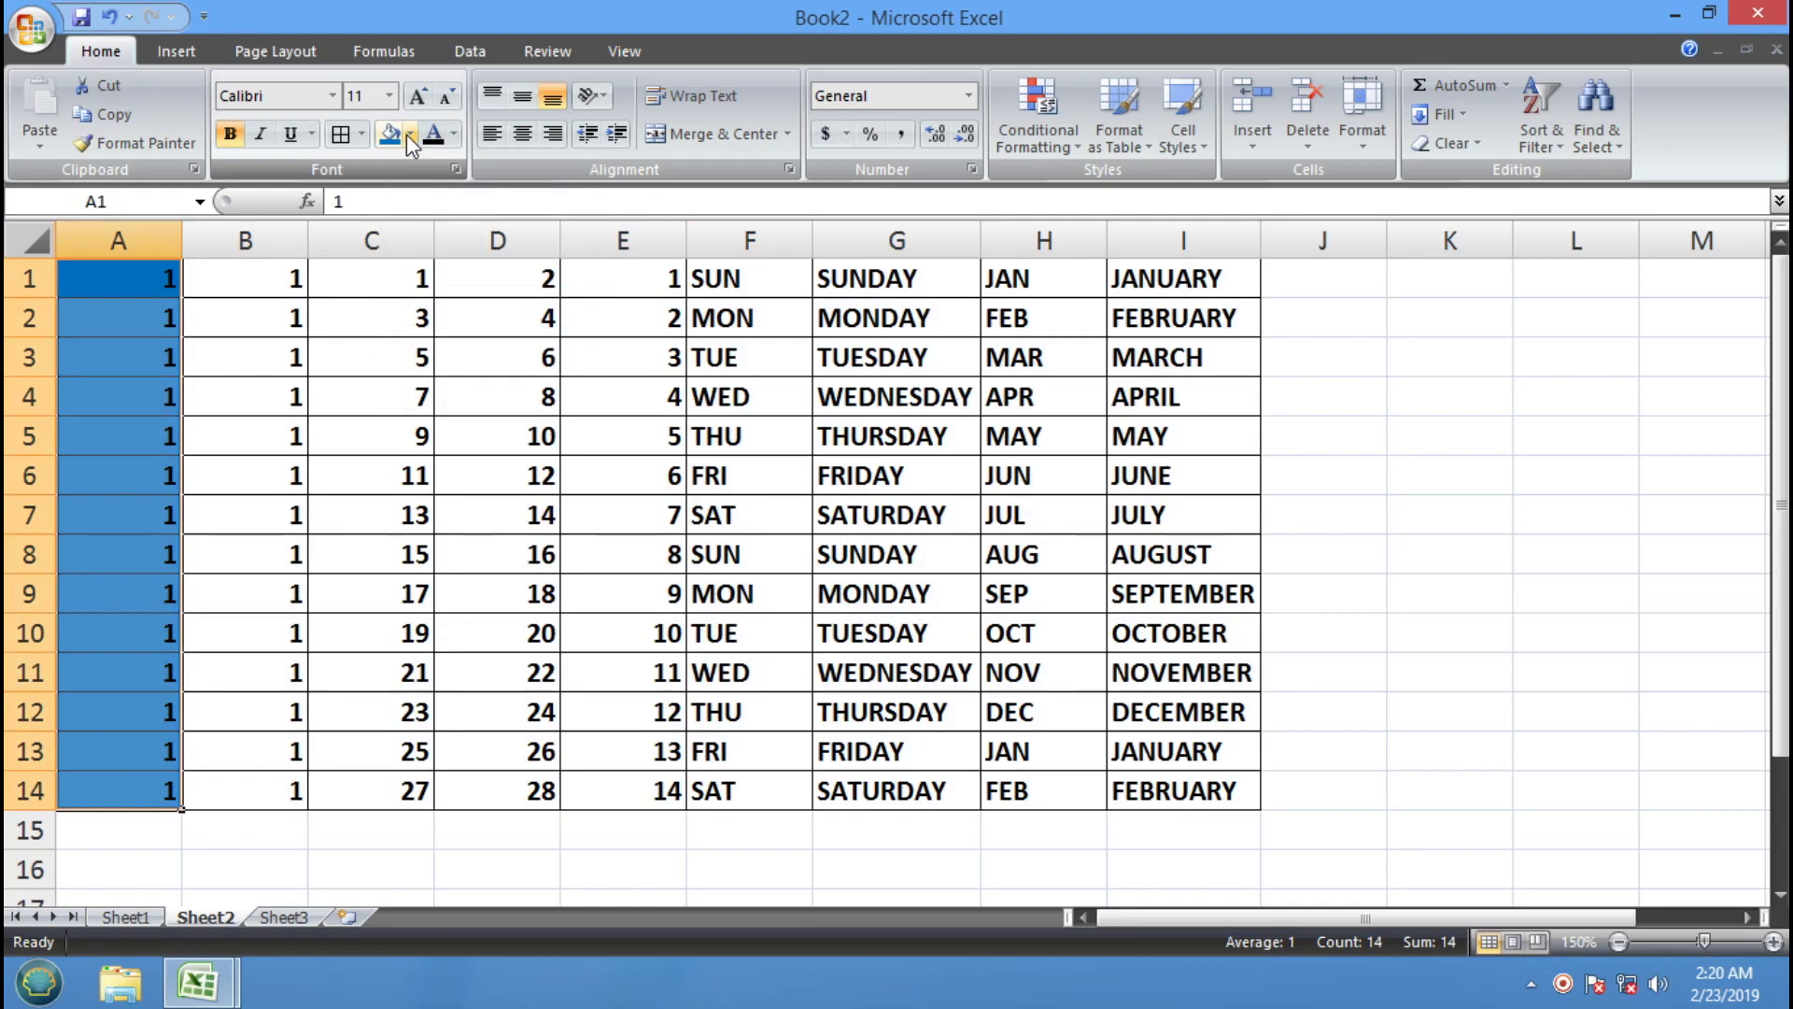
left_click(458, 142)
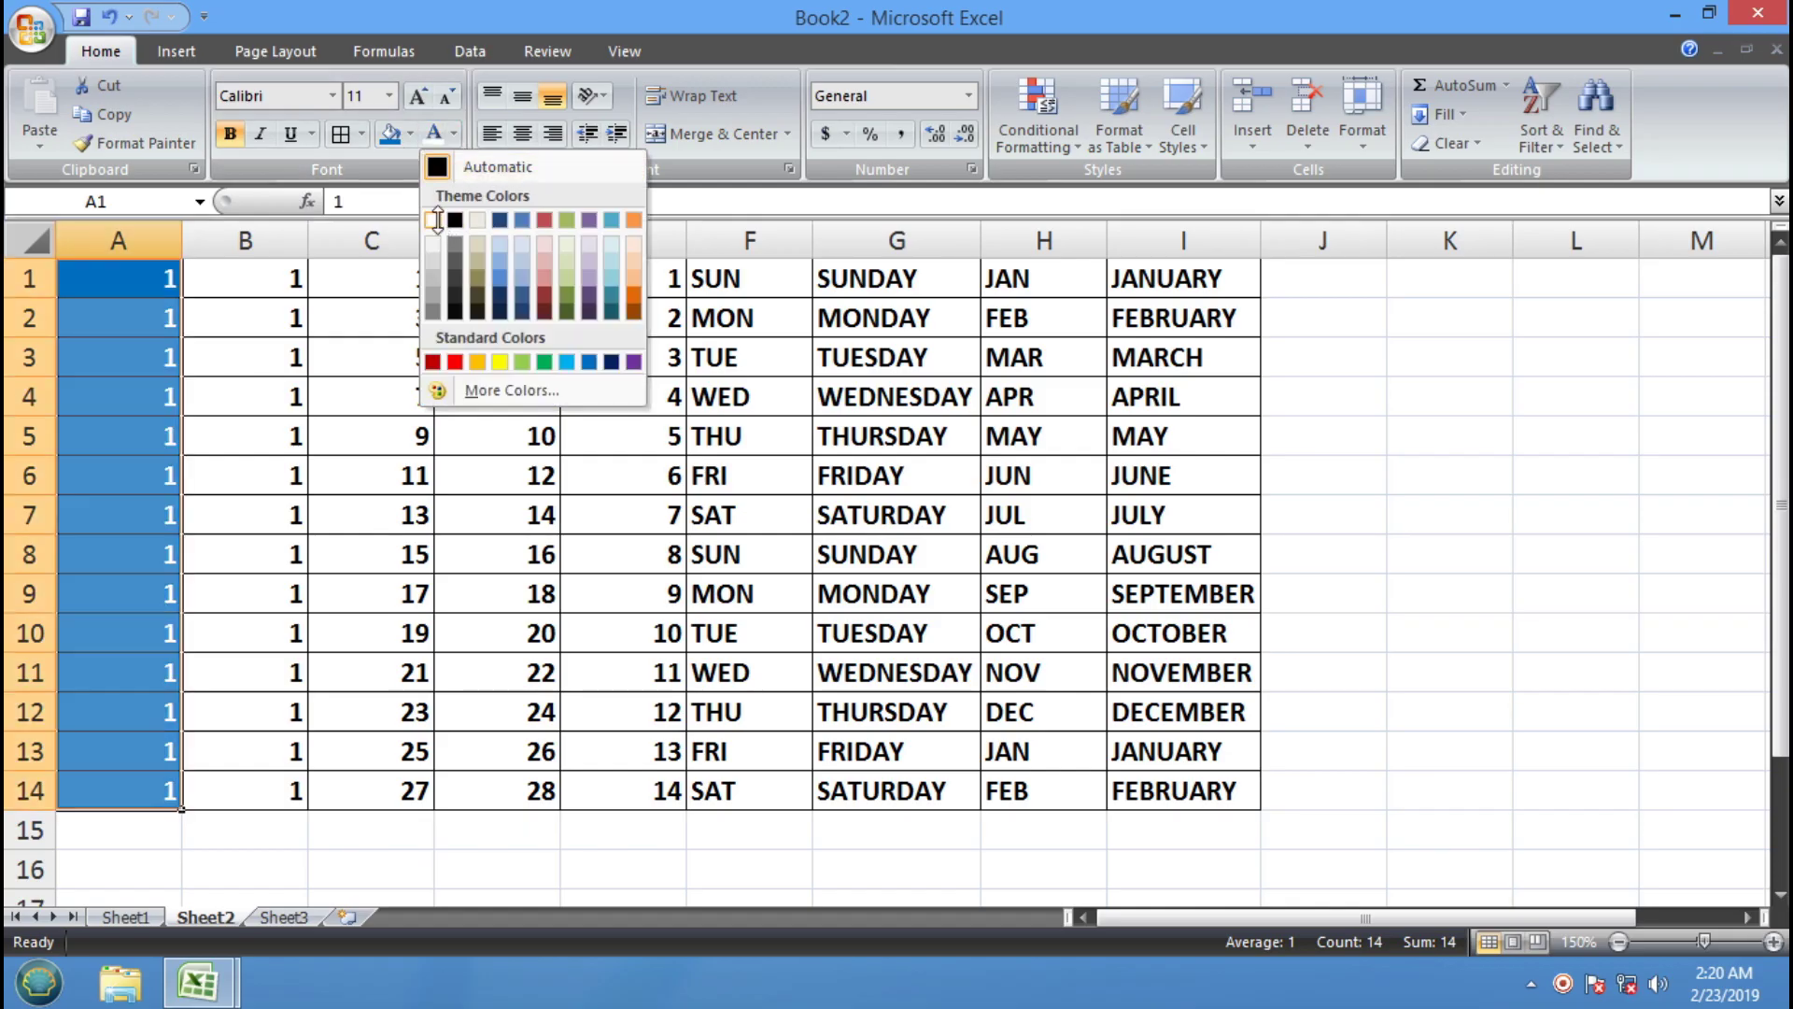
left_click(446, 221)
left_click_drag(272, 271, 285, 768)
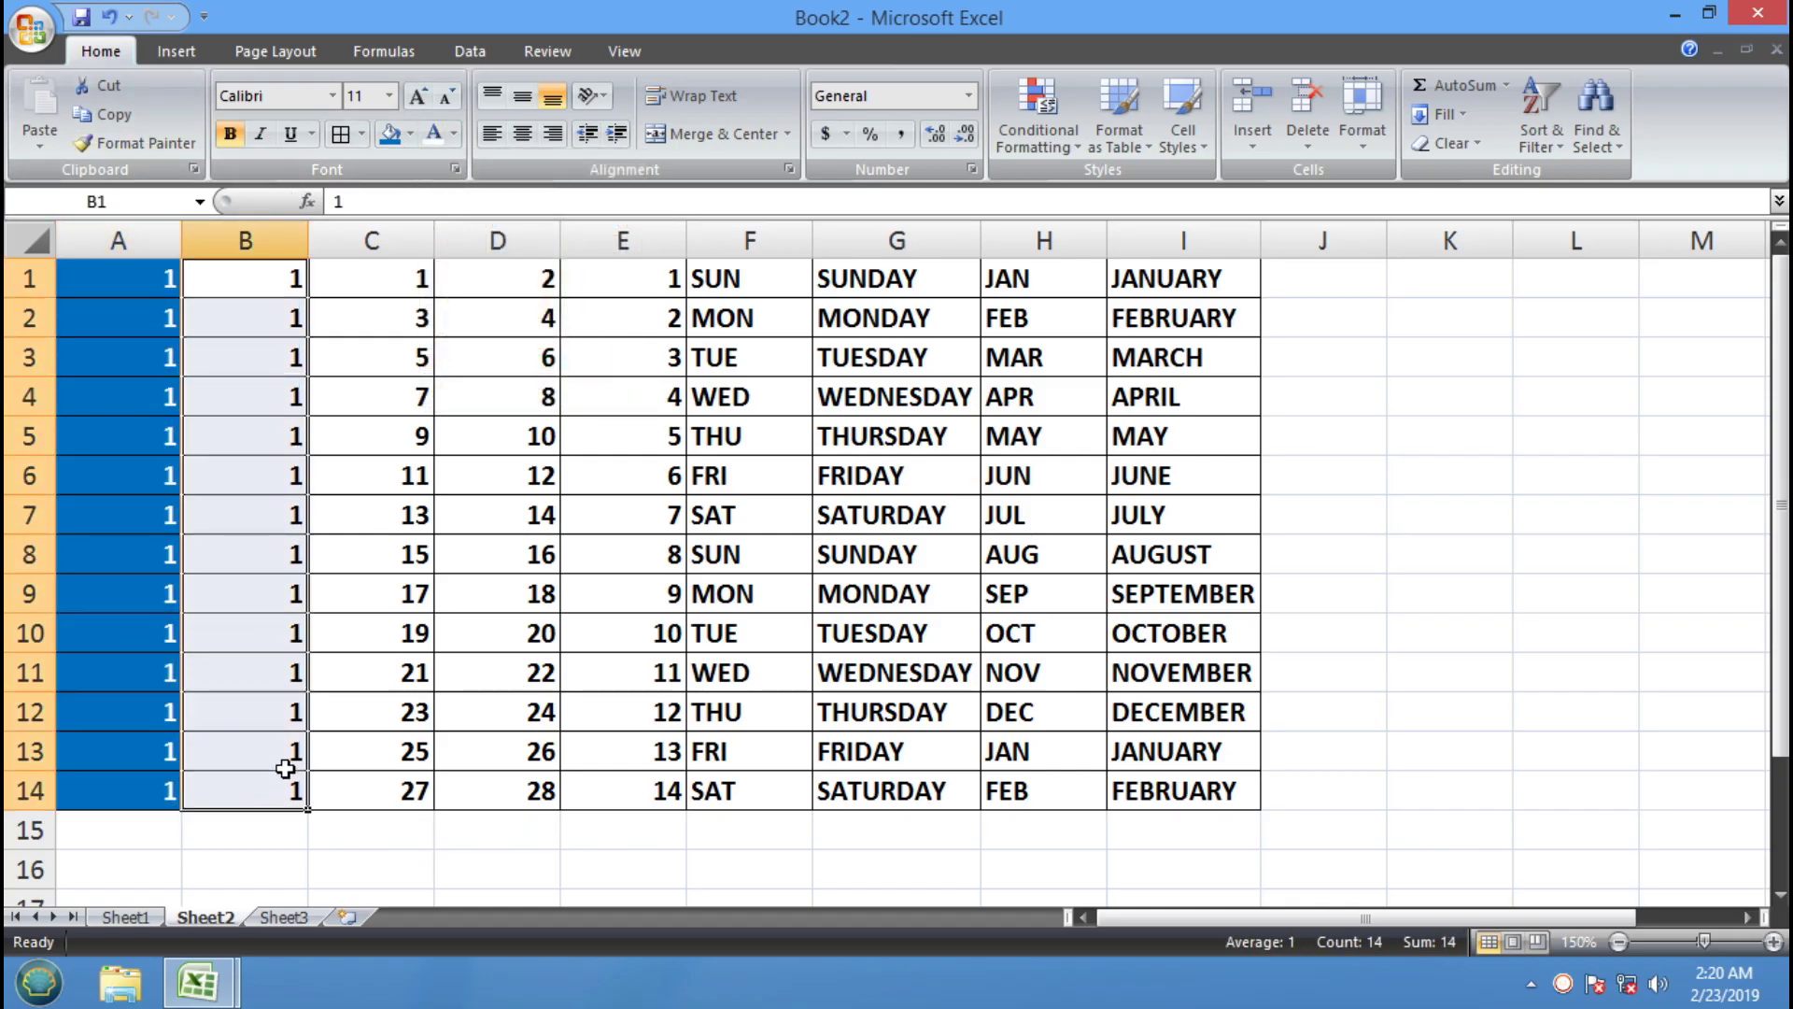
left_click(410, 134)
left_click(410, 330)
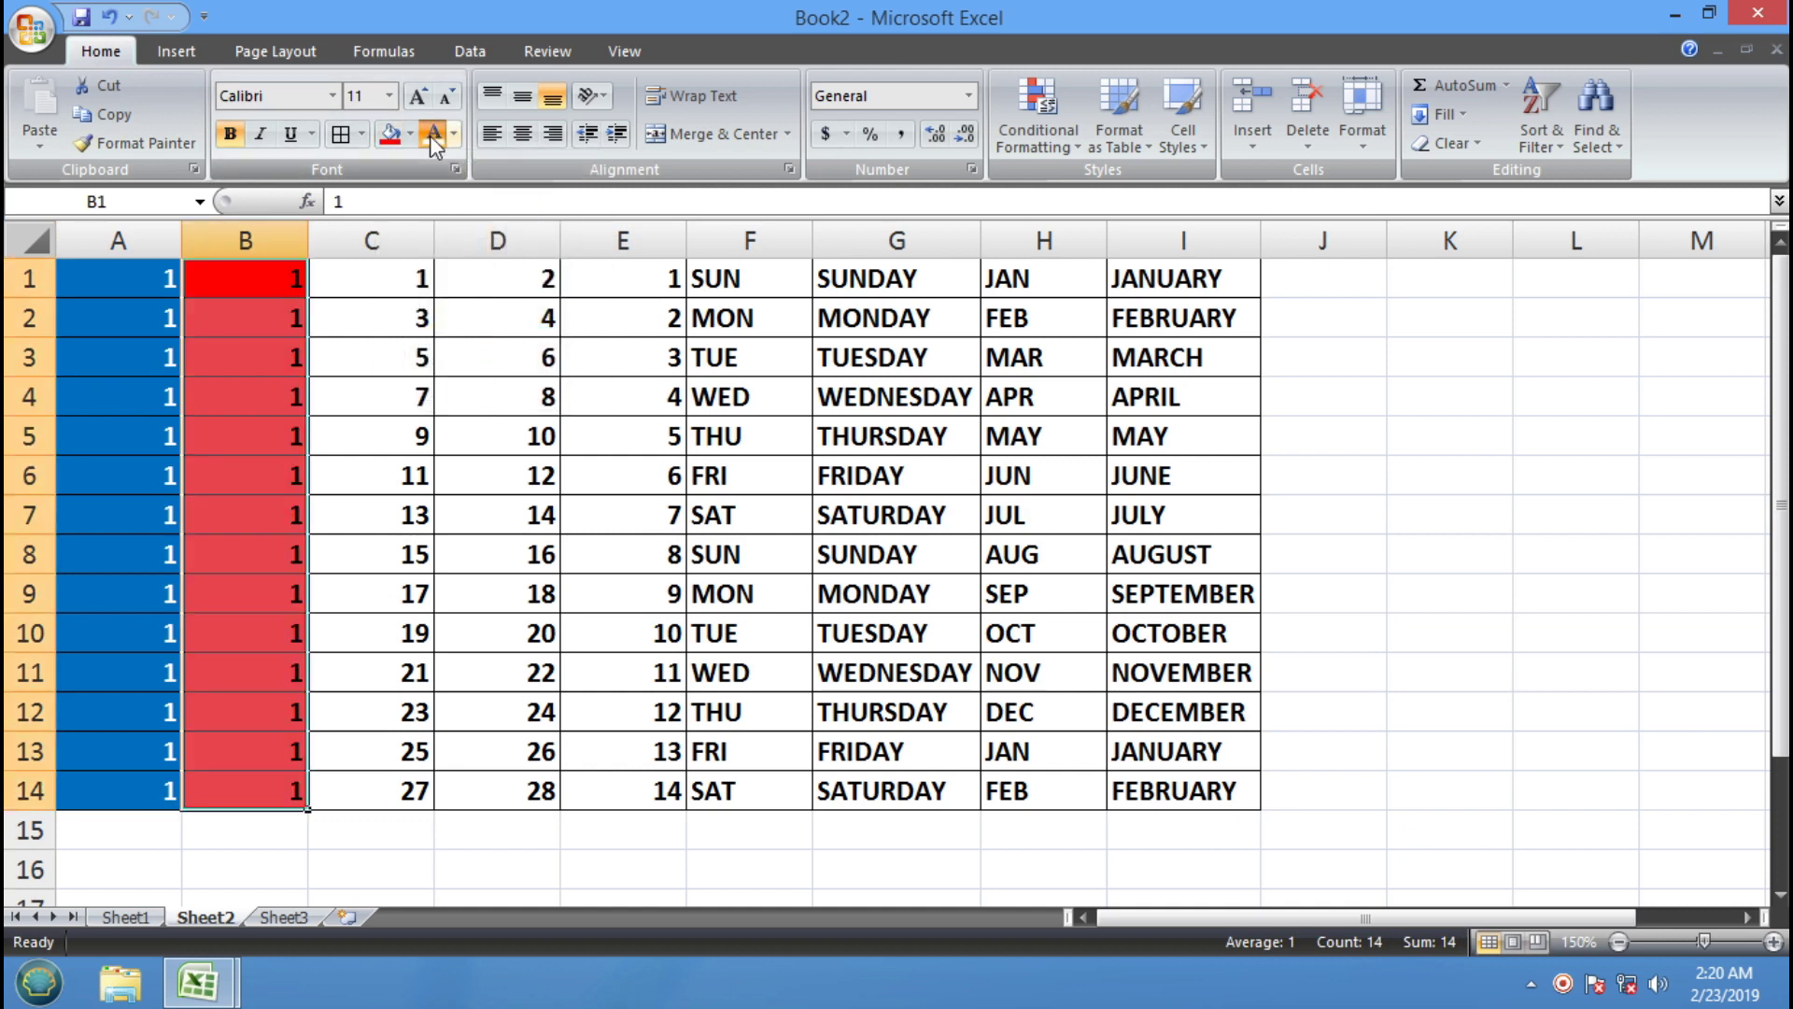
left_click_drag(349, 292, 361, 439)
left_click_drag(360, 534, 366, 794)
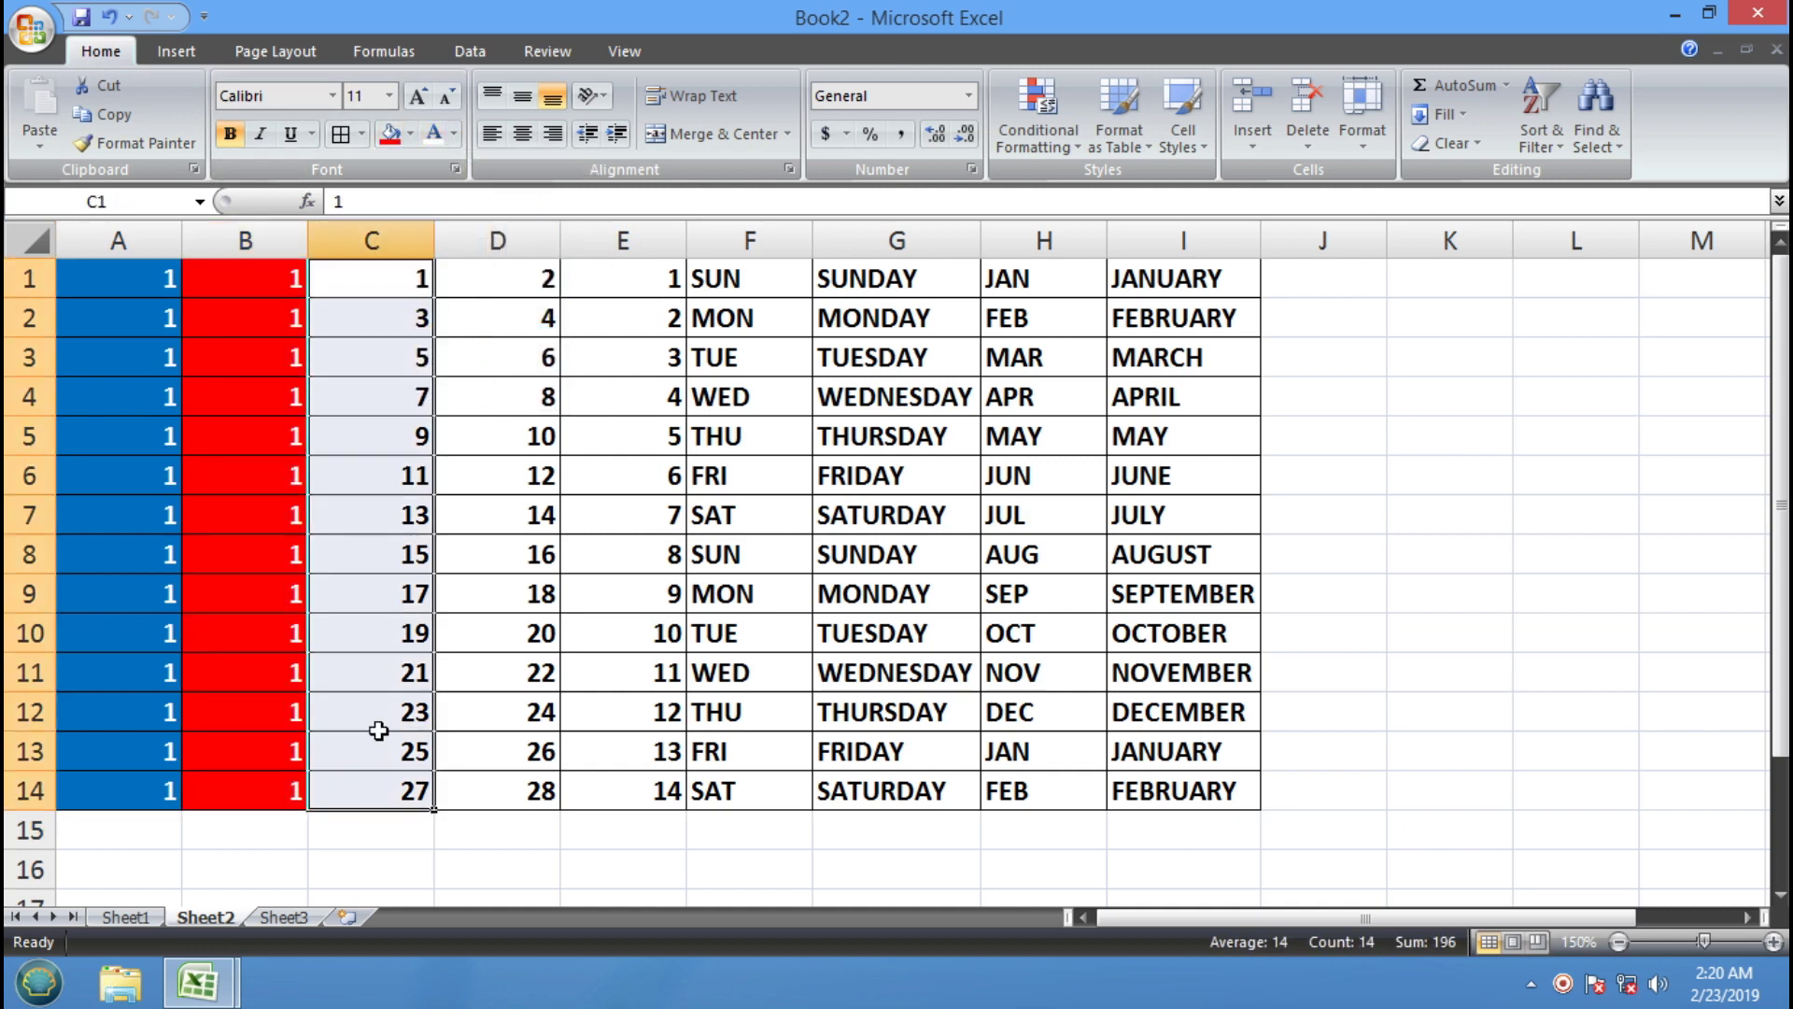
left_click(410, 133)
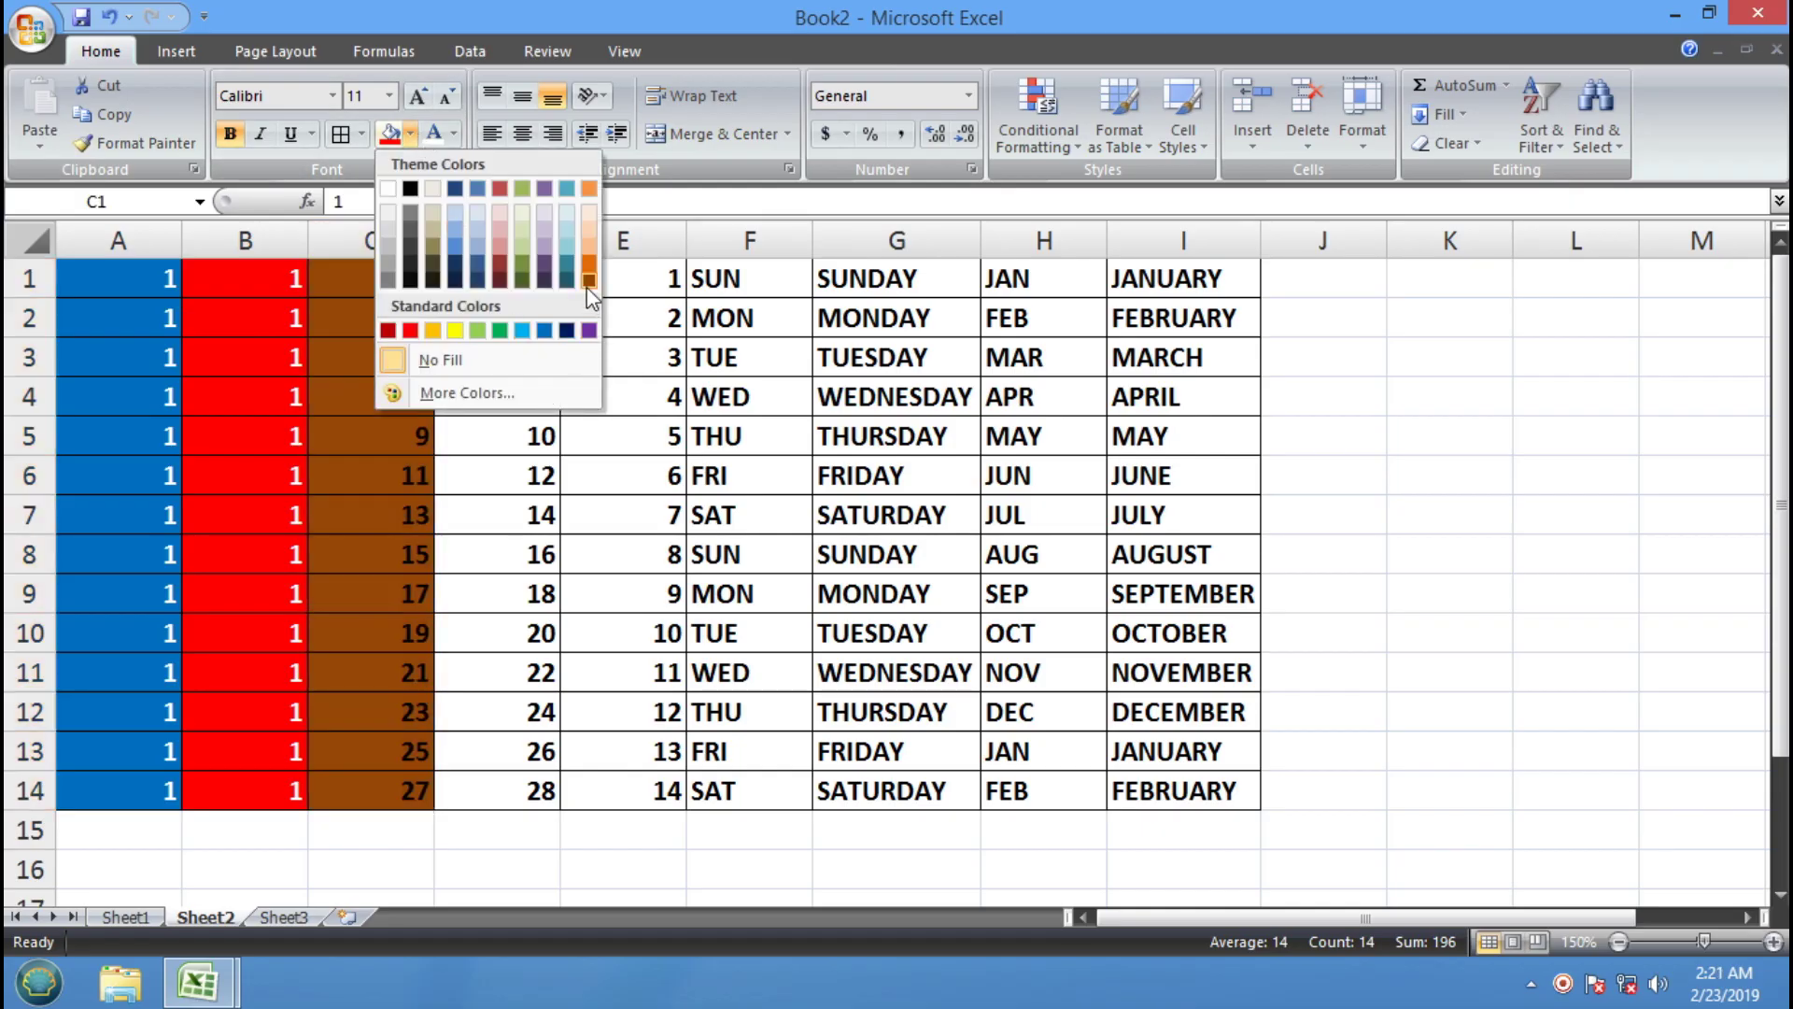
left_click(522, 277)
Format-paint the blue, red, green stripes from A1:C14 across D1:I14
left_click_drag(144, 289, 408, 780)
left_click(149, 142)
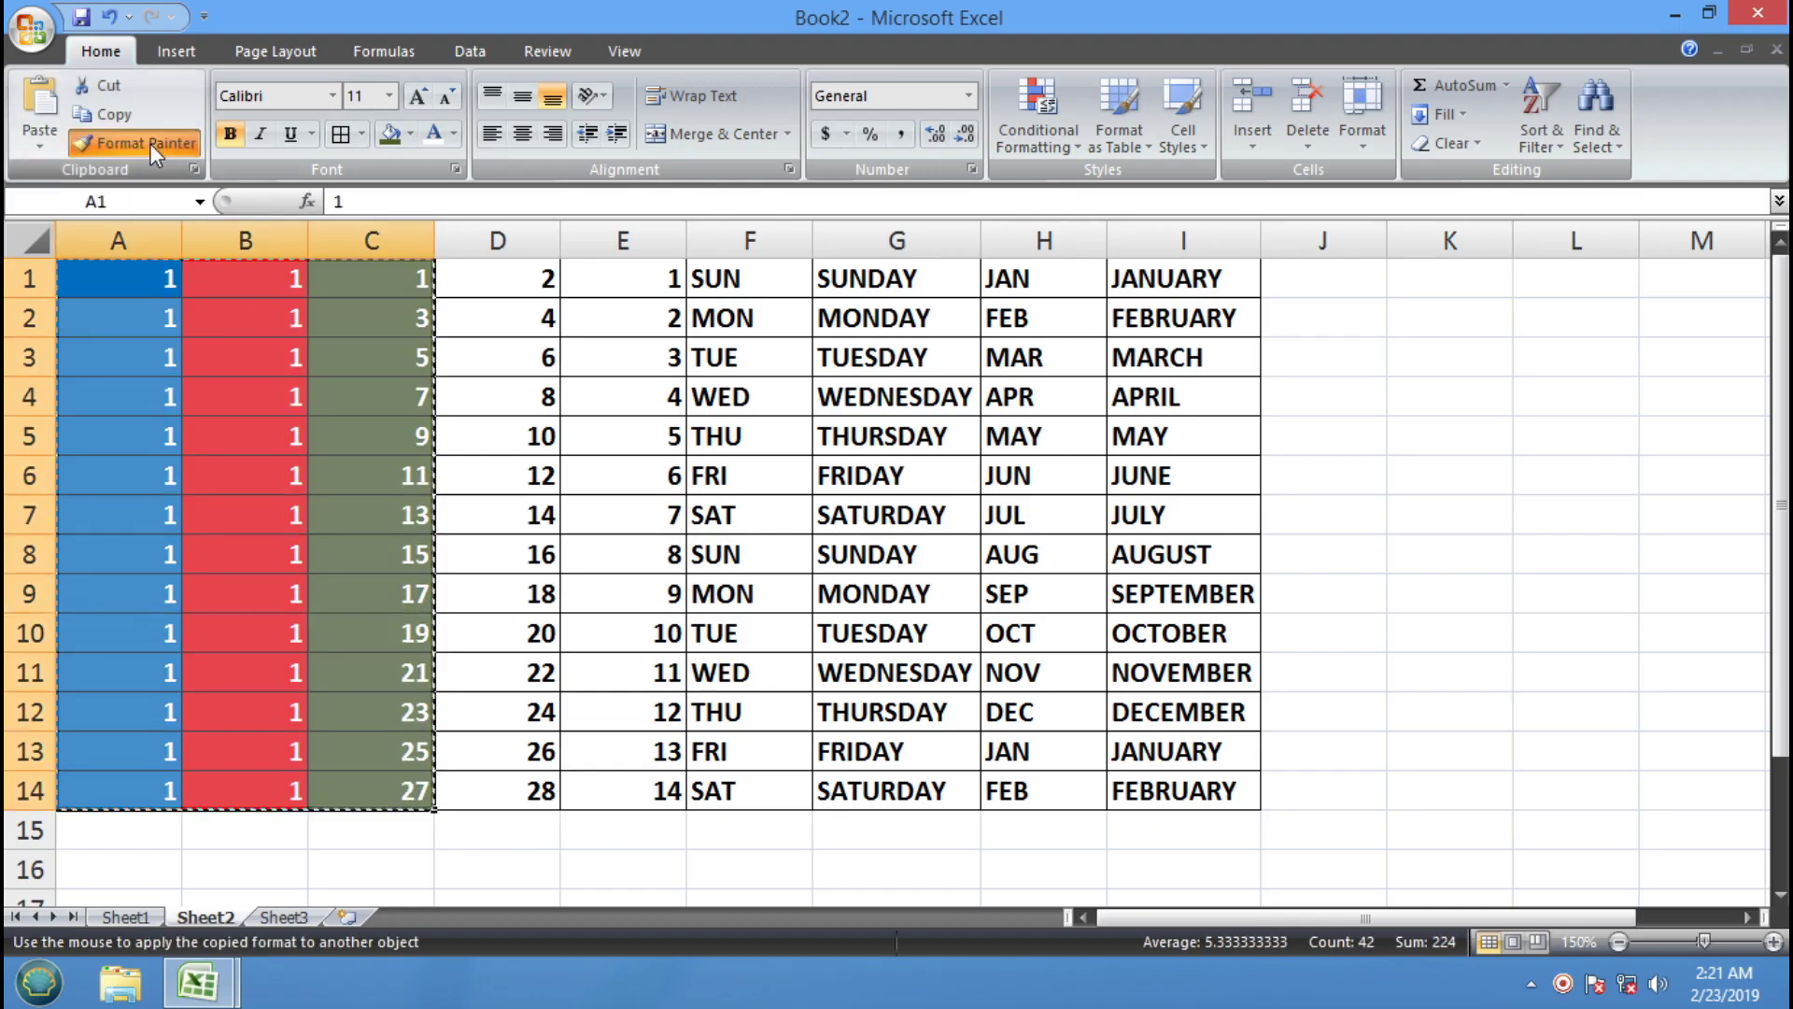
mouse_move(488, 274)
left_mouse_down()
mouse_move(896, 702)
mouse_move(1012, 793)
mouse_move(1128, 789)
mouse_move(1114, 799)
left_mouse_up()
left_click(898, 594)
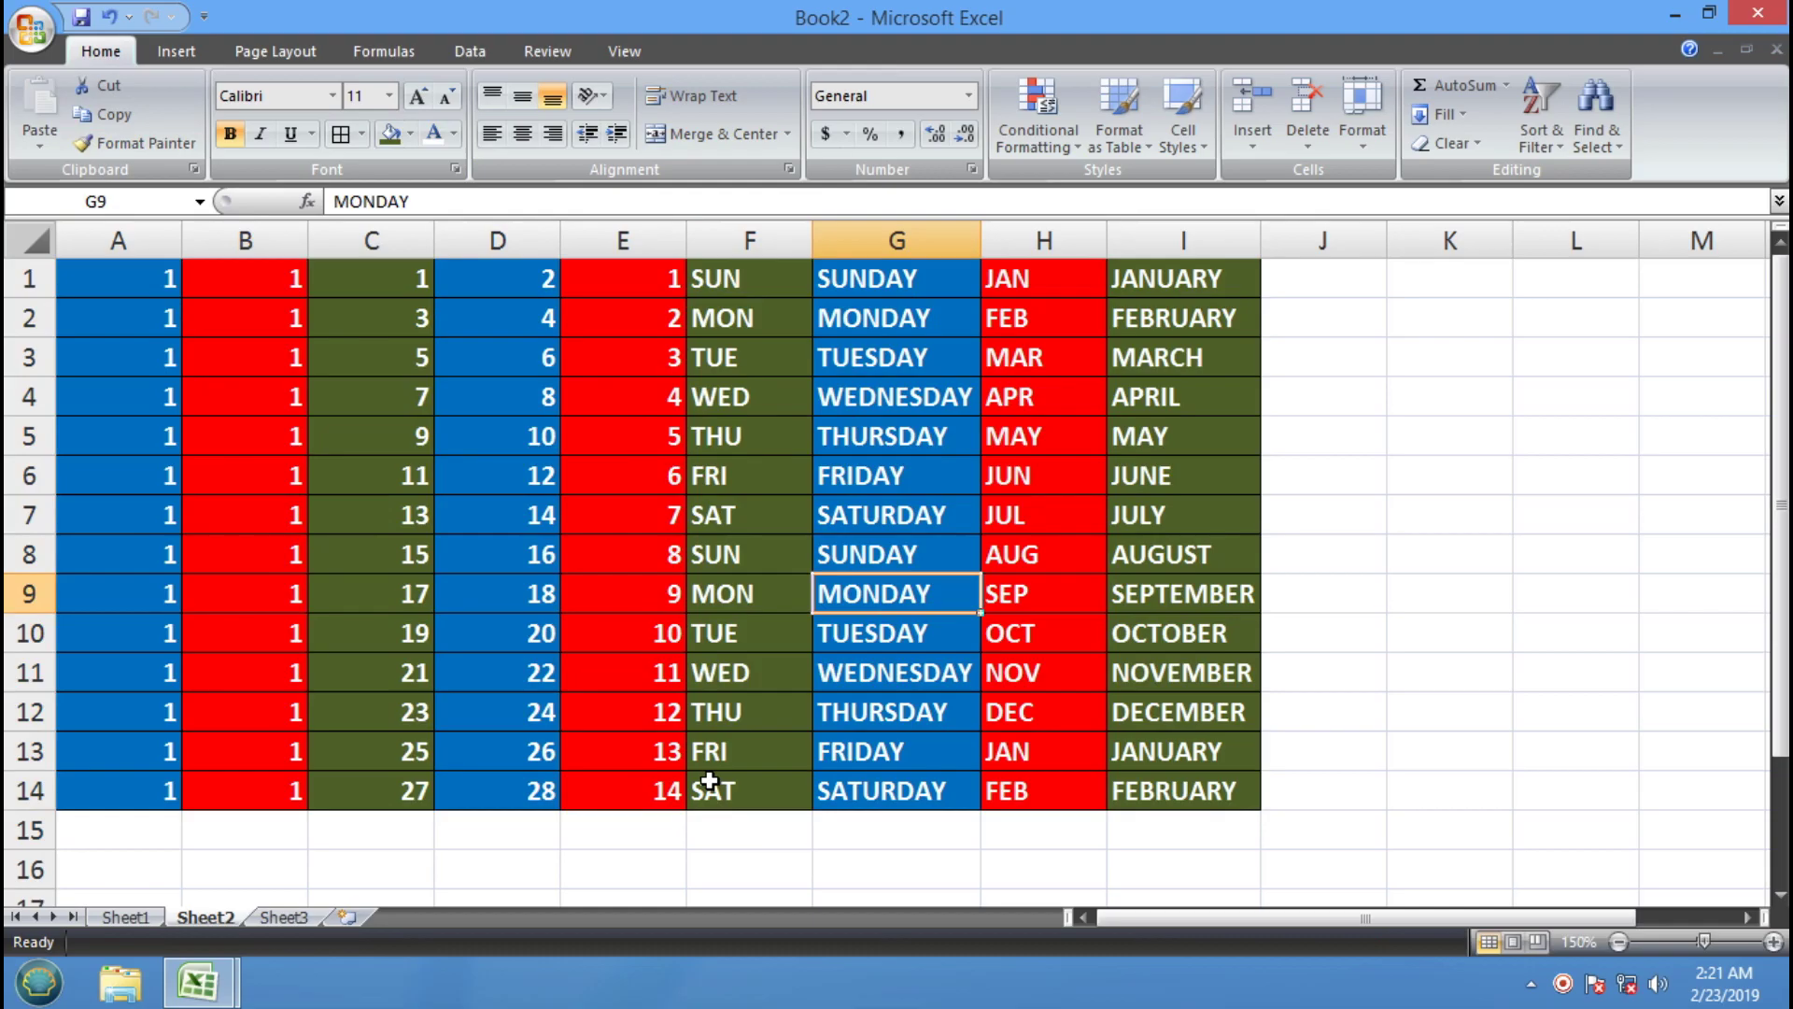
left_click(698, 715)
On Sheet3, widen column D considerably and zoom in
left_click(285, 920)
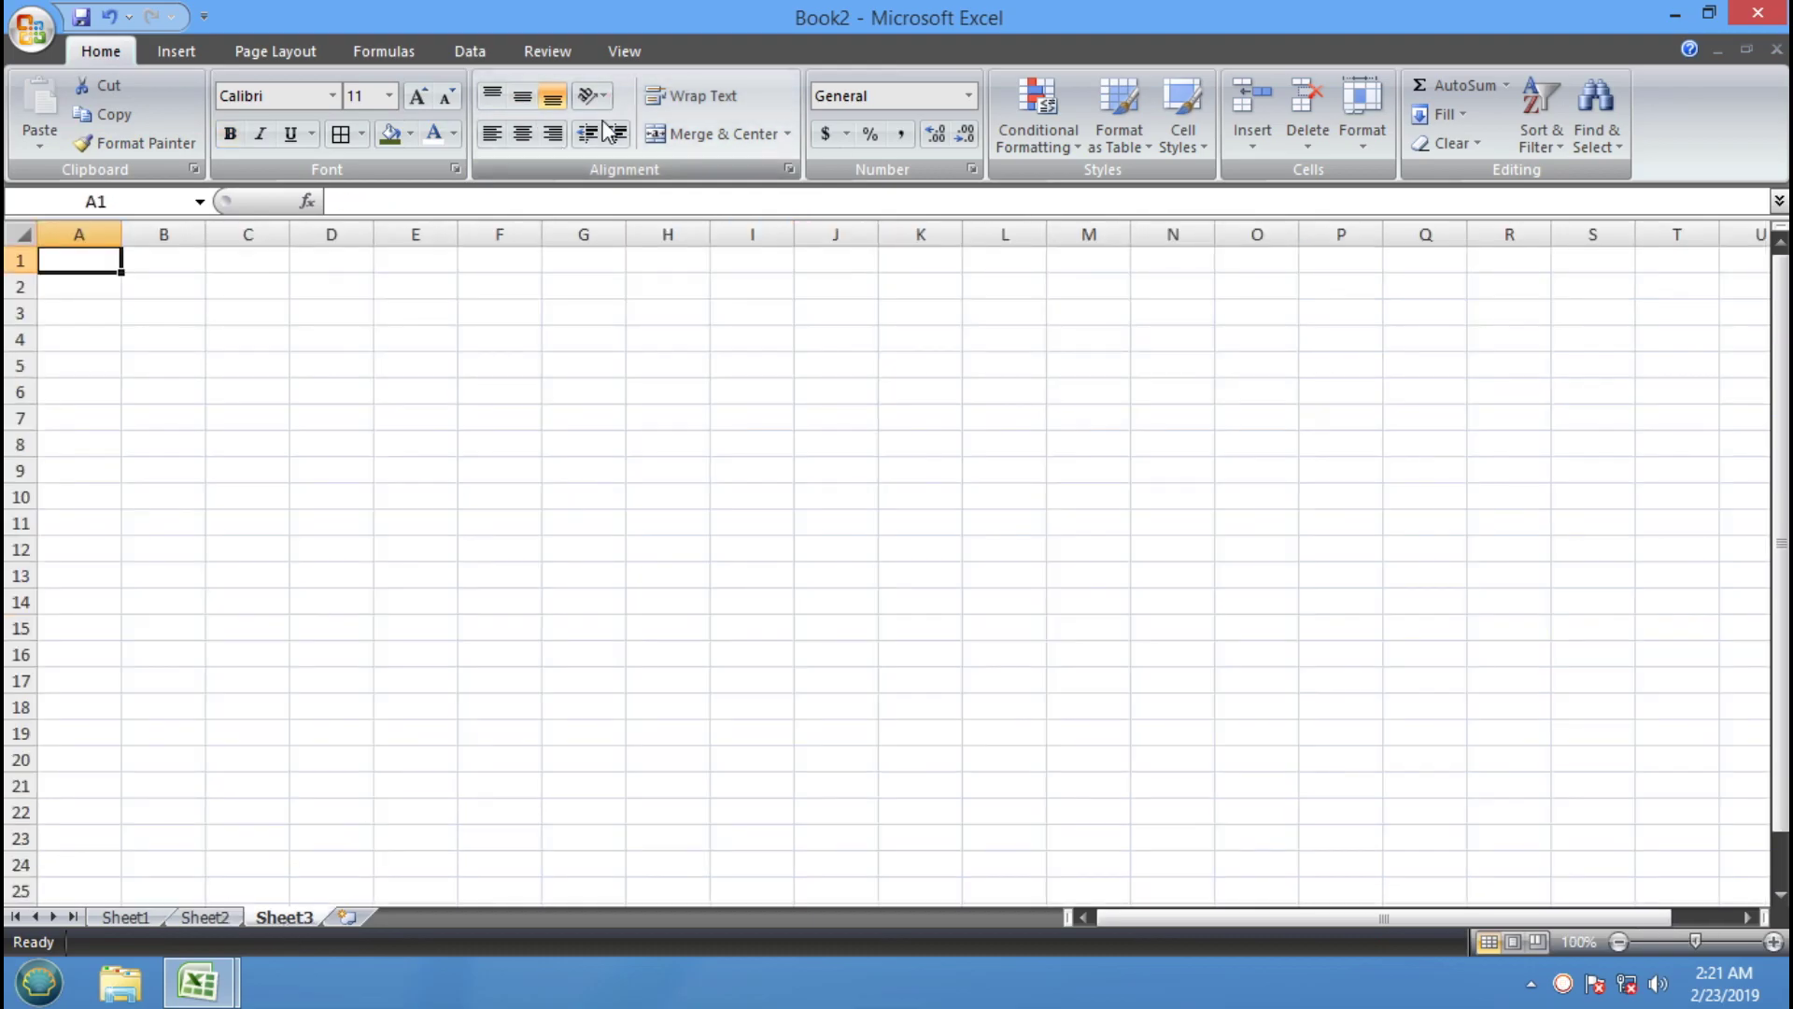
left_click(467, 521)
left_click_drag(373, 233, 893, 289)
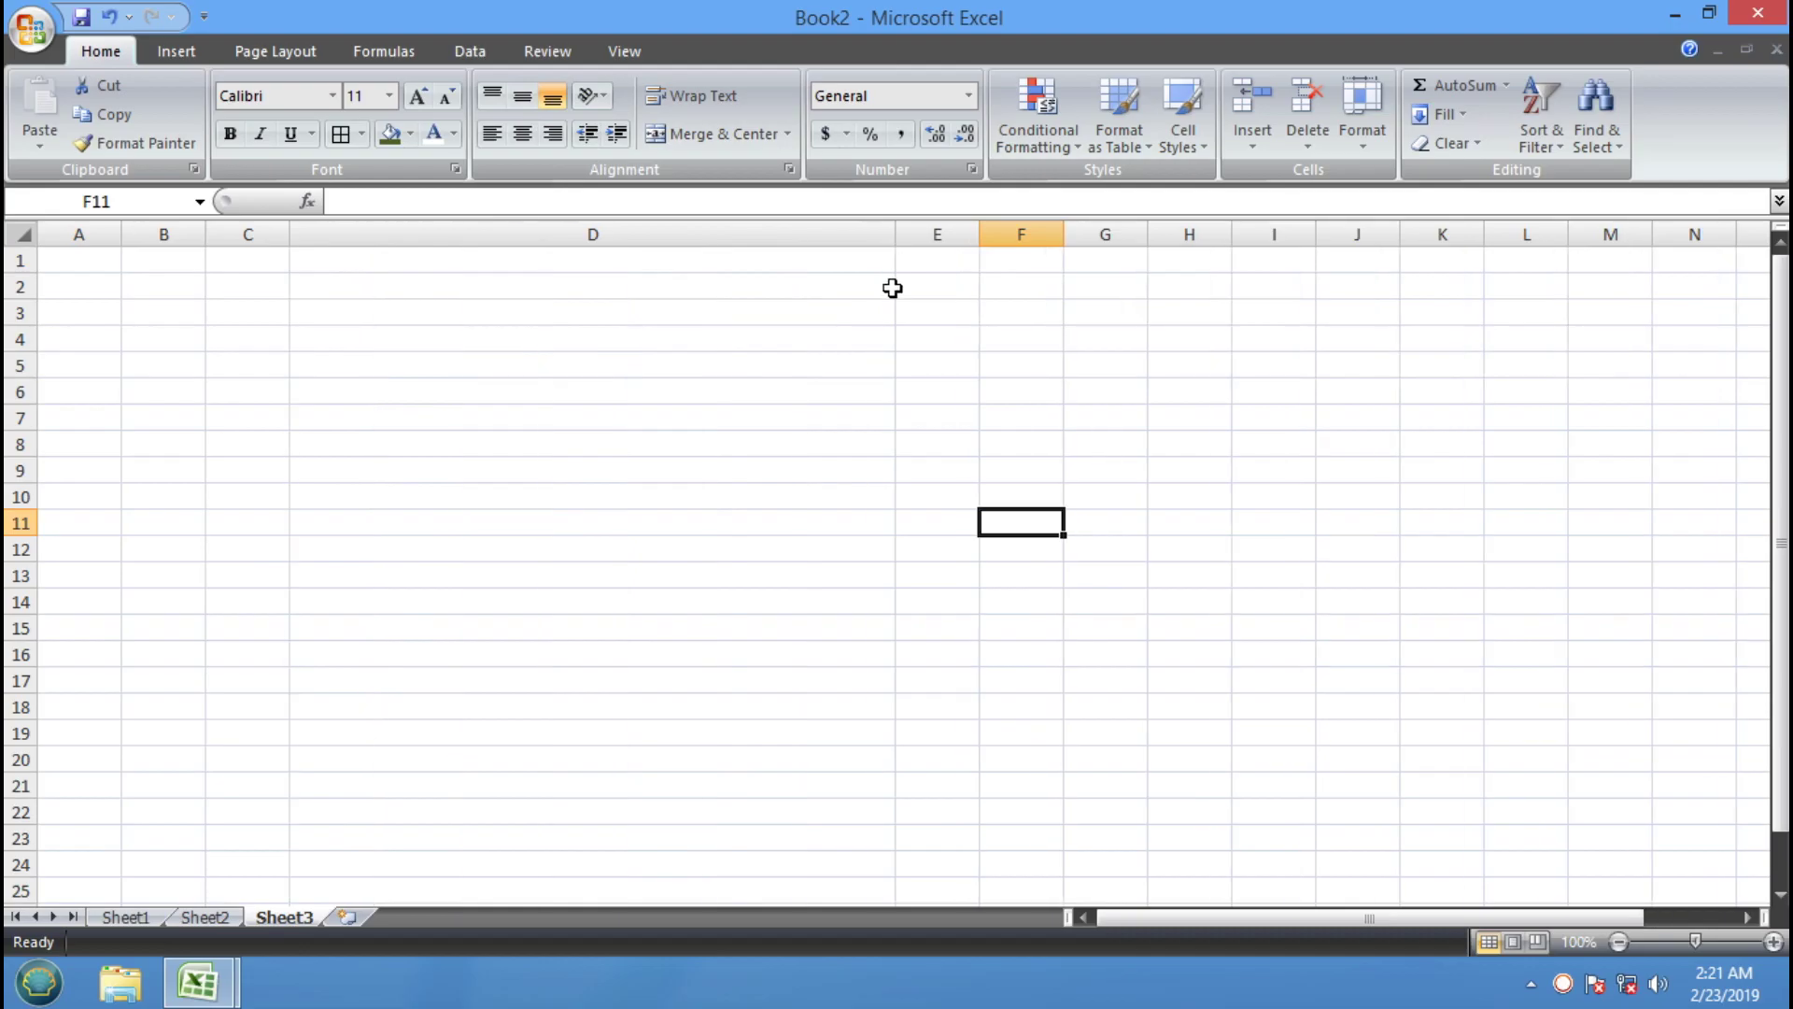
left_click(589, 266)
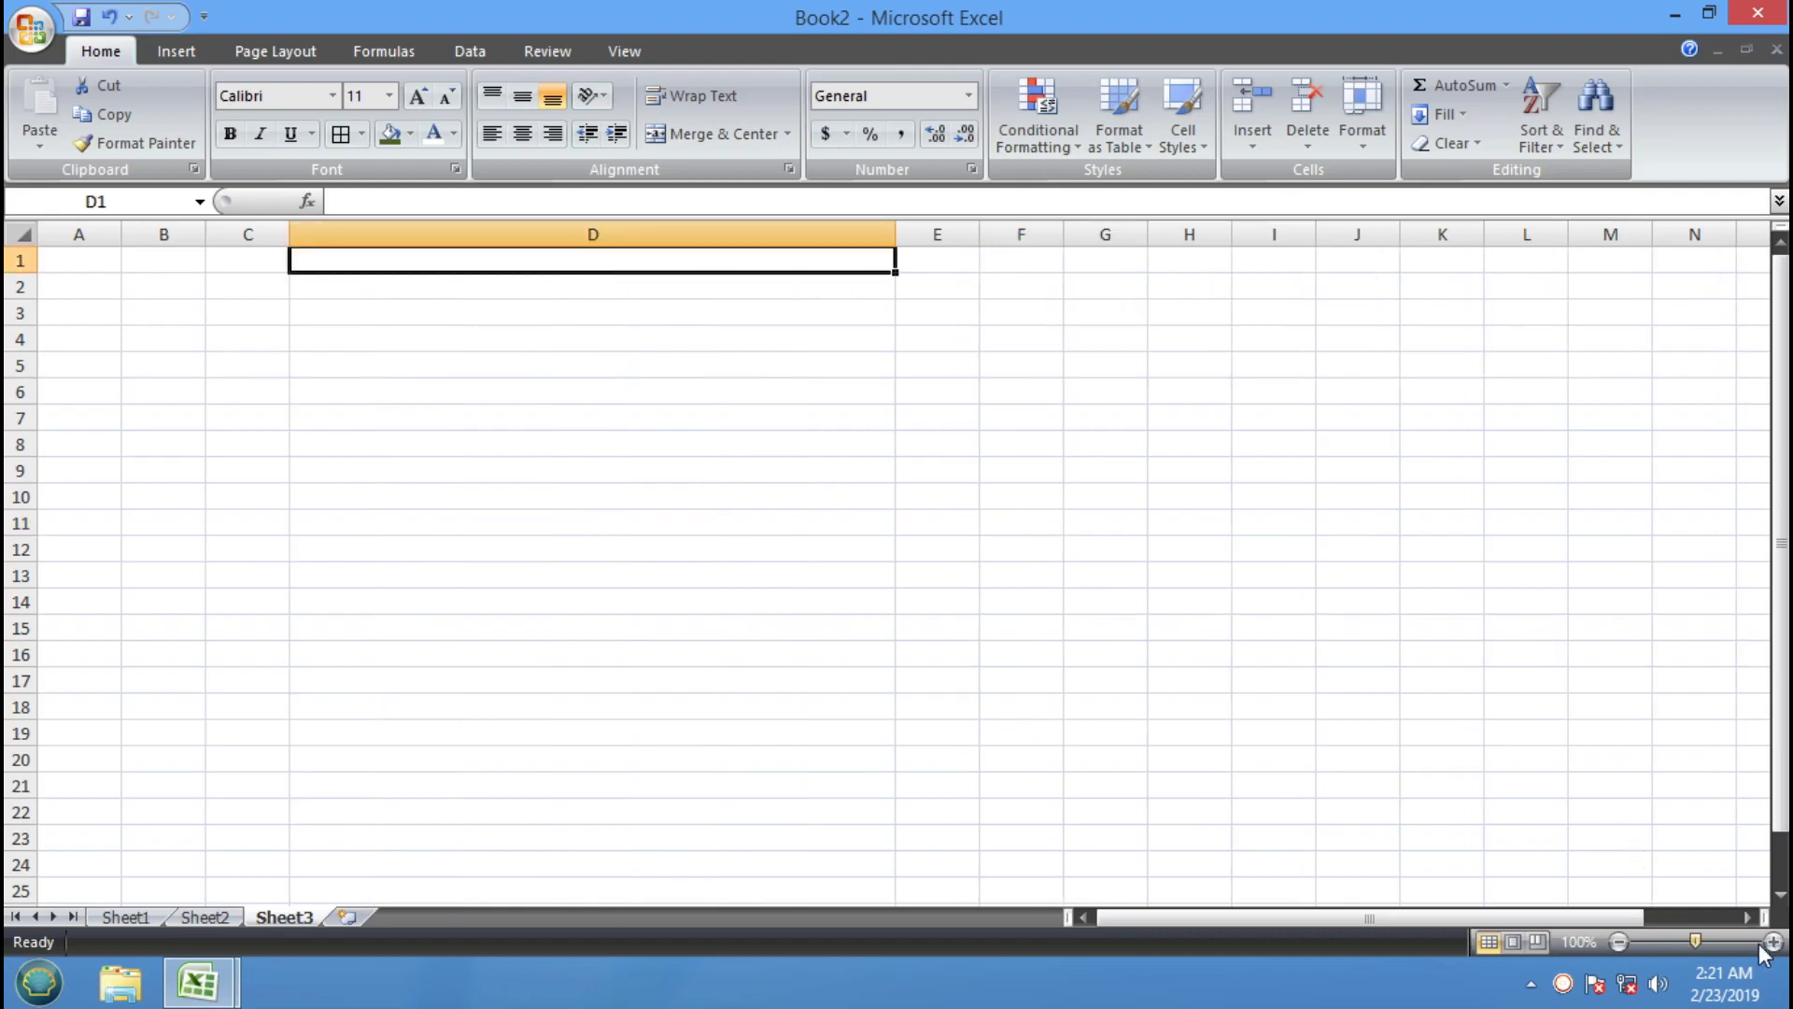
left_click(1771, 941)
left_click(1771, 942)
left_click(1772, 942)
left_click(1771, 942)
Enter SUNDAY in D1 and fill D1:D7 through SATURDAY
type("SUNDAY")
left_click(1205, 495)
left_click(1148, 271)
left_click_drag(1263, 296, 1214, 514)
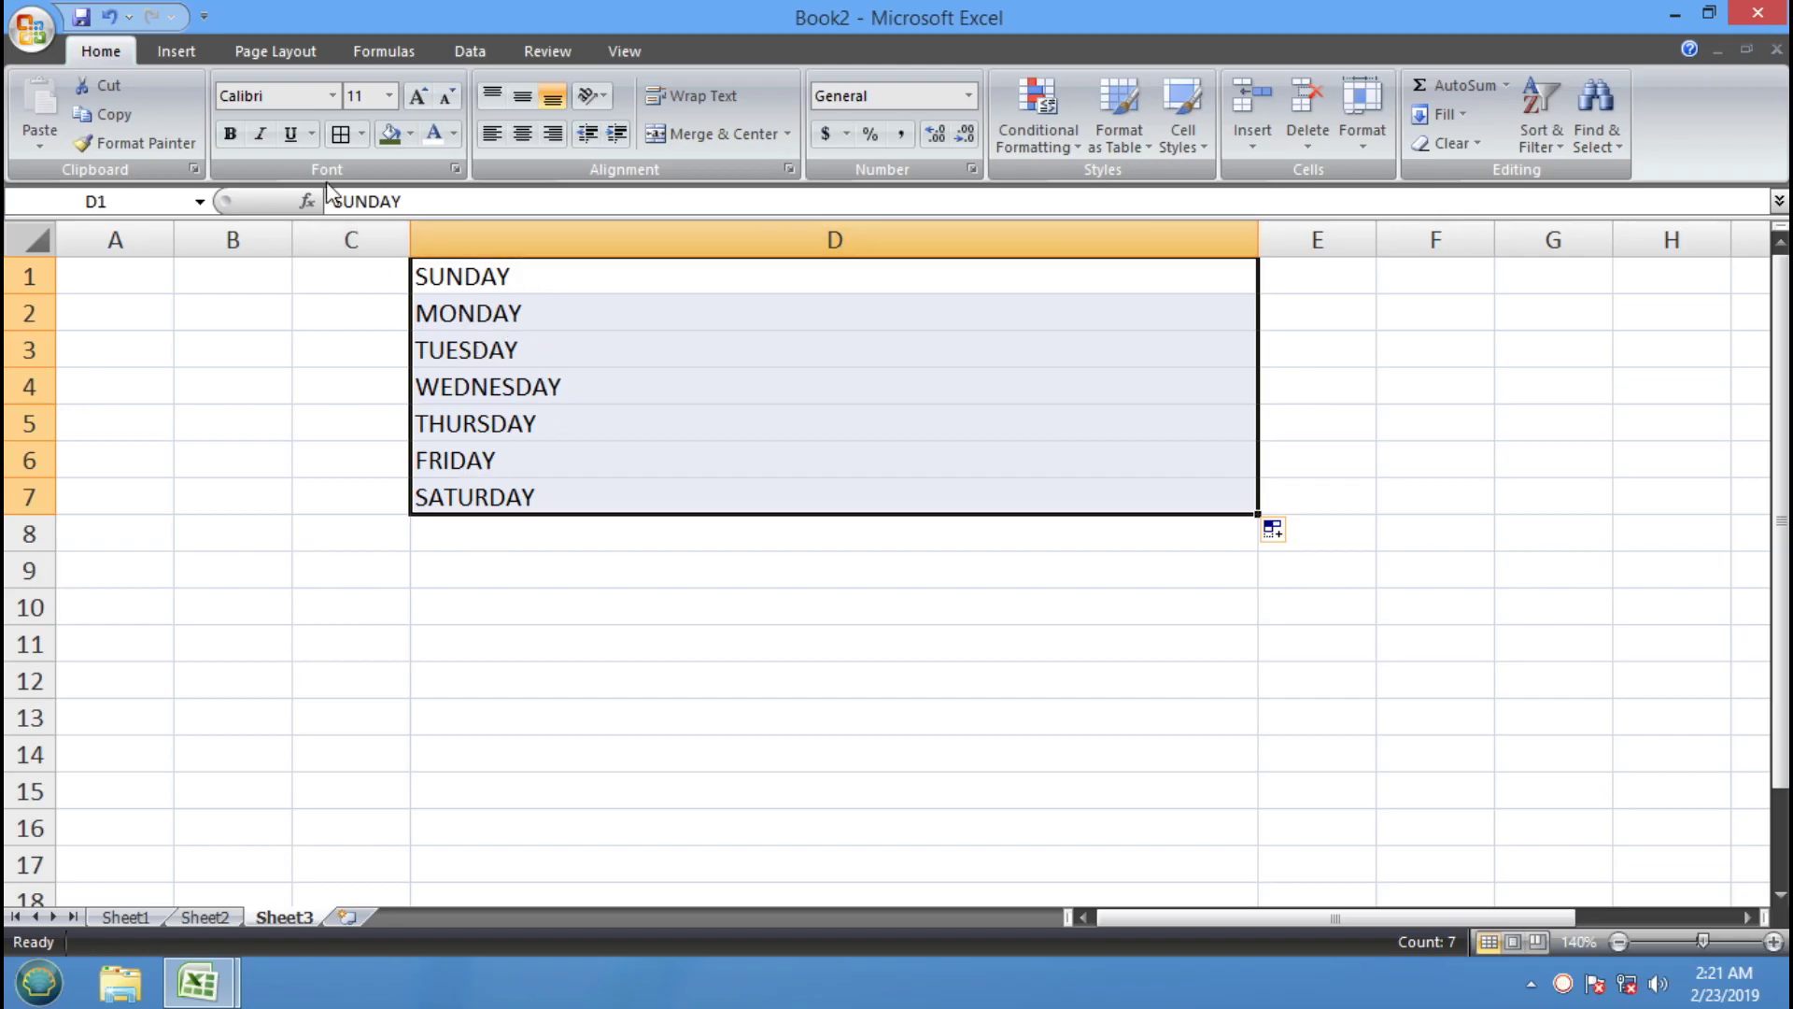
Border every cell in D1:D7, then trial Center, Right and Left alignment, ending left-aligned
left_click(341, 133)
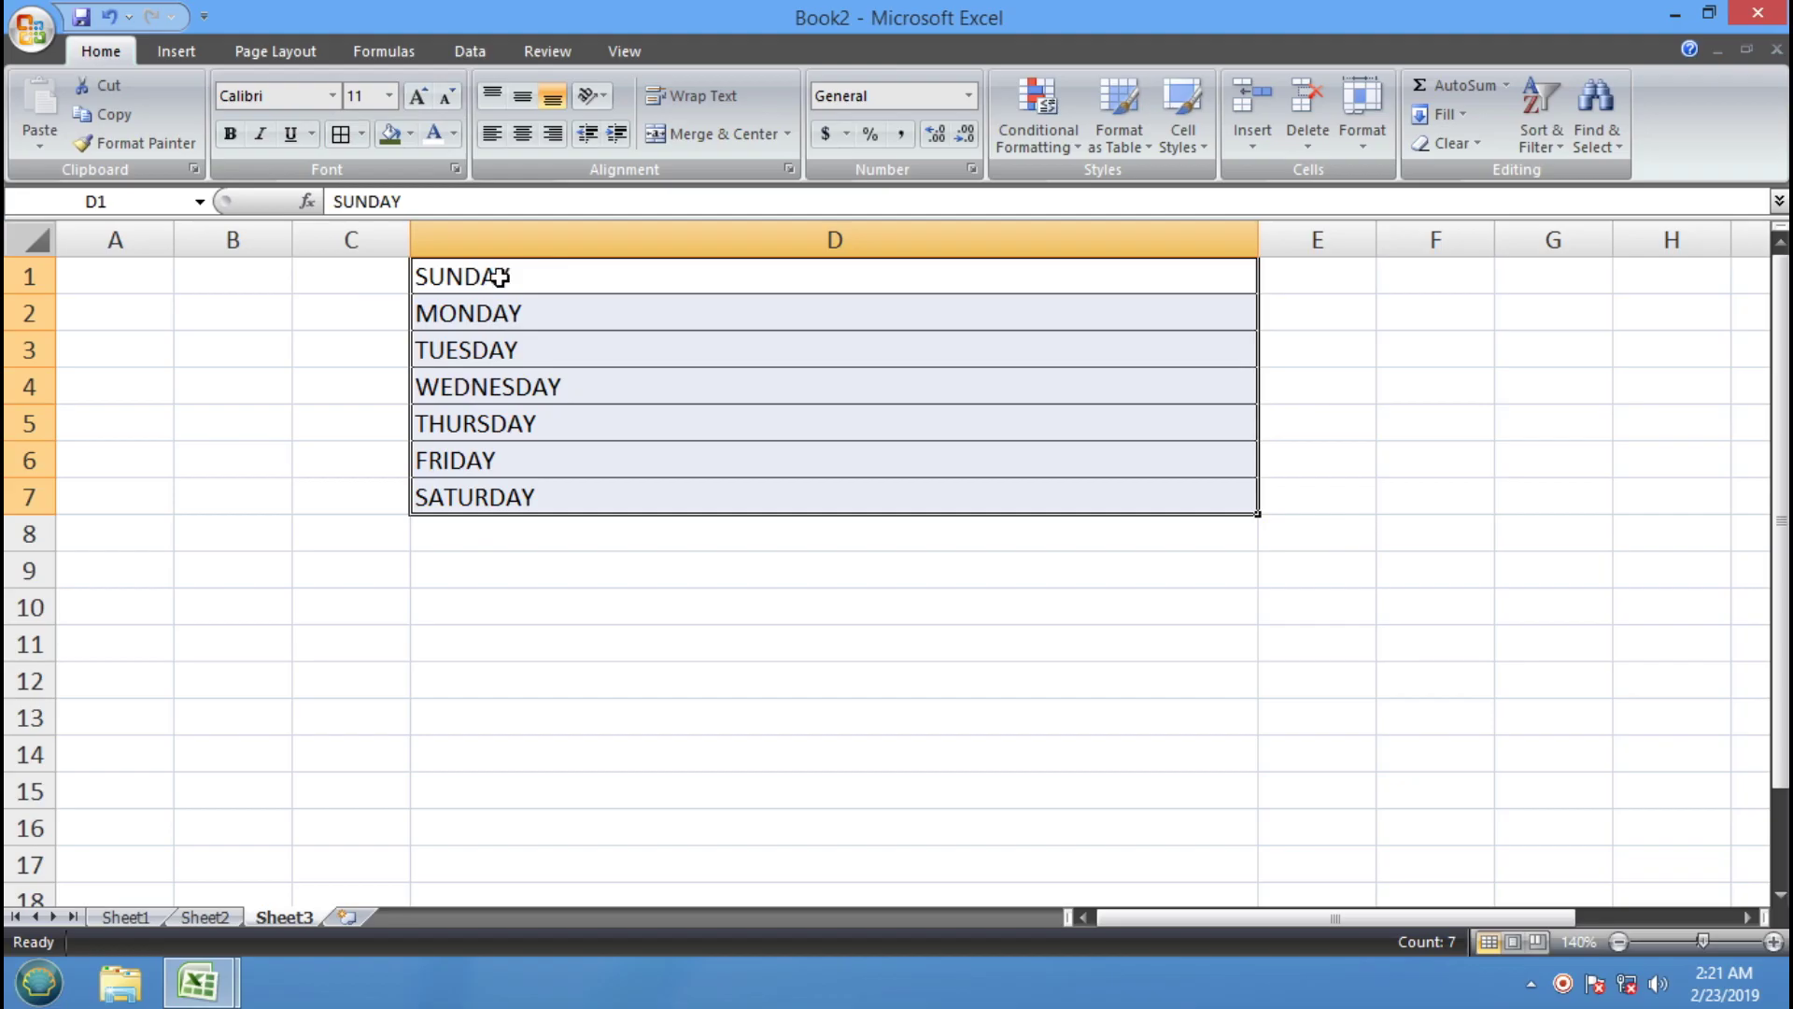
left_click(530, 144)
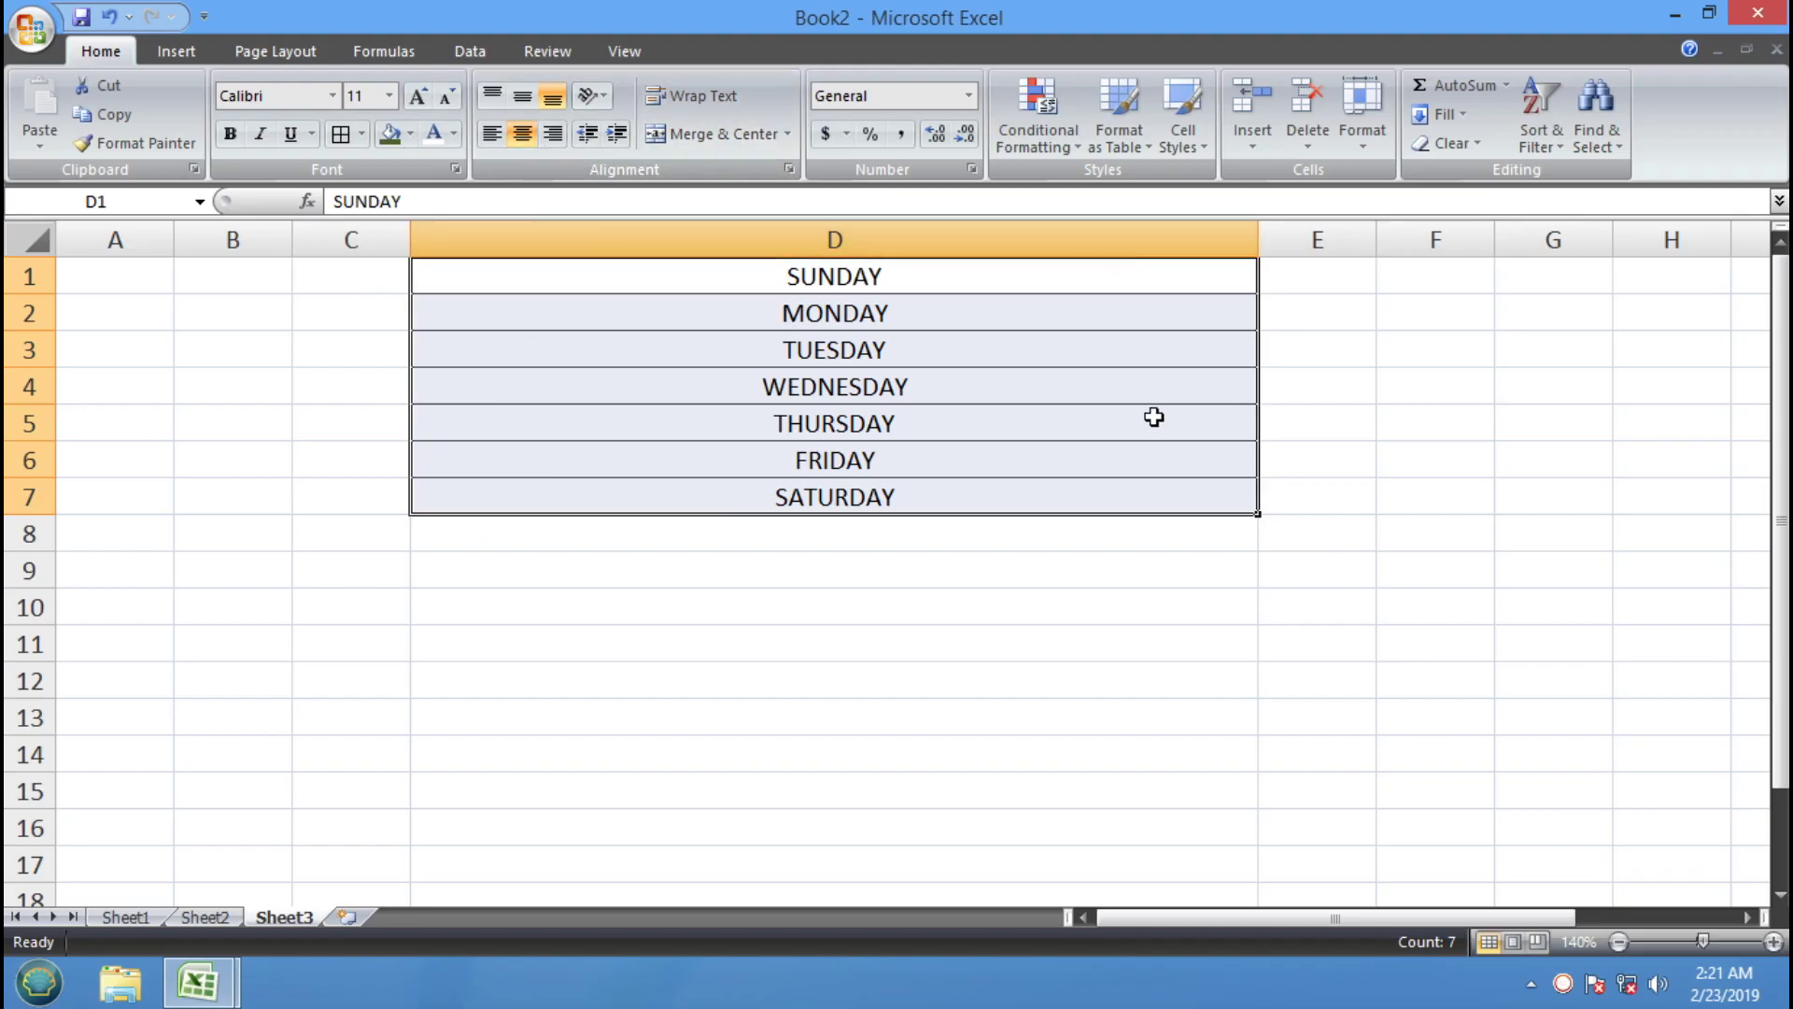
left_click(558, 137)
left_click(492, 136)
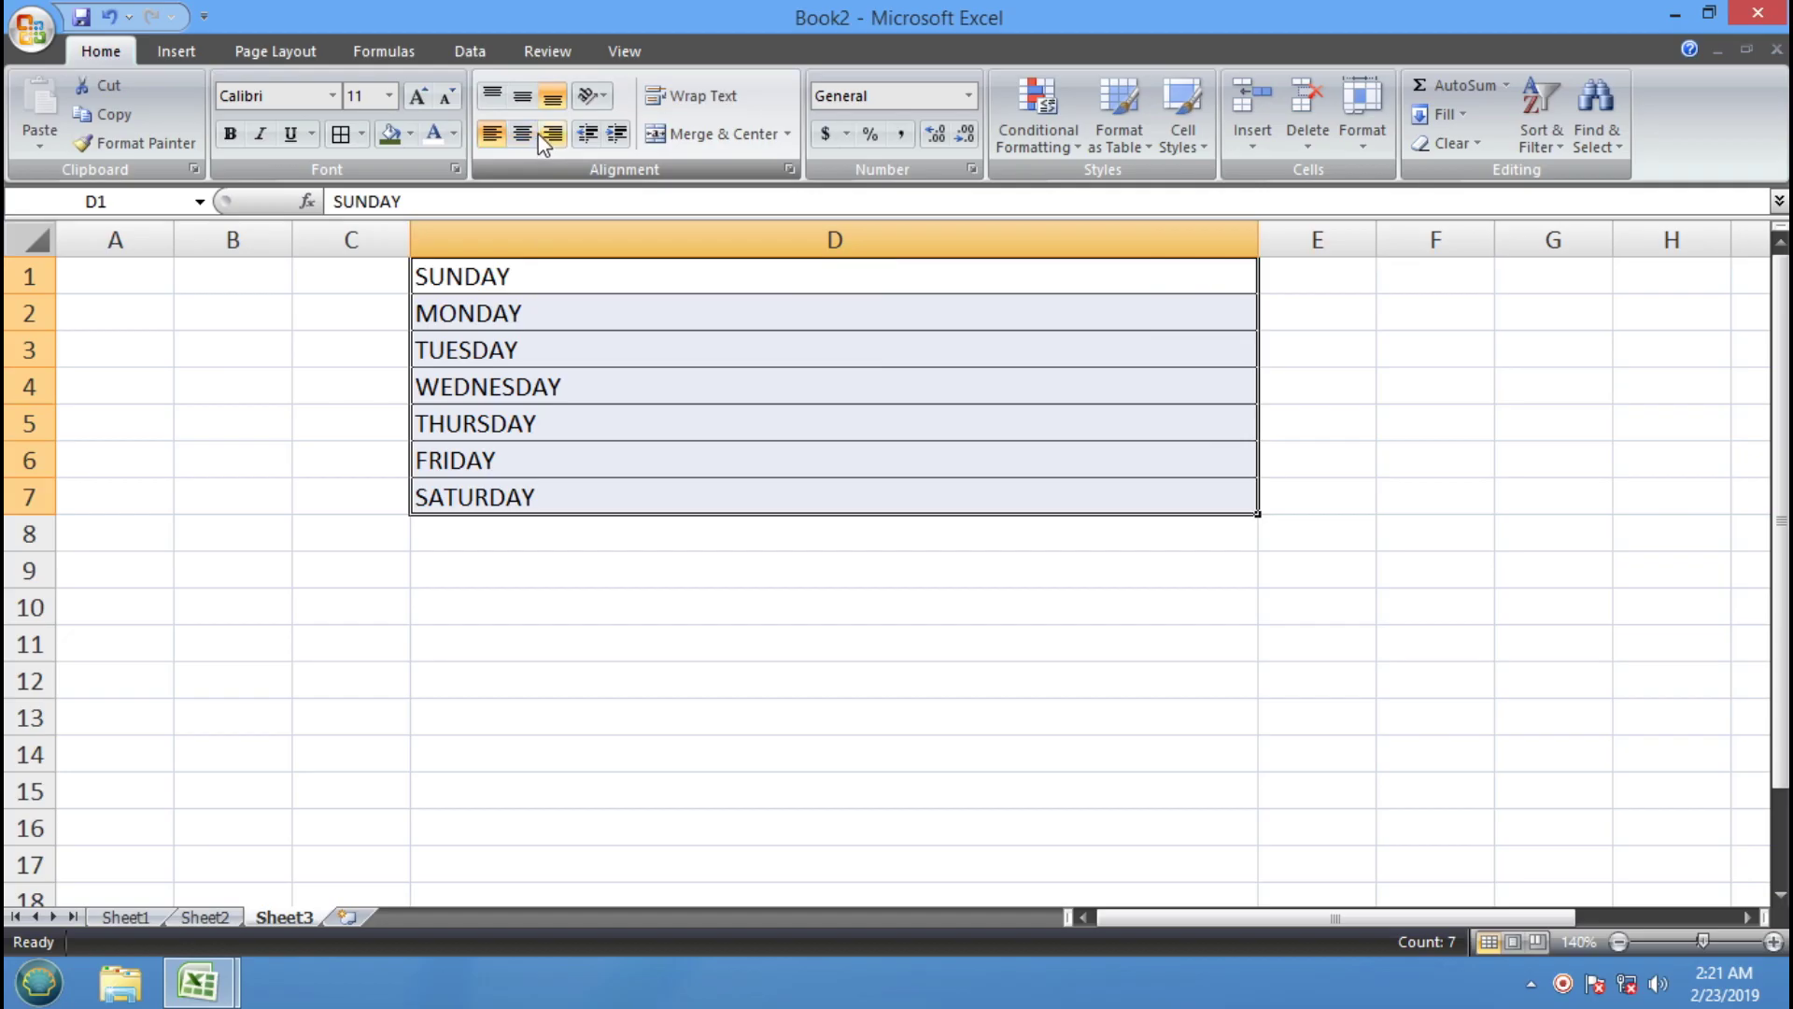
left_click(532, 133)
left_click(556, 139)
left_click(493, 135)
left_click(532, 136)
left_click(559, 136)
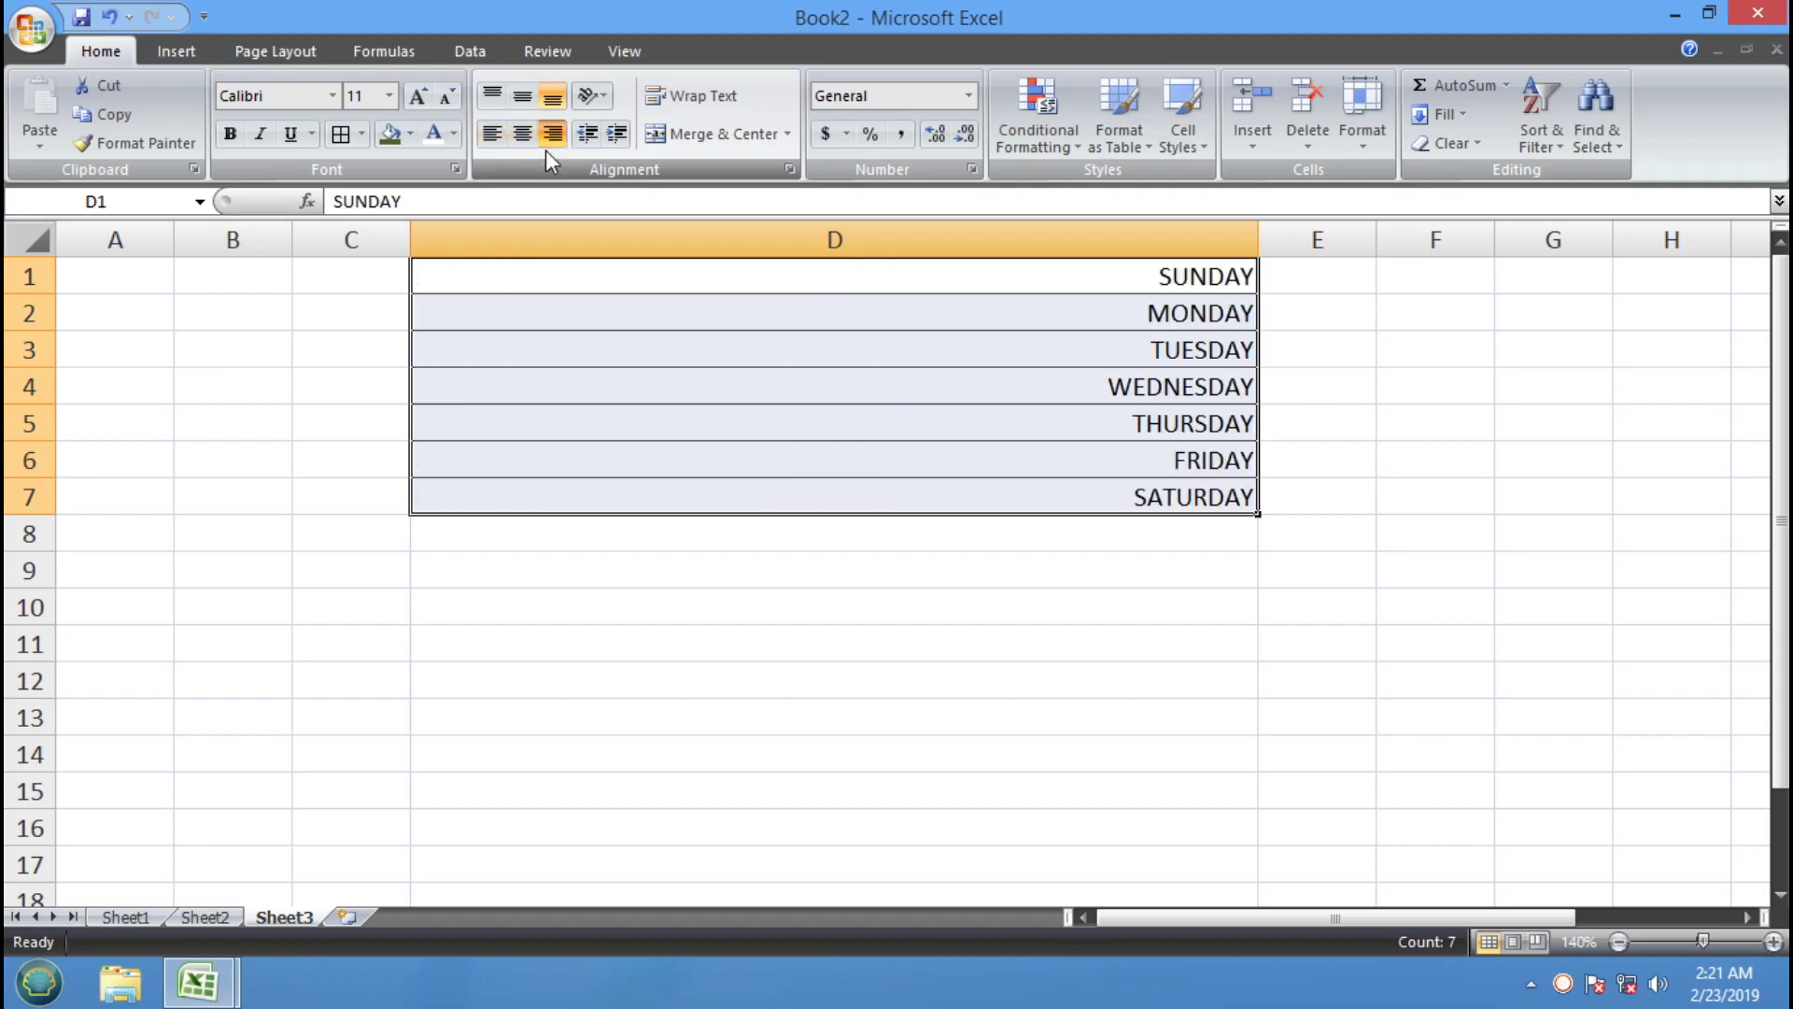
left_click(493, 136)
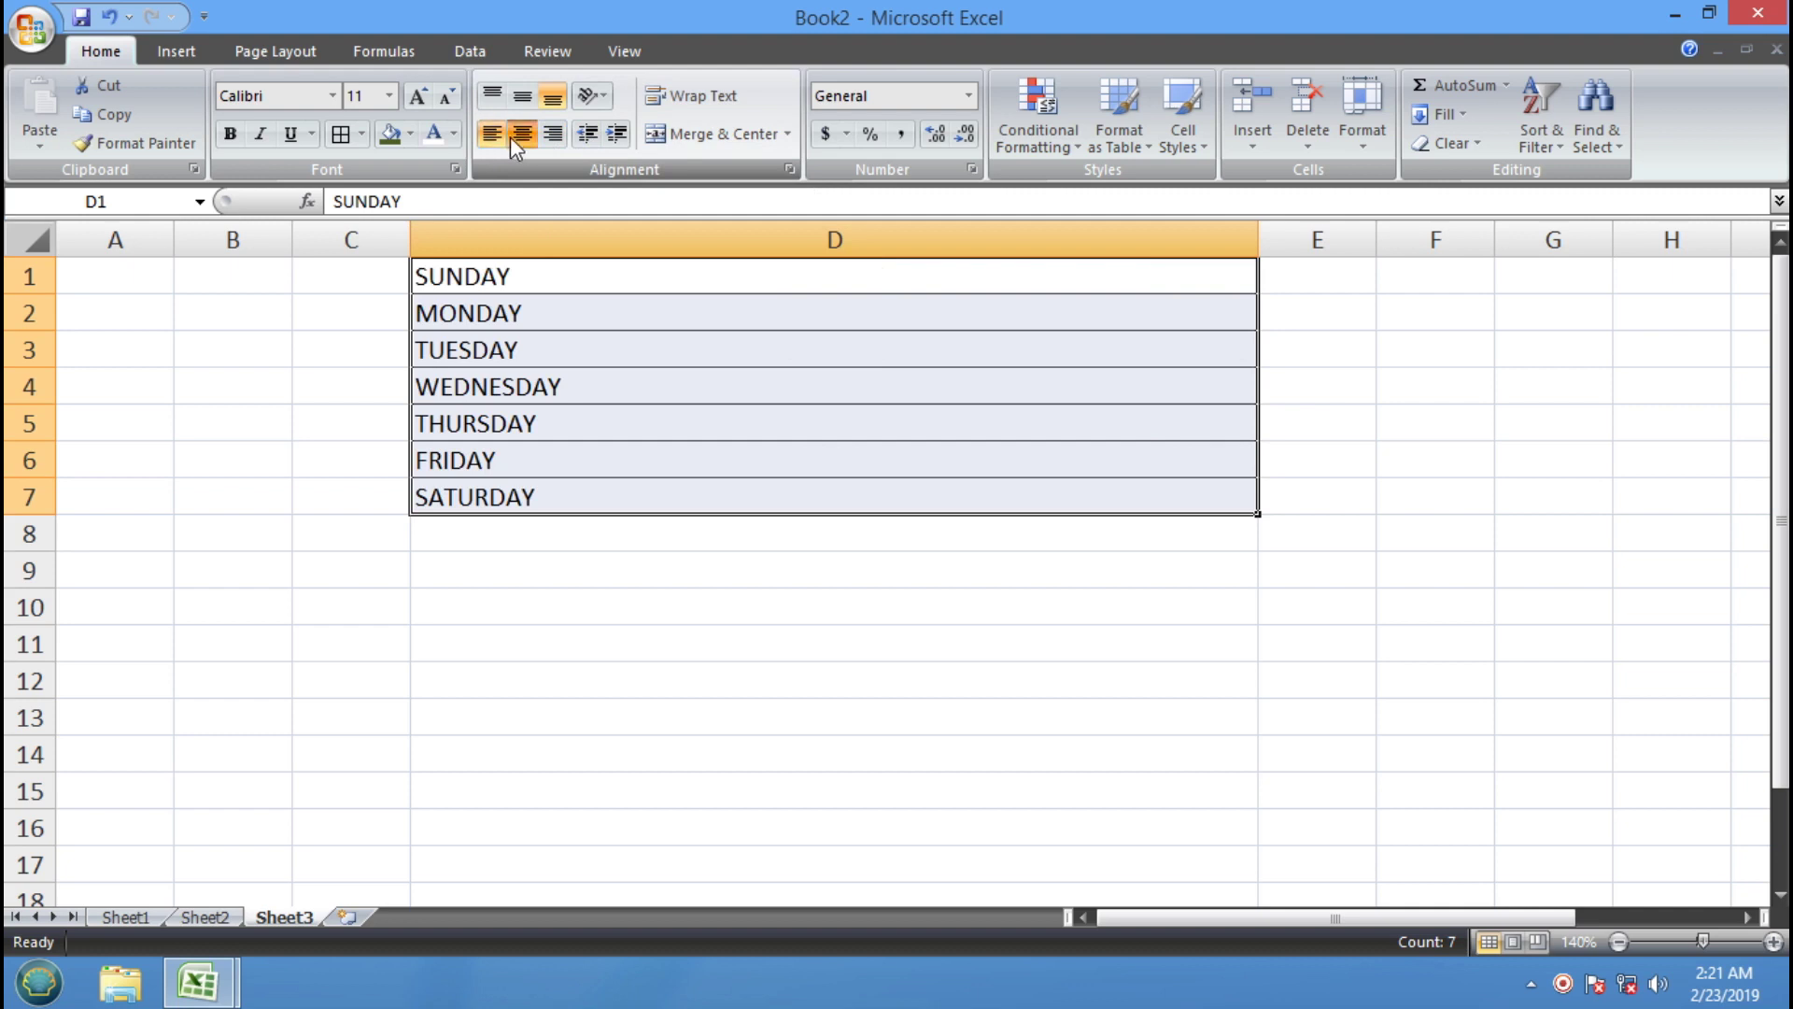
left_click(523, 135)
left_click(553, 136)
left_click(492, 136)
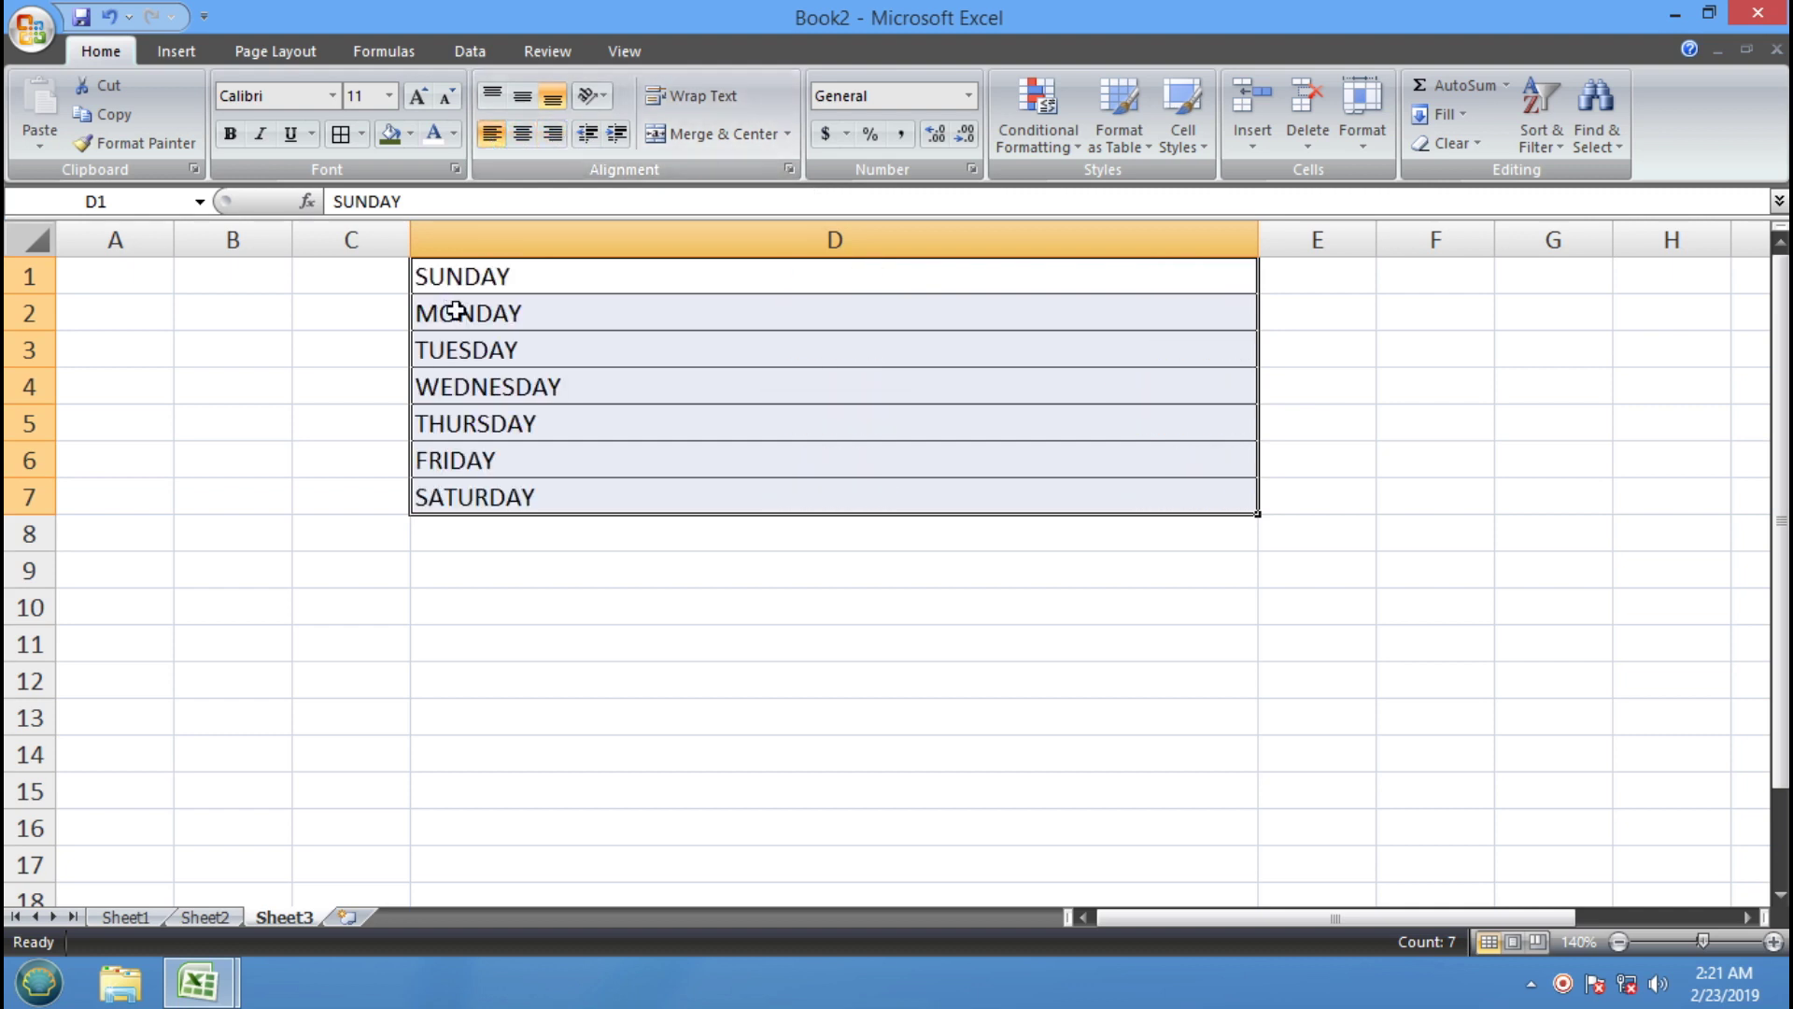
Adjust the day names' indent up and down, leaving them one indent step in
left_click(616, 133)
left_click(616, 133)
left_click(616, 133)
left_click(617, 133)
left_click(616, 133)
left_click(616, 133)
left_click(626, 137)
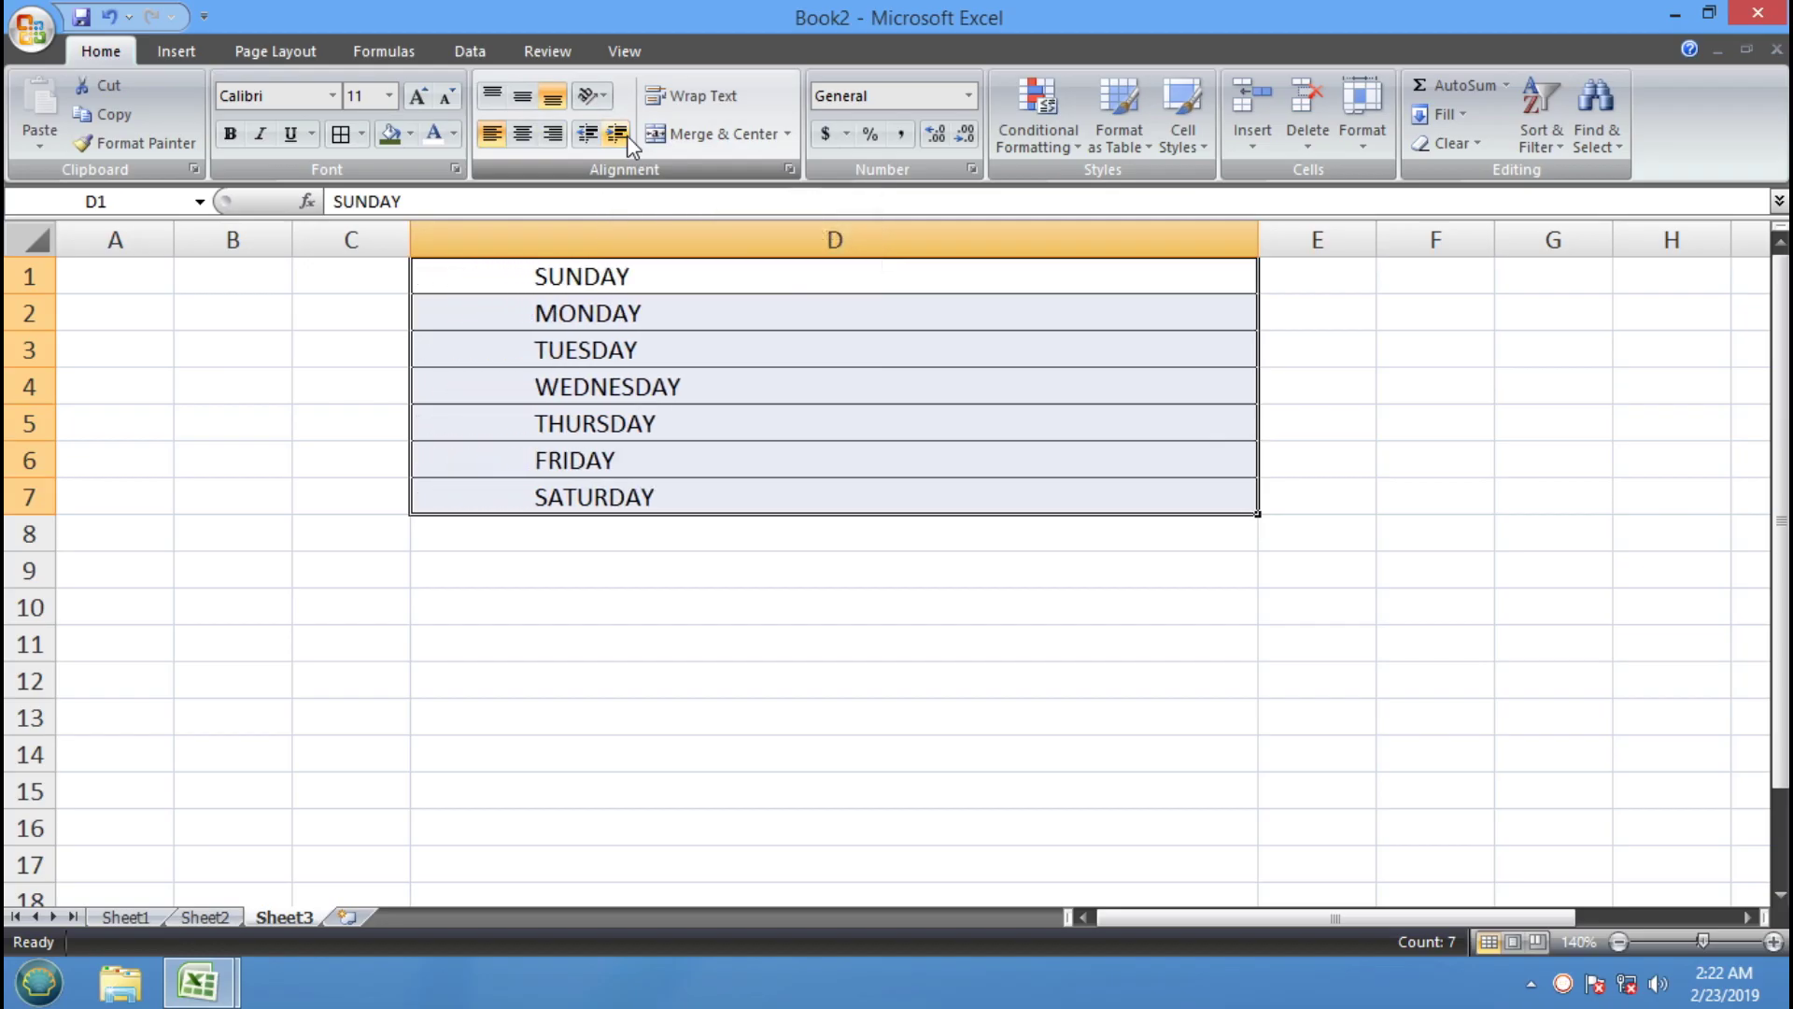
left_click(626, 137)
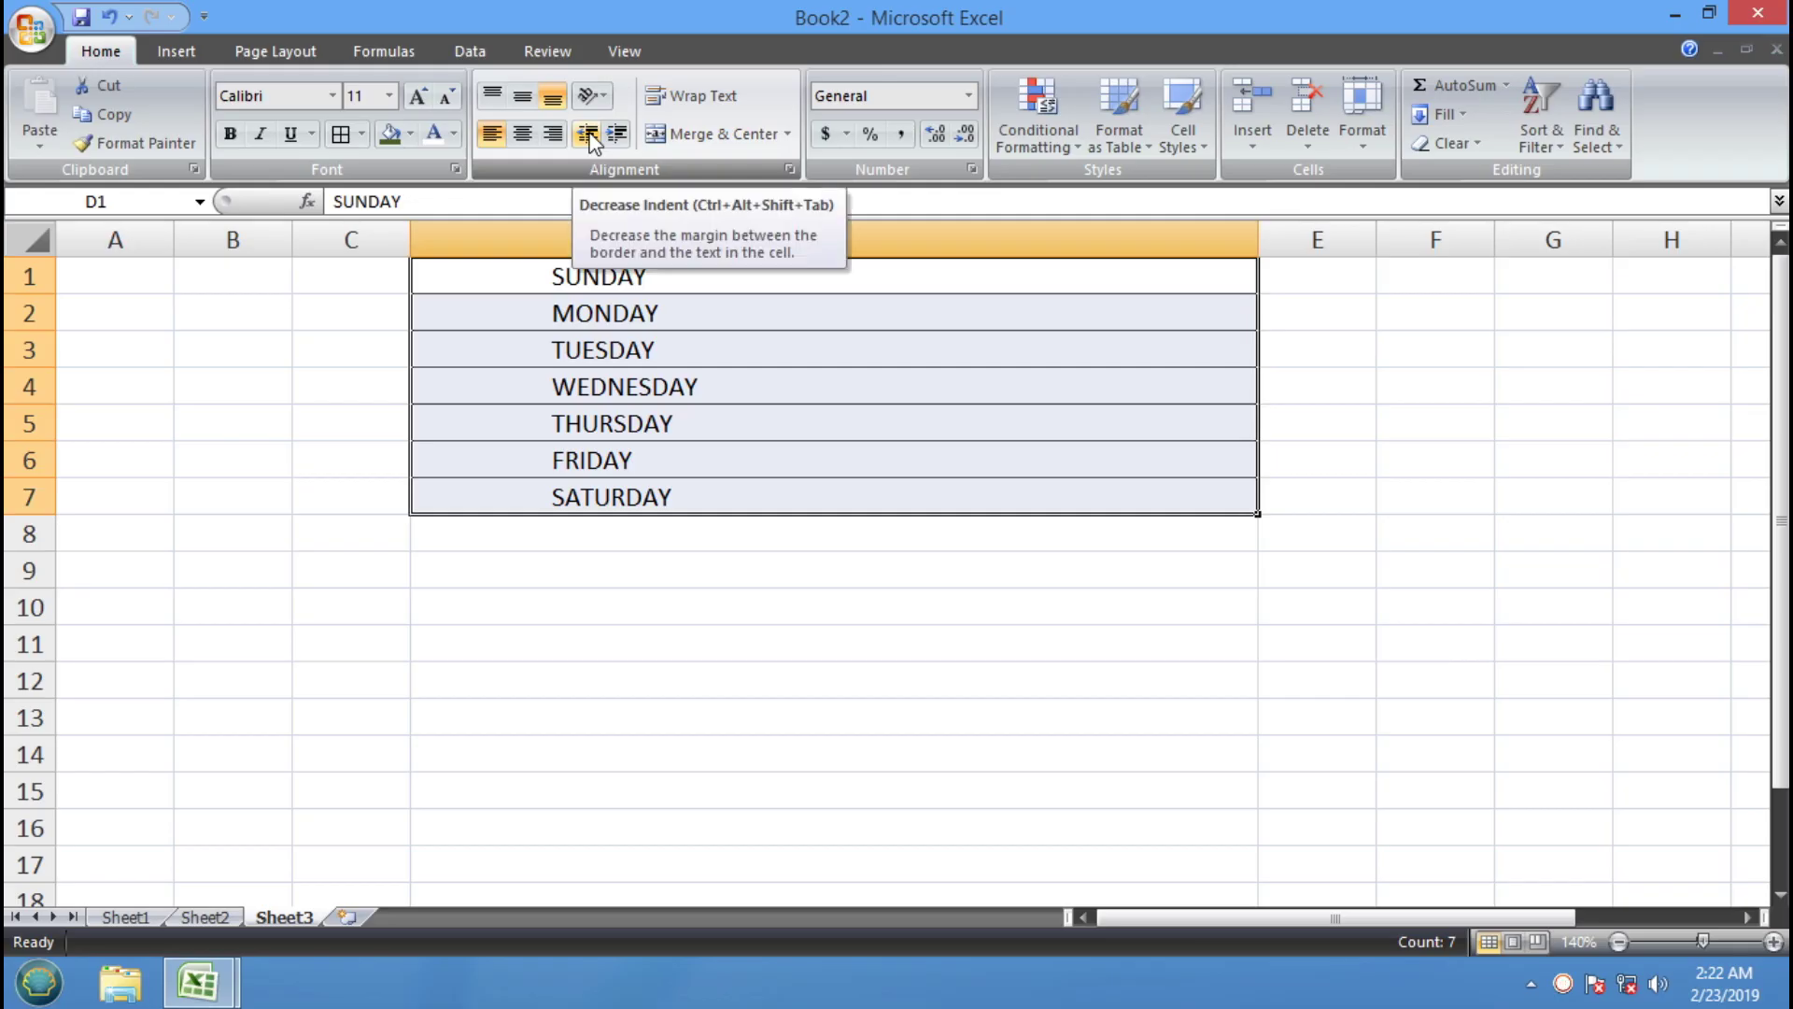
left_click(589, 134)
left_click(589, 134)
left_click(588, 133)
left_click(589, 133)
left_click(588, 133)
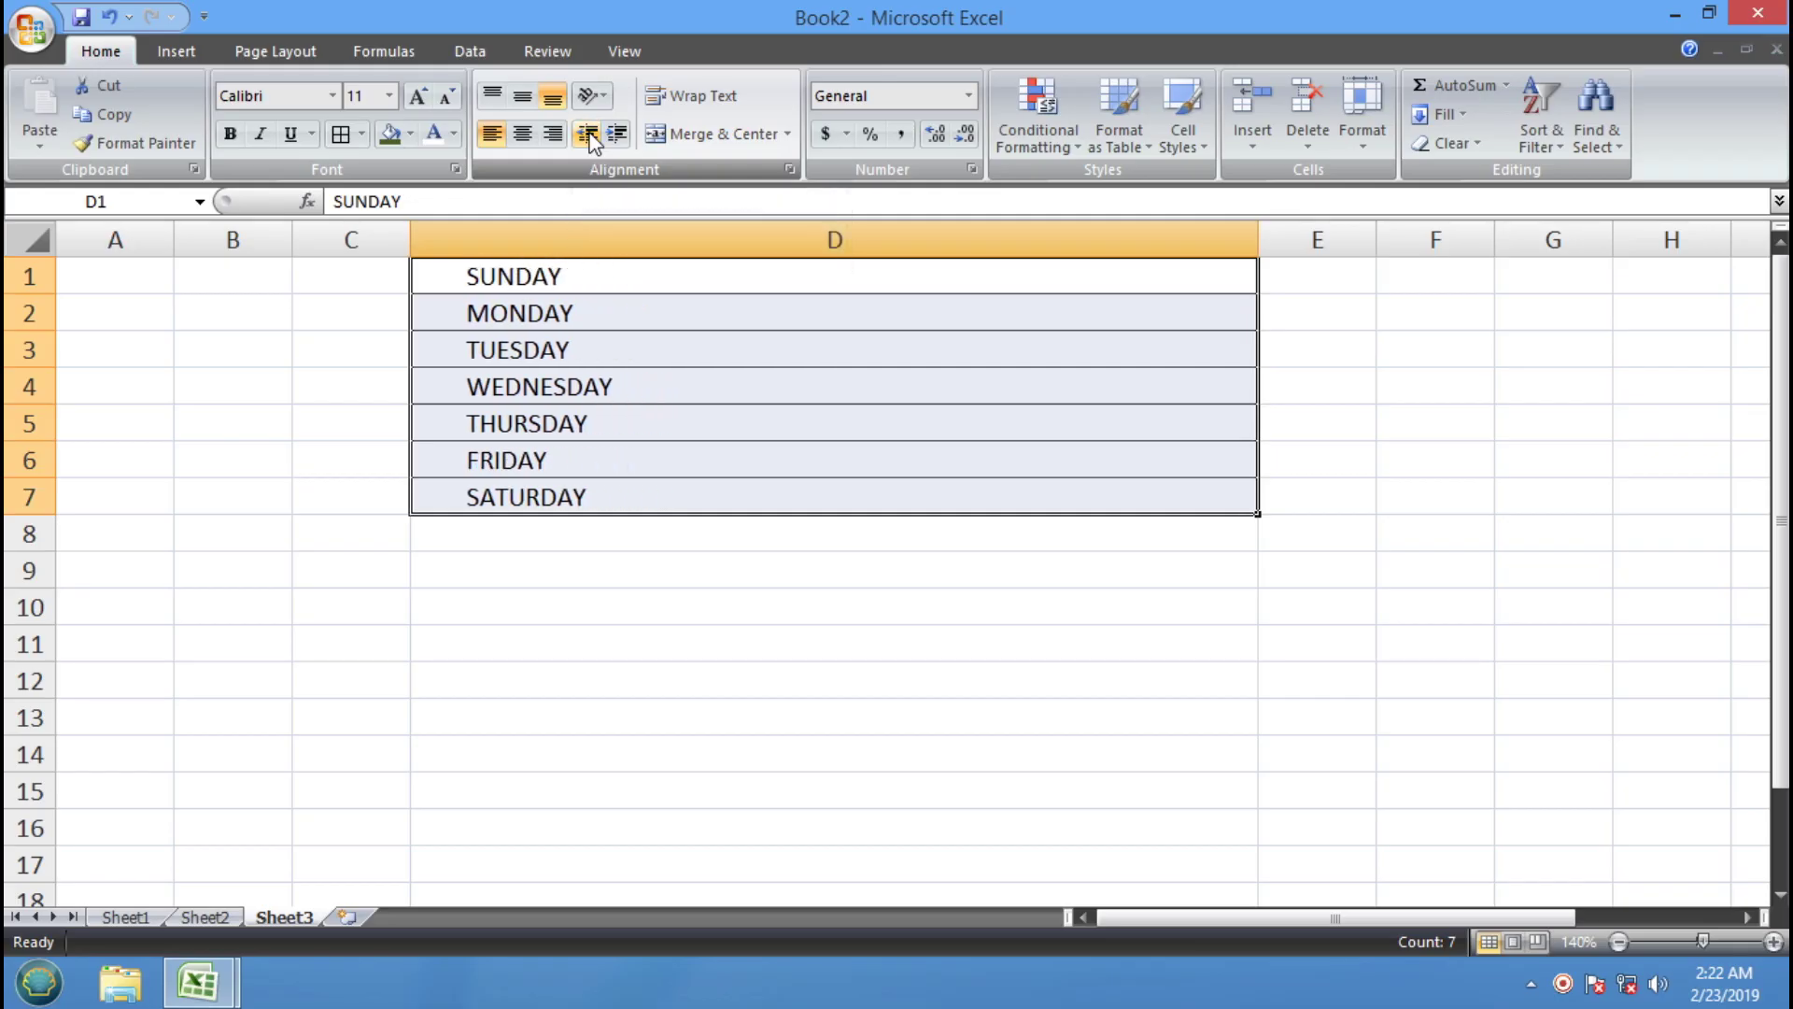
left_click(588, 134)
left_click(588, 134)
left_click(589, 134)
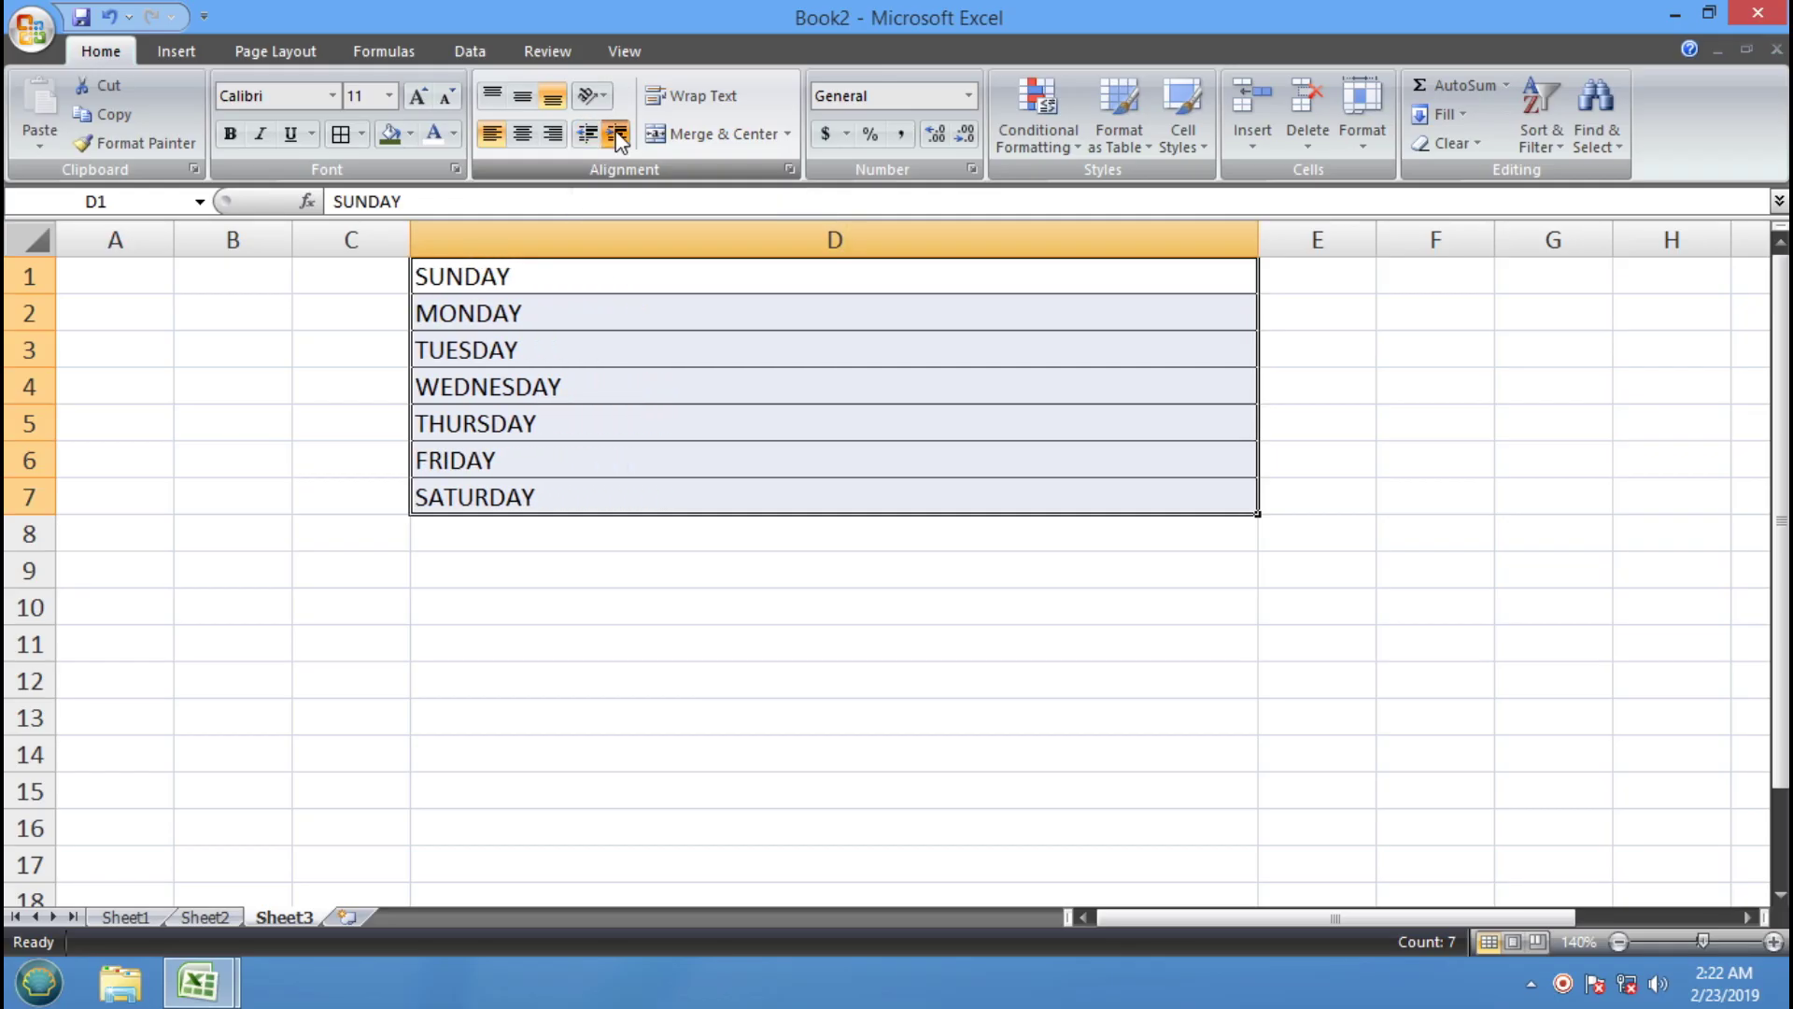
left_click(617, 133)
left_click(618, 134)
left_click(617, 140)
left_click(618, 140)
left_click(584, 142)
left_click(584, 142)
left_click(585, 142)
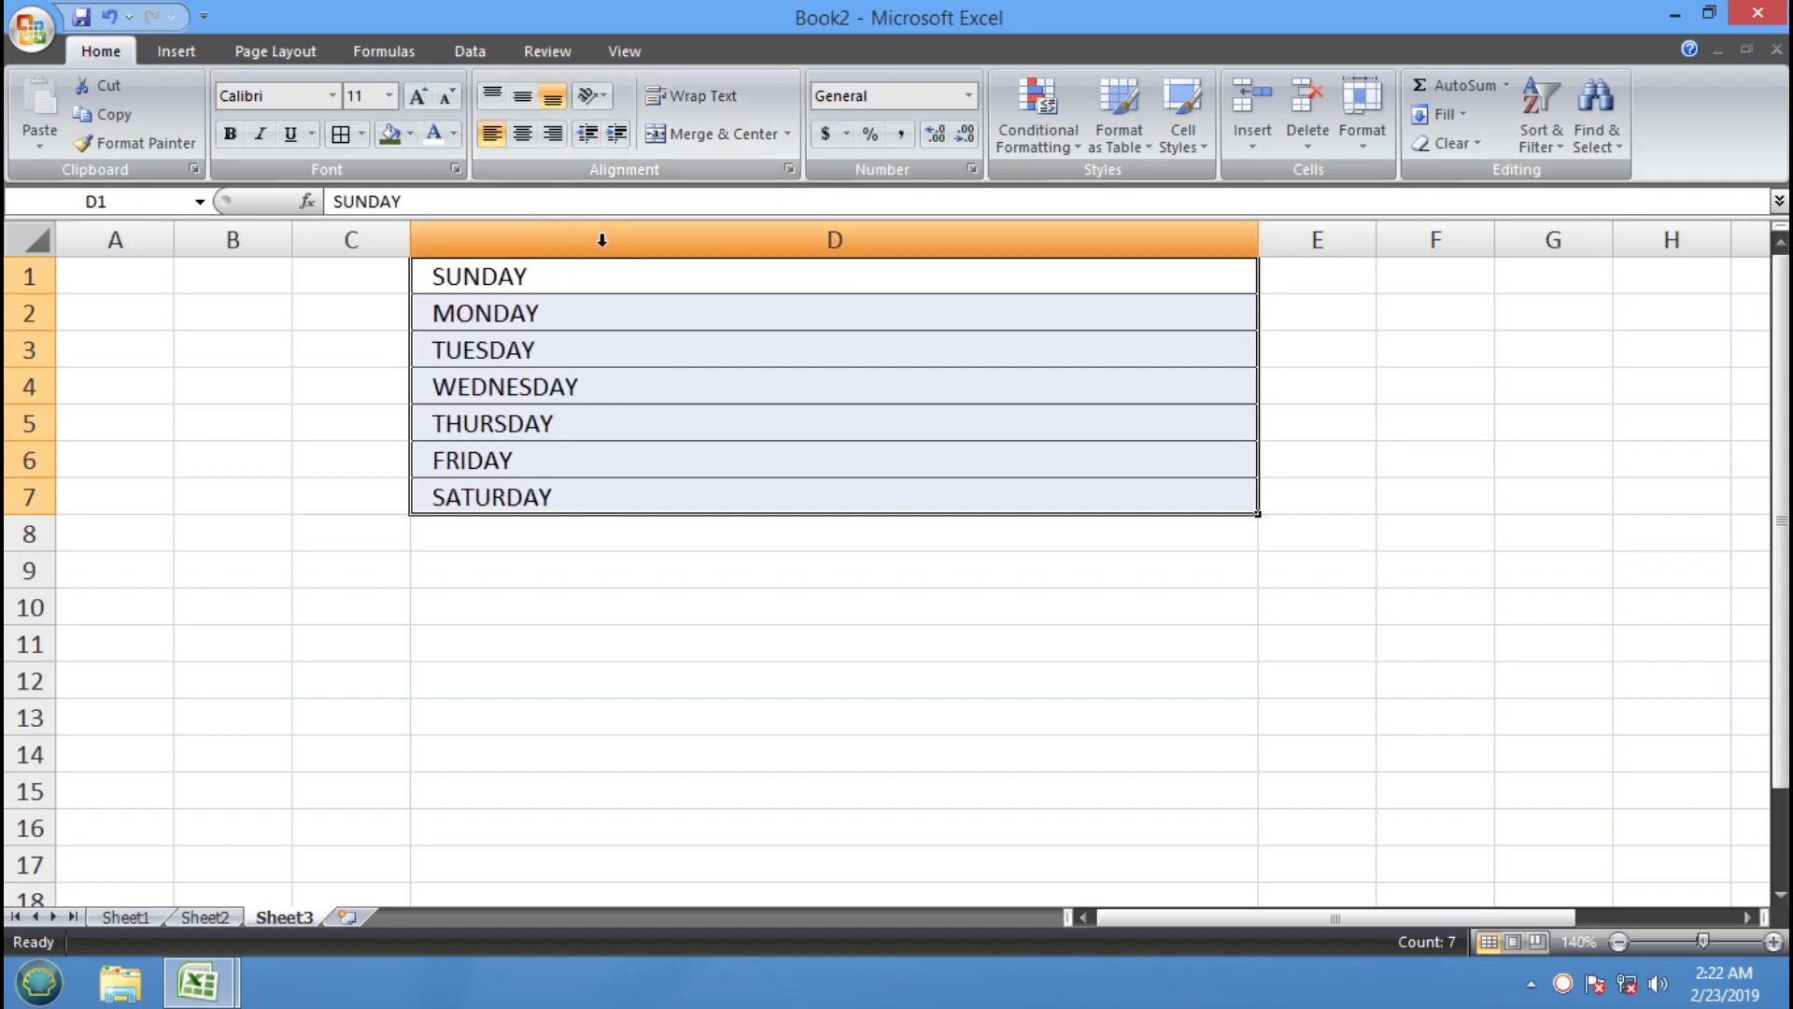
left_click(609, 557)
left_click(416, 679)
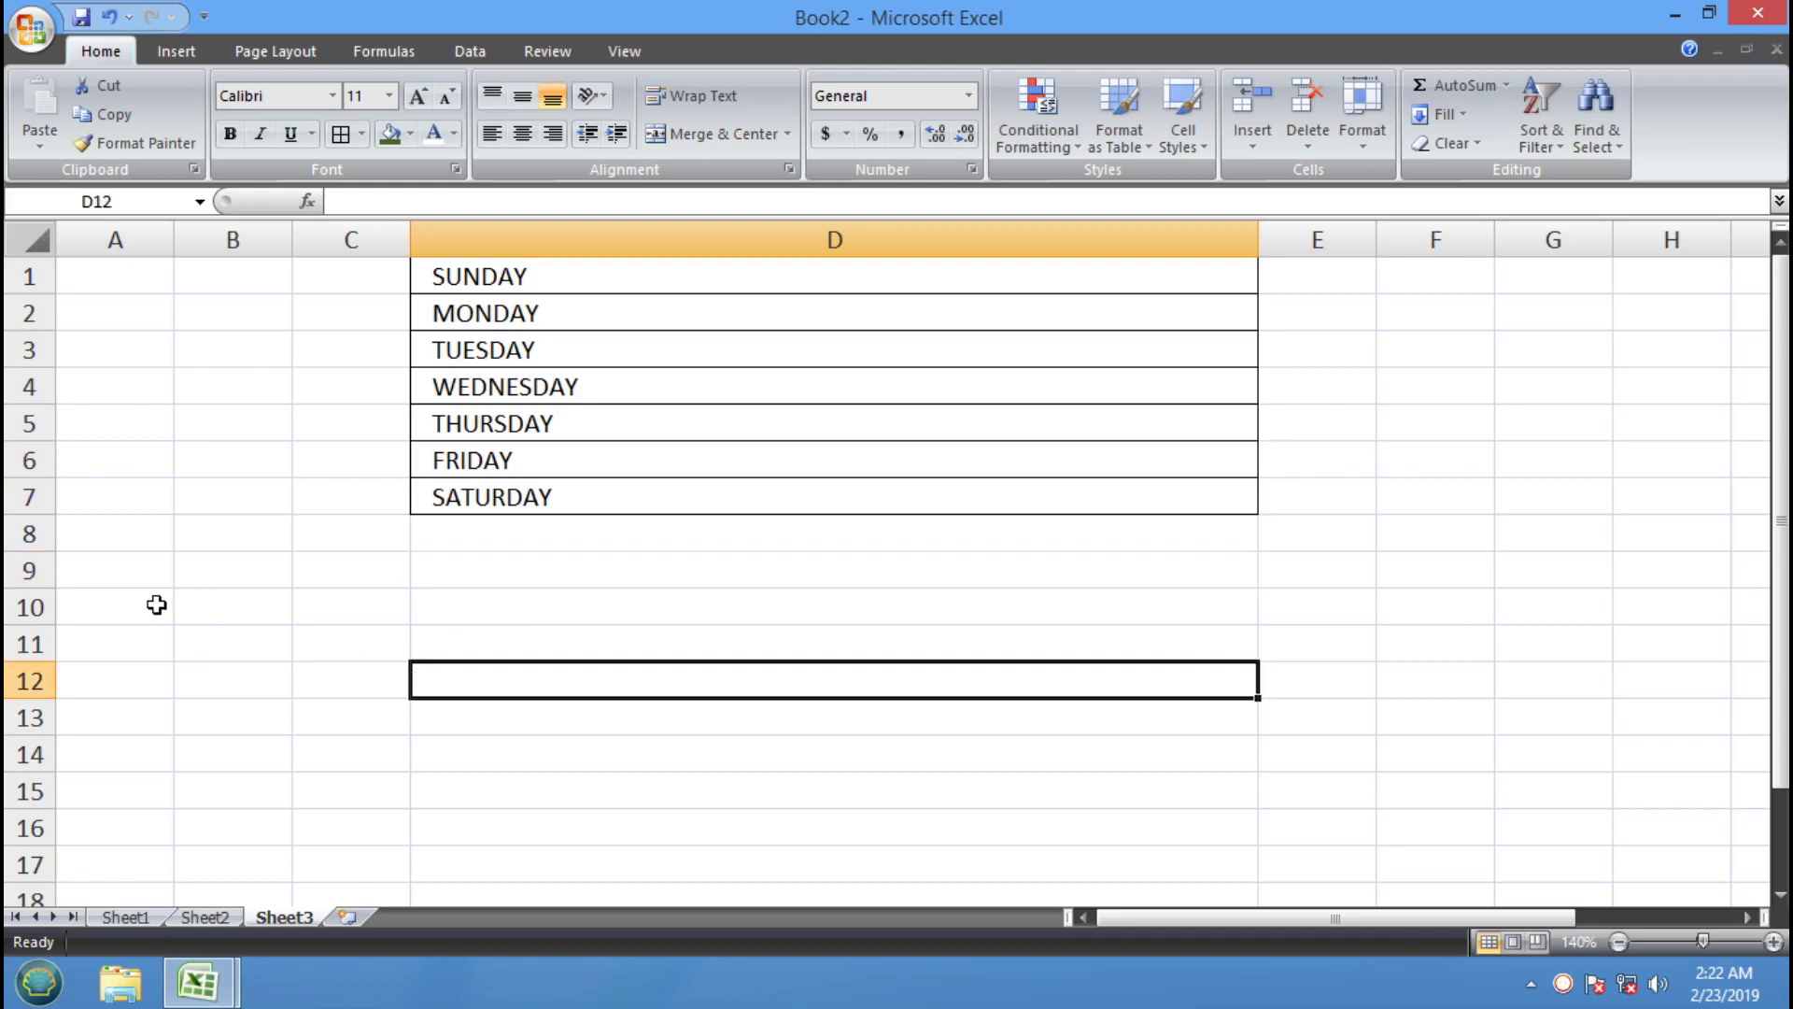
Drag row 9 much taller and enter NEWTECH TRAINING in cell D9
left_click_drag(54, 588, 76, 804)
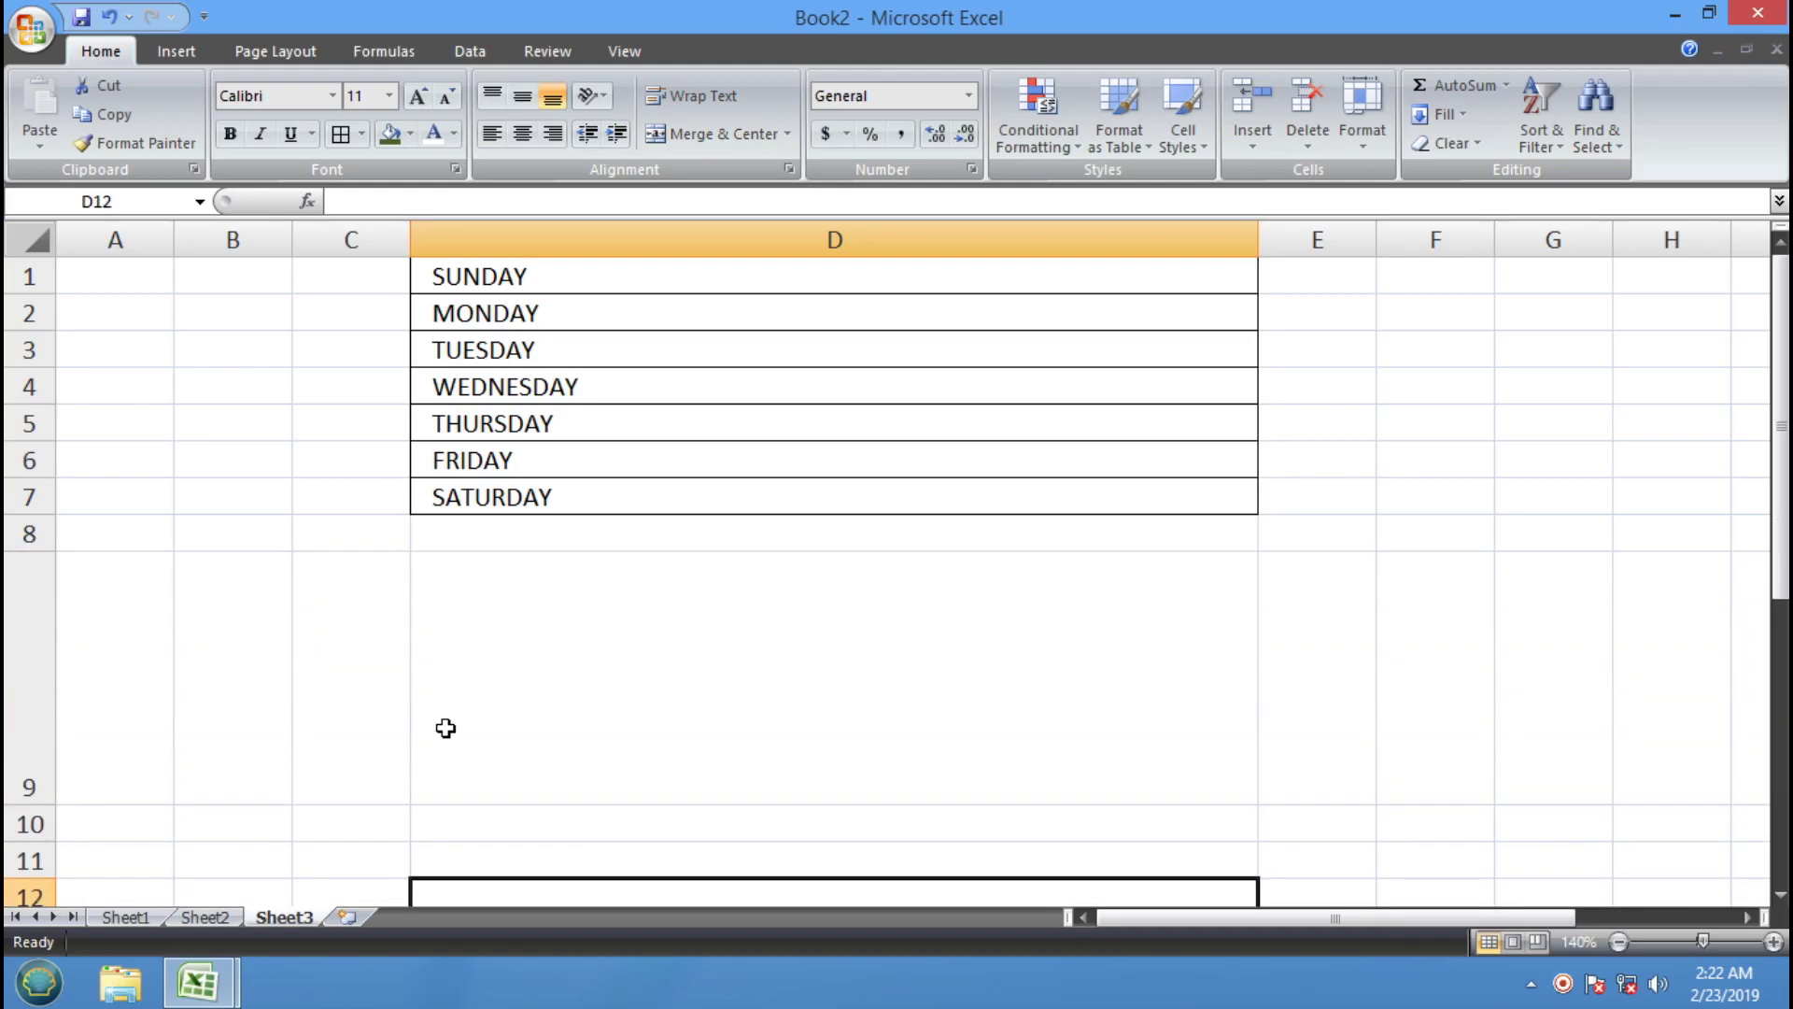
left_click(697, 641)
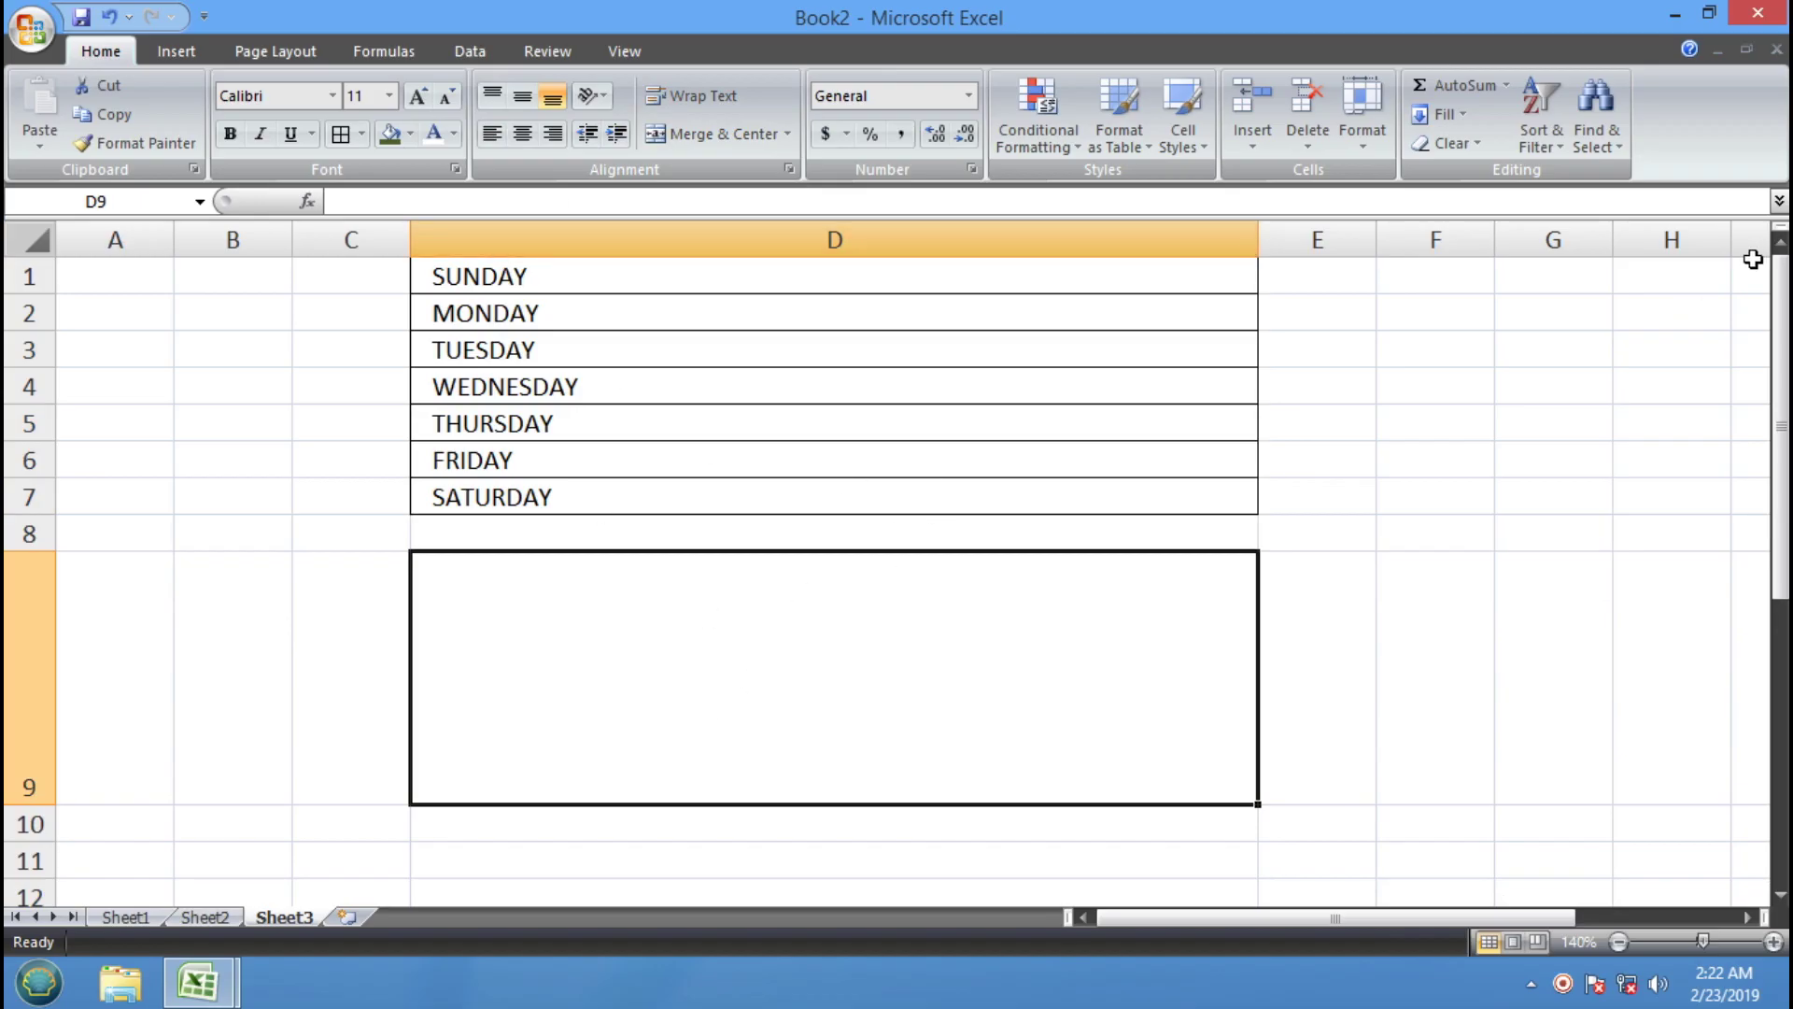
type("NEWTECH T")
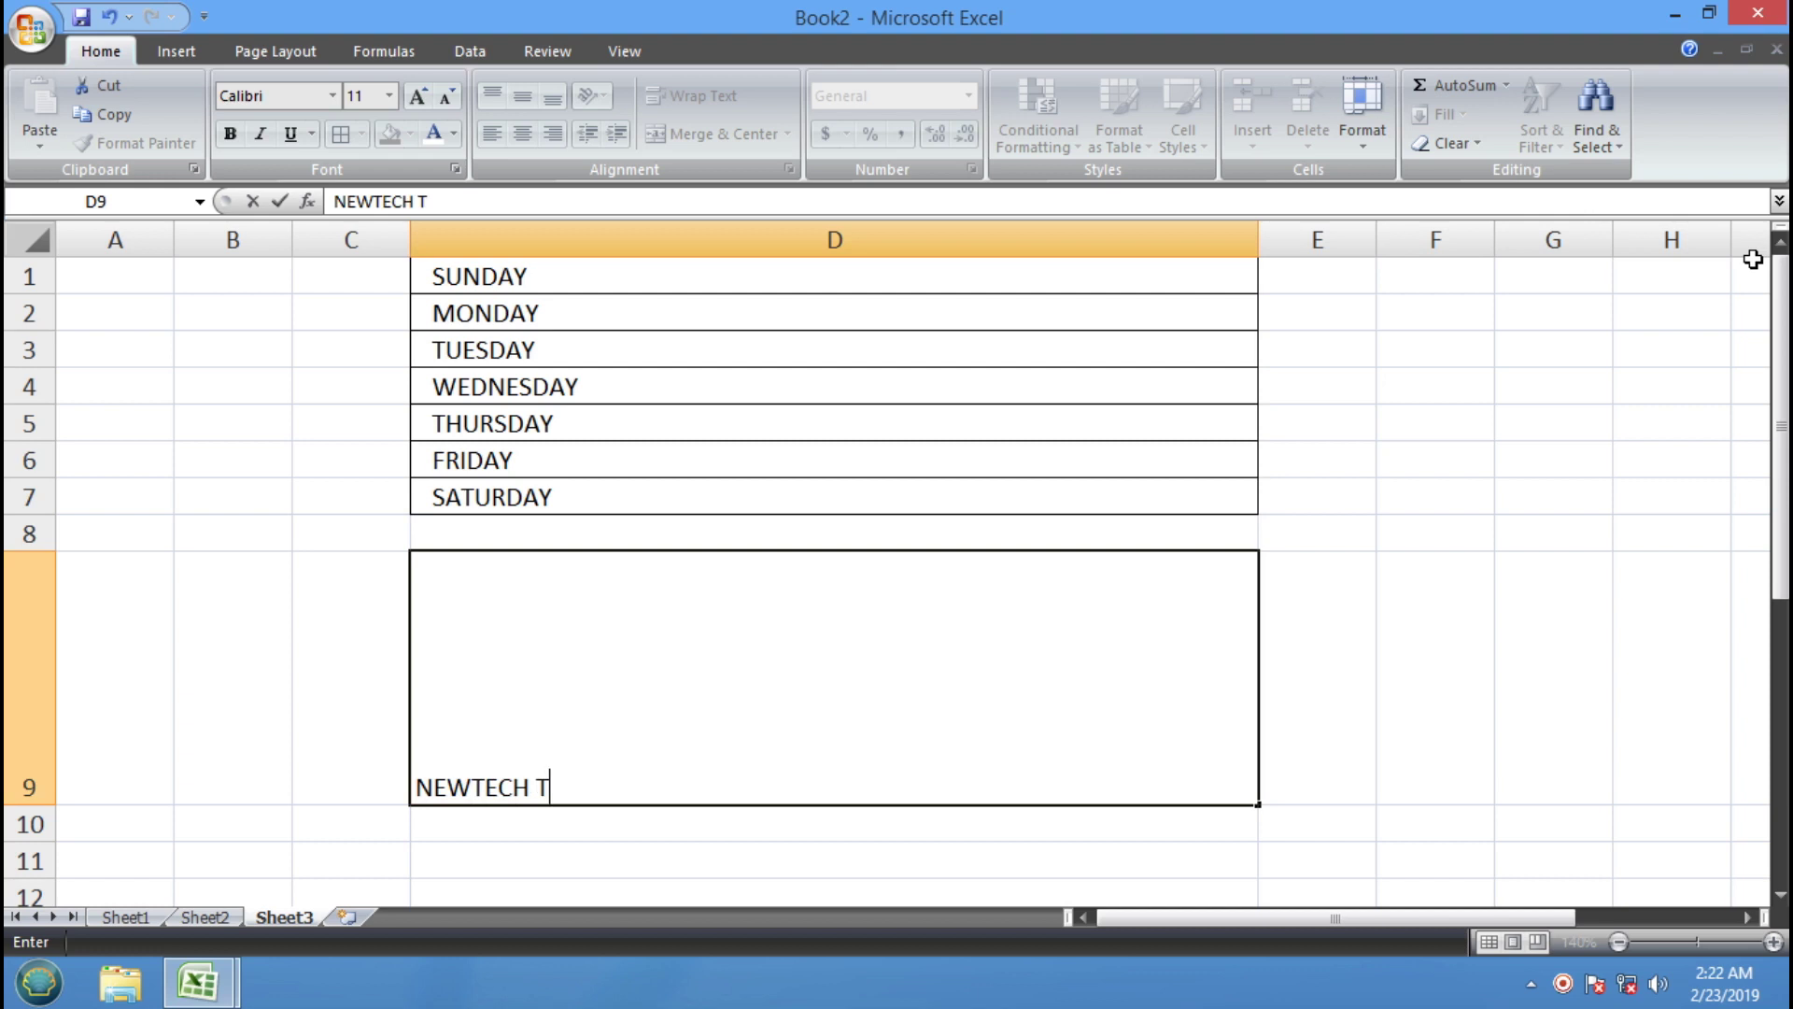
key("BackSpace")
key("BackSpace")
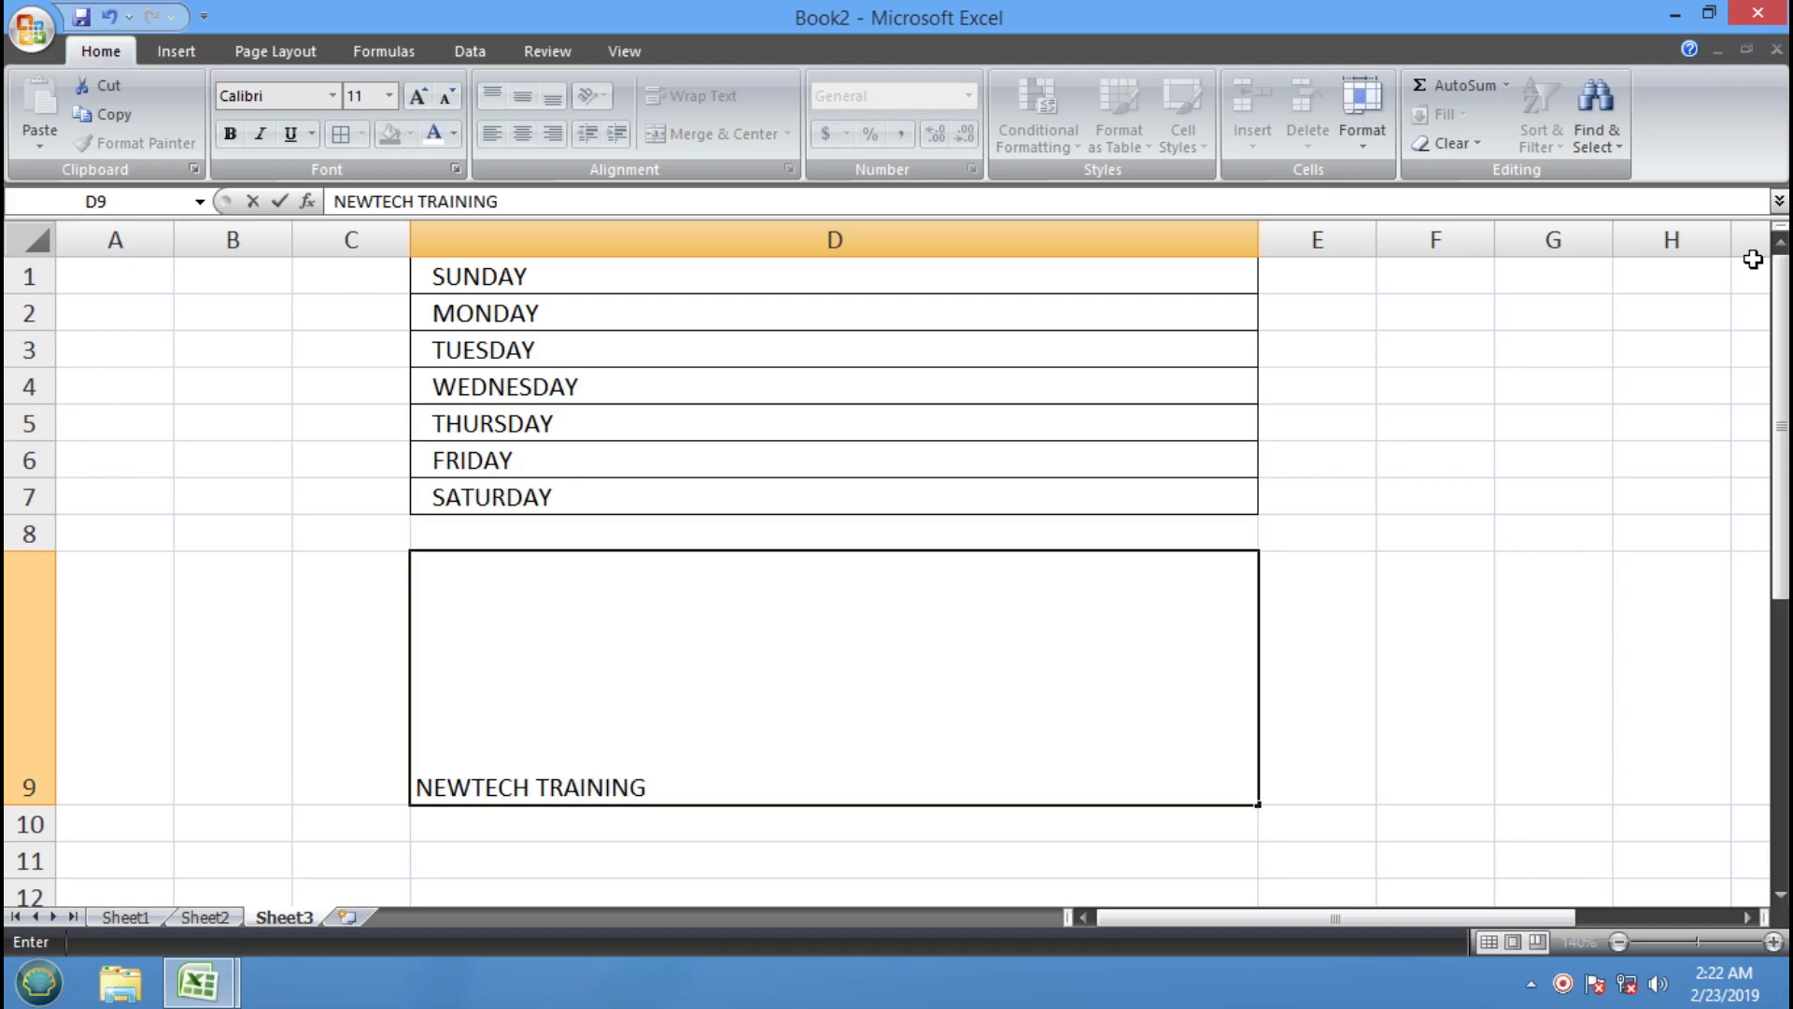
left_click(1546, 572)
left_click(801, 715)
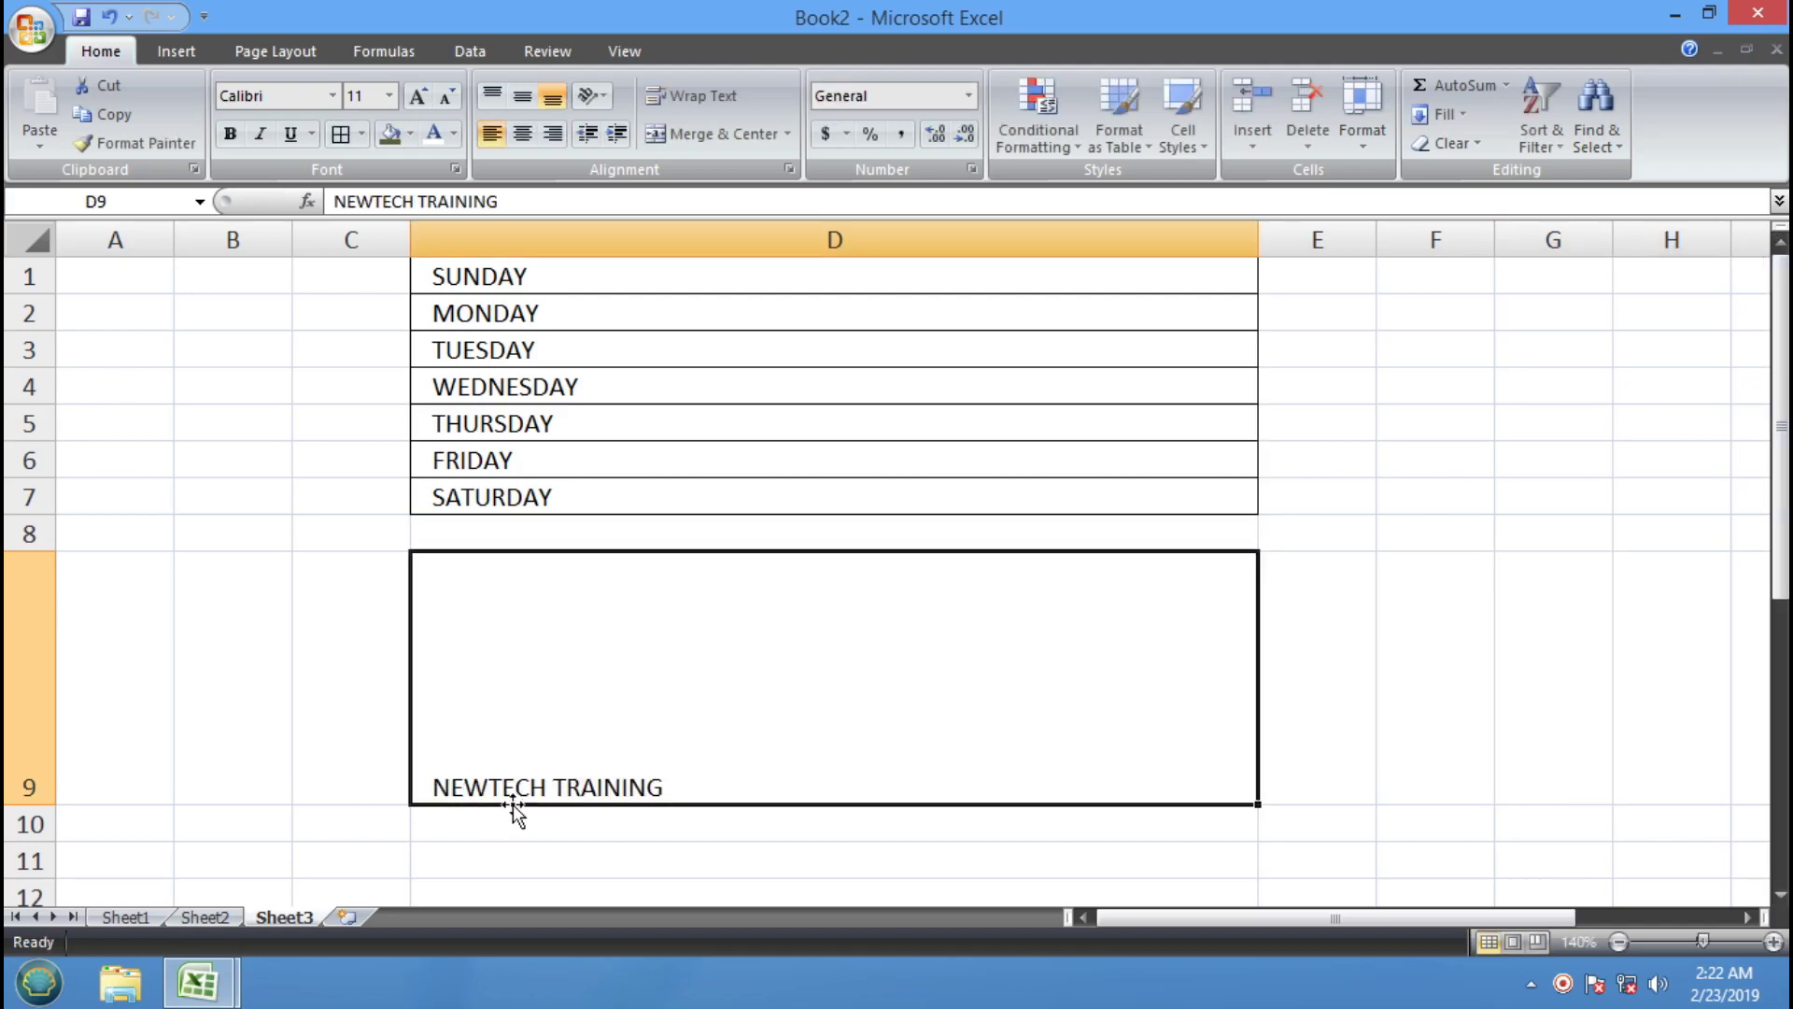
Cycle Top, Middle and Bottom Align on D9, finishing with Middle Align and Center
left_click(494, 97)
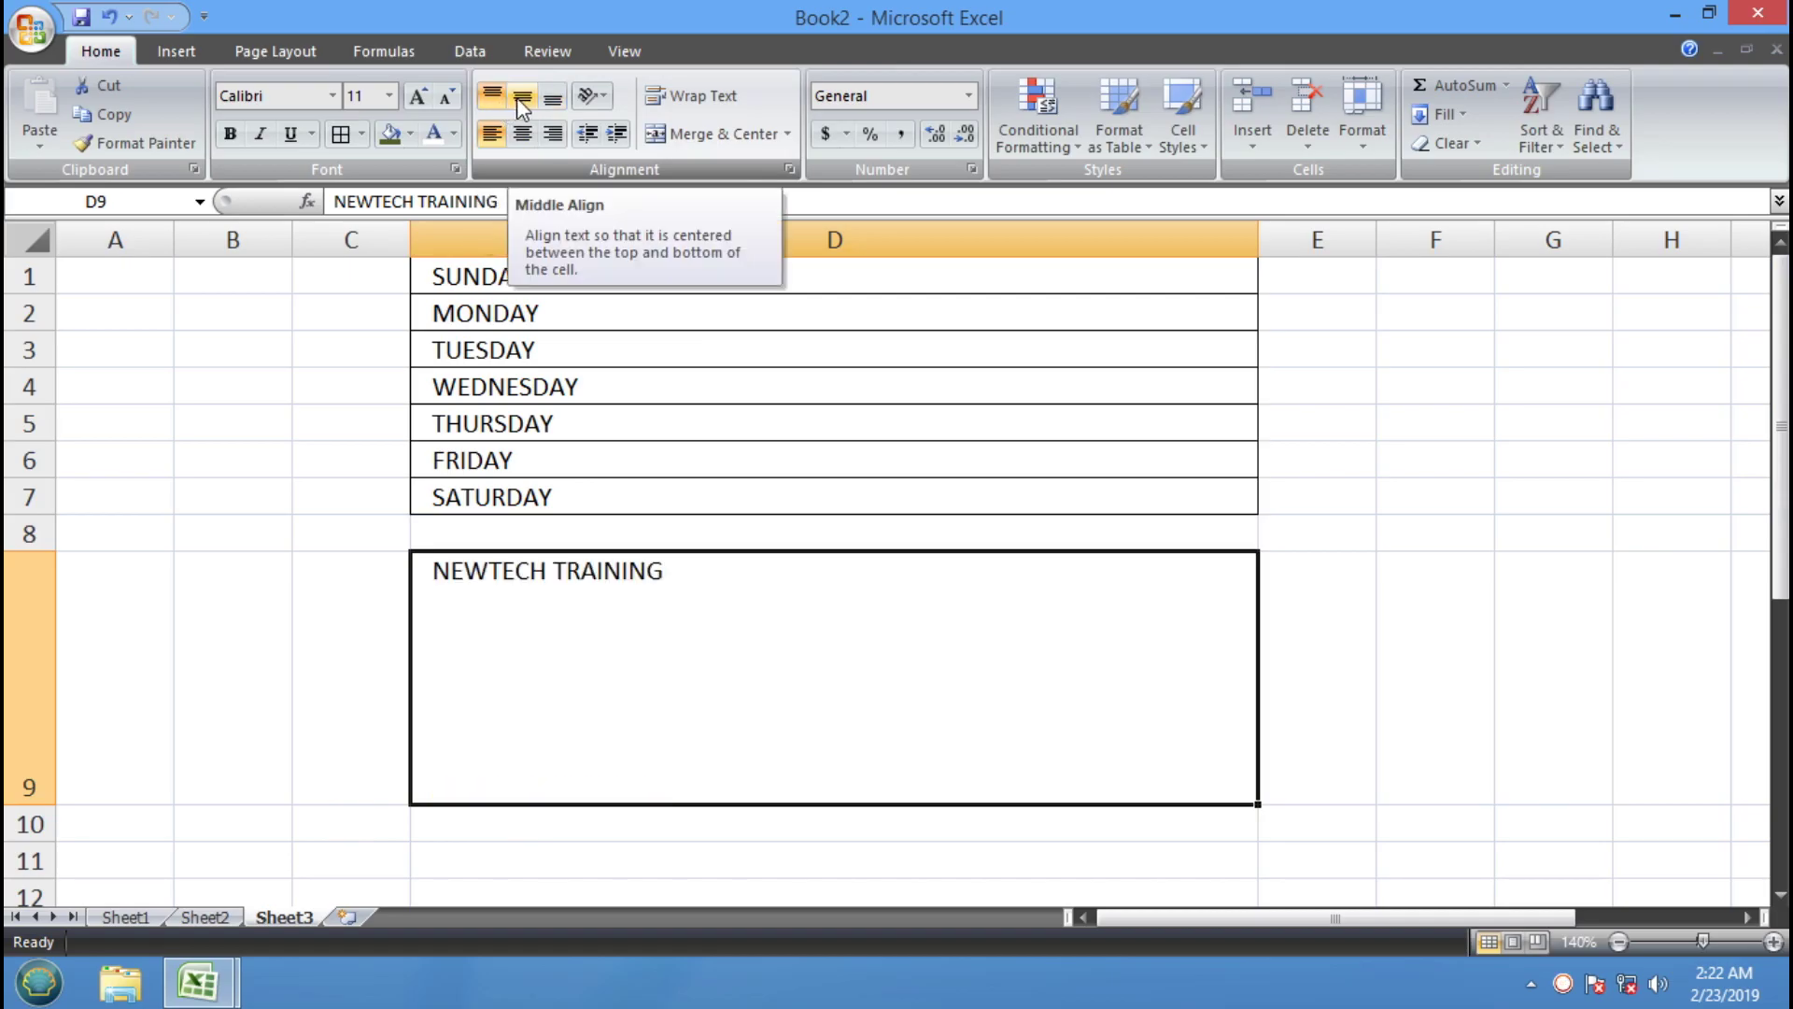
left_click(519, 97)
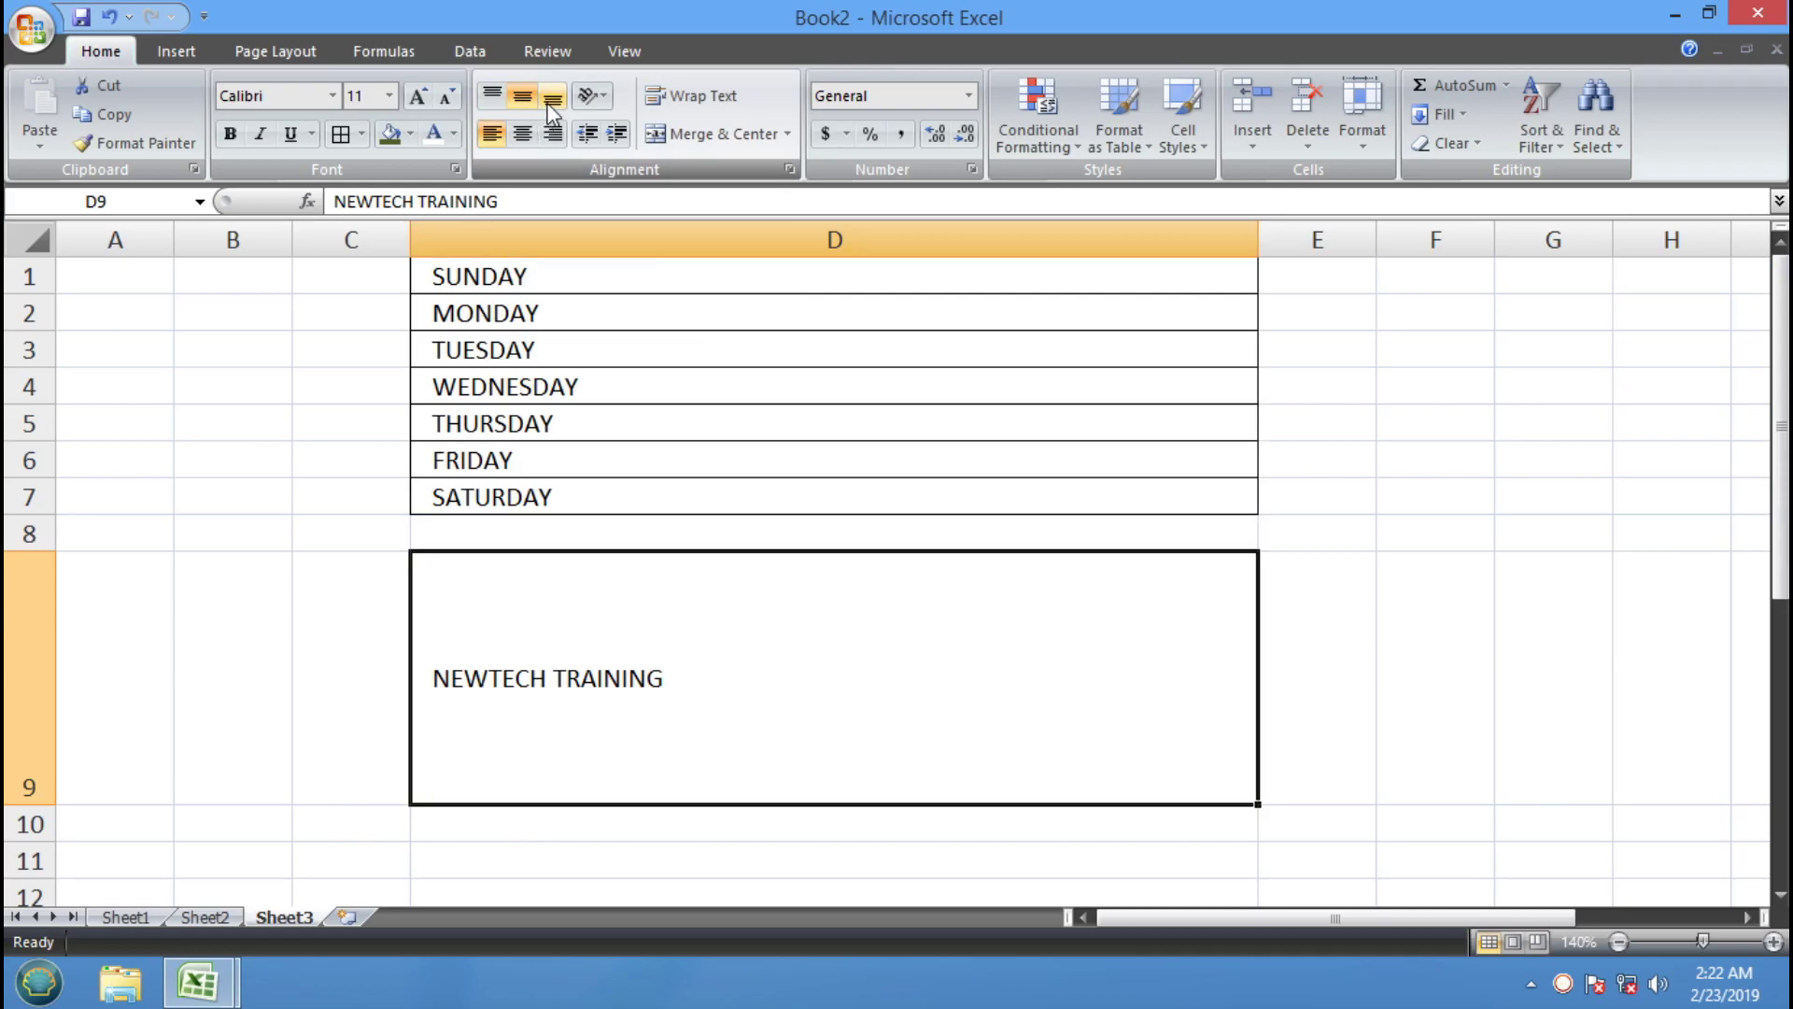
left_click(551, 101)
left_click(492, 96)
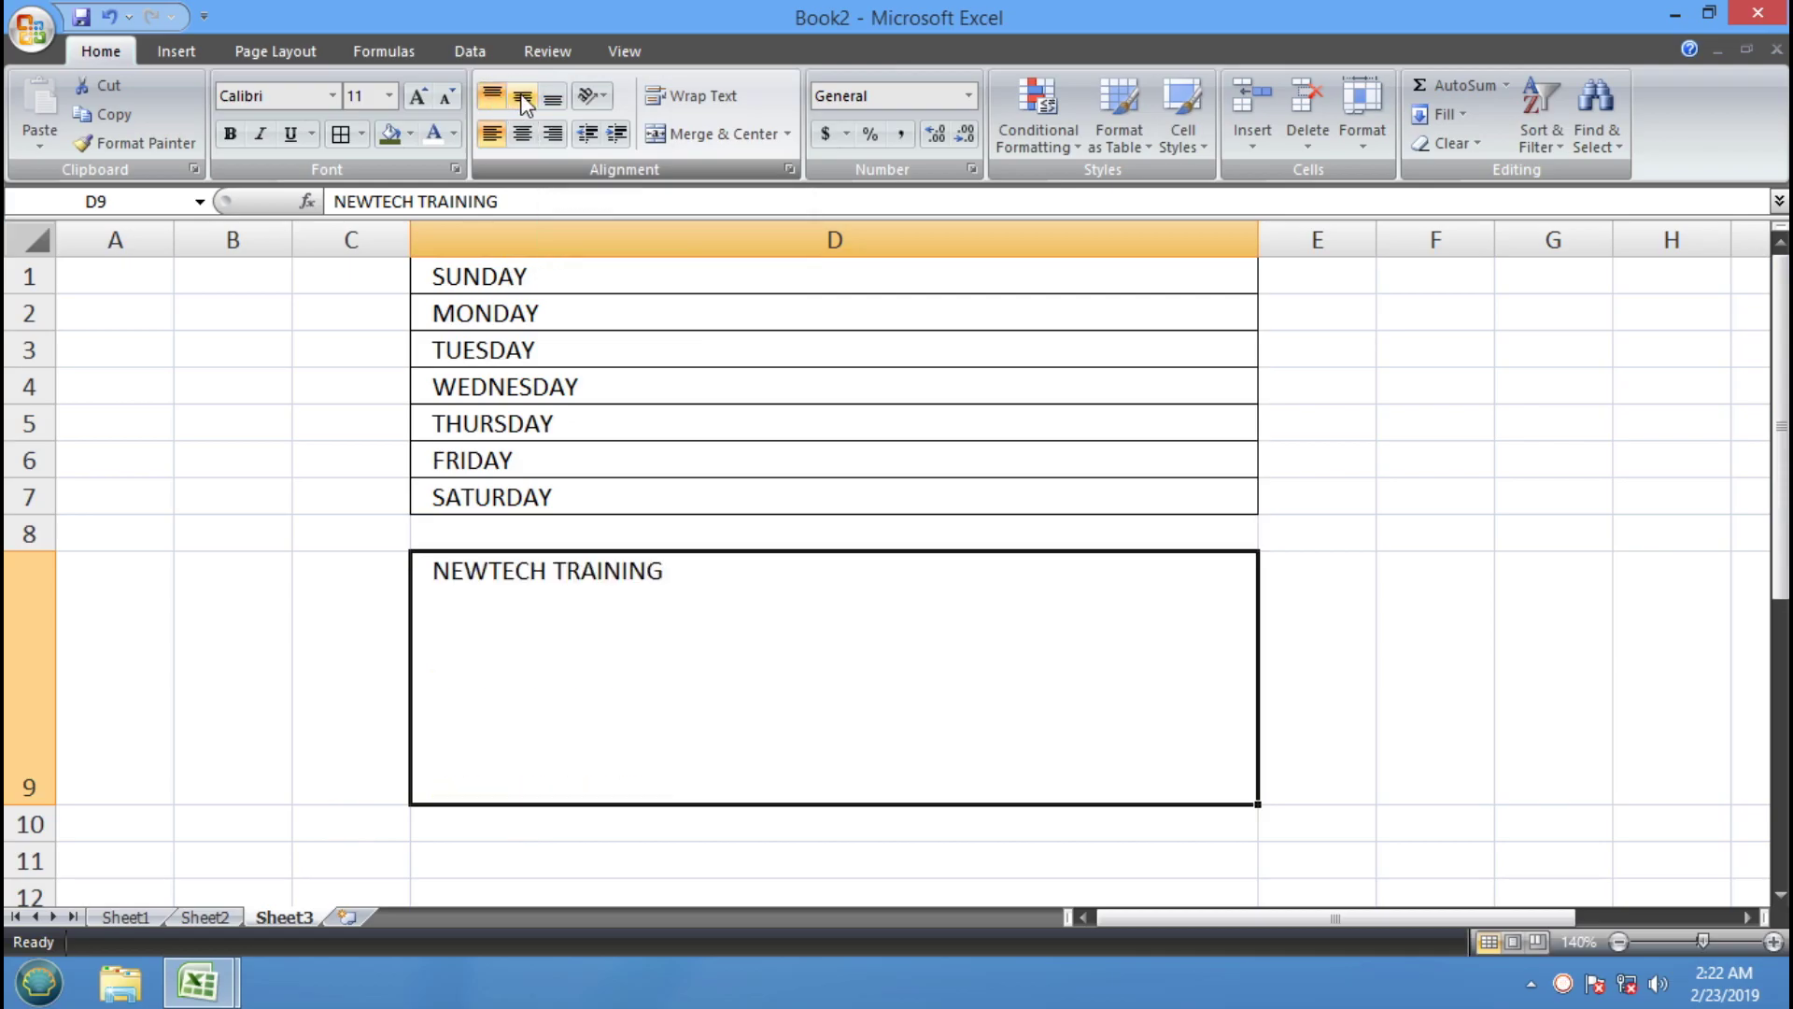
left_click(523, 99)
left_click(553, 99)
left_click(493, 97)
left_click(523, 99)
left_click(552, 99)
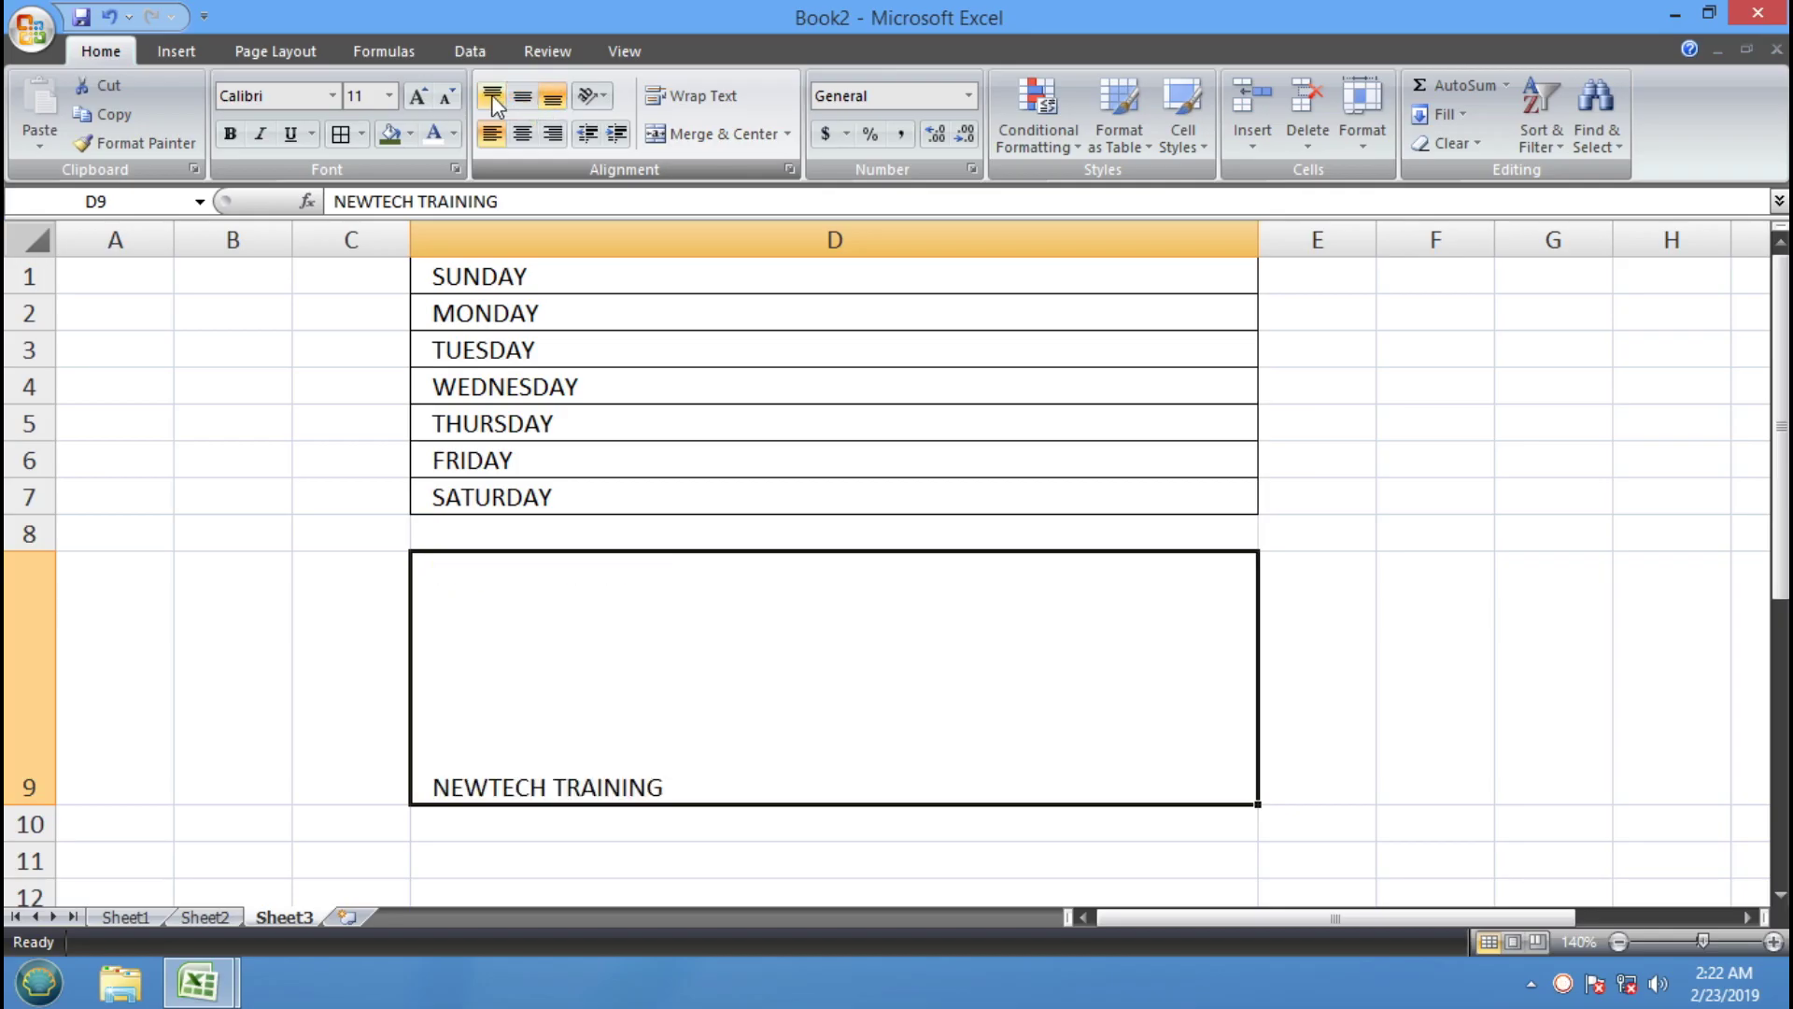
left_click(523, 97)
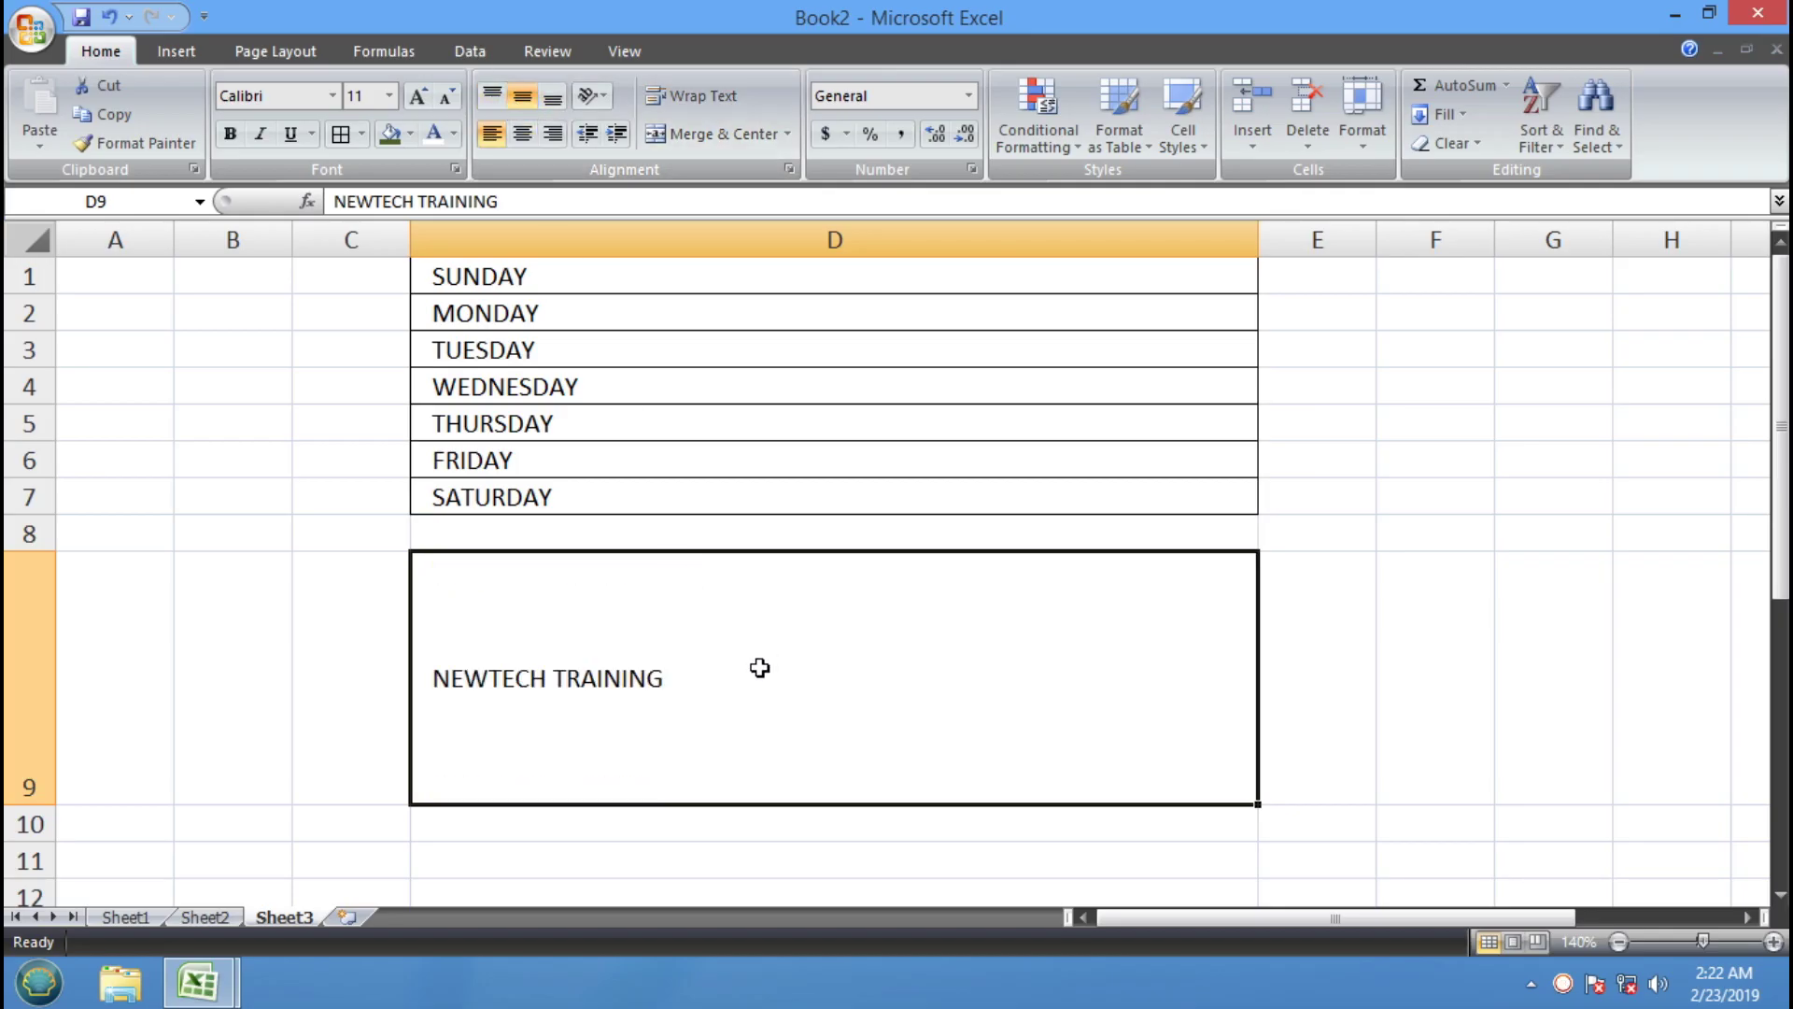
left_click(529, 137)
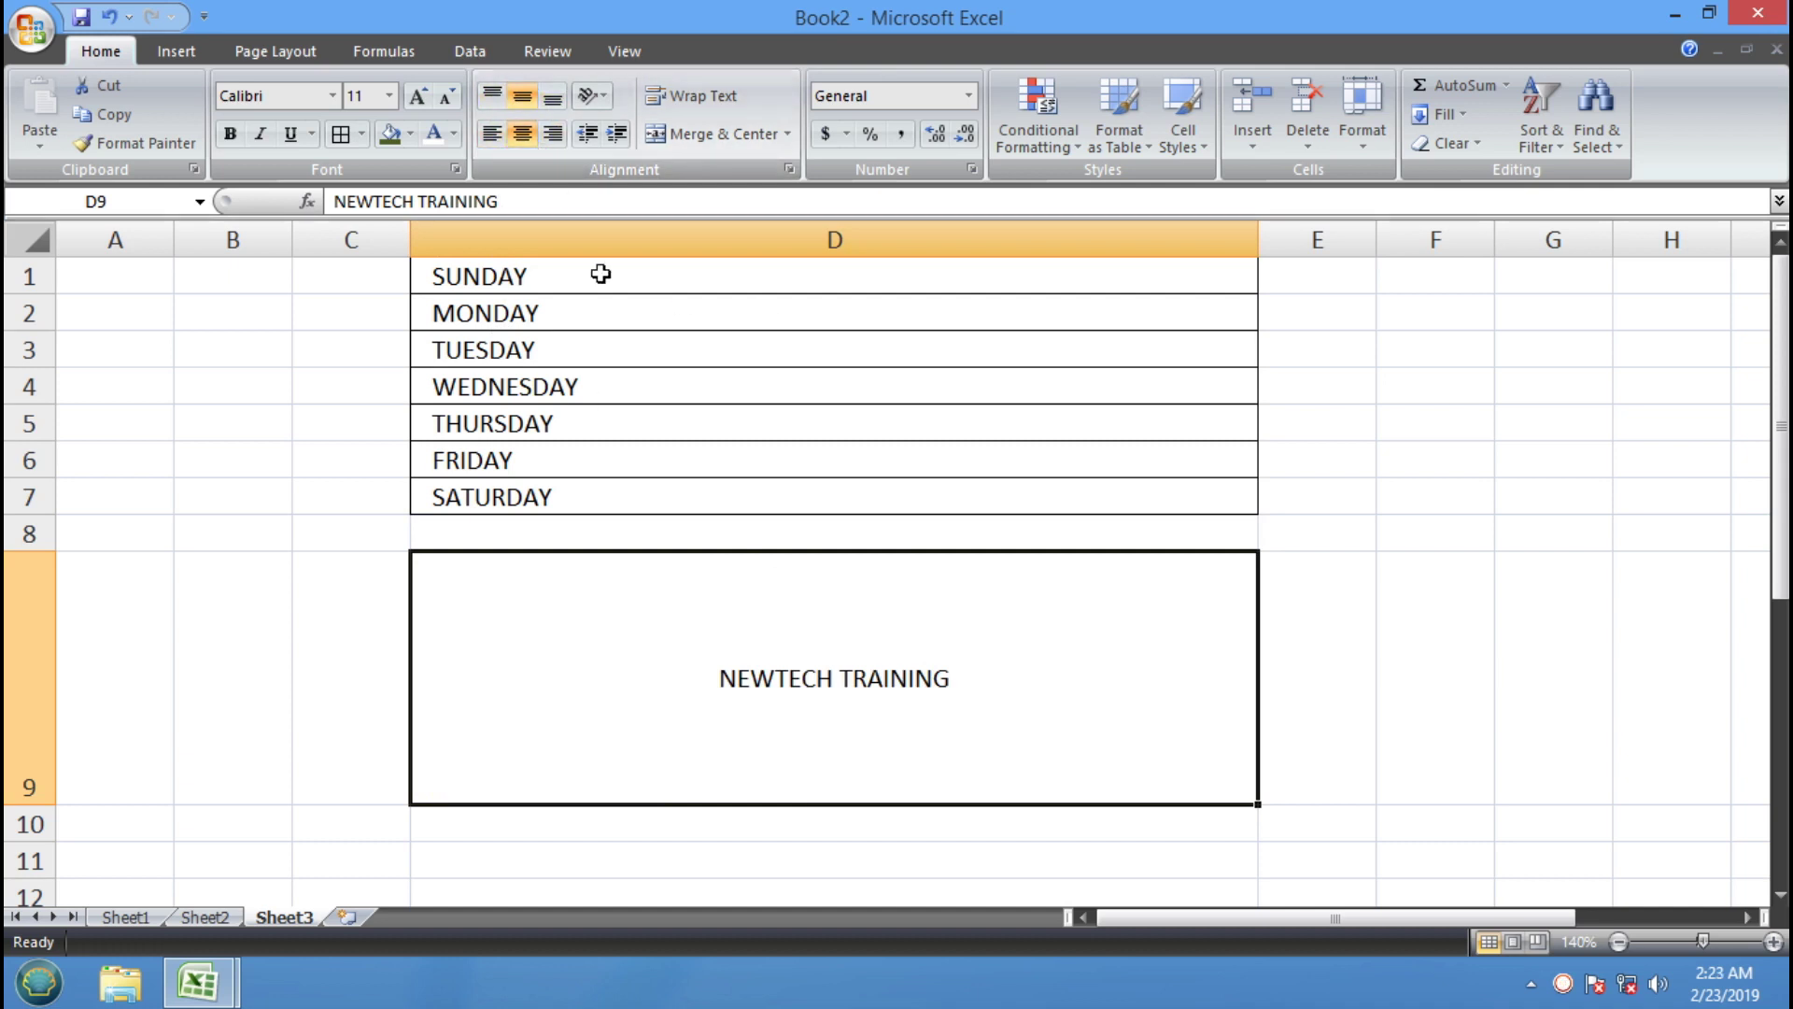
scroll(803, 717, "down", 4)
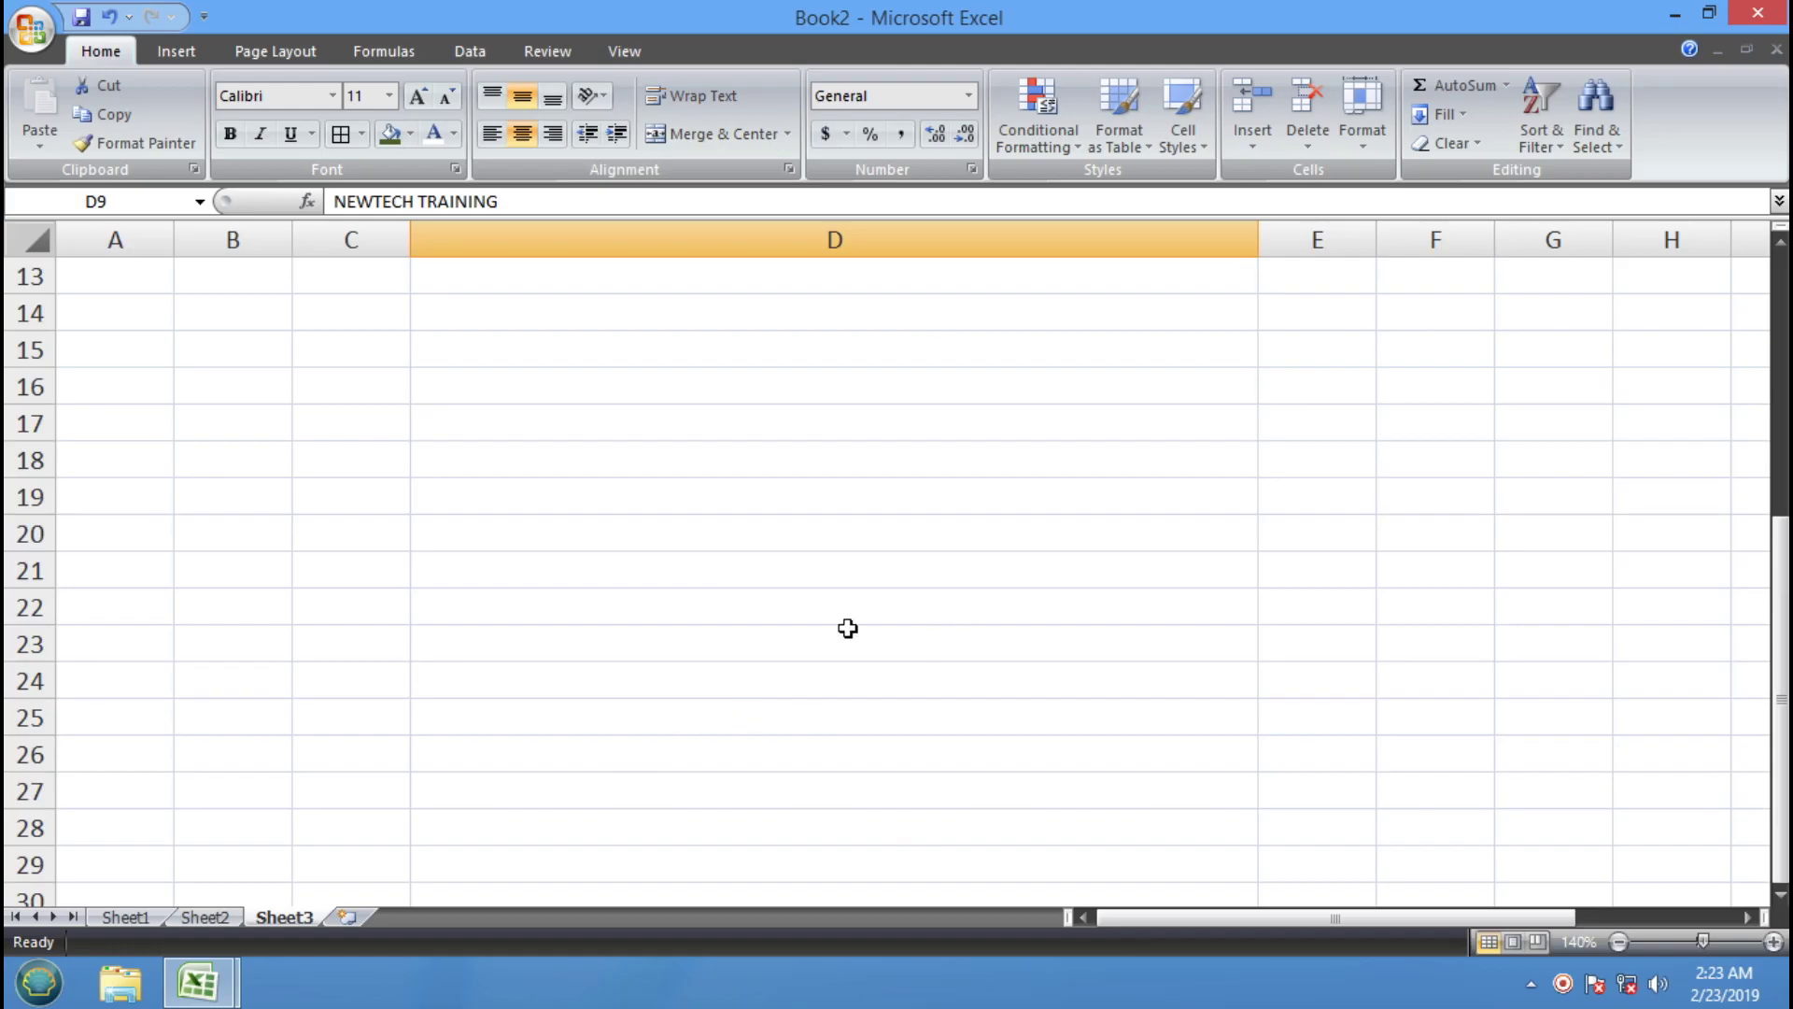
scroll(1047, 438, "up", 4)
Insert a new Sheet4 and type the sample first name into A1
left_click(348, 917)
left_click(730, 361)
left_click(88, 271)
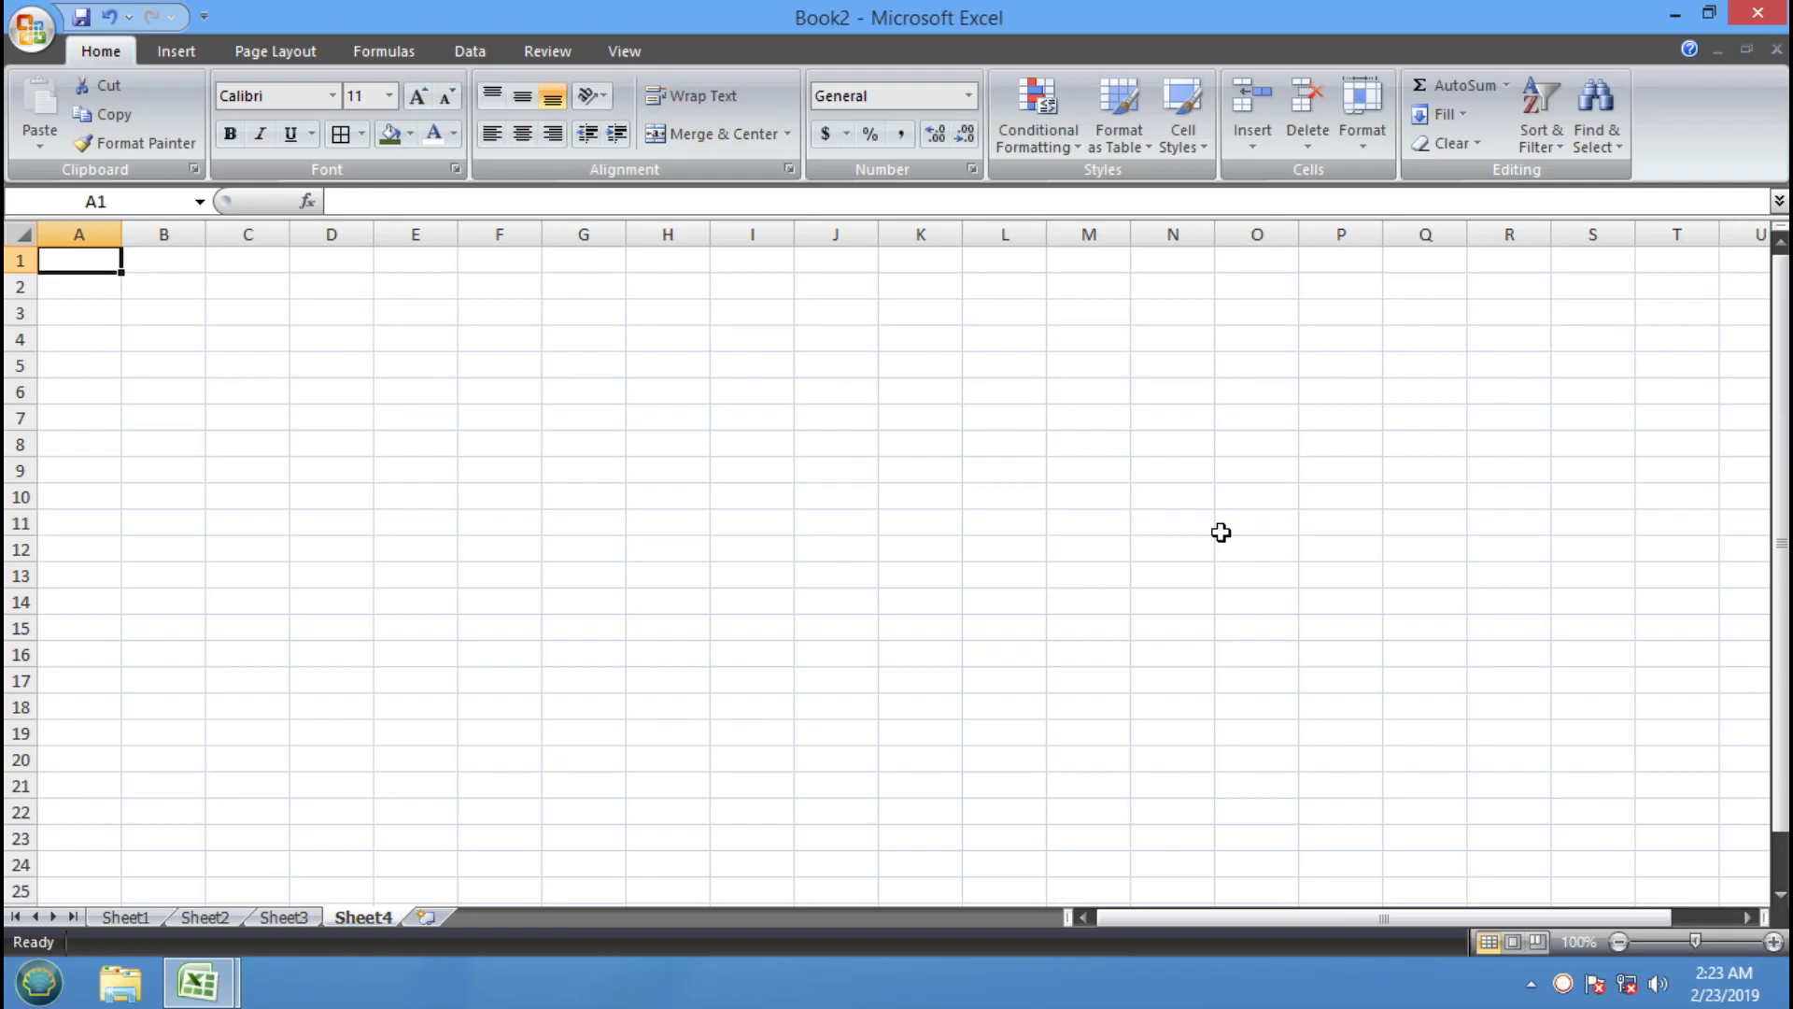
type("IMRAN")
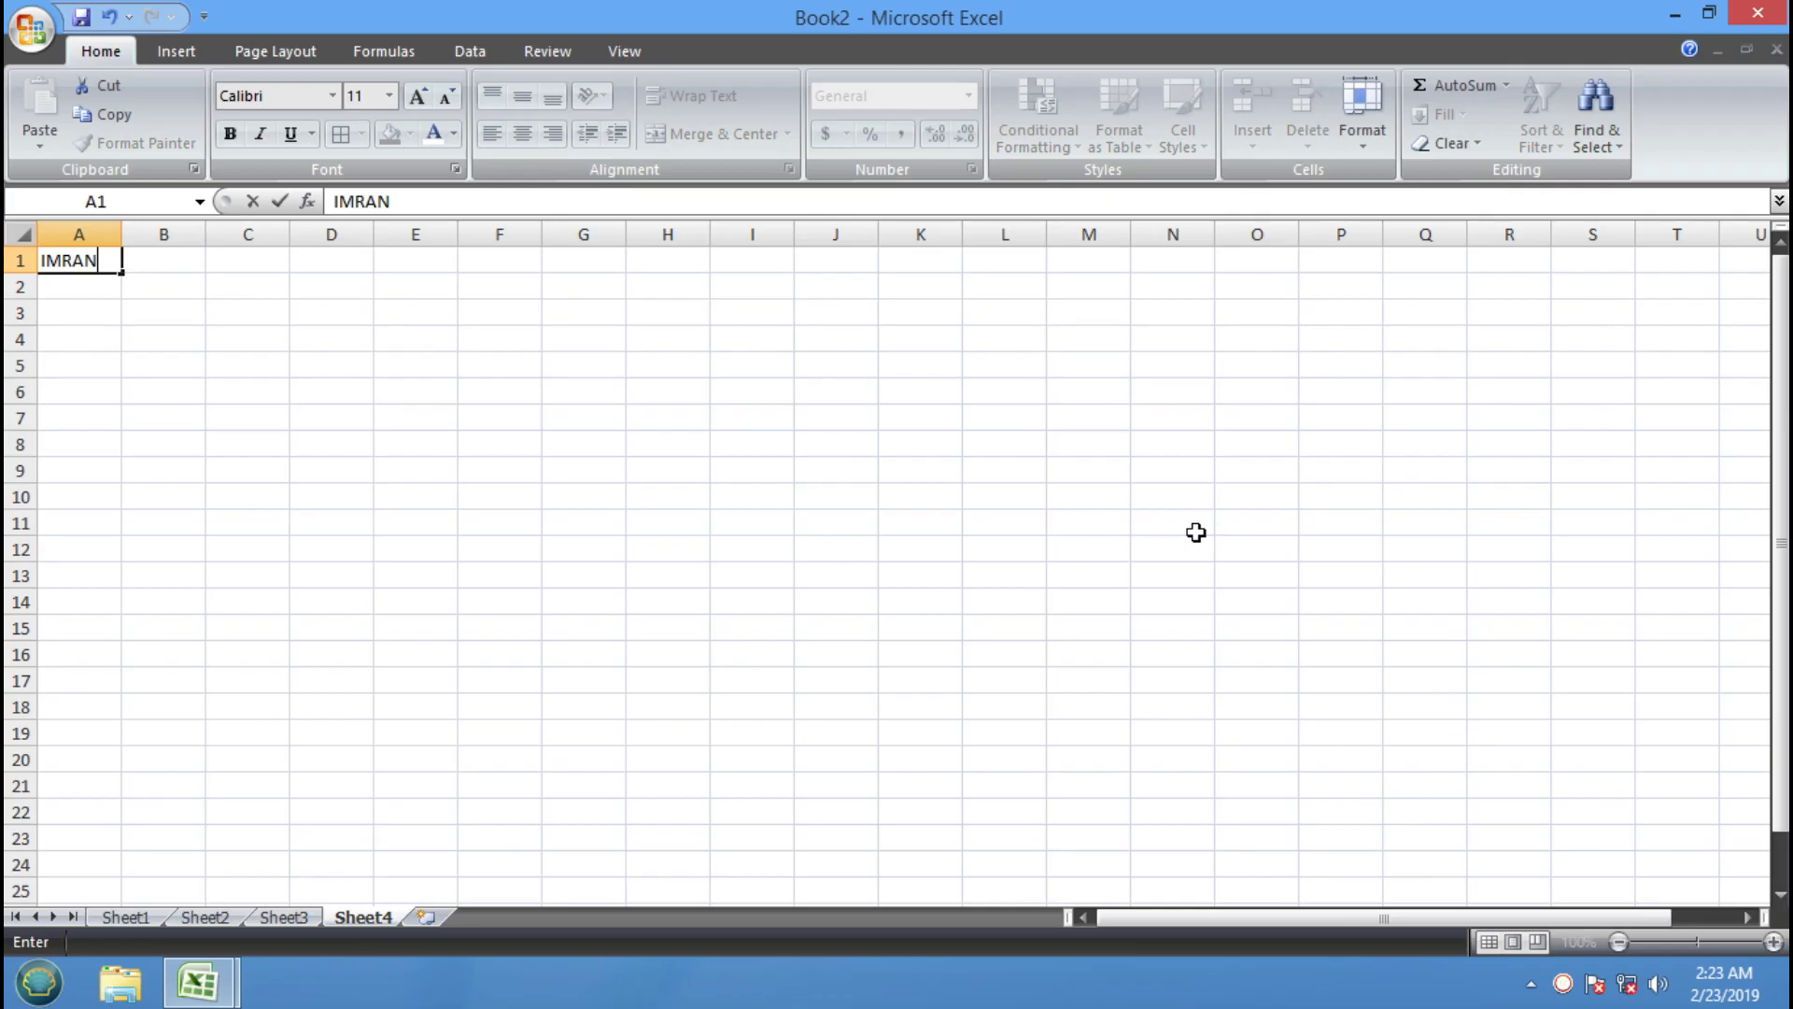
left_click(787, 519)
Fill the name across and down A1:J13 using Ctrl+R and Ctrl+D
left_click_drag(836, 574, 56, 261)
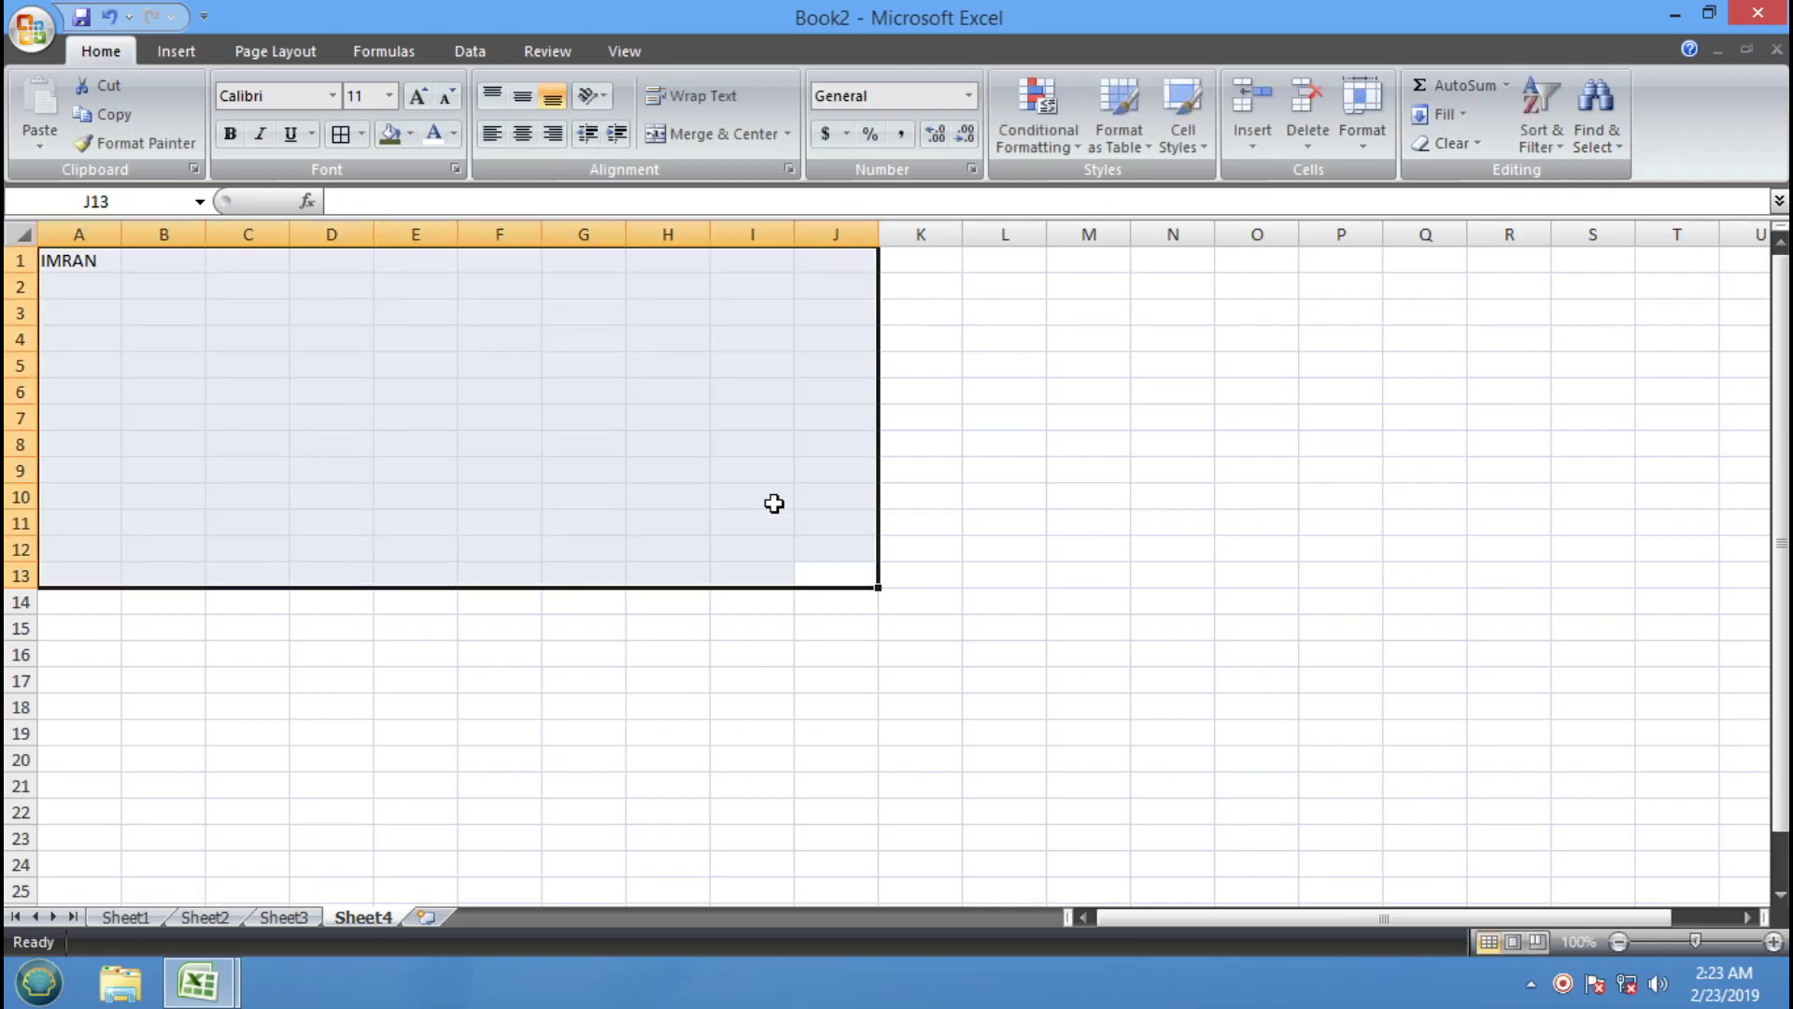
key("ctrl+r")
key("ctrl+d")
left_click(696, 499)
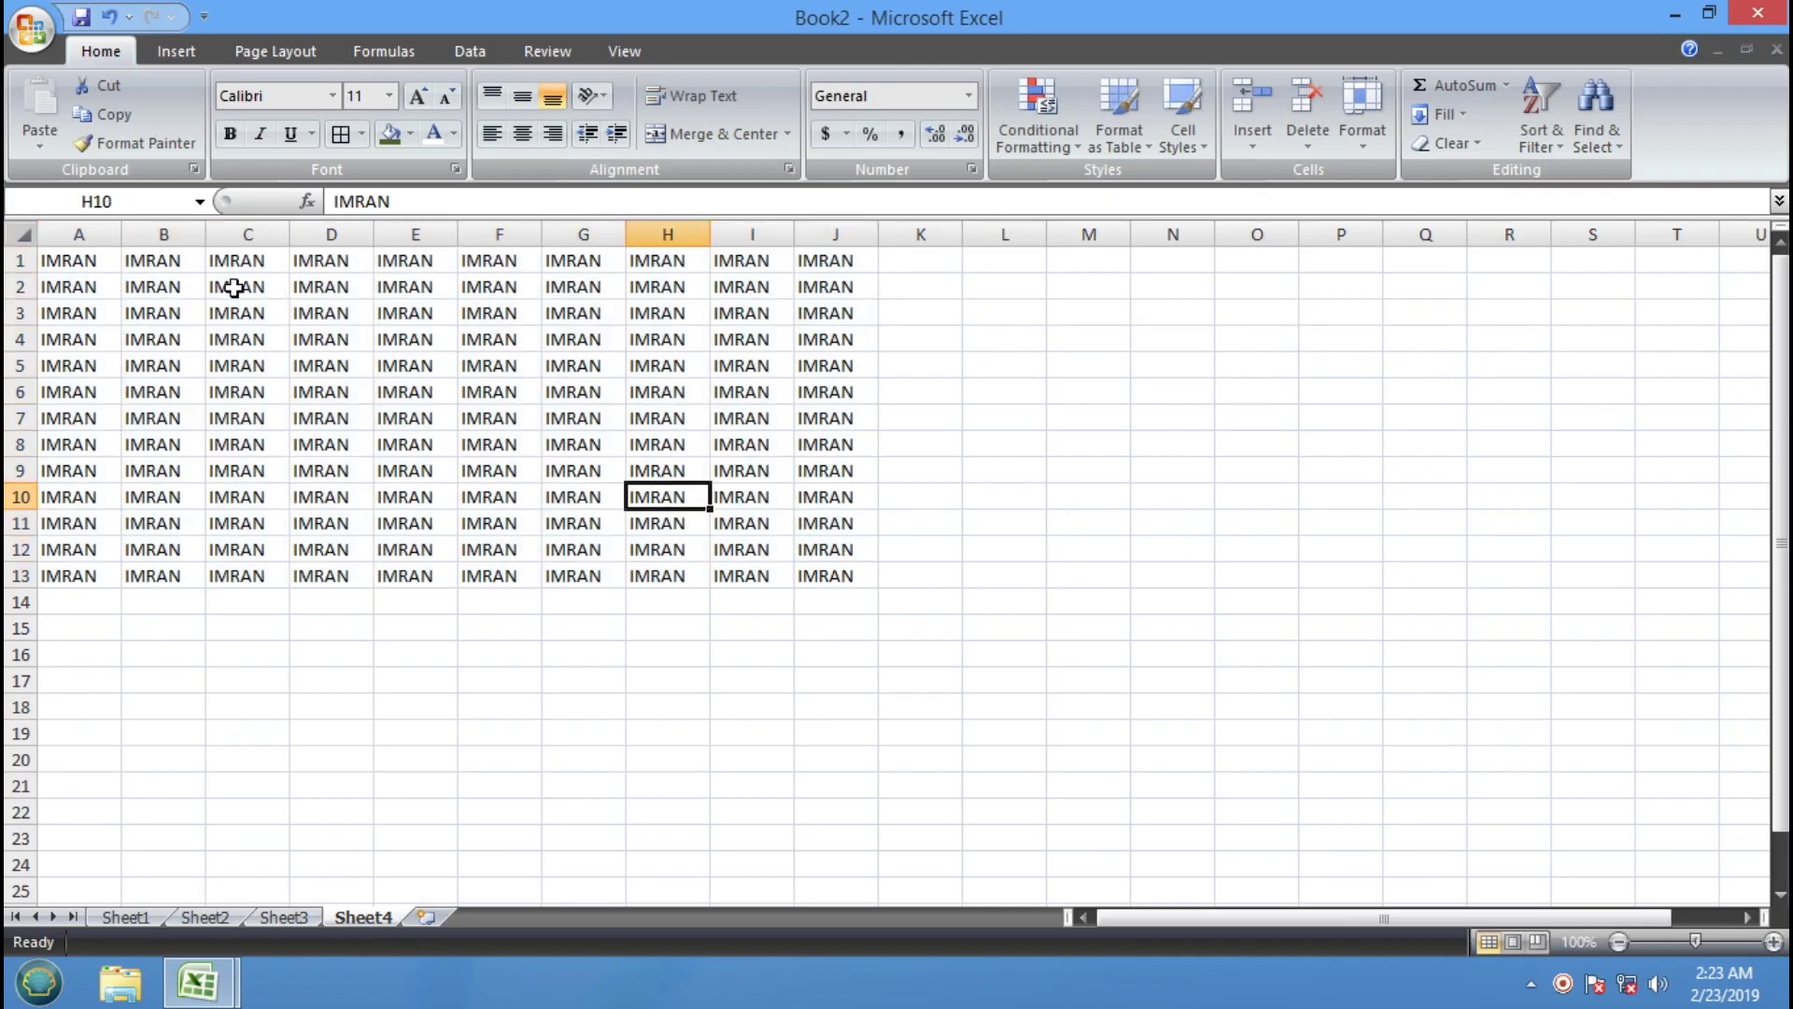
Reselect the filled block A1:J13 and show the text Orientation choices
left_click(90, 264)
left_click(160, 262)
left_click(230, 256)
left_click_drag(84, 263, 859, 581)
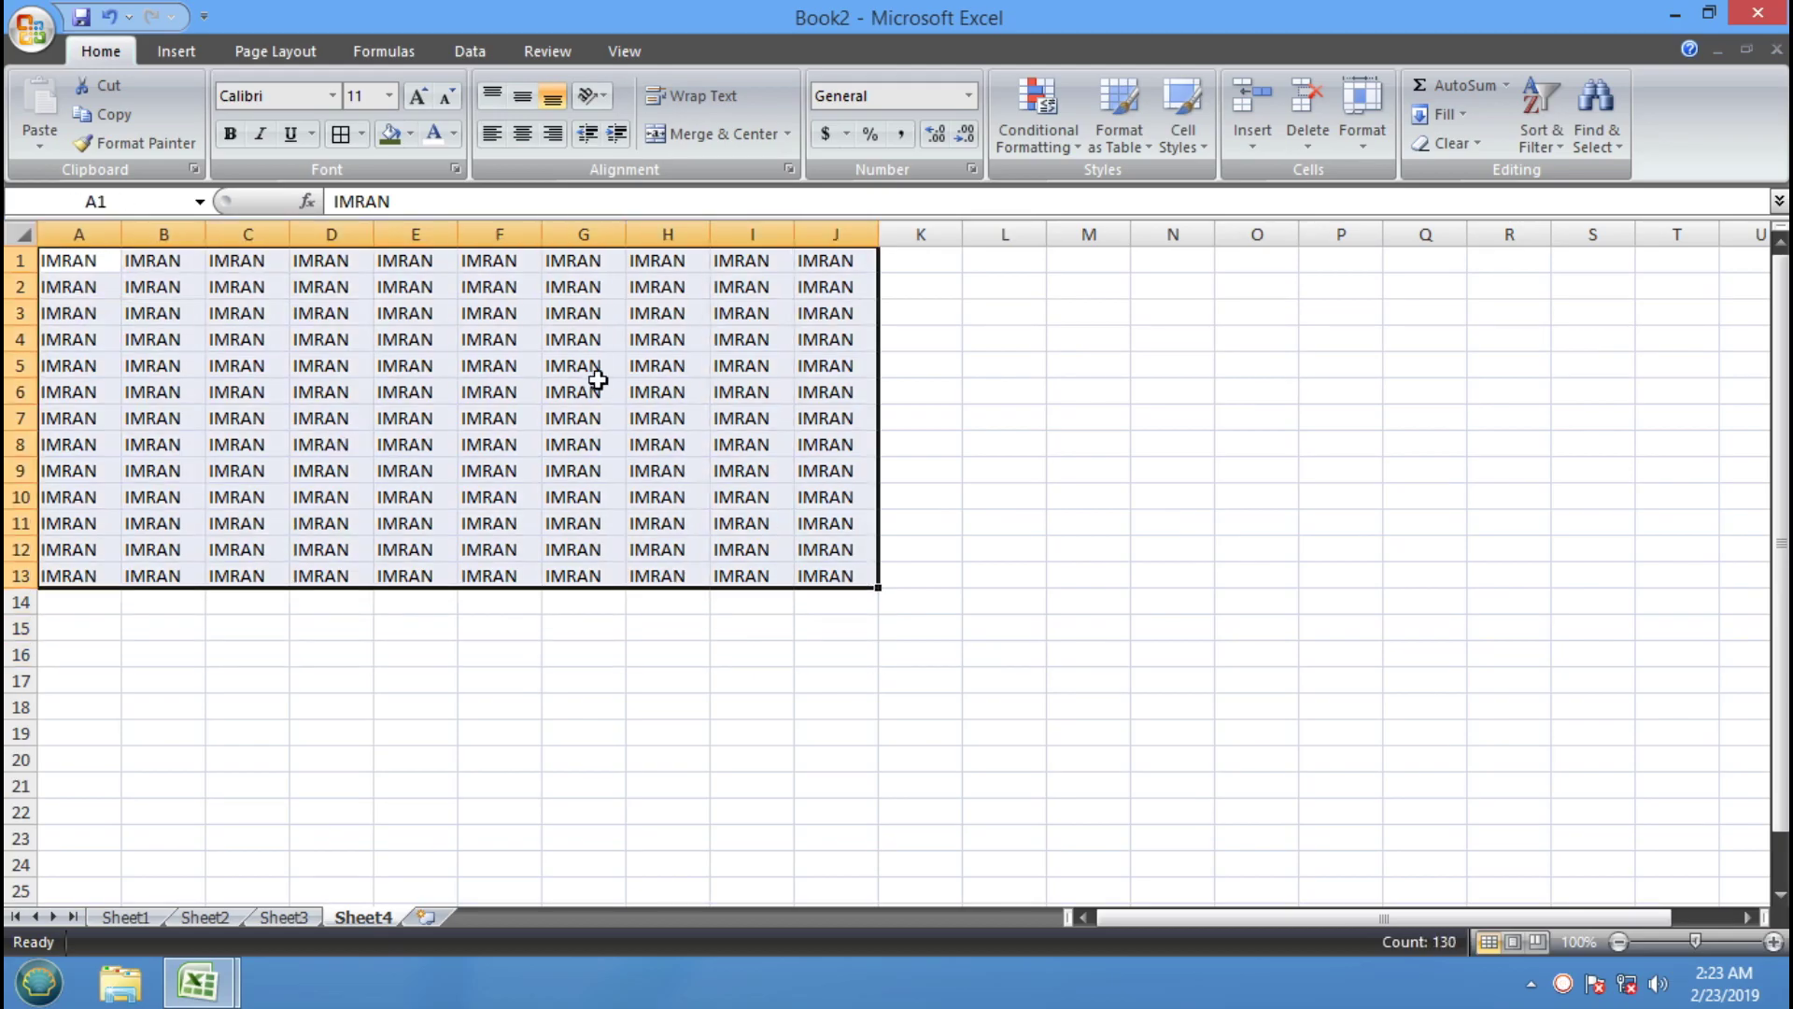
left_click(591, 96)
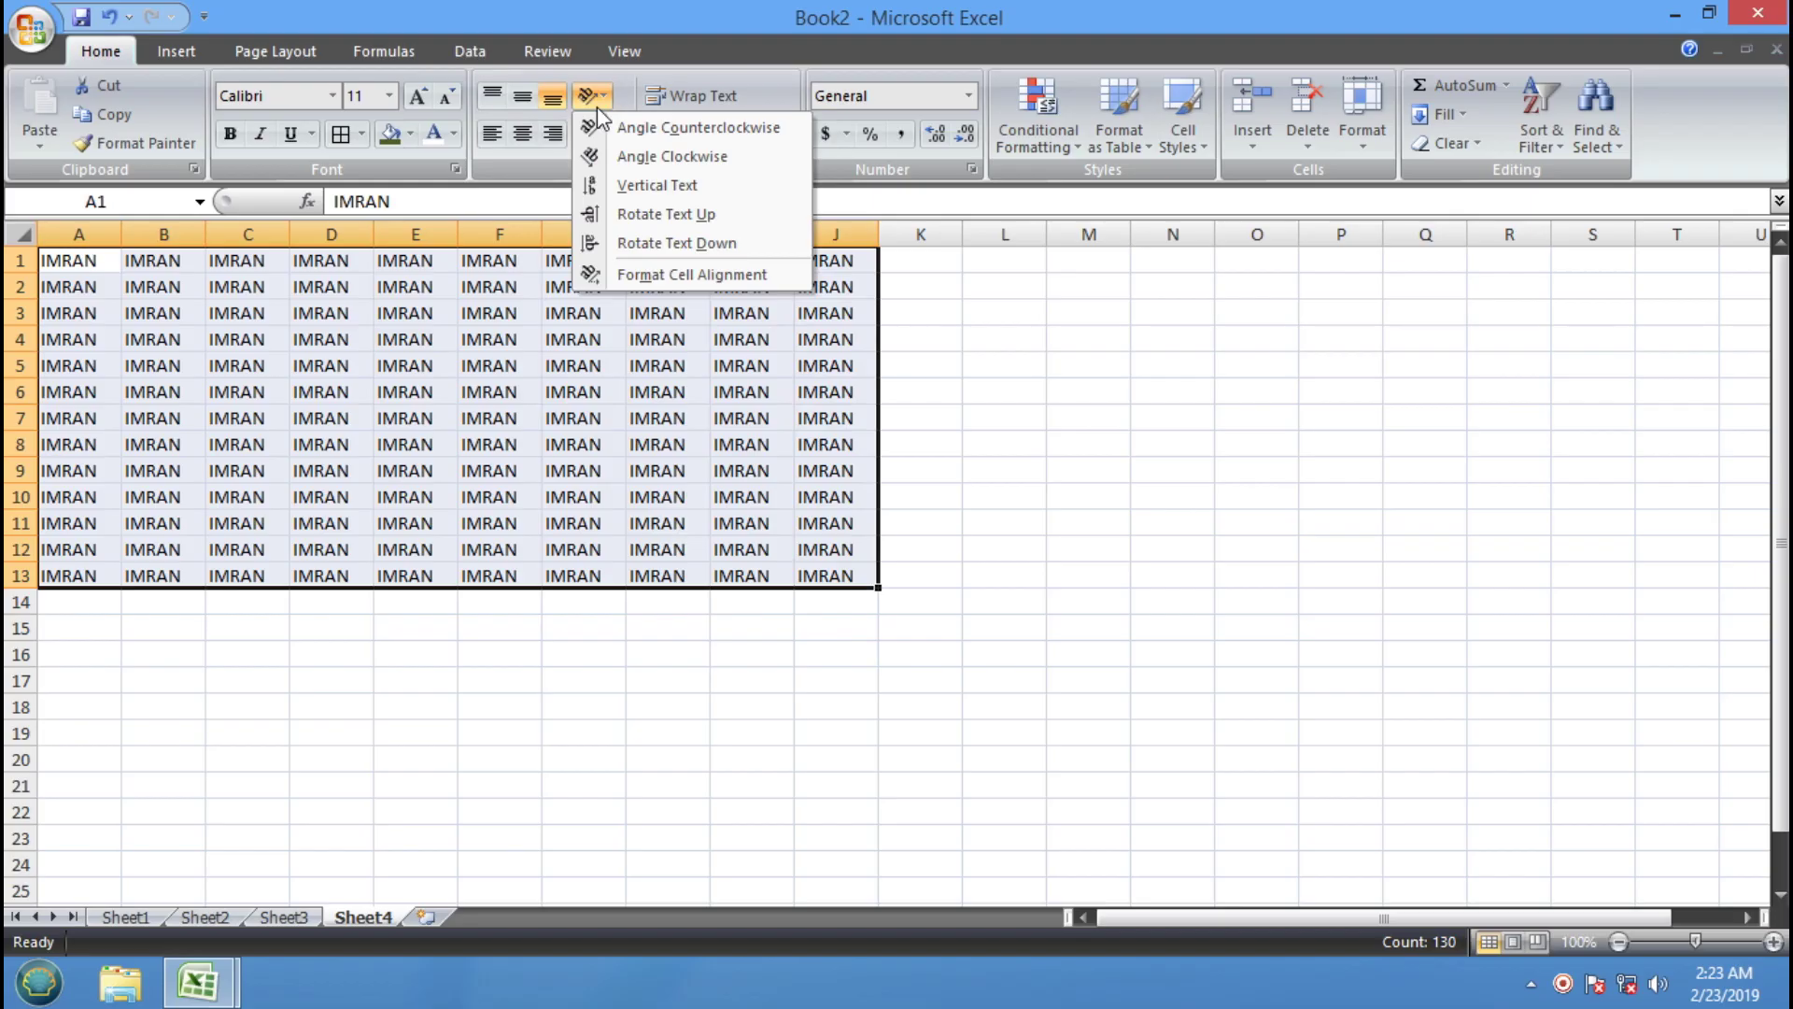
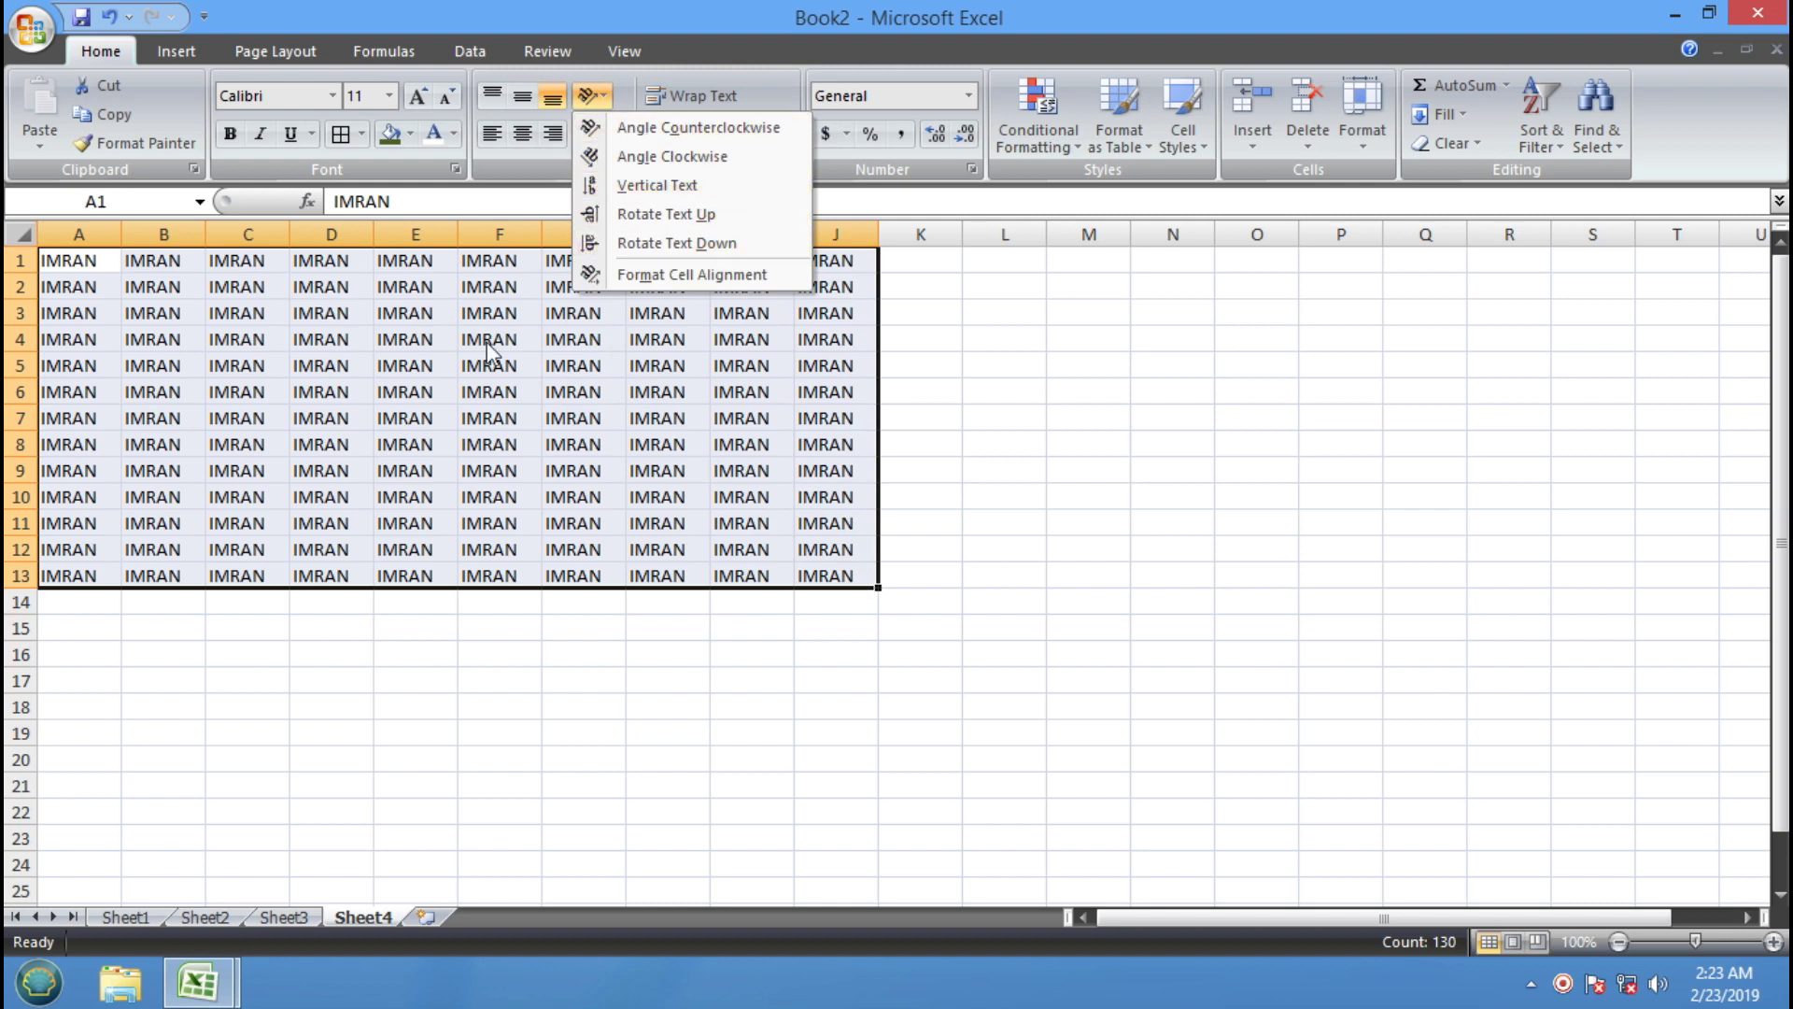
Tilt the A1:J13 text counterclockwise and inspect the angled text in cells across the block
left_click(683, 136)
left_click(332, 340)
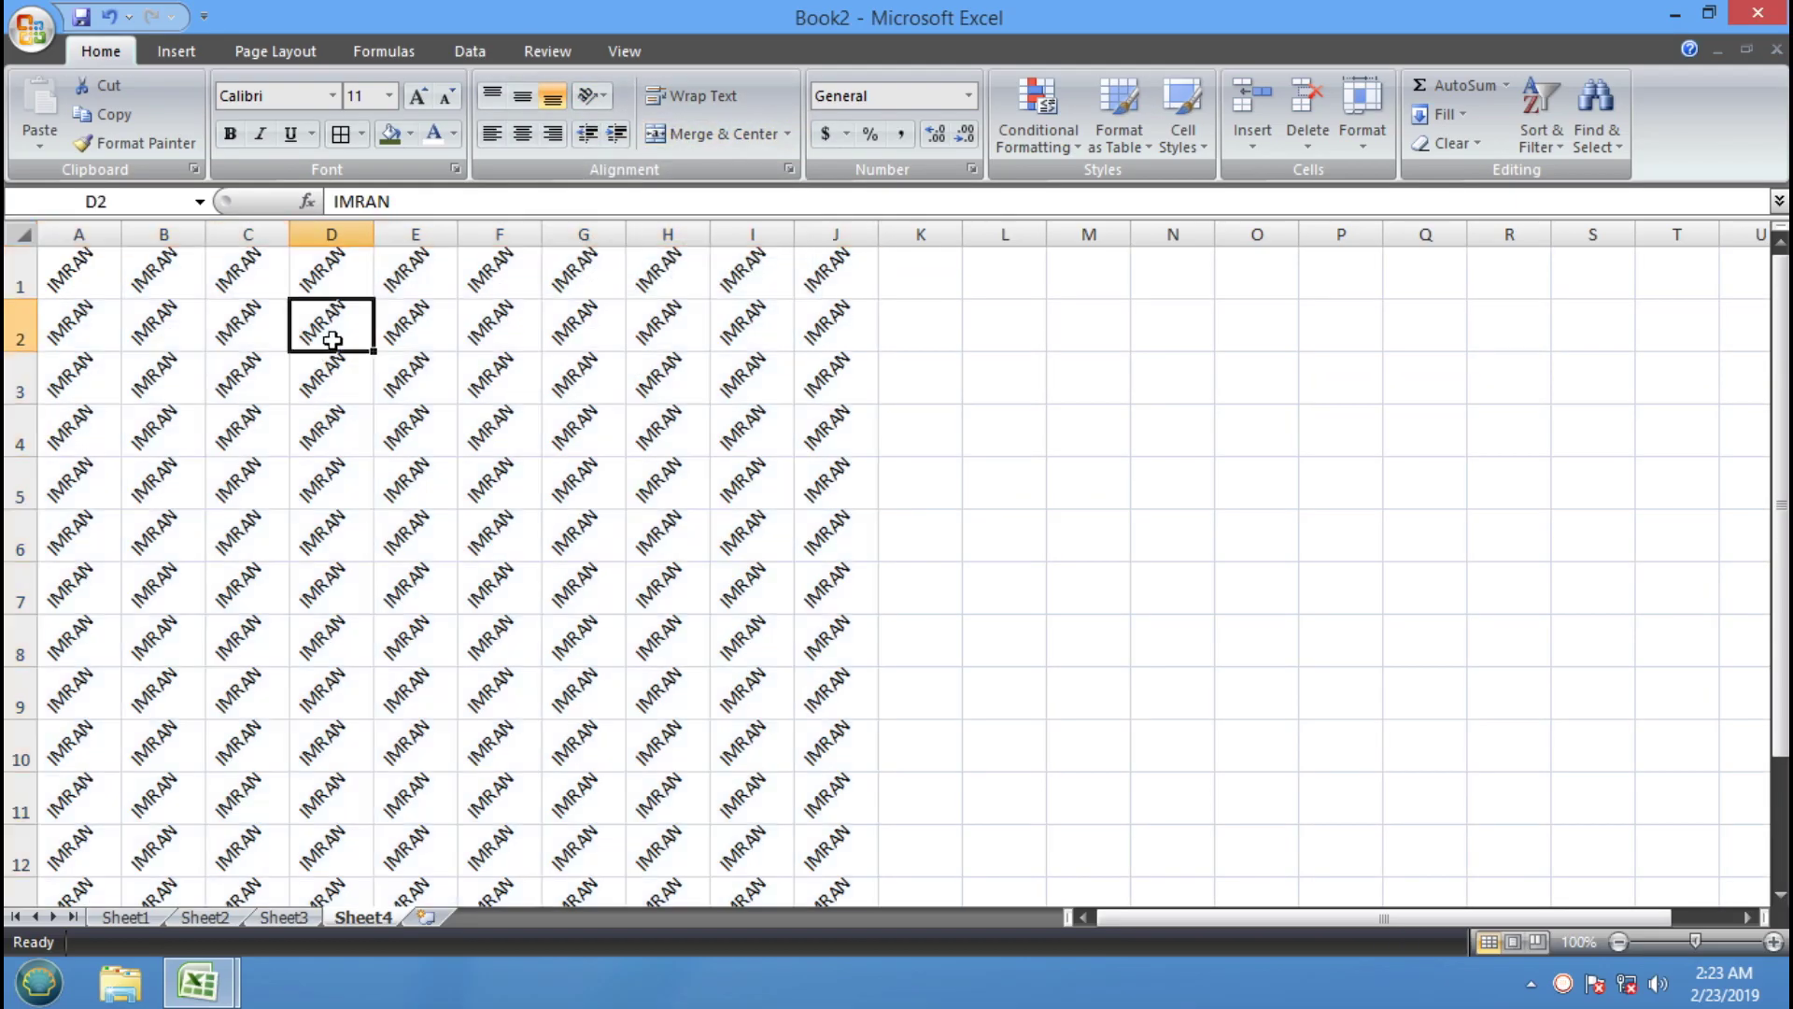
left_click(311, 427)
left_click(336, 469)
left_click(338, 527)
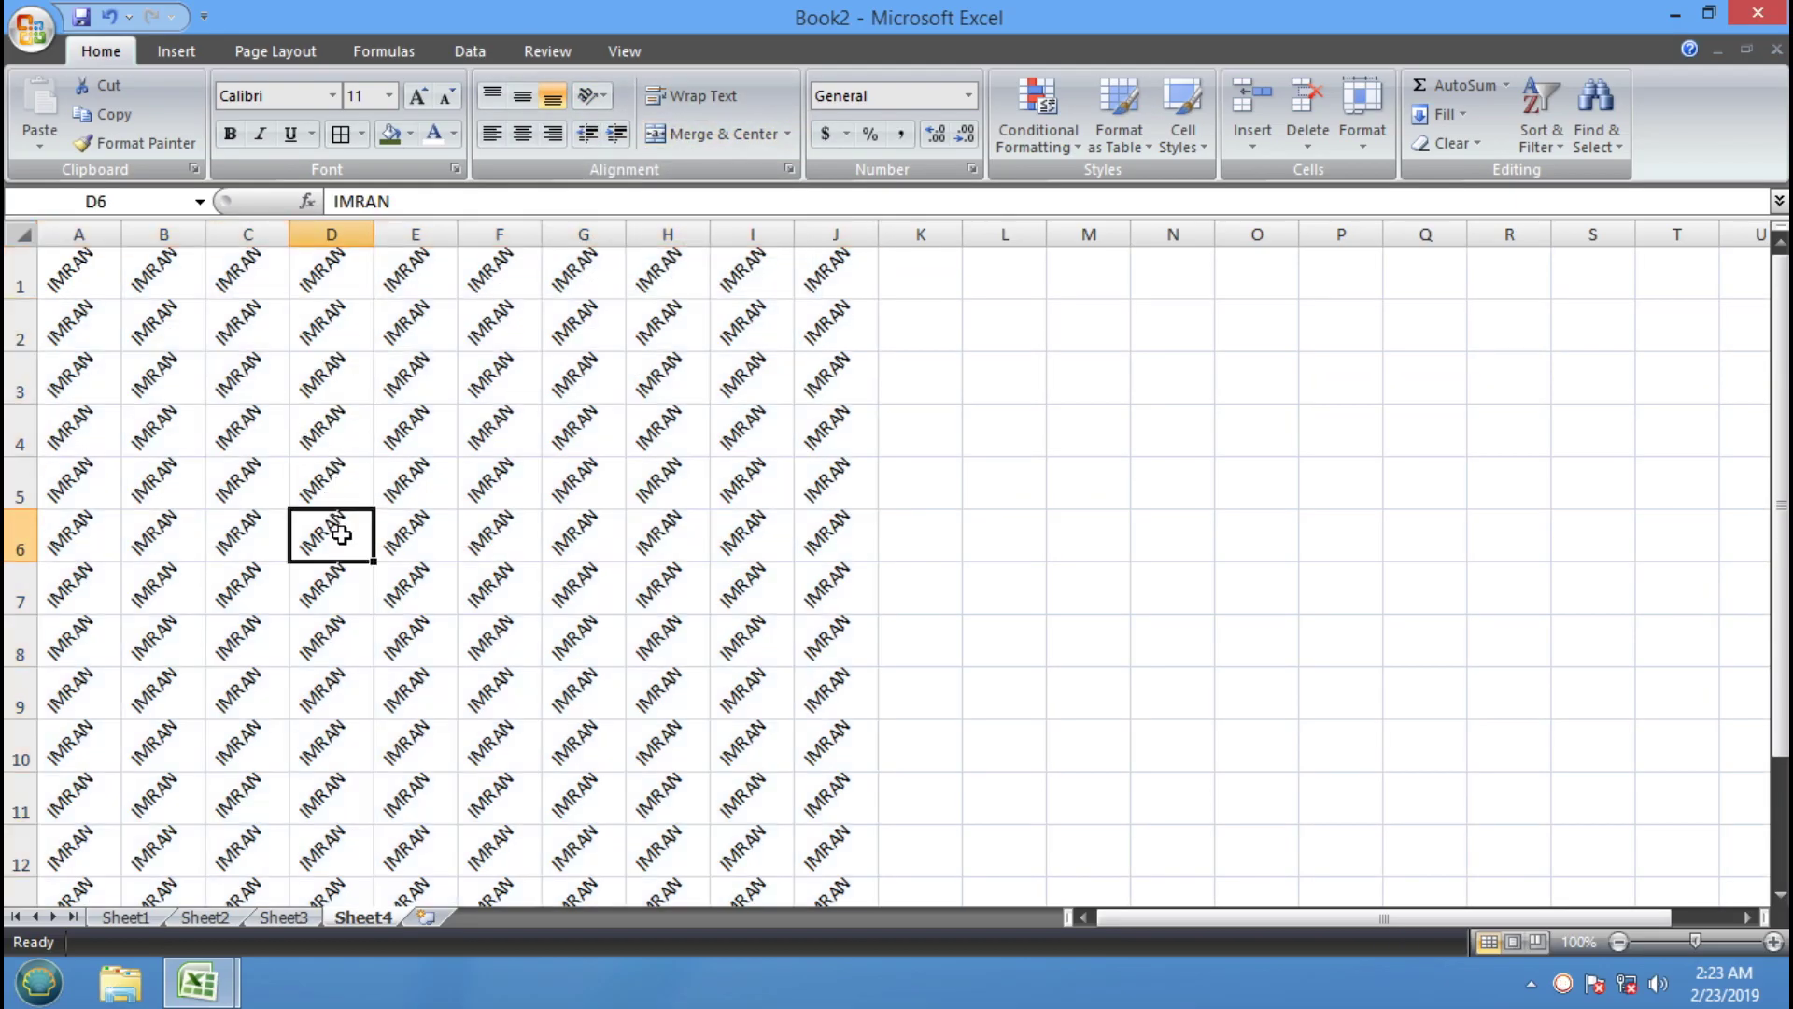
left_click(440, 538)
left_click(471, 462)
left_click(471, 381)
left_click(393, 390)
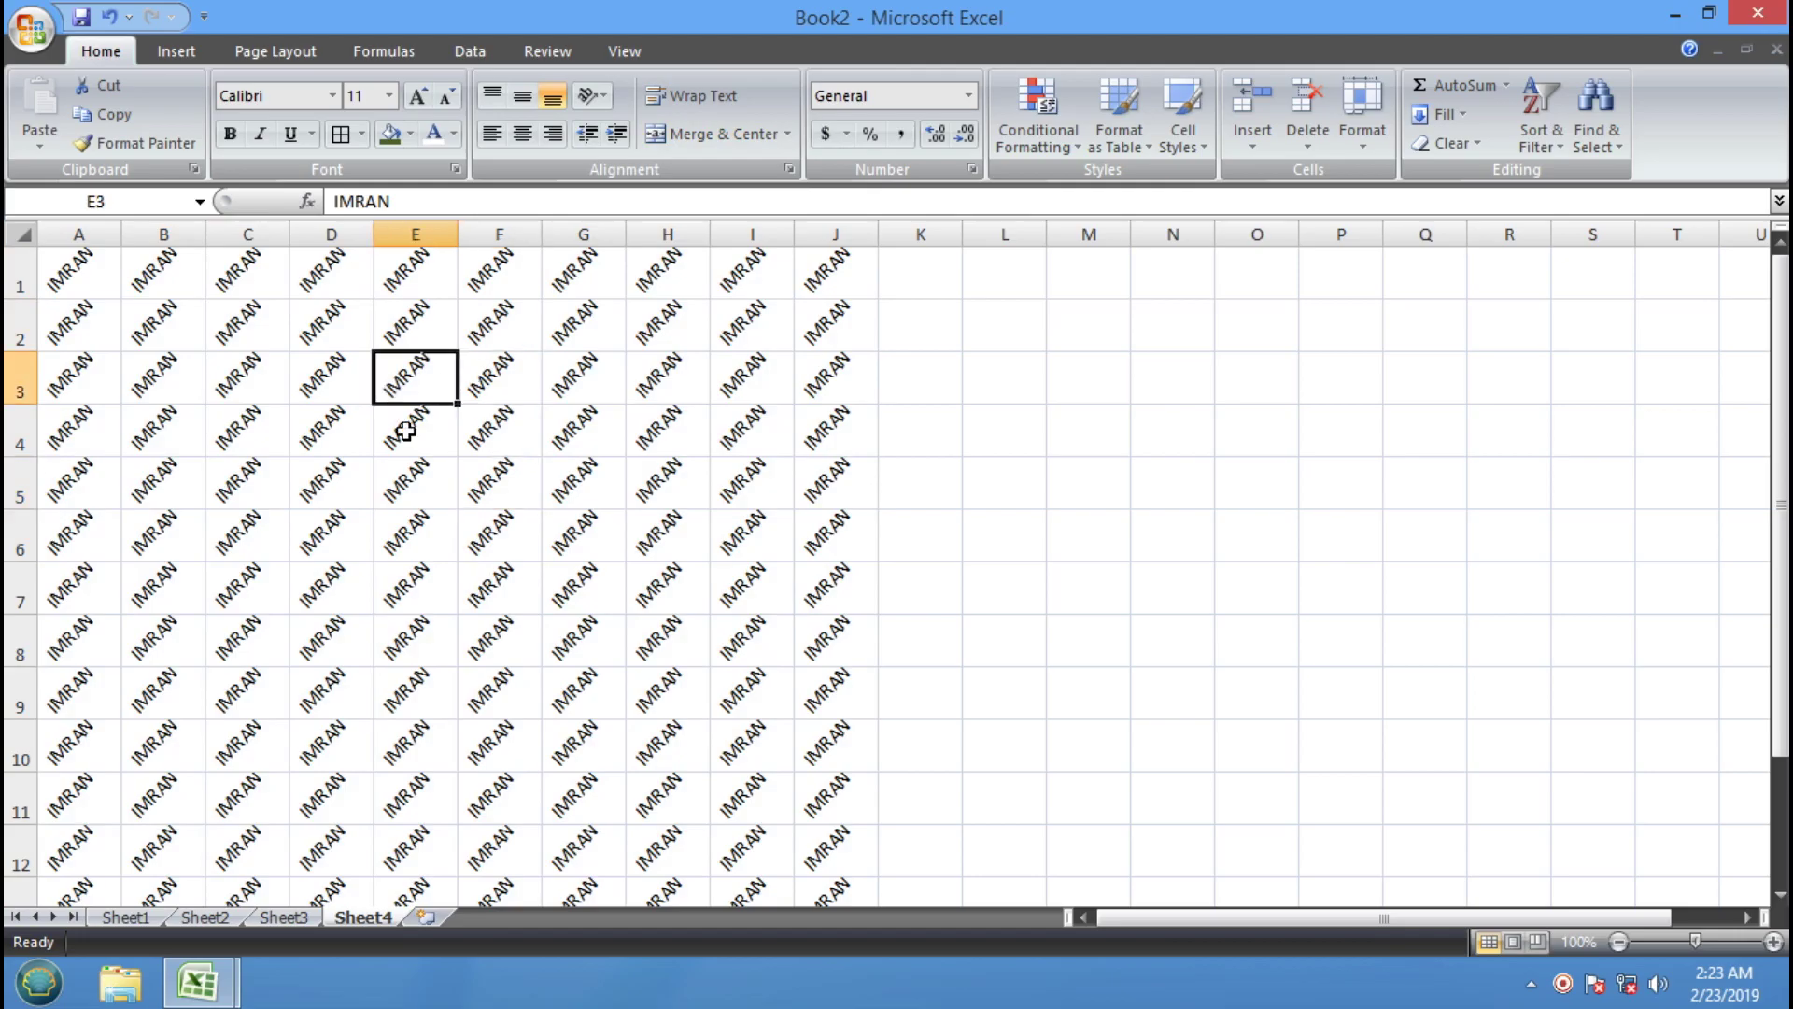
left_click(411, 504)
left_click(598, 577)
left_click(361, 555)
left_click(474, 431)
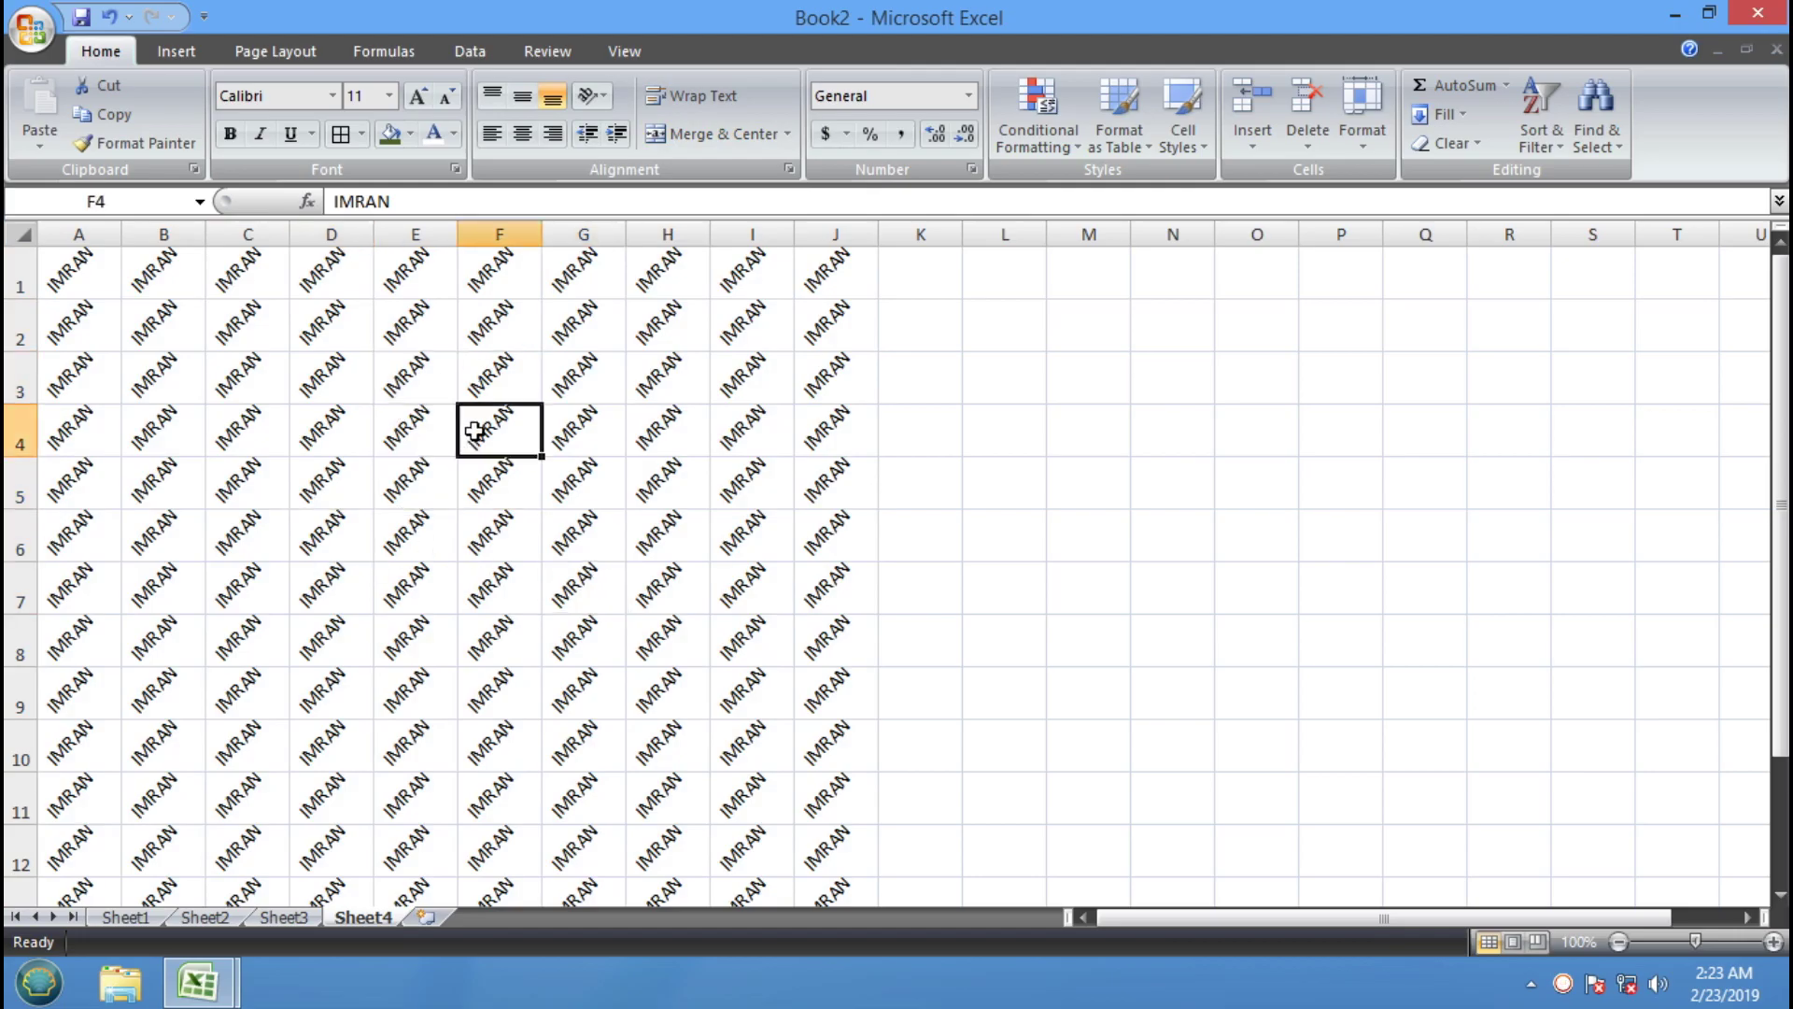
left_click(261, 383)
left_click(443, 496)
left_click(459, 581)
Reselect A1:J13 and try Angle Clockwise, Vertical Text, then Rotate Text Up
left_click(80, 254)
left_click_drag(80, 254, 821, 846)
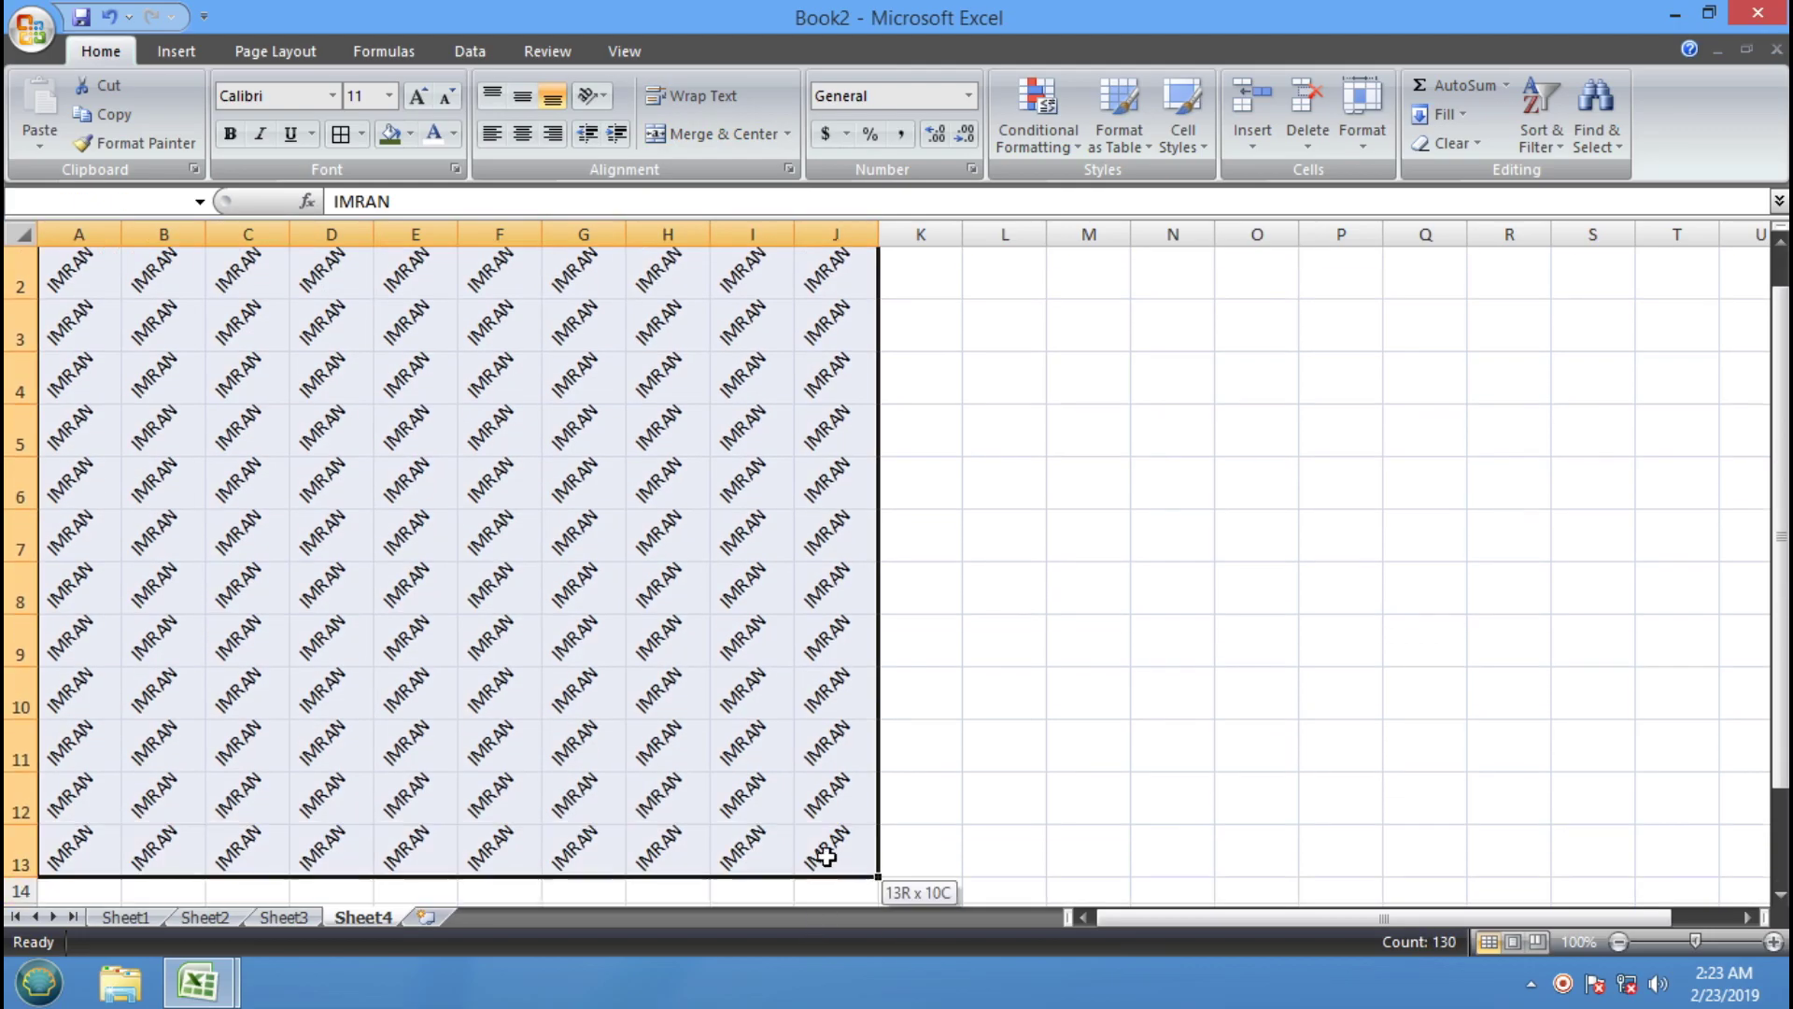
left_click(588, 95)
left_click(653, 152)
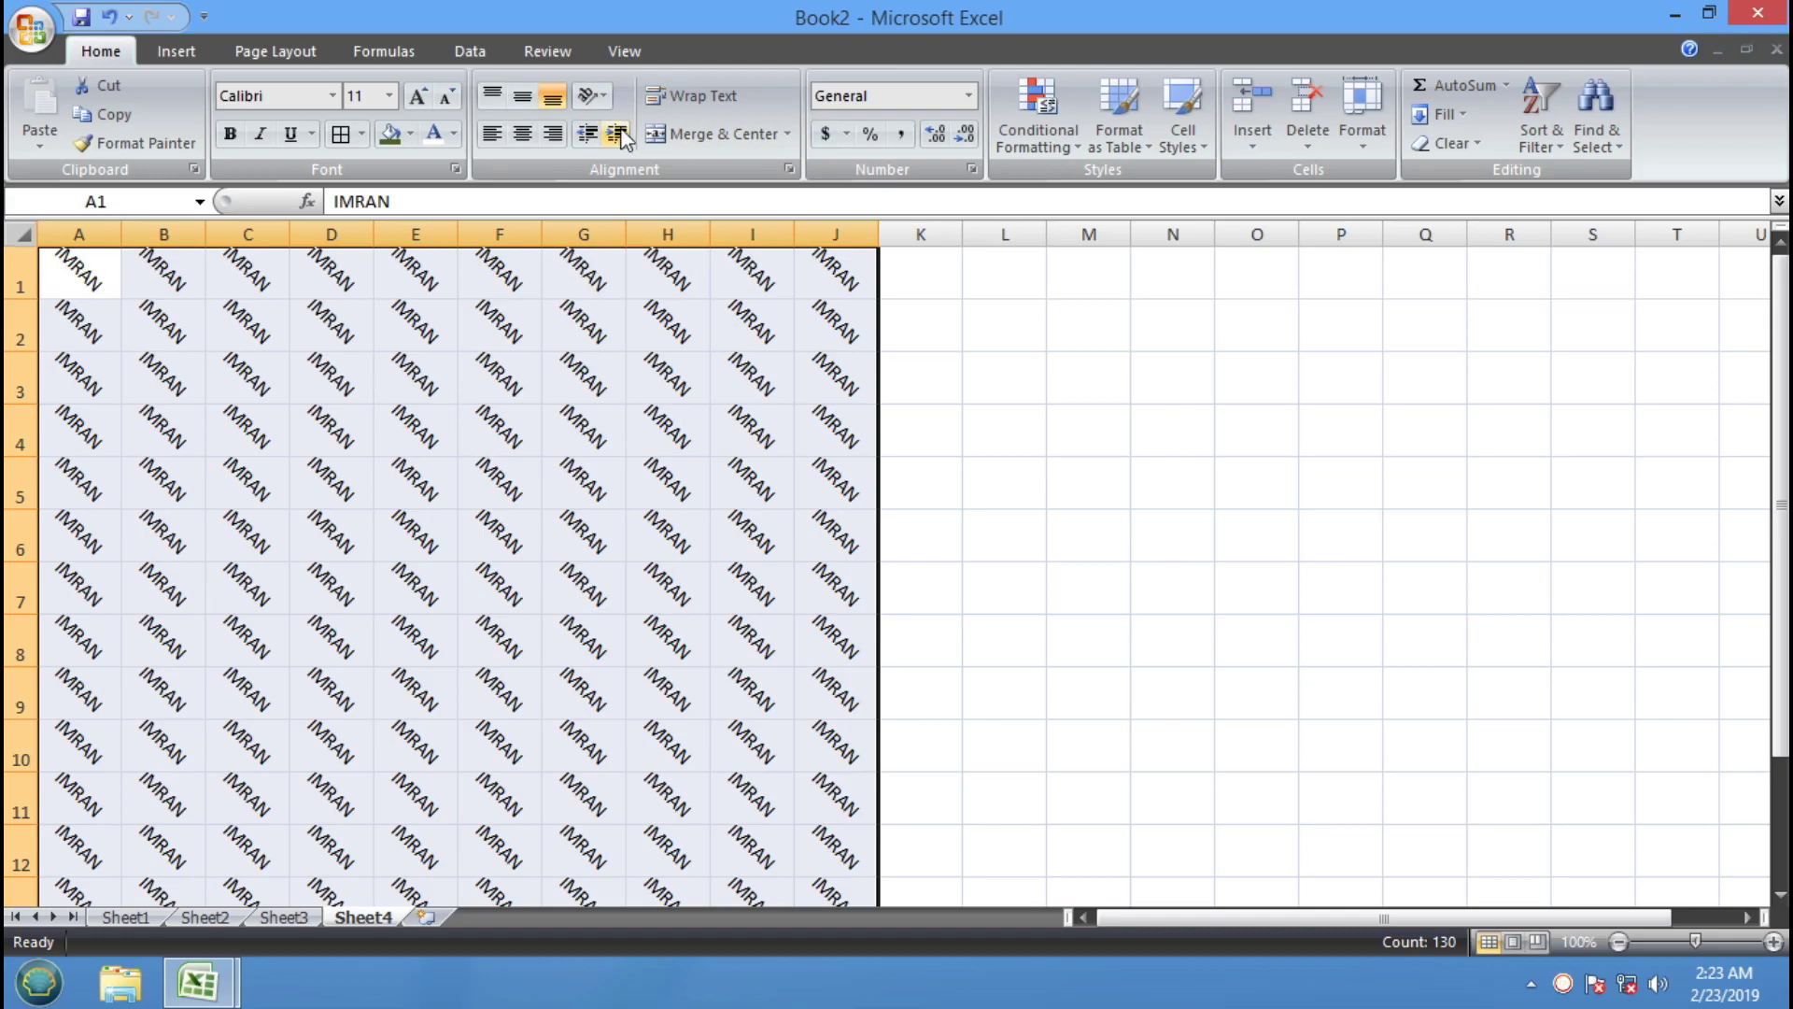
left_click(588, 96)
left_click(626, 178)
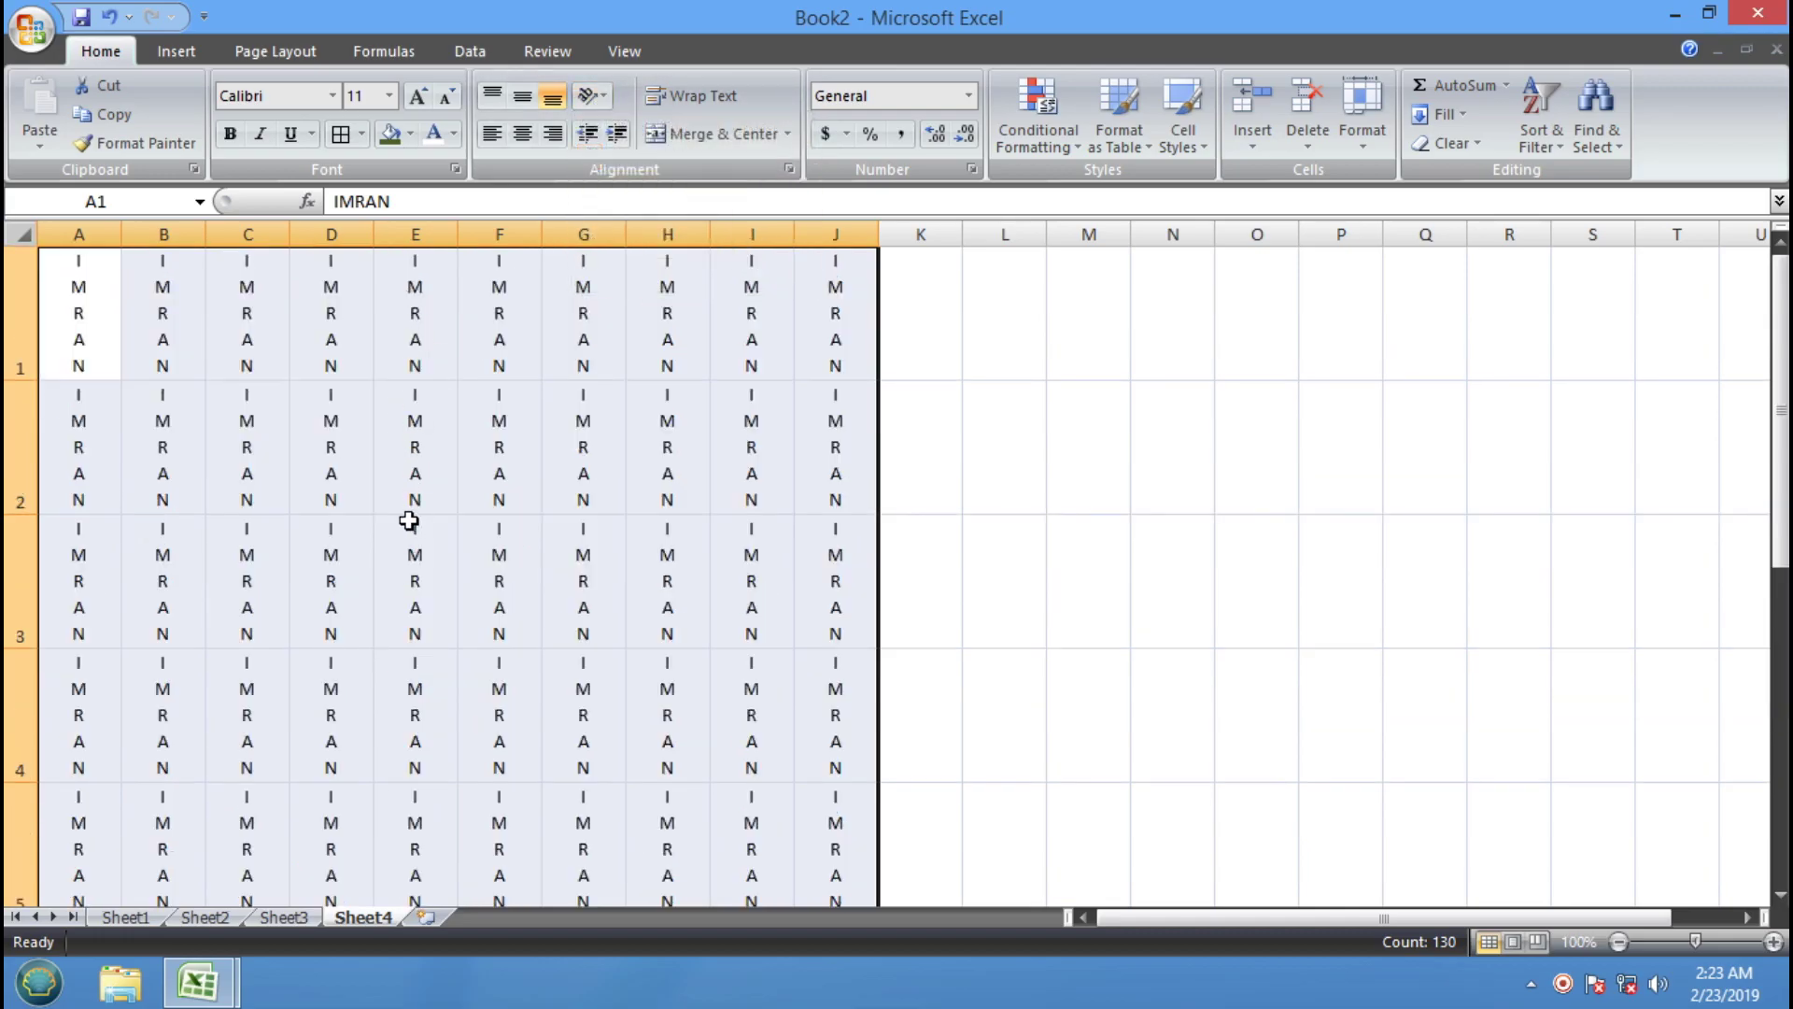
left_click(589, 95)
left_click(617, 214)
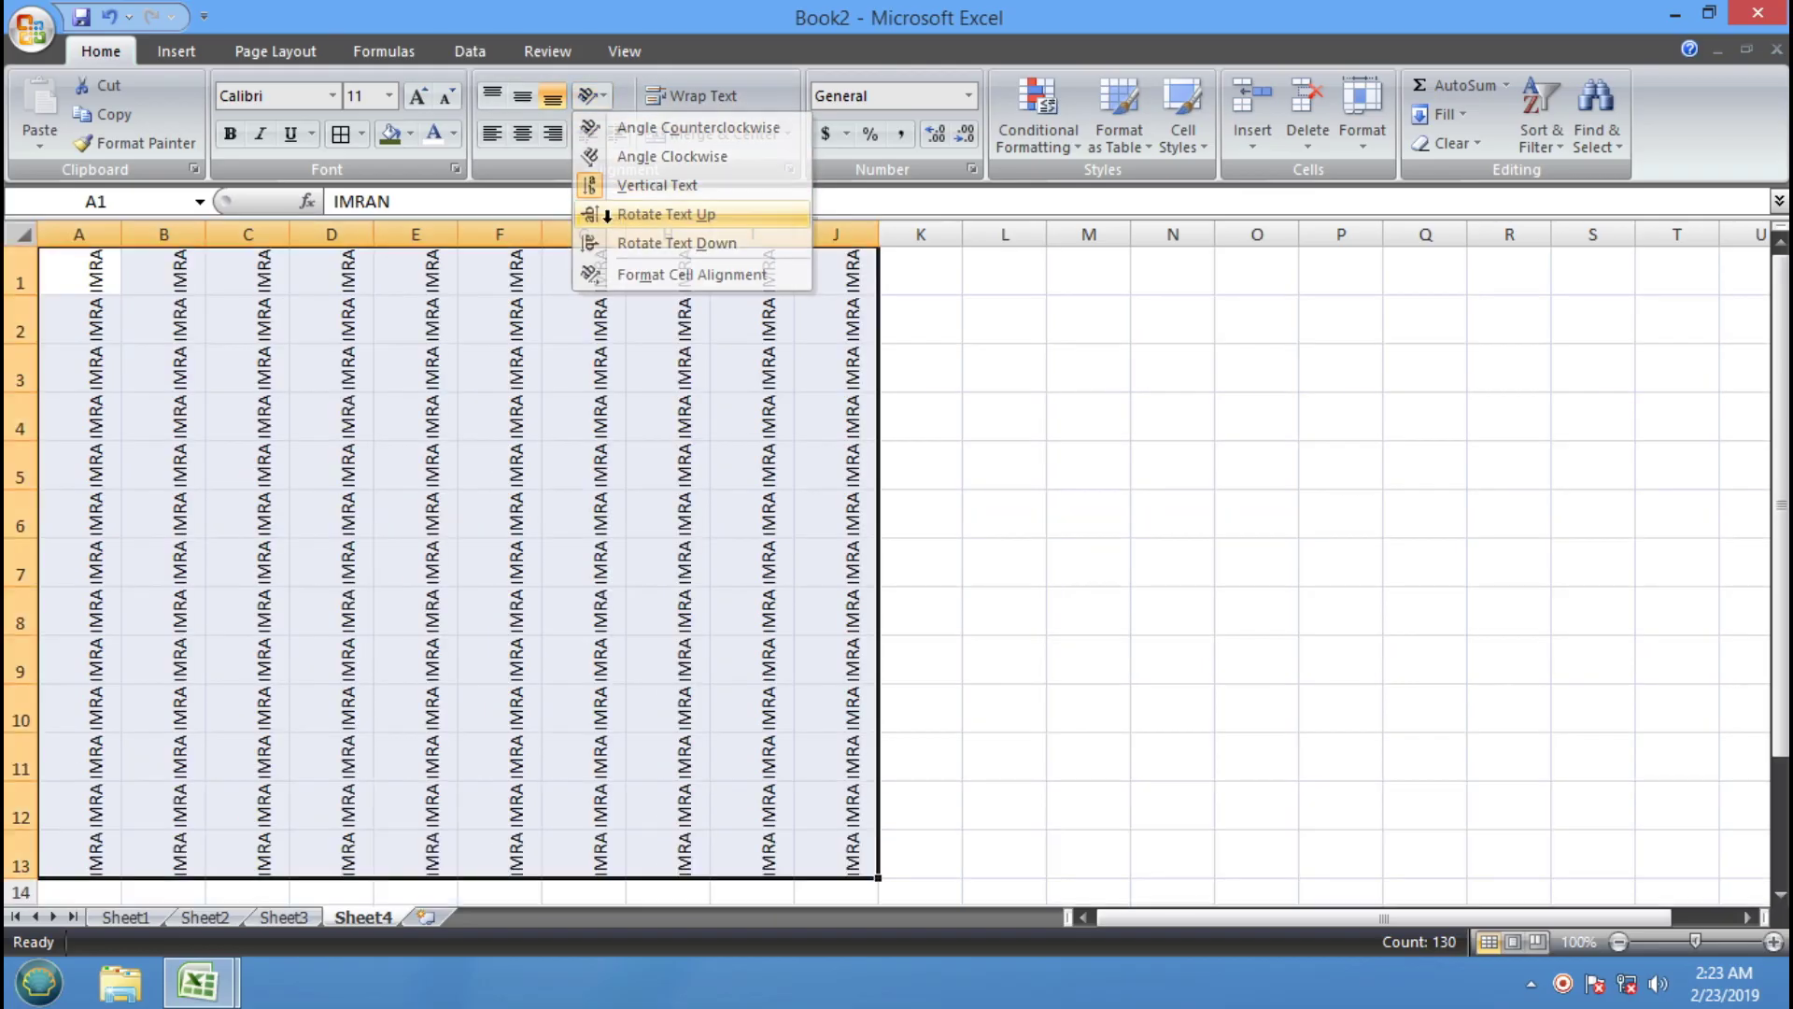
Reselect A1:J13 and apply Rotate Text Down
left_click(437, 526)
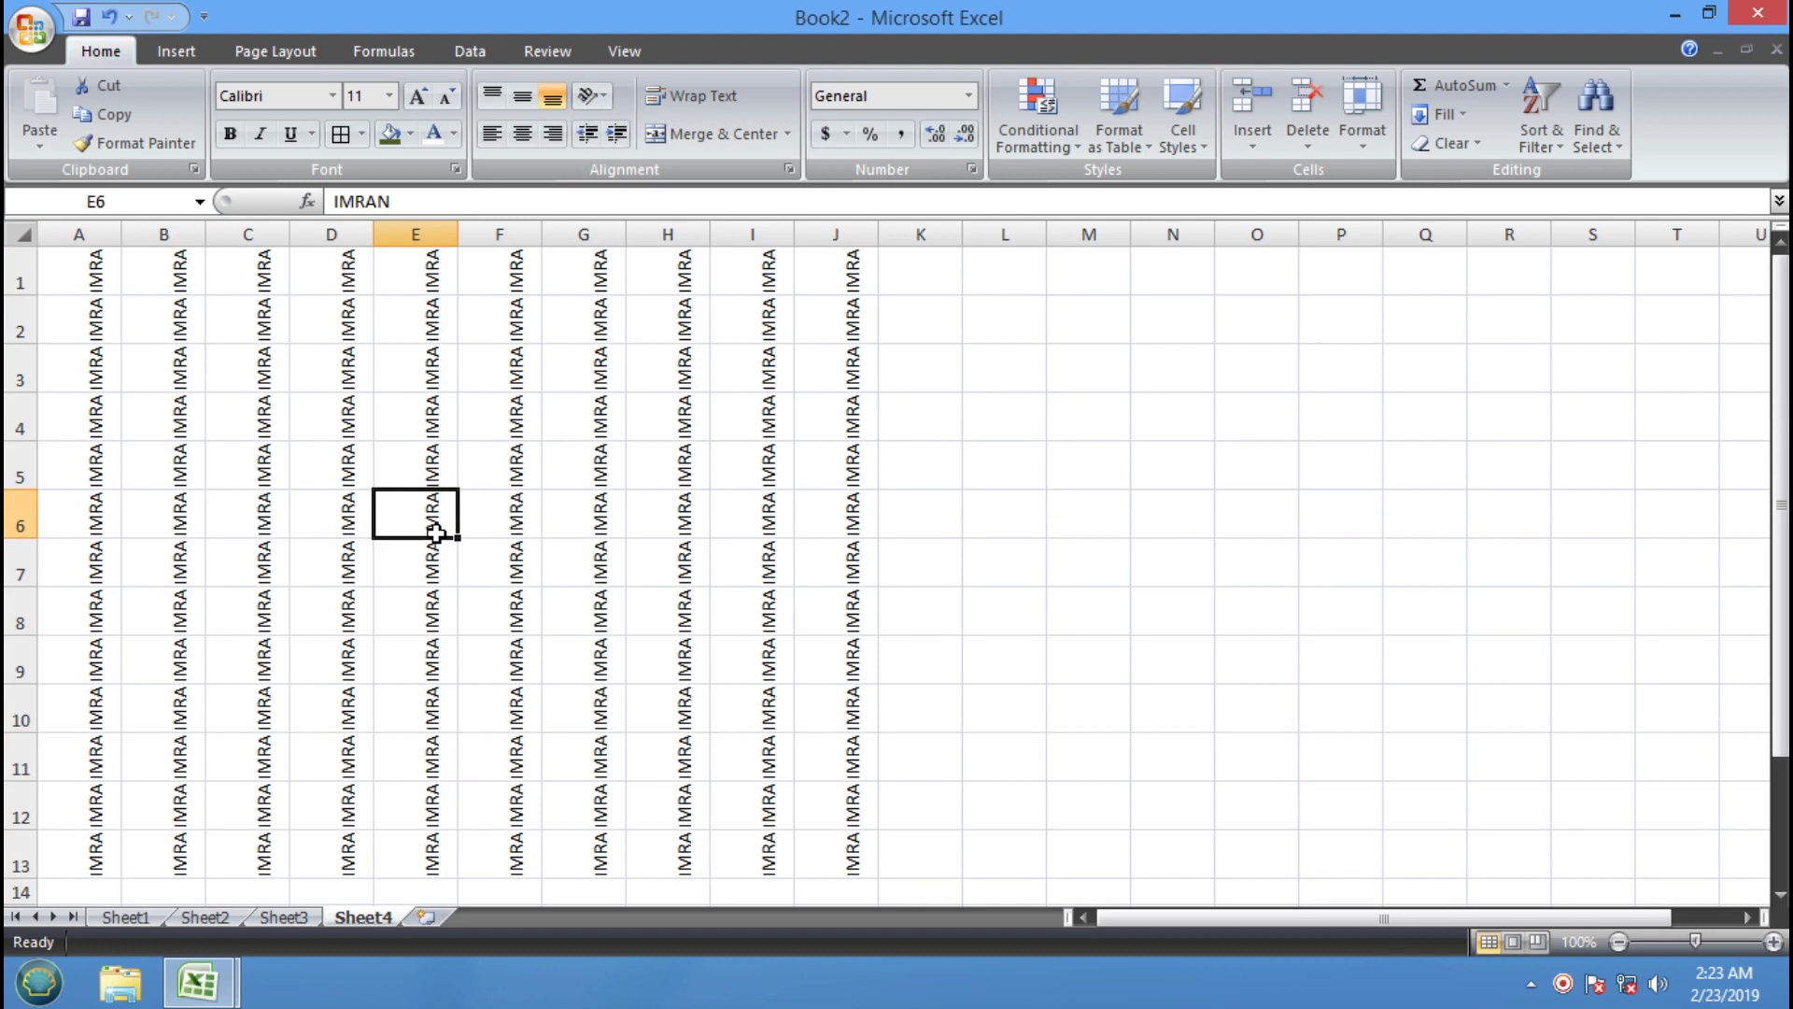
left_click_drag(834, 860, 65, 271)
left_click(594, 95)
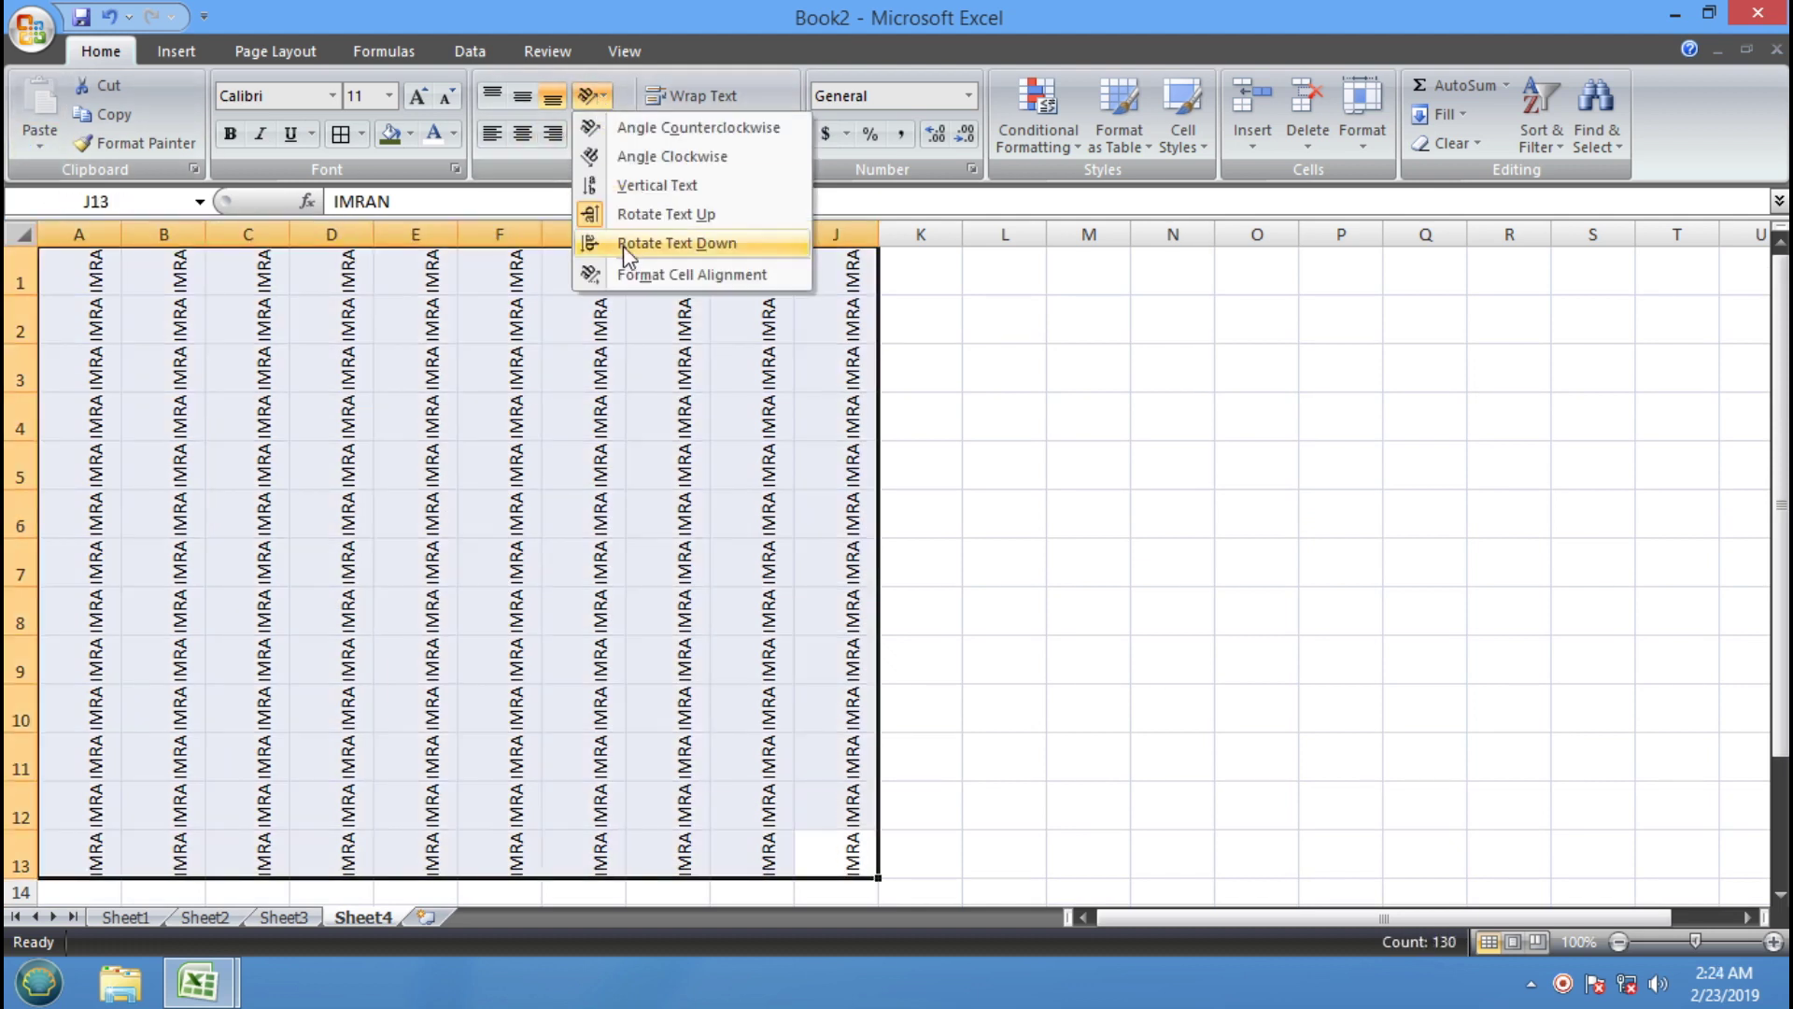
left_click(624, 246)
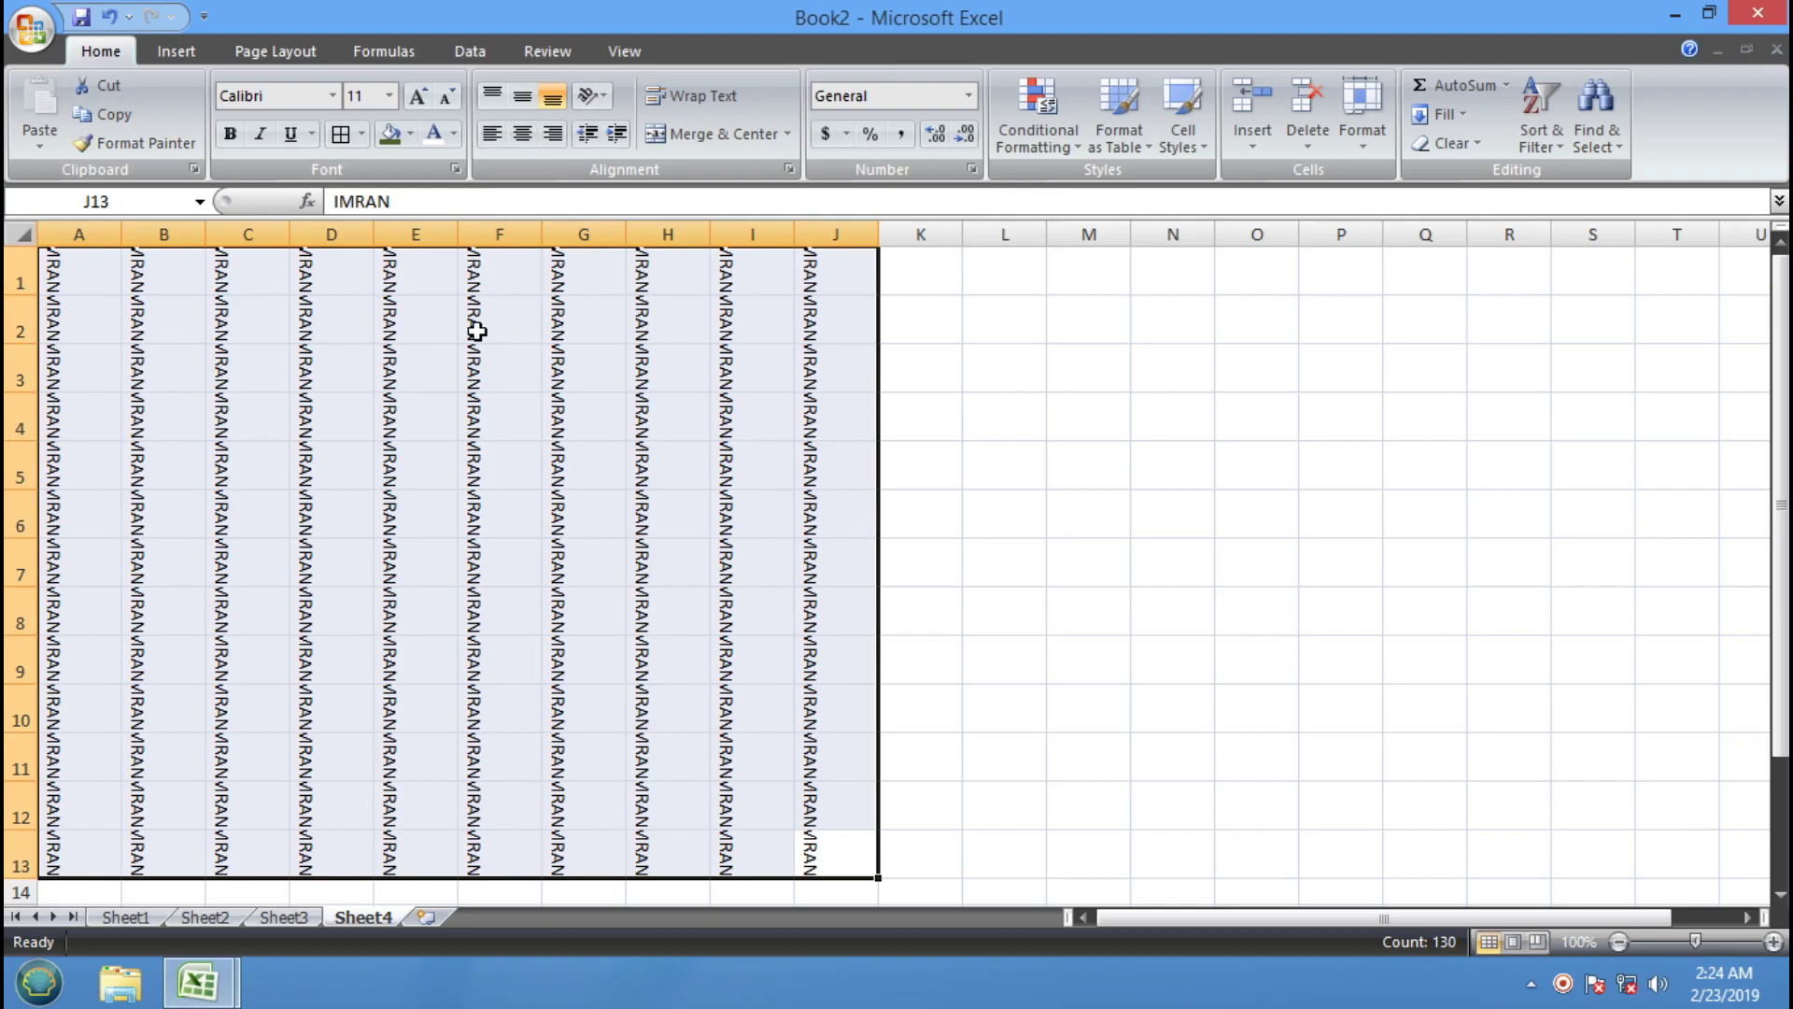
Switch back to Rotate Text Up, then finish on Angle Counterclockwise
left_click(591, 95)
left_click(612, 217)
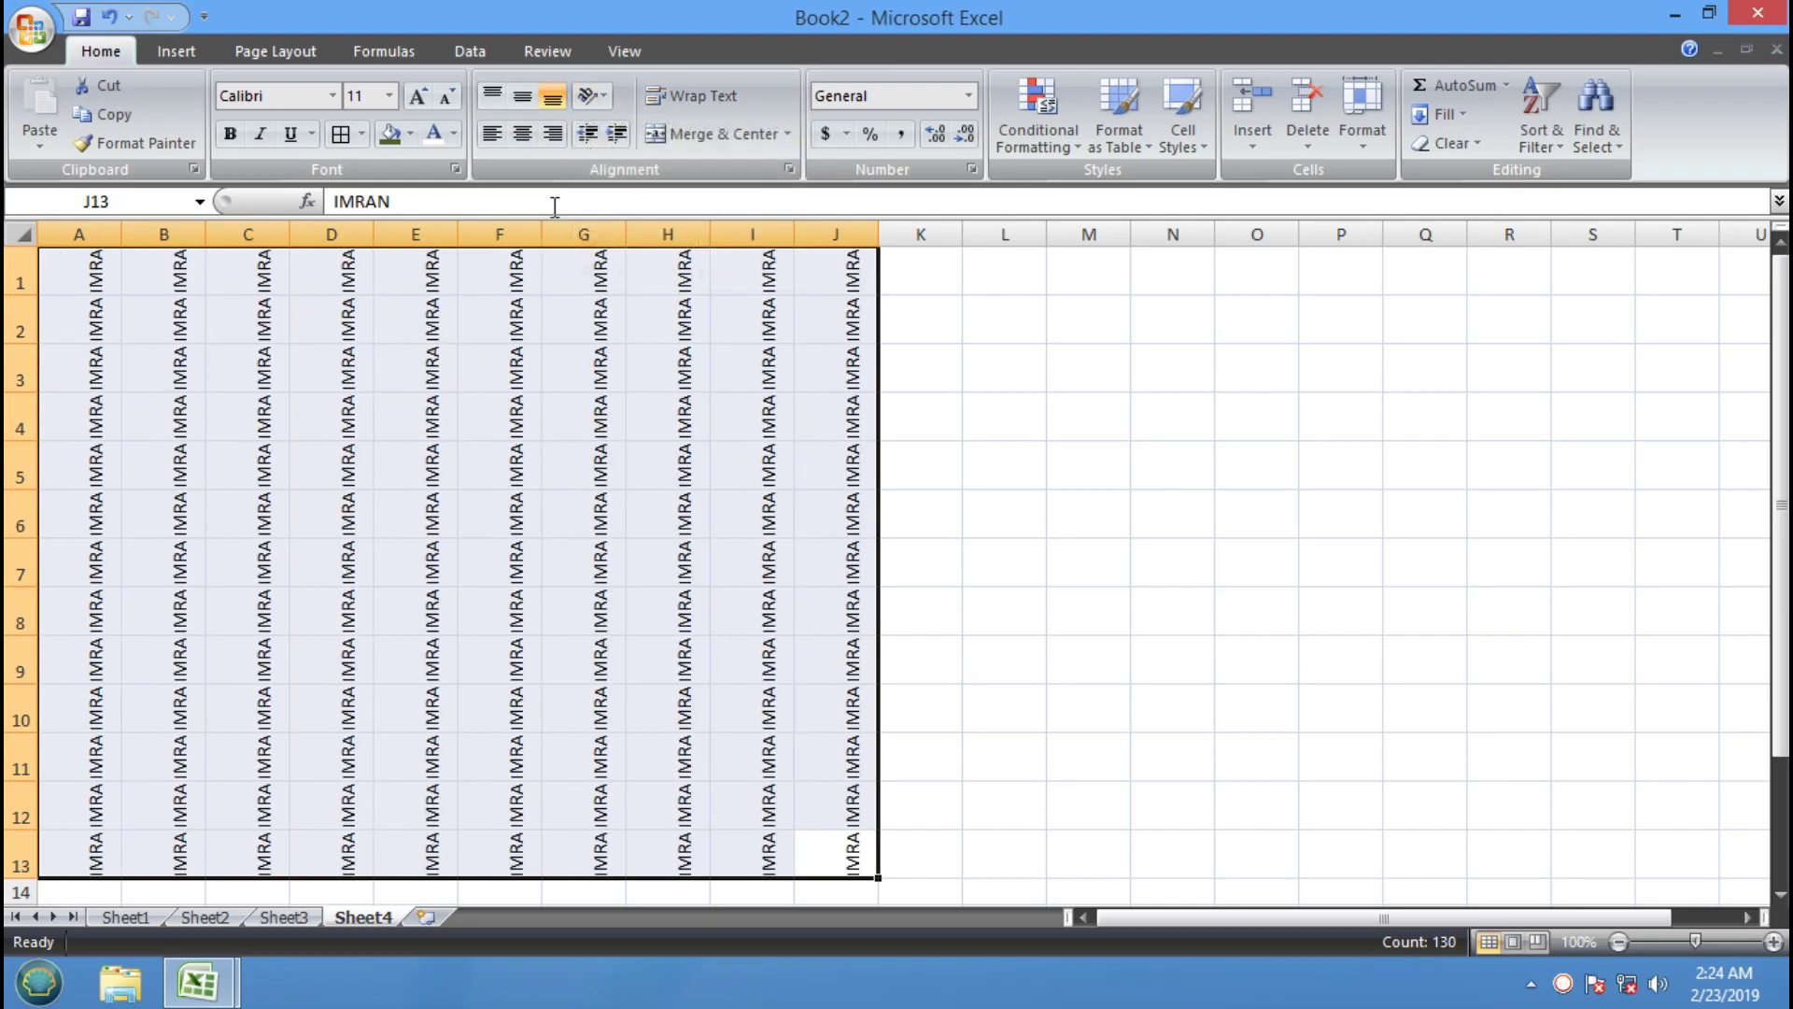
left_click(590, 95)
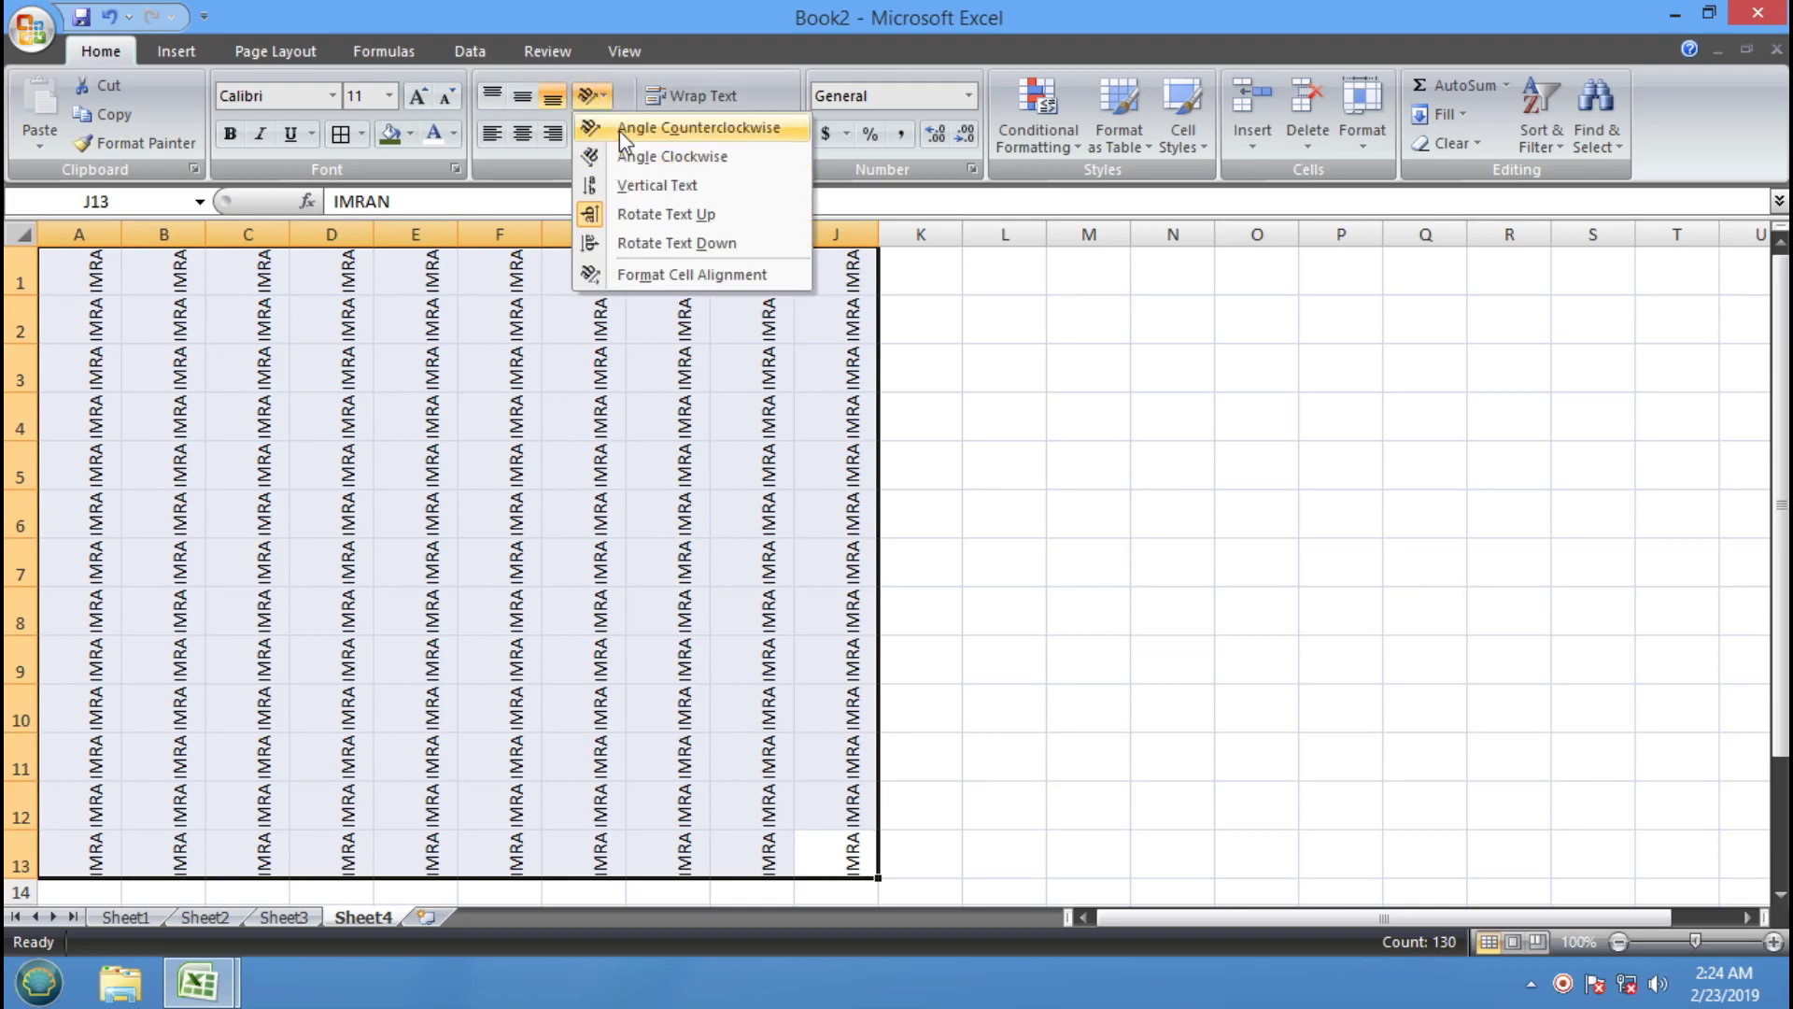
left_click(616, 121)
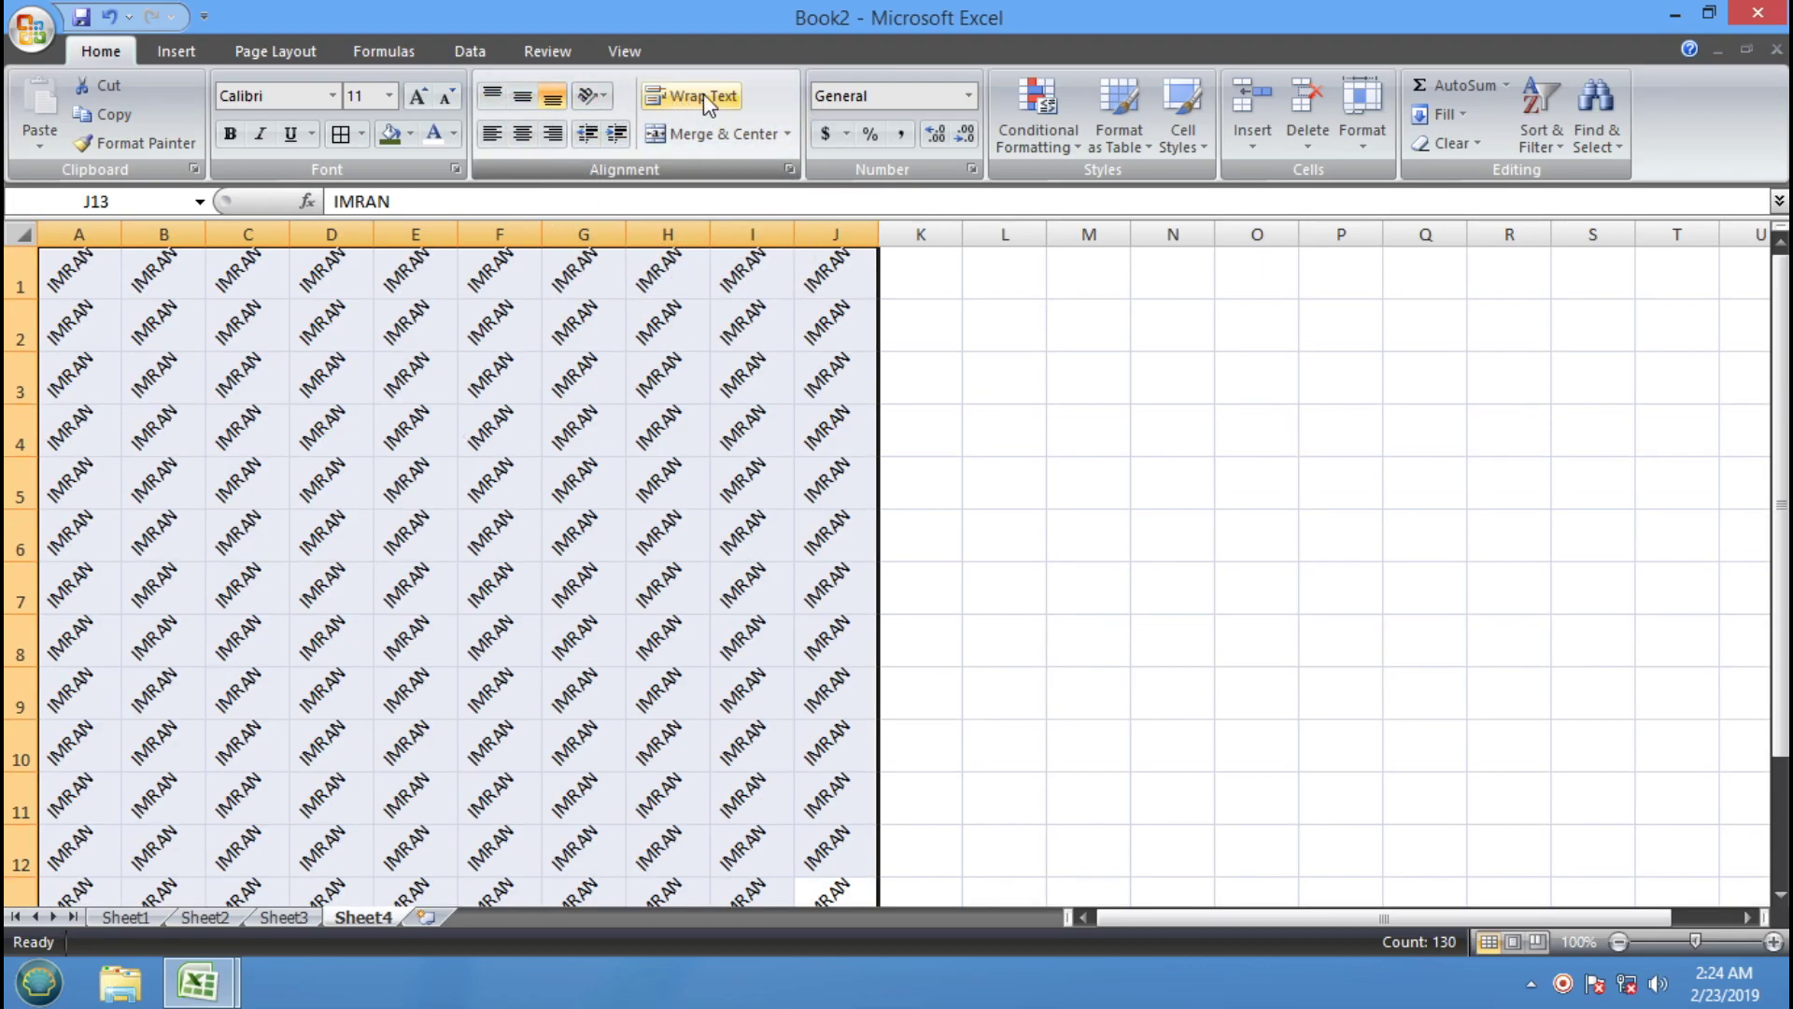
left_click(992, 532)
scroll(888, 613, "down", 4)
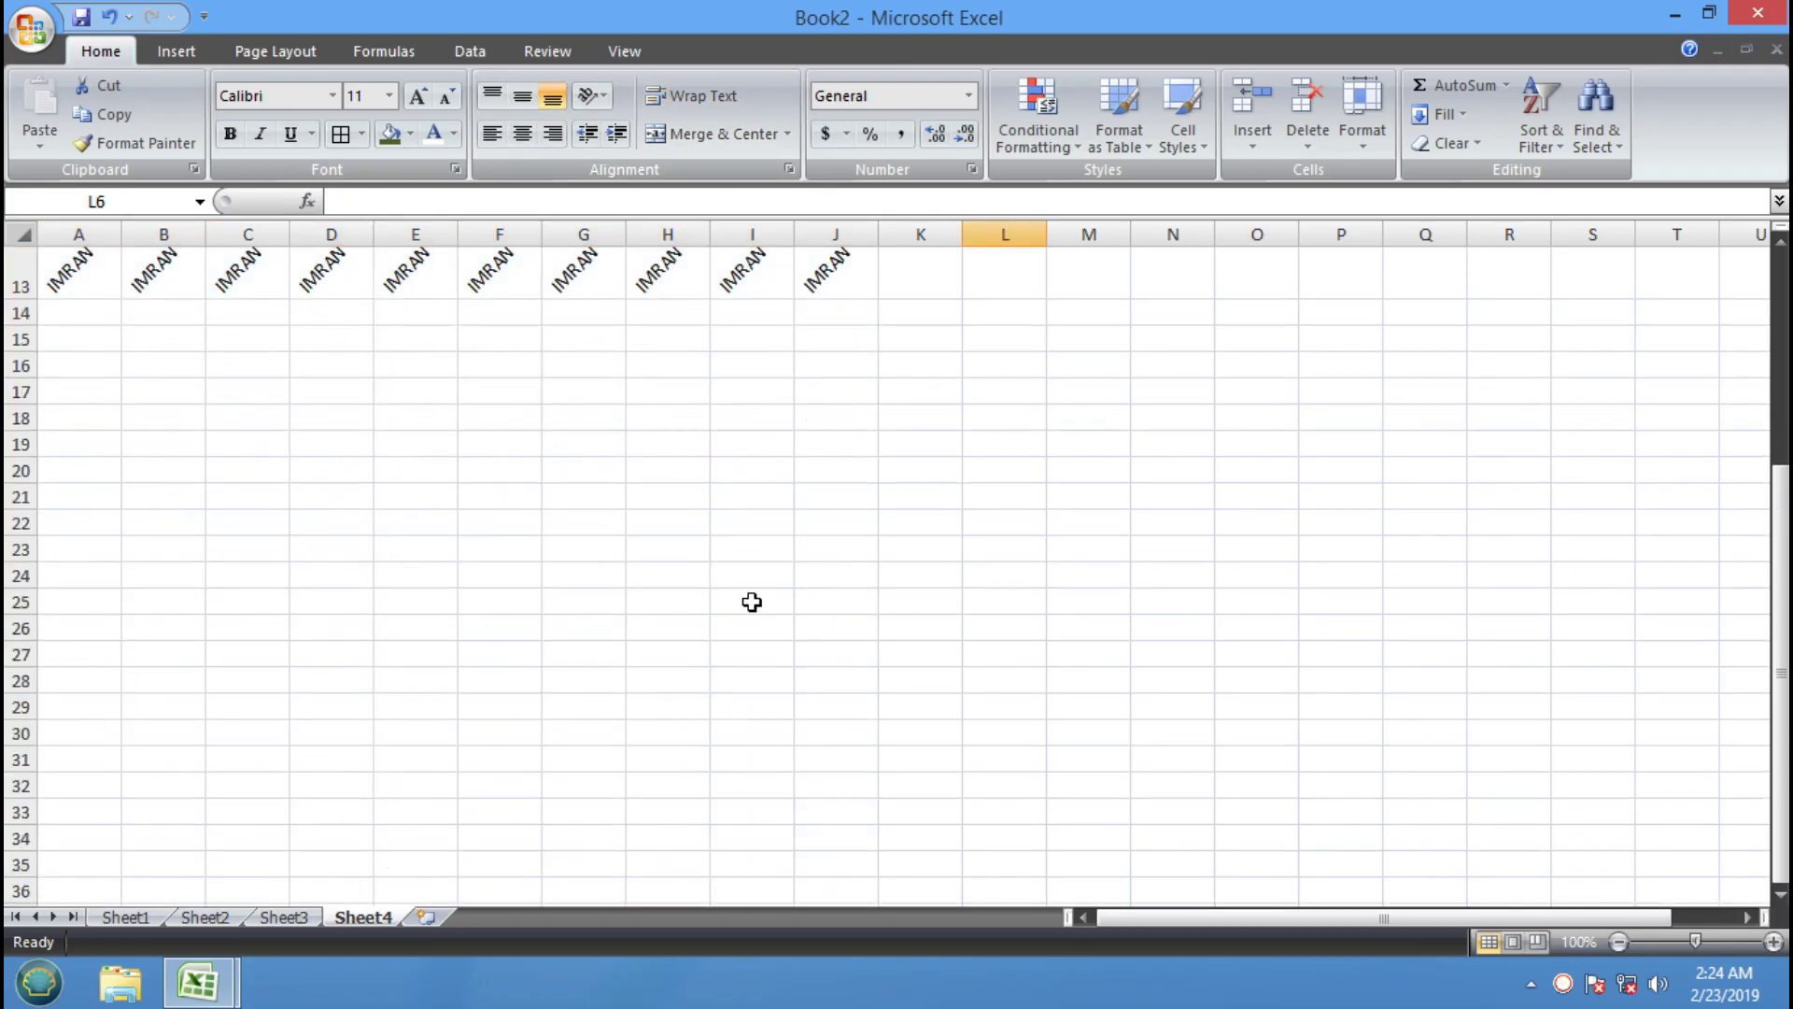
Enter NEWTECH TRAINING in G19, fixing the misspelled word in the formula bar
left_click(586, 449)
type("NE")
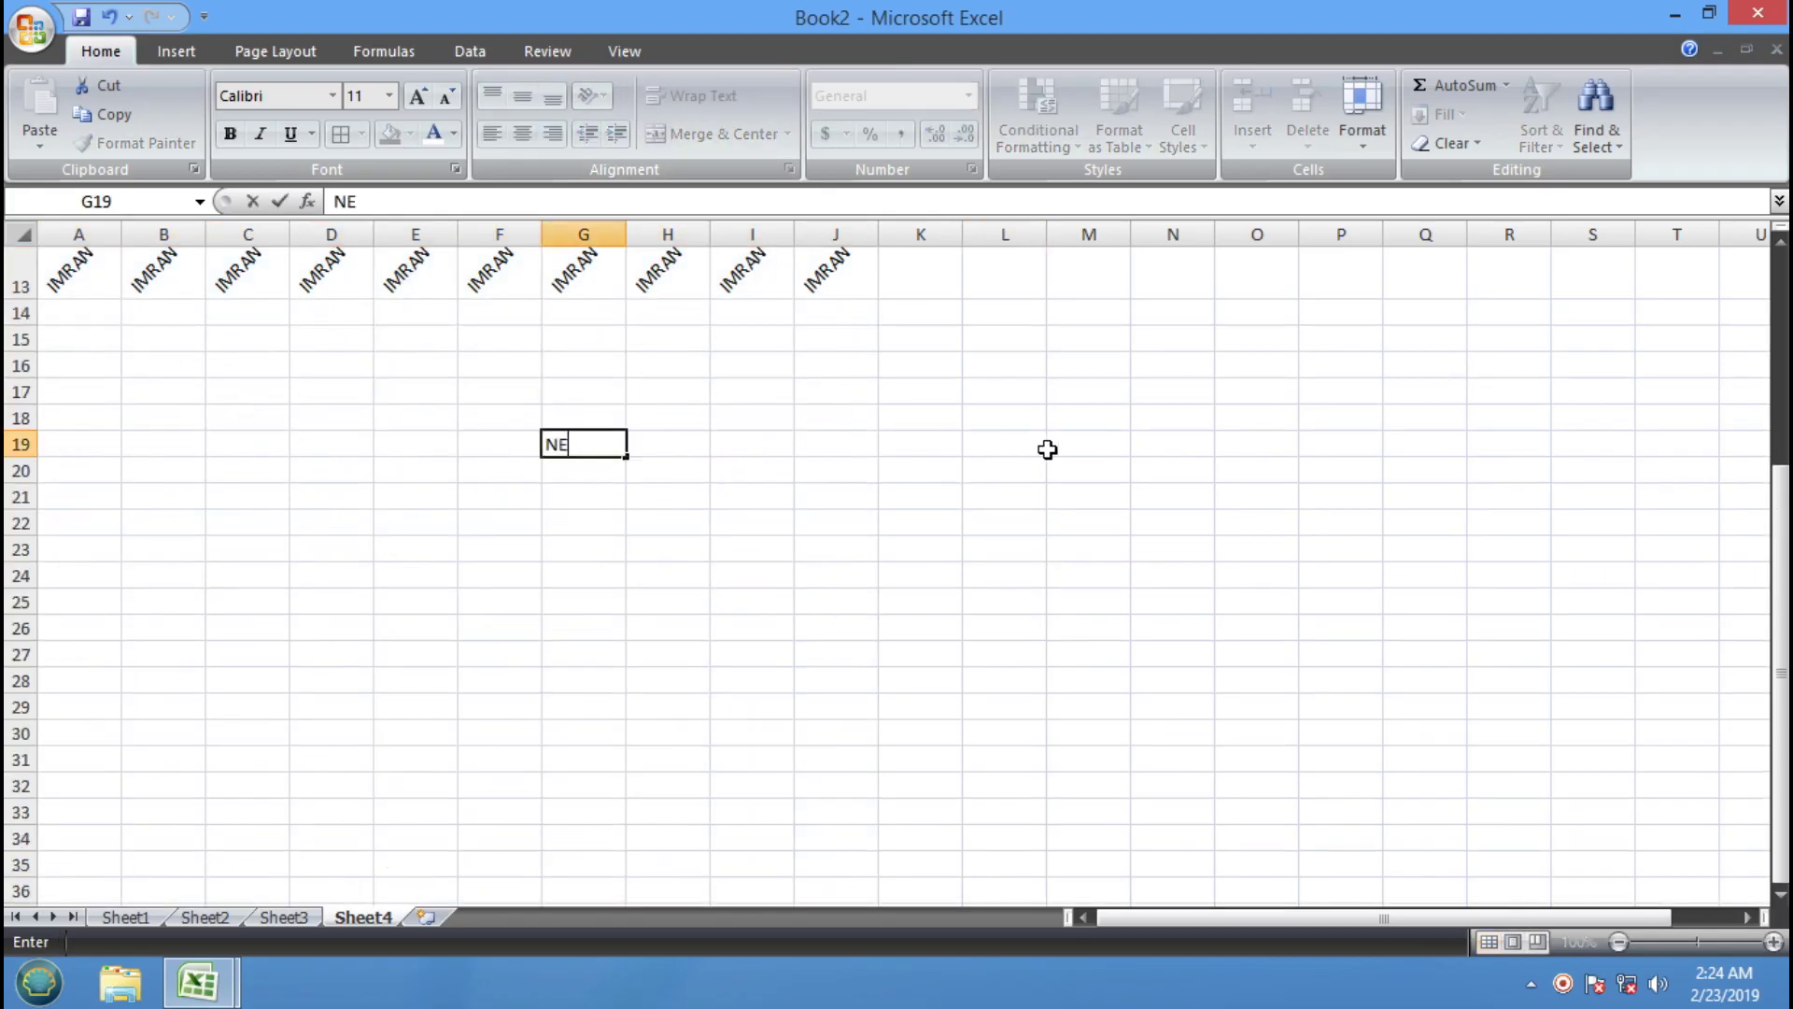
type("WTECH TRAING")
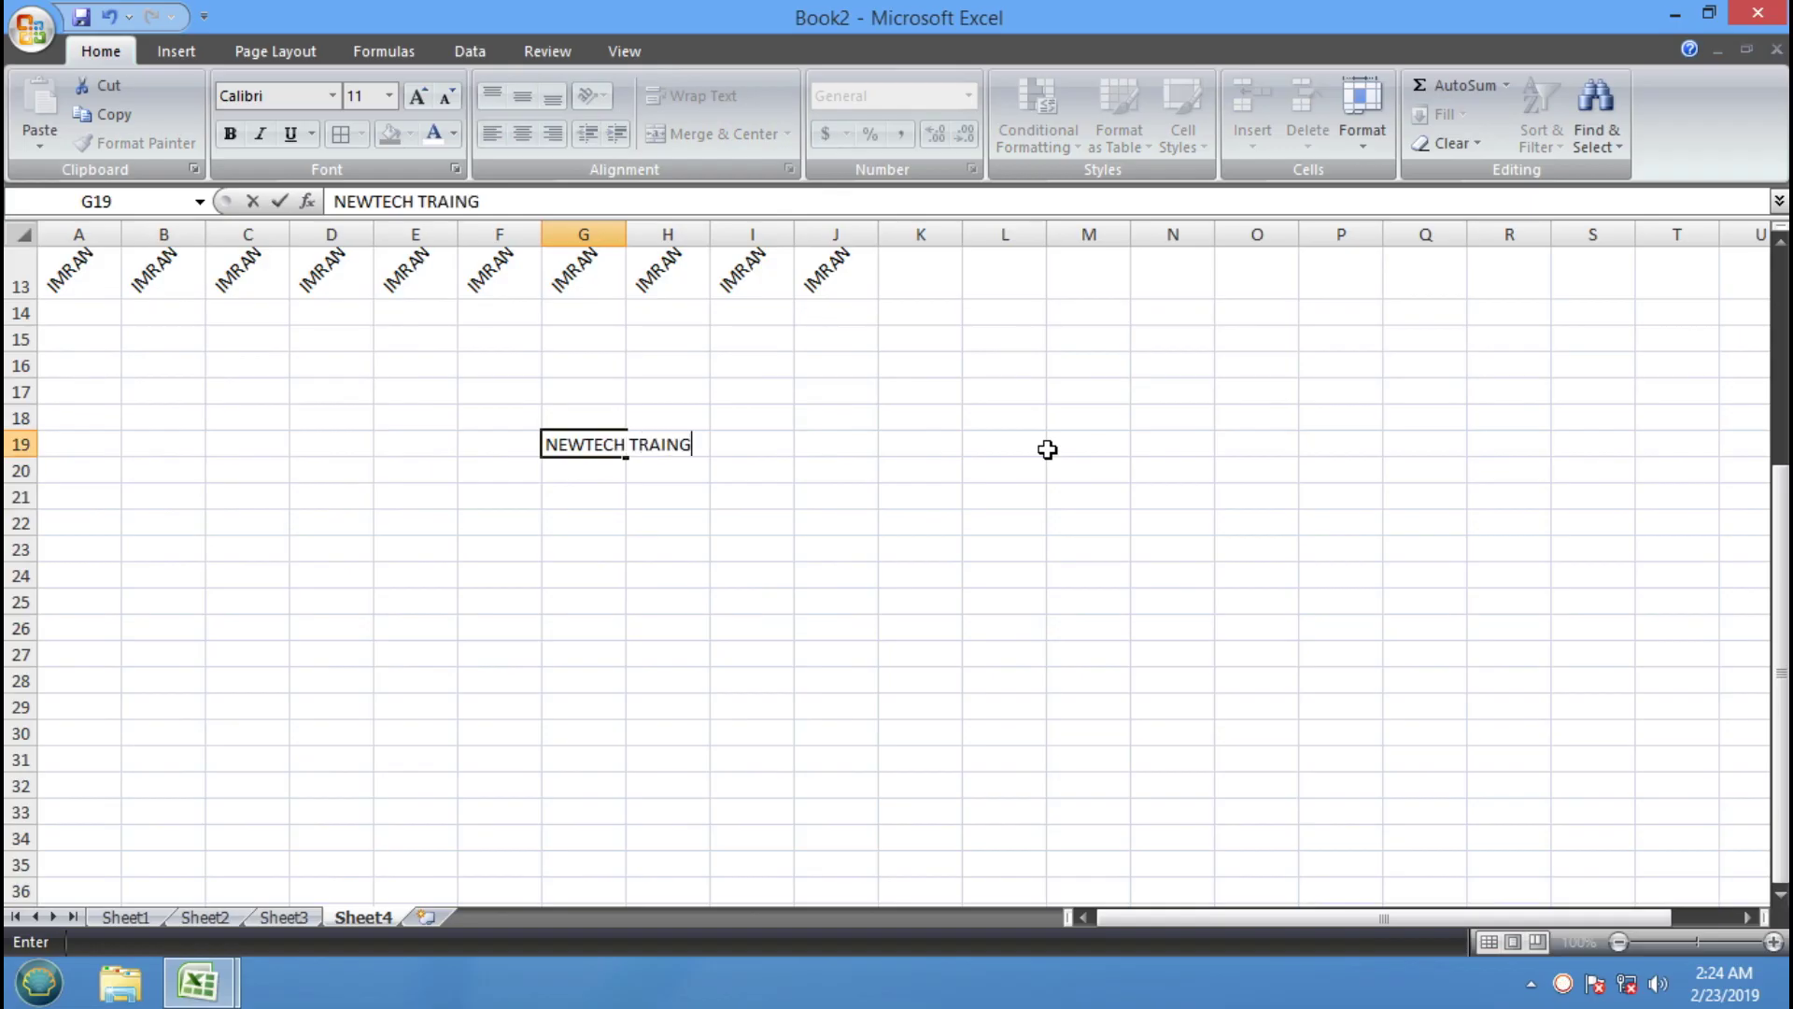
key("Return")
double_click(660, 446)
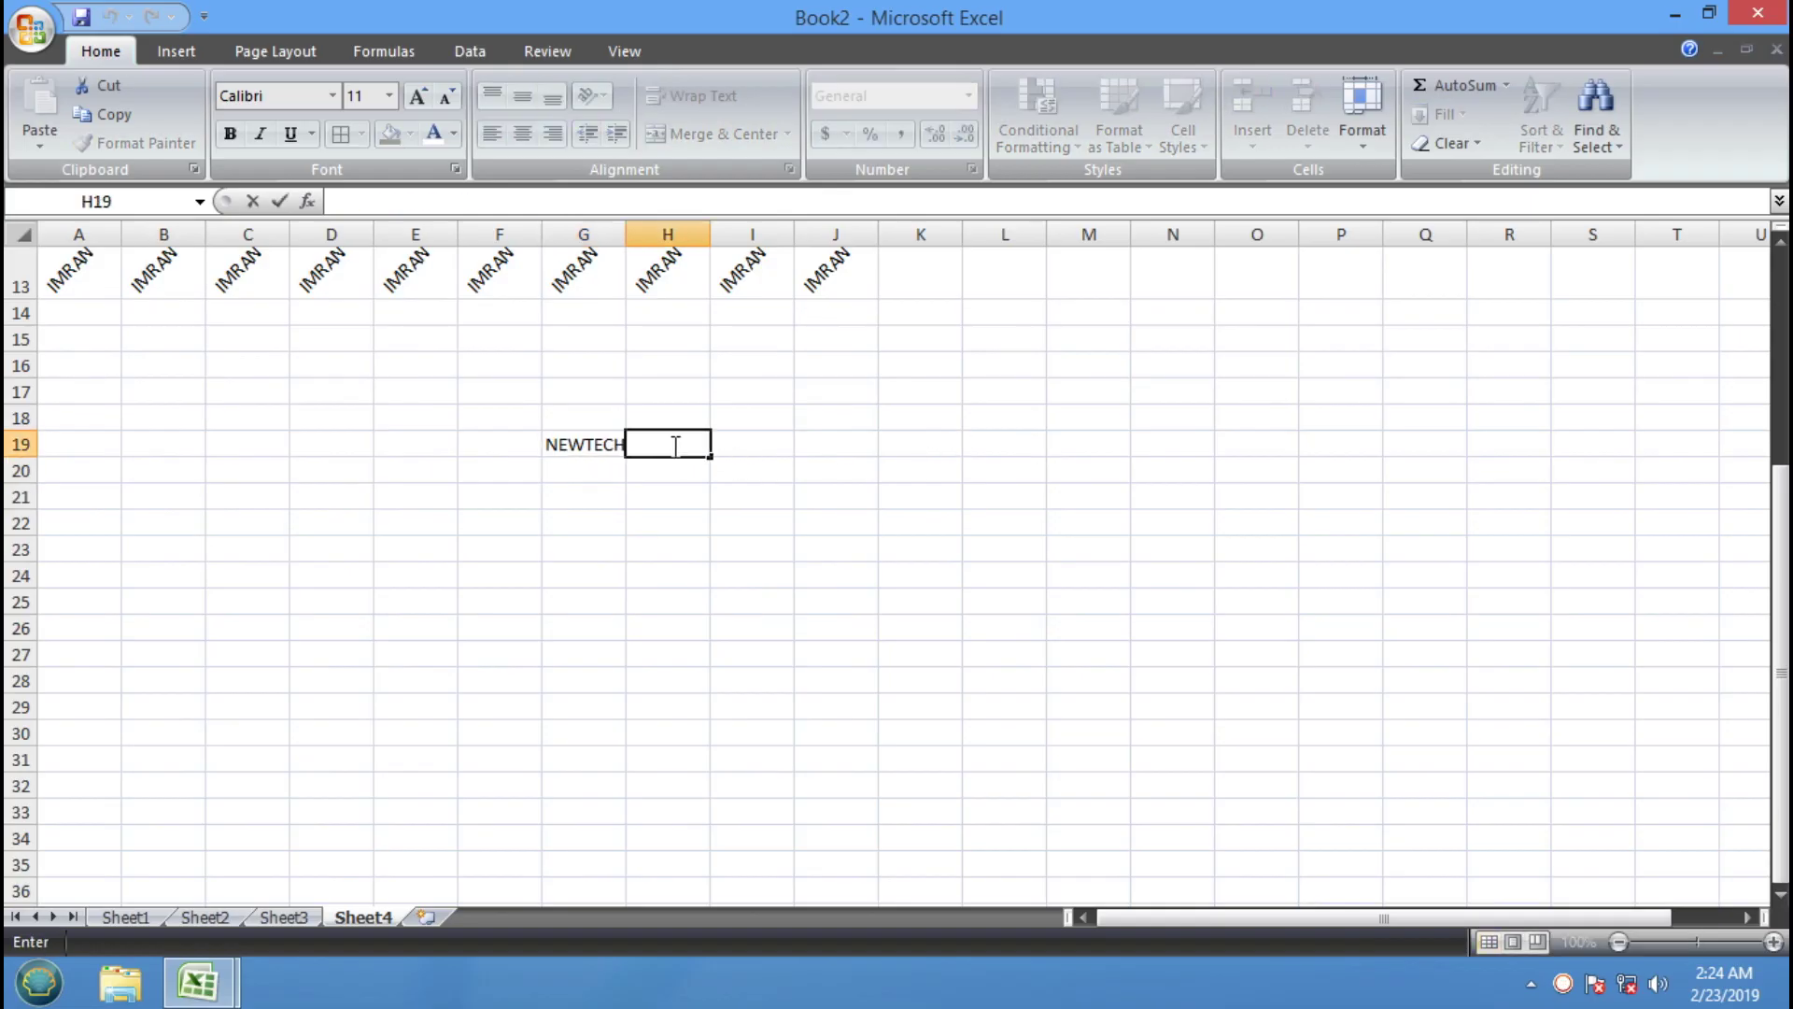
left_click(615, 442)
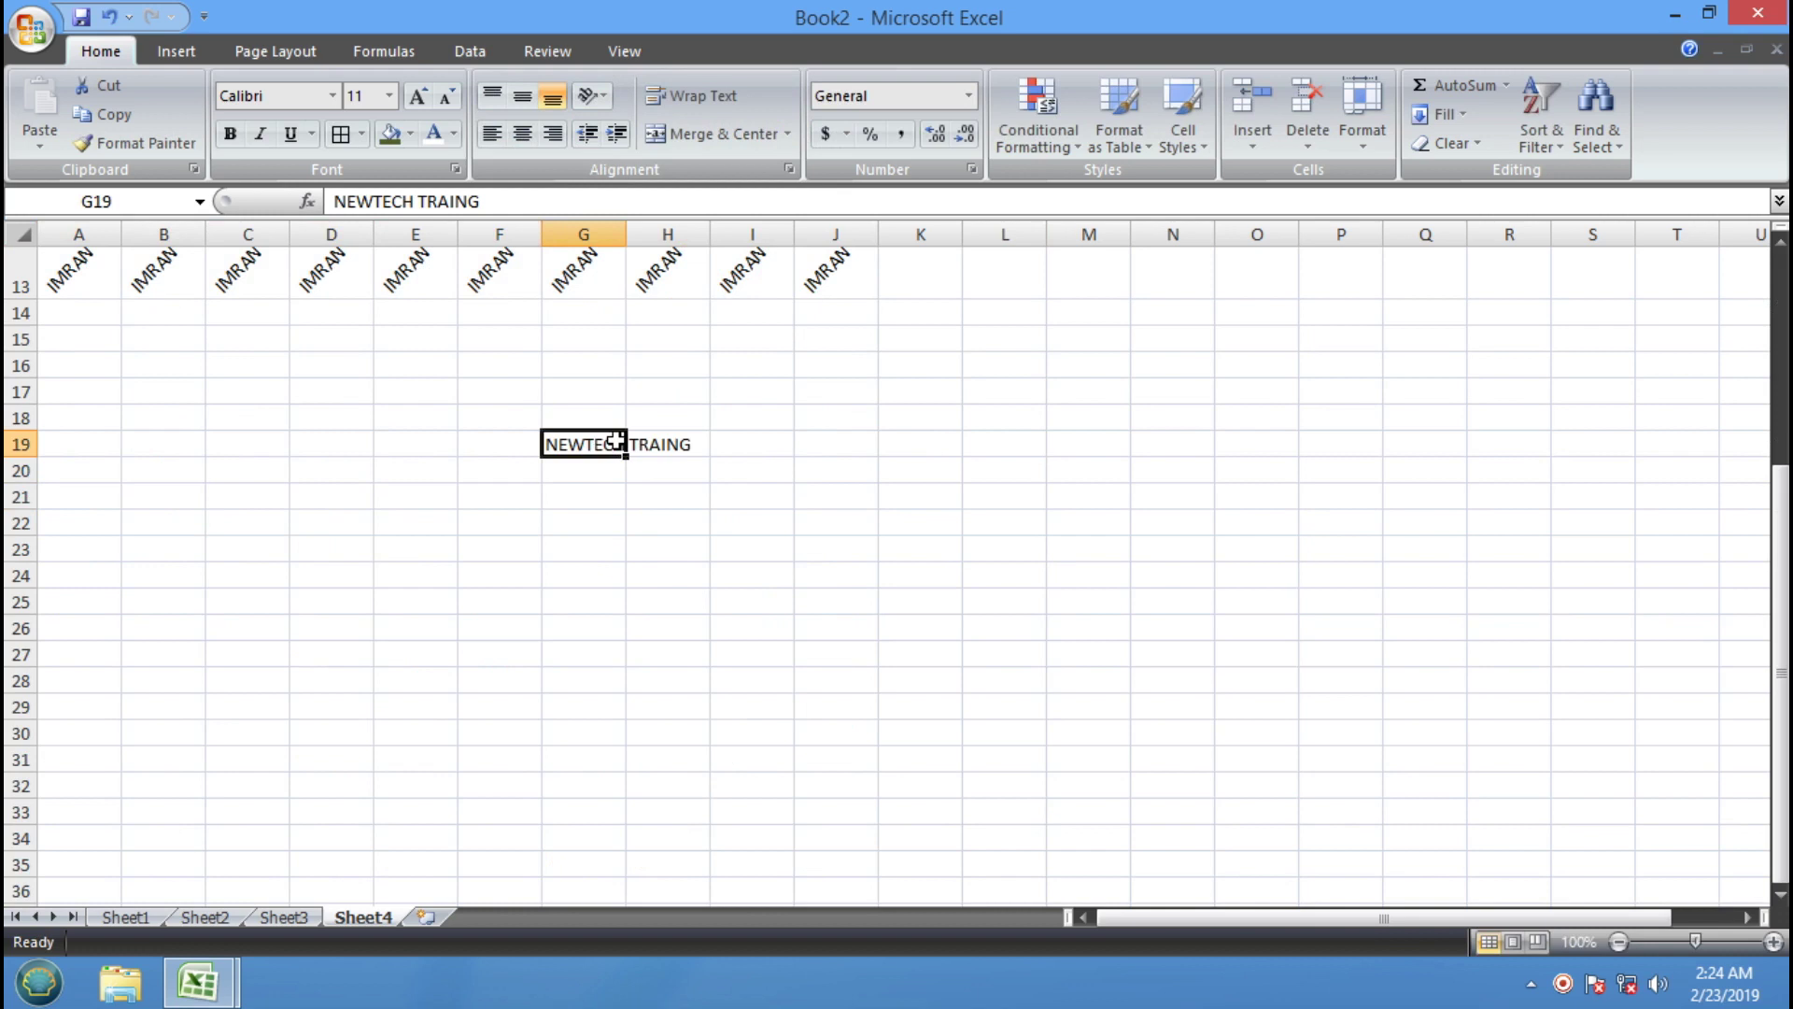
left_click(467, 201)
type("IN")
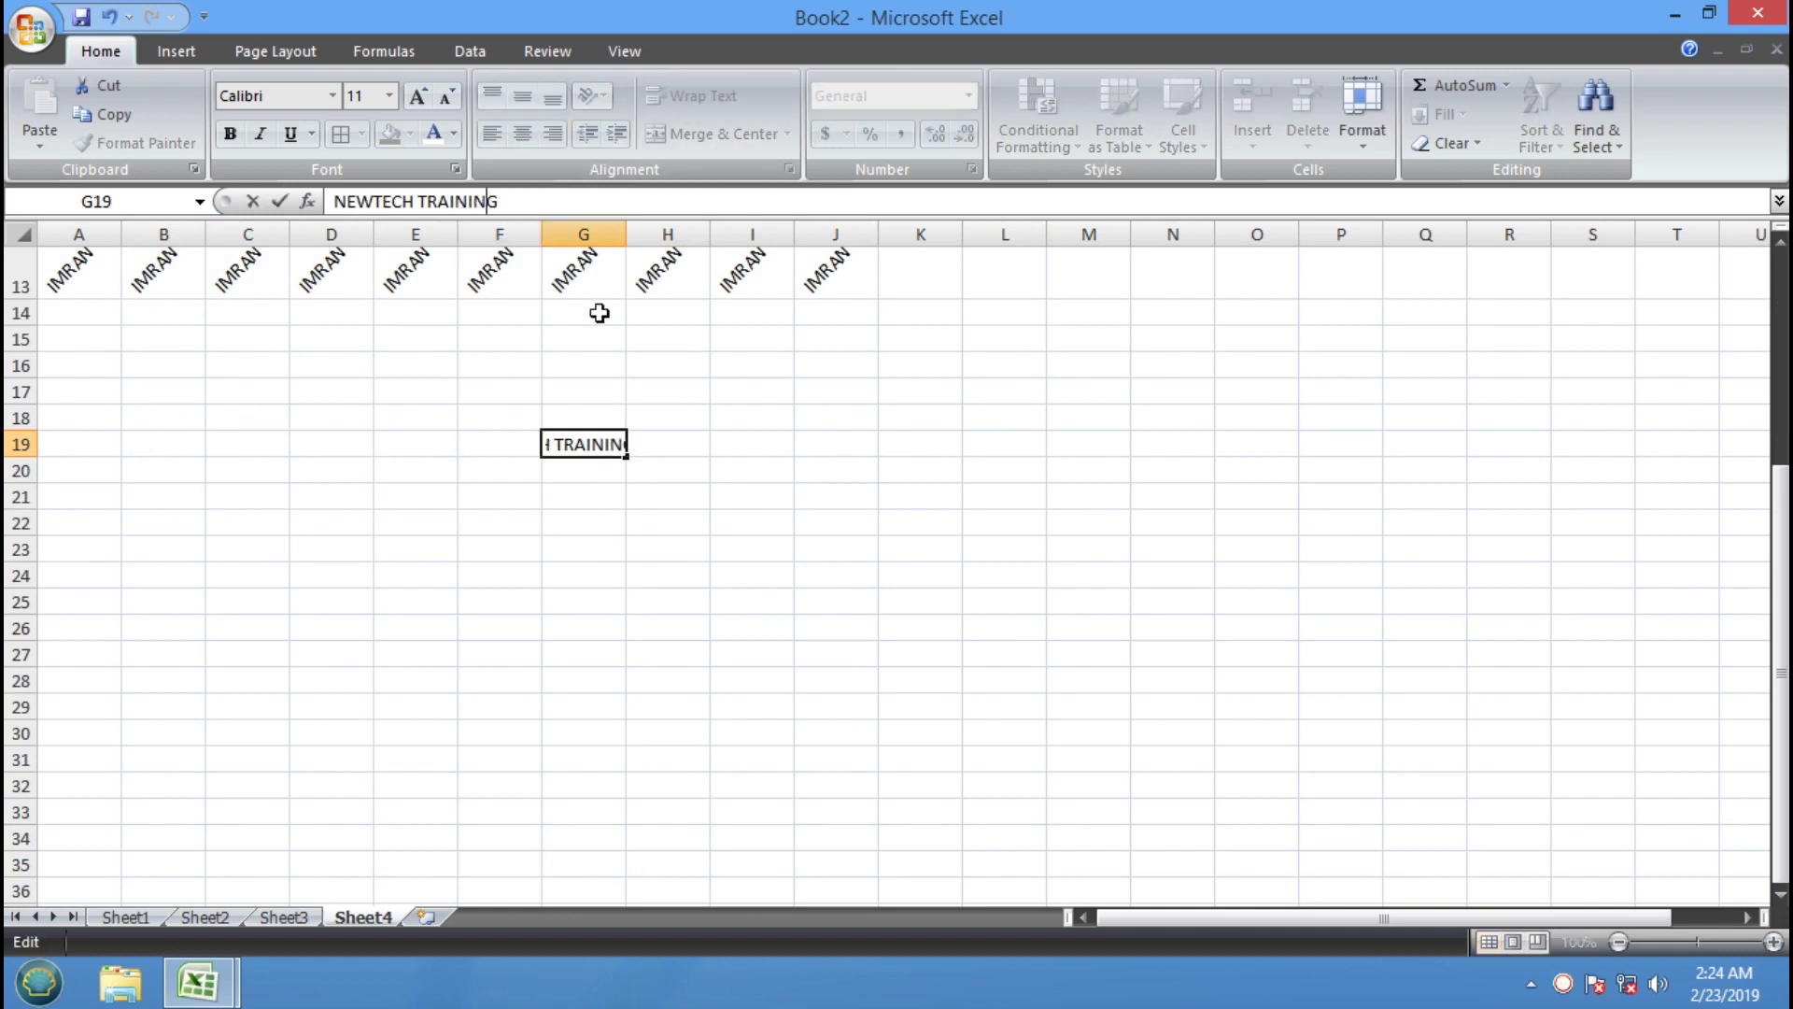
key("Return")
Turn on Wrap Text for G19 and widen column G slightly
left_click(606, 449)
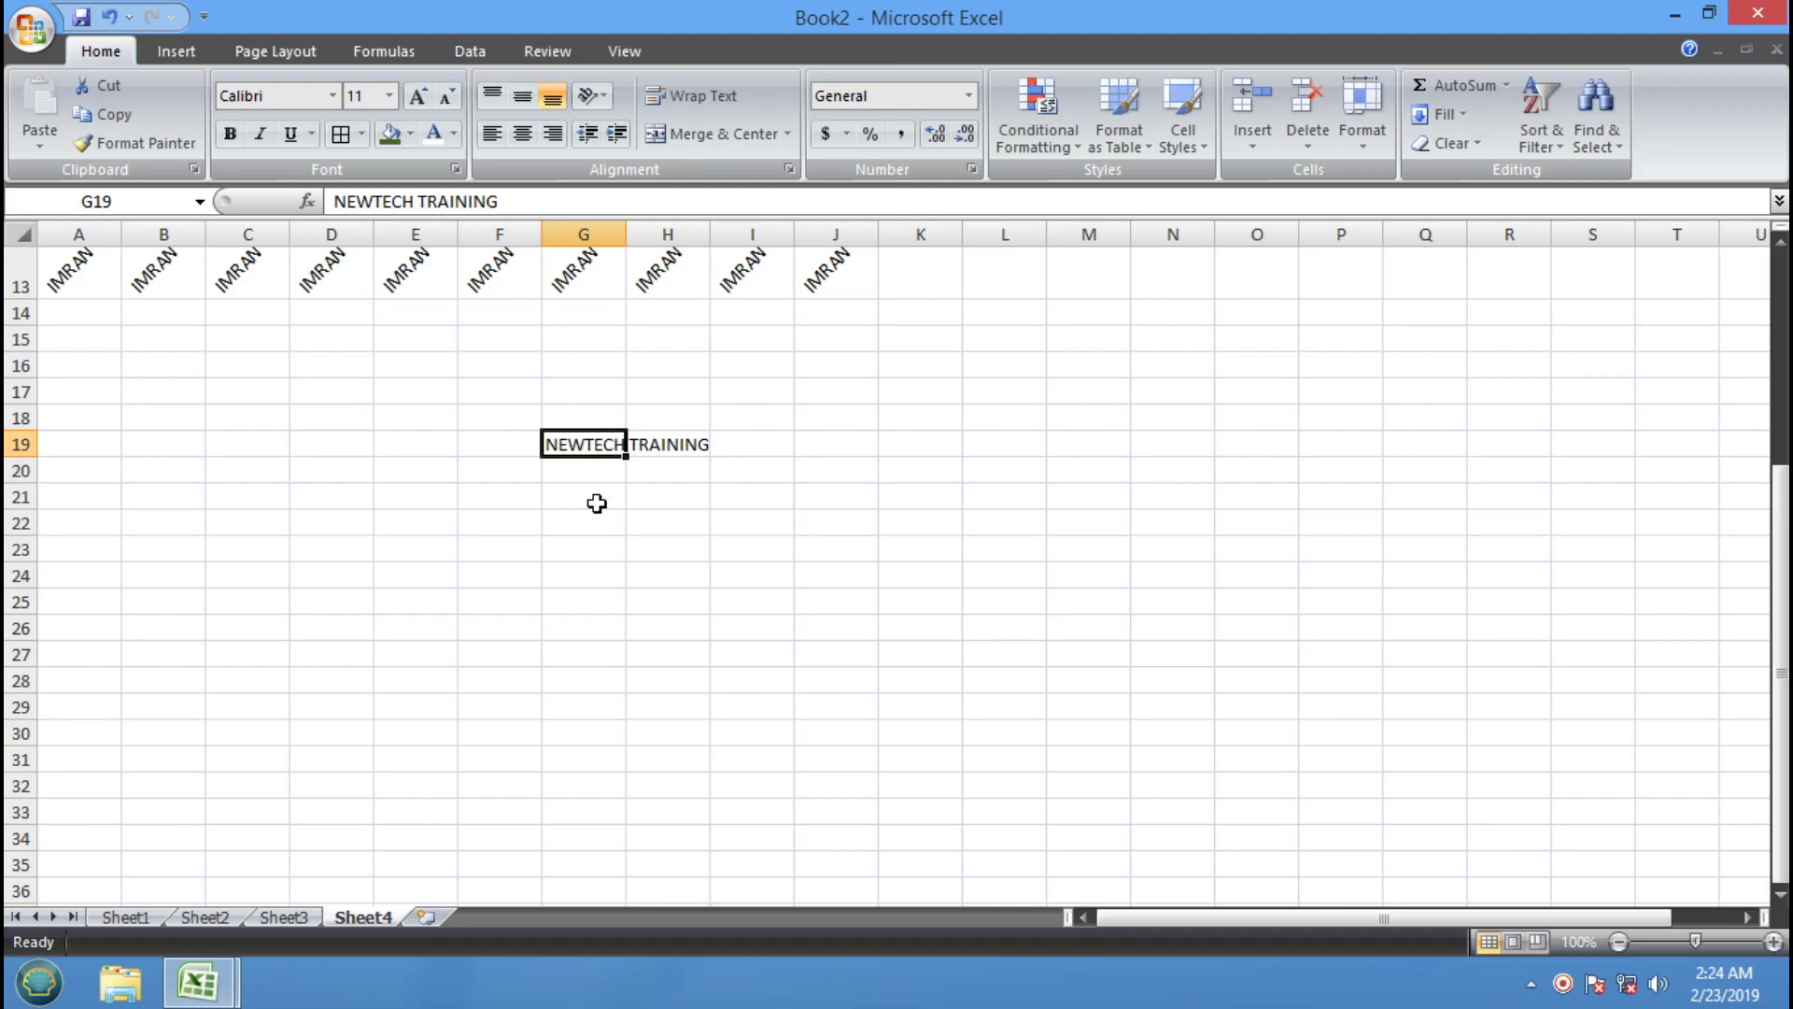
left_click(651, 494)
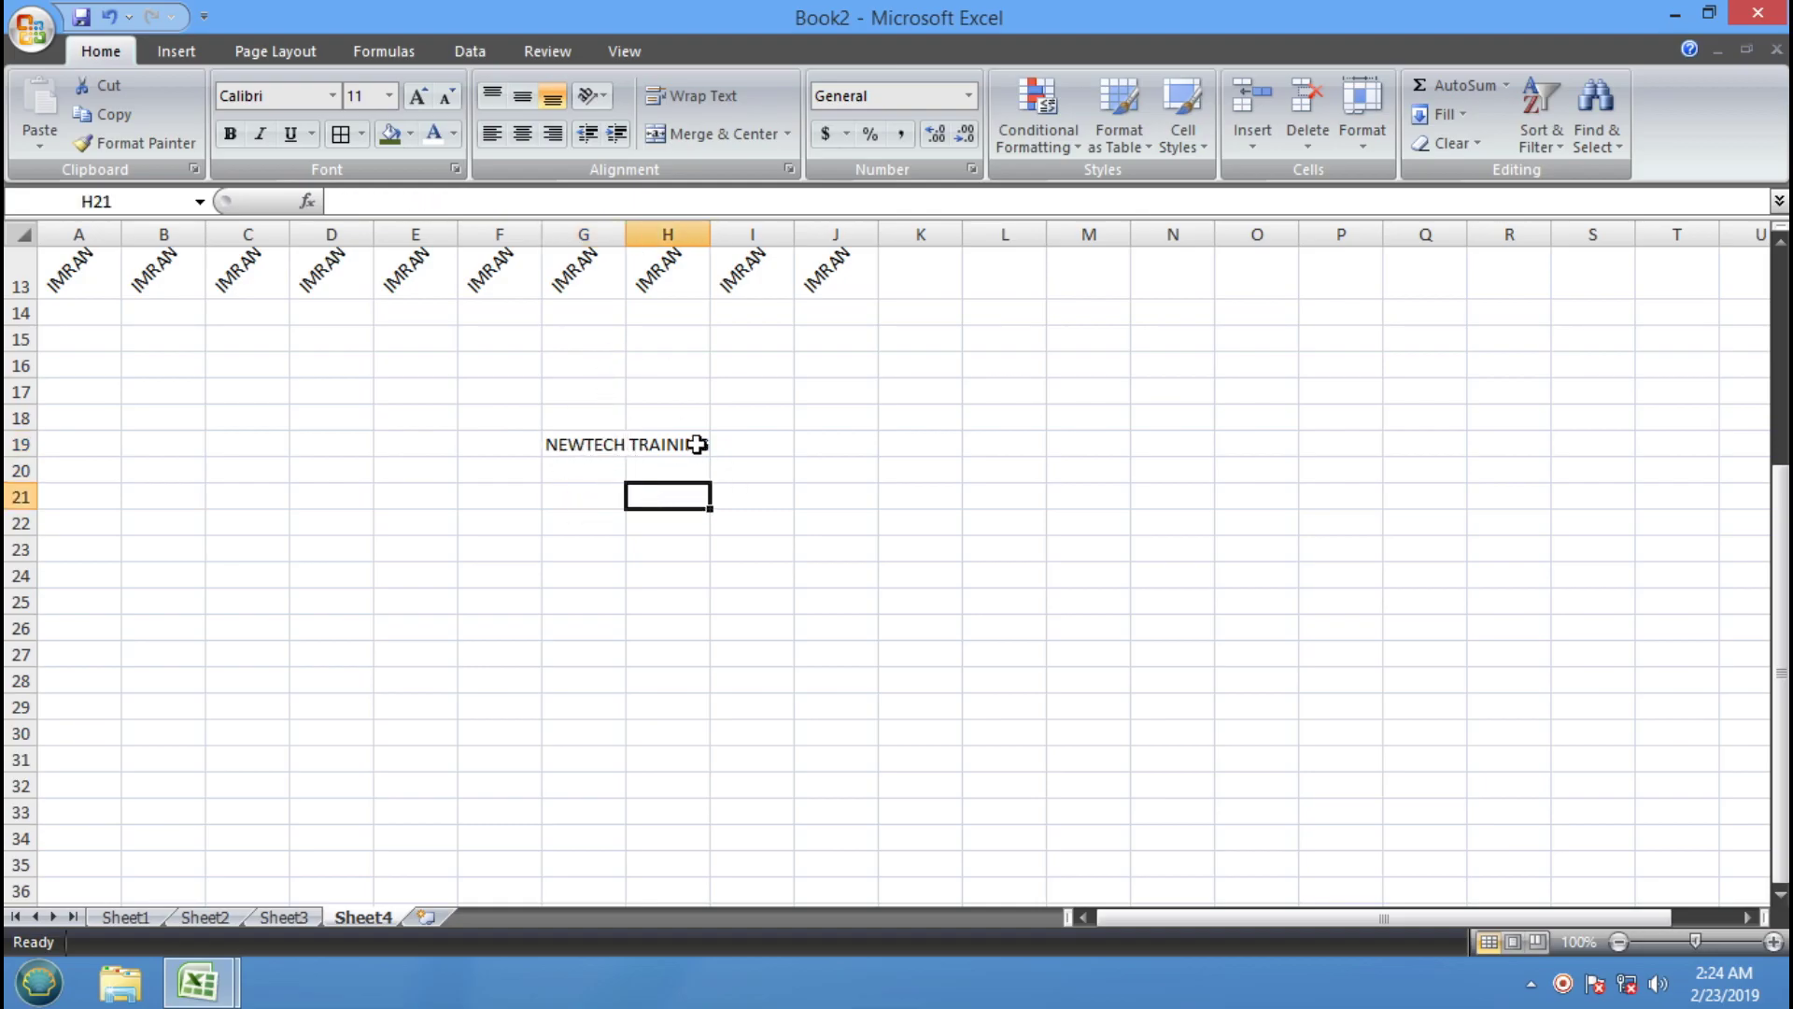
left_click(579, 445)
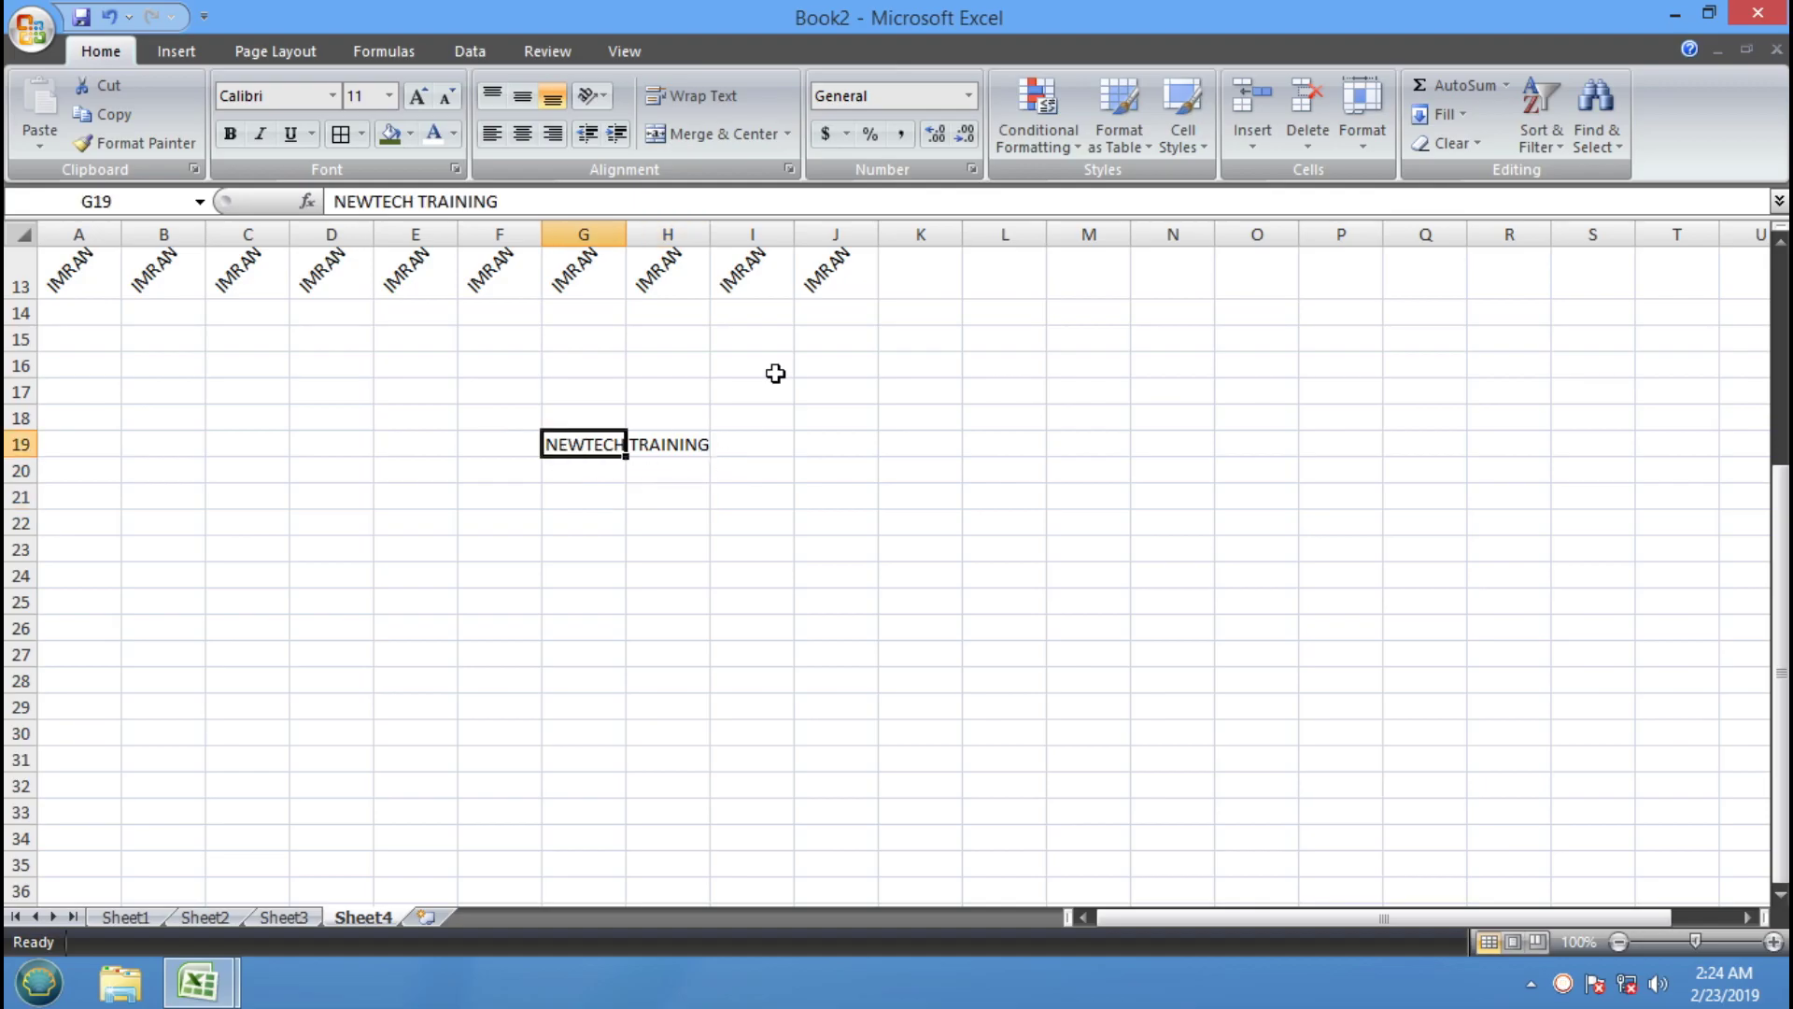
left_click(721, 101)
left_click_drag(625, 233, 643, 235)
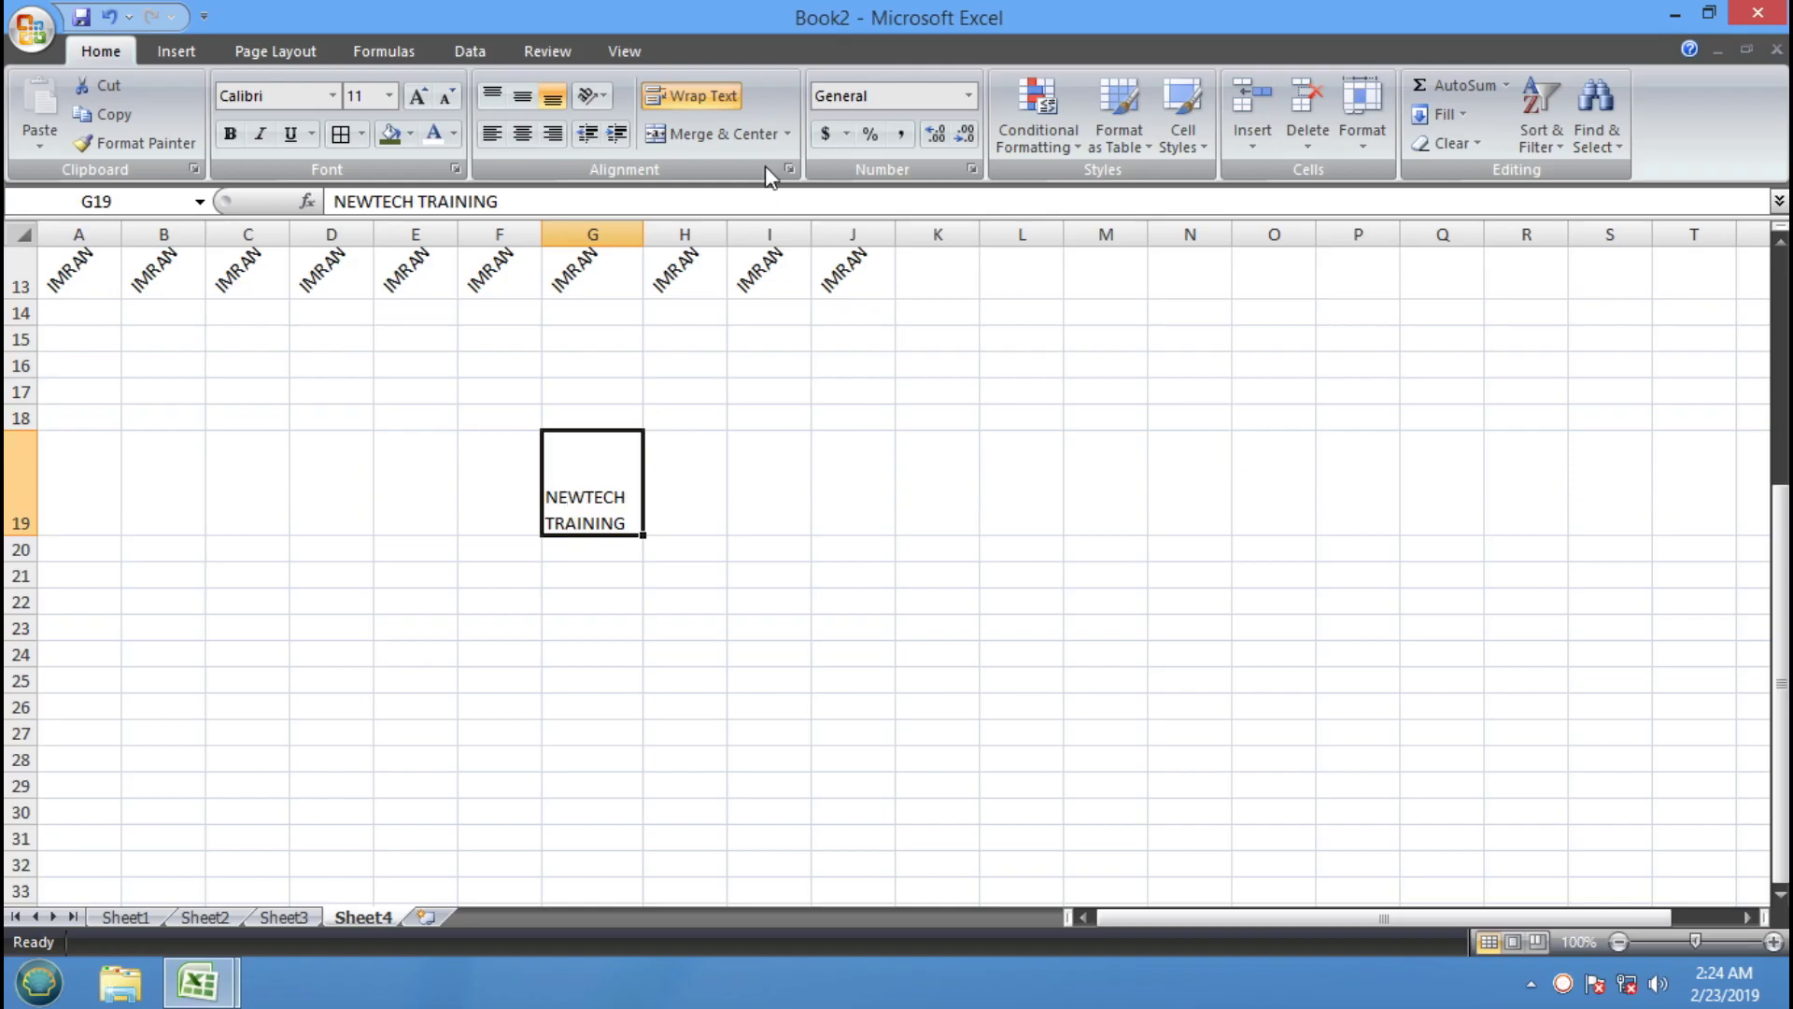
Toggle Wrap Text on G19 repeatedly, ending with NEWTECH TRAINING on one line
left_click(698, 97)
left_click(699, 97)
left_click(698, 97)
left_click(698, 97)
left_click(699, 97)
left_click(699, 97)
left_click(699, 97)
left_click(699, 97)
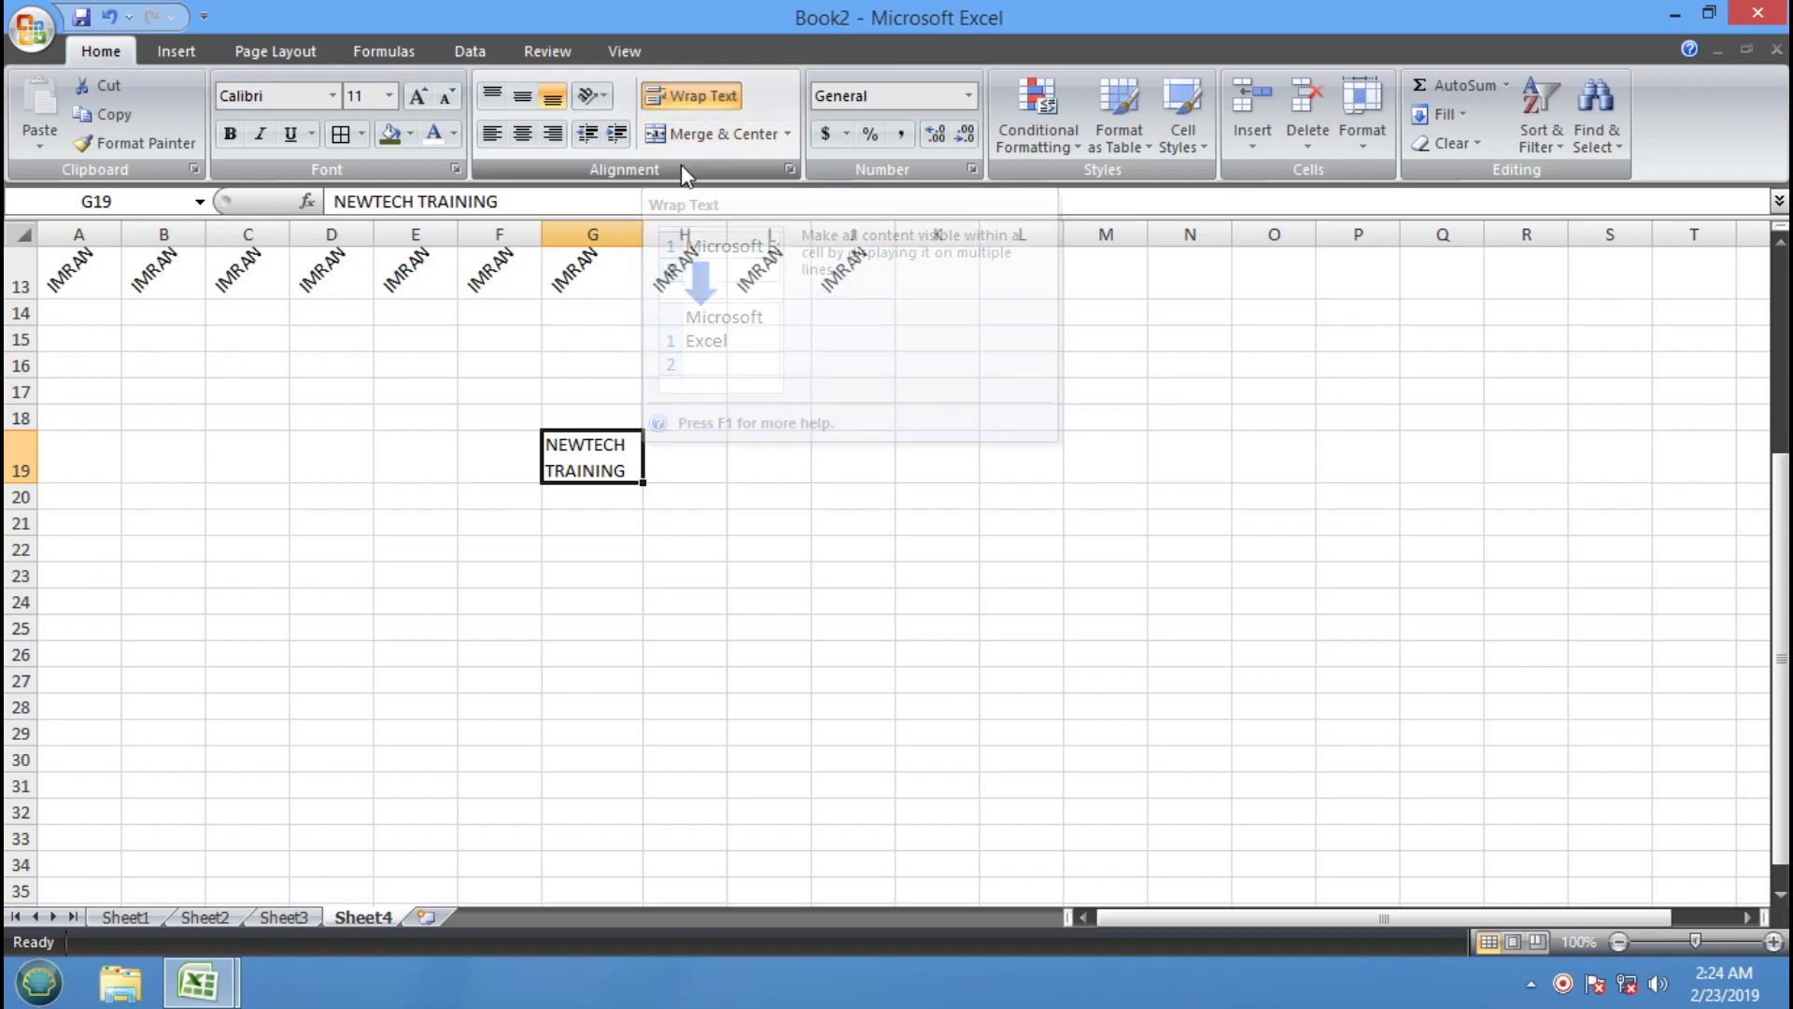
left_click(670, 102)
left_click(670, 103)
left_click(670, 102)
left_click(671, 103)
left_click(671, 103)
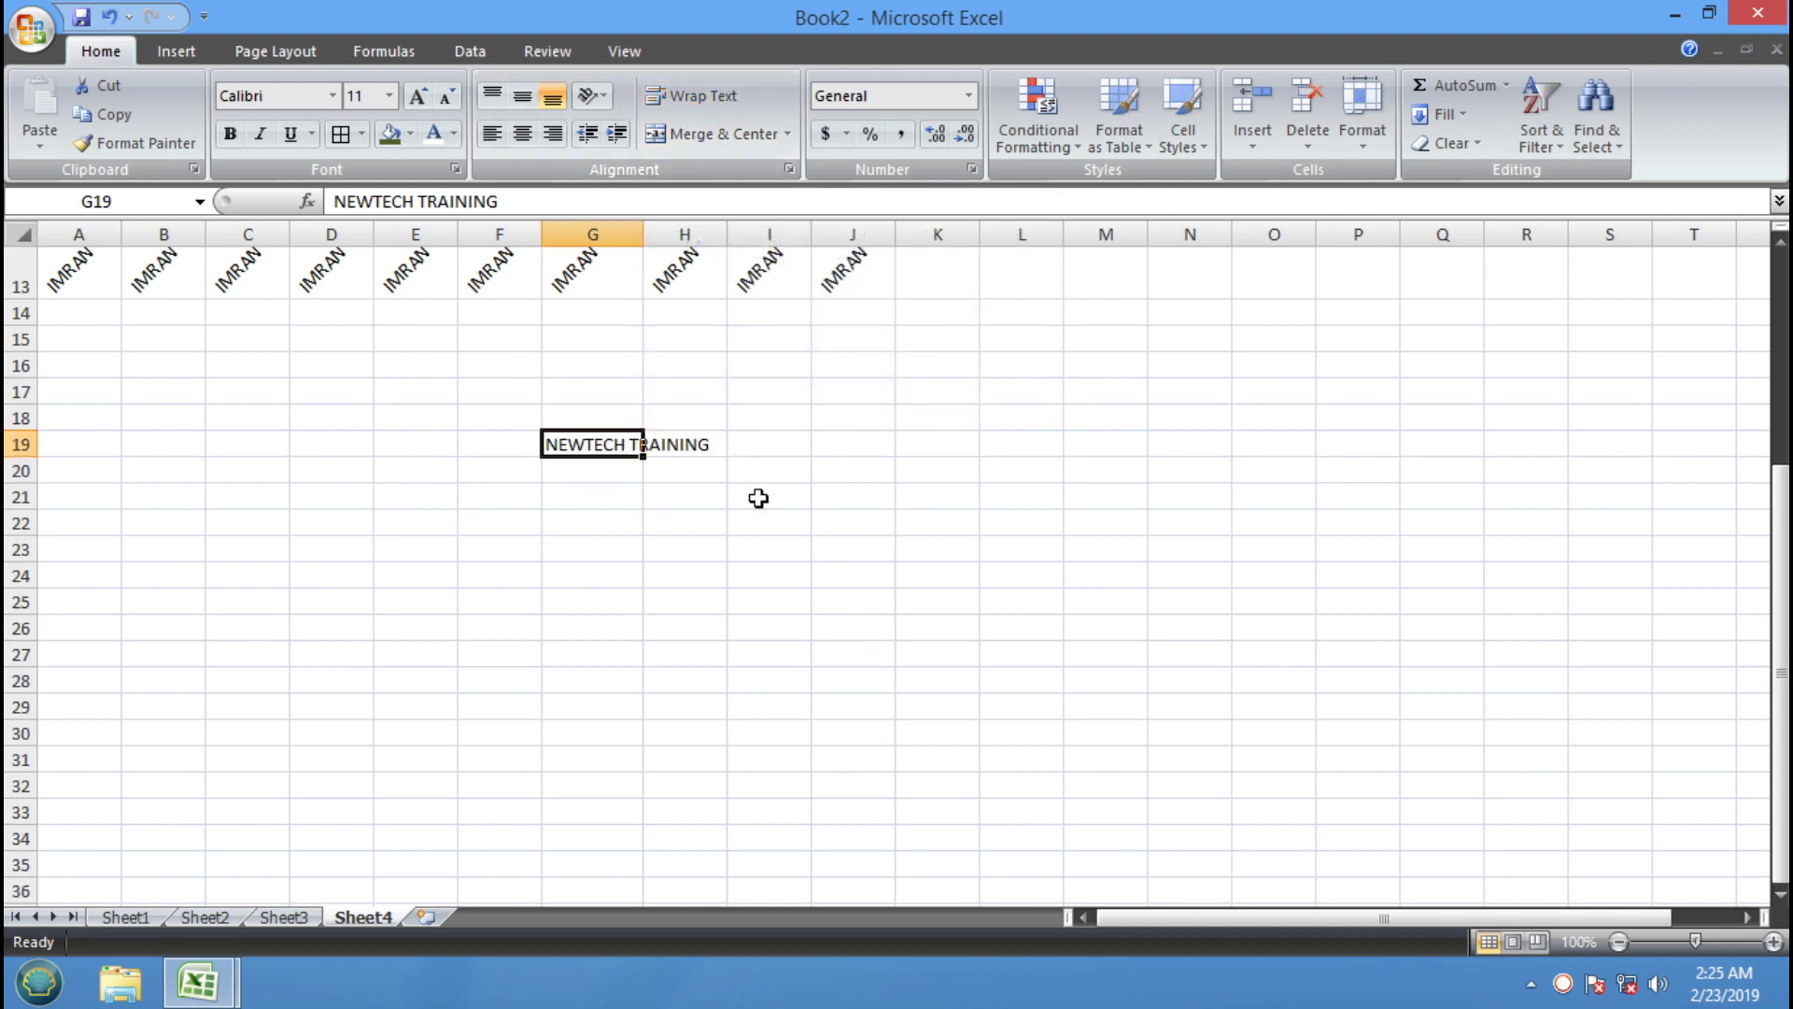
left_click(685, 600)
scroll(467, 655, "down", 2)
left_click_drag(119, 383, 488, 700)
left_click_drag(180, 396, 636, 764)
left_click(788, 134)
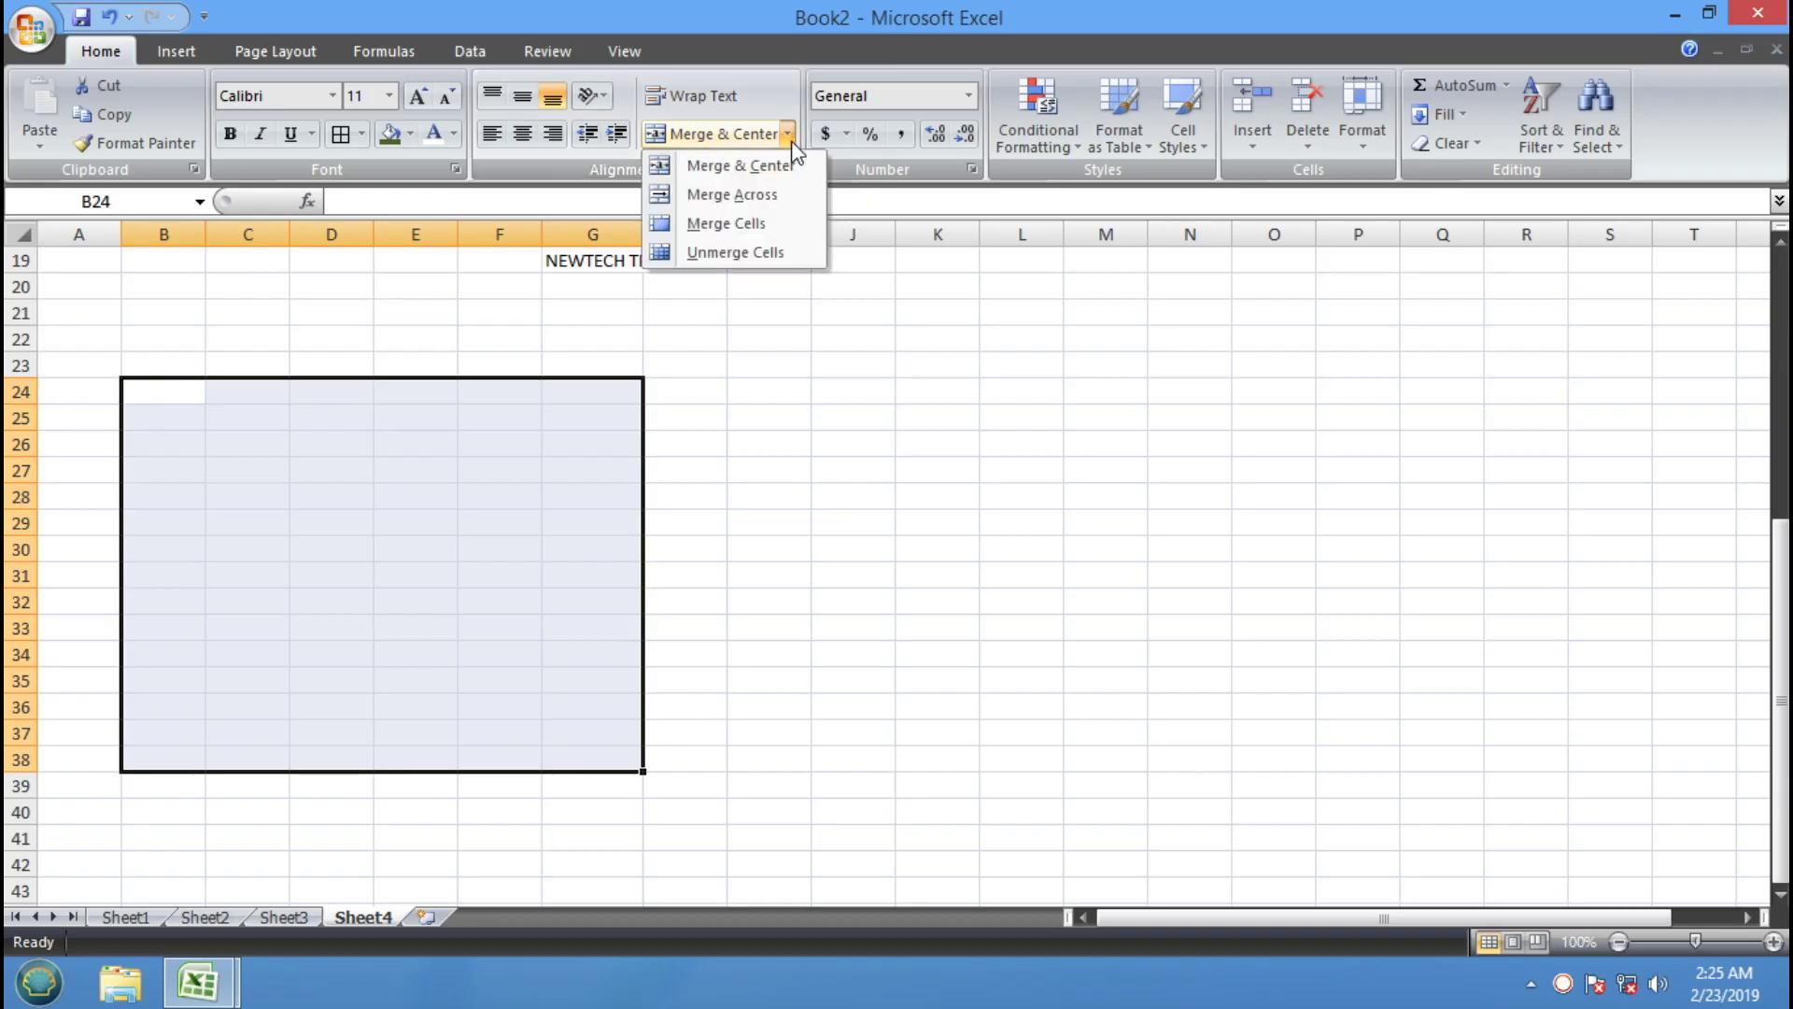
left_click(520, 468)
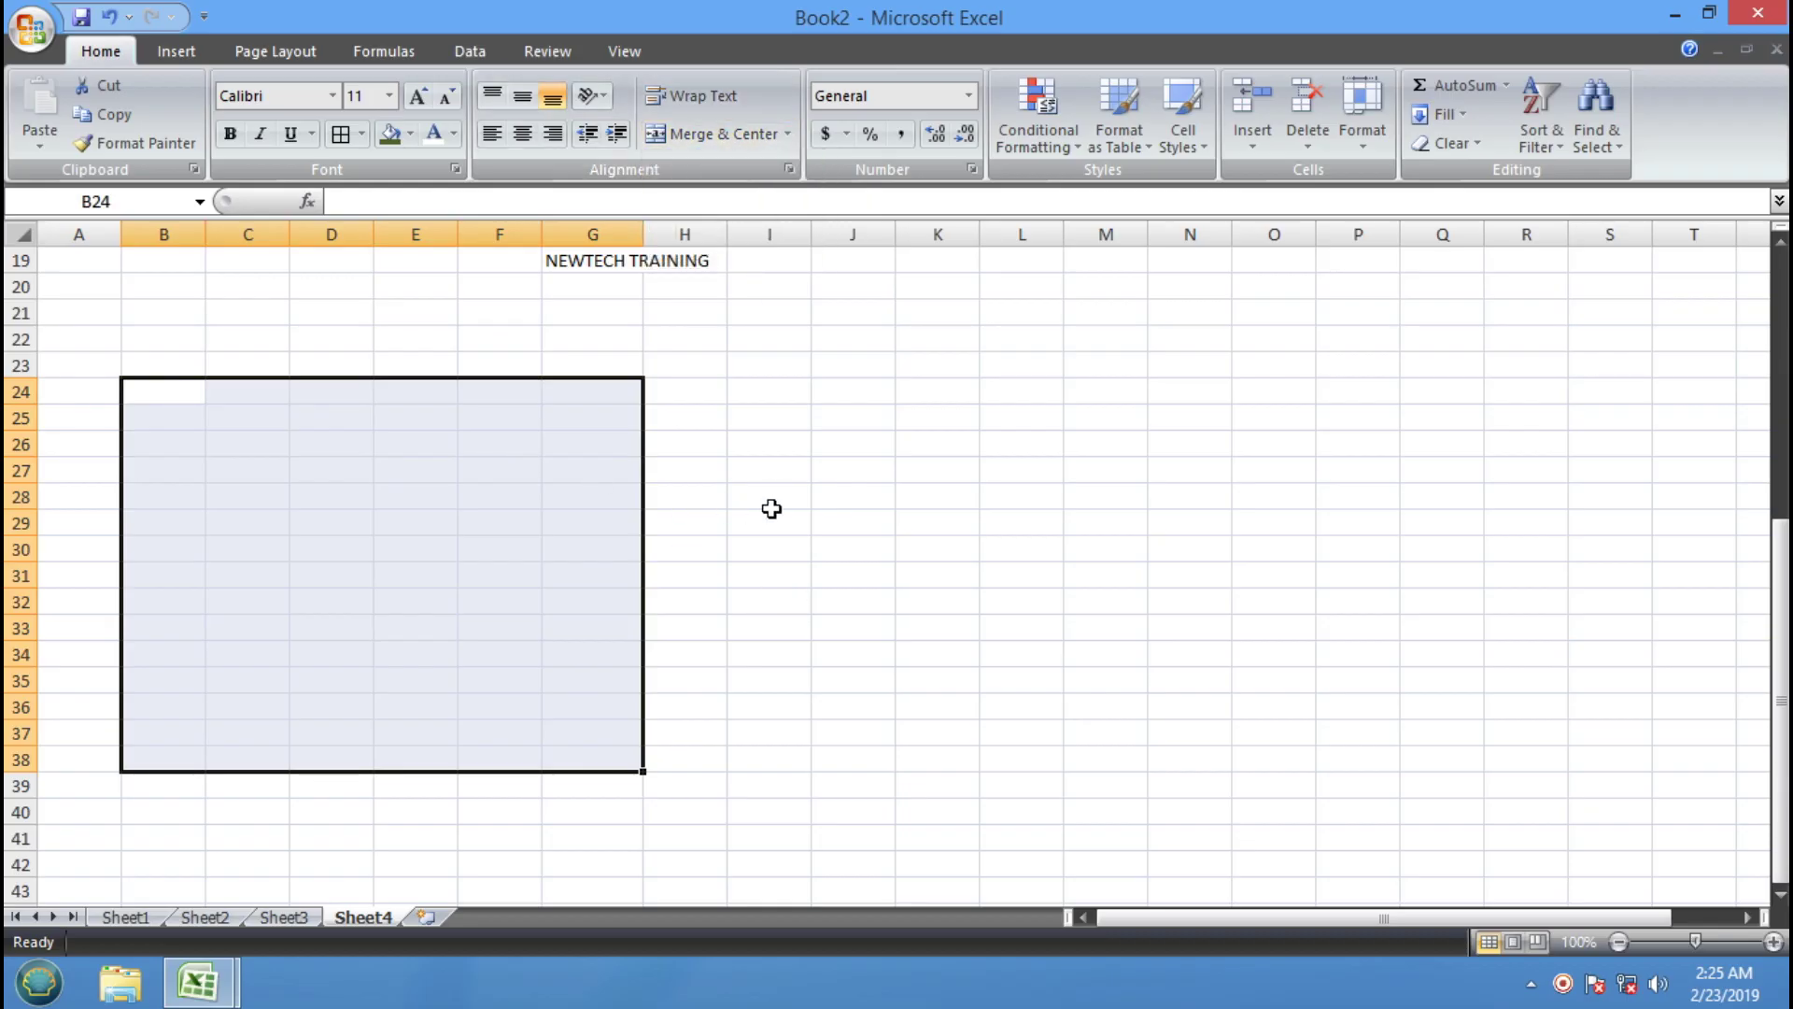
left_click(772, 508)
scroll(614, 530, "up", 1)
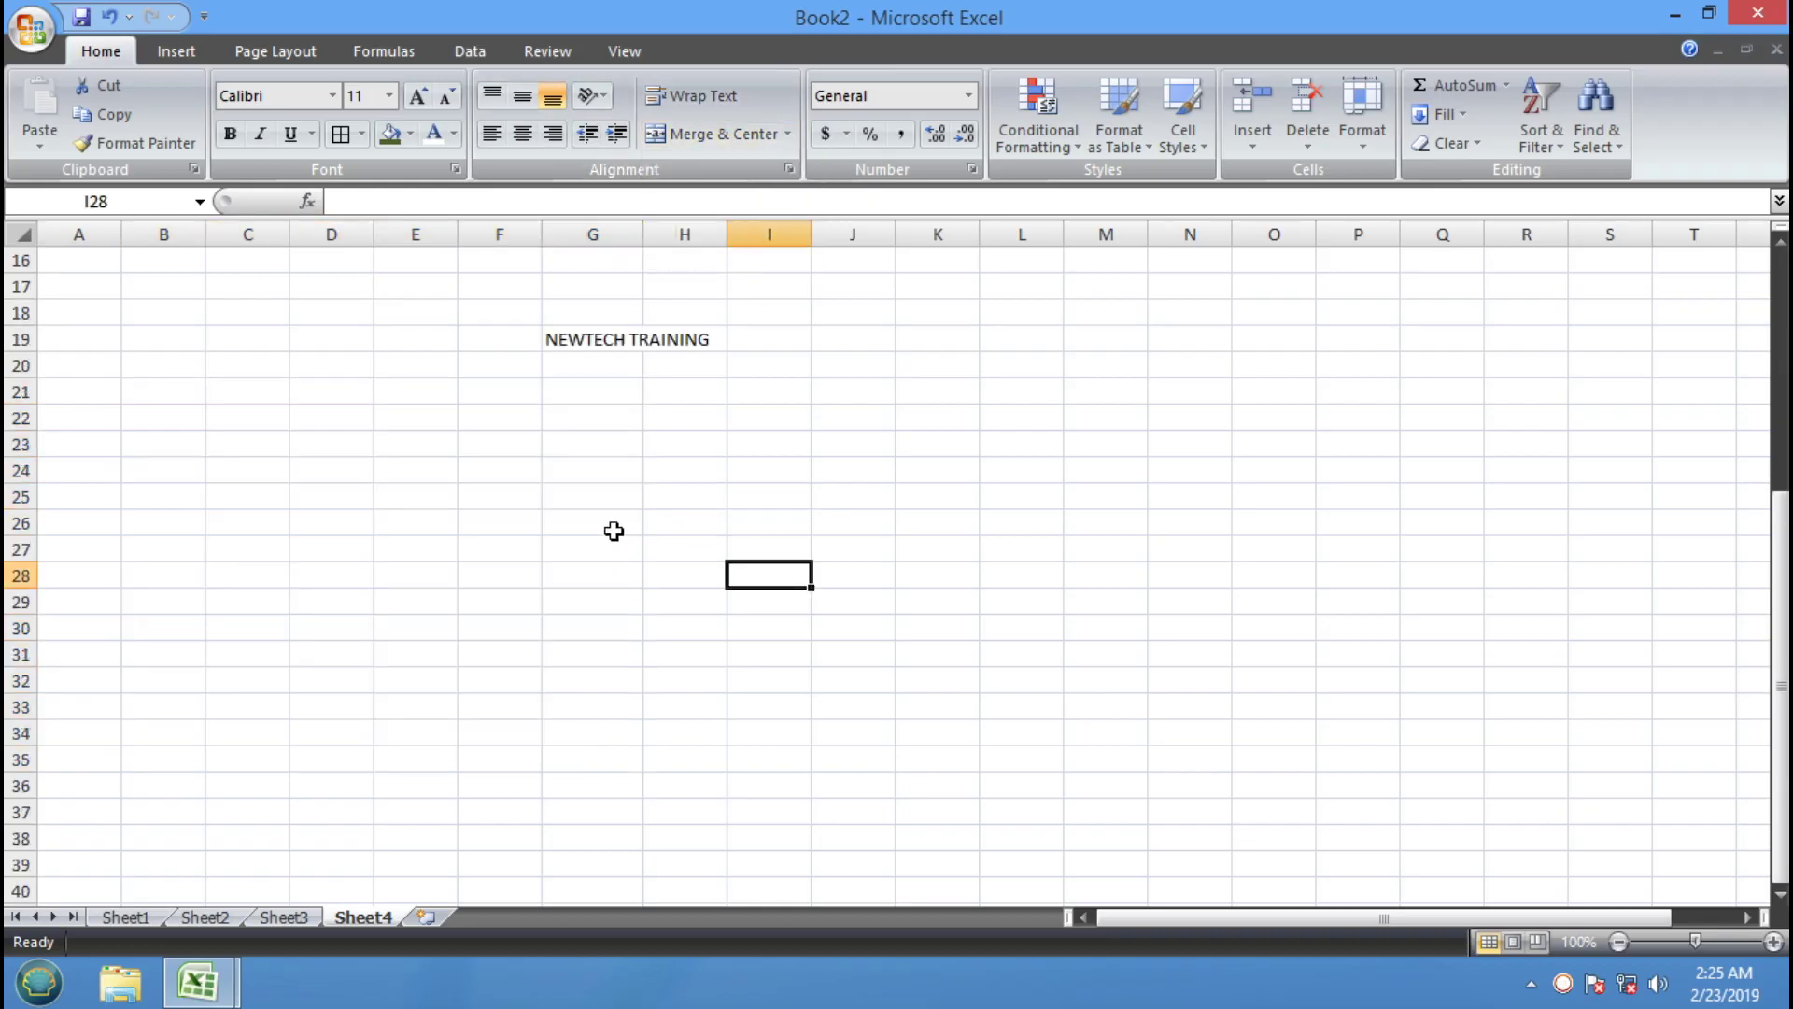
left_click(249, 446)
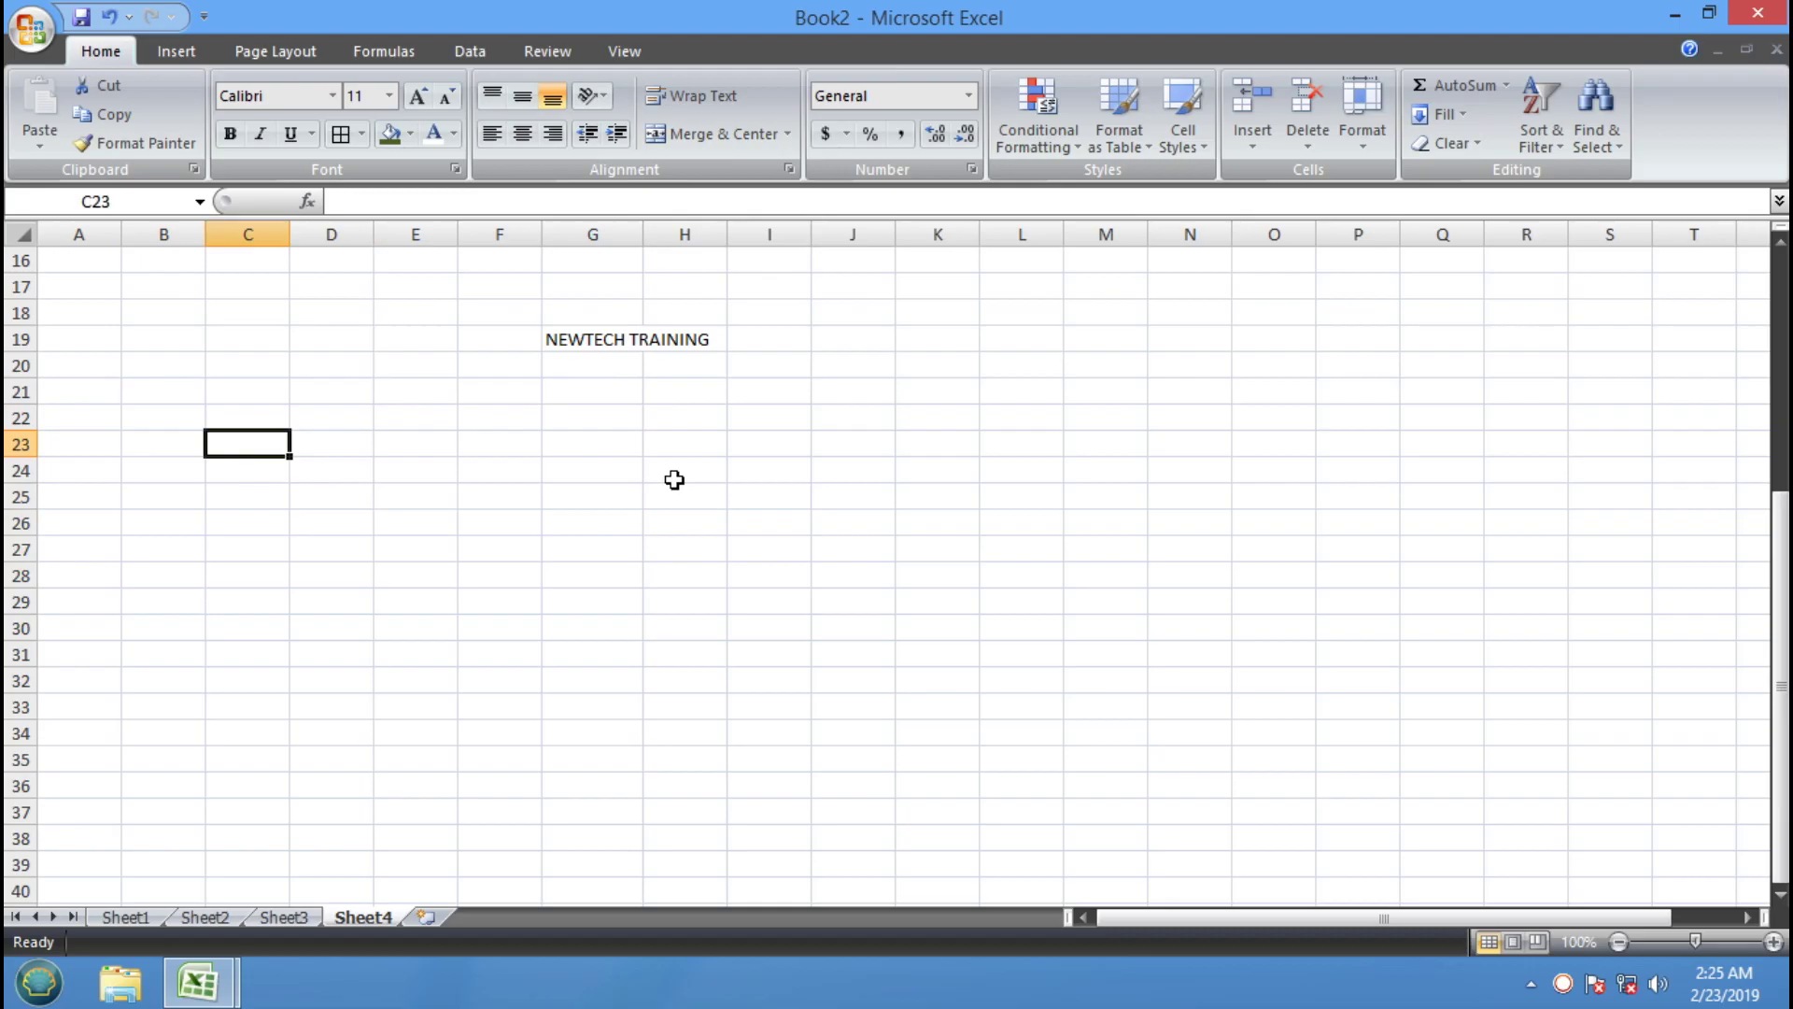
Enter SR in C23 and NO. in C24
type("SR")
key("Return")
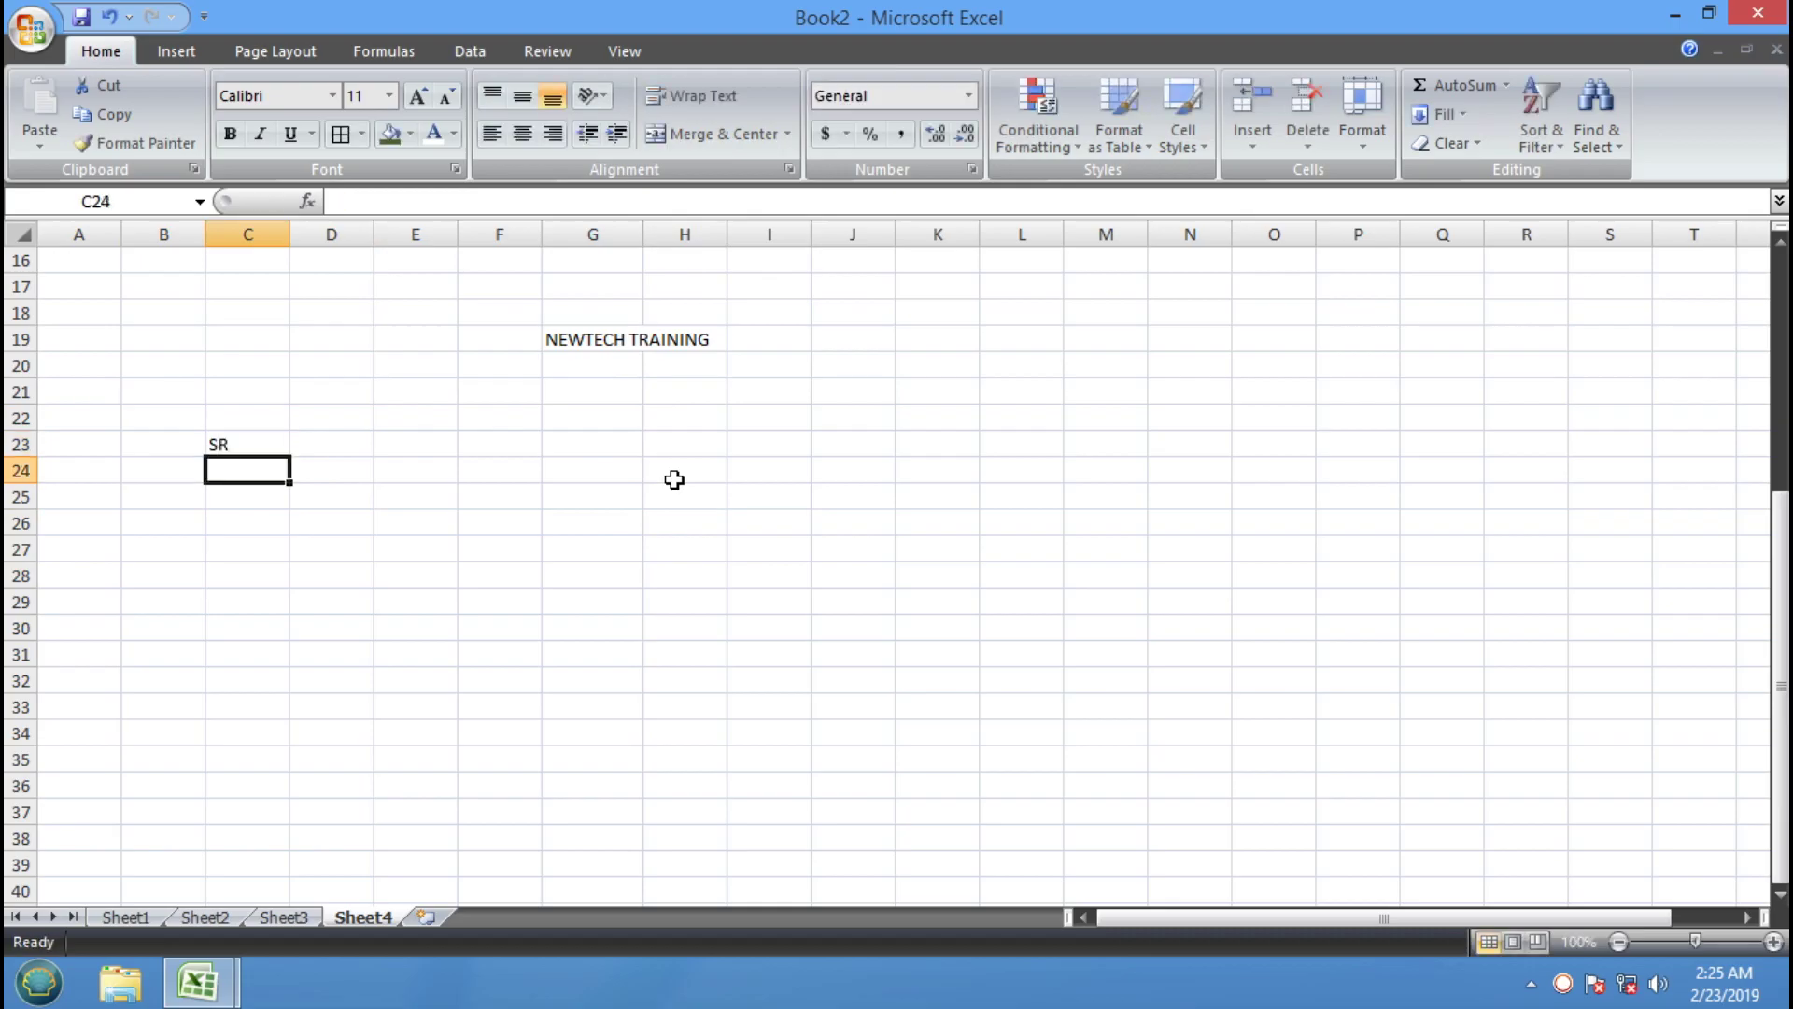
type("NO")
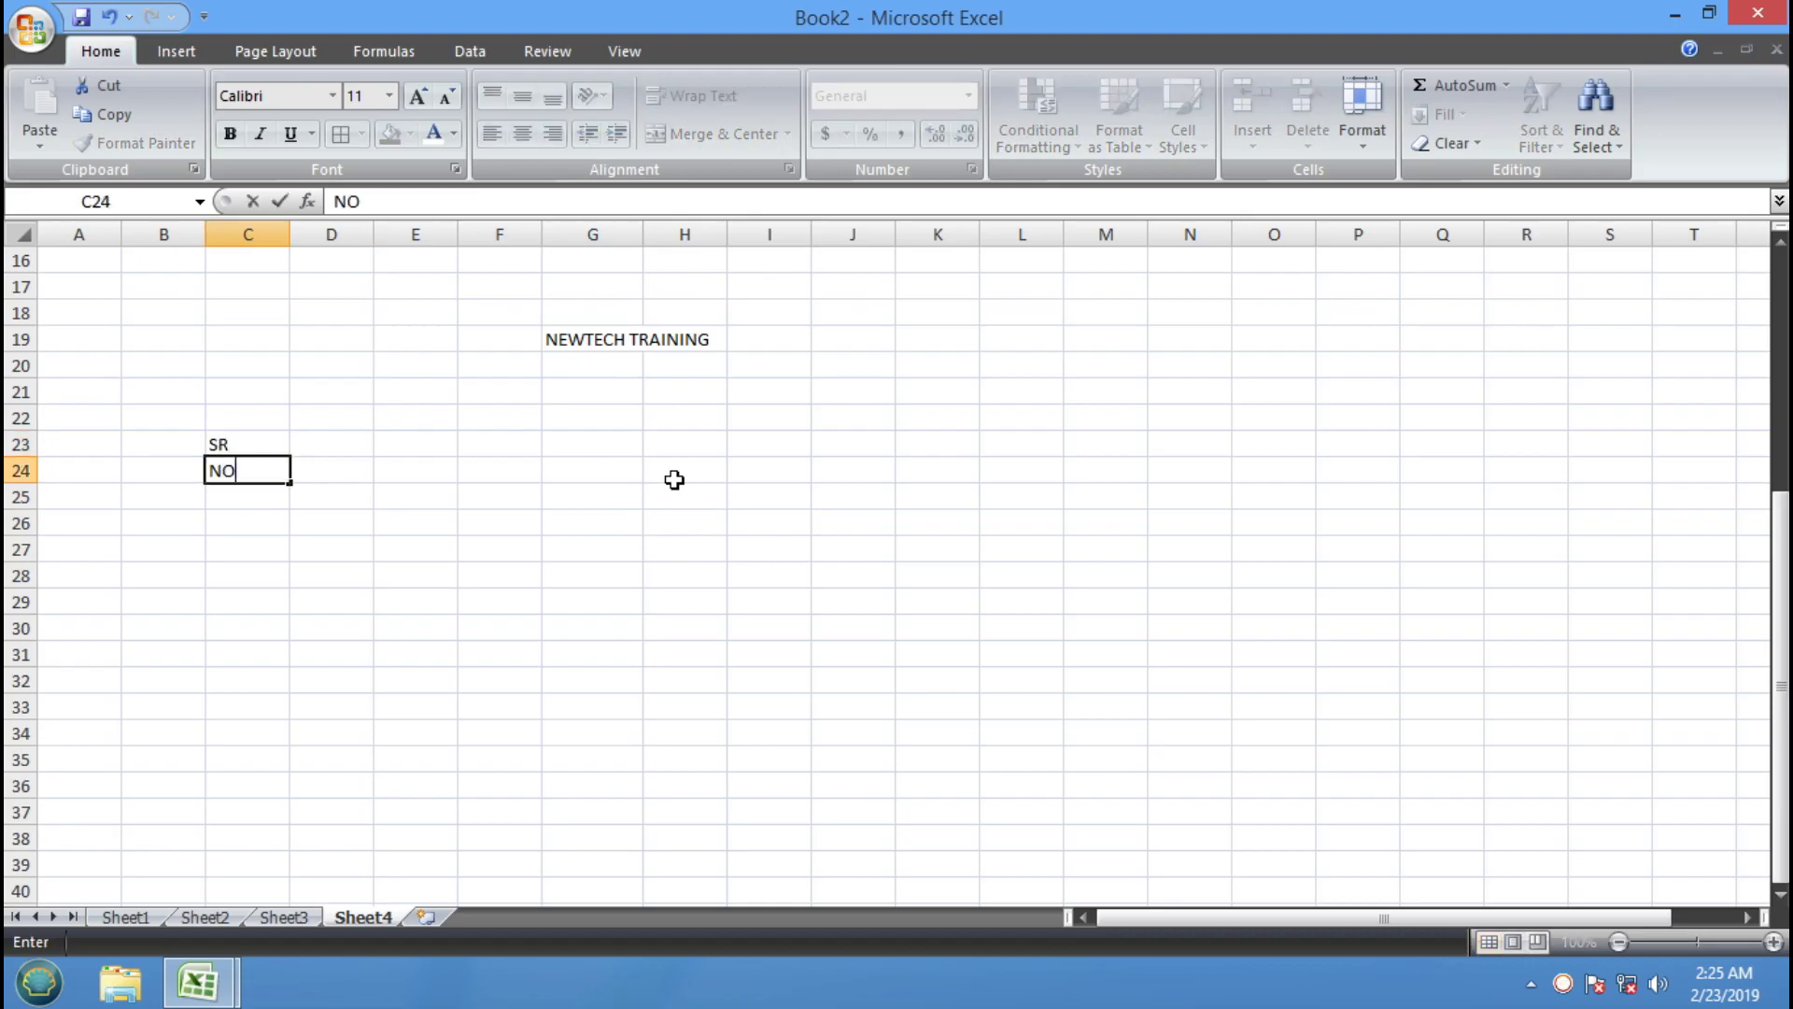
type(".")
key("Return")
Merge & Center C23:C24, accept the data-loss warning, then undo the merge
left_click_drag(240, 448, 233, 468)
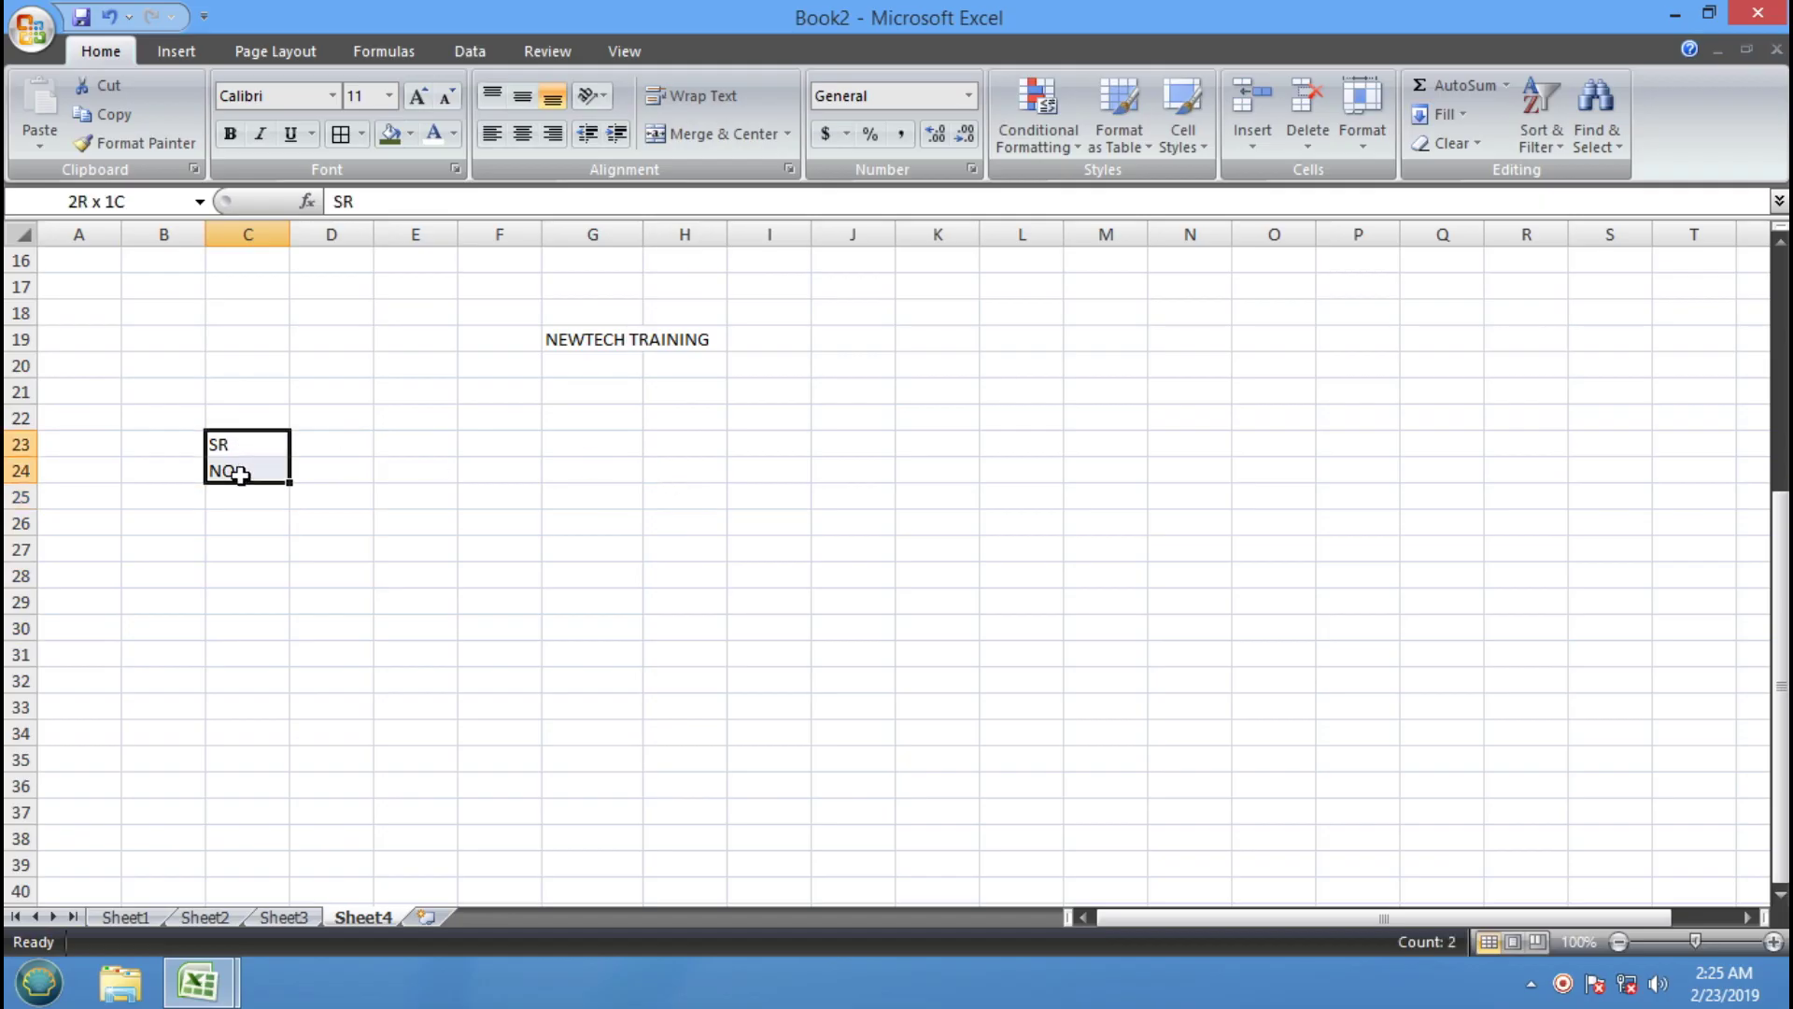
left_click(714, 134)
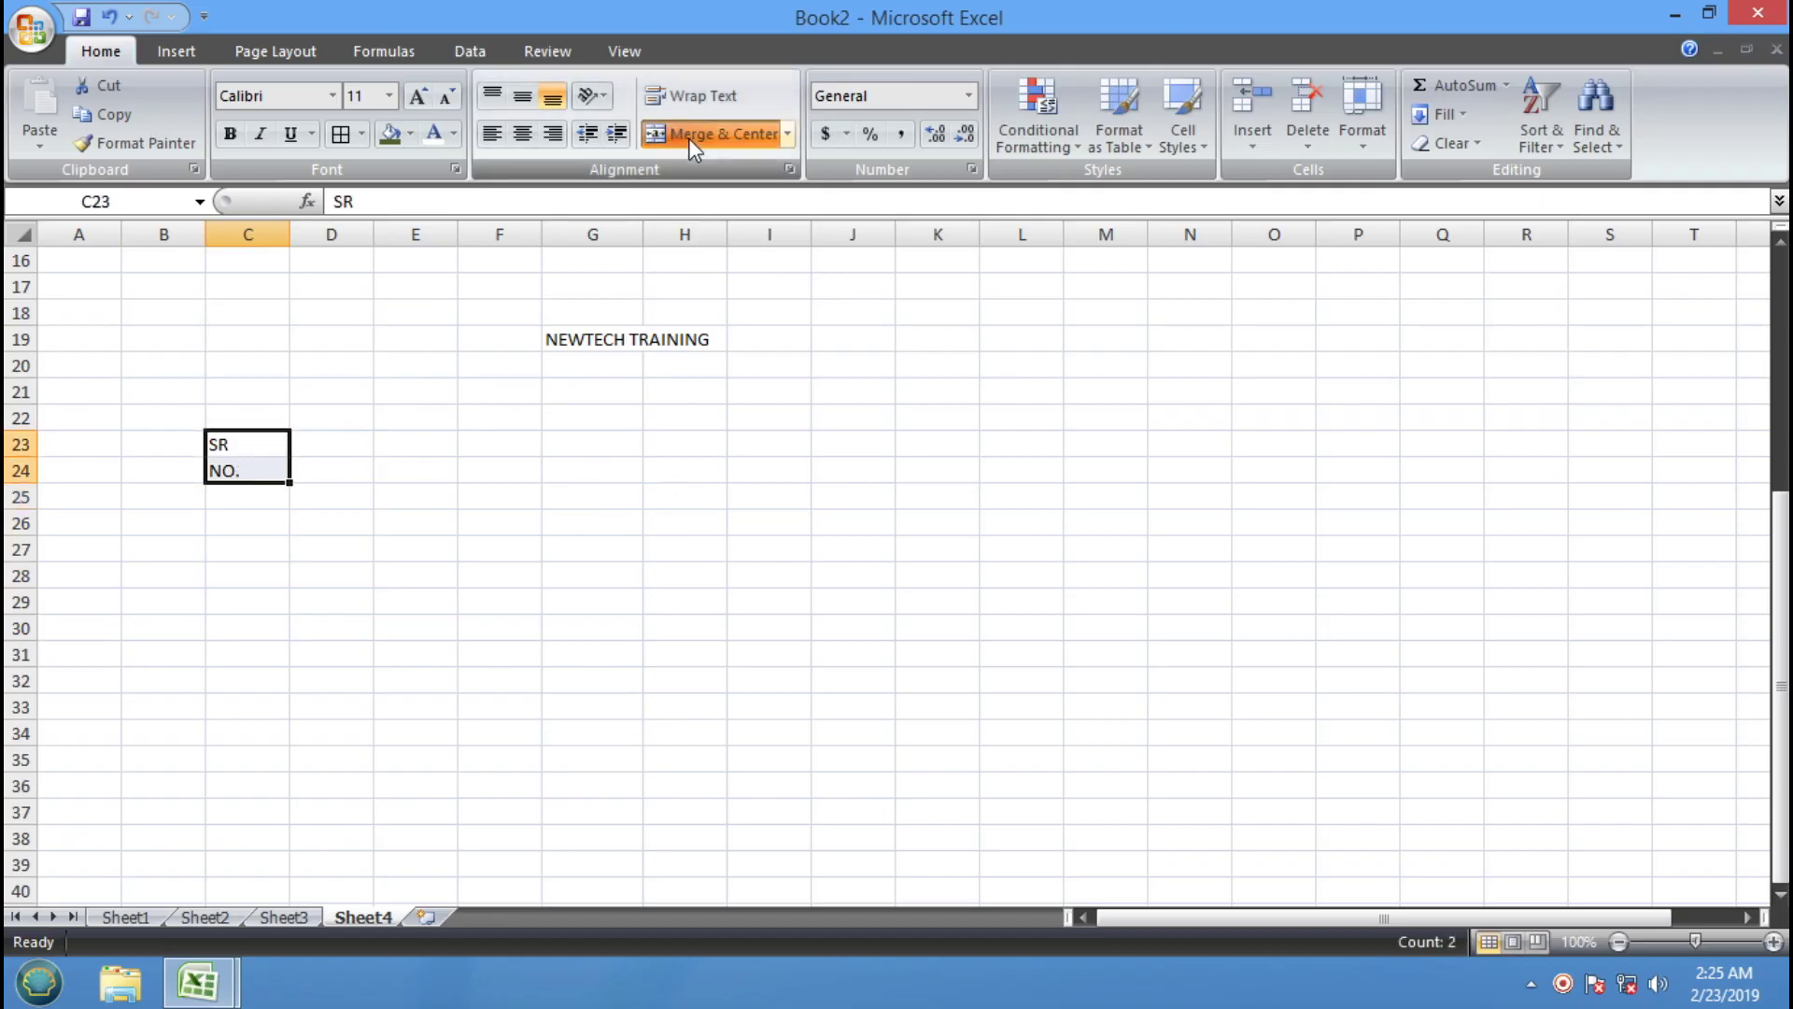
left_click(850, 582)
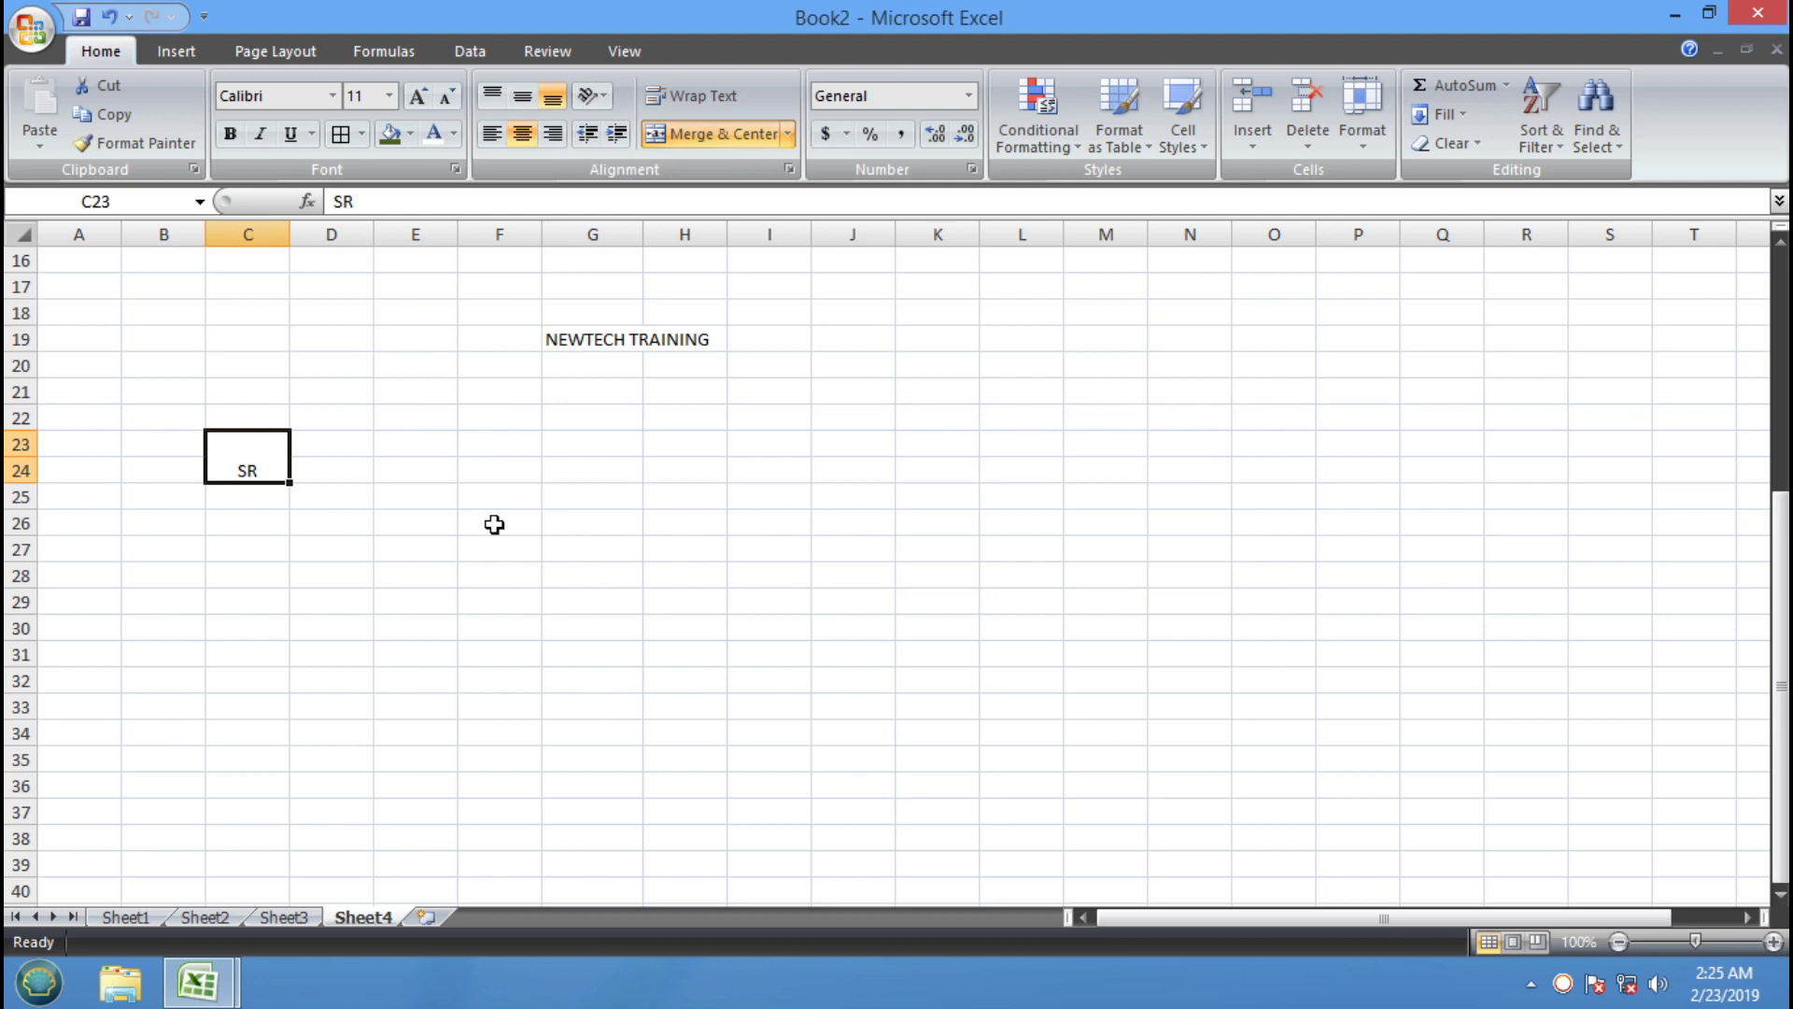
key("ctrl+z")
left_click(435, 551)
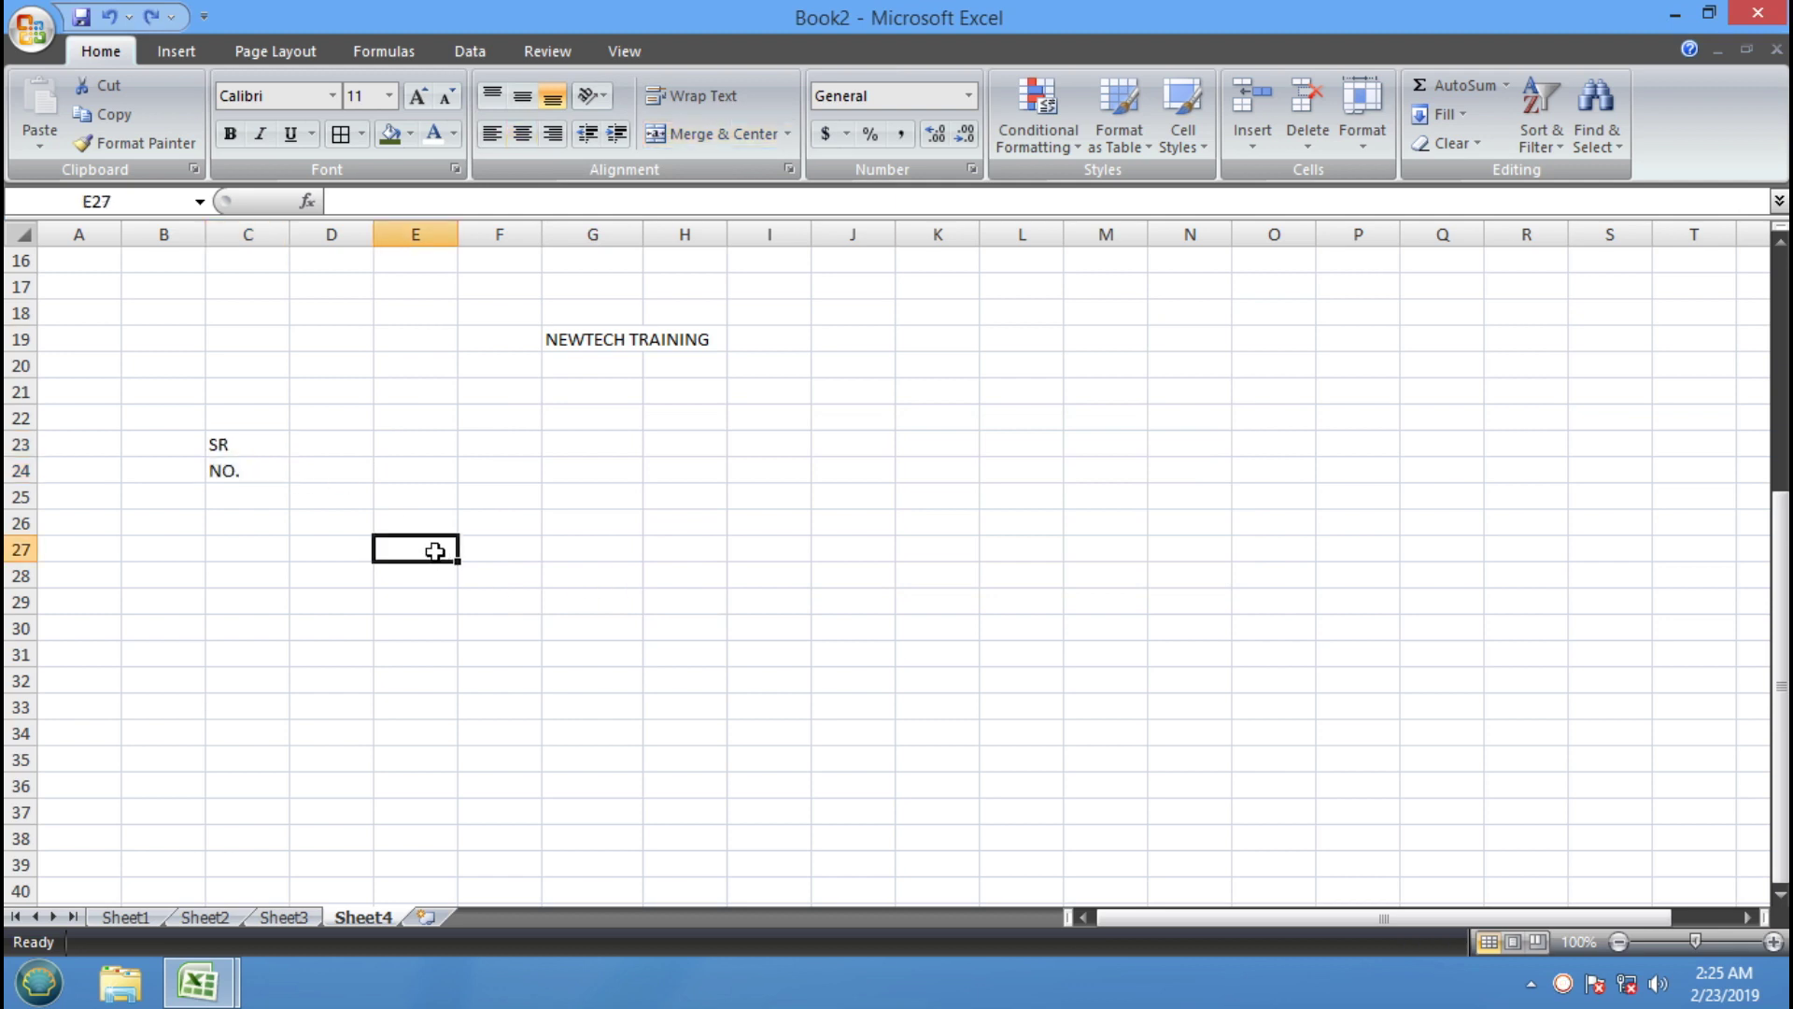
Change C23 to SR NO., clear C24, then merge C23:C24 centred and middle-aligned
double_click(250, 442)
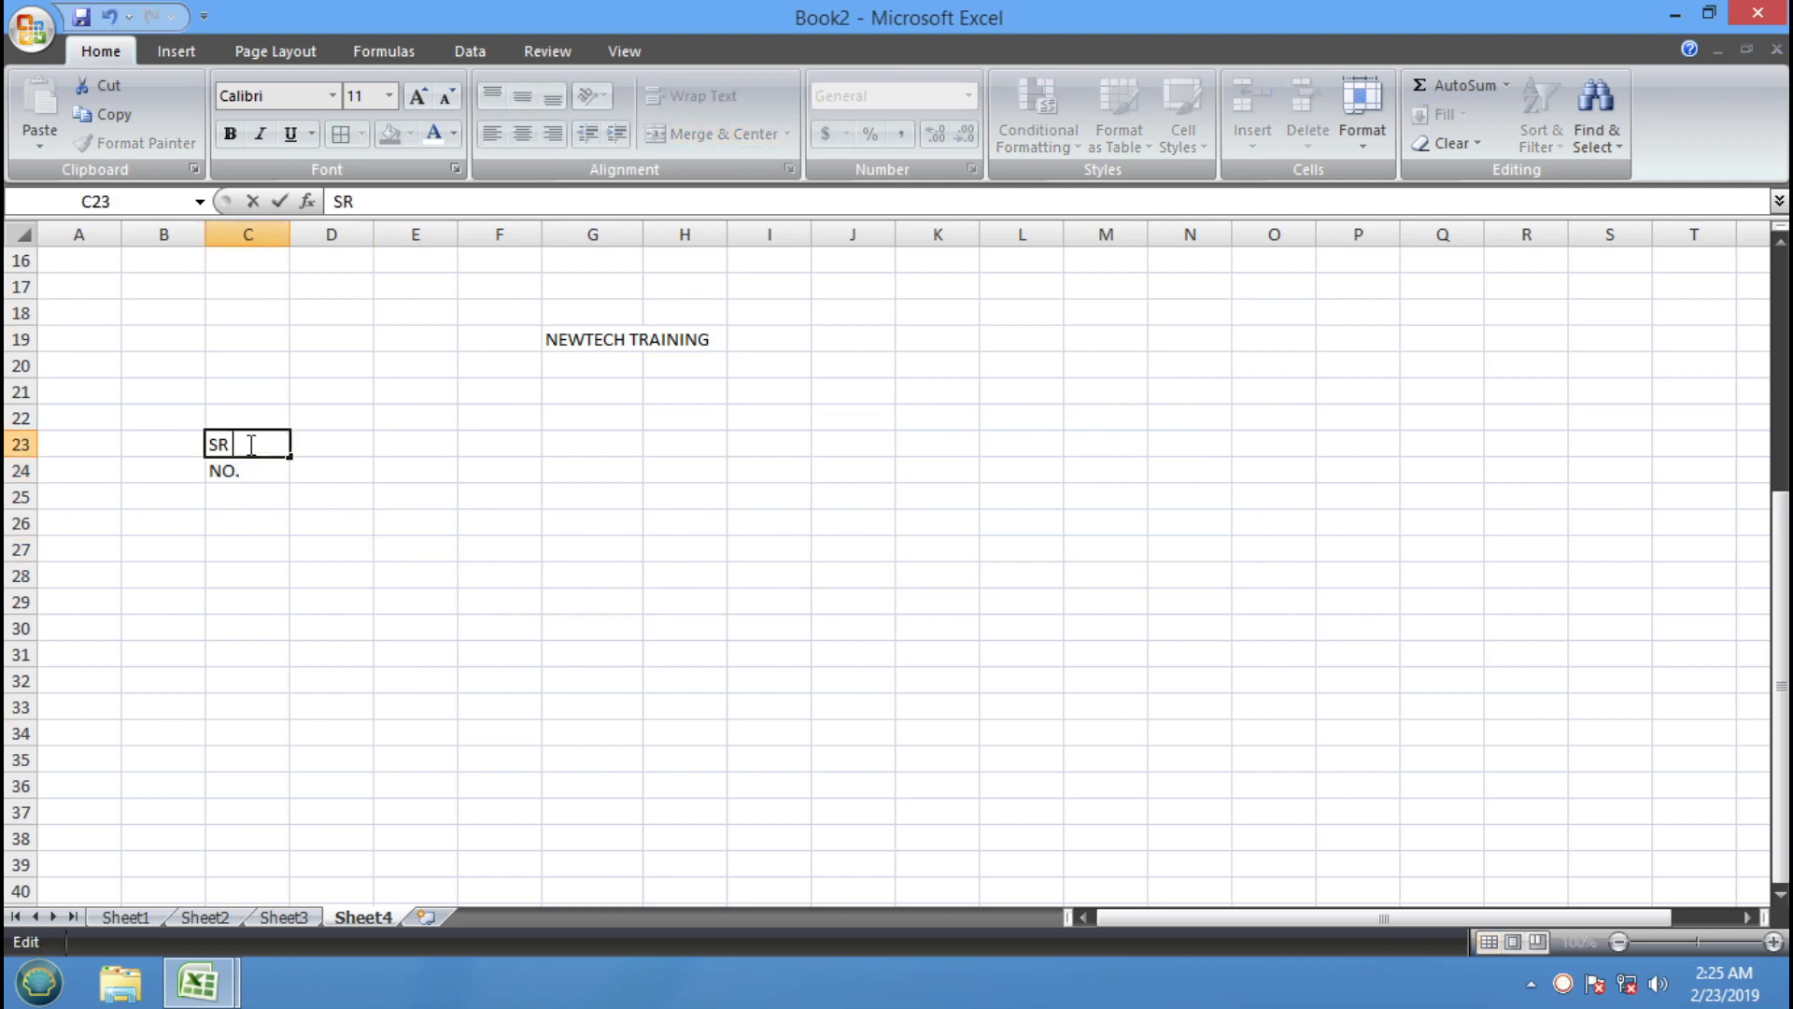
key("Return")
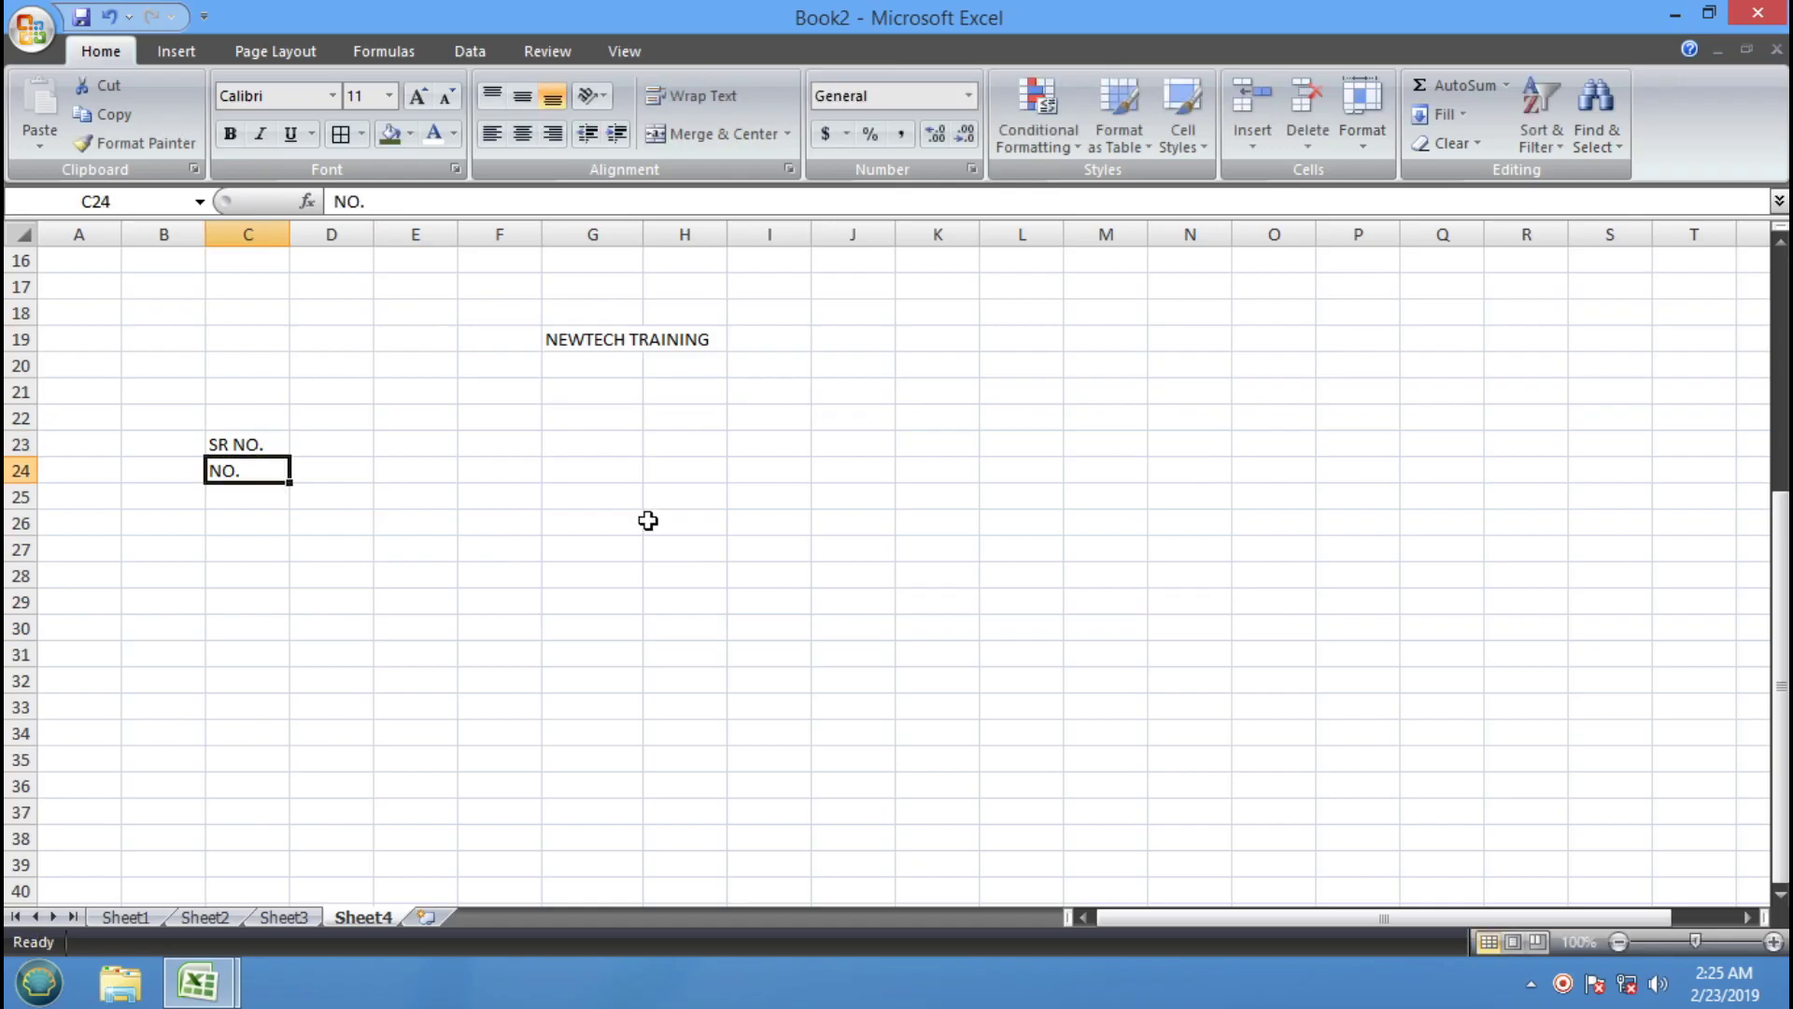
key("Delete")
left_click_drag(256, 445, 252, 466)
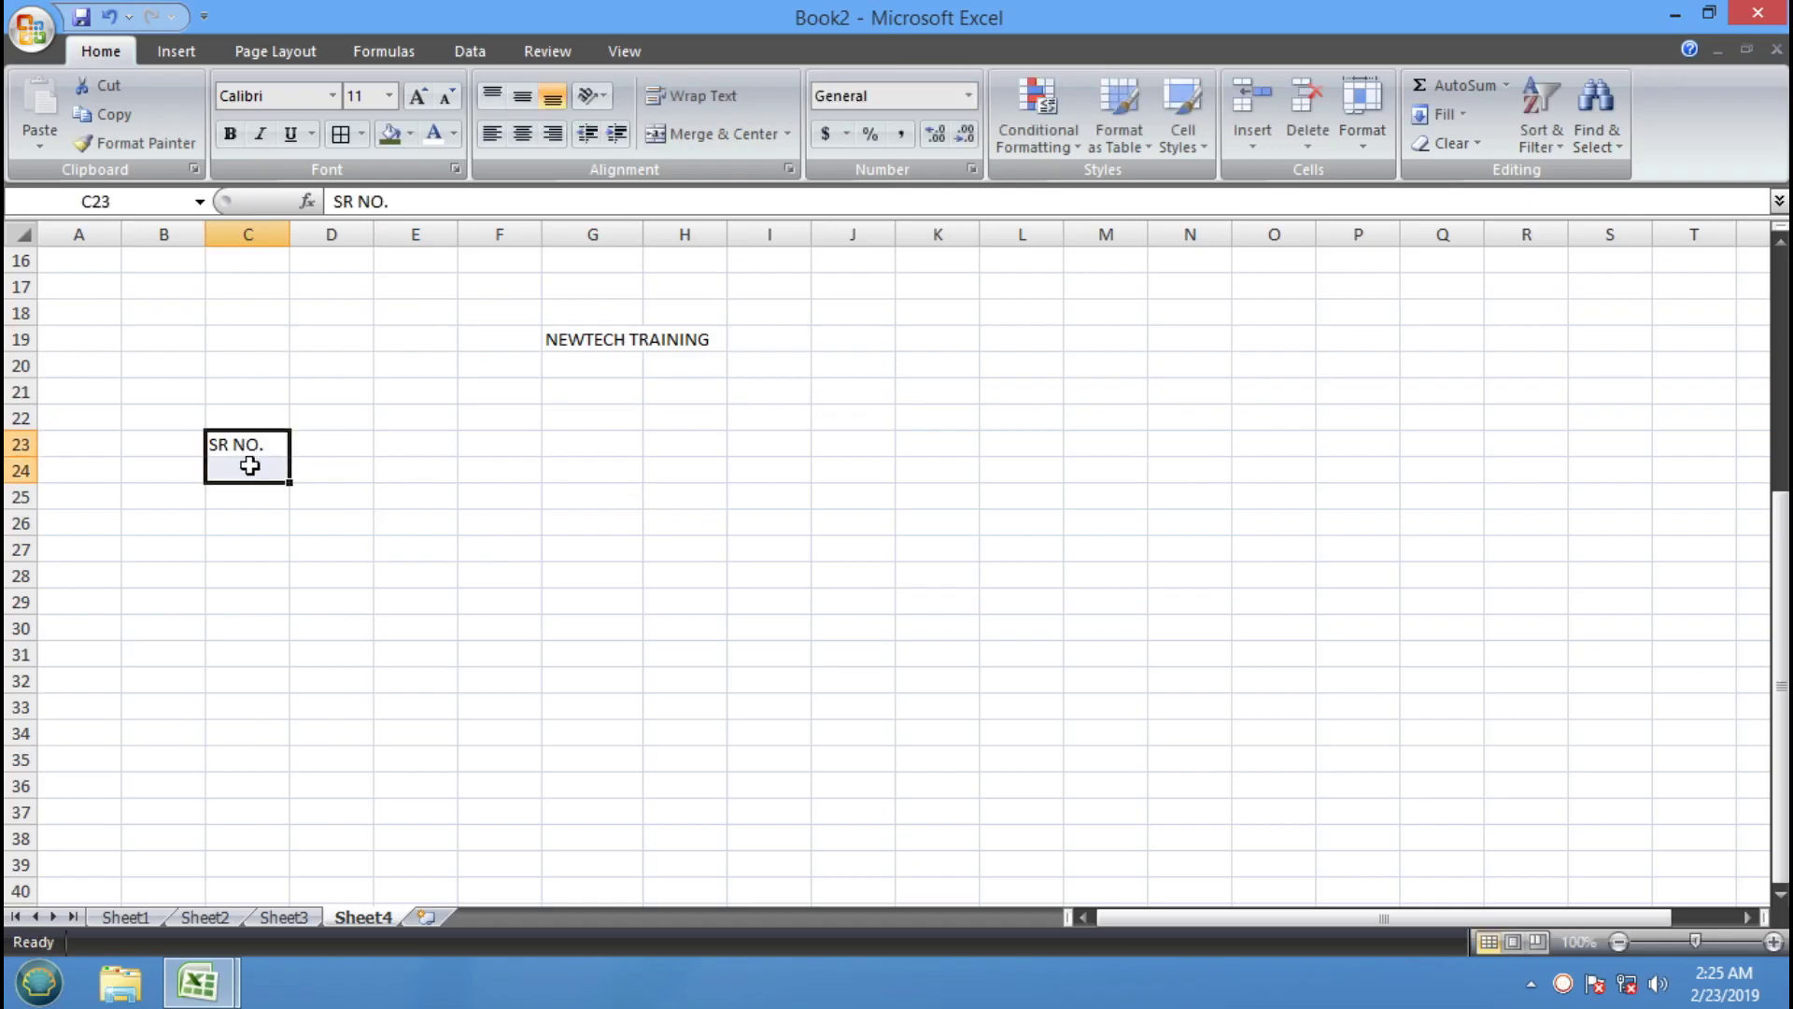
left_click(708, 137)
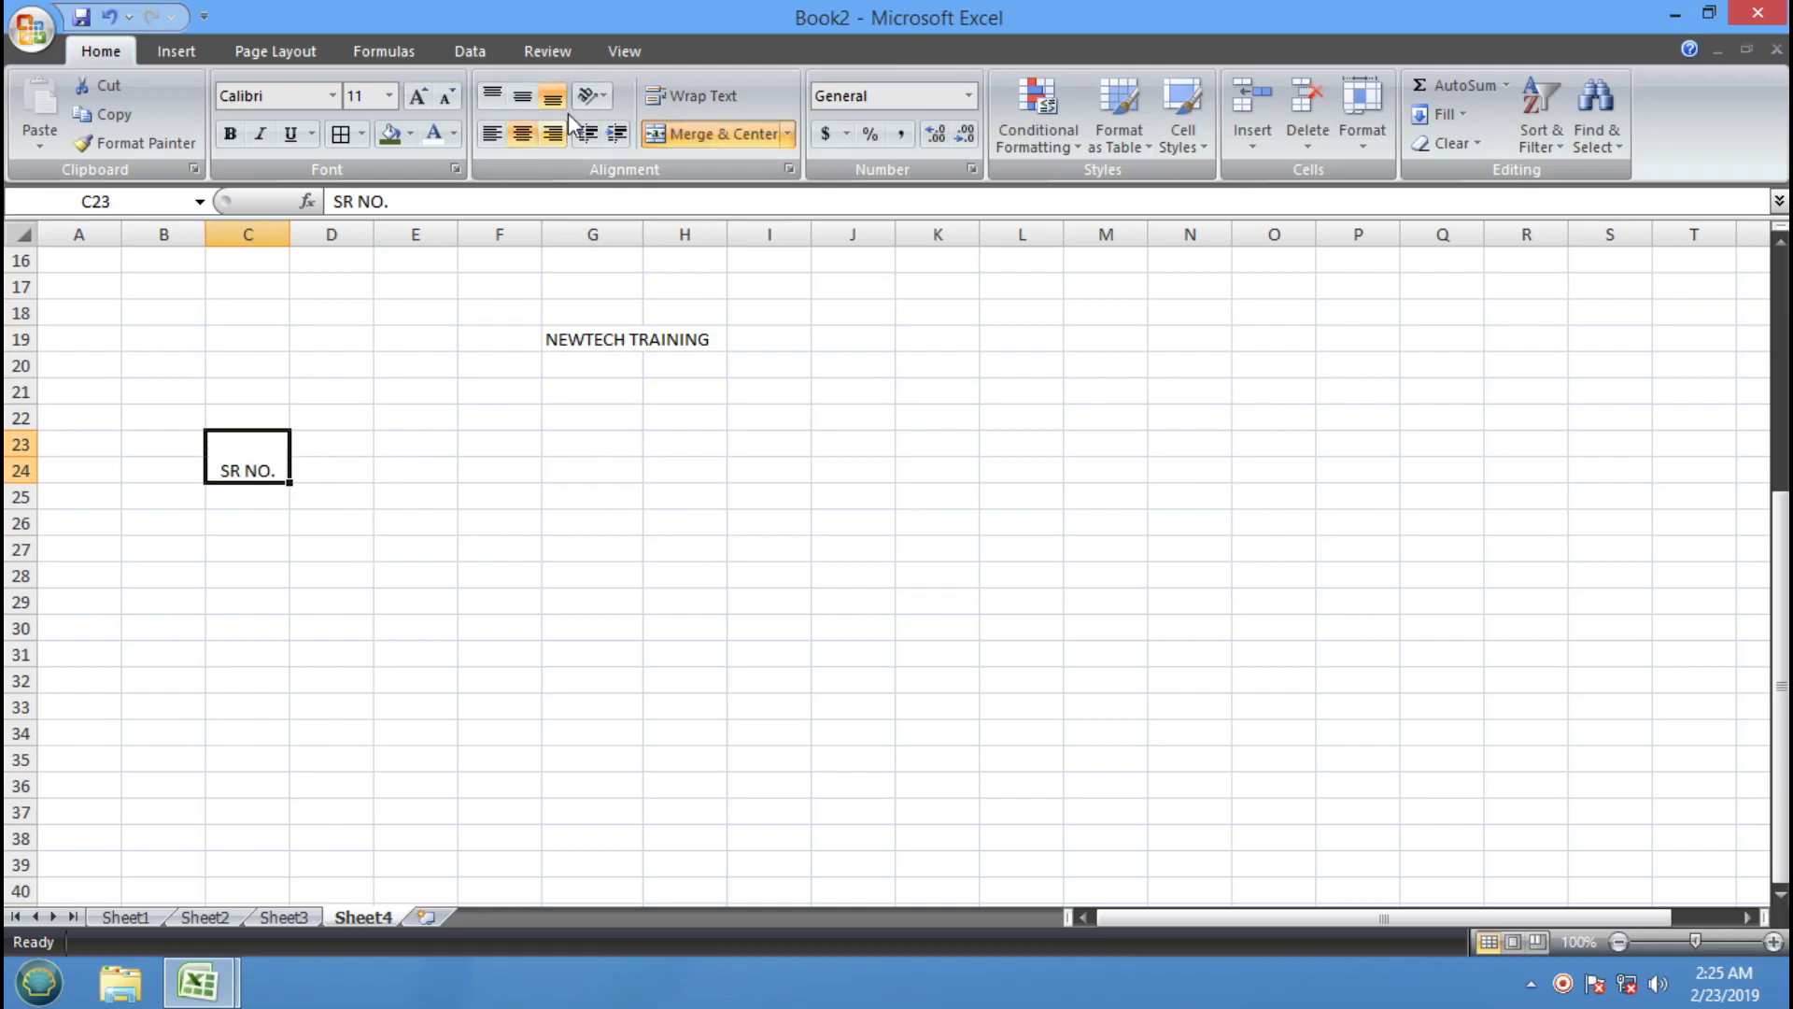
left_click(522, 96)
left_click(439, 411)
left_click(272, 464)
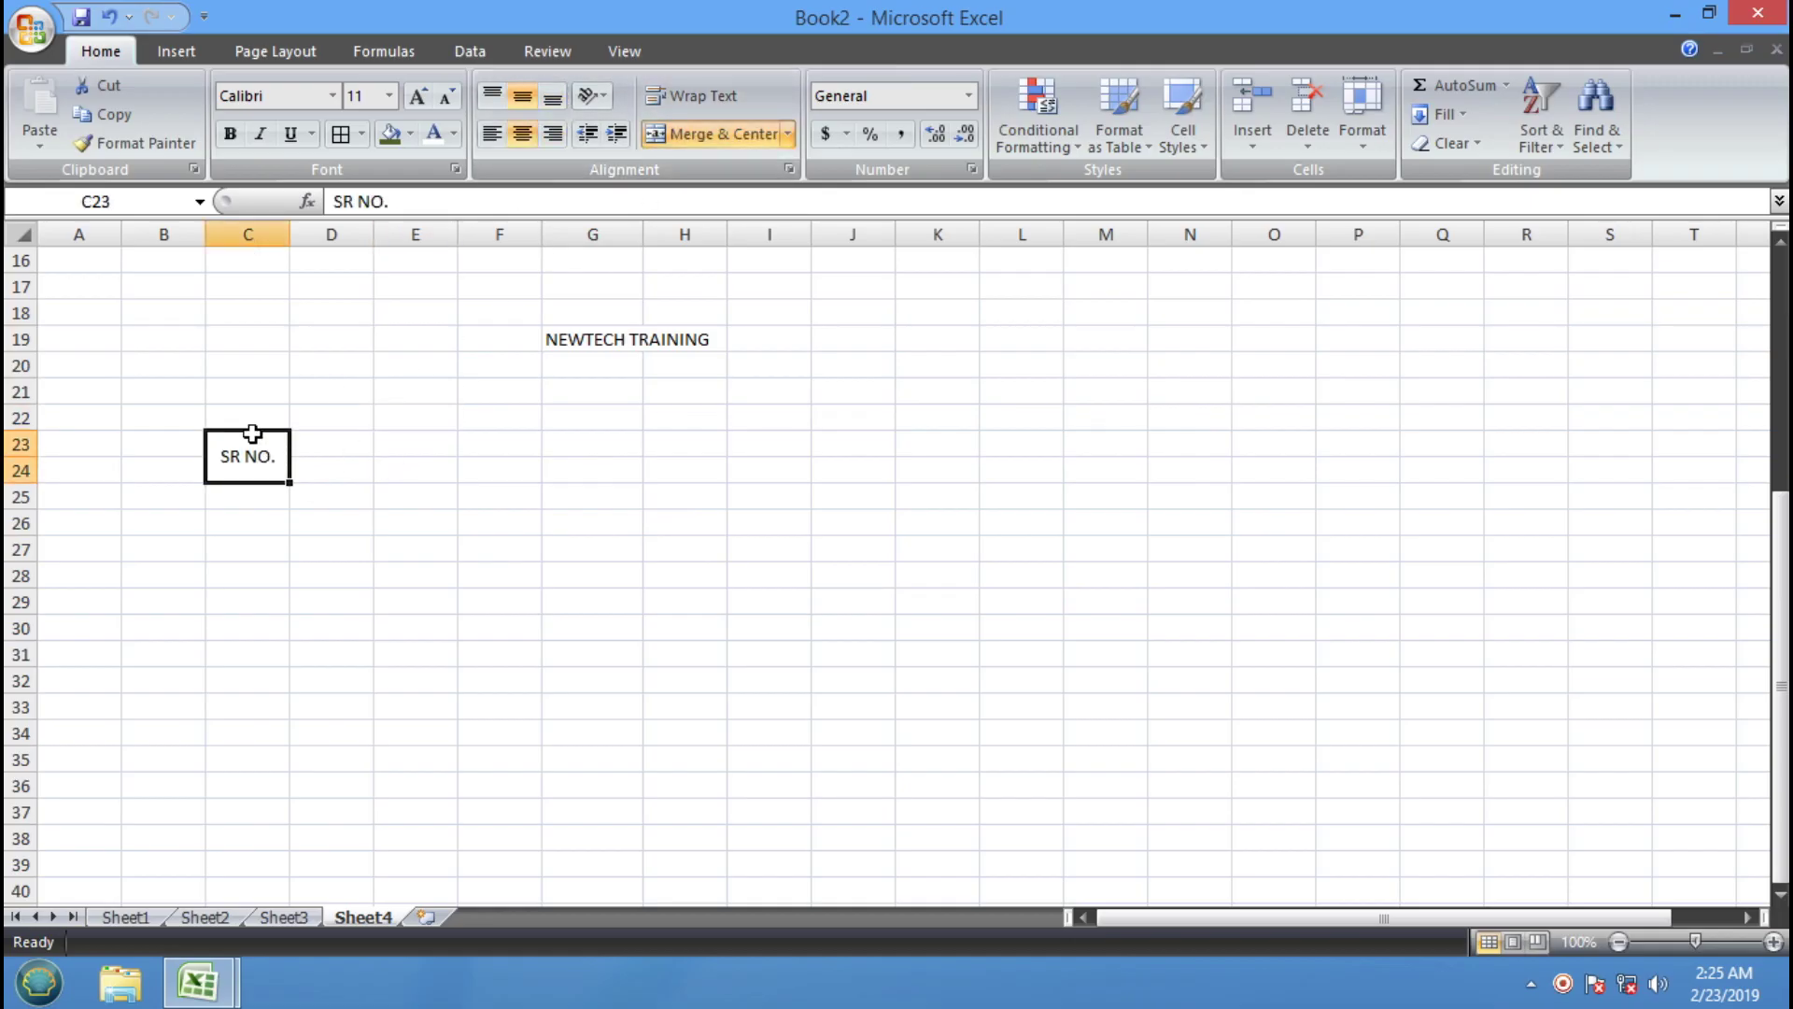
Undo the SR NO. merge and entries, then Merge & Center B23:G36
key("ctrl+z")
key("ctrl+z")
key("ctrl+z")
key("ctrl+z")
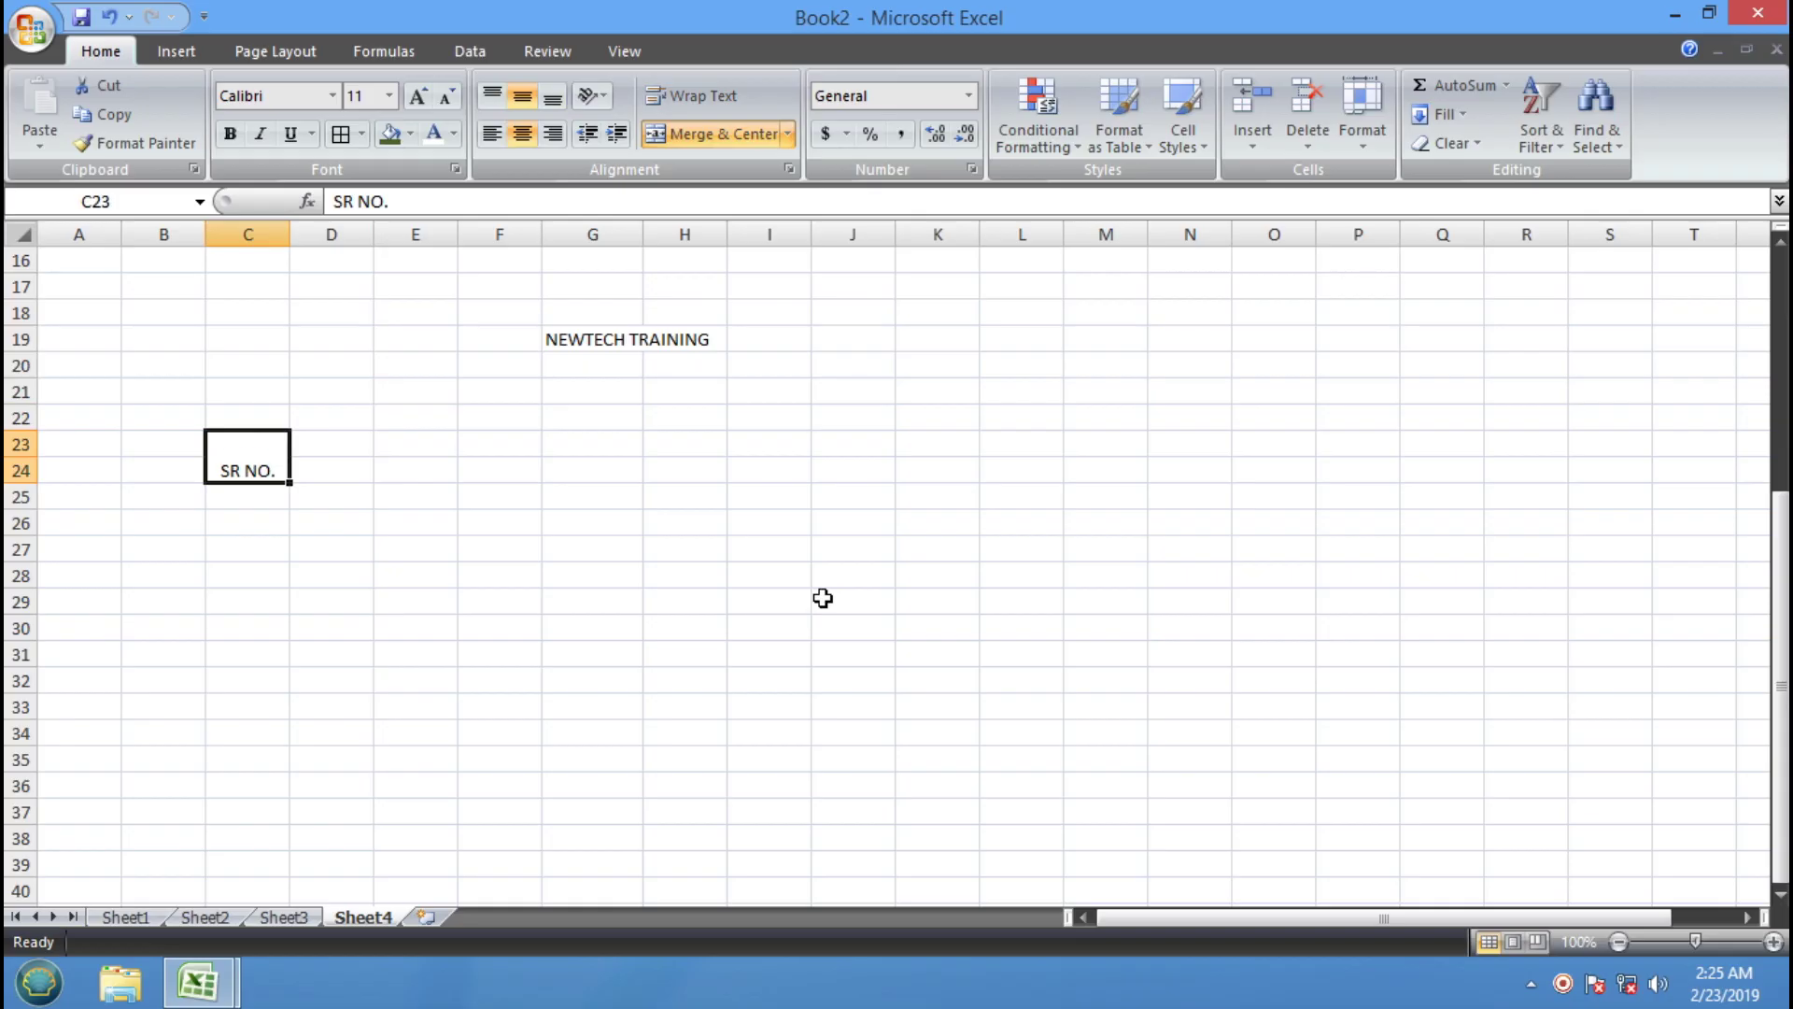
key("ctrl+z")
key("ctrl+z")
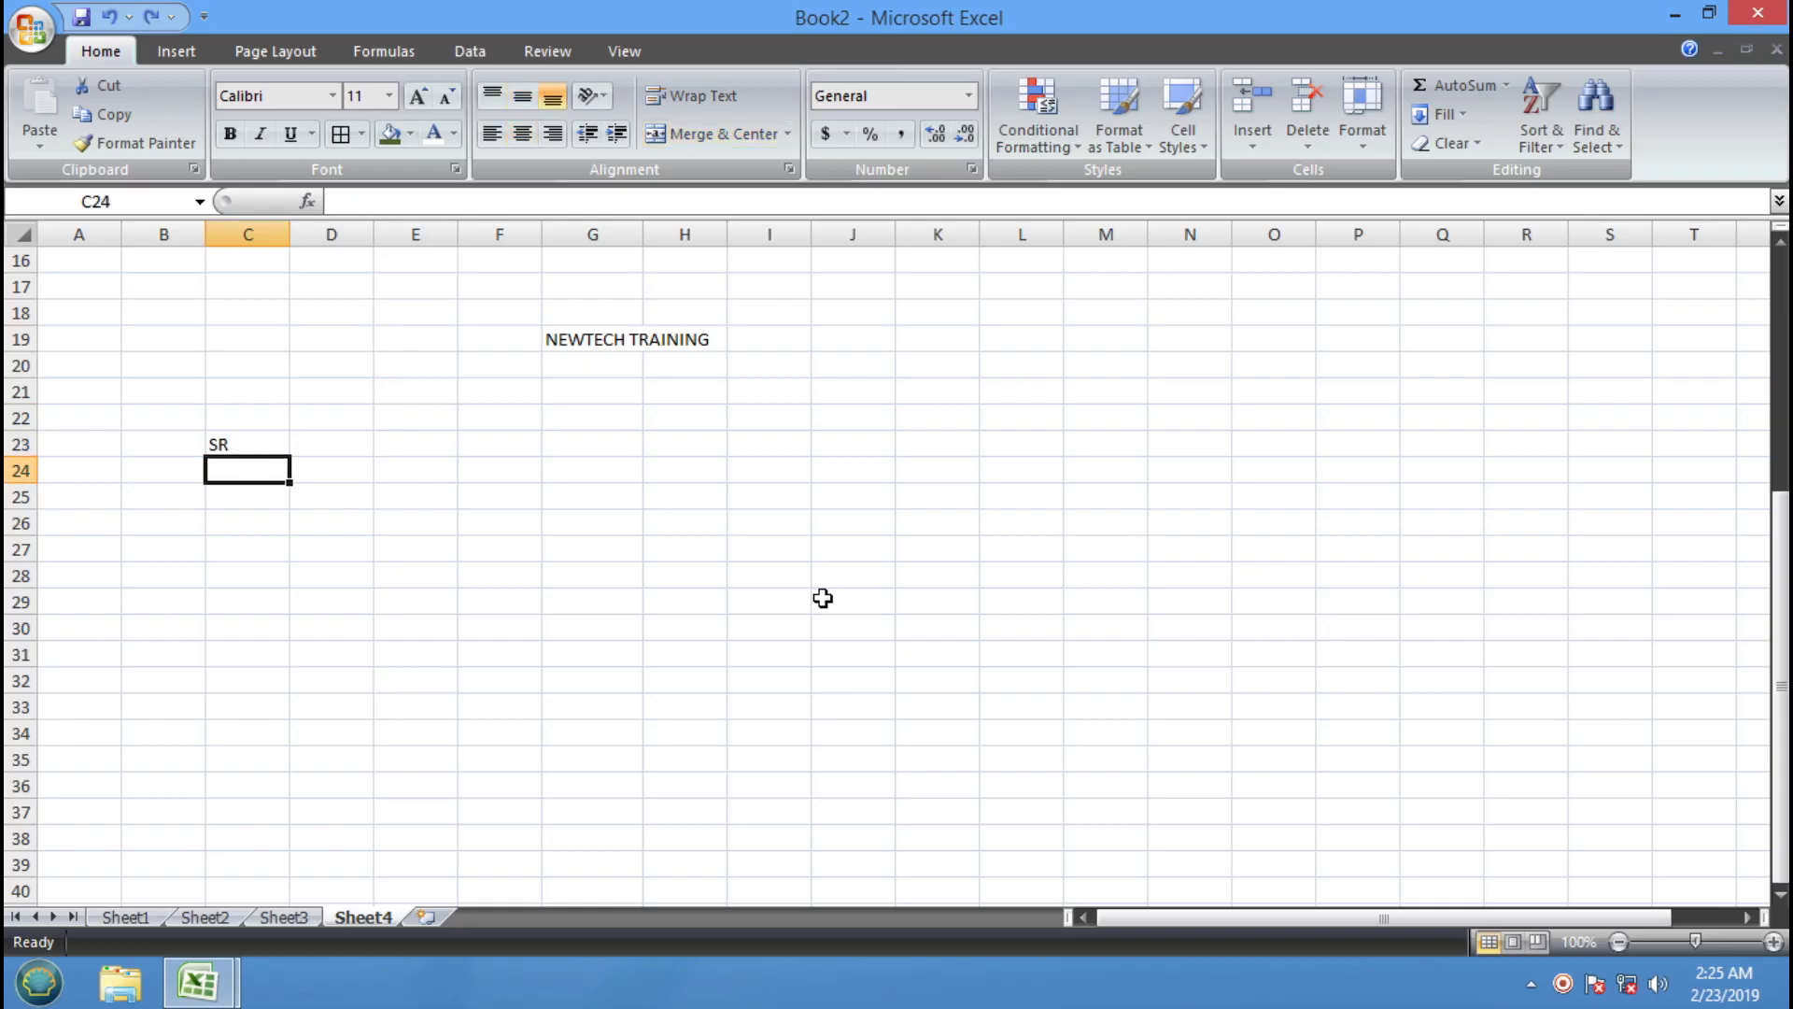
left_click(710, 596)
left_click_drag(152, 438, 569, 797)
left_click(787, 134)
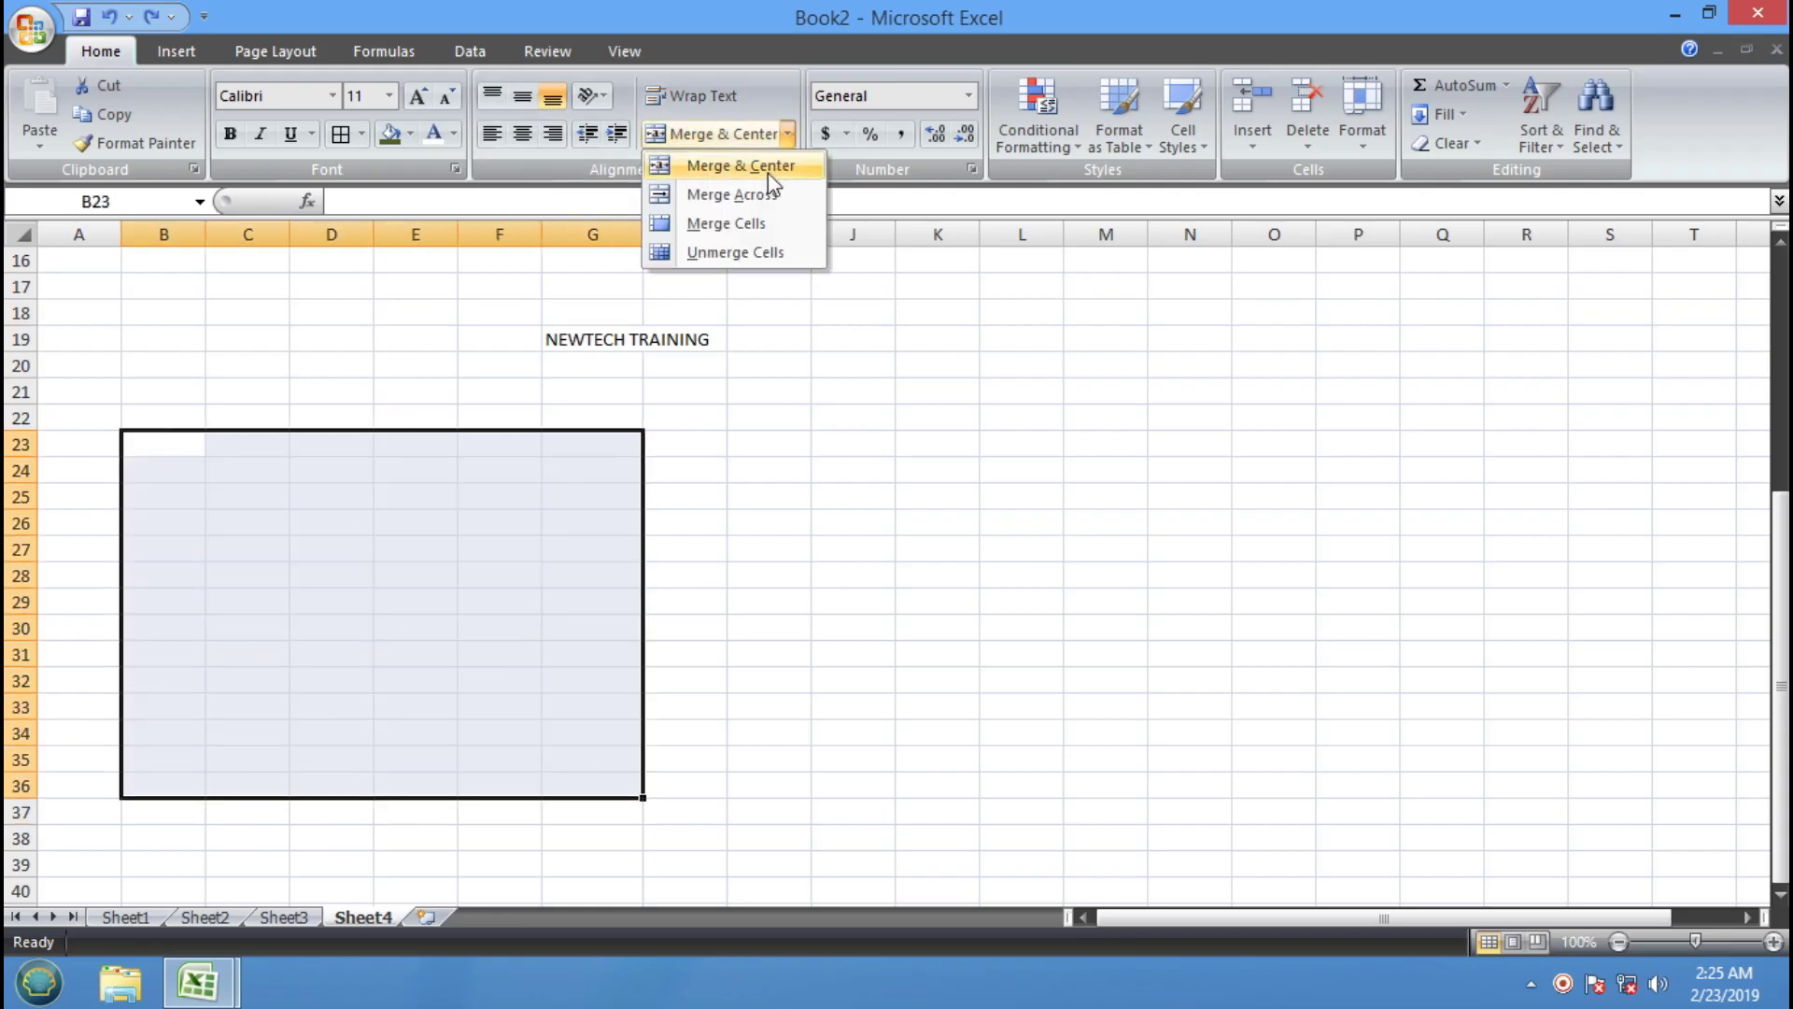
left_click(767, 172)
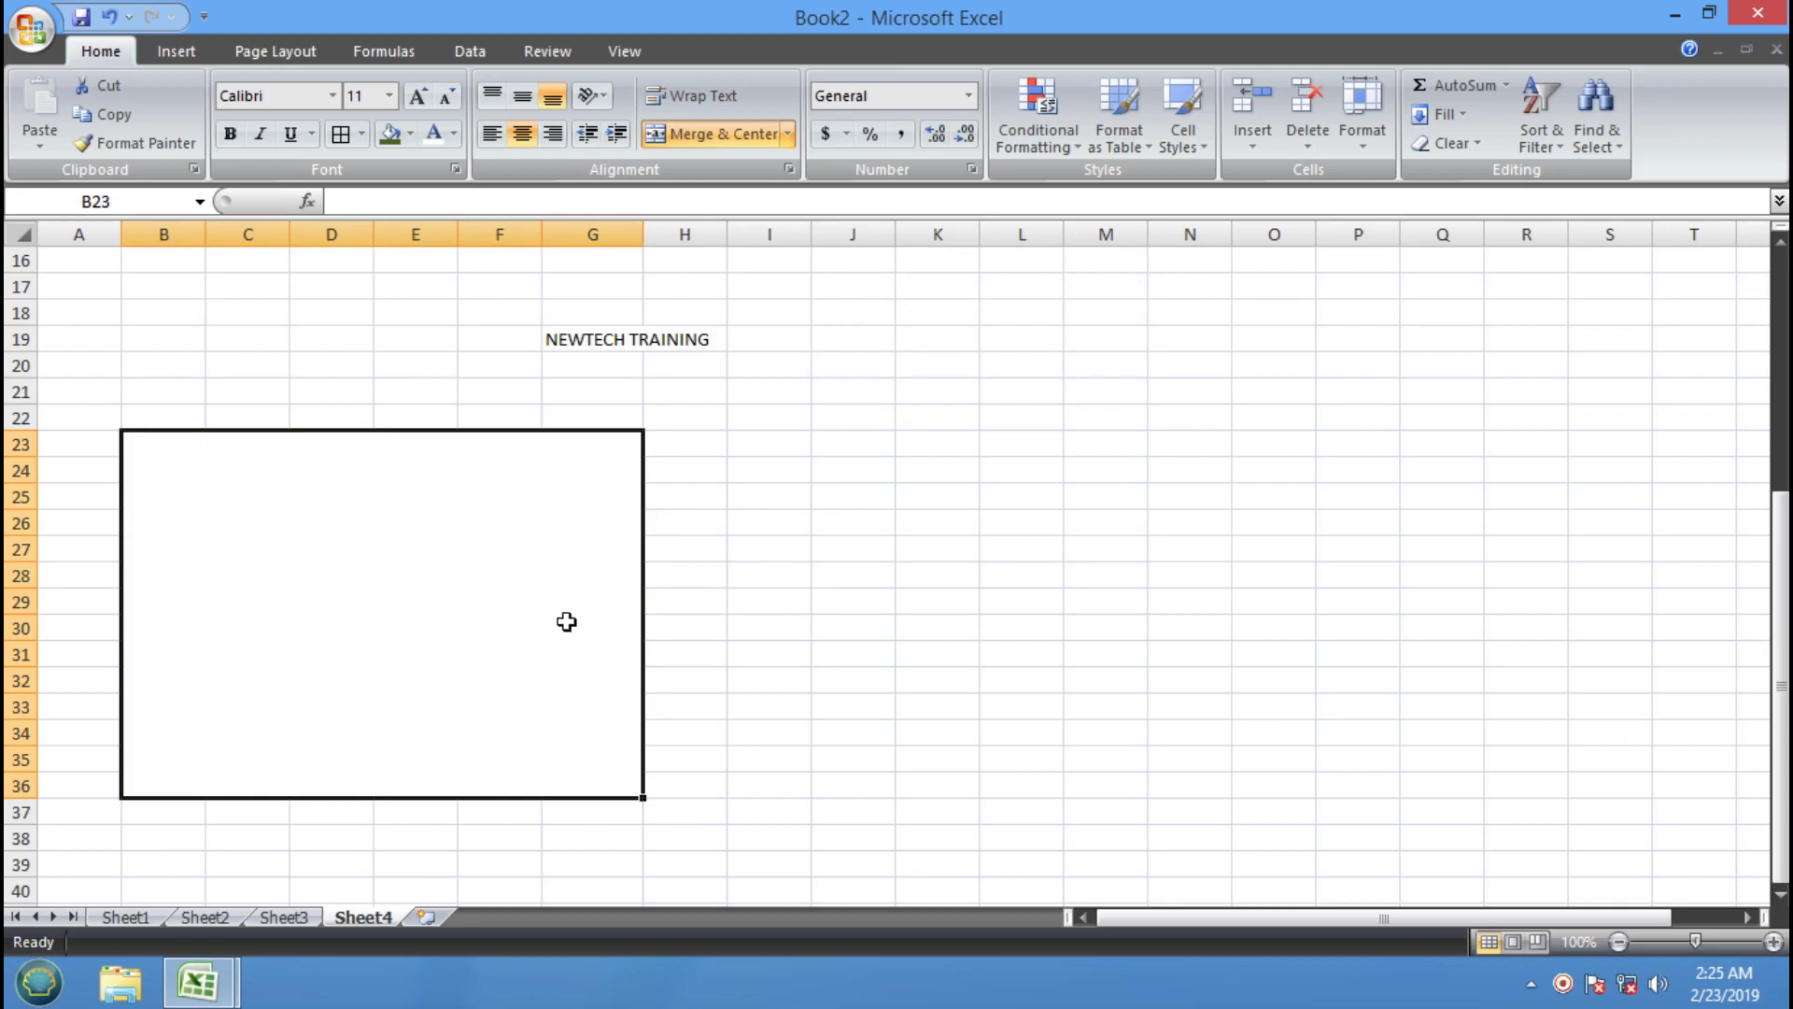
Undo that, apply Merge Across to B23:G36 and type sample text into rows 23 and 24
left_click(110, 19)
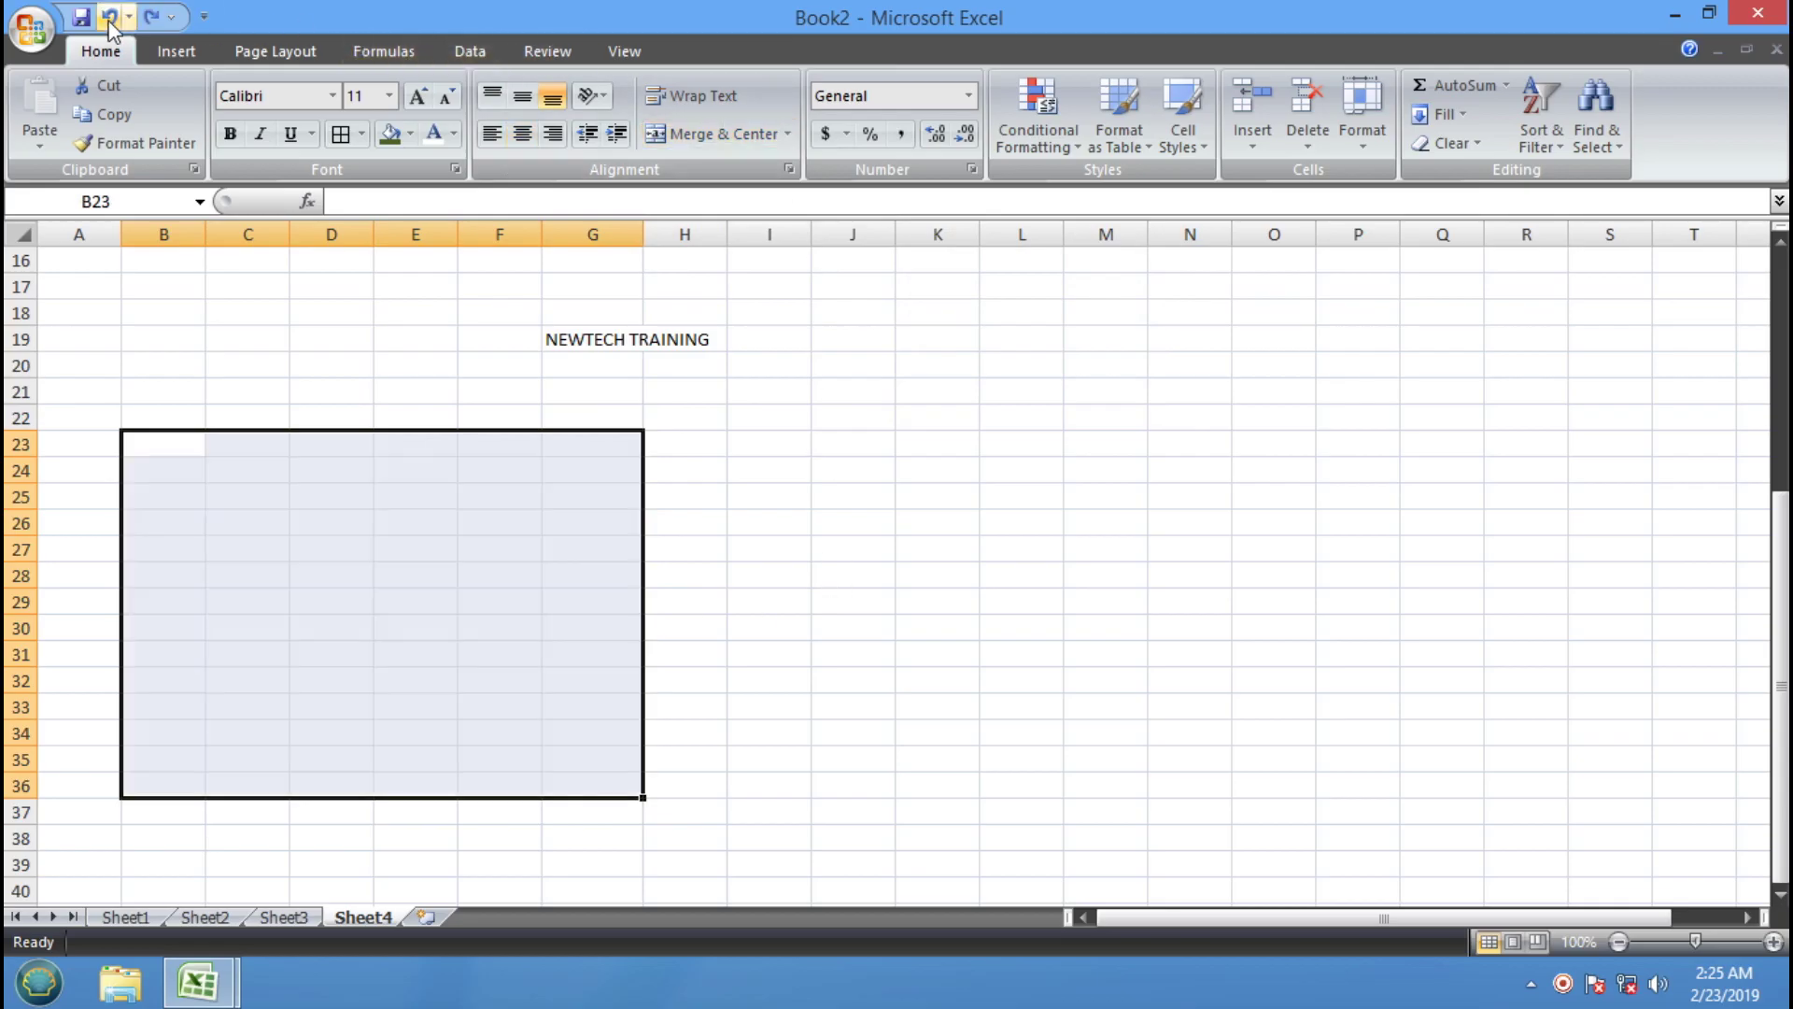
left_click(787, 134)
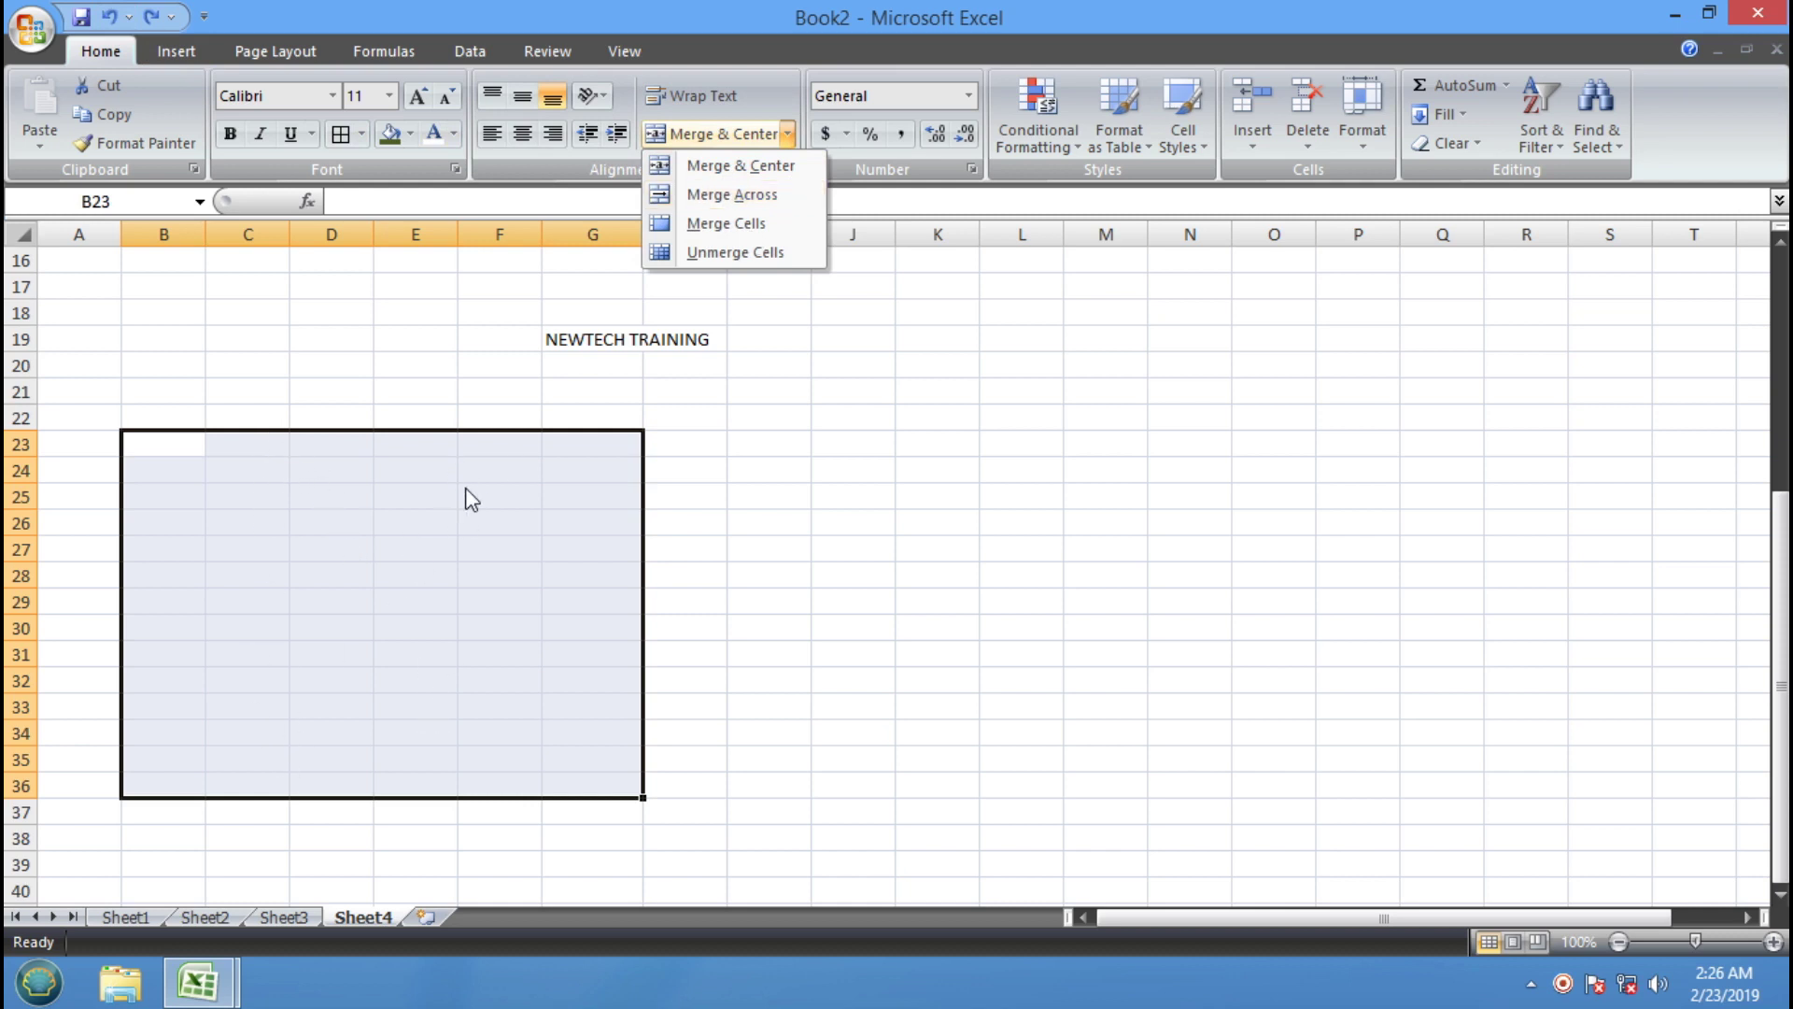
left_click(745, 193)
type("ETBWETBWETB")
key("Return")
type("WETBVWETBWETB")
key("Return")
Discard the row 25 entry and merge B23:G36 into one uncentred cell with Merge Cells
type("WETBWETBWETB")
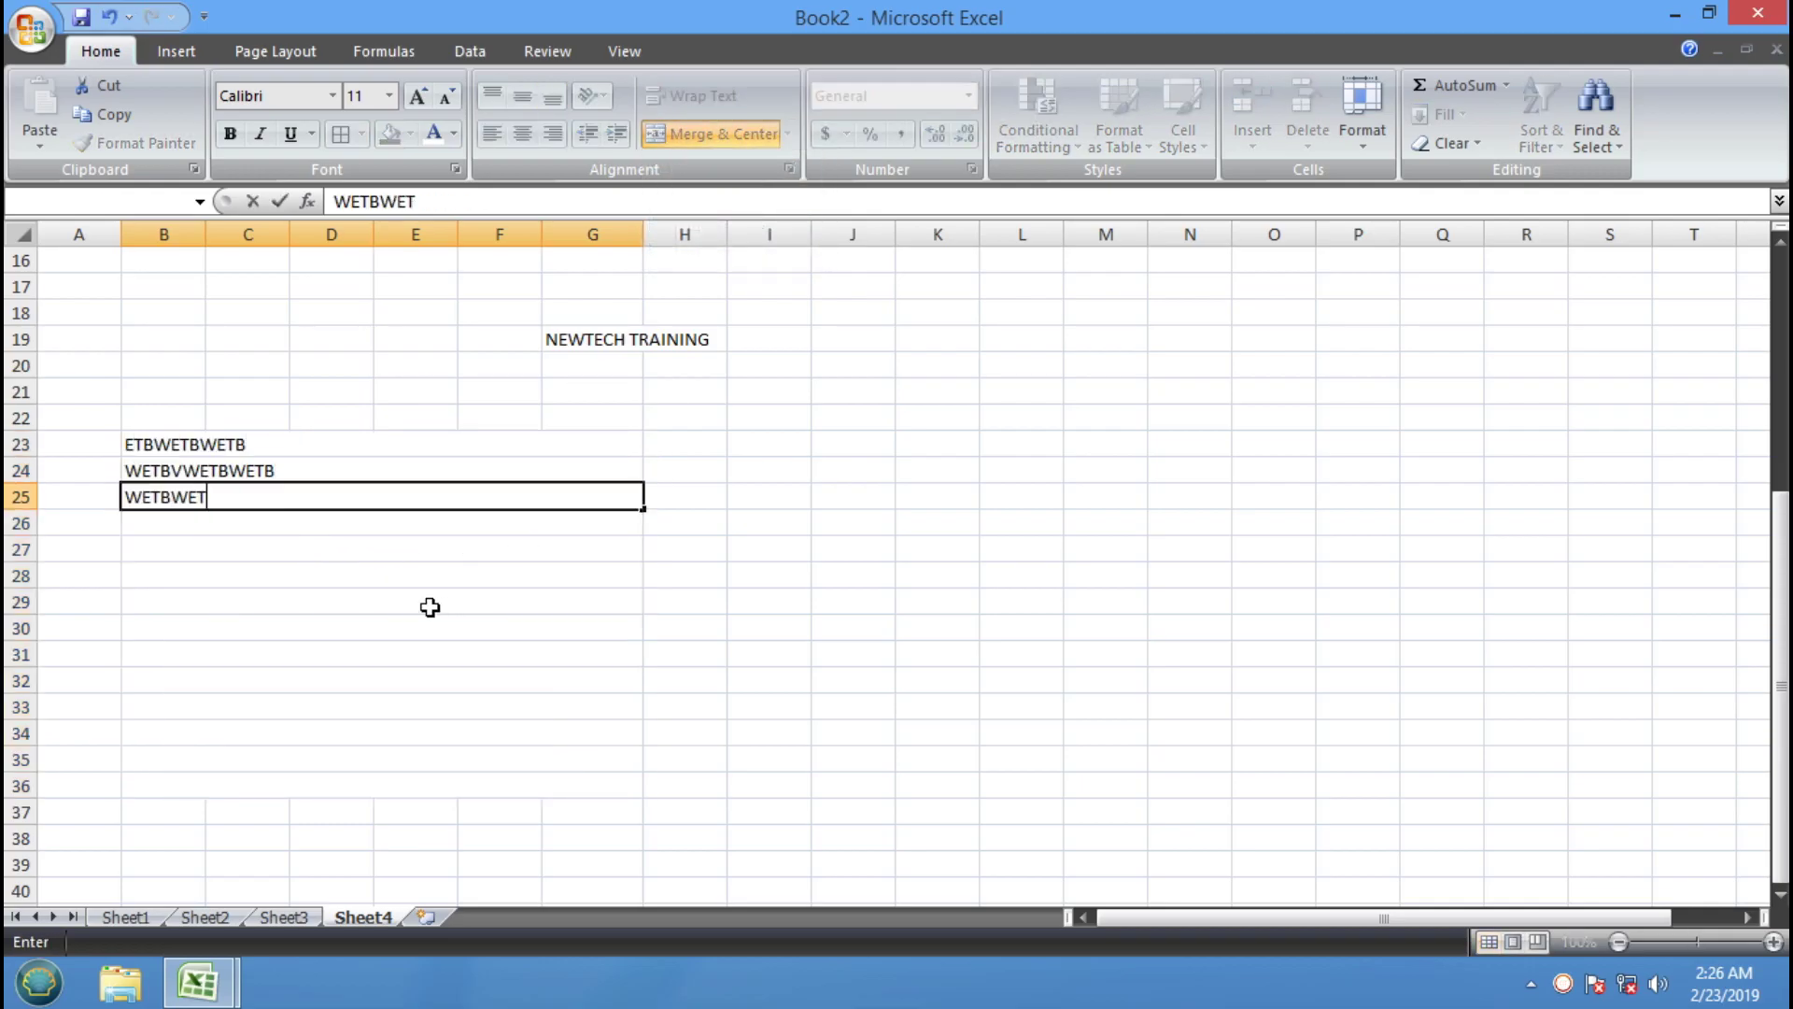
left_click(760, 627)
key("ctrl+z")
key("ctrl+z")
key("ctrl+z")
key("ctrl+z")
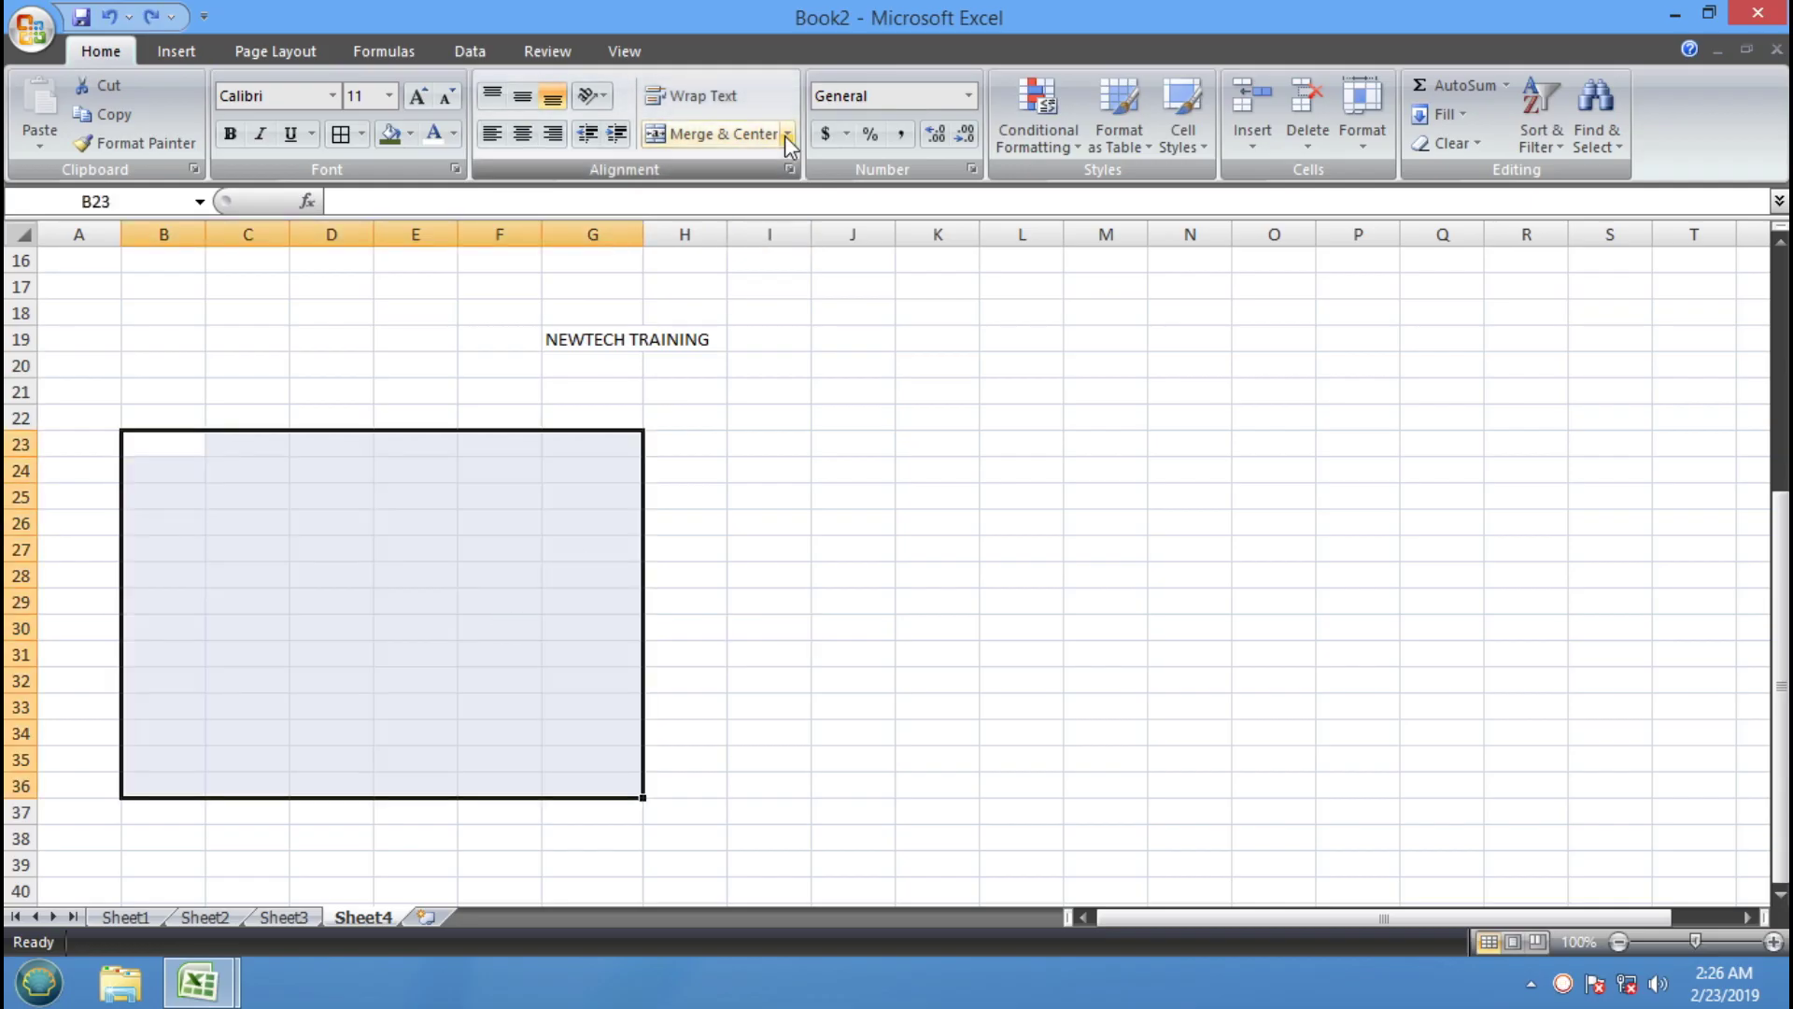
left_click(786, 134)
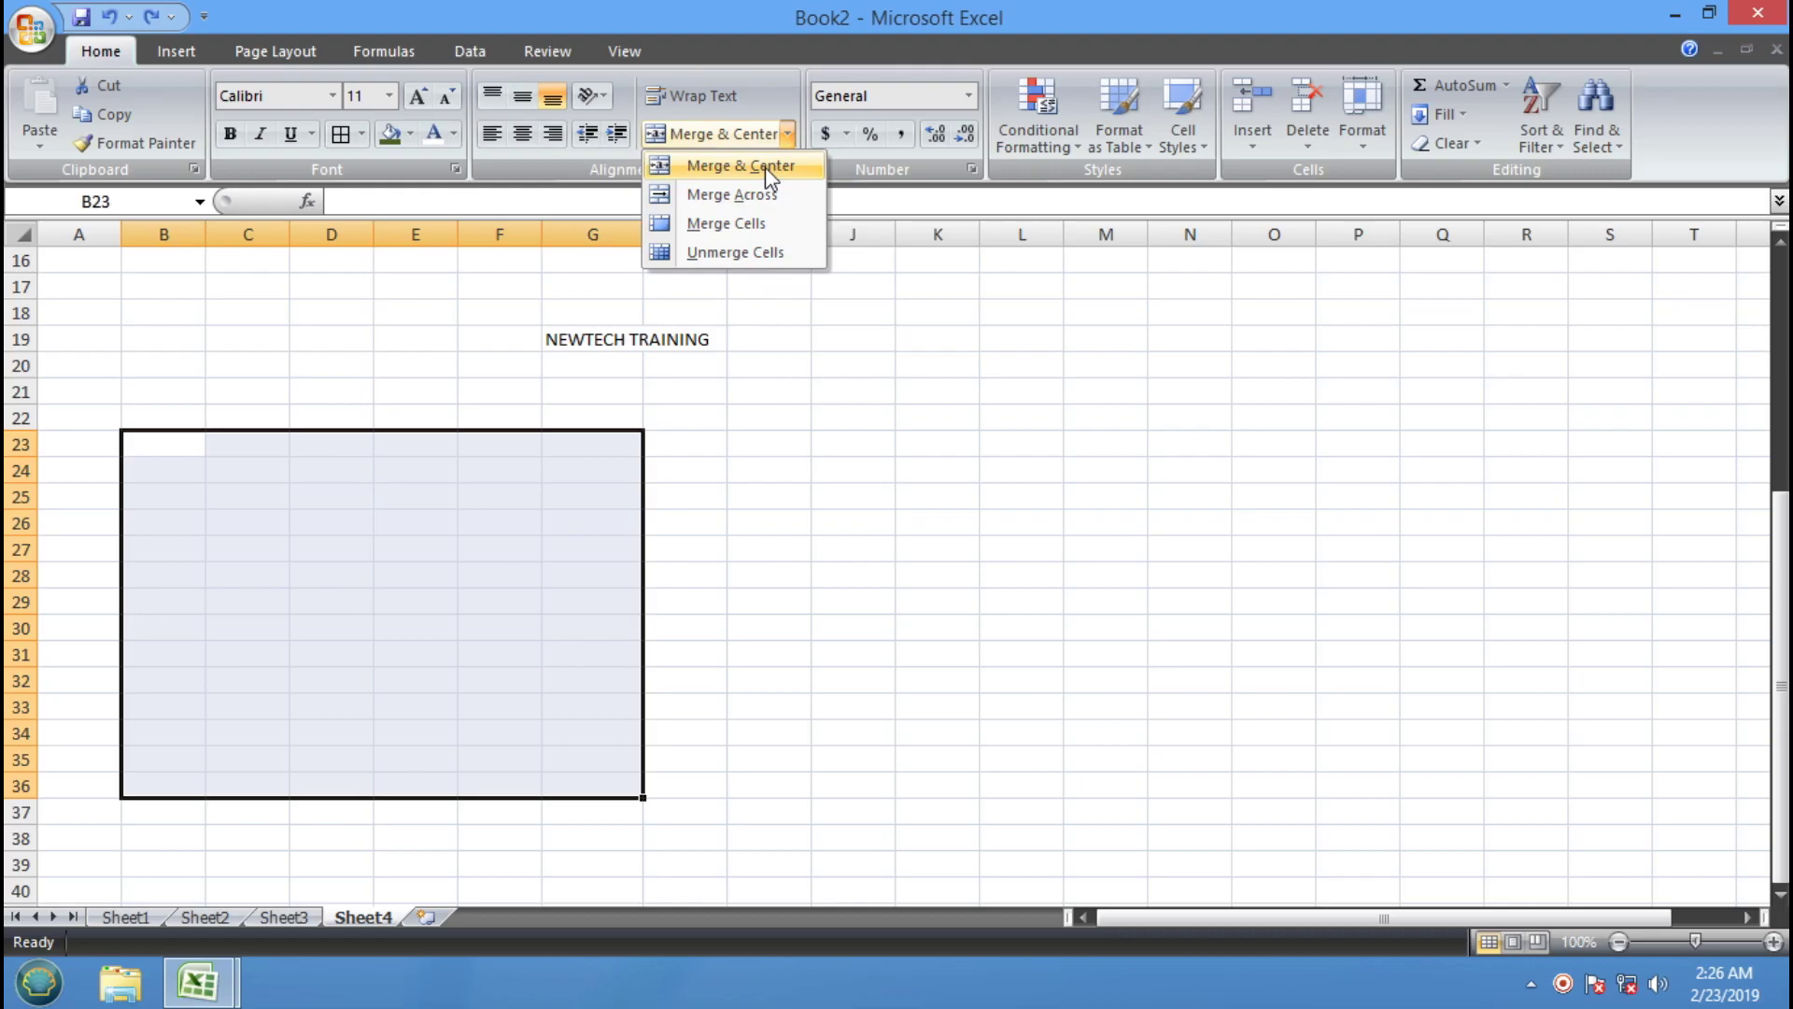
left_click(755, 224)
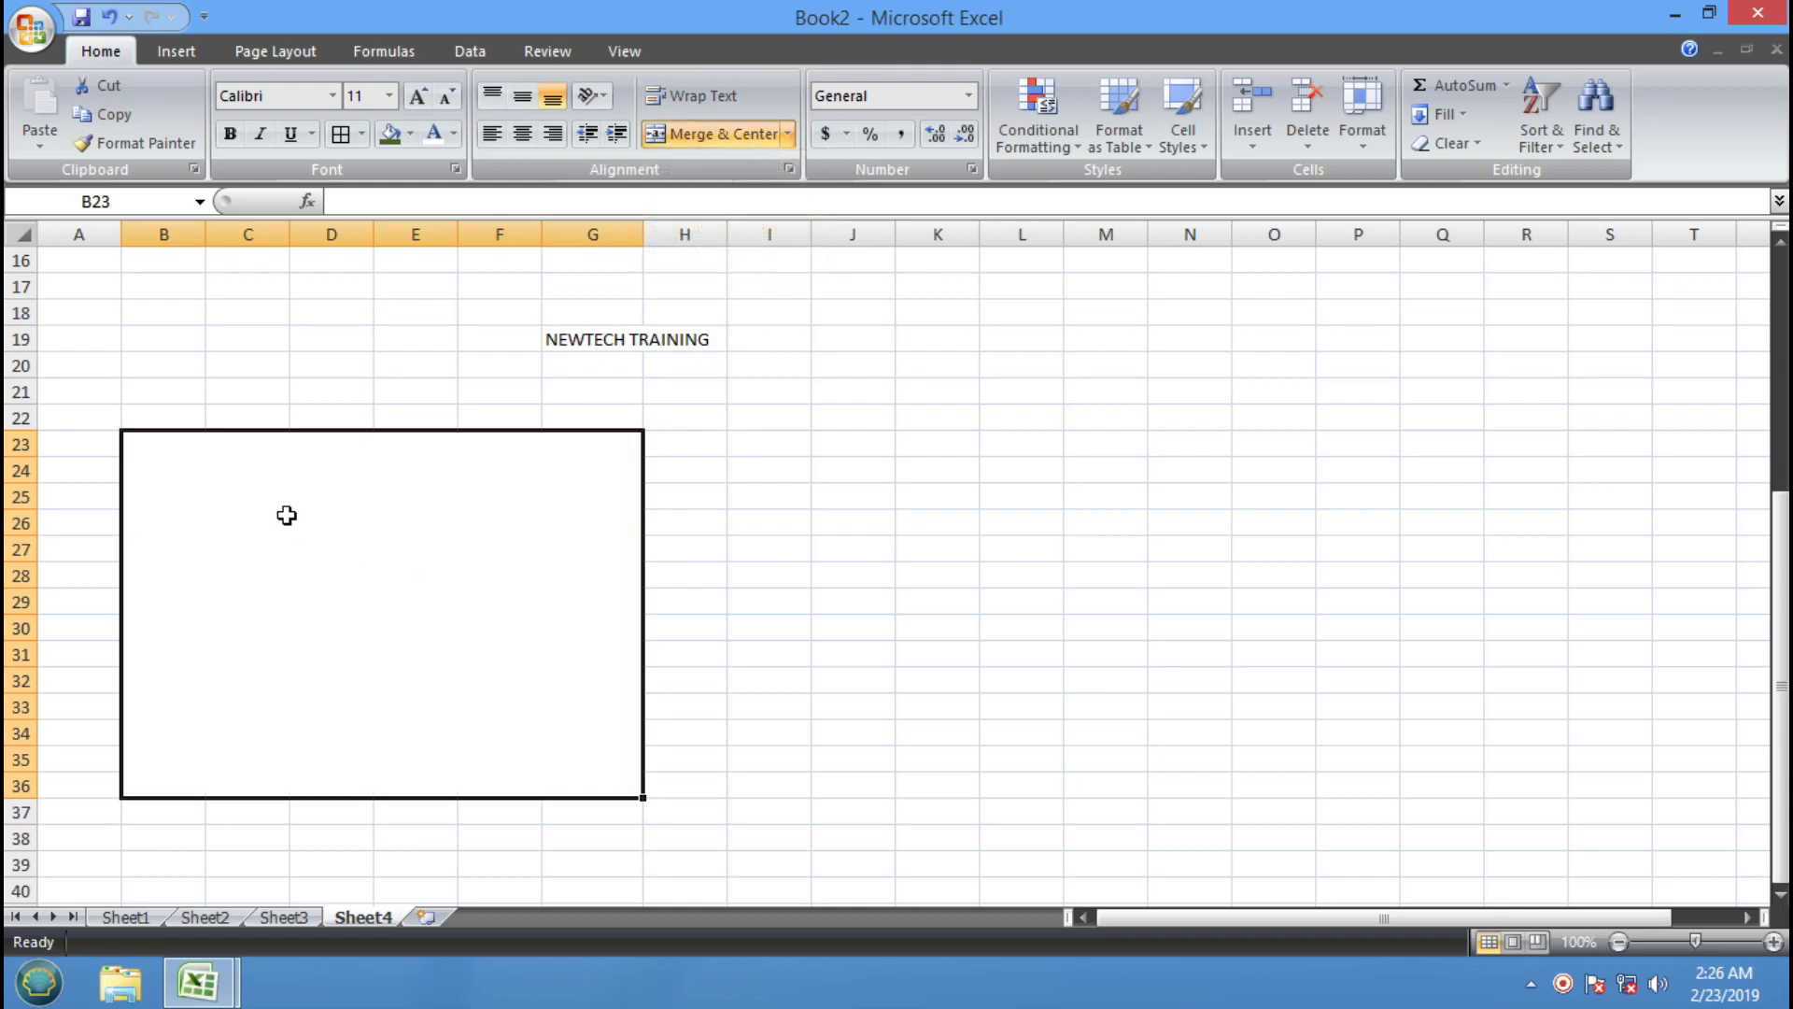
Type WERVBWRVWBRV into the merged cell, then undo both the text and the merge
type("WERVBWRVWBRV")
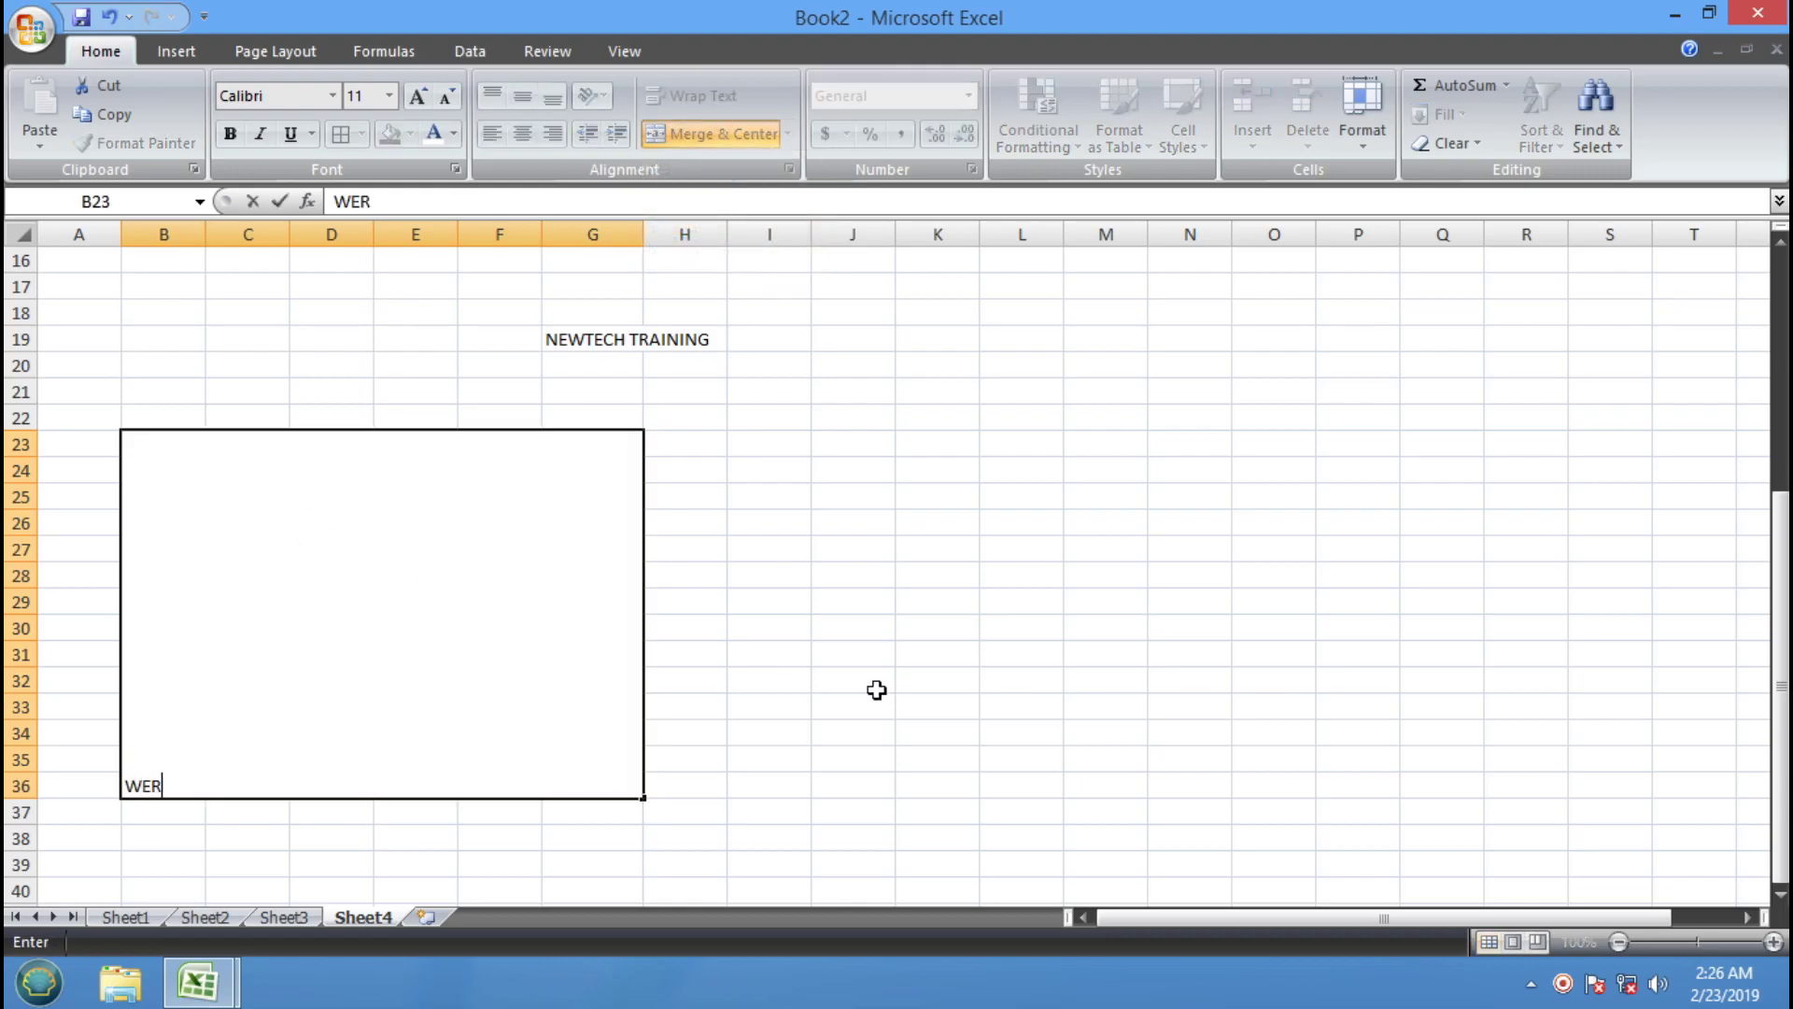
left_click(821, 740)
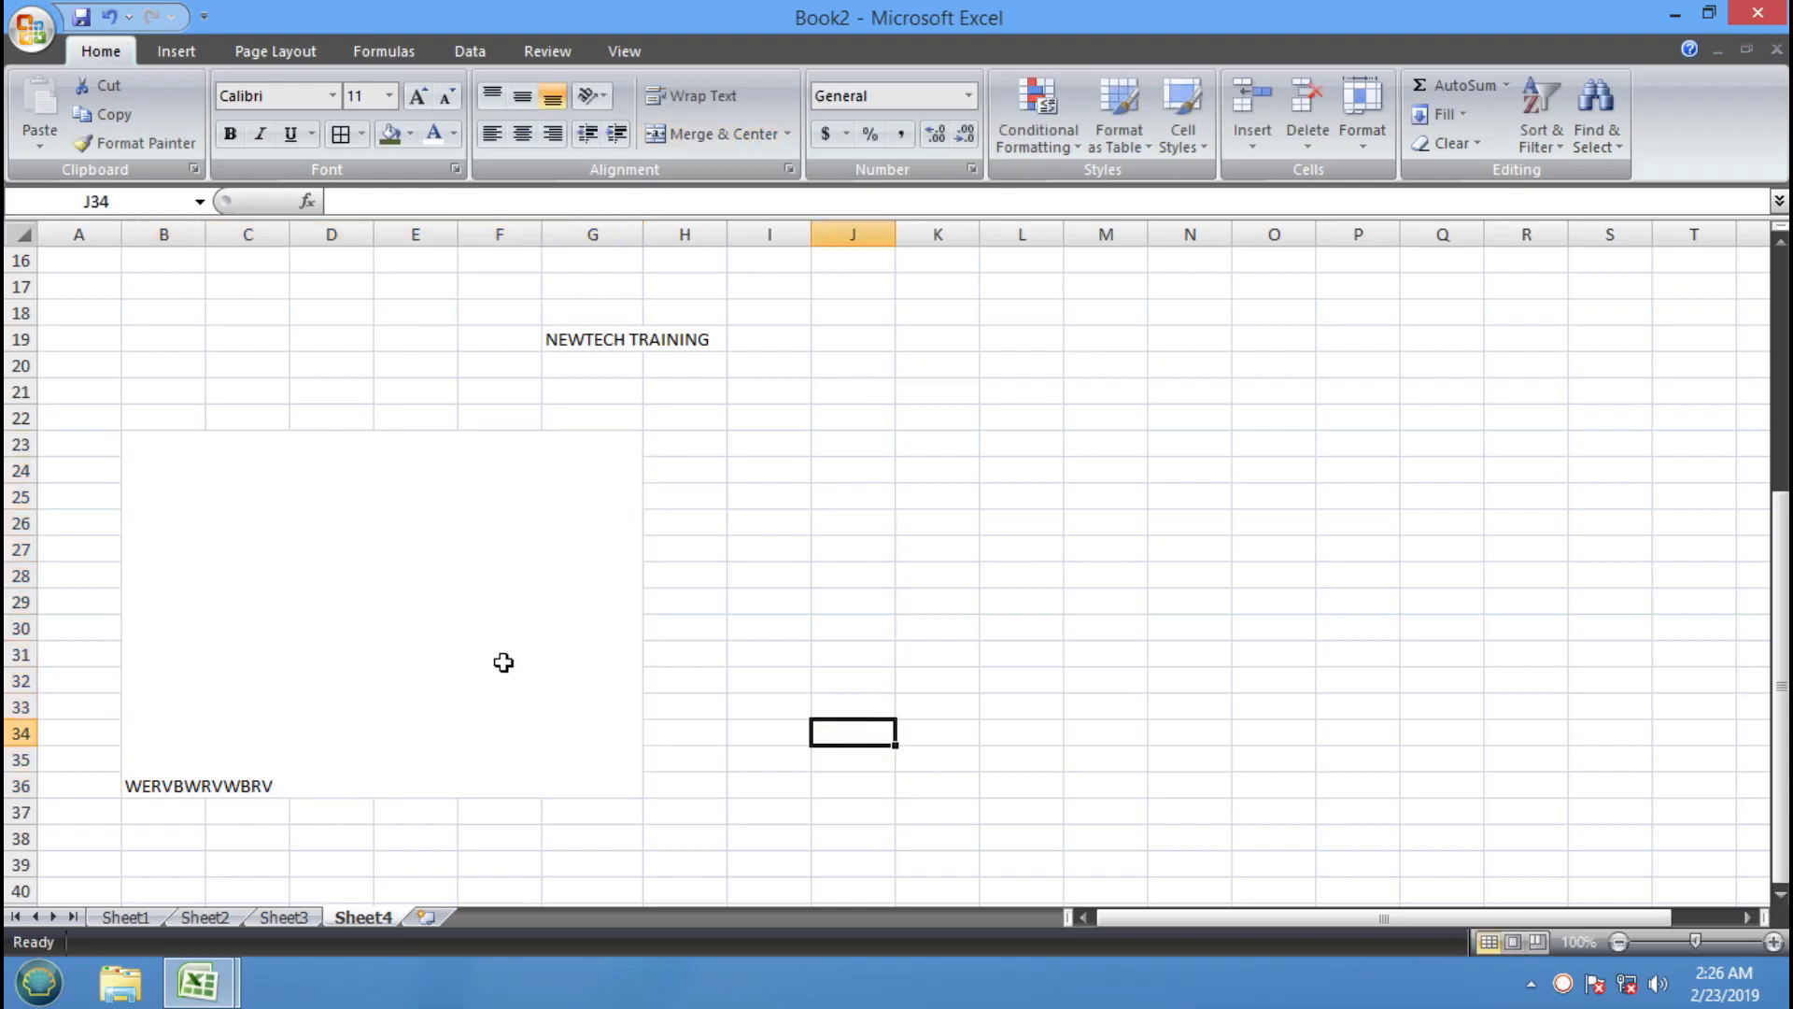
key("ctrl+z")
left_click(907, 595)
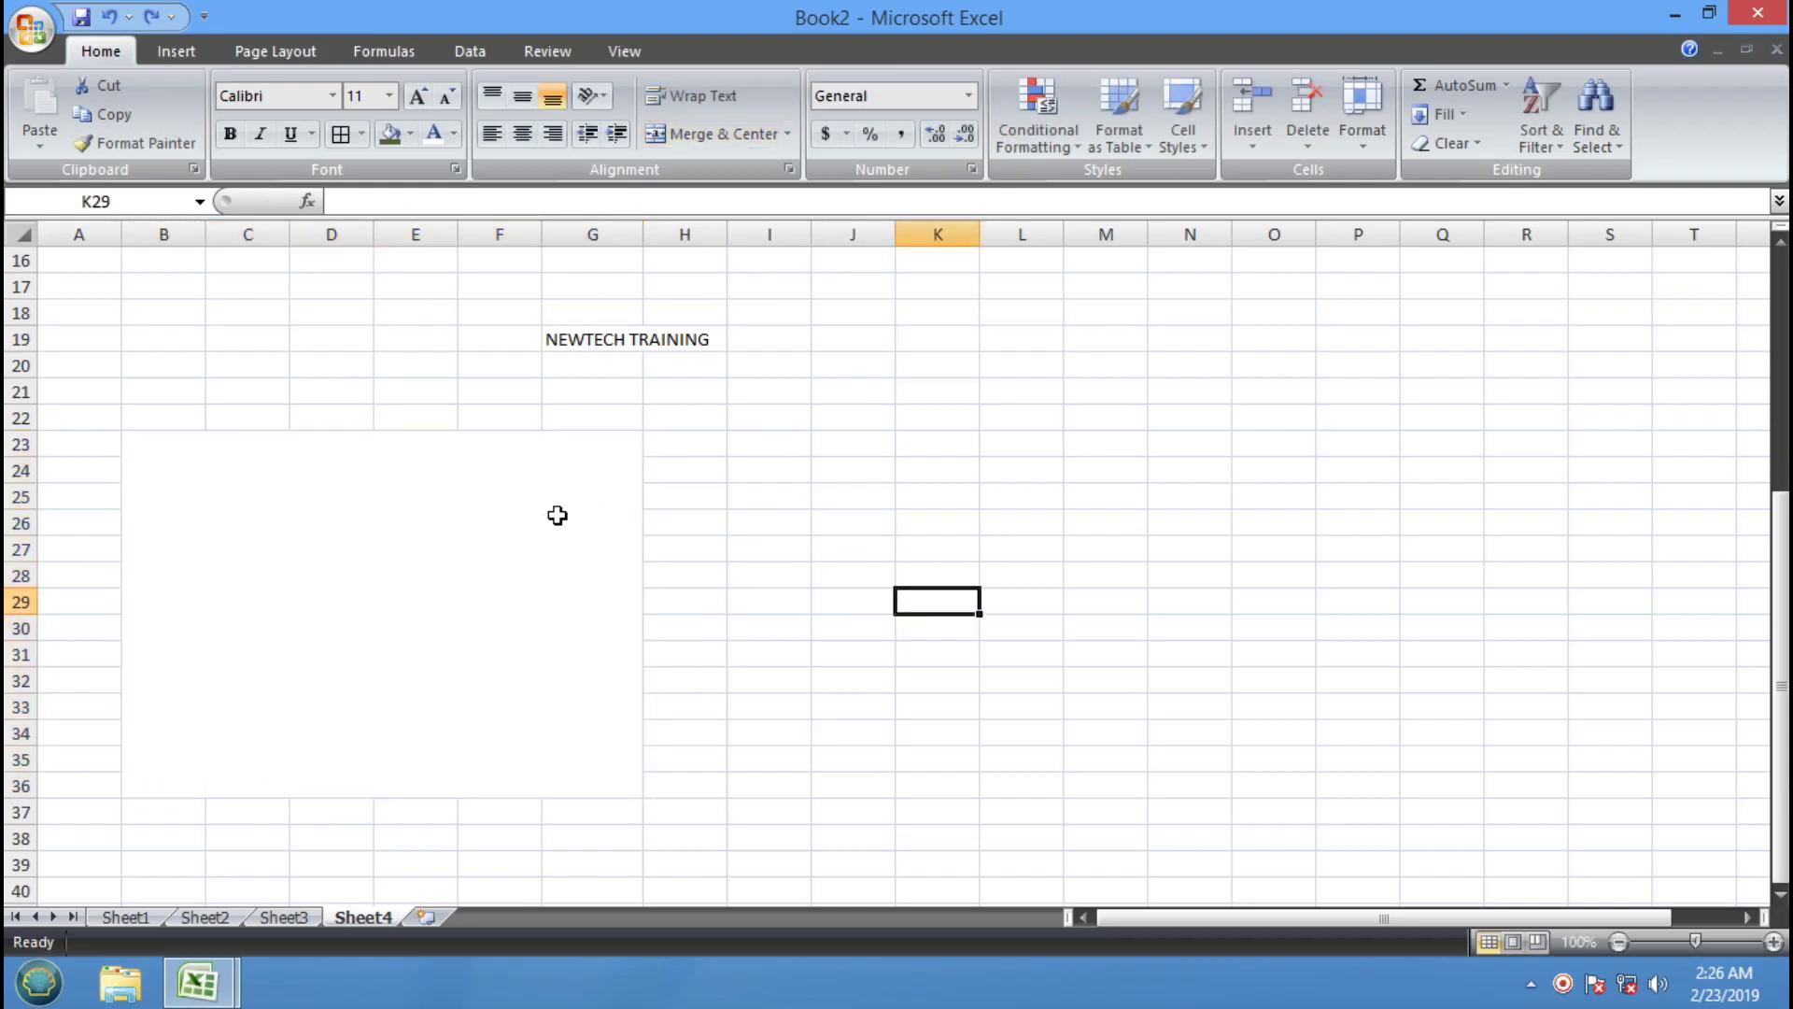
key("ctrl+z")
left_click(921, 572)
Merge B22:G36 with Merge & Center from the merge dropdown
left_click_drag(176, 416, 642, 794)
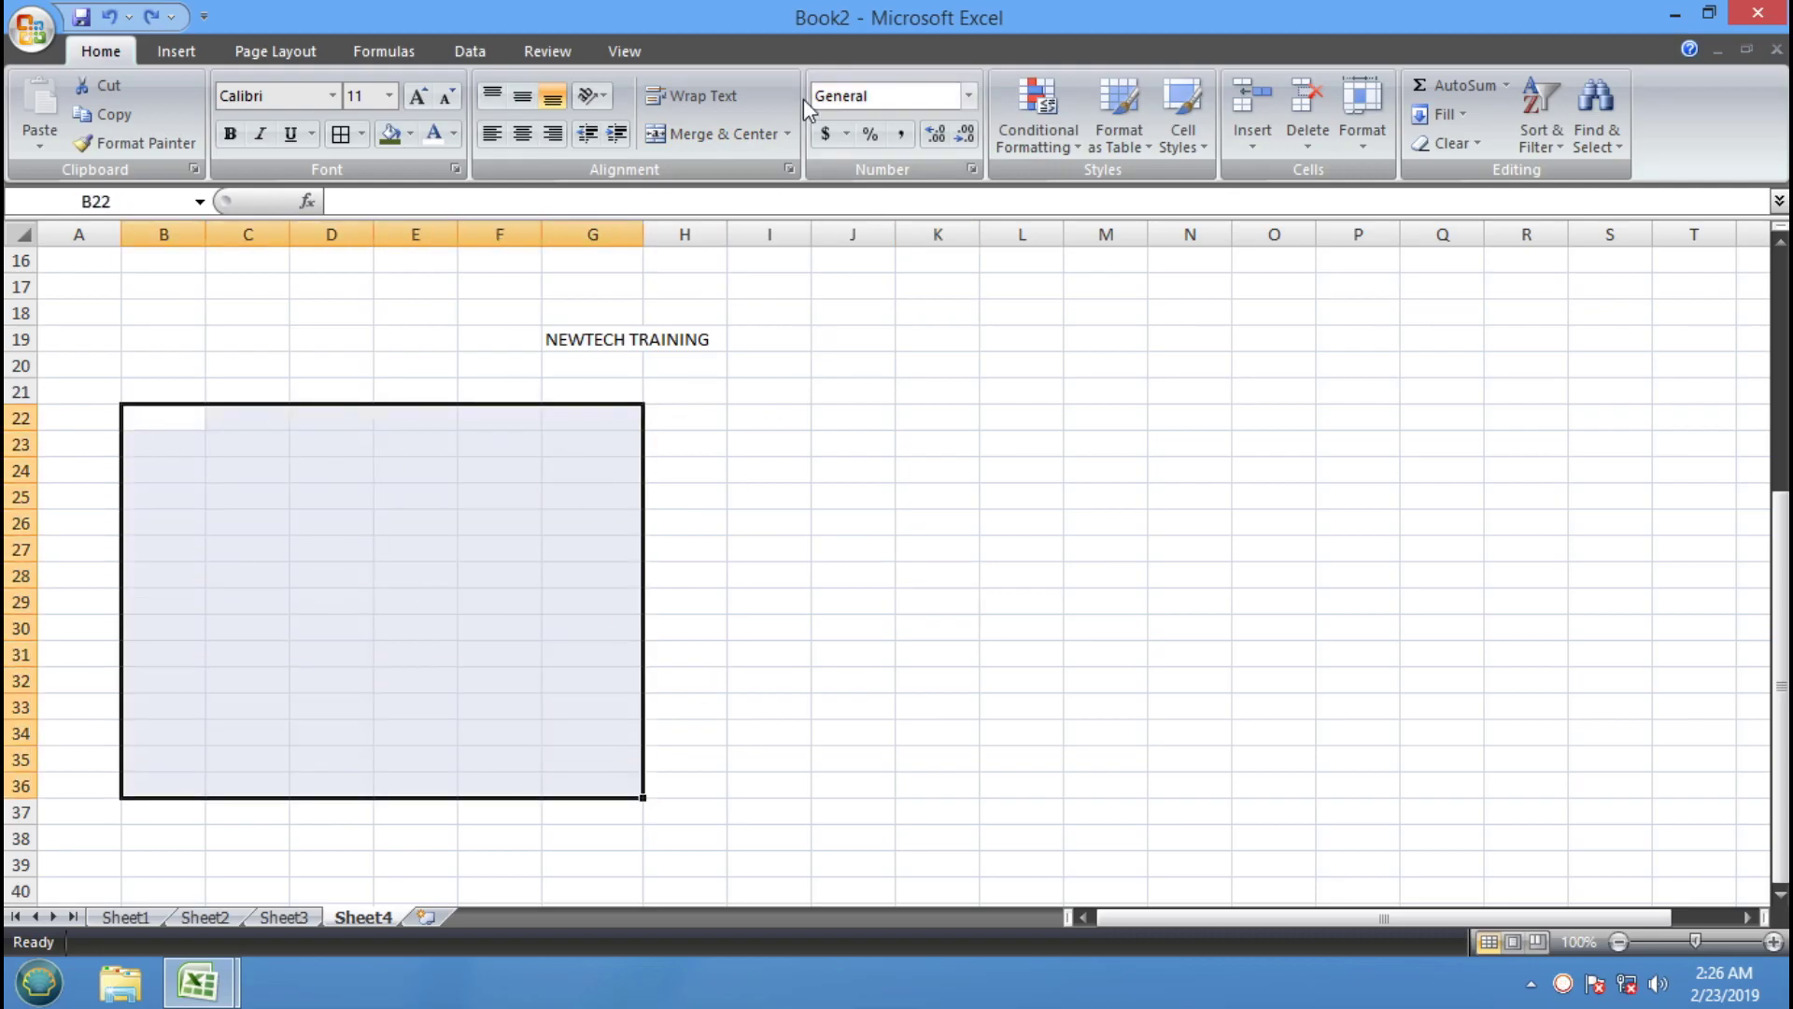
left_click(793, 129)
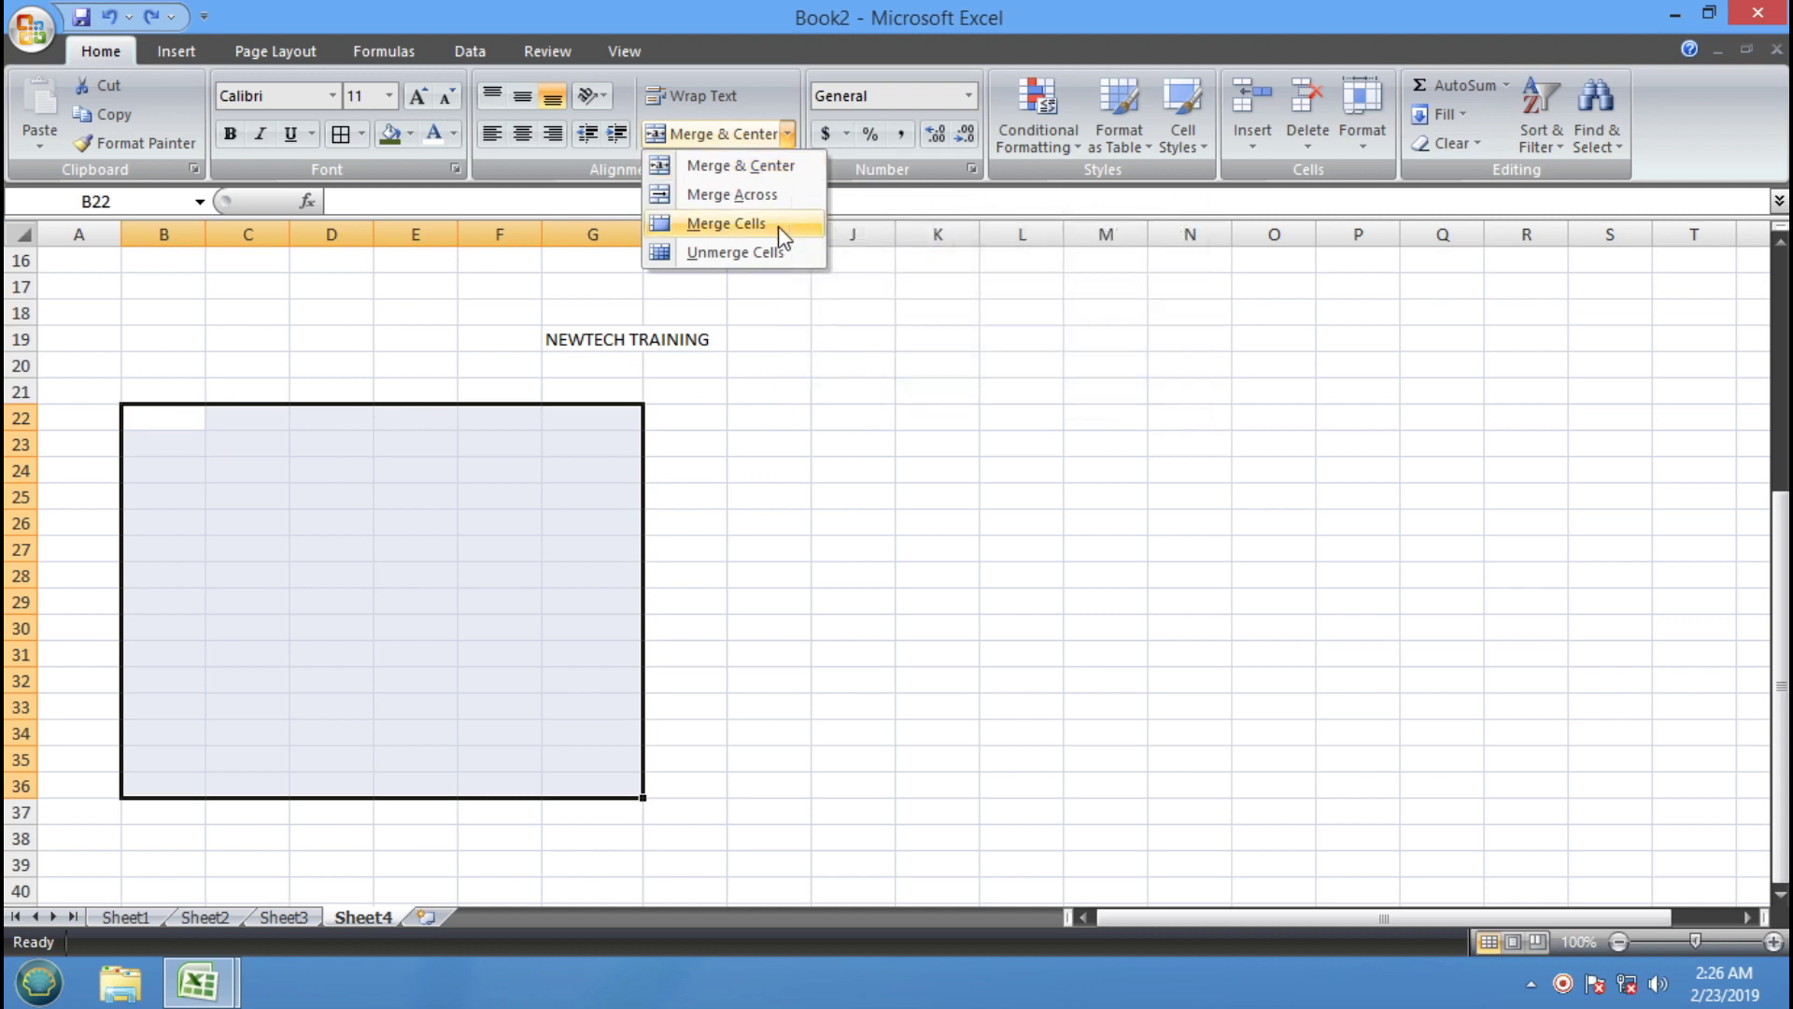
left_click(802, 166)
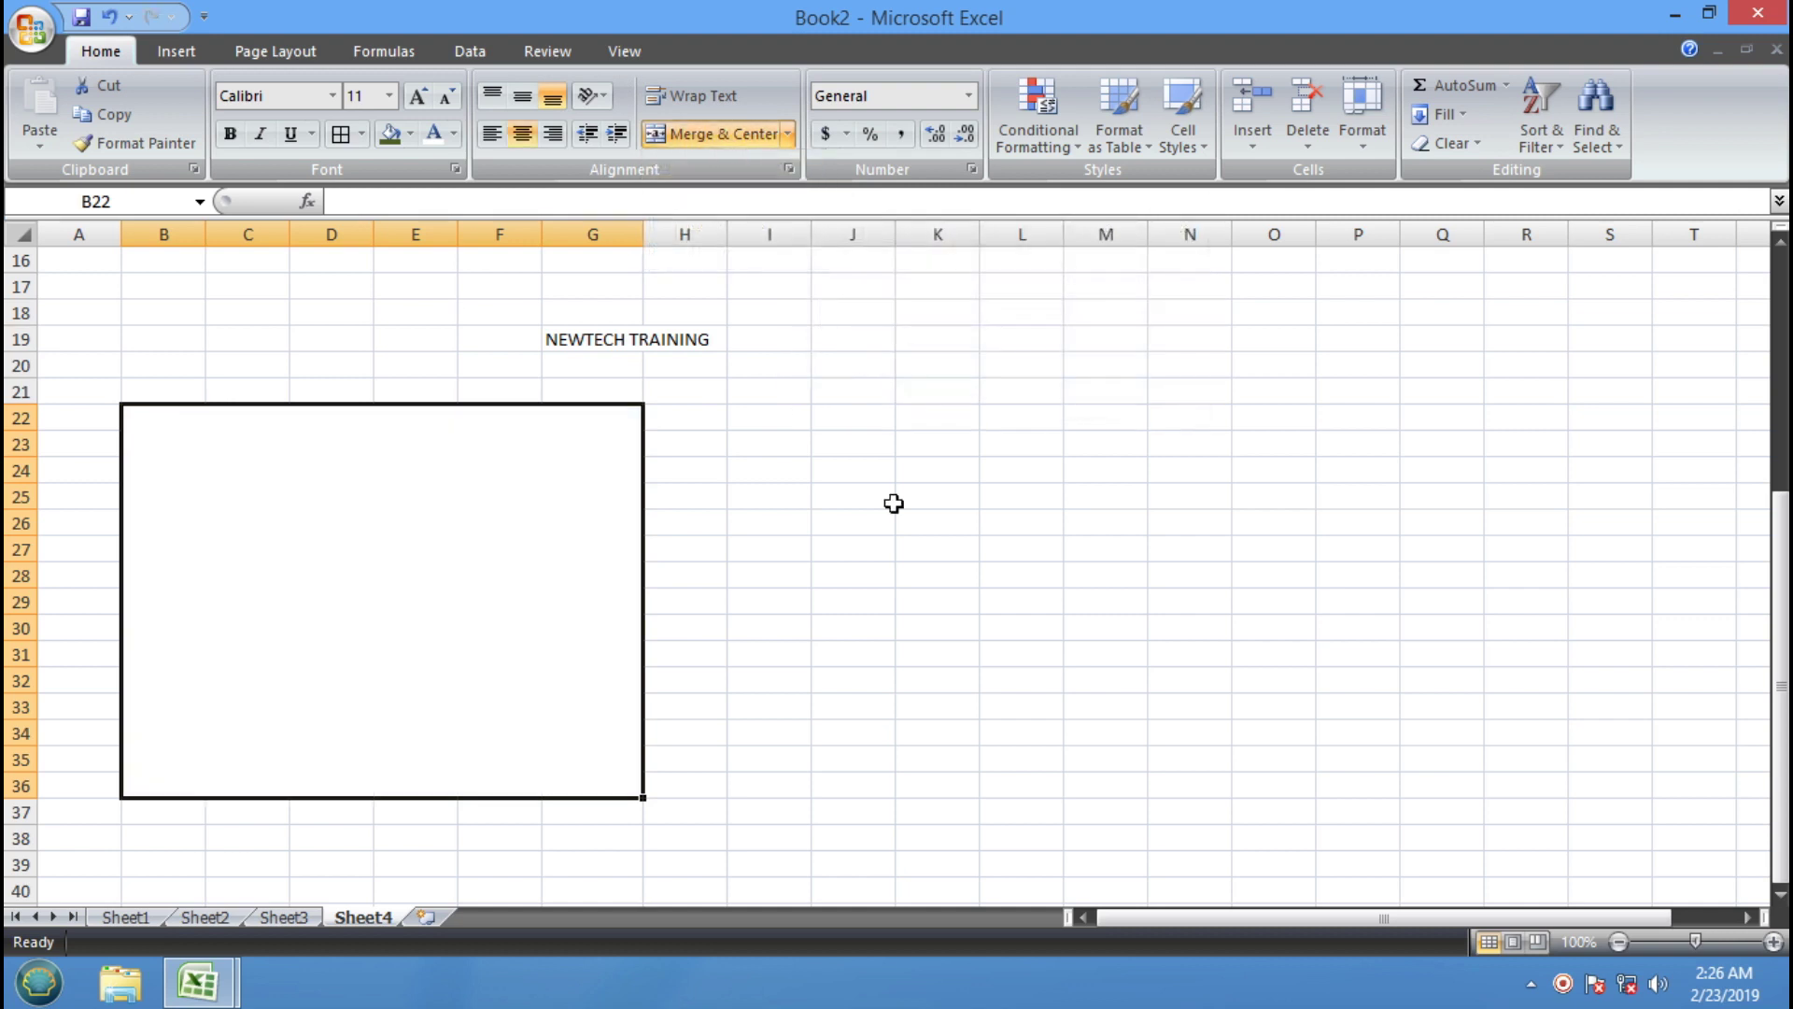
left_click(830, 418)
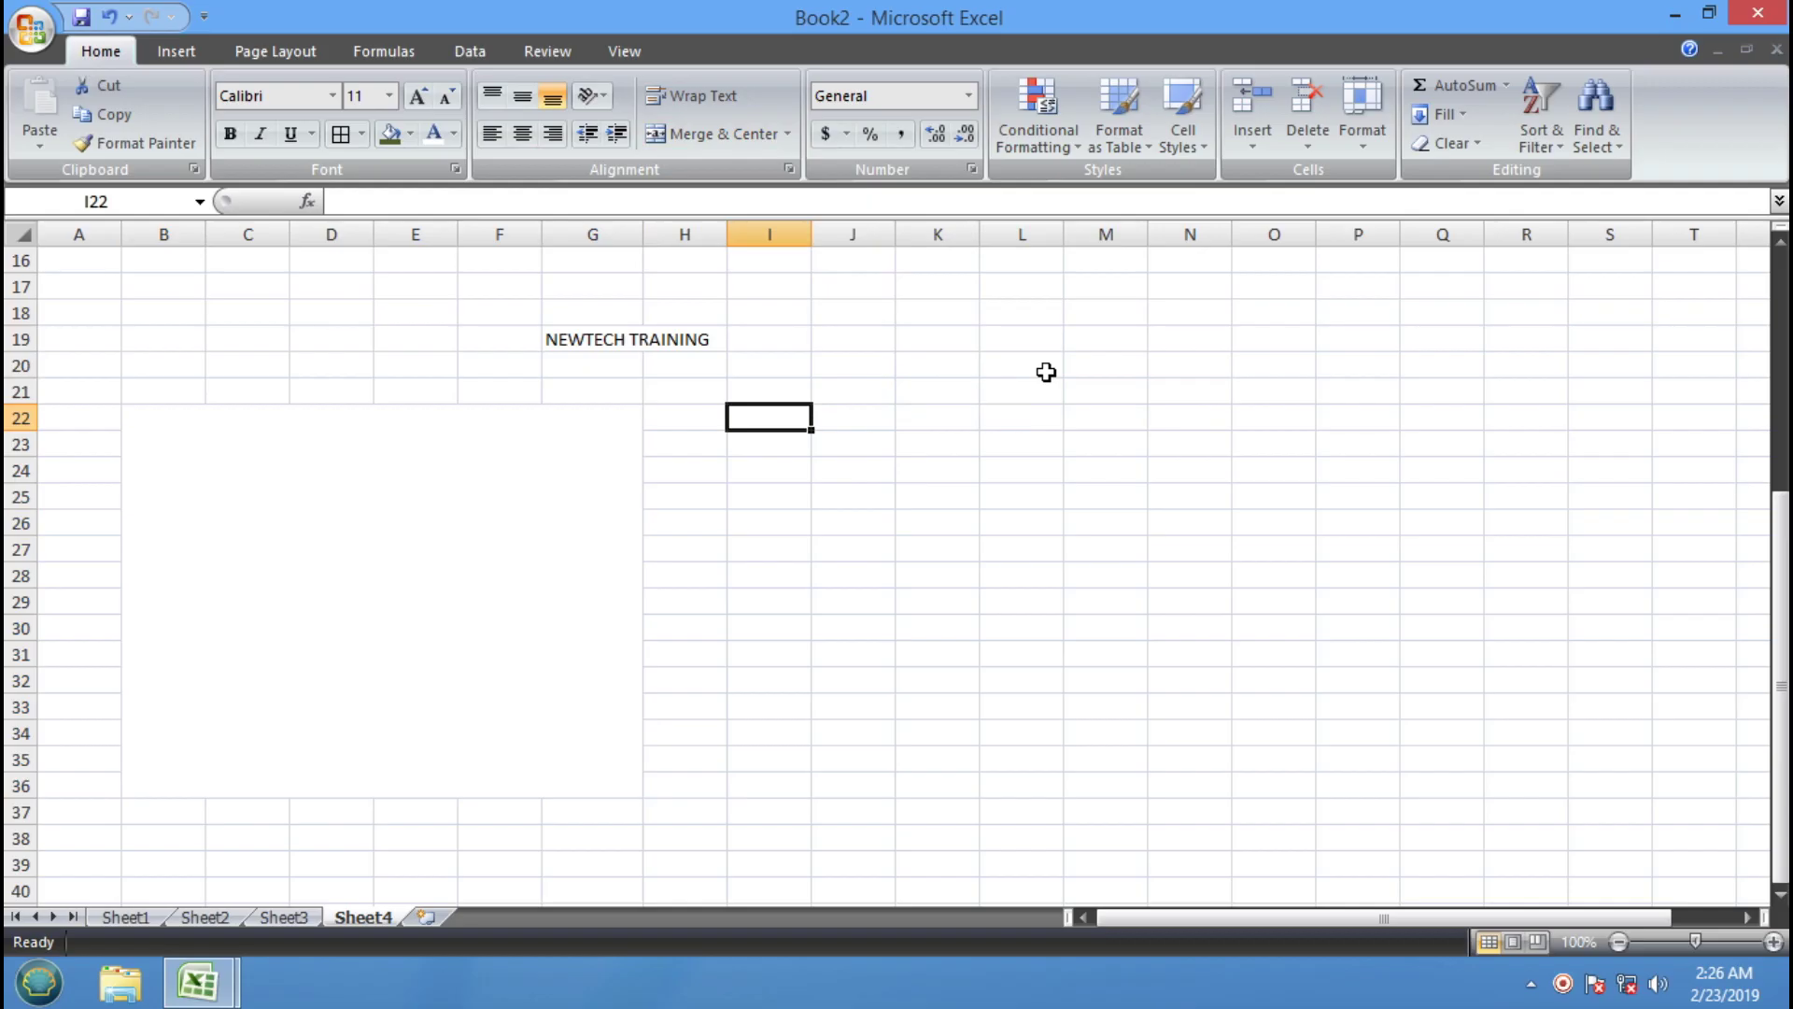
Enter the sample name in I22, fill it through I22:Q36, then undo the fill
type("RAJU")
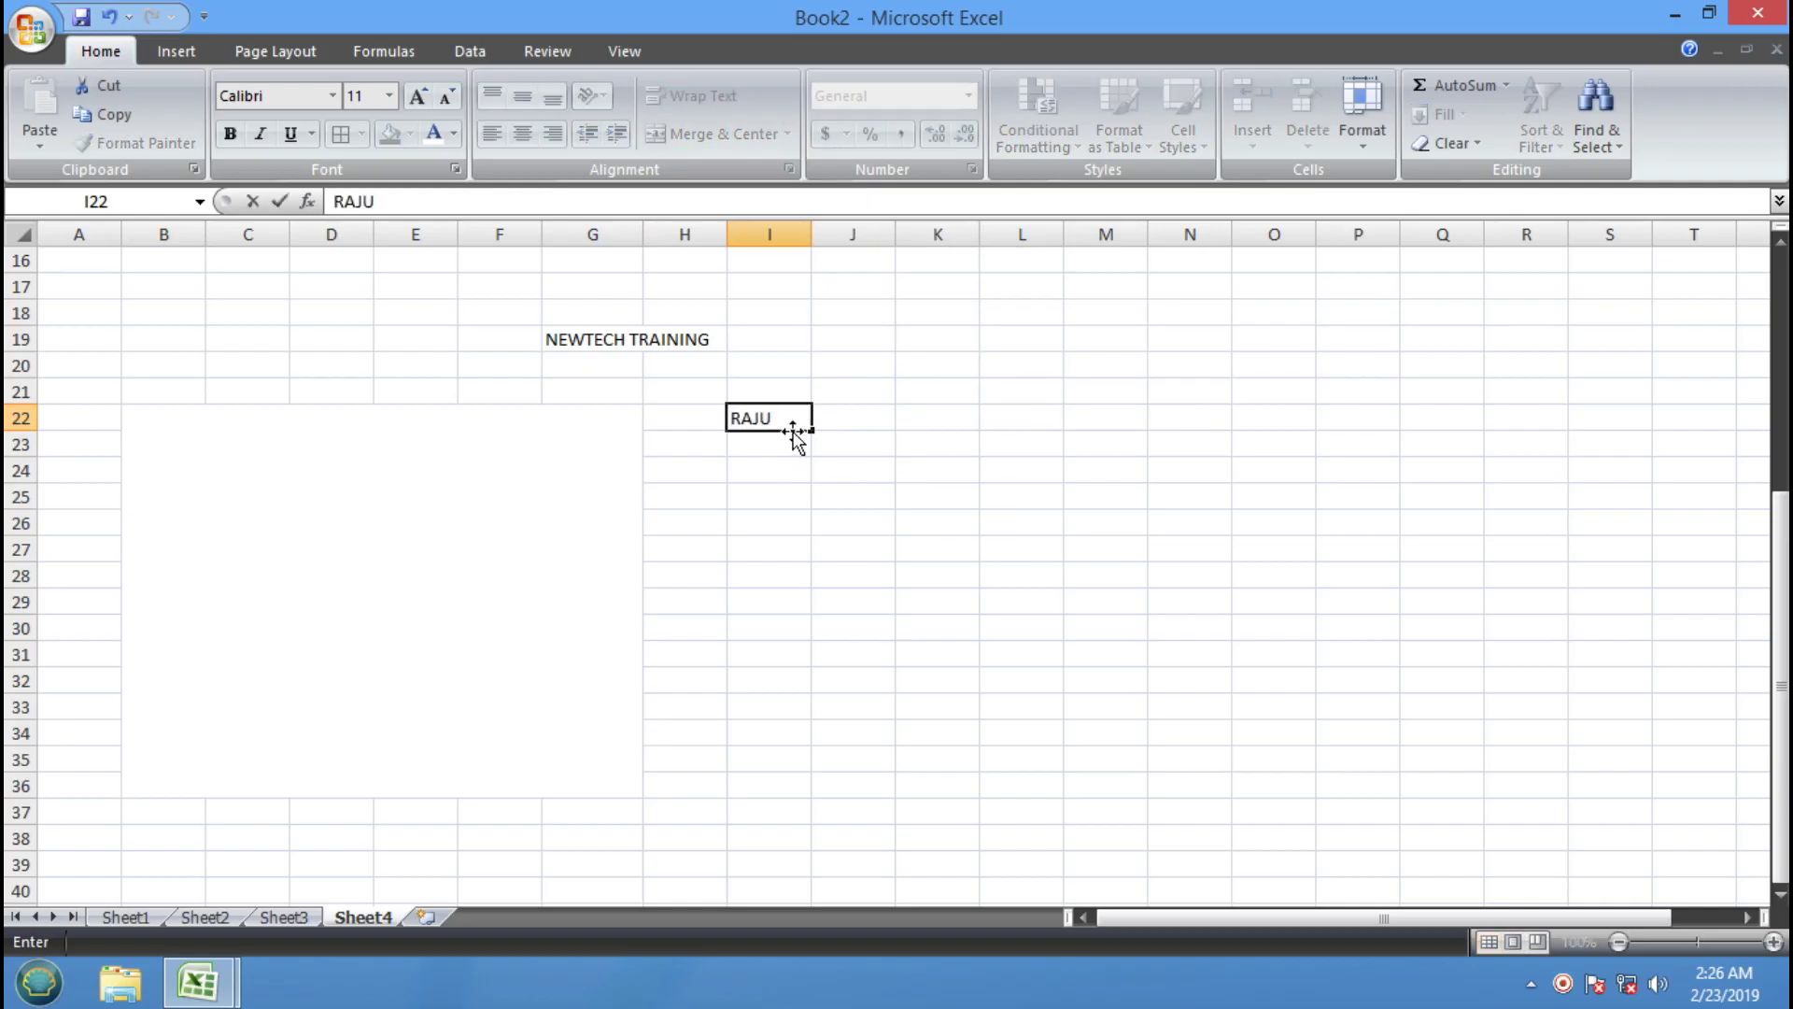
left_click(865, 470)
left_click_drag(765, 417, 1403, 781)
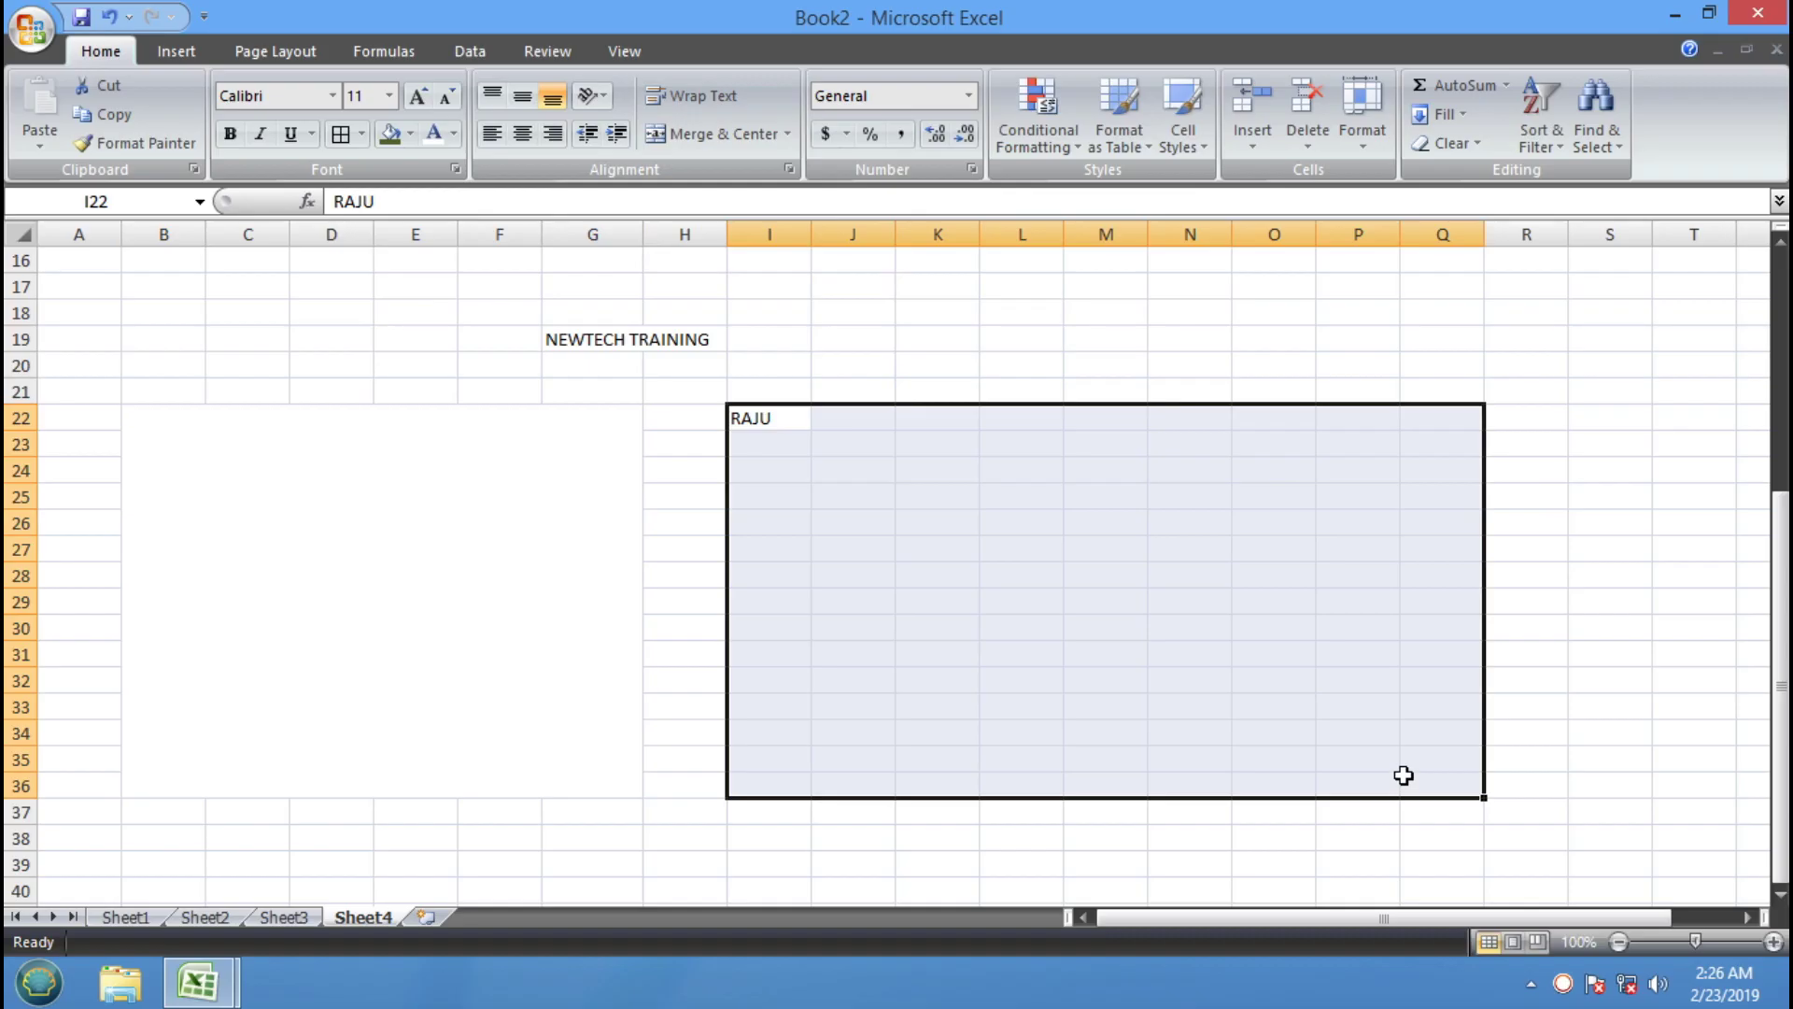
key("ctrl+d")
key("ctrl+r")
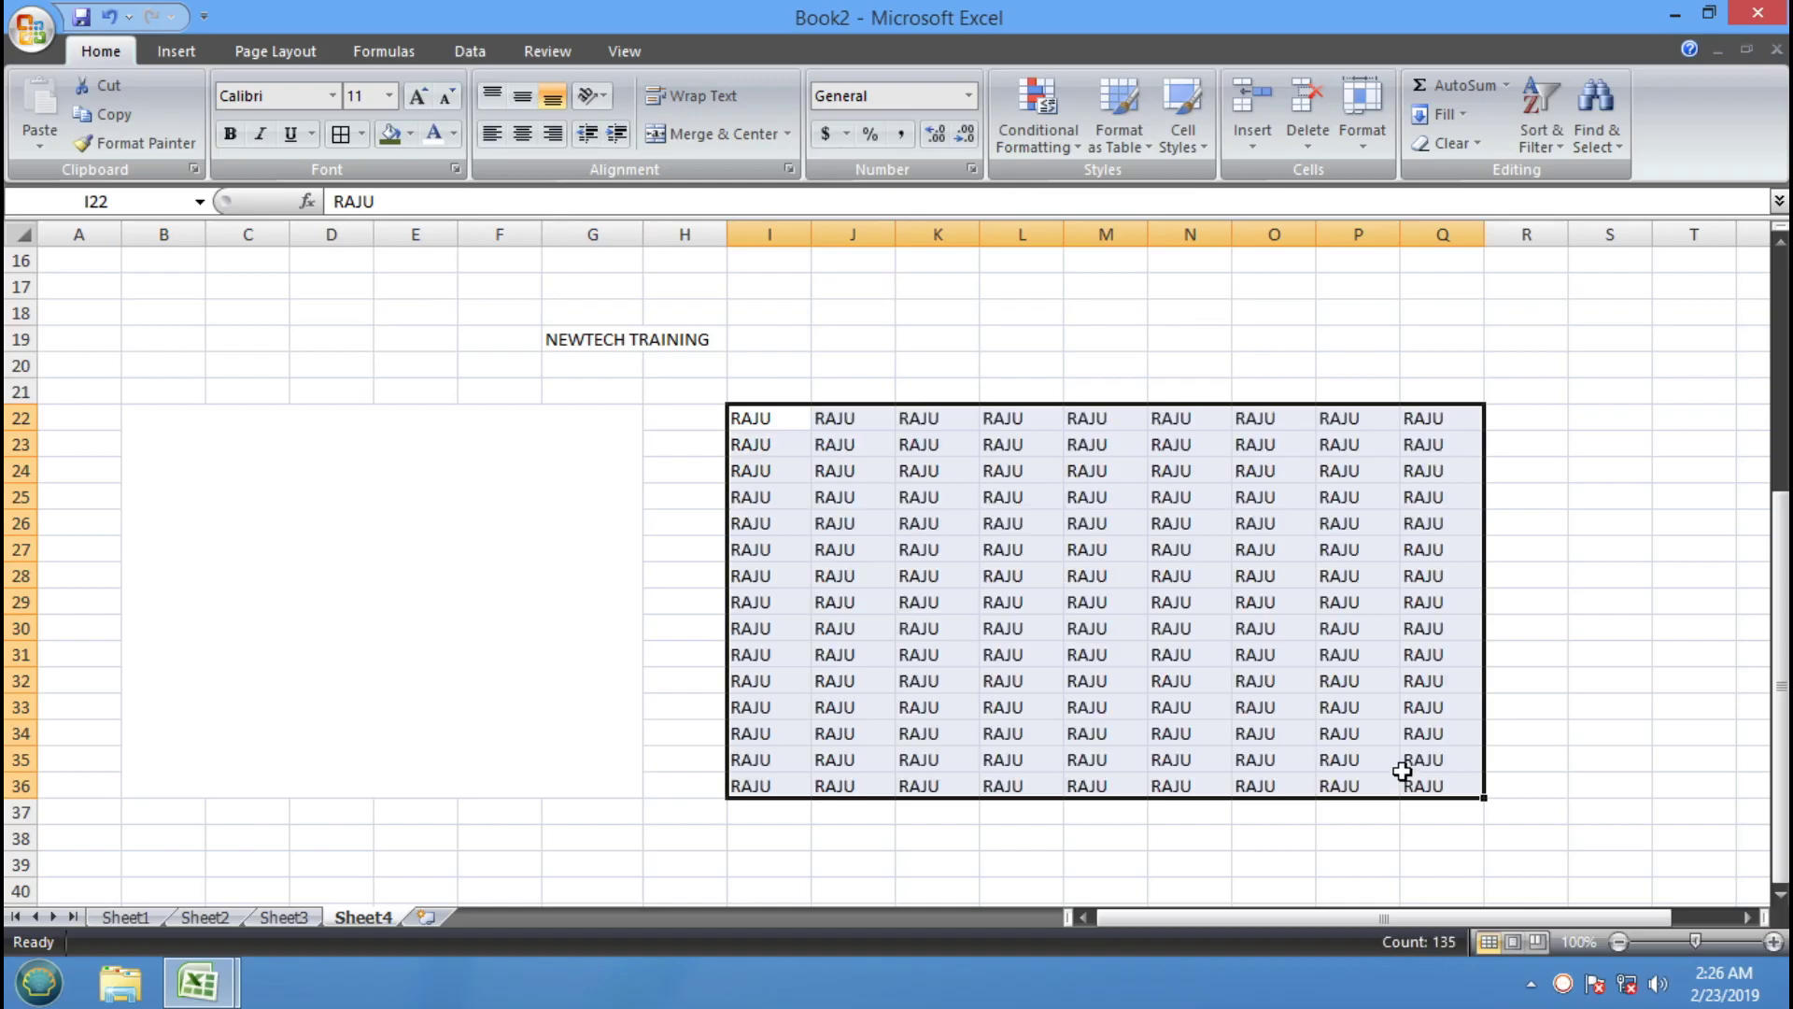
key("ctrl+z")
key("ctrl+z")
Fill the name across and down the block from I22 with Ctrl+R and Ctrl+D
left_click(1013, 513)
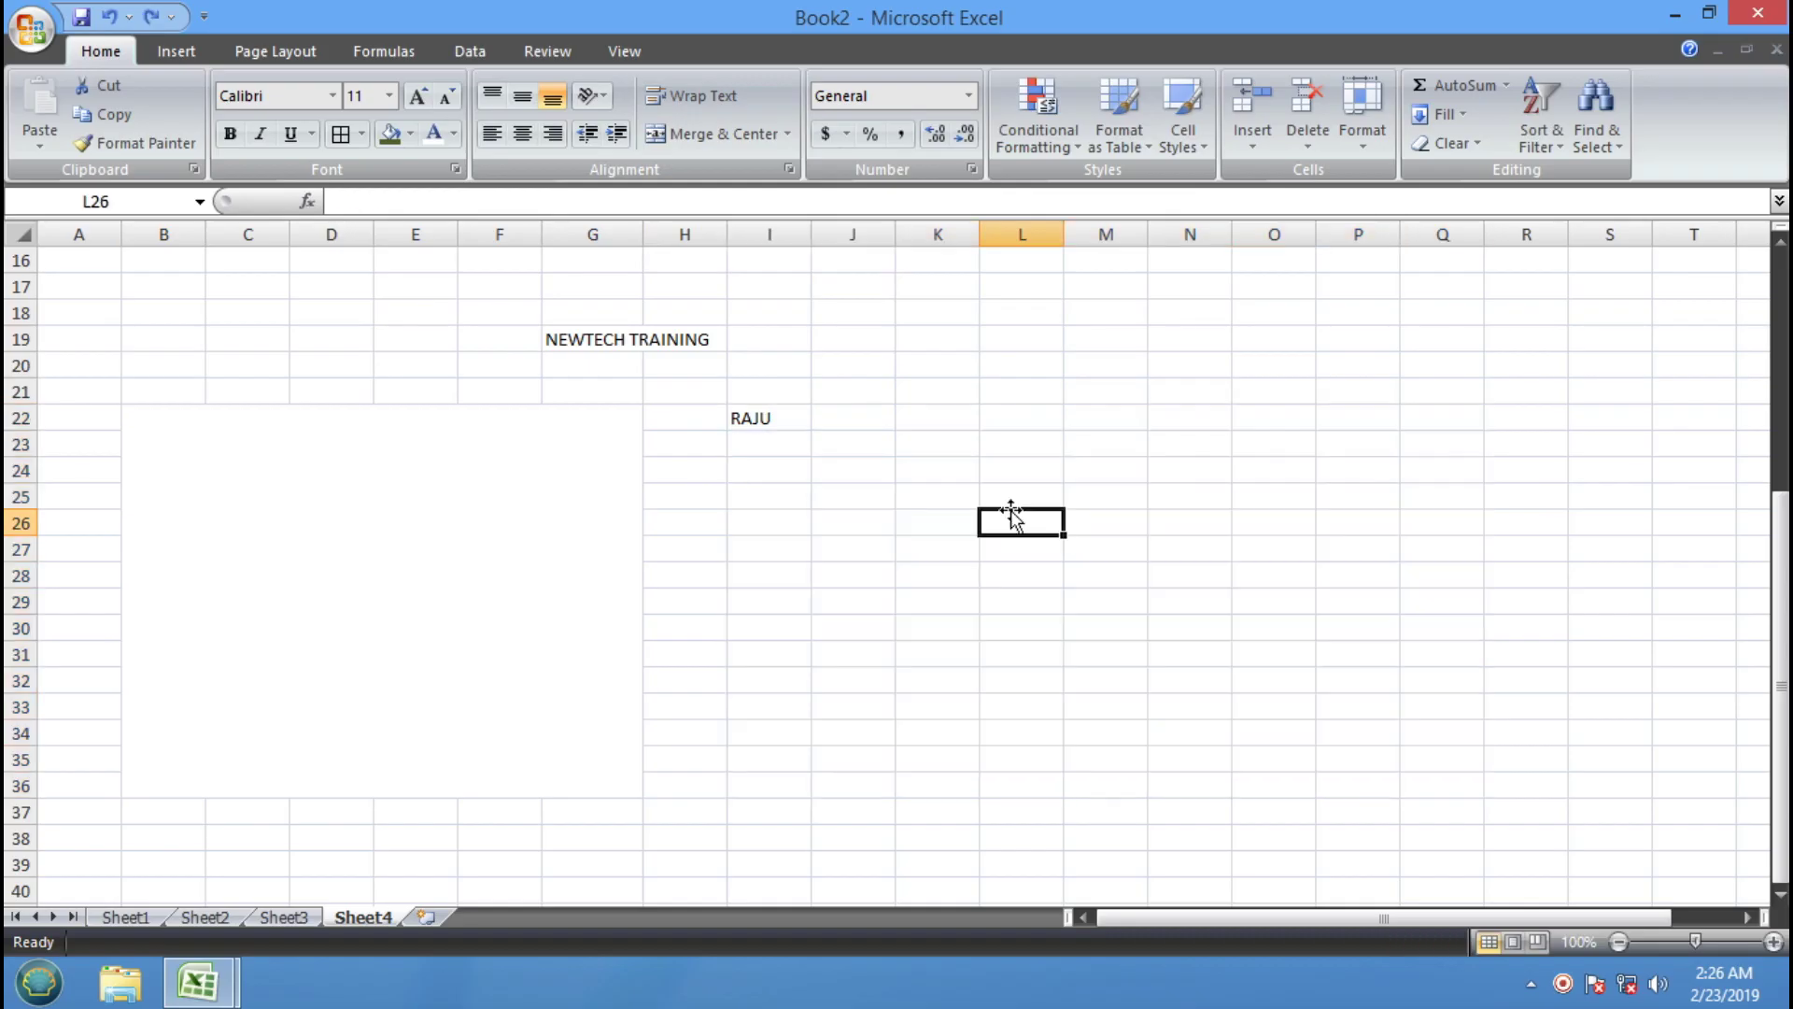
left_click_drag(800, 415, 1374, 758)
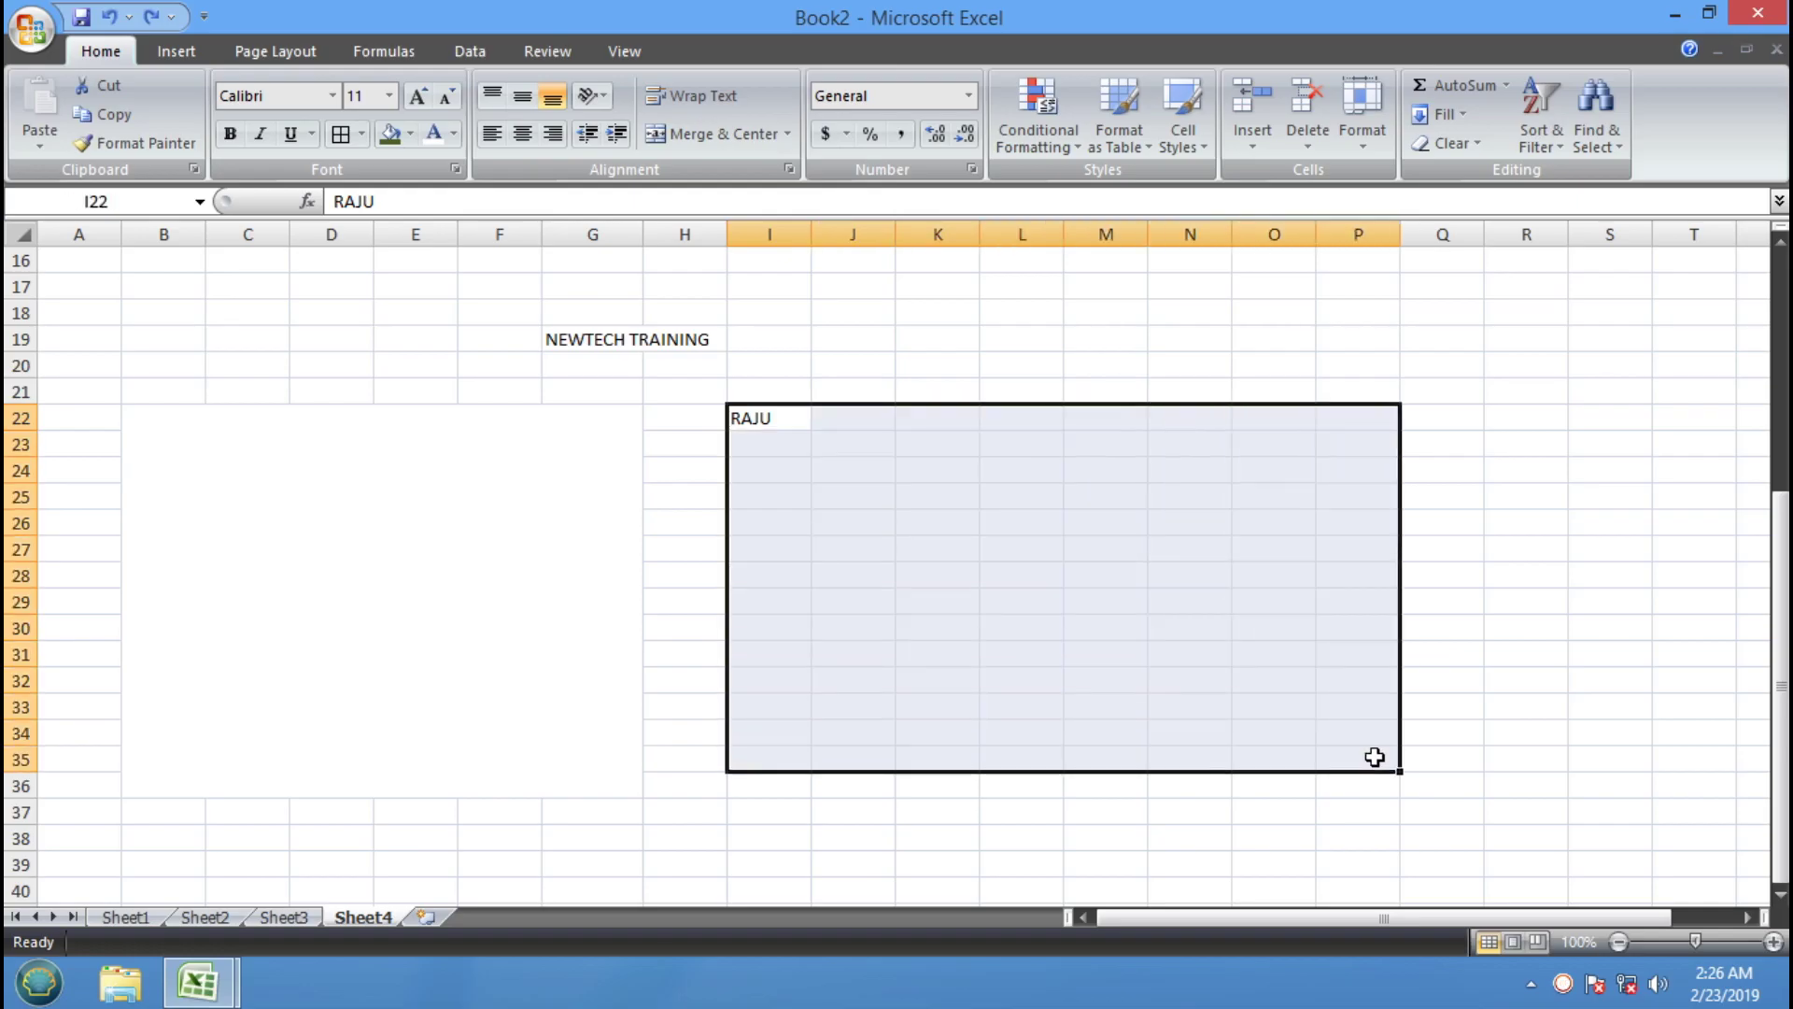
key("ctrl+r")
key("ctrl+d")
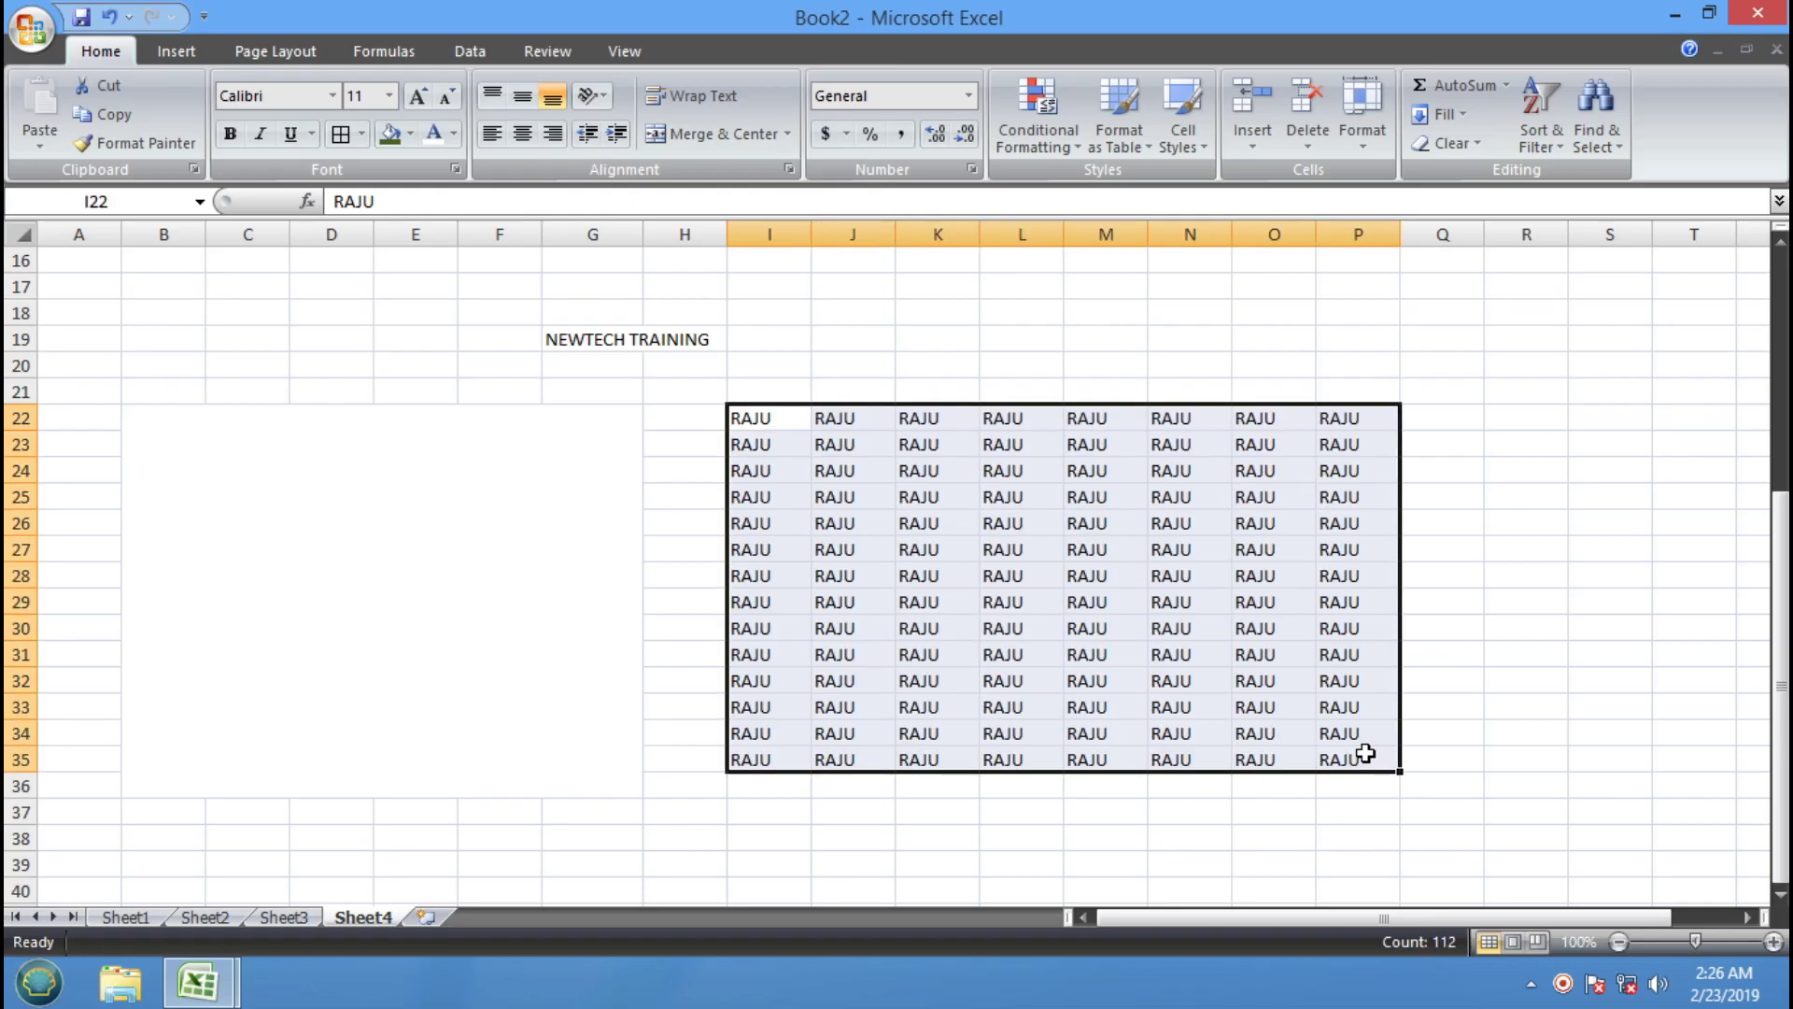
left_click(930, 492)
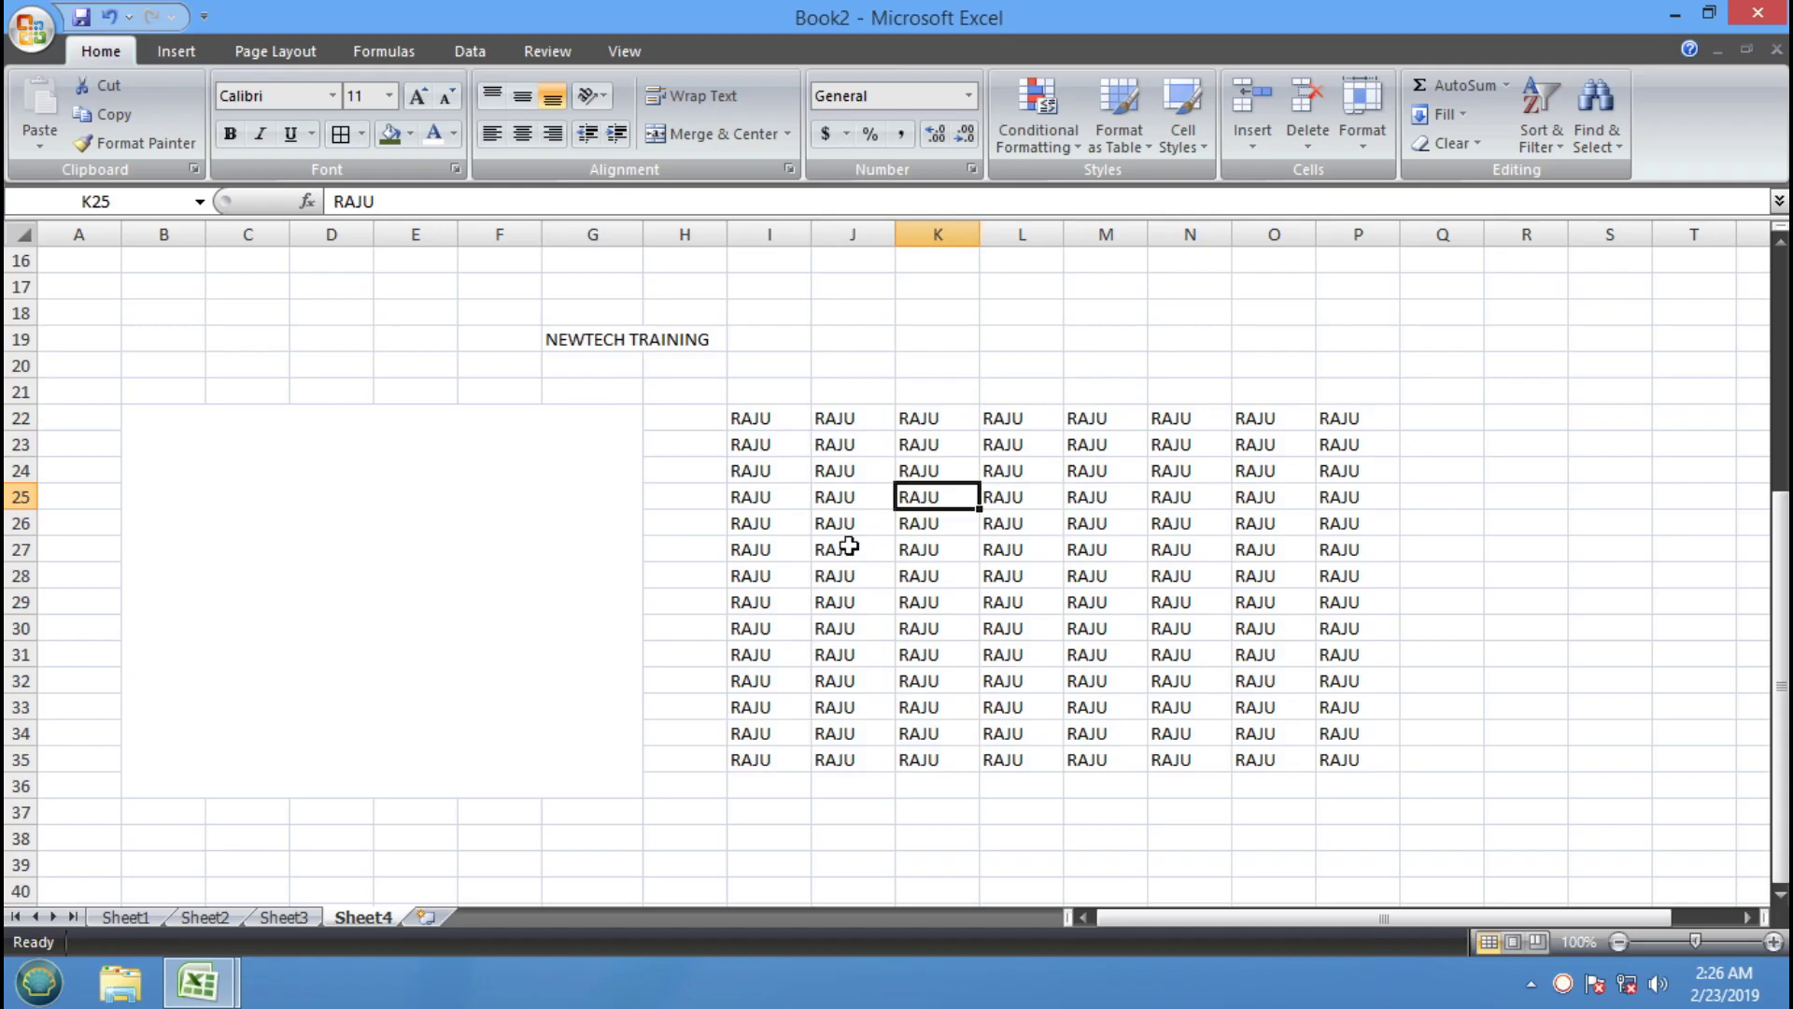
Apply All Borders to the filled block I22:P35
left_click_drag(784, 420, 1325, 759)
left_click(340, 134)
left_click(1020, 549)
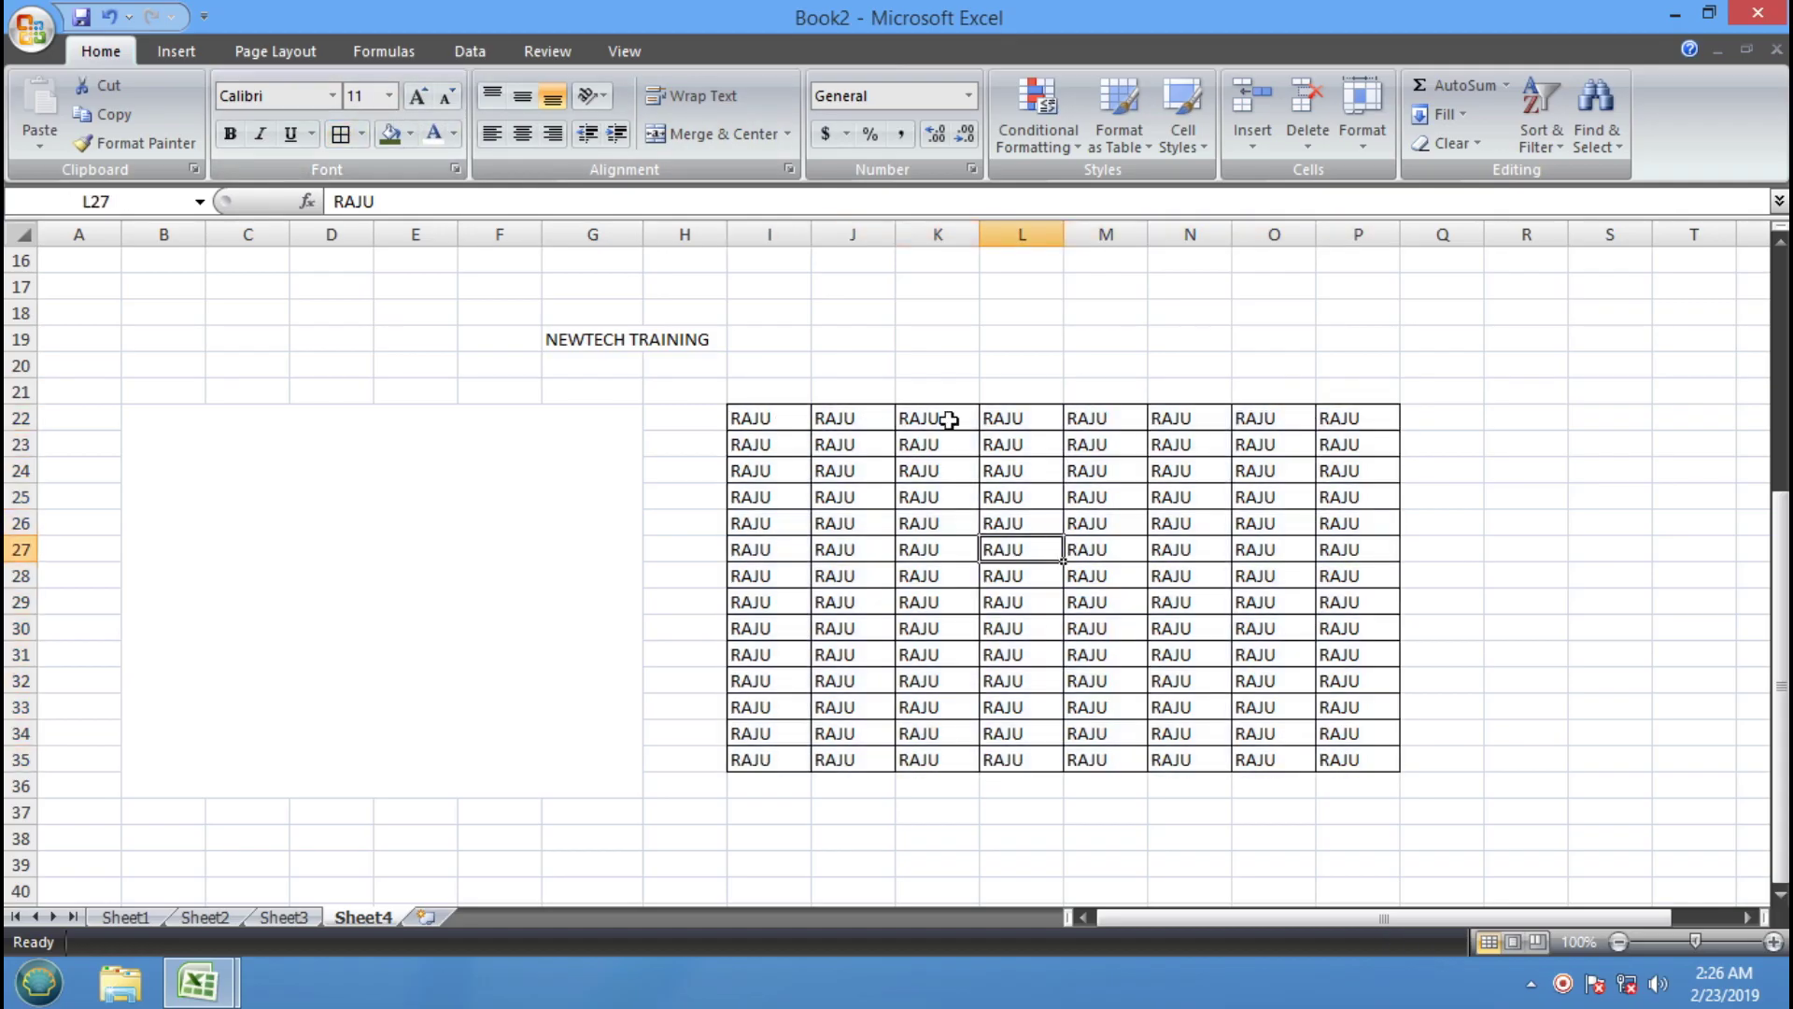
left_click(537, 482)
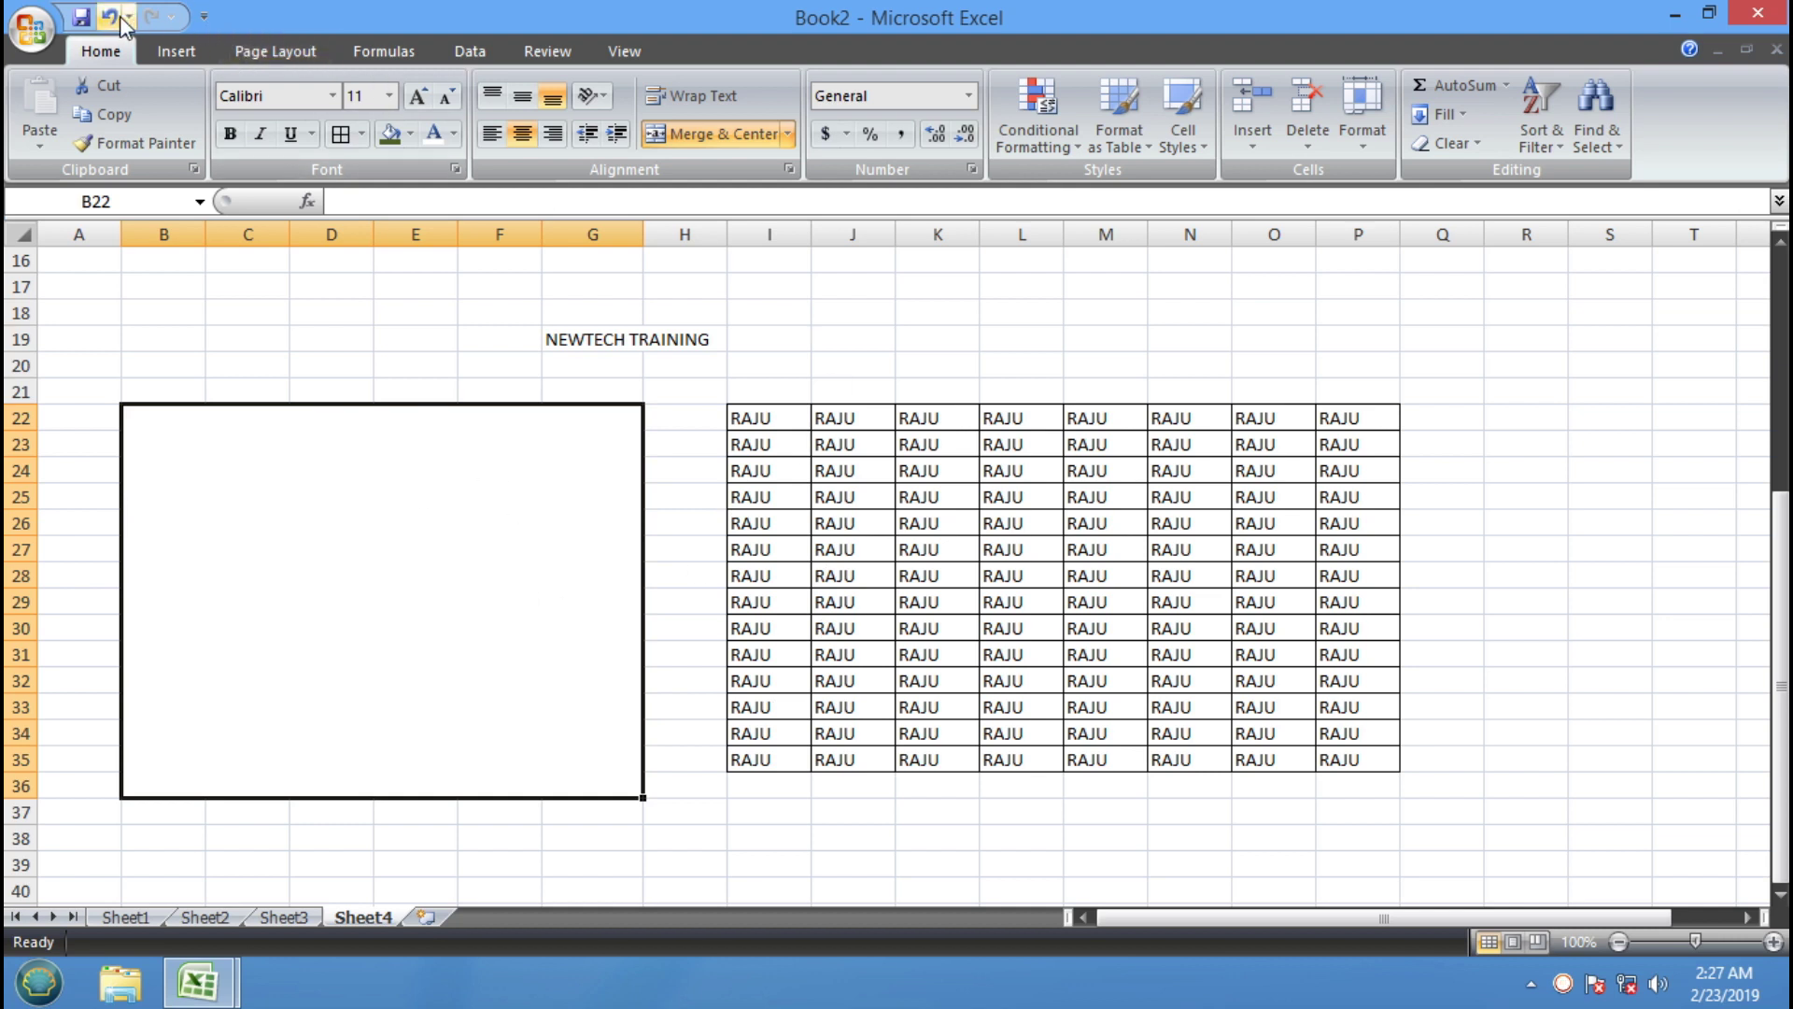
Undo five changes from the Quick Access Toolbar, removing the name fills and entry
left_click(111, 16)
left_click(110, 17)
left_click(112, 17)
left_click(112, 17)
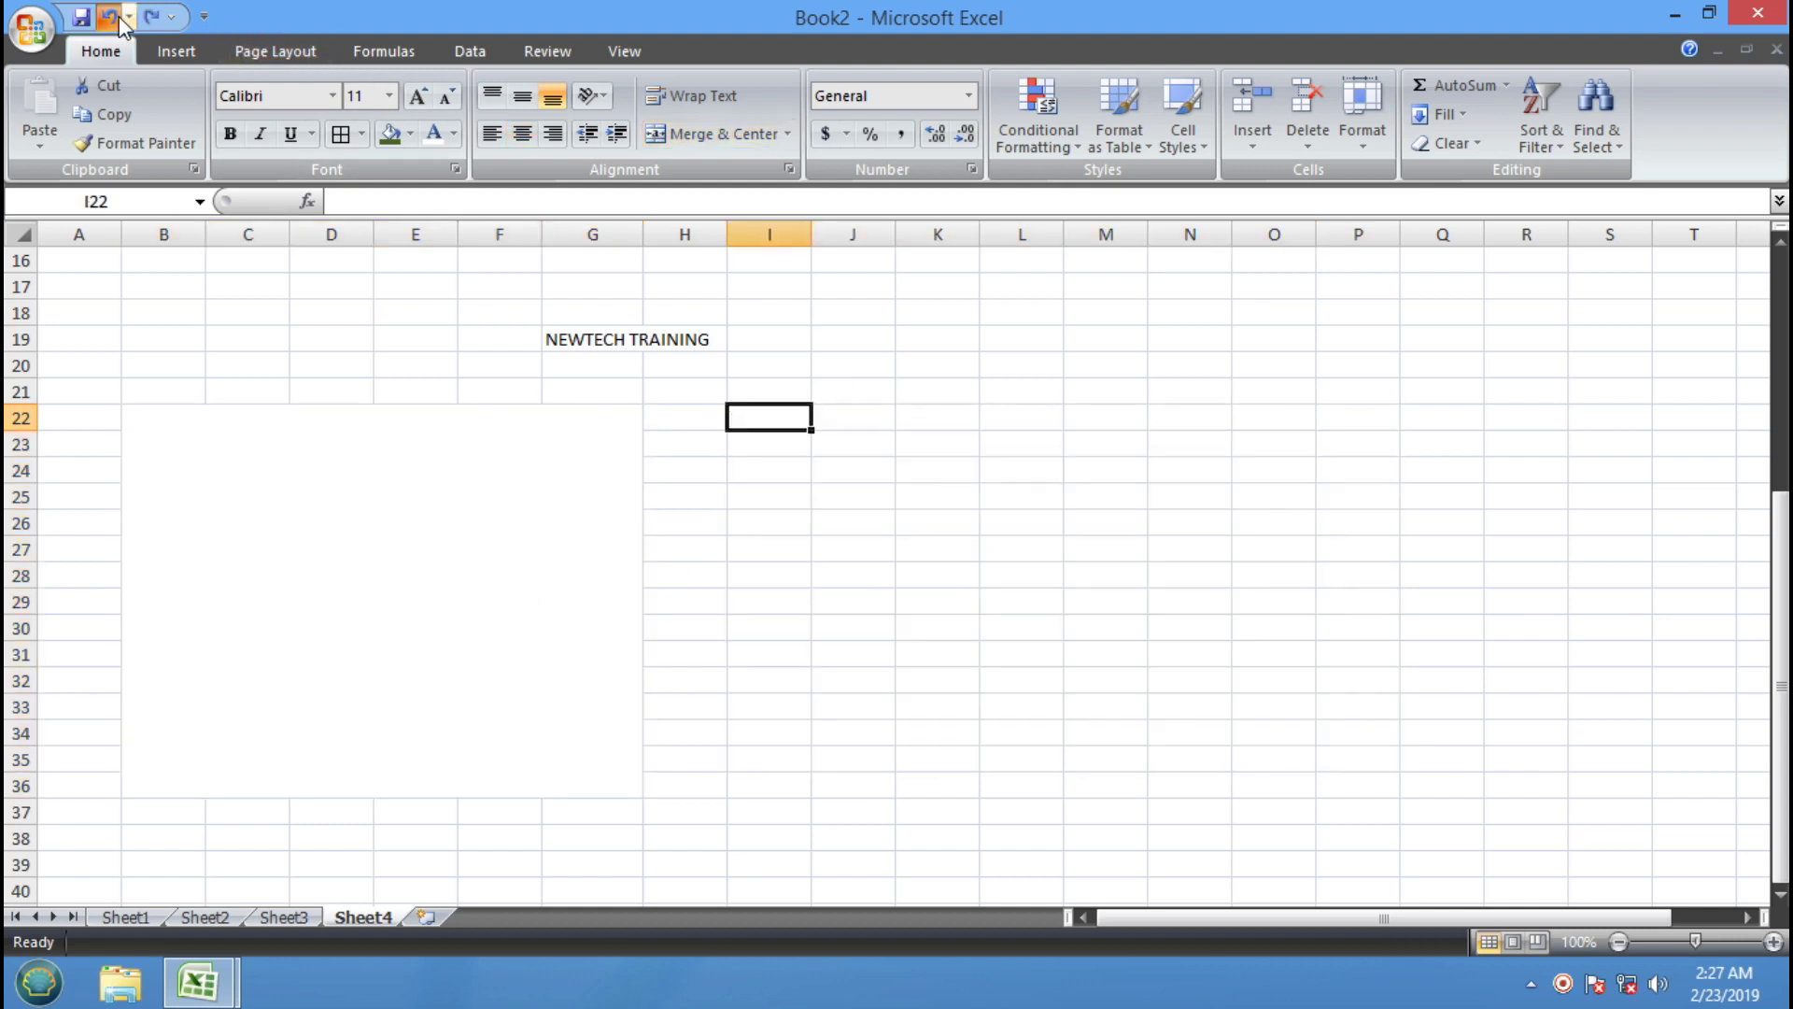
left_click(112, 17)
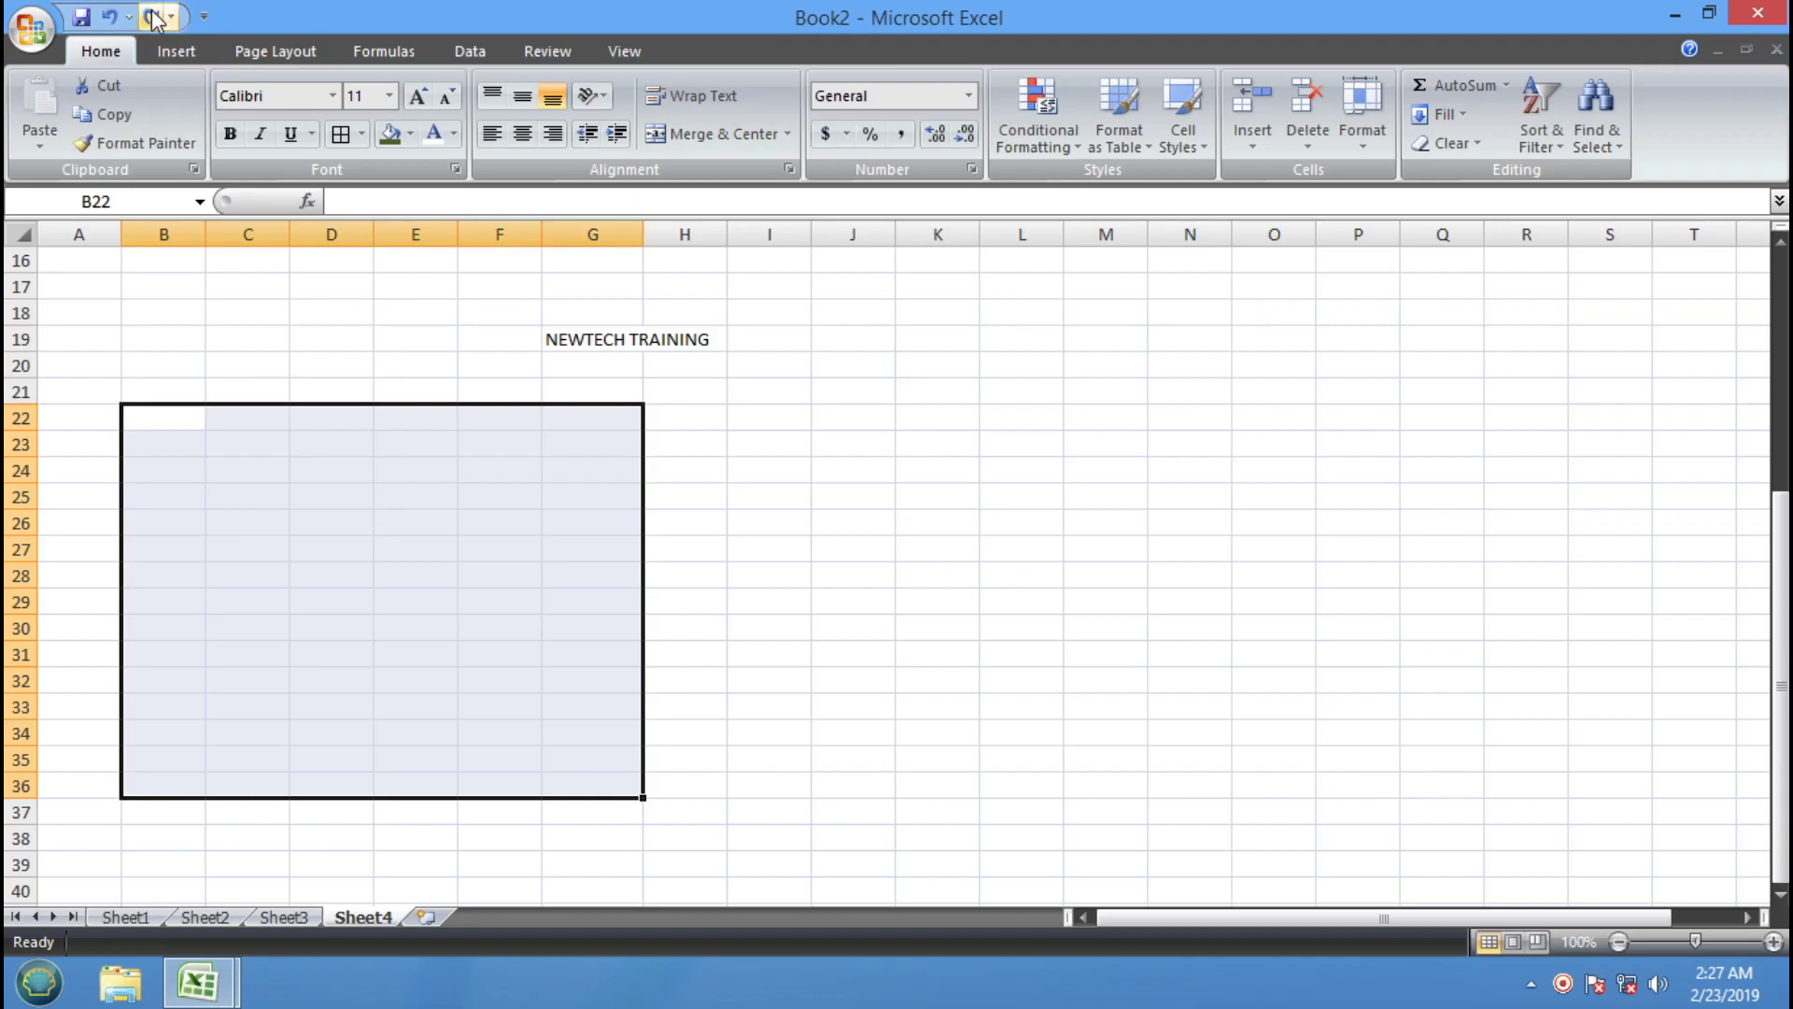
Redo the changes to restore the name entry and its fills
left_click(151, 17)
left_click(152, 16)
left_click(151, 17)
left_click(152, 17)
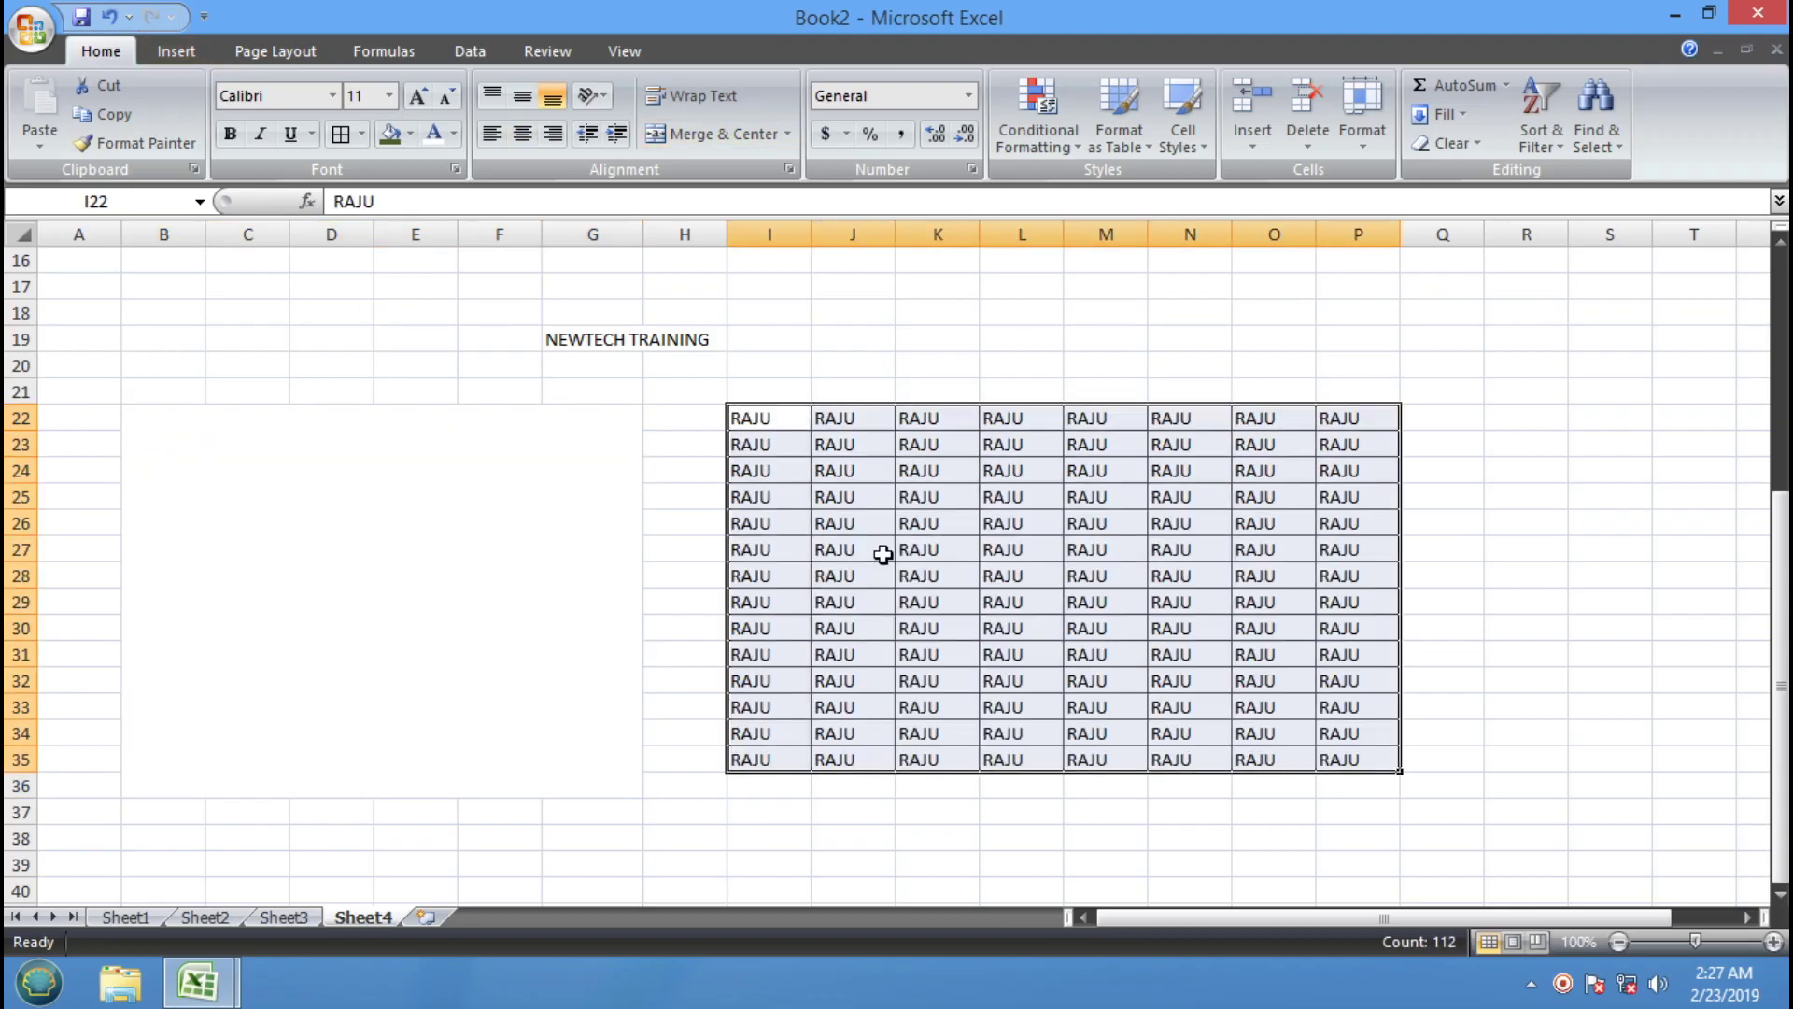
left_click(464, 526)
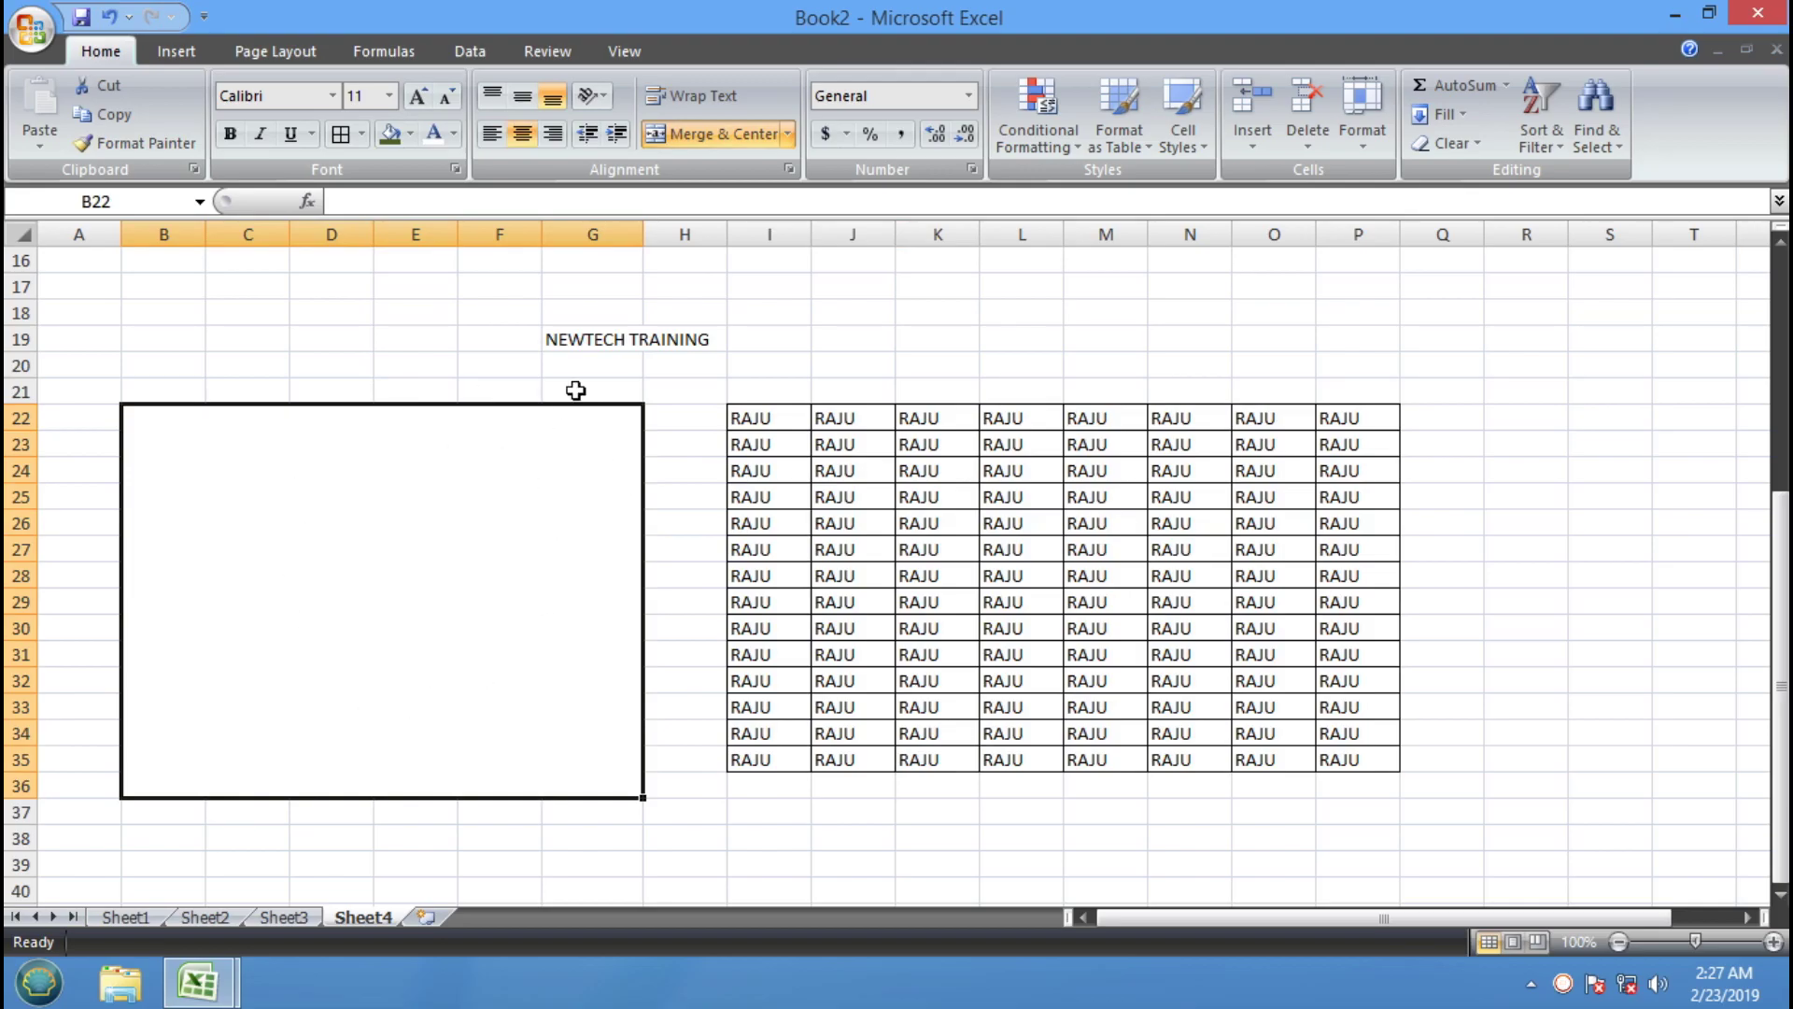
Choose Unmerge Cells for the merged B22:G36 block
left_click(786, 137)
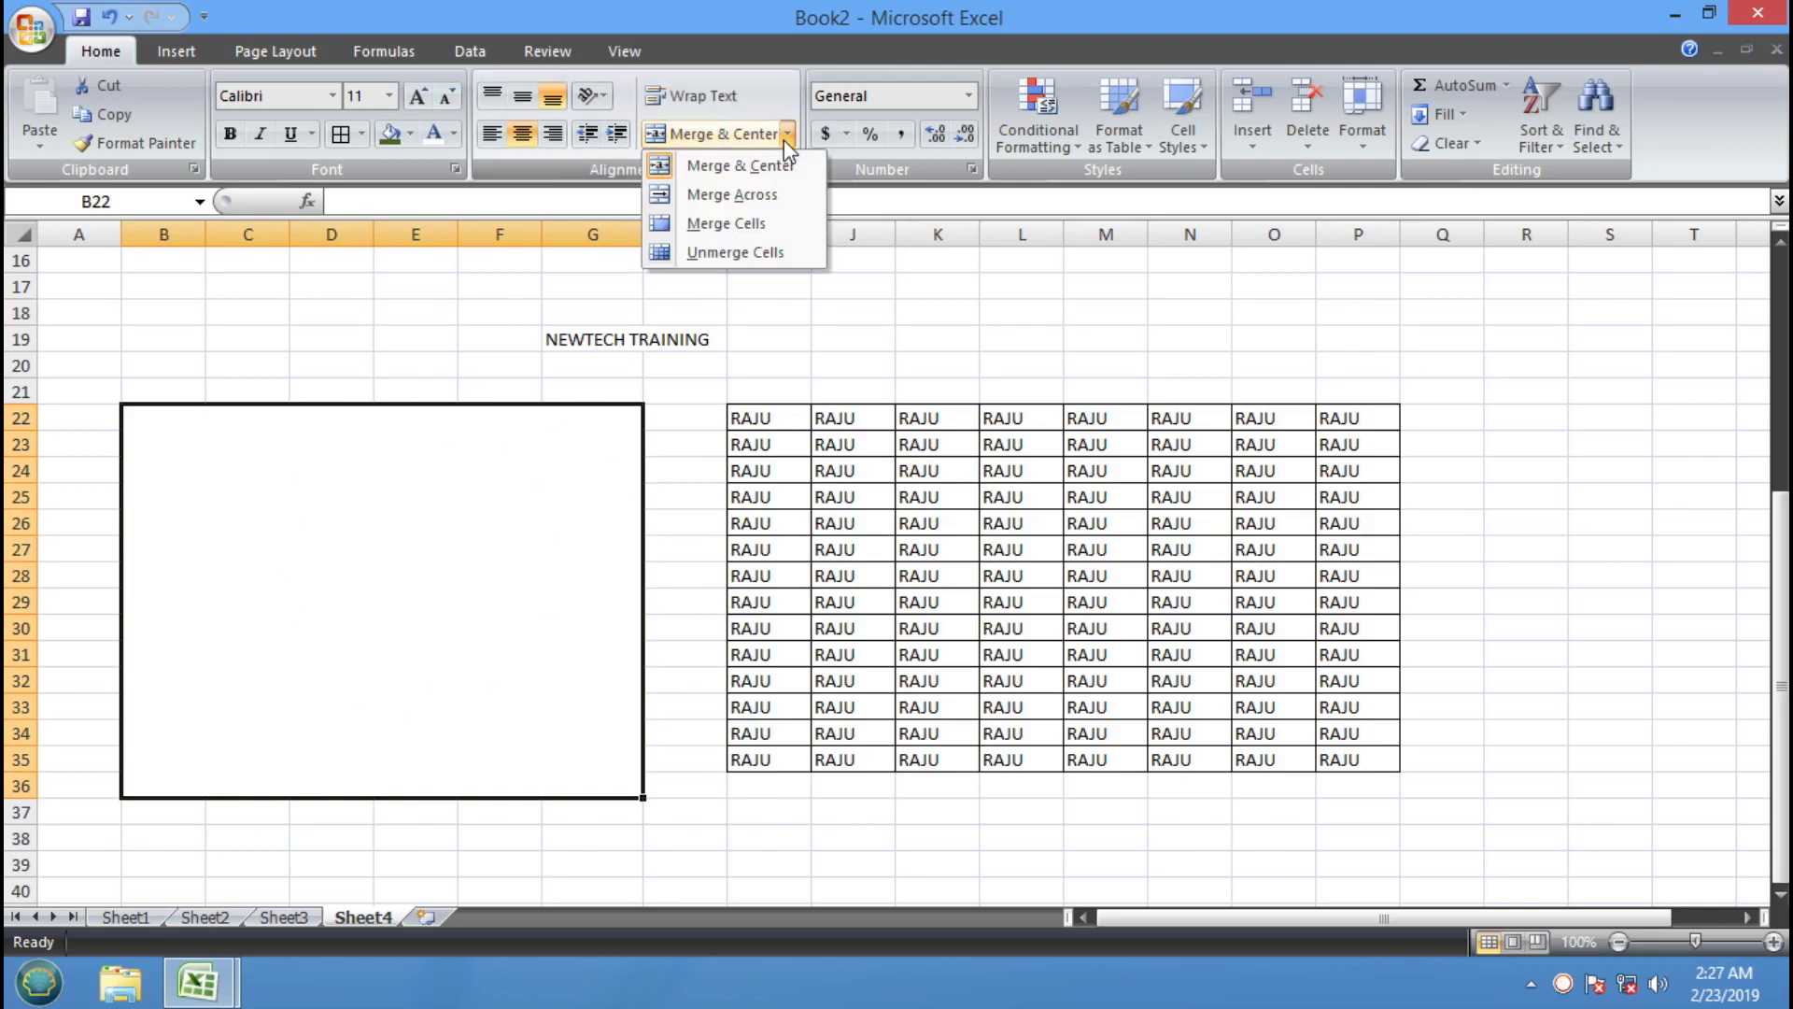
left_click(736, 254)
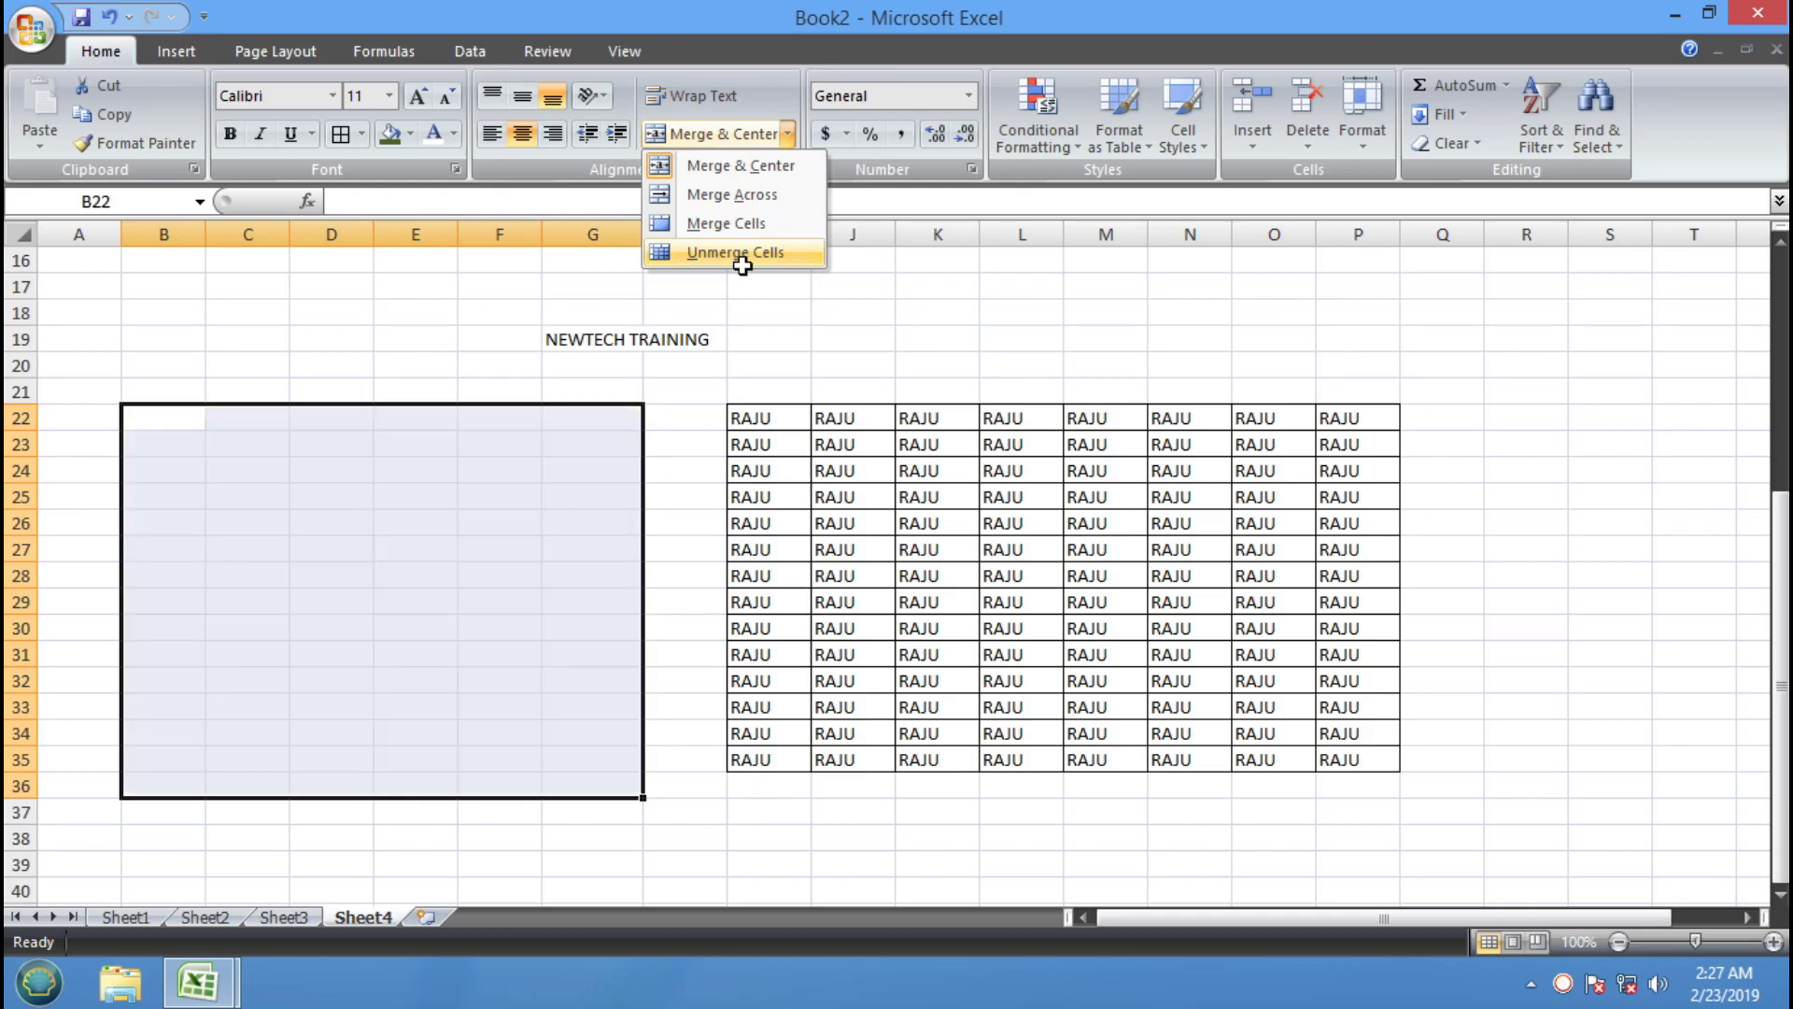
left_click(416, 536)
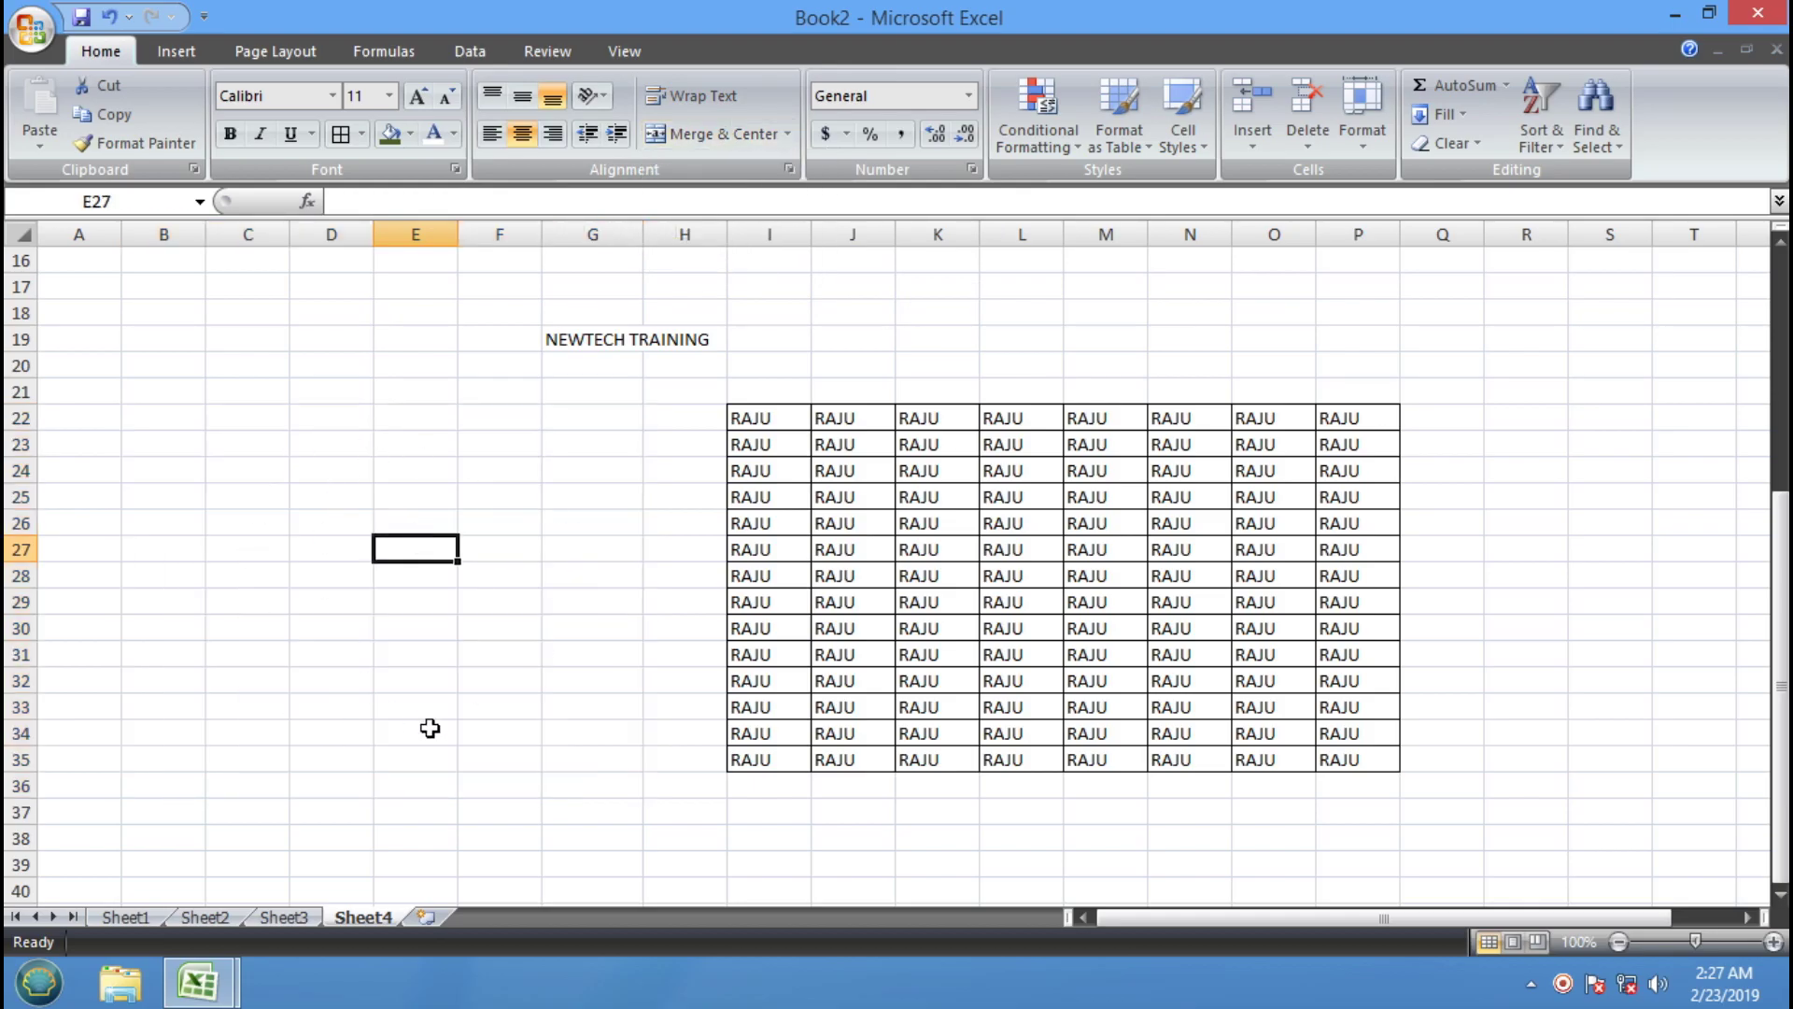
In the training workbook, fill the NUMBER FORMATTING topic cell yellow
mouse_move(187, 988)
left_click(210, 838)
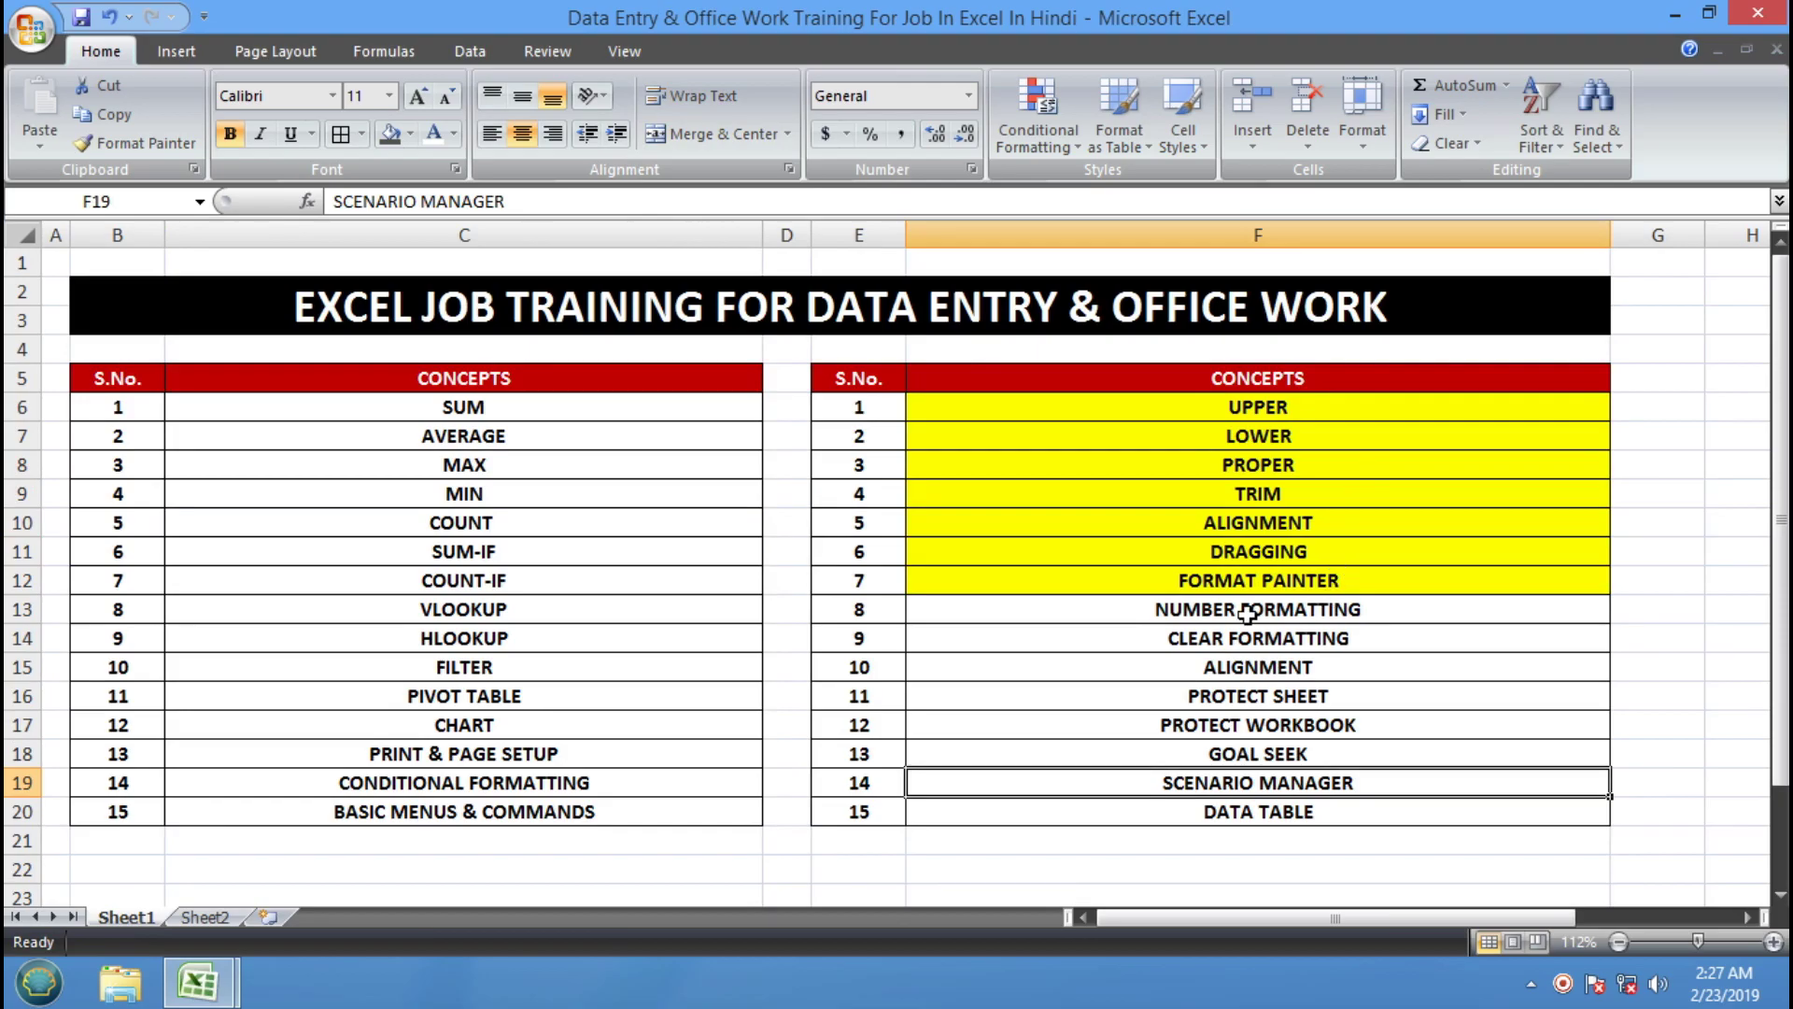
left_click(1267, 580)
left_click(1259, 609)
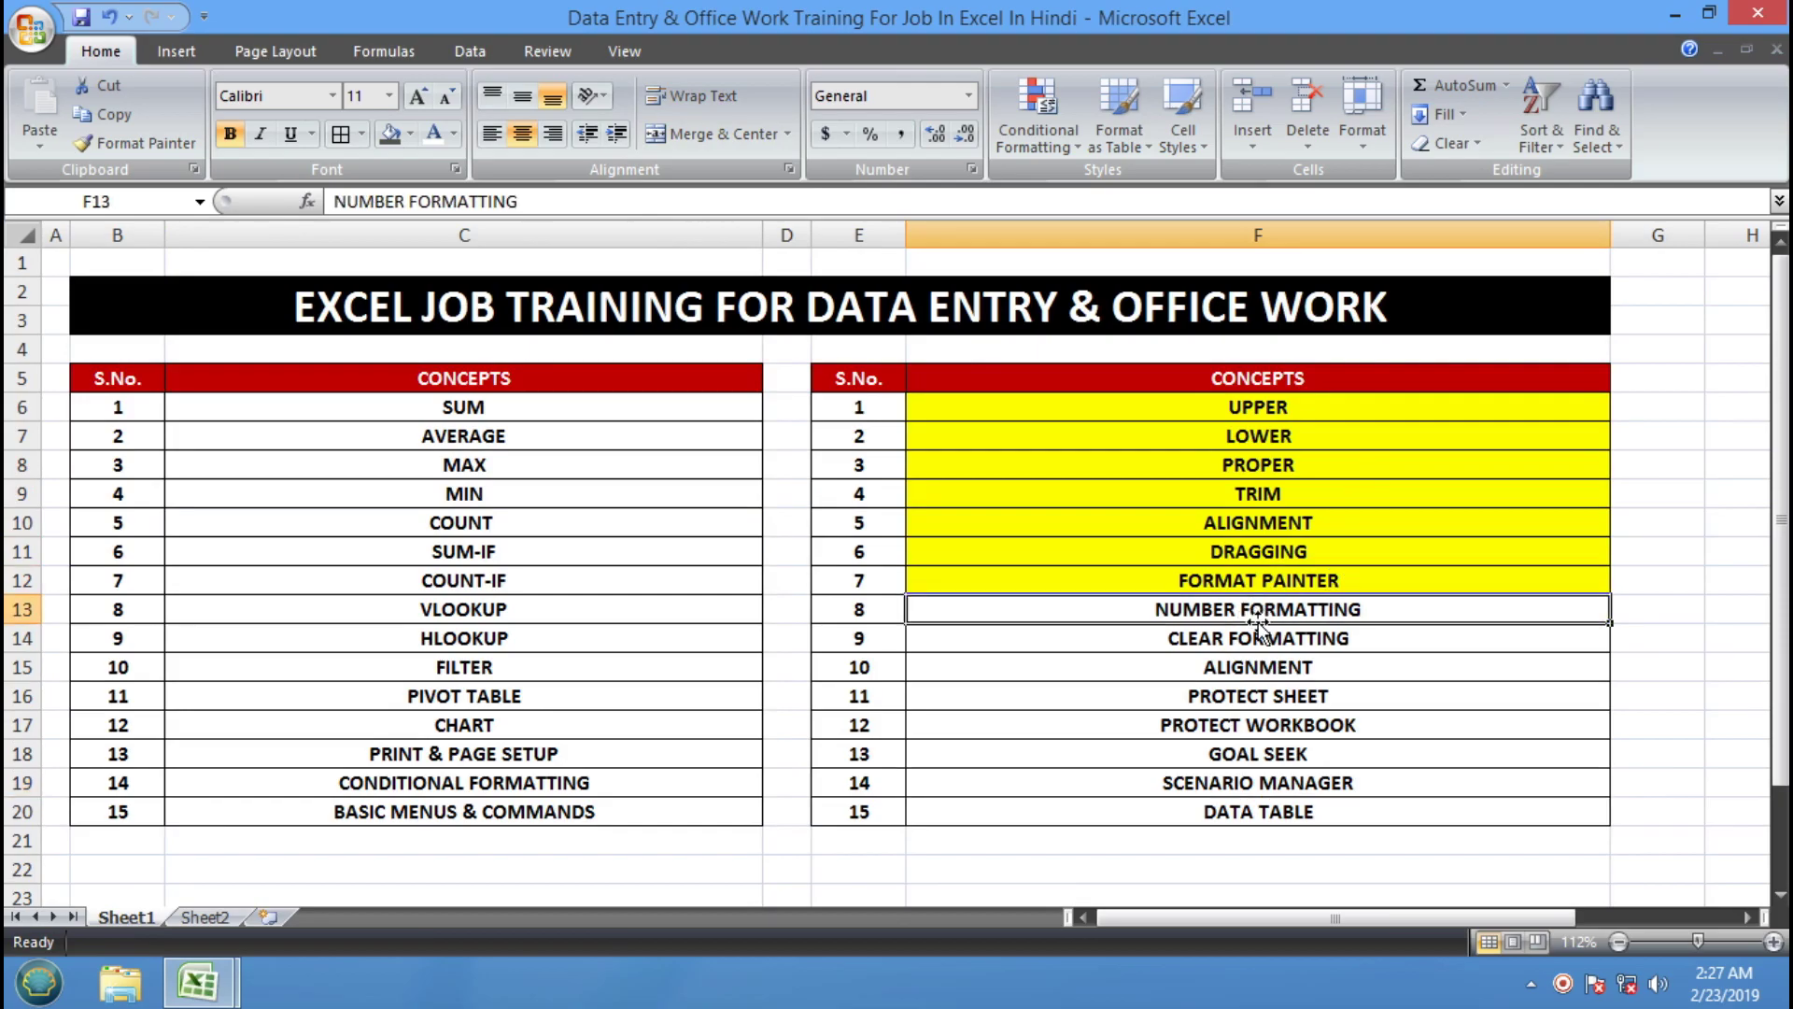
left_click(411, 134)
left_click(453, 330)
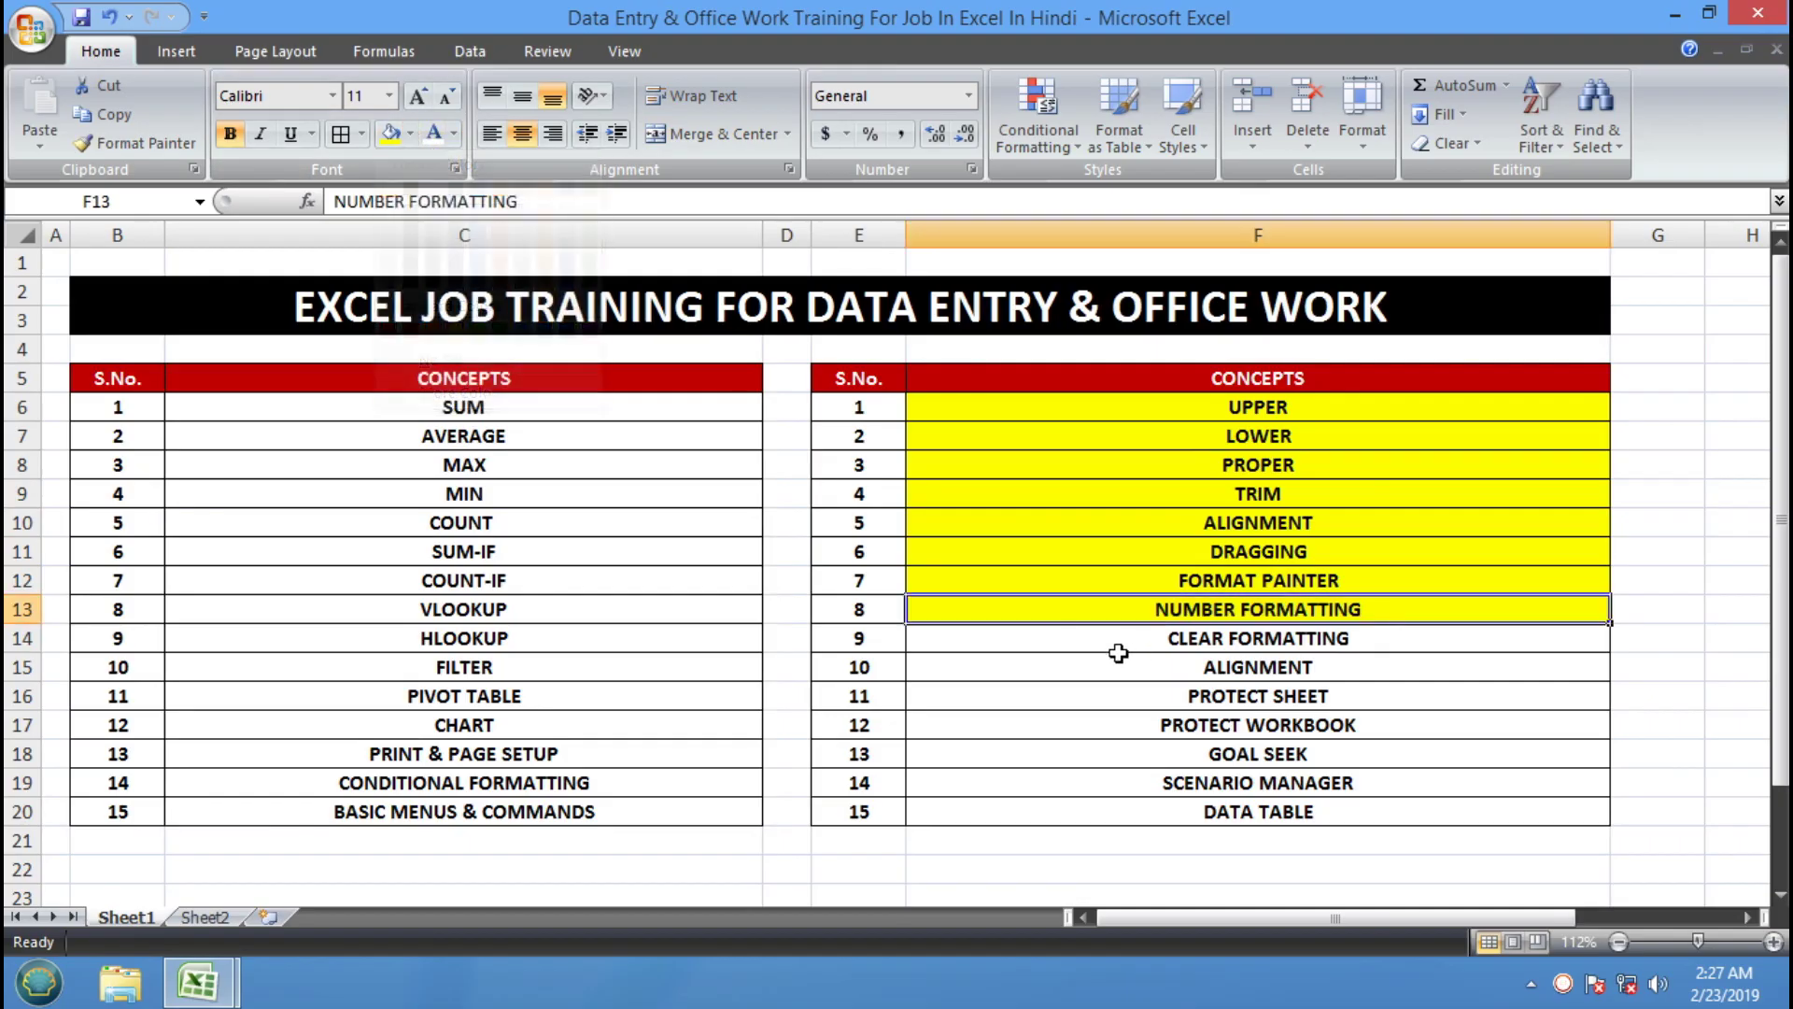
Return to Book2 and insert a new blank Sheet5
mouse_move(198, 982)
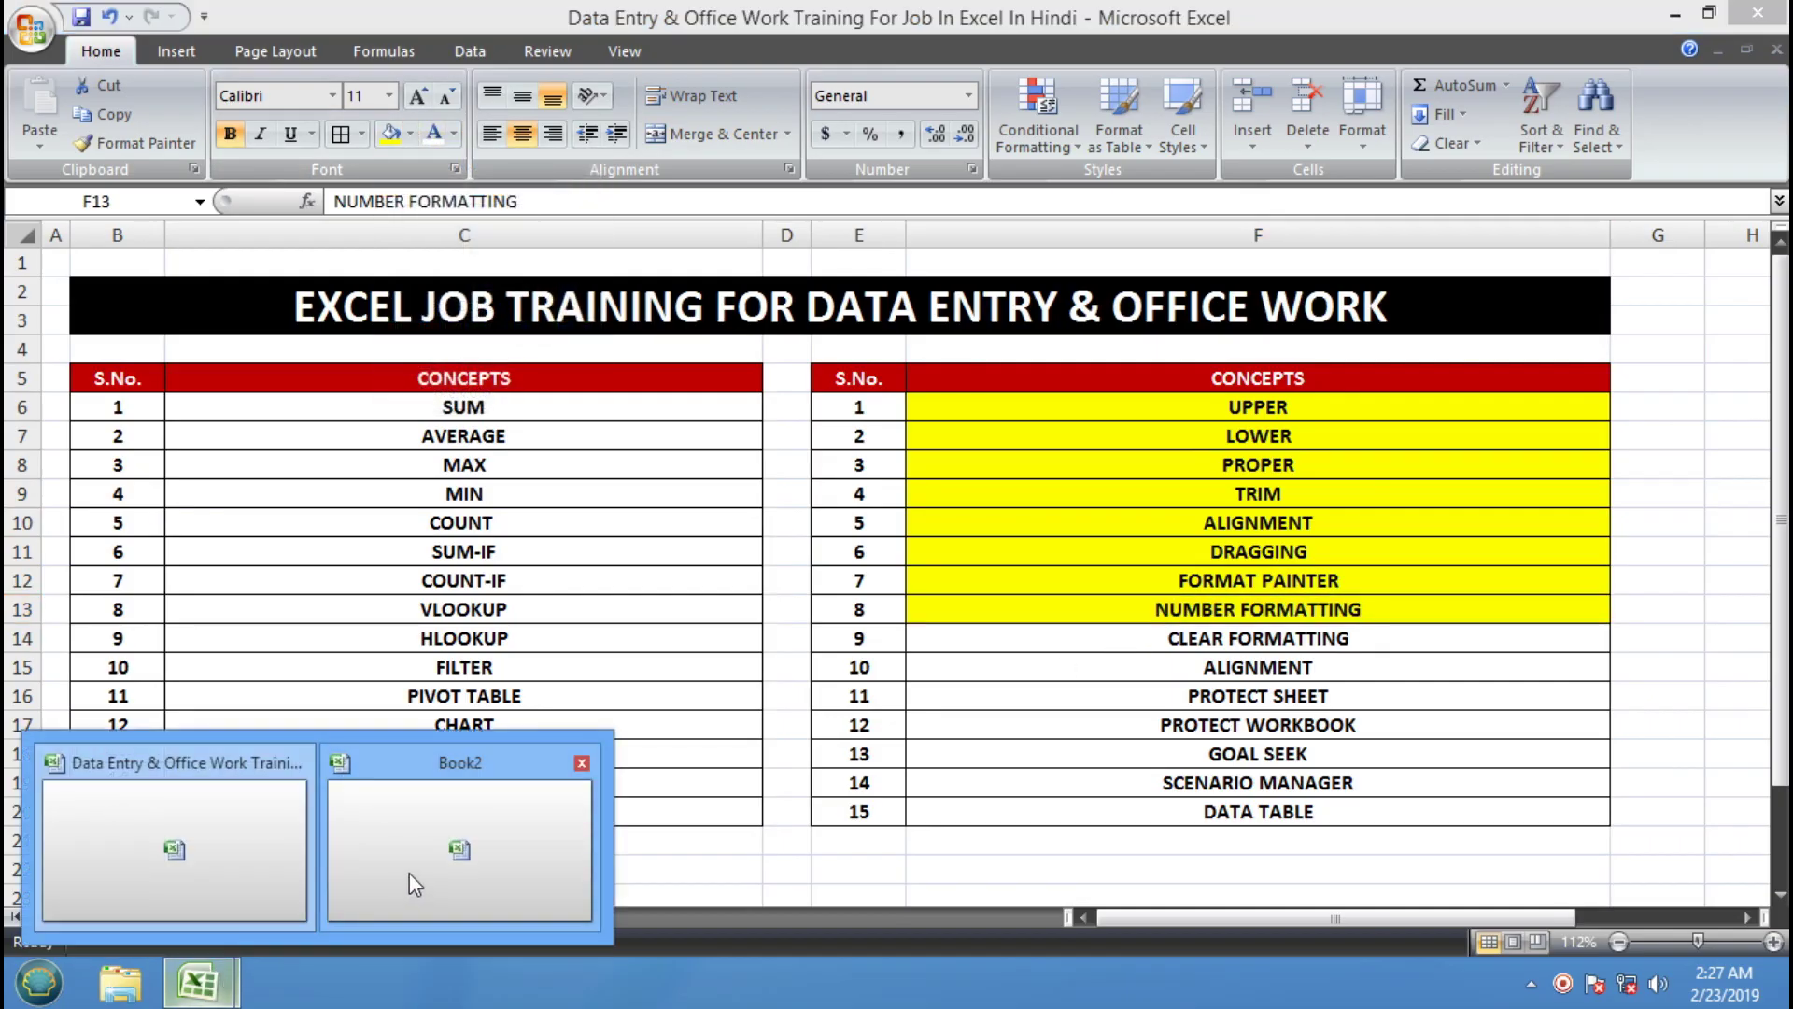
left_click(409, 873)
left_click(425, 916)
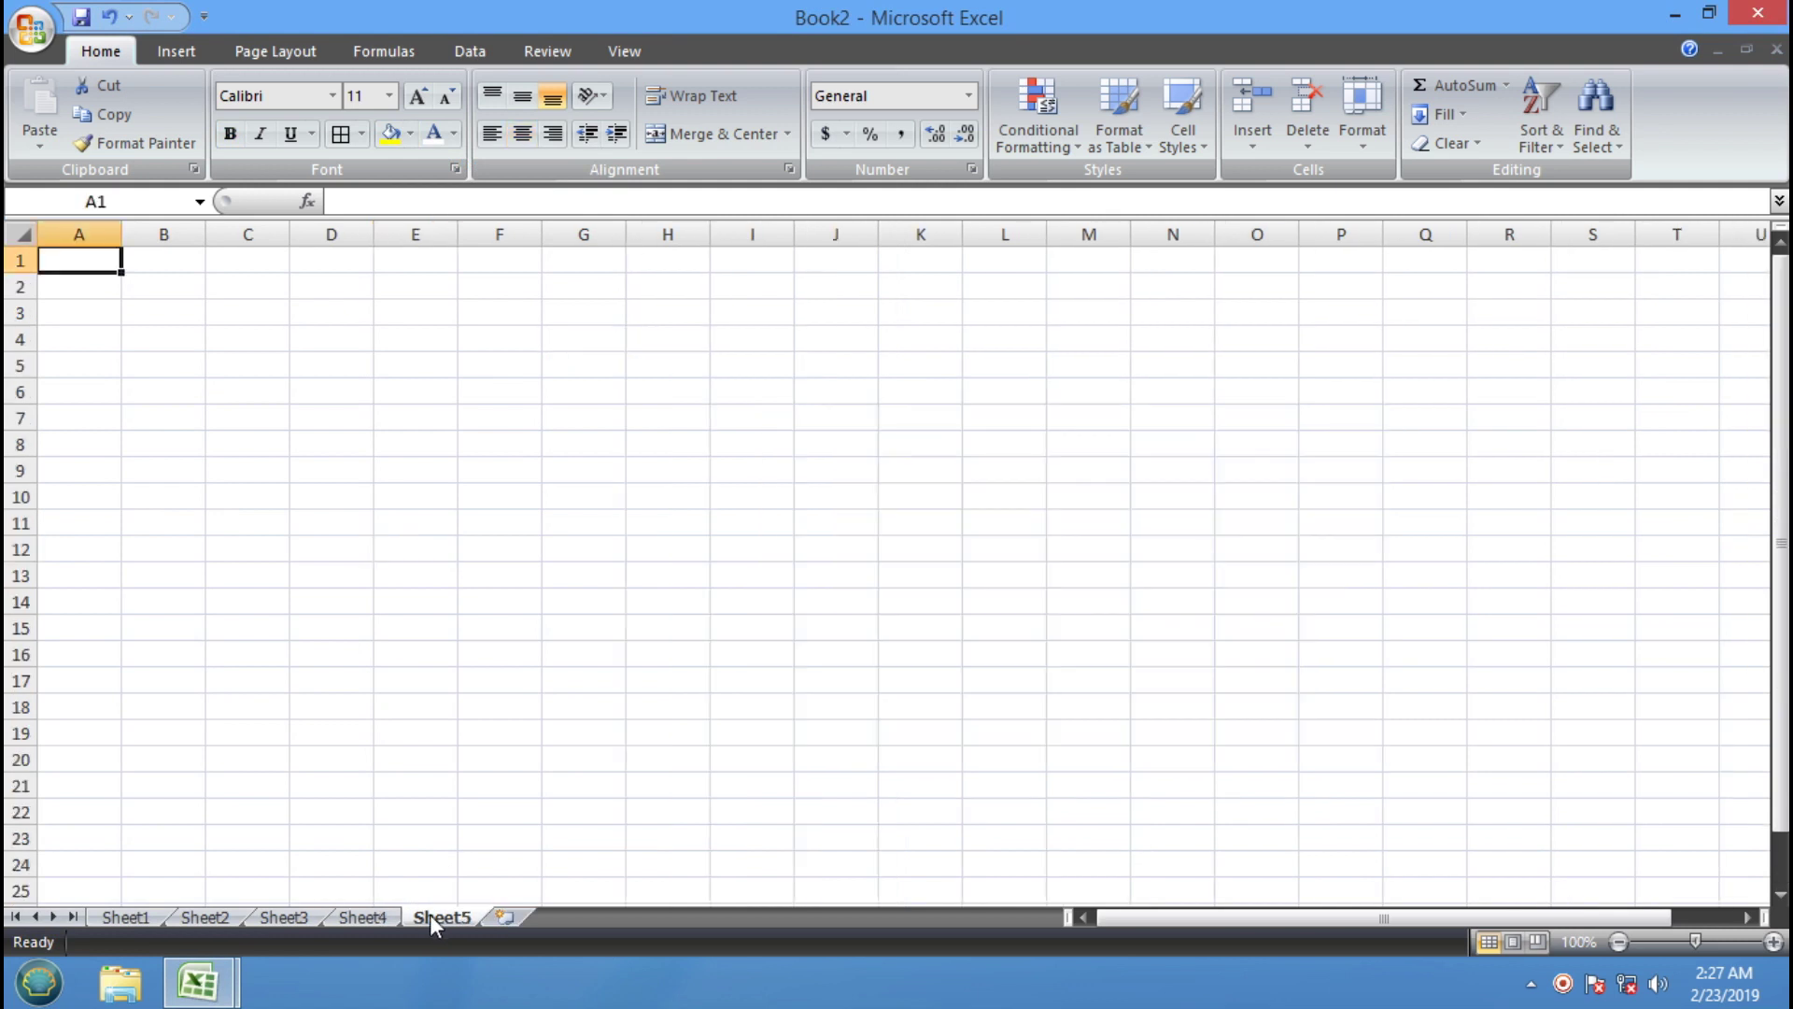
Zoom the new sheet view in to 170%
left_click(581, 560)
left_click(314, 388)
left_click(240, 312)
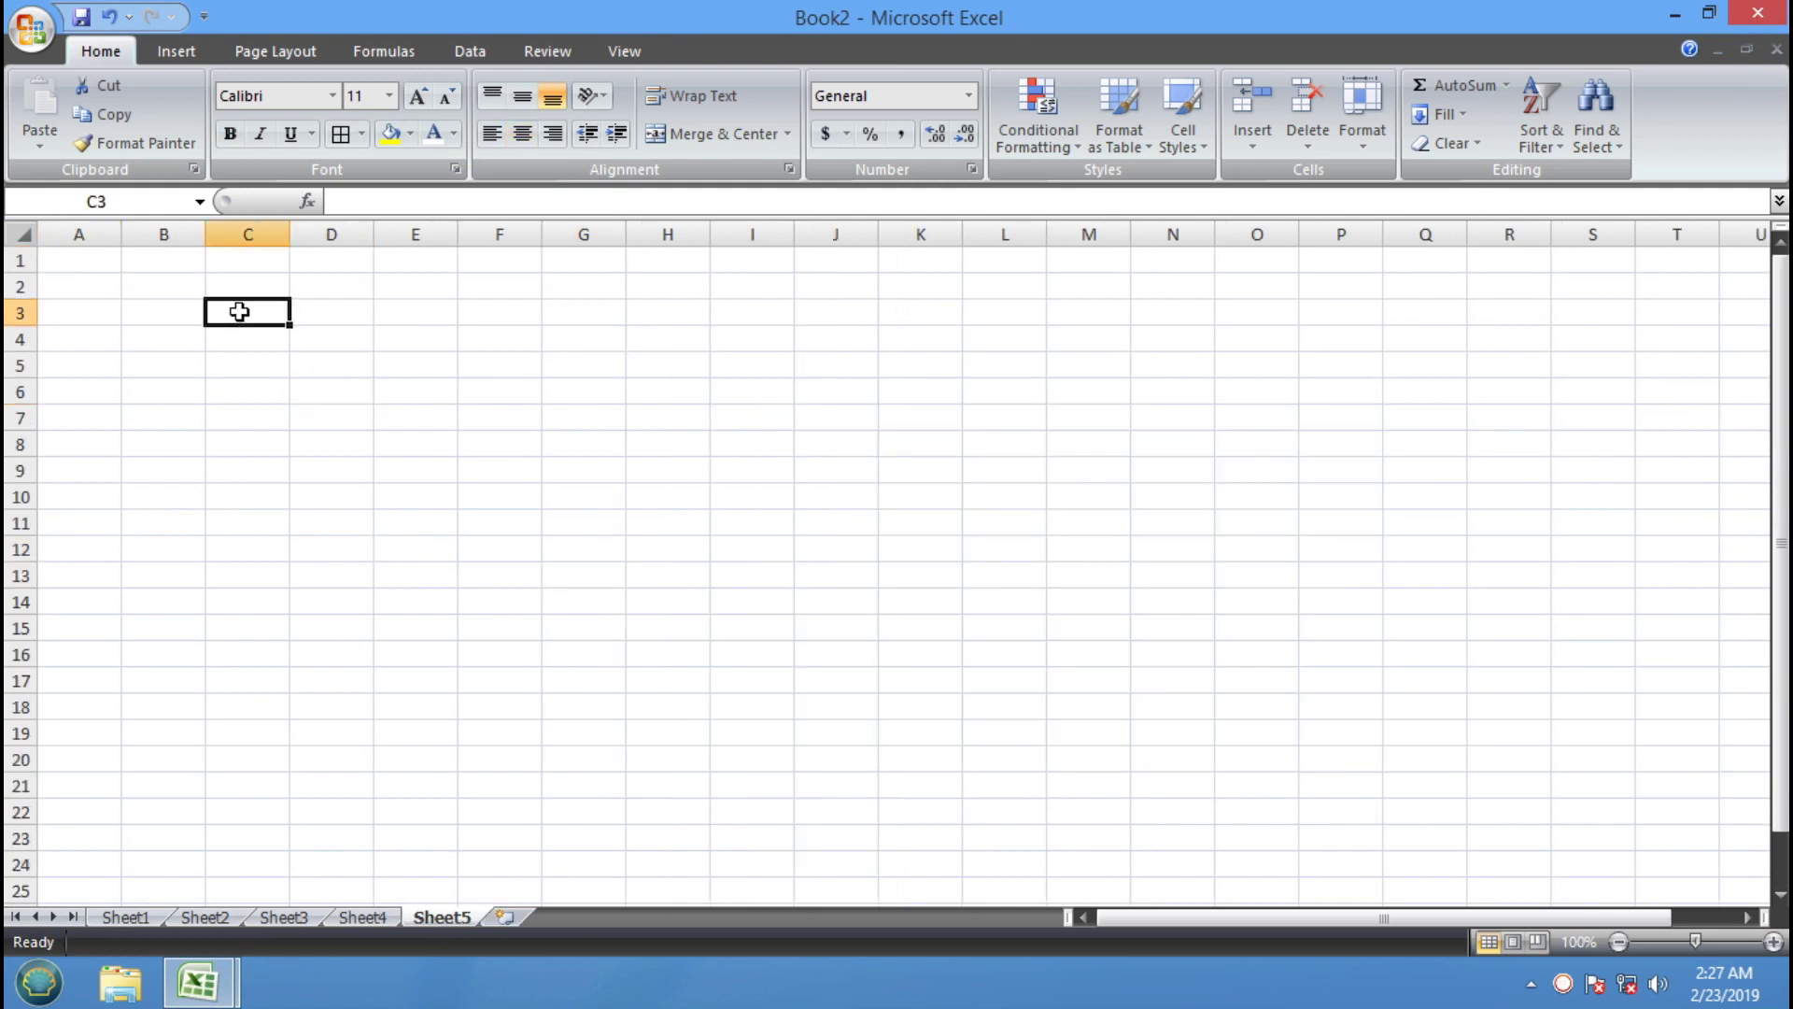
left_click(111, 255)
left_click(1772, 942)
left_click(1773, 941)
left_click(1772, 941)
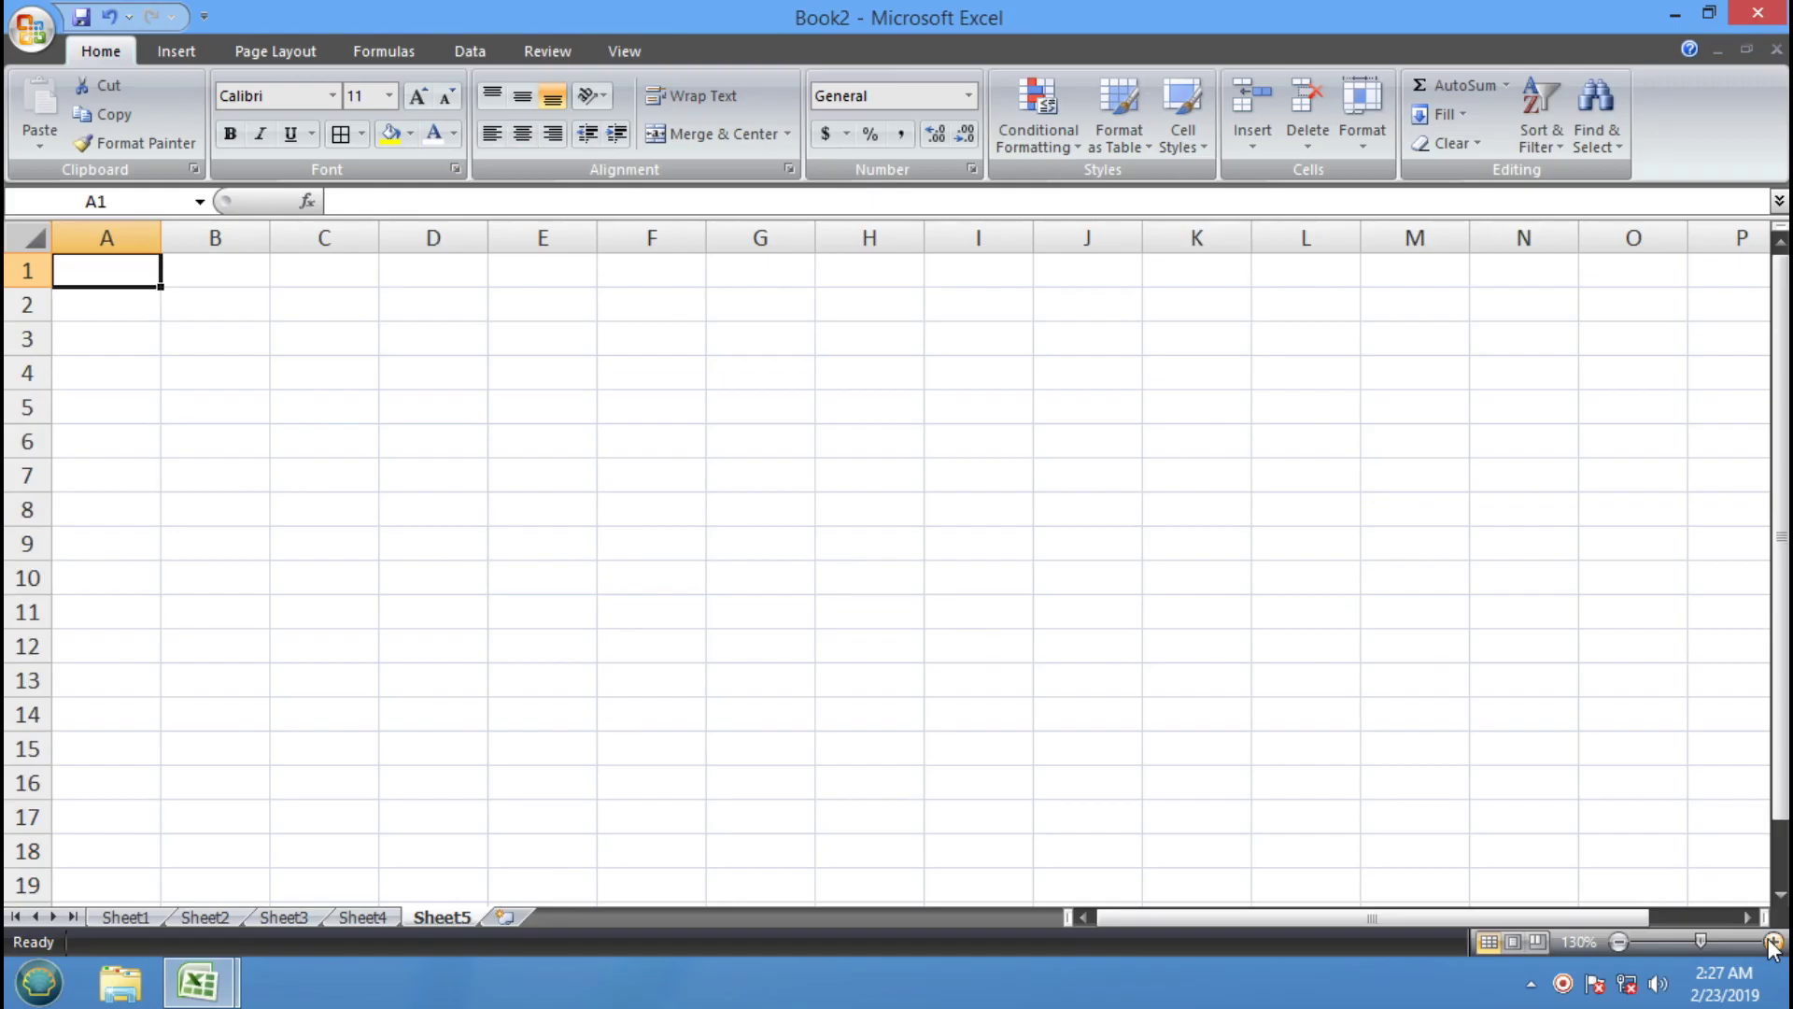
left_click(1773, 941)
left_click(1772, 941)
left_click(1773, 941)
left_click(1772, 941)
left_click(765, 506)
Enter 1 through 10 in A1:A10 and select them to check the total of 55
left_click(171, 288)
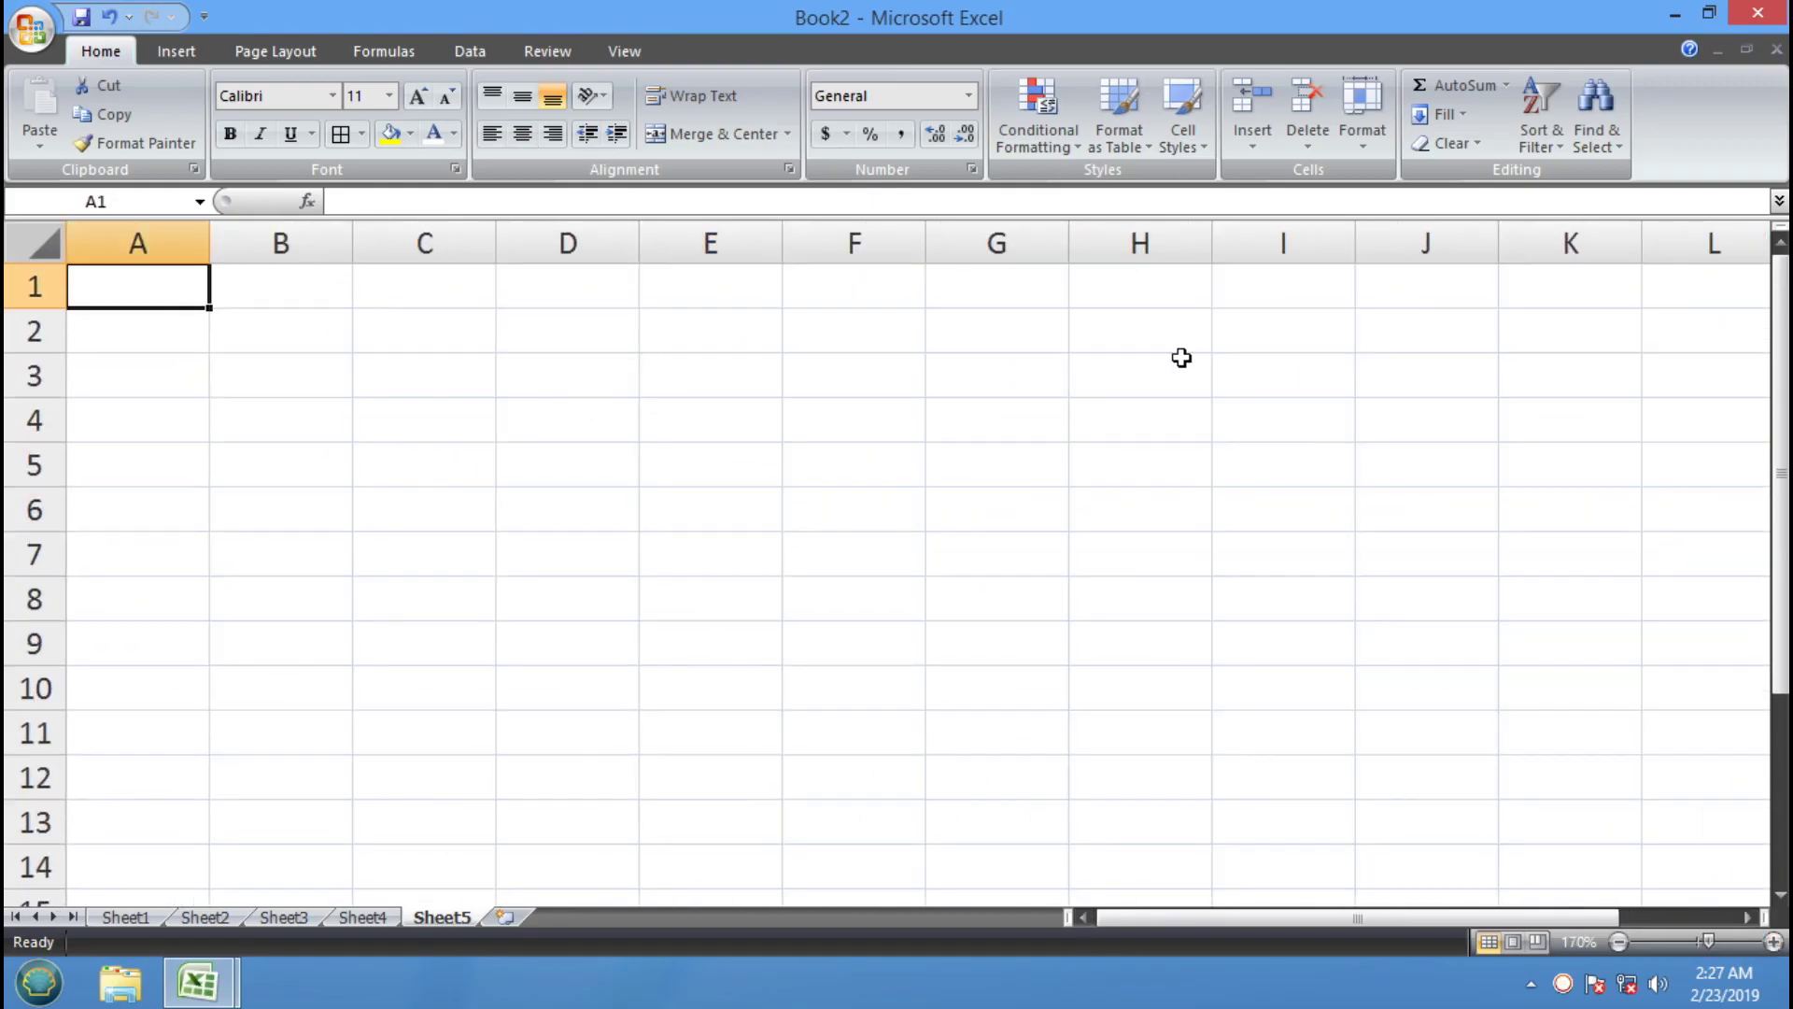
type("1")
key("Return")
type("2")
key("Return")
type("3")
key("Return")
type("4")
key("Return")
type("5")
key("Return")
type("6")
key("Return")
type("7")
key("Return")
type("8")
key("Return")
type("9")
key("Return")
type("10")
key("Return")
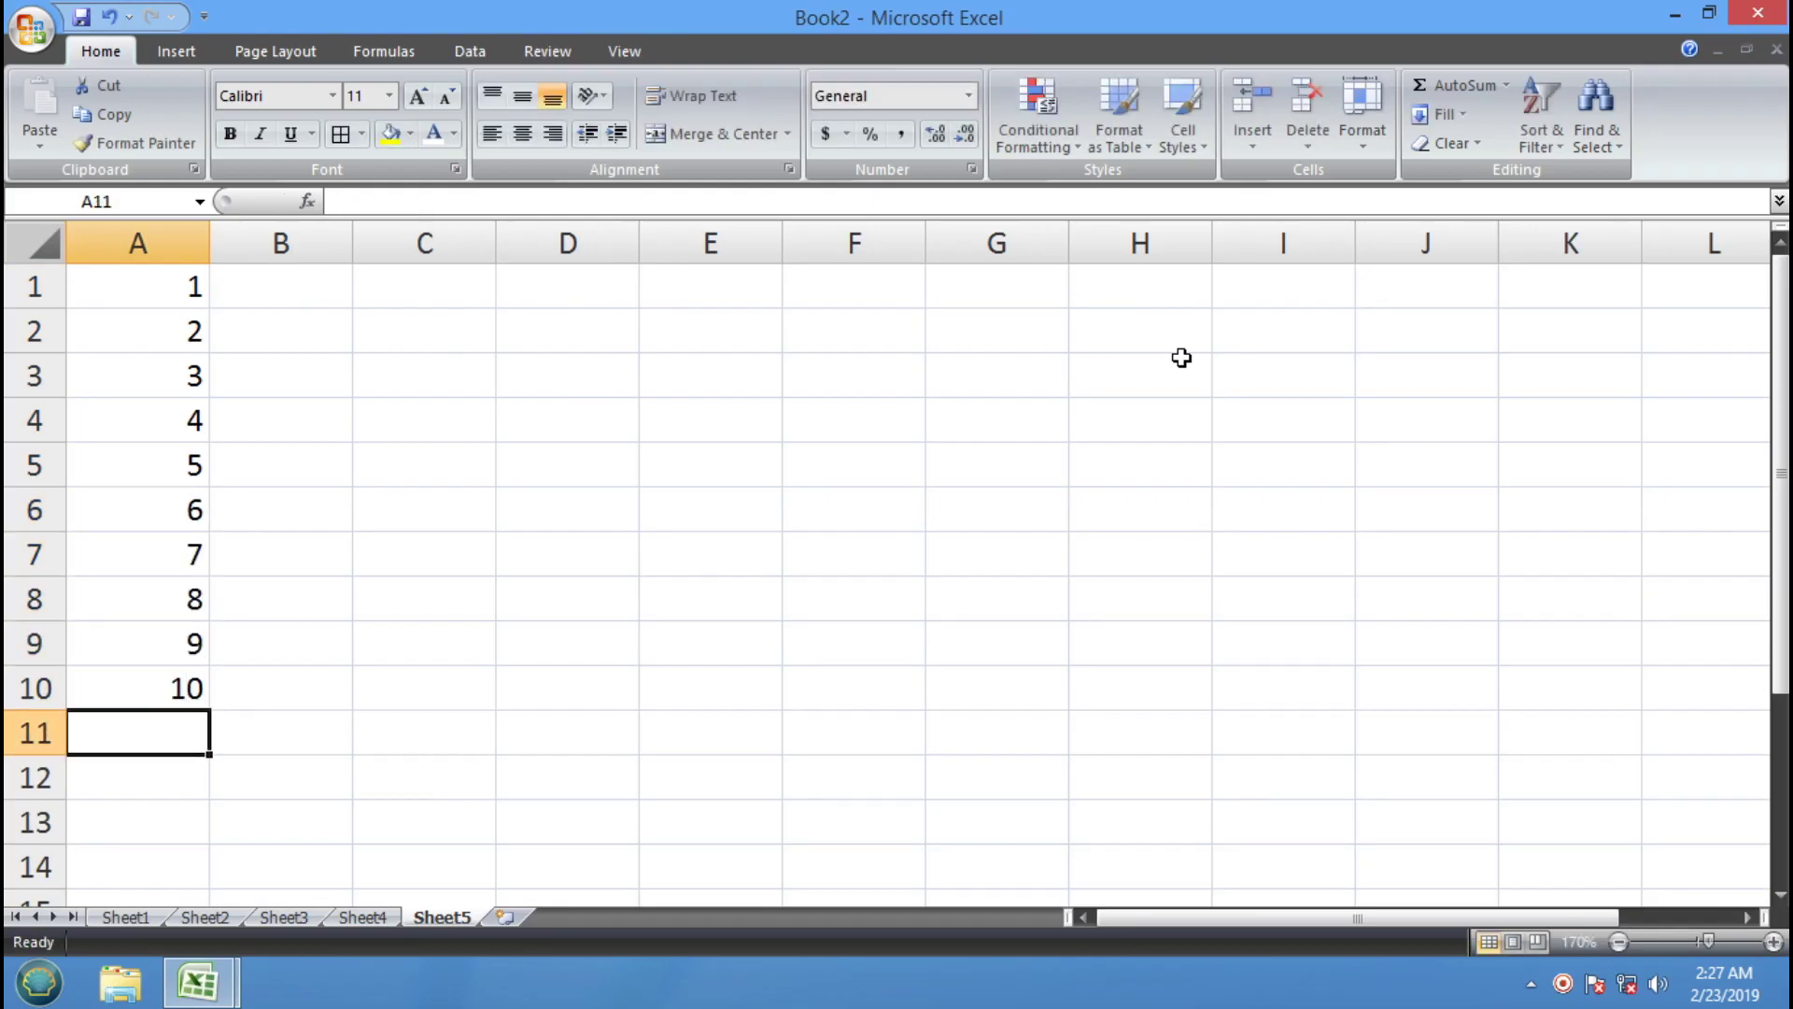
left_click_drag(132, 284, 132, 678)
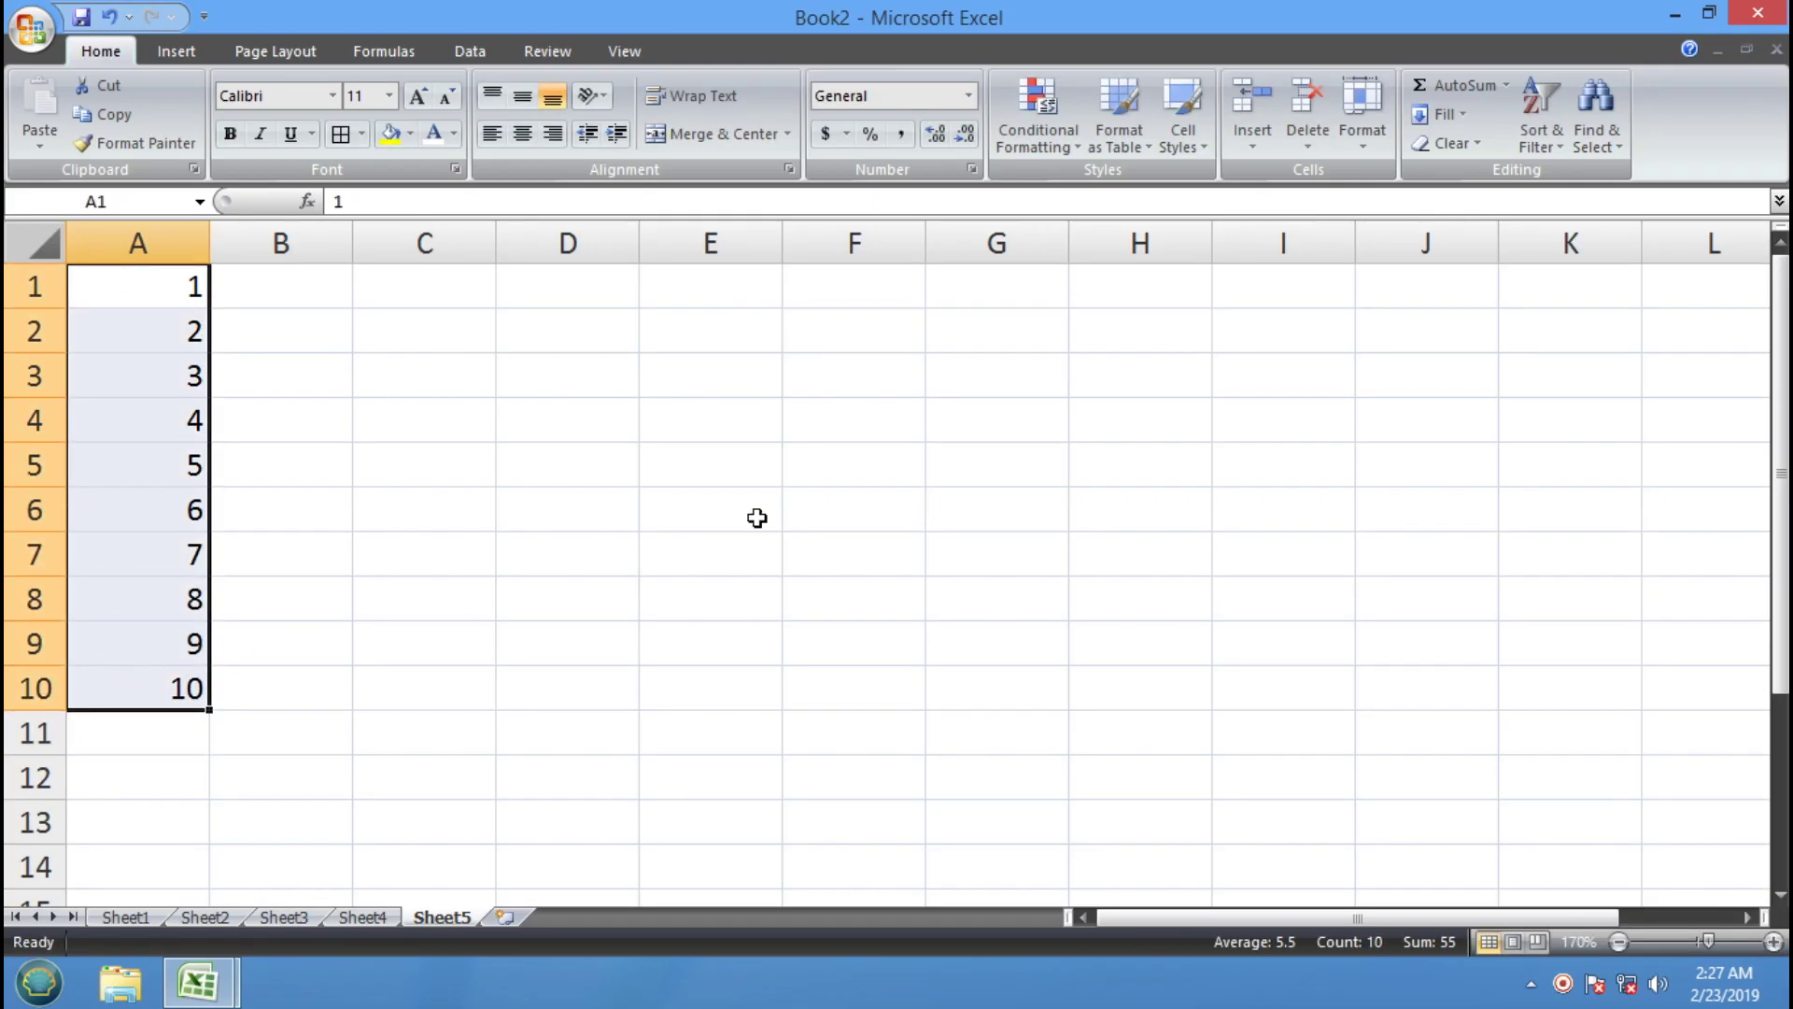
left_click(759, 513)
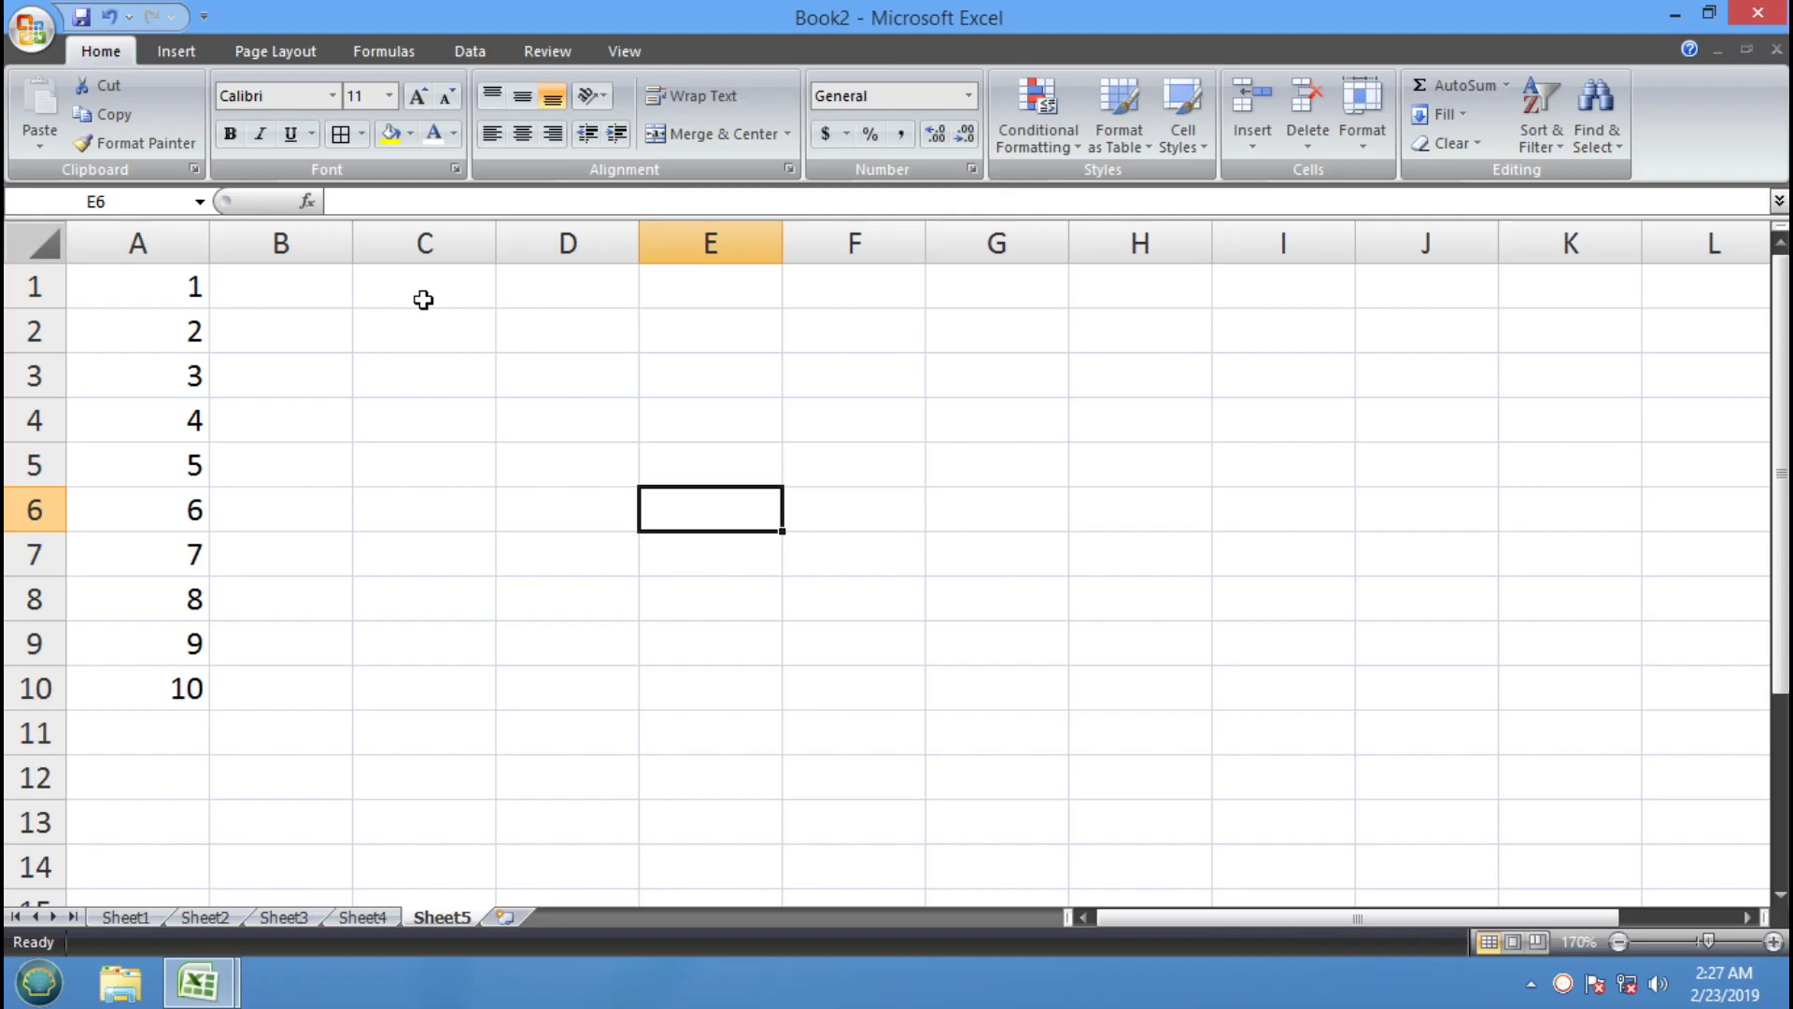
Format C1:C10 as $ English (United States) accounting
left_click_drag(426, 280, 429, 697)
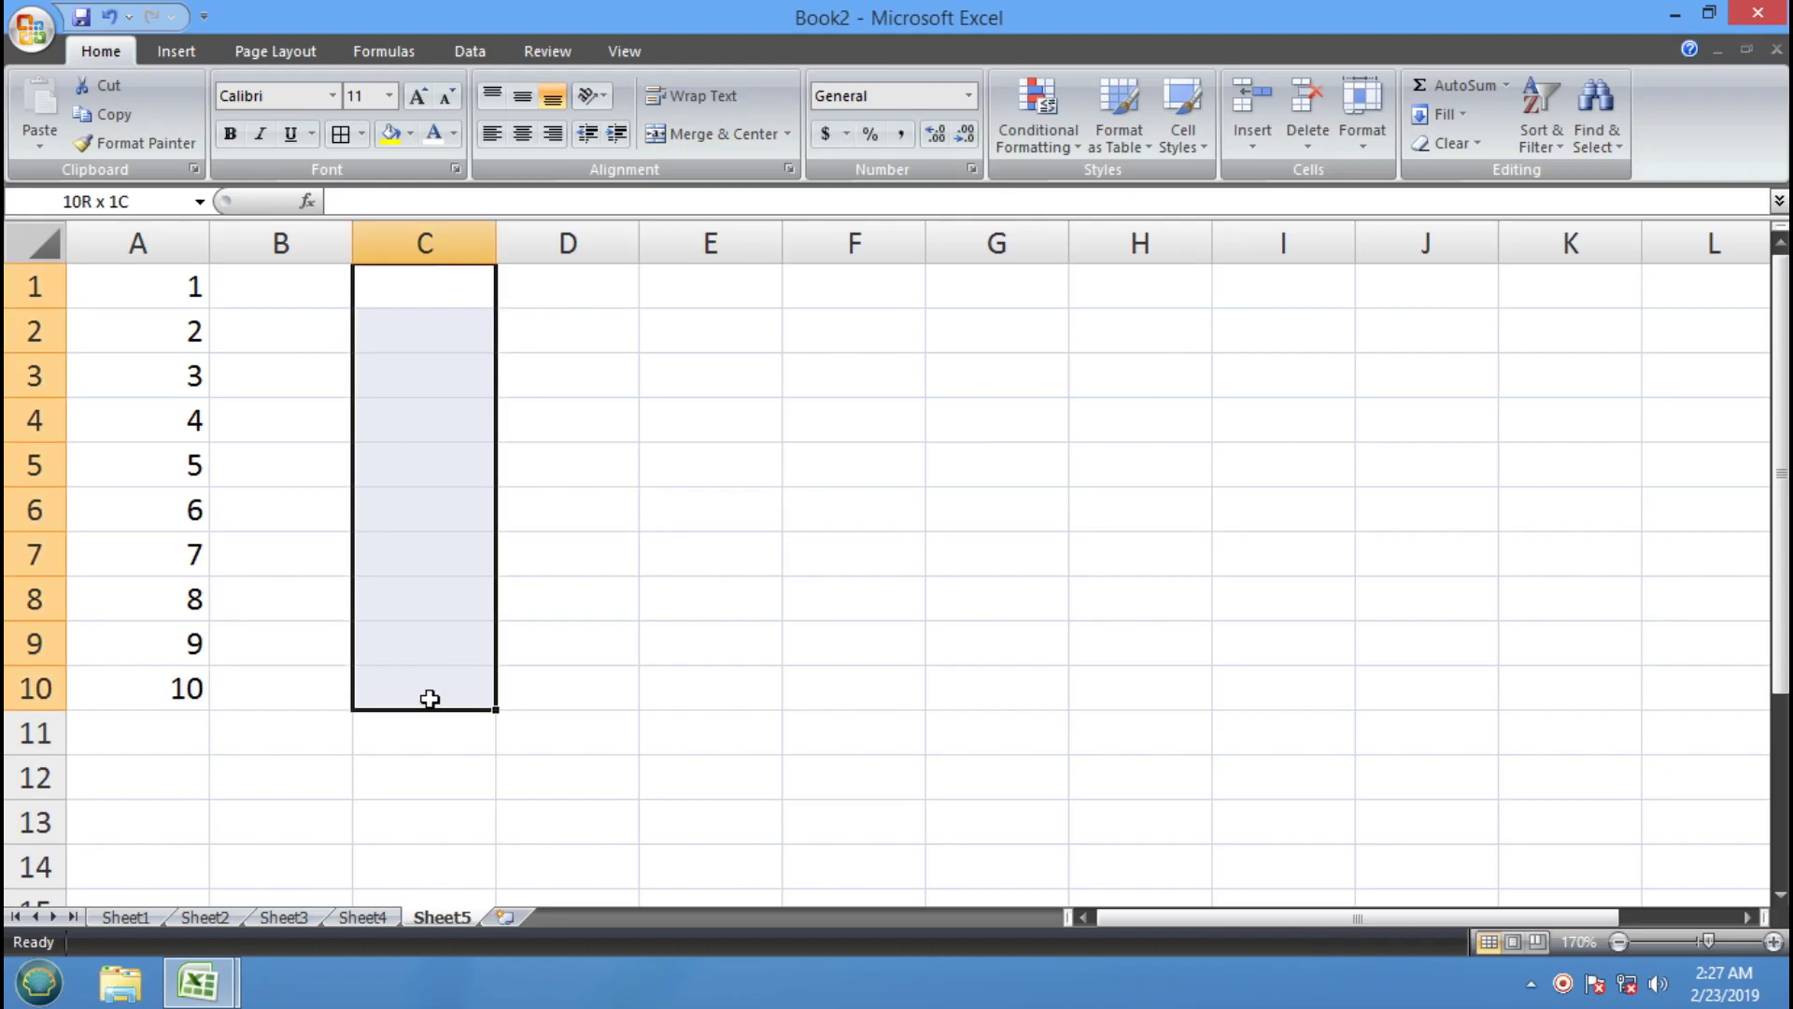
left_click(847, 133)
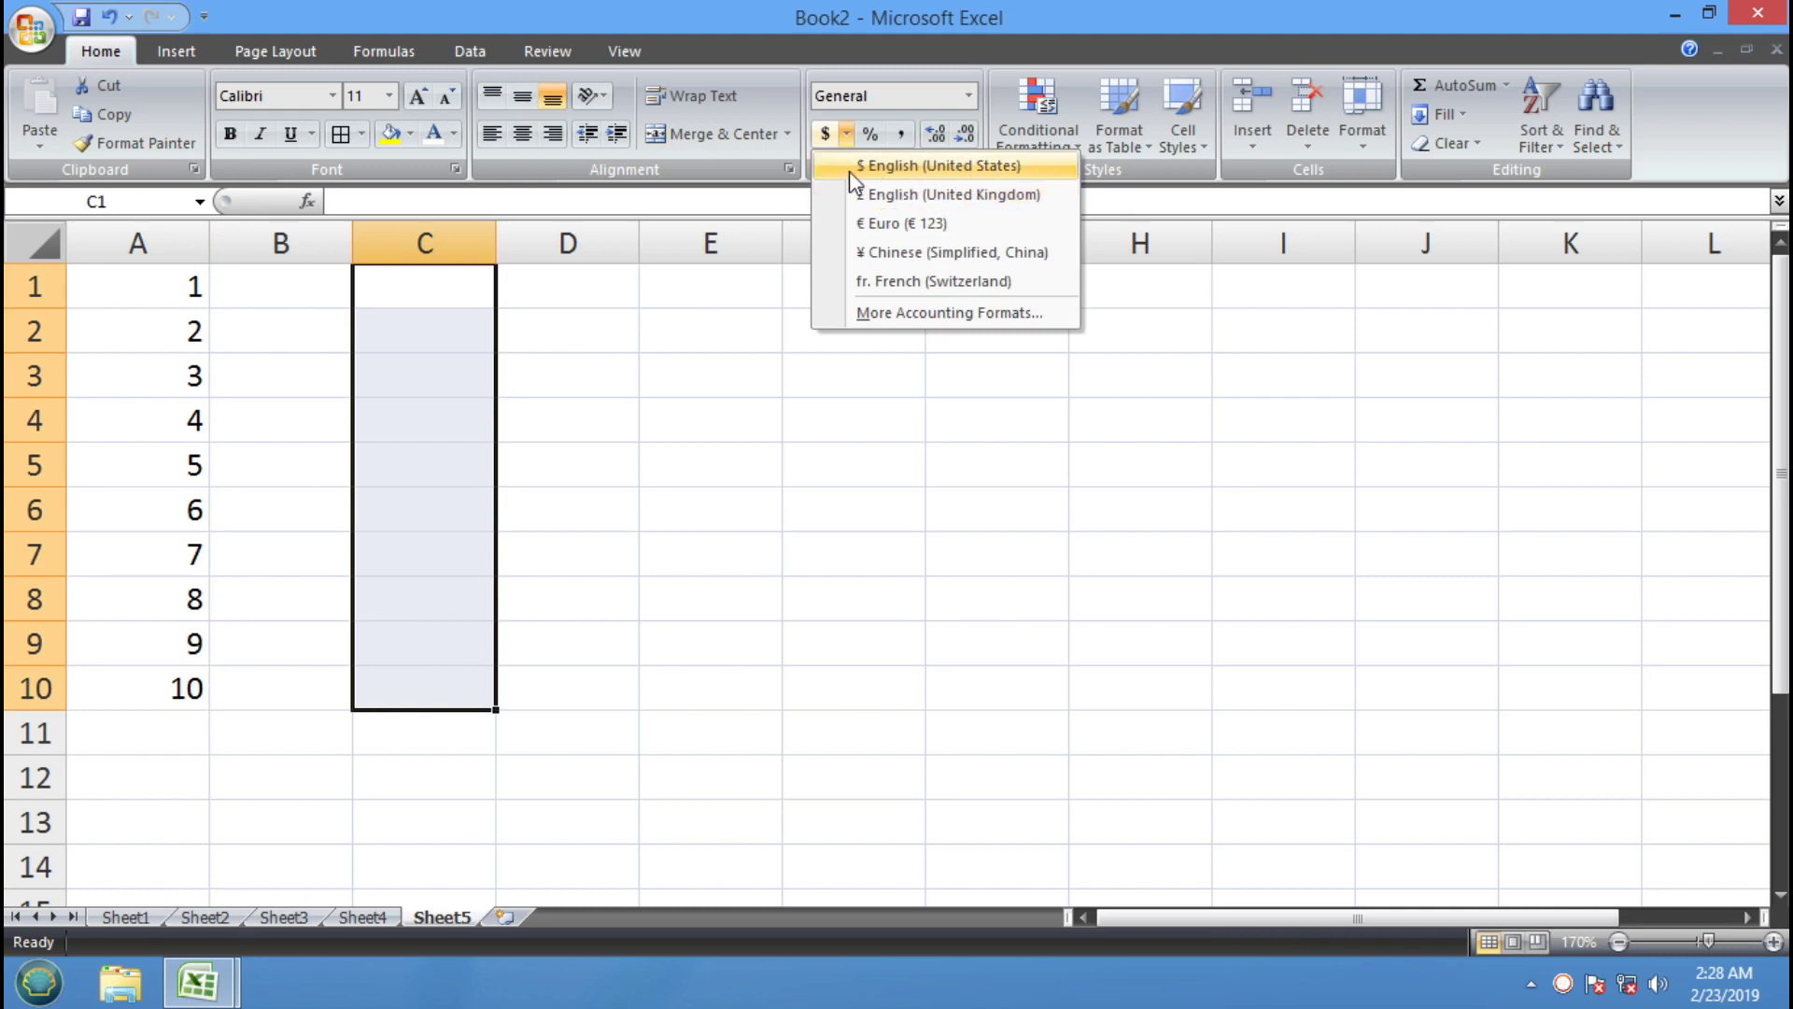
left_click(927, 167)
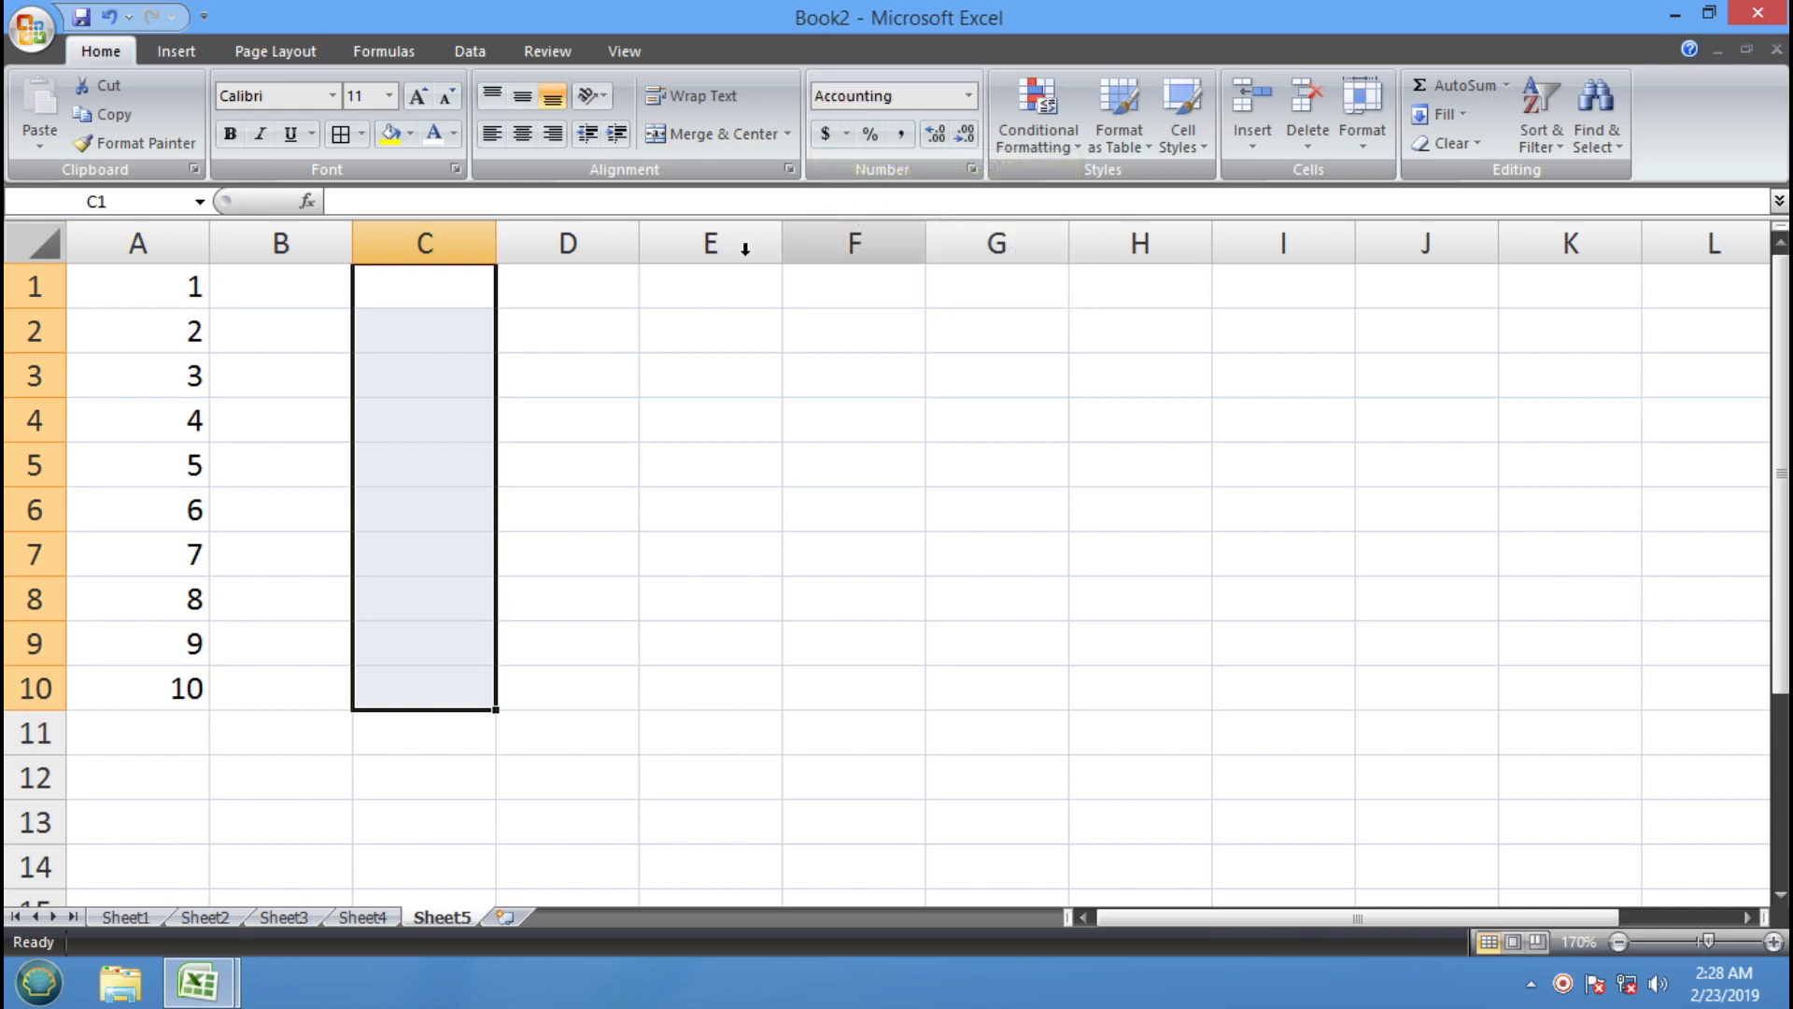
Enter 1 and 2 in C1:C2 and fill the series down to $10.00 in C10
left_click(470, 284)
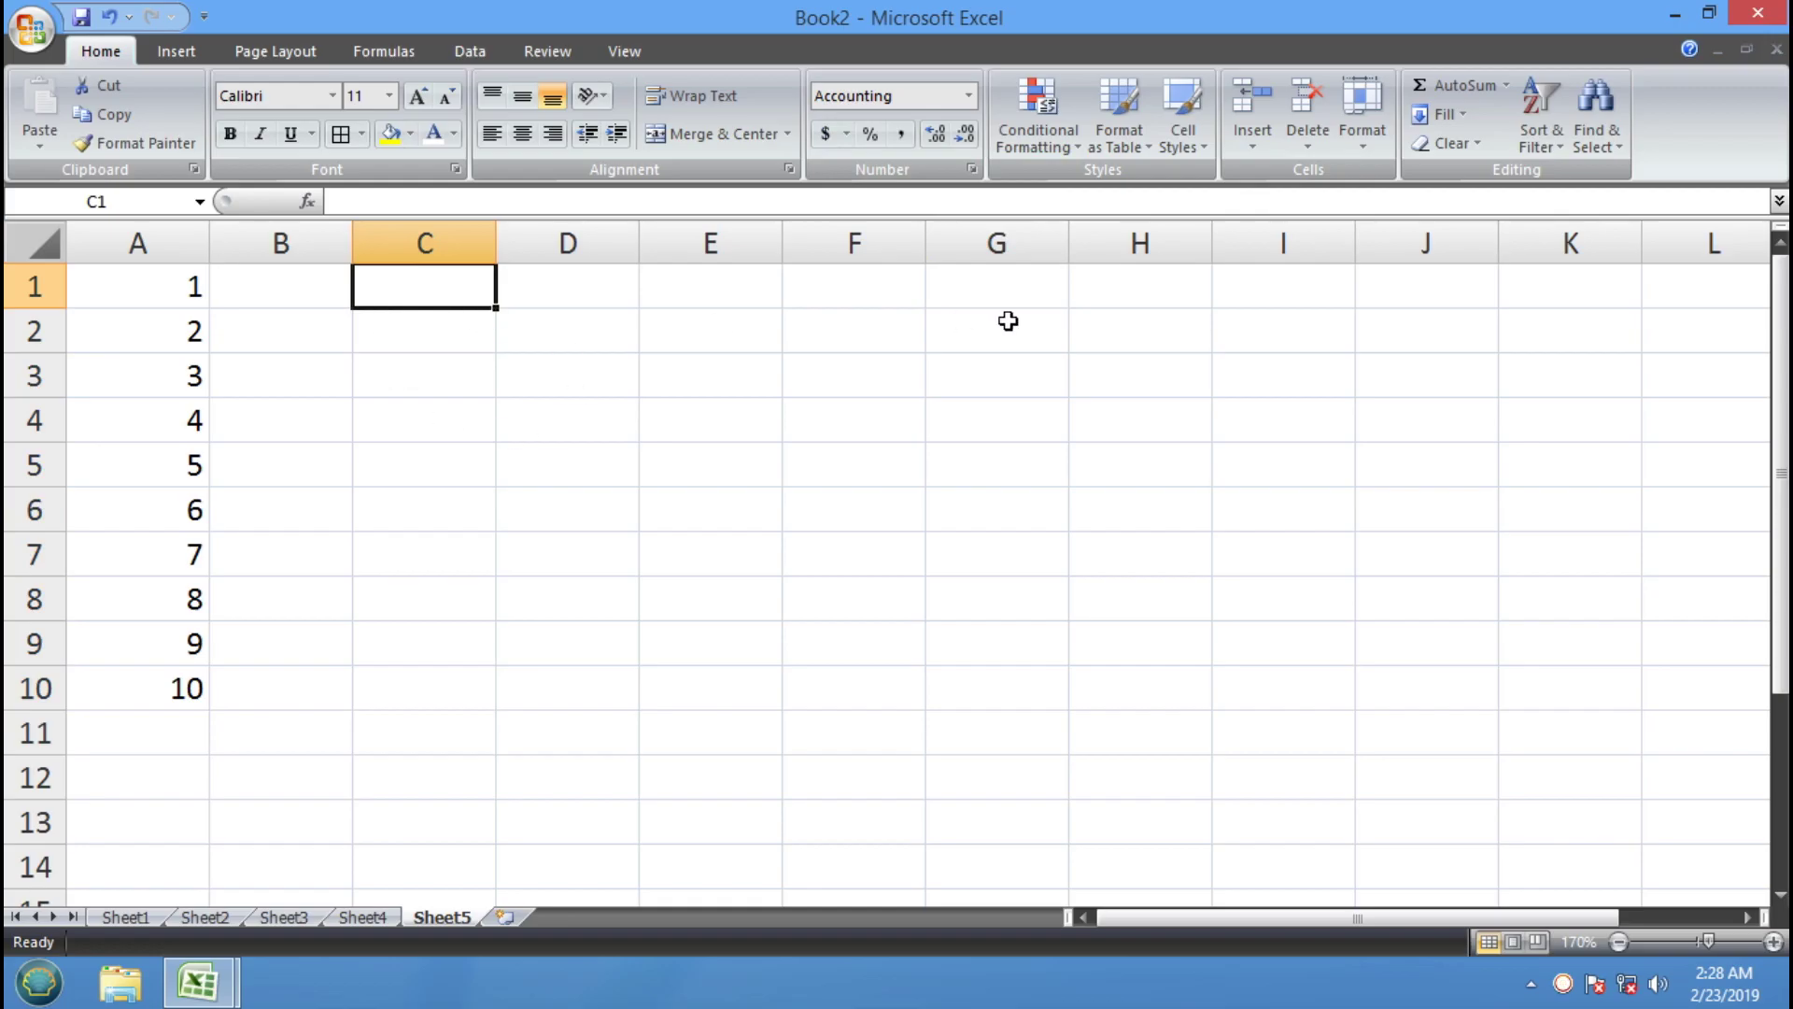
type("1")
key("Return")
type("2")
key("Return")
left_click_drag(455, 291, 467, 708)
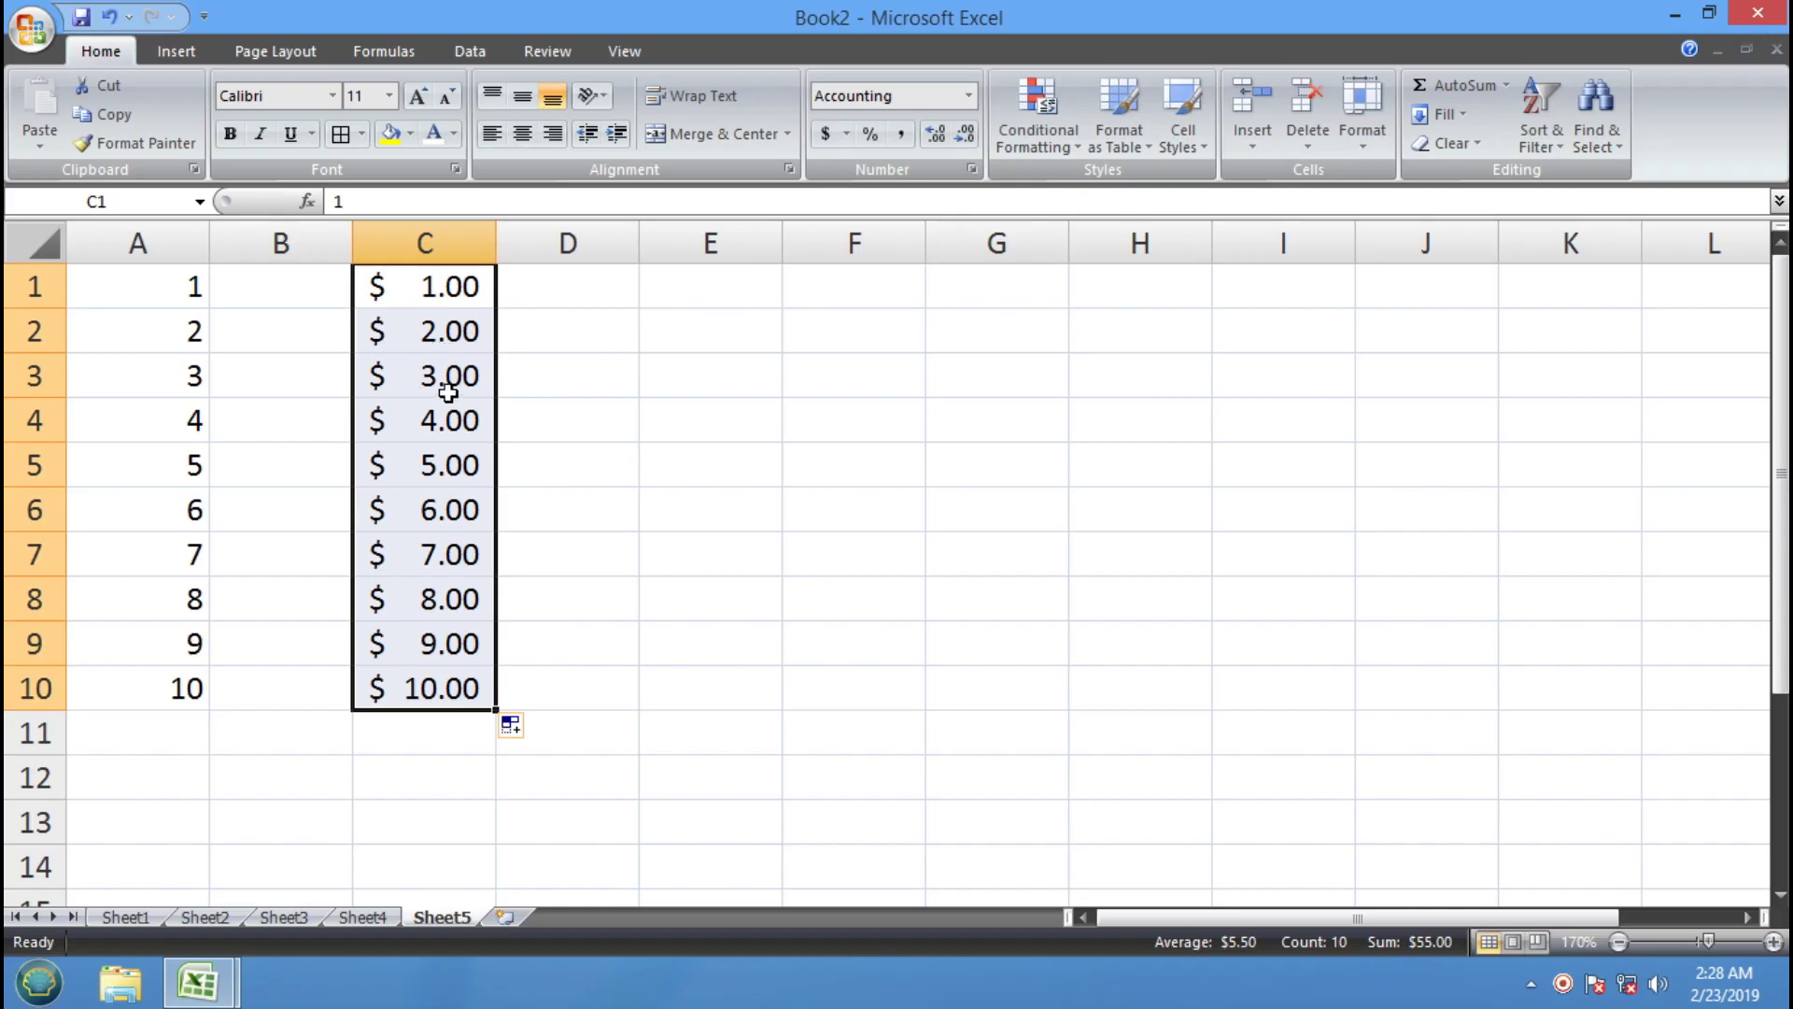
left_click_drag(714, 285, 750, 698)
Give E1:E10 € Euro accounting format, enter 1 and 2, and fill down to €10.00
left_click(846, 133)
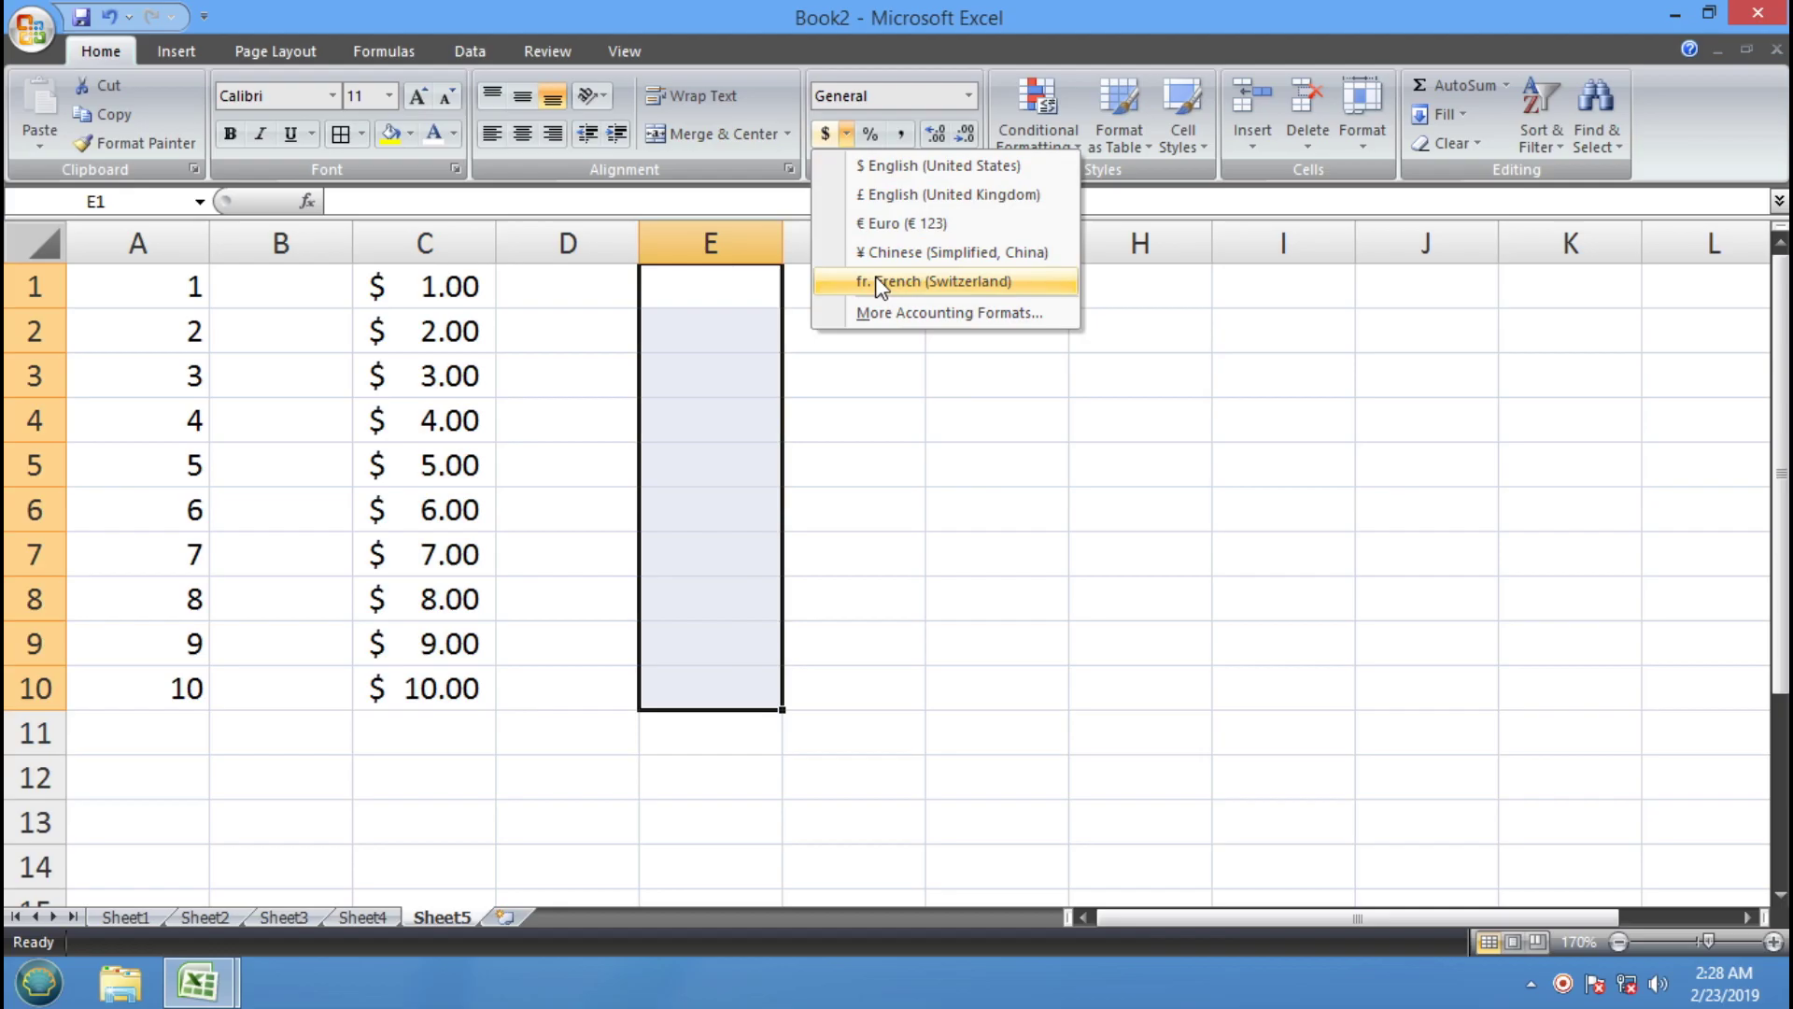
left_click(912, 229)
left_click(757, 296)
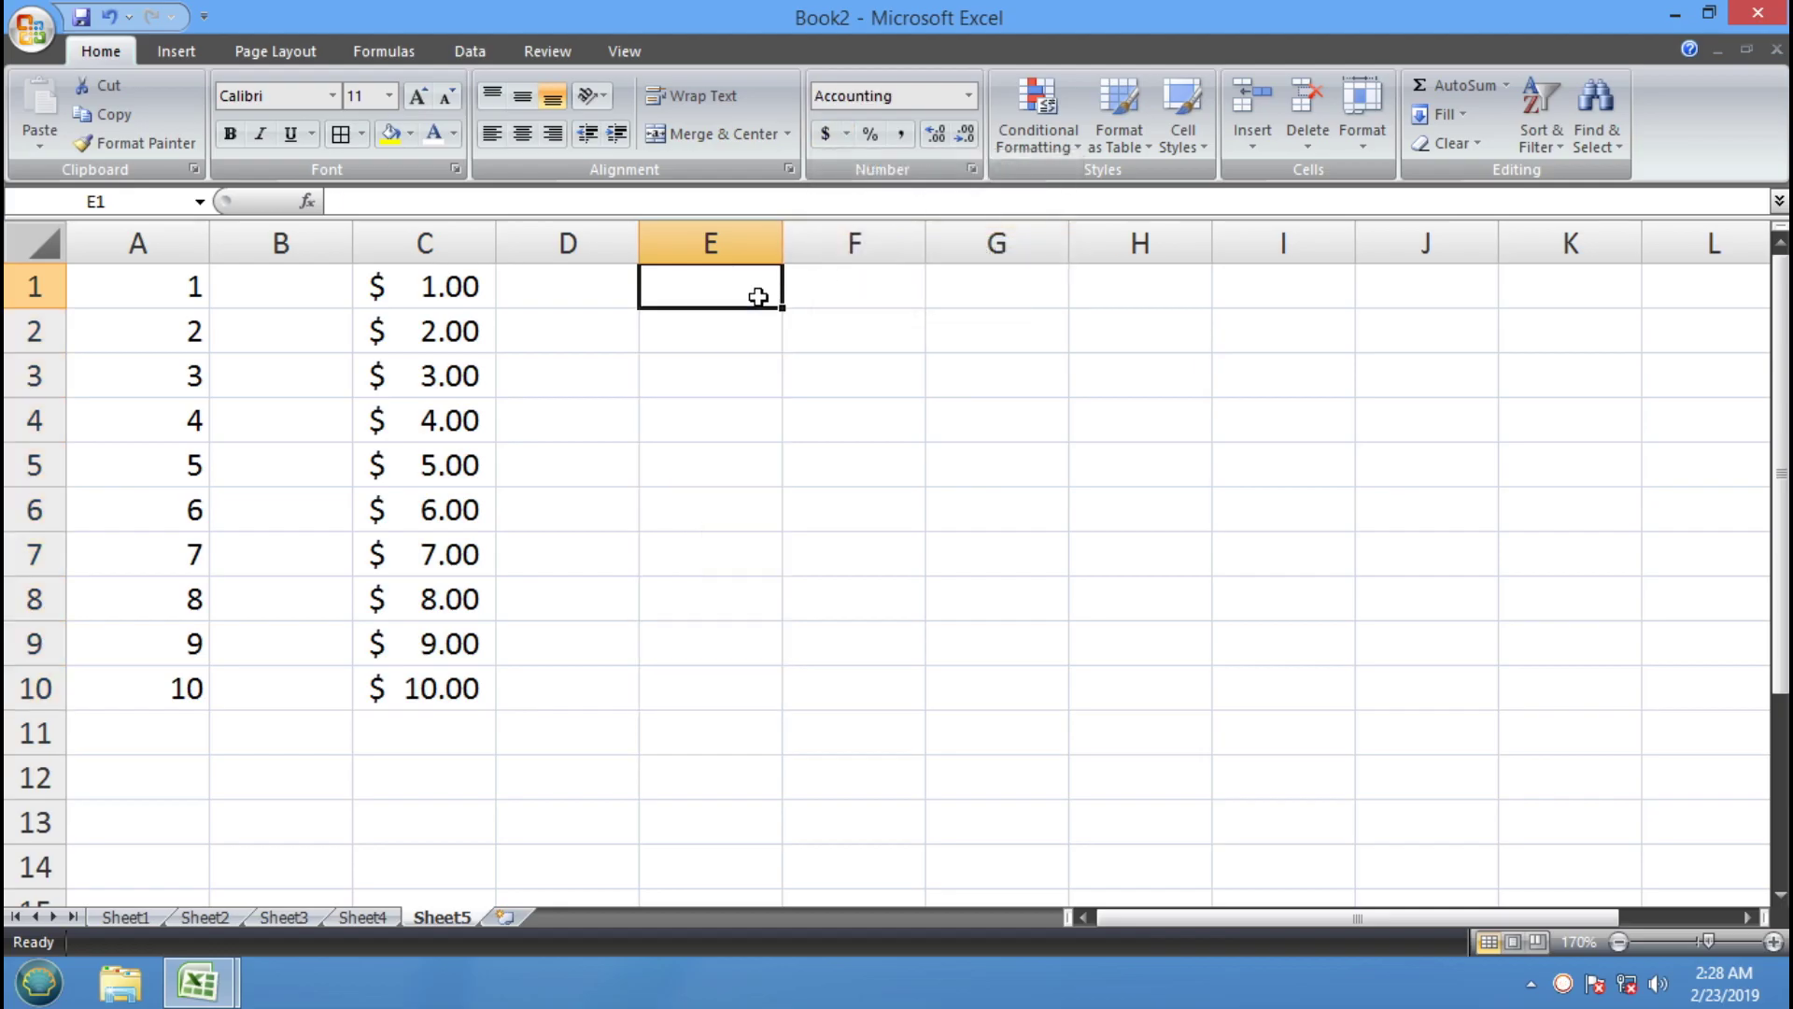
type("1")
key("Return")
type("2")
key("Return")
left_click_drag(720, 279, 783, 700)
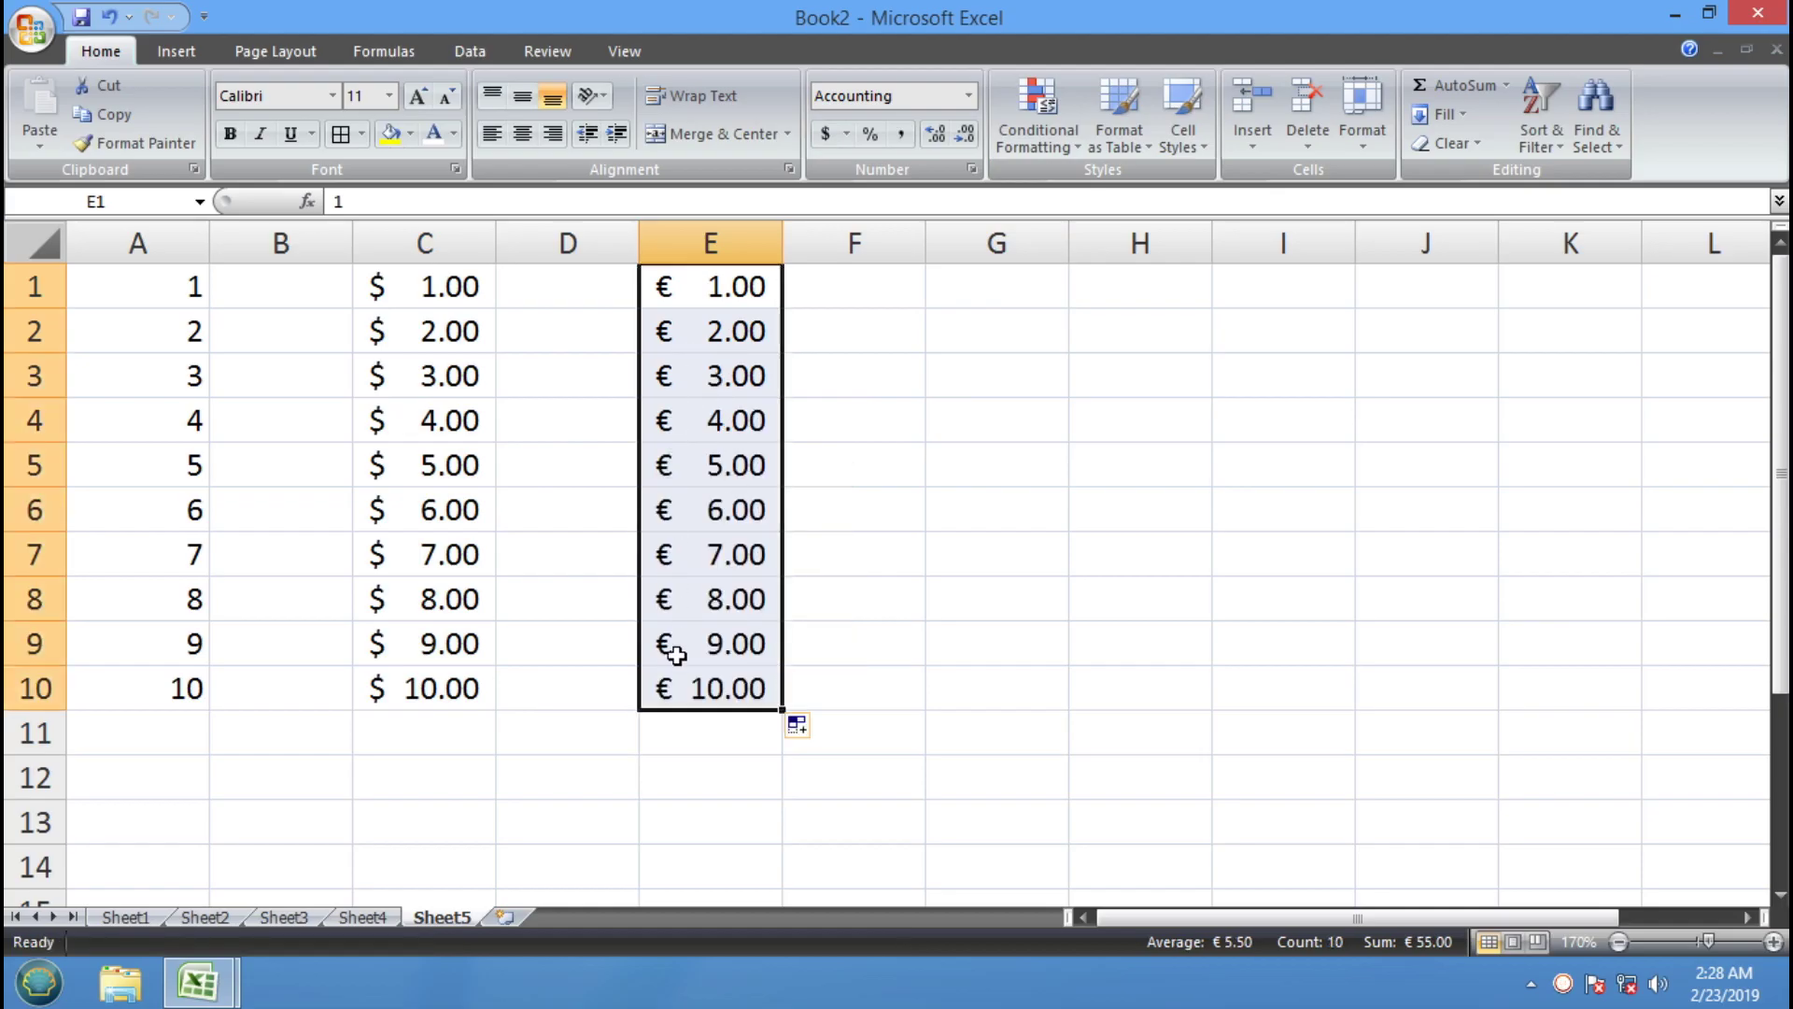
left_click(988, 289)
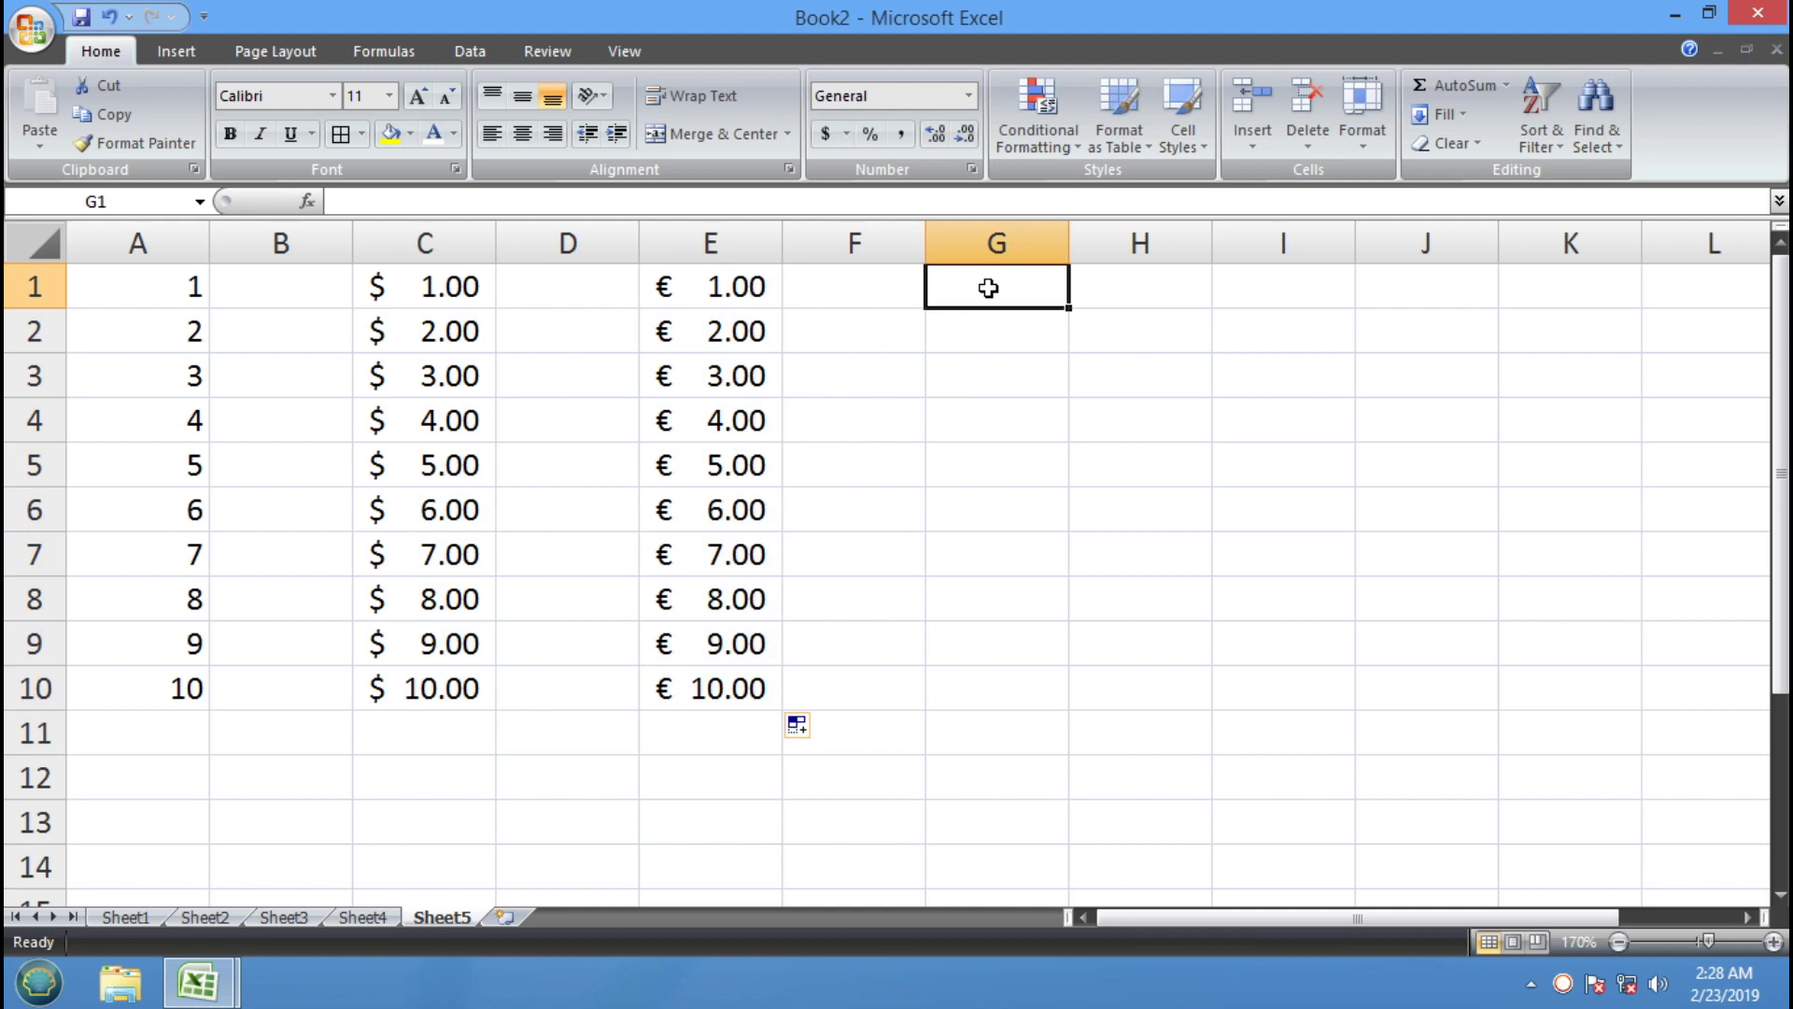
Format G1:G10 as accounting with the ₹ Hindi (India) symbol via More Accounting Formats
left_click_drag(988, 289, 988, 704)
left_click(847, 132)
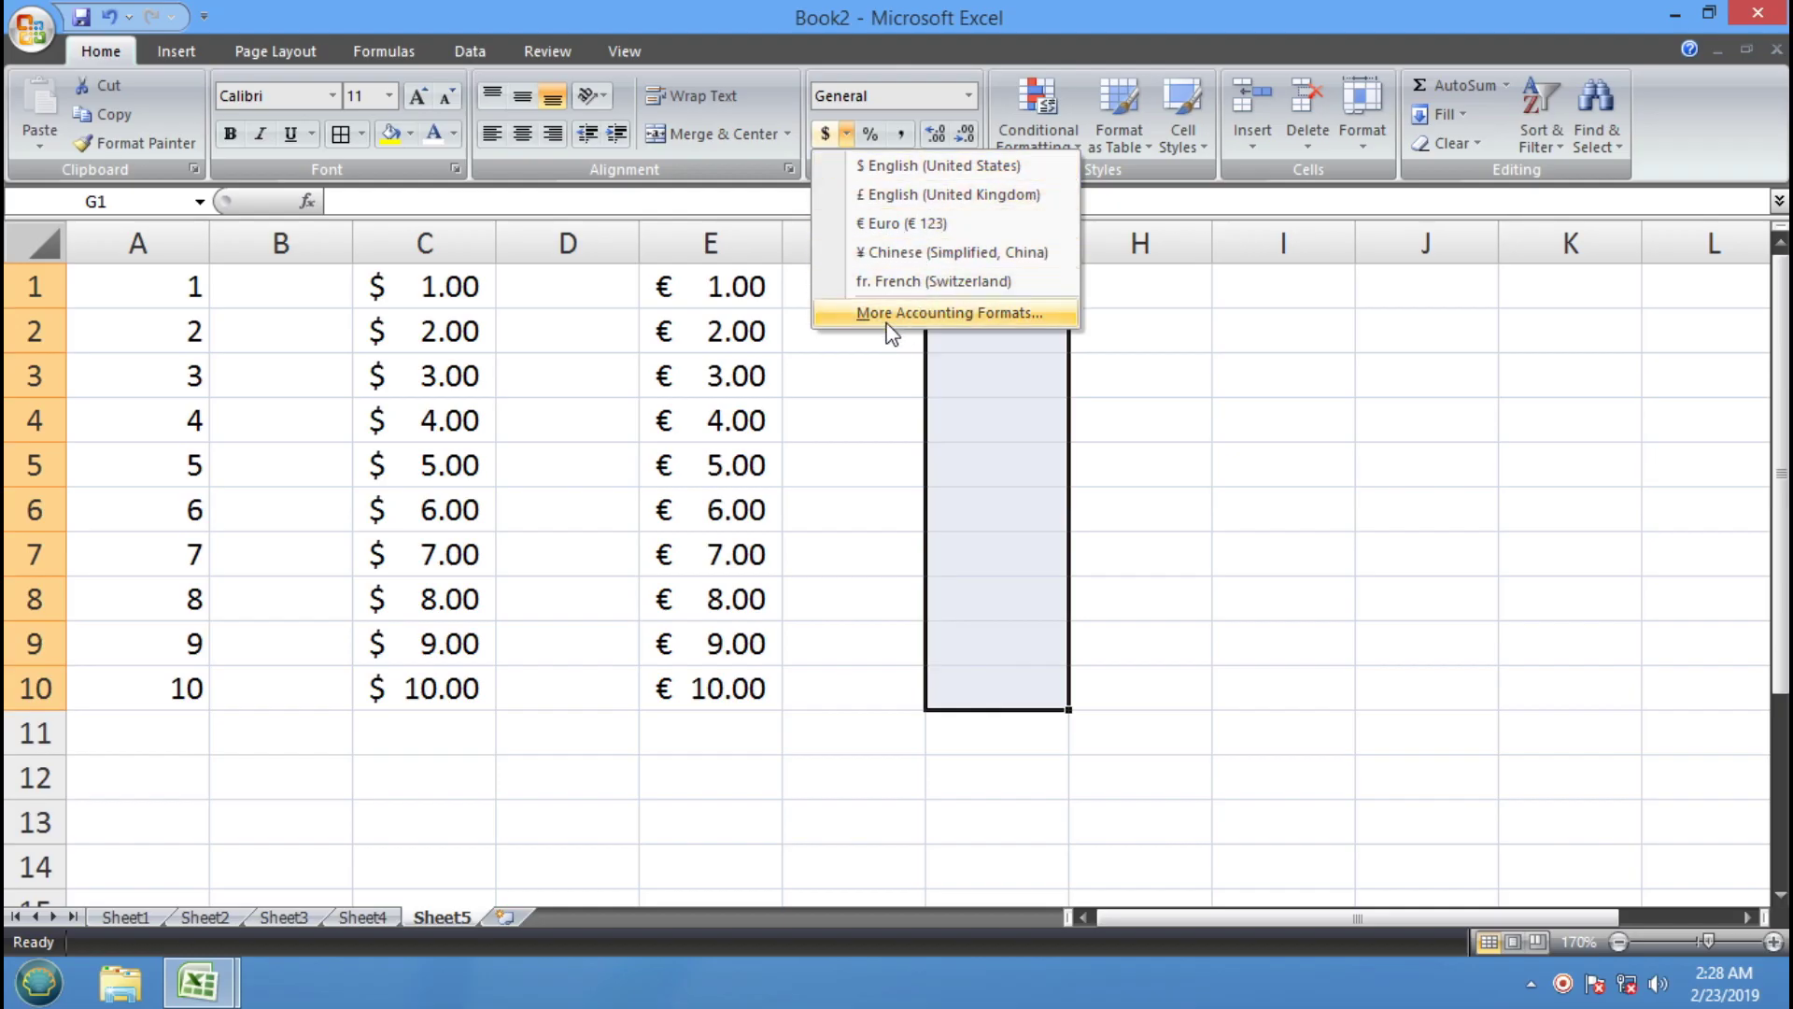
left_click(1005, 319)
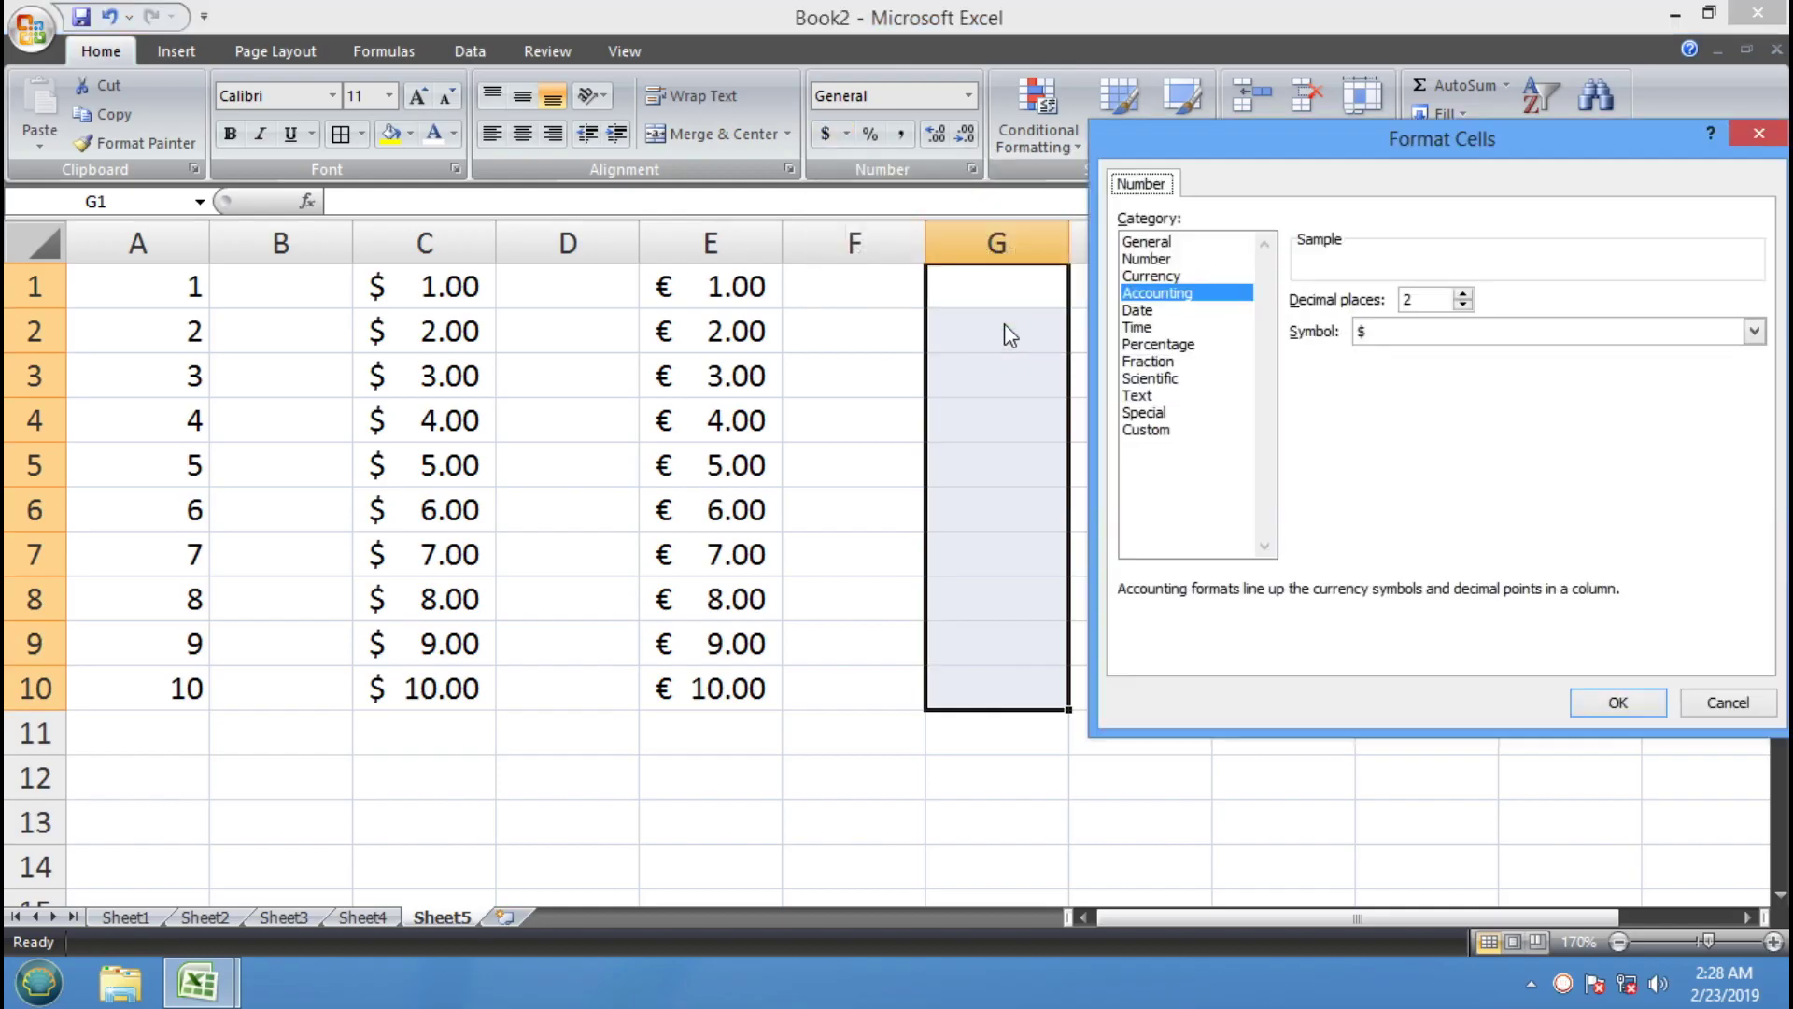
left_click_drag(1393, 149, 541, 143)
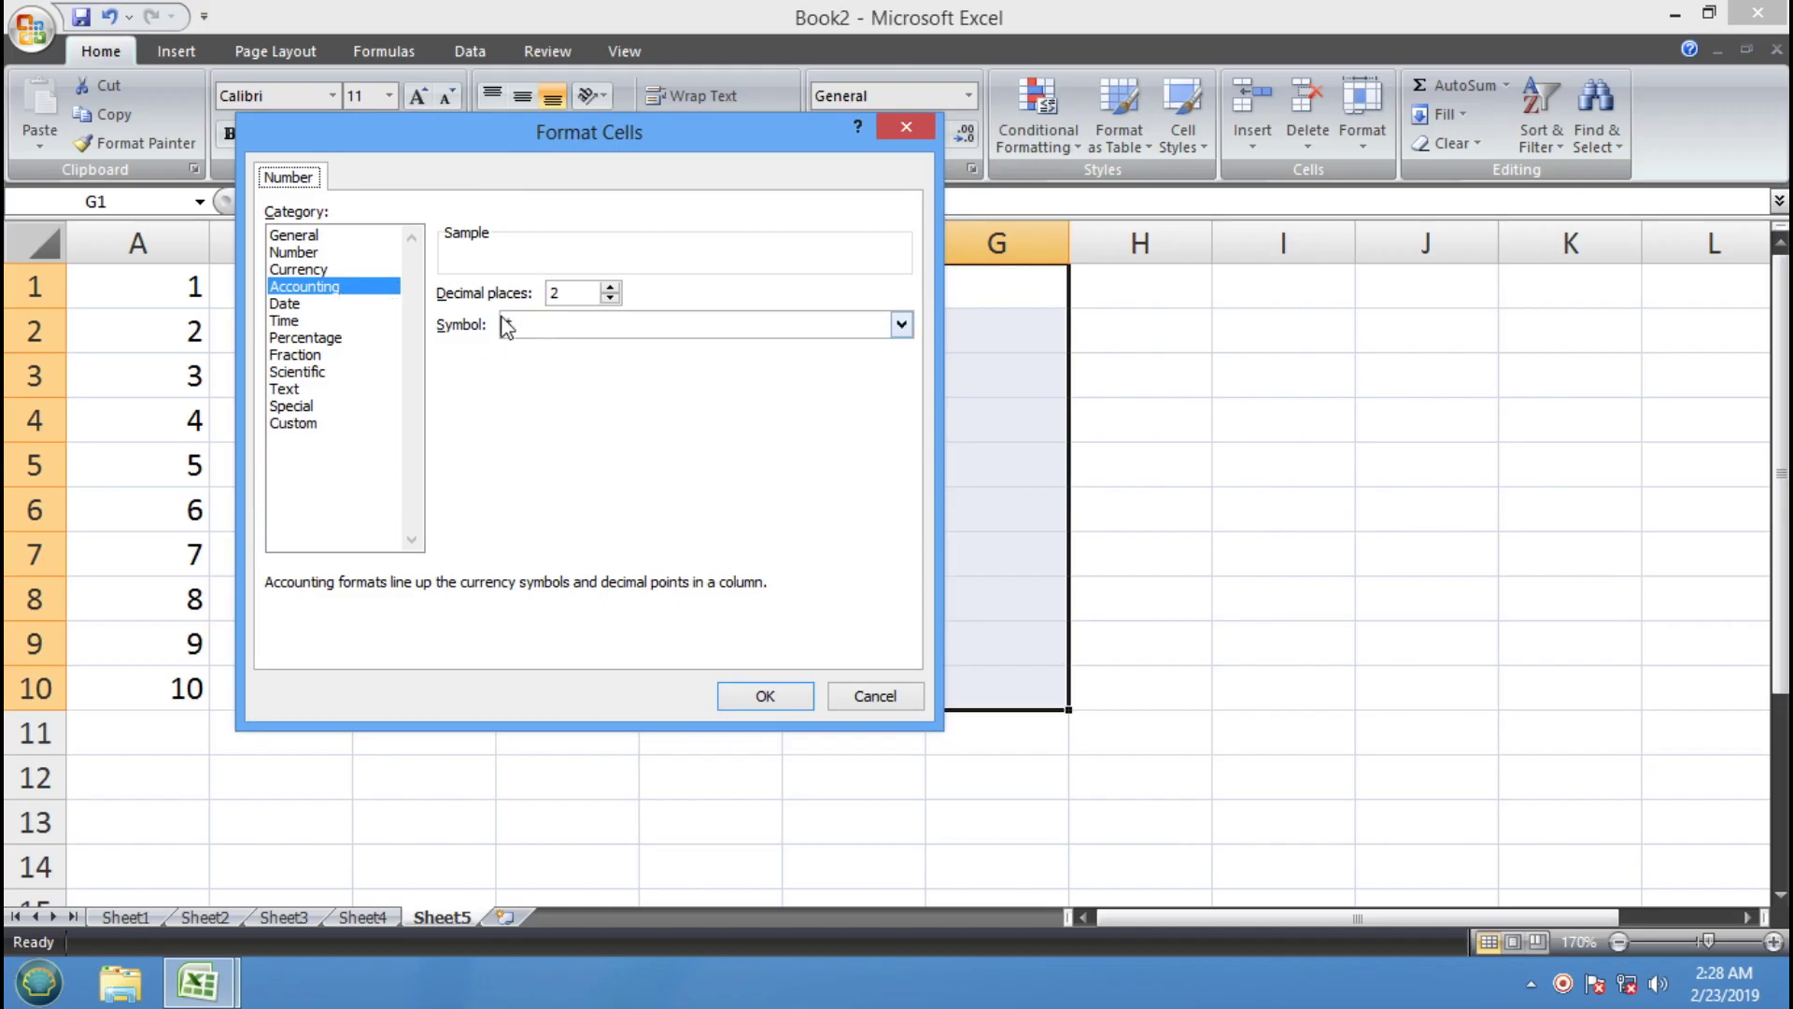
left_click(902, 326)
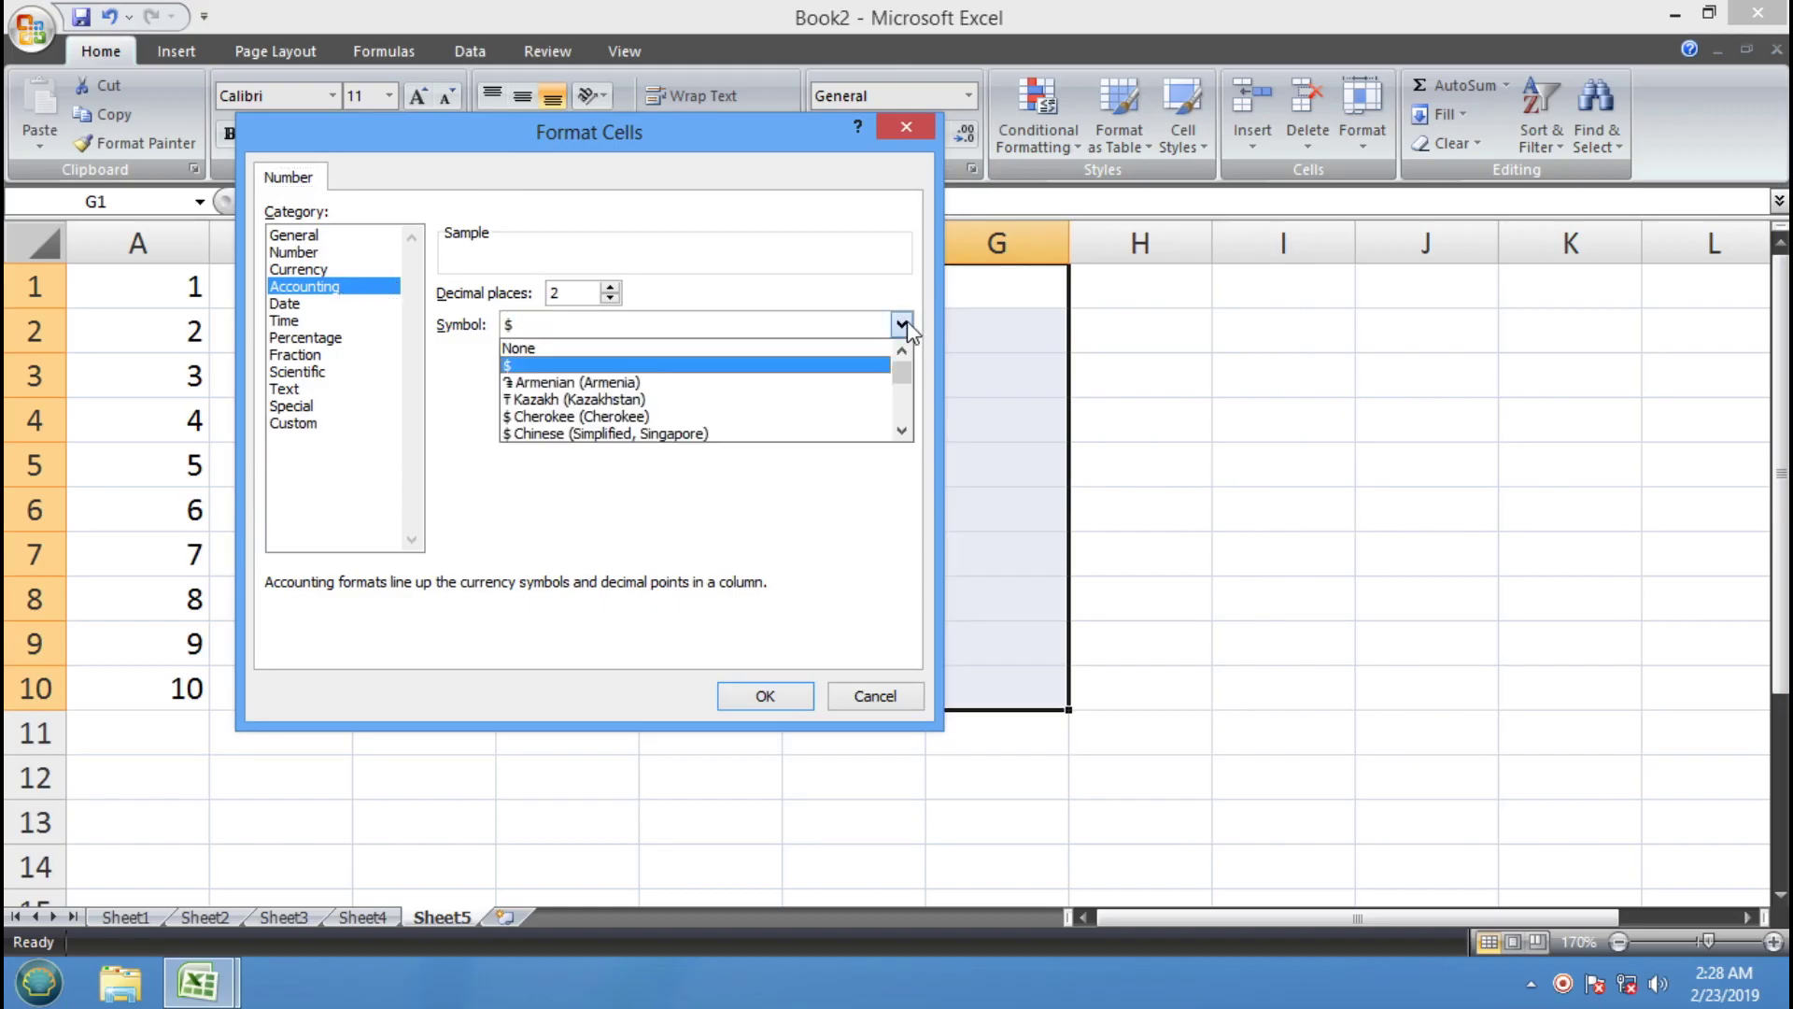
left_click(903, 430)
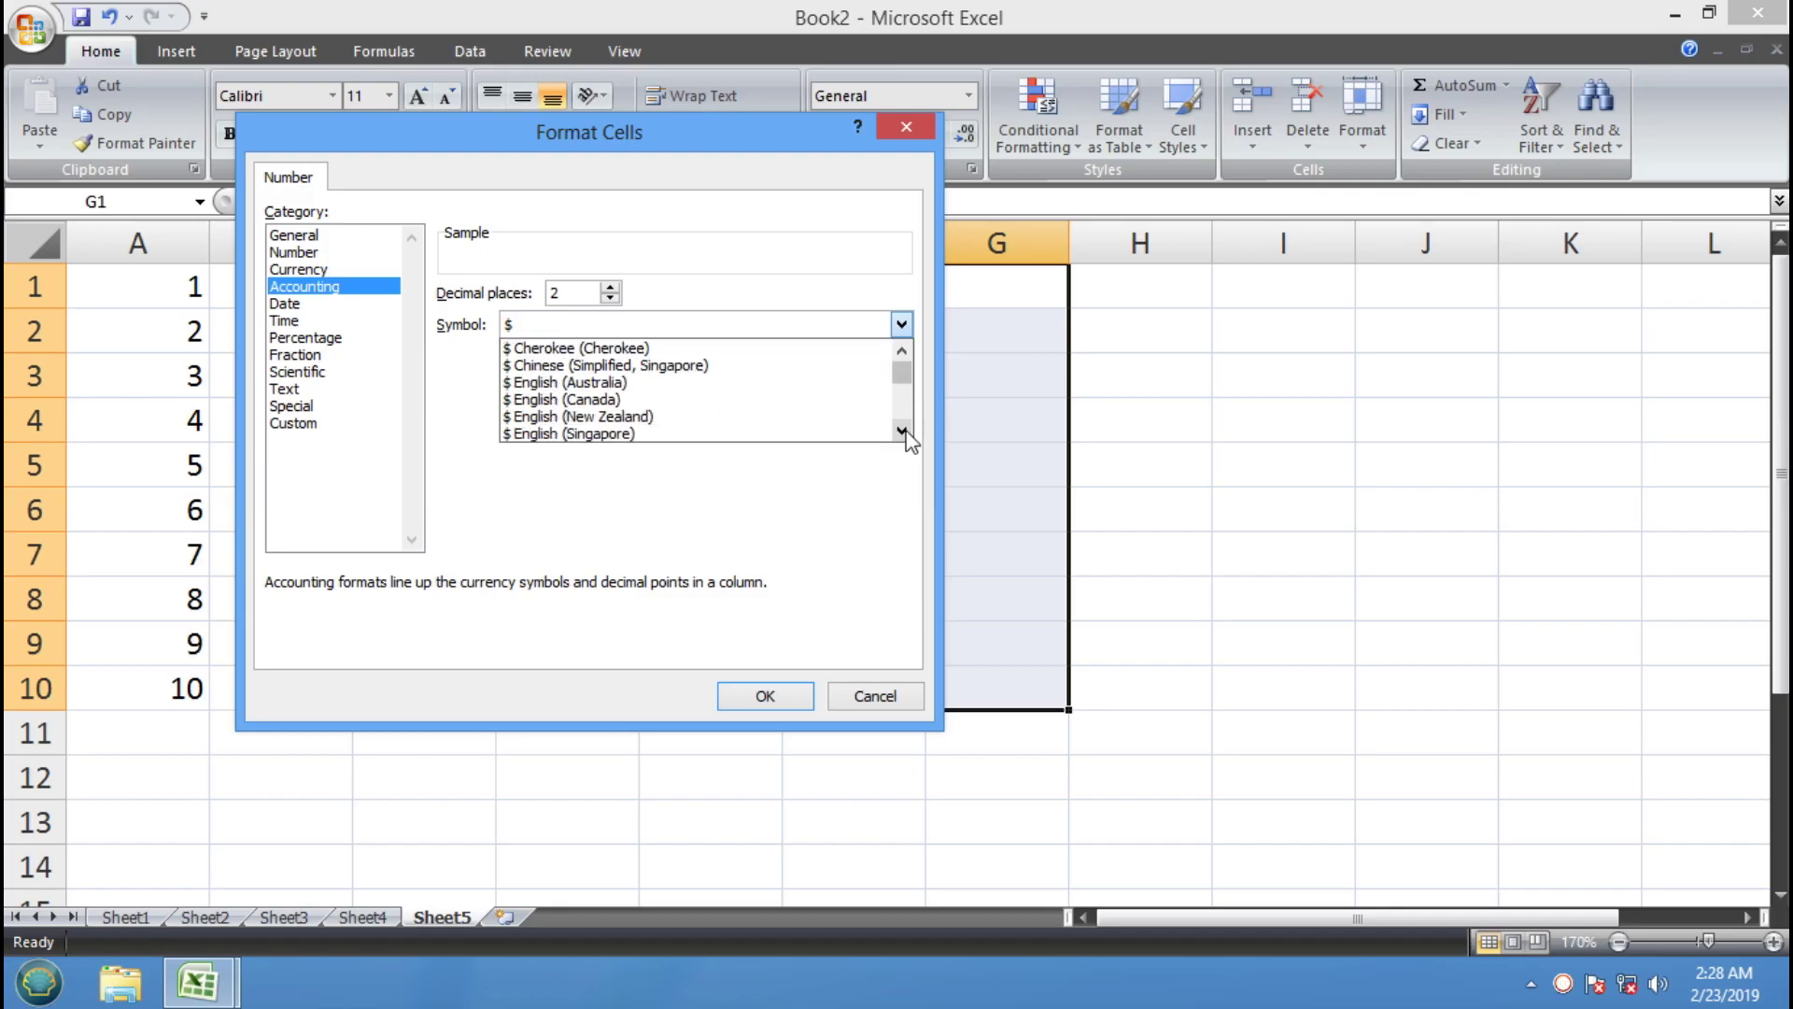
left_click_drag(902, 430, 902, 431)
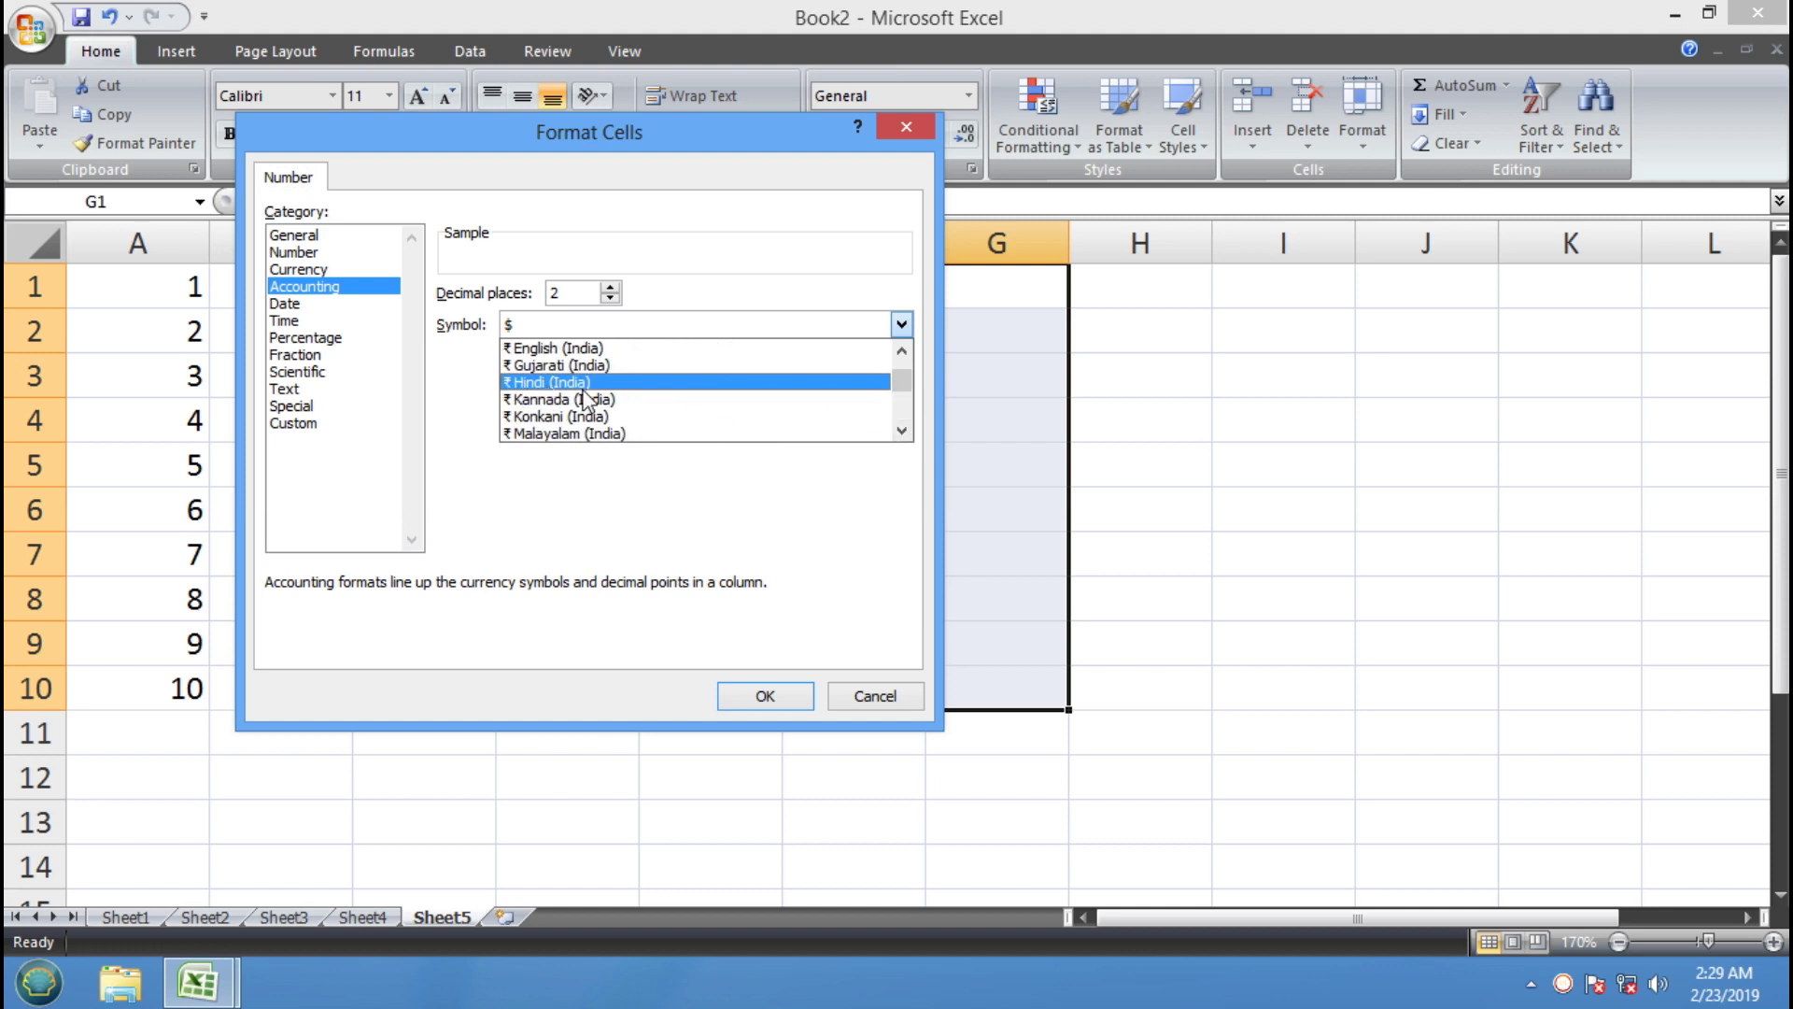
left_click(617, 387)
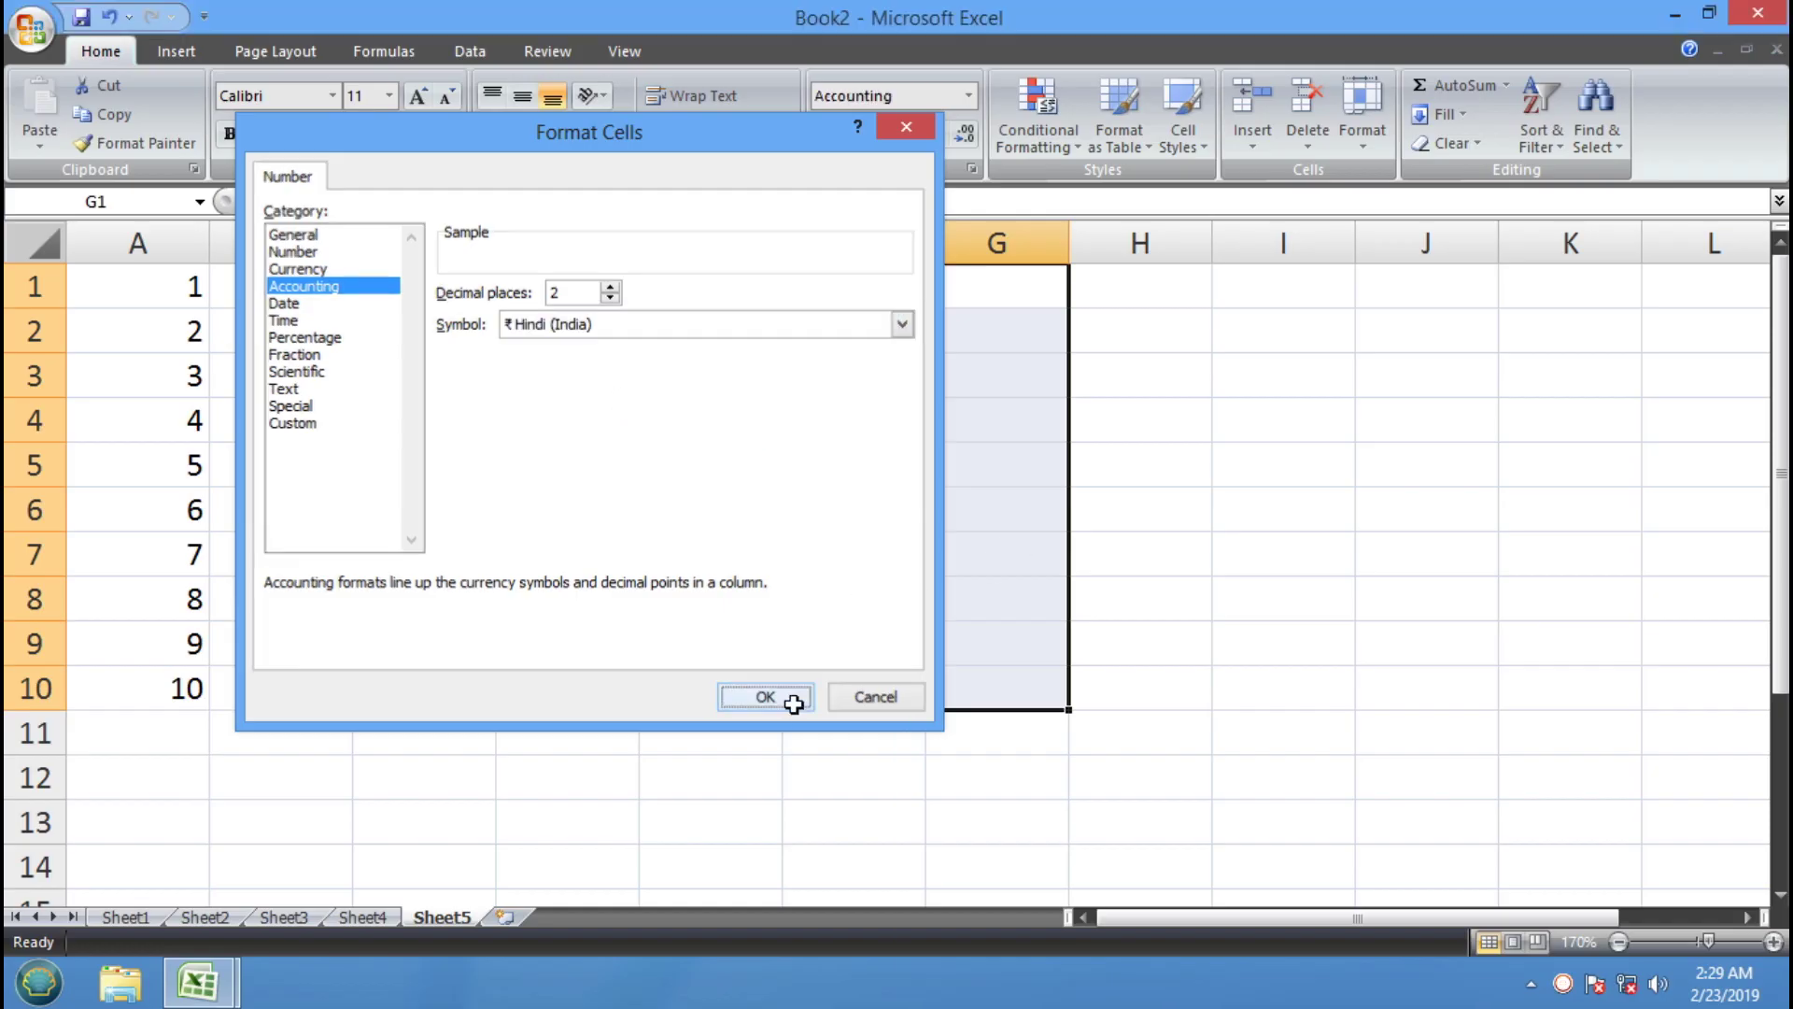
left_click(789, 698)
Enter 1 and 2 in G1:G2 and select them as the series pattern
left_click(989, 296)
type("1")
key("Return")
type("2")
key("Return")
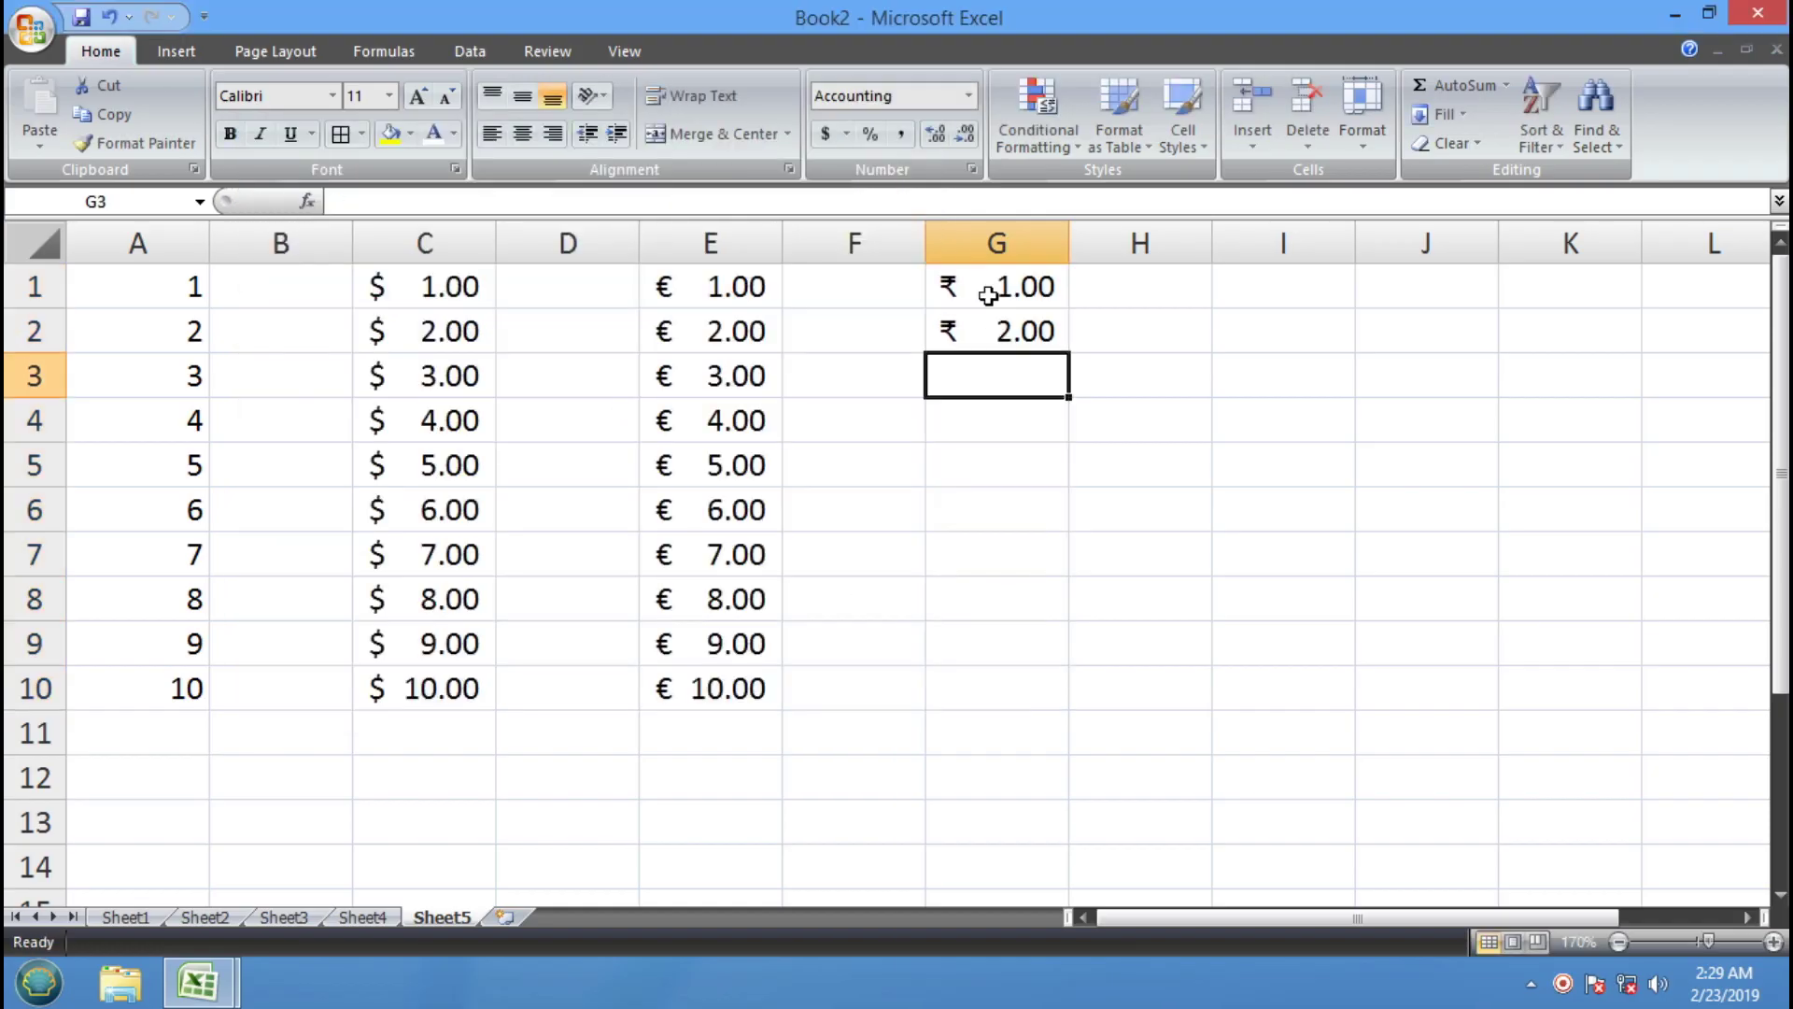
left_click_drag(990, 294, 1074, 711)
Extend the ₹ series to G10, then format I1:I10 as Rs Punjabi (Pakistan) accounting
left_click(1241, 557)
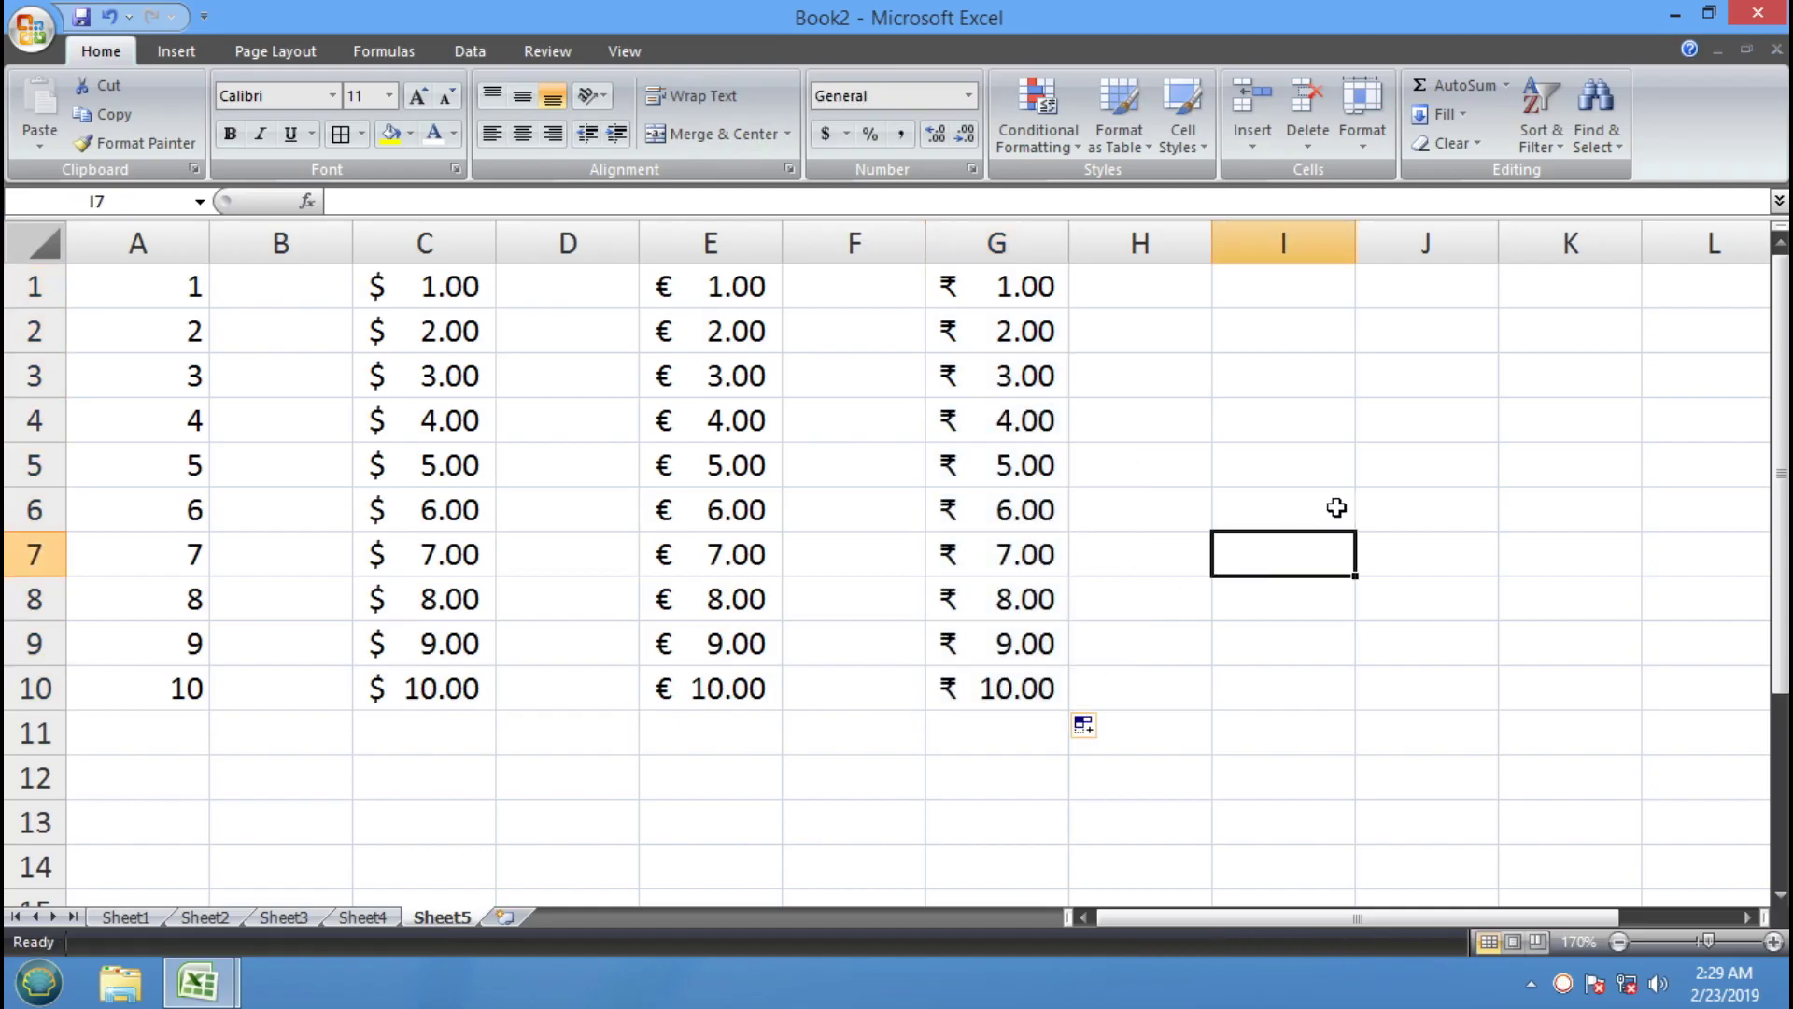
left_click_drag(1289, 276, 1293, 676)
left_click(846, 134)
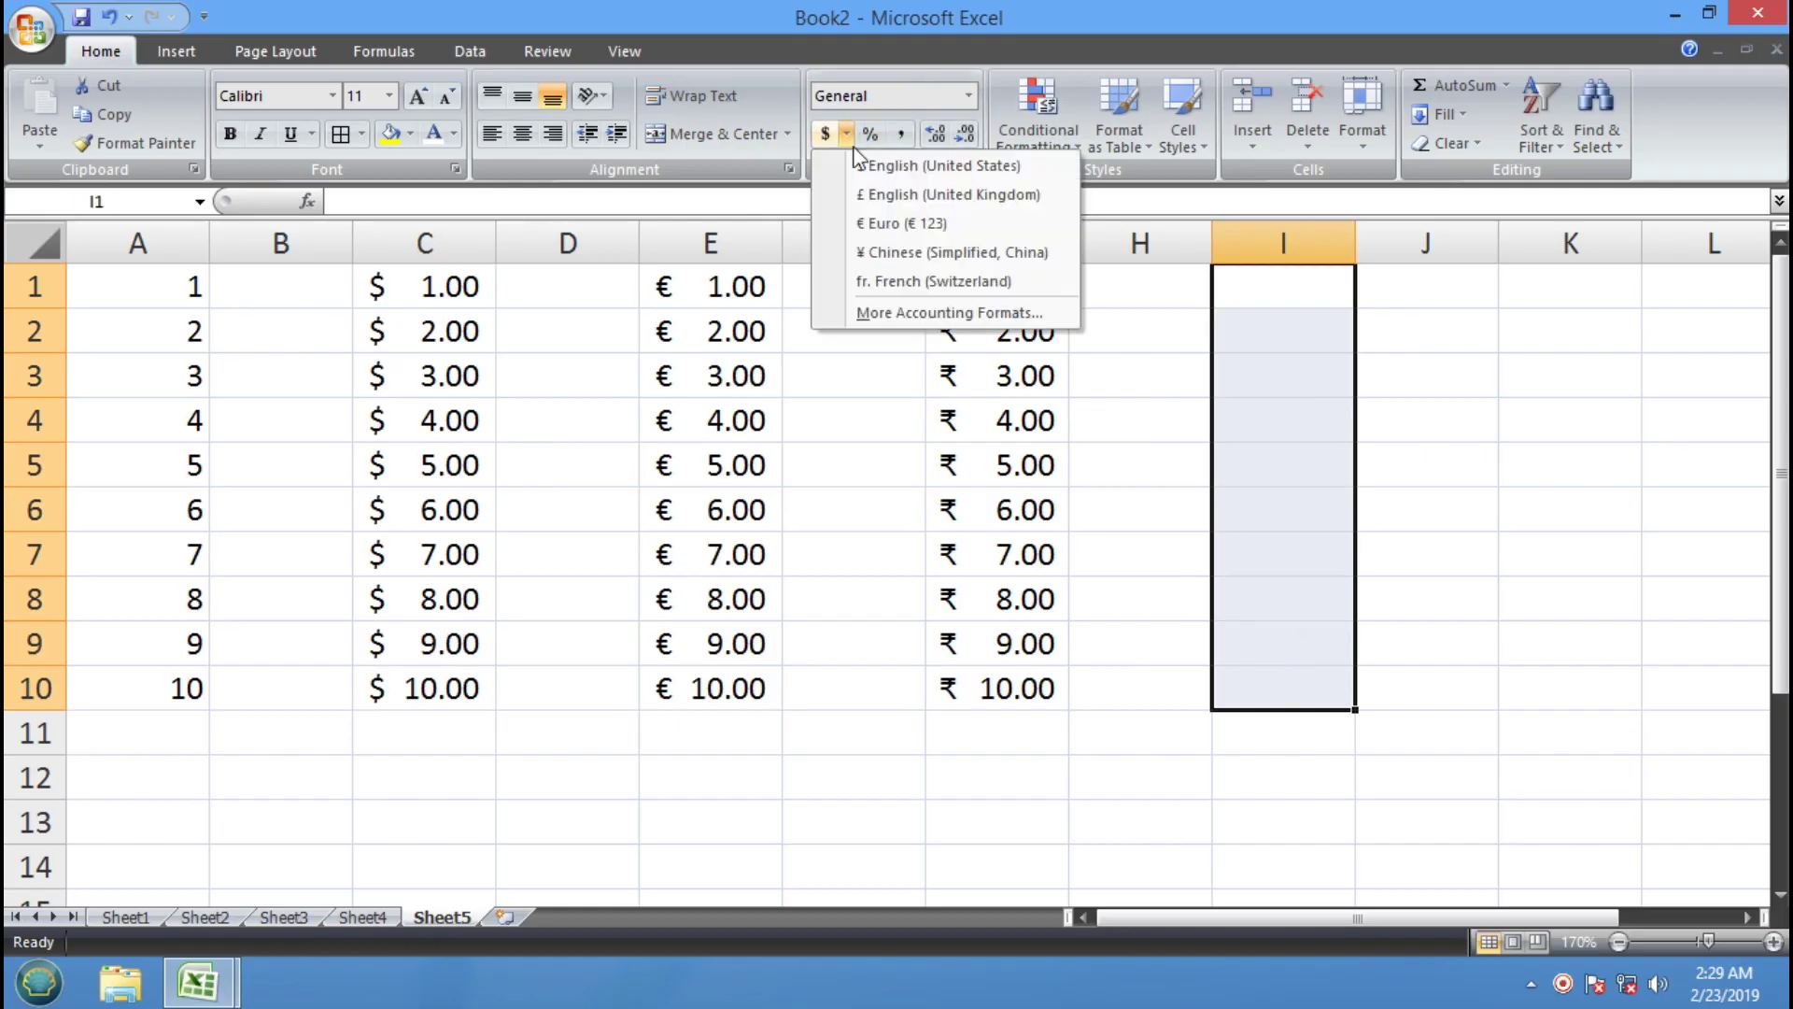
left_click(938, 314)
left_click(901, 324)
left_click_drag(904, 379, 901, 392)
left_click(901, 351)
left_click(901, 351)
left_click(900, 352)
left_click(901, 351)
left_click(900, 351)
left_click(900, 351)
left_click(900, 351)
left_click(900, 351)
left_click(900, 351)
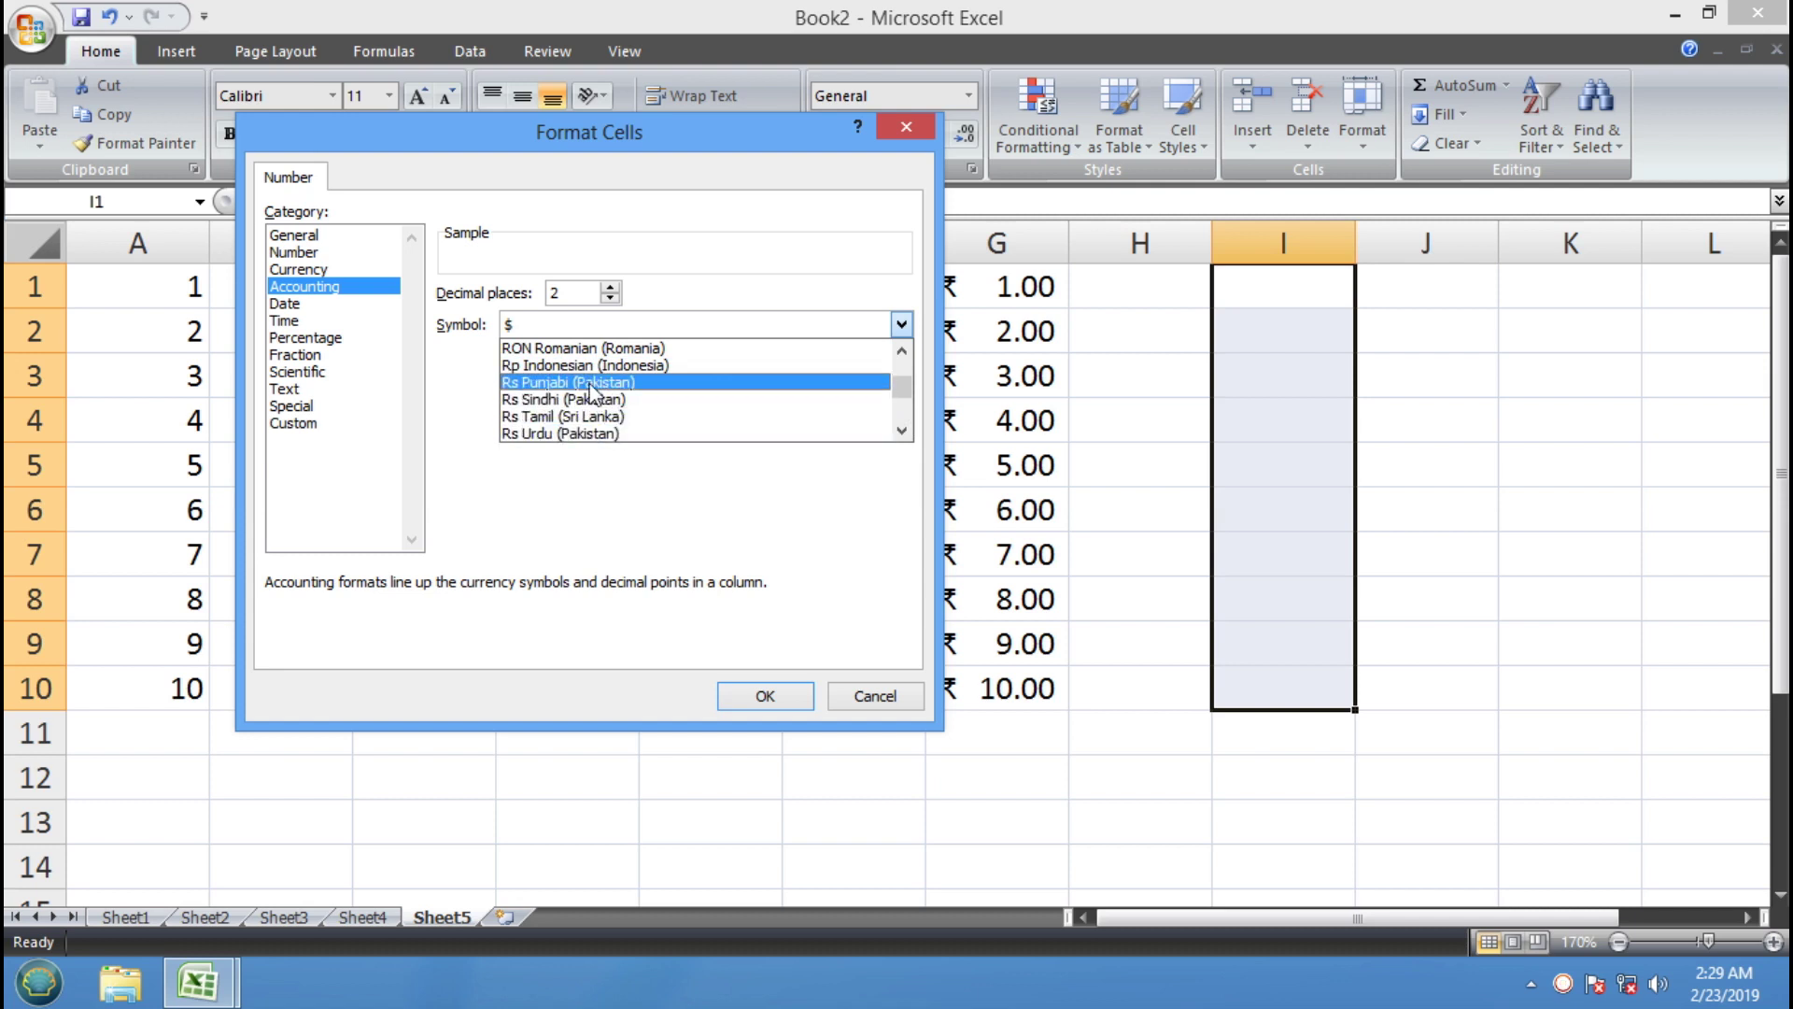
left_click(587, 386)
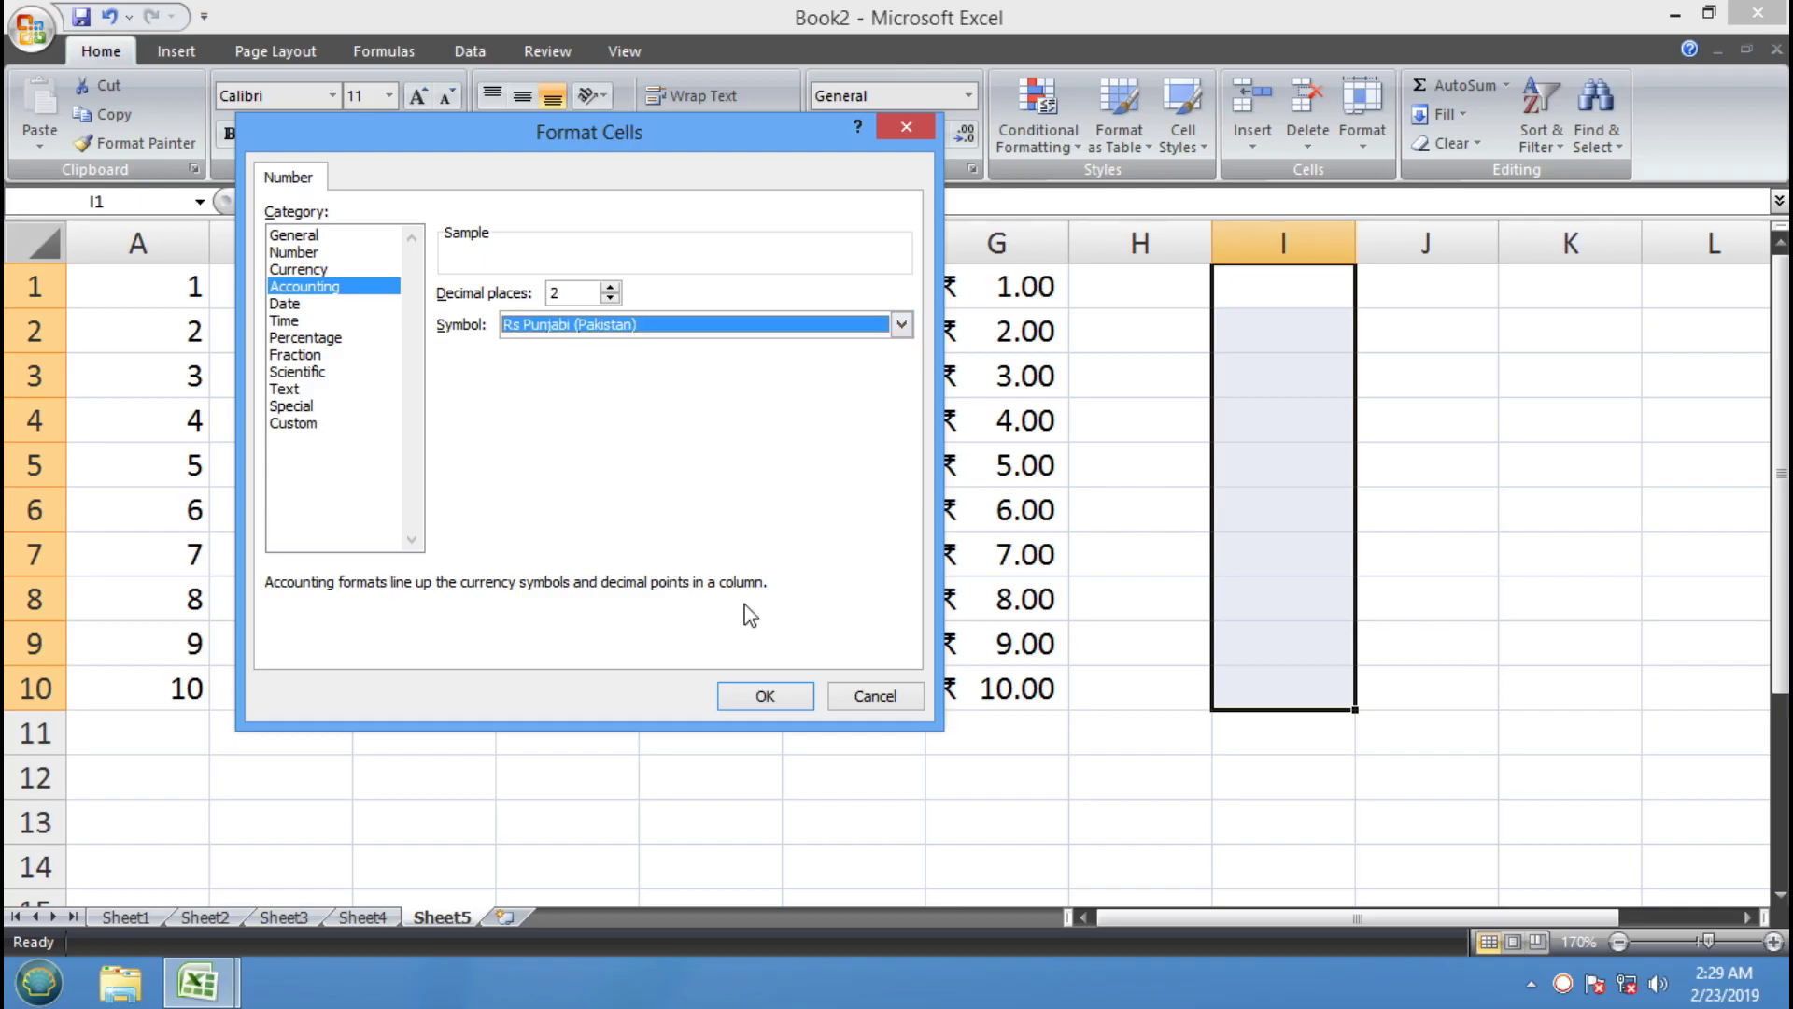
left_click(801, 706)
Enter 1 and 2 in I1:I2, fill down to Rs 10.00, and widen column I
left_click(1267, 286)
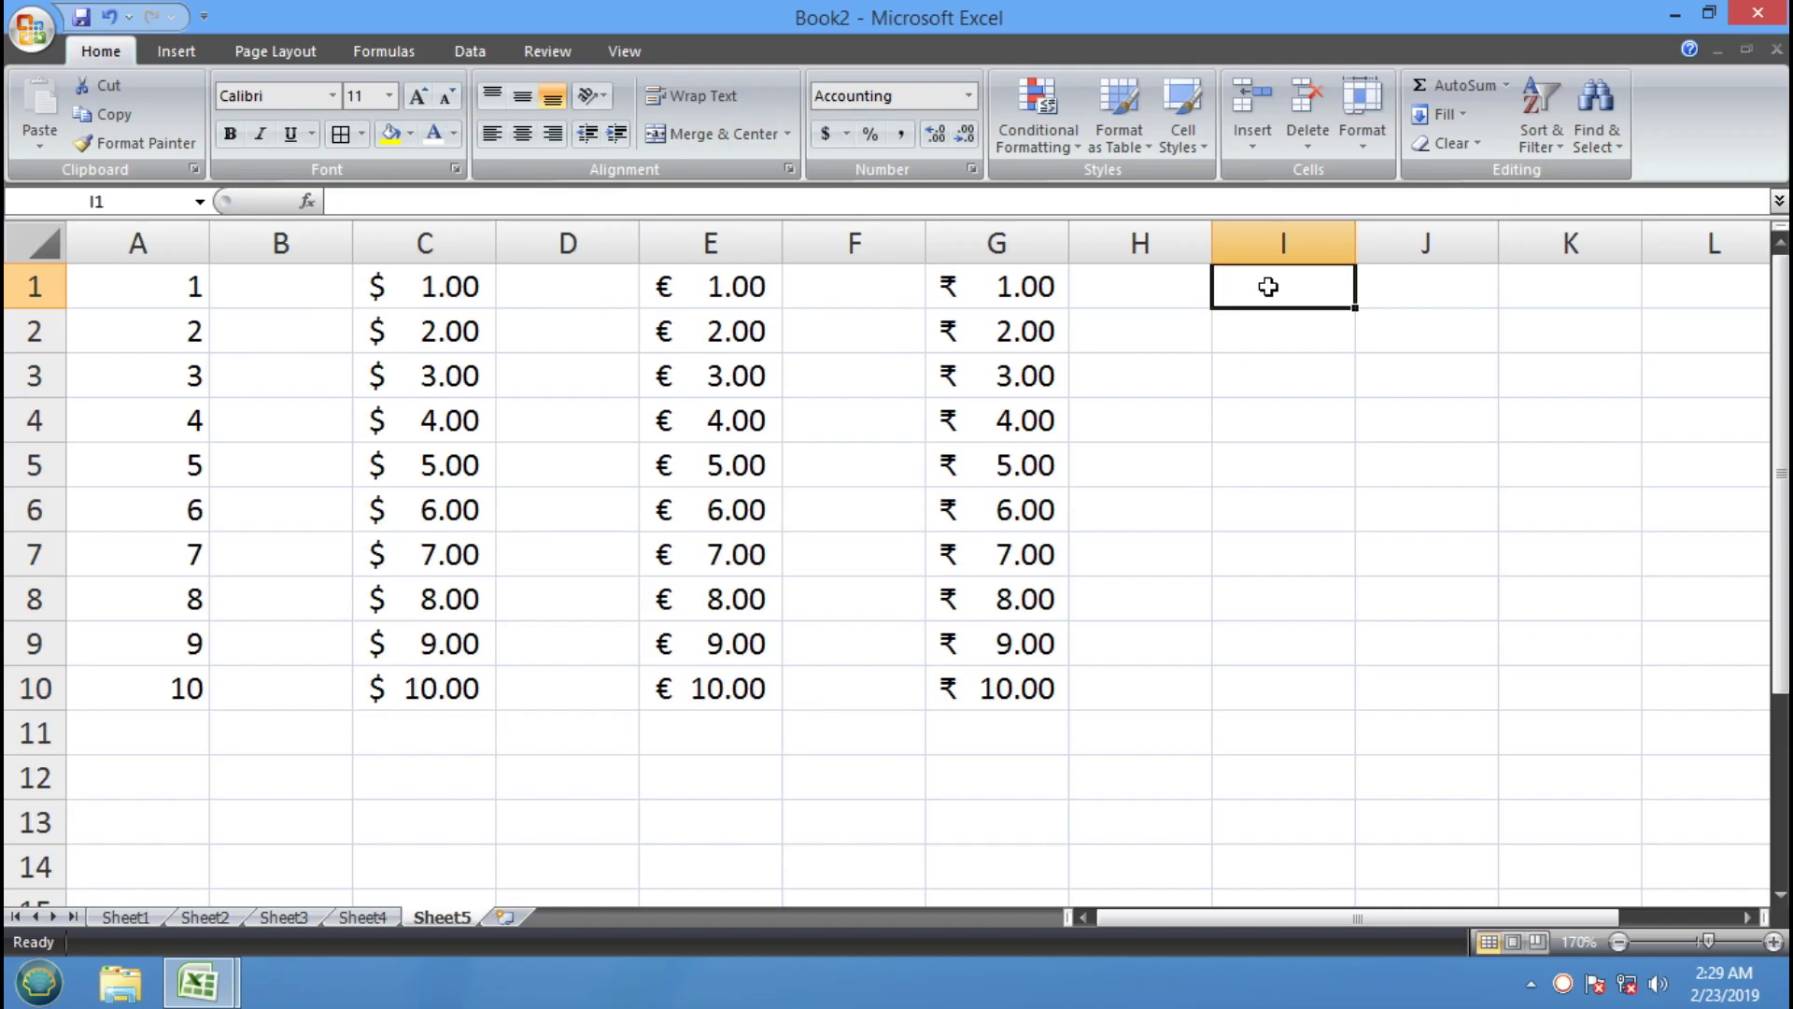
type("1")
key("Return")
type("2")
key("Return")
left_click_drag(1267, 287, 1356, 707)
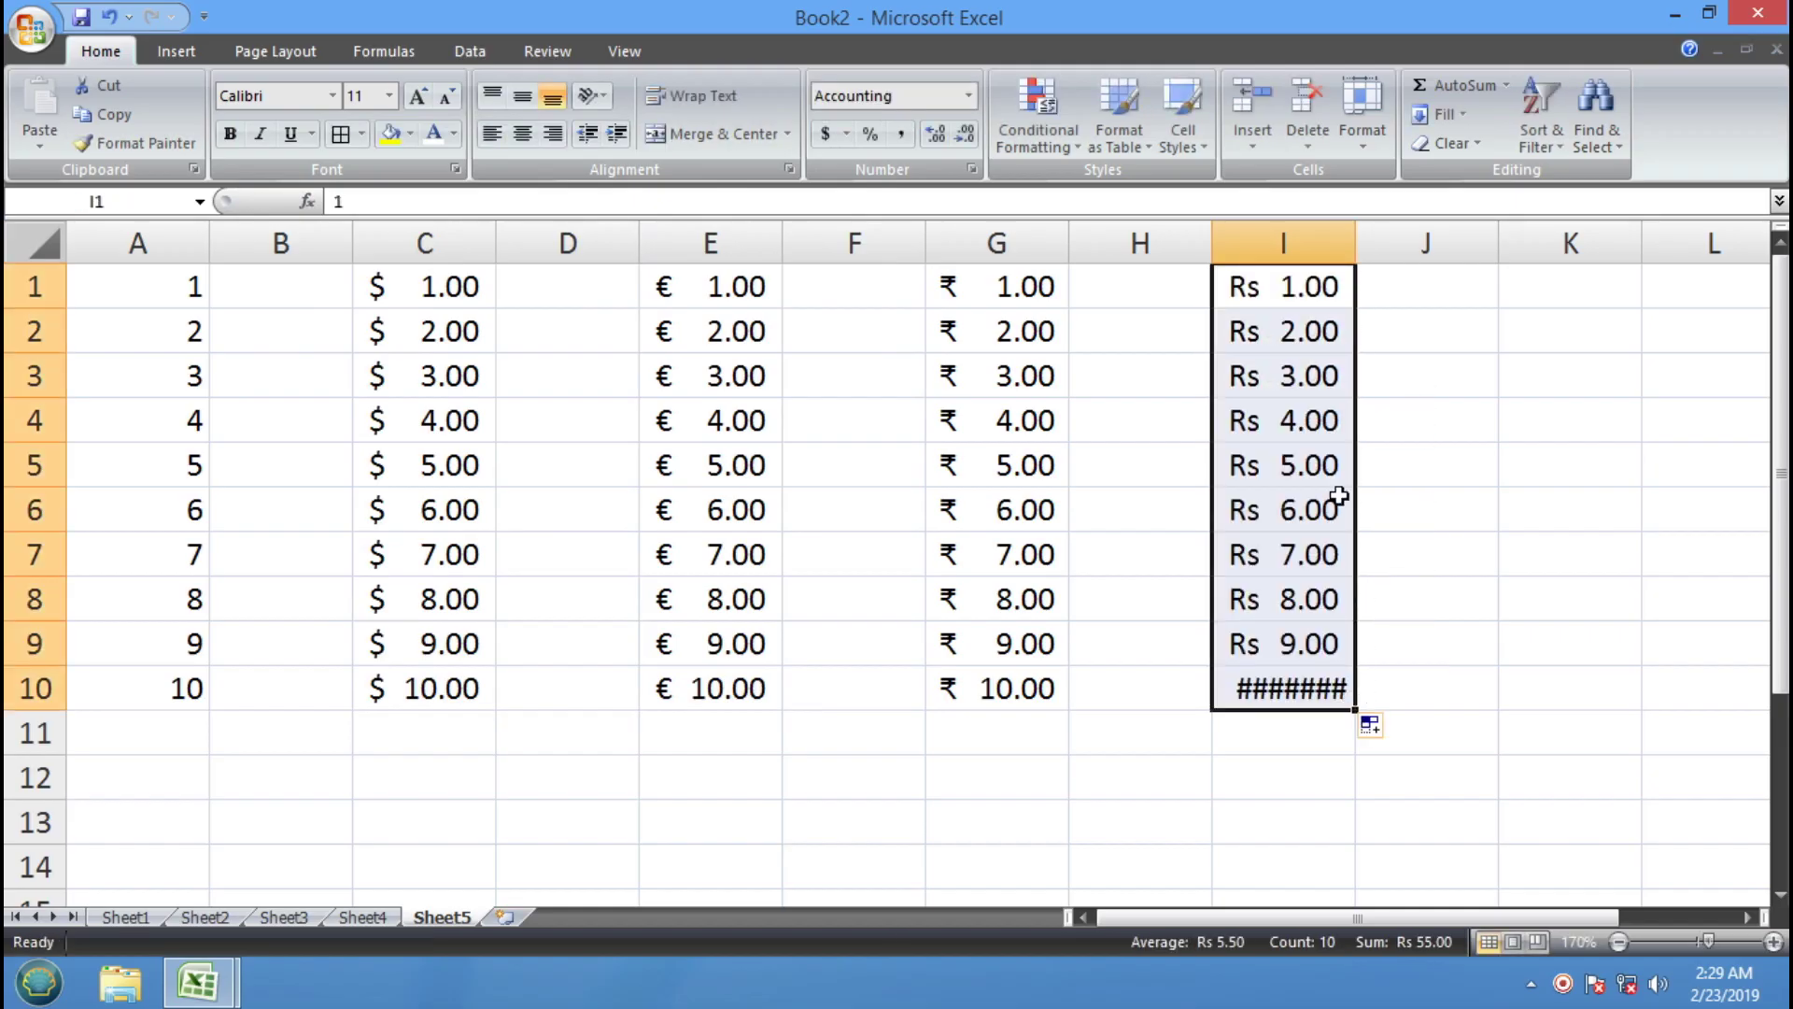
left_click_drag(1355, 243, 1364, 243)
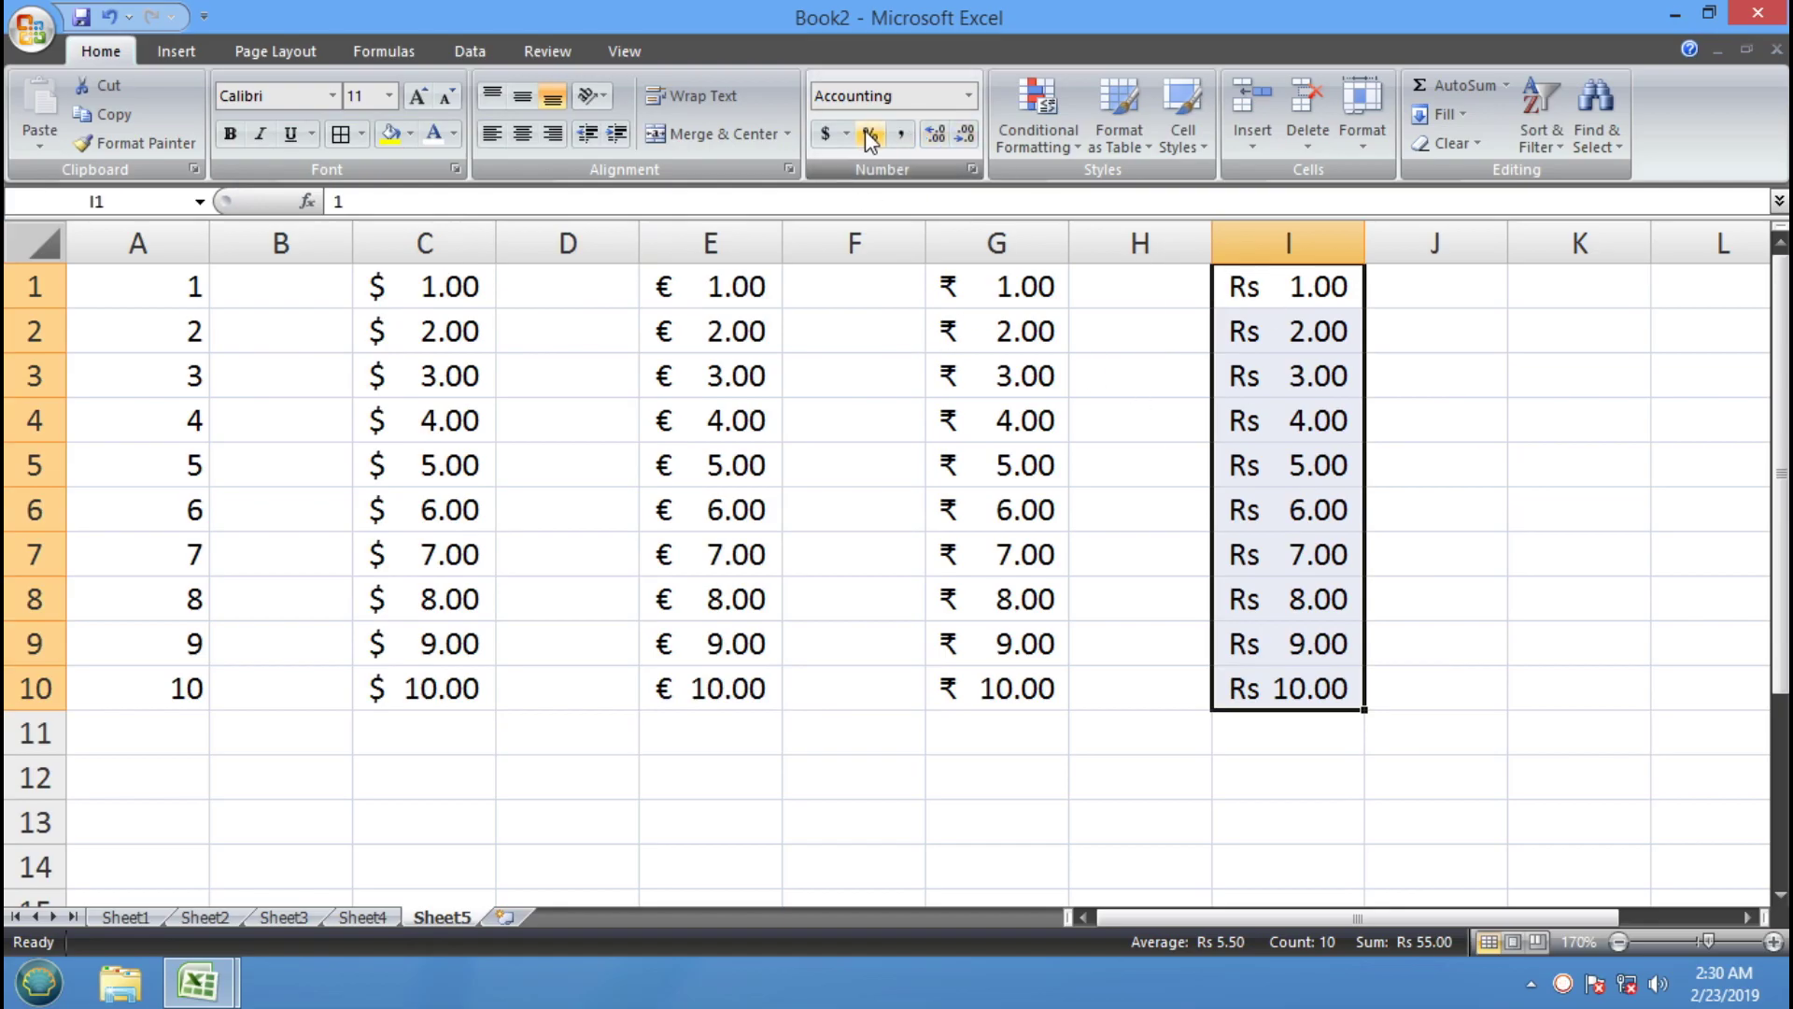
Apply Percent Style to K1:K10
left_click(1514, 491)
left_click_drag(1545, 283, 1560, 697)
left_click(869, 135)
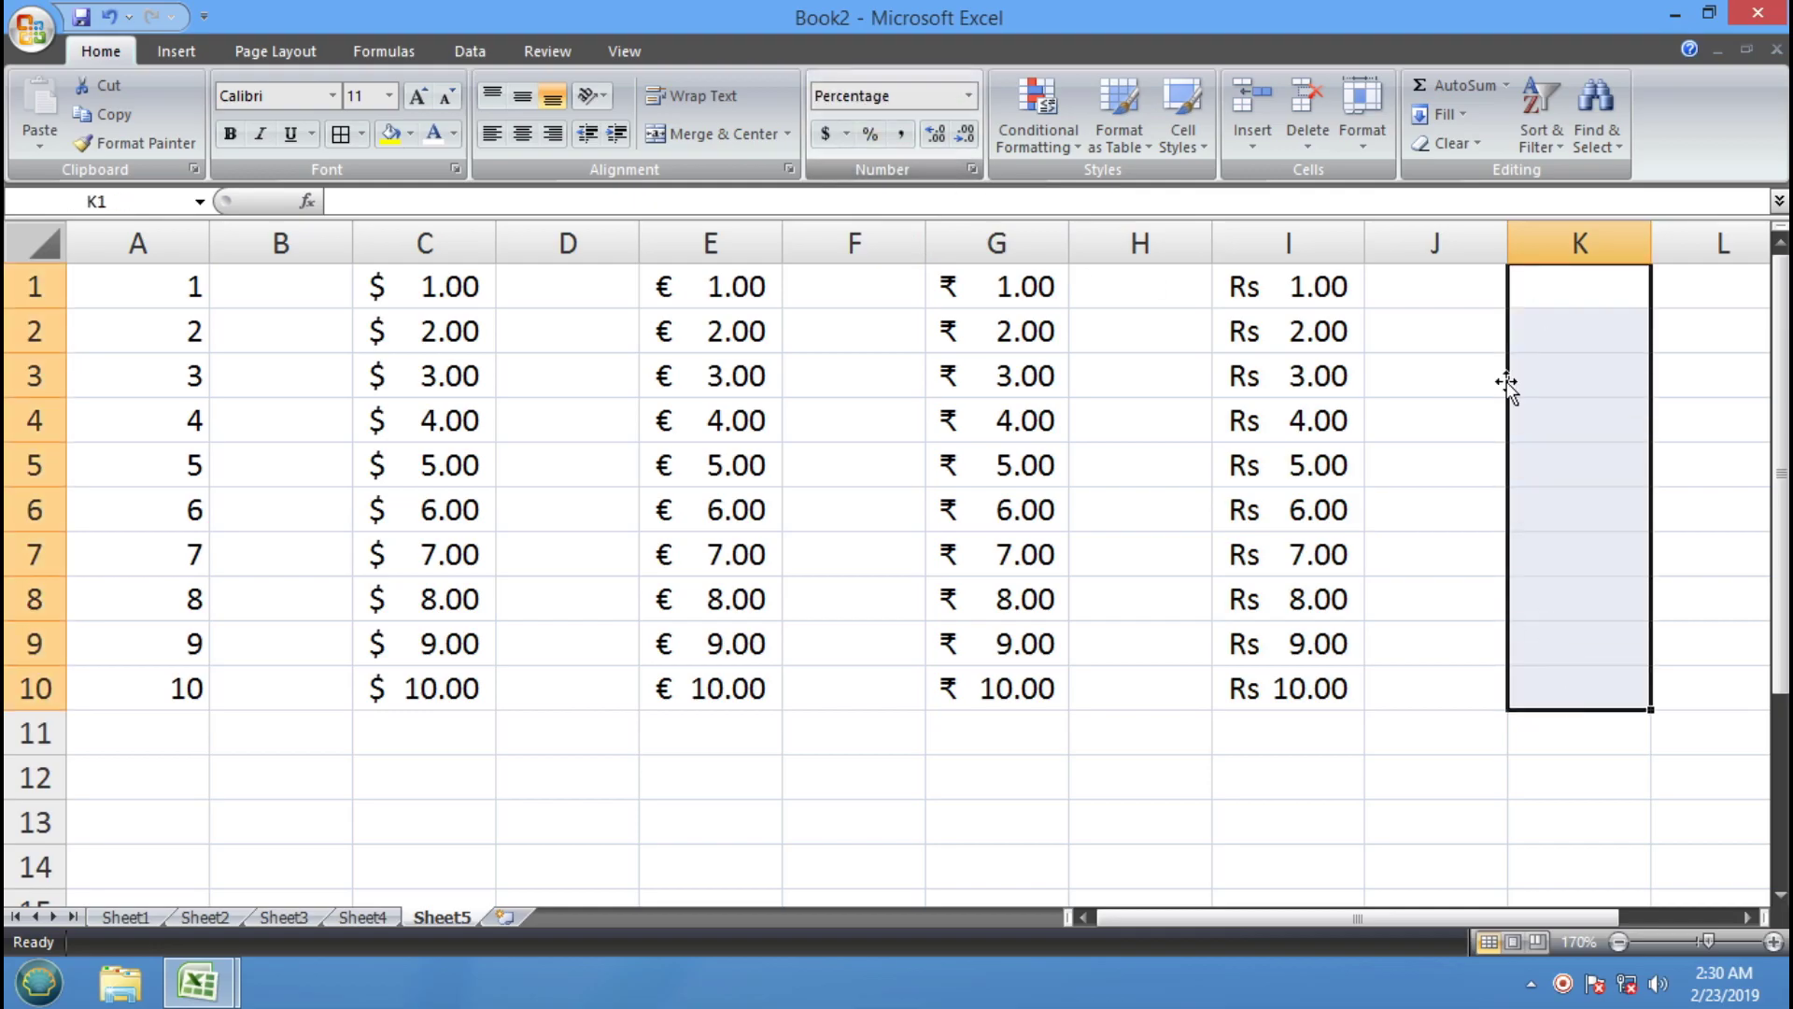
Enter 1% and 2% in K1:K2 and fill the series down to 10% in K10
left_click(1541, 283)
type("1")
key("Return")
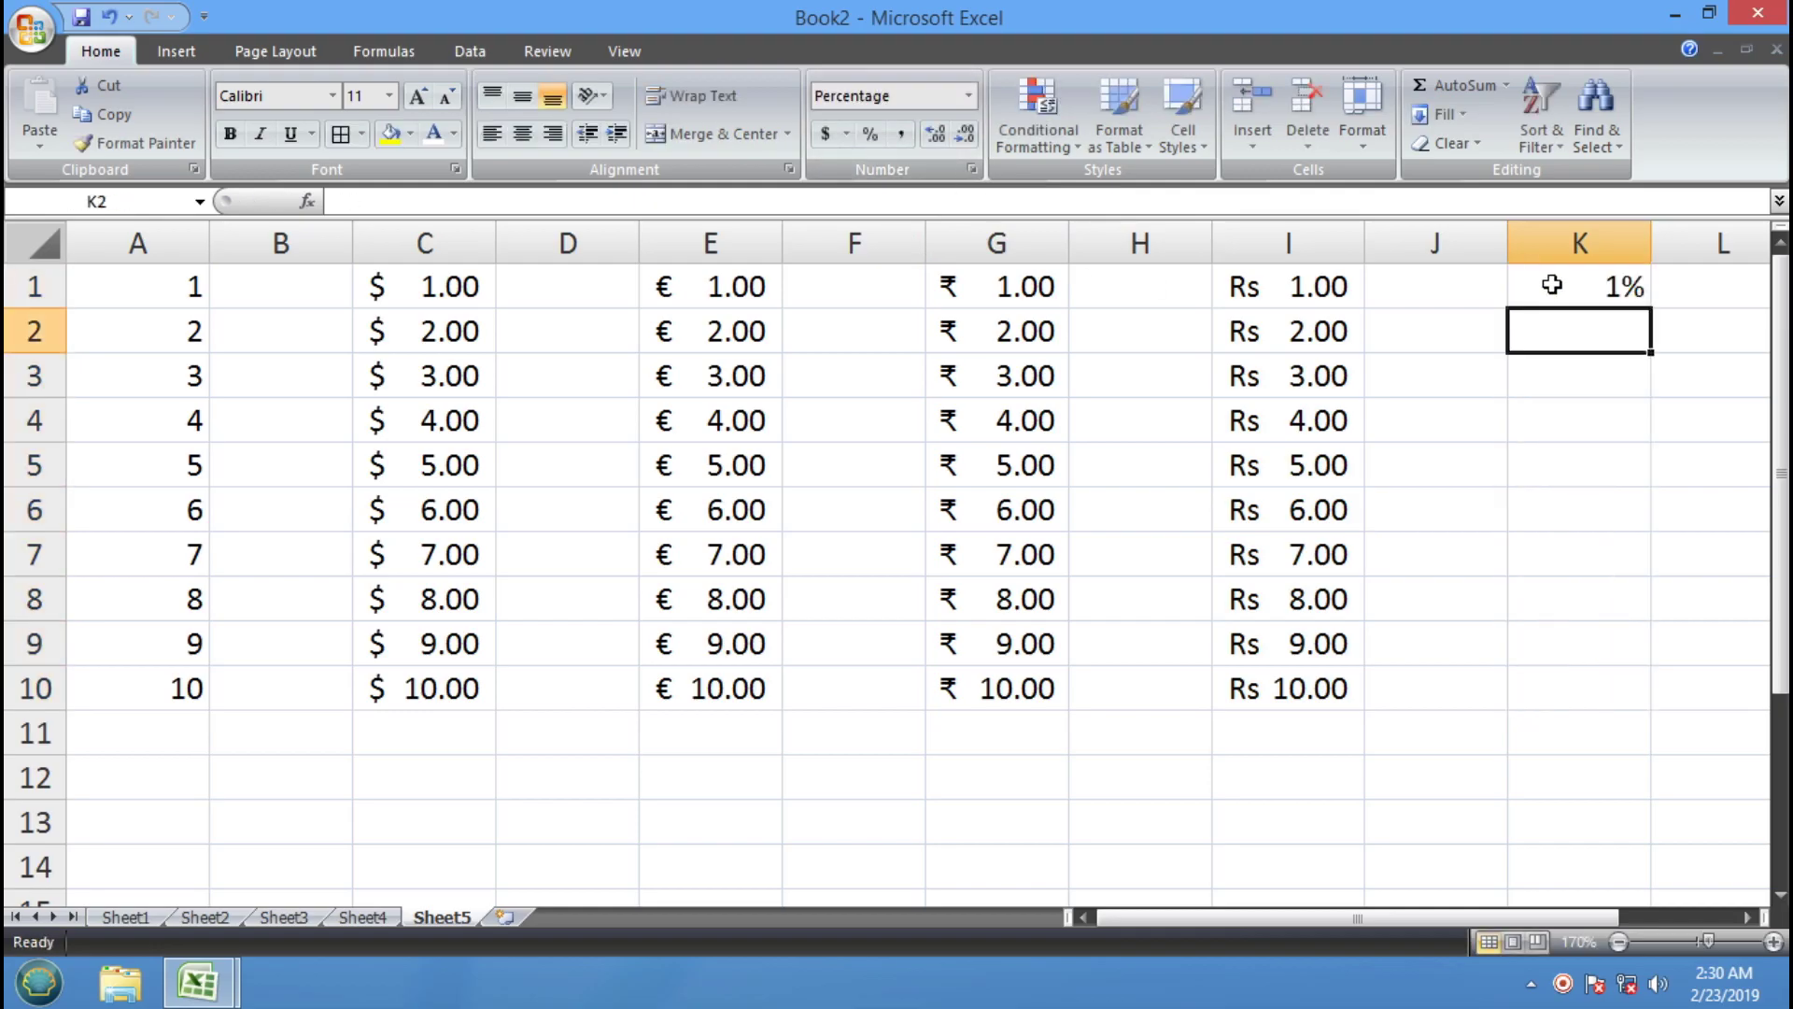
type("2")
key("Return")
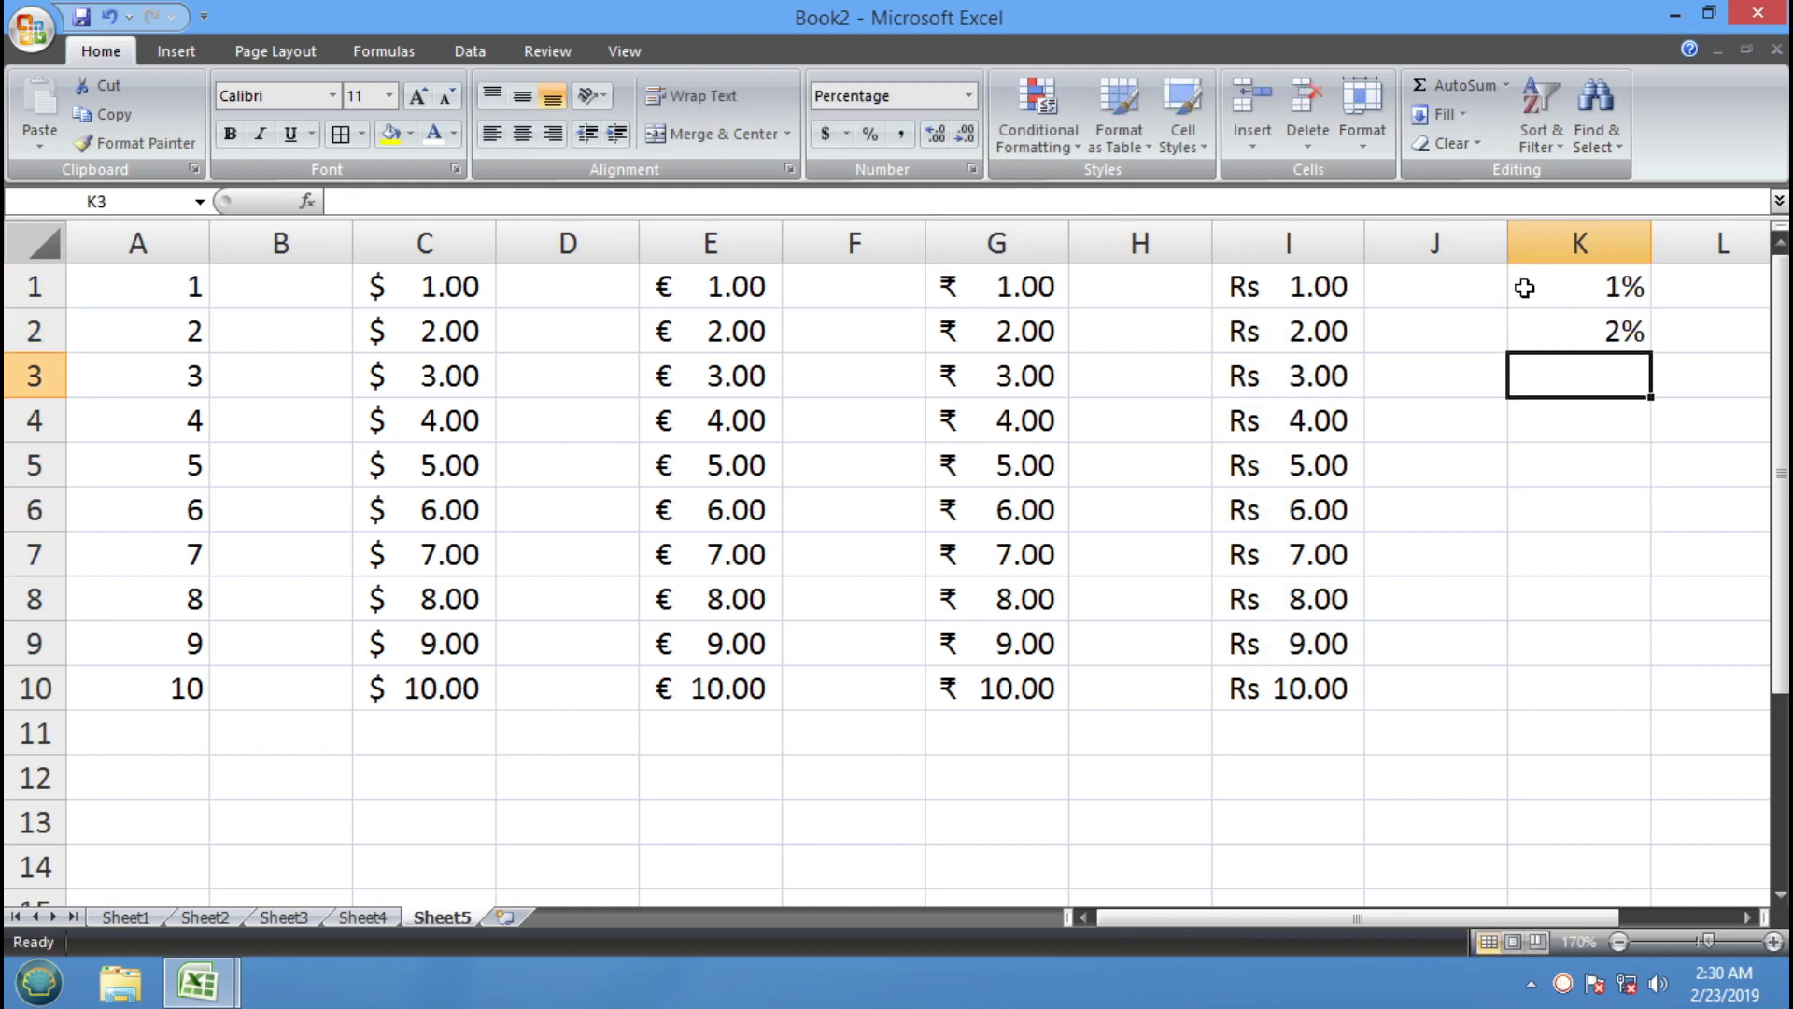
left_click_drag(1524, 289, 1524, 324)
left_click_drag(1650, 353, 1634, 708)
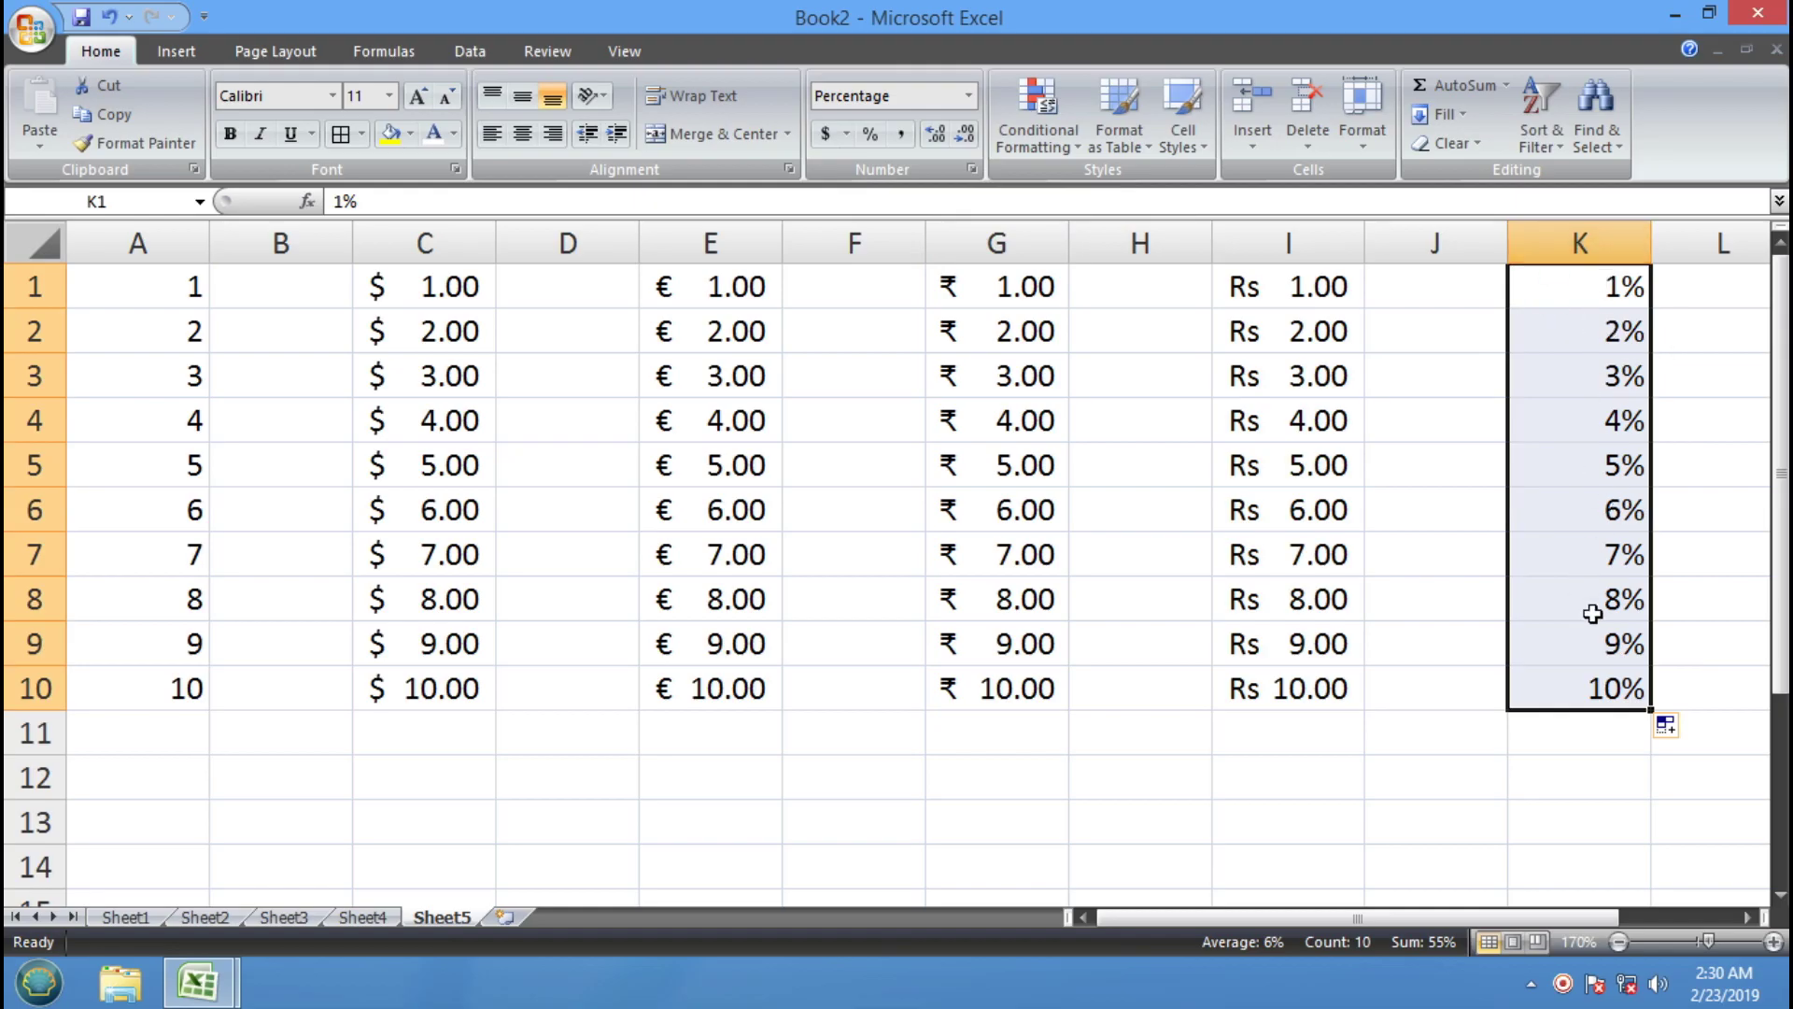
left_click_drag(1597, 917, 1718, 925)
Enter 1 and 2 in M1:M2 and fill the series down to 10 in M10
left_click(1561, 289)
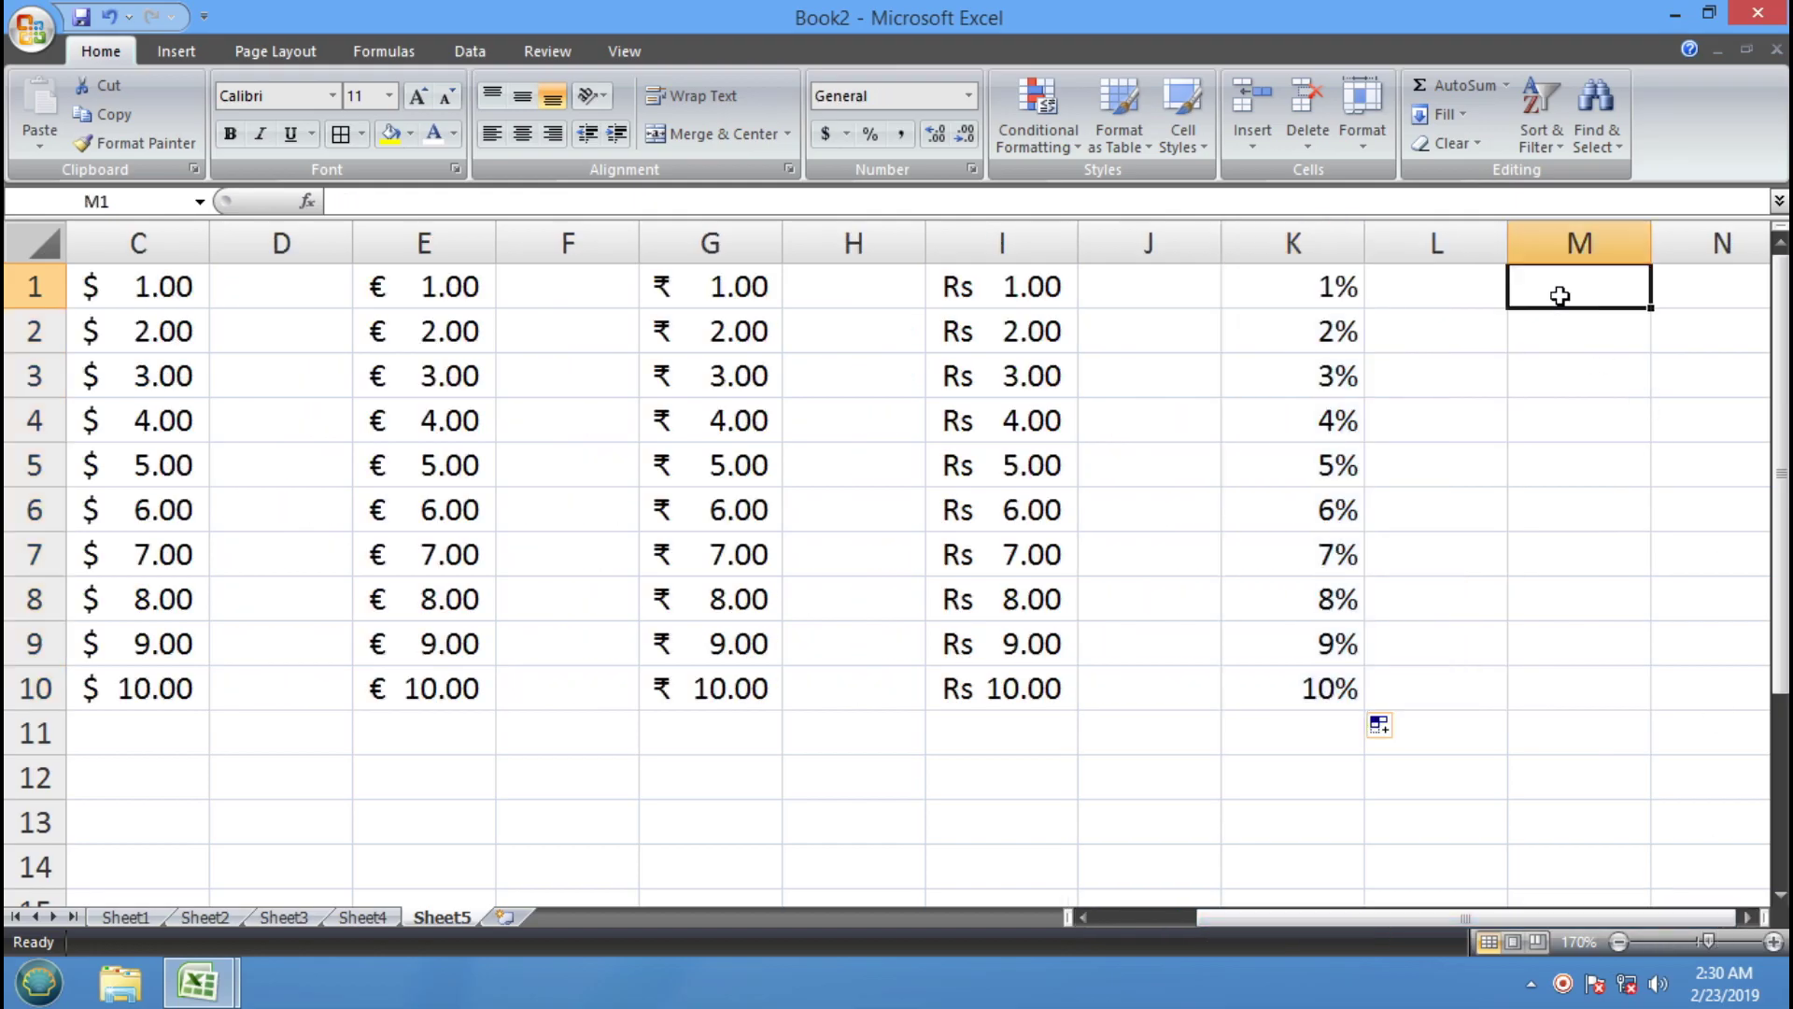
type("1")
key("Return")
type("2")
key("Return")
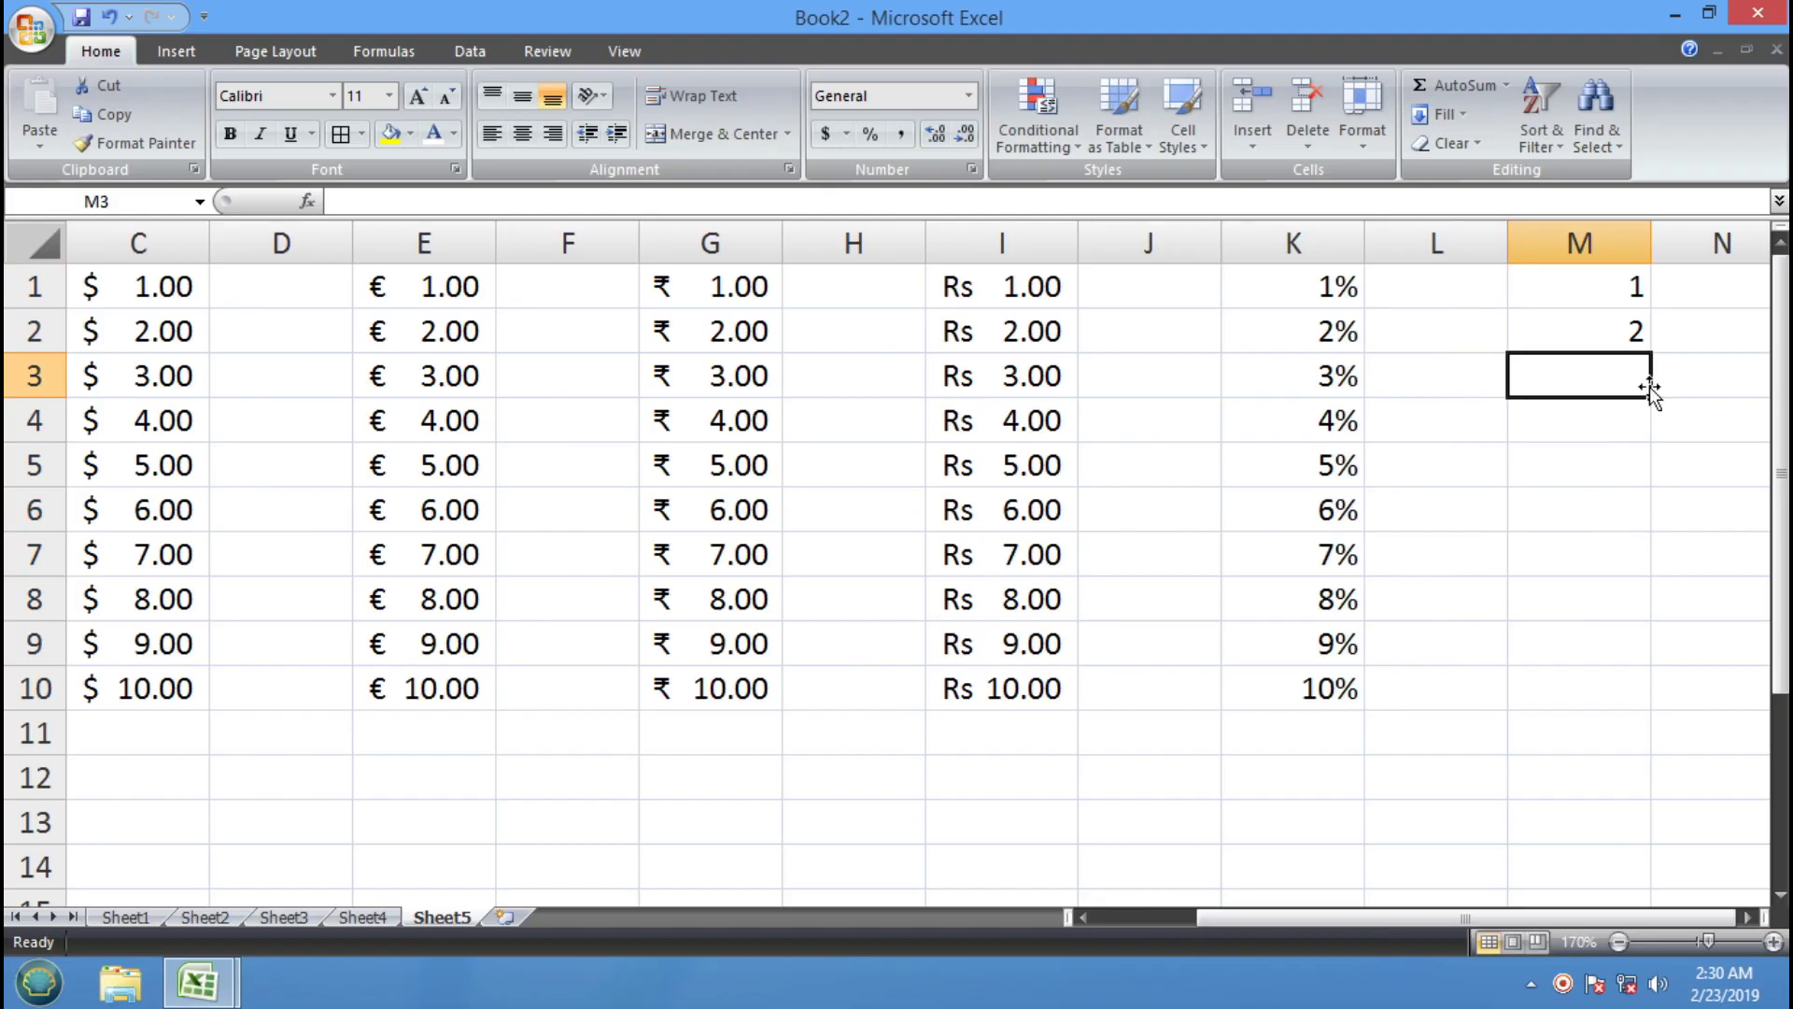
left_click_drag(1600, 284, 1634, 712)
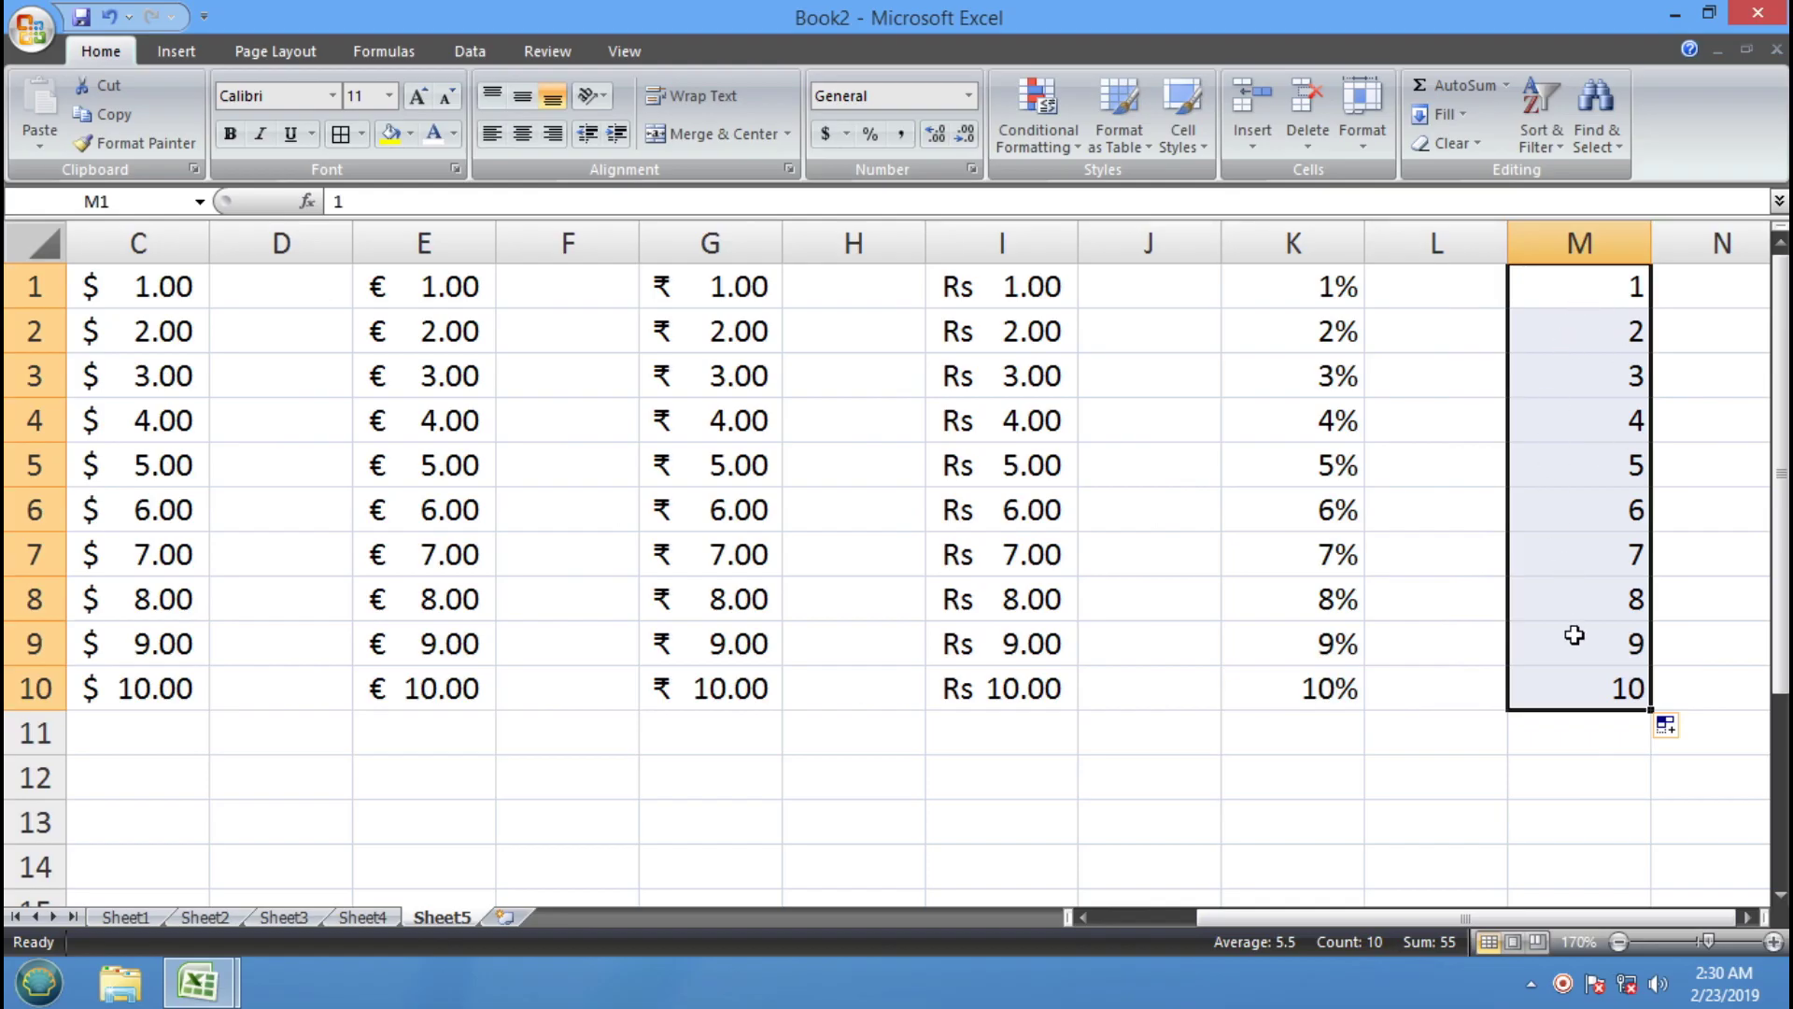
Apply Comma Style to M1:M10 so values show as 1.00 to 10.00
left_click(1600, 306)
left_click_drag(1599, 307, 1591, 688)
left_click(904, 142)
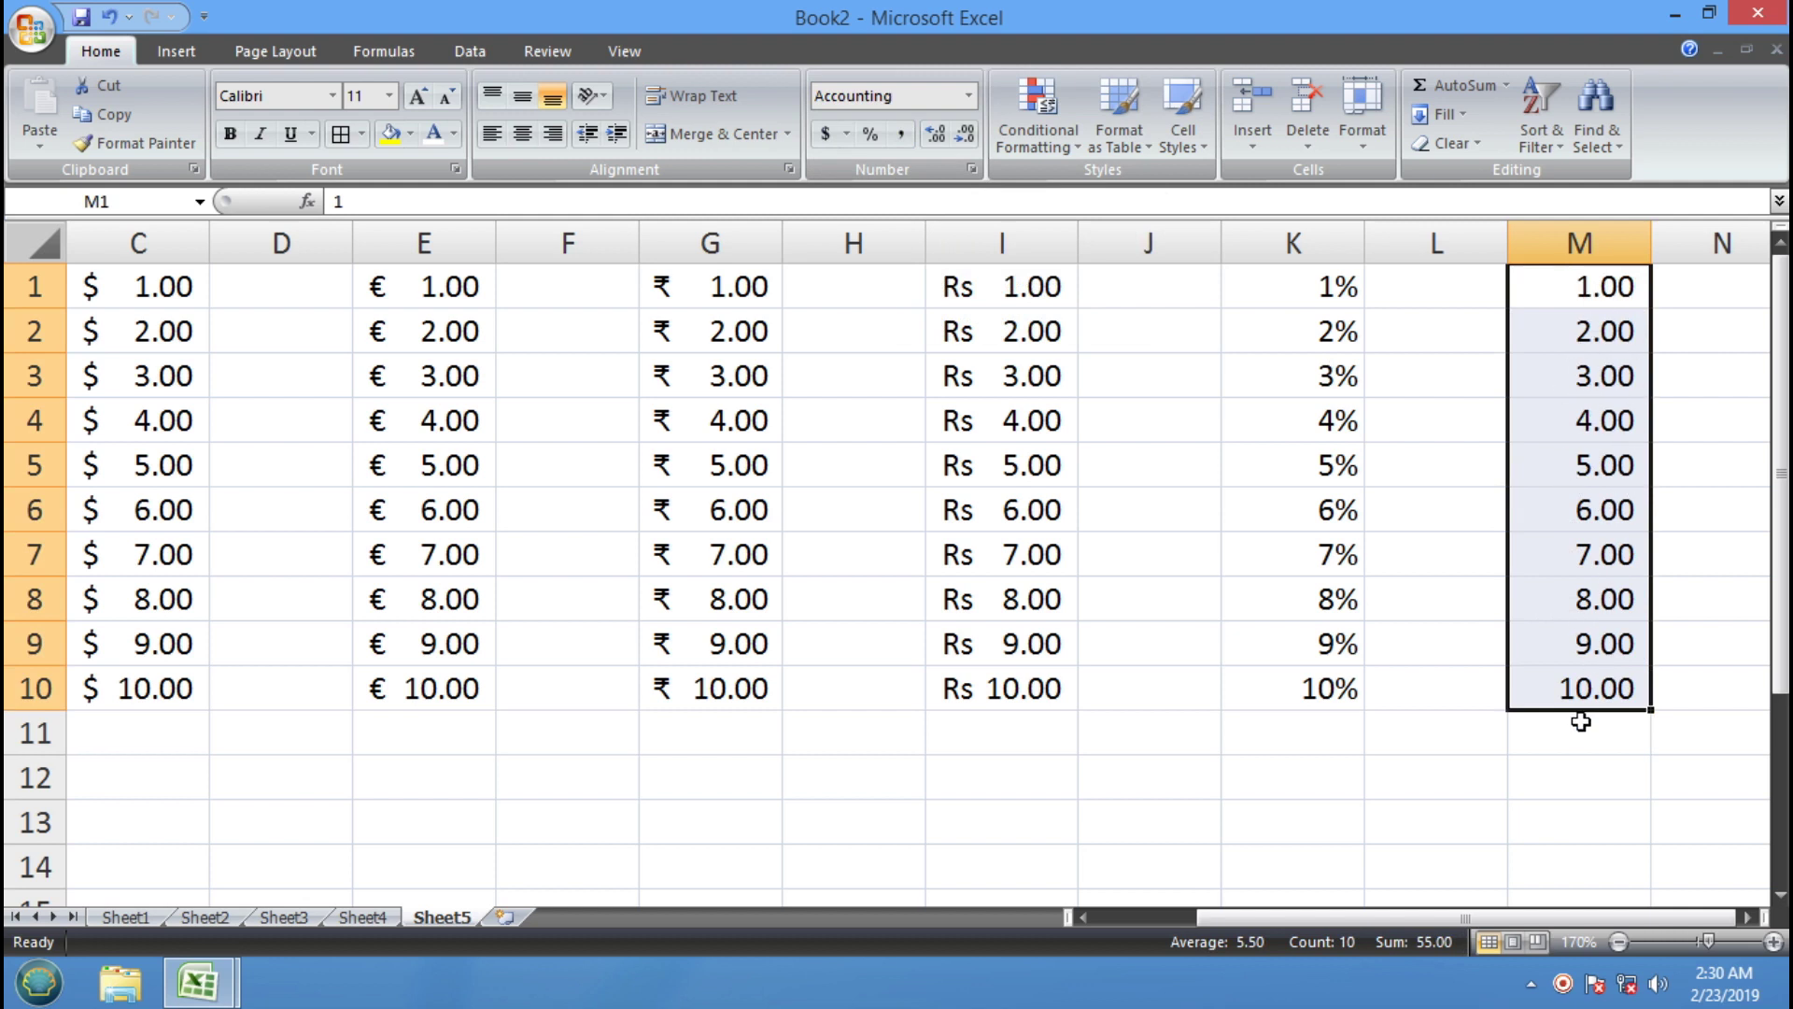
Give M11:M13 Comma Style and enter 5.60, 2.30 and 200.50
scroll(1596, 757, "down", 1)
left_click_drag(1599, 691, 1593, 613)
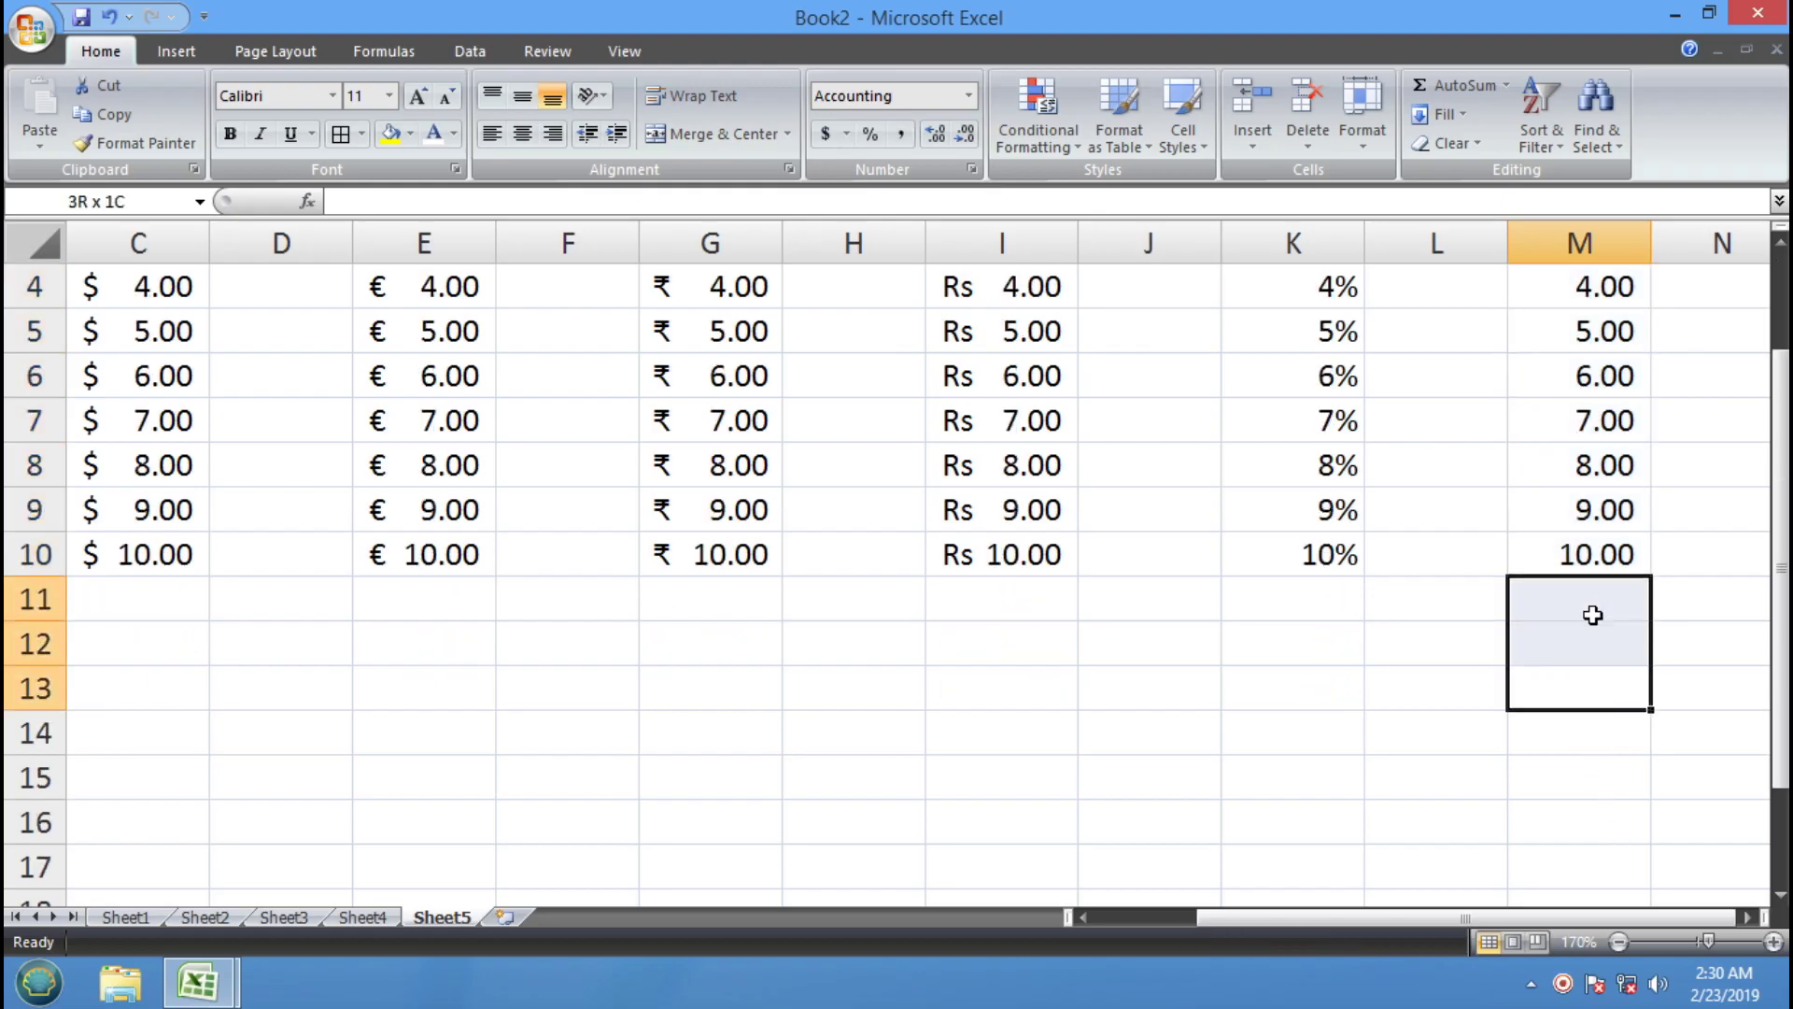
left_click(908, 142)
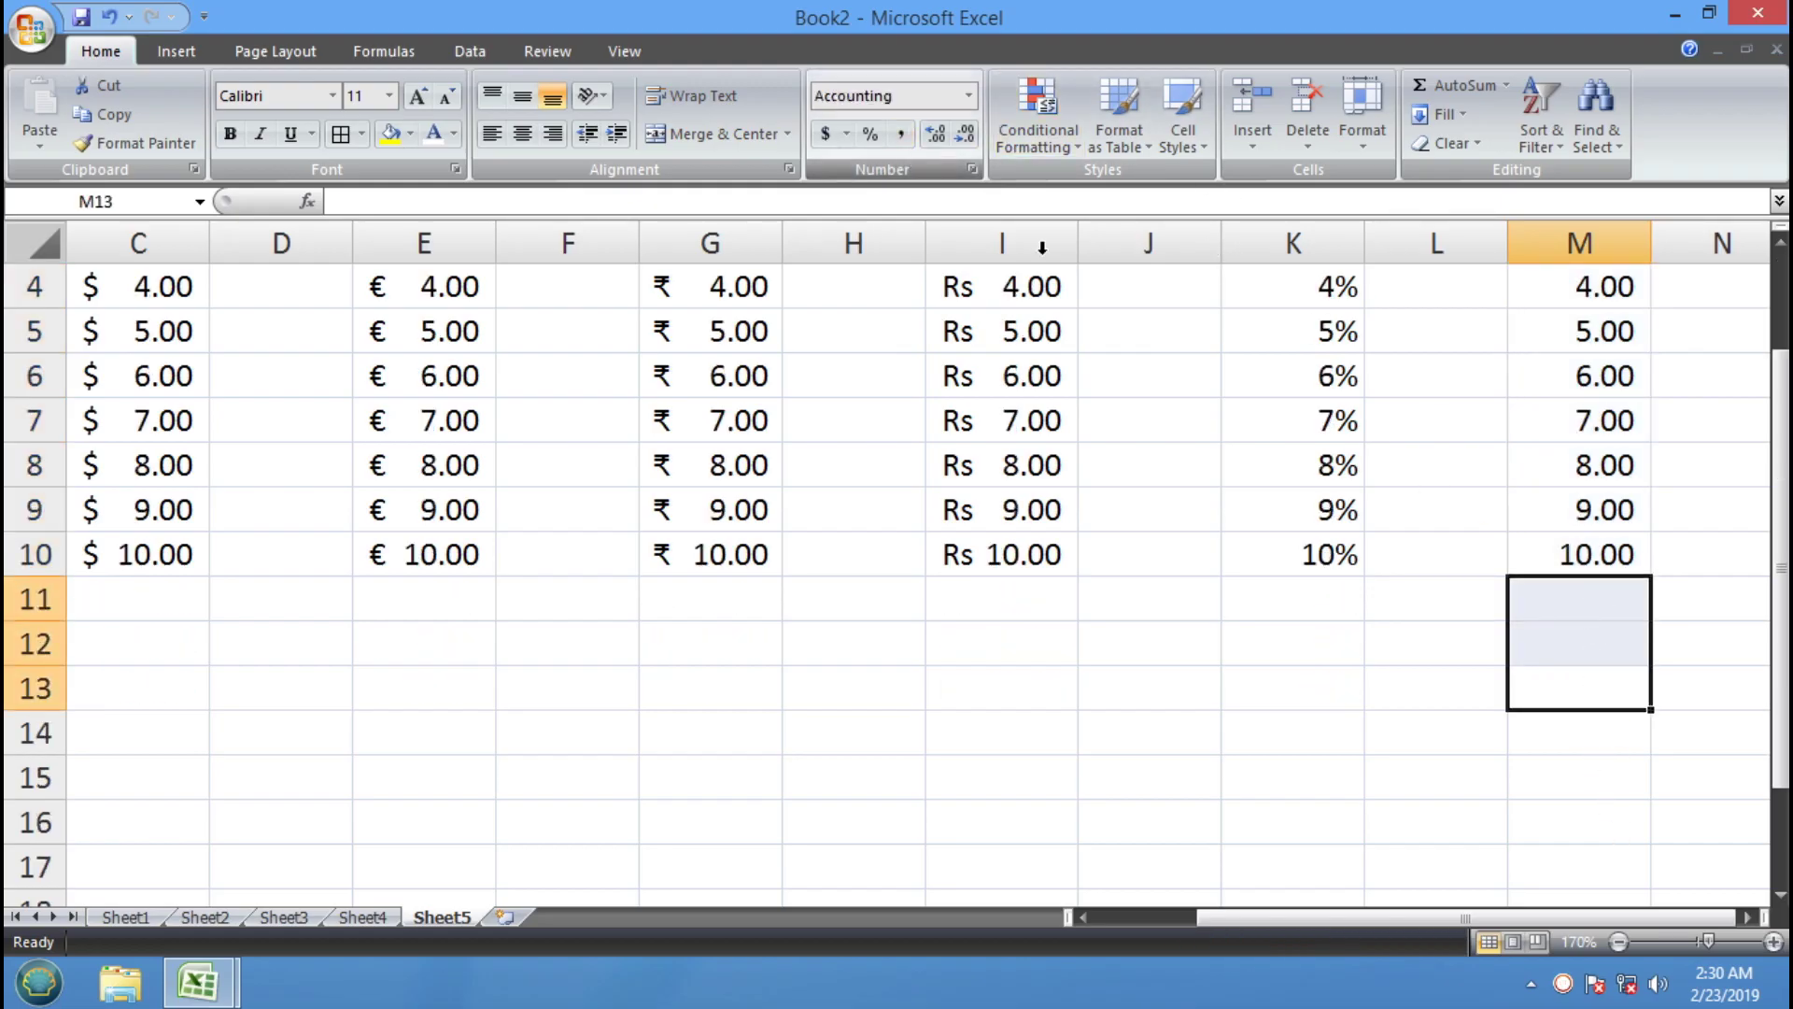
left_click(1569, 601)
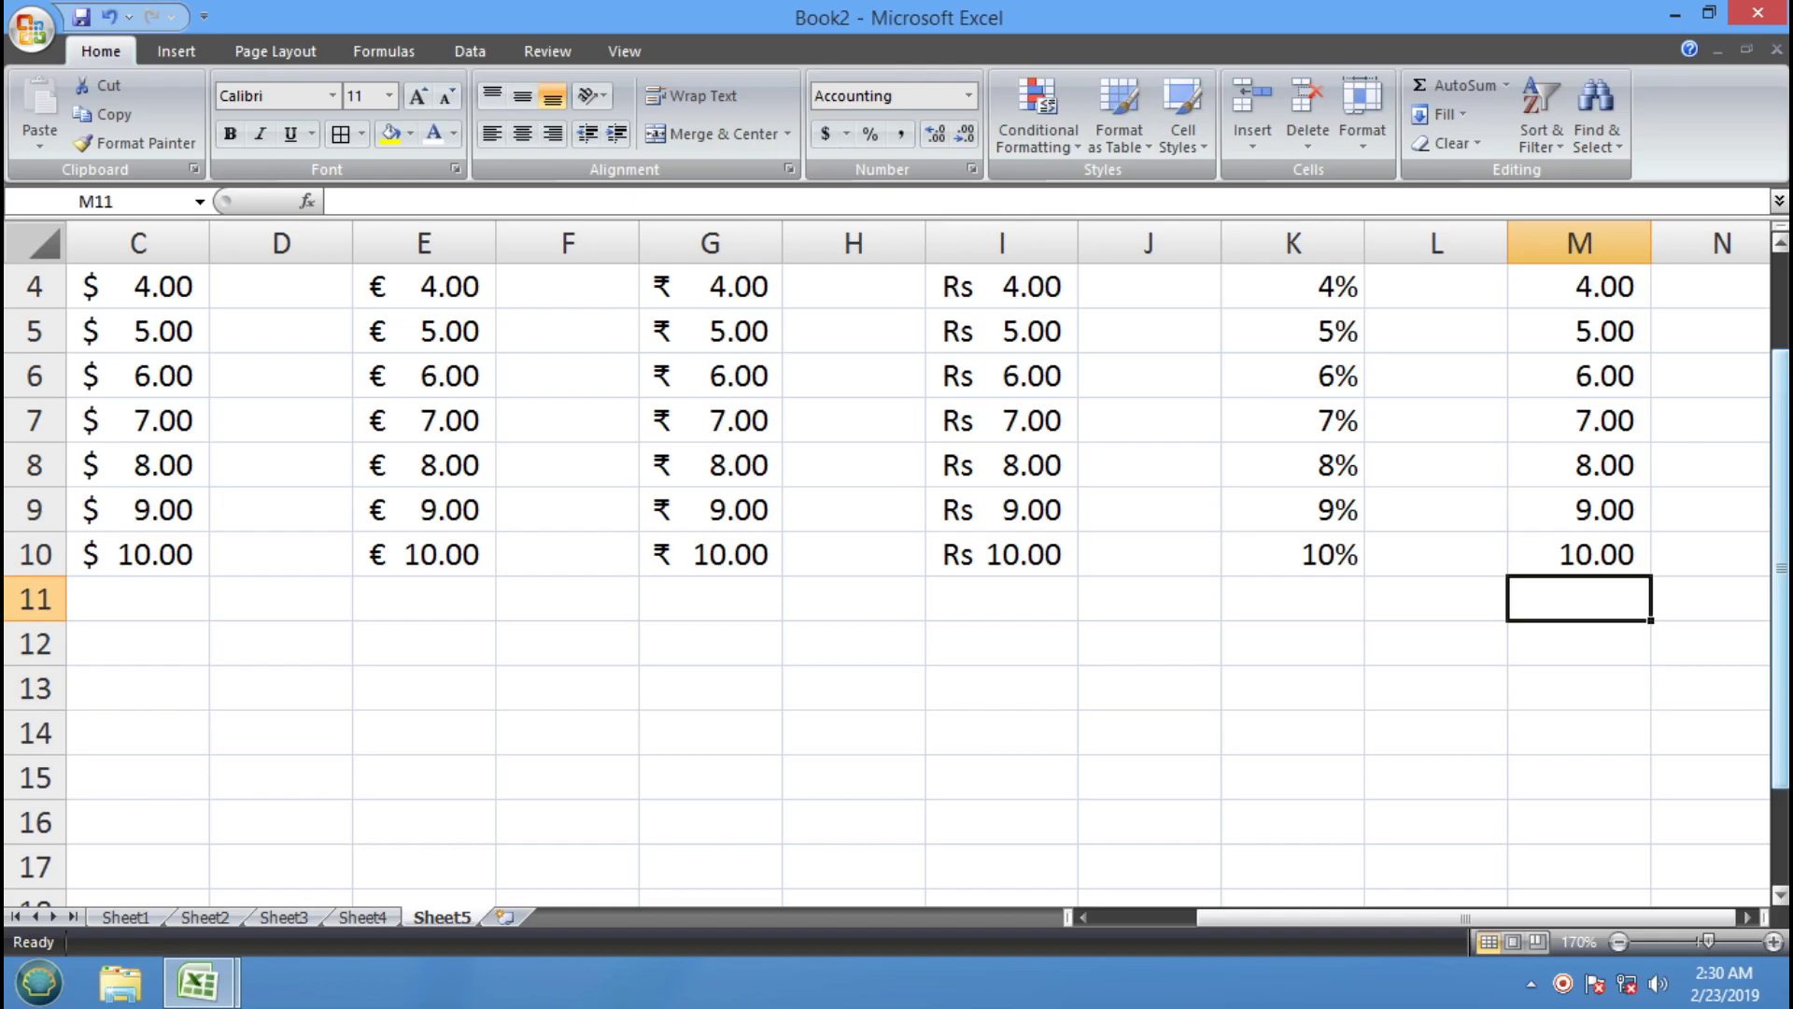
type("5.6")
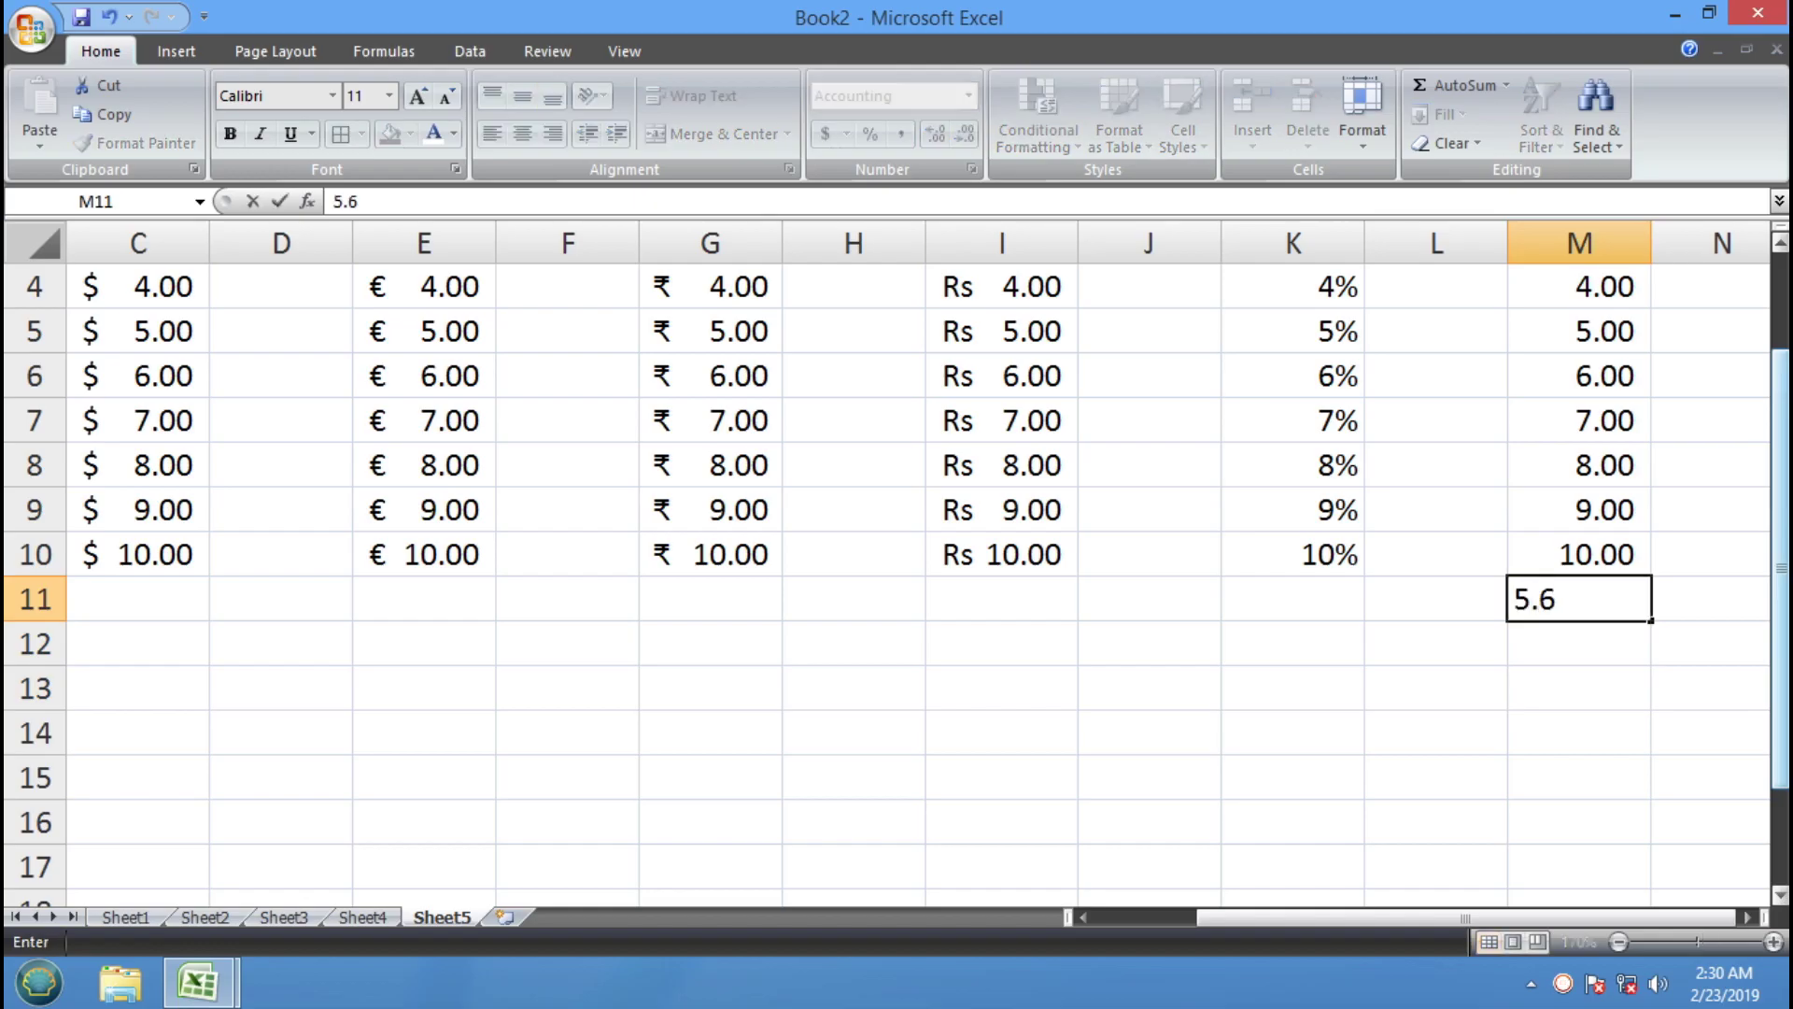
key("Return")
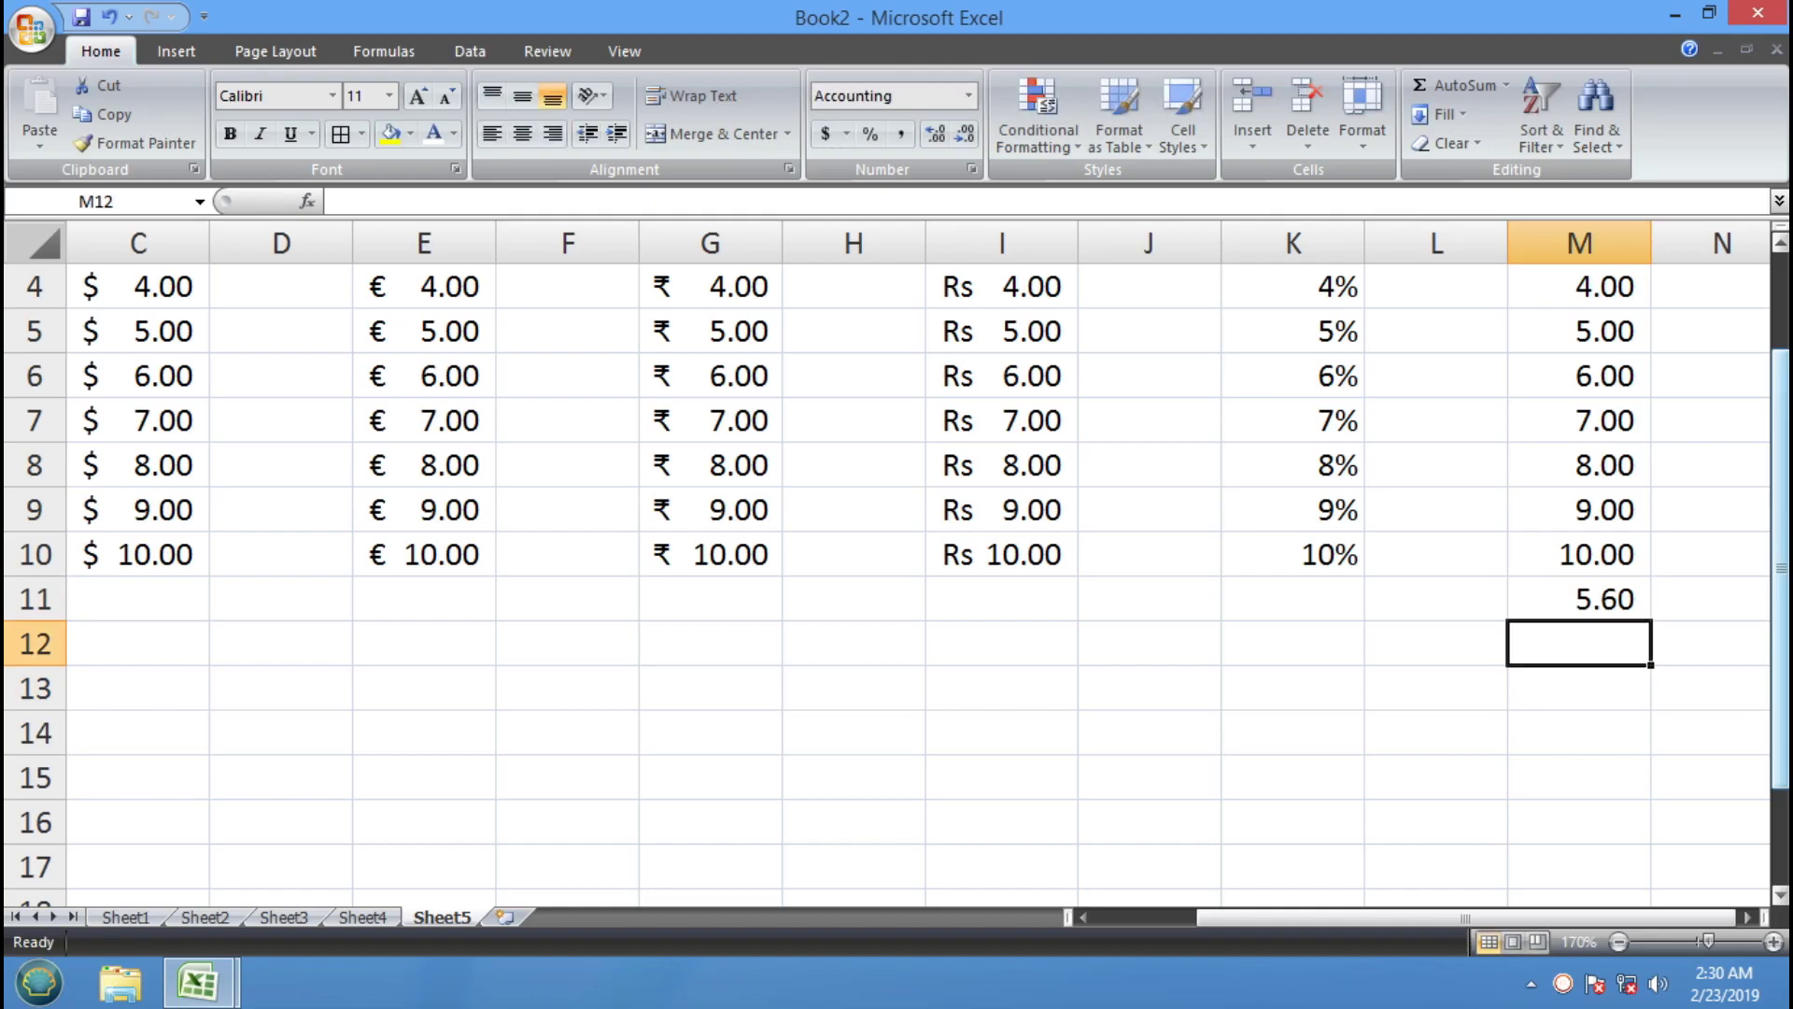
type("2.3")
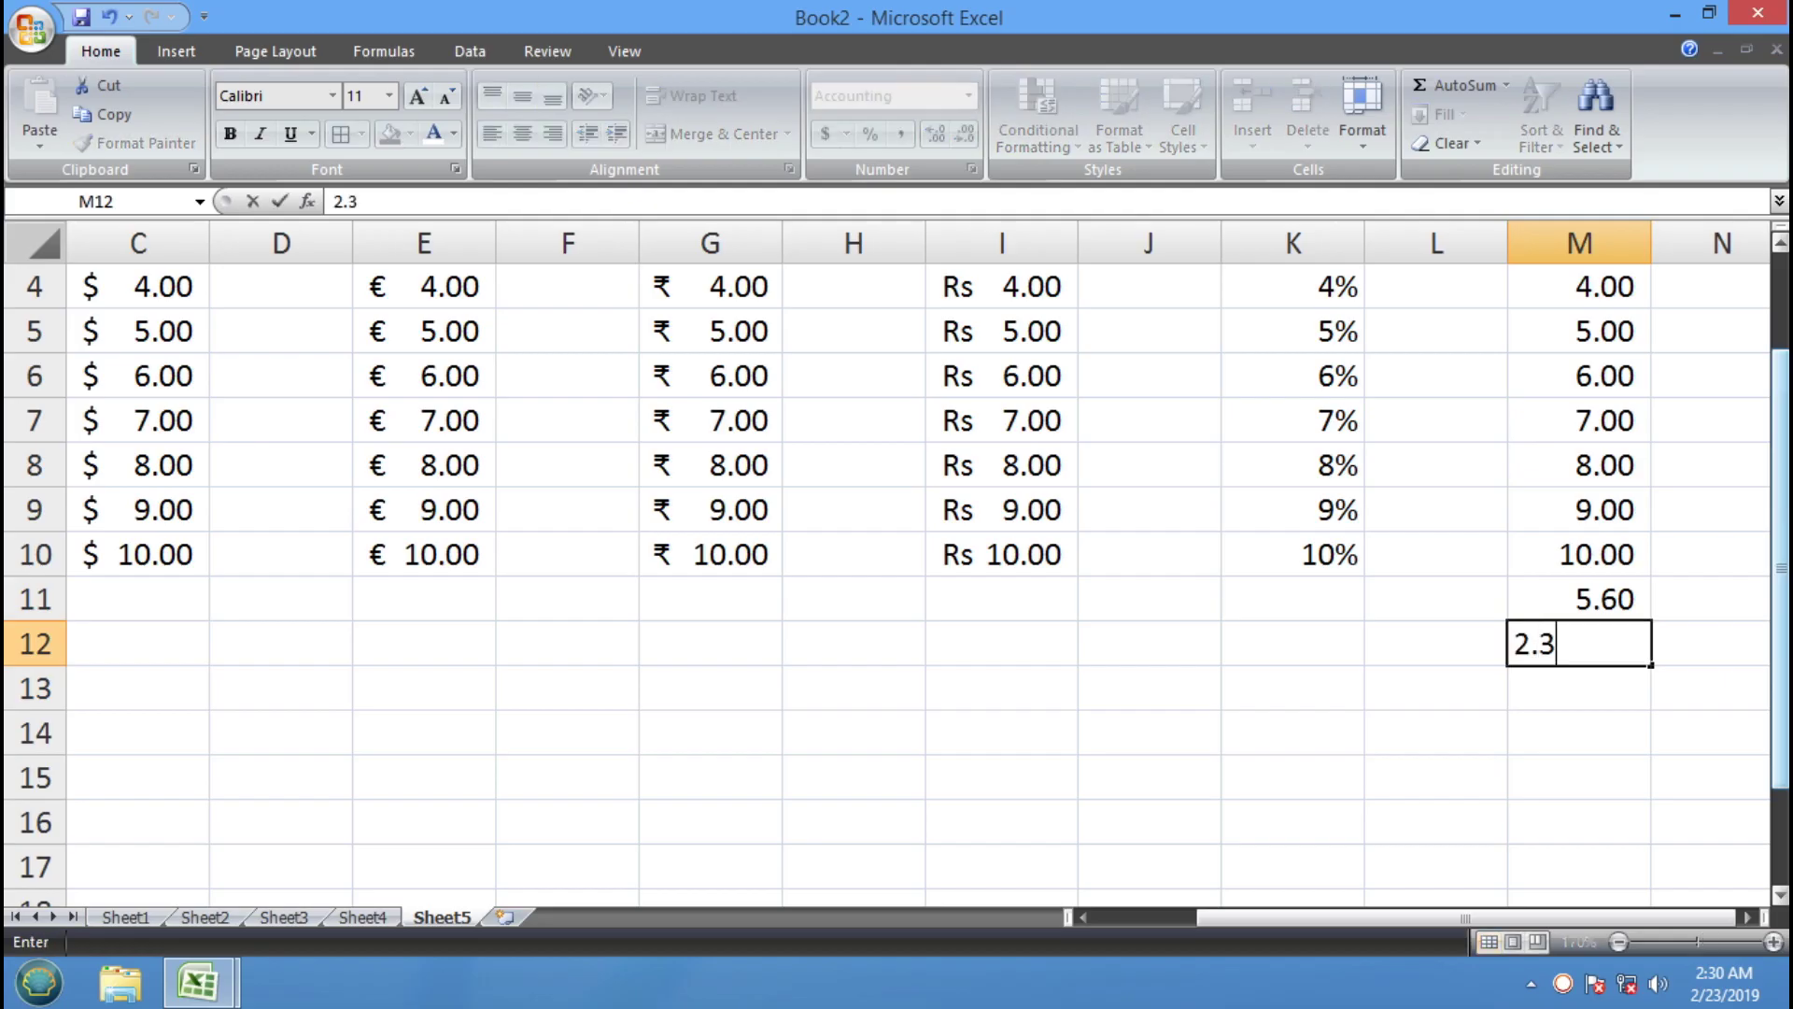
key("Return")
type("200.5")
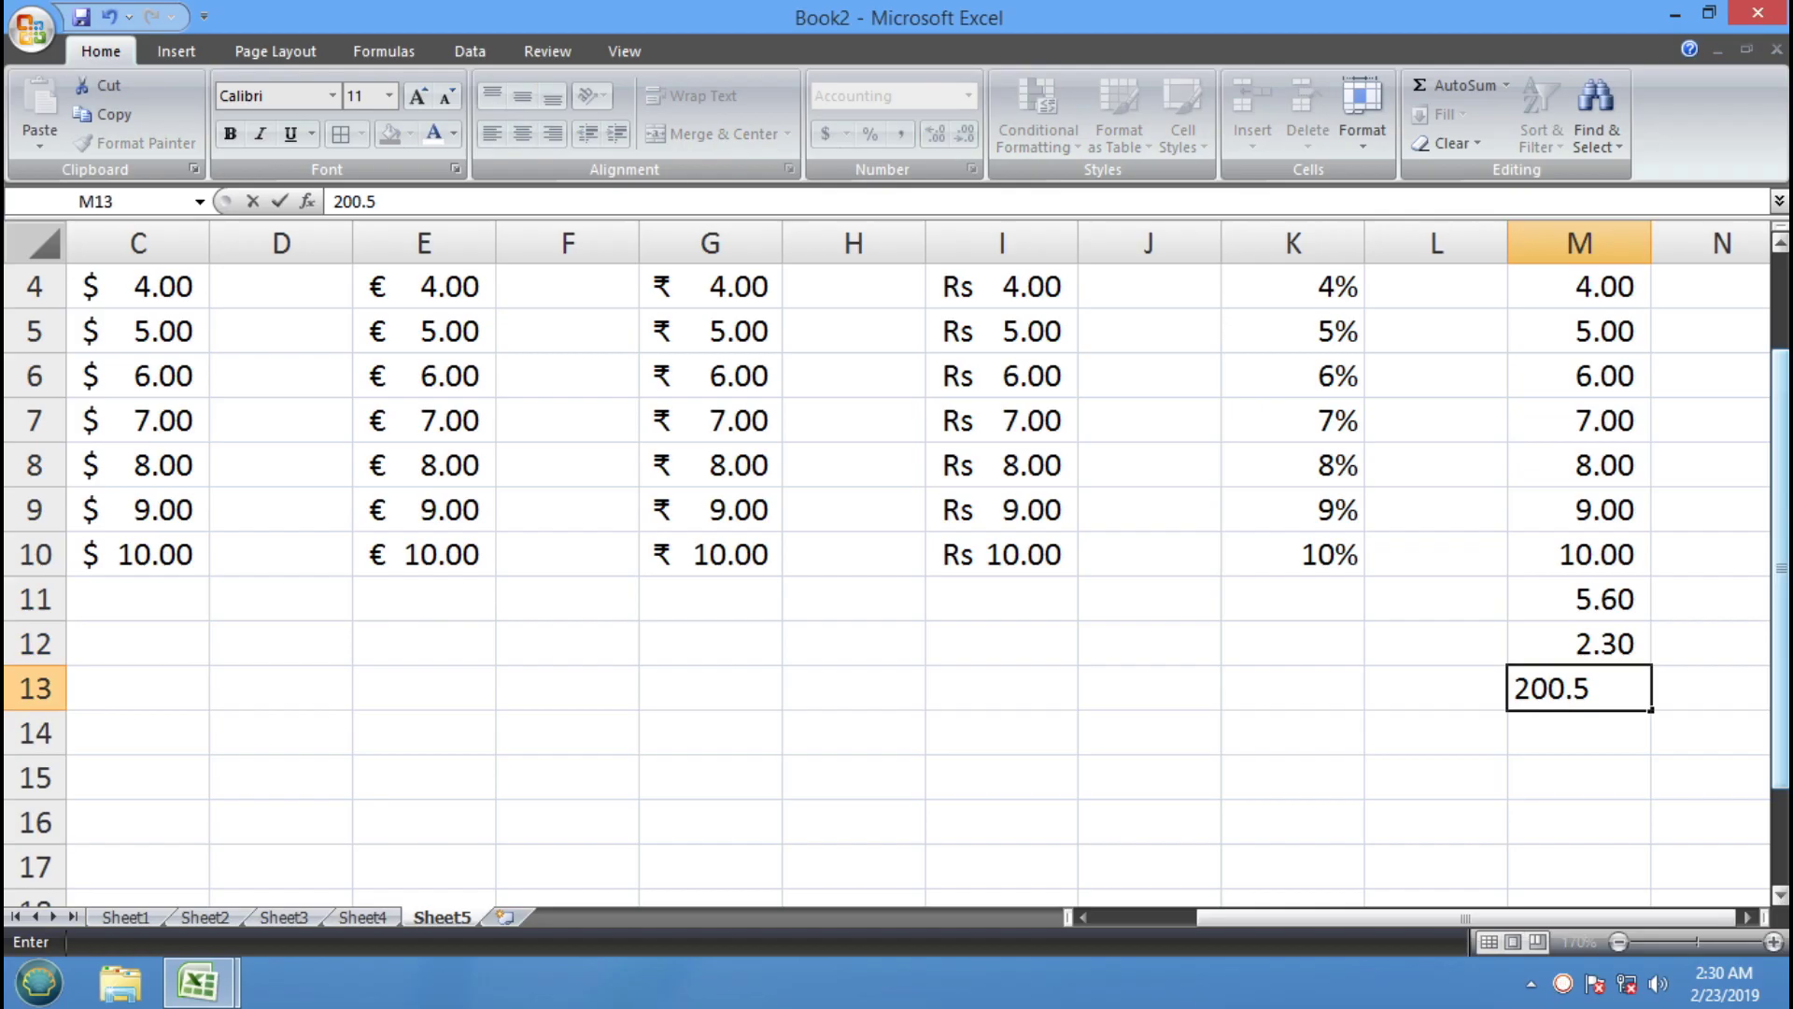
key("Return")
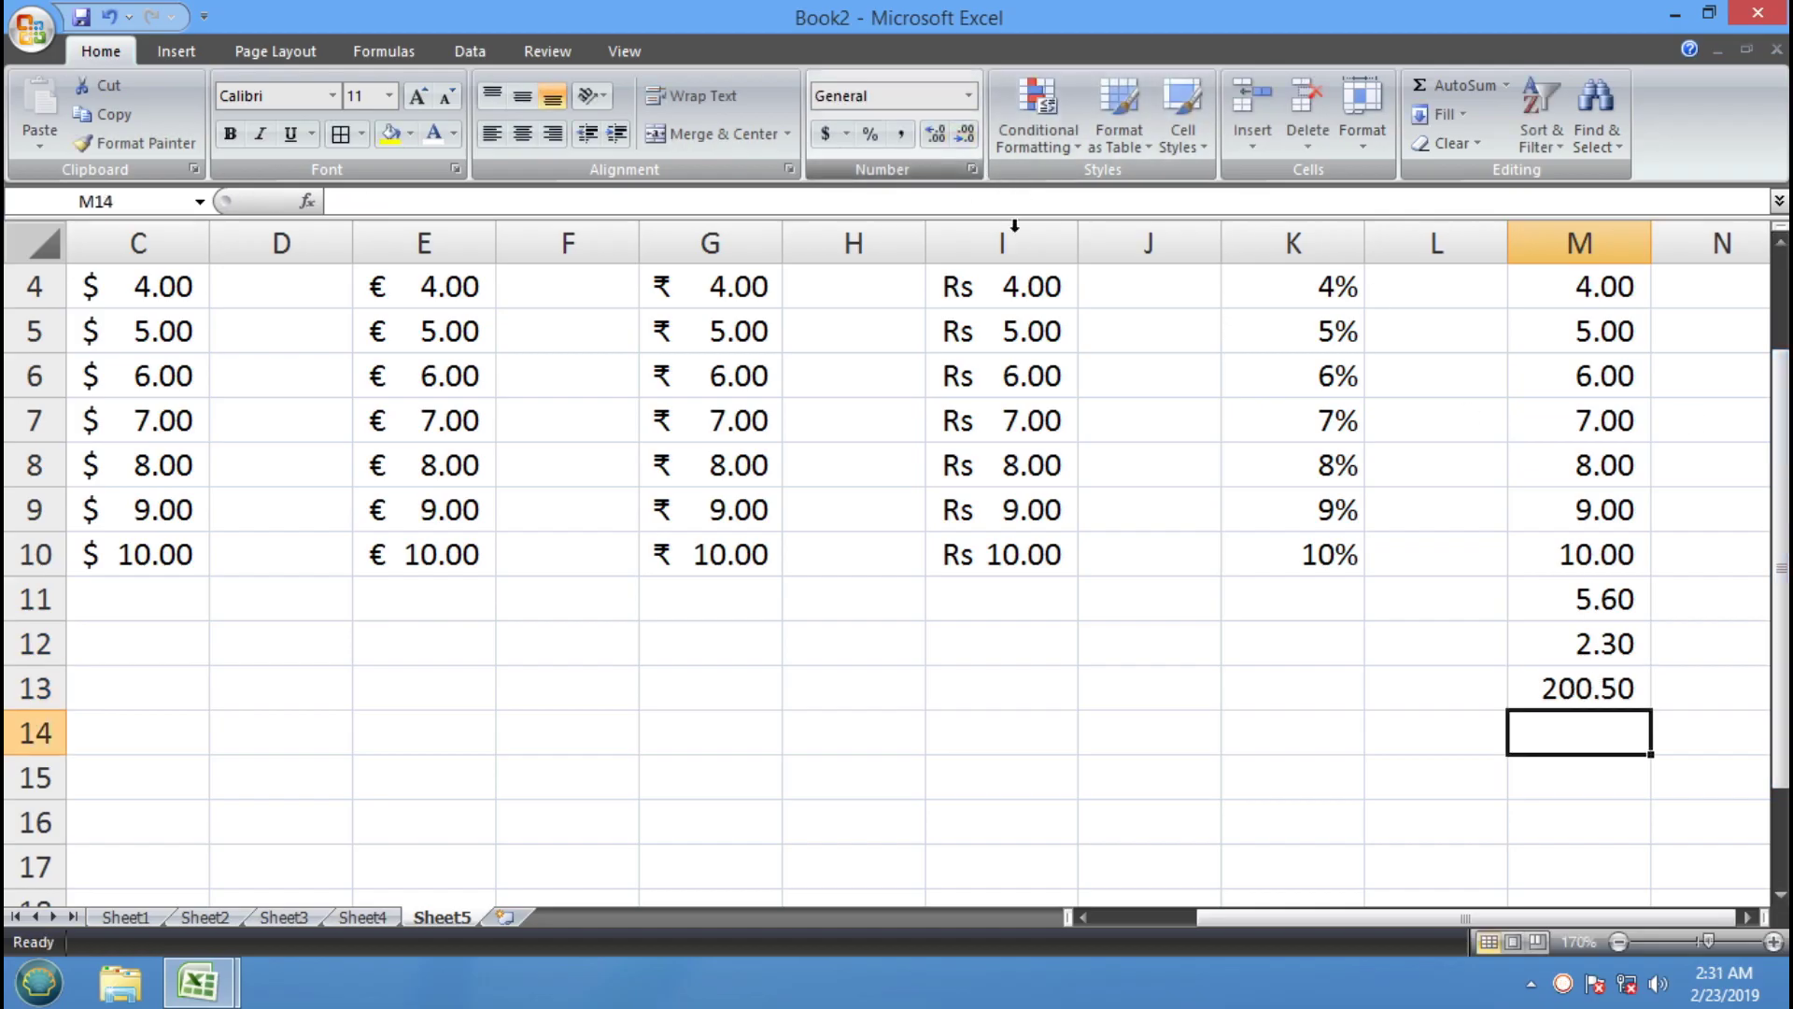
scroll(1452, 462, "up", 1)
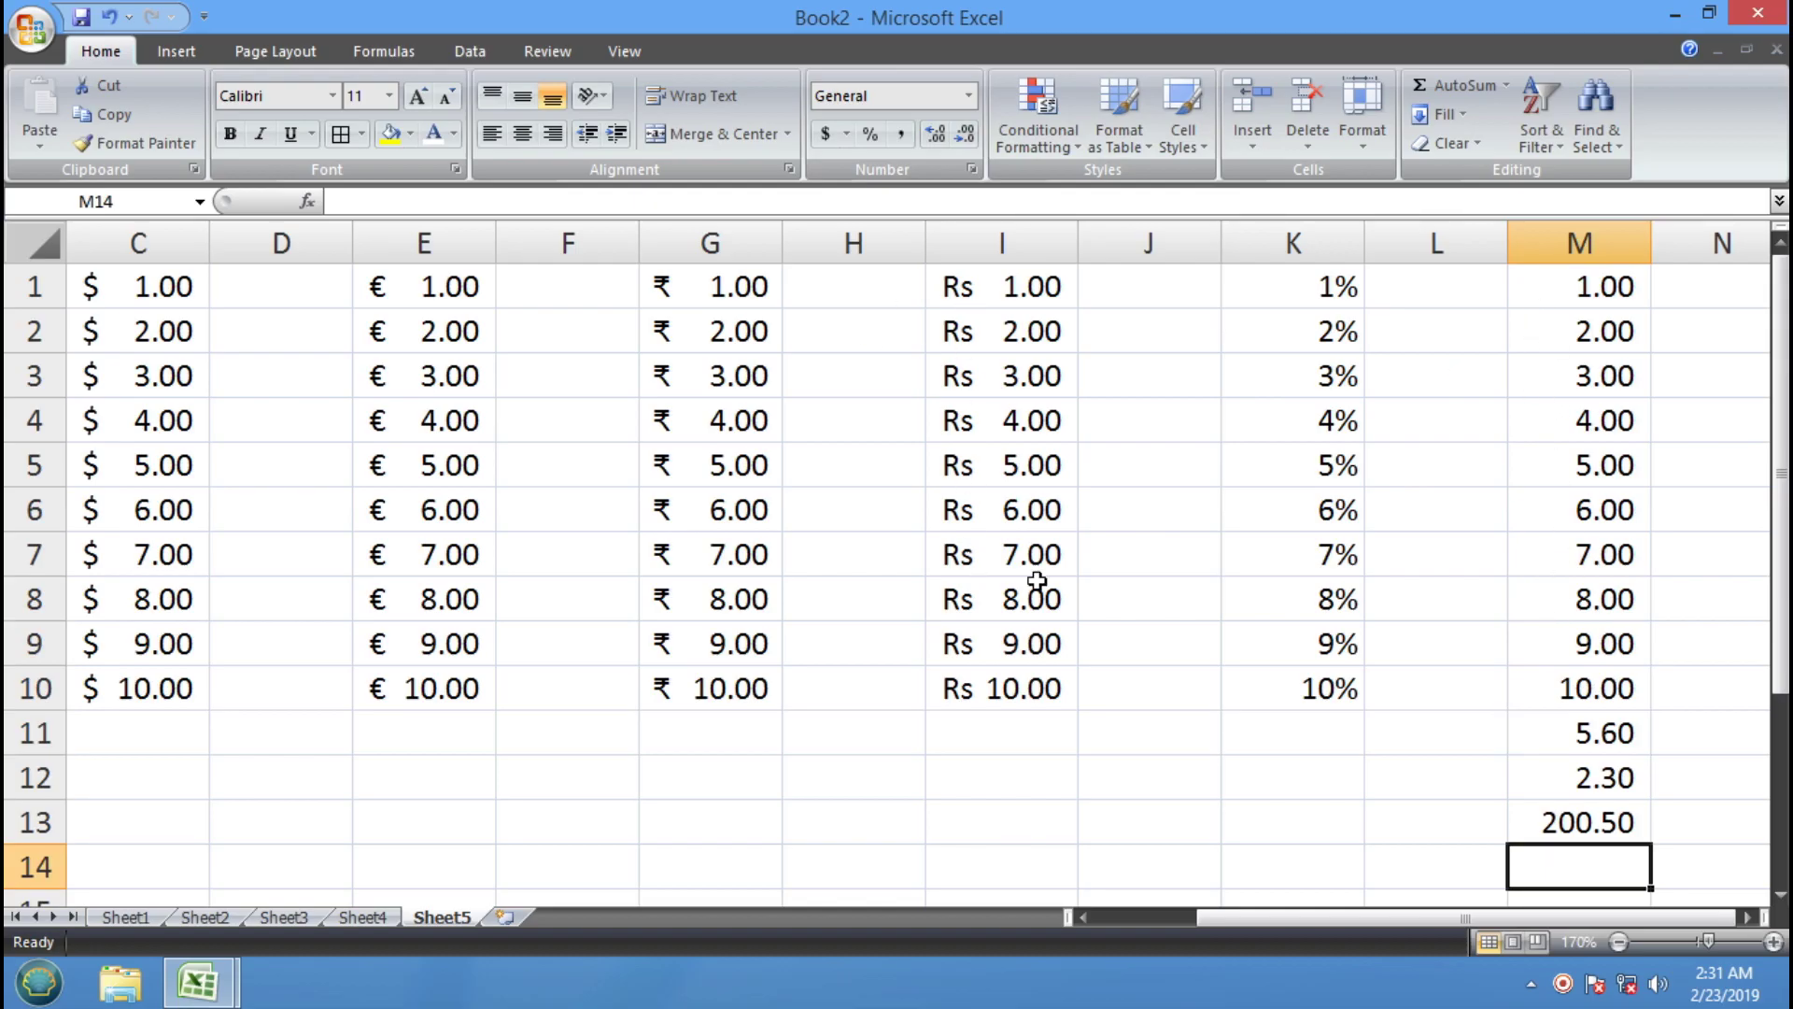
Increase column M's decimals twice, then reduce them back to two decimals
left_click_drag(1606, 276, 1601, 805)
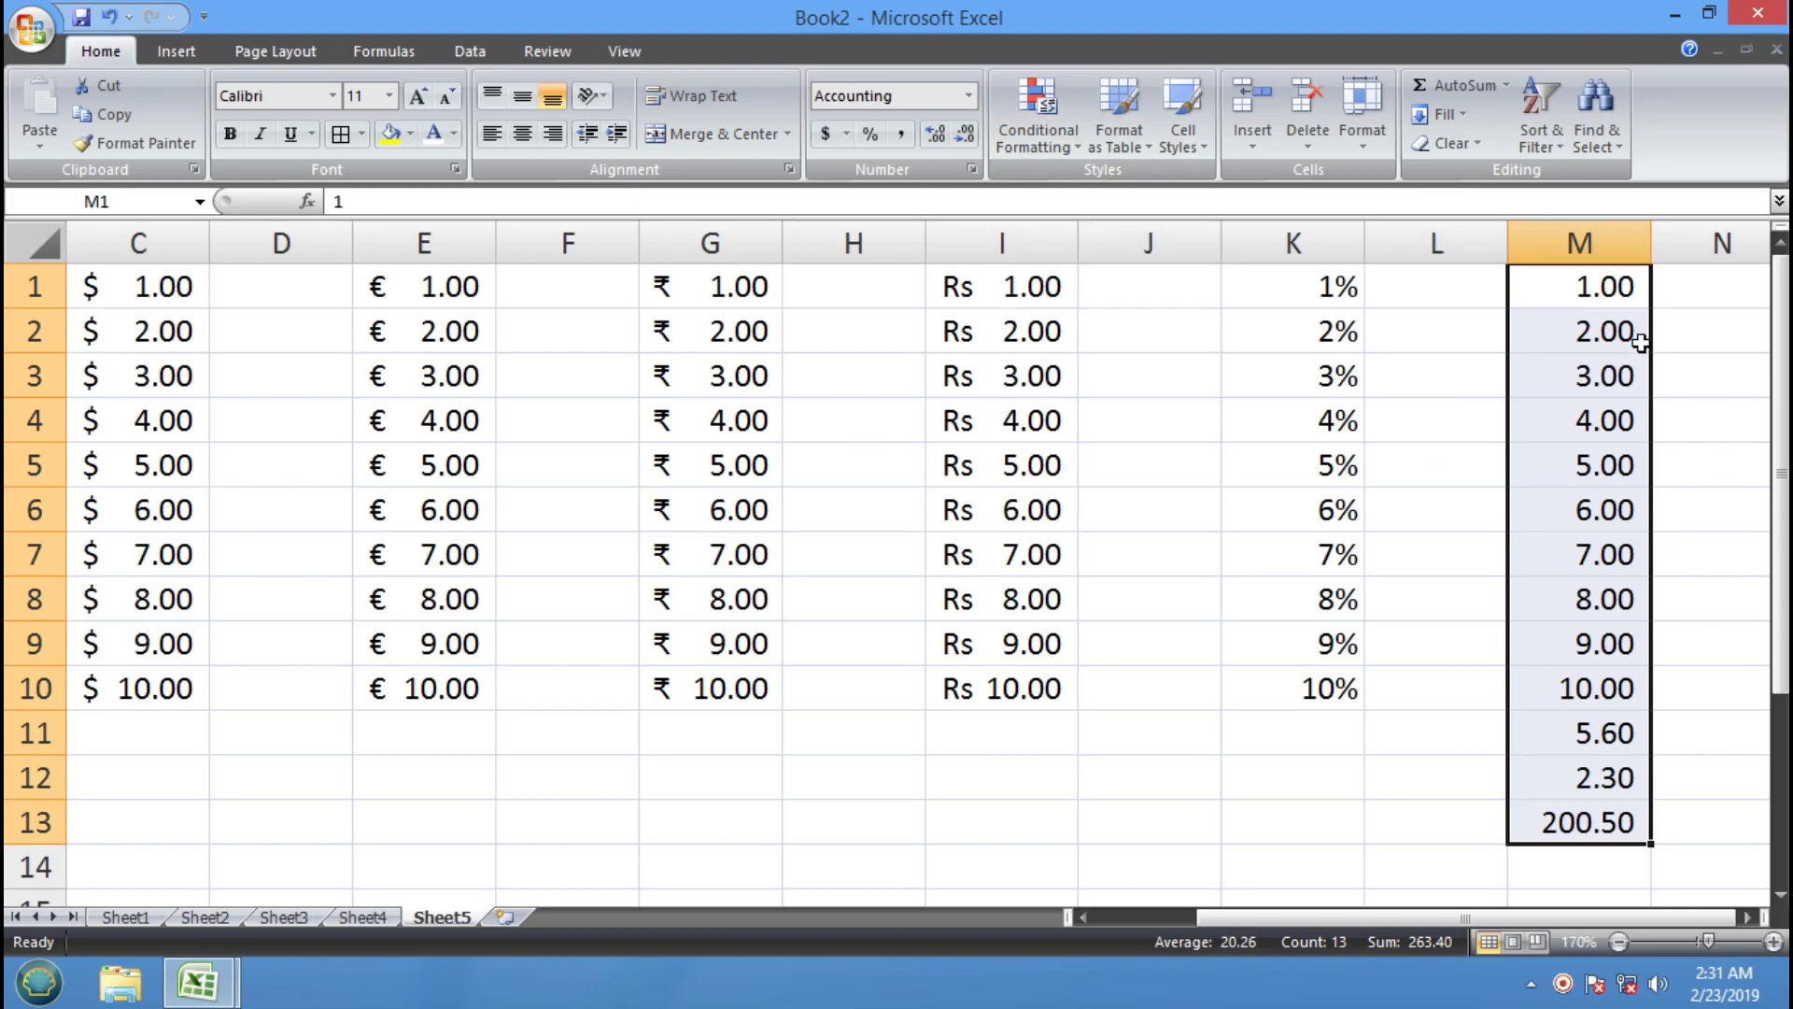
left_click(937, 136)
left_click(937, 135)
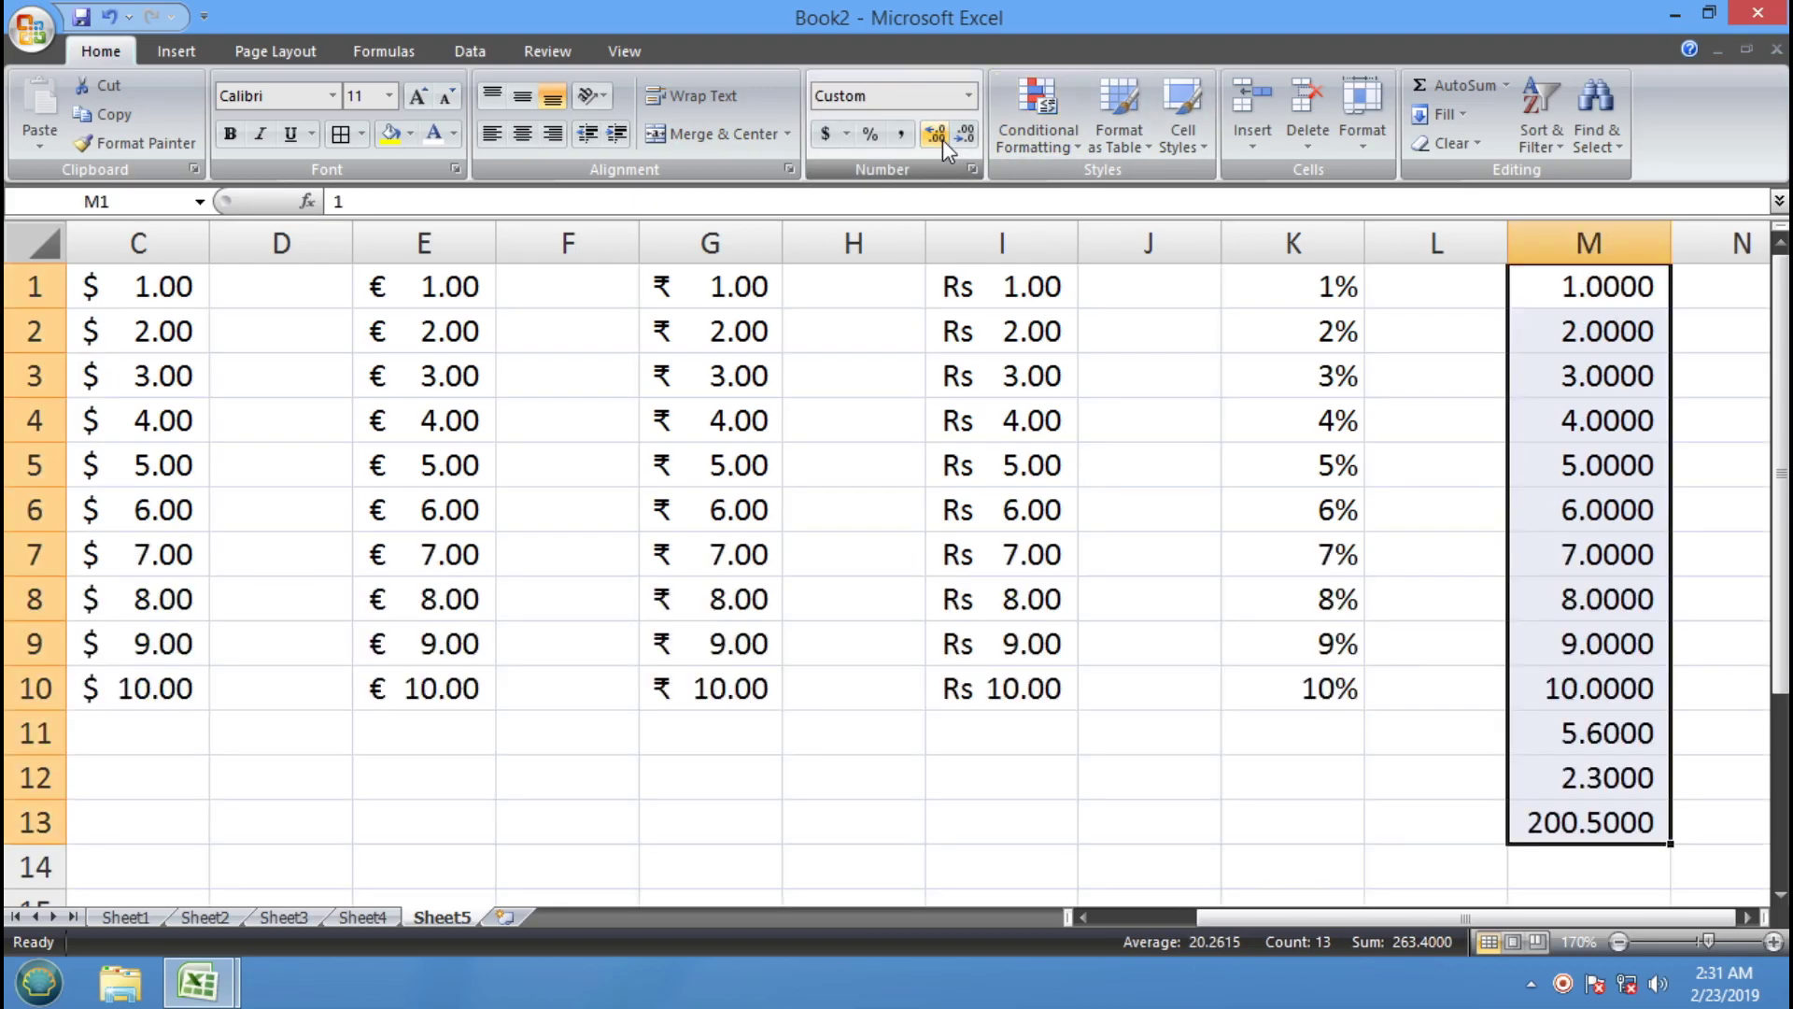
left_click(966, 136)
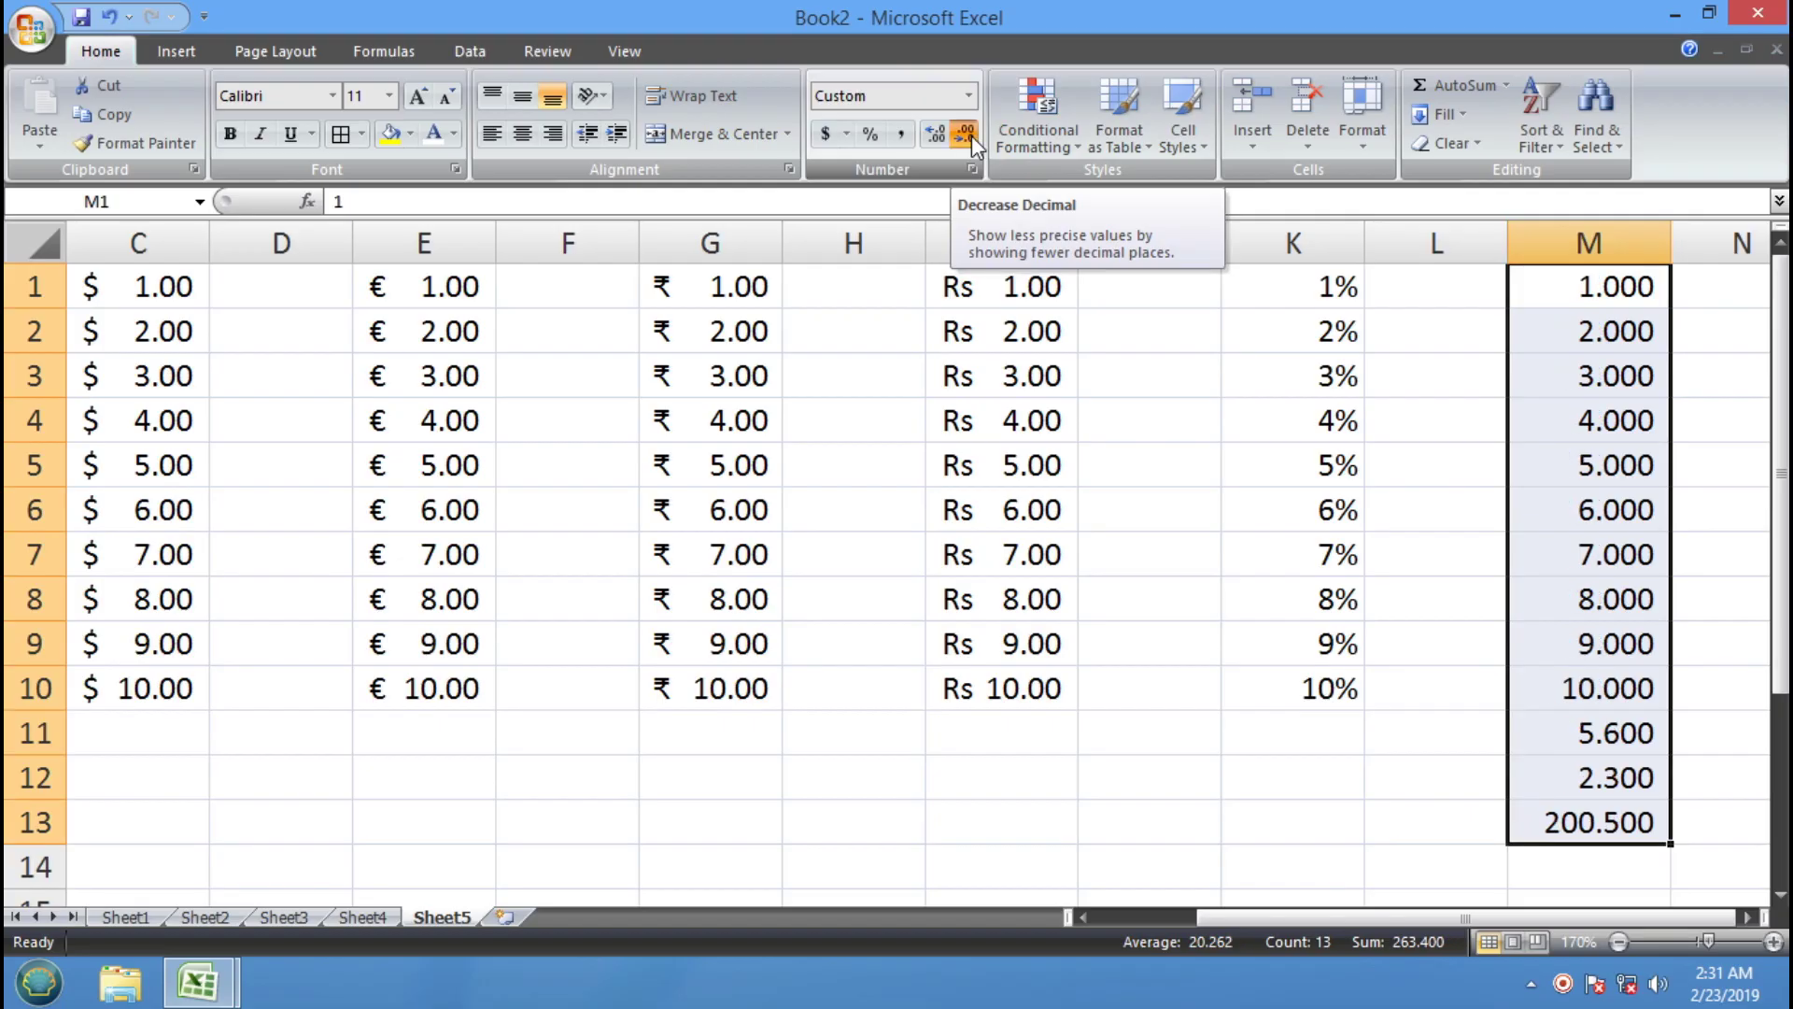
left_click(967, 135)
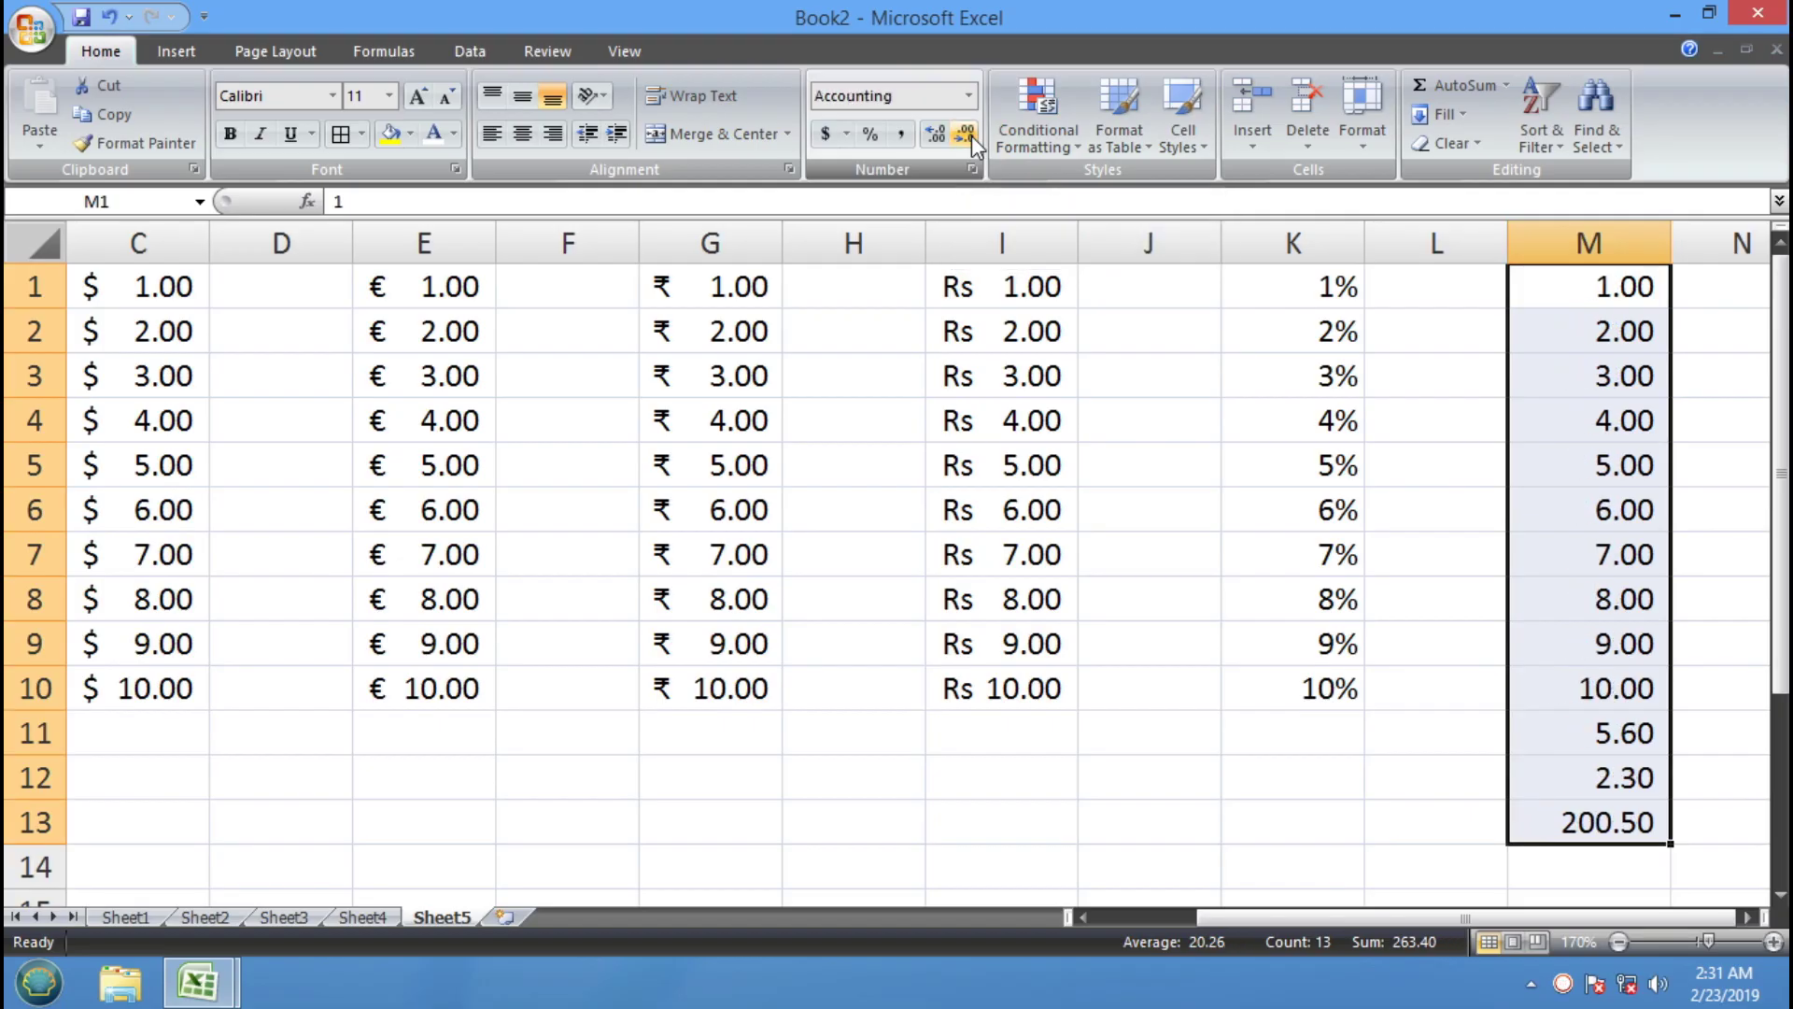
left_click(1748, 918)
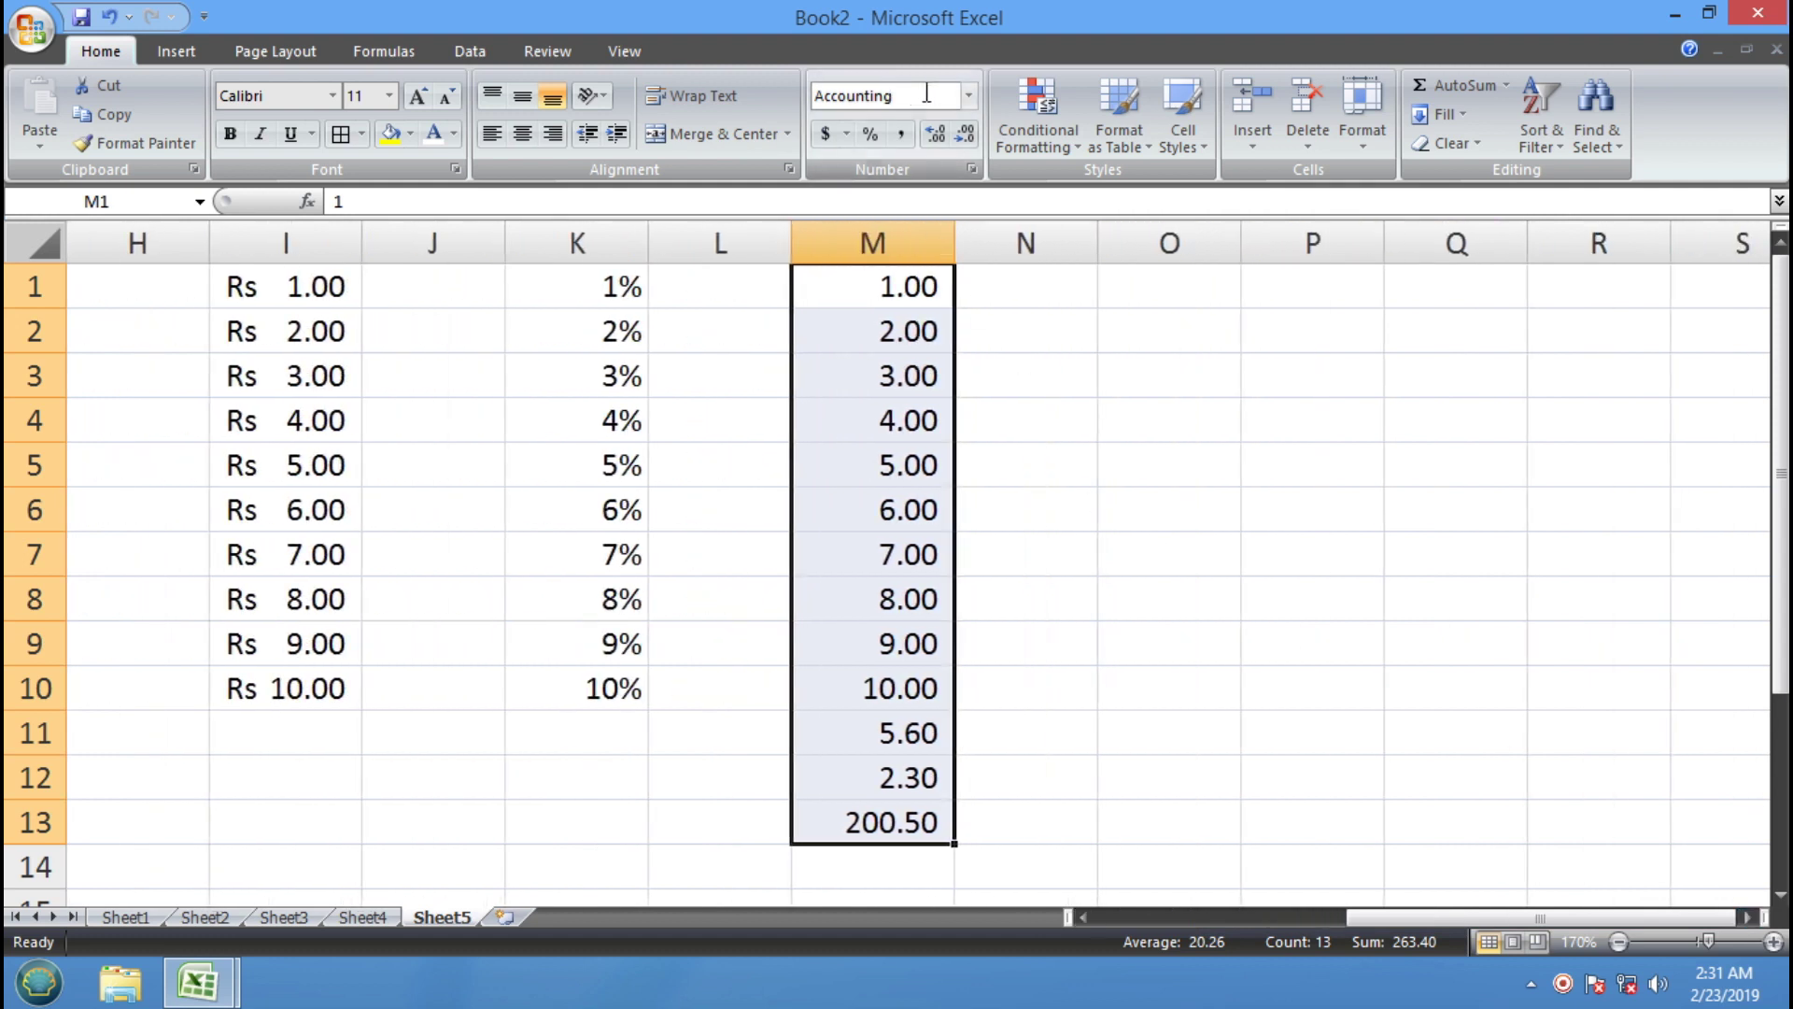
left_click(1136, 387)
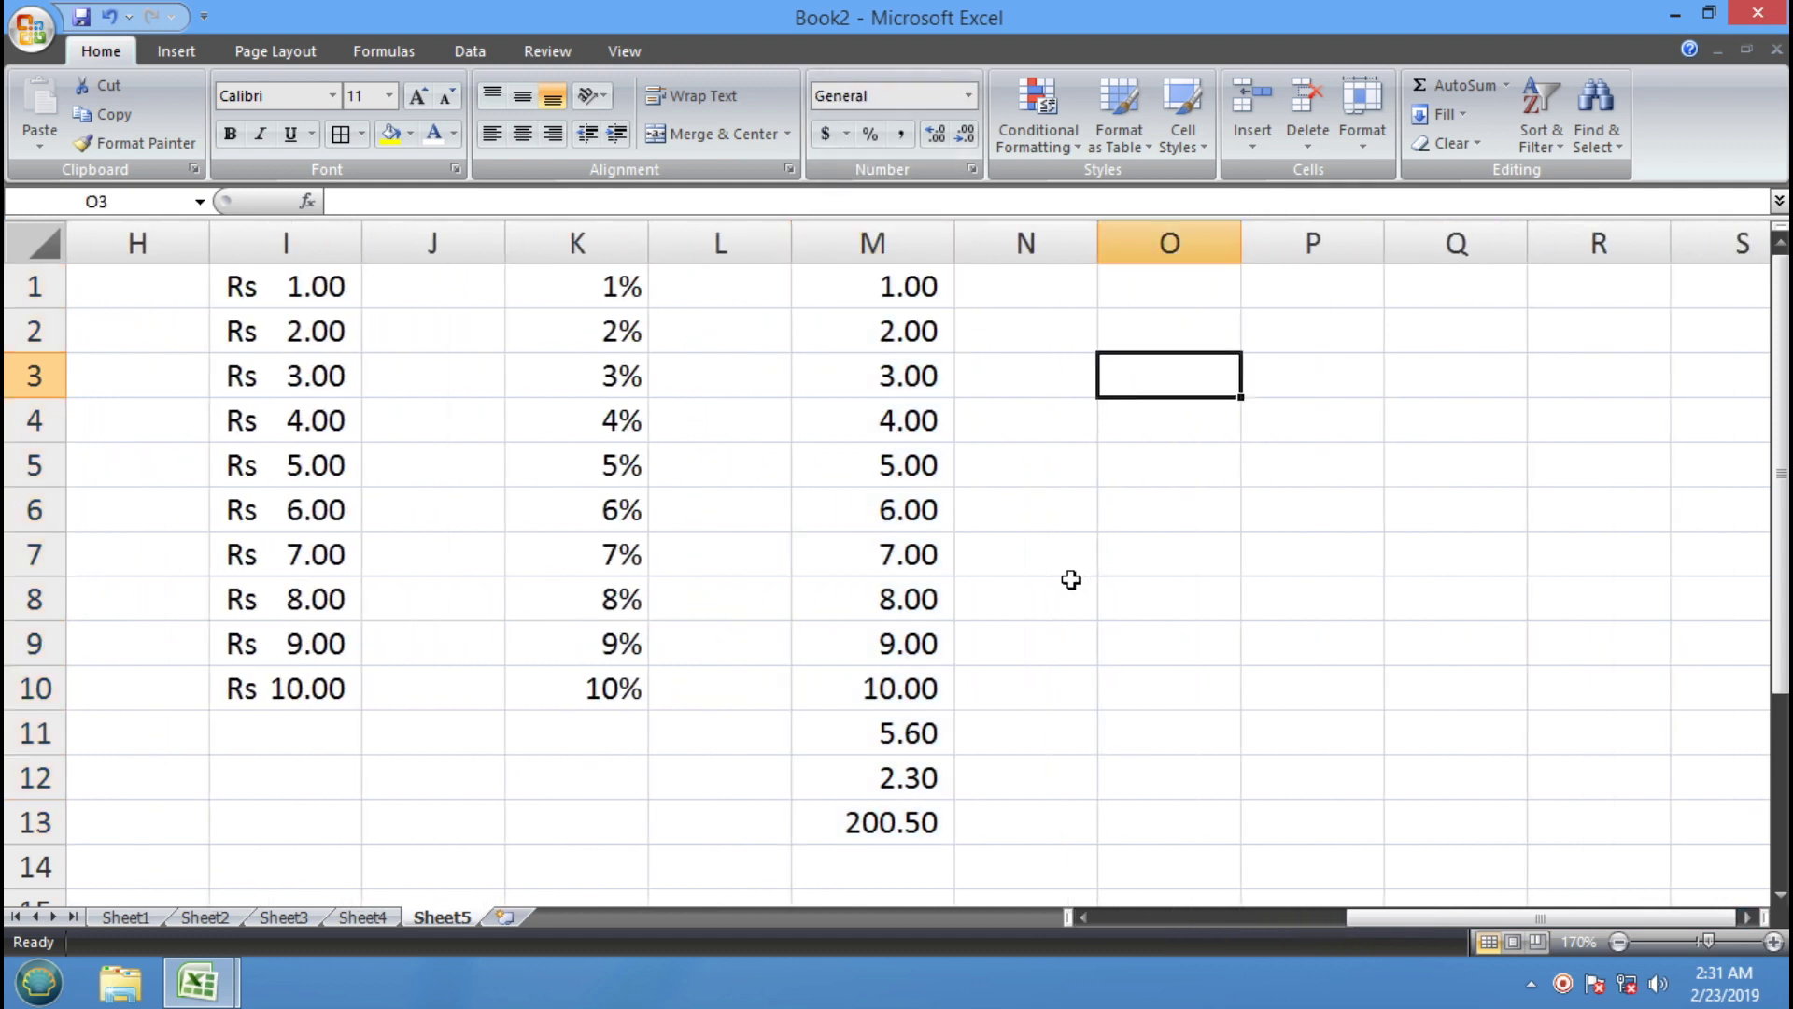
Apply General and then Number format to M1:M13
left_click_drag(915, 812, 912, 283)
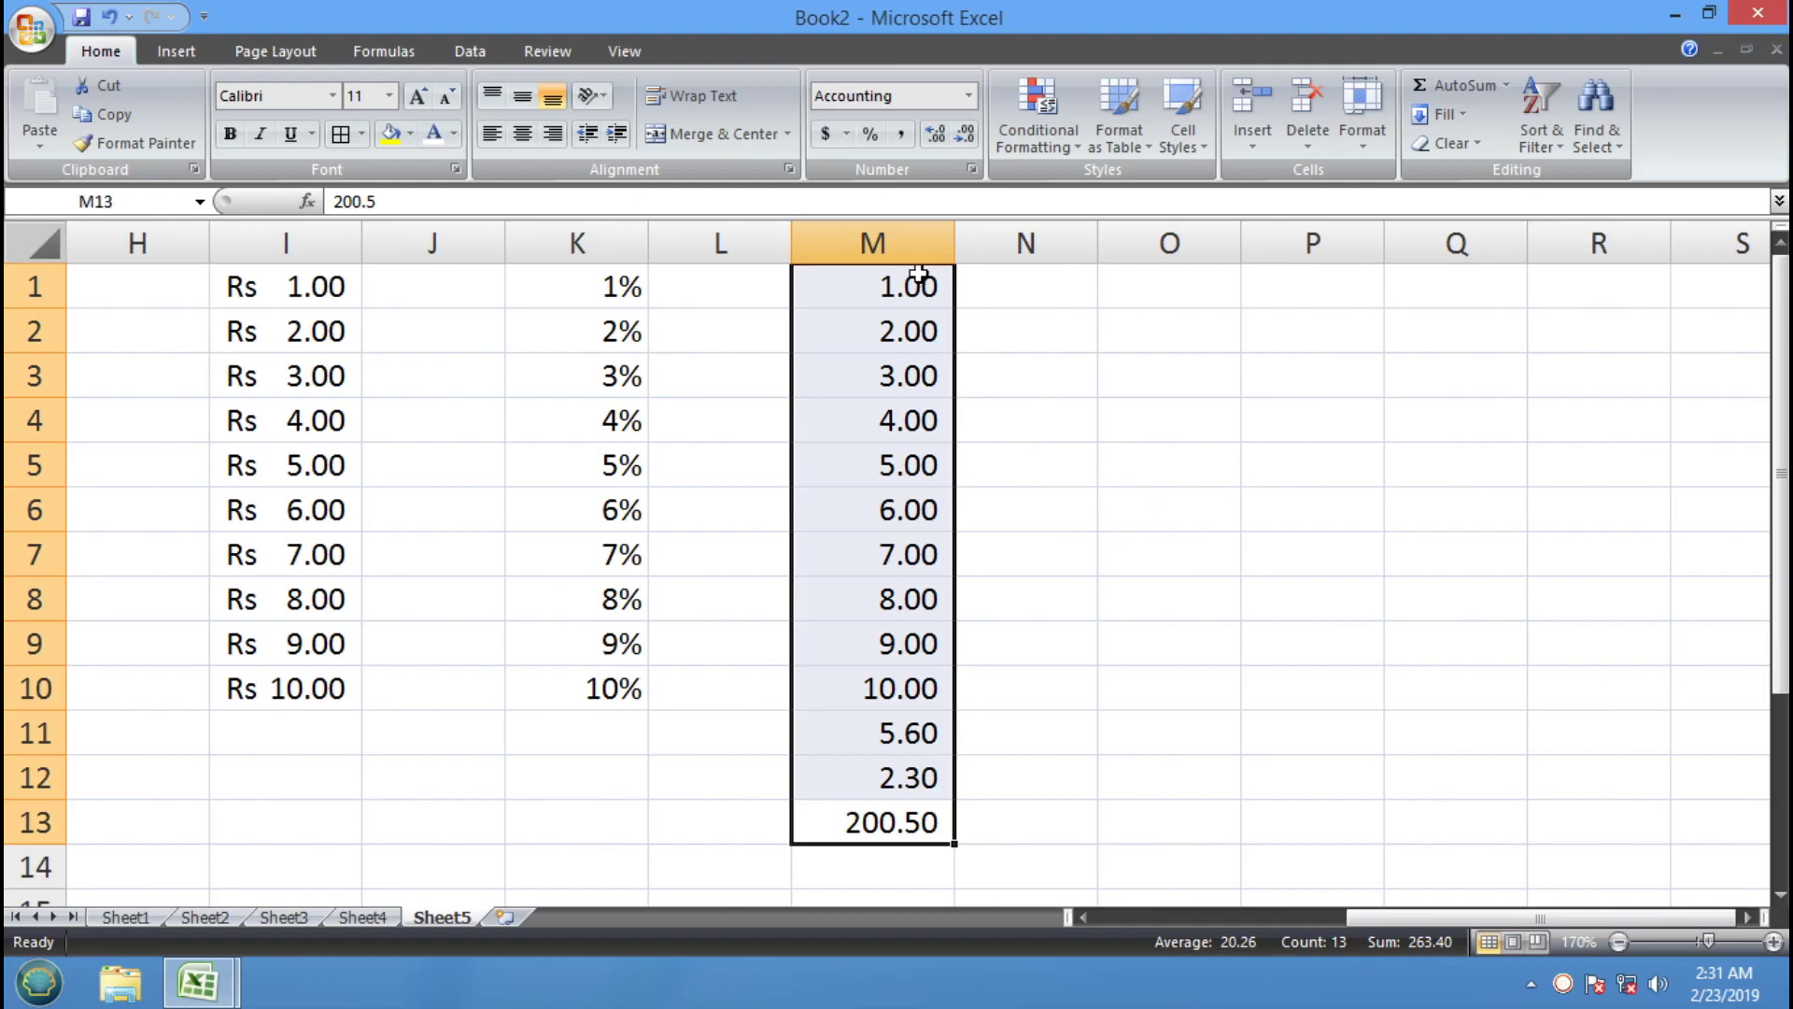
left_click(969, 96)
left_click(961, 131)
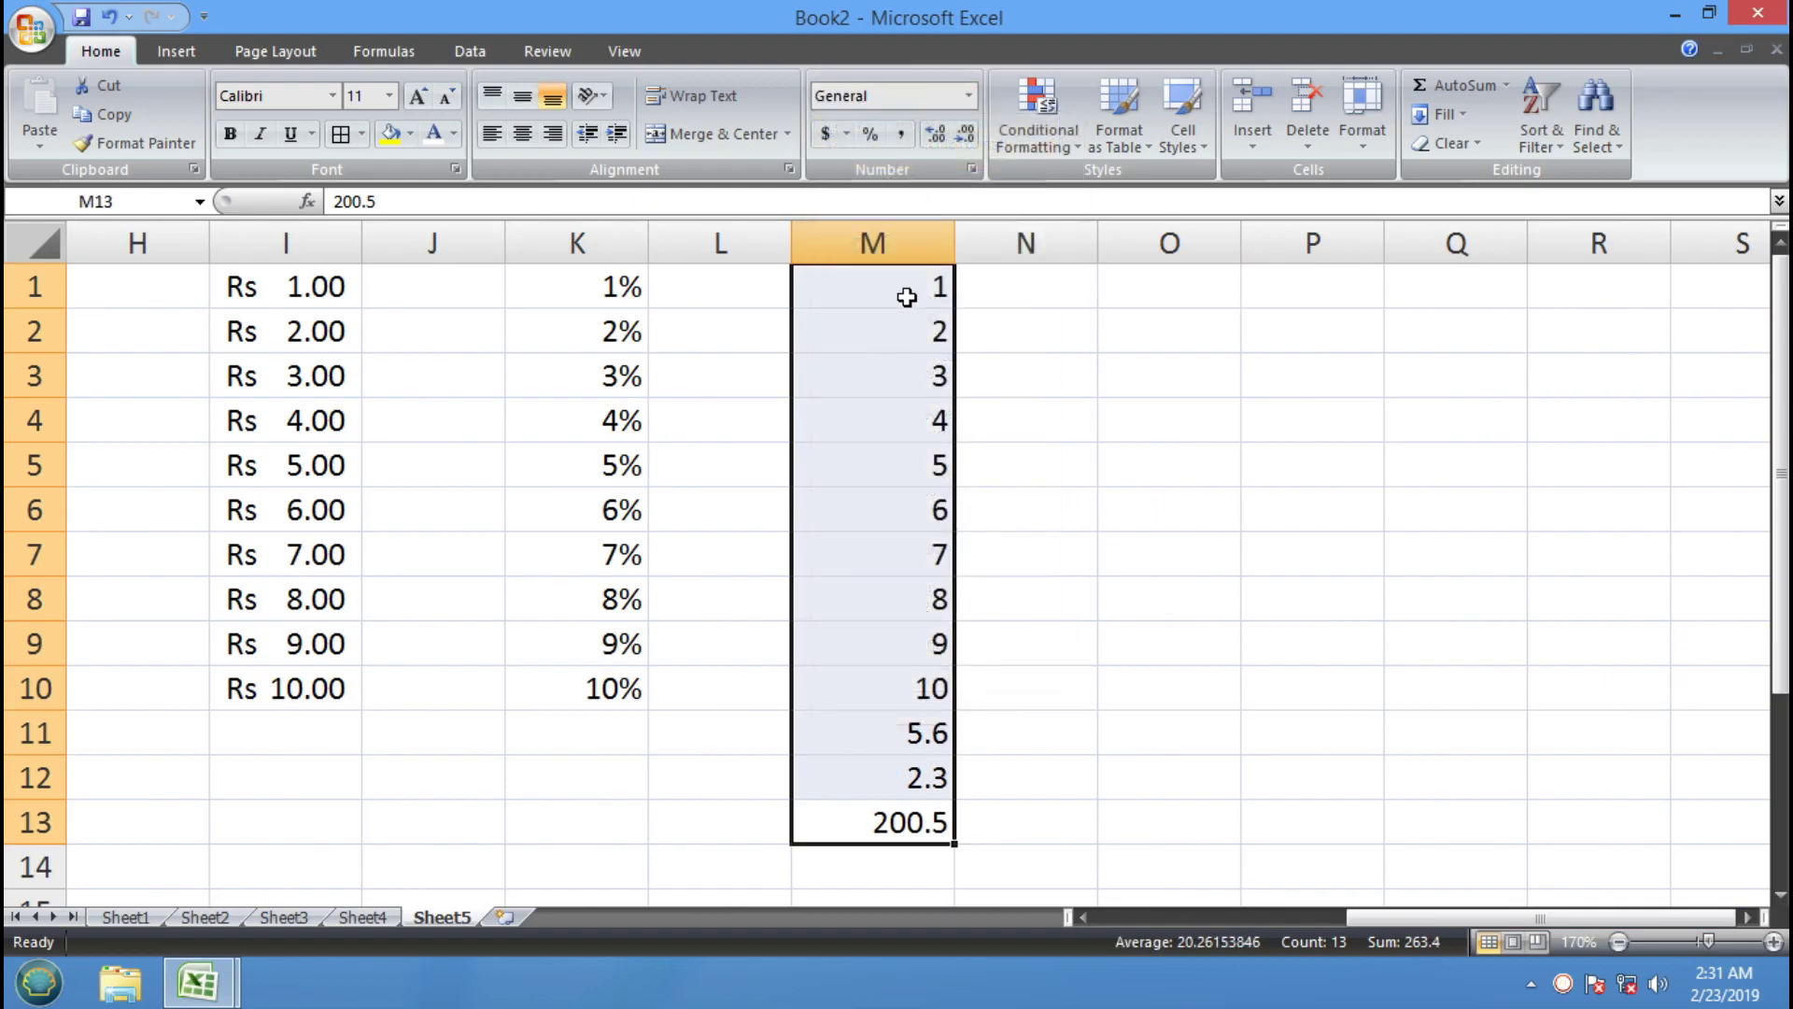
left_click(969, 96)
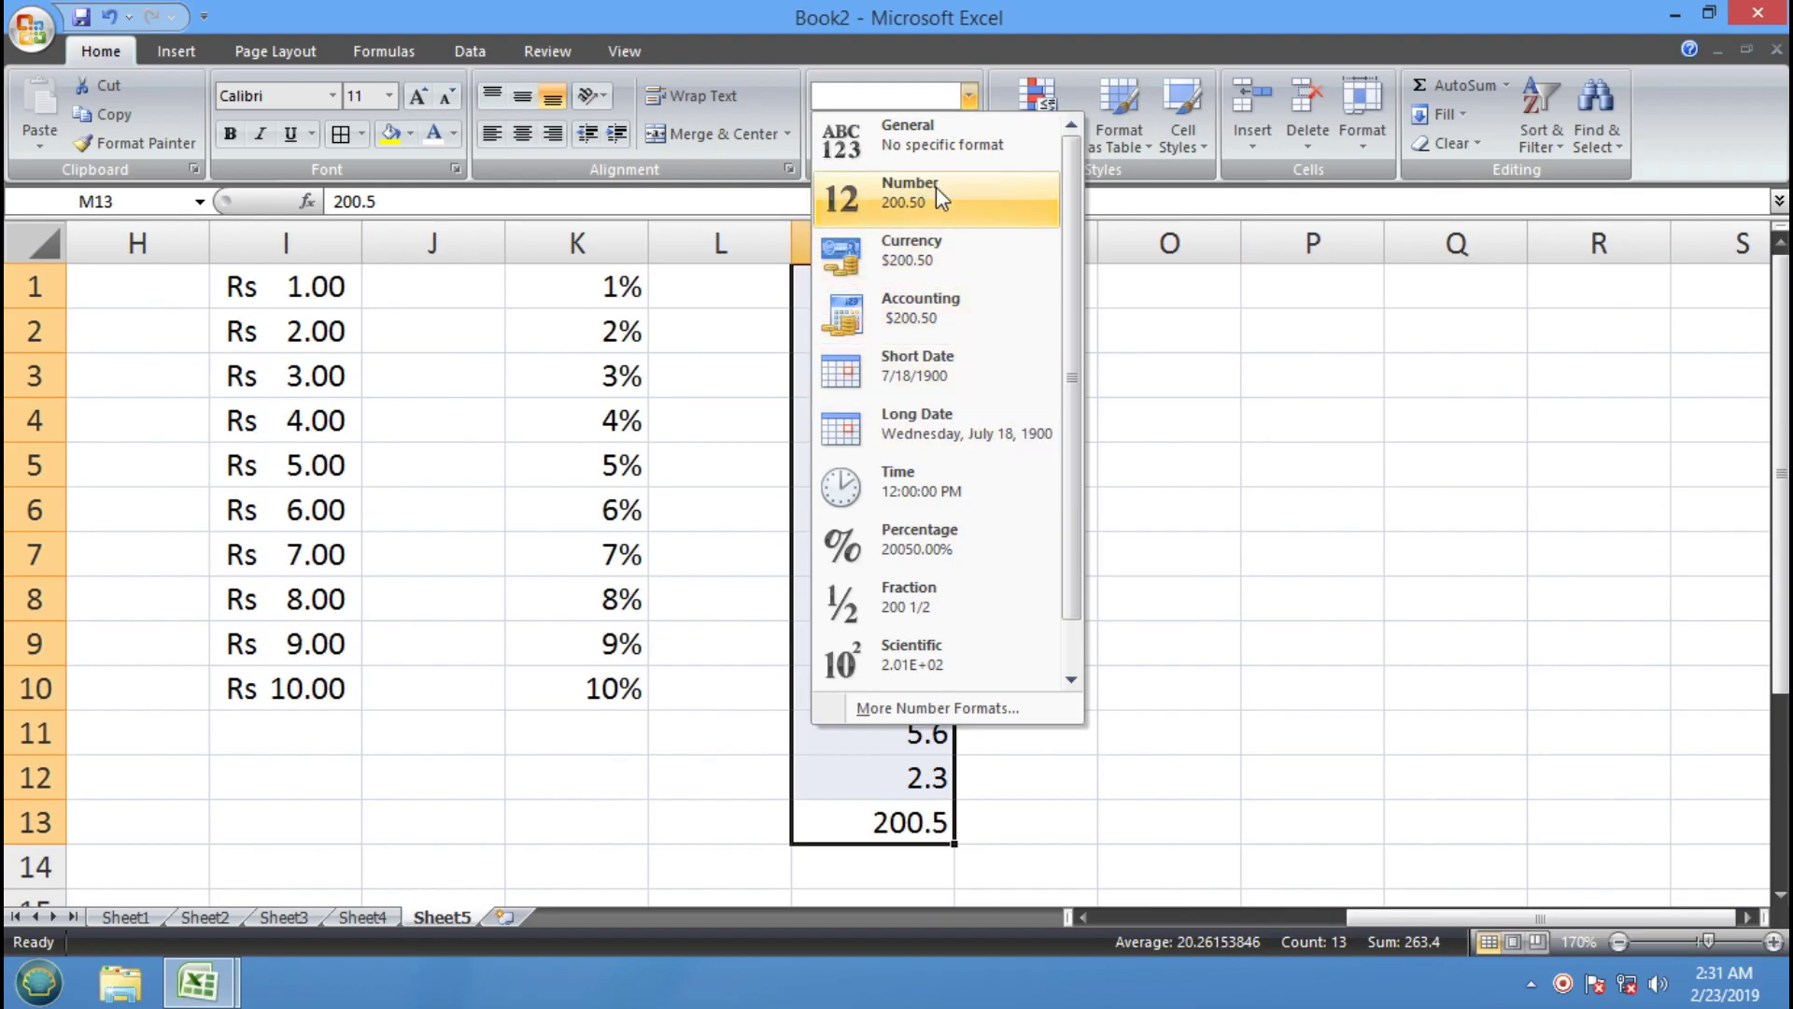
left_click(911, 191)
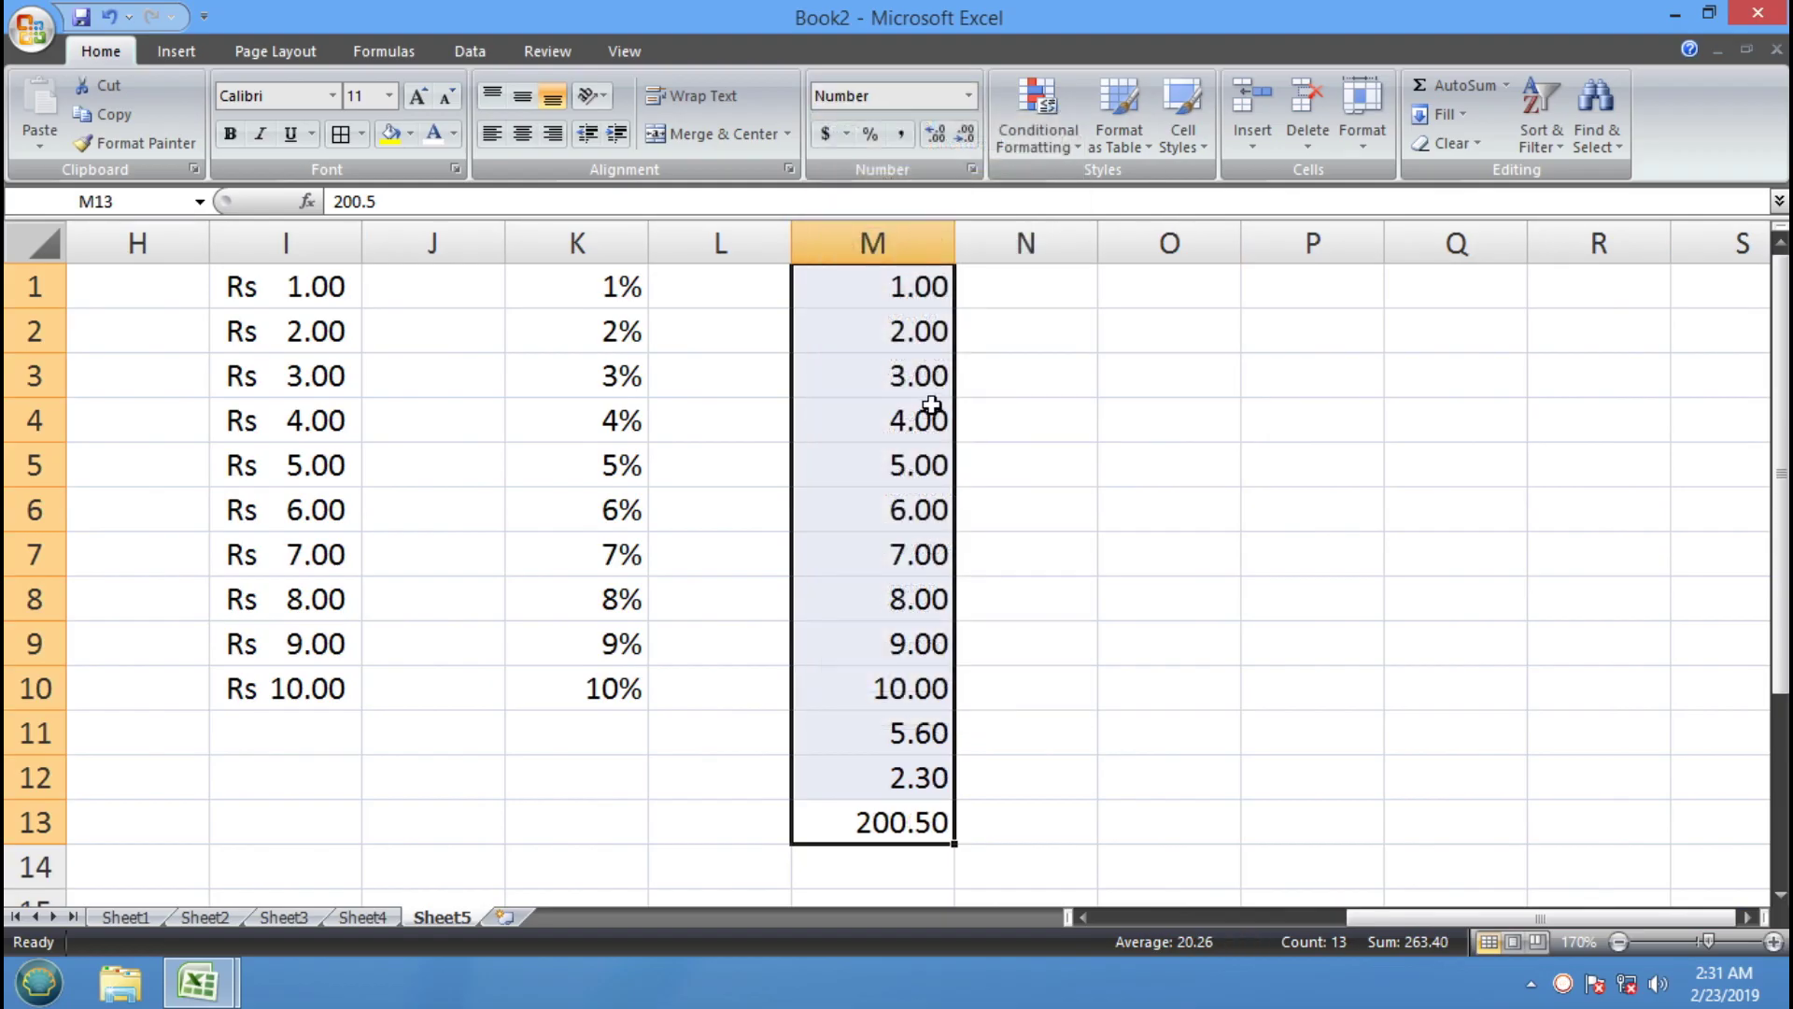
left_click(1209, 325)
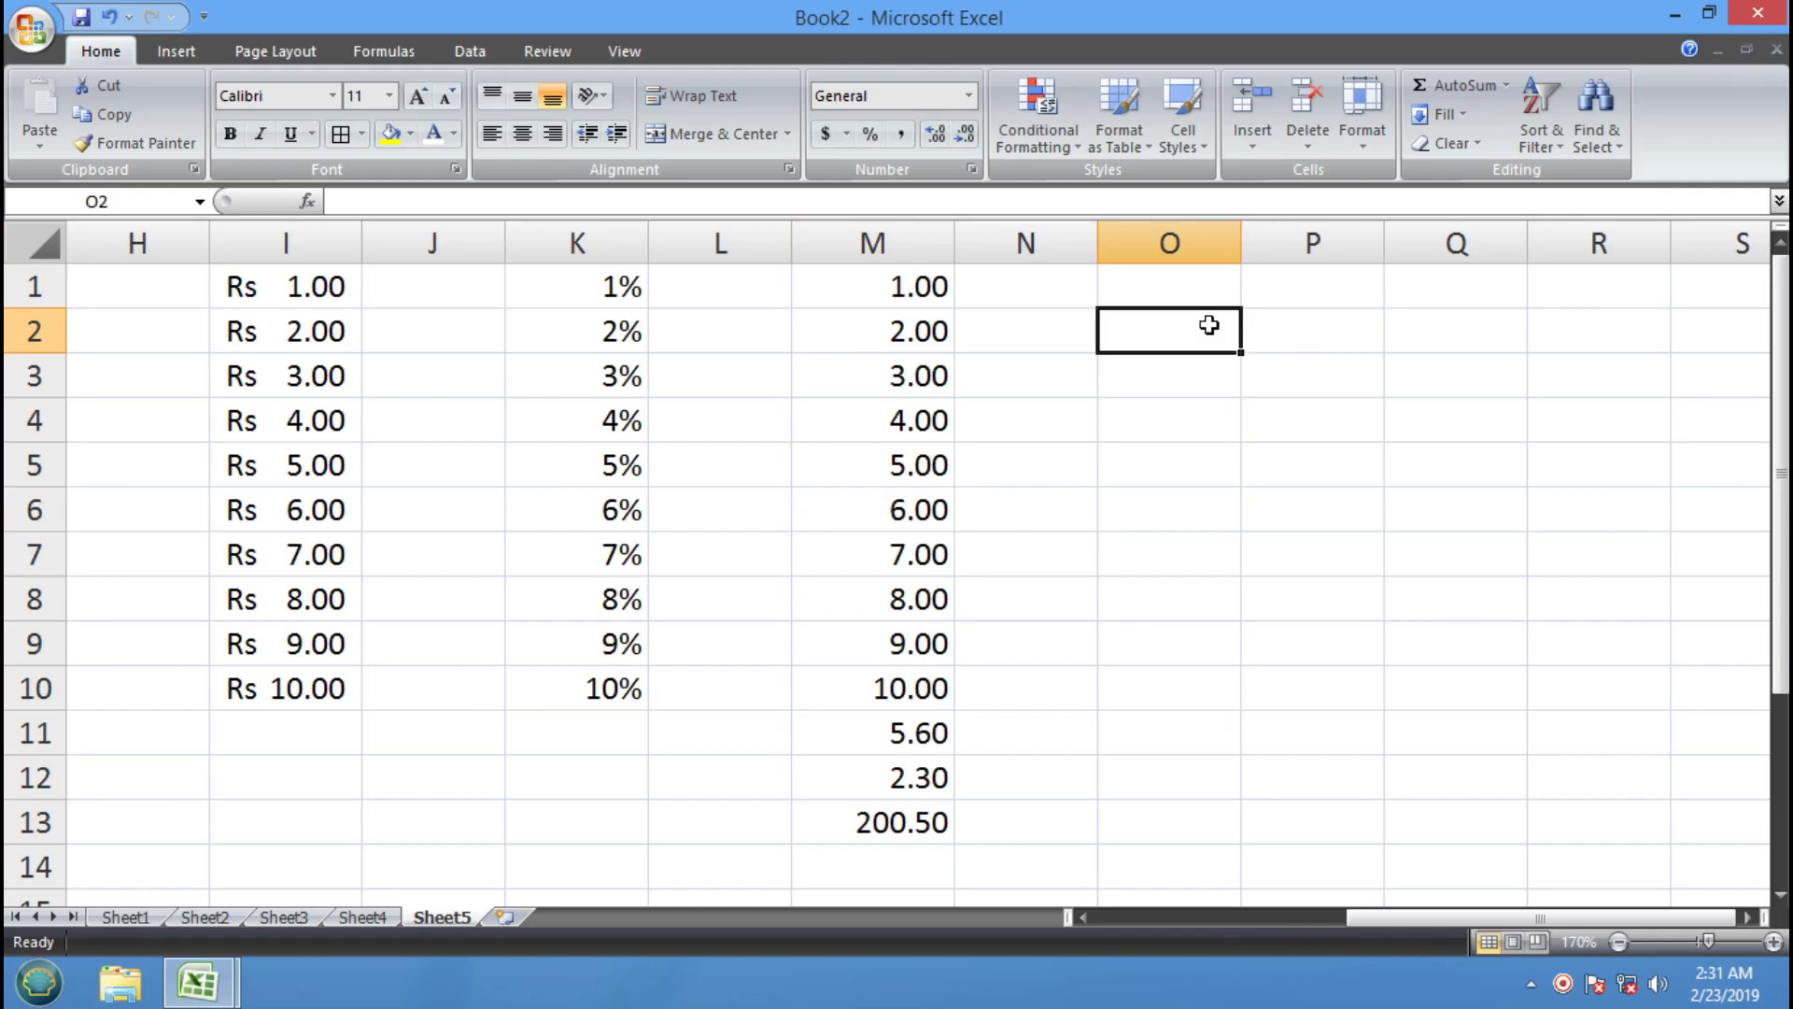
Enter 23-FEB-2019 in O1 and fill it down through O10 with Ctrl+D
left_click(1183, 281)
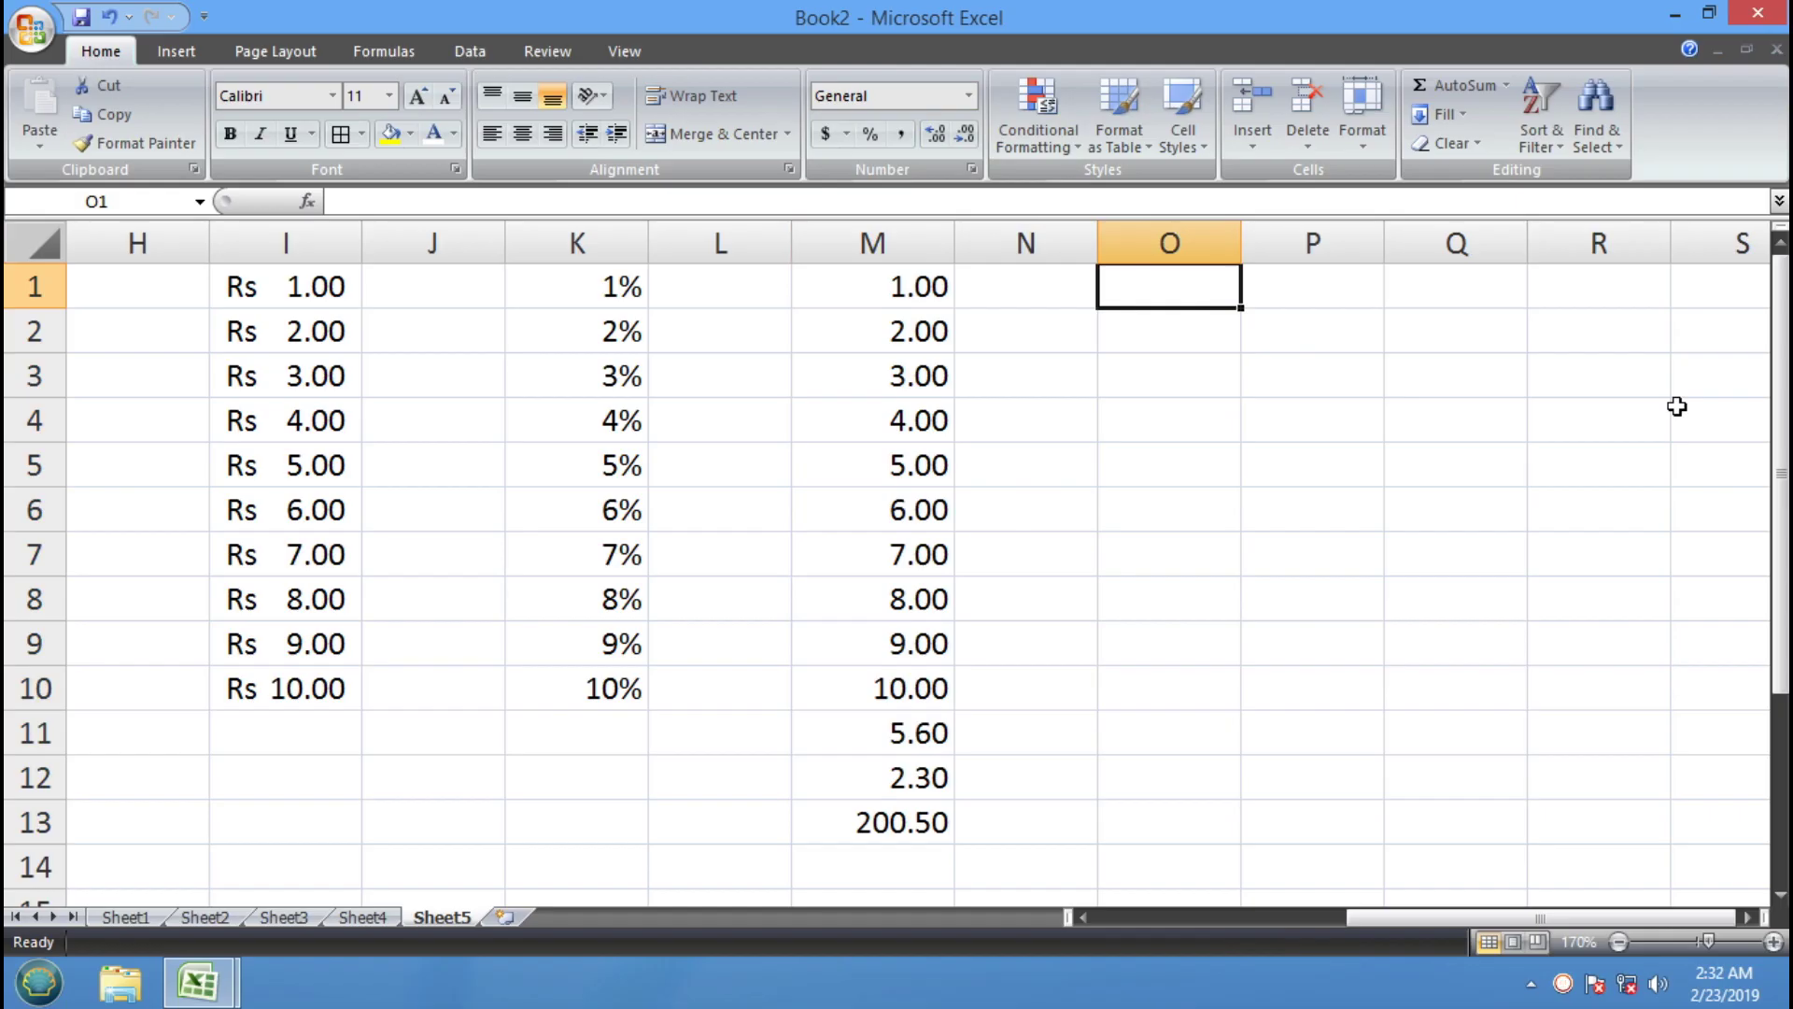
type("23-FE")
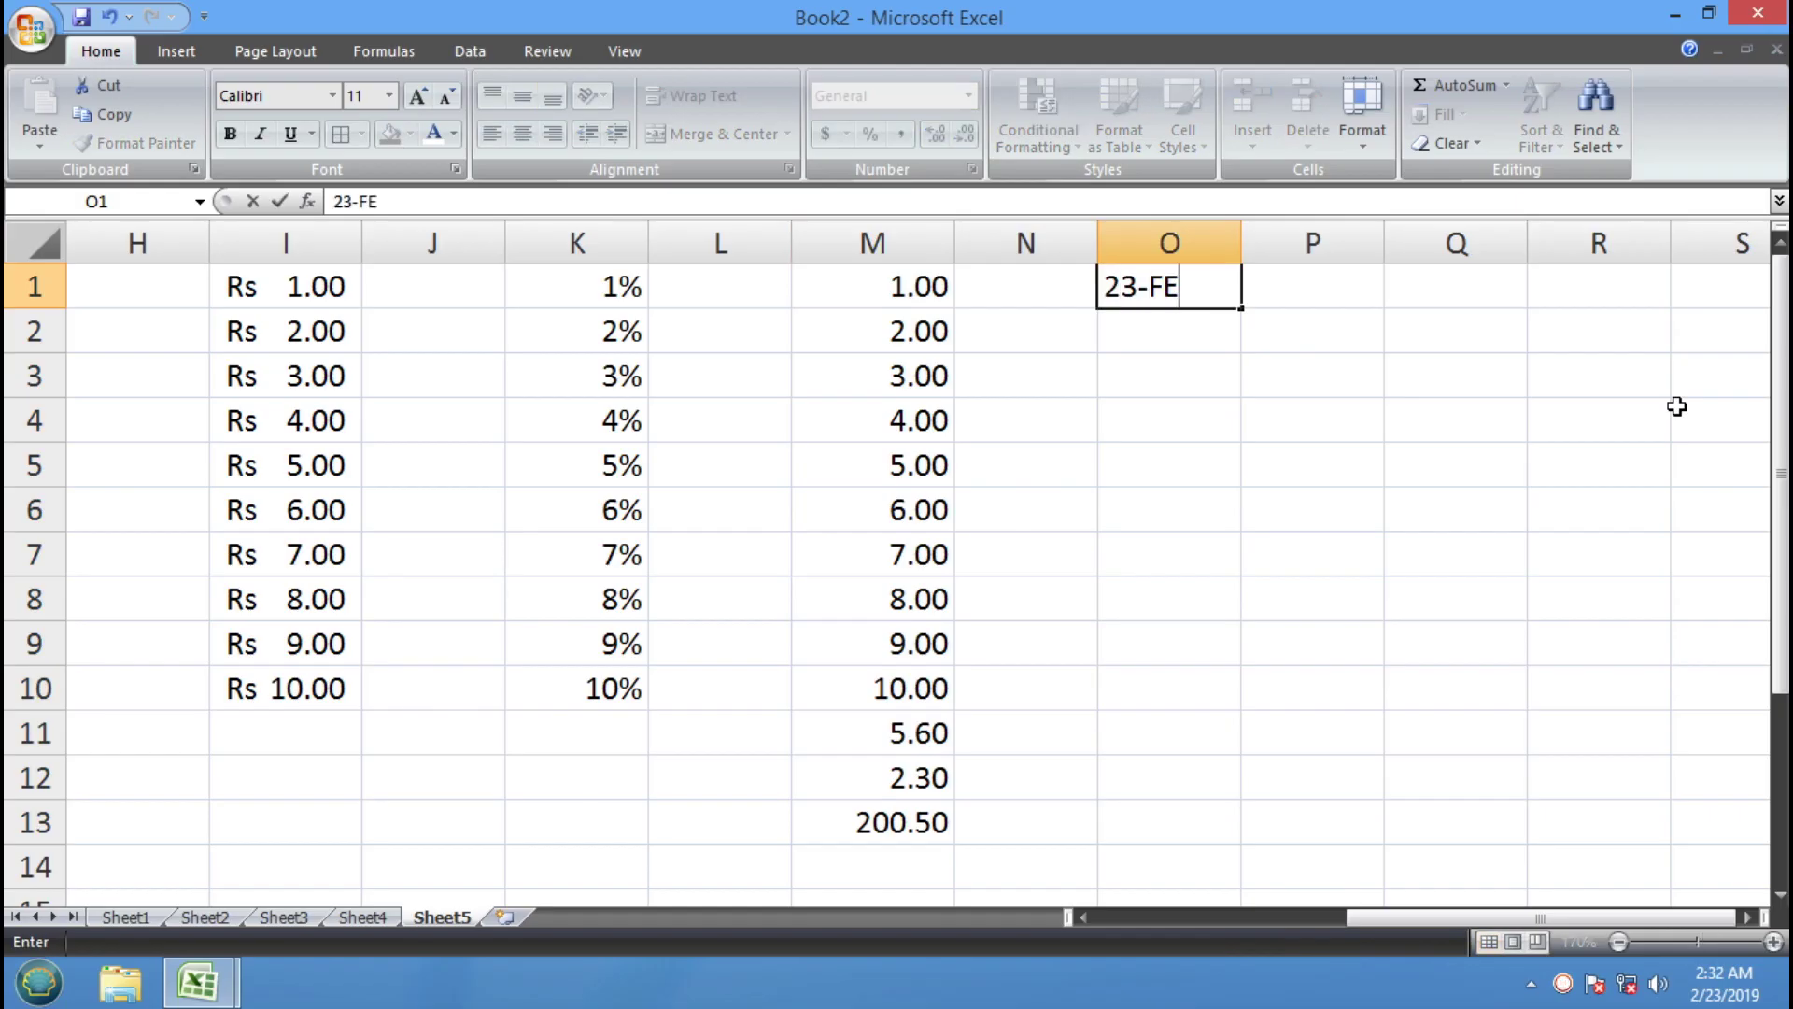
type("B-2019")
key("Return")
left_click_drag(1217, 286, 1185, 813)
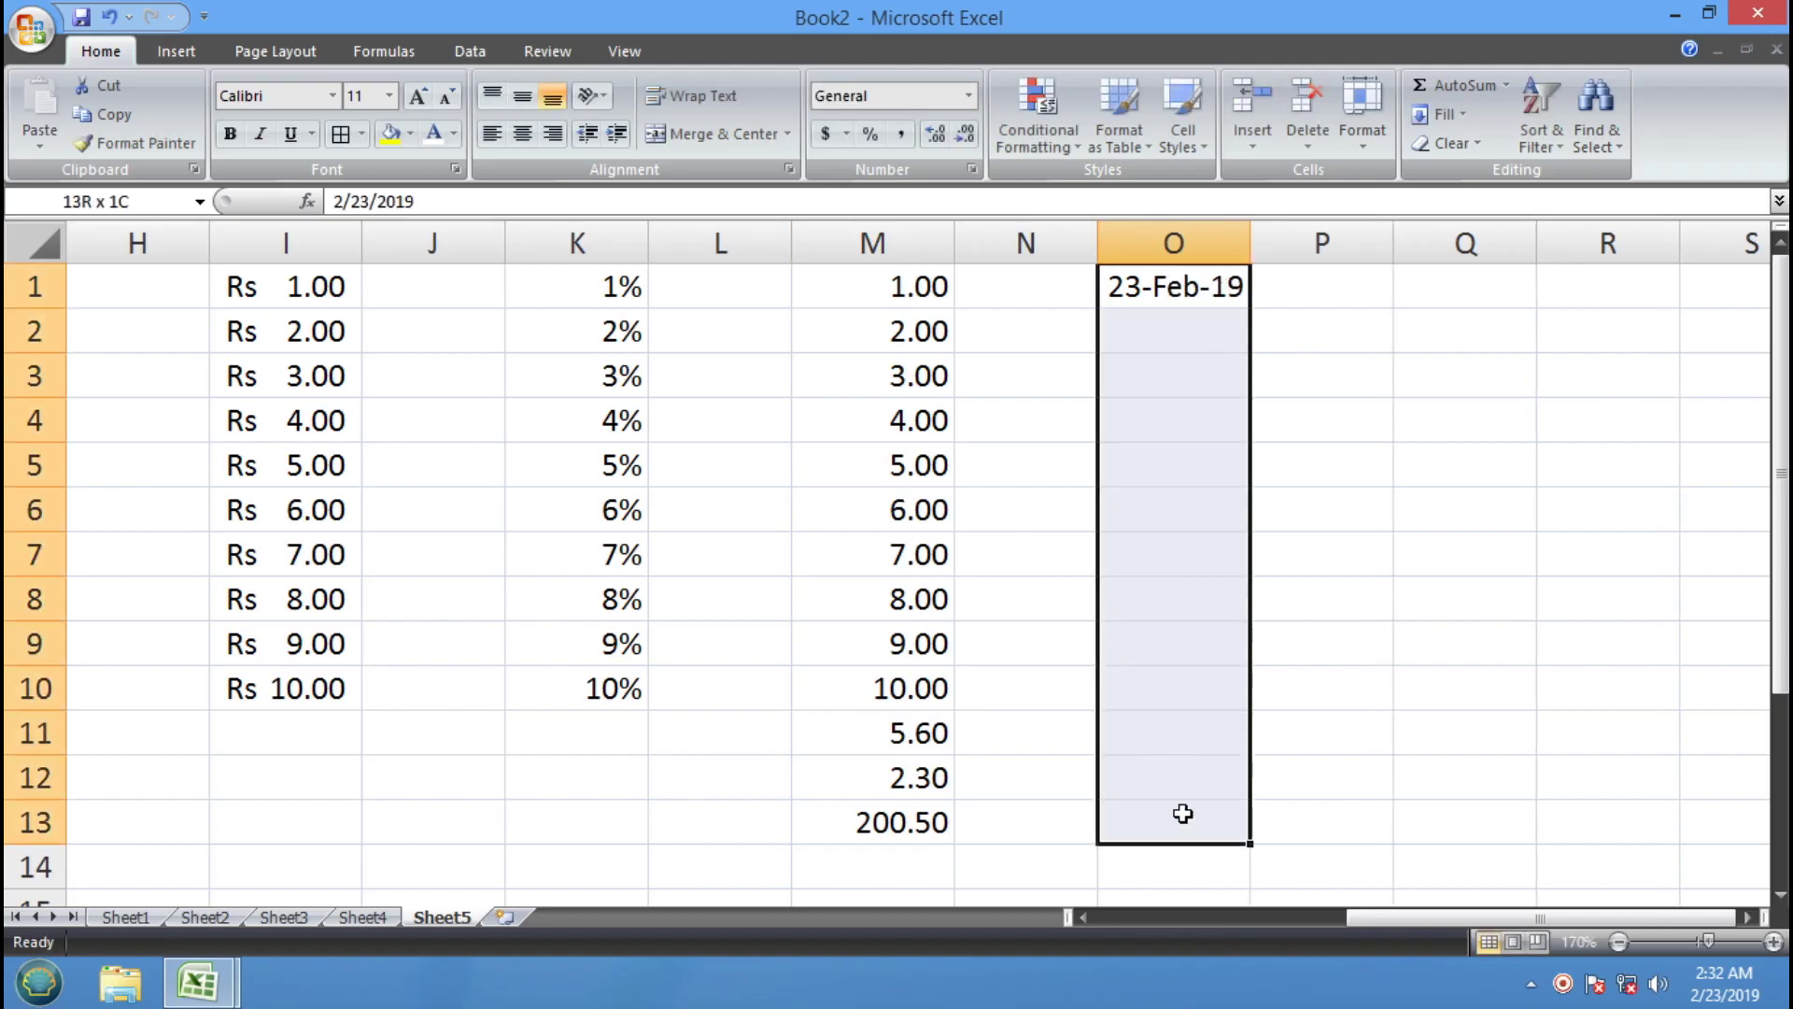
left_click(1313, 349)
left_click_drag(1242, 295, 1200, 693)
key("ctrl+d")
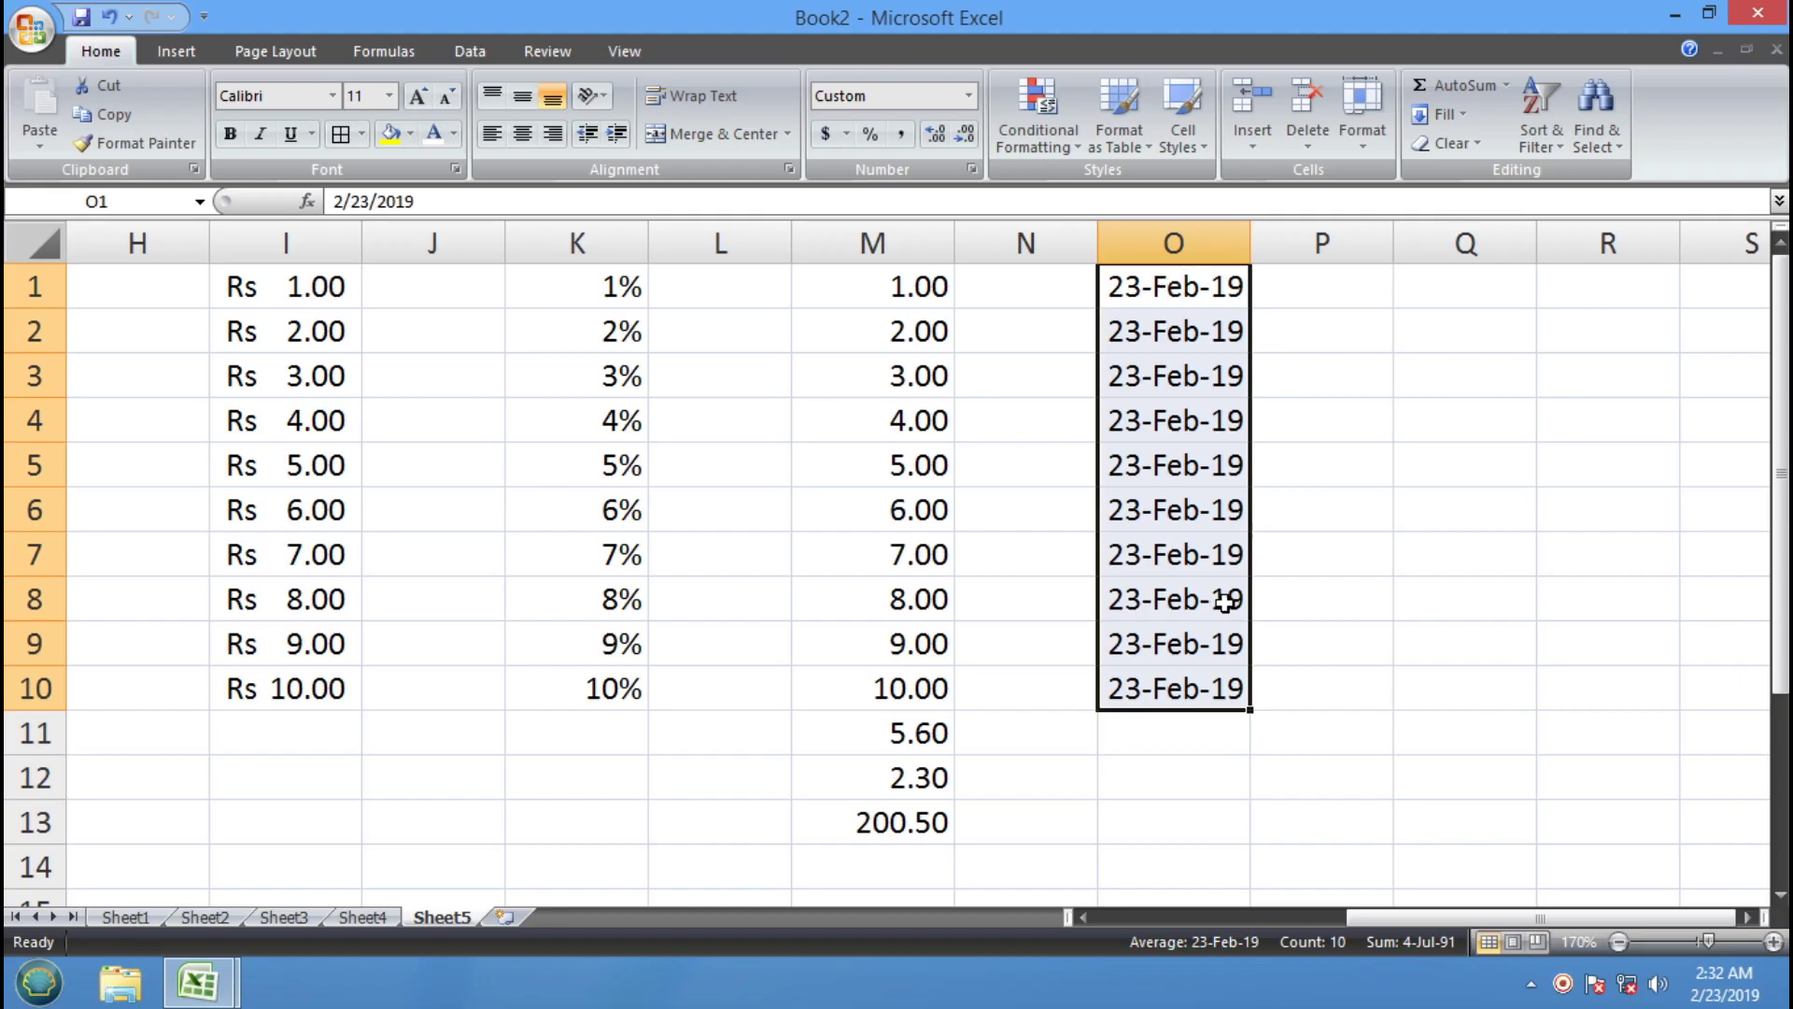
Copy the O1:O10 dates into Q1:Q10 and widen column Q
left_click(105, 113)
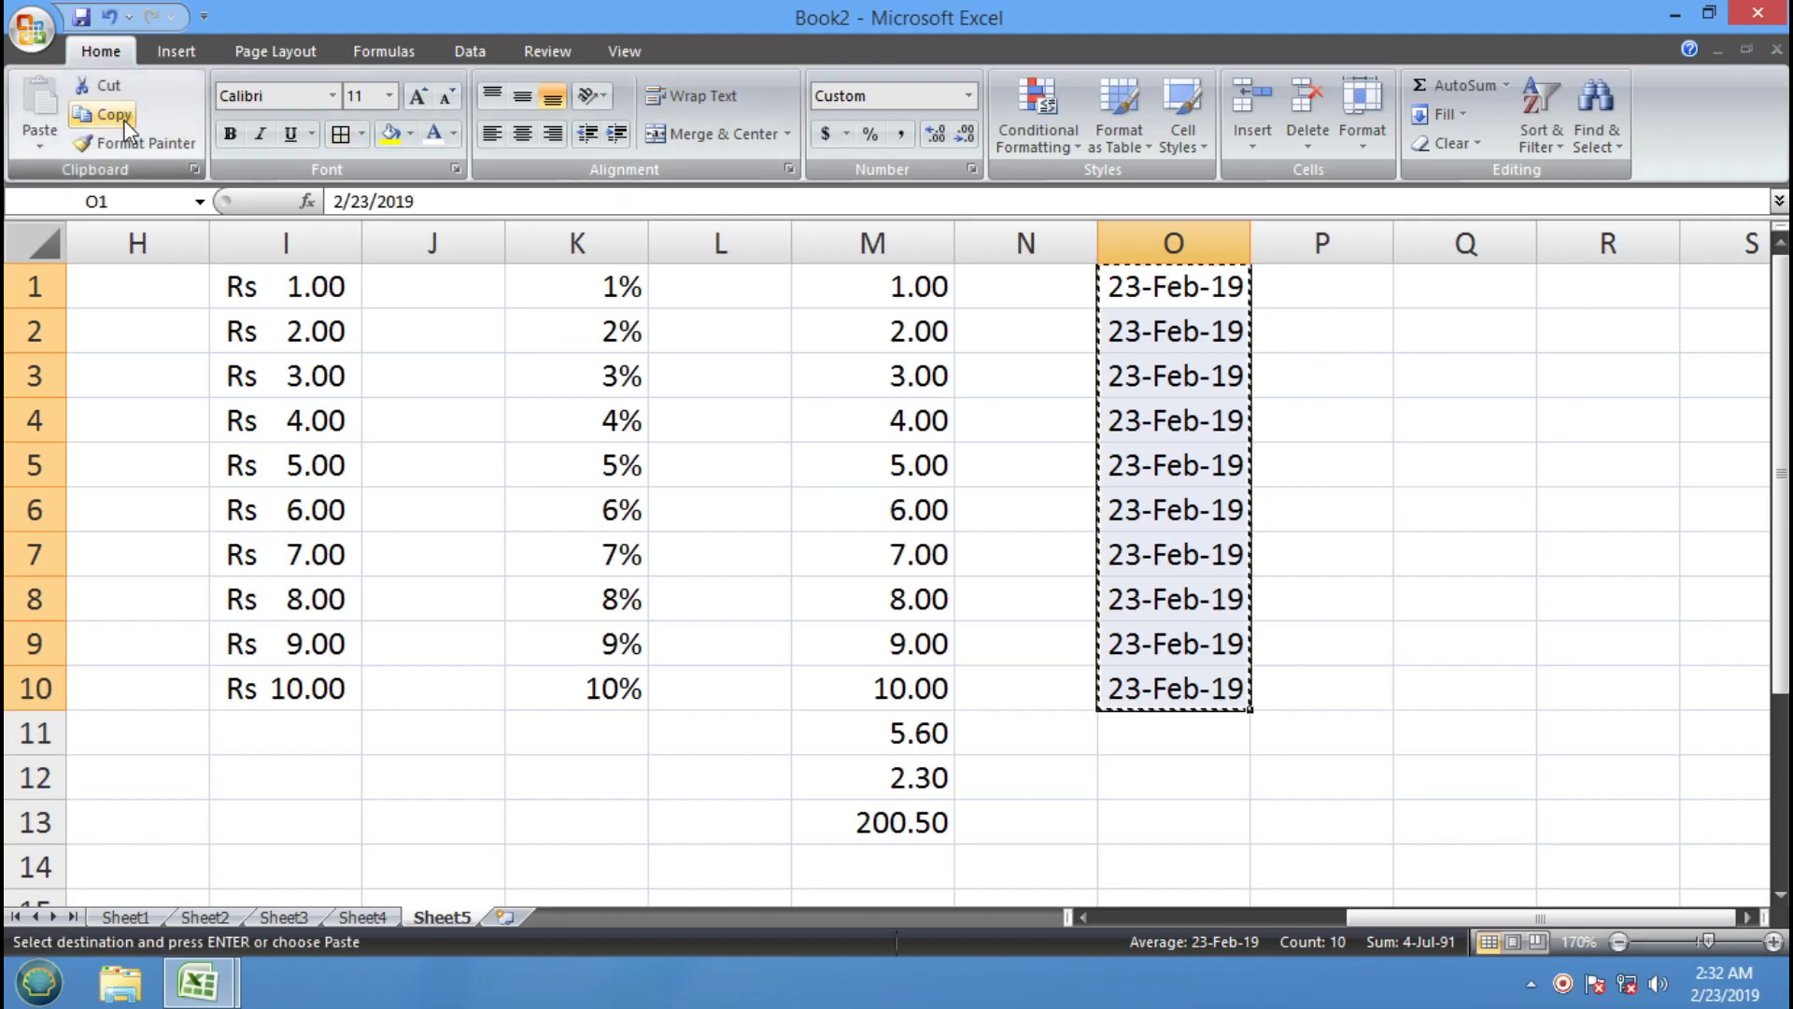
left_click(1433, 292)
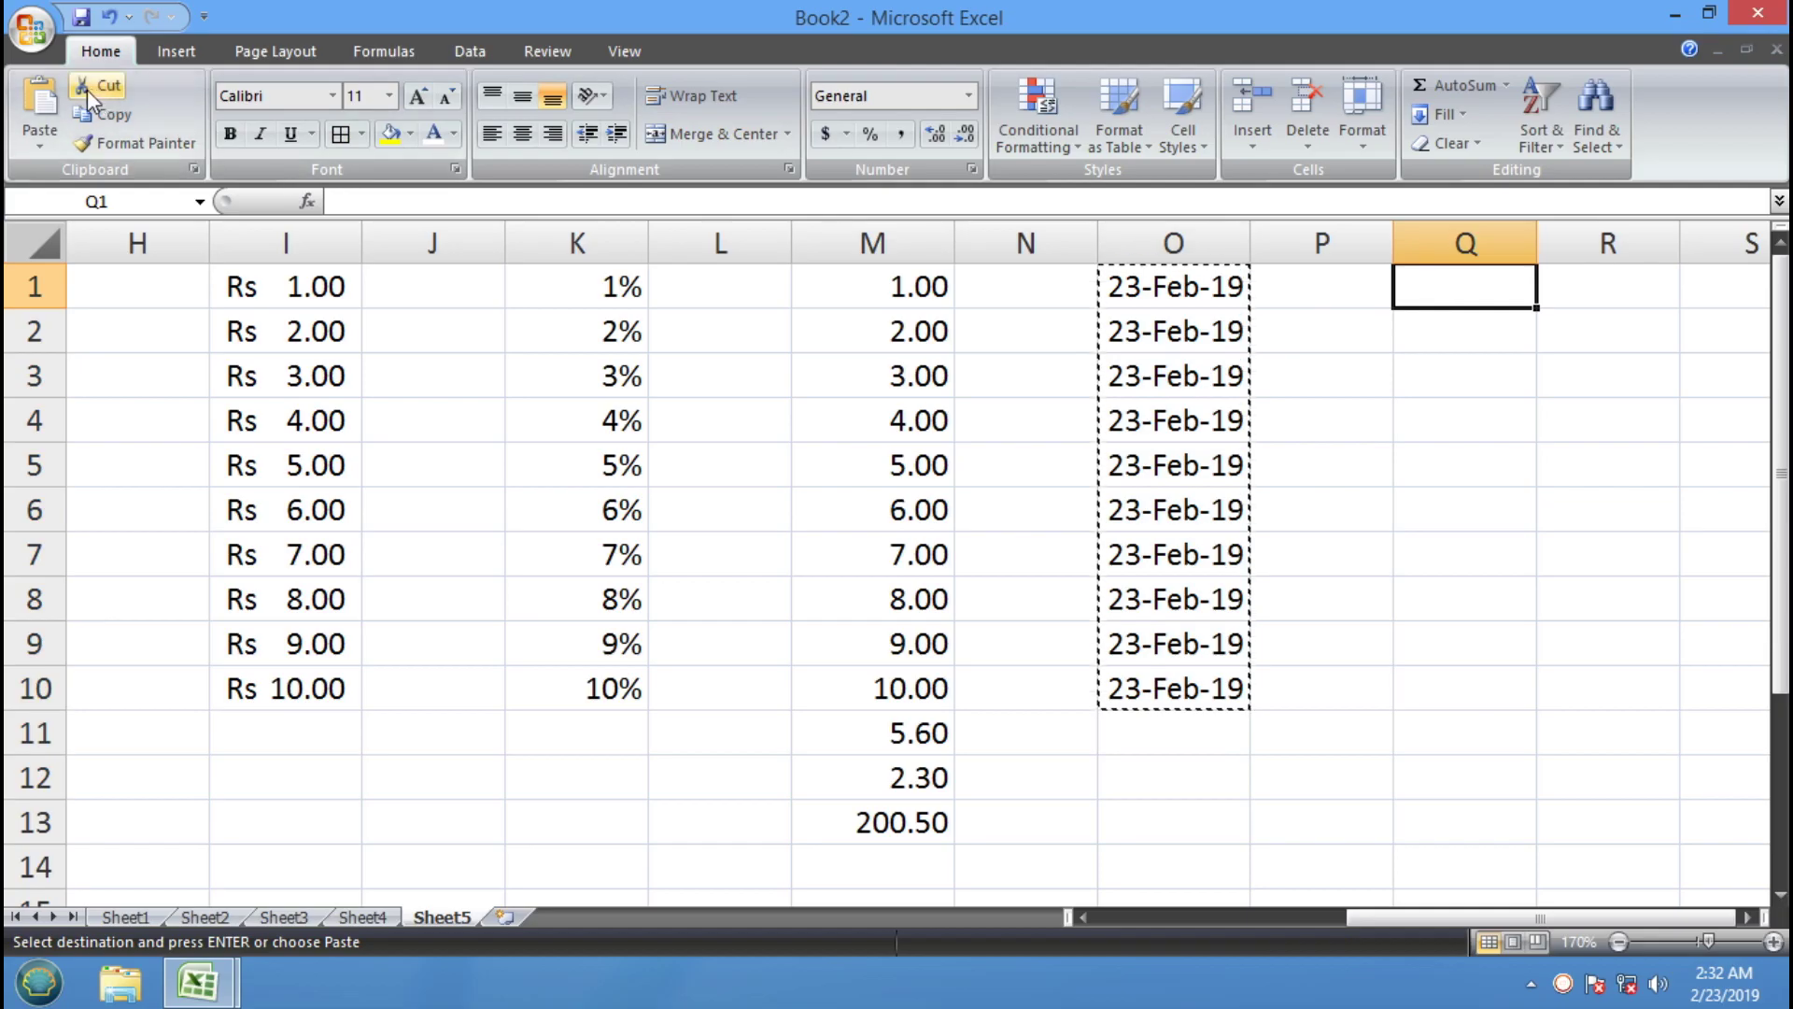
left_click(40, 103)
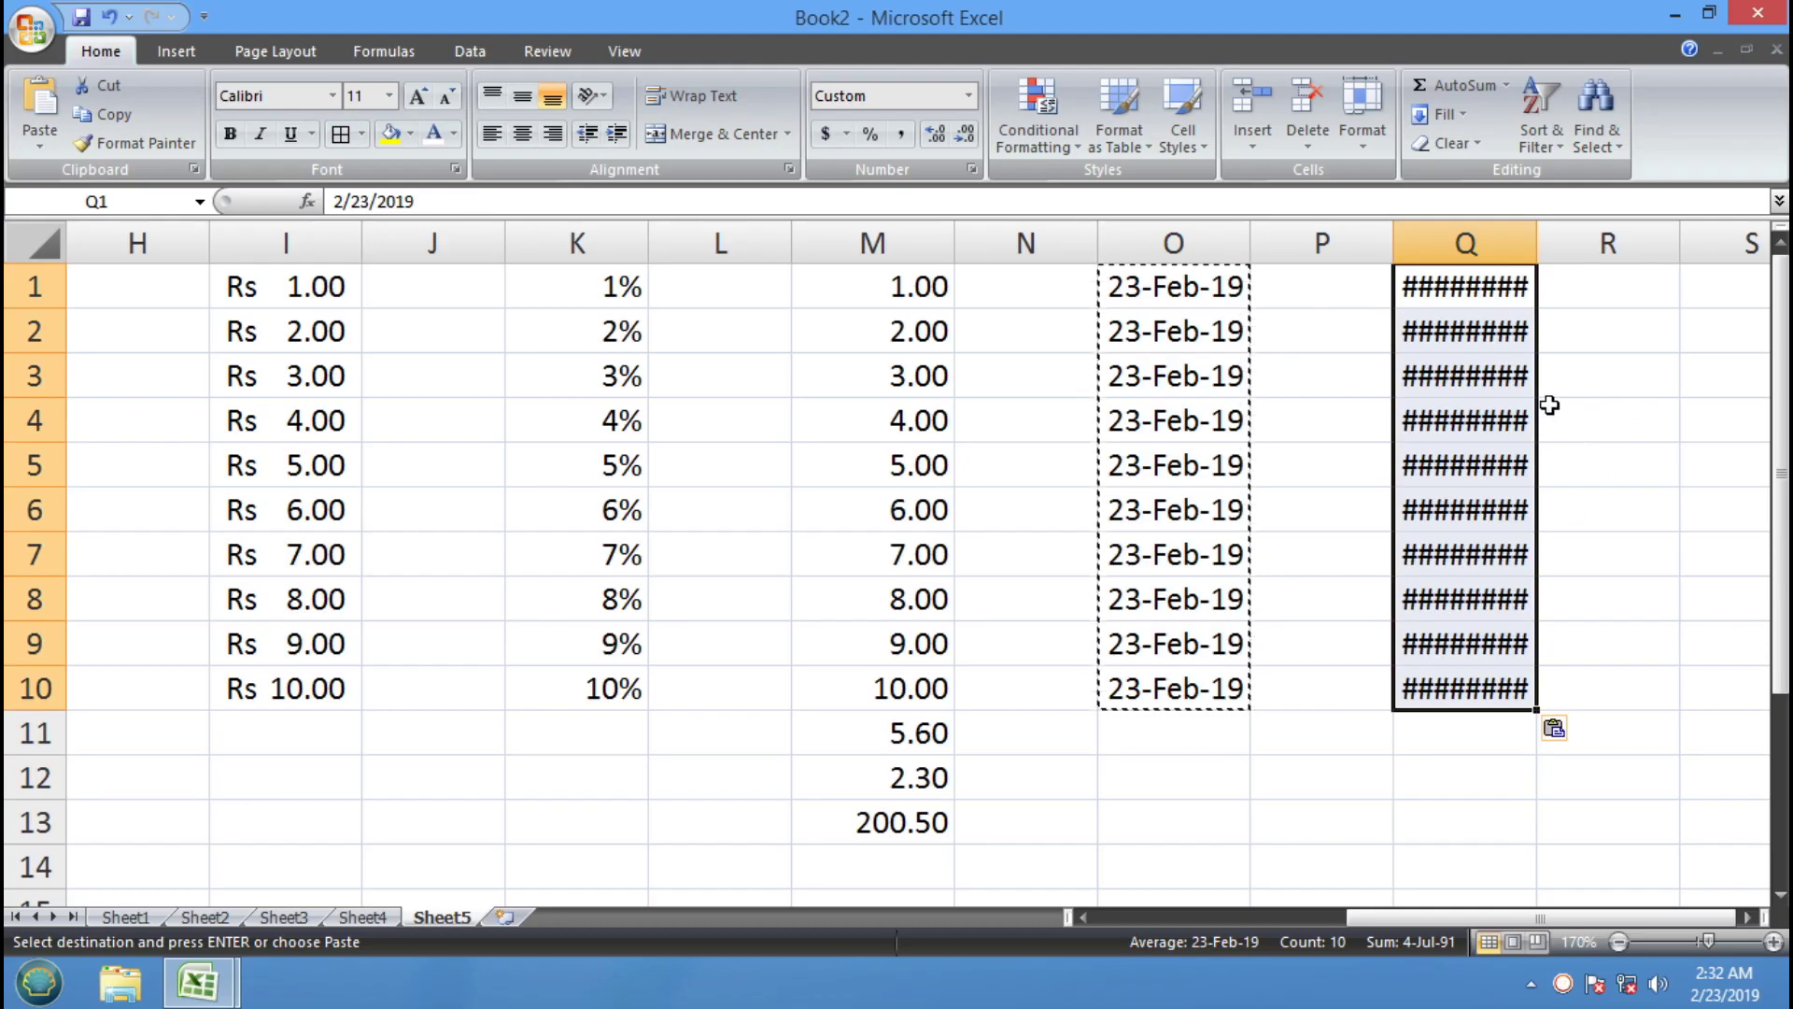
left_click_drag(1534, 228, 1555, 229)
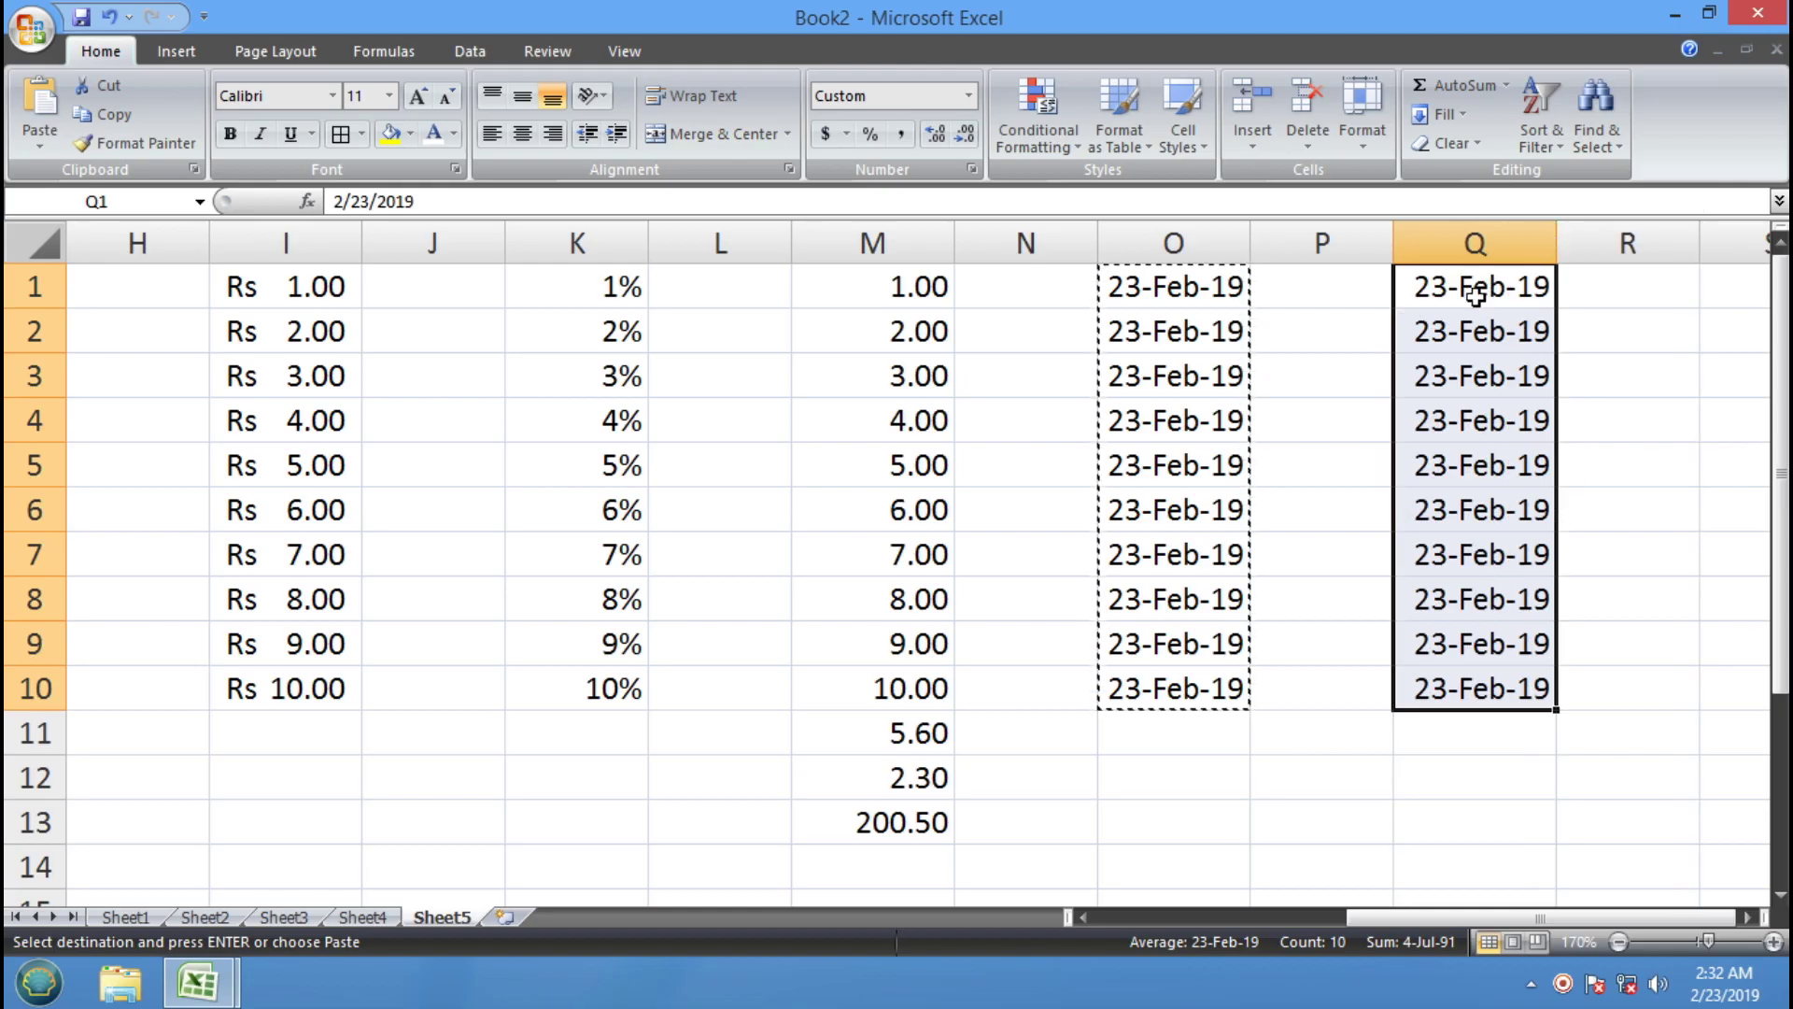
Apply the Short Date format so Q1:Q10 show 2/23/2019
left_click(969, 95)
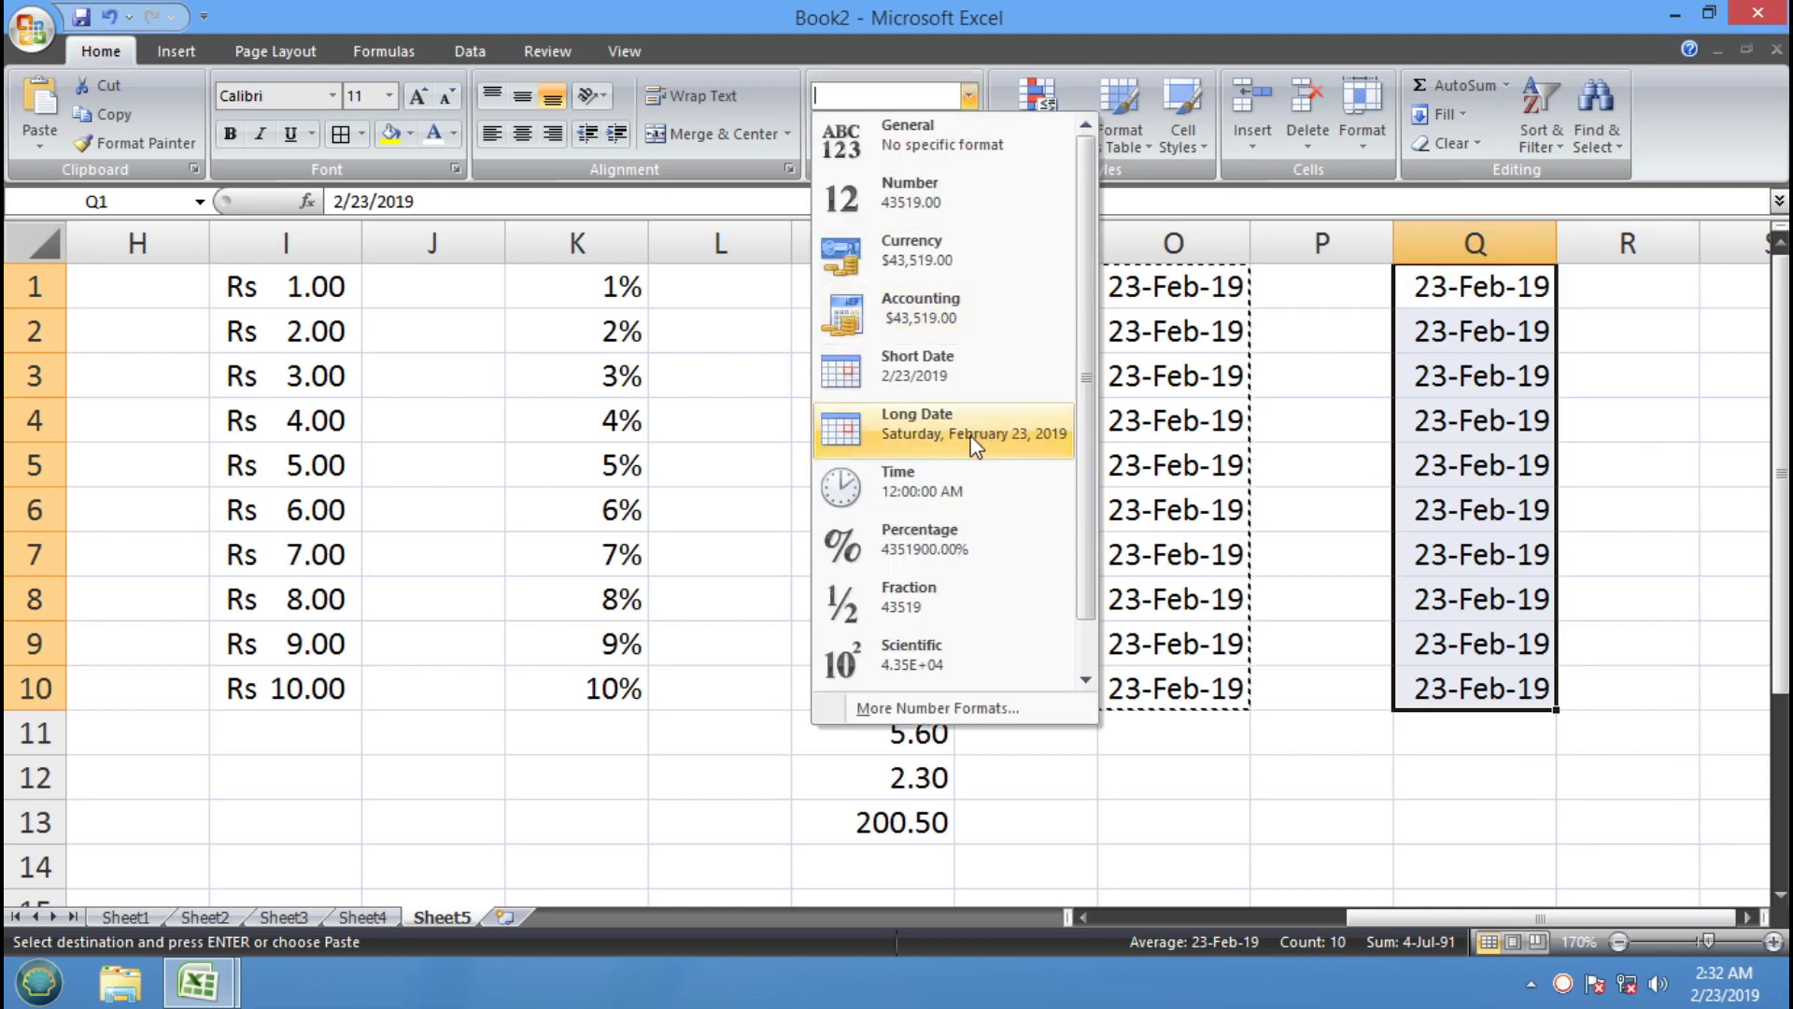
left_click(943, 368)
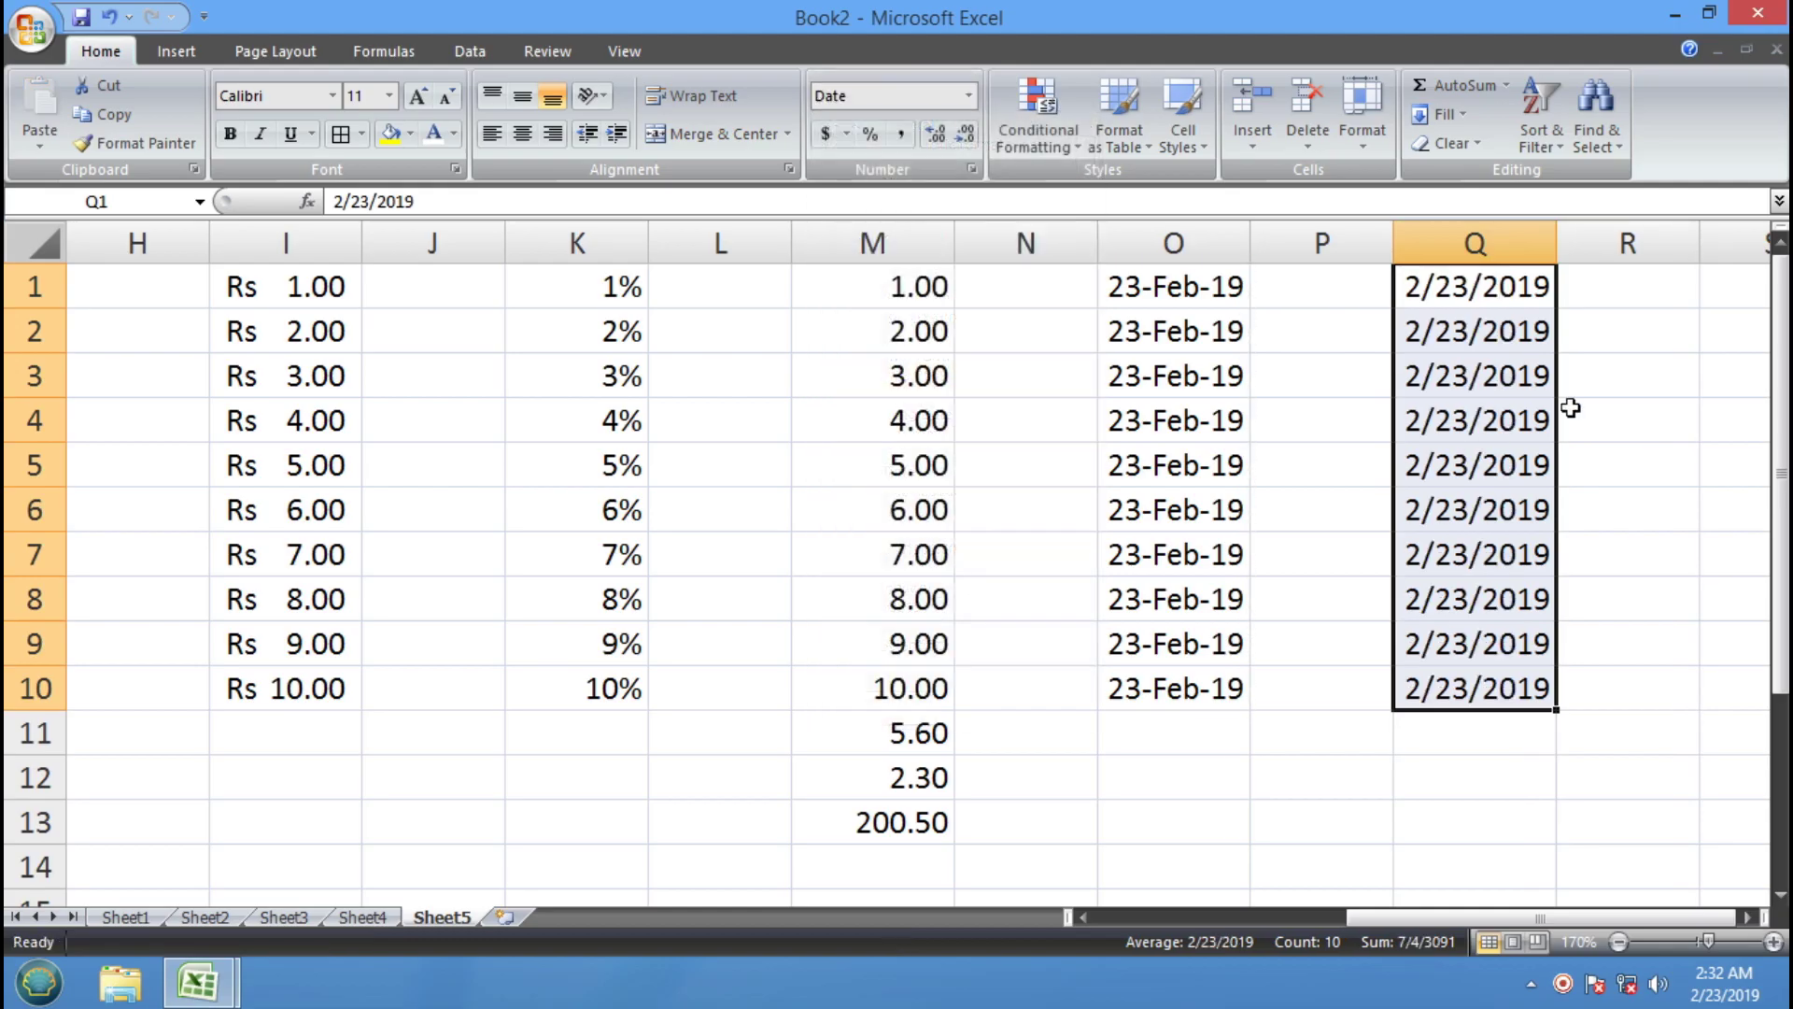
left_click(1469, 304)
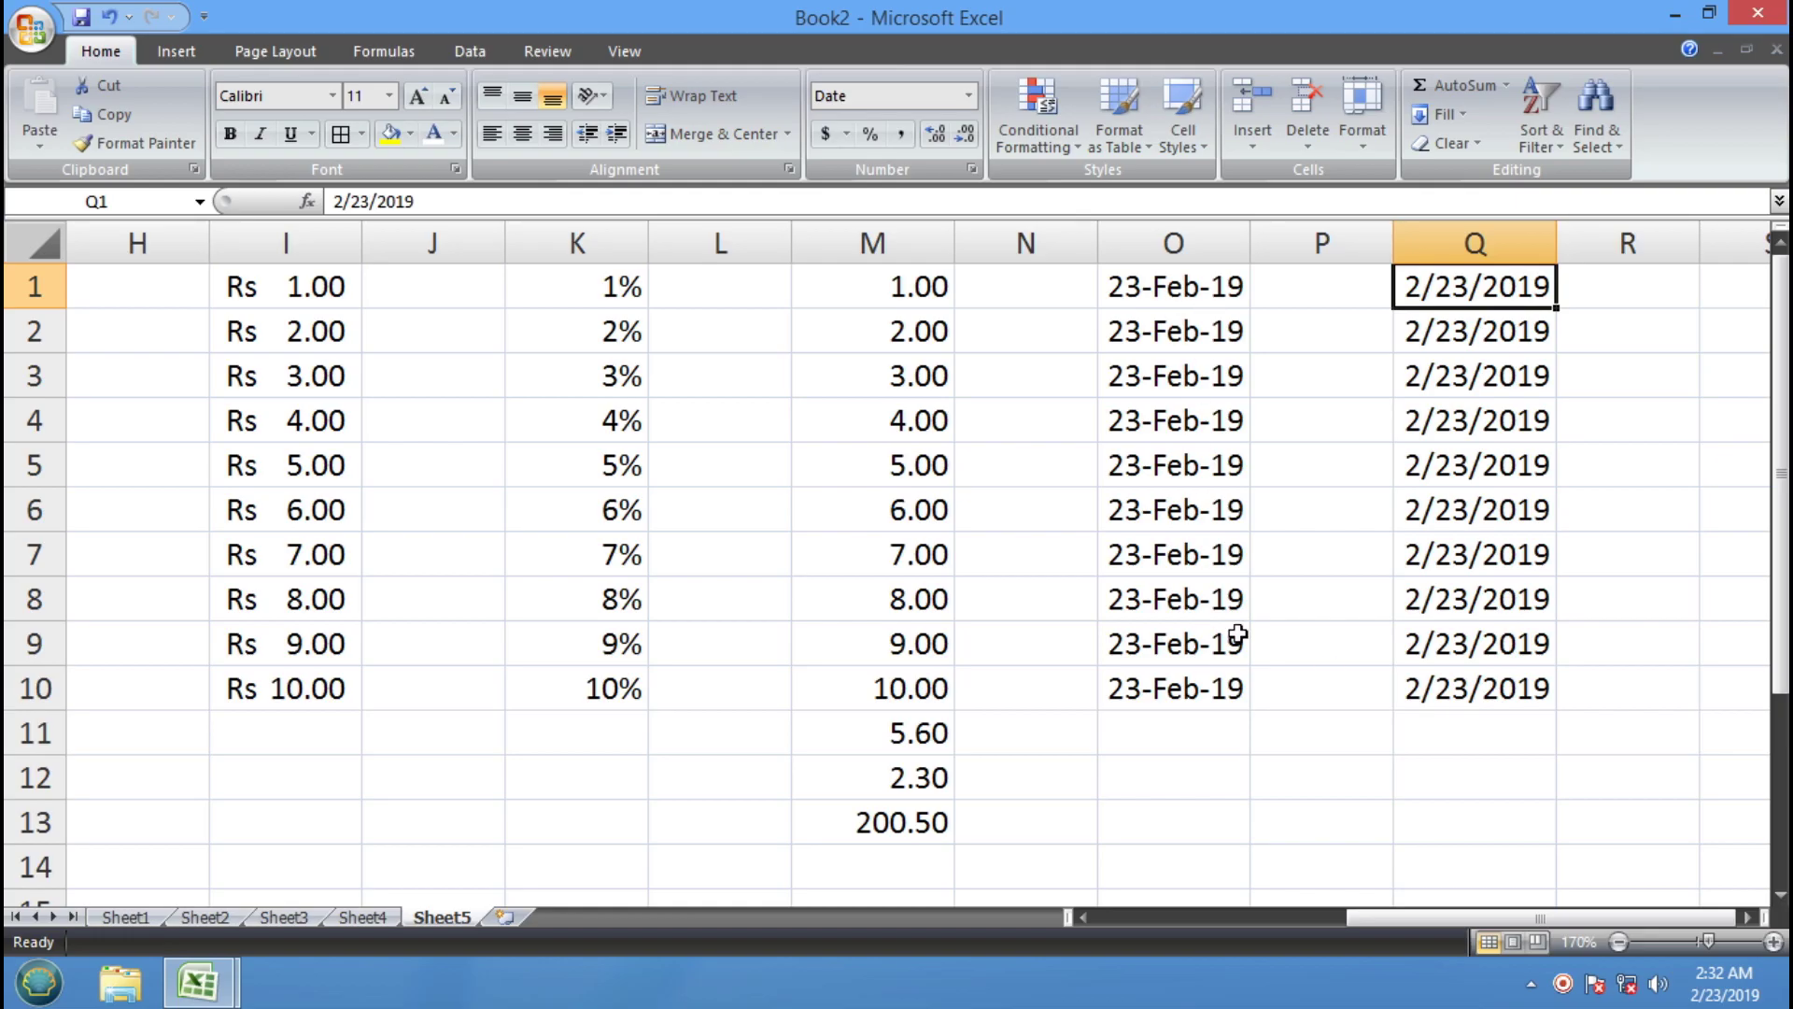
left_click_drag(1481, 287, 1481, 674)
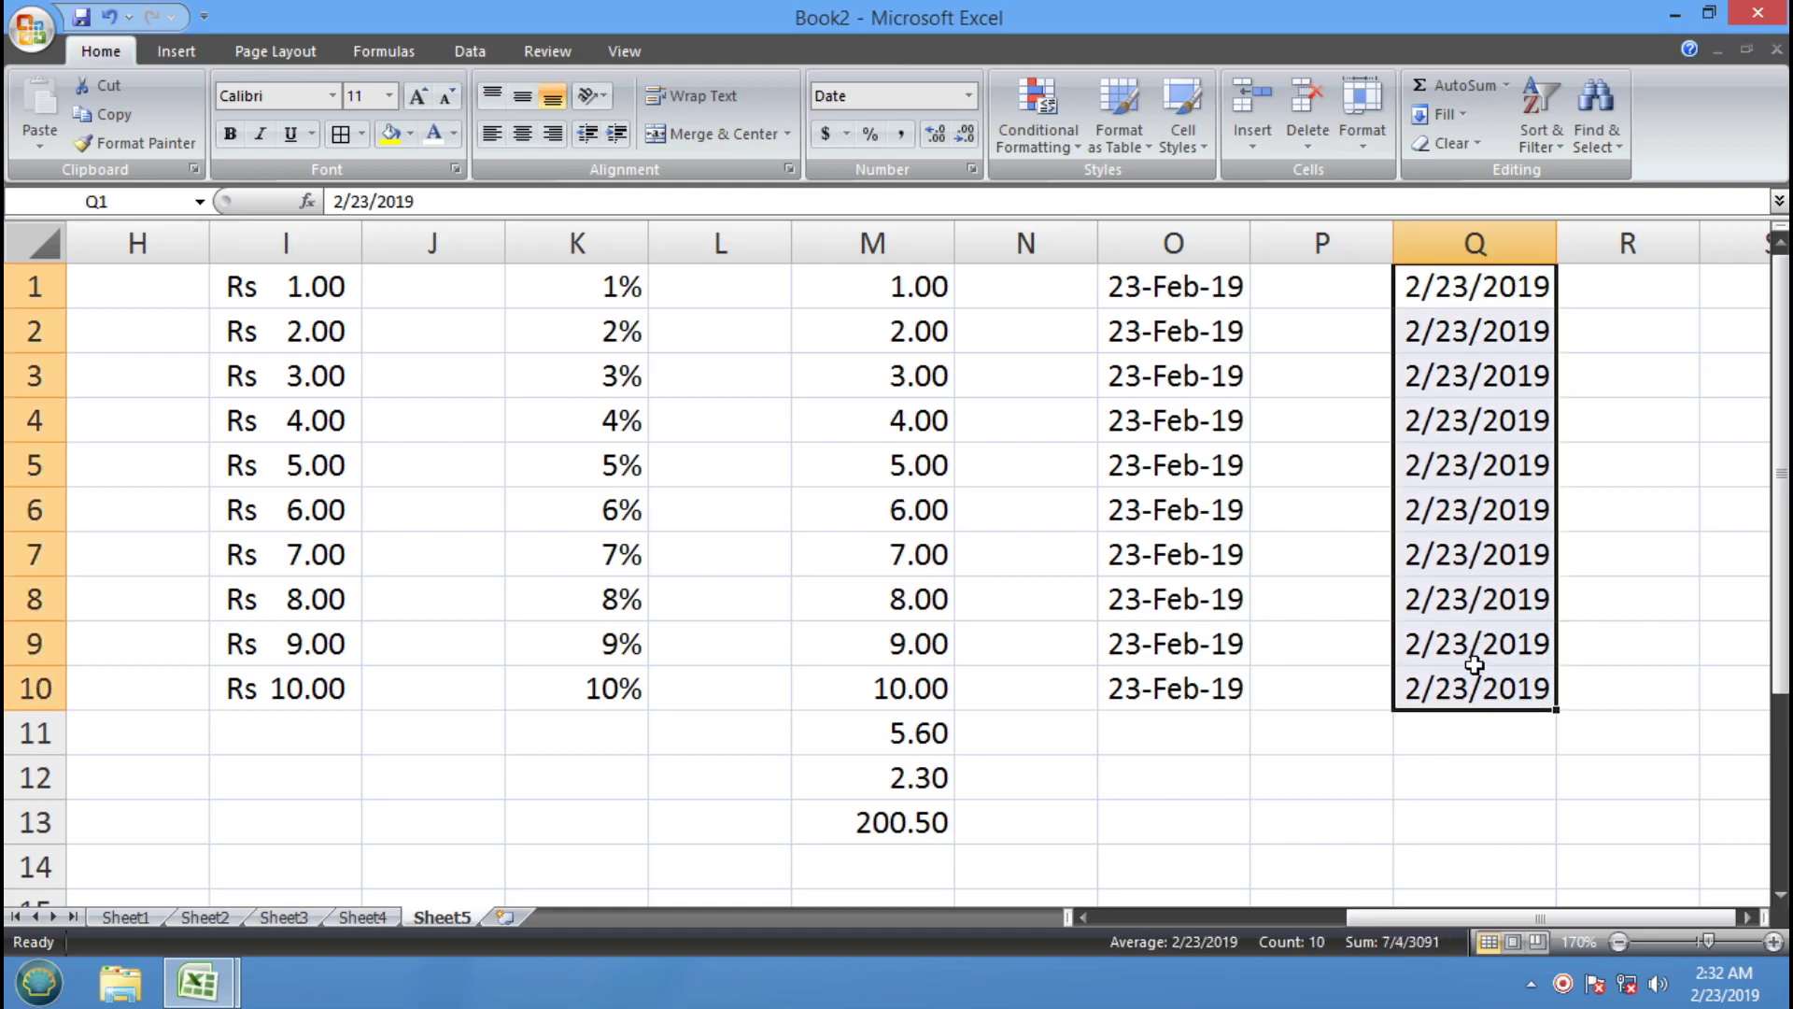
Copy the Q1:Q10 dates into S1:S10 and widen column S
left_click(142, 116)
left_click(1751, 285)
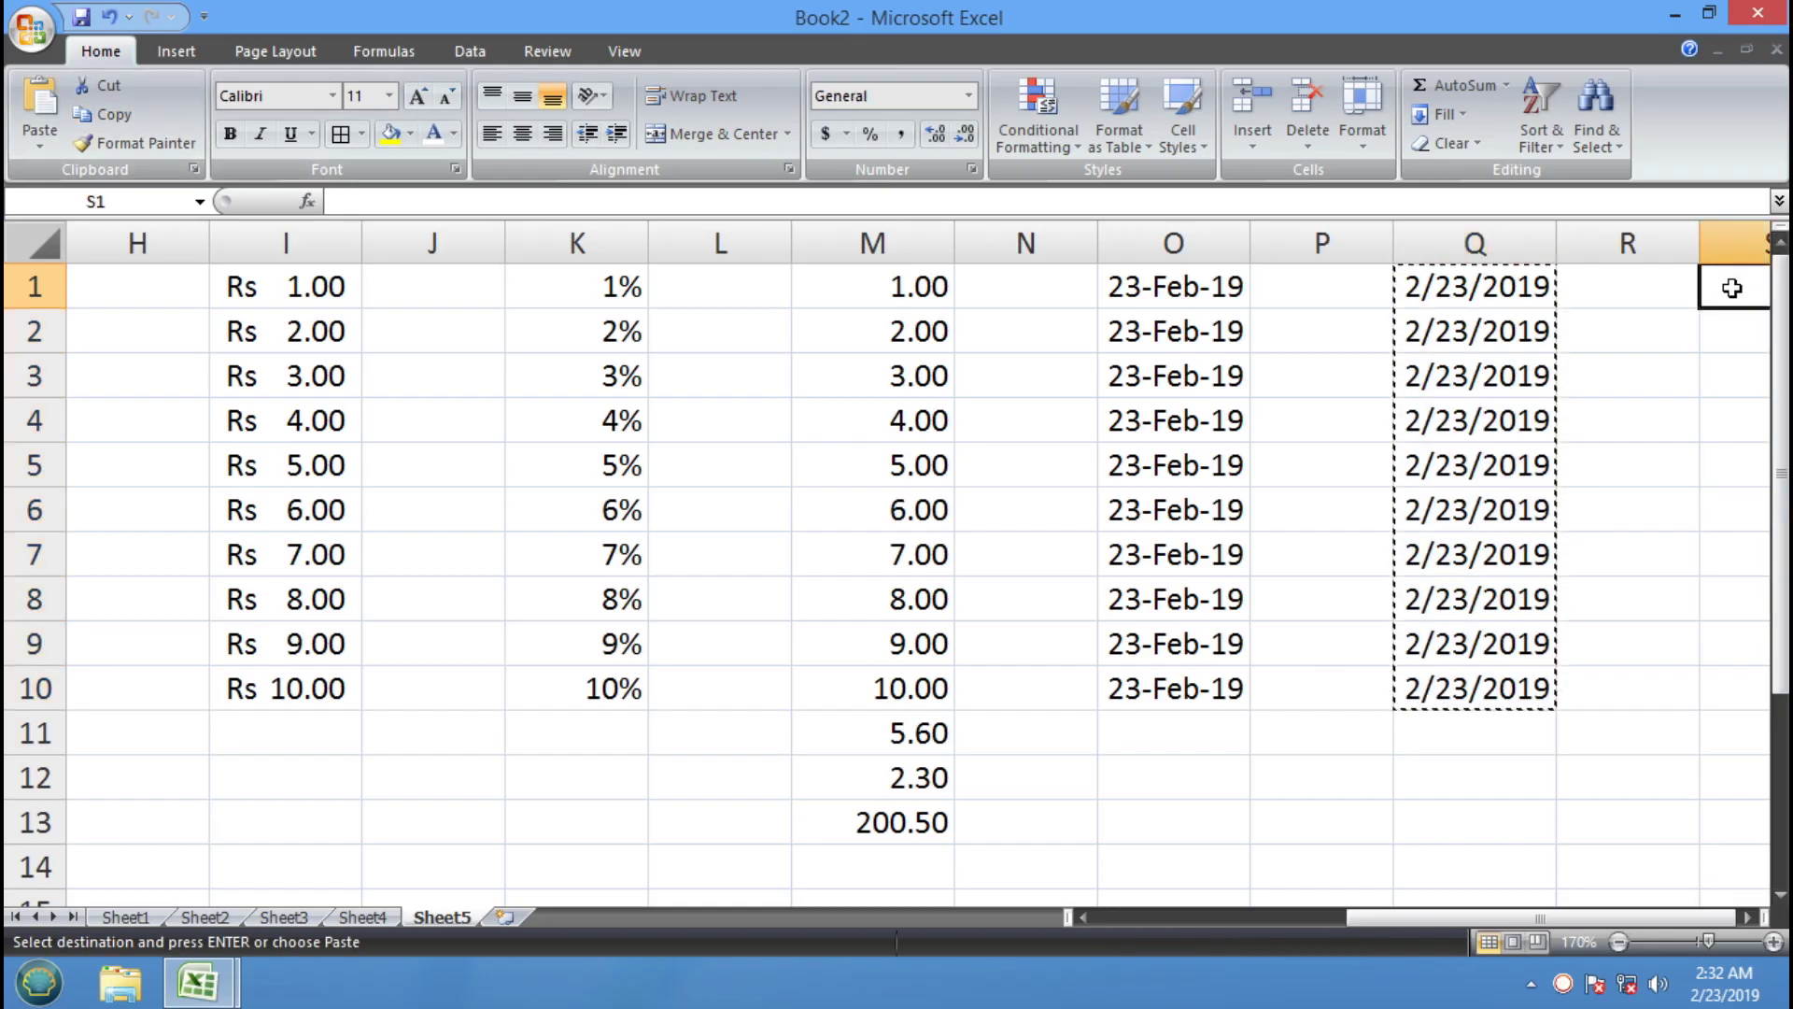
left_click(1752, 918)
left_click(1752, 918)
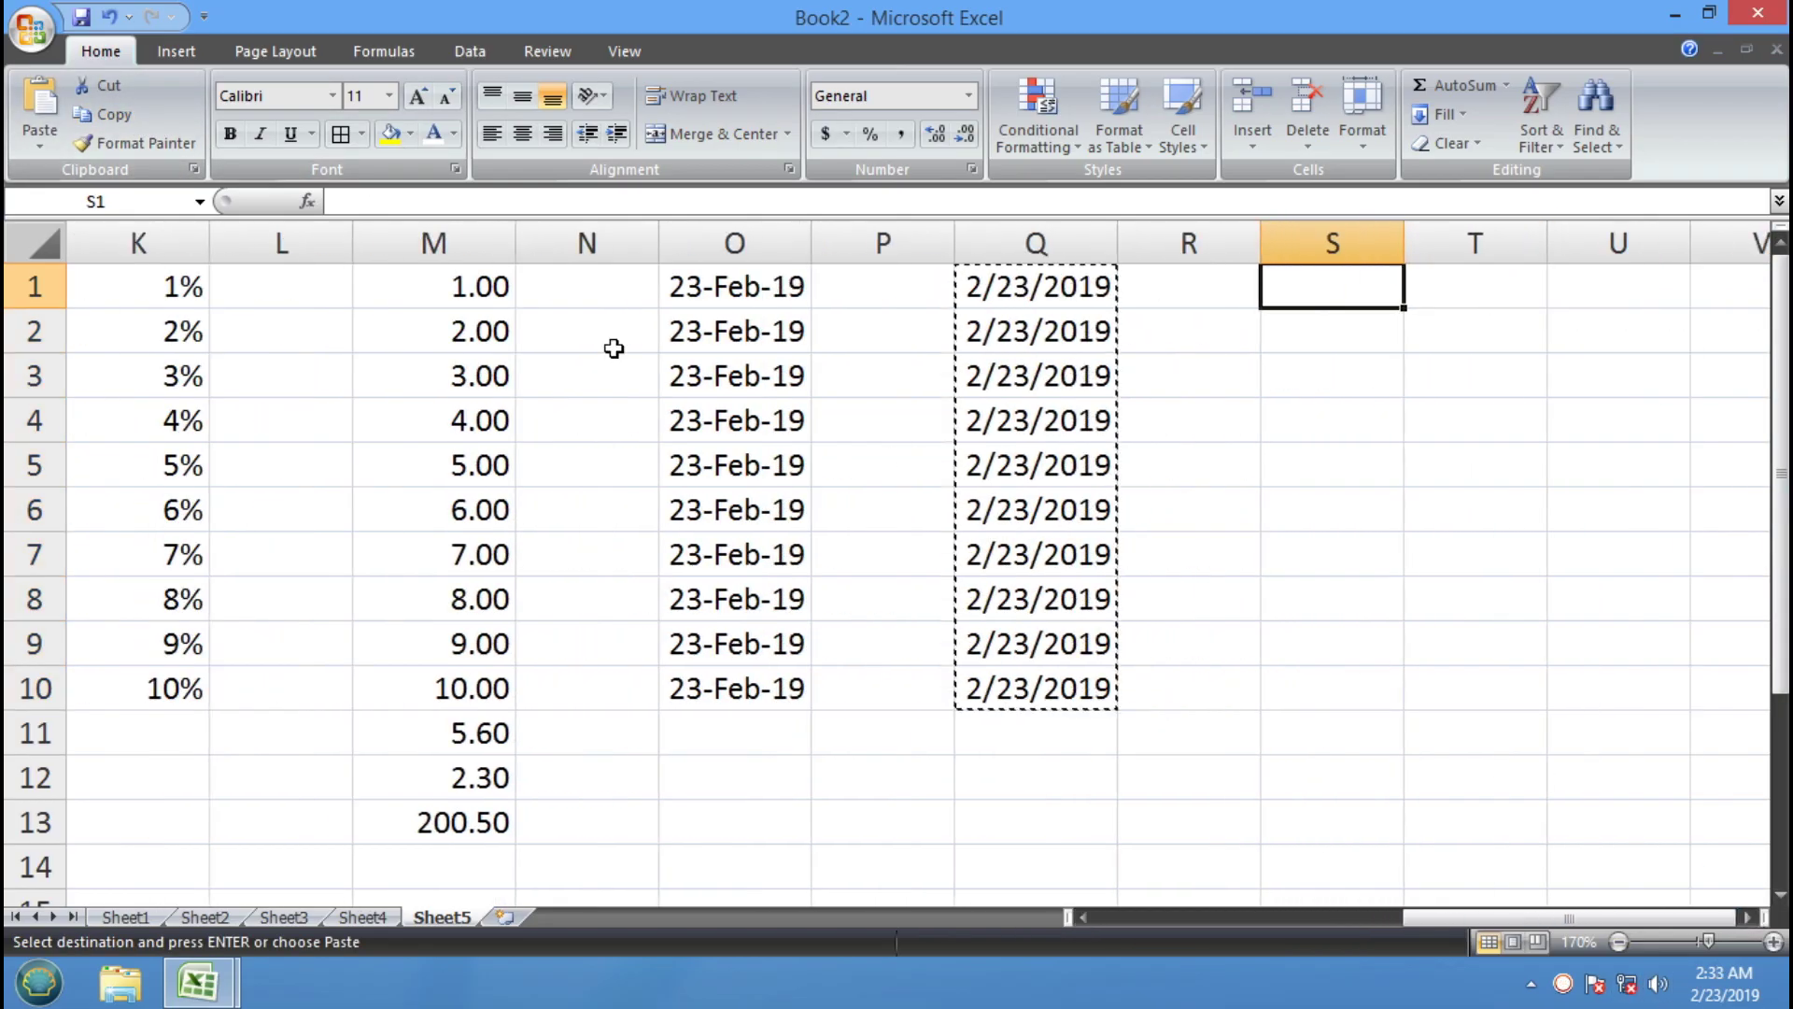
left_click(39, 105)
left_click_drag(1403, 235, 1620, 246)
Format S1:S10 as Long Date (Saturday, February 23, 2019) and widen the column to fit
left_click_drag(1494, 290, 1490, 691)
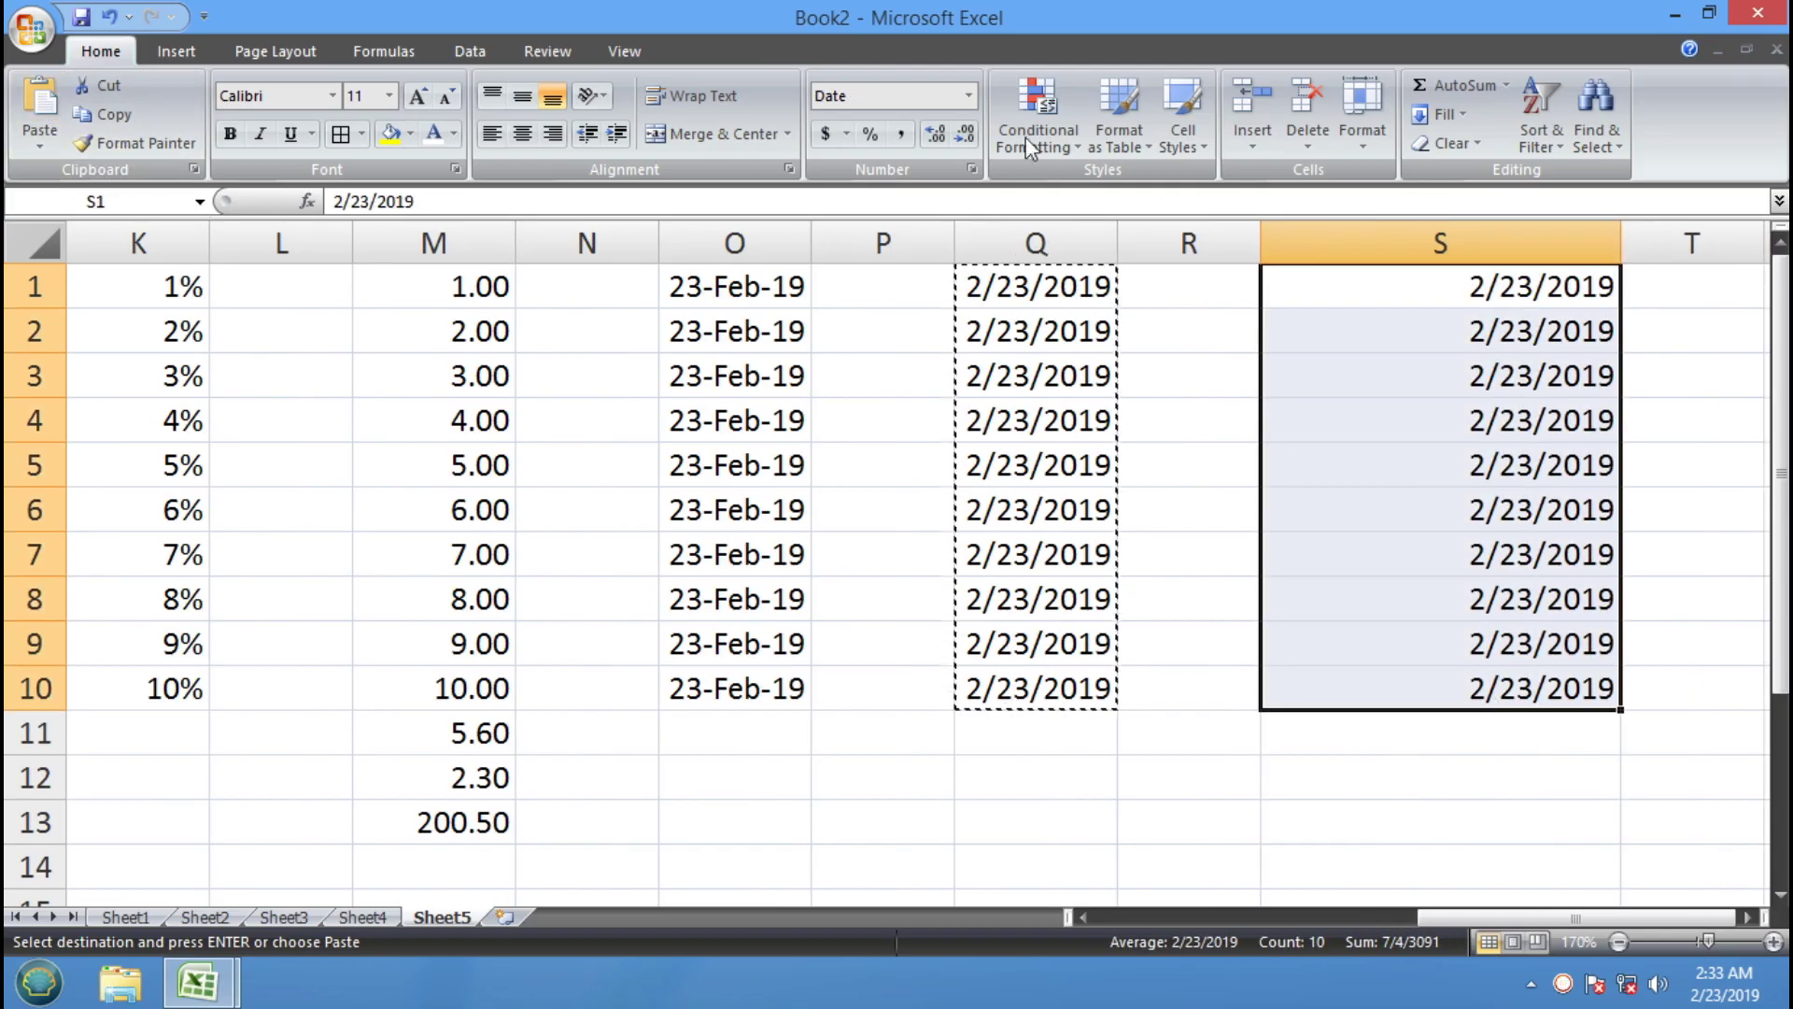
left_click(969, 95)
left_click(976, 433)
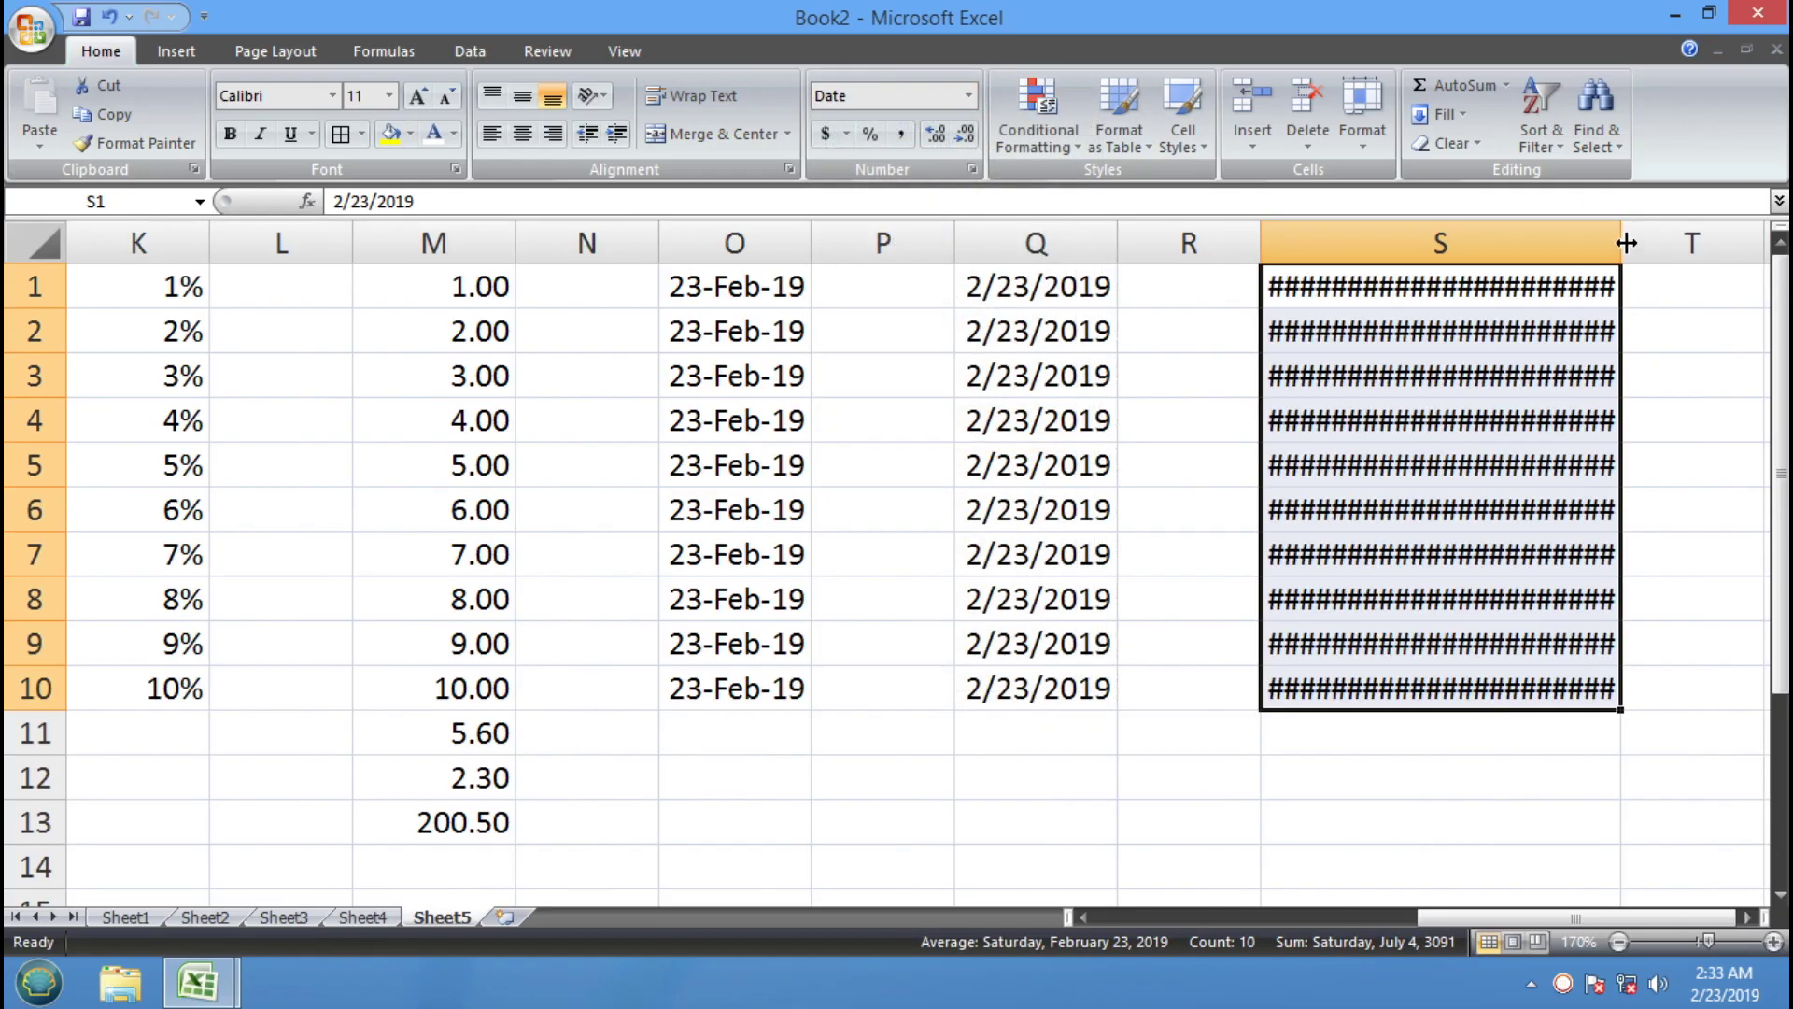
left_click_drag(1626, 242, 1694, 244)
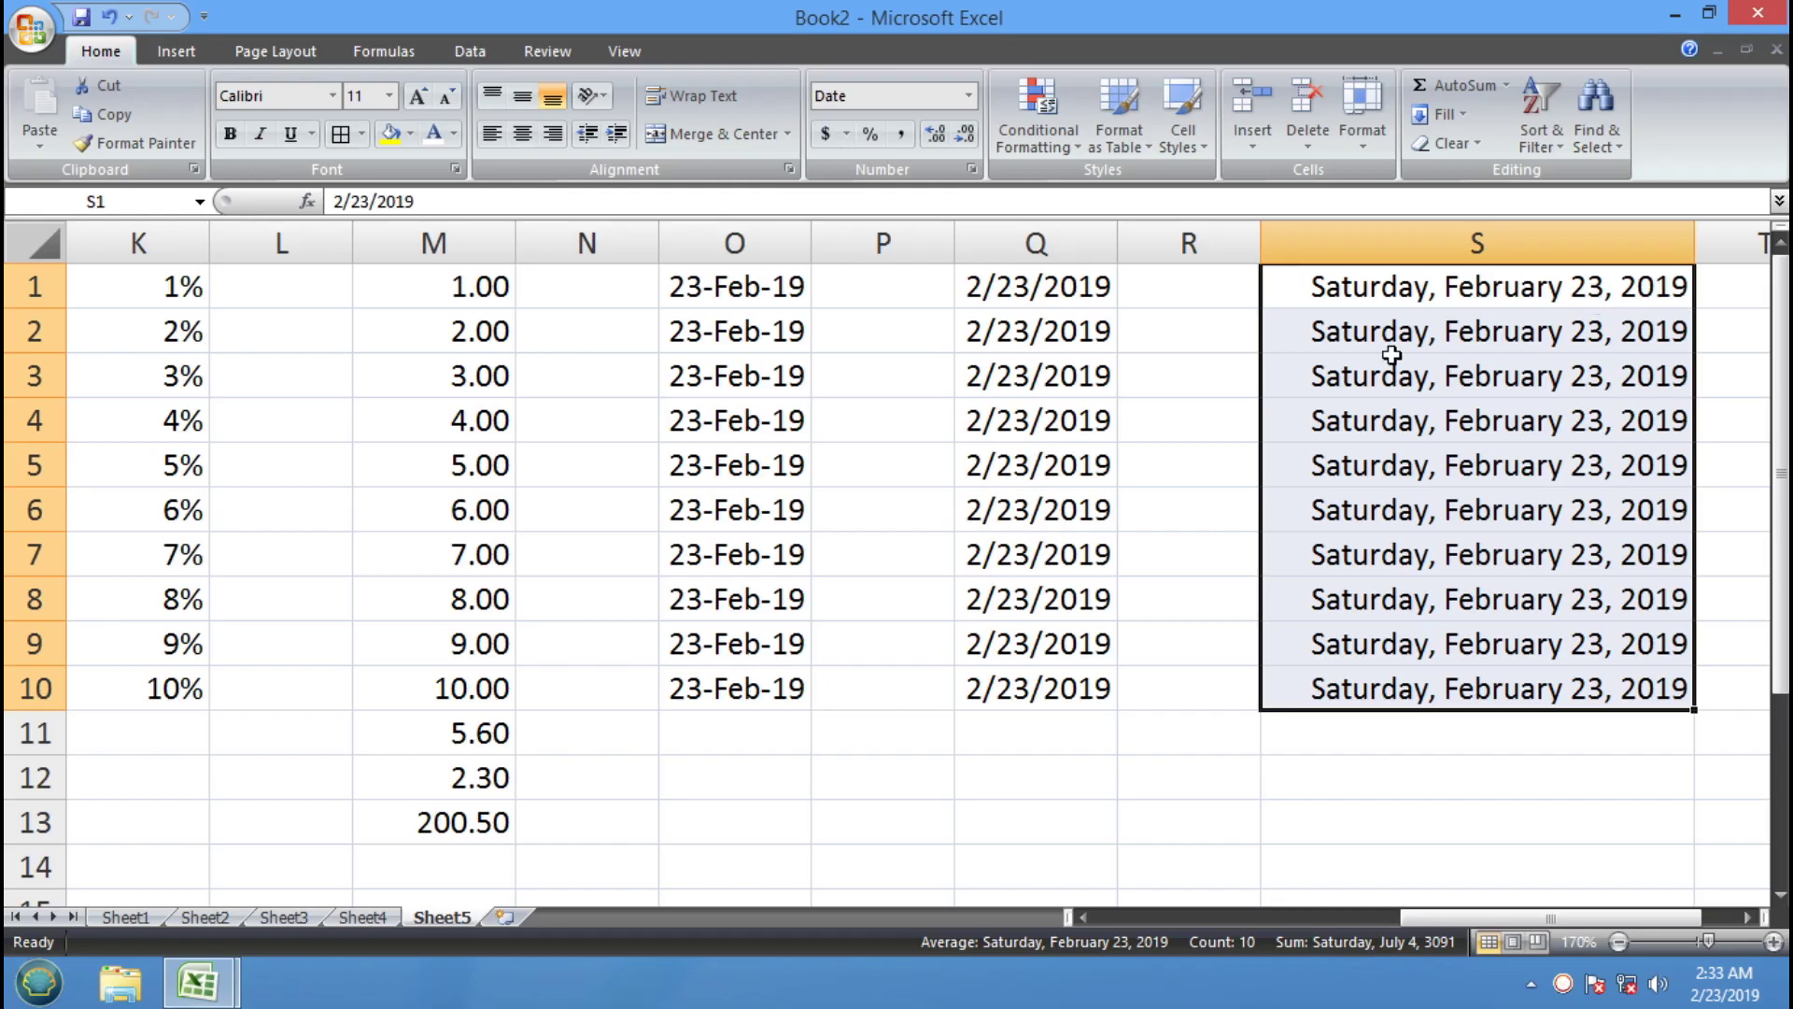
Fill the date down into S11:S13, then delete those extra entries
left_click_drag(1440, 824, 1437, 702)
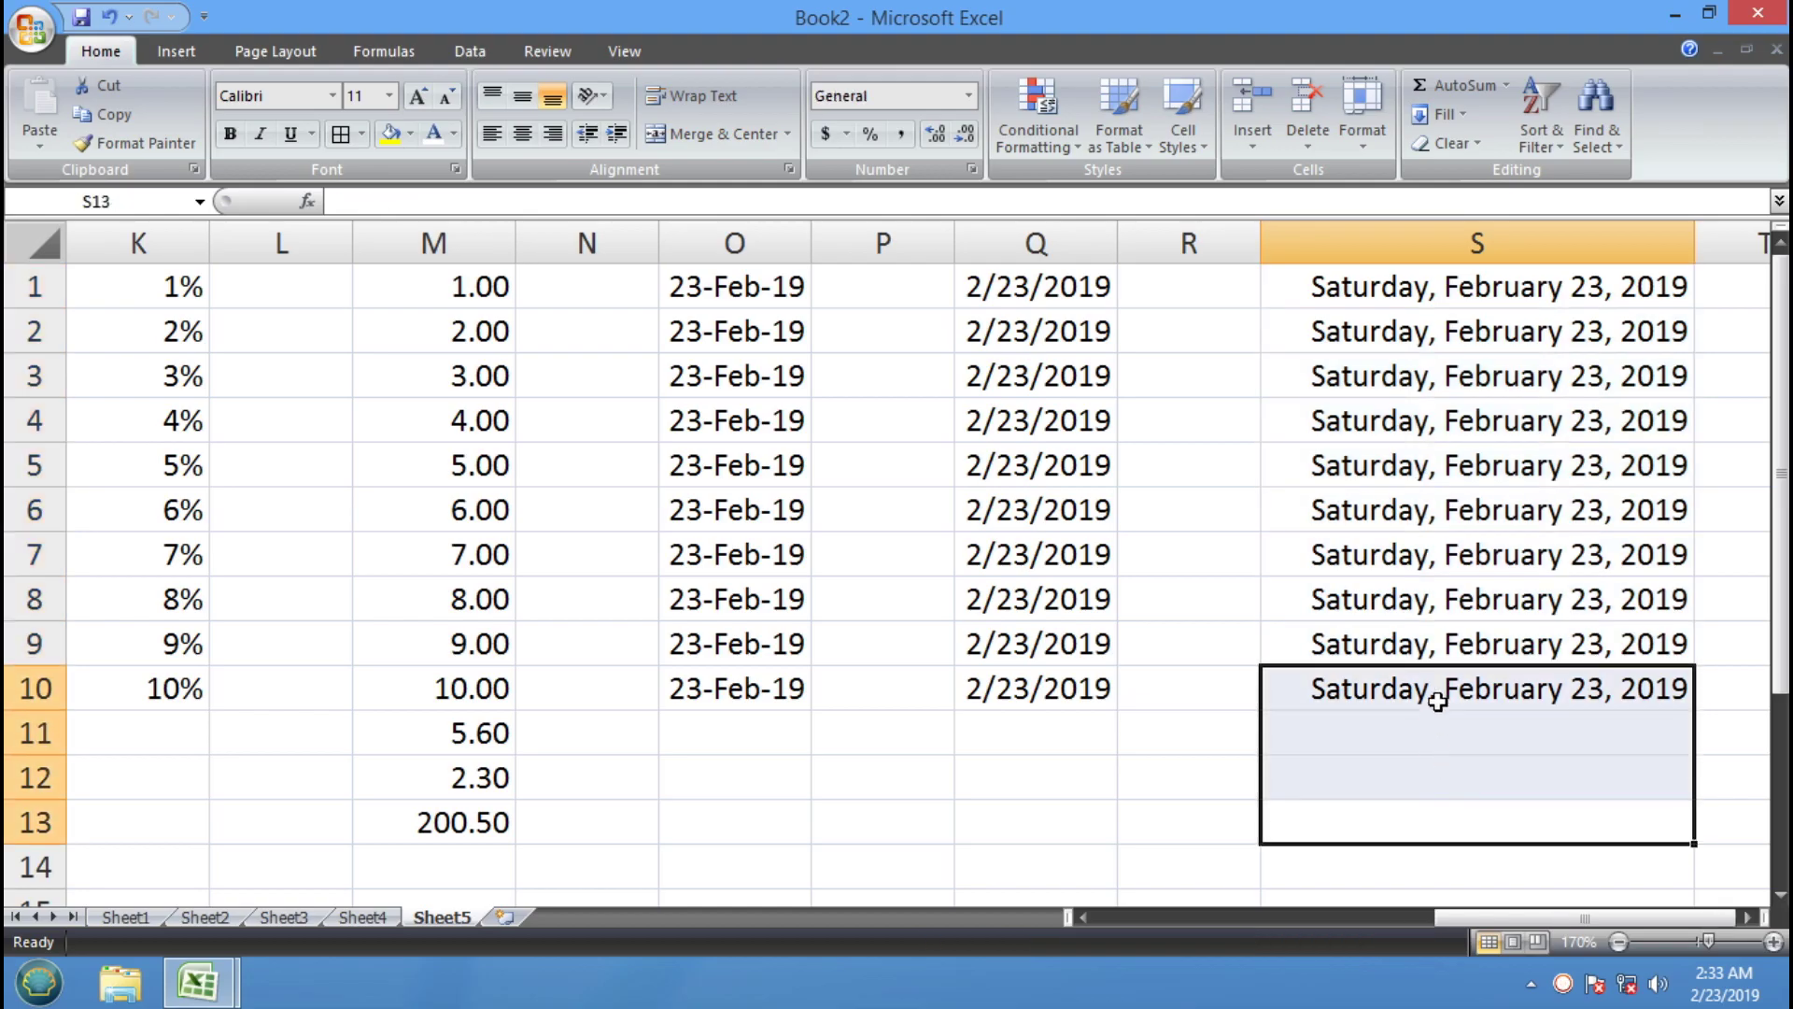
key("ctrl+d")
left_click_drag(1388, 735, 1384, 839)
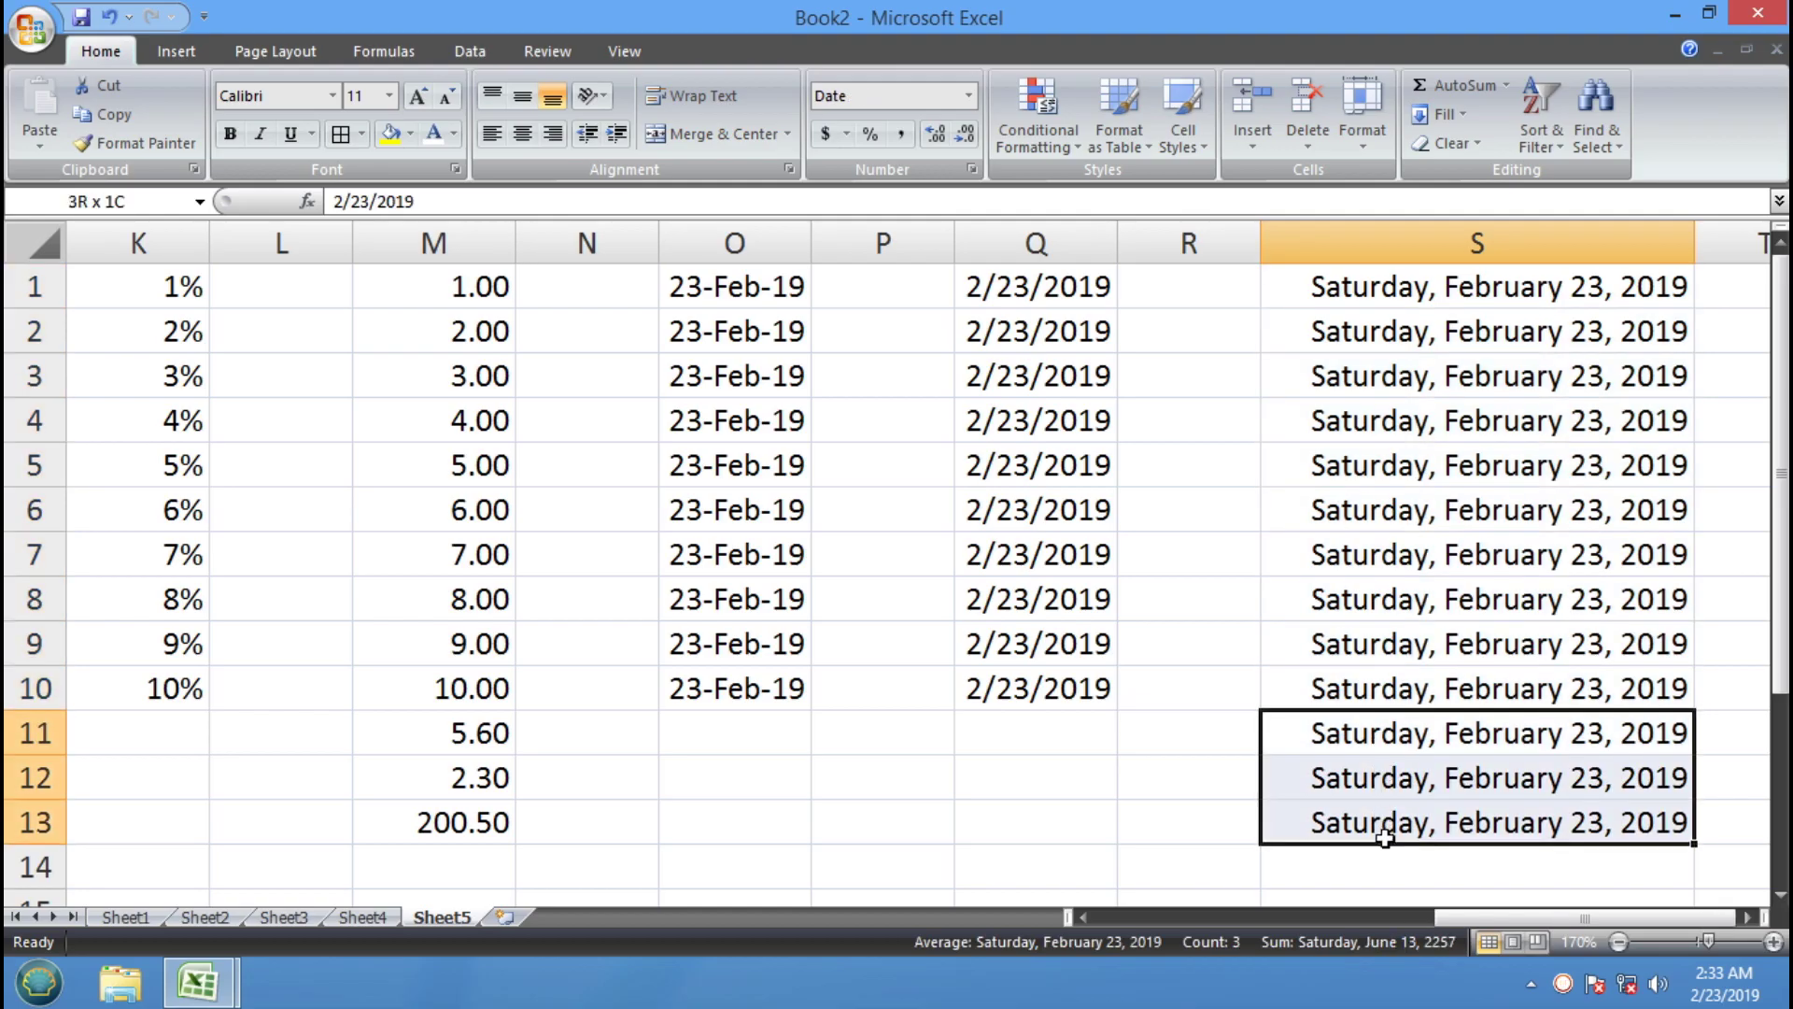
key("Delete")
Enter 15-AUG-1947 in S11, shown as Friday, August 15, 1947
left_click(1780, 897)
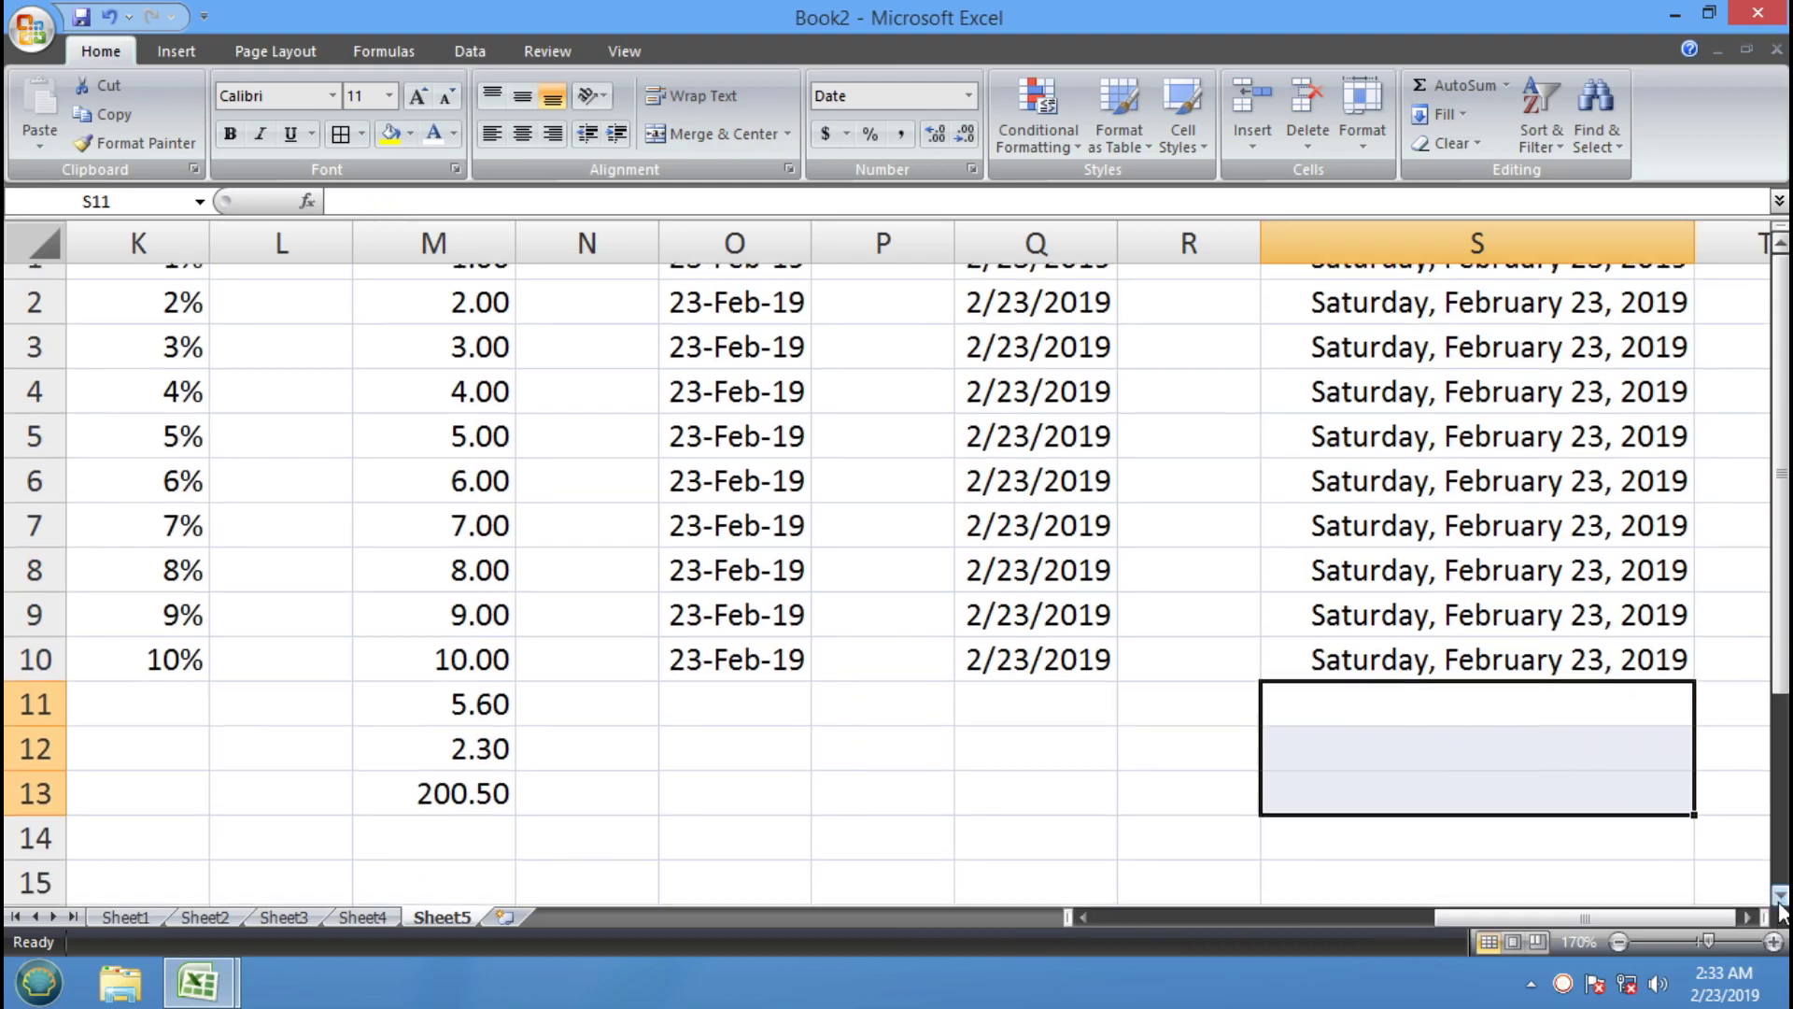
scroll(1779, 896, "down", 4)
left_click(1522, 520)
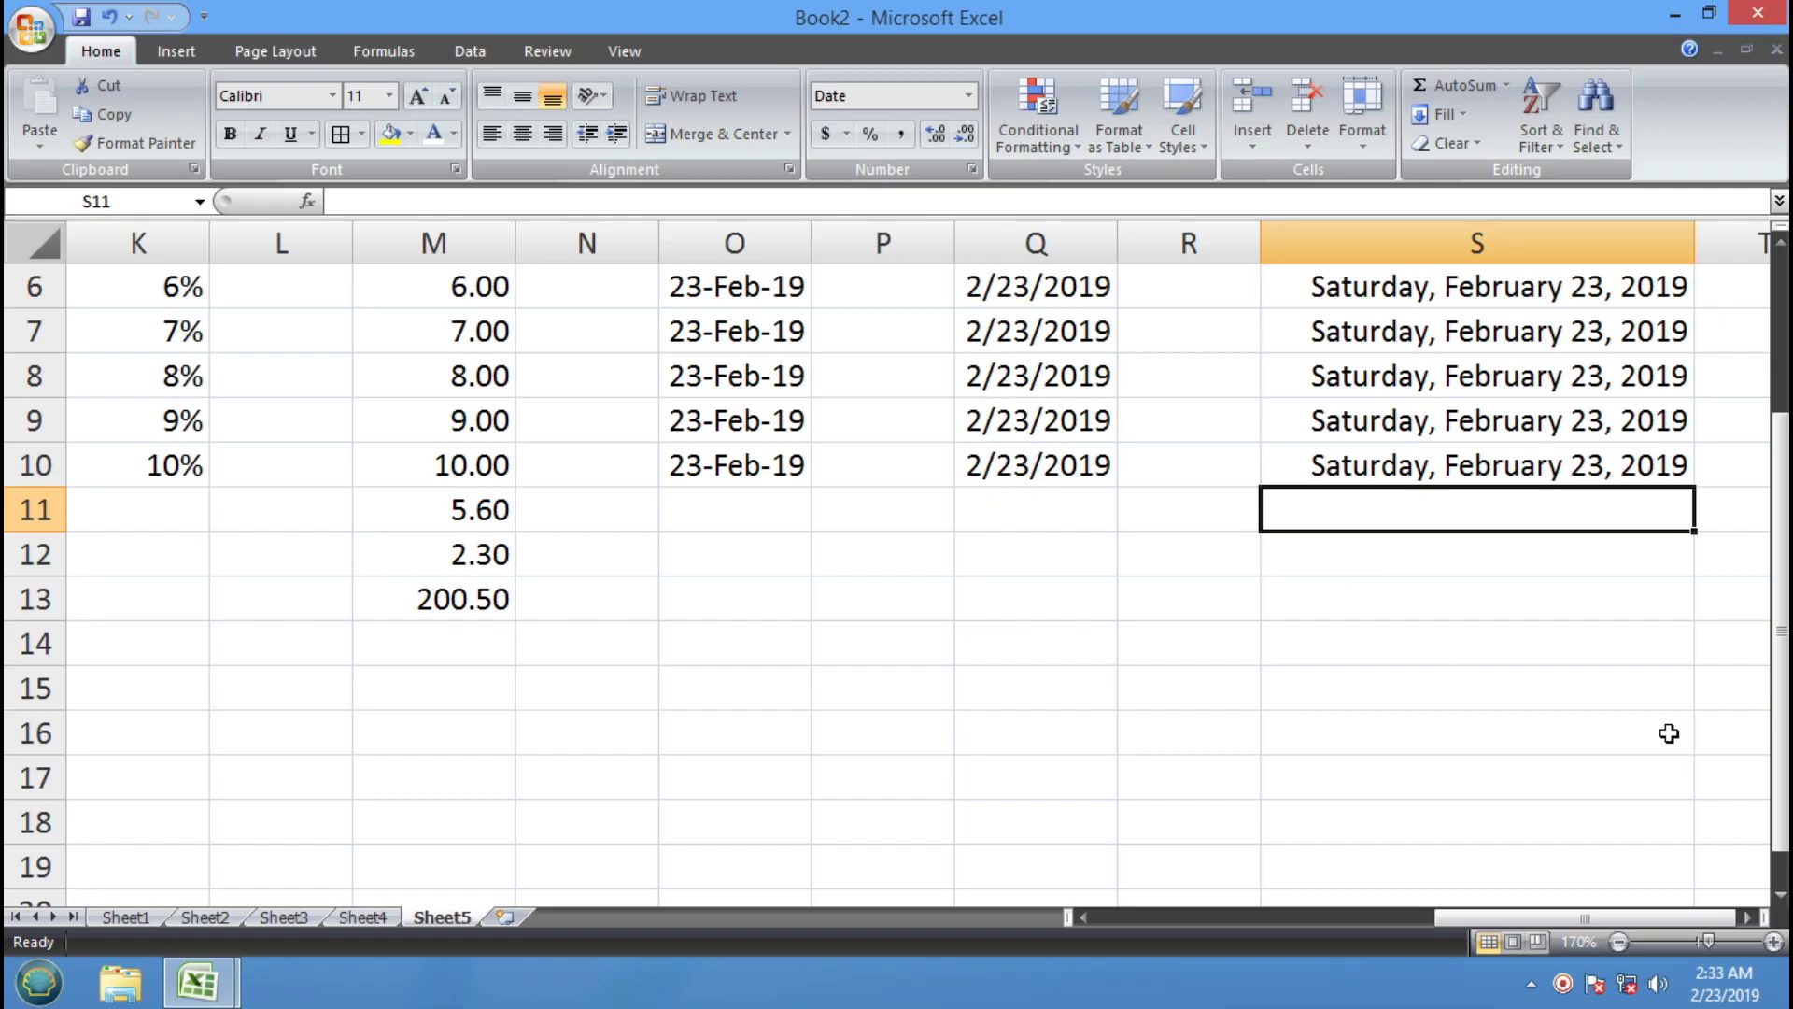
type("1")
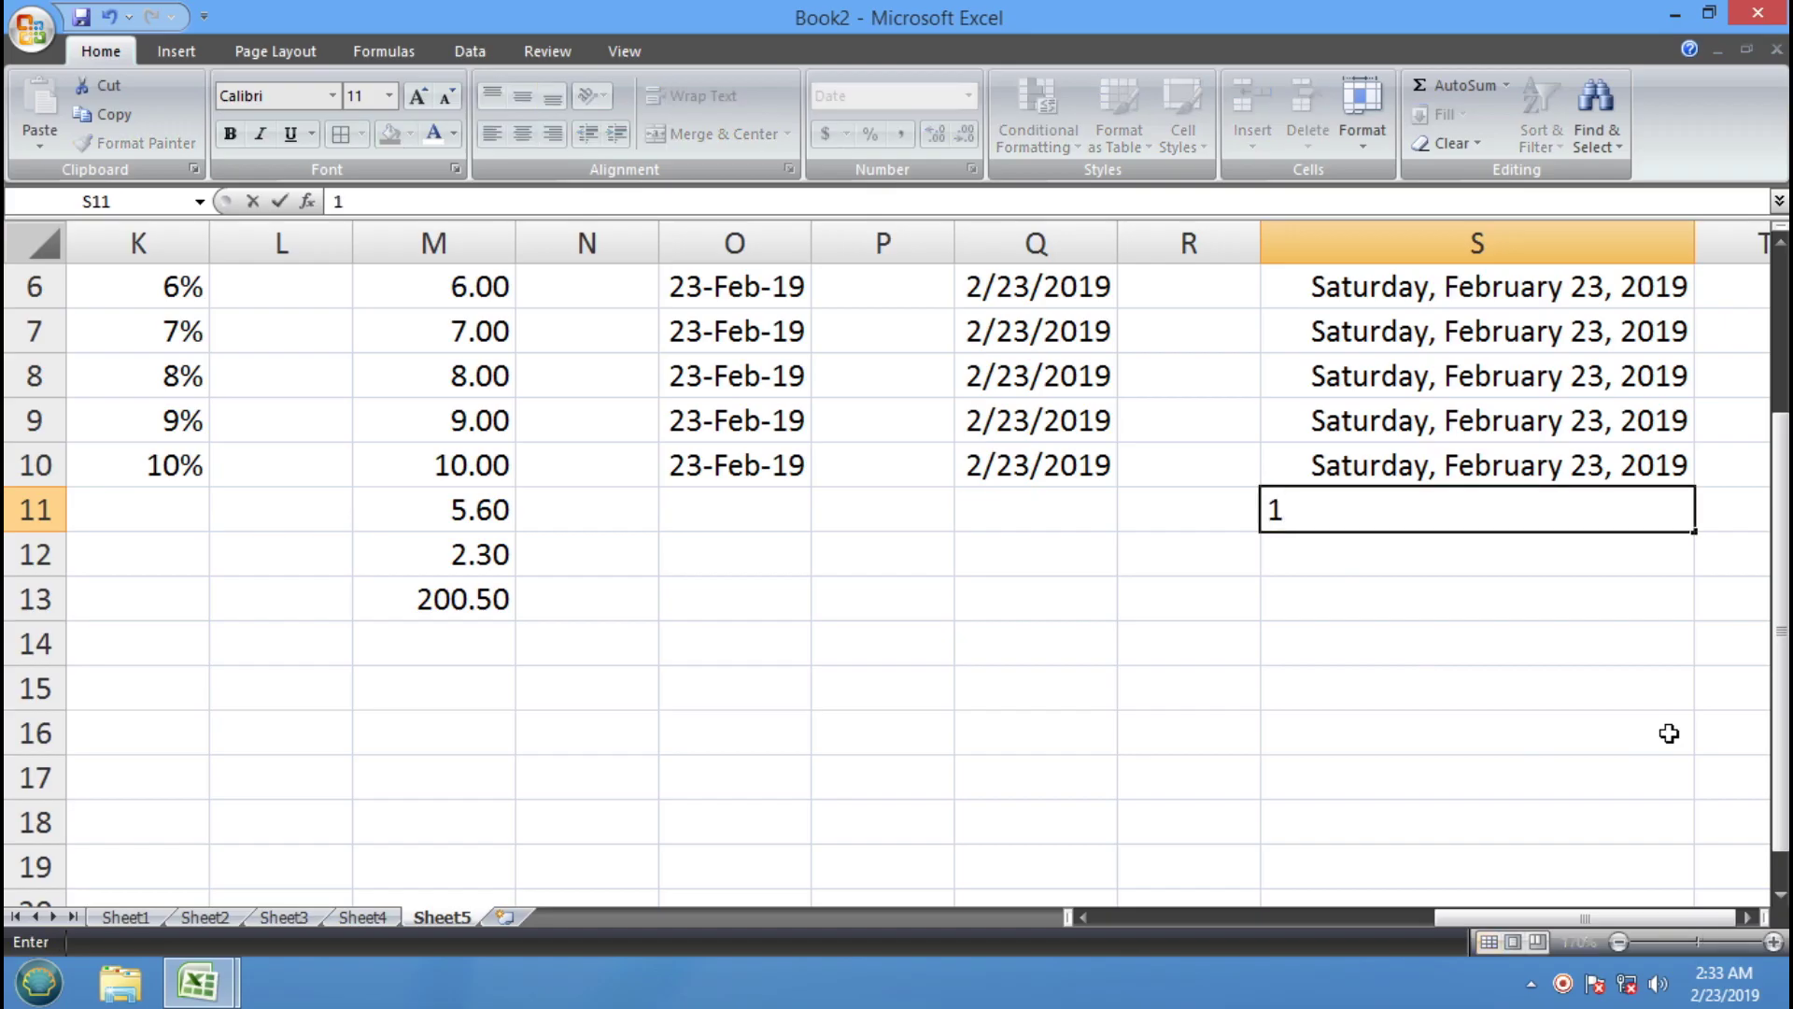
type("5-AUG-1947")
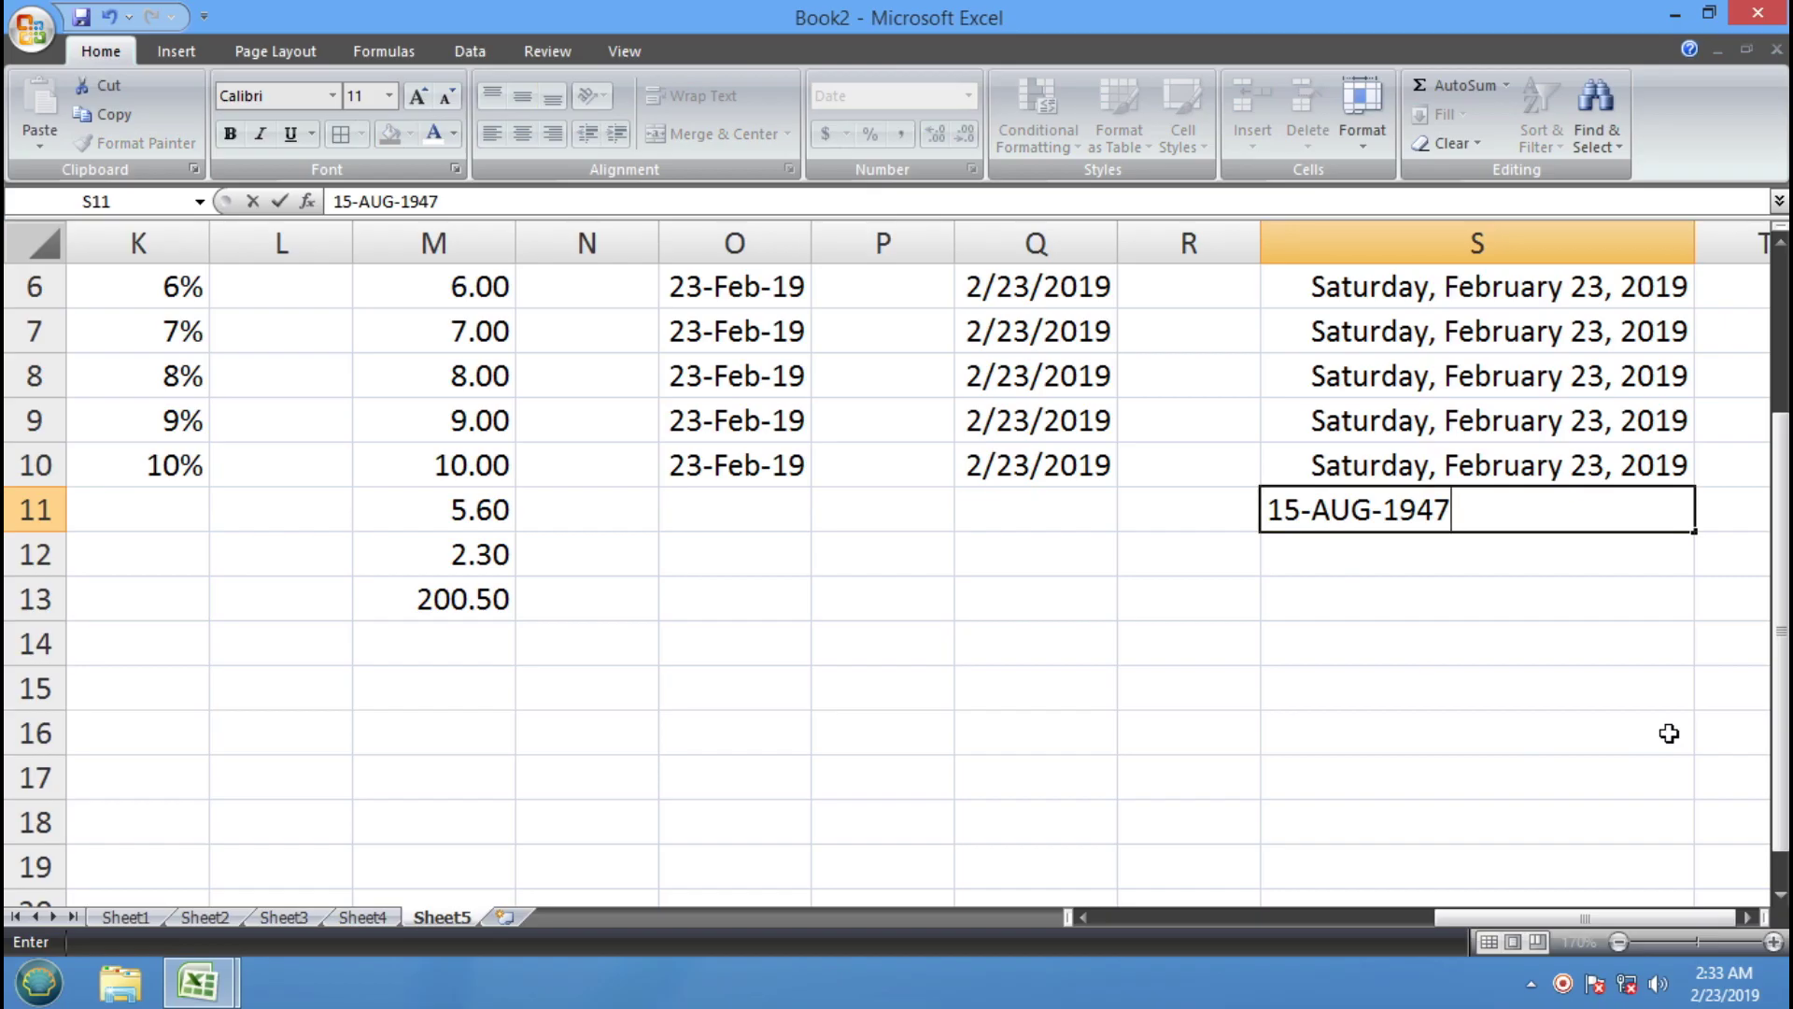
key("Return")
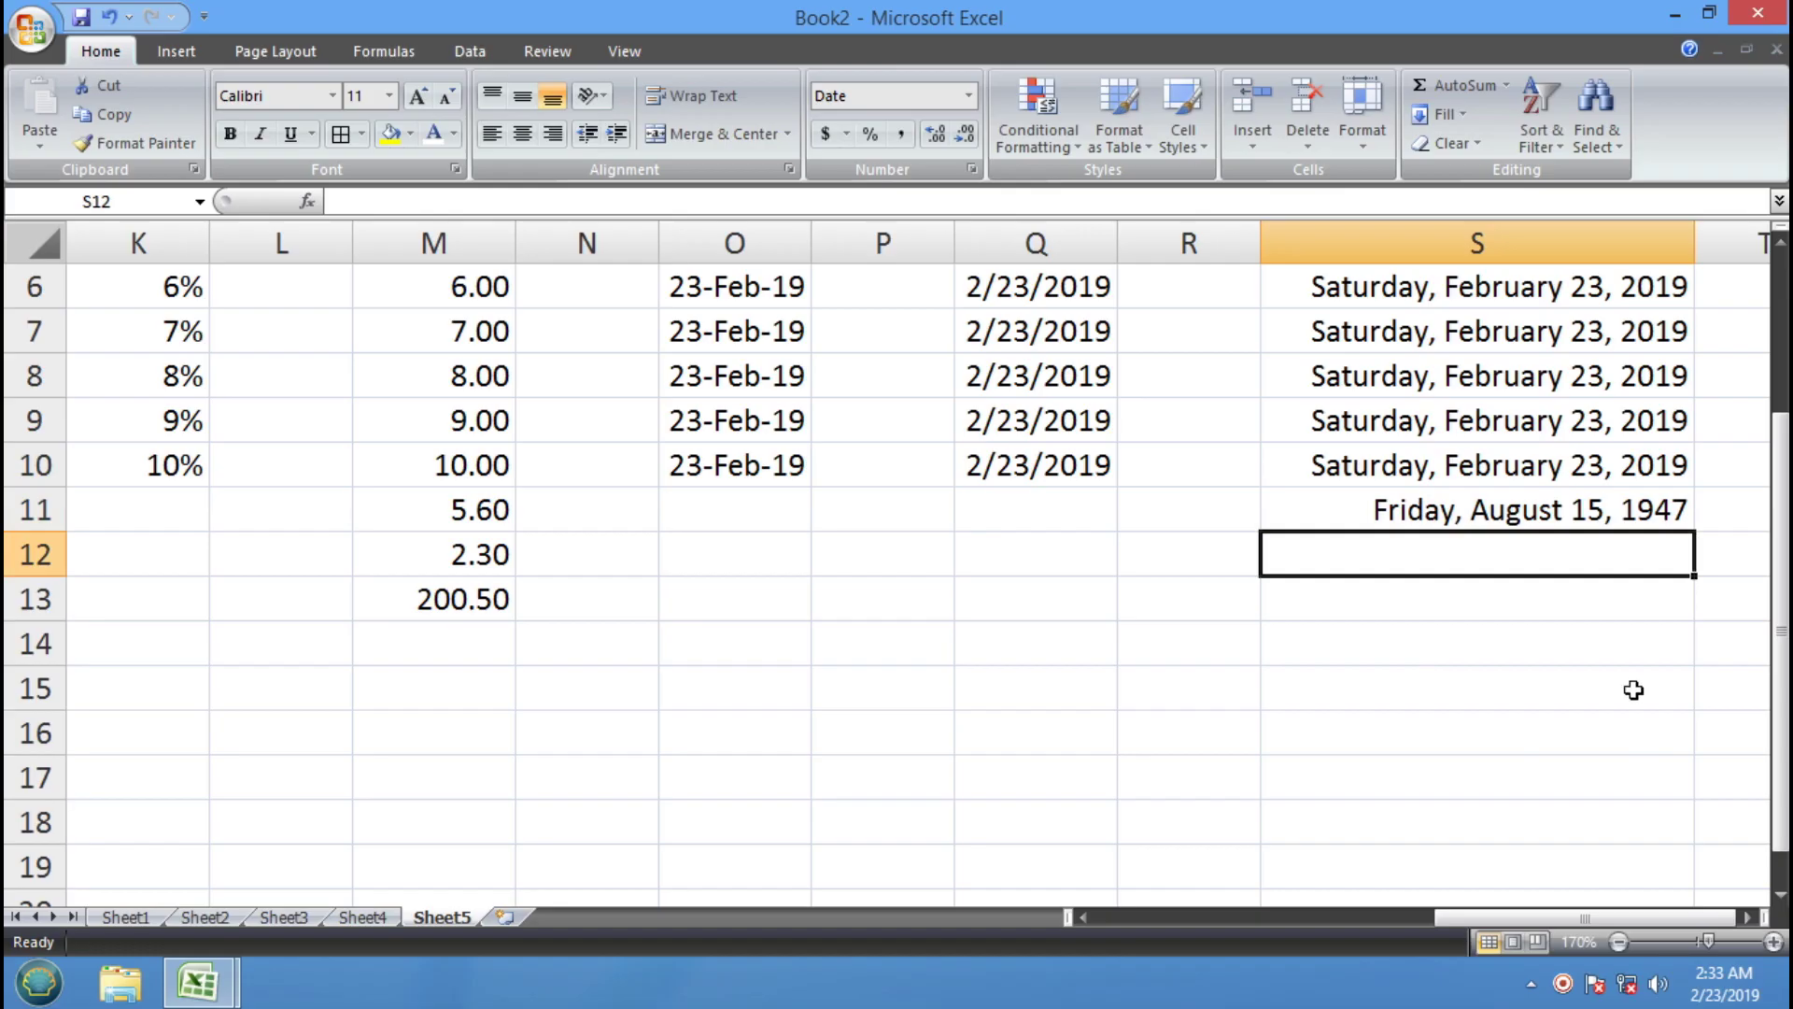
Enter 26-JAN-1947 in S12 and 29-SEPT-1987 in S13
left_click(1407, 507)
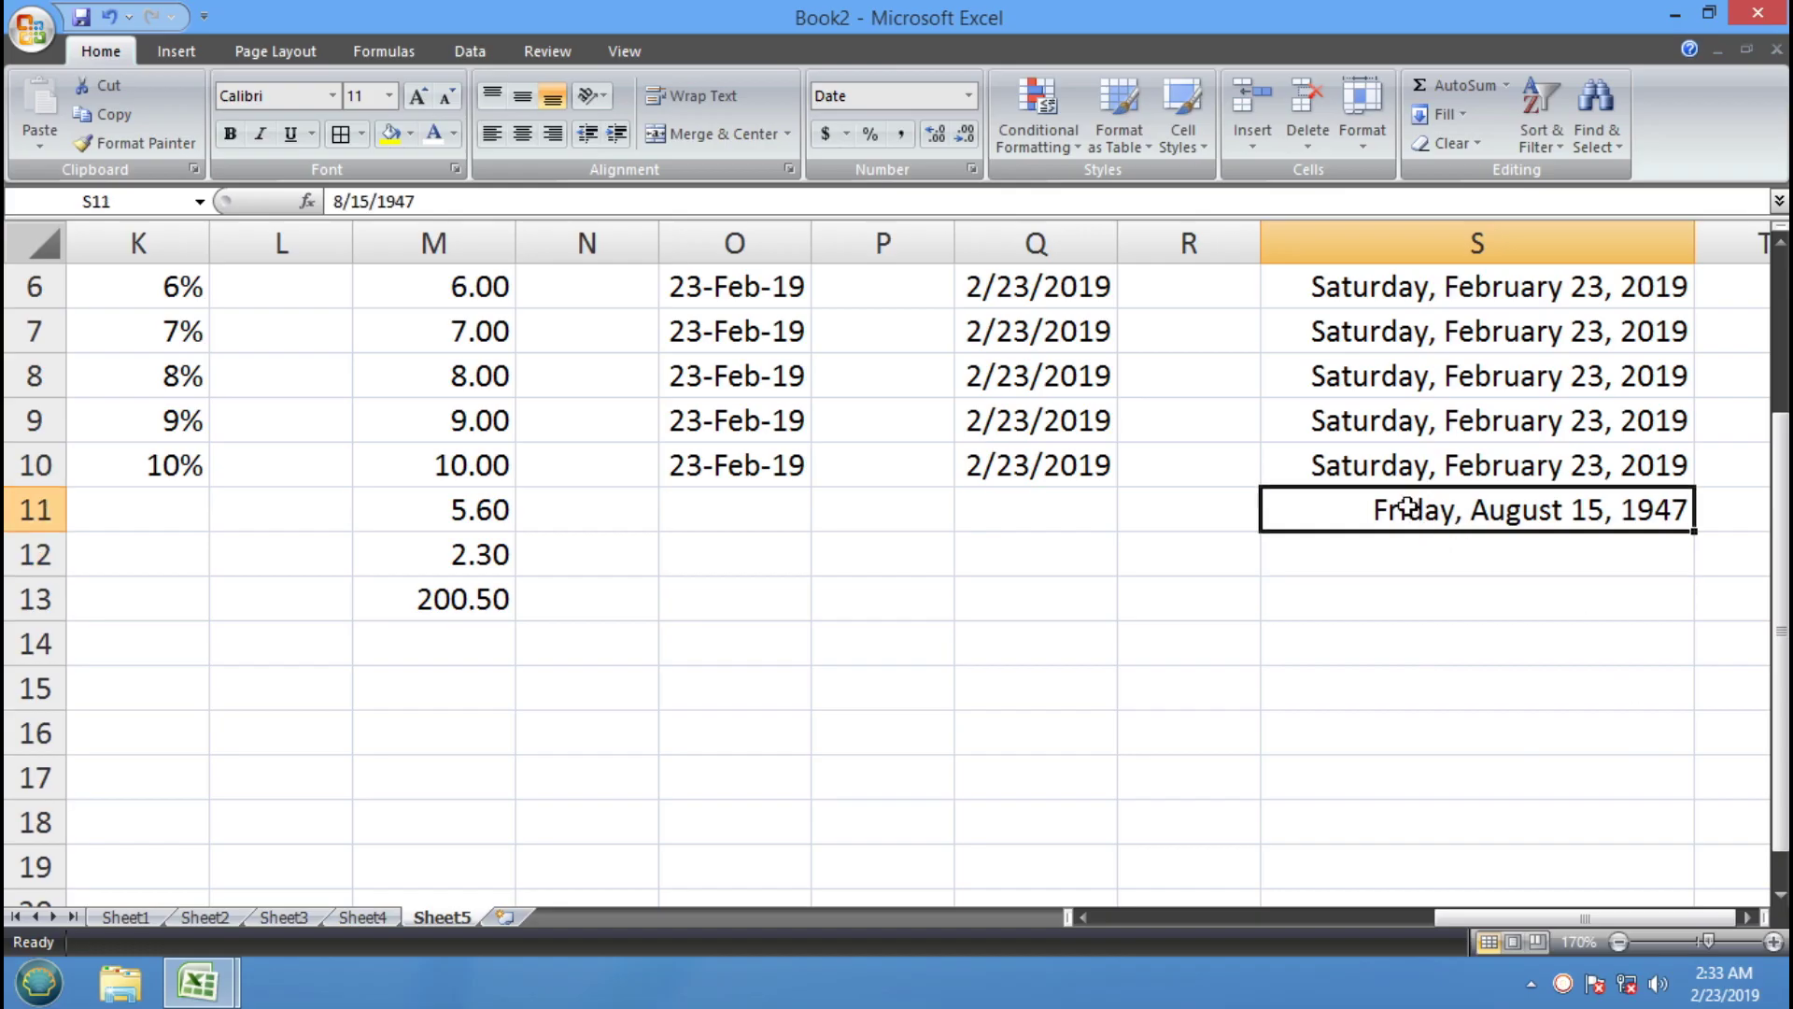
key("Down")
type("26")
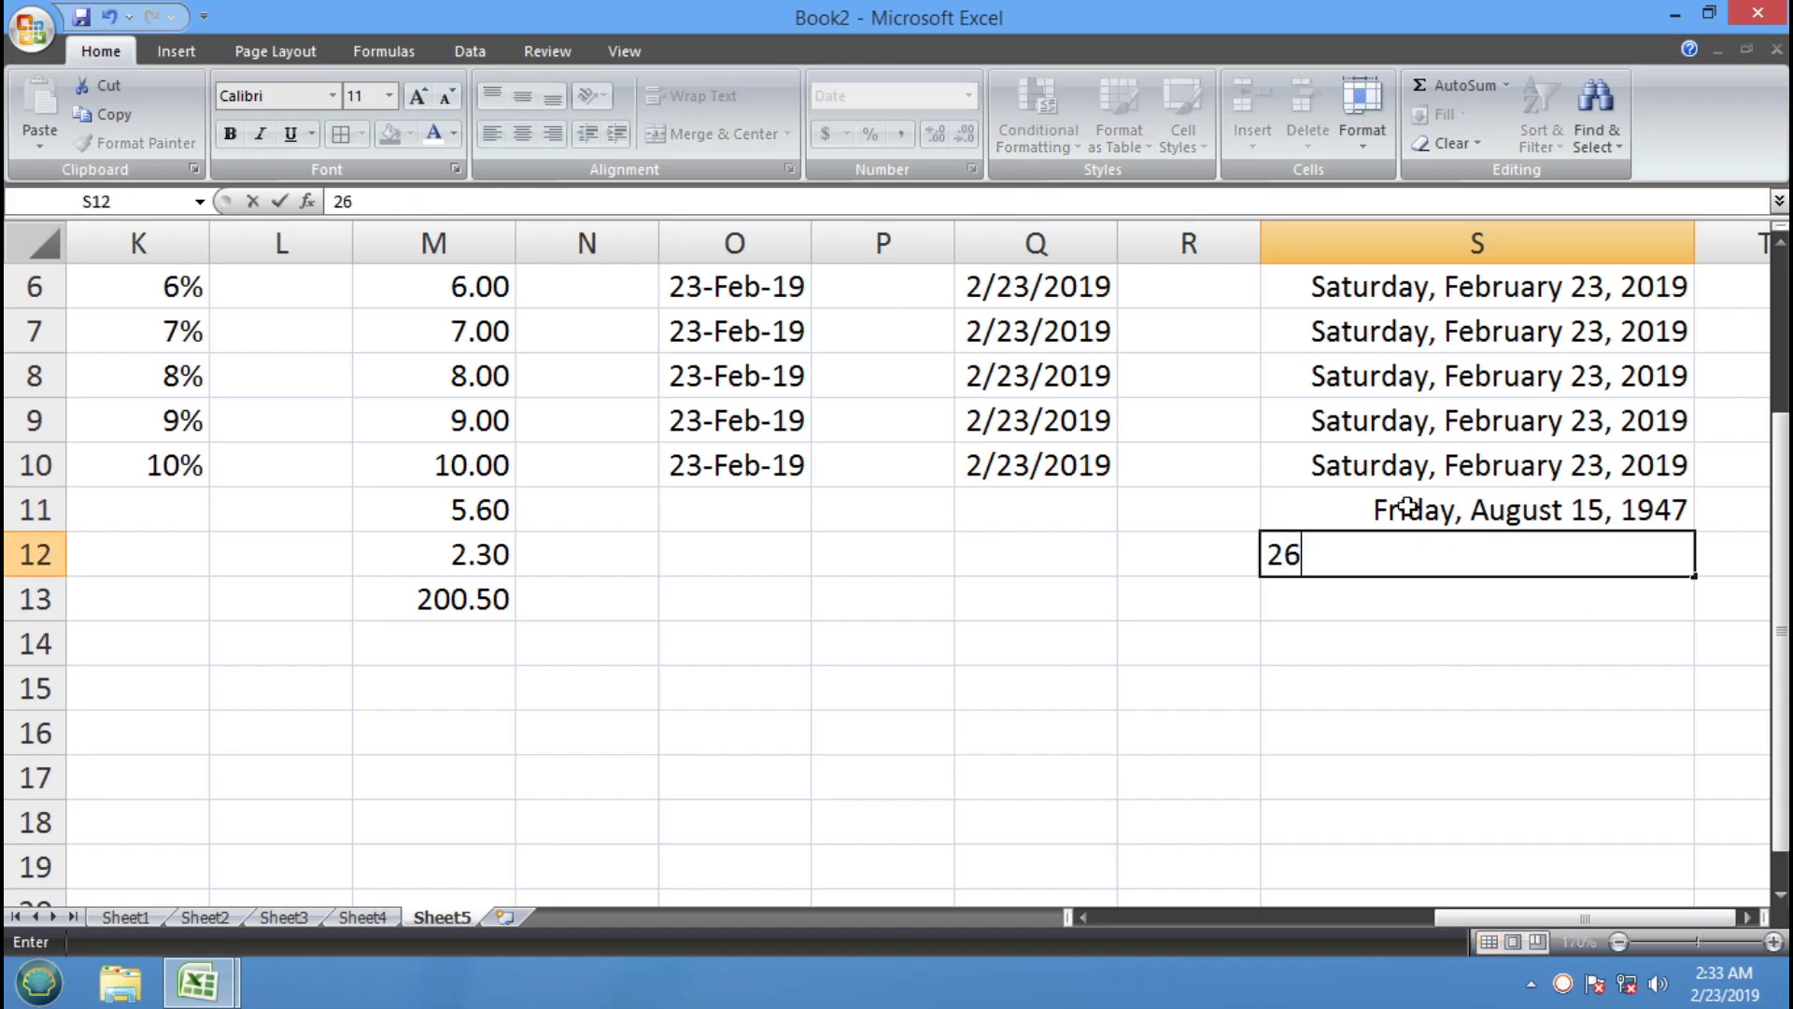
type("-JAN-1947")
key("Return")
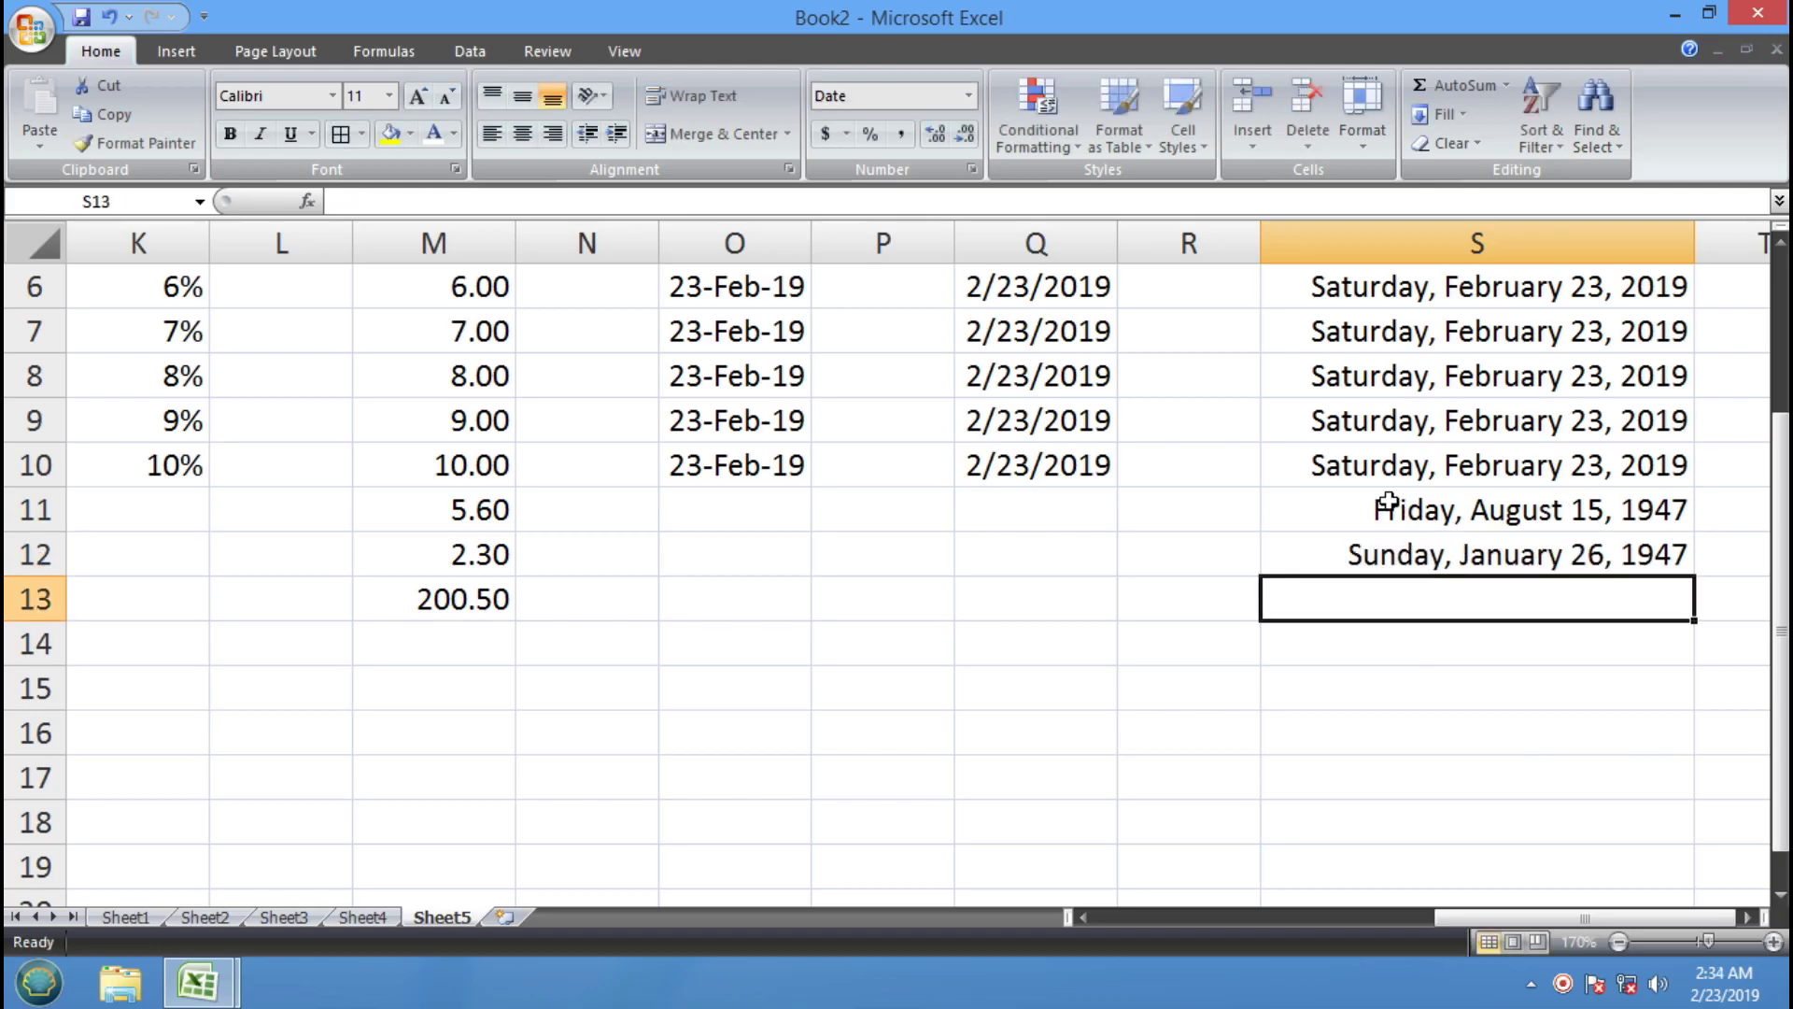
left_click(1394, 556)
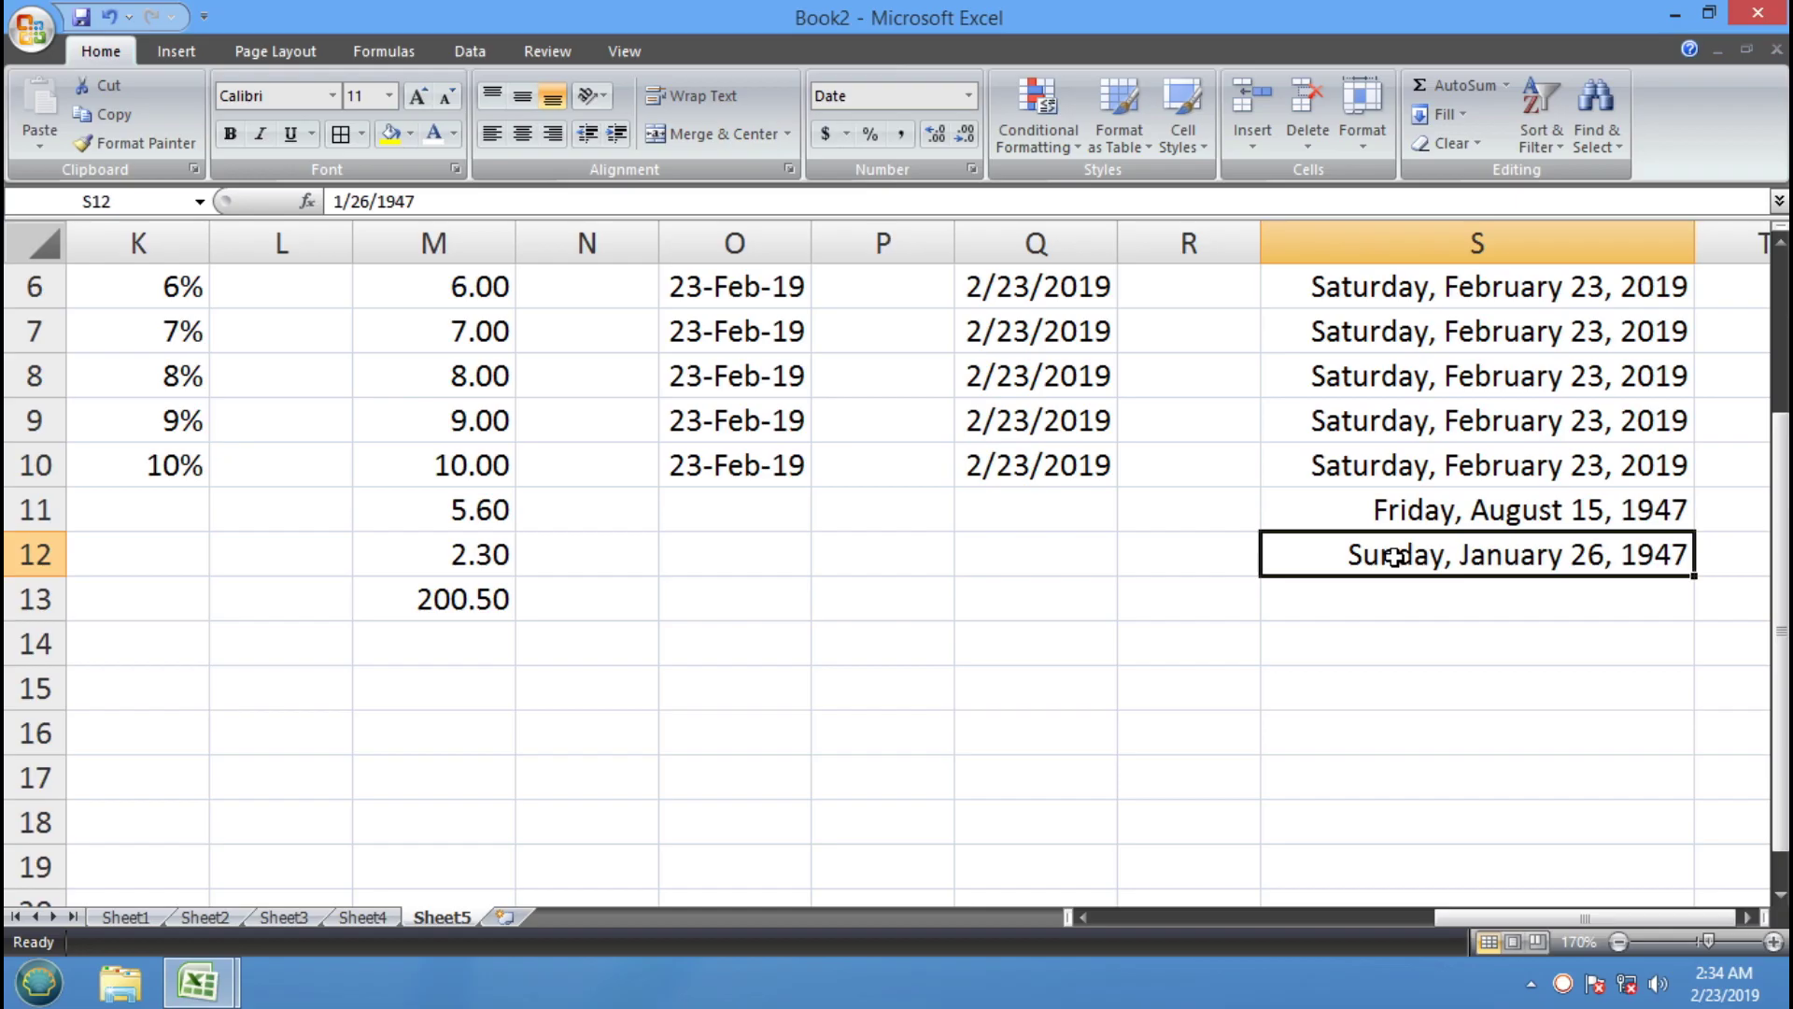
left_click(1395, 604)
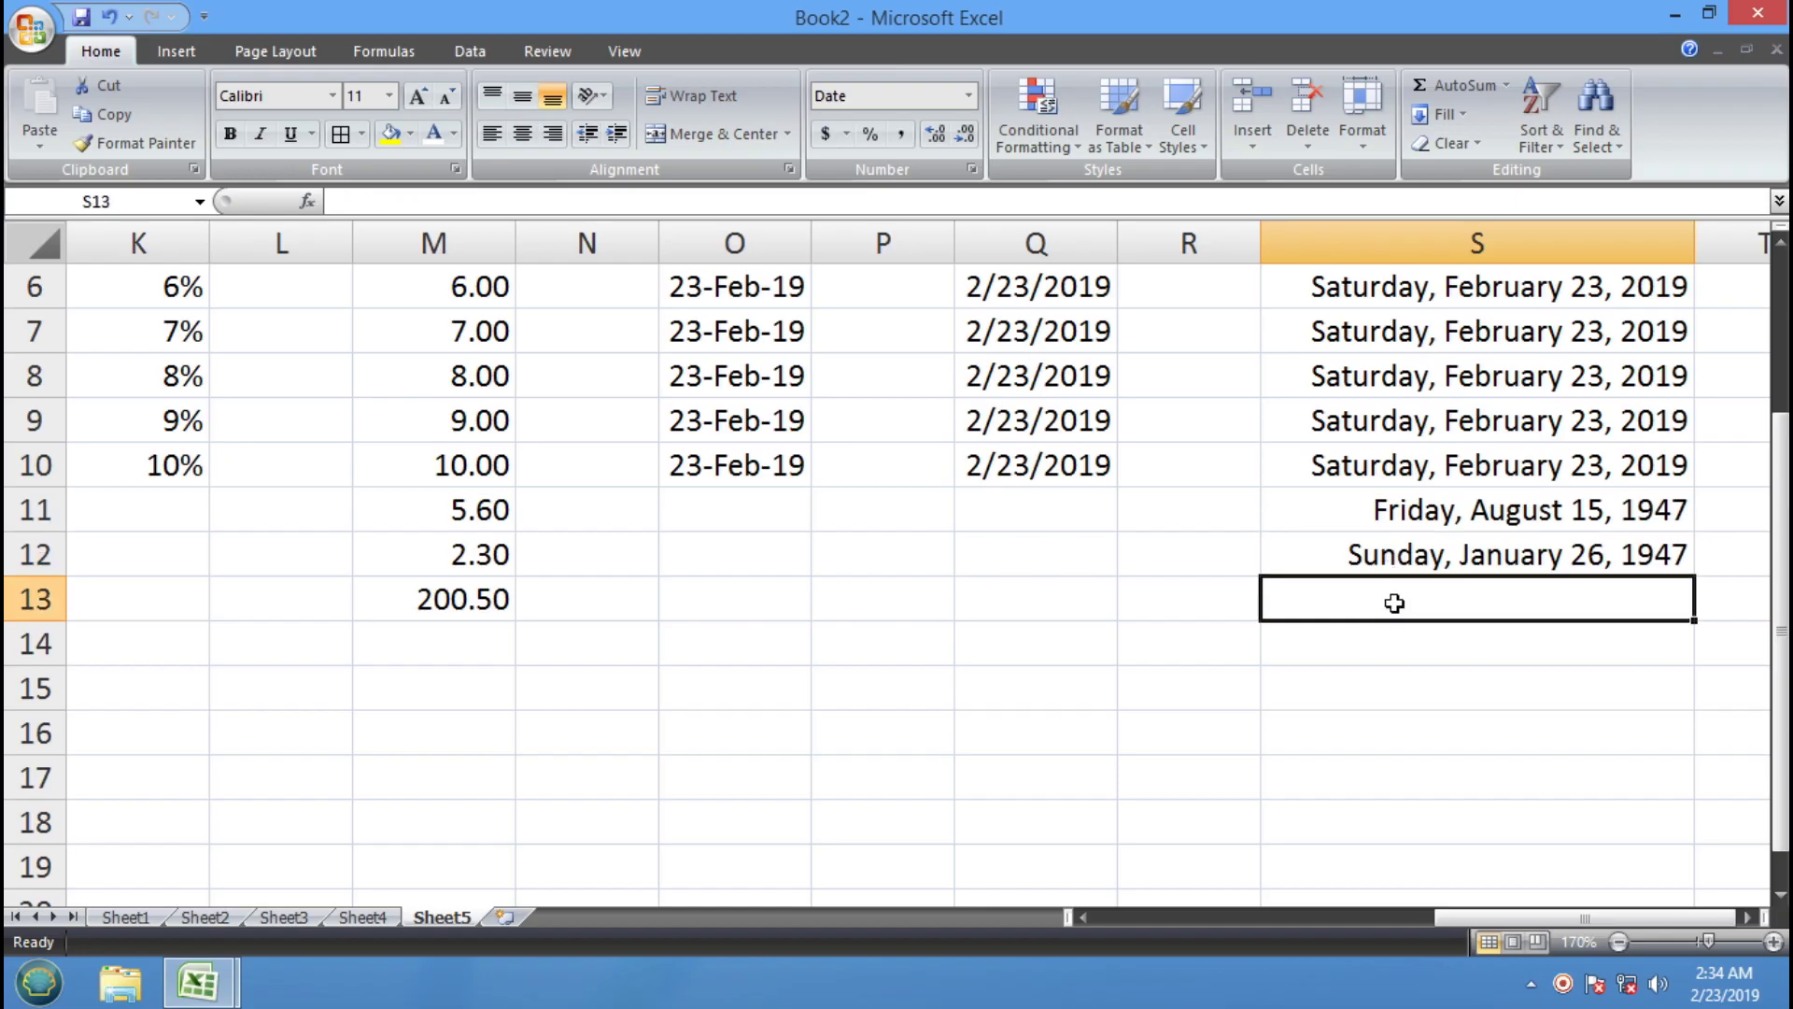
type("29-")
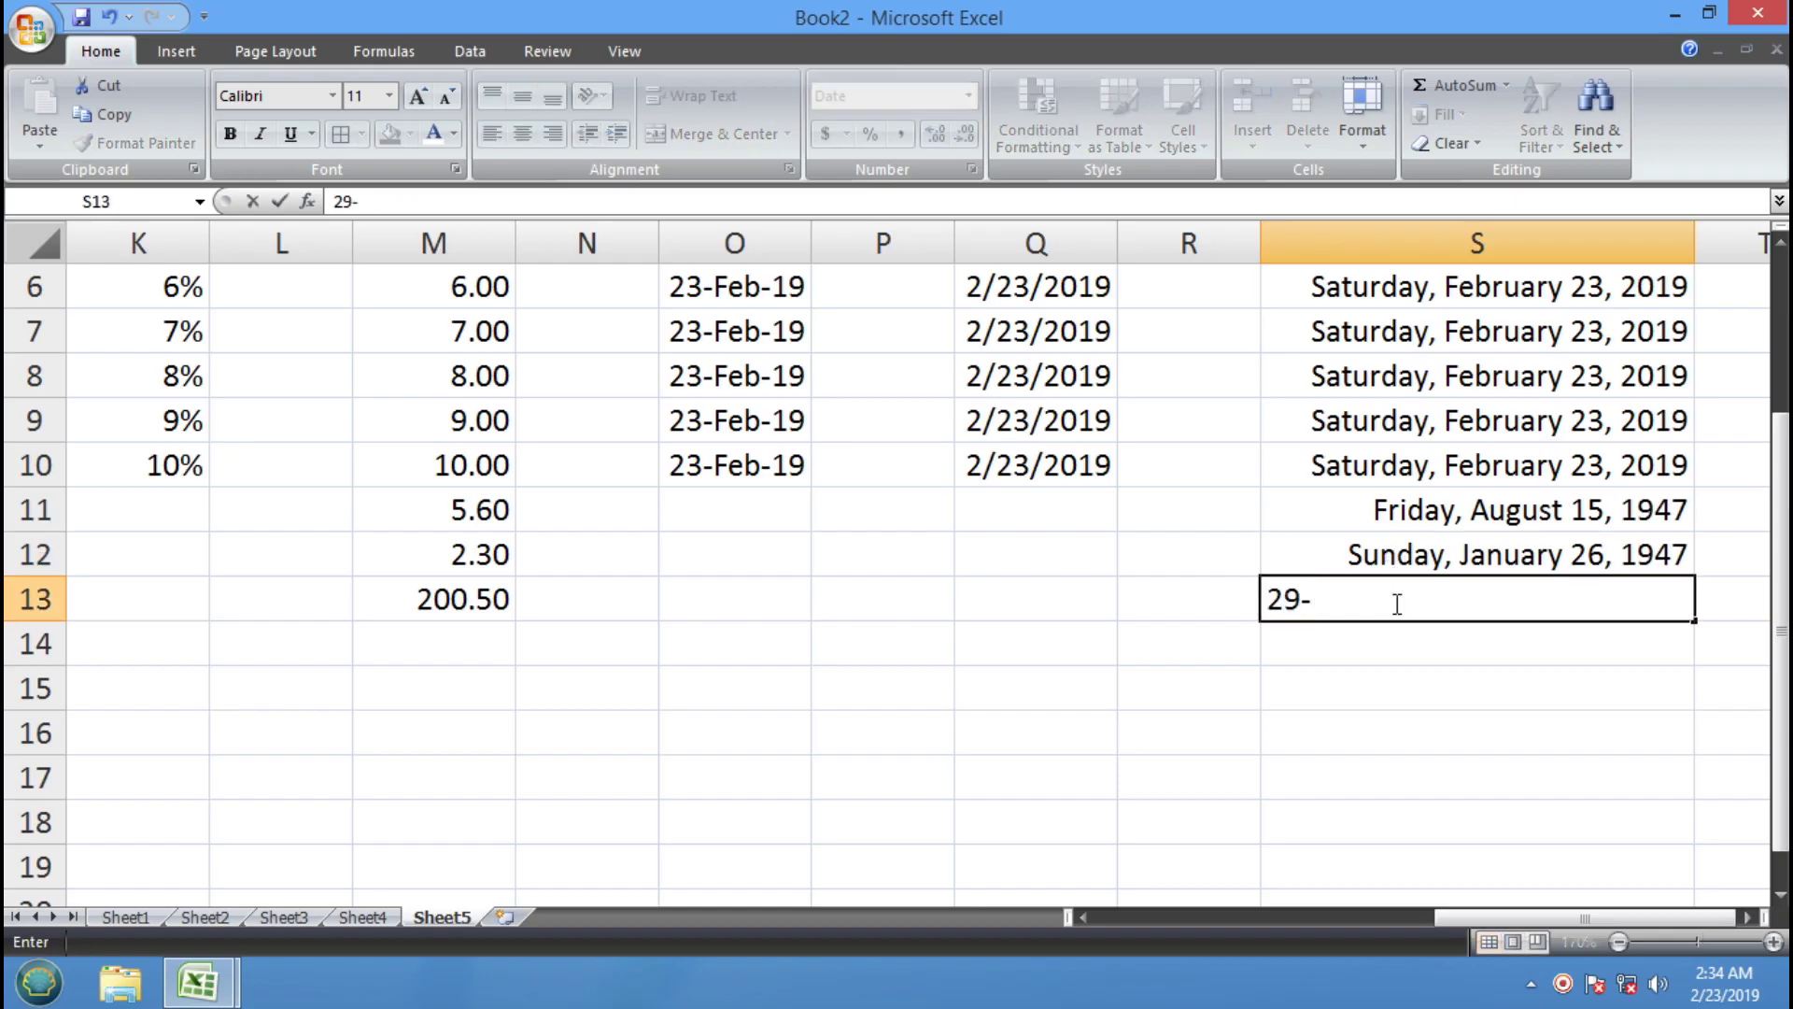
type("SEPT-1987")
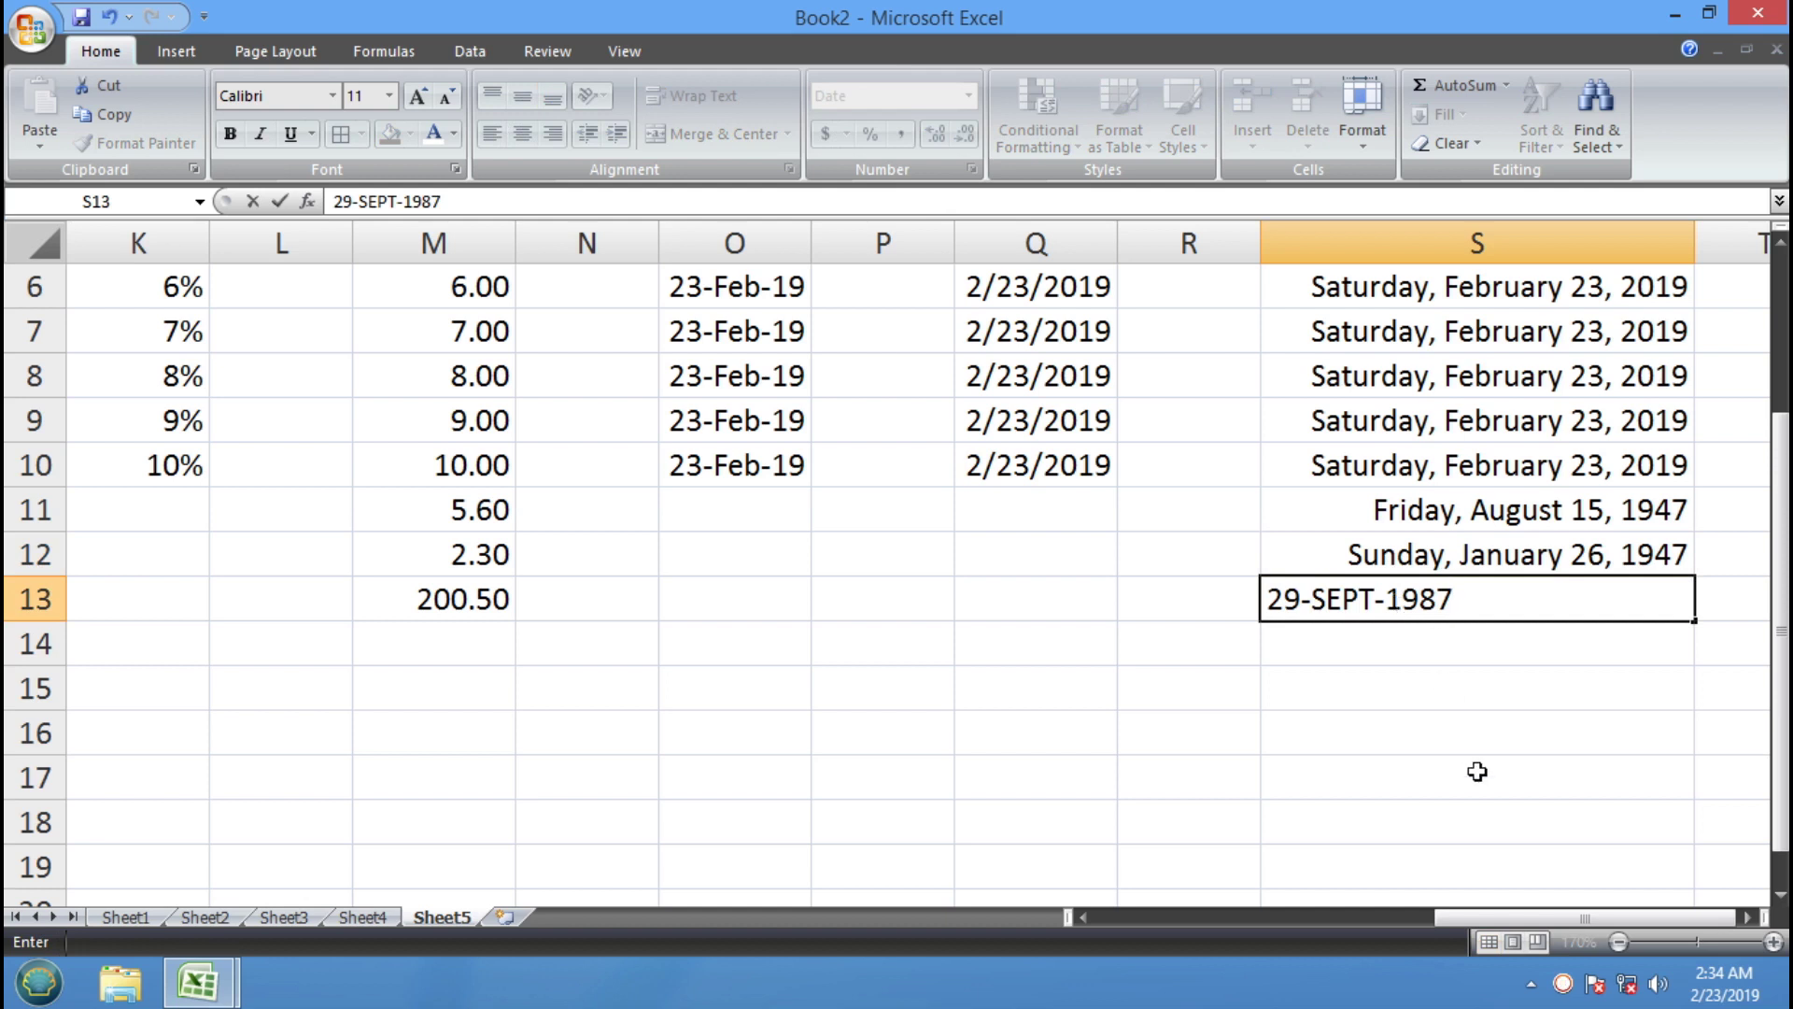
key("Return")
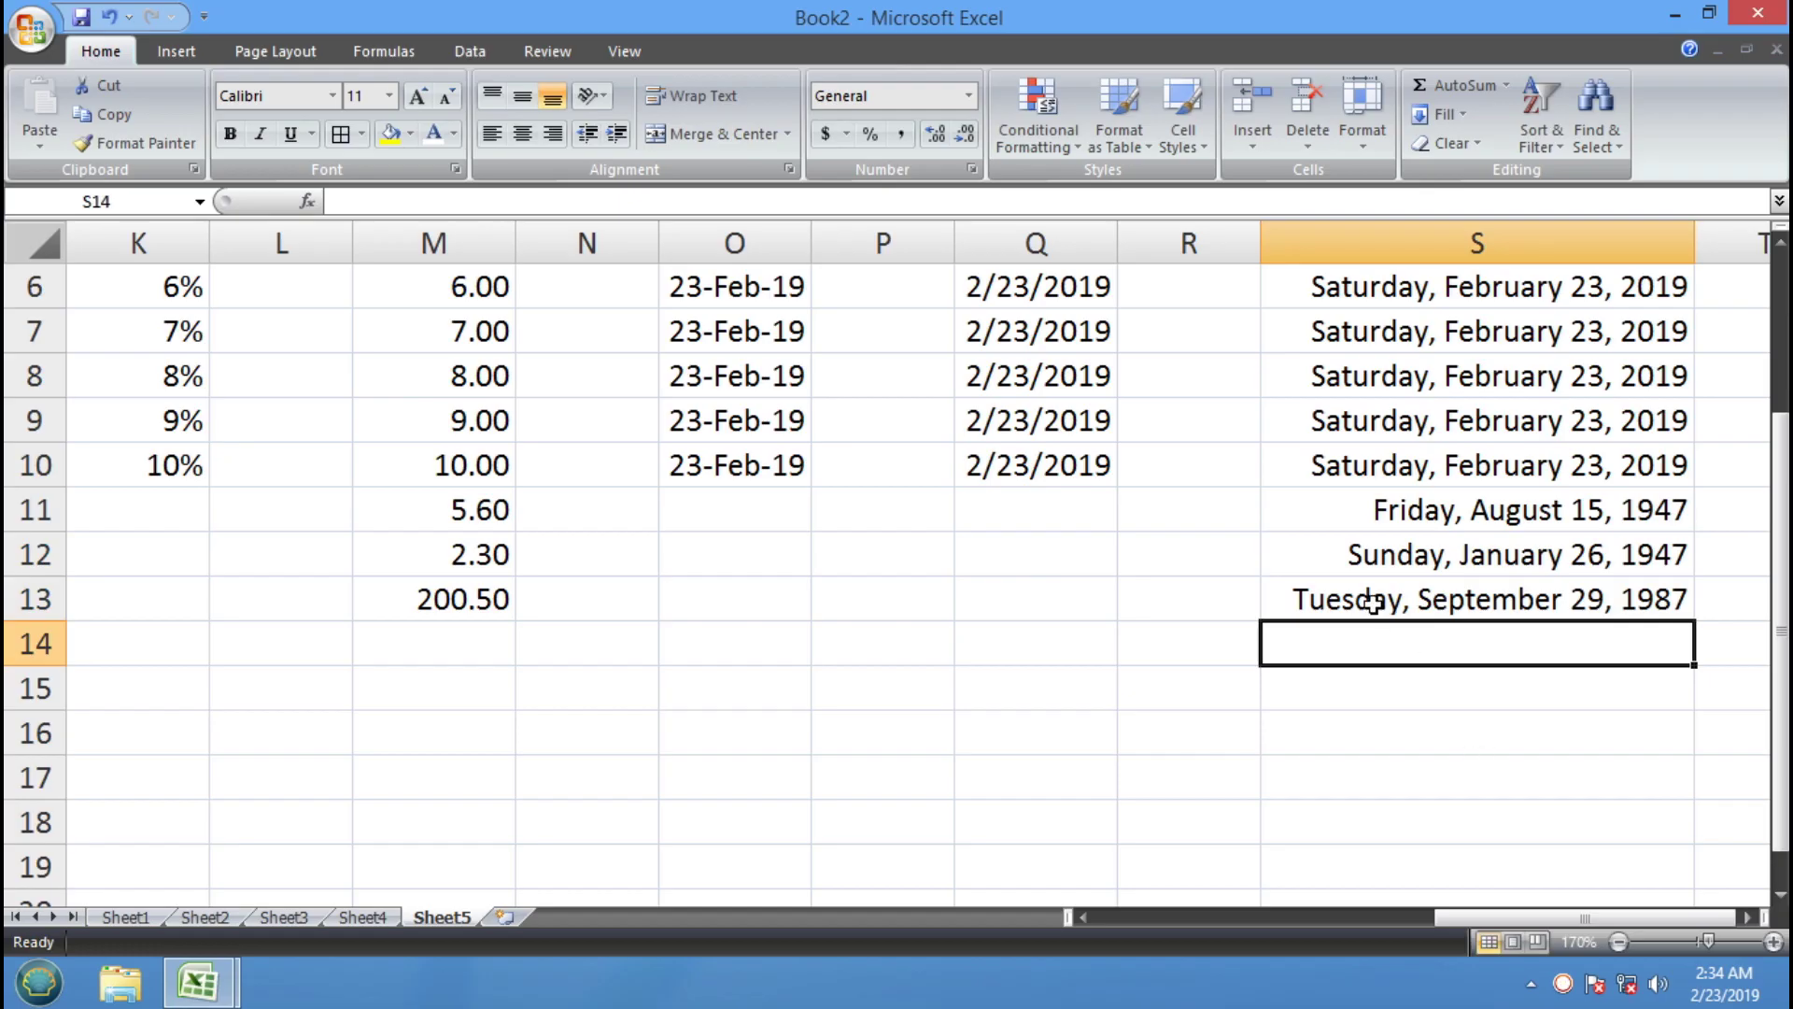
Check S13's number format in the Number Format list
left_click(1371, 601)
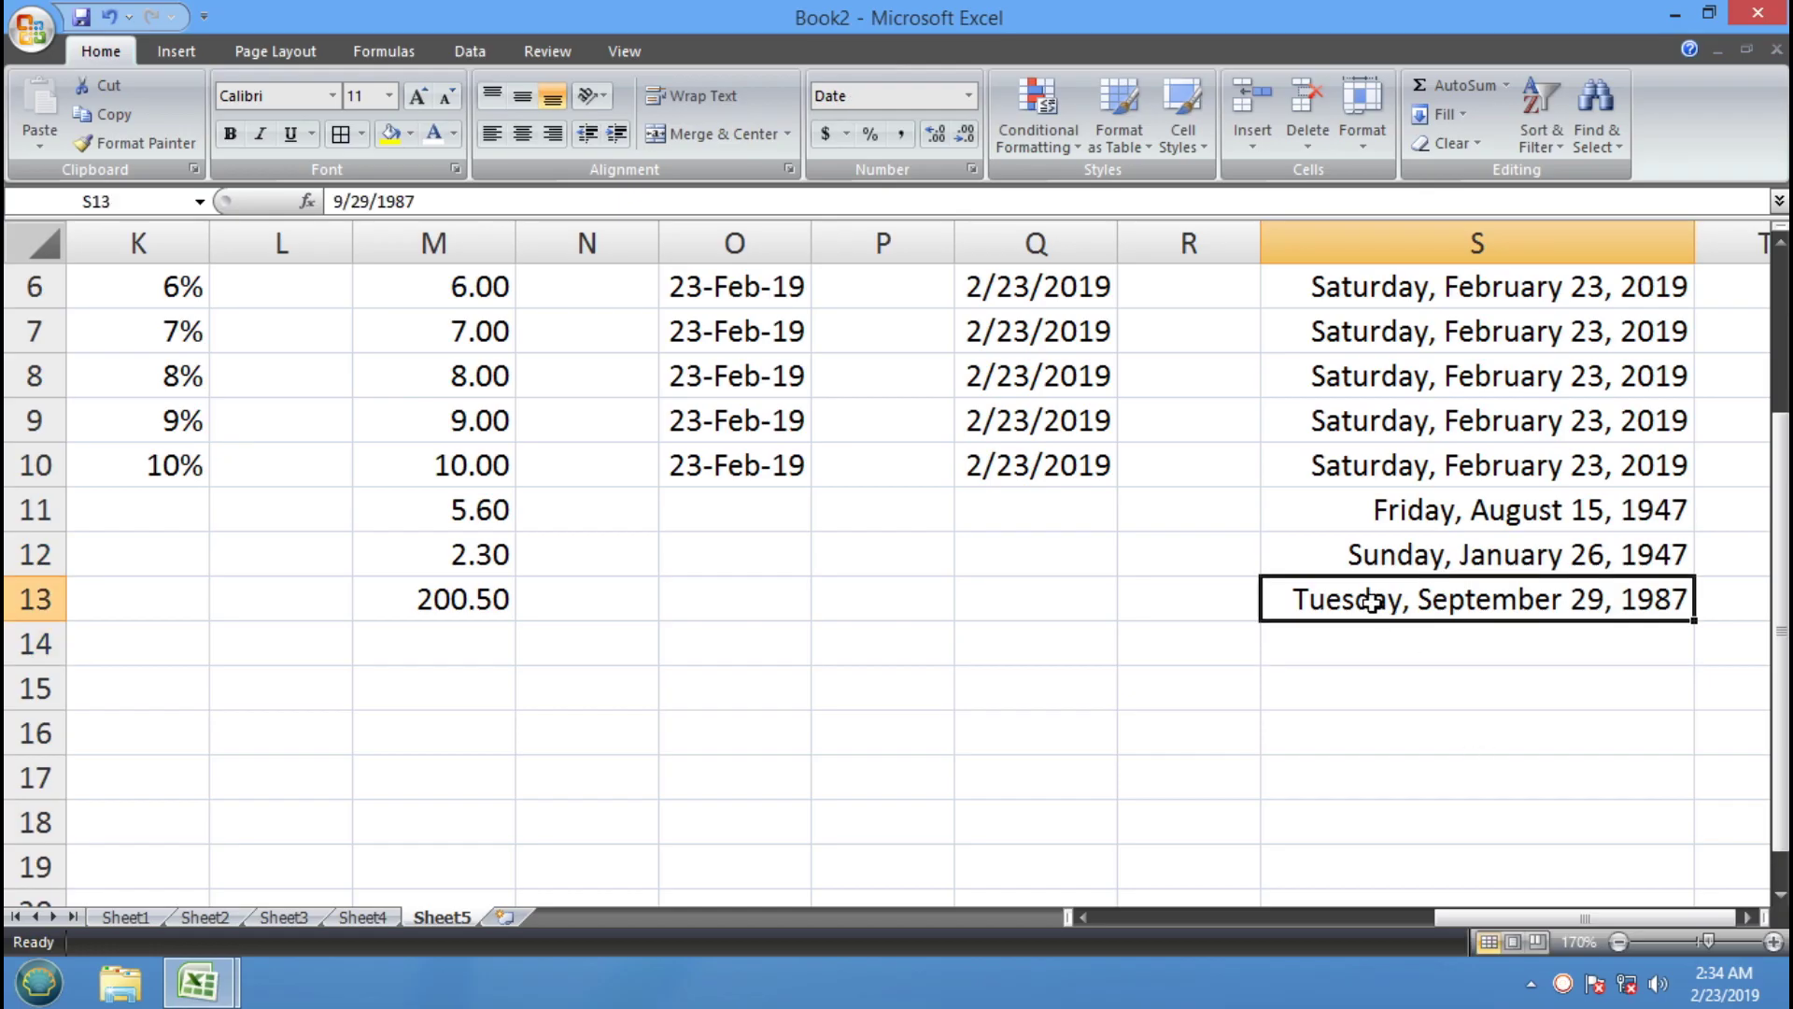
left_click(969, 95)
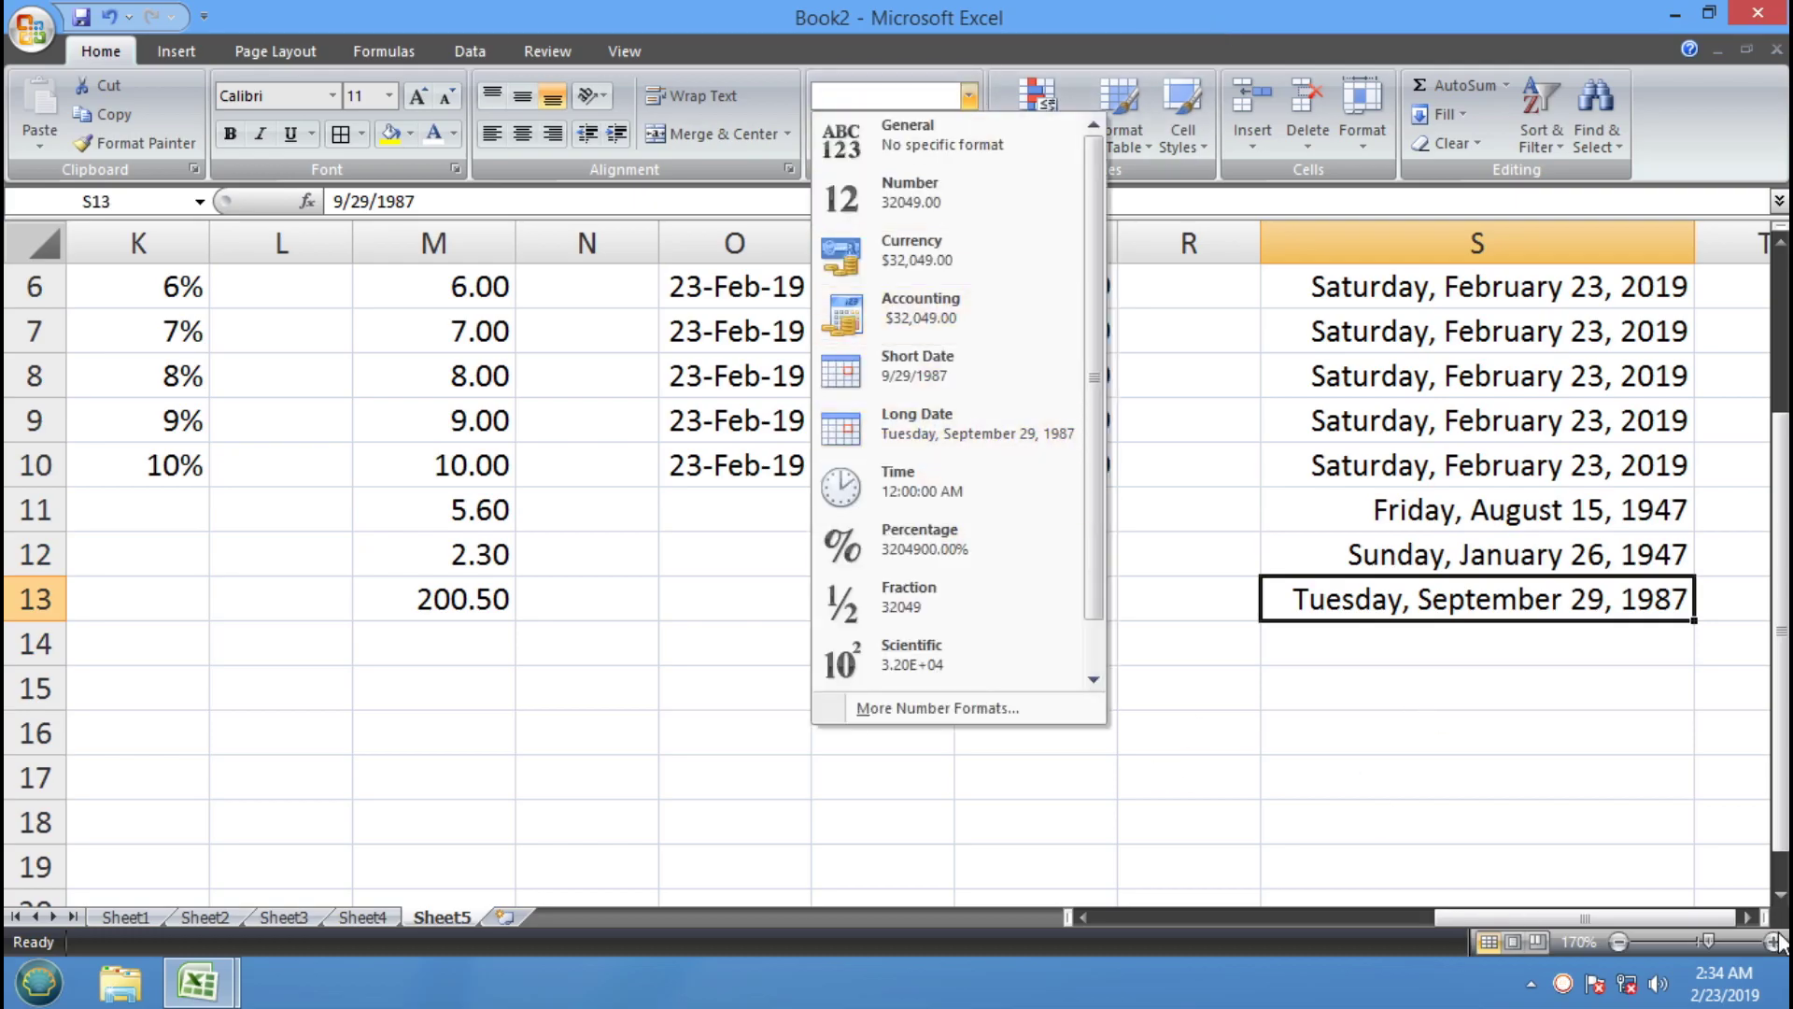
left_click(1749, 918)
left_click(1749, 918)
left_click(1749, 918)
left_click(1750, 918)
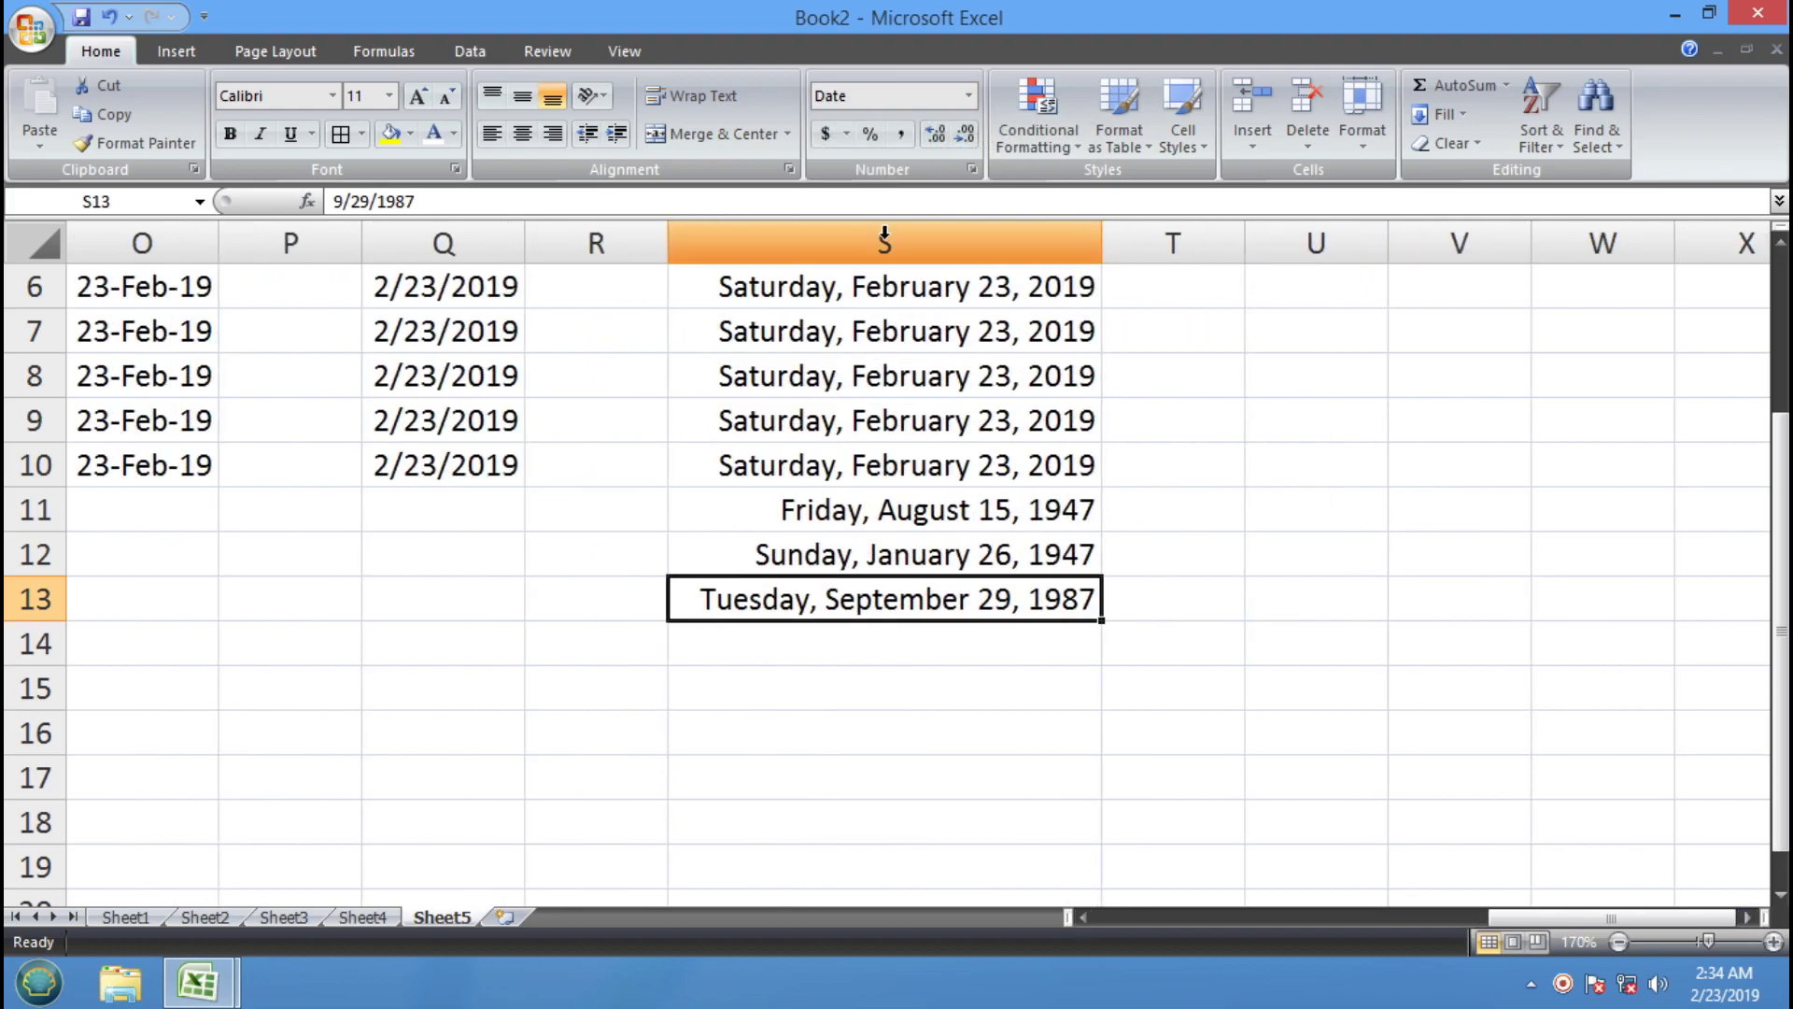
left_click(968, 95)
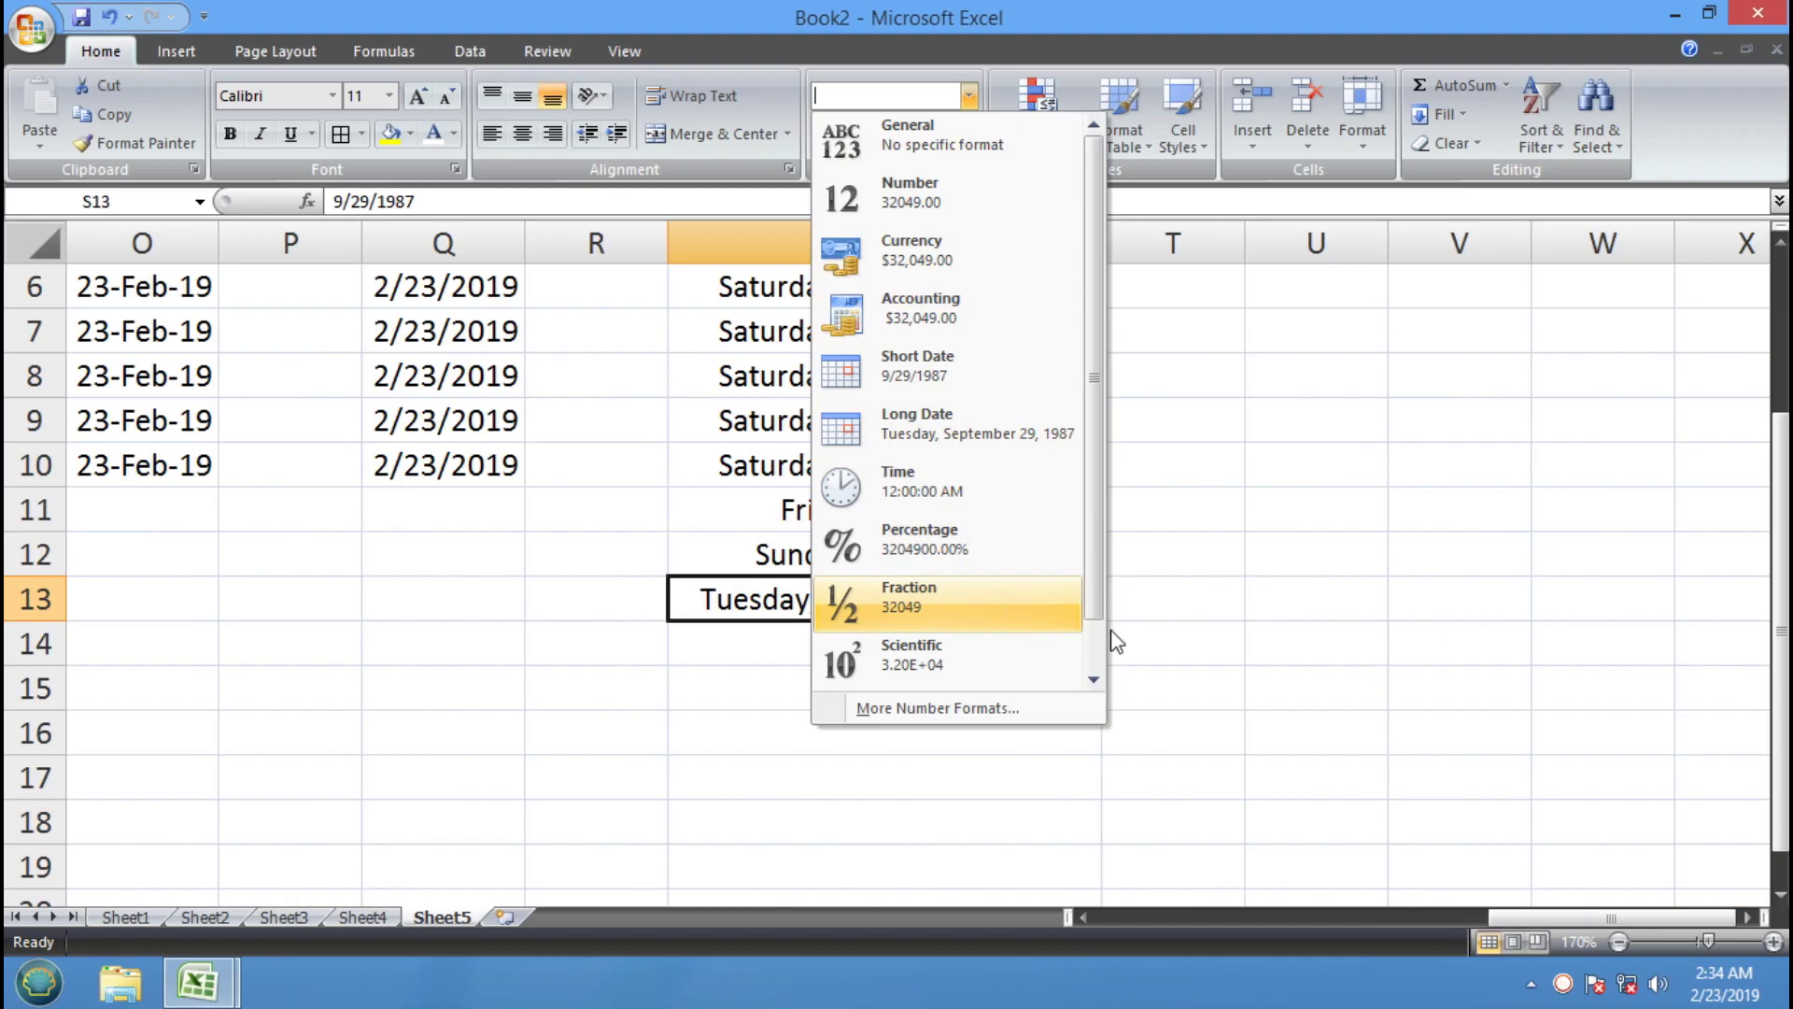
Enter 1/4 in cell U6, which Excel turns into a date
left_click(1215, 556)
left_click_drag(1317, 285, 1321, 700)
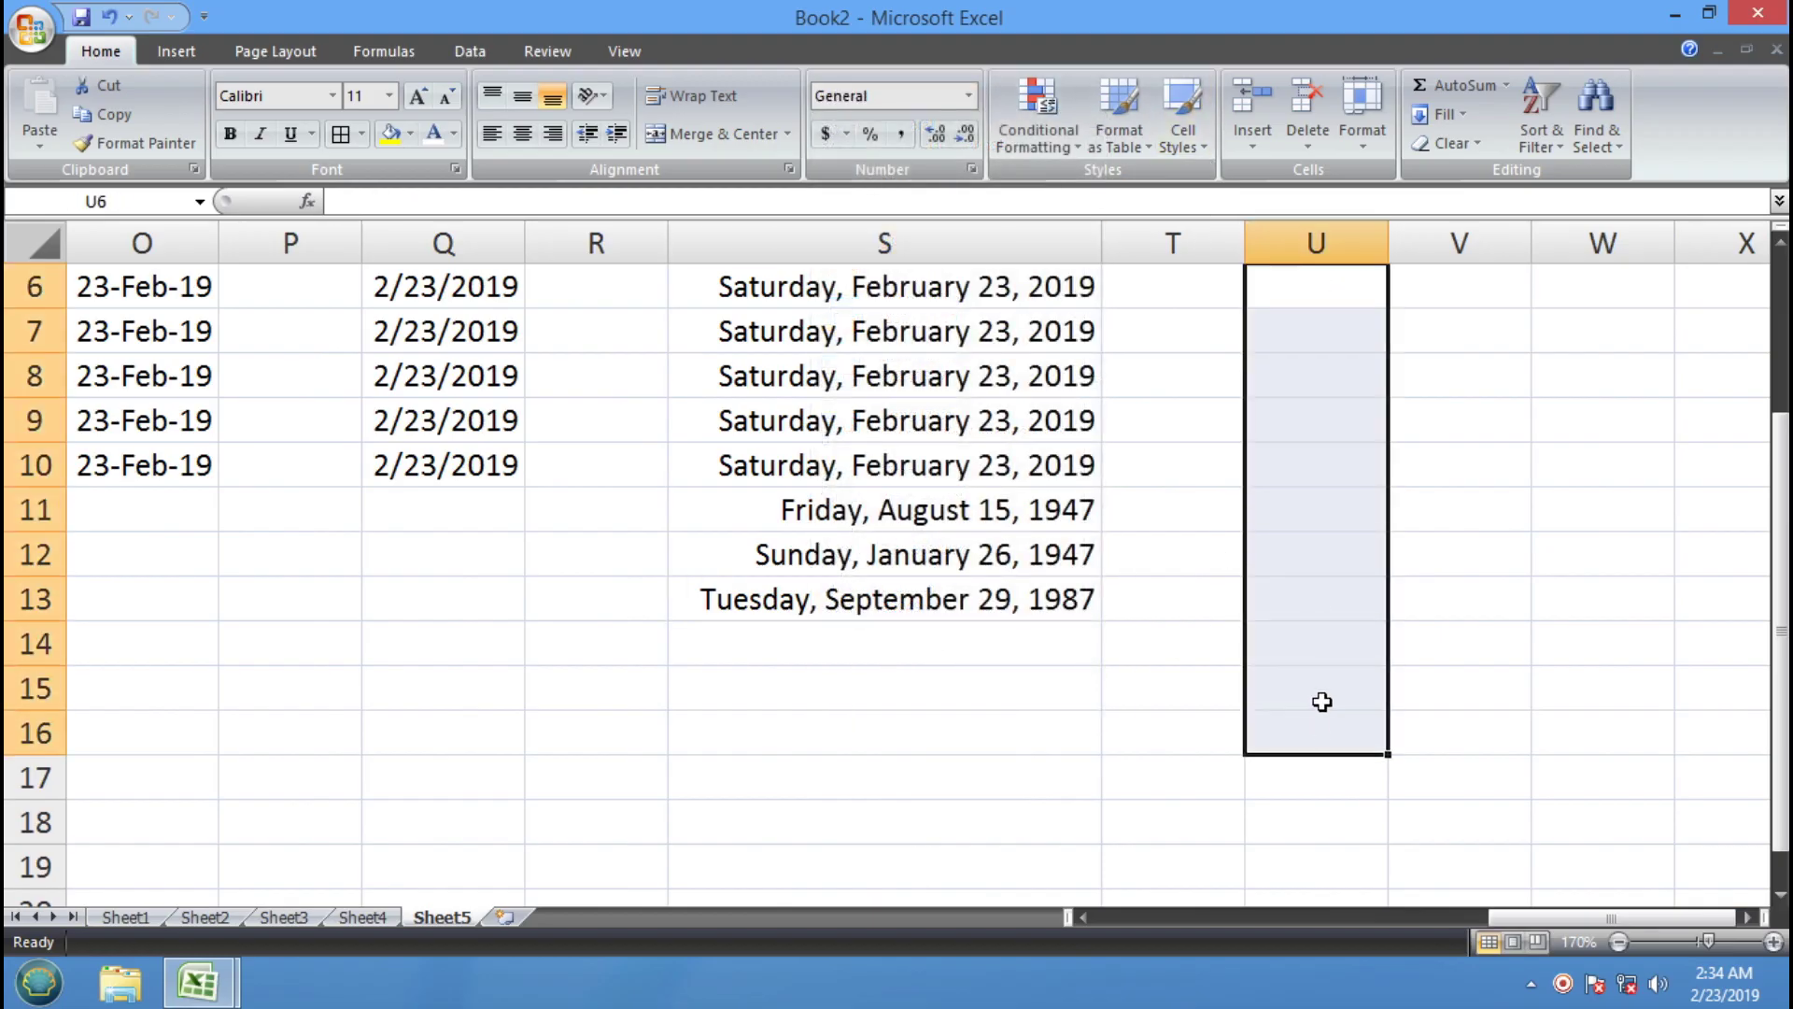
left_click(1307, 281)
type("1/4")
key("Return")
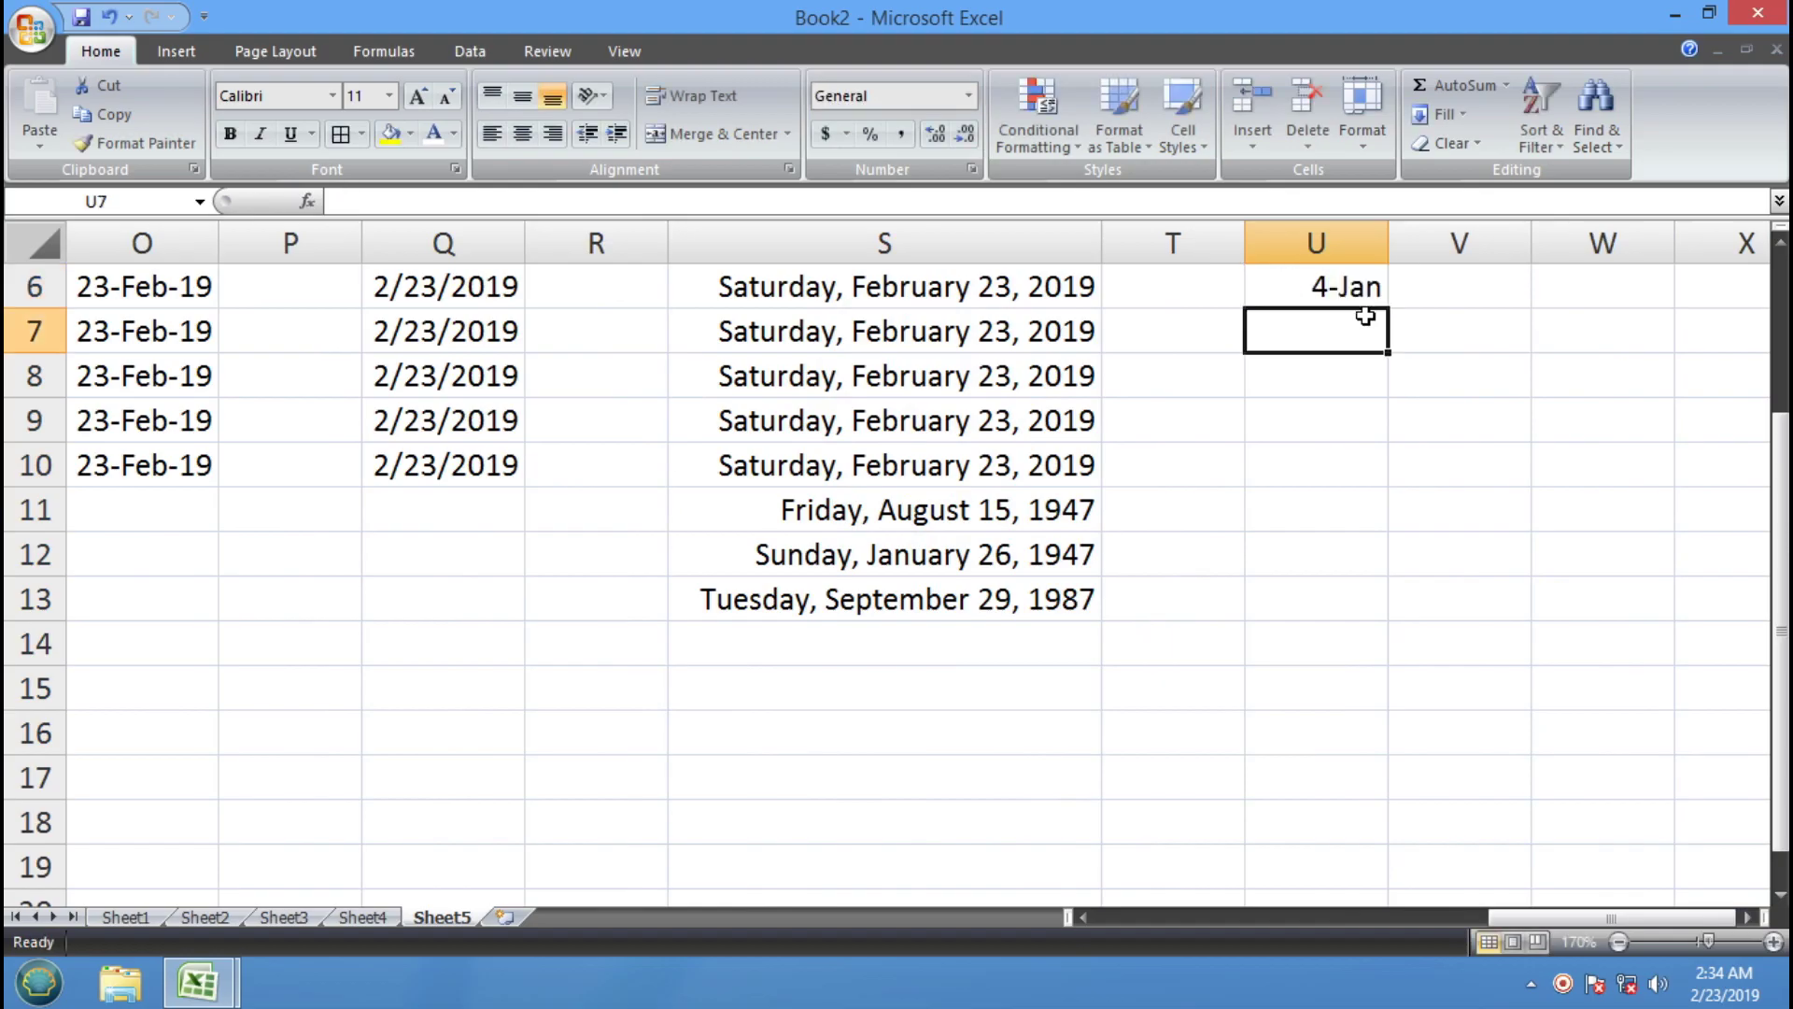
key("Up")
Dismiss the accidental Save As dialog and re-enter U6 as 1/2, stored as 2-Jan
key("alt")
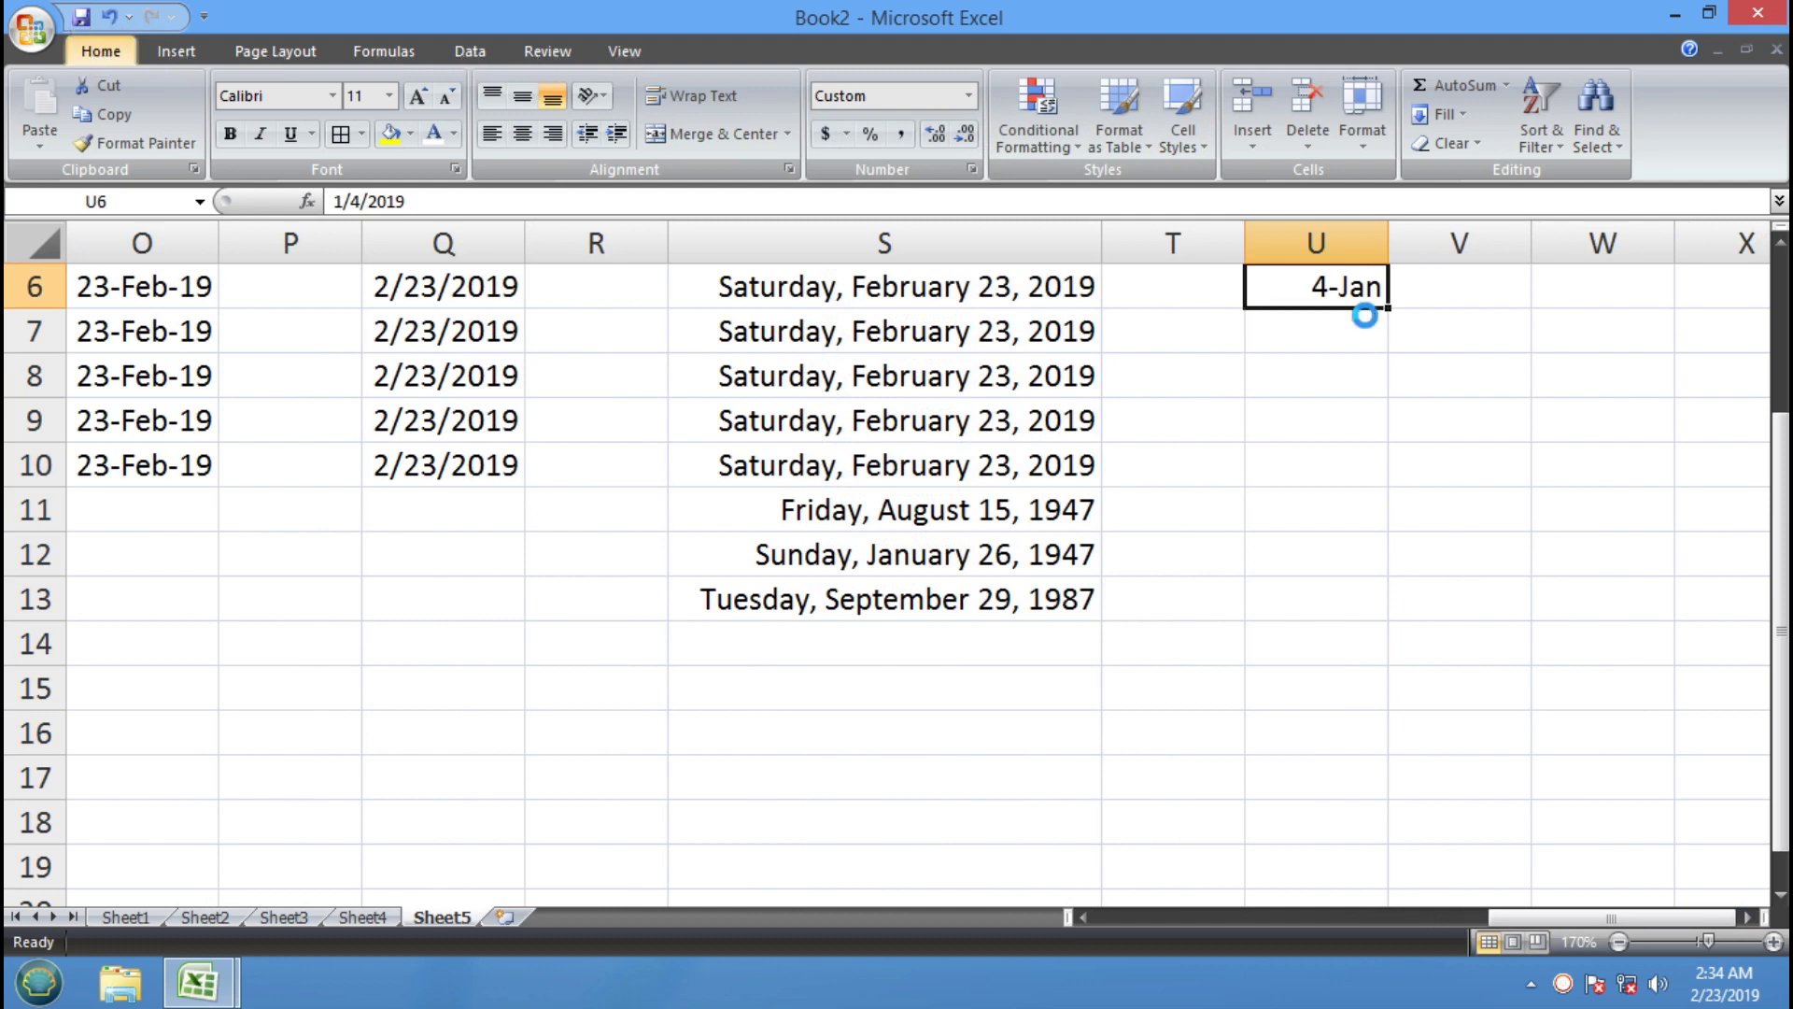
key("F12")
type("/")
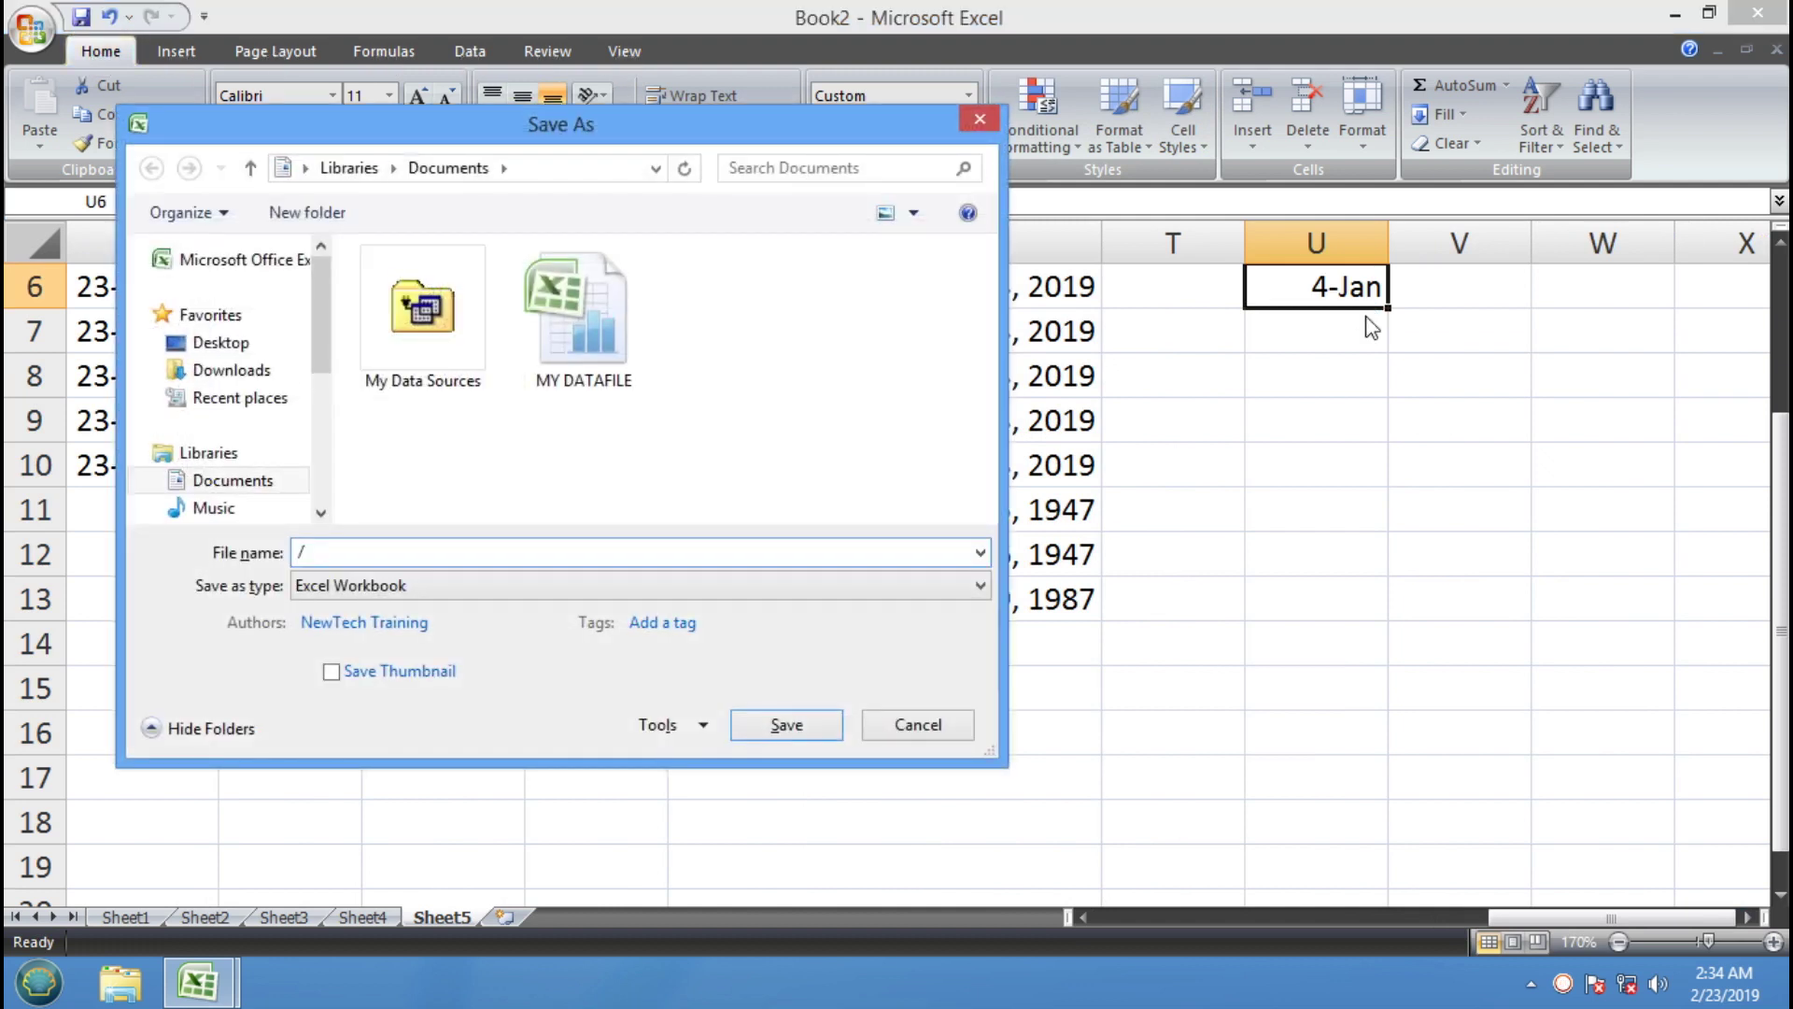
key("Escape")
type("1/2")
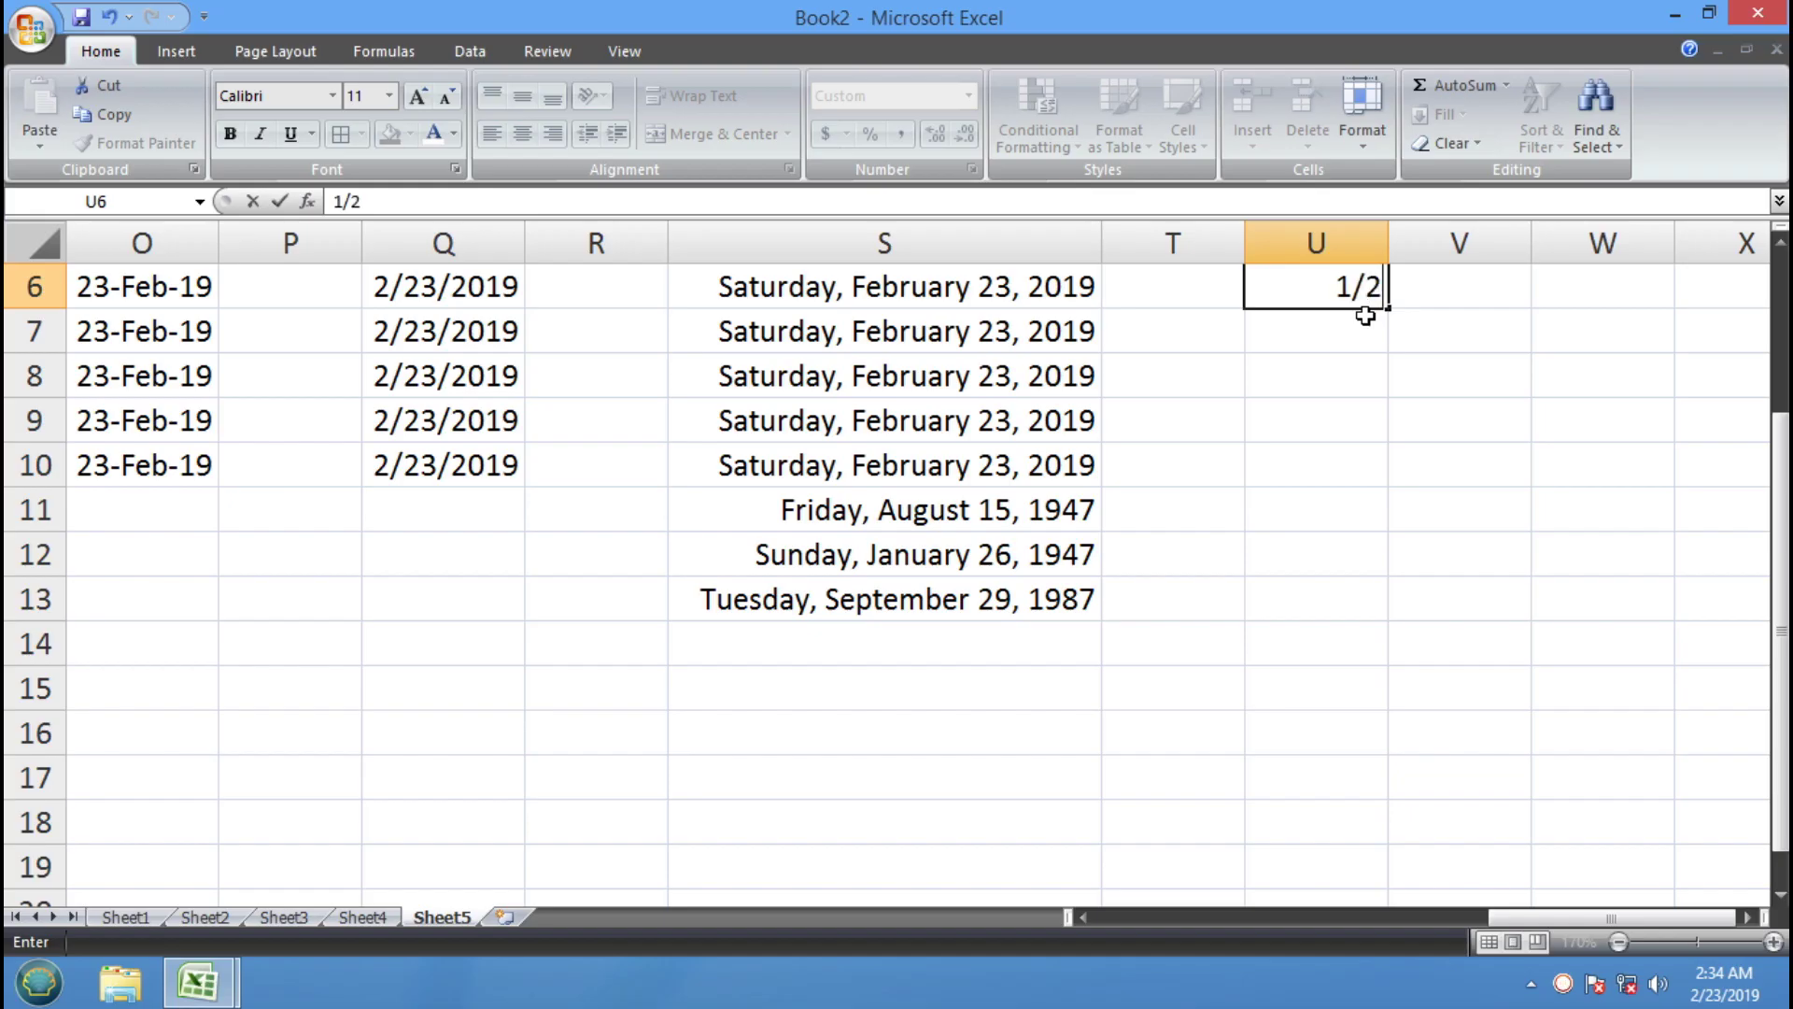
key("Return")
left_click(1318, 284)
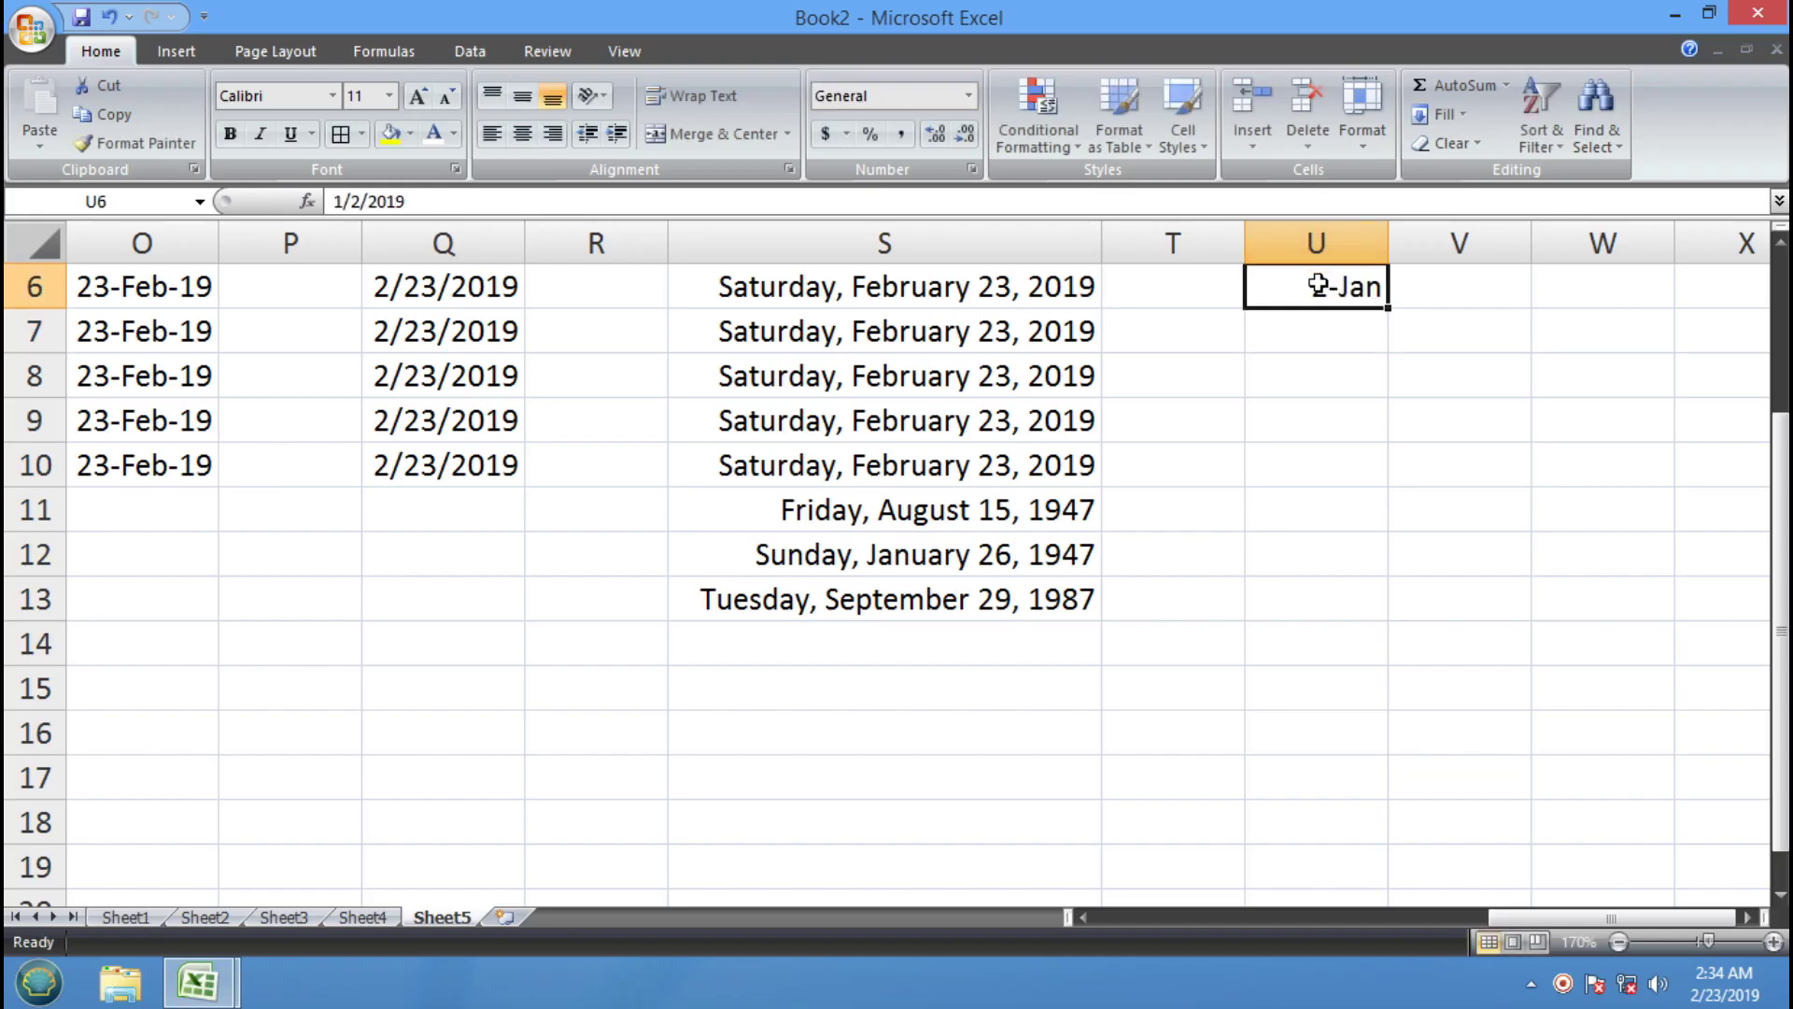
Apply Fraction format to U6:U15 and re-enter 1/2 in U6
left_click_drag(1272, 271, 1293, 689)
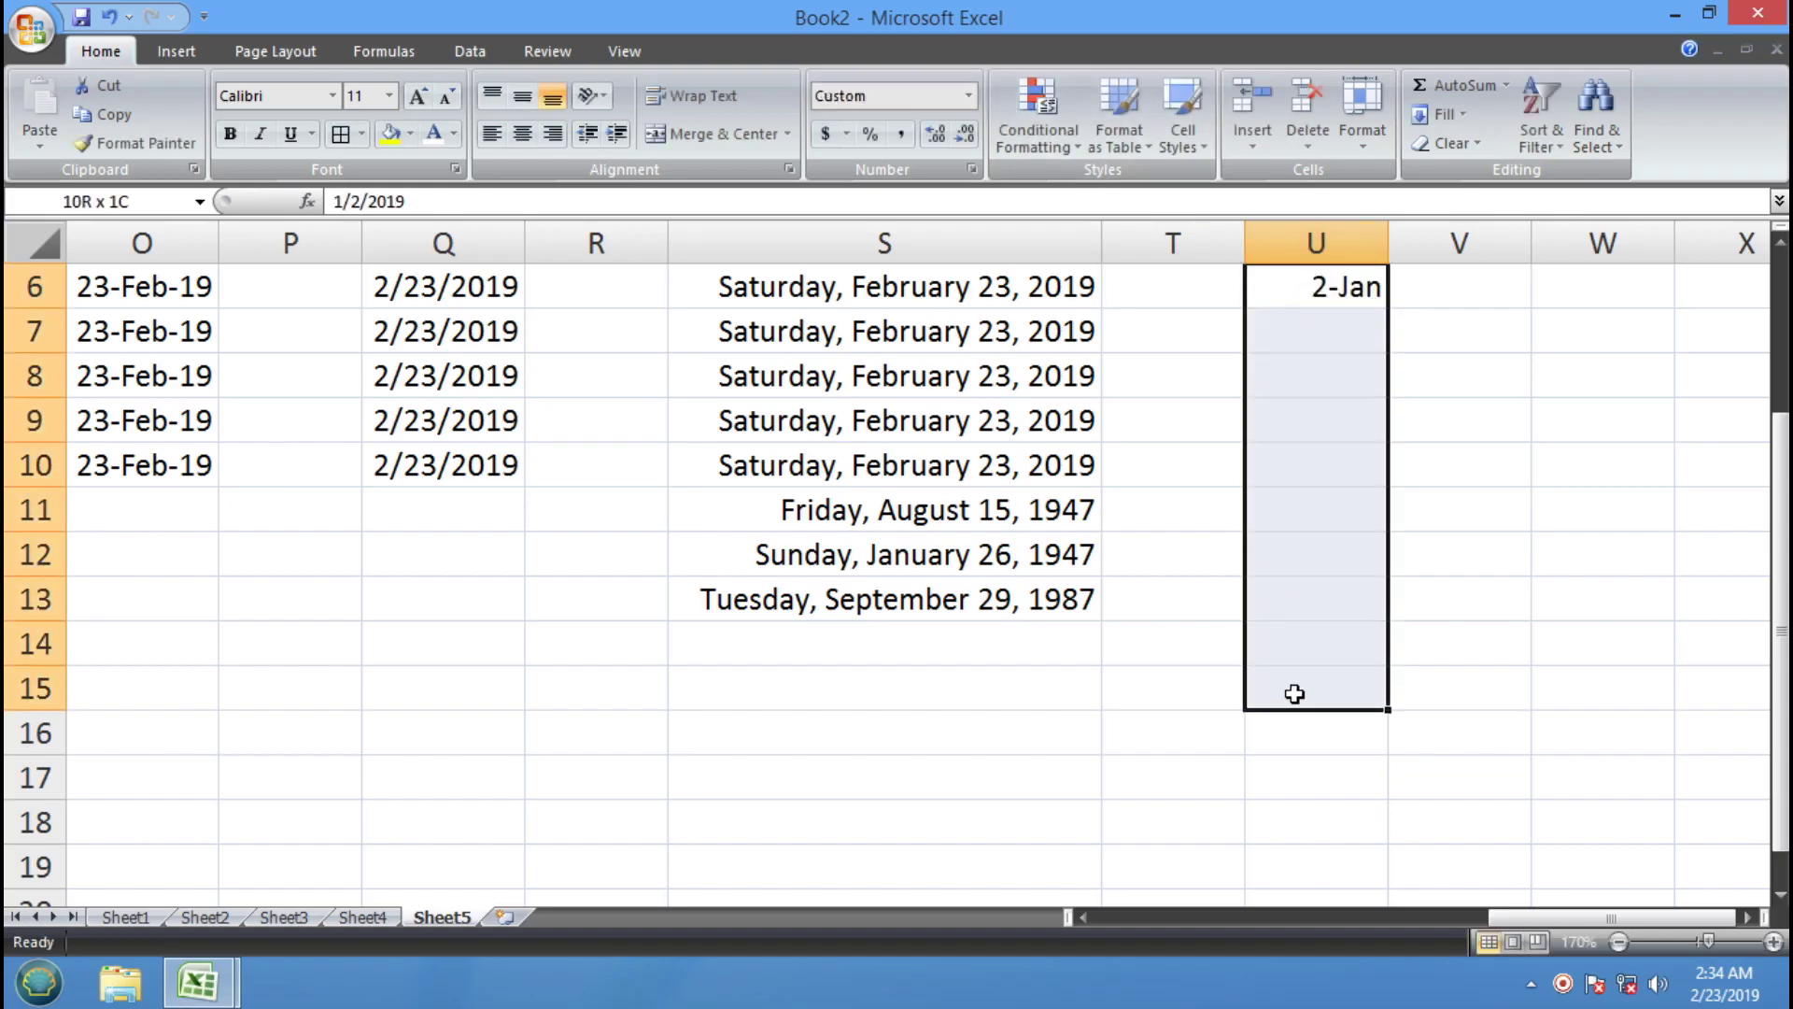
left_click(969, 95)
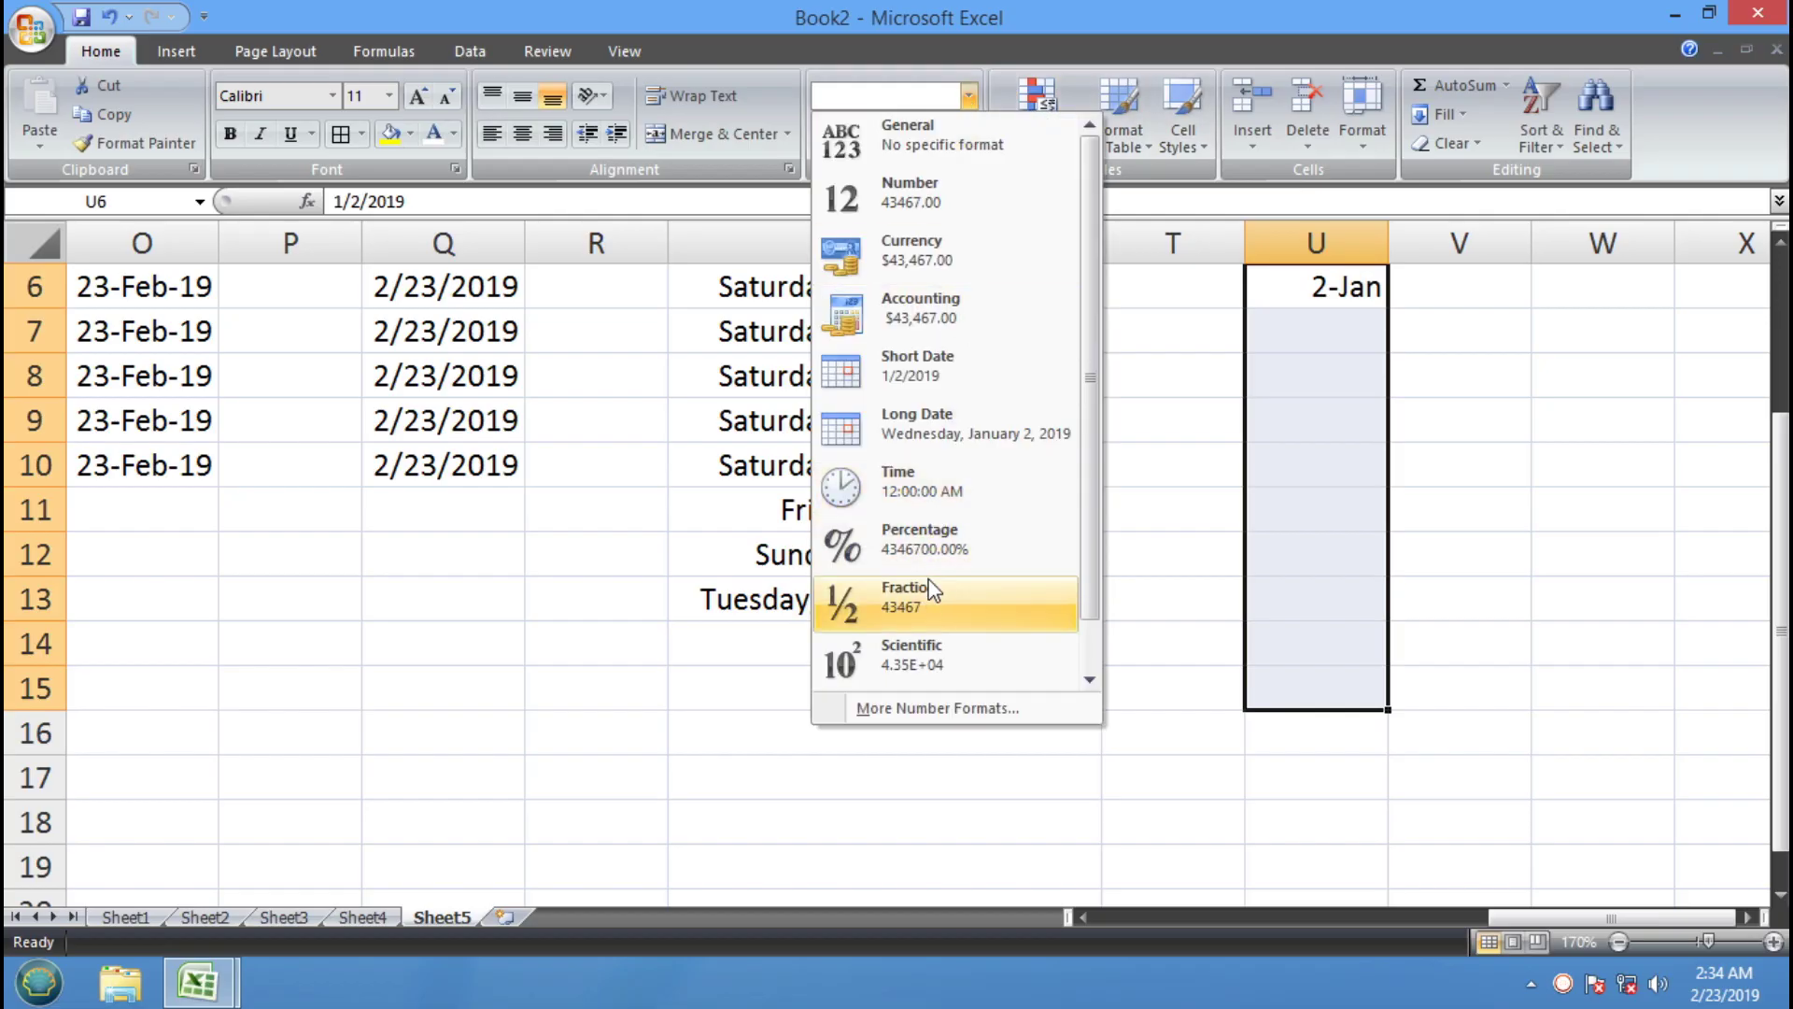
left_click(929, 697)
left_click(1317, 292)
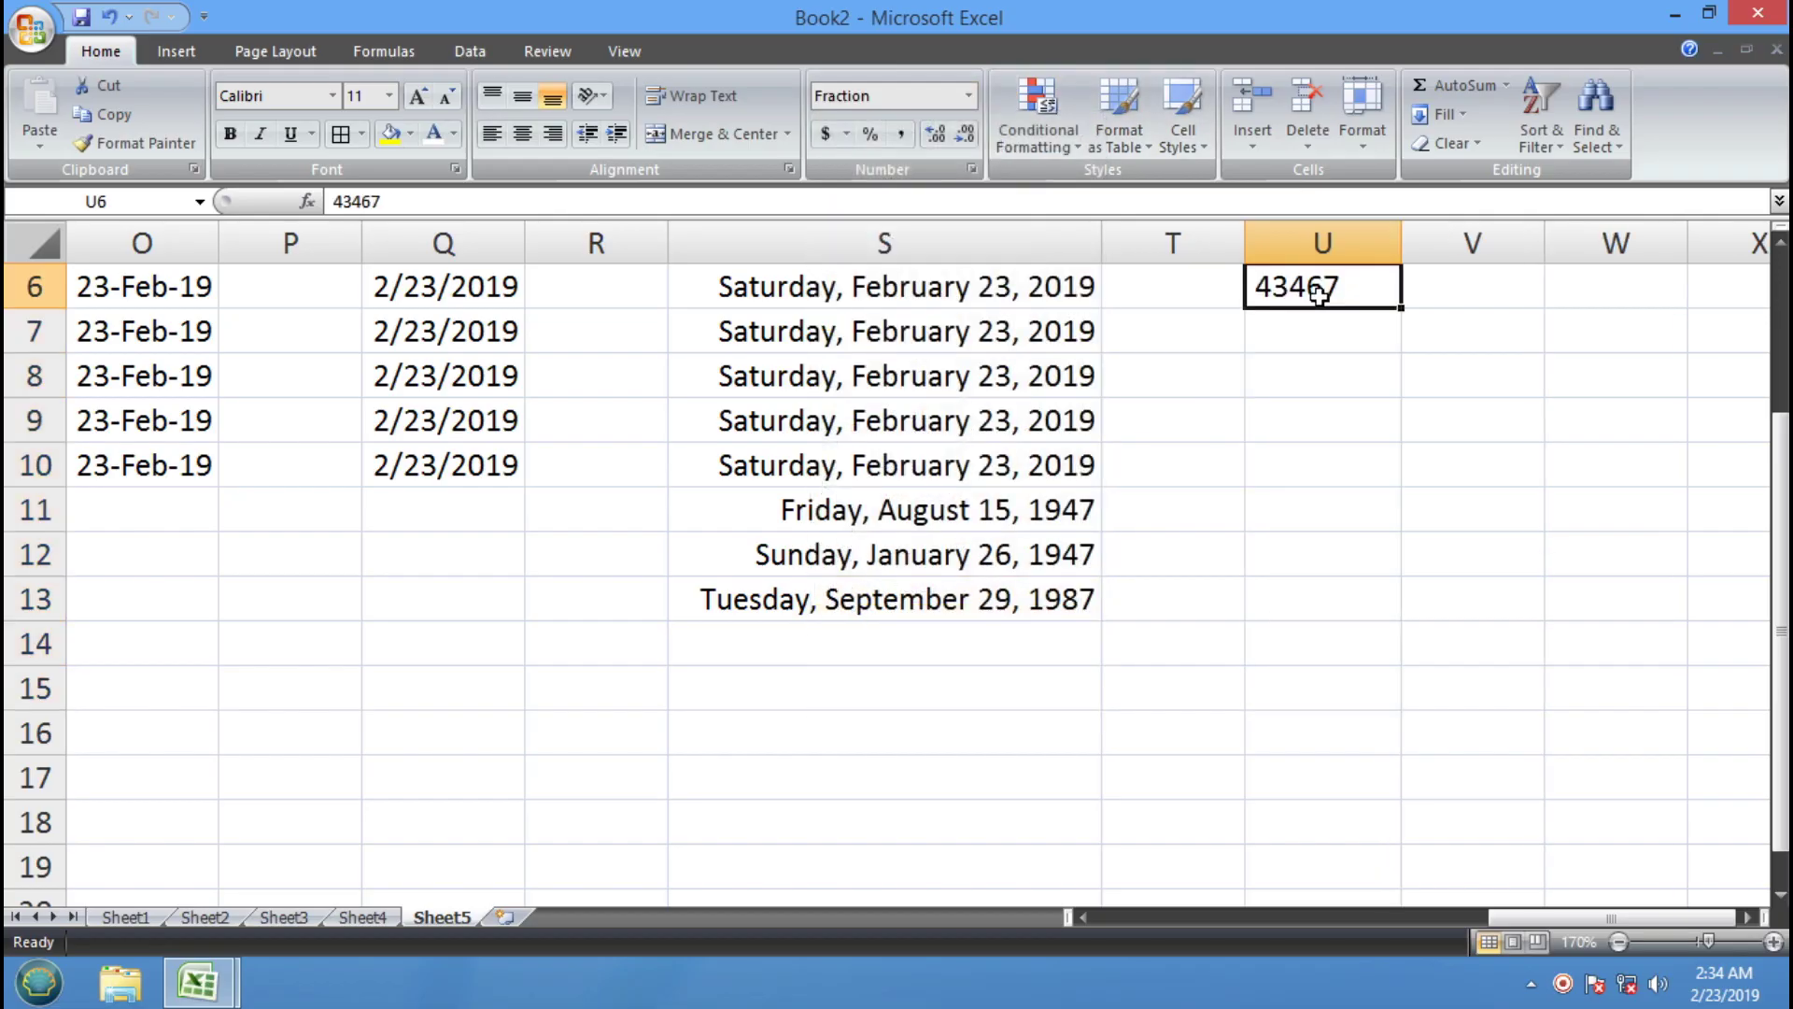
key("Delete")
type("1/")
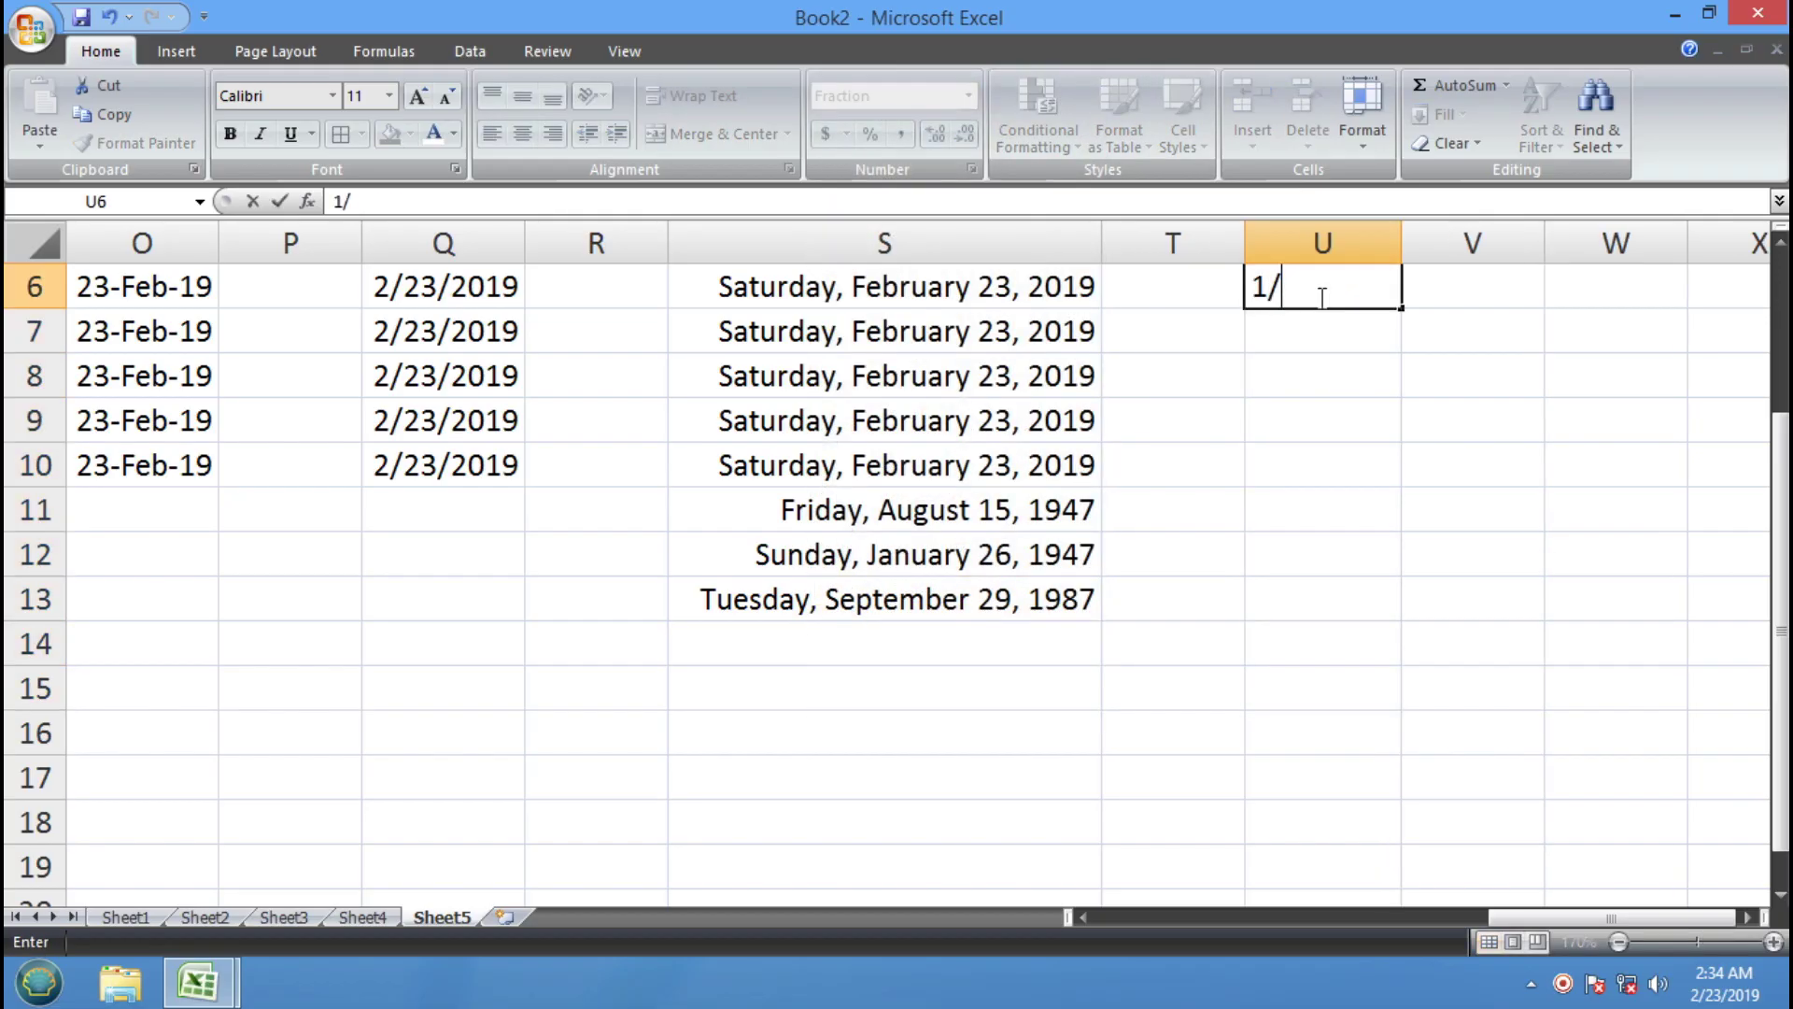
type("2")
key("Return")
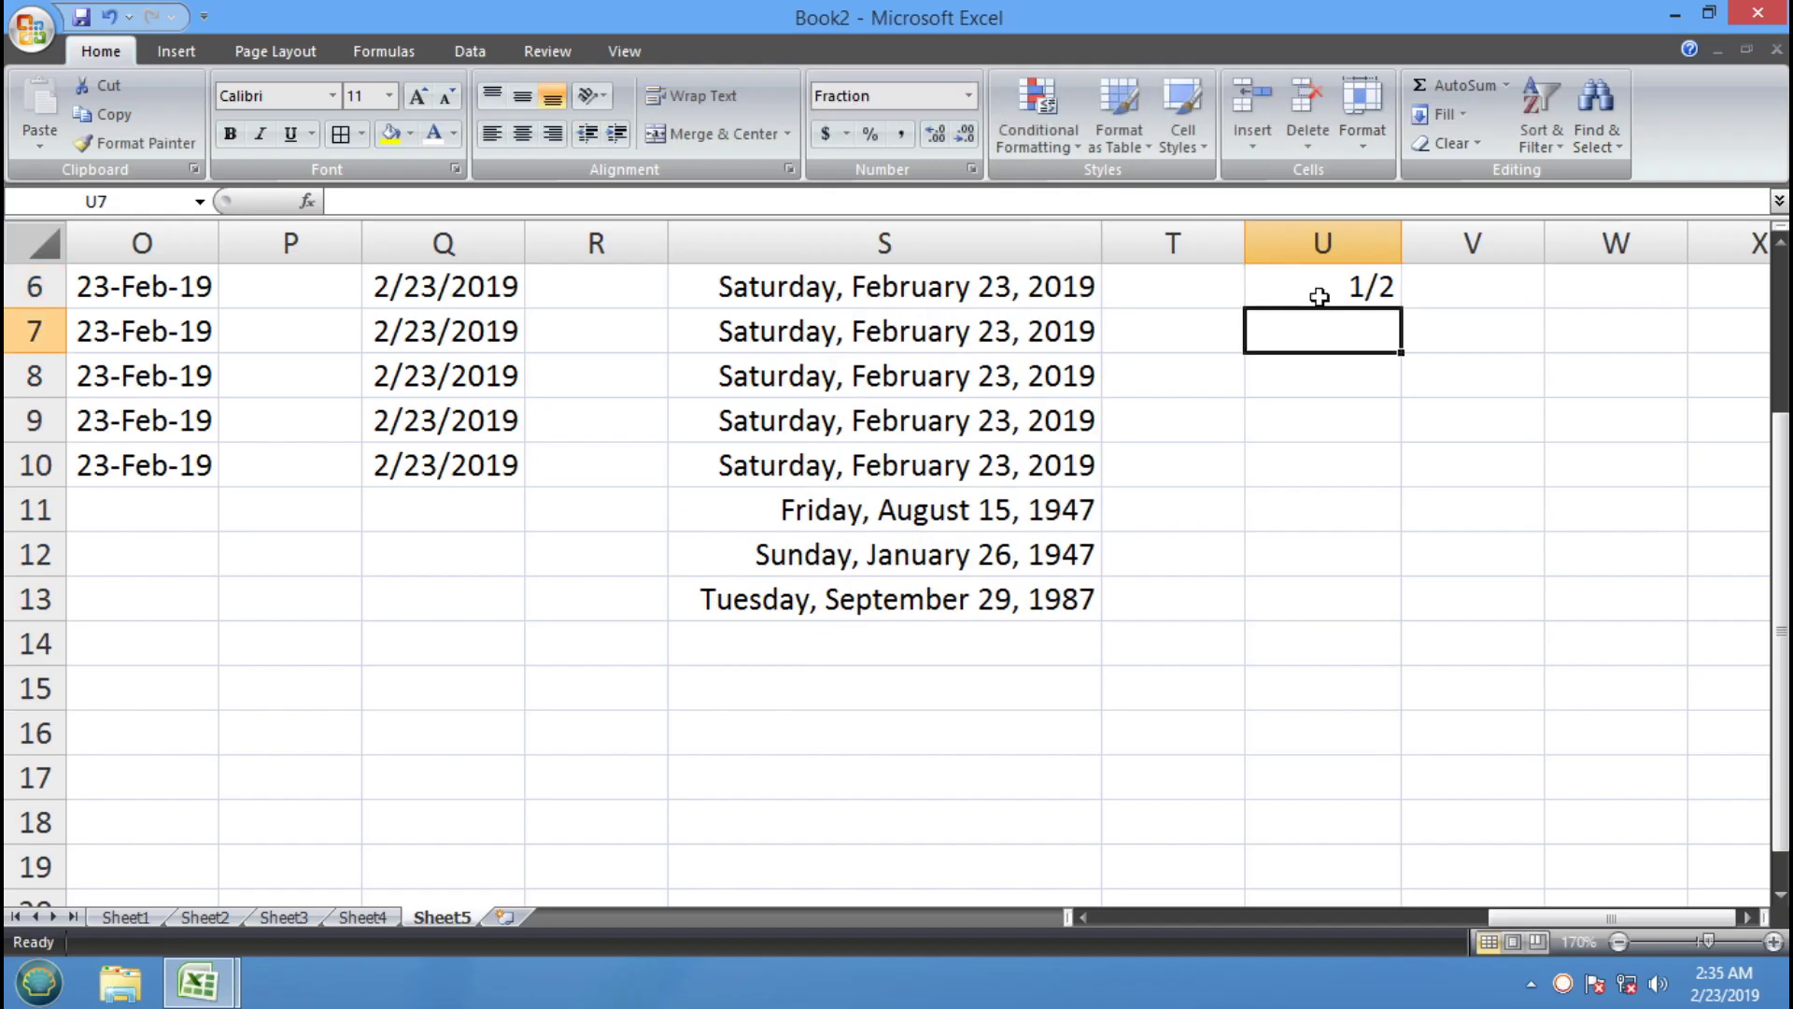
Enter 1/3, 1/4 and 2/5 in U7:U9
type("1/3")
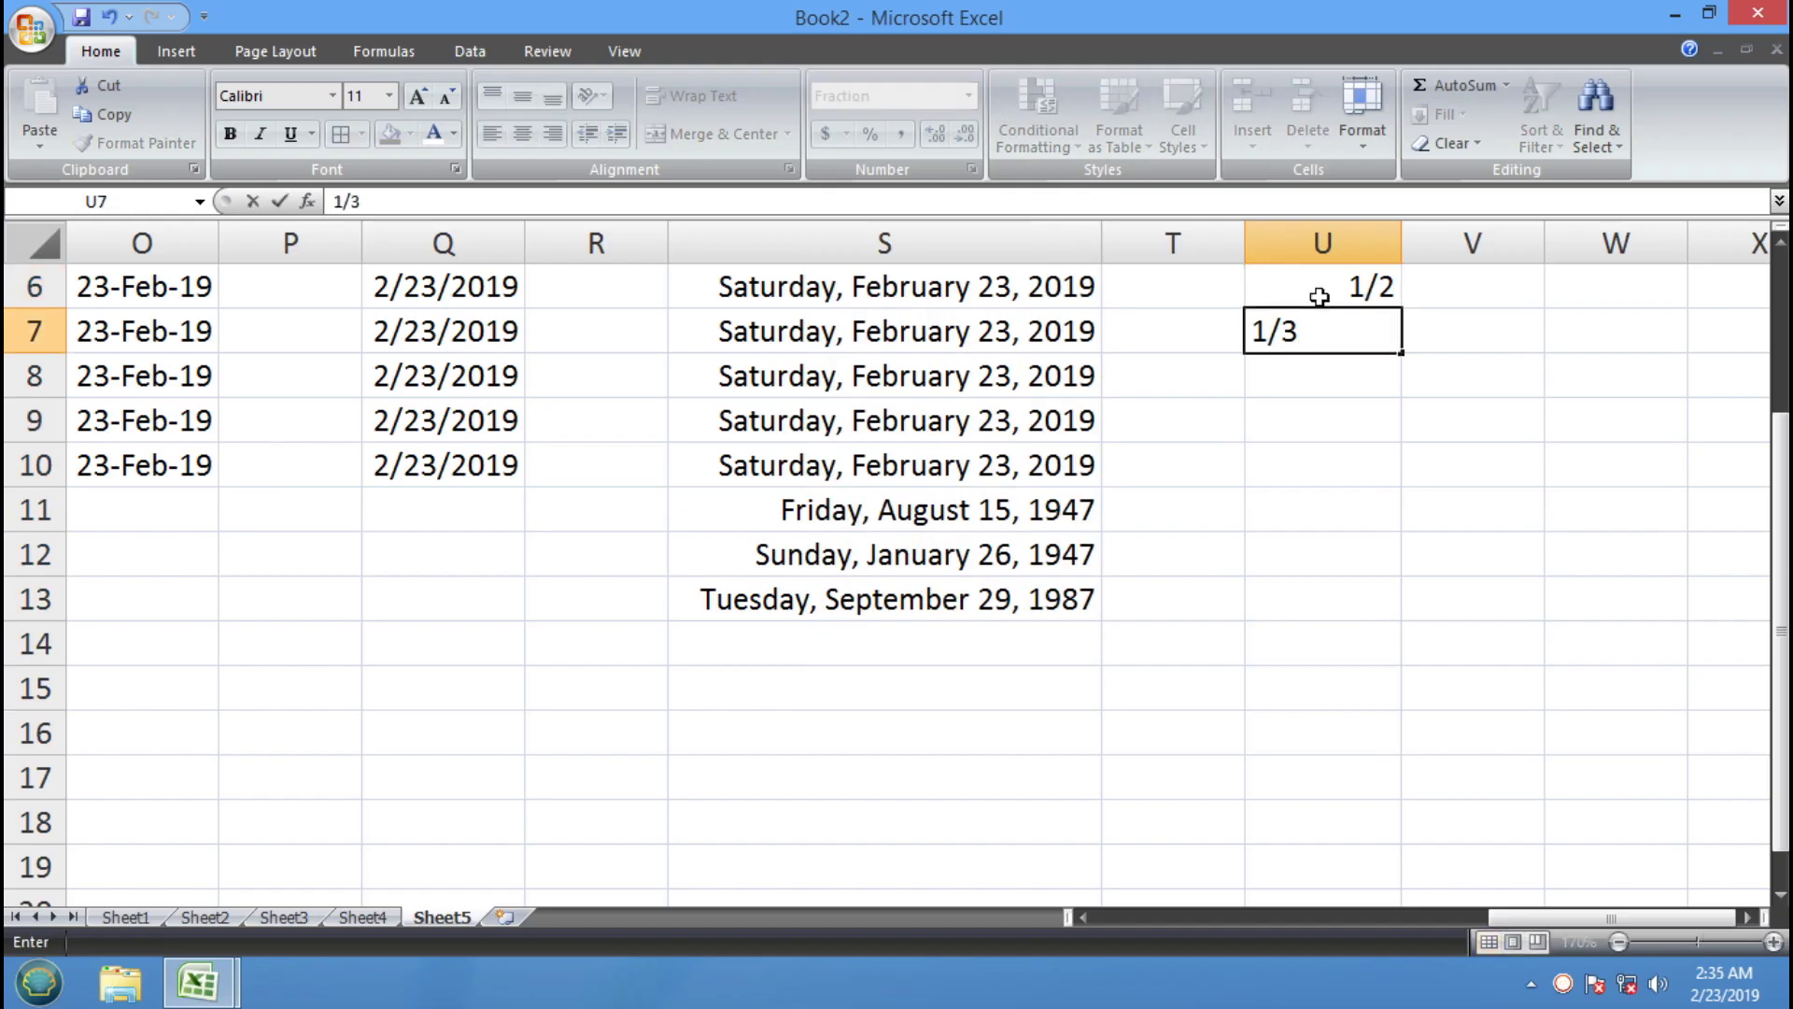
key("Return")
type("1/4")
key("Return")
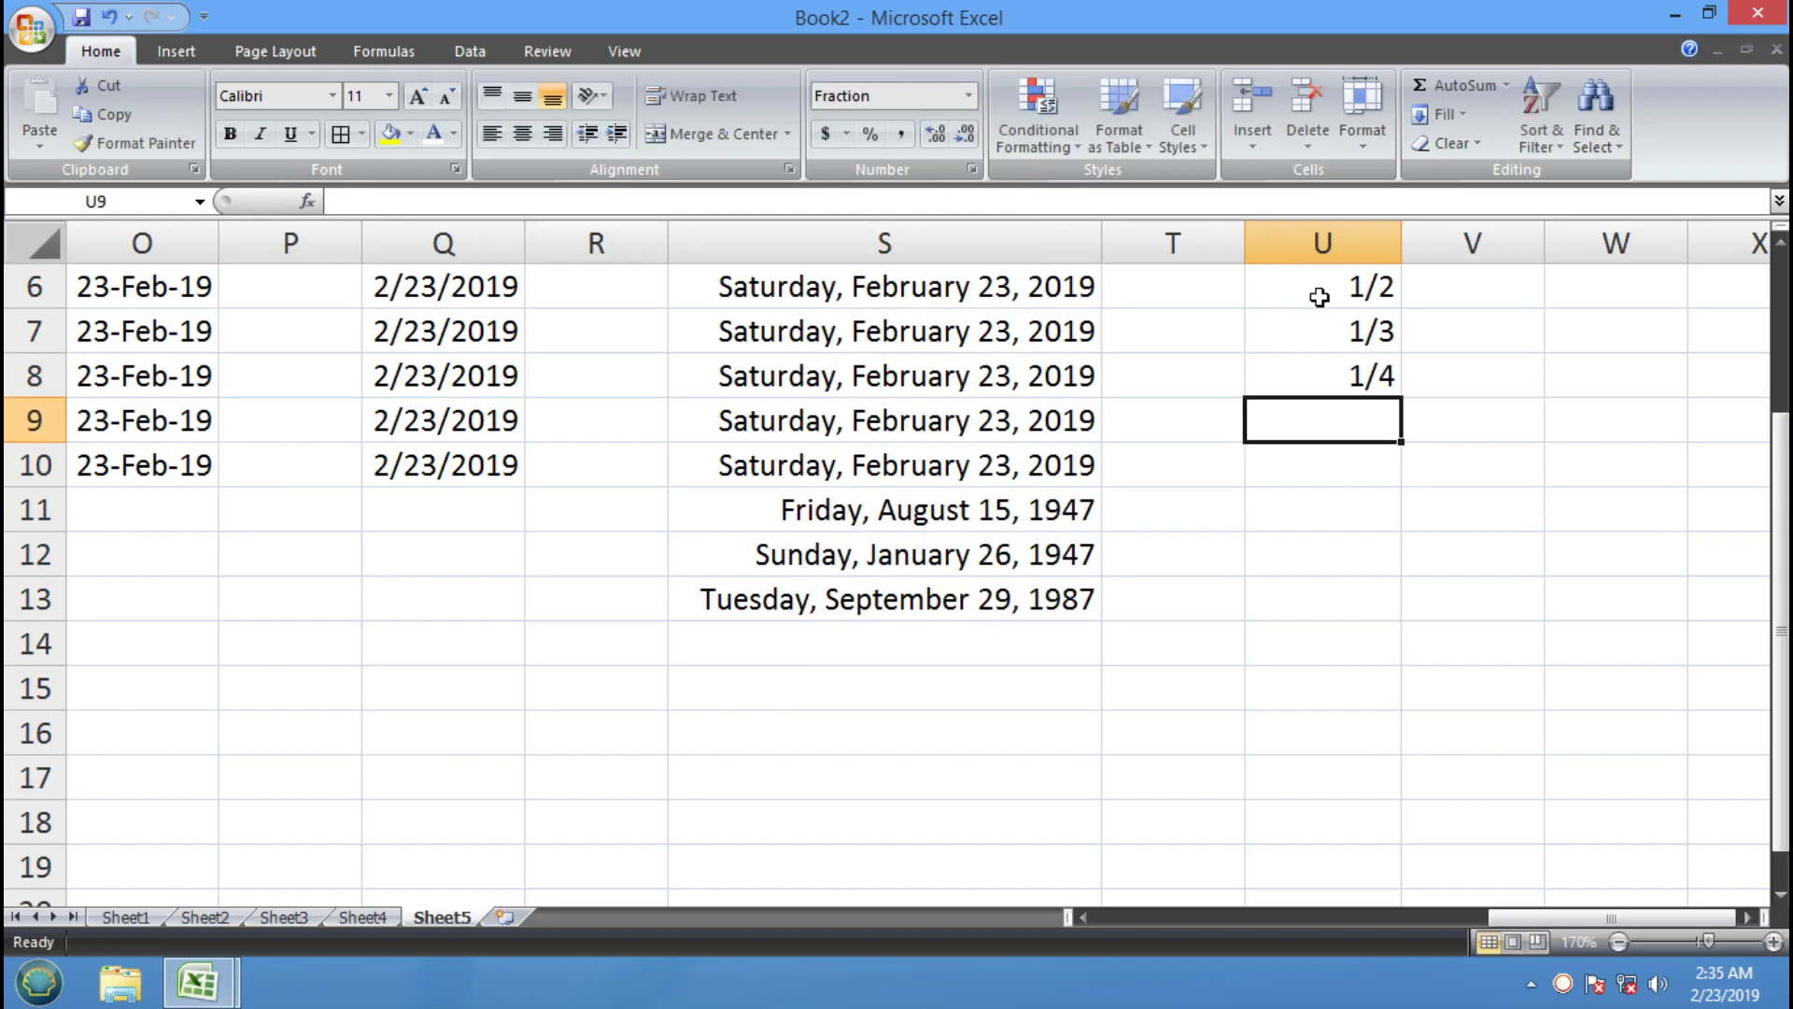
type("2/5")
key("Return")
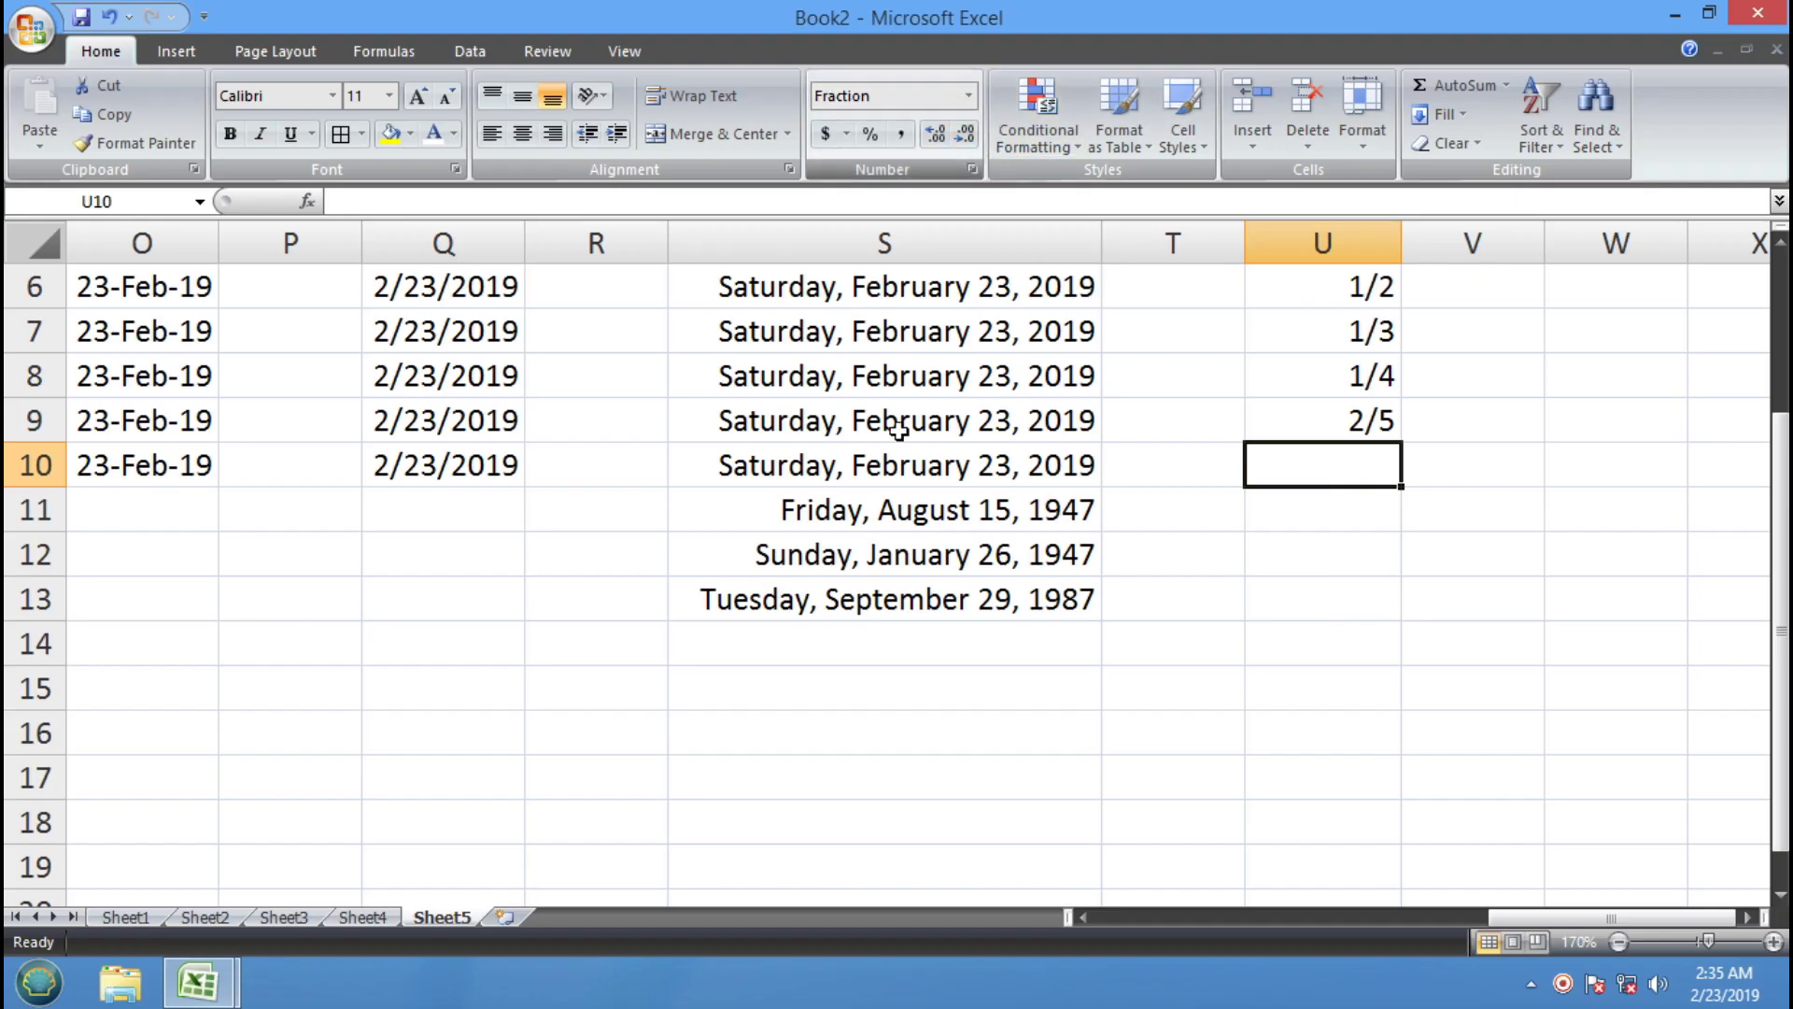
Highlight the CLEAR FORMATTING cell F14 yellow in the training workbook
left_click(197, 983)
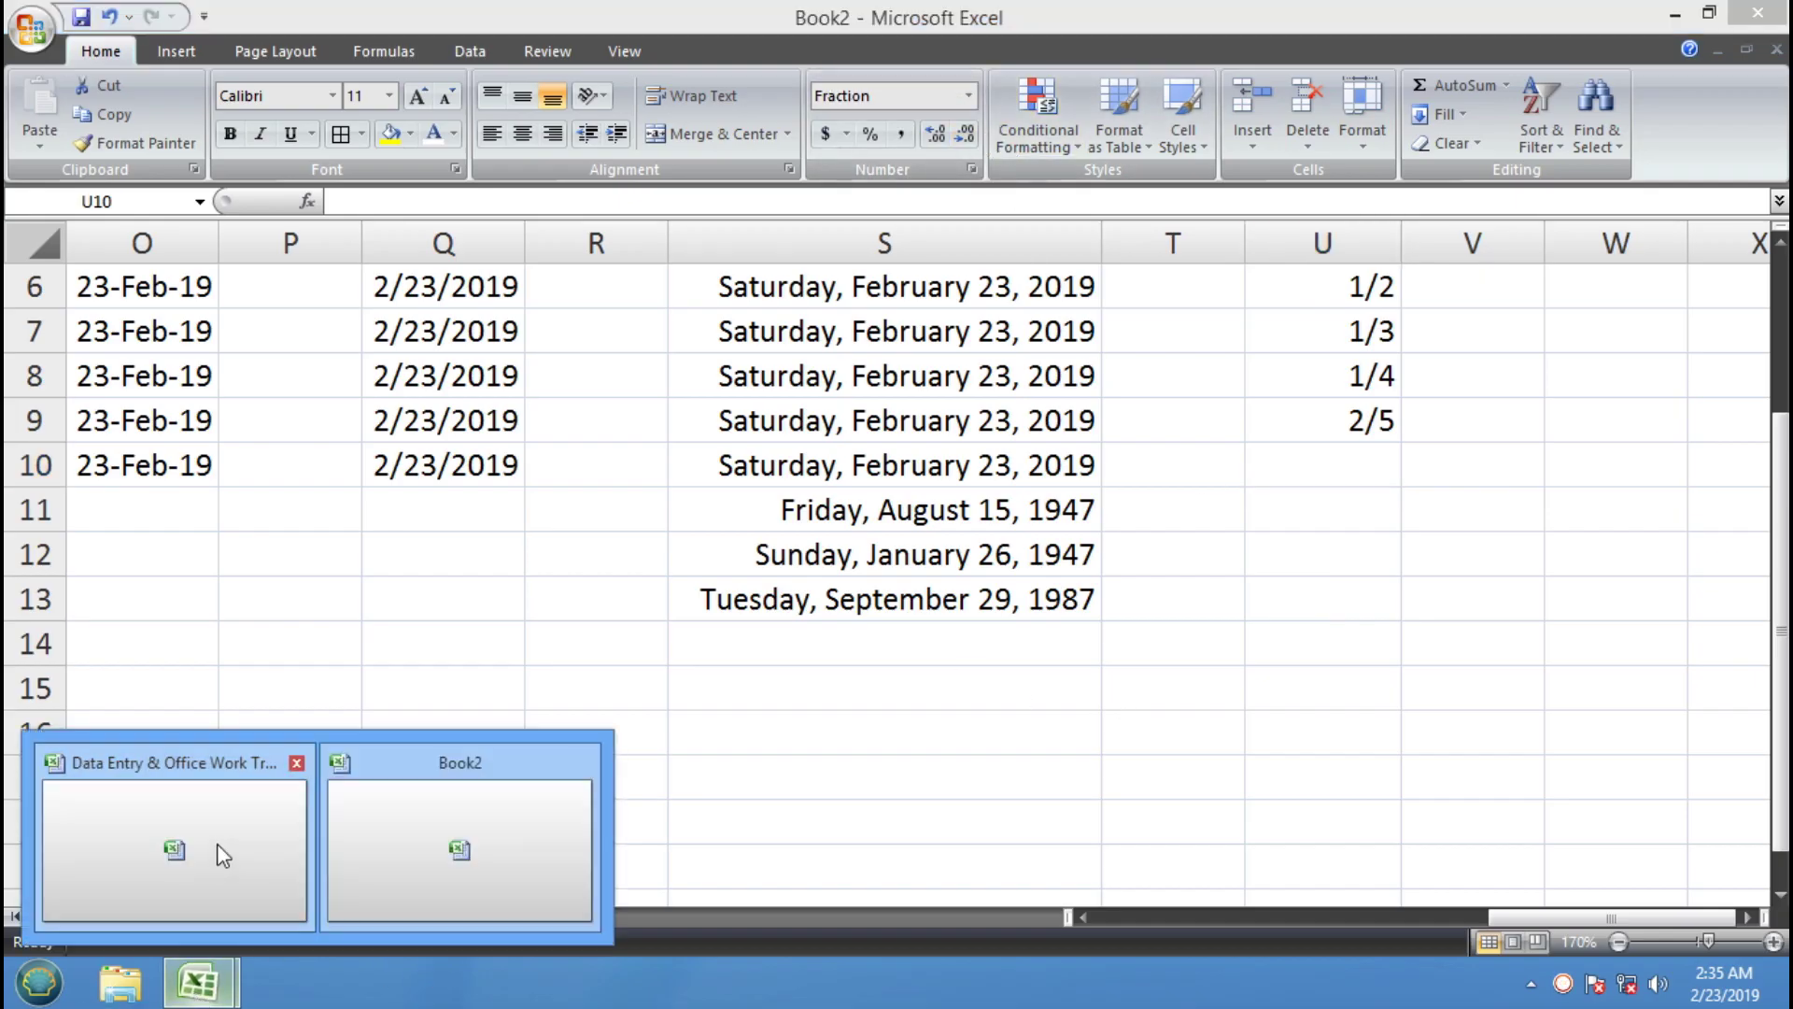
left_click(223, 855)
left_click(1256, 643)
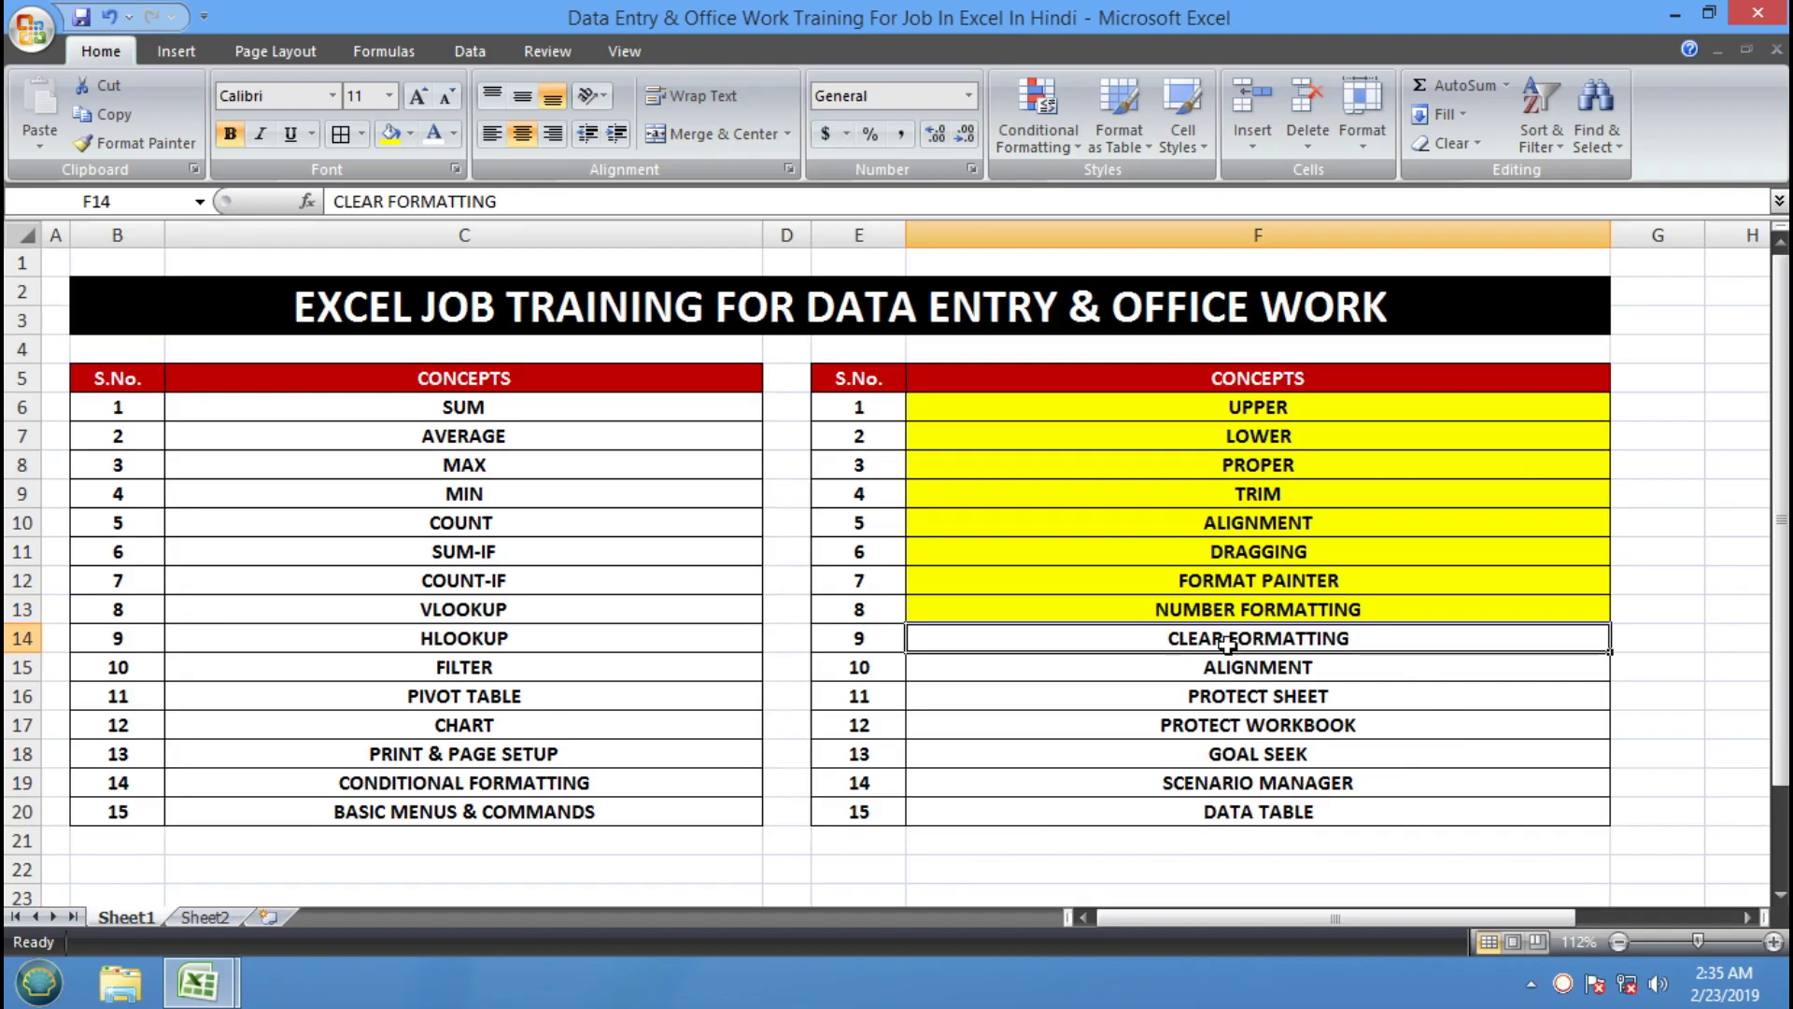
left_click(391, 132)
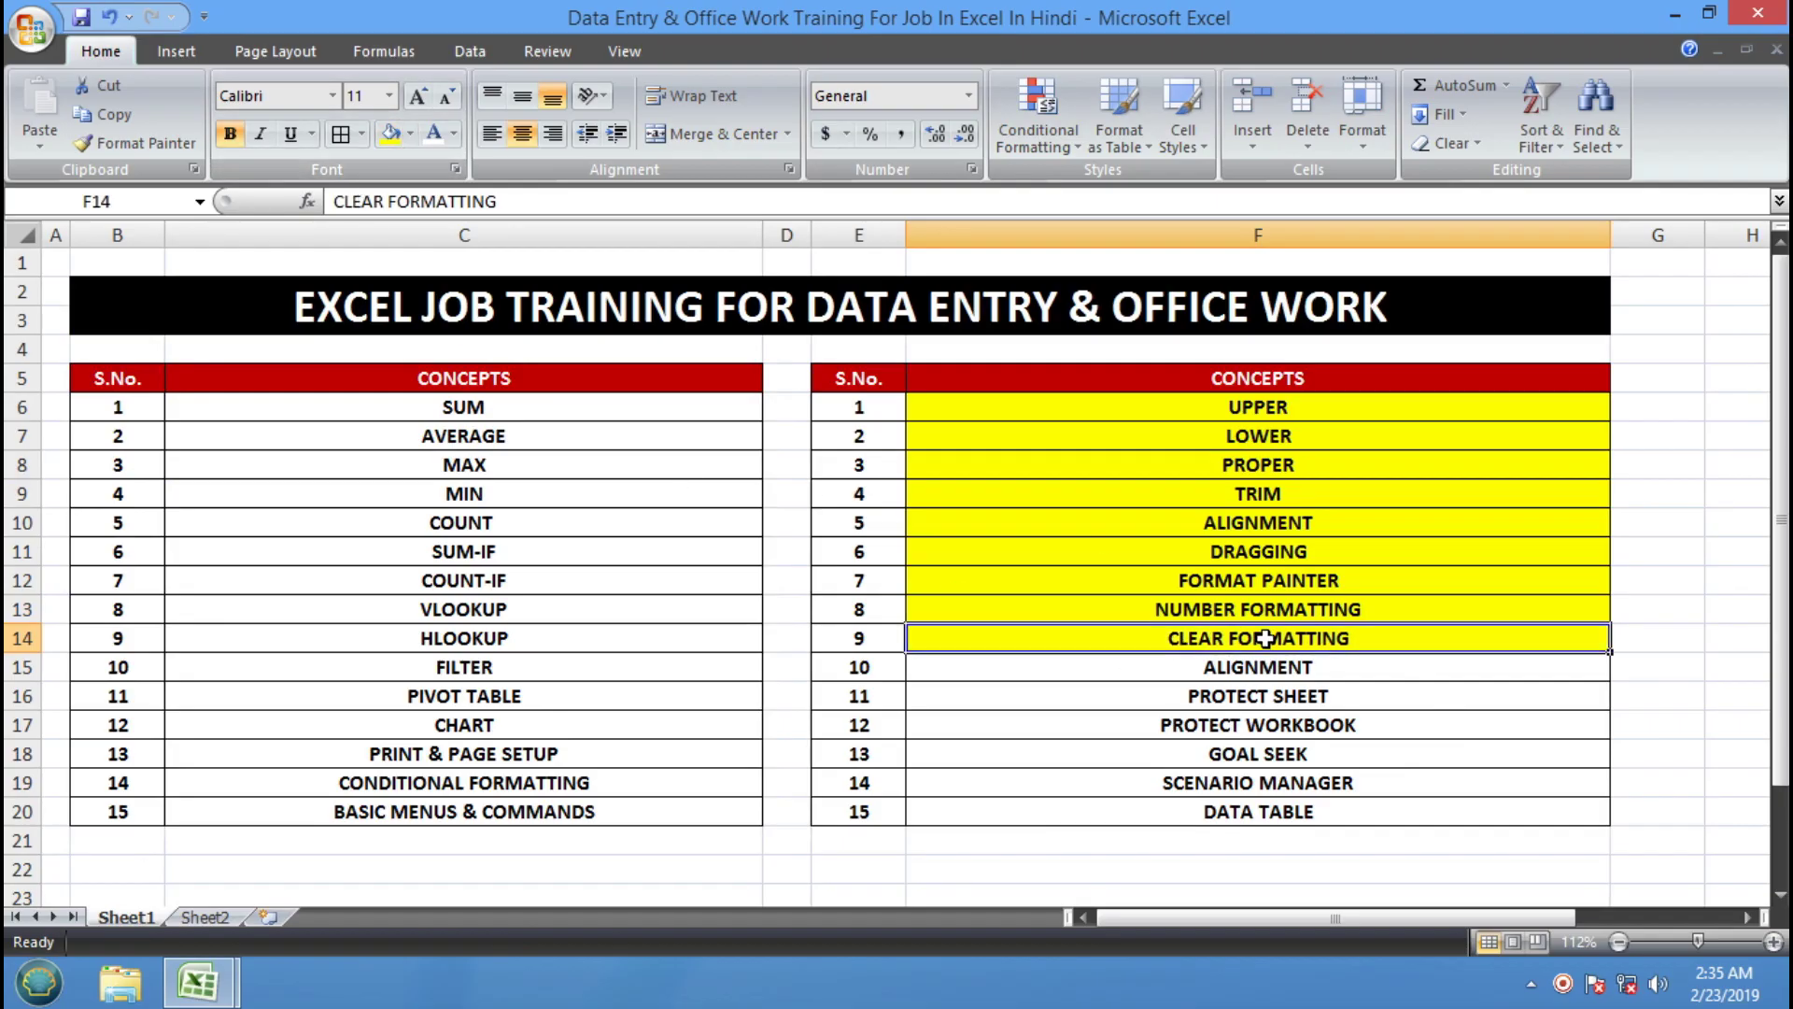
Return to Book2 and insert a new blank worksheet
left_click(223, 988)
left_click(543, 831)
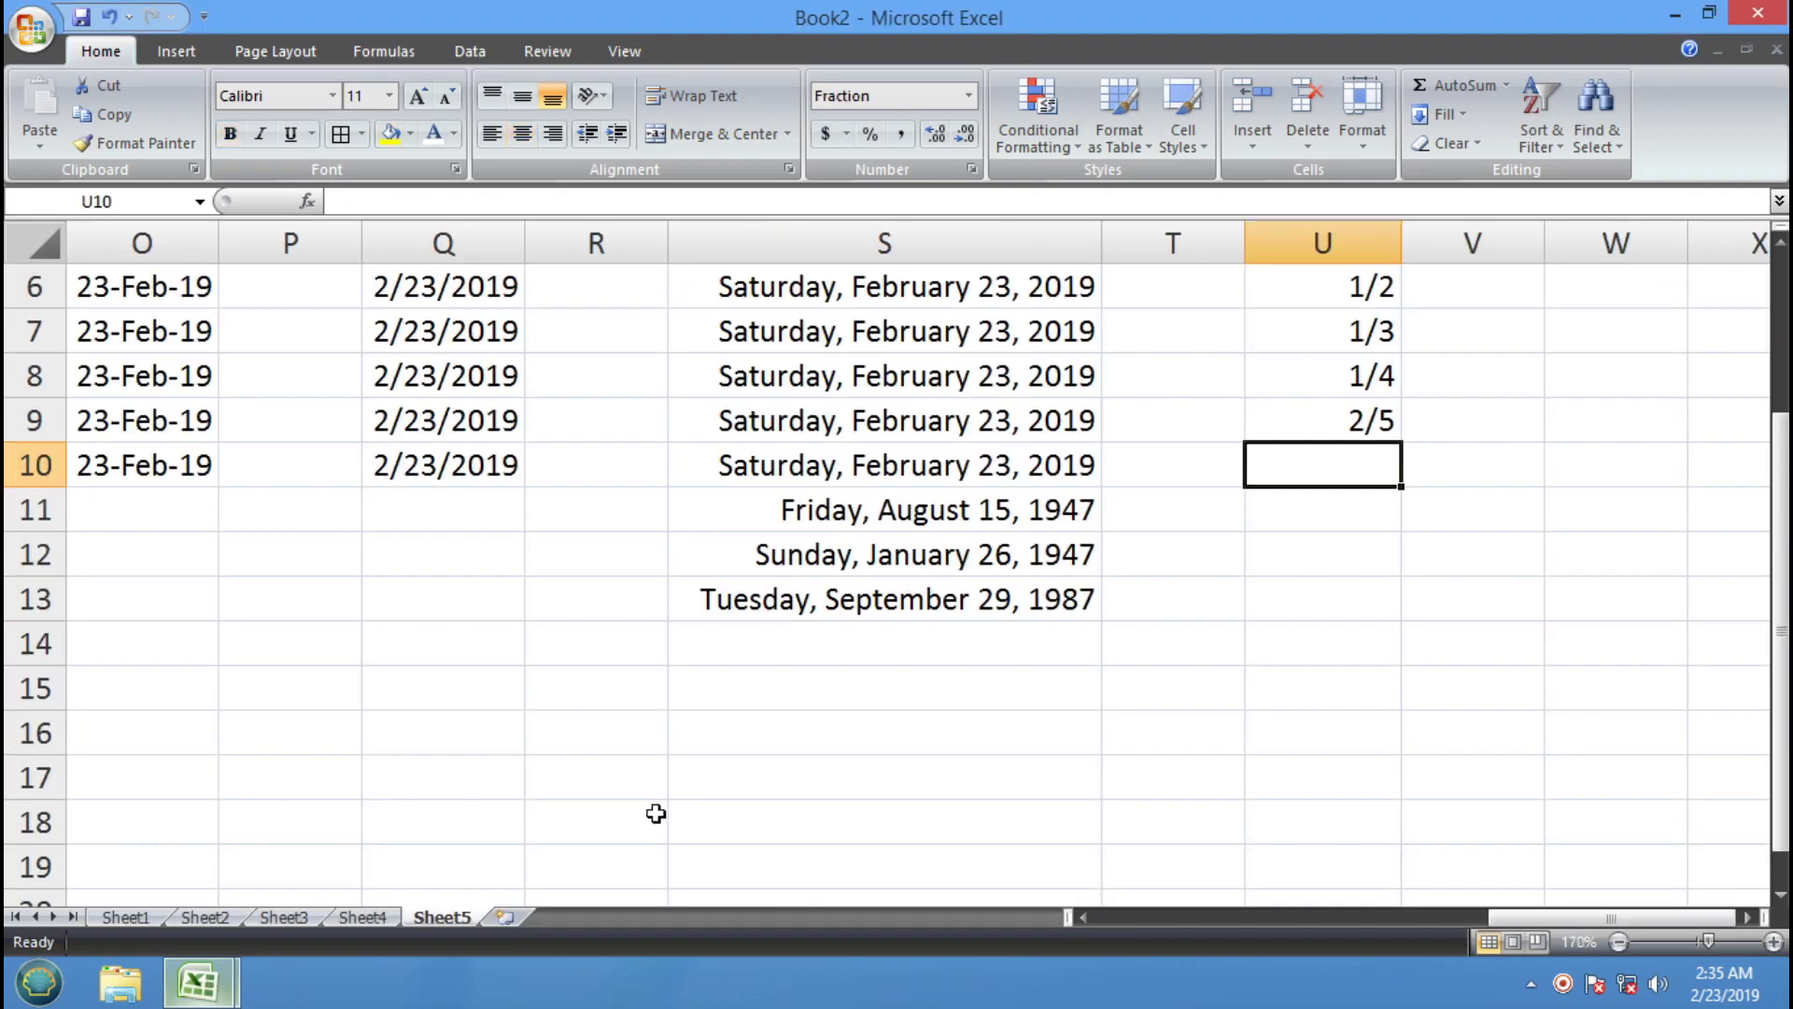
left_click(505, 916)
left_click(640, 651)
Fill A1:A10 with 1 through 10 by entering 1, 2, 3 and extending the series
left_click(240, 321)
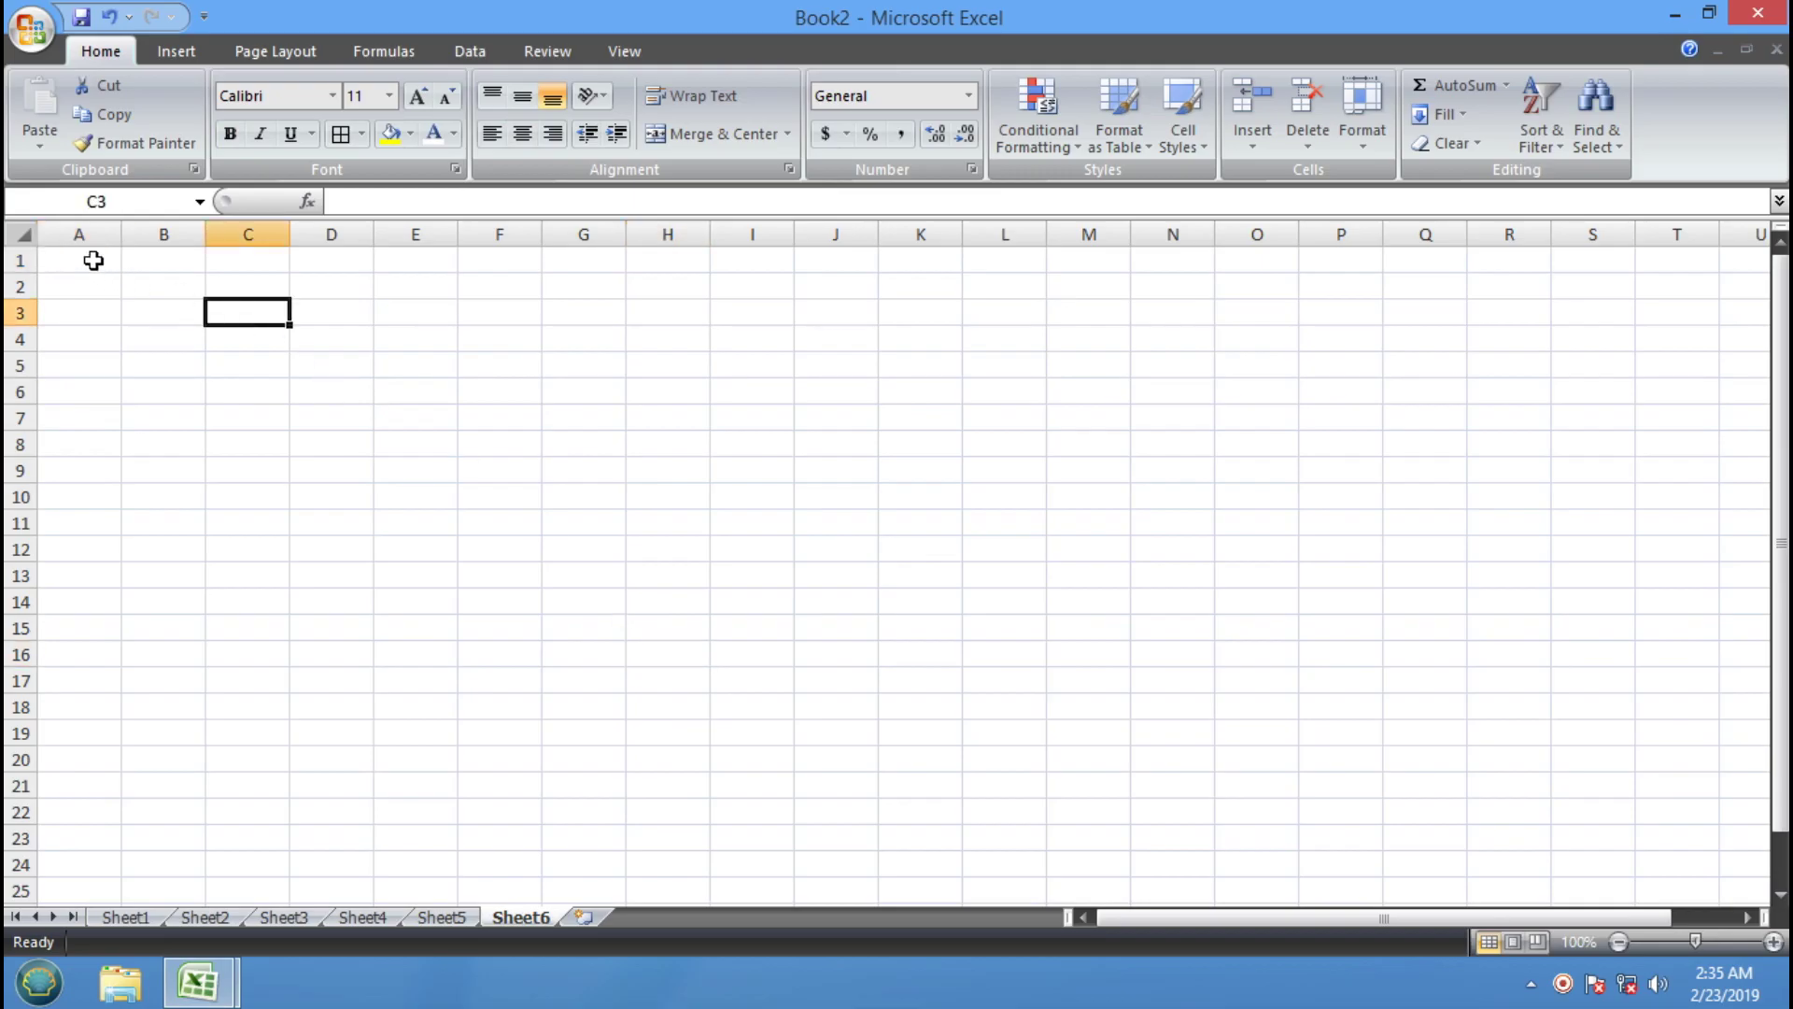
left_click(93, 261)
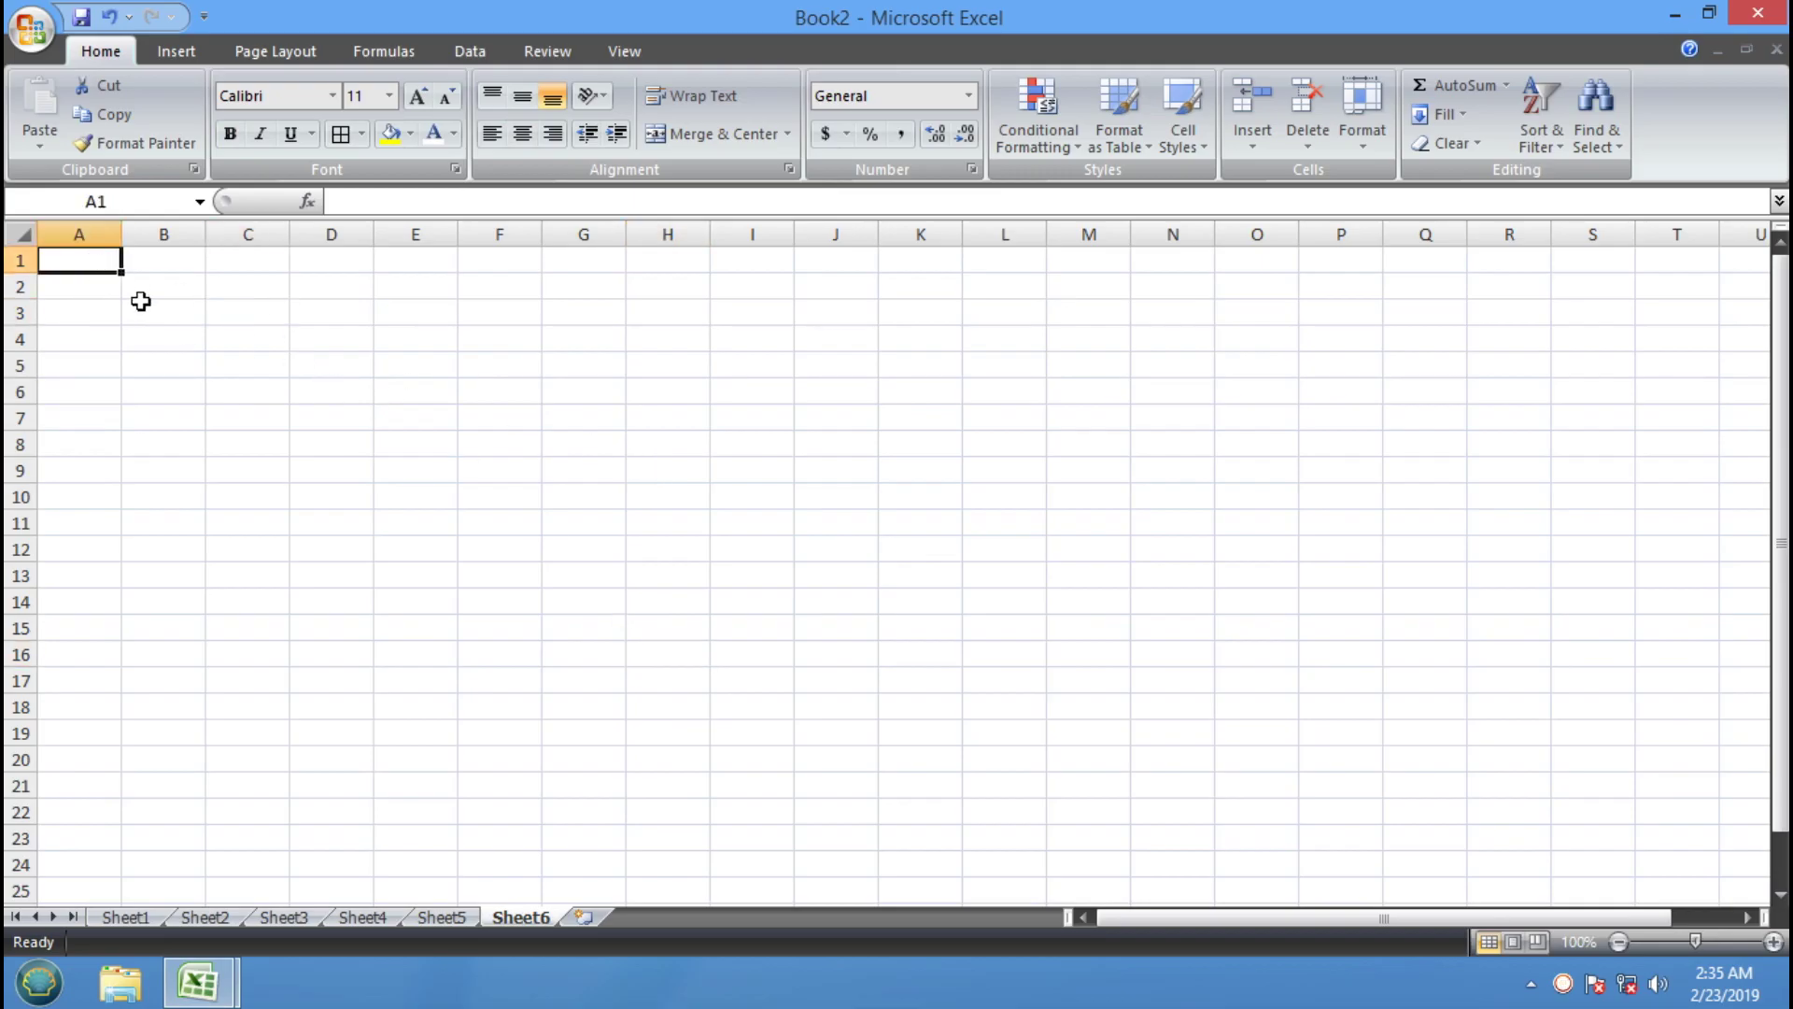
left_click(1773, 942)
left_click(1772, 941)
left_click(1773, 942)
left_click(1773, 941)
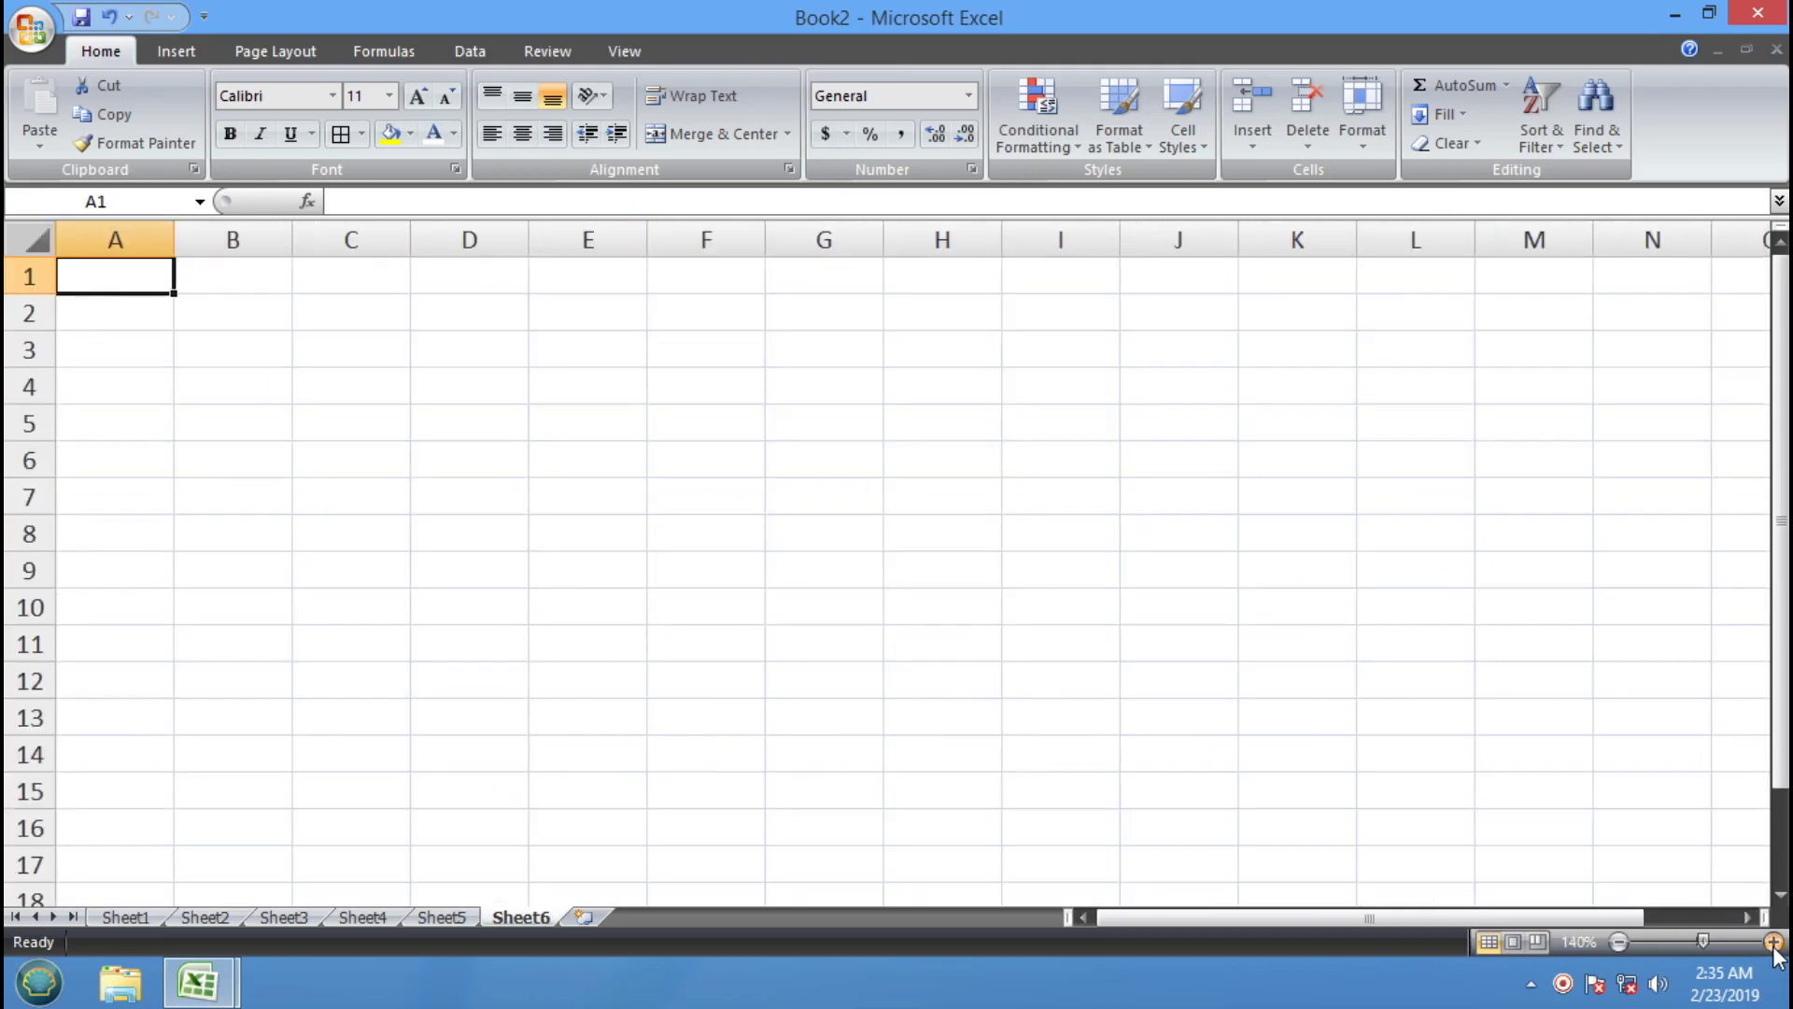
left_click(1772, 941)
left_click(1773, 941)
left_click(1772, 941)
left_click(856, 513)
left_click(75, 304)
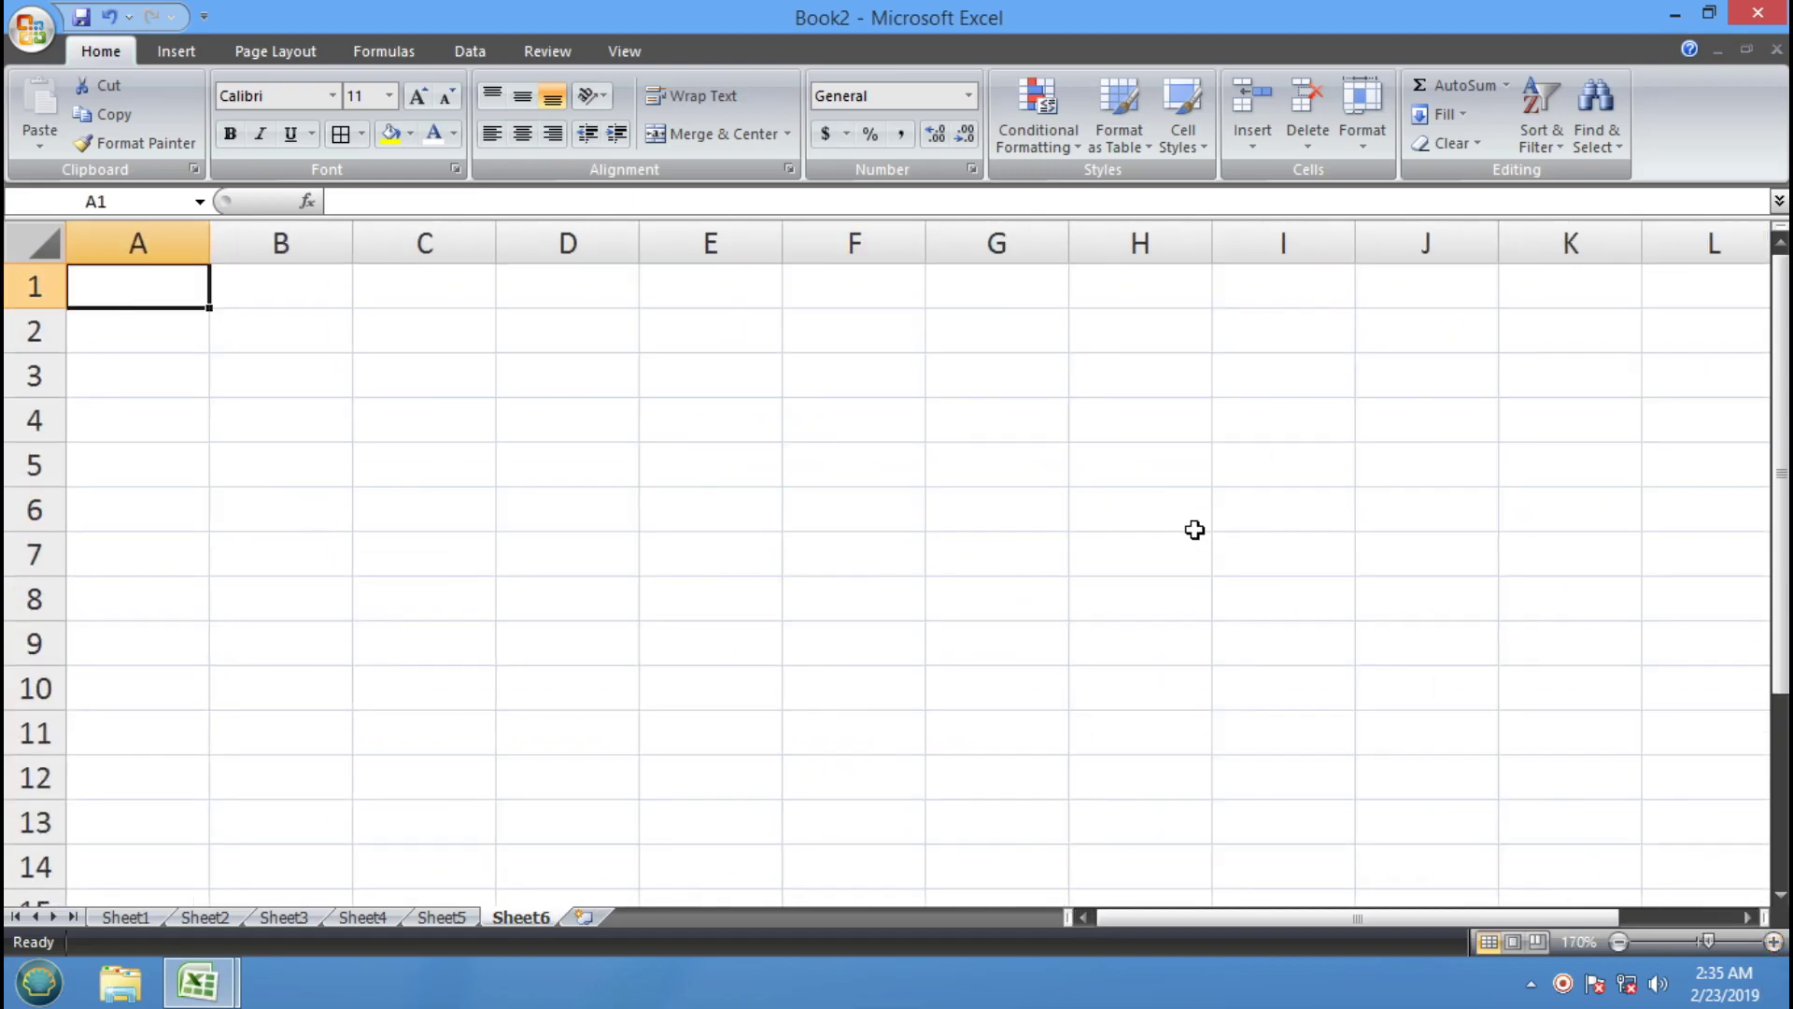
type("1")
key("Return")
type("2")
key("Return")
type("3")
key("Return")
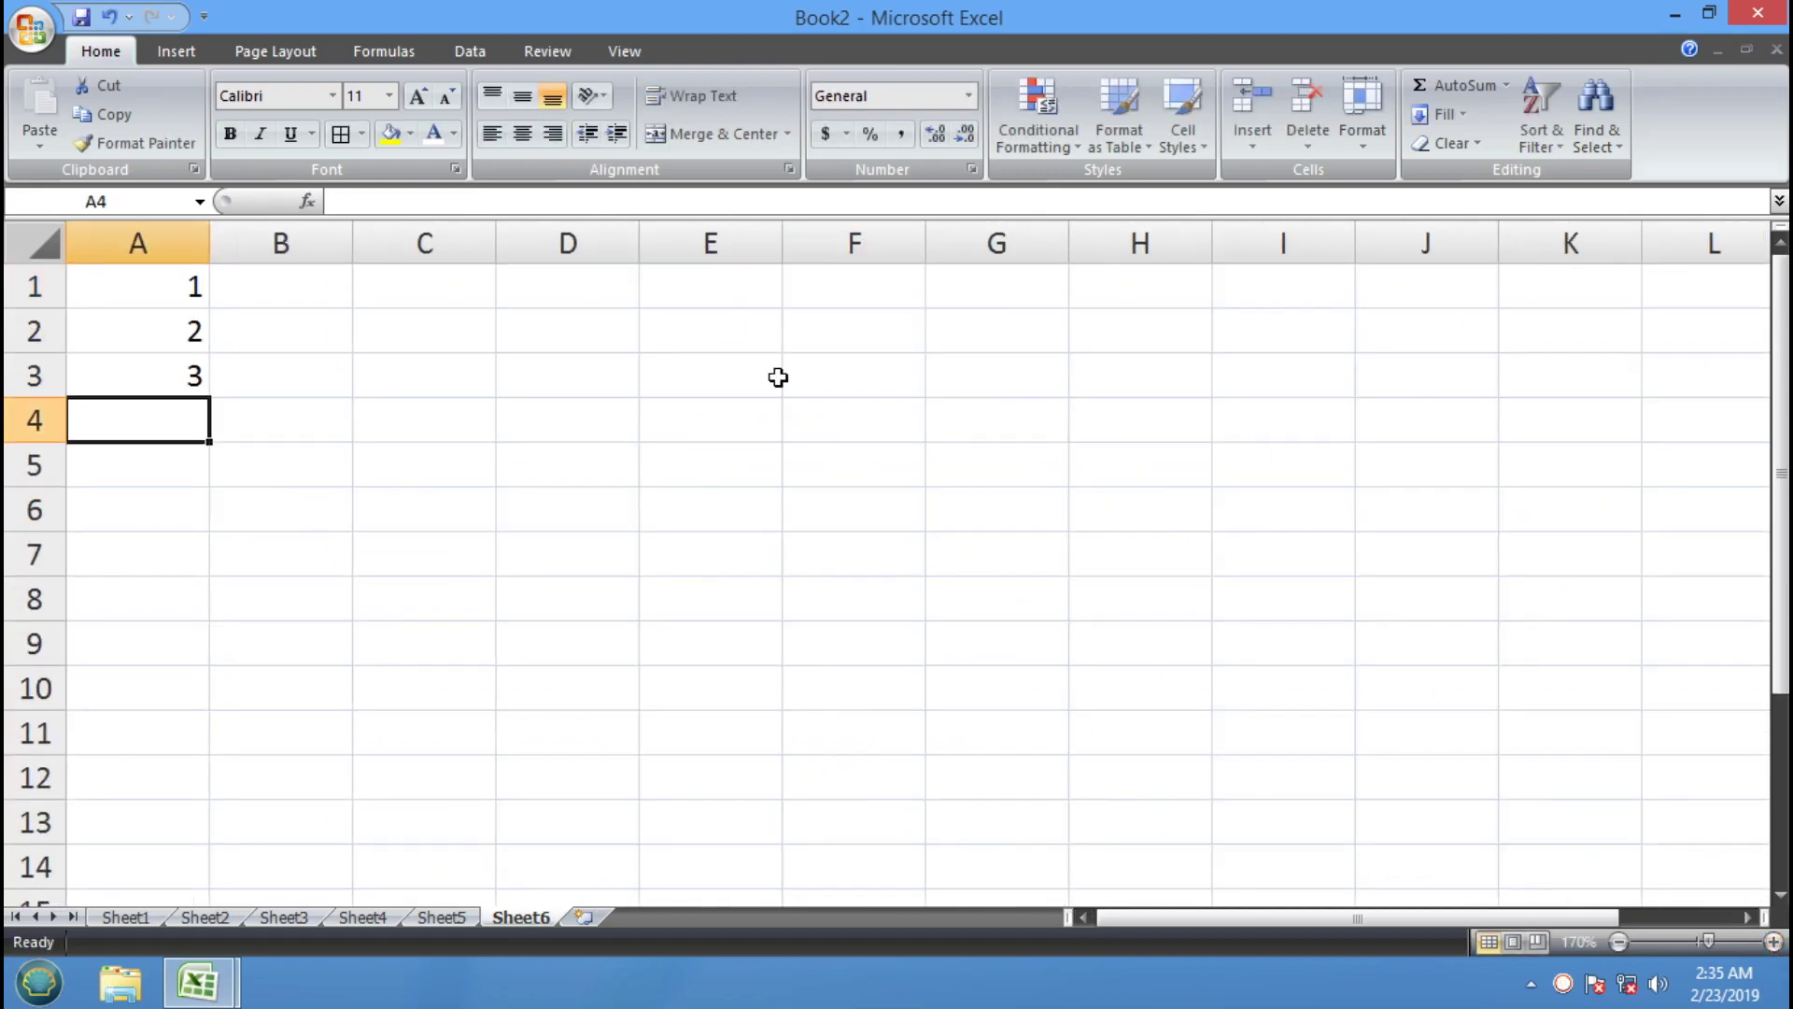
left_click_drag(142, 300, 204, 703)
left_click(448, 456)
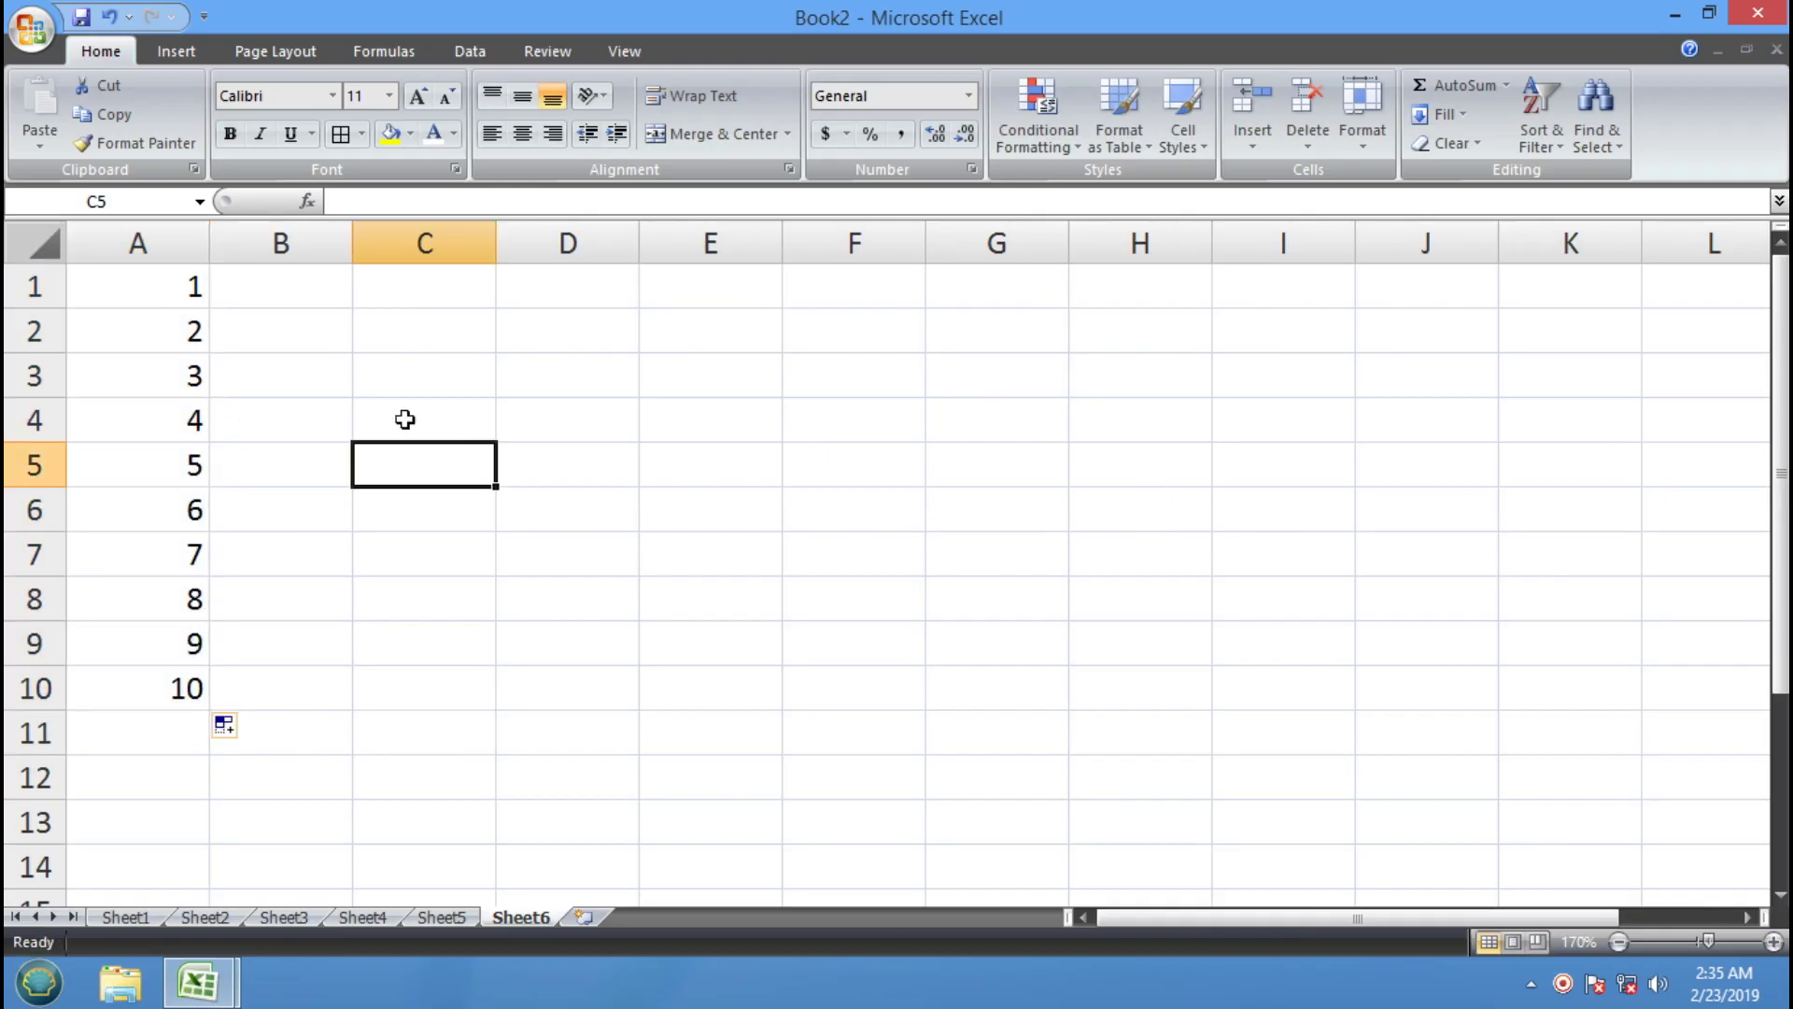
Fill B1:B10 with 1 through 10 the same way
left_click(256, 294)
type("1")
key("Return")
type("2")
key("Return")
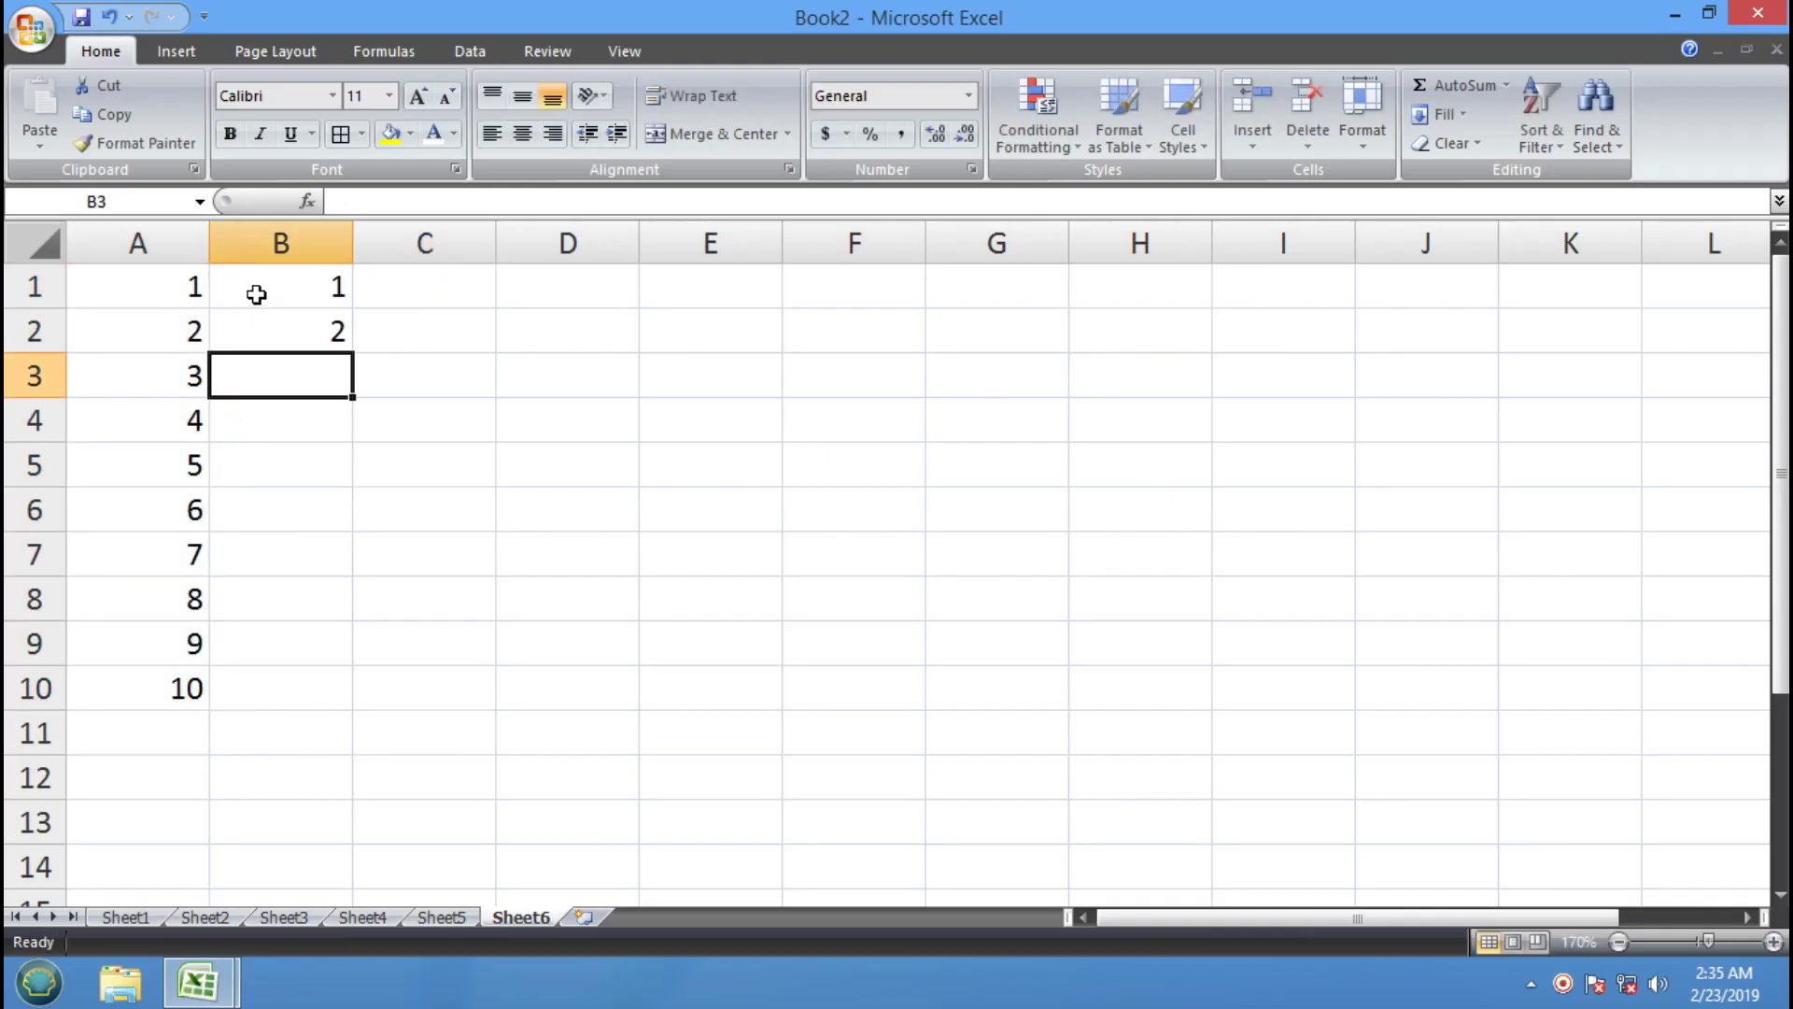
type("3")
key("Return")
left_click_drag(260, 294, 360, 710)
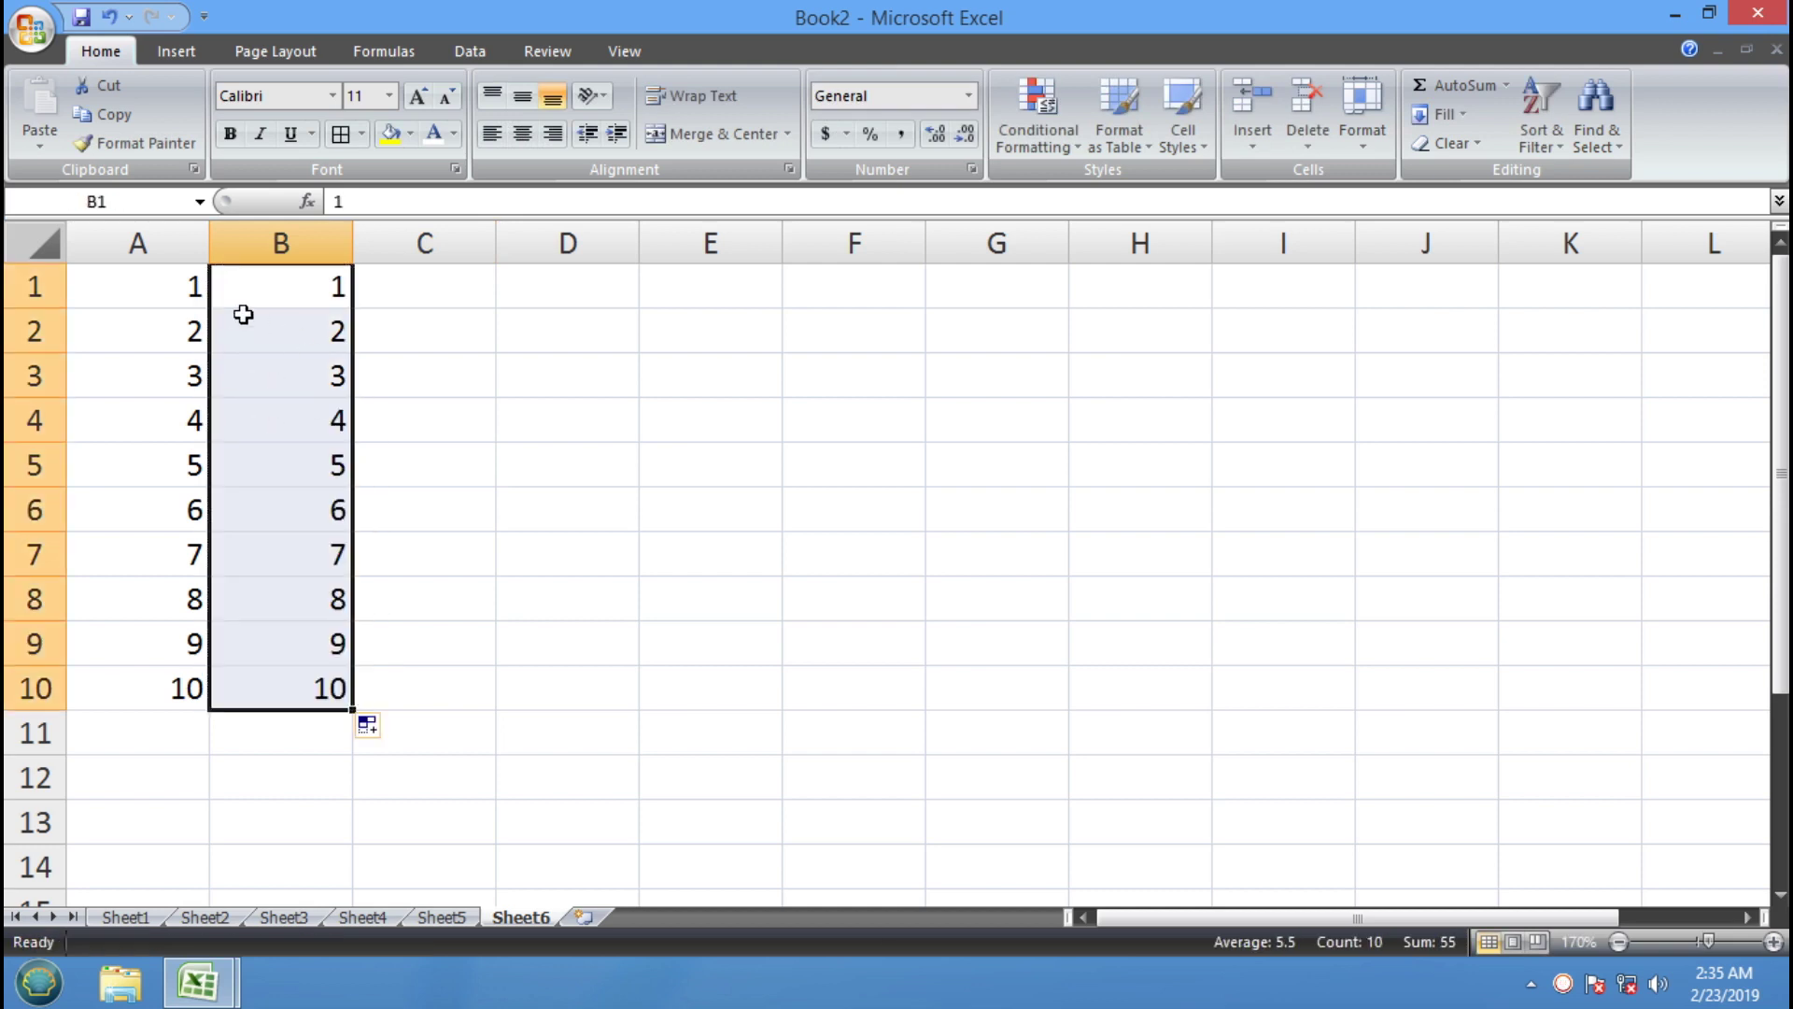
left_click(180, 283)
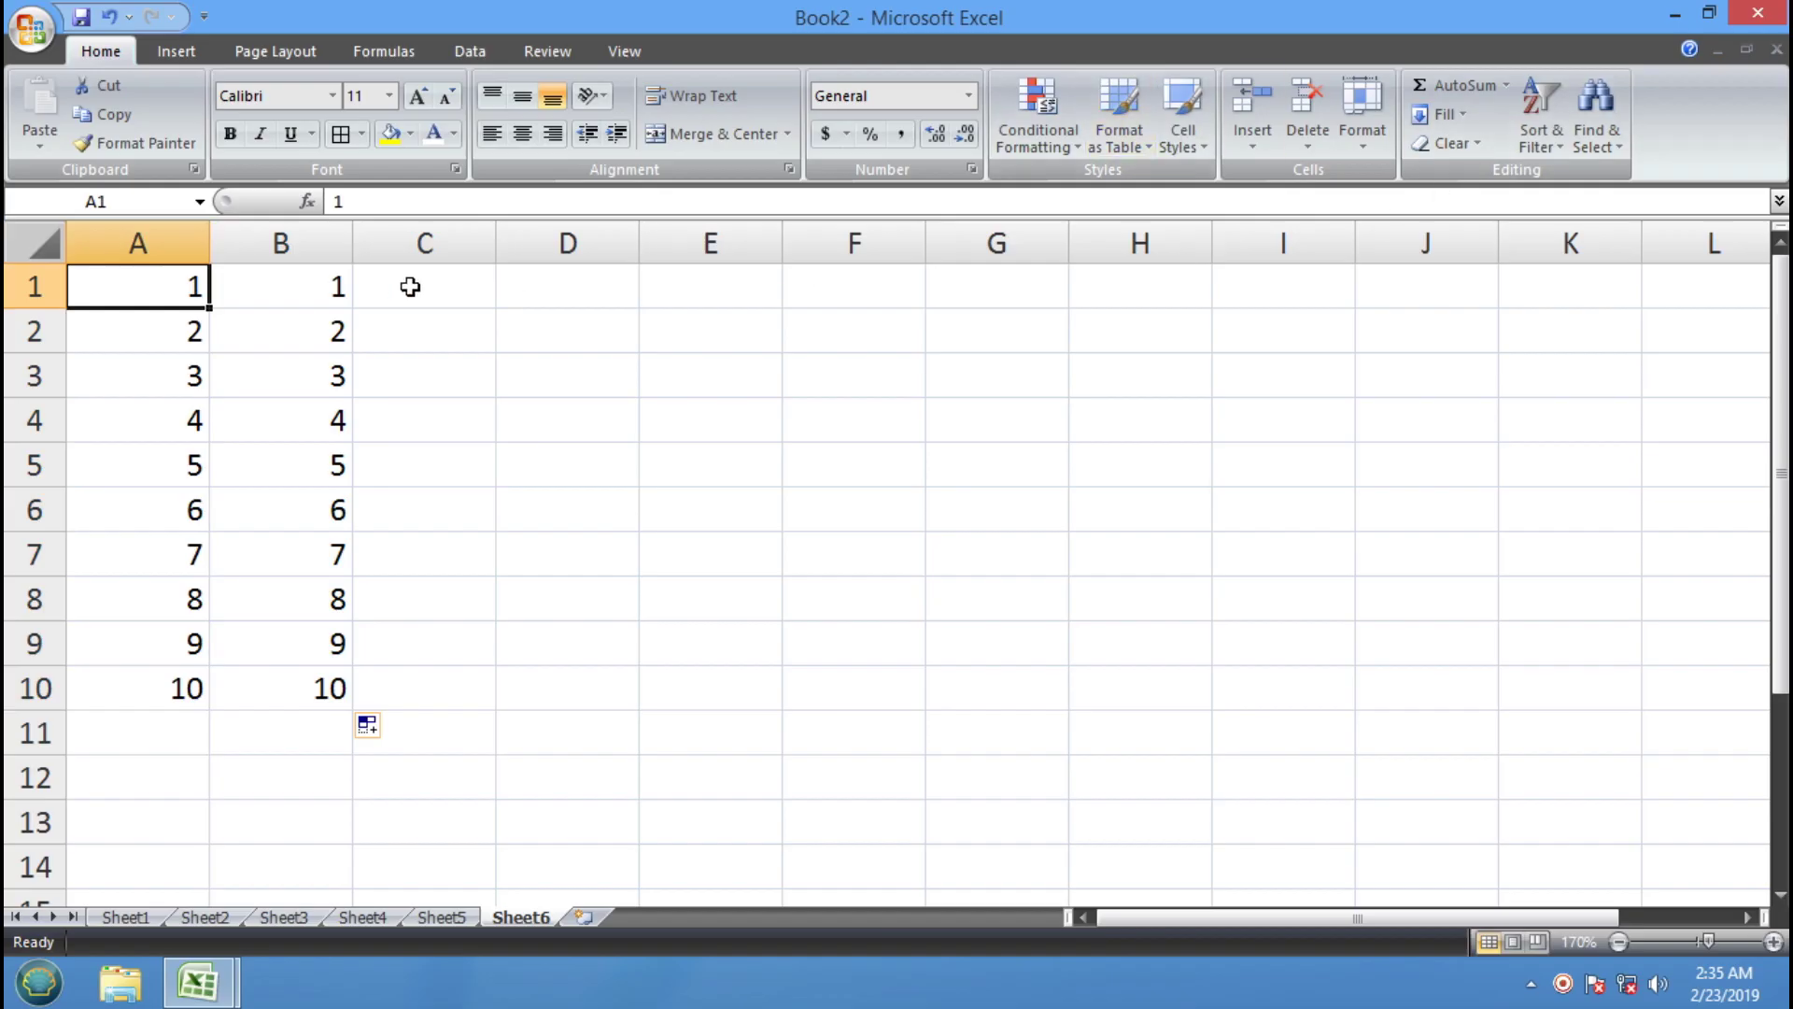
left_click(1251, 139)
Insert a row above the numbers and add headers VALUE1, VALUE2, RESULT
left_click(1334, 206)
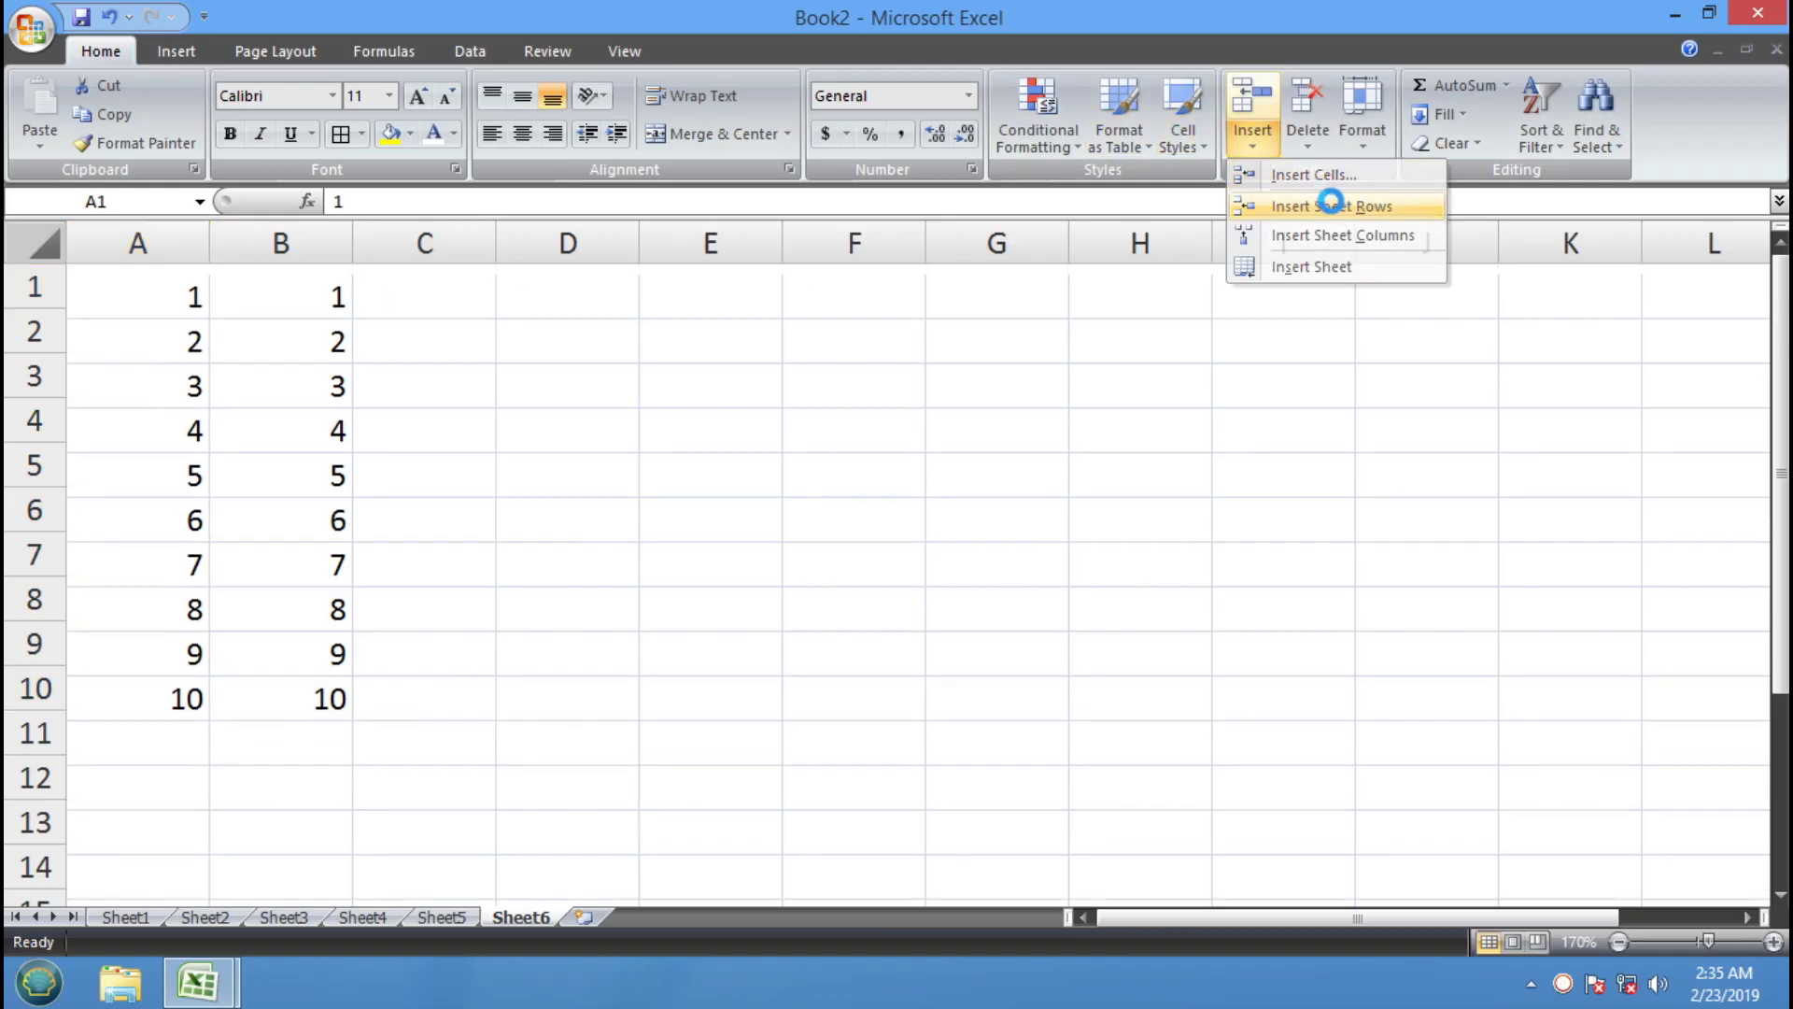
type("V")
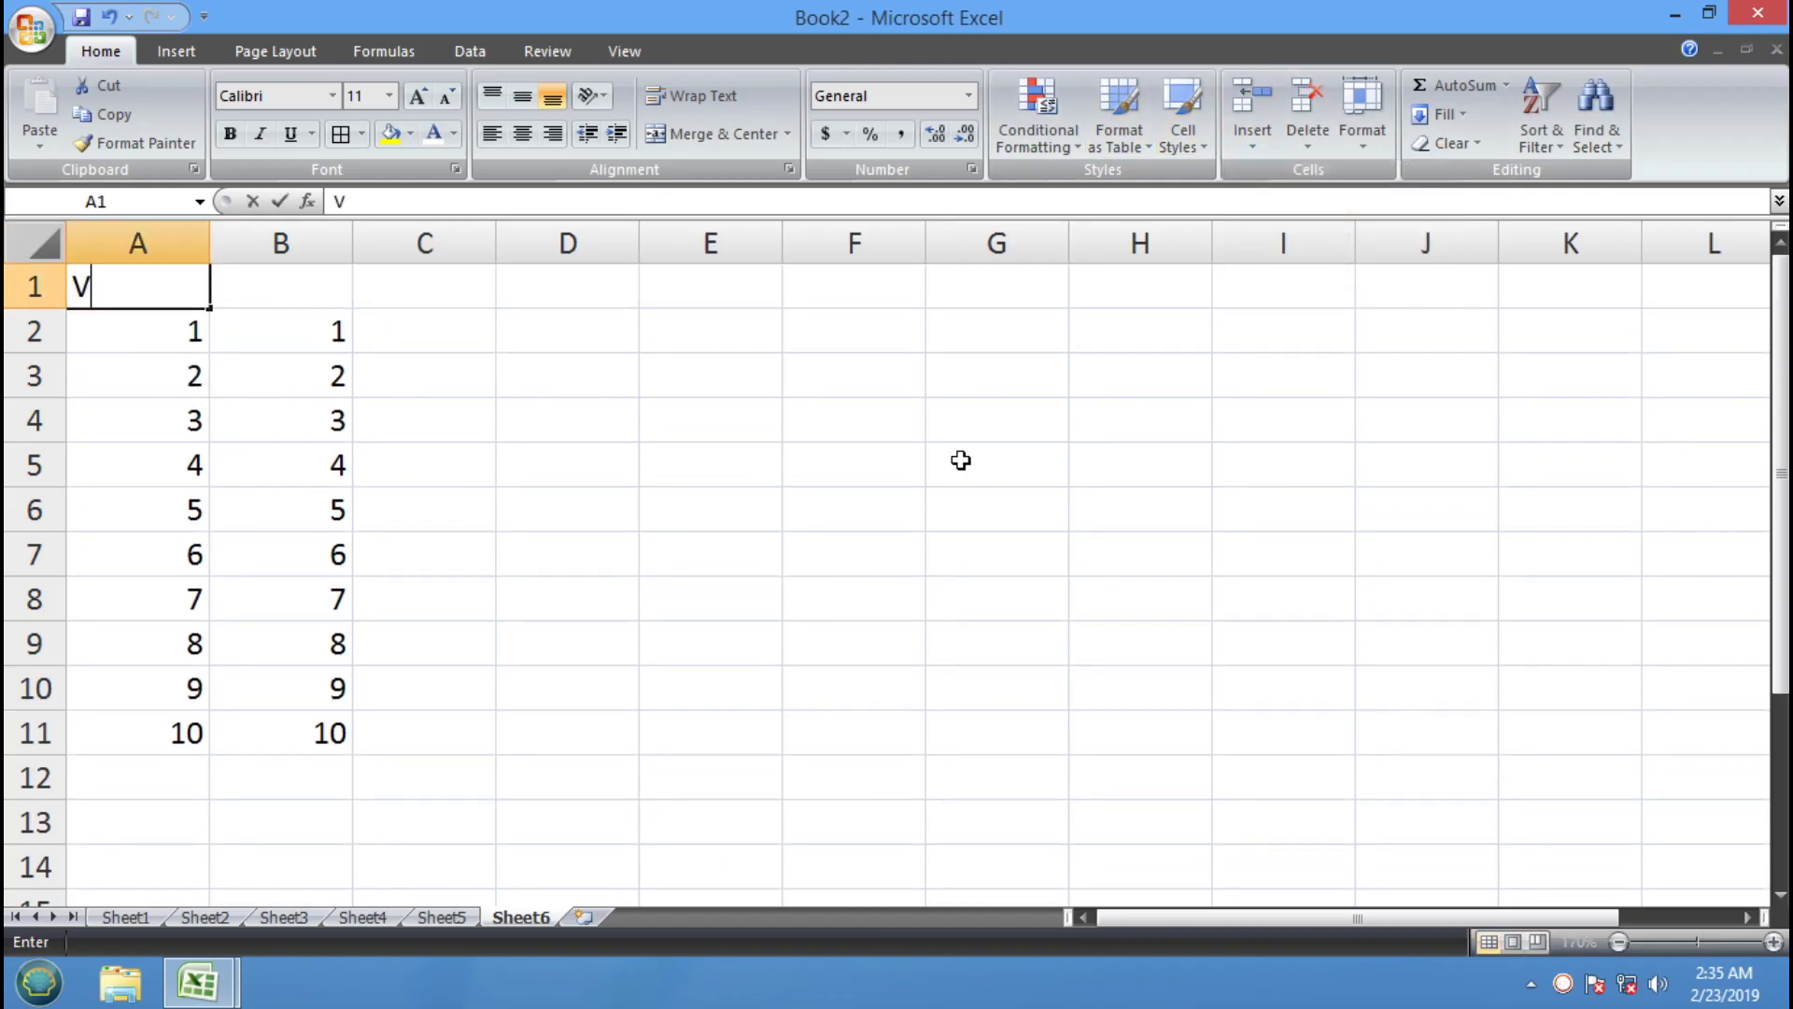
type("ALUE1")
key("Tab")
type("VALUE")
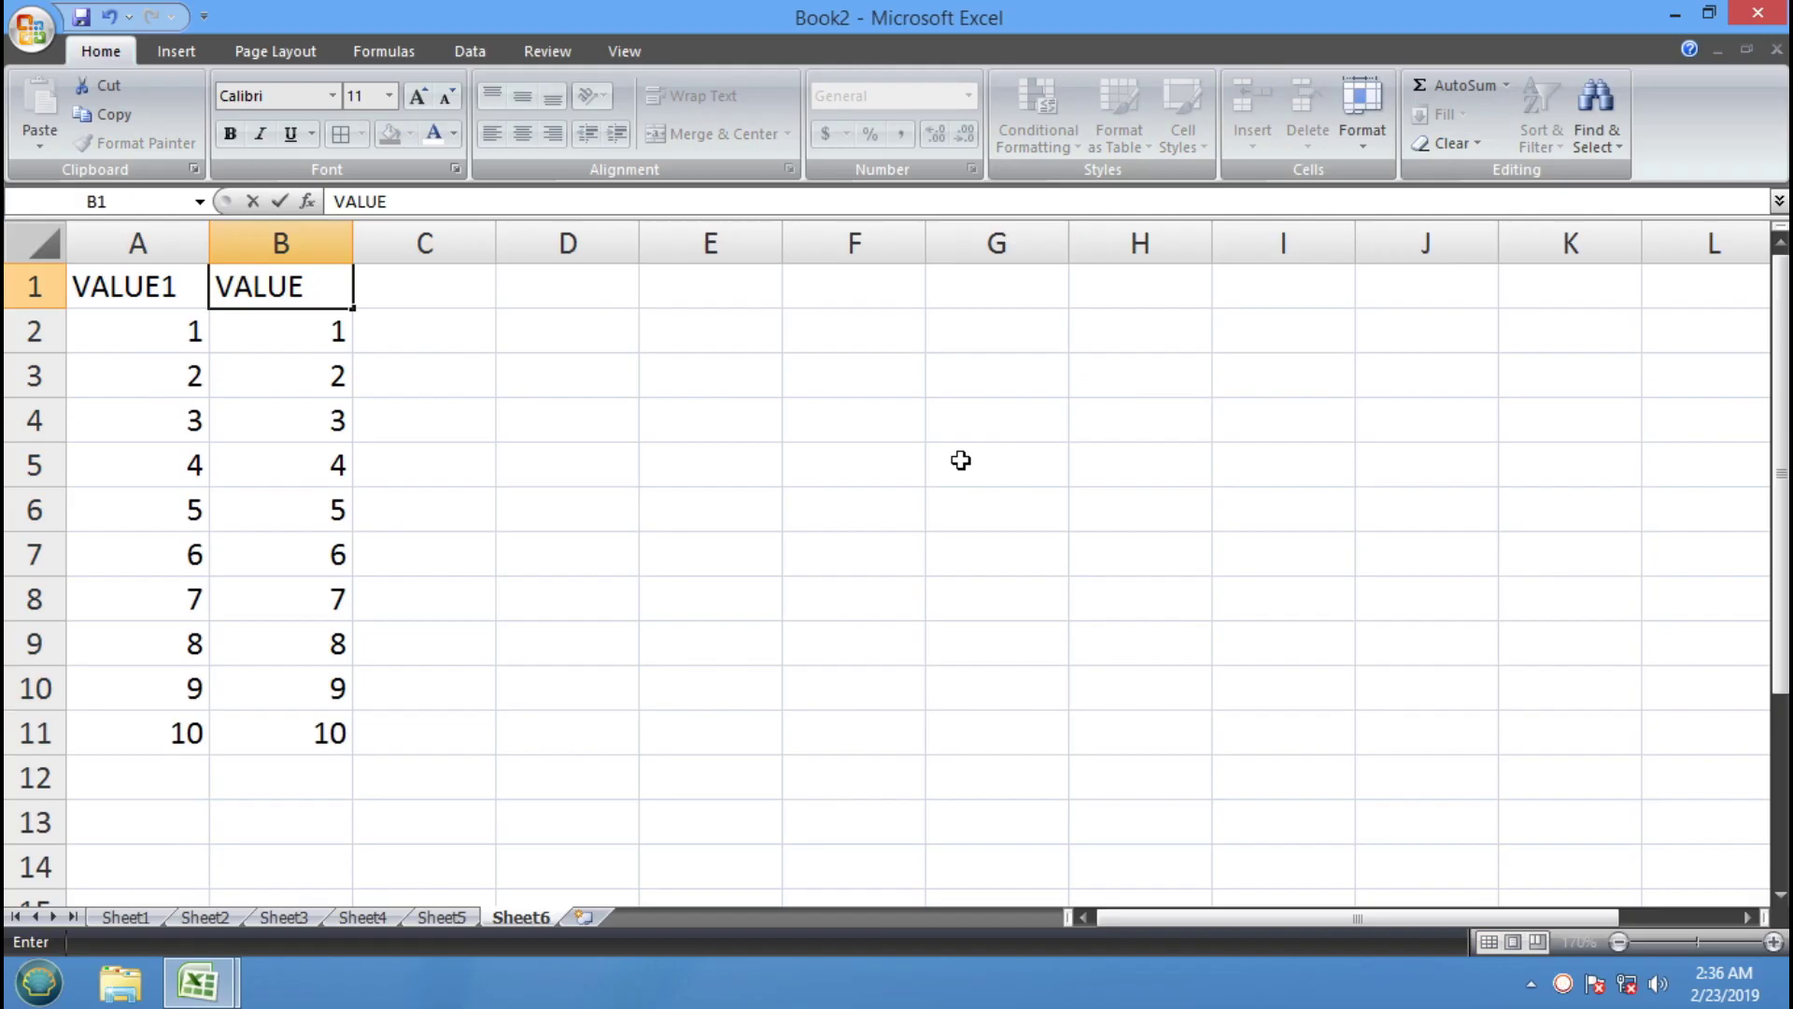
key("Tab")
type("RESULT")
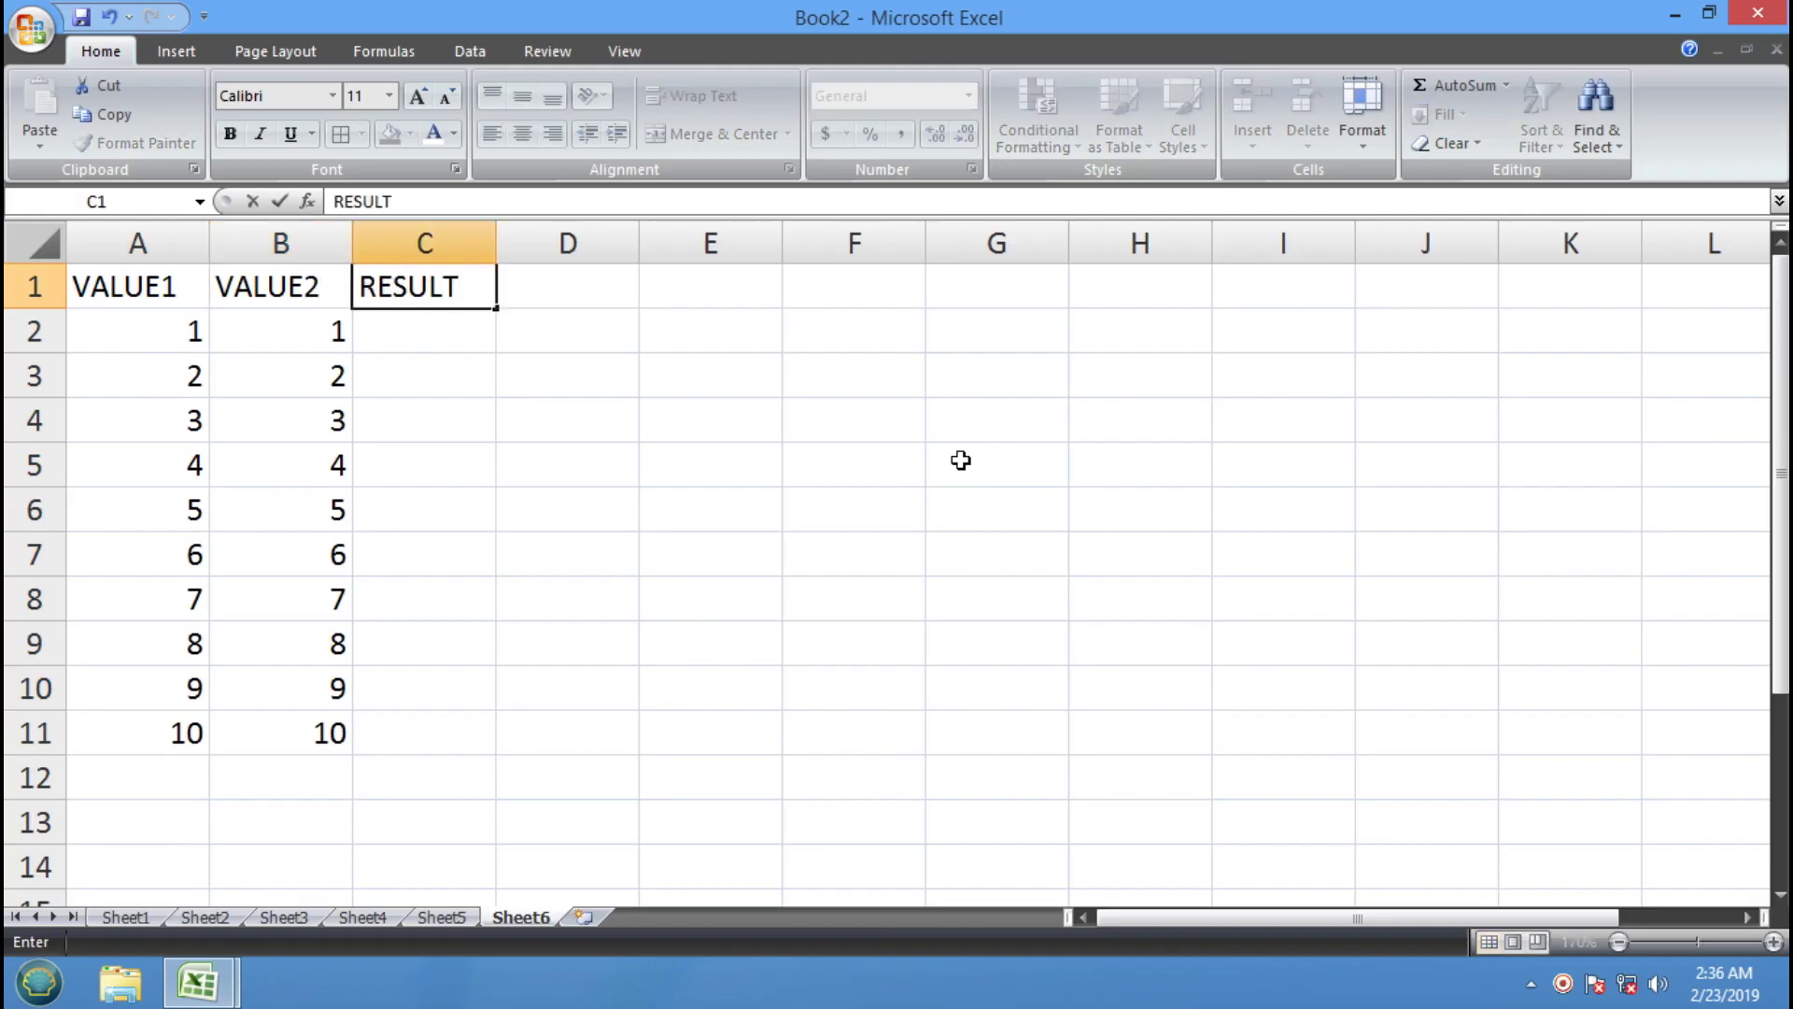
key("Return")
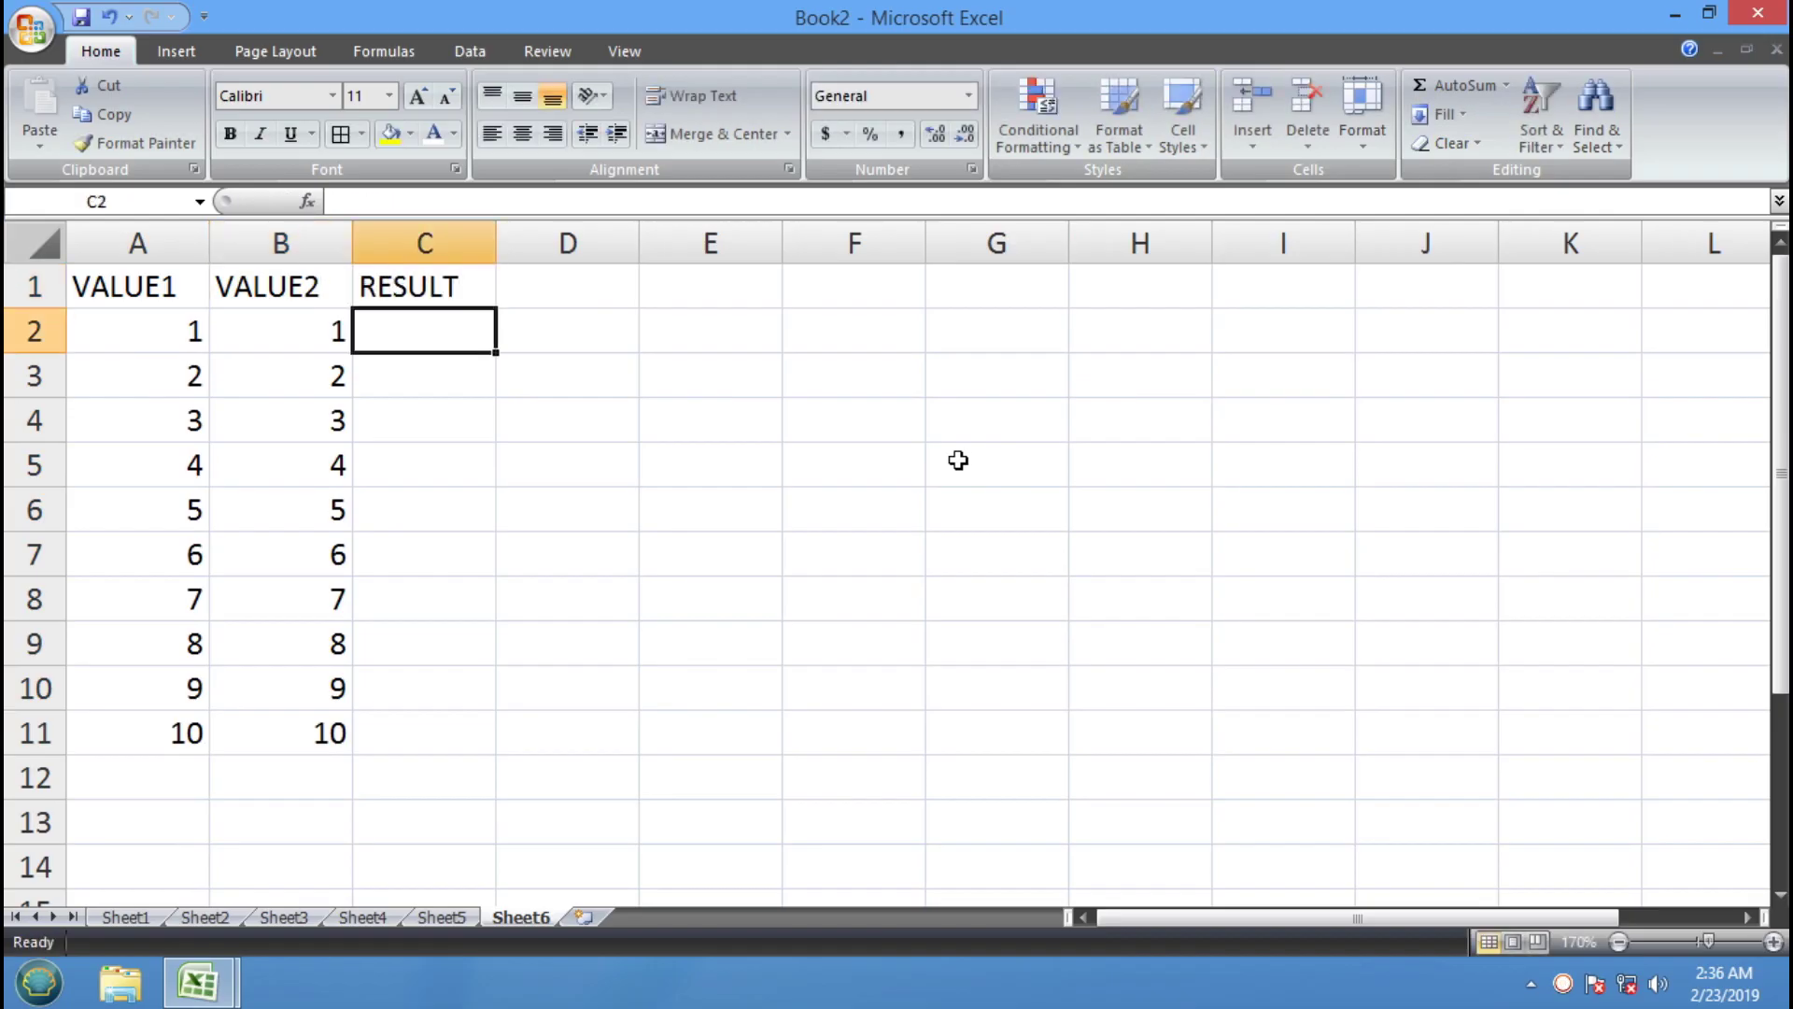
Give the headers black fill with white text and put all borders on A1:C11
left_click_drag(163, 288, 426, 217)
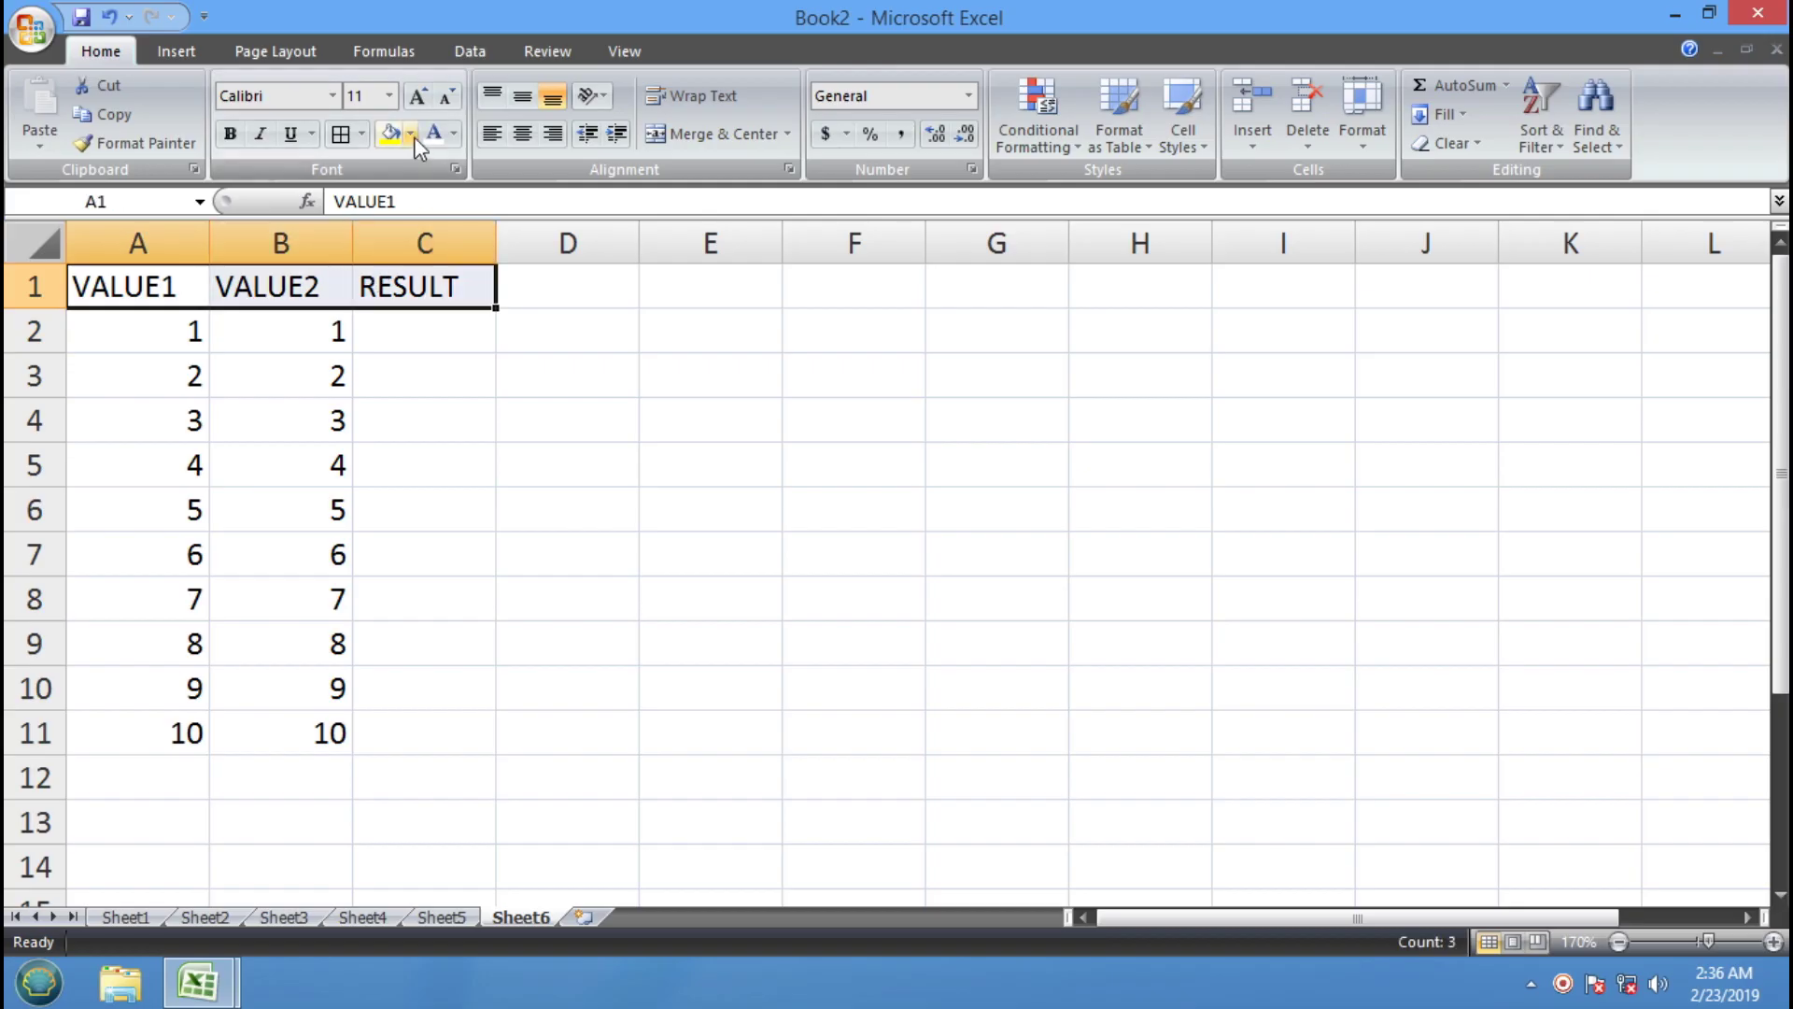
left_click(411, 134)
left_click(411, 185)
left_click(441, 133)
left_click_drag(159, 291, 453, 730)
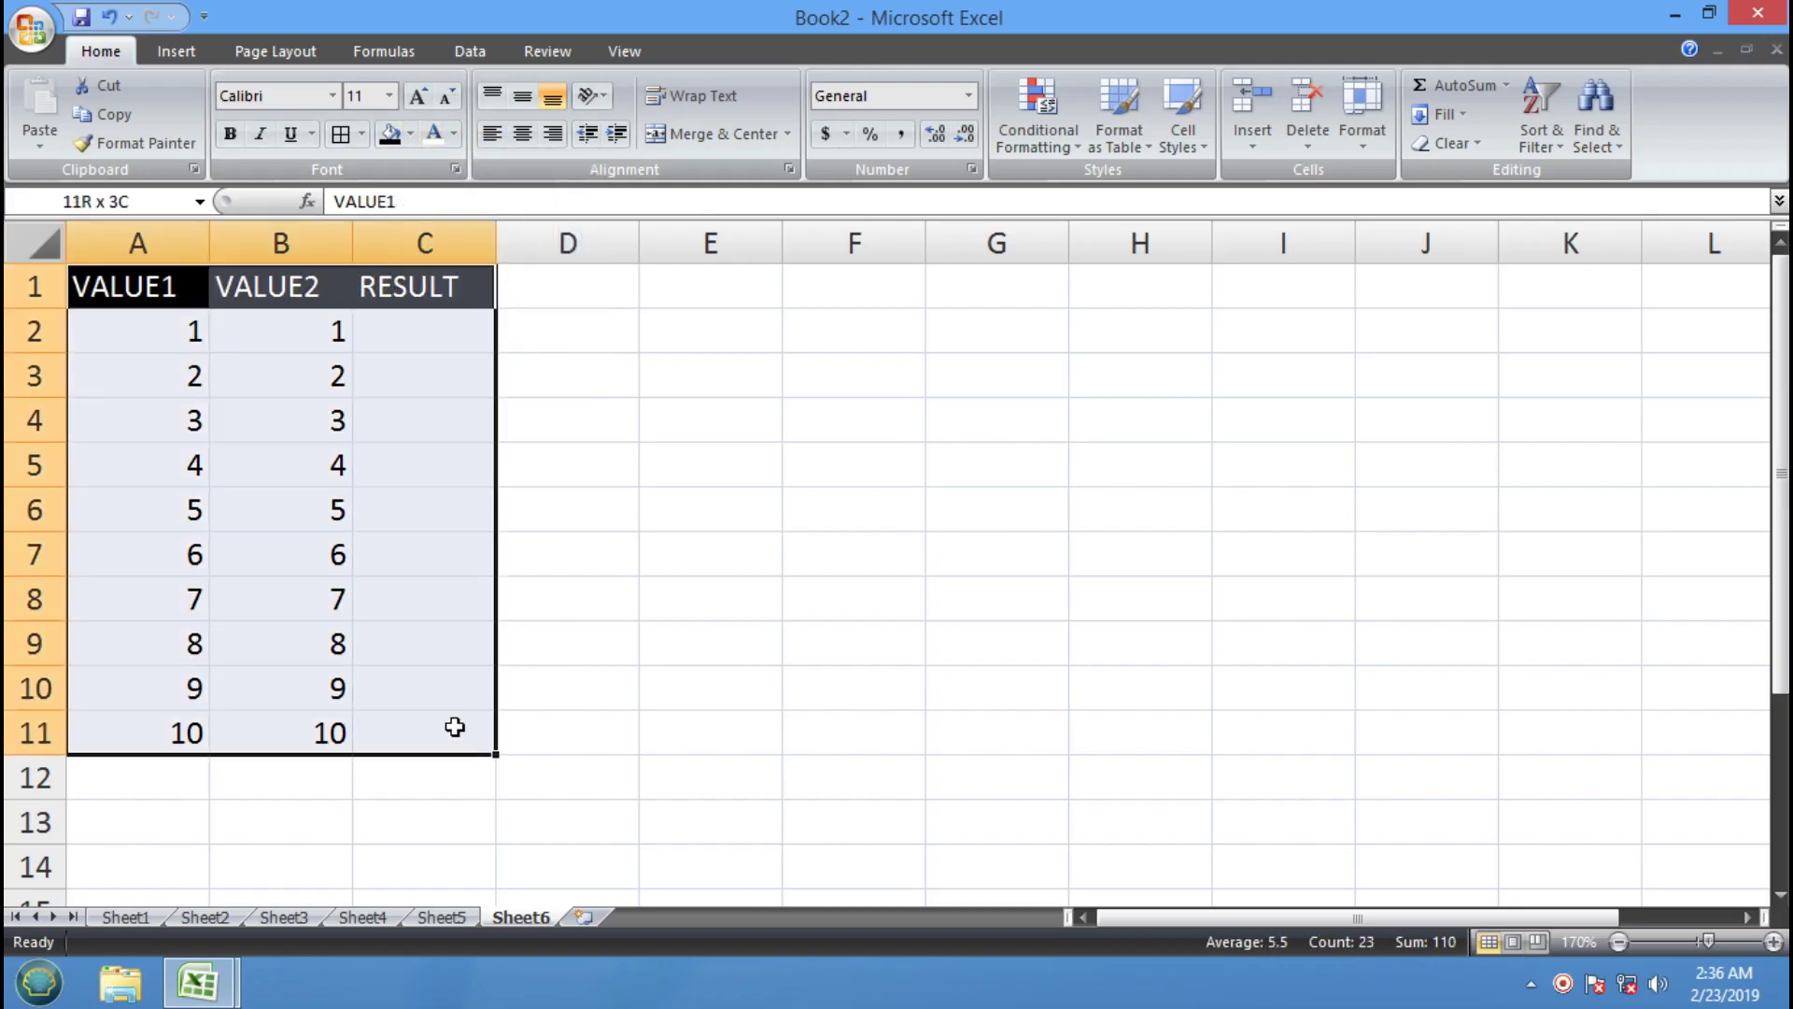
left_click(340, 134)
left_click(571, 359)
Build the product formula =A2*B2 in C2
left_click(420, 344)
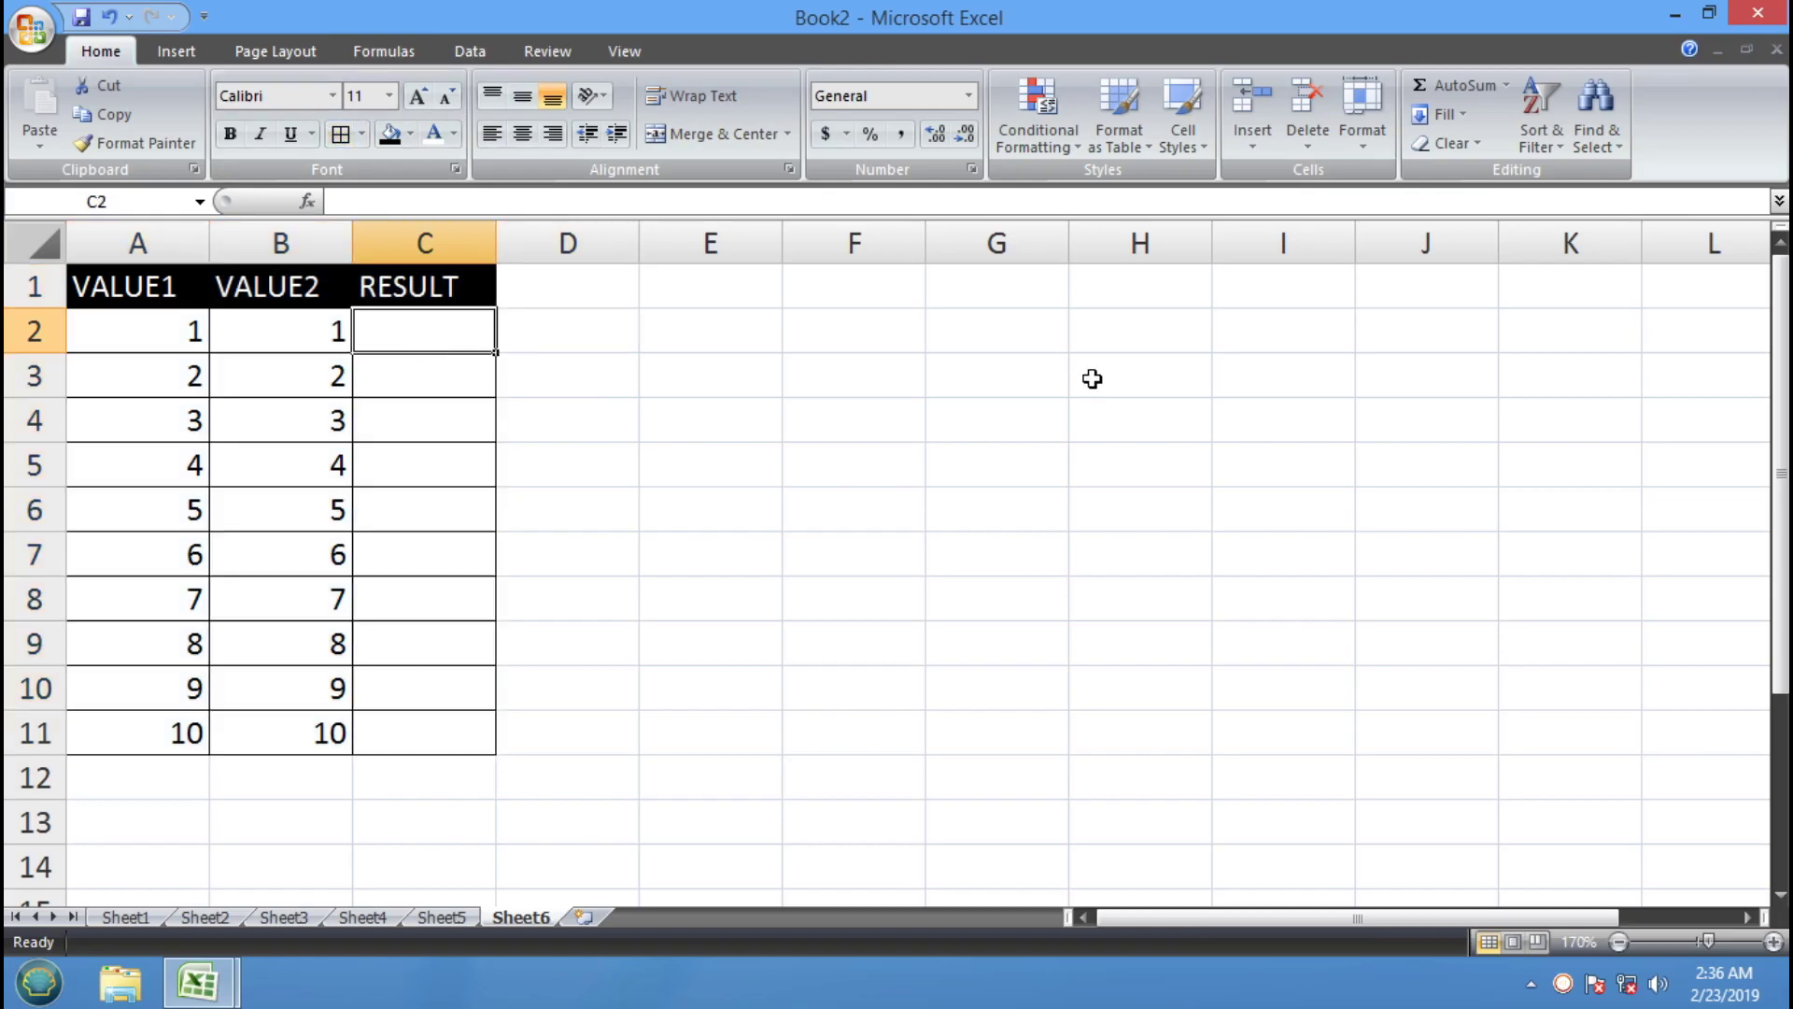
type("=")
left_click(108, 339)
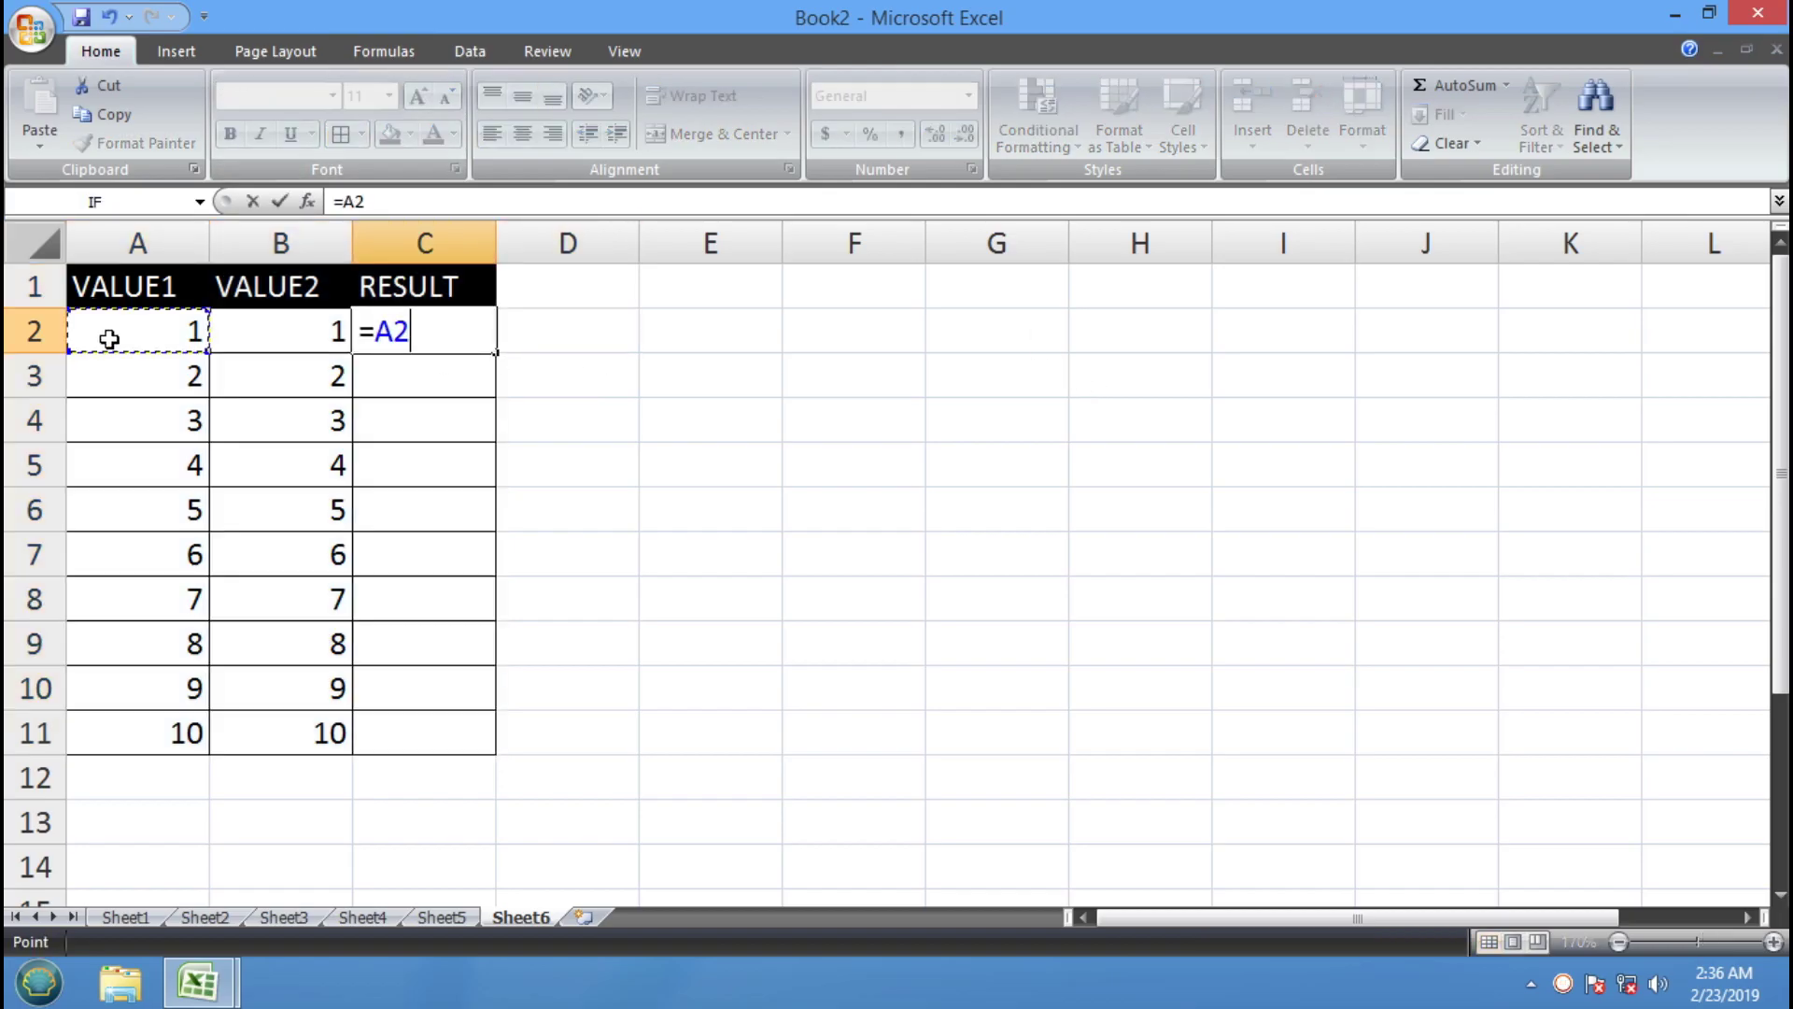
type("*")
left_click(267, 329)
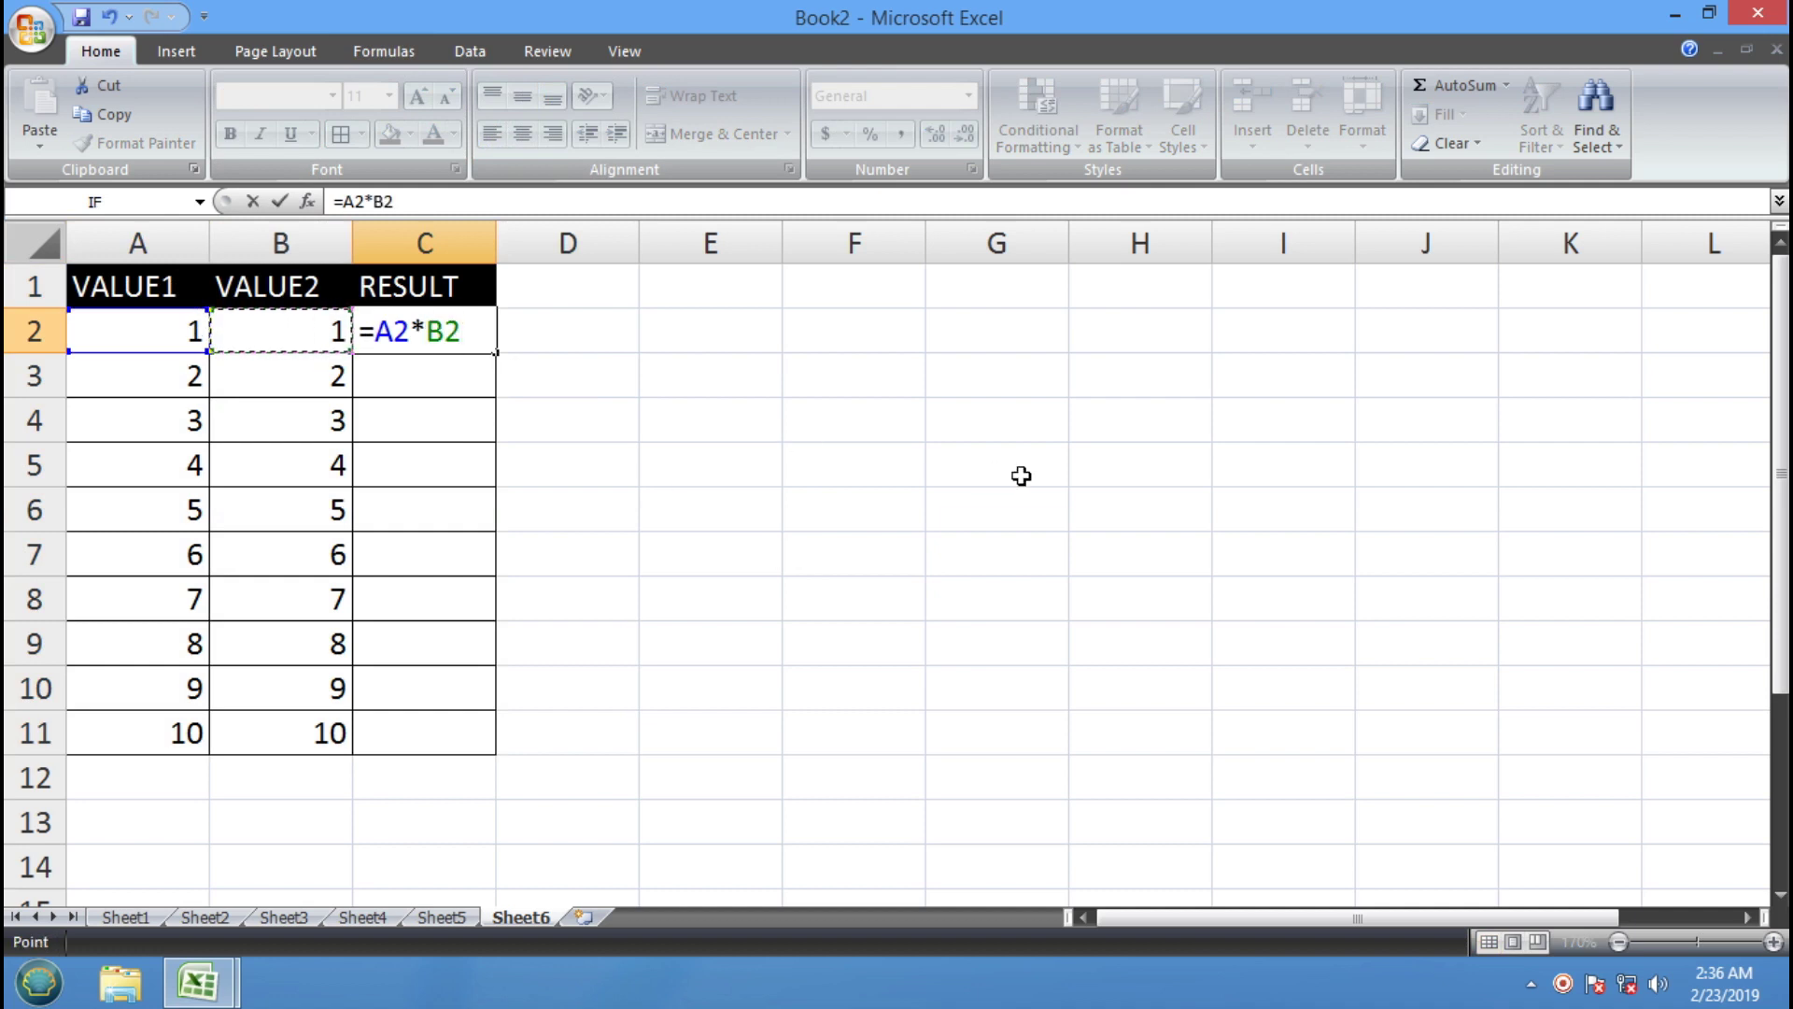
Commit =A2*B2 and fill it down C2:C11, giving products 1 through 100
key("Return")
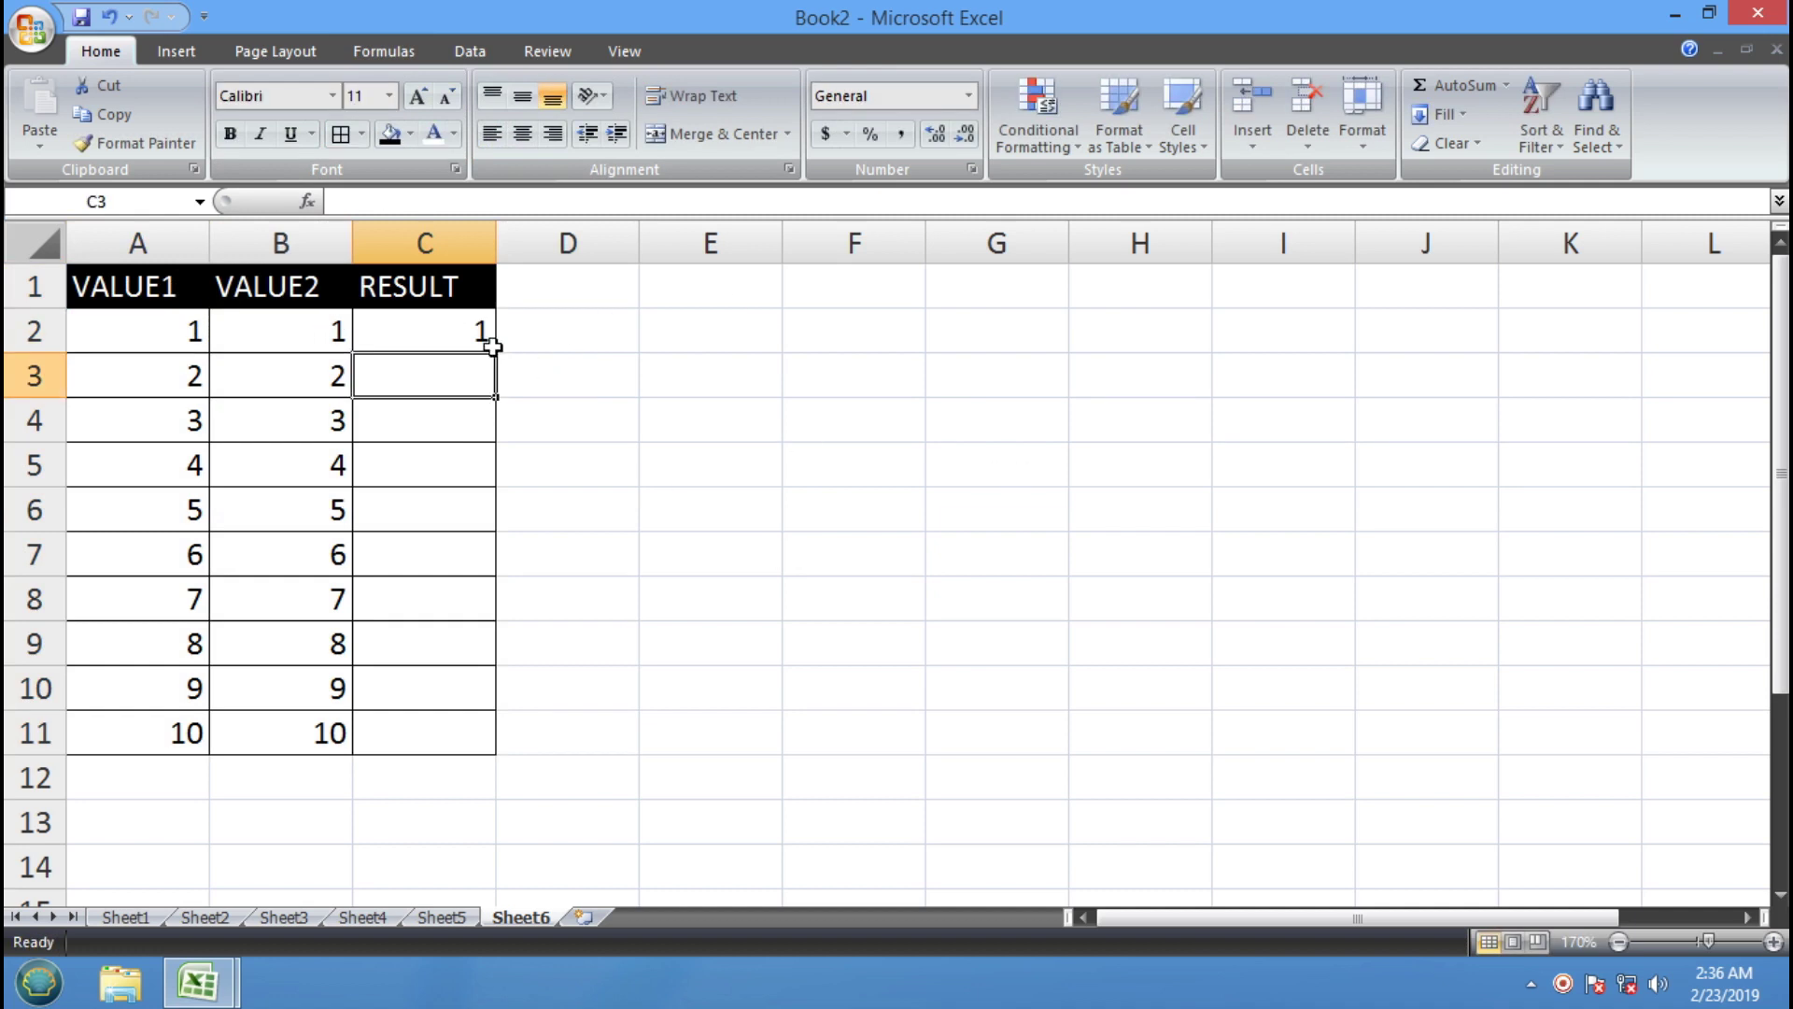
left_click(484, 340)
left_click_drag(496, 352, 503, 742)
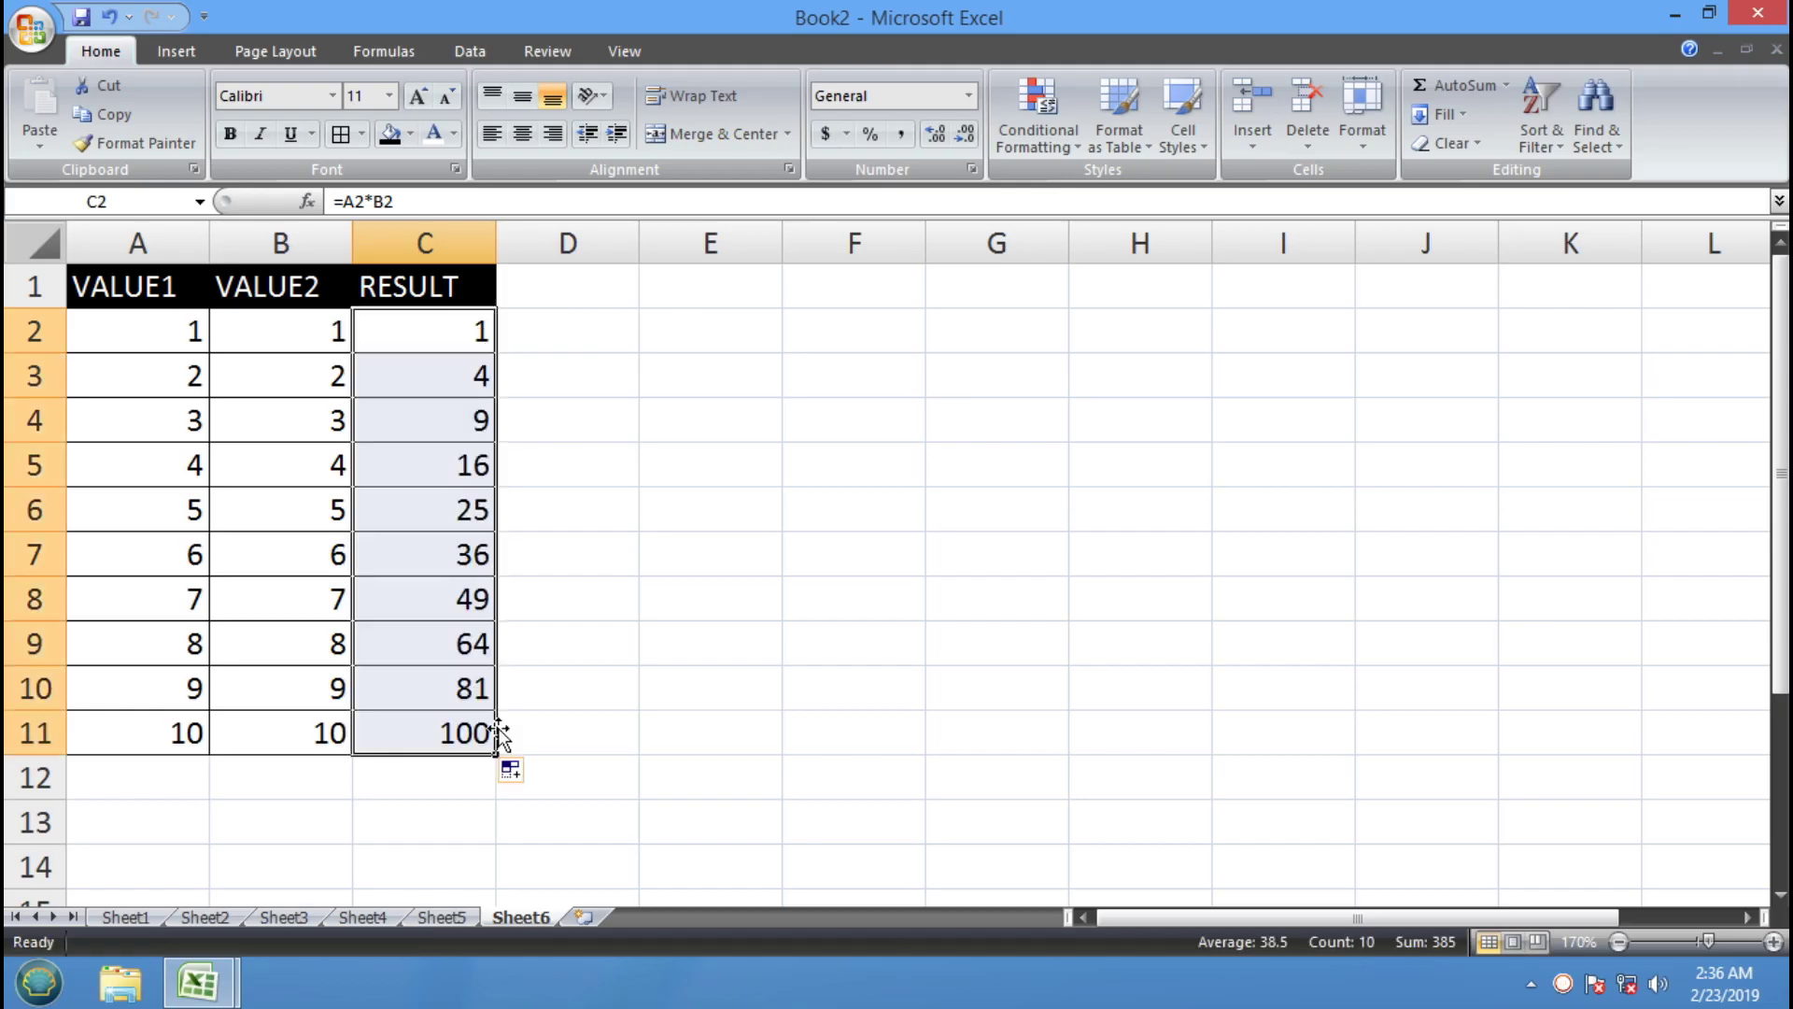
key("ctrl+z")
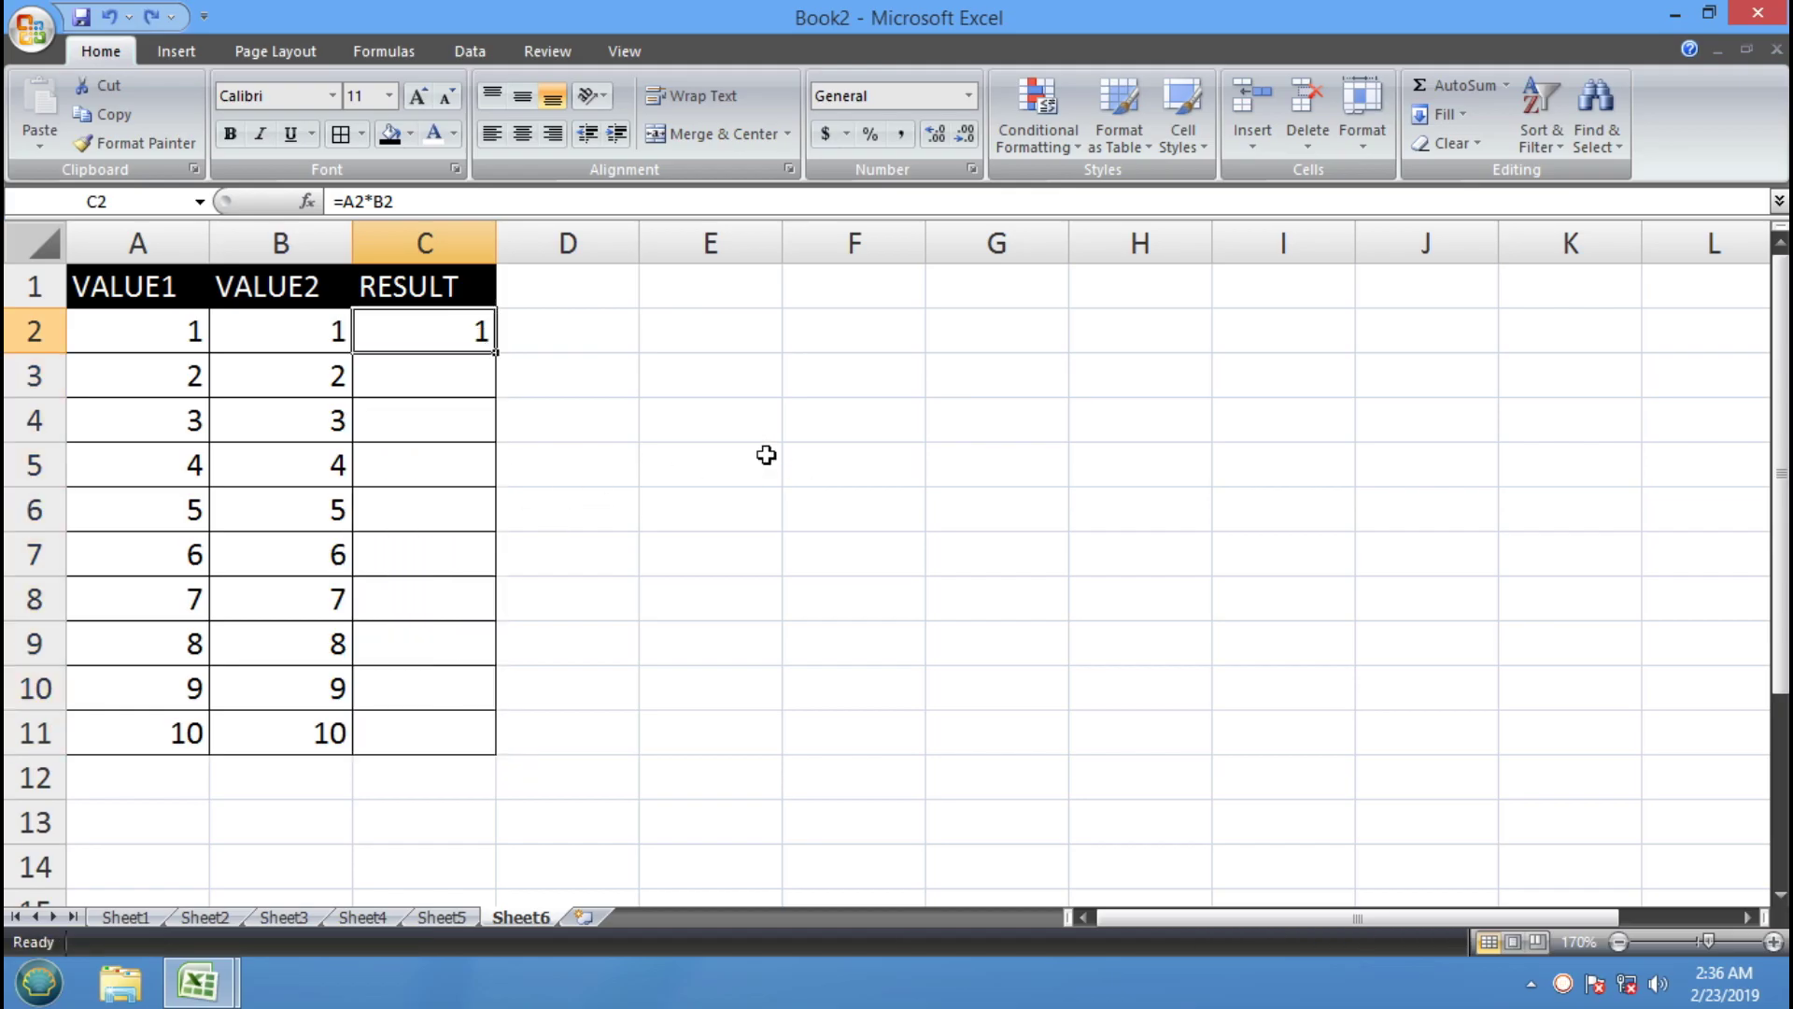
left_click(654, 403)
left_click_drag(477, 333, 524, 725)
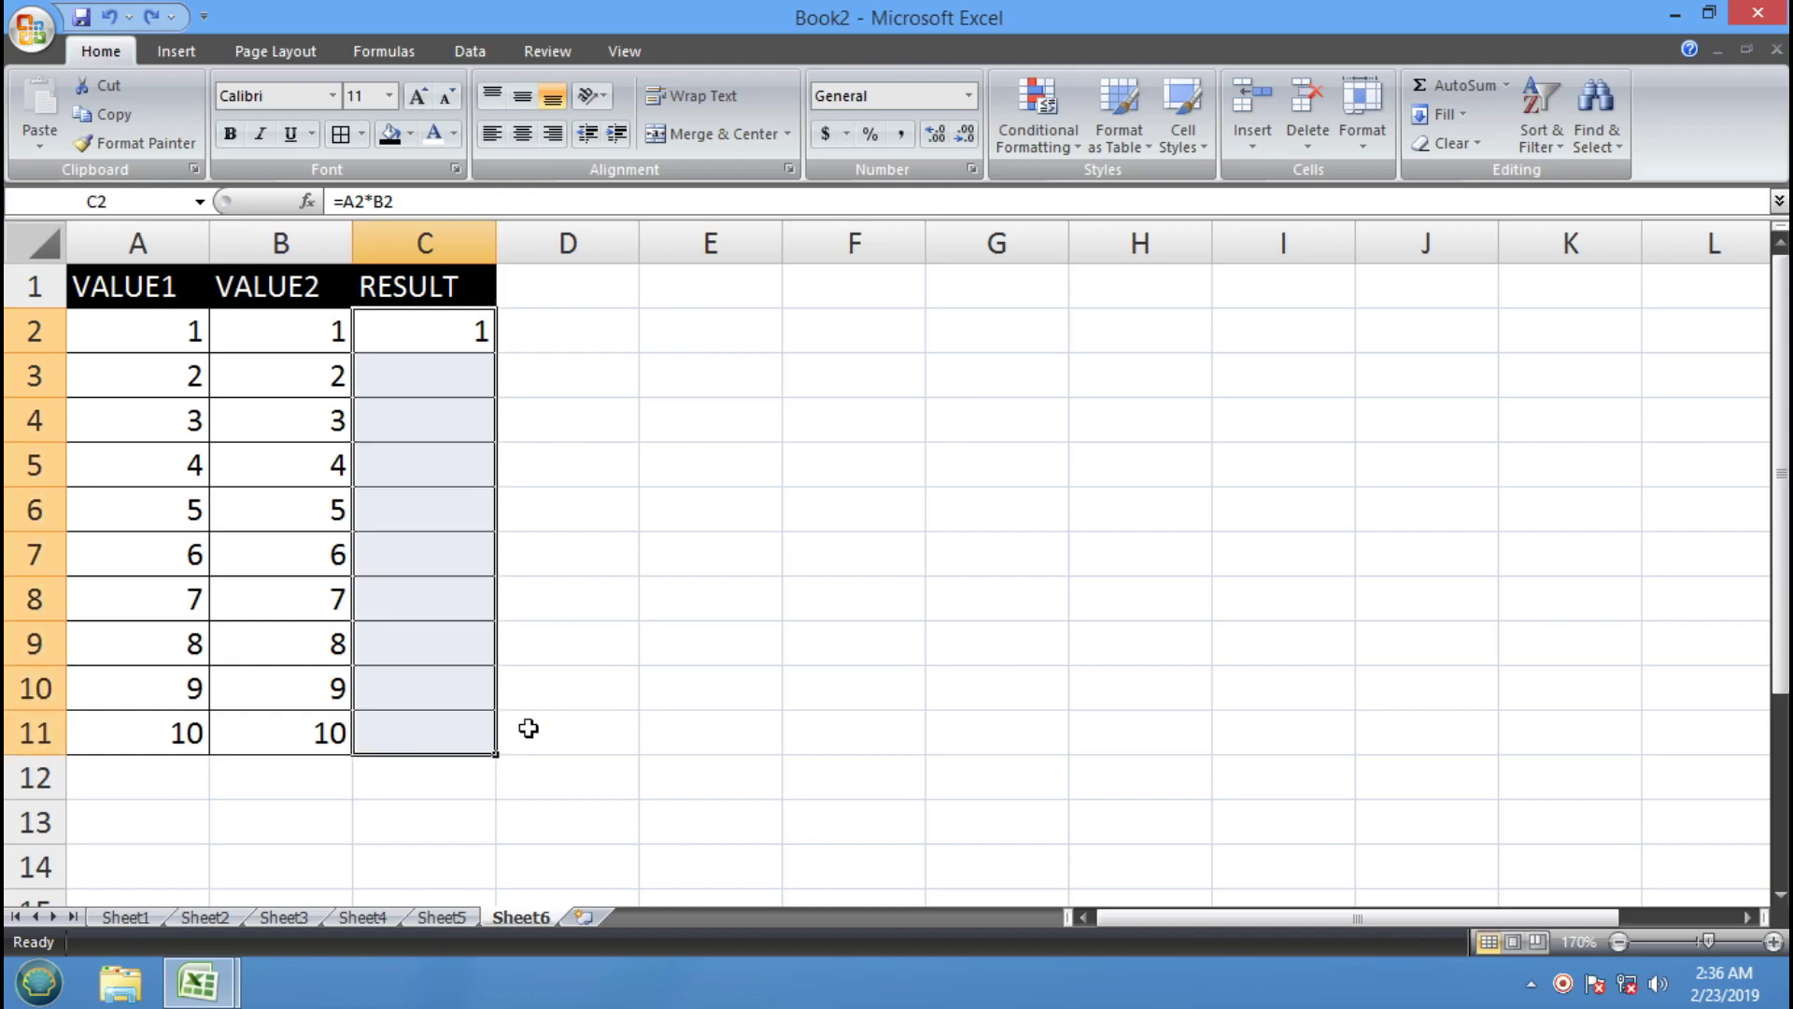
key("ctrl+d")
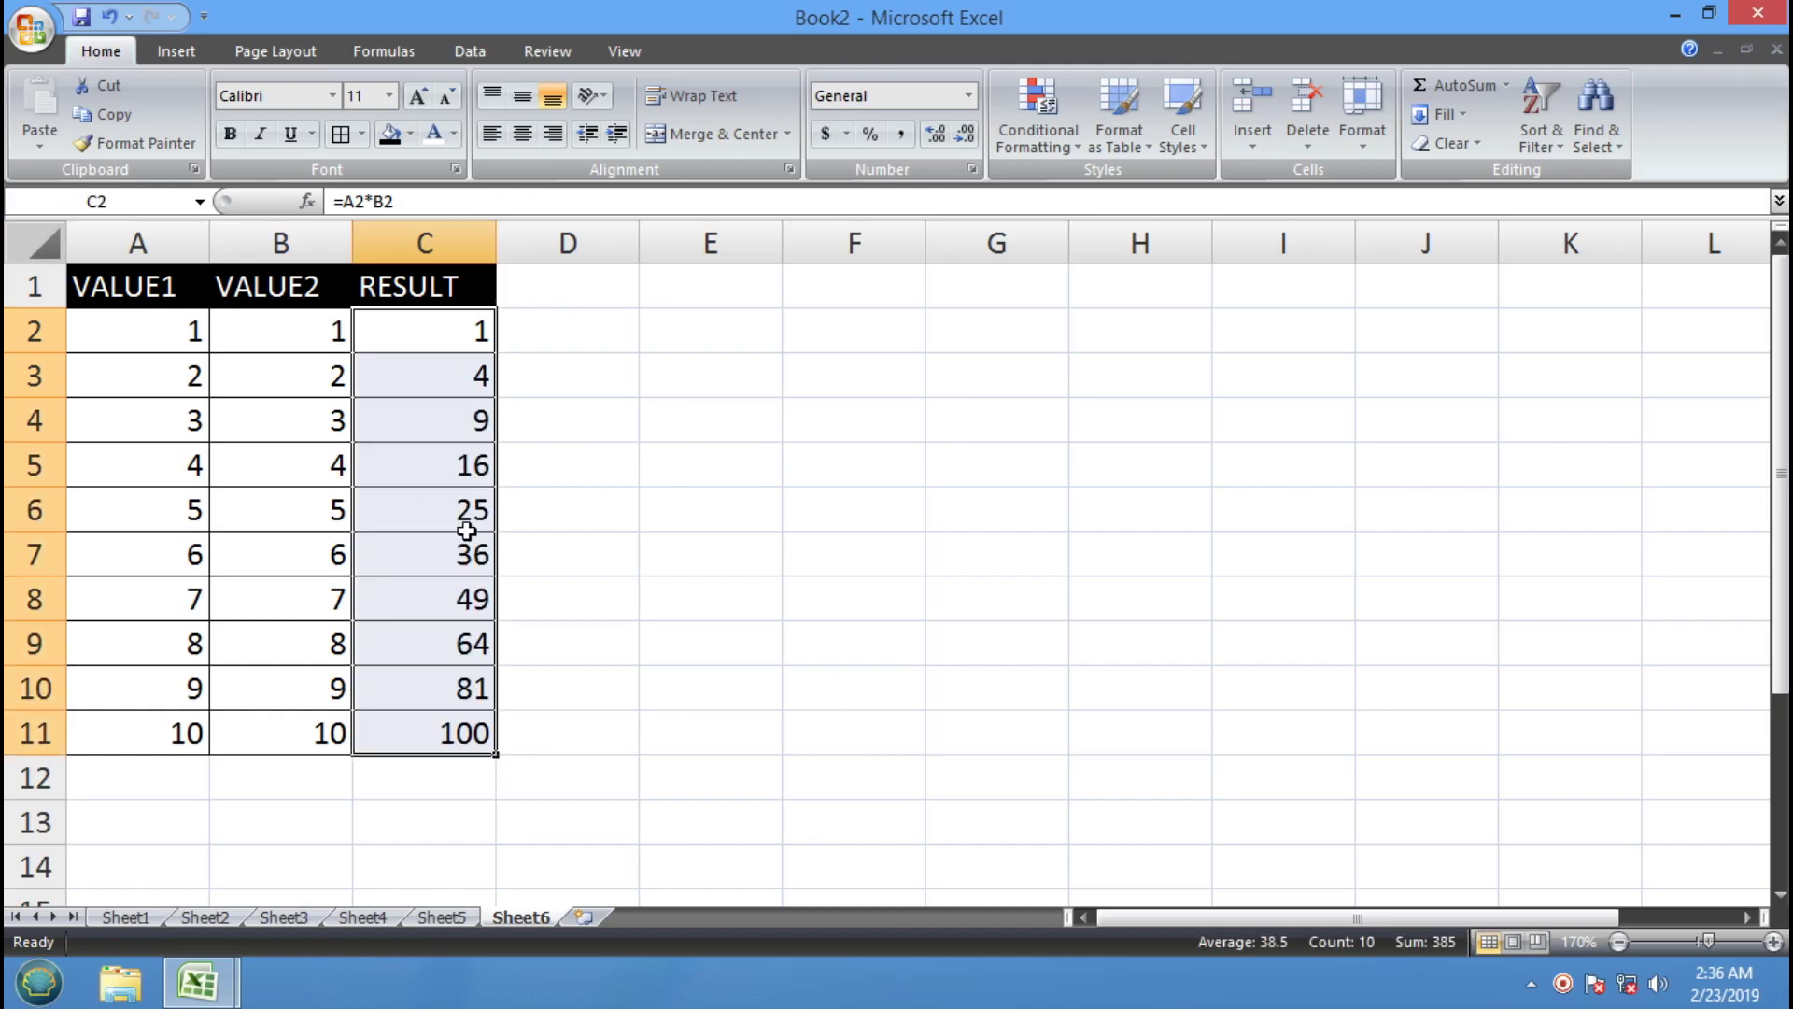
left_click(694, 480)
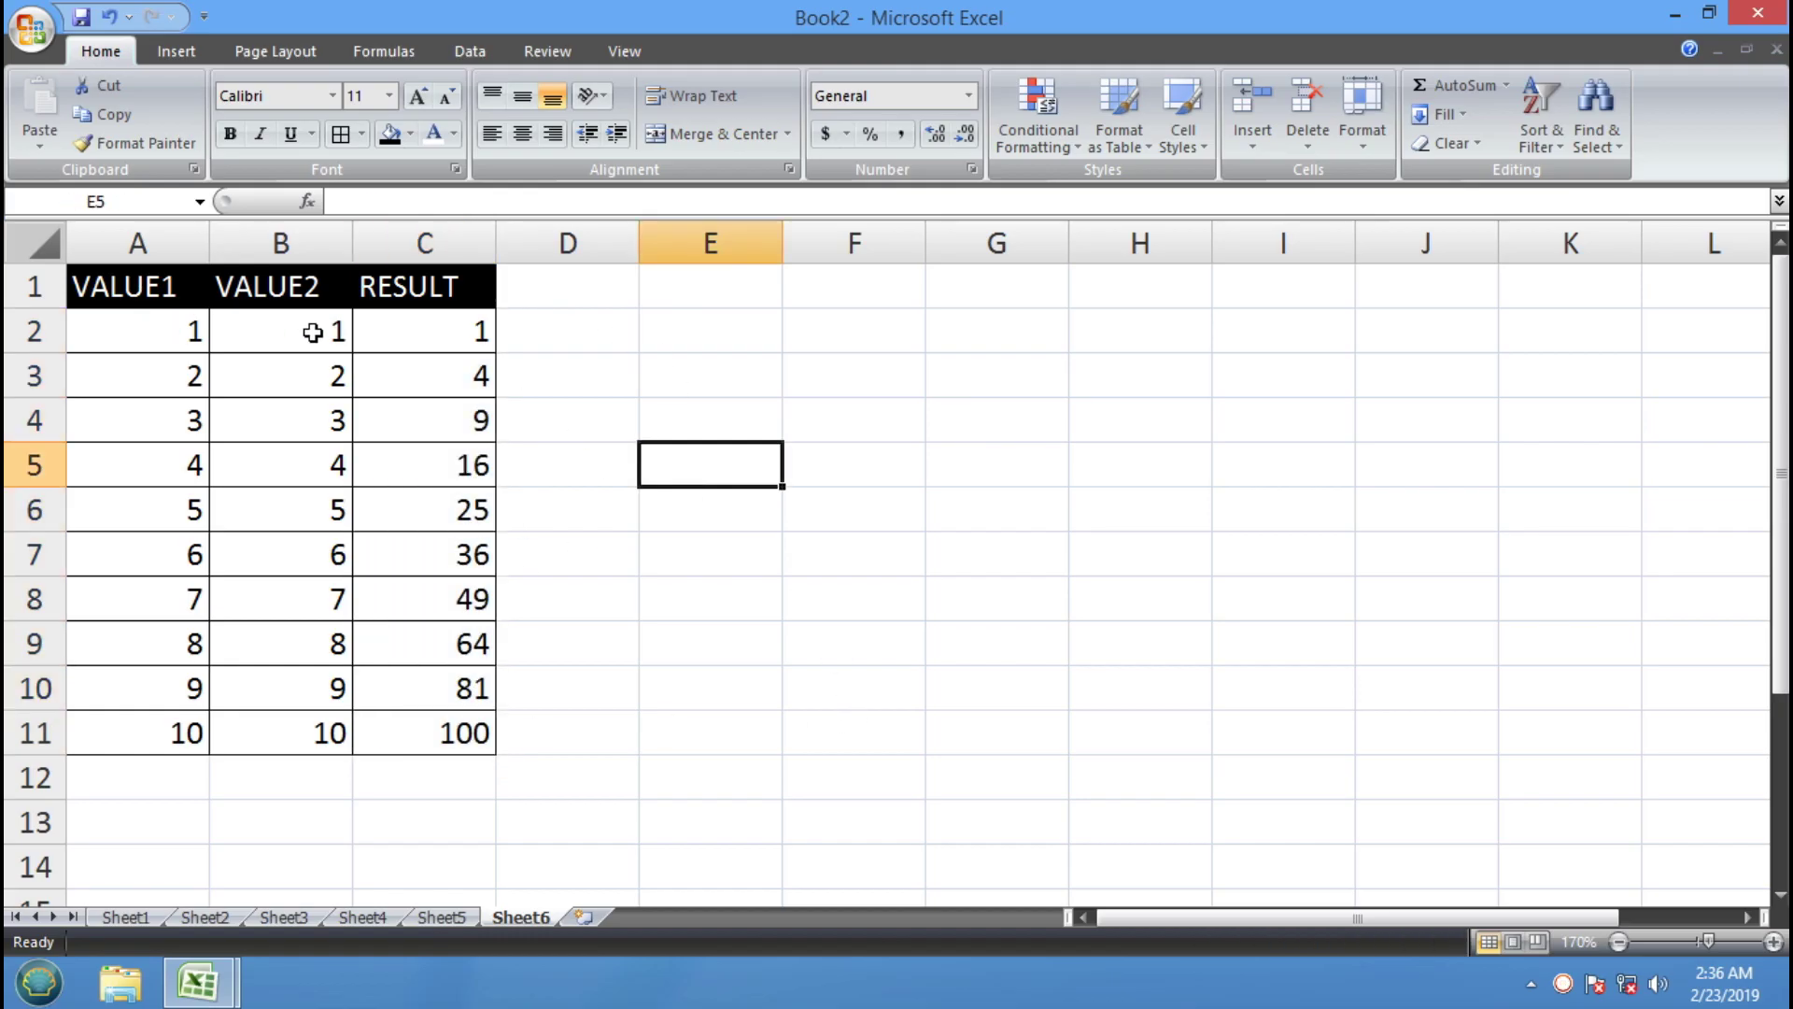
Select A12:B12 to hold the total label
left_click_drag(461, 732, 149, 332)
left_click_drag(837, 693, 747, 696)
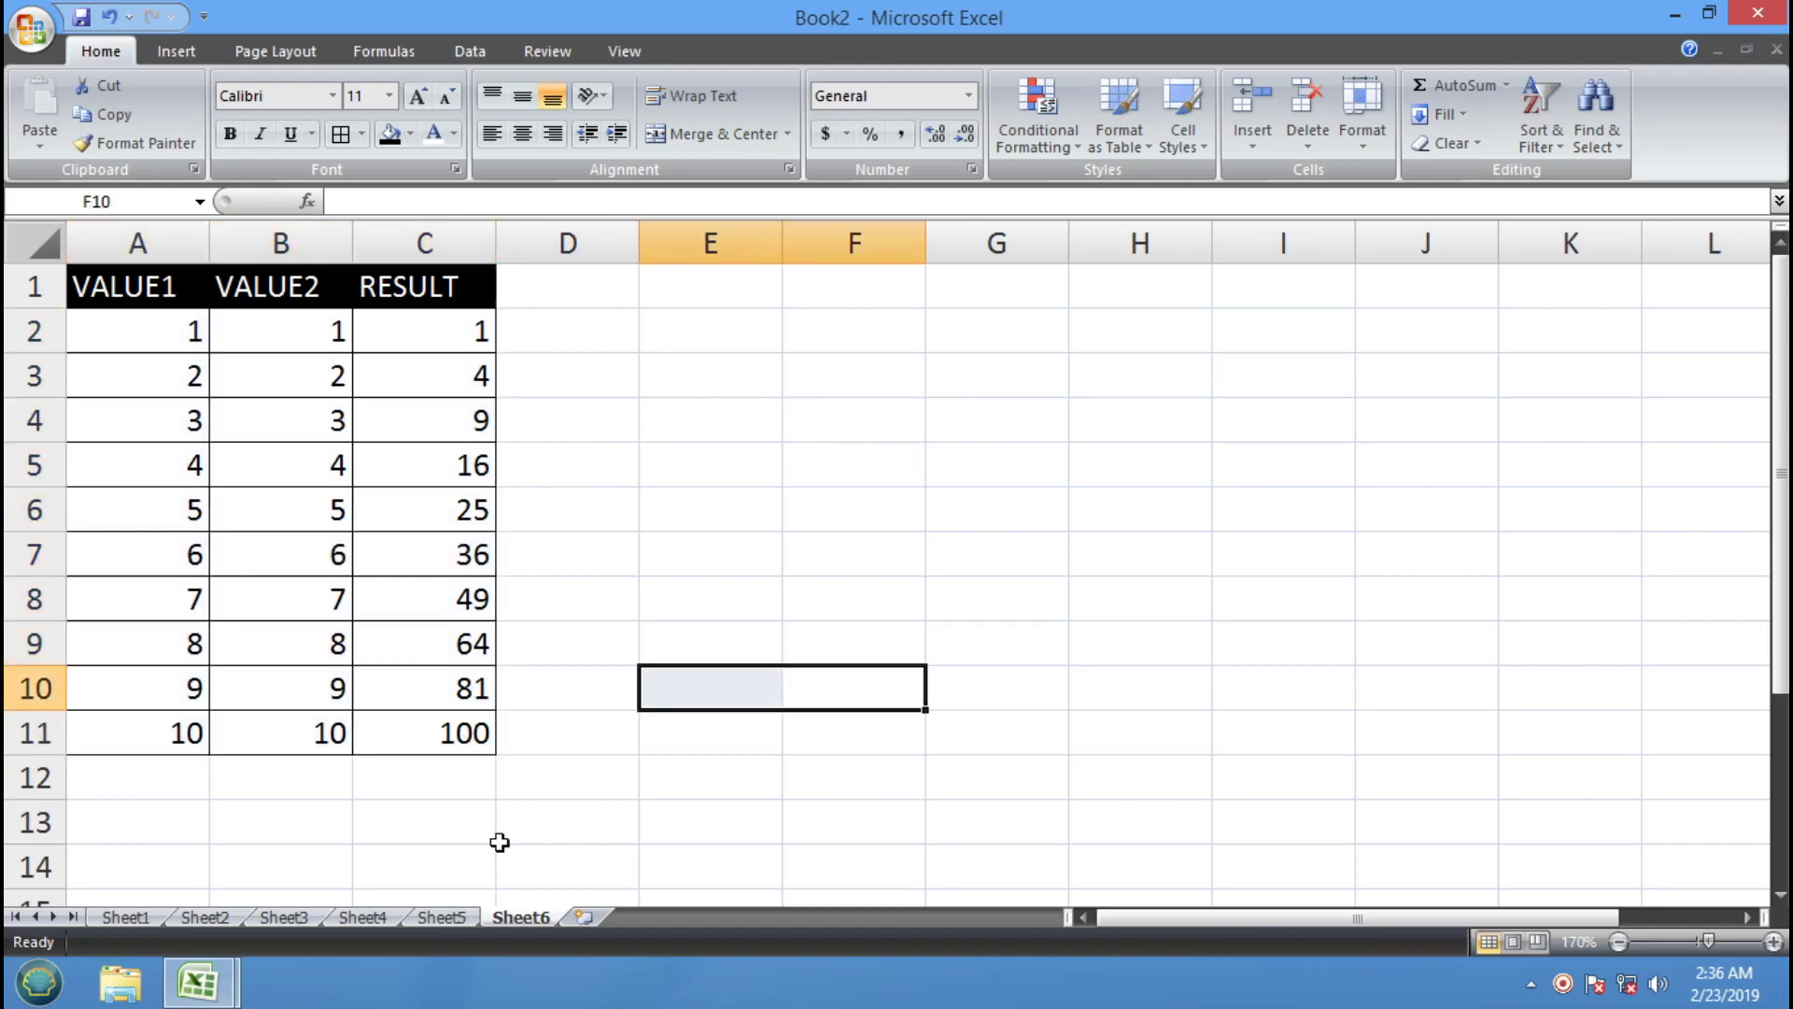
left_click_drag(174, 781, 307, 781)
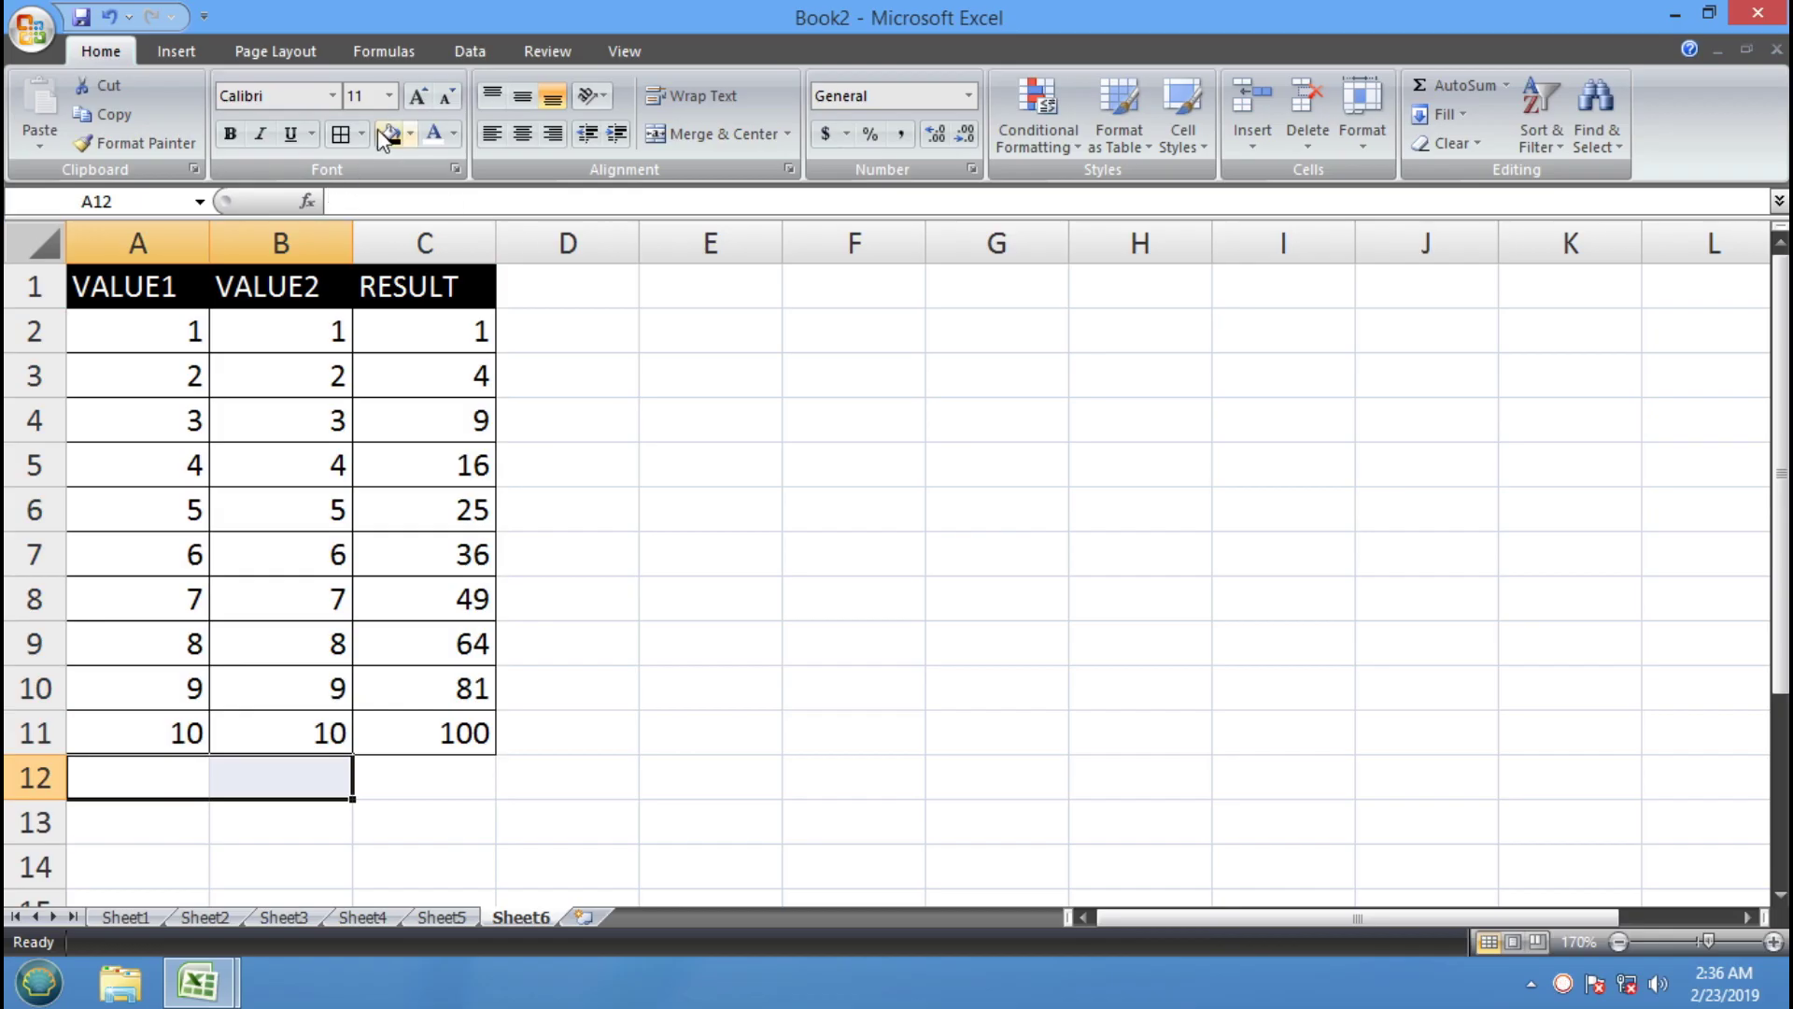
Merge A12:B12 labelled TOTAL:, put =SUM(C2:C11) in C12 for 385, and select A12:C12
left_click(743, 138)
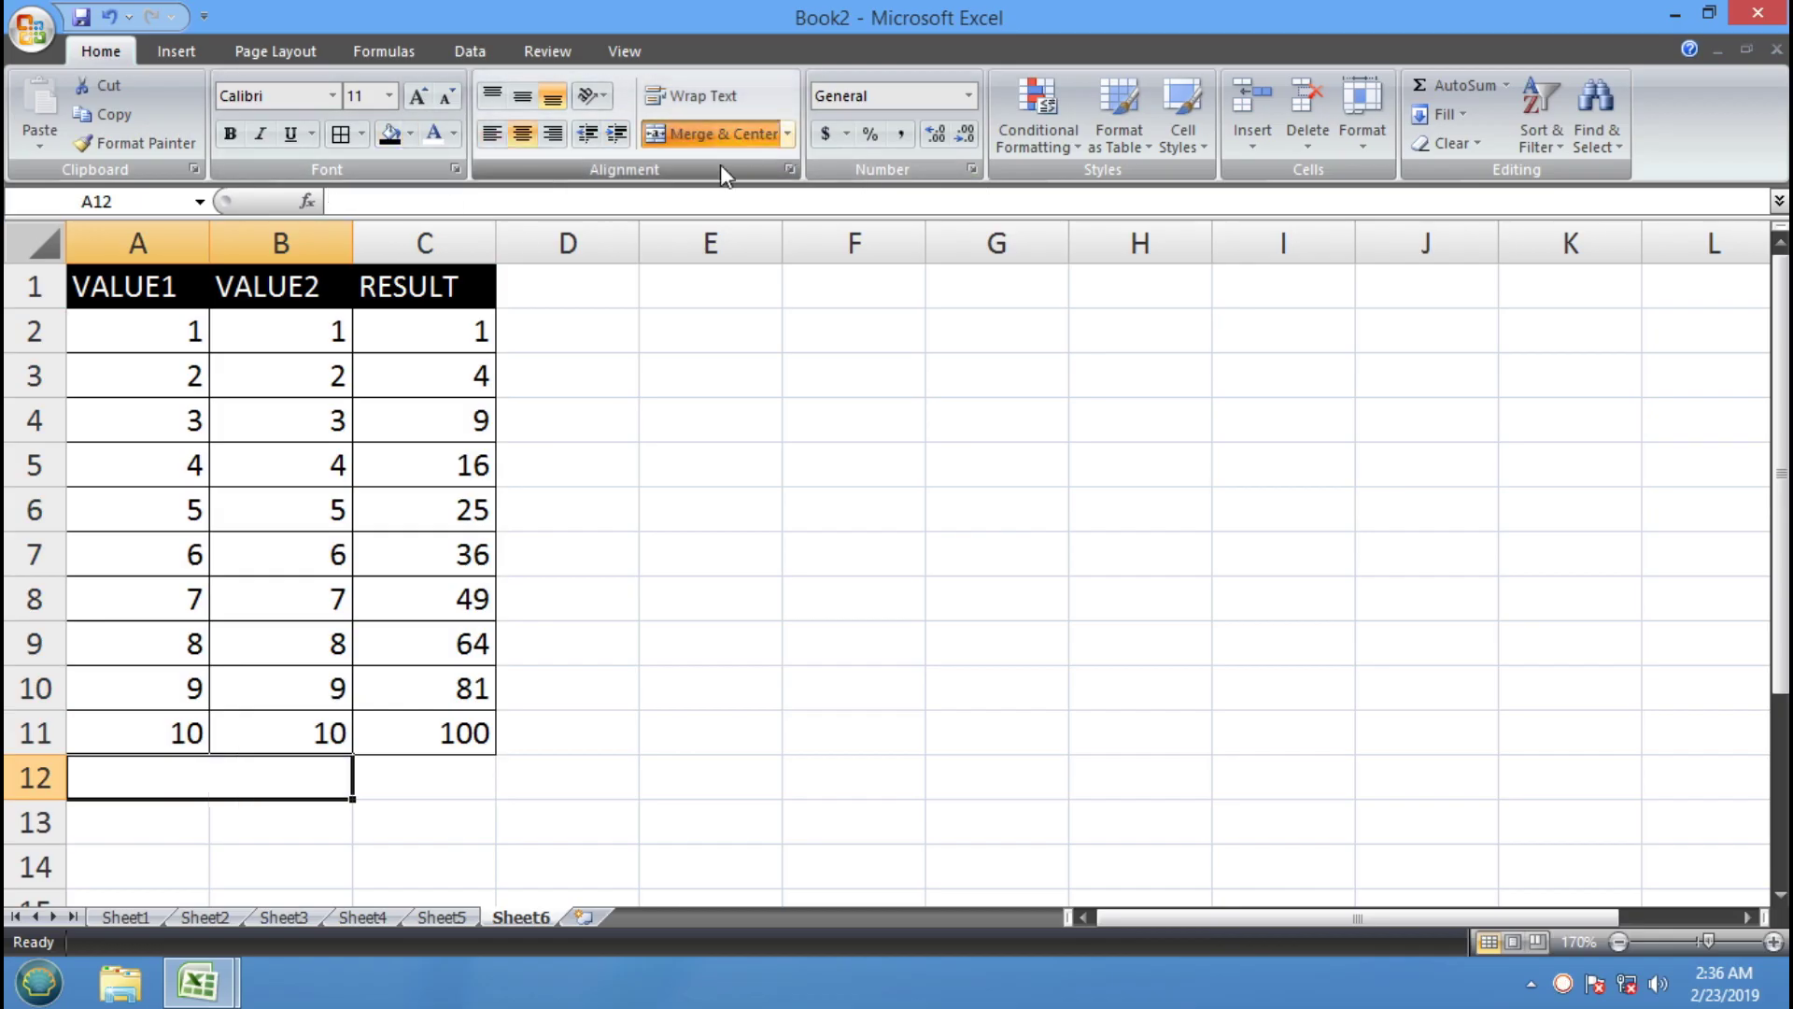
type("TOTAL")
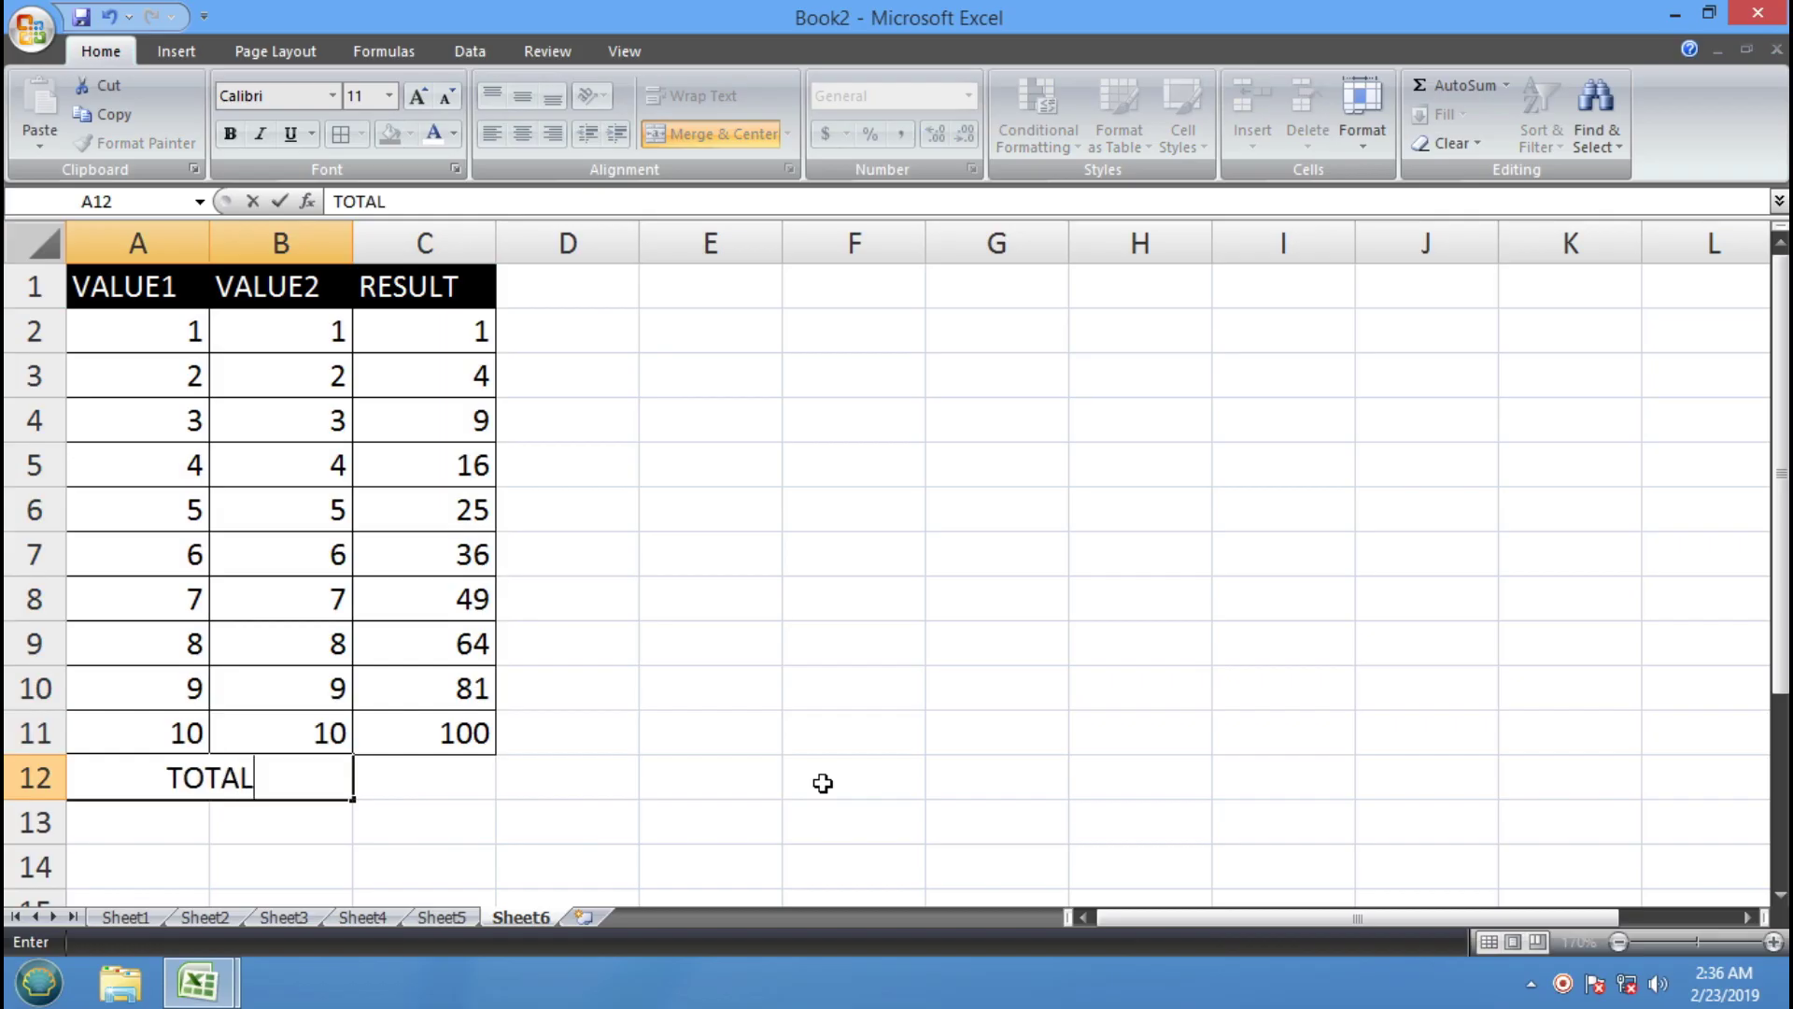
type(":")
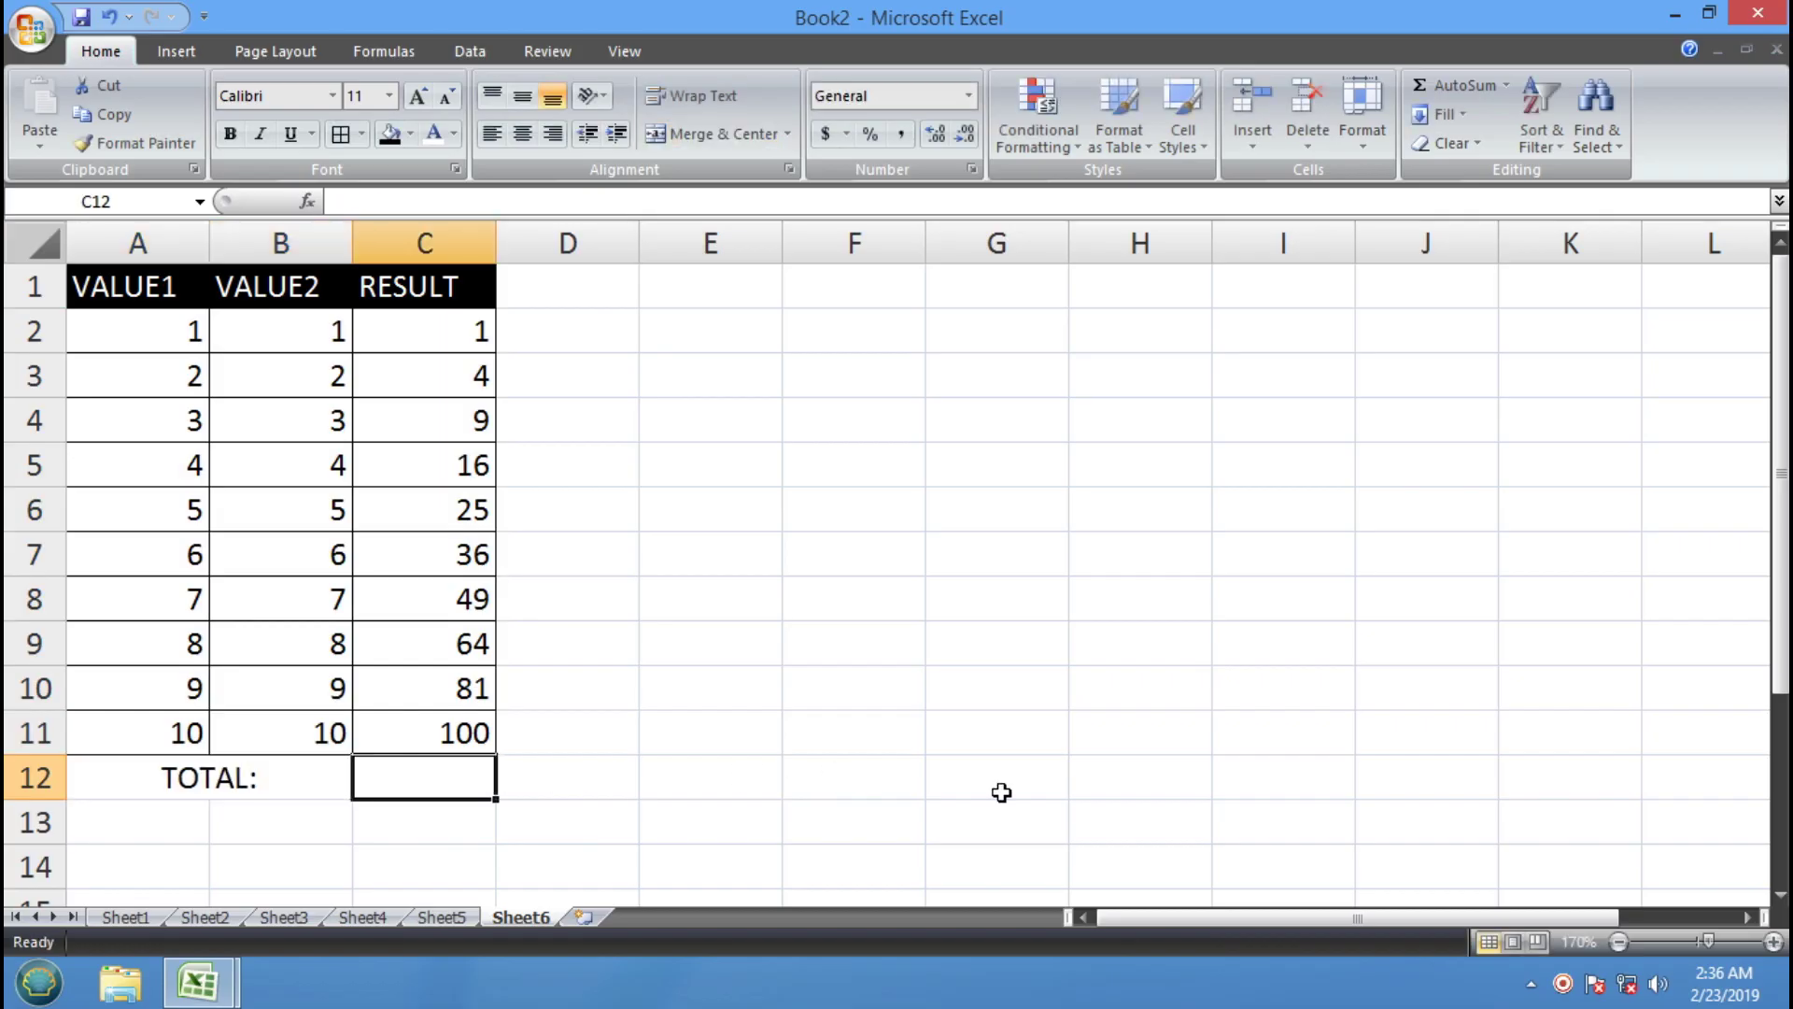
type("=SUM")
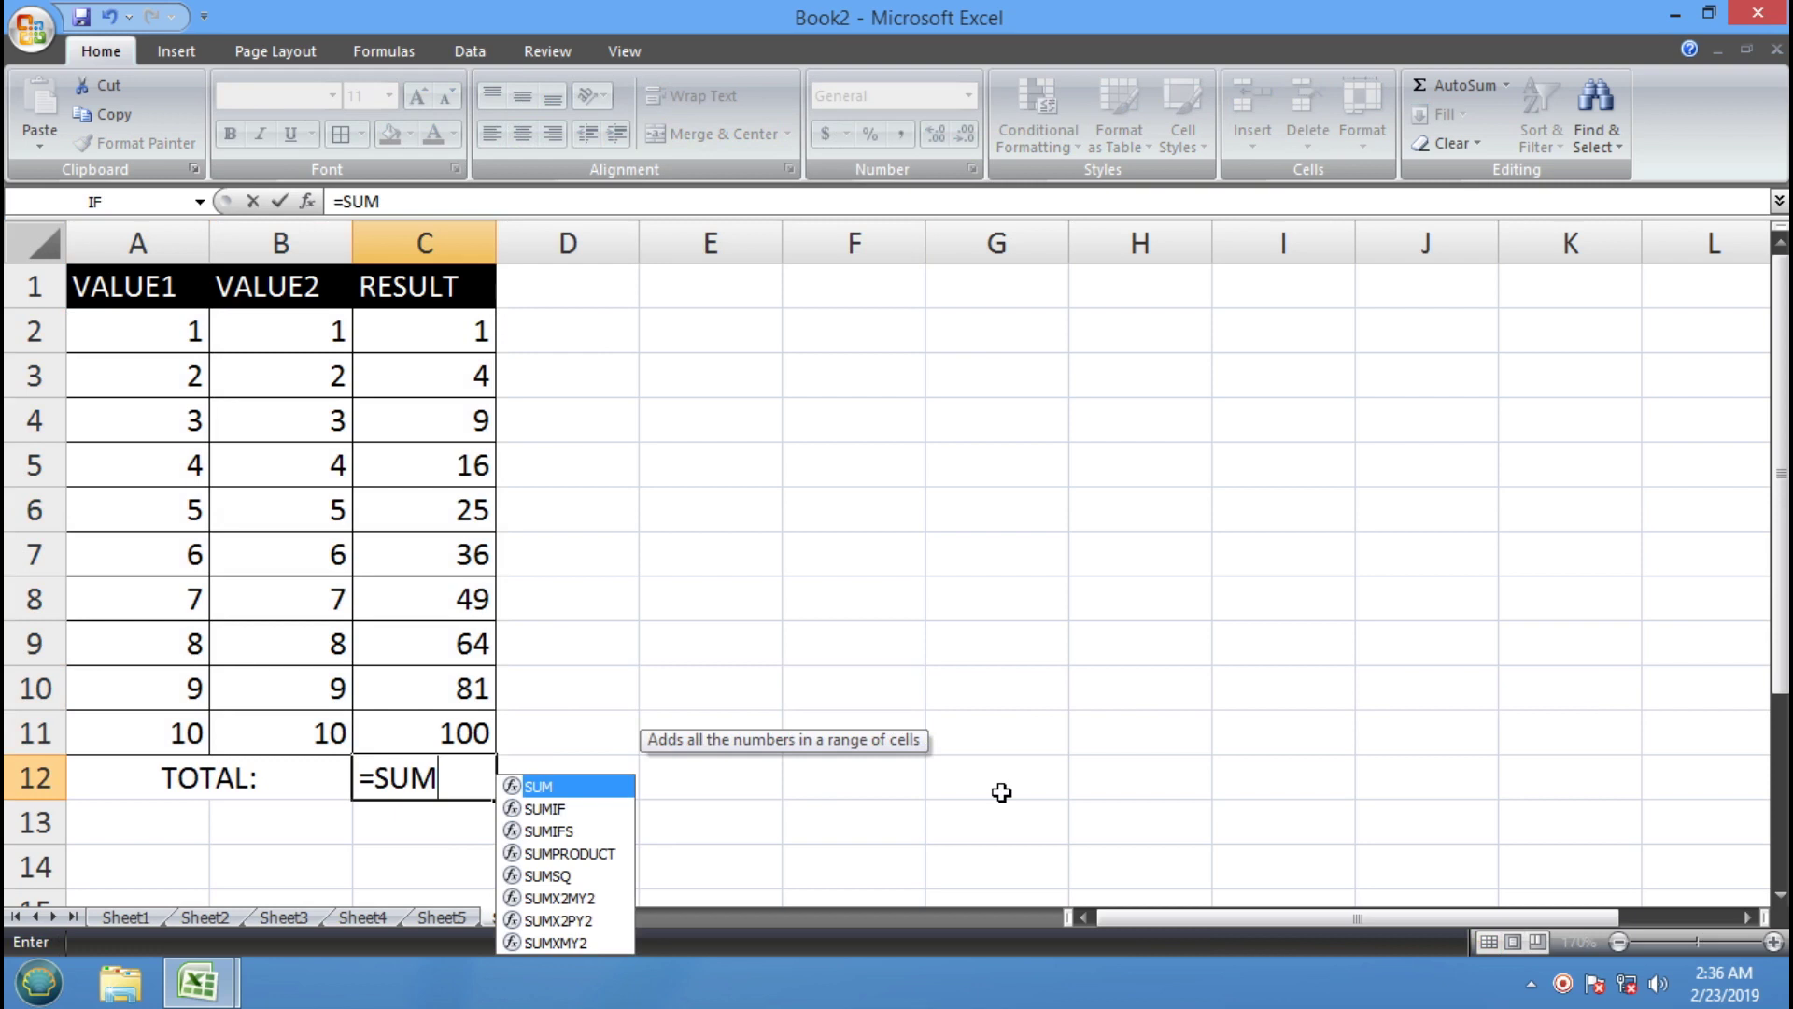
type("(")
left_click_drag(483, 327, 422, 733)
type(")")
key("Return")
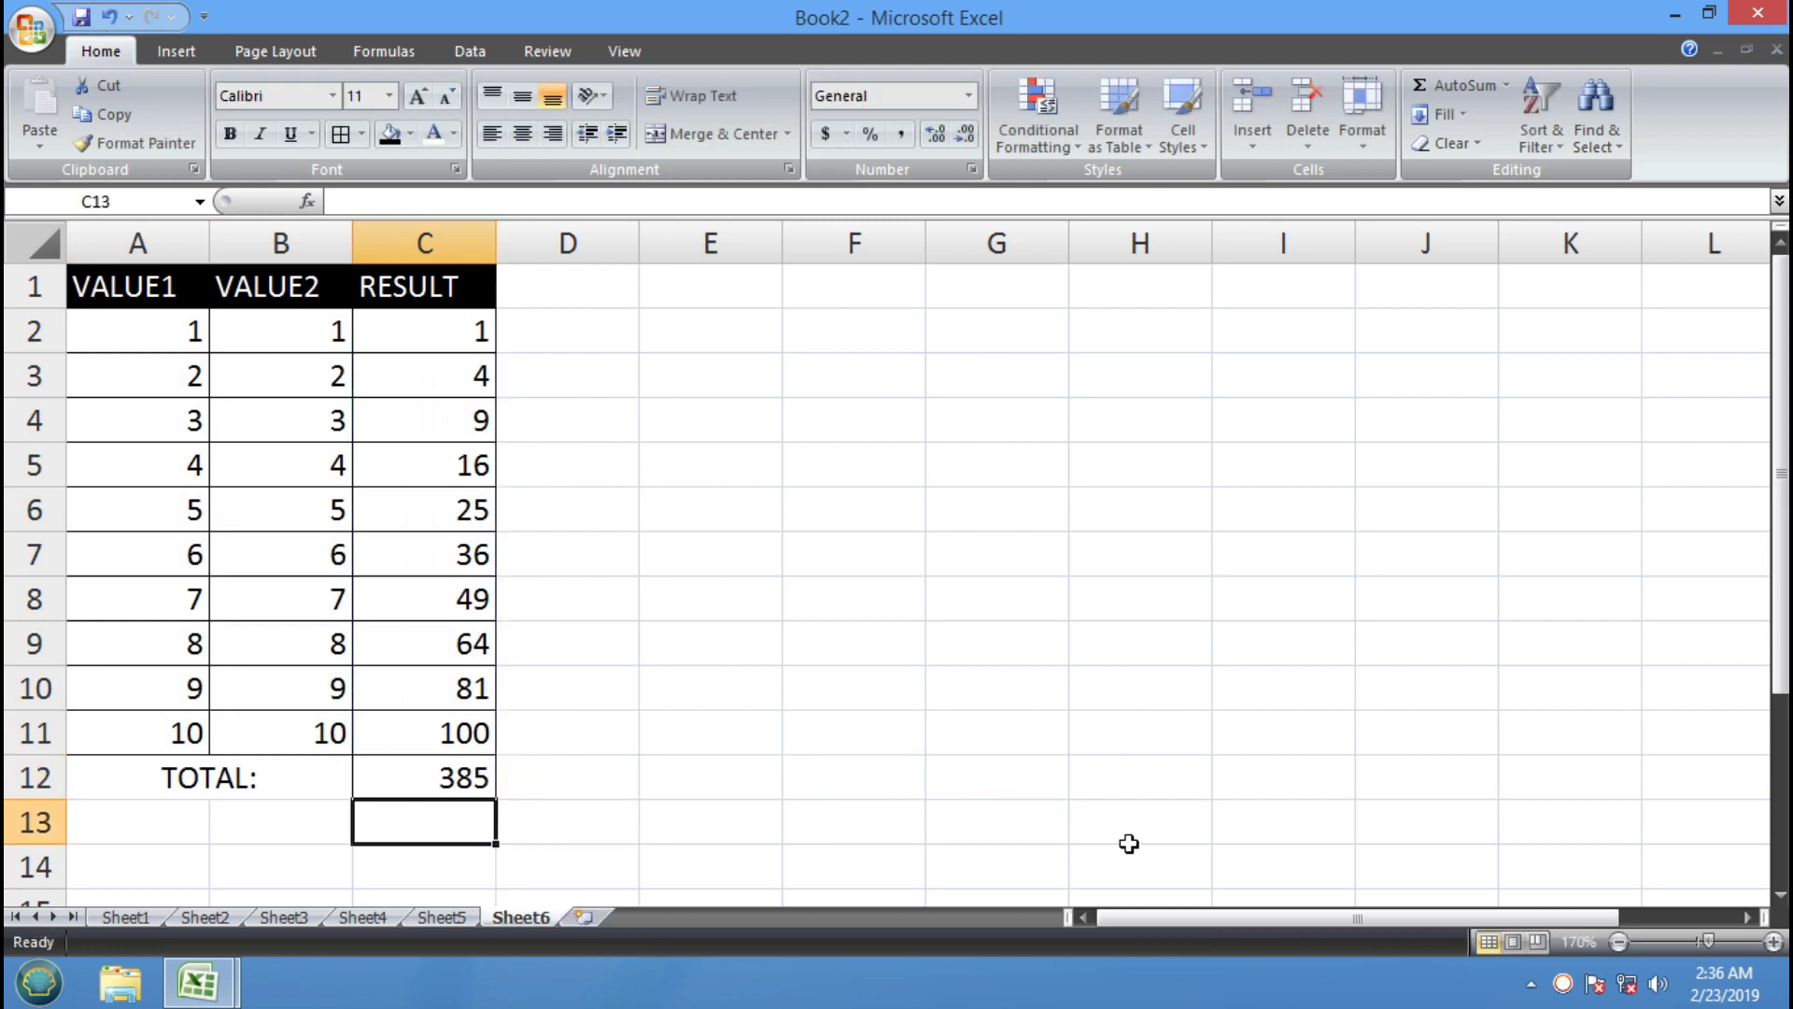
left_click_drag(408, 781, 260, 770)
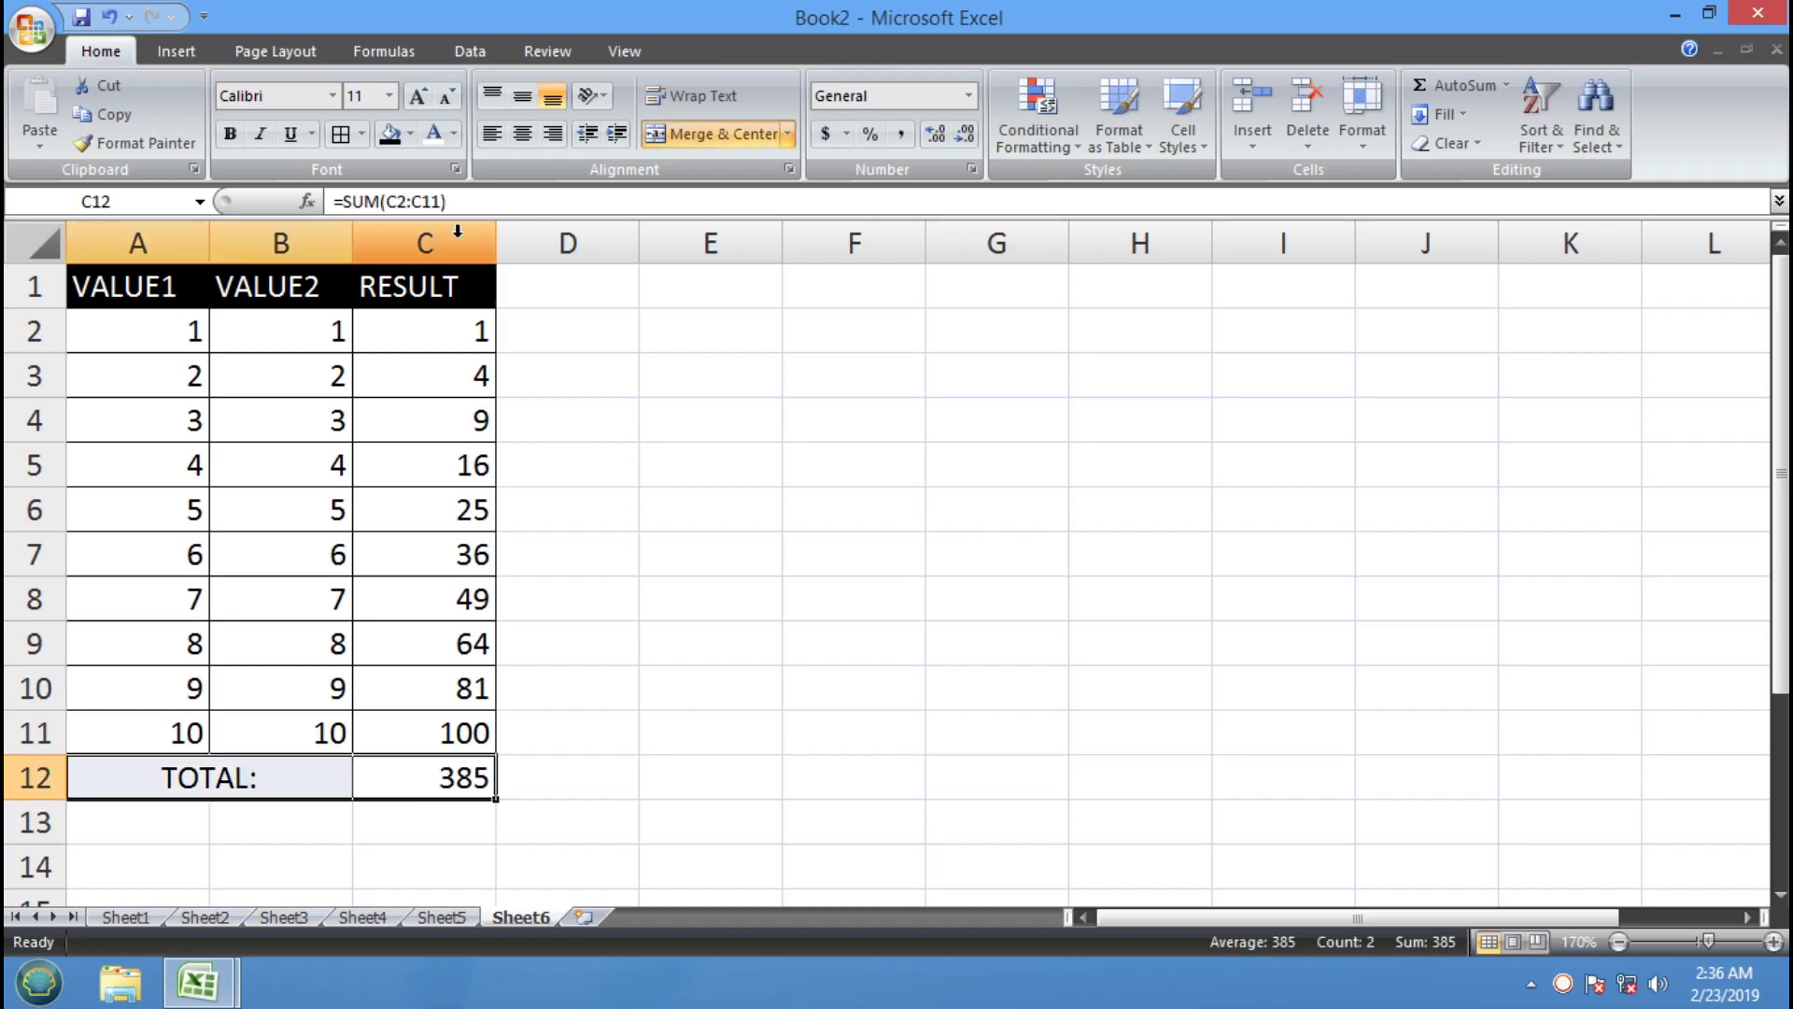
Apply All Borders to the total row and make TOTAL: bold white on dark red
left_click(344, 134)
left_click(691, 597)
left_click(345, 781)
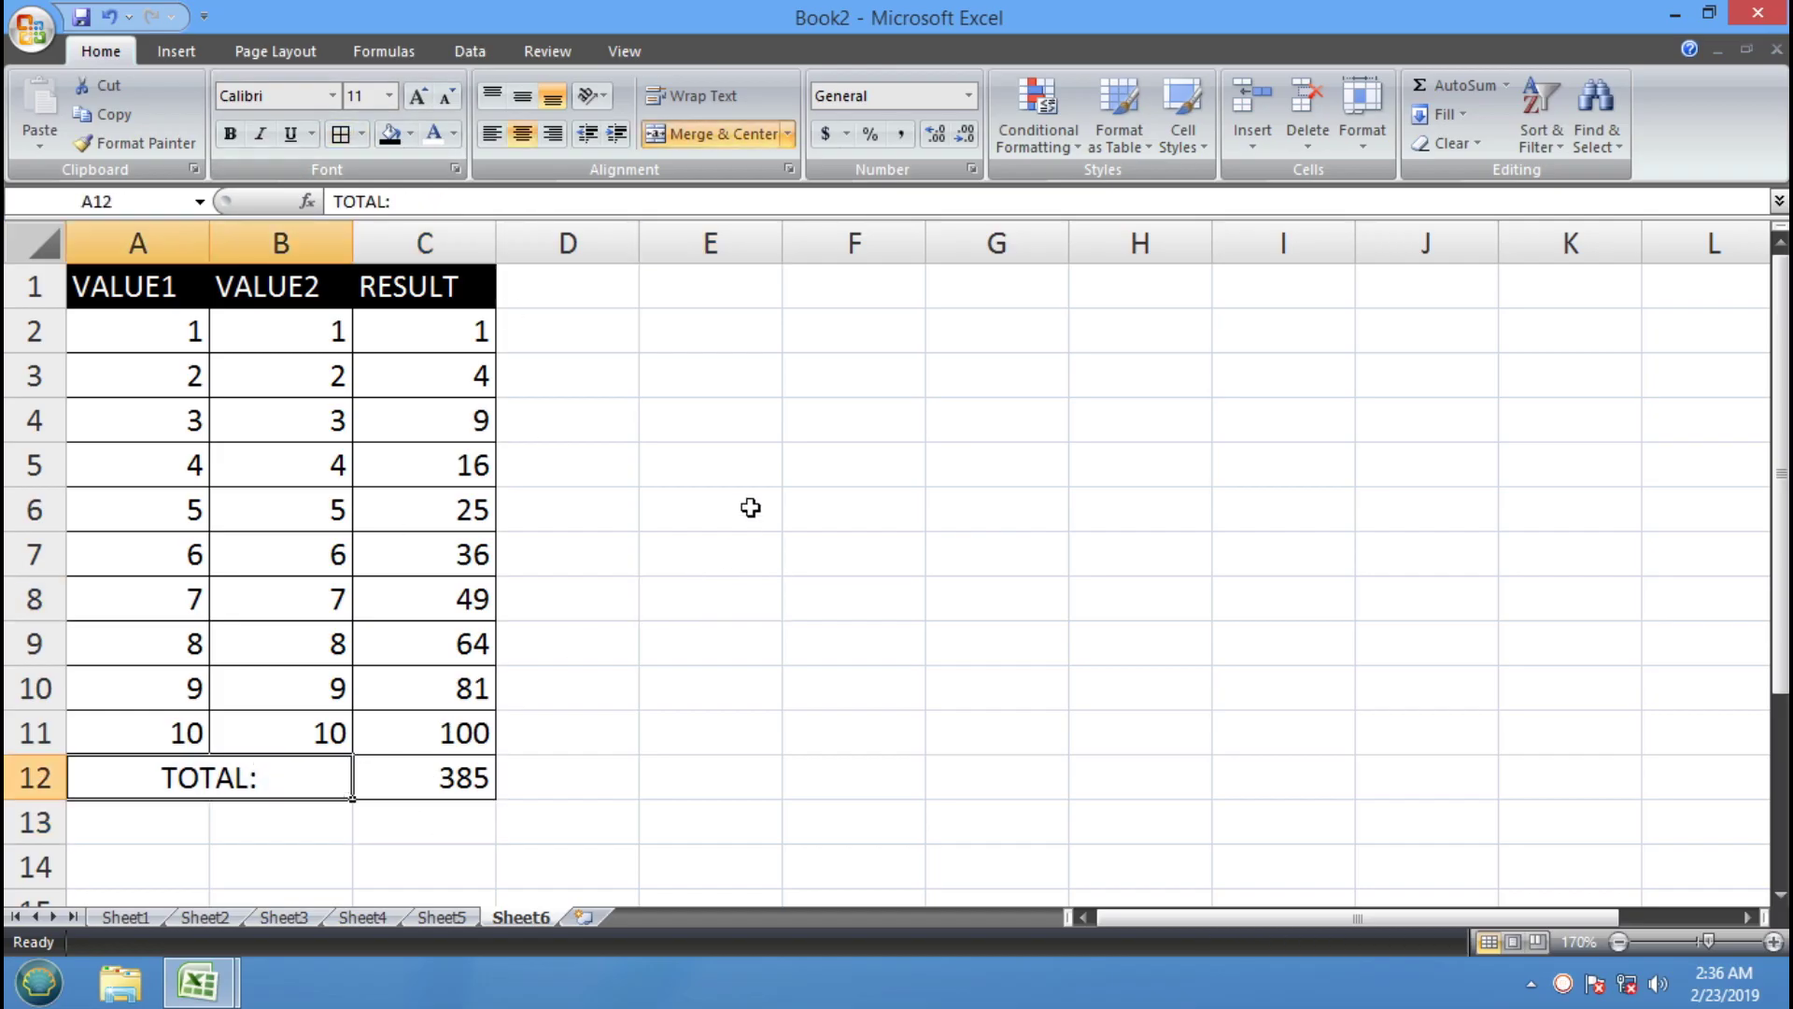
left_click(410, 133)
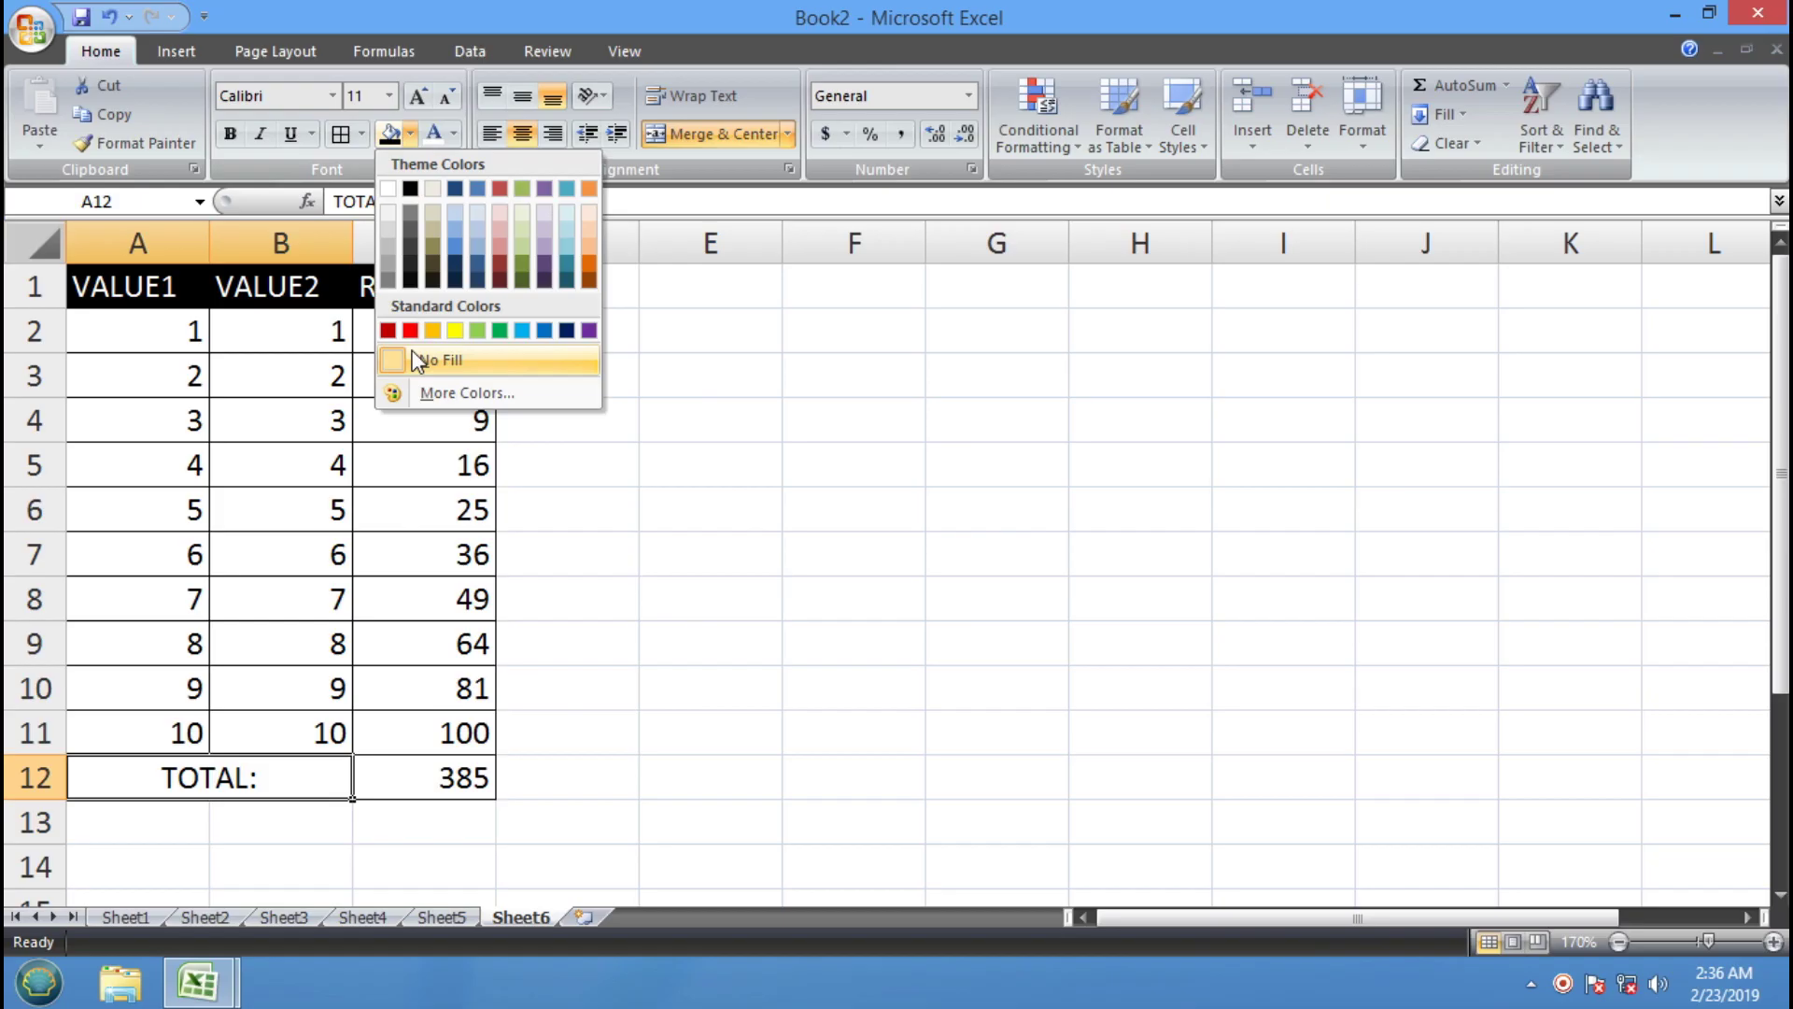
left_click(388, 329)
left_click(434, 136)
left_click(230, 135)
Fill the VALUE1 numbers dark blue and the VALUE2 numbers olive green
left_click(684, 588)
left_click_drag(200, 332, 199, 731)
left_click(411, 137)
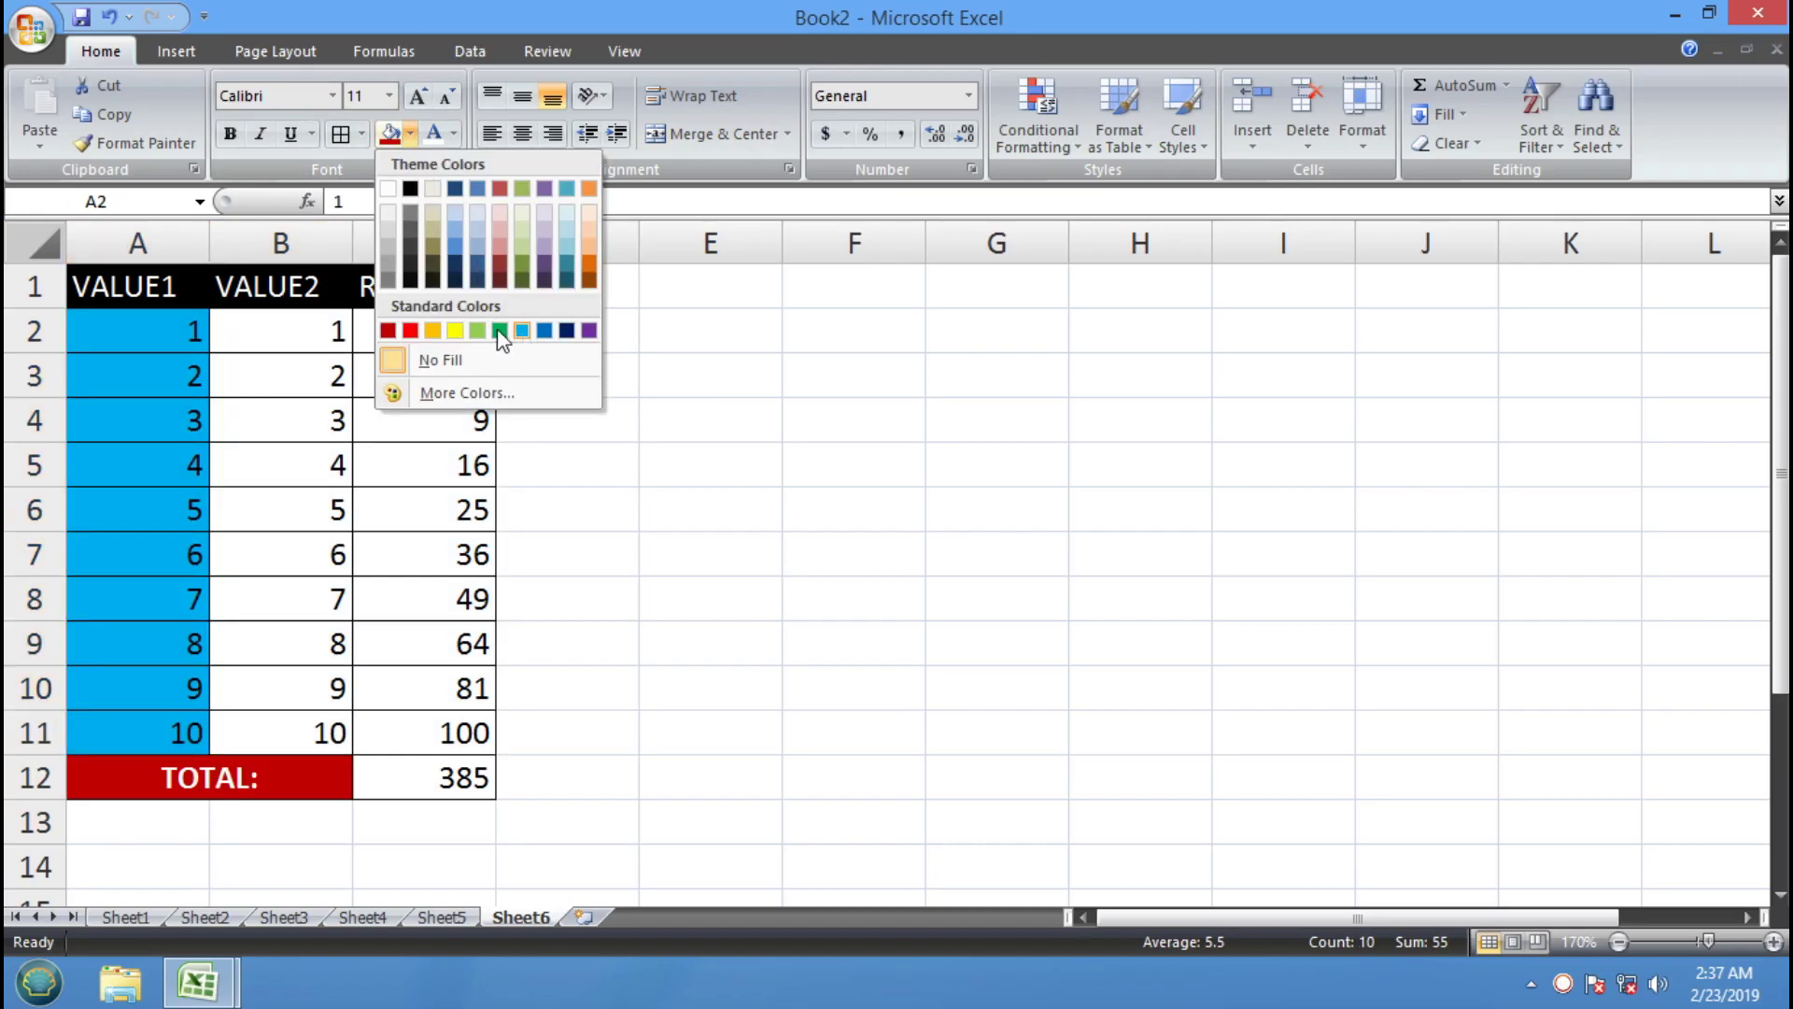
left_click(570, 331)
left_click_drag(299, 324, 262, 731)
left_click(411, 135)
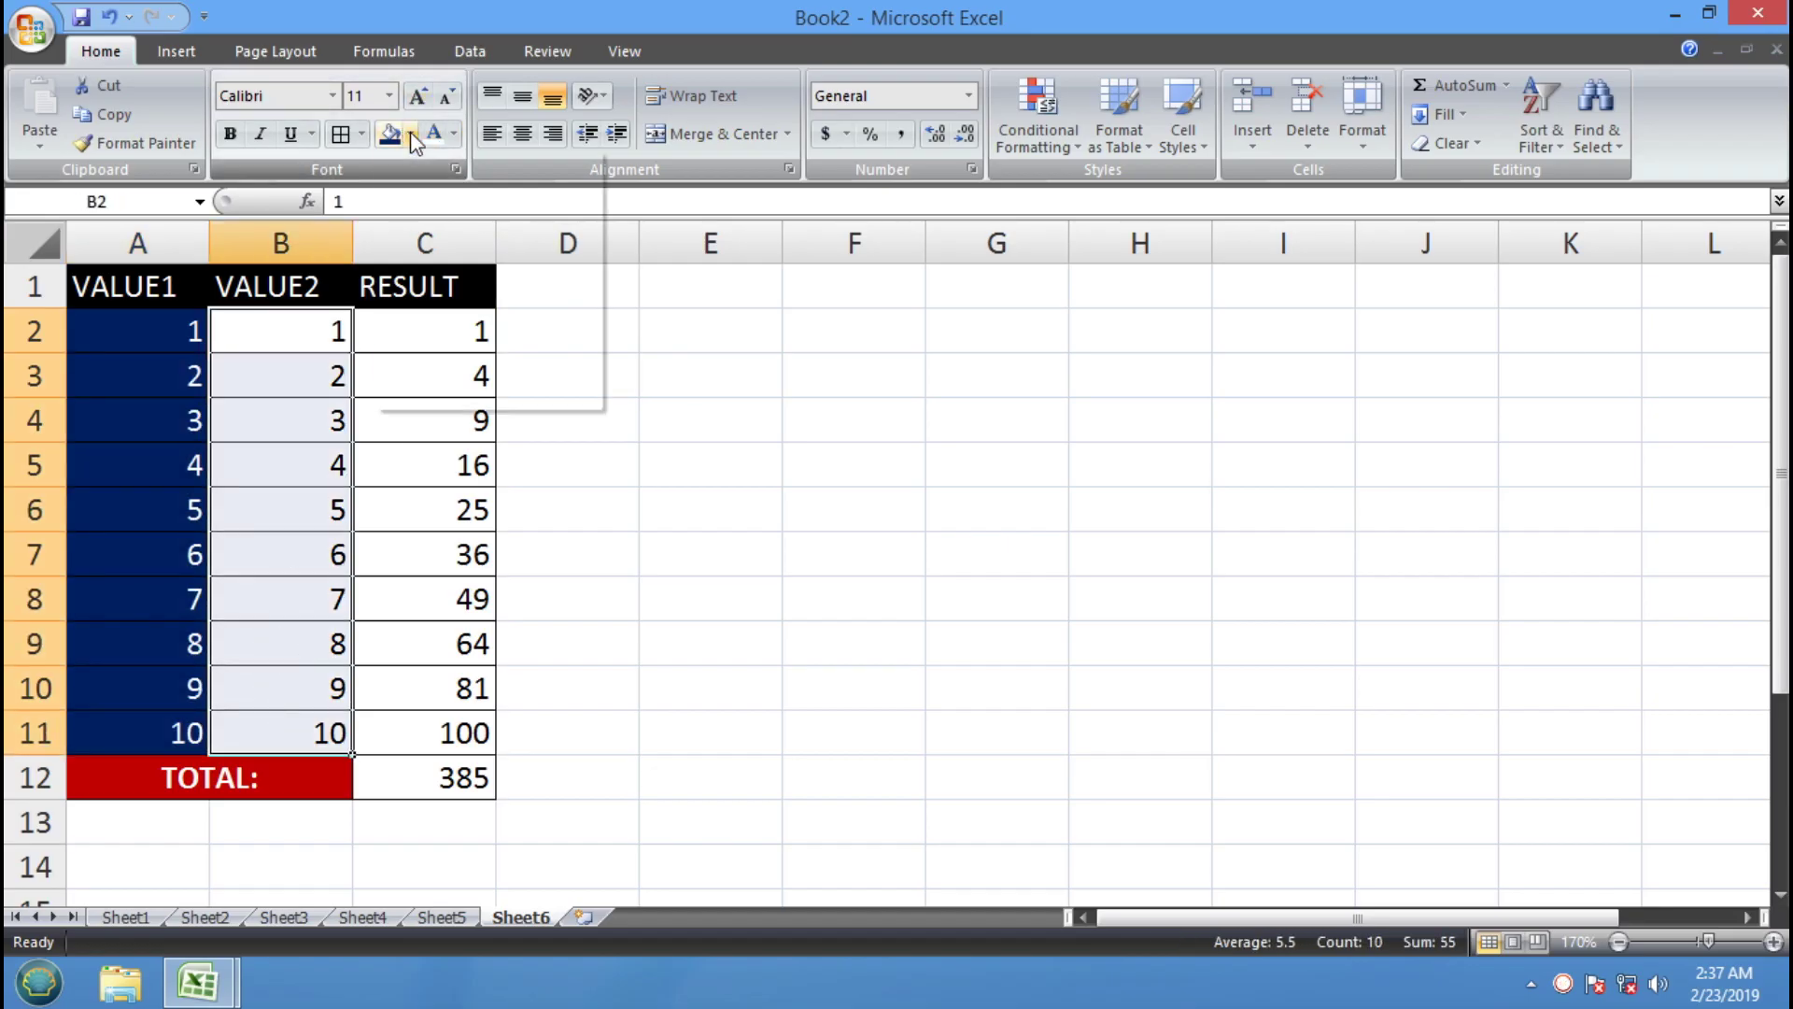
left_click(549, 332)
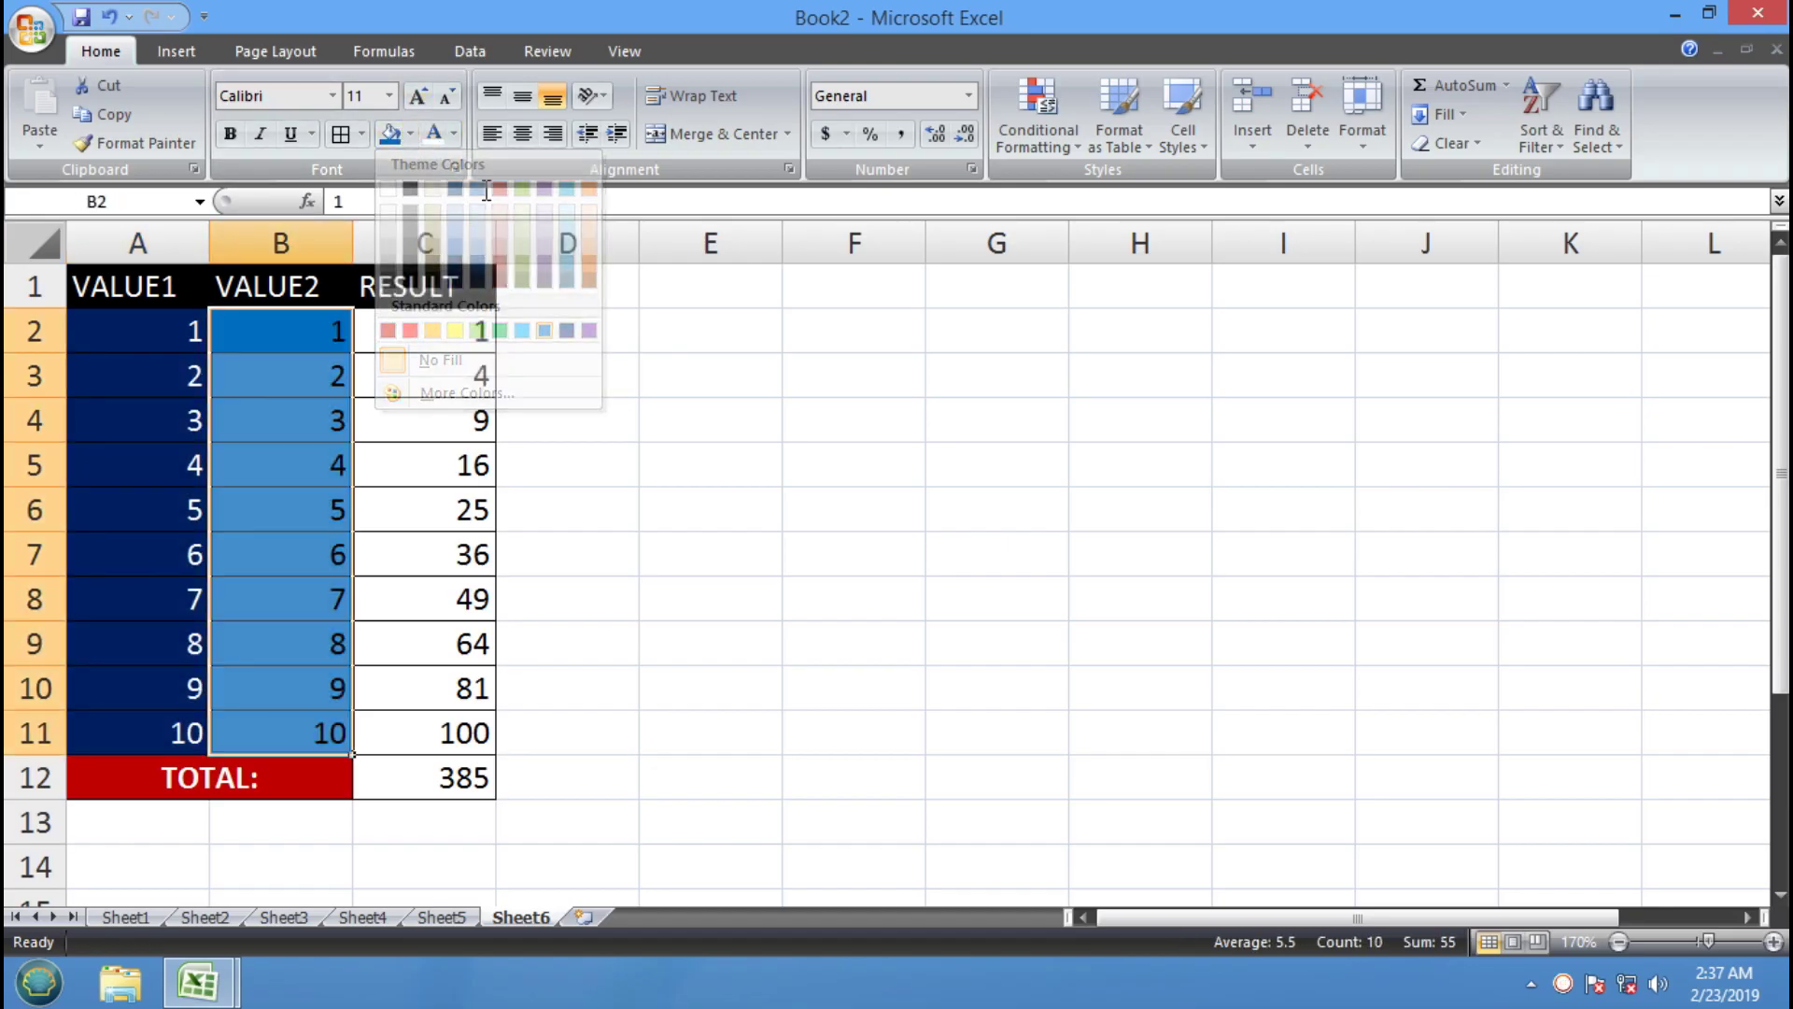
left_click(411, 135)
left_click(522, 278)
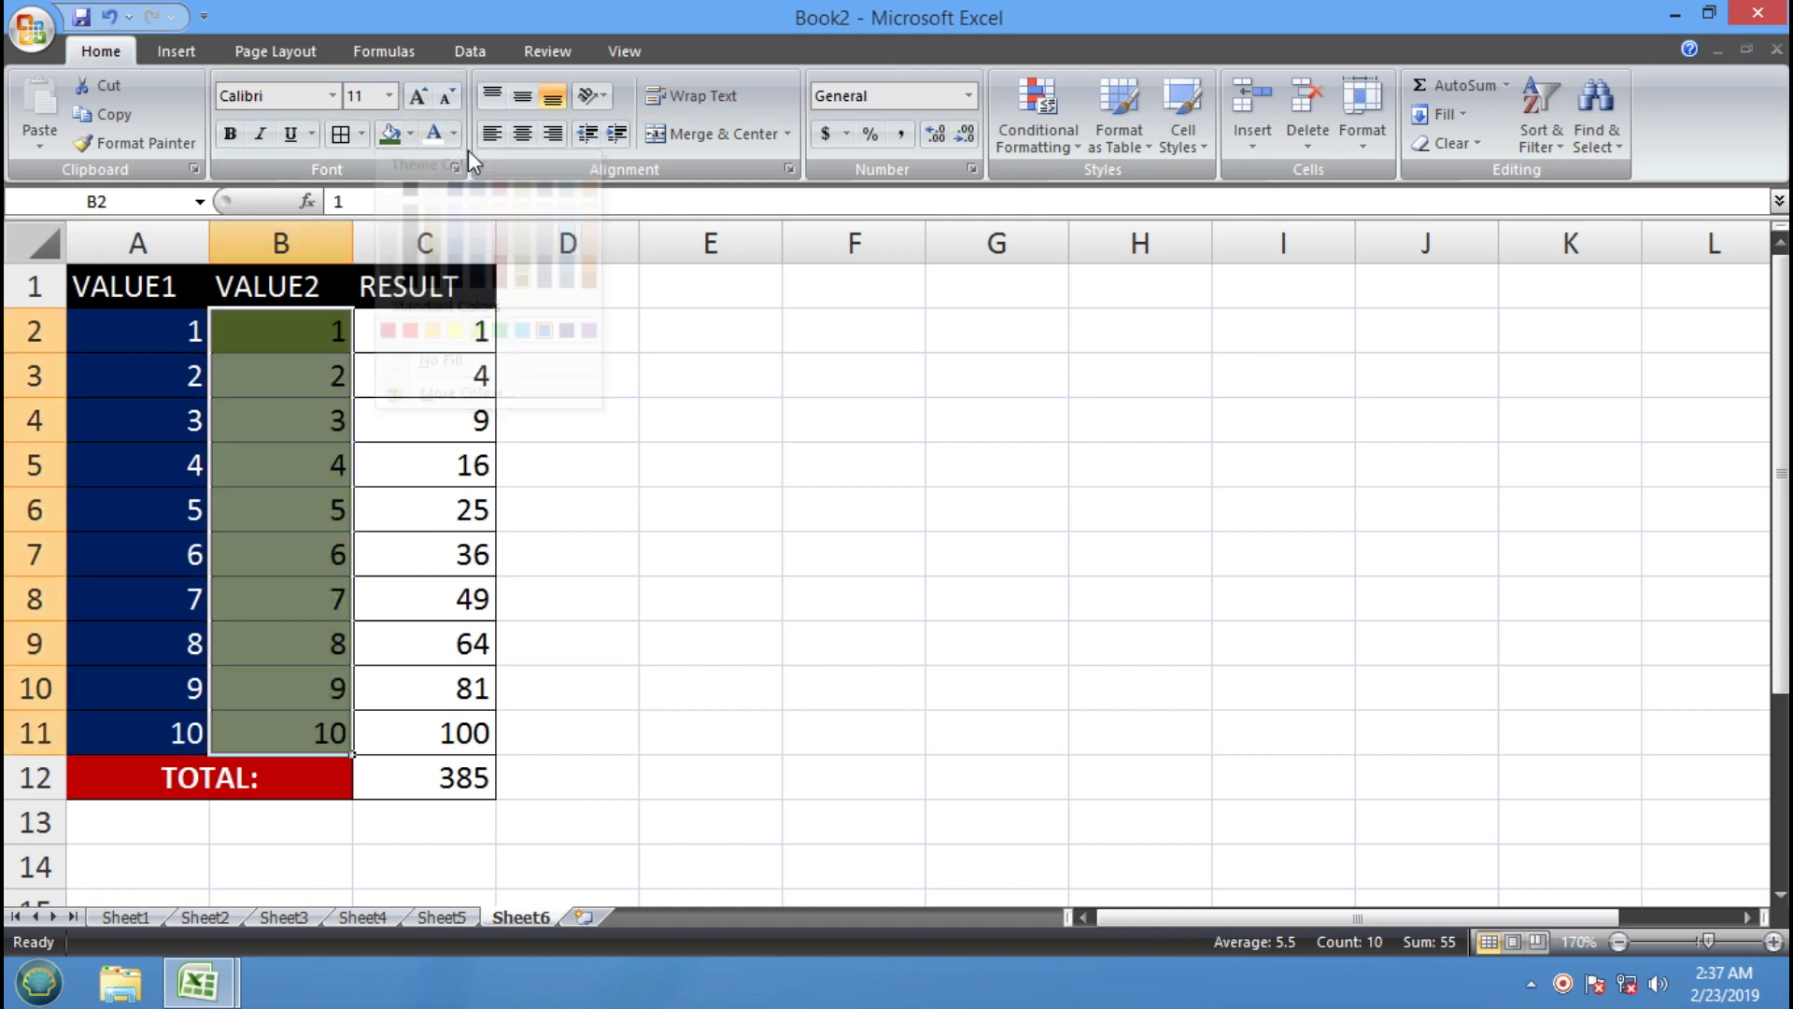
Give the RESULT numbers C2:C11 a yellow fill with red font
left_click_drag(452, 332, 402, 742)
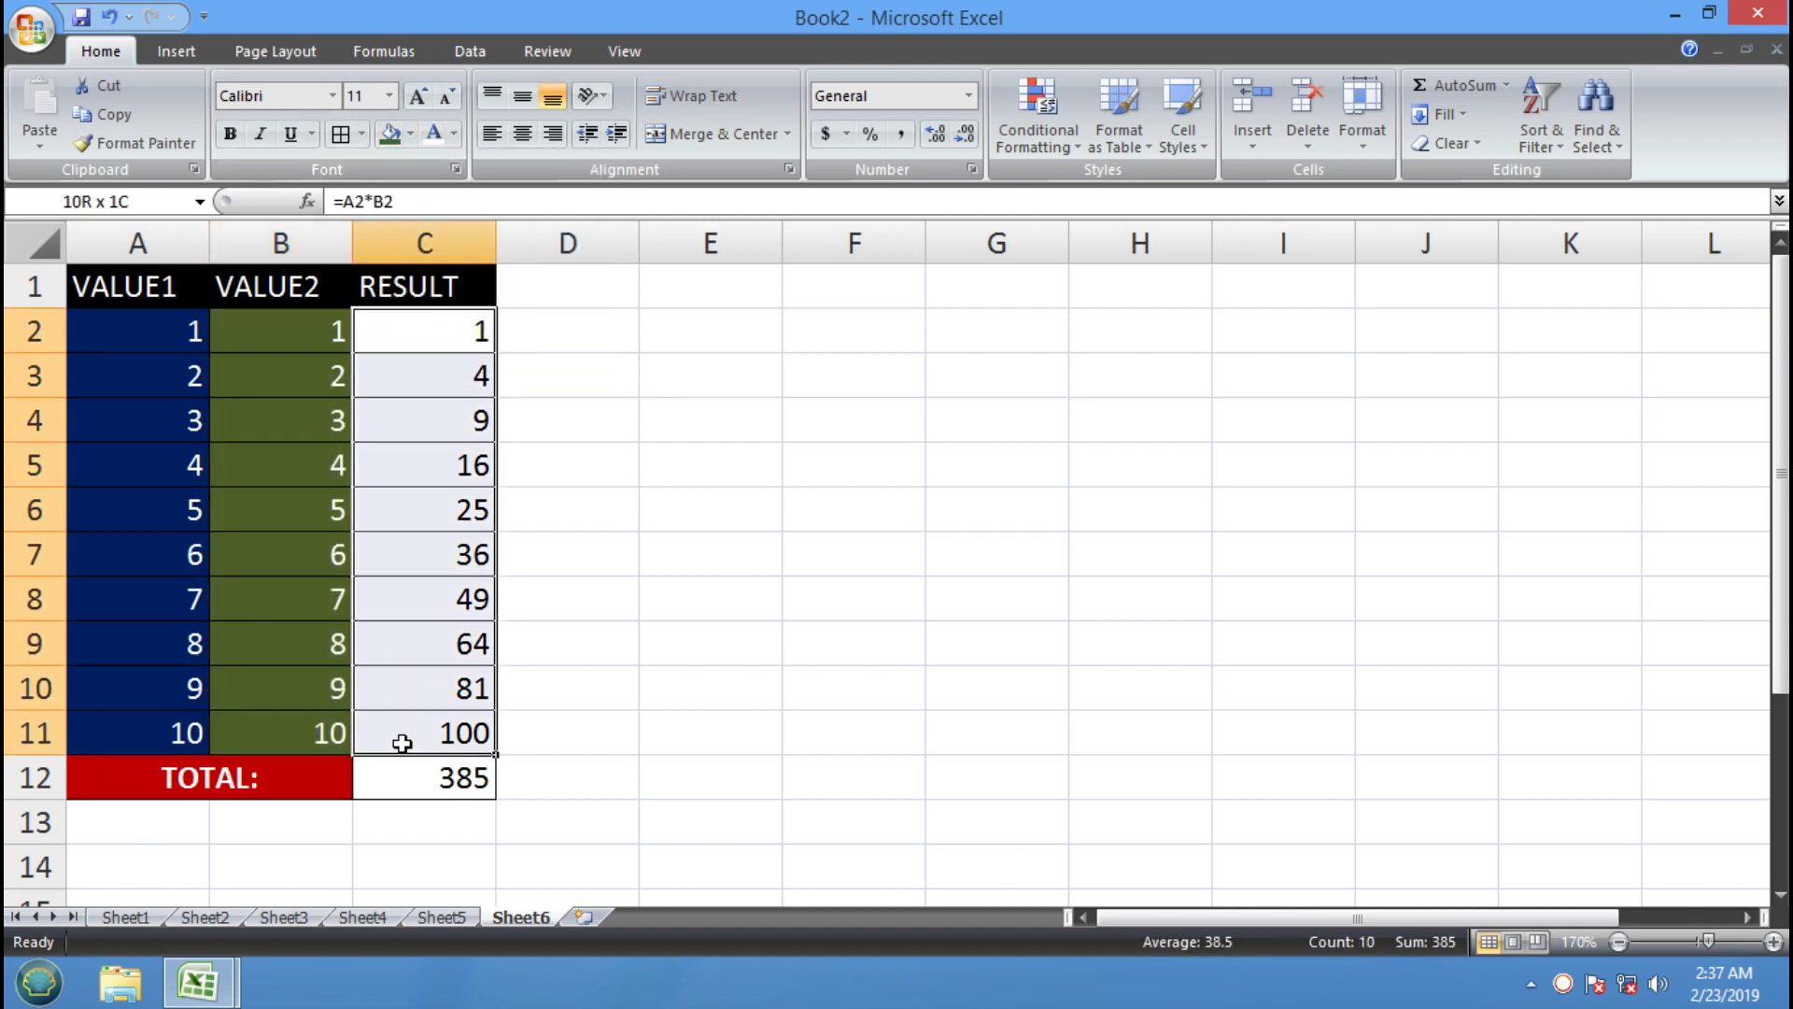
left_click(409, 136)
left_click(455, 333)
left_click(439, 132)
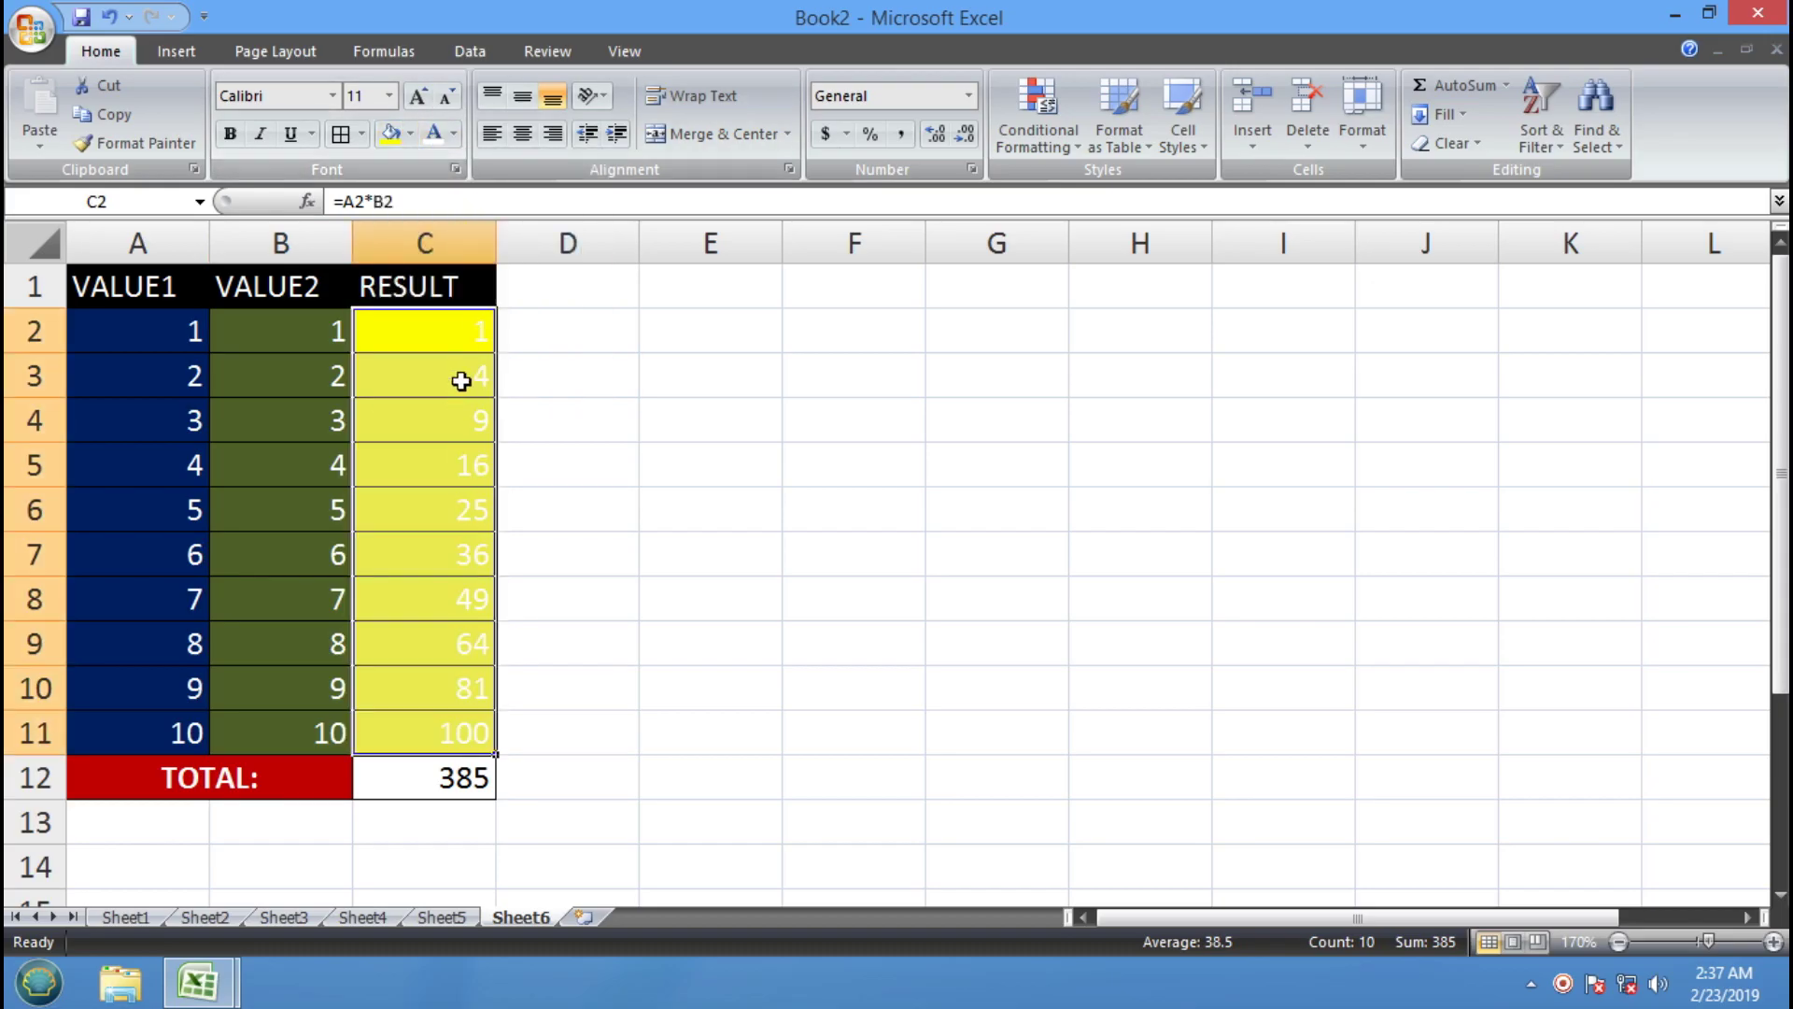
left_click(454, 134)
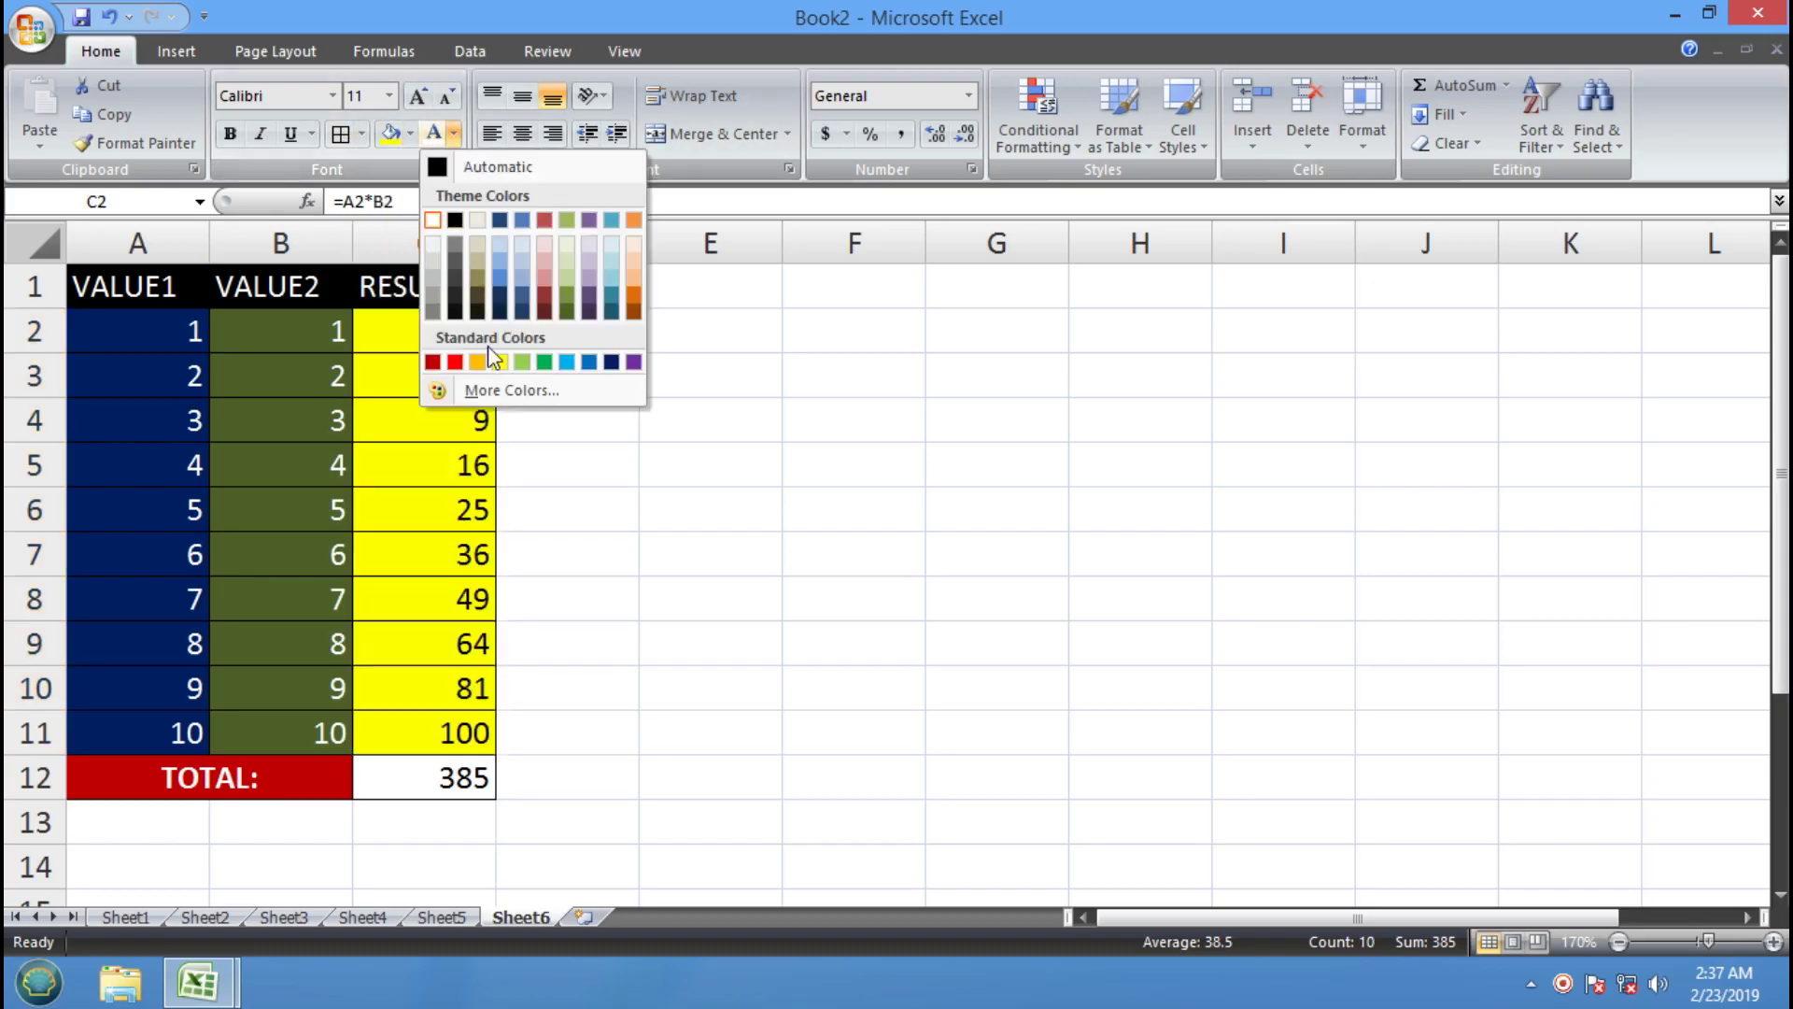
left_click(455, 361)
Fill the total cell C12 dark blue with the 385 in white
left_click(456, 781)
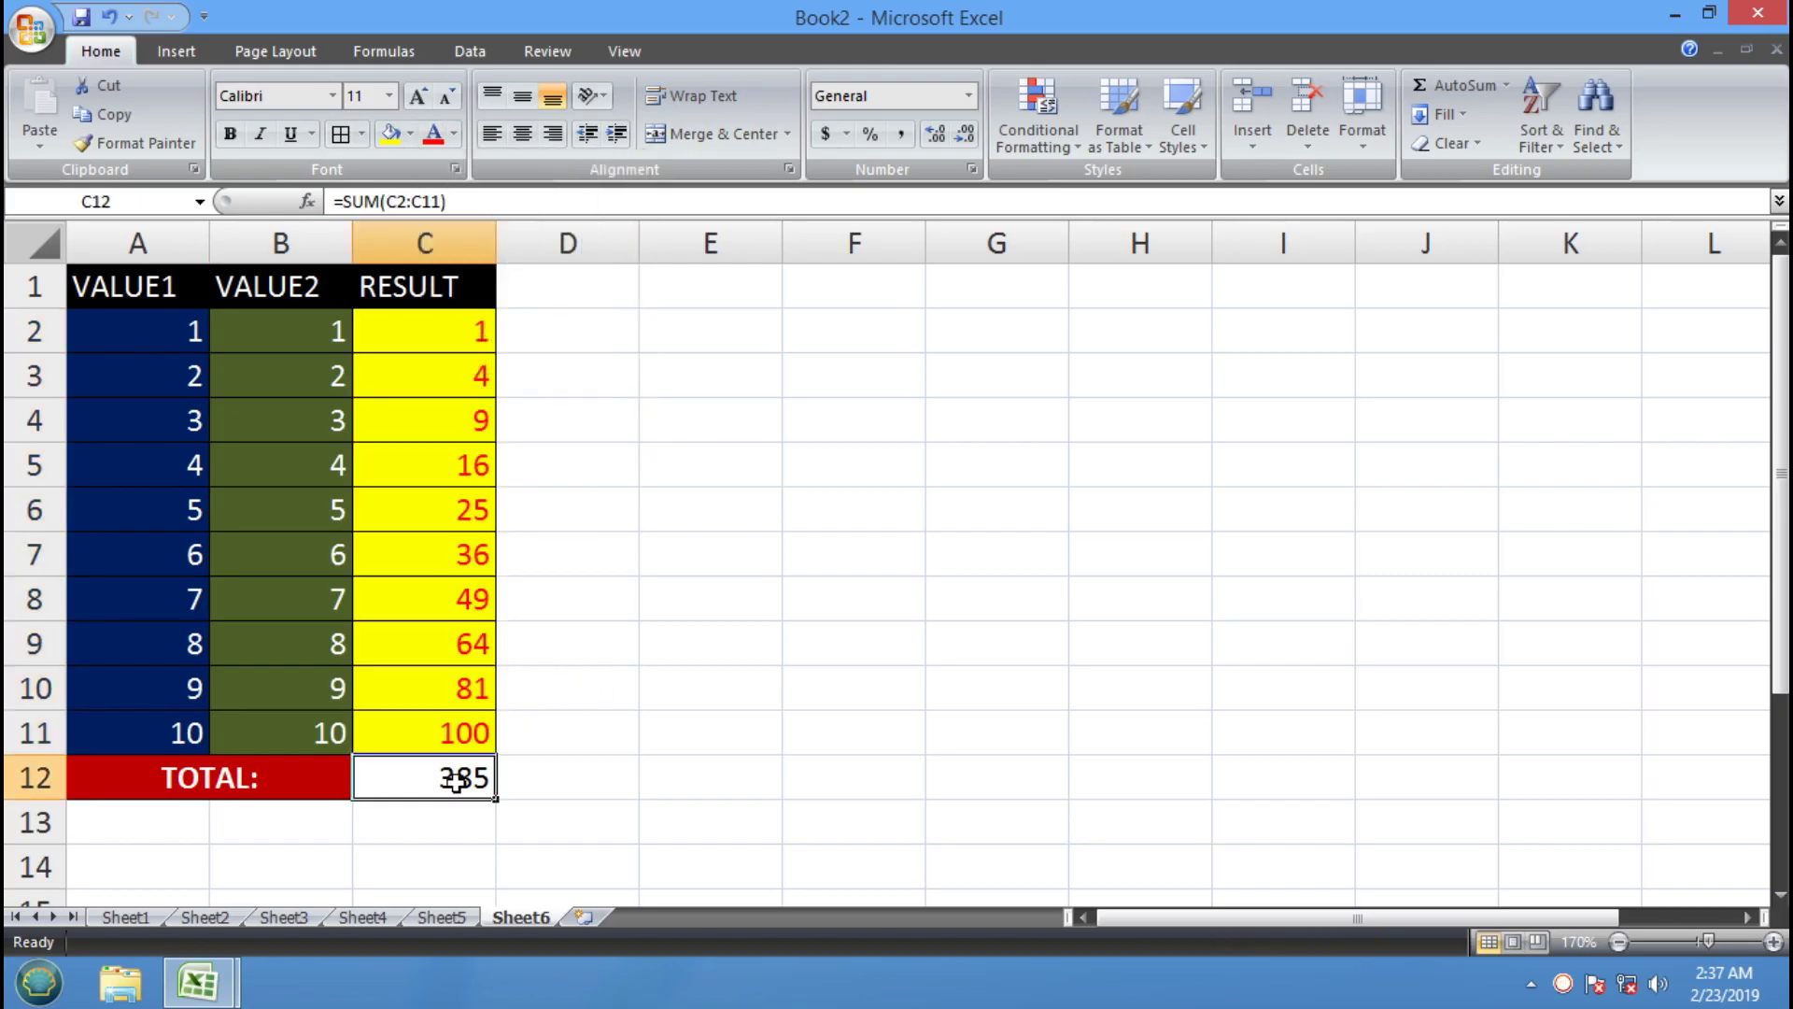
left_click(410, 135)
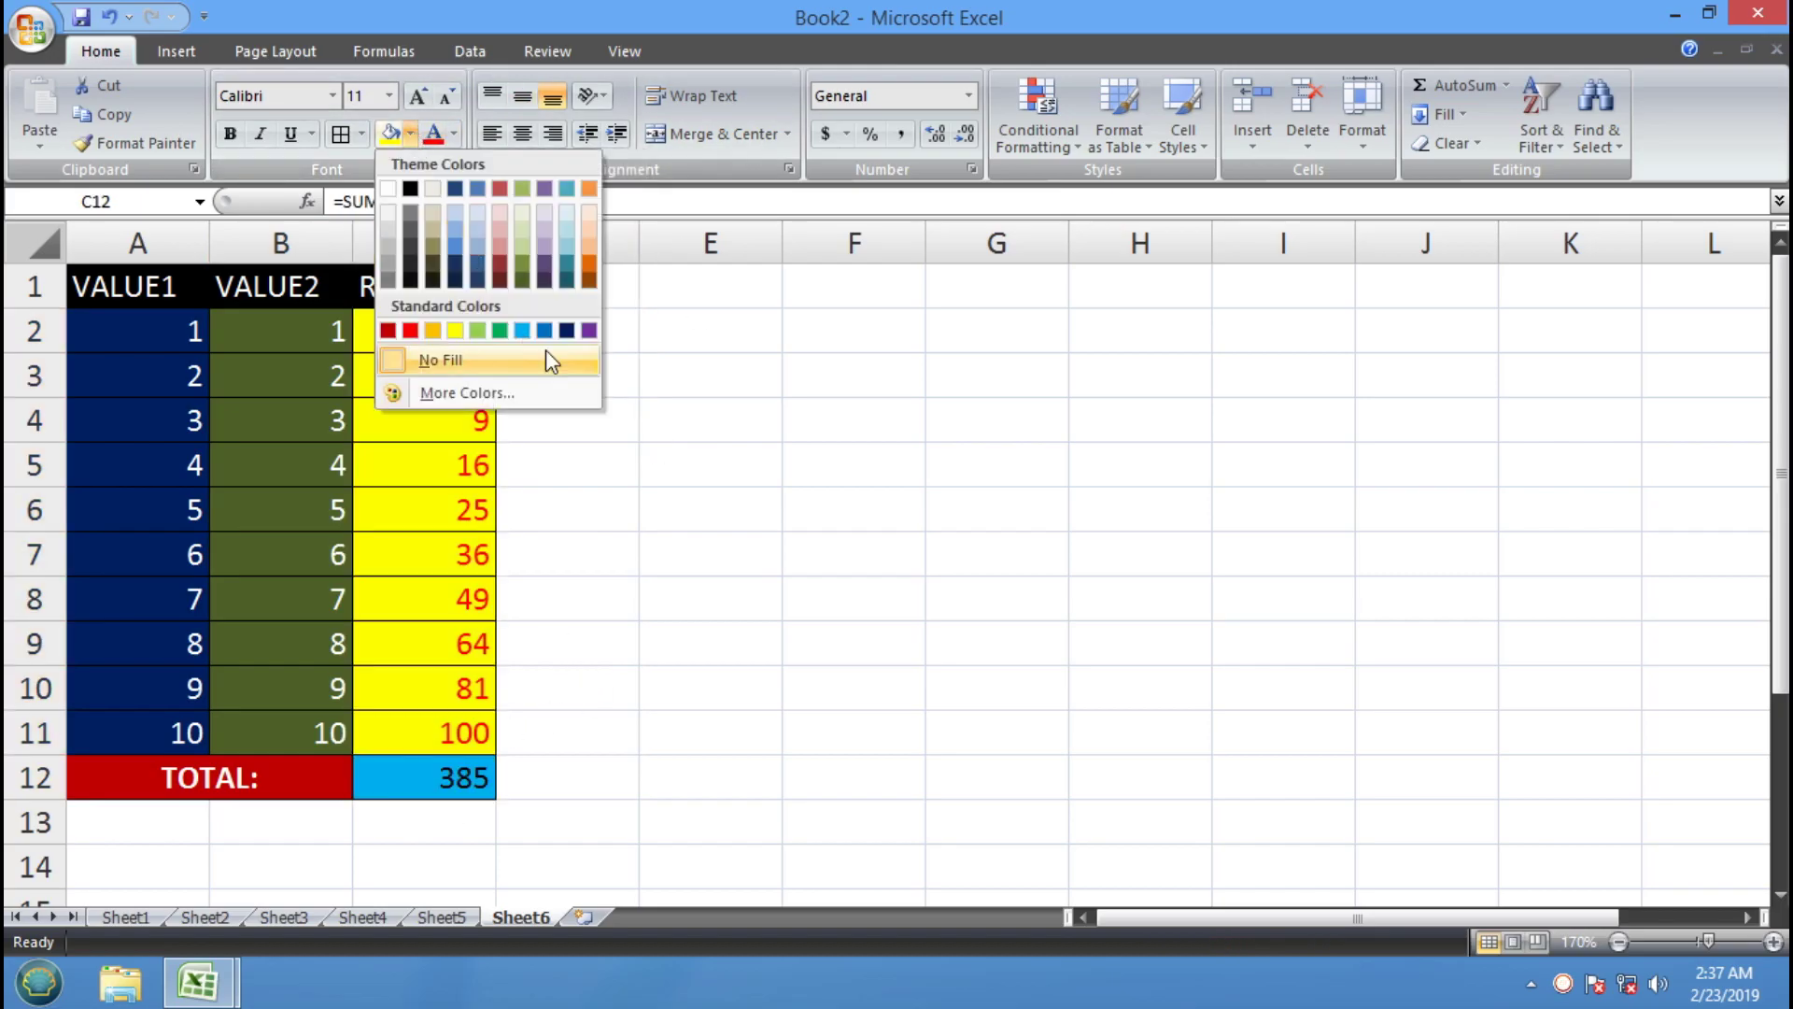
left_click(567, 330)
left_click(454, 135)
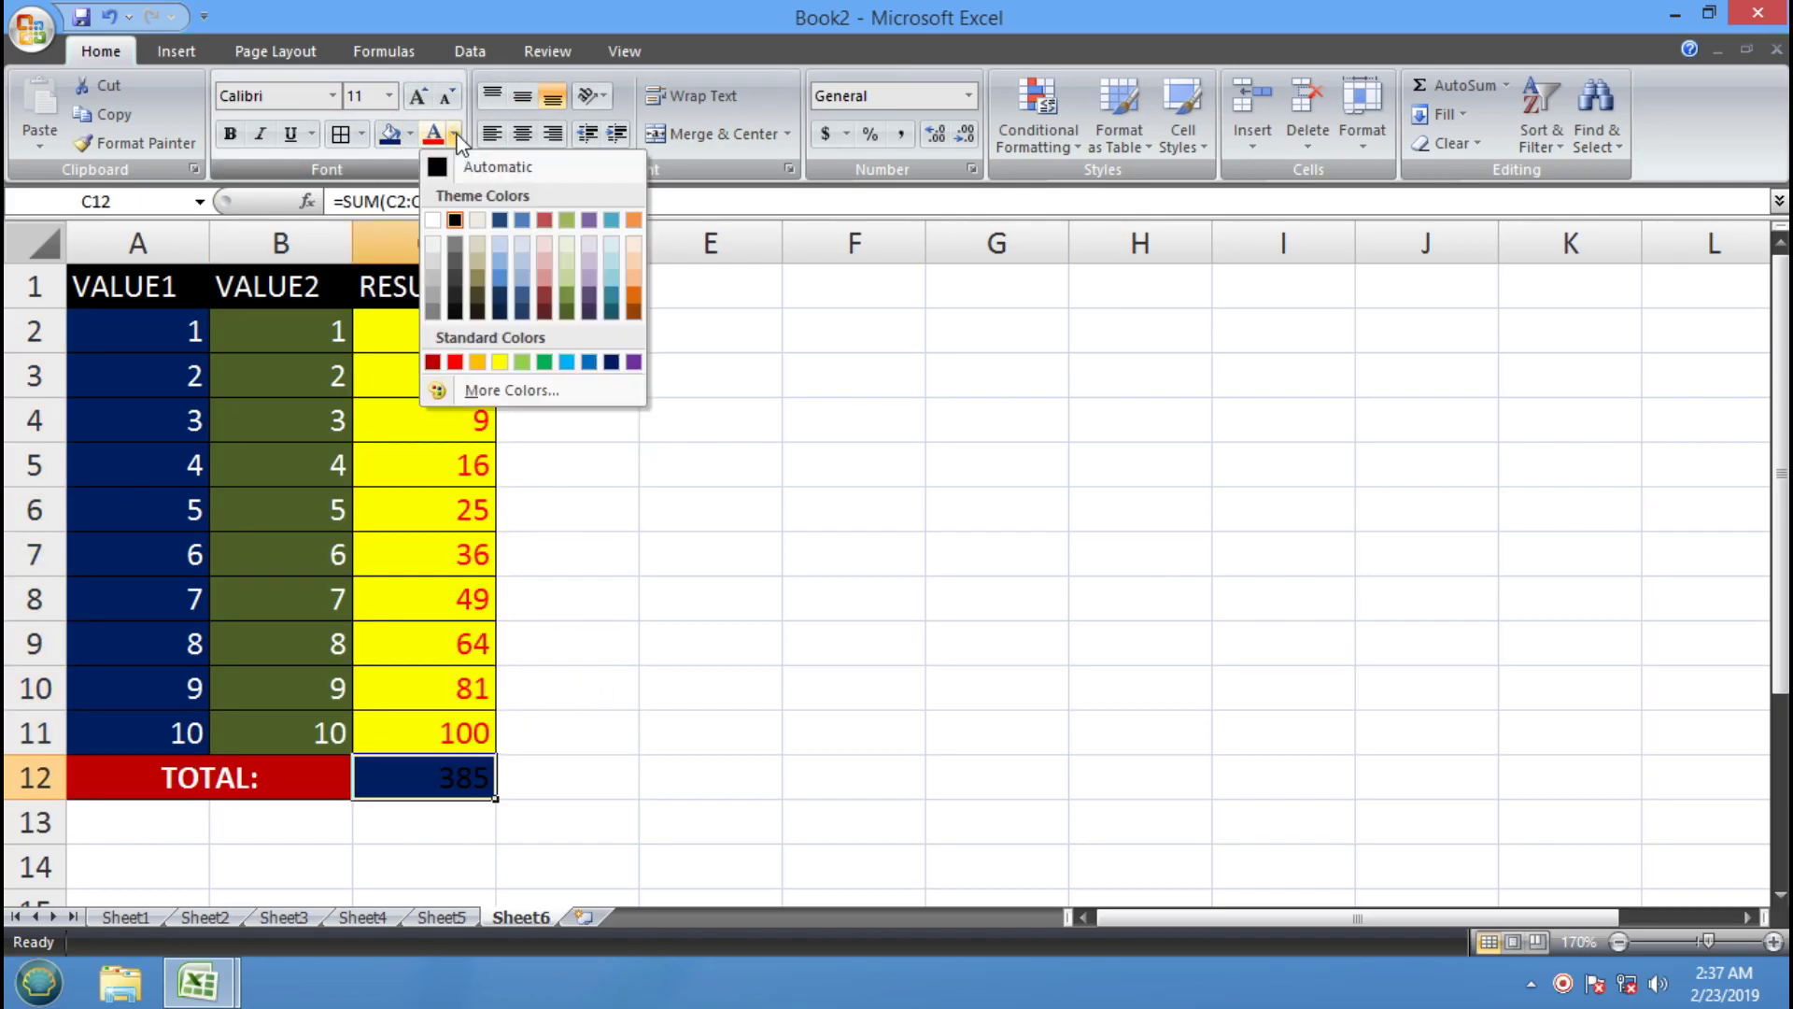
left_click(432, 220)
left_click(778, 515)
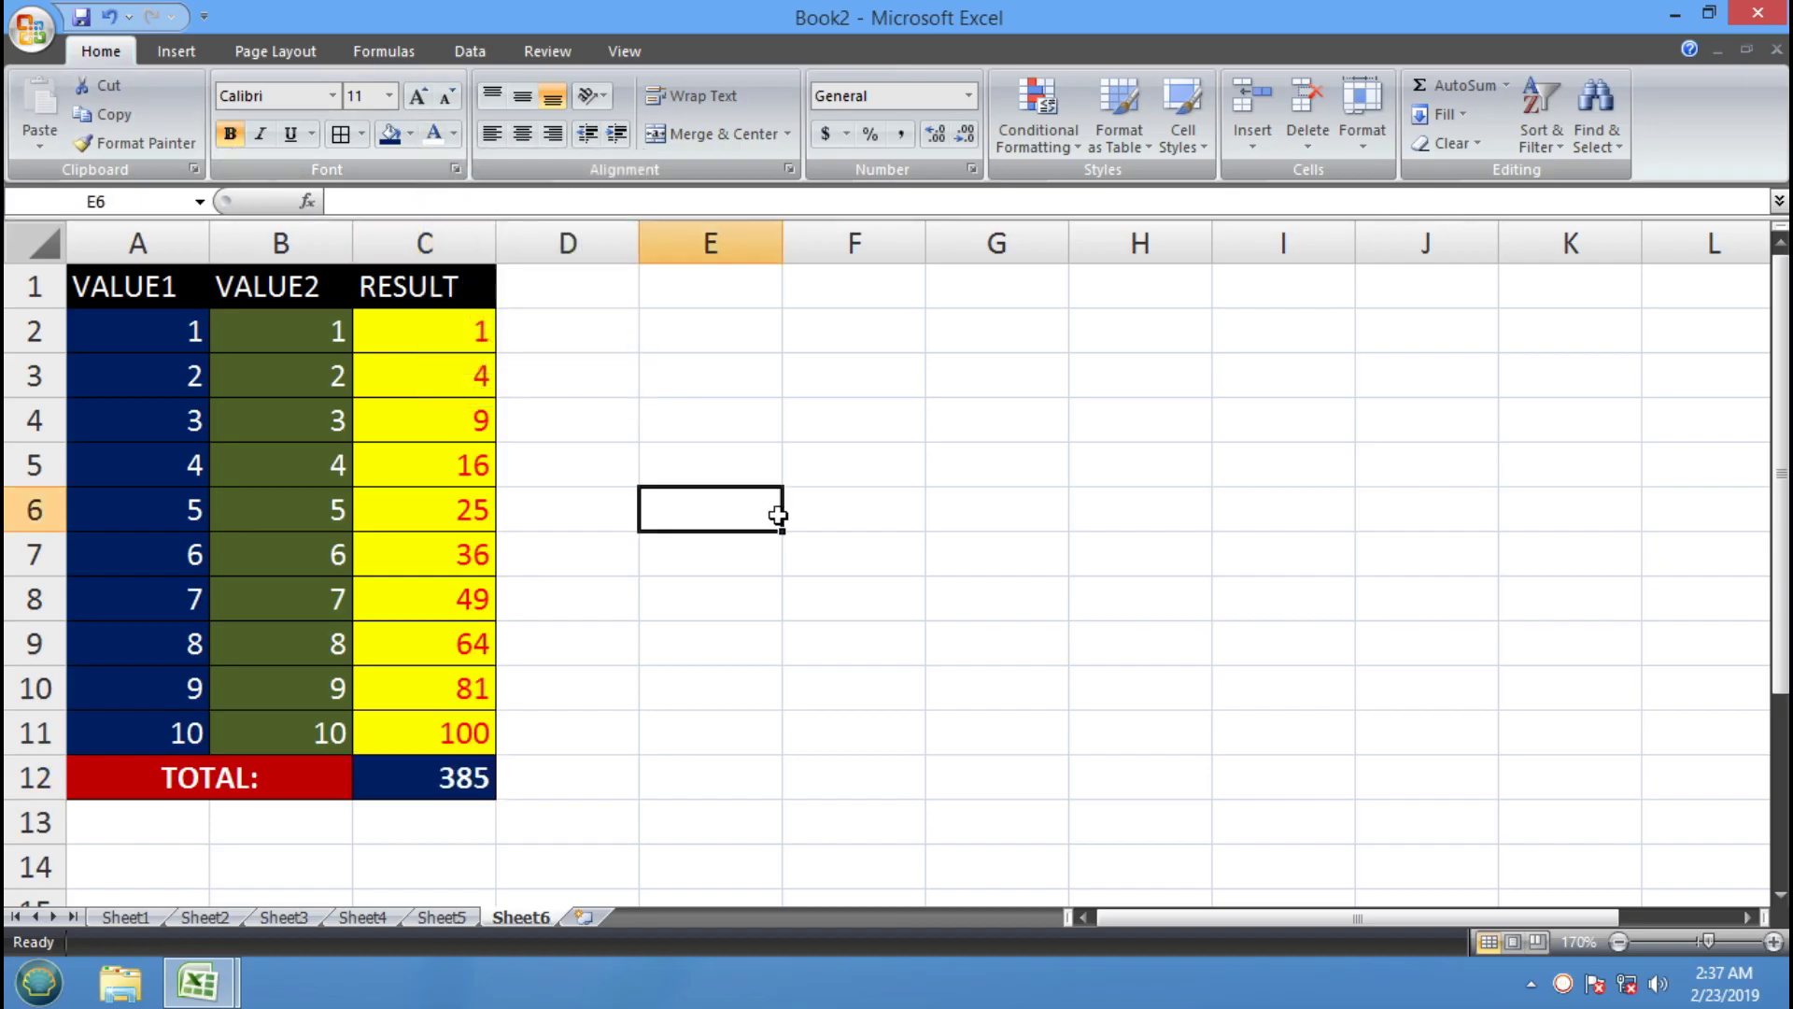
Check the values in A2 and B2 and the =A2*B2 and SUM formulas
left_click_drag(143, 289, 473, 776)
left_click(853, 642)
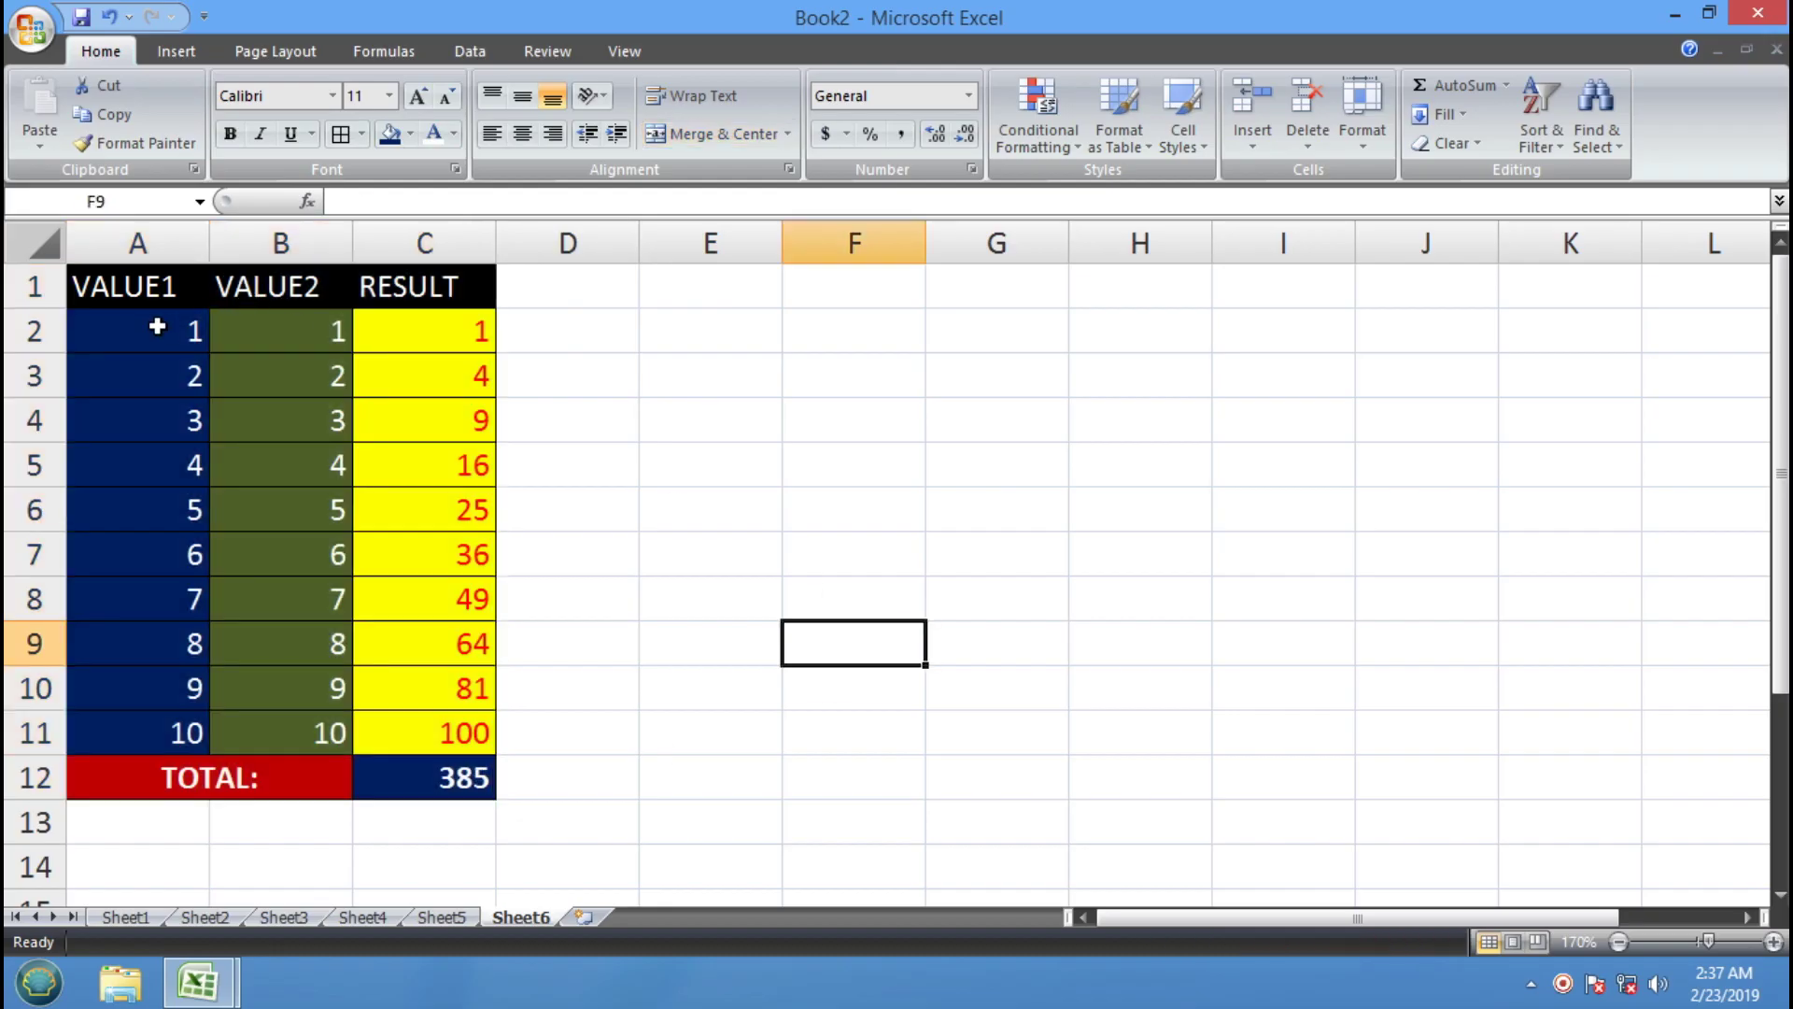
left_click(157, 326)
left_click(267, 328)
left_click(459, 331)
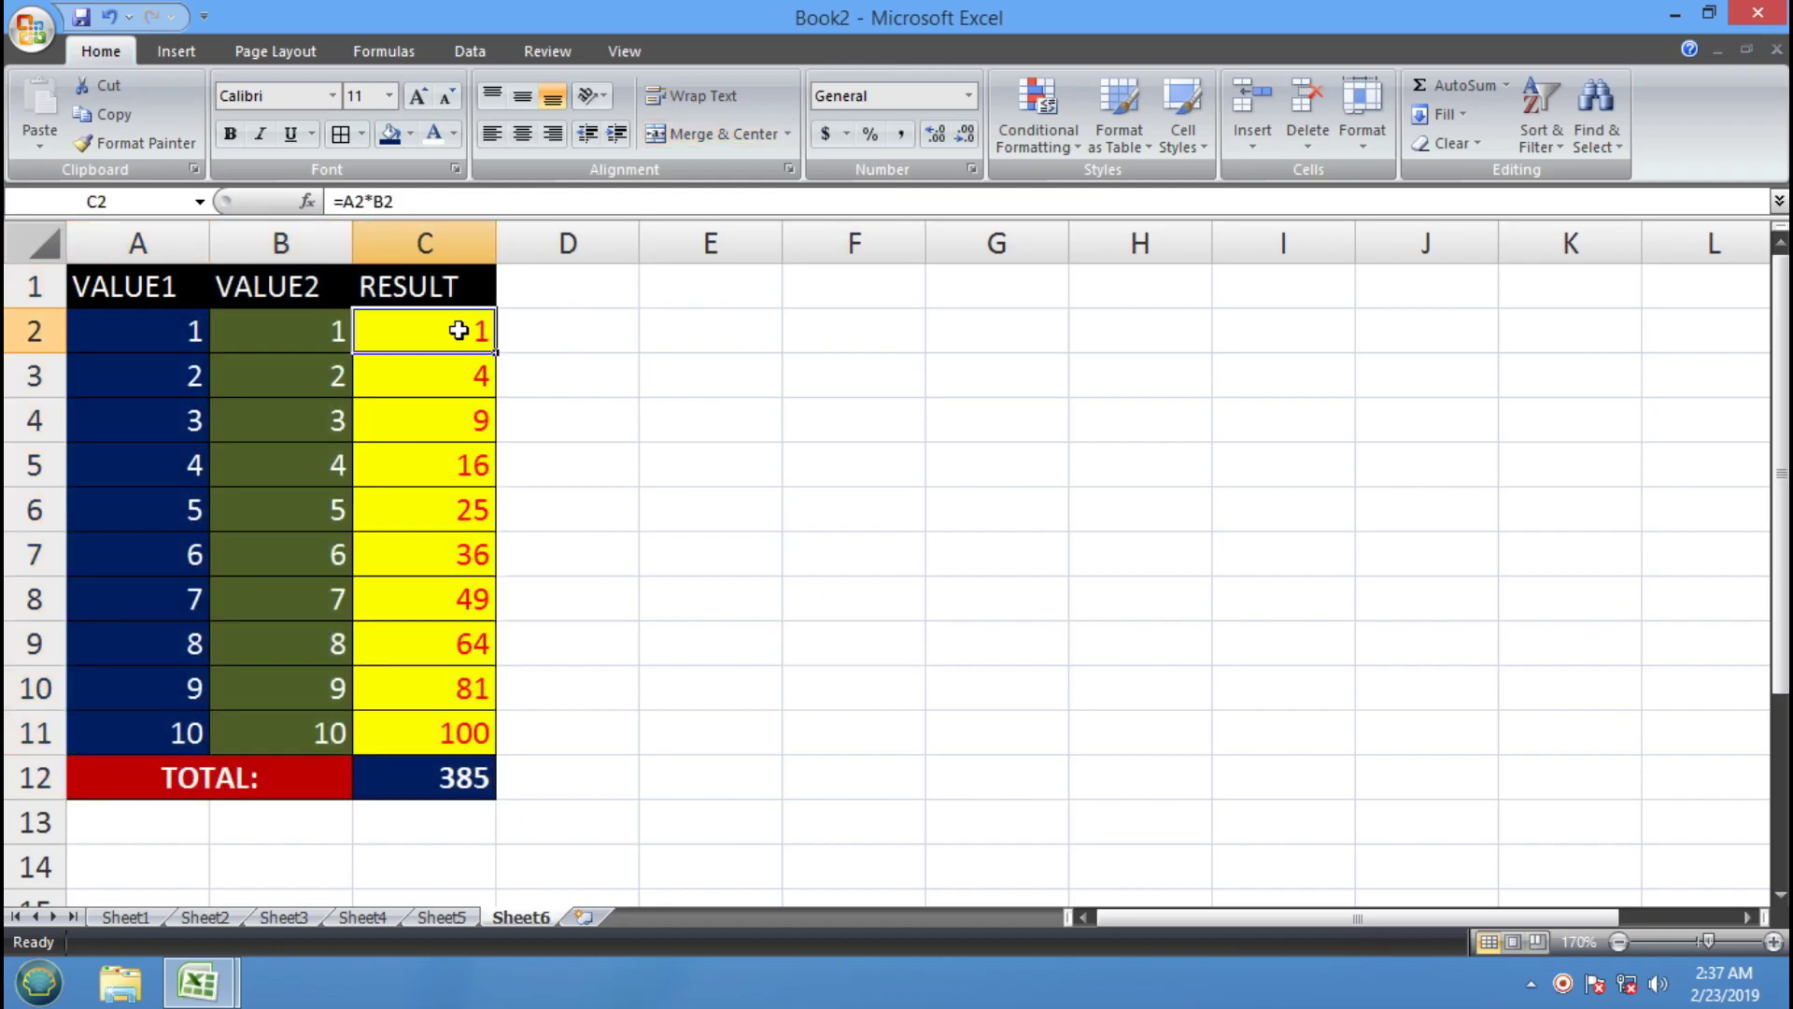
left_click(426, 770)
left_click(800, 654)
Apply Clear All to the whole table A1:C12, then undo it
left_click_drag(435, 783, 140, 251)
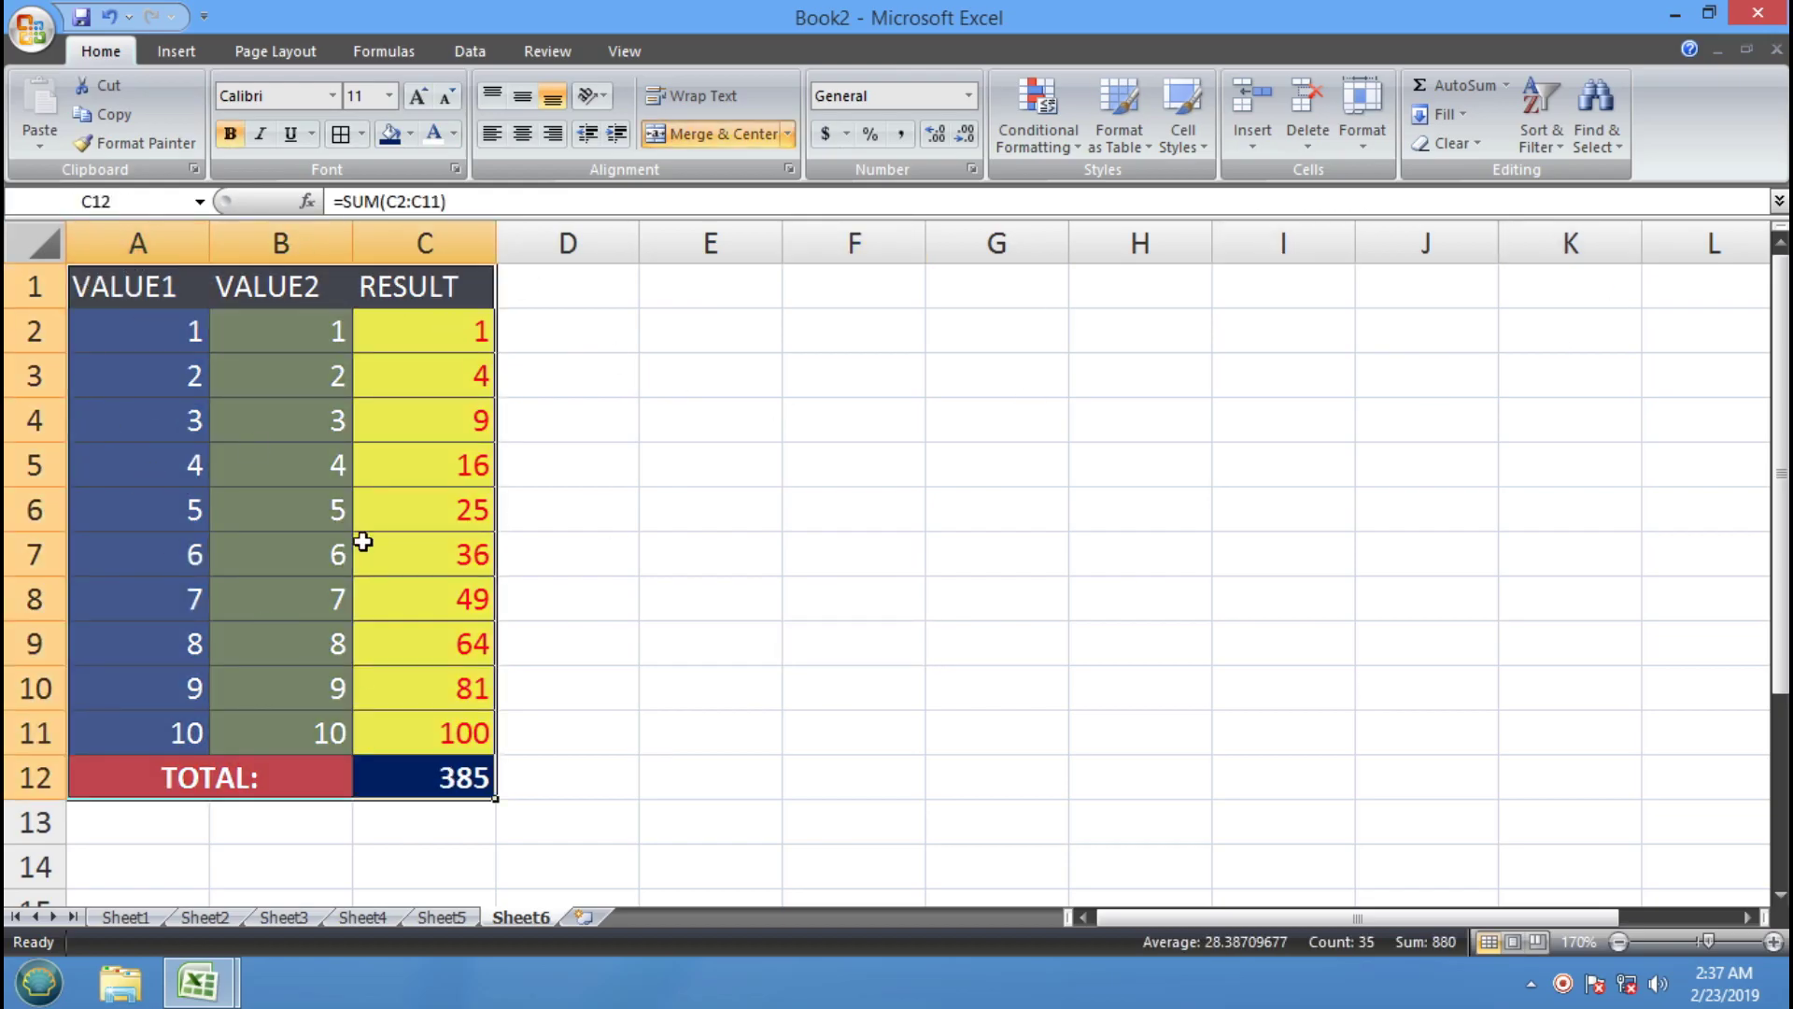
left_click(1474, 142)
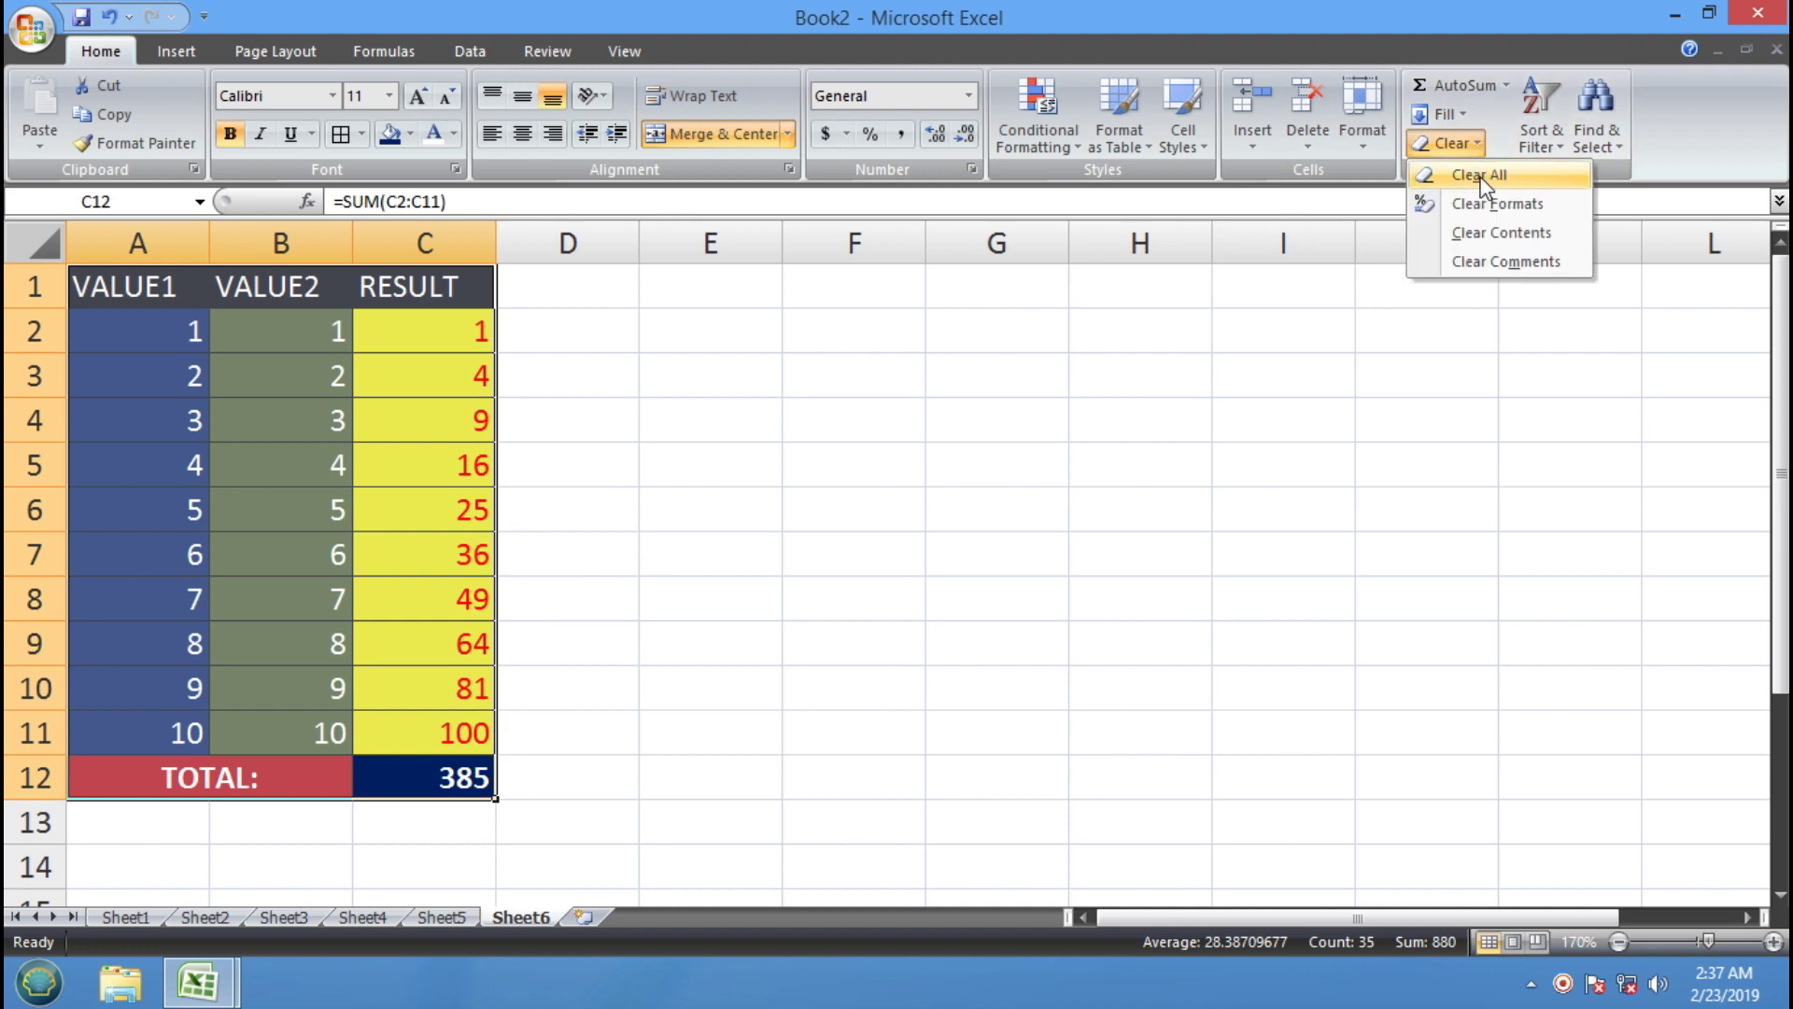
left_click(1472, 177)
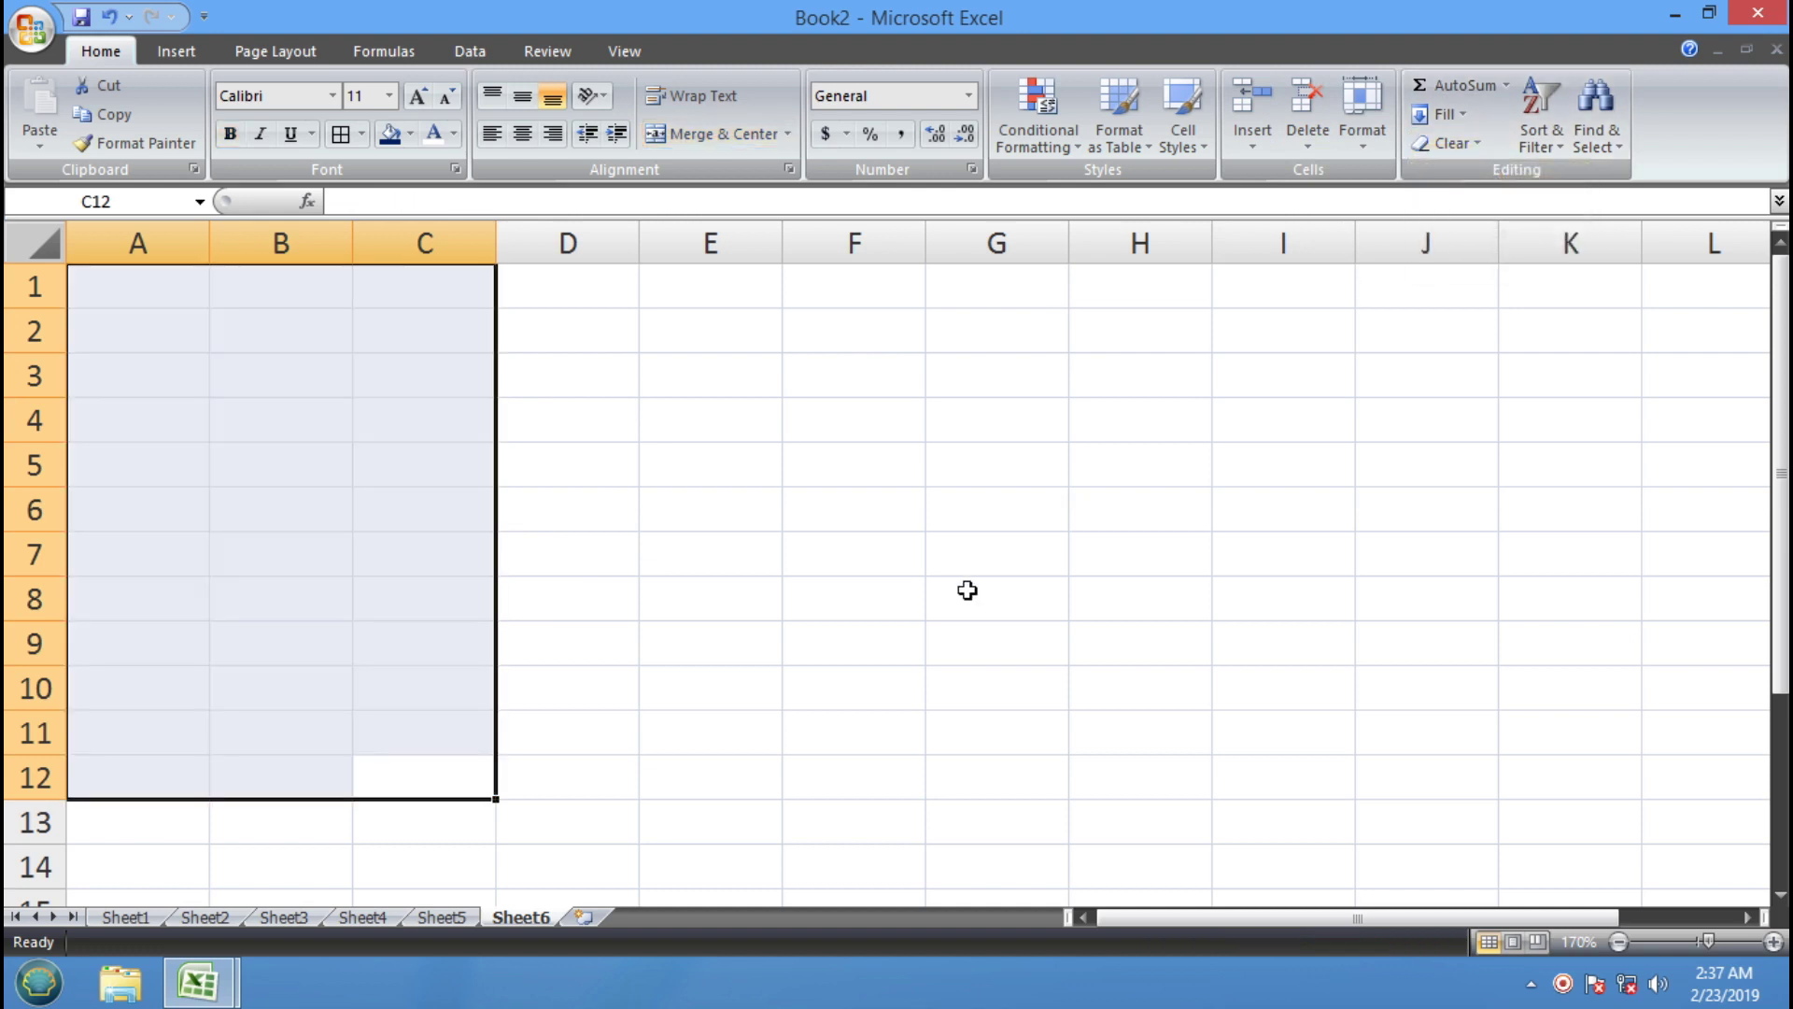
left_click(110, 23)
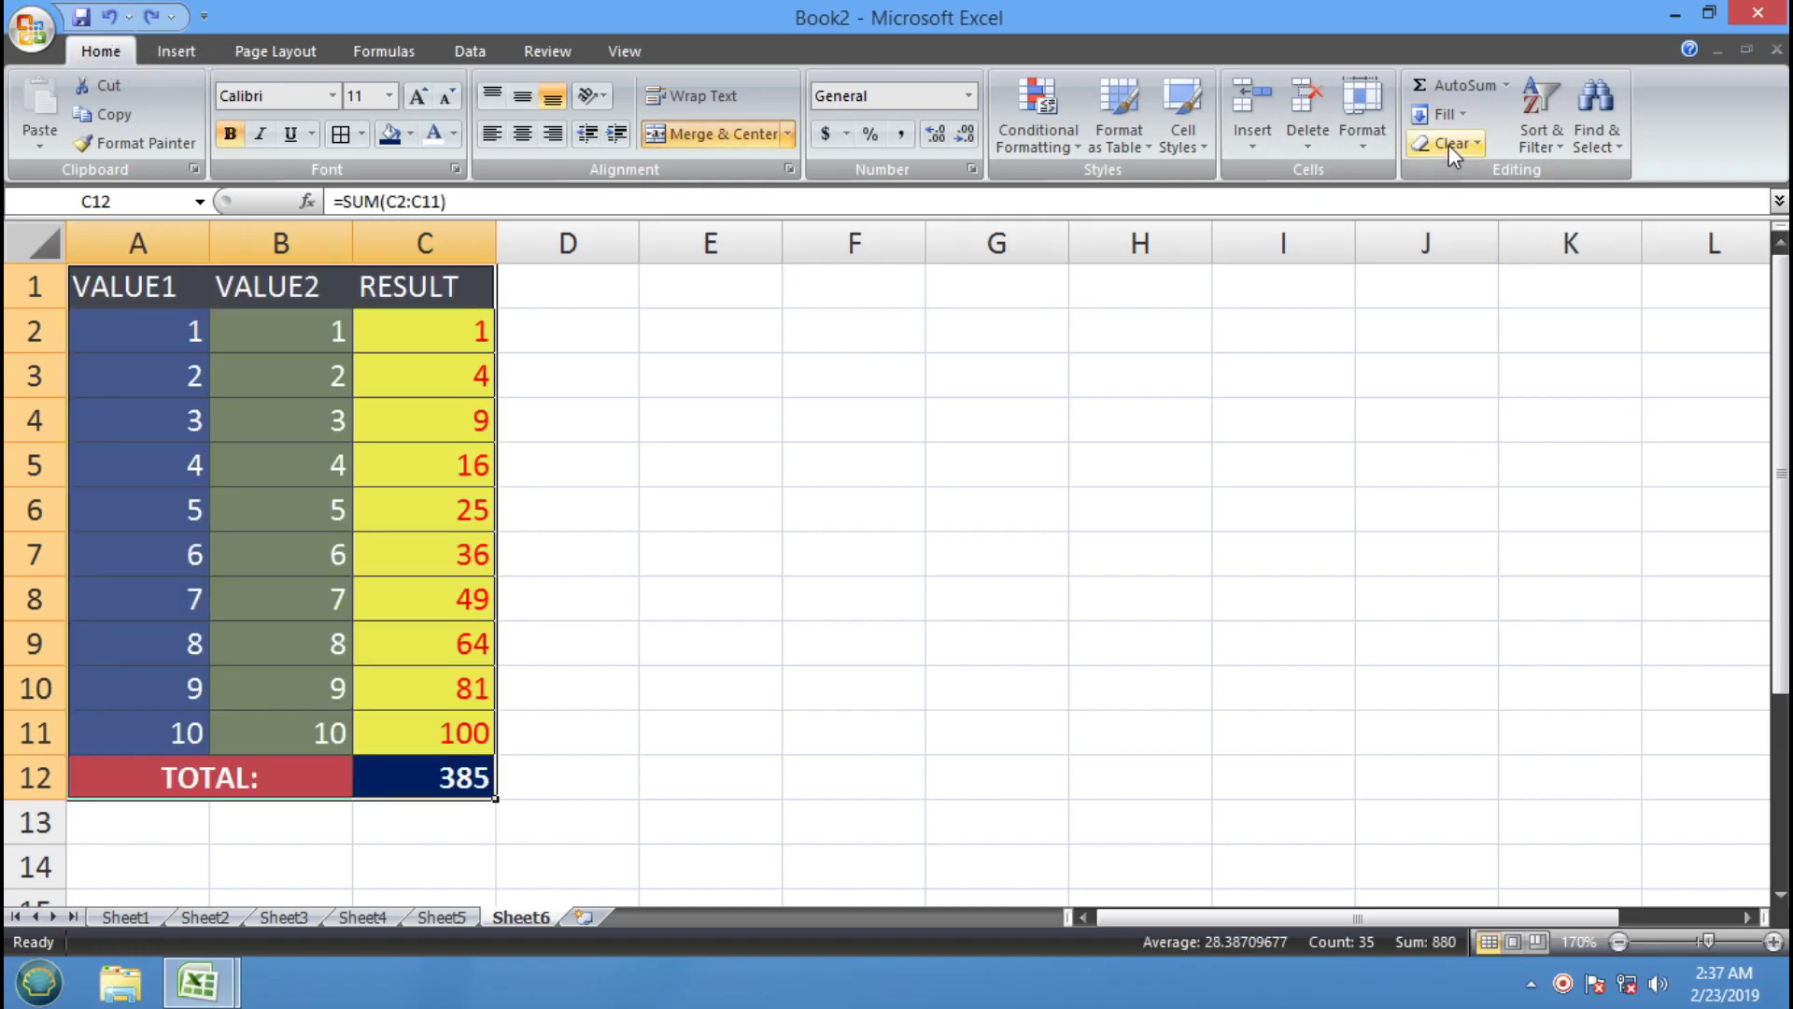
Apply Clear Formats to the table and inspect the RESULT formulas and SUM total
left_click(1476, 144)
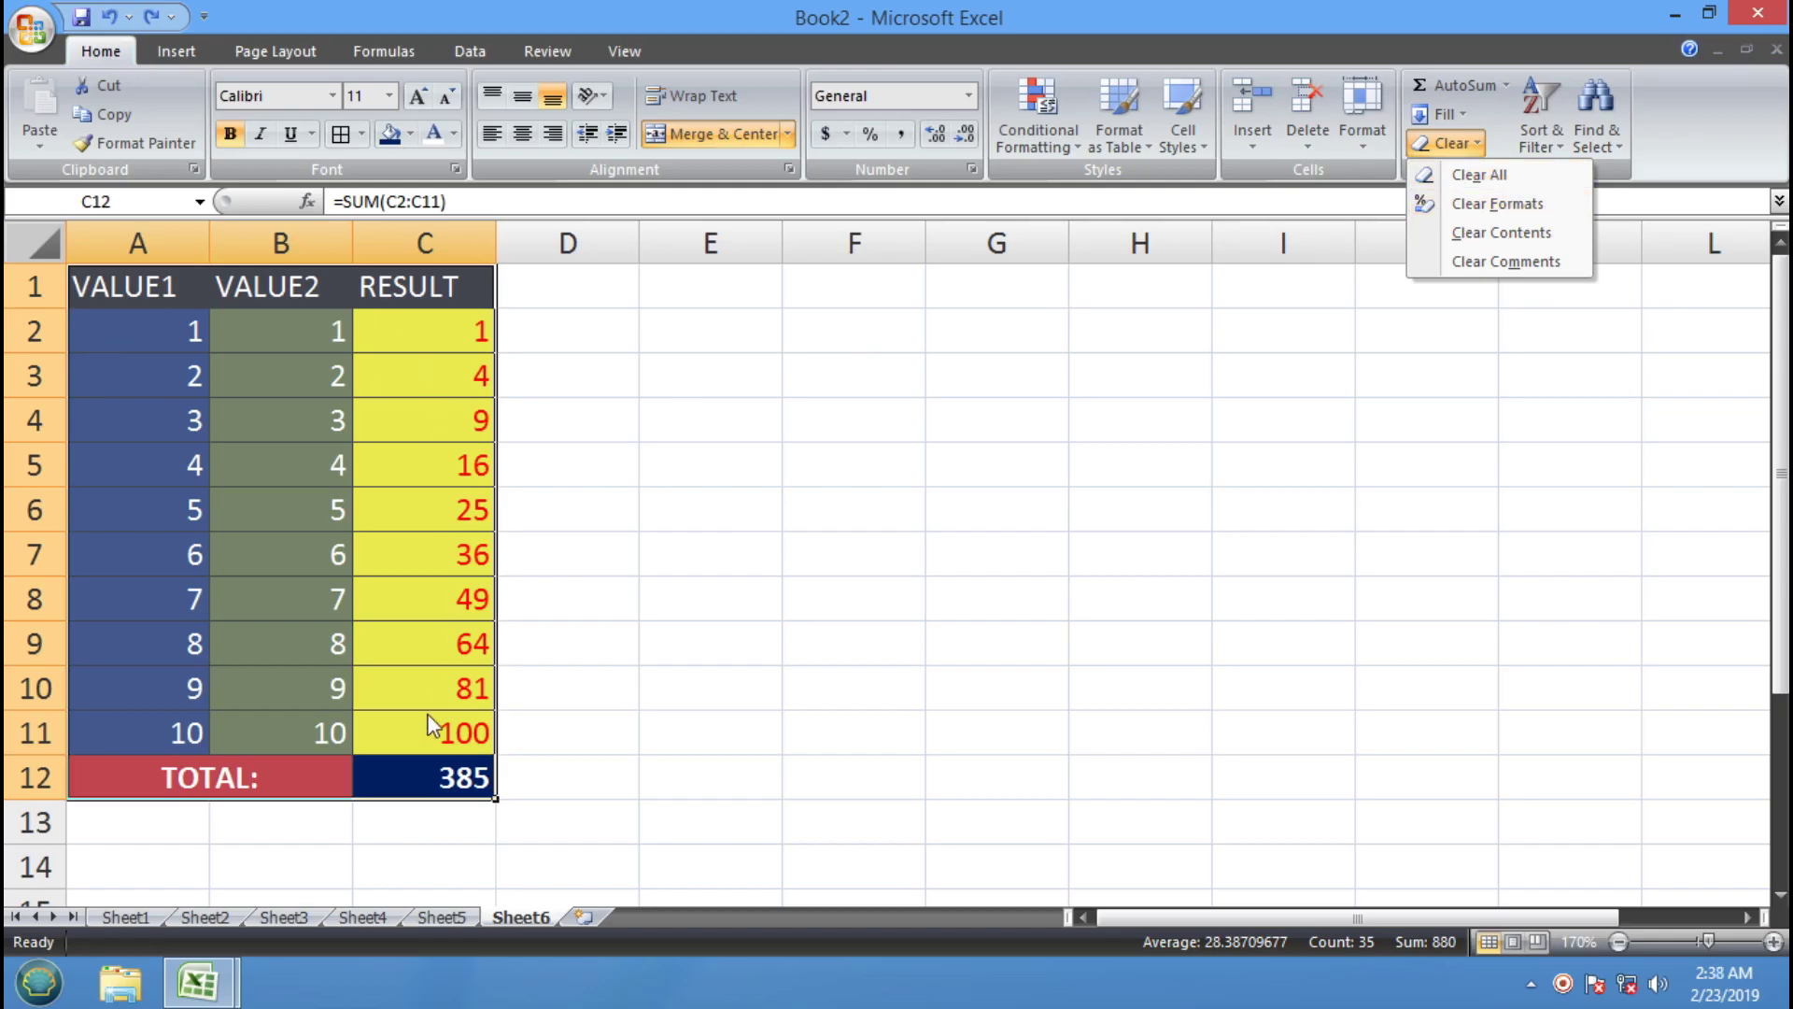
left_click(1504, 205)
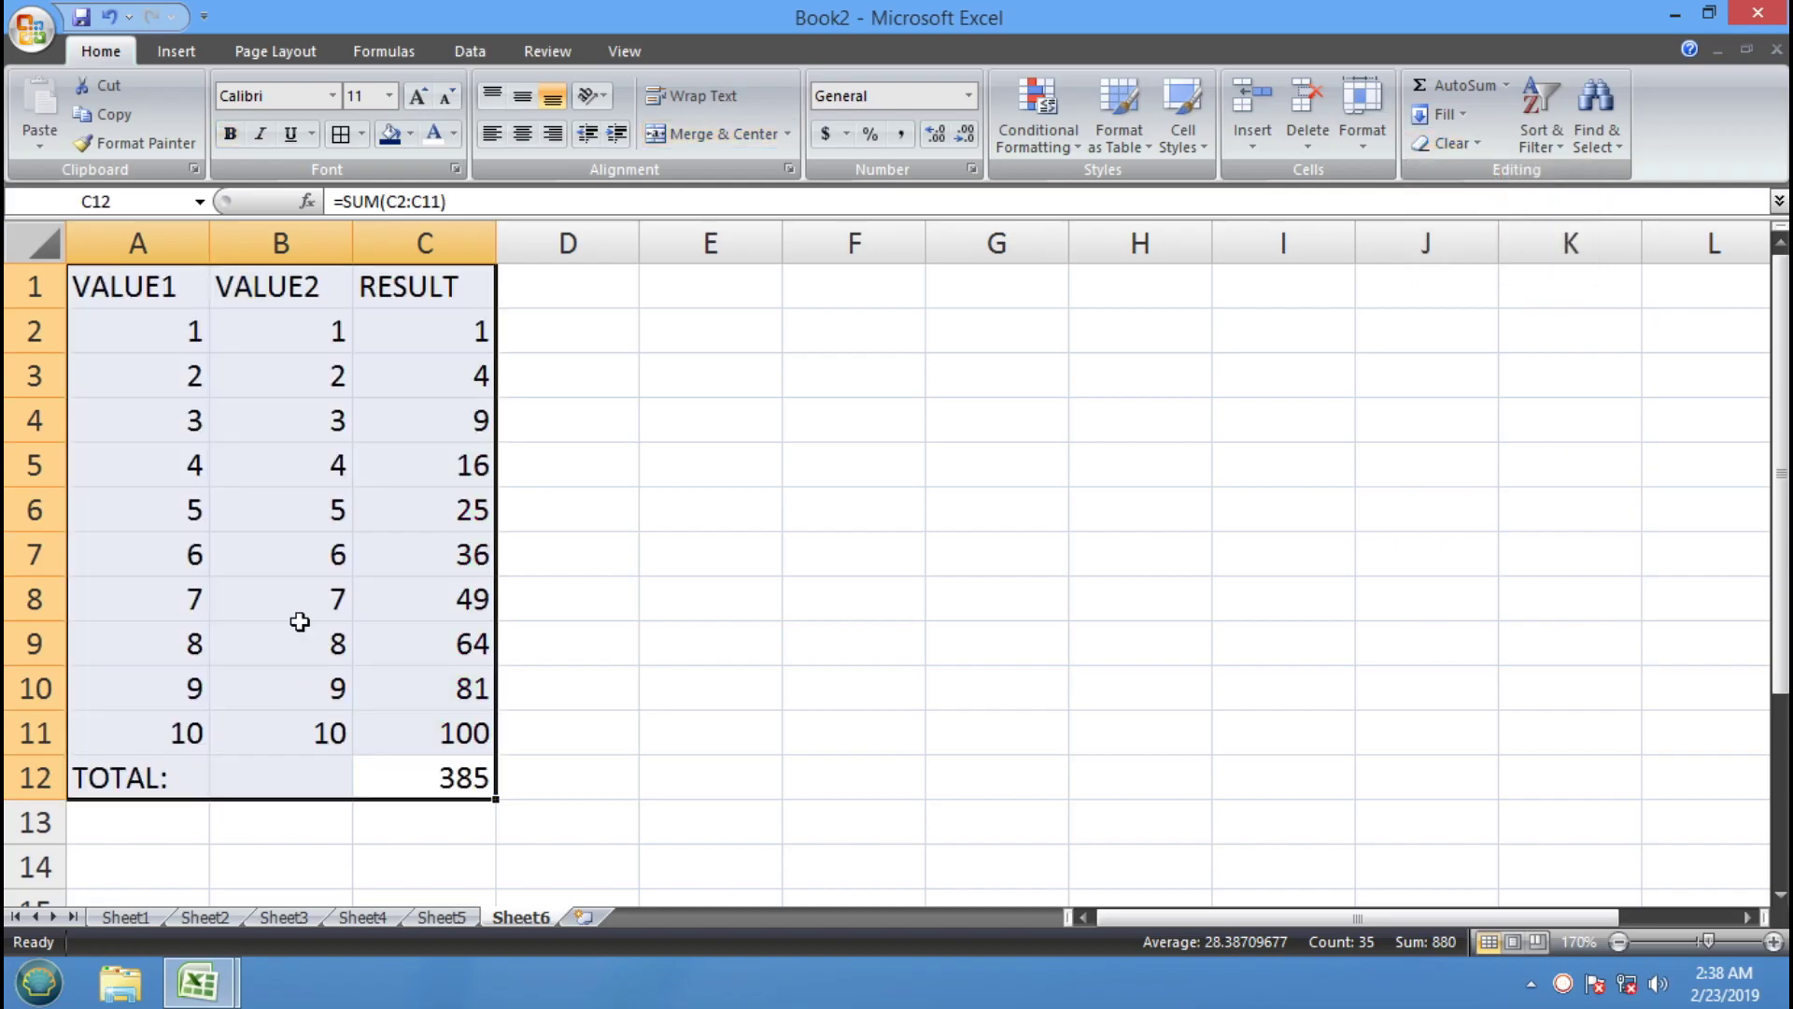
left_click(423, 320)
left_click(424, 390)
left_click(411, 470)
left_click(405, 557)
left_click(404, 599)
left_click(410, 687)
left_click(414, 722)
left_click(412, 764)
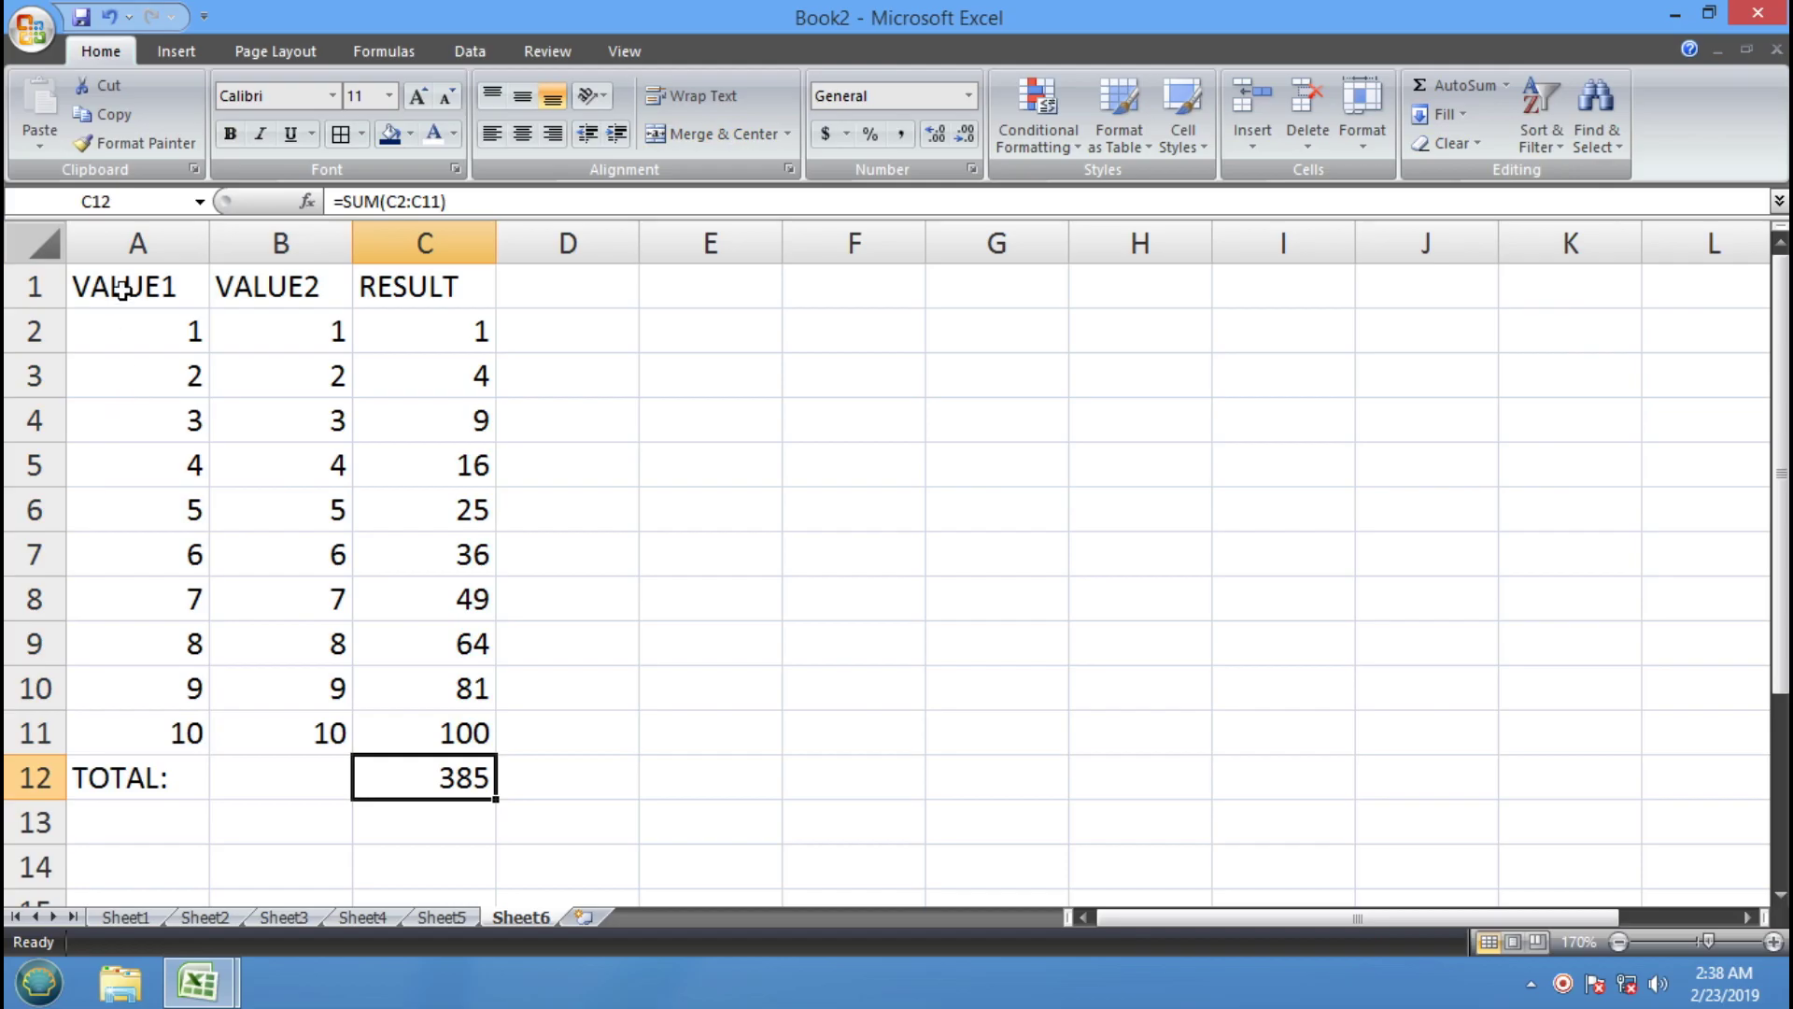
Undo the format clearing on A1:C11 and reopen the Clear menu
left_click_drag(122, 289, 426, 741)
left_click(109, 18)
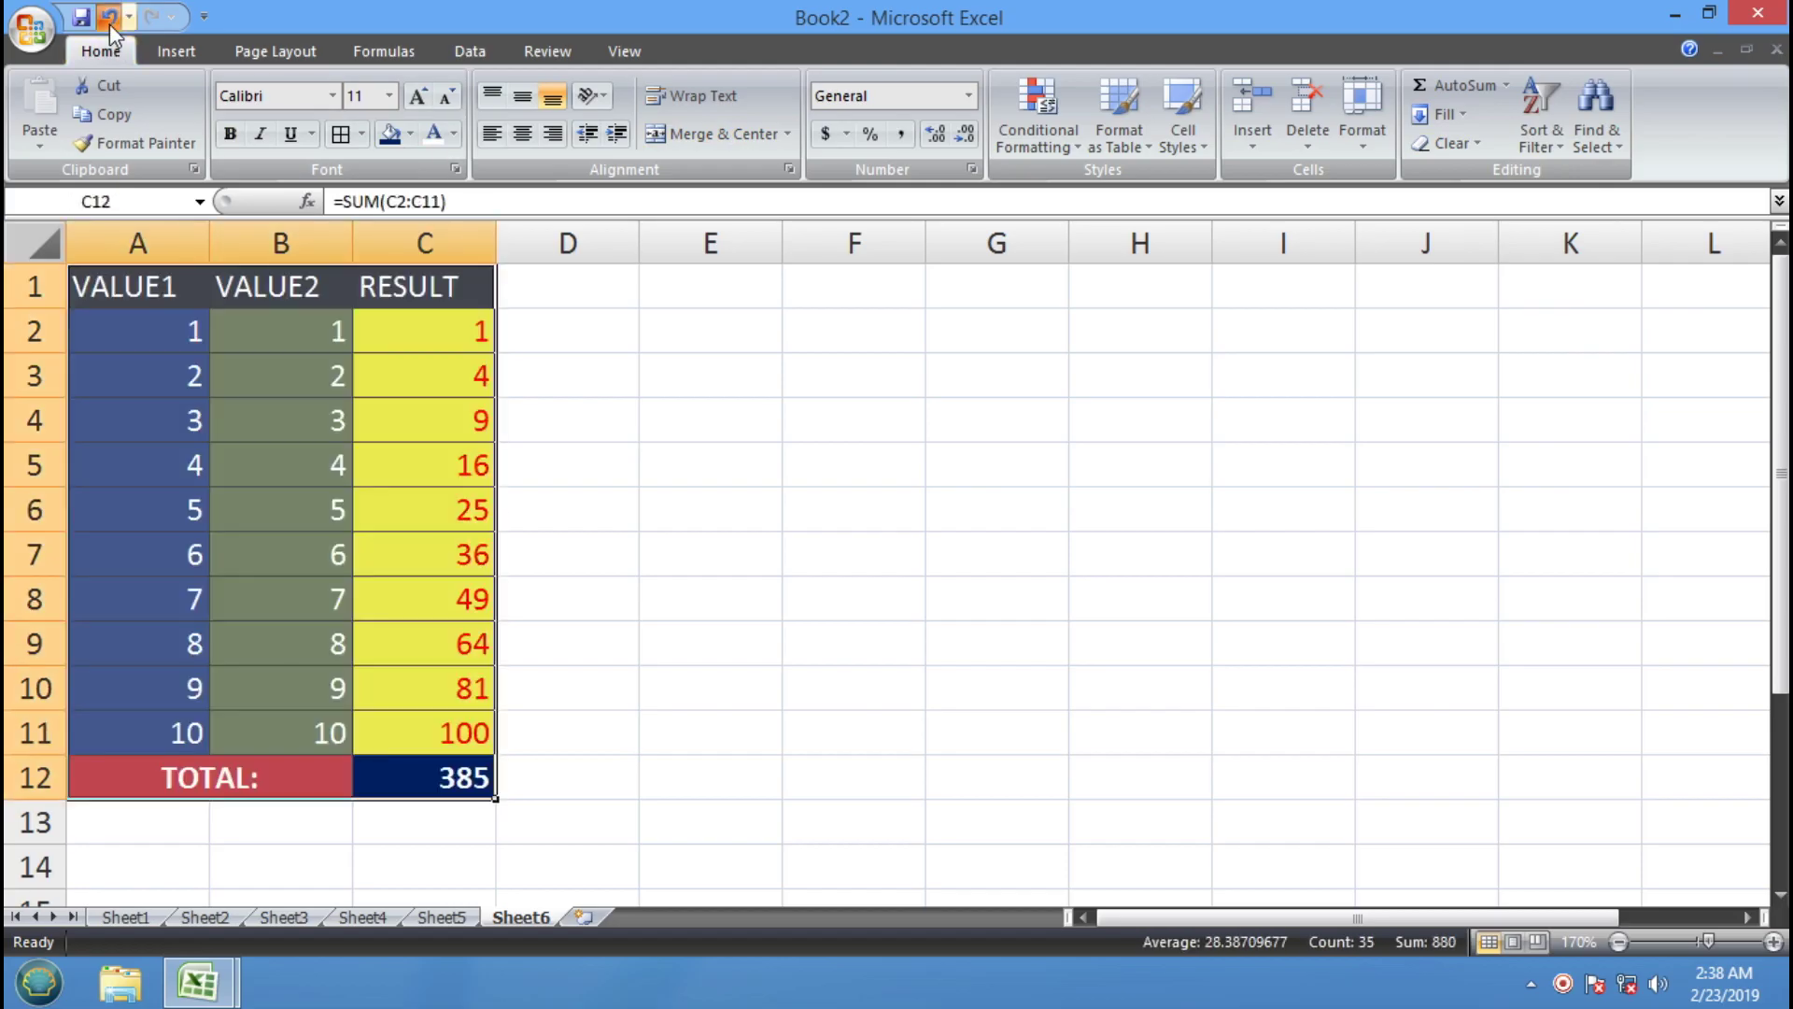
left_click(1477, 148)
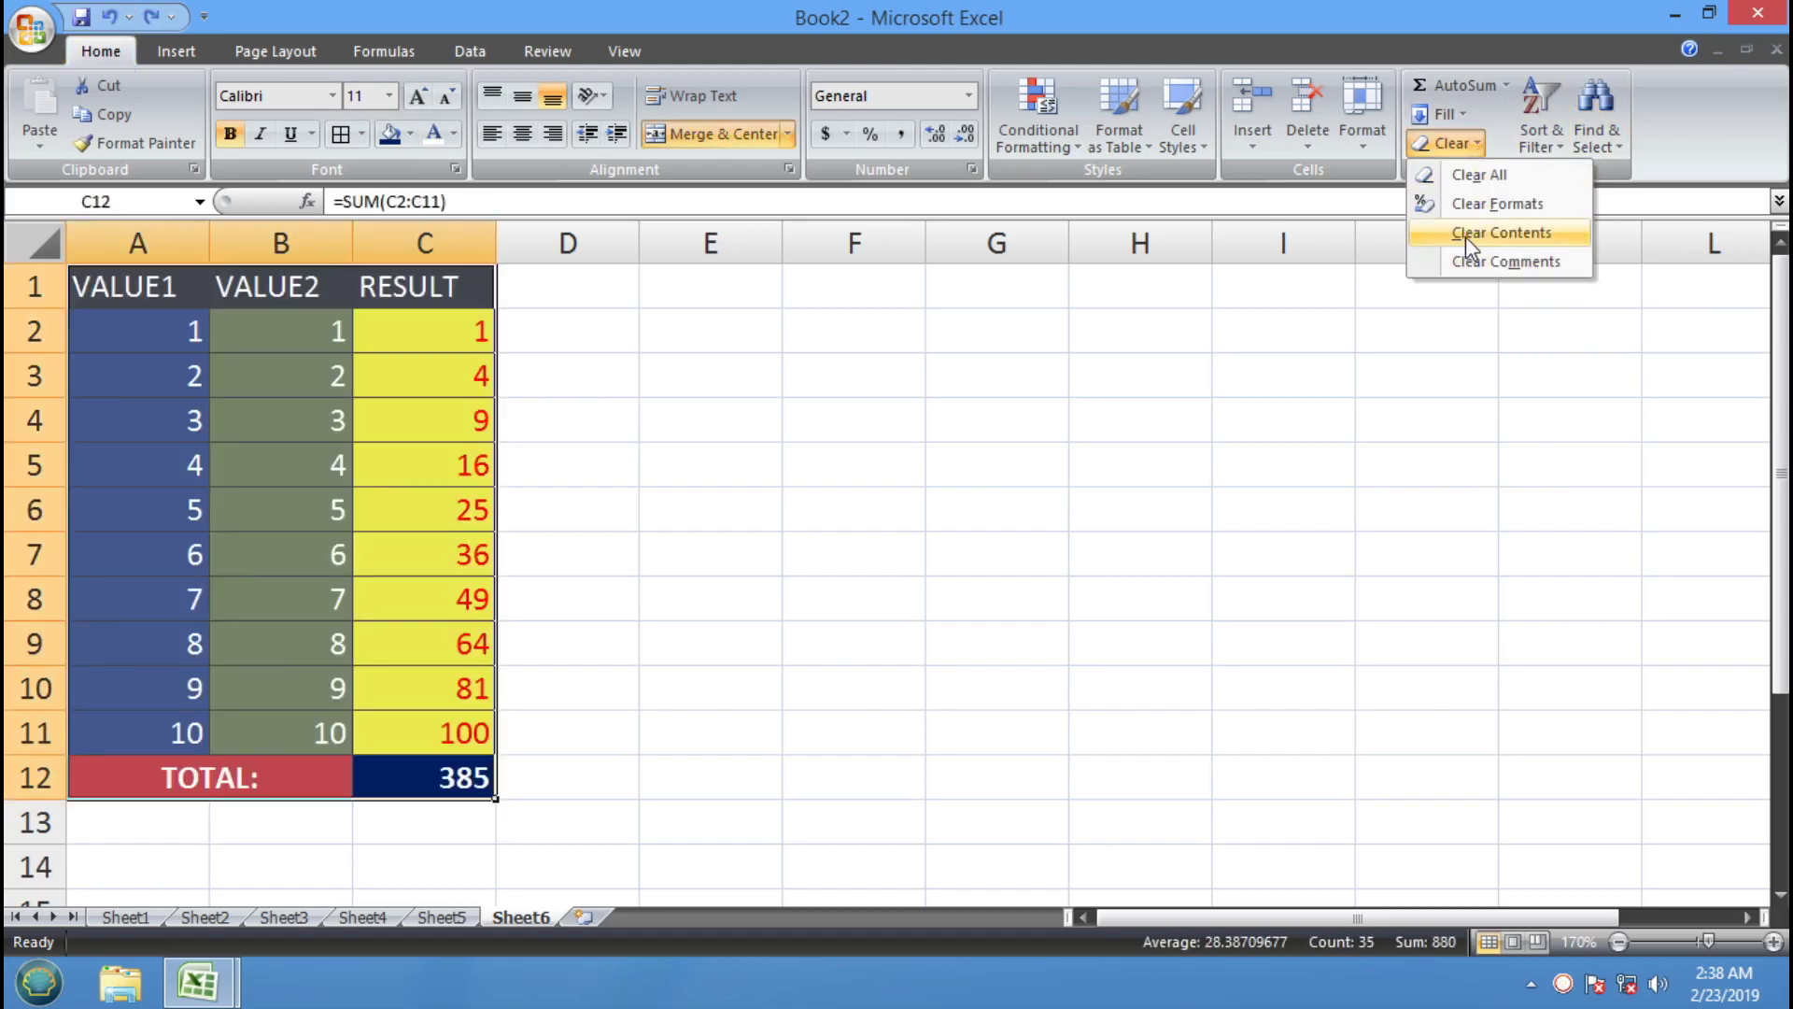
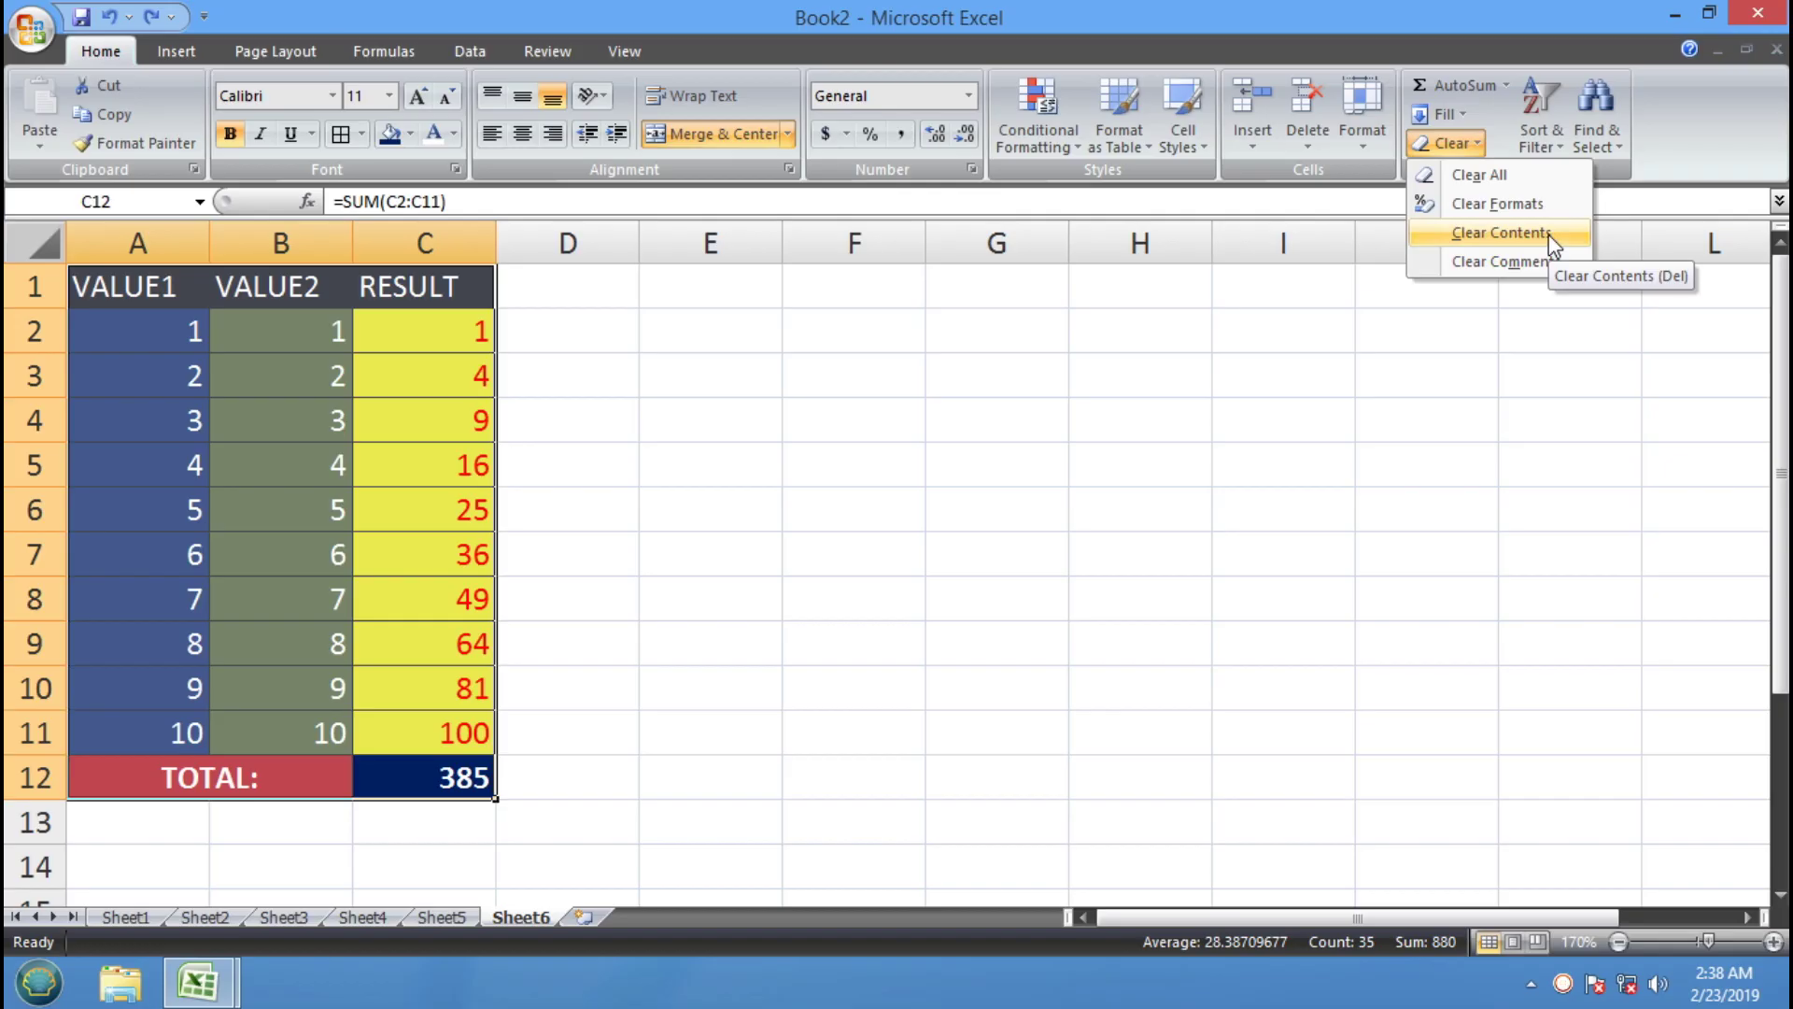
Clear the table's contents while keeping its formatting, and check that the cells are empty
left_click(1553, 247)
left_click(837, 581)
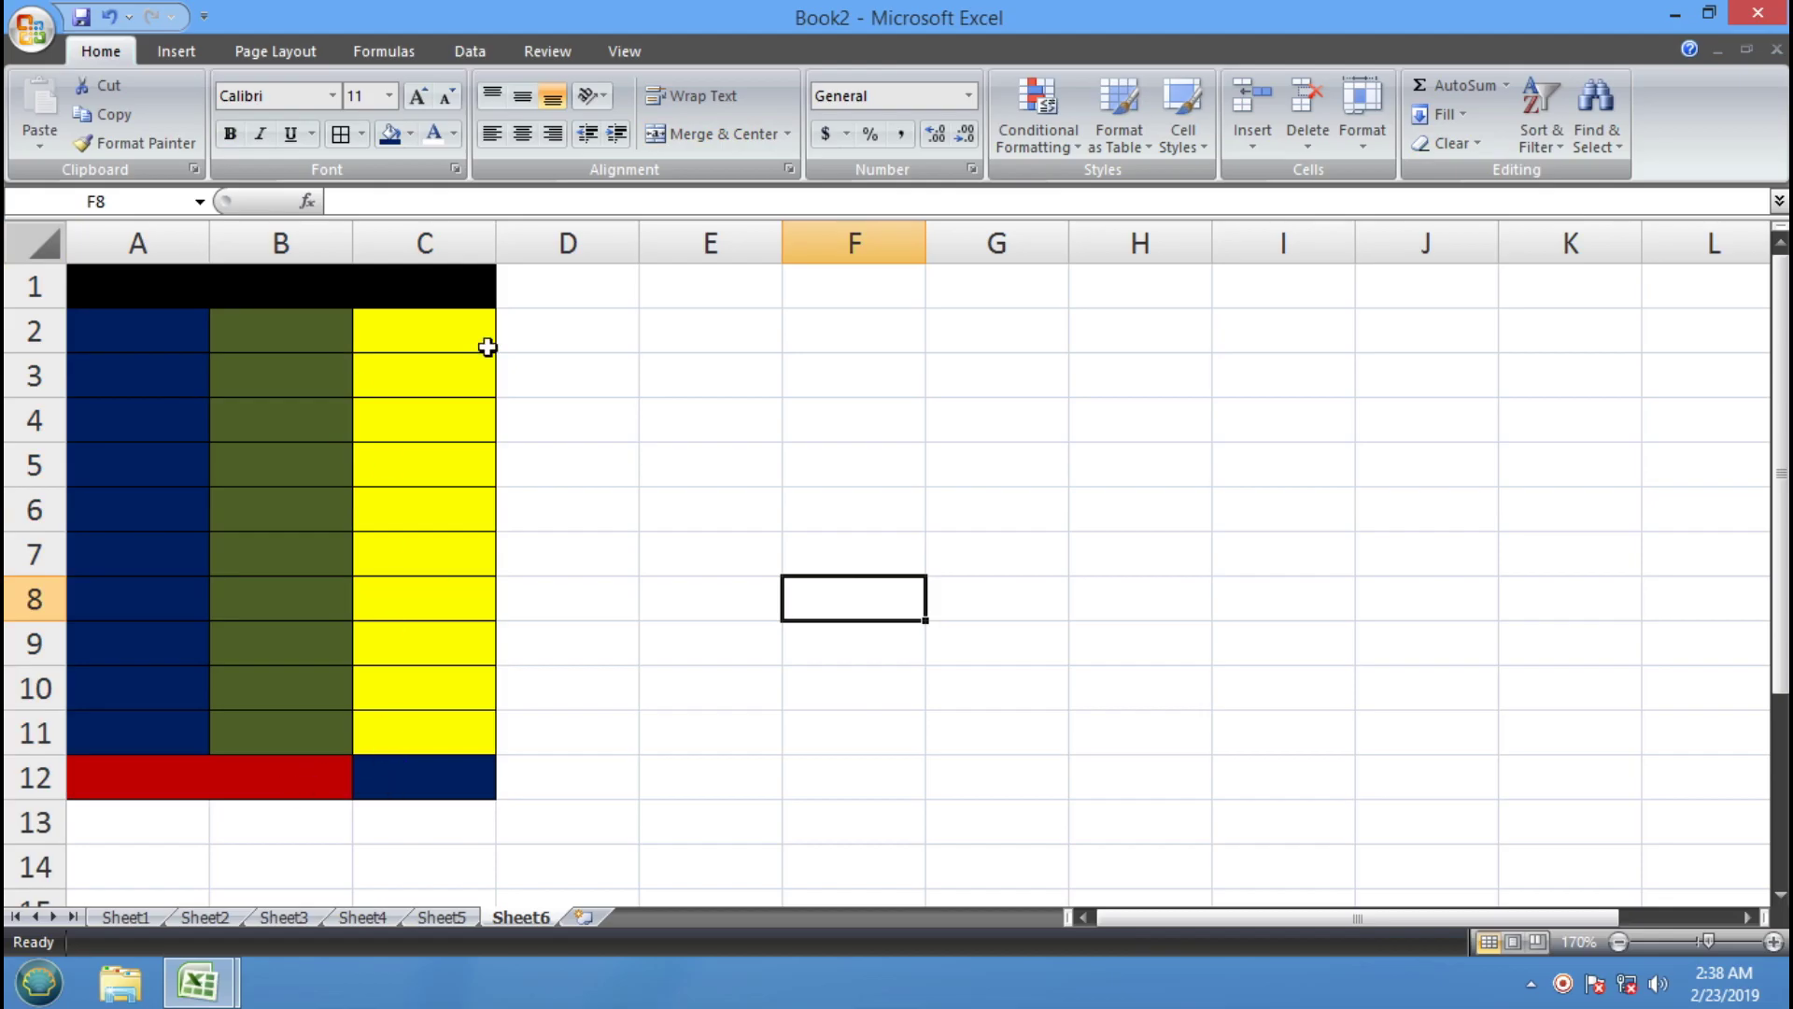
left_click(433, 396)
left_click(402, 554)
left_click(233, 609)
left_click(312, 335)
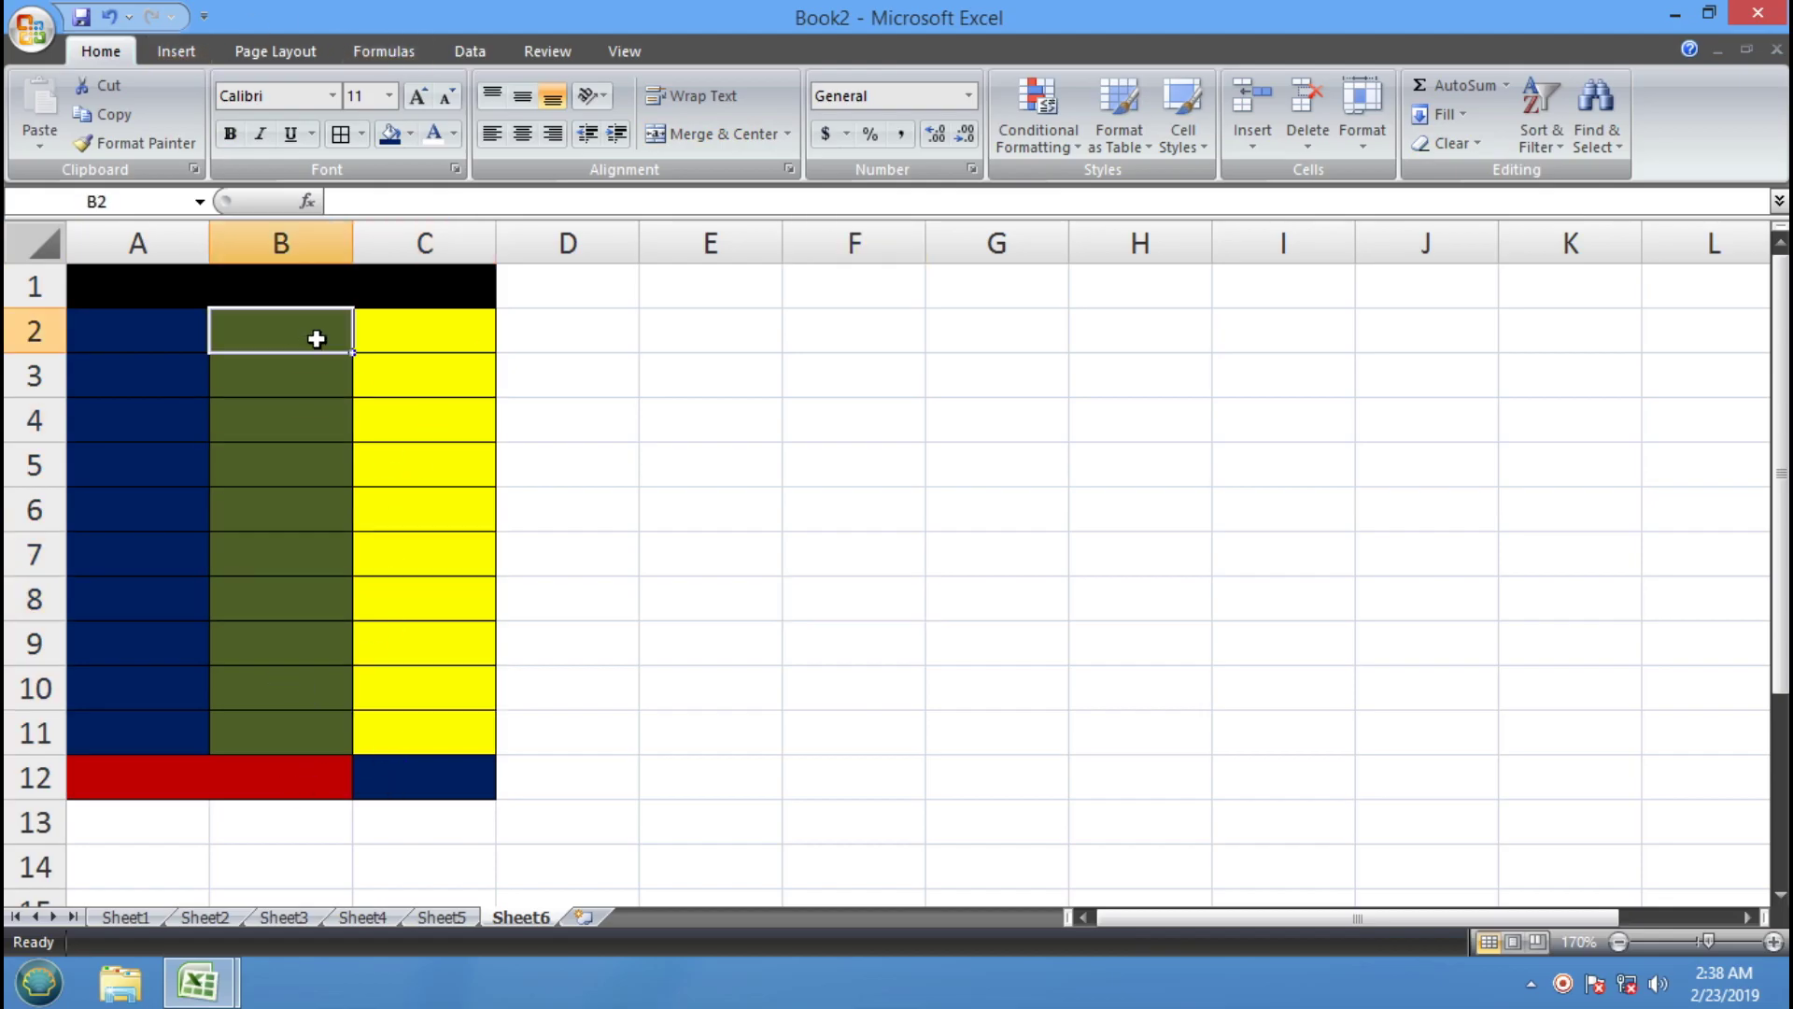
left_click(417, 475)
left_click(333, 664)
left_click(417, 772)
left_click(281, 732)
left_click(379, 469)
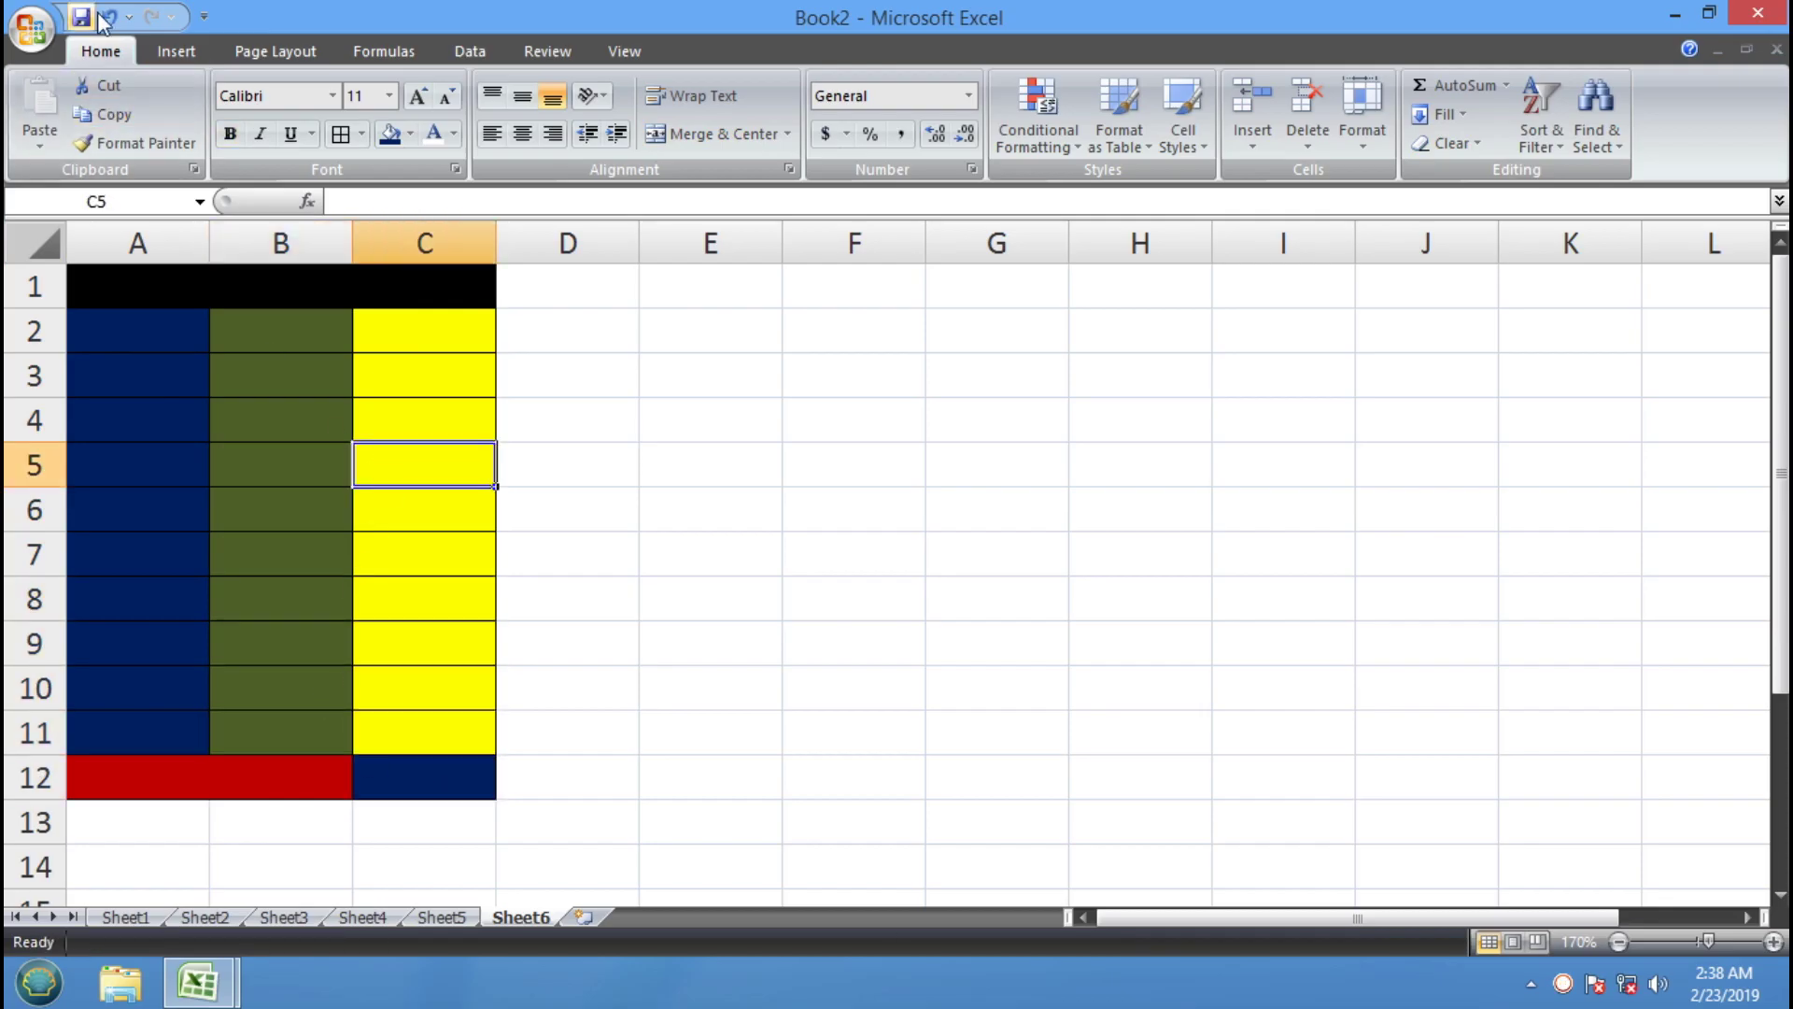
Undo the clearing and replace the TOTAL formula in C12 with a fixed 320
left_click(109, 16)
left_click(726, 687)
left_click(455, 785)
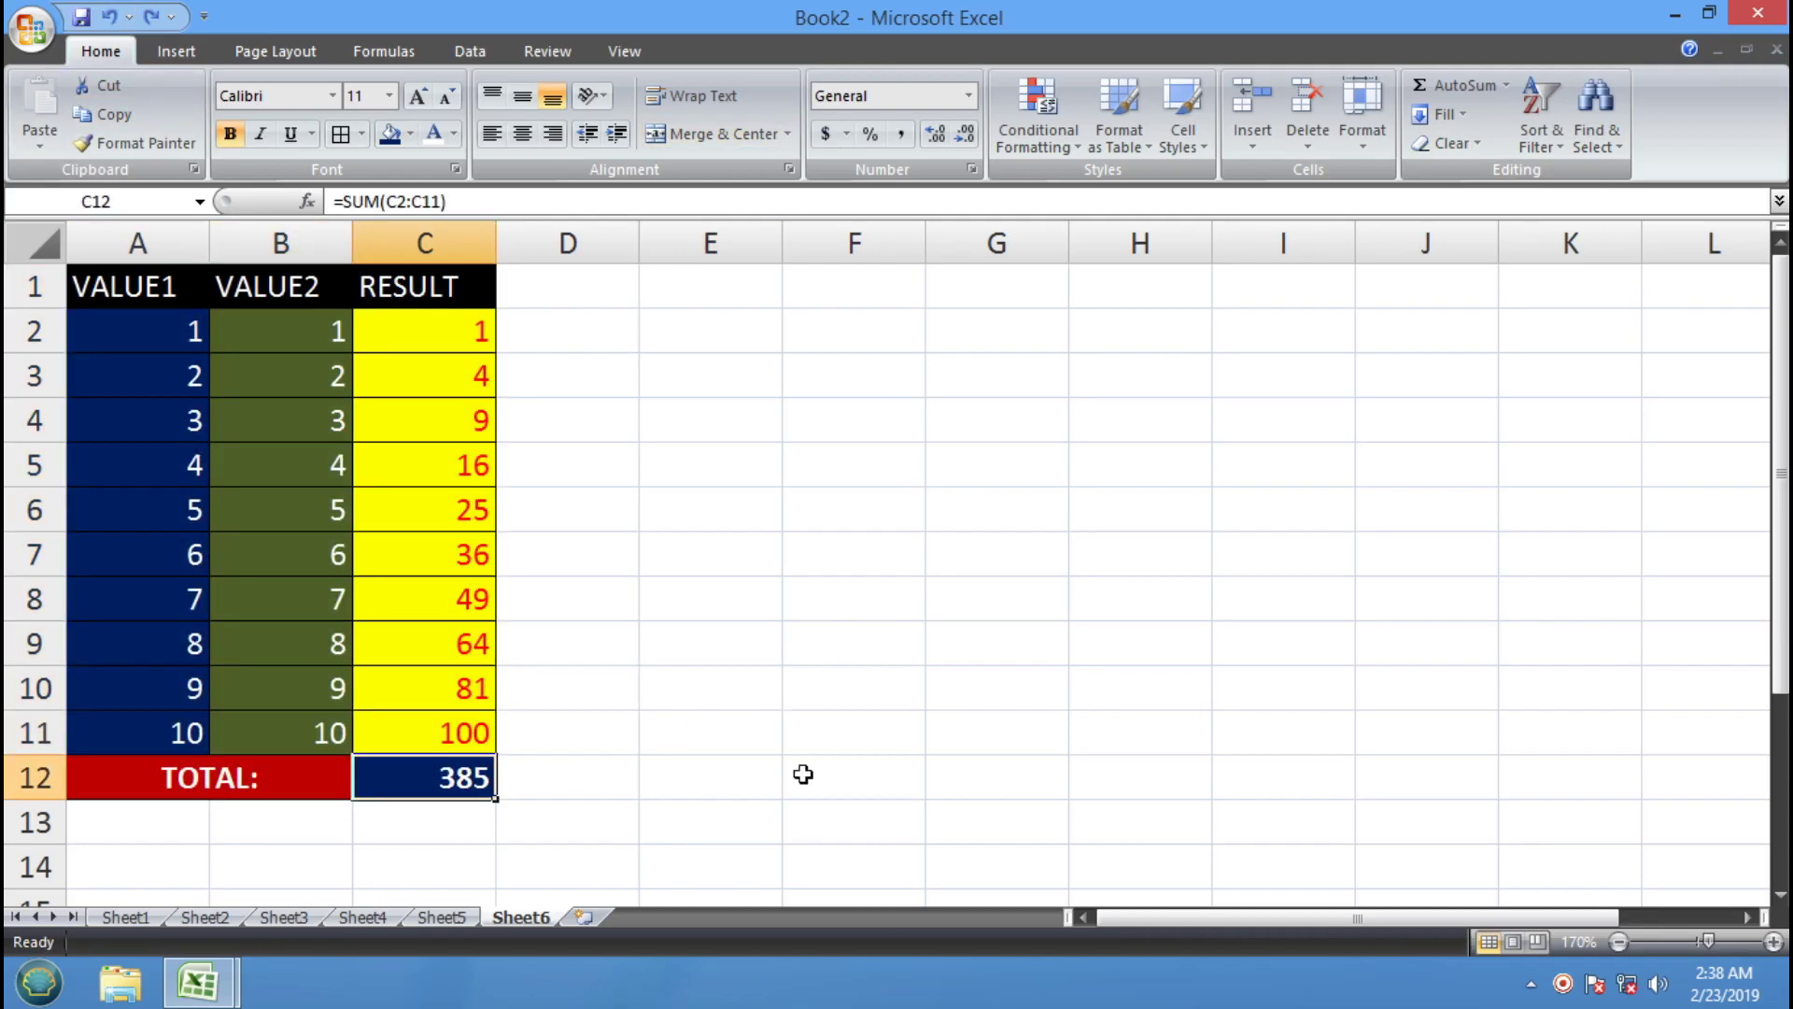
type("320")
key("Return")
left_click(665, 758)
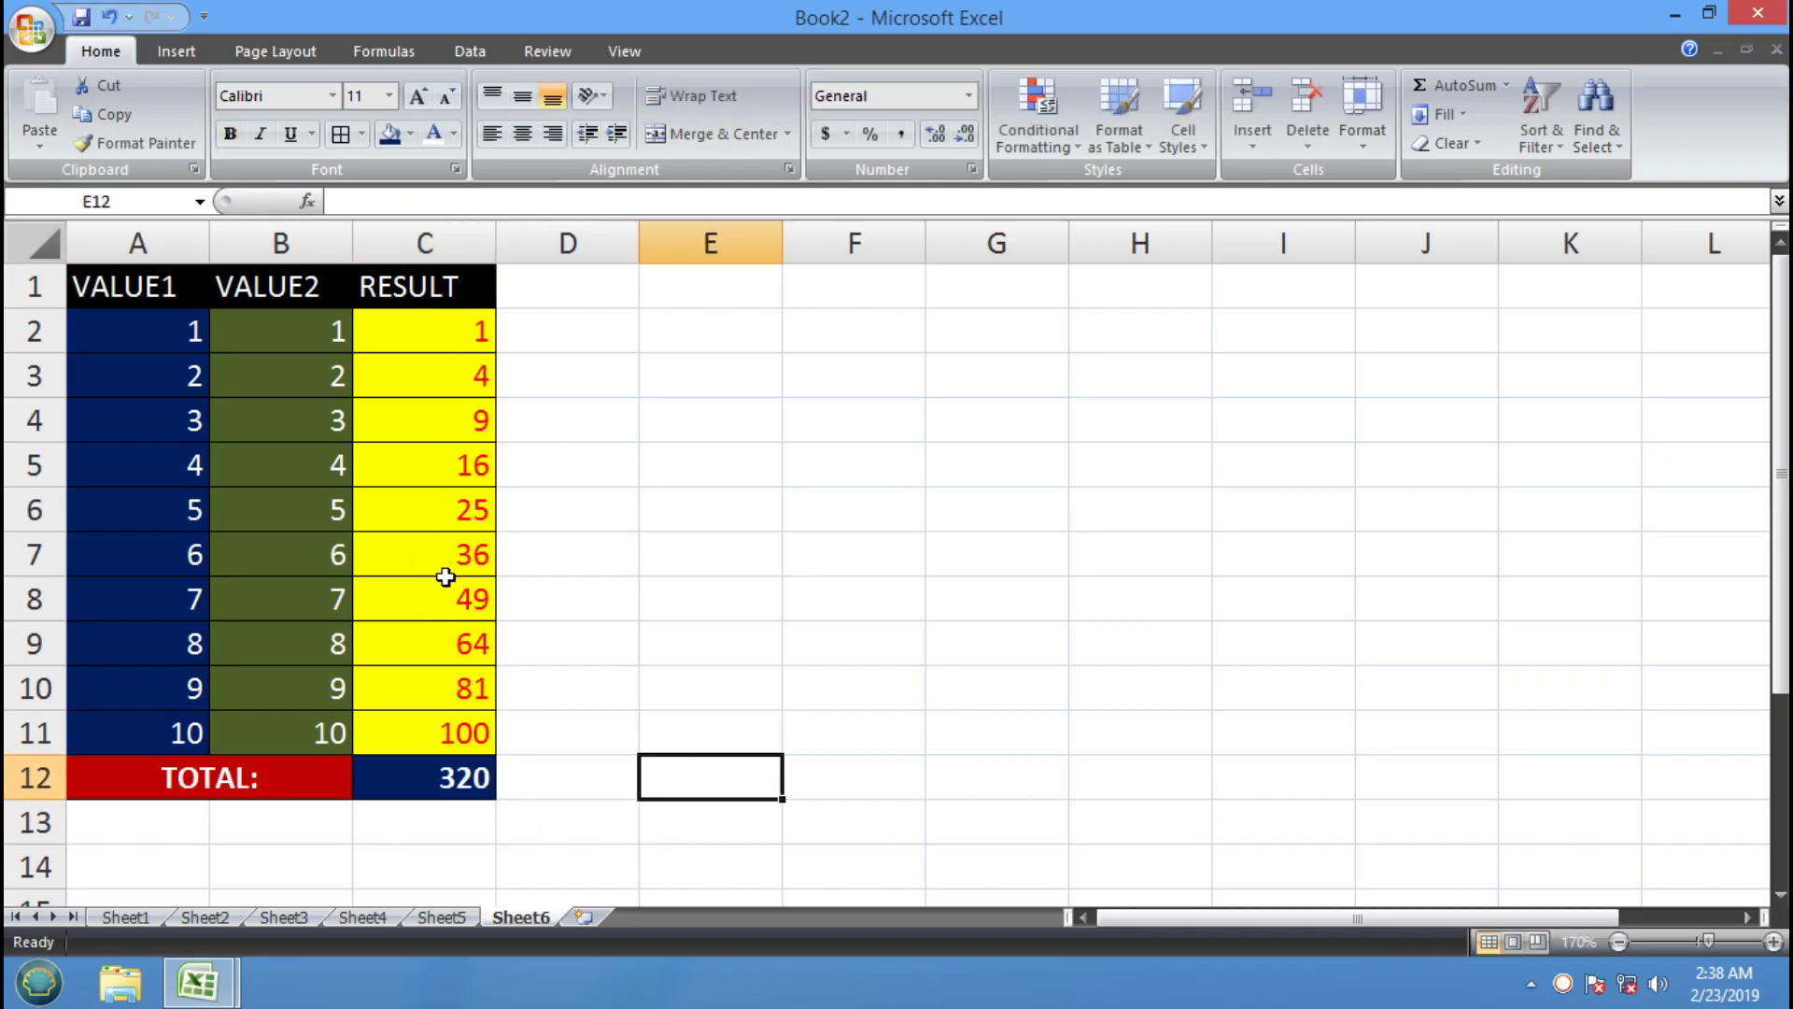
Overwrite C2's RESULT formula with 5, then review C2 and the 320 total
left_click(441, 336)
type("5")
key("Return")
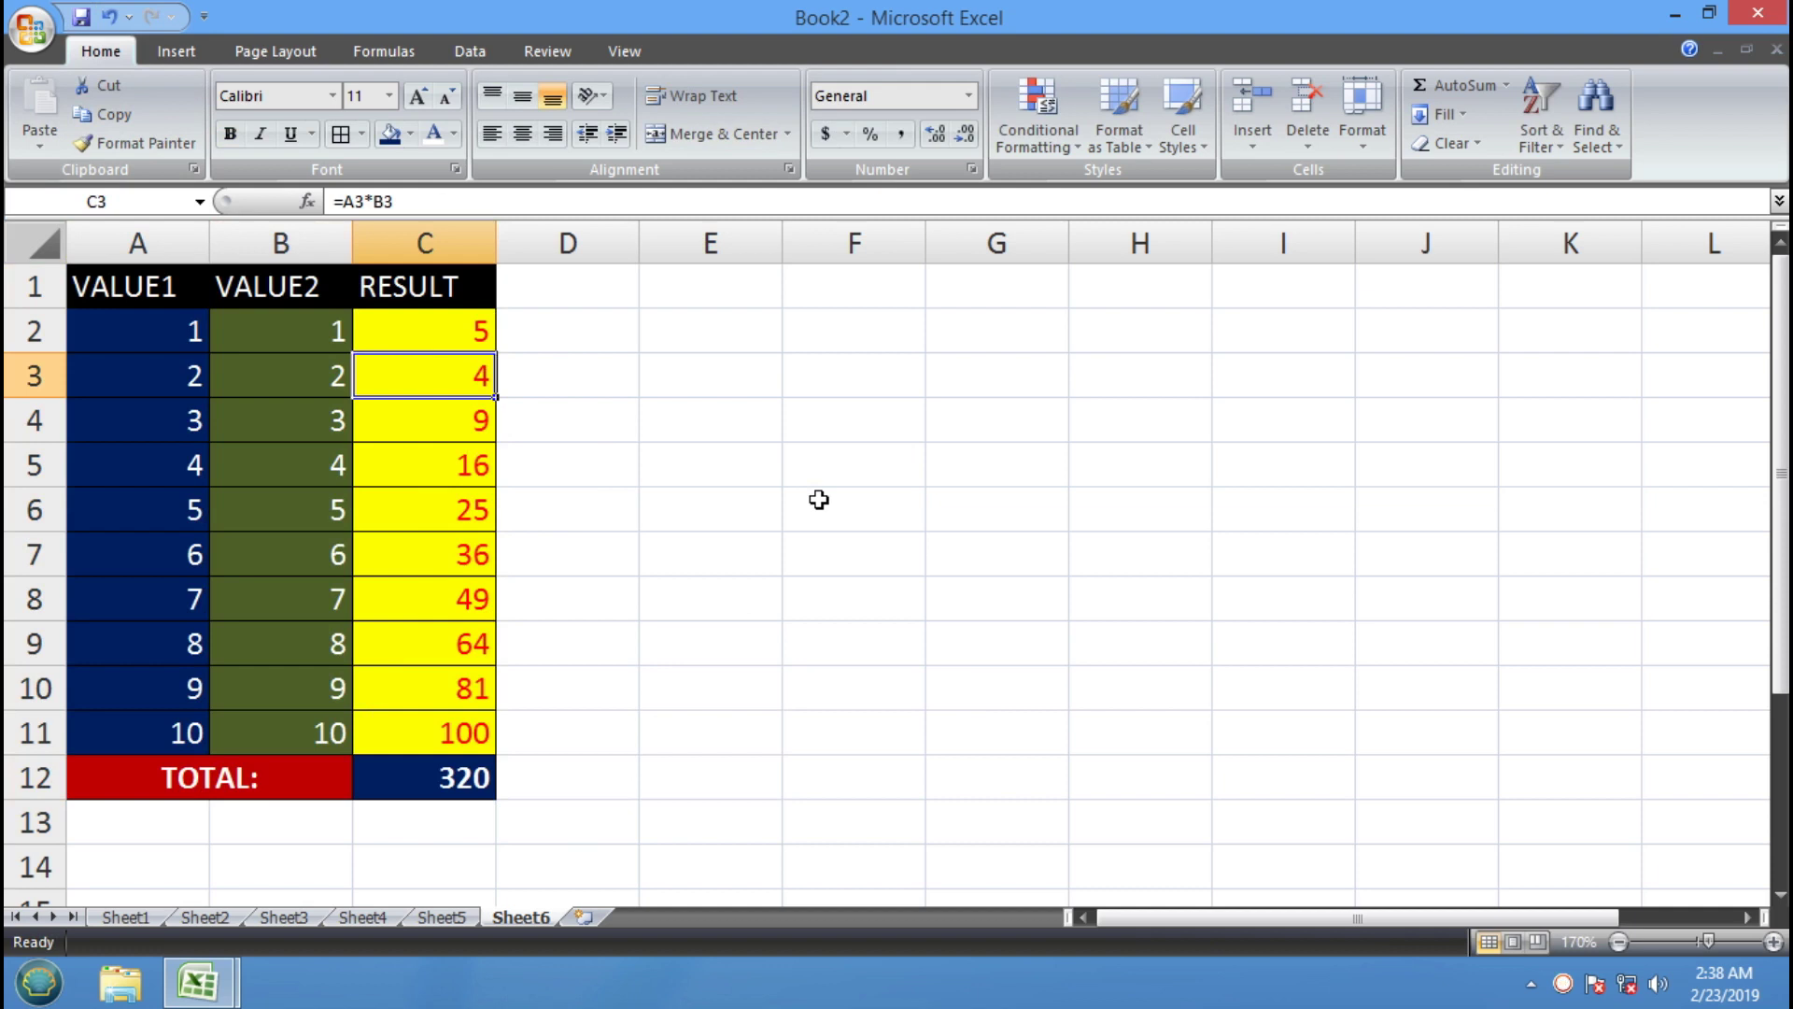
left_click(443, 340)
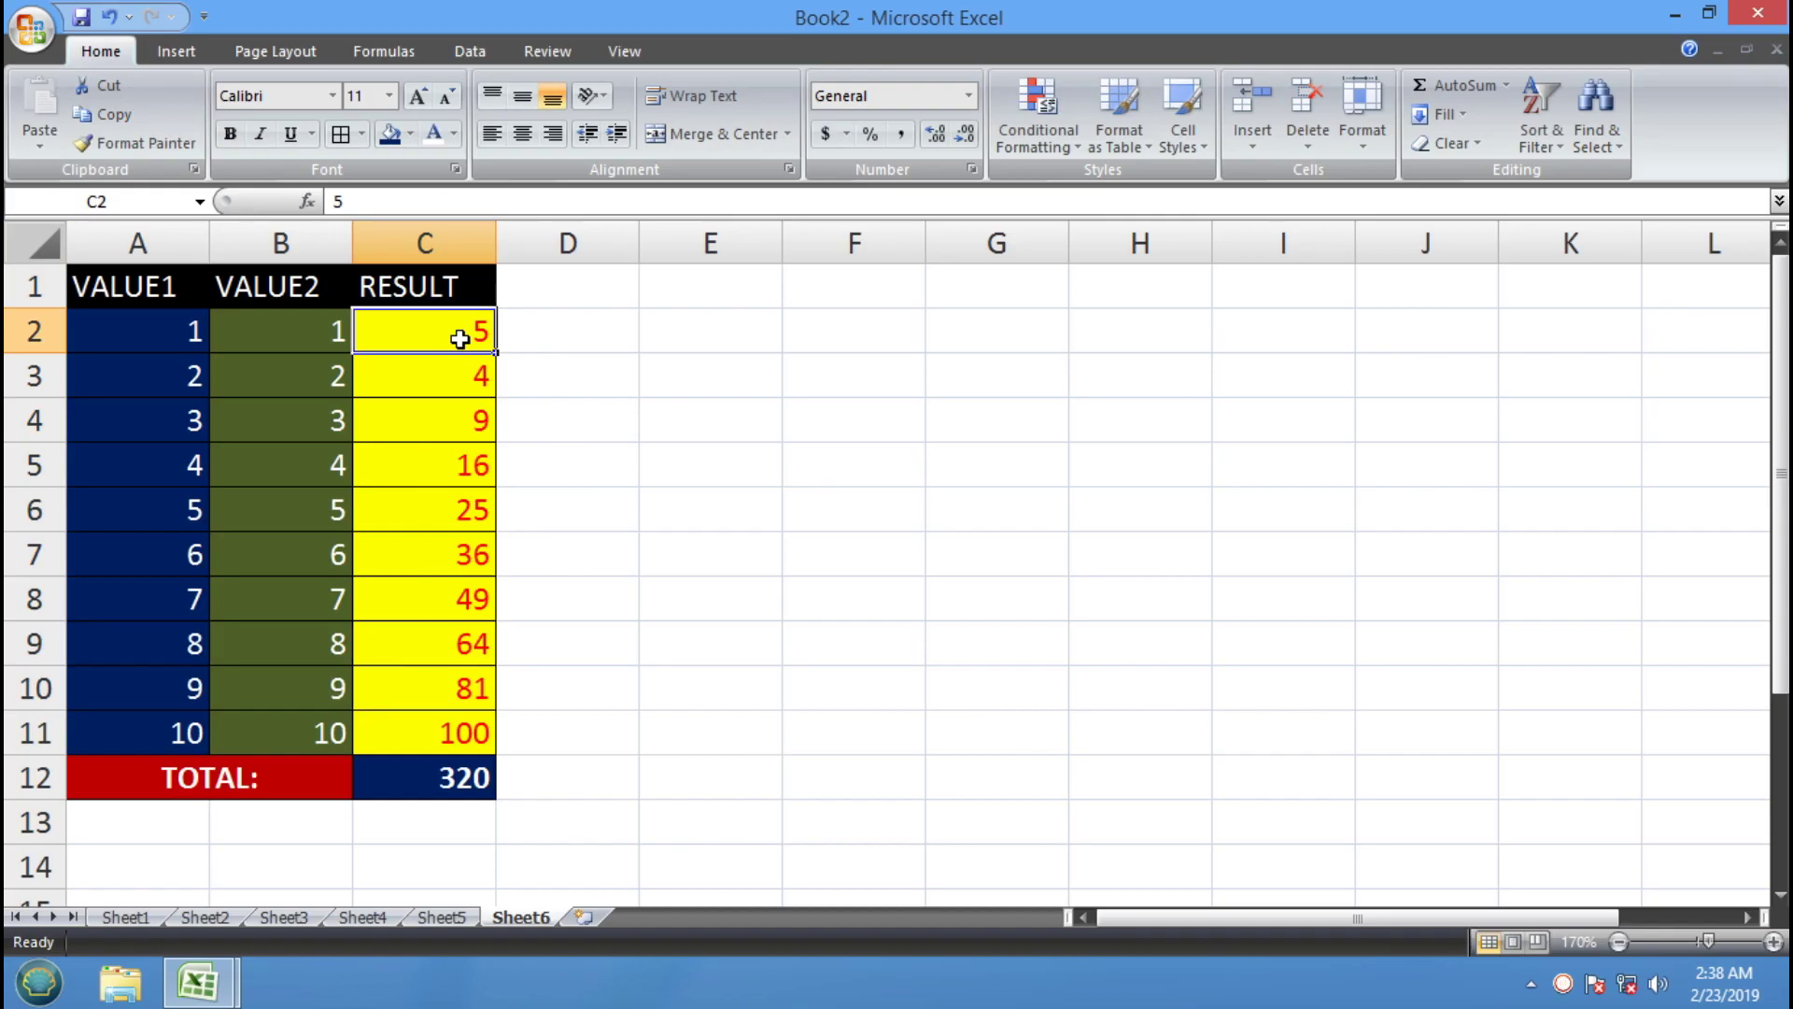
left_click(460, 785)
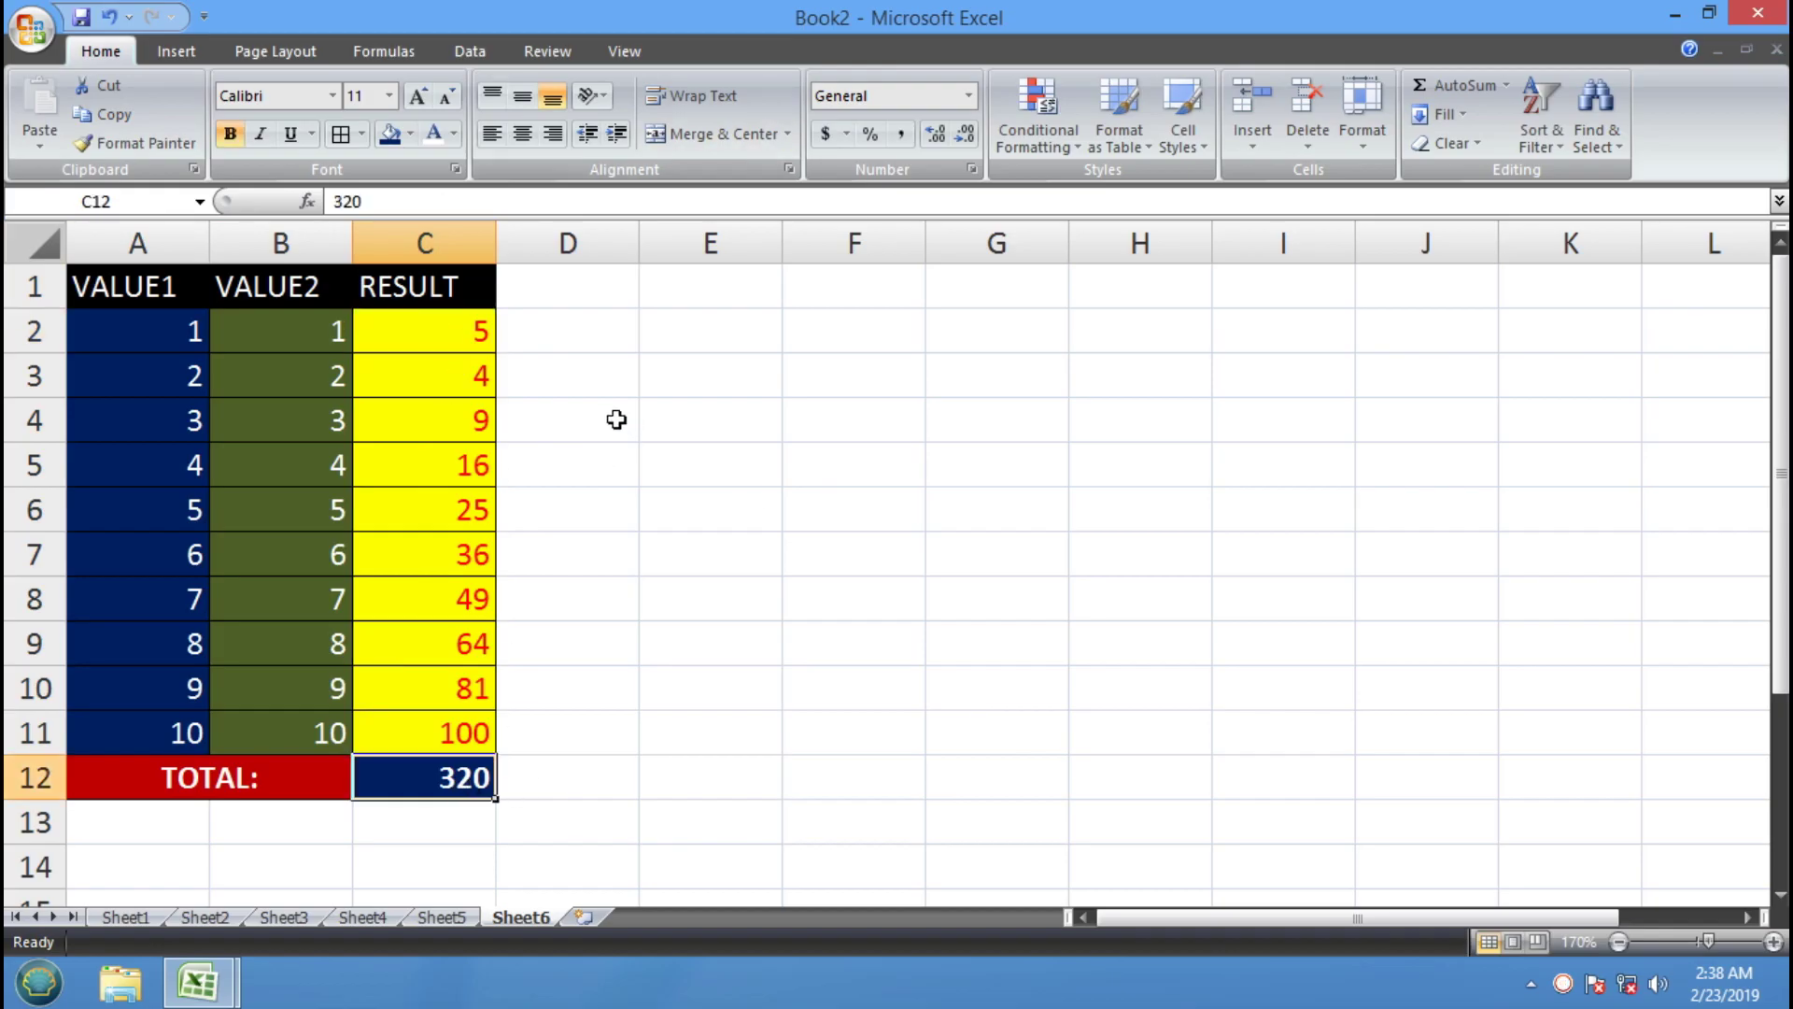
left_click(457, 329)
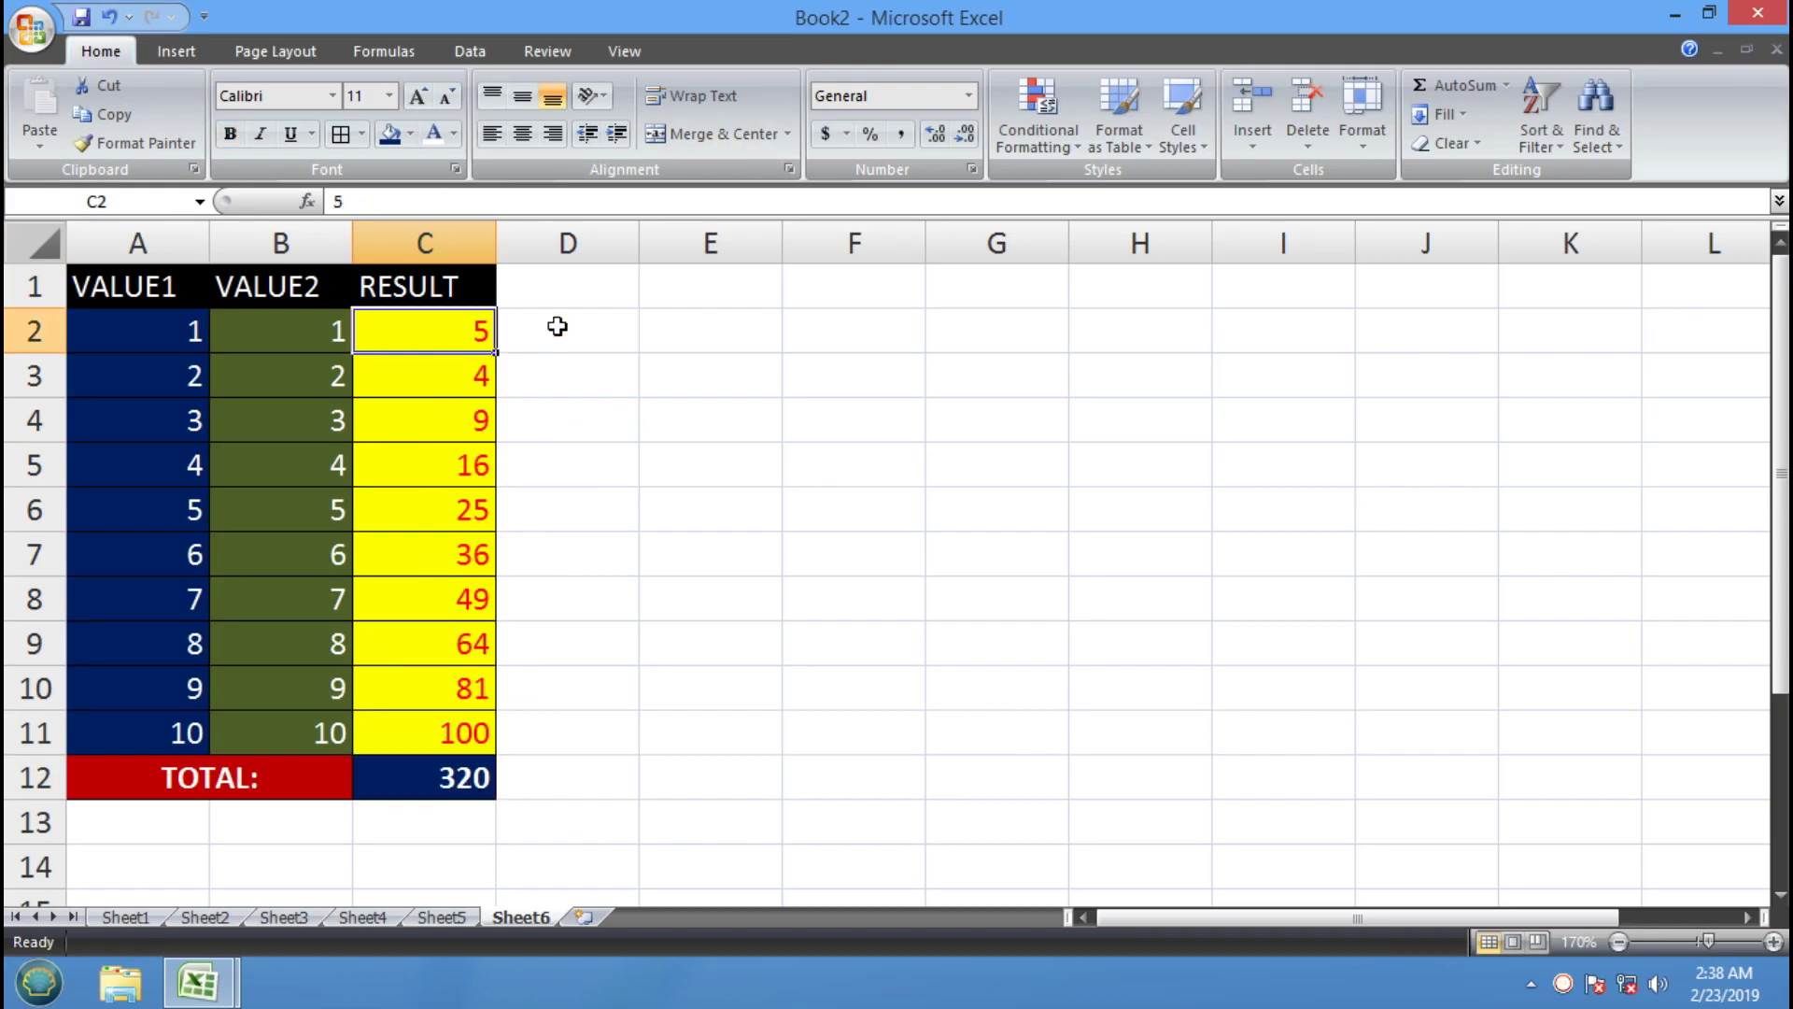
Add a new comment to C2 reading 'THIS RESULT IS NOT VALID'
left_click(563, 47)
left_click(333, 112)
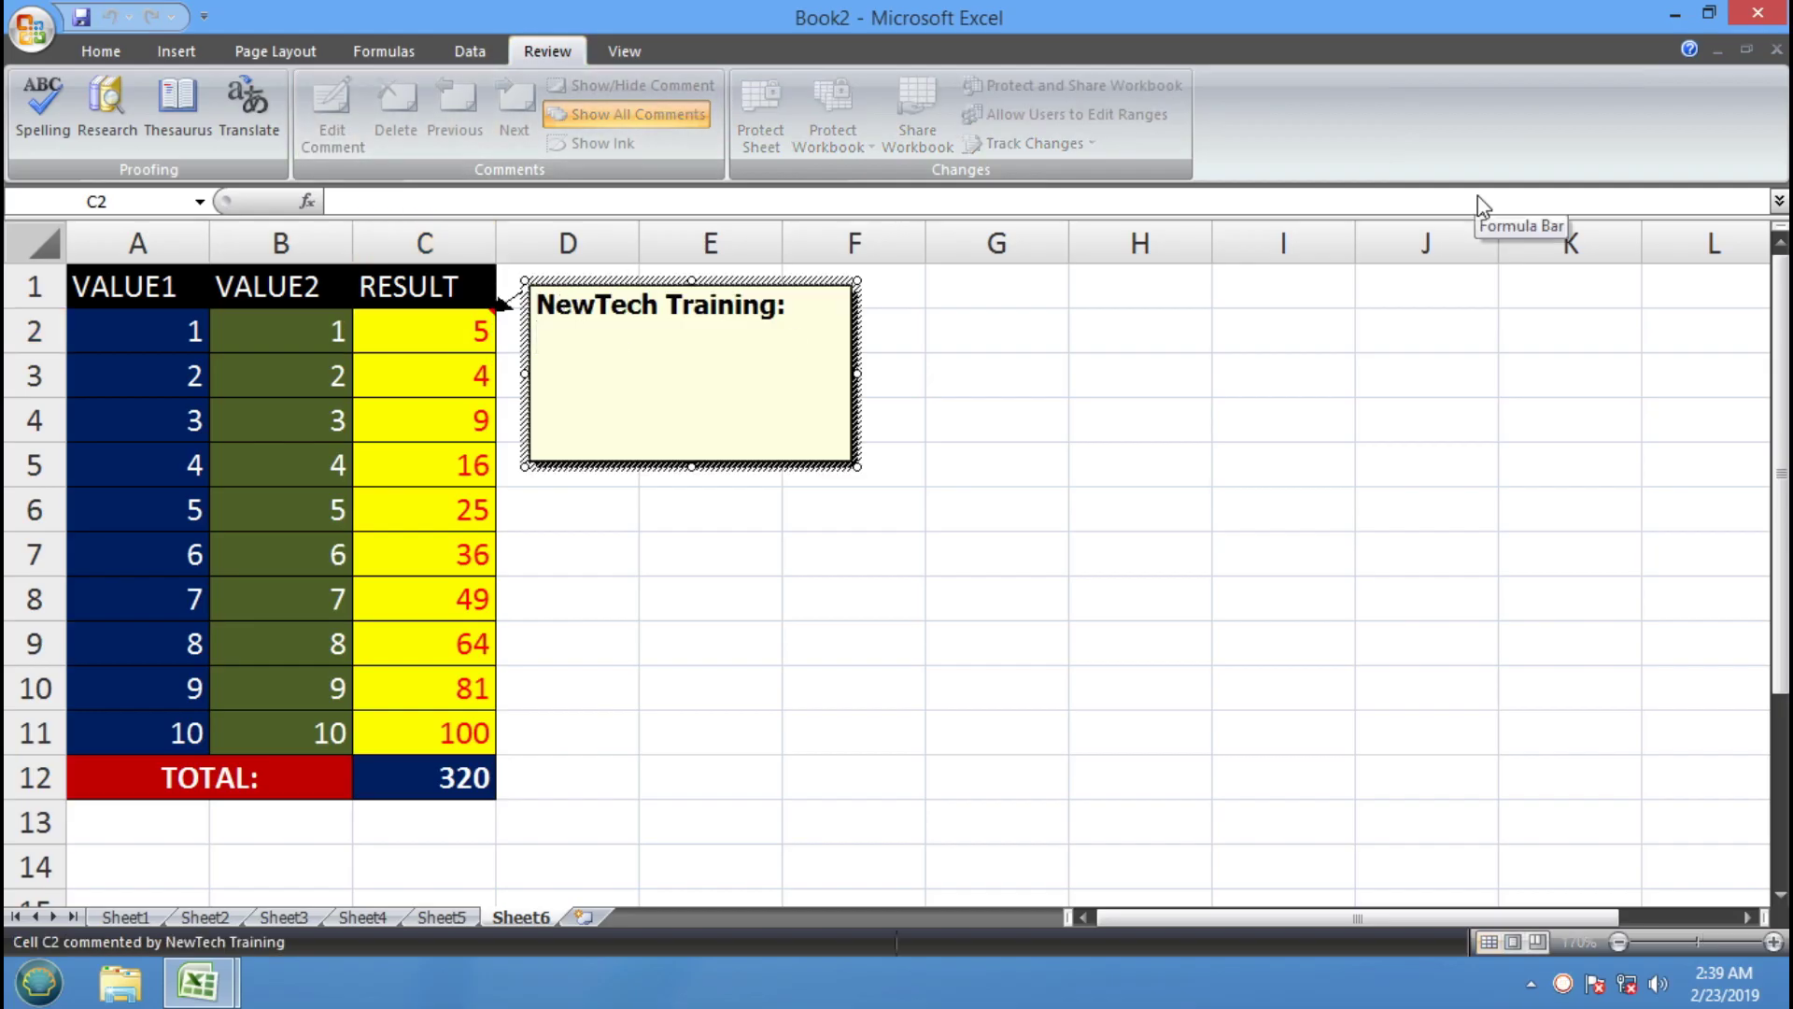
type("THIS RESUL")
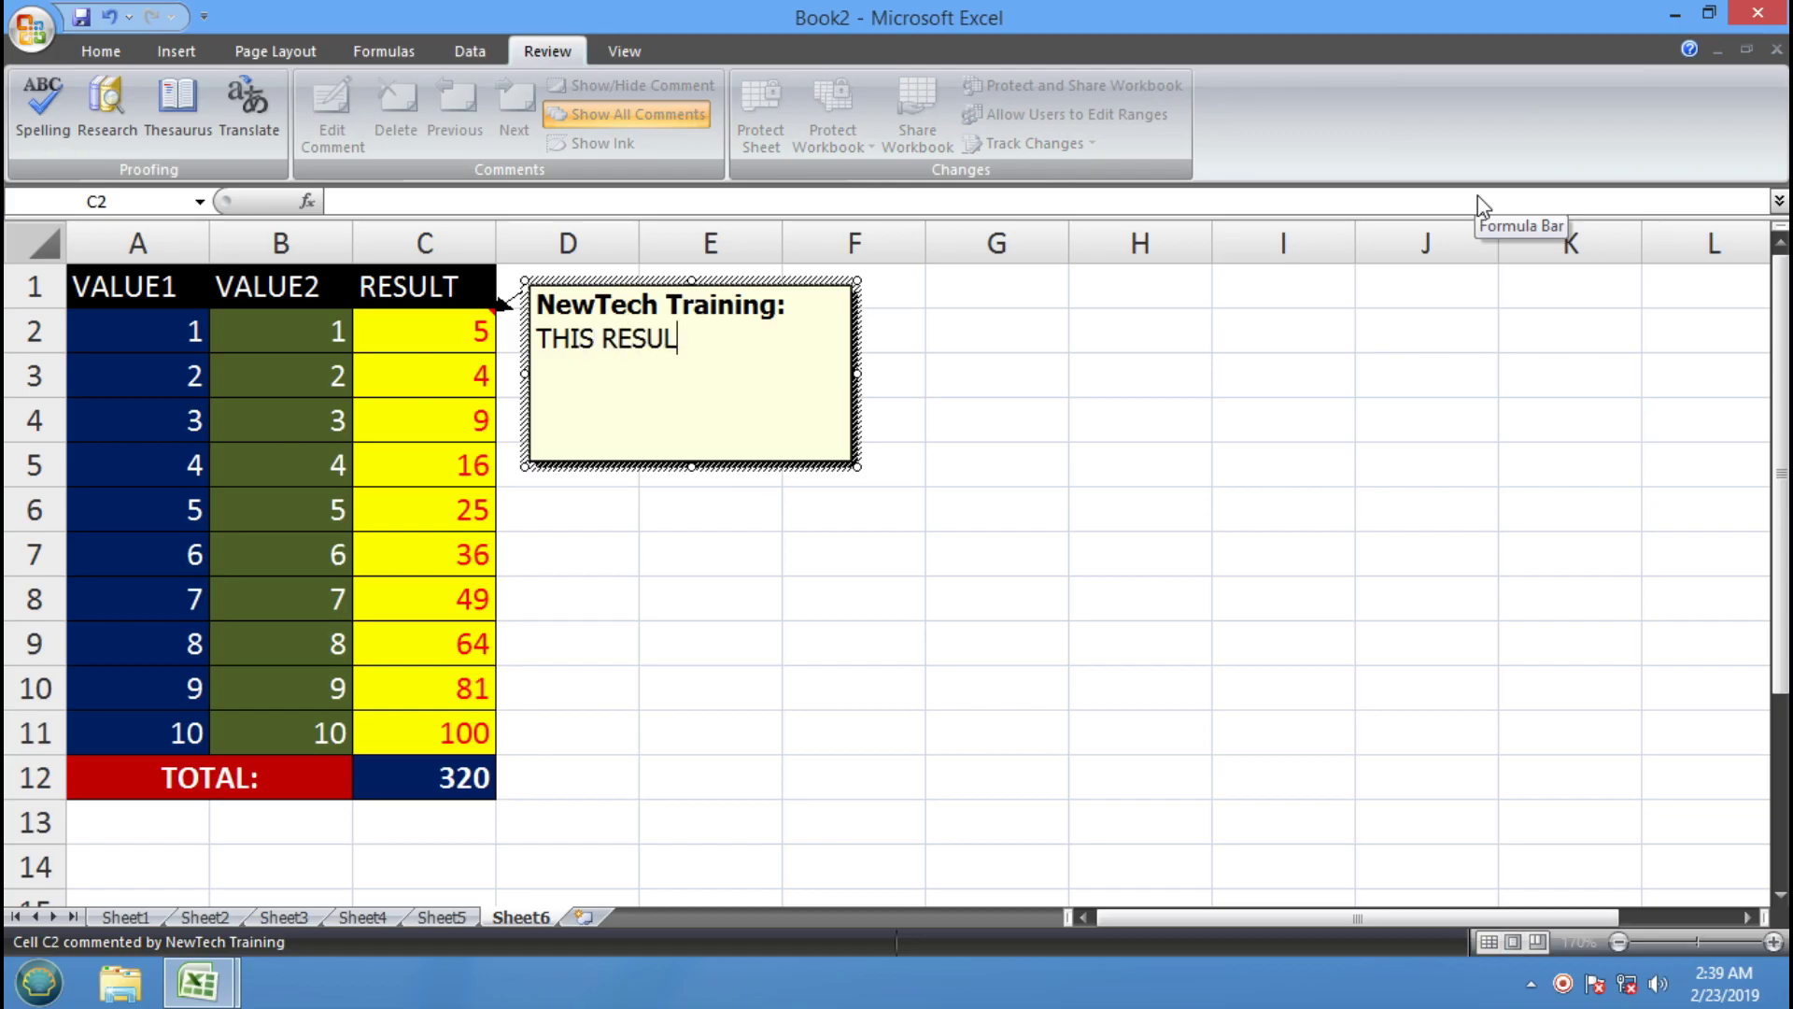
type("T IS NOT VALI")
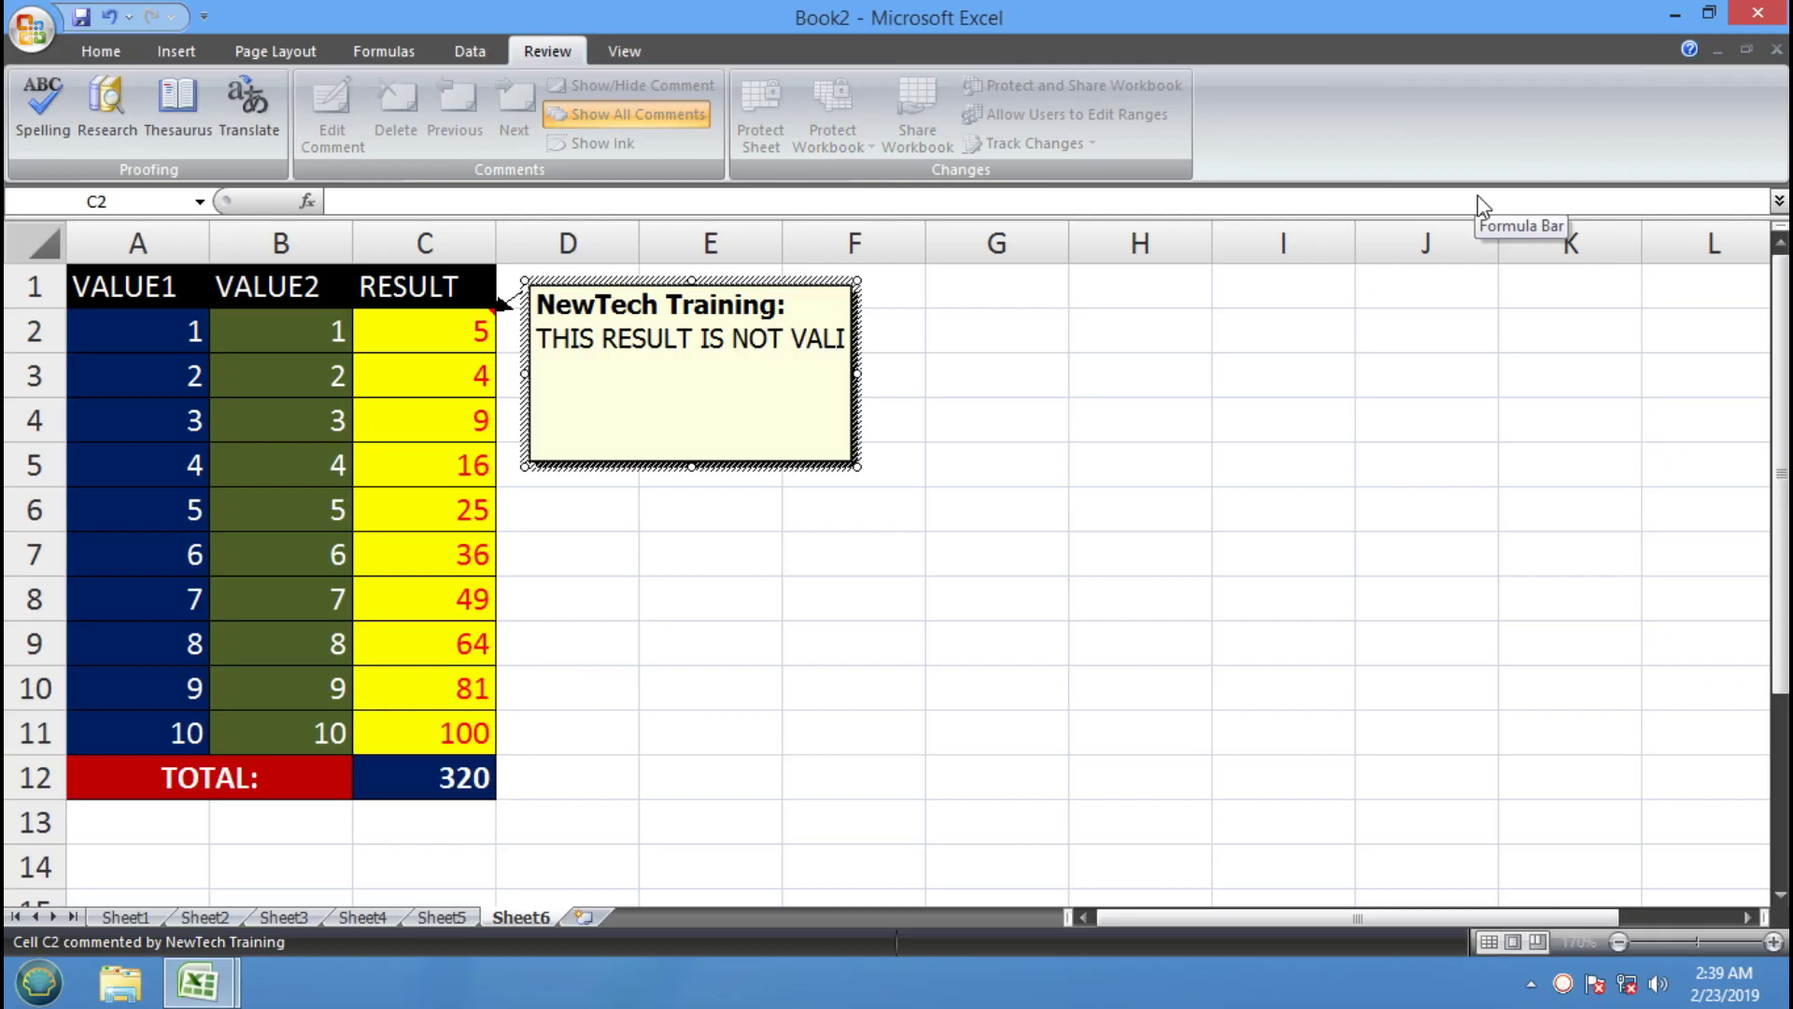
type("D")
left_click(463, 783)
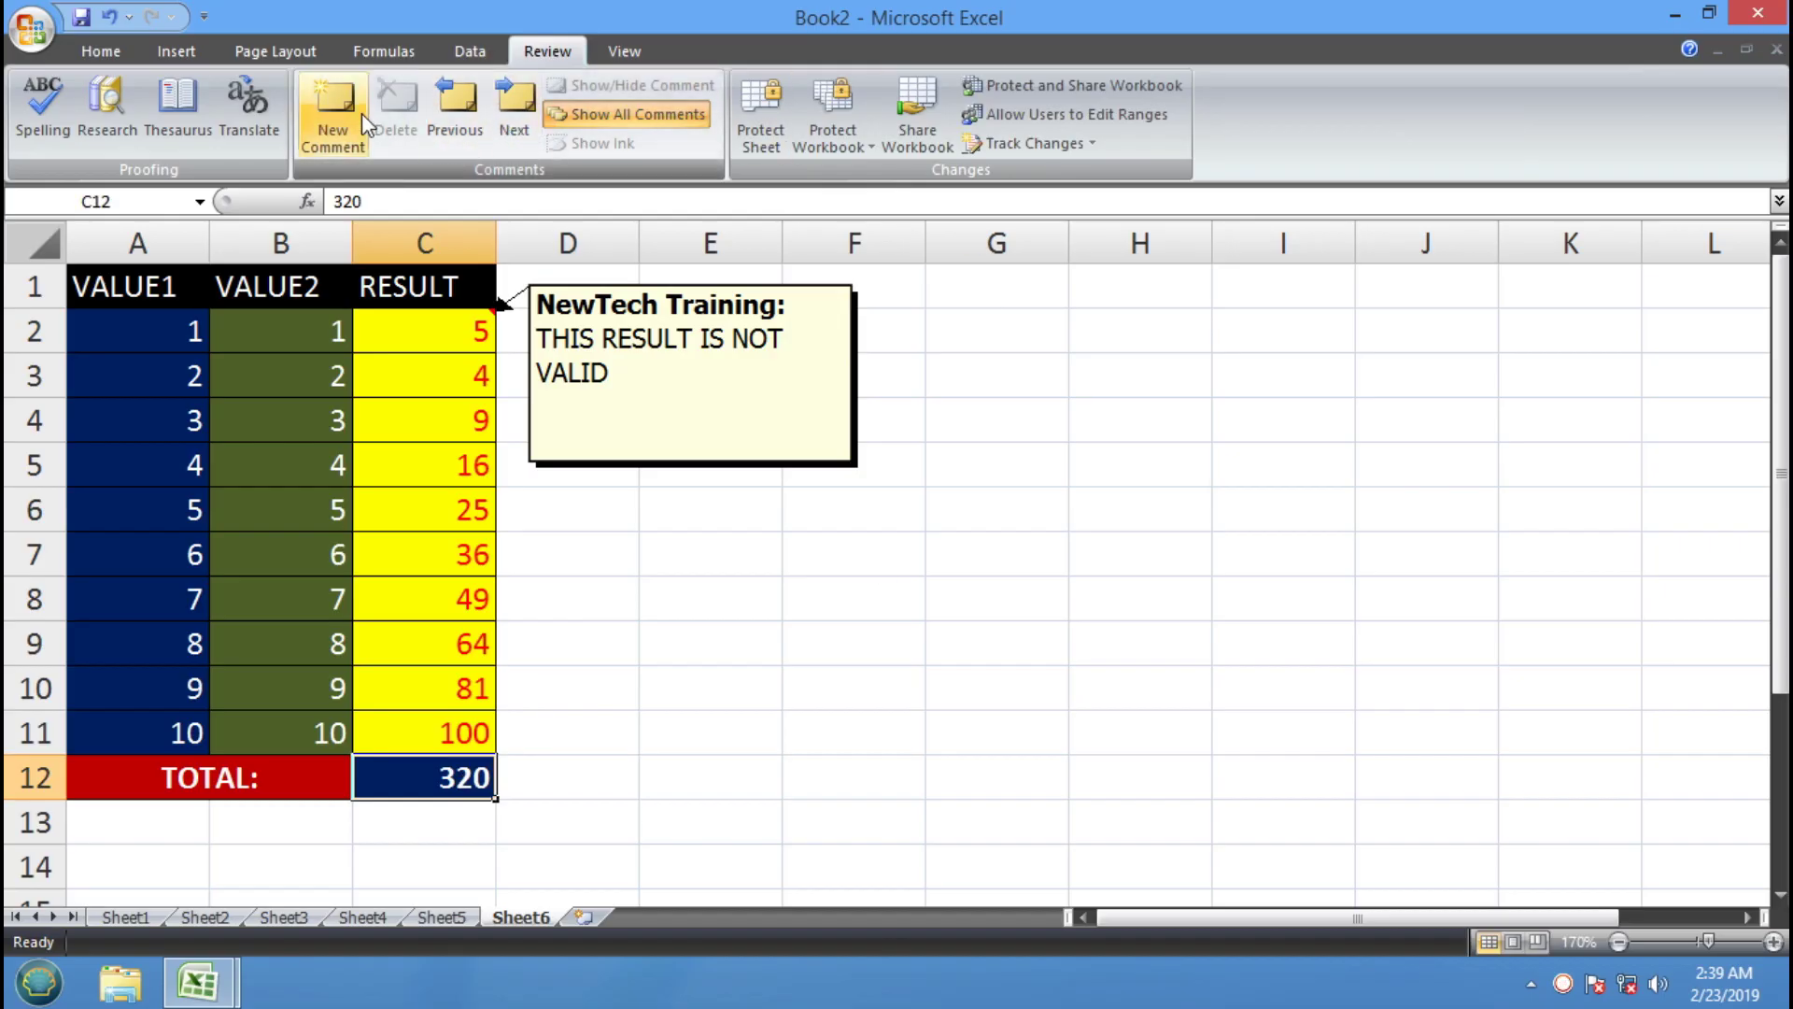
Add a comment to C12 reading 'PLEASE CHECK YOUR SUM VALUE BCOZ IT IS NOT RIGHT'
left_click(361, 114)
type("PL")
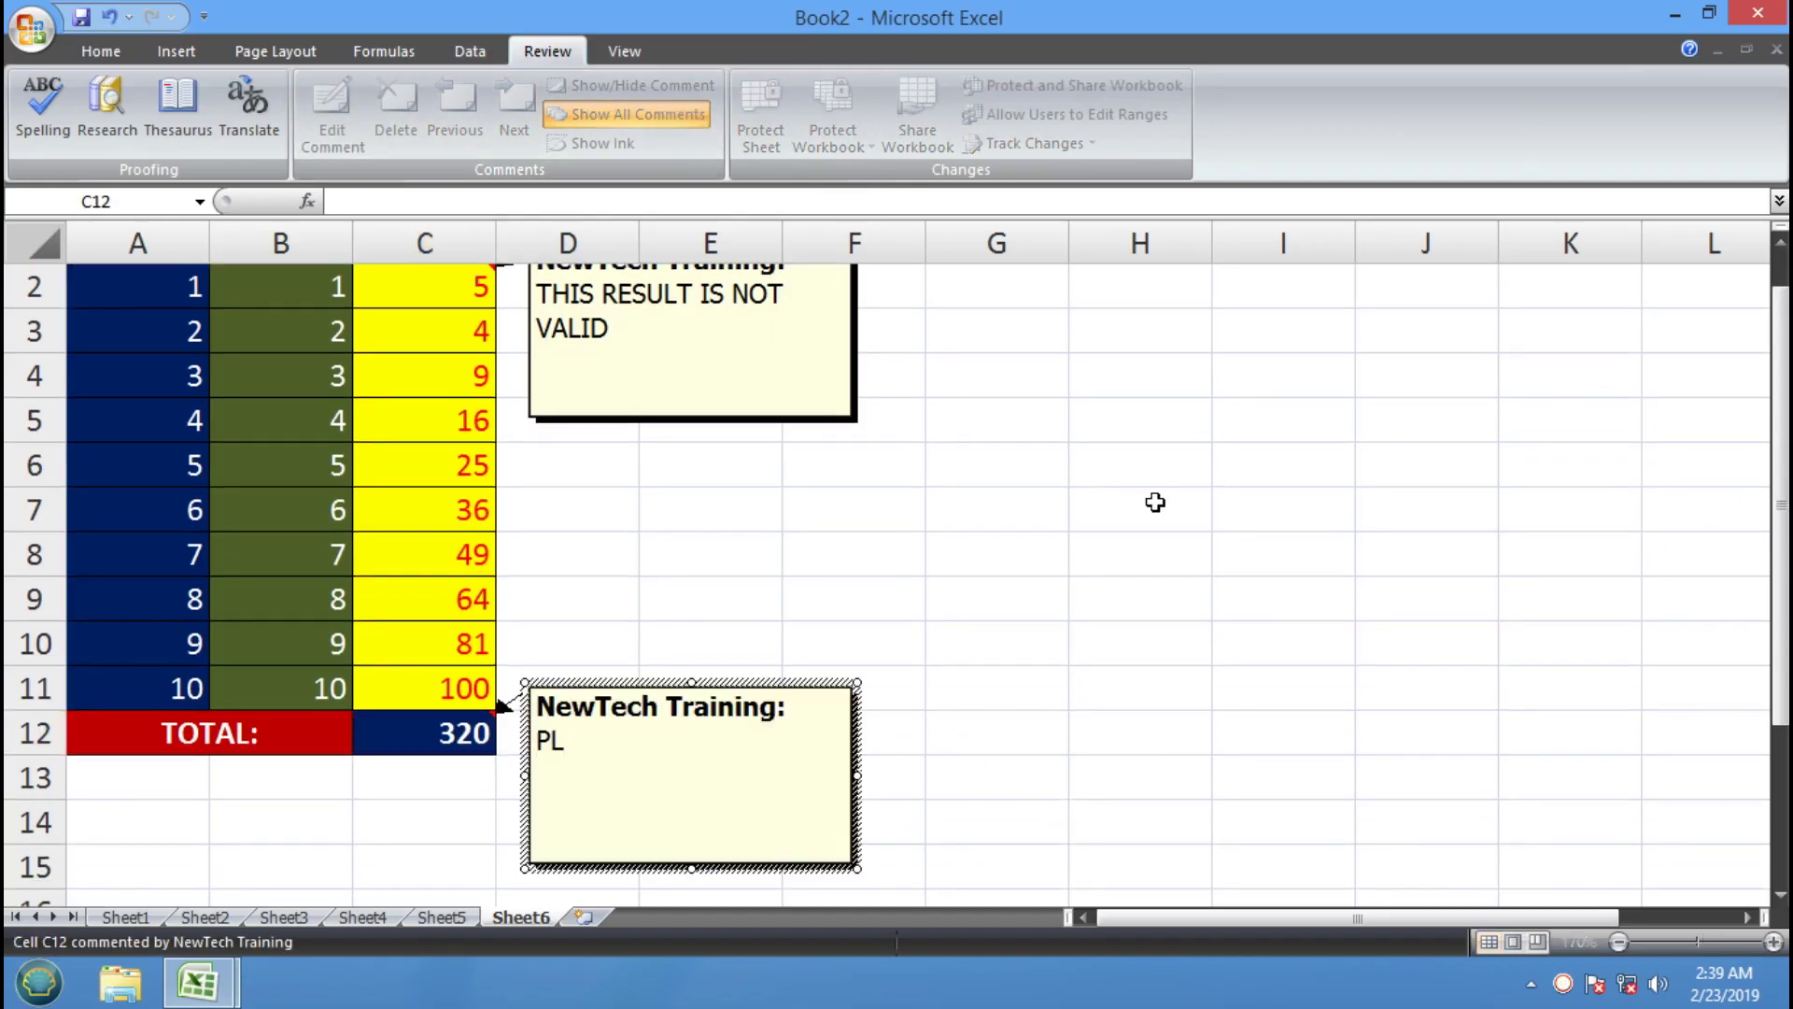
type("EASE CHE")
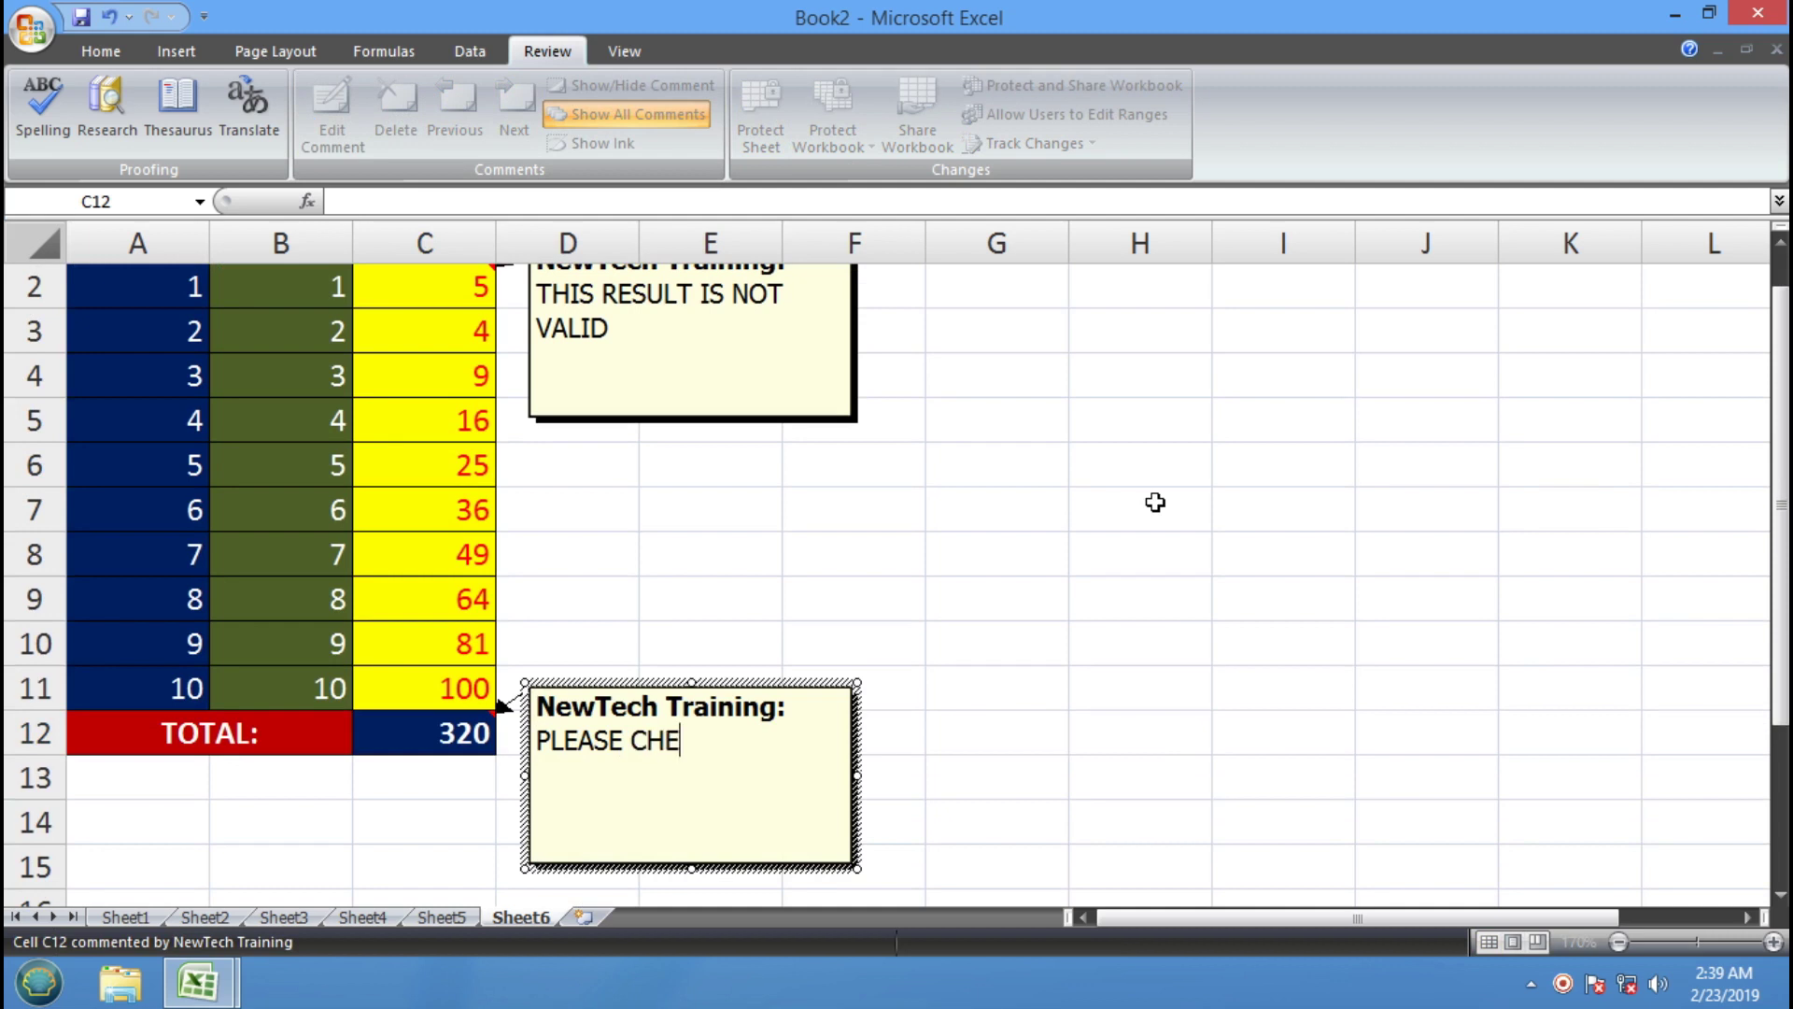
type("CK YOUR")
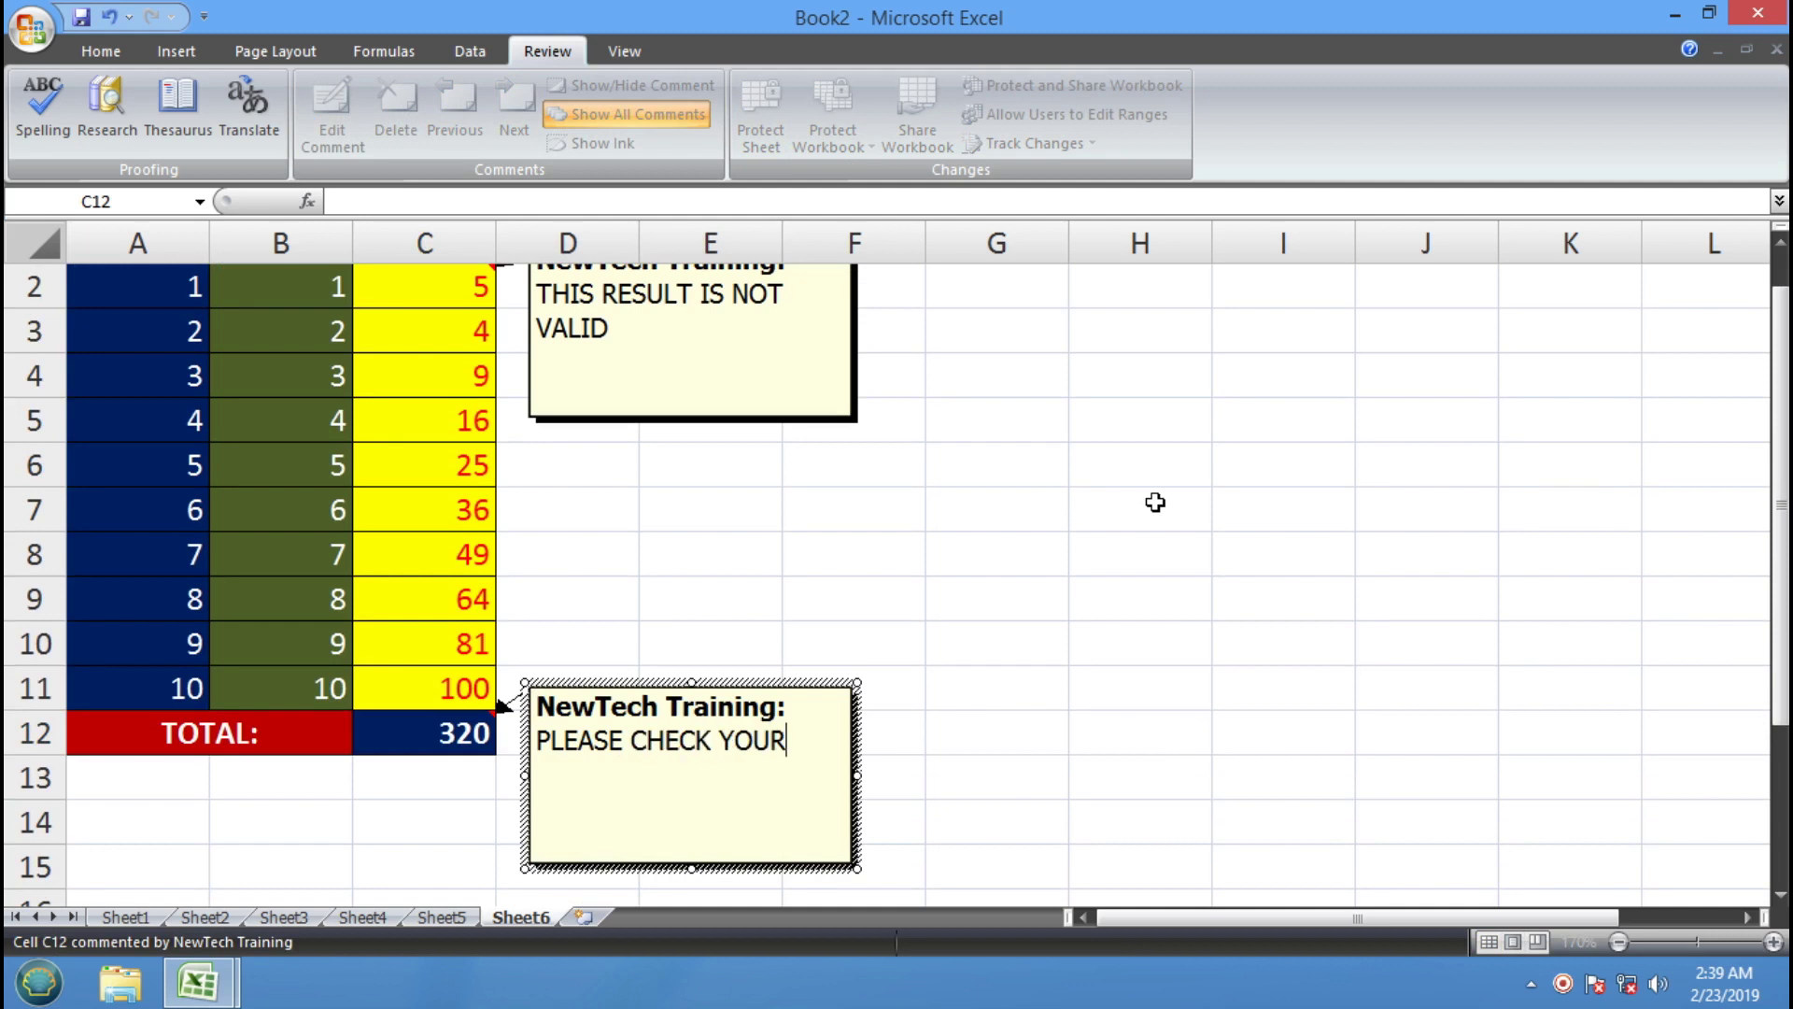
type(" SUM VALUE BCOZ IT IS NOT")
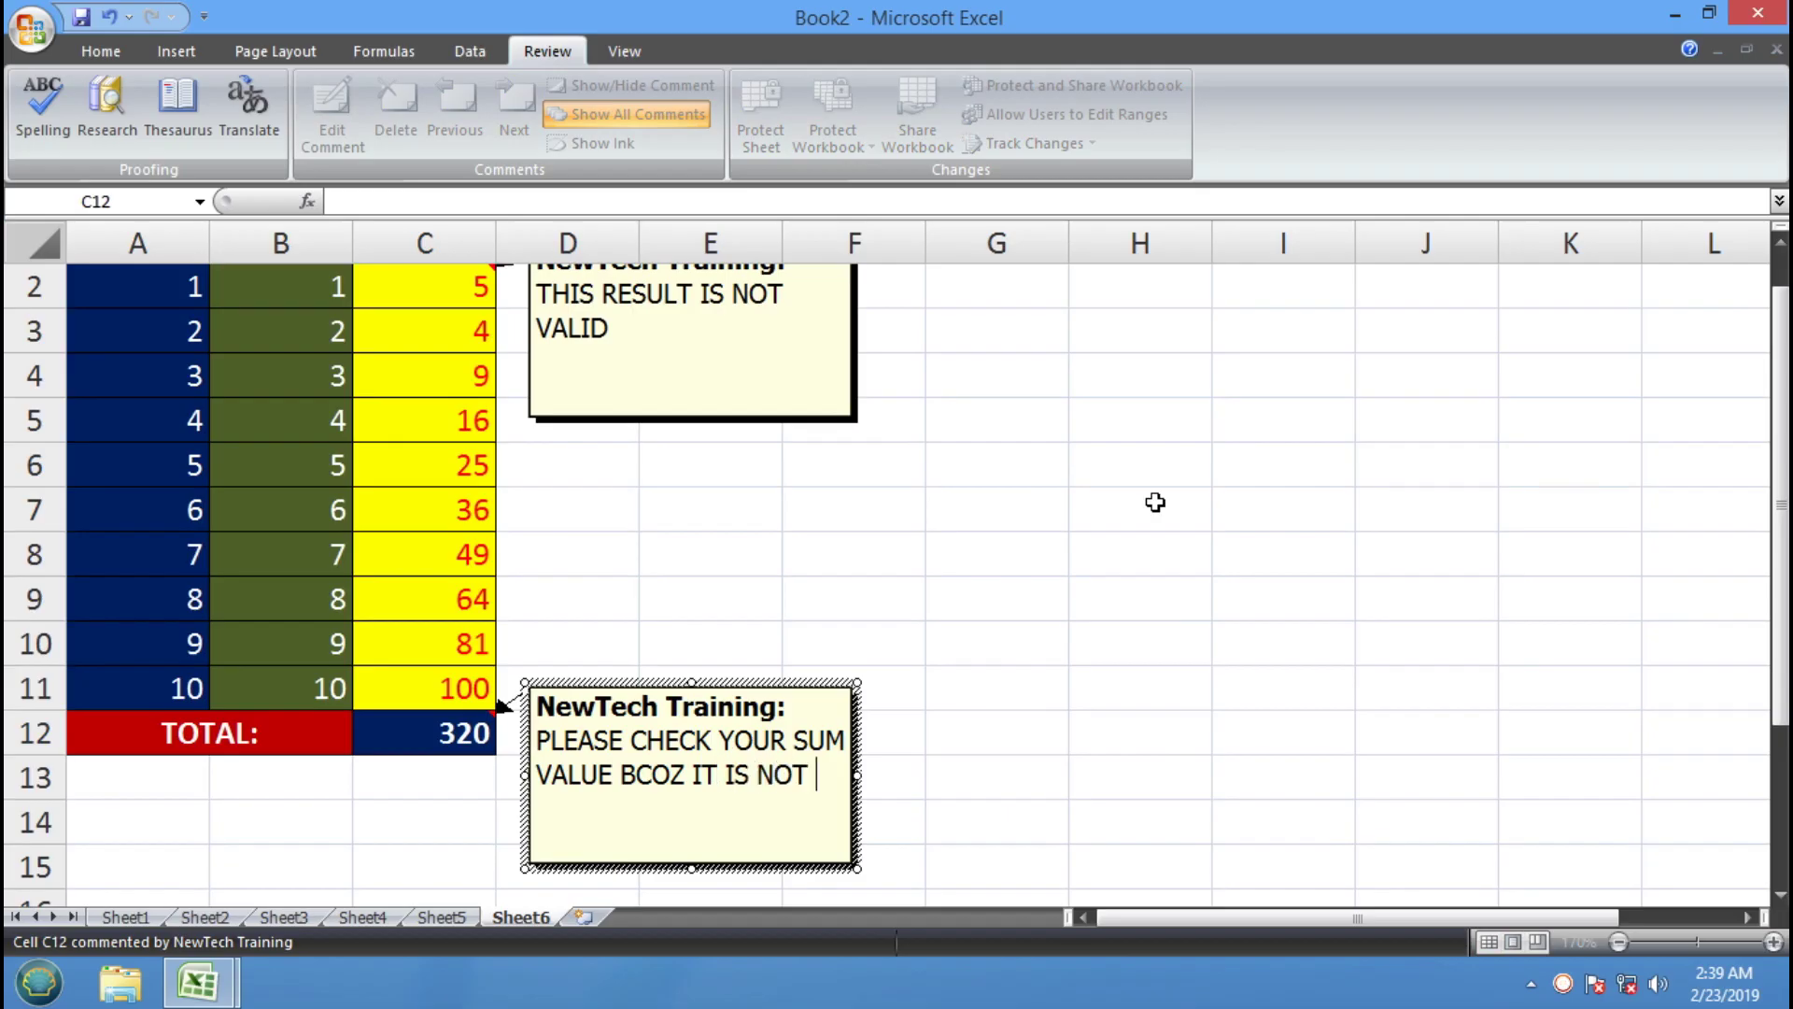
type("IG")
left_click(1046, 644)
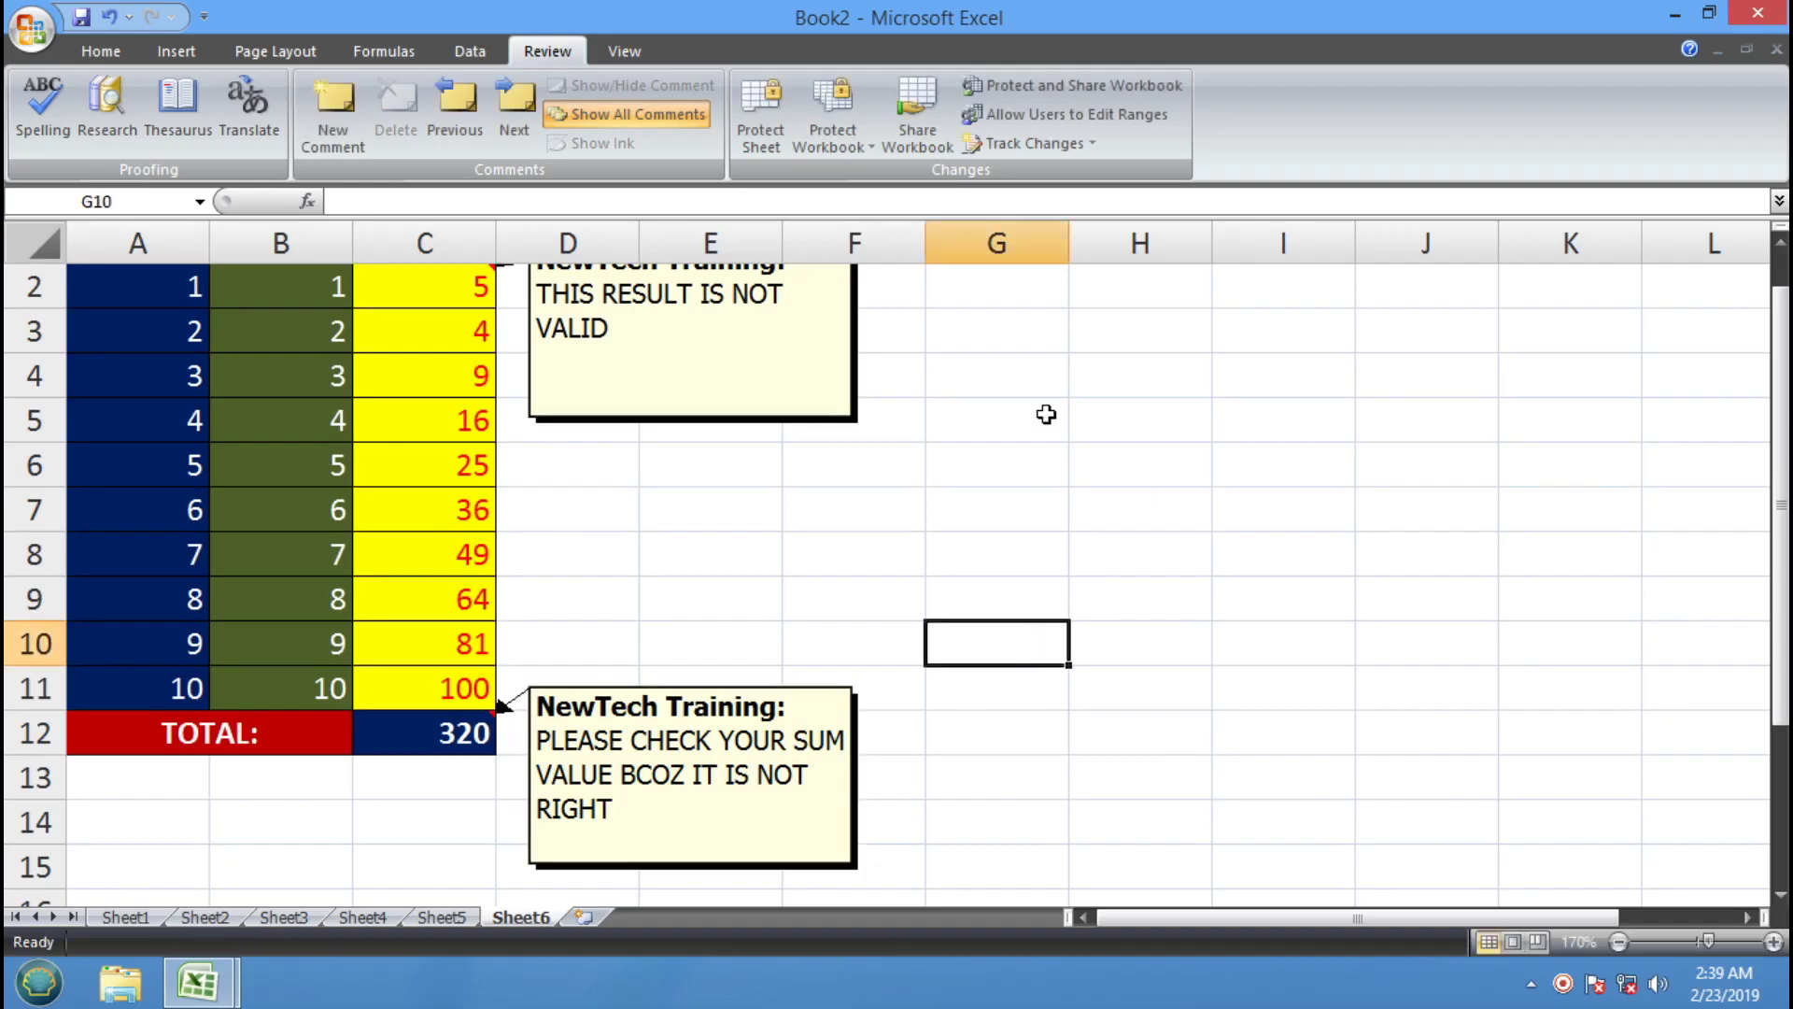
scroll(1046, 567, "up", 1)
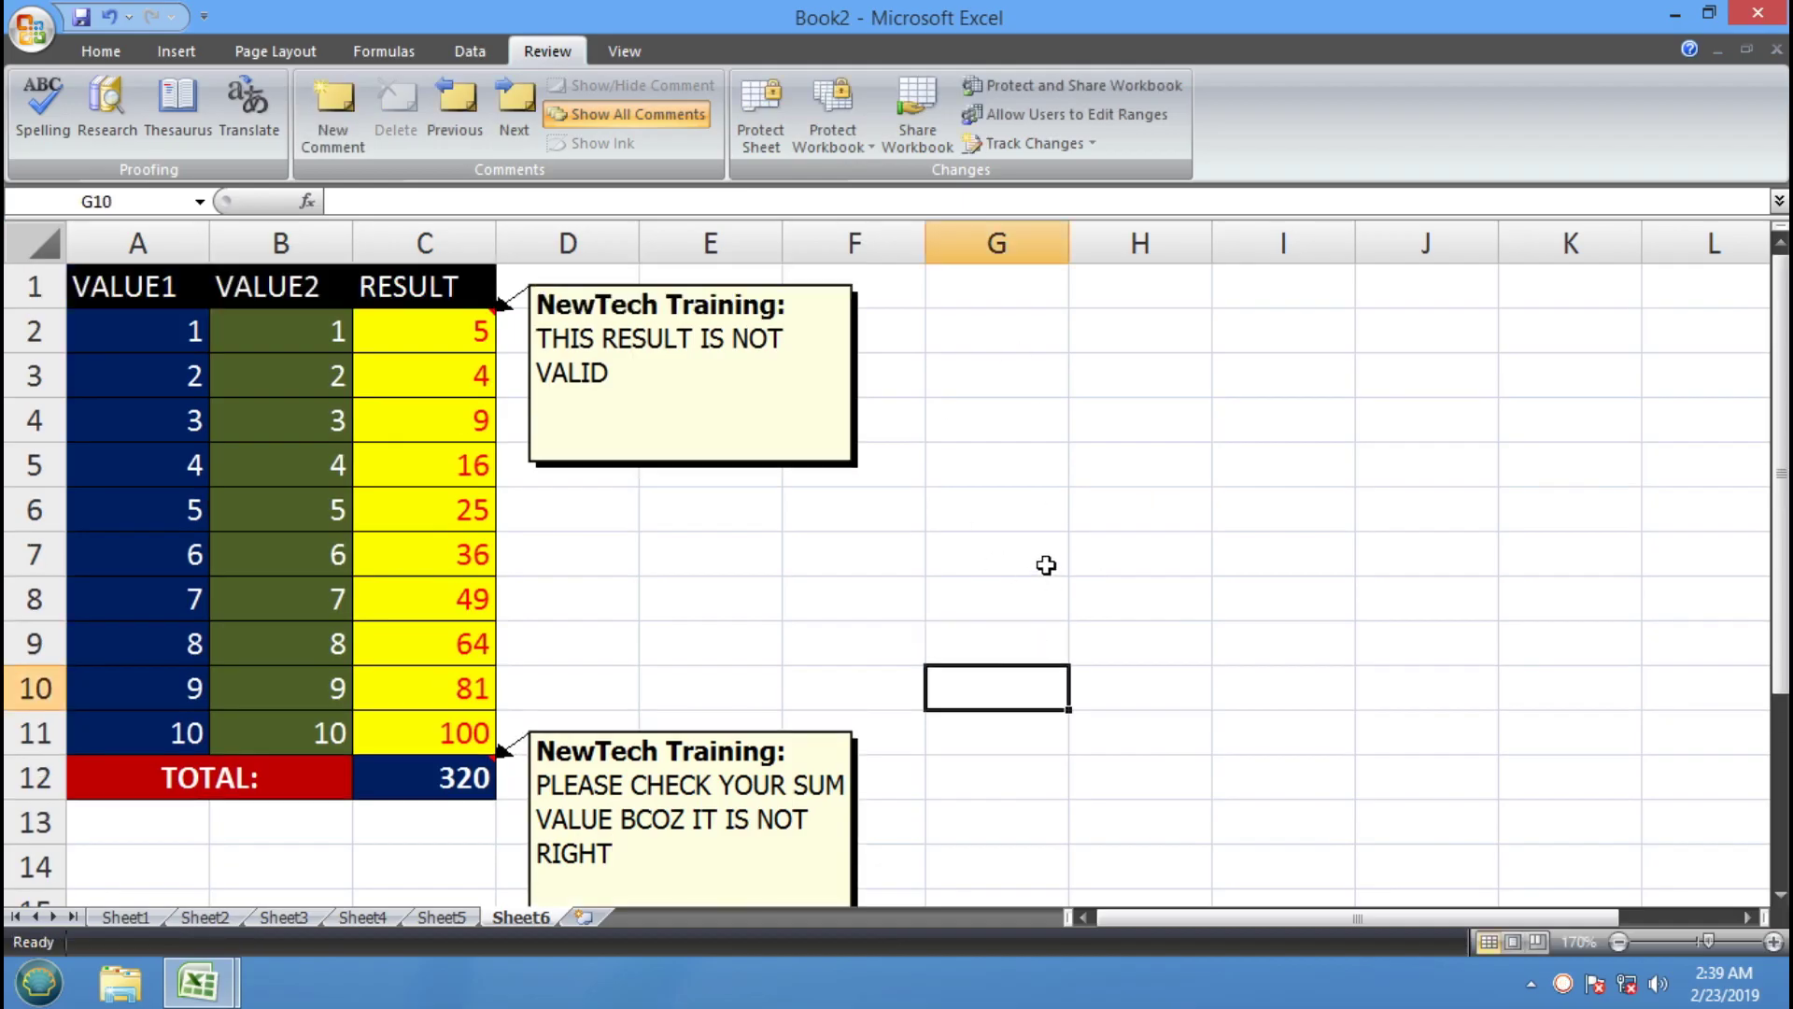
left_click(869, 467)
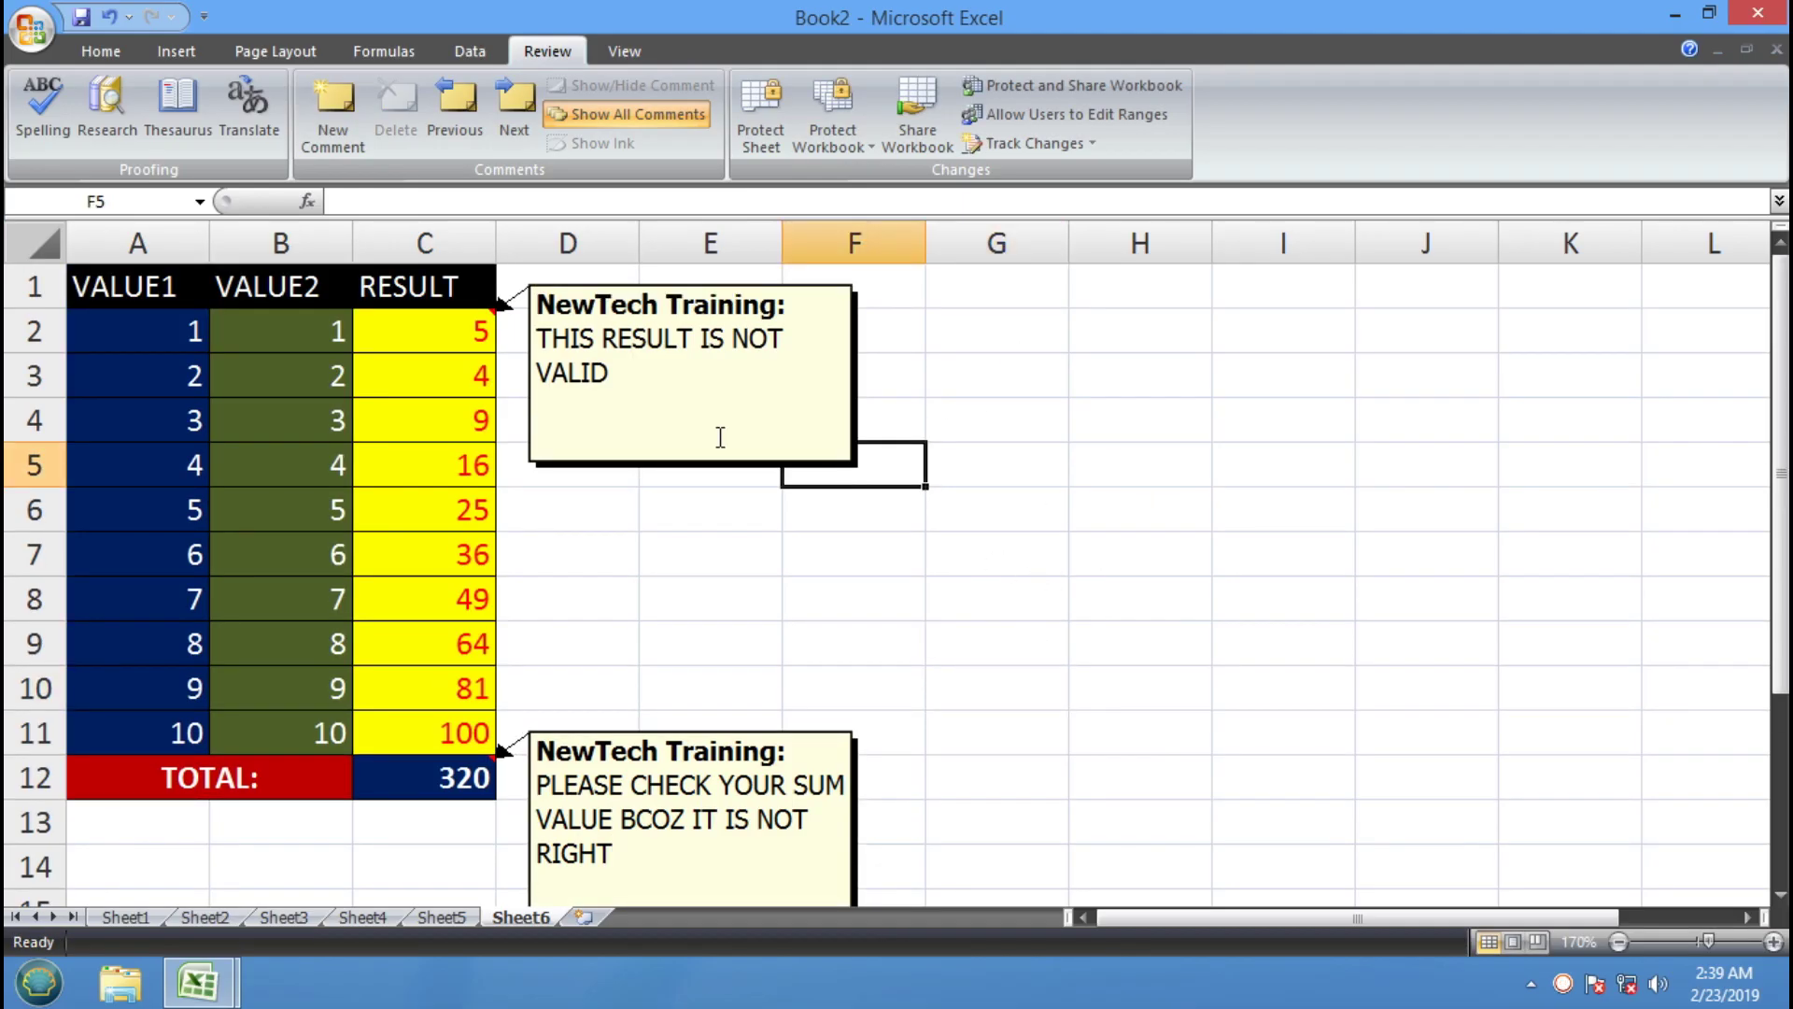
View the comments attached to C2 and C12
left_click(446, 340)
left_click(481, 784)
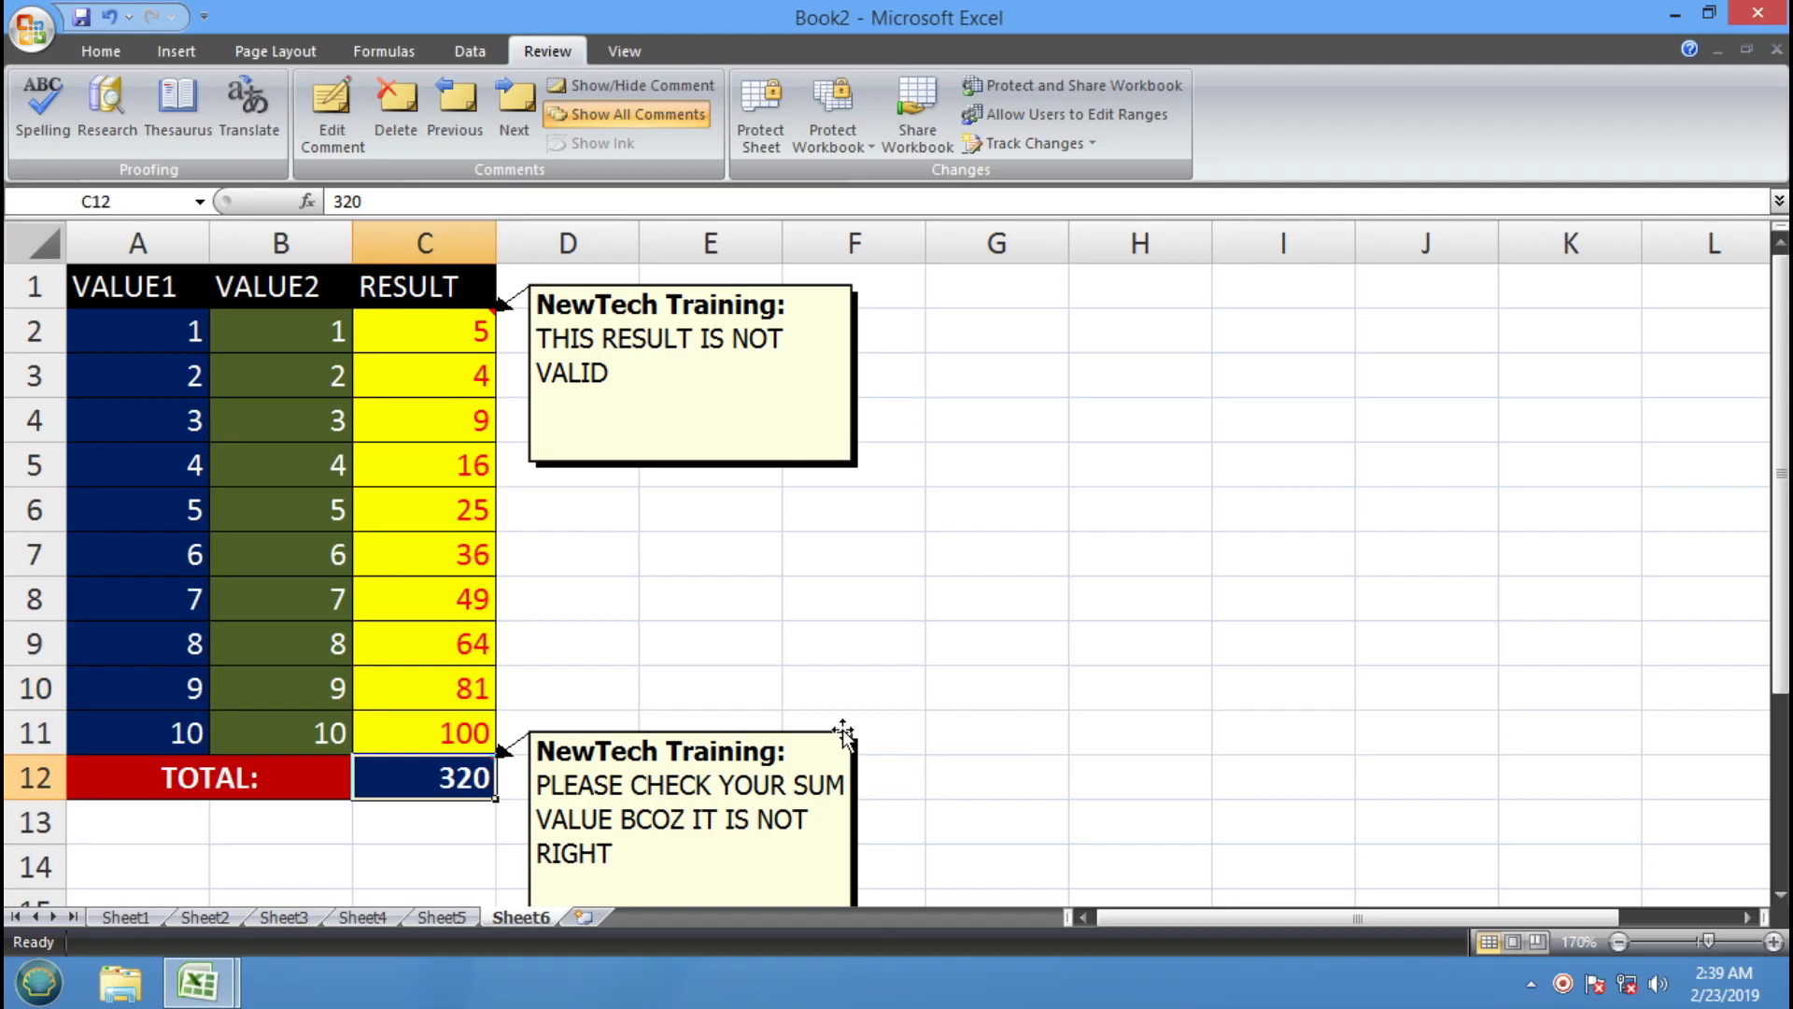
key("Return")
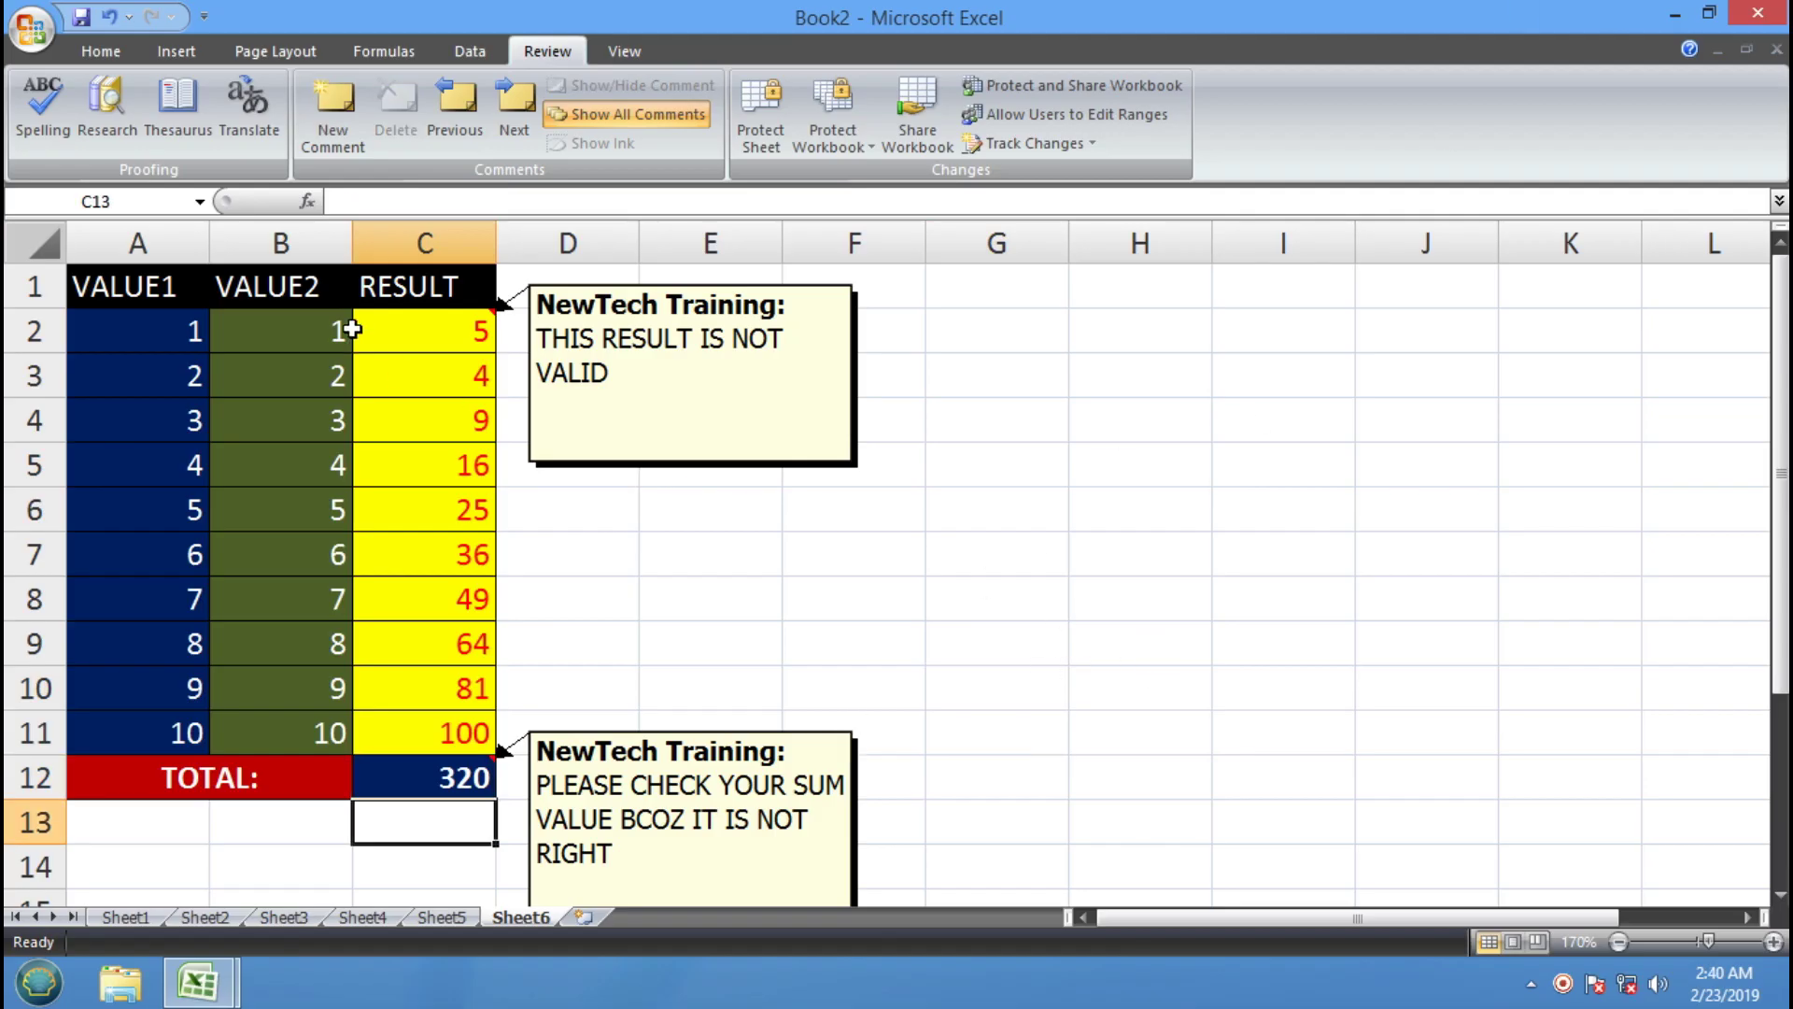
left_click(435, 340)
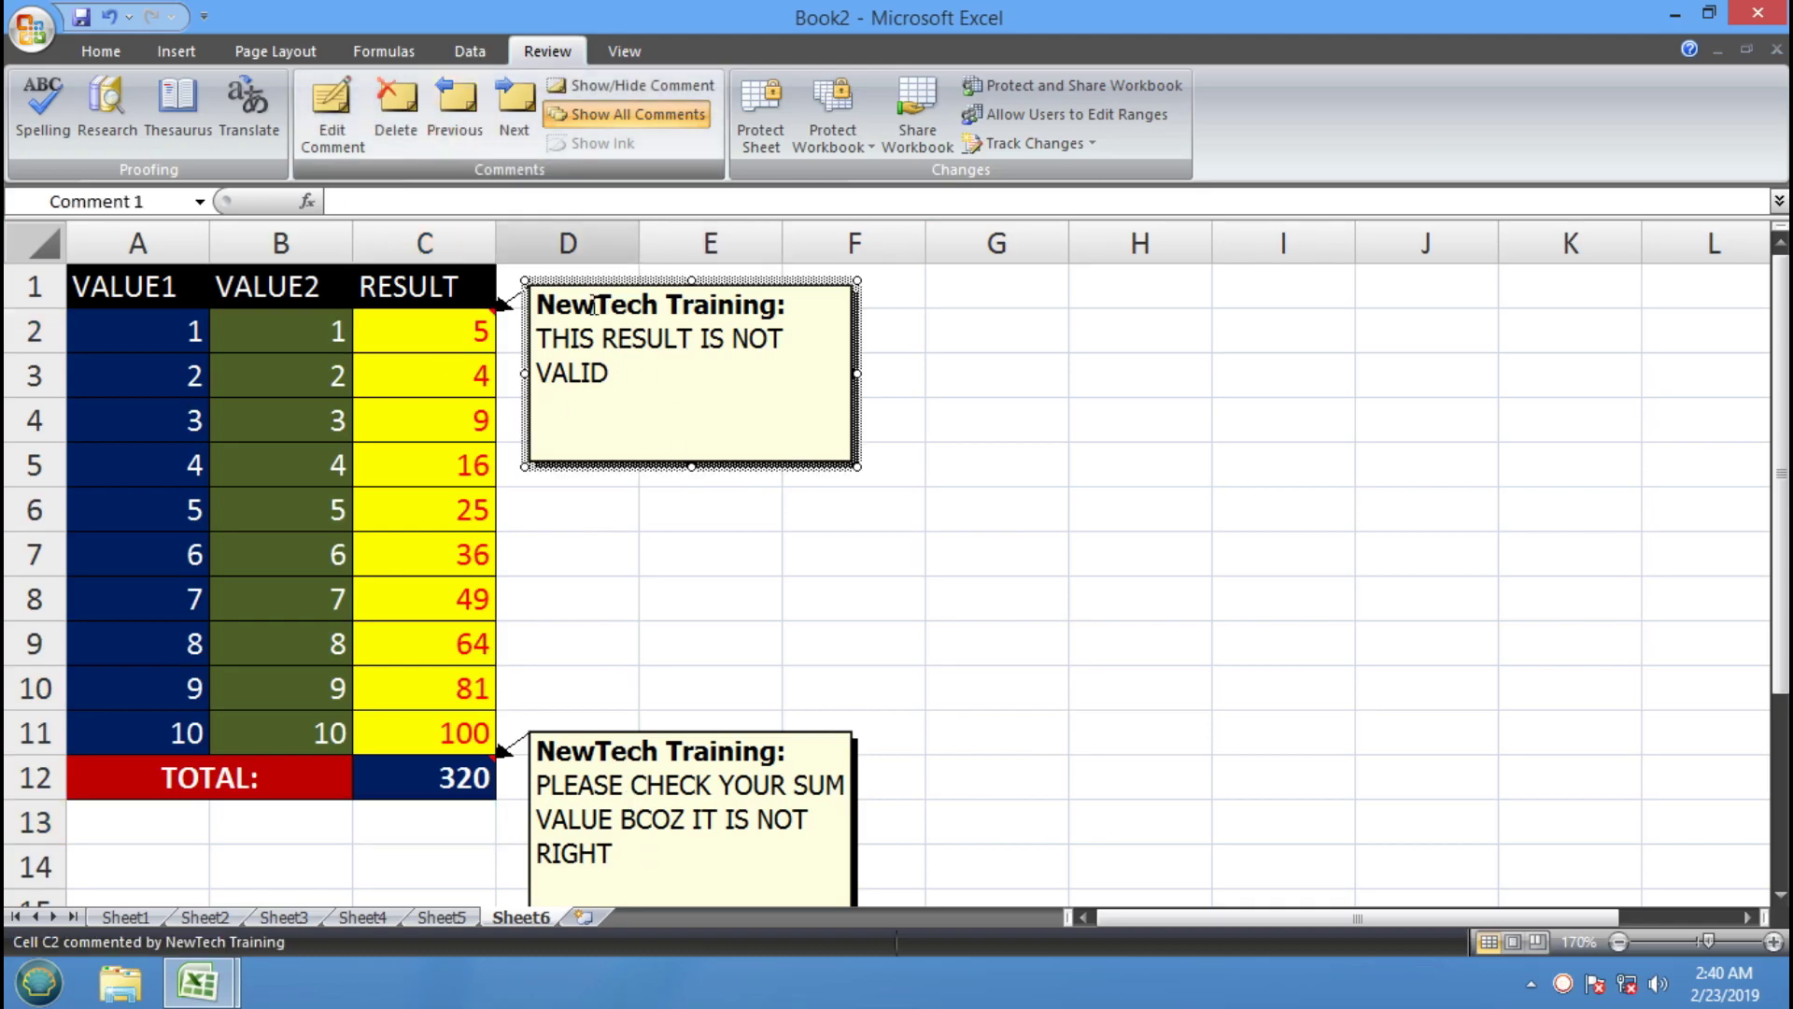
Step between comments with Next/Previous and delete the stray 'WETWETWETWE' line from C2's comment
left_click(513, 101)
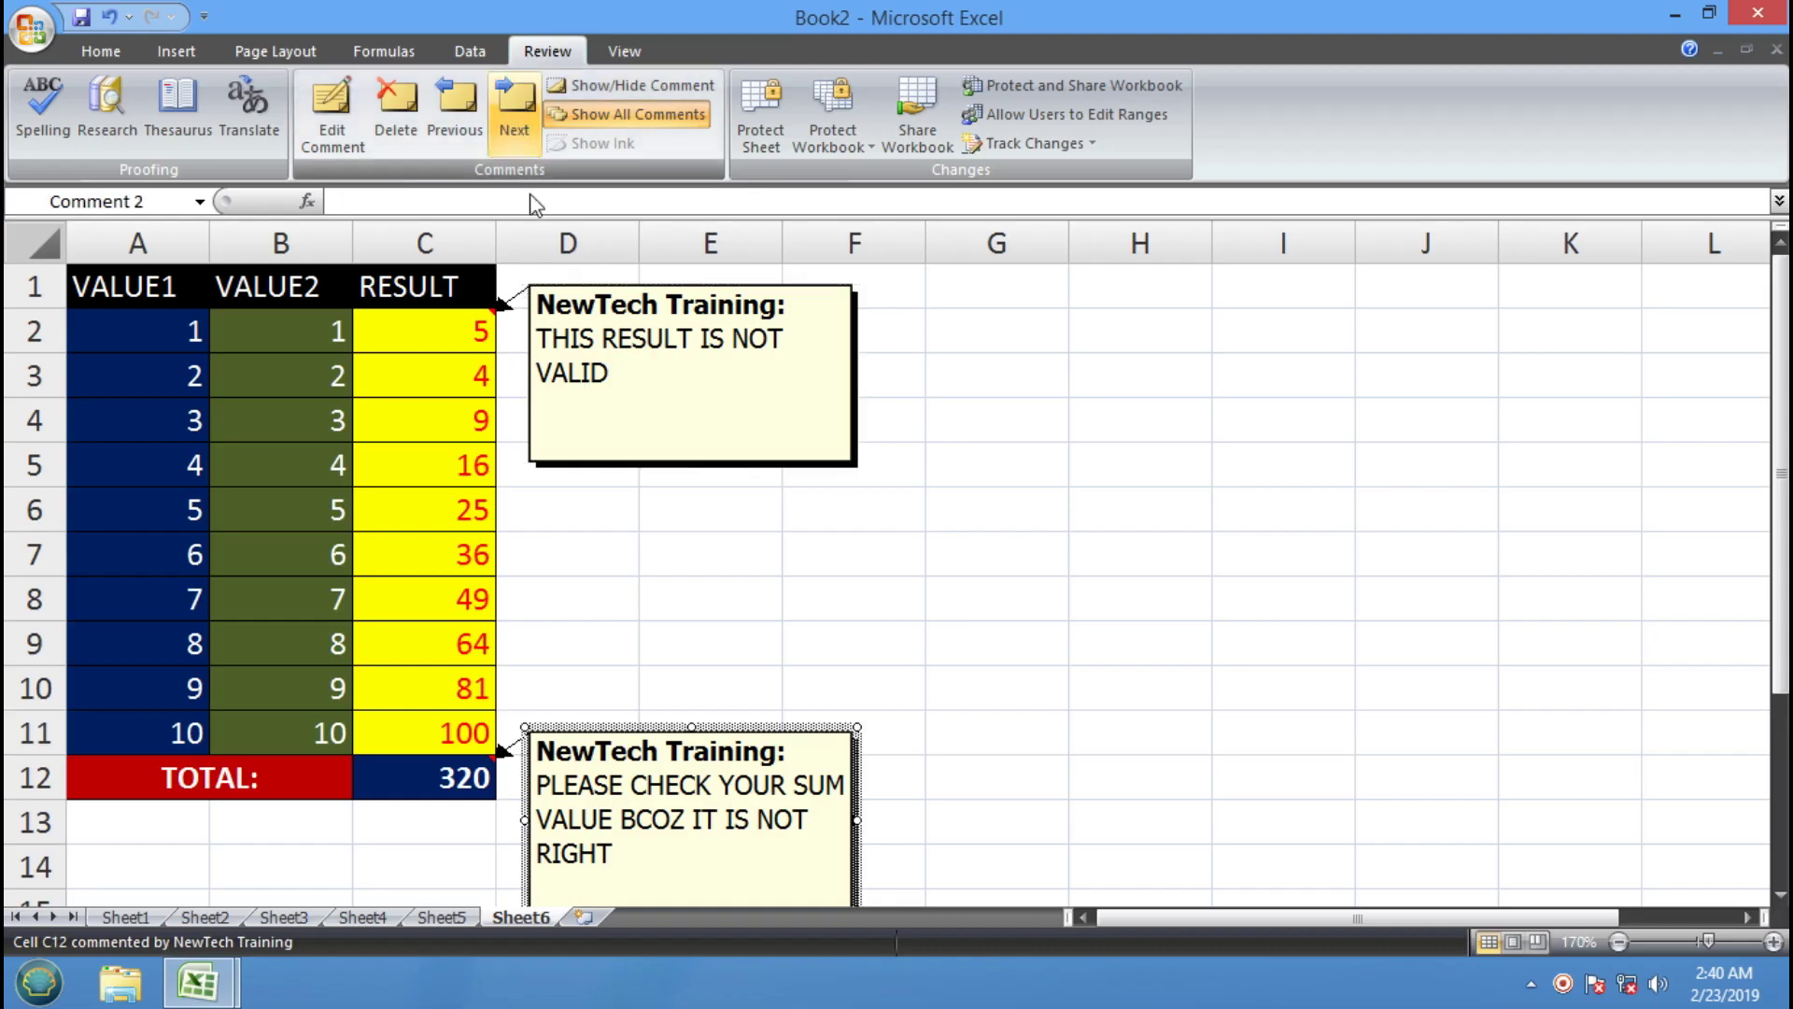
left_click(463, 107)
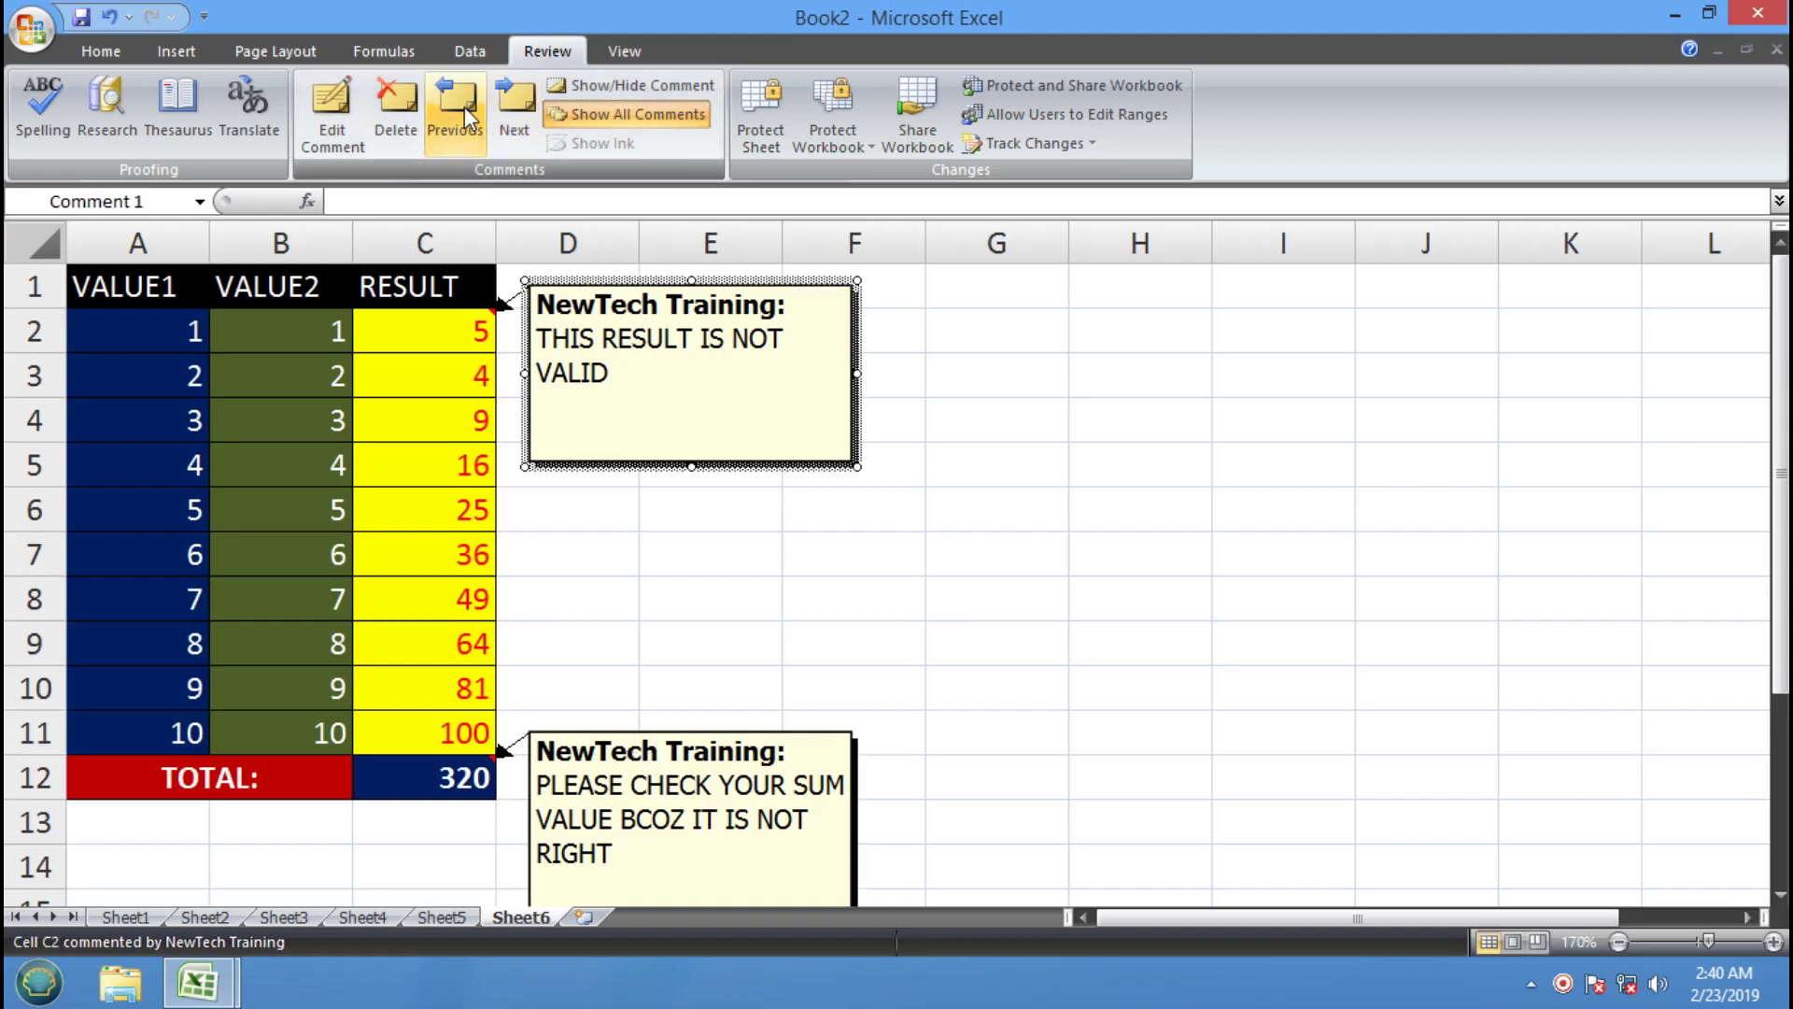
type("WETWETWETWET")
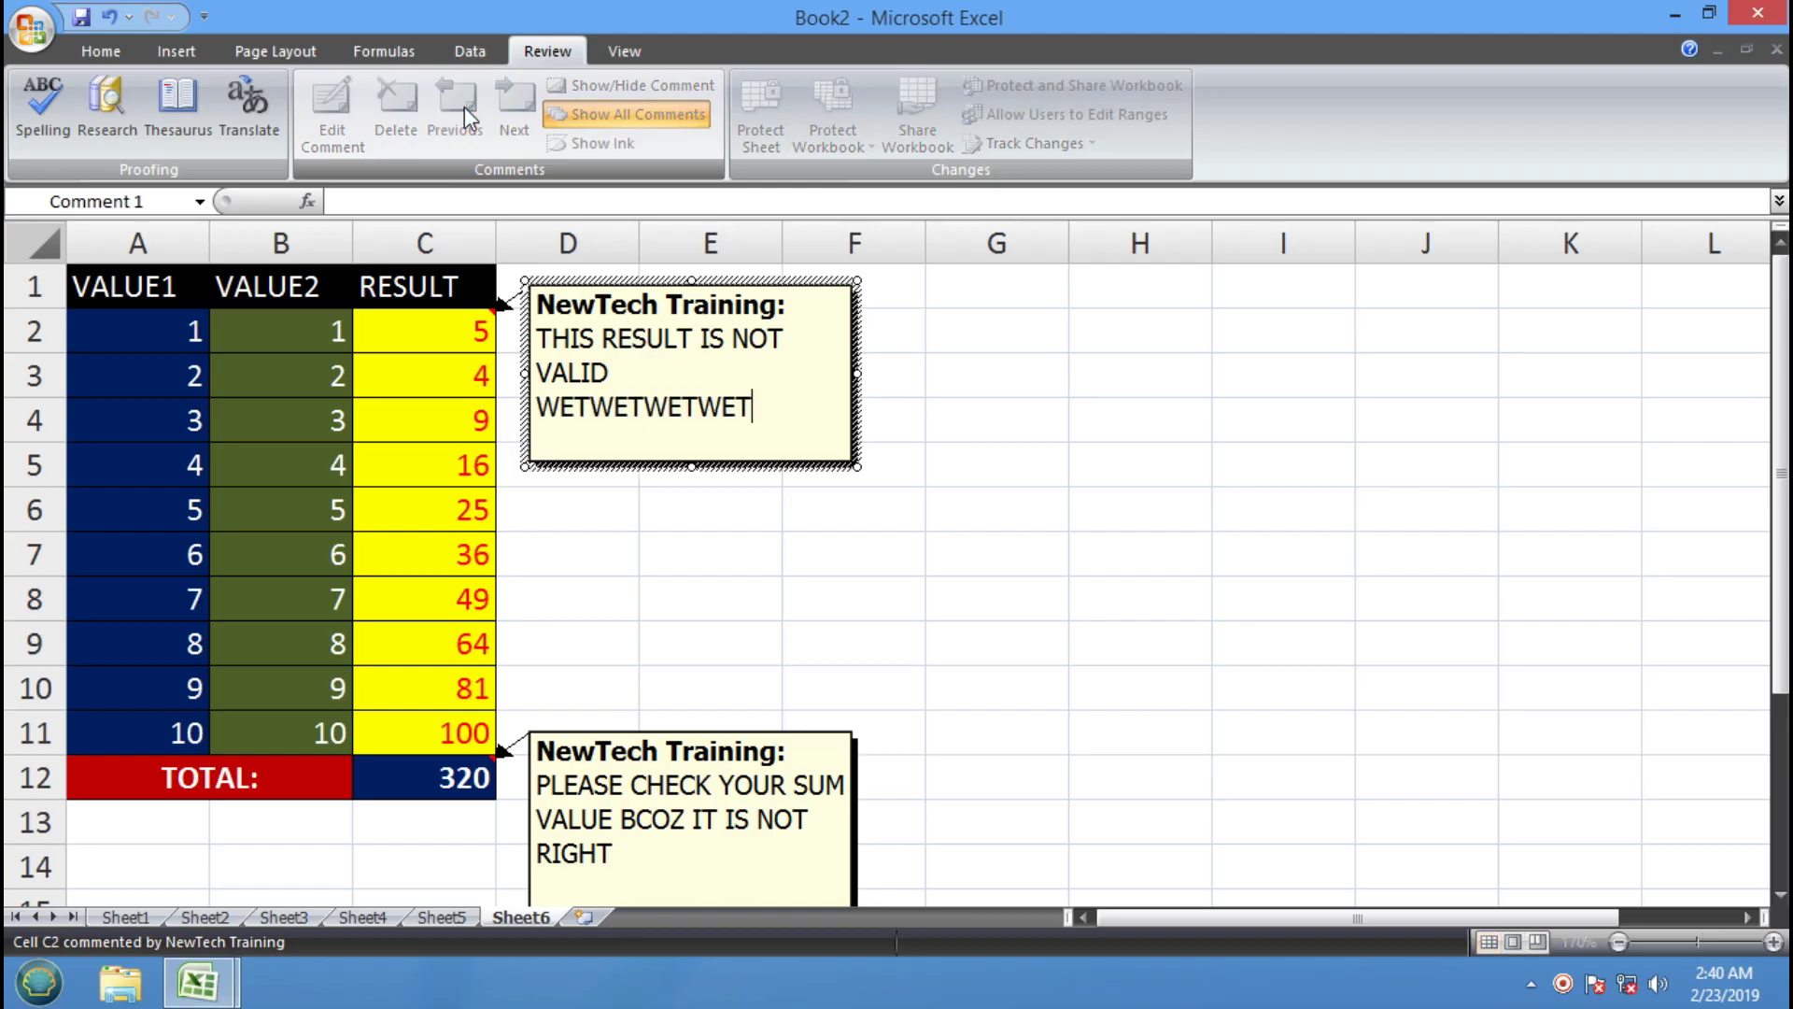
key("shift+Home")
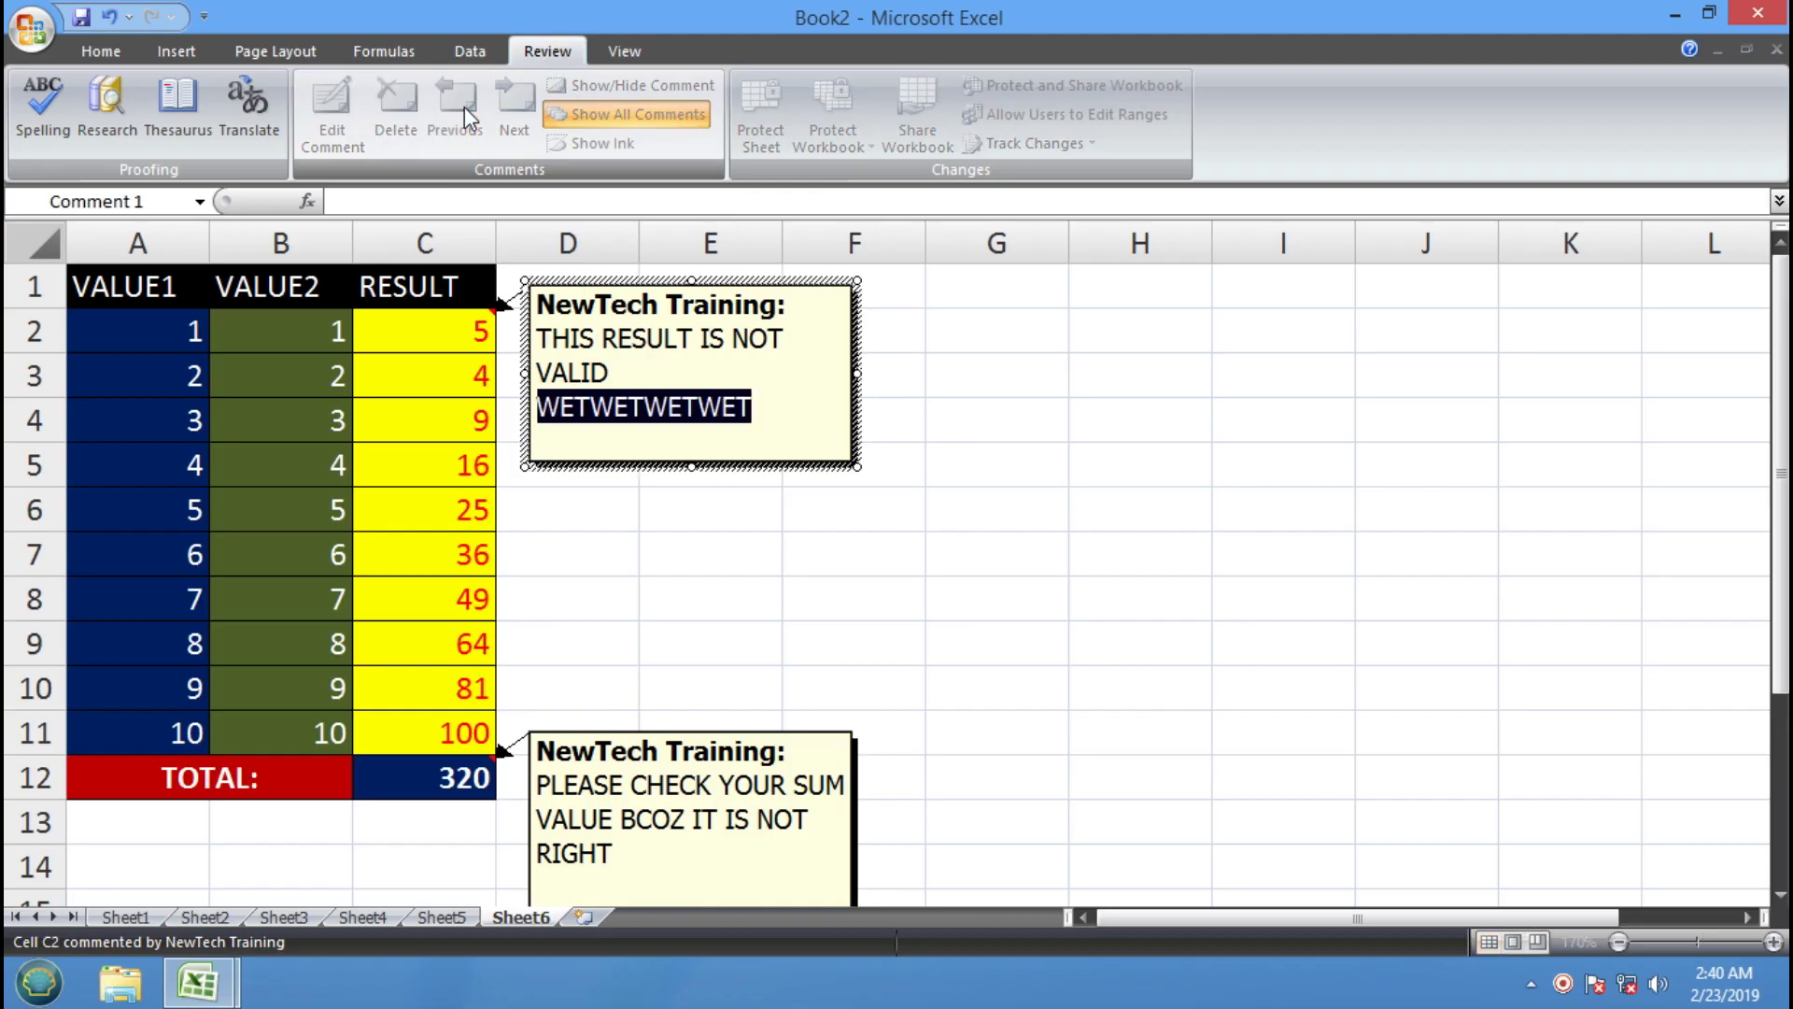
key("BackSpace")
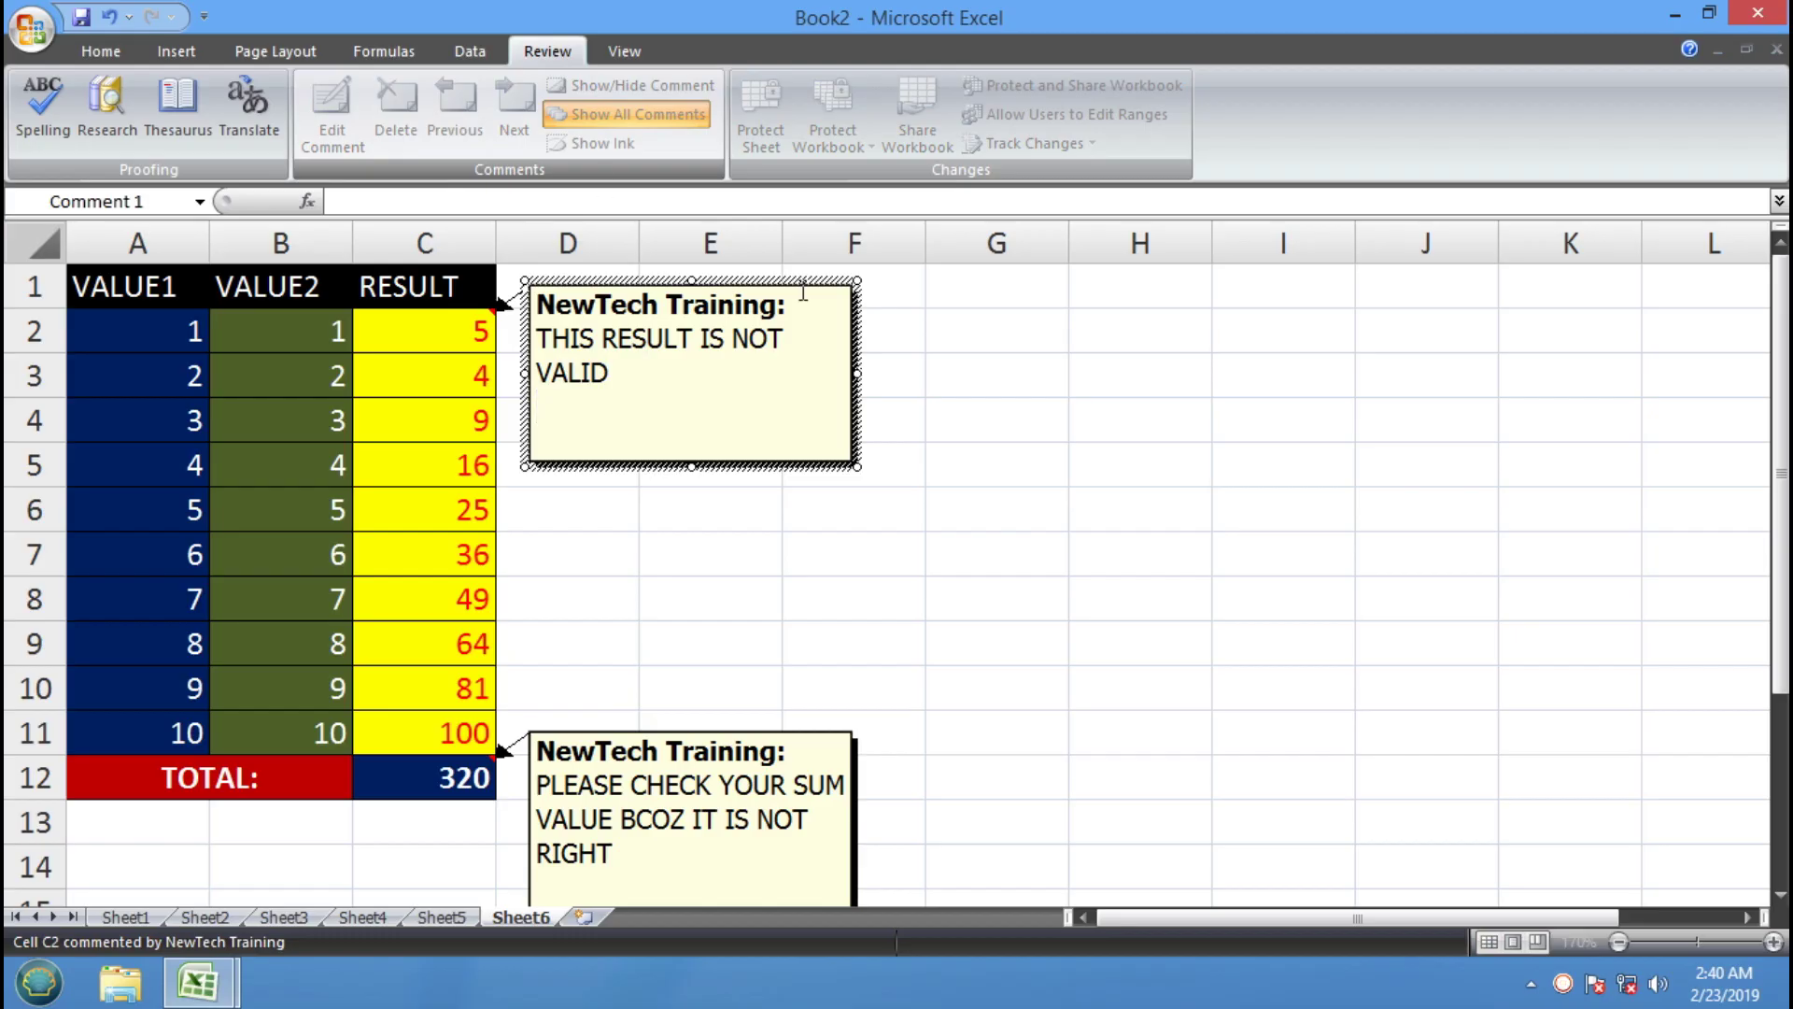
left_click(934, 431)
left_click(484, 322)
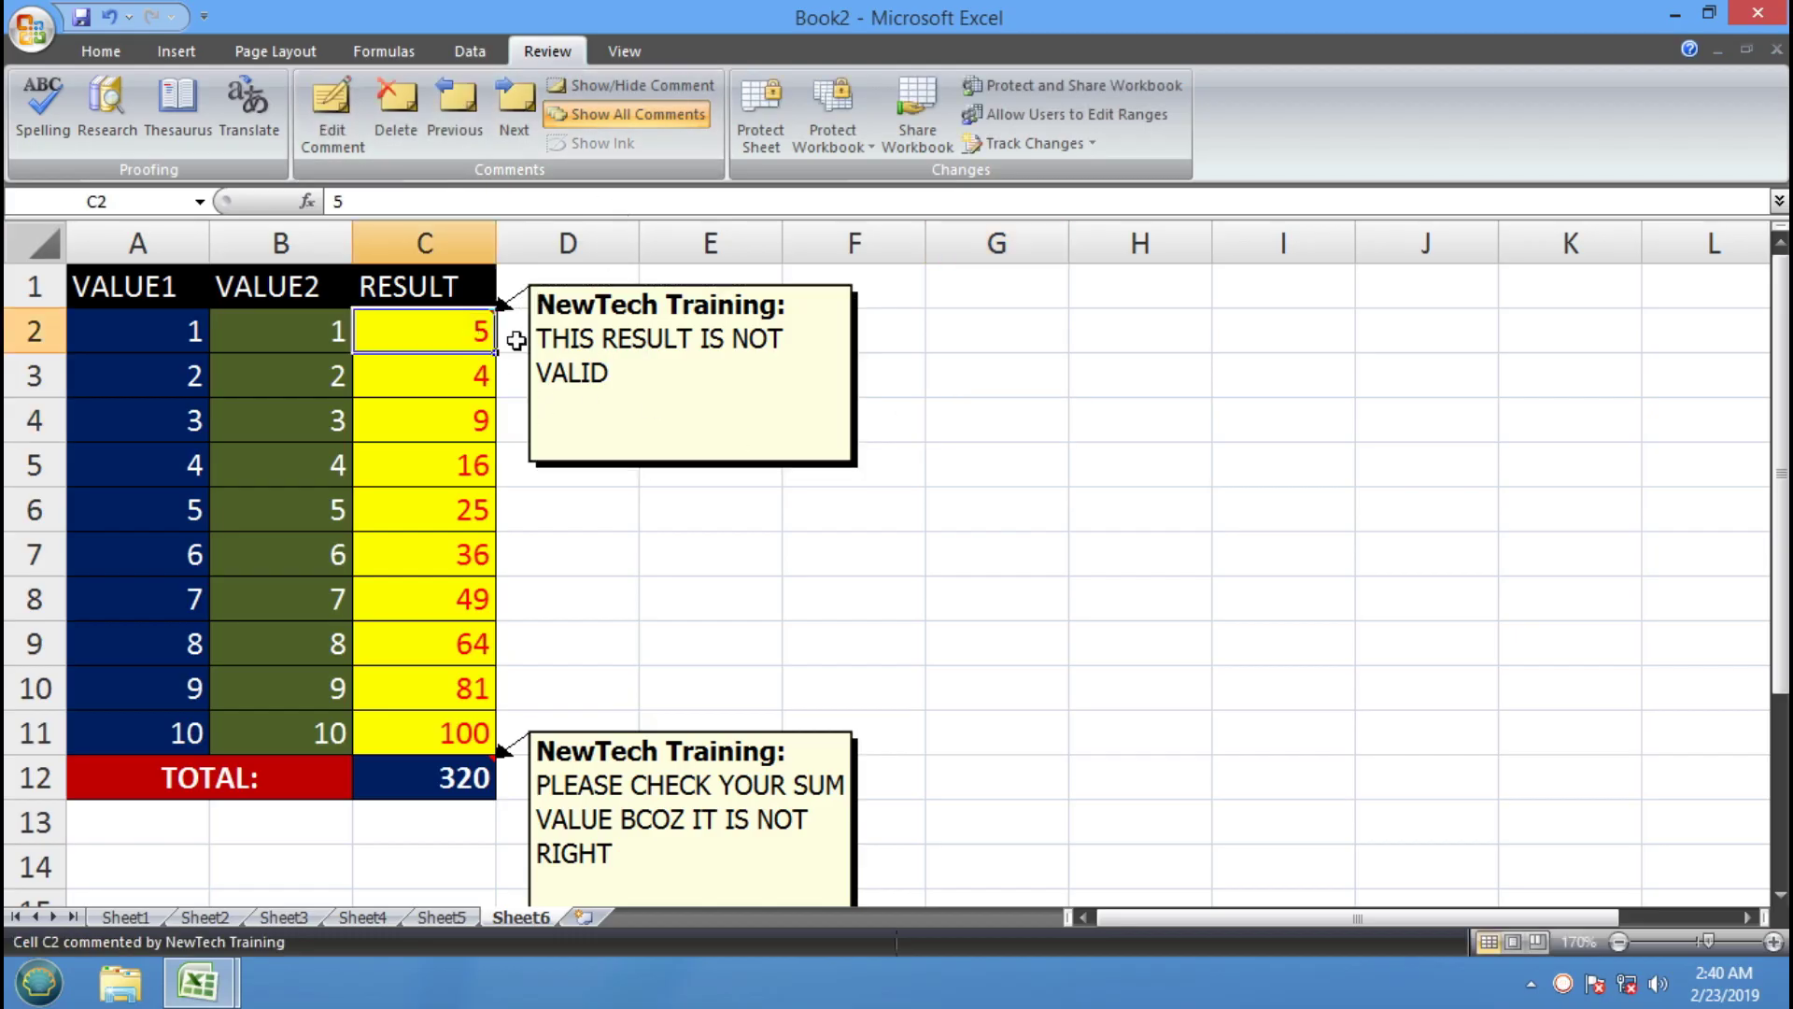
left_click(639, 85)
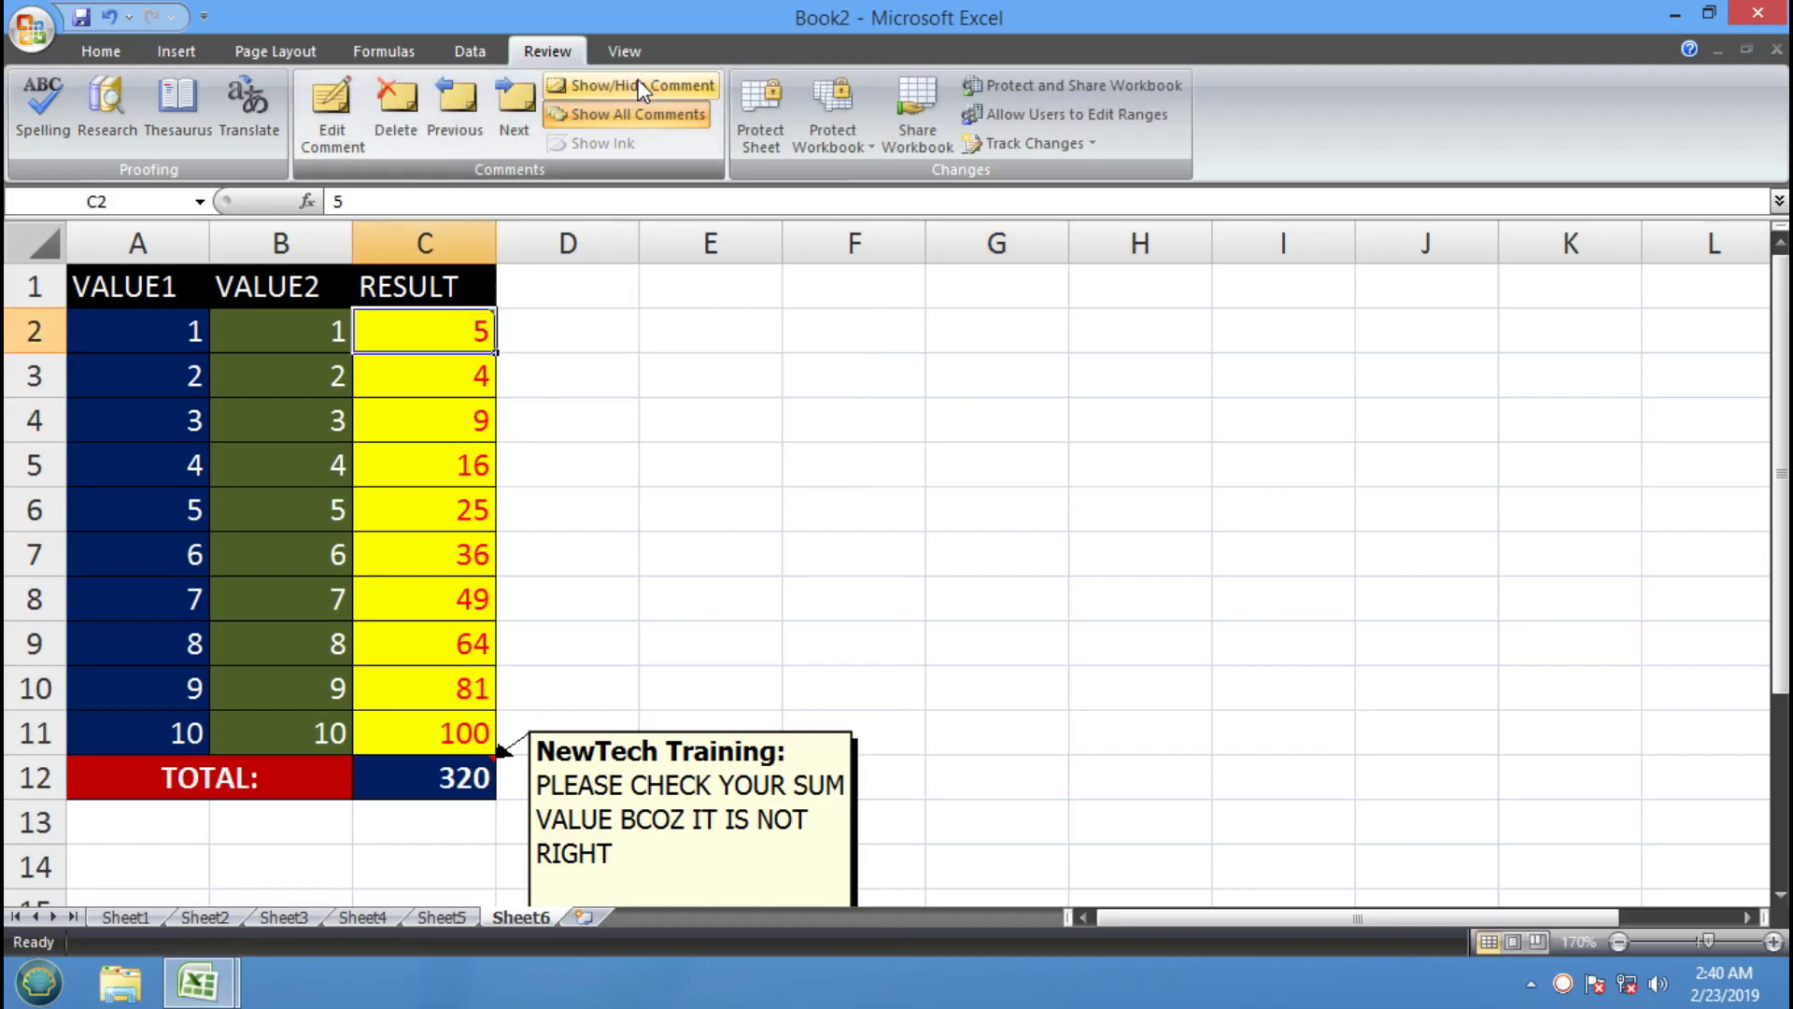
left_click(638, 85)
left_click(454, 783)
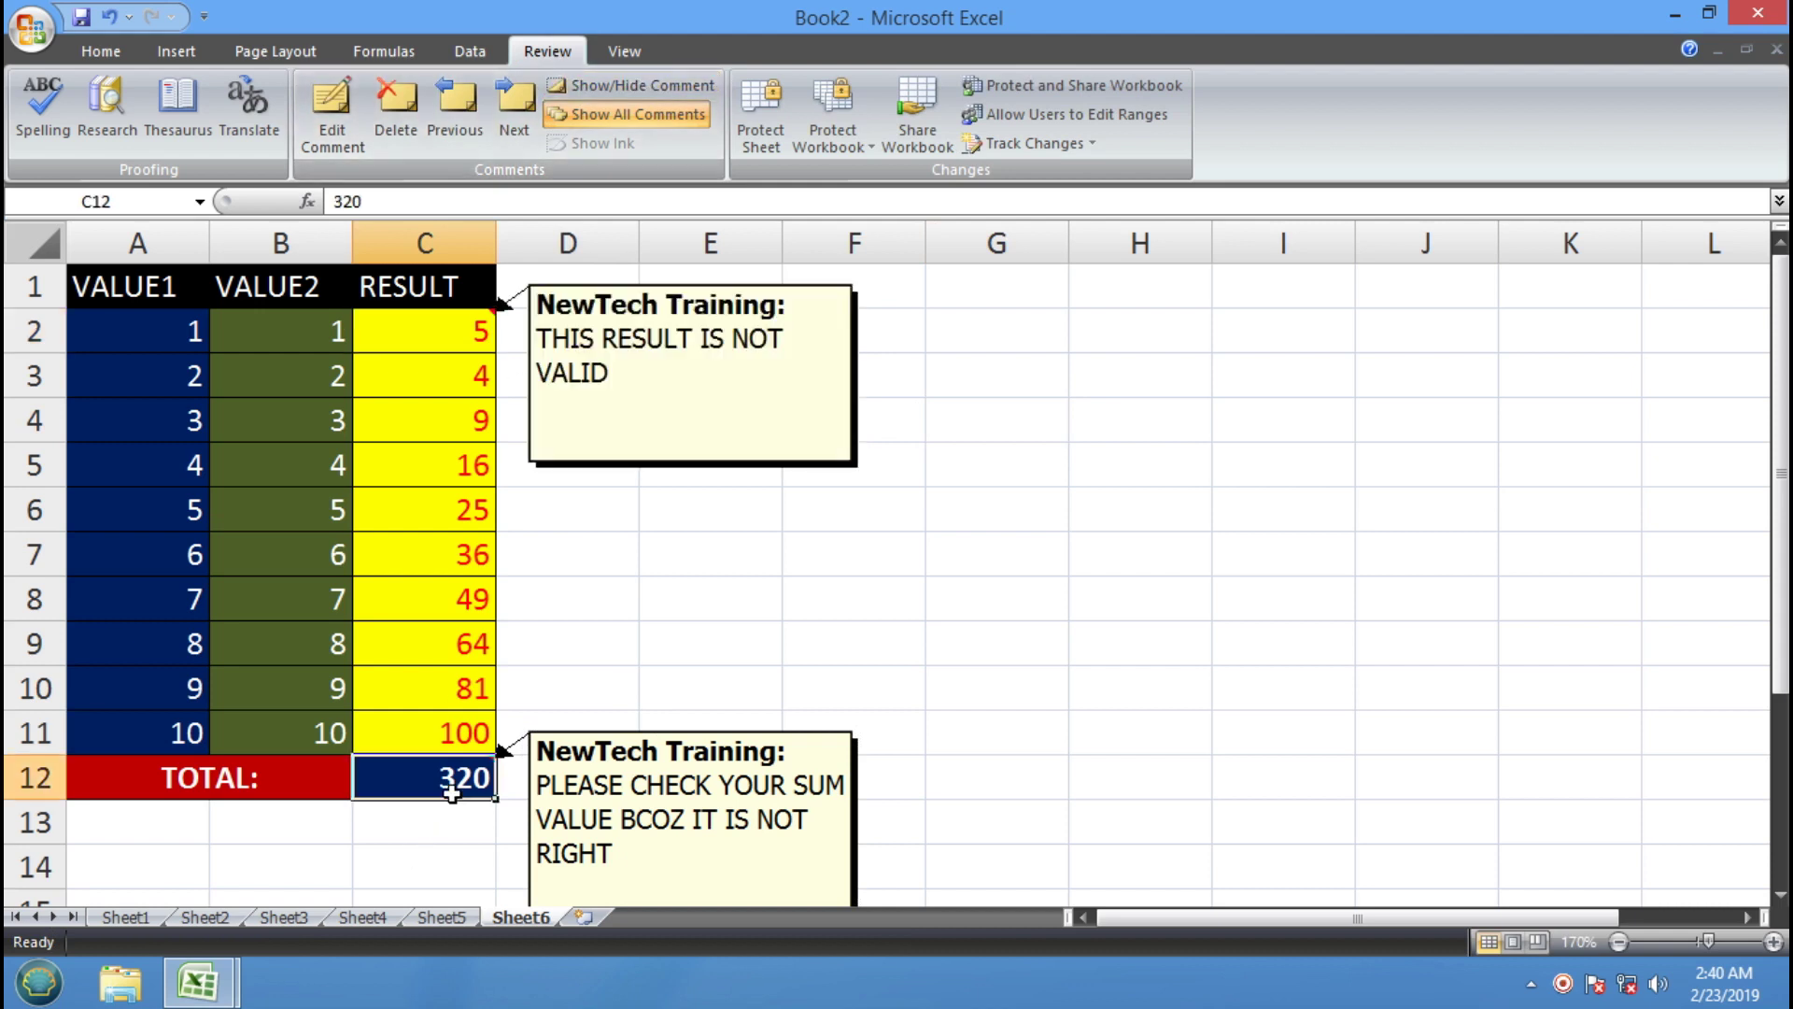
left_click(686, 86)
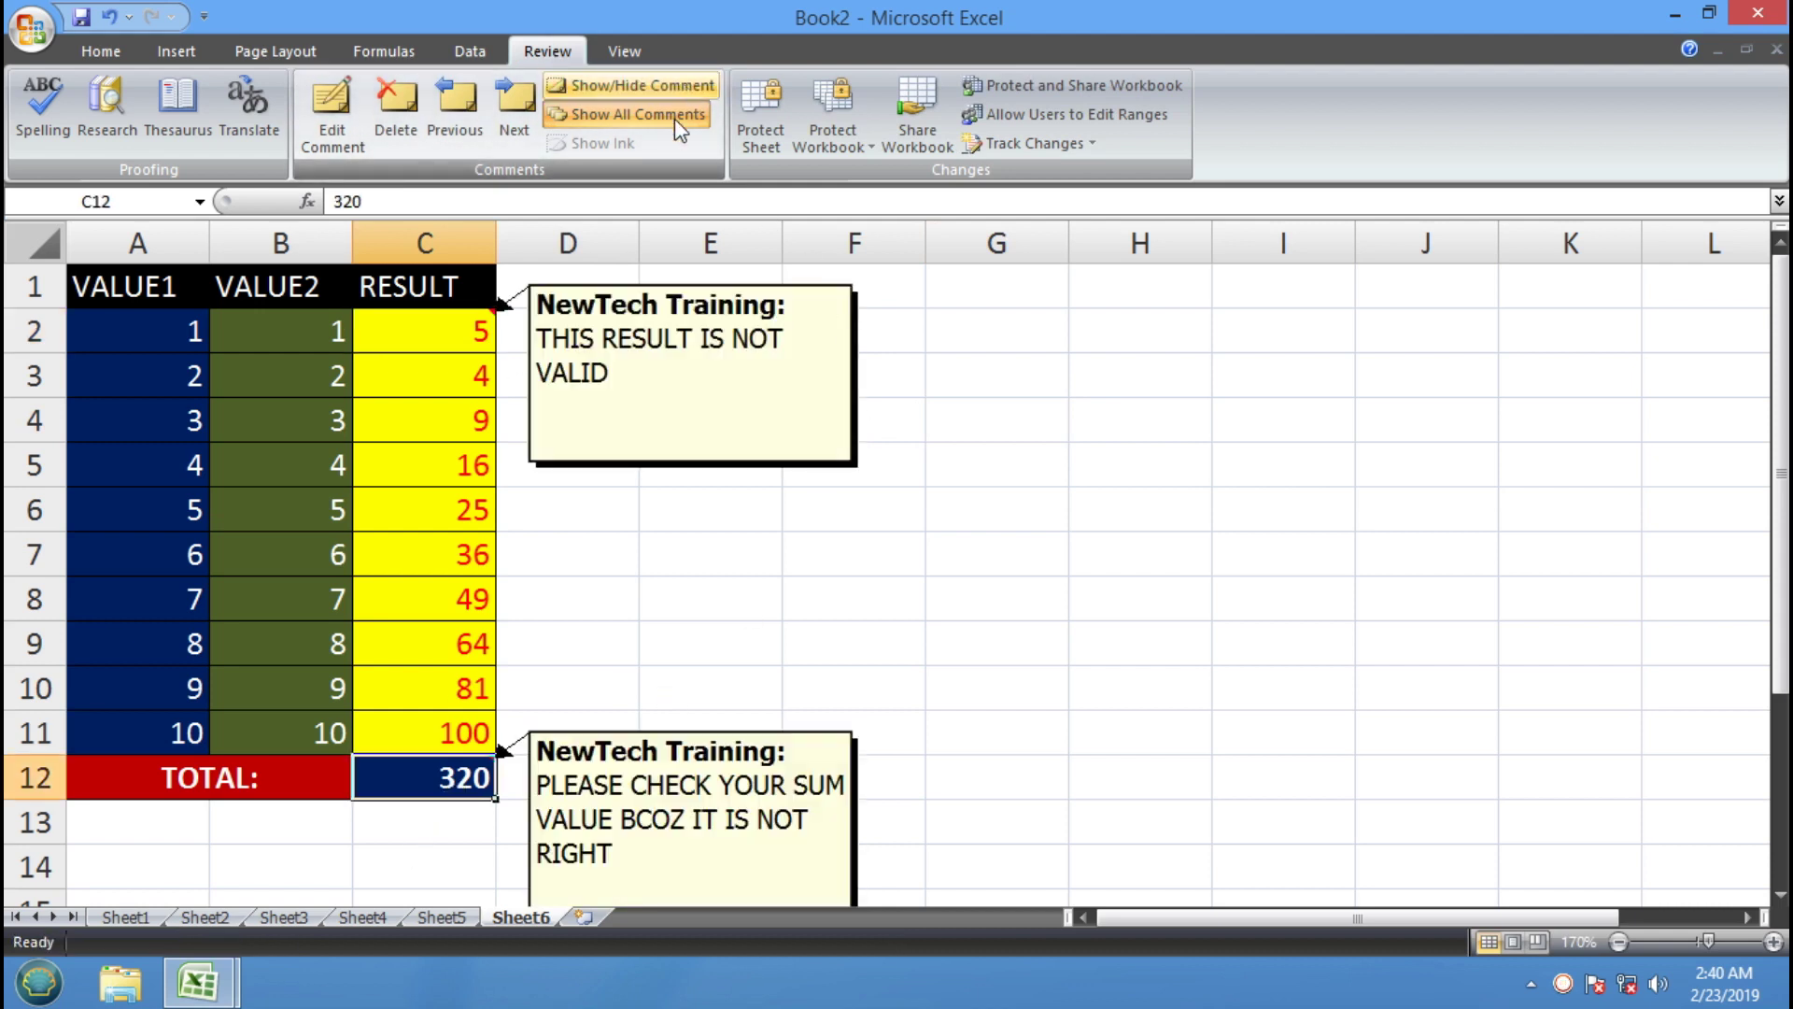
left_click(594, 121)
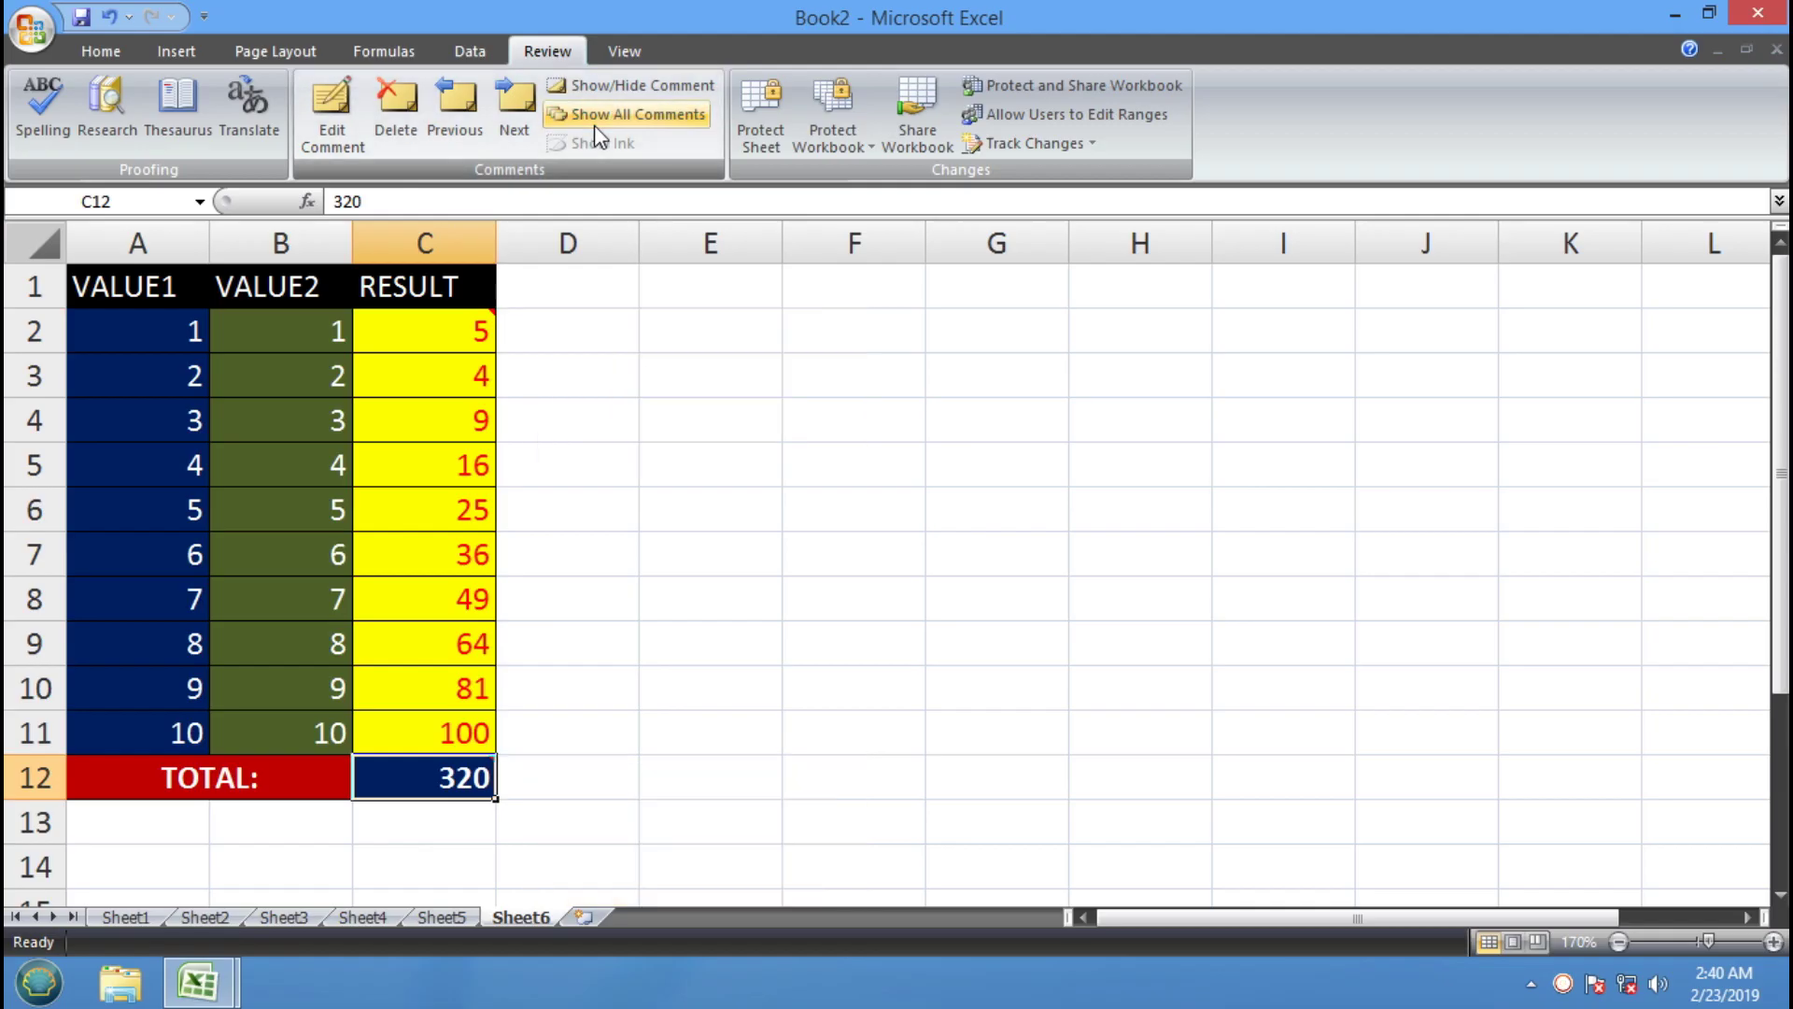
left_click(594, 125)
left_click(594, 125)
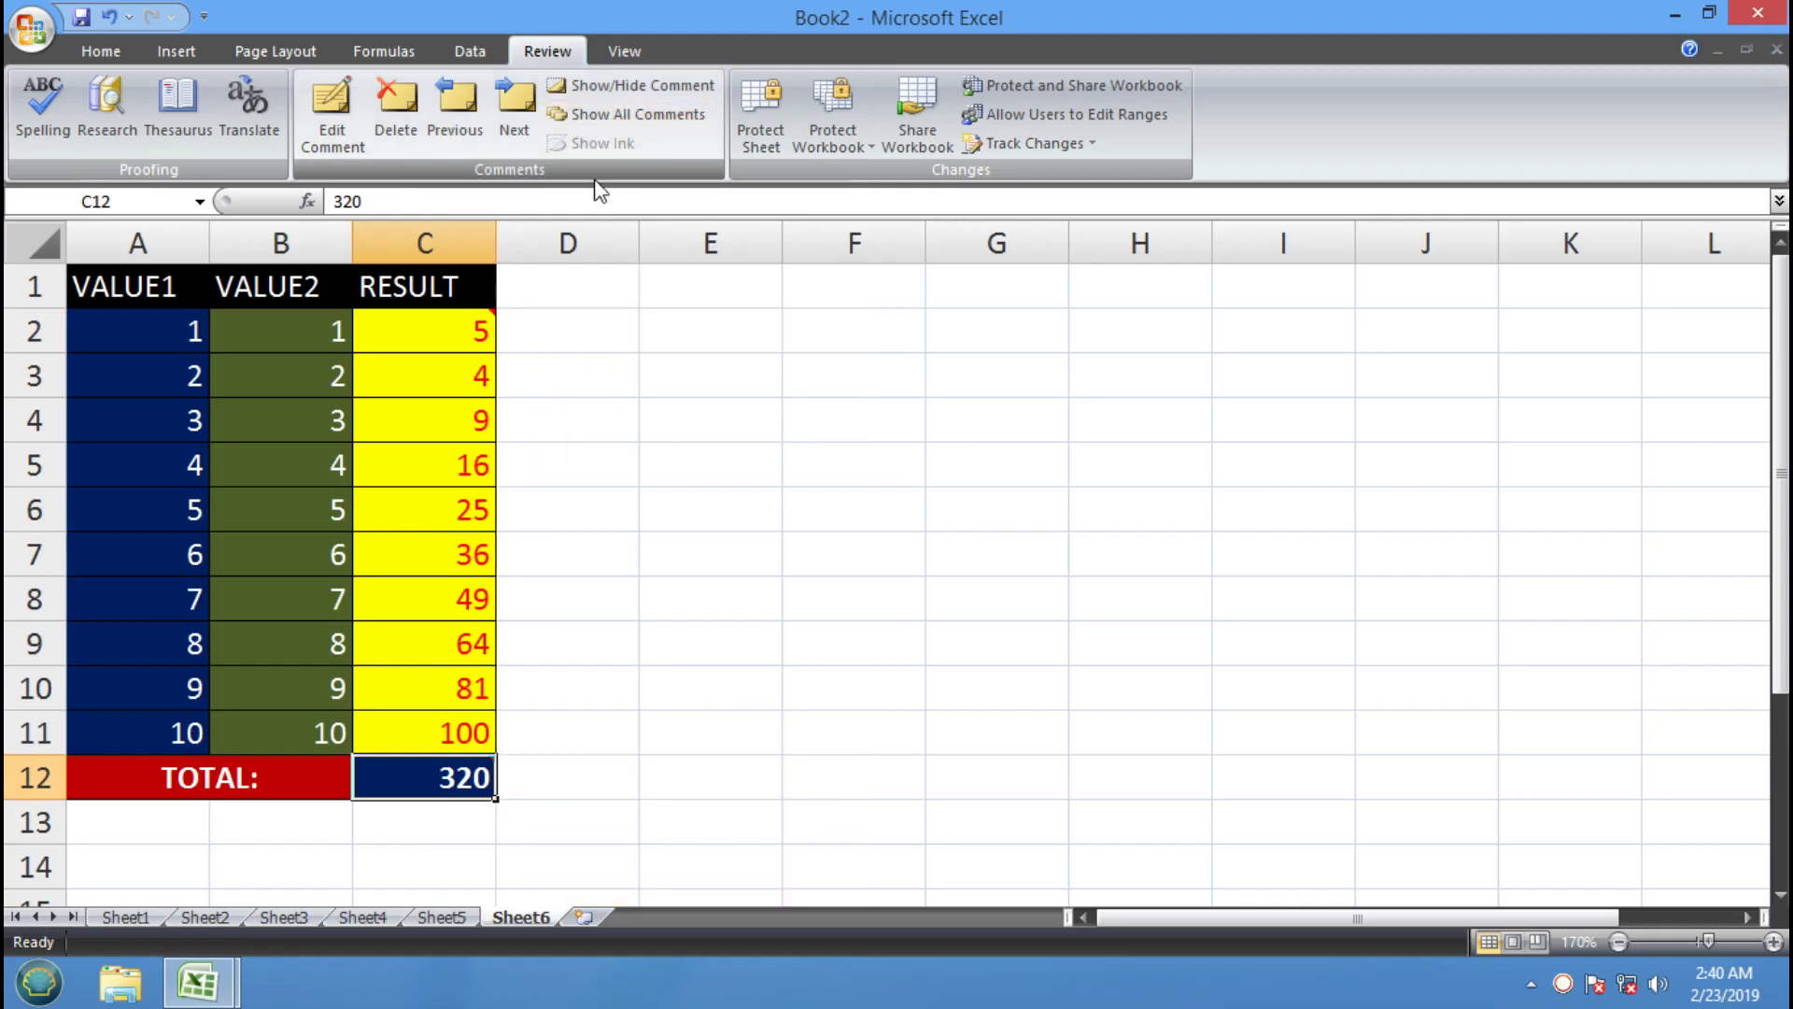
mouse_move(470, 338)
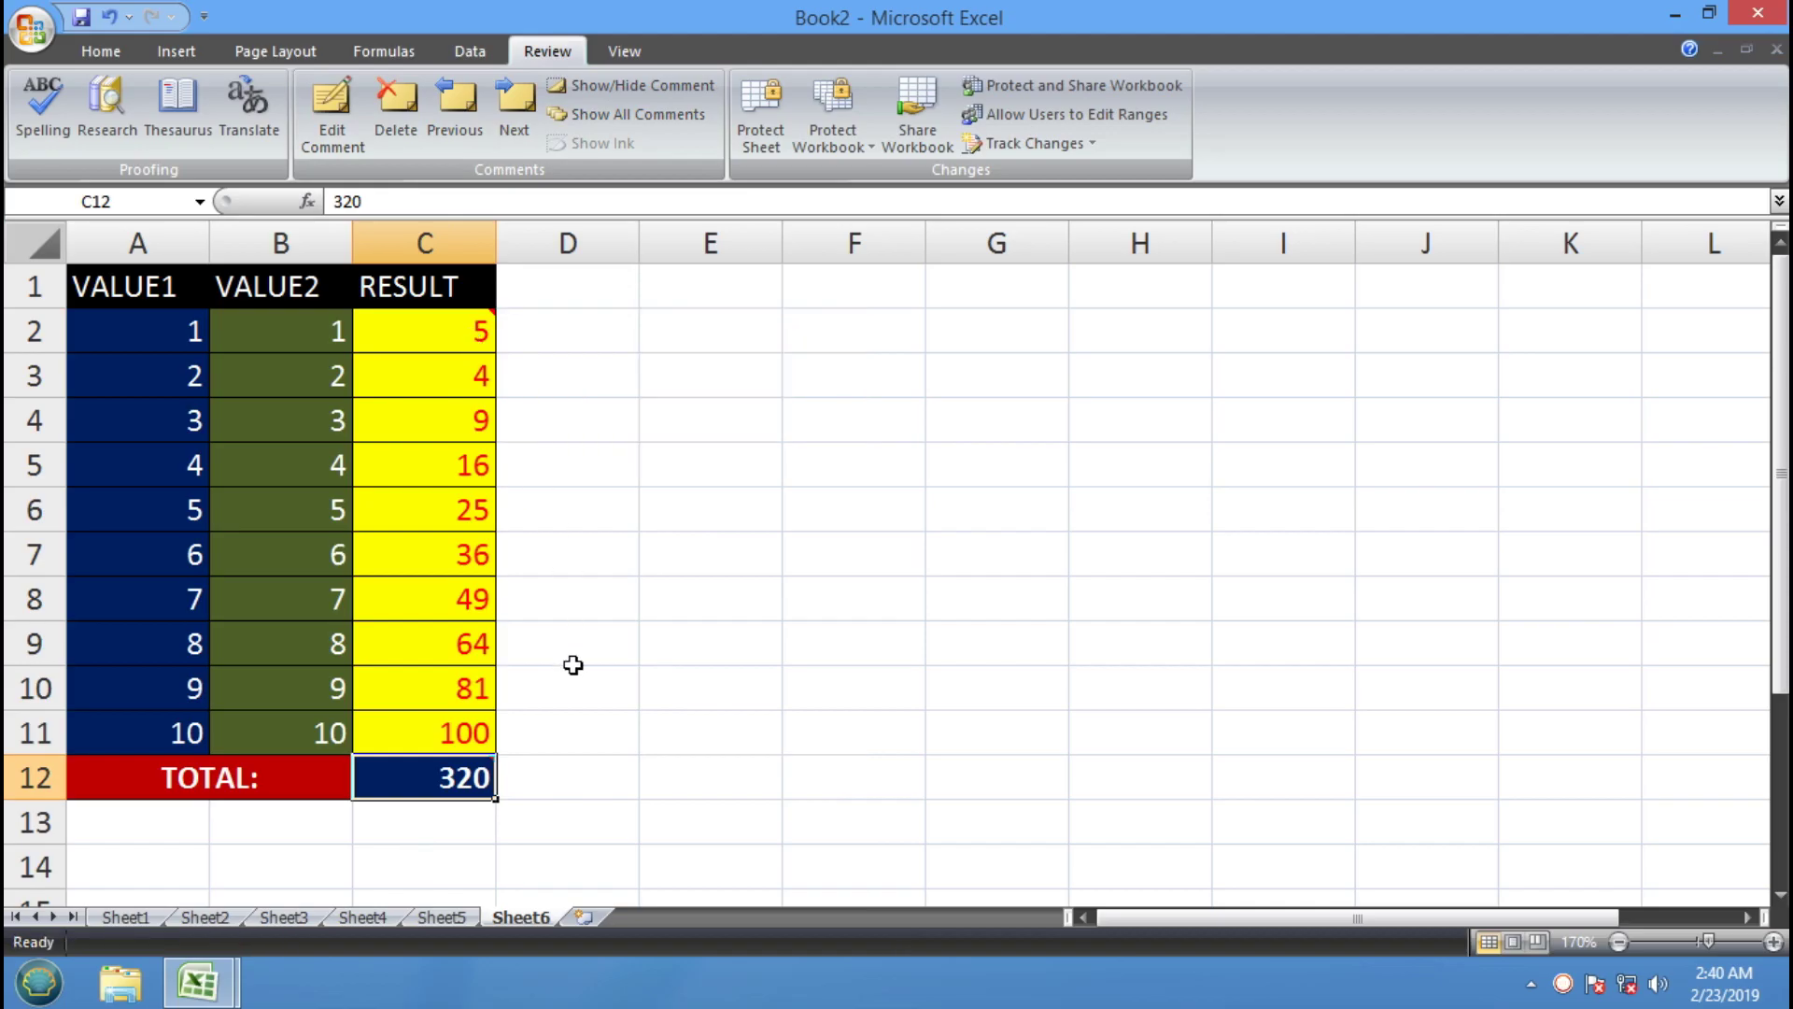
mouse_move(460, 773)
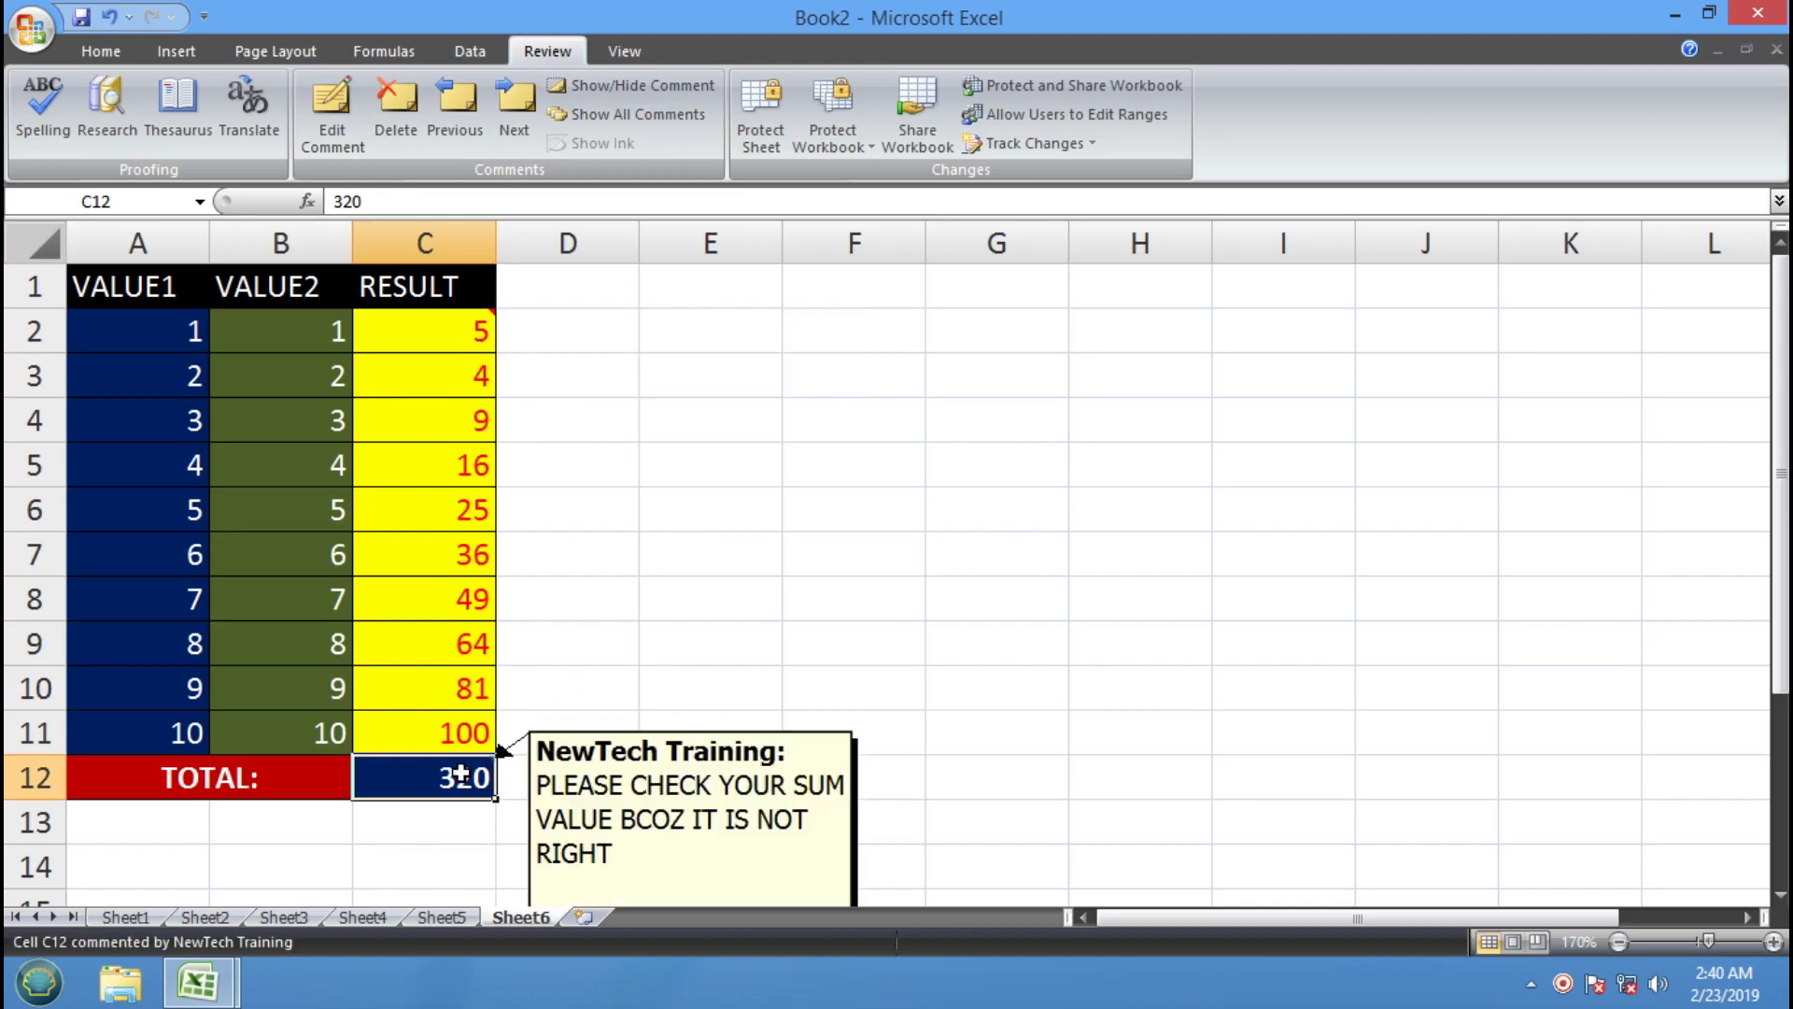
left_click(635, 114)
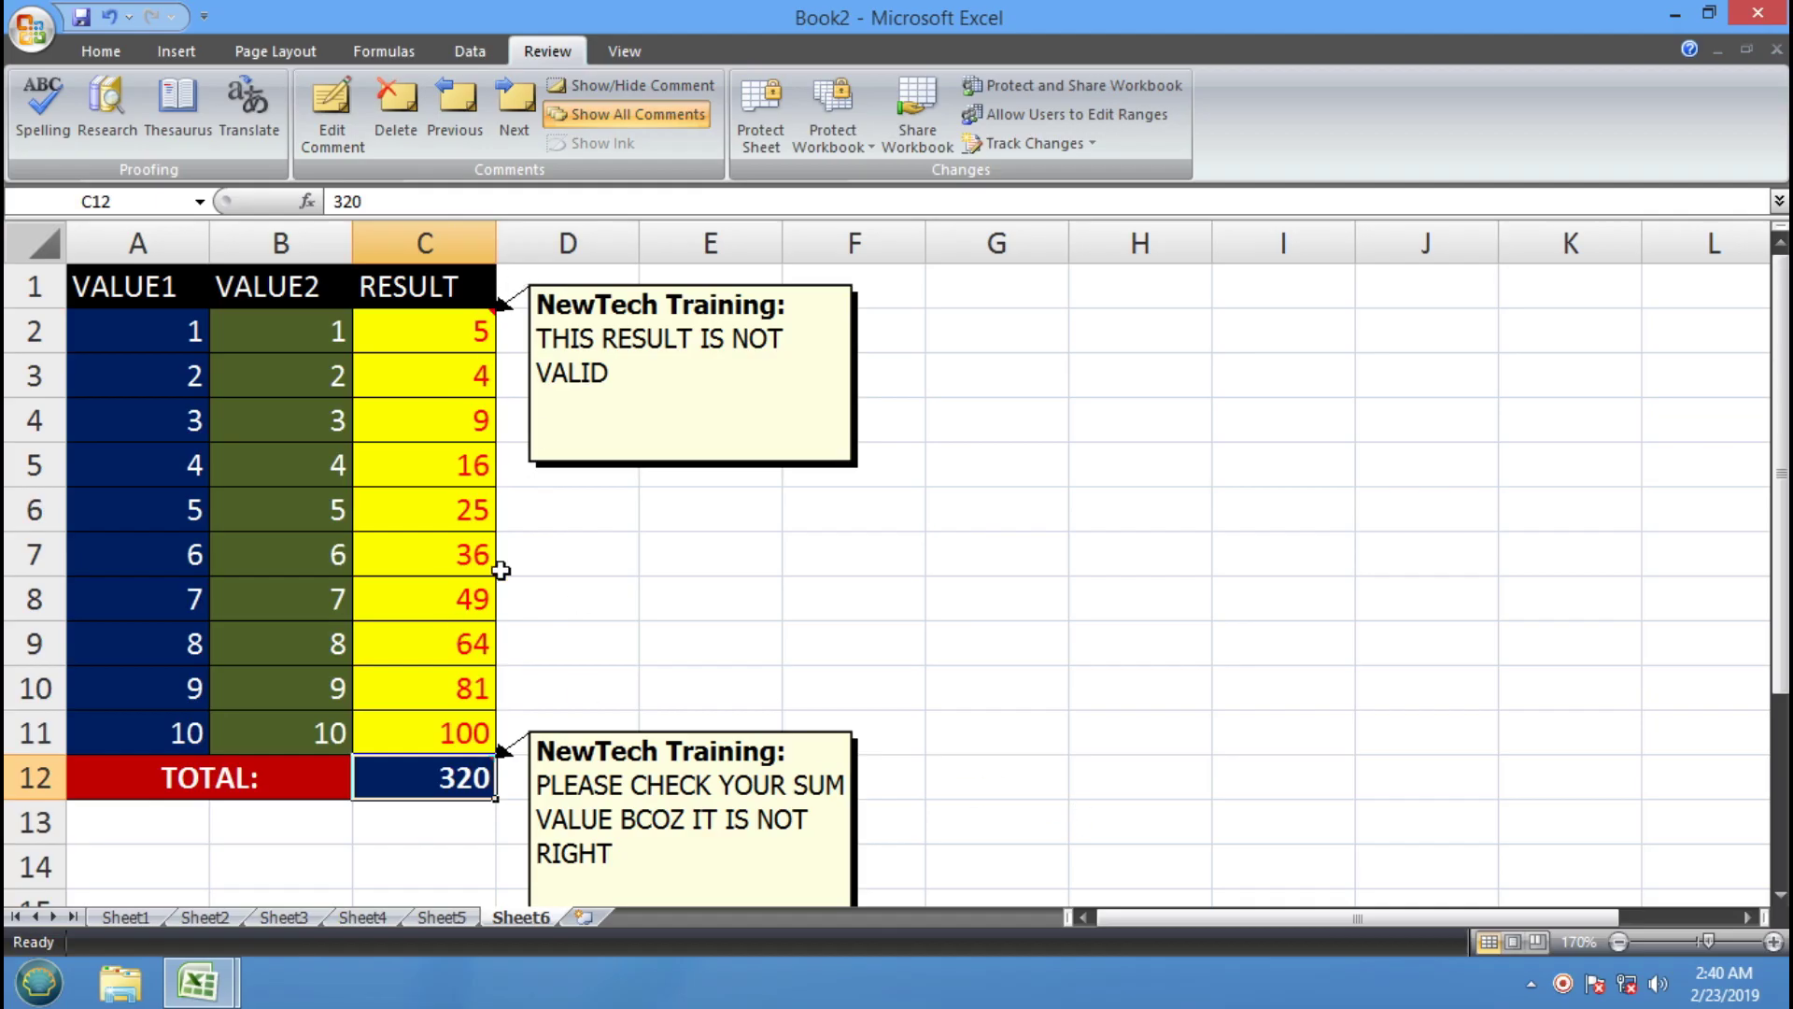
left_click(476, 329)
Restore C2's RESULT formula as =A2*B2
type("=")
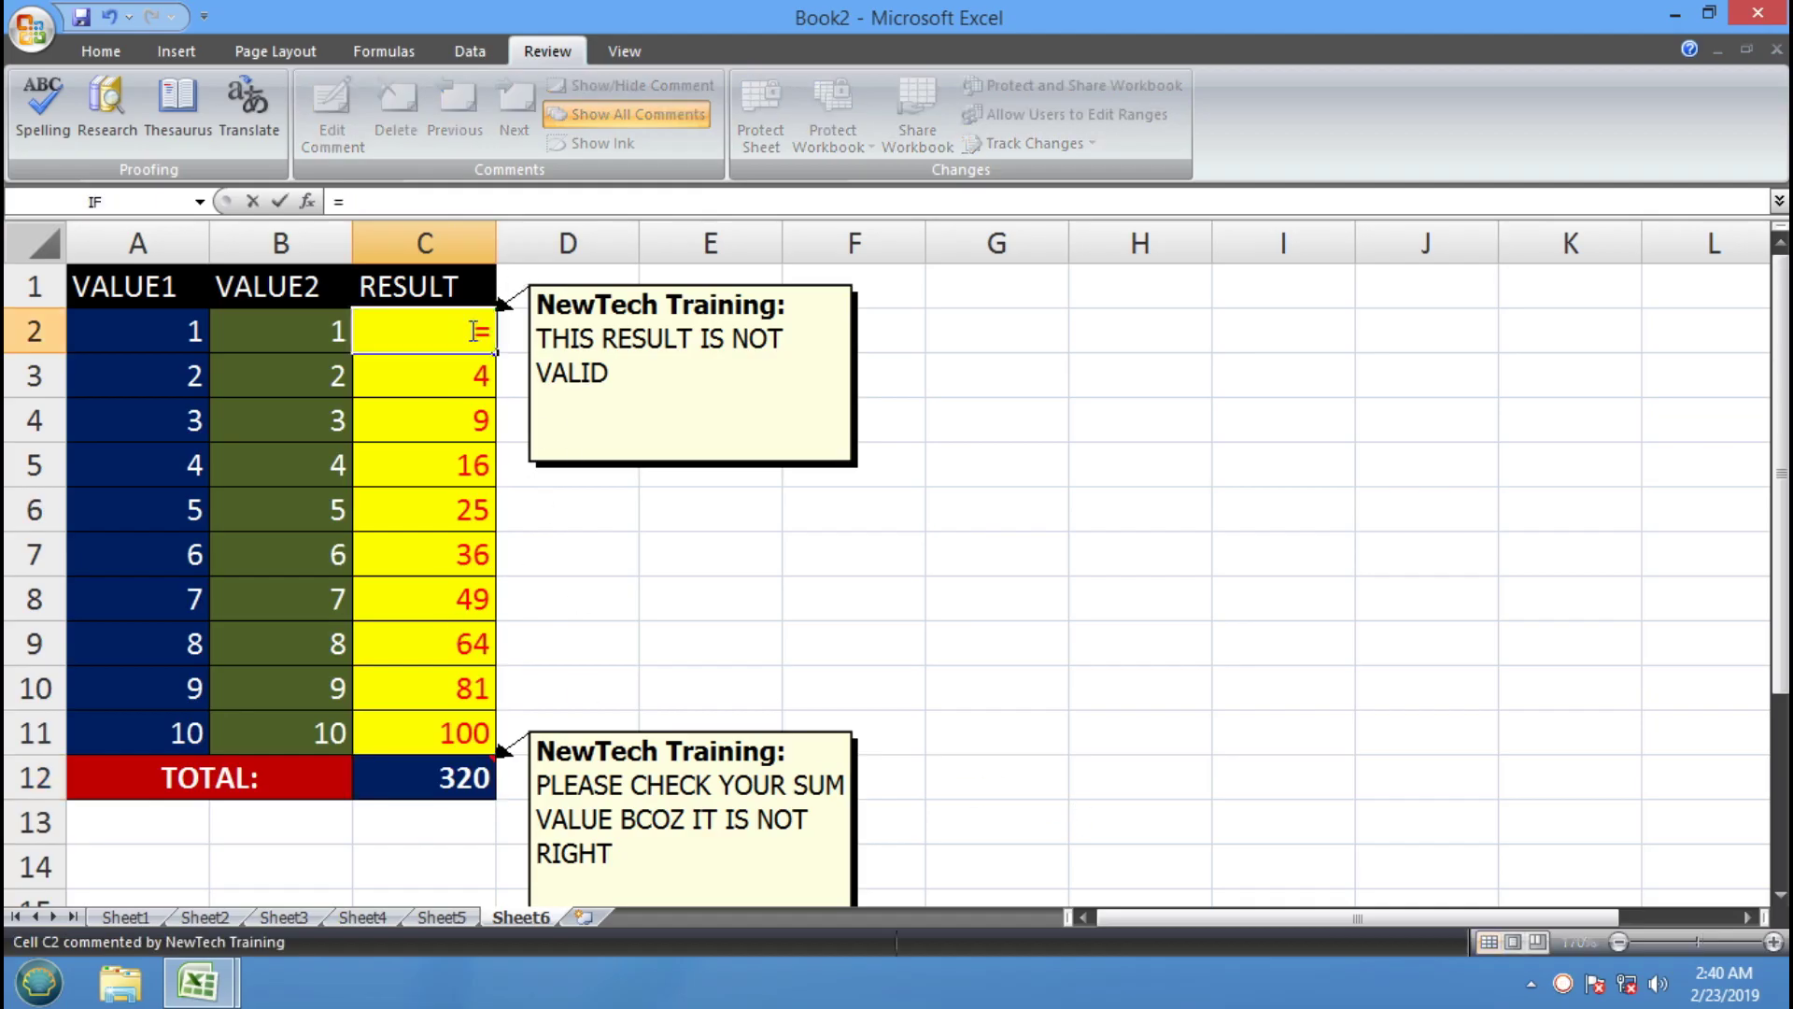
left_click(185, 334)
type("*")
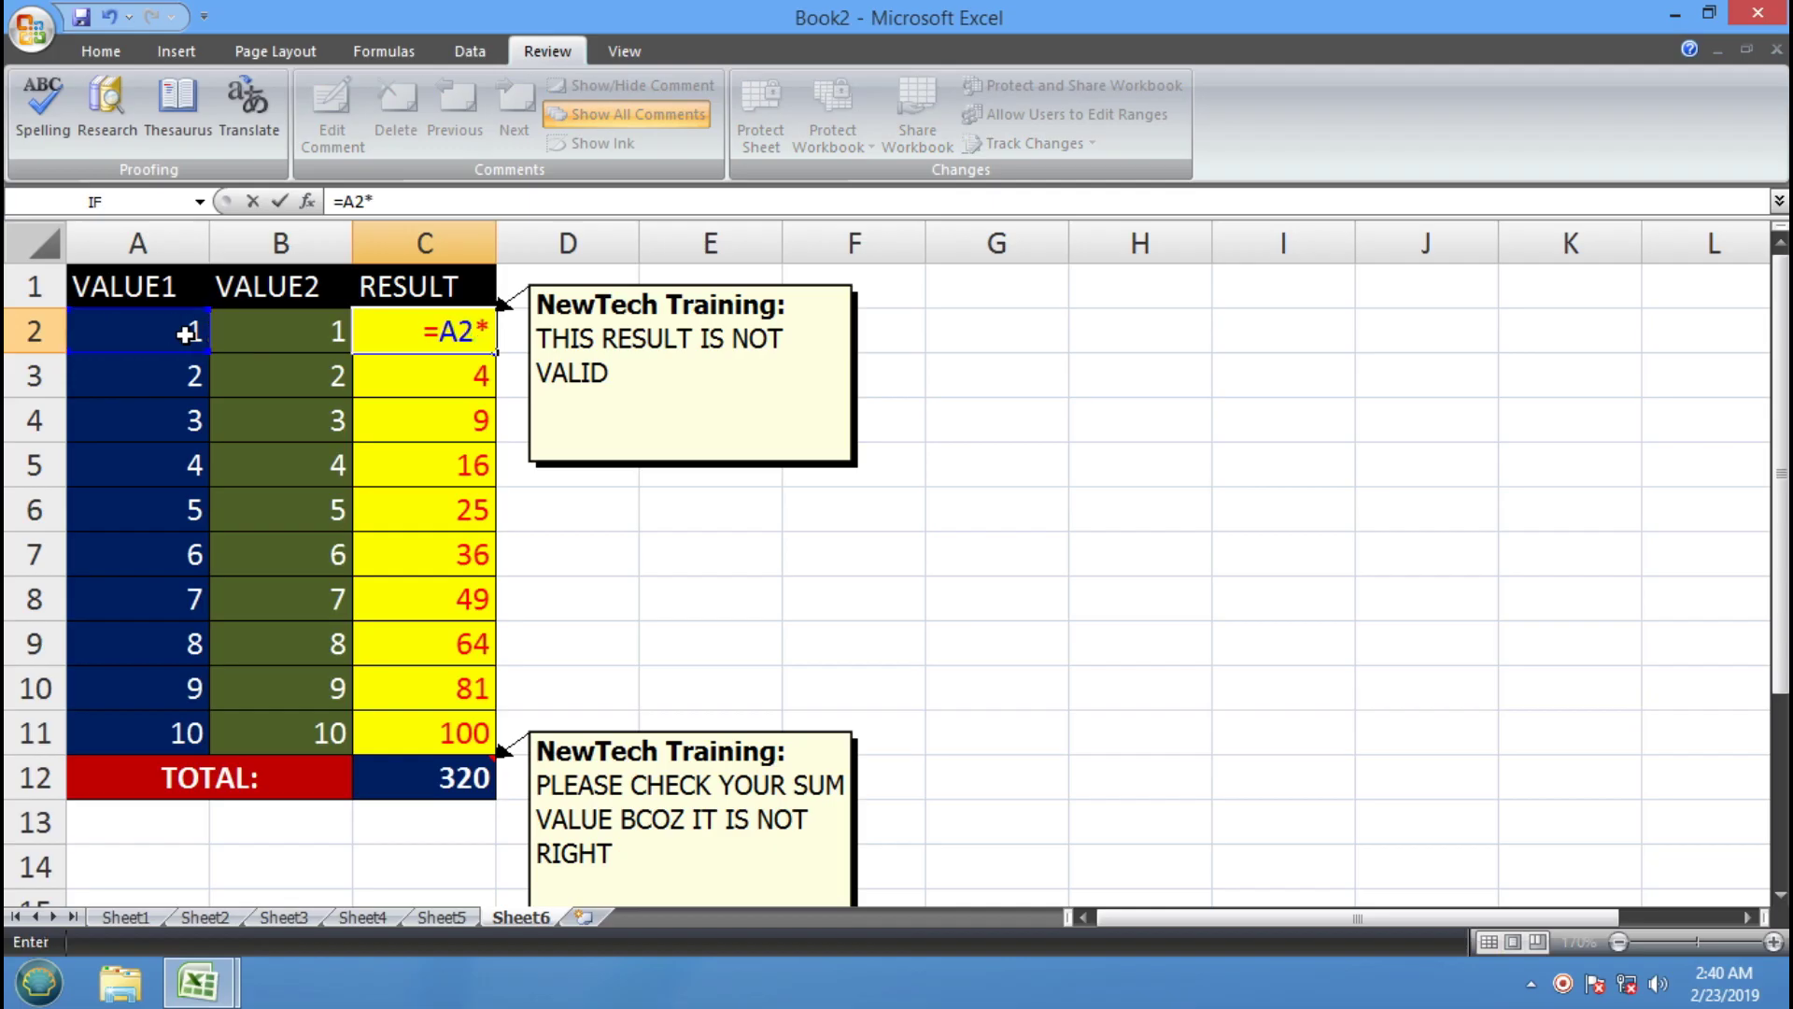
left_click(244, 347)
key("Return")
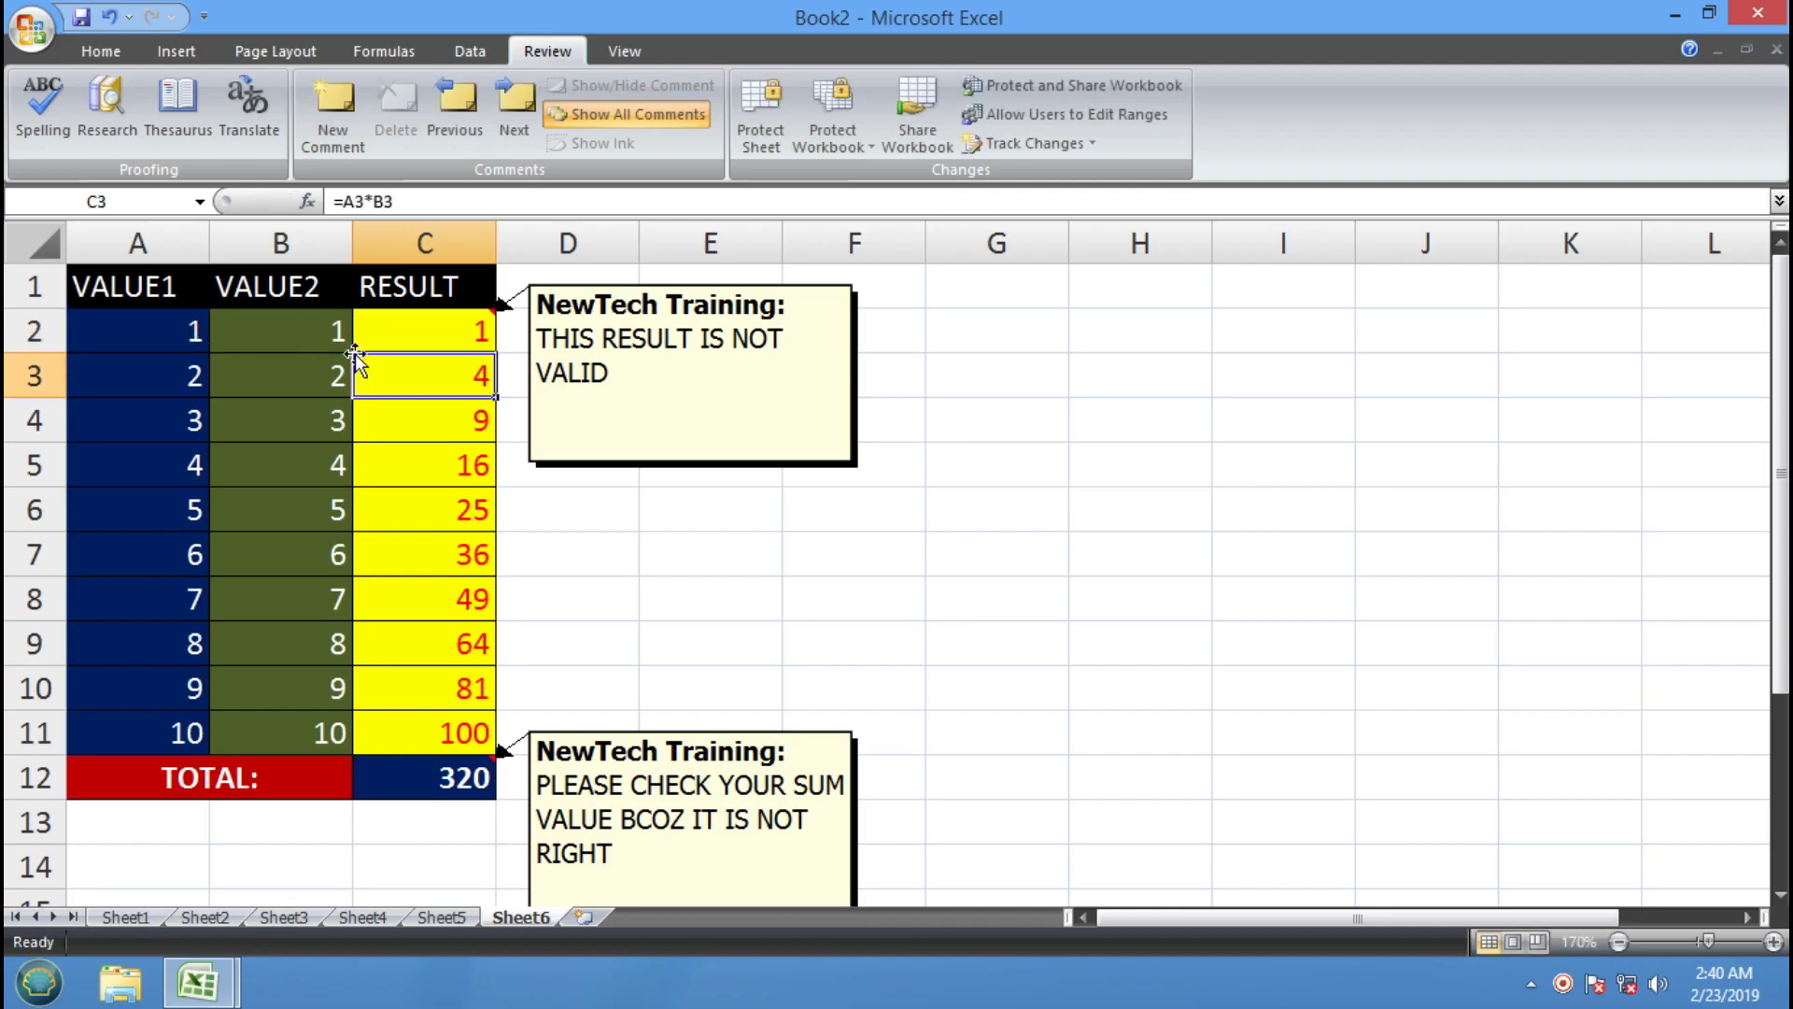
Restore the TOTAL in C12 as =SUM(C2:C11)
left_click(451, 785)
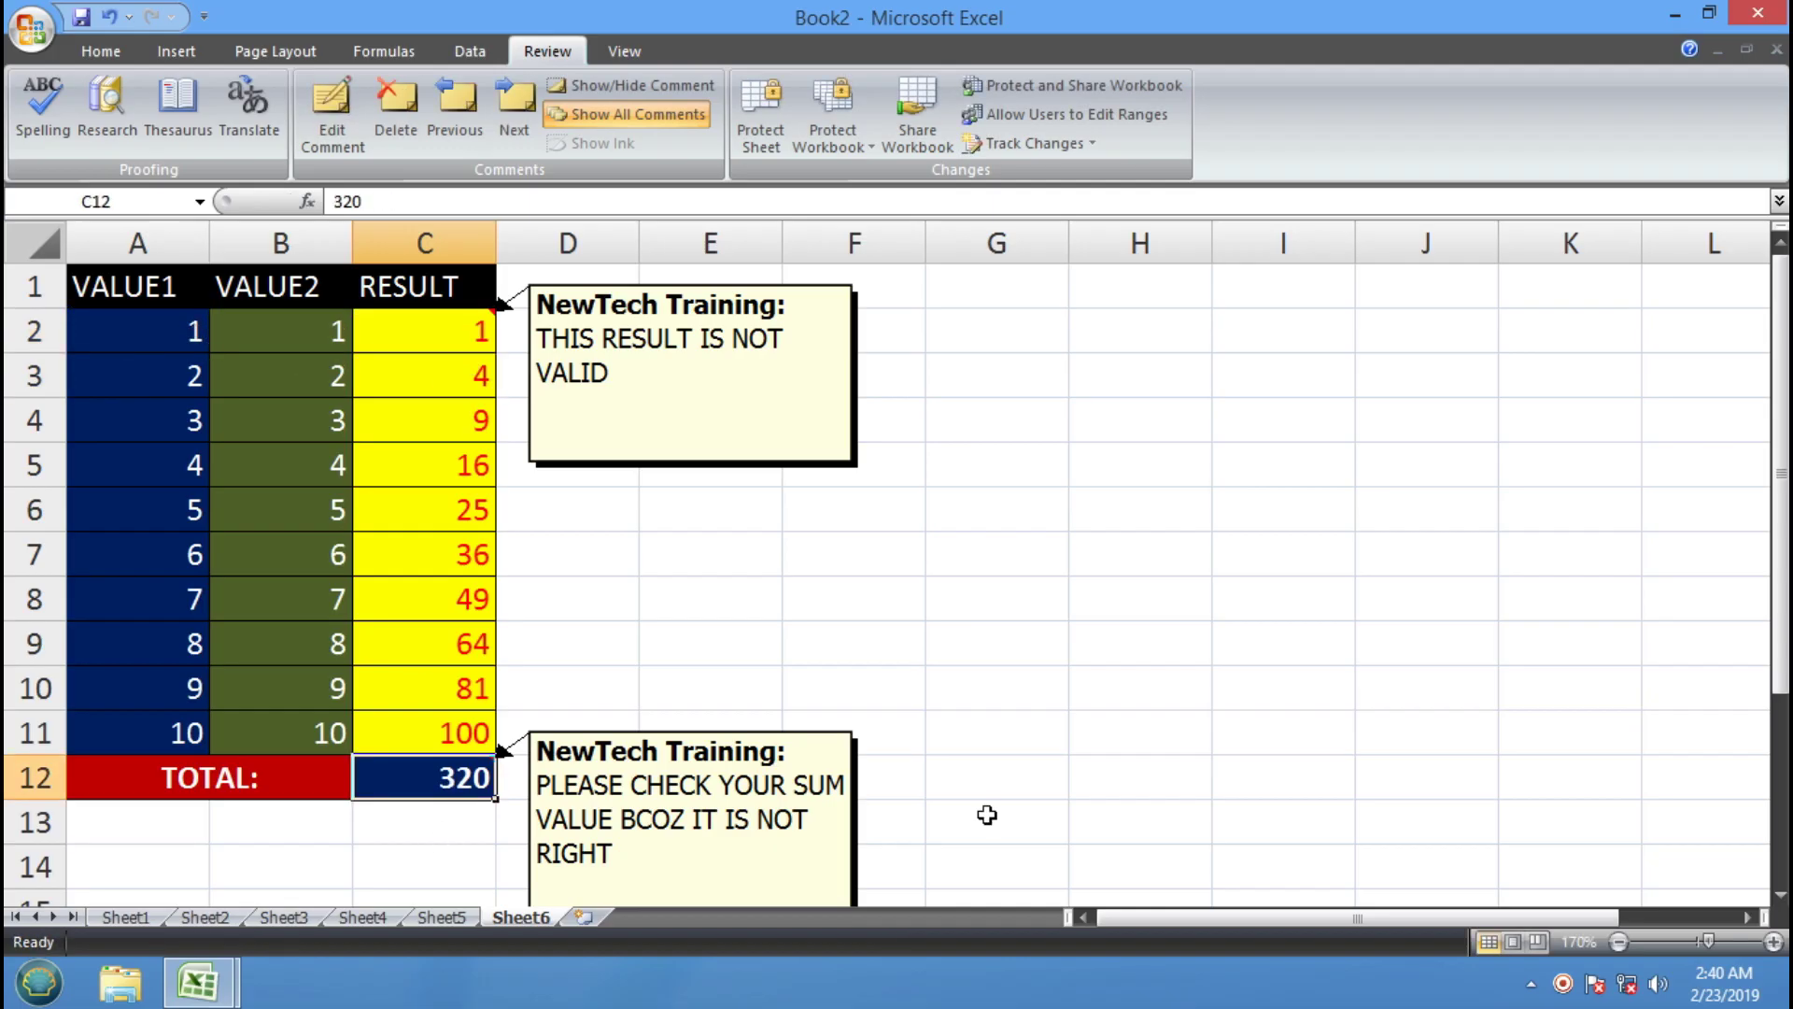
type("=SUM")
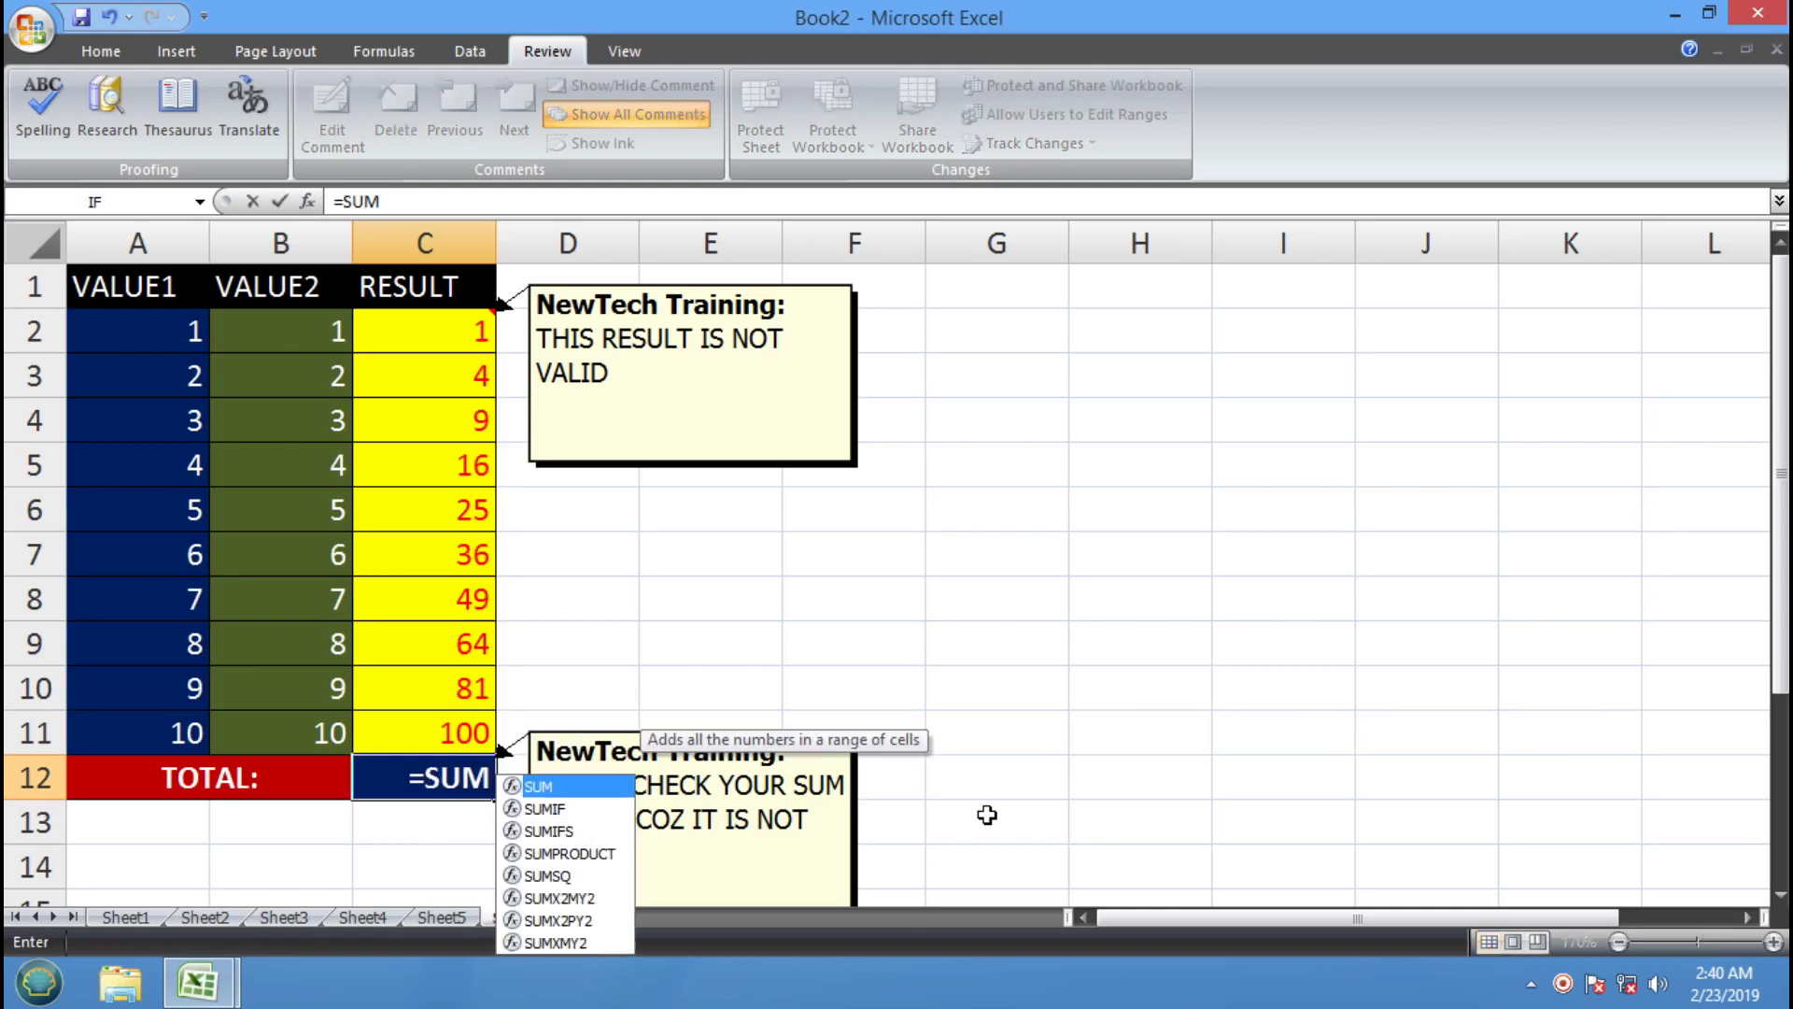
type("(")
left_click_drag(392, 334, 405, 725)
type(")")
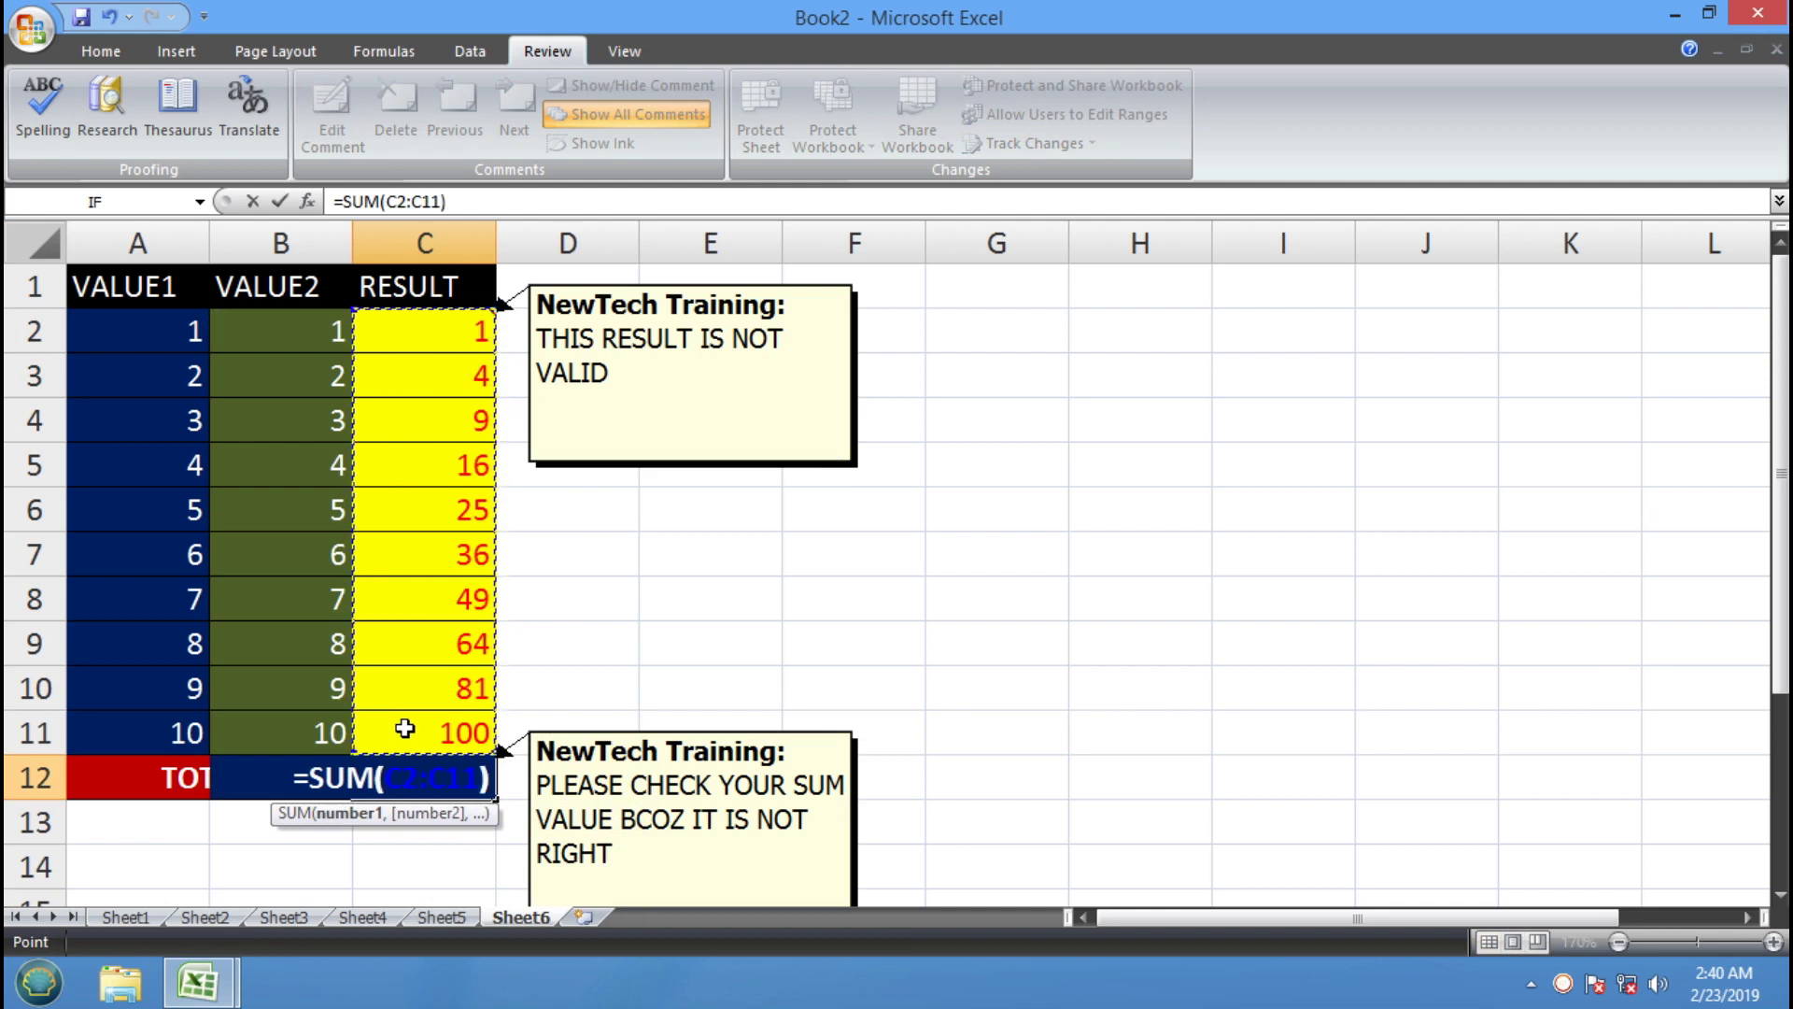
key("Return")
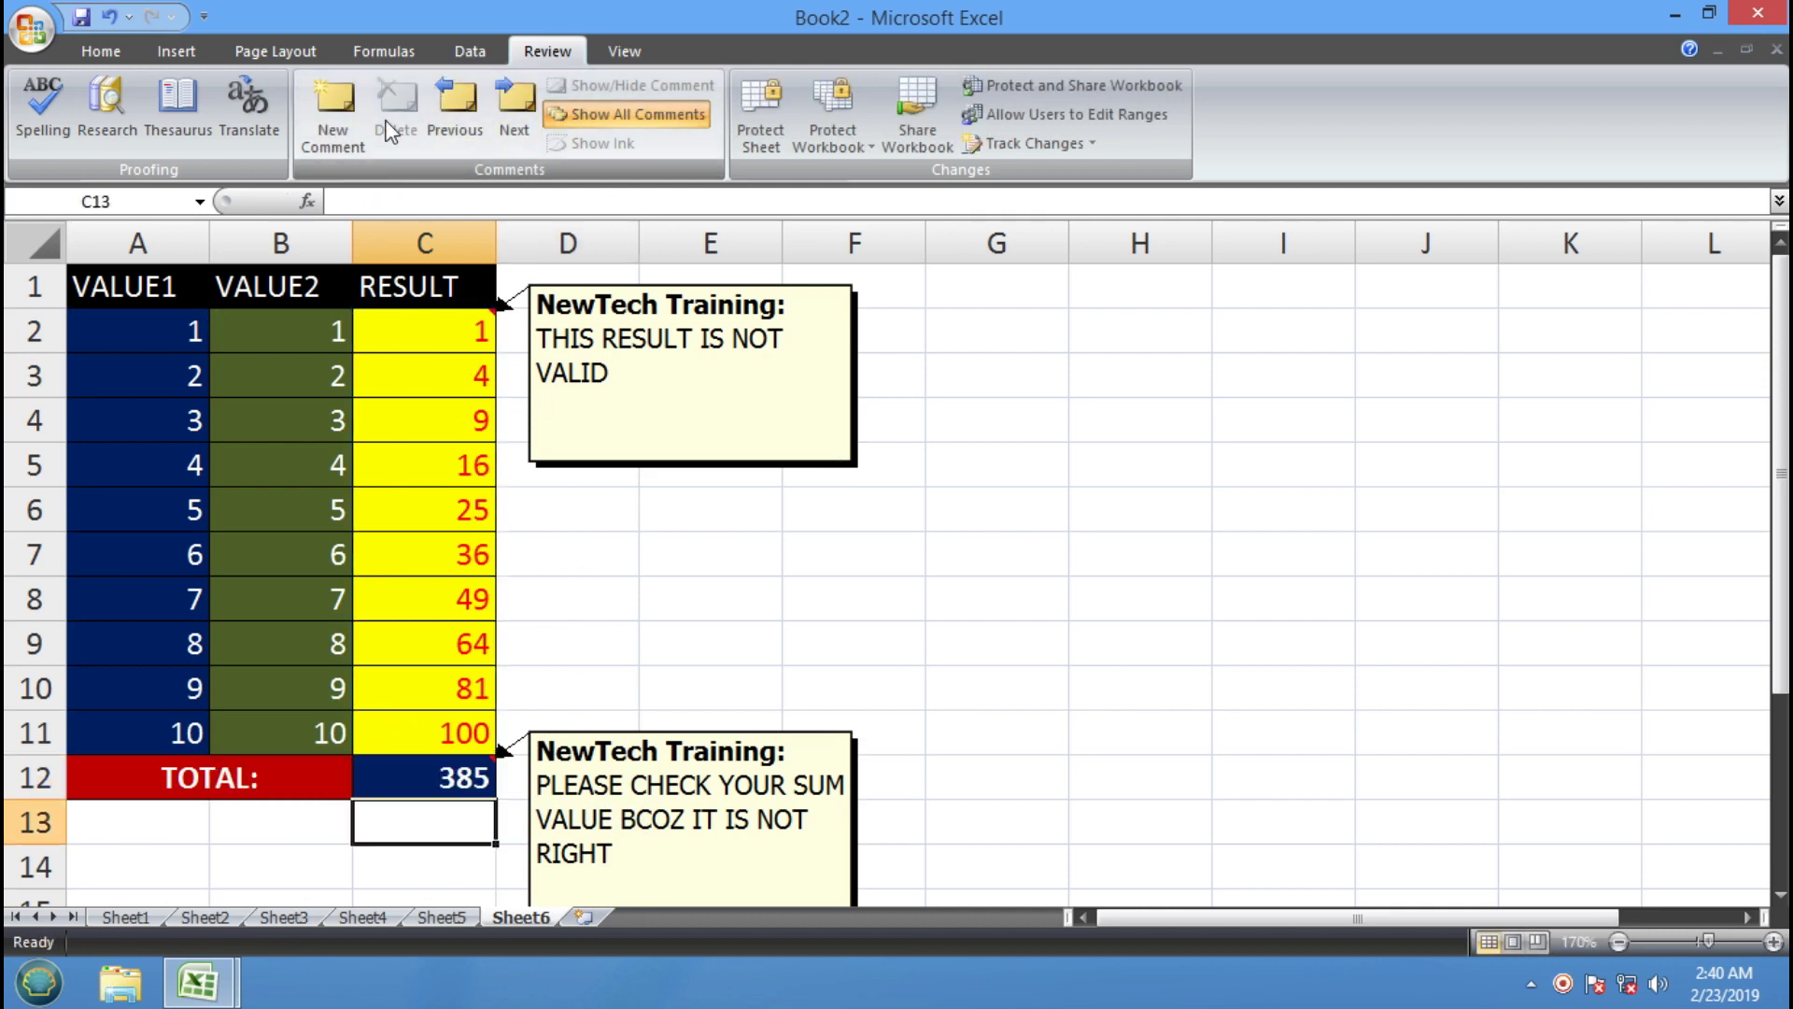
Delete and restore the RESULT column's comments, then switch to the Data Entry & Office Work workbook
left_click_drag(468, 280, 480, 784)
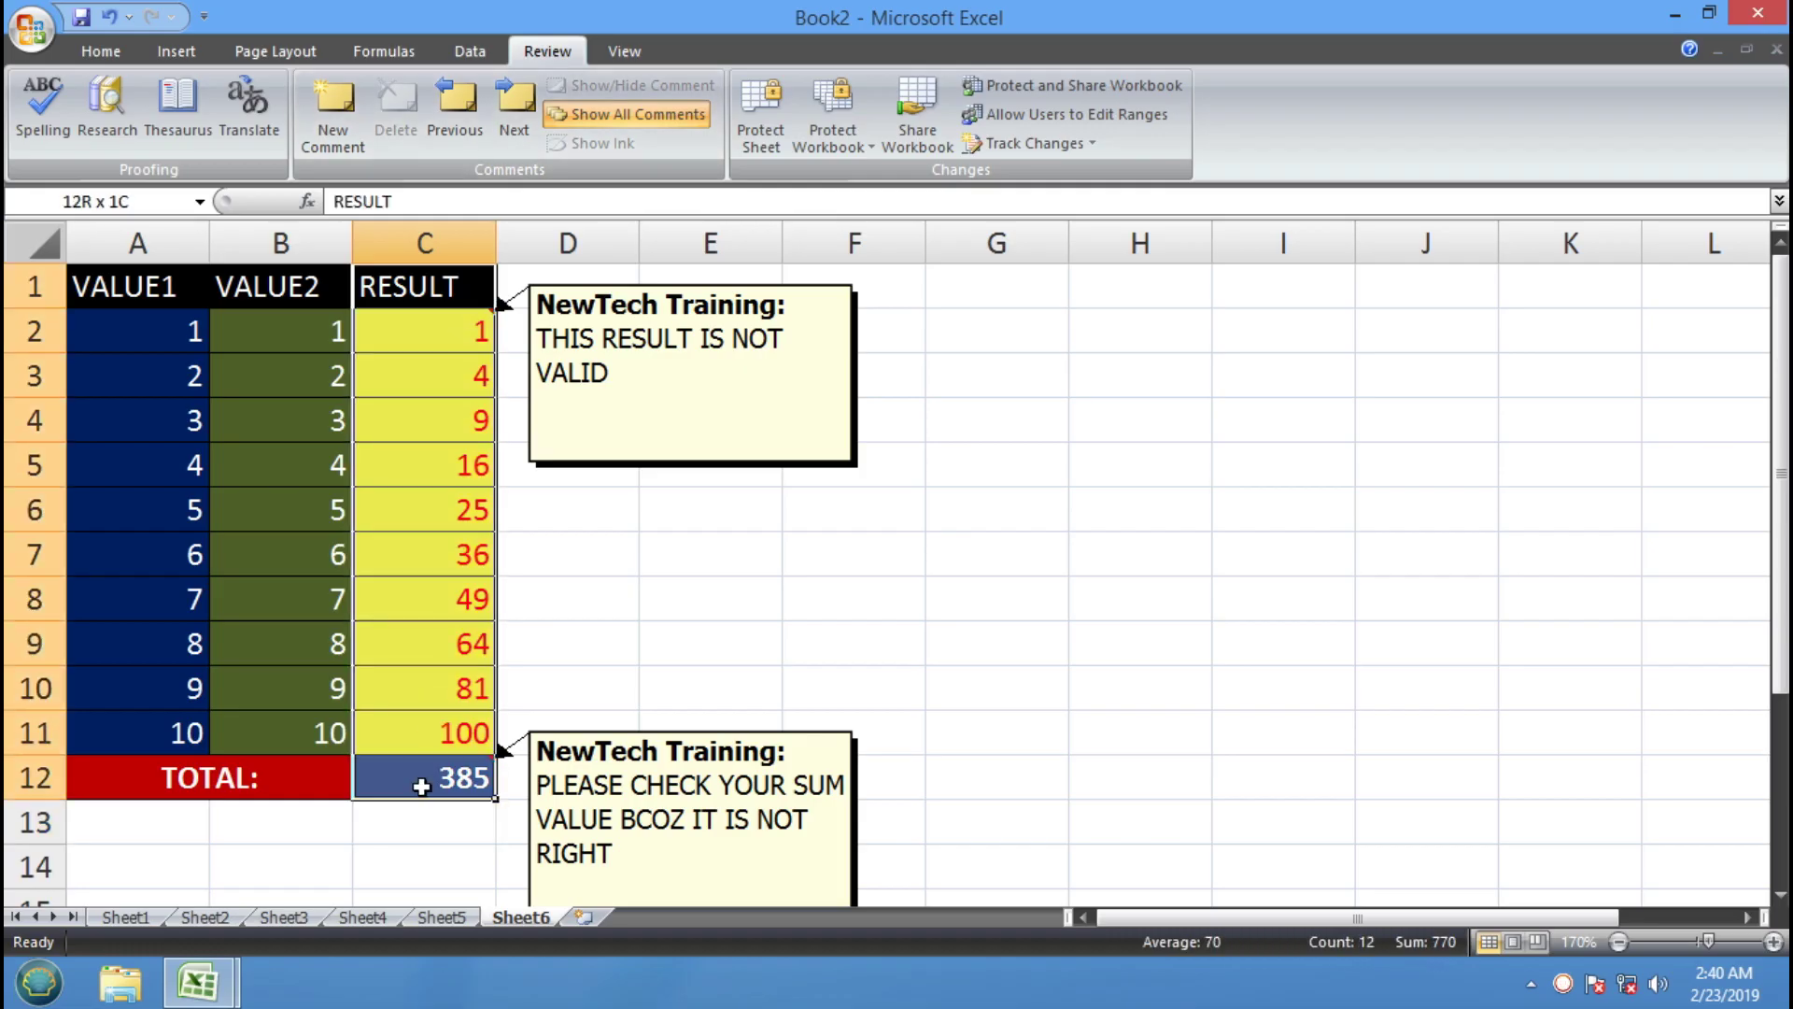
left_click(396, 104)
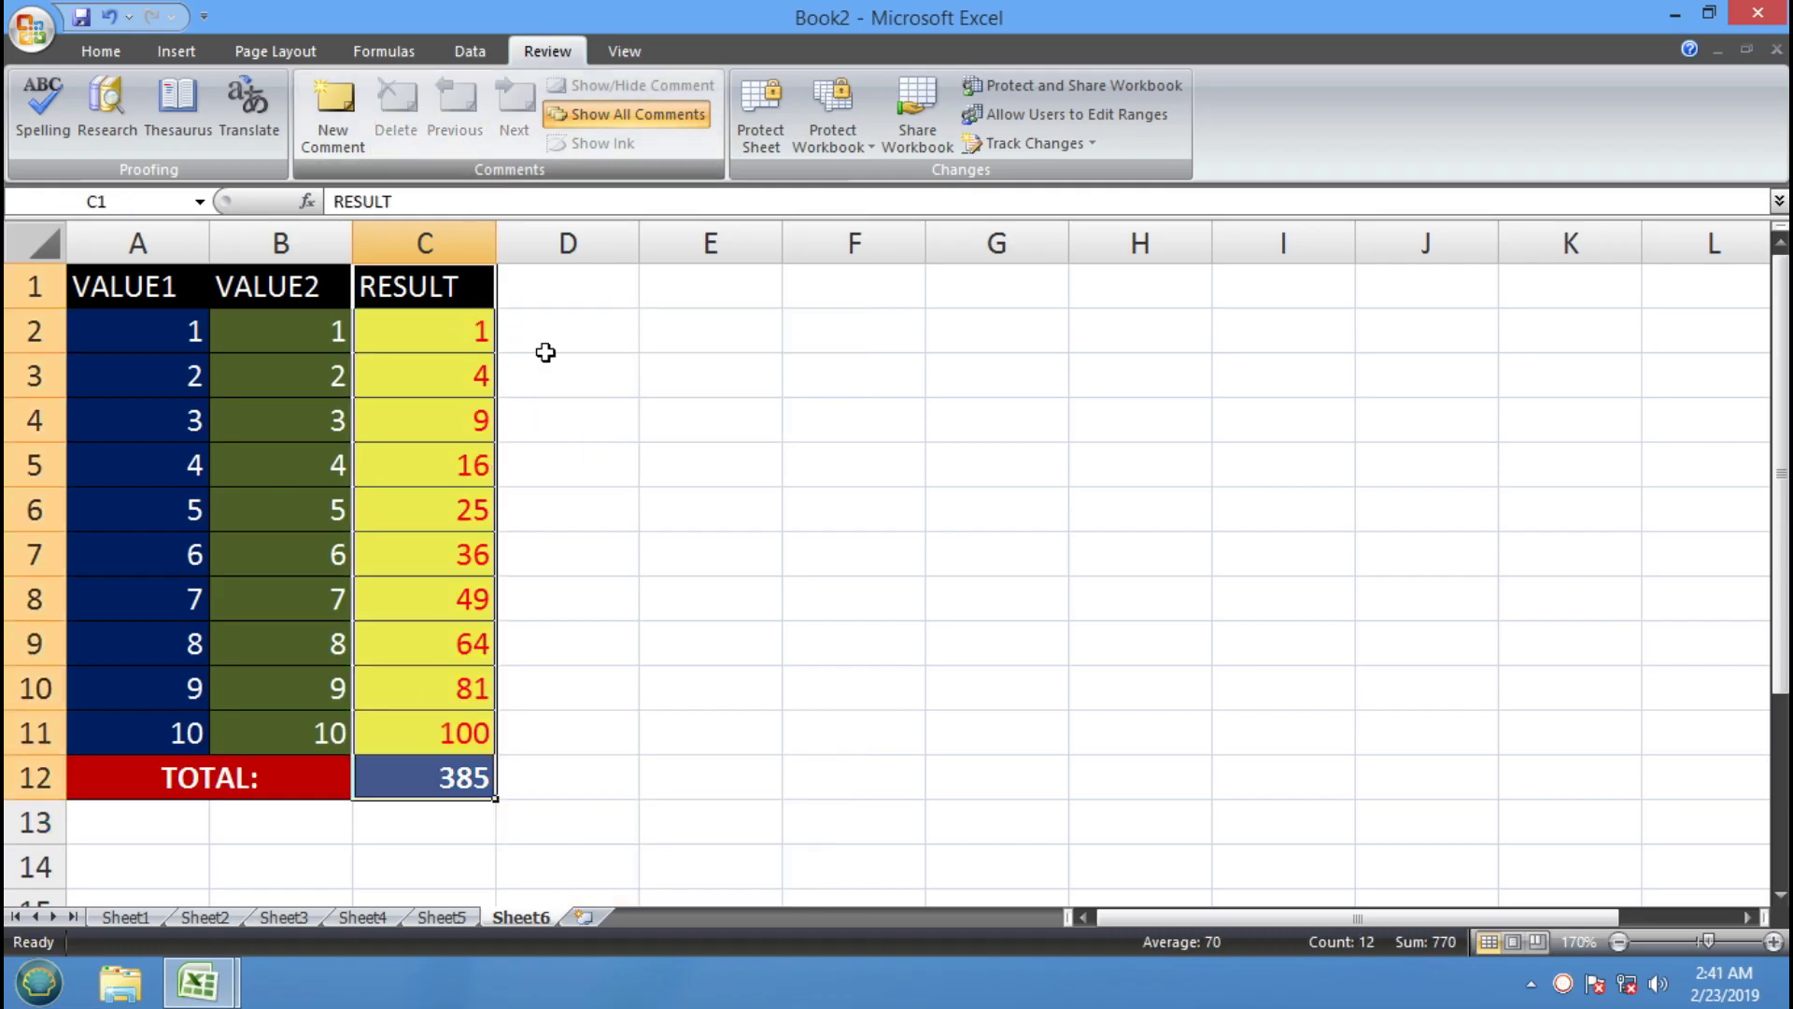
left_click(748, 496)
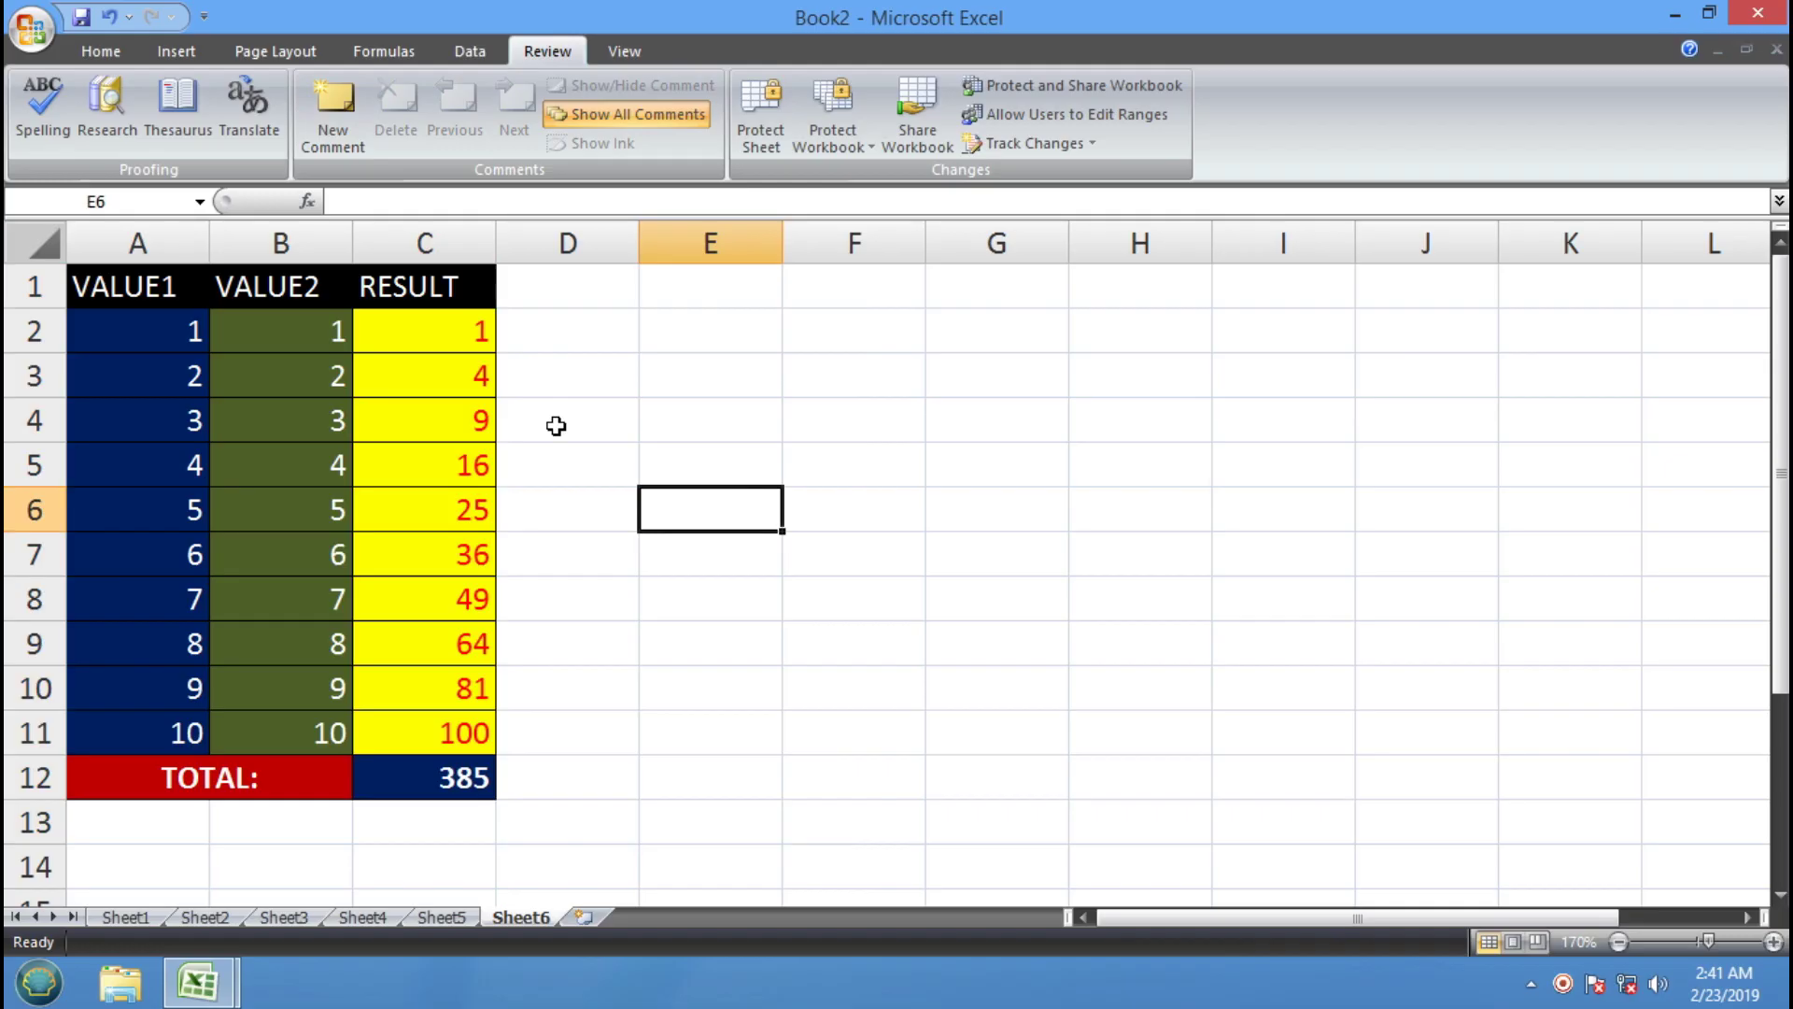
key("ctrl+z")
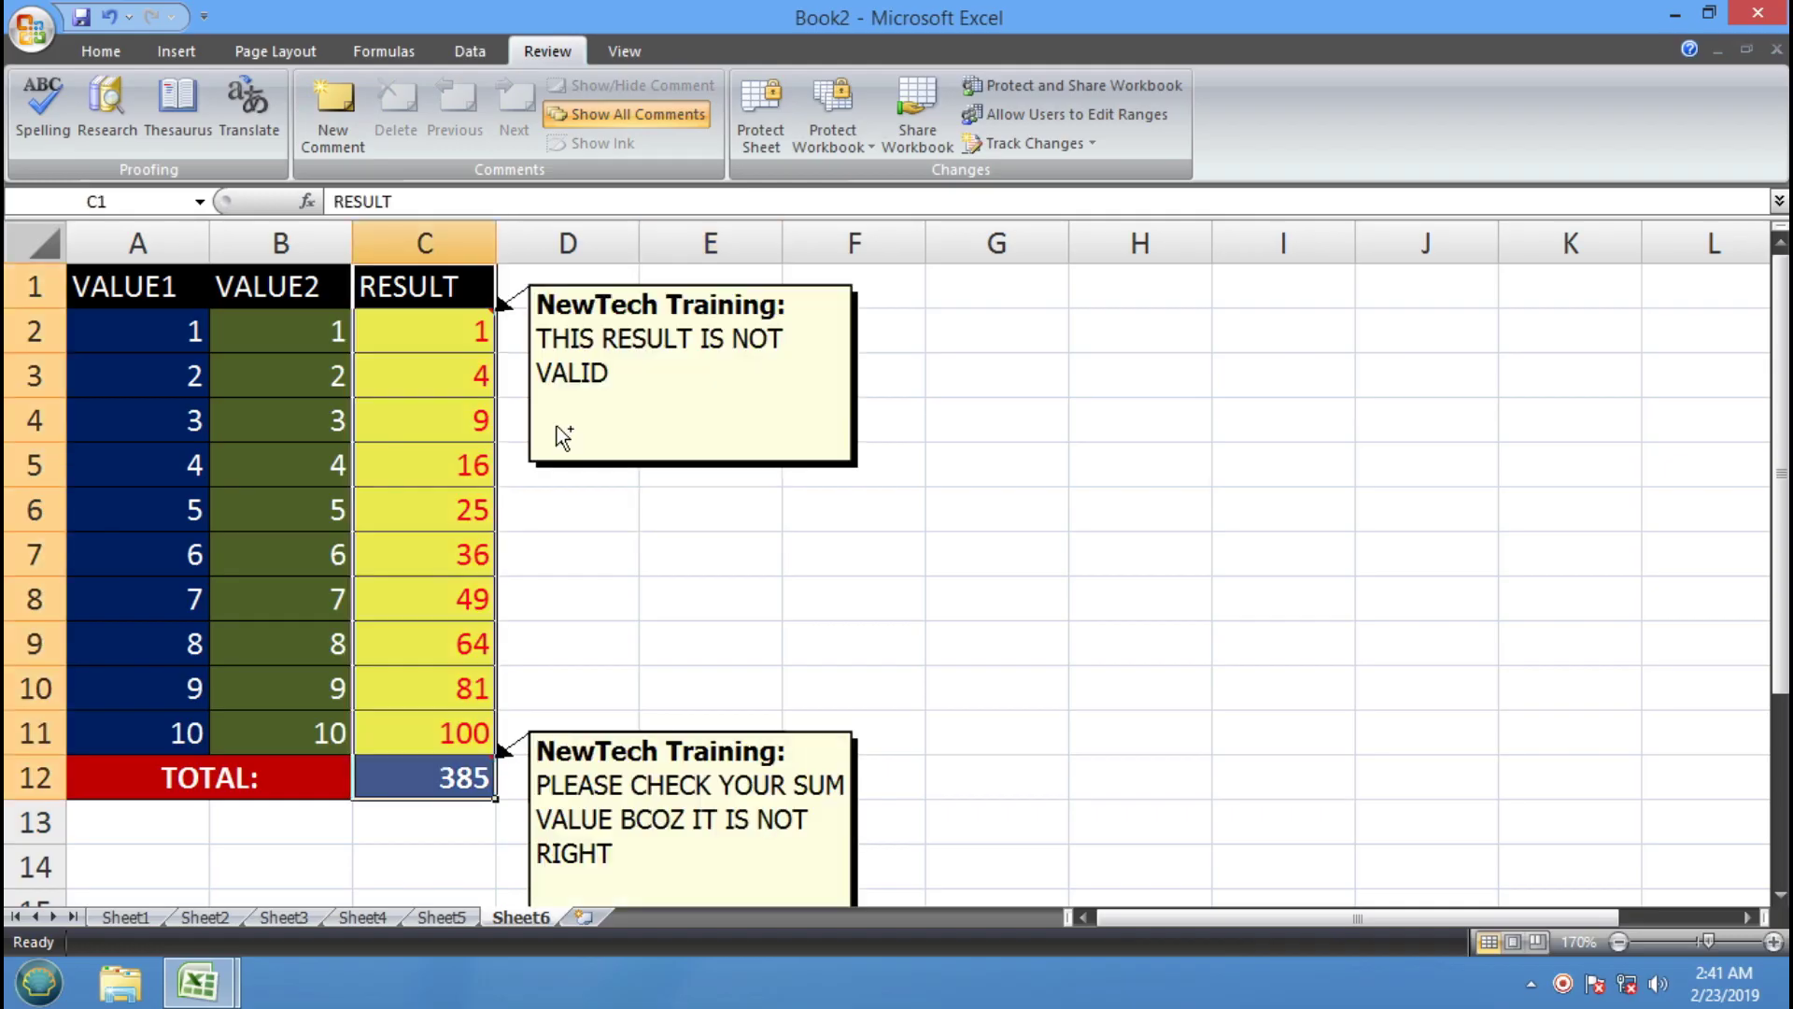
left_click(910, 678)
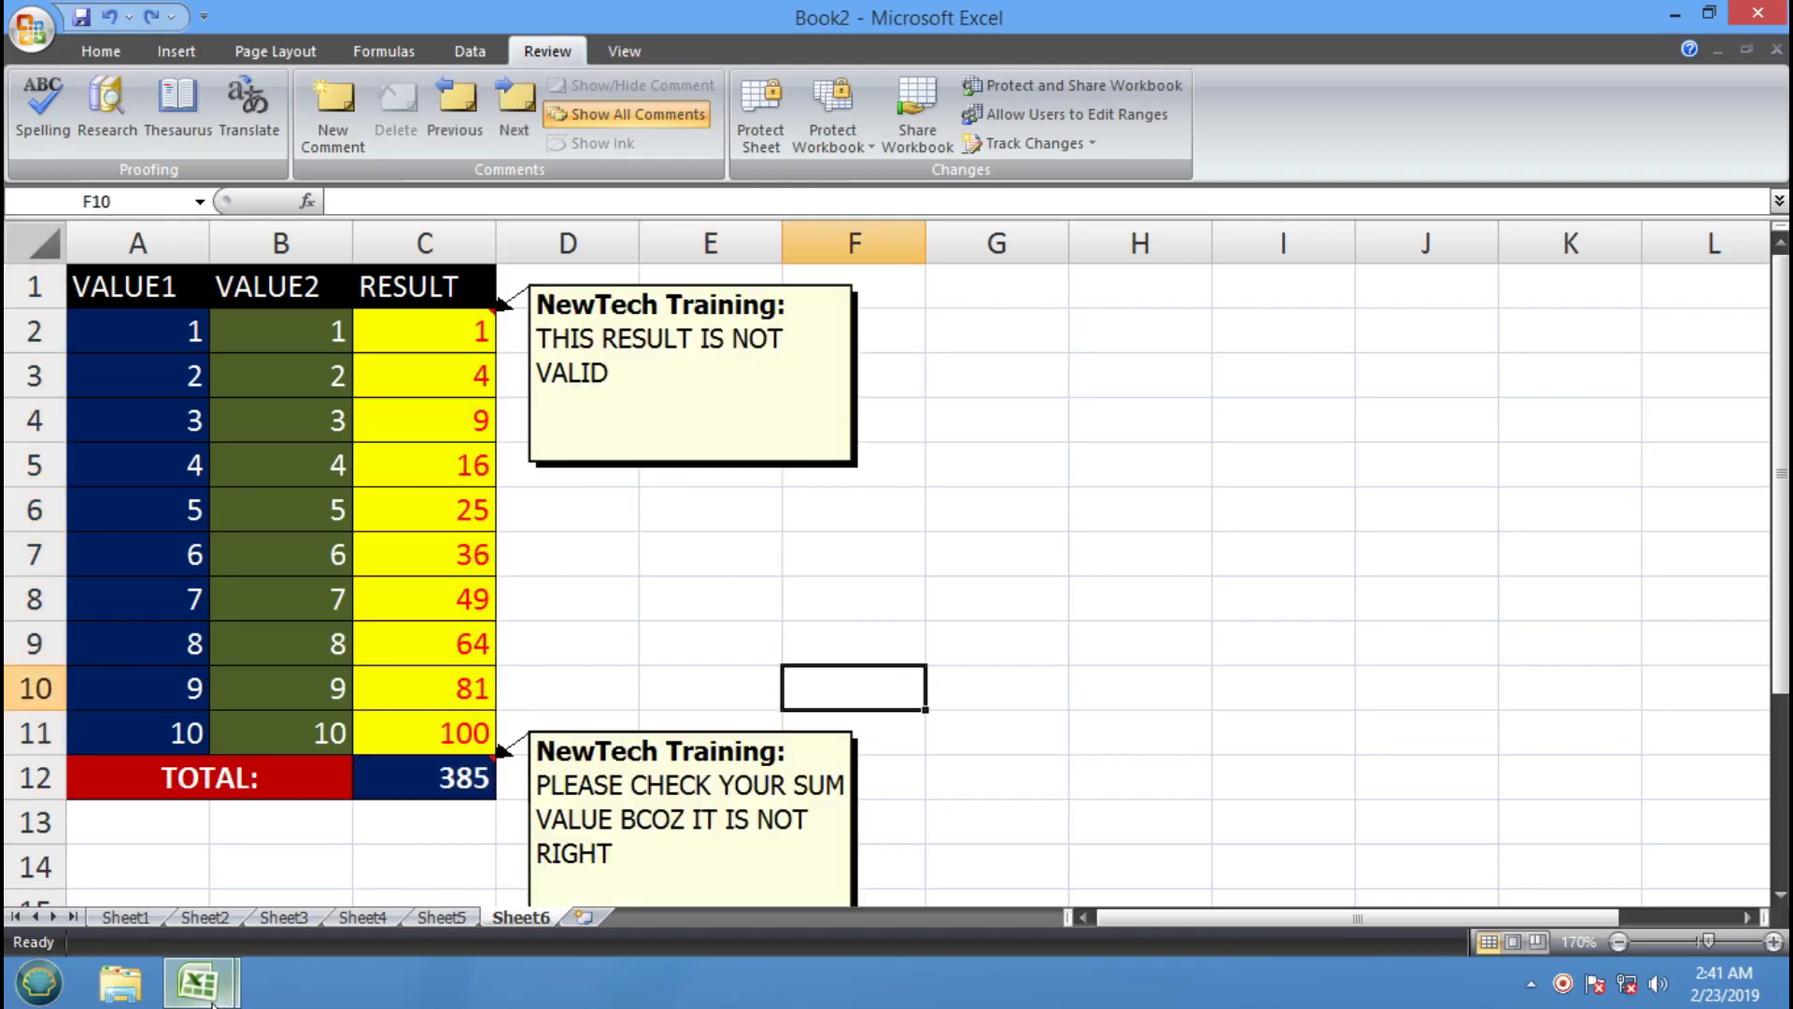
mouse_move(198, 980)
left_click(240, 889)
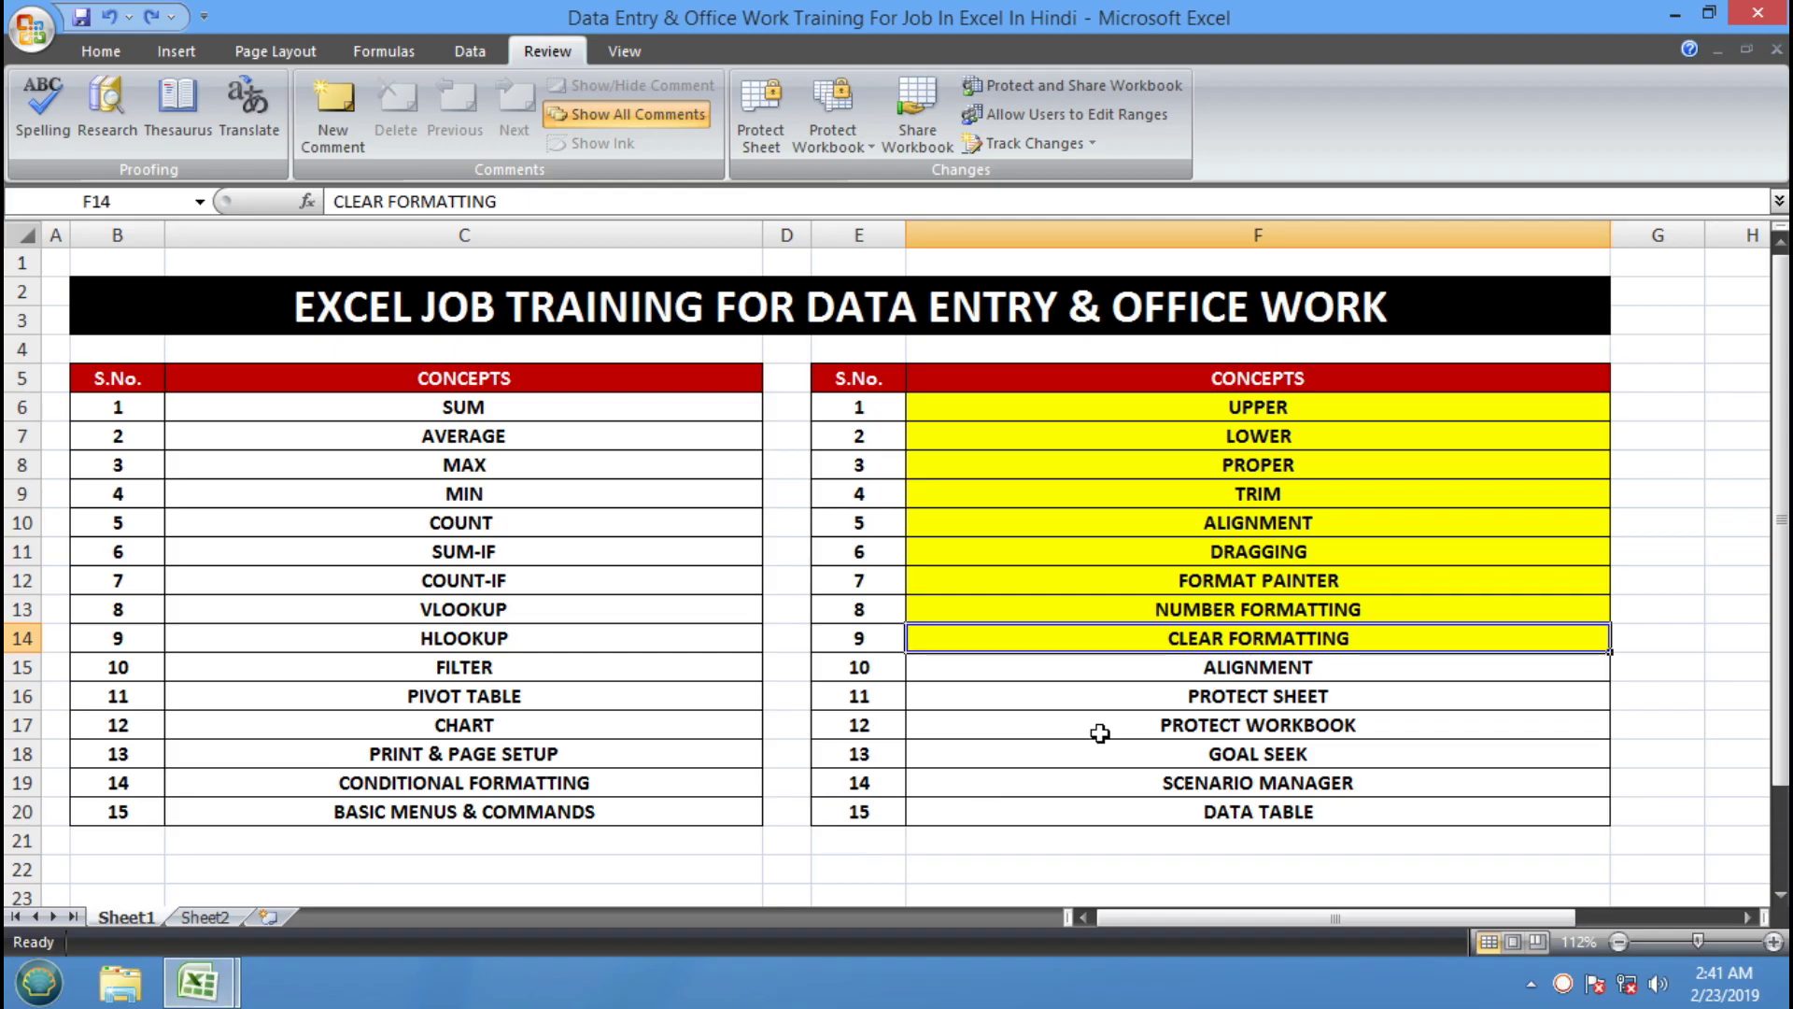
Fill cell F15 (ALIGNMENT, item 10) yellow to match the concepts above it
left_click(1286, 669)
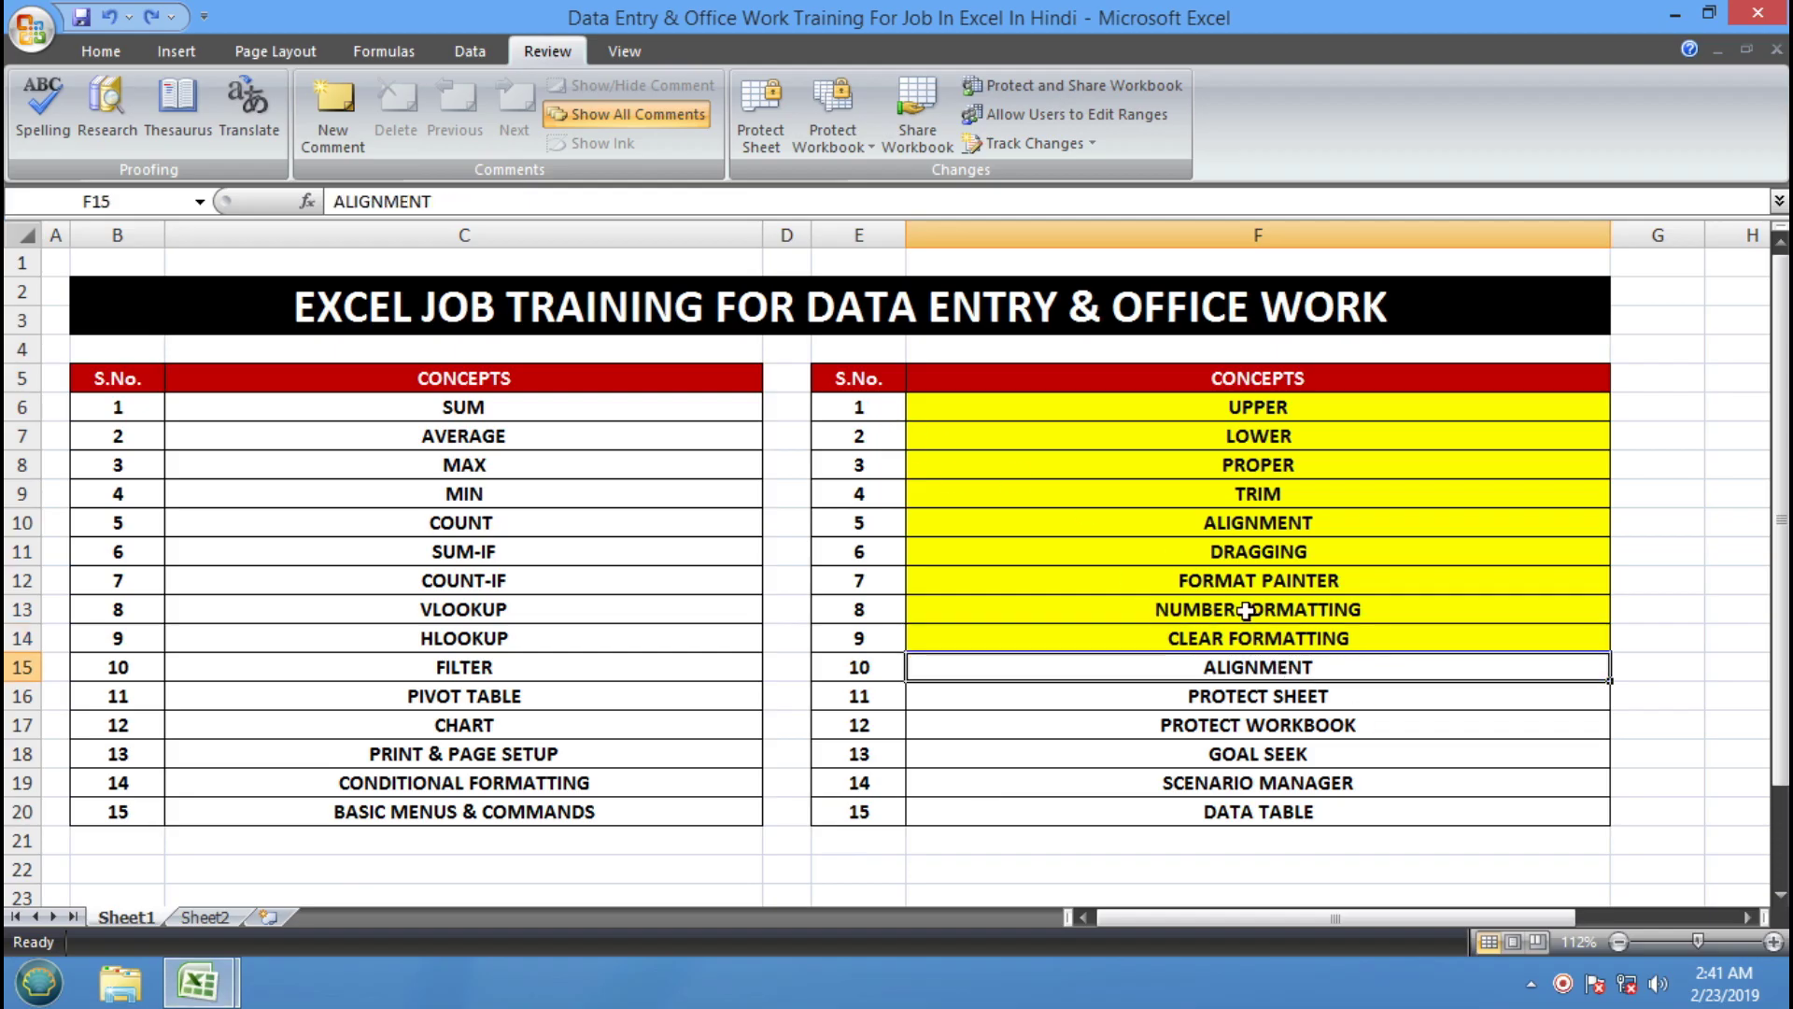
left_click(100, 51)
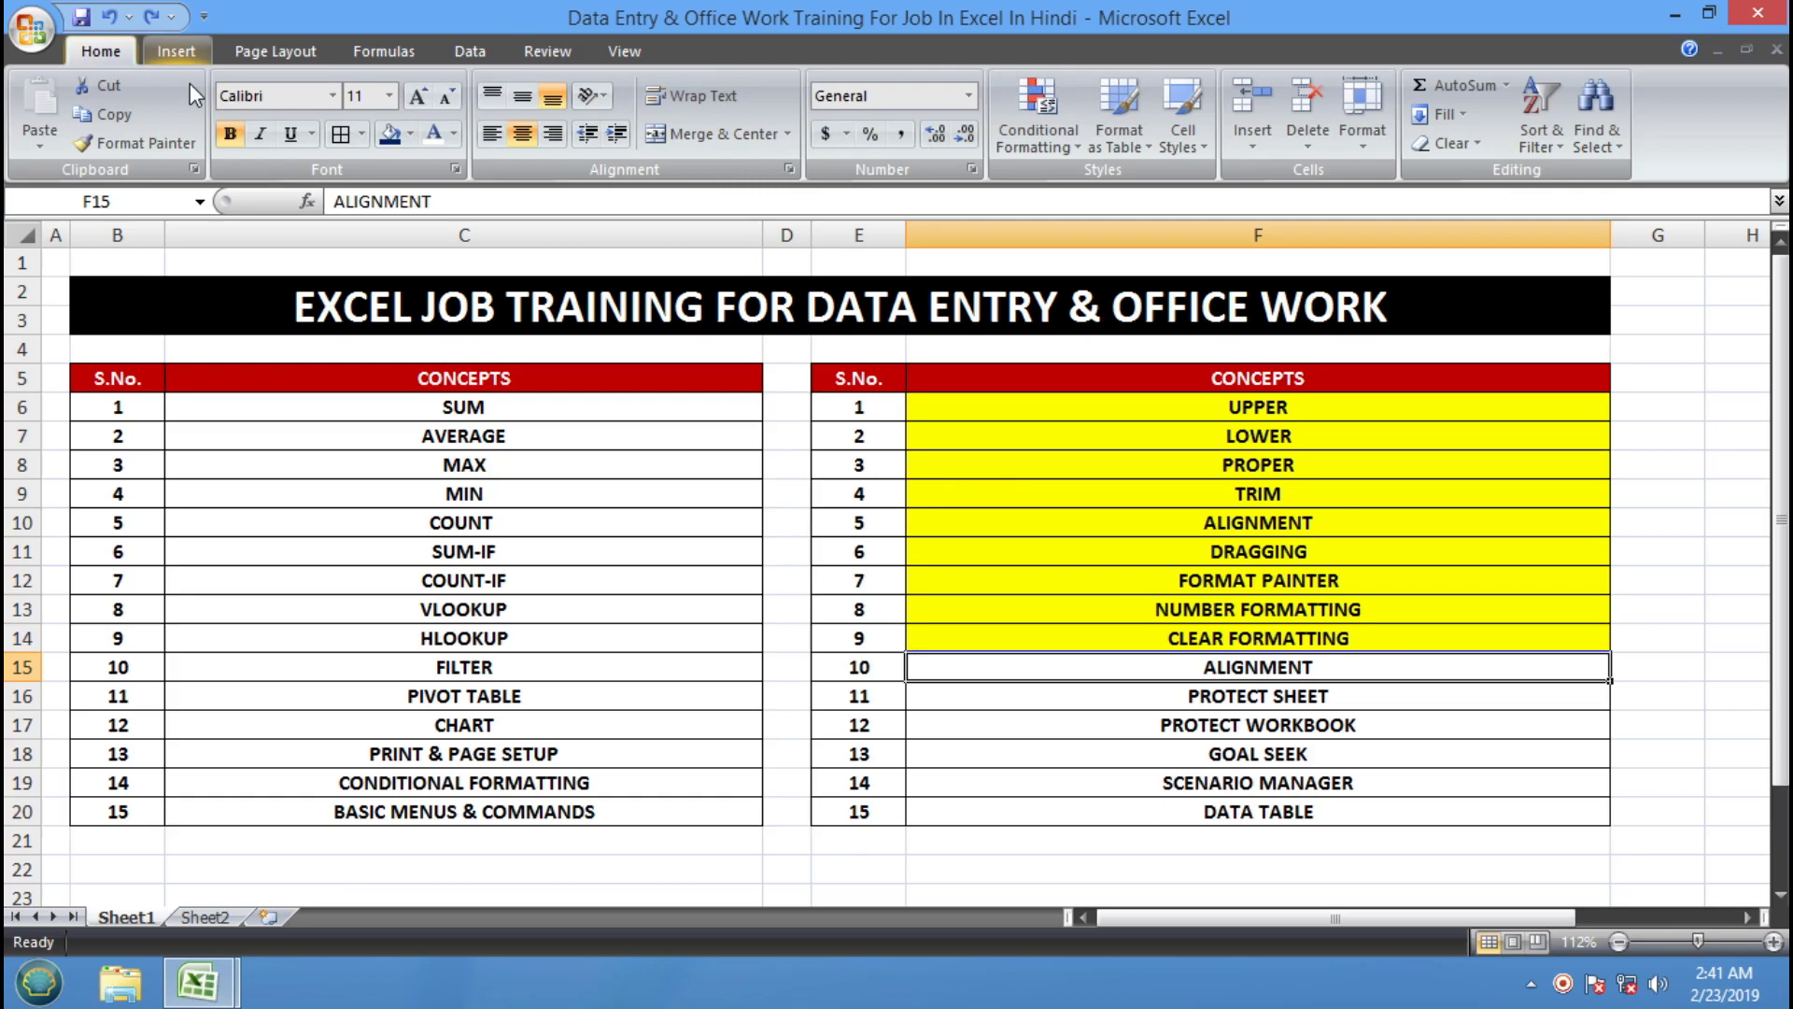
left_click(411, 134)
left_click(458, 312)
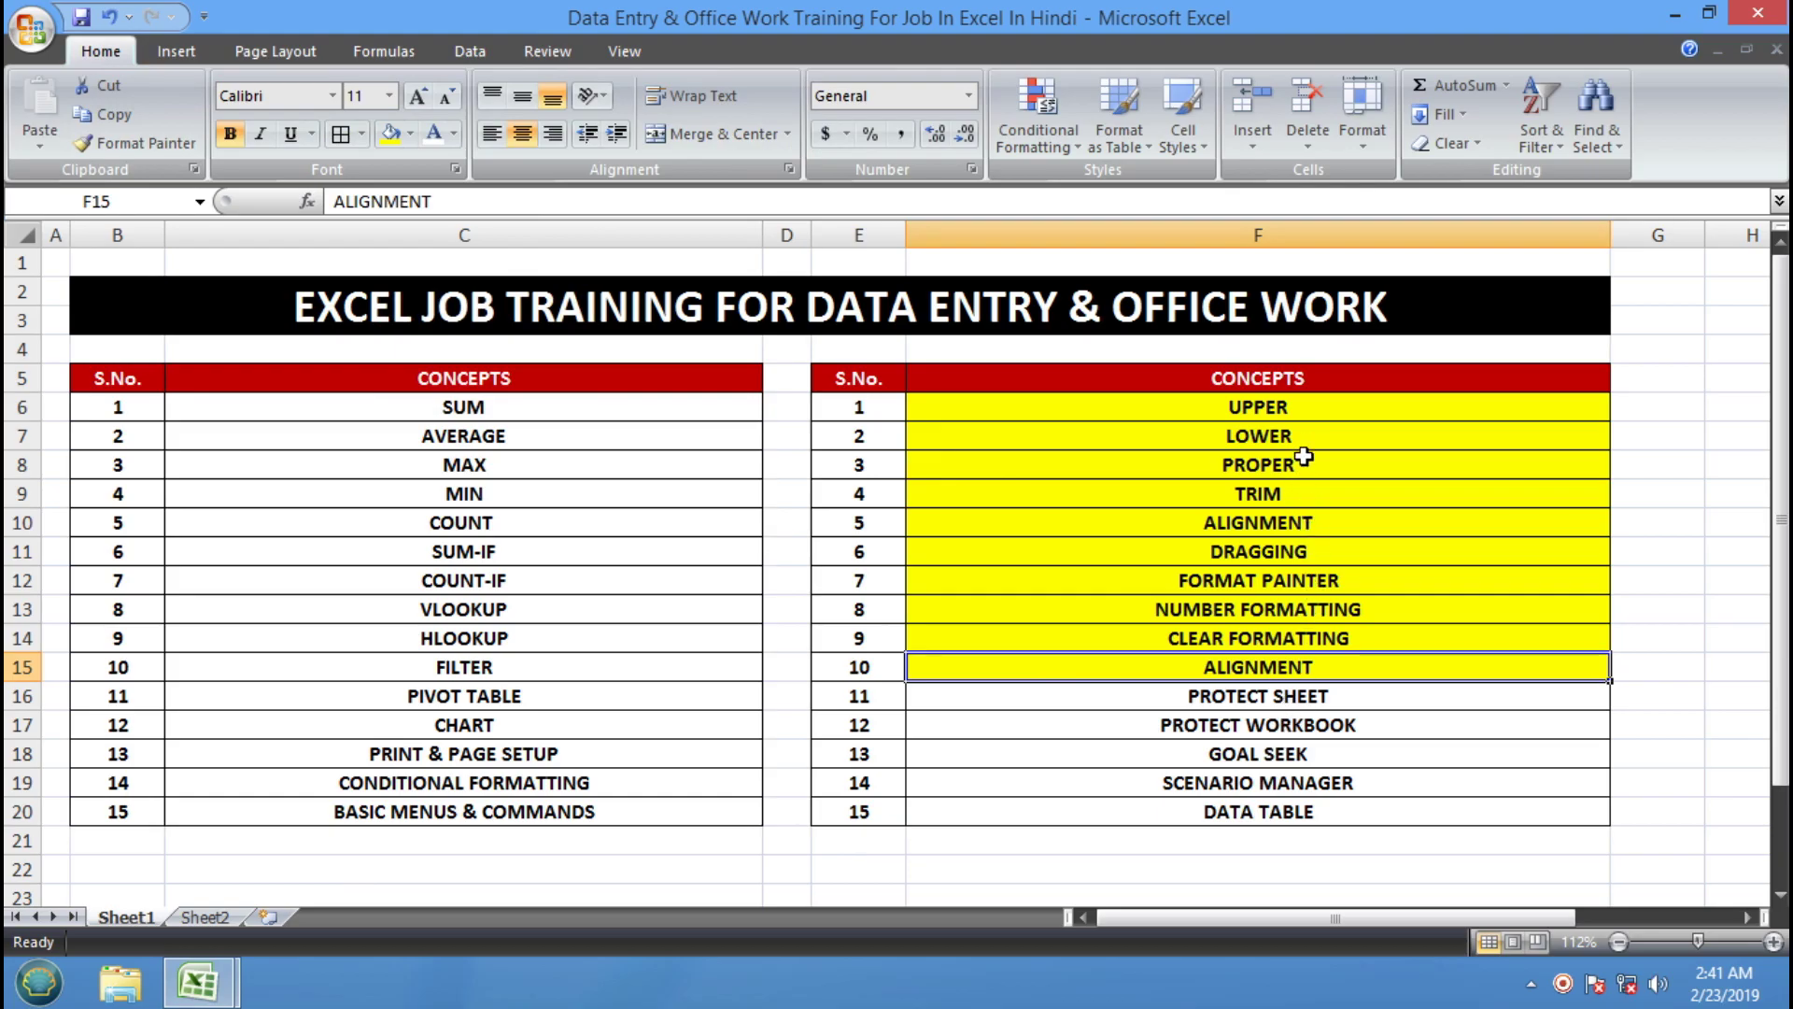
left_click(1391, 708)
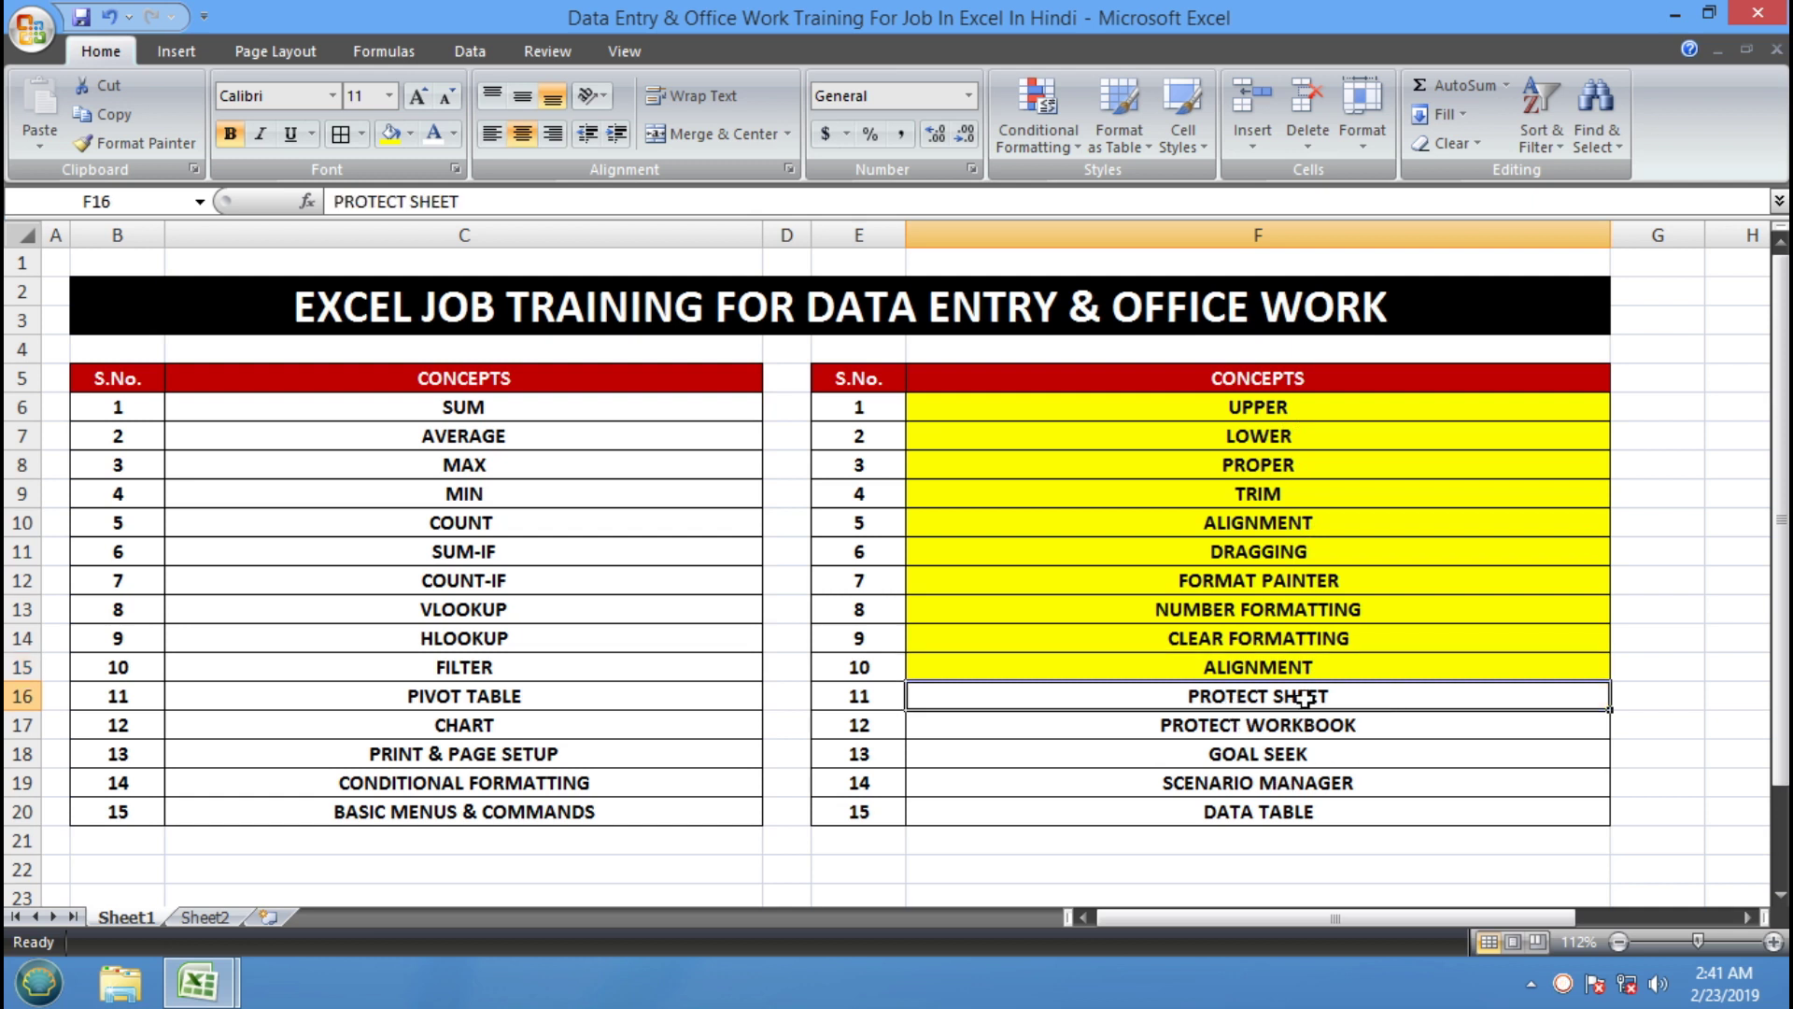
left_click(211, 992)
Return to Book2 and move through the sheet tabs to Sheet2's coloured table
left_click(382, 894)
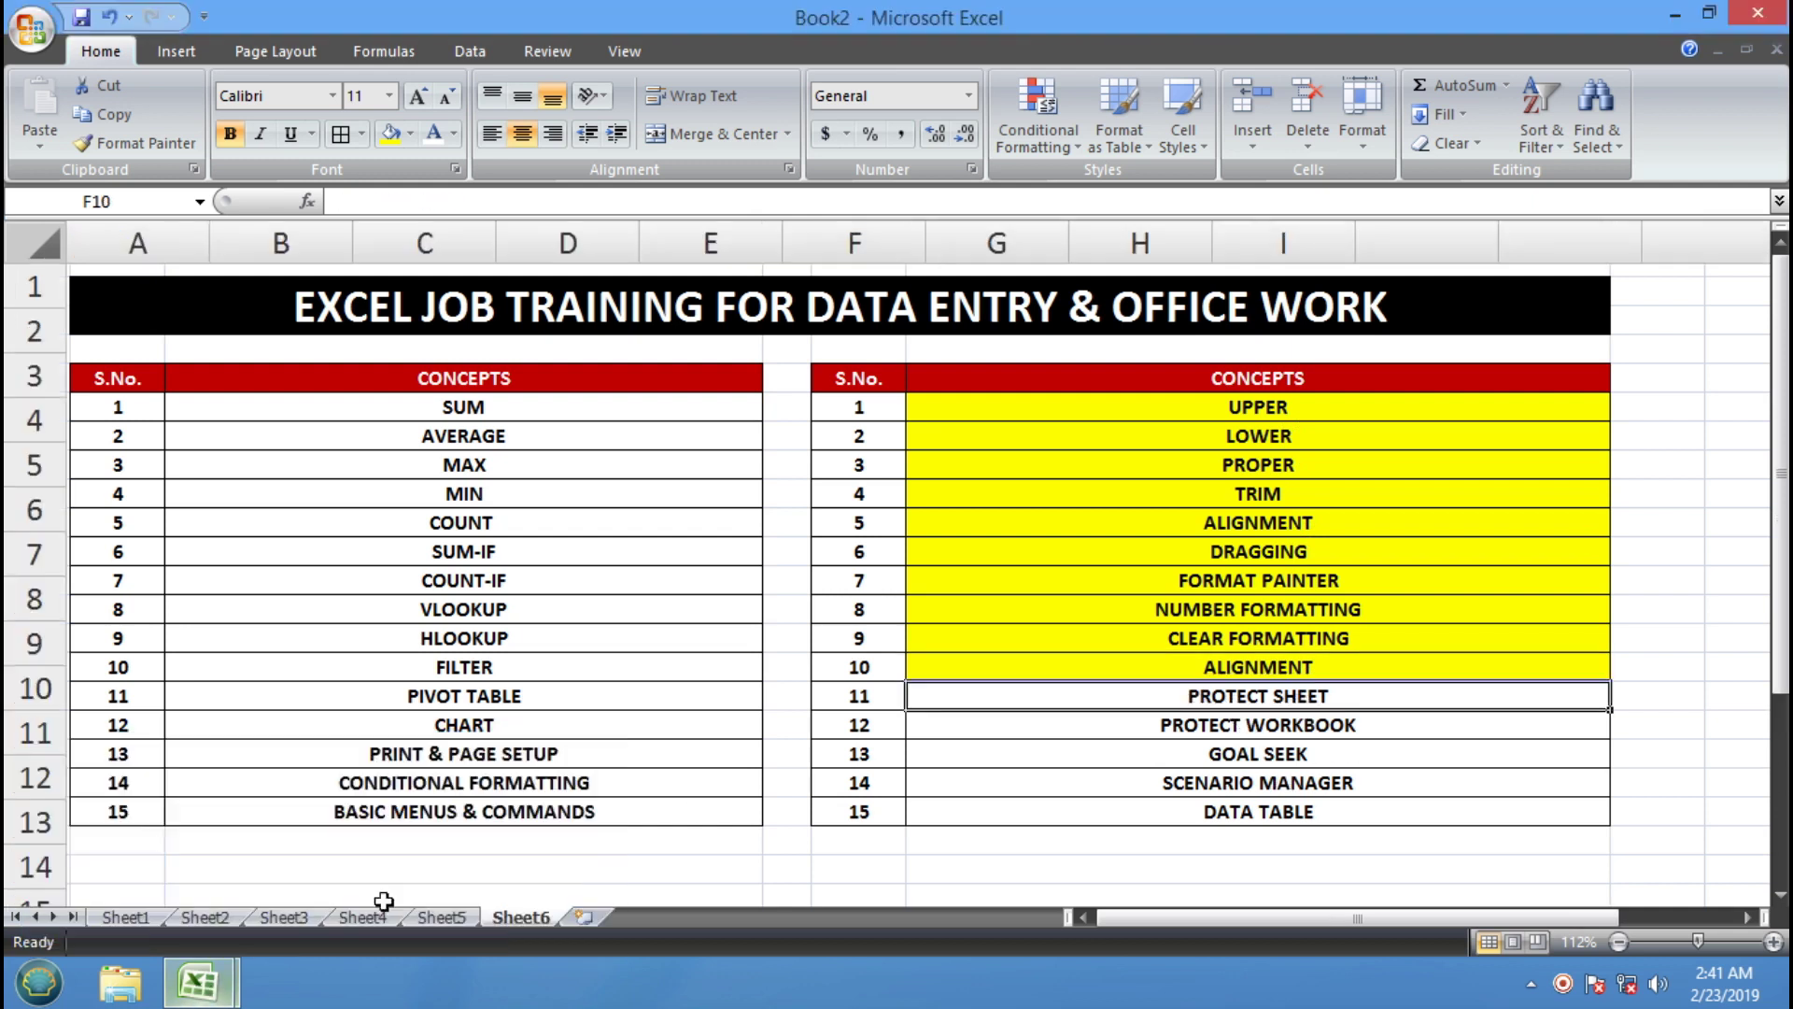
left_click(840, 516)
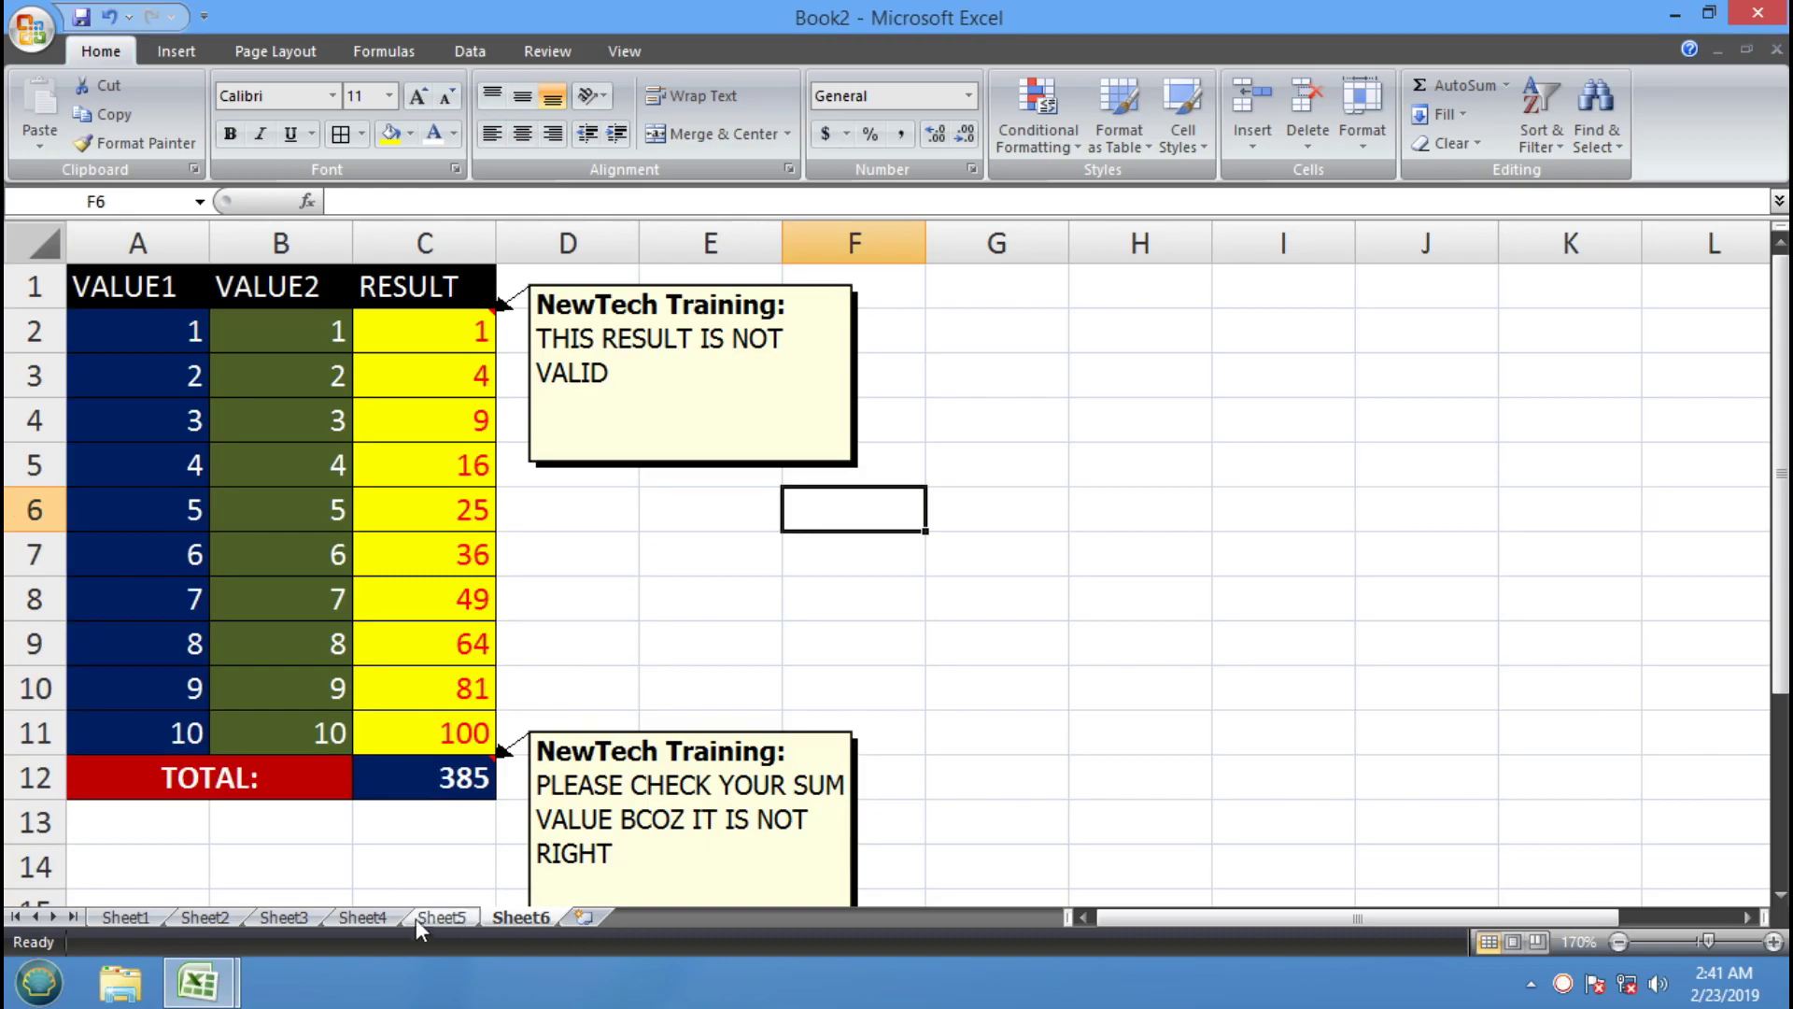
left_click(416, 917)
left_click(355, 917)
left_click(295, 919)
left_click(200, 921)
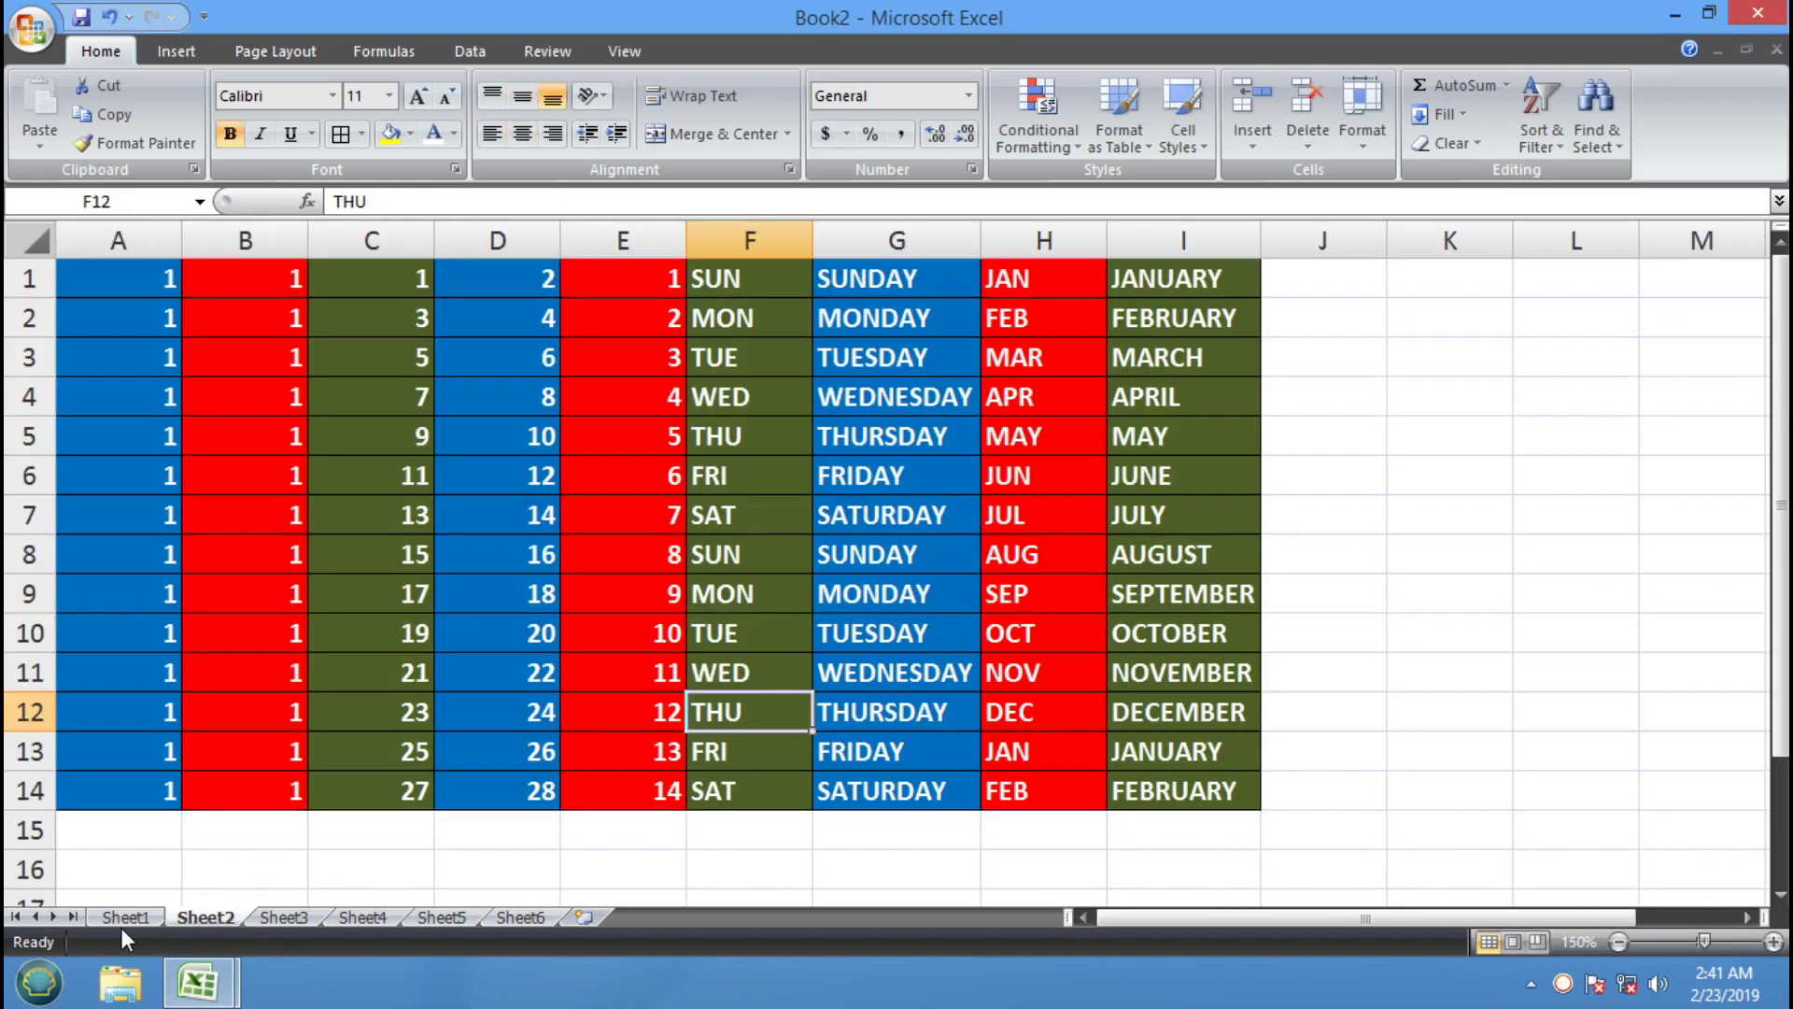
left_click(124, 918)
left_click(220, 916)
Type test entries 34VTWE, V, B, BB and TB into empty cells in columns K–L
left_click(1470, 345)
type("34VTWE")
left_click(1447, 635)
type("V")
left_click(1469, 701)
type("B")
left_click(1453, 516)
type("B")
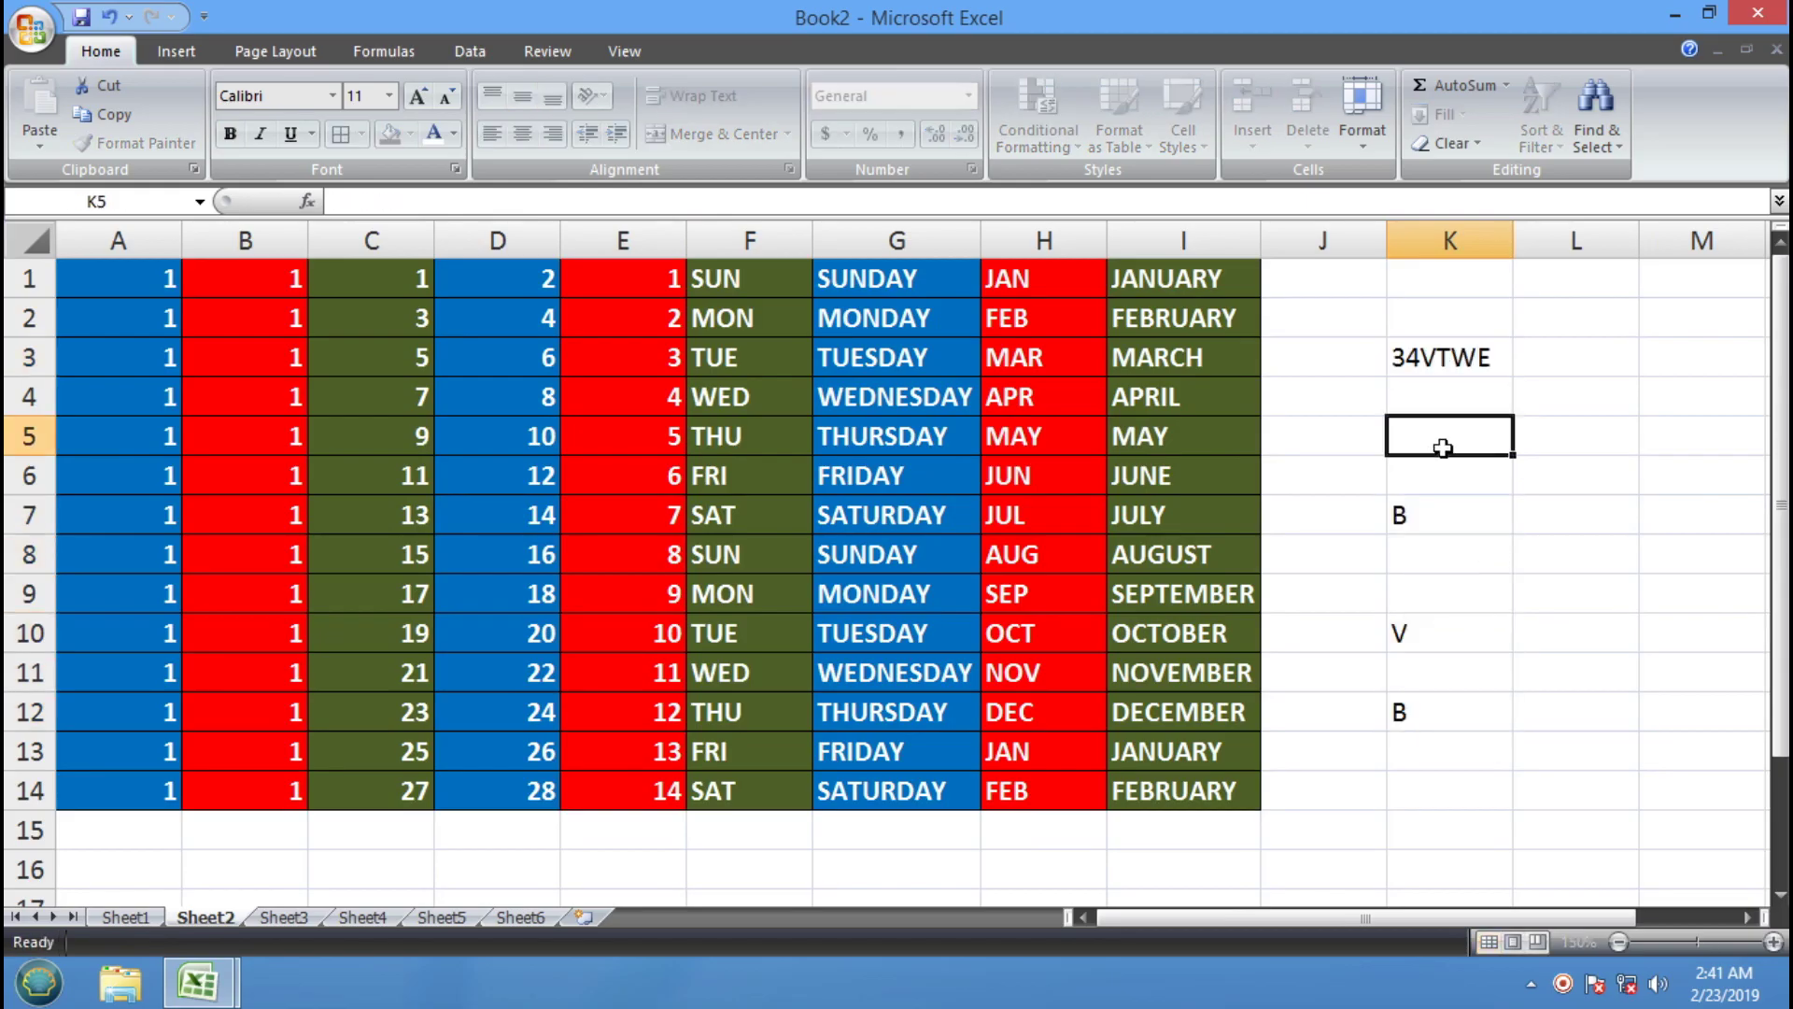
type("B")
left_click(1554, 516)
type("TB")
left_click(1486, 668)
Clear the test entries from K2:L15 and bring up the Format options
left_click_drag(1419, 332, 1585, 849)
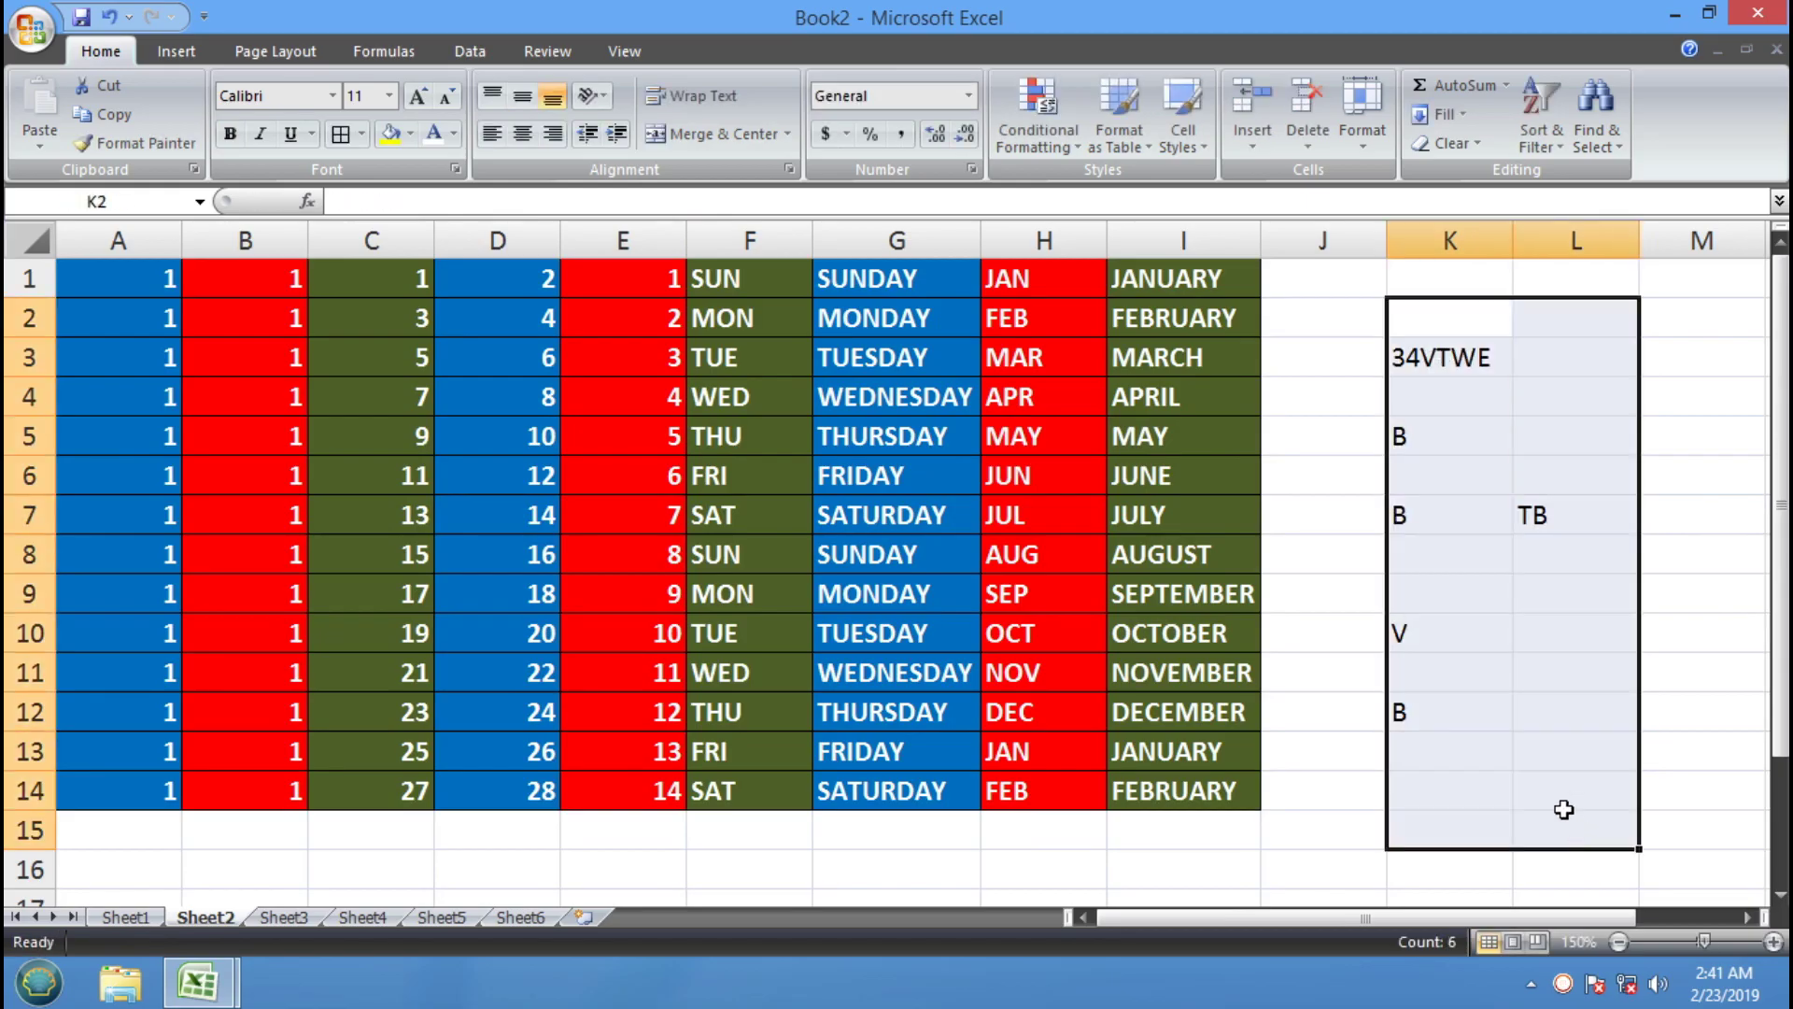
key("Delete")
left_click(860, 510)
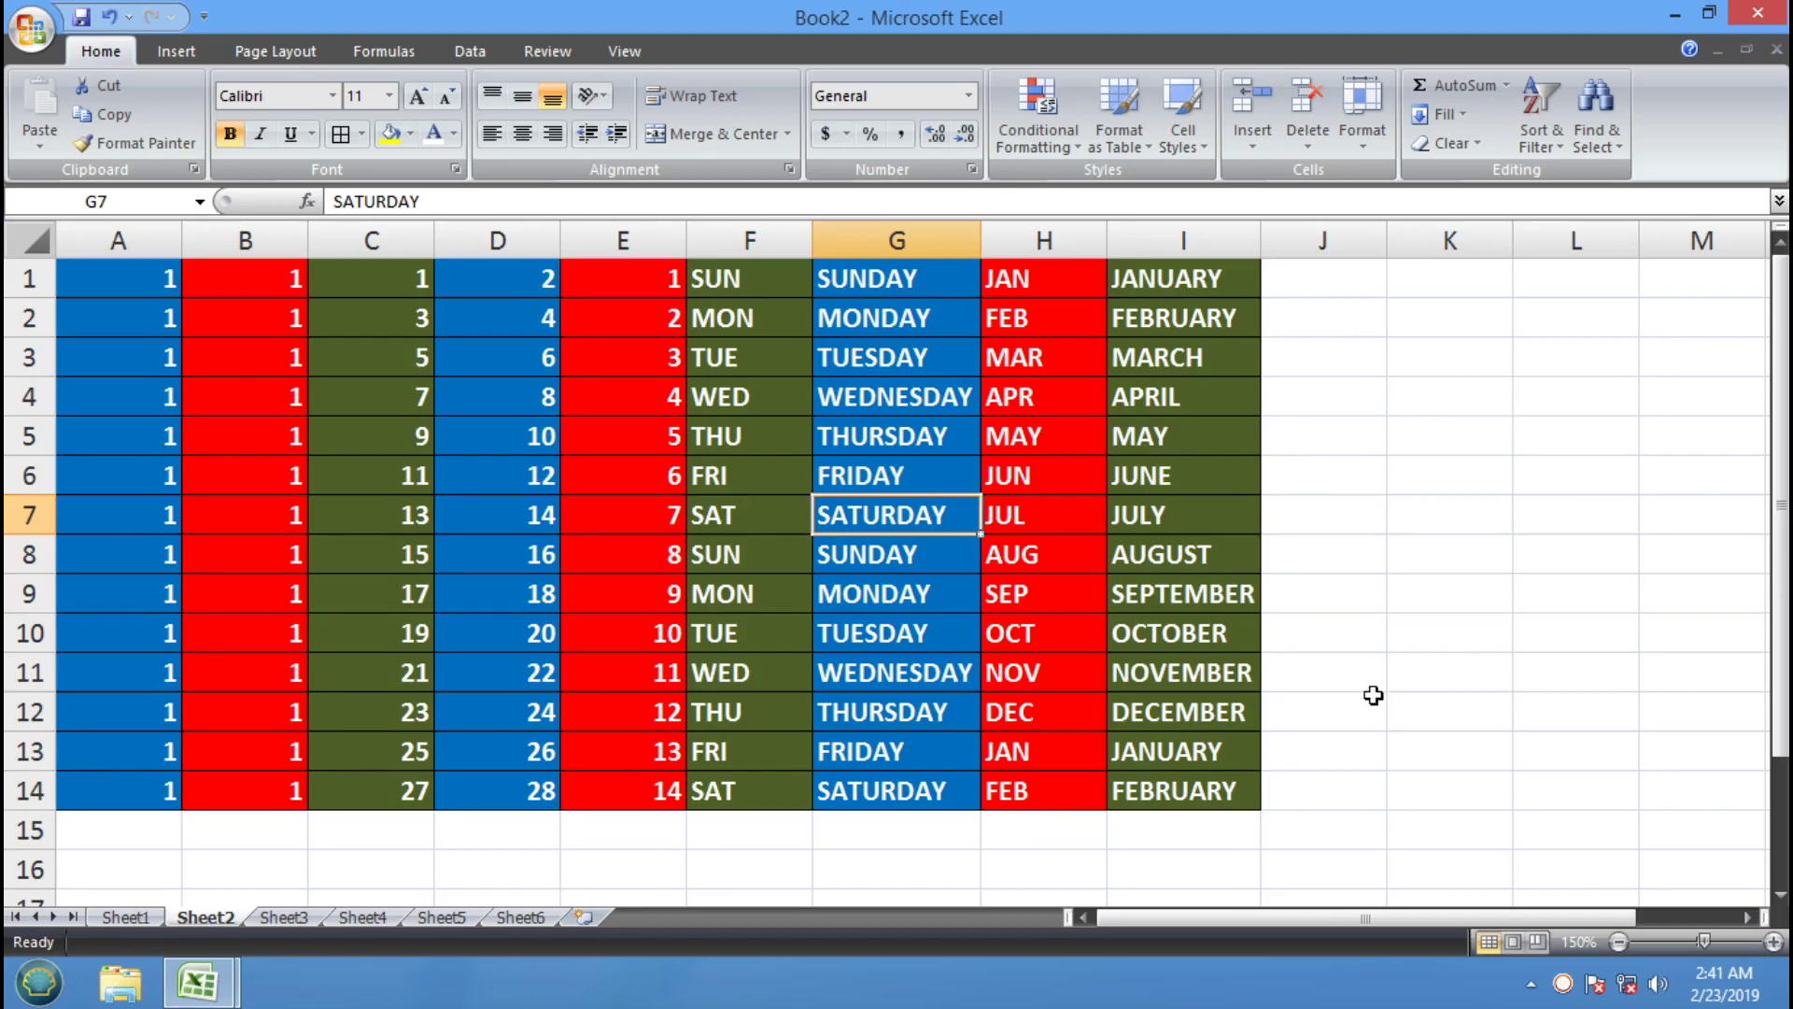
left_click(1465, 527)
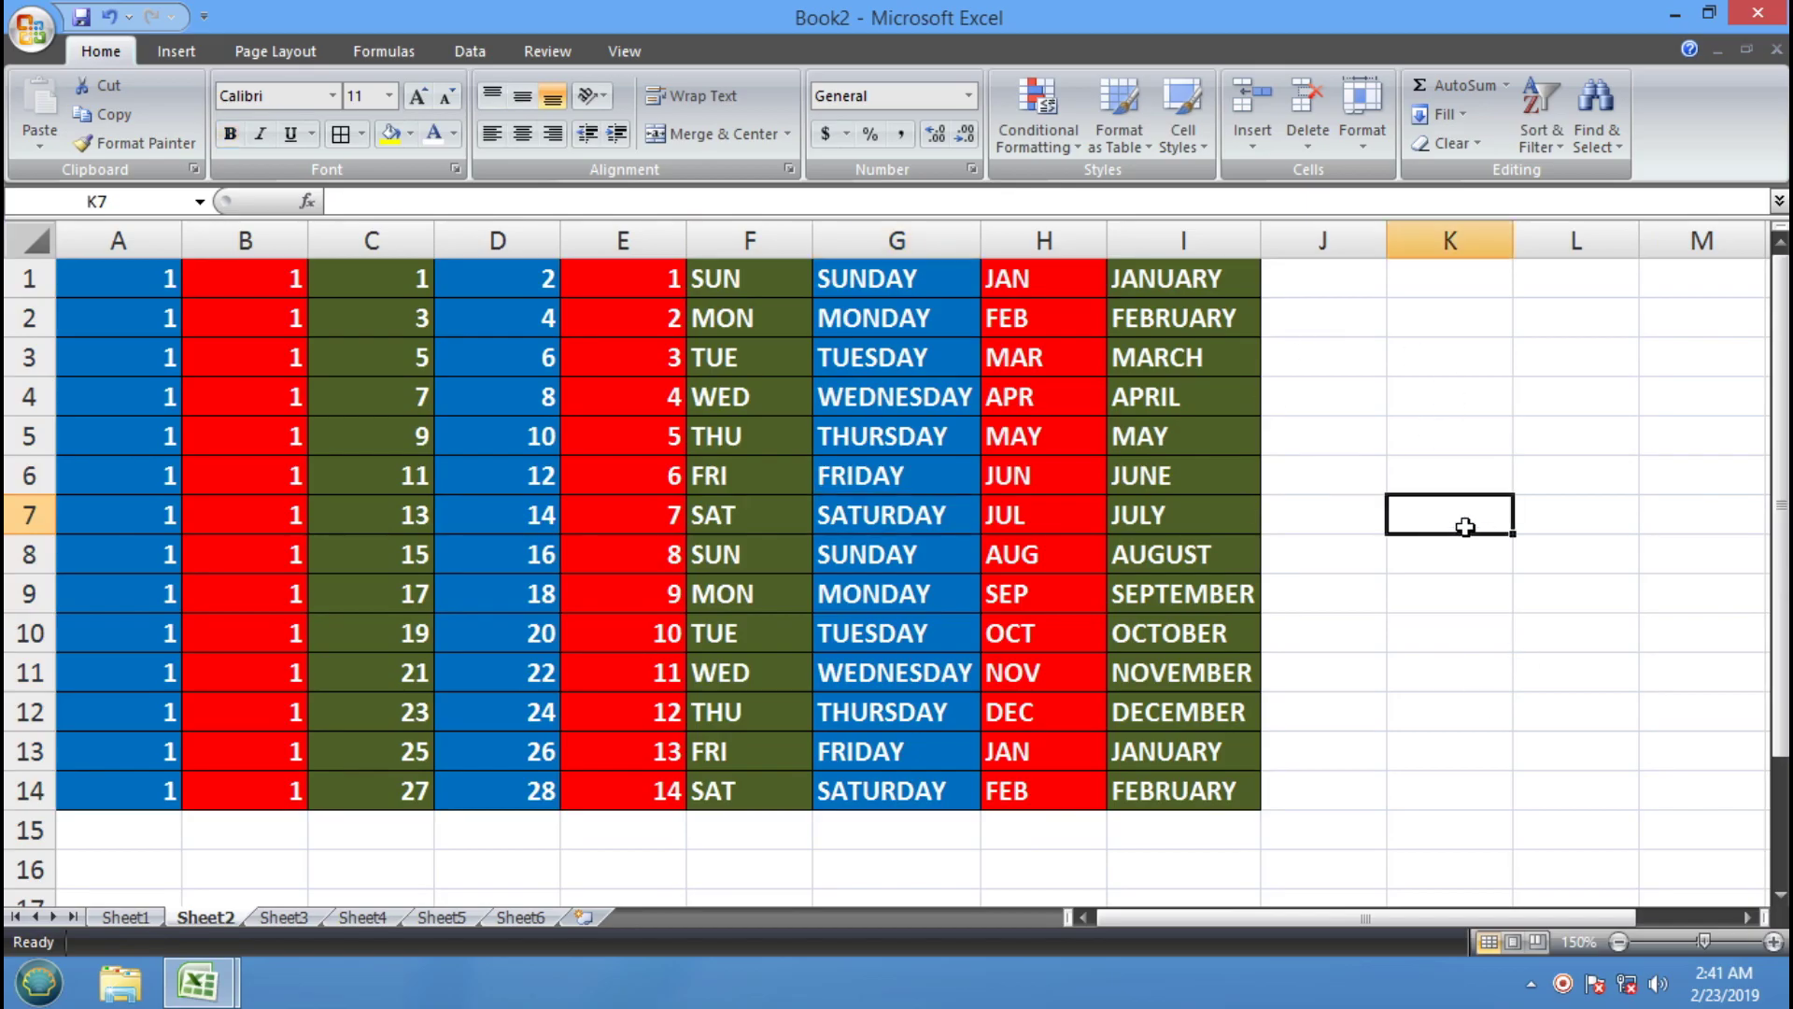
left_click(1354, 132)
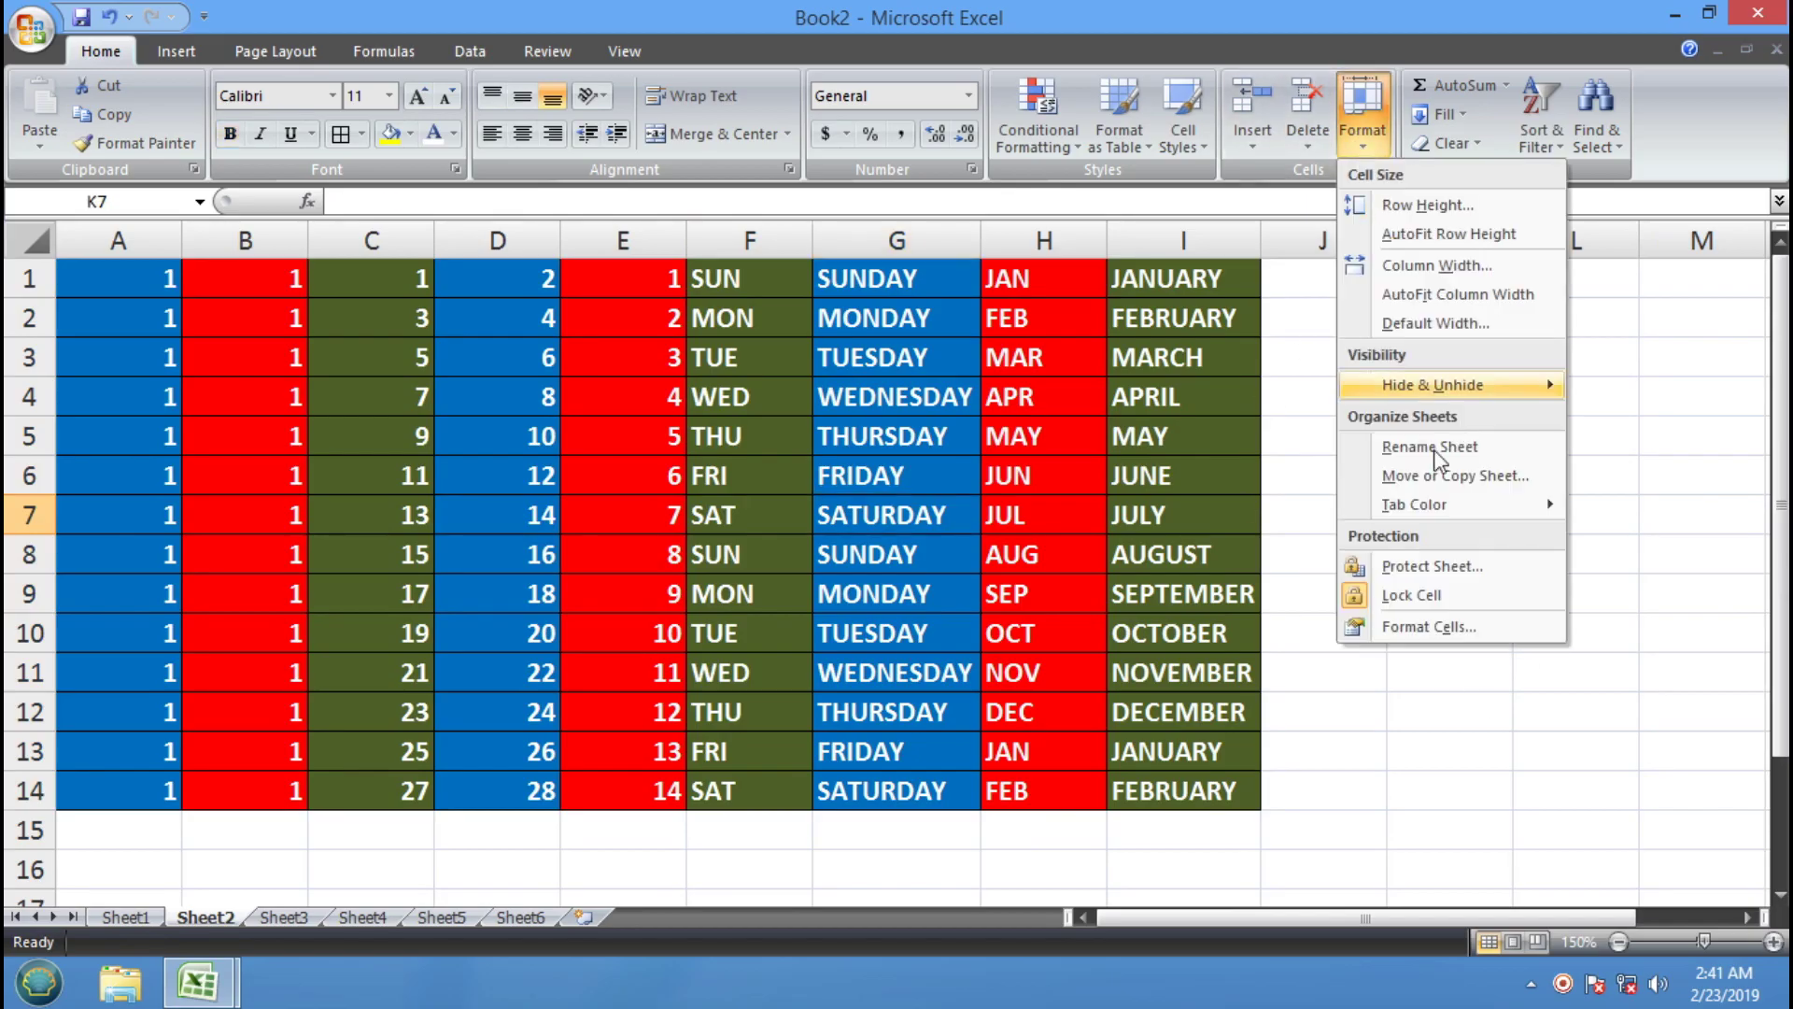
Protect Sheet2 with a confirmed password, then try editing cell K4
left_click(1518, 570)
left_click_drag(594, 250, 1433, 313)
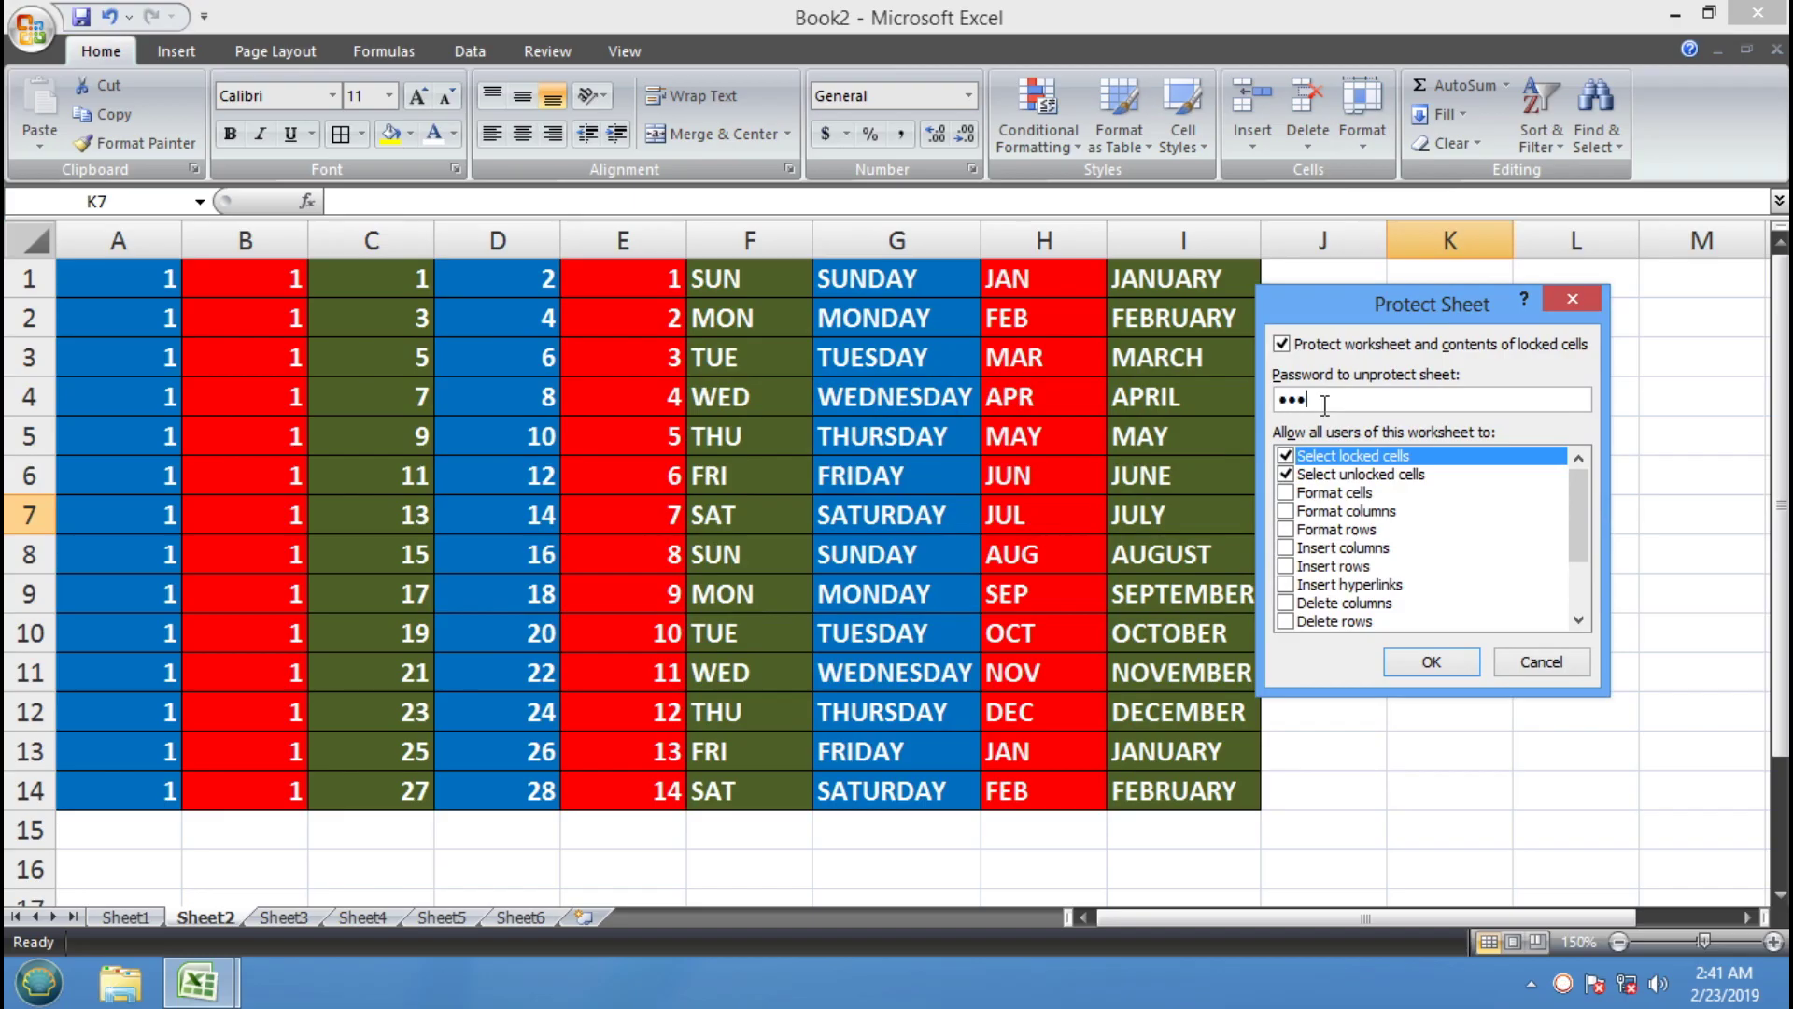
left_click(1426, 665)
left_click_drag(525, 331, 1015, 369)
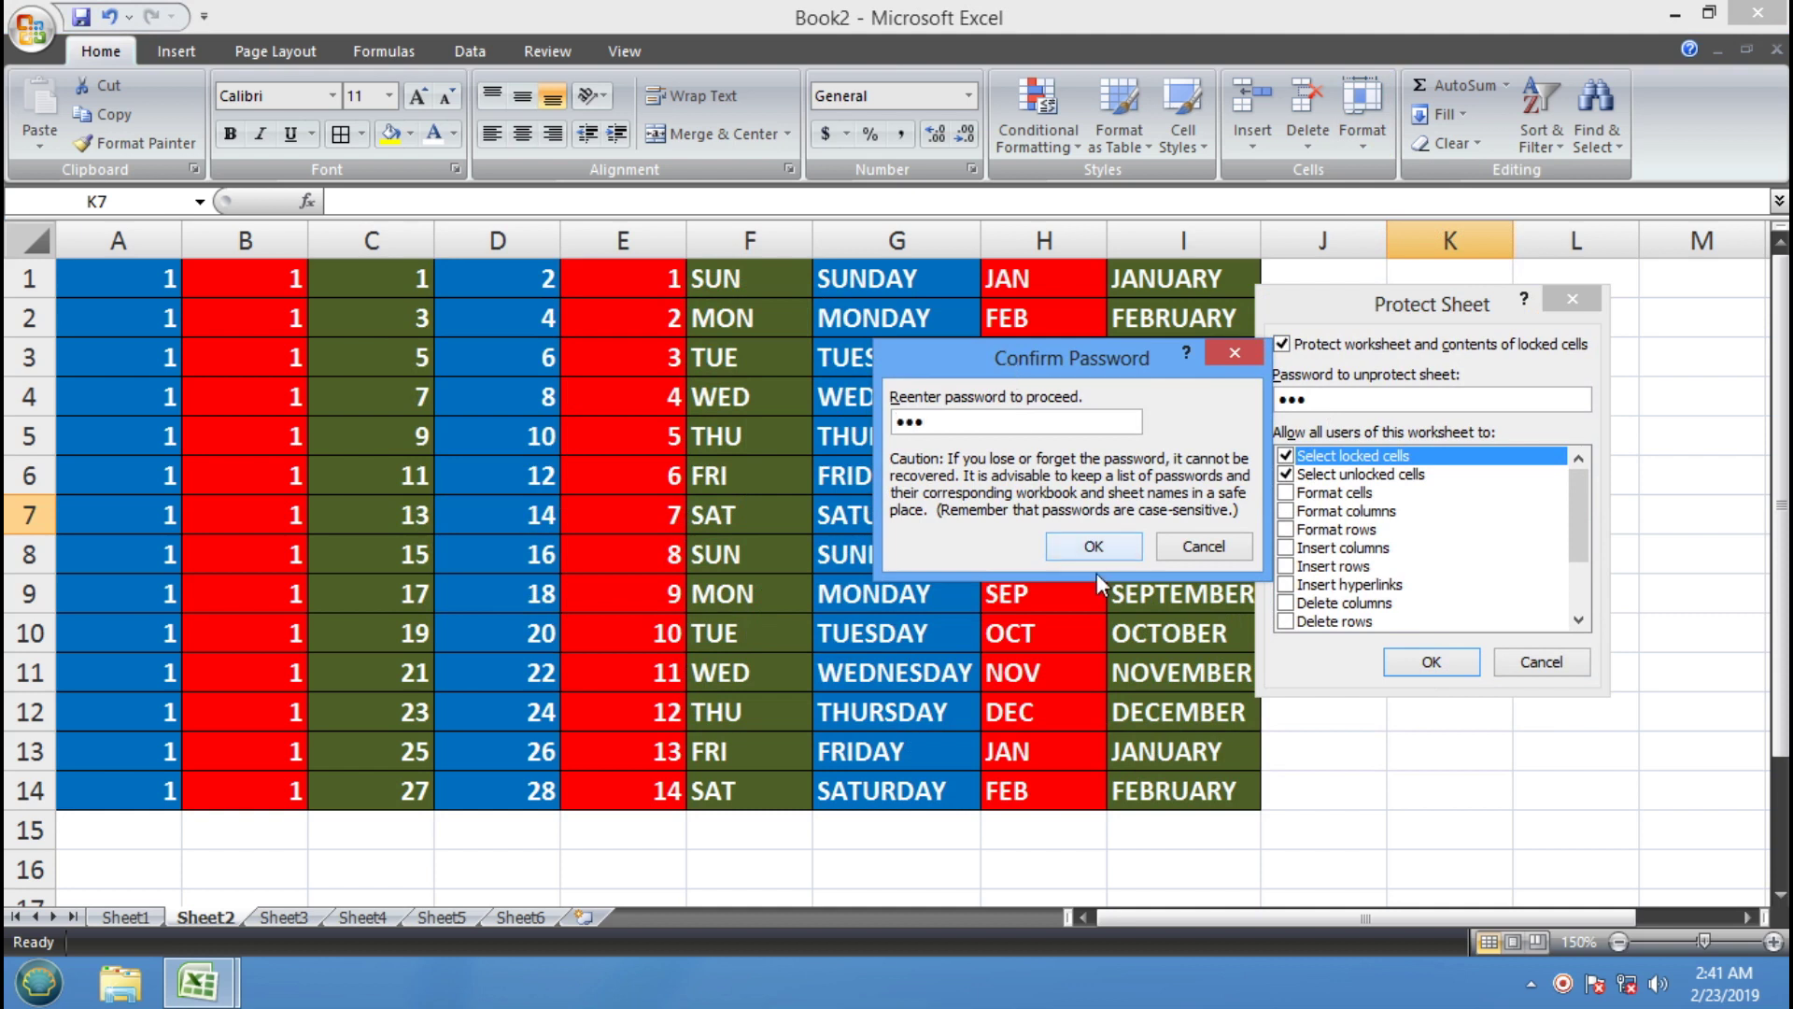
left_click(1110, 540)
double_click(1469, 399)
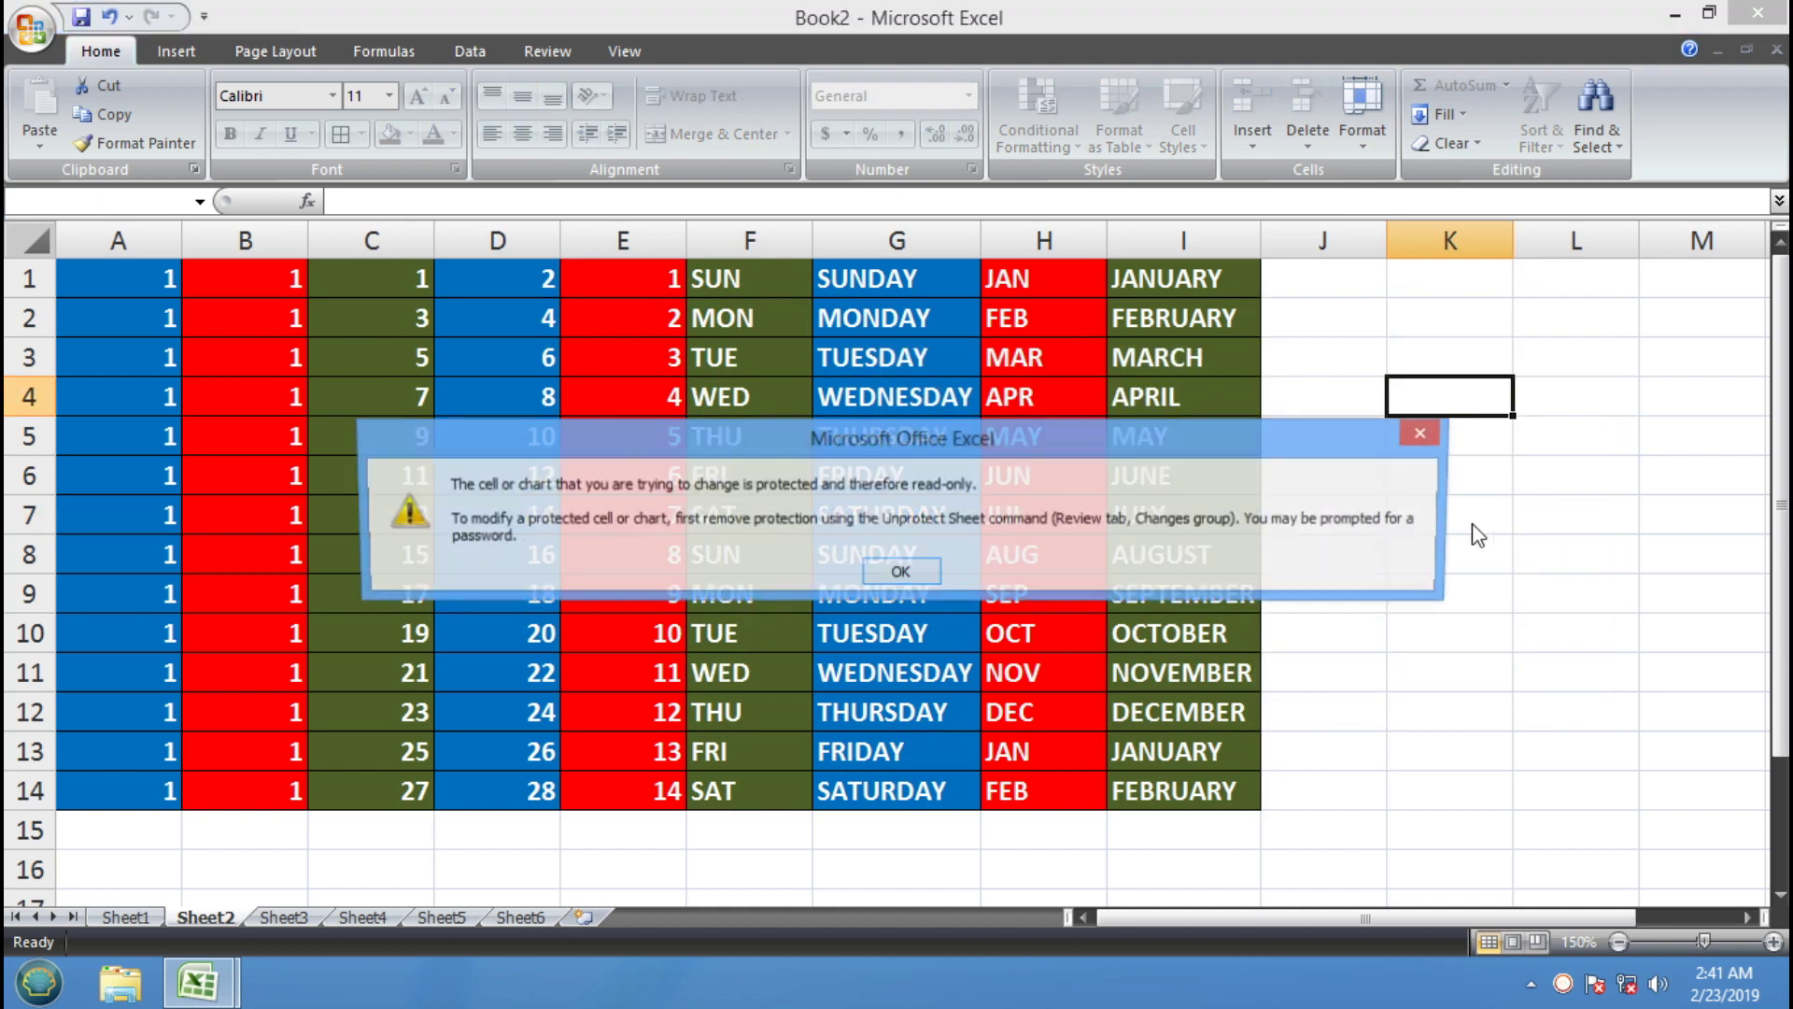
Attempt edits on G5, D5, J5 and L7, dismissing each read-only warning
left_click(900, 572)
double_click(856, 452)
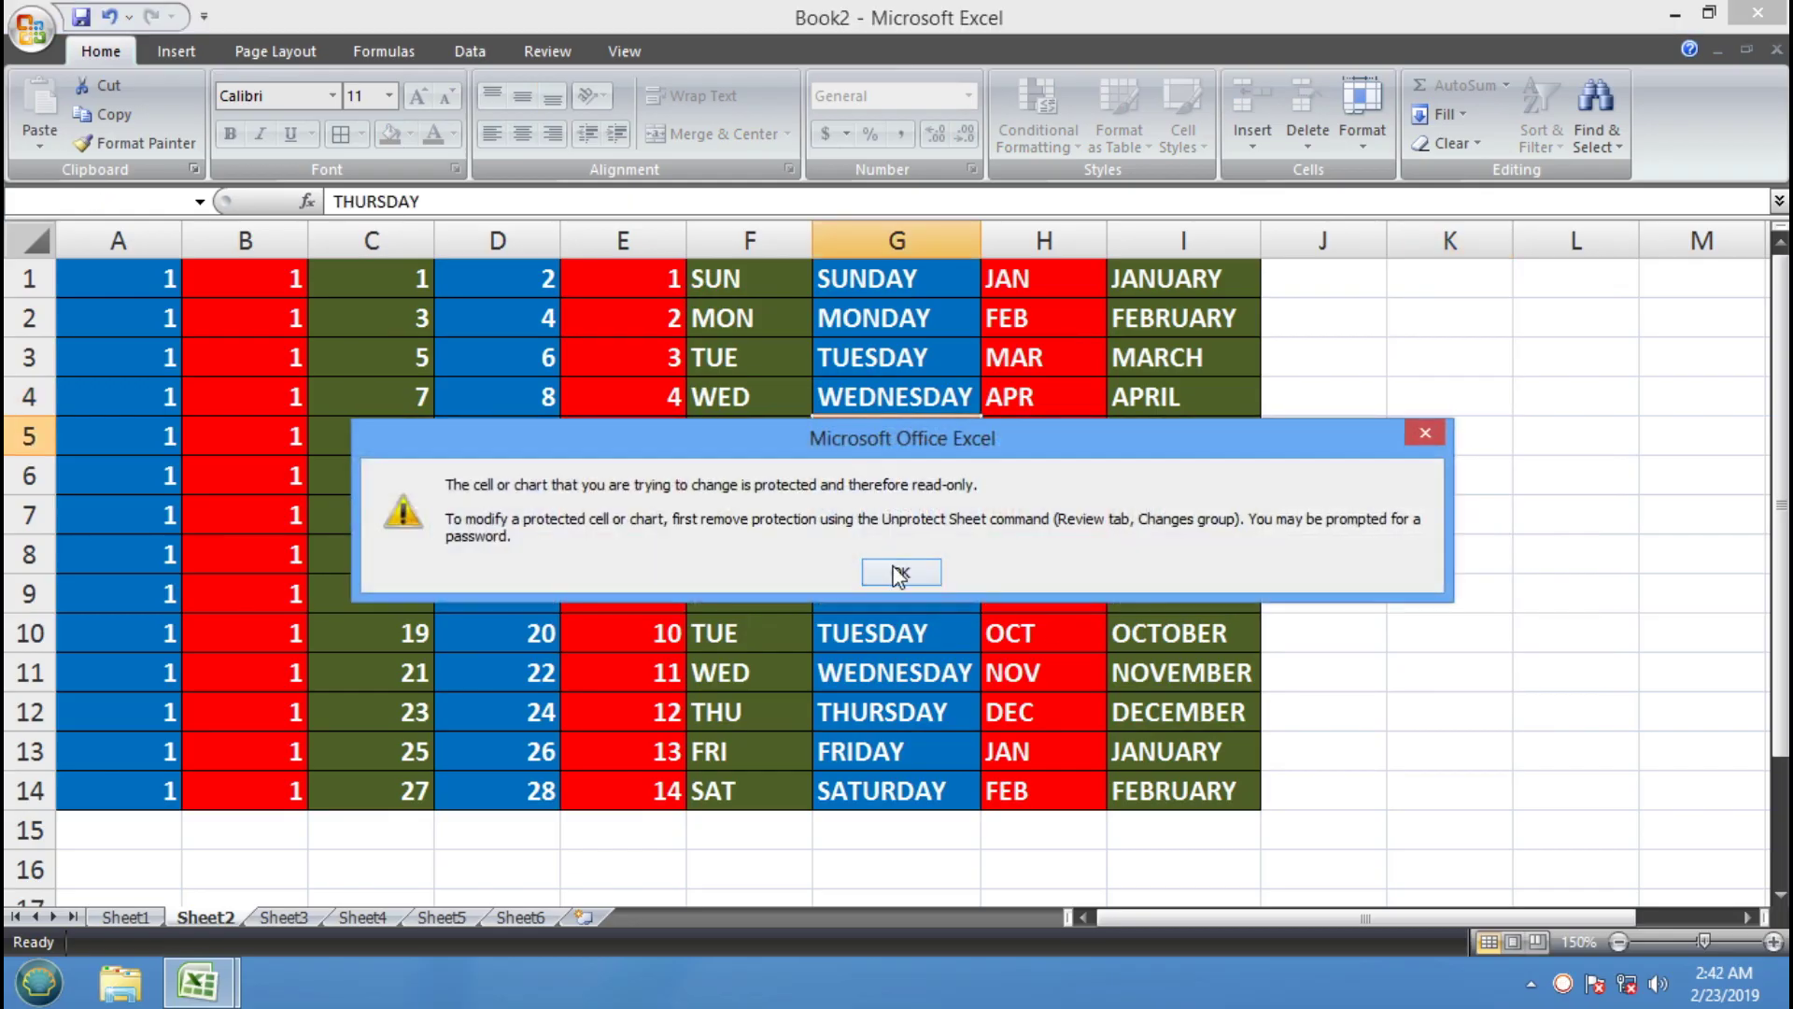
left_click(900, 572)
left_click(501, 448)
double_click(504, 450)
left_click(911, 571)
left_click(1375, 436)
double_click(1415, 518)
left_click(903, 572)
left_click(1611, 512)
double_click(1611, 511)
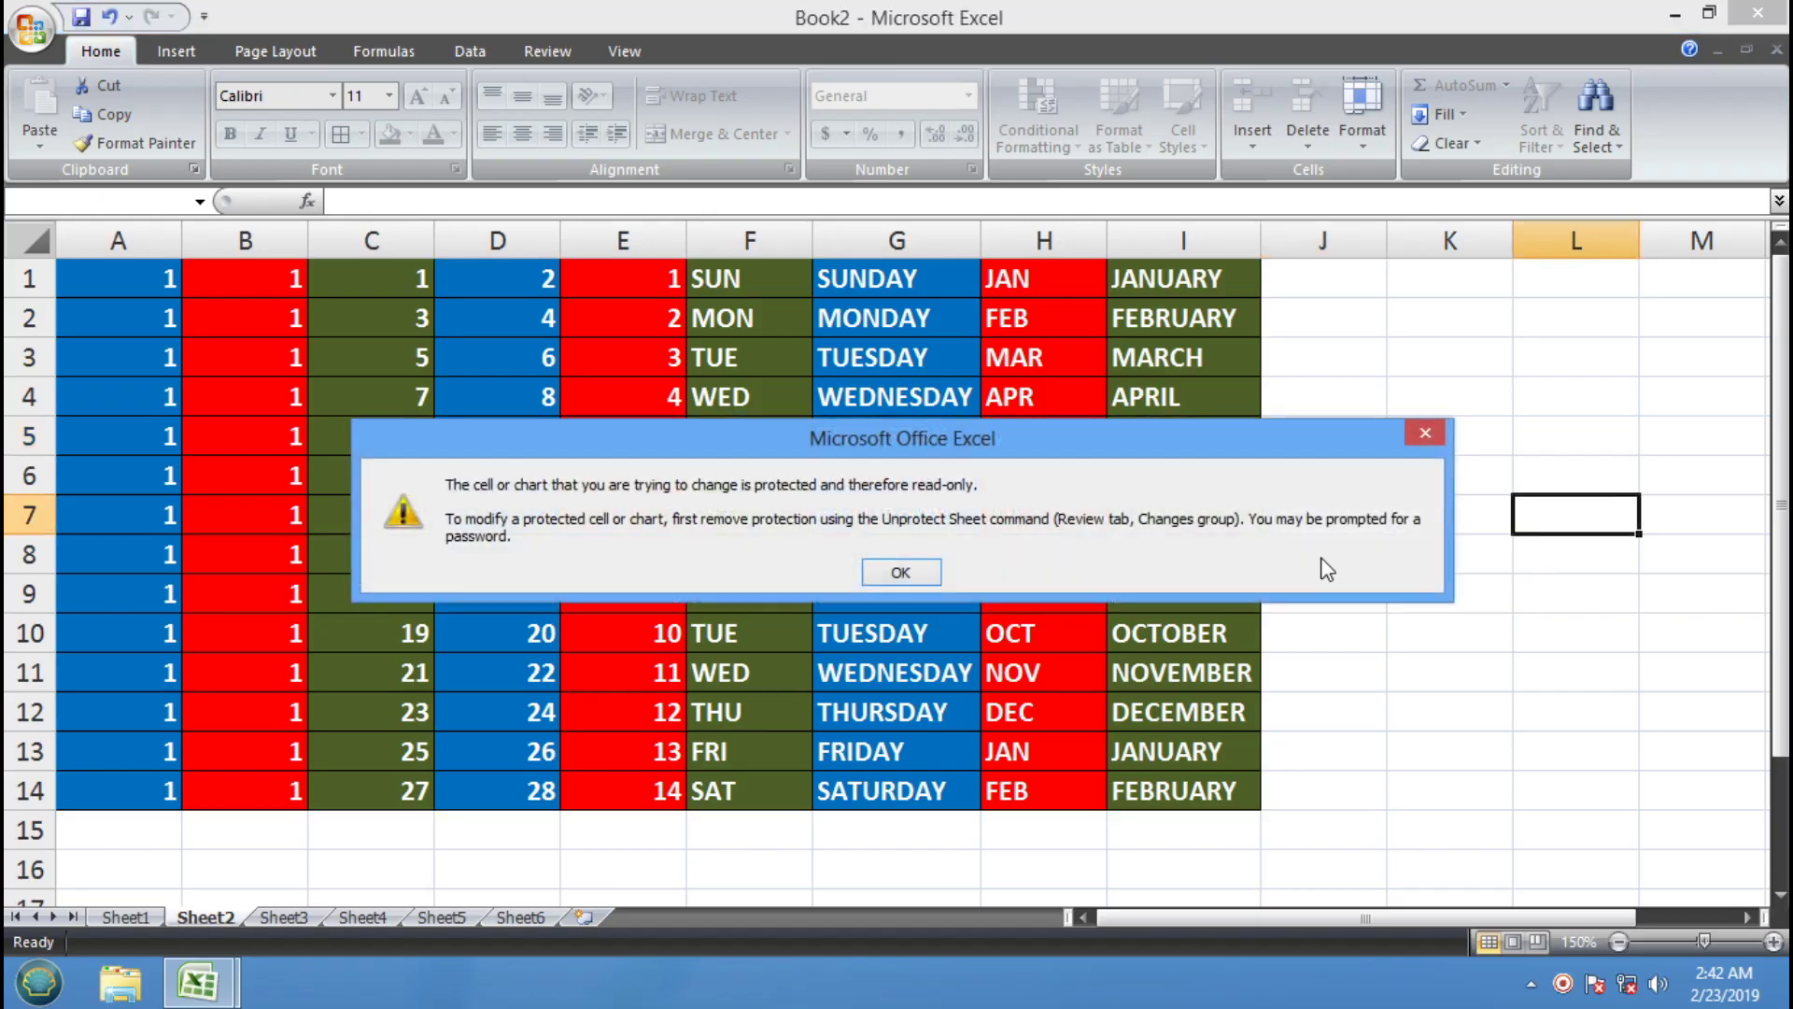
left_click(902, 573)
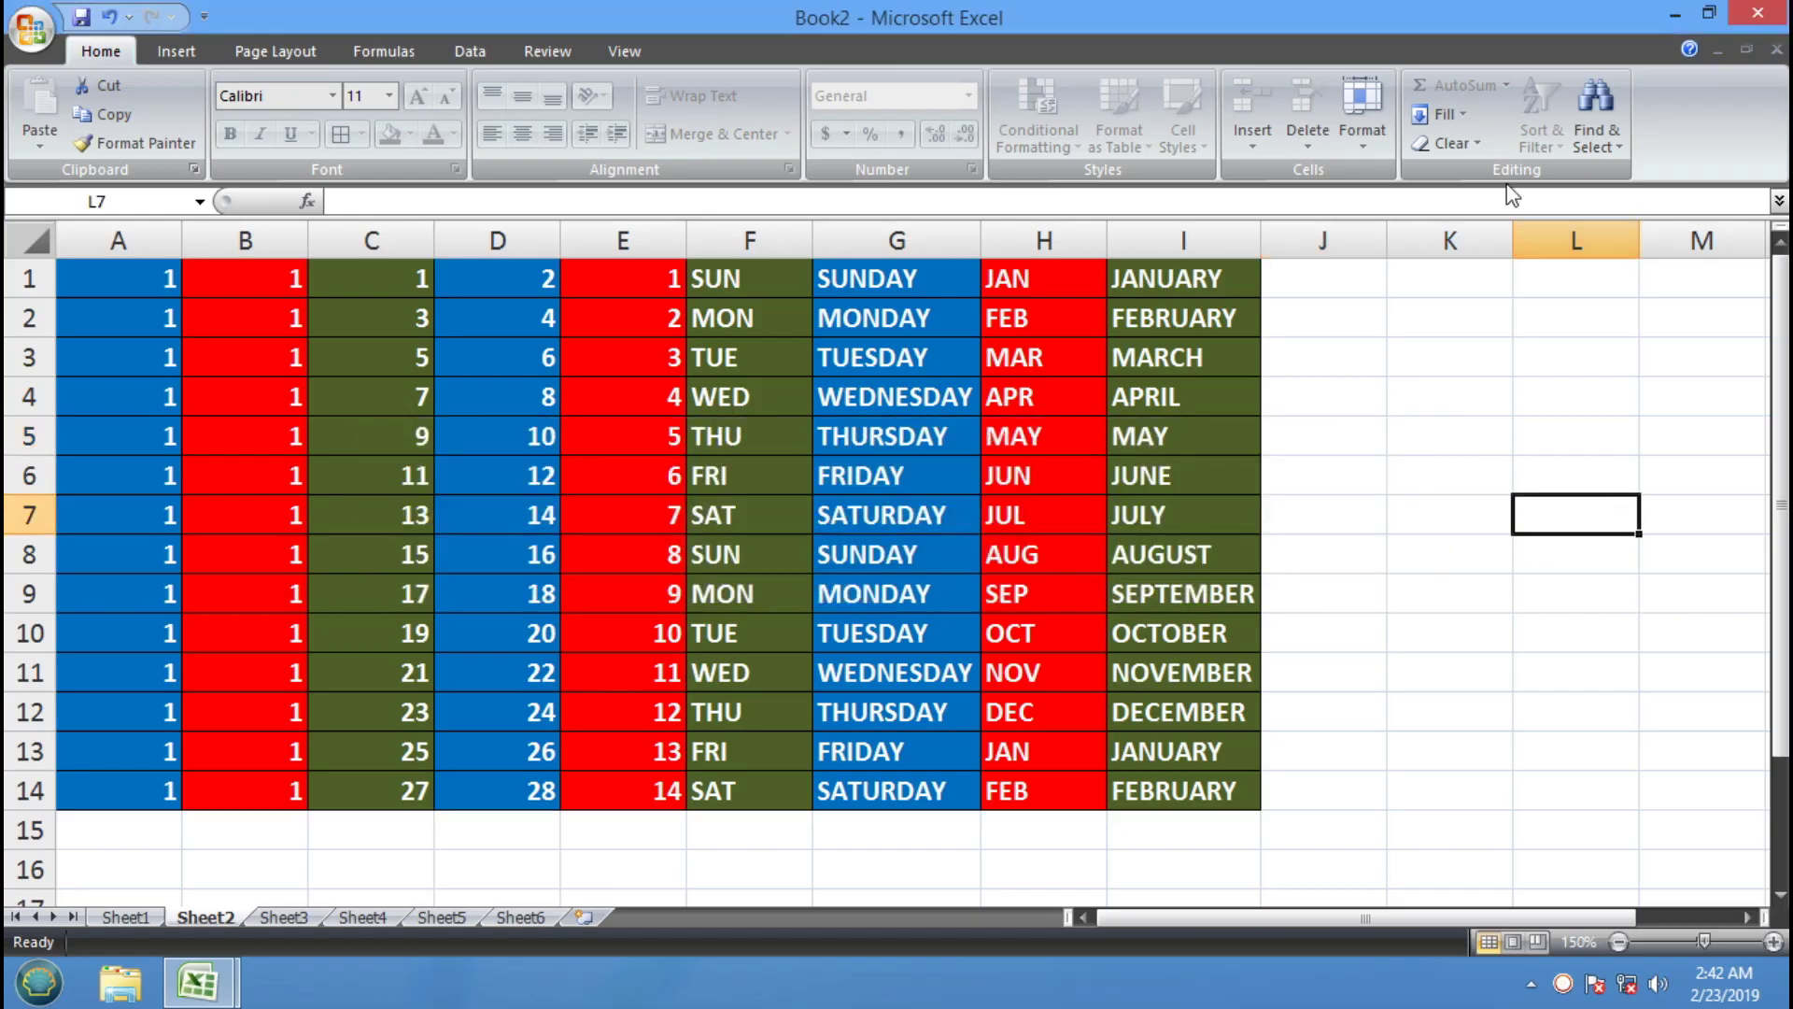
left_click(1364, 121)
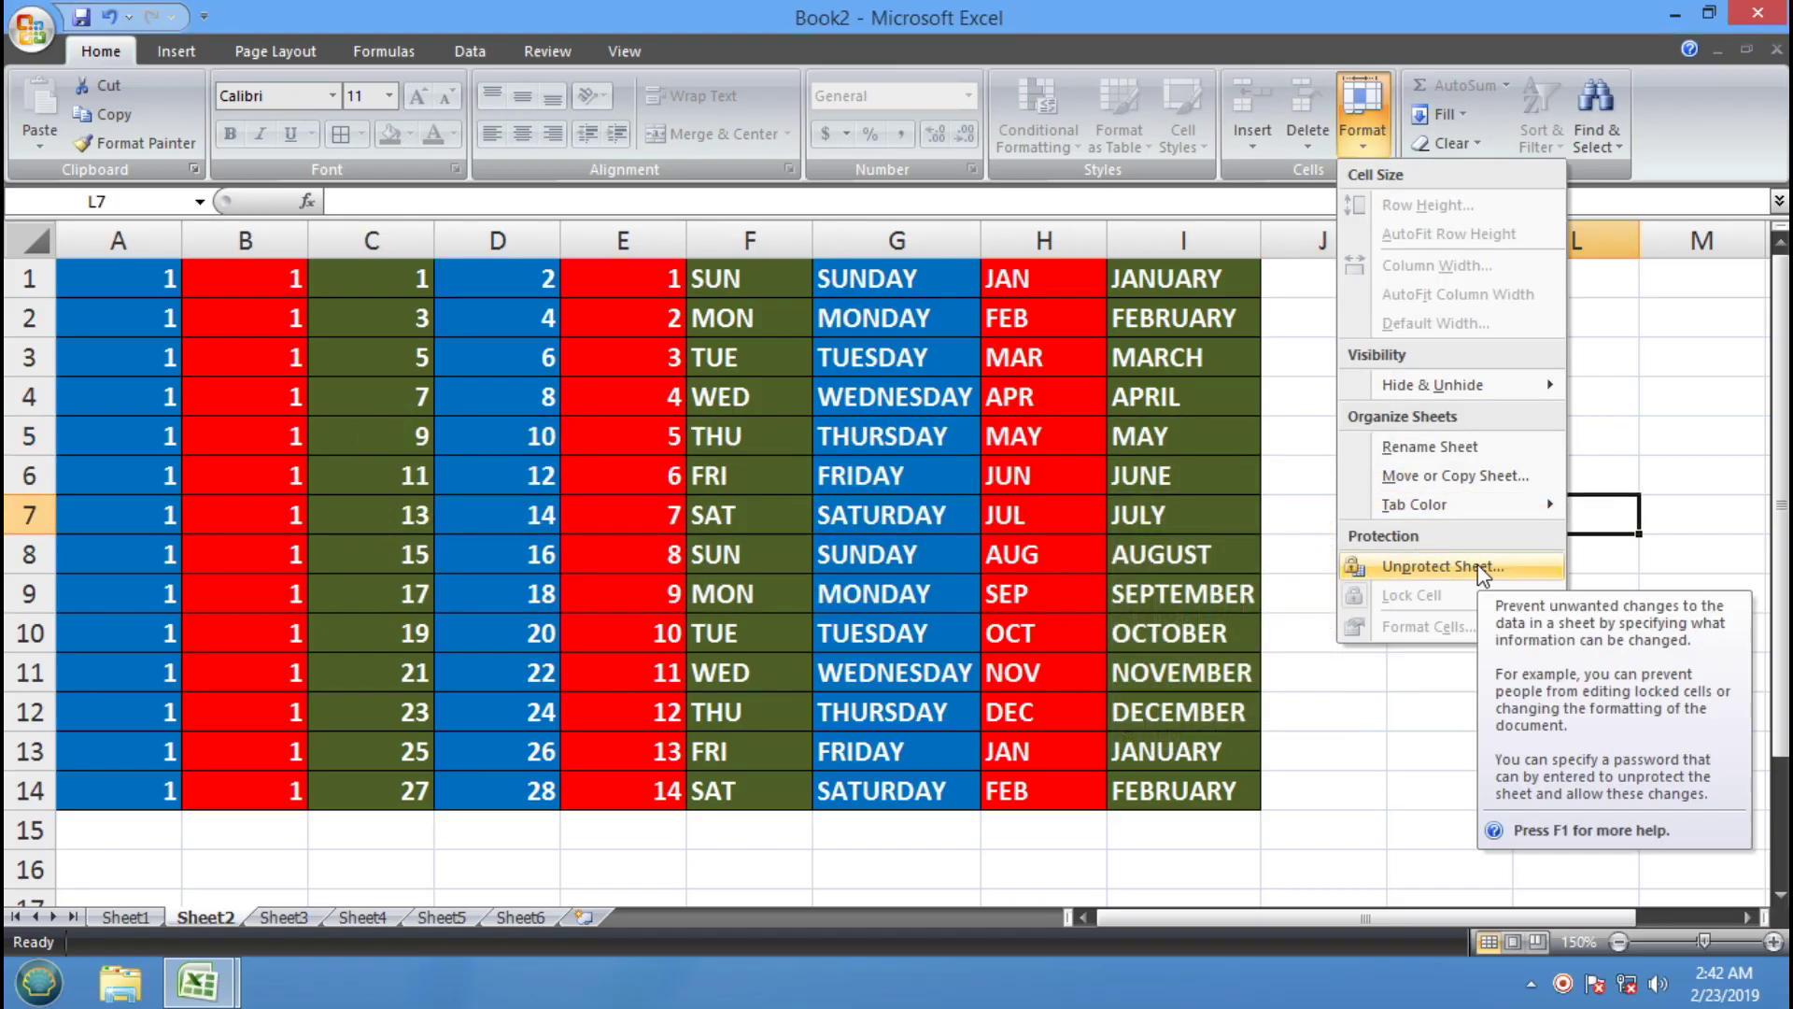
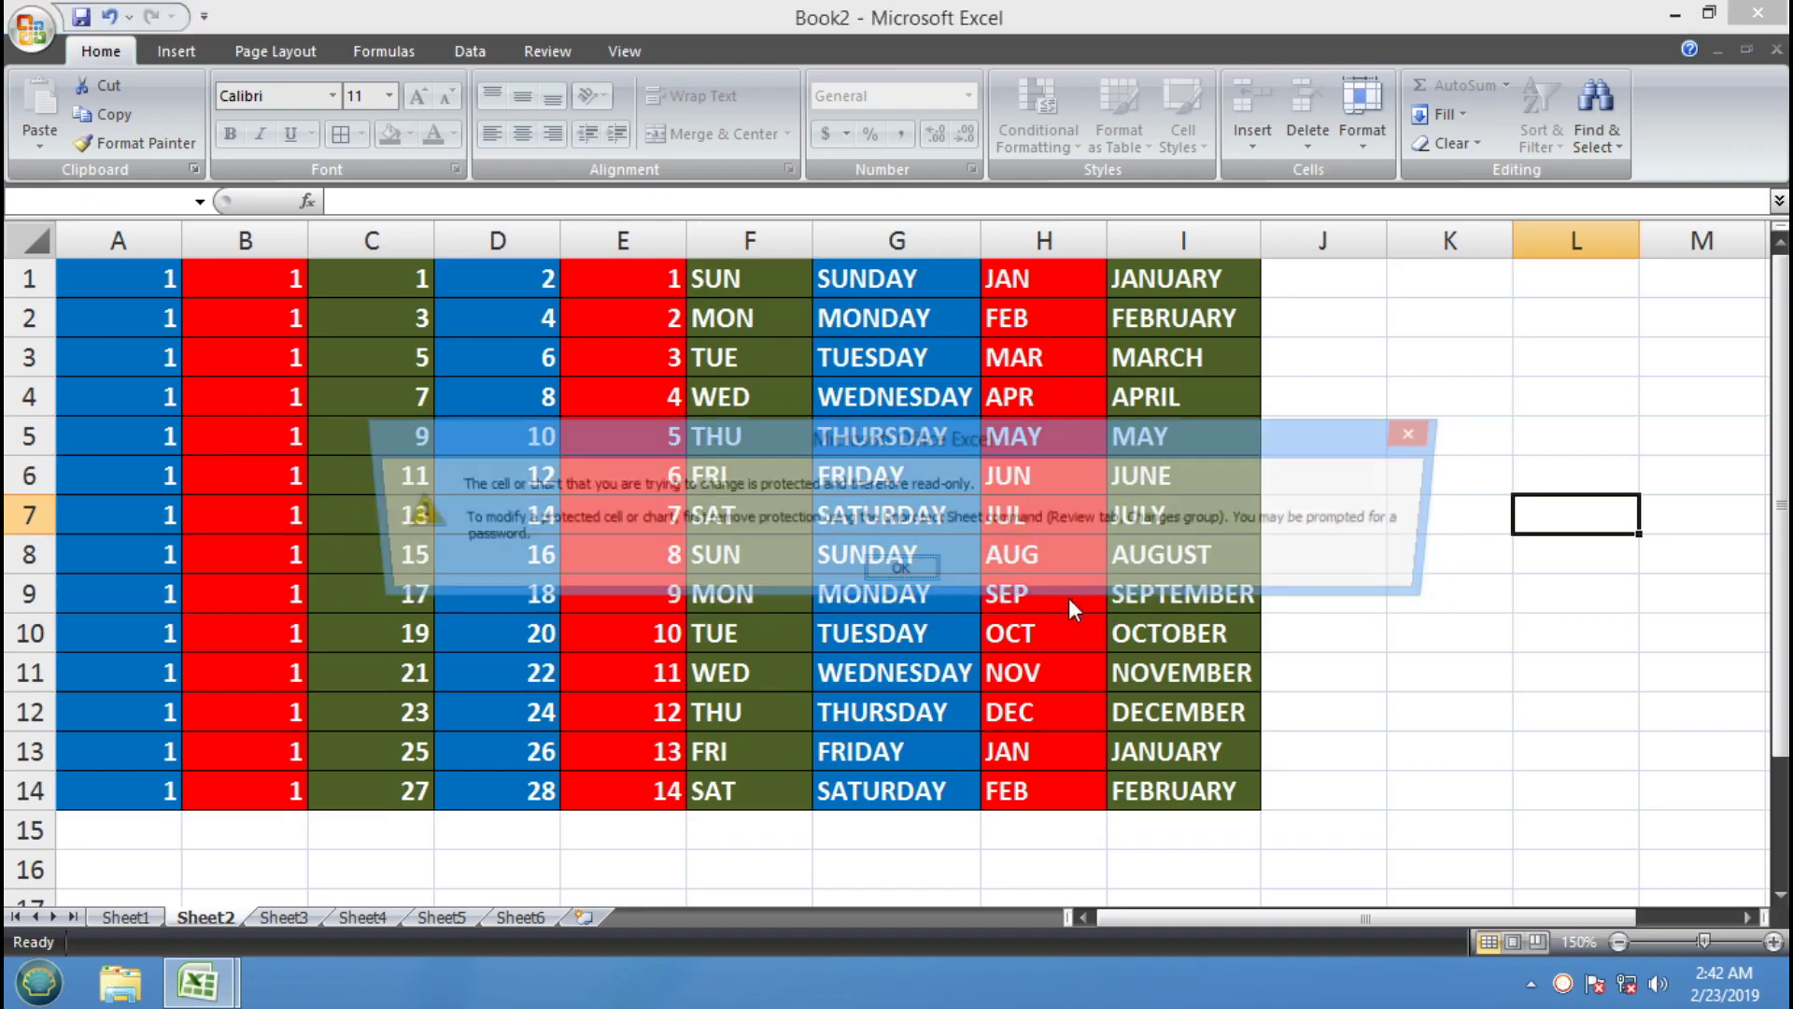
Dismiss the warning and unprotect Sheet2 with its password from the Format menu
left_click(903, 568)
left_click(1362, 122)
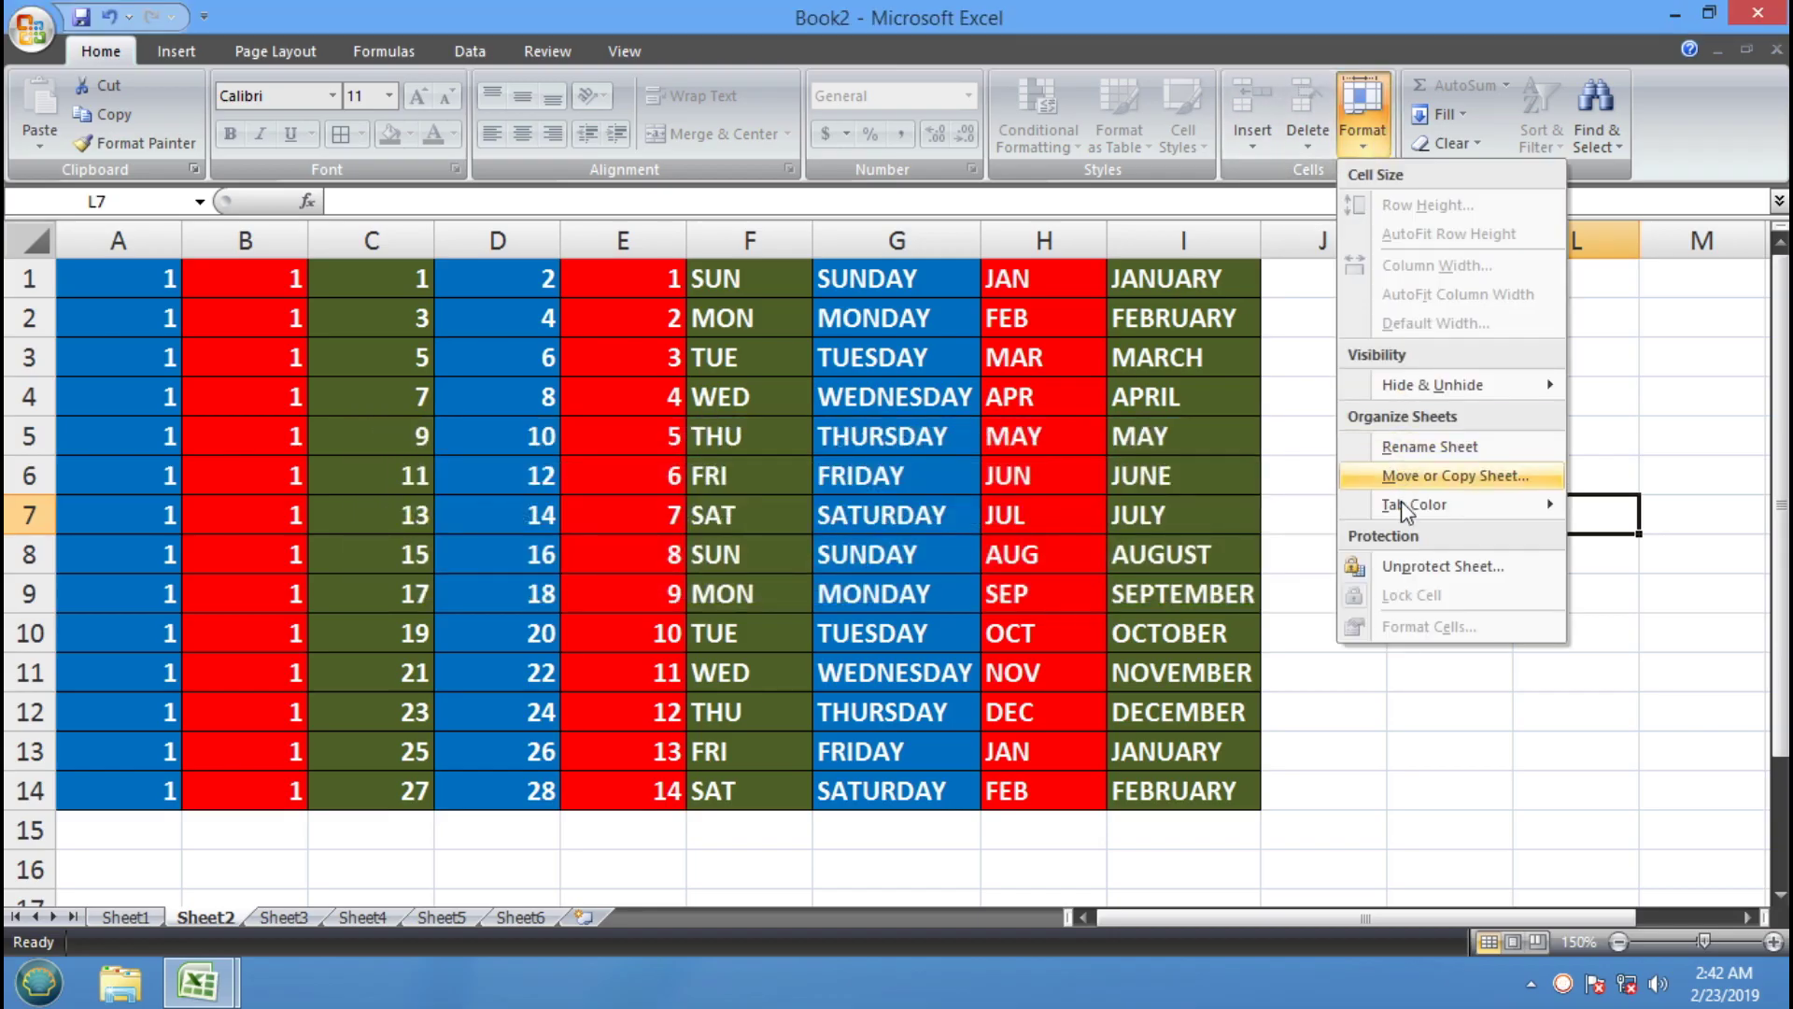
left_click(1401, 566)
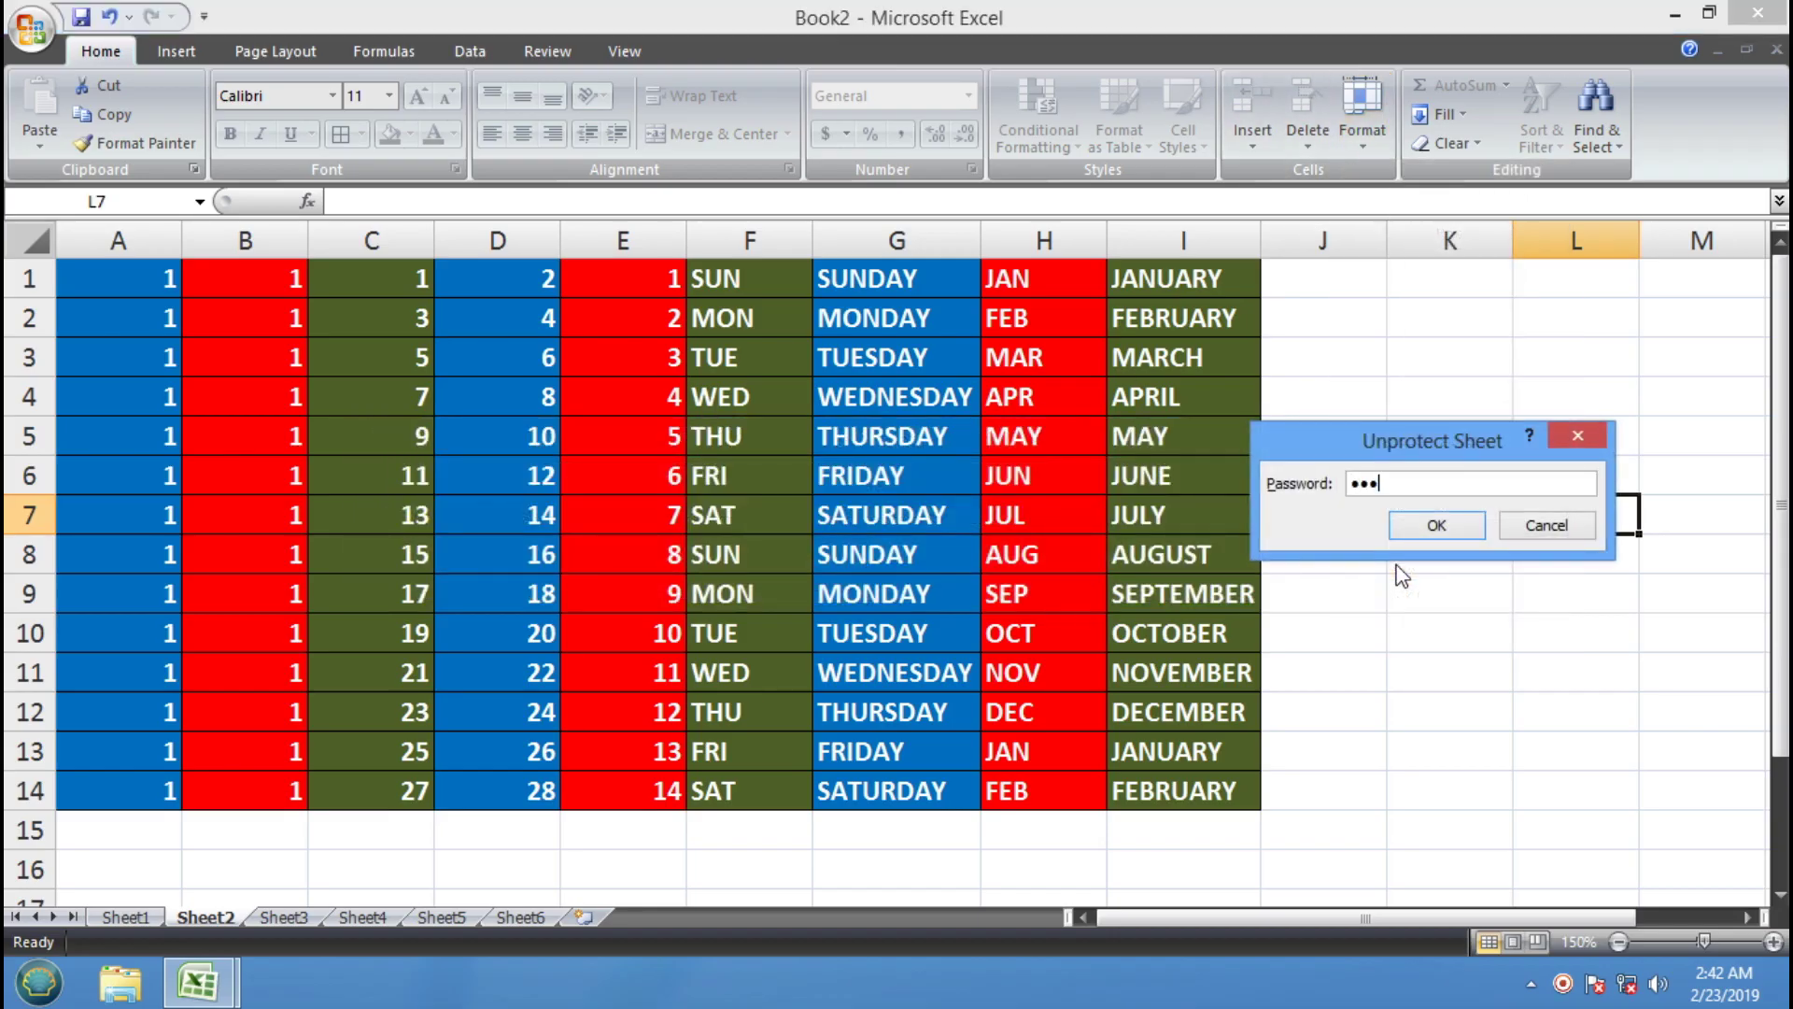
left_click(1401, 529)
Type test text 'RYBNERY' in J5 and 'ER YBNERY' in K9 to confirm editing works
left_click(1301, 436)
type("RYBNERY")
left_click(1448, 593)
type("E")
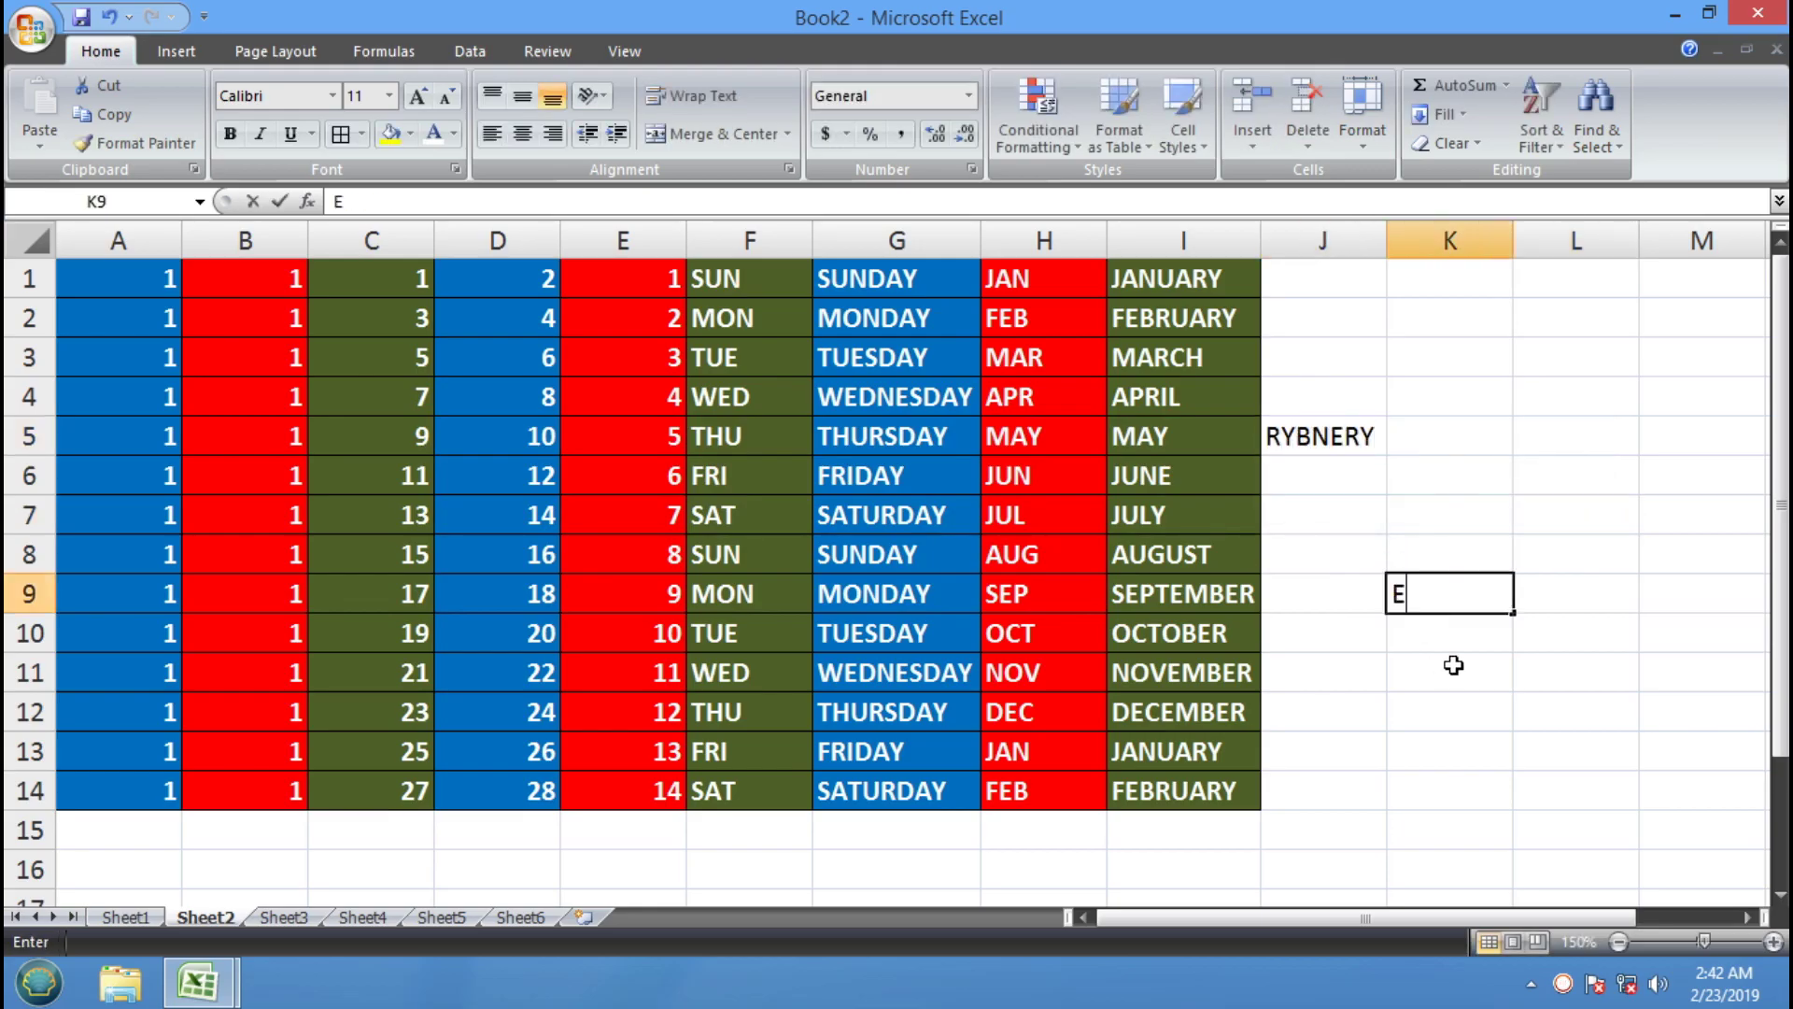
type("R YBNERY")
left_click(1489, 520)
Clear the test entries from J4:L12 and switch to the Data Entry training workbook
left_click_drag(1341, 388, 1541, 711)
key("Delete")
left_click(1405, 422)
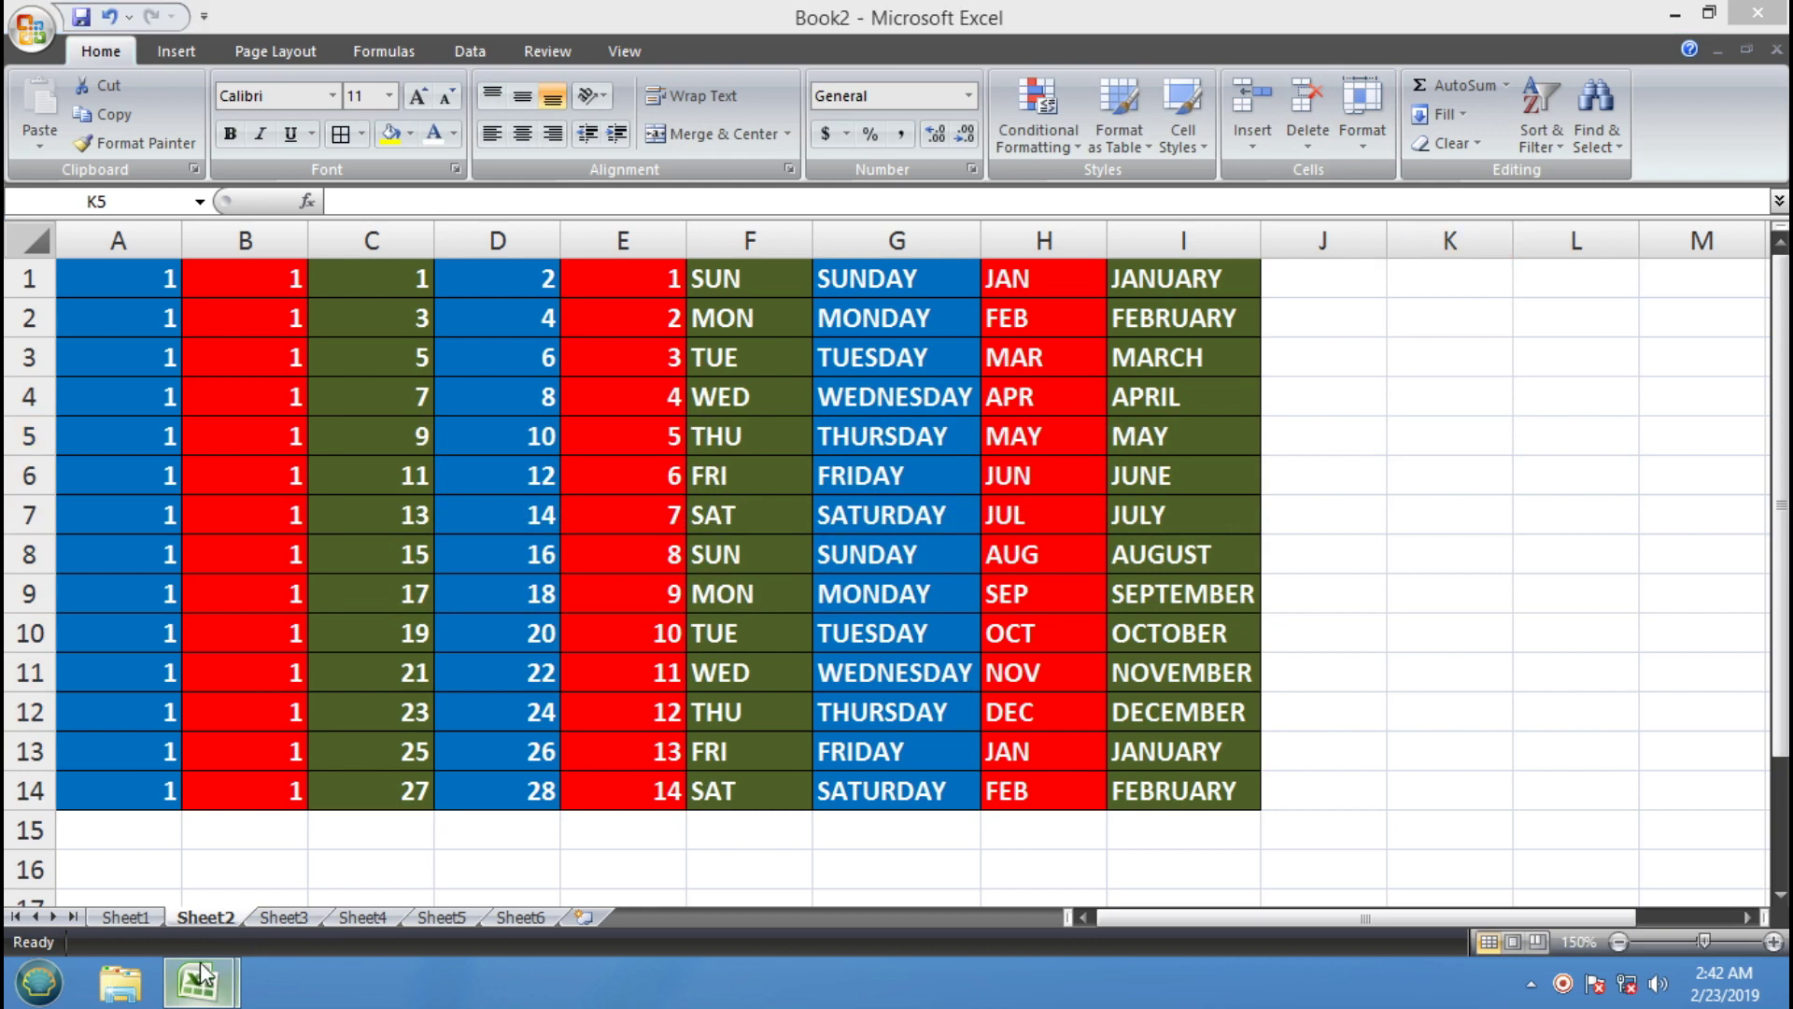
mouse_move(203, 973)
left_click(262, 858)
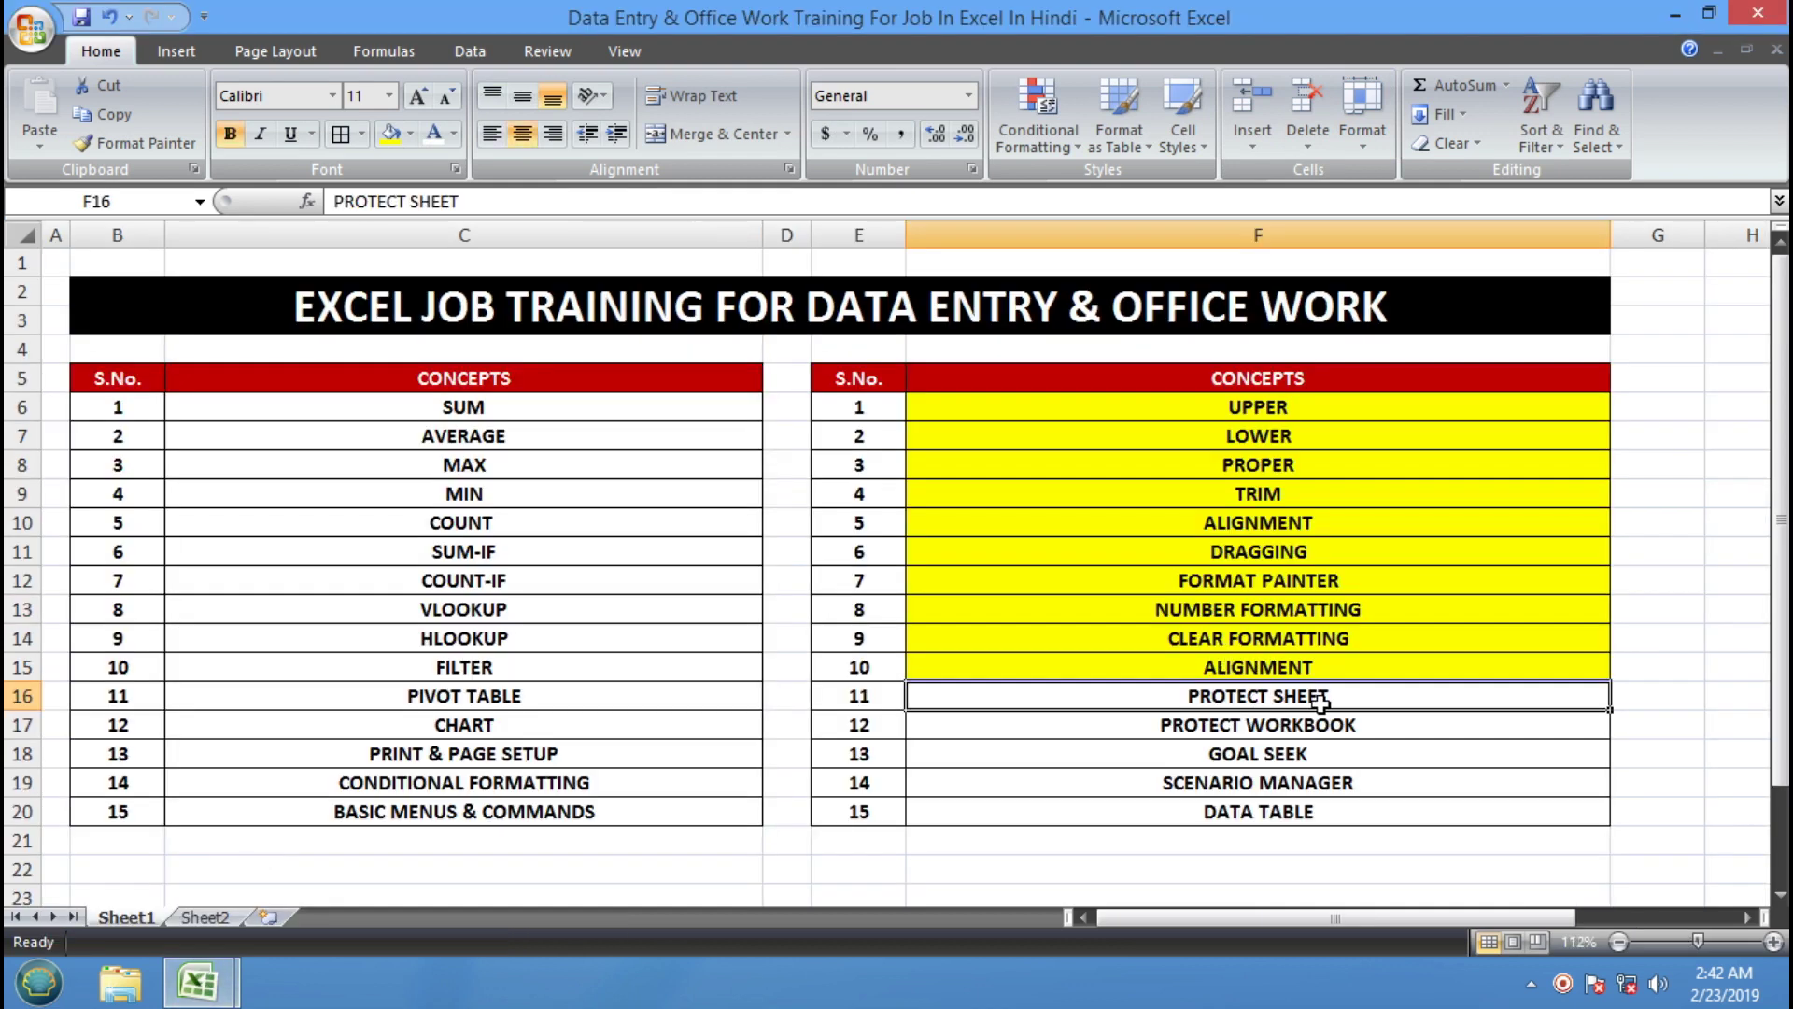
Fill the PROTECT SHEET and PROTECT WORKBOOK cells (F16:F17) yellow
left_click_drag(1272, 732, 1264, 693)
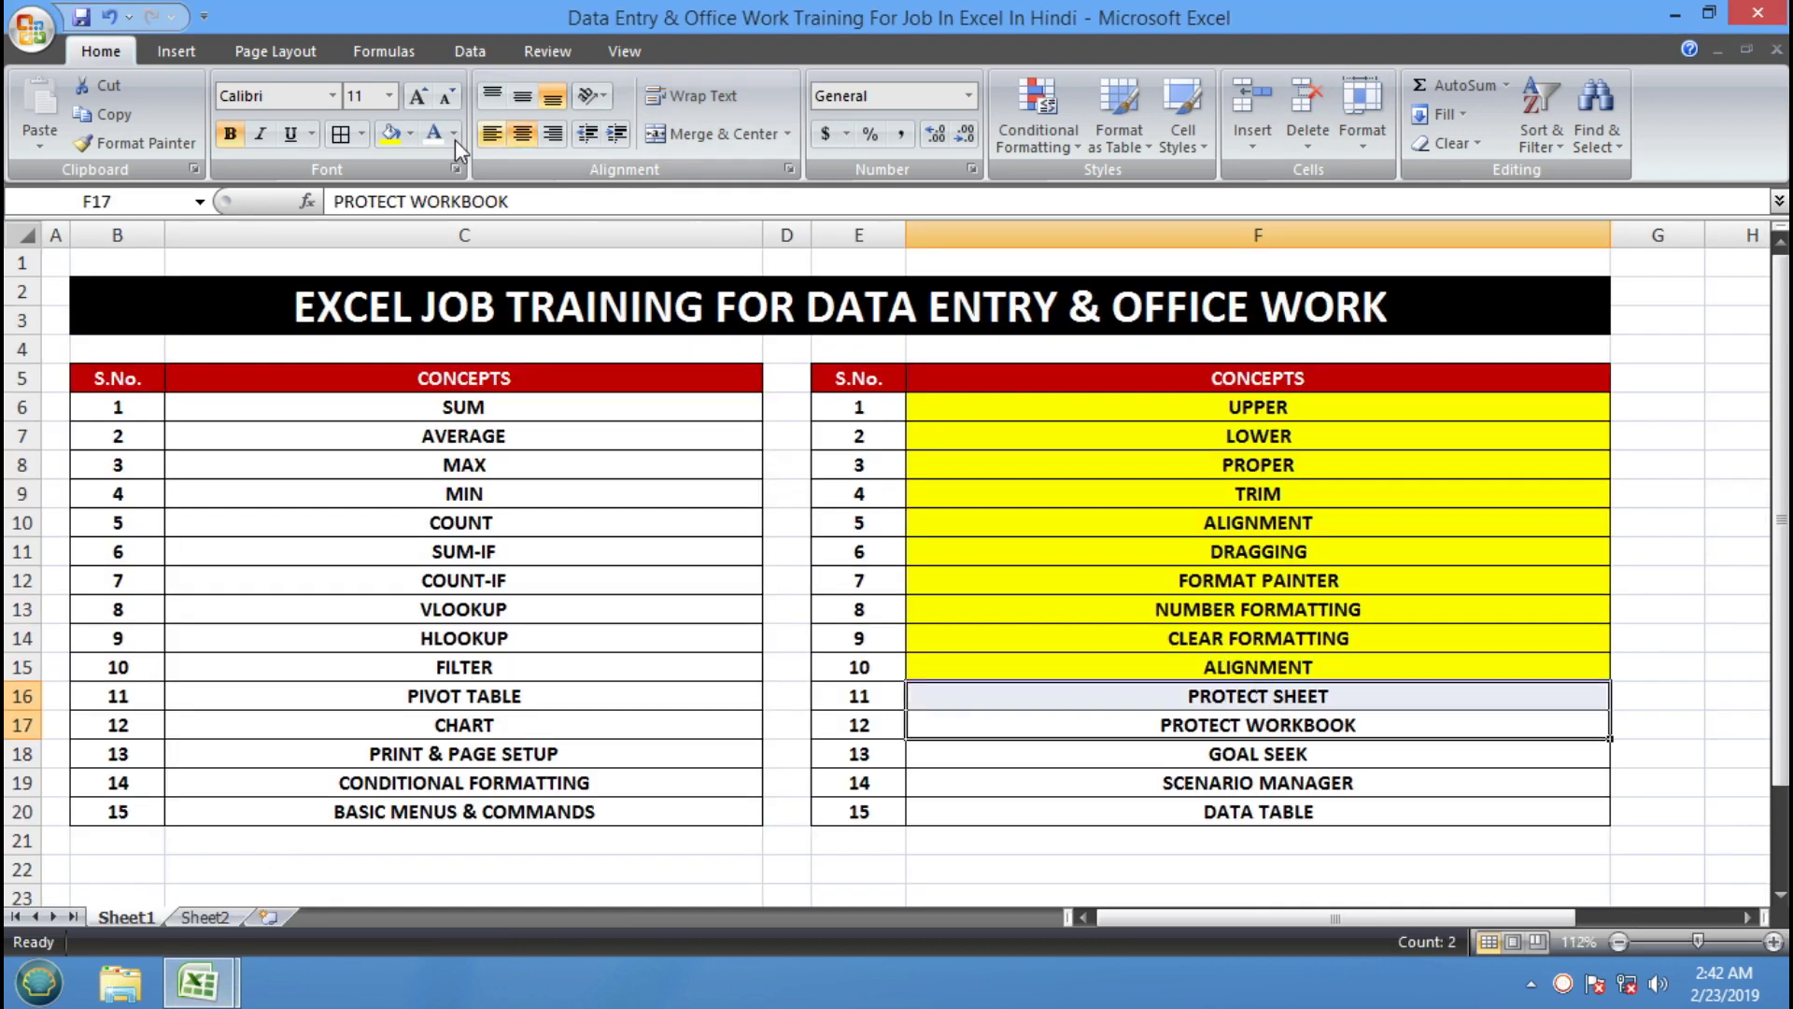
left_click(389, 138)
left_click(1258, 753)
left_click(1258, 731)
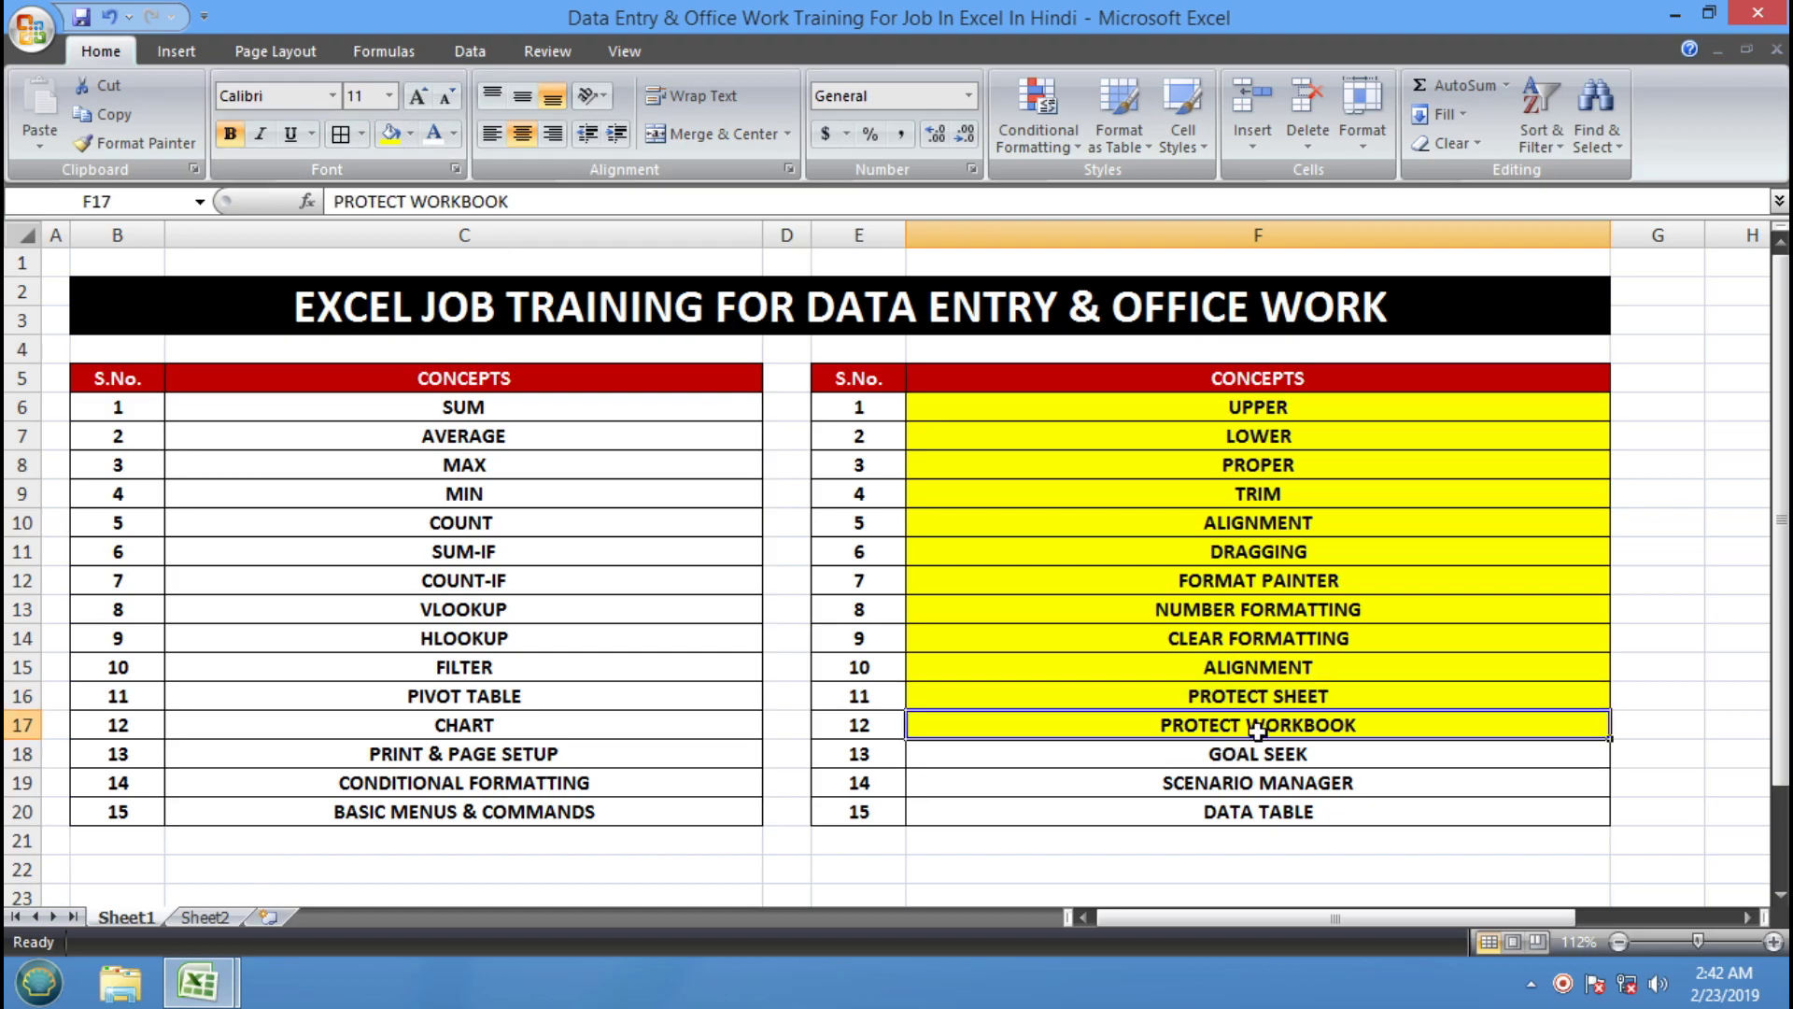
Return to the Book2 workbook and select cell D11
mouse_move(203, 981)
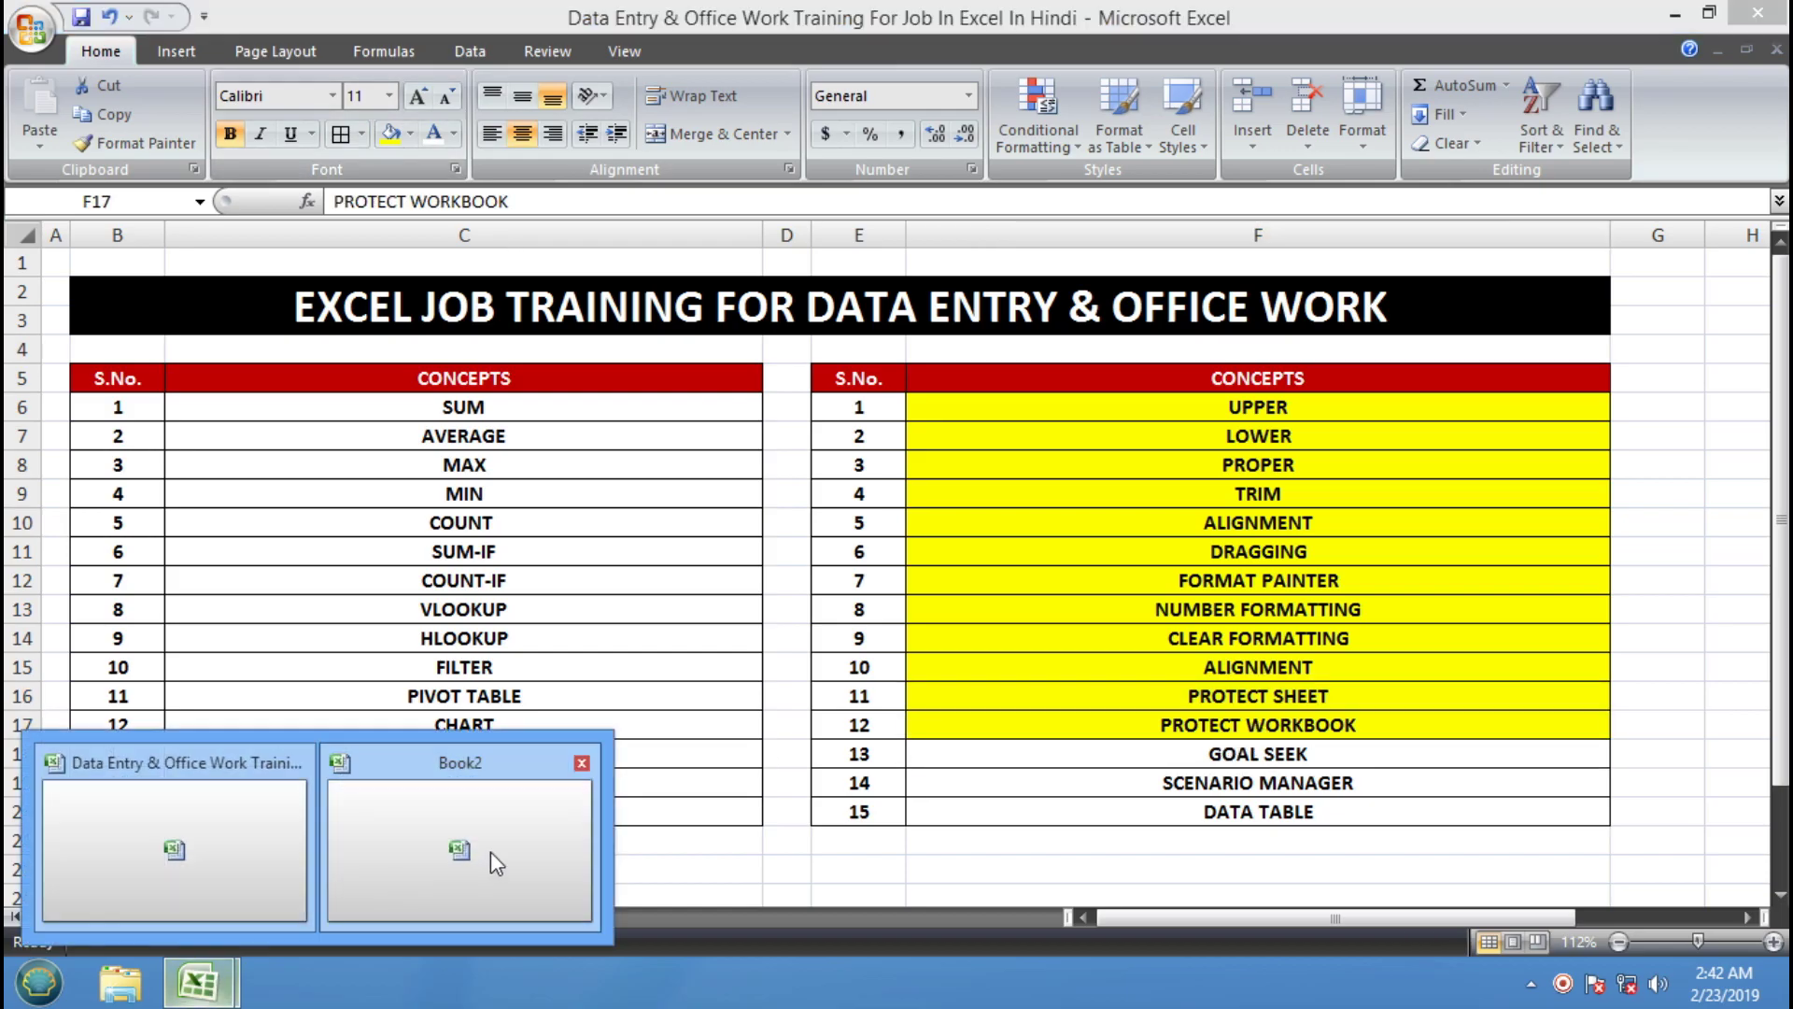
left_click(497, 863)
left_click(503, 676)
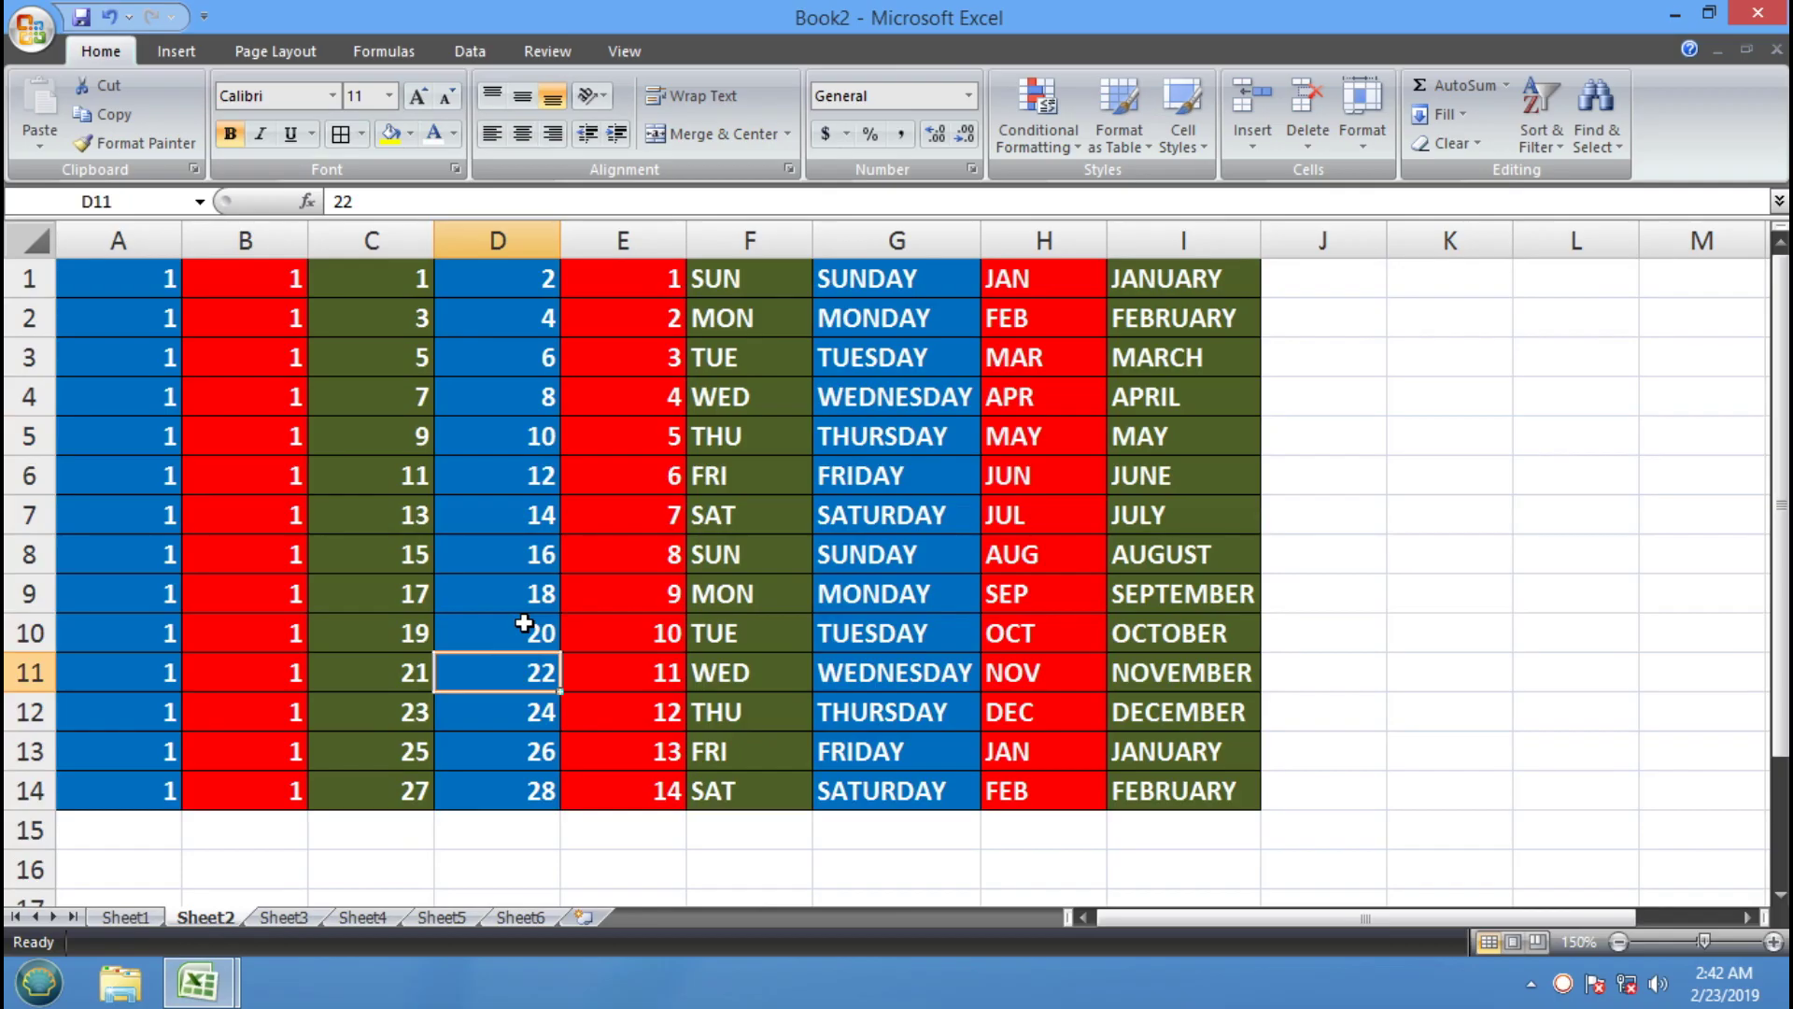
Go to Sheet1, select B3, and try Save and the Office menu's Save, cancelling each dialog
left_click(131, 918)
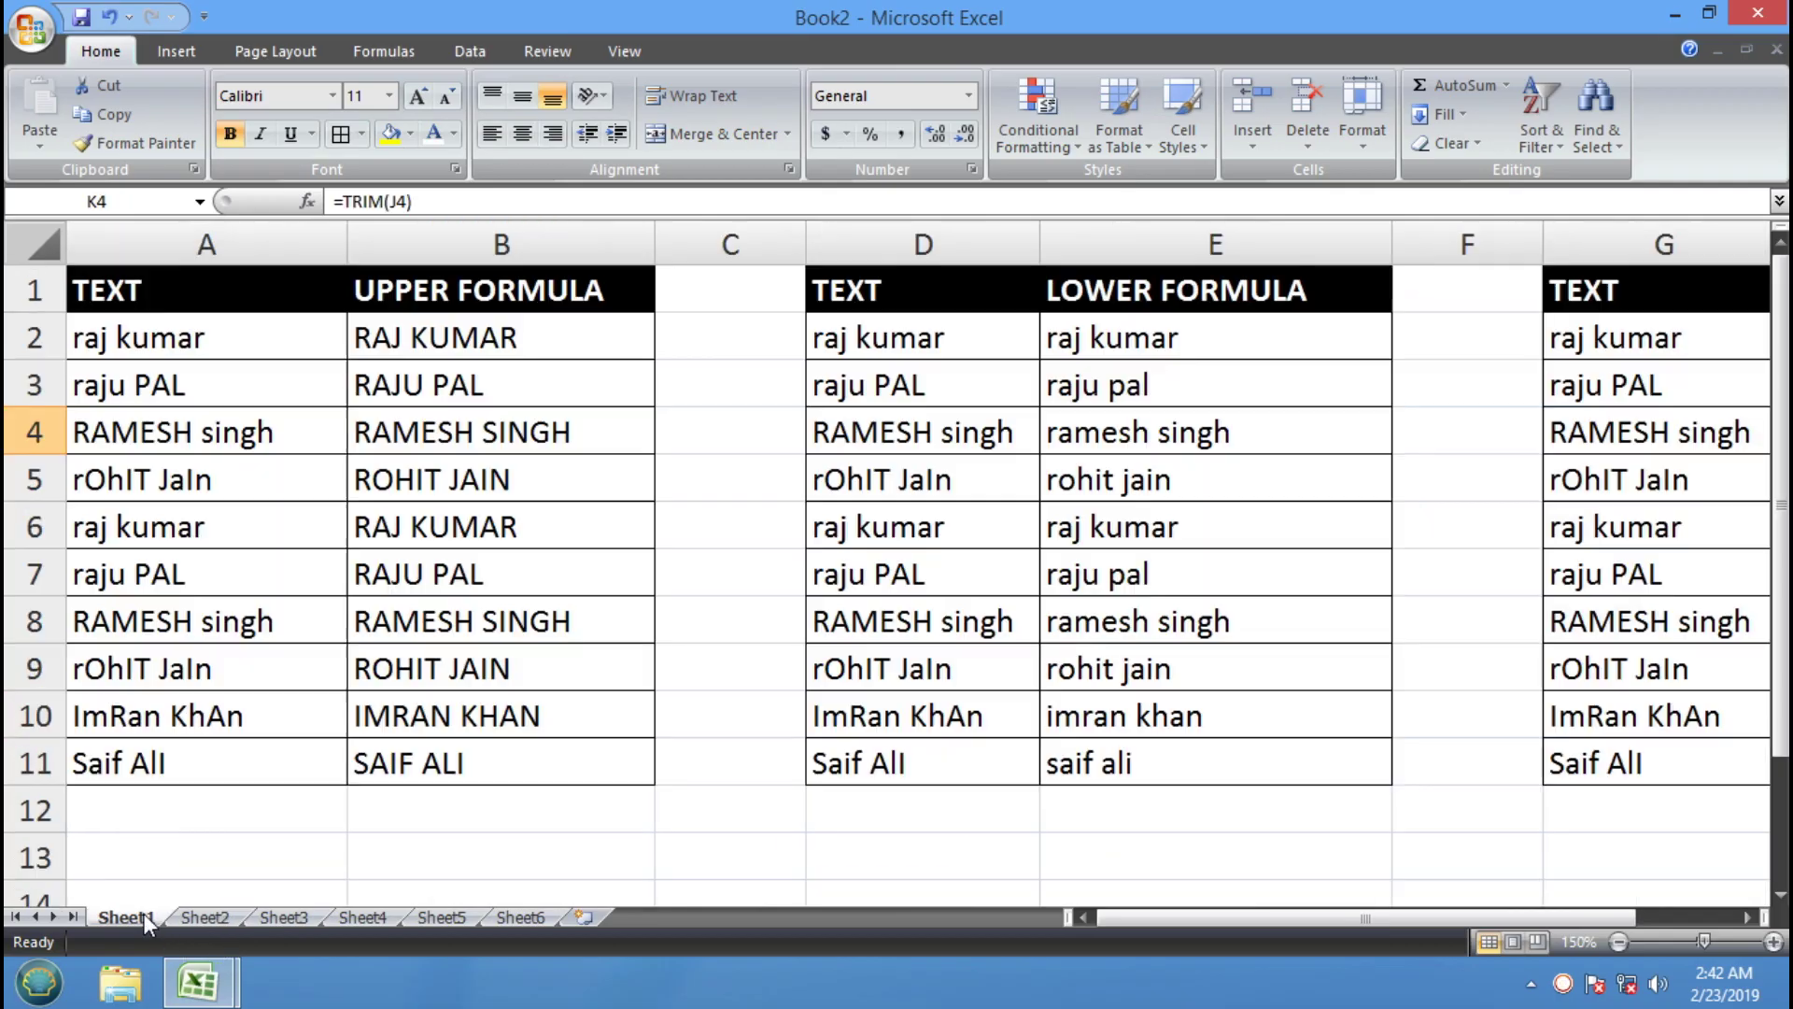
left_click(777, 484)
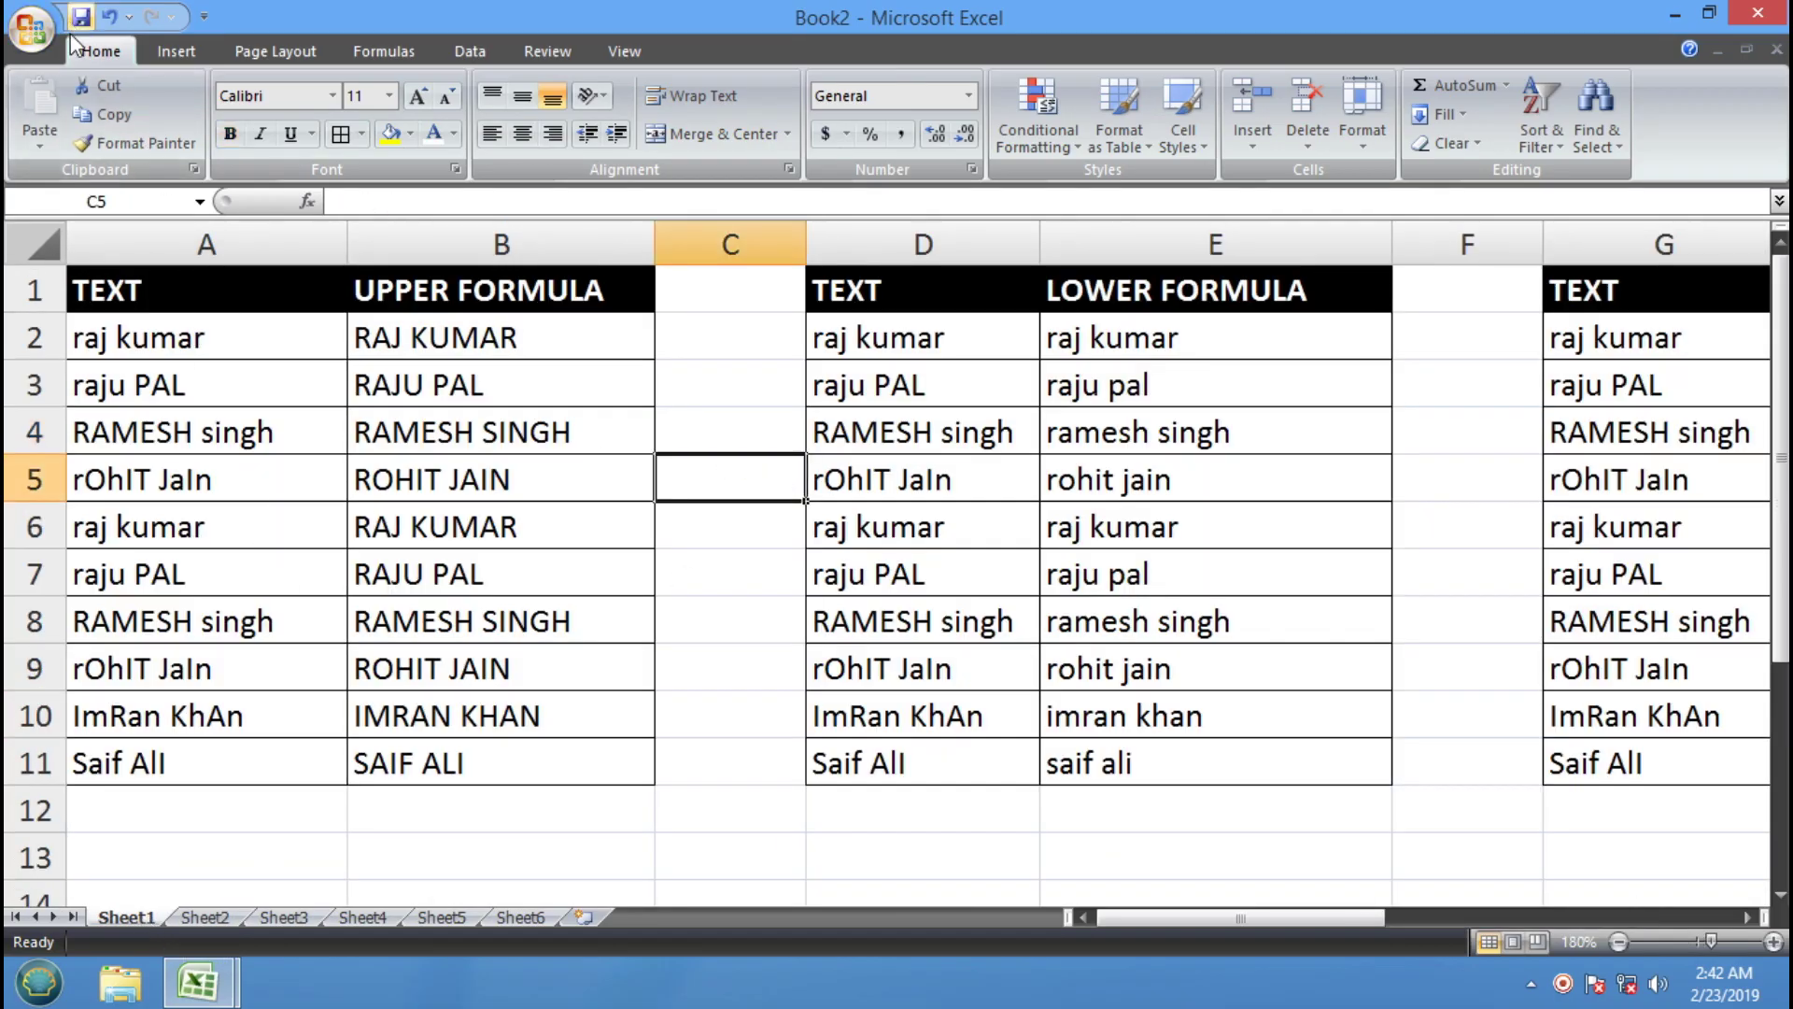
left_click(486, 389)
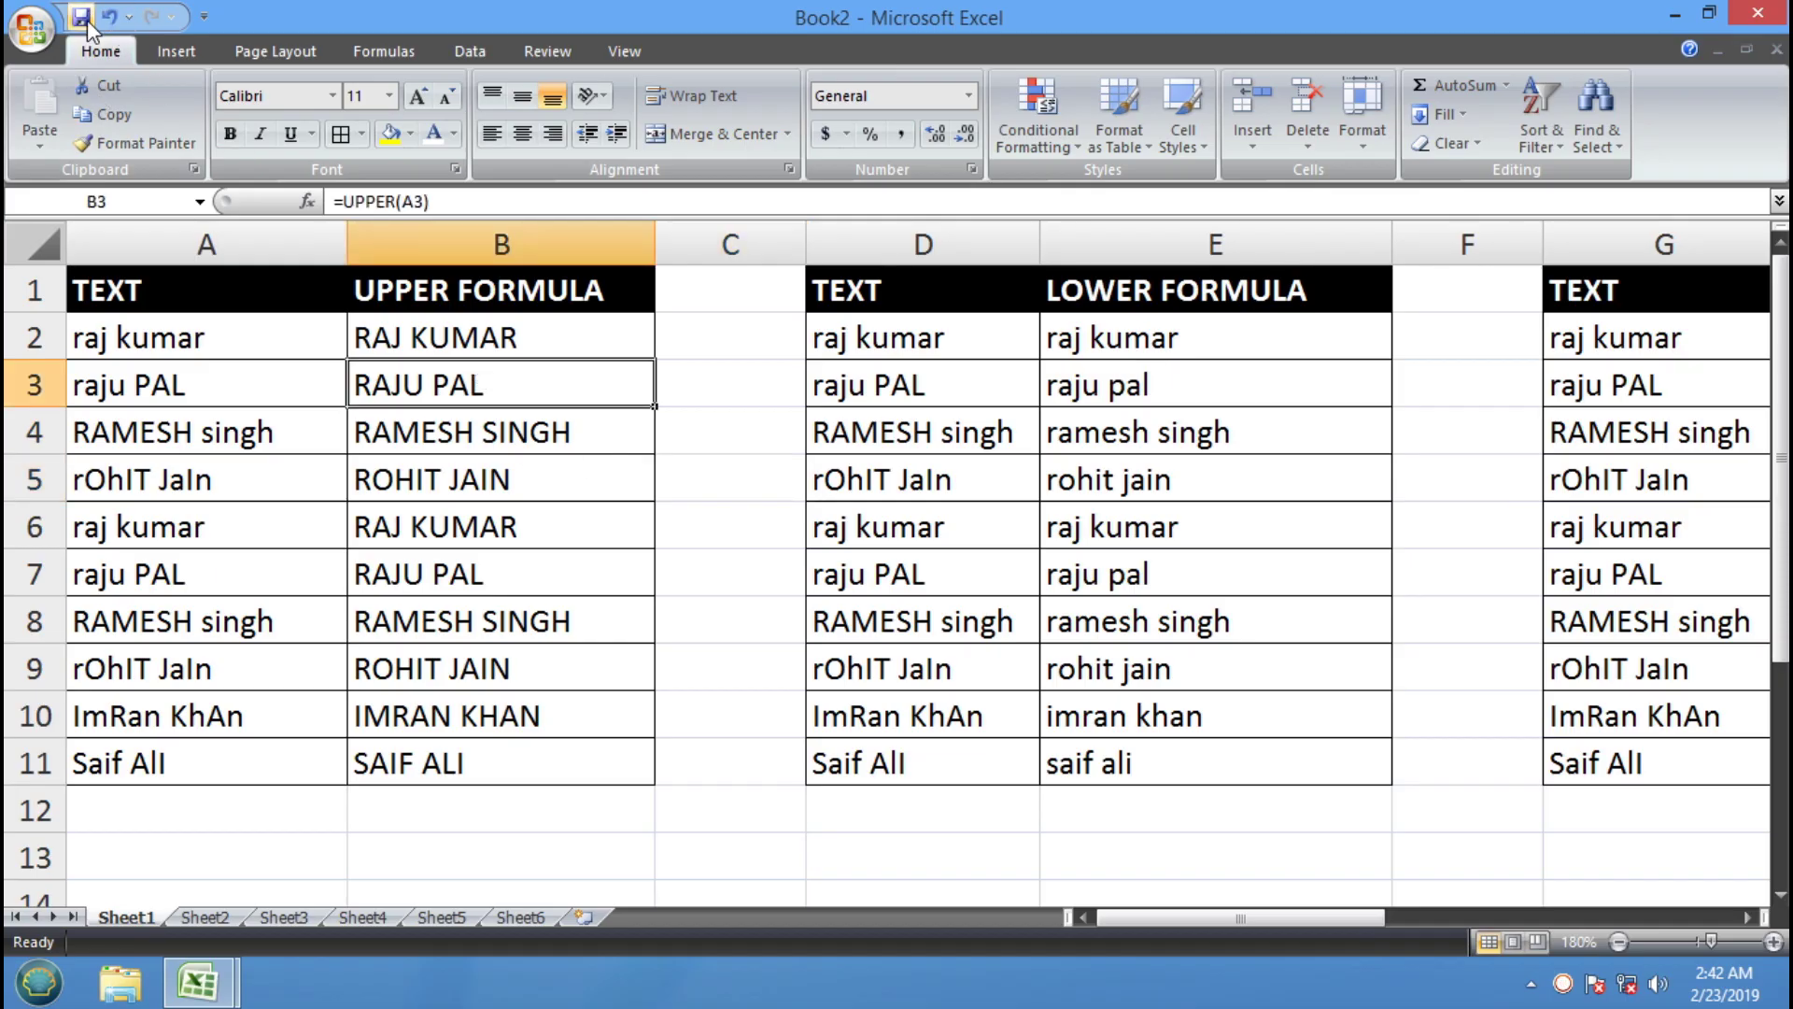
left_click(81, 18)
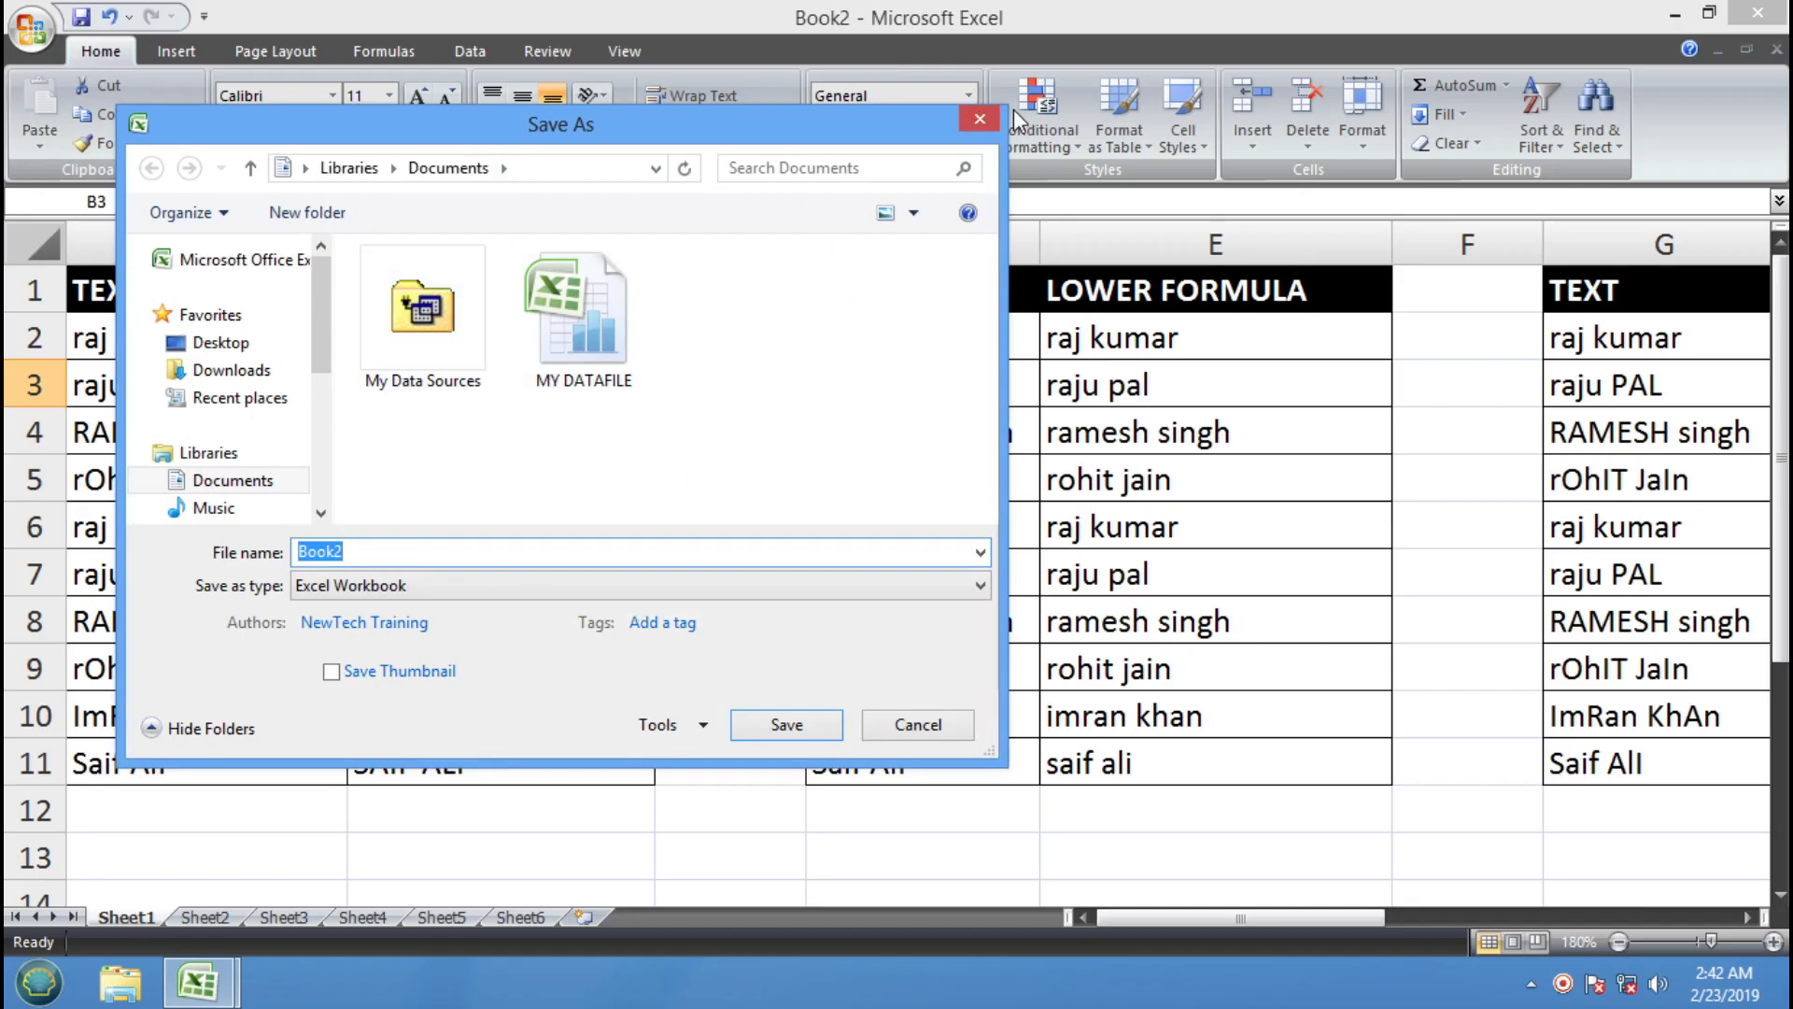
left_click(981, 123)
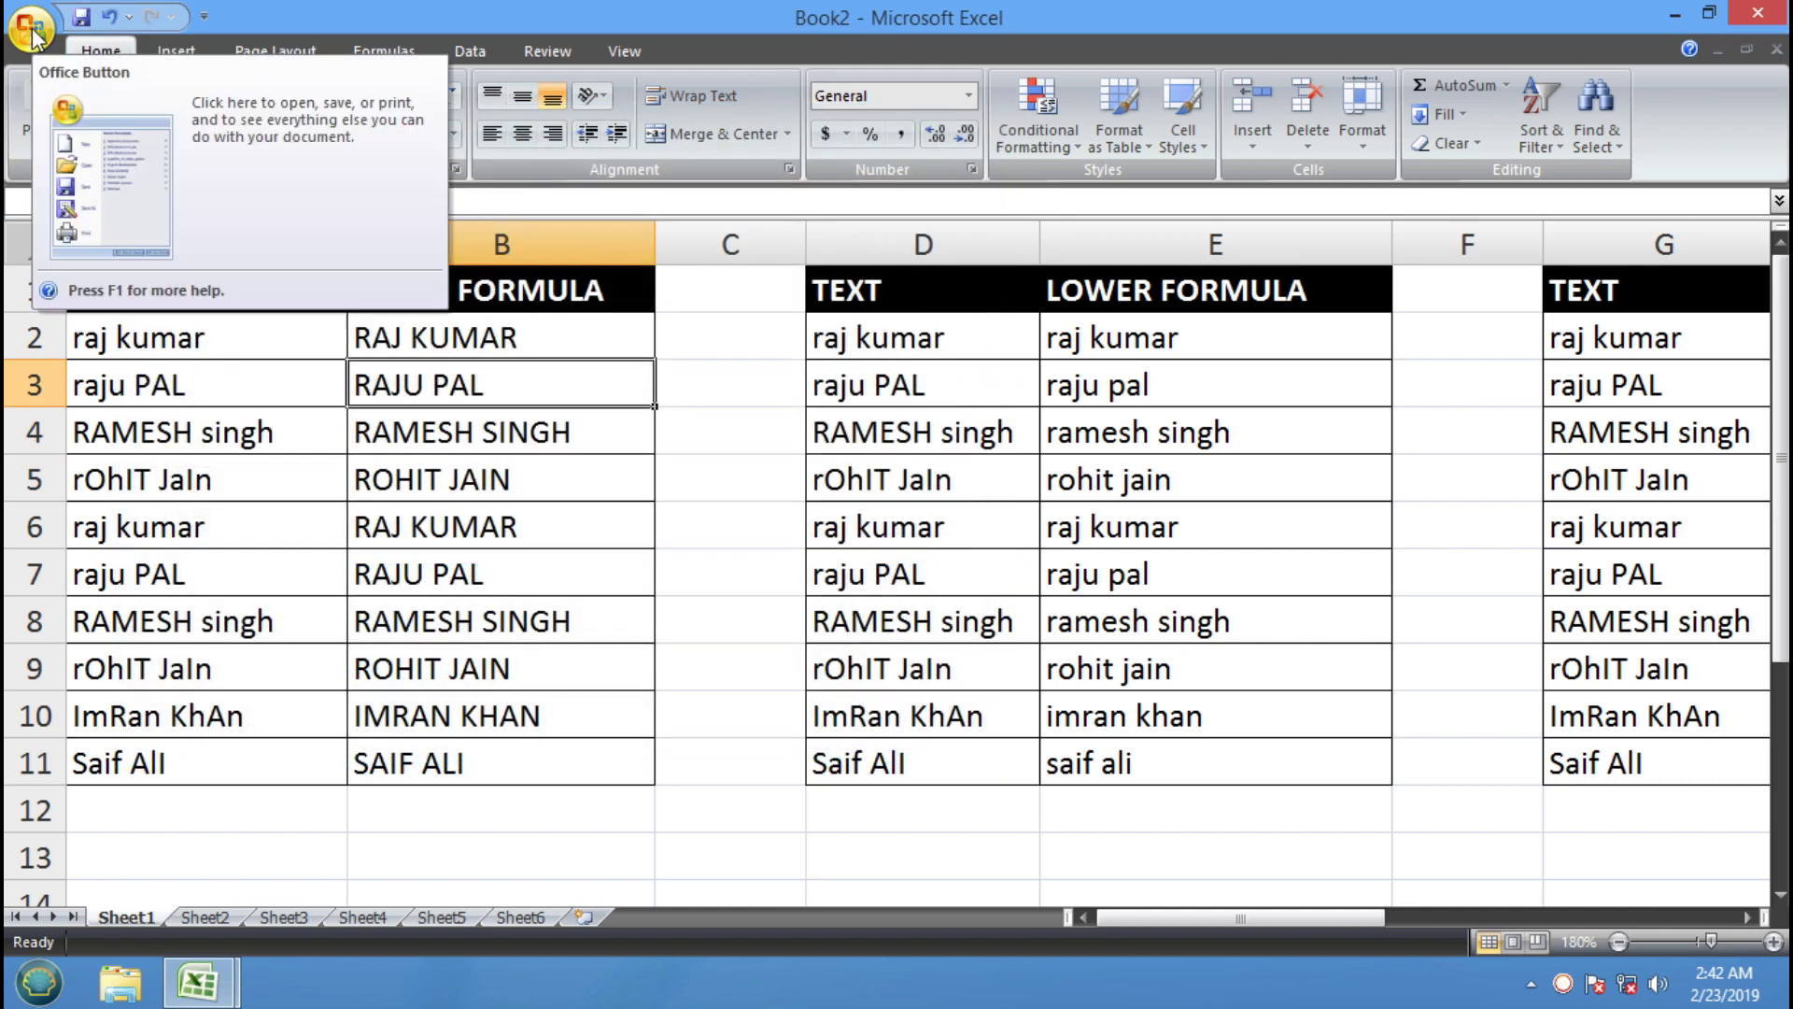
left_click(33, 36)
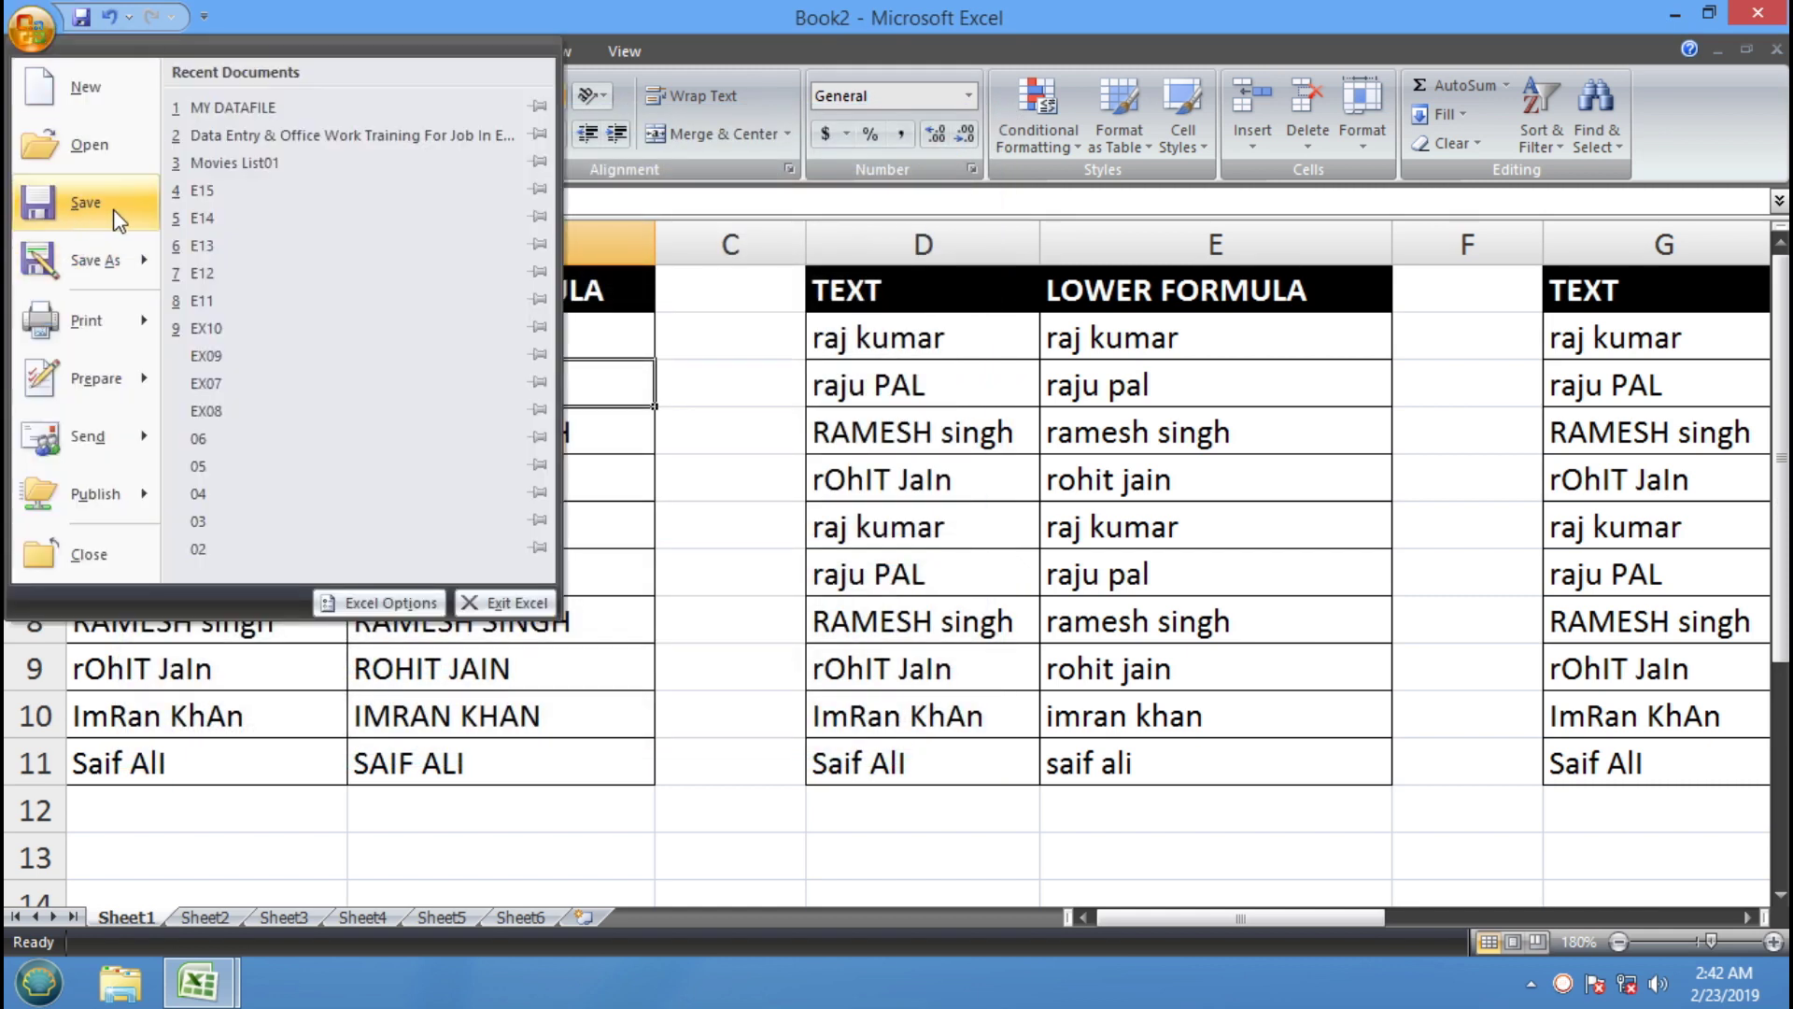
left_click(114, 213)
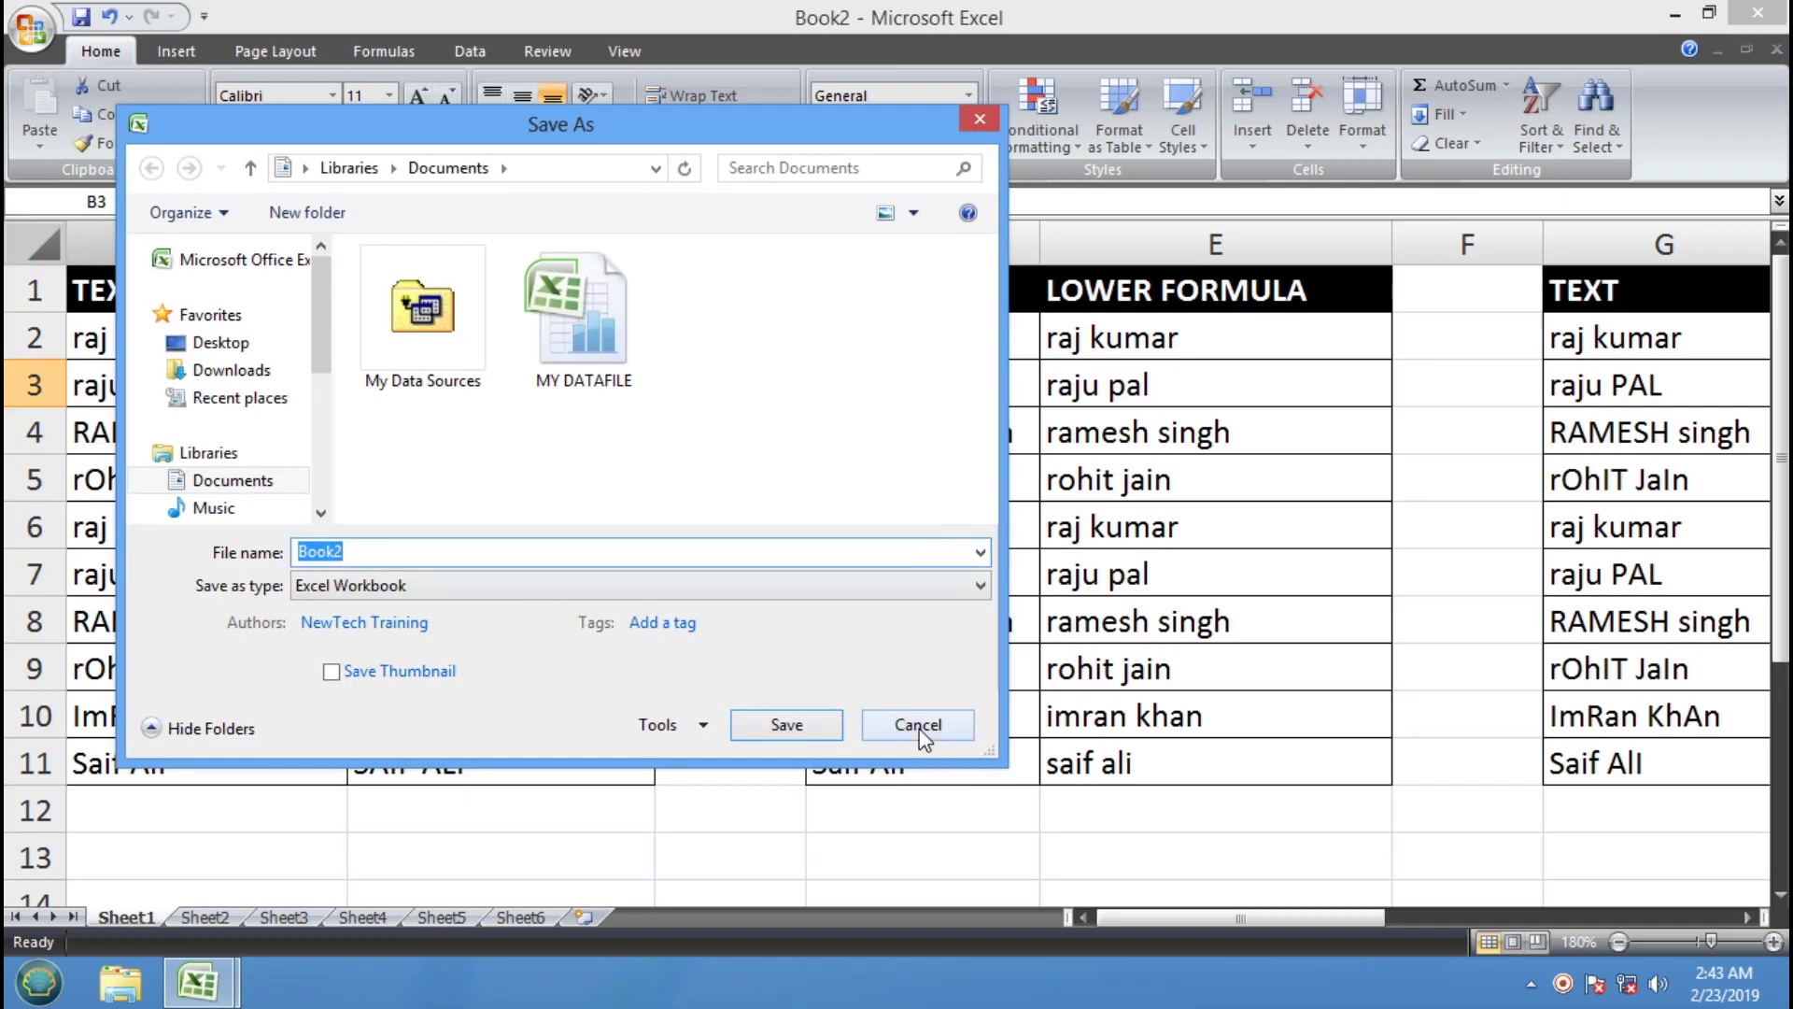
left_click(918, 725)
Try Save As and Ctrl+S twice, cancelling the save dialog each time
left_click(33, 34)
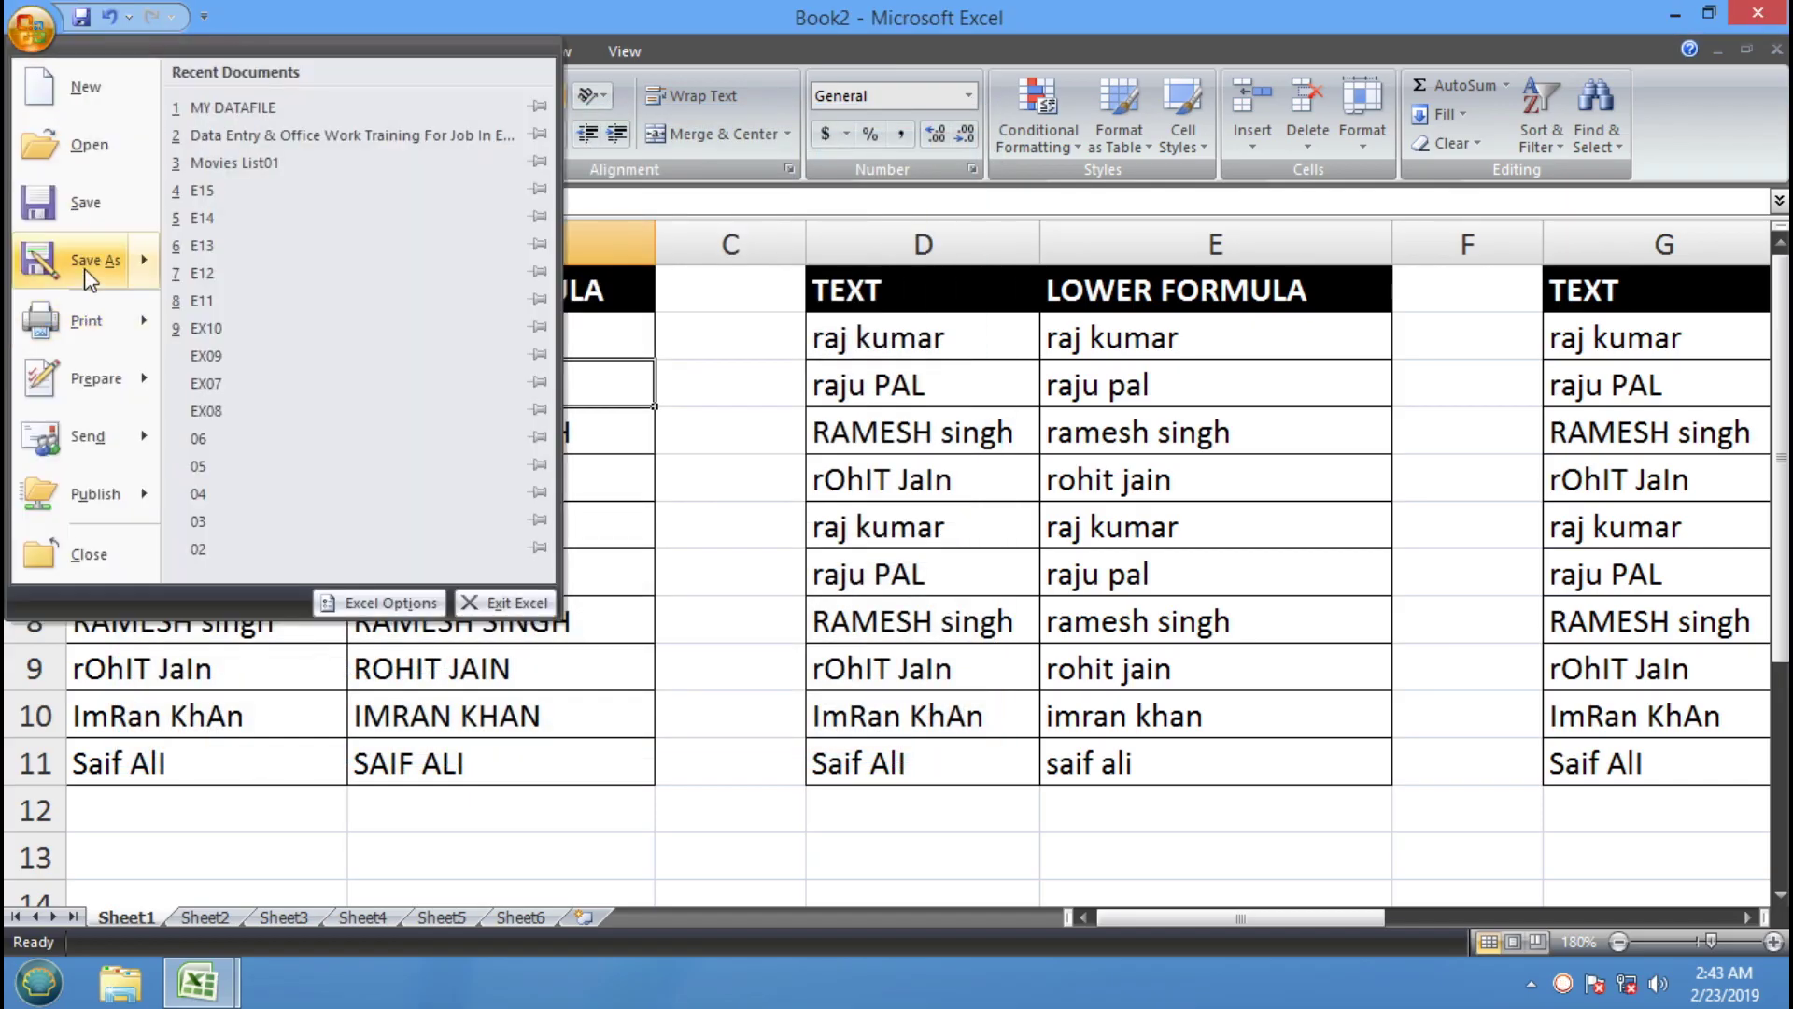
left_click(90, 275)
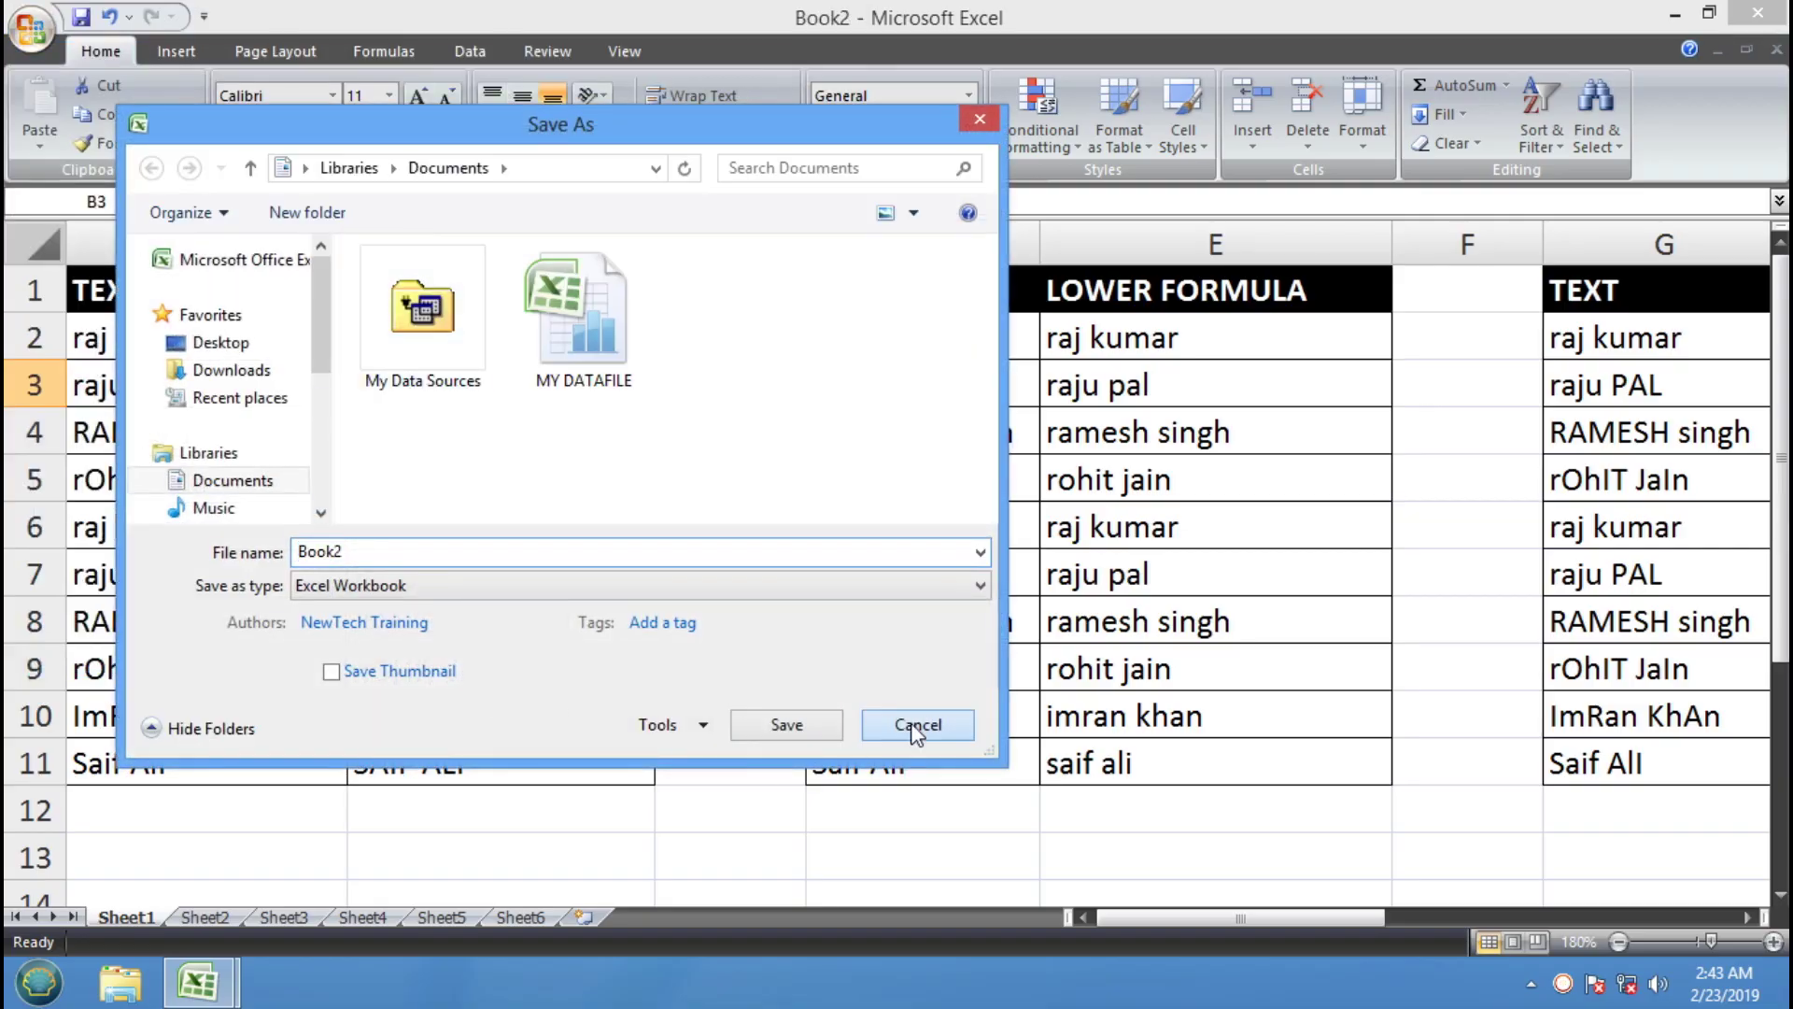
left_click(916, 726)
key("ctrl+s")
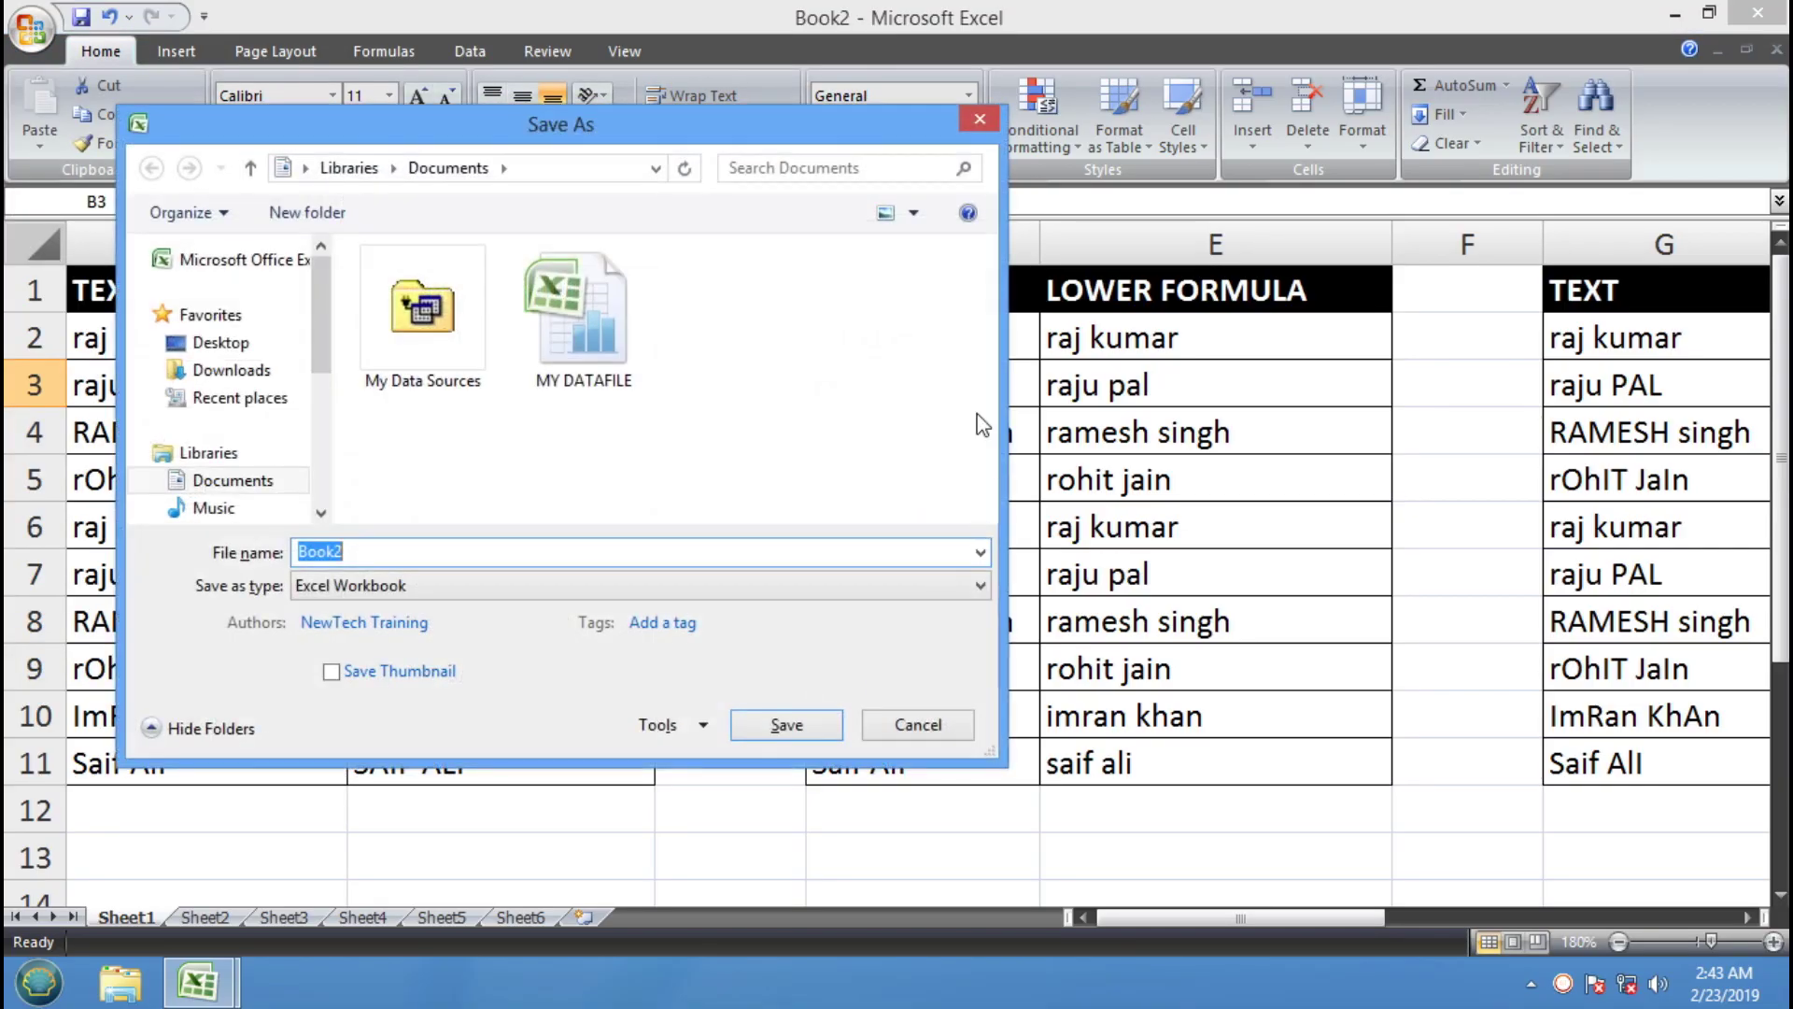
left_click(908, 730)
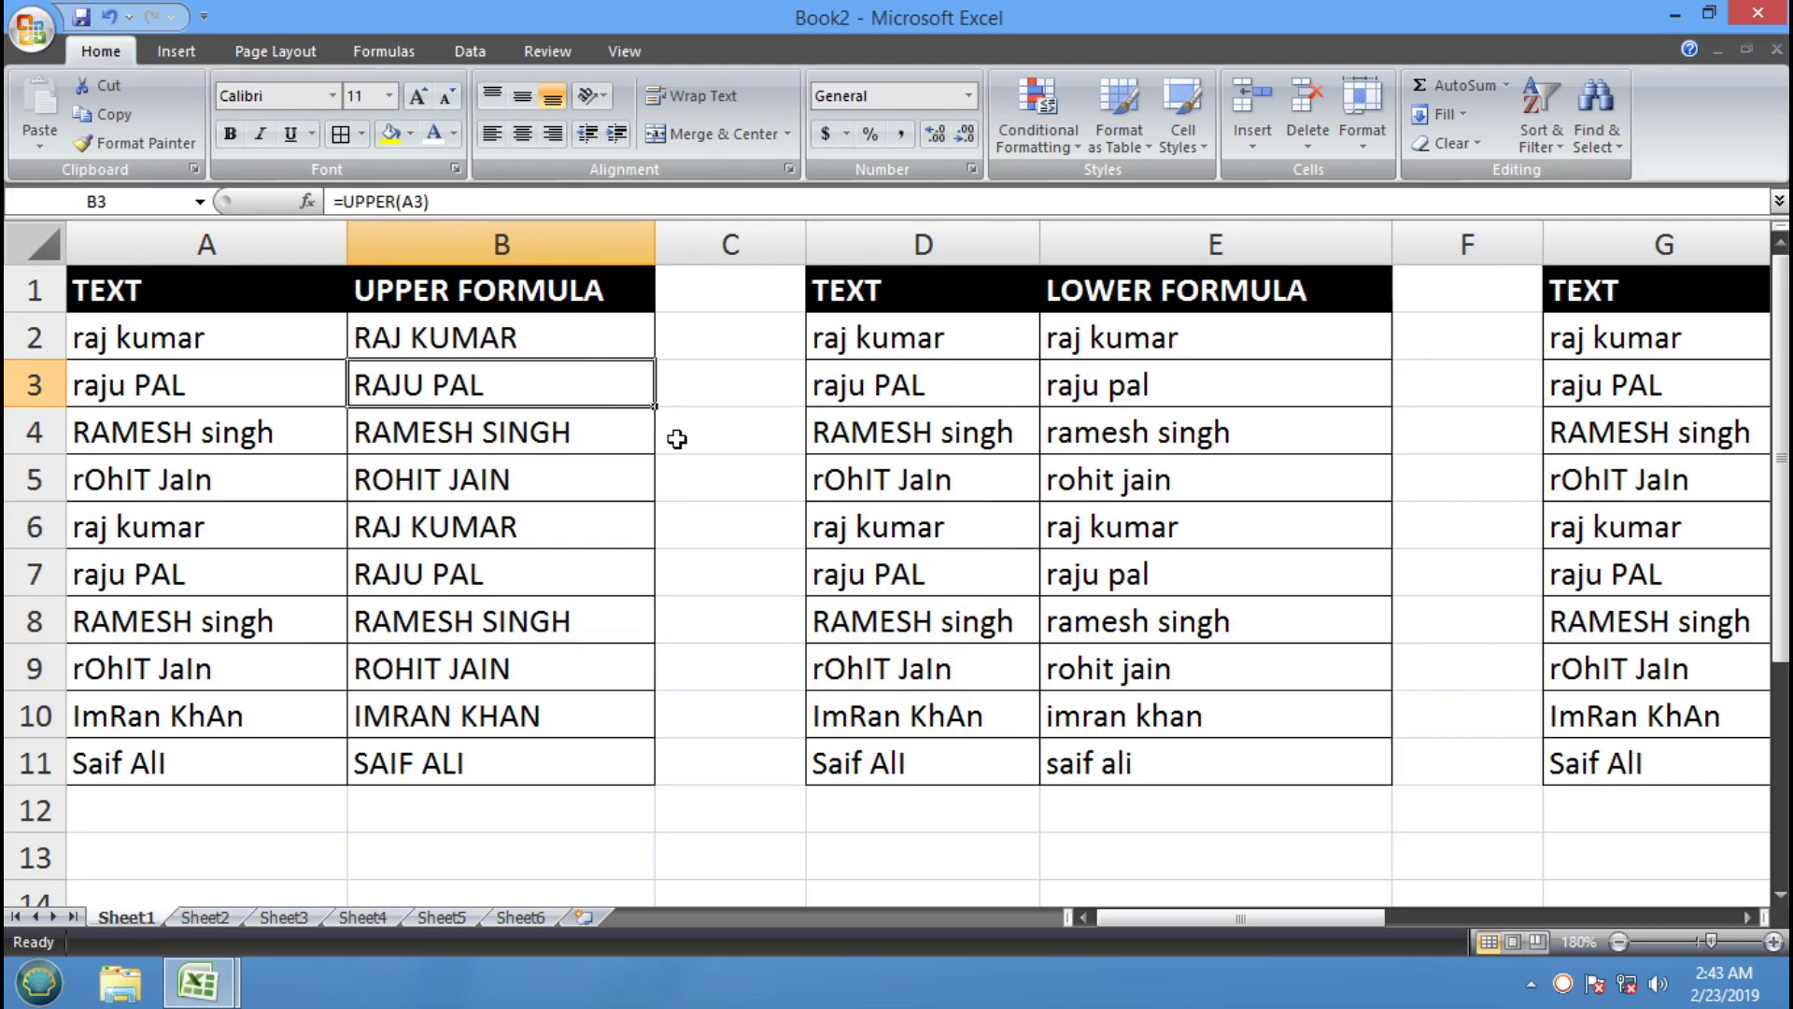
key("ctrl+s")
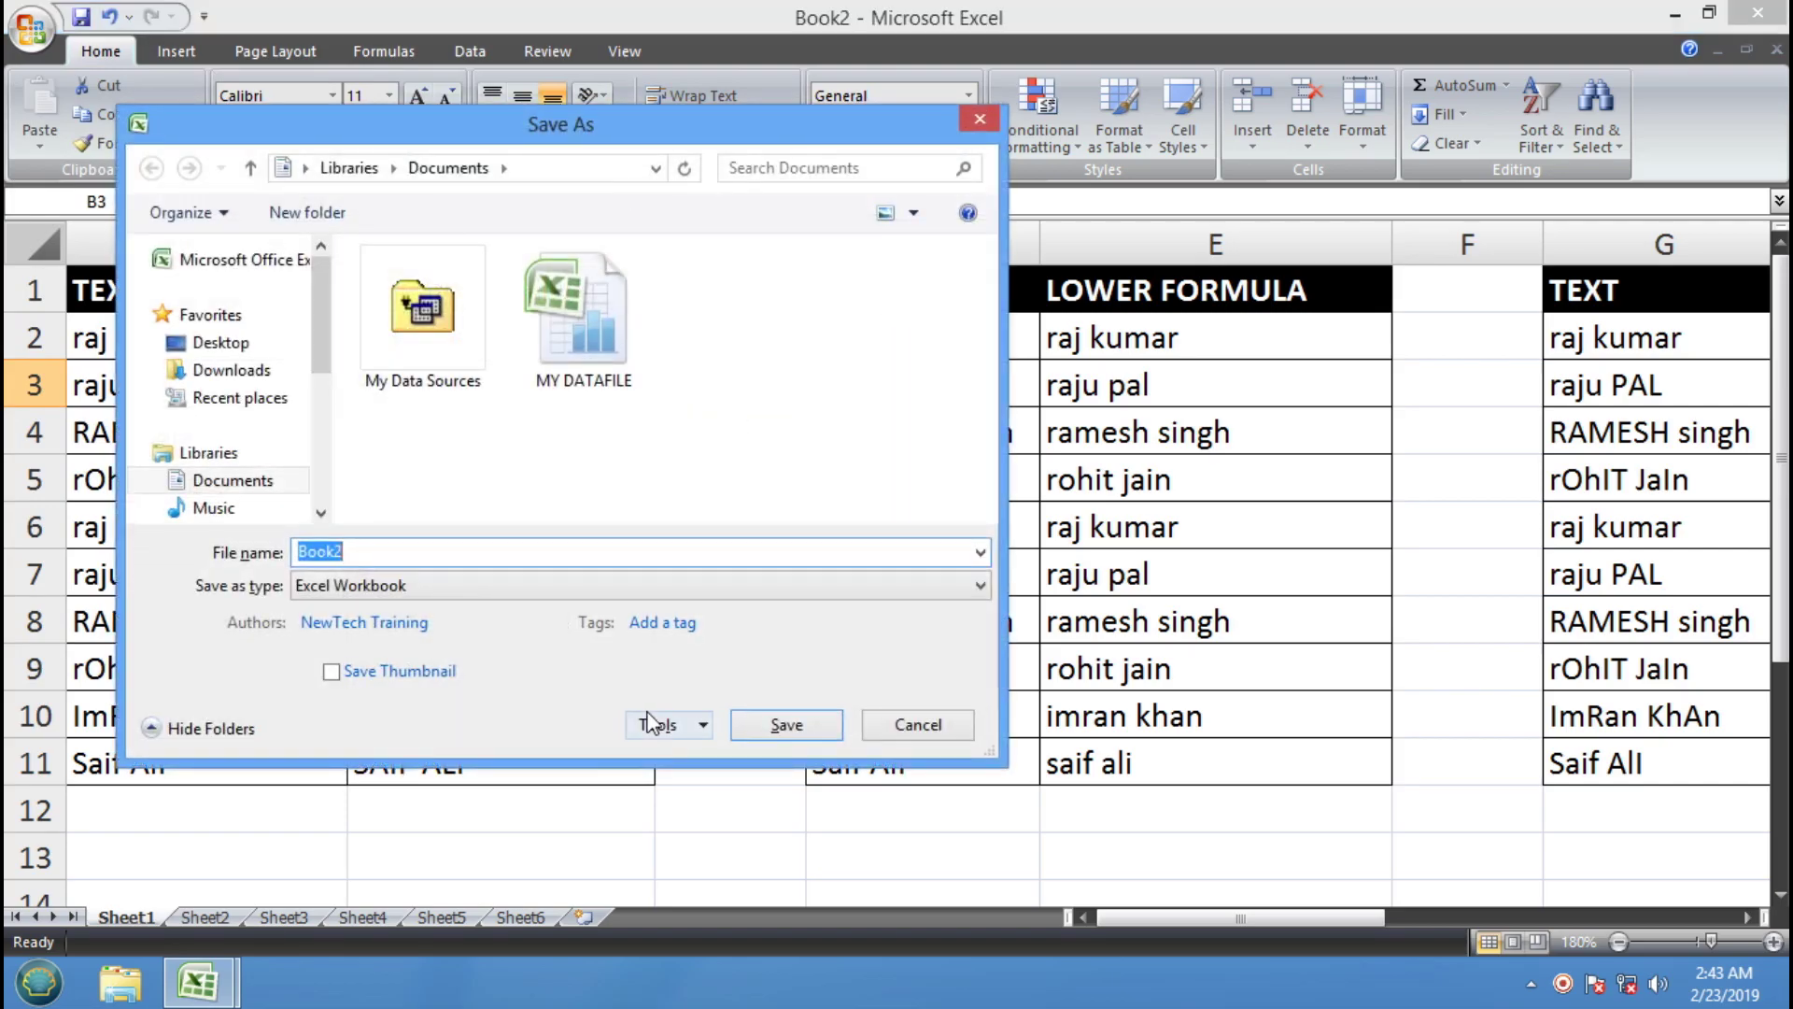
left_click(889, 730)
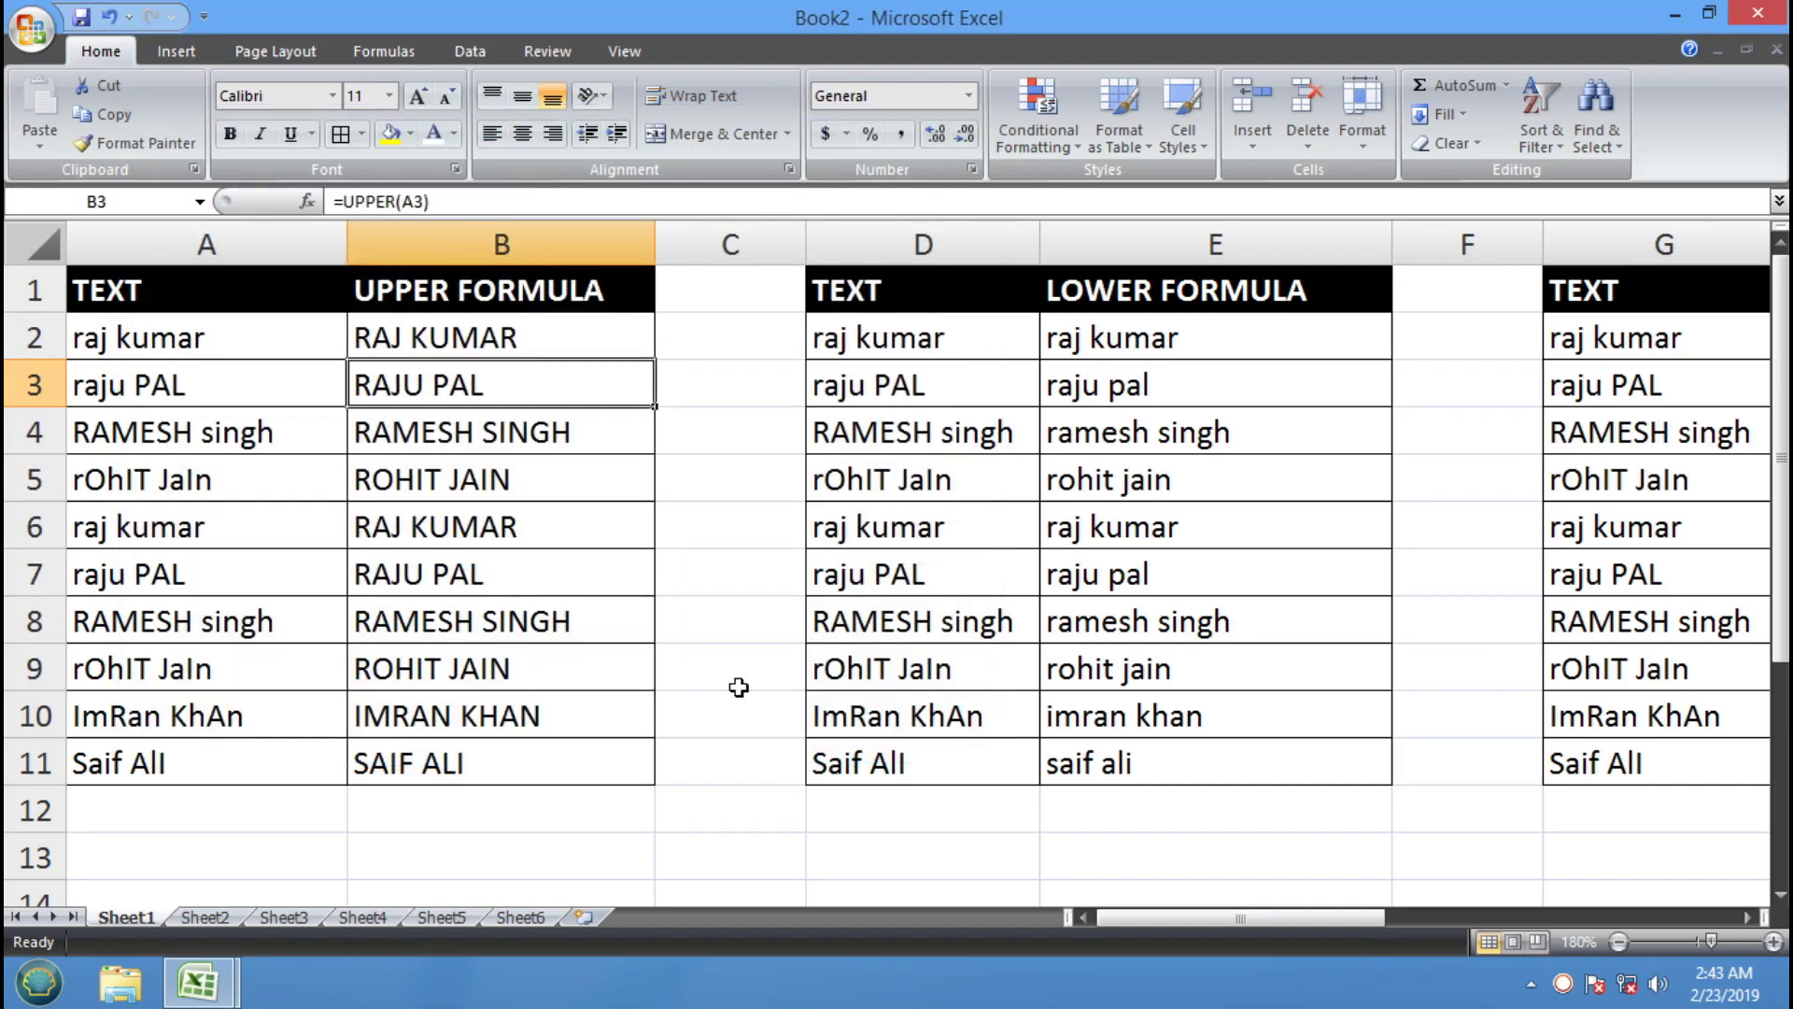
Save the workbook in Documents as 'MY DATA REPORT'
left_click(79, 21)
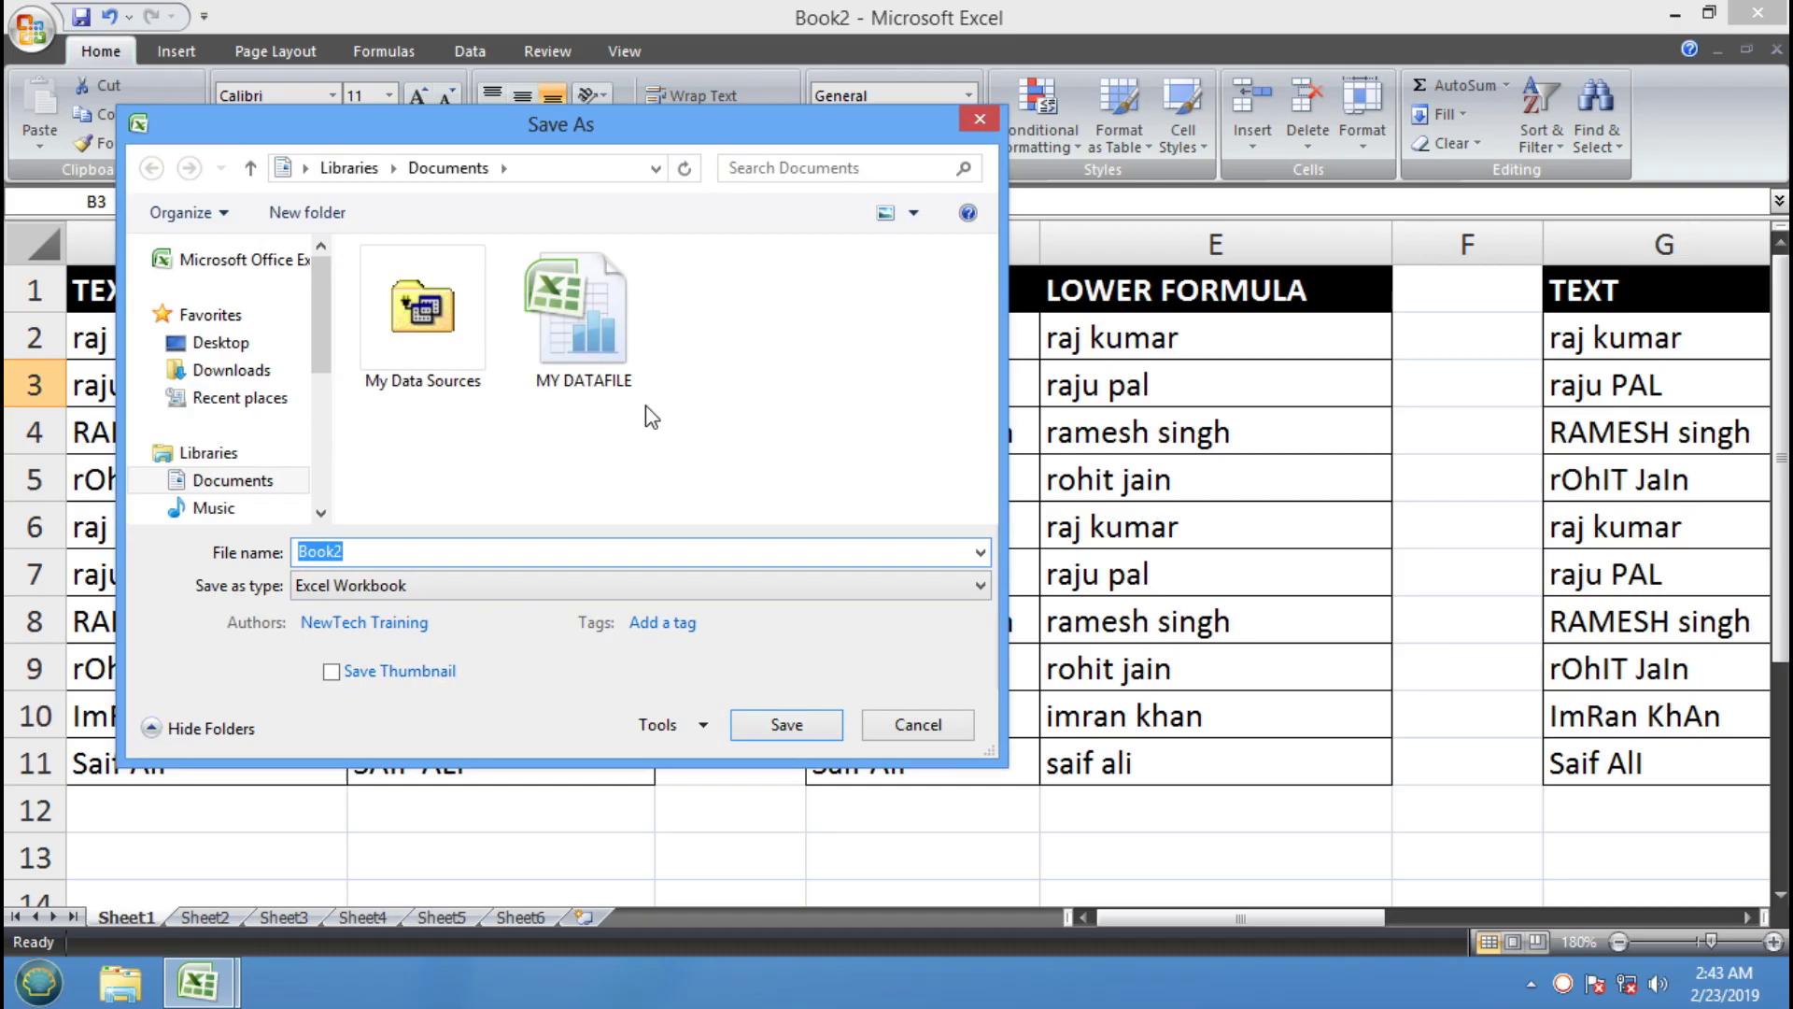
type("MY DAT")
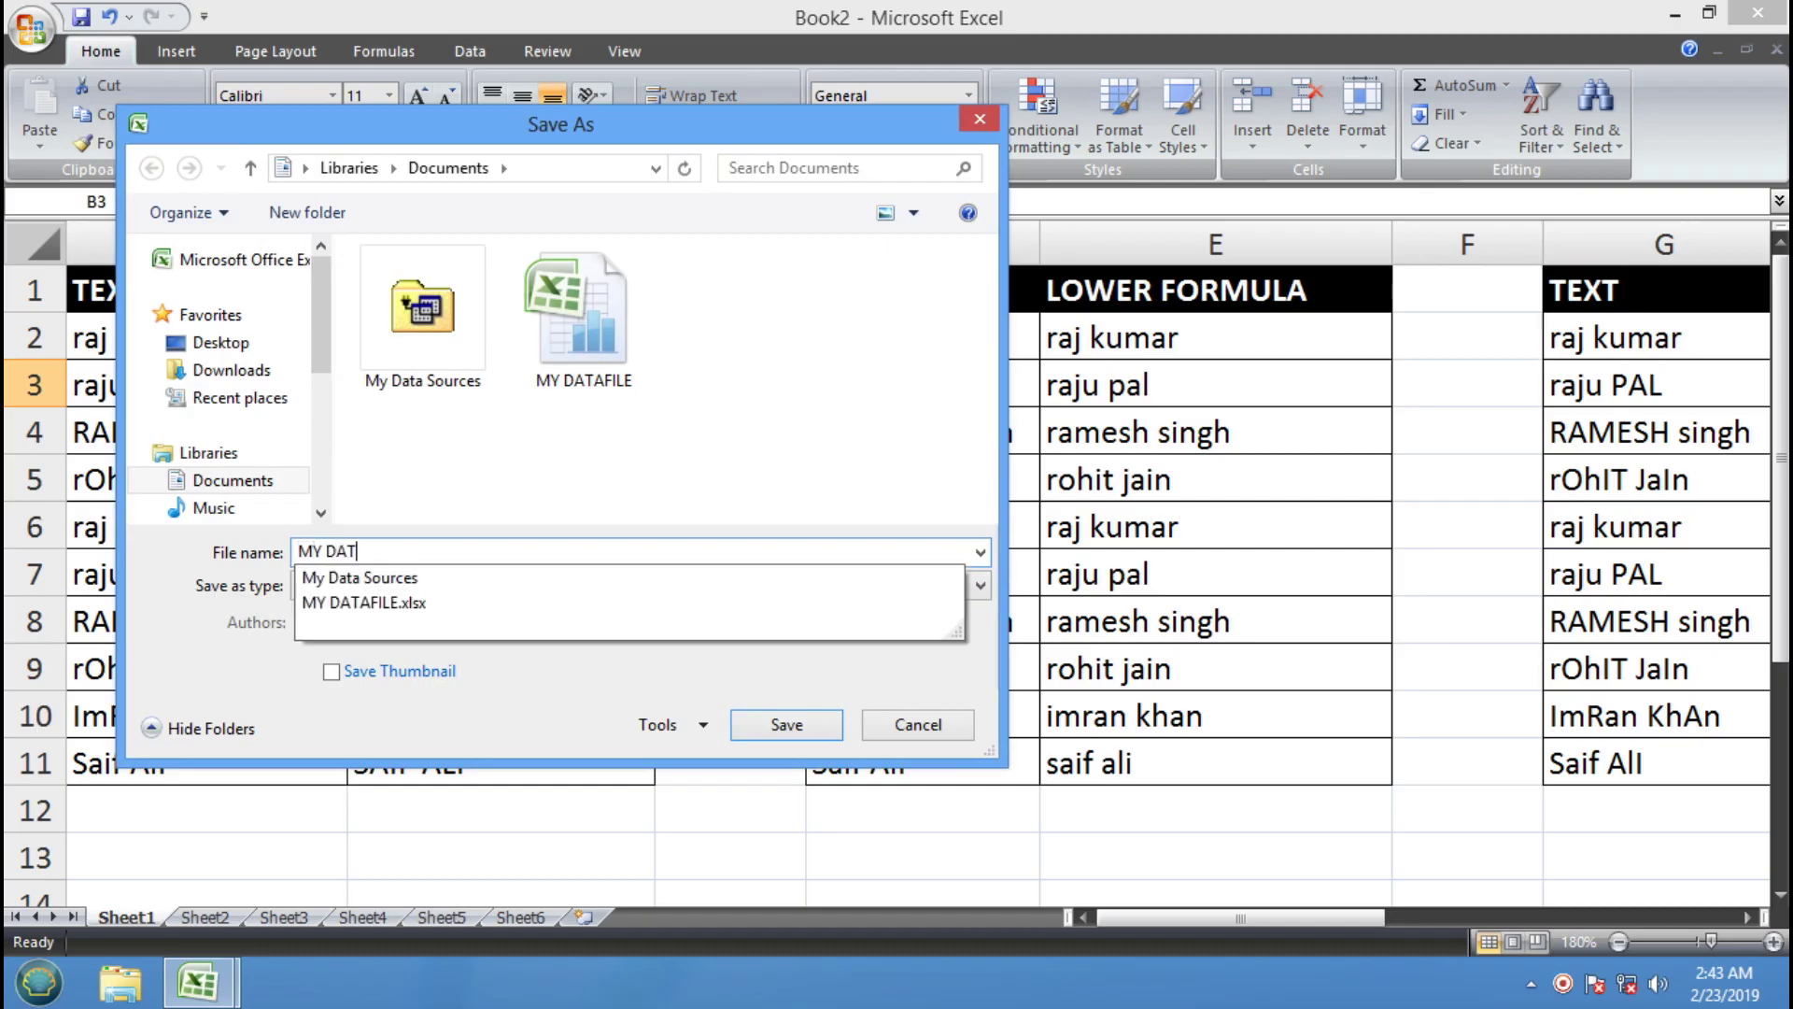
type("REPORT")
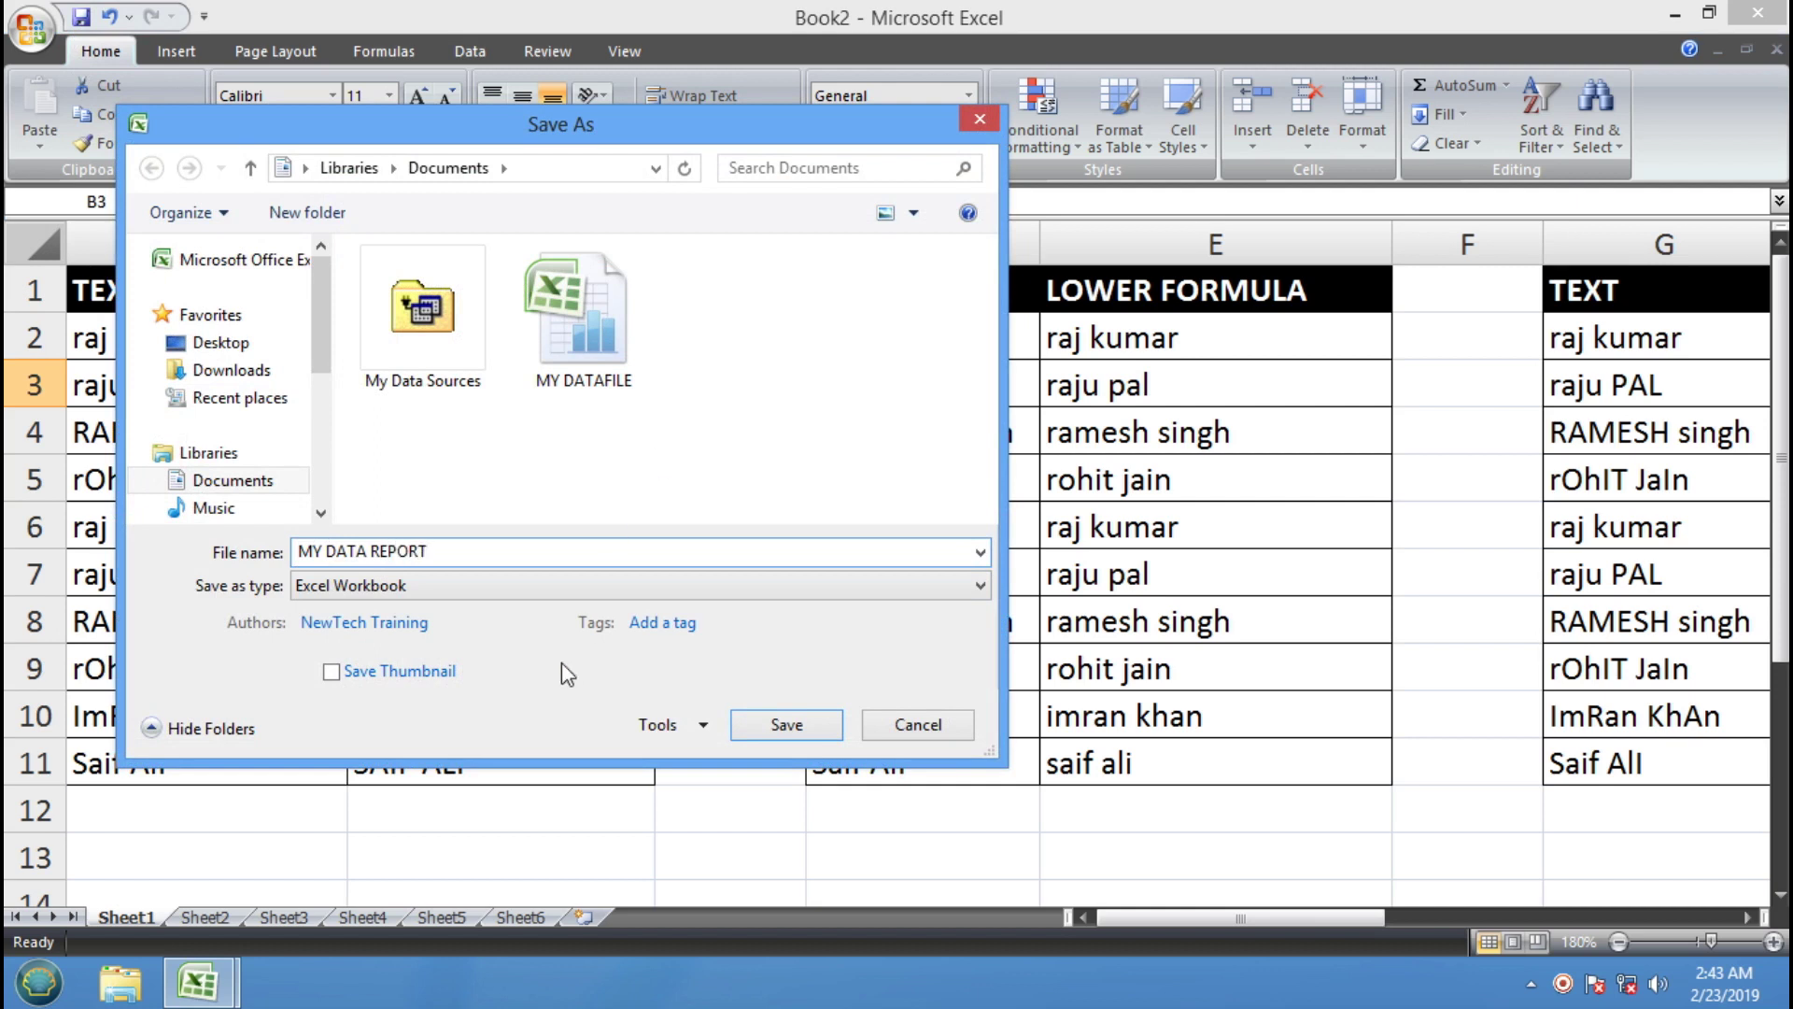
left_click(745, 725)
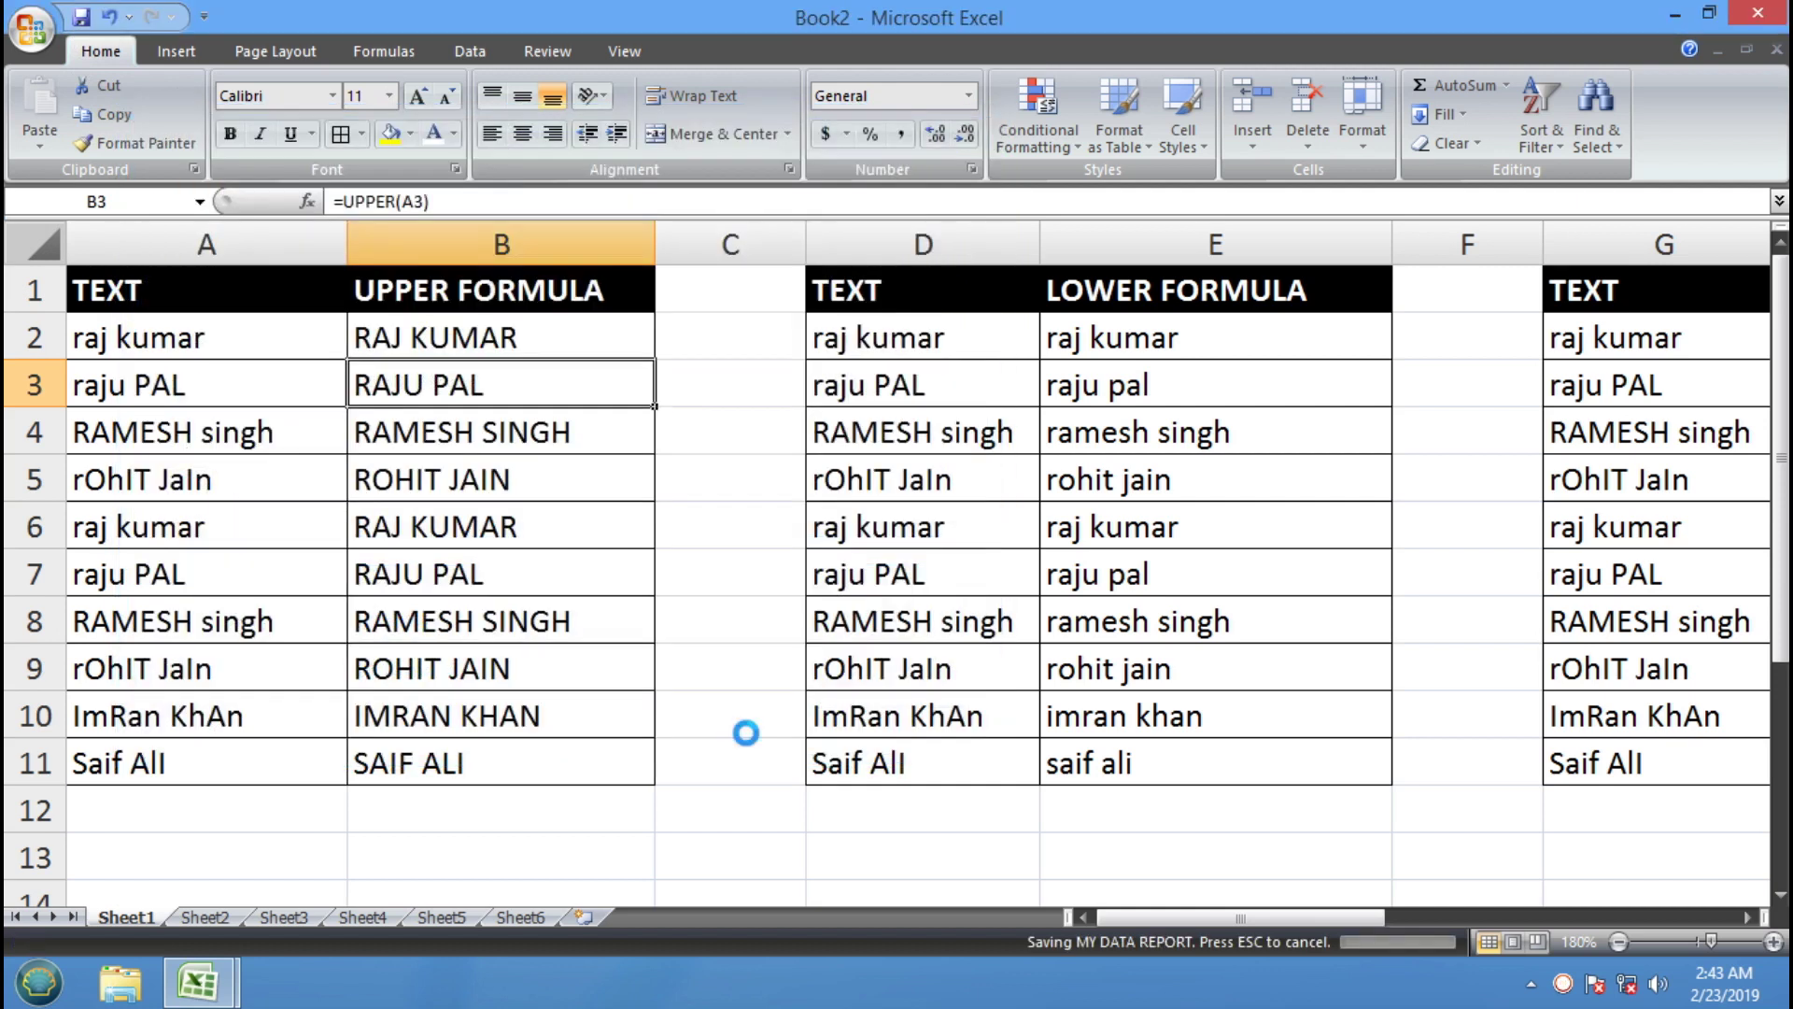
Close MY DATA REPORT, relaunch Excel 2007, and reopen the workbook from Recent Documents
left_click(1776, 49)
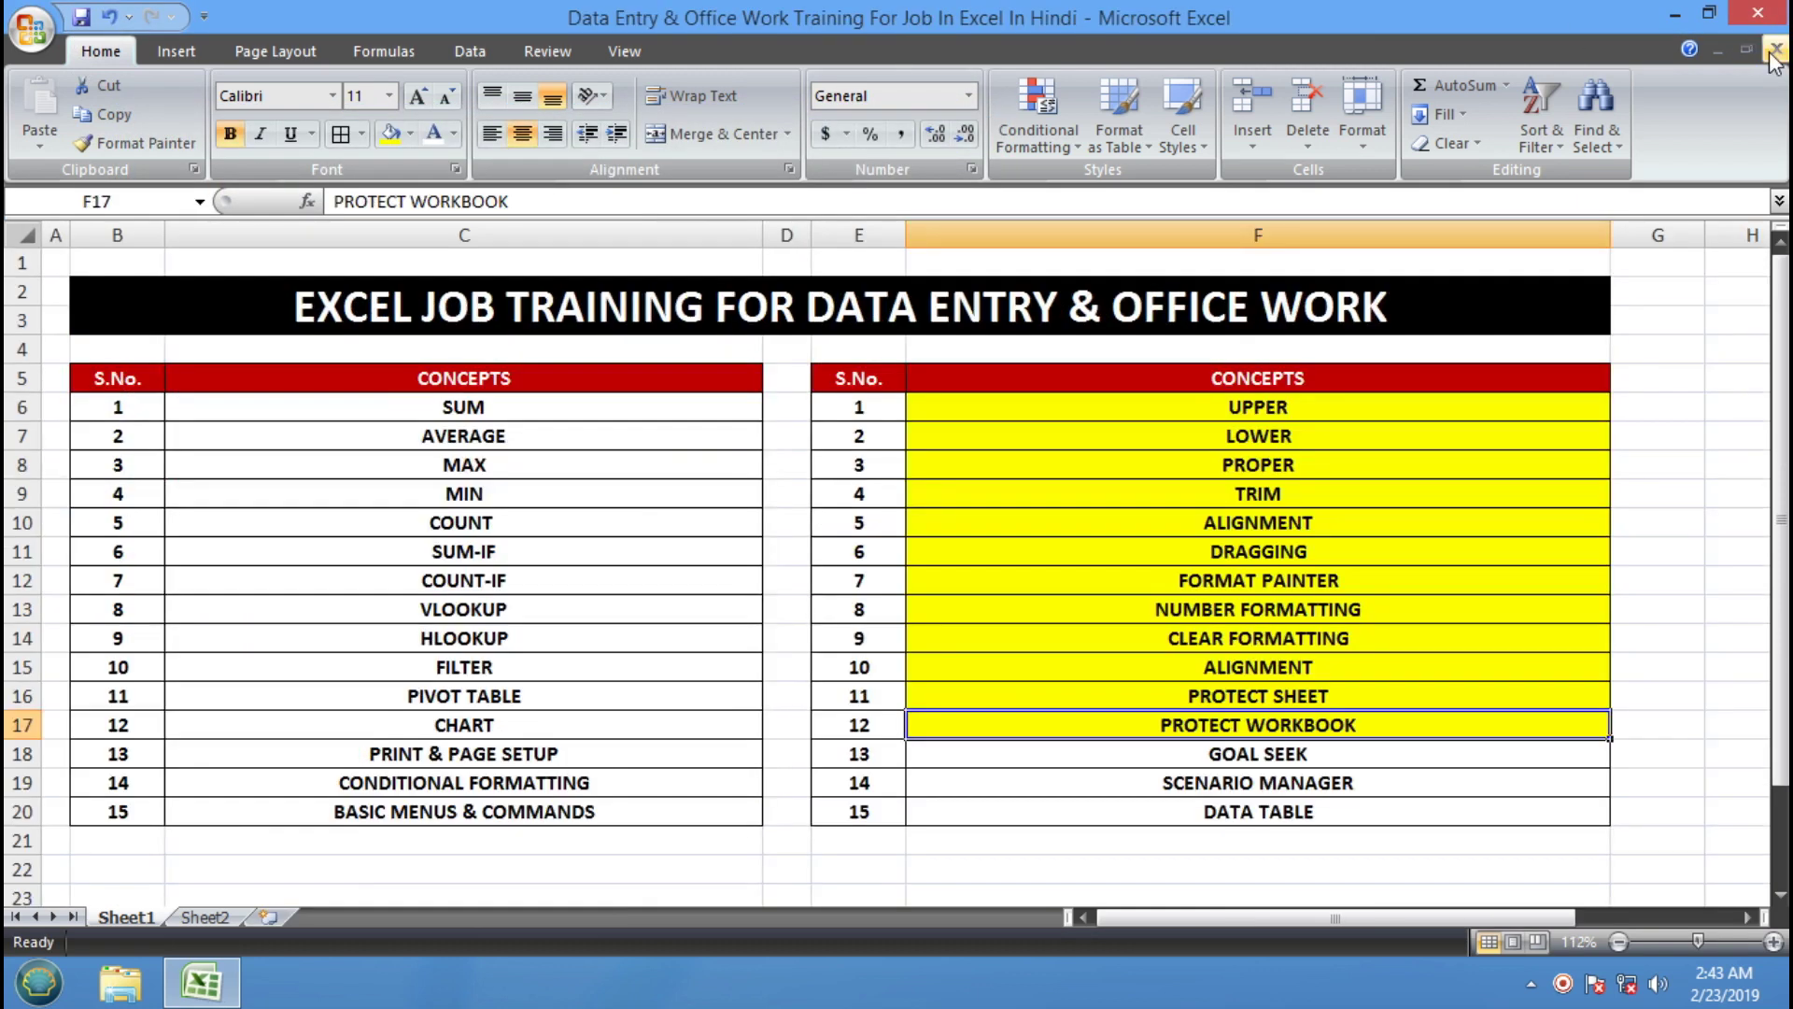
left_click(1677, 15)
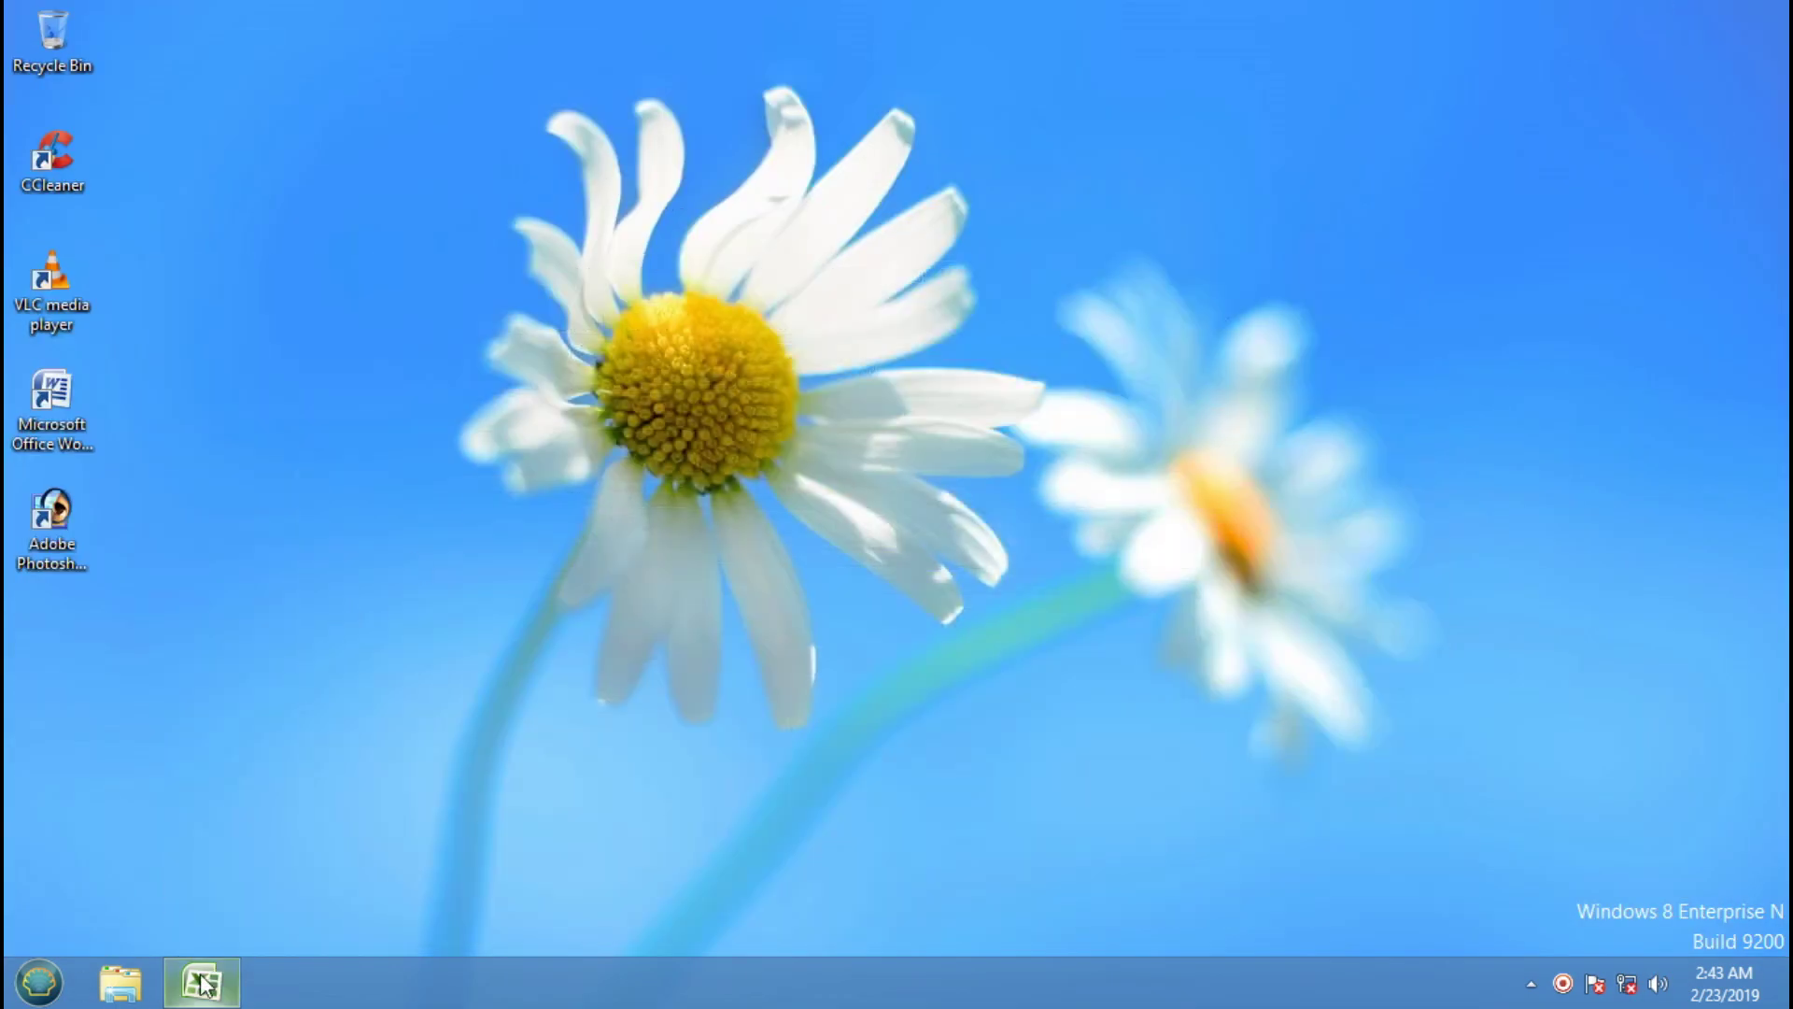
left_click(37, 982)
left_click(187, 473)
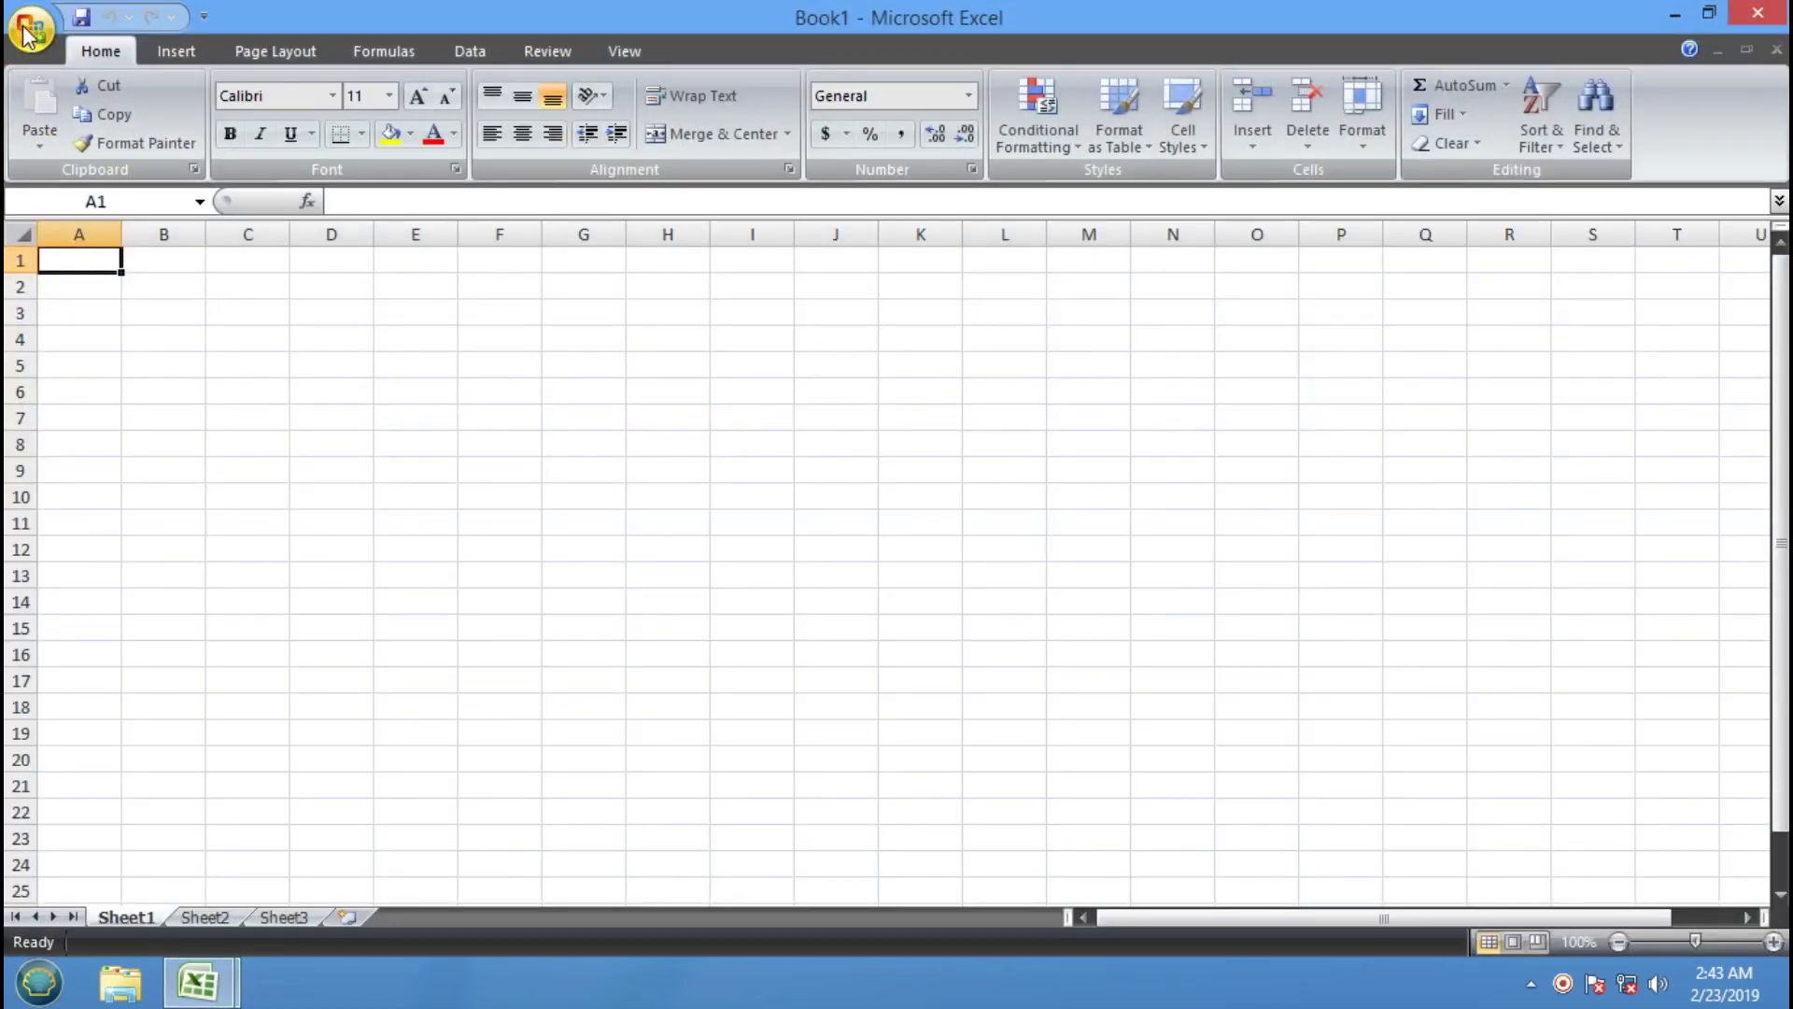
left_click(28, 33)
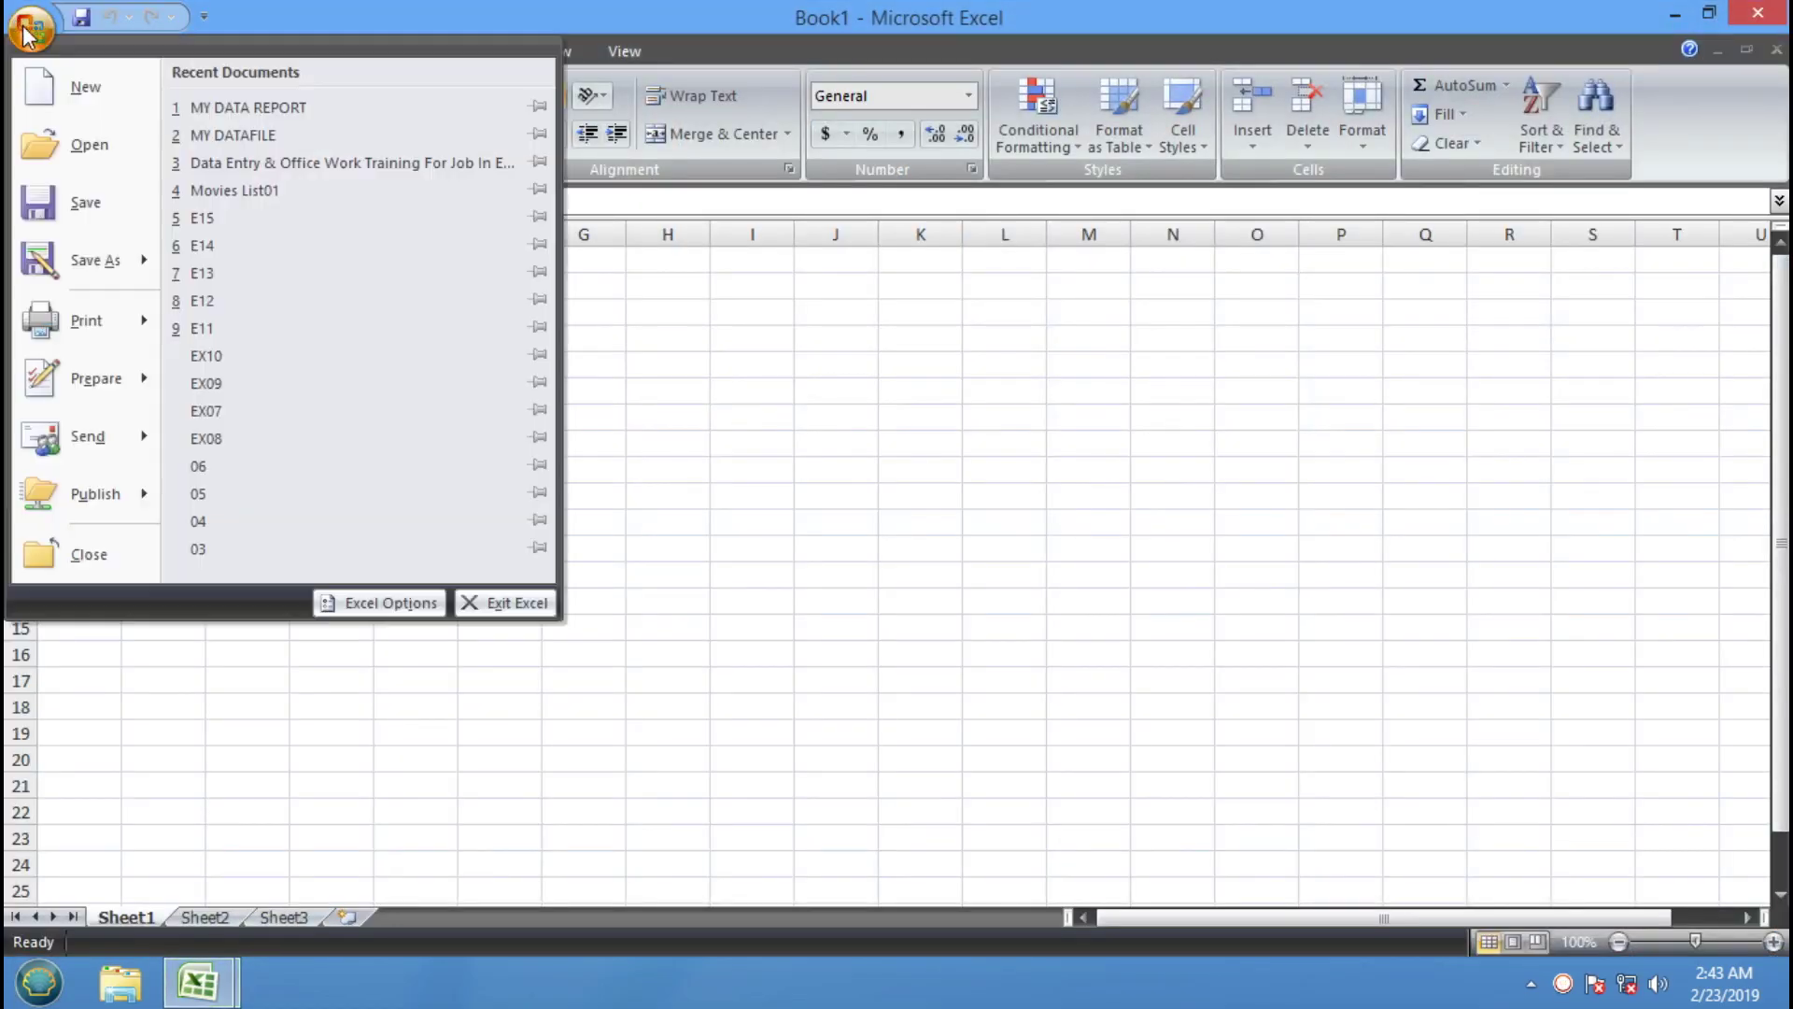
left_click(267, 110)
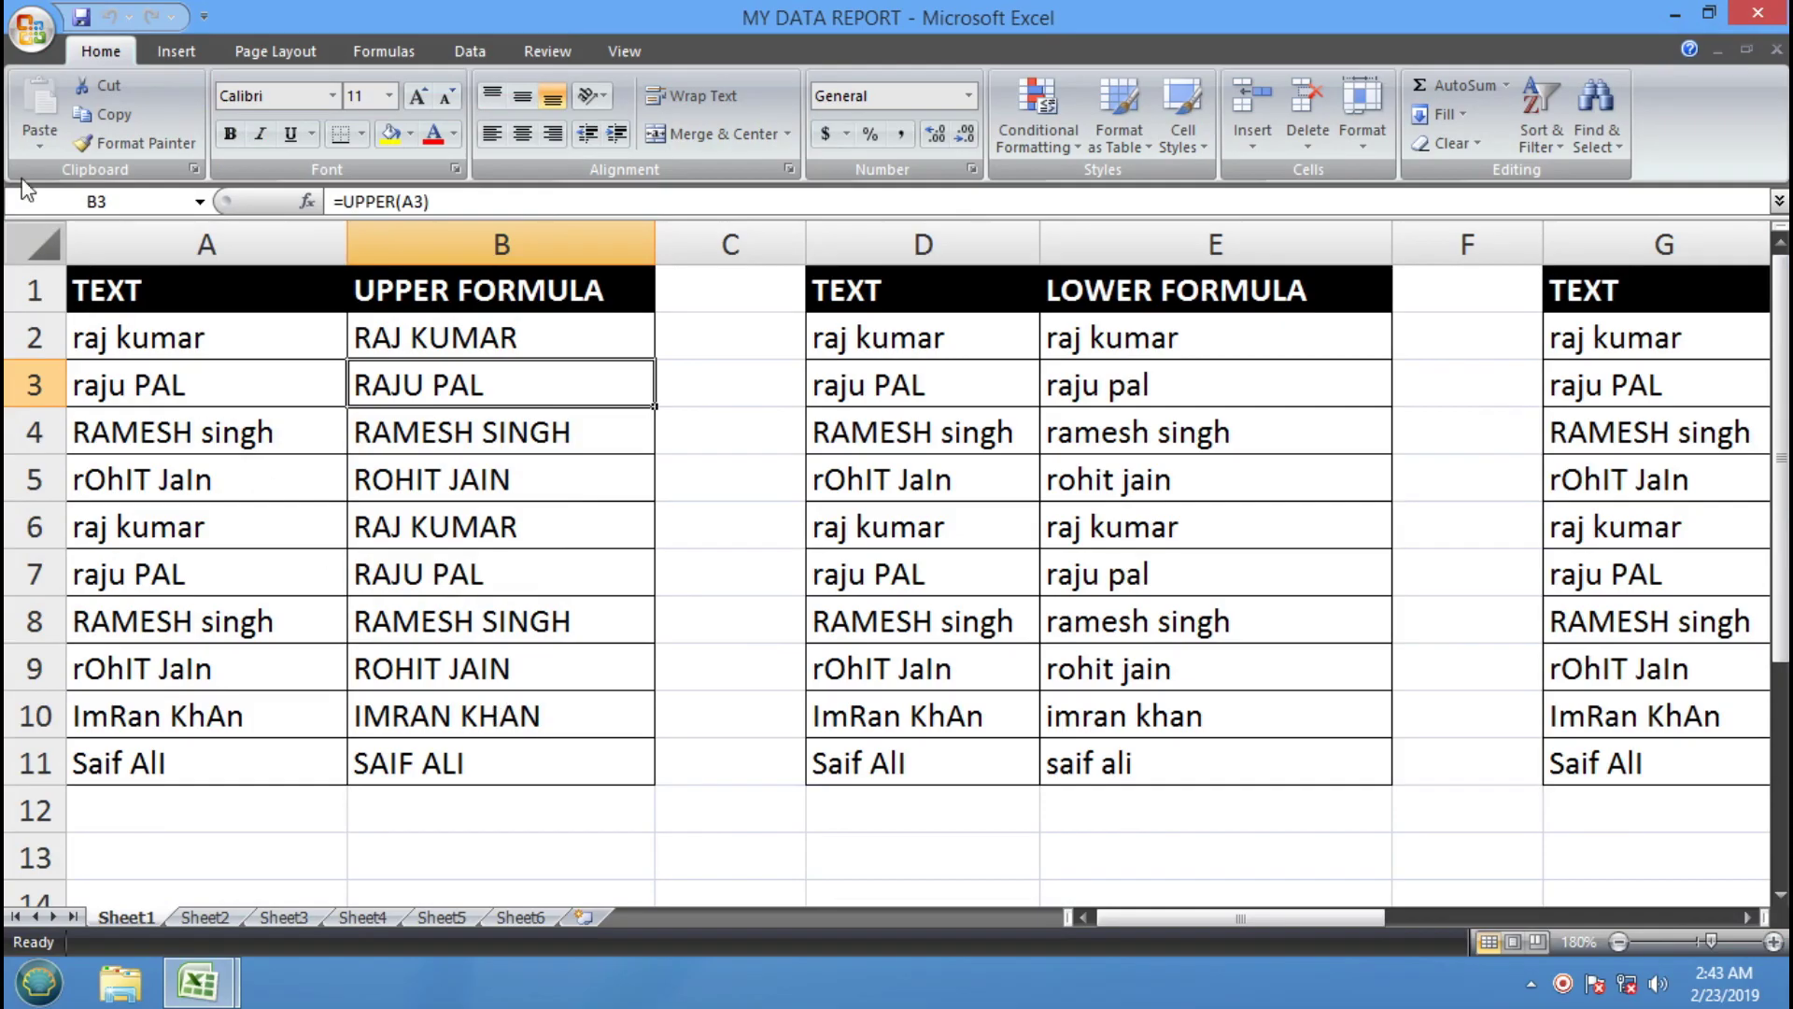
left_click(25, 31)
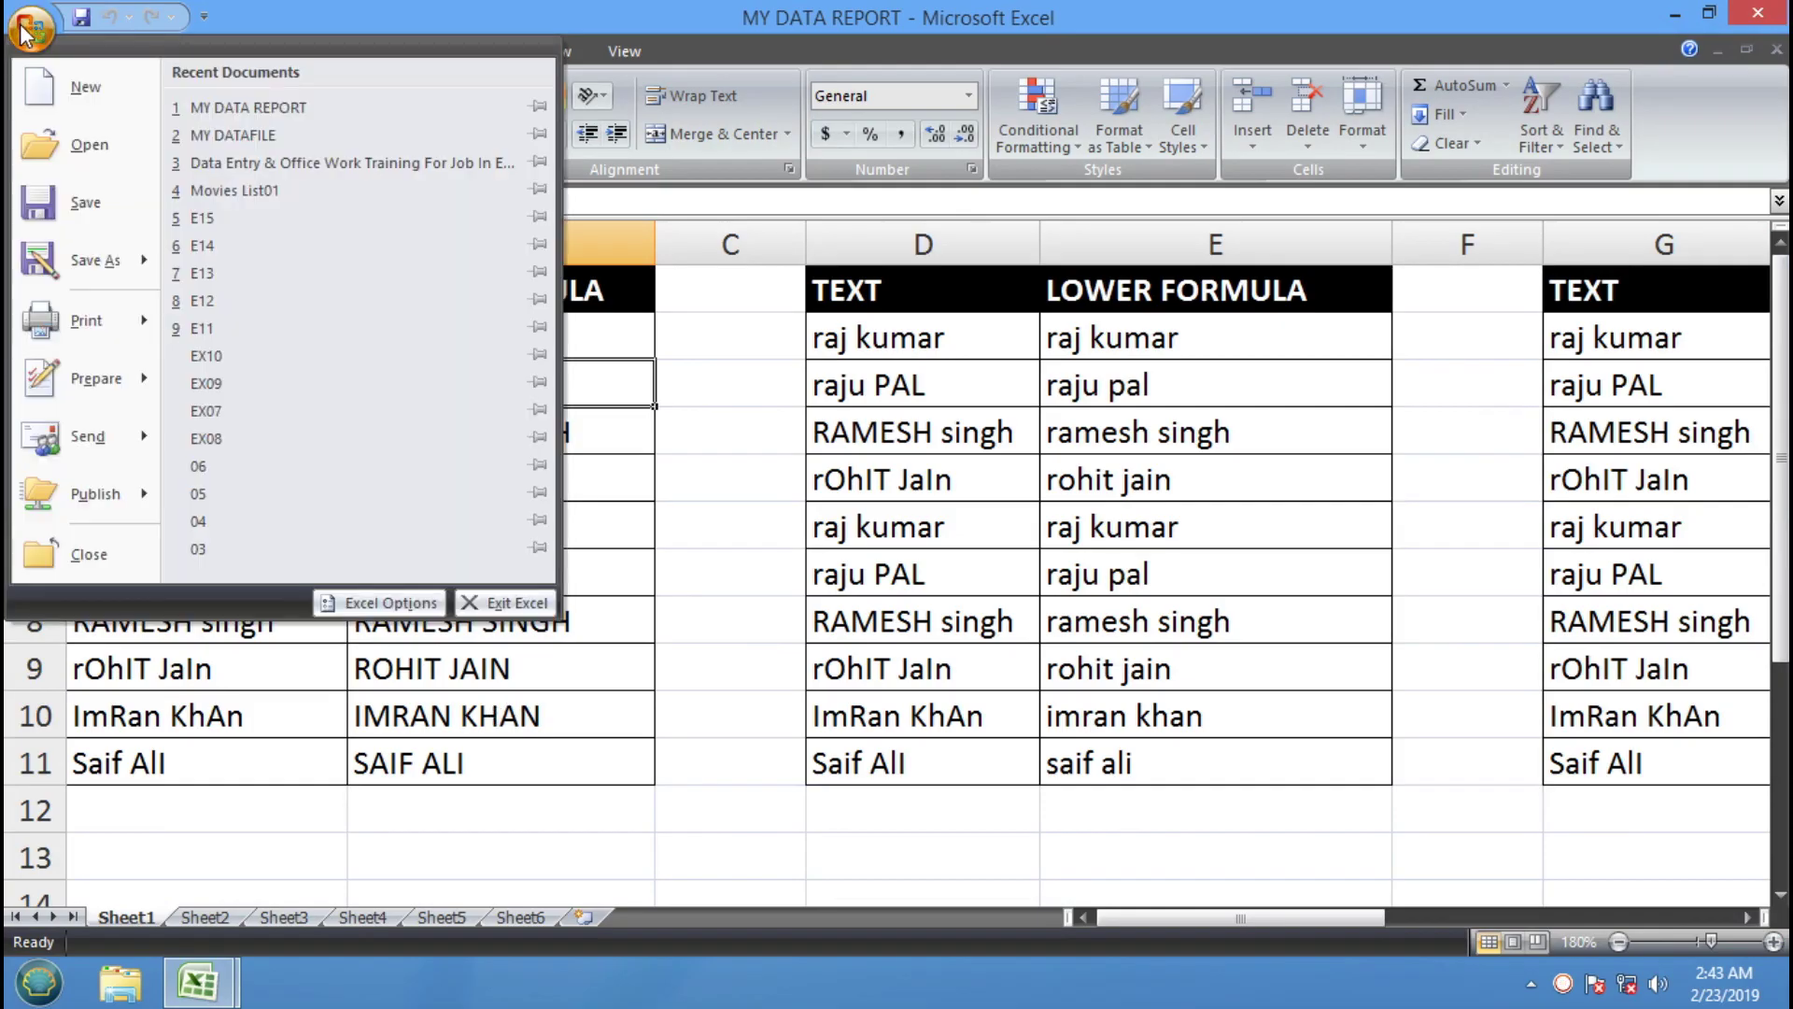
Encrypt MY DATA REPORT with a confirmed password via Prepare > Encrypt Document, then close its window
mouse_move(145, 383)
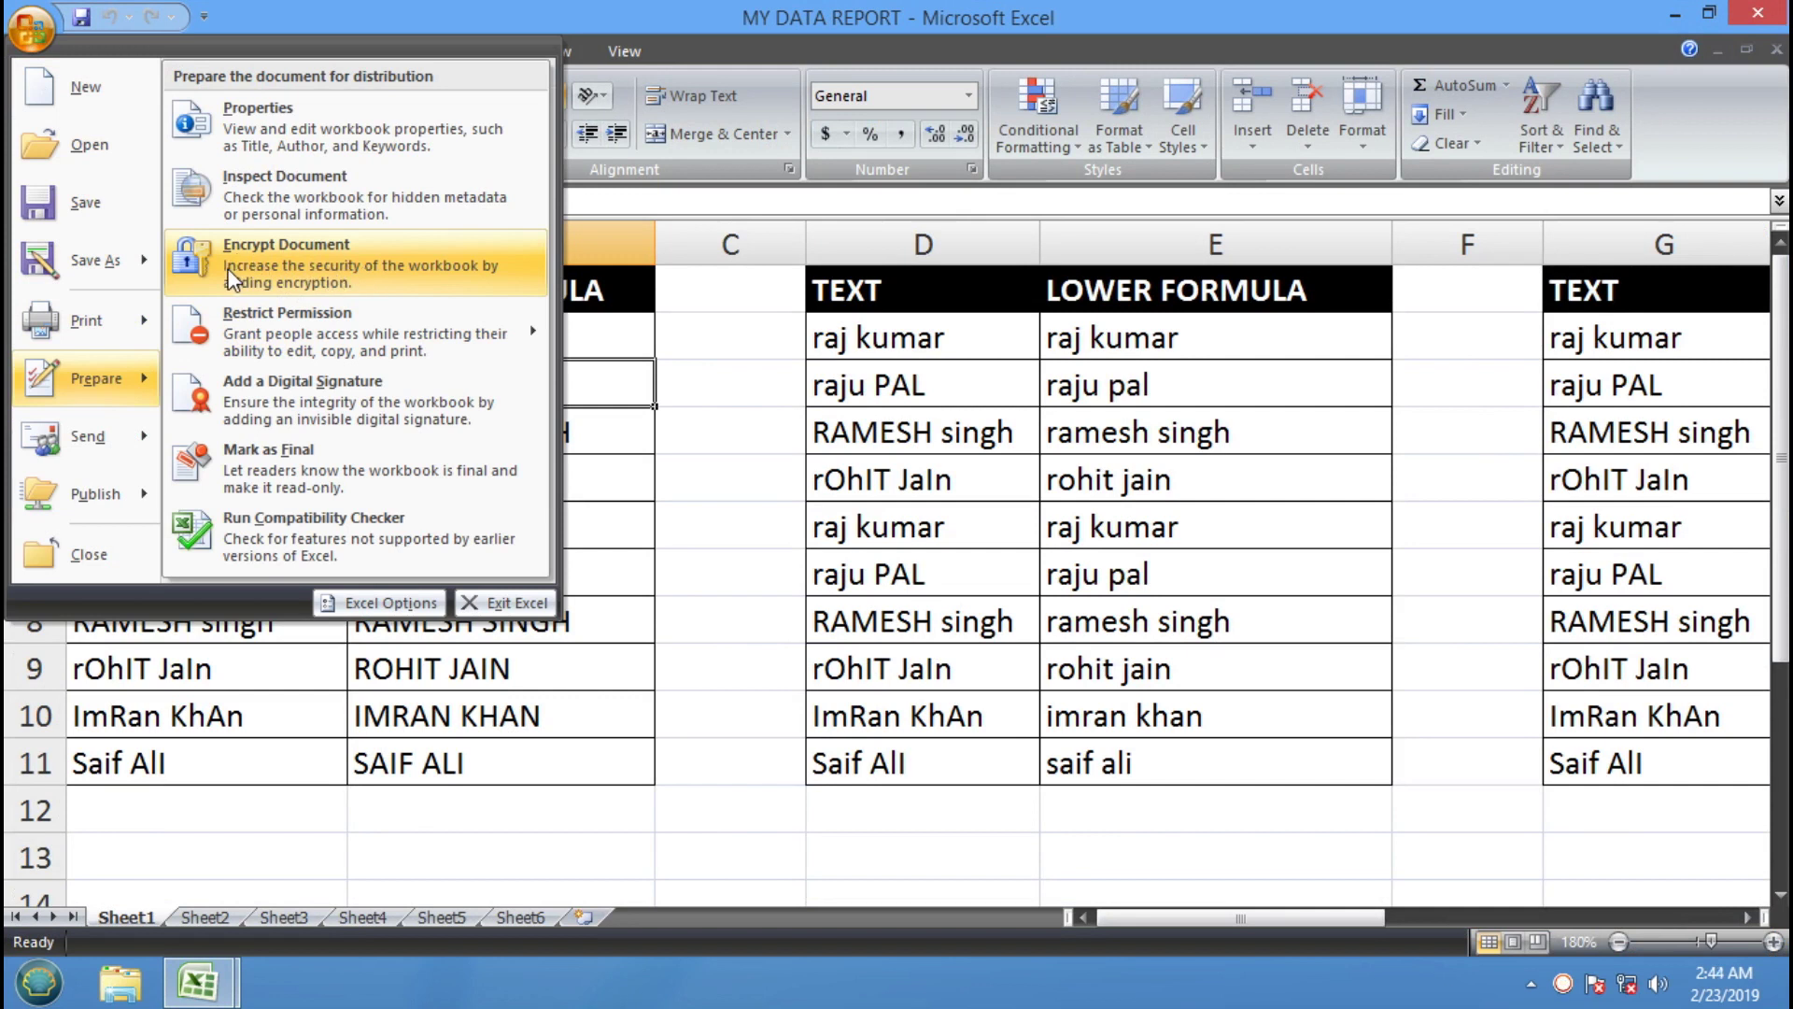
left_click(316, 266)
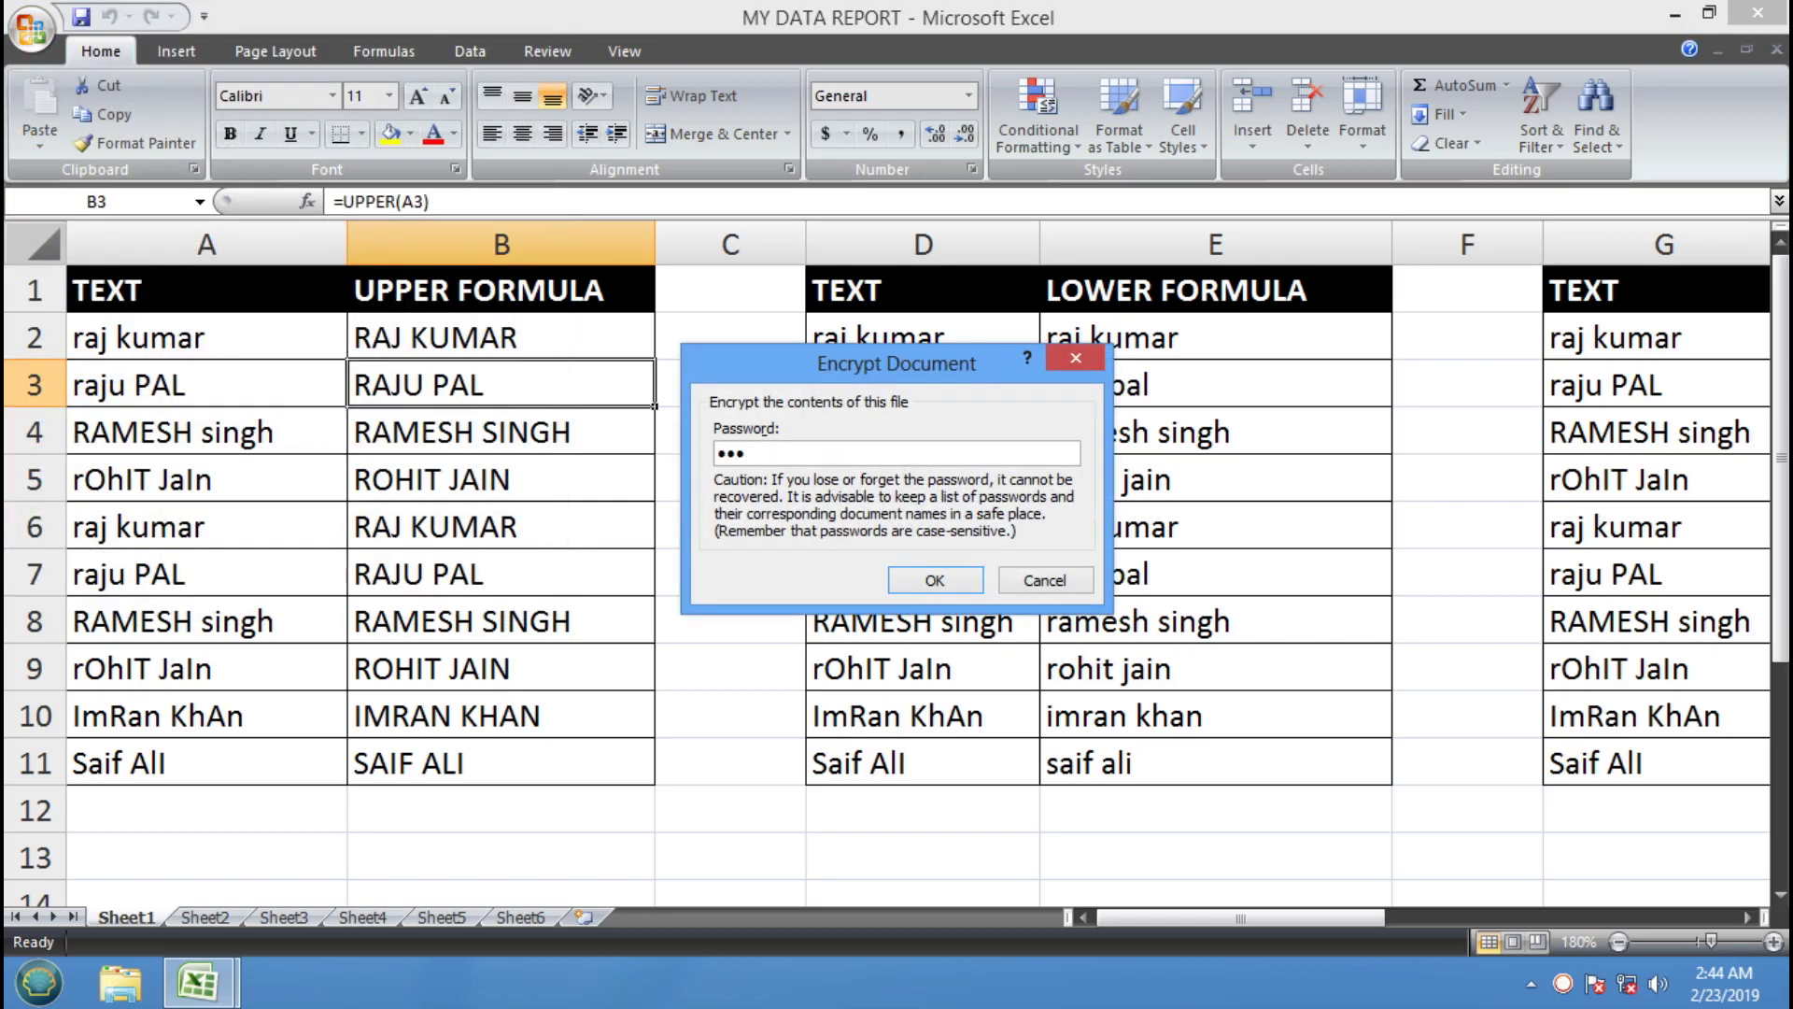
left_click(919, 598)
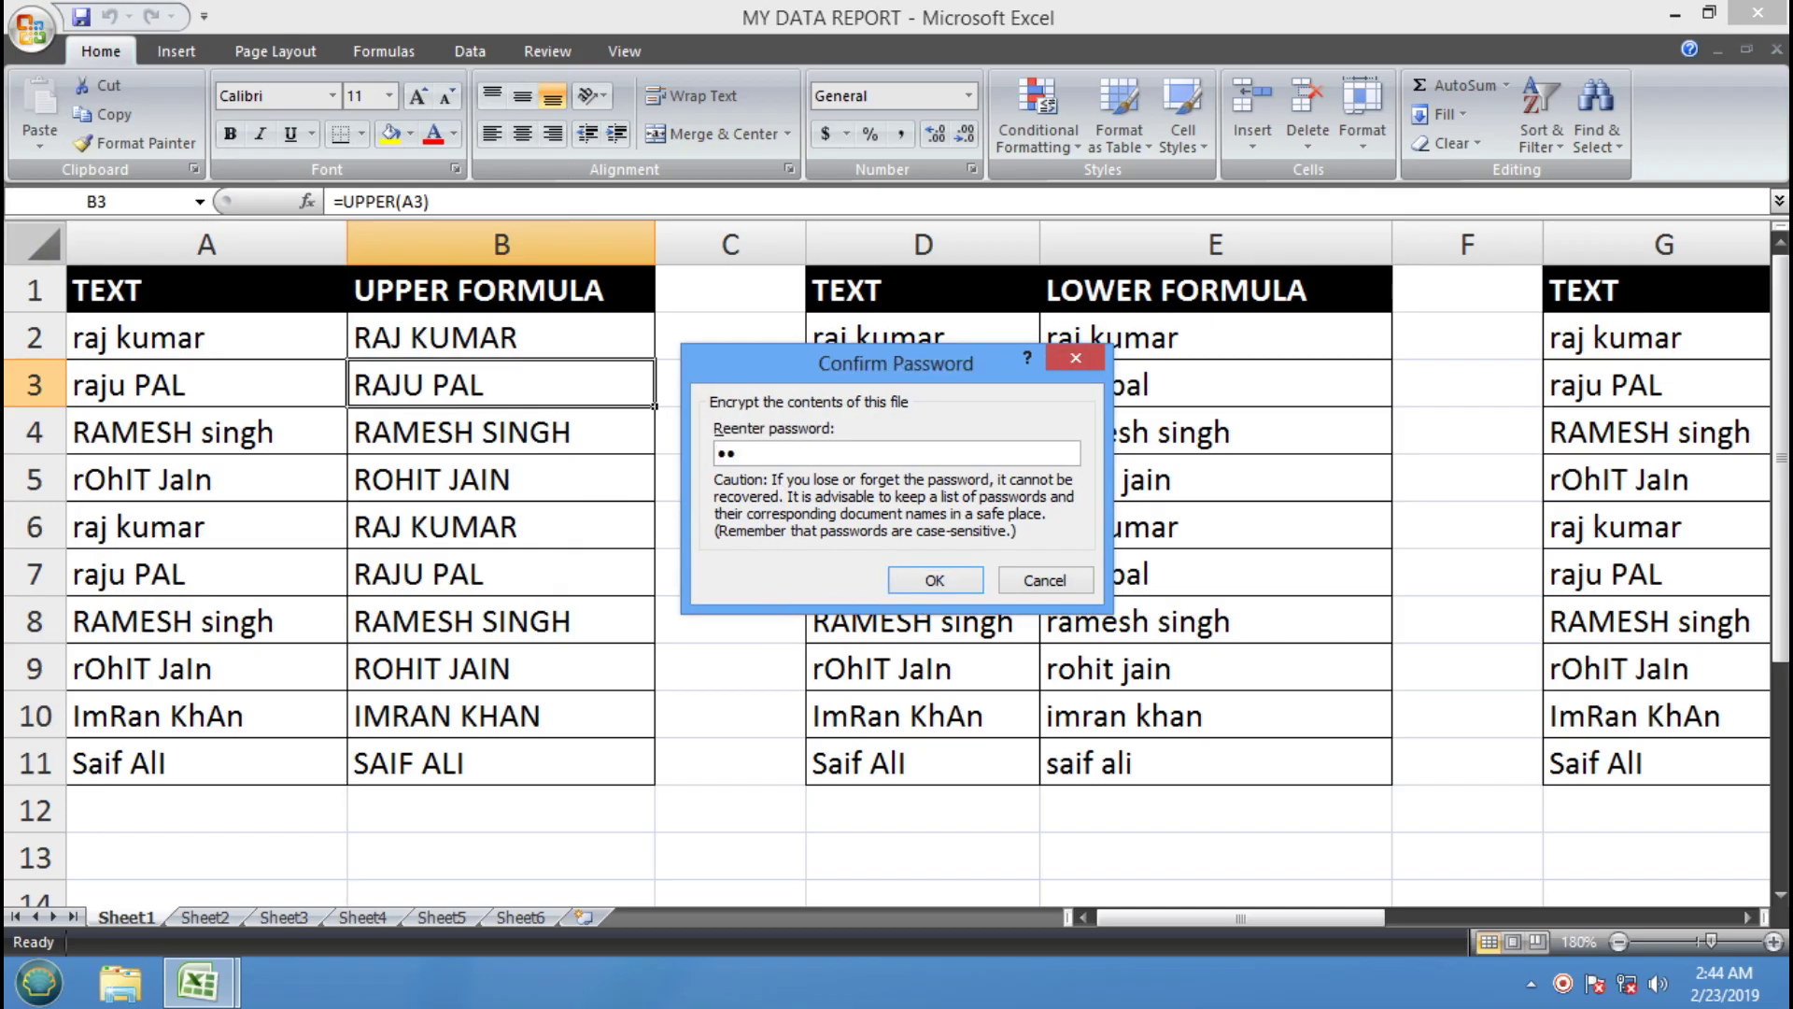
left_click(934, 581)
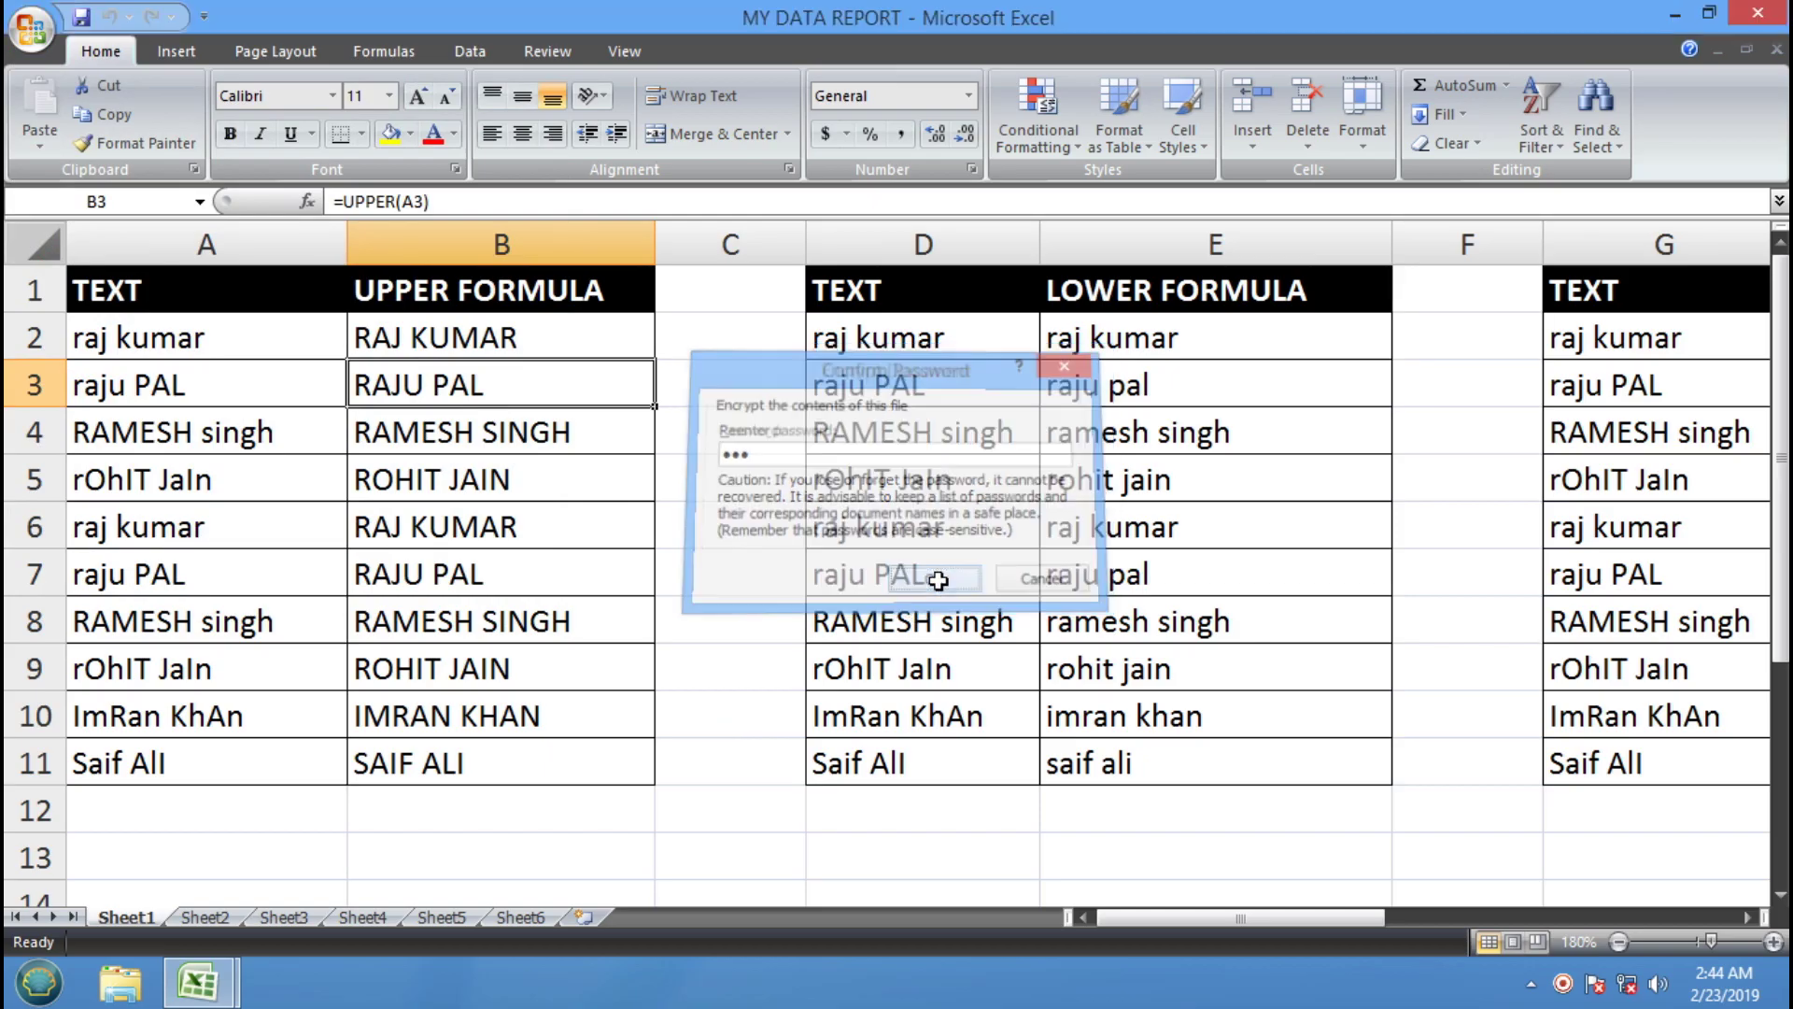
left_click(1772, 17)
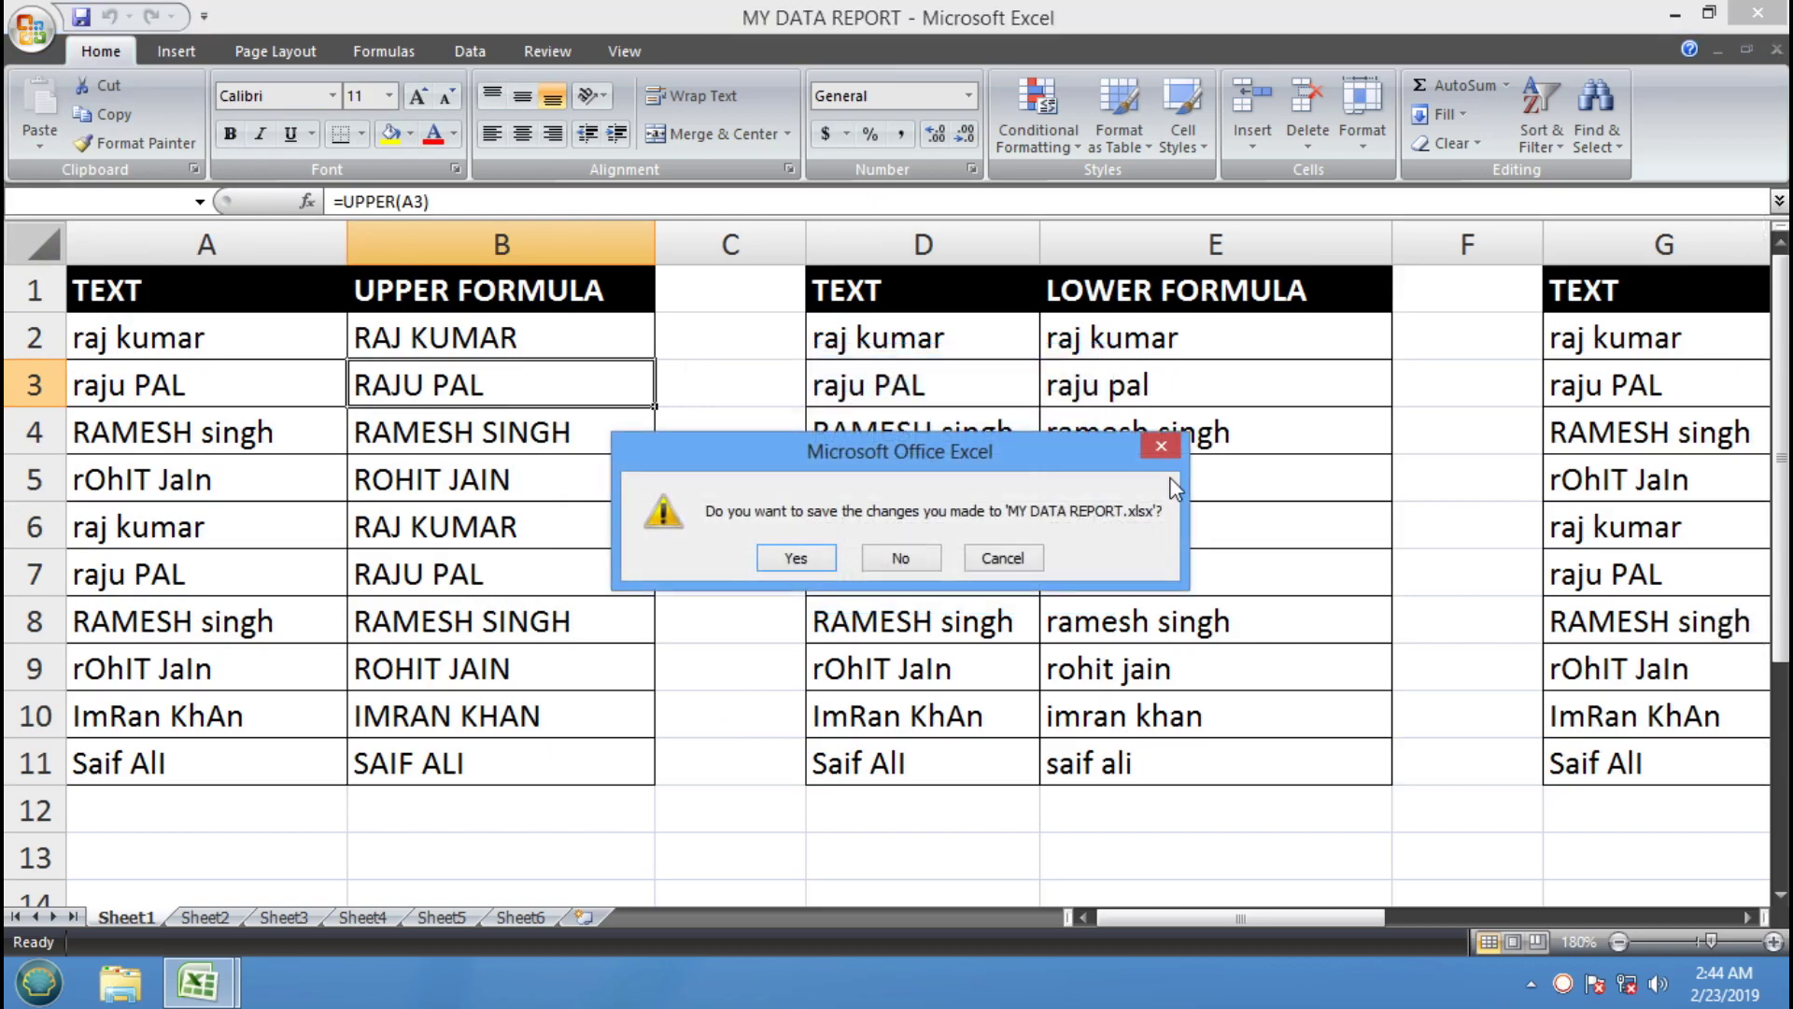
Save and close the workbook, reopen it, and dismiss the wrong-password error
left_click(805, 560)
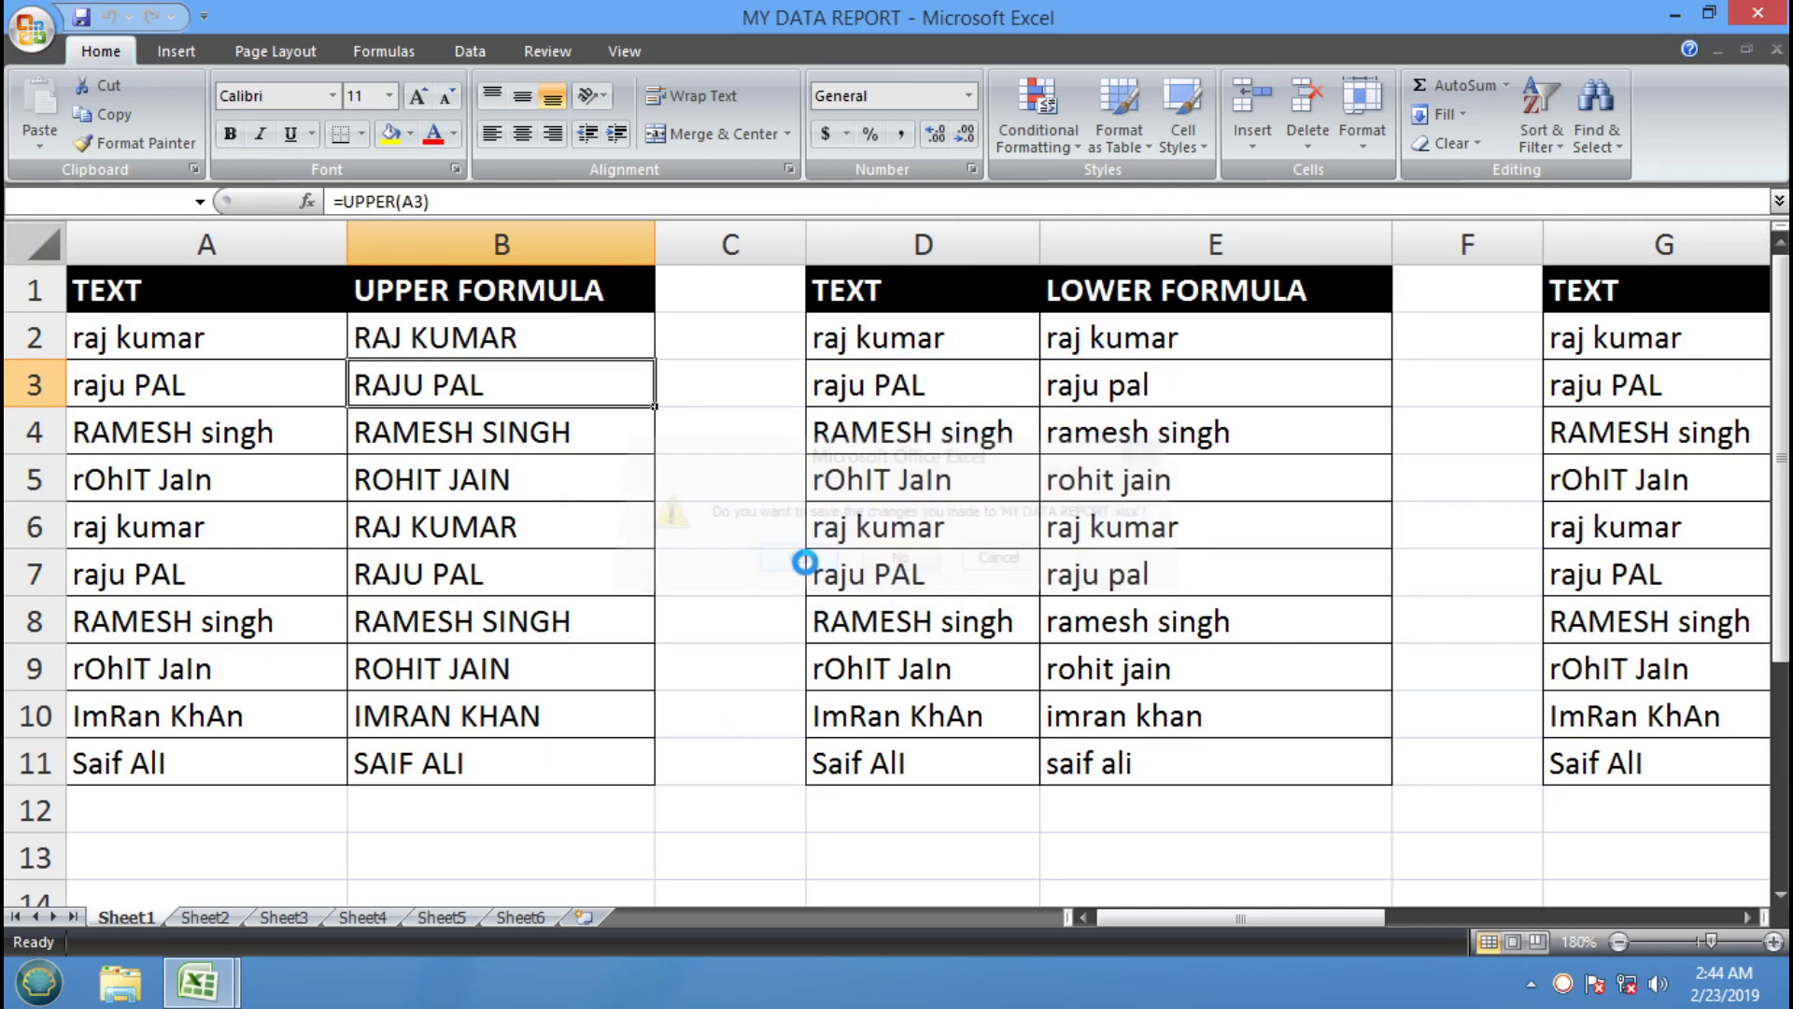
left_click(31, 29)
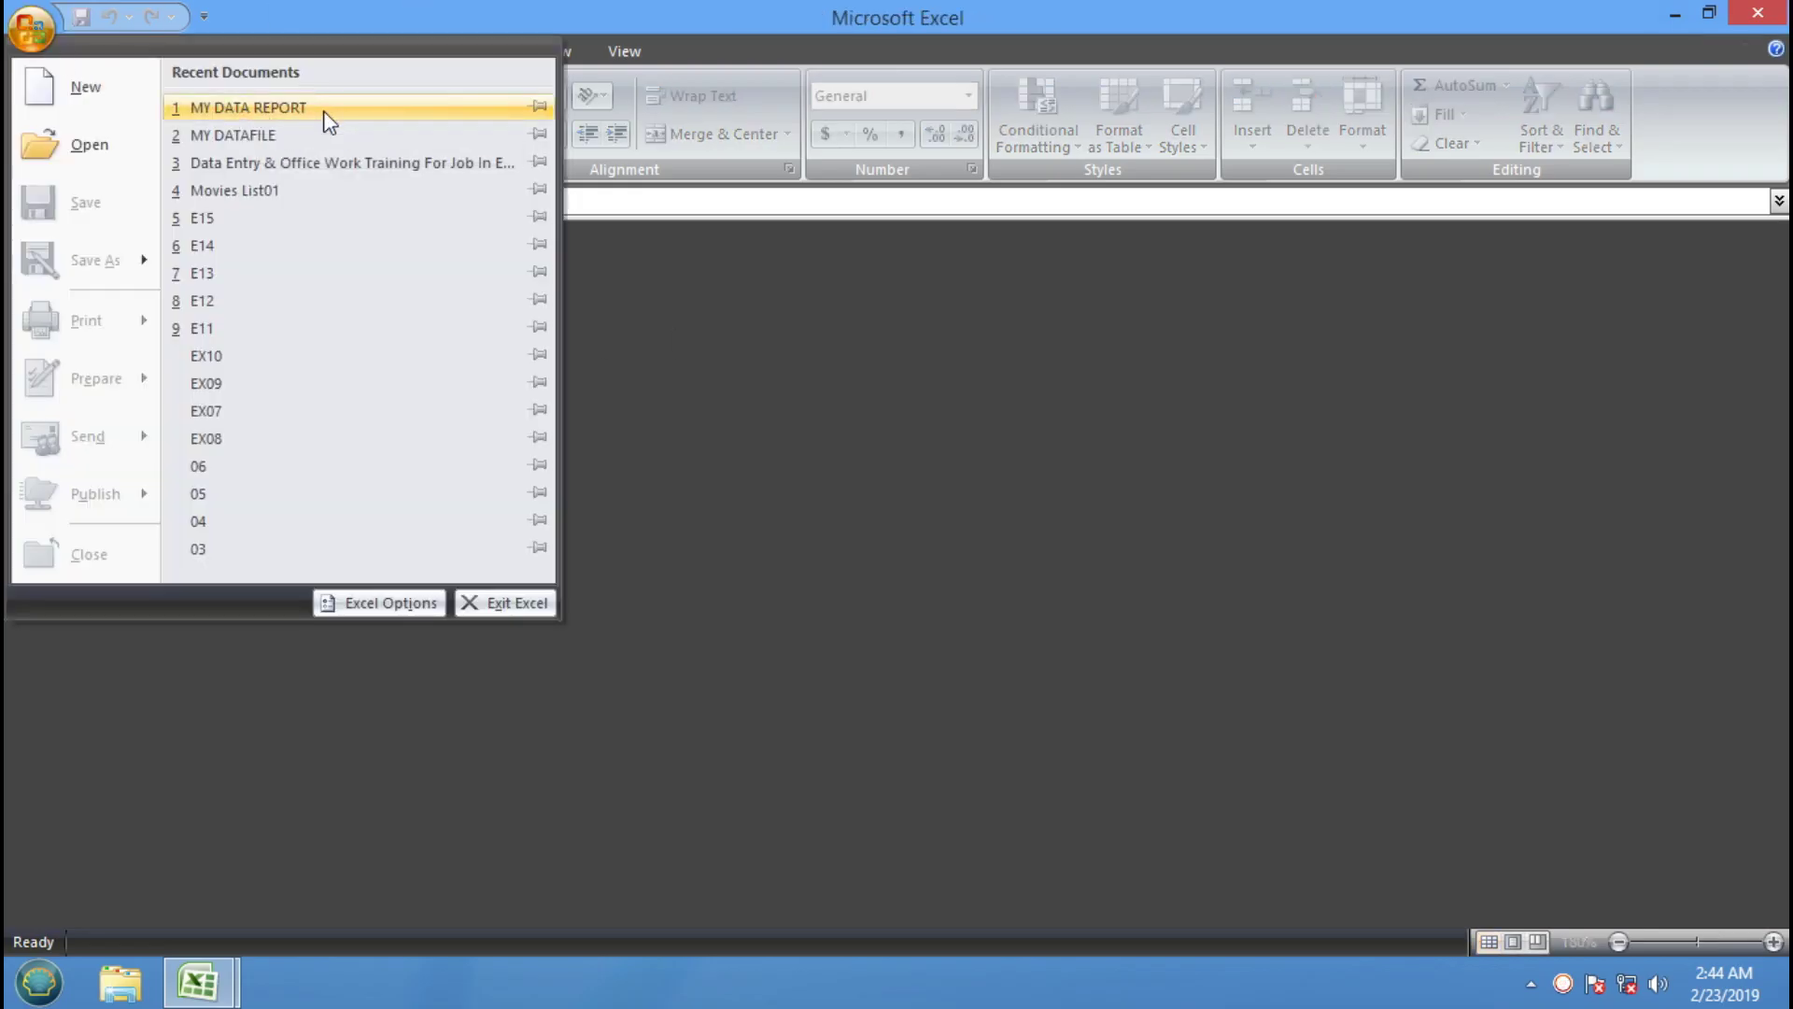
left_click(322, 110)
type("*******")
left_click(1073, 703)
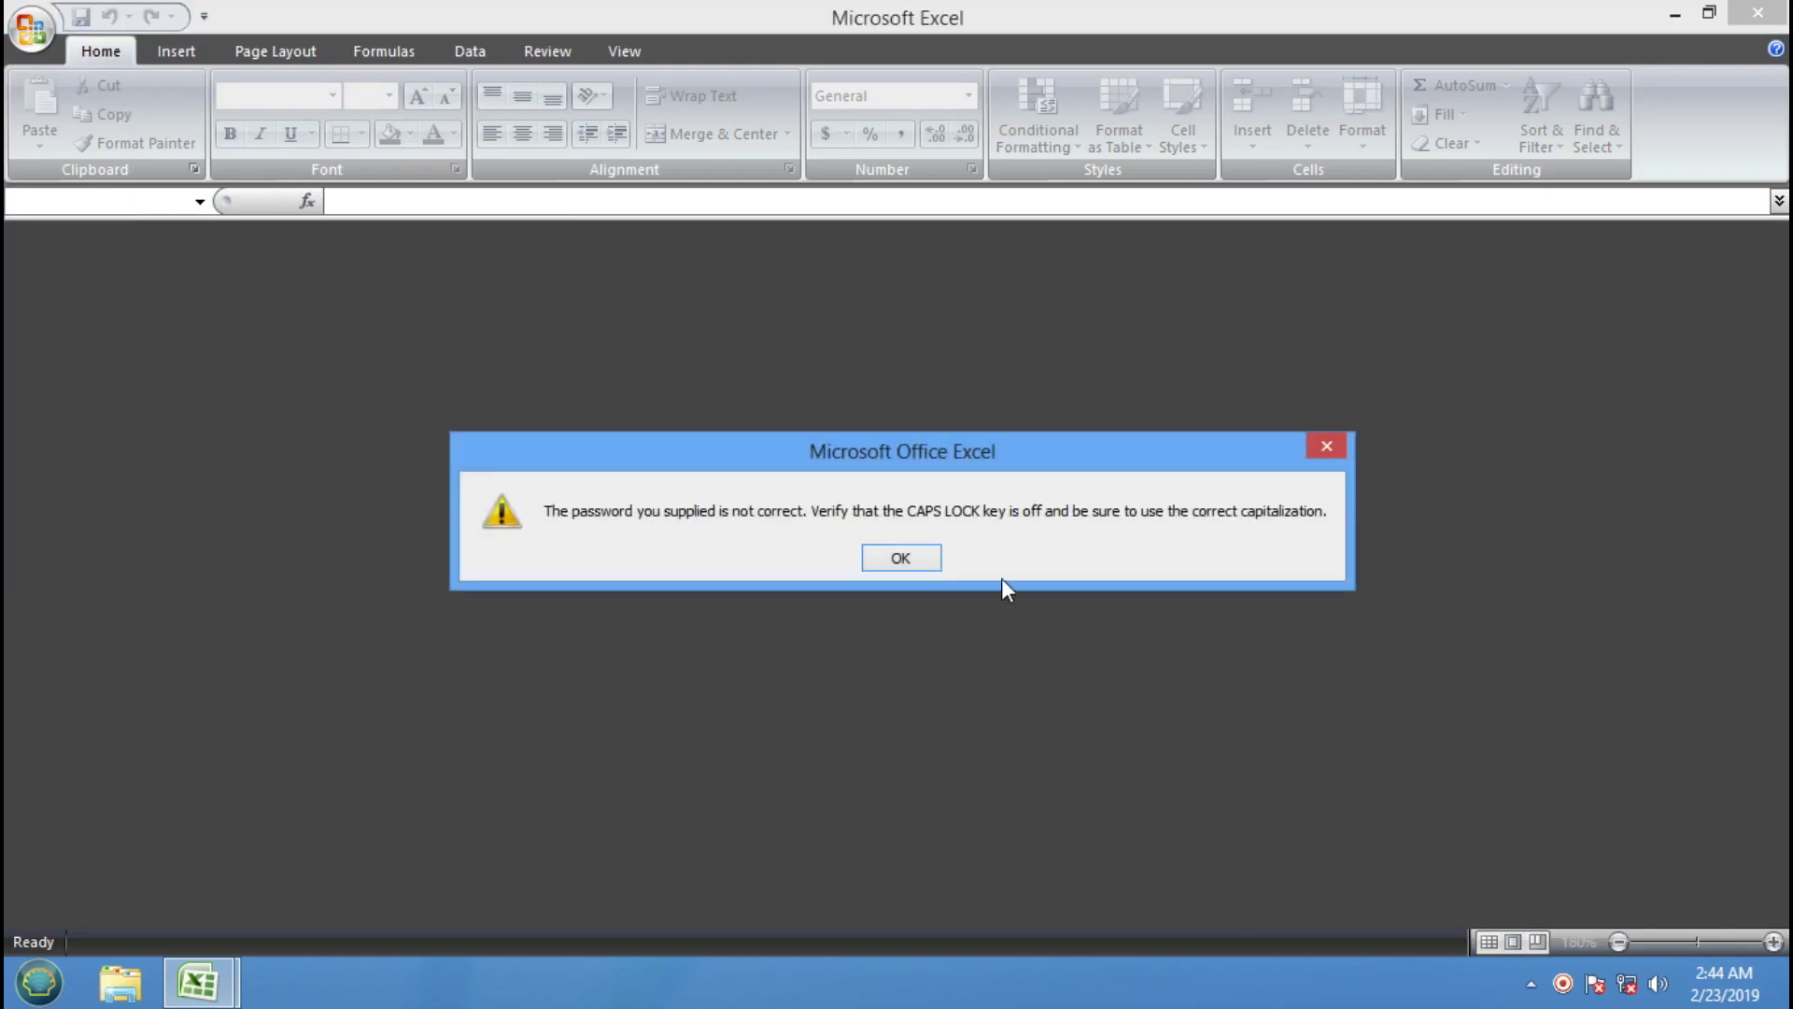
left_click(926, 560)
Reopen MY DATA REPORT from Recent Documents again and clear the mistyped password
left_click(31, 28)
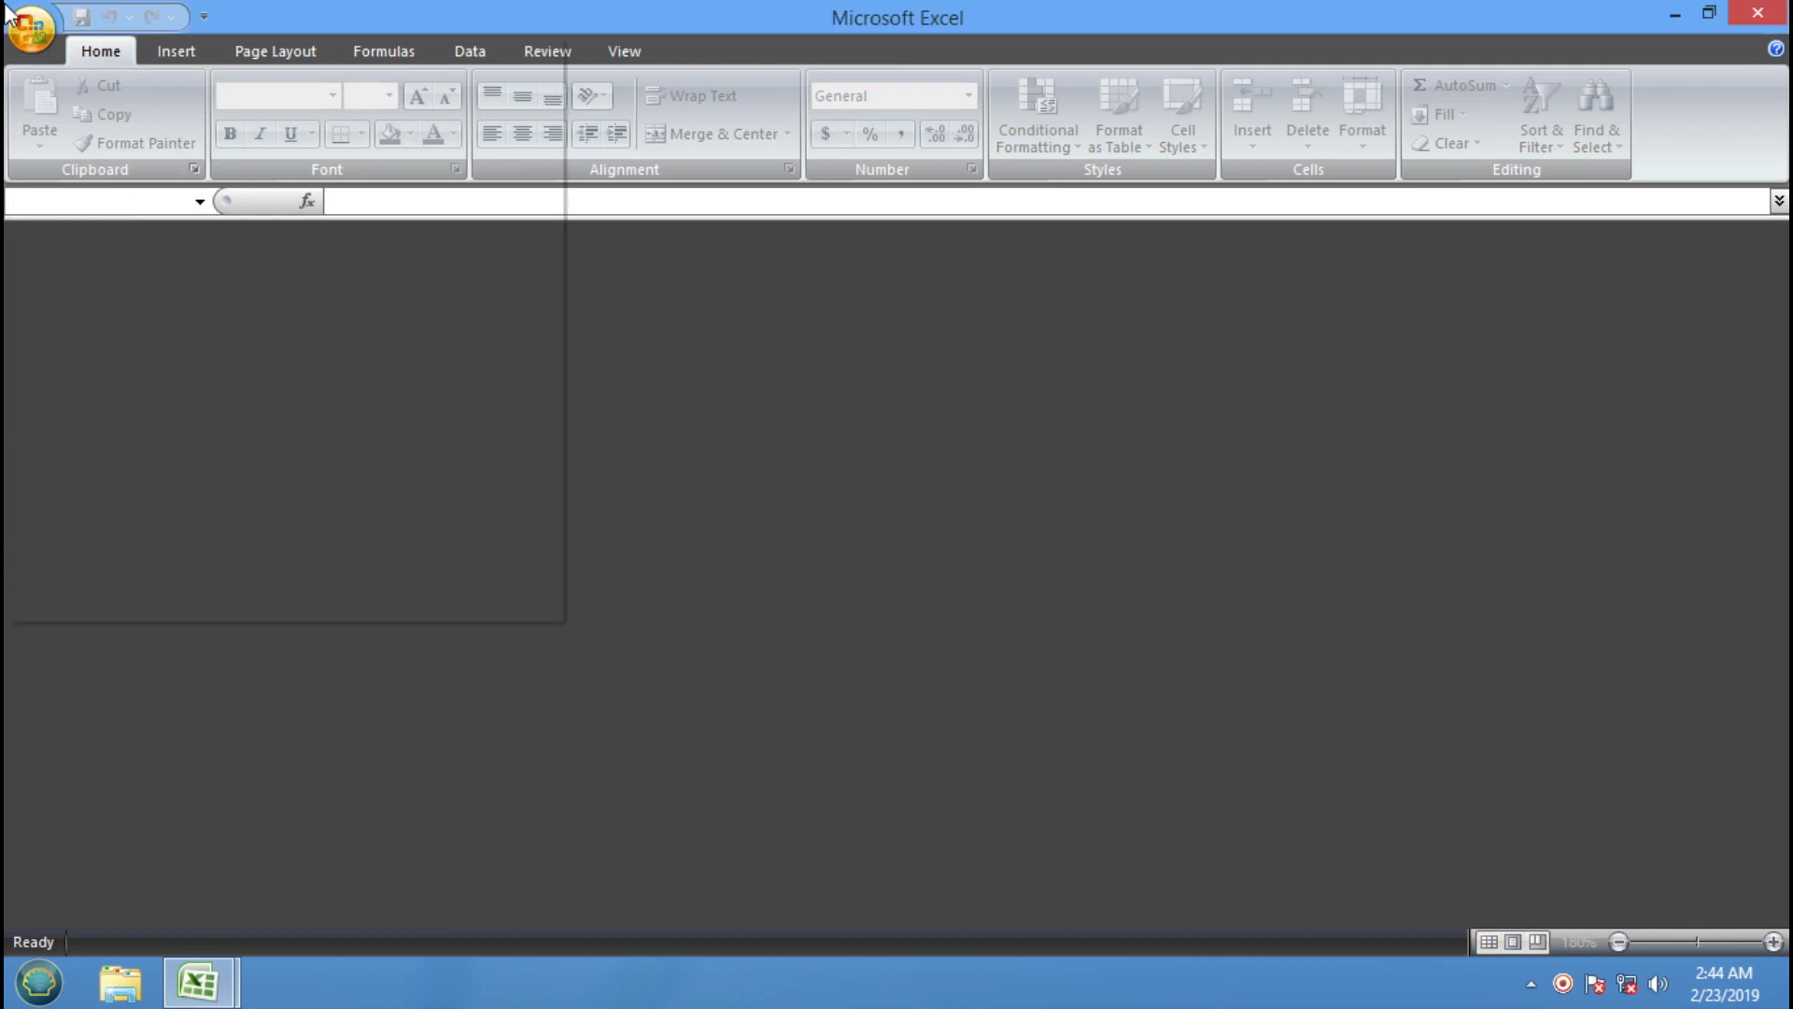
left_click(229, 107)
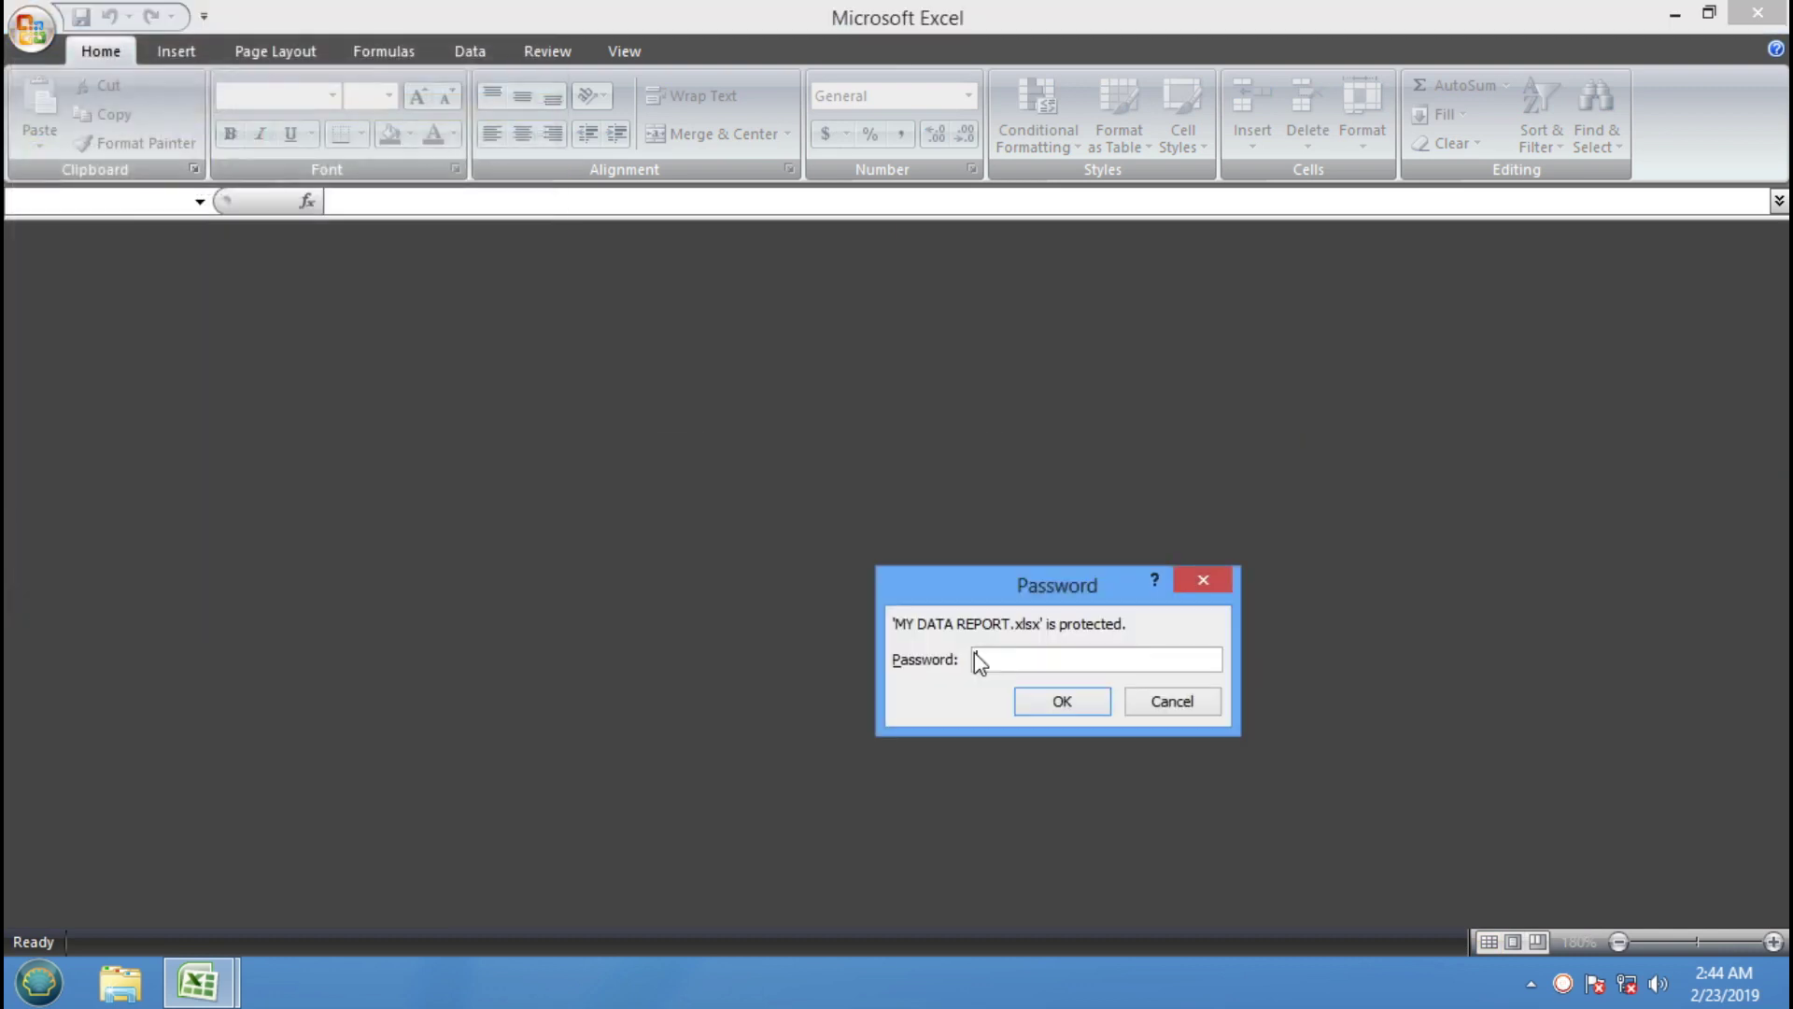
type("•••")
left_click_drag(987, 650, 976, 659)
key("BackSpace")
Unlock the workbook with its password and set a new encryption password on it
left_click(1092, 711)
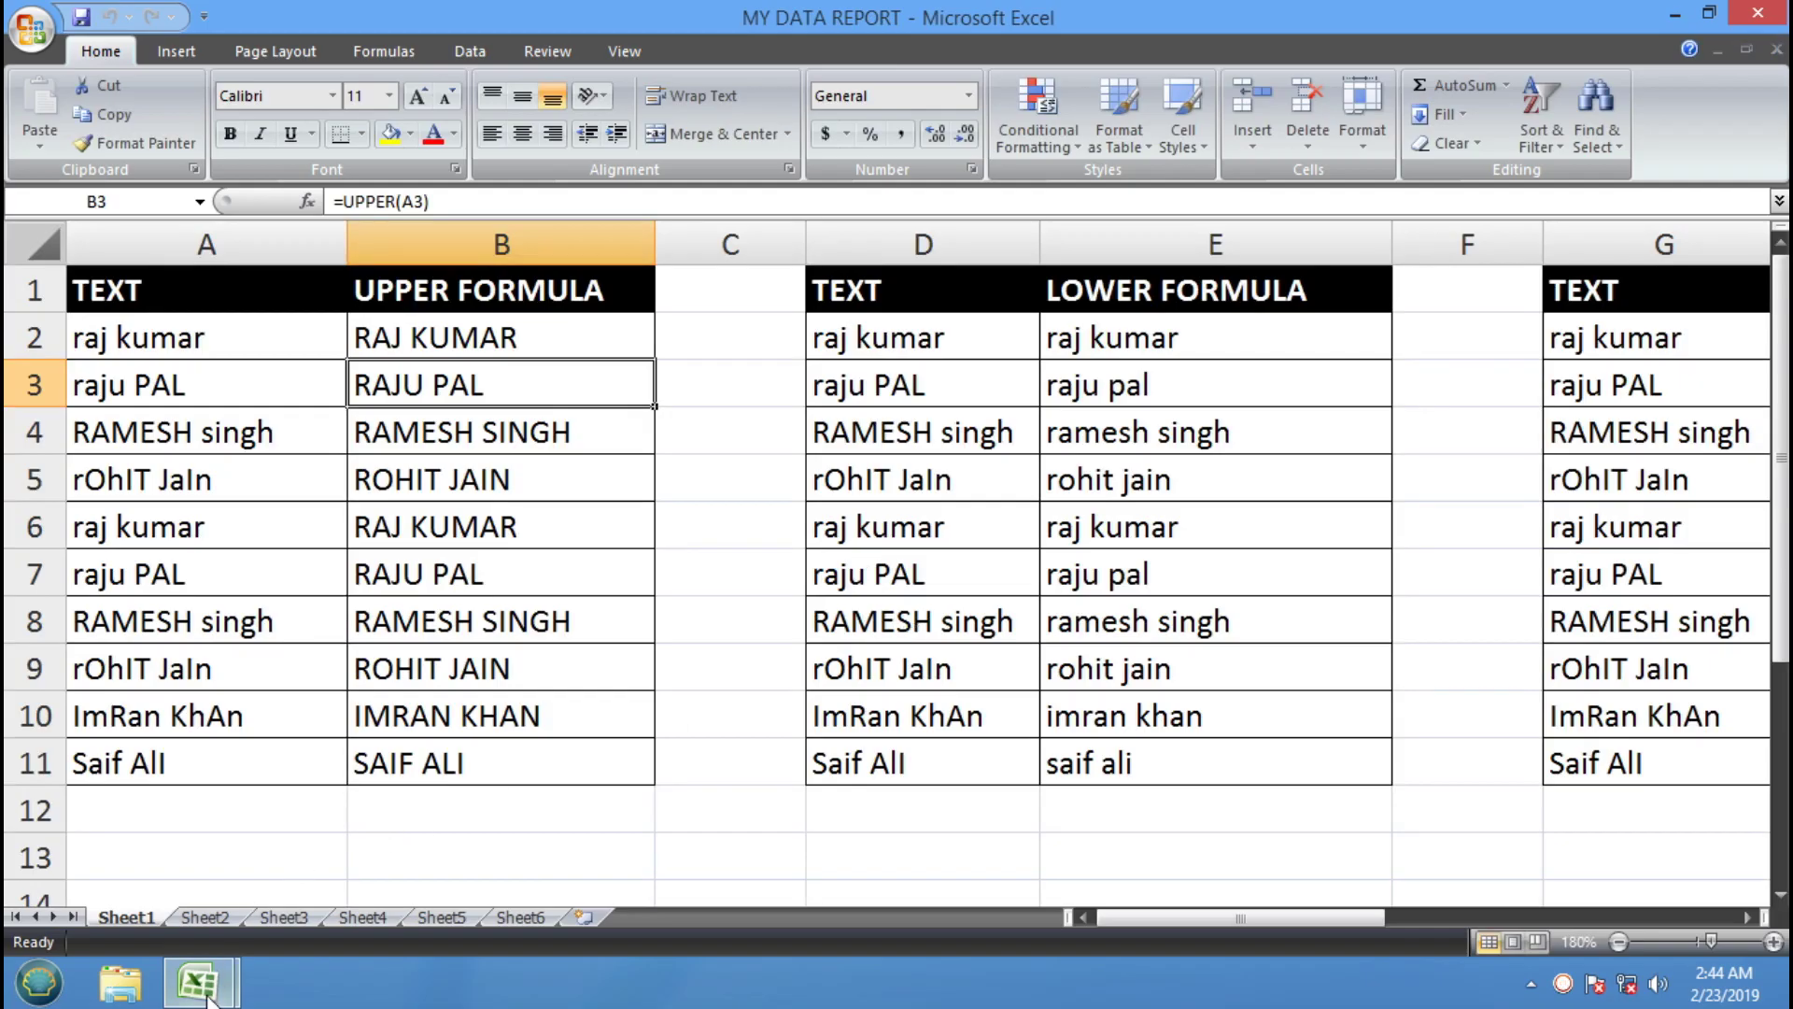
mouse_move(197, 982)
left_click(500, 831)
left_click(30, 36)
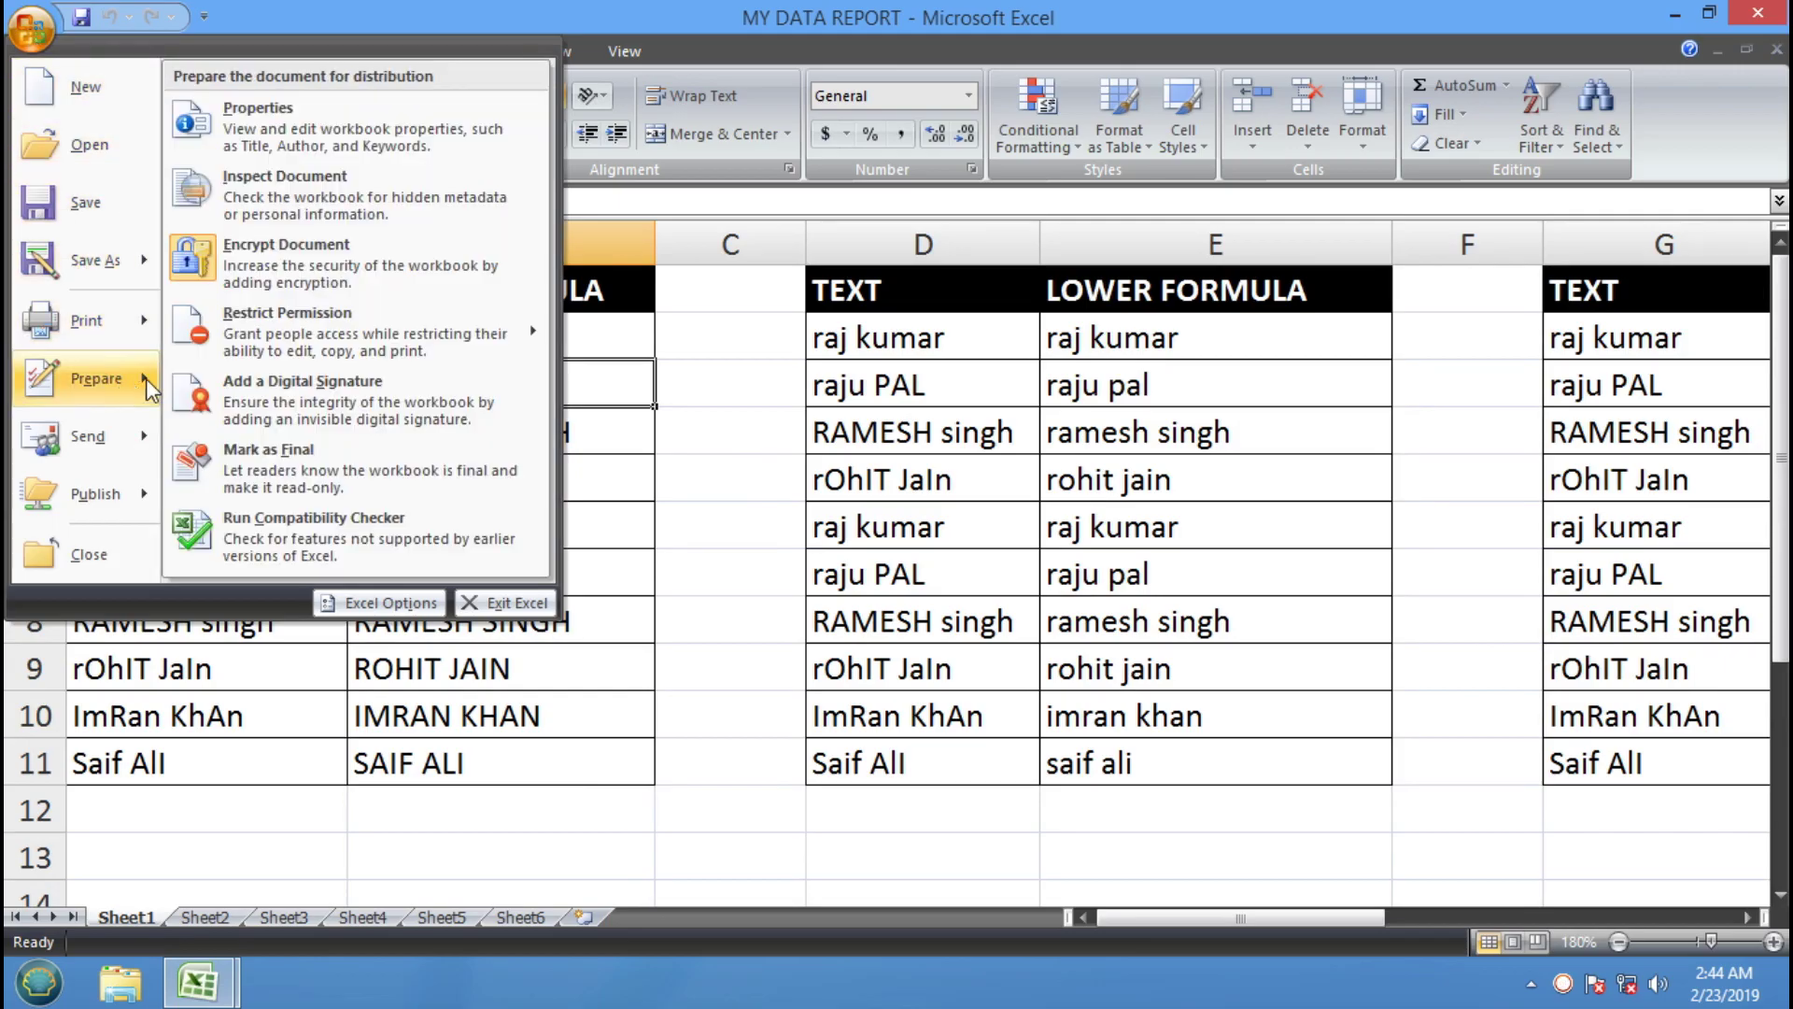
left_click(294, 261)
type("123")
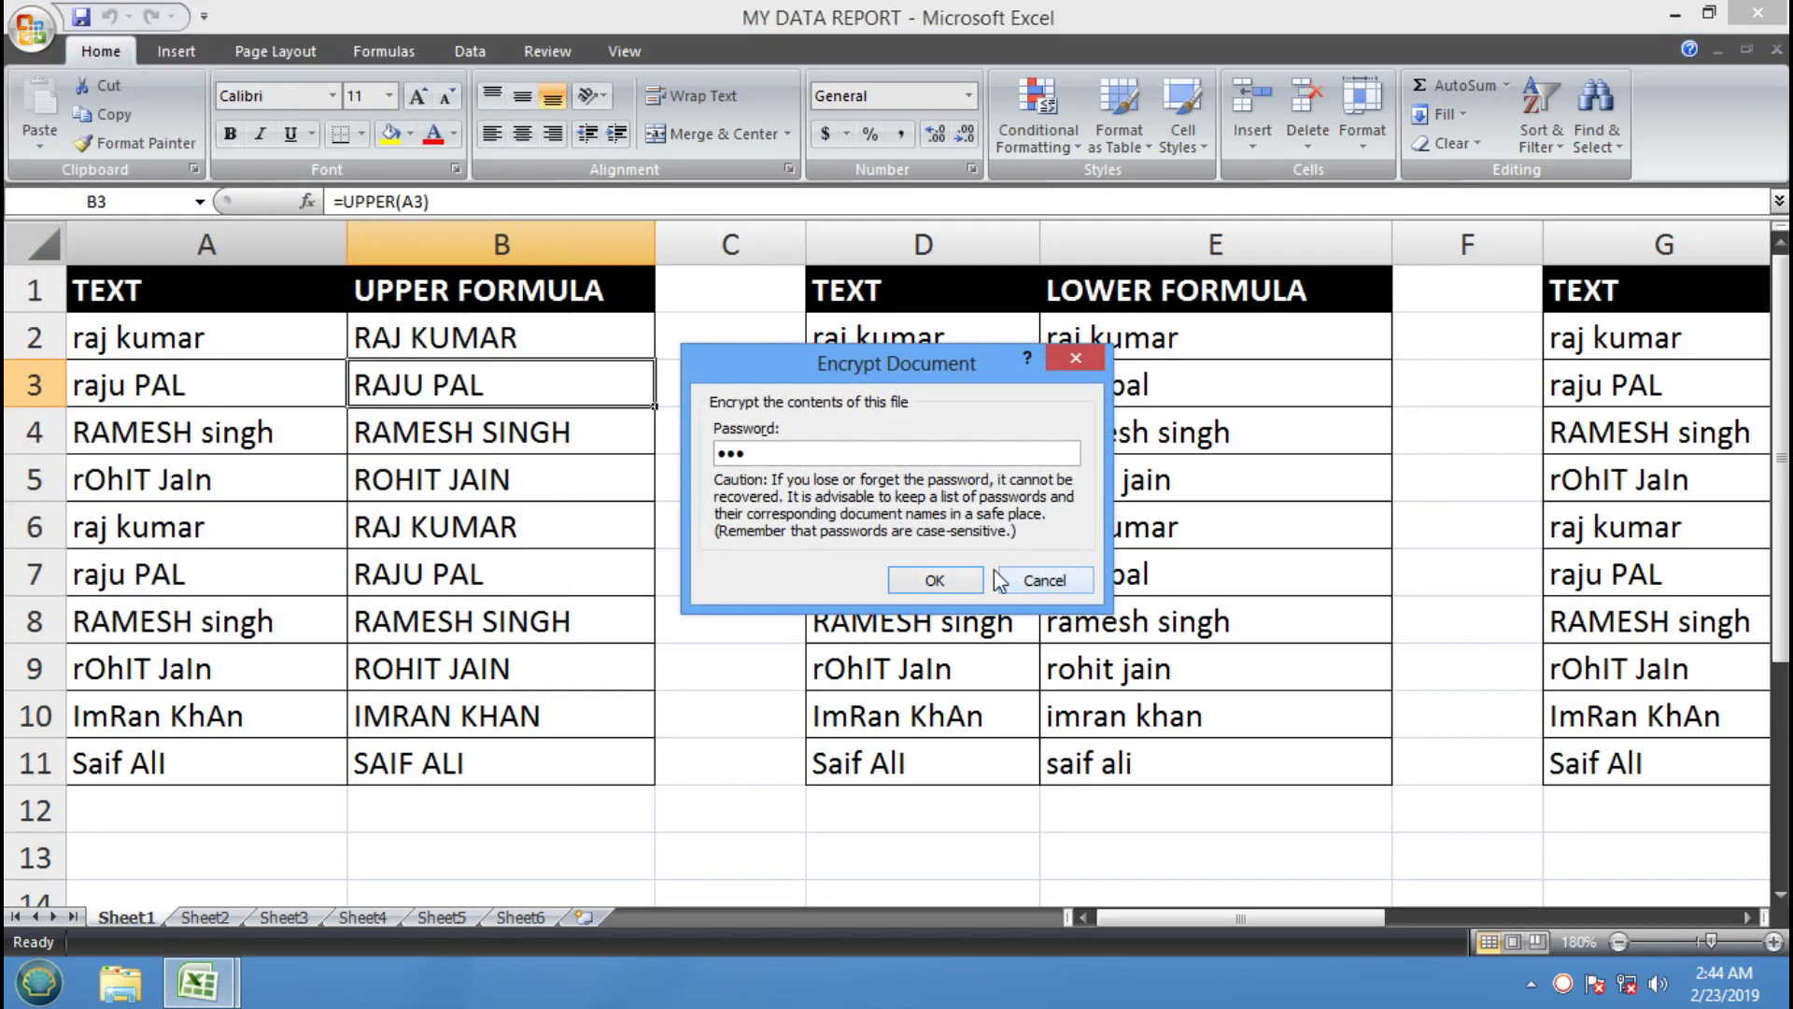
left_click(950, 586)
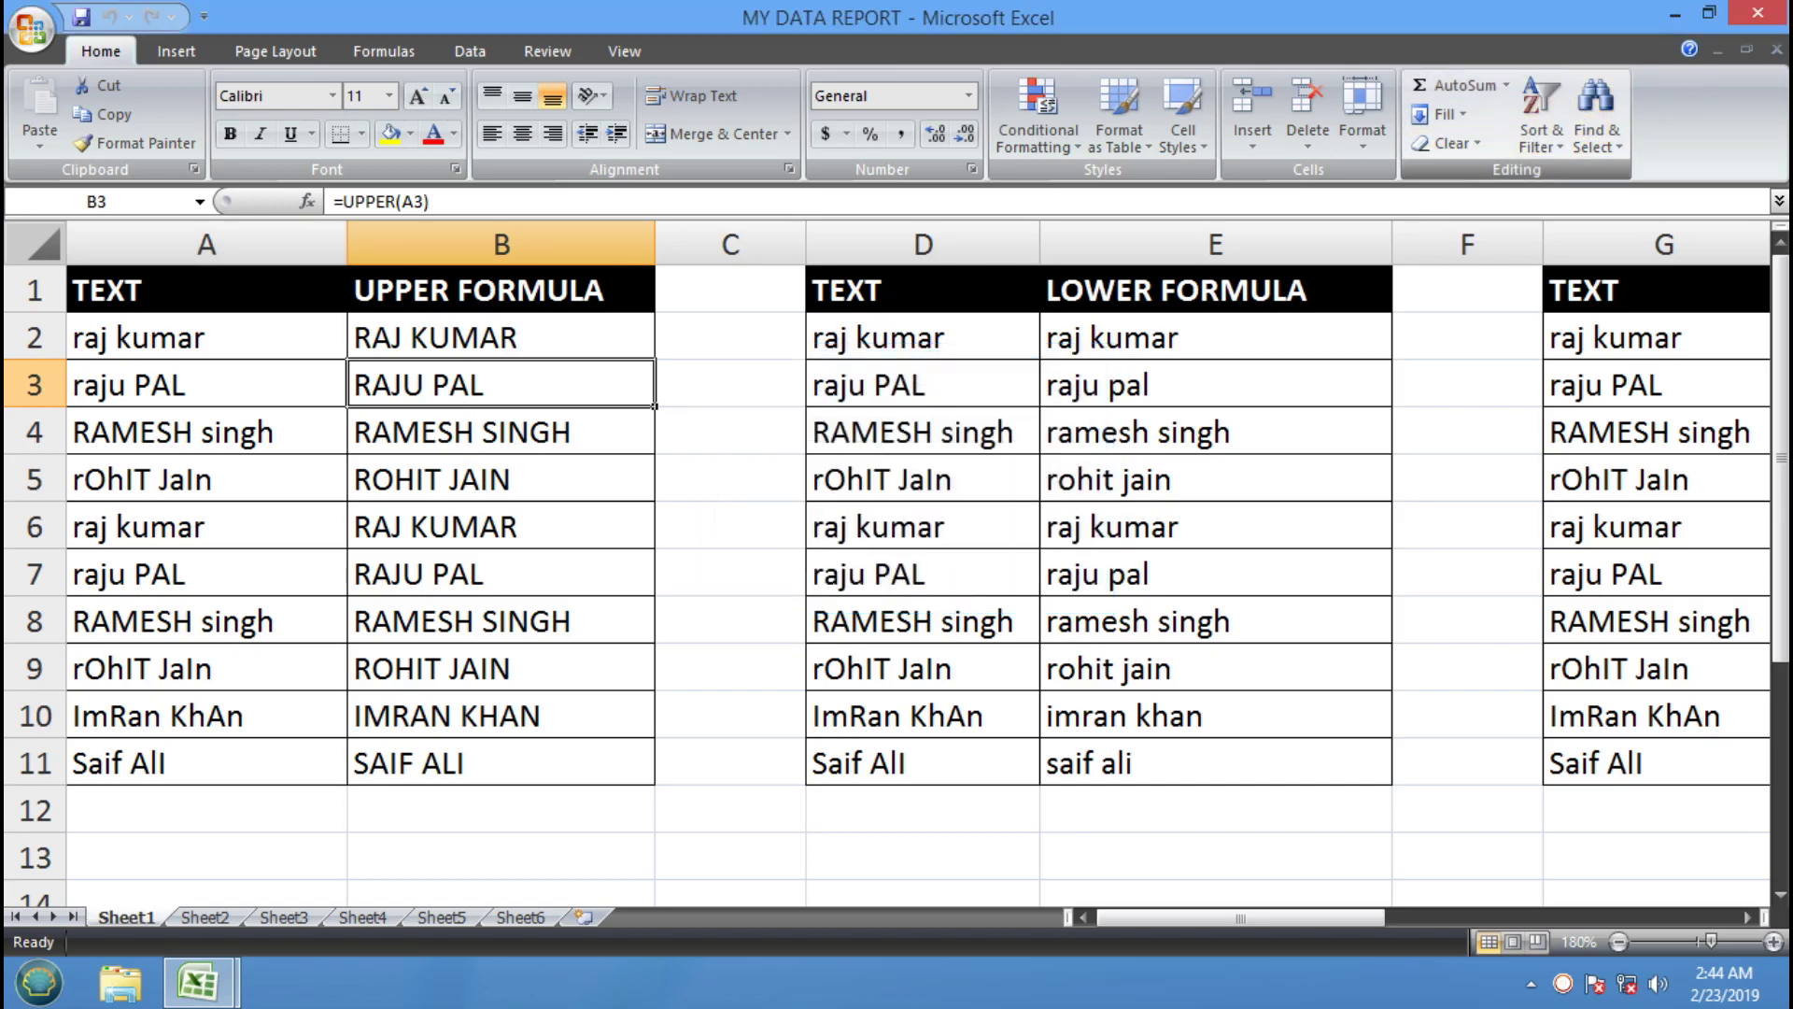
Close MY DATA REPORT and reopen it from Recent Documents, entering the password
left_click(1776, 49)
left_click(31, 28)
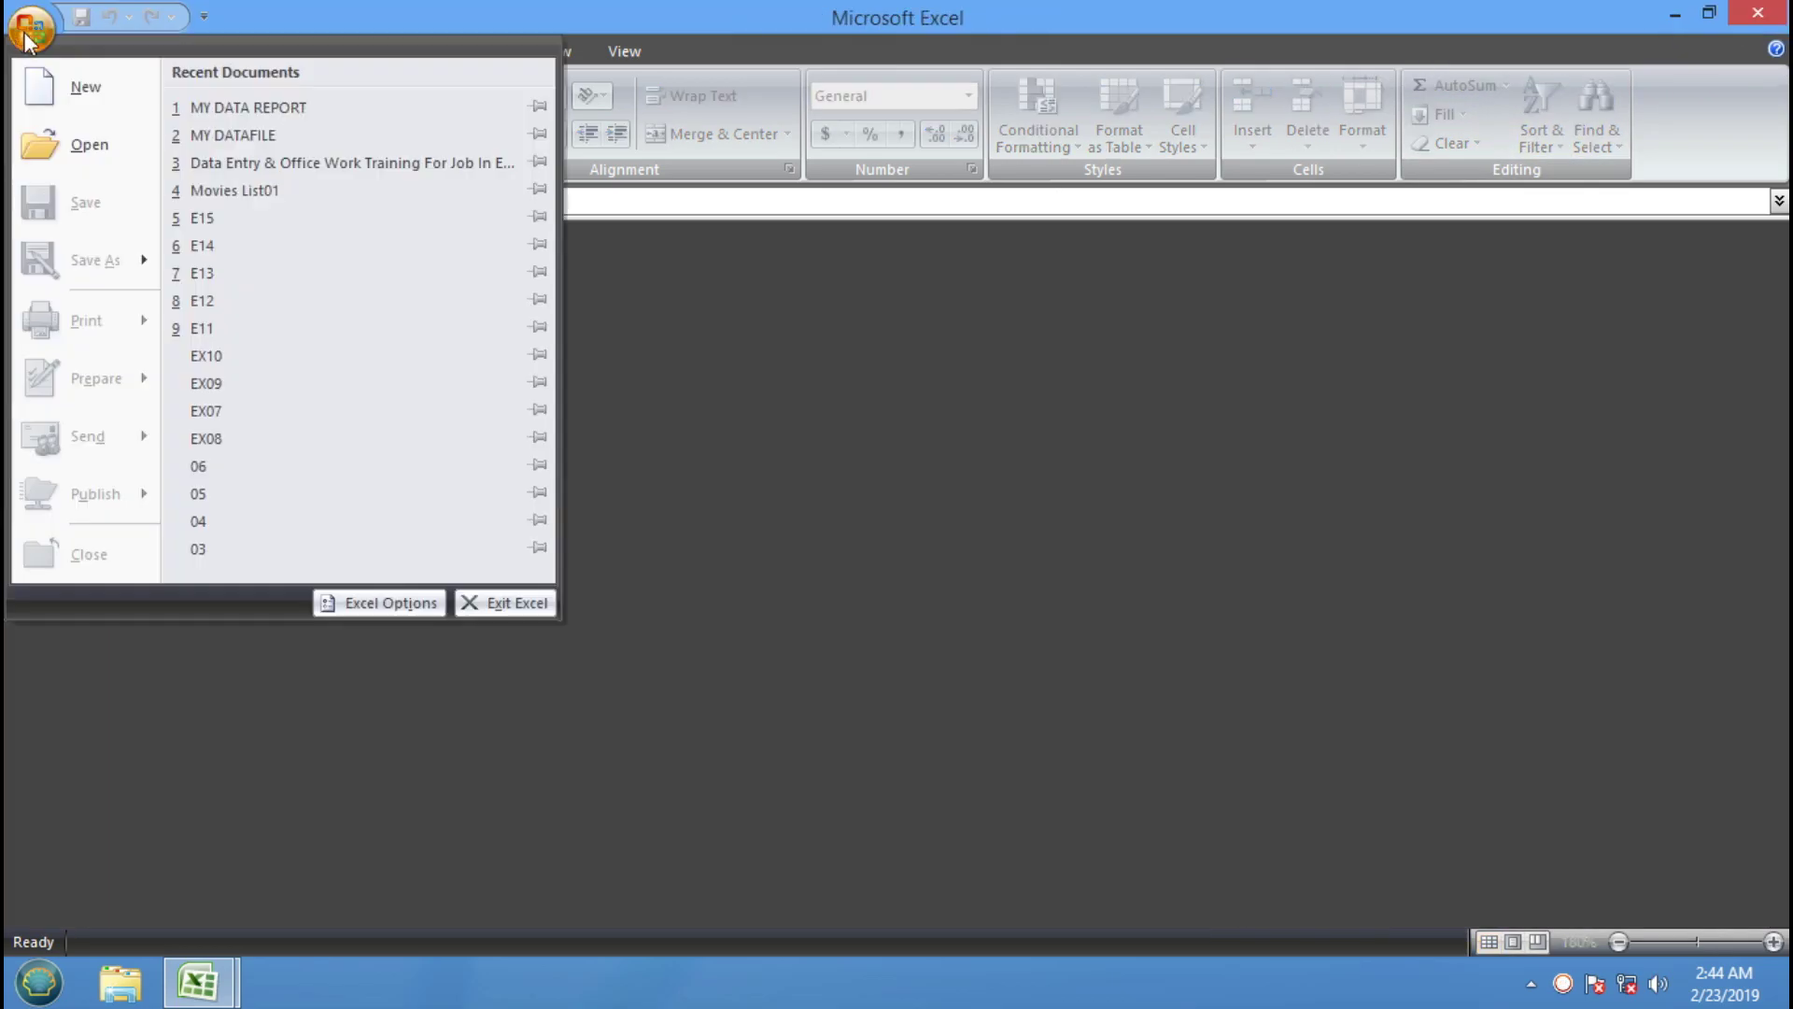
left_click(216, 106)
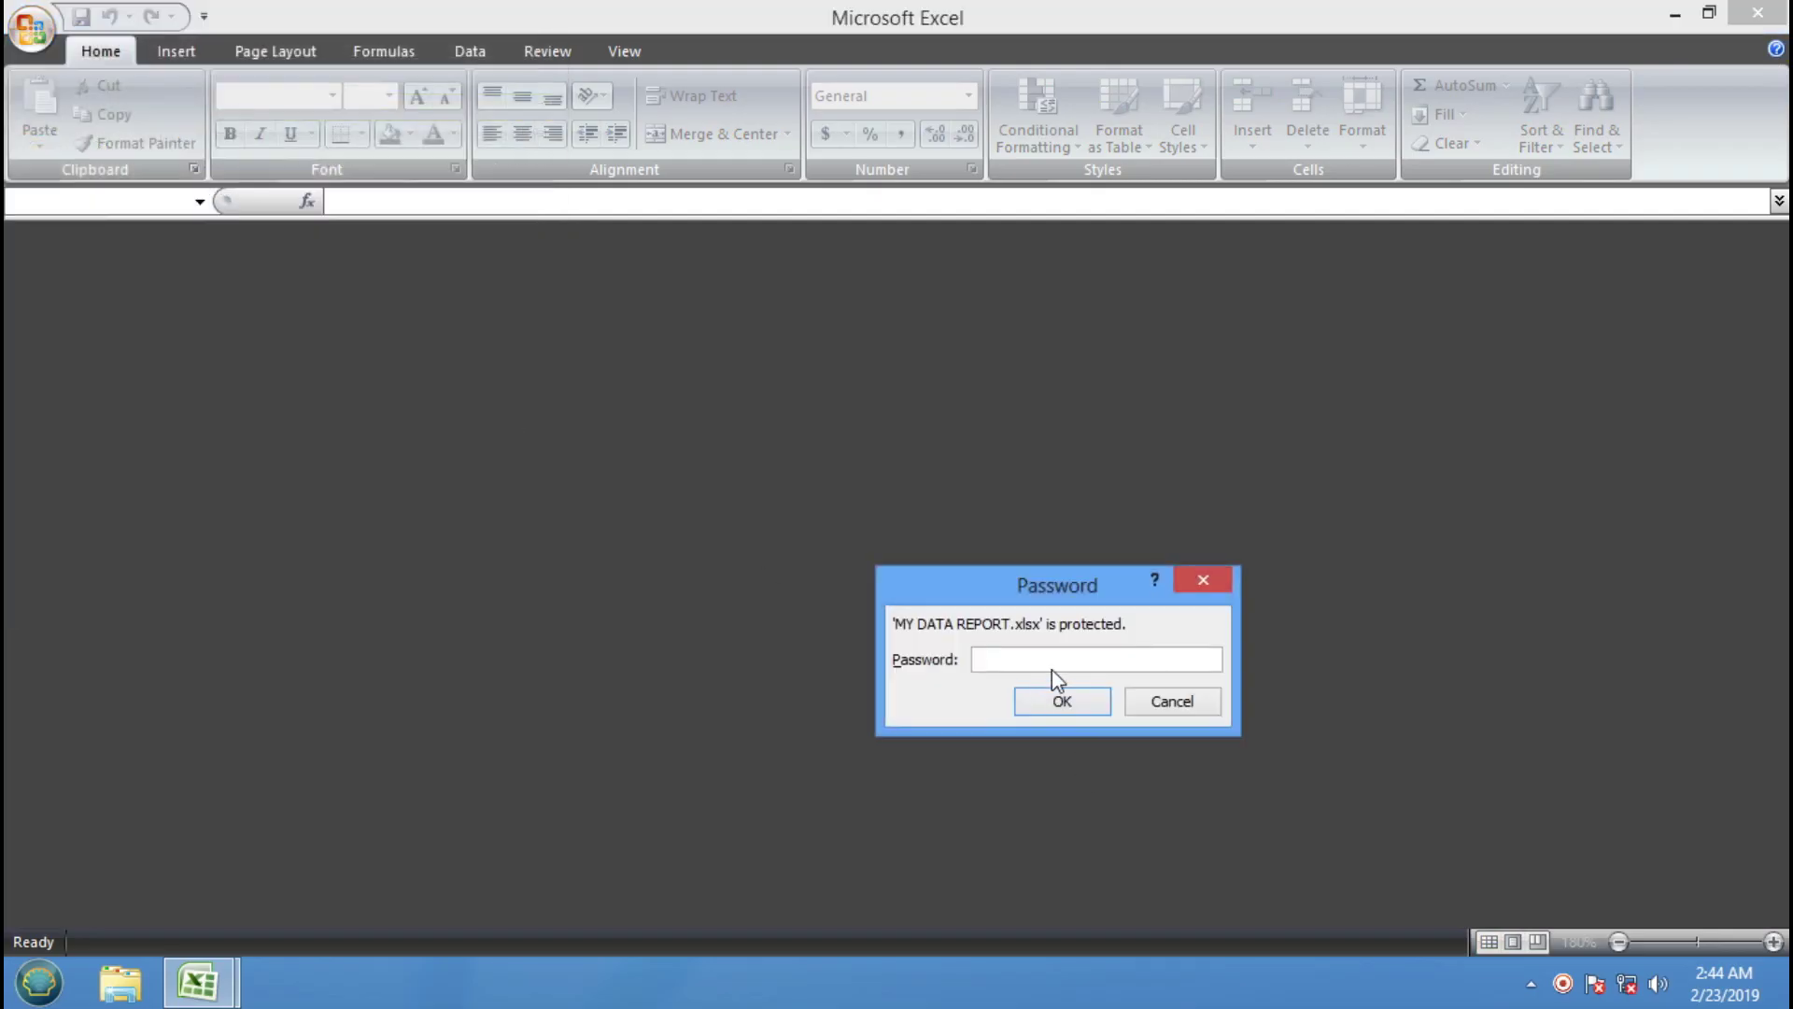
key("Return")
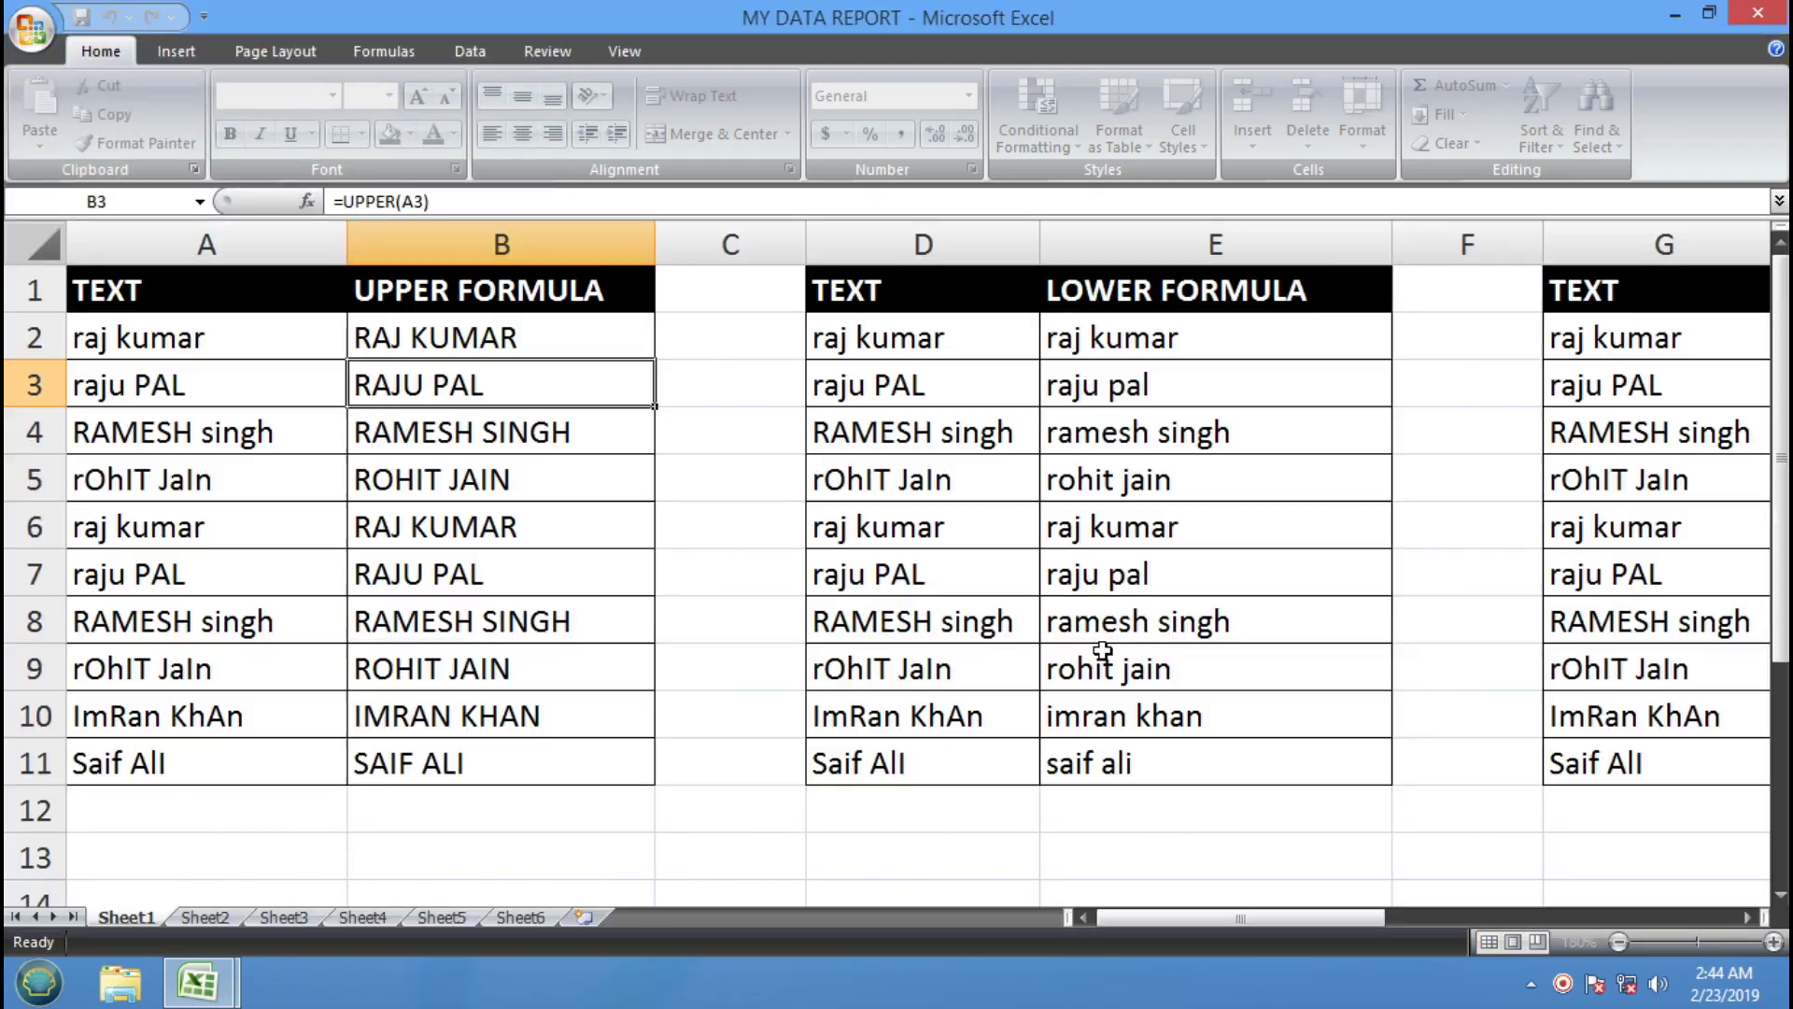
left_click(42, 37)
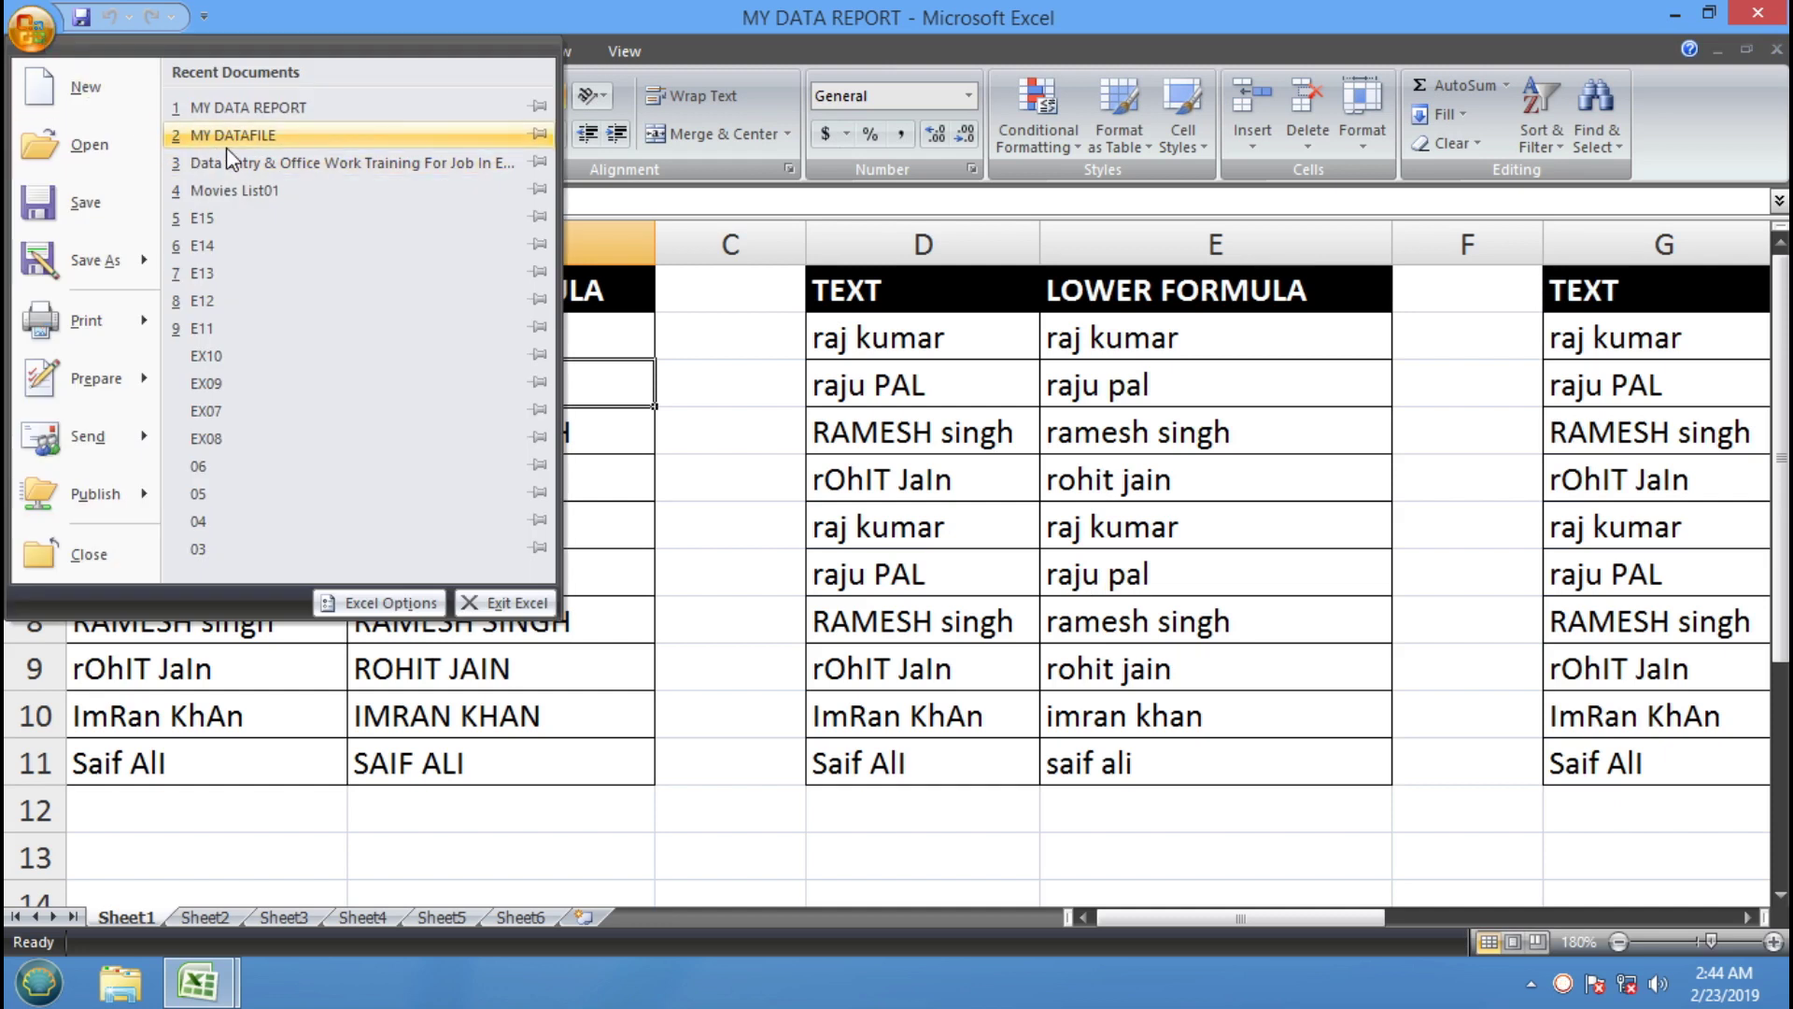
Empty the workbook's encryption password in Encrypt Document to remove protection
mouse_move(145, 378)
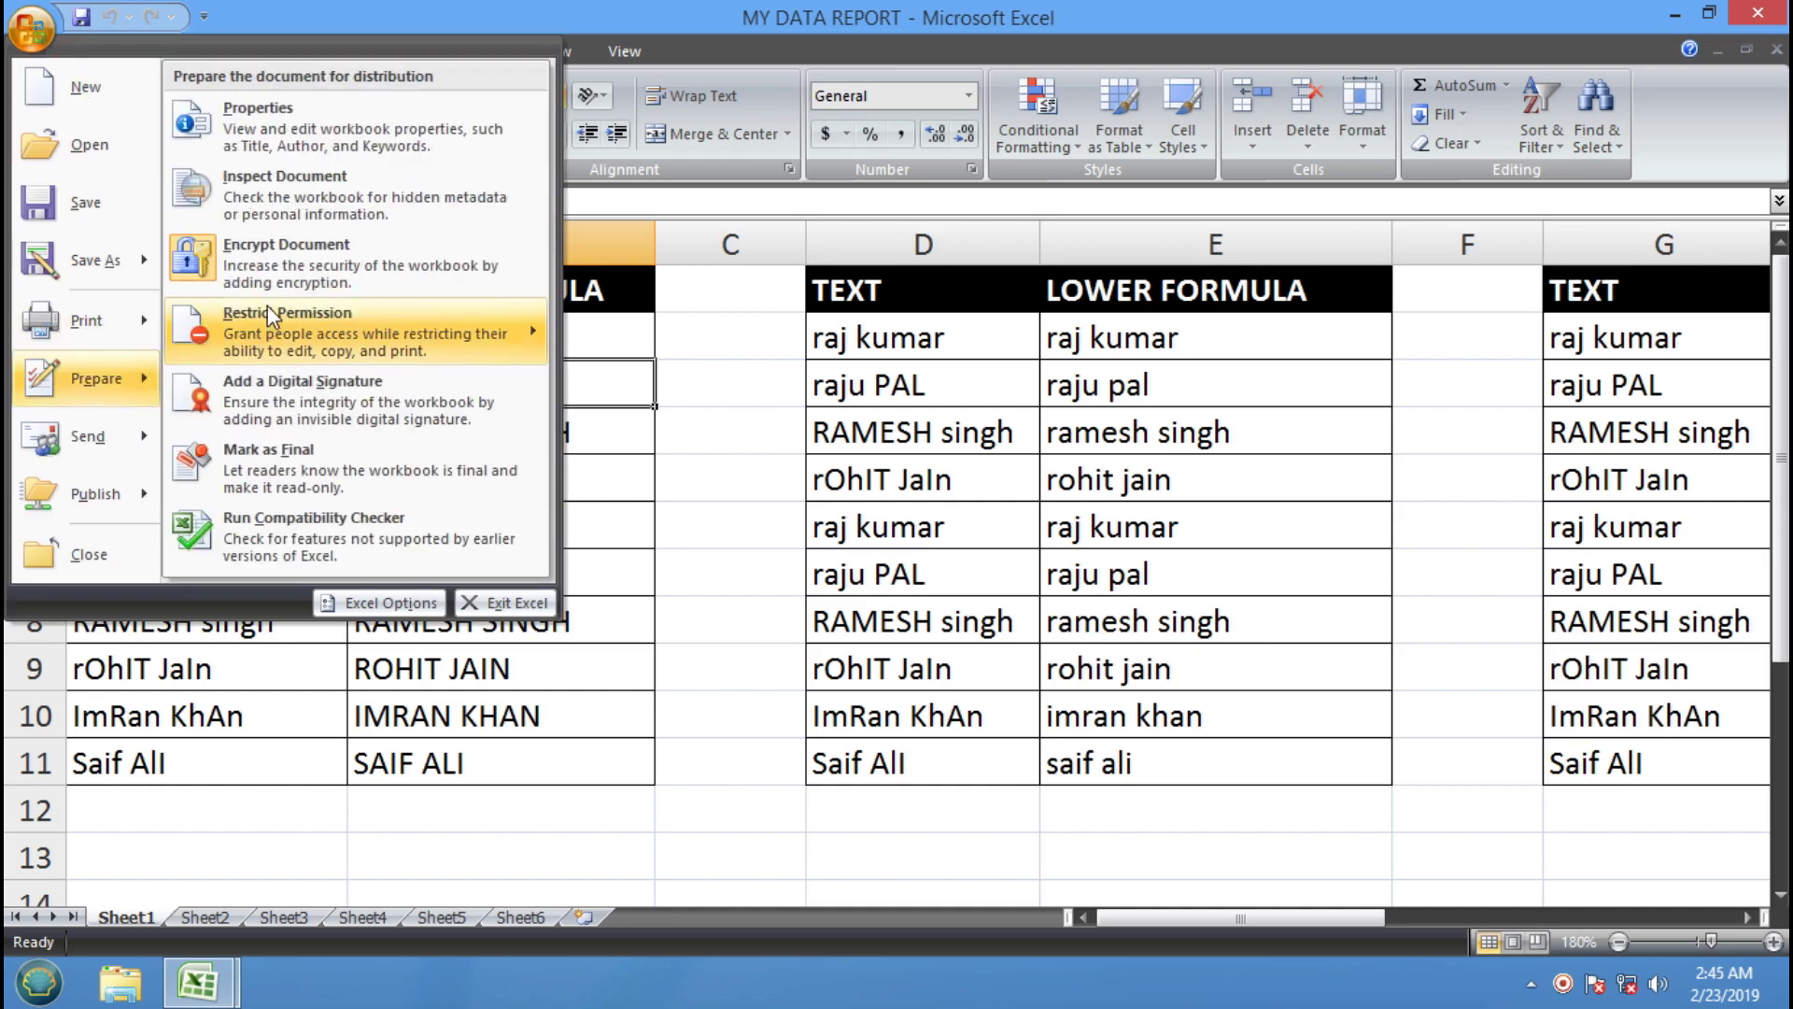
left_click(203, 271)
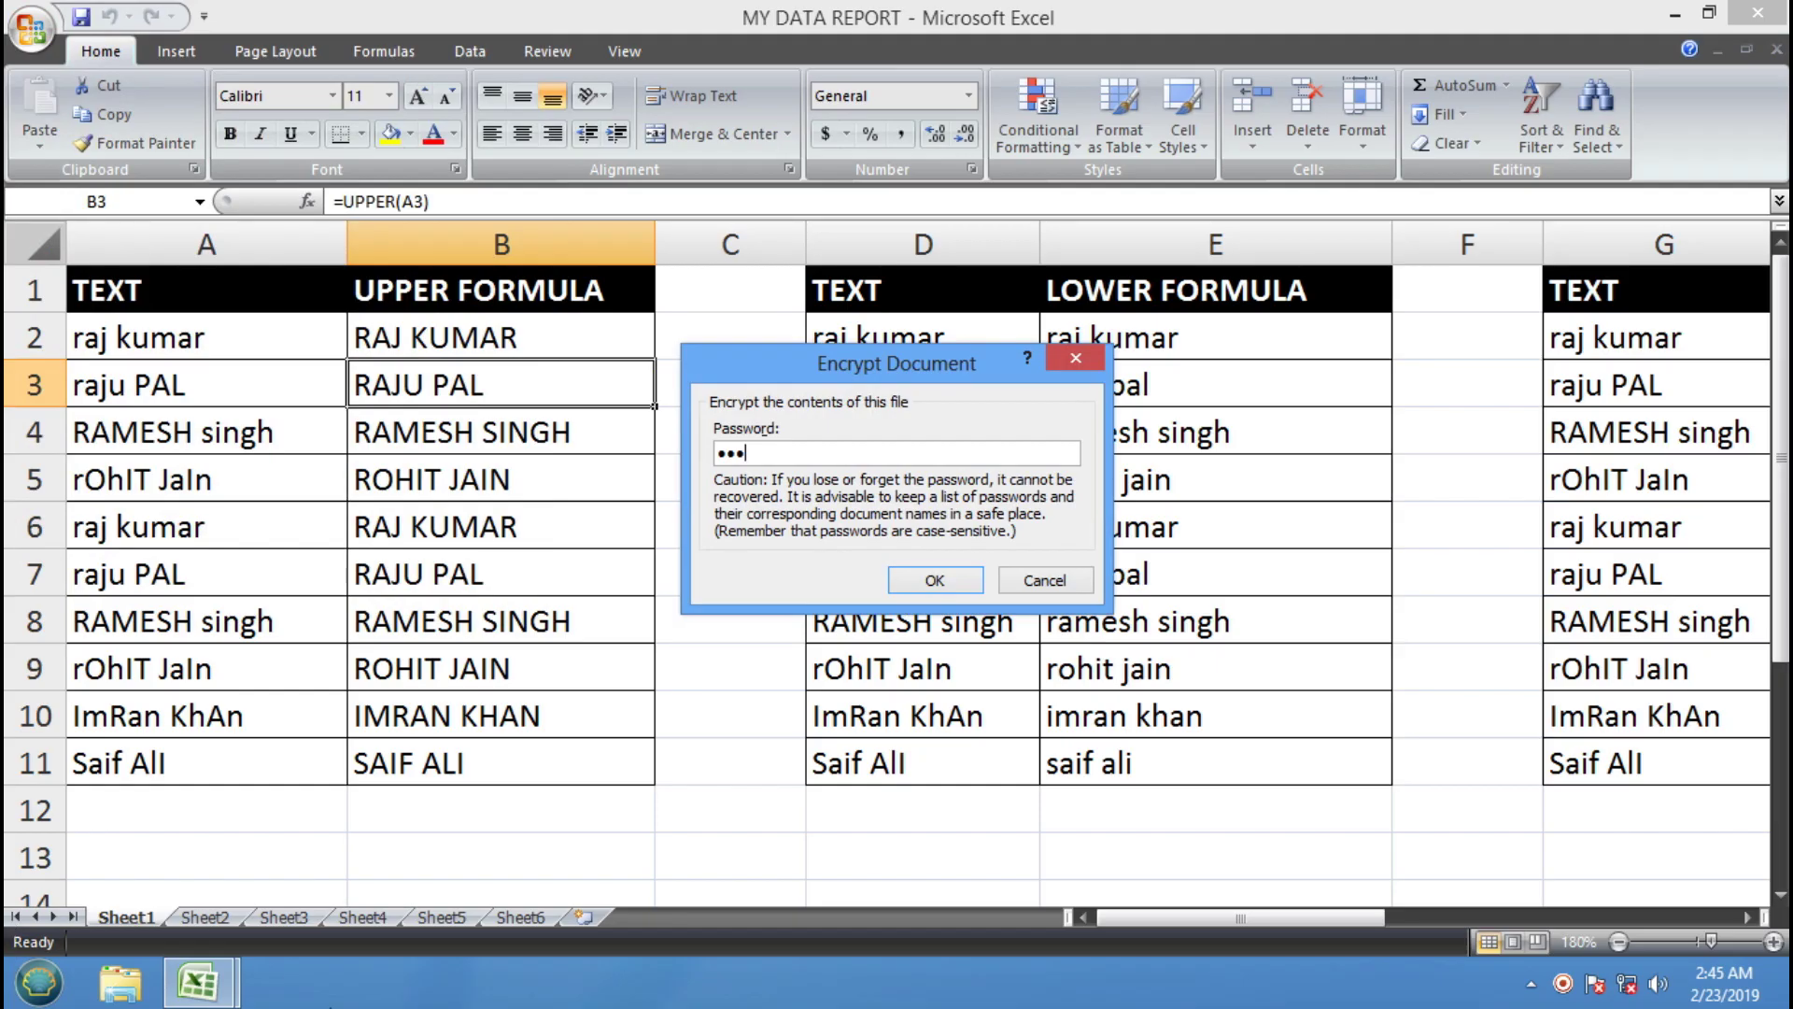
left_click(925, 580)
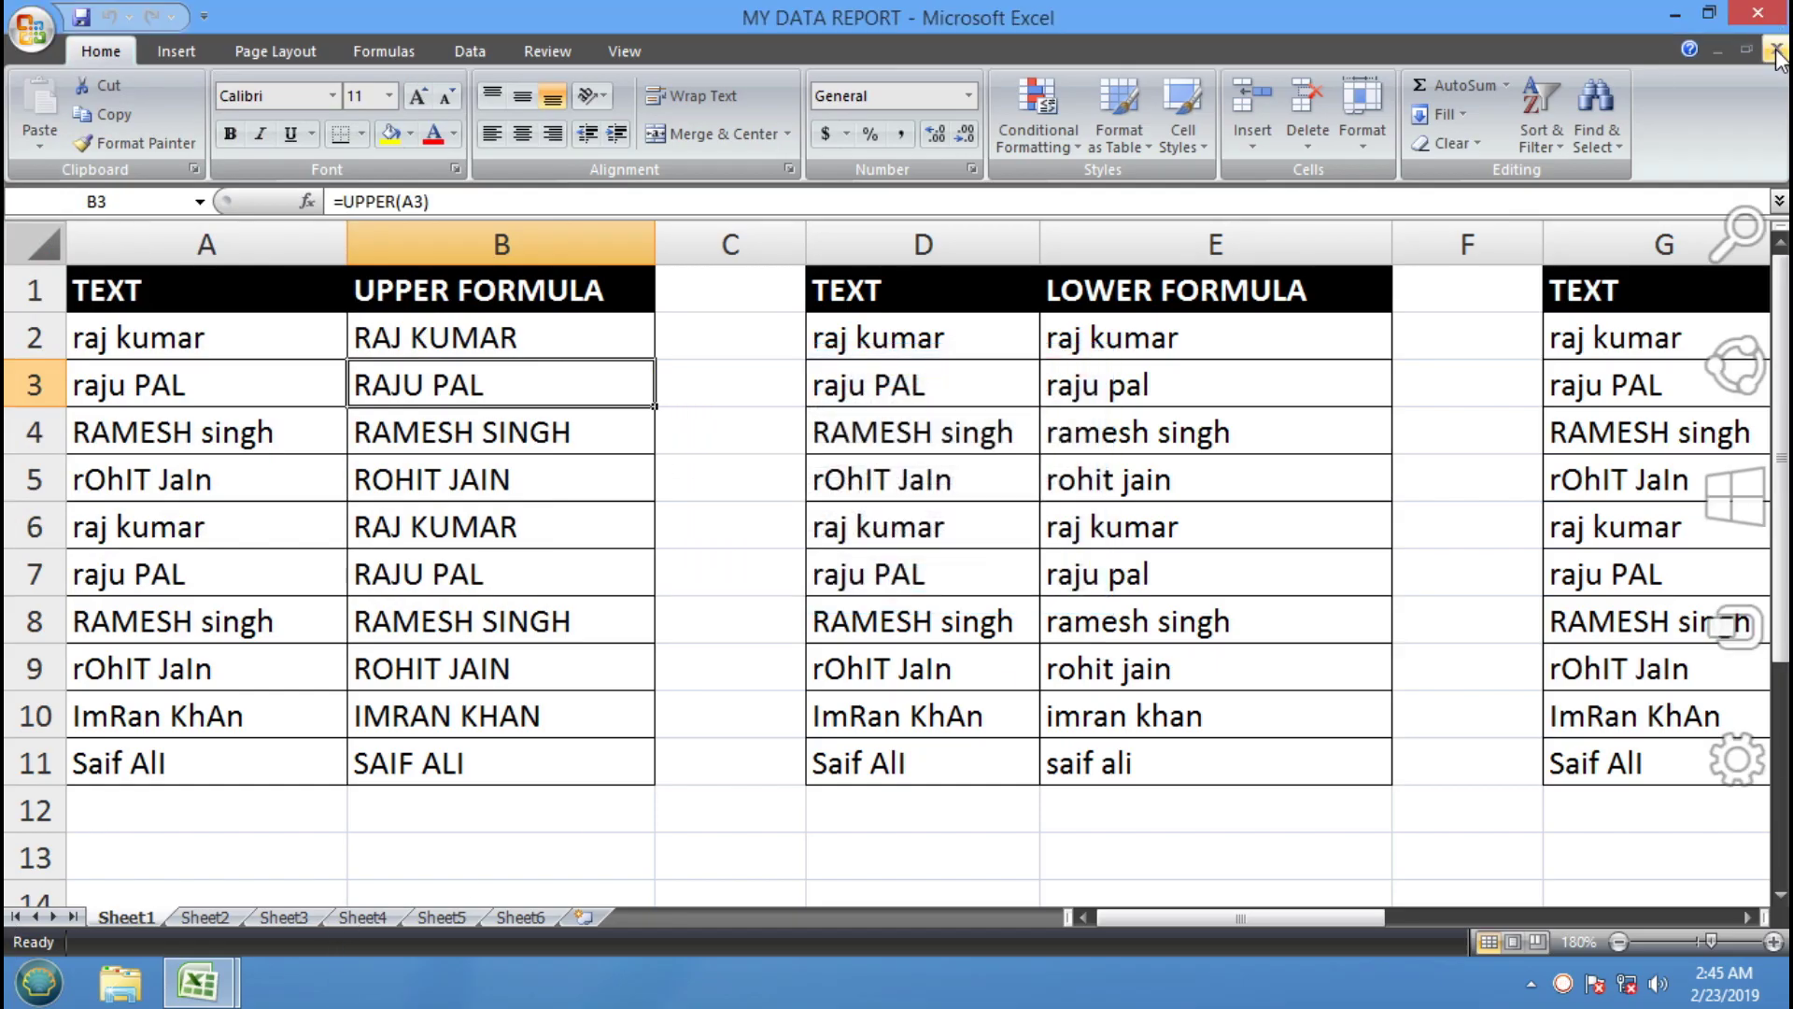
Save while closing, then reopen MY DATA REPORT from Recent Documents and select D5
left_click(1761, 12)
left_click(785, 565)
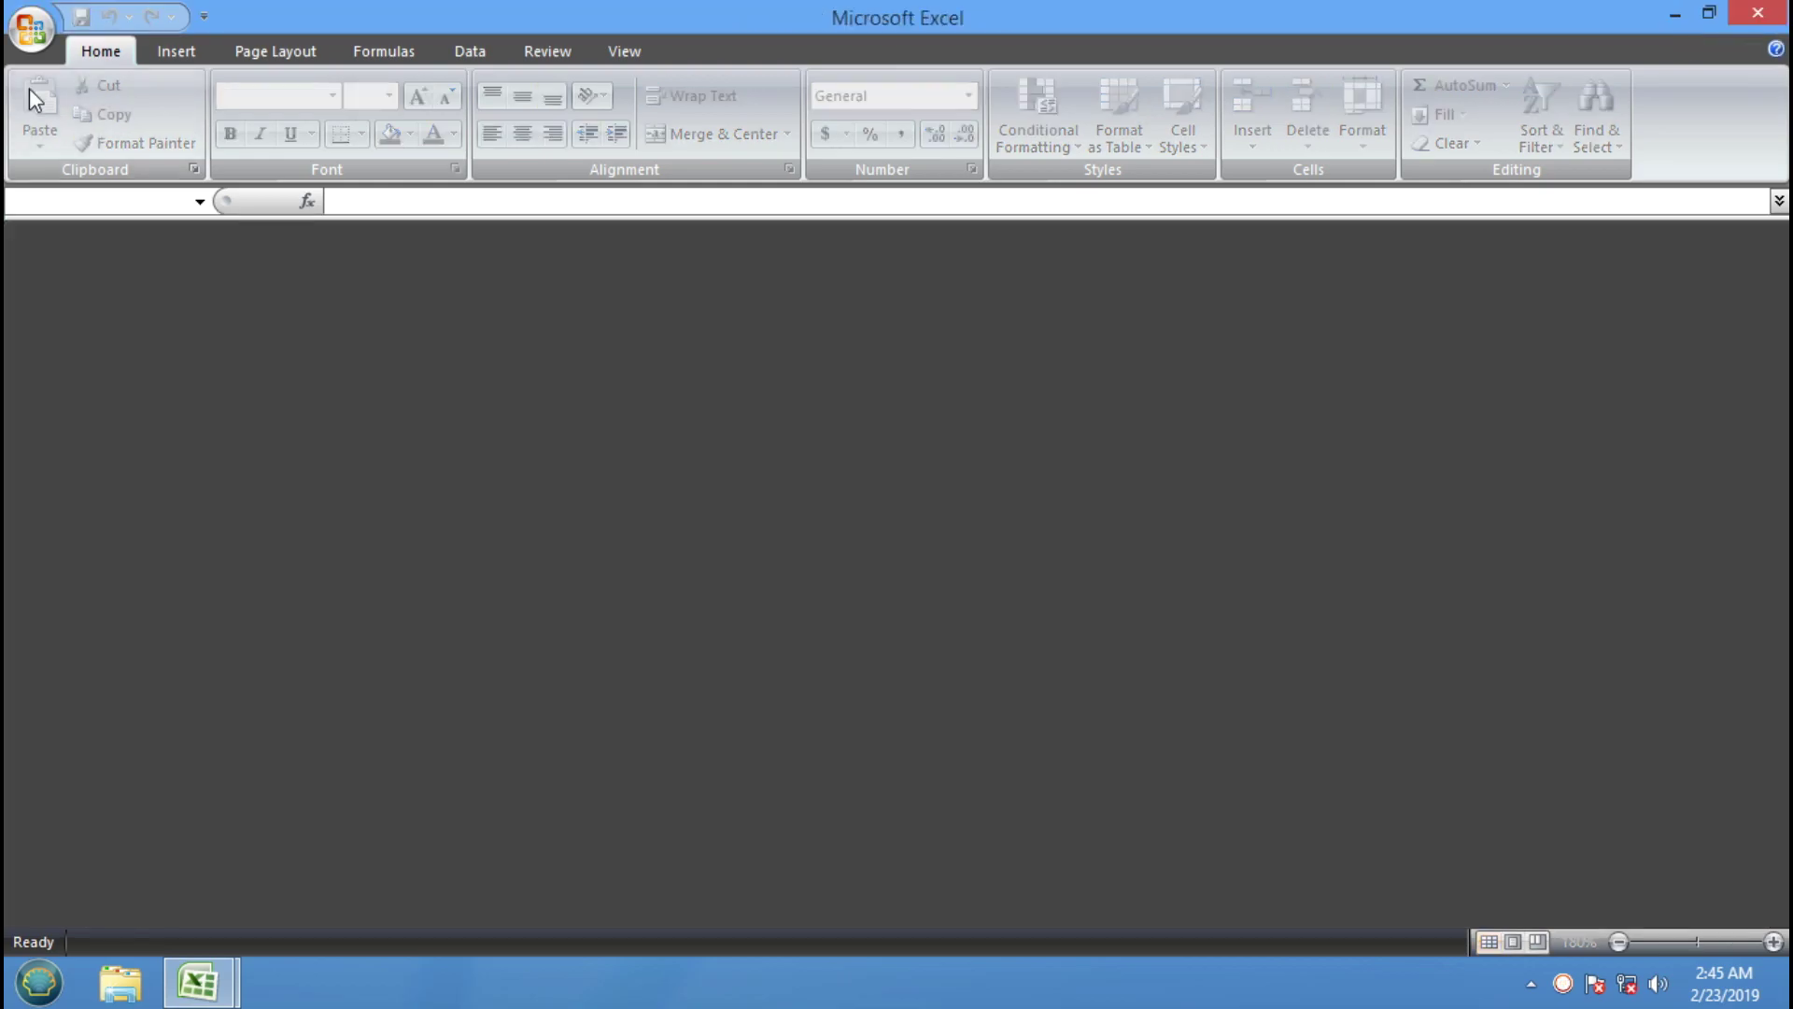
left_click(31, 30)
left_click(220, 109)
left_click(908, 476)
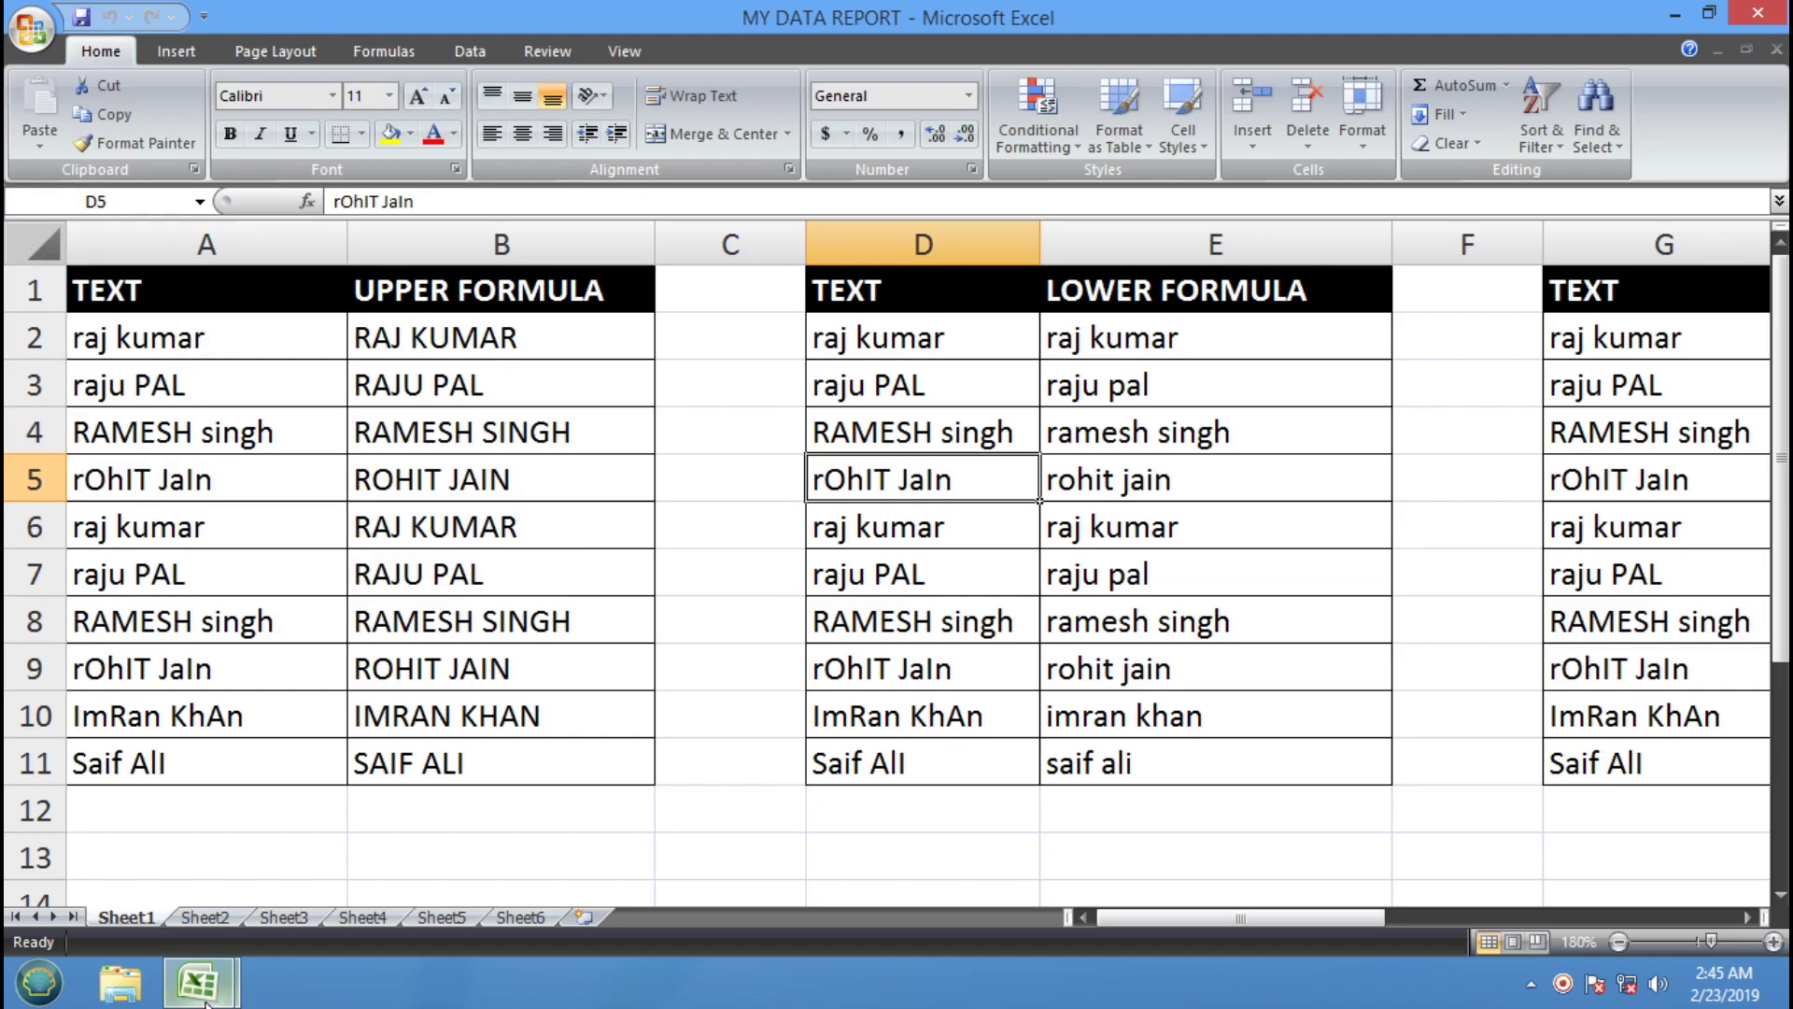
mouse_move(197, 983)
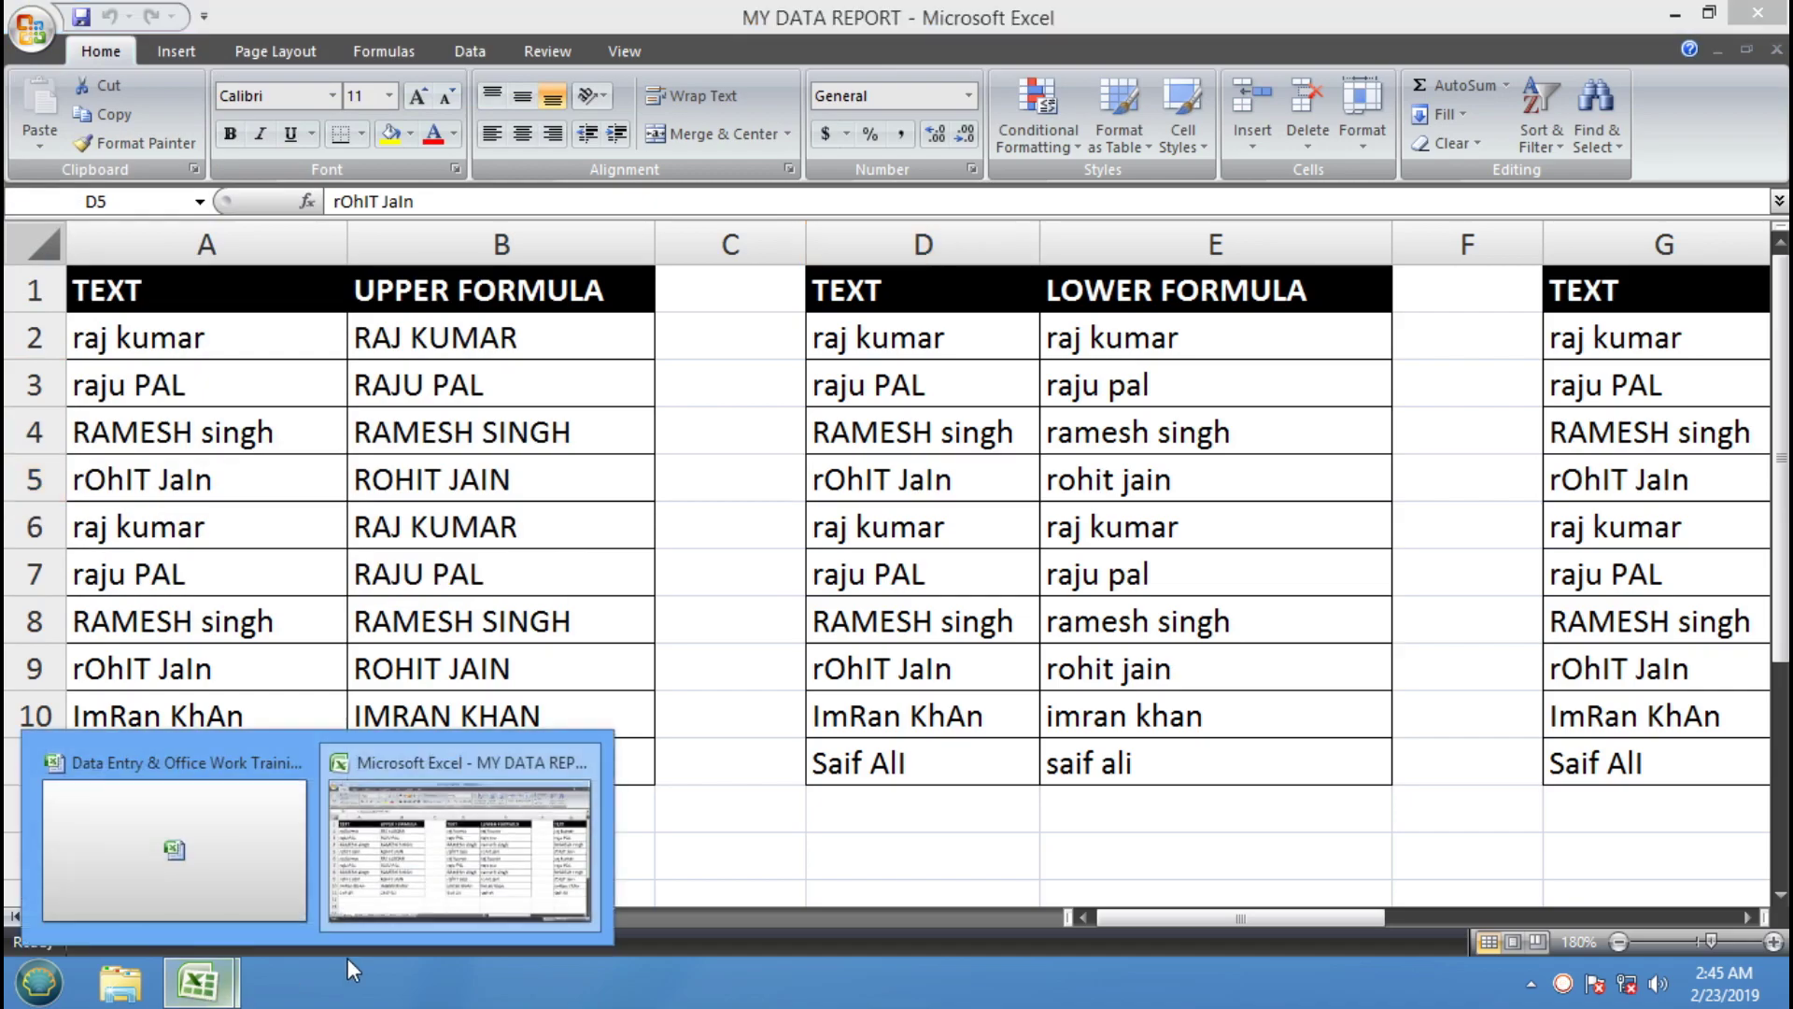
Fill F18:F20 (GOAL SEEK, SCENARIO MANAGER, DATA TABLE) yellow, then return to MY DATA REPORT
left_click(199, 835)
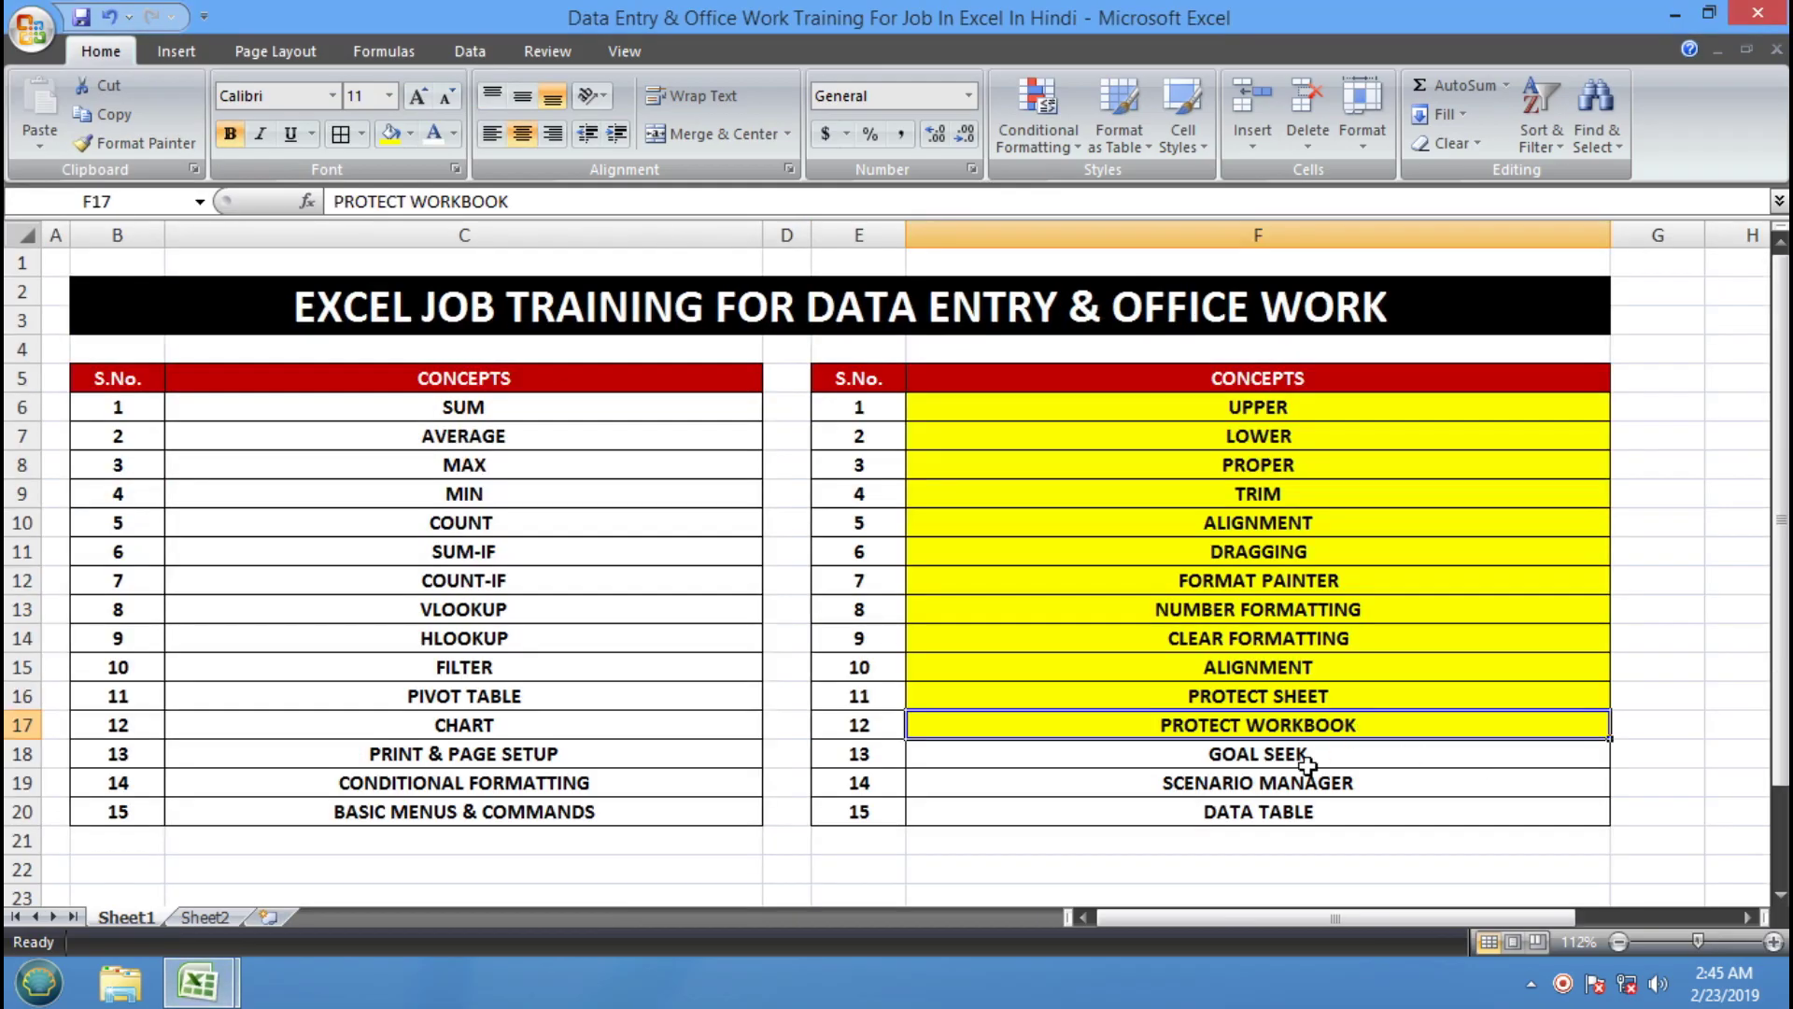
left_click(1242, 762)
left_click(1252, 785)
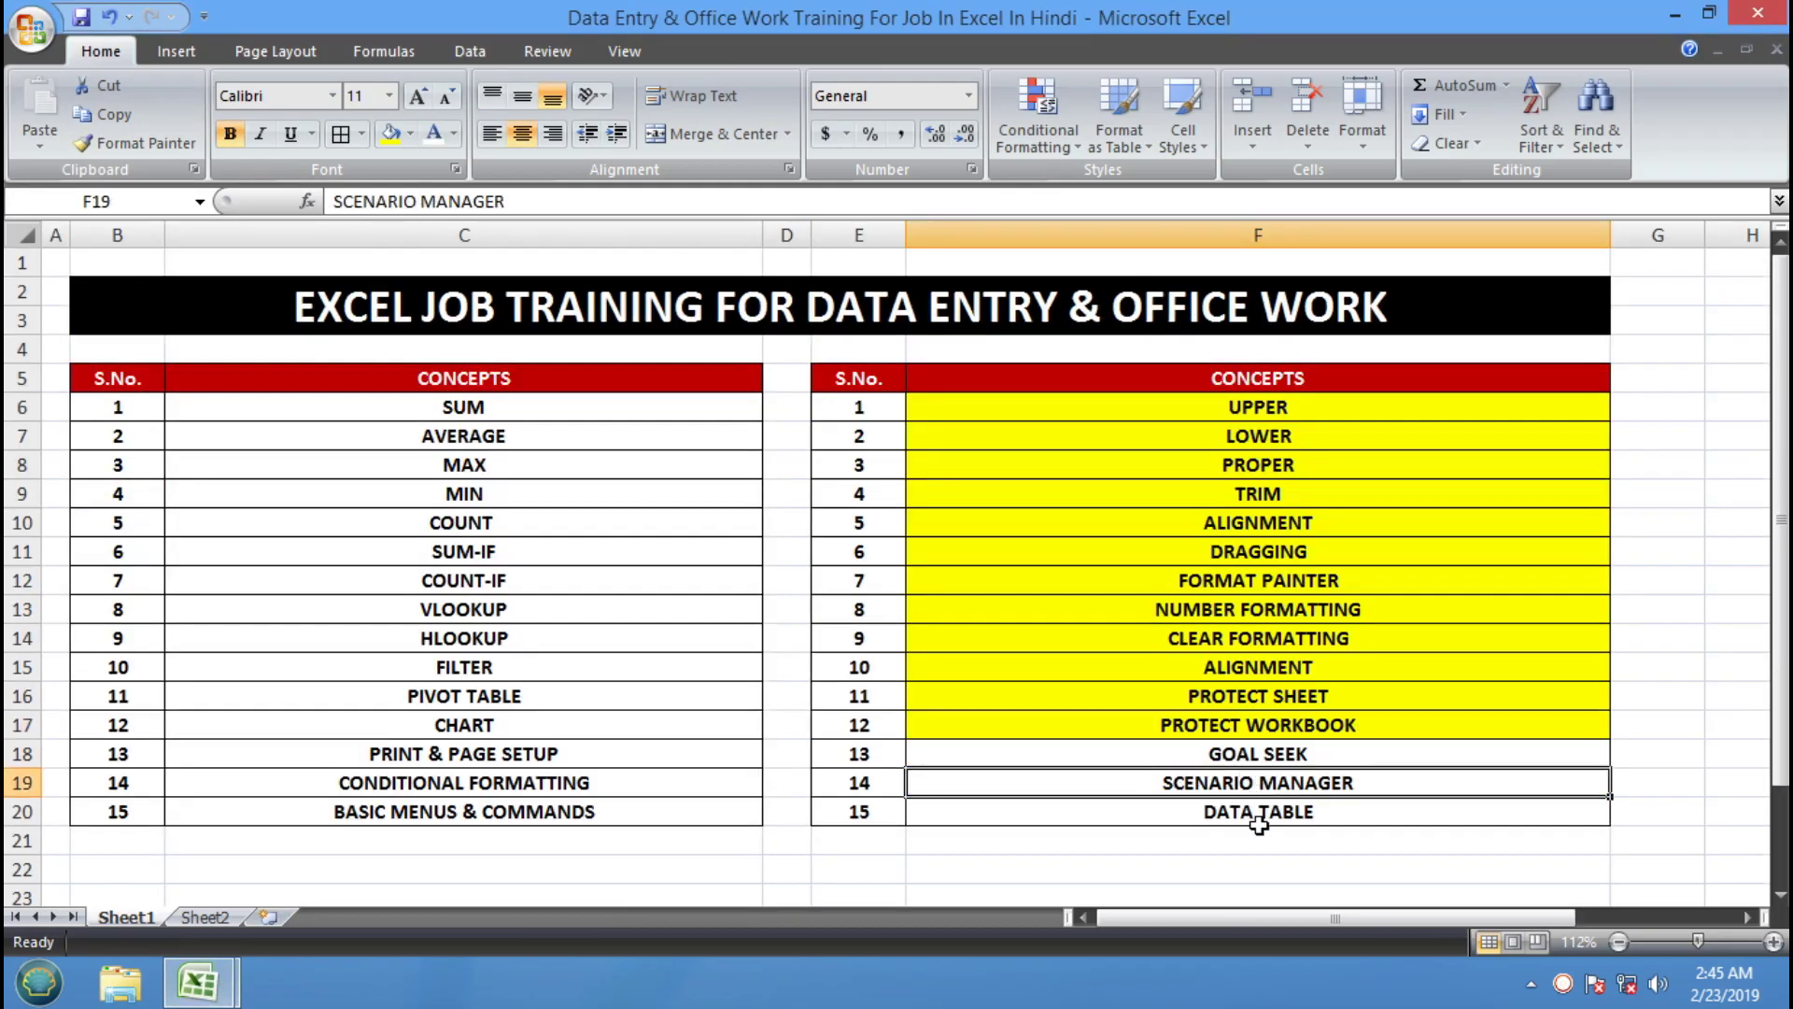
left_click(1262, 816)
left_click(1267, 752)
left_click_drag(1267, 753, 1270, 808)
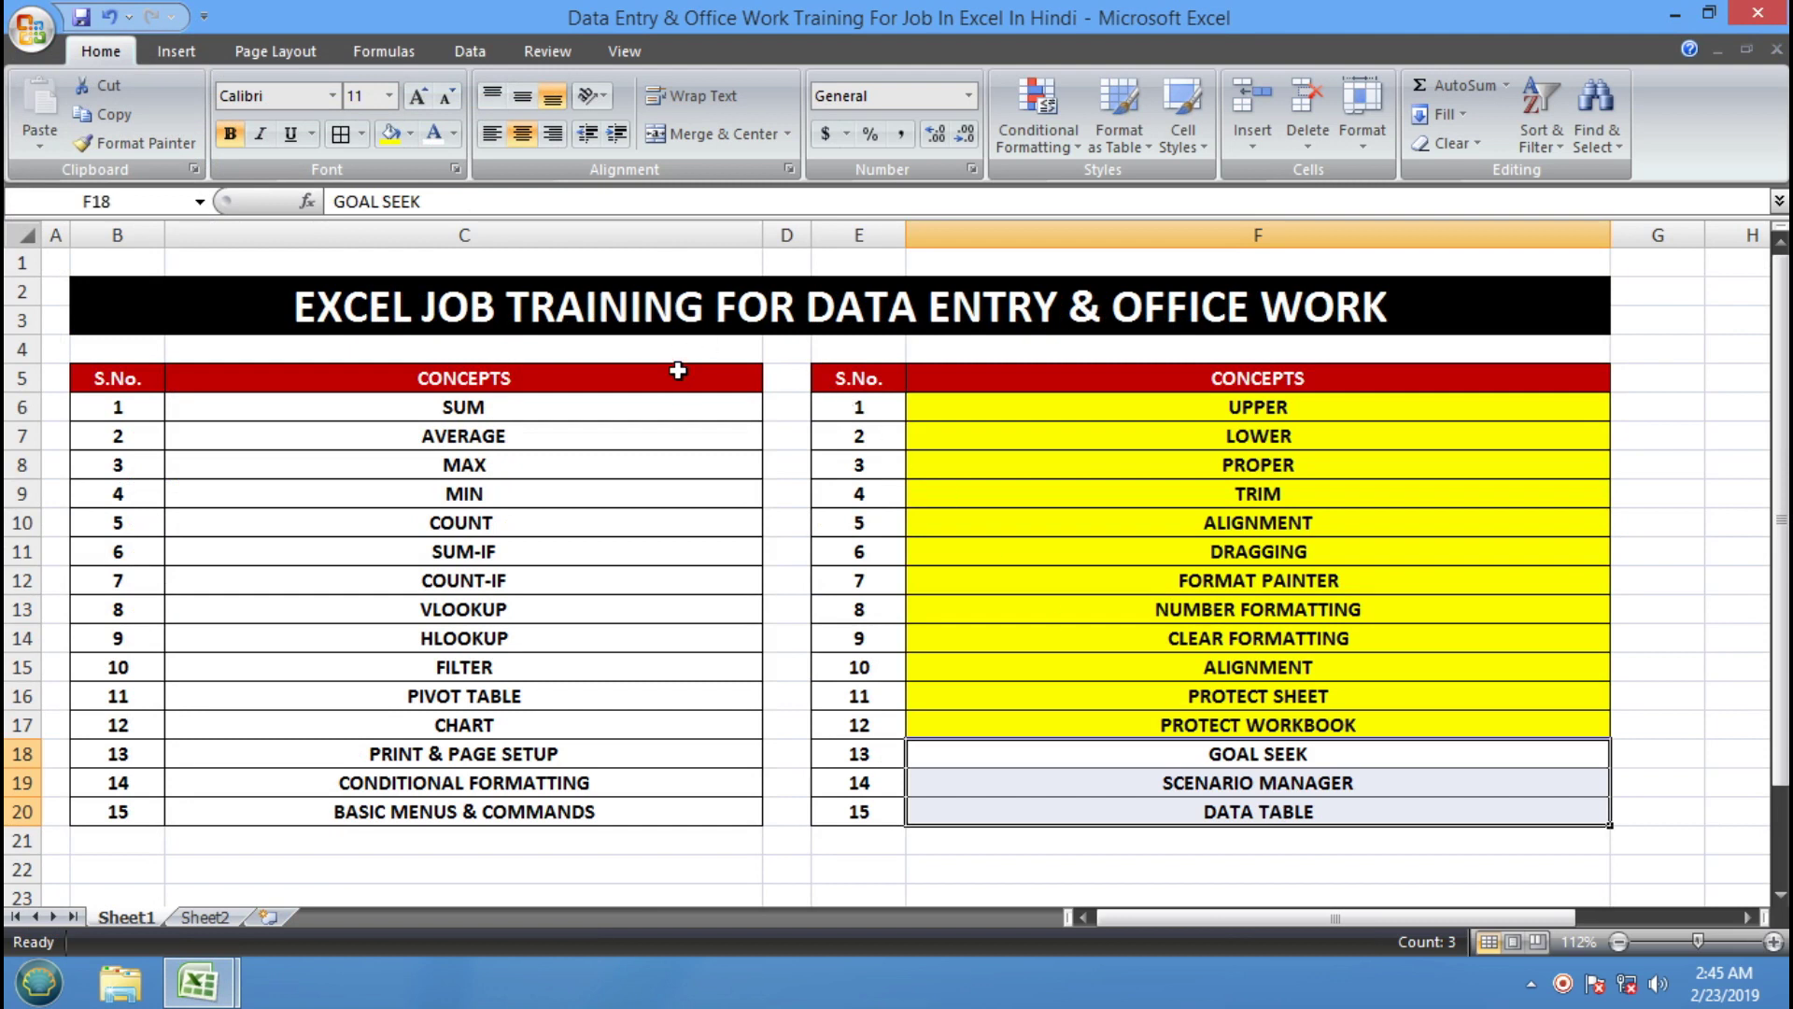
left_click(390, 133)
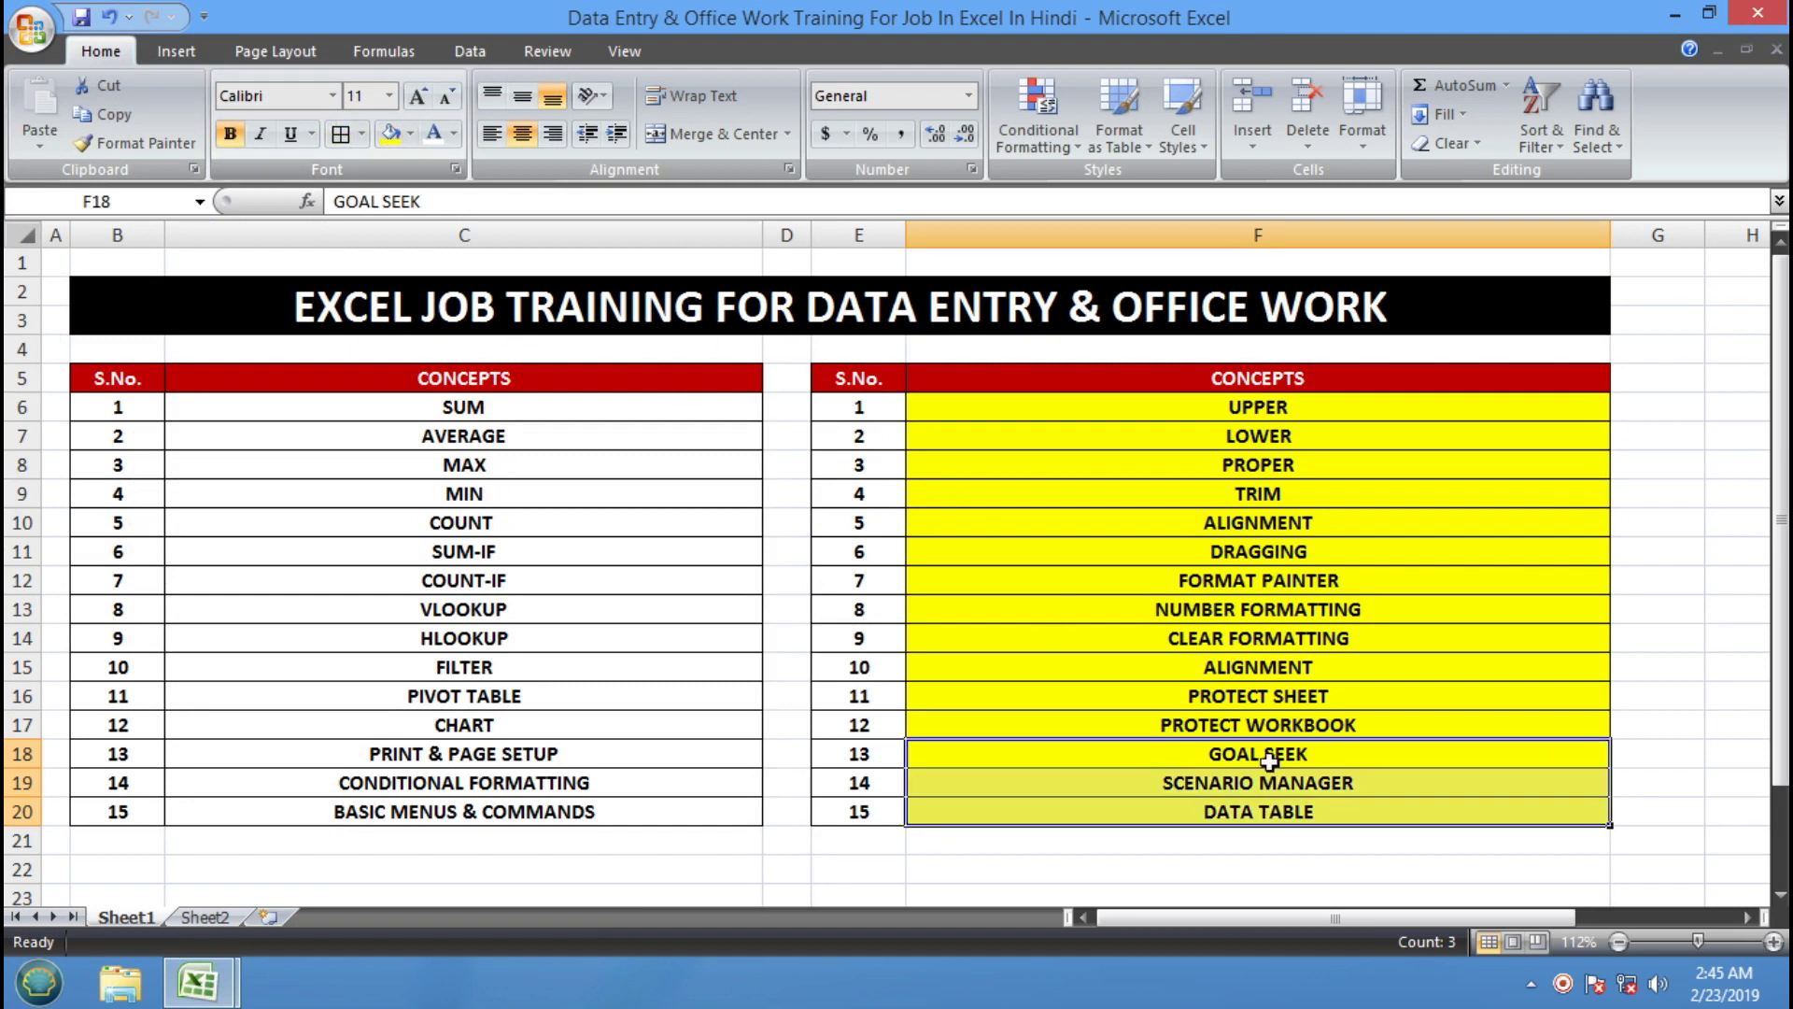
left_click(1261, 758)
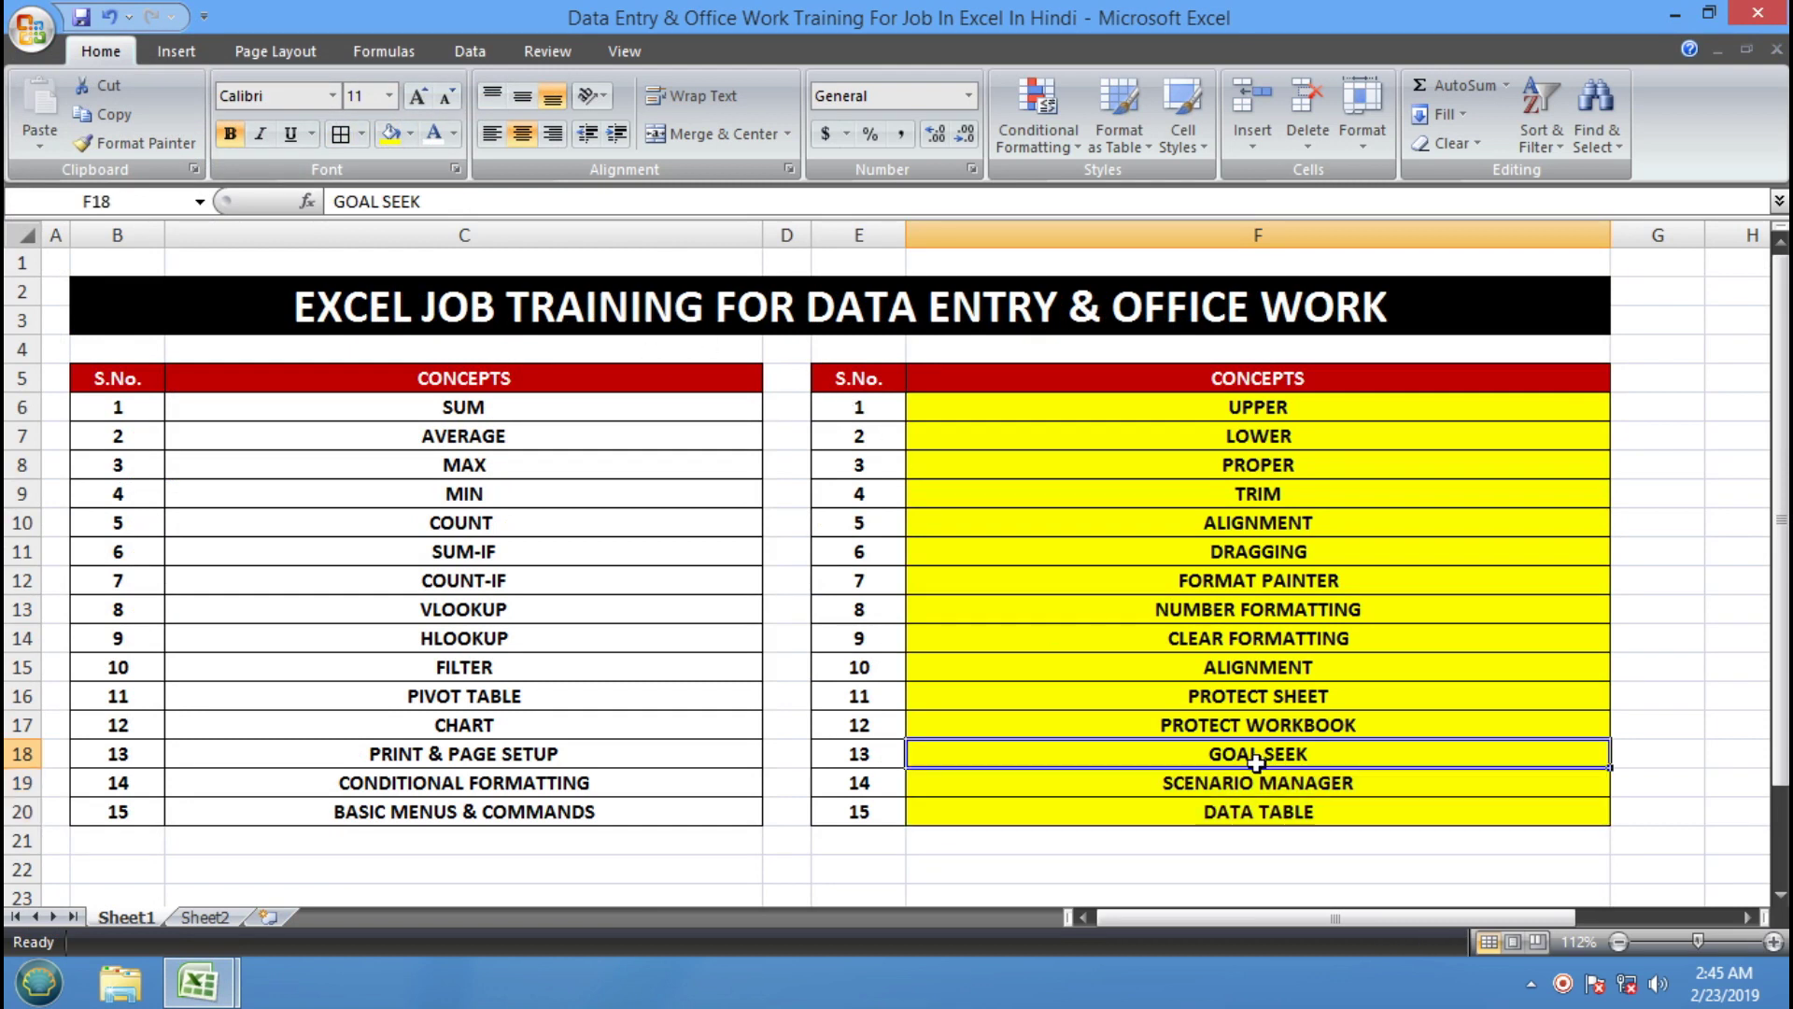
mouse_move(206, 986)
left_click(355, 920)
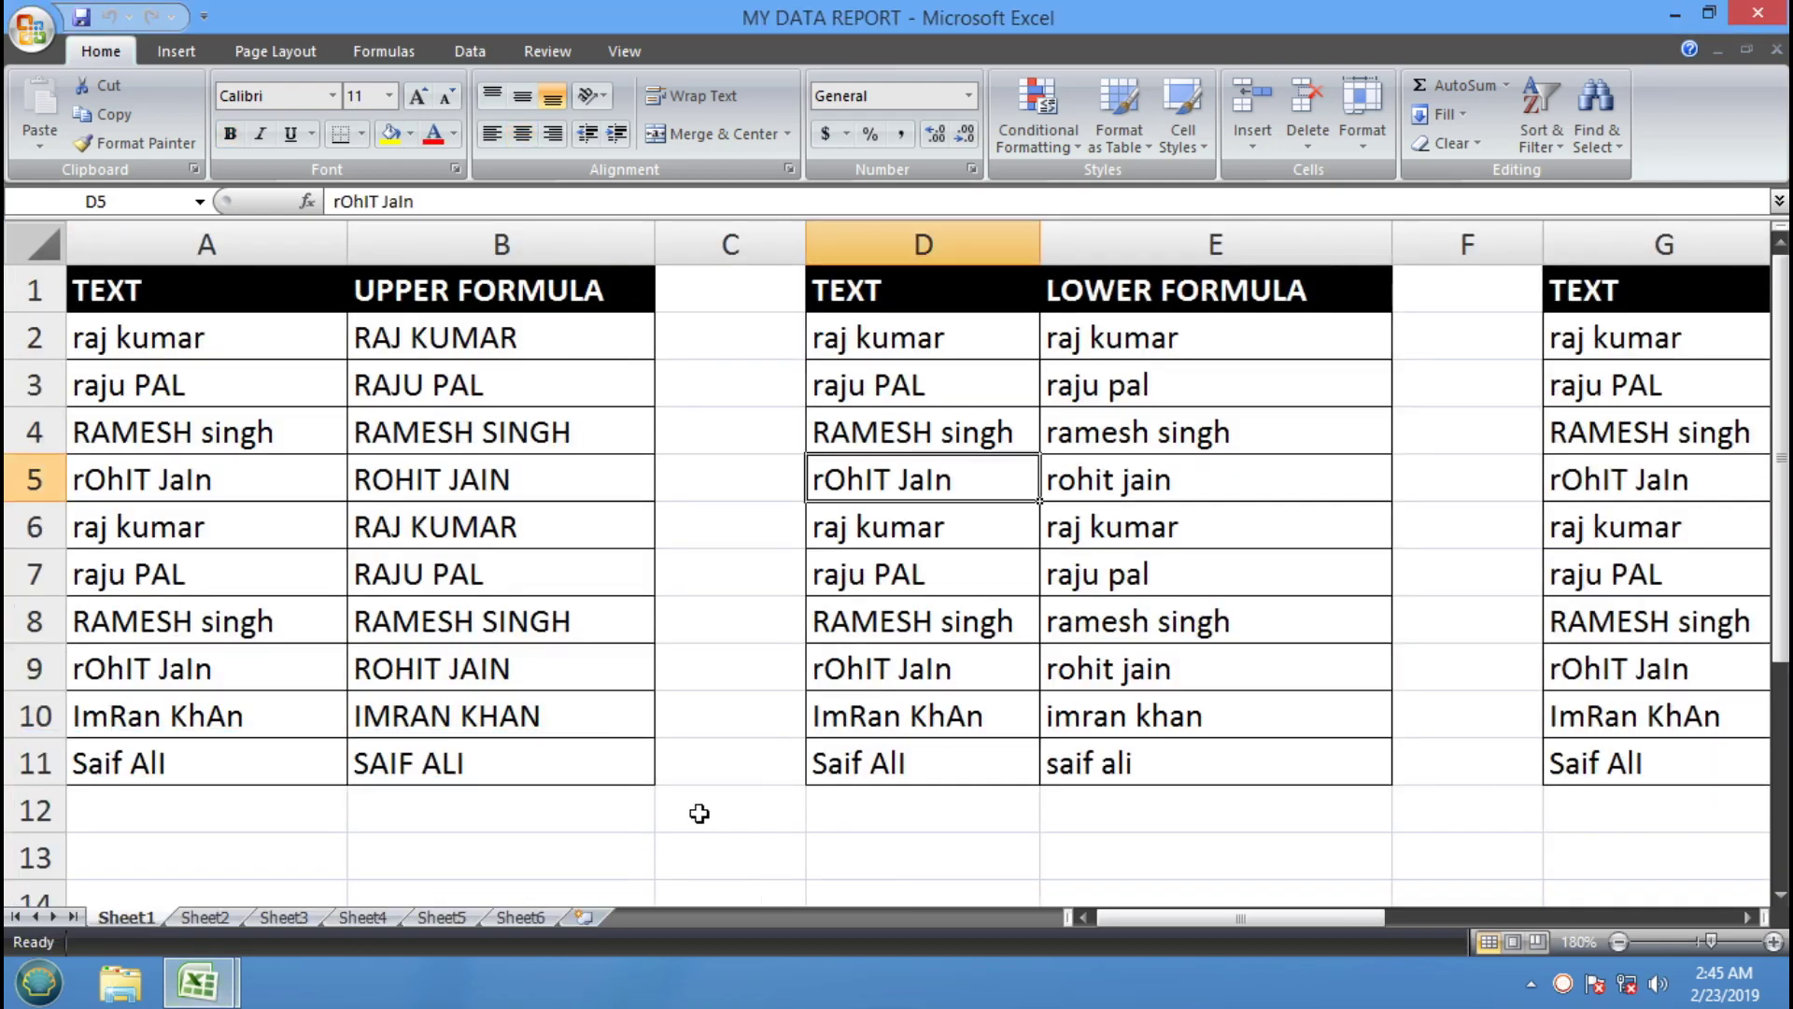
Insert a new blank worksheet, zoom in, and select cell B1
left_click(584, 917)
left_click(247, 360)
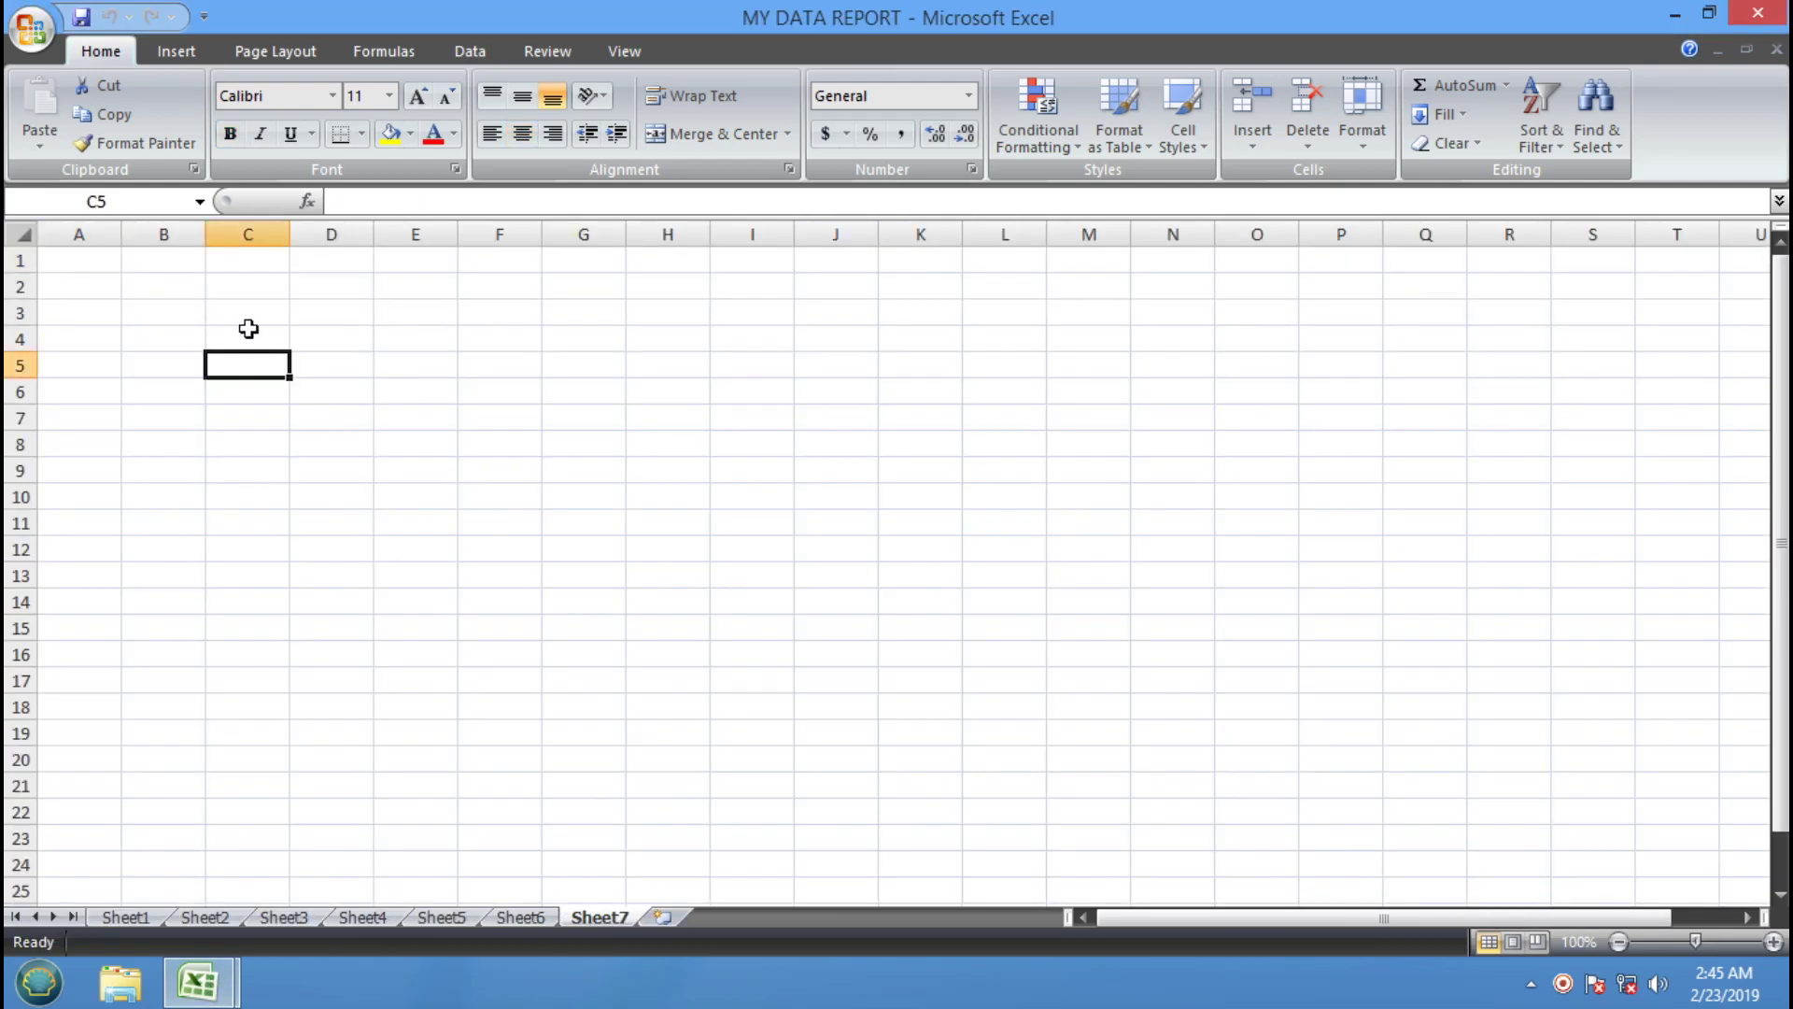
left_click(129, 293)
left_click(192, 267)
left_click(91, 263)
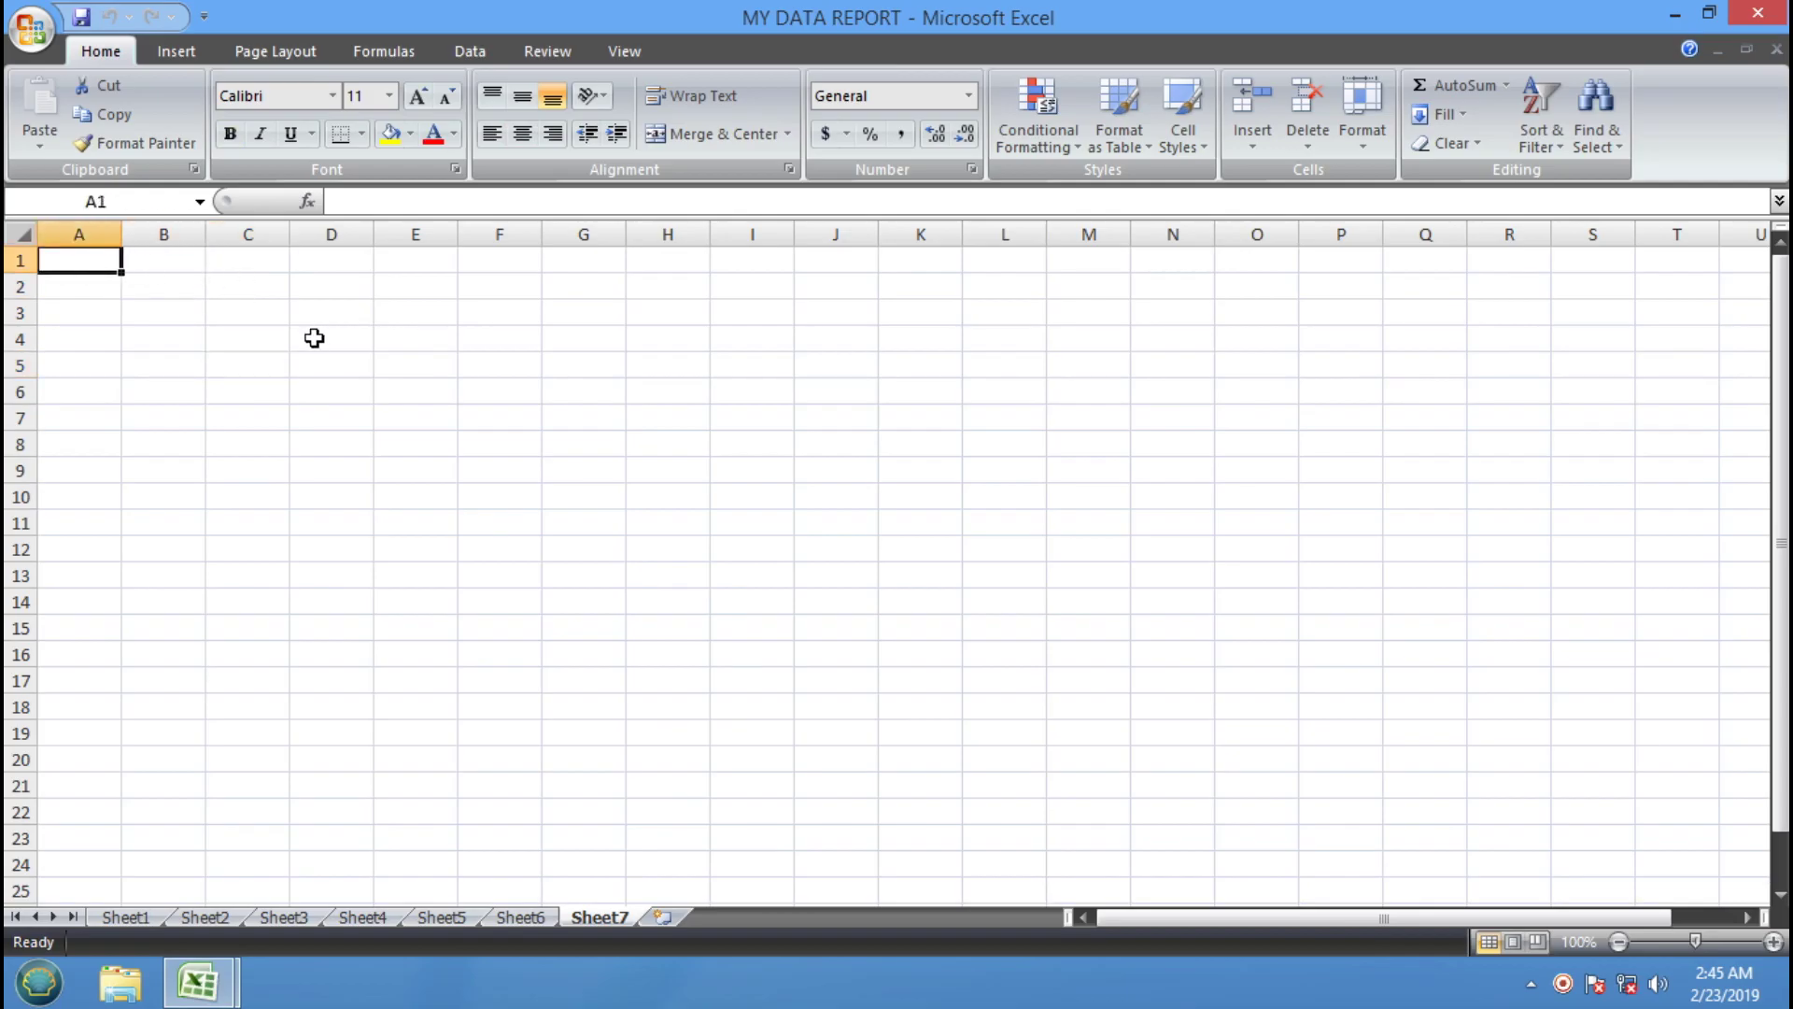
left_click(312, 338)
left_click(1773, 942)
left_click(1773, 941)
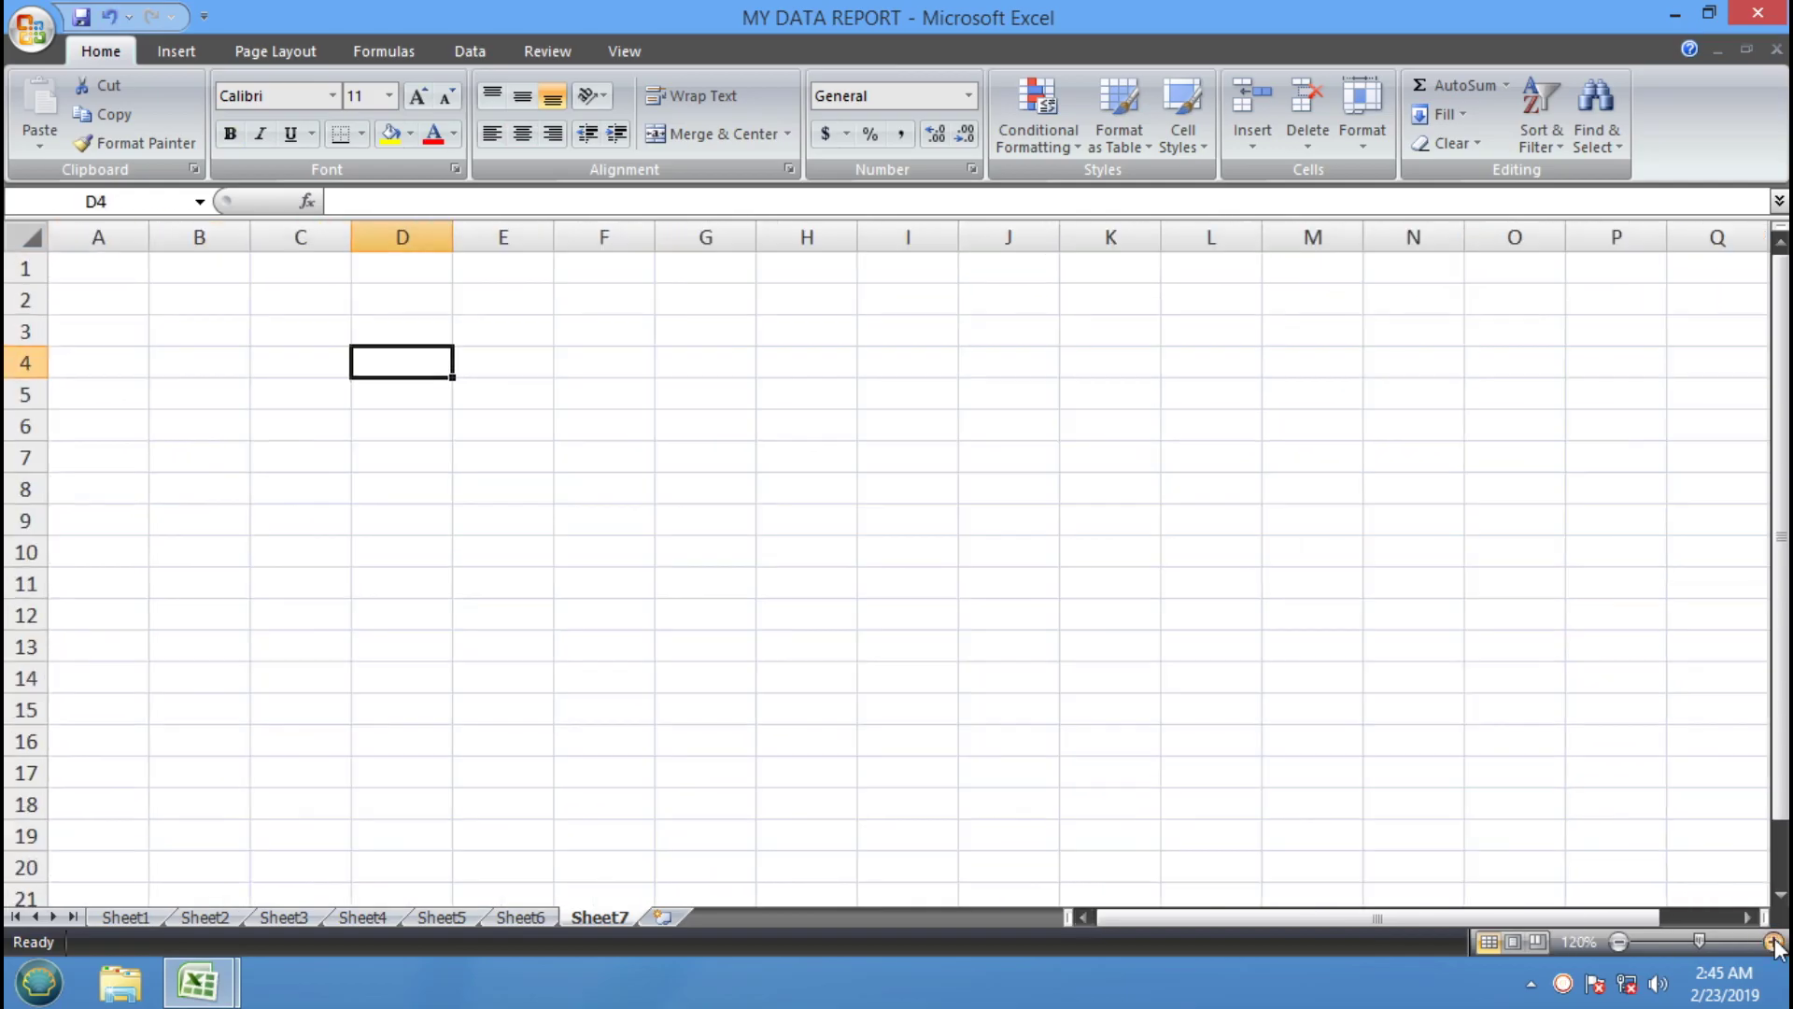
left_click(1774, 941)
left_click(1774, 942)
left_click(1773, 942)
left_click(1774, 941)
left_click(1774, 942)
left_click(1774, 941)
left_click(1774, 941)
left_click(933, 545)
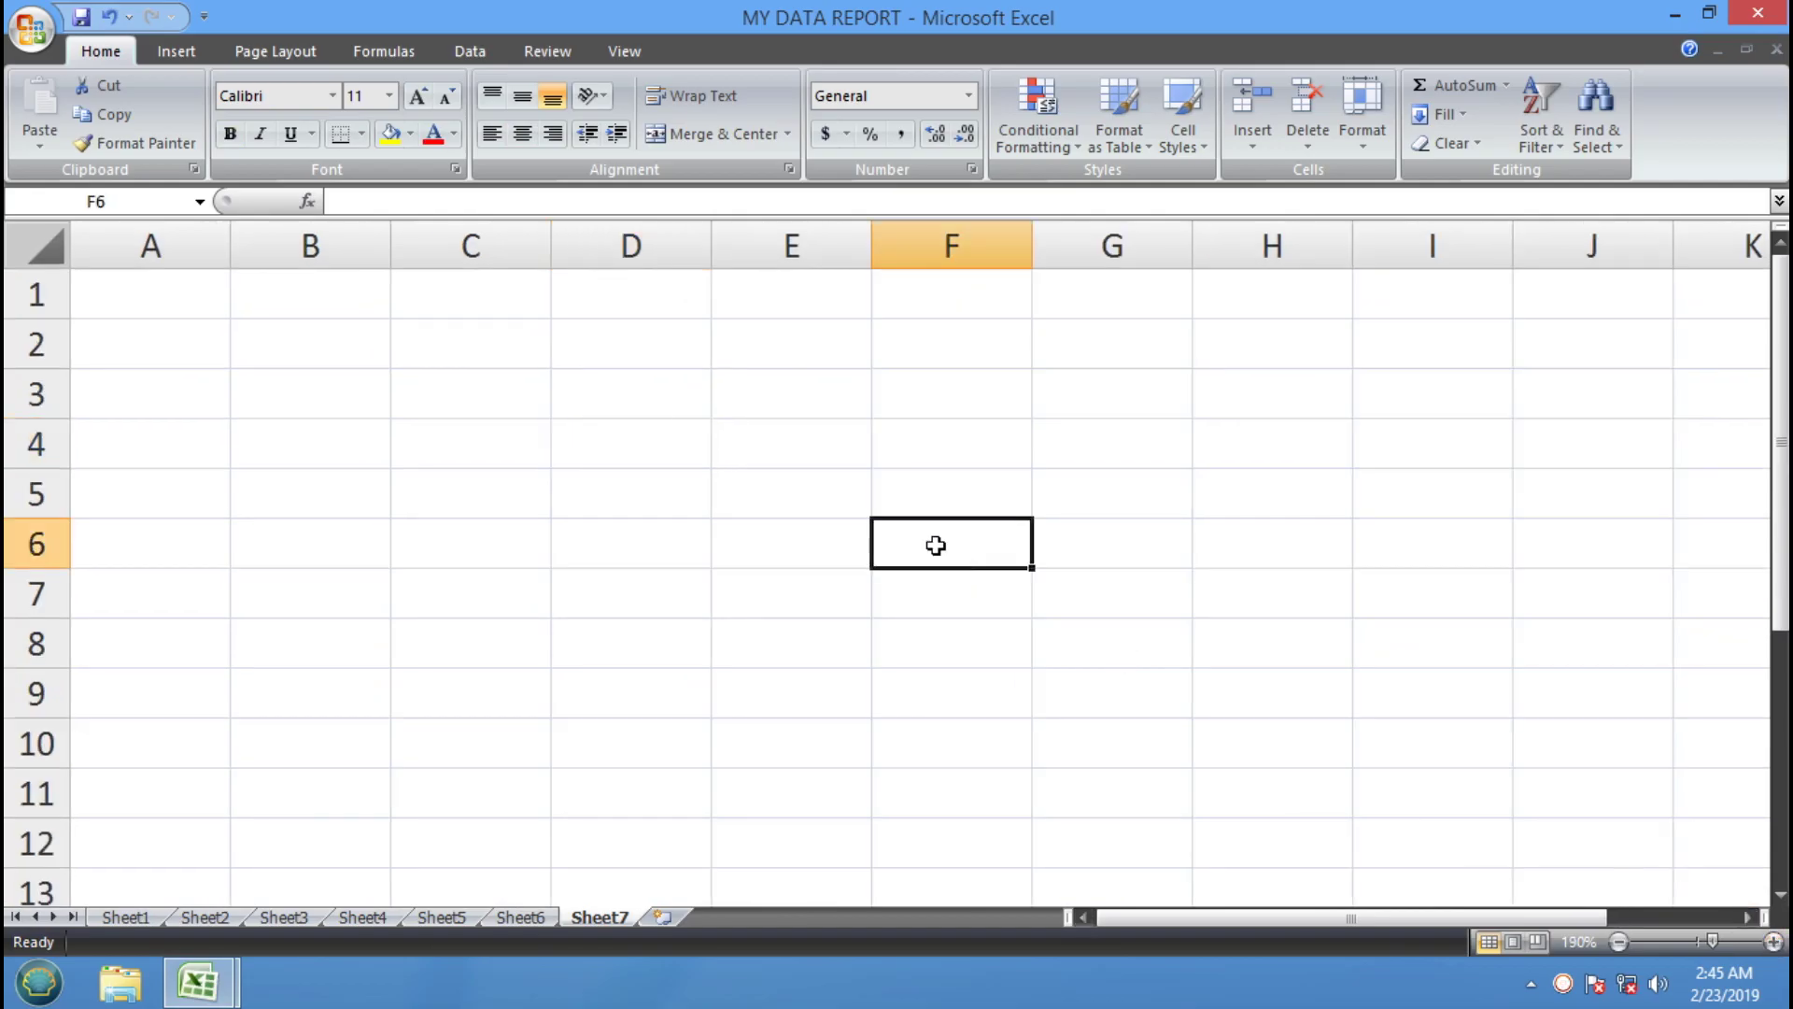
left_click(241, 293)
left_click(135, 303)
left_click(305, 299)
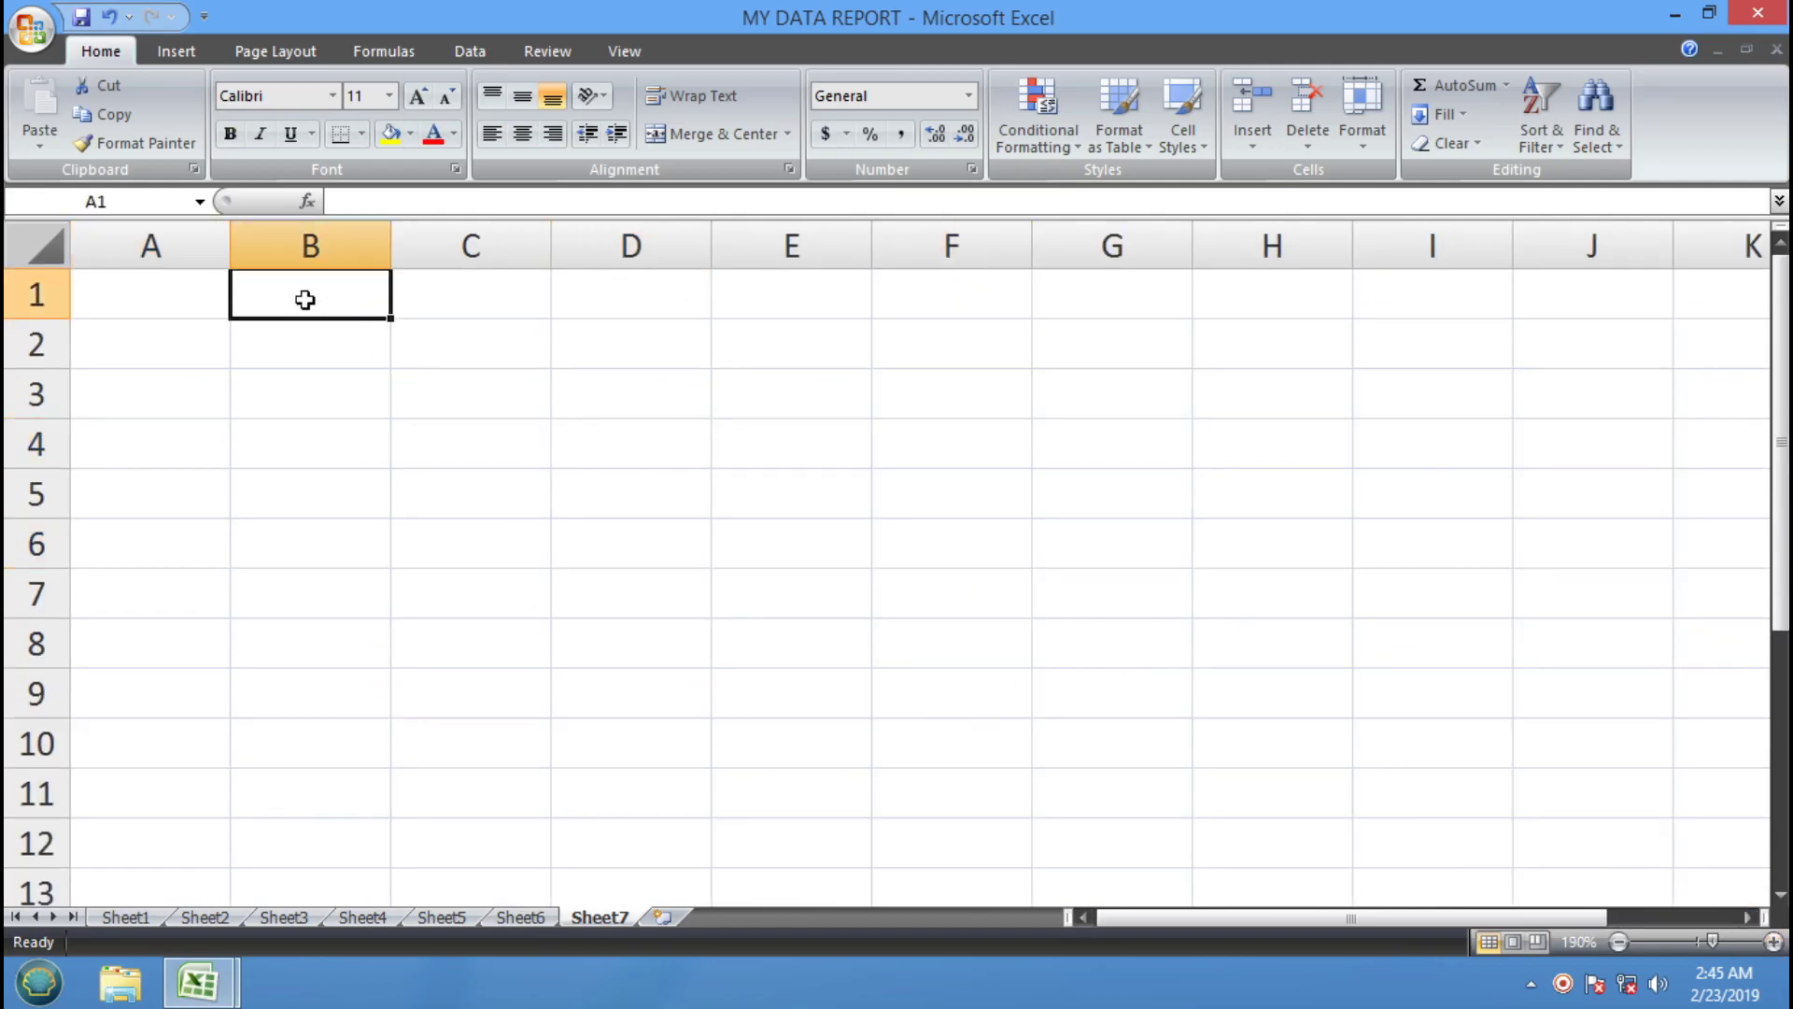
left_click(269, 398)
left_click(275, 301)
Type 200, 500, 800, 700, 900, 600 and 400 down B1:B7, one per row
type("200")
key("Return")
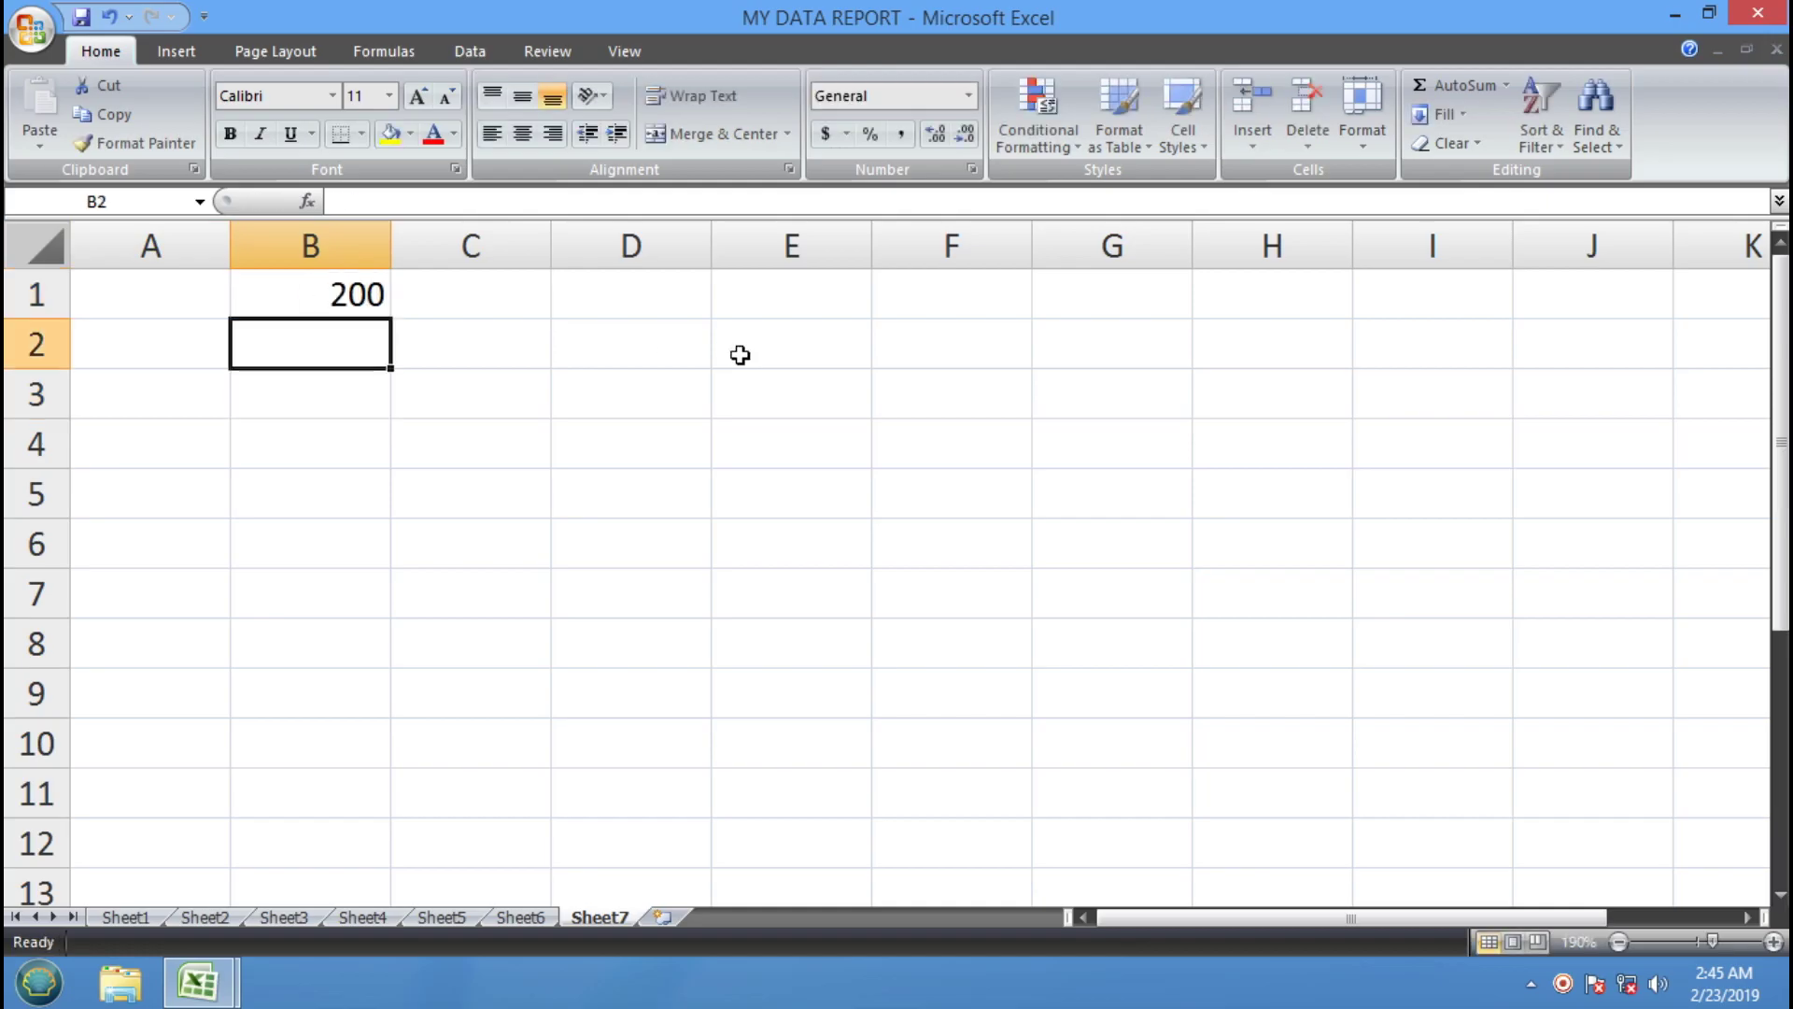
type("500")
key("Return")
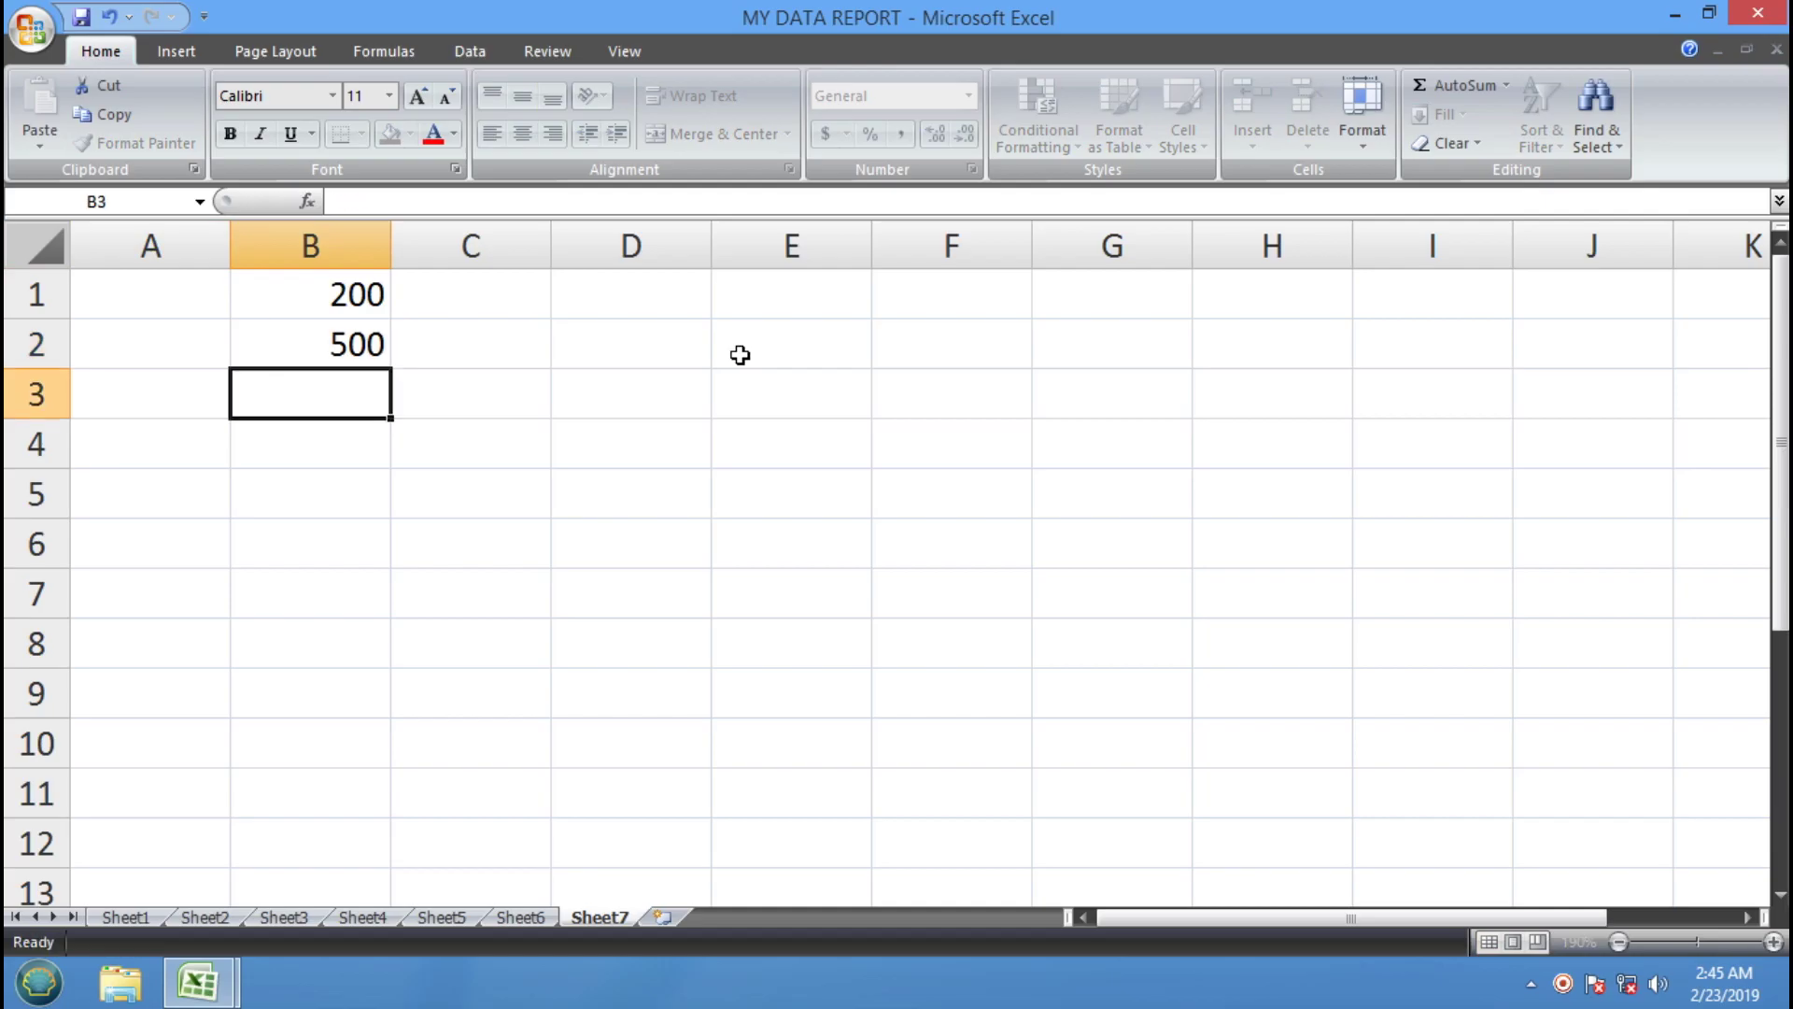
type("800")
key("Return")
type("7")
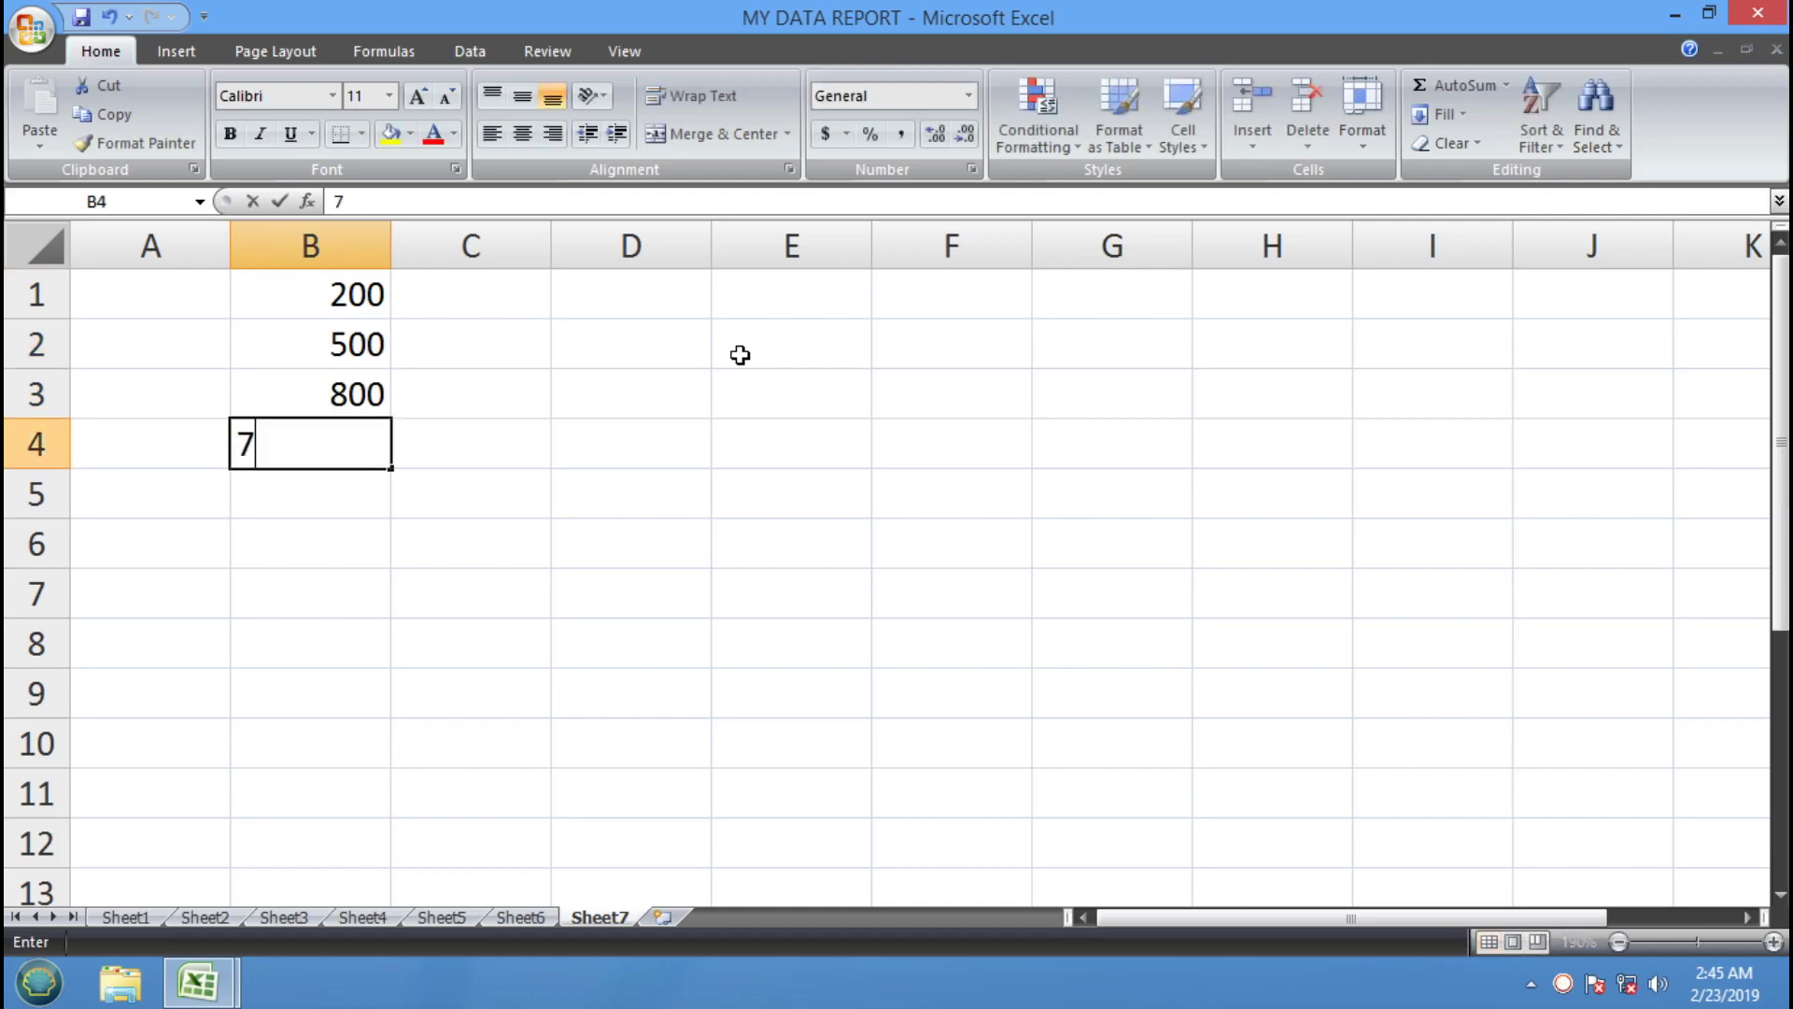
type("00")
key("Return")
type("900")
key("Return")
type("6")
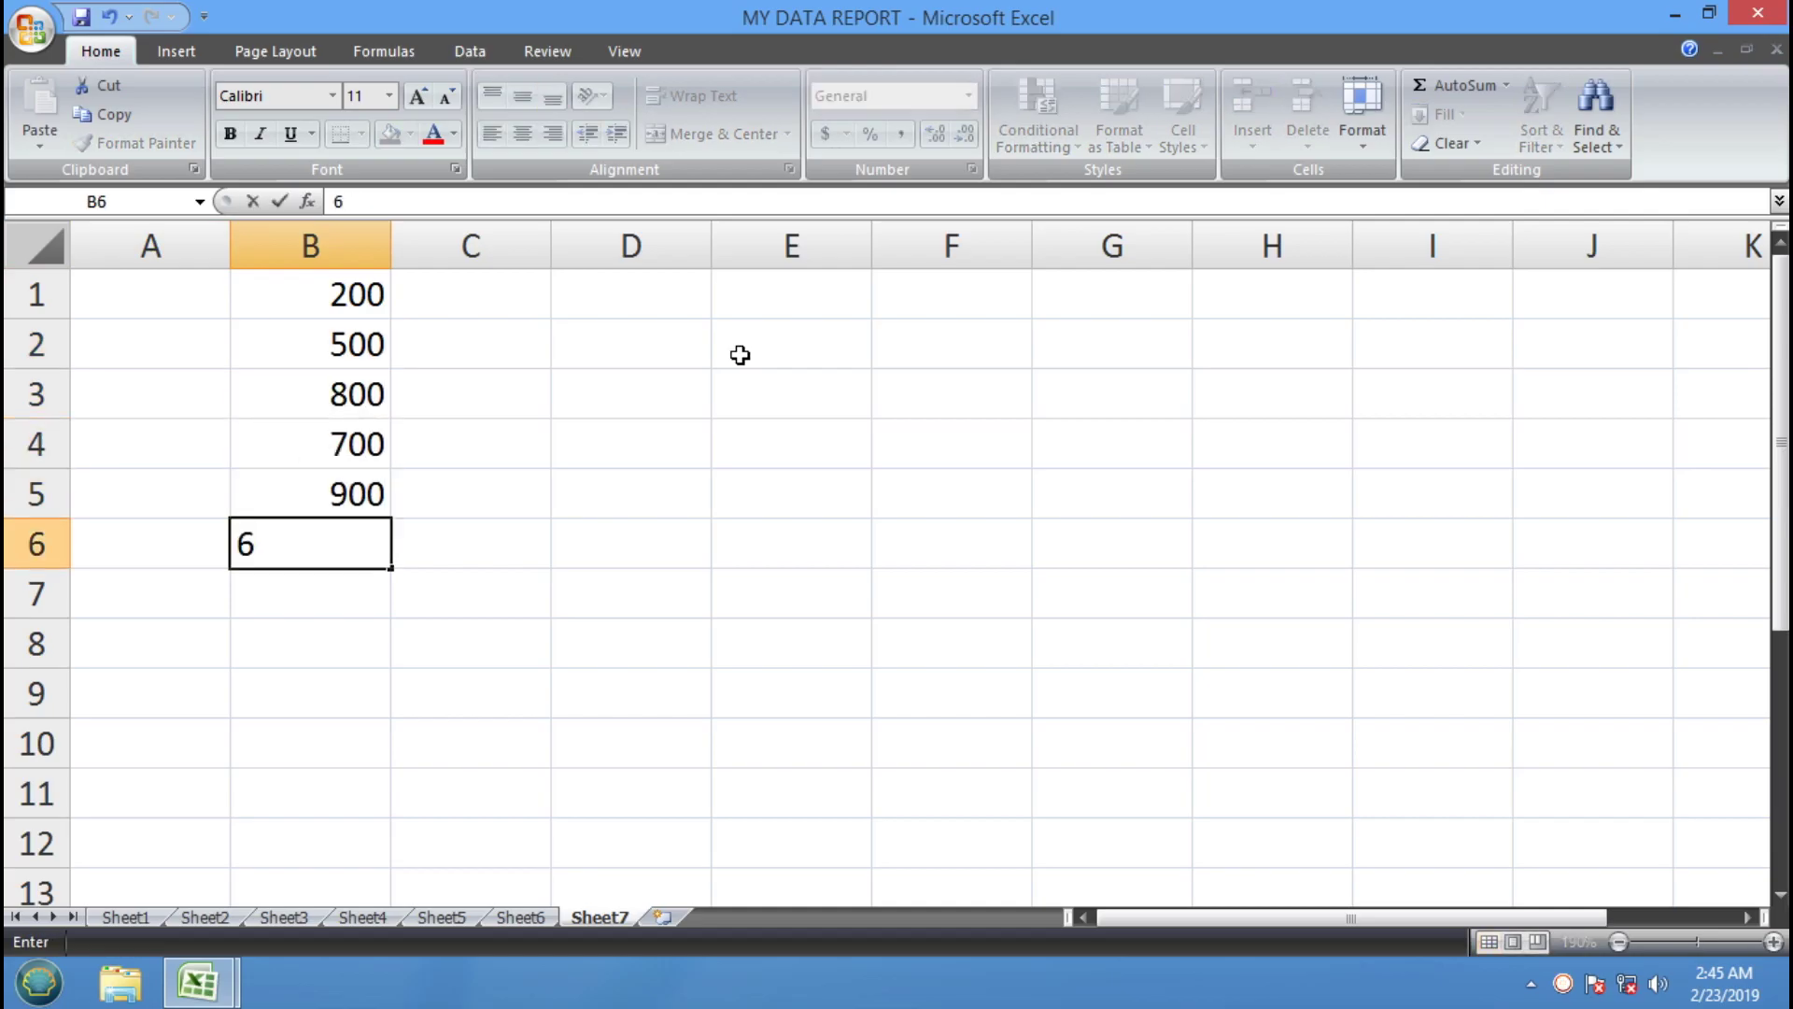
type("00")
key("Return")
type("400")
key("Return")
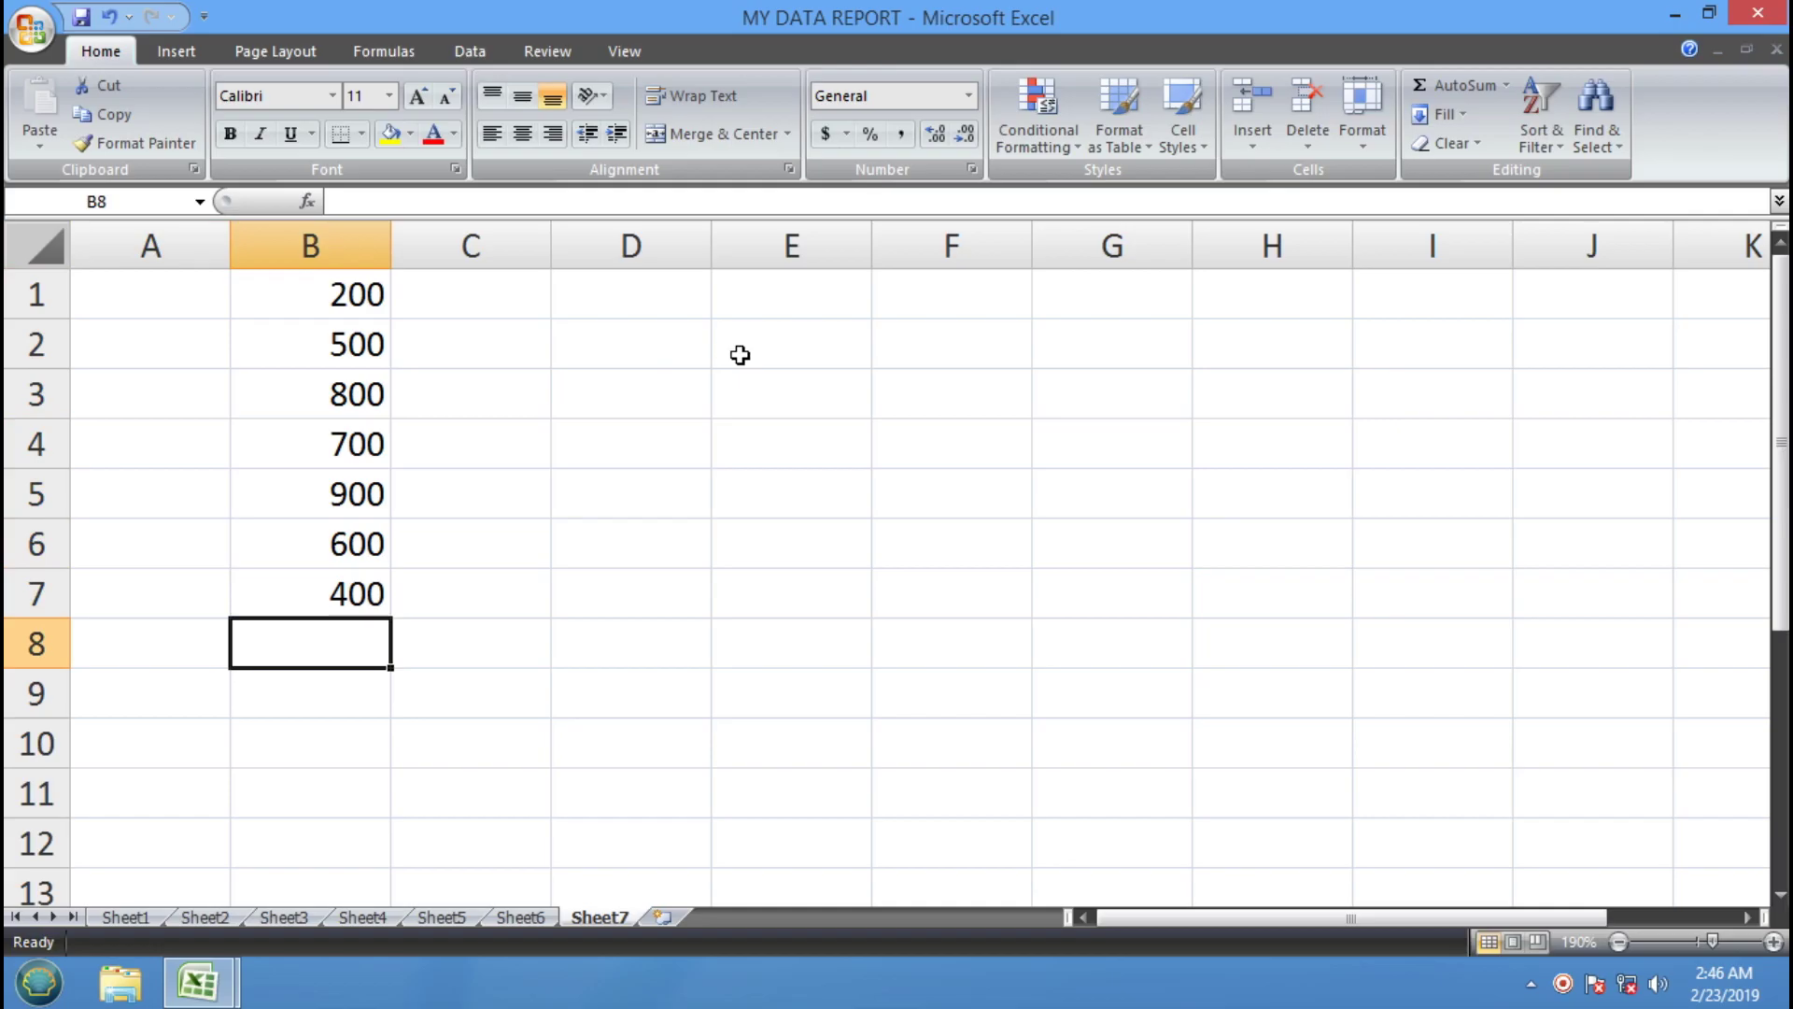
Total B1:B7 with =SUM(B1:B7) in B8, giving 4100, and label it EXP. in A8
type("=")
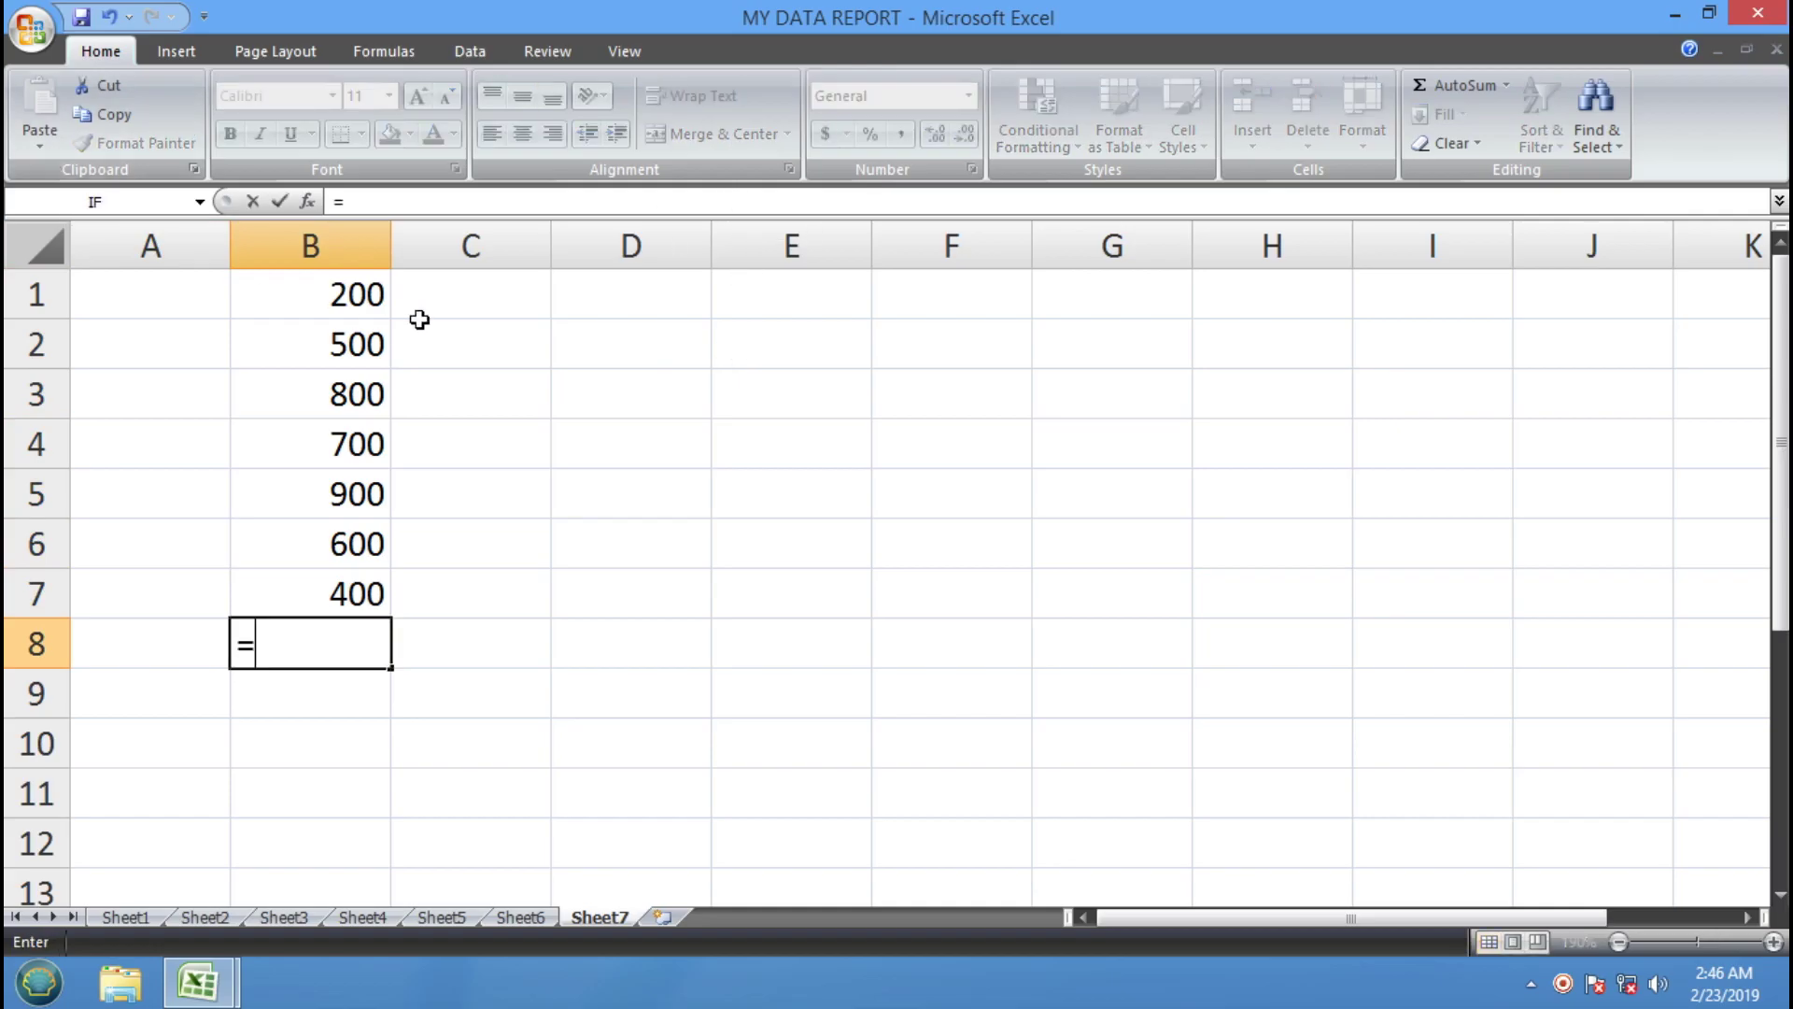
type("SUM")
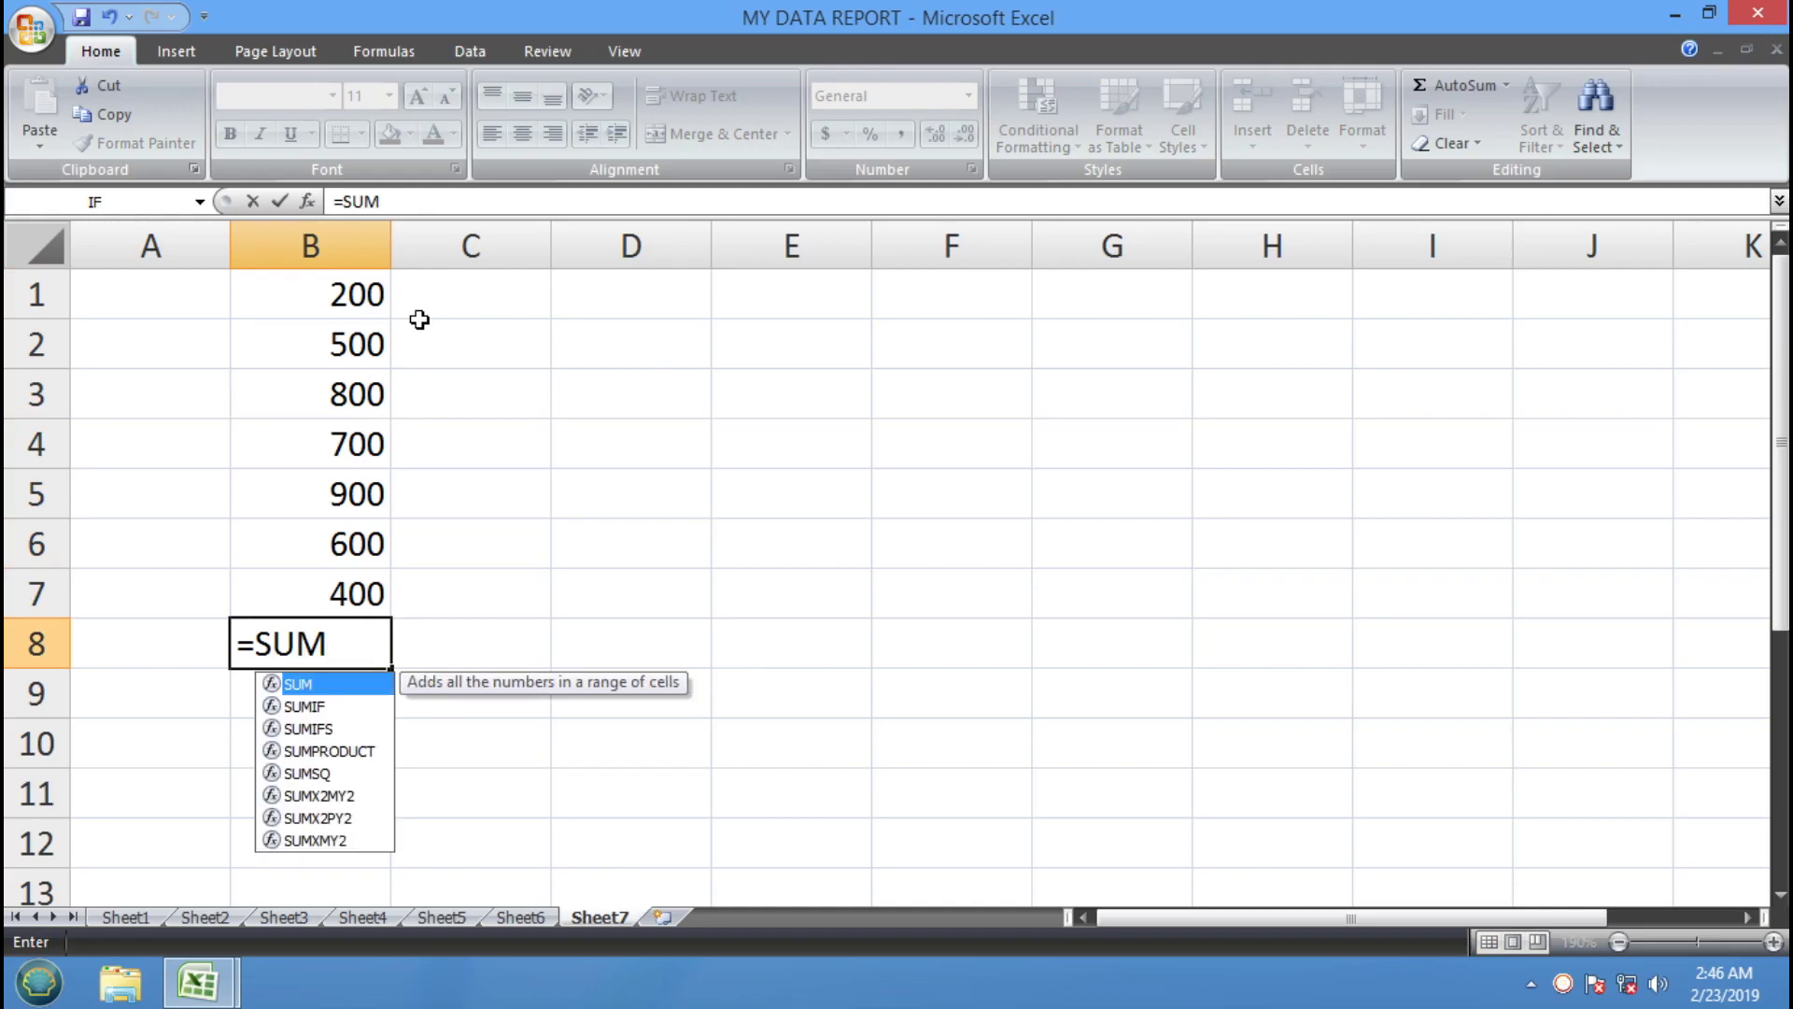
type("(")
left_click_drag(301, 294, 299, 592)
type(")")
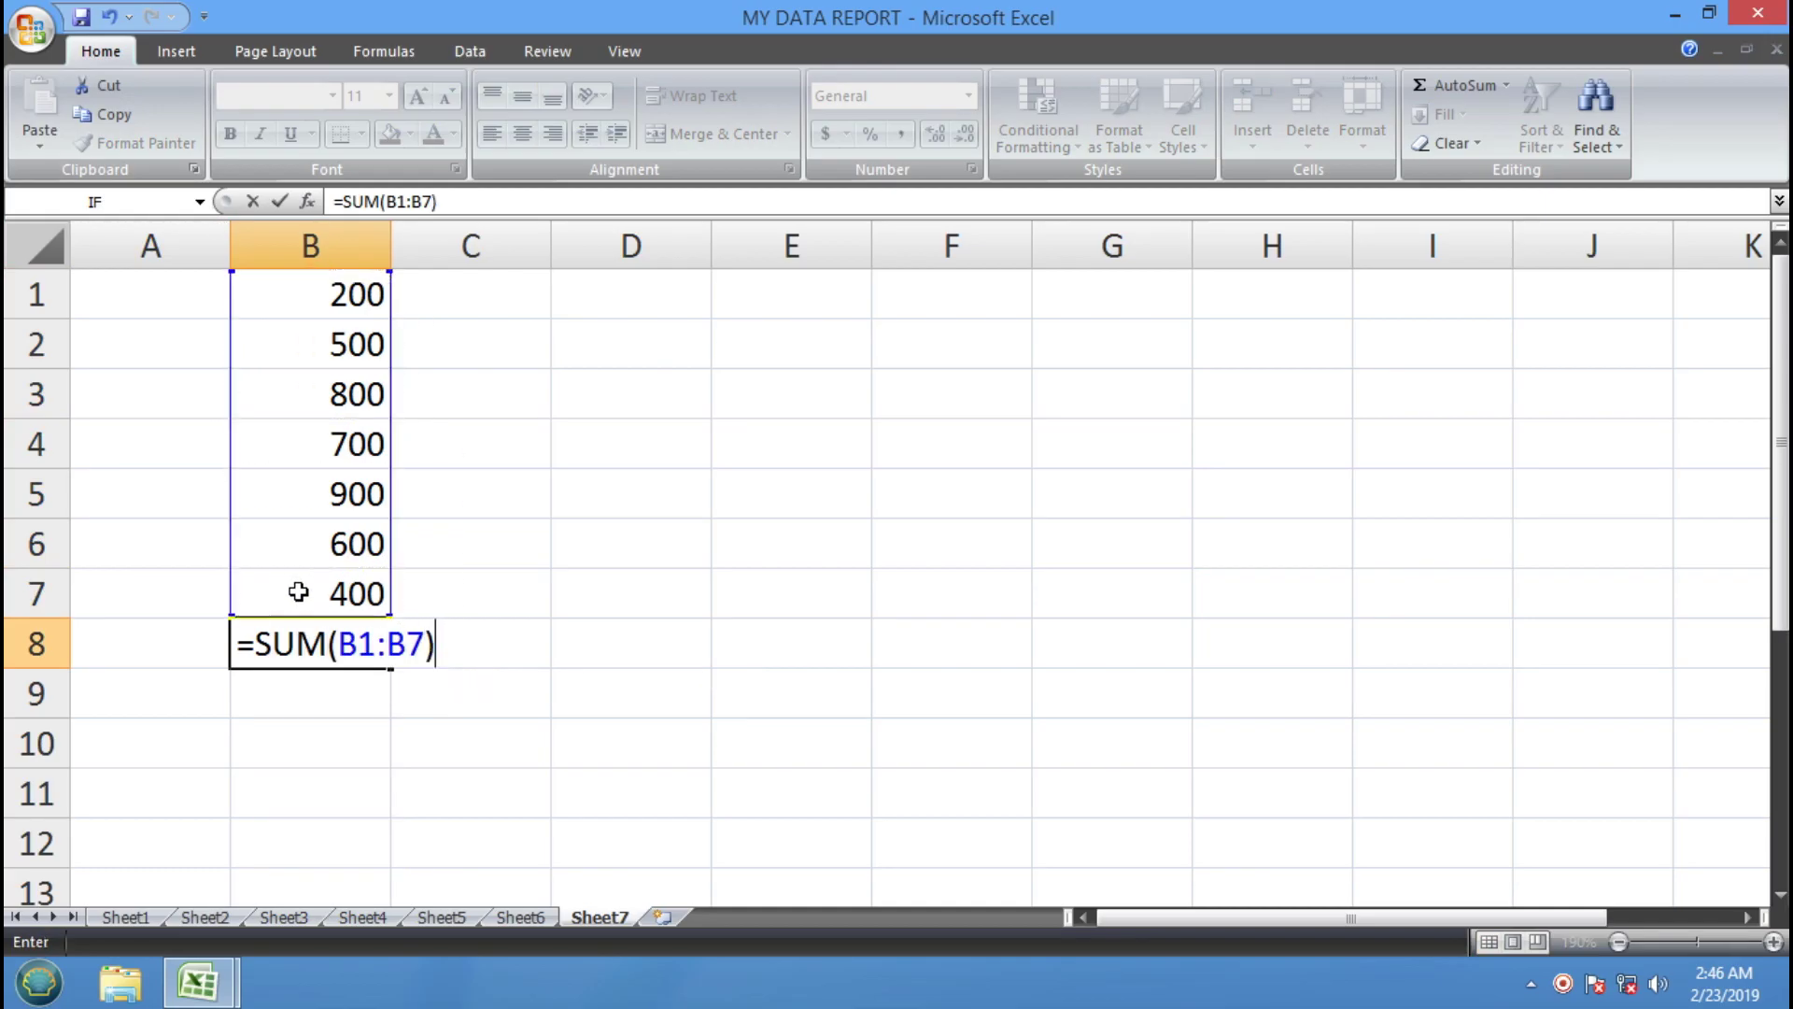
key("Return")
left_click(327, 644)
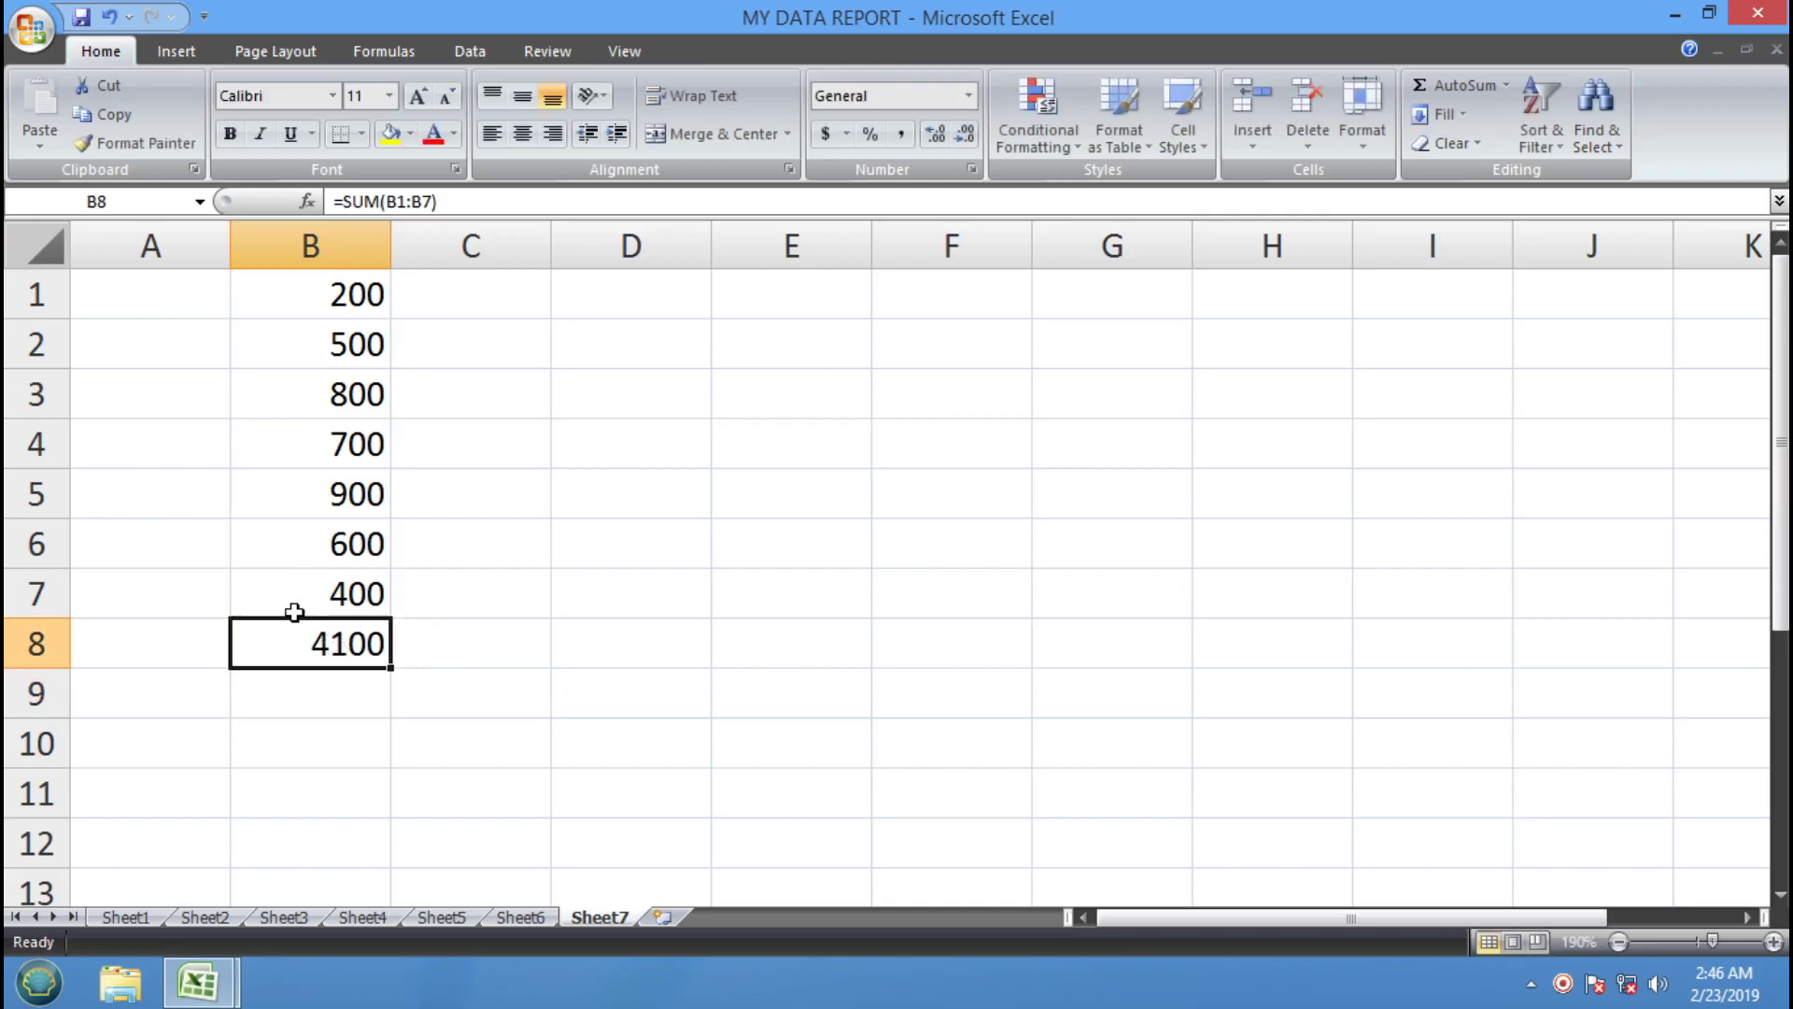
left_click(206, 651)
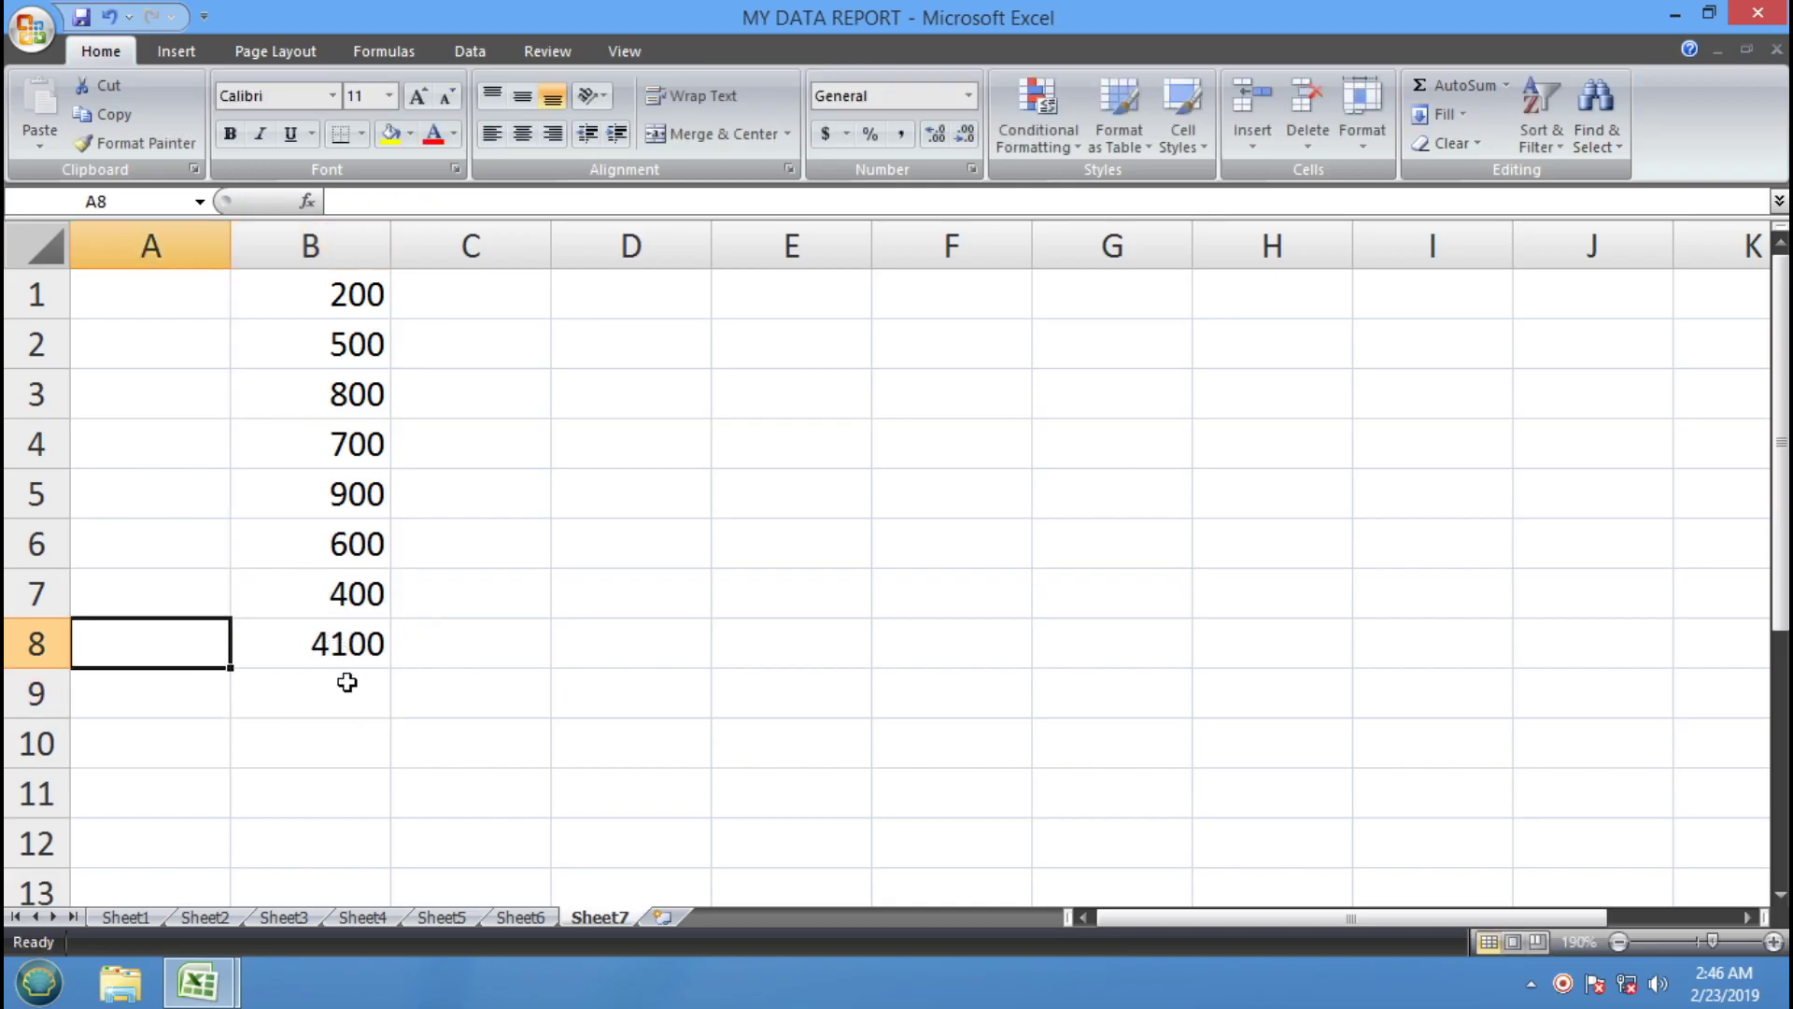
type("EXP.")
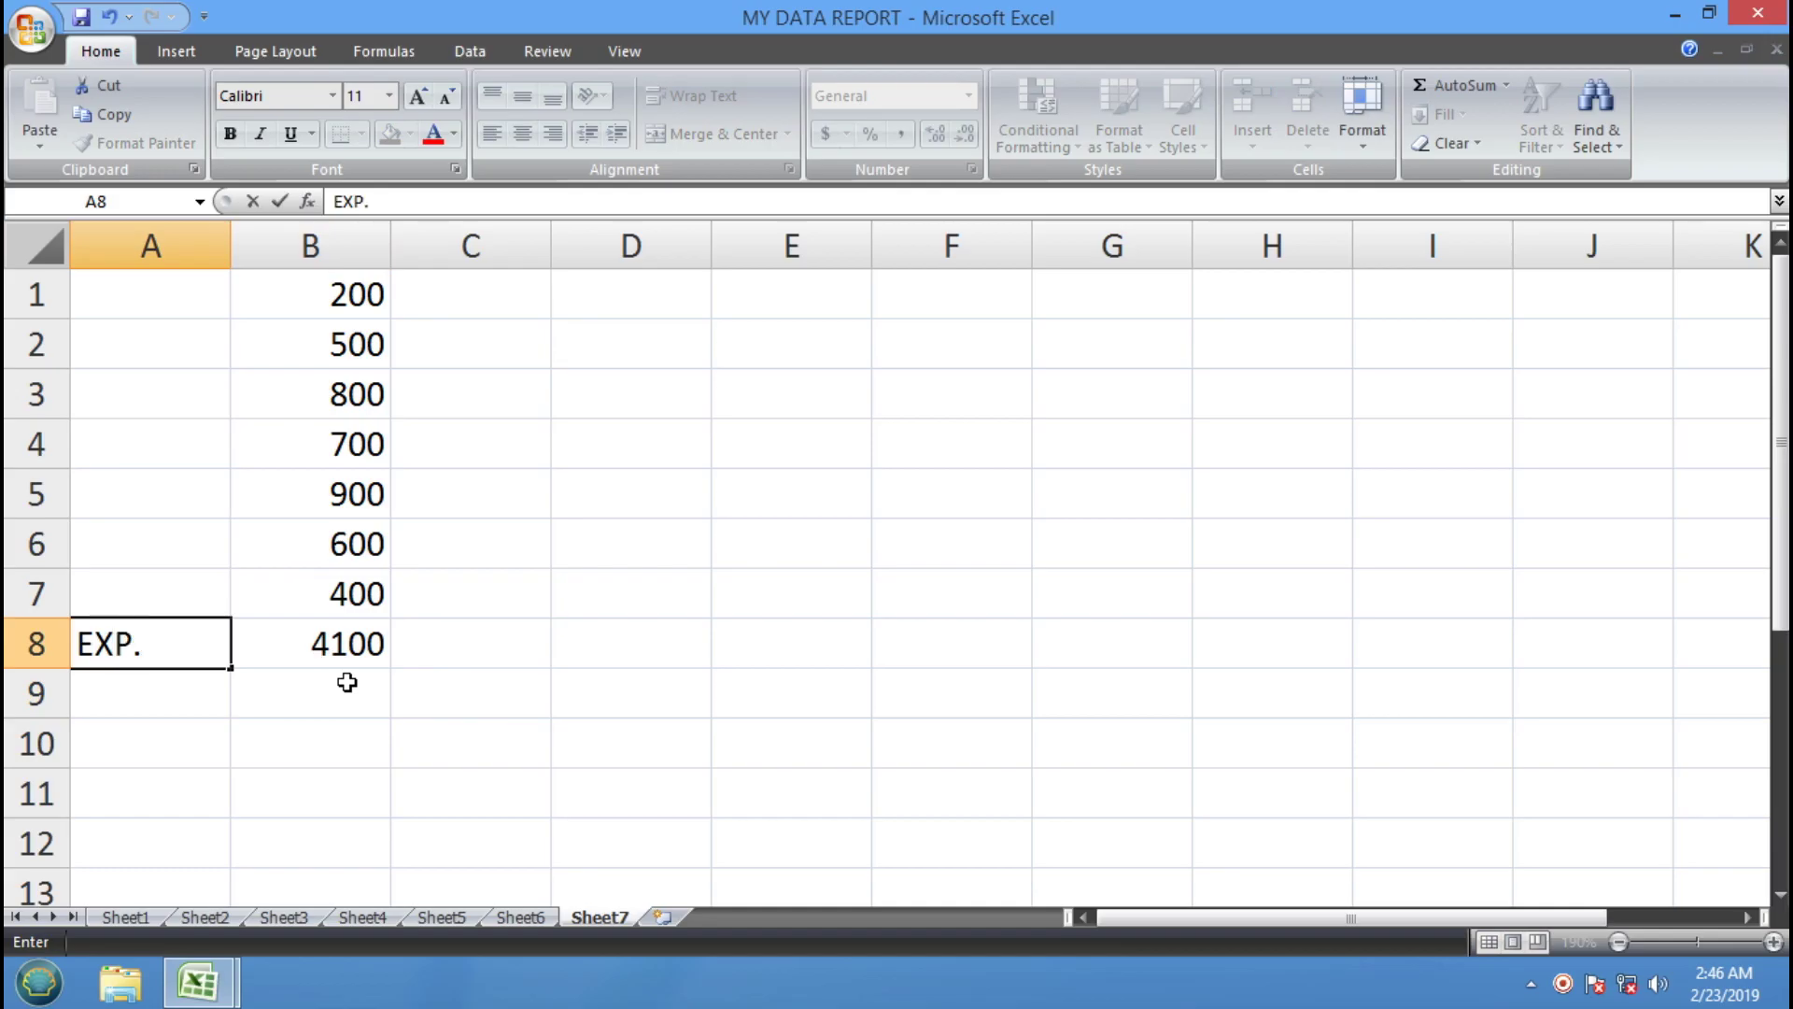
key("Return")
Apply All Borders to the EXP. total row A8:B8
left_click(351, 644)
left_click_drag(352, 645, 182, 645)
left_click(362, 134)
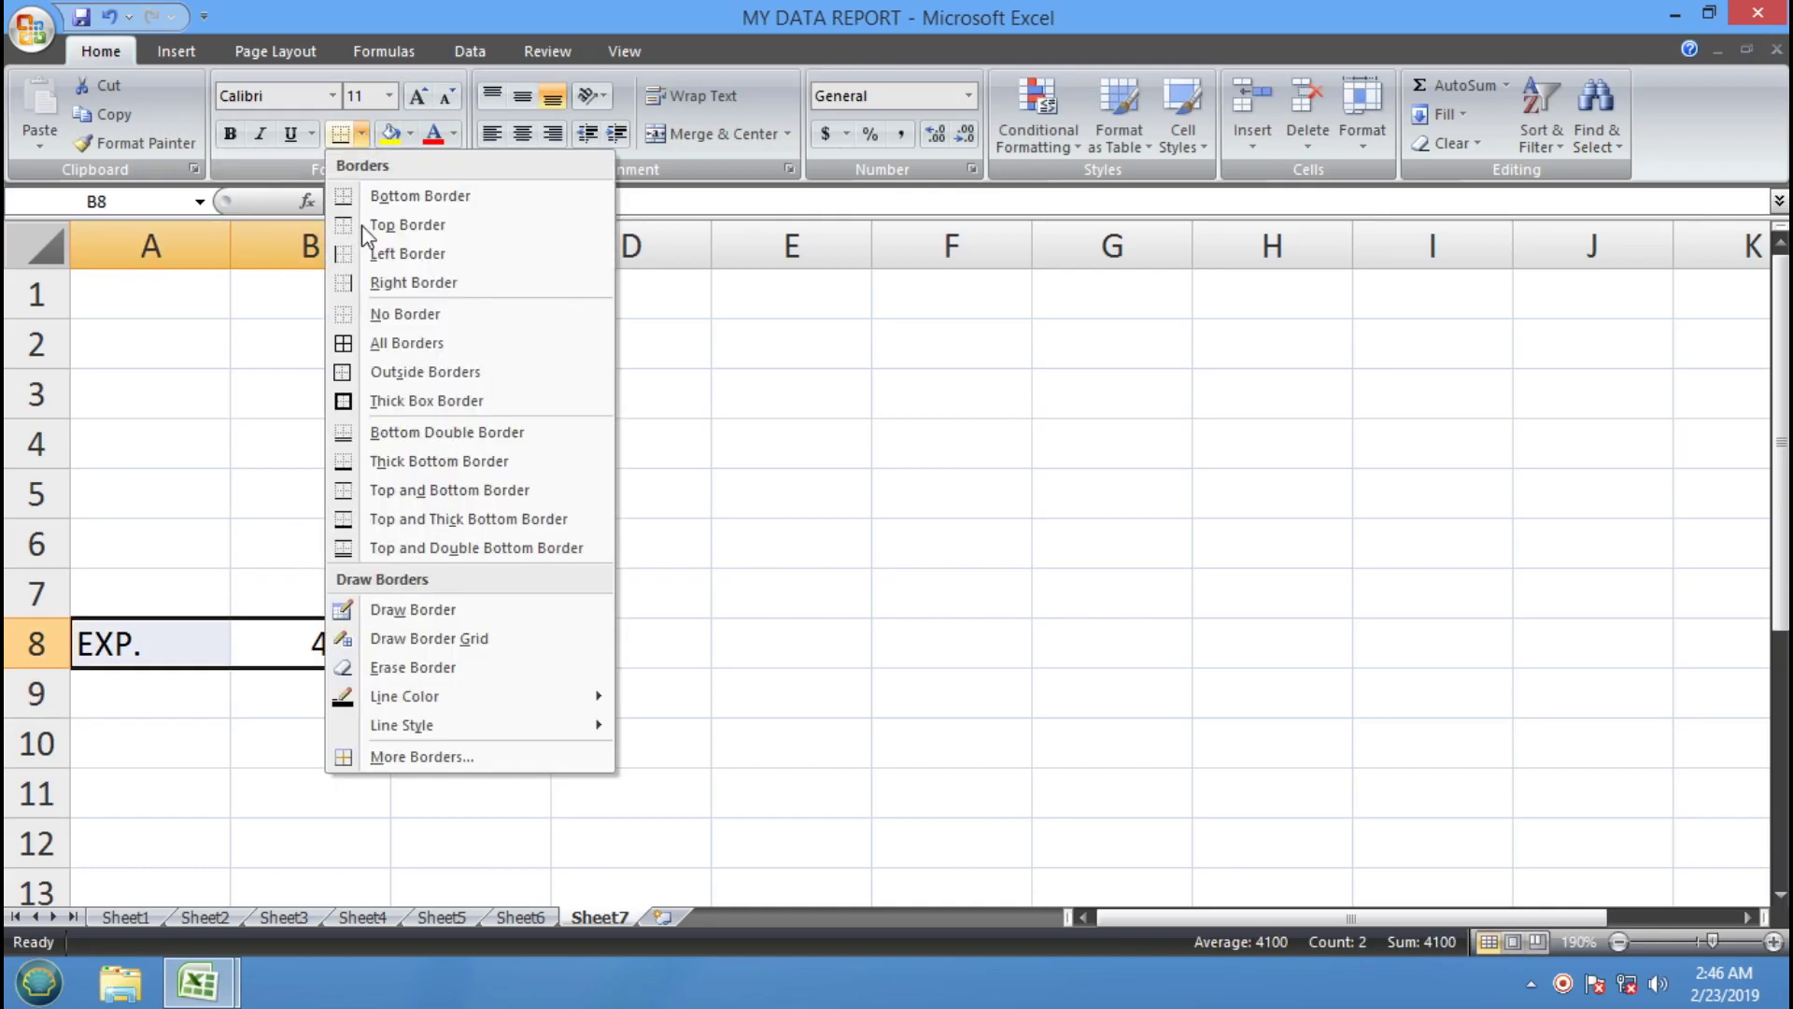
left_click(381, 344)
Enter VALUE in A1 and fill it down through A7
left_click(213, 300)
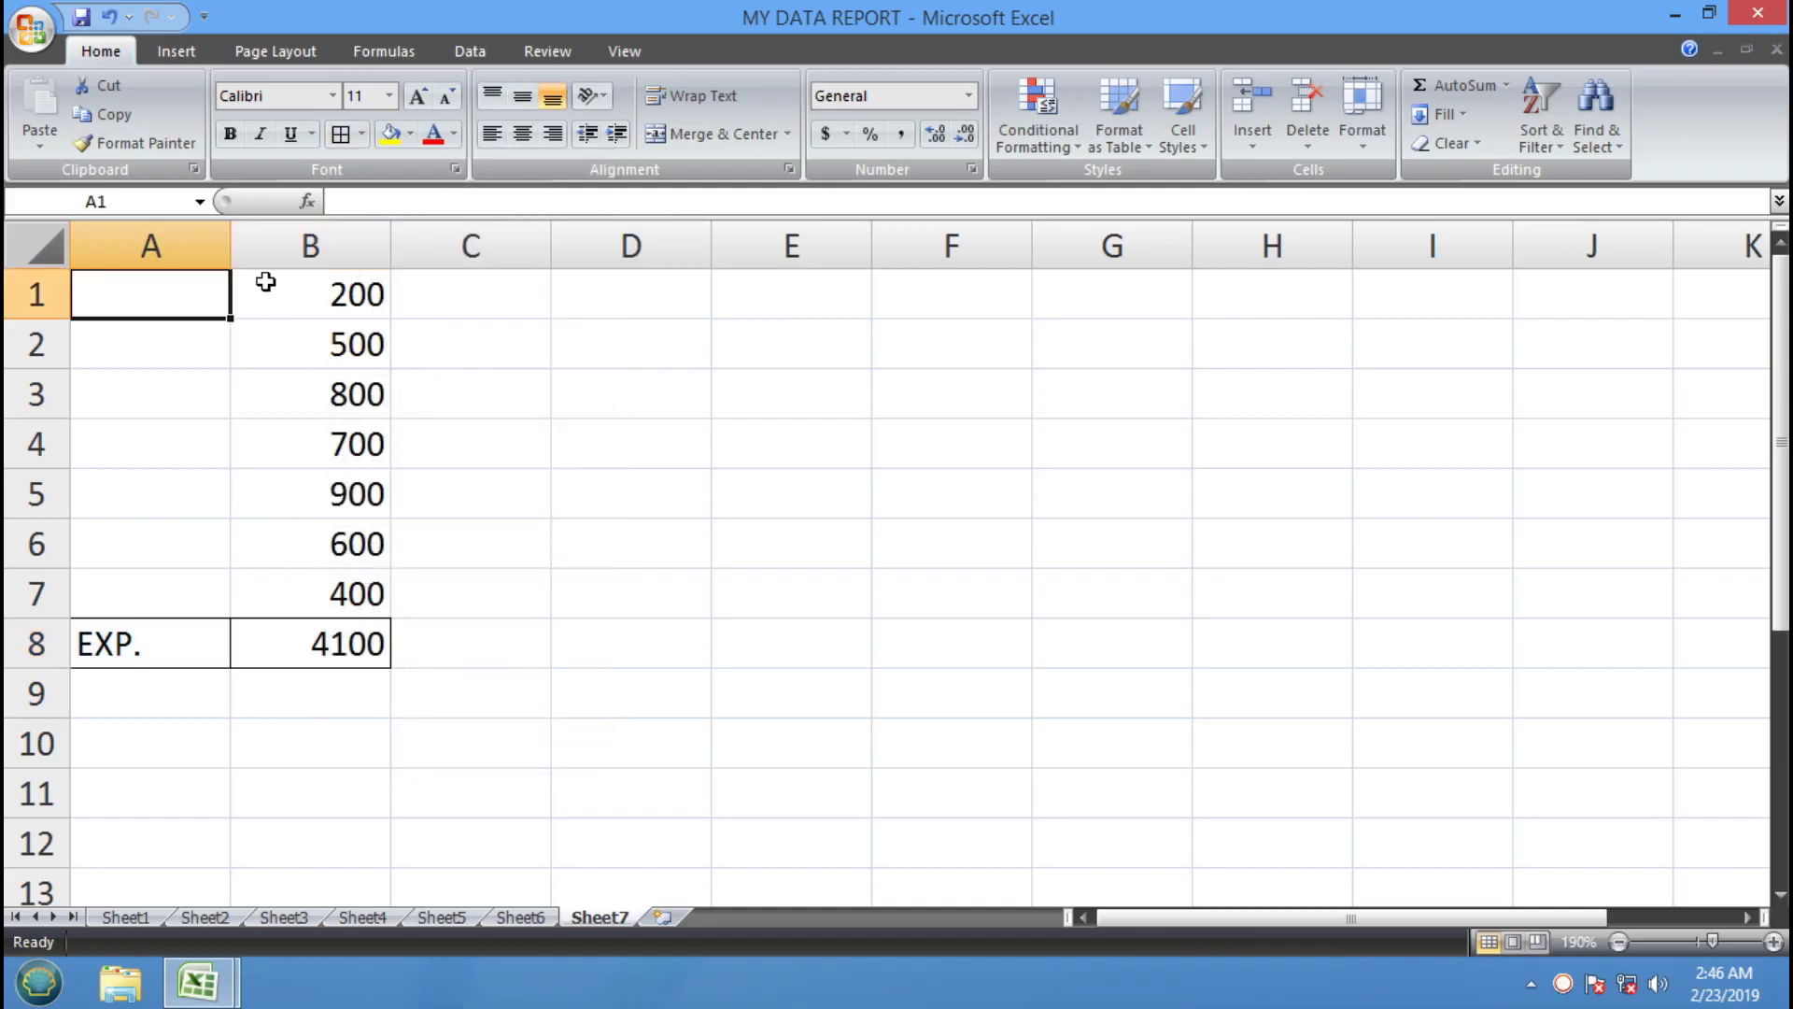
type("VALU")
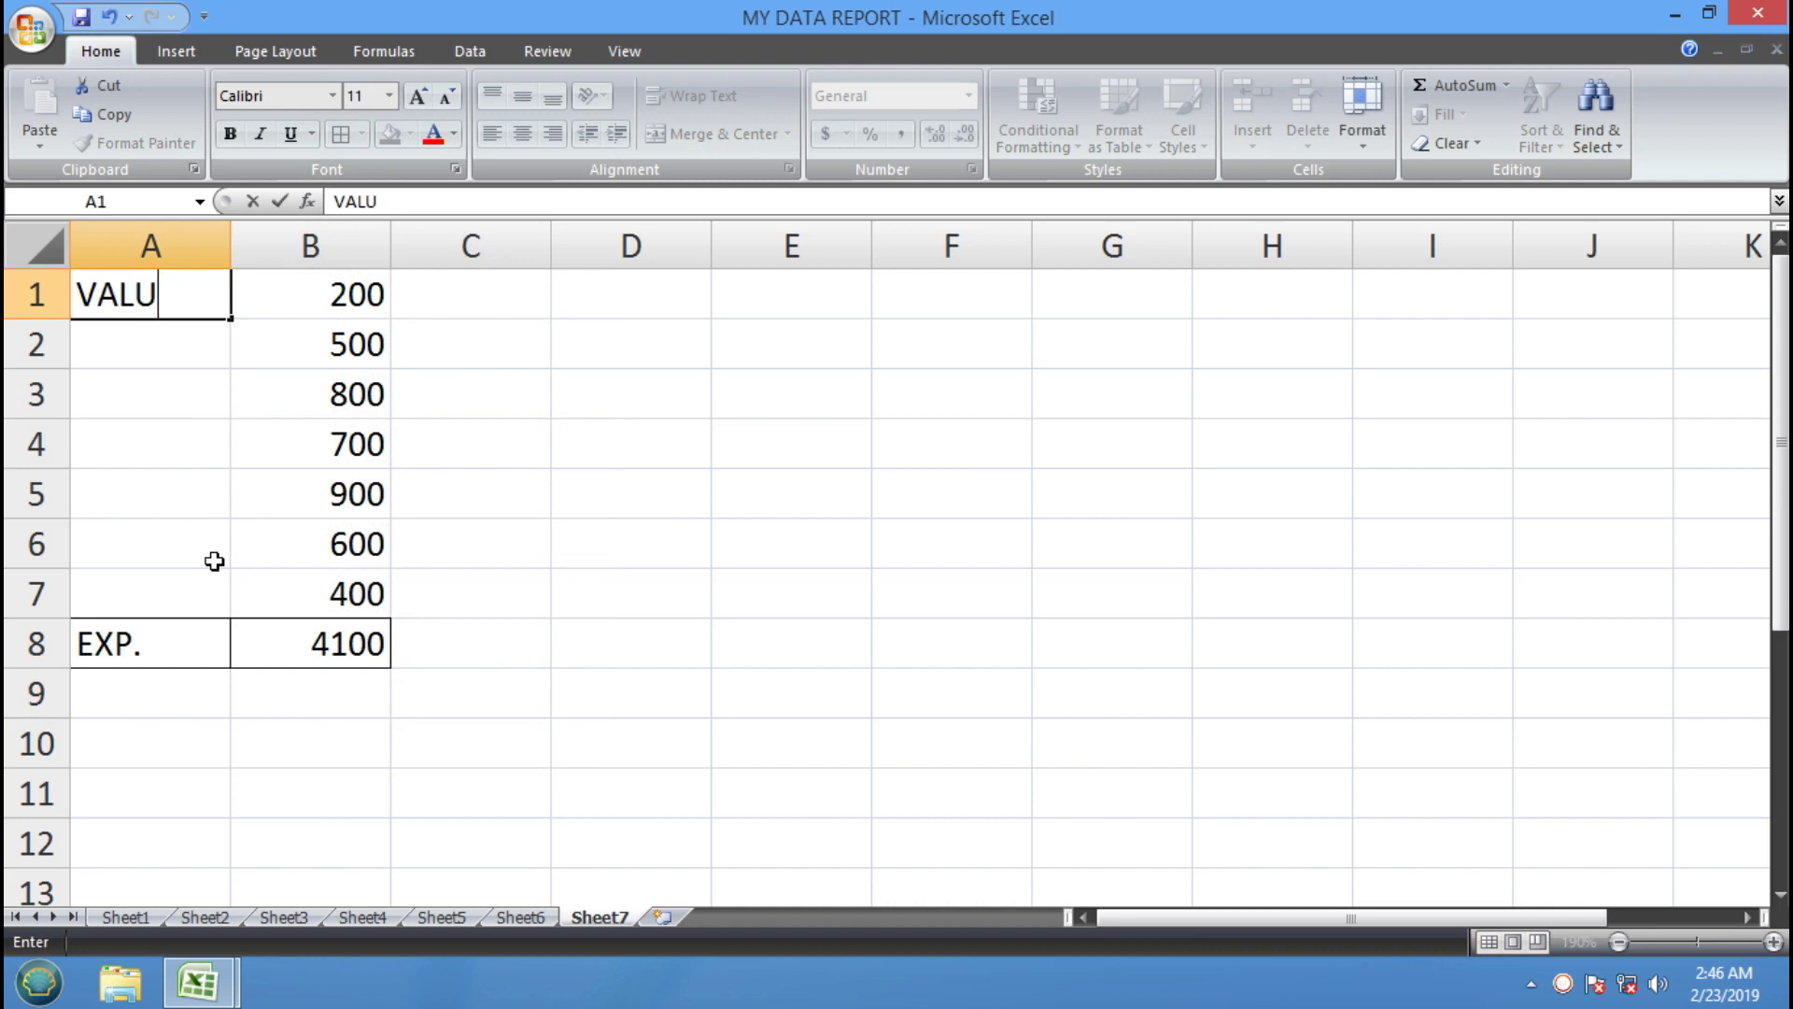
type("E")
left_click(175, 378)
left_click(160, 294)
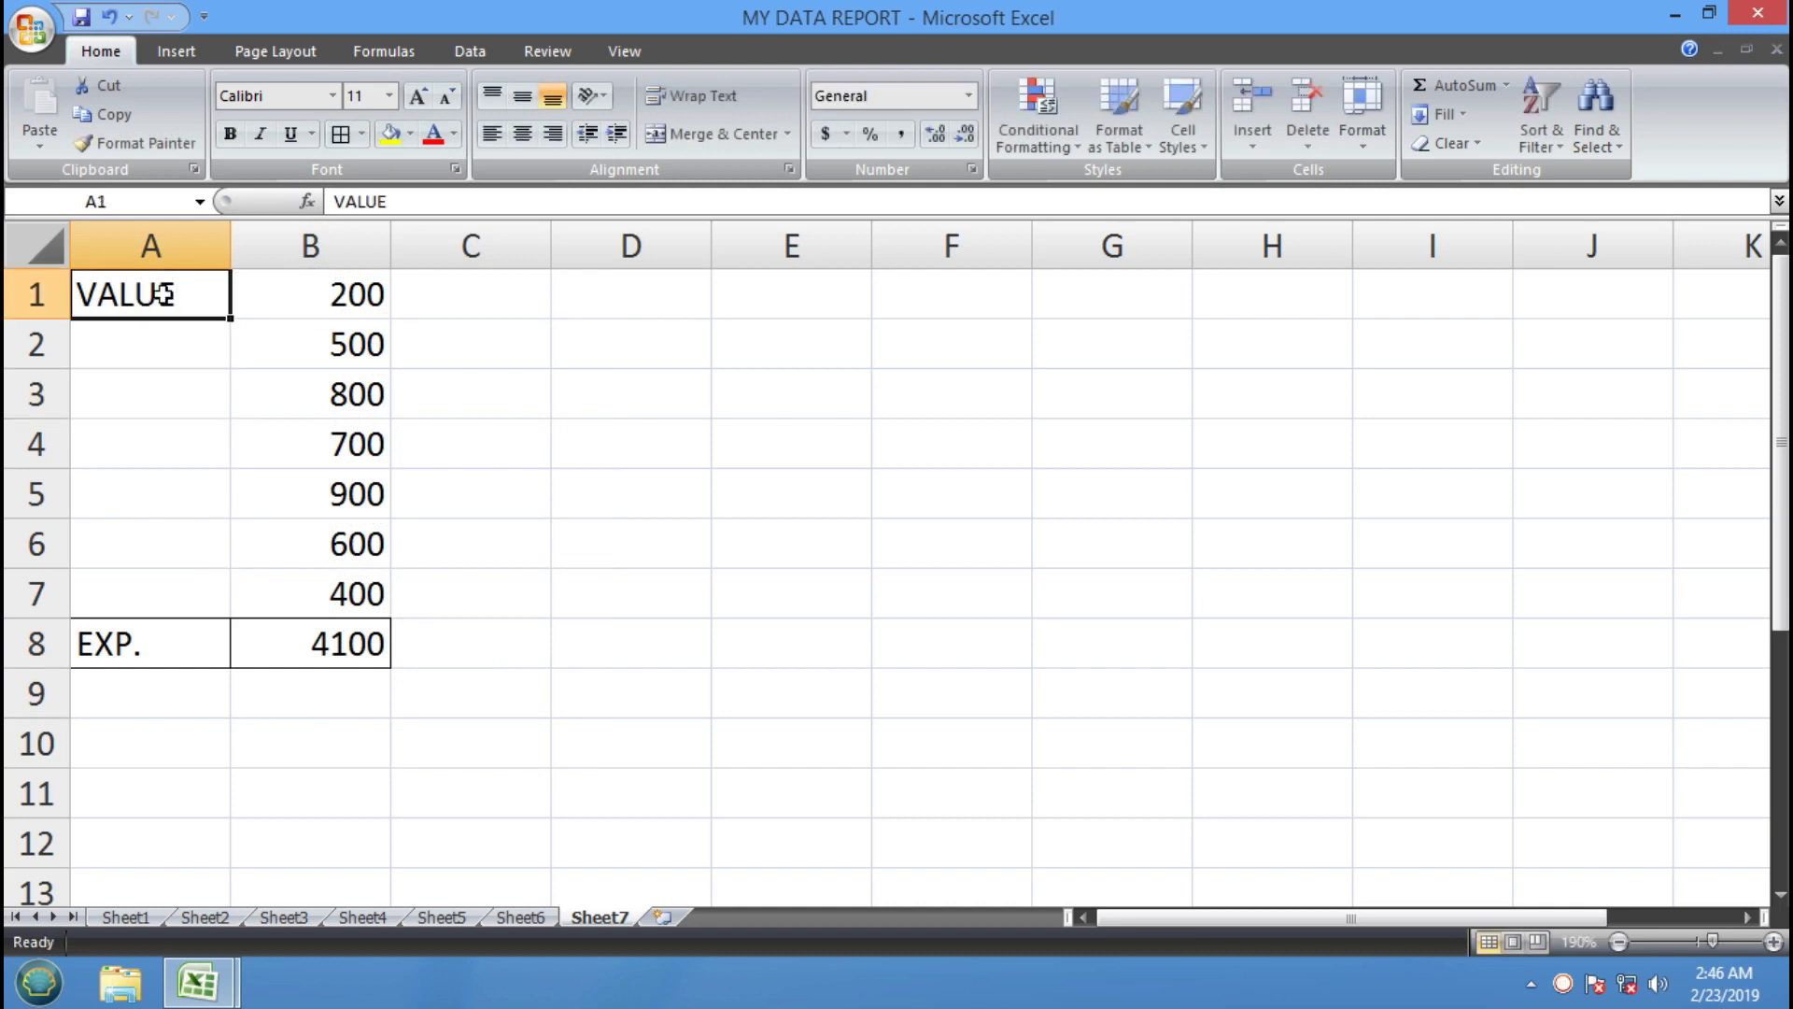
left_click_drag(233, 324, 241, 615)
Apply All Borders to the whole A1:B8 table
left_click_drag(200, 290, 338, 635)
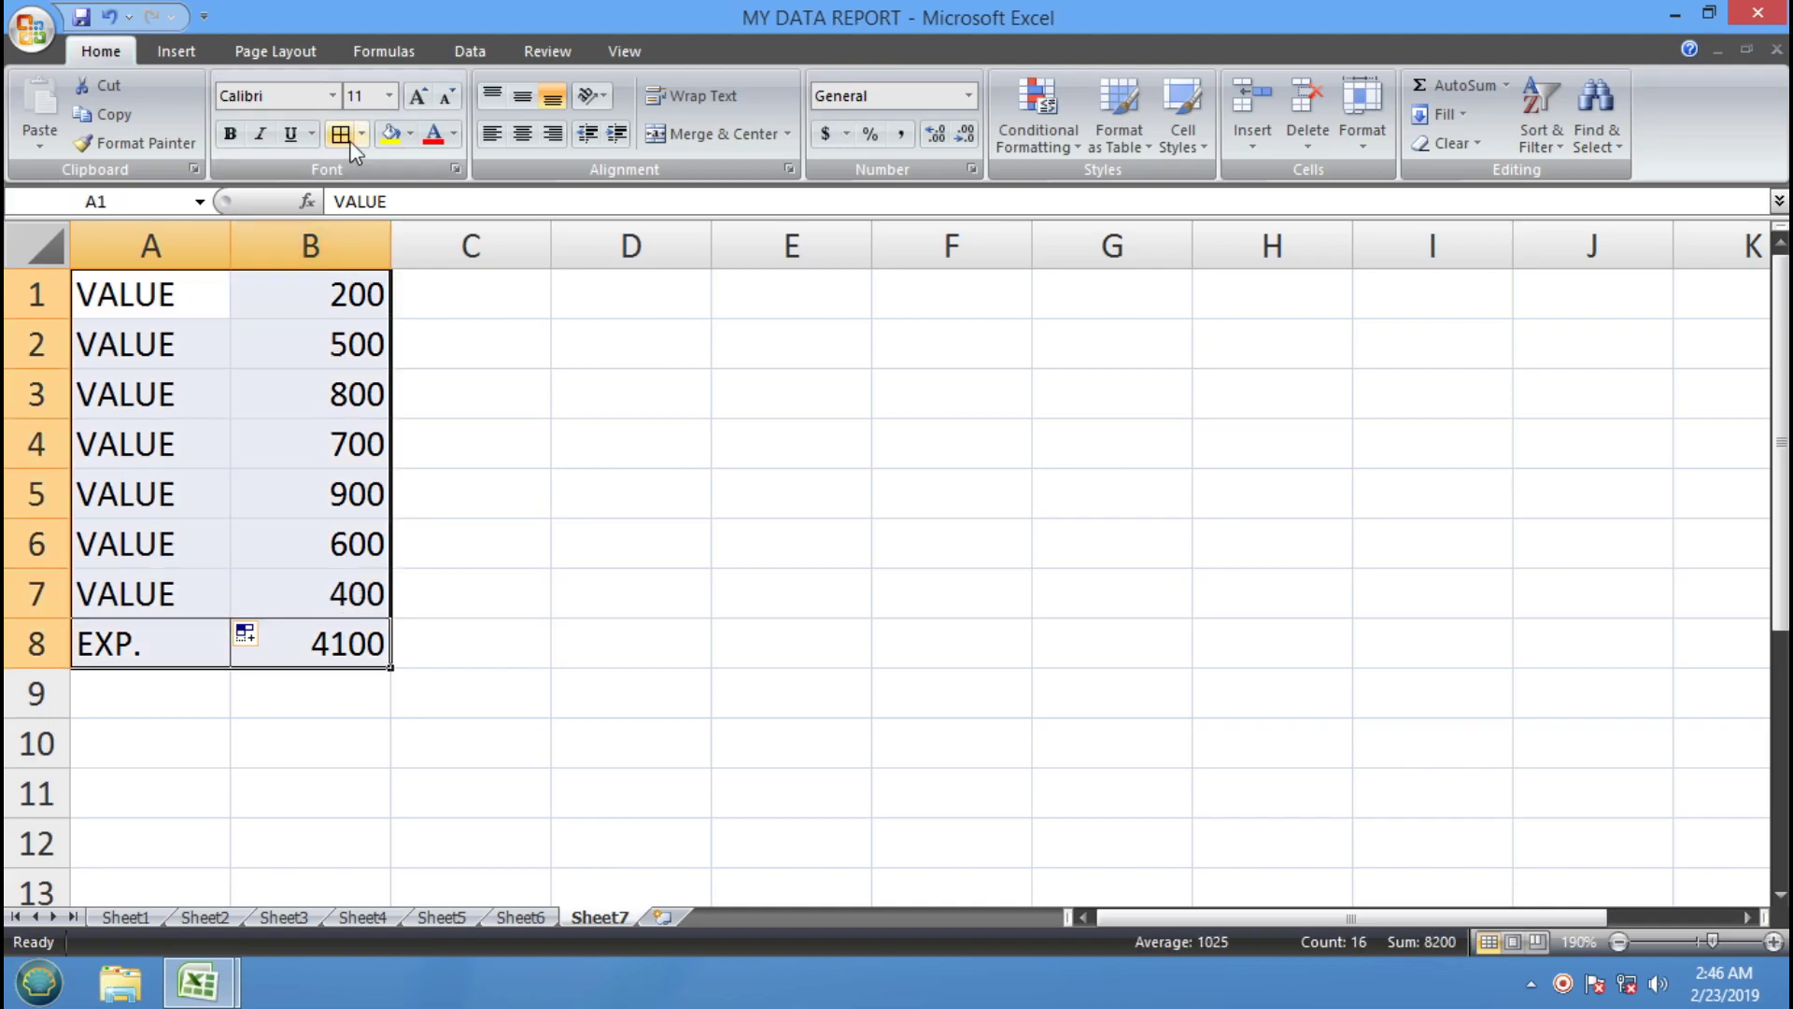
left_click(343, 136)
left_click(524, 699)
left_click(349, 648)
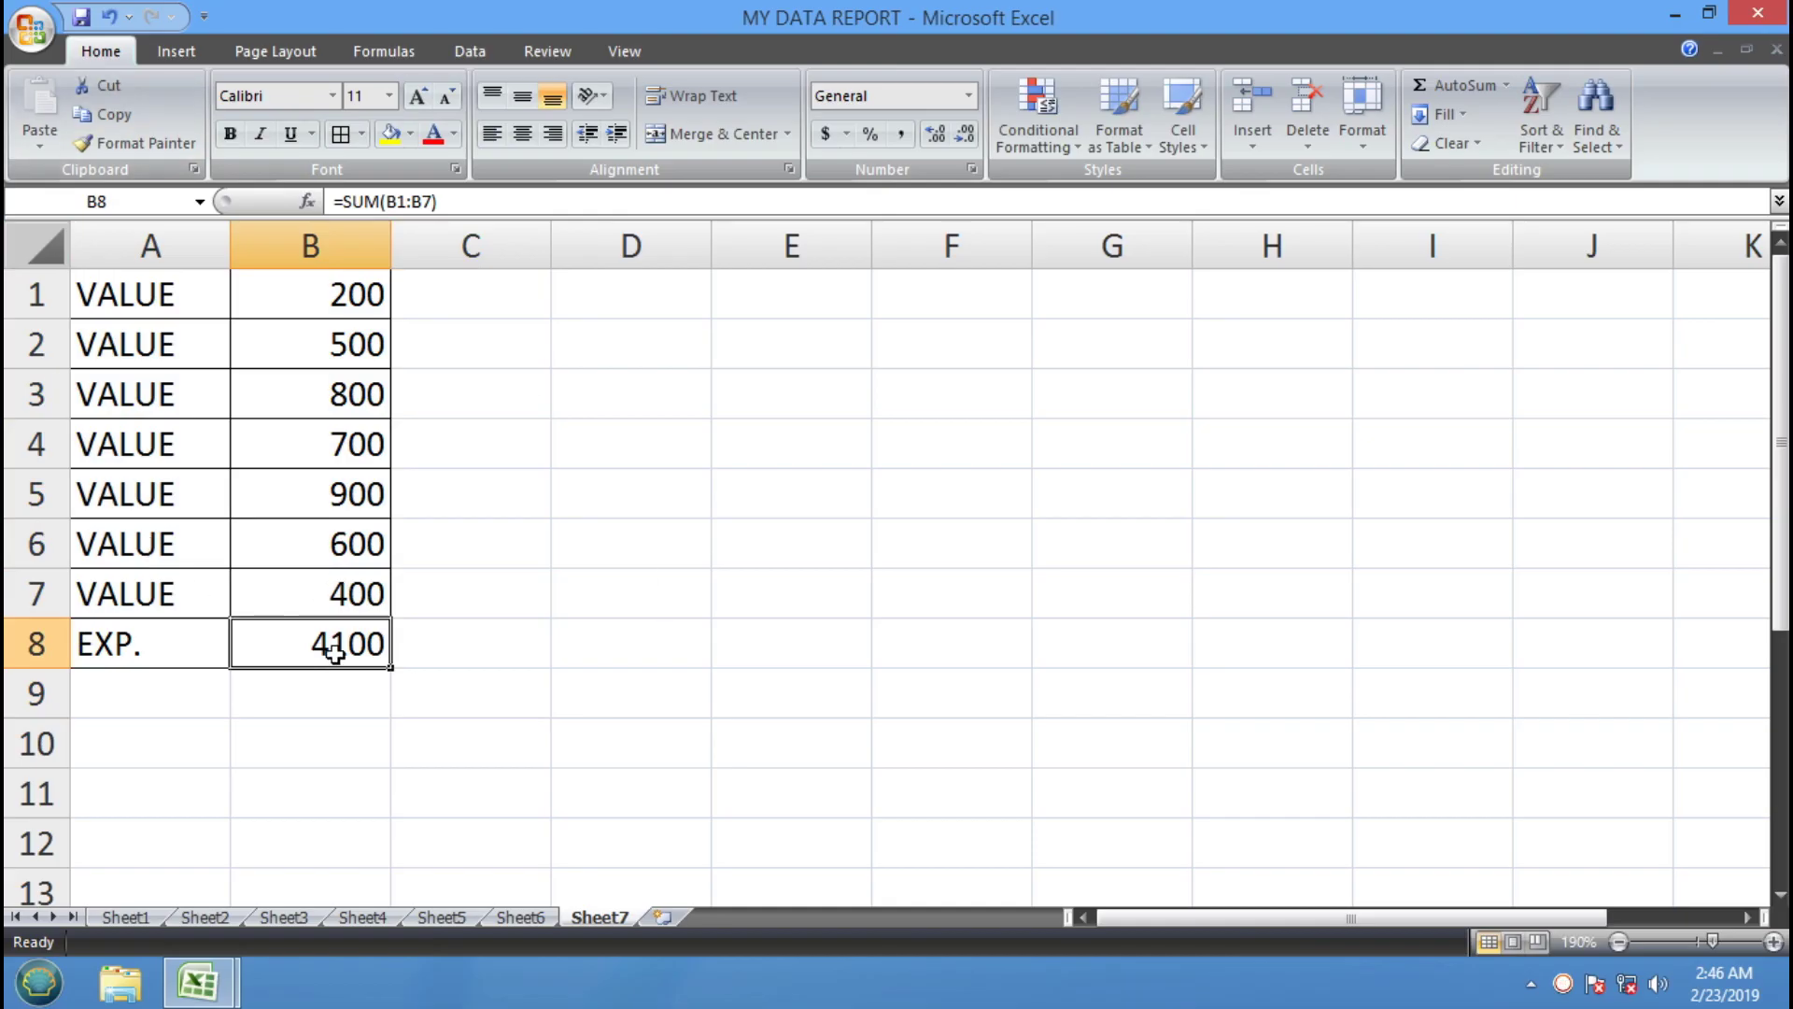
left_click(585, 592)
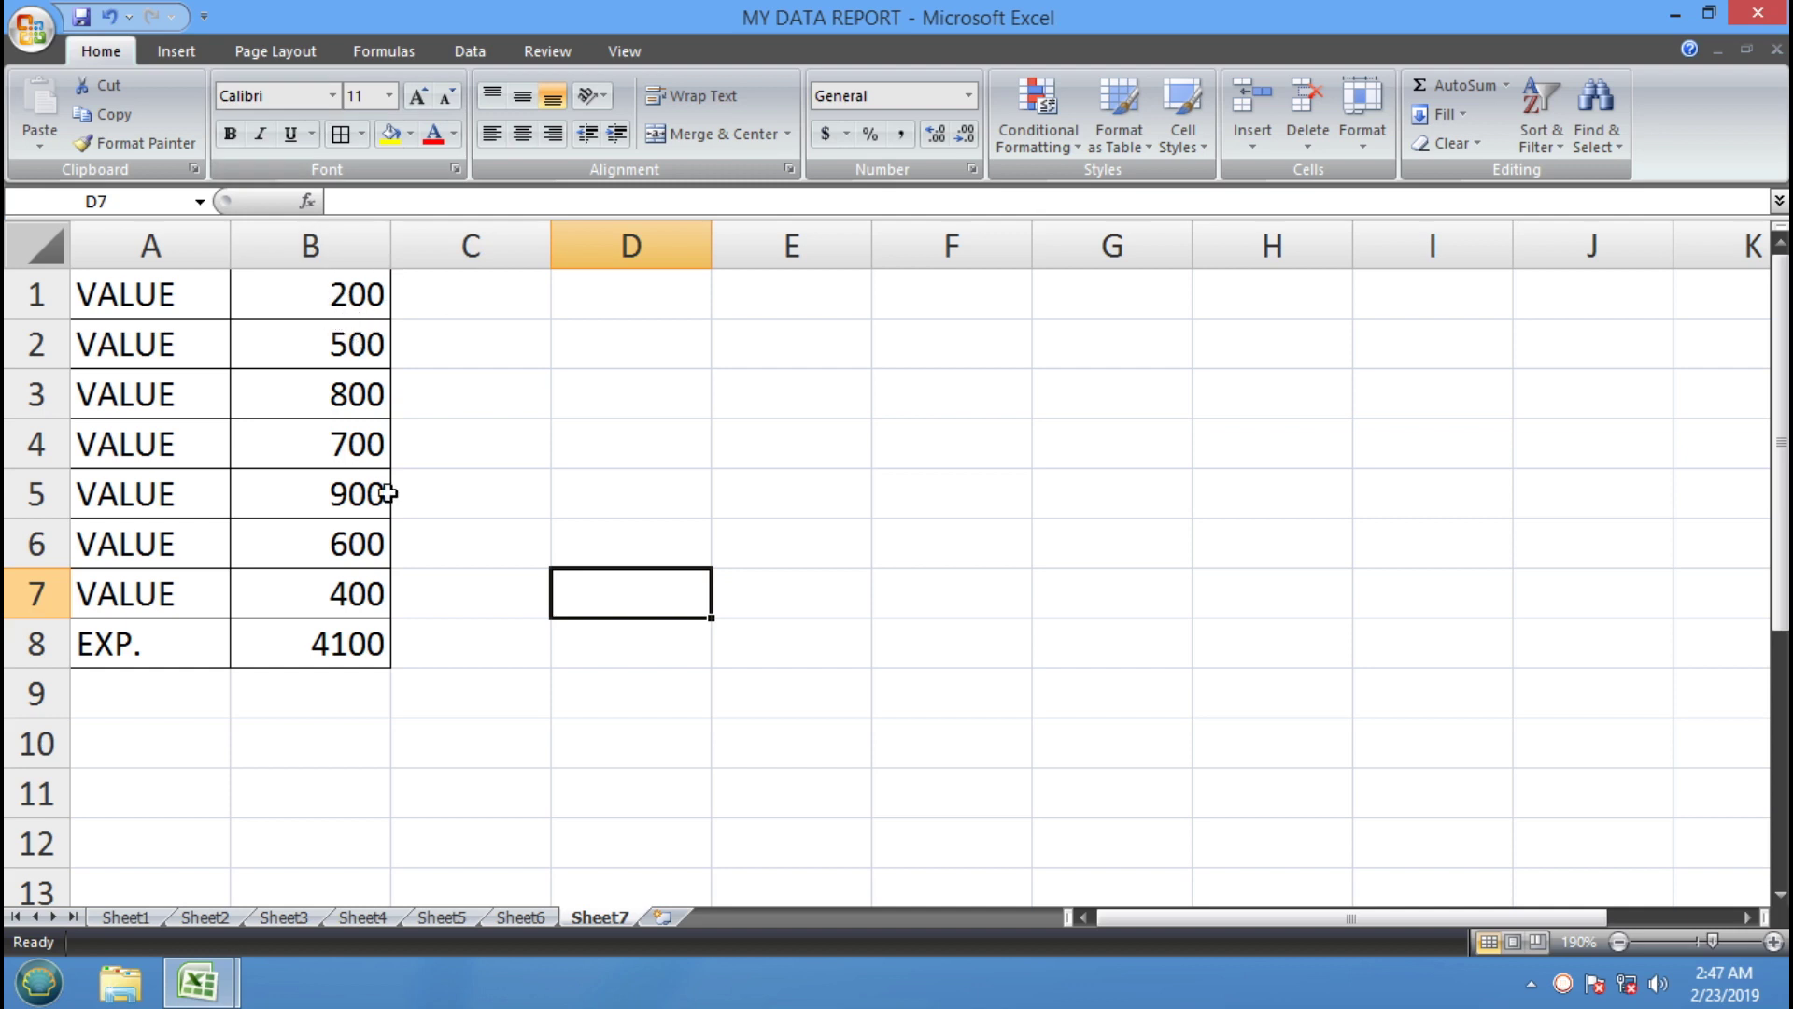
left_click(367, 651)
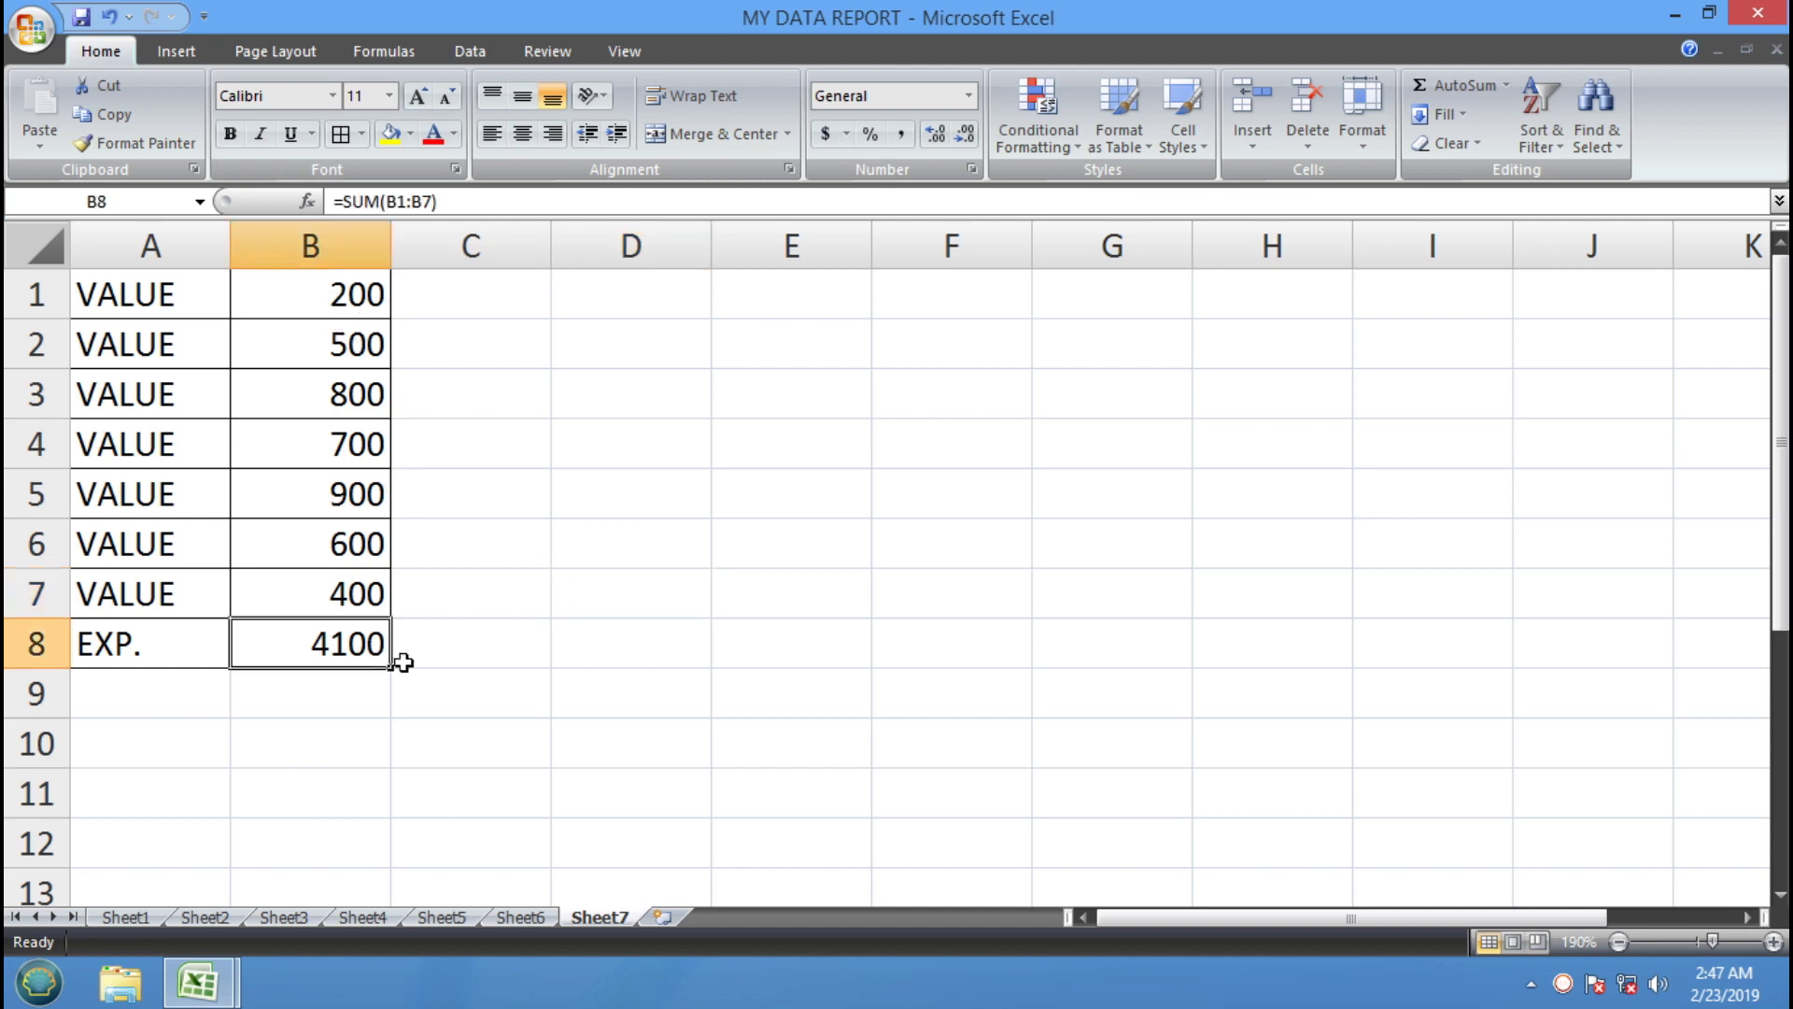
Goal Seek the B8 total to 4500 by changing B1, which becomes 600
left_click(1359, 144)
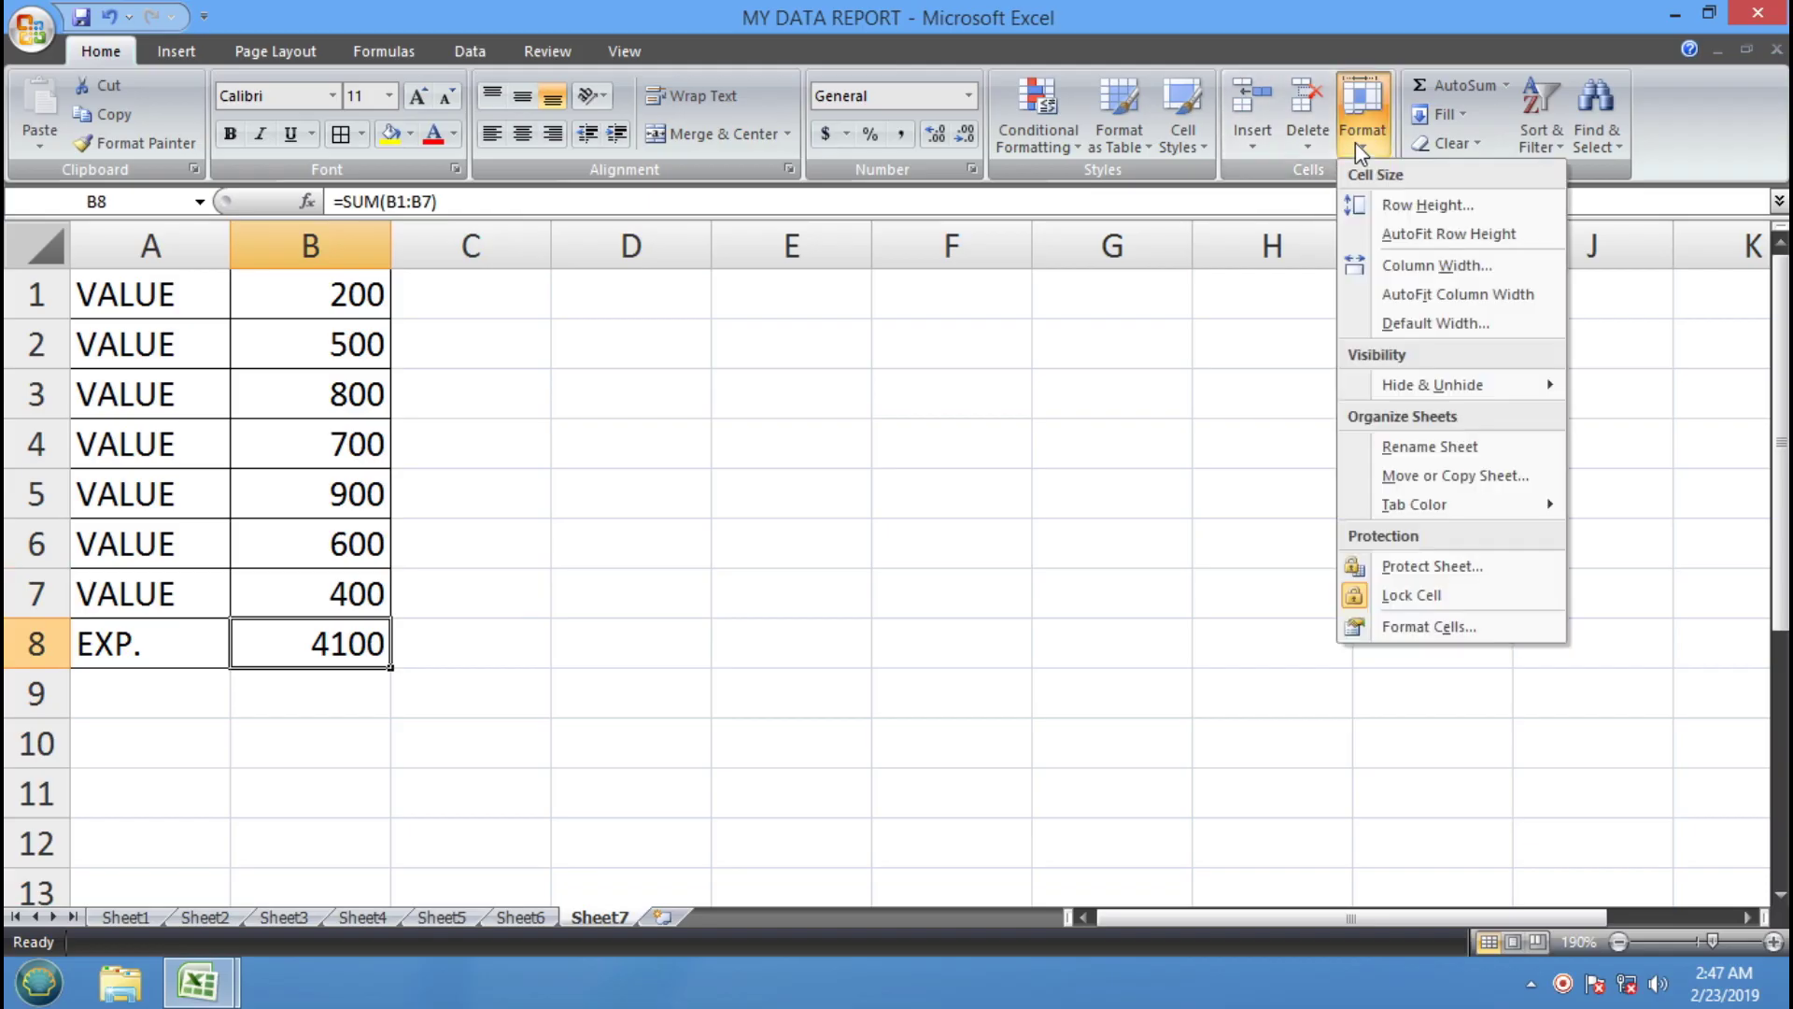
left_click(476, 49)
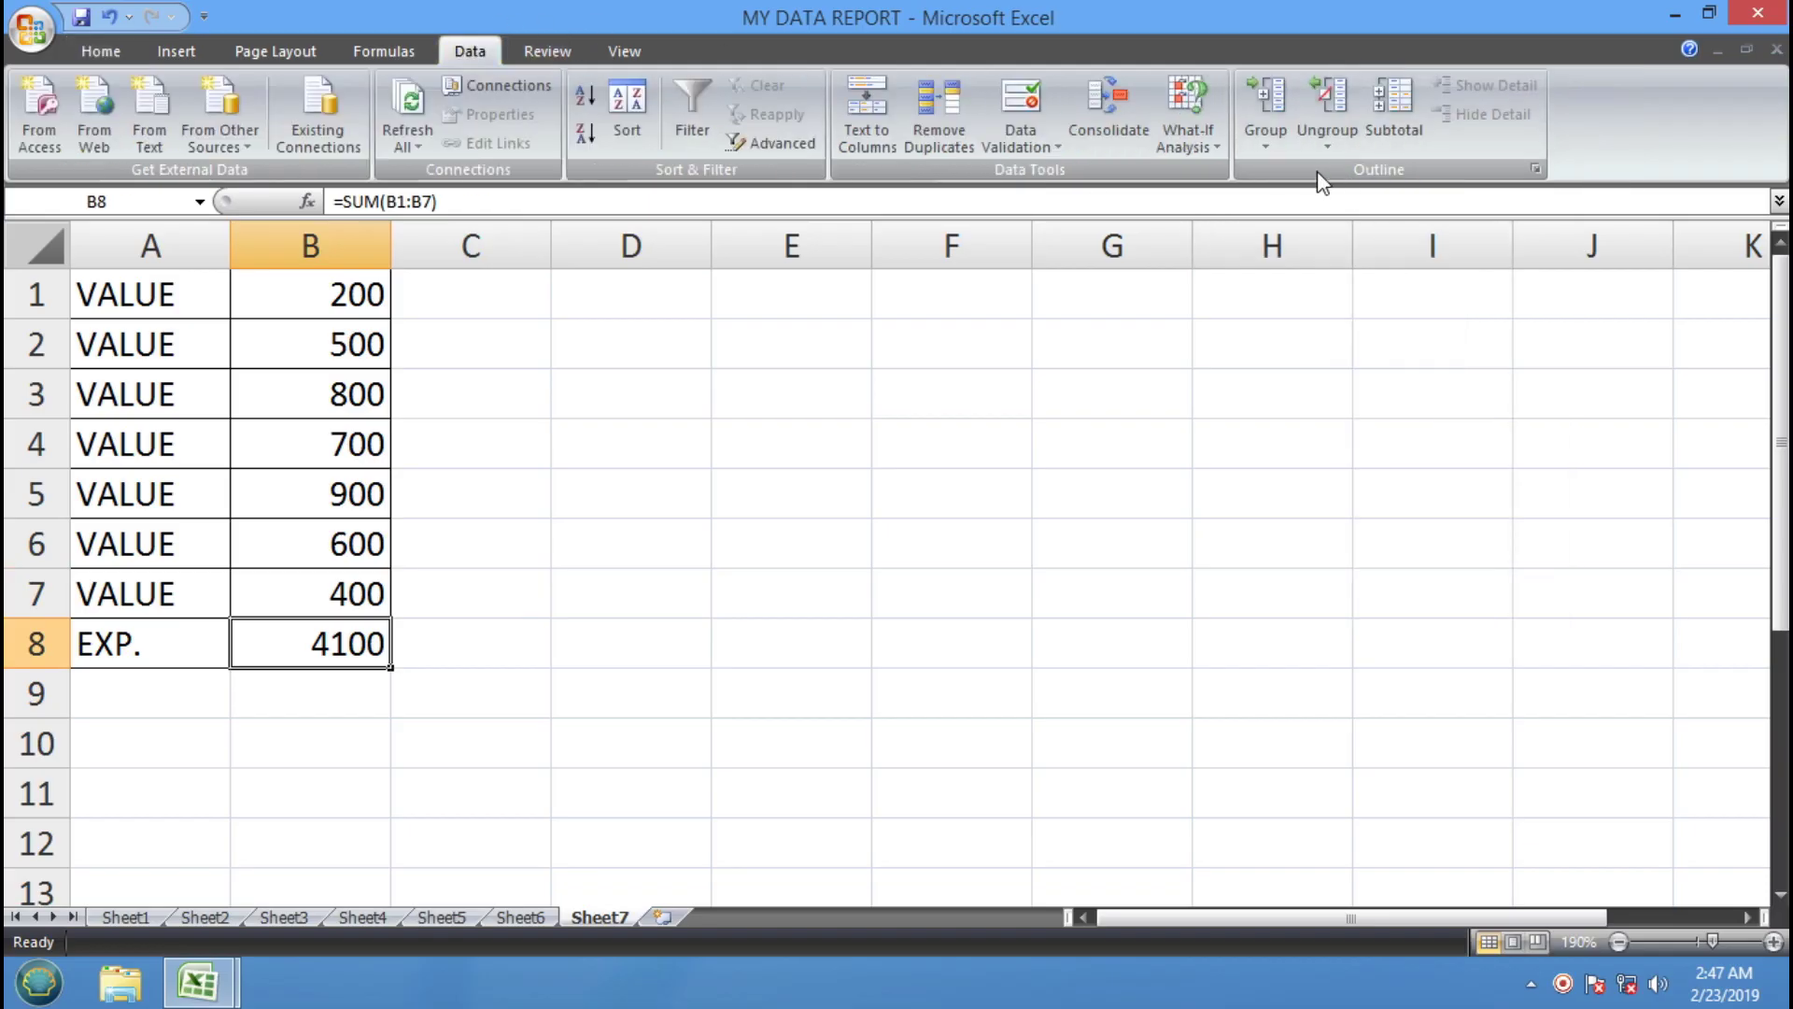
left_click(1213, 146)
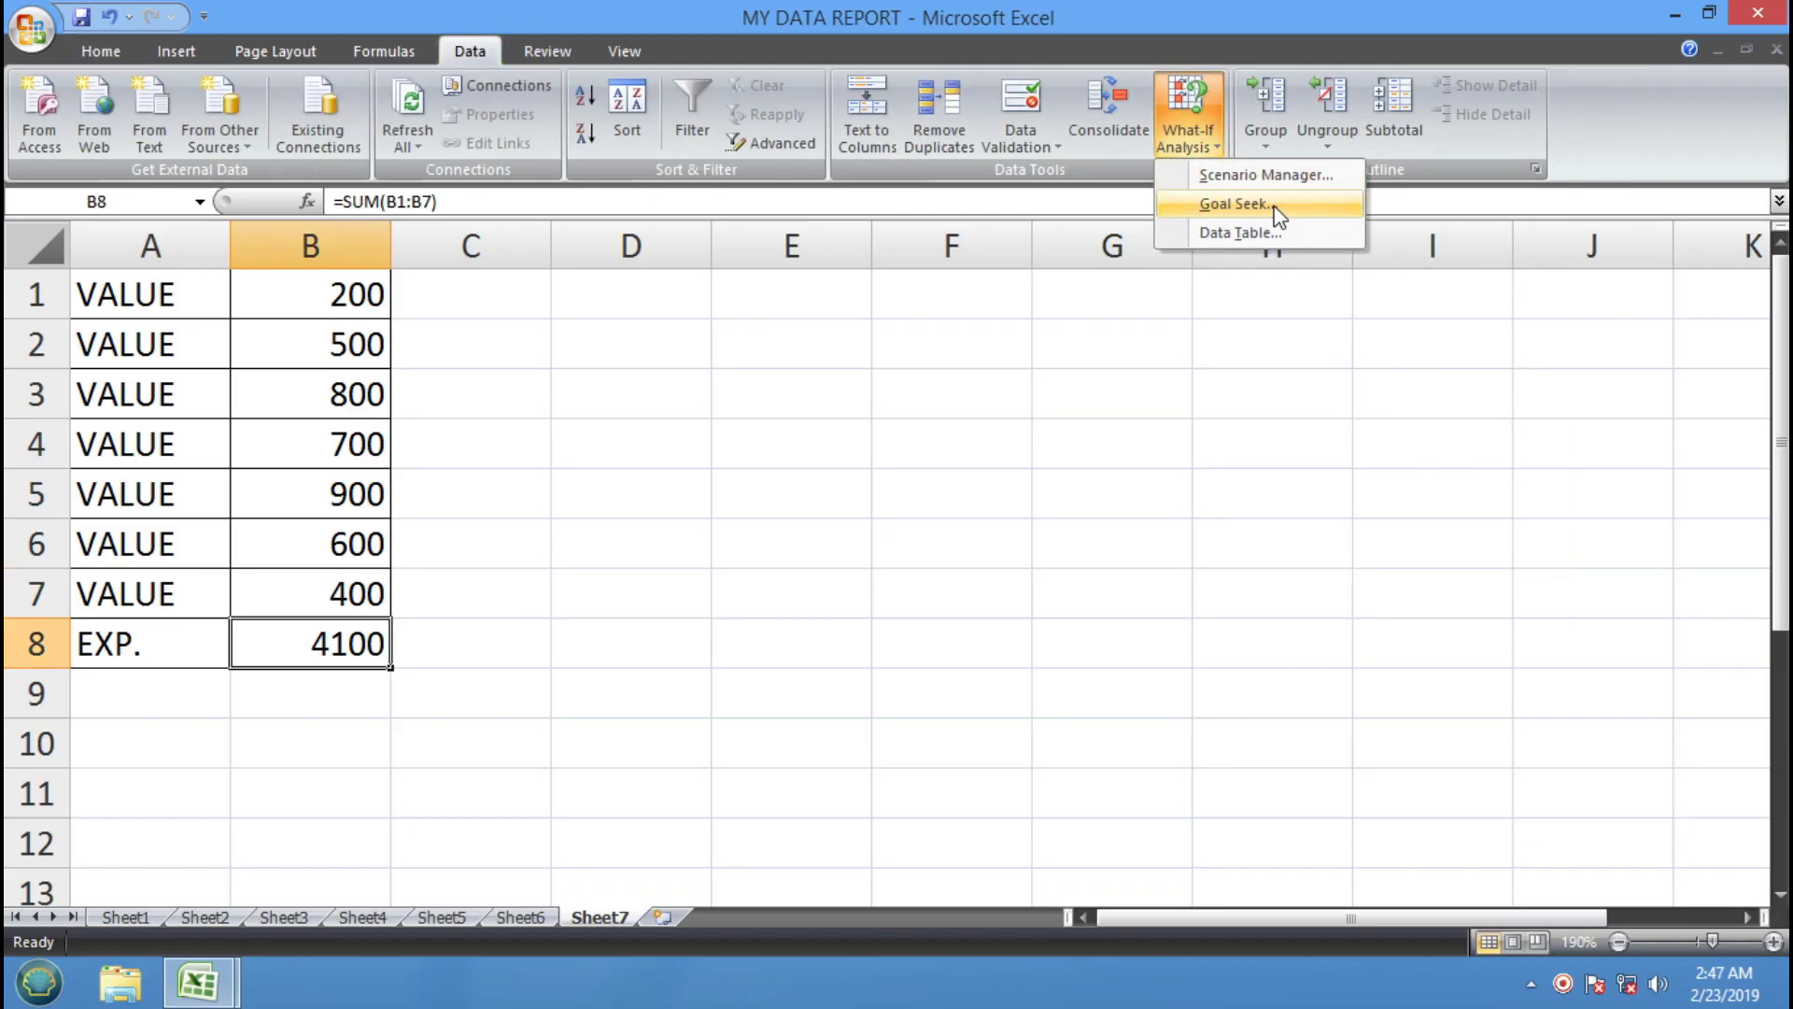
left_click(1235, 205)
left_click(1085, 644)
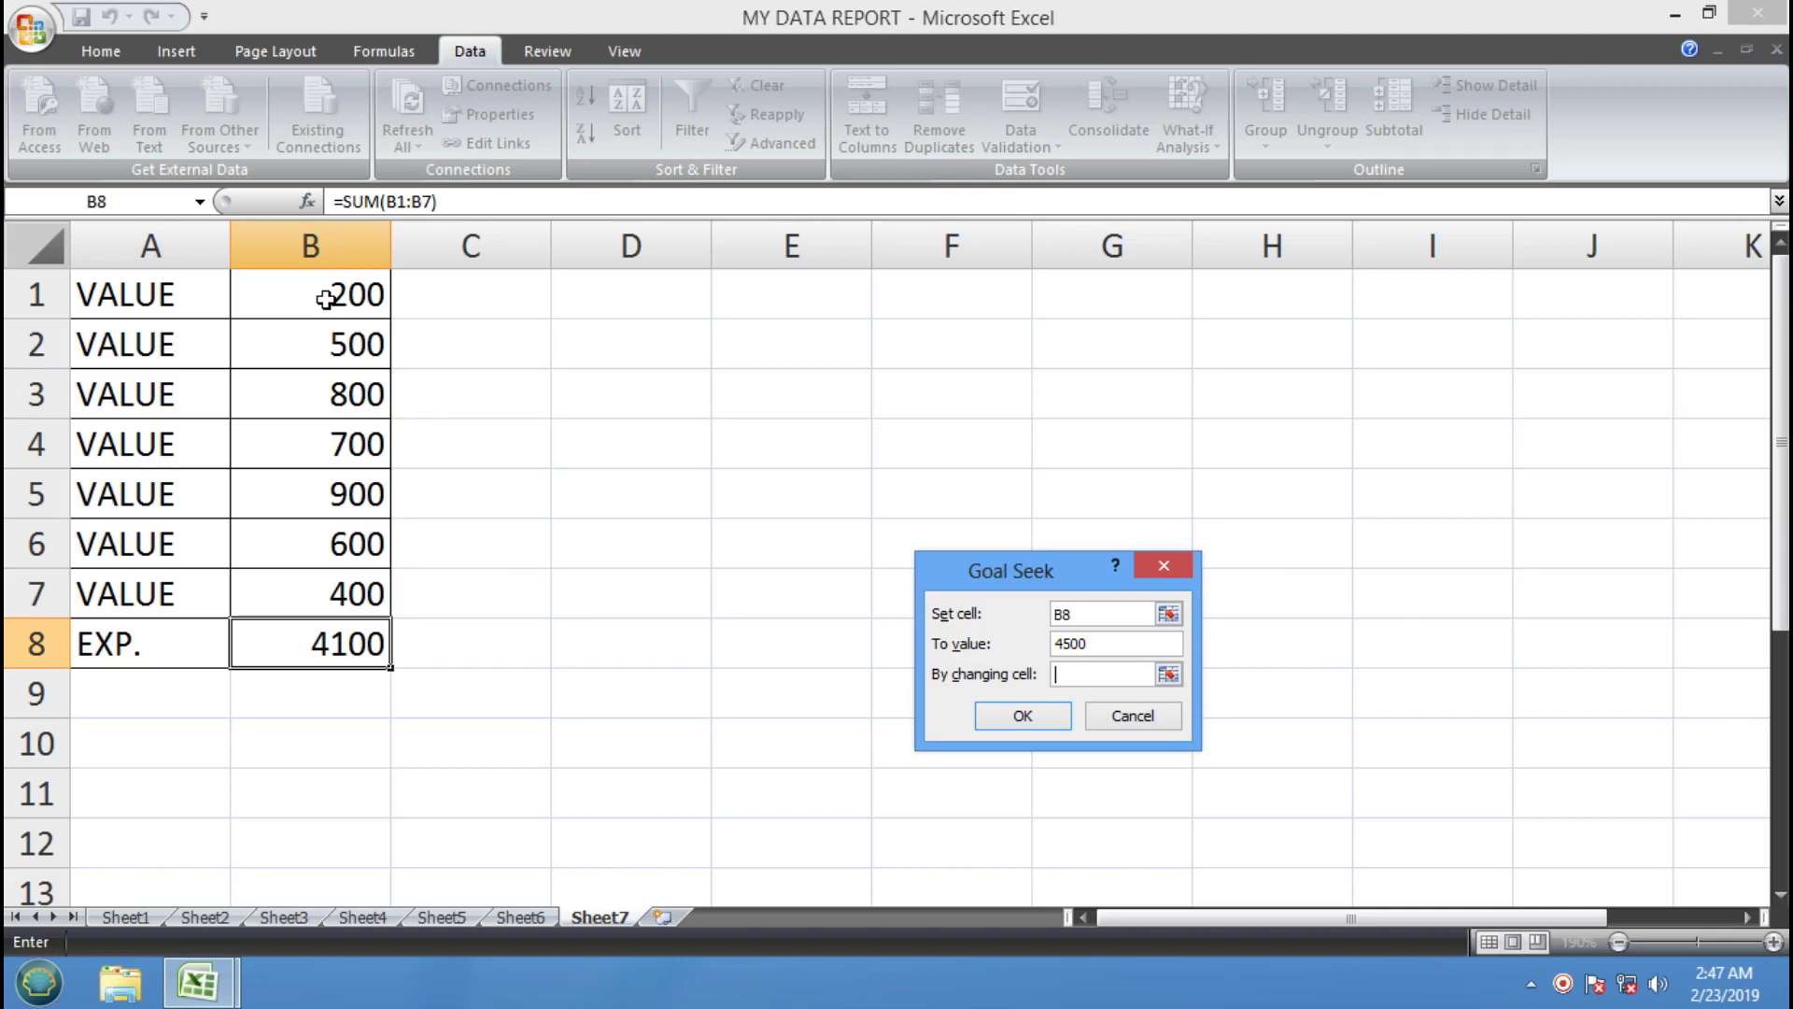
left_click(325, 299)
left_click(1027, 720)
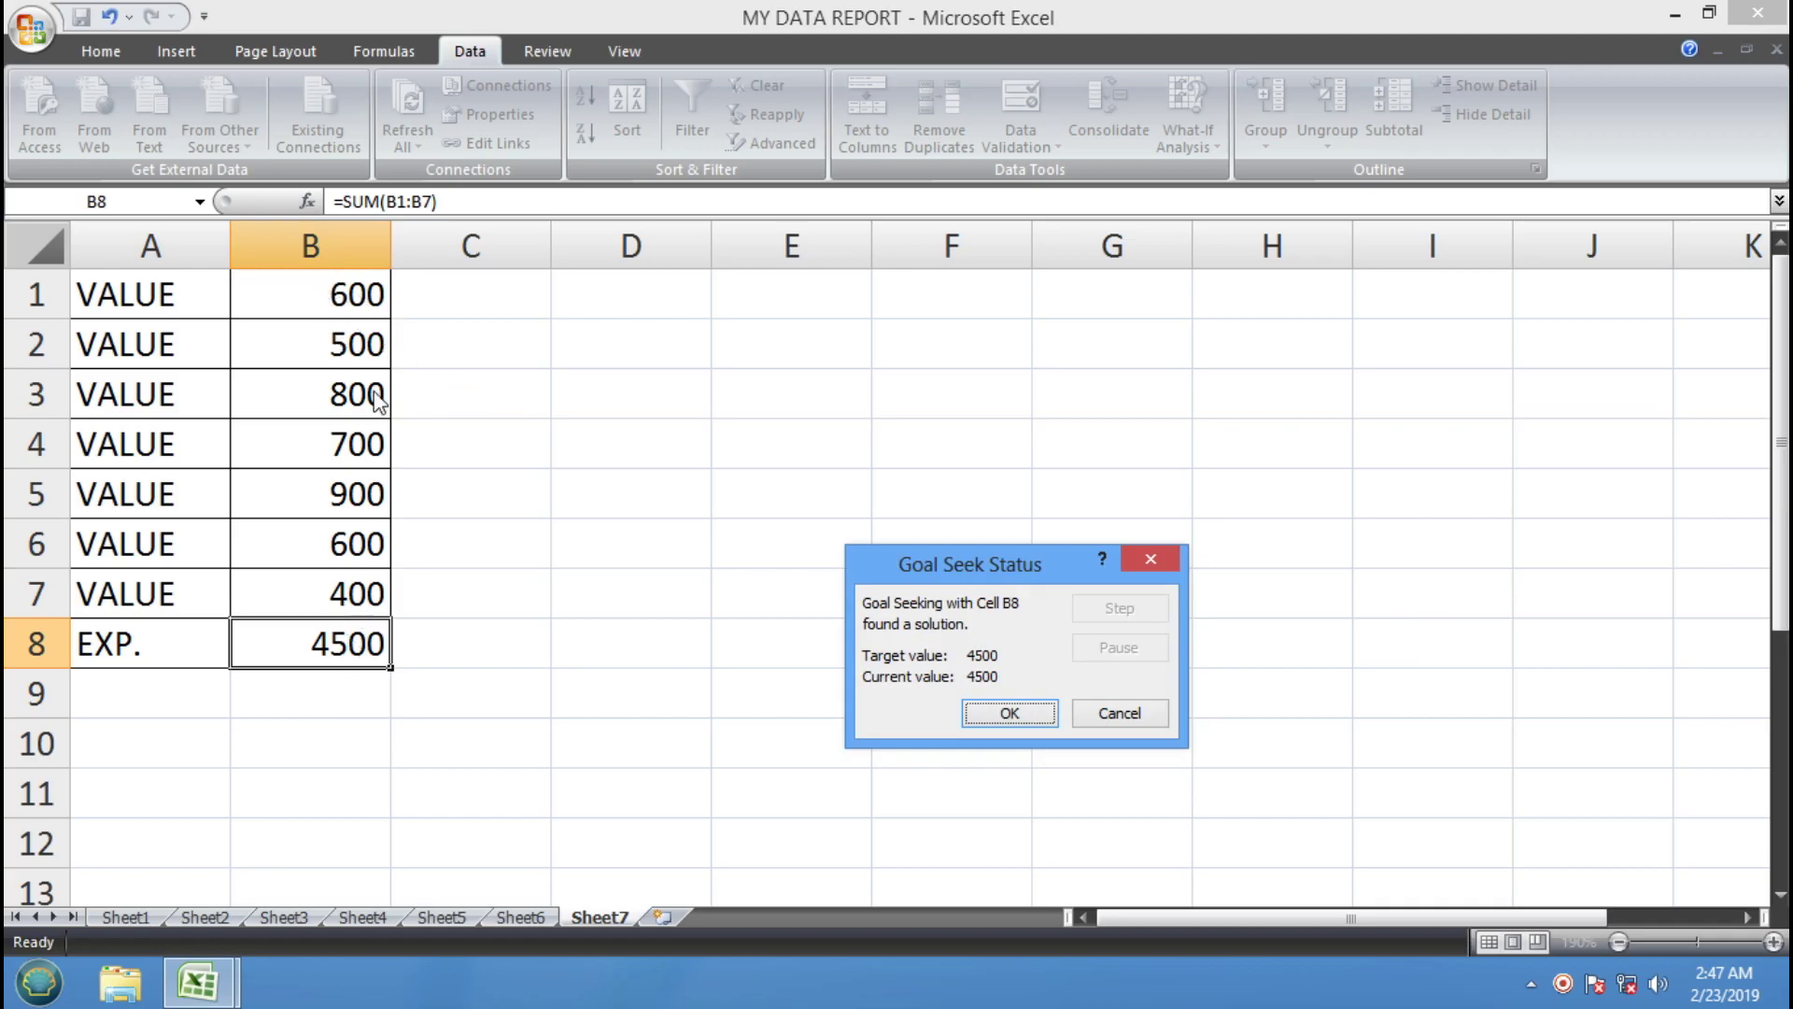
left_click(970, 719)
left_click(860, 641)
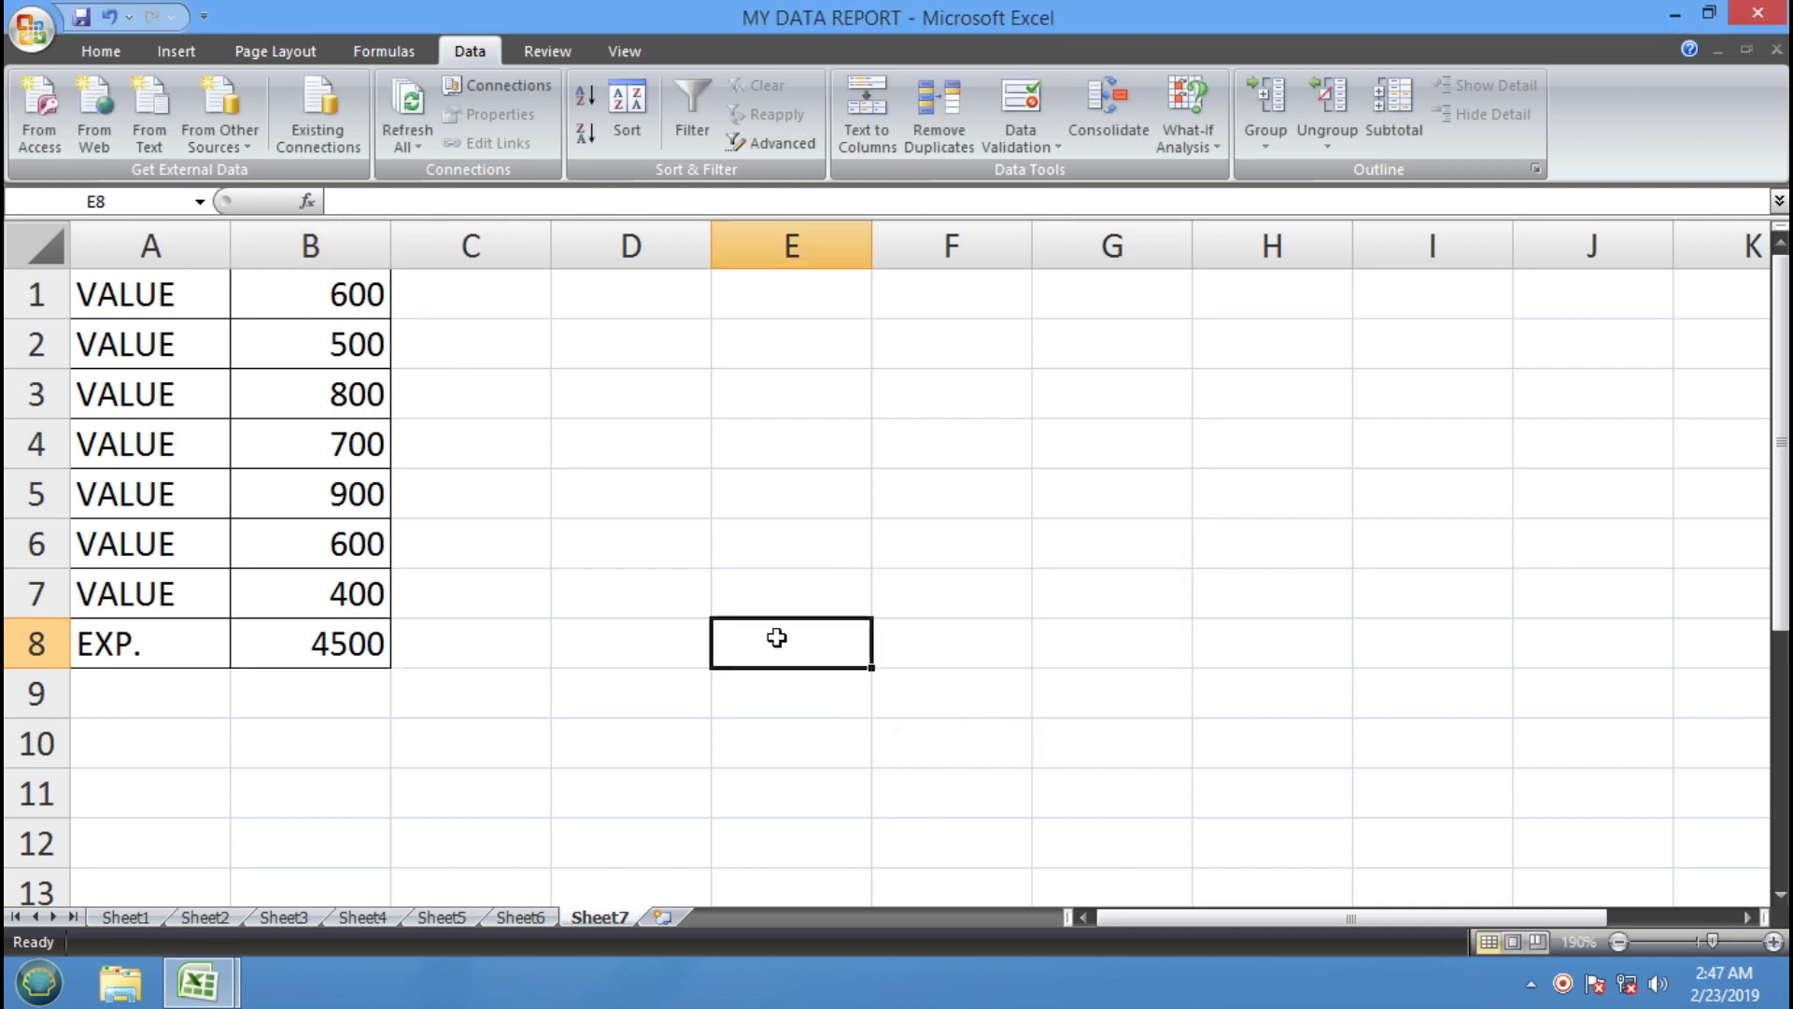
Open Goal Seek for the B8 total, then cancel it without changes
left_click(351, 644)
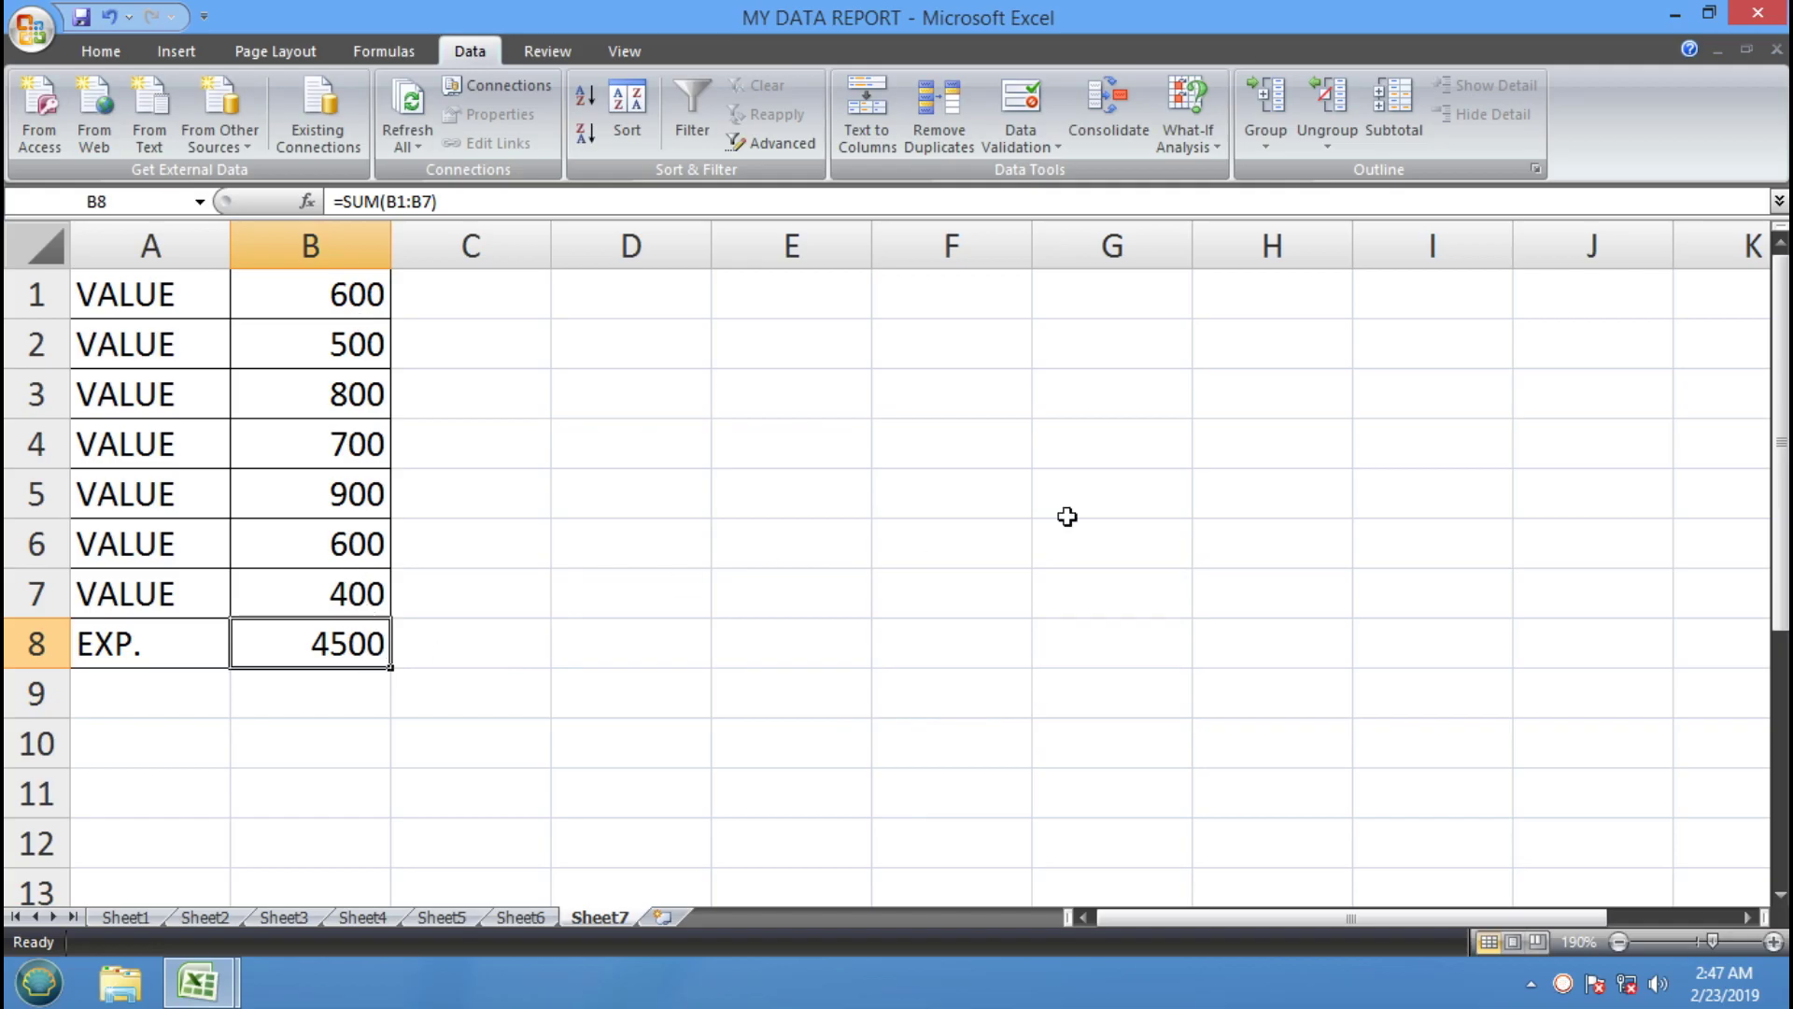
left_click(1214, 155)
left_click(1235, 203)
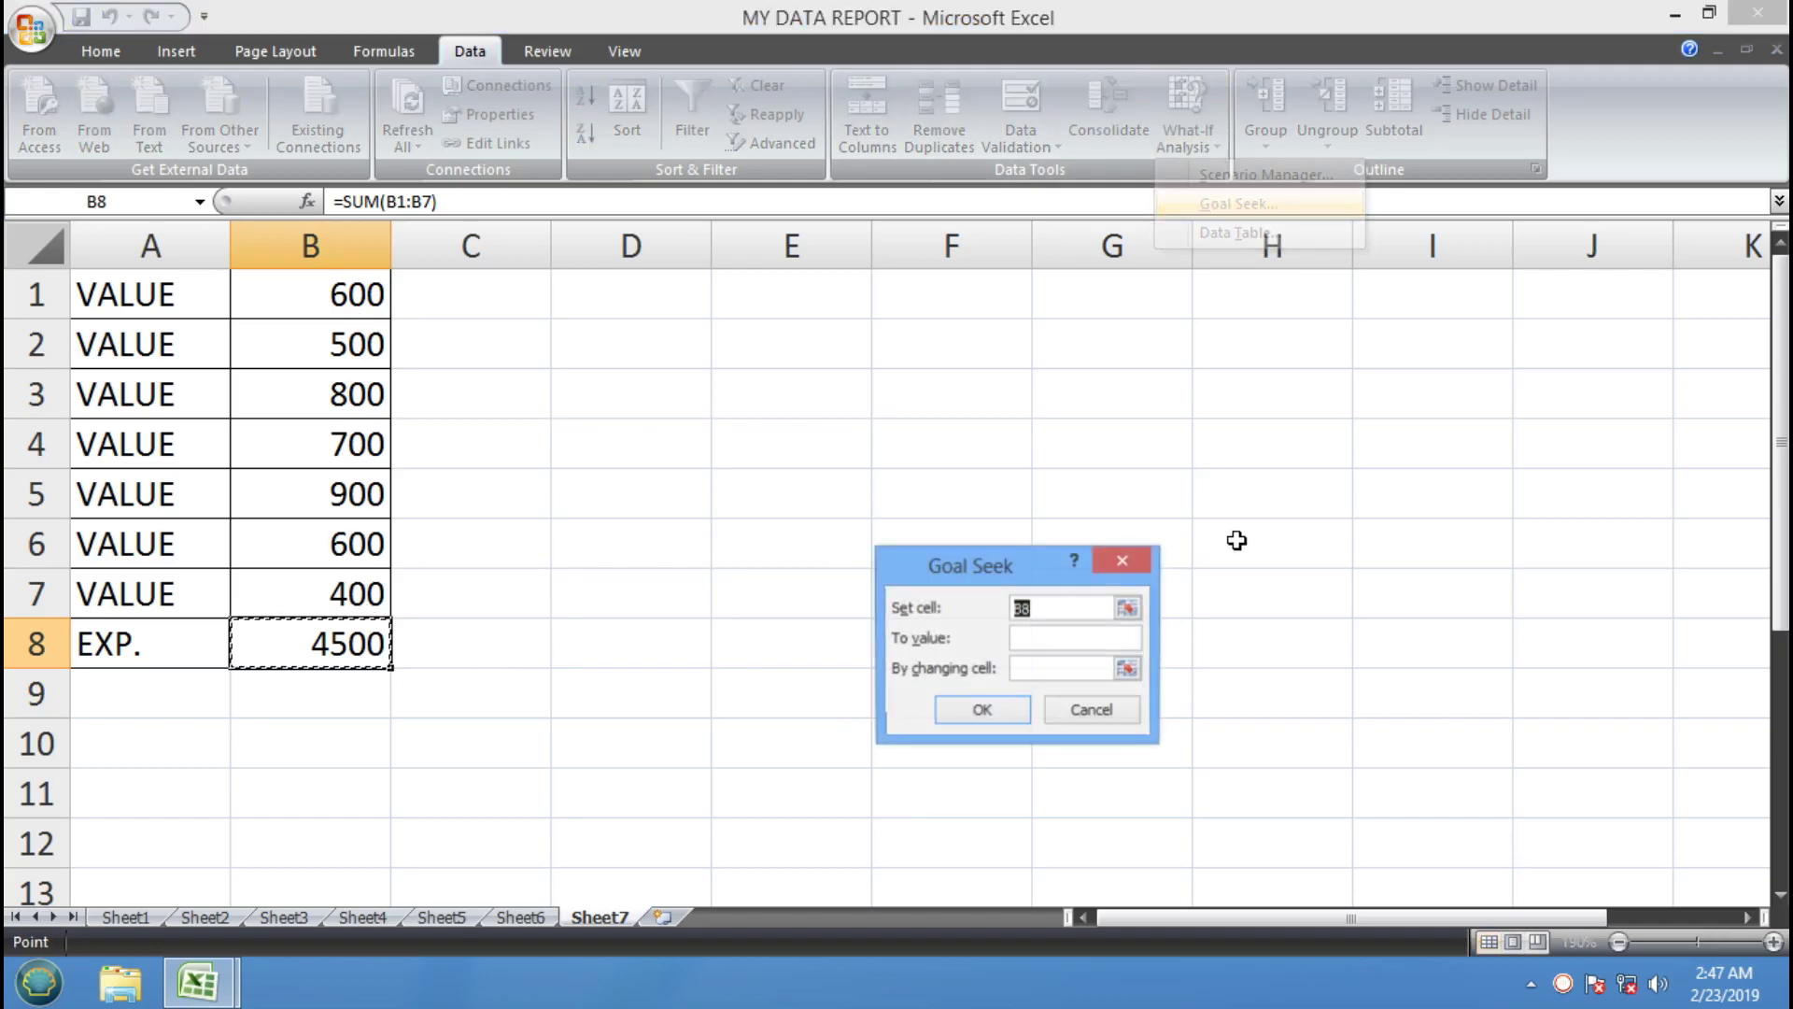
left_click(1093, 711)
left_click(396, 680)
left_click(331, 654)
Goal Seek the B8 total to 5000 by changing B7
left_click(1195, 149)
left_click(1255, 211)
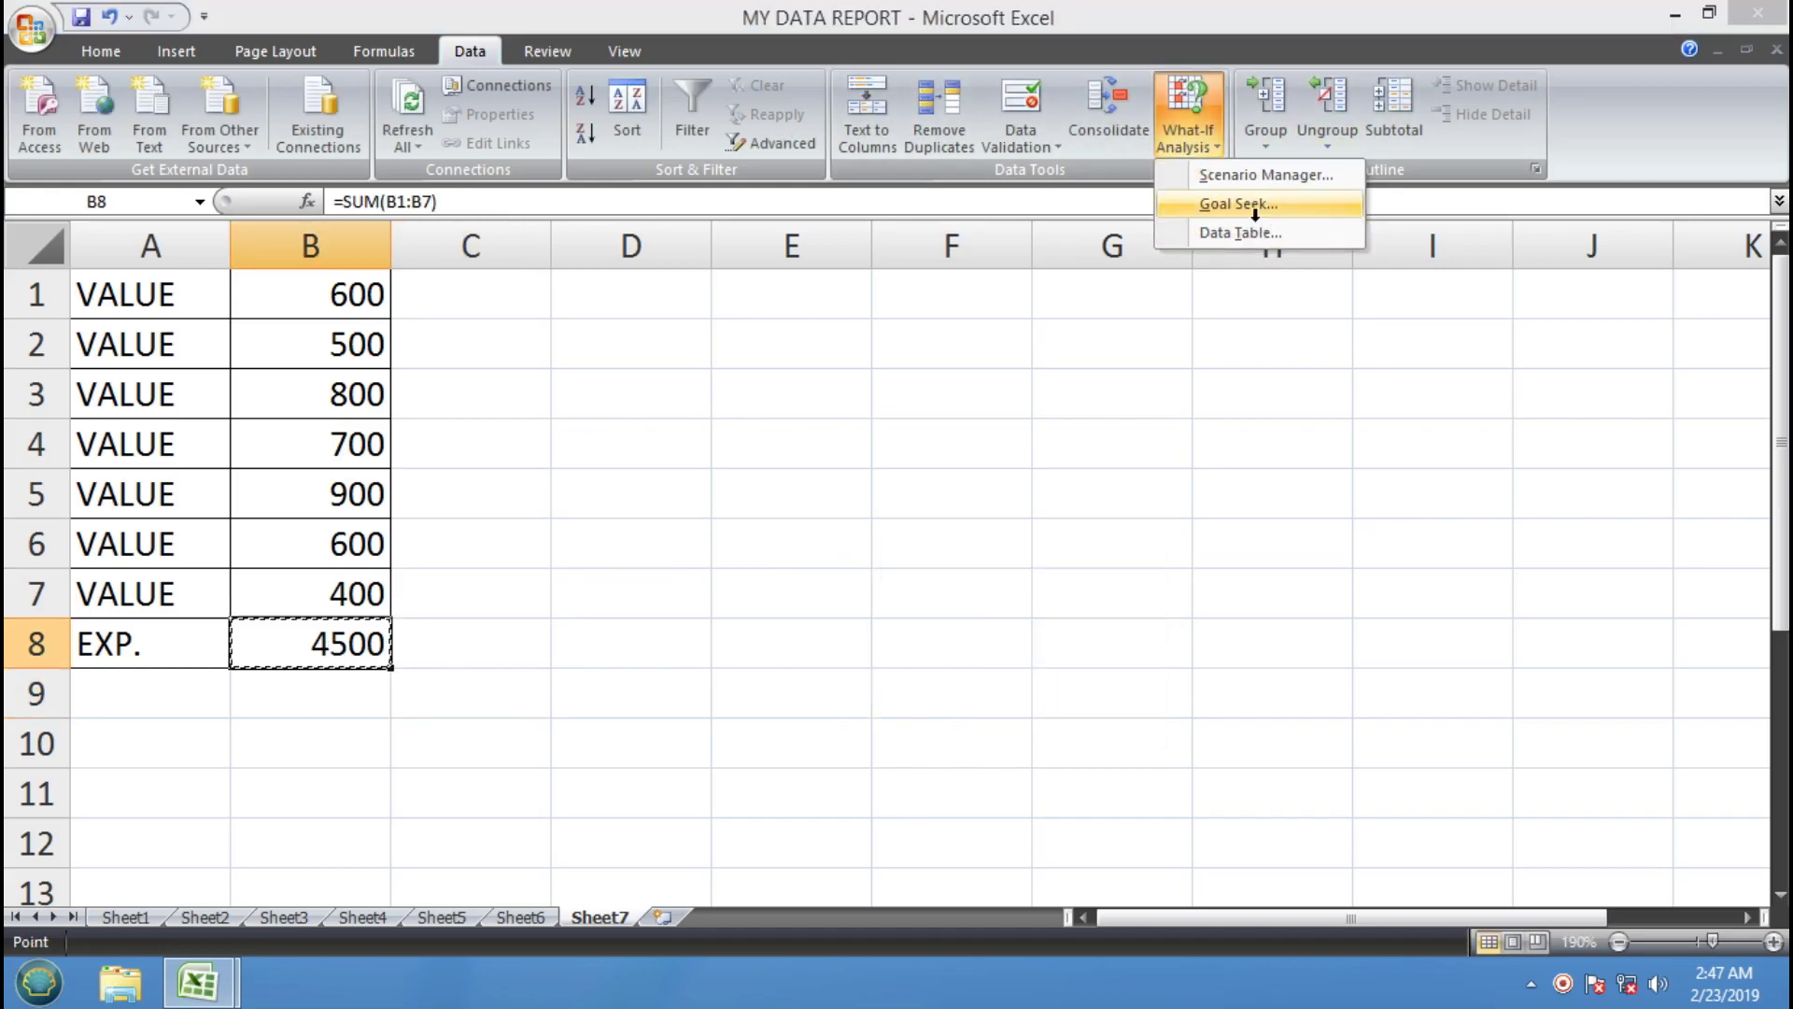
left_click(1037, 642)
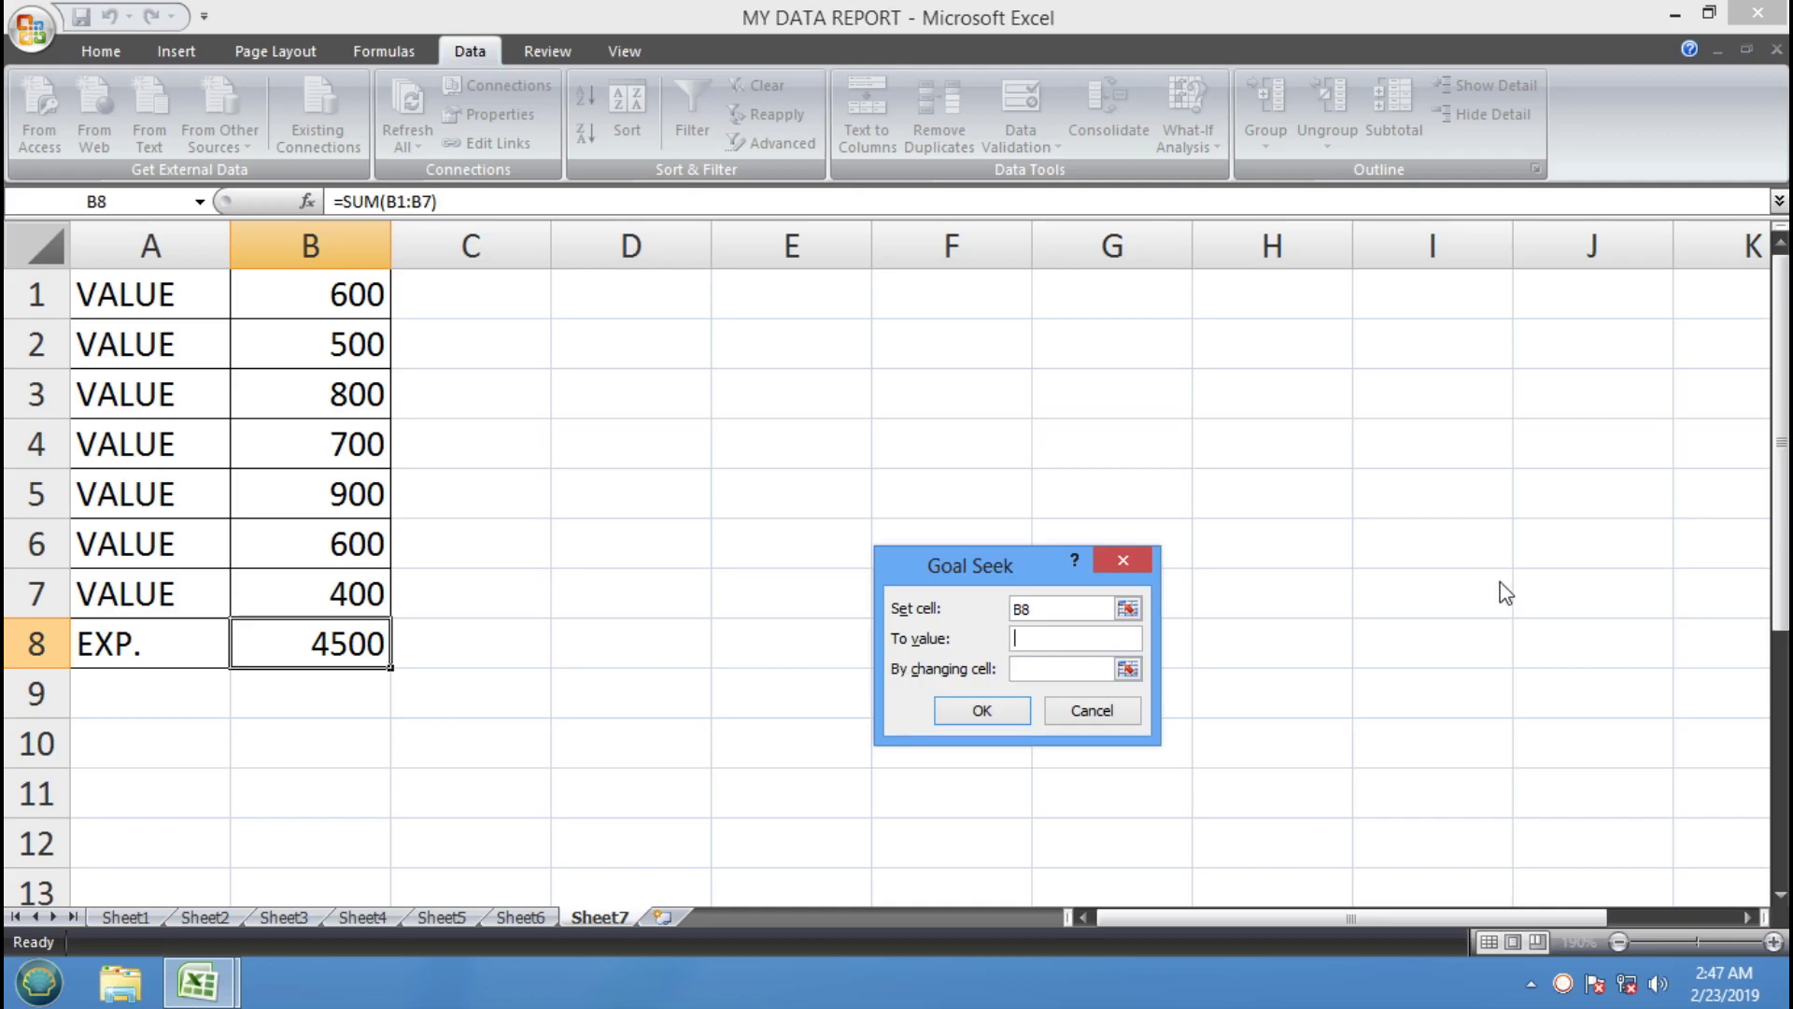
left_click(1076, 670)
left_click(355, 353)
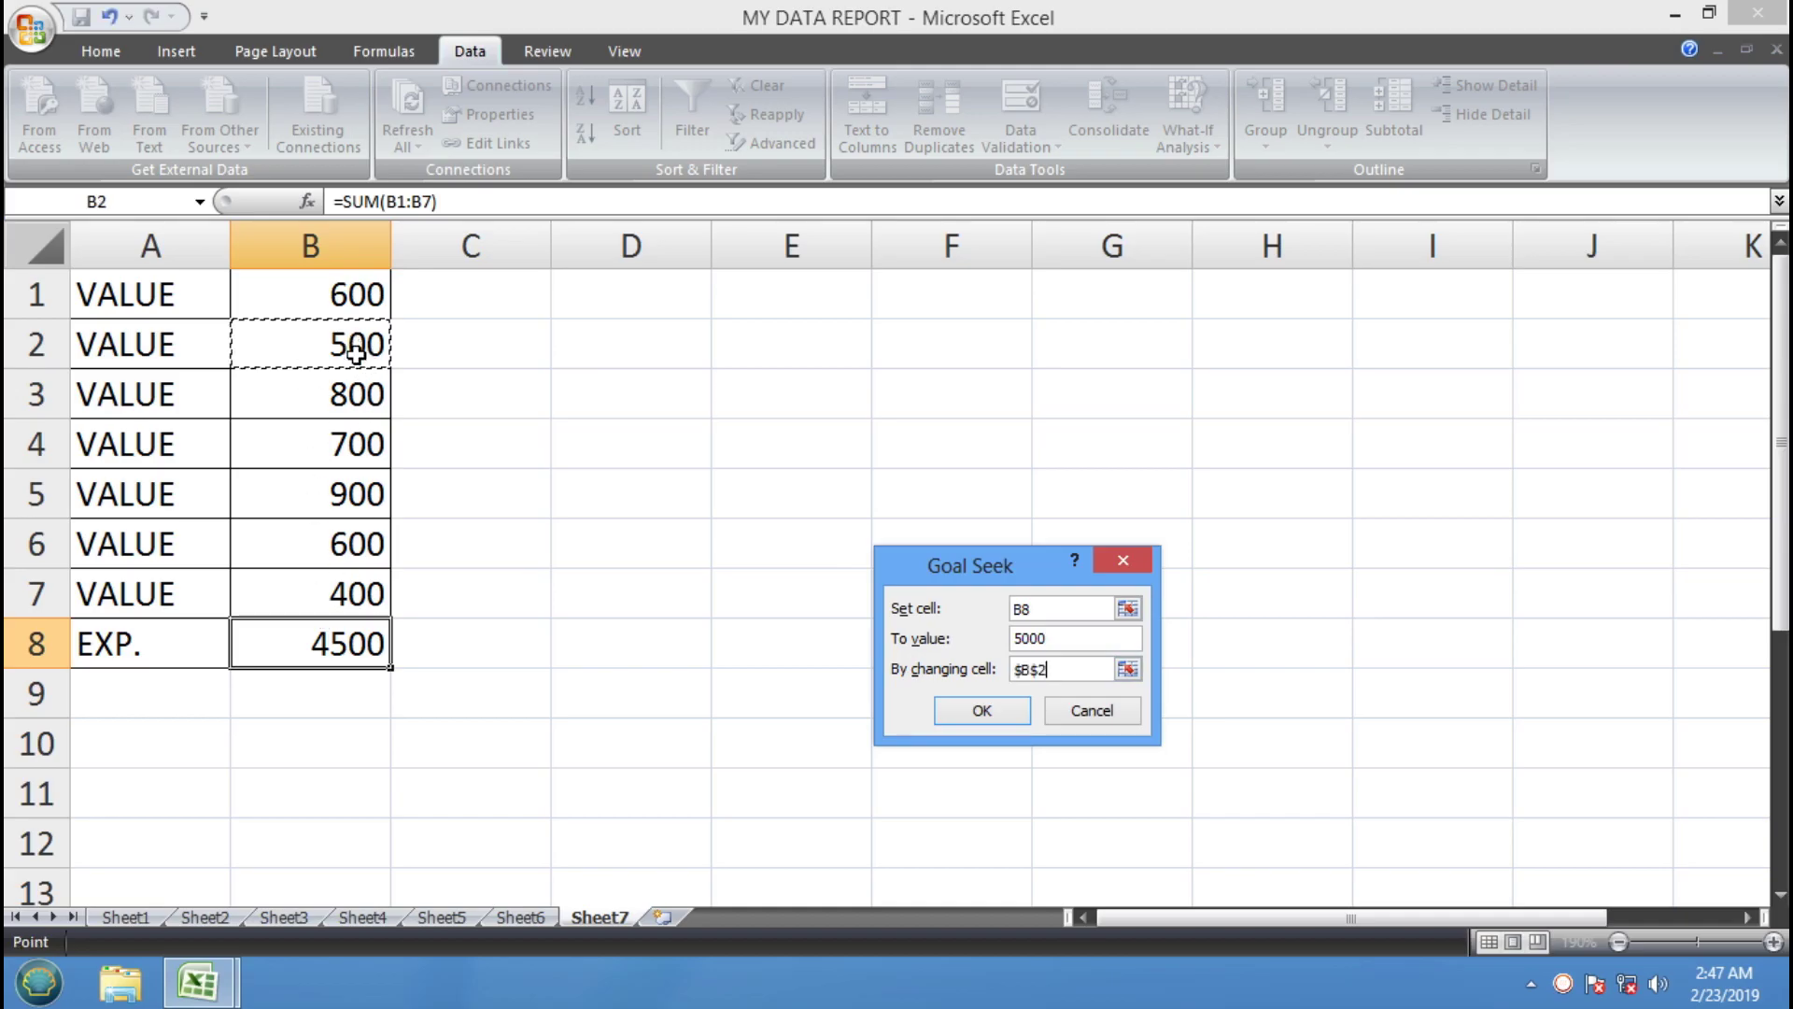
left_click(378, 594)
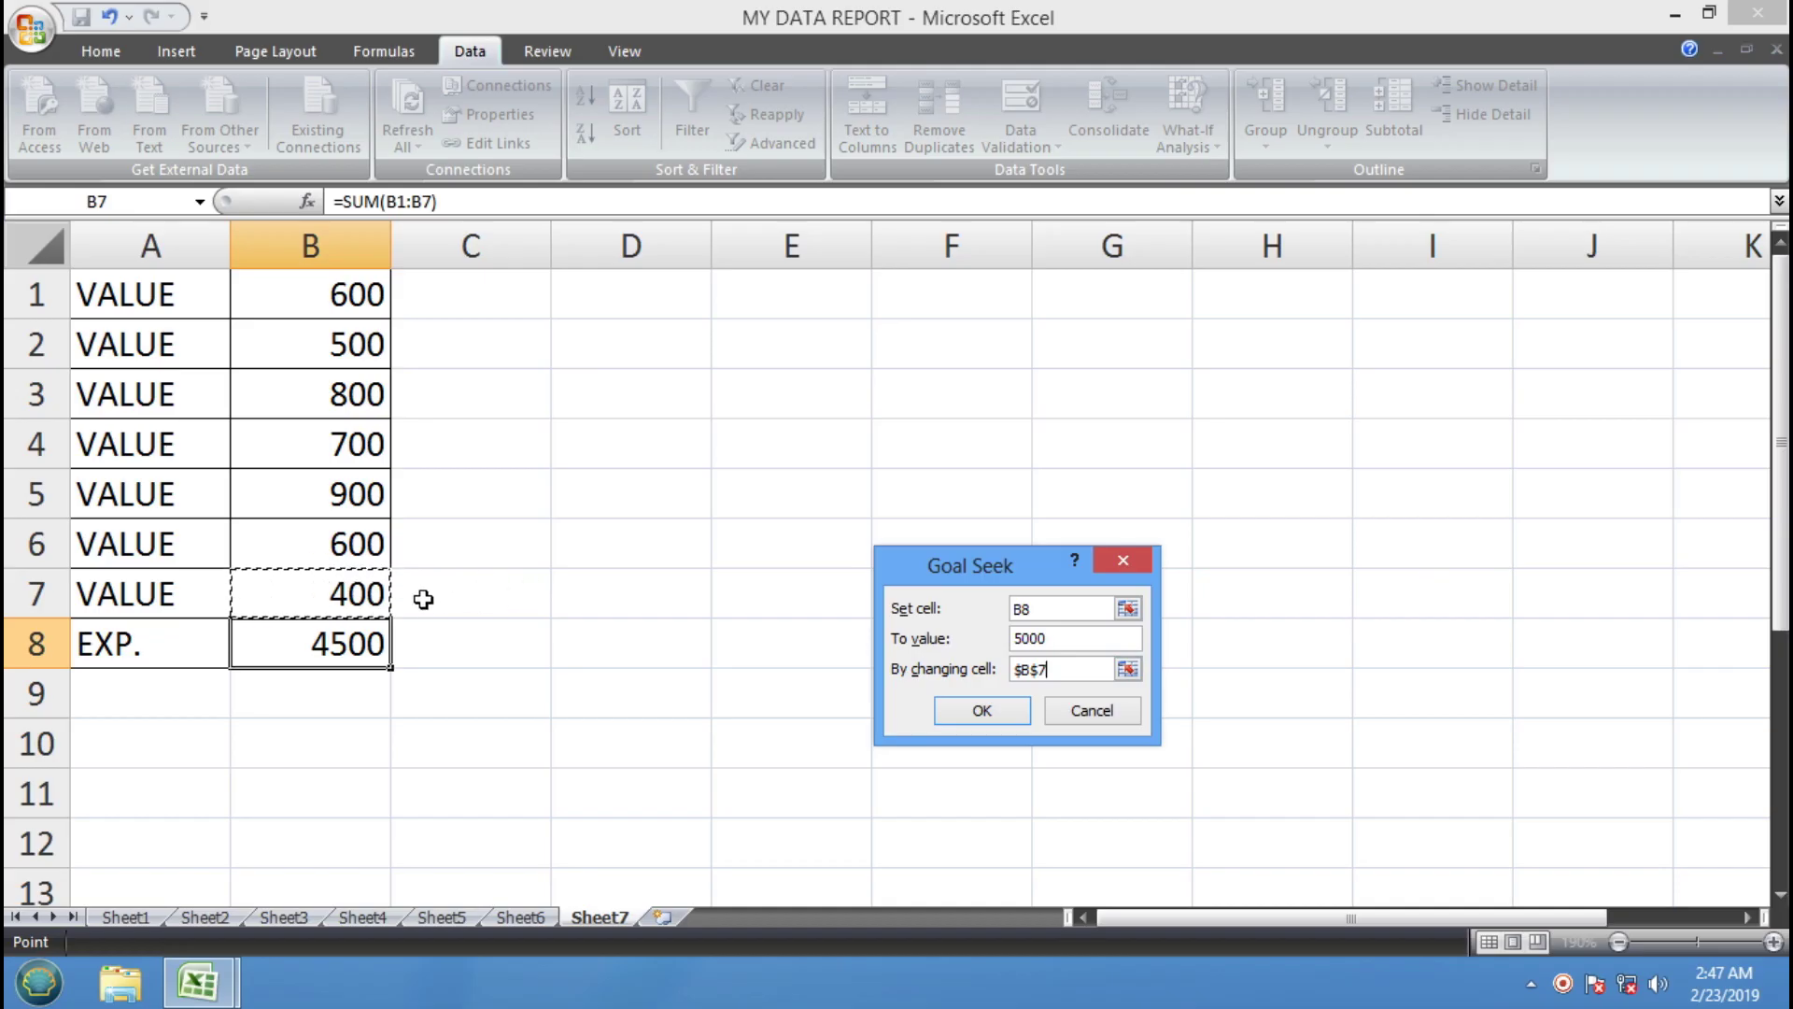
left_click(975, 712)
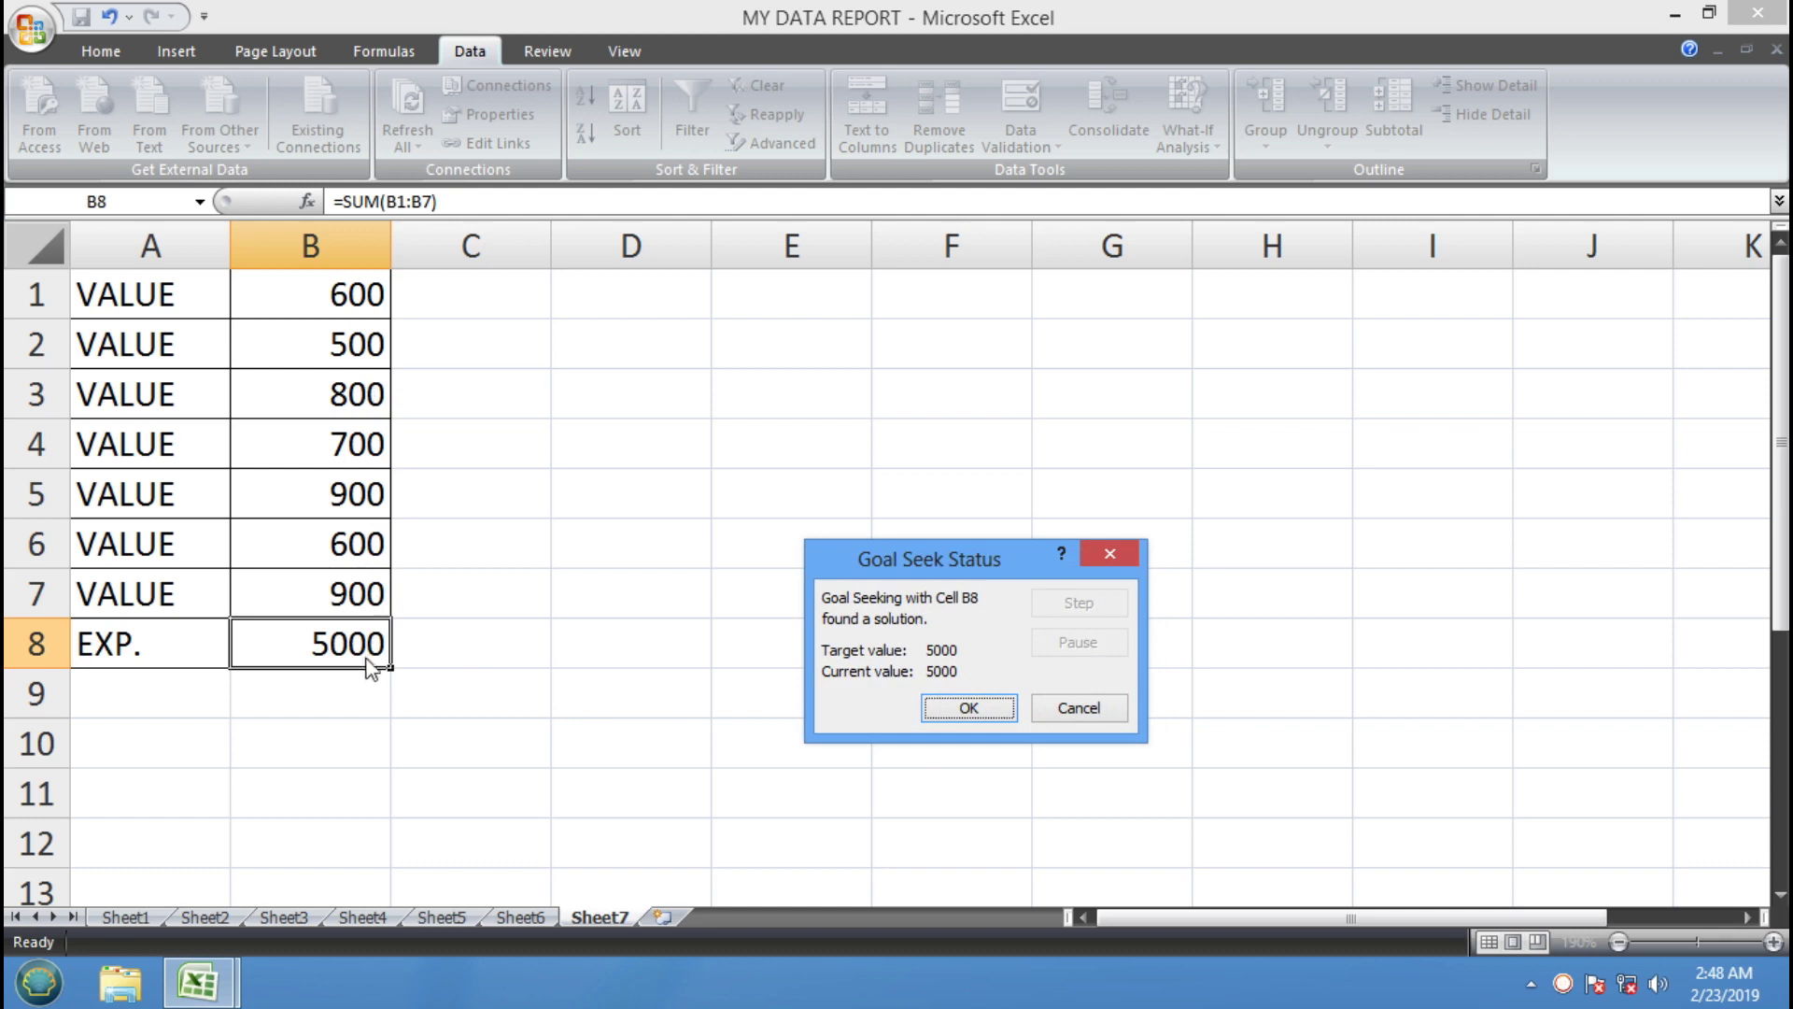
left_click(977, 710)
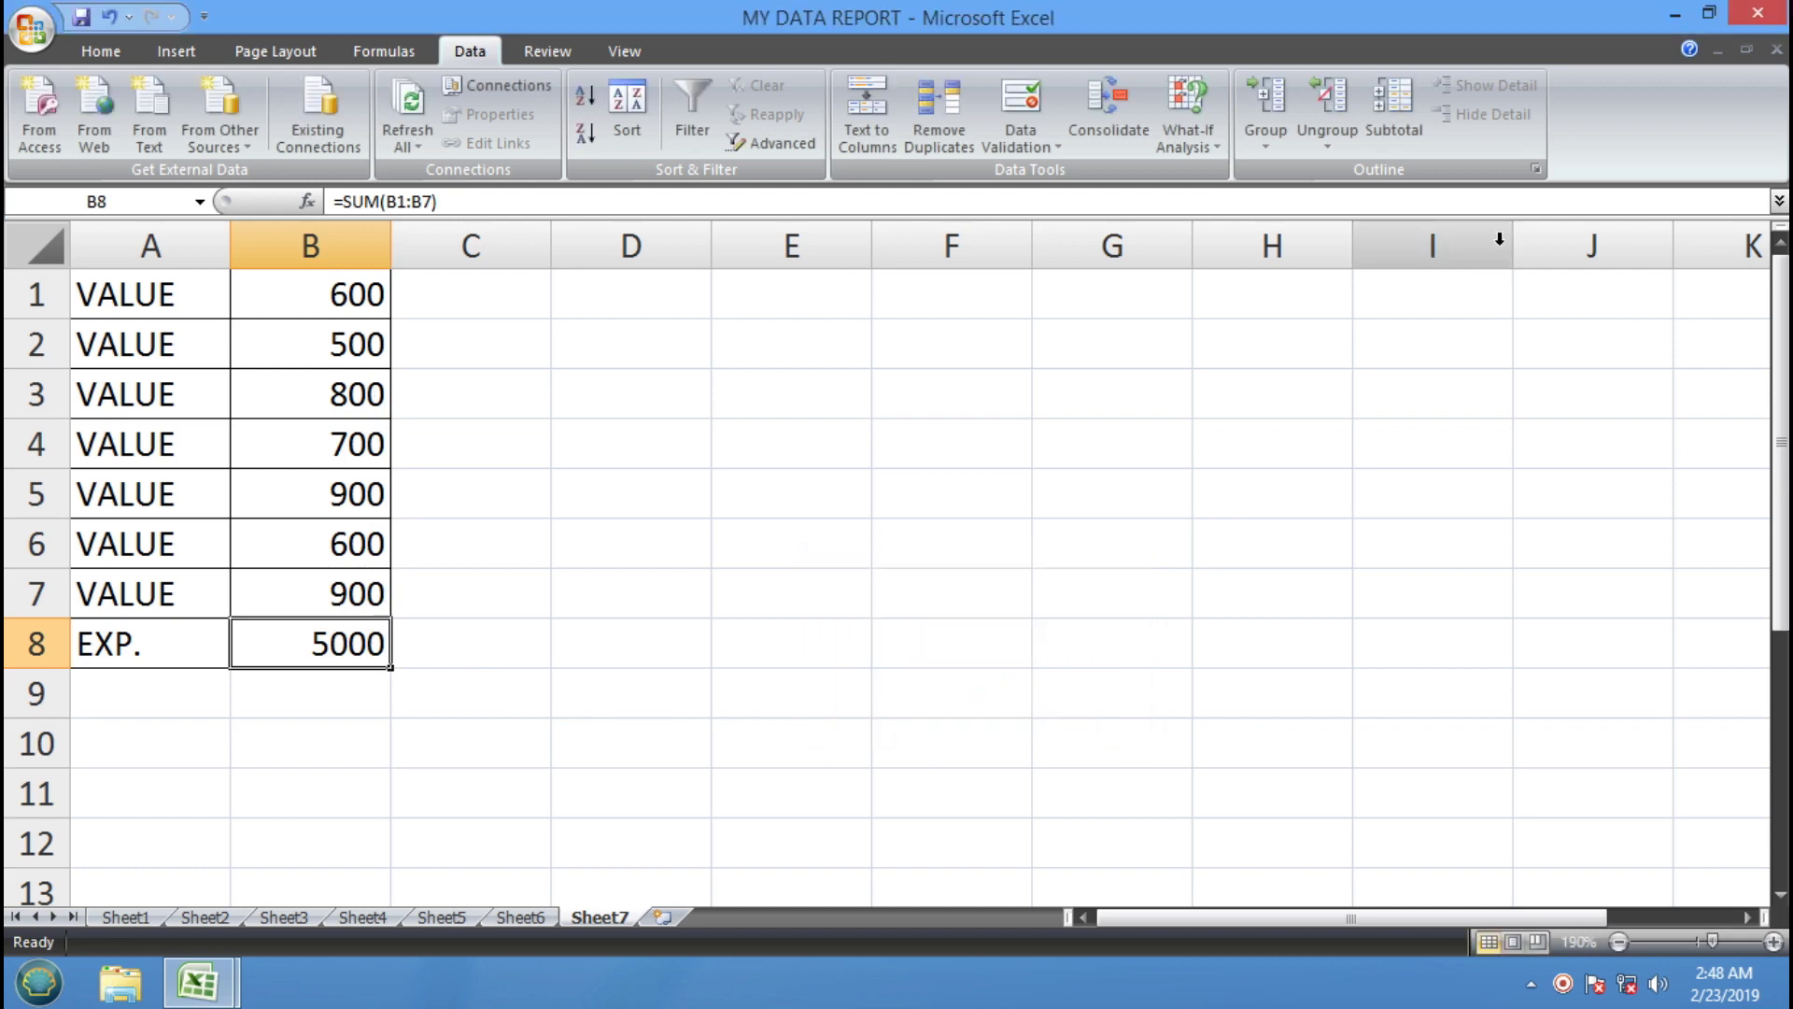
Goal Seek the B8 total to 4800 by changing B7, leaving B7 at 700
left_click(1192, 153)
left_click(1219, 204)
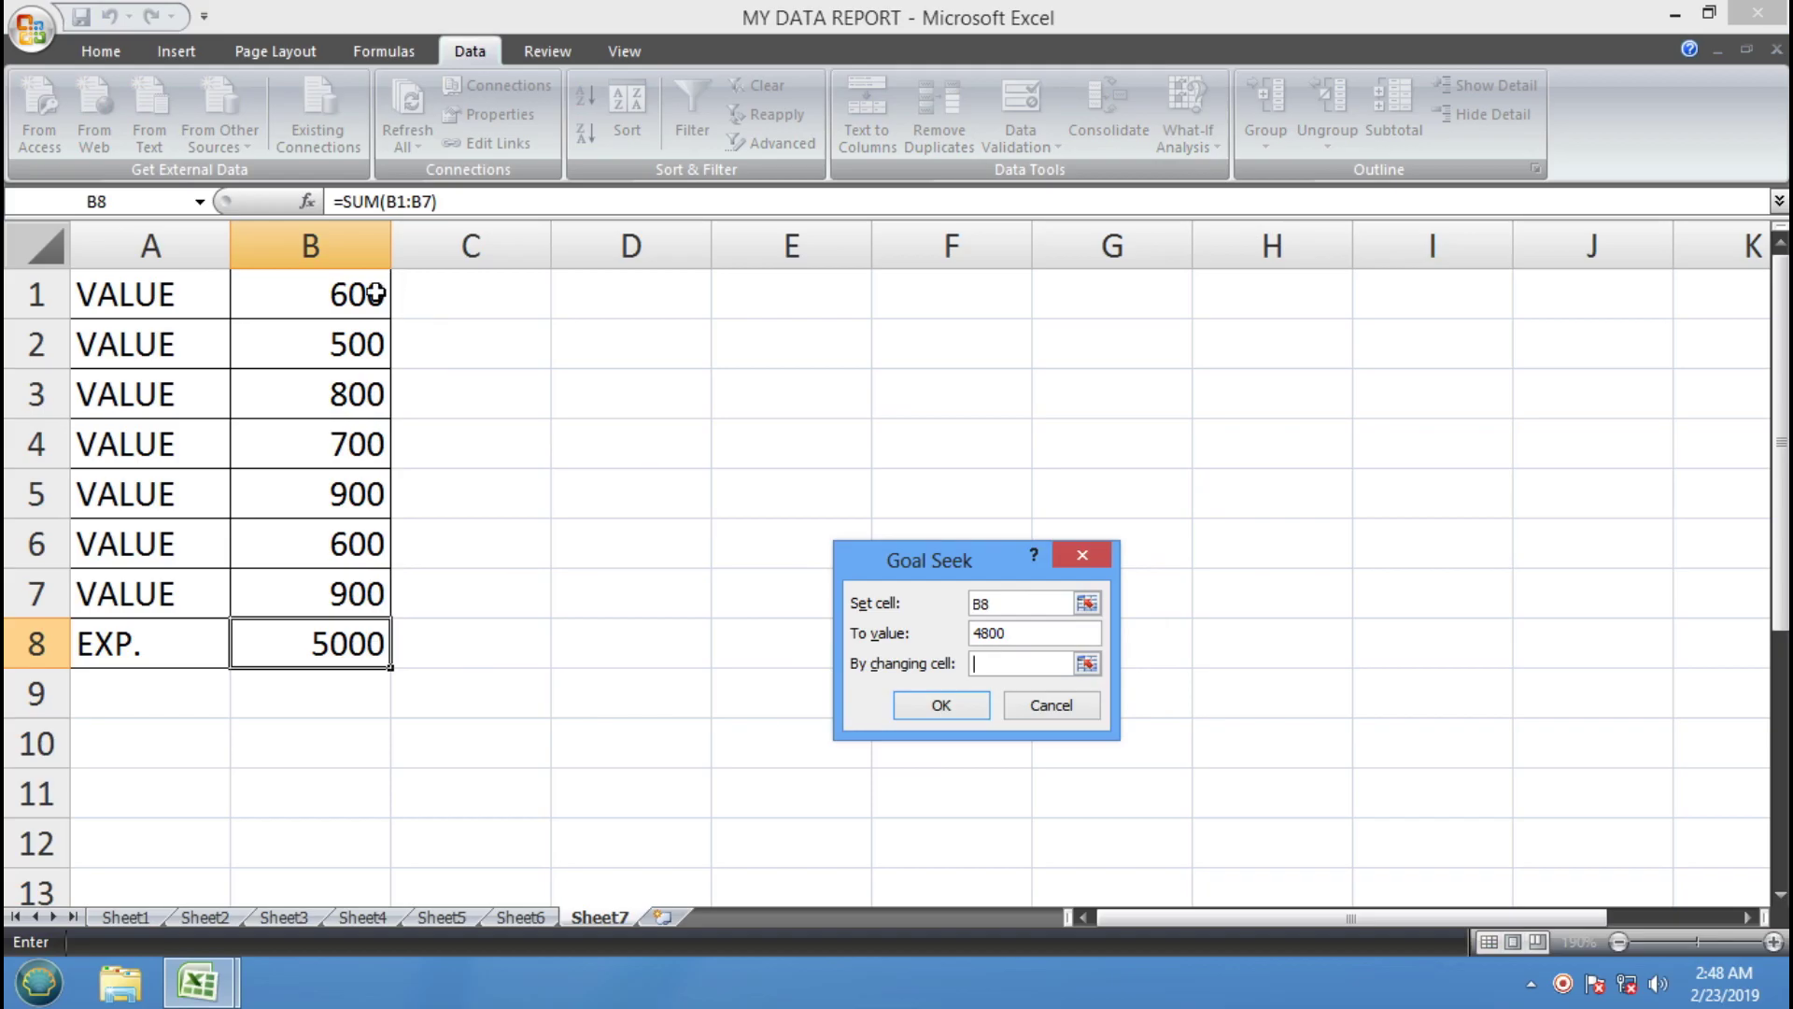
left_click(366, 592)
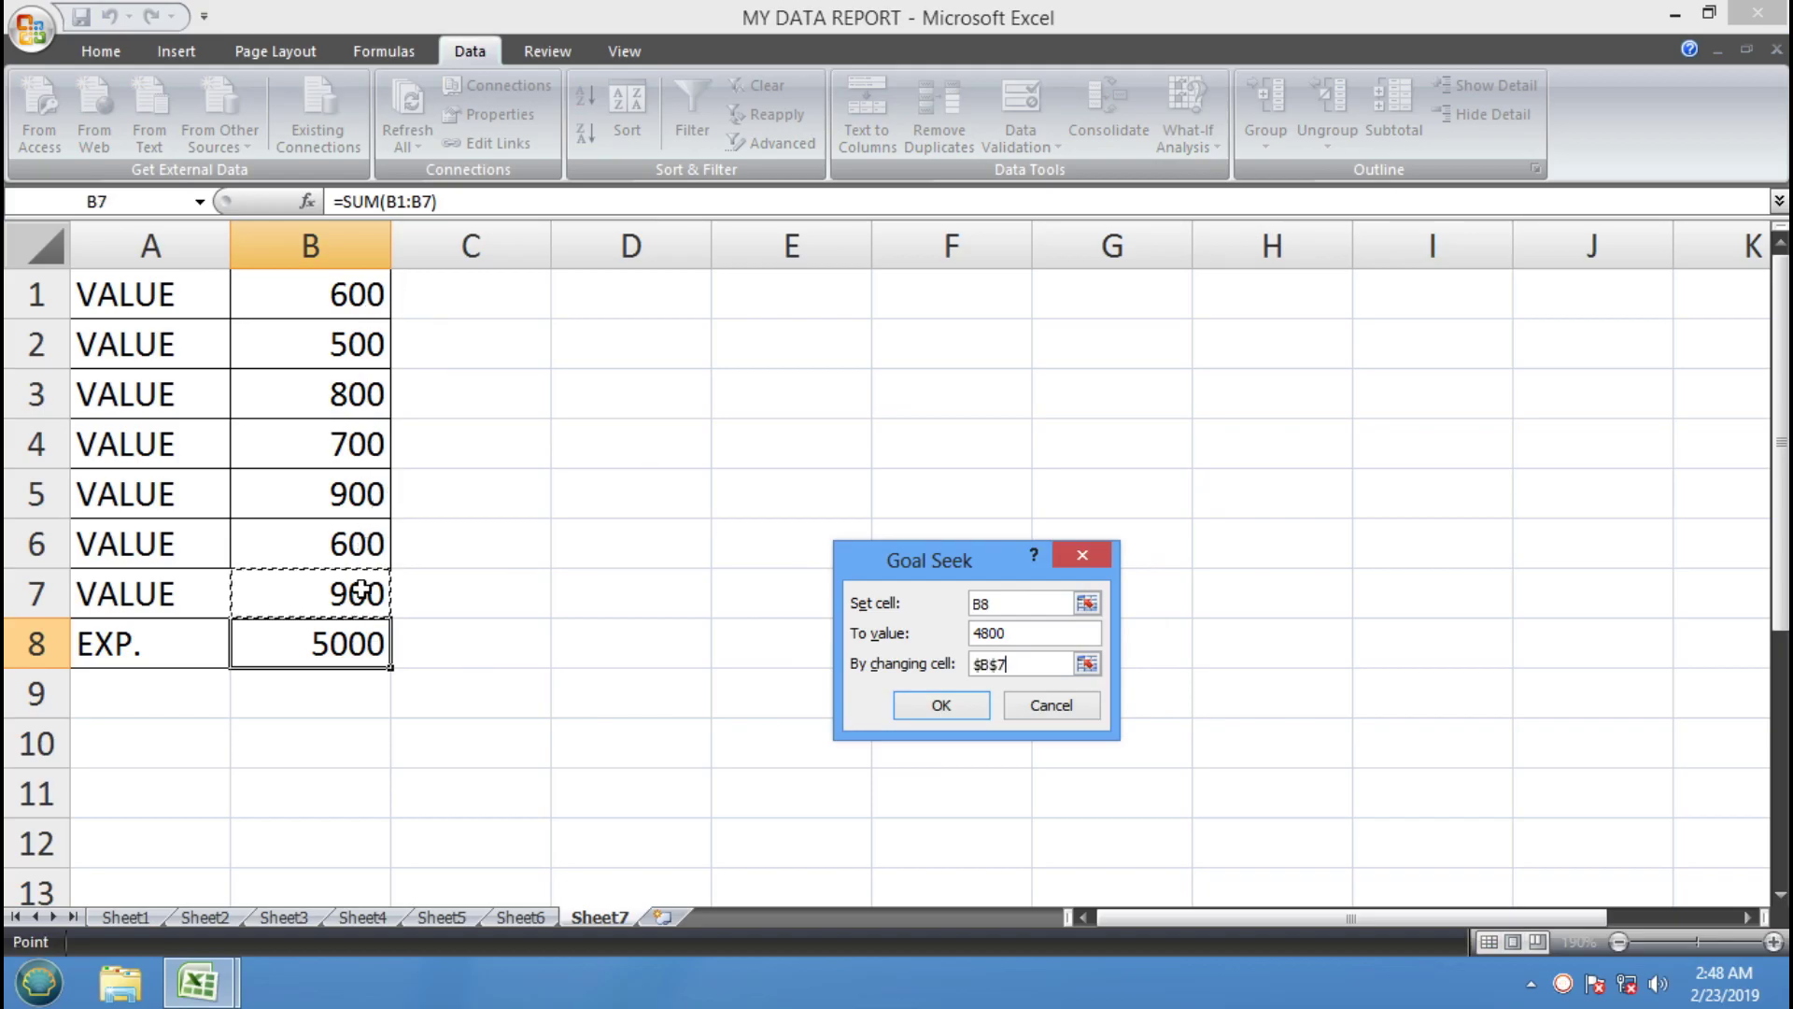
left_click(967, 715)
left_click(945, 708)
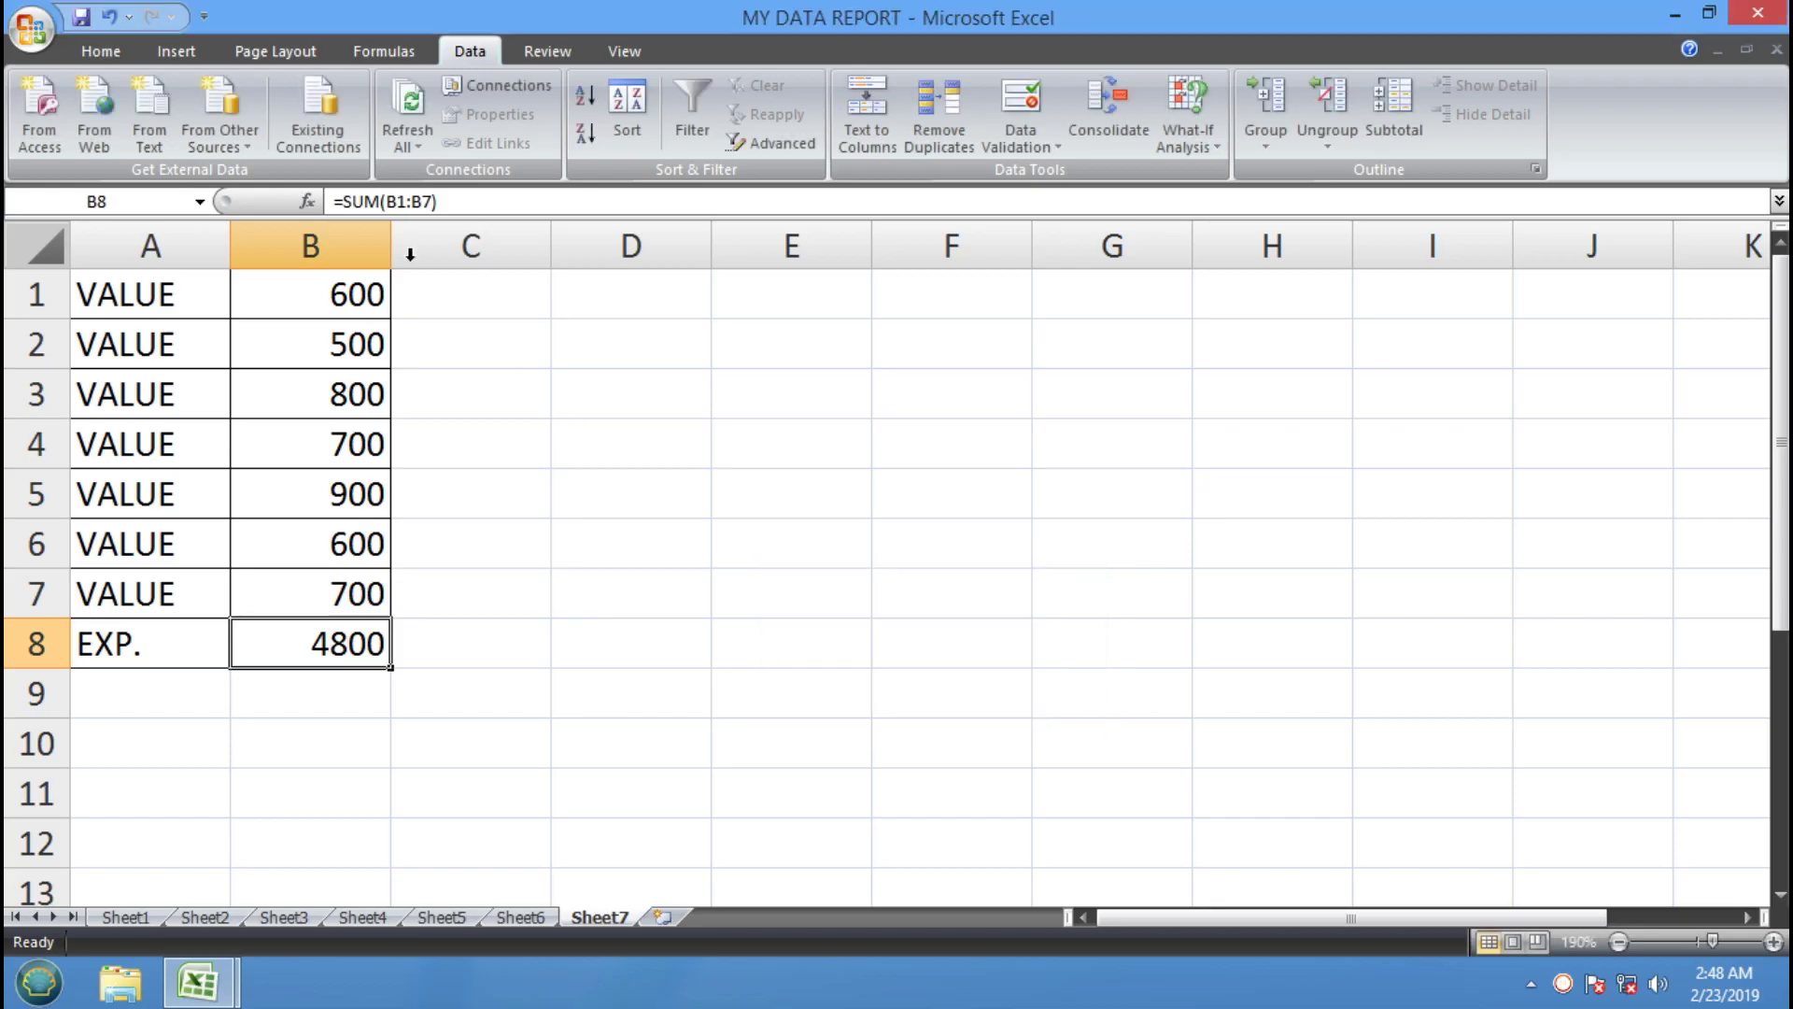
left_click(793, 387)
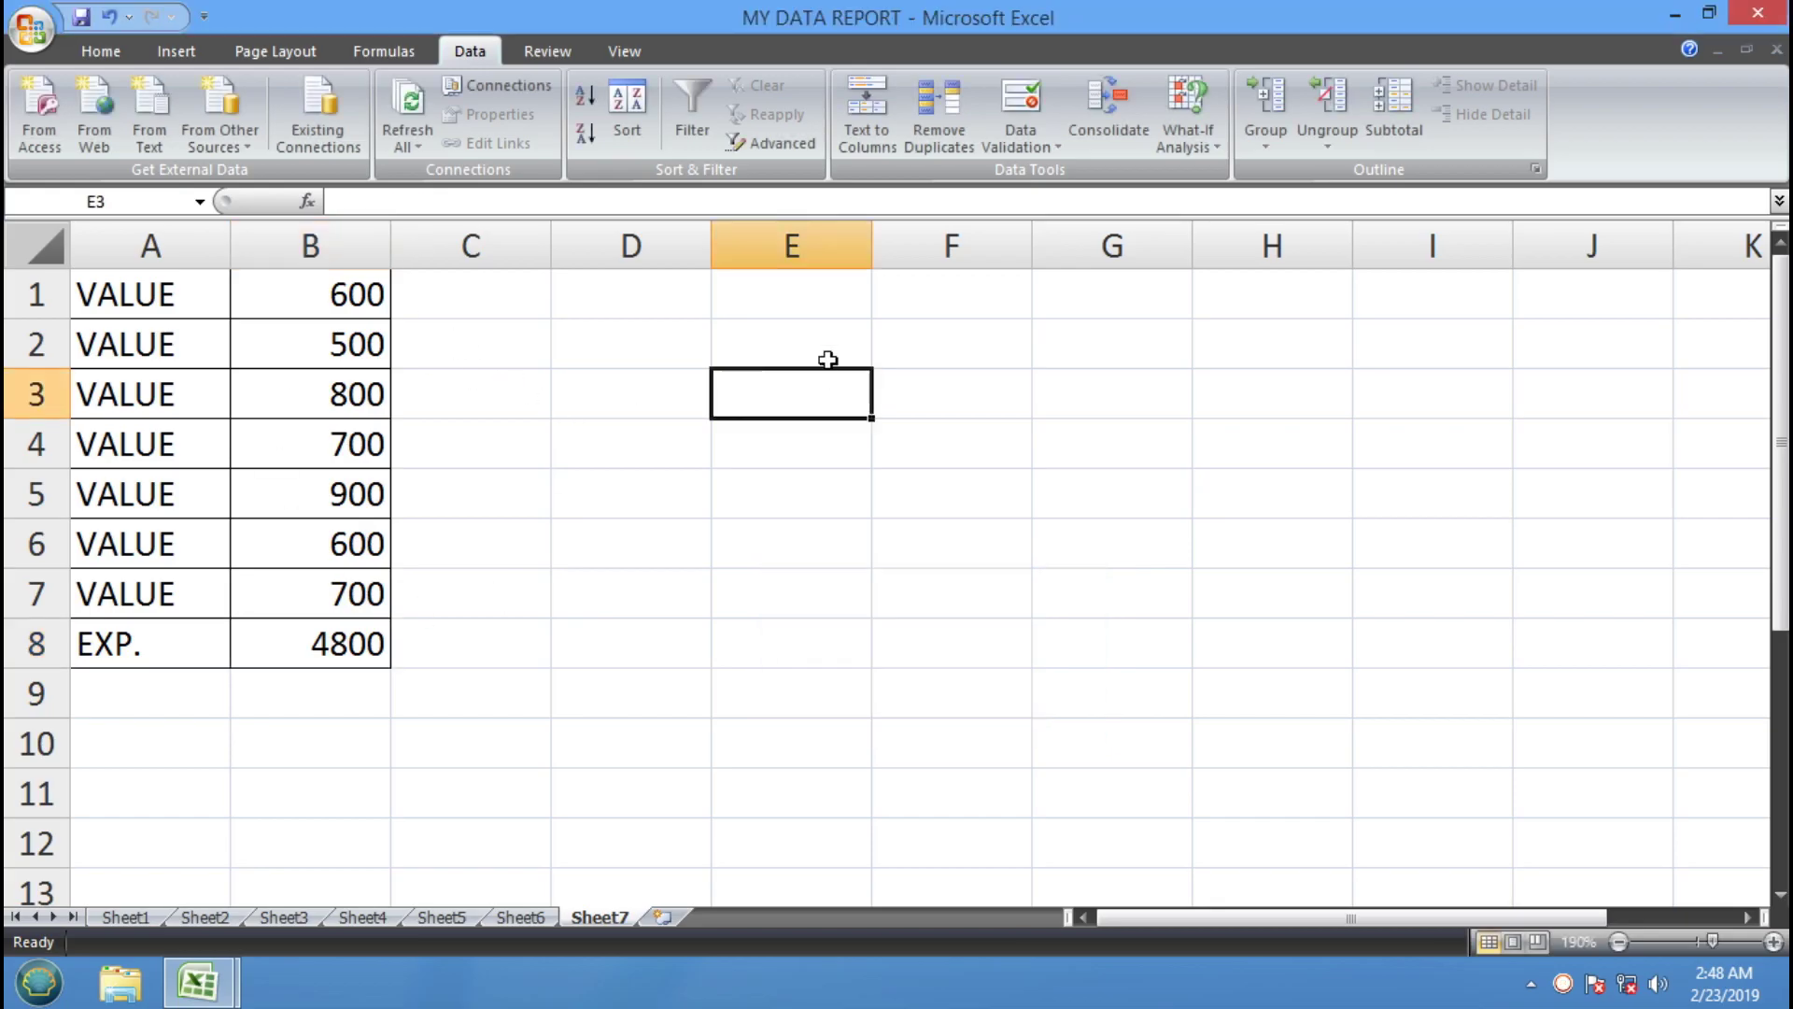
left_click(914, 352)
Switch to the training workbook and point out the SCENARIO MANAGER concept entry
left_click(768, 336)
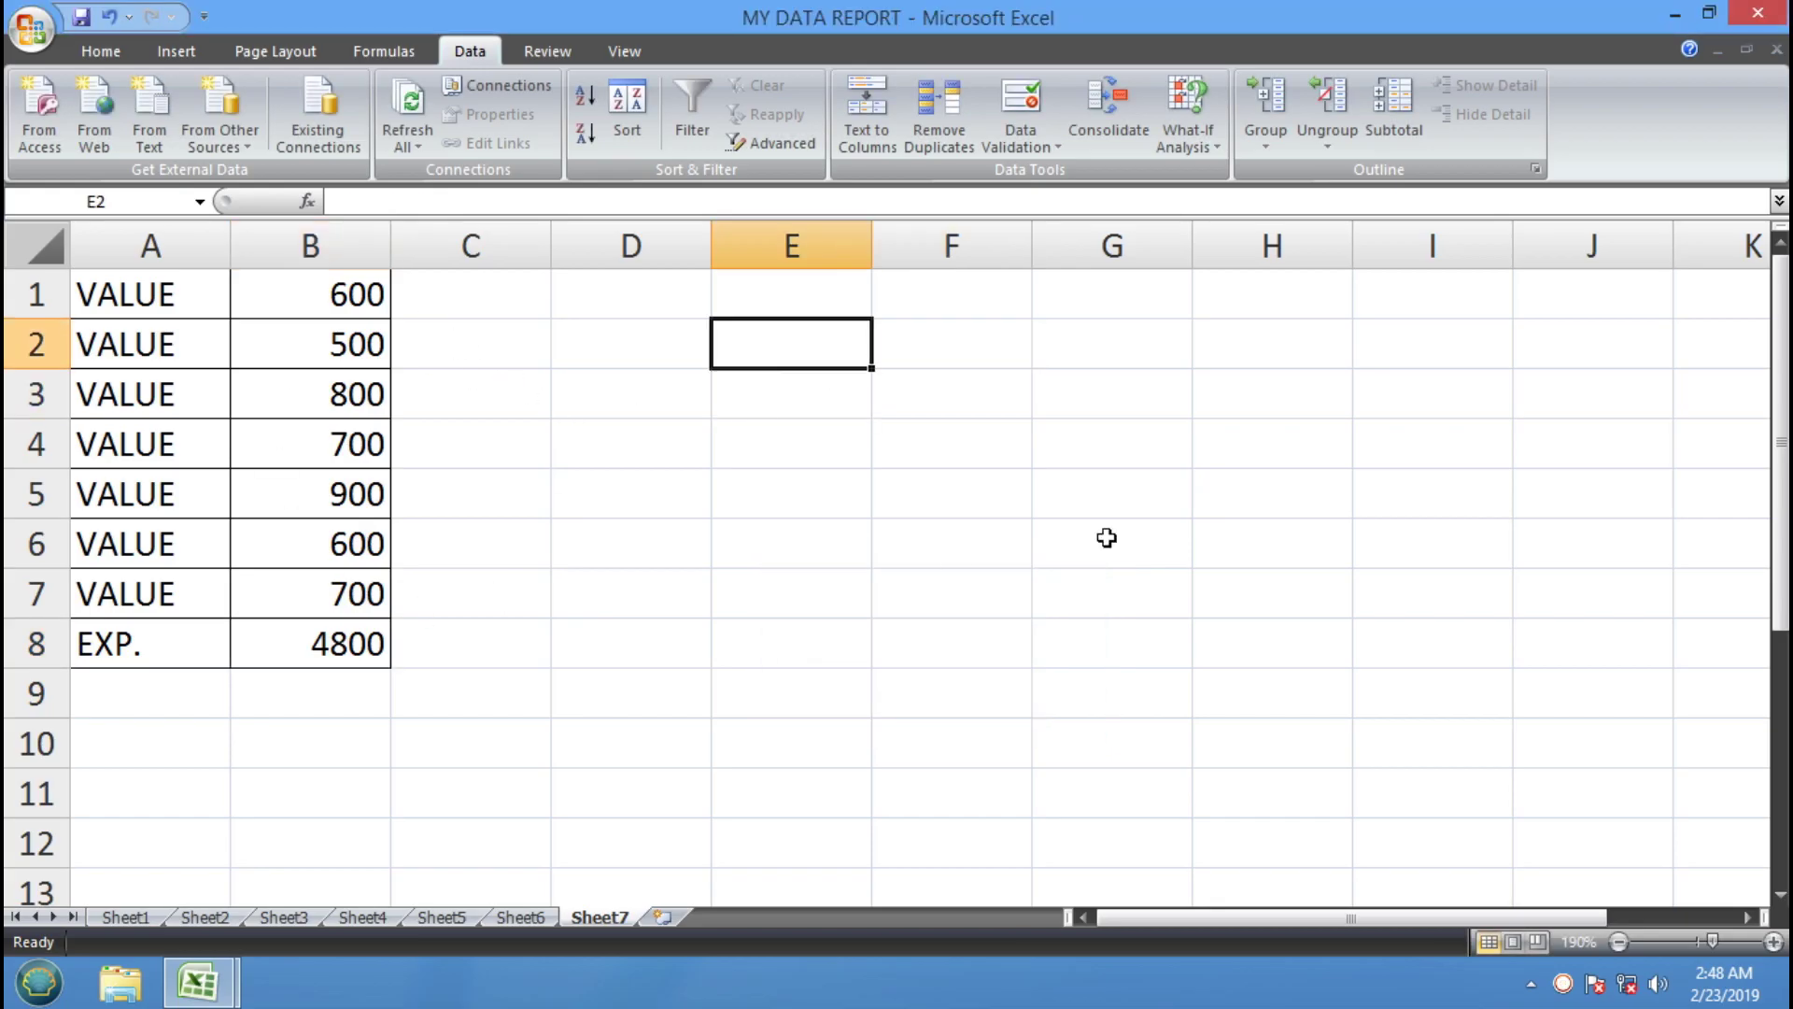
mouse_move(224, 981)
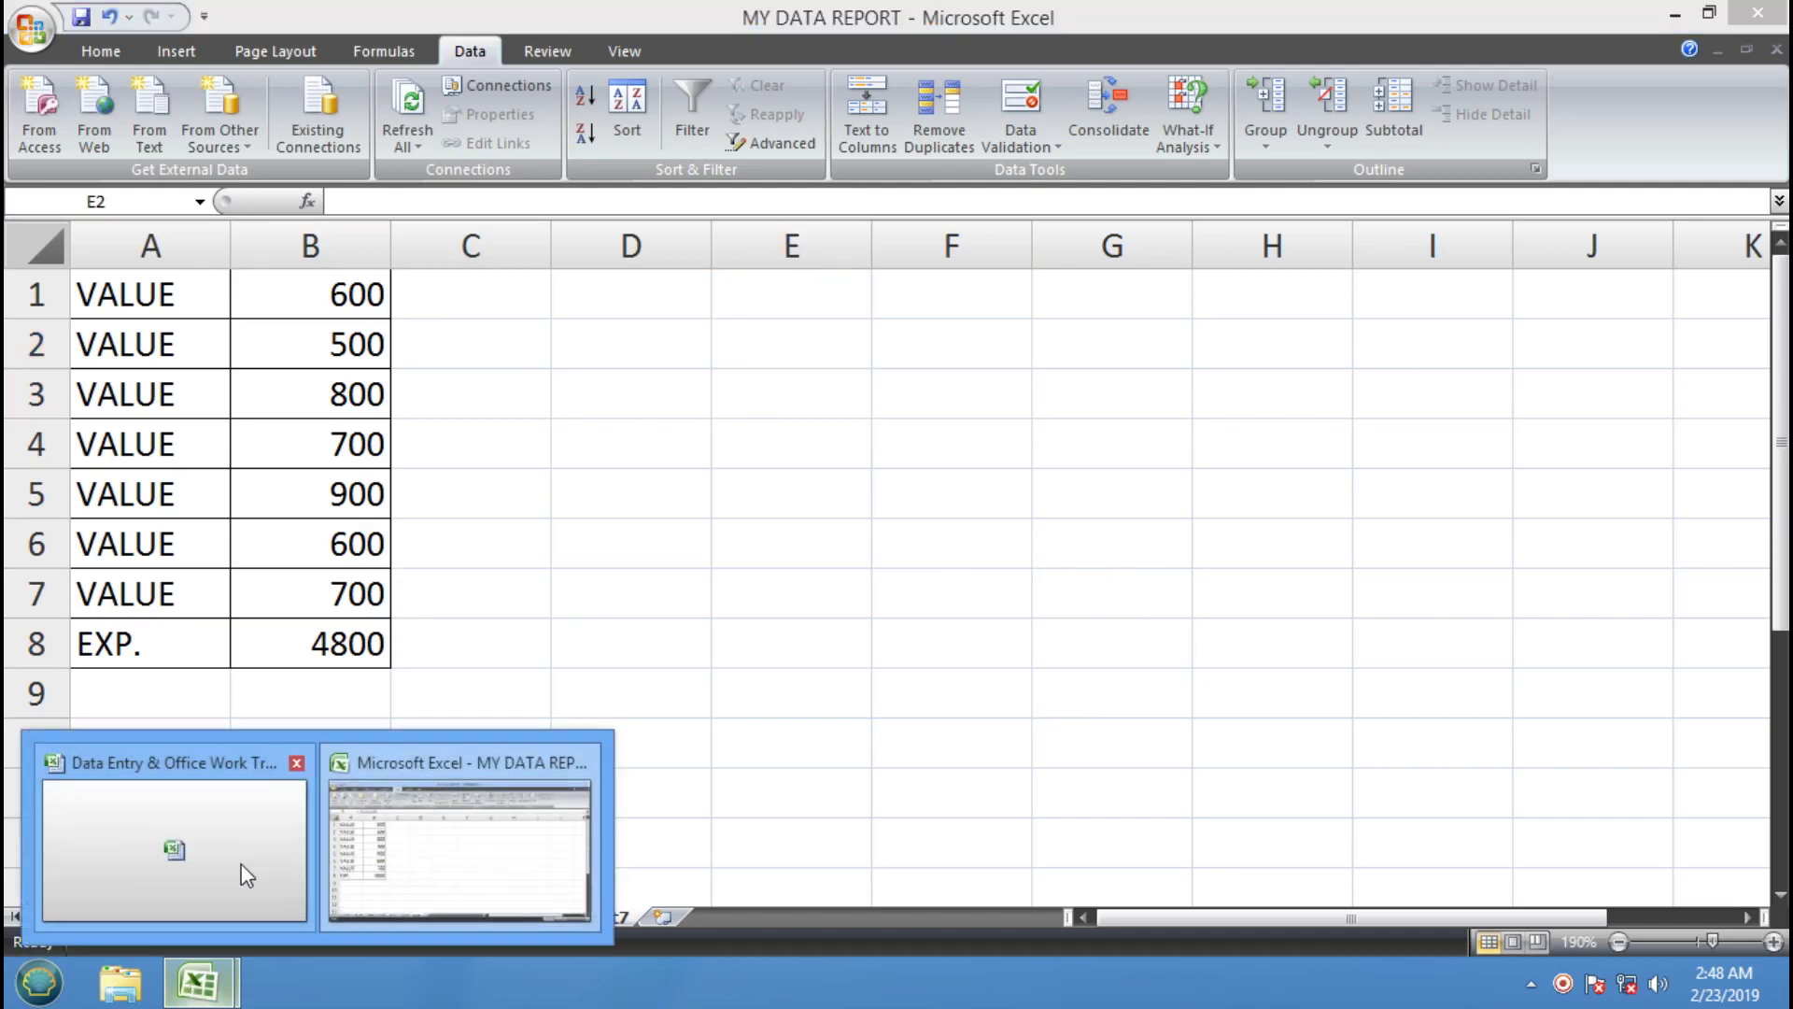
left_click(241, 863)
left_click(1223, 790)
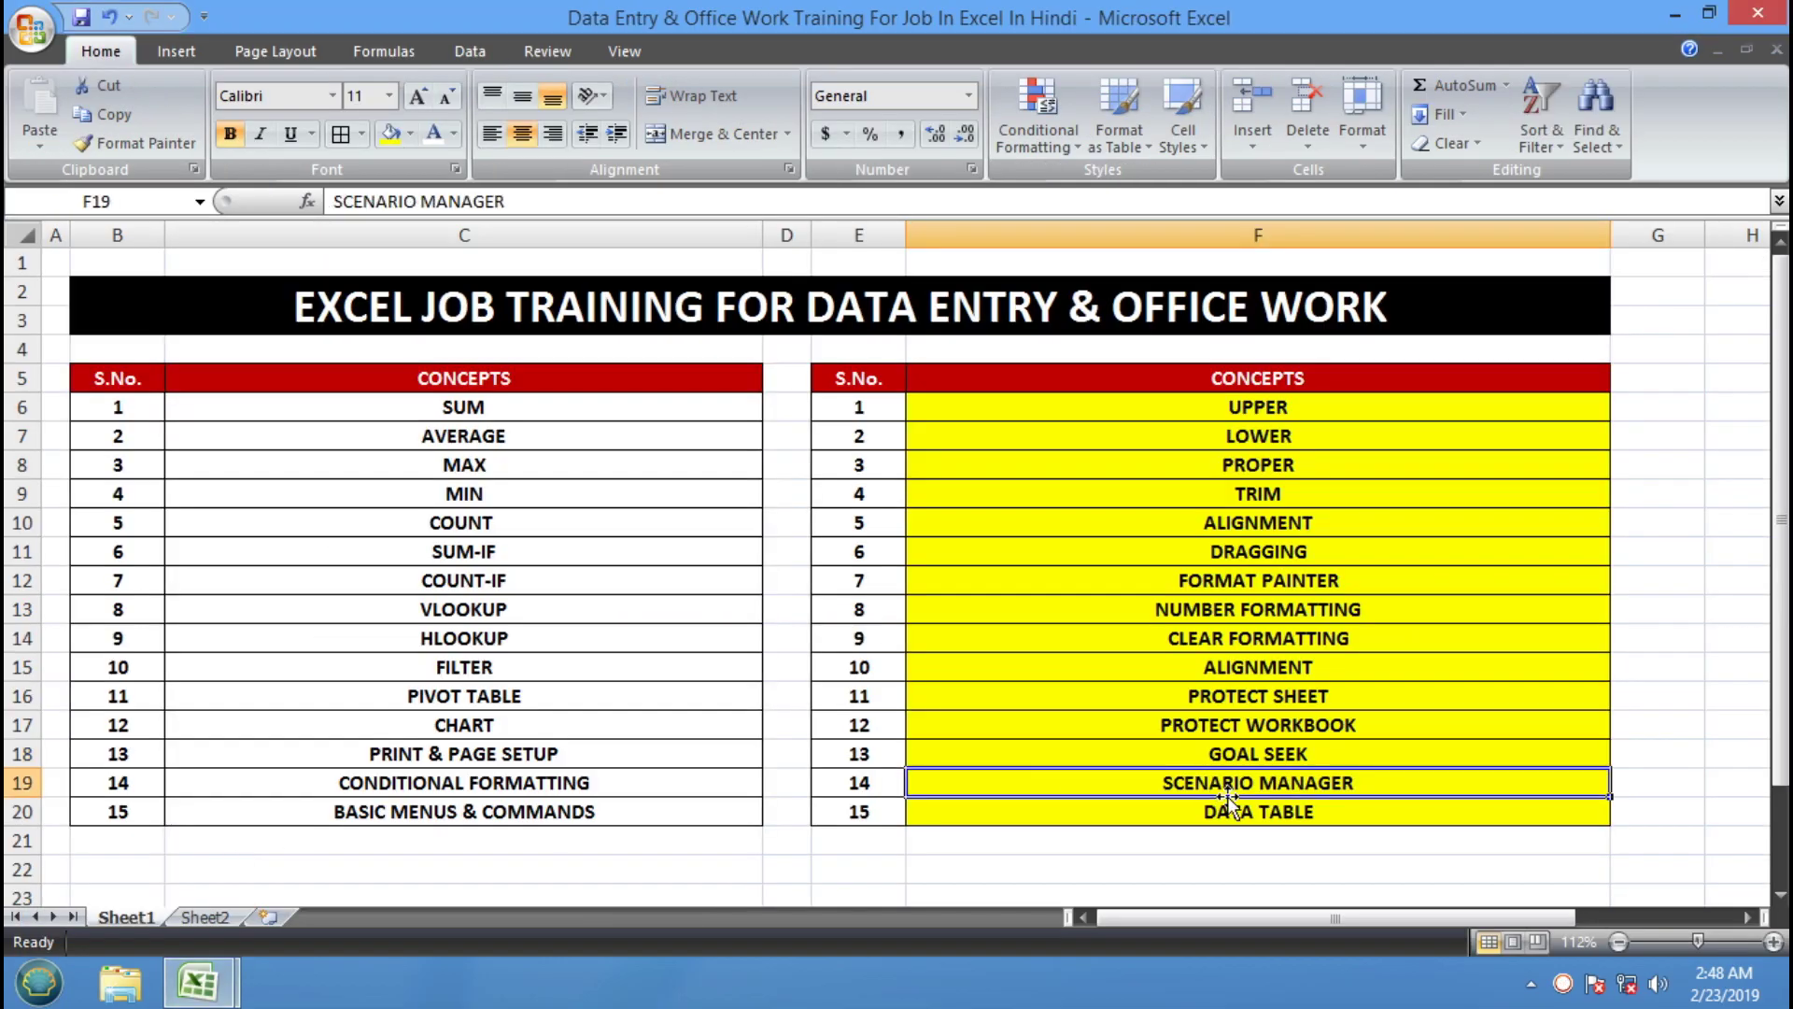
Return to MY DATA REPORT and insert a new blank Sheet8
mouse_move(192, 982)
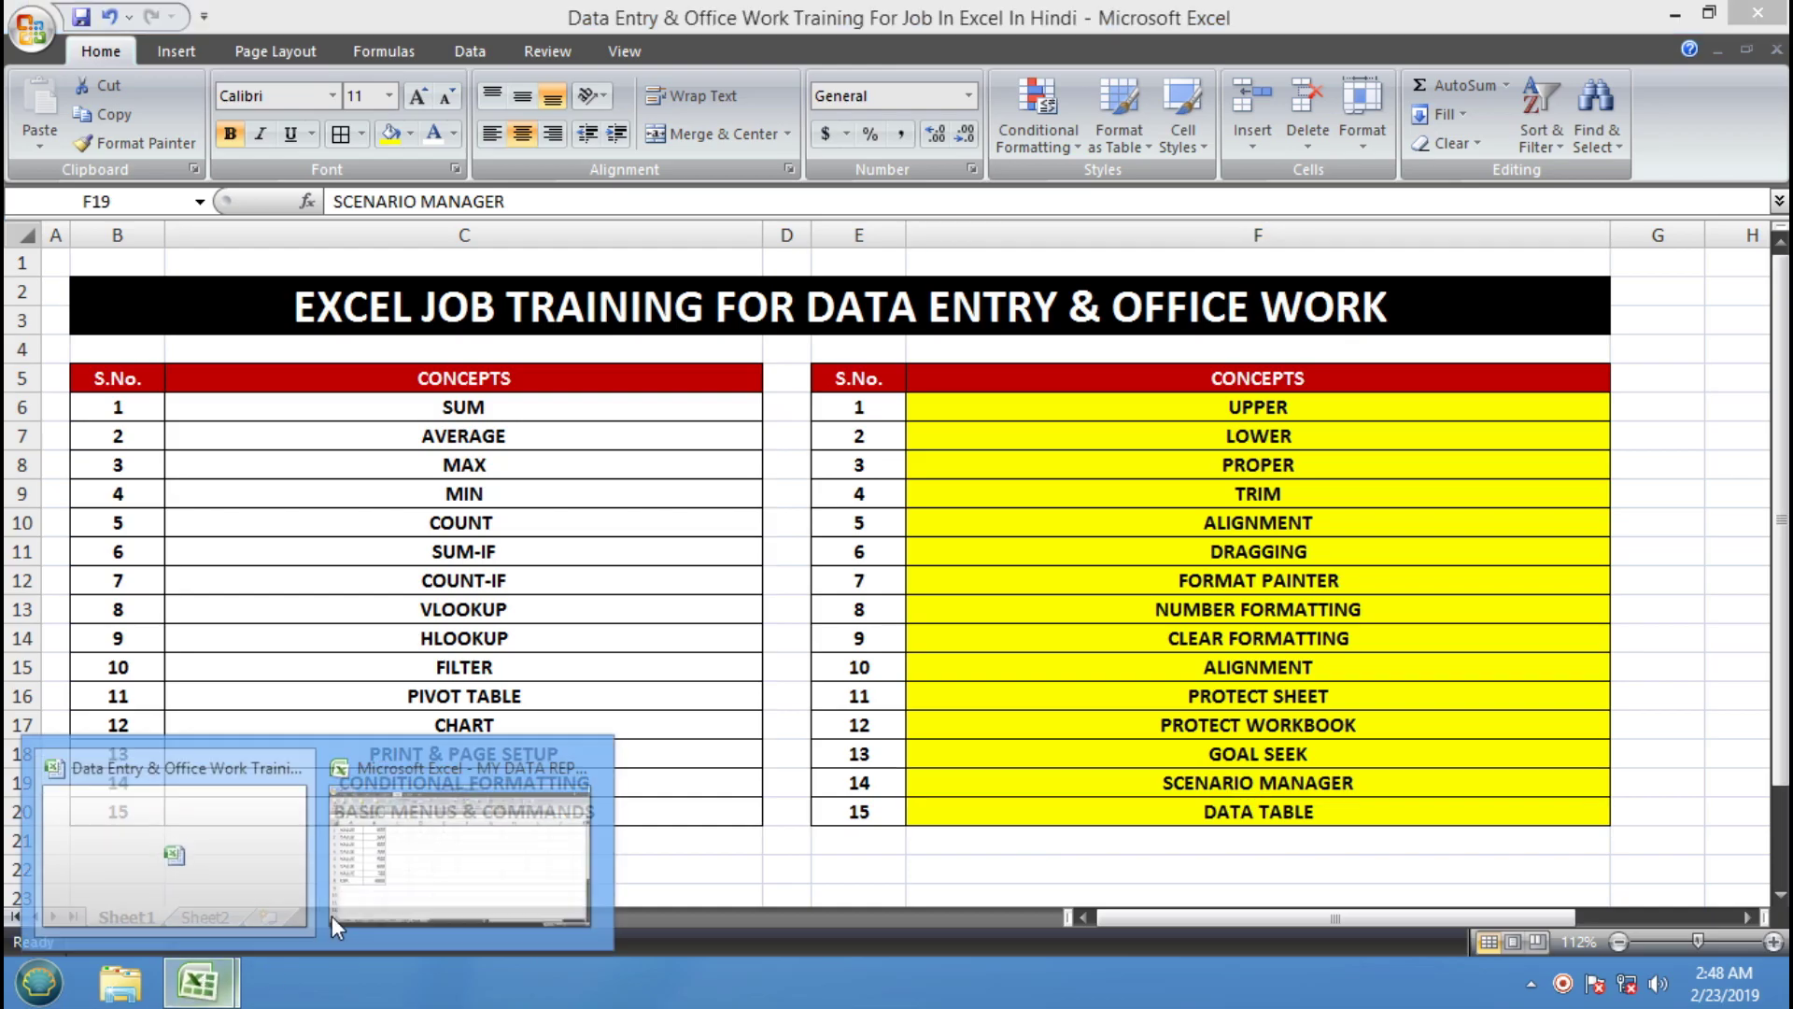
left_click(397, 878)
key("Down")
key("Down")
key("Down")
key("Down")
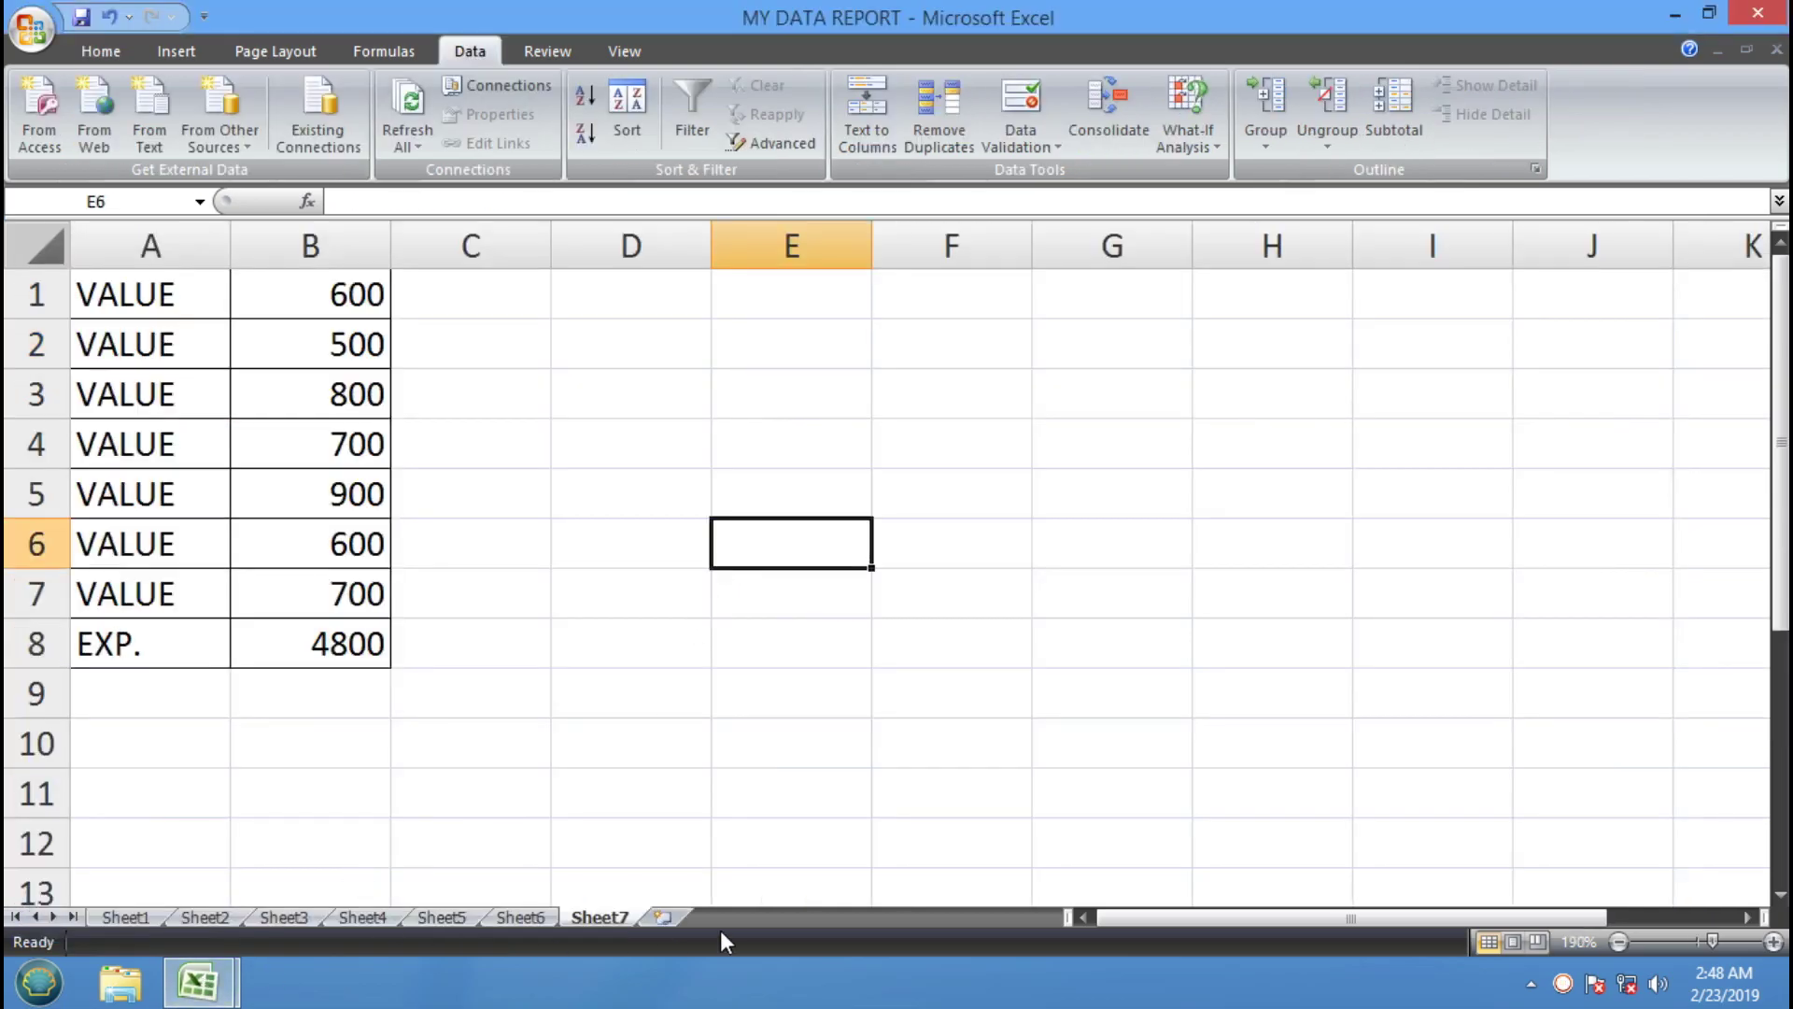
left_click(662, 916)
left_click(299, 364)
Zoom the new sheet to 150%
left_click(97, 266)
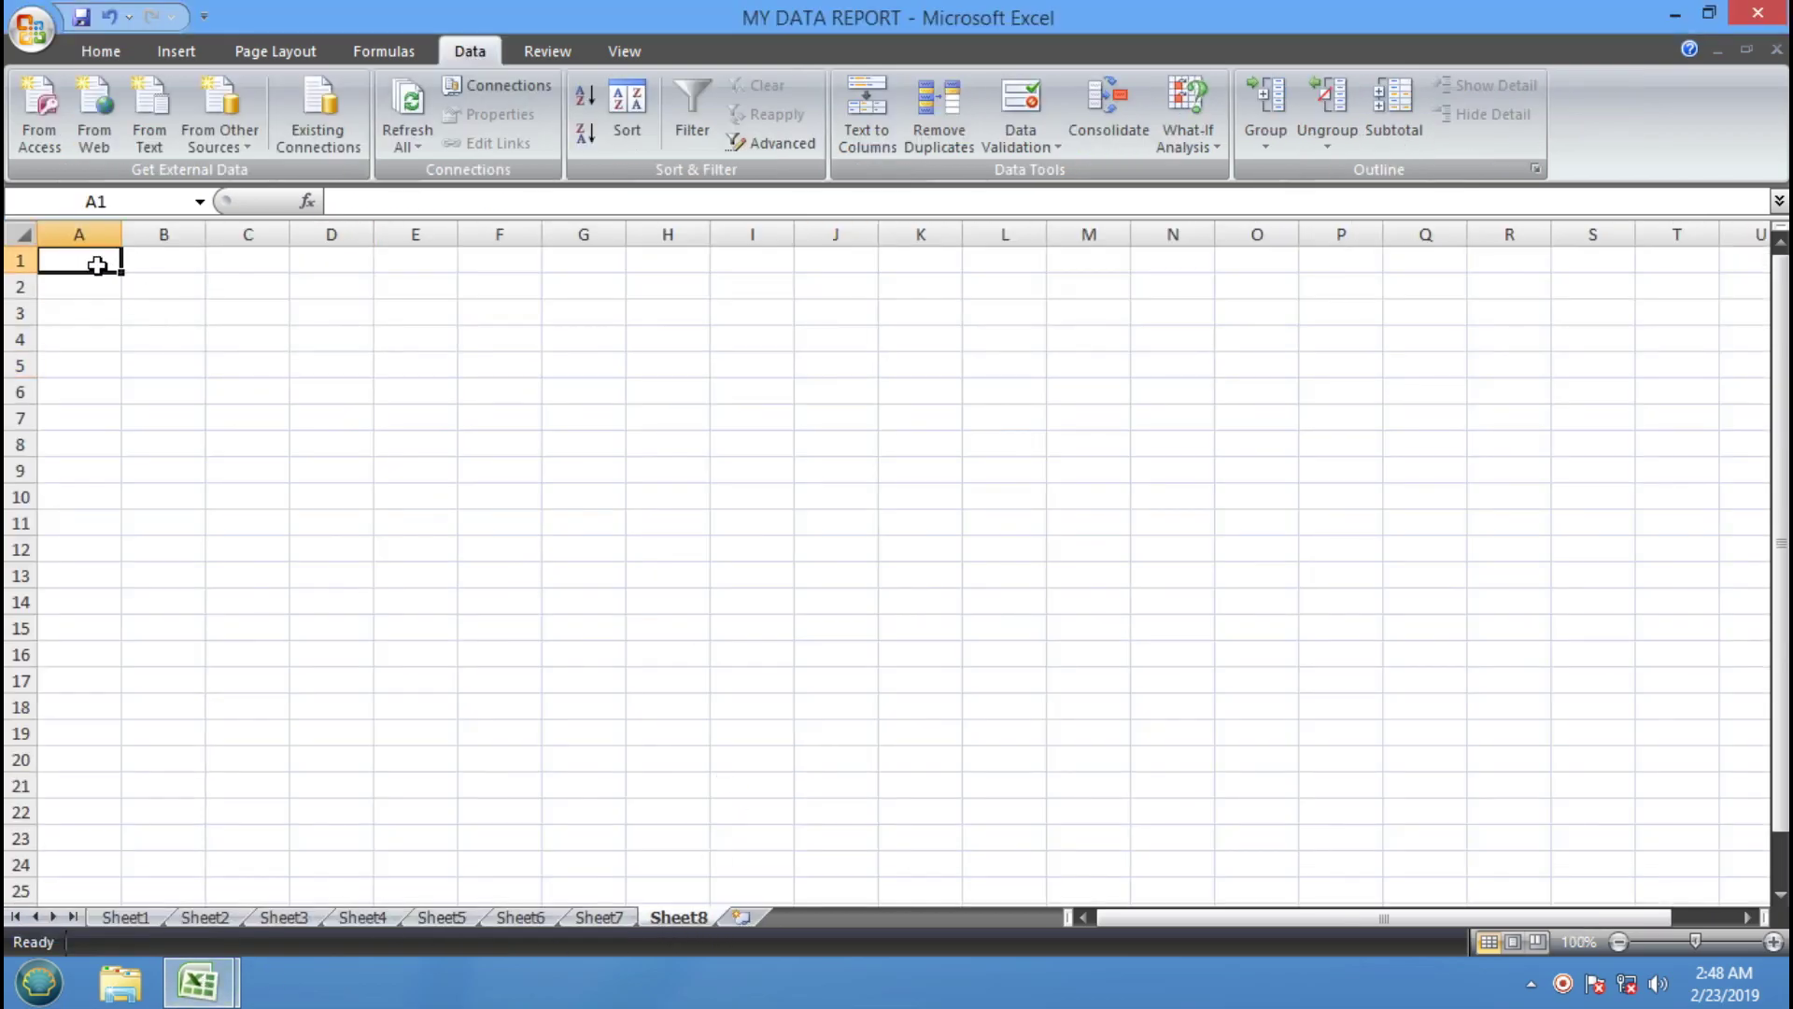
left_click(1773, 941)
left_click(1772, 941)
left_click(1772, 942)
left_click(669, 502)
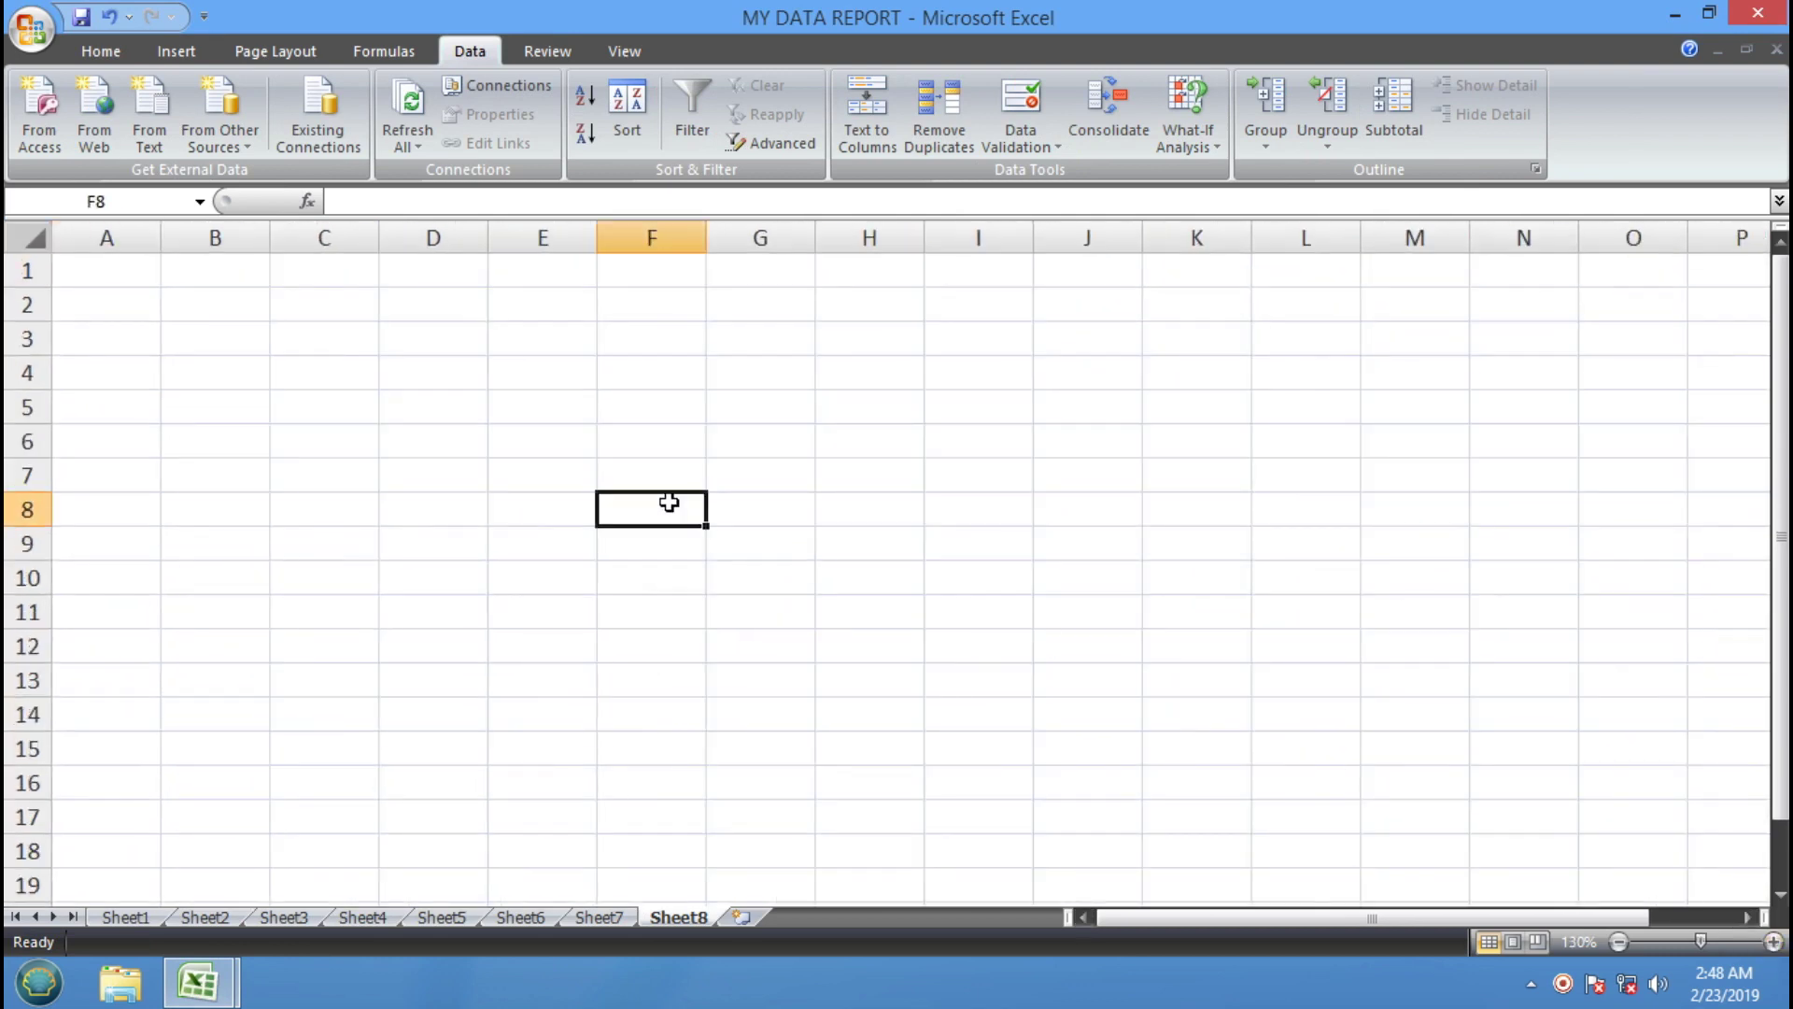
left_click(1772, 941)
left_click(1772, 941)
left_click(977, 585)
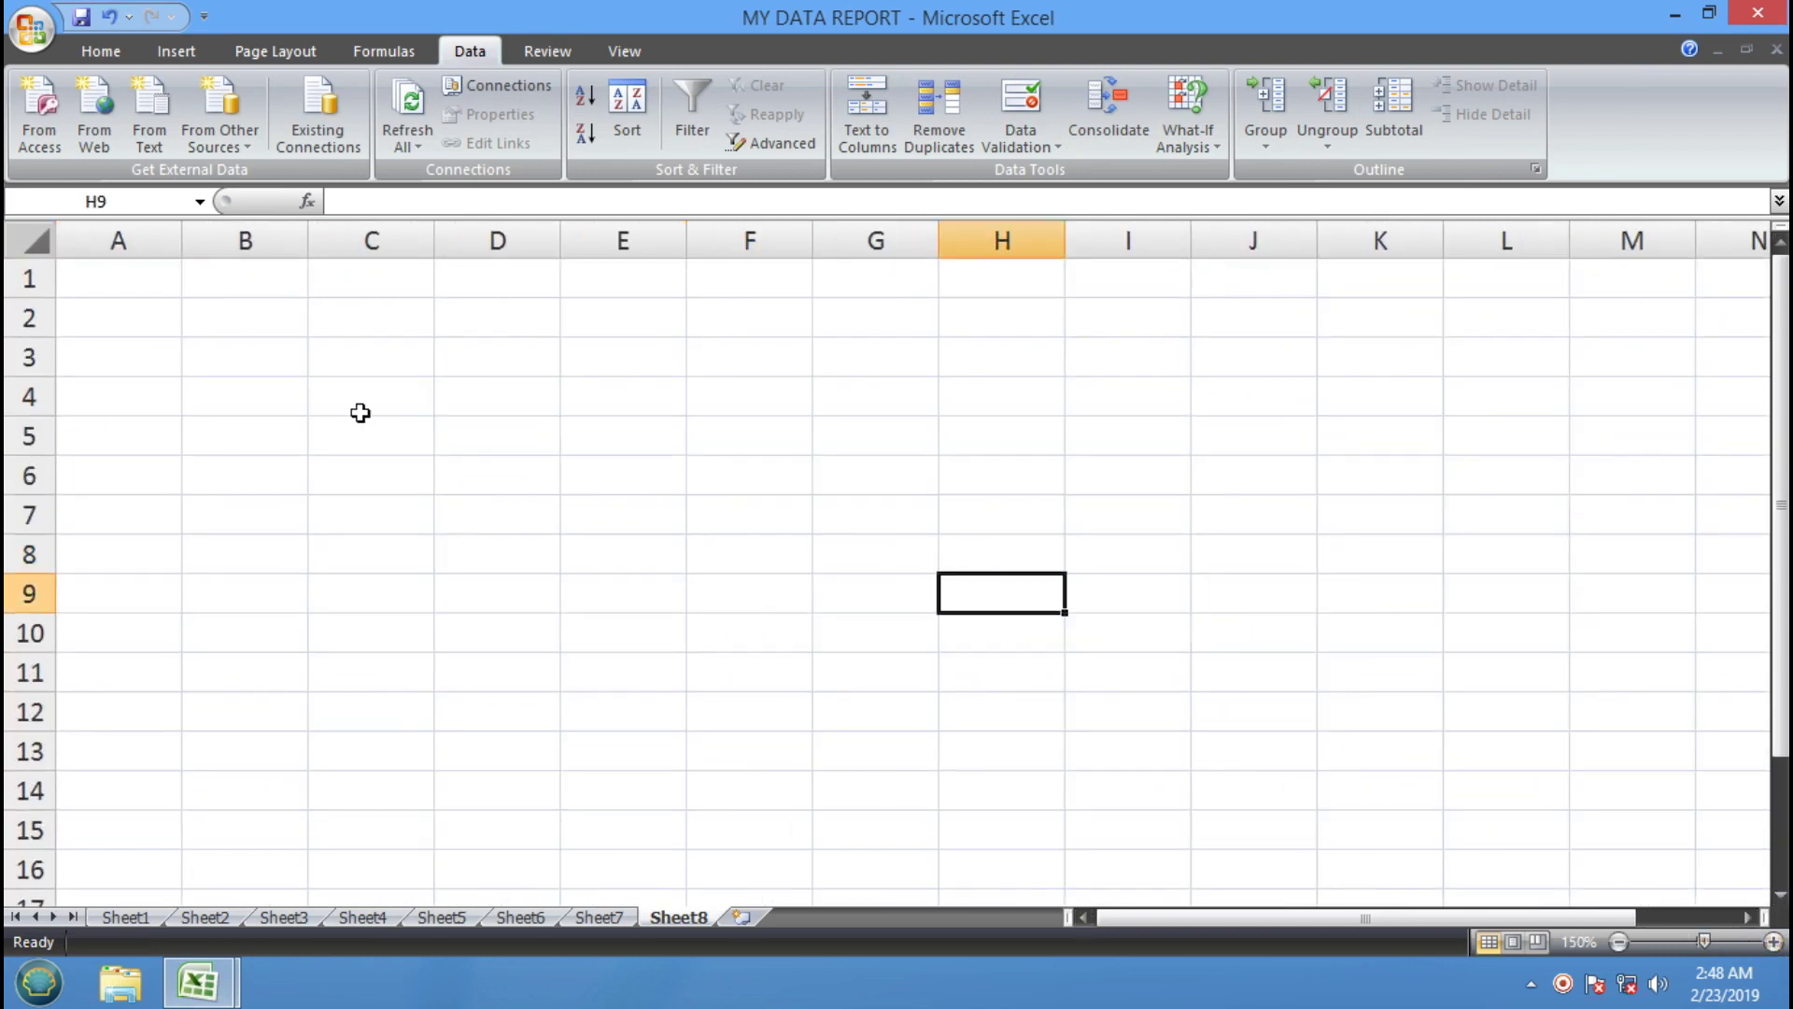
Enter 1 in A1 and A2 and the formula =A1*A2 in A3
left_click(168, 290)
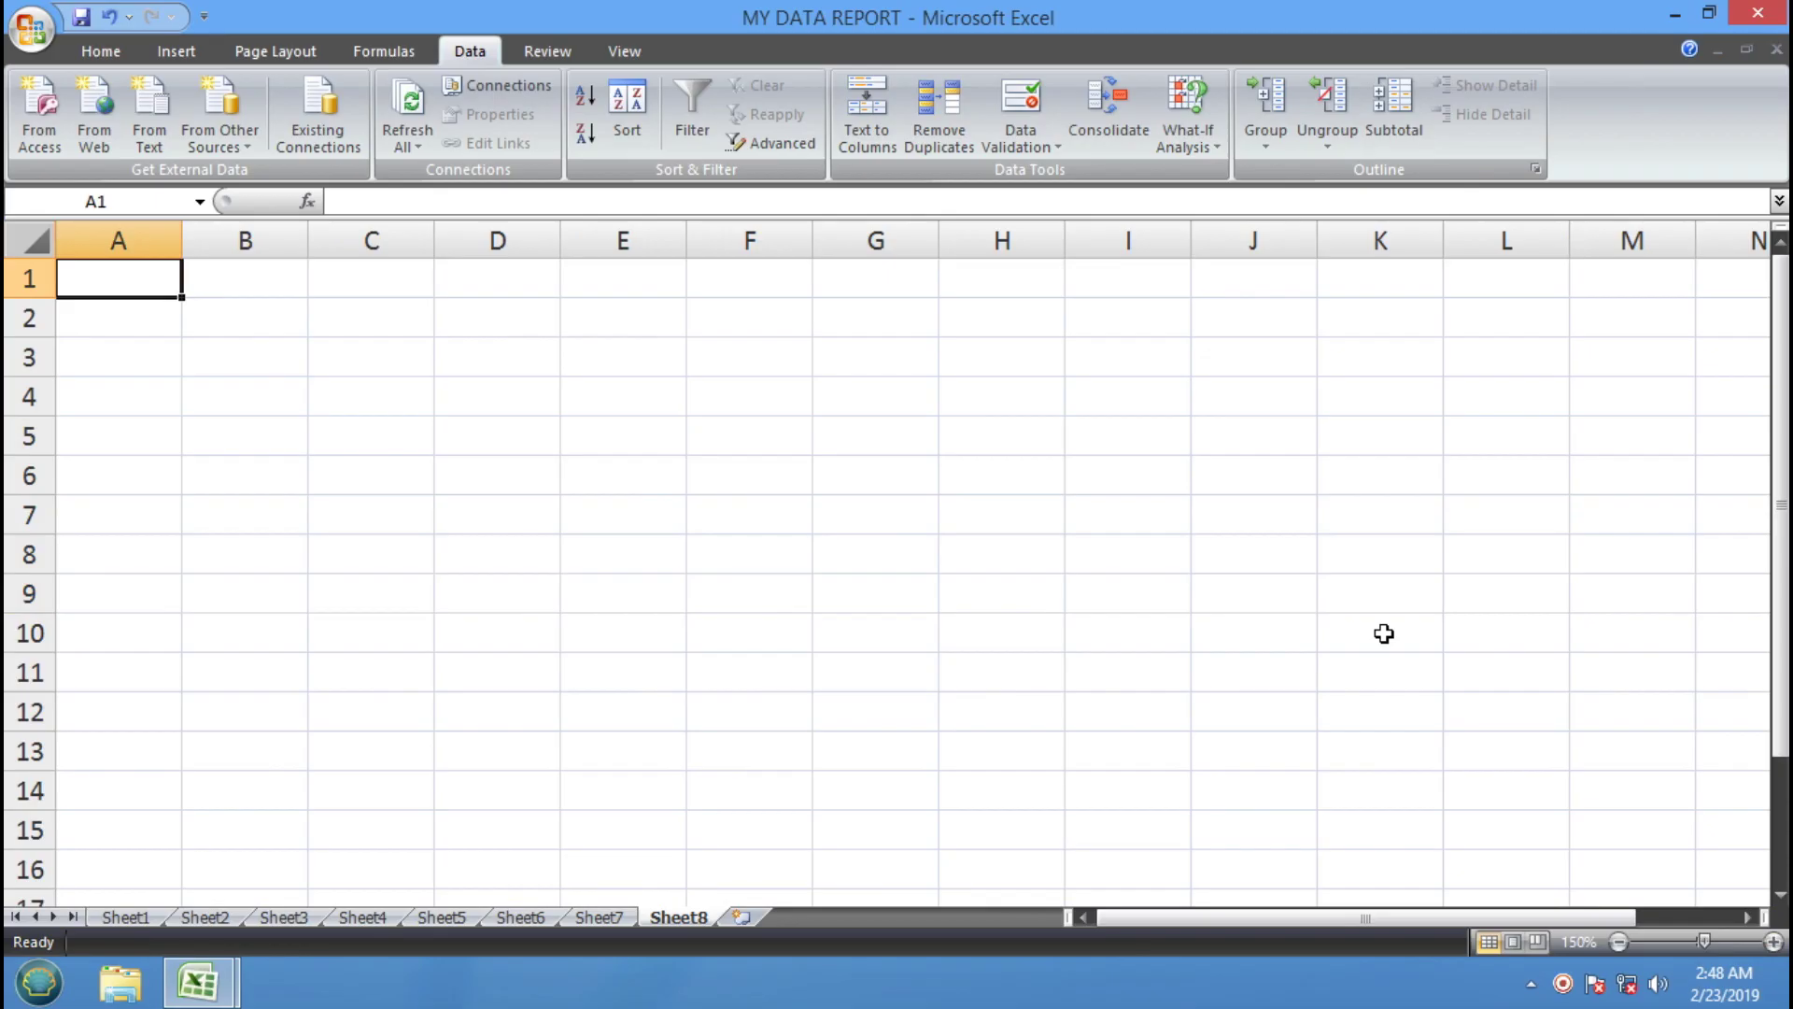
type("1")
key("Return")
type("1")
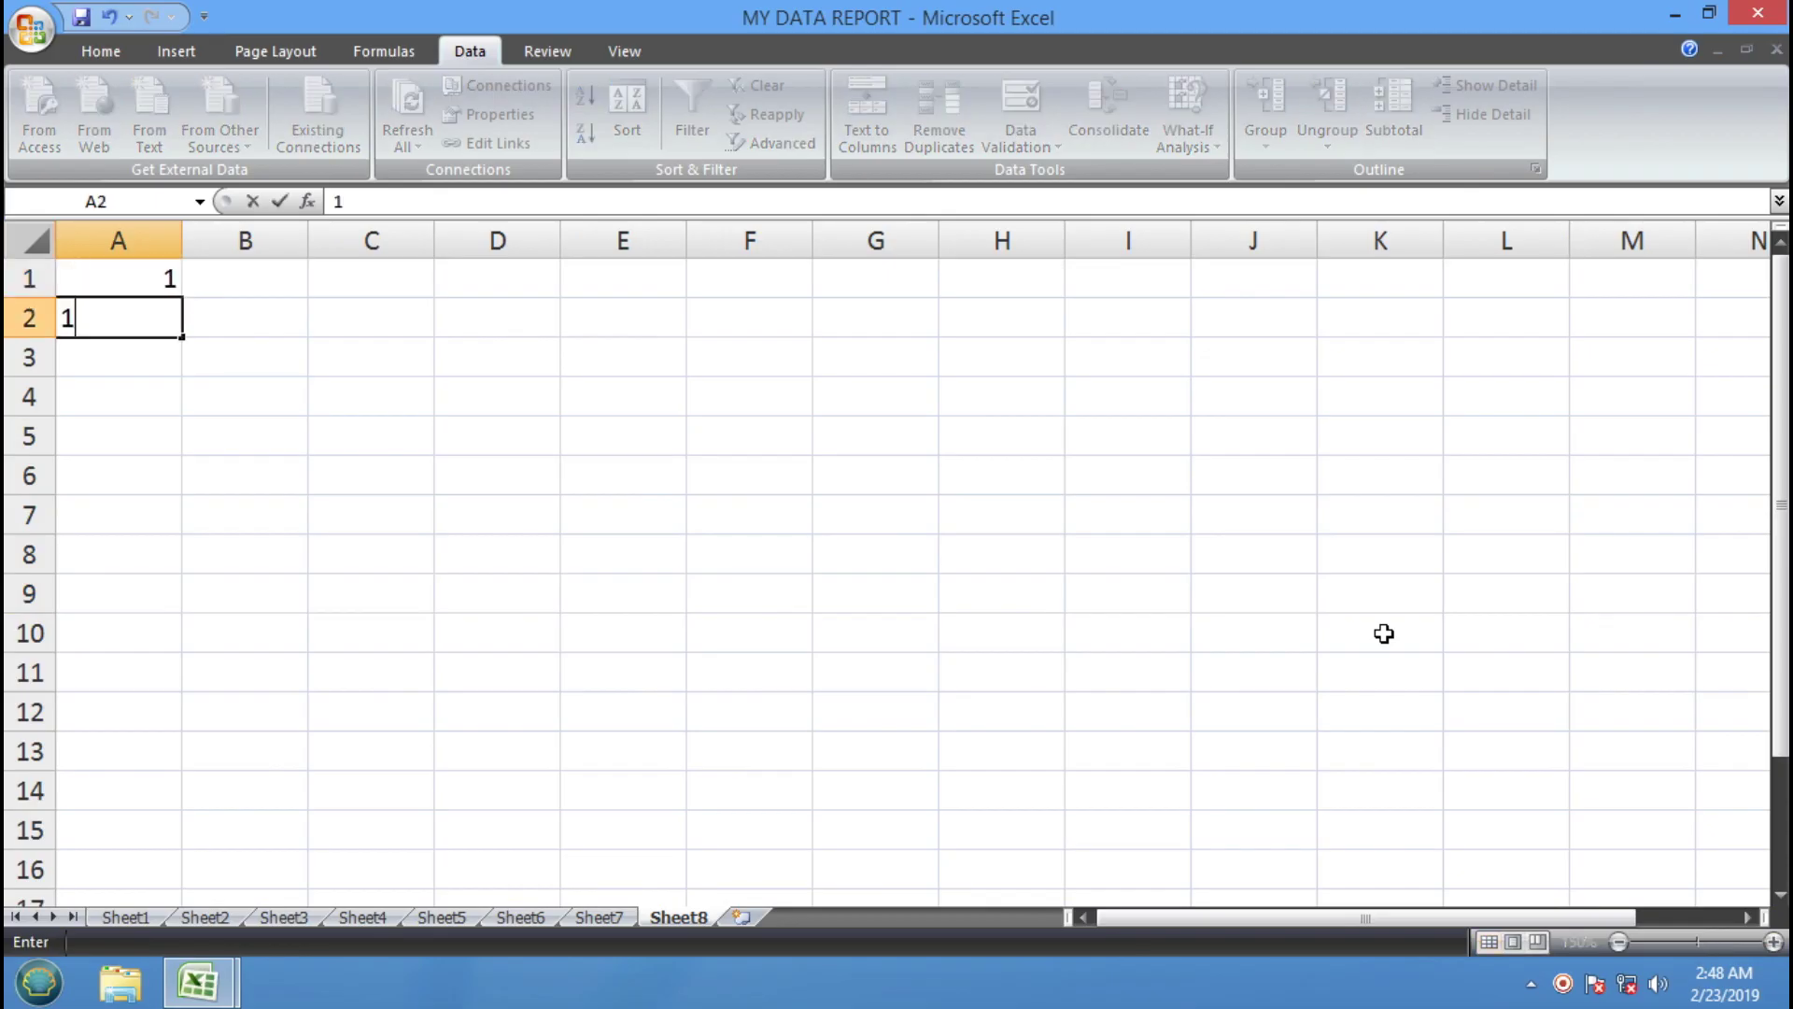
key("Return")
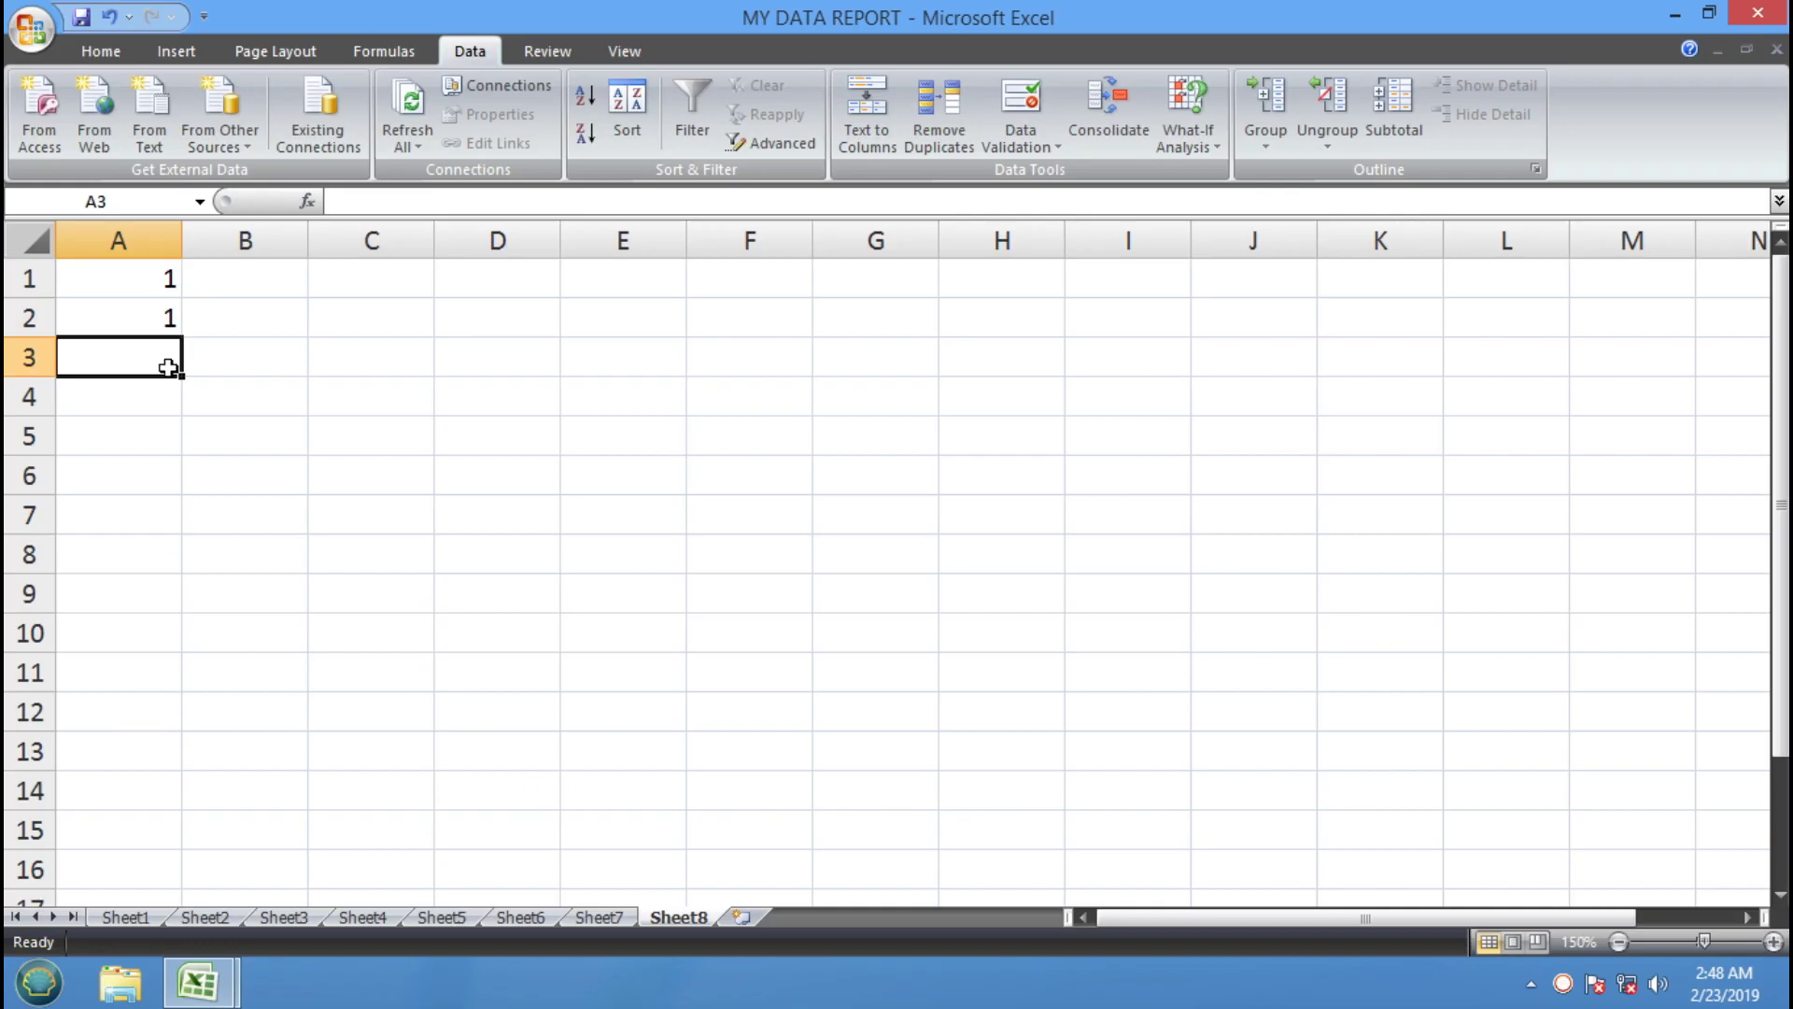
type("=")
left_click(131, 280)
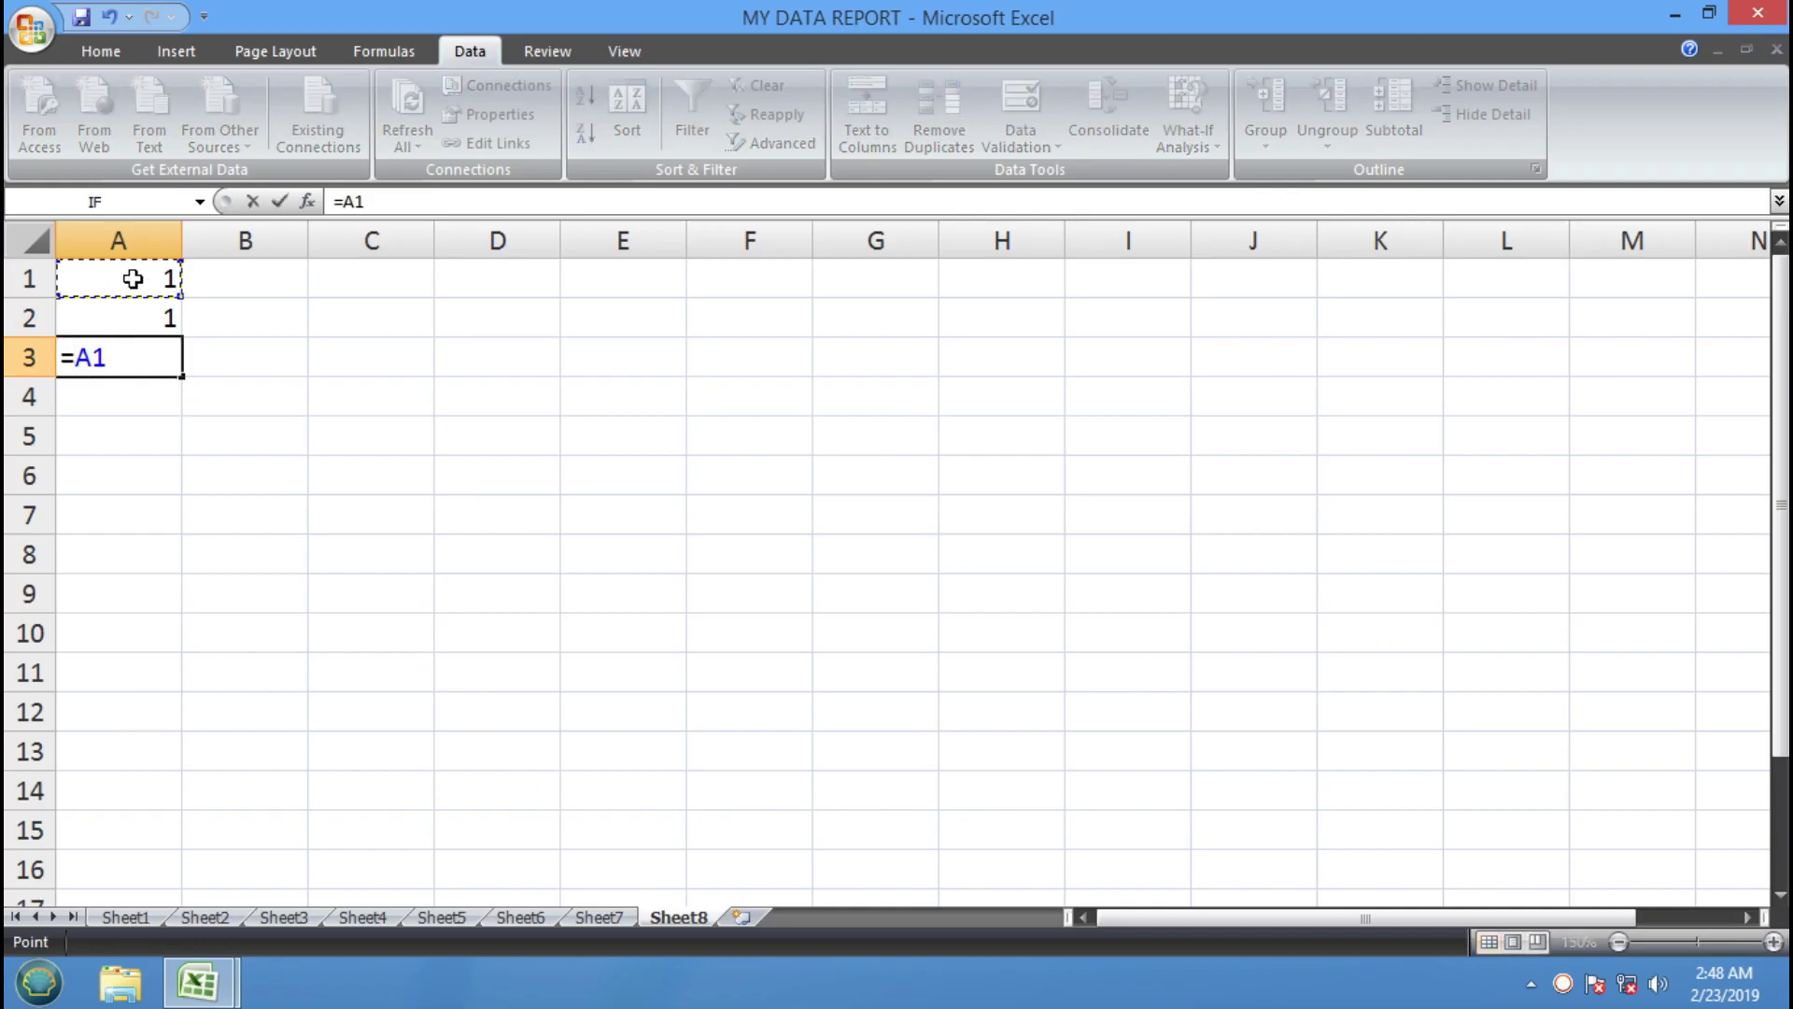
type("*")
left_click(131, 313)
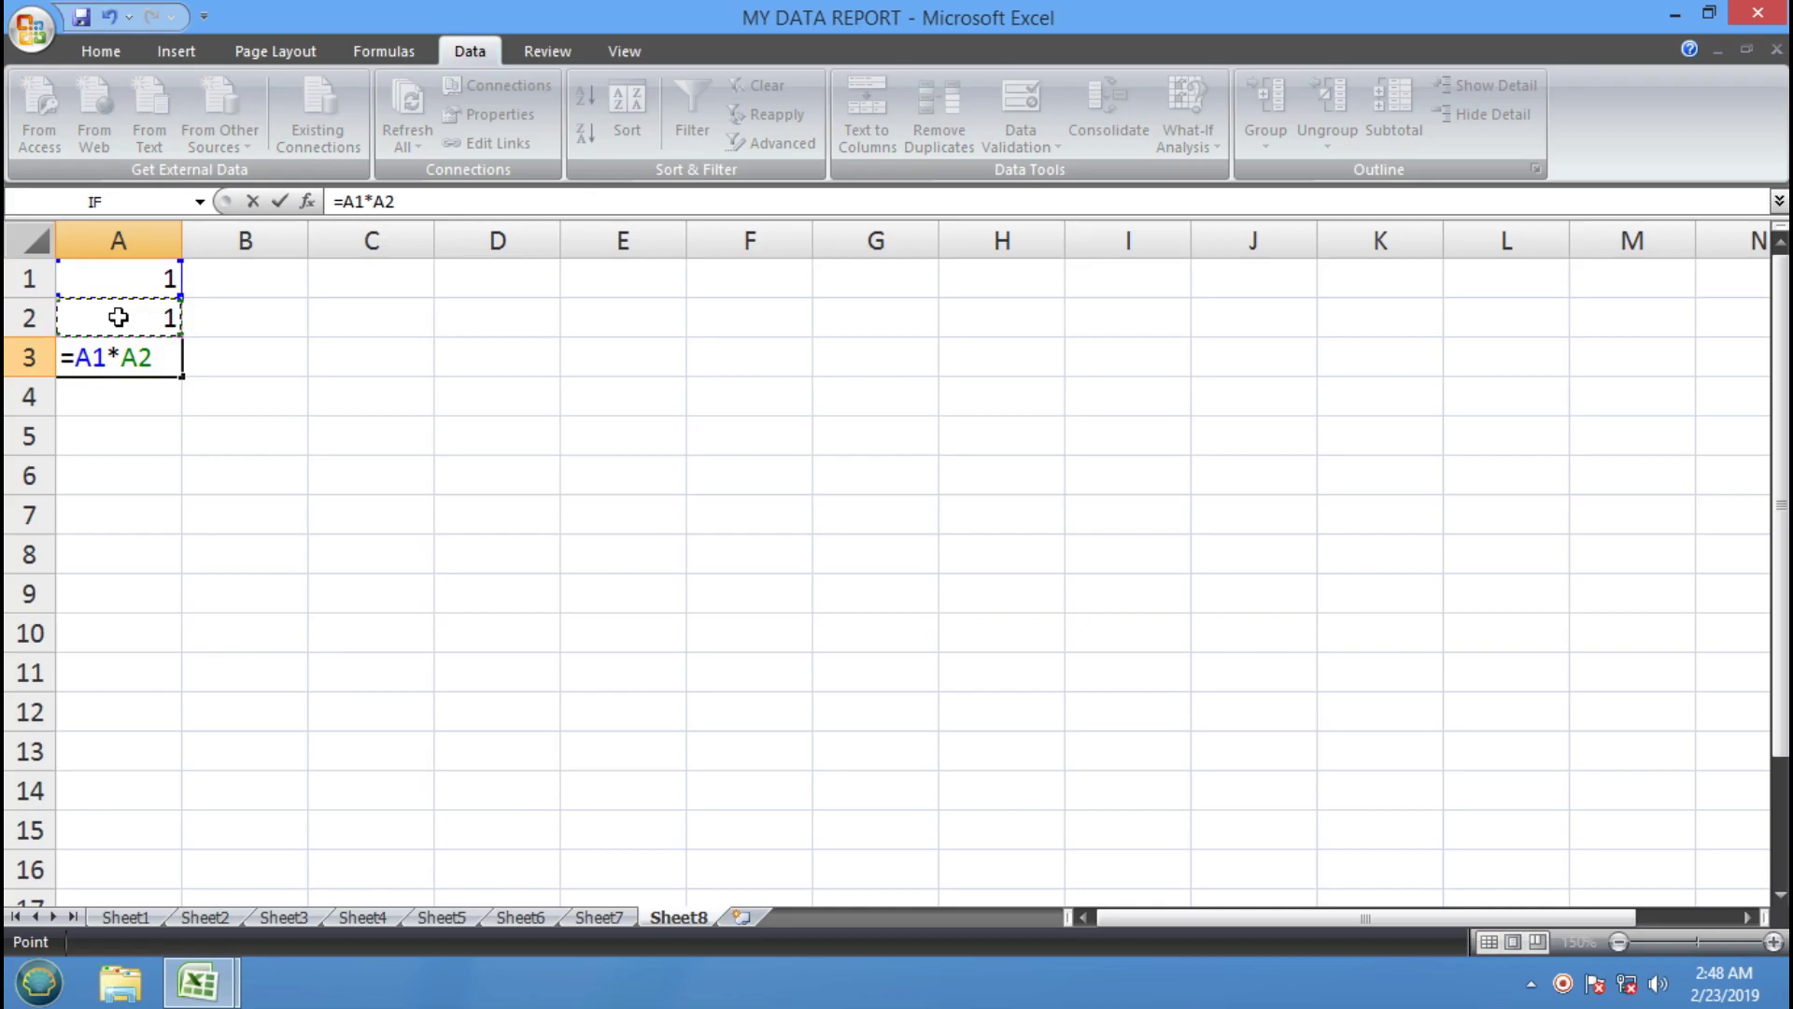
key("Return")
left_click(143, 353)
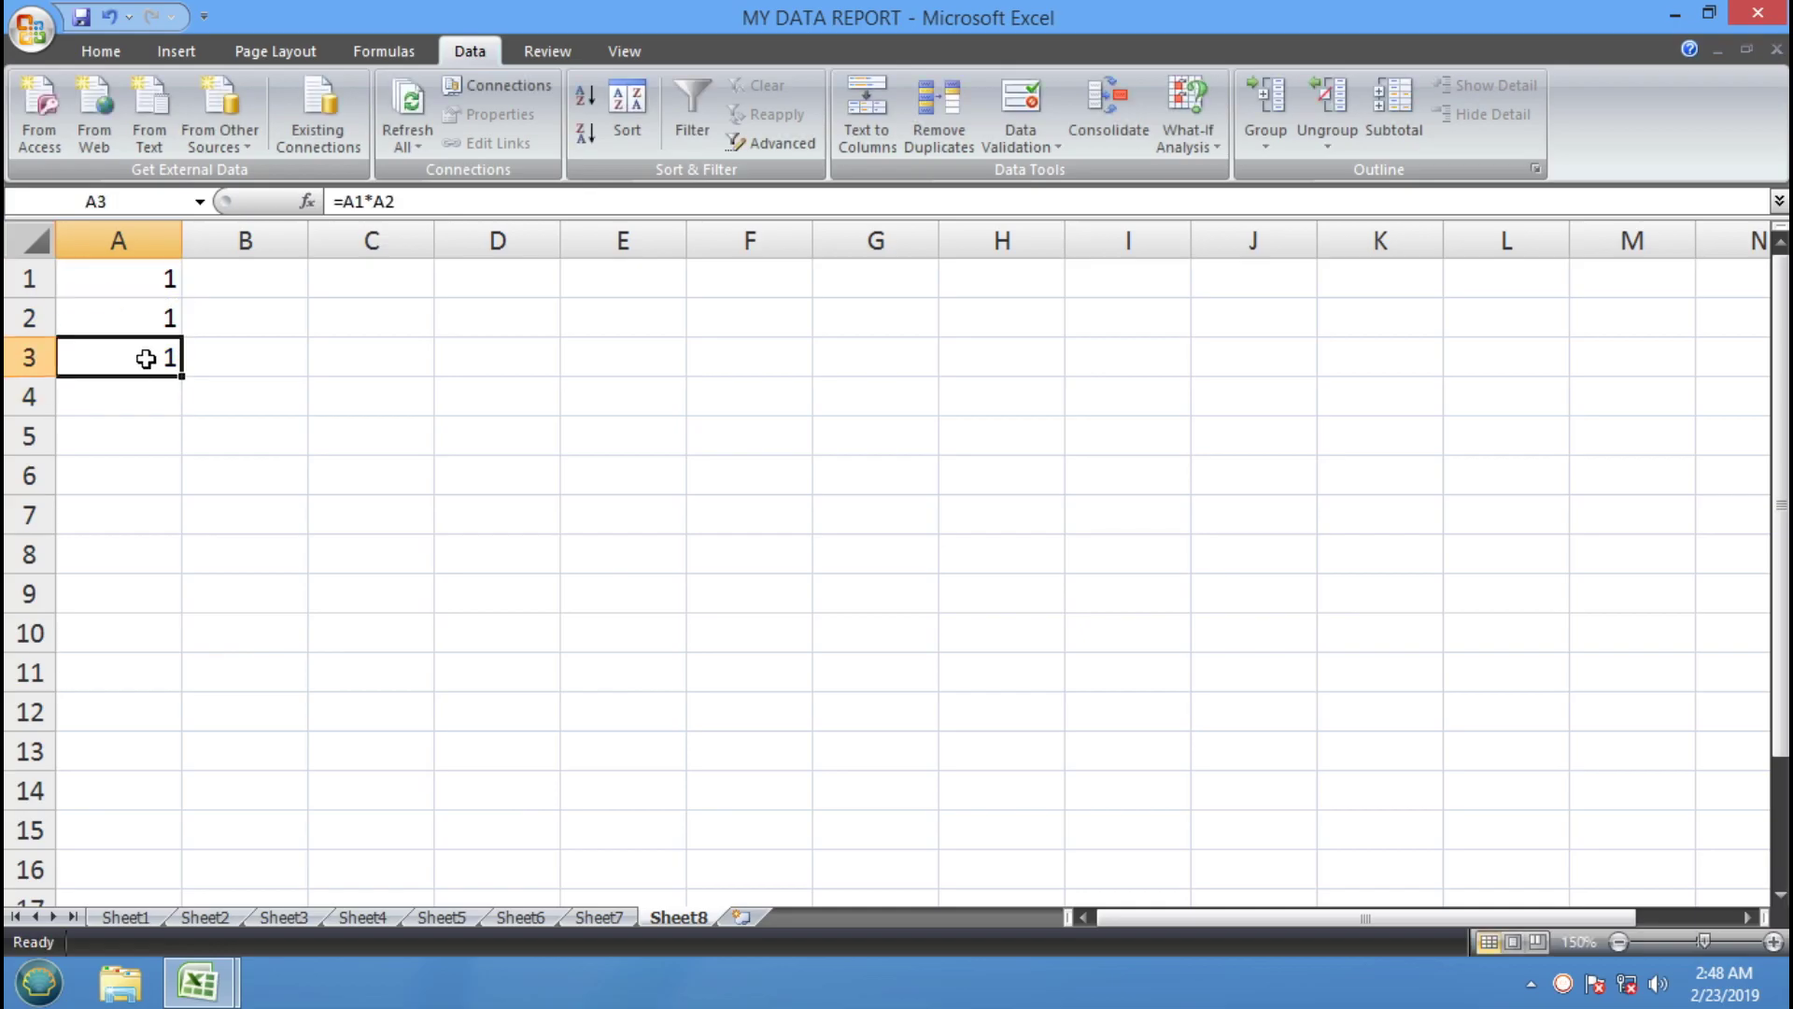
Enter 2 through 10 across B3:J3 and down A4:A12
left_click(256, 356)
type("2\t3\t4\t5\t6\t7\t8\t9\t10")
key("Down")
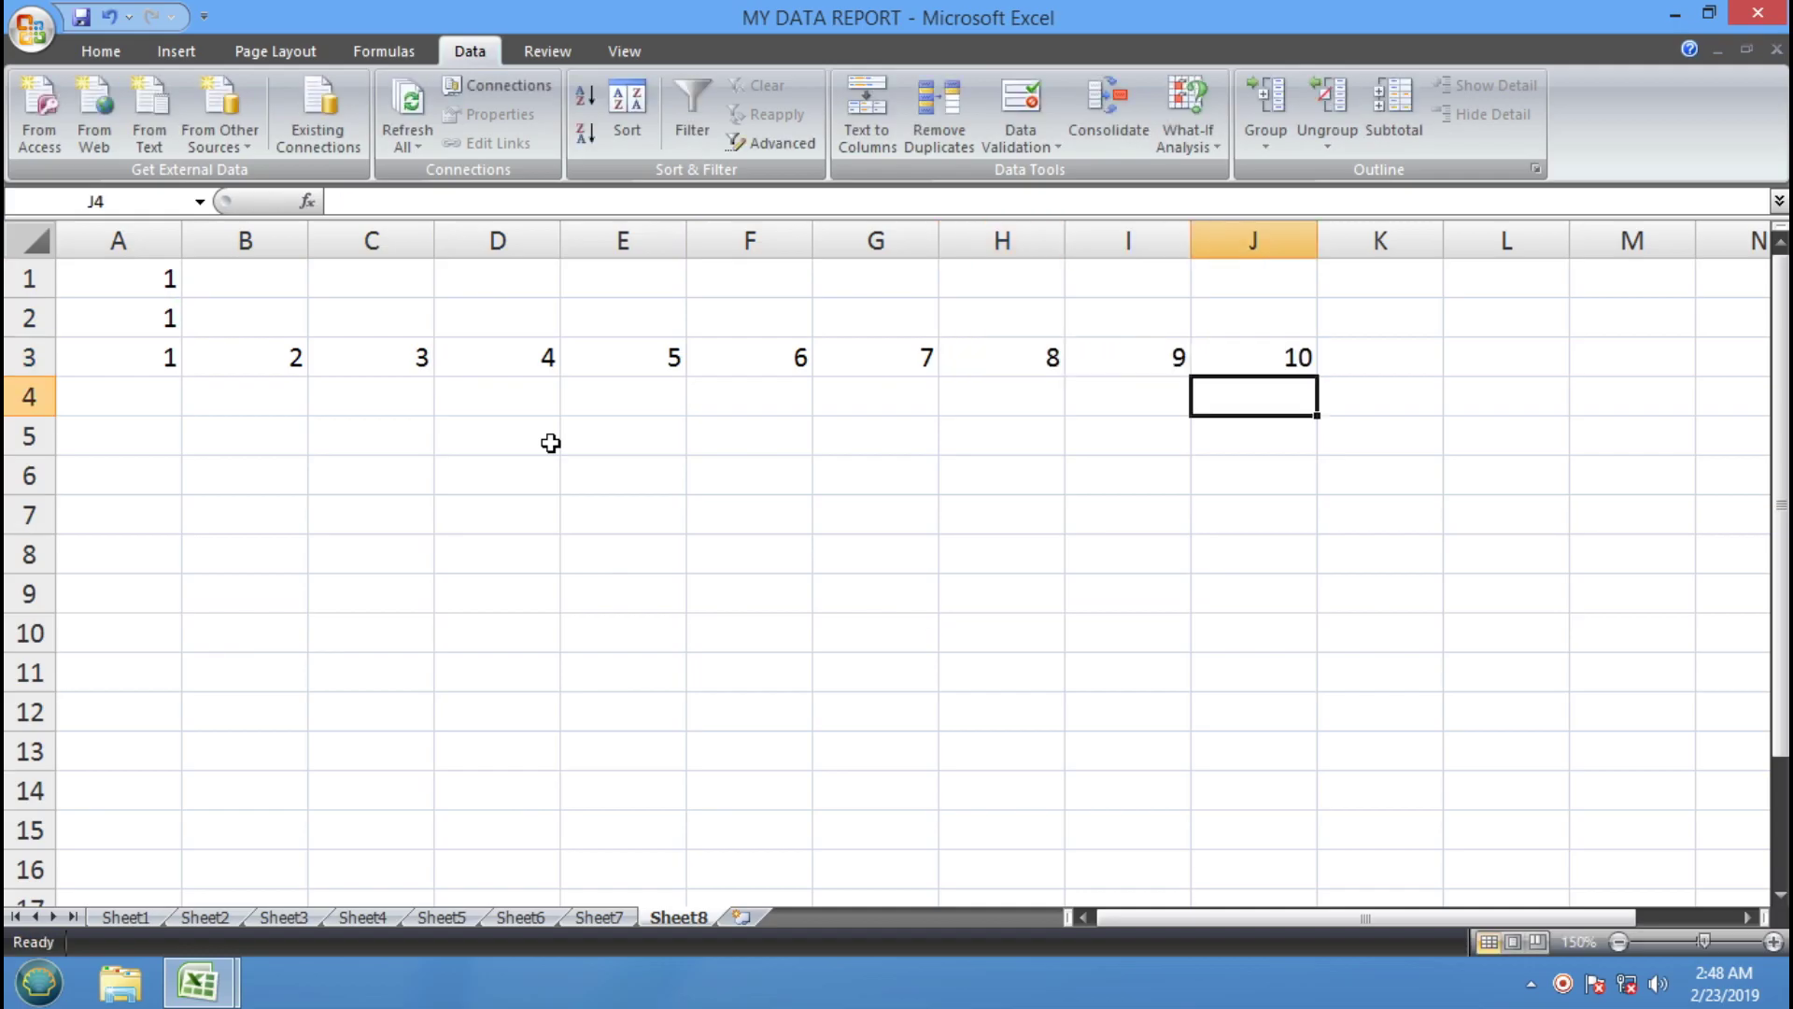
key("Left")
key("Home")
type("2 3 4 5 6 7 8 9 10")
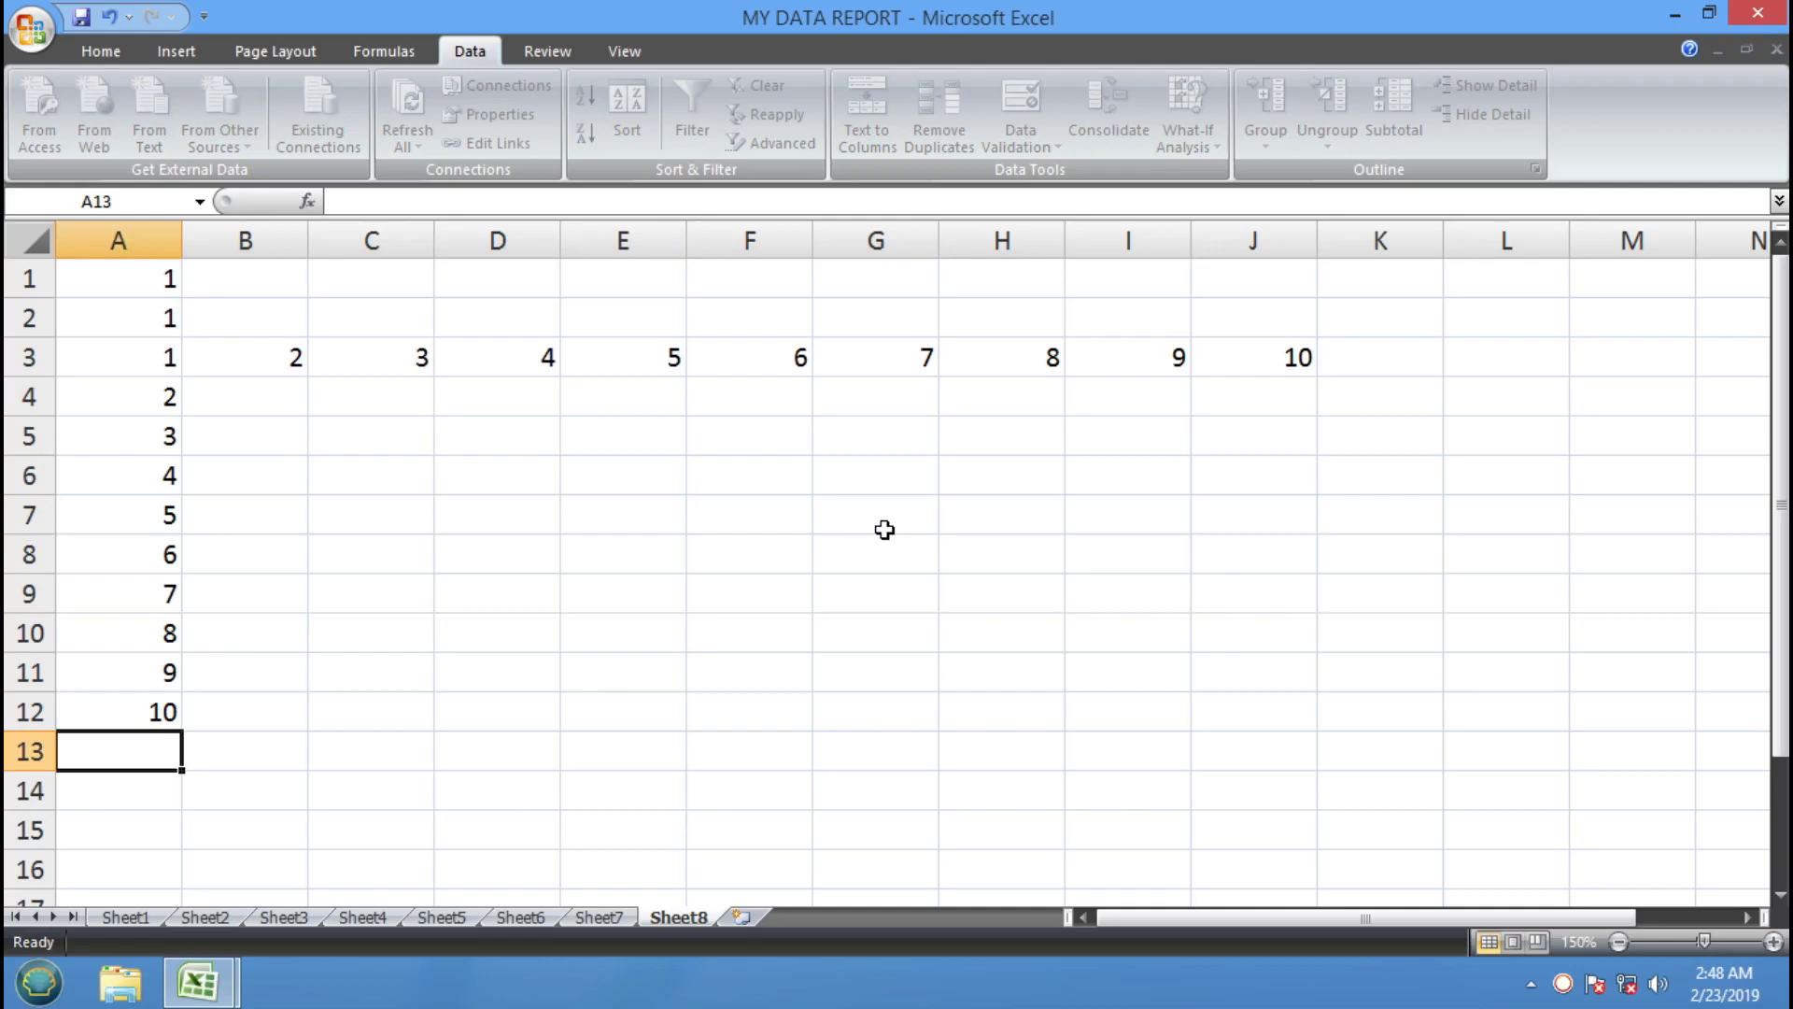
Create a data table over A3:J12 with row input cell A1 and column input cell A2
left_click_drag(1400, 360, 166, 713)
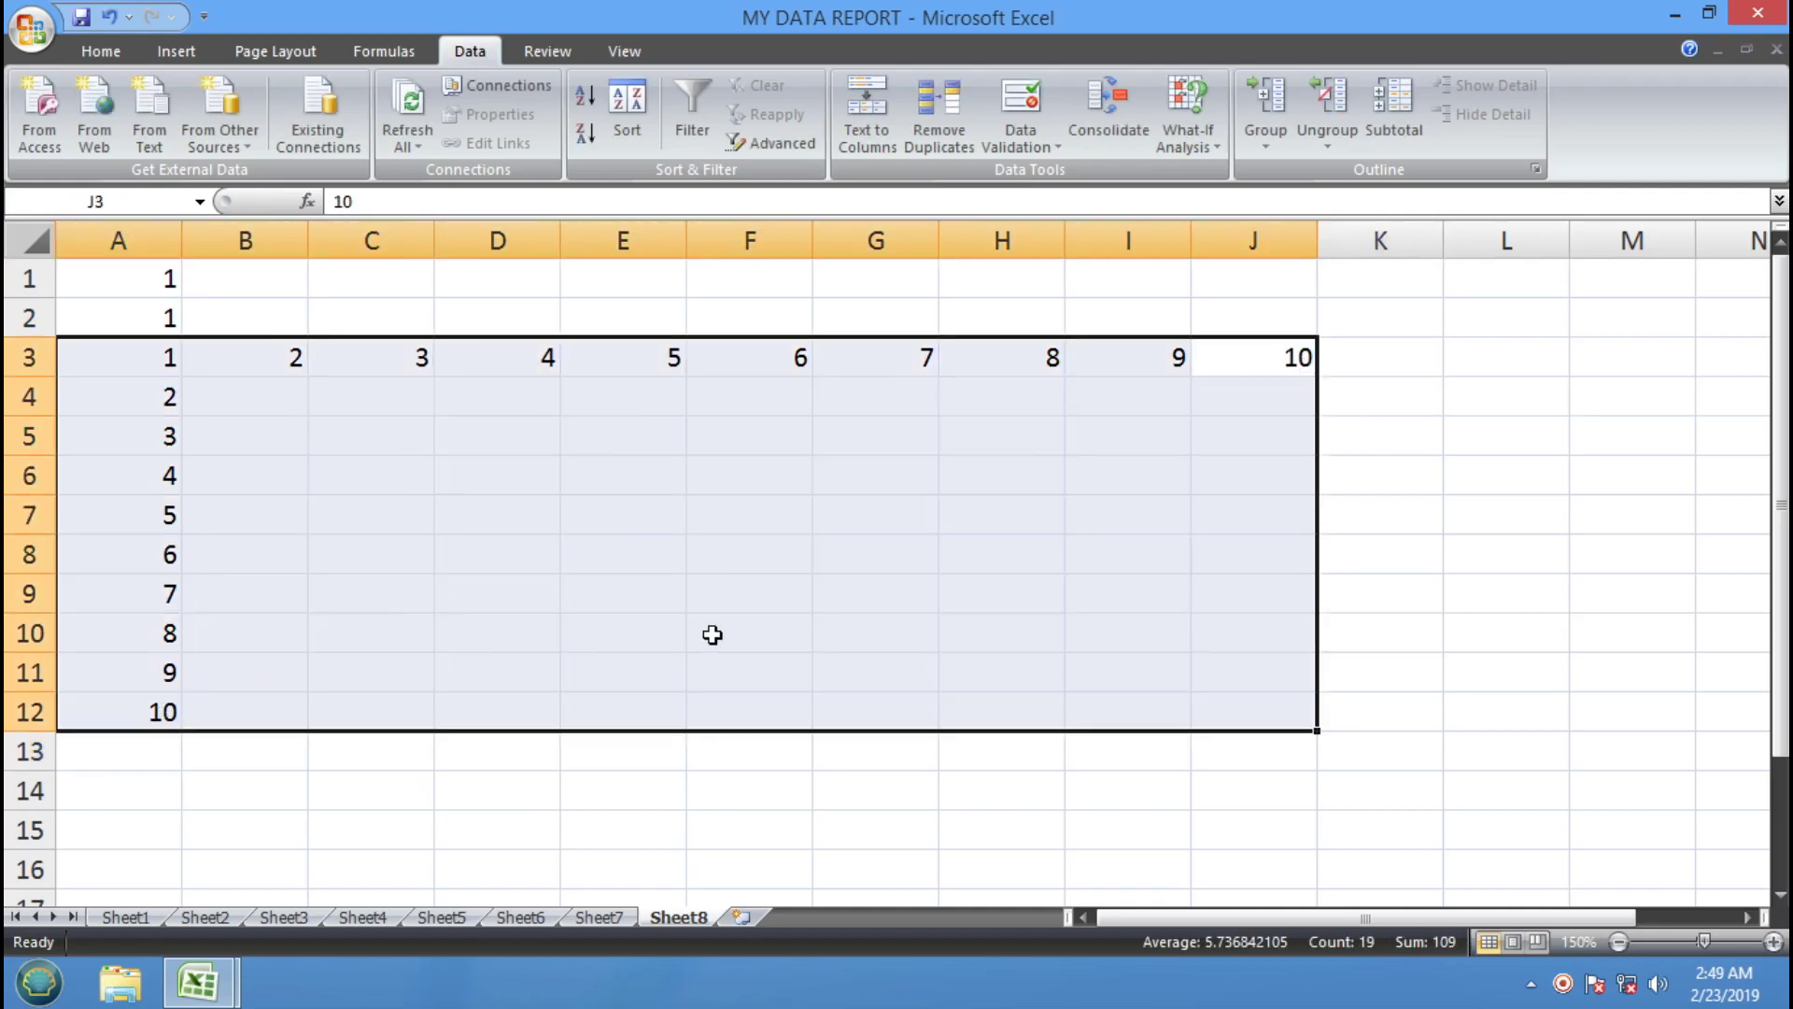
left_click(1212, 145)
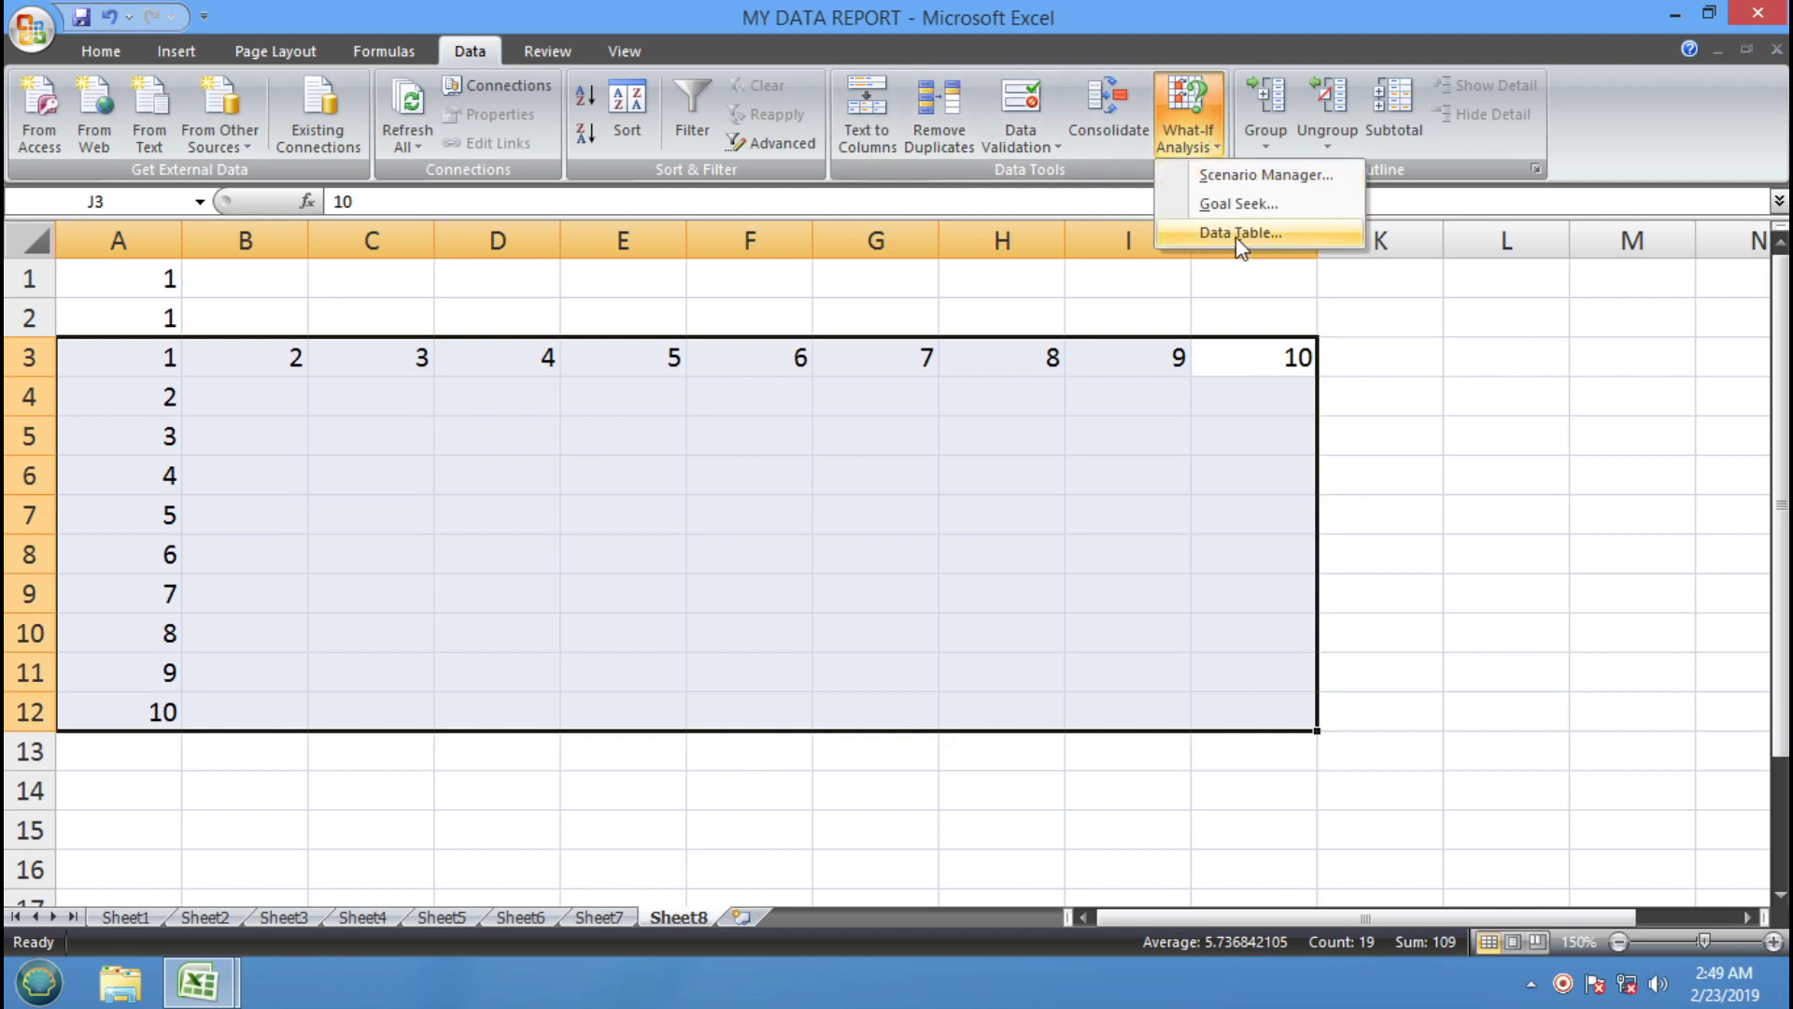
left_click(1268, 235)
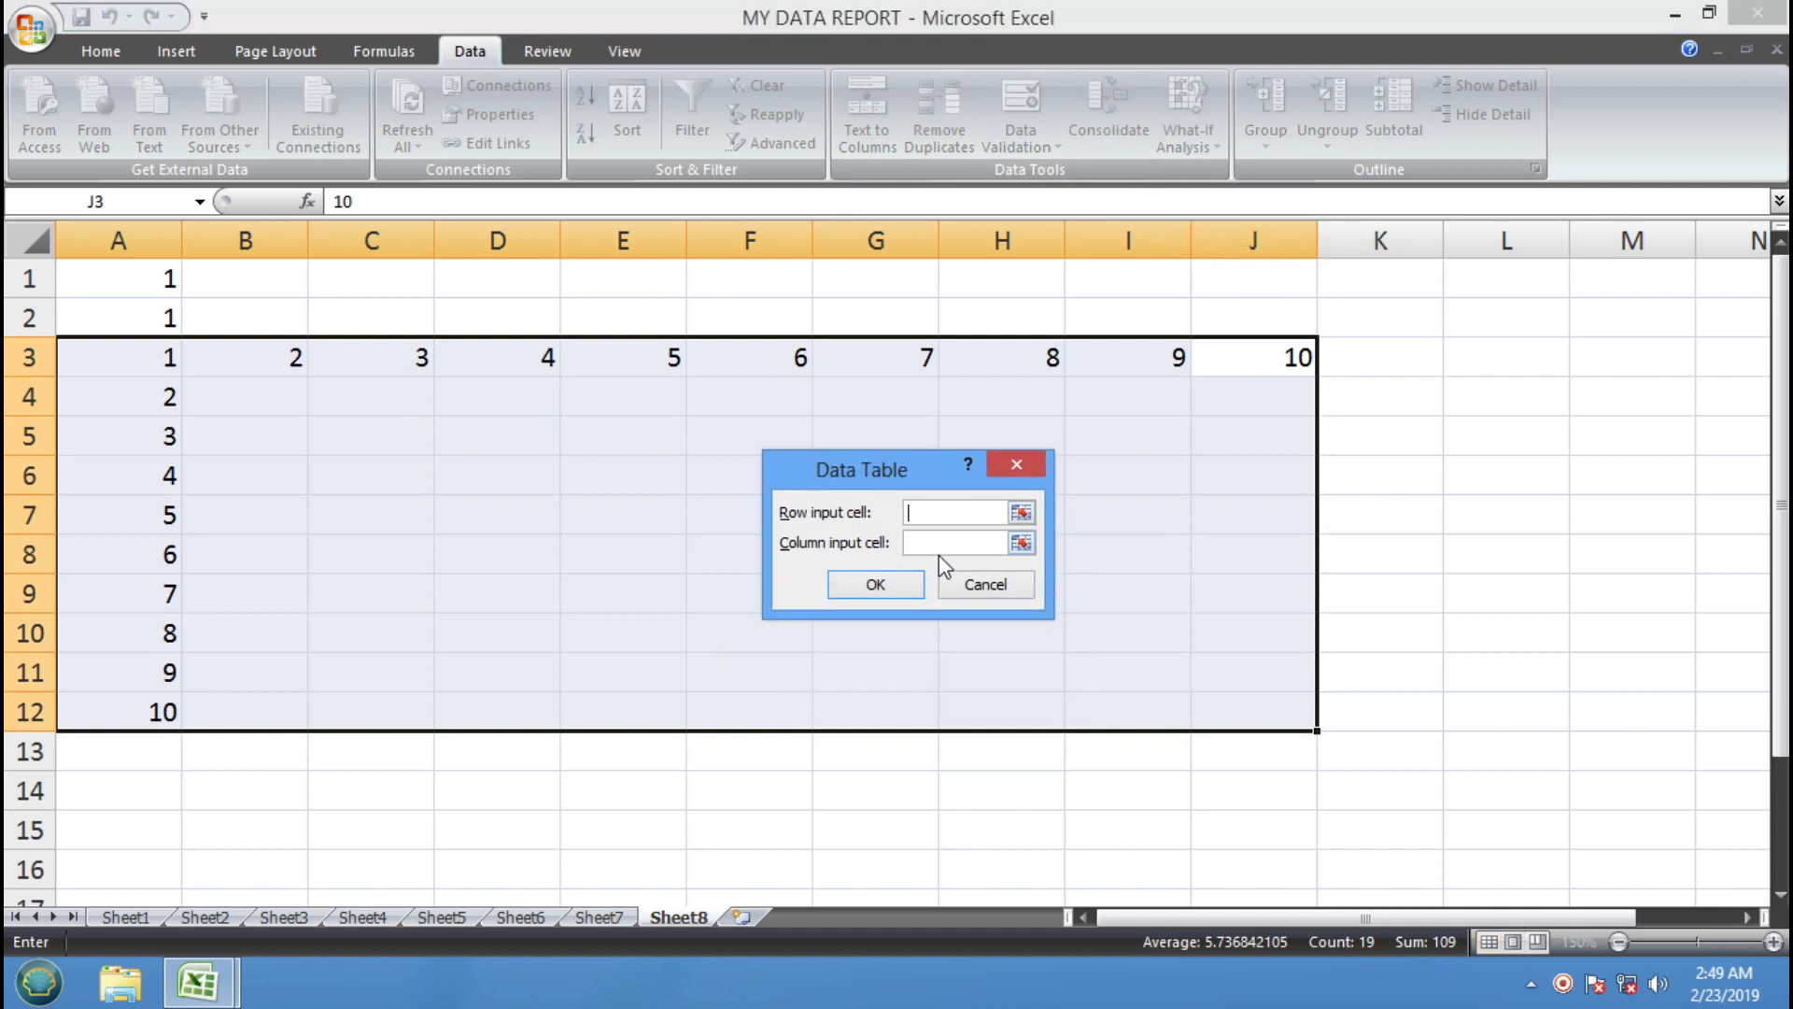
left_click(138, 278)
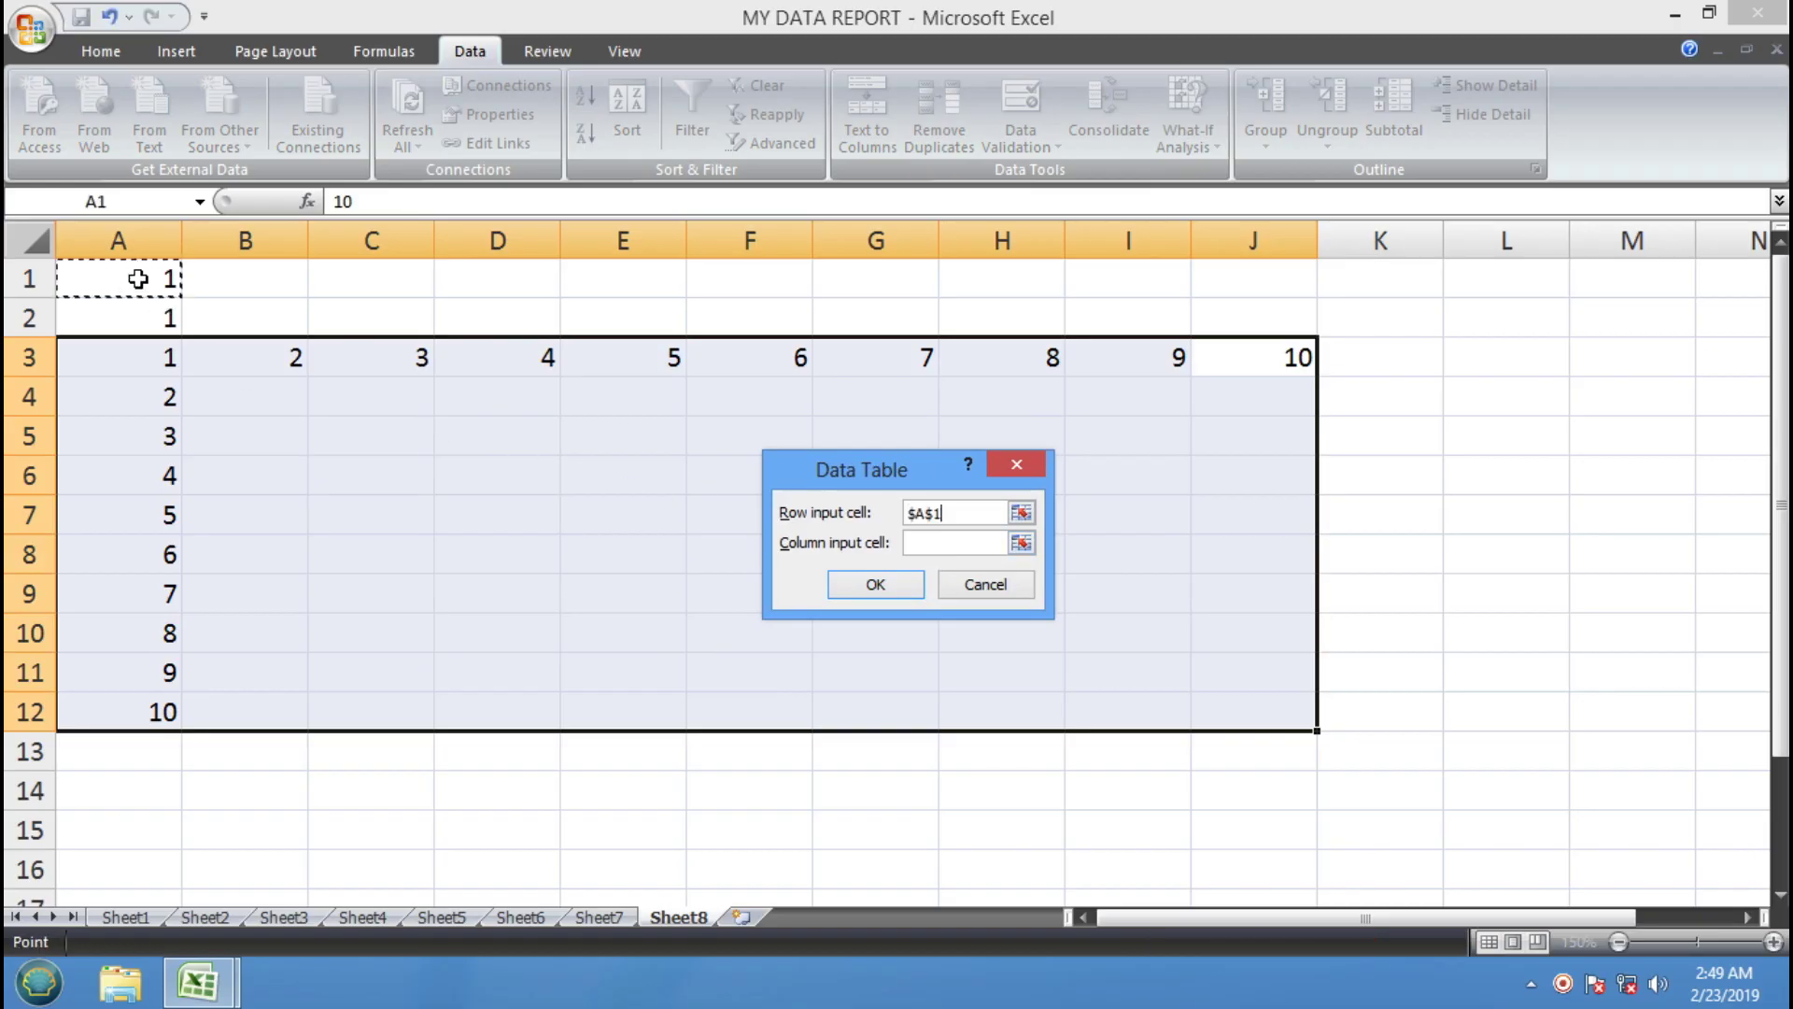
left_click(940, 546)
left_click(147, 316)
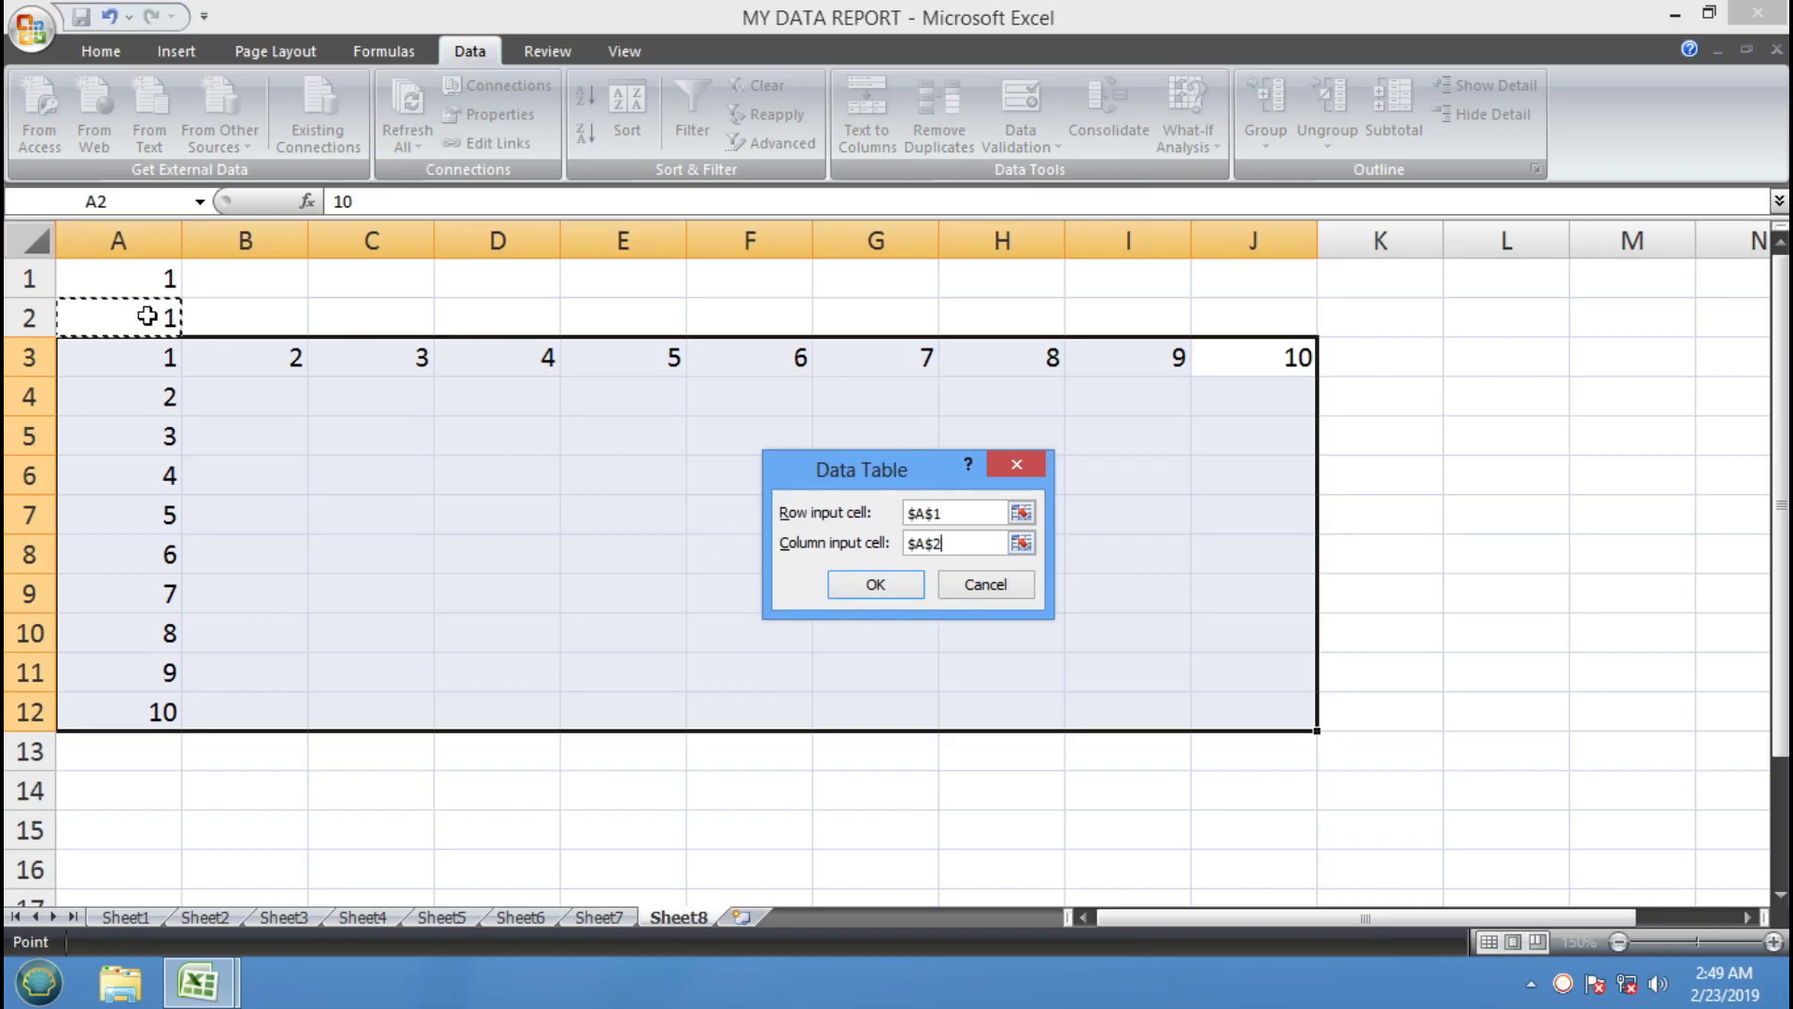
left_click(899, 590)
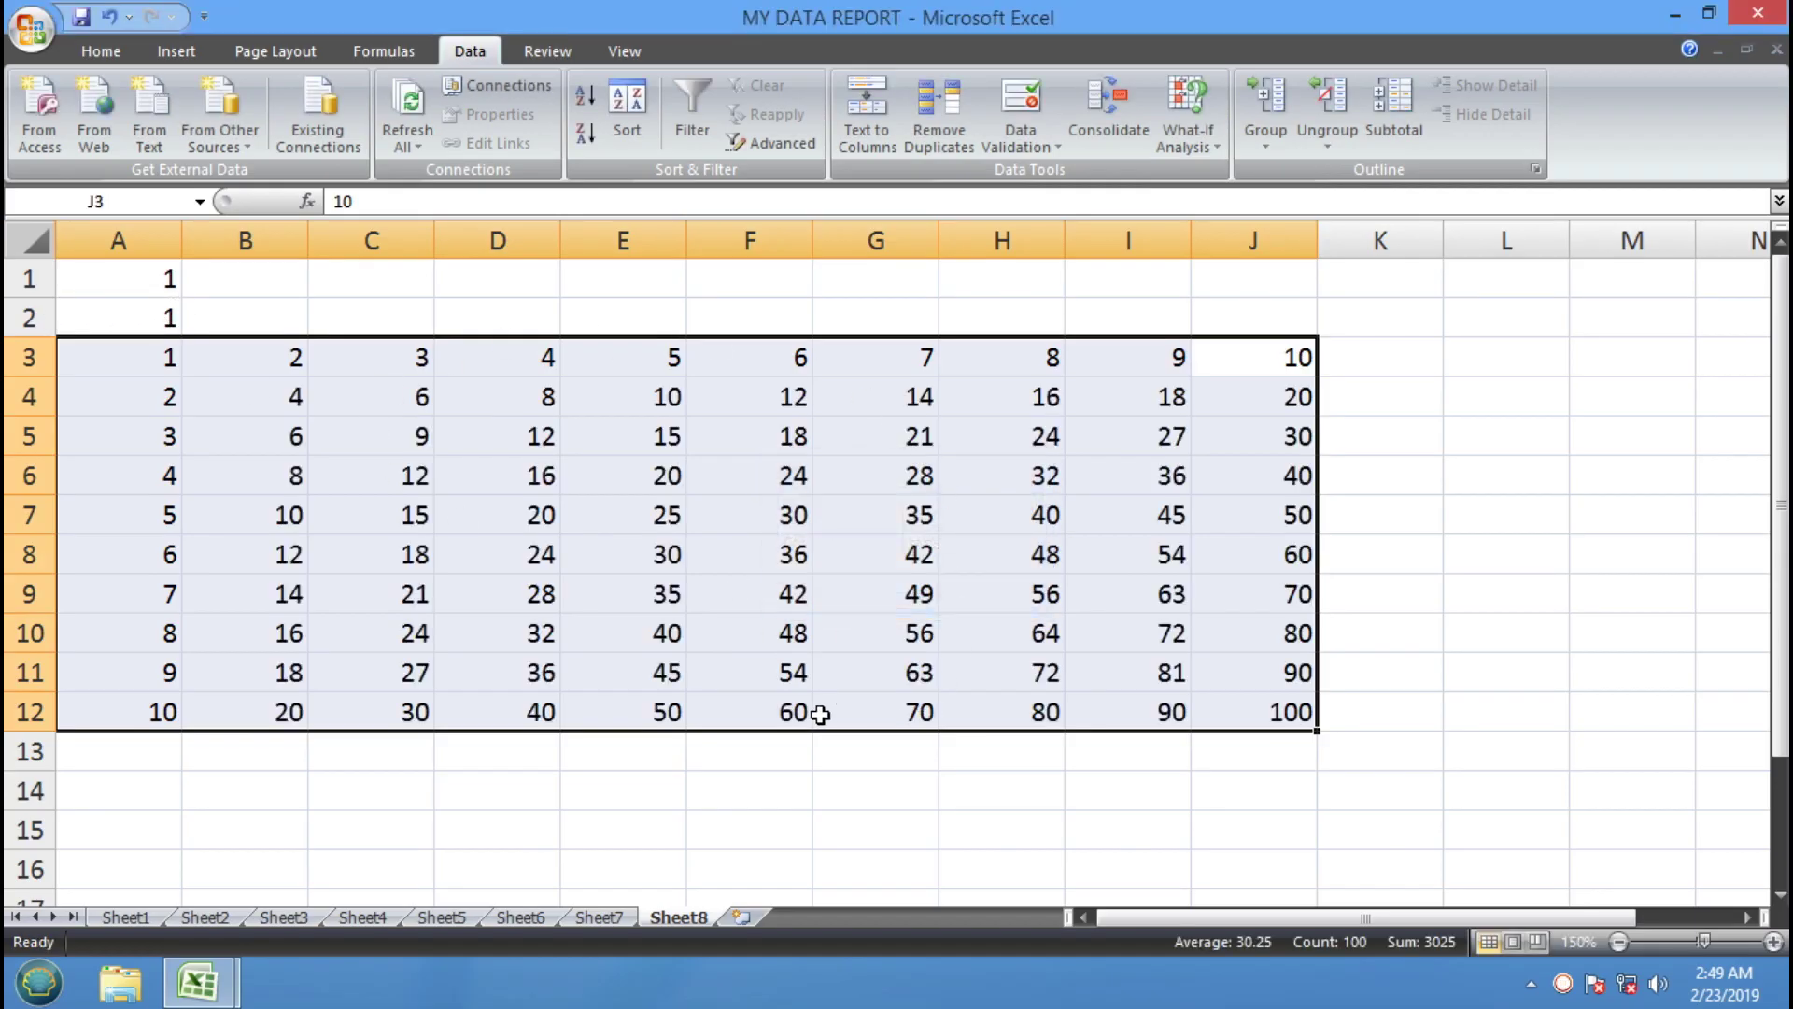
left_click(121, 366)
left_click(1303, 353)
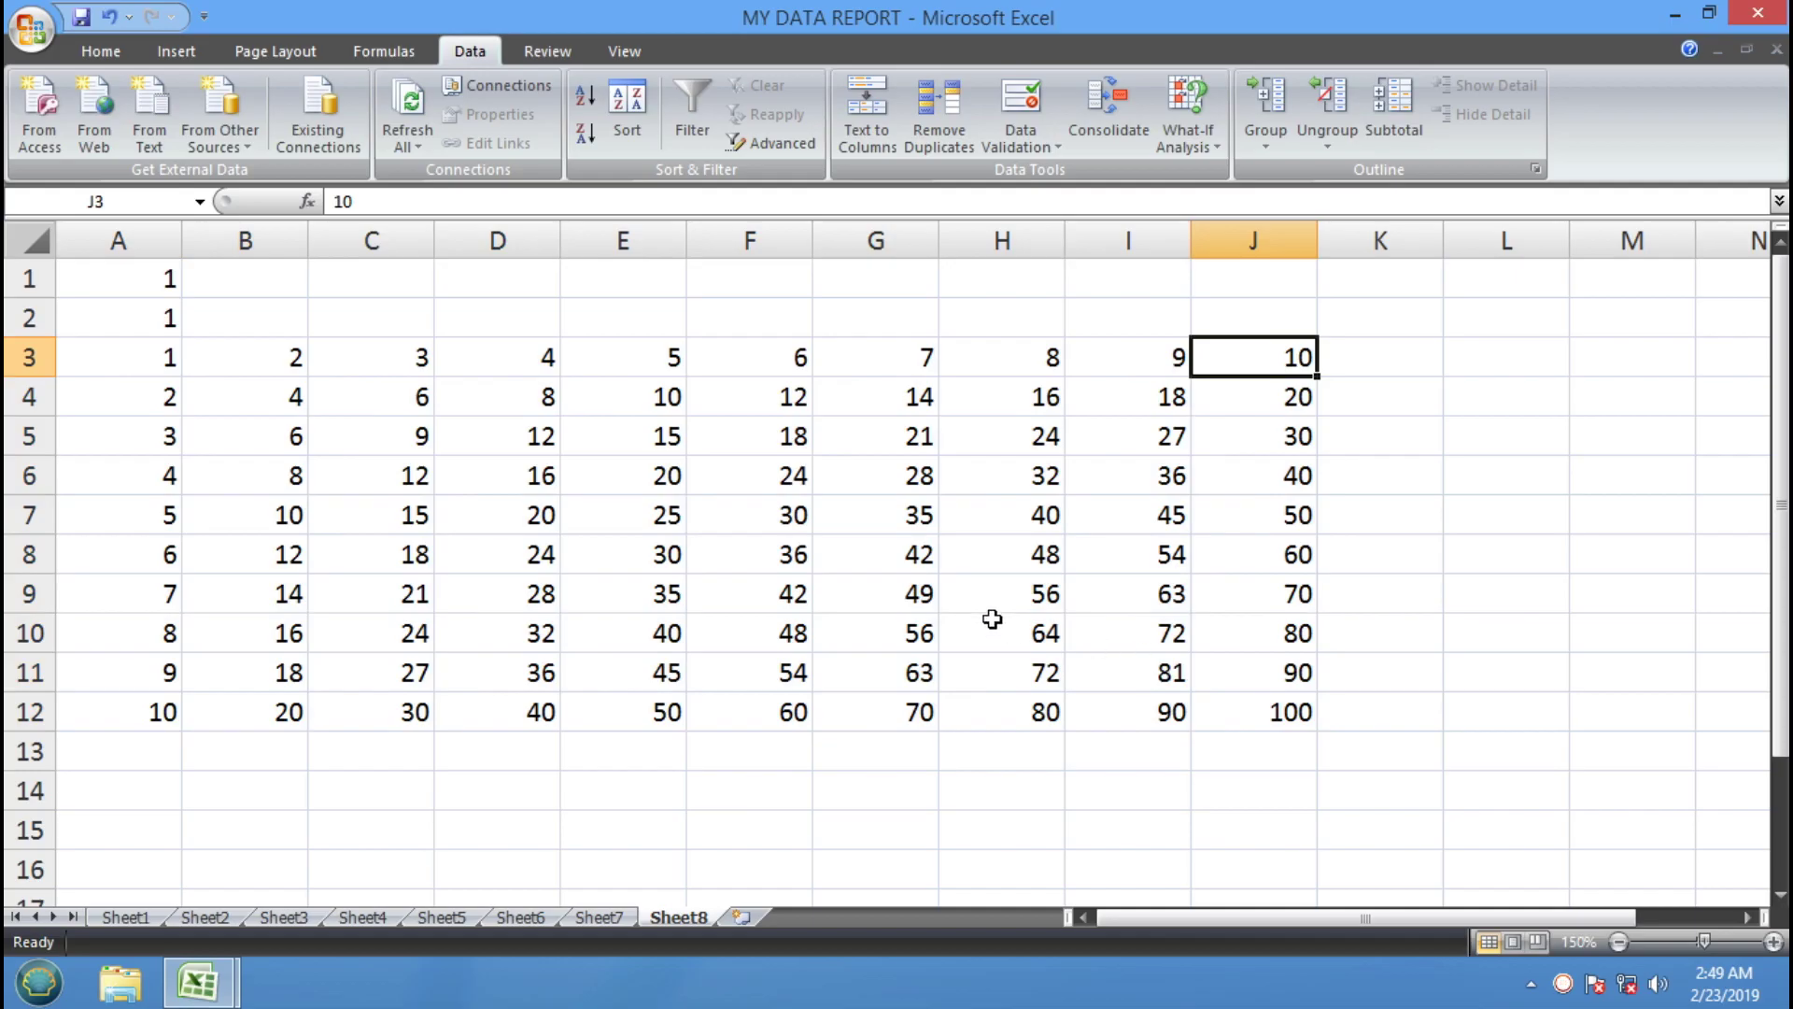
left_click(702, 366)
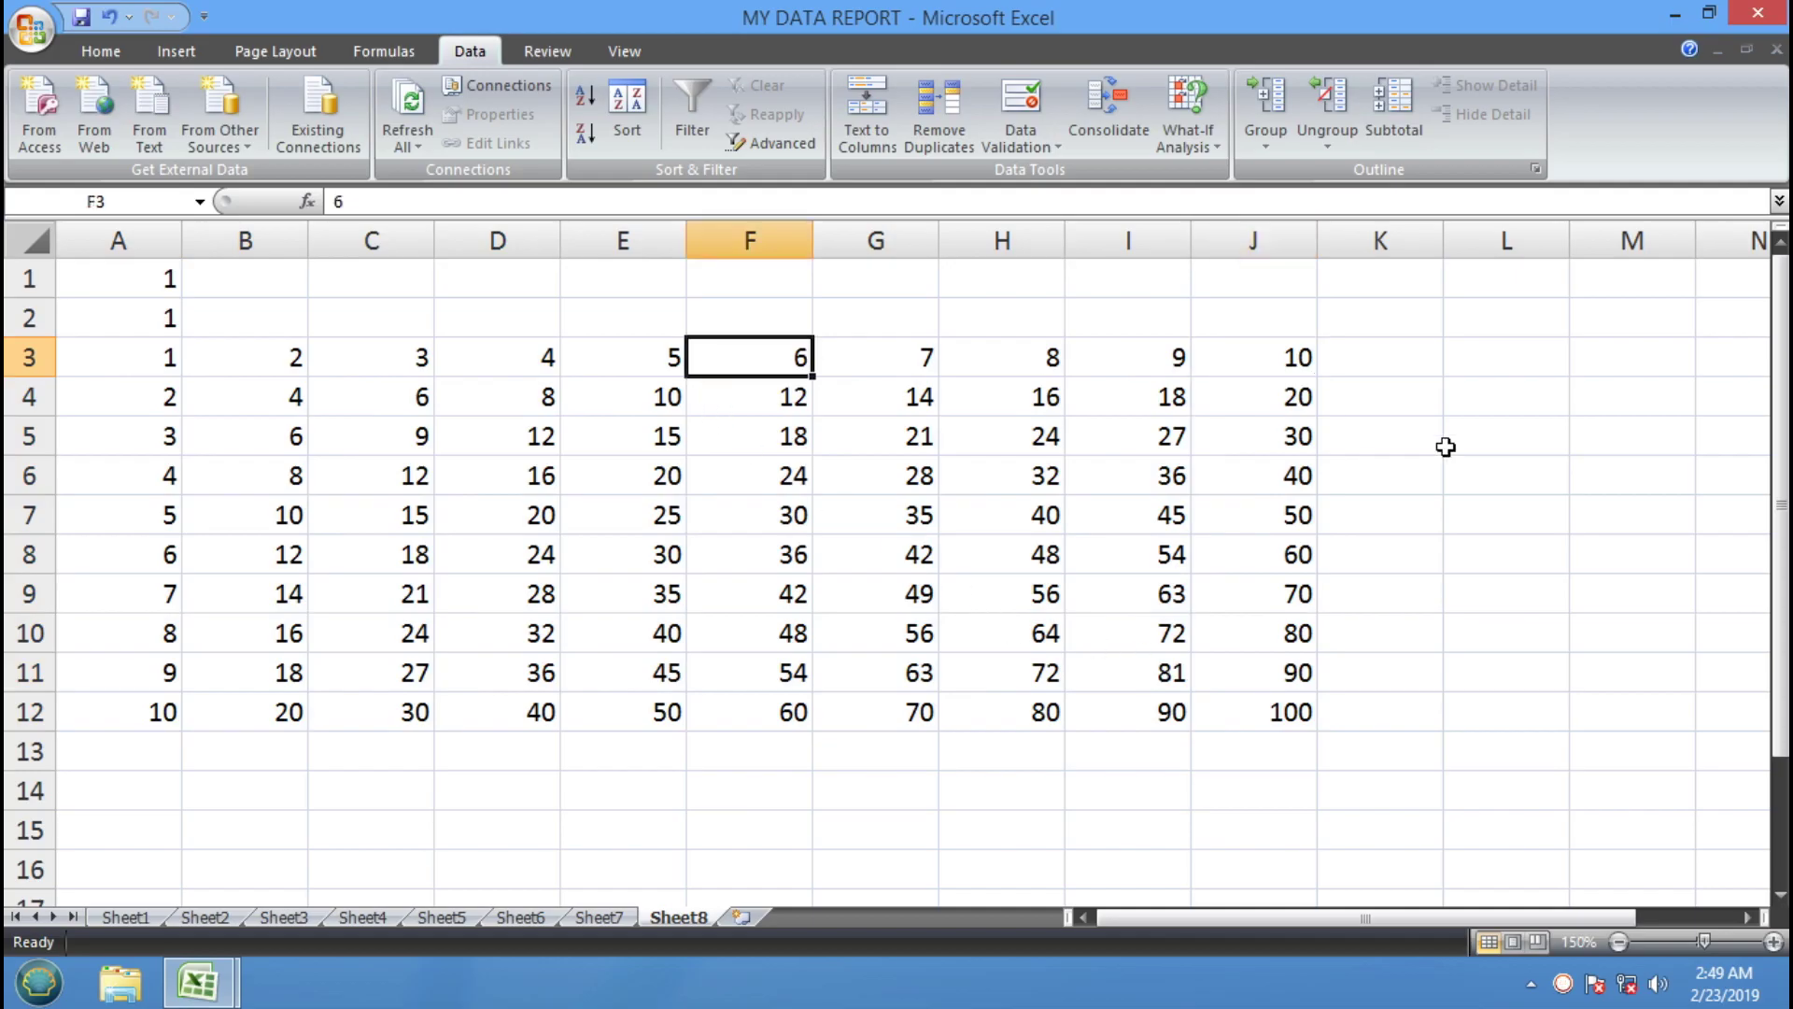
Change header cells F3:I3 to 1.2, 2.5, 3.8 and 122
type("1.2")
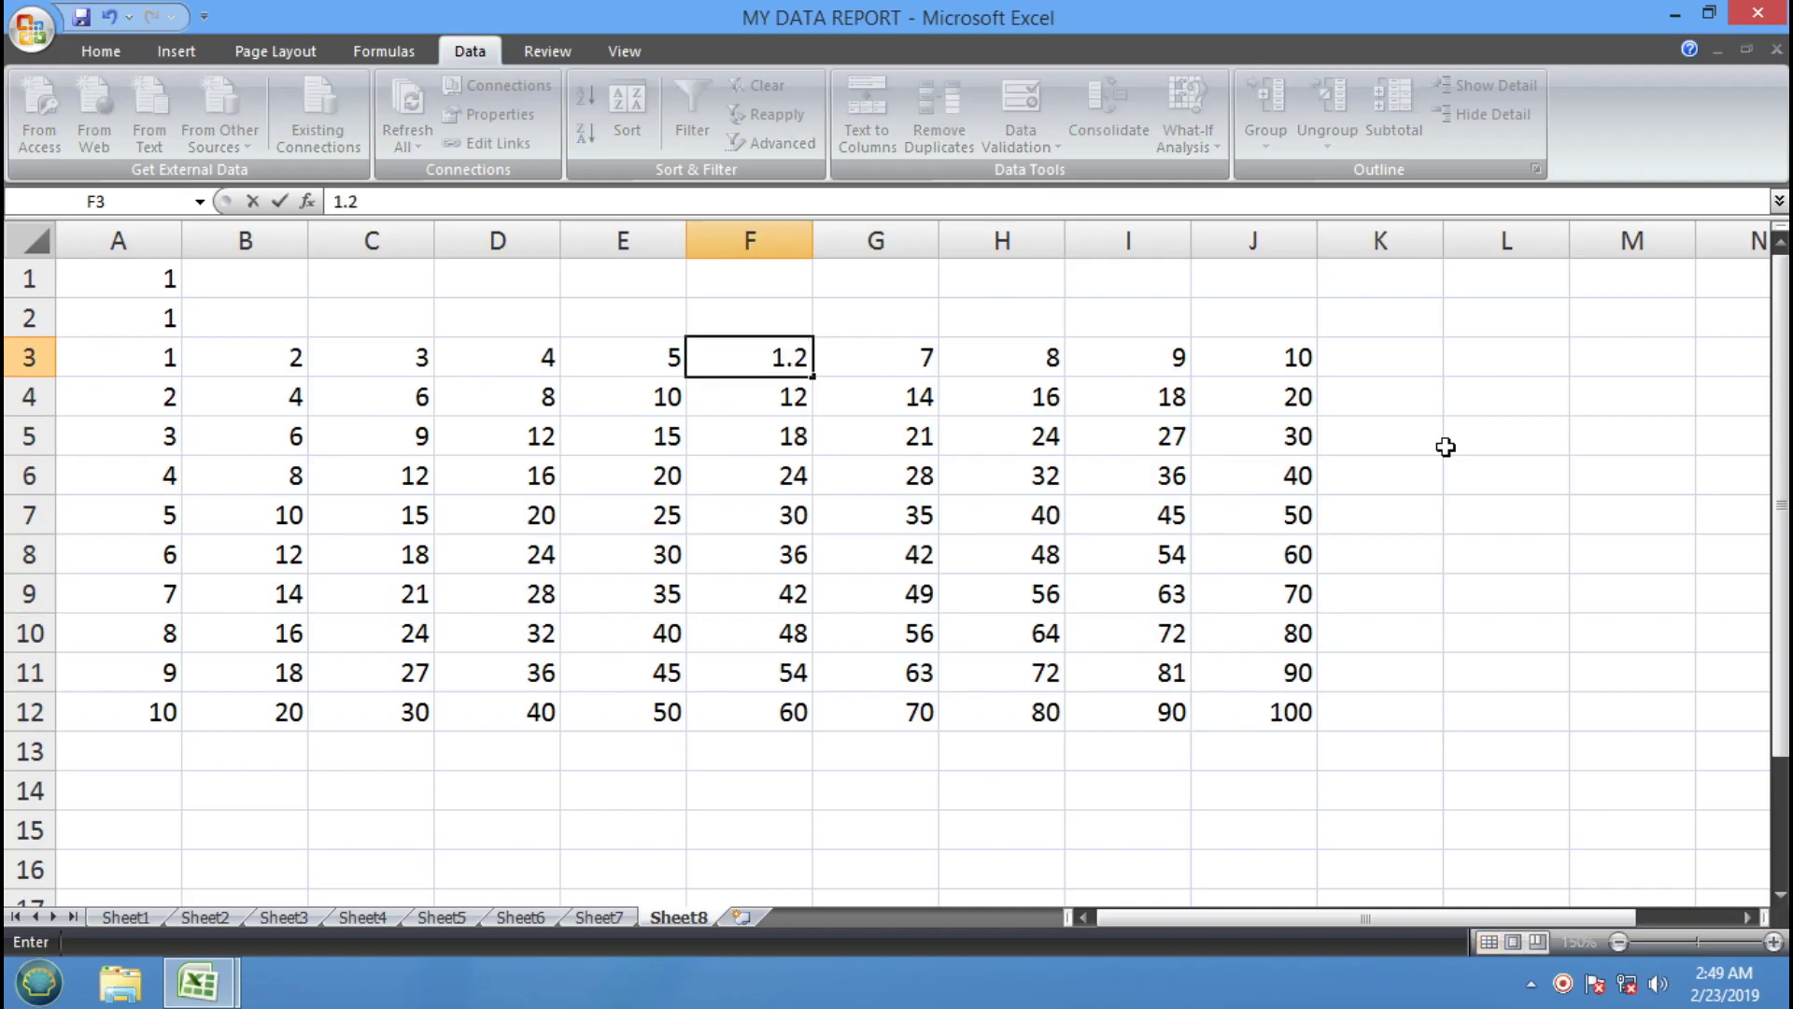
key("Tab")
type("2.5")
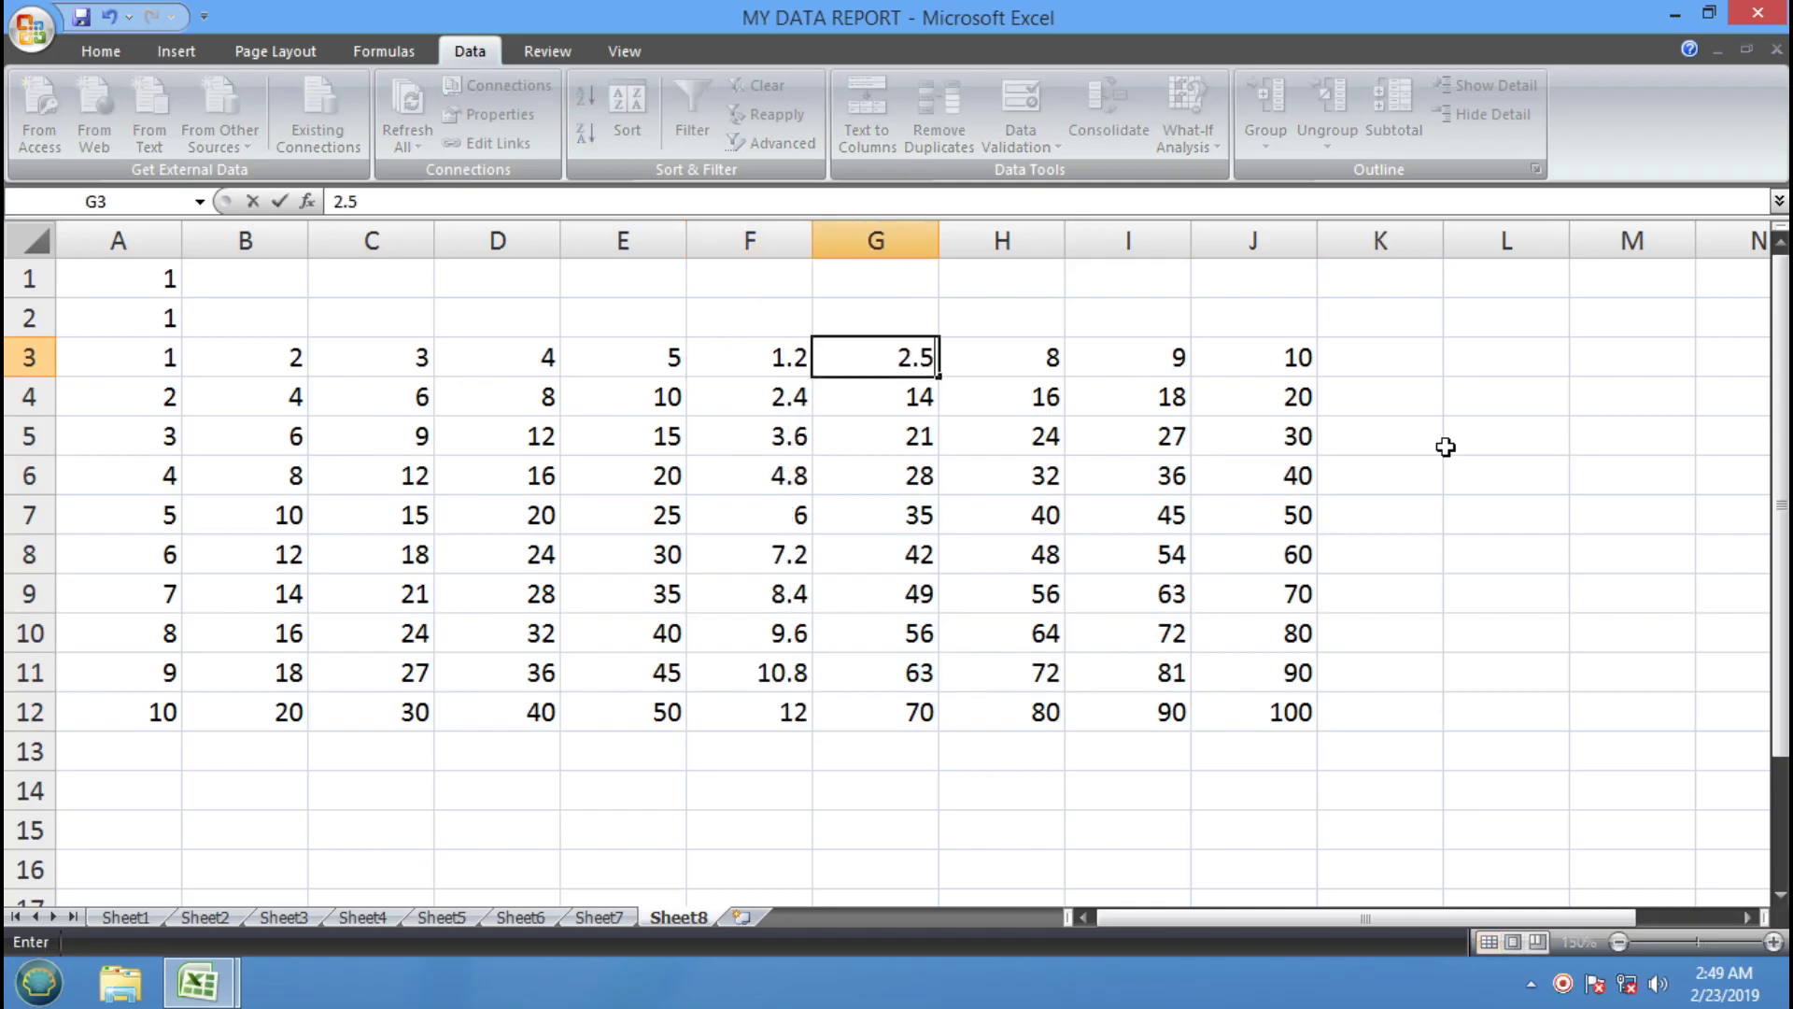
key("Tab")
type("3.8")
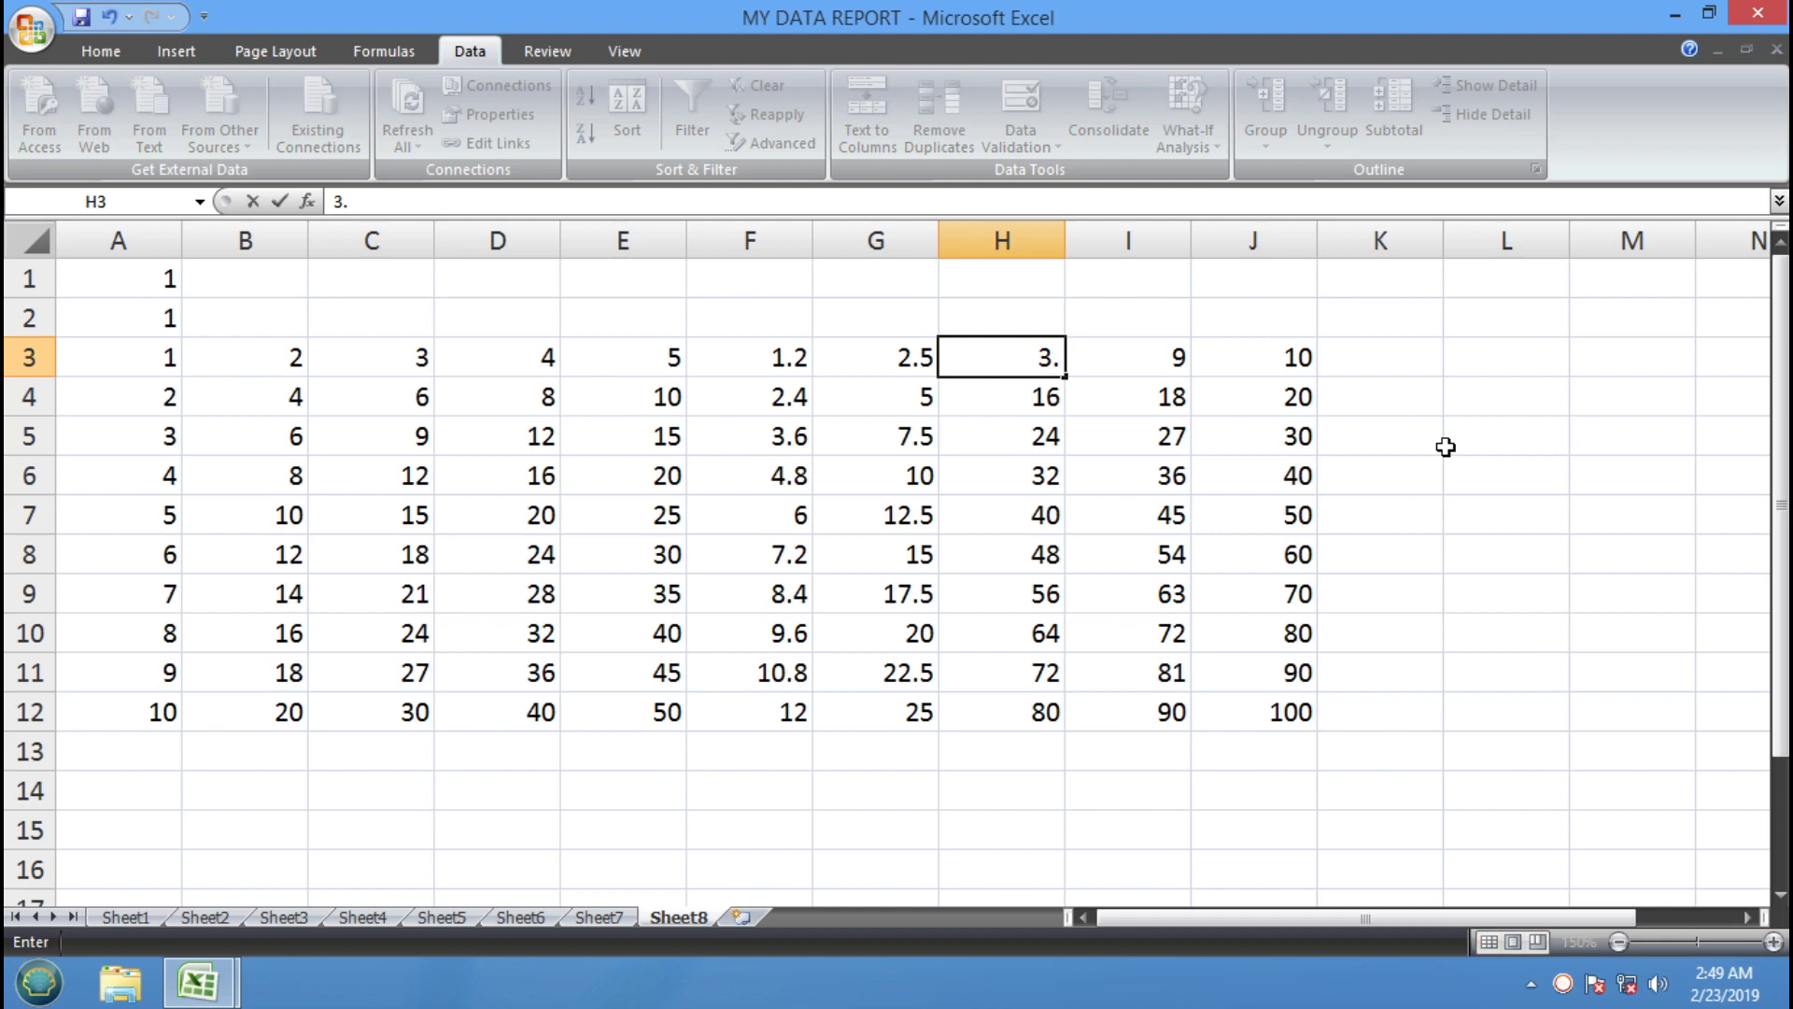
key("Tab")
type("12")
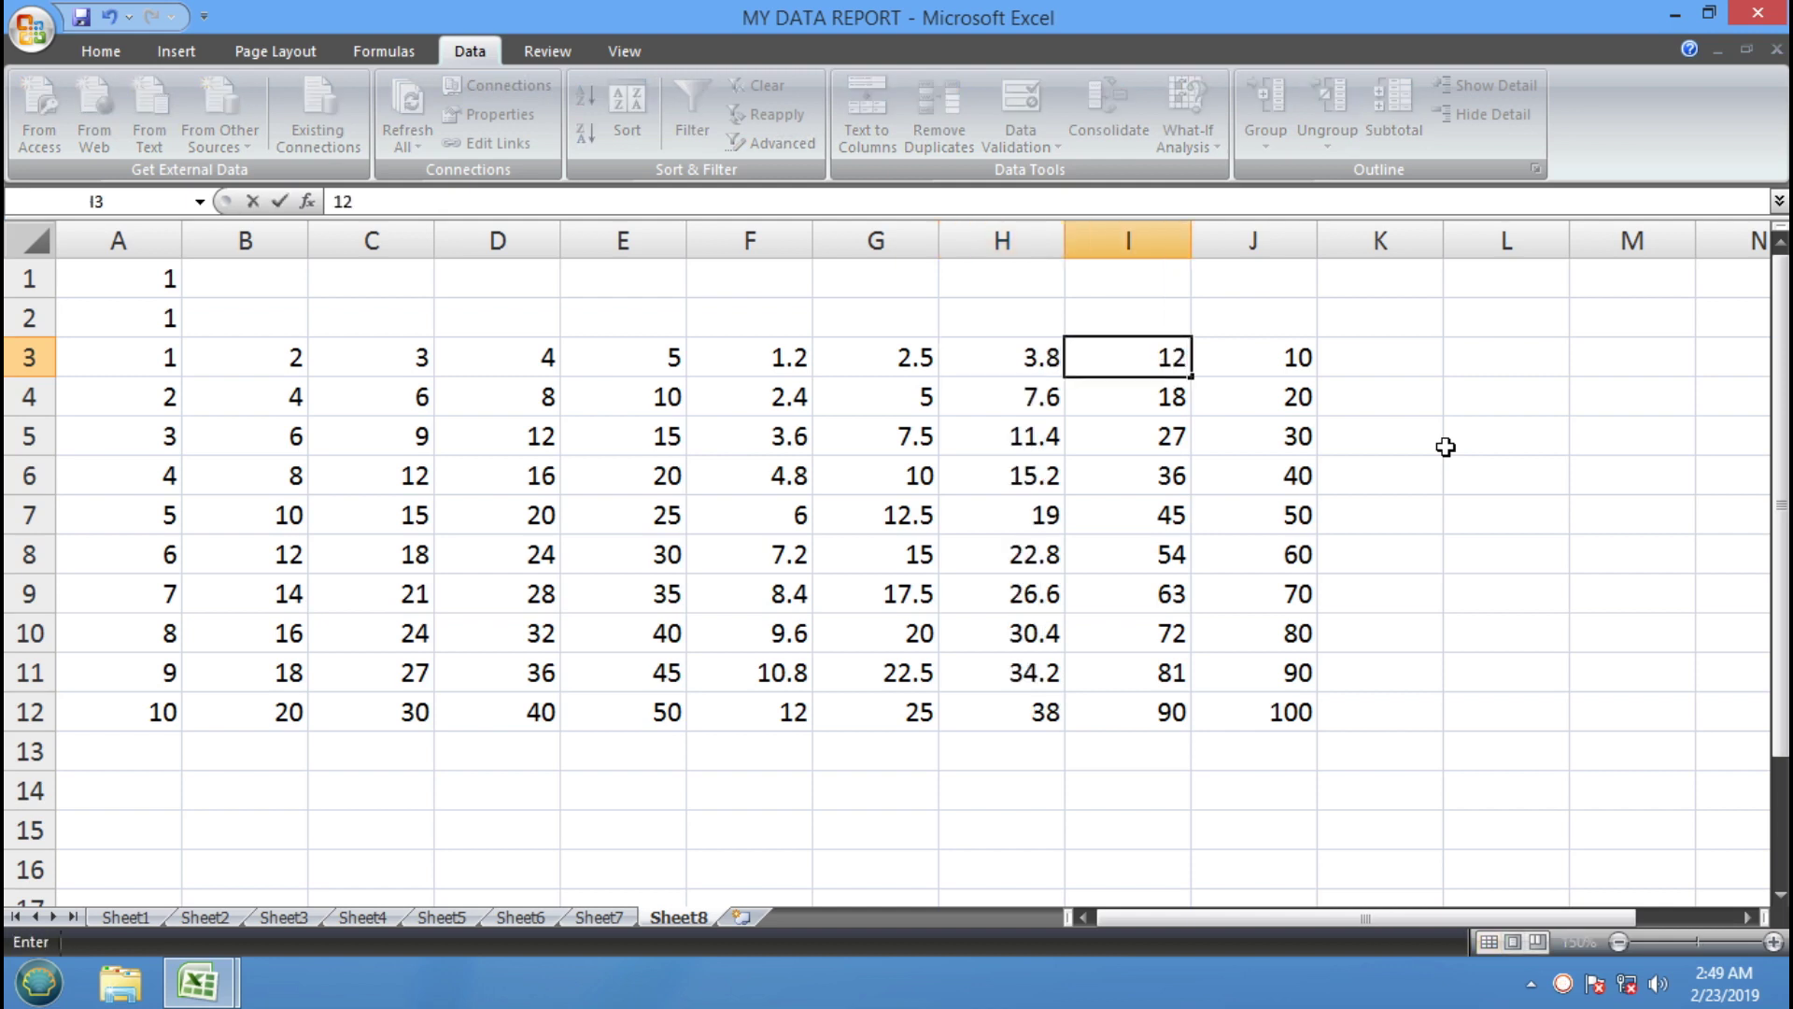
type("2")
key("Return")
Set J3 to 555 (after first entering 355) and D3 to 1000
key("Right")
key("Up")
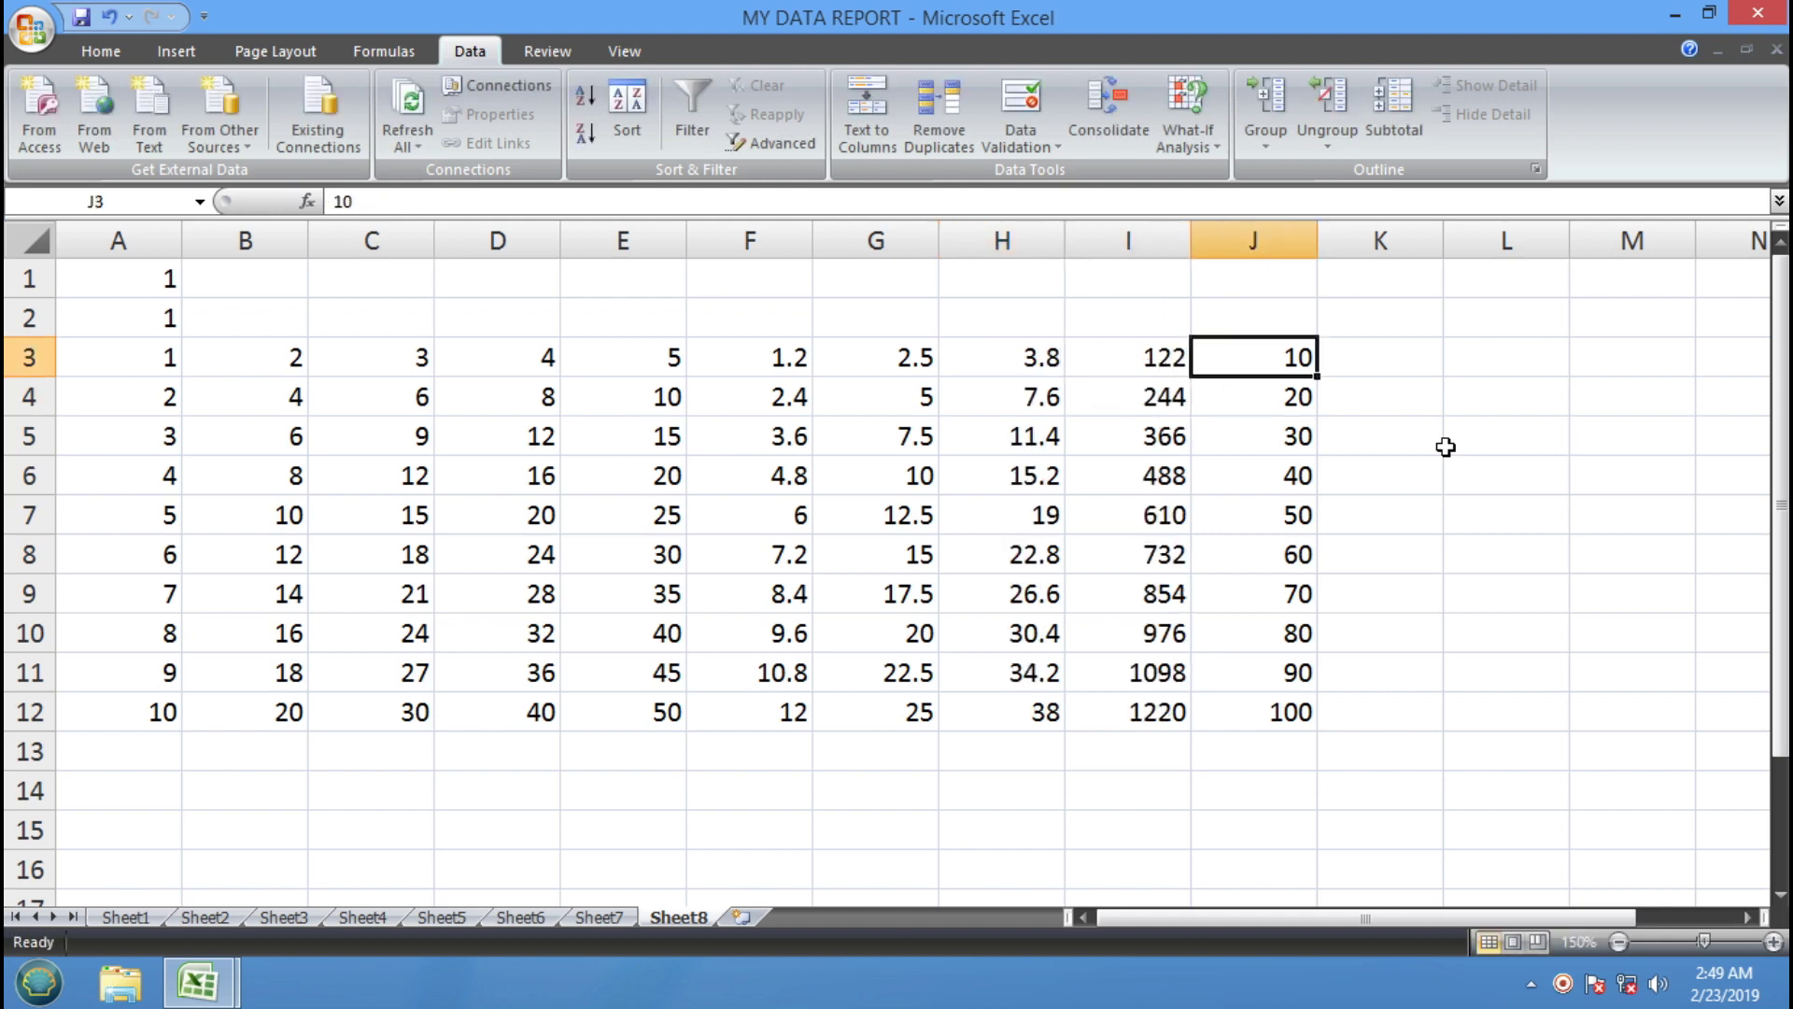
type("355")
key("Return")
key("Up")
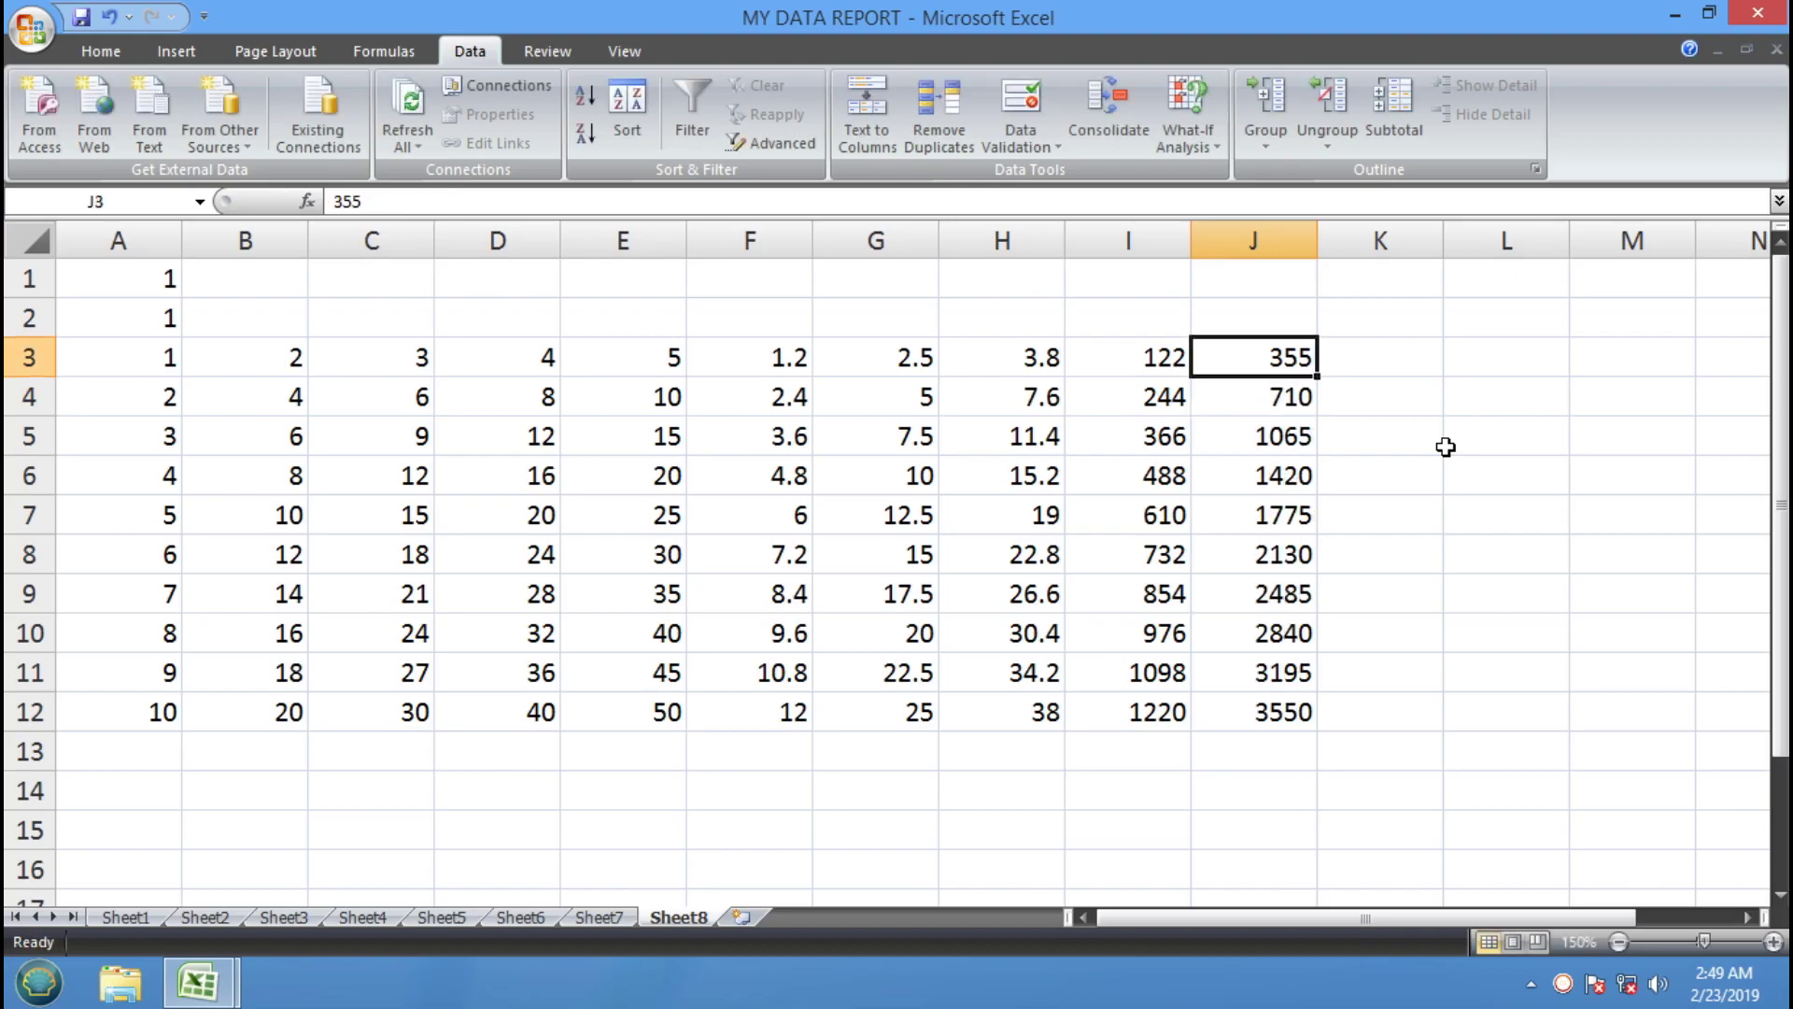
type("555")
key("Return")
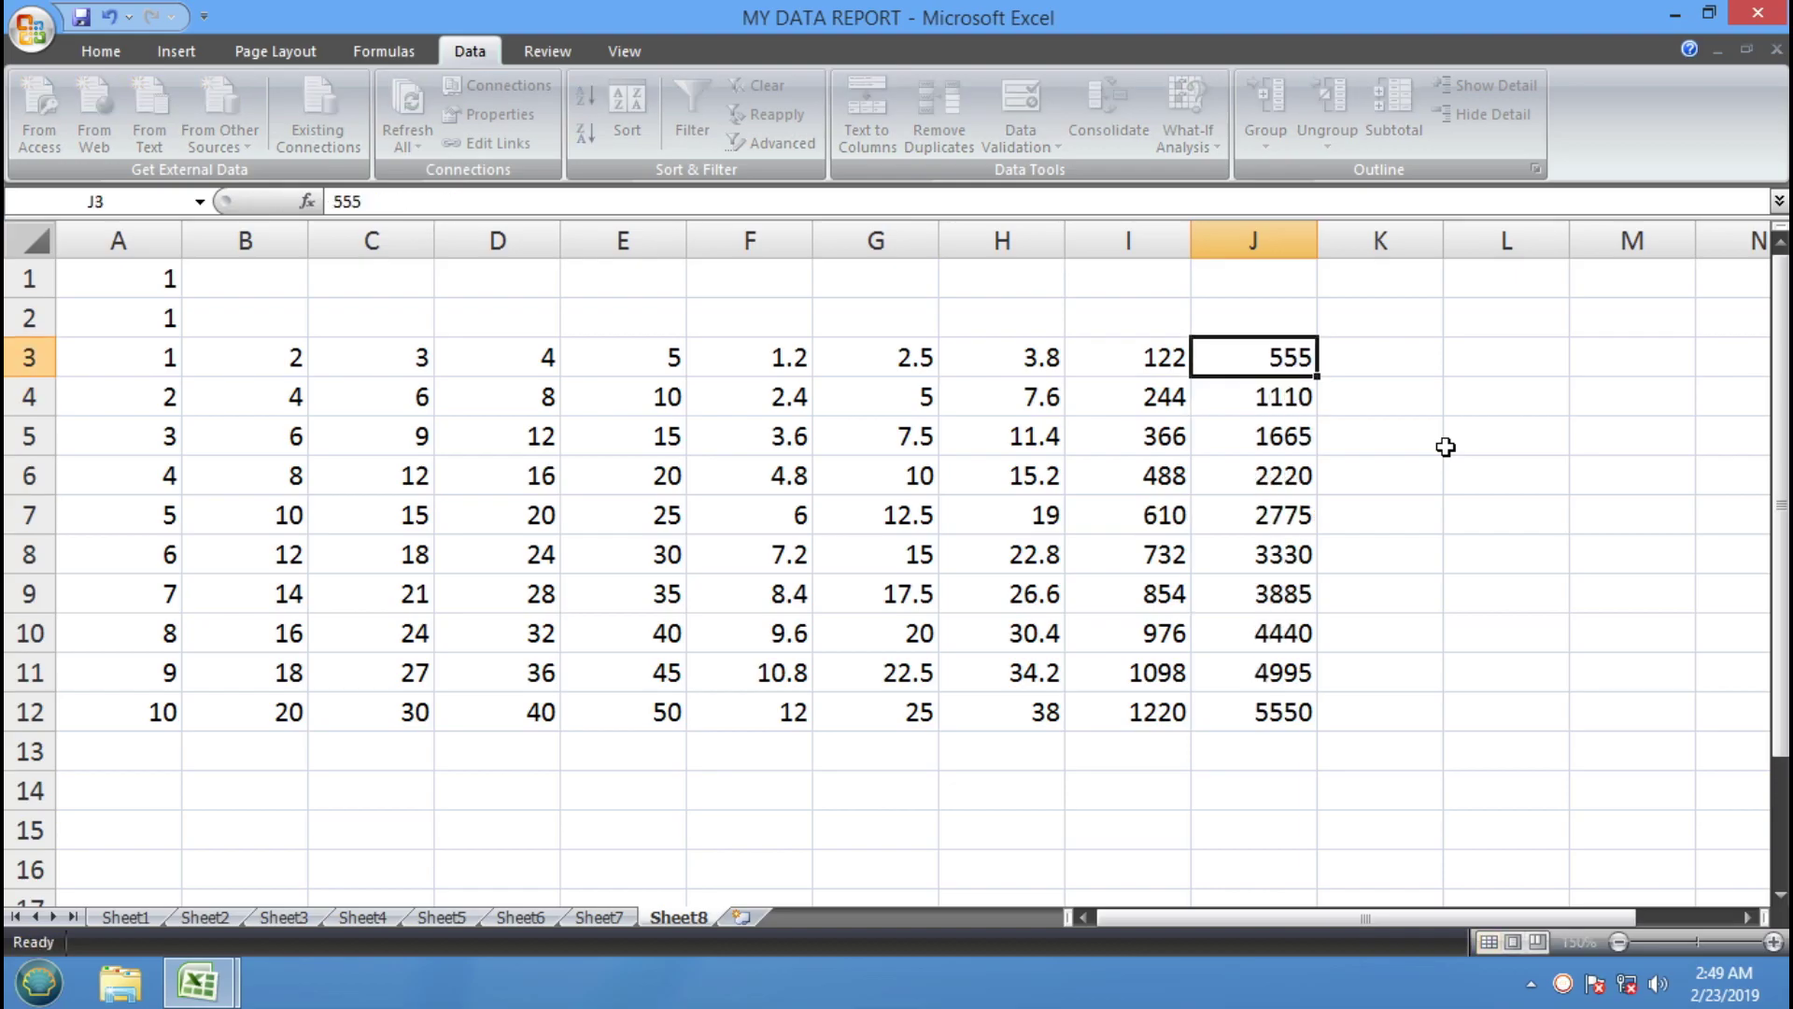
key("Left")
key("Left")
key("Left")
key("Left")
key("Left")
key("Left")
key("Up")
type("1000")
key("Return")
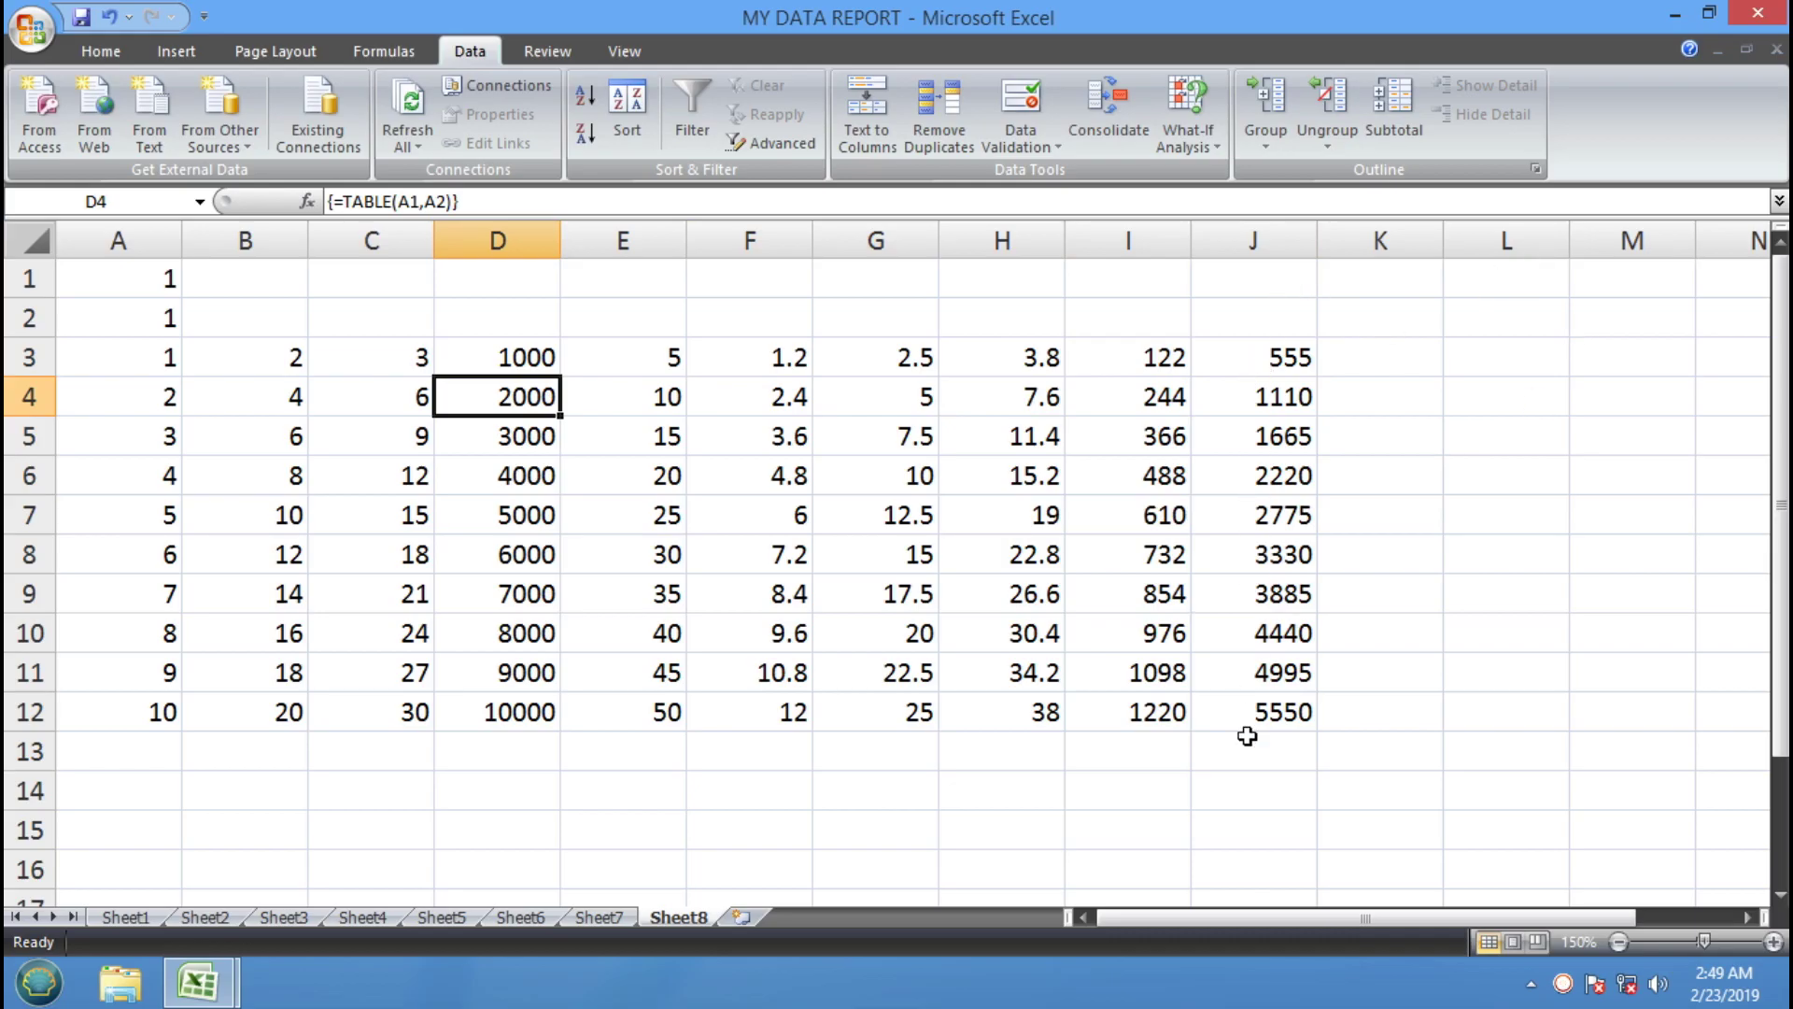
Review the recalculated data table results down column J
left_click(1285, 396)
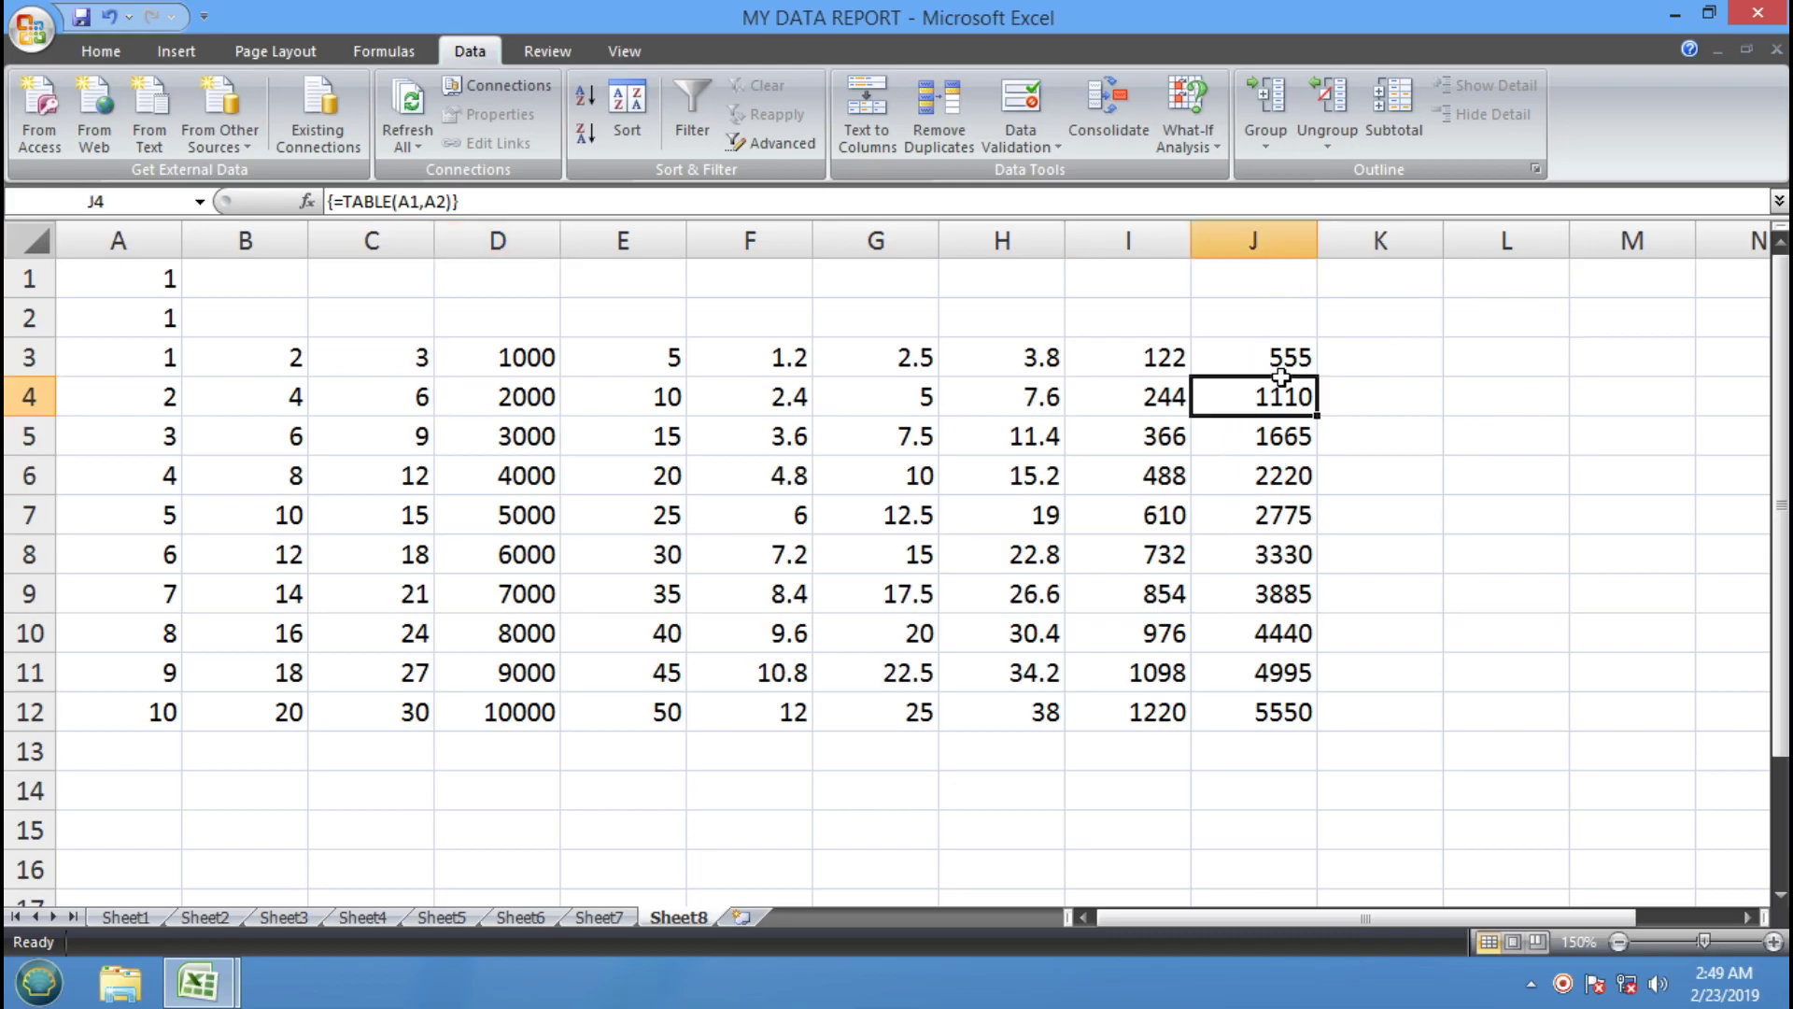
left_click(1283, 432)
left_click(1249, 478)
left_click(1272, 560)
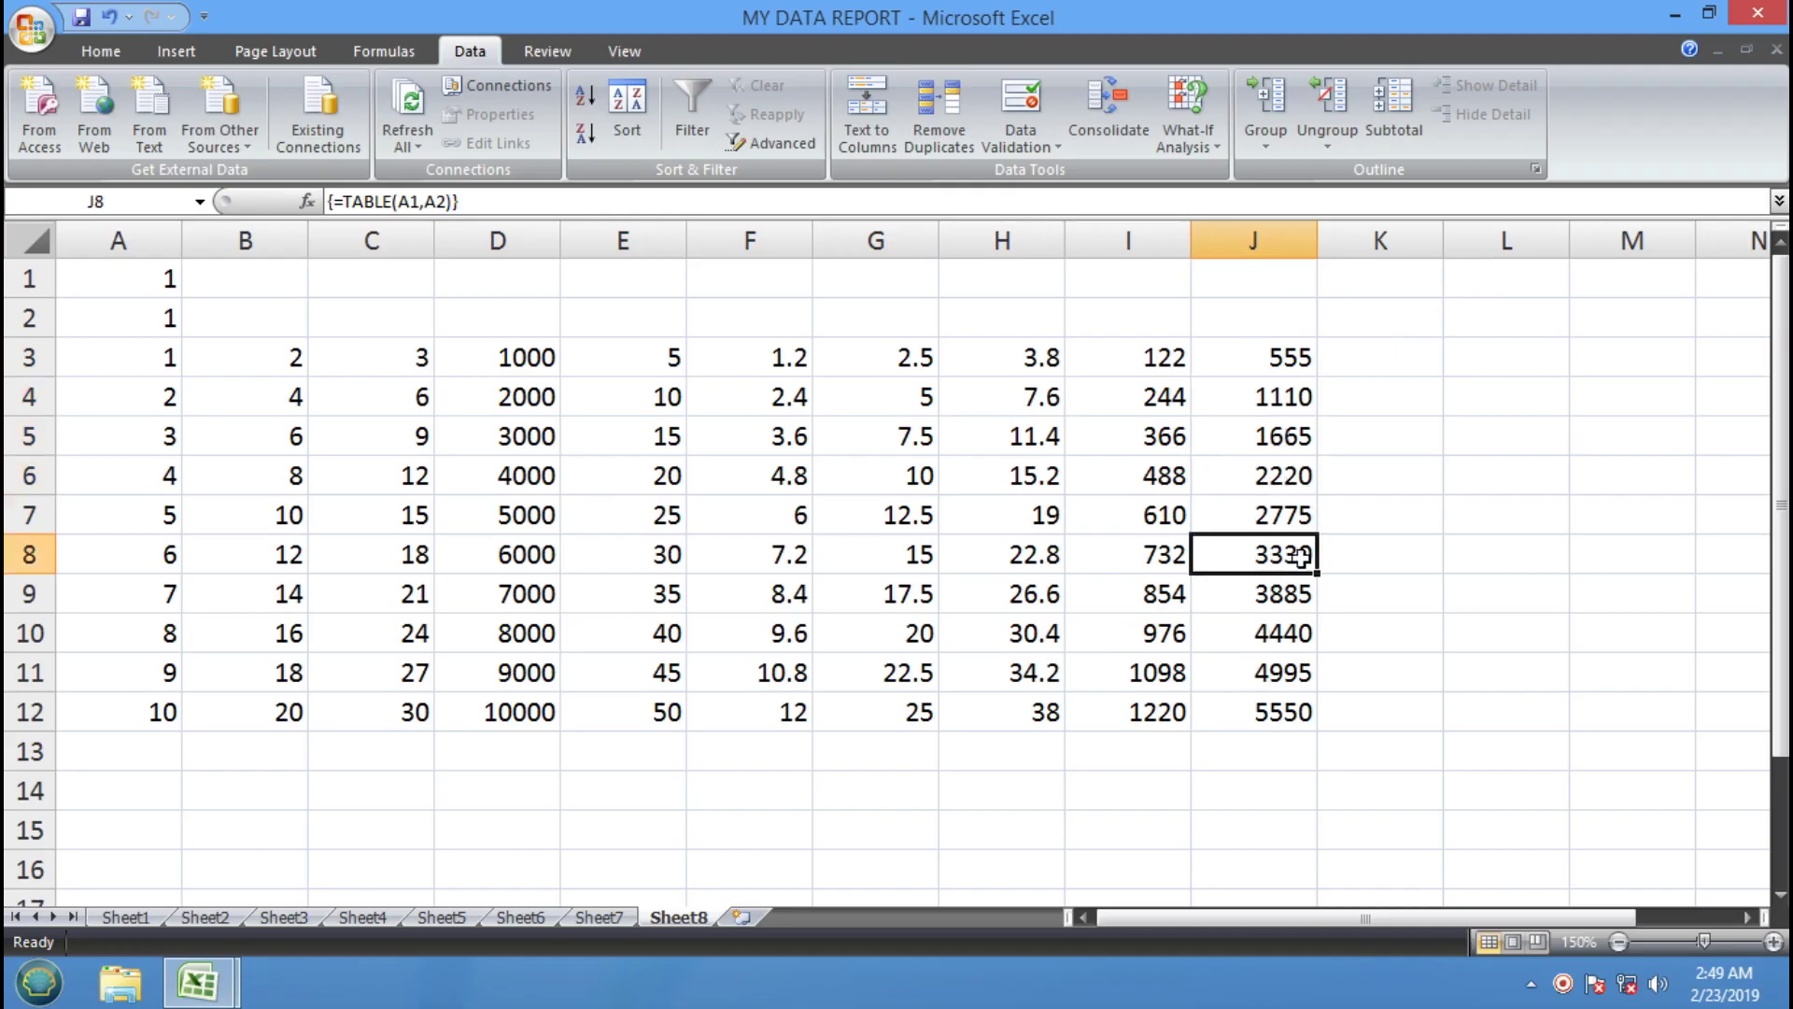
left_click(1188, 130)
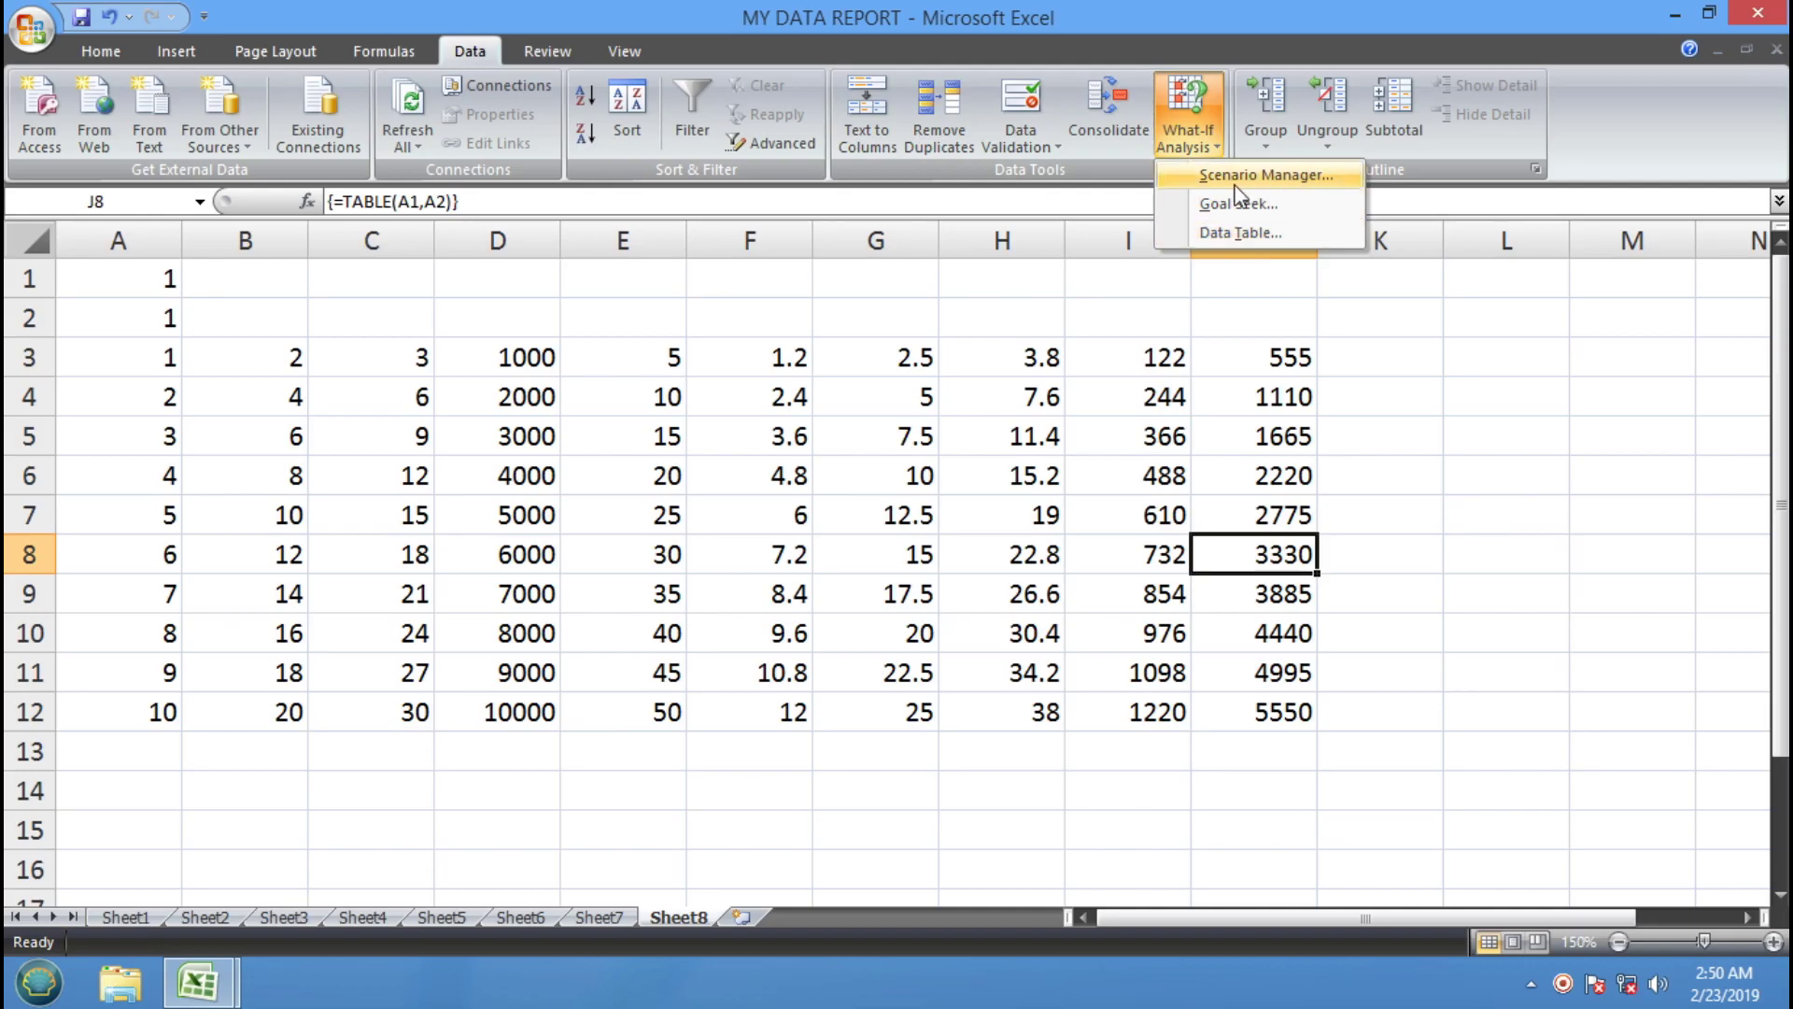
Insert a new blank worksheet, Sheet9, and zoom the view to 150%
left_click(1513, 616)
left_click(742, 916)
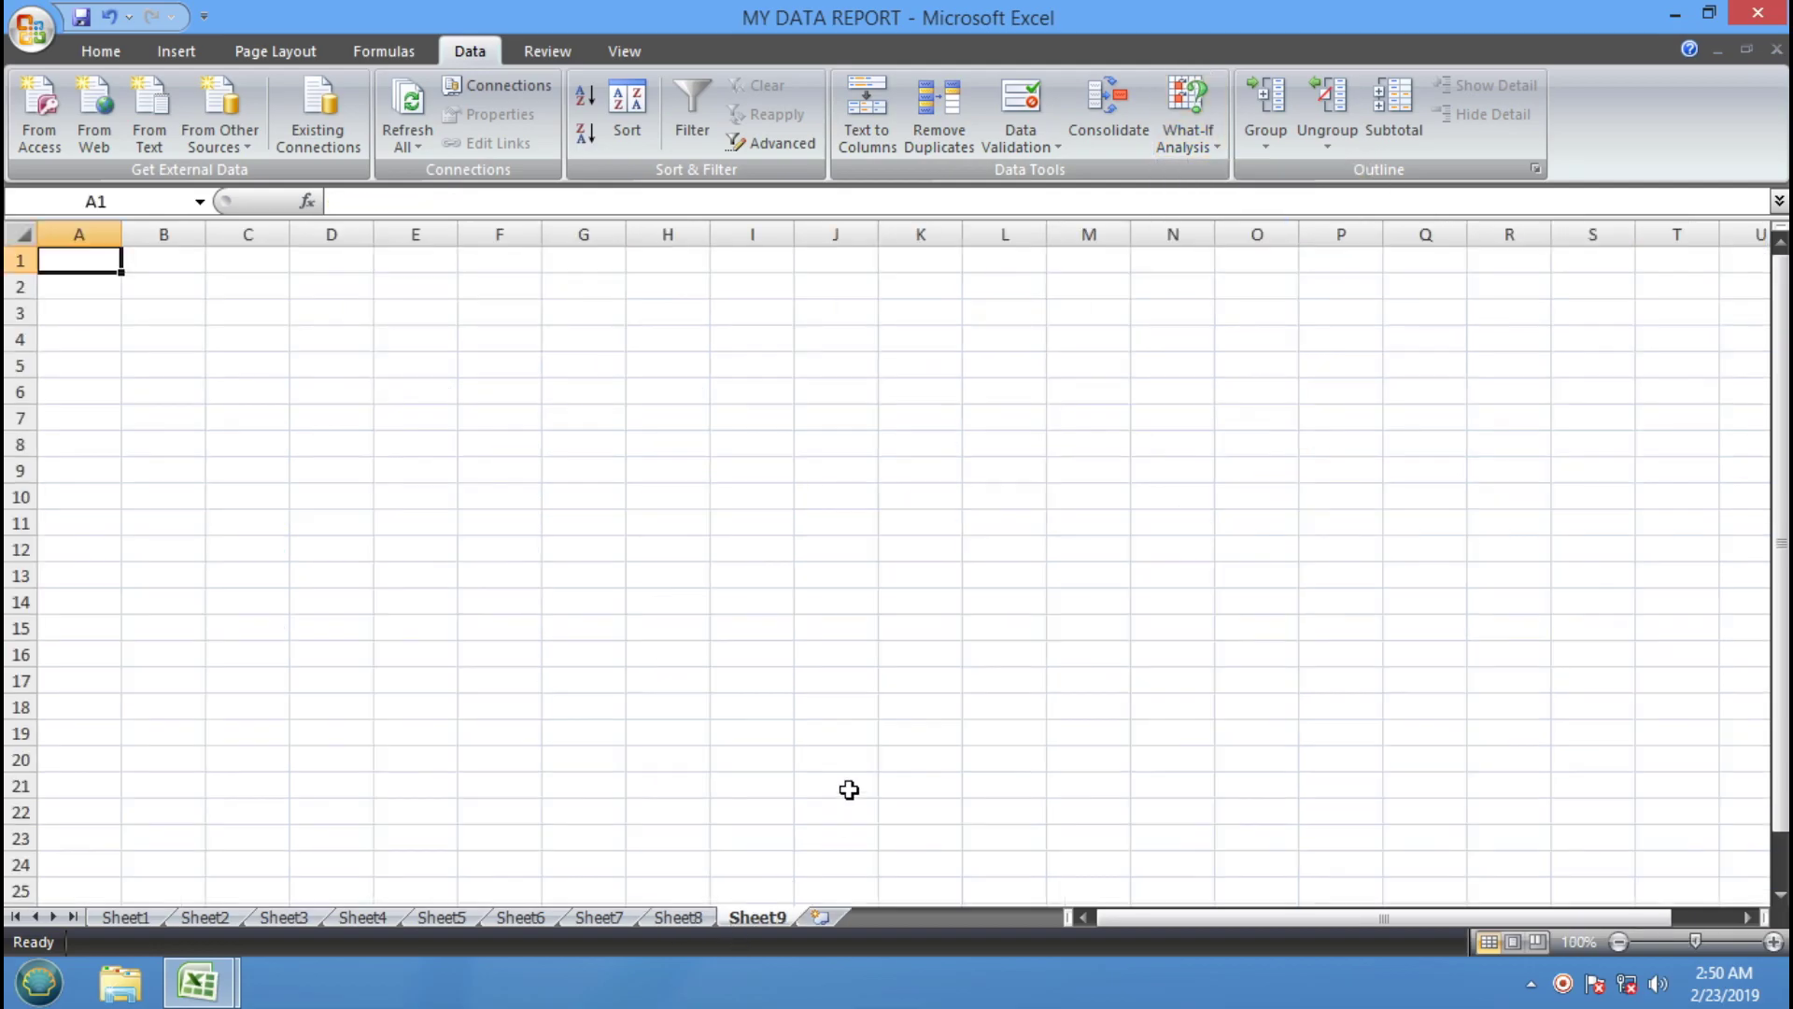
left_click(696, 681)
left_click(668, 496)
left_click(343, 342)
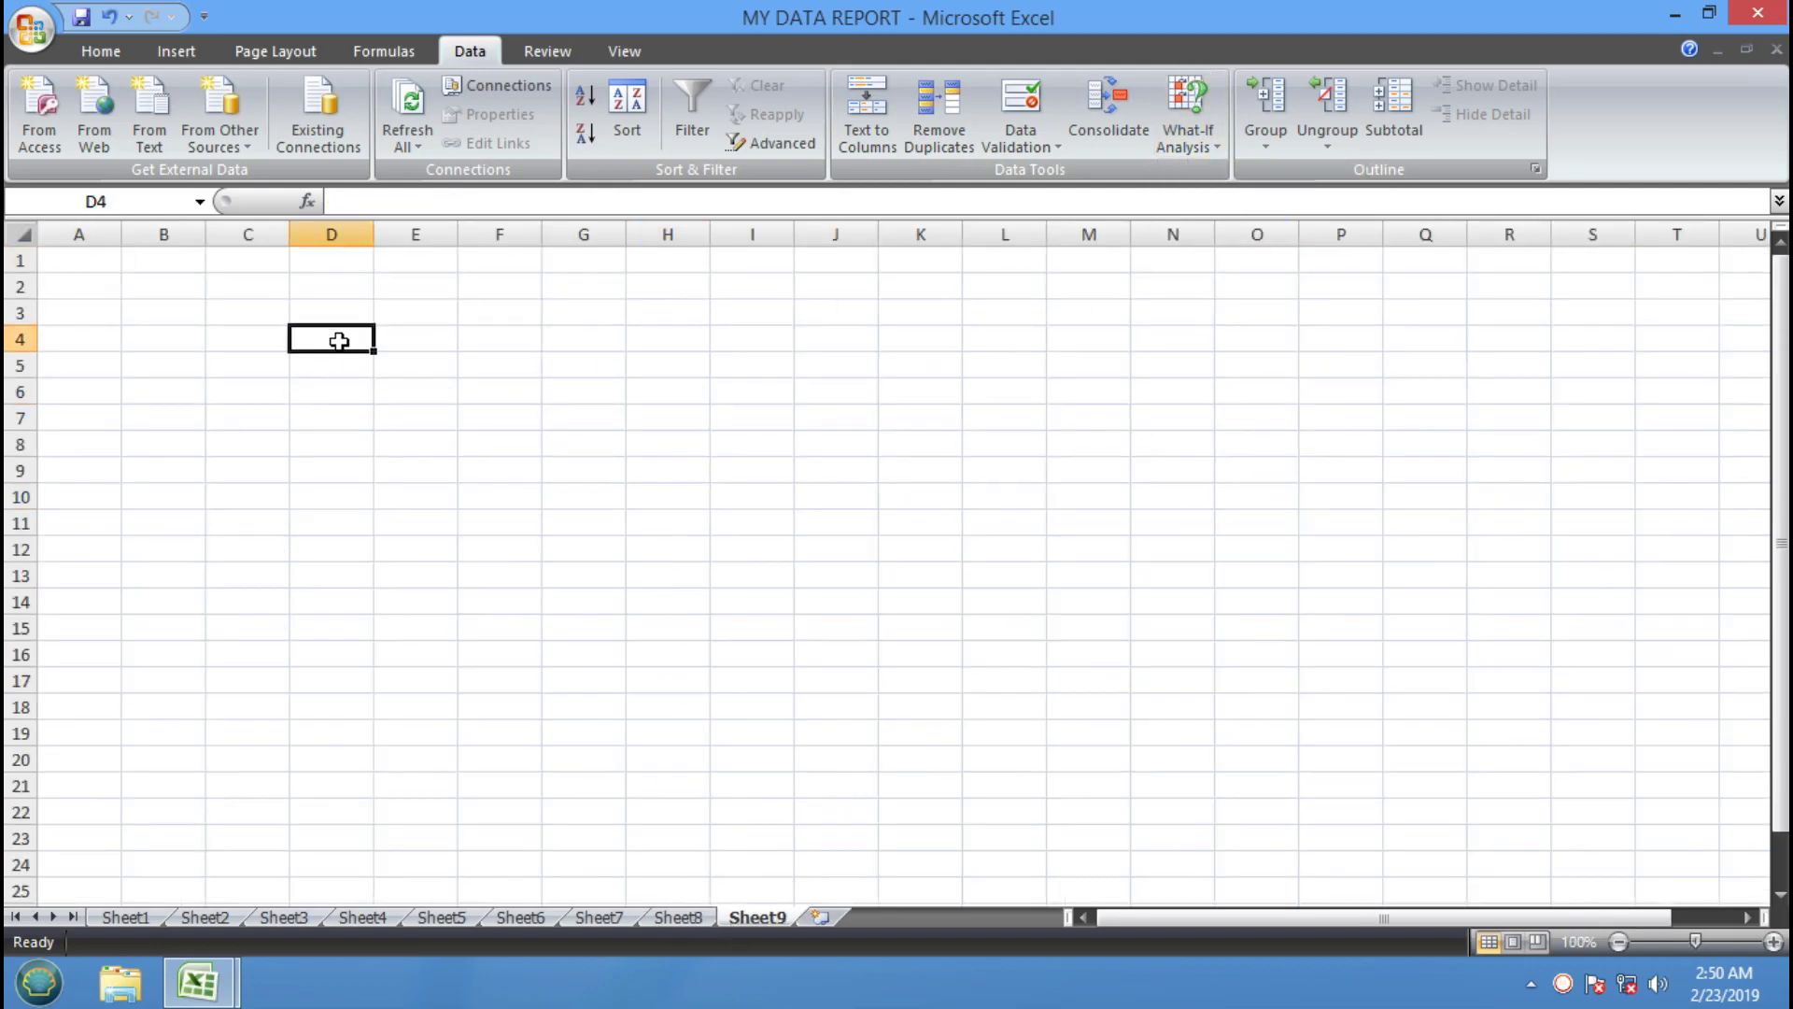
left_click(1772, 942)
left_click(1772, 943)
left_click(1772, 942)
left_click(1771, 943)
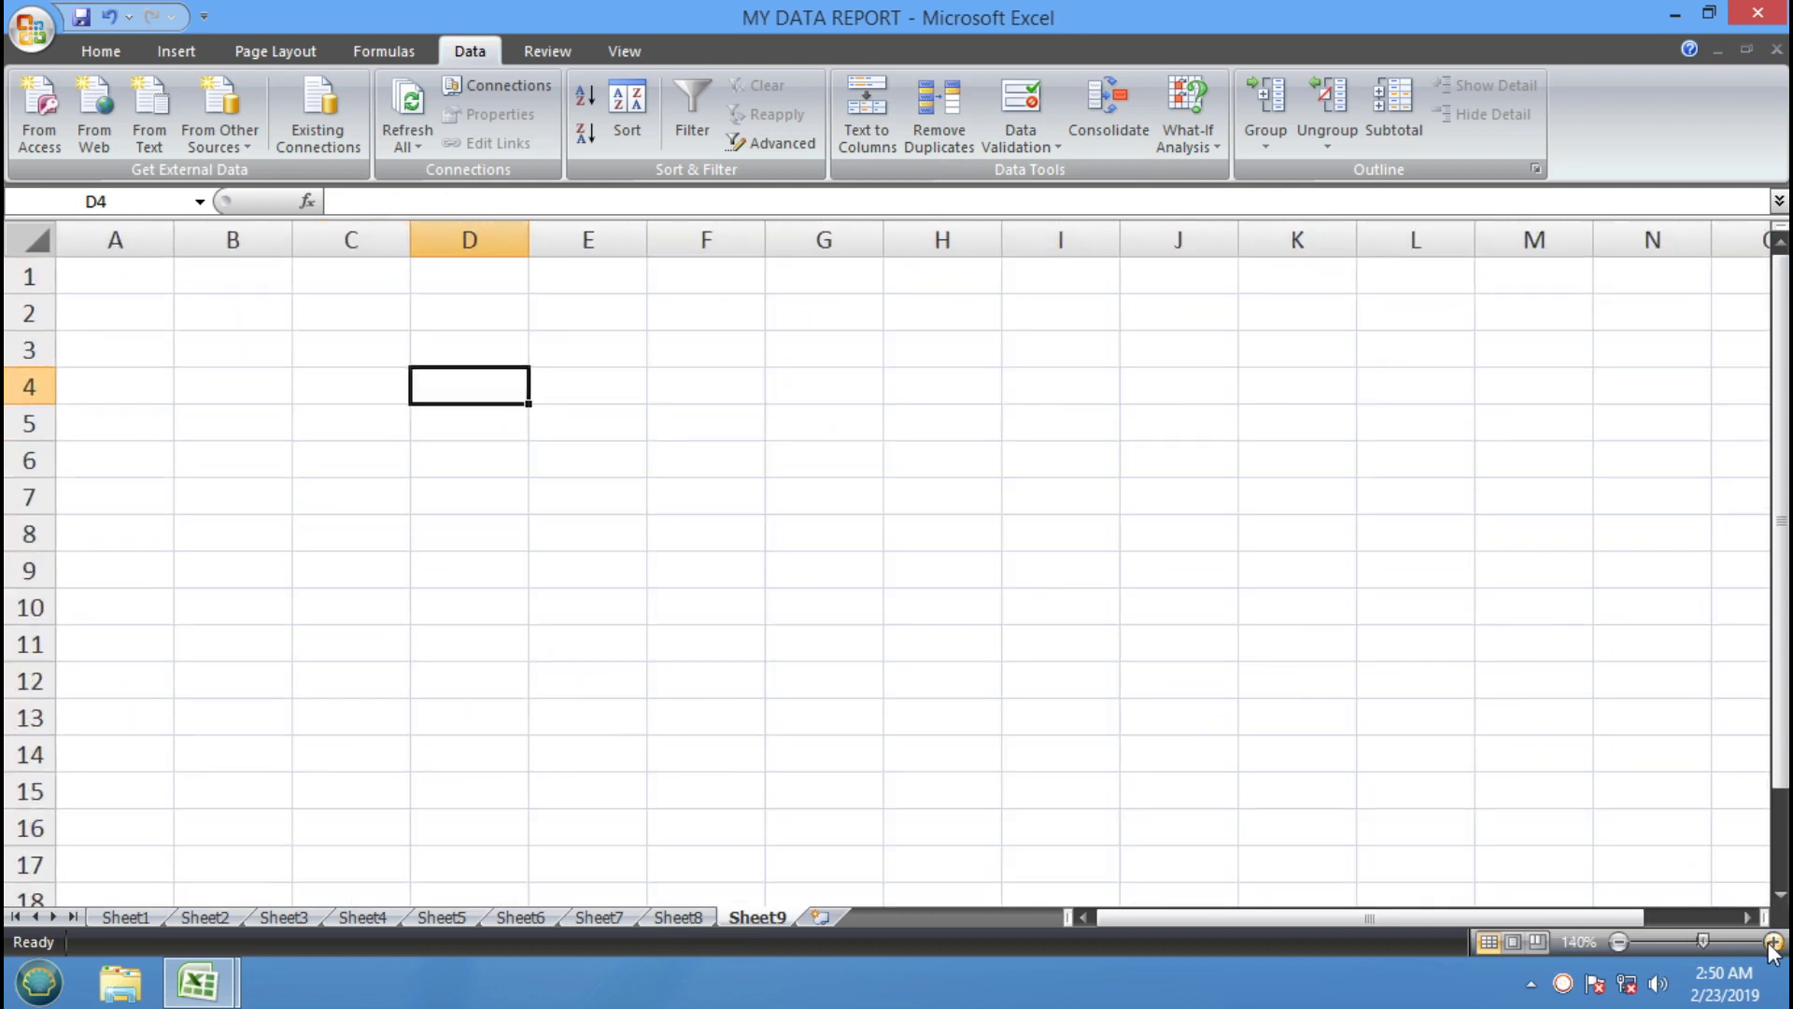
left_click(1771, 942)
Enter 3000 in C4, 3% in D4 and the formula =C4*D4 in E4
left_click(392, 401)
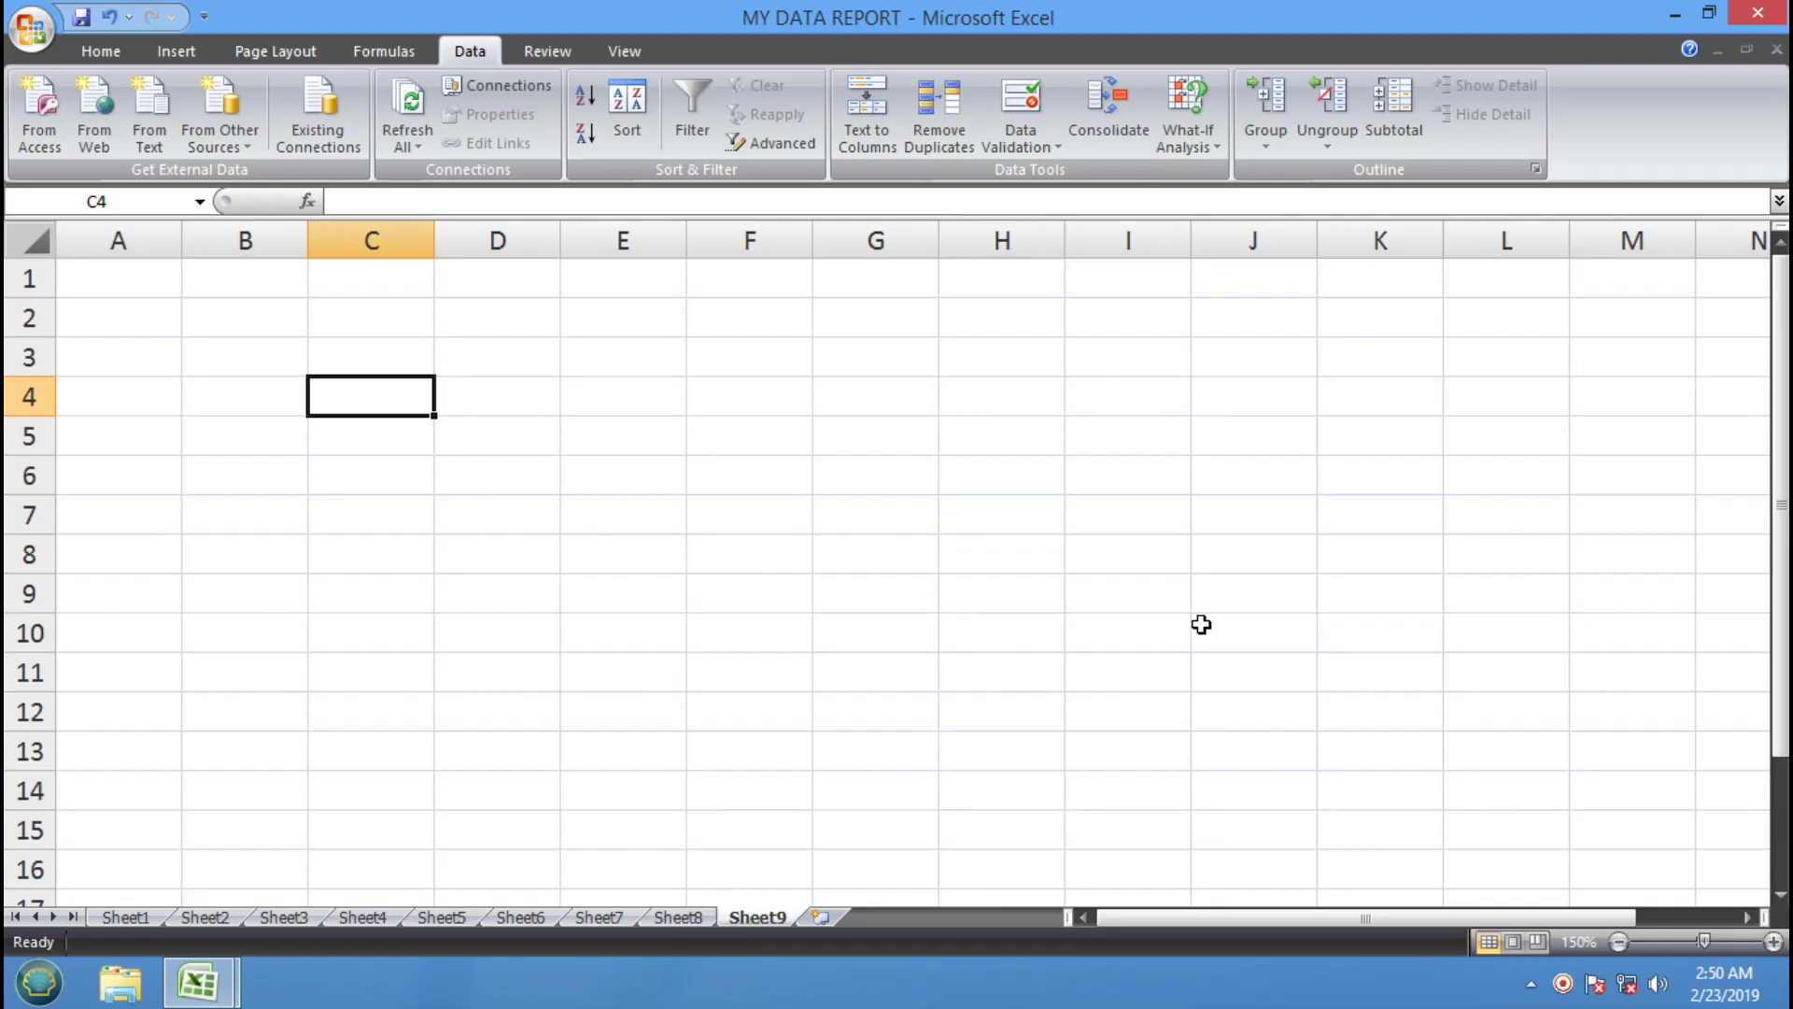
type("3000")
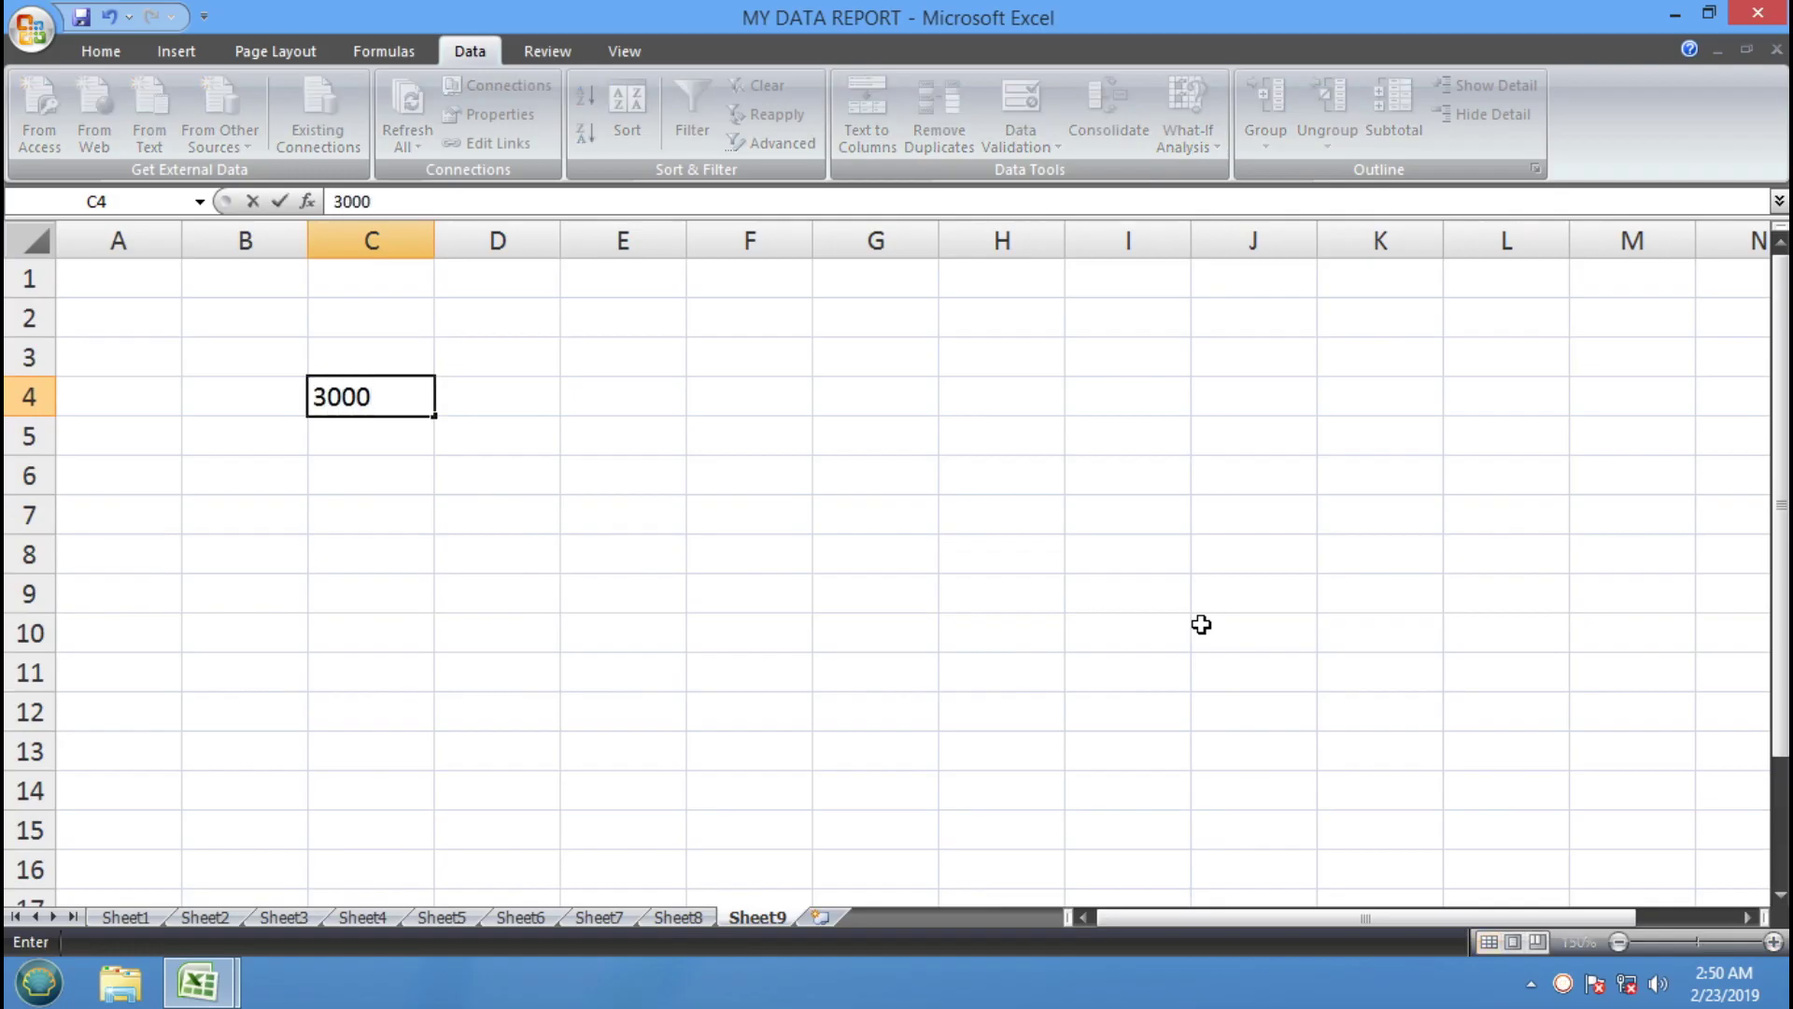
key("Tab")
type("3%")
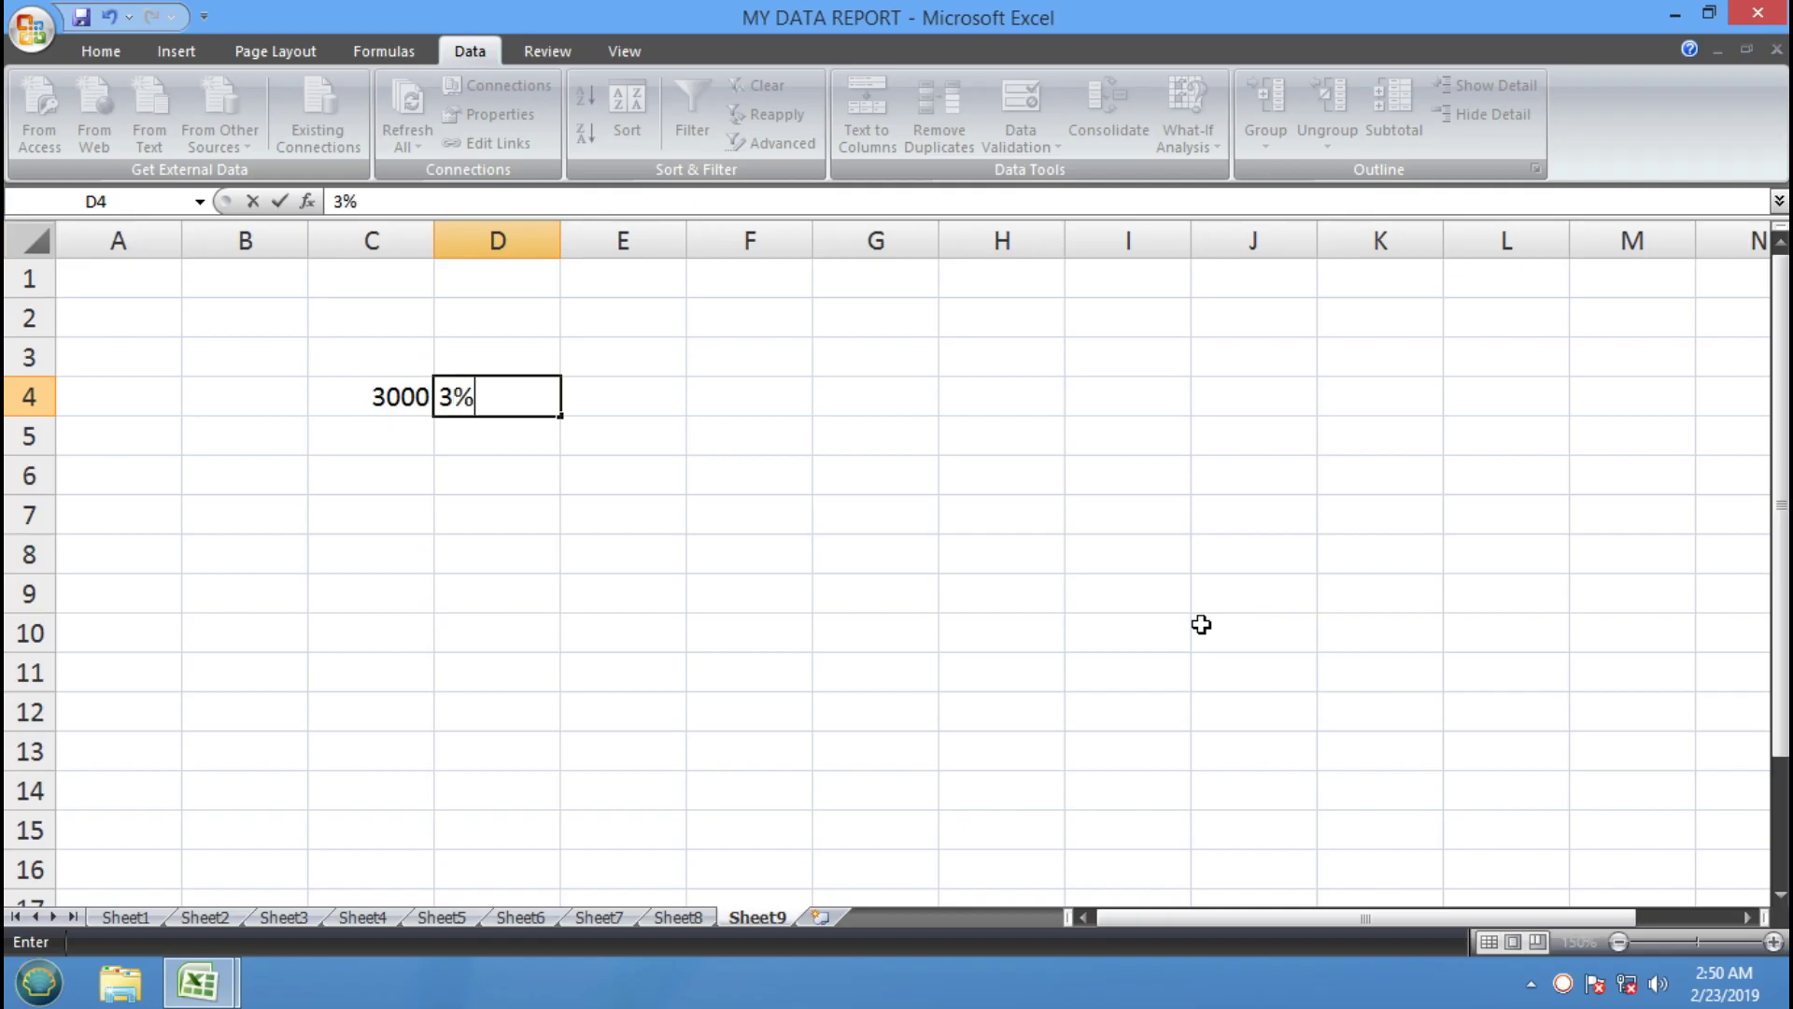
key("Tab")
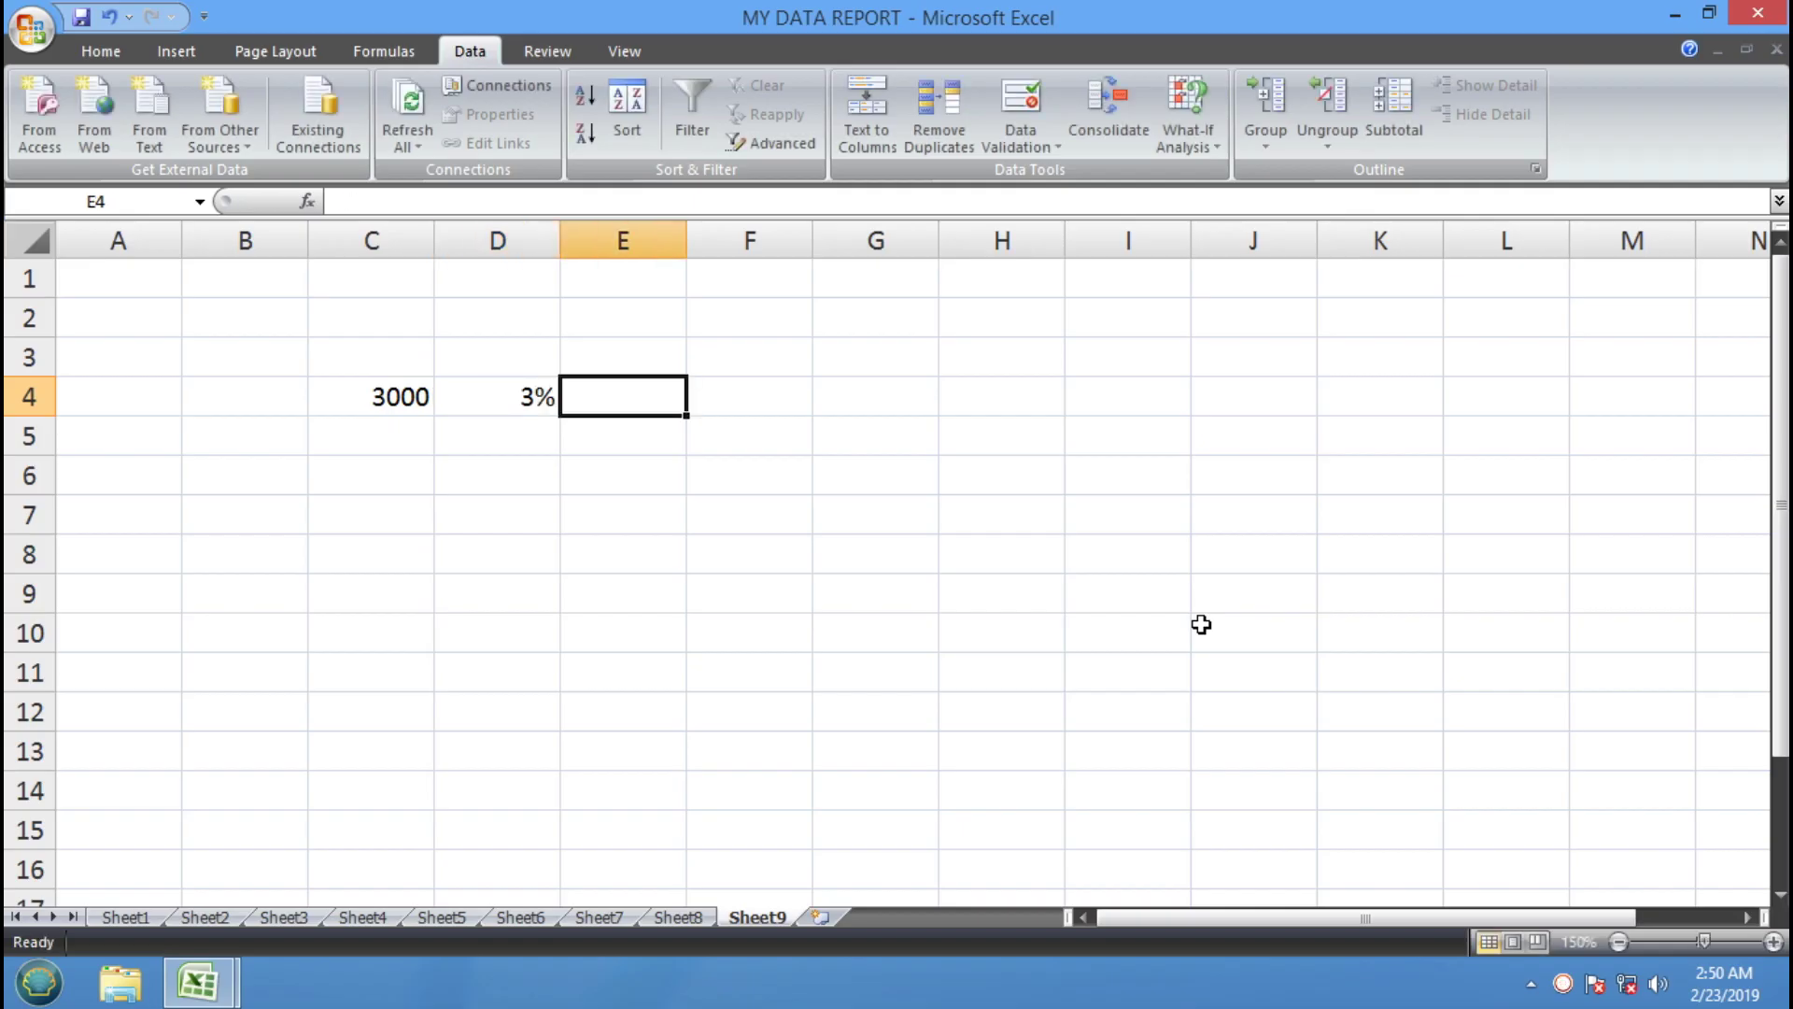
type("=")
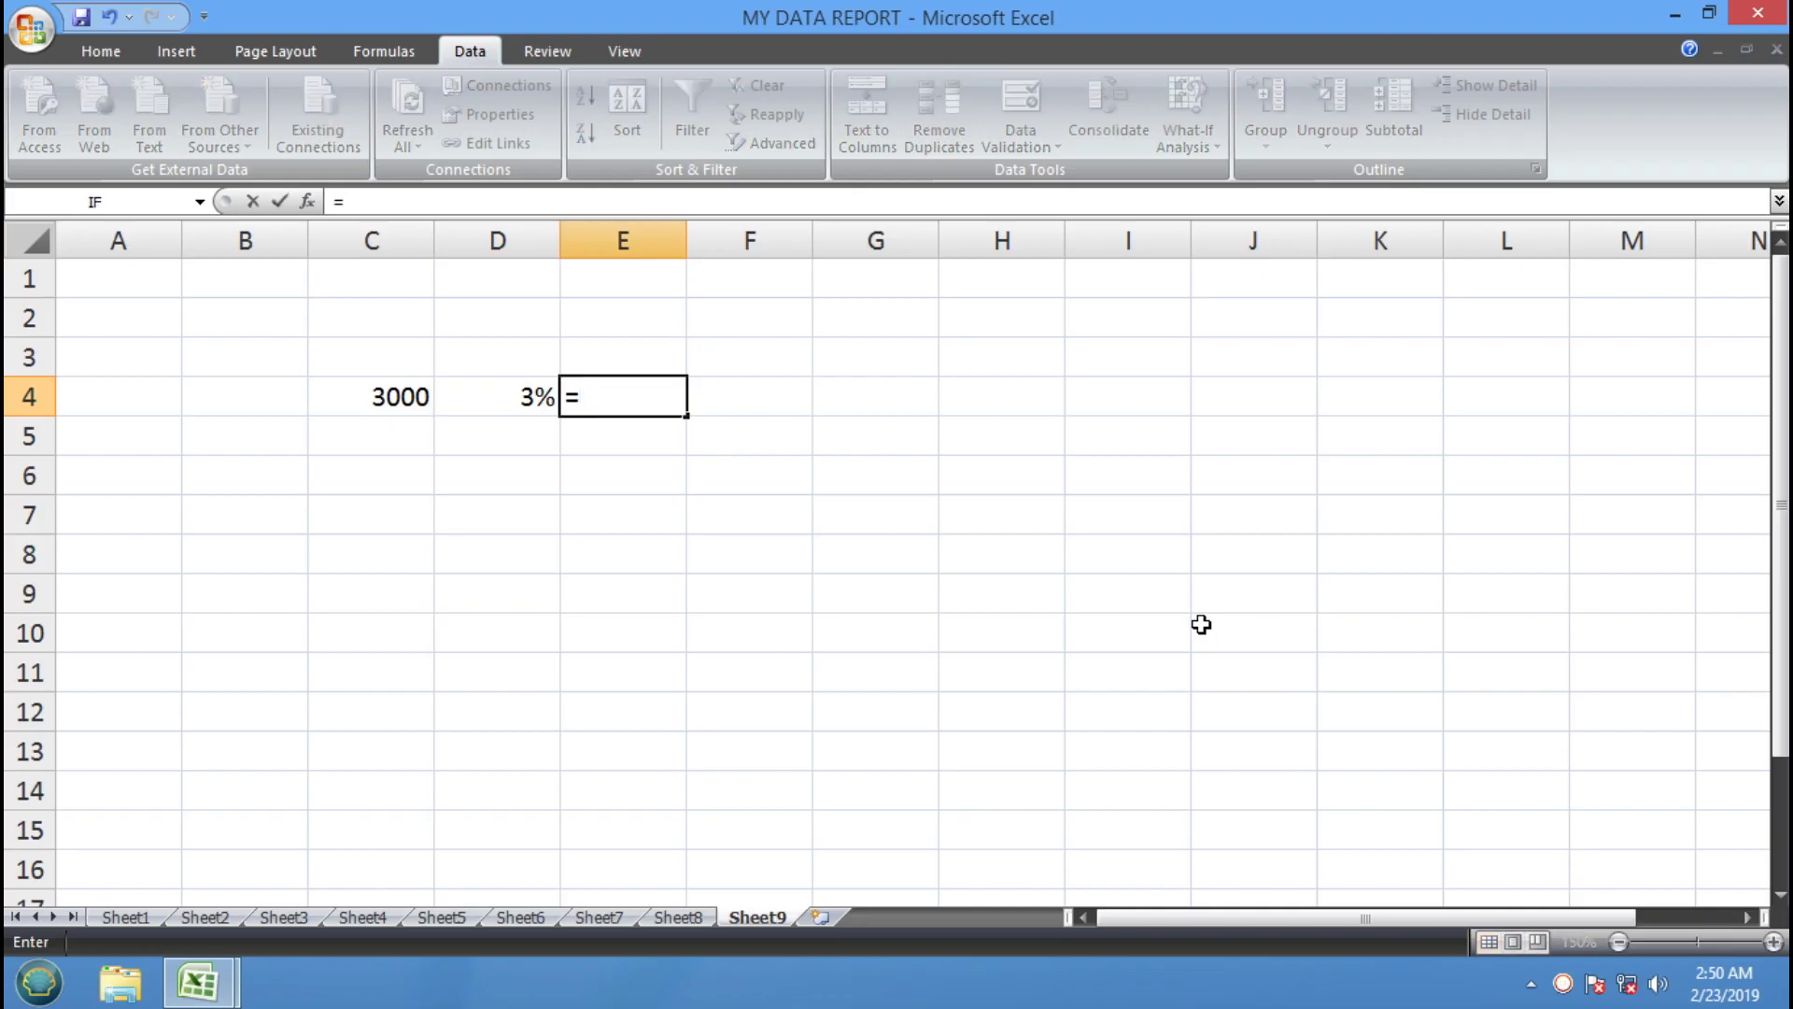
left_click(377, 393)
type("*")
left_click(520, 396)
key("Return")
Check the formula in E4, which shows the result 90
left_click(645, 398)
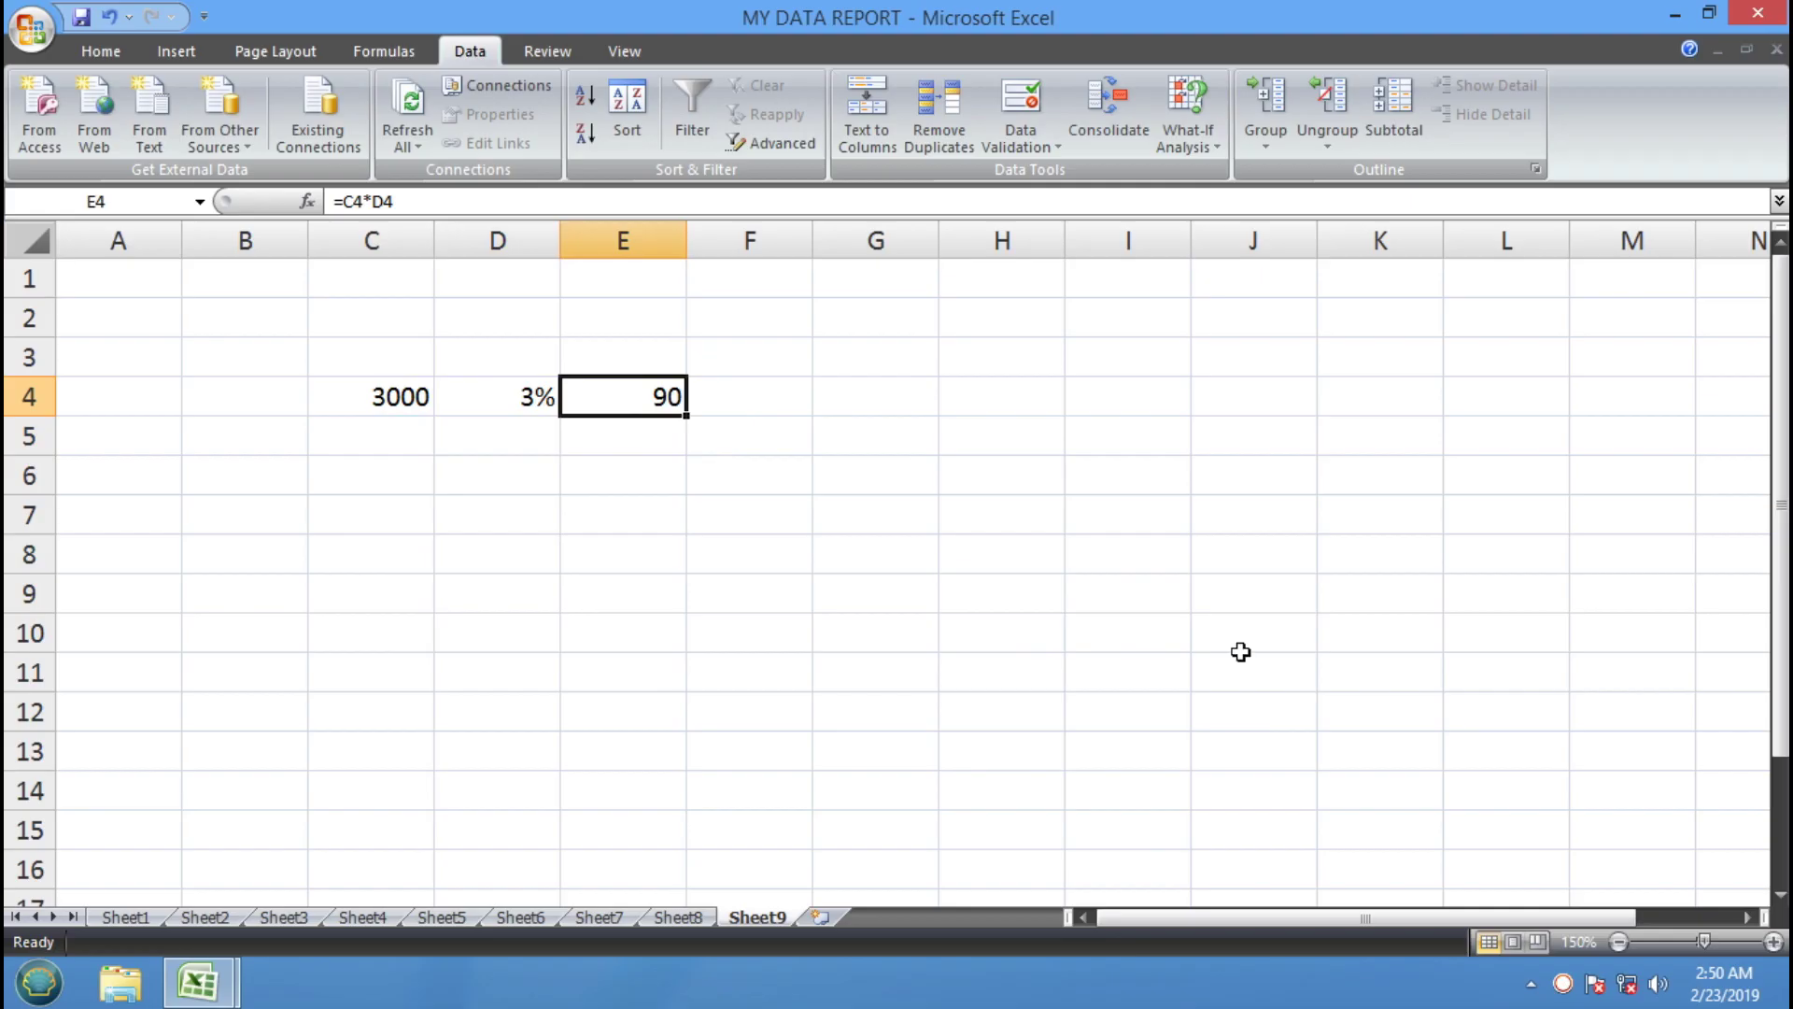
left_click(1168, 446)
left_click(1053, 600)
left_click(891, 401)
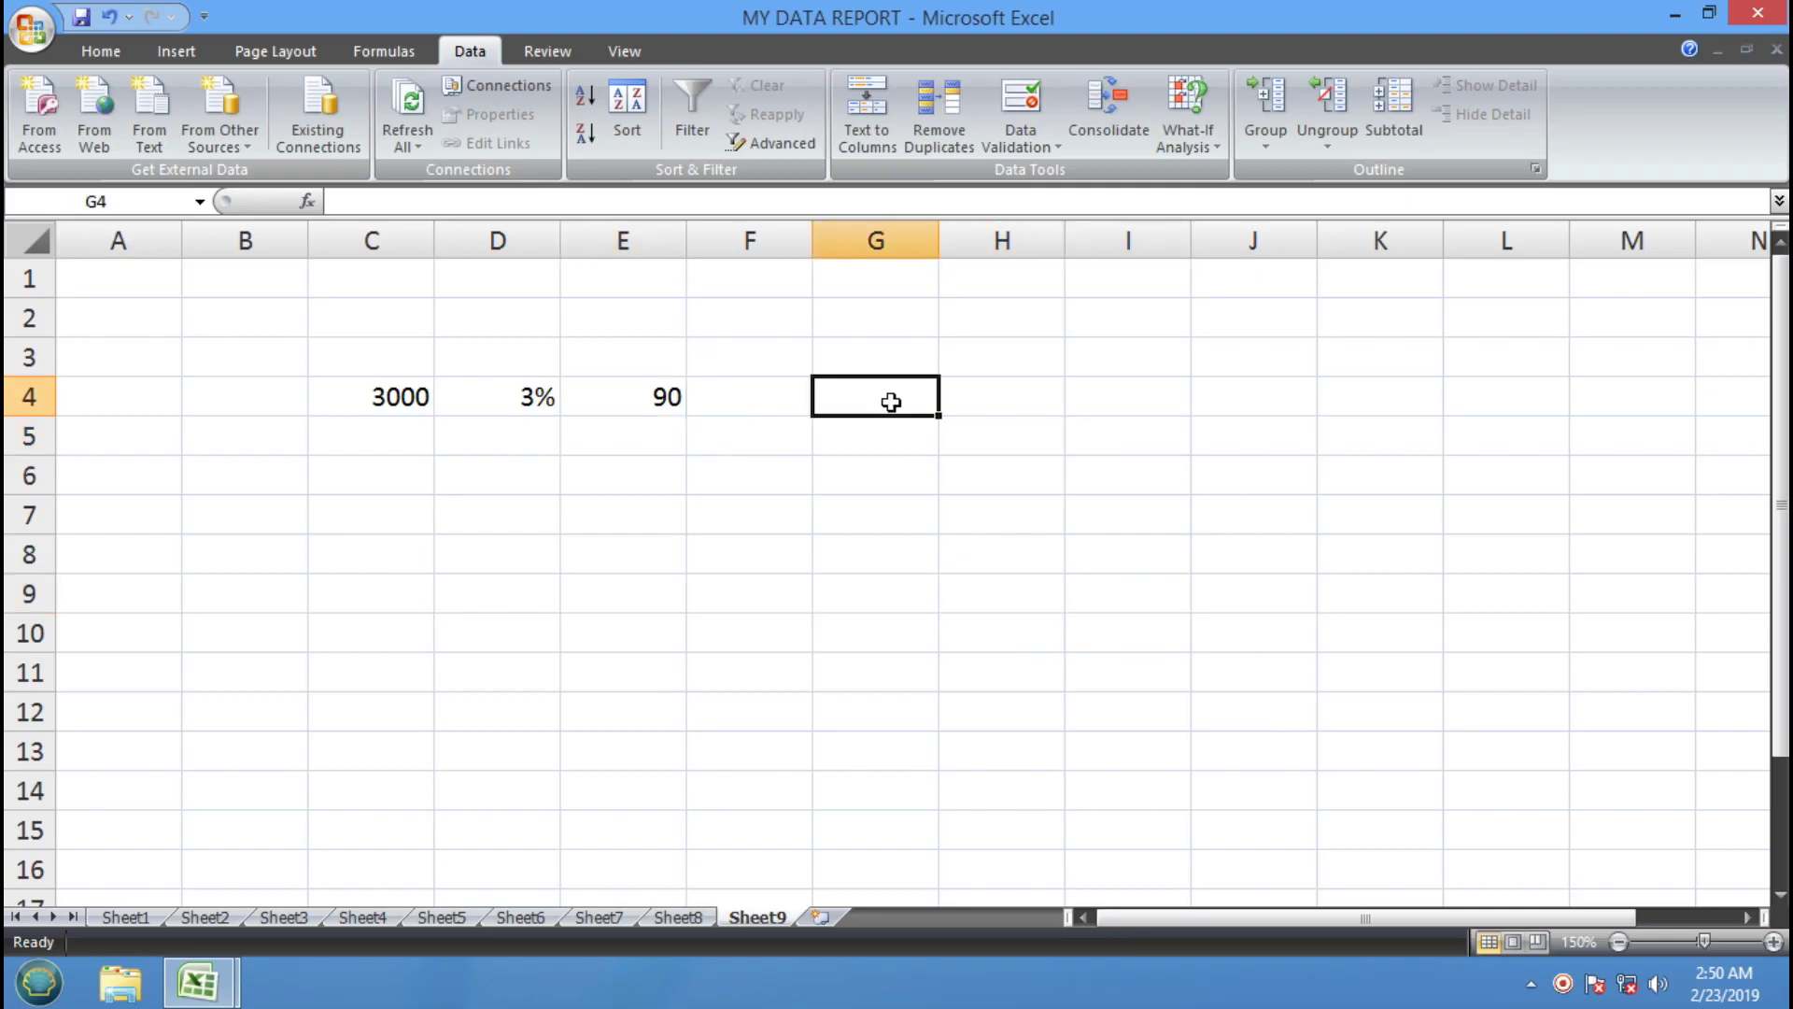
left_click(825, 566)
left_click(981, 439)
left_click(775, 460)
left_click(635, 405)
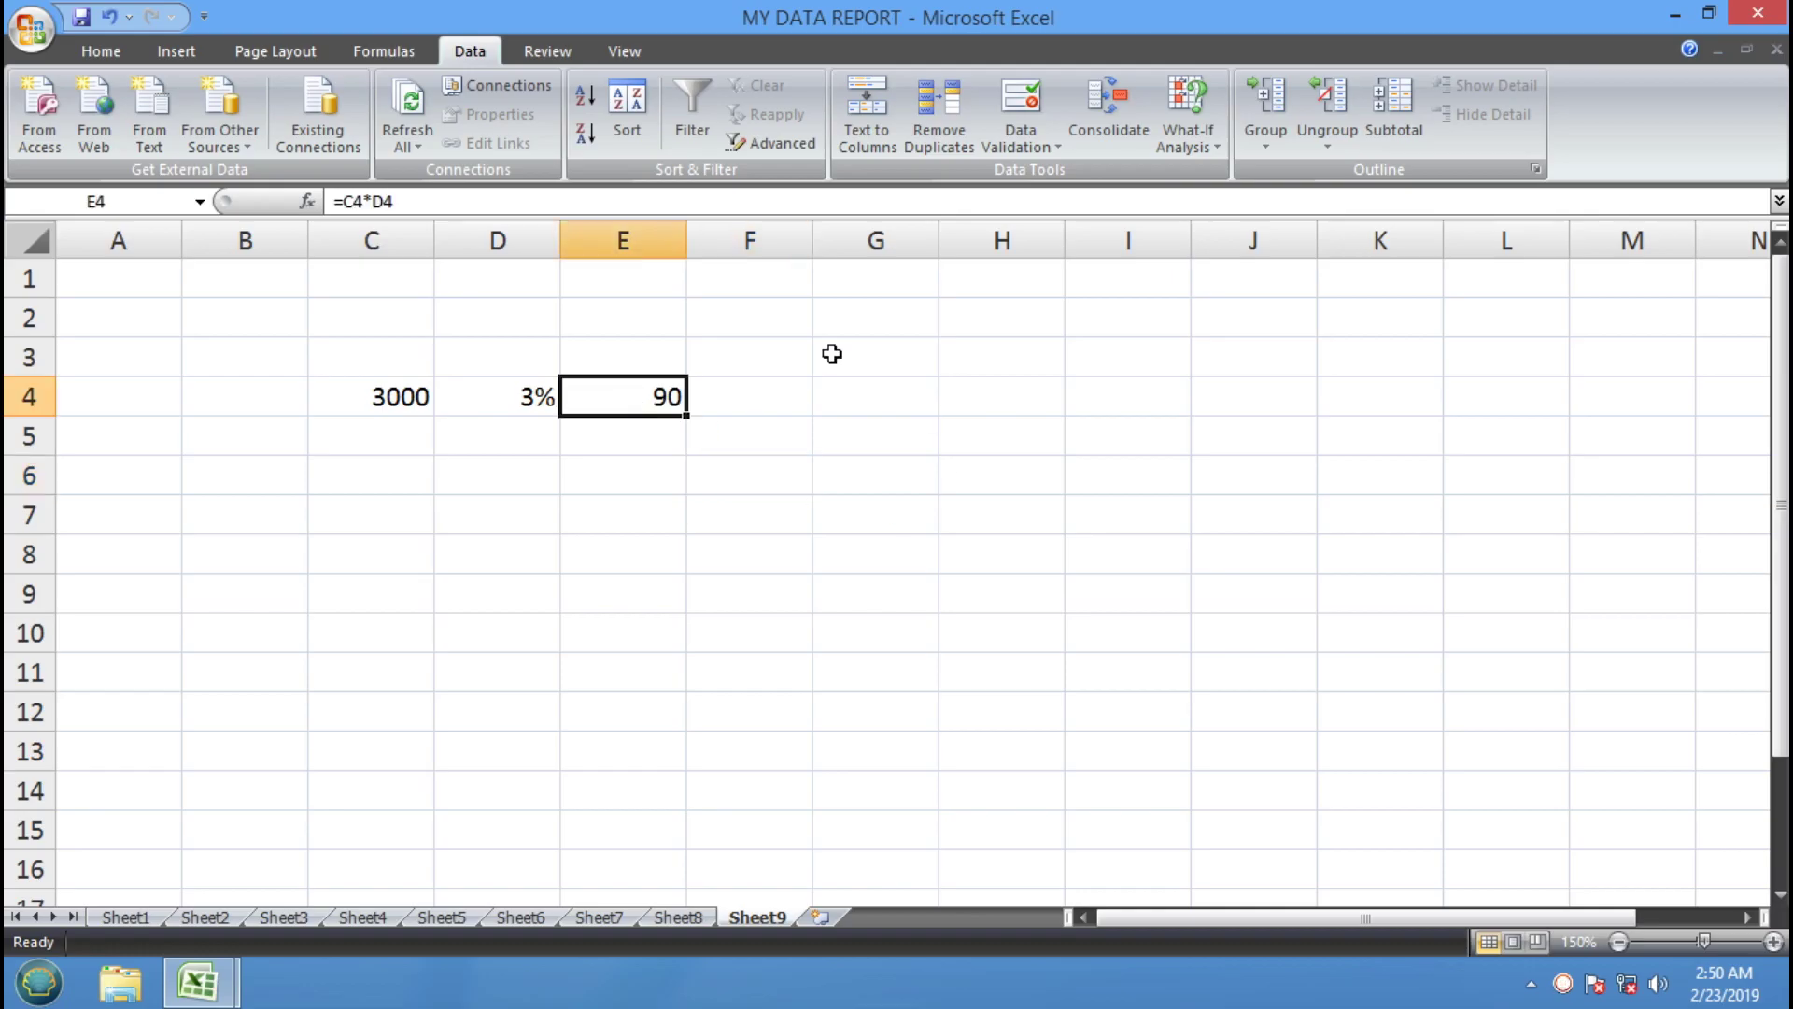
Open Scenario Manager from What-If Analysis and start adding a new scenario
left_click(1181, 149)
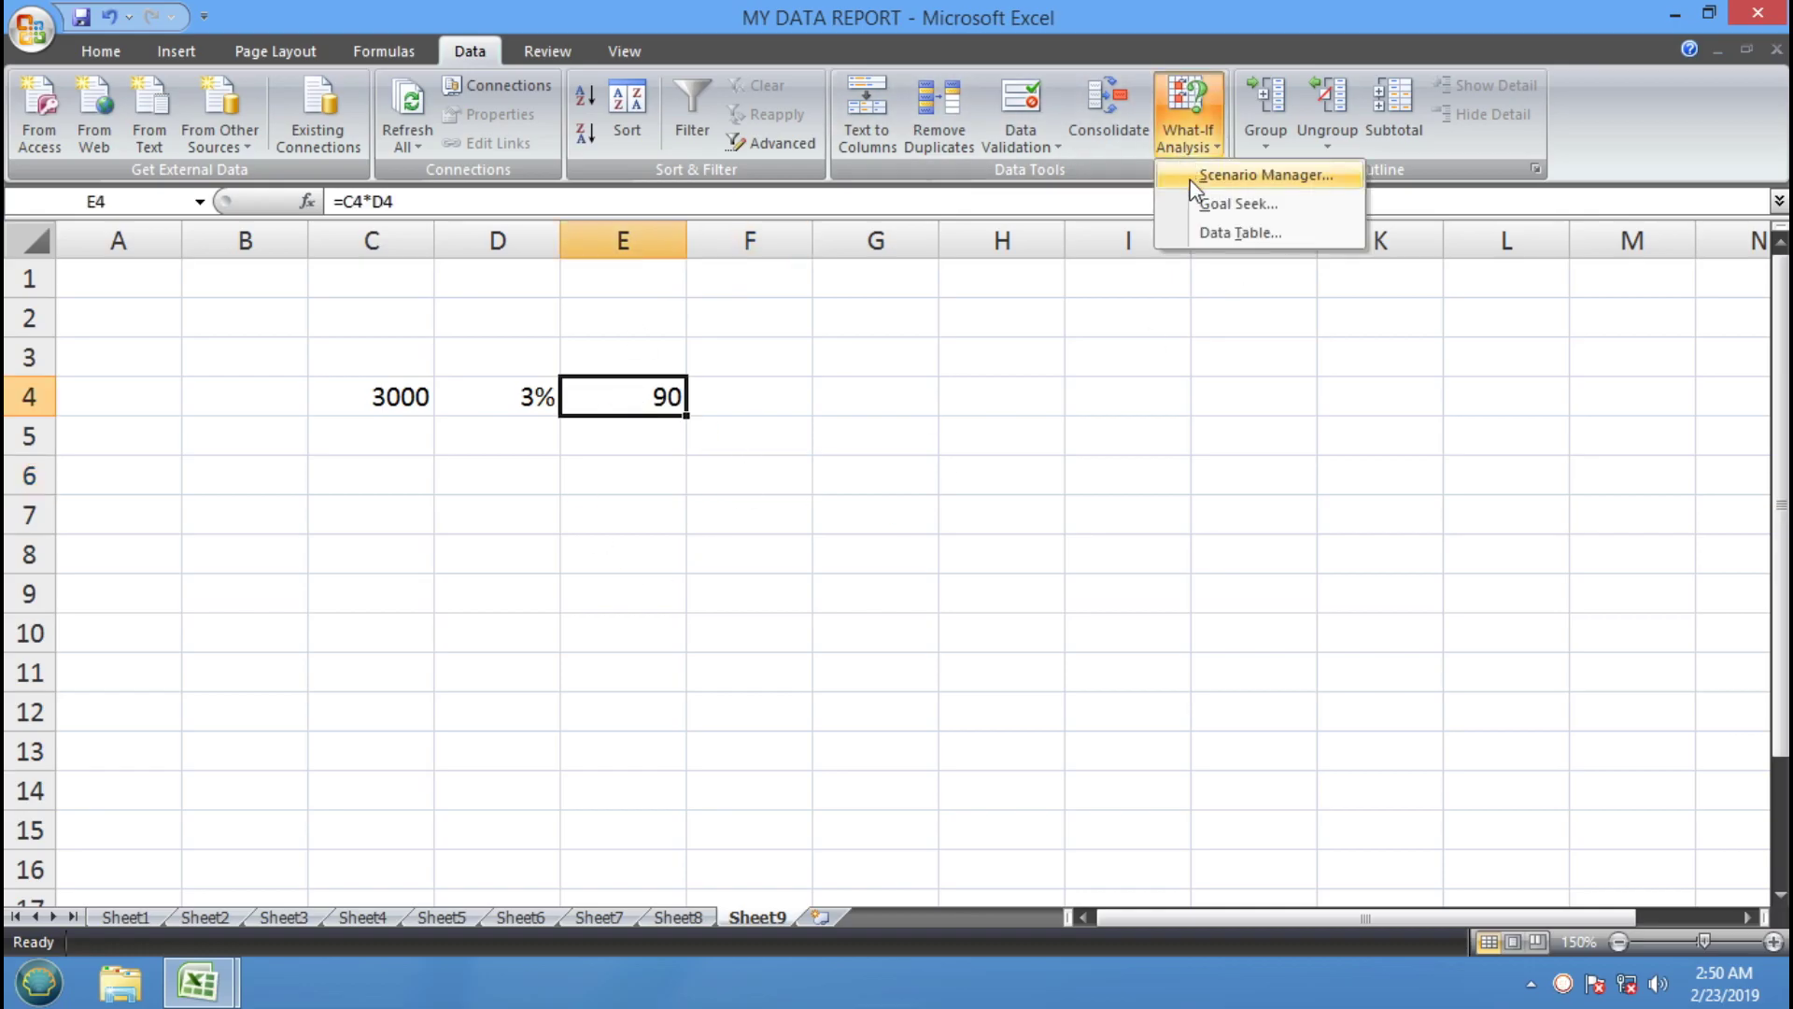
left_click(1265, 175)
left_click_drag(931, 322, 1291, 382)
left_click(1468, 428)
left_click_drag(1103, 383, 1162, 338)
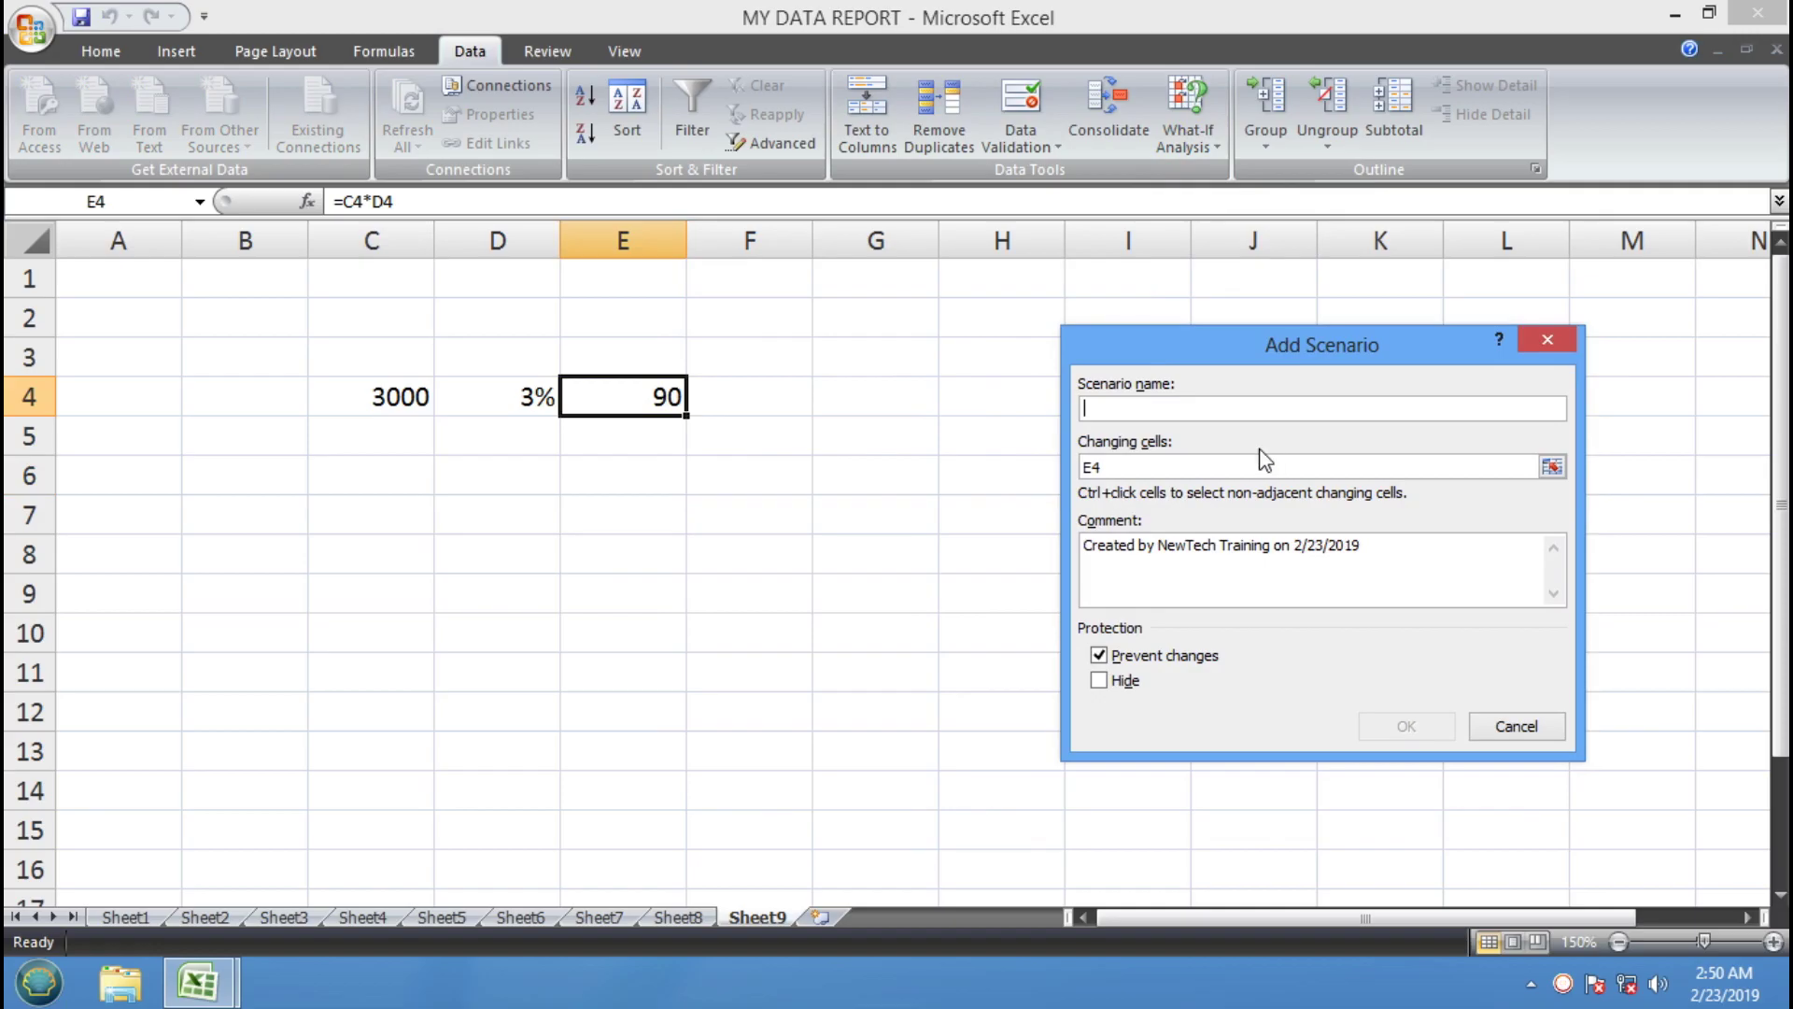
Name the first scenario, set changing cell D4, and enter 5% as its value
type("RAJU")
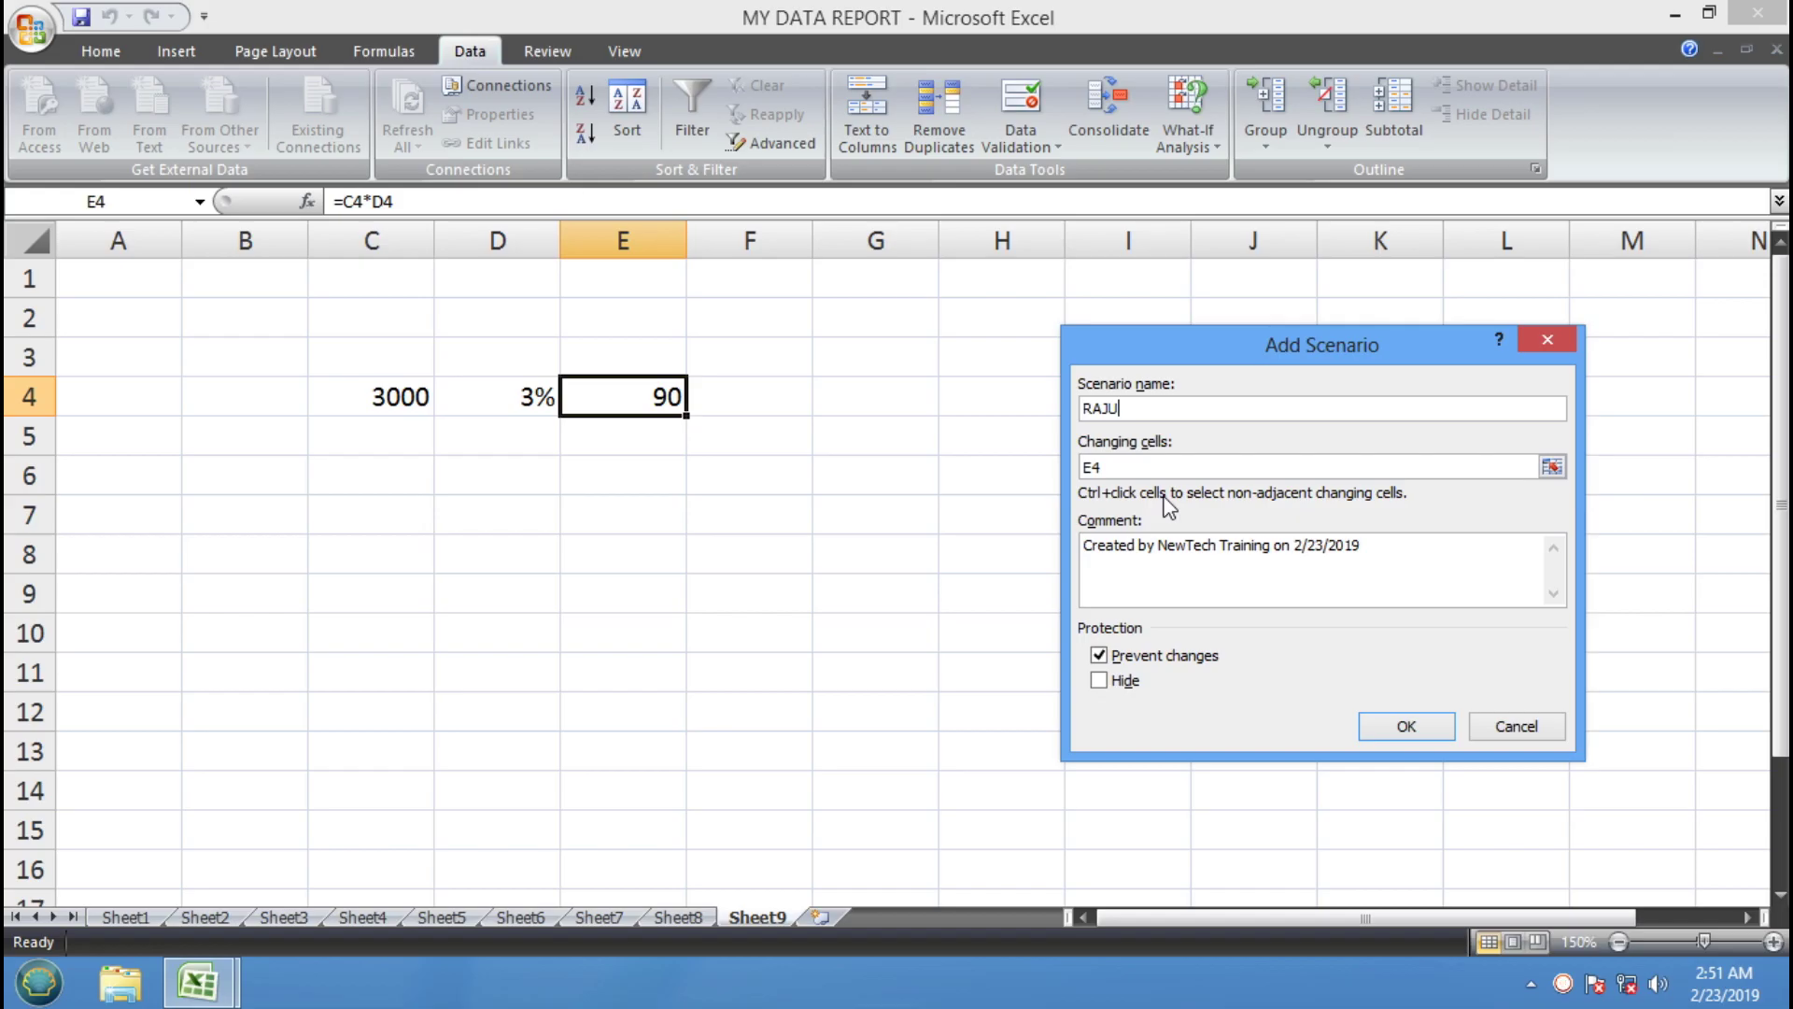
left_click(1117, 464)
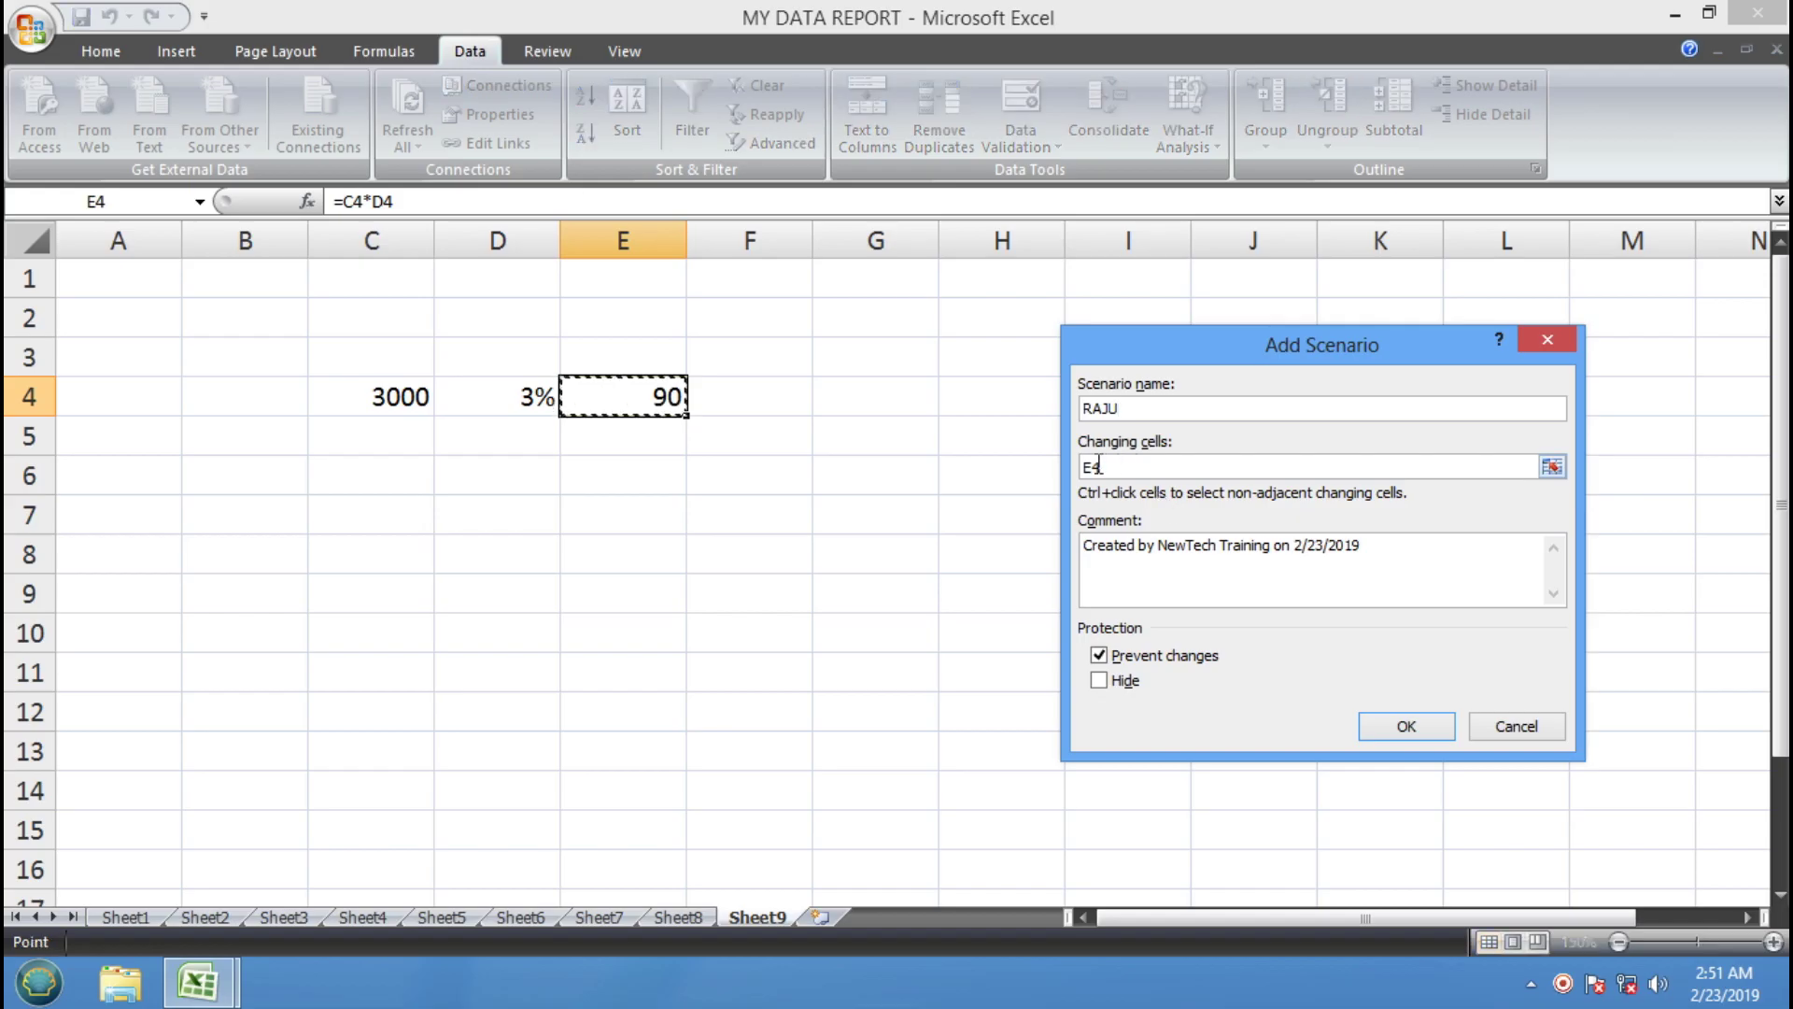
left_click_drag(1116, 464, 1082, 466)
left_click(502, 400)
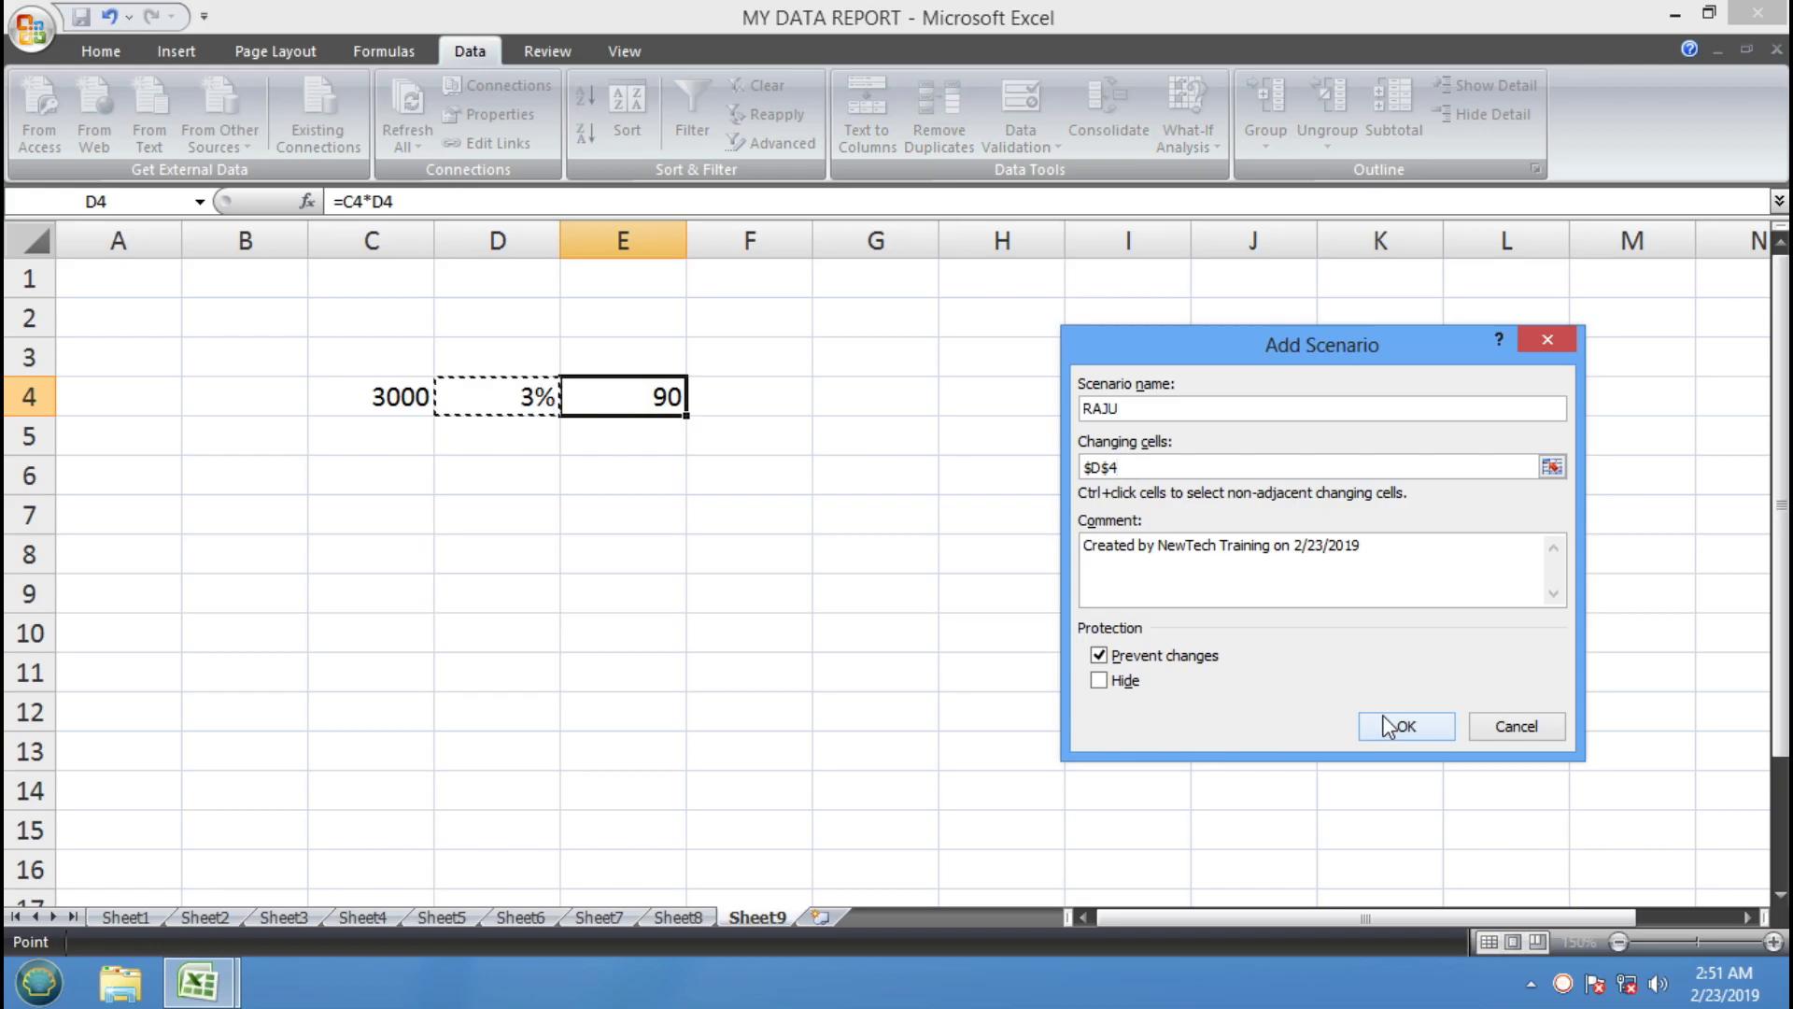
left_click(1404, 726)
left_click_drag(1212, 470, 916, 449)
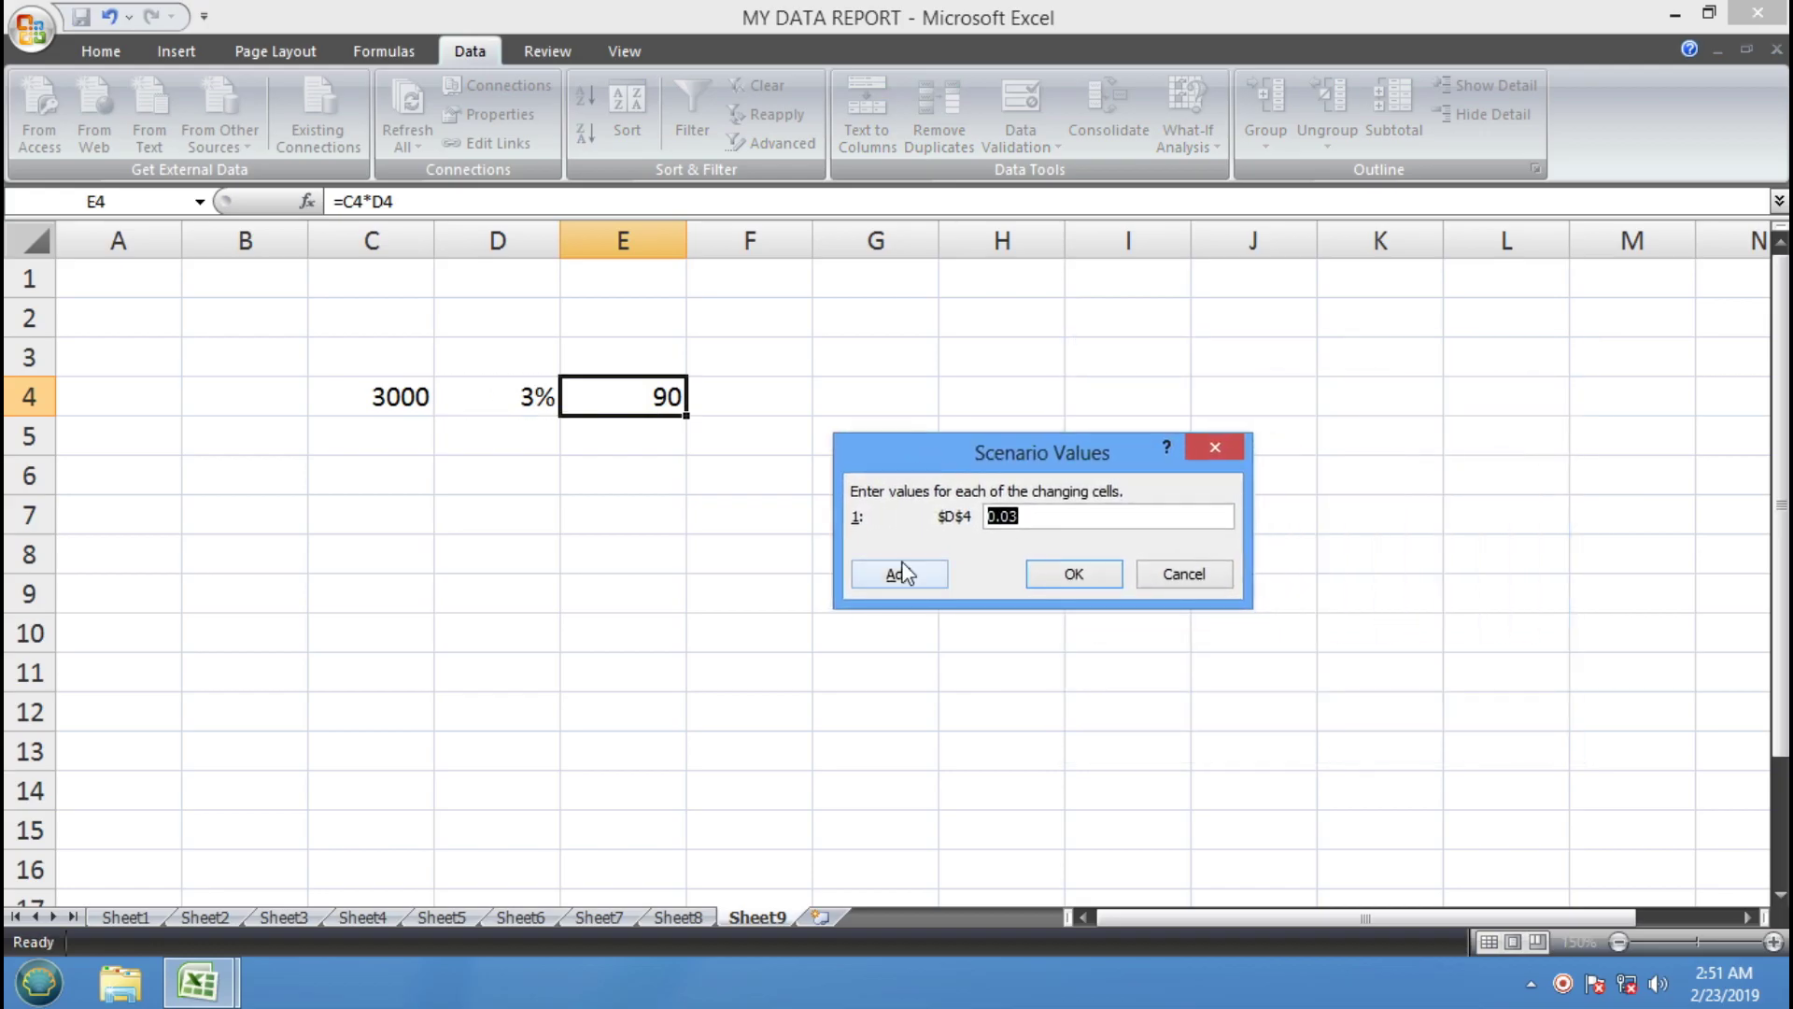
type("5%")
Save the 5% scenario and add a second scenario on D4 with value 7%
left_click(921, 575)
type("SAM")
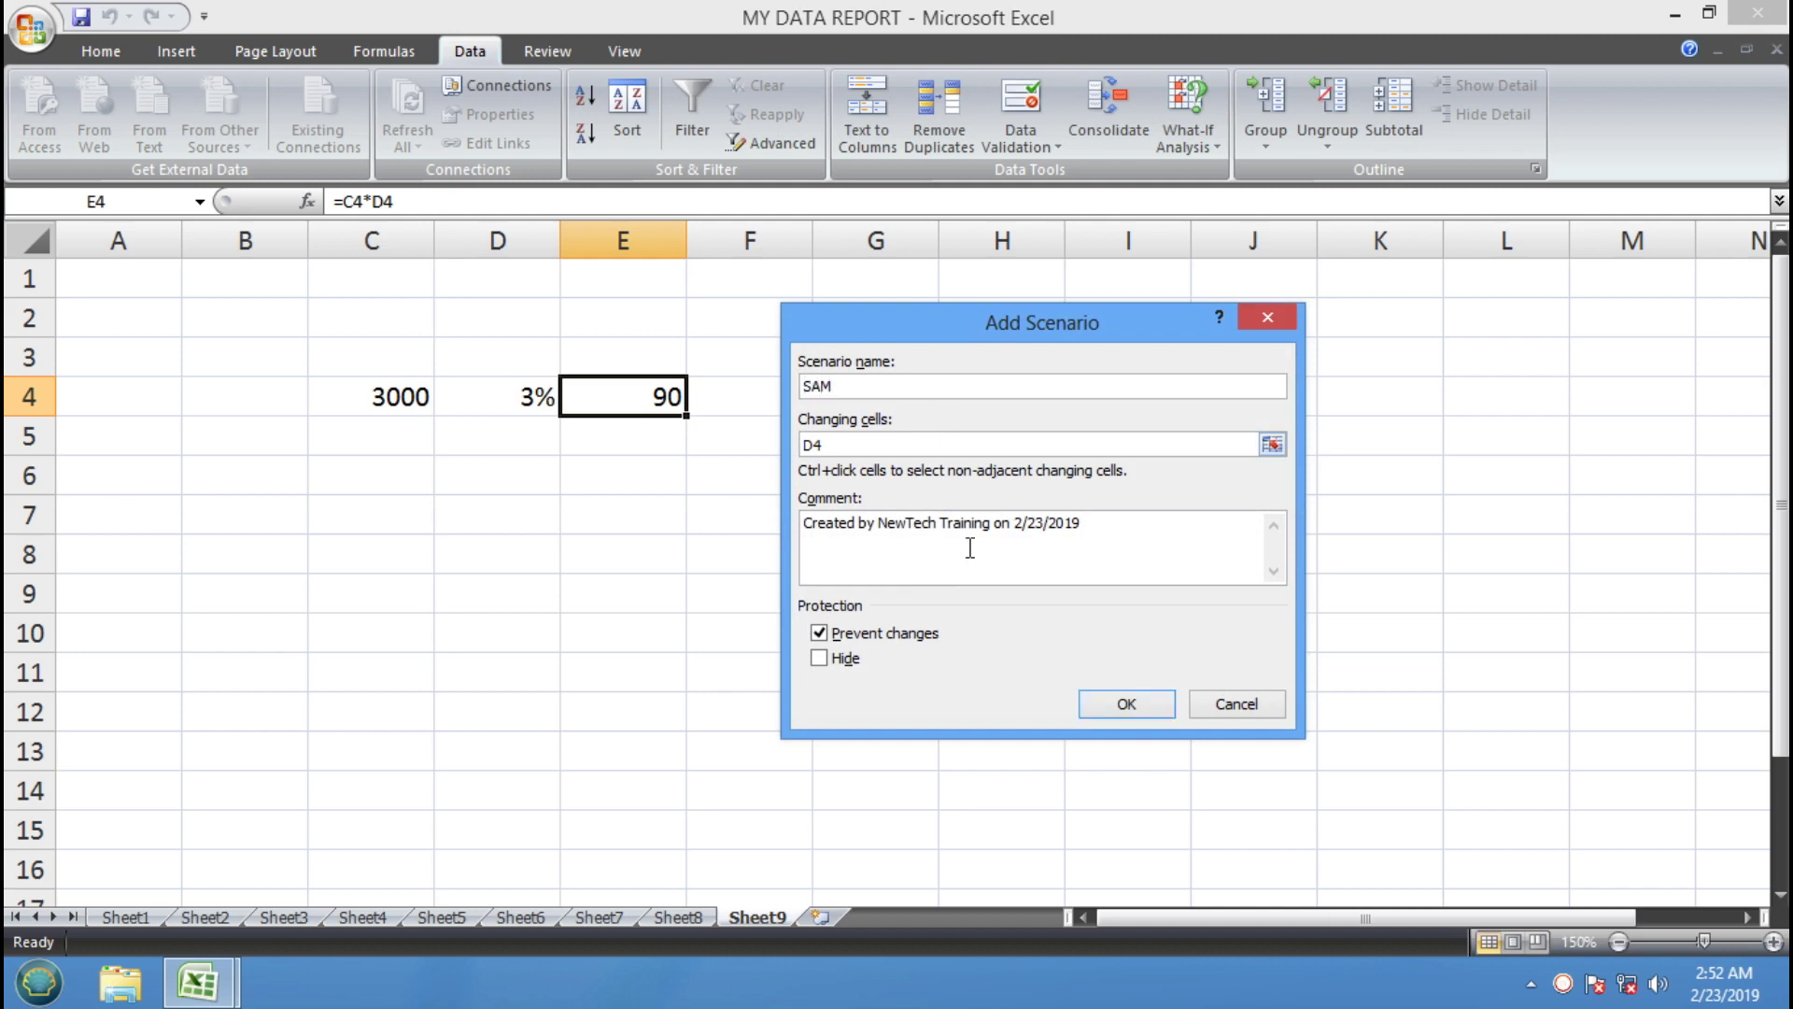
left_click(895, 444)
left_click(538, 402)
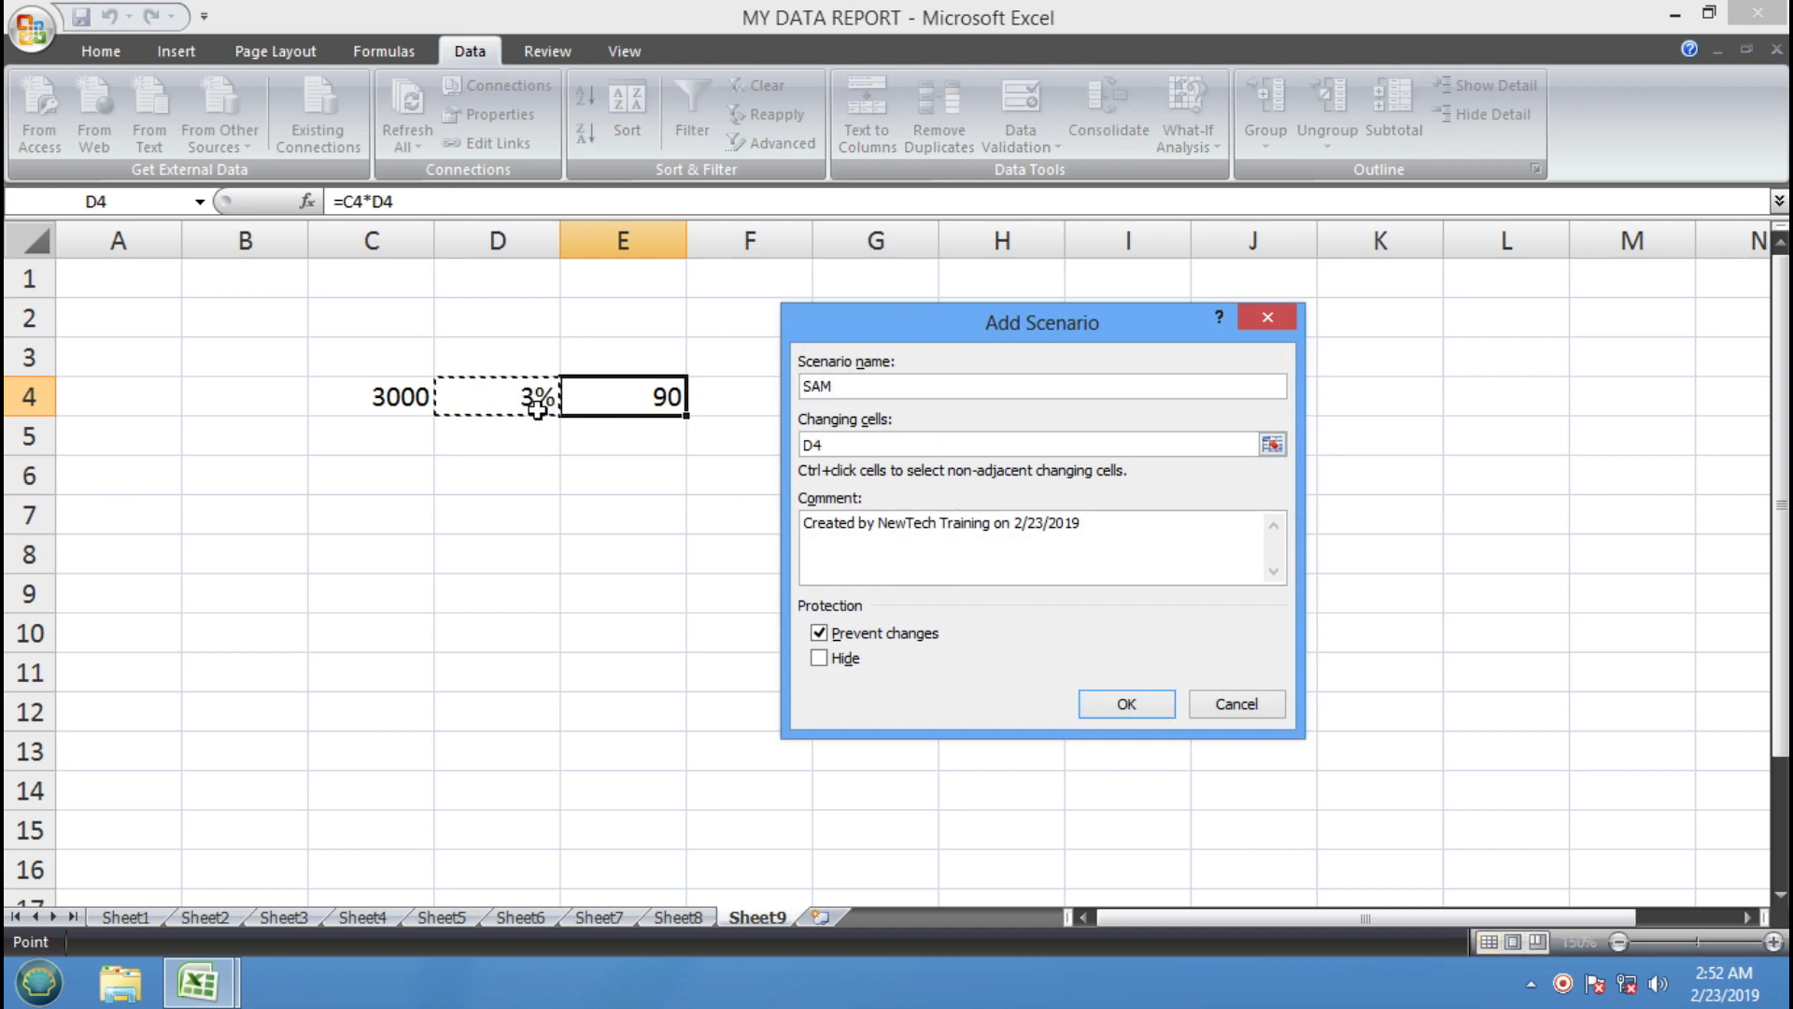
left_click(1139, 703)
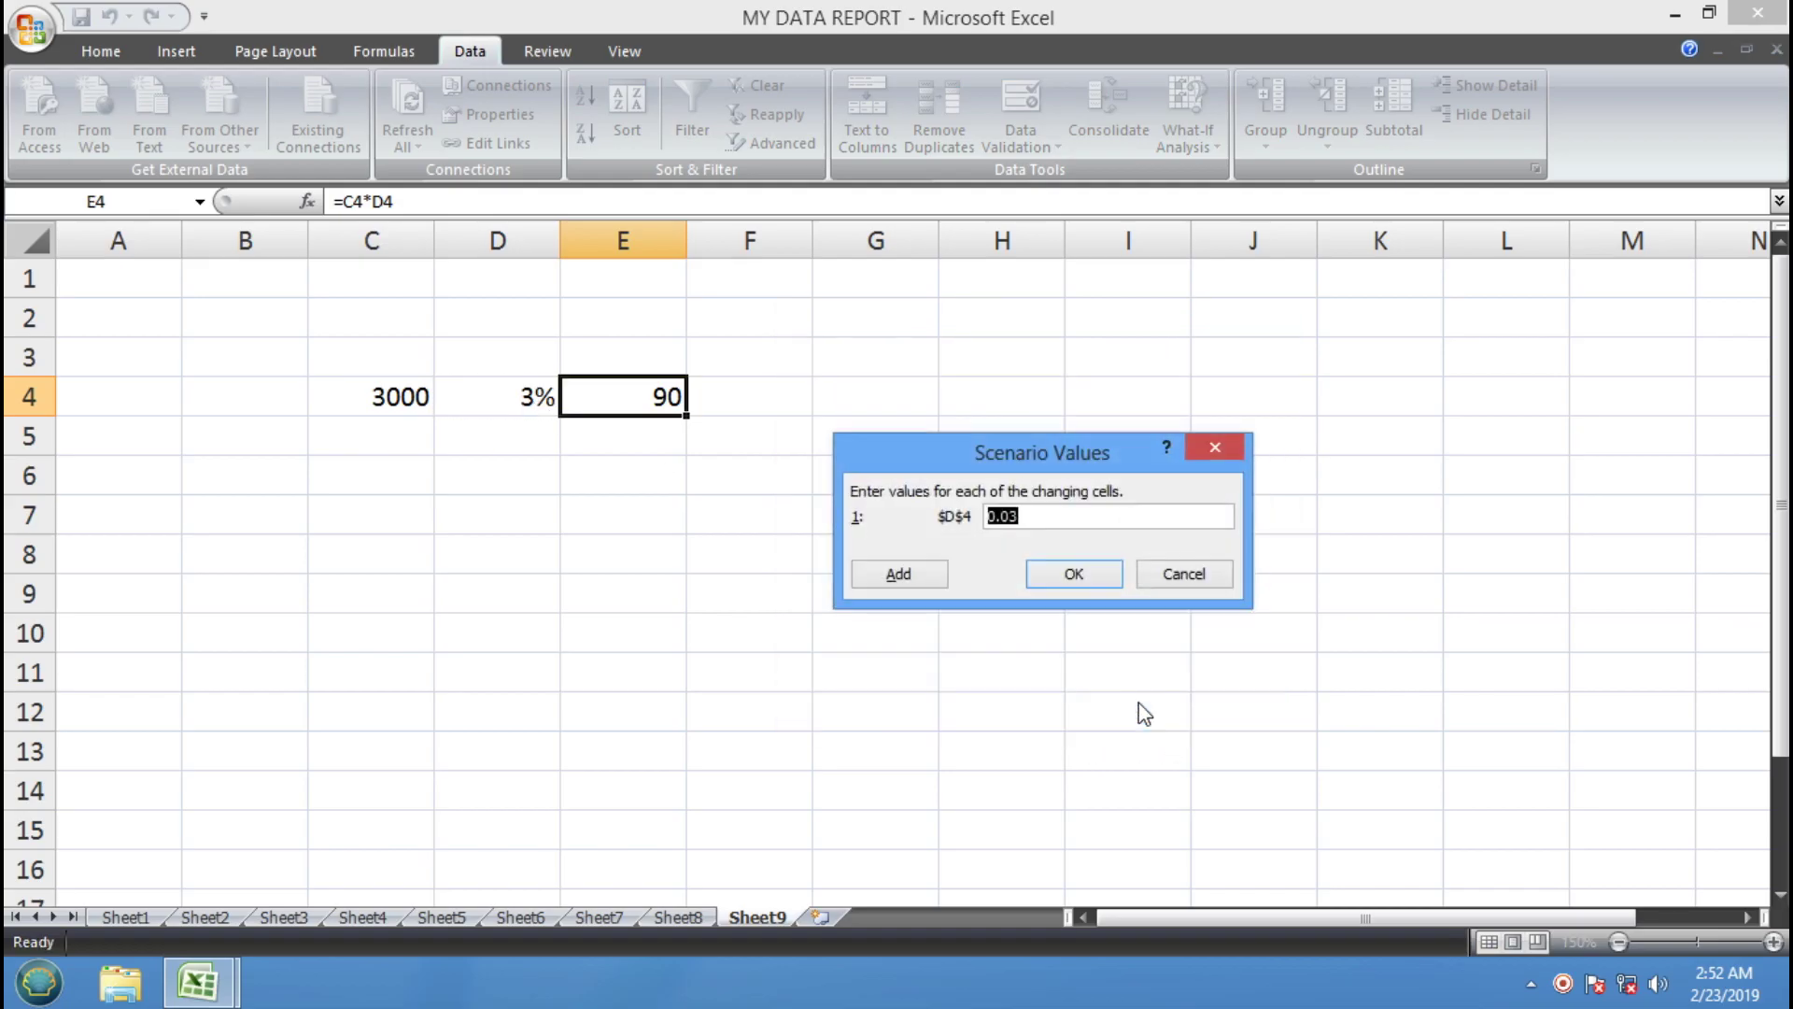
type("7%")
Add a third scenario on D4 with value 15% and return to Scenario Manager
left_click(918, 573)
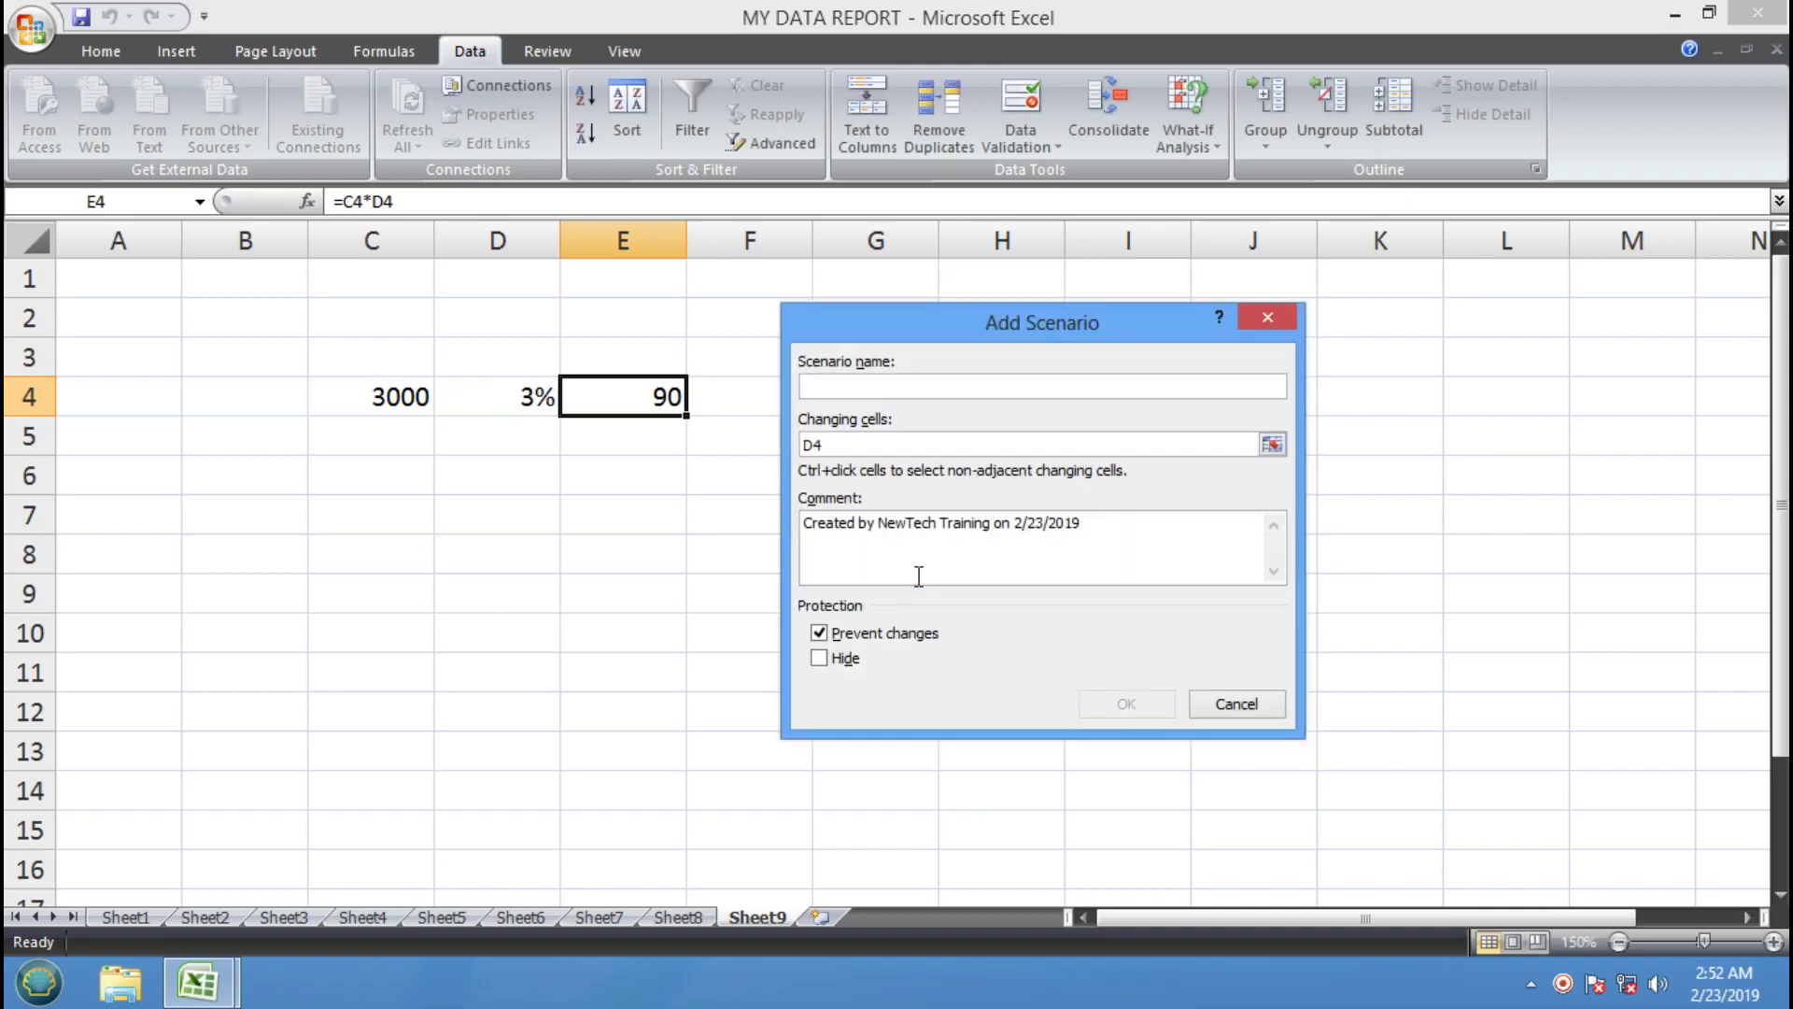
type("IMRAN")
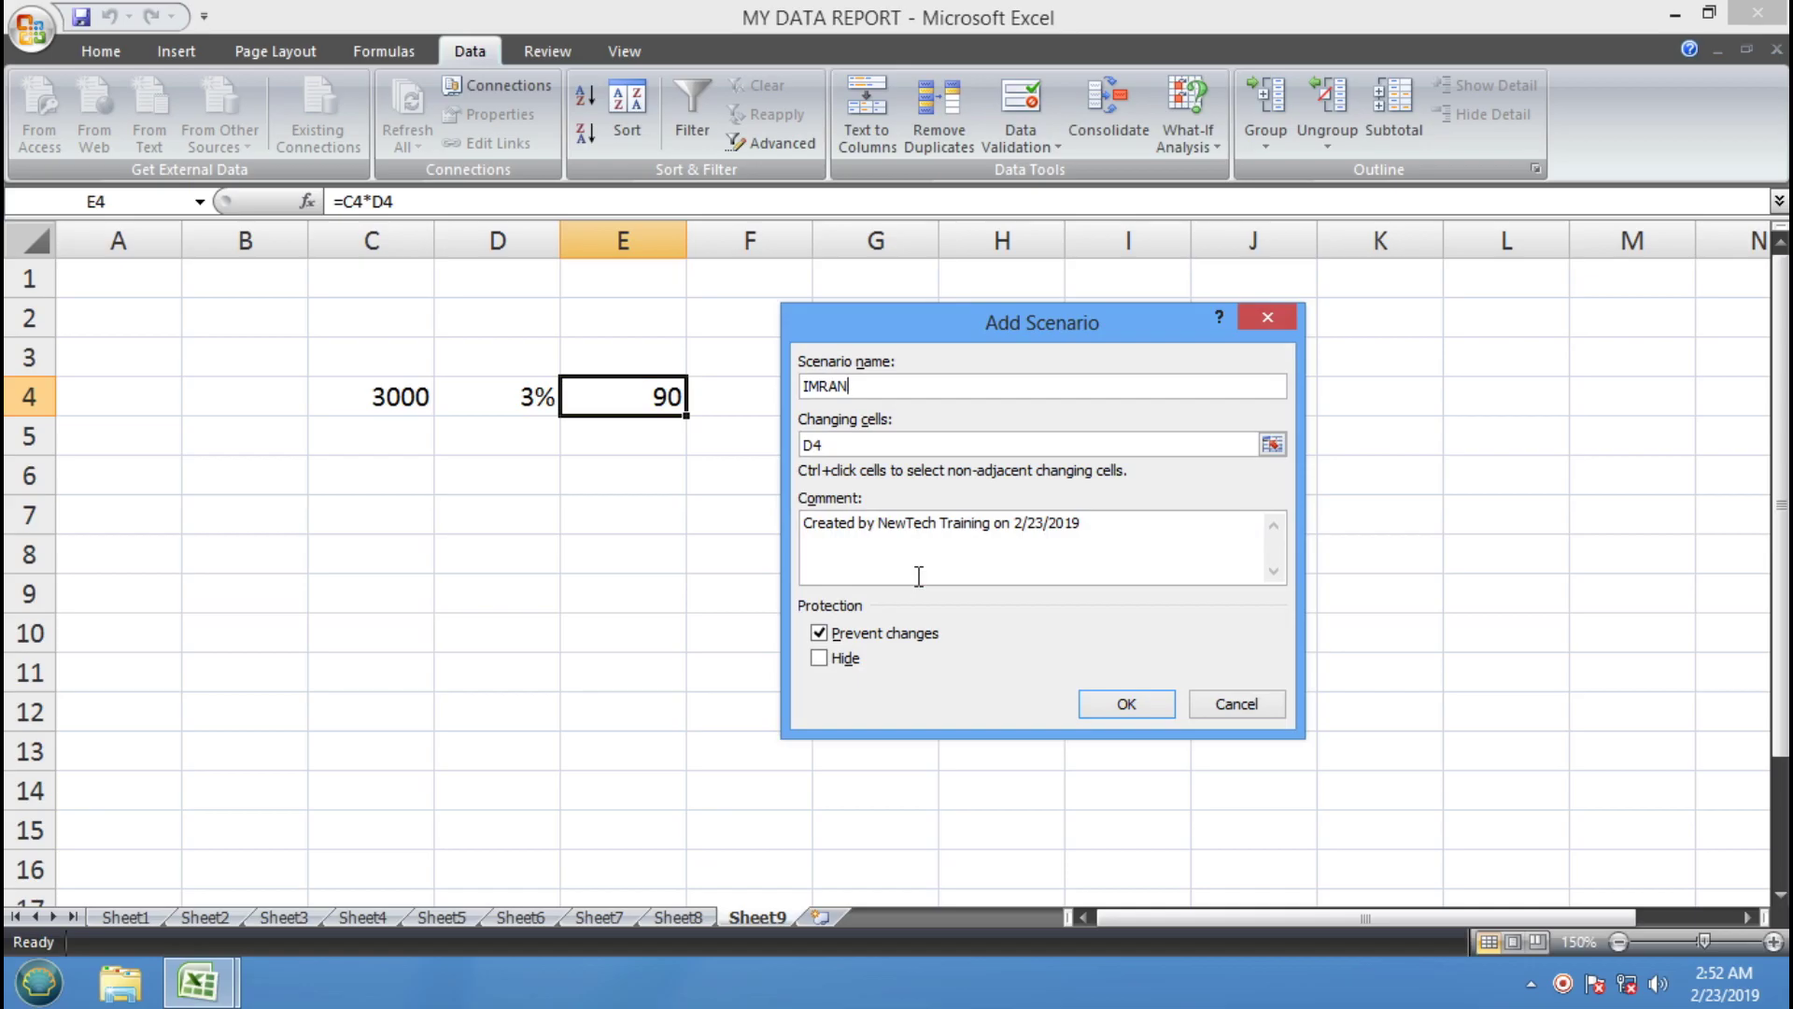
left_click(1096, 712)
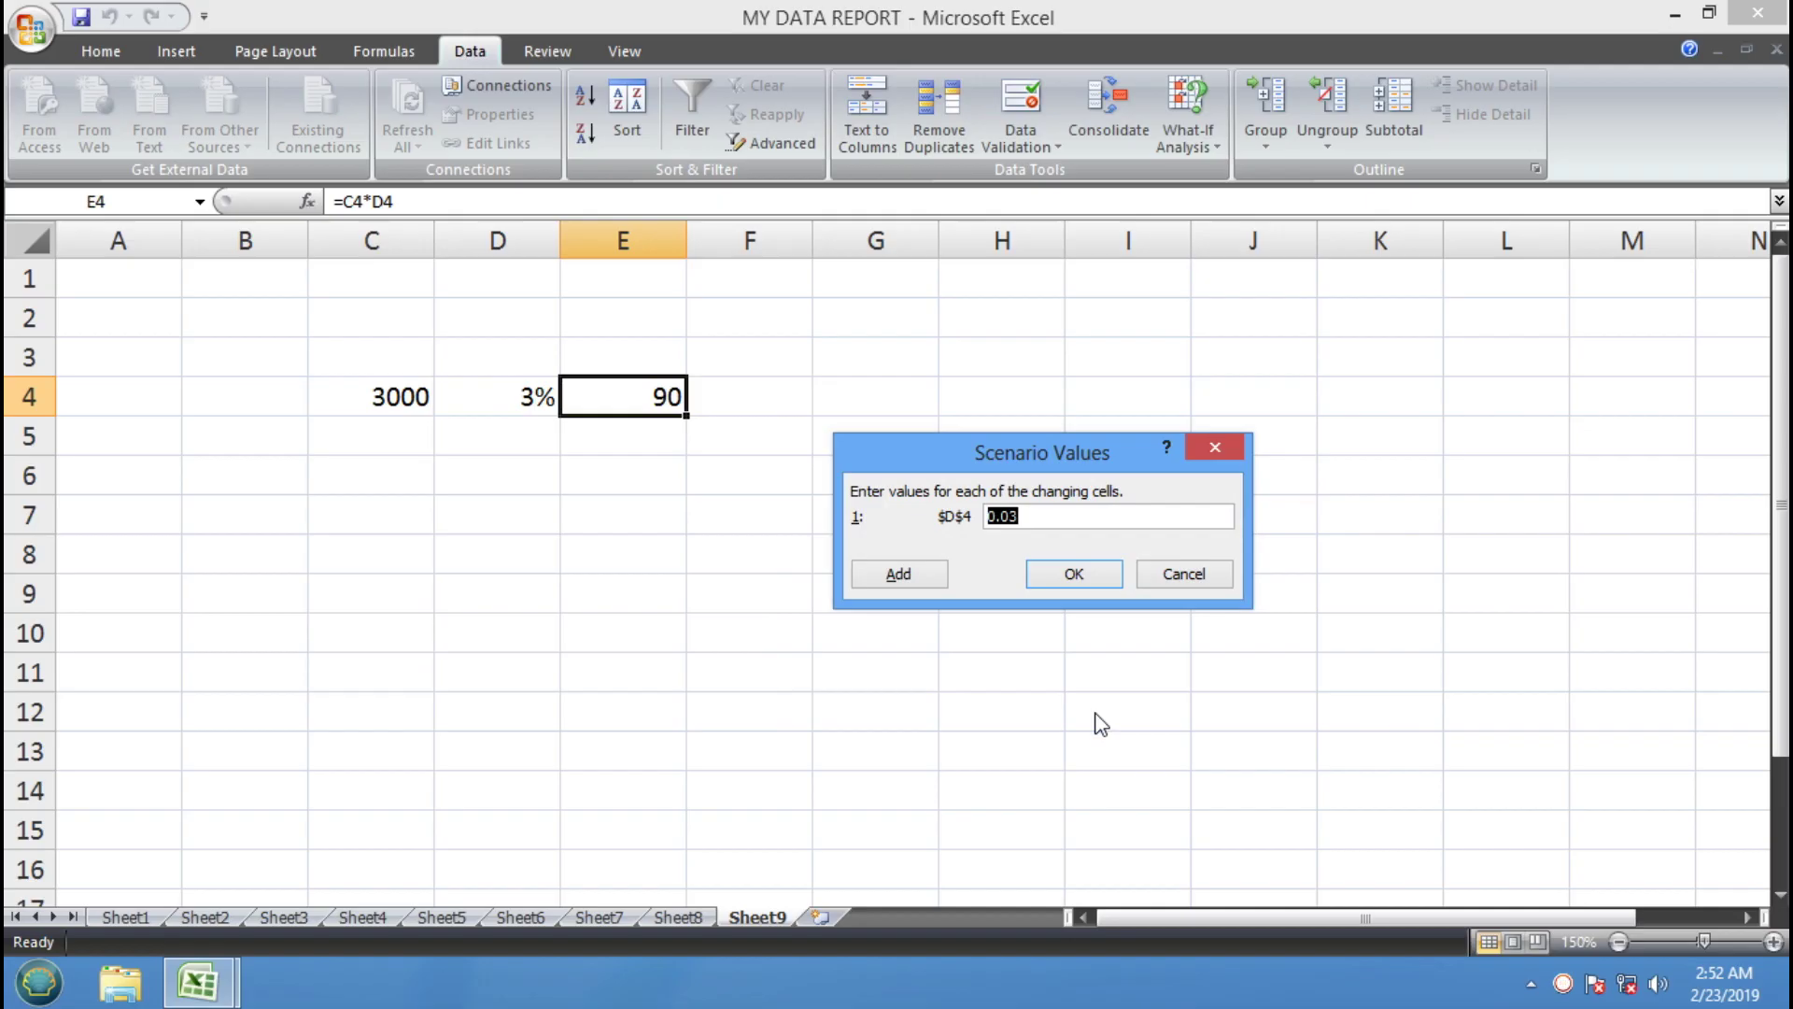
type("15$")
key("BackSpace")
type("%")
left_click(1056, 586)
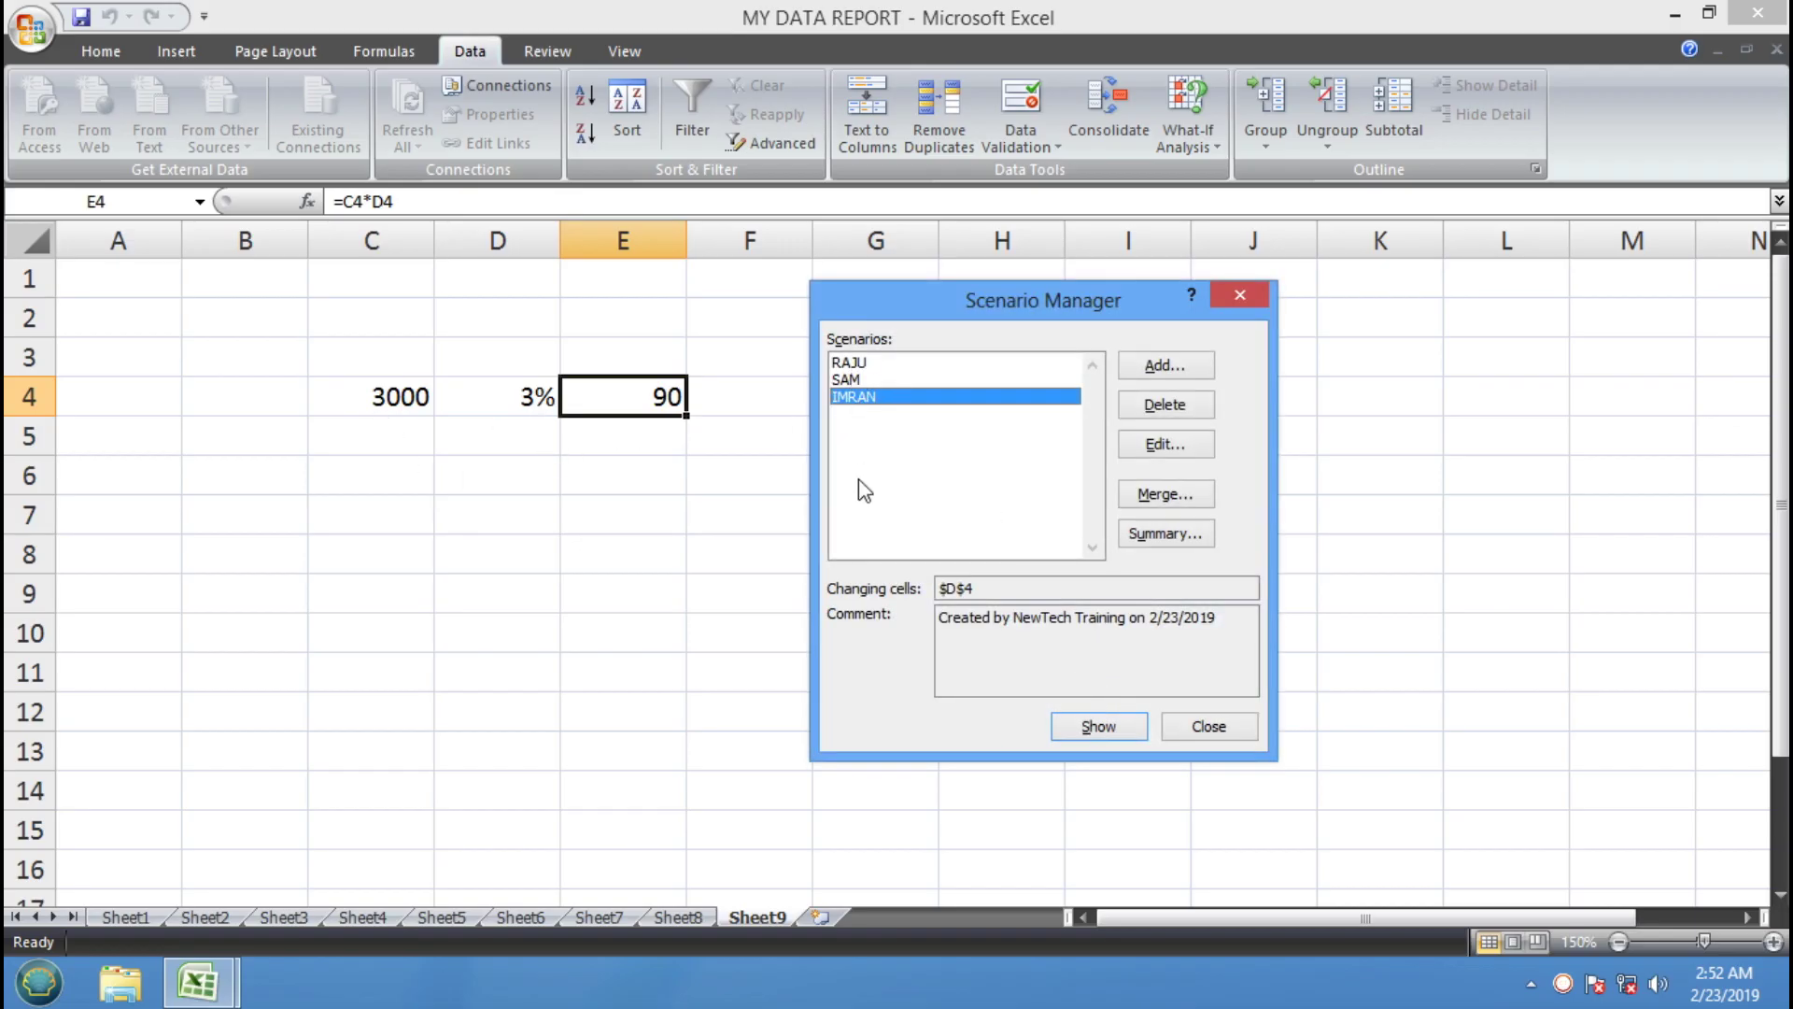
Generate a Scenario Summary report for result cell E4 and review the current 3% and 90
left_click(1163, 540)
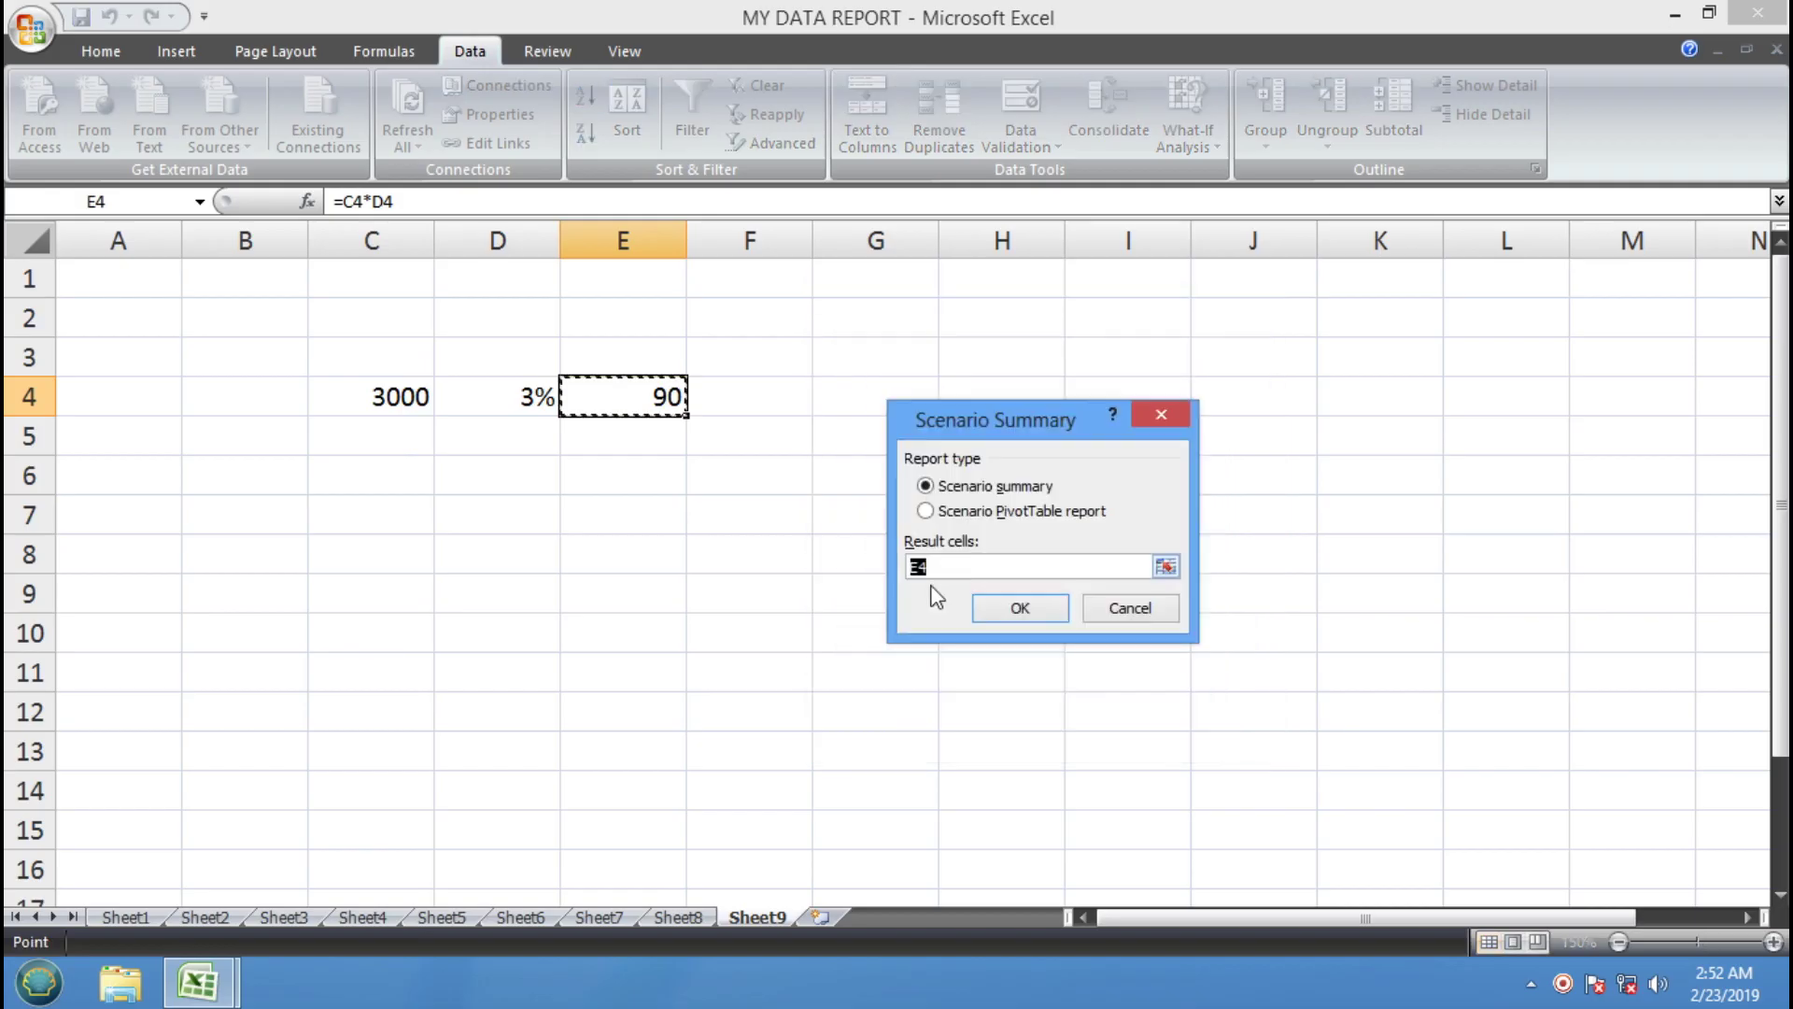
left_click(1002, 615)
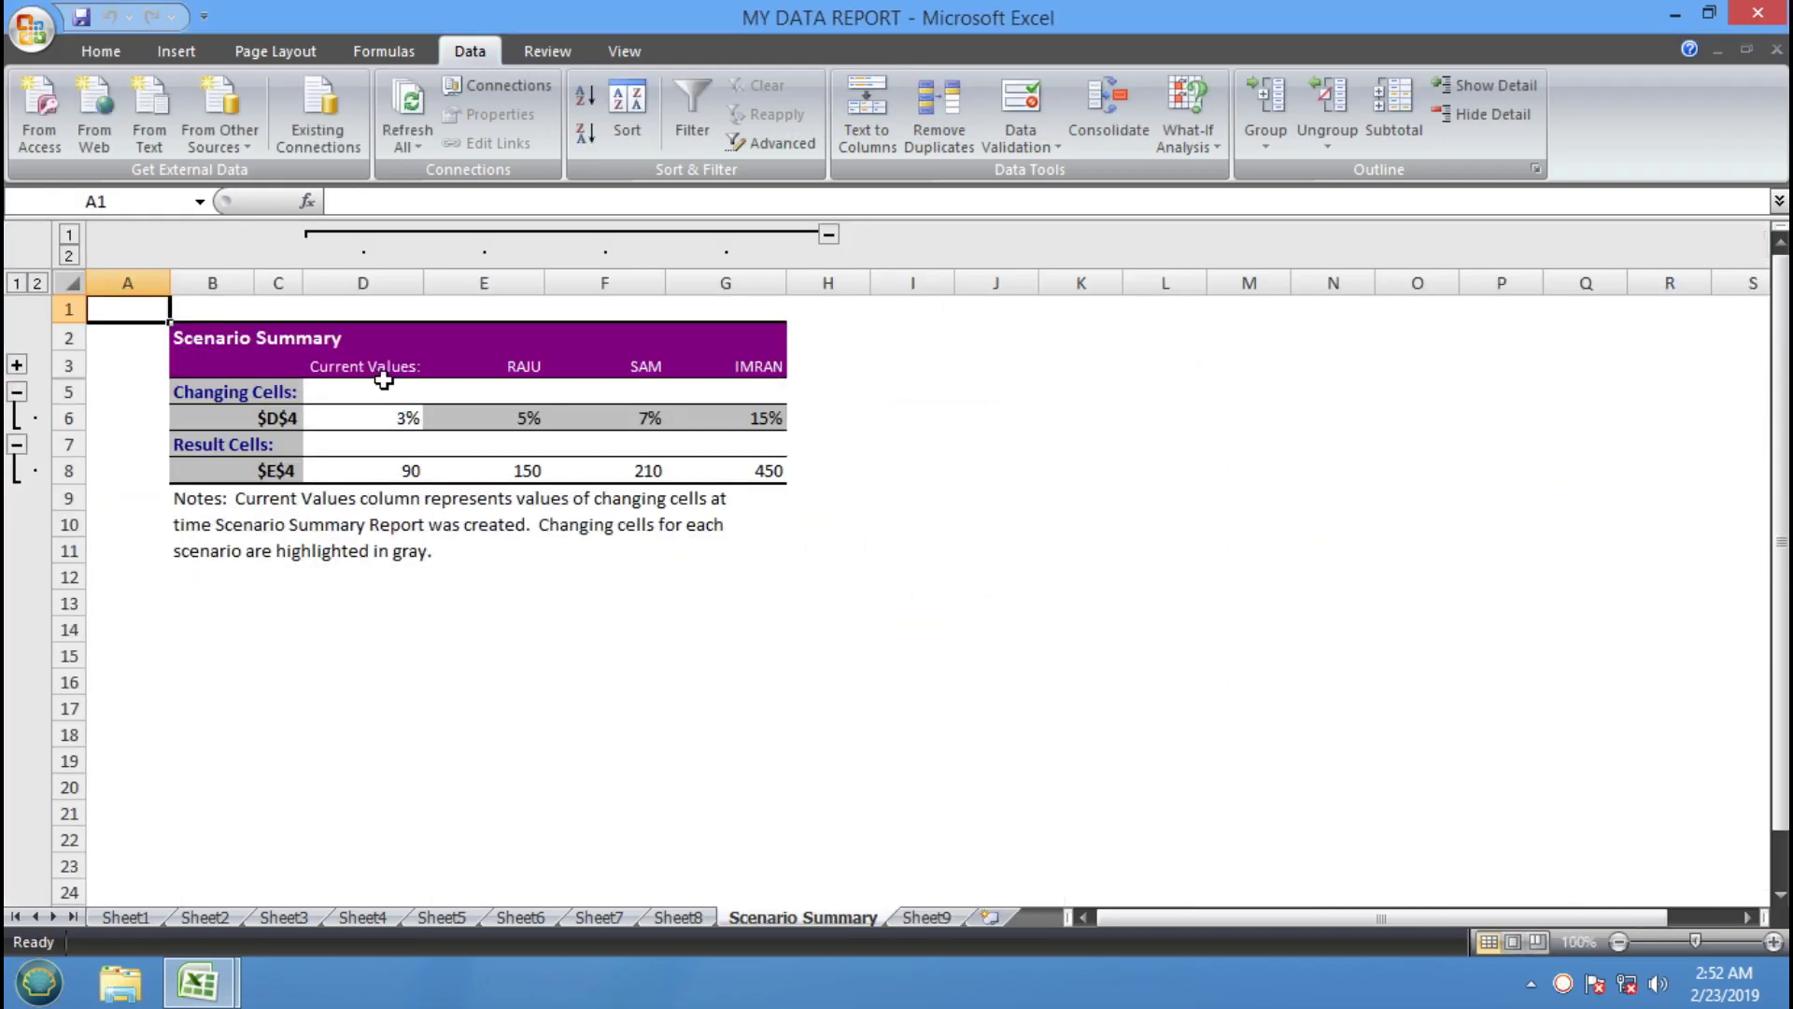
left_click(383, 387)
left_click(389, 423)
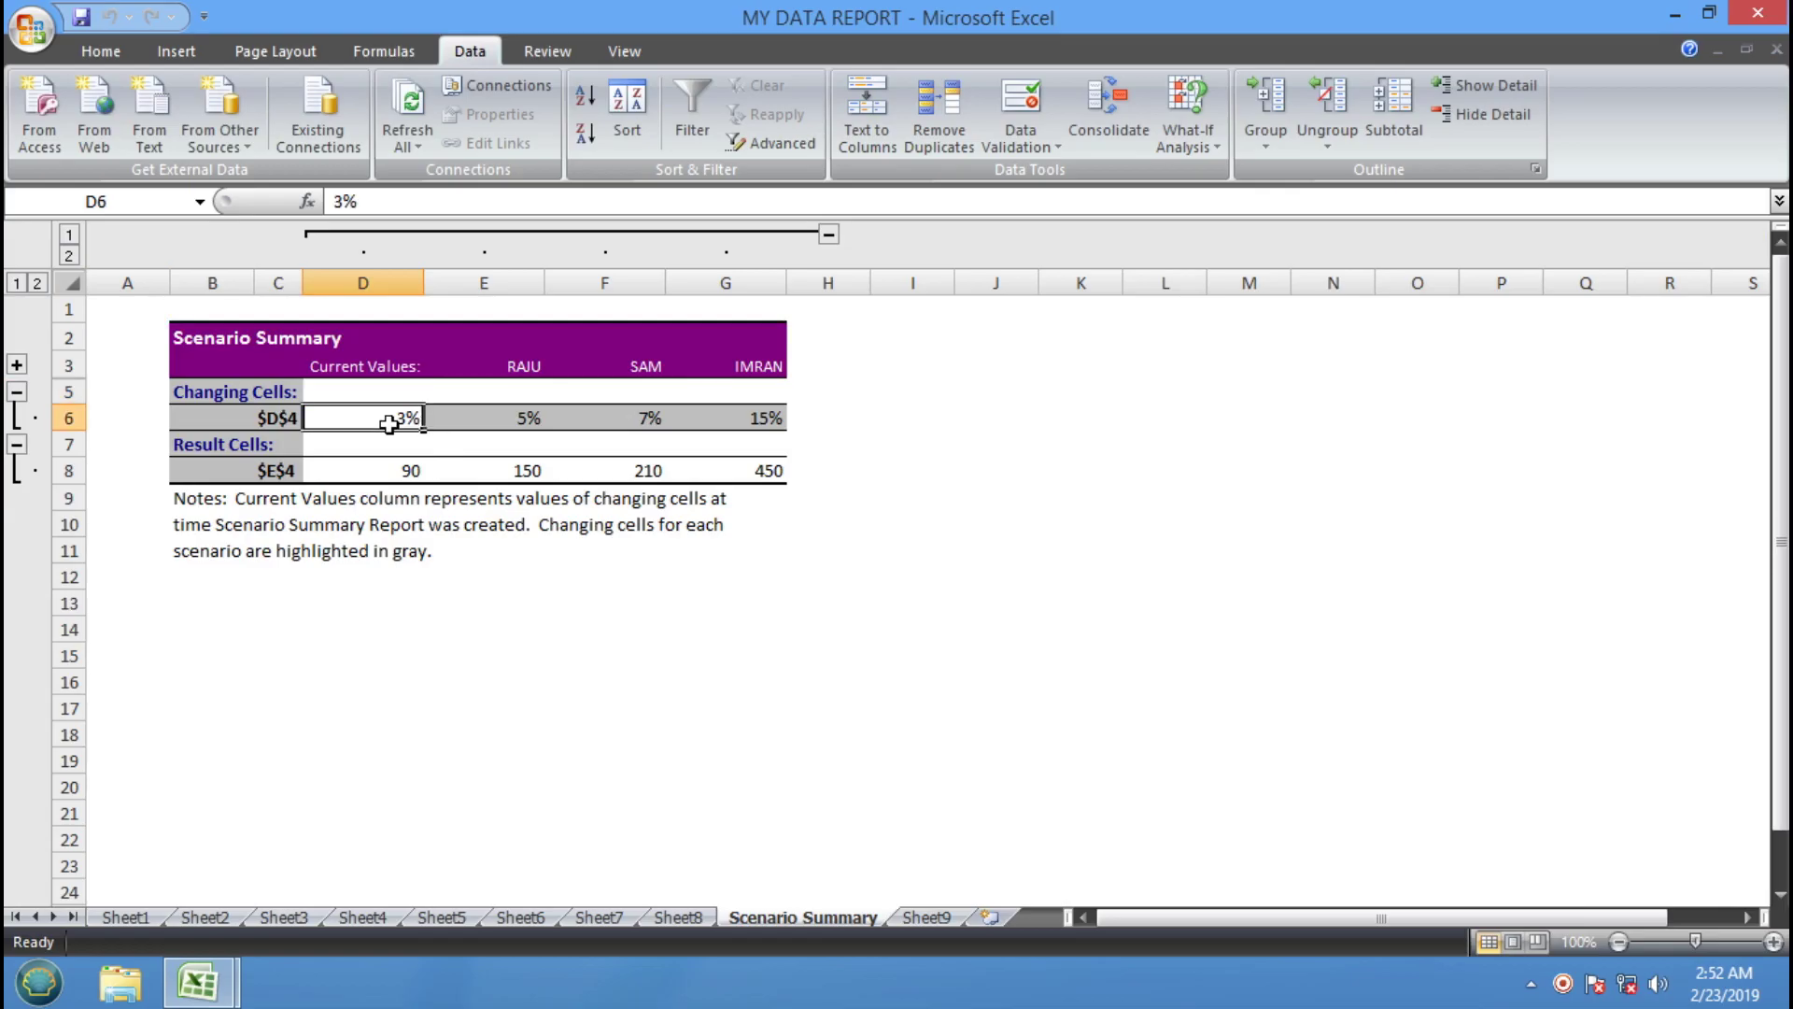
left_click(399, 478)
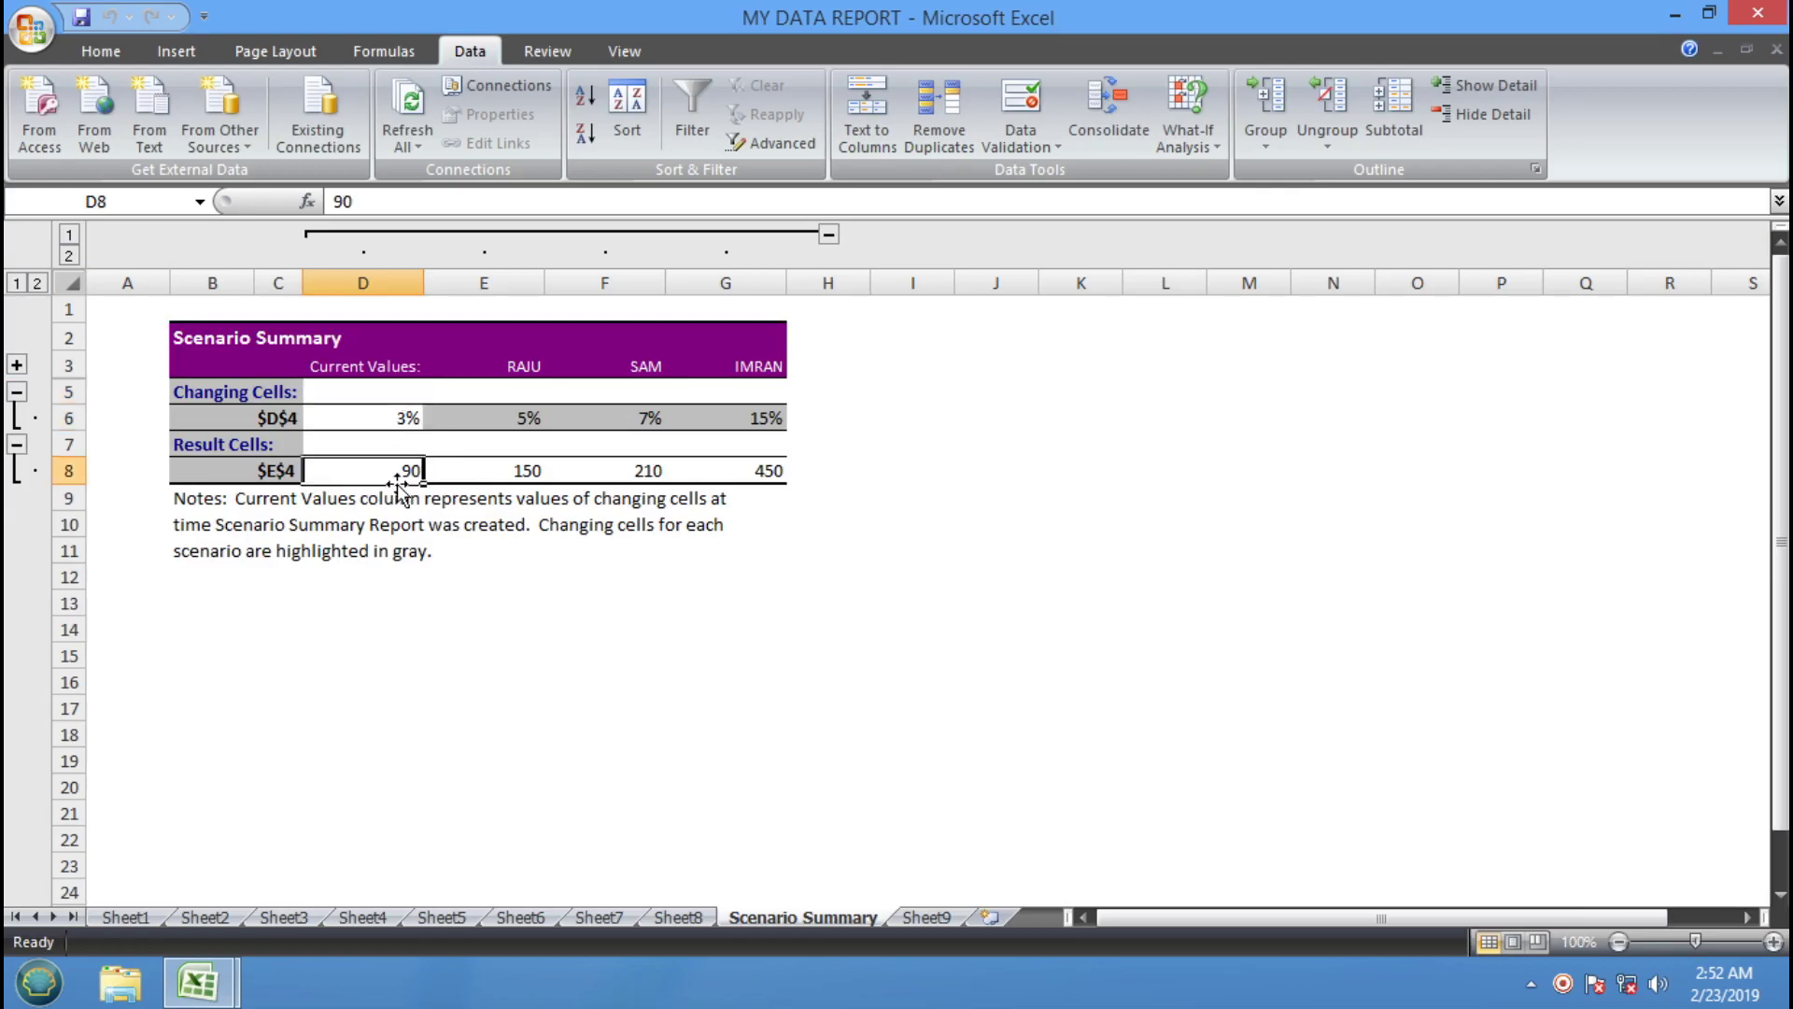
Review the scenario columns: 5% gives 150, 7% gives 210, 15% gives 450
left_click(543, 373)
left_click(532, 415)
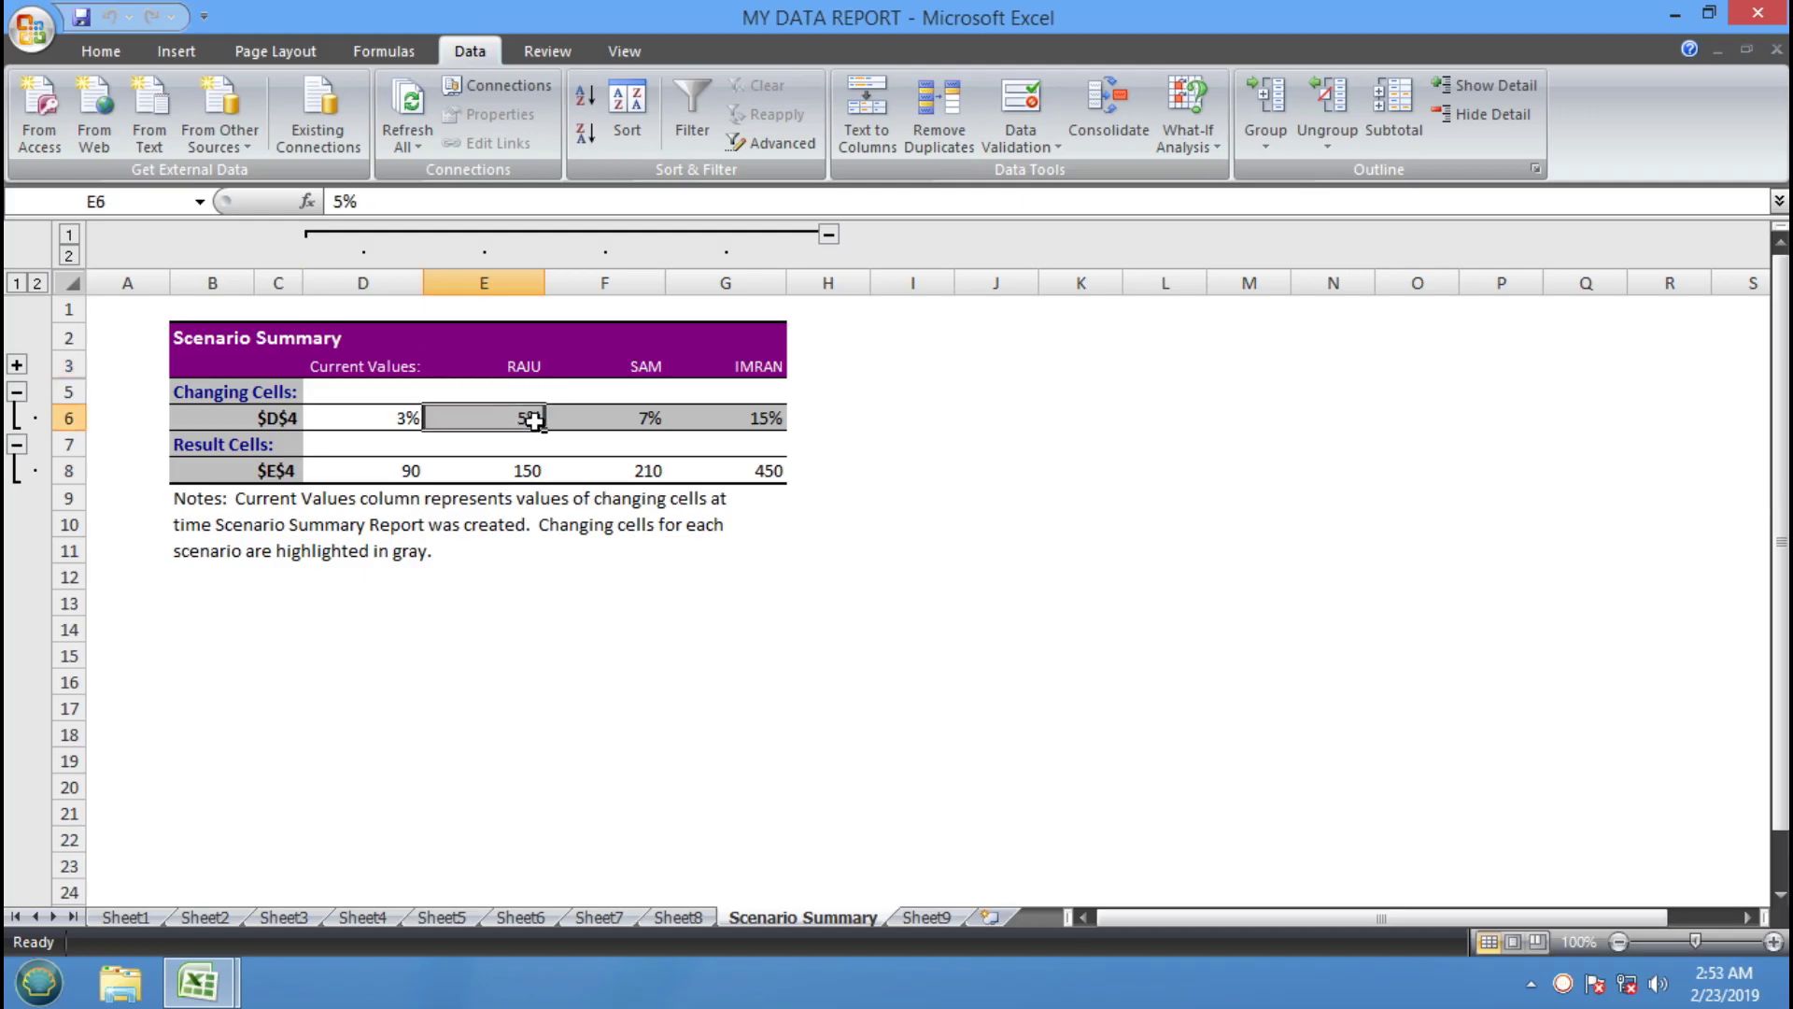
left_click(496, 488)
left_click(489, 474)
left_click(656, 415)
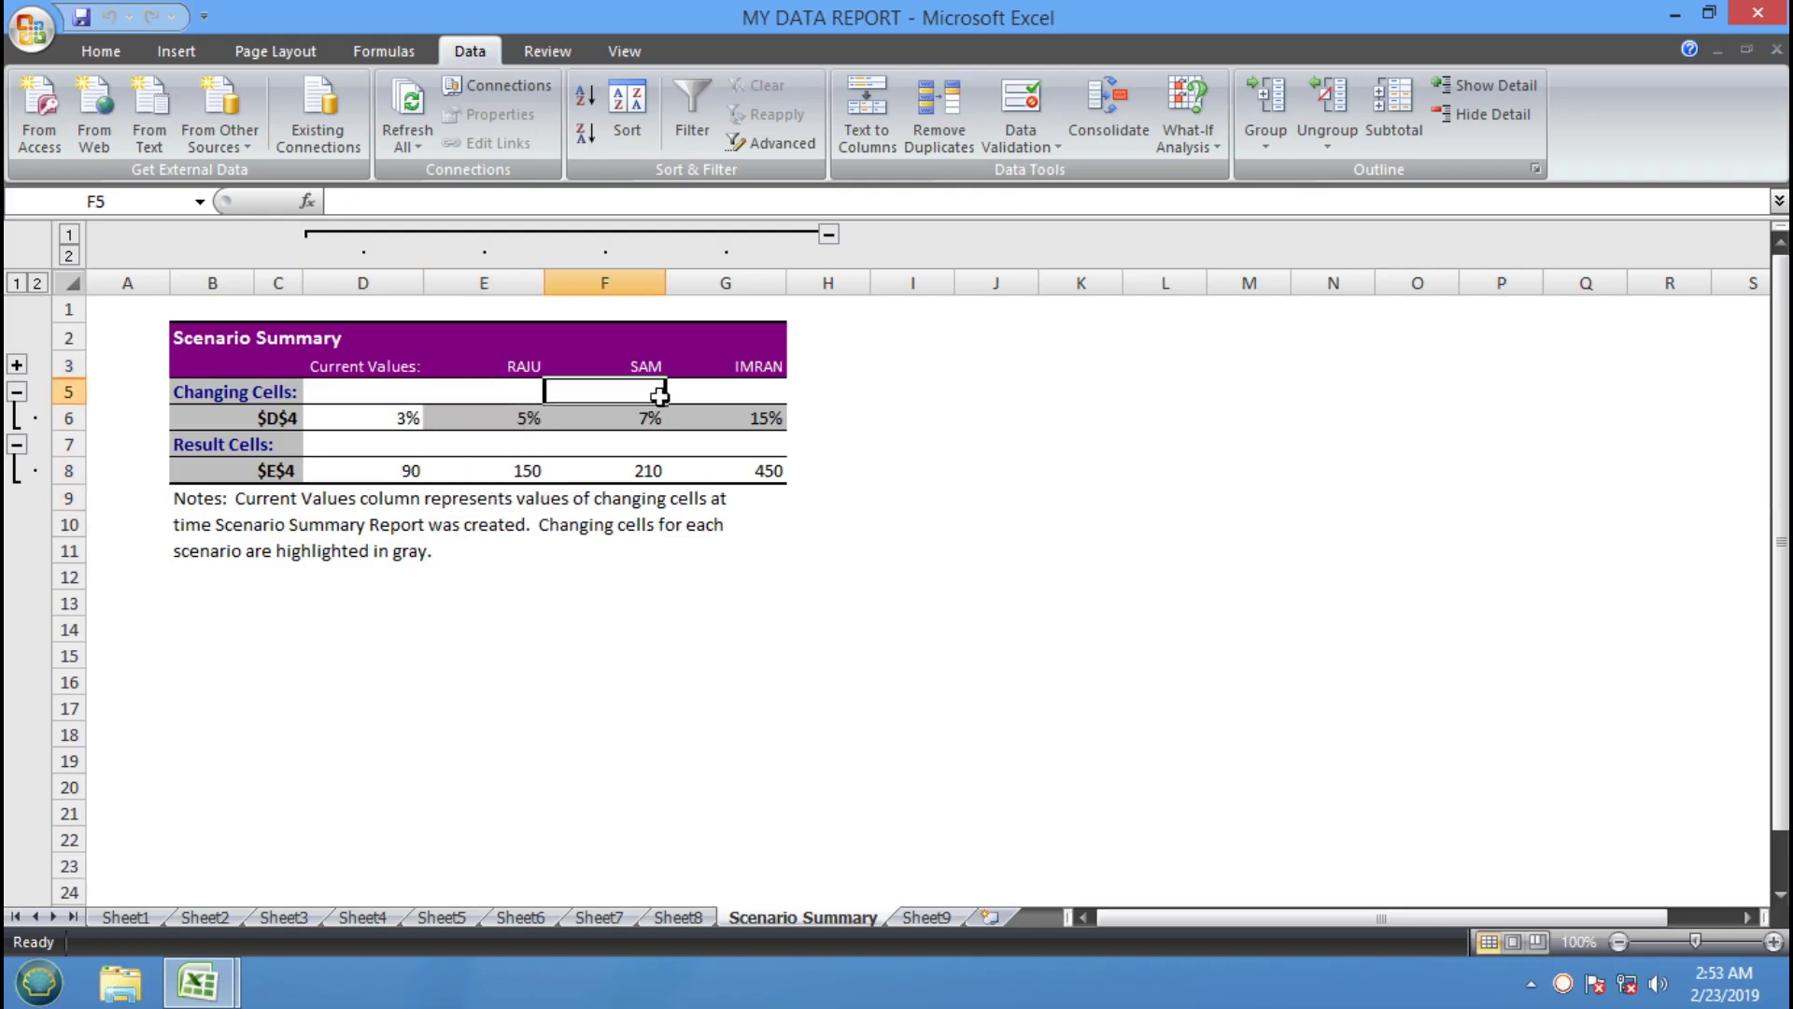
left_click(604, 478)
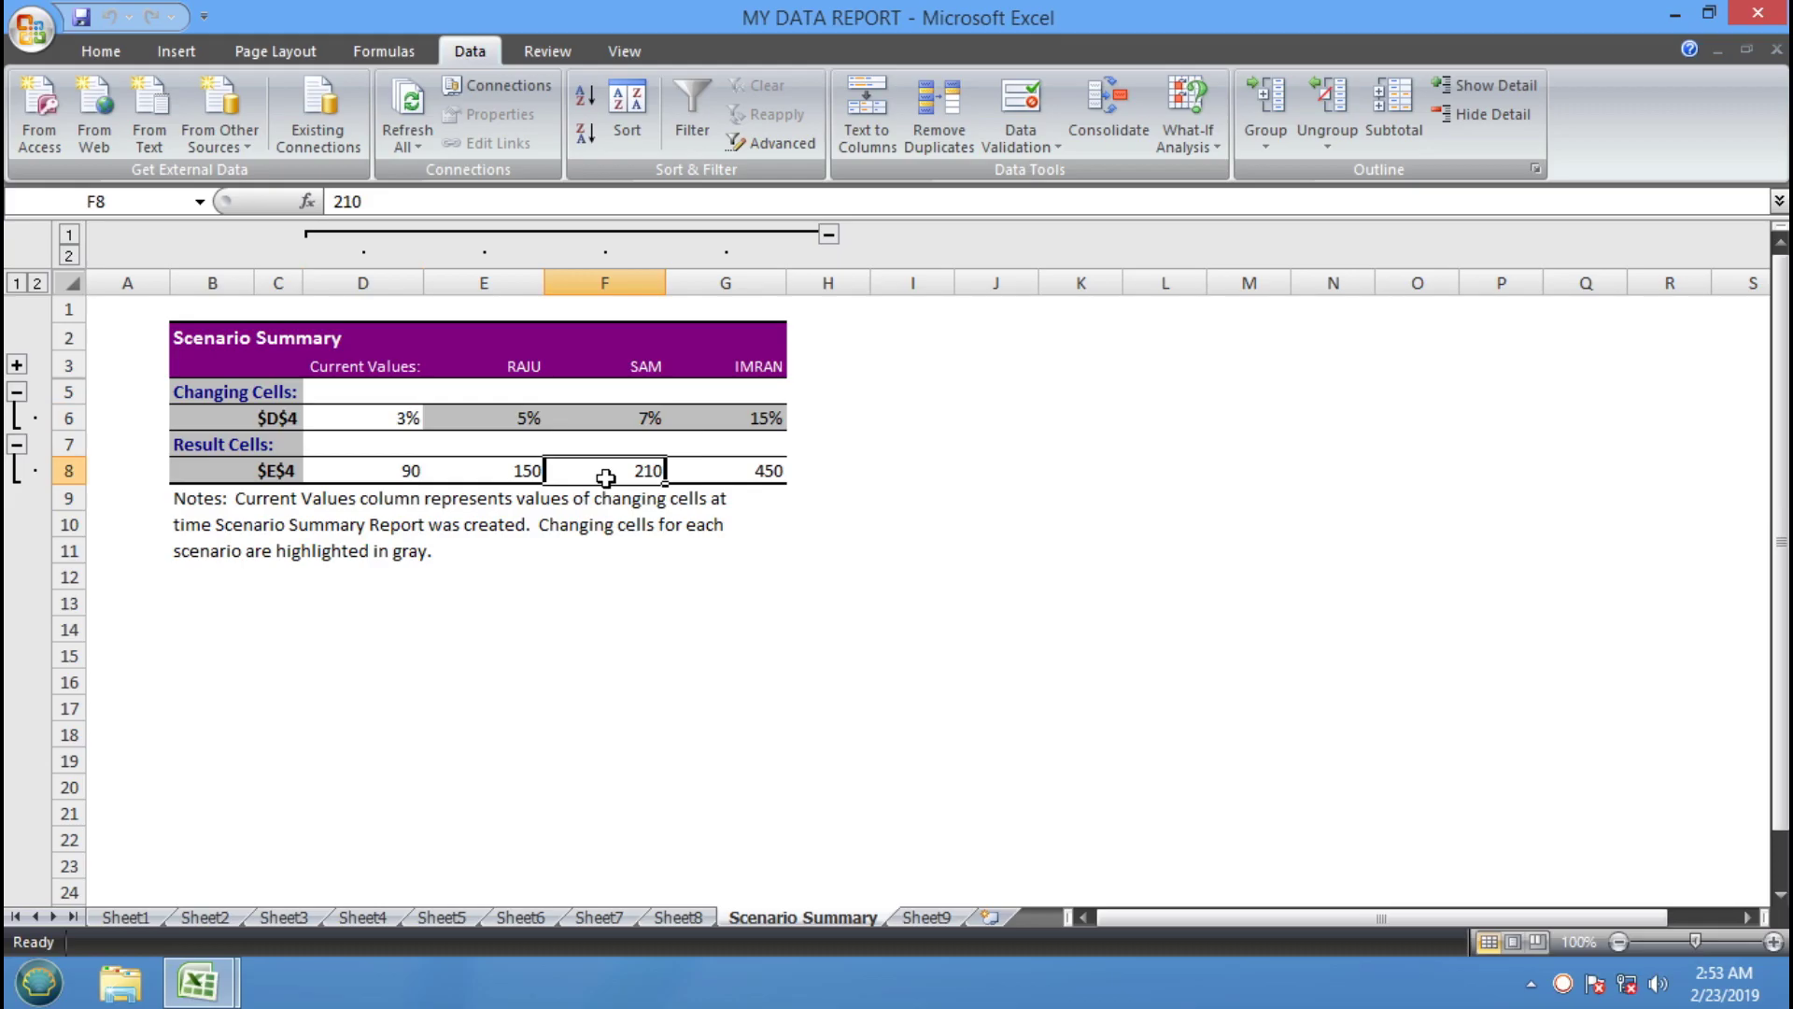
left_click(785, 366)
left_click(754, 428)
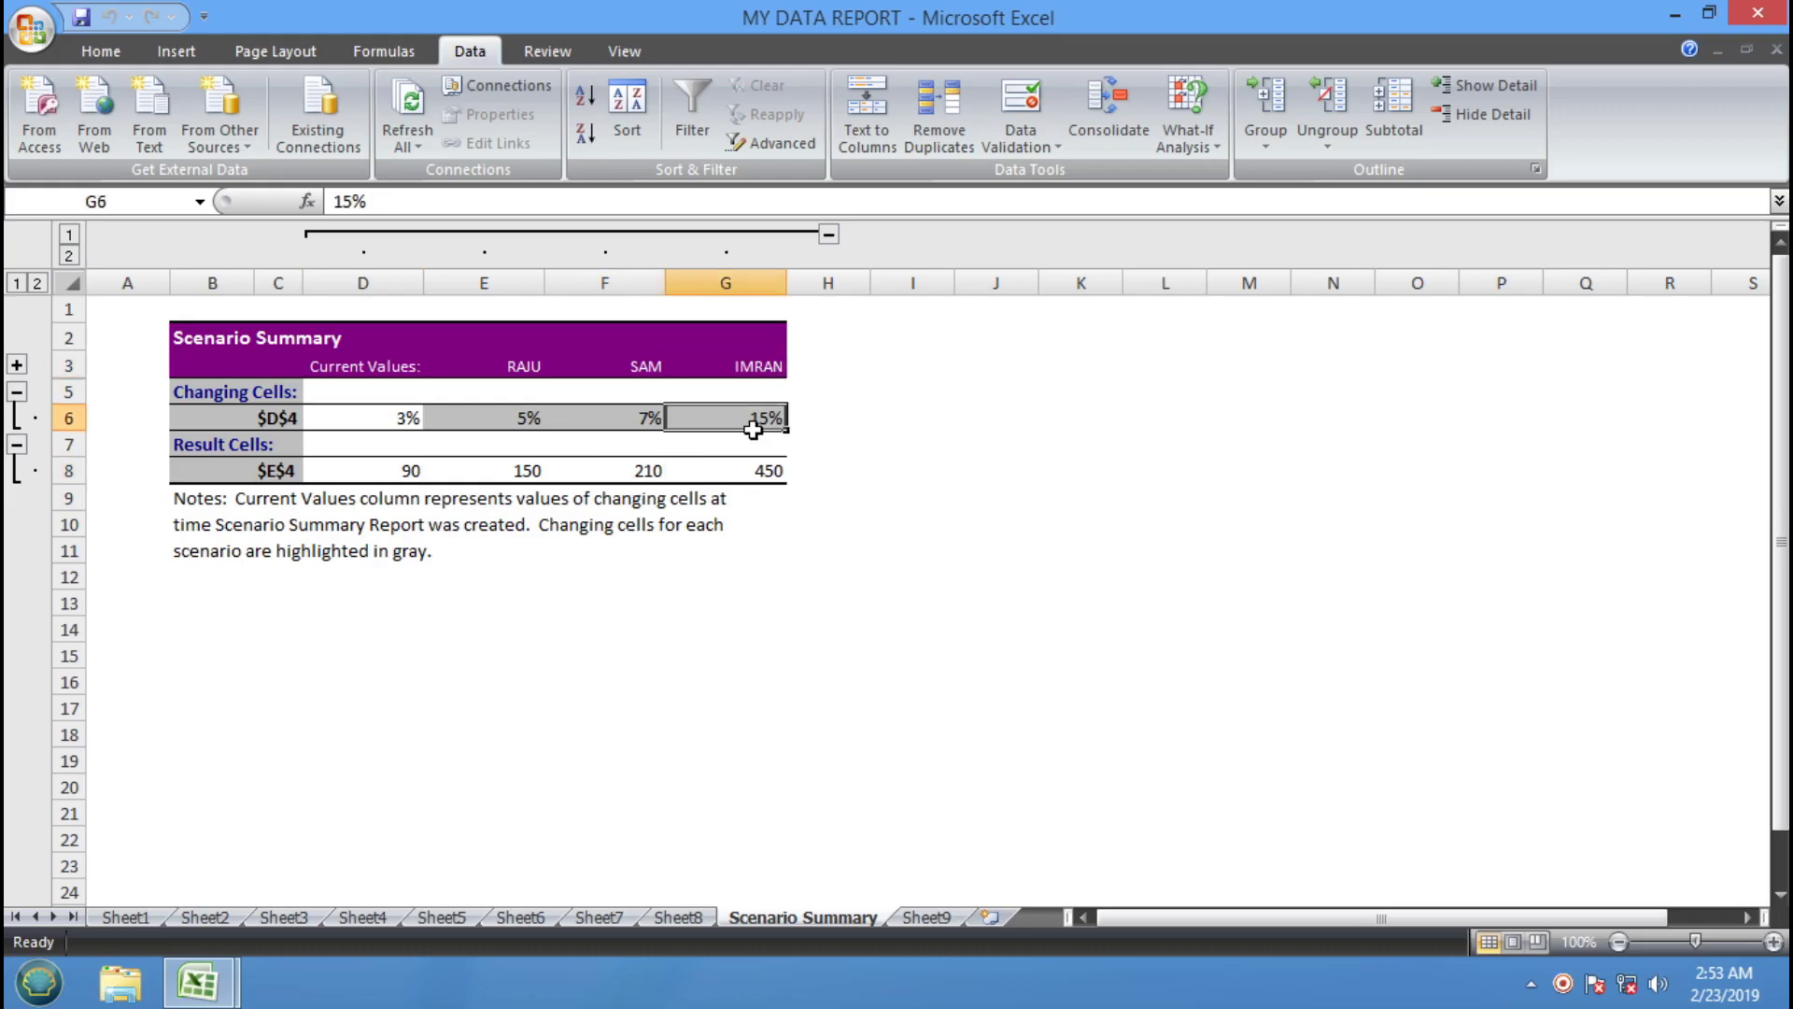
left_click(757, 472)
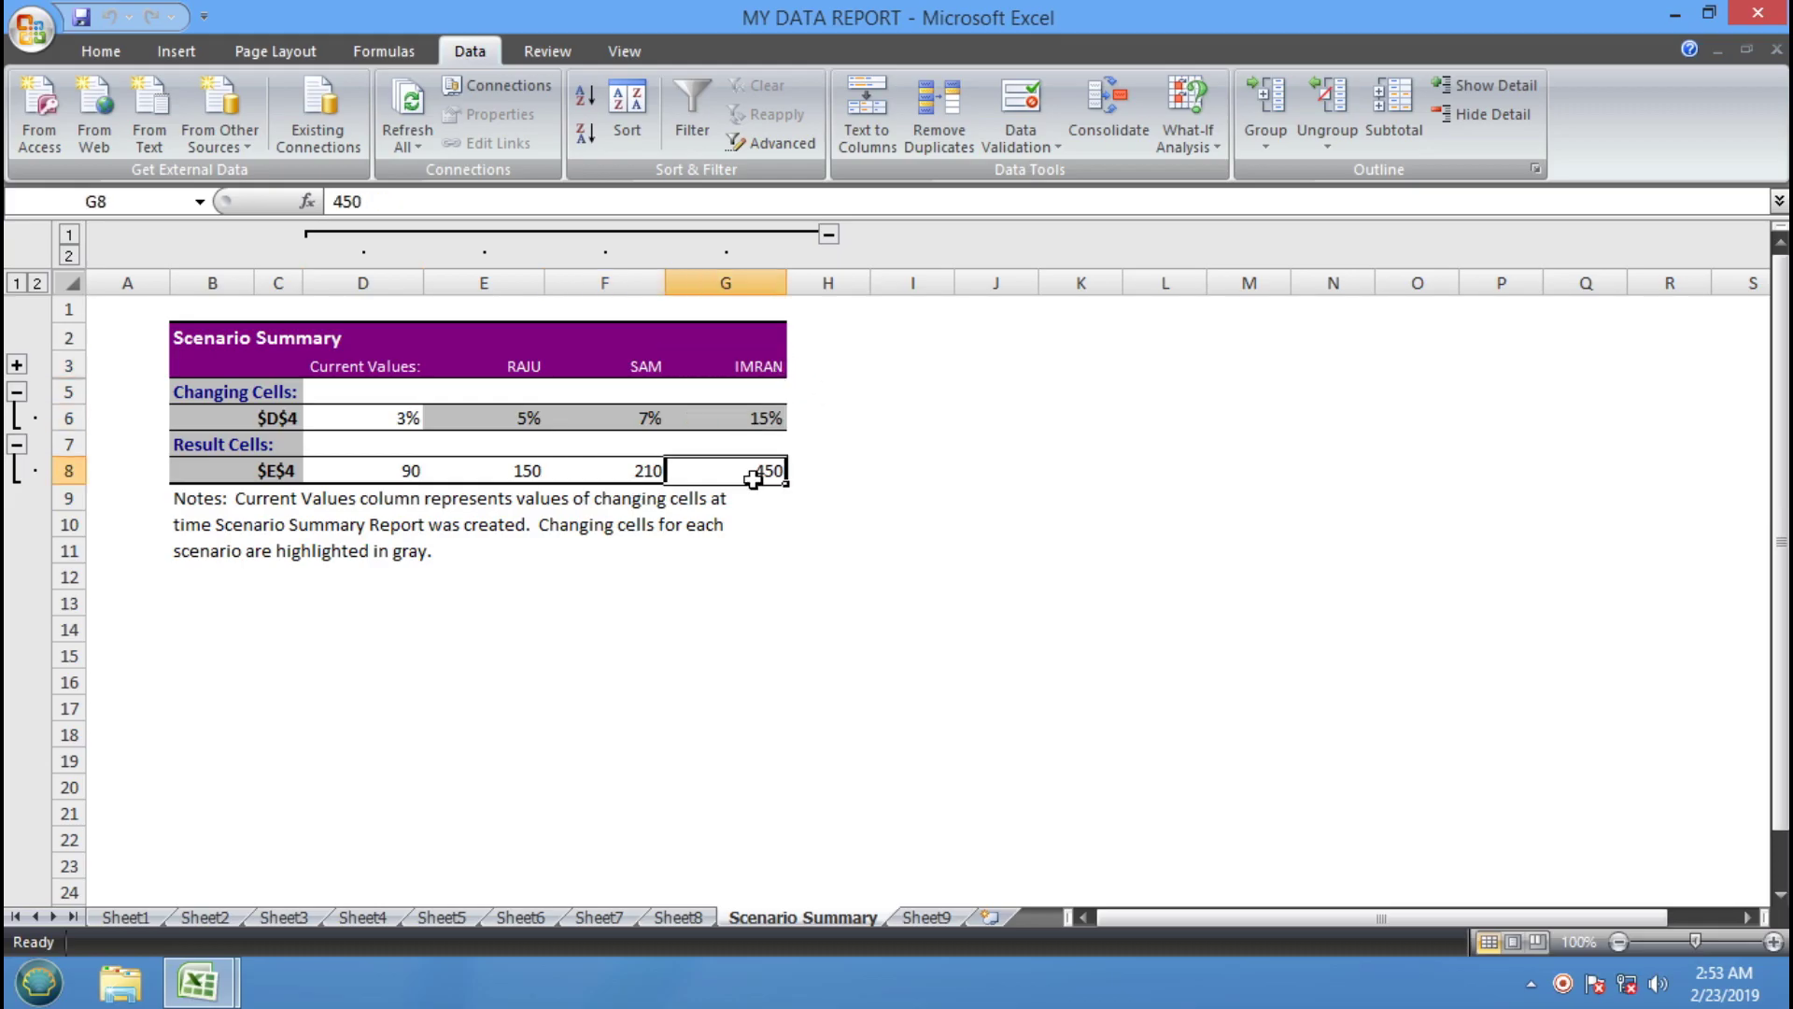
Switch to the Data Entry & Office Work Training workbook window
left_click(773, 557)
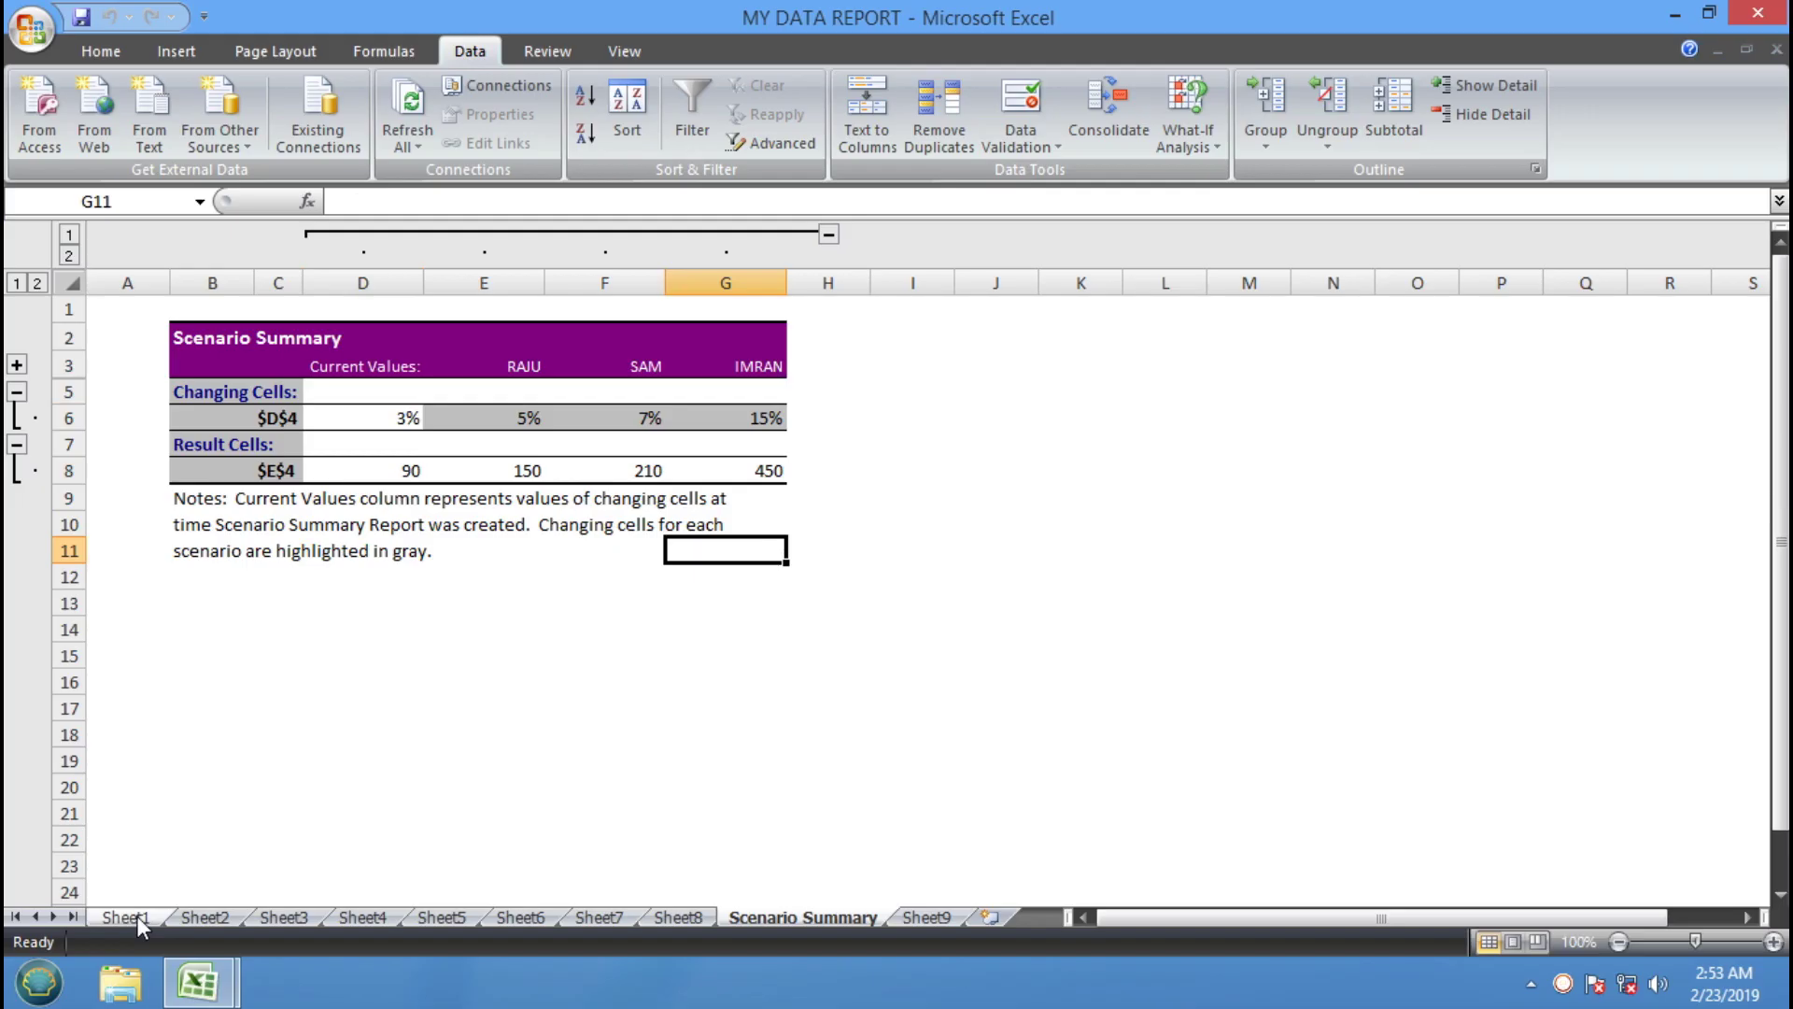
left_click(197, 981)
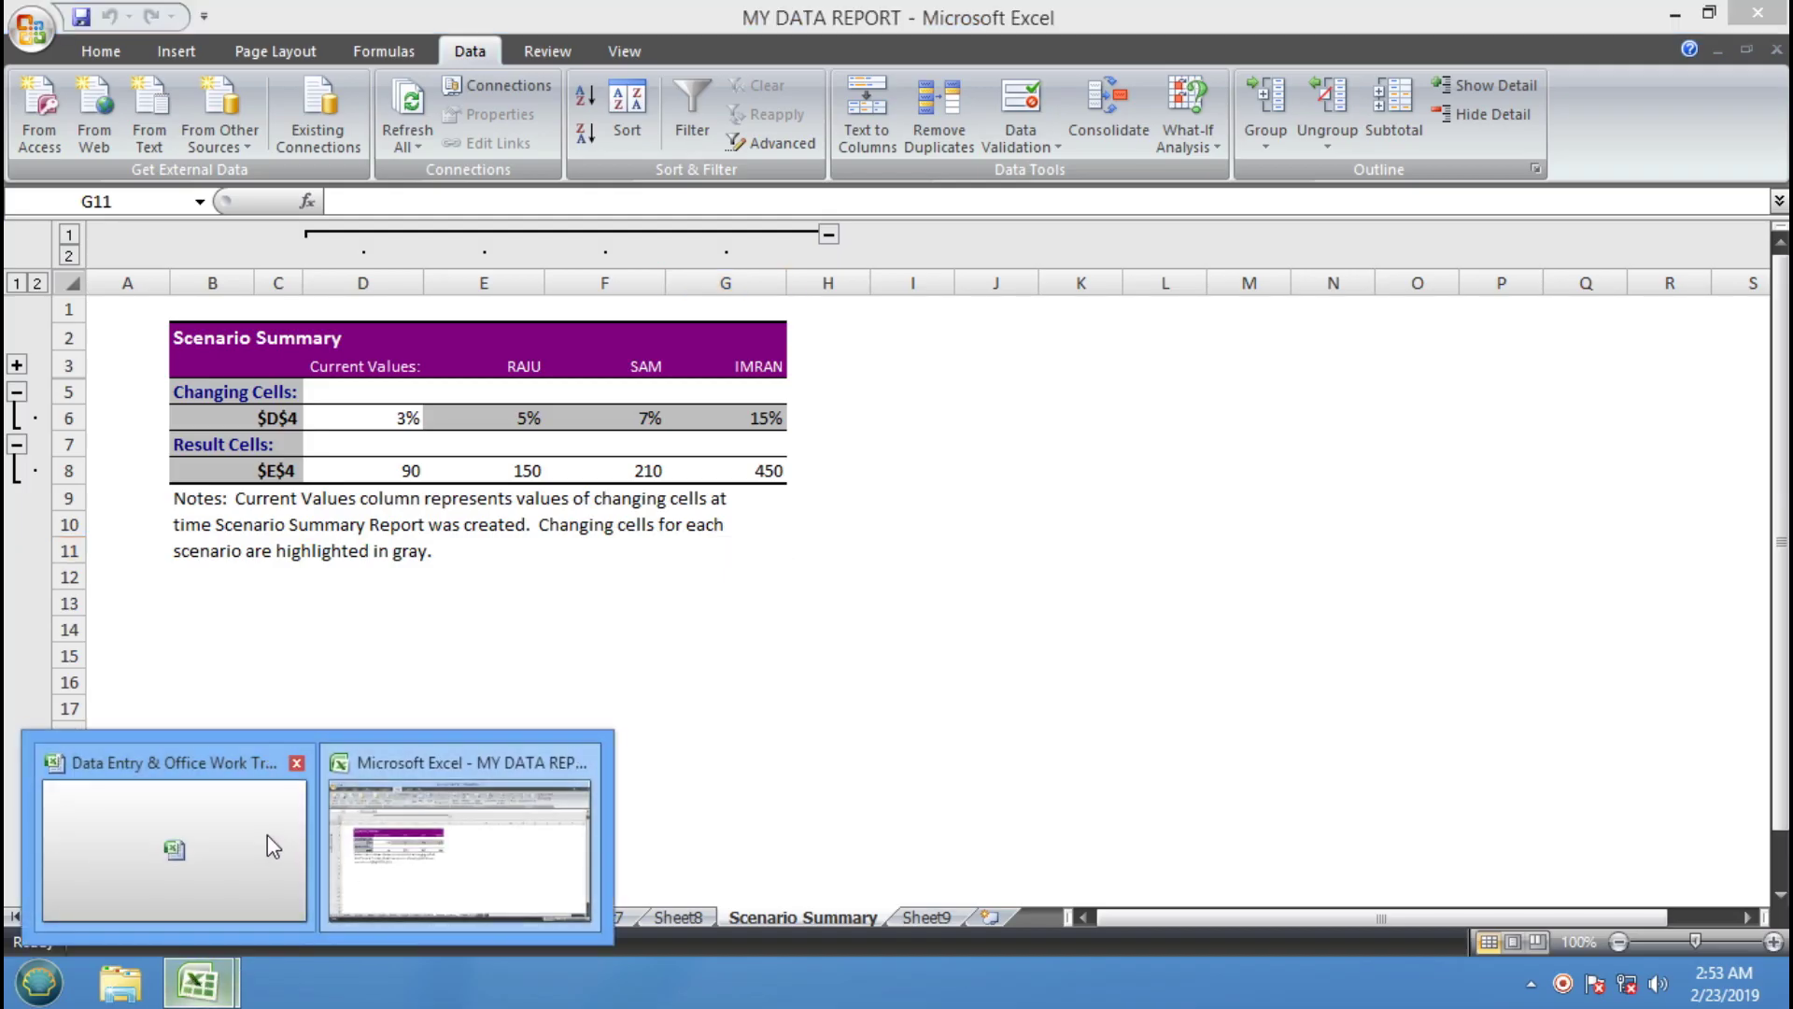
left_click(268, 835)
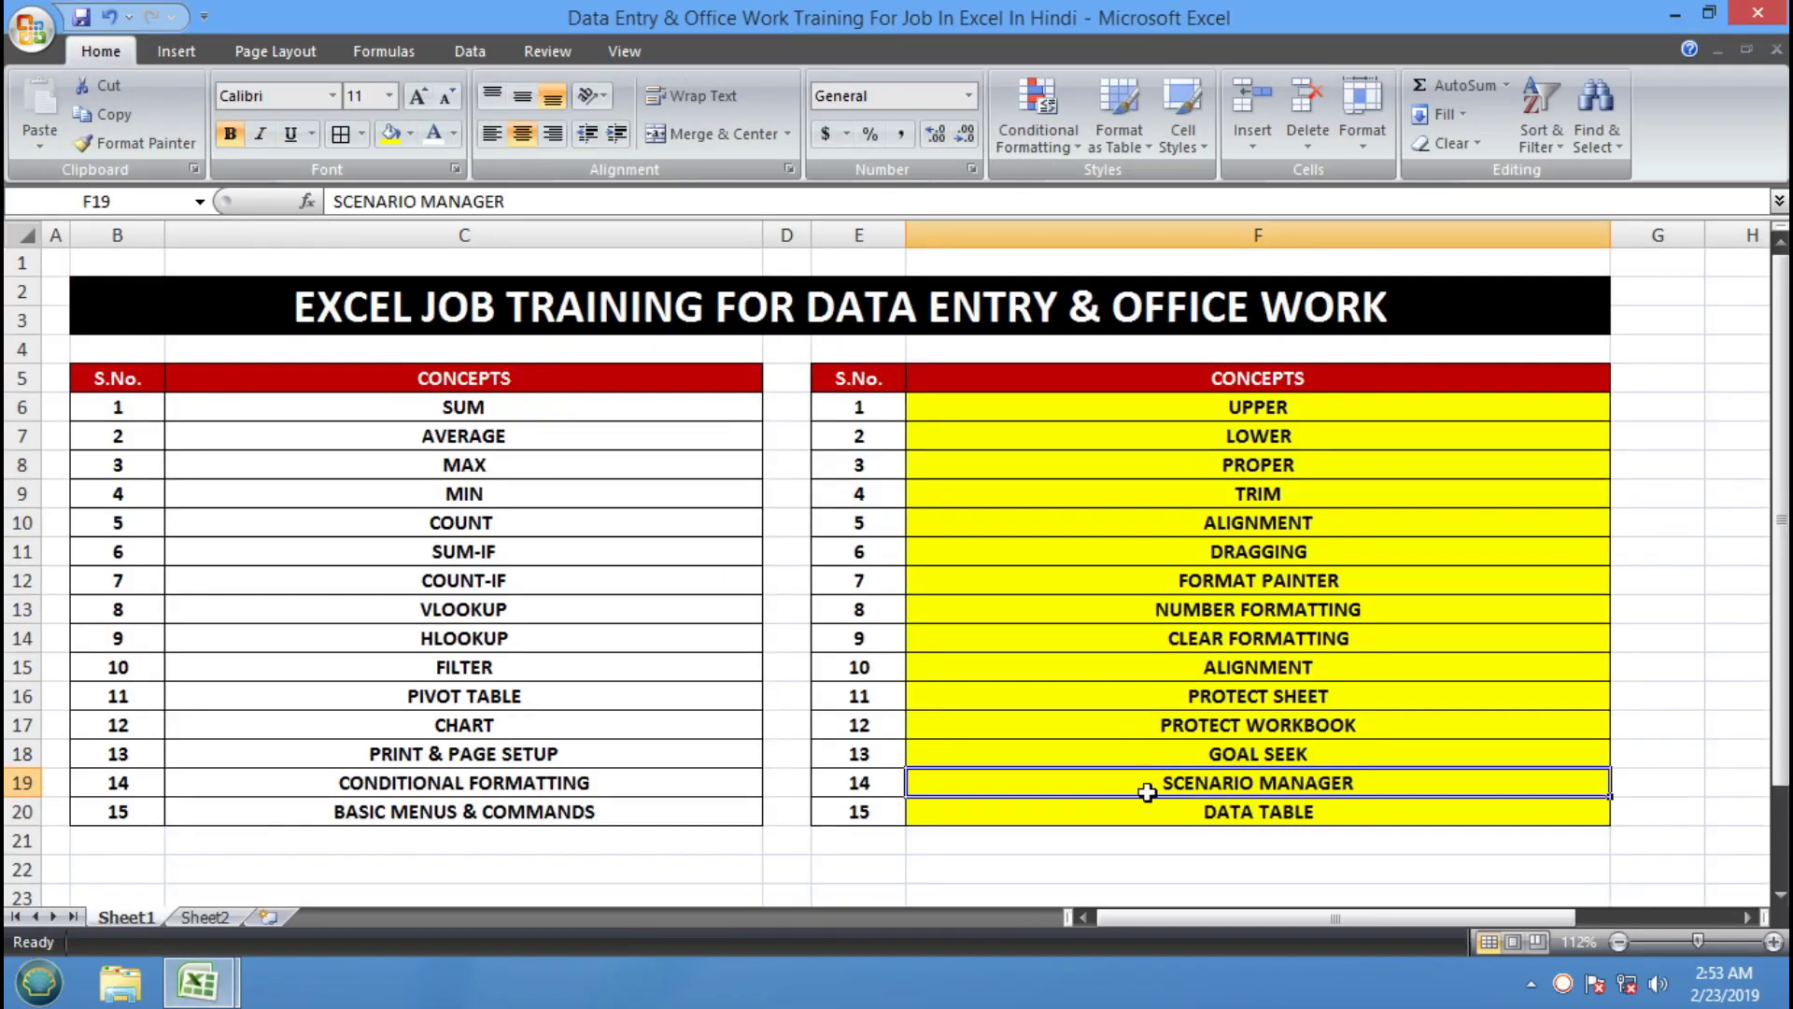
Look over the ALIGNMENT concept on Sheet1, then show Sheet2's users and channels list
left_click(1044, 526)
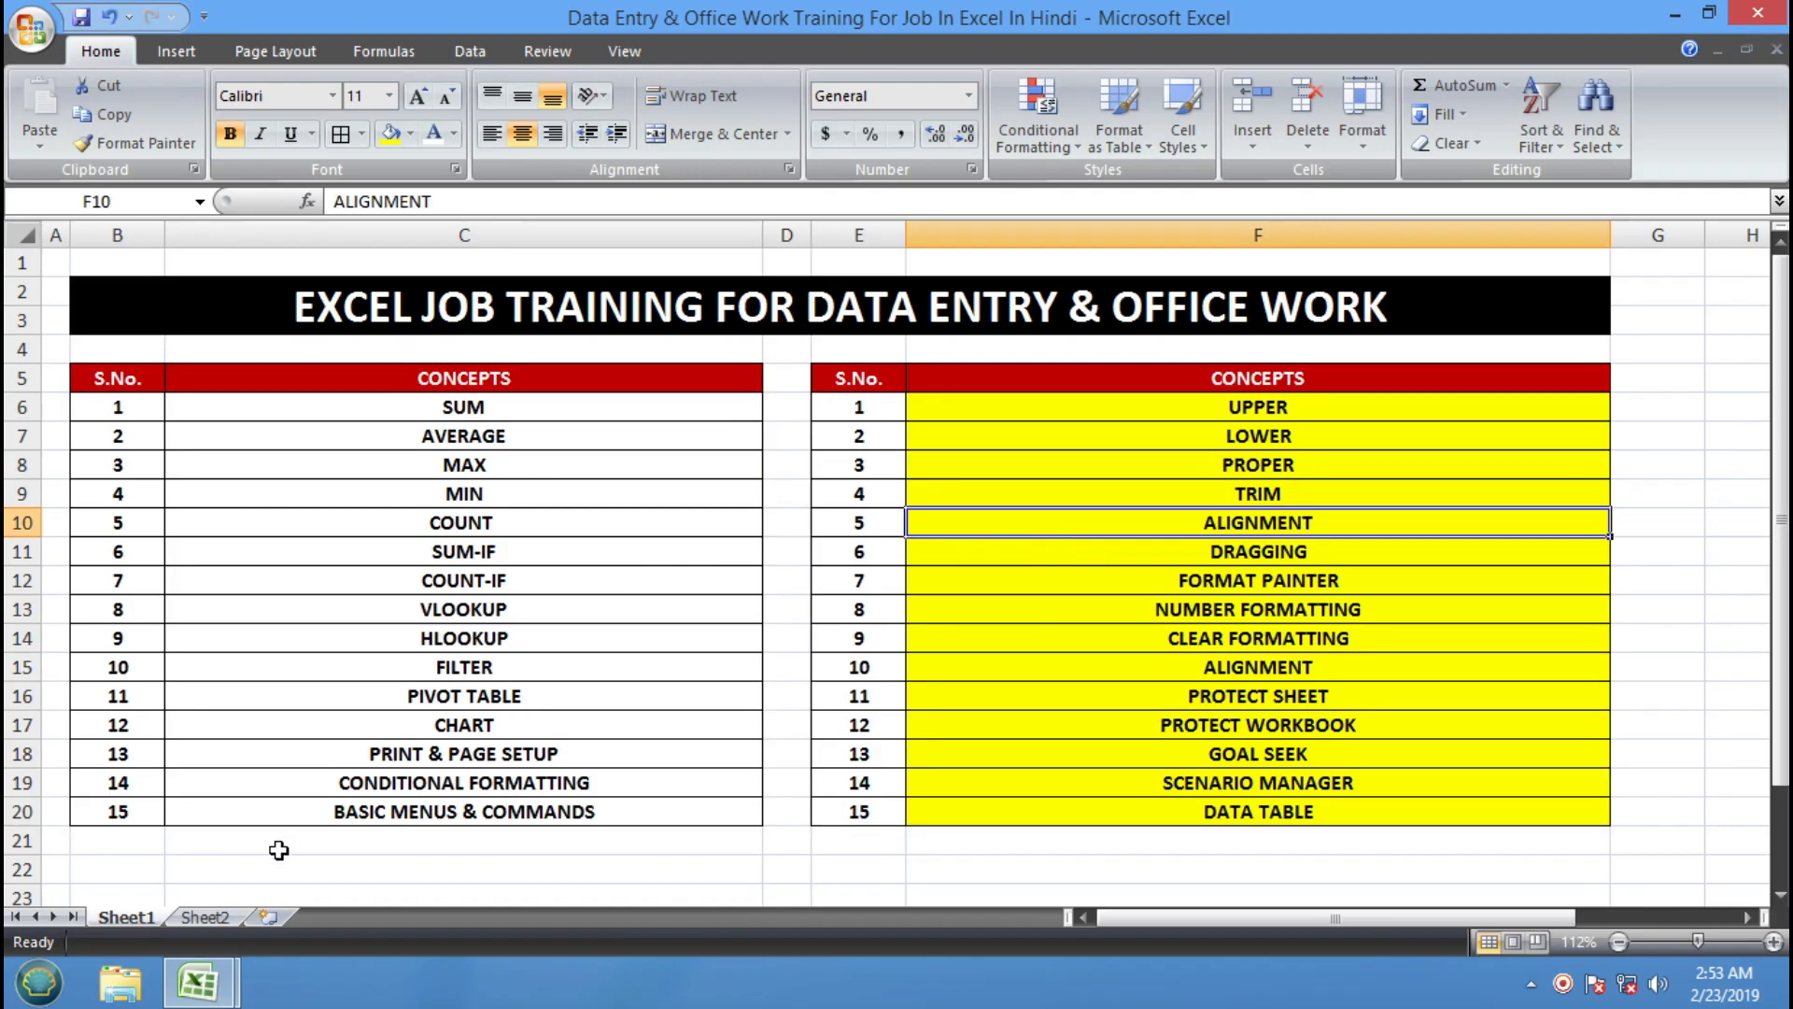
left_click(205, 918)
left_click(603, 594)
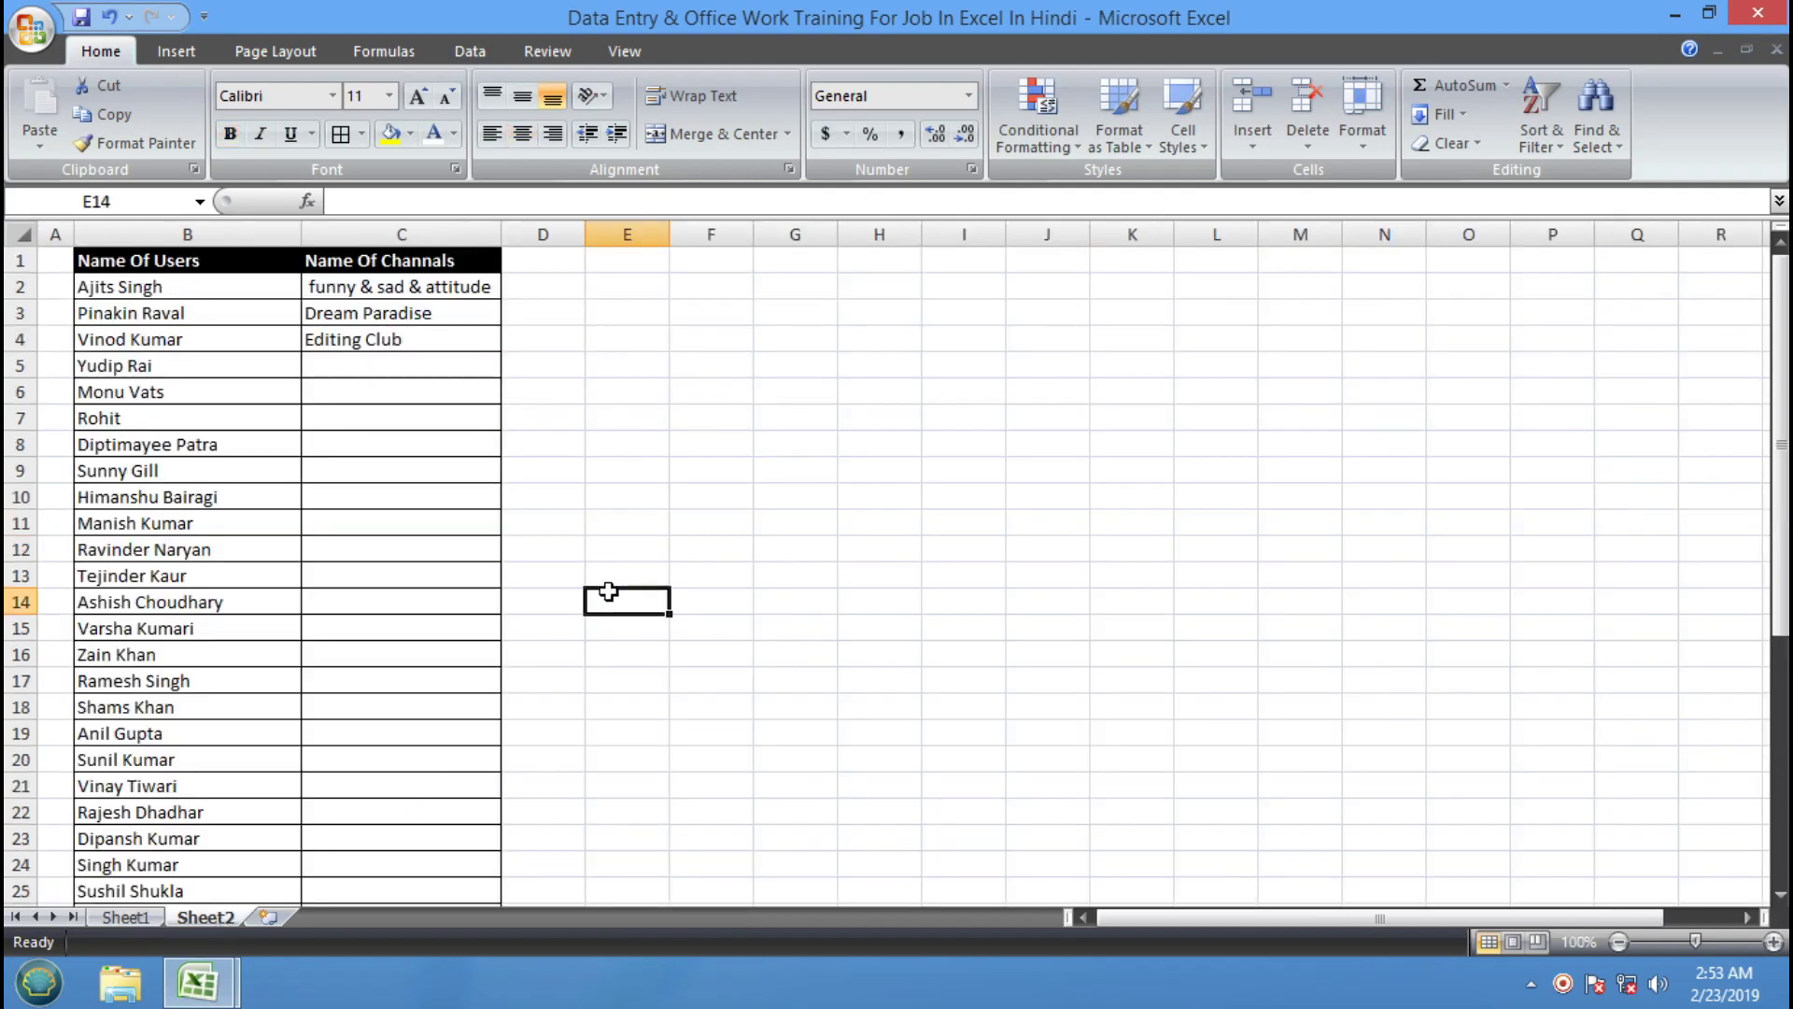
left_click(651, 389)
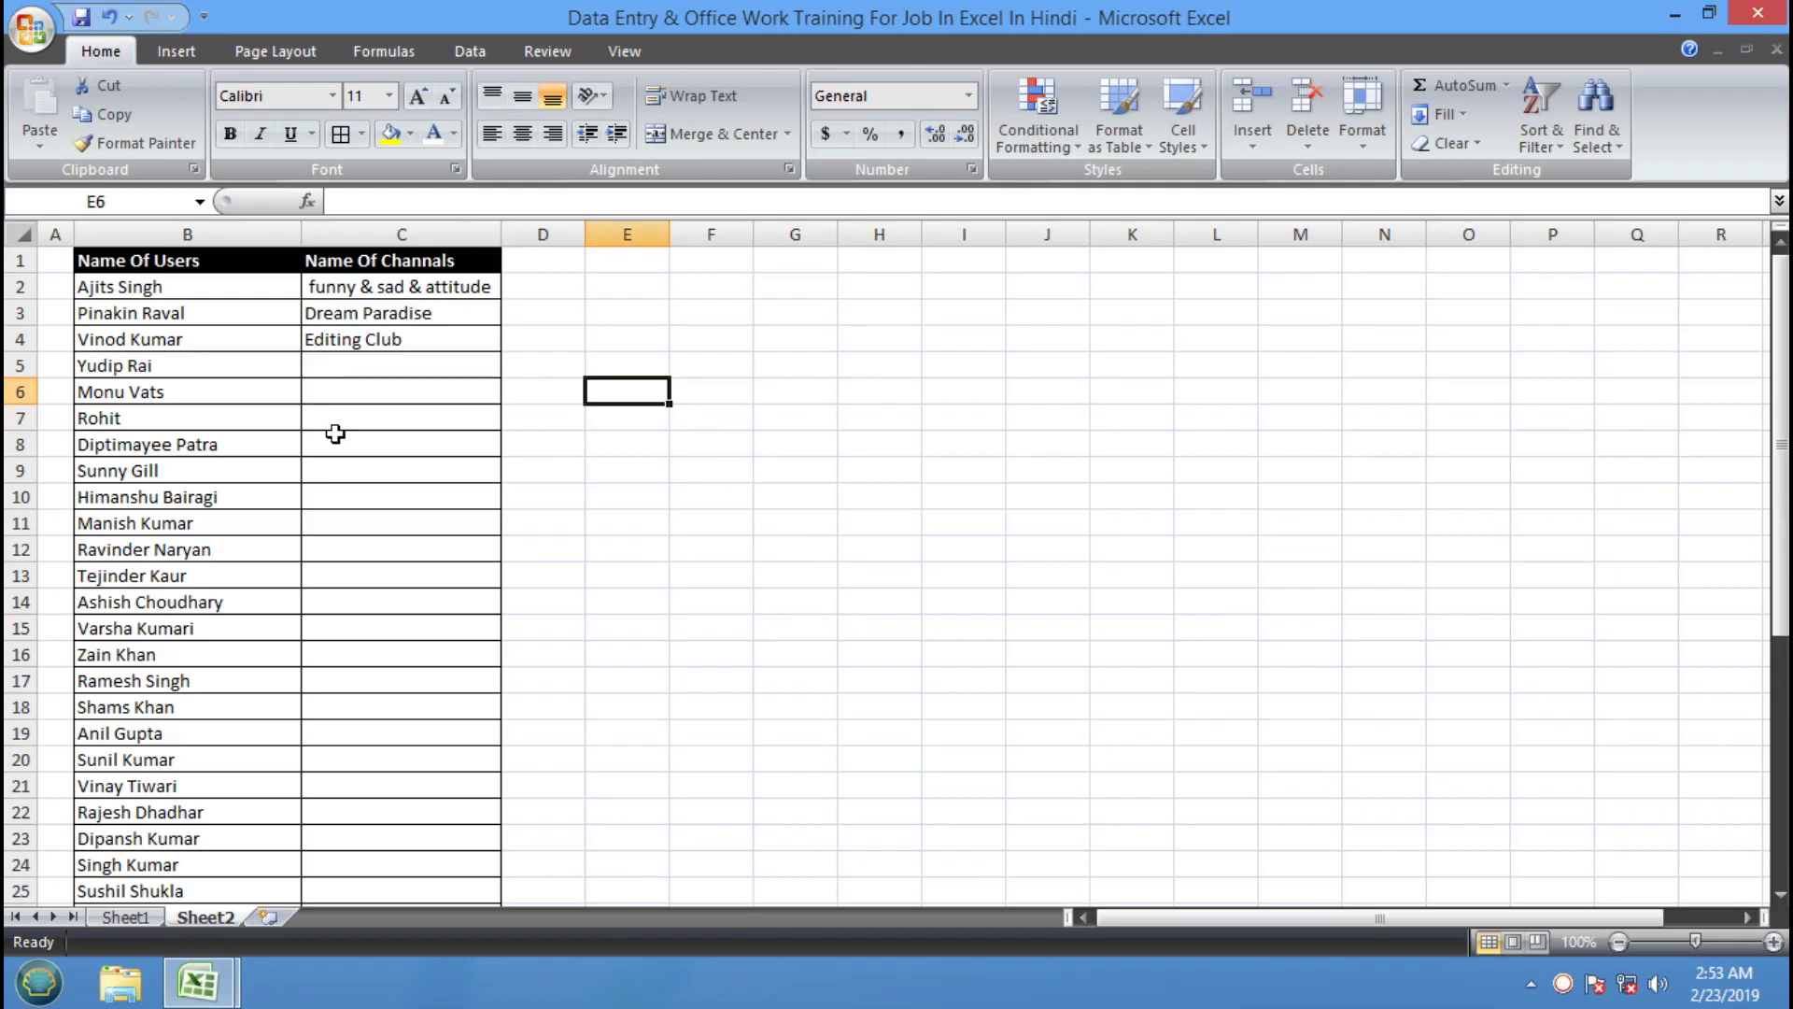
left_click(258, 286)
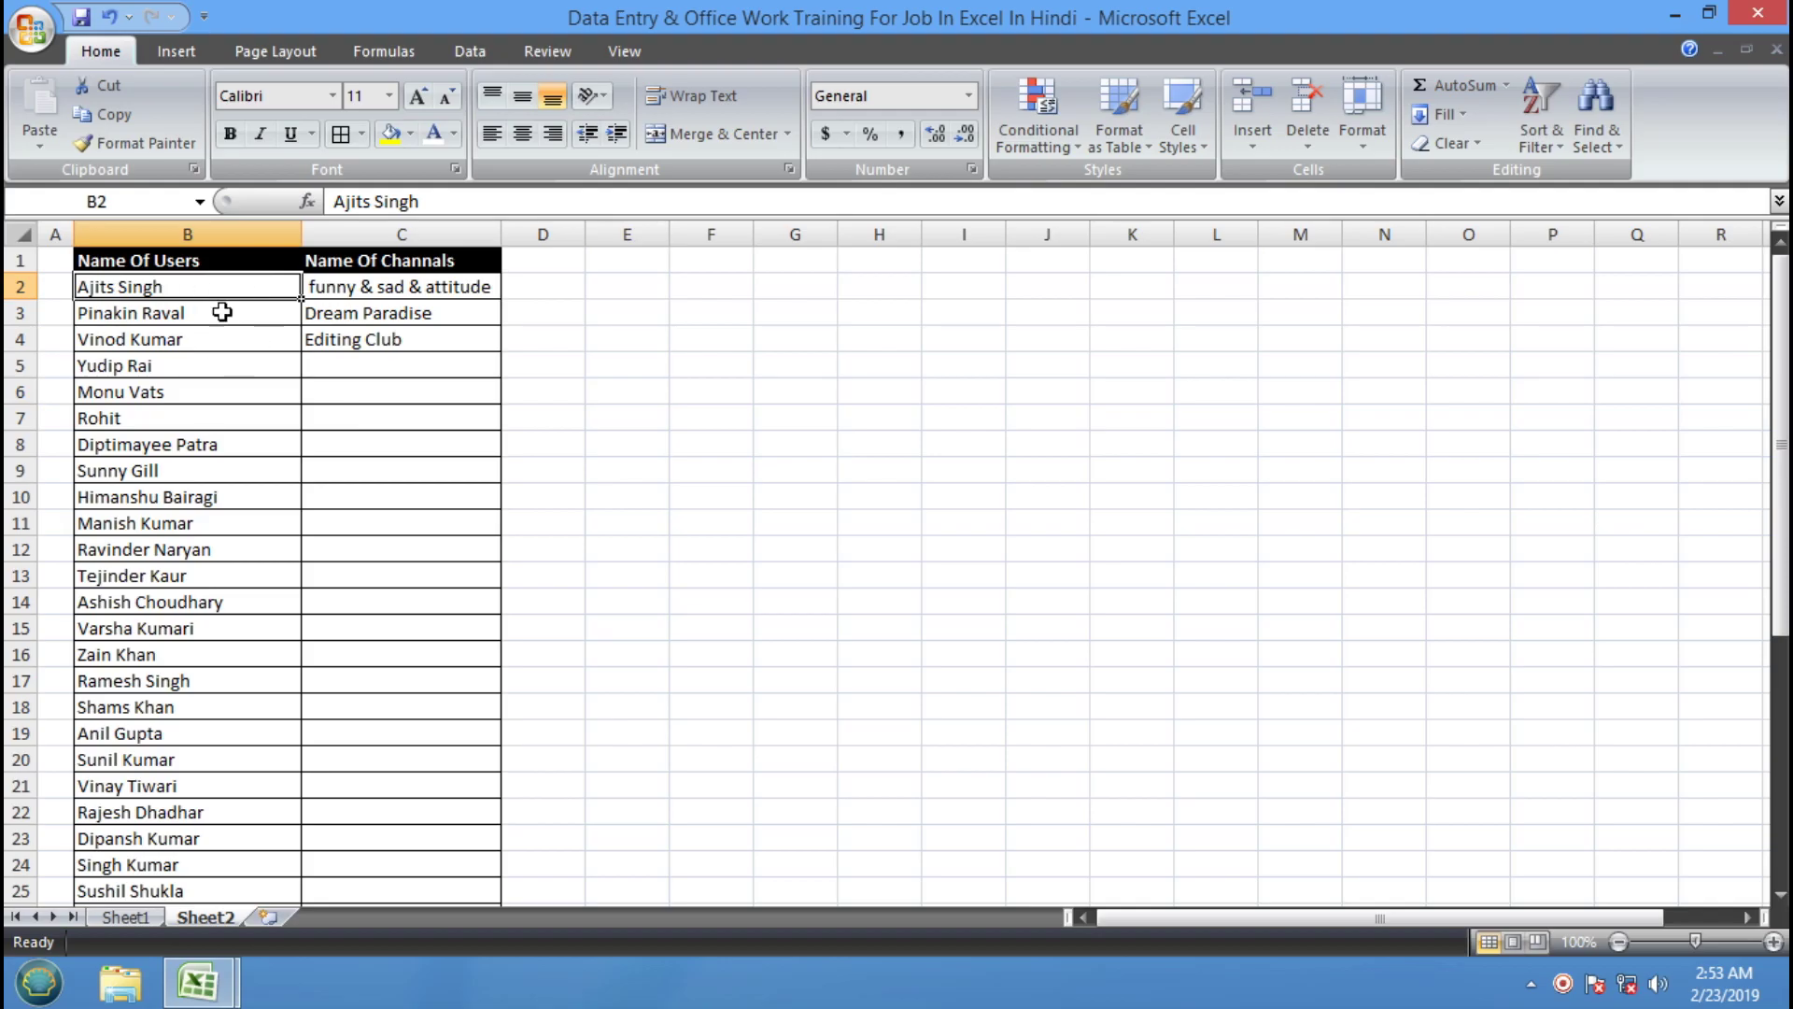
key("Down")
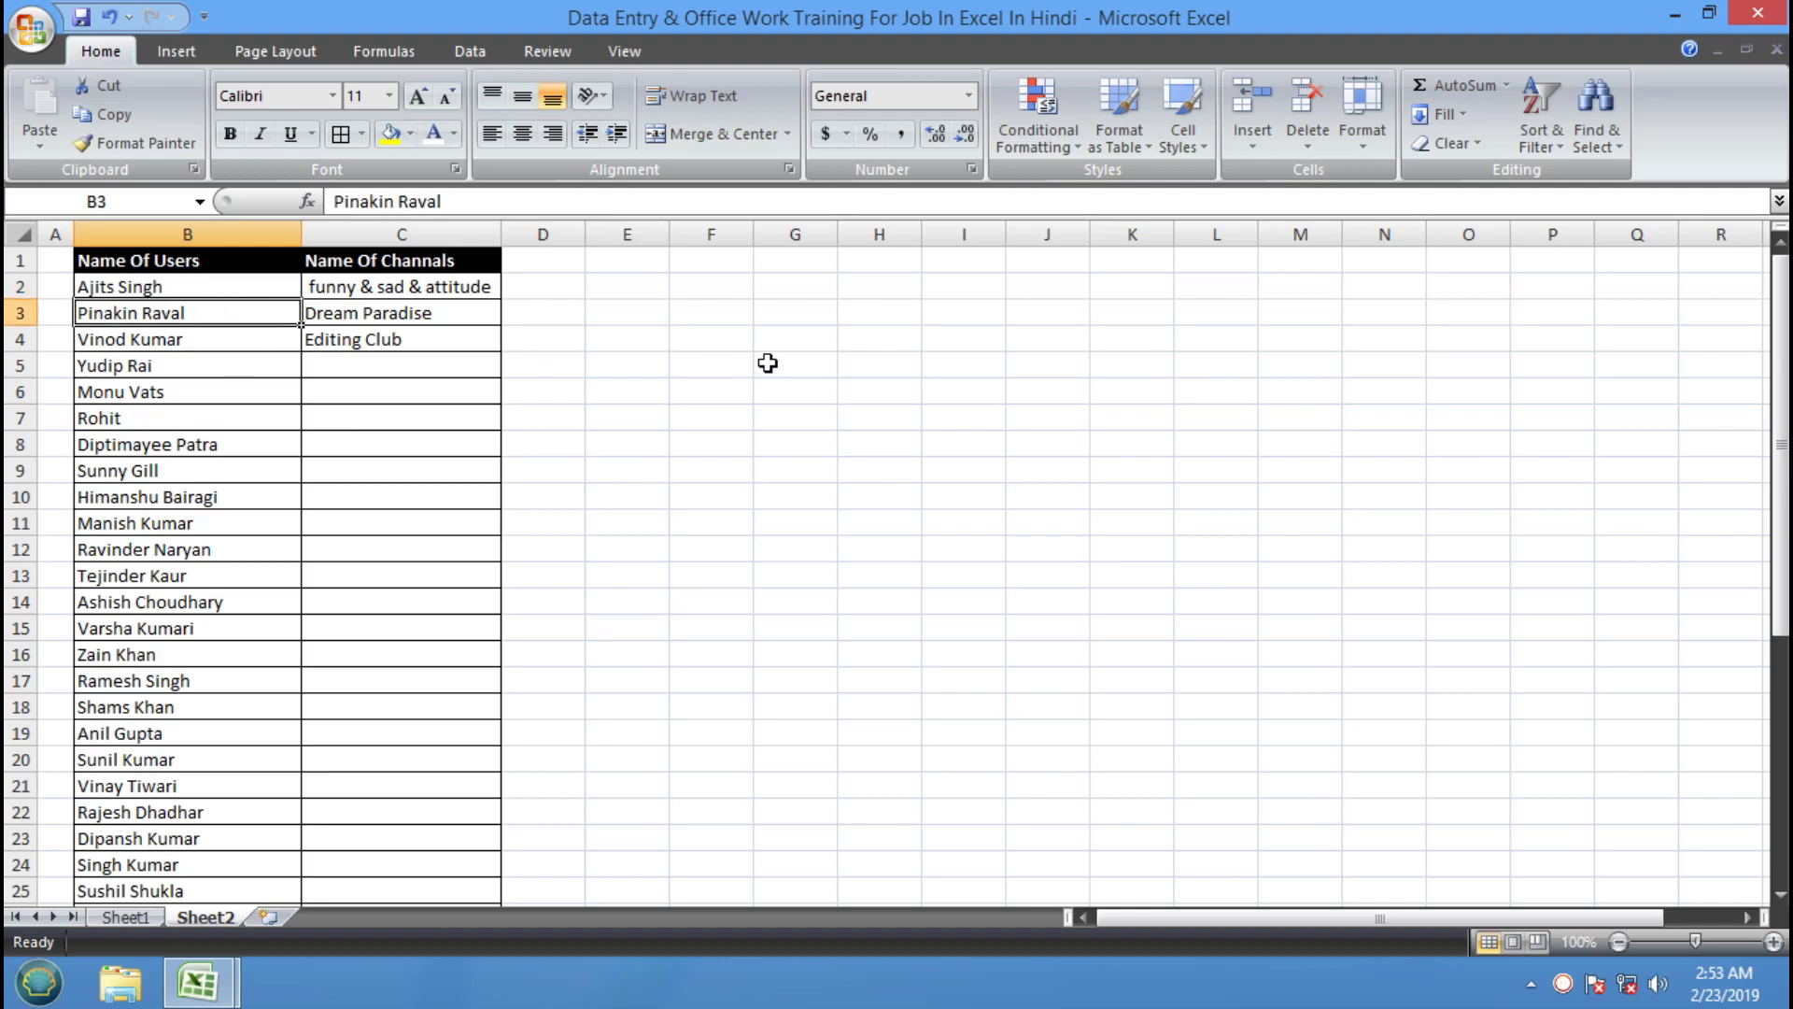
key("Down")
key("Down")
key("Down")
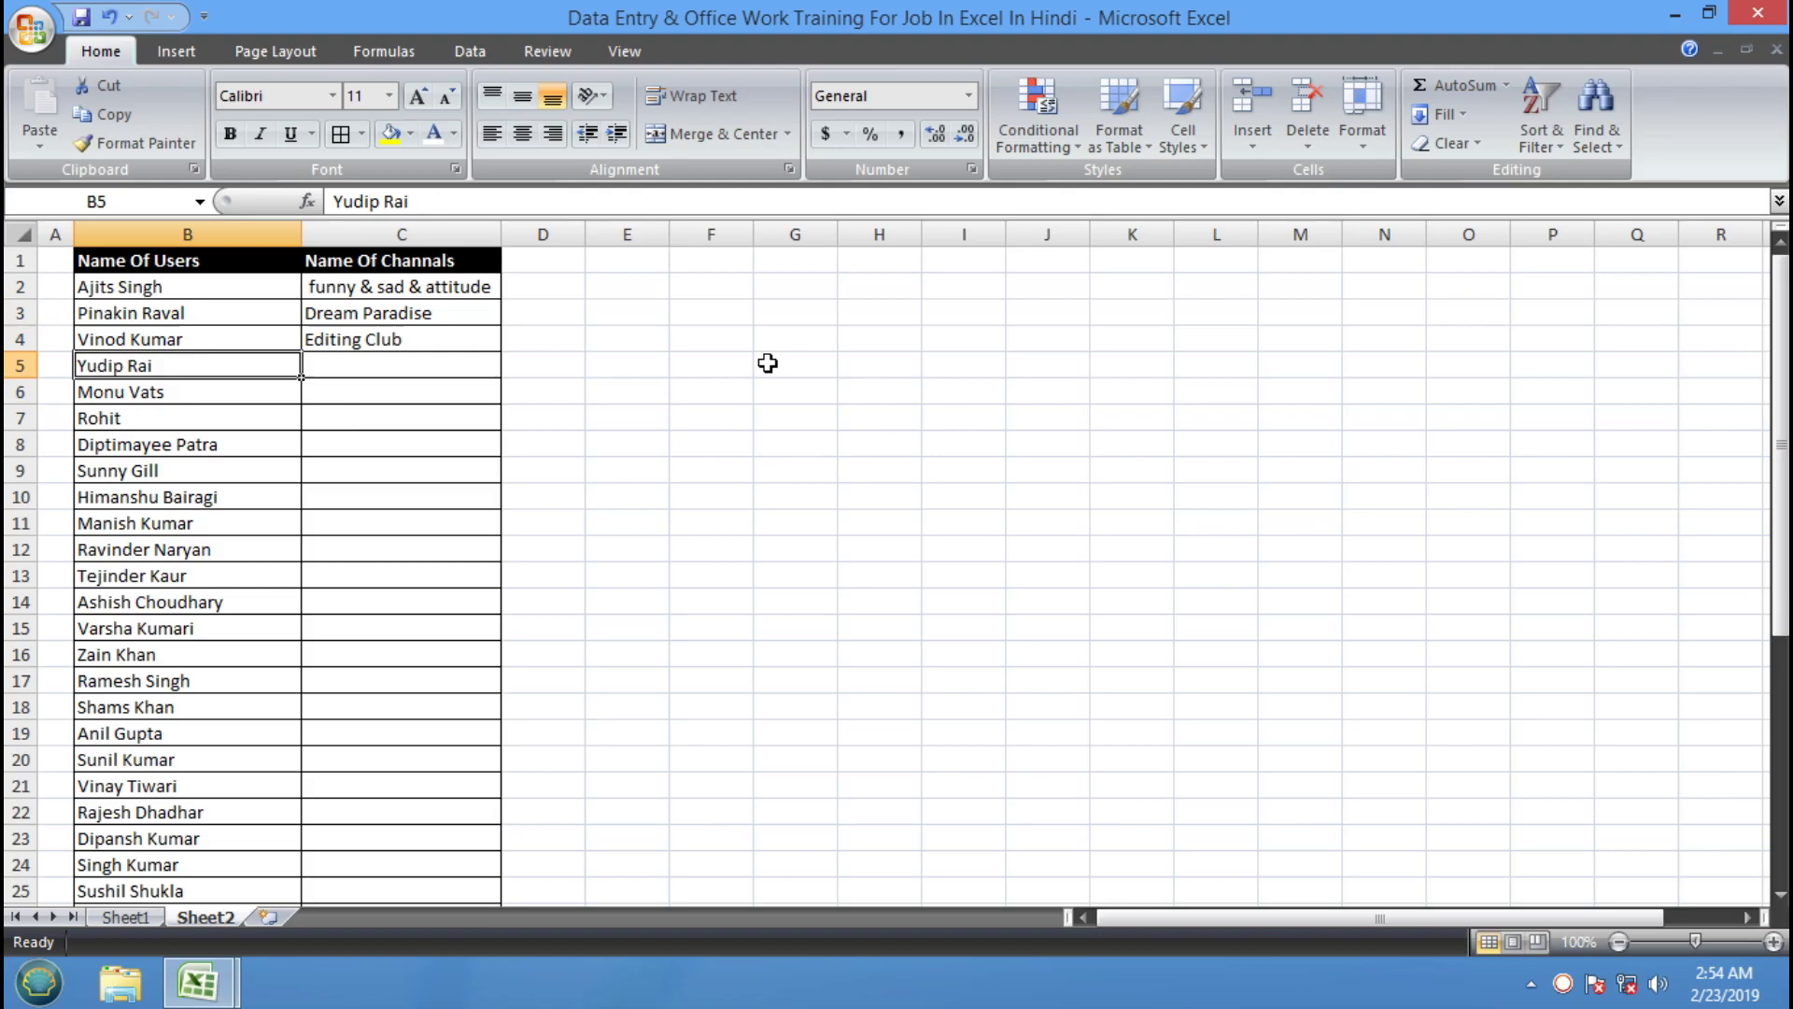
key("Down")
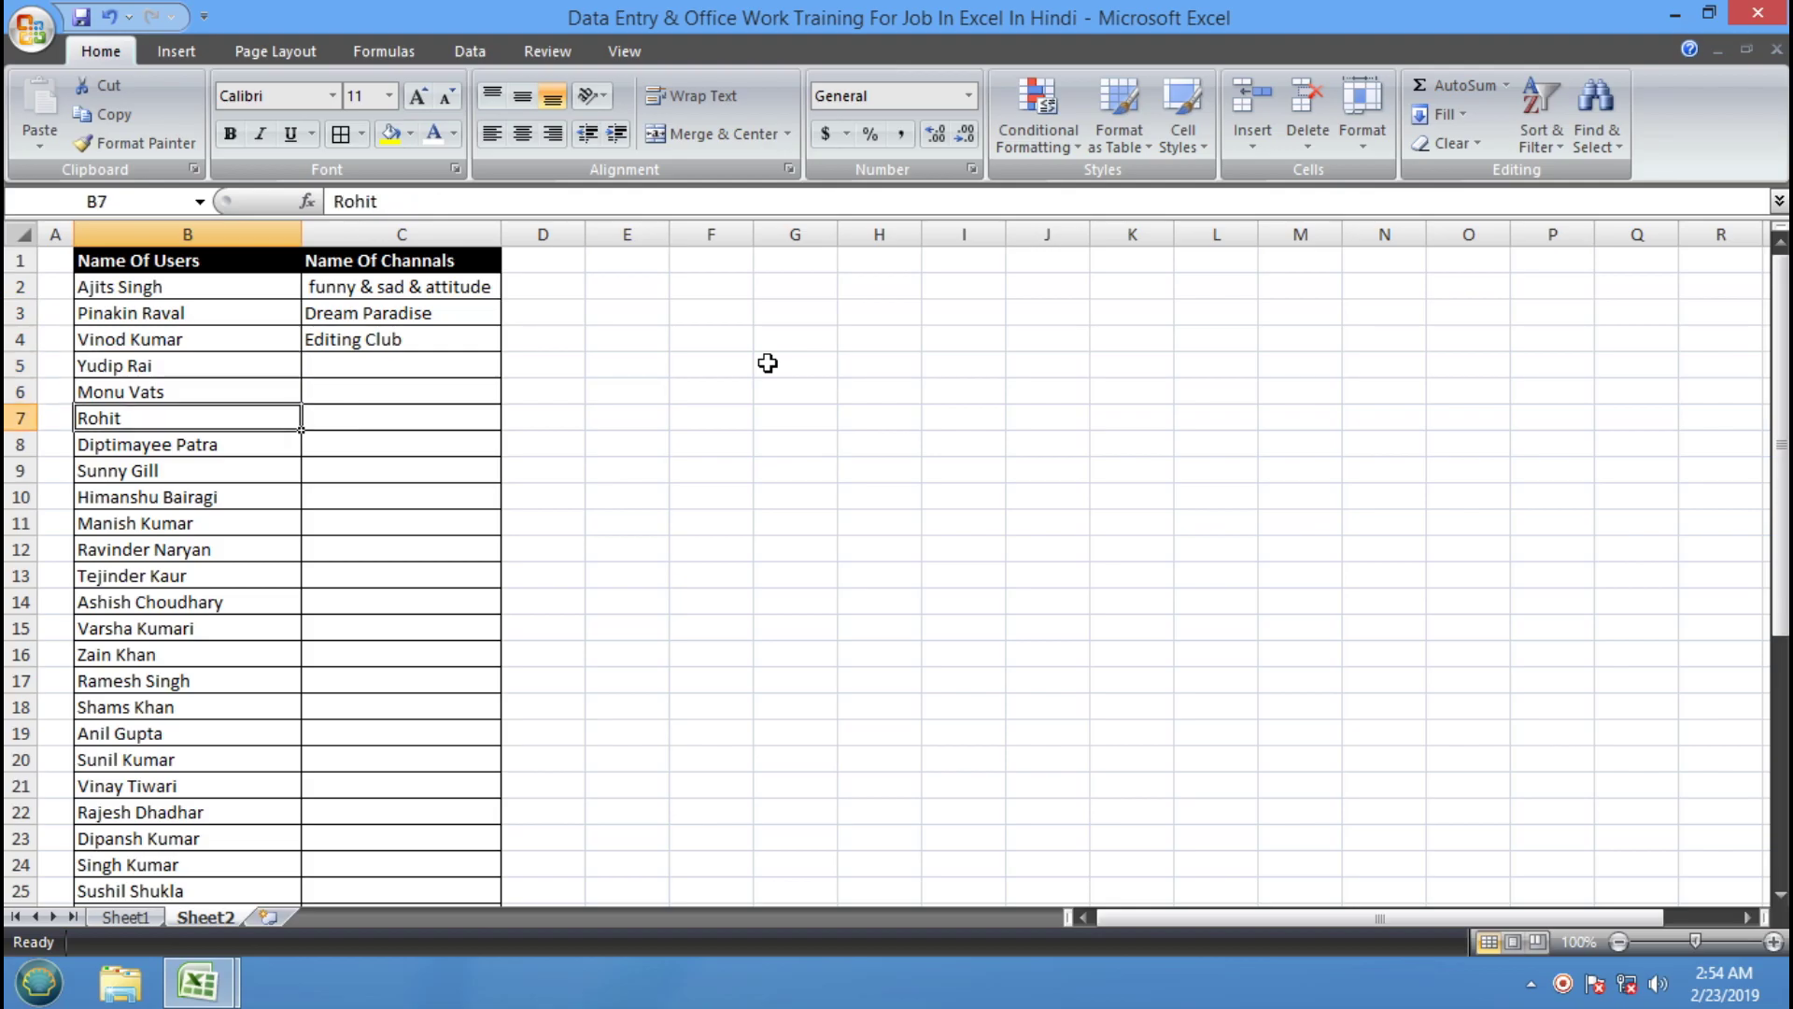
key("Down")
key("Down")
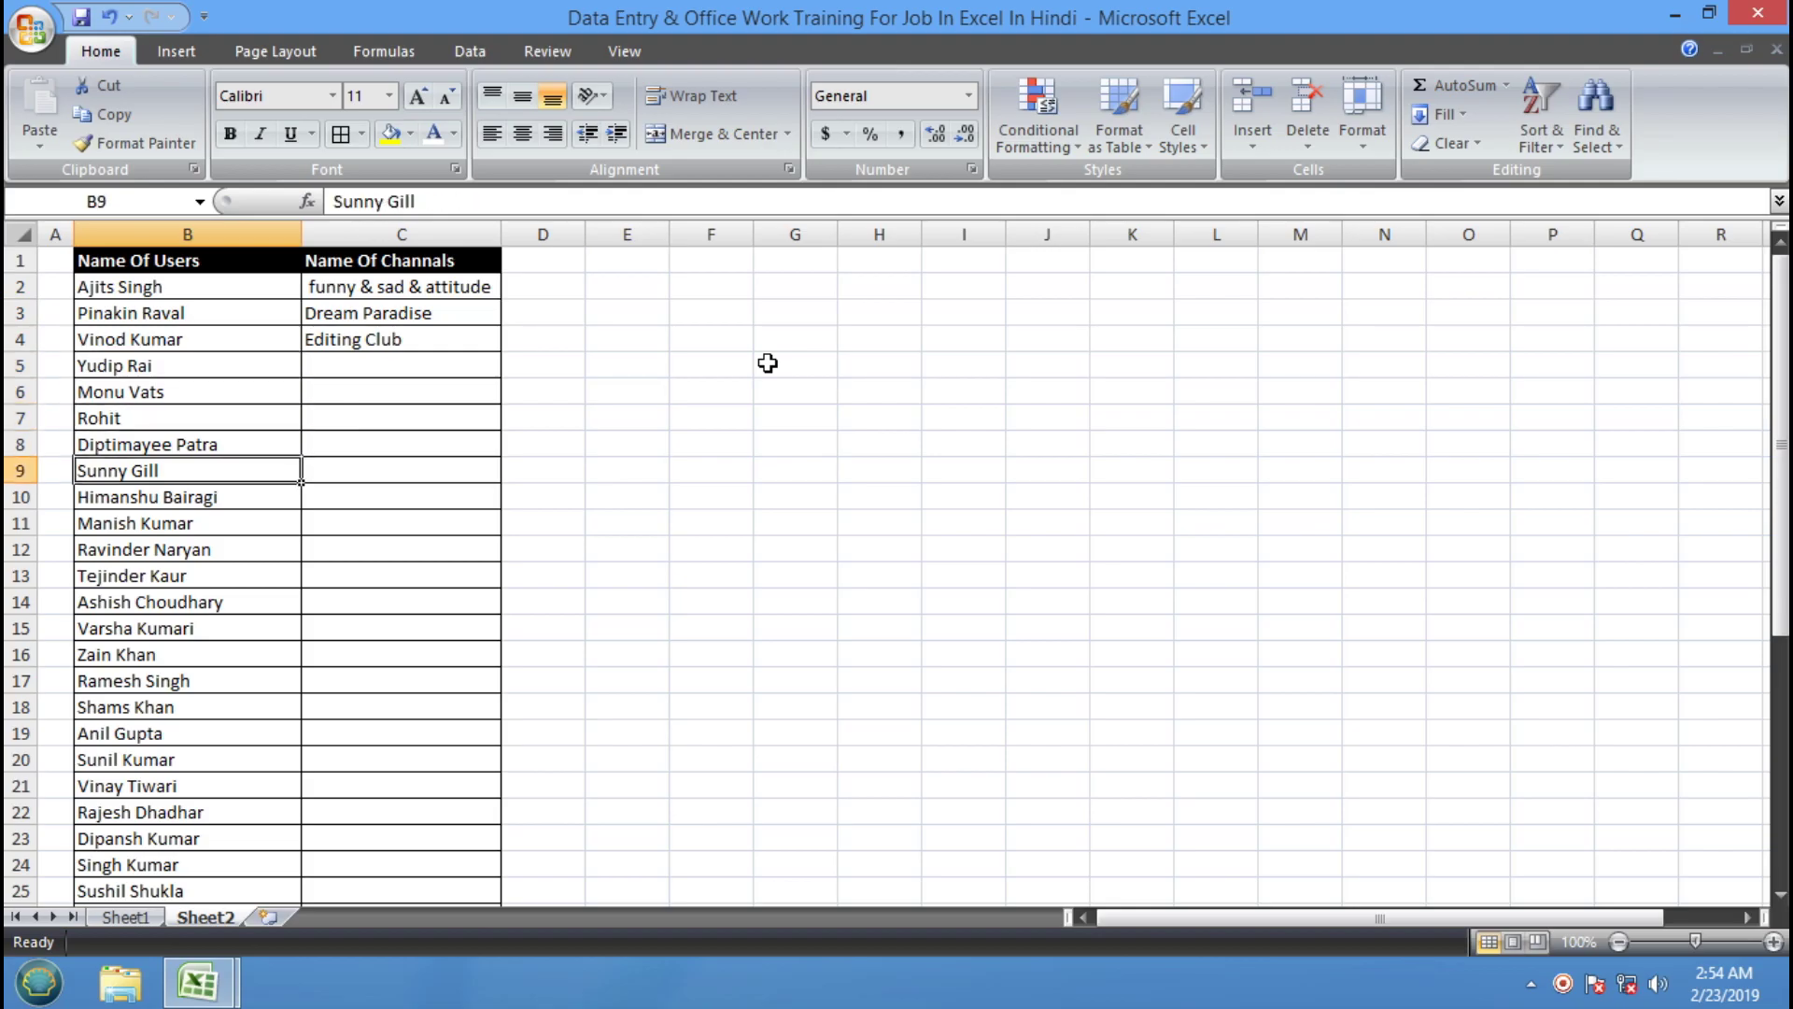
key("Down")
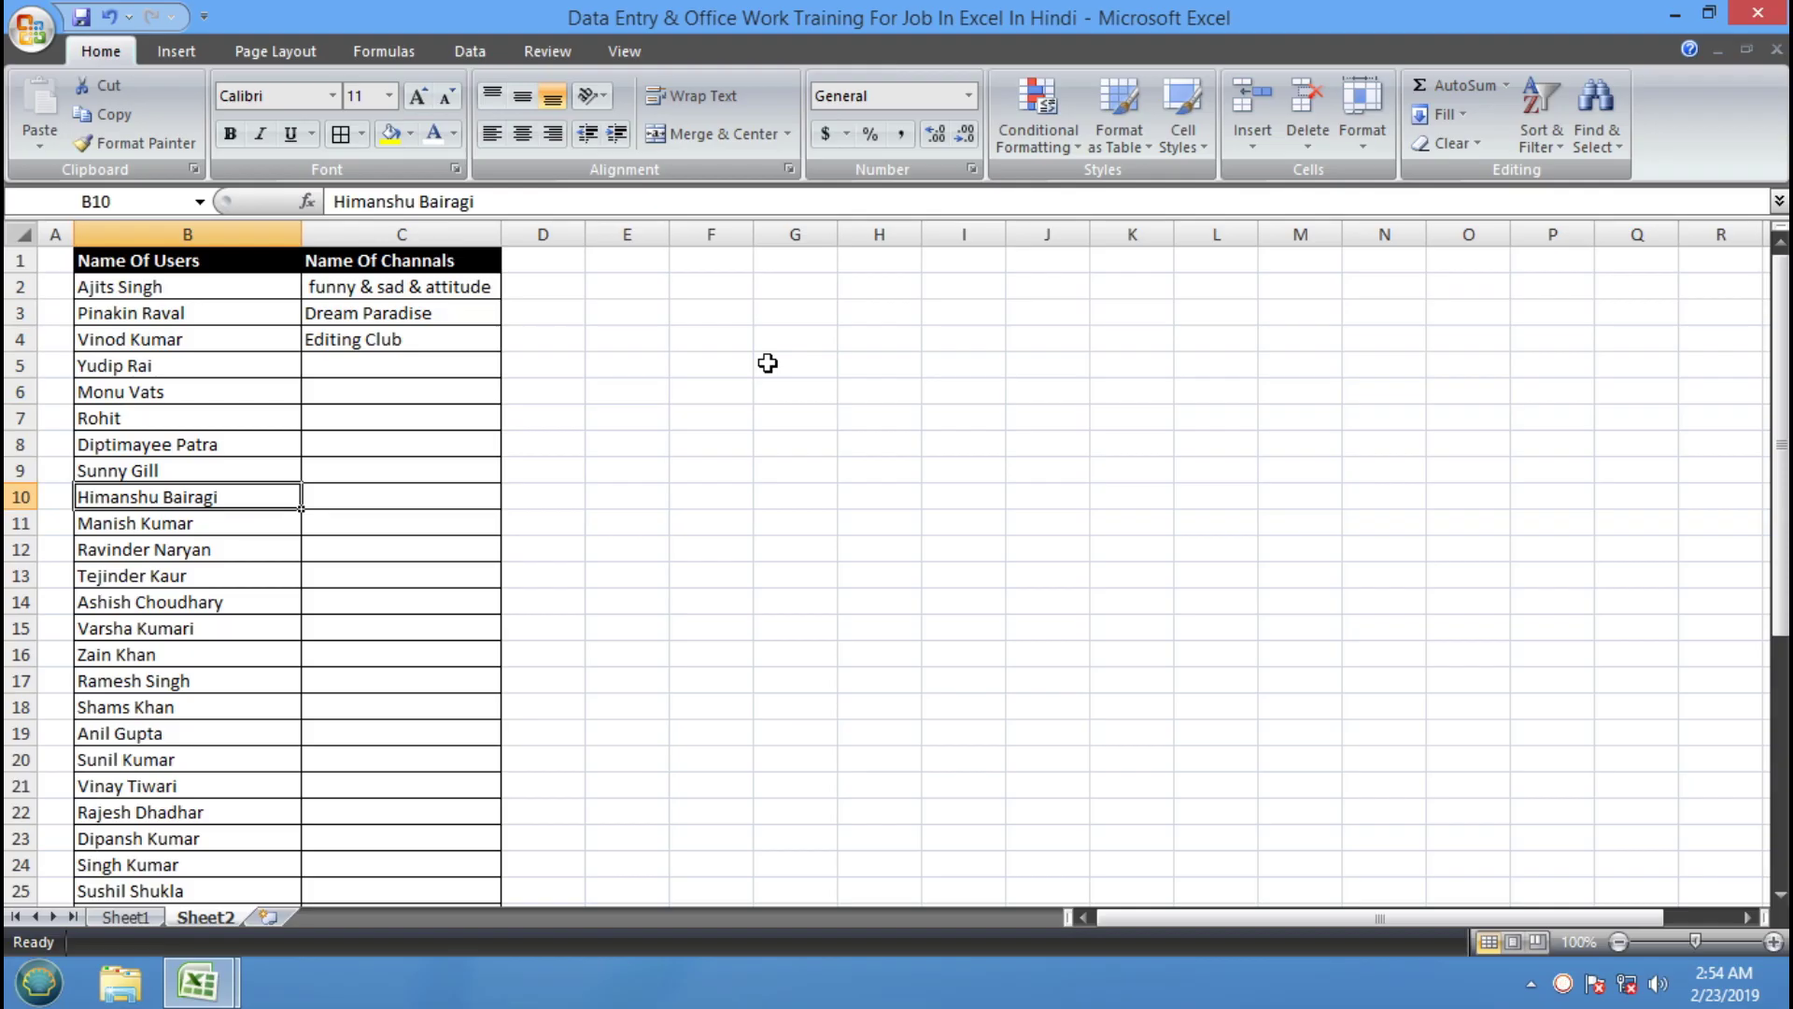
key("Down")
key("Down")
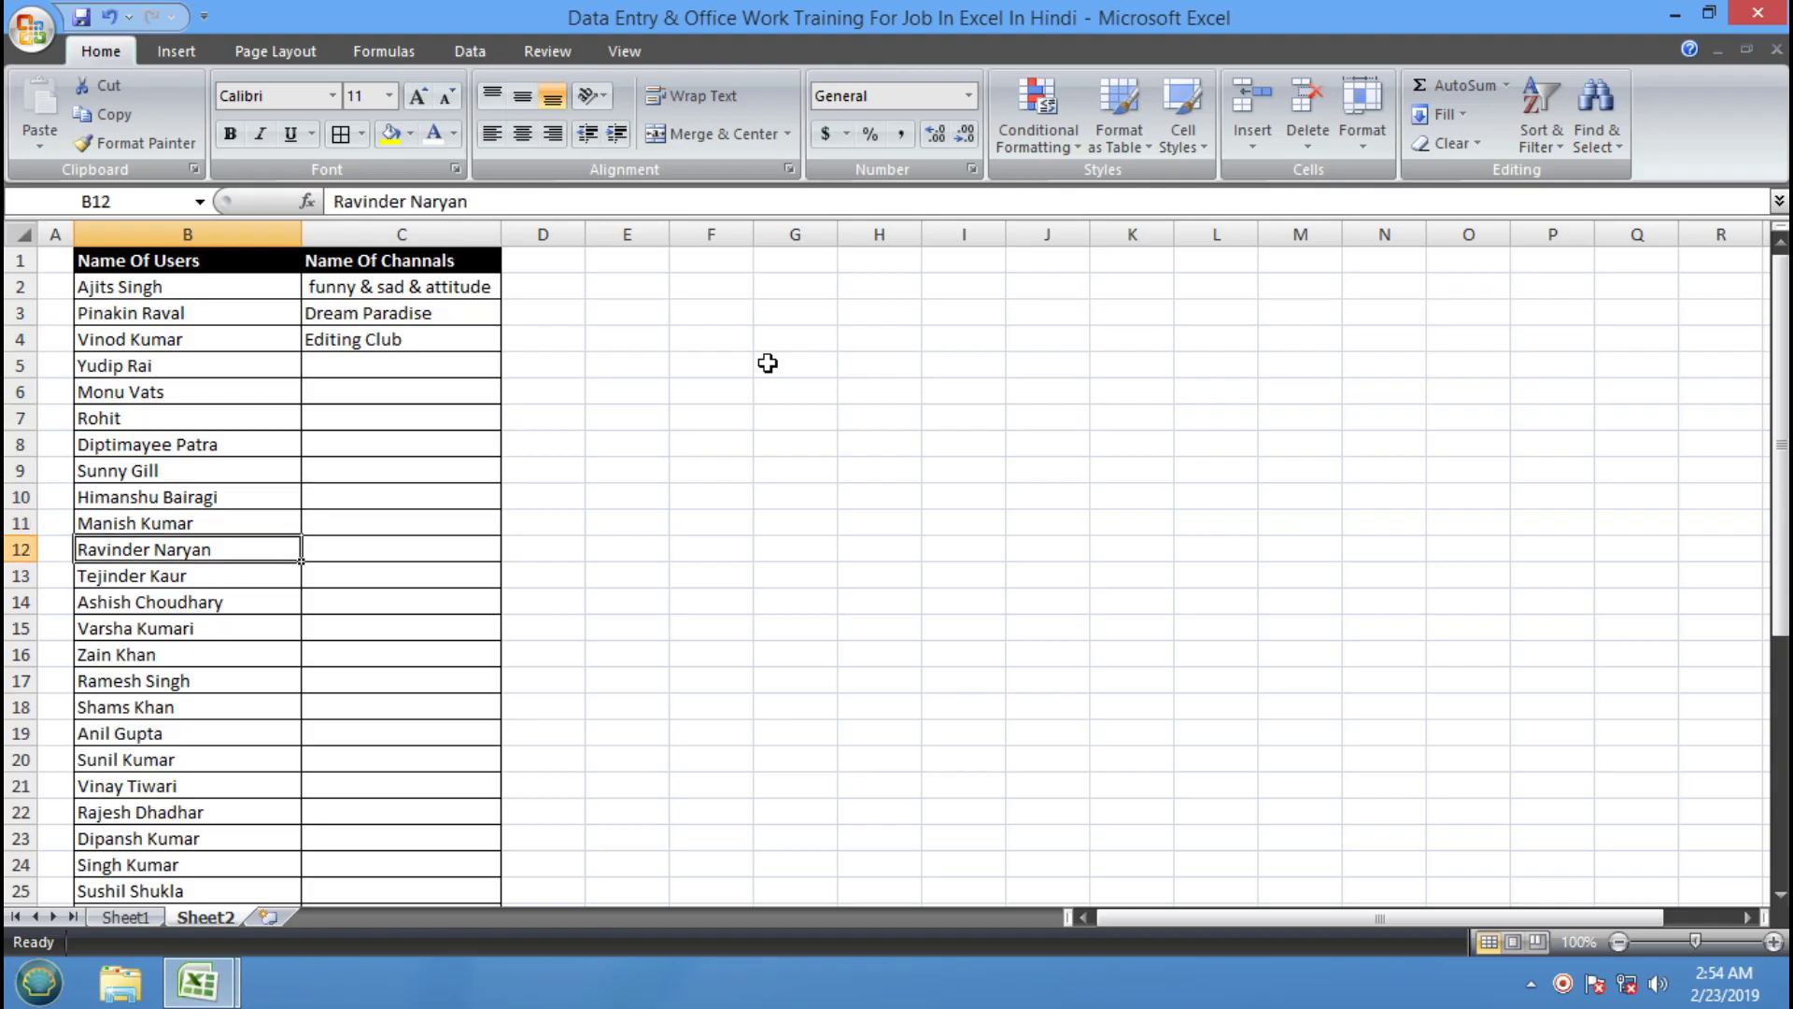
key("Down")
key("Down")
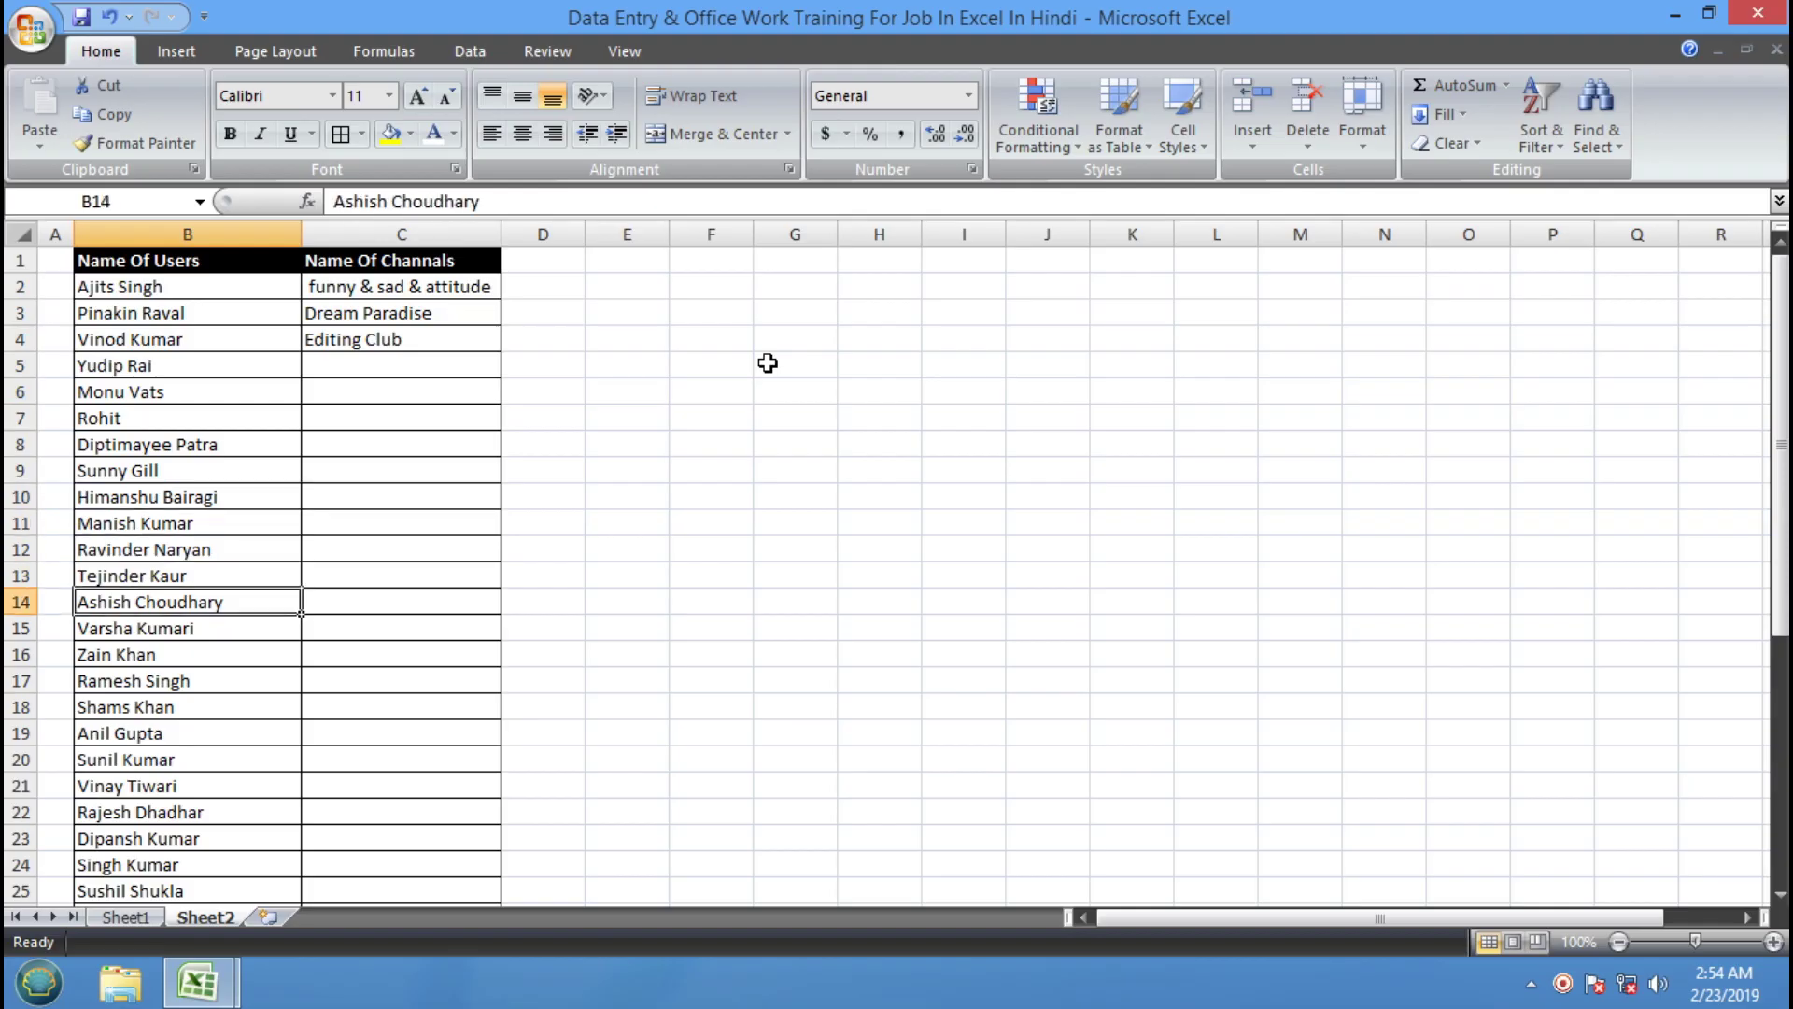
key("Down")
key("Down")
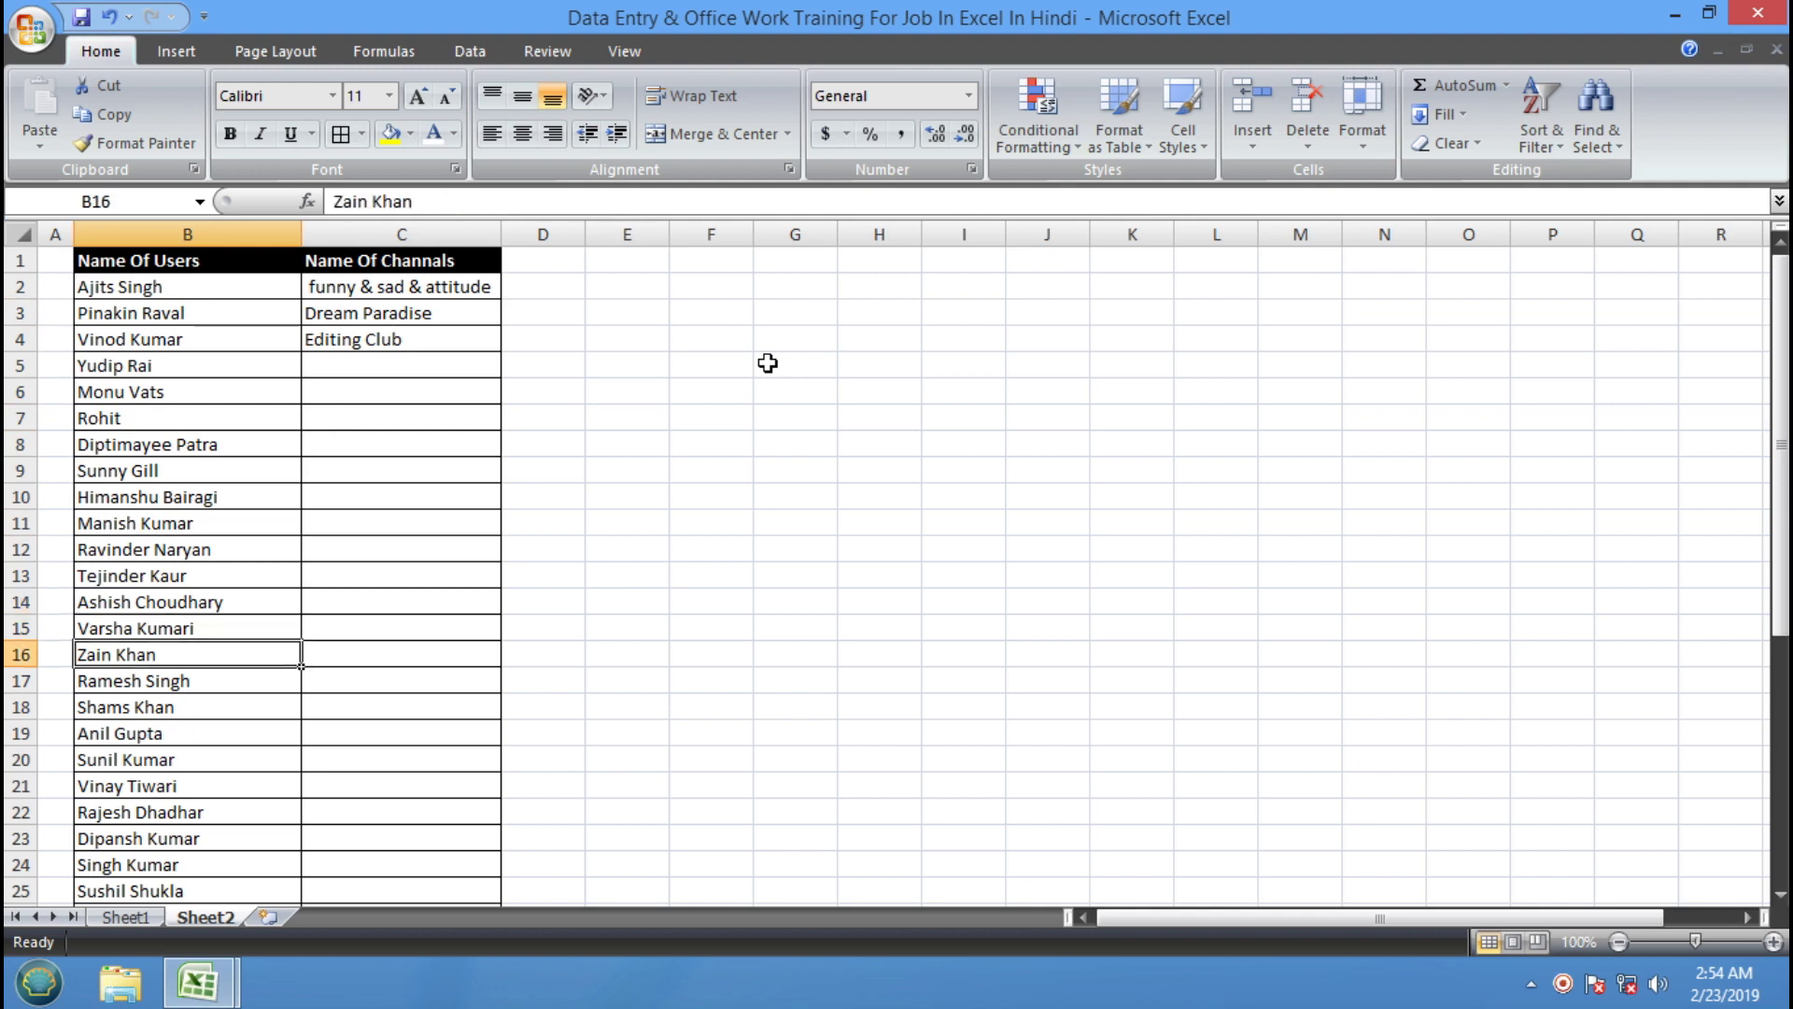
key("Down")
key("Down")
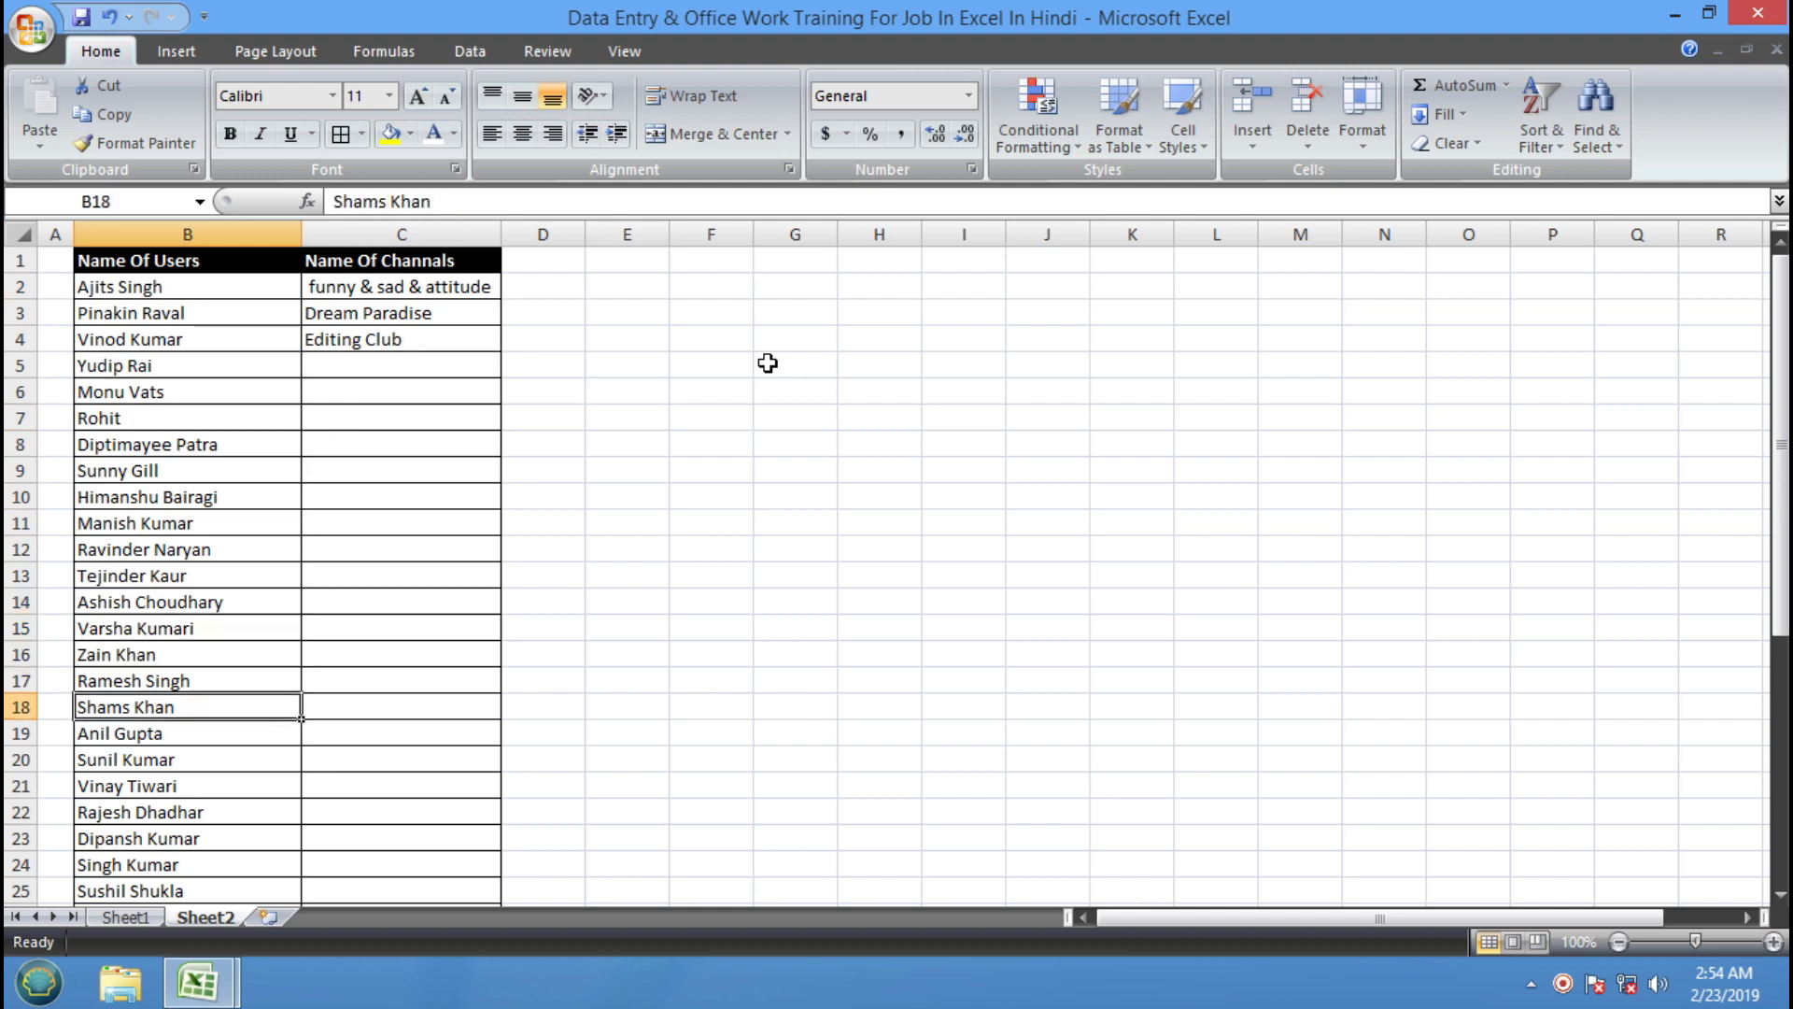
key("Down")
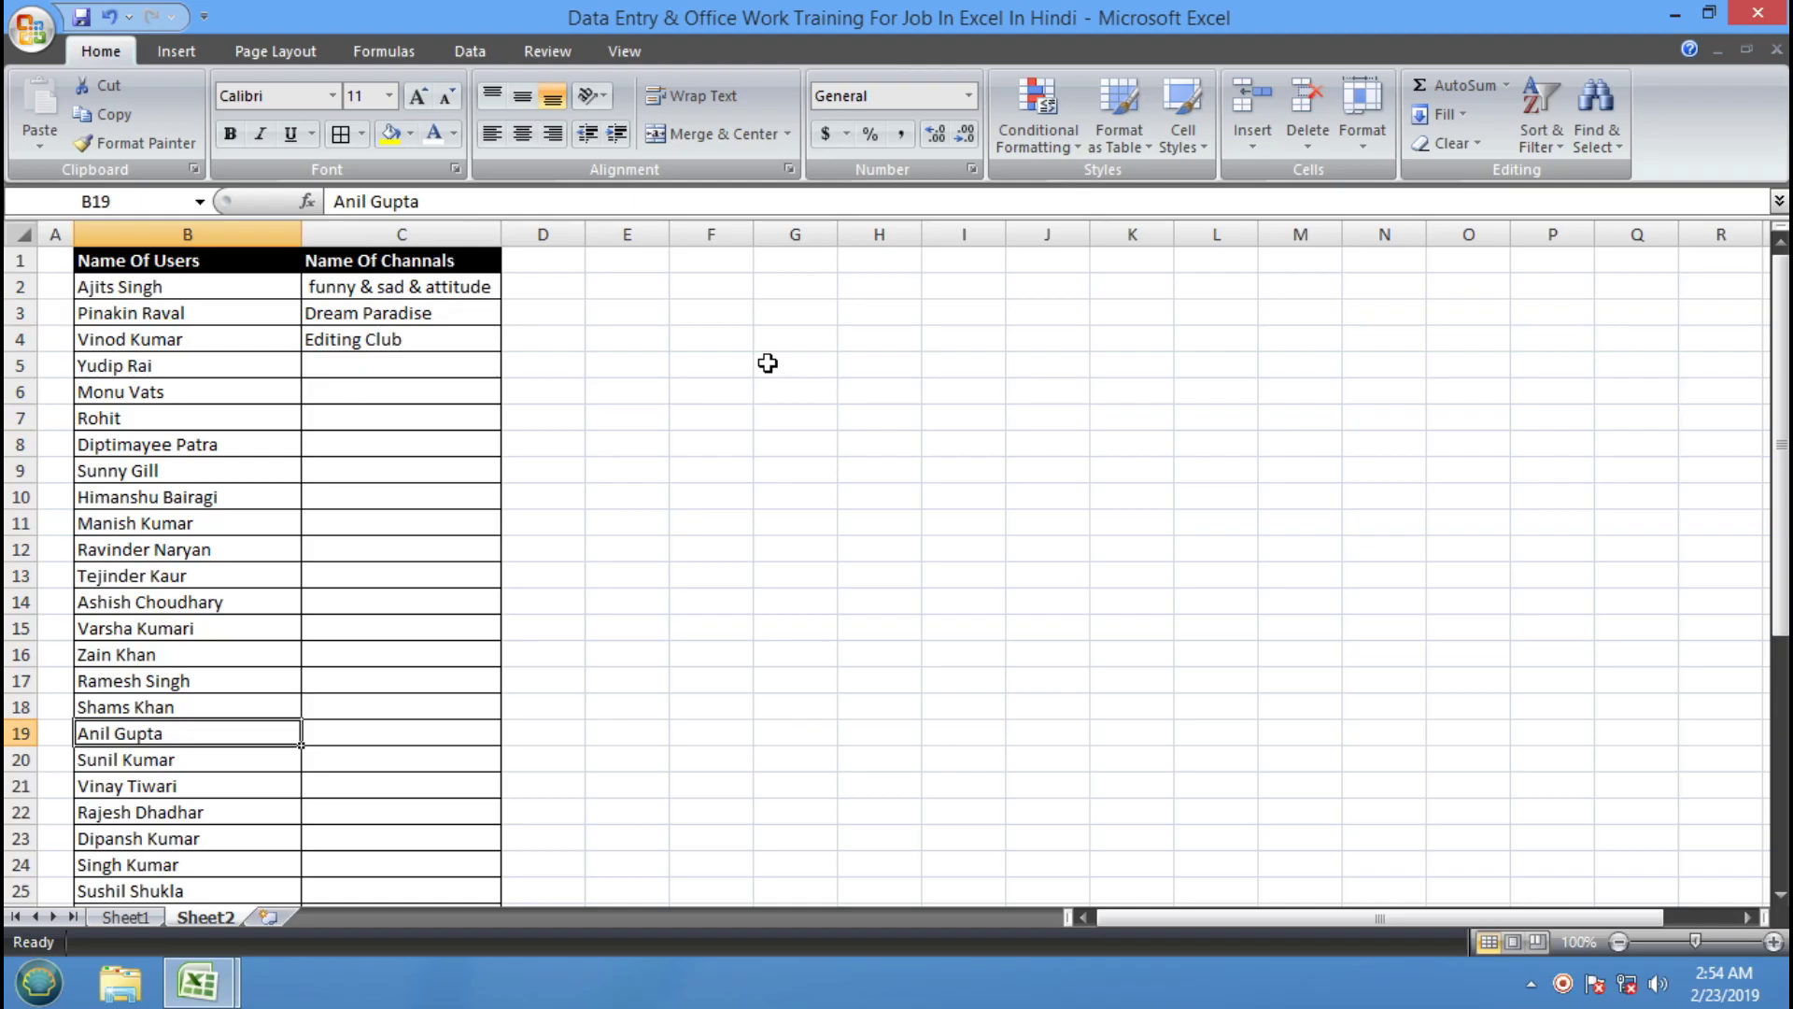
key("Down")
scroll(762, 379, "down", 1)
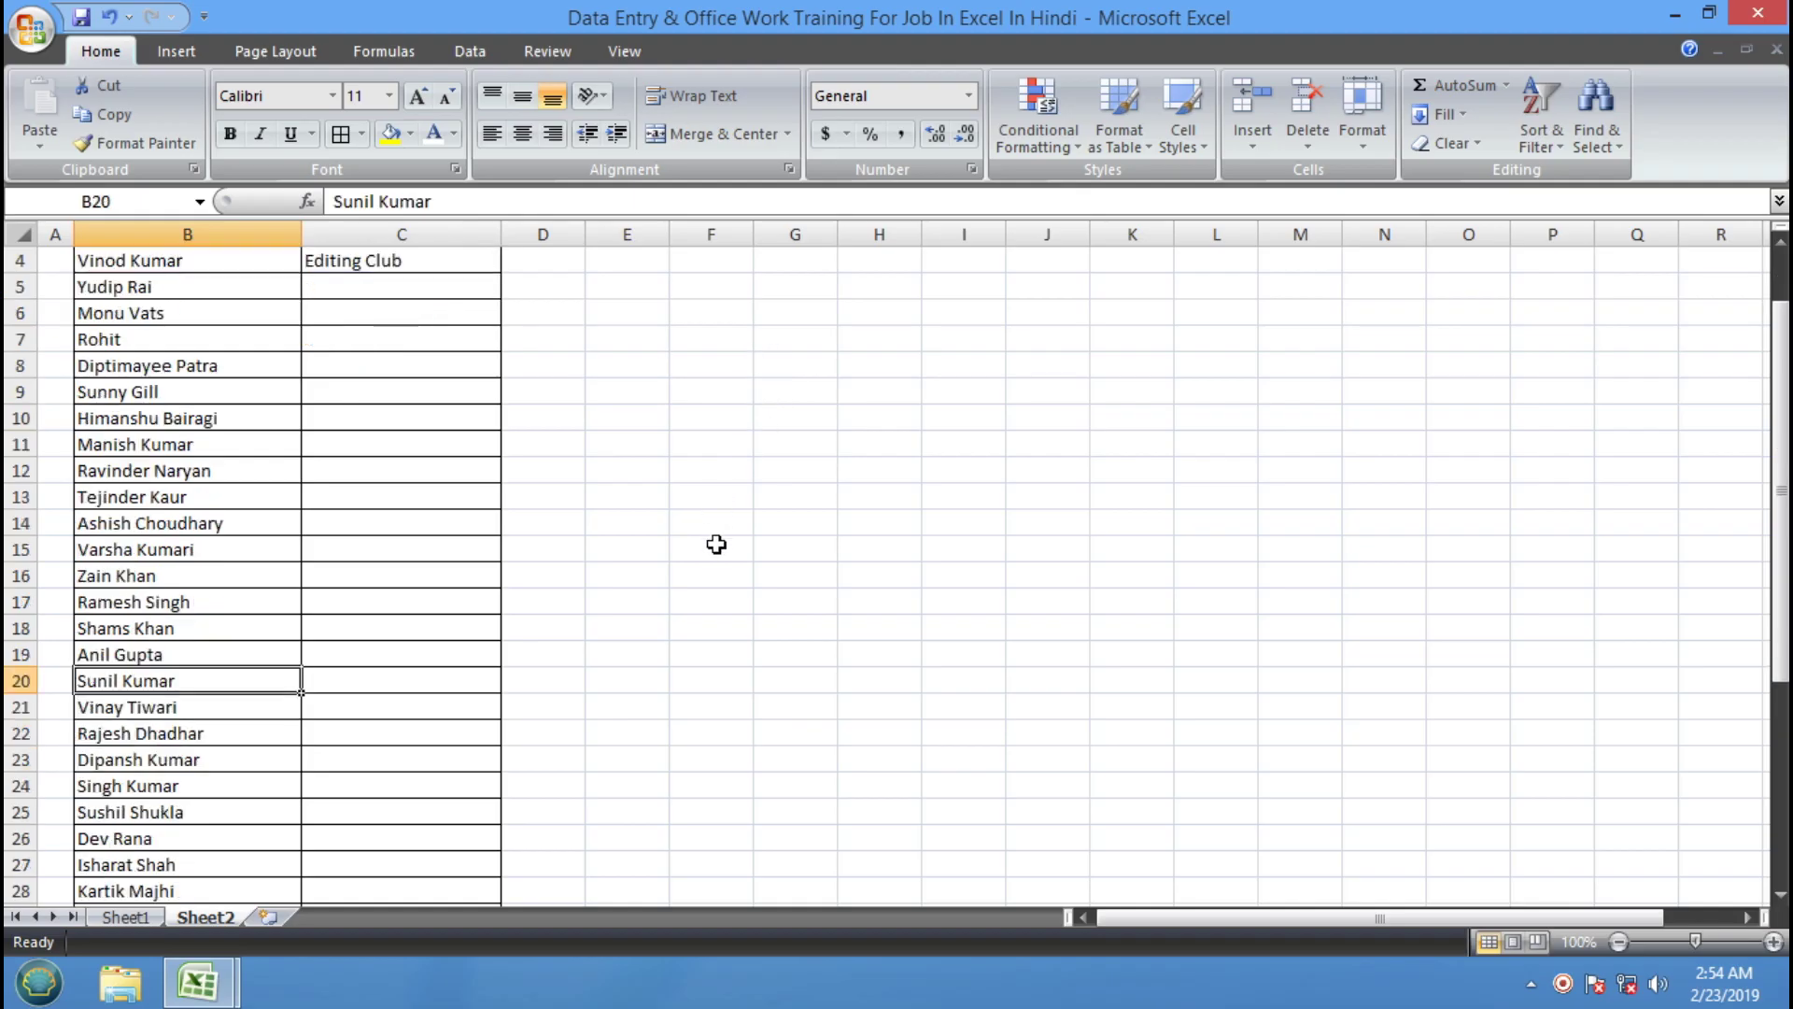
key("Down")
key("Down")
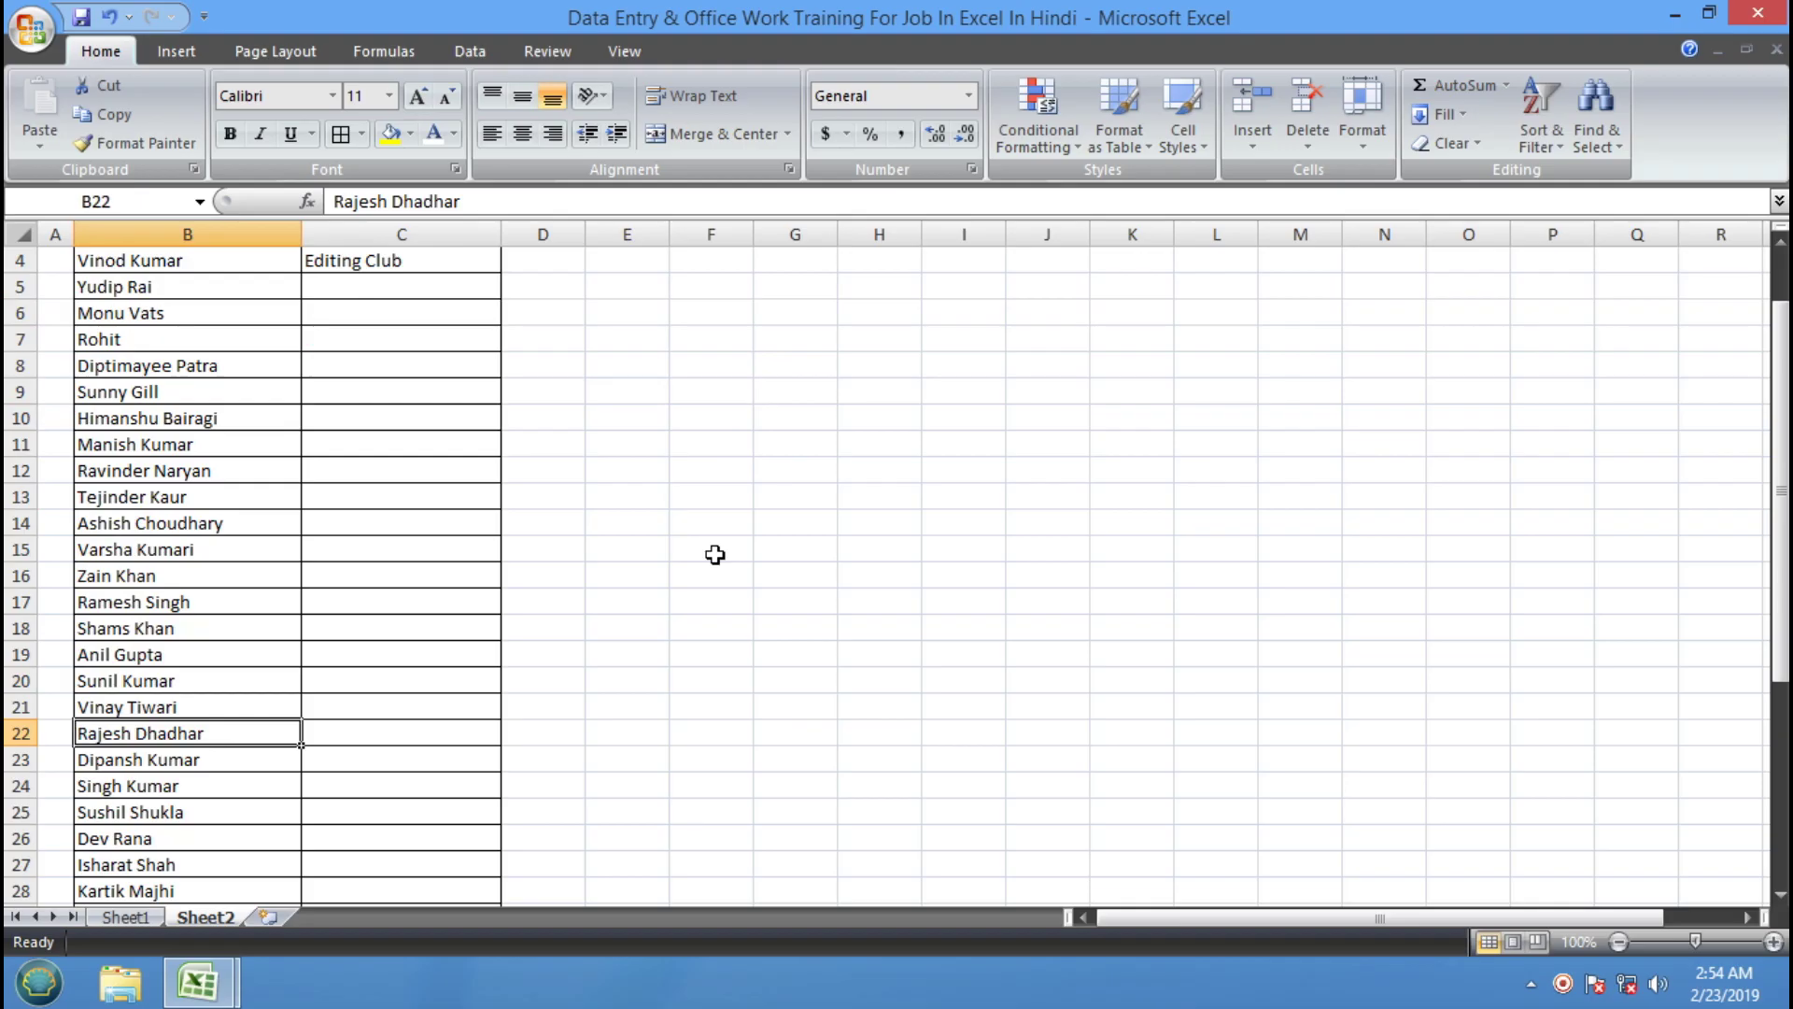
key("Down")
key("Down")
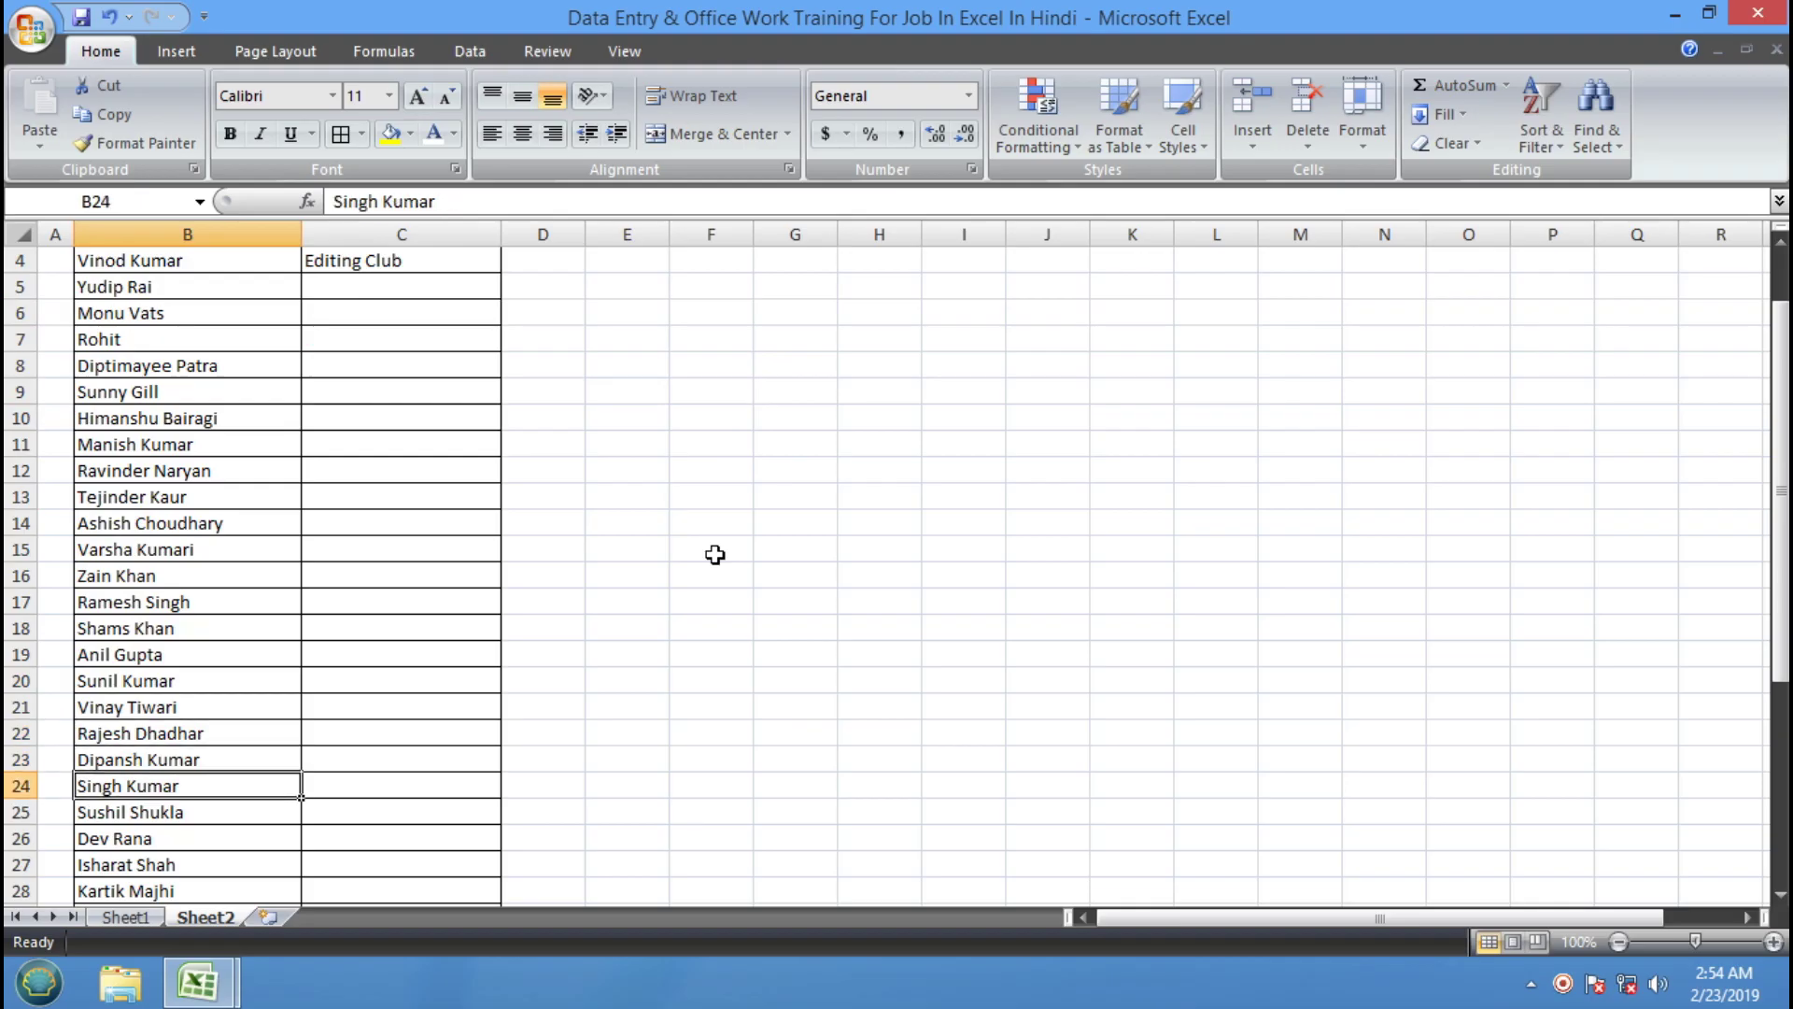
key("Down")
key("Down")
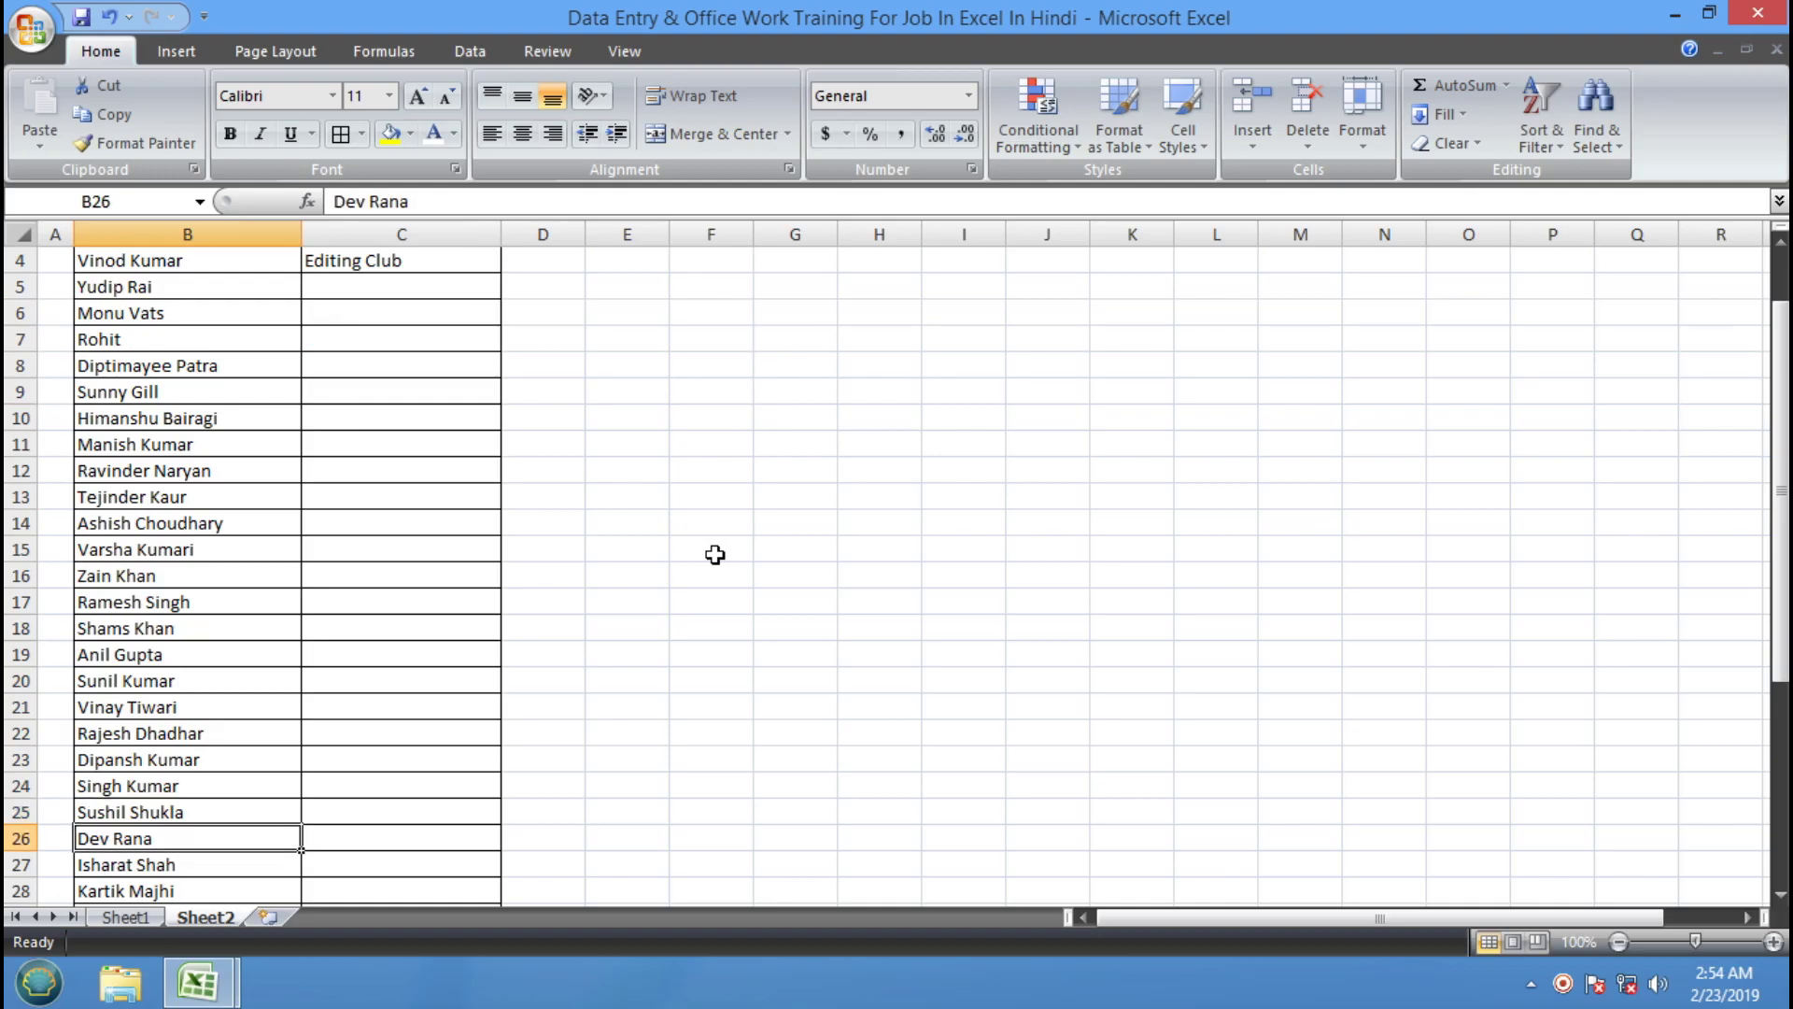
key("Down")
scroll(713, 551, "down", 4)
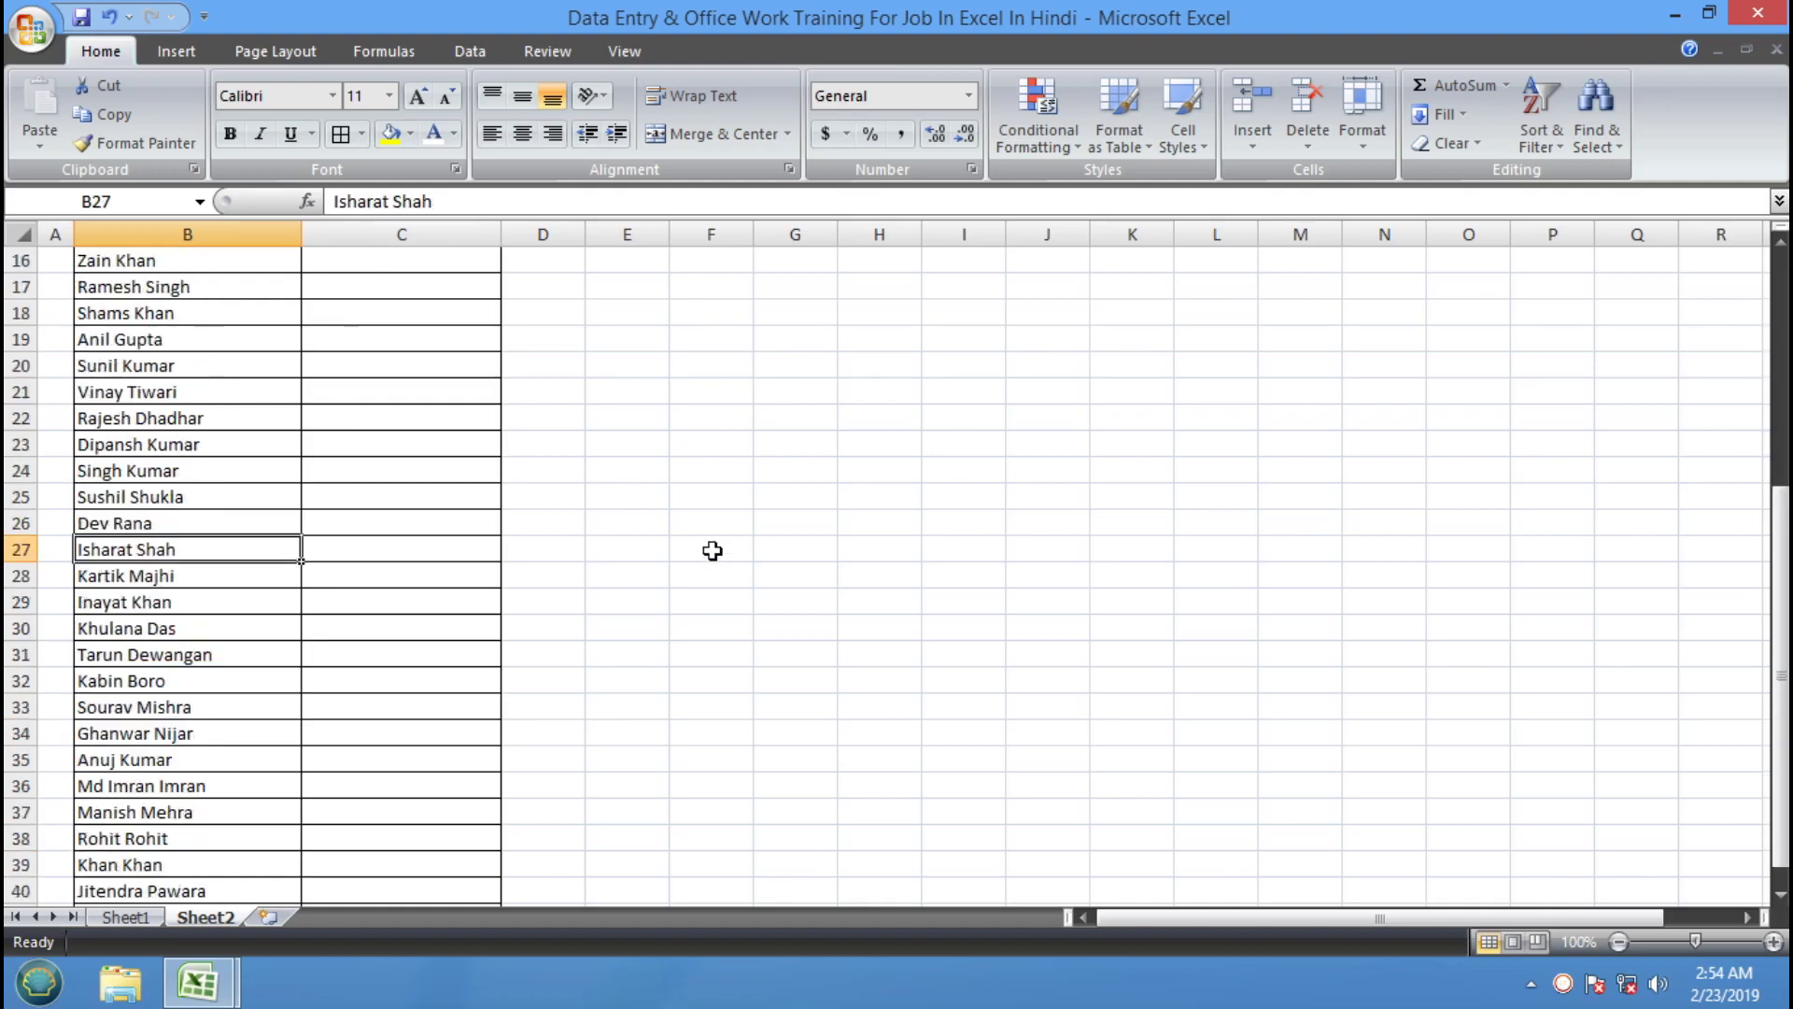
key("Down")
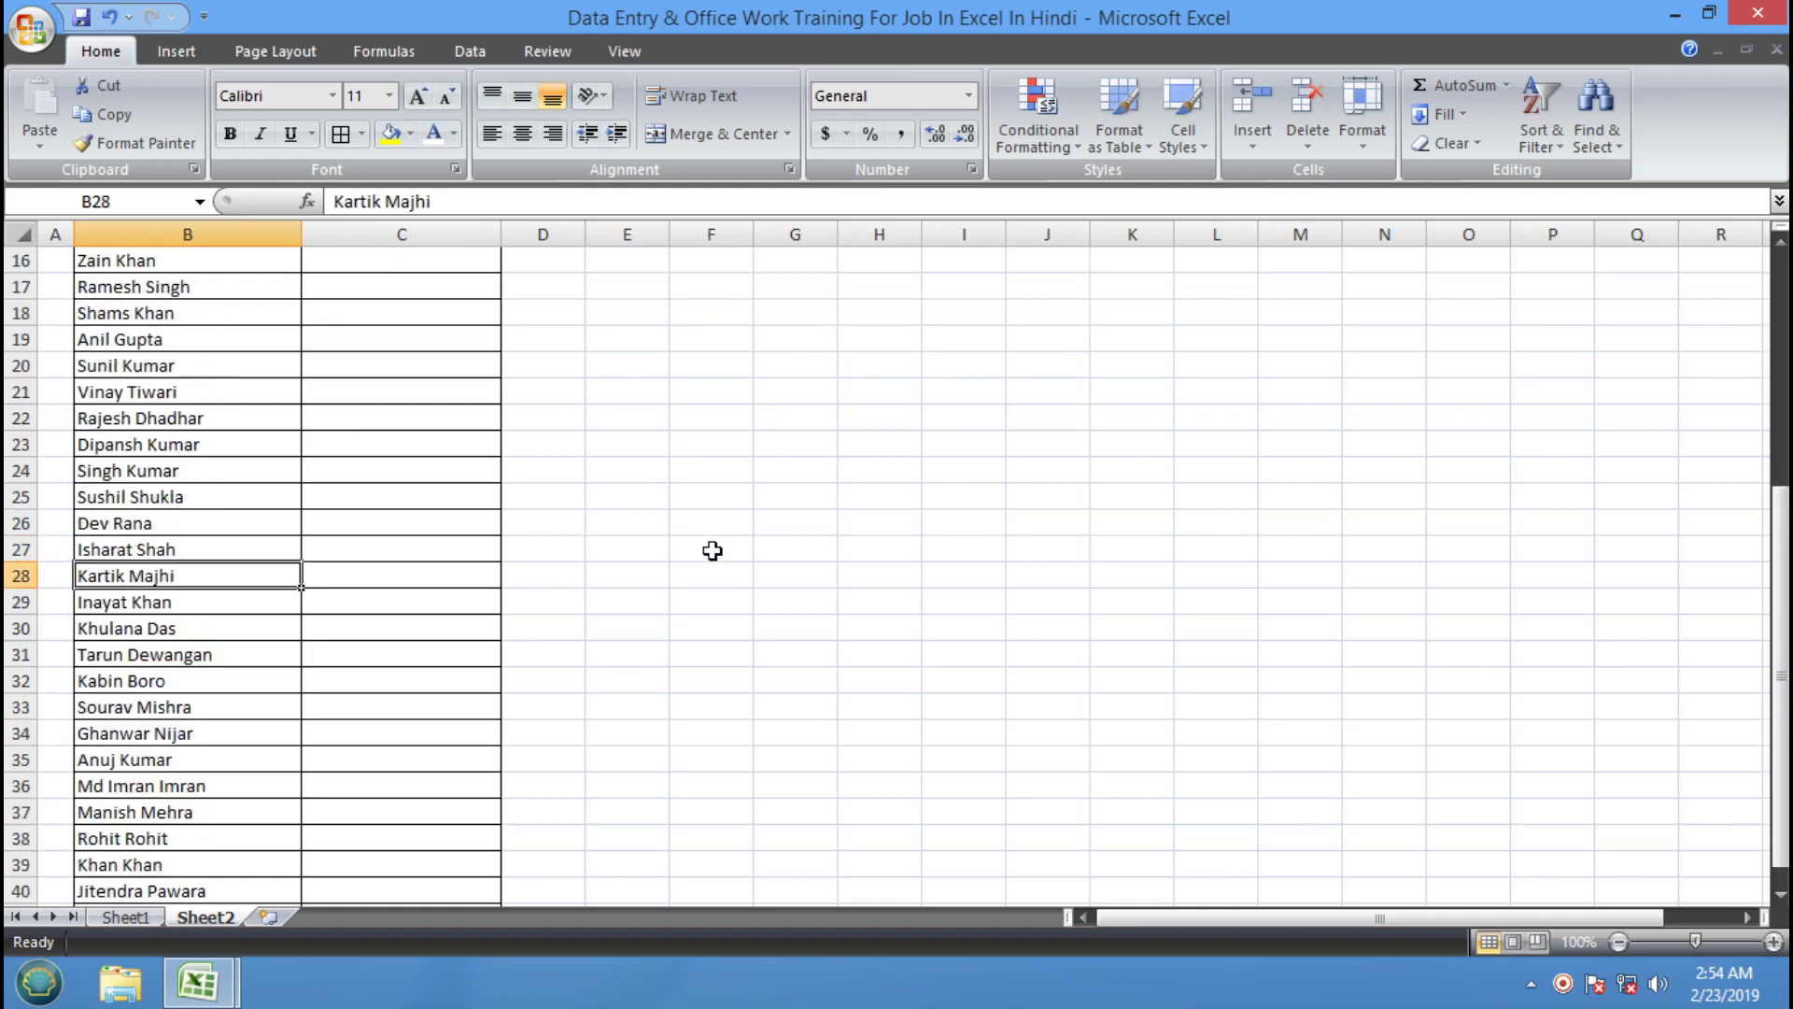
key("Down")
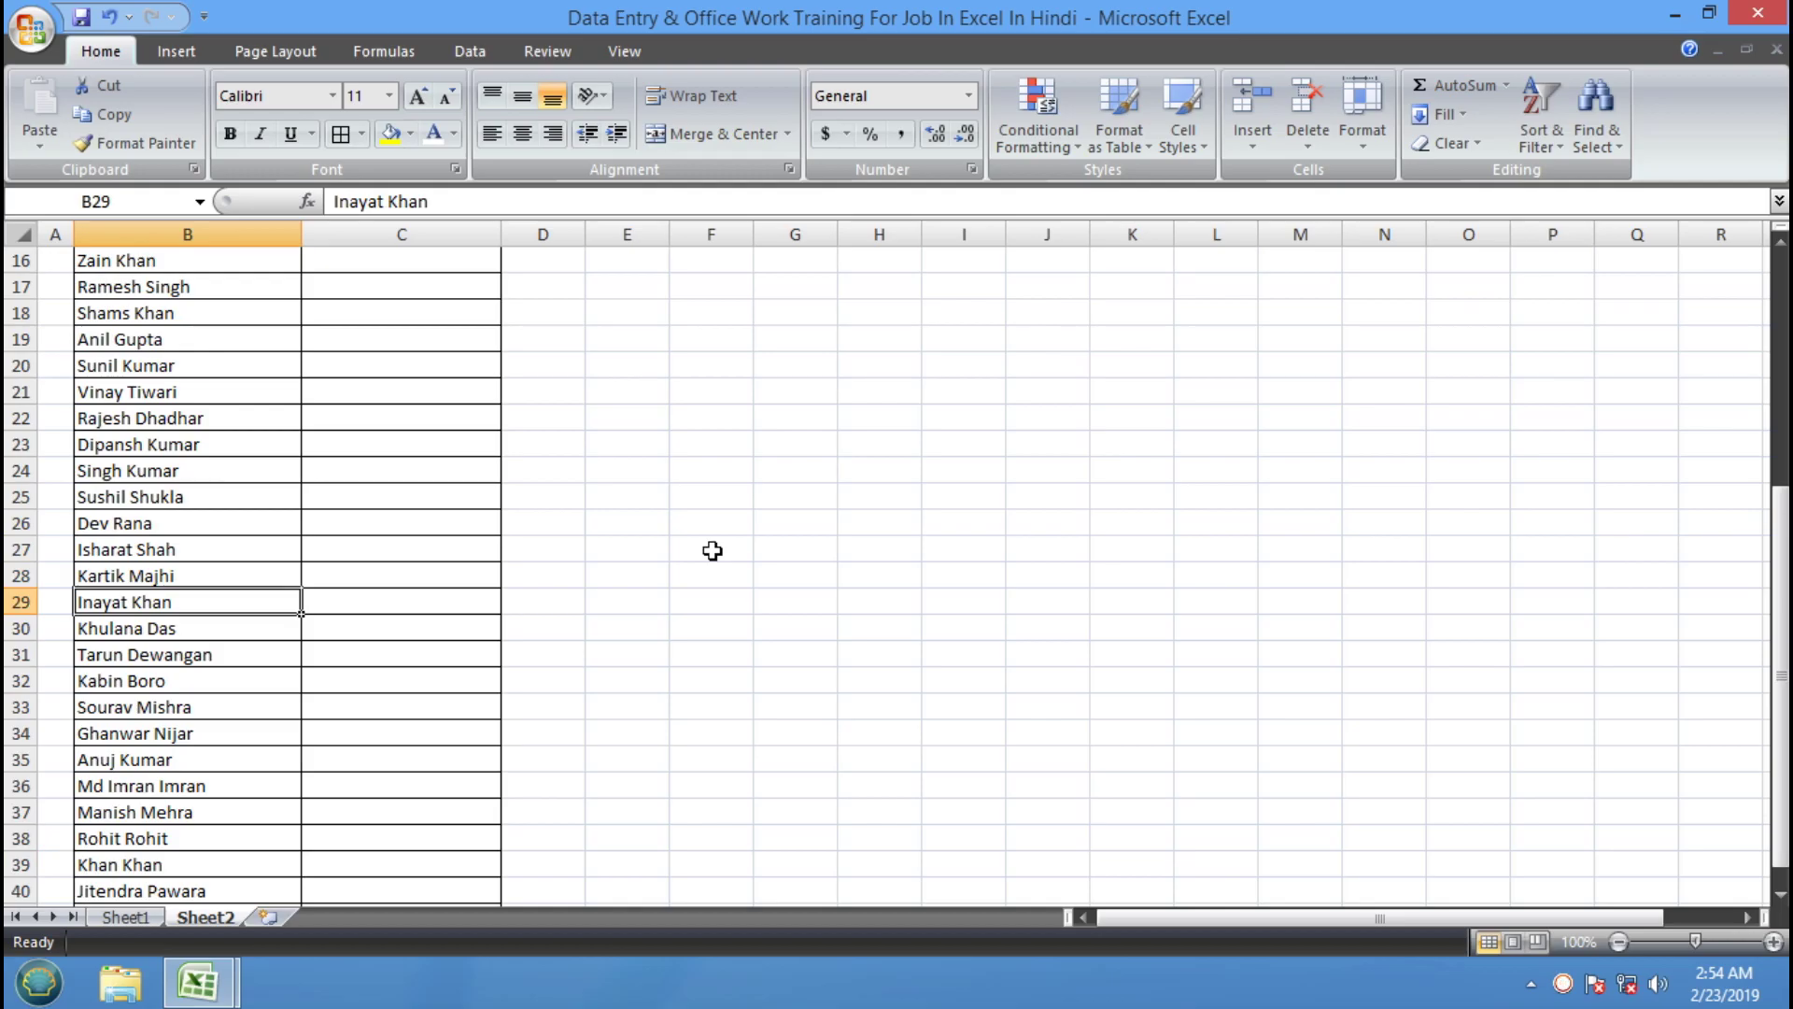
key("Down")
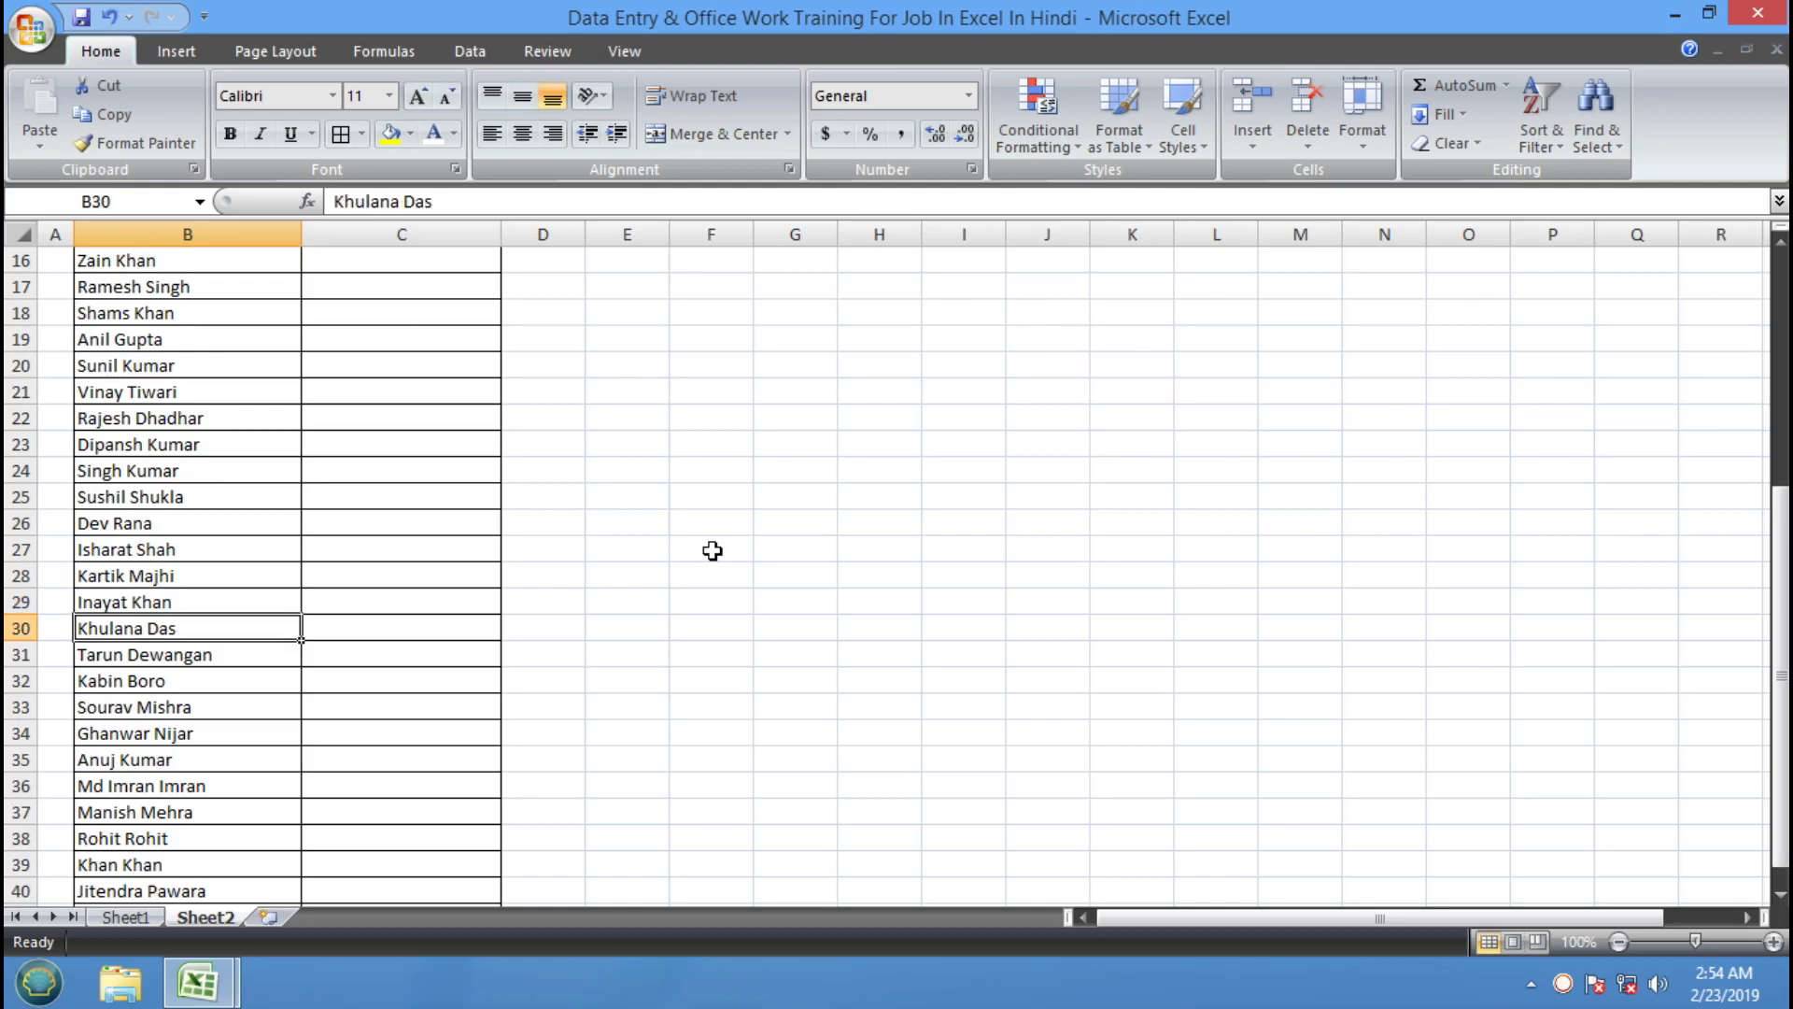
key("Down")
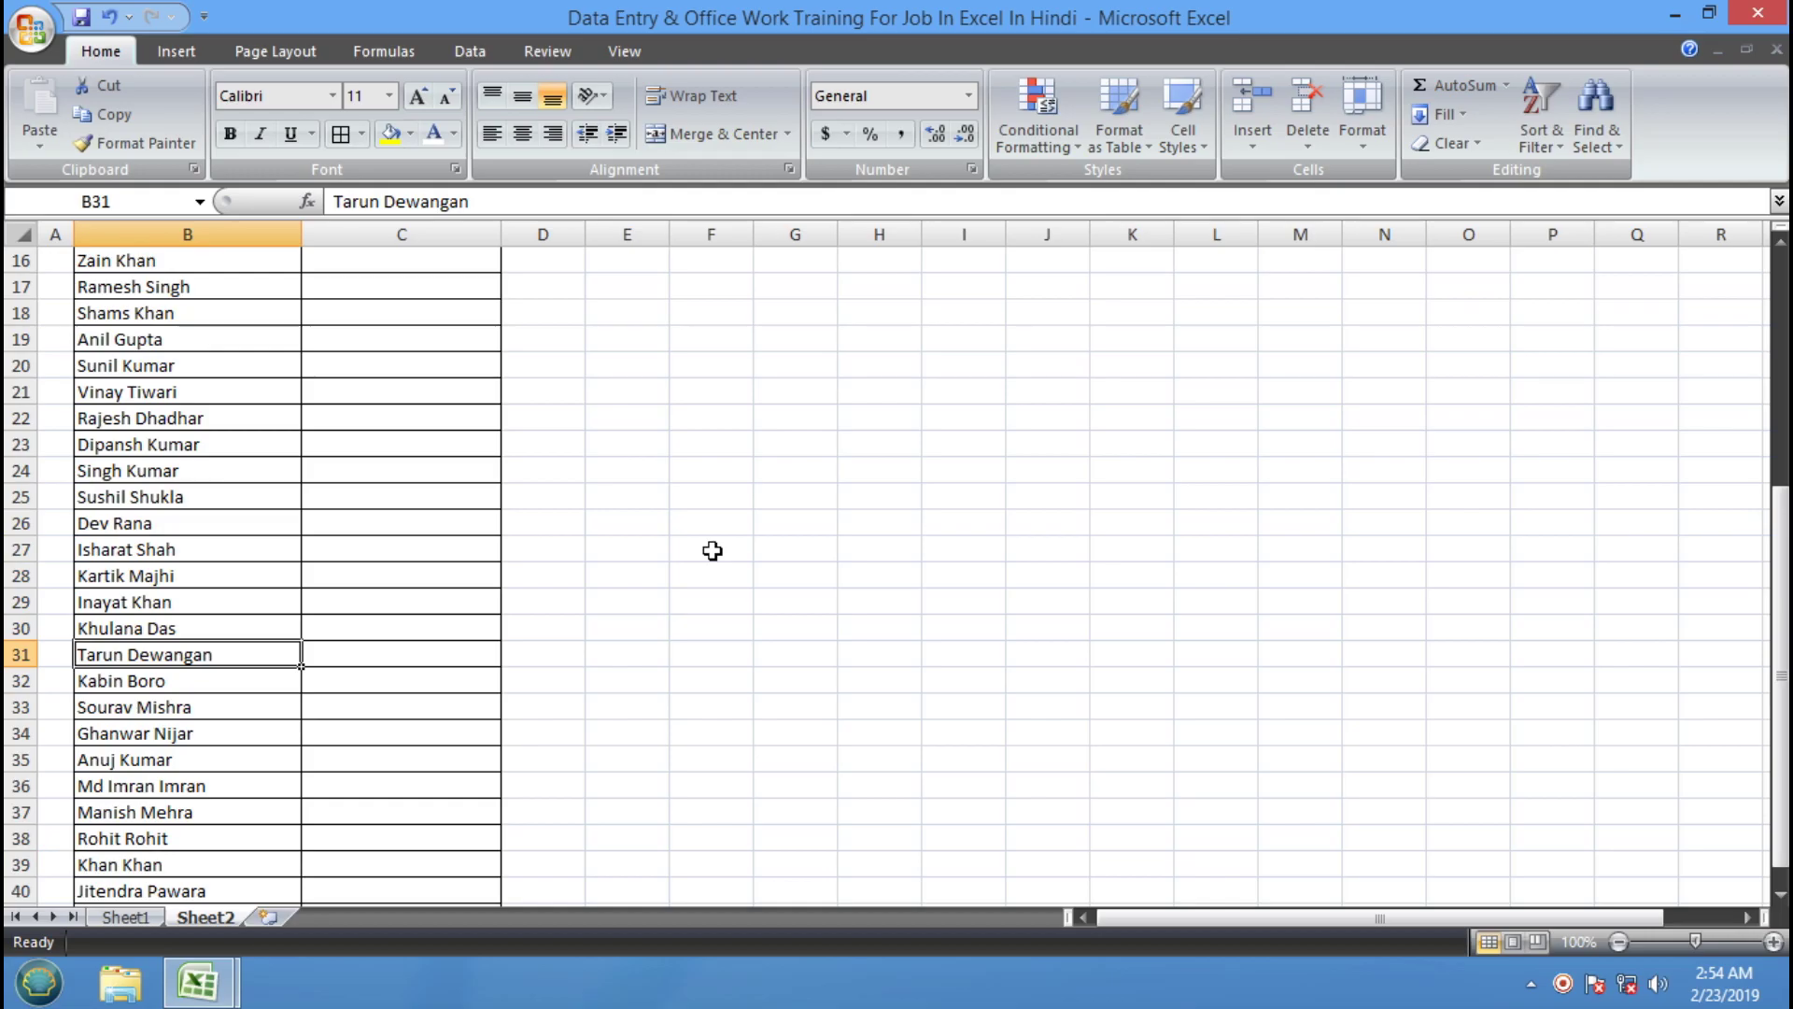
key("Down")
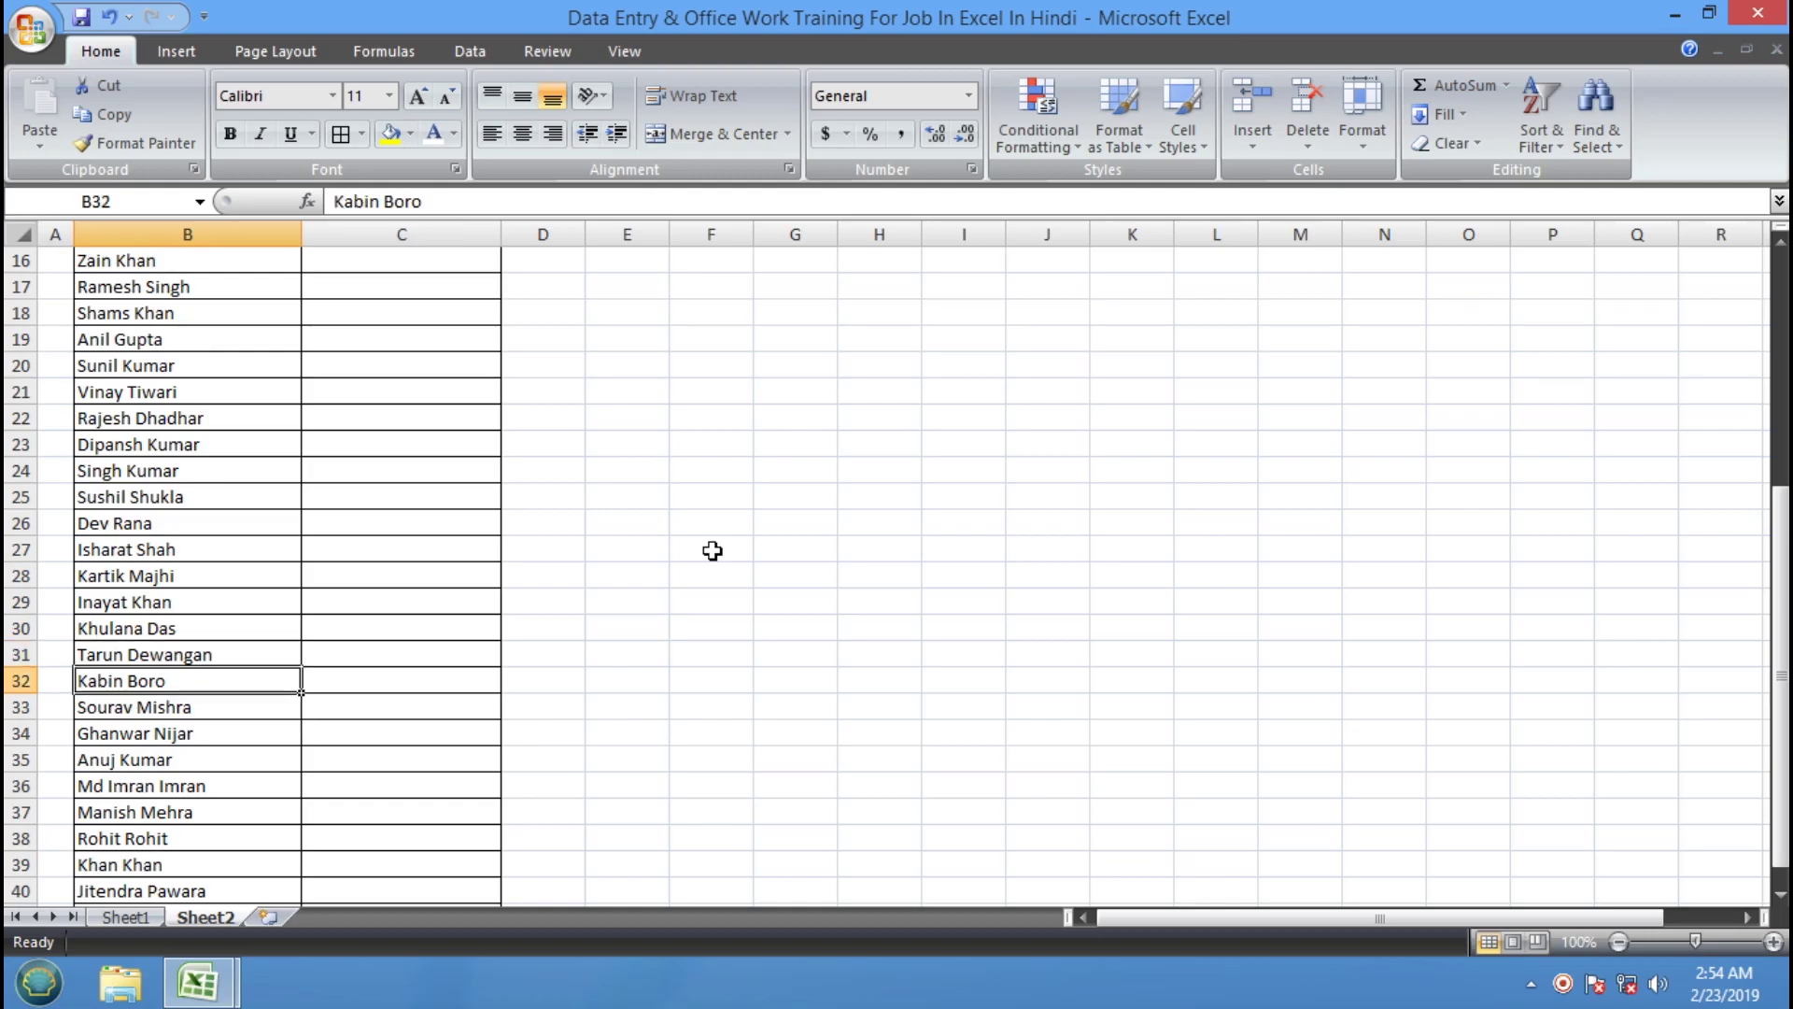
key("Down")
key("Down")
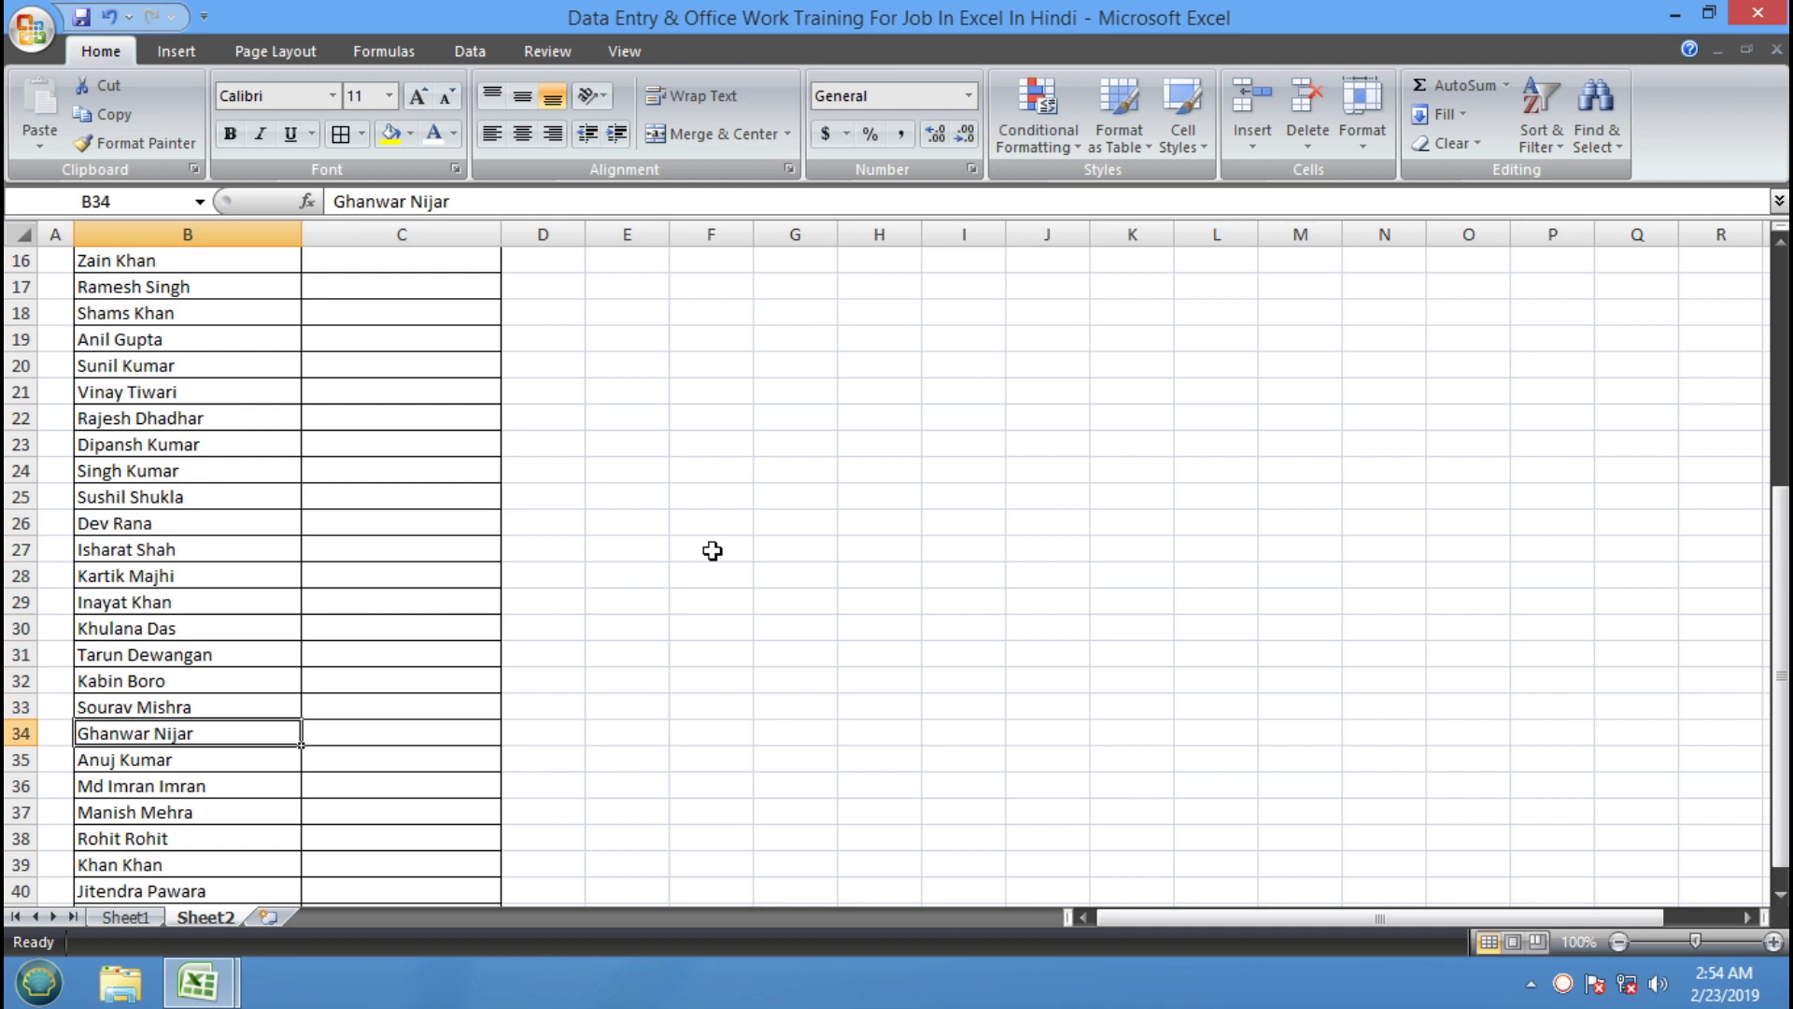
key("Down")
key("Down")
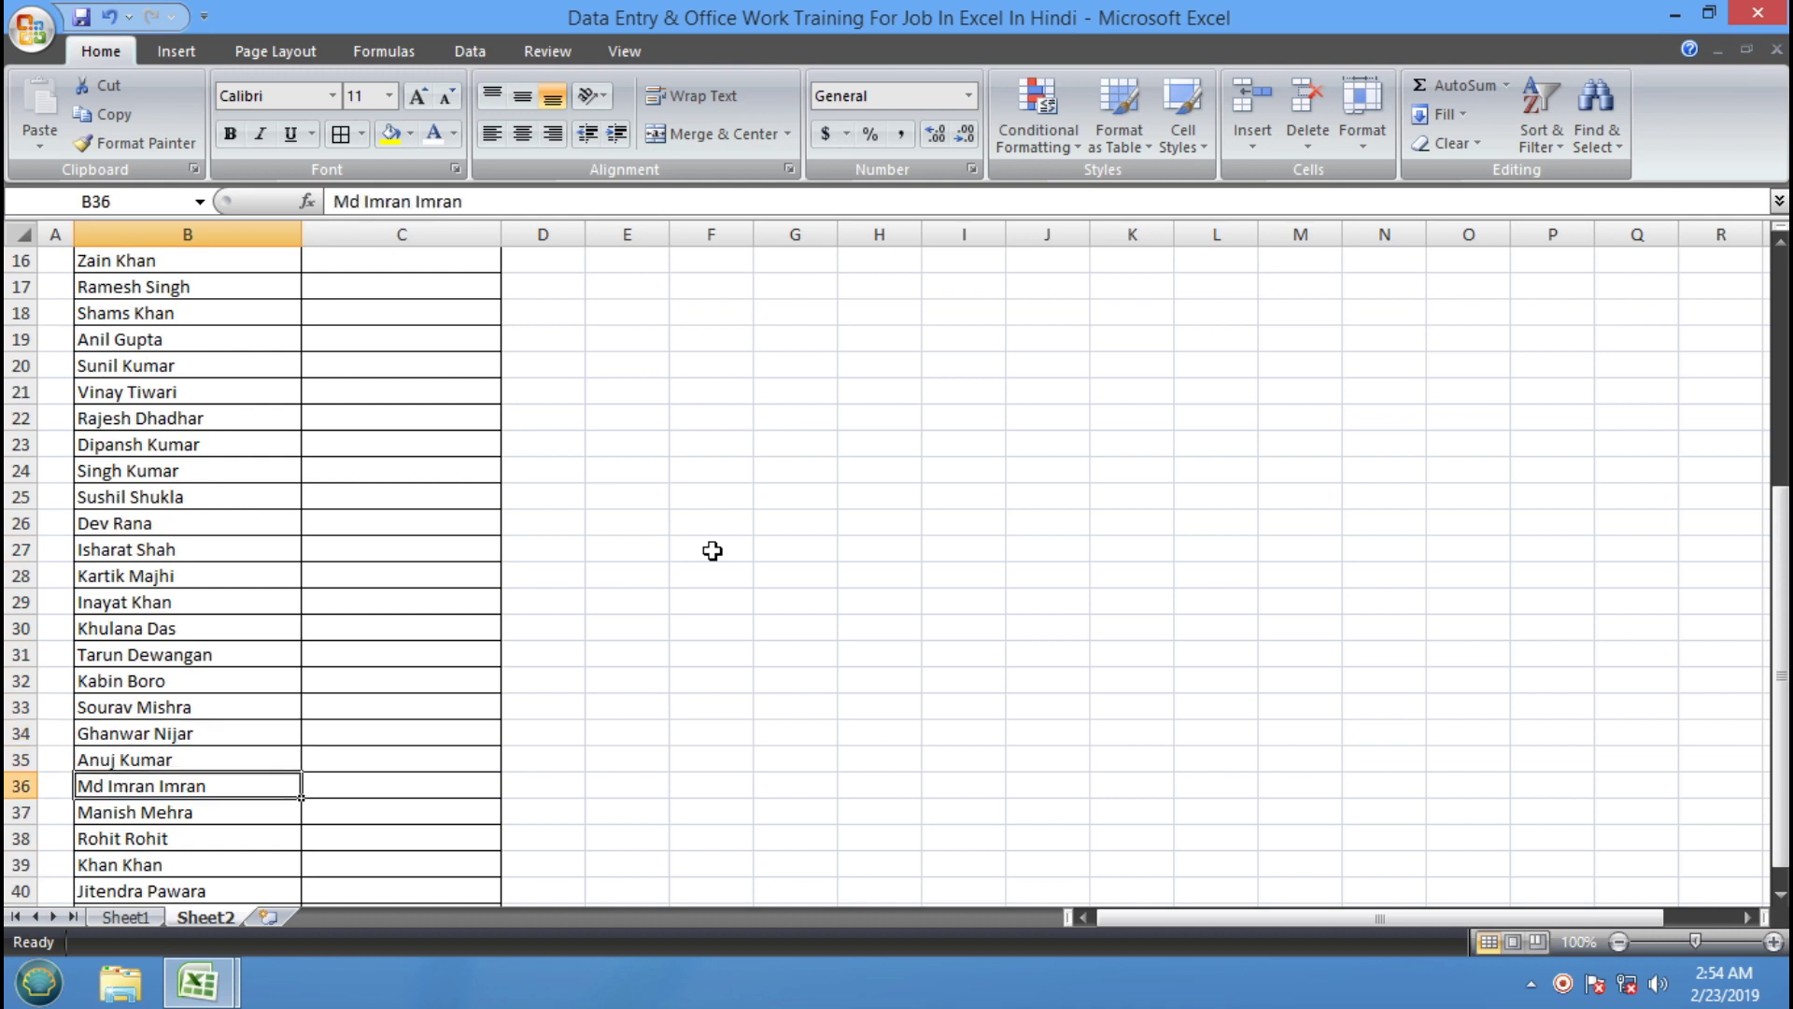
key("Down")
key("Down")
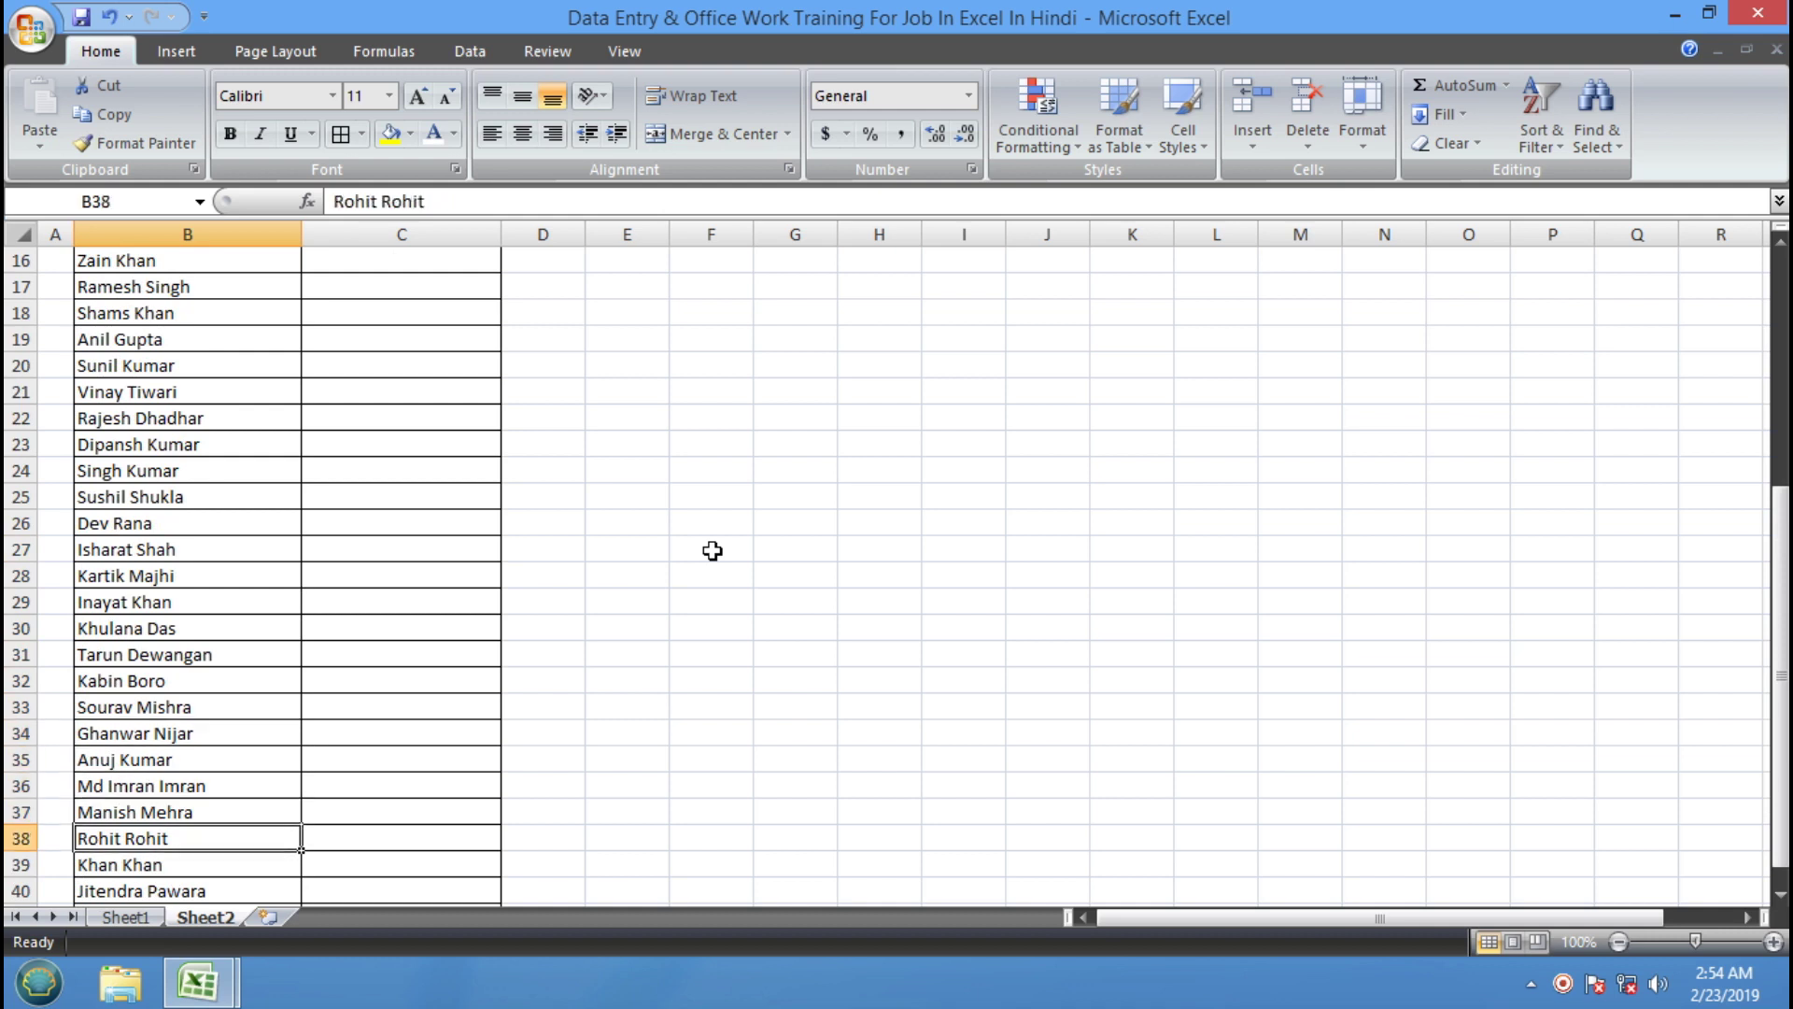
key("Down")
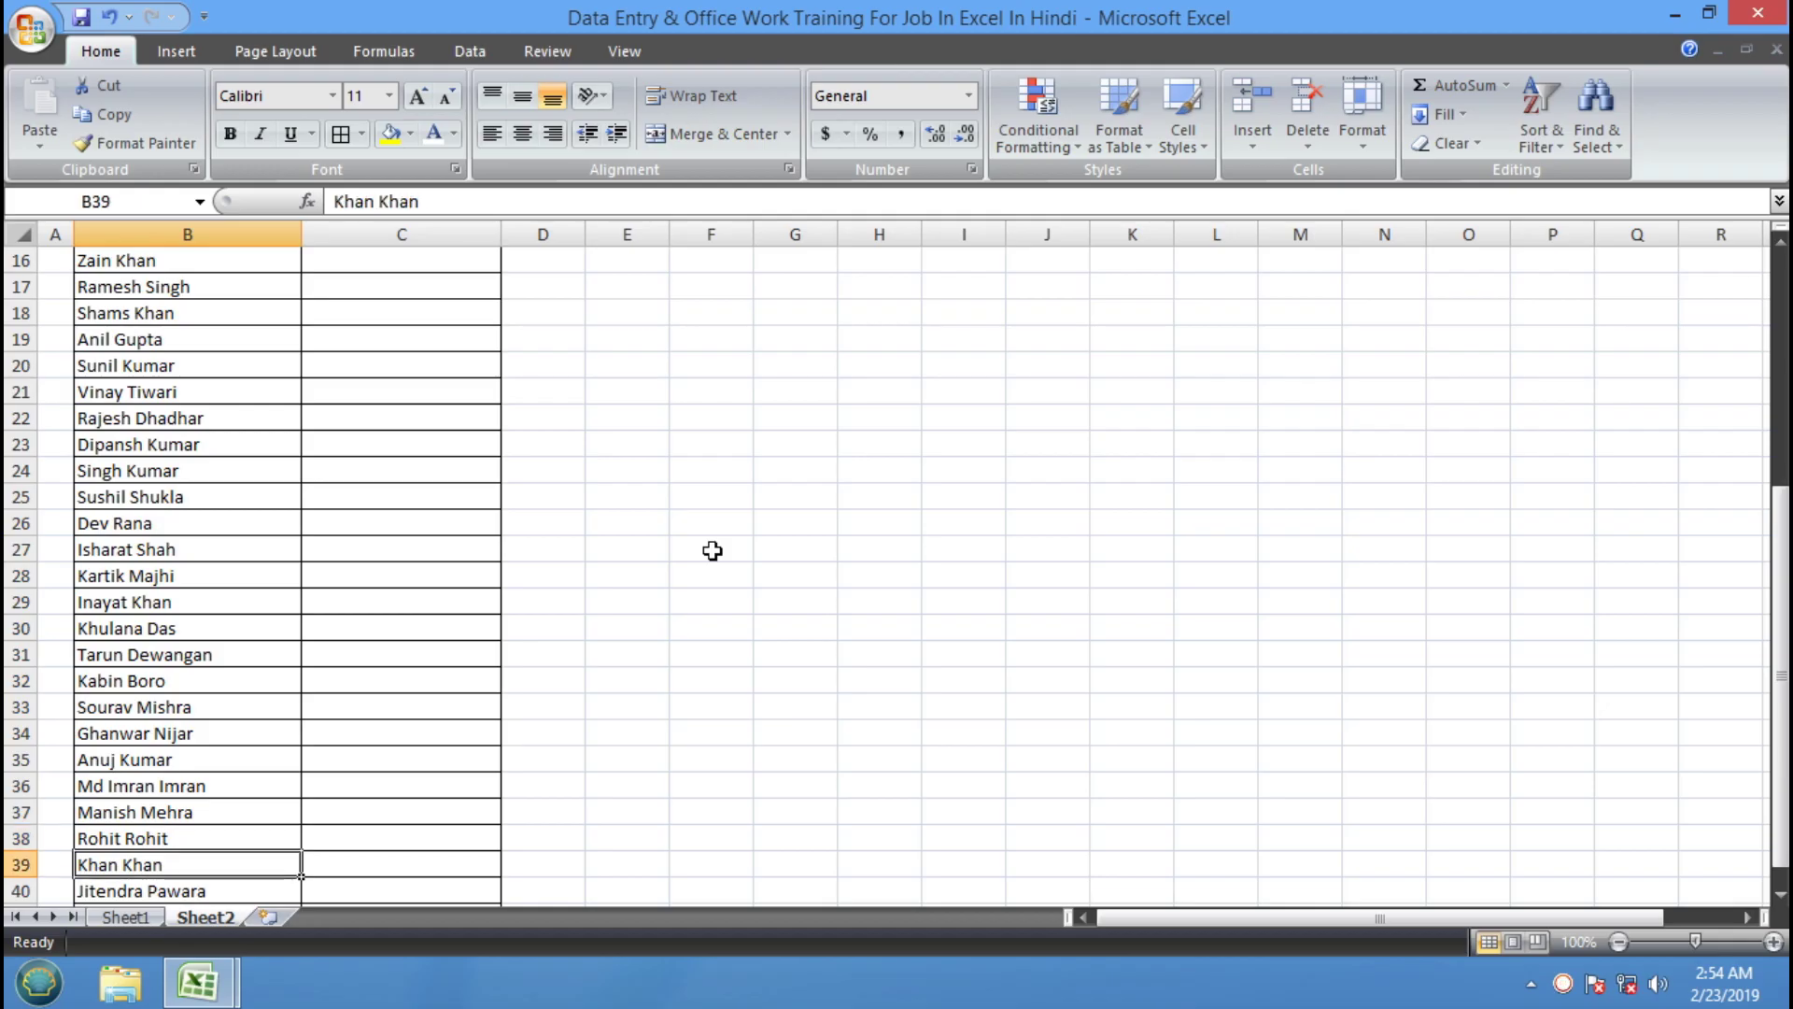
key("Down")
key("Down")
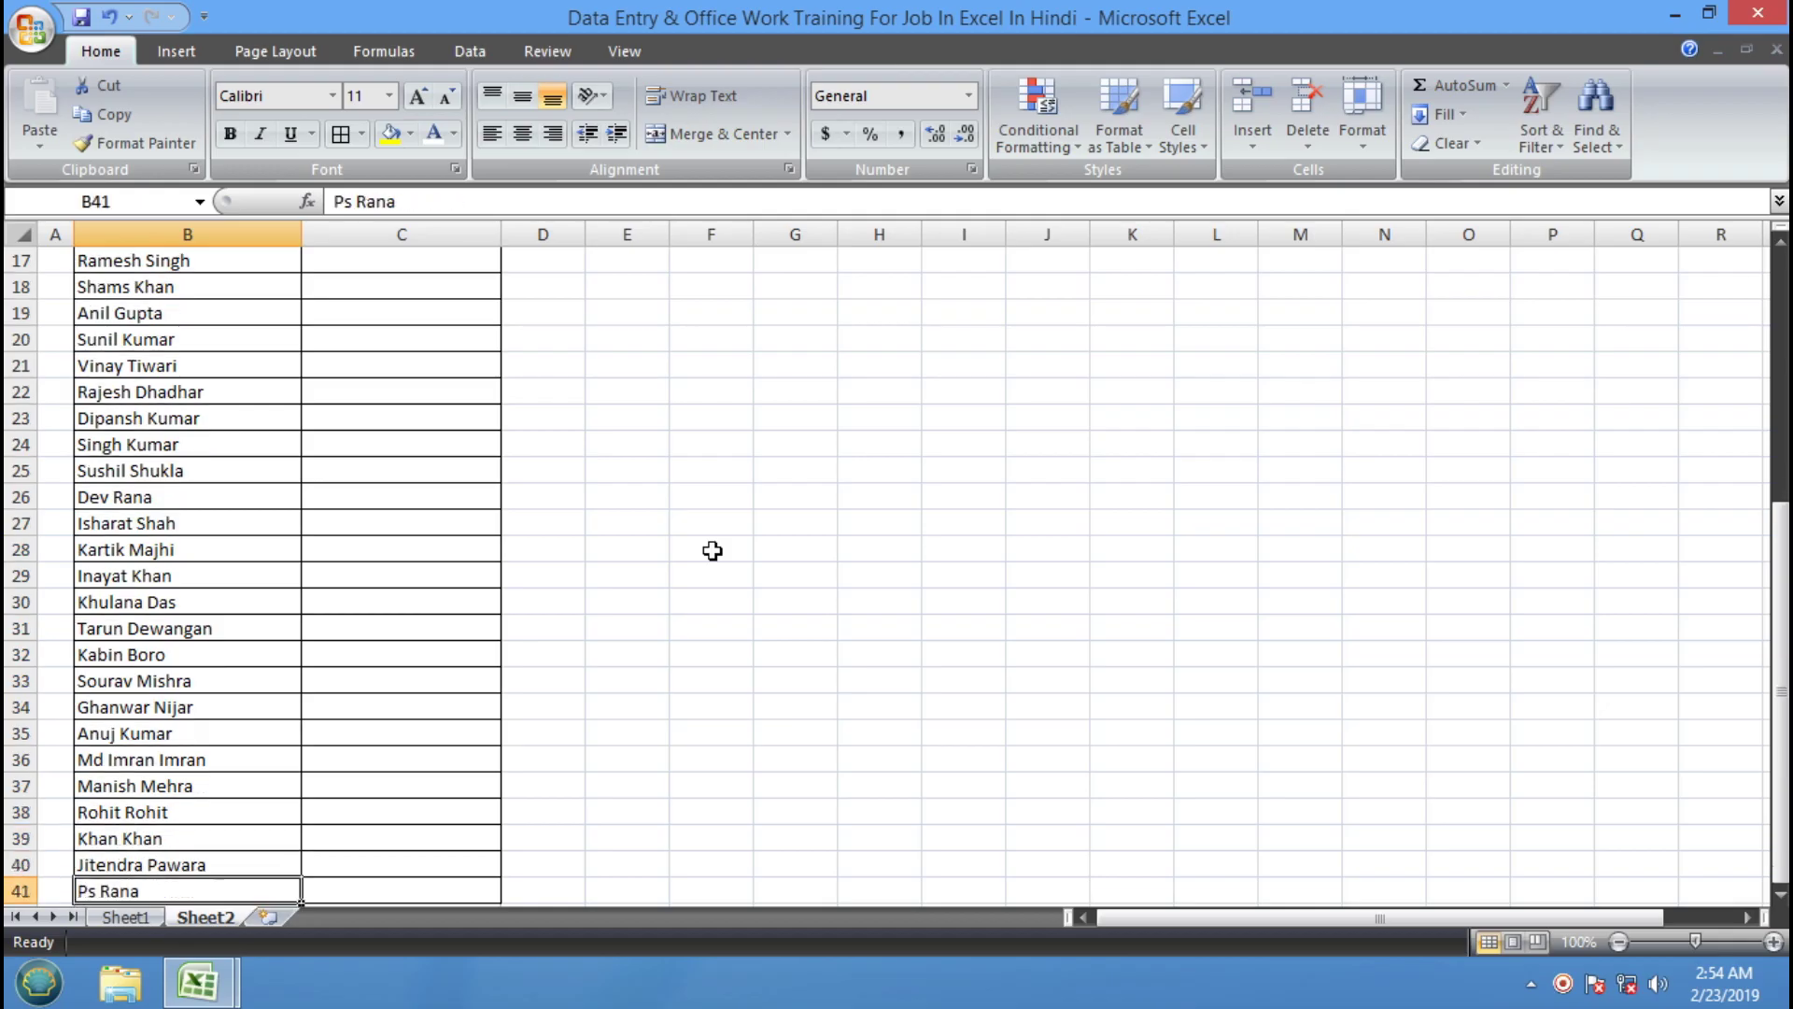
key("Down")
scroll(440, 429, "up", 6)
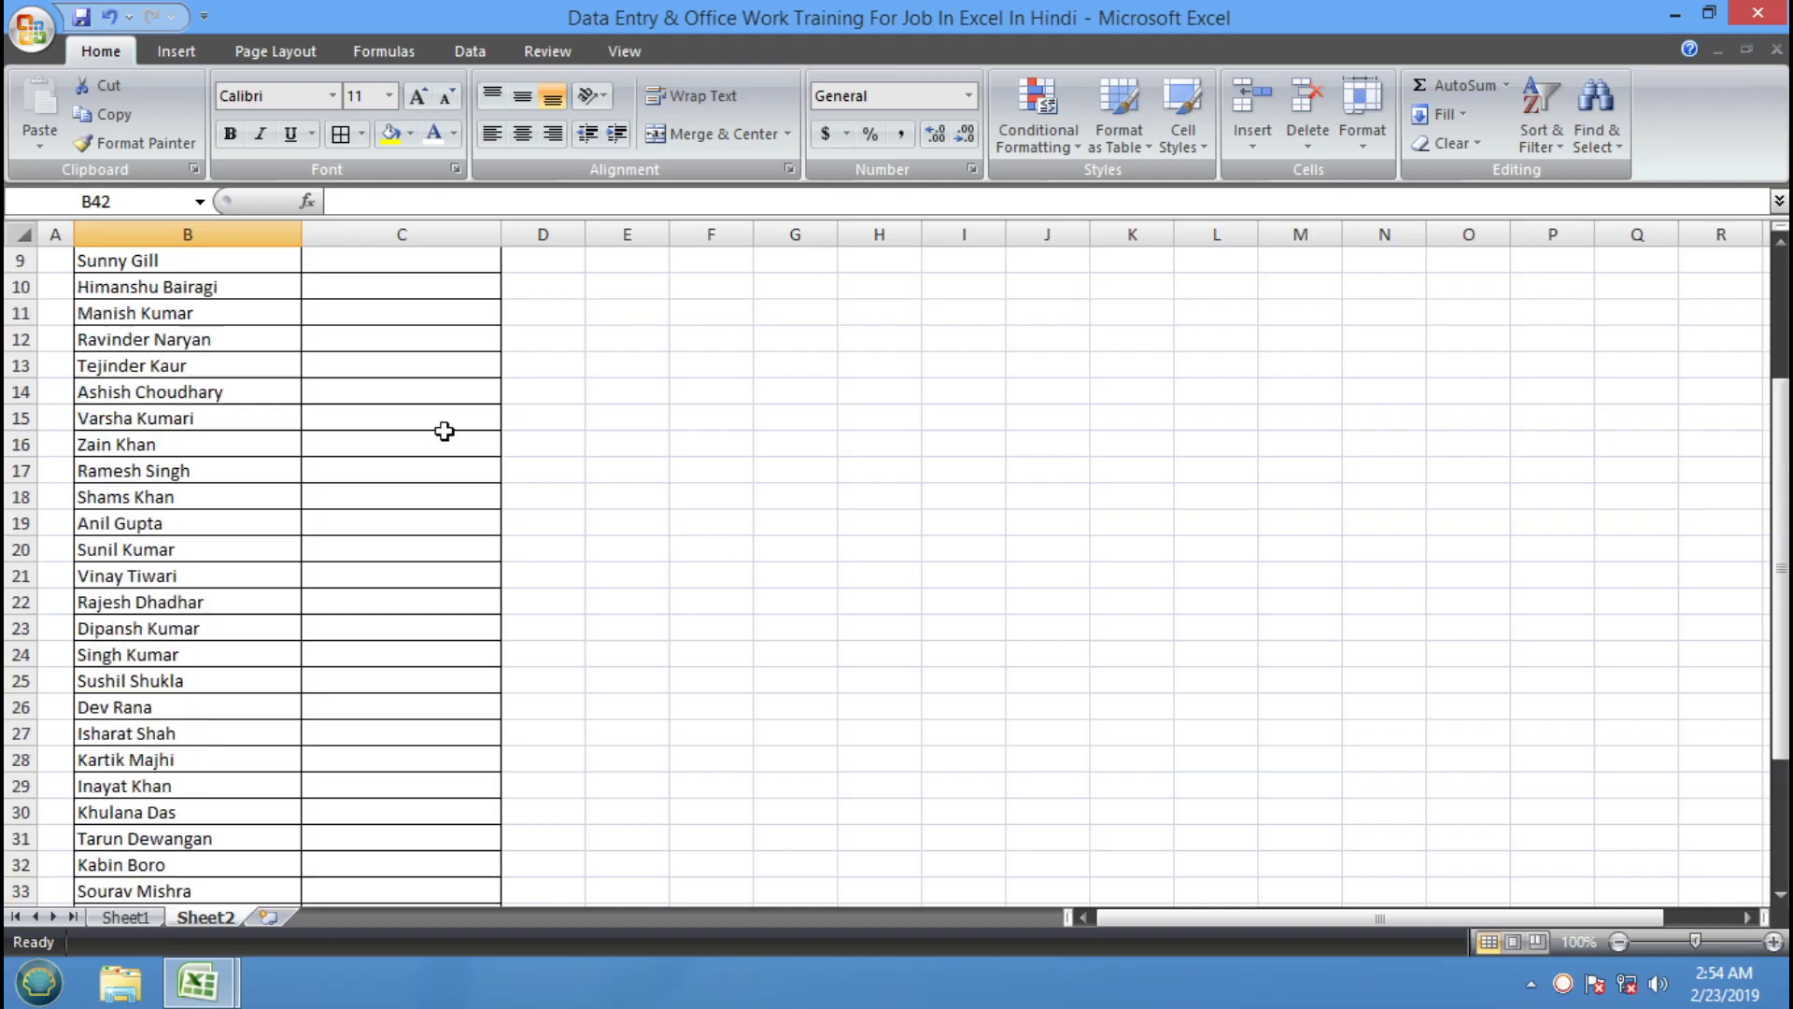
Step through the channel names from C2, then return to Sheet1's concept list at NUMBER FORMATTING
left_click(439, 287)
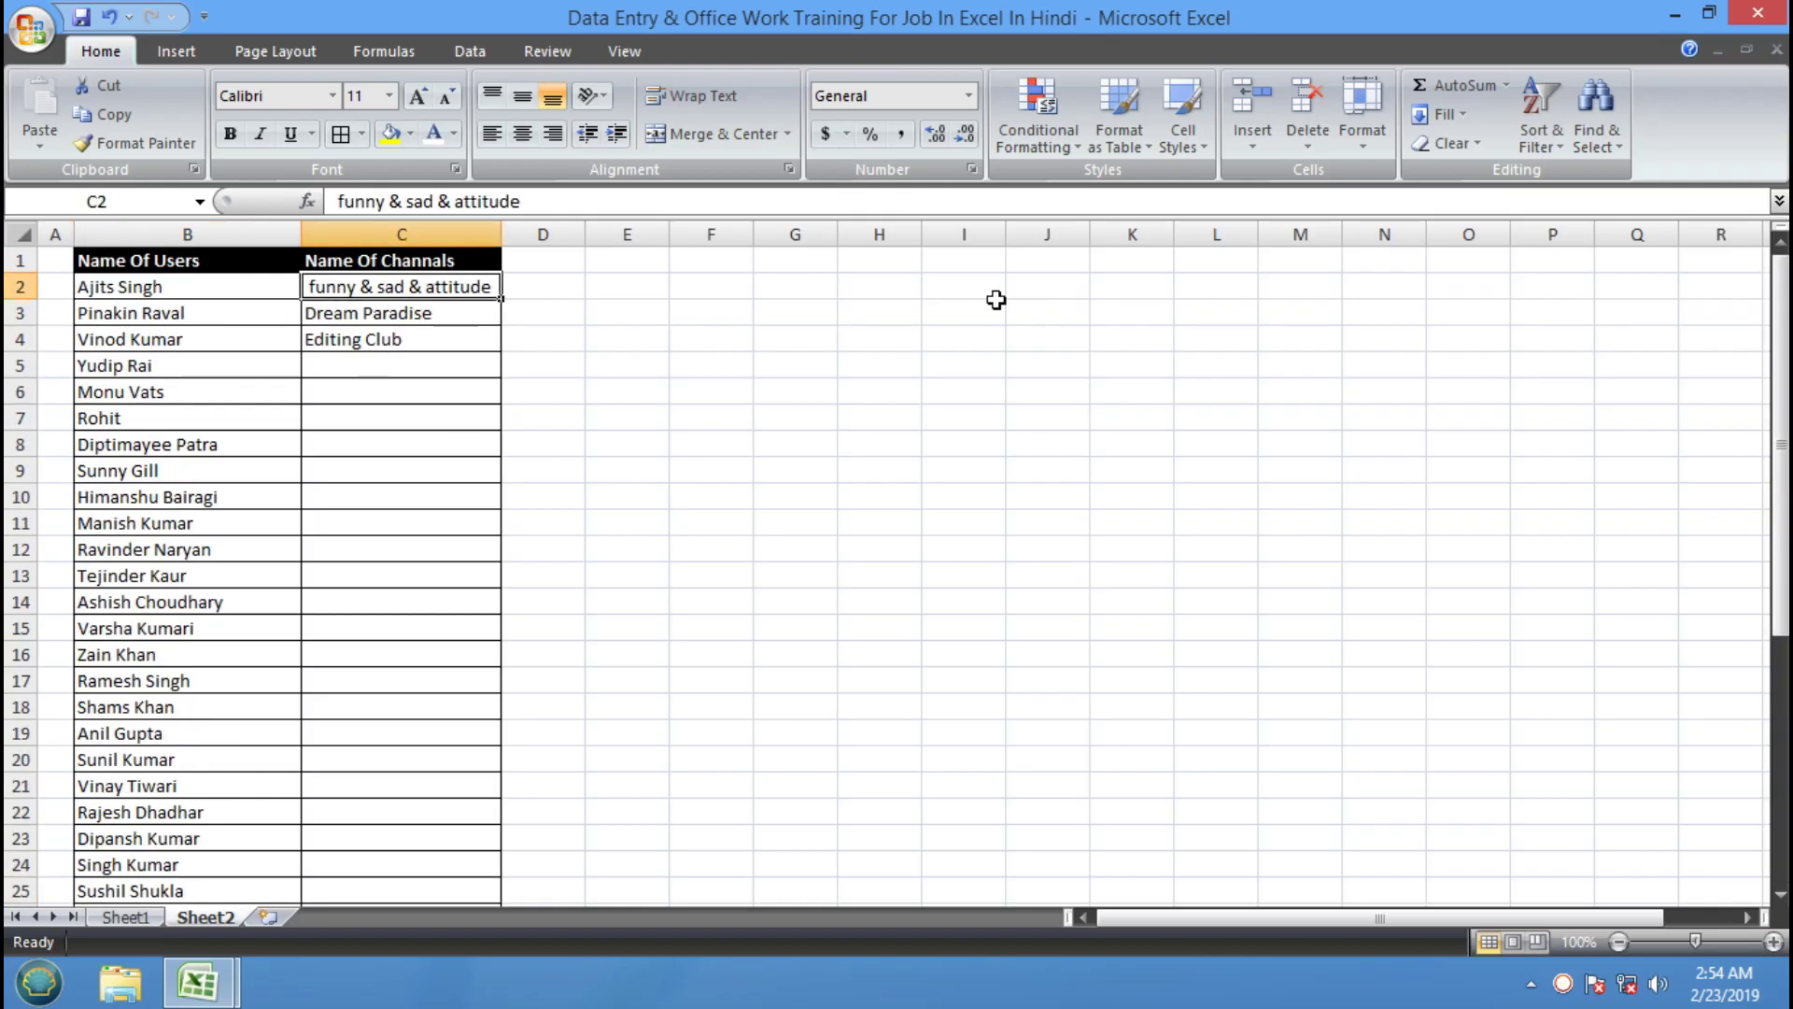
key("Down")
key("Down")
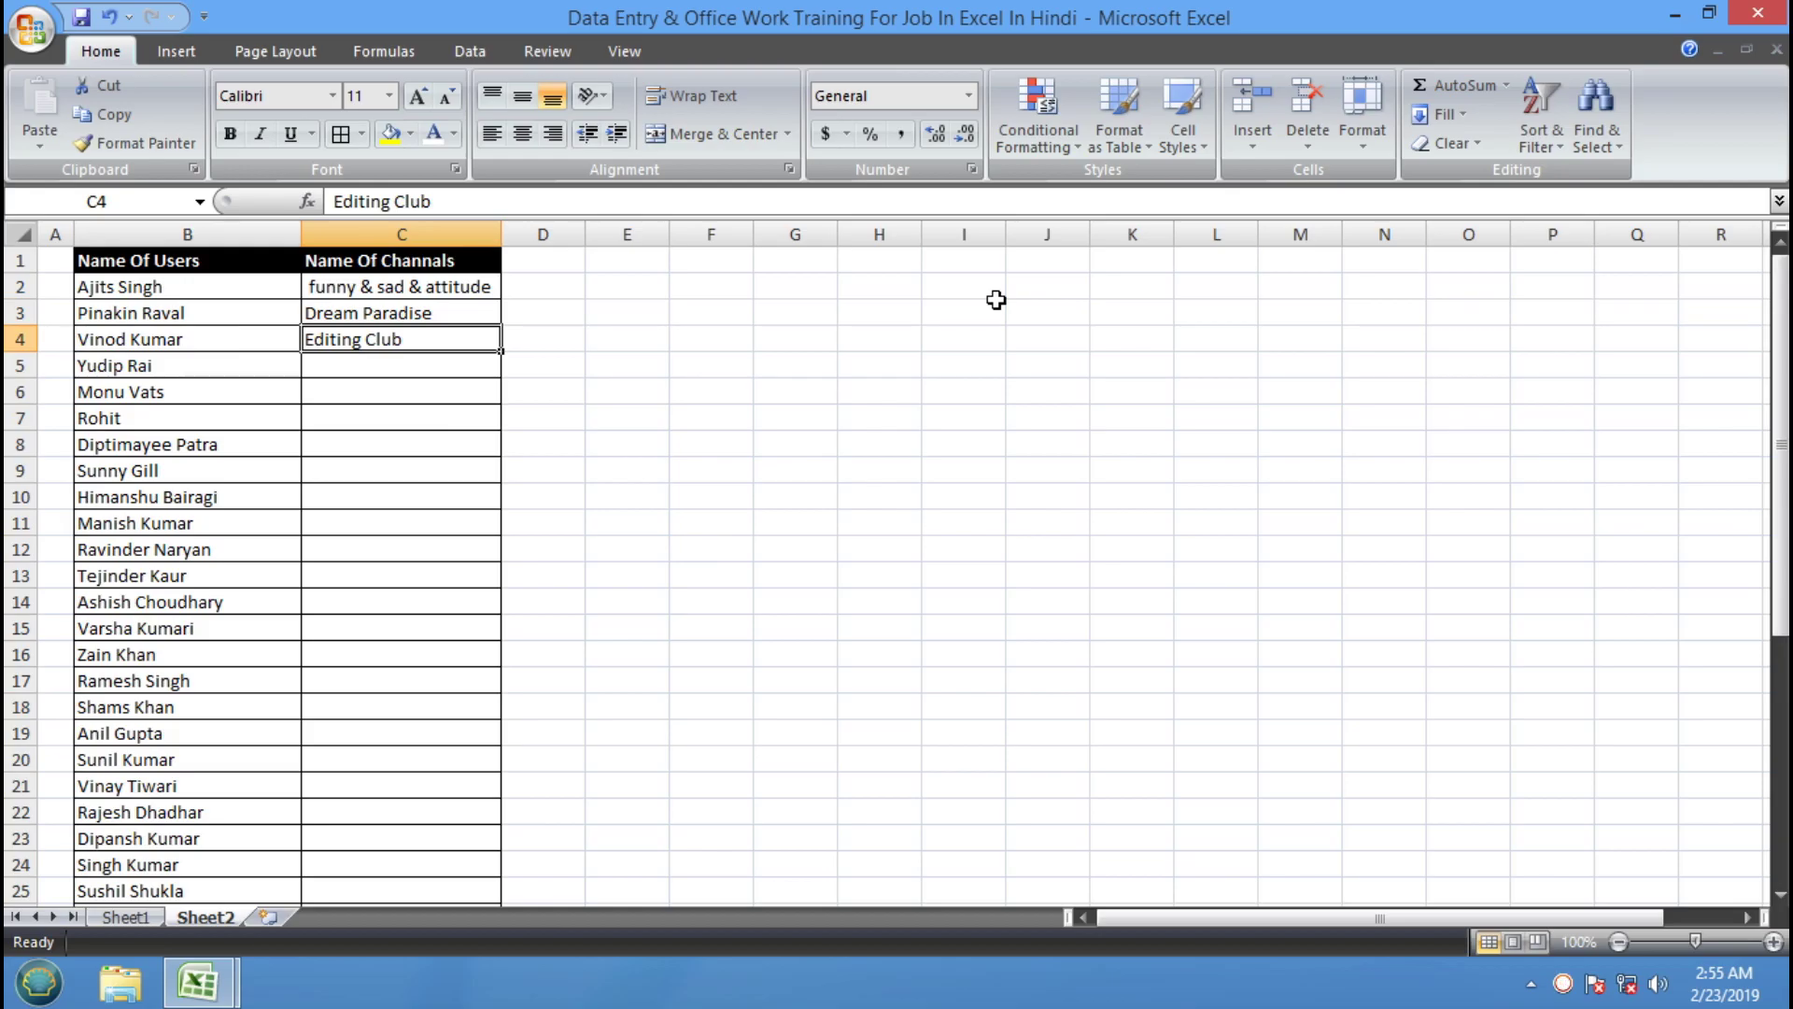
left_click(591, 418)
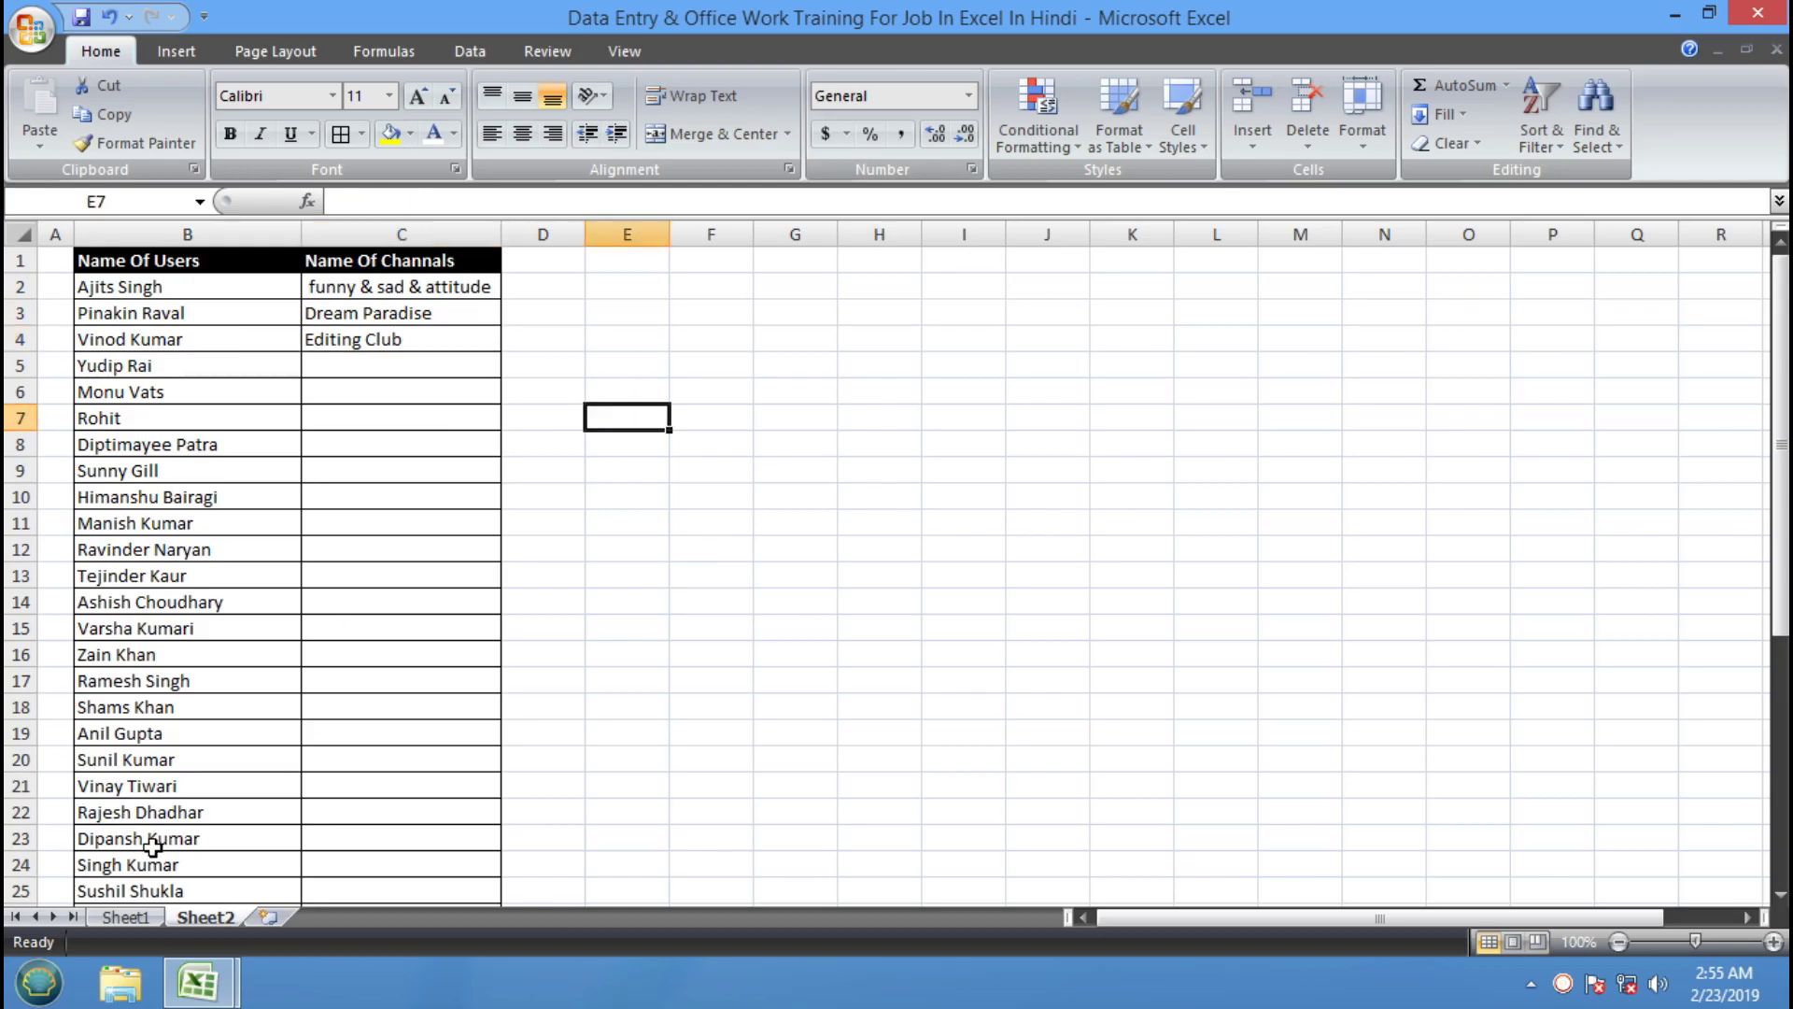
left_click(126, 917)
left_click(925, 614)
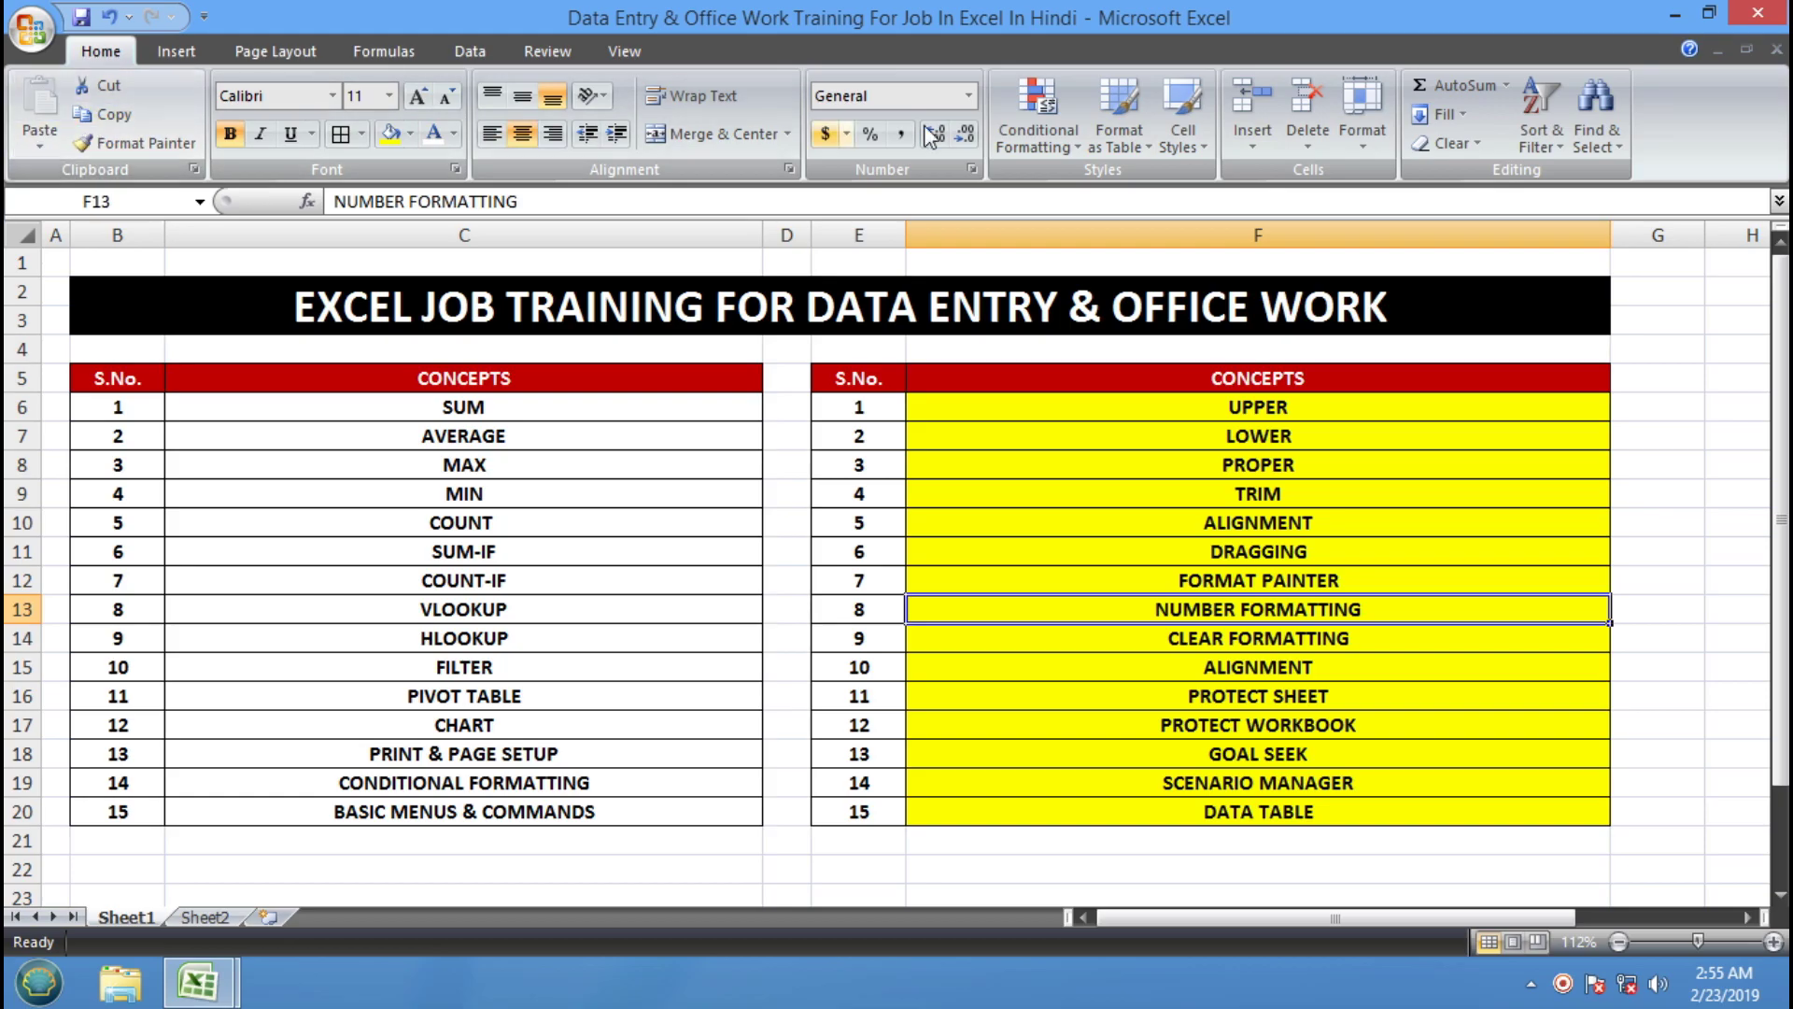
left_click(176, 50)
left_click(241, 50)
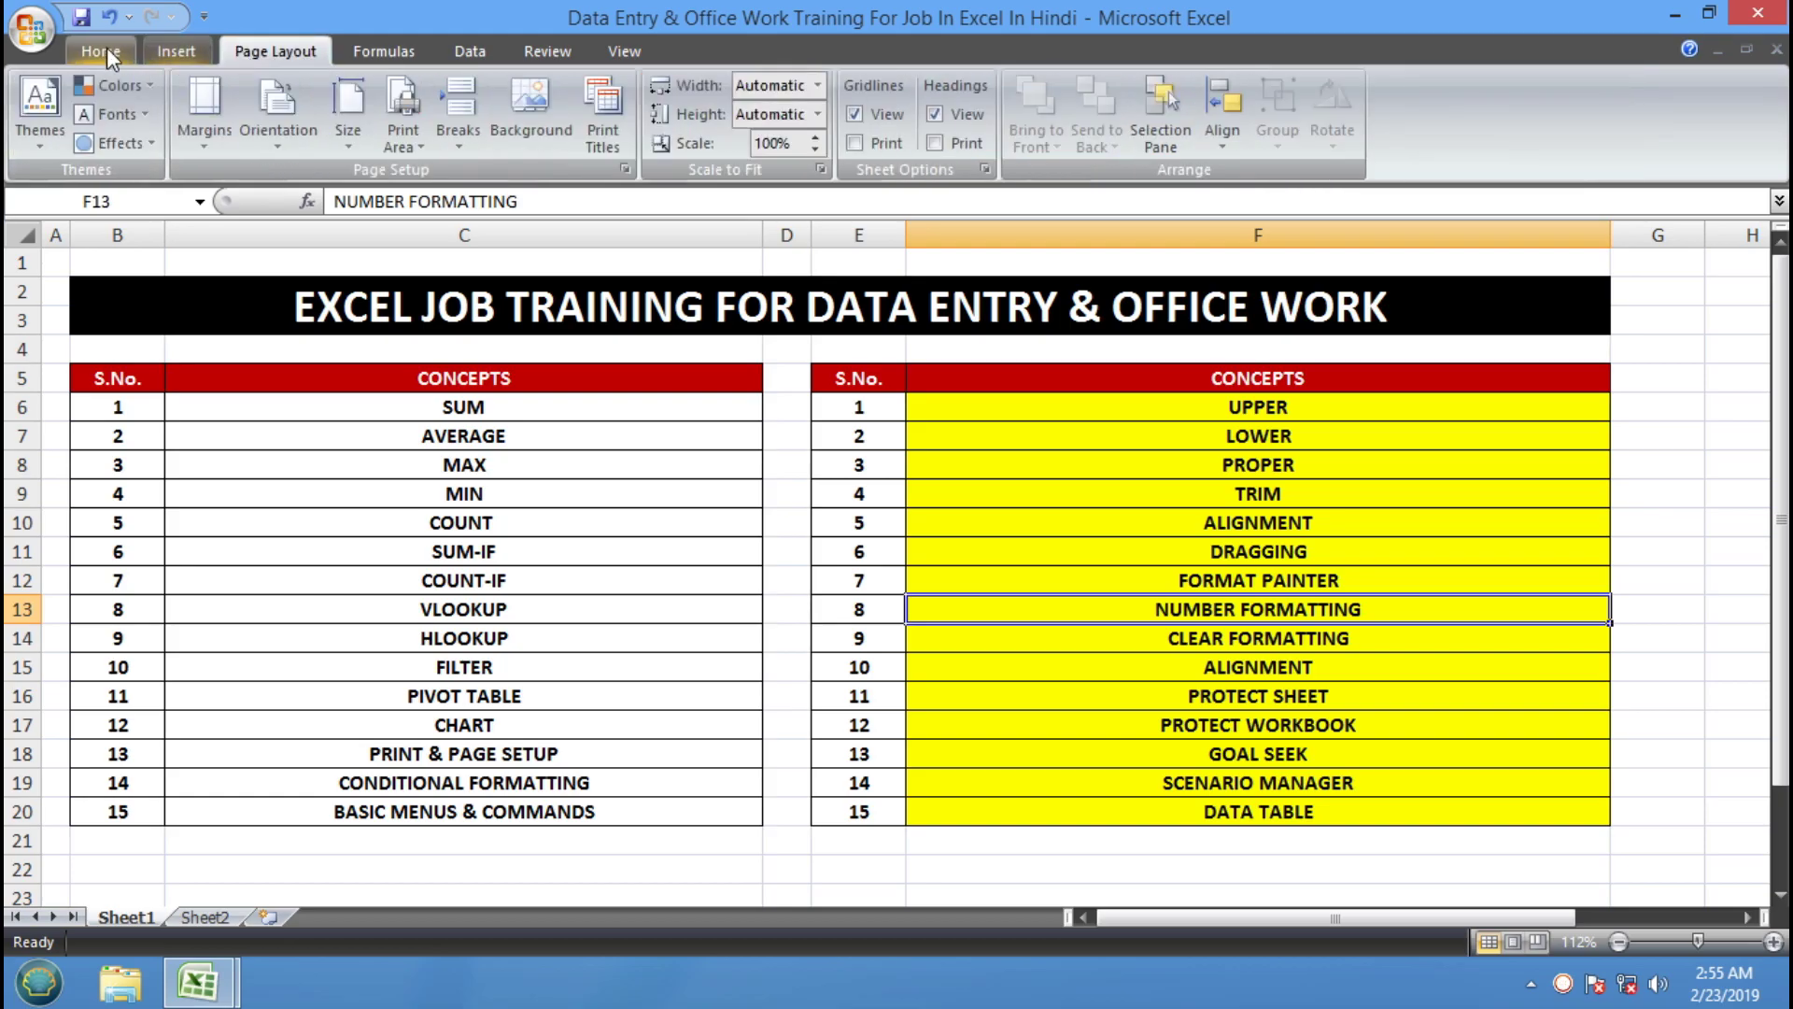
left_click(104, 50)
left_click(287, 517)
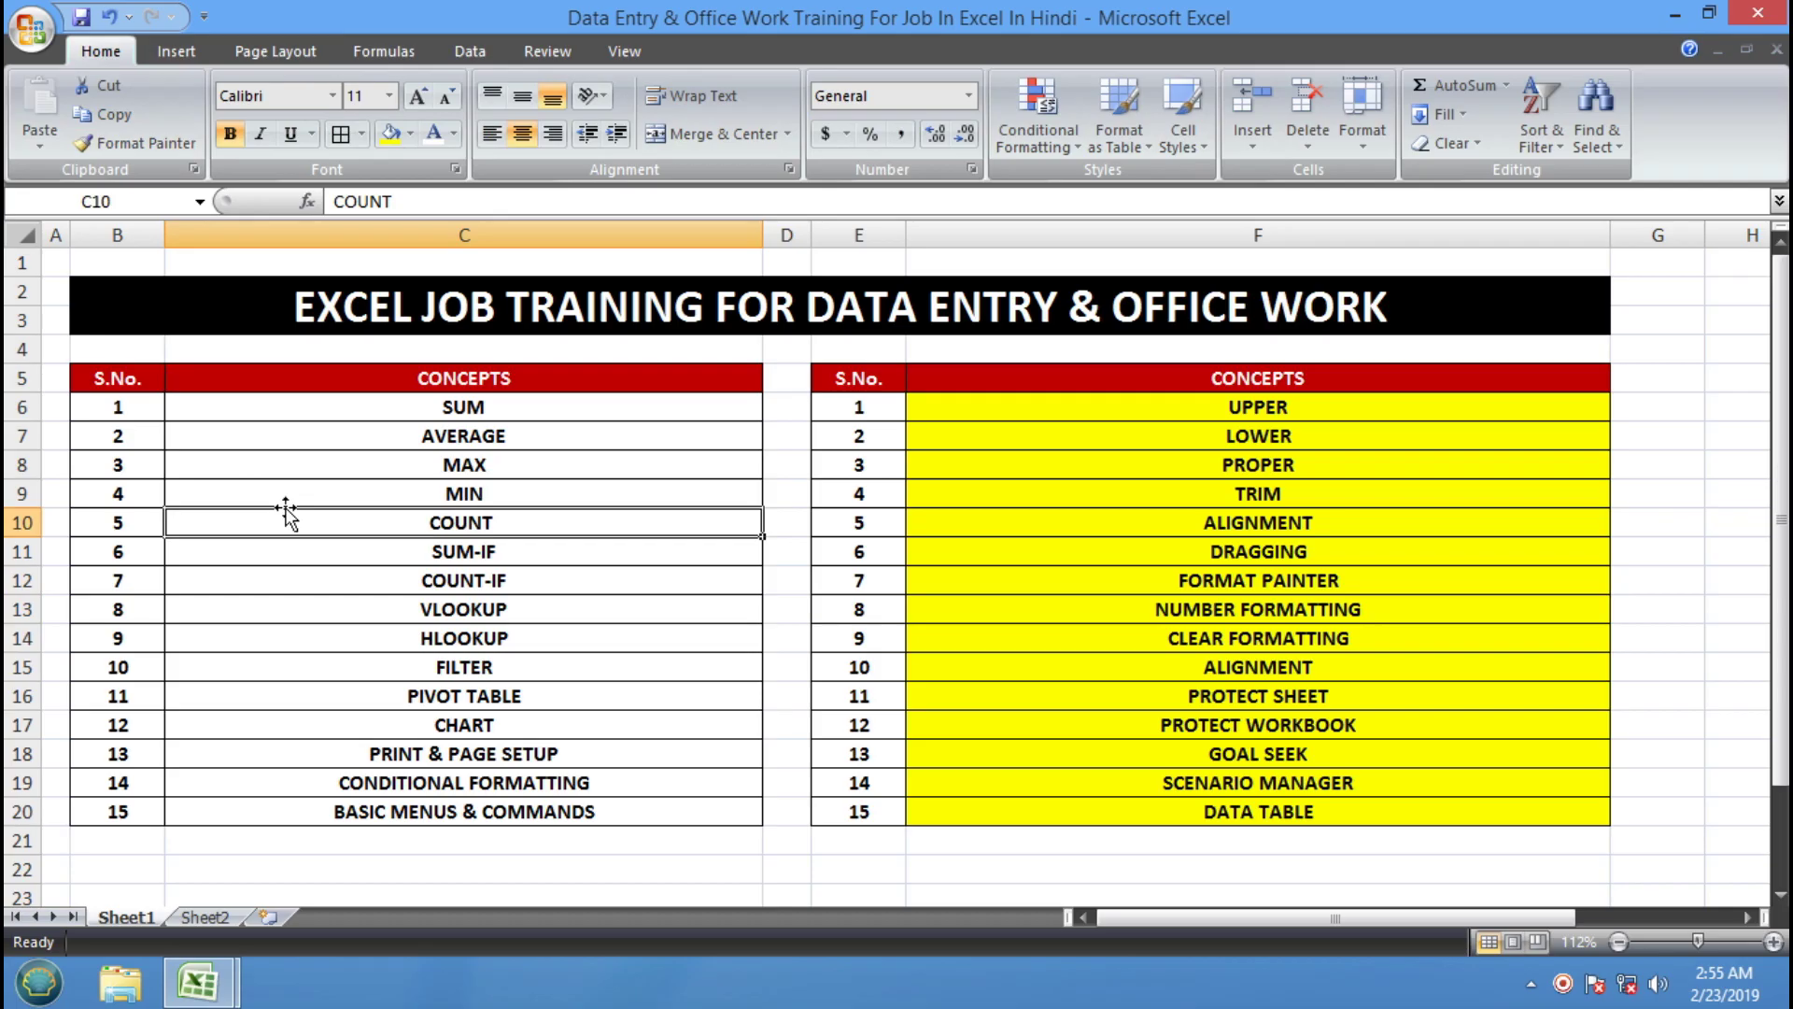